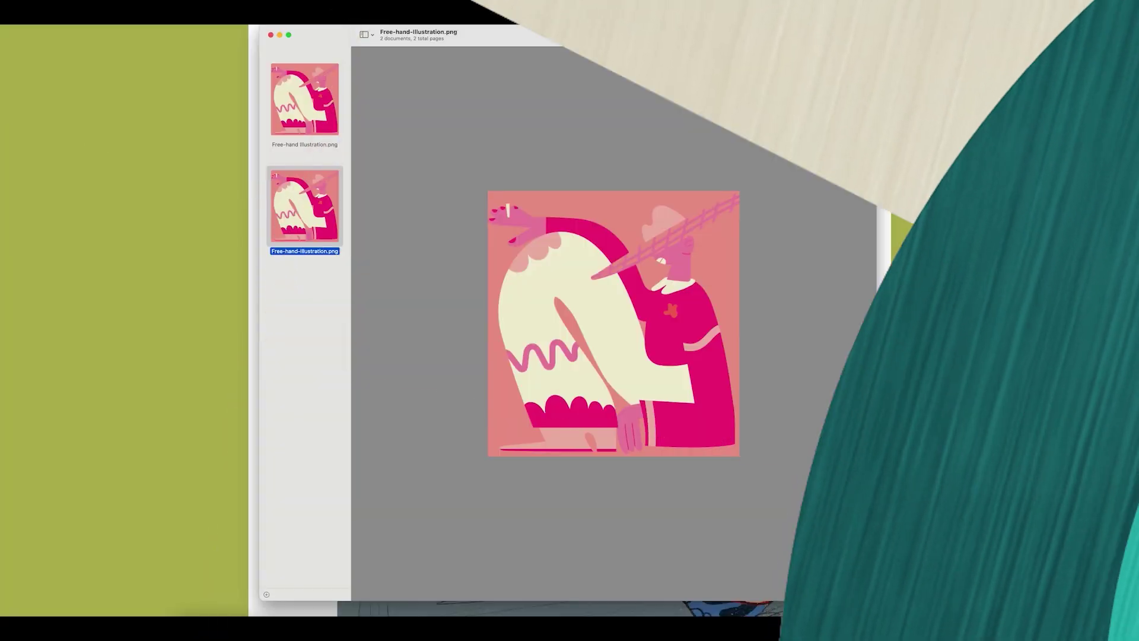
click(627, 35)
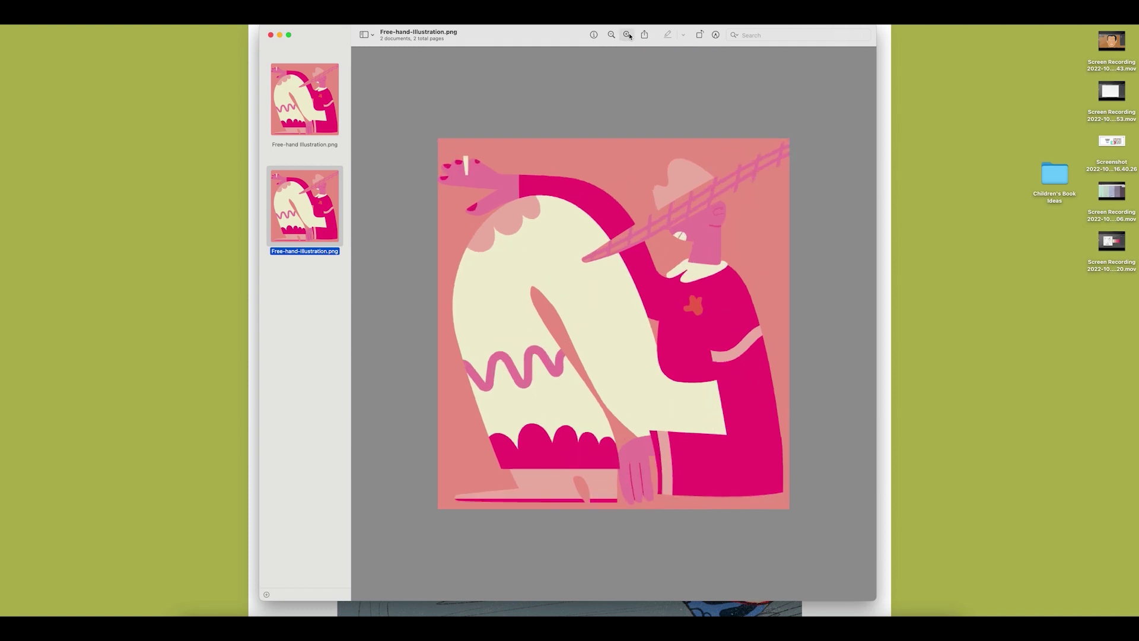
click(627, 35)
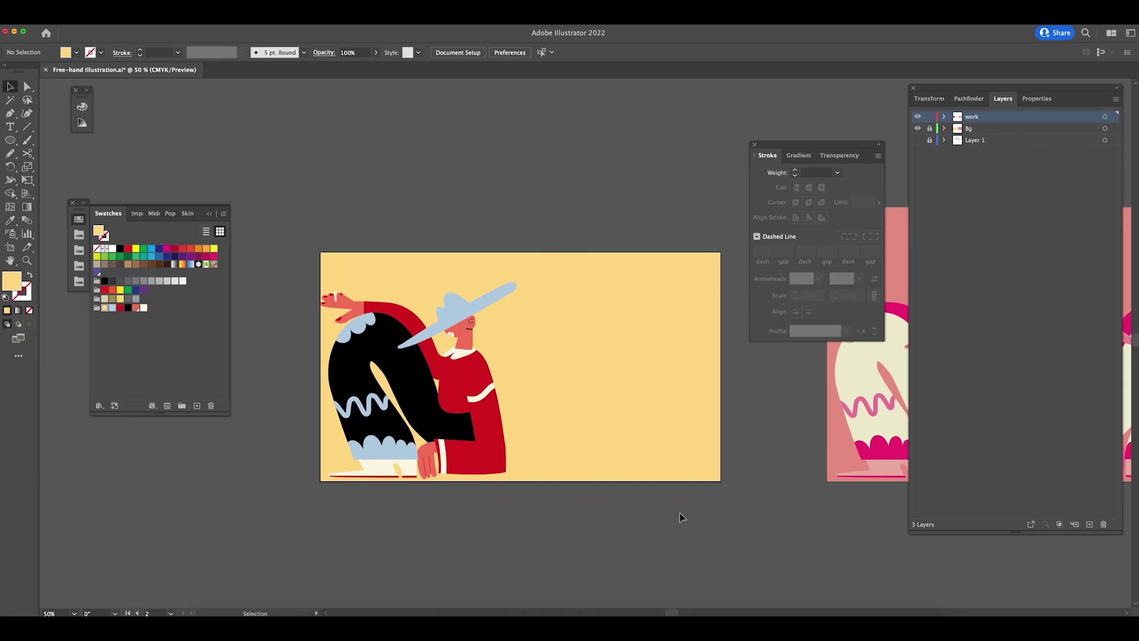
drag(313, 242, 508, 463)
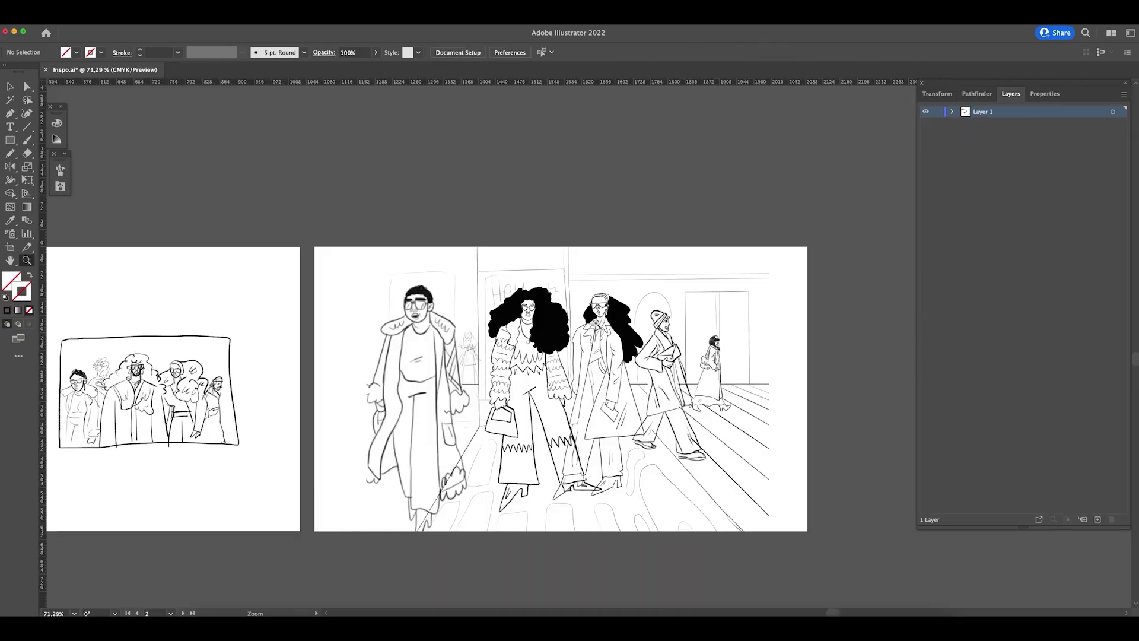
click(653, 342)
alt+click(654, 343)
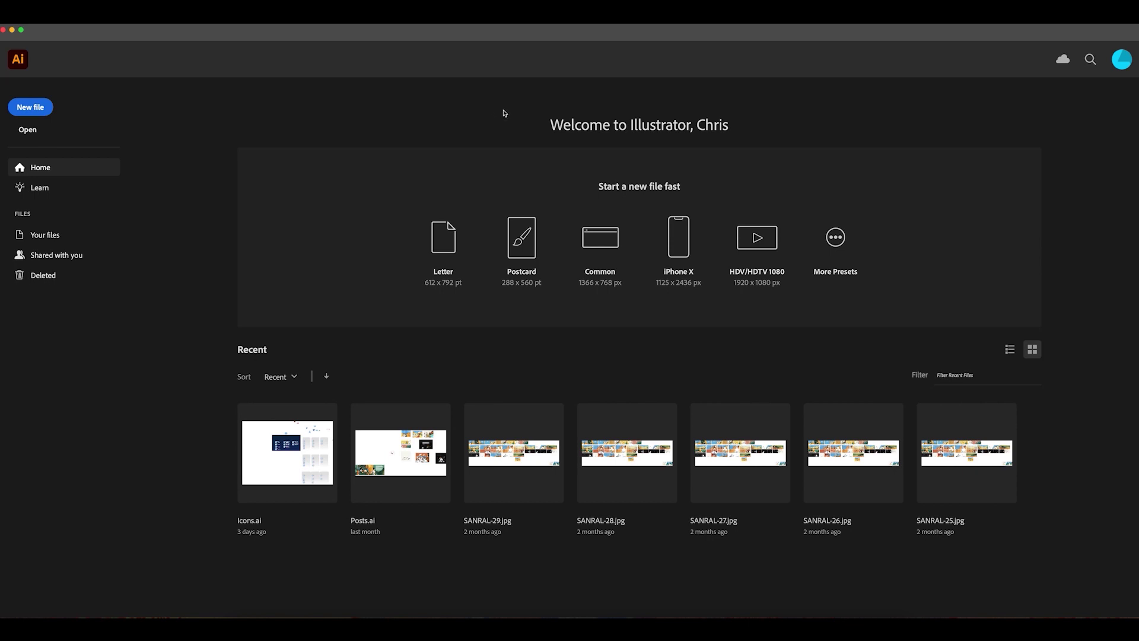
- Start a new document and look through all the blank presets for Web and Print
click(35, 110)
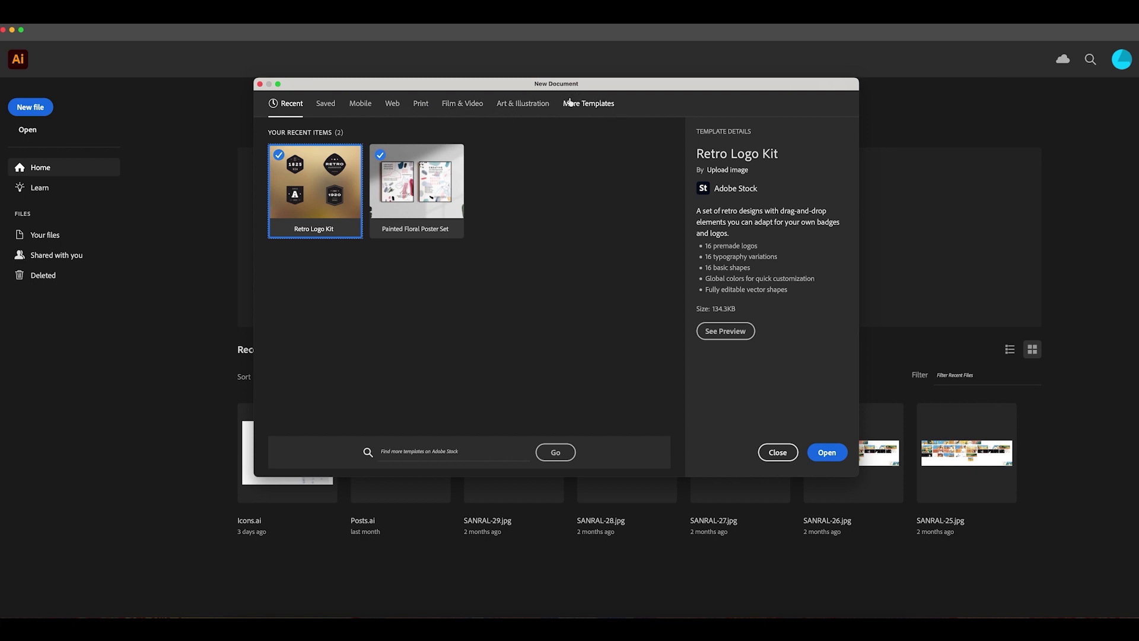
click(393, 107)
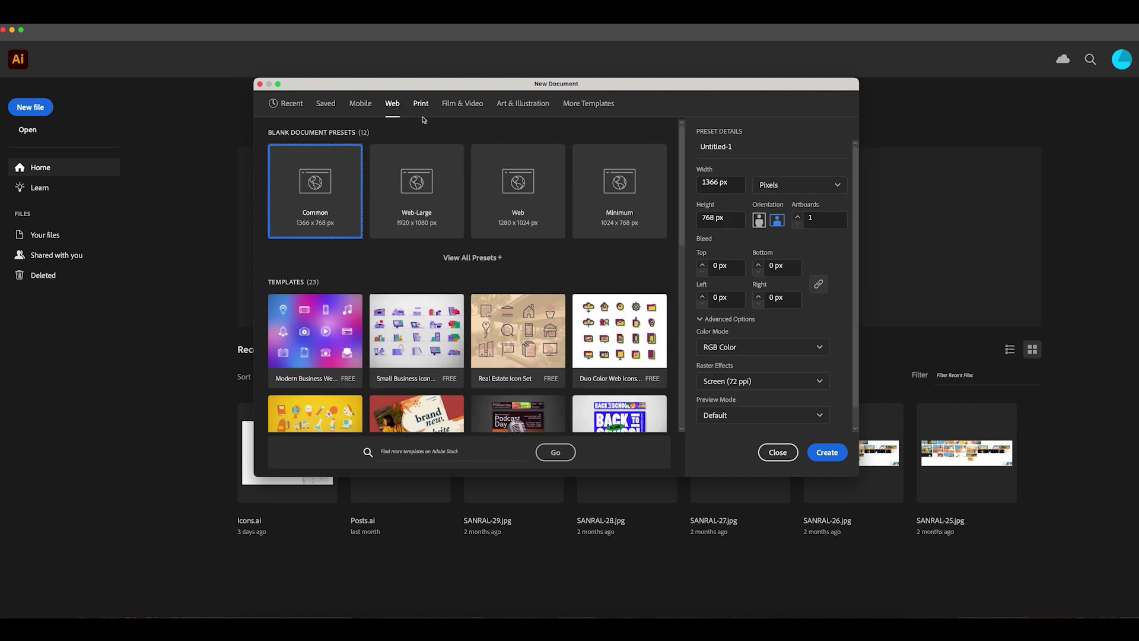
click(472, 258)
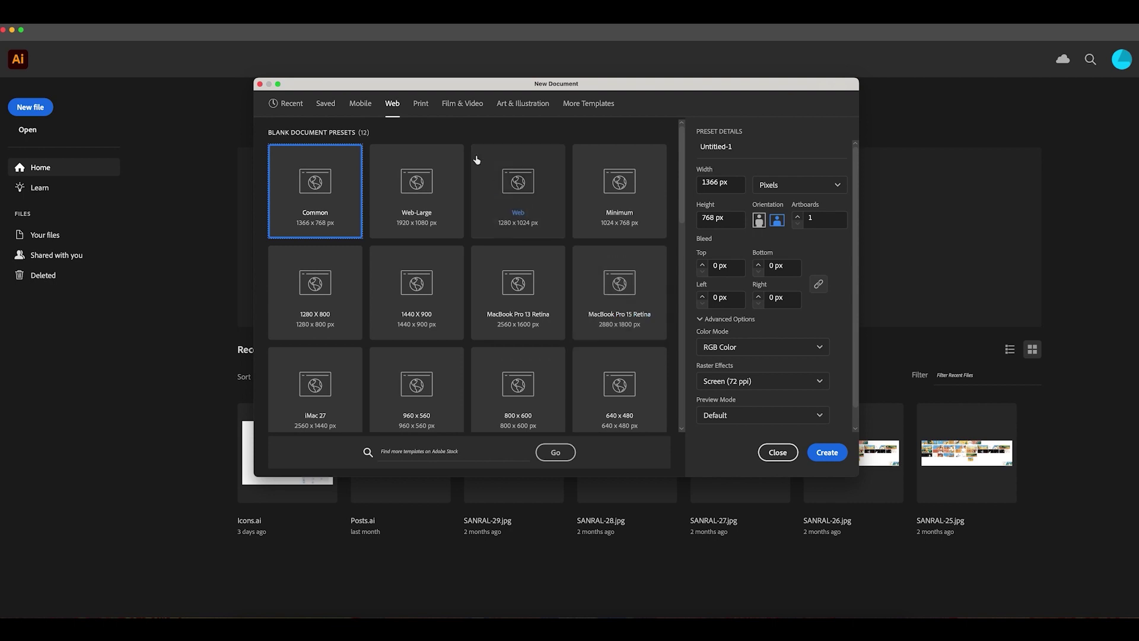
click(420, 103)
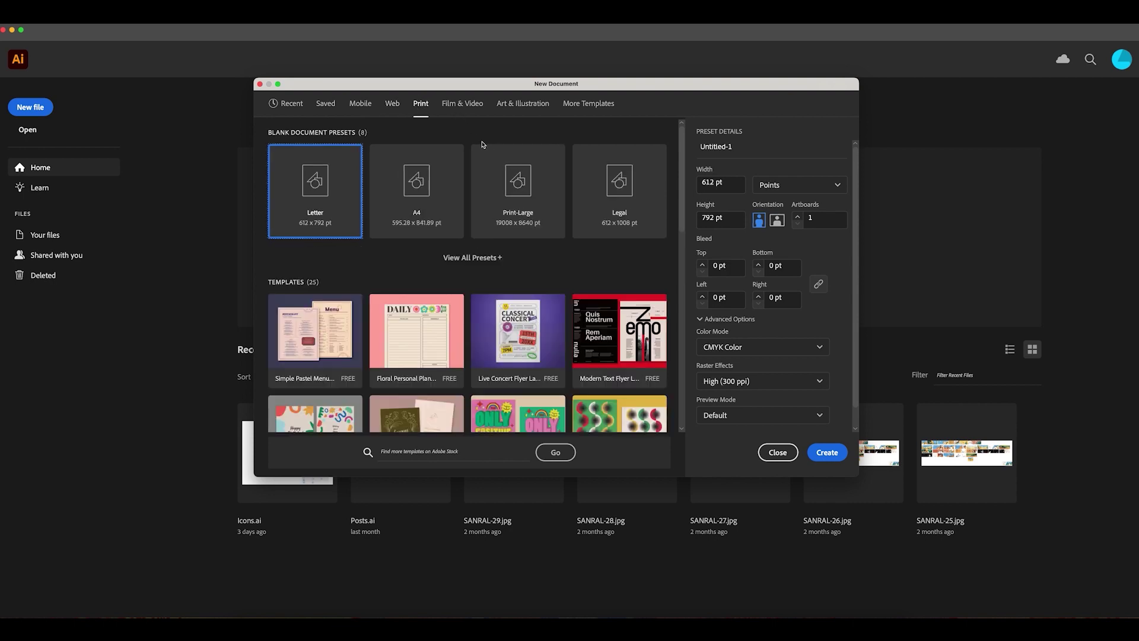
click(473, 258)
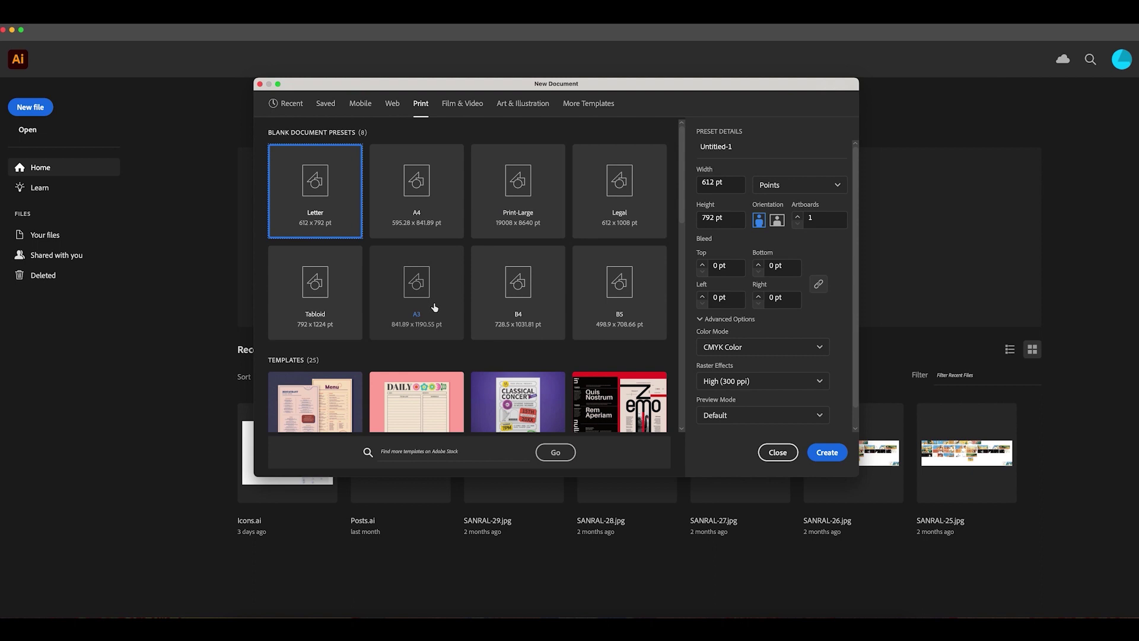
- Switch the new document to the Art & Illustration presets and look through the full list
click(522, 103)
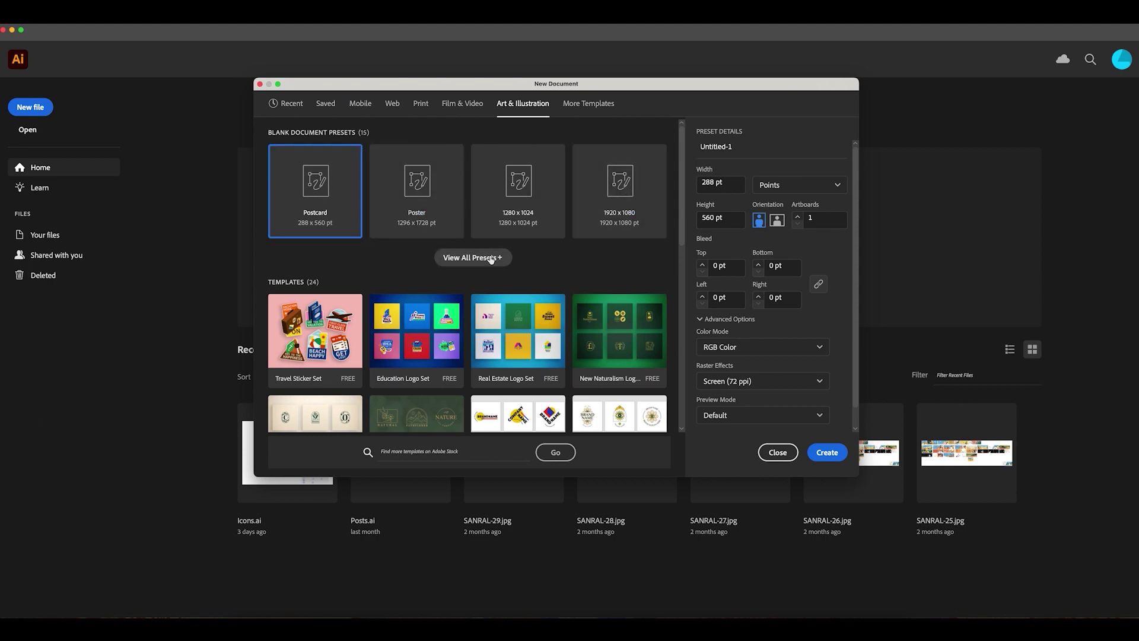
click(472, 258)
drag(682, 205, 684, 217)
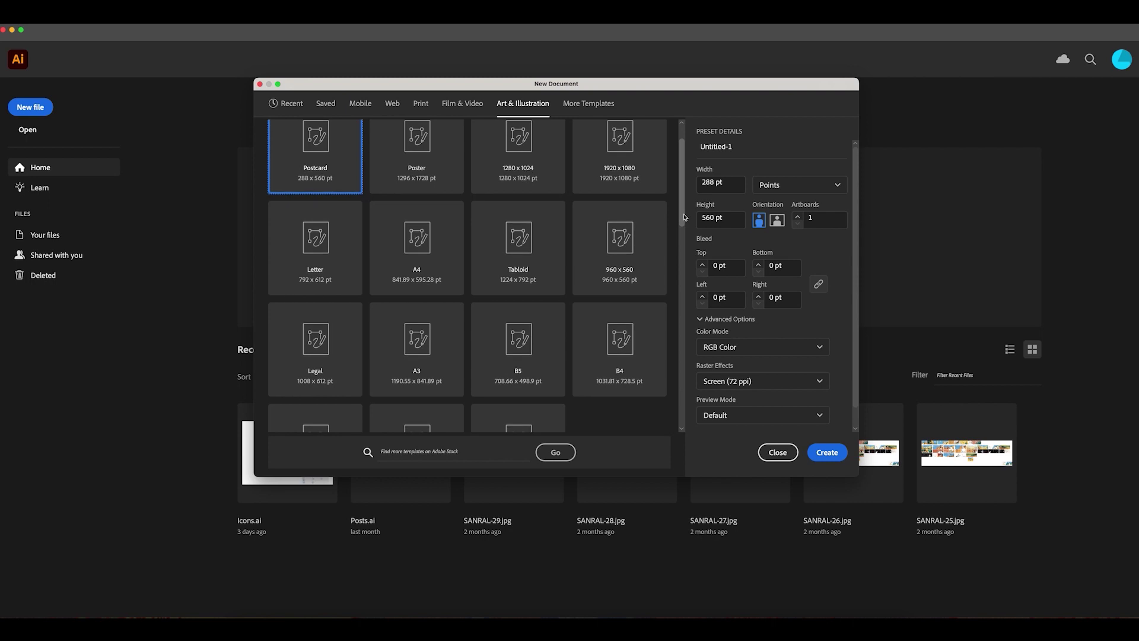
drag(684, 217, 688, 185)
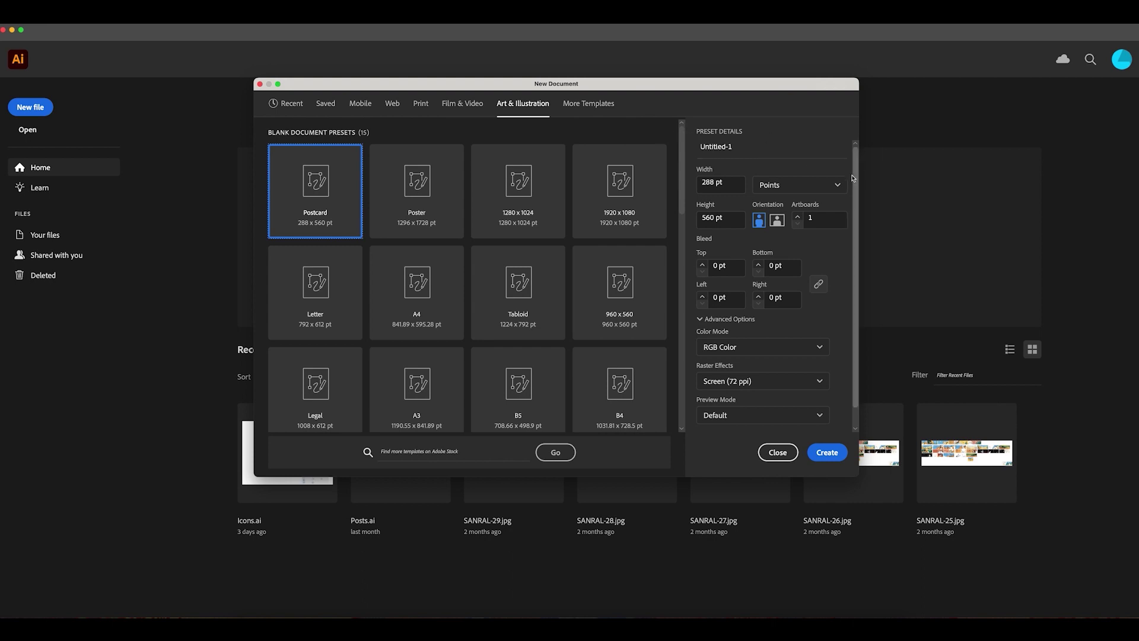
- Set the new document's measurement units to millimeters
click(795, 188)
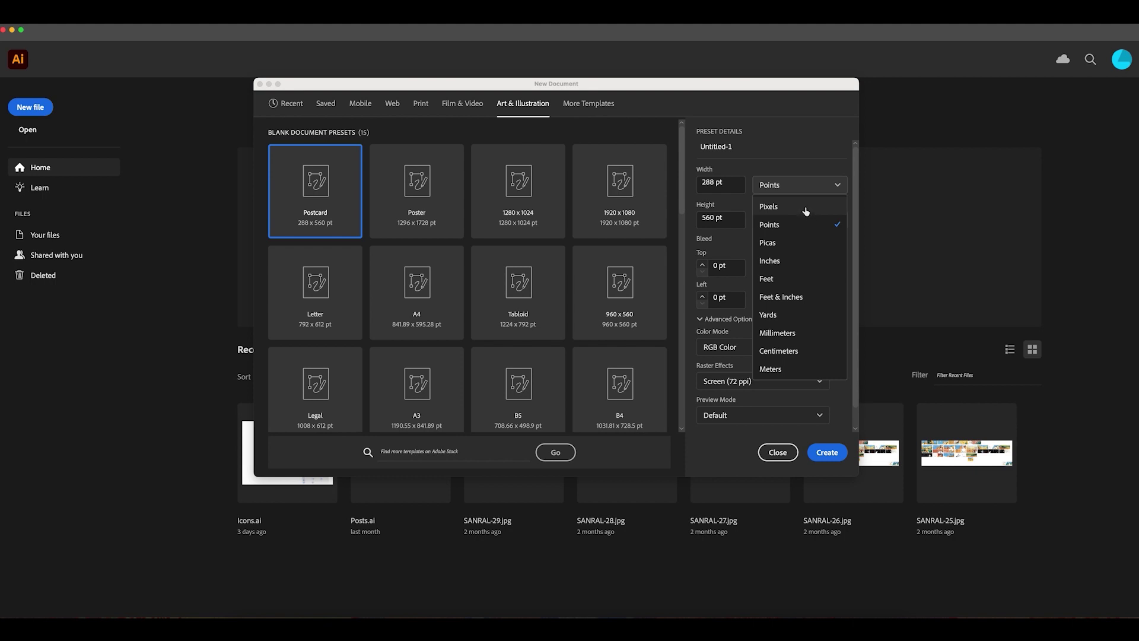
click(806, 208)
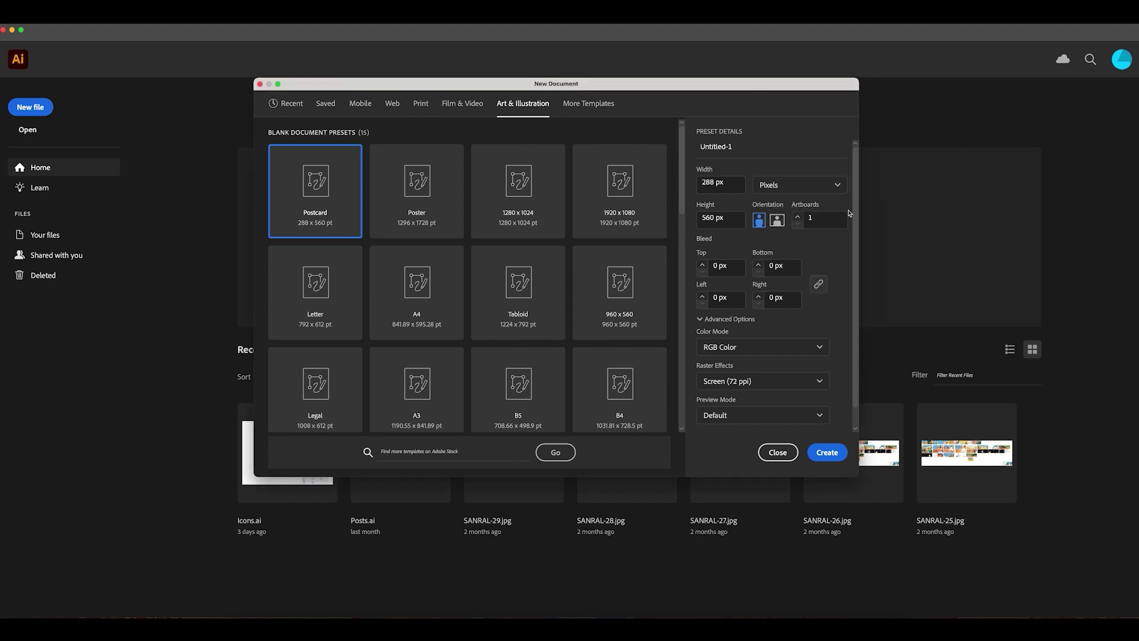
click(792, 187)
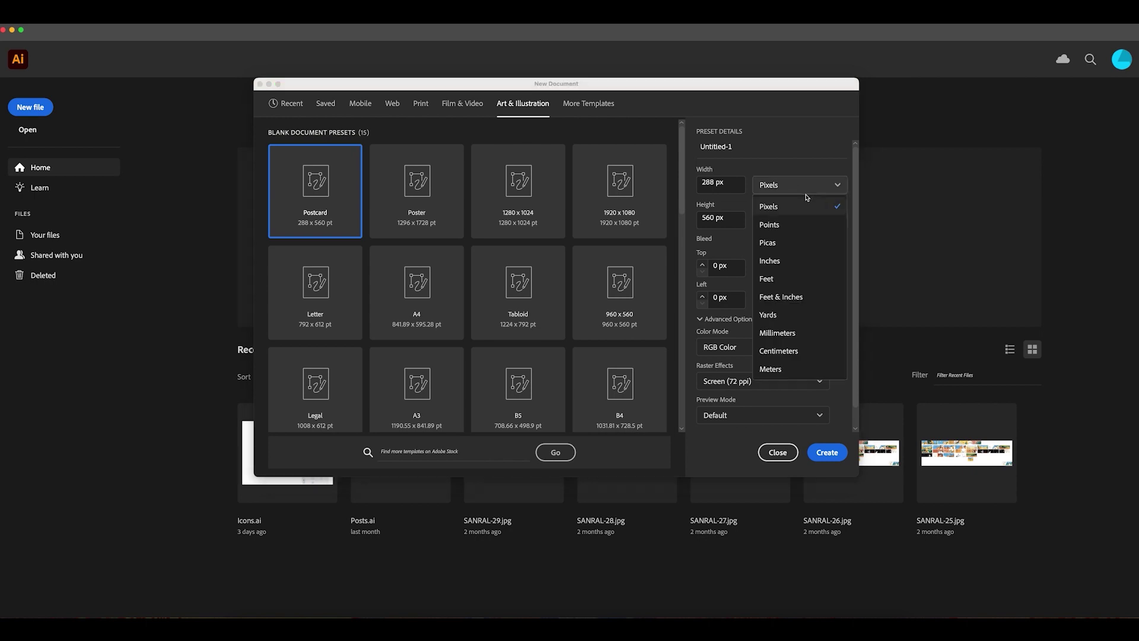
click(807, 334)
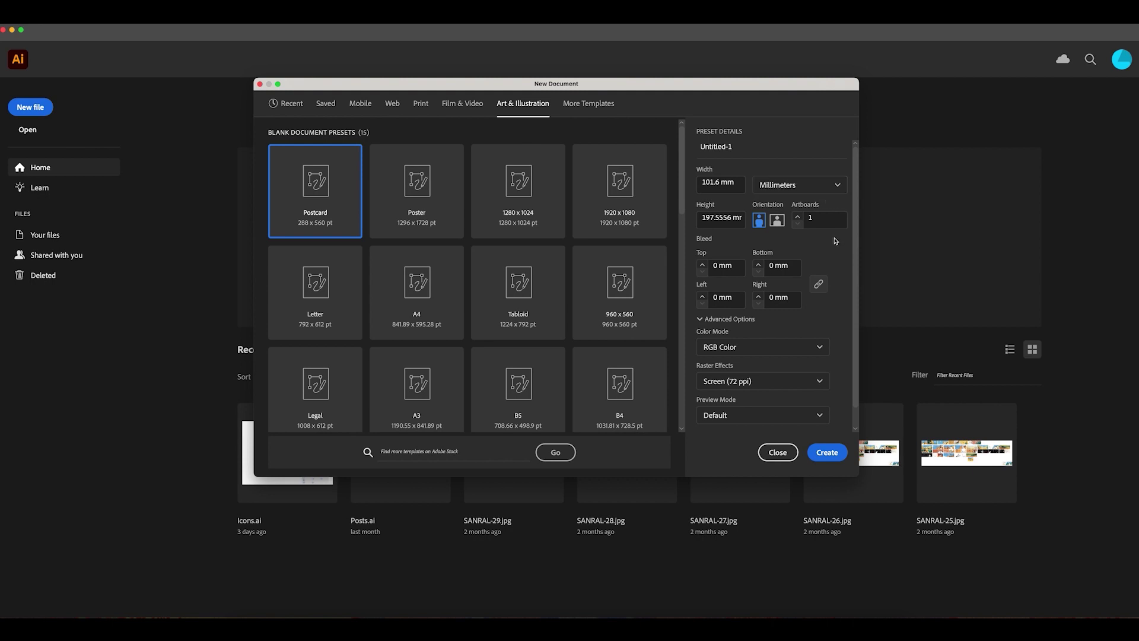
- Set the new document's width and height to 100 mm each
click(715, 188)
key(Tab)
double_click(719, 184)
text(100)
key(Tab)
key(Tab)
text(100)
- Make the document landscape at 120 mm wide by 100 mm high, with 3 artboards
click(776, 222)
click(703, 216)
text(120)
click(780, 223)
click(798, 218)
click(798, 218)
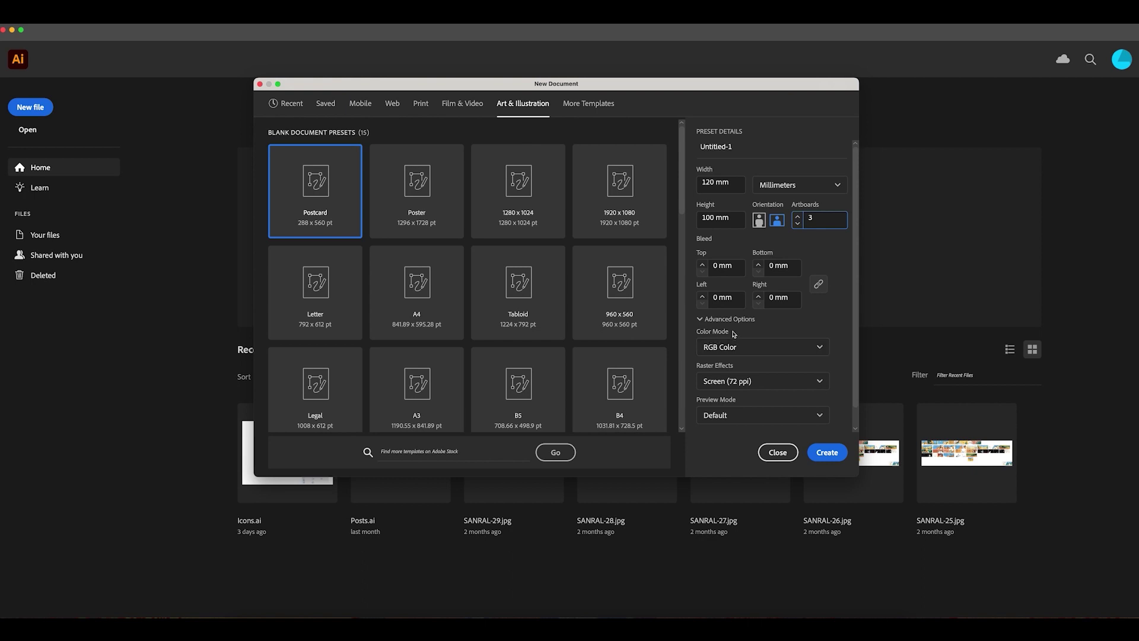
- Set the color mode to CMYK Color and the raster effects to High (300 ppi)
click(753, 350)
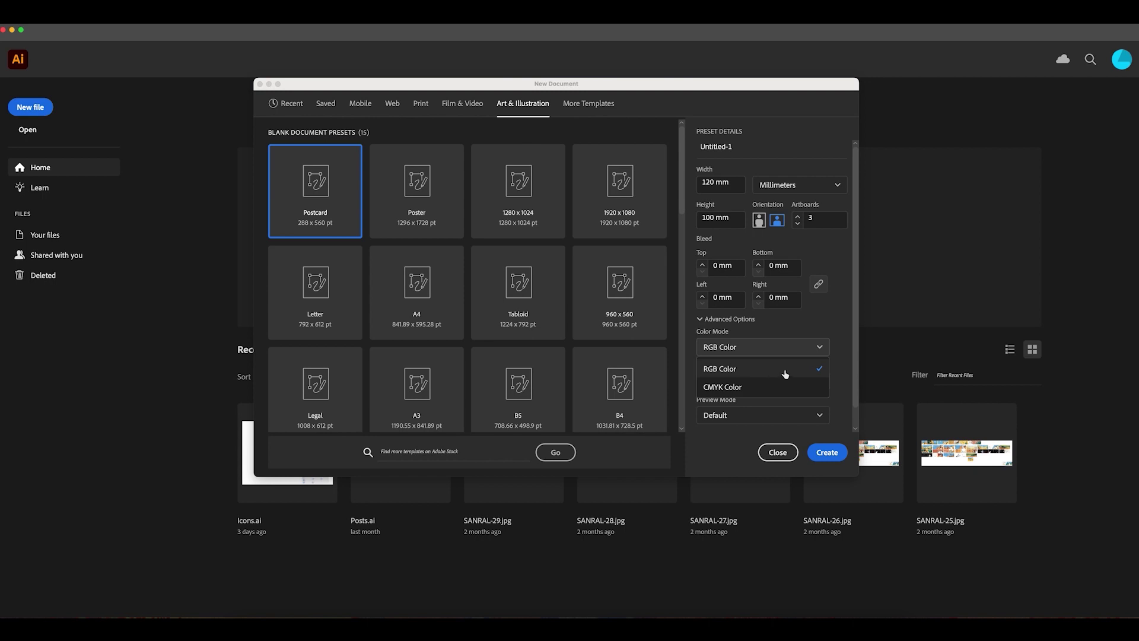
click(766, 389)
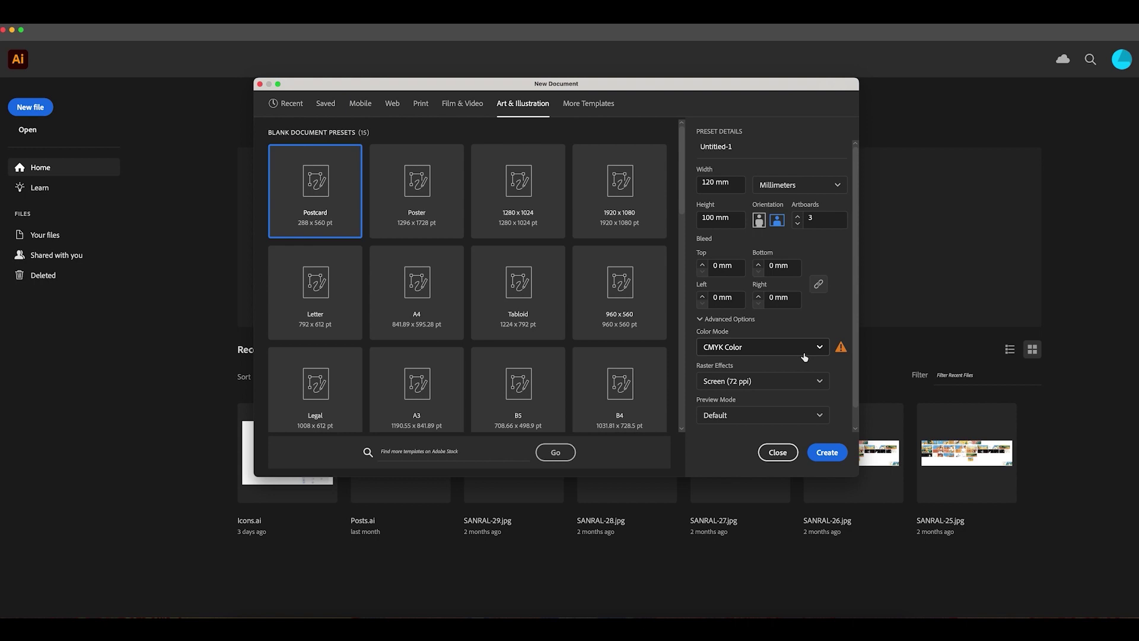
click(780, 384)
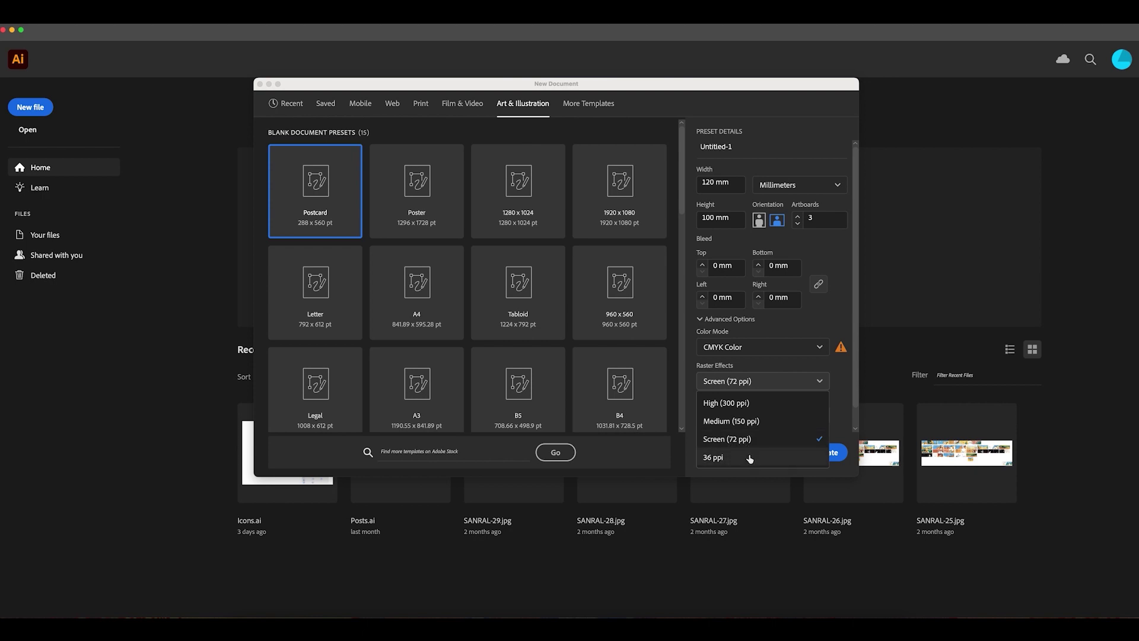
click(845, 393)
click(756, 383)
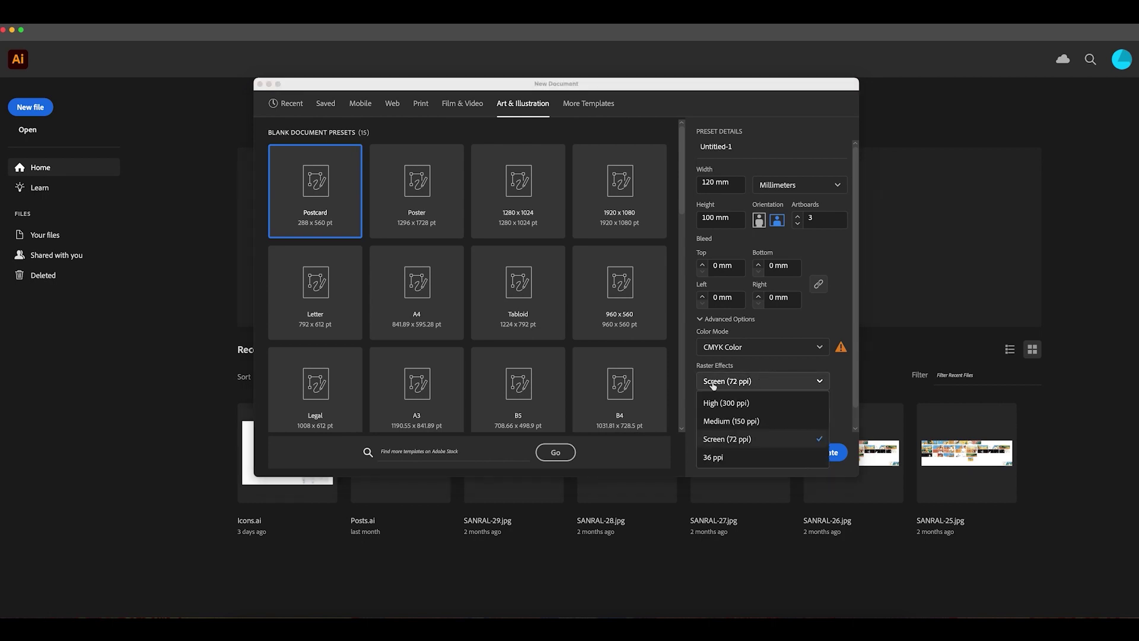
click(727, 402)
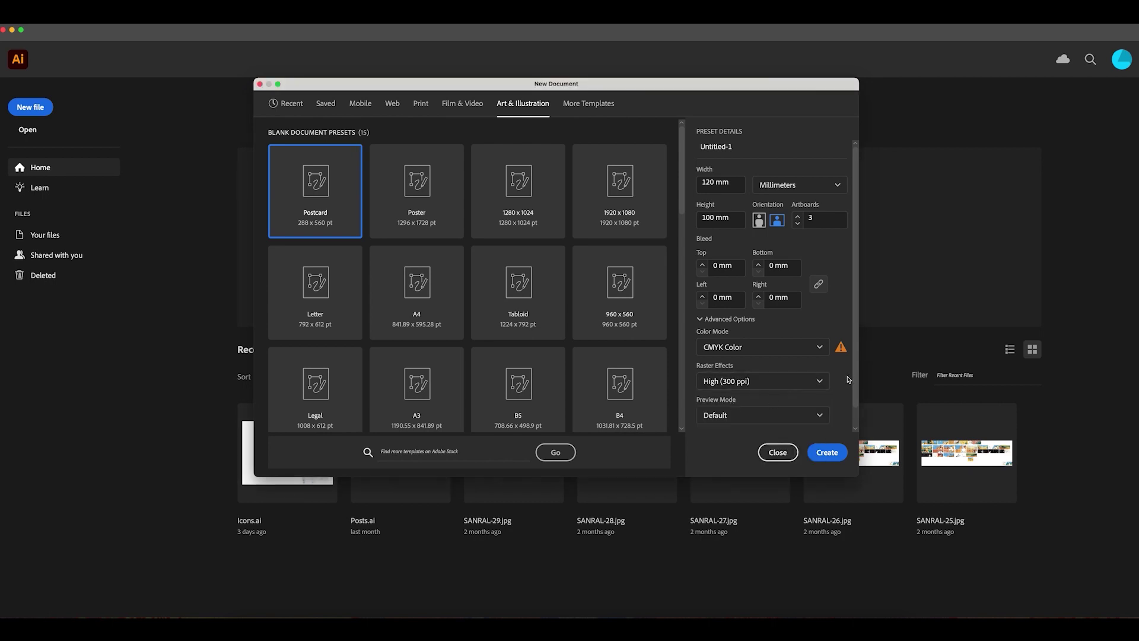
- Switch the color mode to RGB Color and create the document under the name Intro
click(814, 350)
click(793, 368)
drag(748, 148, 692, 148)
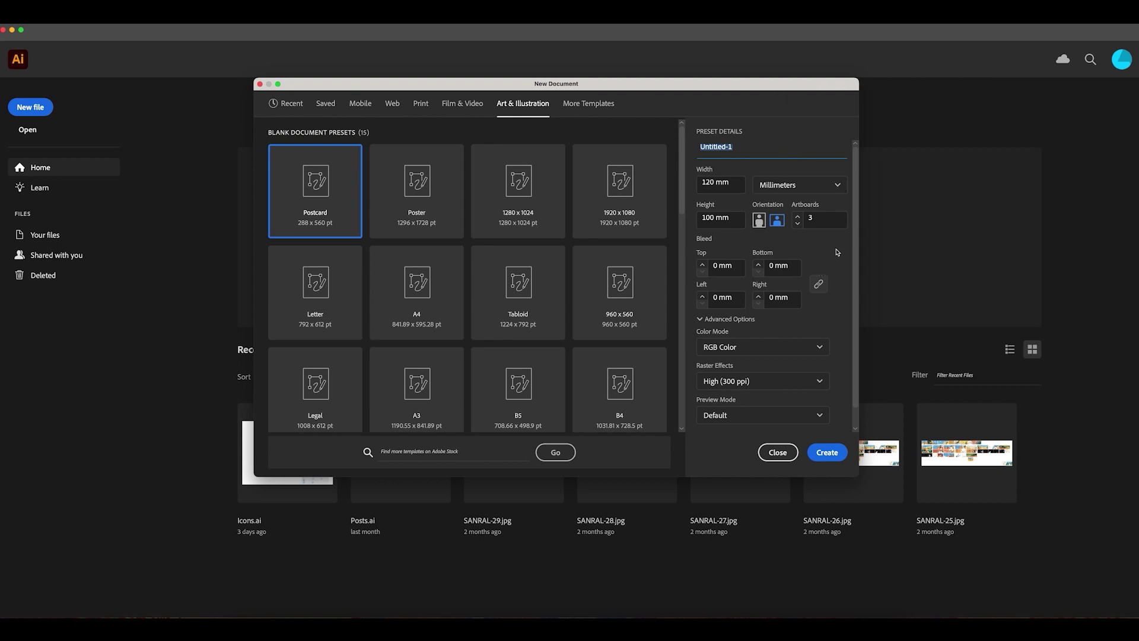
text(Into)
key(Return)
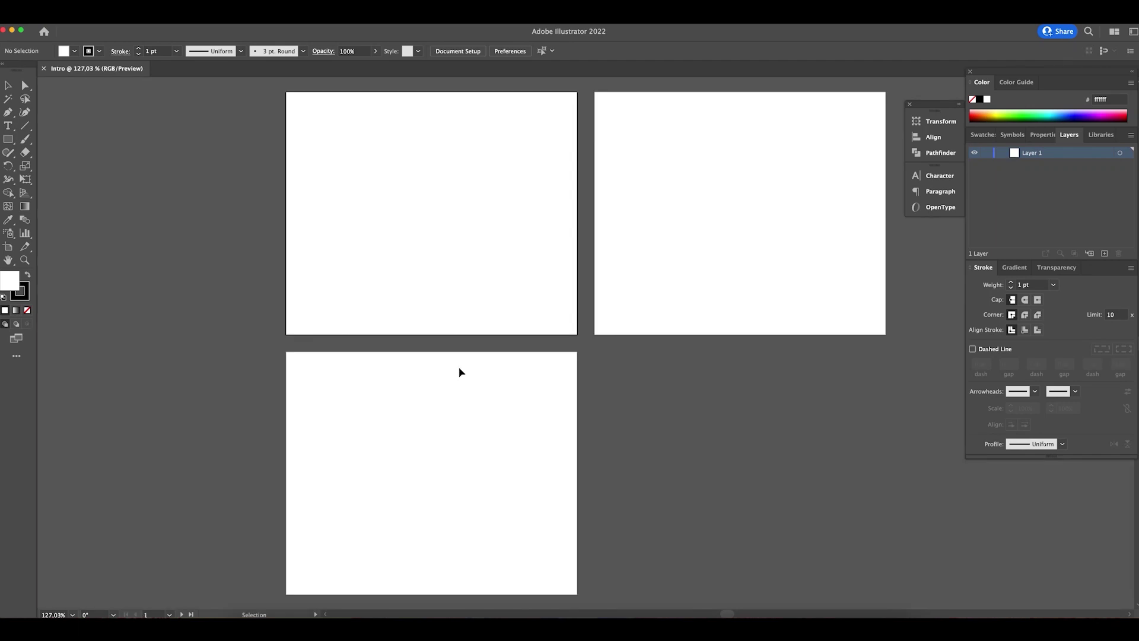
- Move Artboard 1 to about X 29 mm, Y 46.3 mm and Artboard 2 to about X 175.2 mm, Y 46.3 mm
key(space)
mouse_move(357, 198)
mouse_down()
mouse_move(362, 233)
mouse_move(336, 188)
mouse_move(350, 188)
mouse_up()
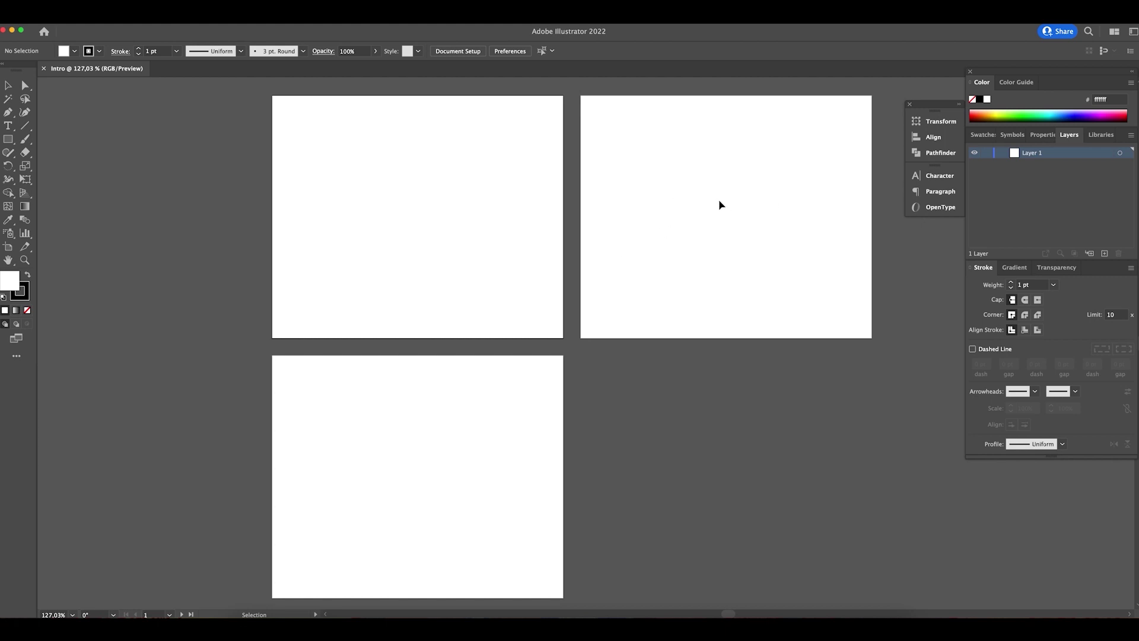
key(shift+o)
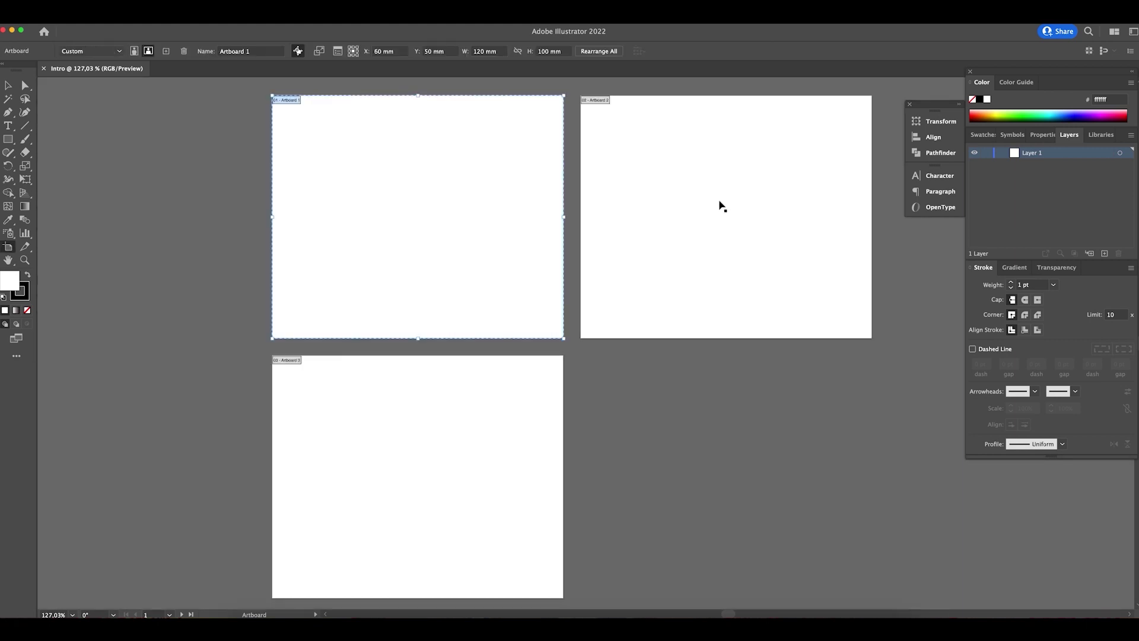
click(631, 141)
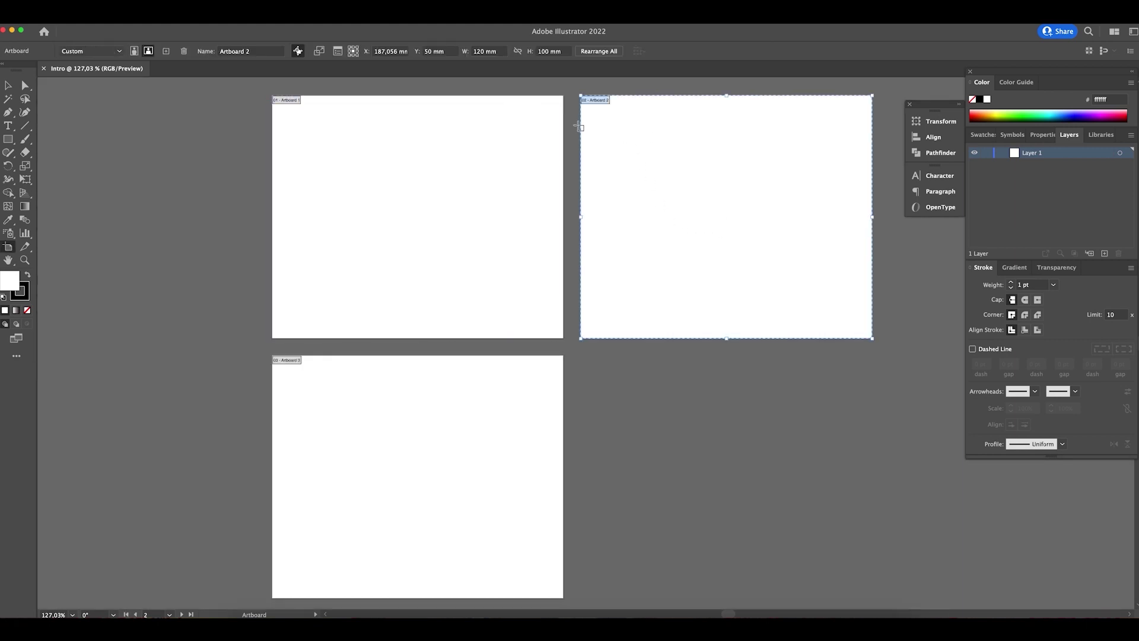
drag(595, 120, 746, 132)
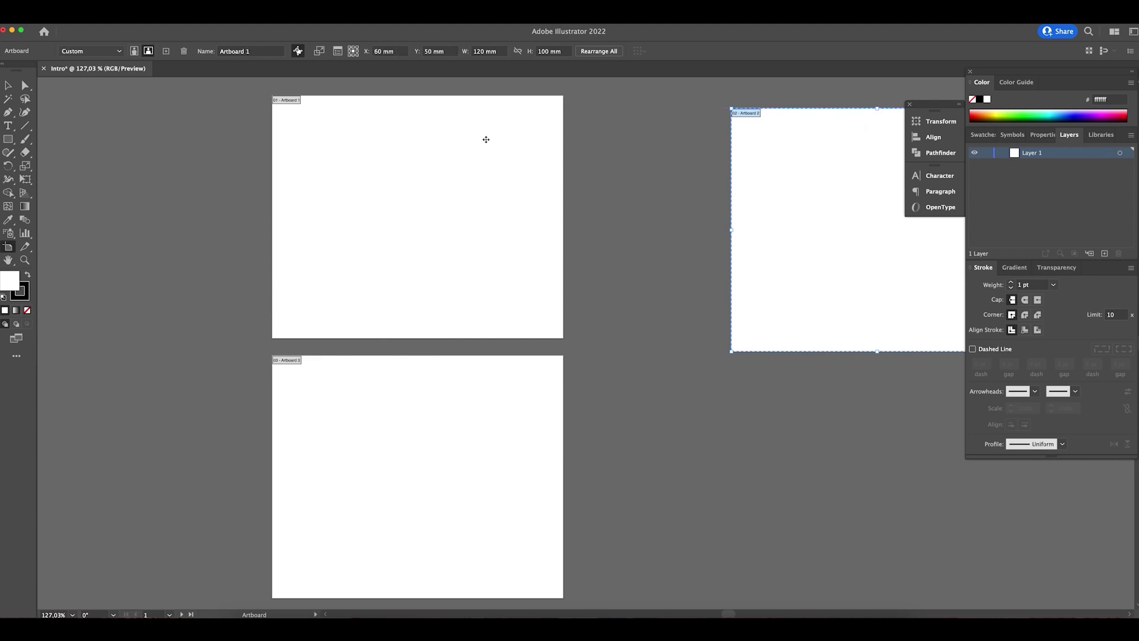
drag(486, 139, 410, 130)
click(813, 193)
drag(813, 182, 594, 155)
- Delete Artboard 2 and Artboard 3, keeping only Artboard 1
scroll(629, 132, up, 3)
scroll(628, 133, right, 1)
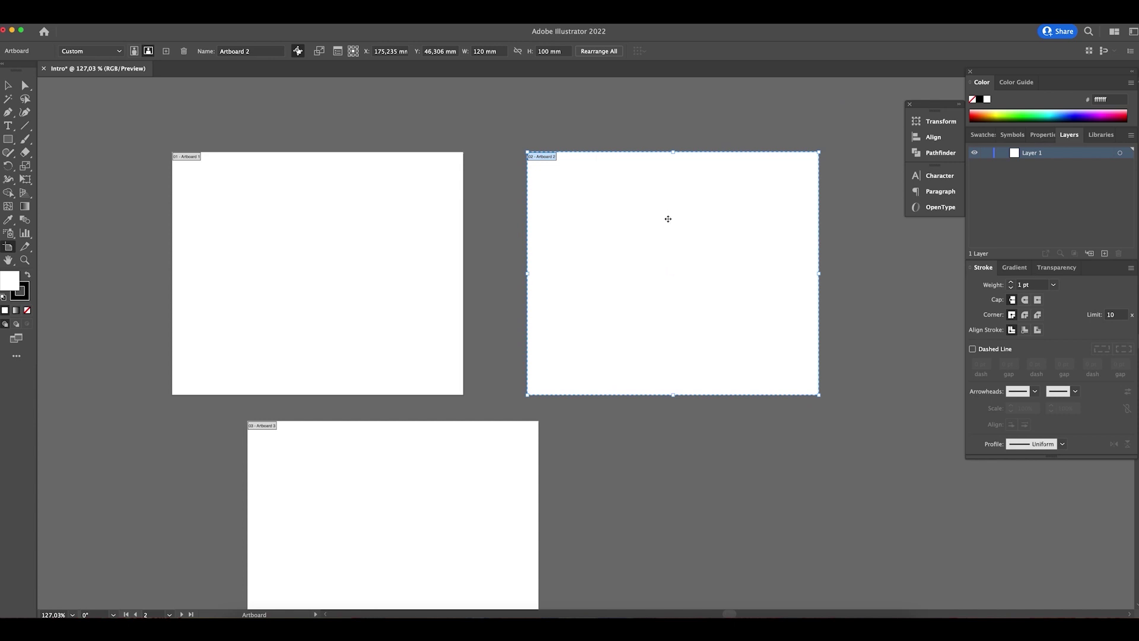
key(Delete)
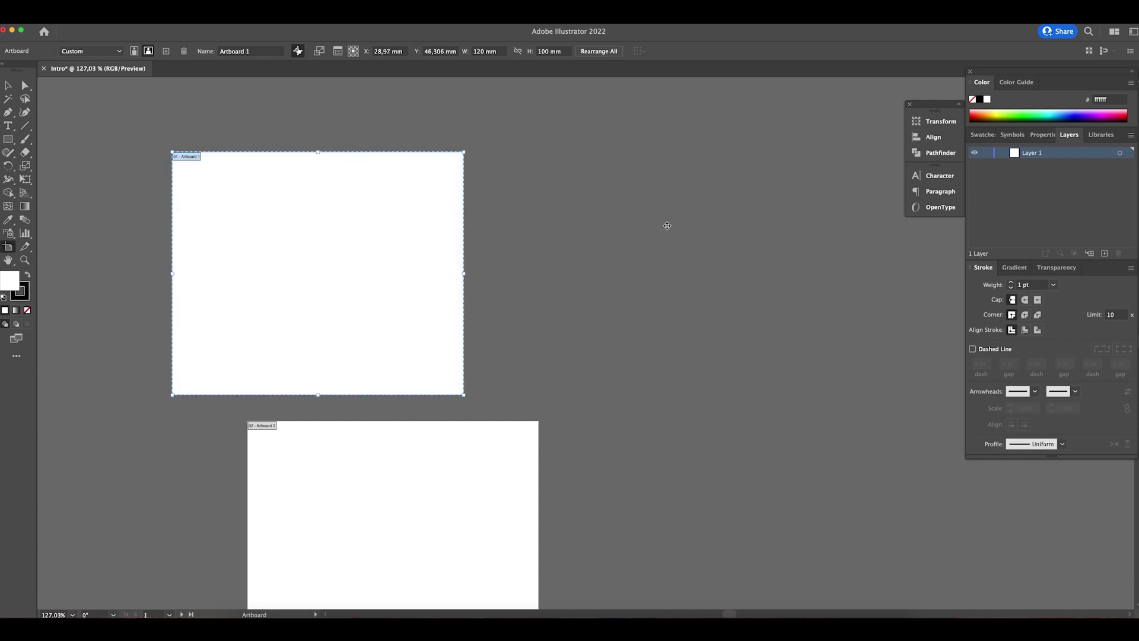
scroll(667, 225, down, 3)
scroll(667, 226, left, 2)
key(z)
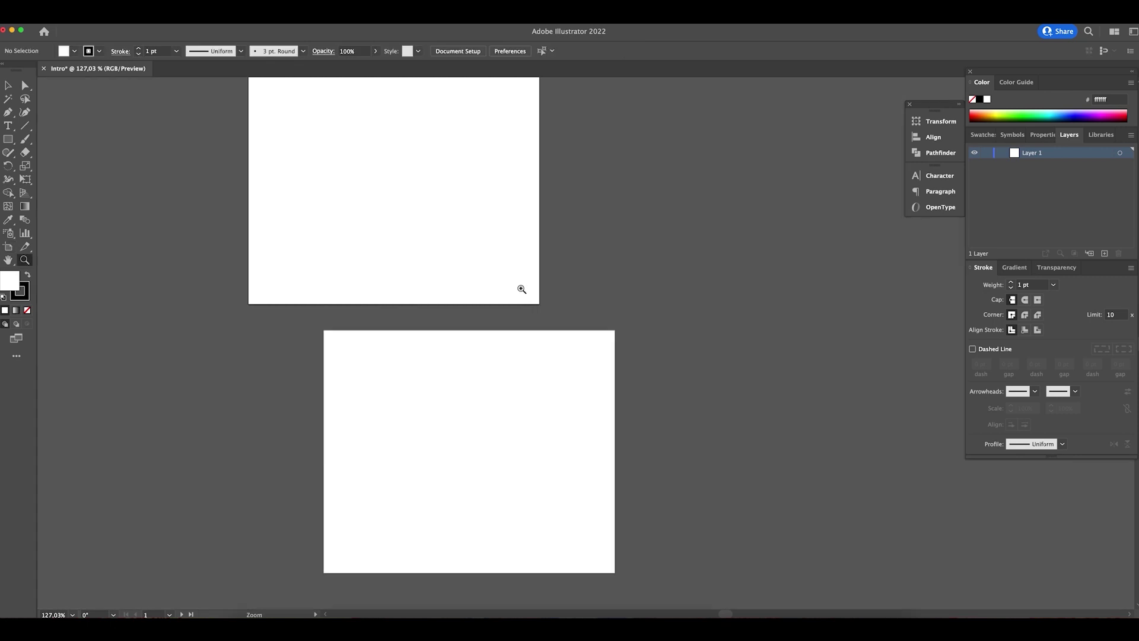
drag(521, 289, 592, 320)
key(shift+o)
click(546, 465)
key(Delete)
- Draw a red rectangle about 65.5 mm wide by 59.9 mm high near the middle of the artboard
key(super+minus)
key(super+minus)
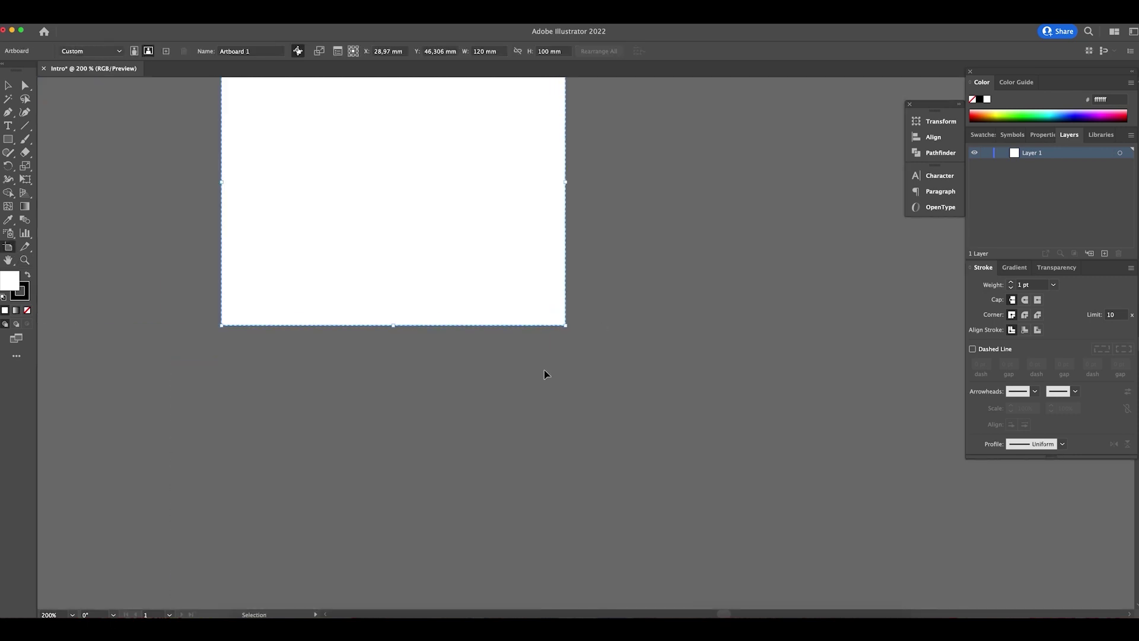
drag(496, 267, 578, 410)
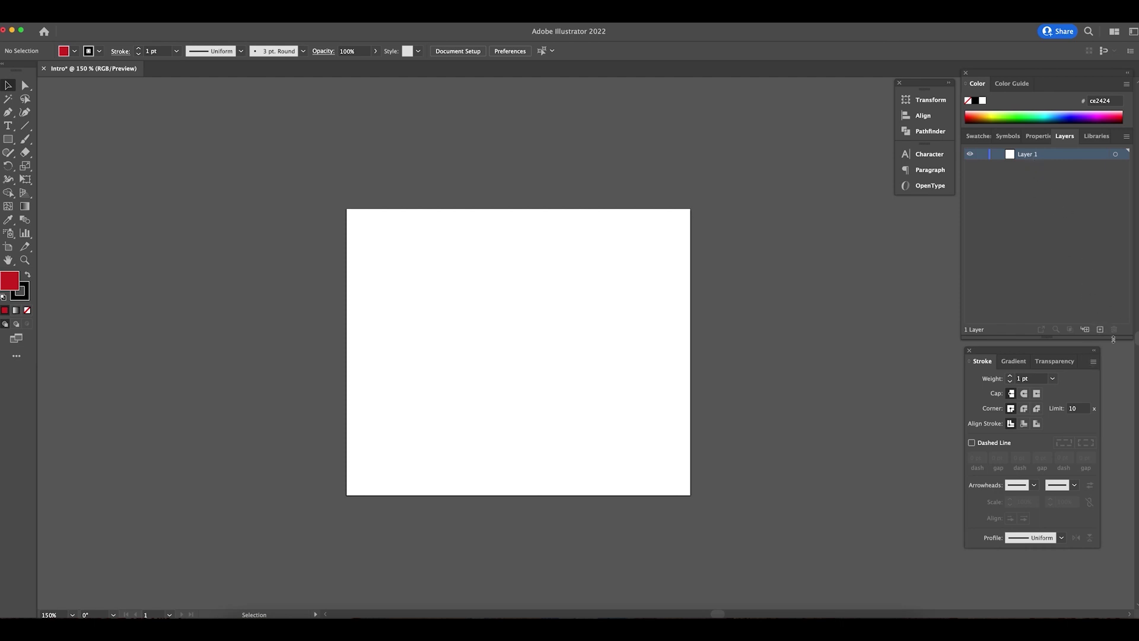
click(13, 140)
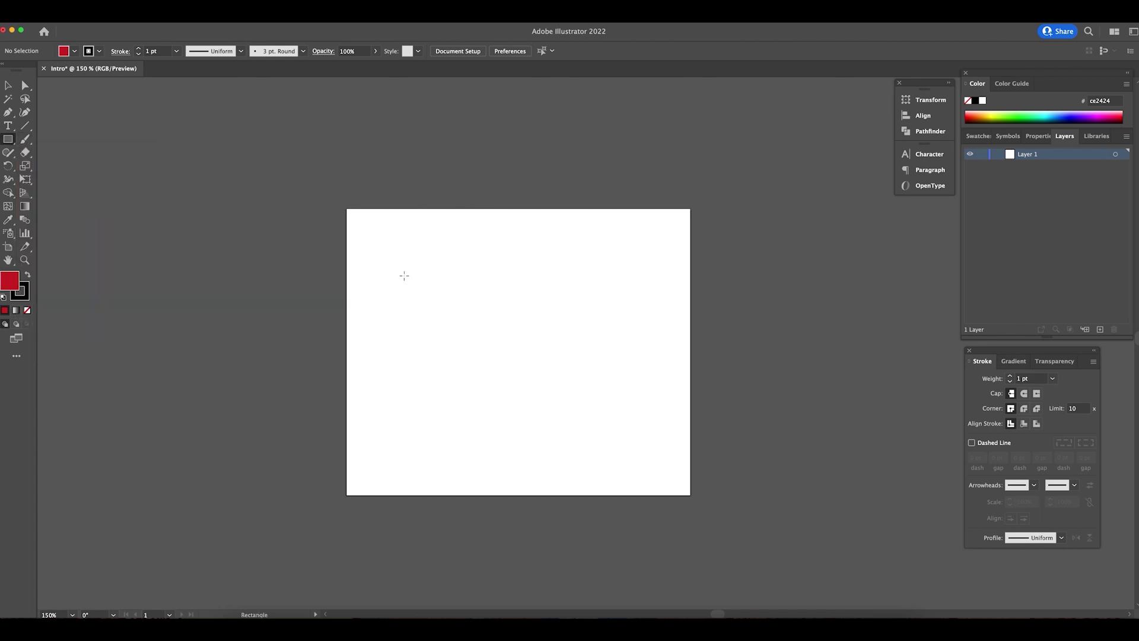
mouse_move(423, 271)
mouse_down()
mouse_move(564, 387)
mouse_move(611, 442)
mouse_up()
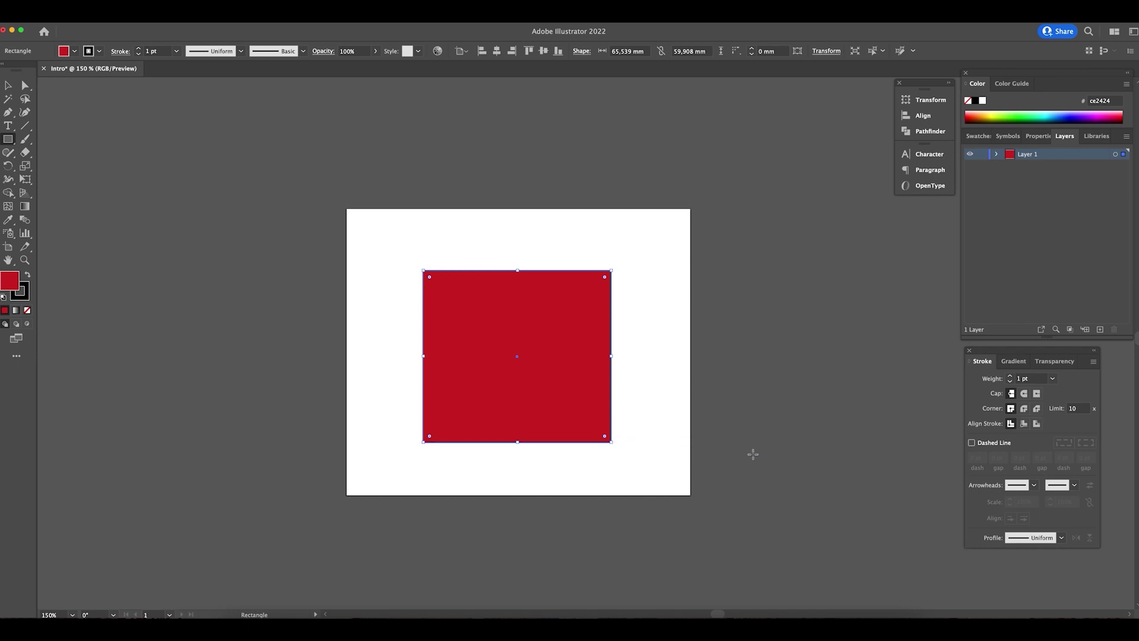
- Move the red rectangle slightly up and to the right on the artboard, and leave it deselected
key(v)
click(708, 300)
drag(563, 355, 575, 342)
click(845, 298)
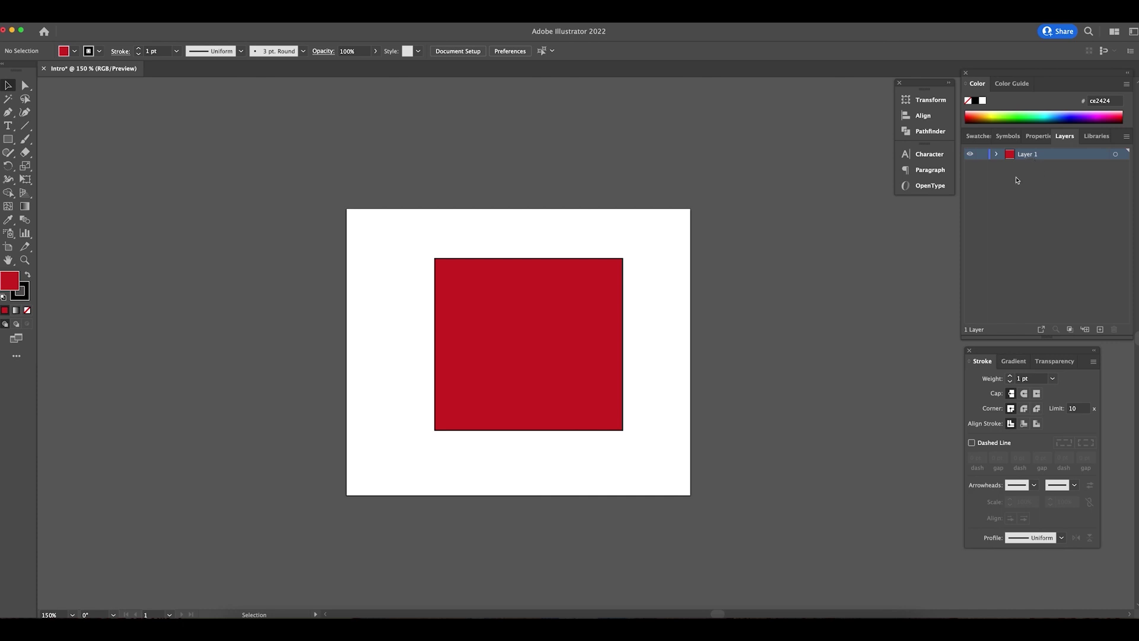
- Create a new layer and draw a cyan 00ffff rectangle about 42.1 mm by 40.1 mm overlapping the red rectangle's upper-left corner
click(1101, 330)
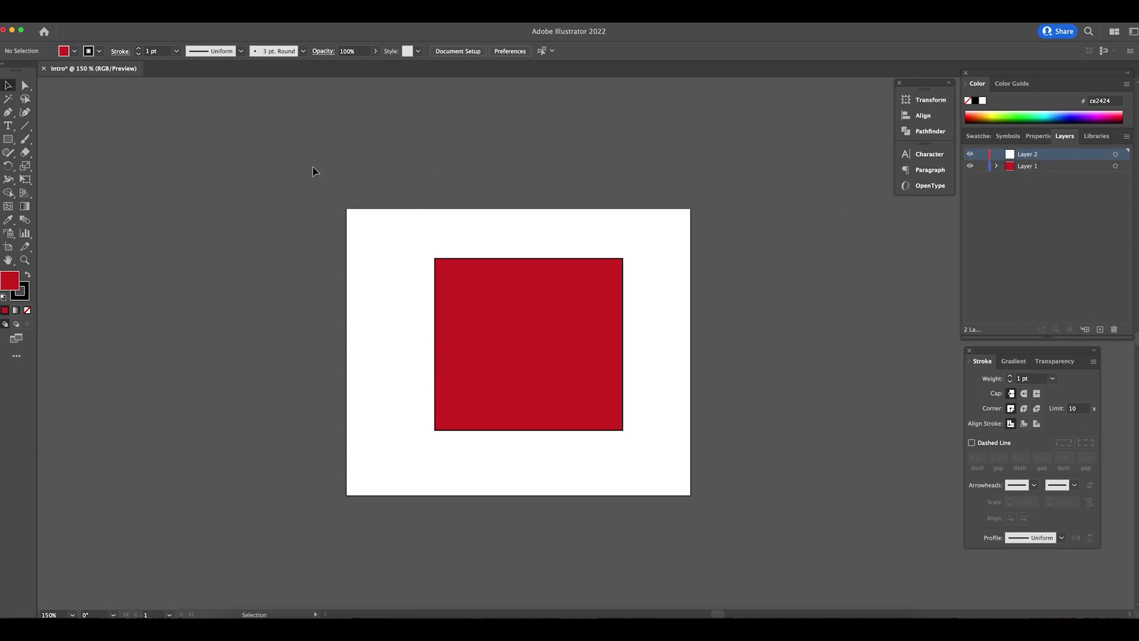
click(9, 140)
click(66, 51)
click(58, 71)
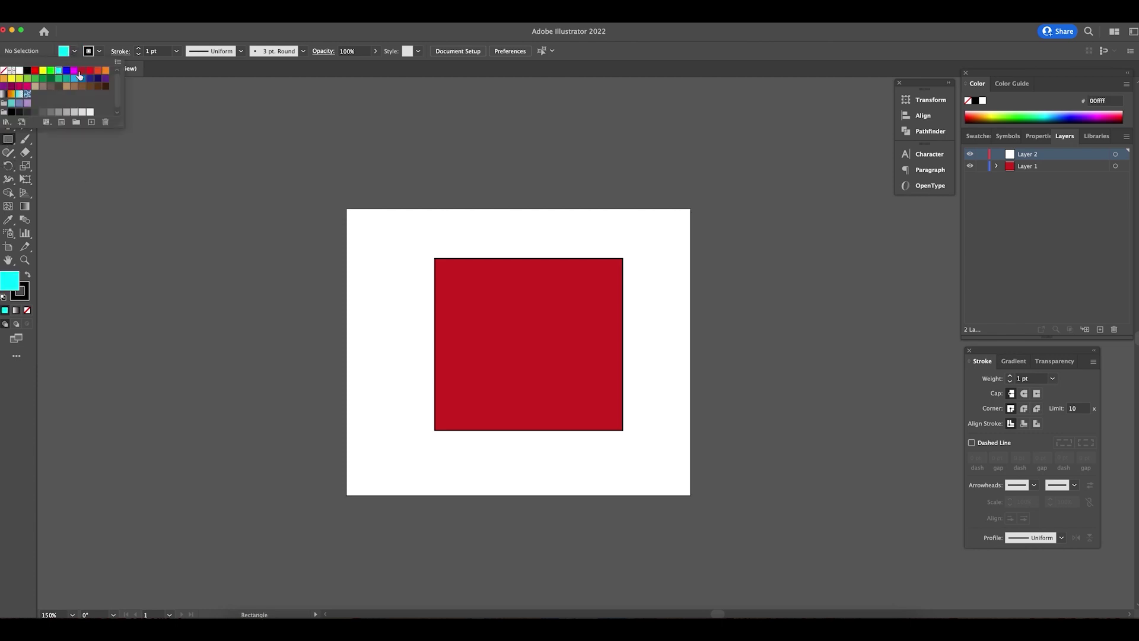
click(412, 228)
drag(394, 229, 512, 344)
key(v)
click(656, 315)
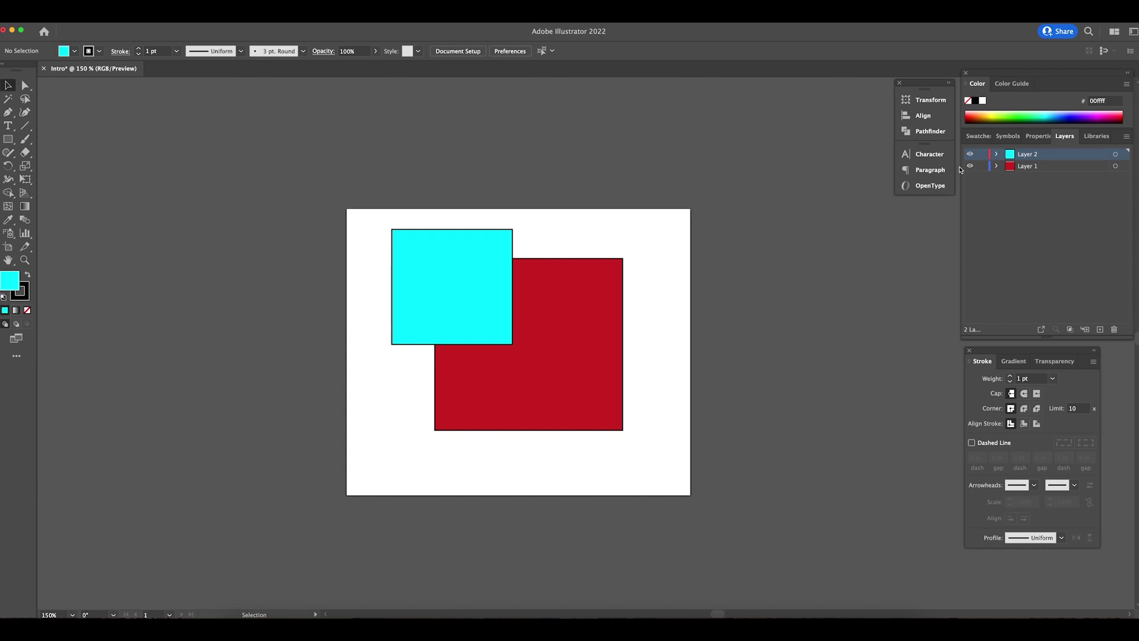
- Hide and show Layer 2 again, and reorder it beneath Layer 1
click(971, 155)
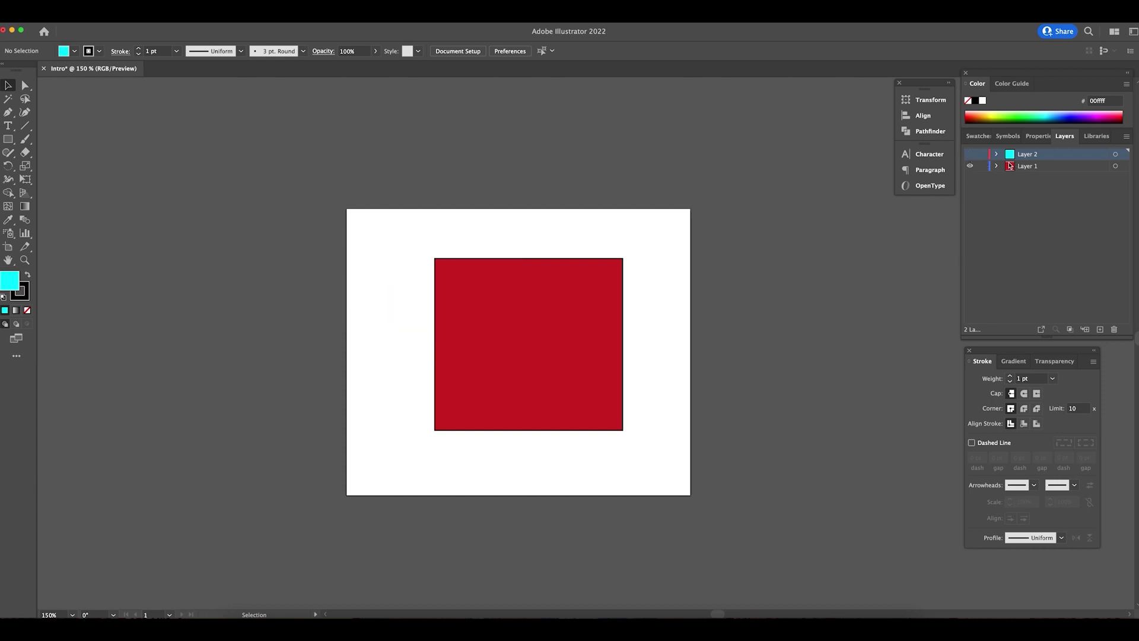
click(975, 157)
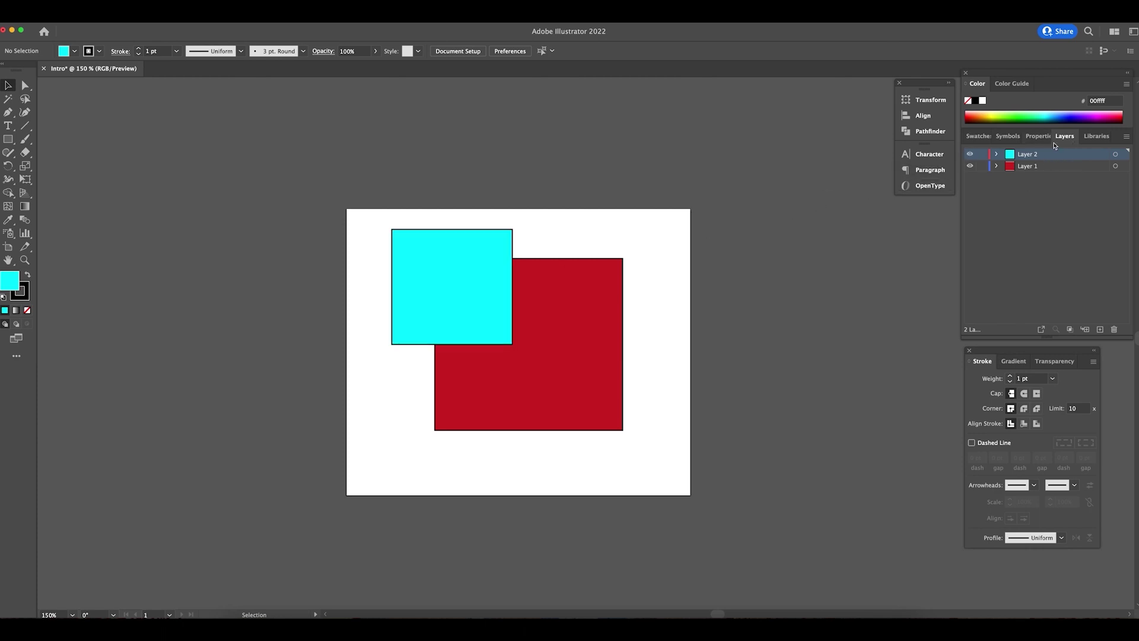
drag(1042, 159, 1059, 176)
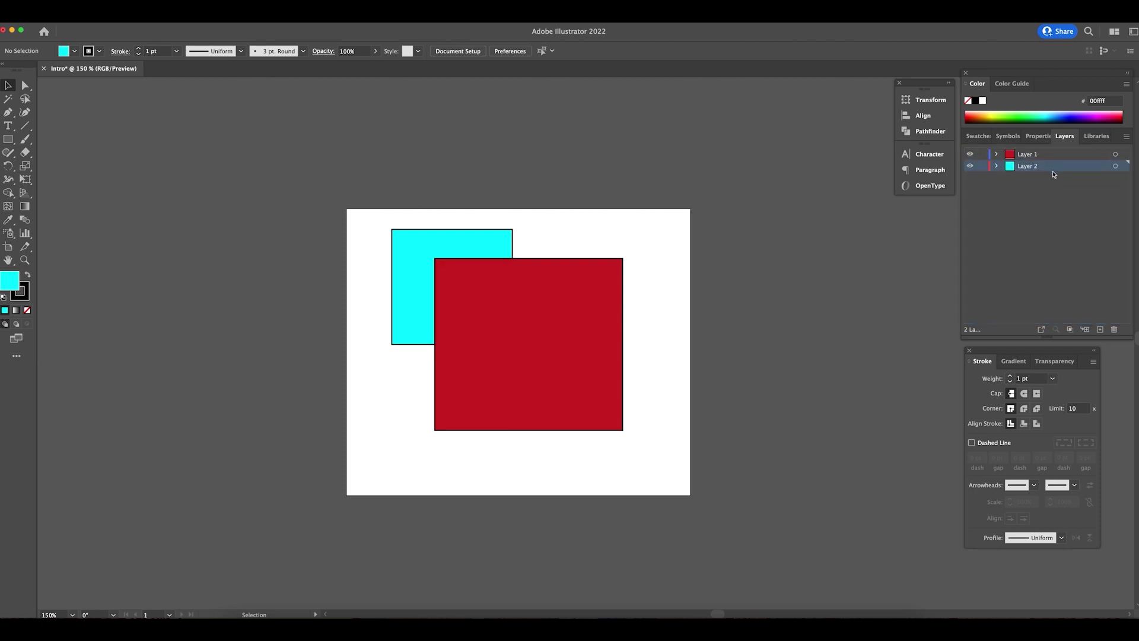
- Select the red and the cyan rectangle in turn, and hide and show Layer 2 twice
click(577, 314)
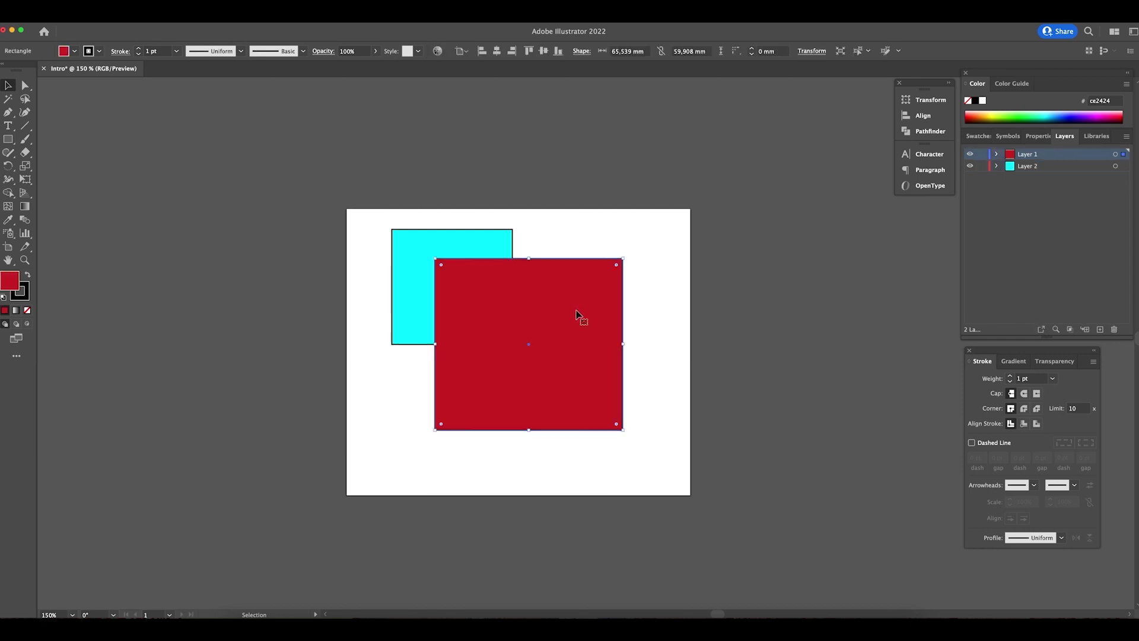
click(1037, 168)
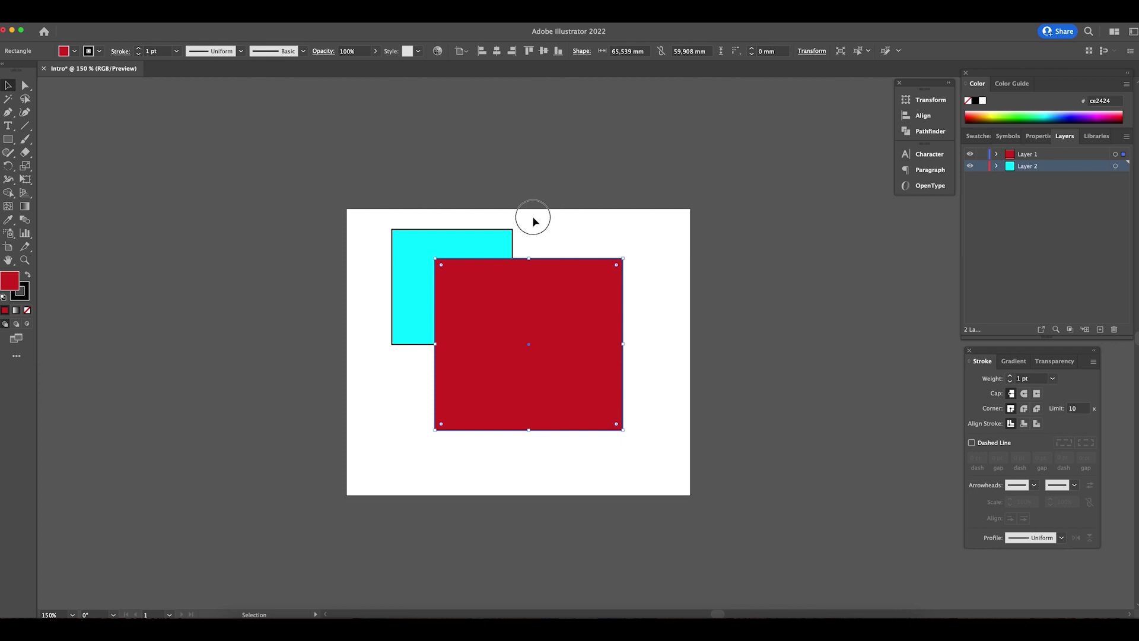
drag(533, 217, 492, 243)
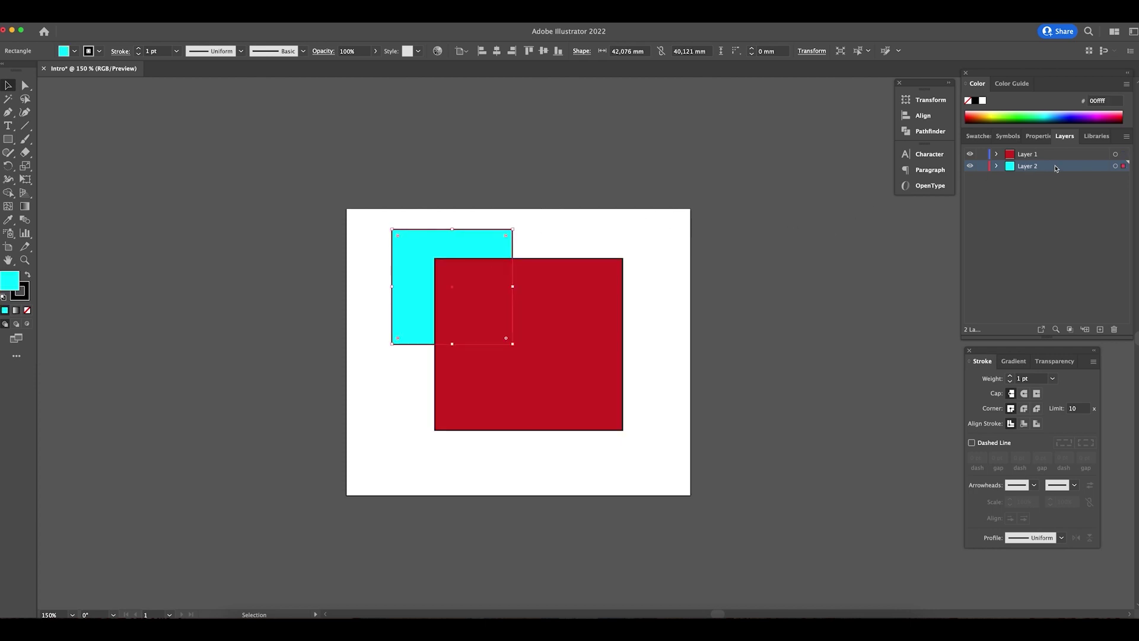
click(970, 167)
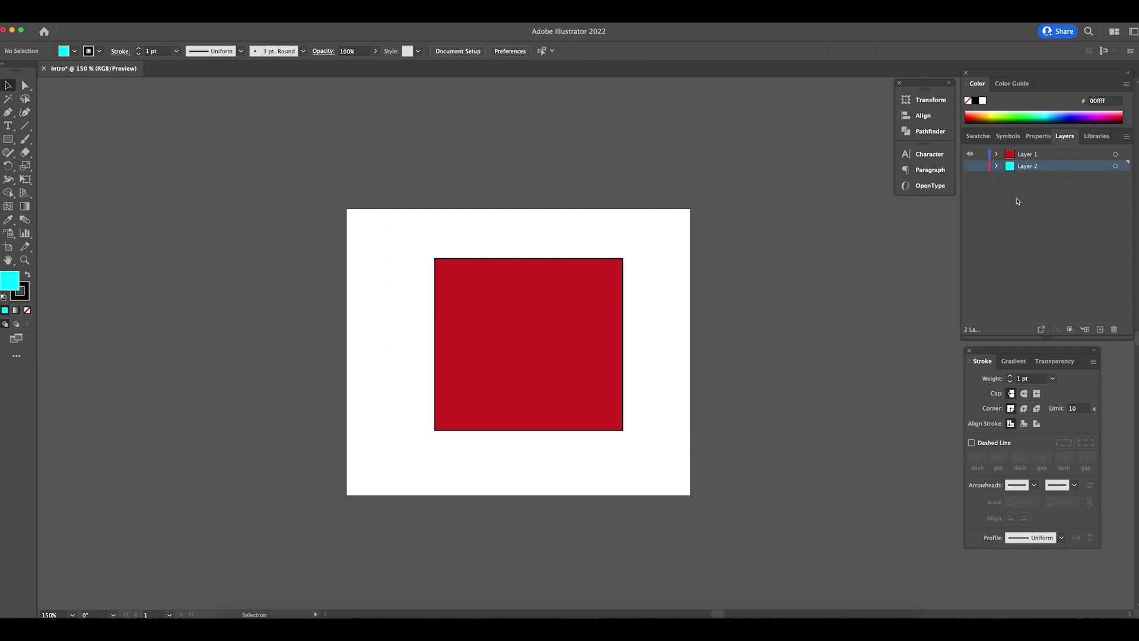
click(972, 166)
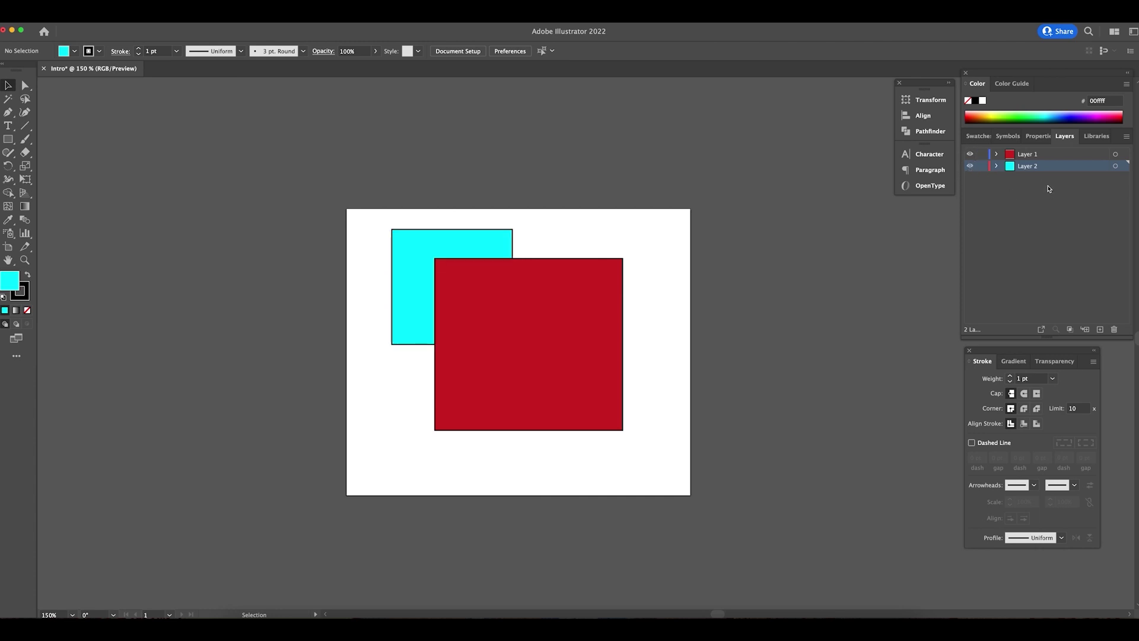
click(972, 167)
click(970, 167)
- Lock Layer 2, make Layer 1 active and move the red rectangle across the artboard
click(981, 167)
click(1027, 154)
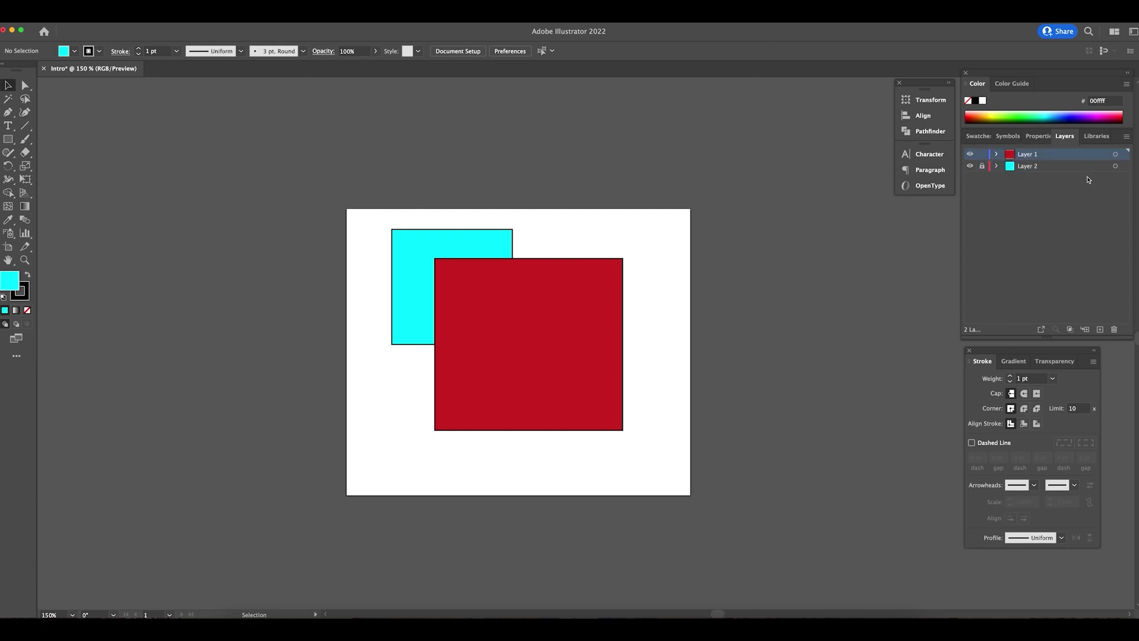
drag(562, 296, 530, 276)
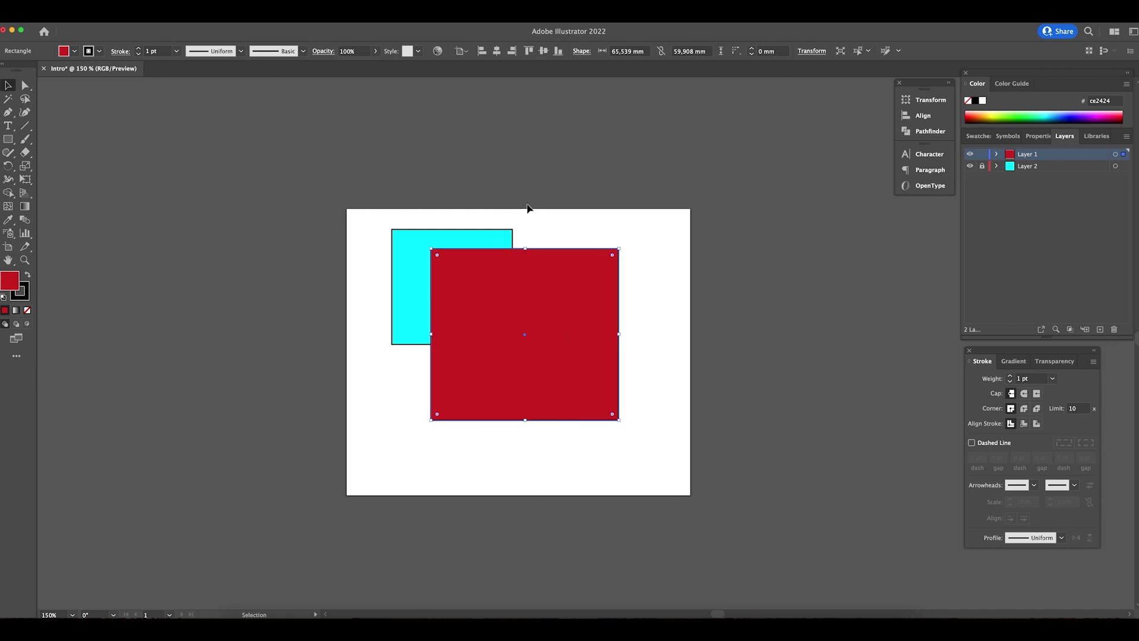
click(502, 325)
drag(501, 325, 460, 350)
- Try to select the cyan rectangle on the locked layer, and place the red rectangle at about X 64.2 mm, Y 47.3 mm
drag(663, 204, 363, 339)
drag(718, 190, 386, 343)
drag(498, 327, 516, 353)
click(432, 297)
click(390, 270)
click(419, 276)
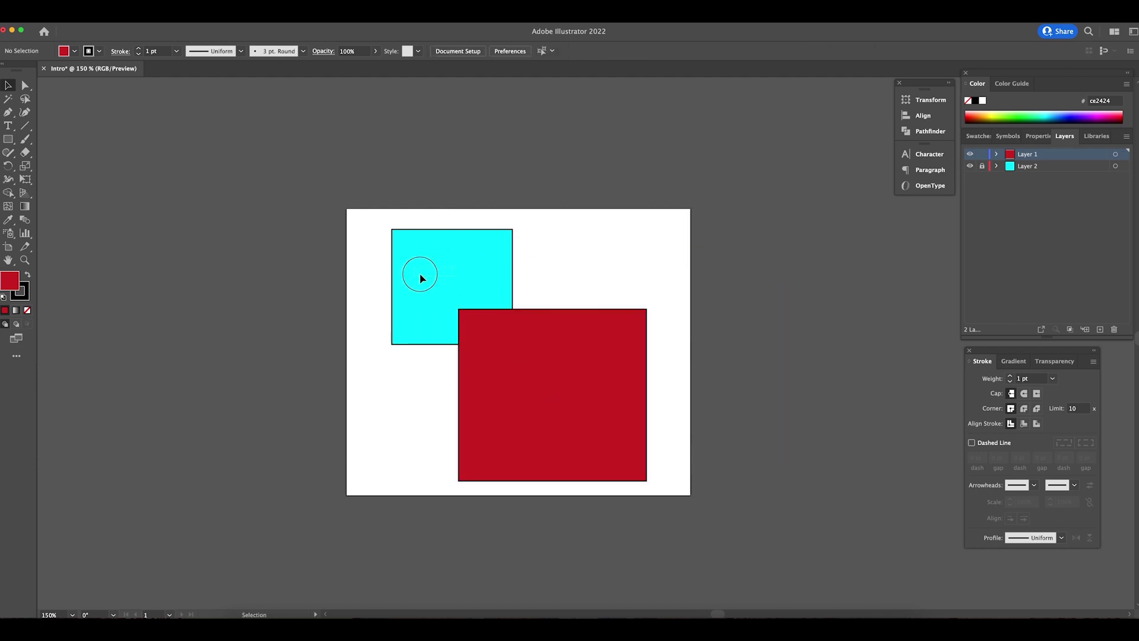
drag(574, 379, 551, 328)
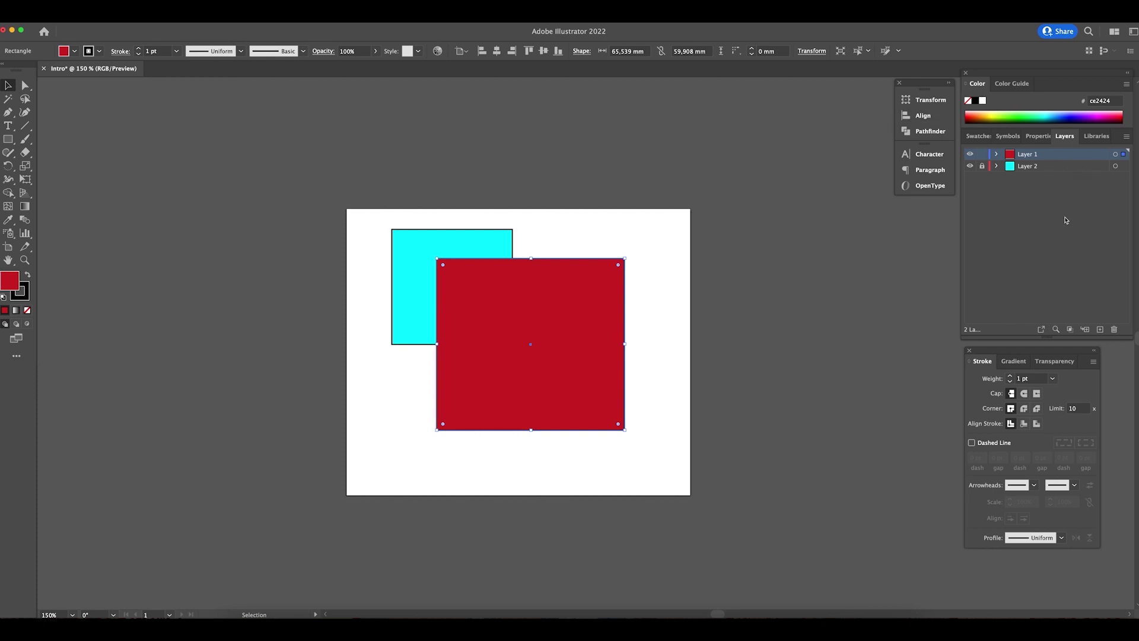
- Relocate the floating Stroke panel over the canvas and place it below the Layers panel
drag(1071, 356, 852, 247)
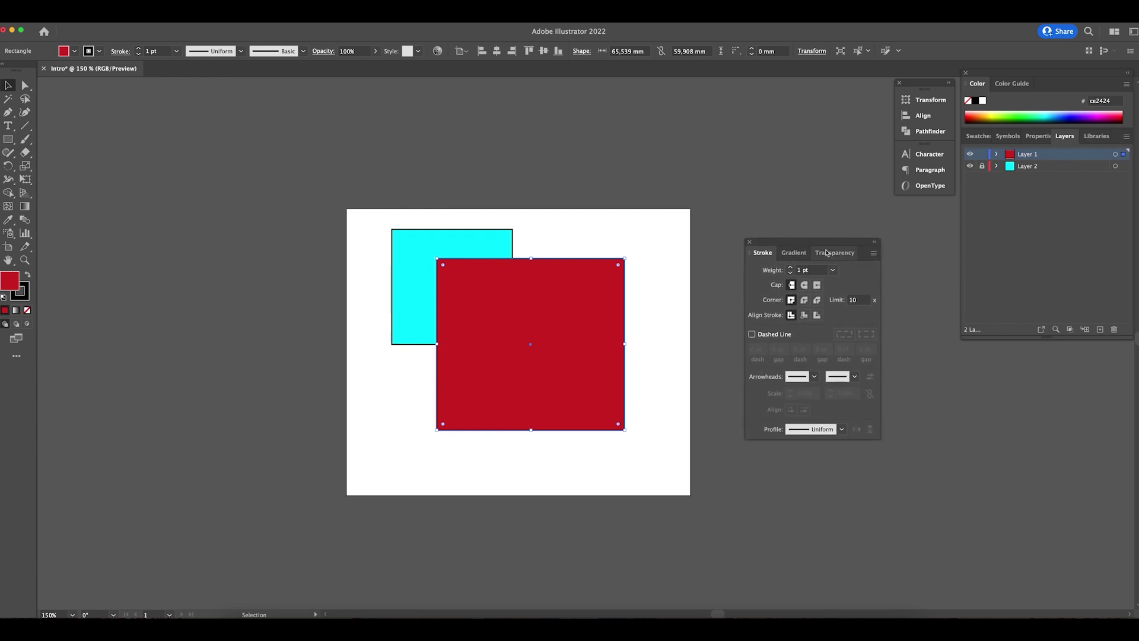
mouse_move(832, 250)
mouse_down()
mouse_move(823, 185)
mouse_move(770, 181)
mouse_up()
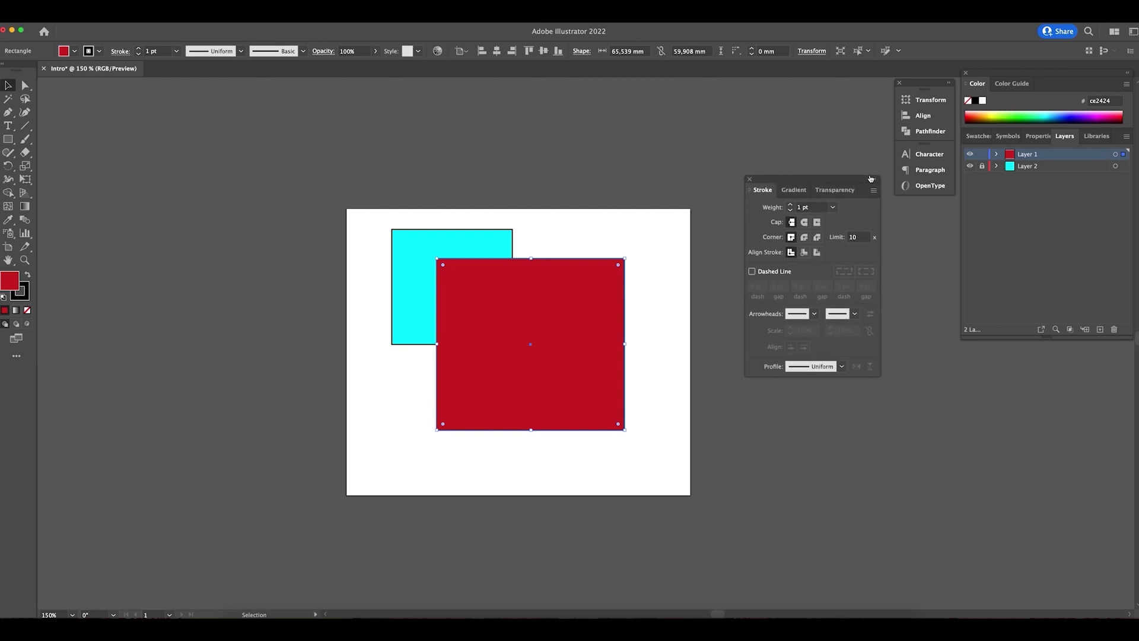
drag(839, 183, 842, 216)
mouse_move(765, 212)
mouse_down()
mouse_move(788, 289)
mouse_move(886, 362)
mouse_move(800, 205)
mouse_move(932, 380)
mouse_up()
- Separate the Color panel from the Layers panel group and close it
drag(1064, 74, 697, 108)
drag(1007, 72, 1081, 128)
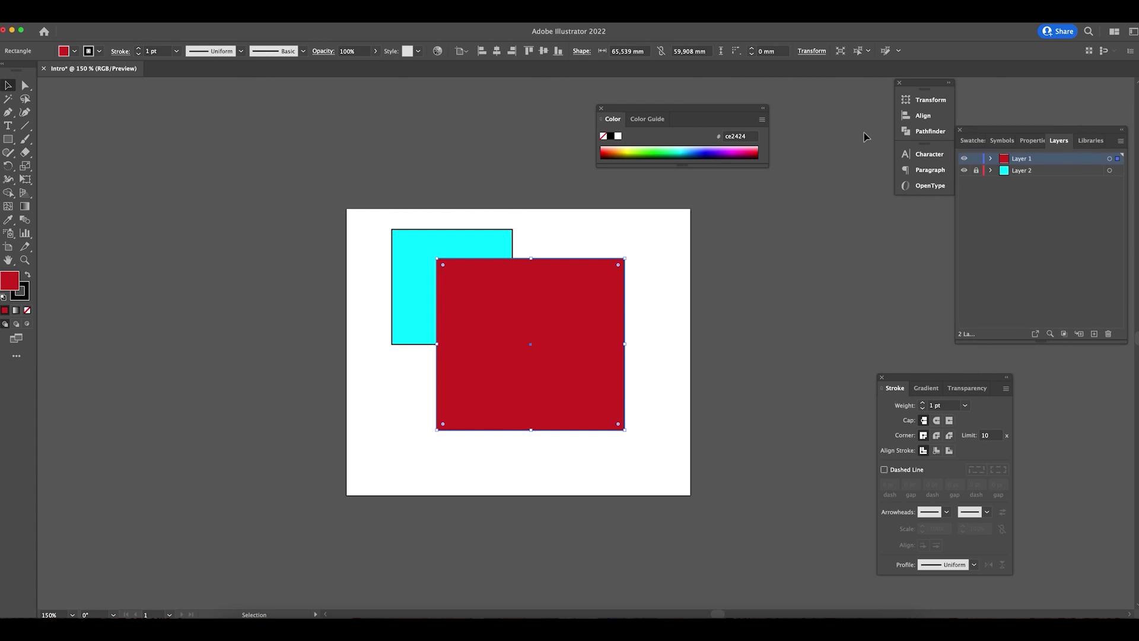
drag(693, 111, 752, 118)
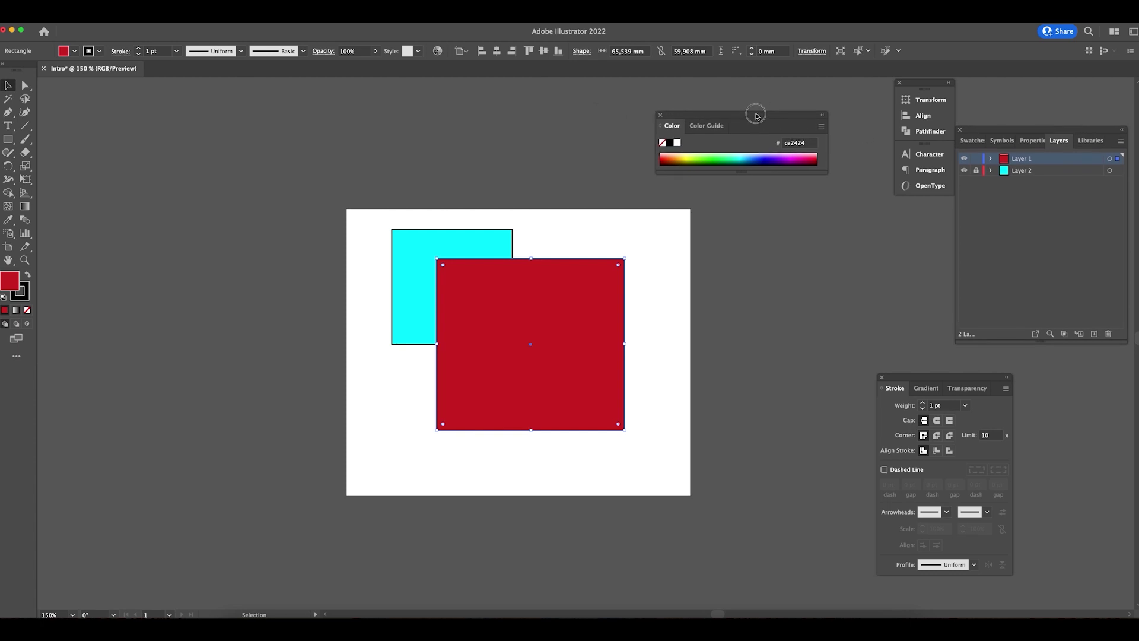
click(660, 115)
- Dock the Transform and Character panel groups above the Layers panel
drag(990, 135, 1022, 116)
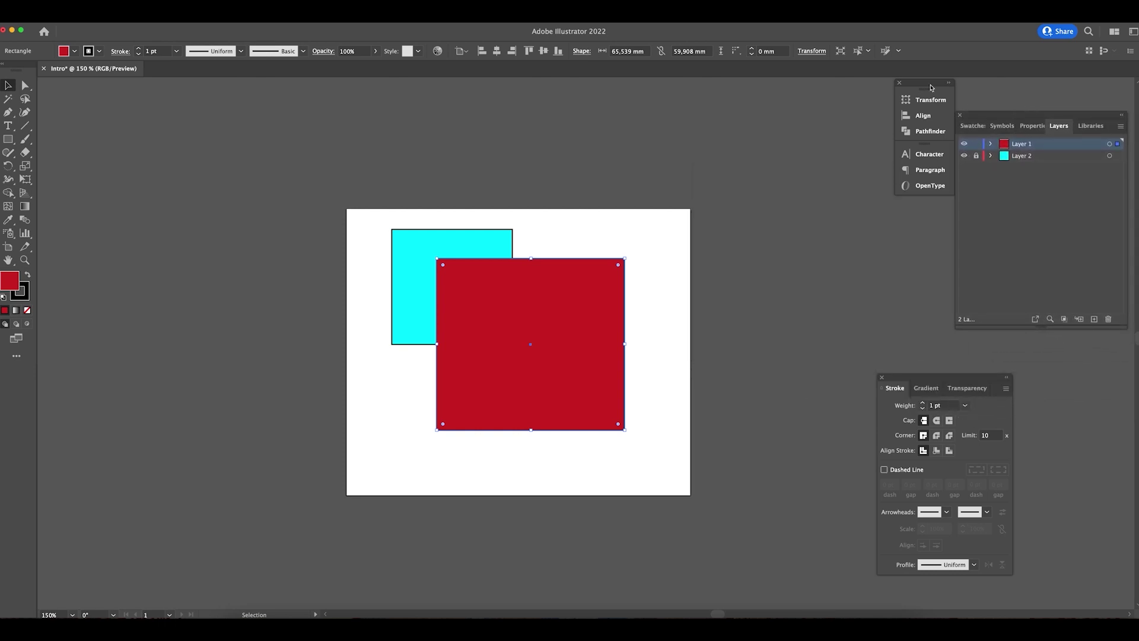
drag(928, 84, 1046, 122)
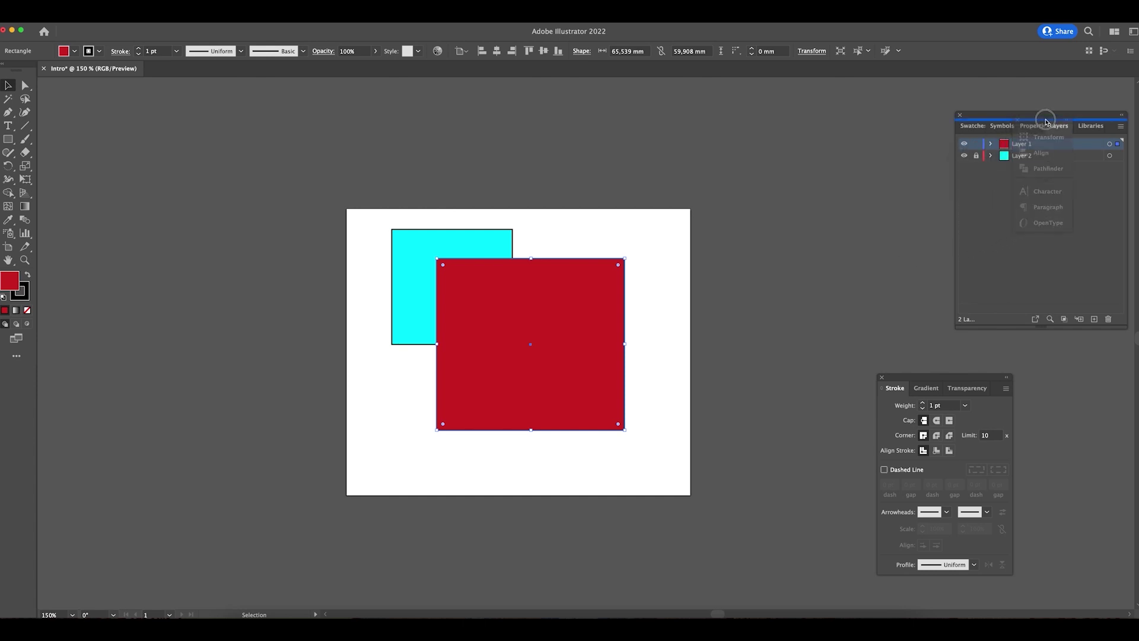
drag(1046, 121, 1061, 79)
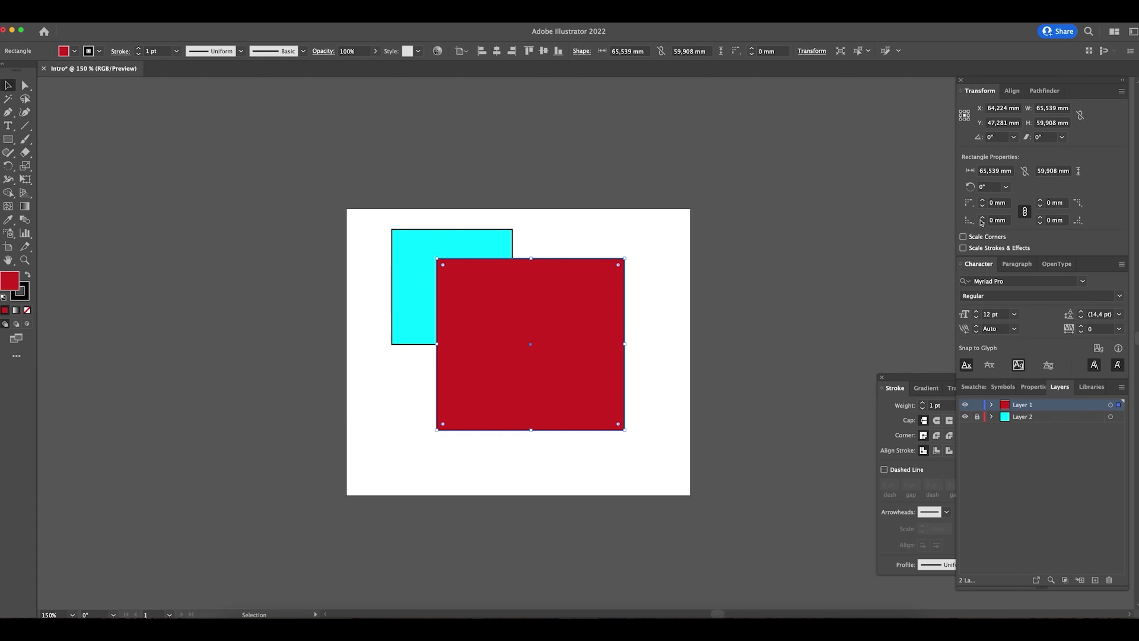
- Raise the red rectangle's stroke weight by four steps, and place the Stroke panel beside the toolbar
drag(924, 380, 840, 367)
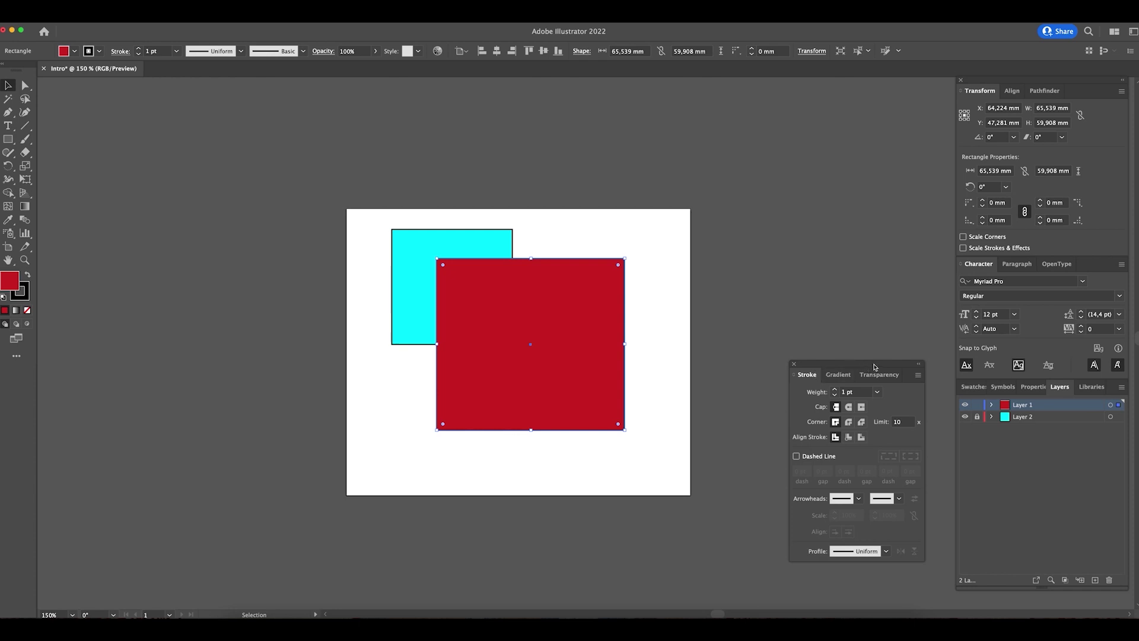
click(835, 389)
click(835, 388)
click(835, 388)
click(835, 389)
drag(886, 367, 149, 366)
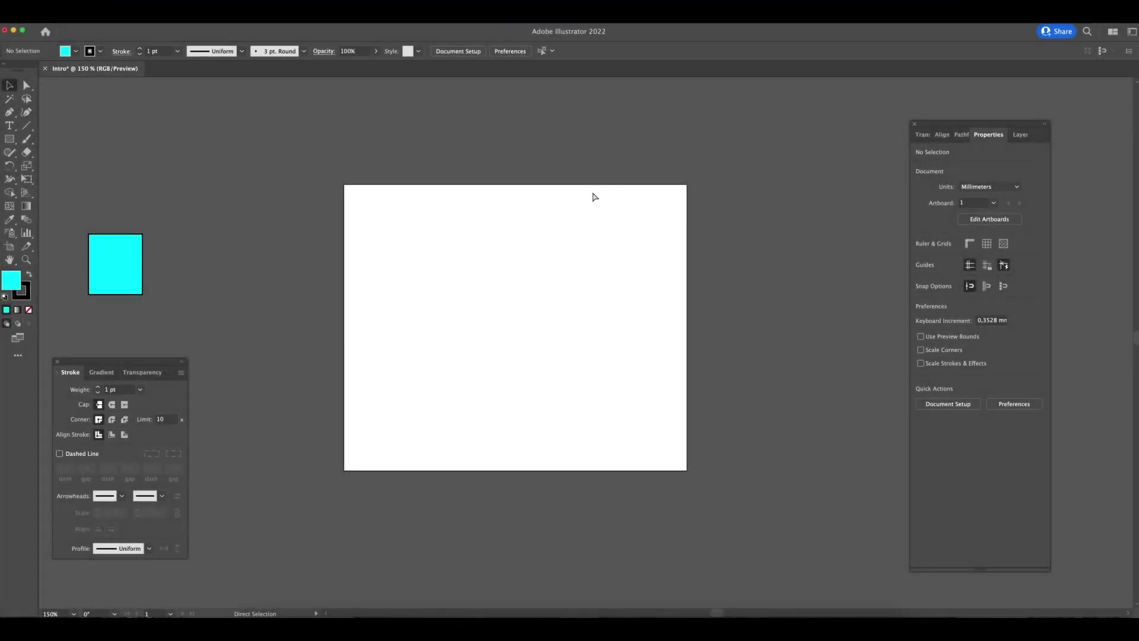
- Collapse the floating Stroke, Gradient and Transparency panel group to icons
key(super+minus)
key(super+minus)
mouse_move(590, 280)
mouse_down()
mouse_move(513, 323)
mouse_move(525, 284)
mouse_up()
click(183, 363)
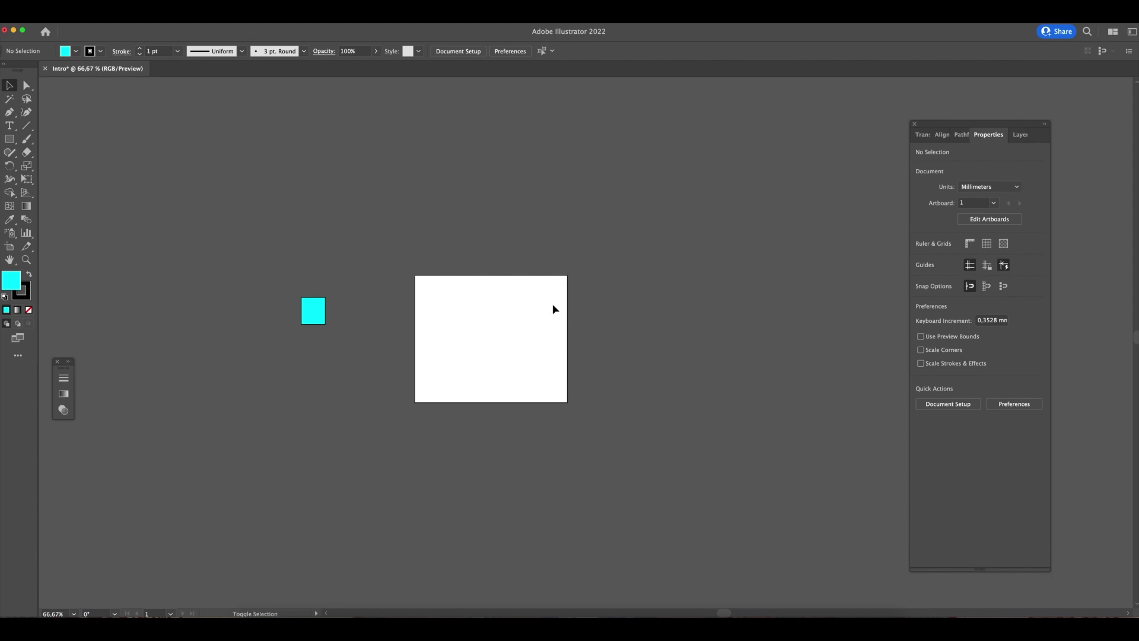
- Duplicate Artboard 1 to the right of the original and resize the copy to about 82.6 mm wide by 251.4 mm high
key(shift+o)
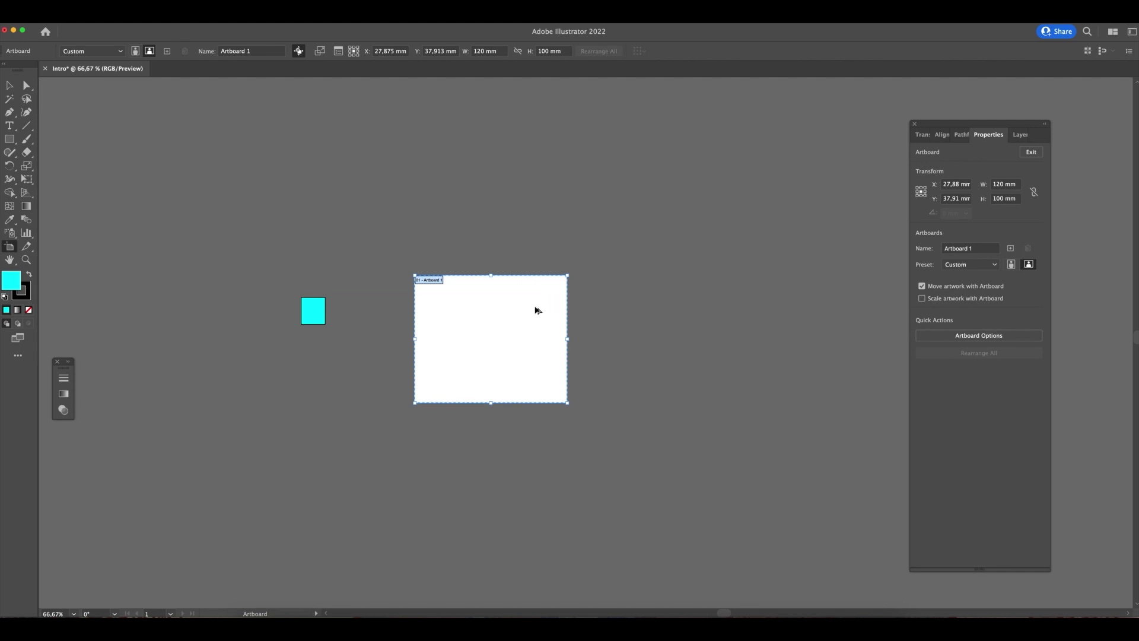
drag(522, 312, 613, 308)
drag(727, 339, 680, 348)
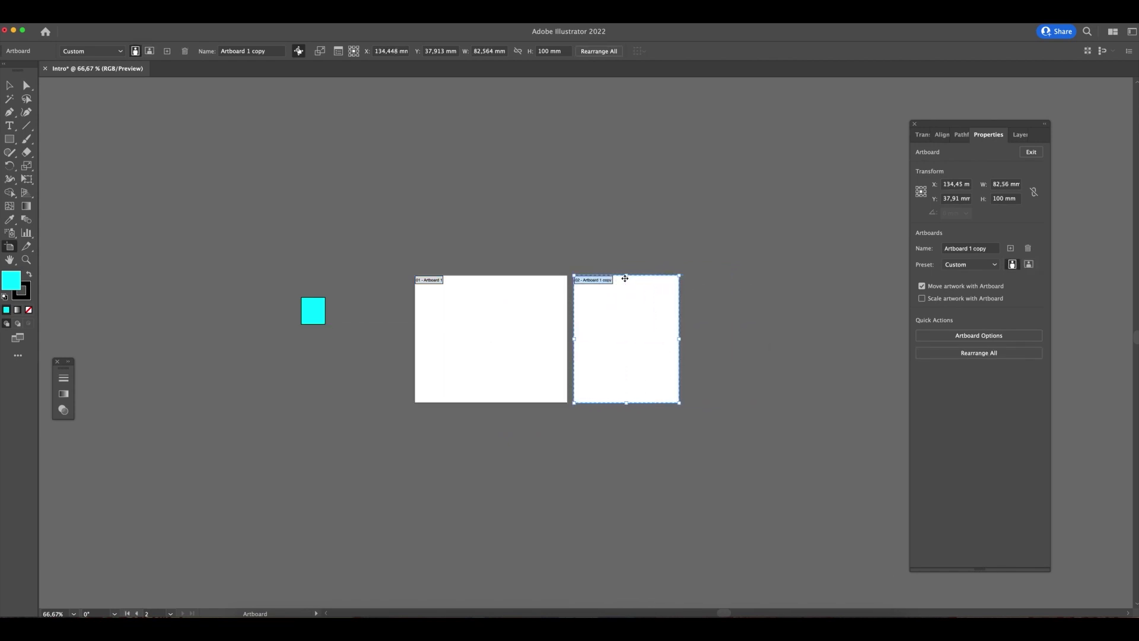
drag(627, 276, 628, 149)
drag(626, 405, 626, 468)
- Move the tall artboard copy to about X 184.8 mm, Y 46.5 mm
drag(636, 317, 731, 338)
key(space)
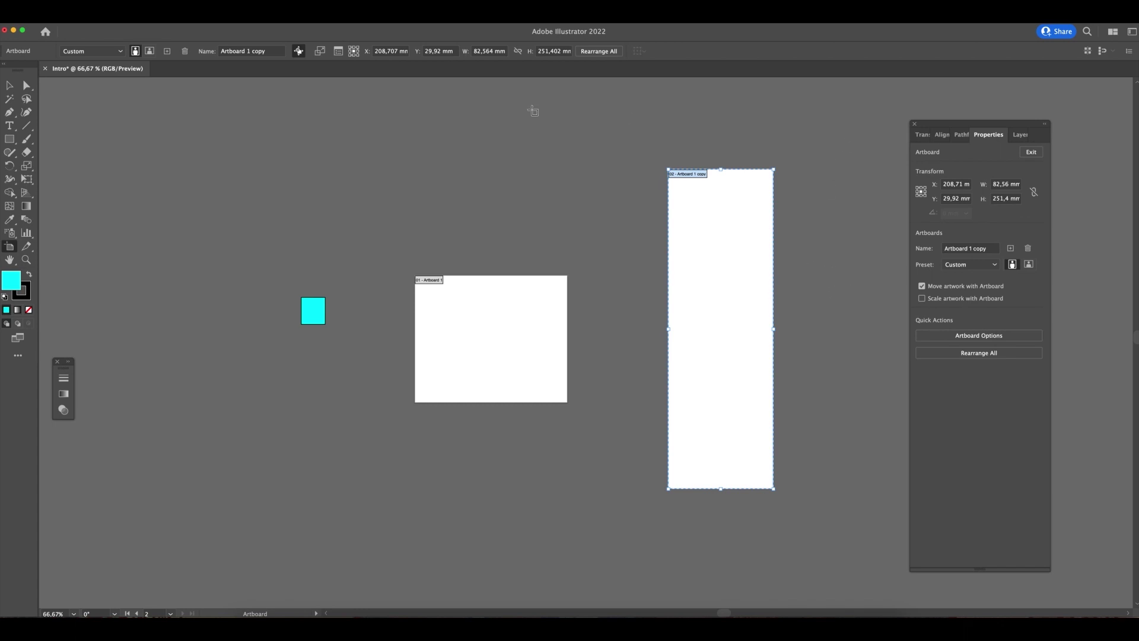
key(space)
drag(702, 318, 675, 368)
scroll(675, 368, right, 9)
scroll(675, 368, down, 3)
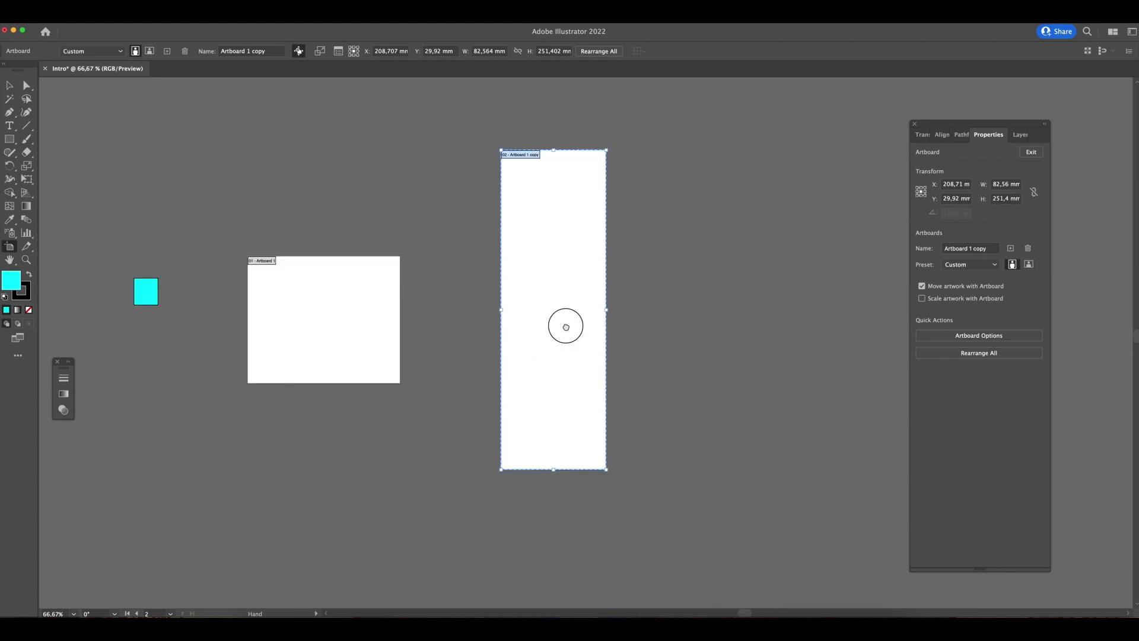
scroll(561, 326, left, 4)
scroll(561, 326, up, 2)
drag(686, 257, 634, 418)
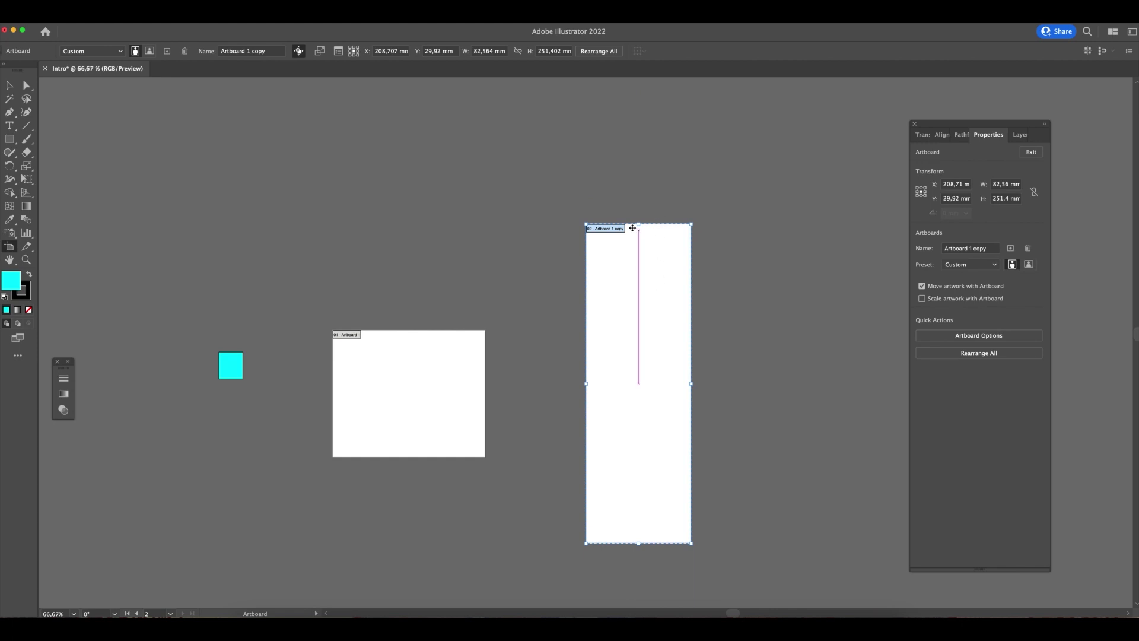
drag(646, 280, 616, 301)
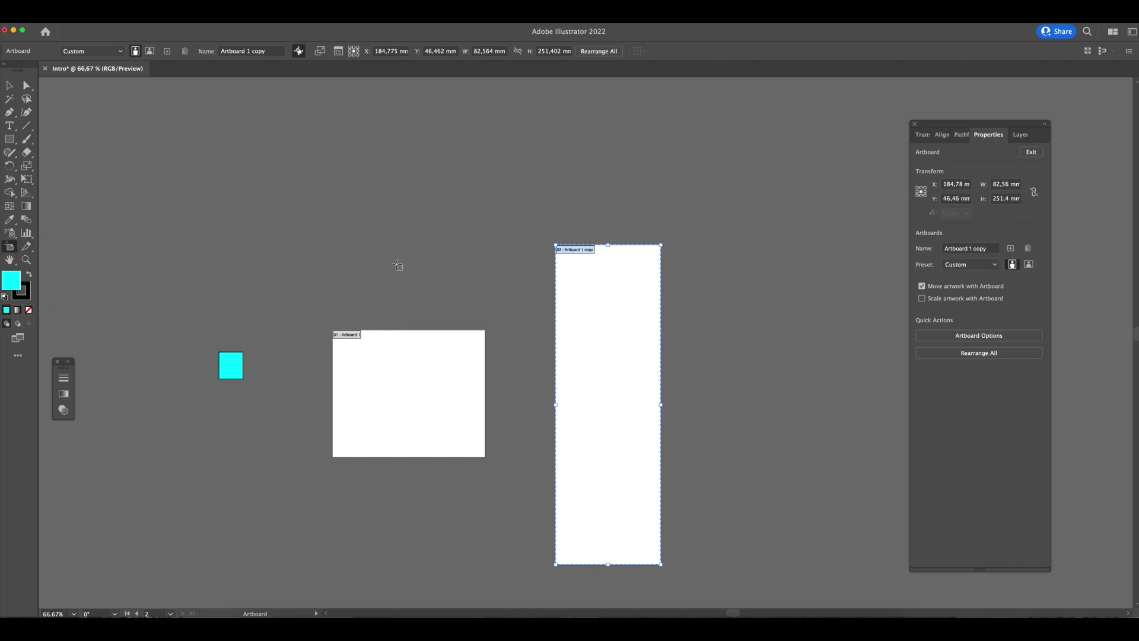
- Leave and re-enter artboard editing, reposition the Properties panel slightly and try to widen it
key(Escape)
click(10, 246)
drag(993, 124, 981, 116)
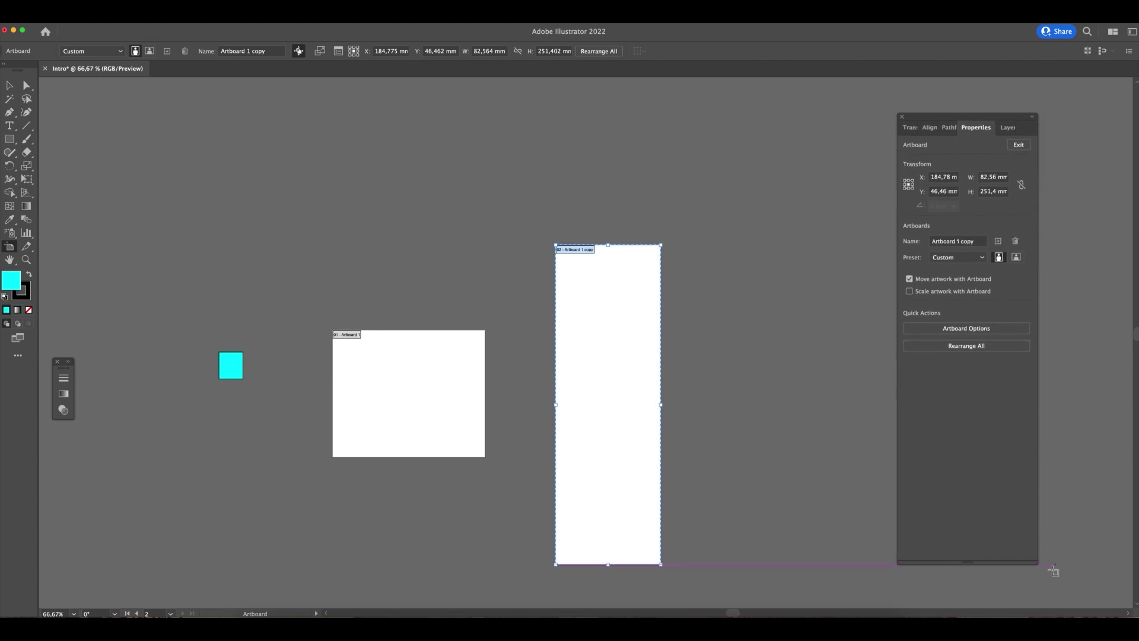
drag(1034, 563, 1068, 563)
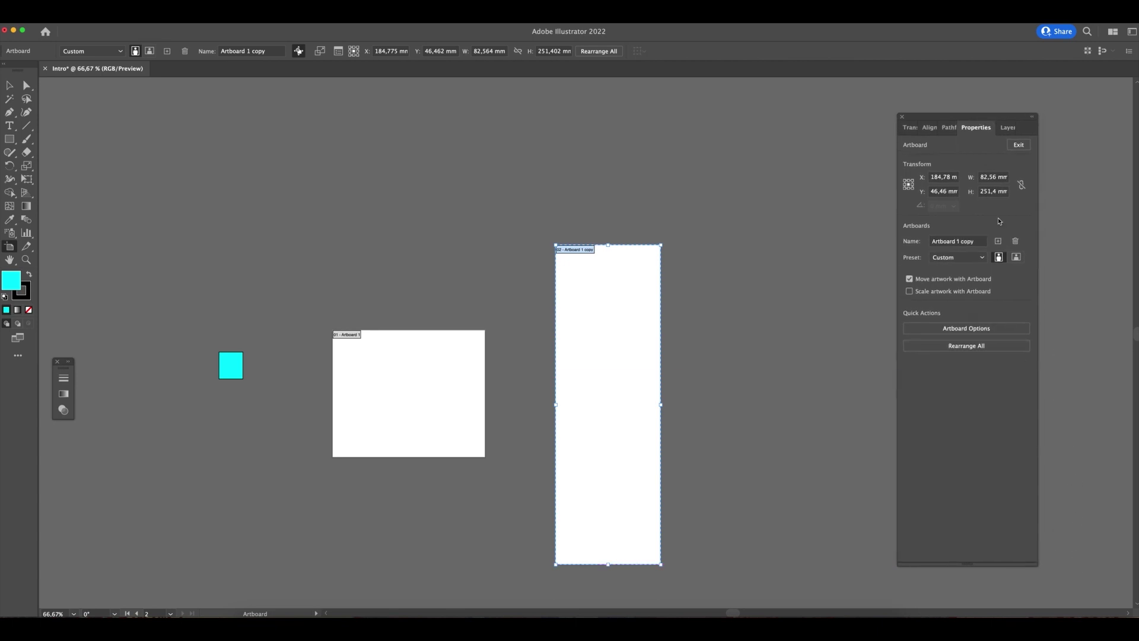
- Rename the tall artboard copy to Artboard 2
drag(977, 245, 931, 240)
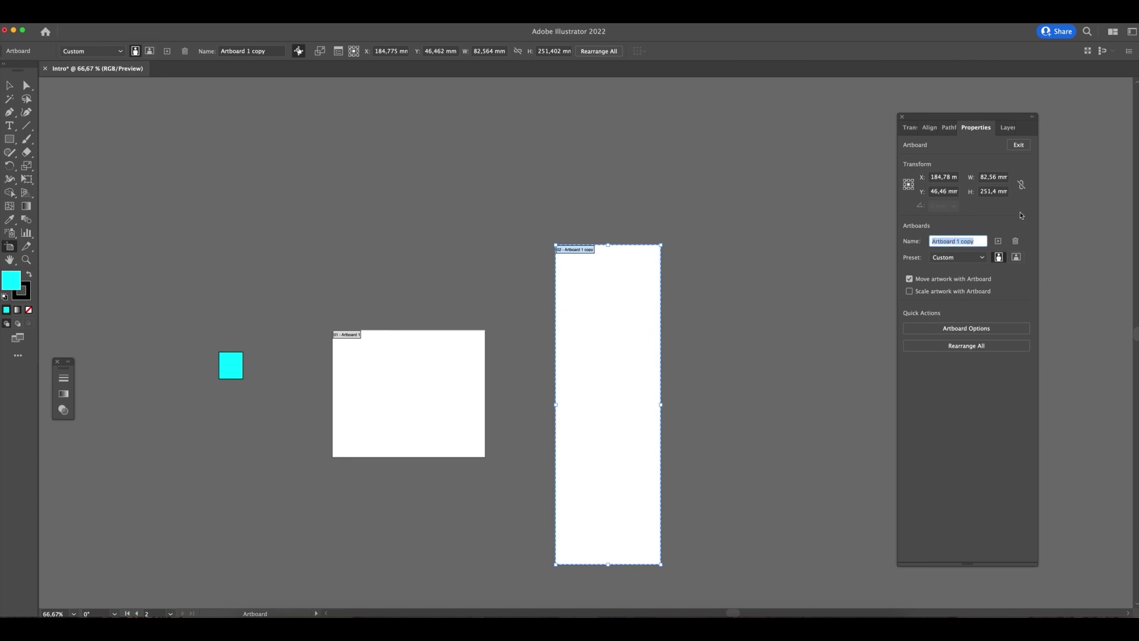
text(A2)
- Try the iPad Pro size preset on Artboard 2, and undo the size change
click(970, 261)
click(970, 260)
click(970, 263)
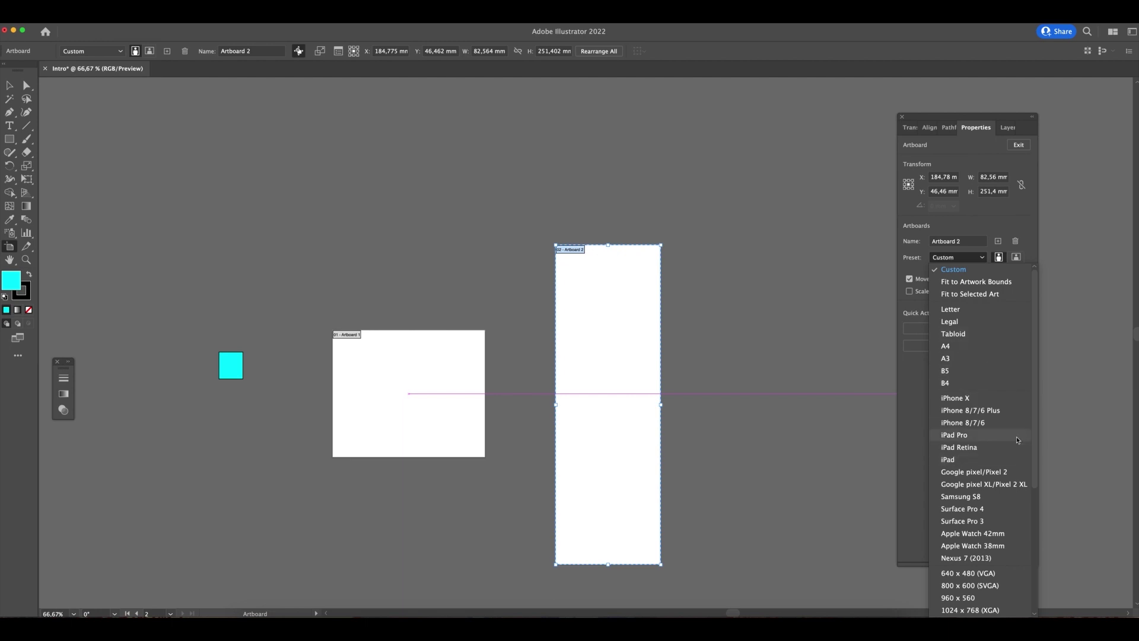
scroll(1024, 538, down, 5)
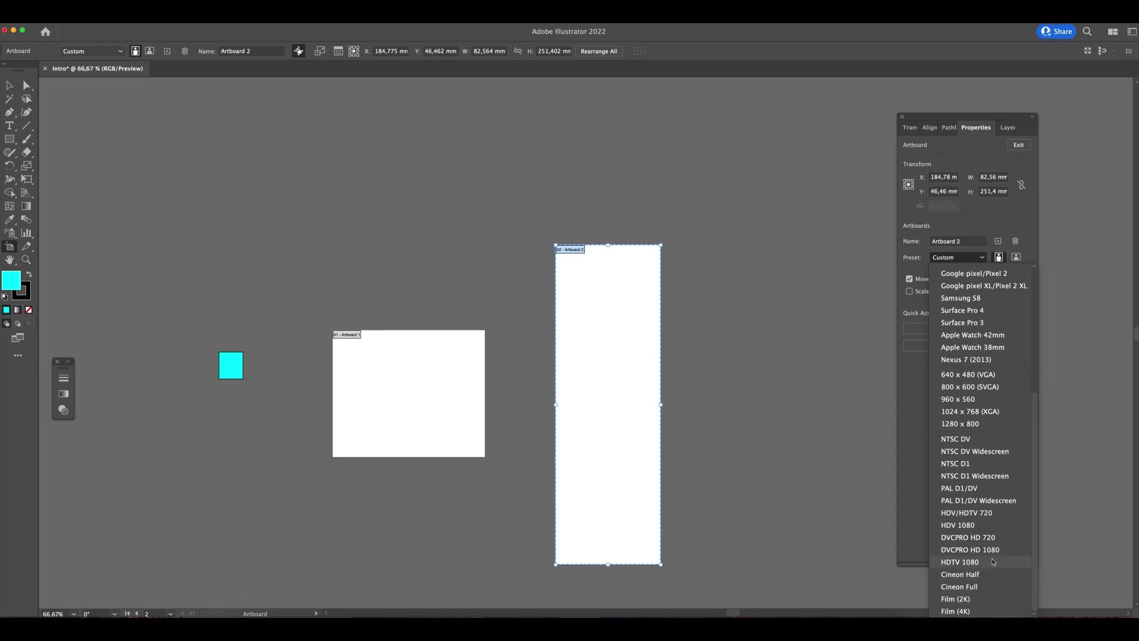
scroll(1031, 411, up, 6)
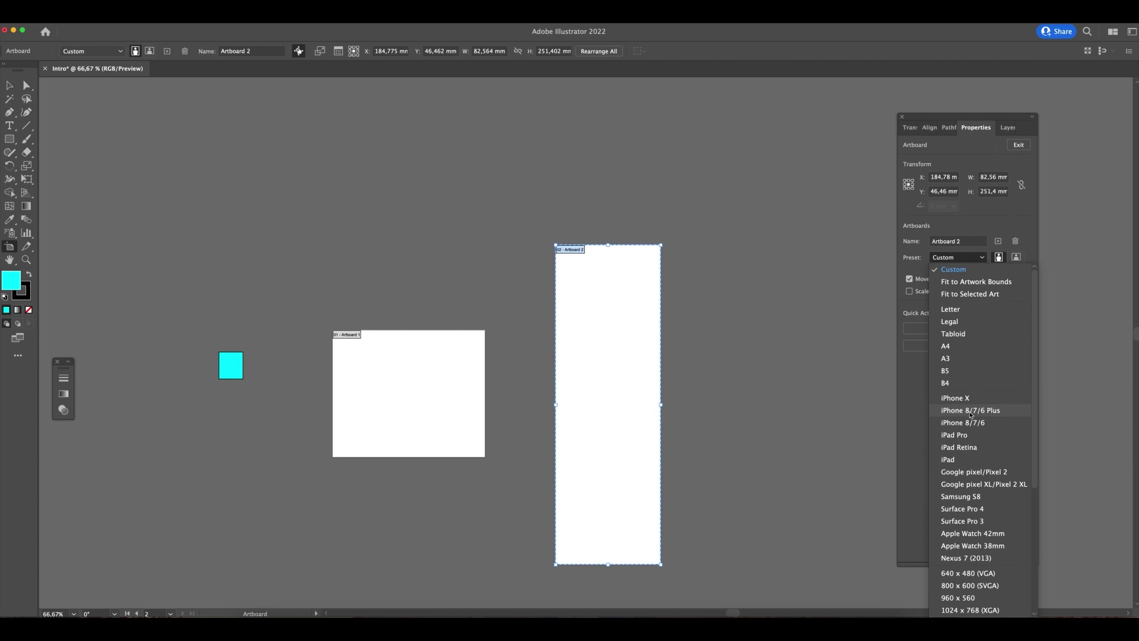
click(1005, 436)
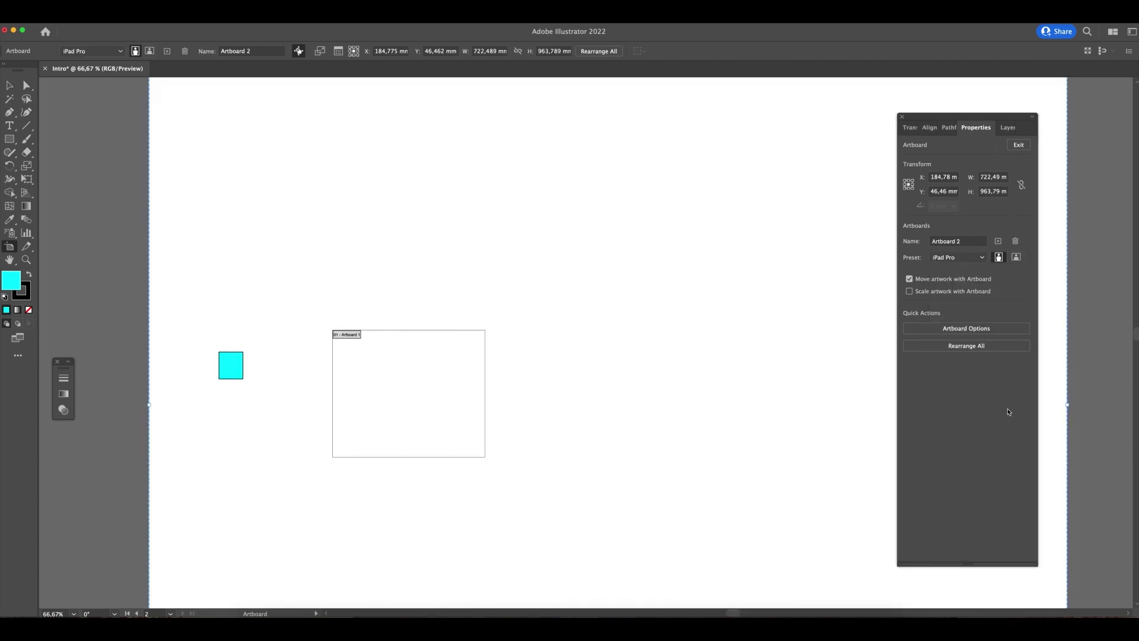
key(super+minus)
key(super+minus)
key(super+minus)
key(super+minus)
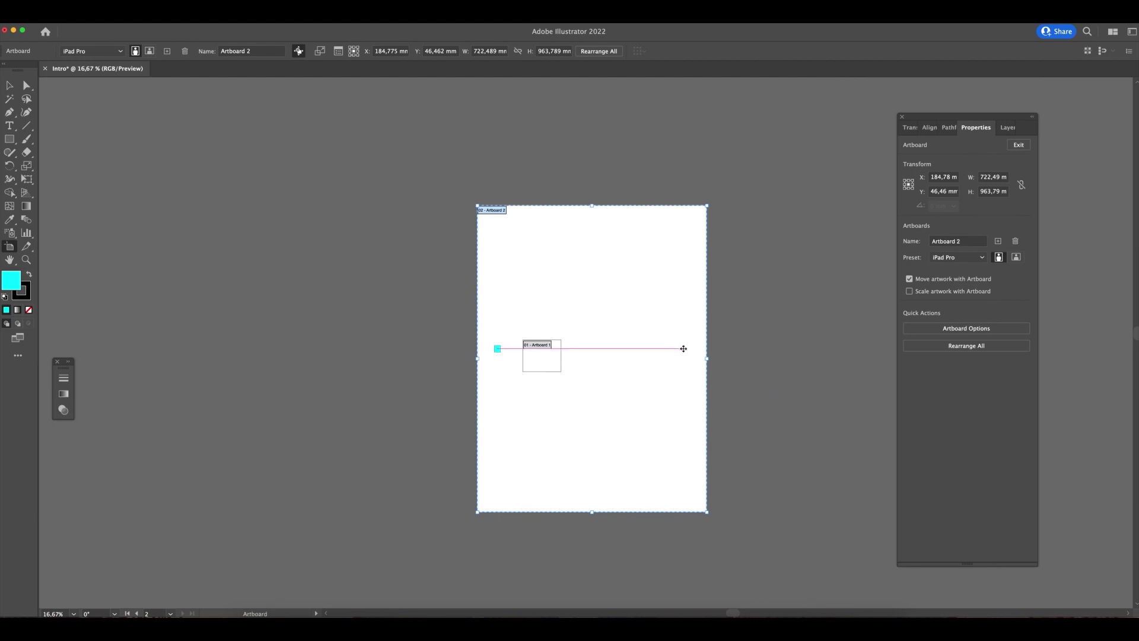
key(super+z)
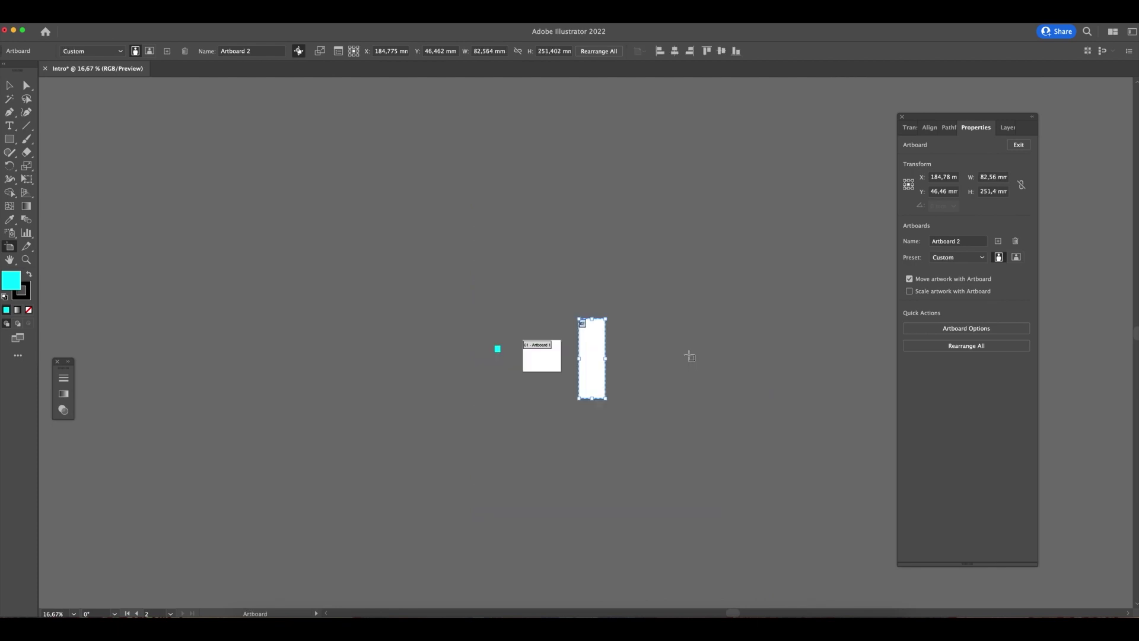
- Shorten Artboard 2 from both its upper and lower edges, and move Artboard 1 to about X -58.9 mm, Y -103.3 mm
key(z)
drag(603, 351, 739, 414)
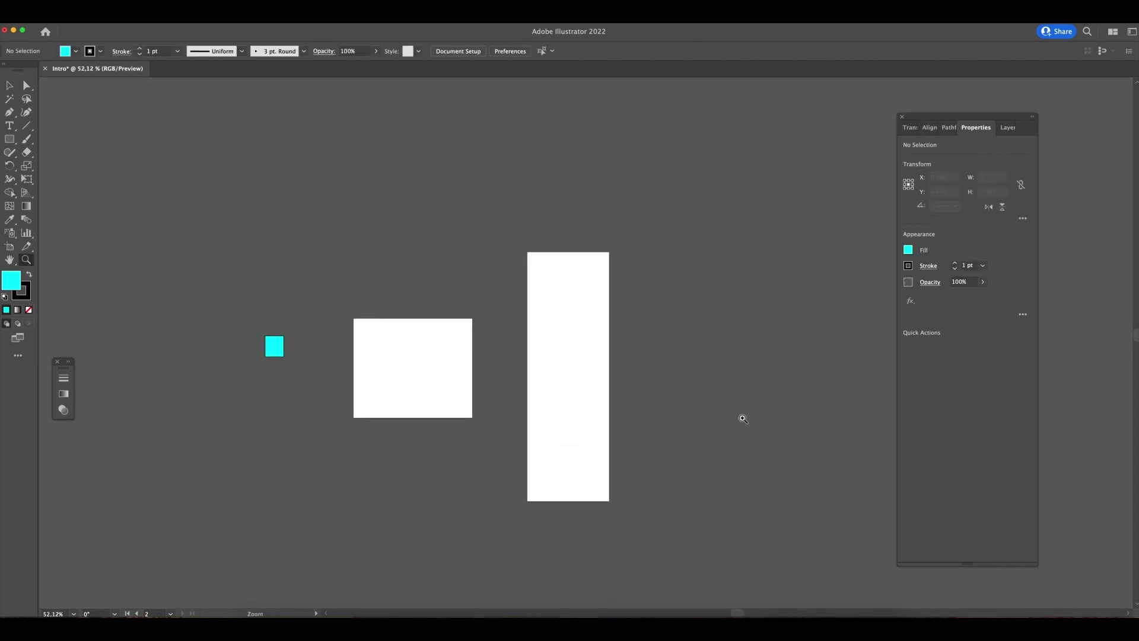
drag(567, 356, 583, 374)
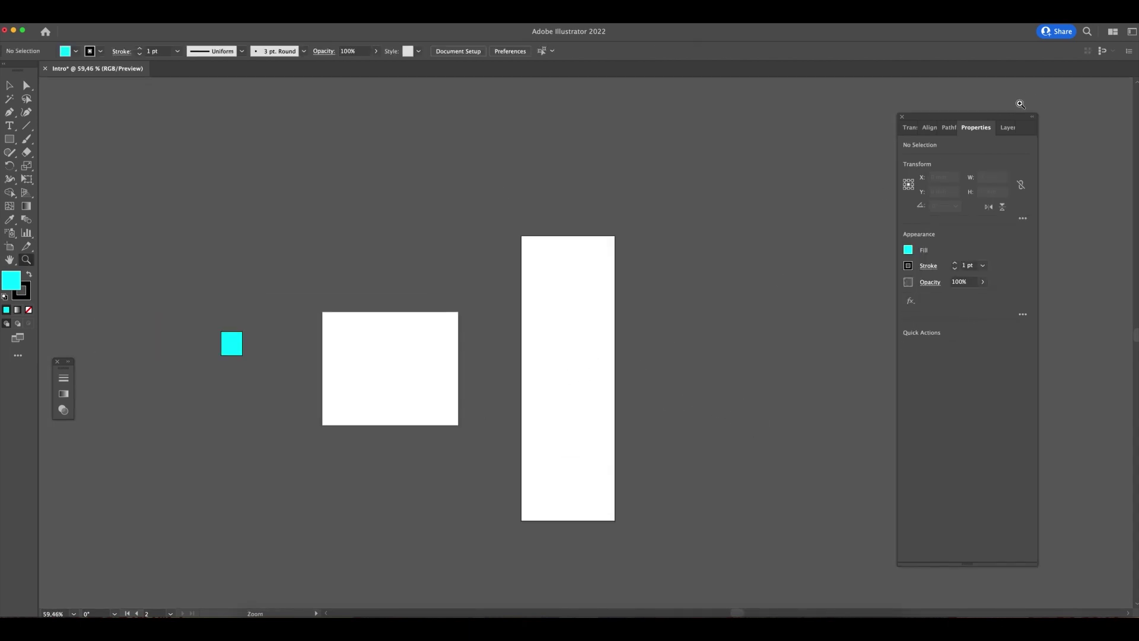
key(shift+o)
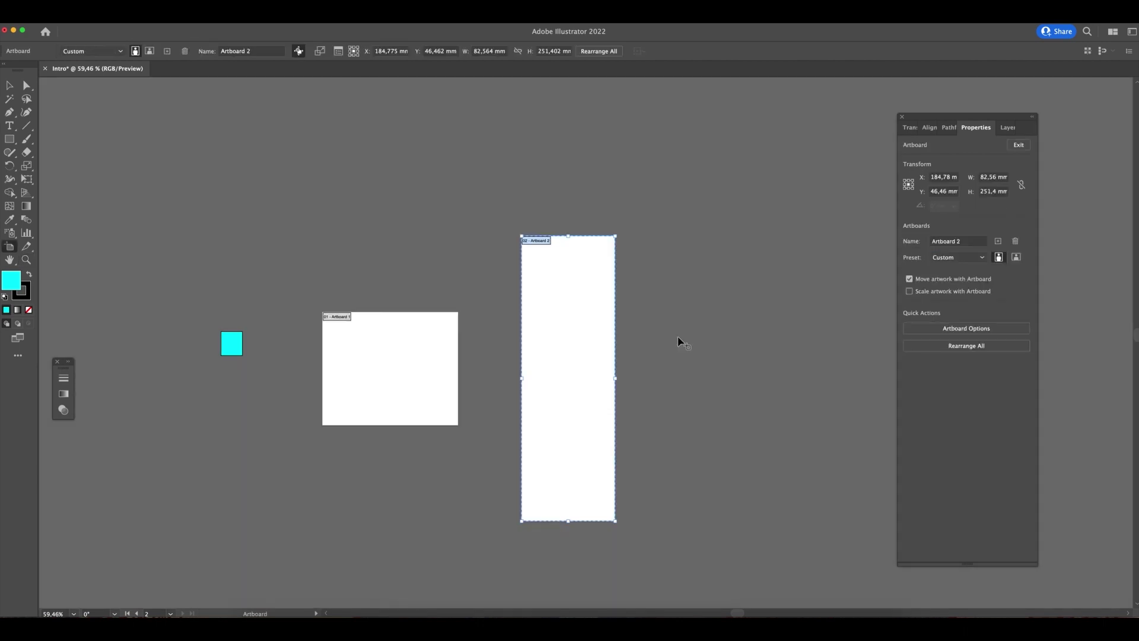
drag(567, 521, 568, 439)
drag(567, 236, 568, 322)
drag(463, 358, 401, 249)
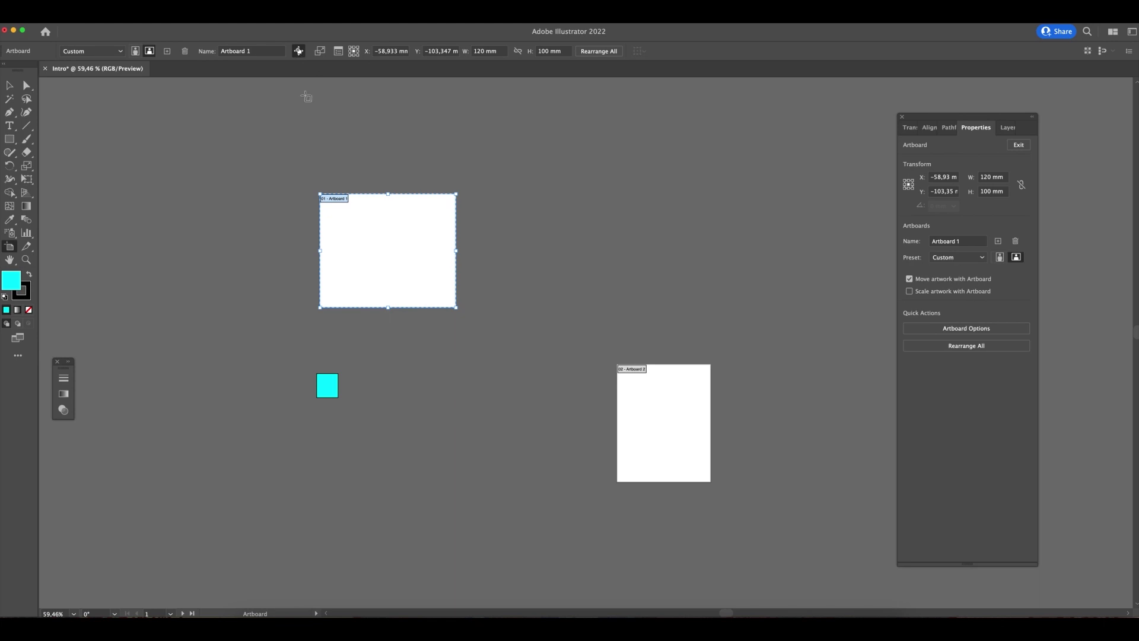
- Place the cyan square on Artboard 1 and enlarge it to fill much of the artboard
key(v)
drag(326, 385, 407, 281)
drag(498, 267, 492, 307)
click(492, 308)
key(z)
drag(411, 321, 498, 320)
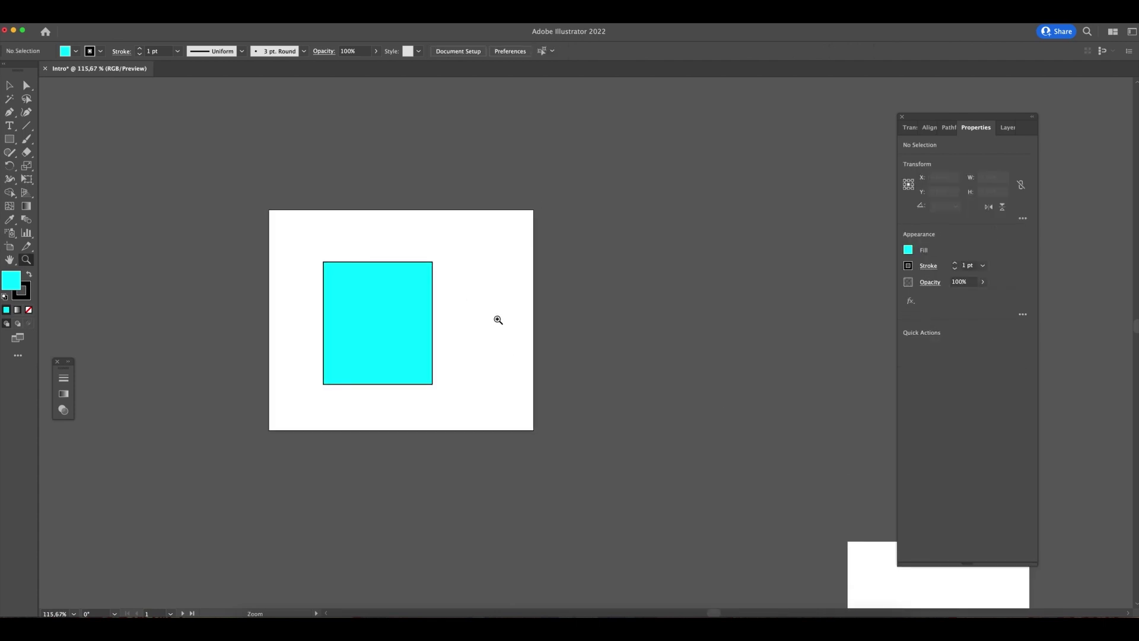
- Move Artboard 1 around together with its cyan square, leaving it at about X -108.4 mm, Y -101.2 mm
key(shift+o)
drag(327, 233, 549, 261)
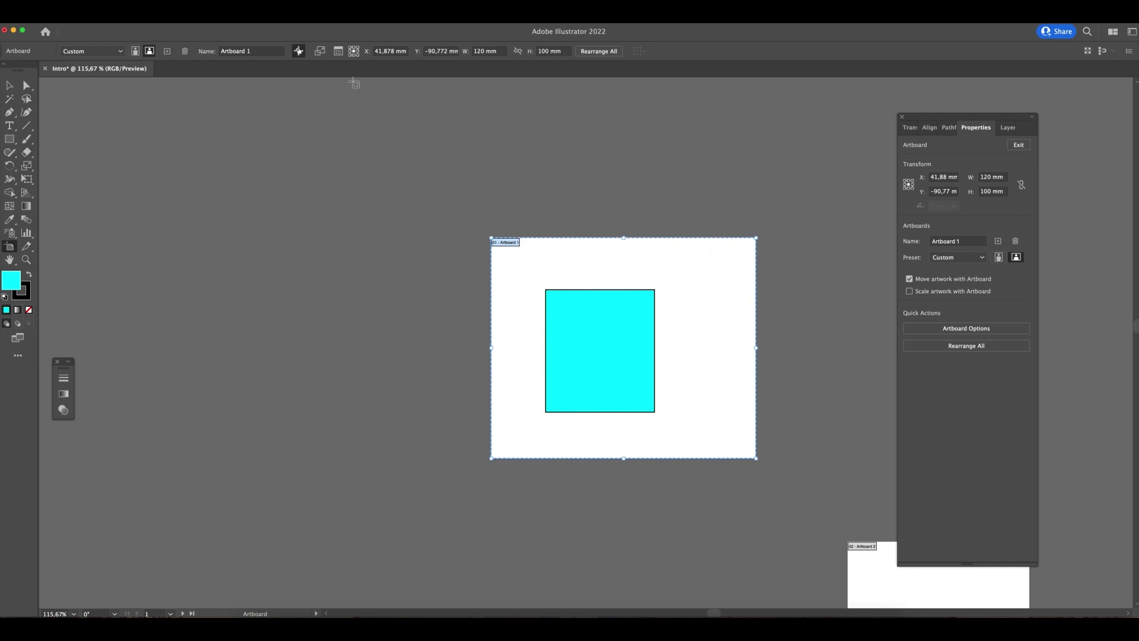
drag(602, 376, 264, 375)
drag(313, 343, 535, 402)
drag(558, 463, 379, 432)
drag(330, 423, 314, 332)
drag(307, 324, 314, 378)
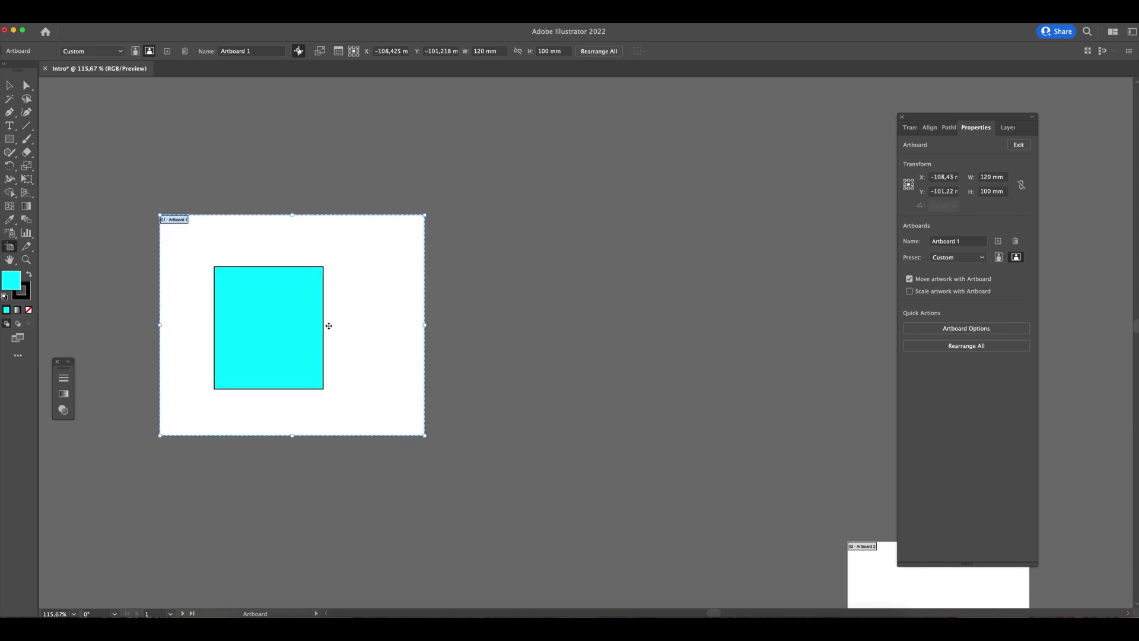
- Turn off moving artwork with the artboard and move Artboard 1 off the cyan square to about X 7 mm, Y -104.9 mm
click(298, 51)
drag(386, 301, 656, 415)
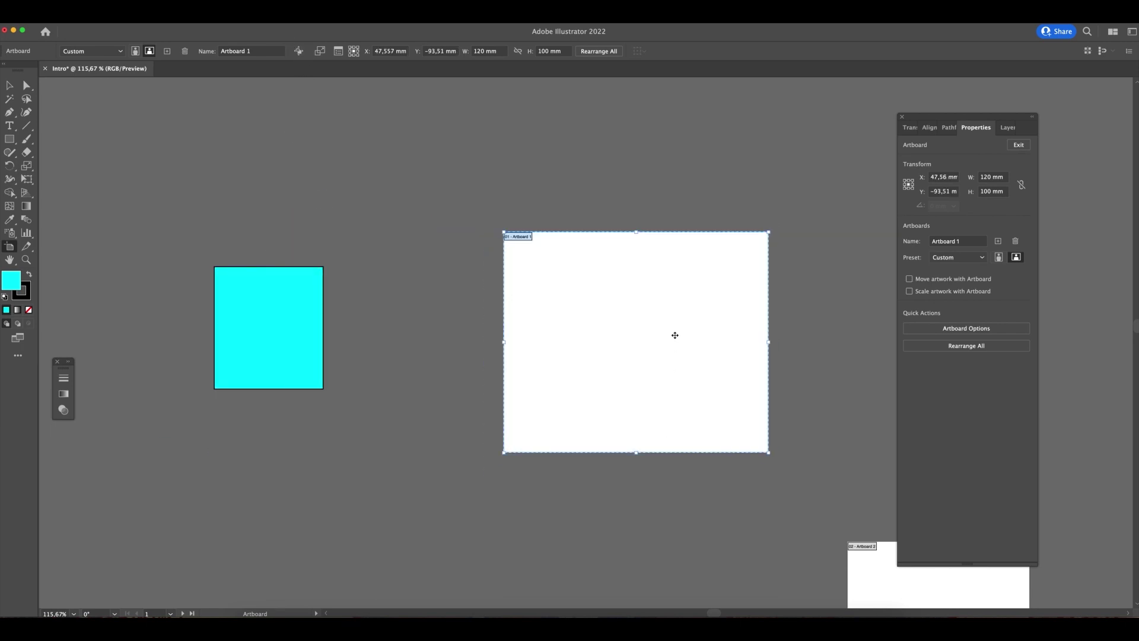
drag(677, 312, 588, 287)
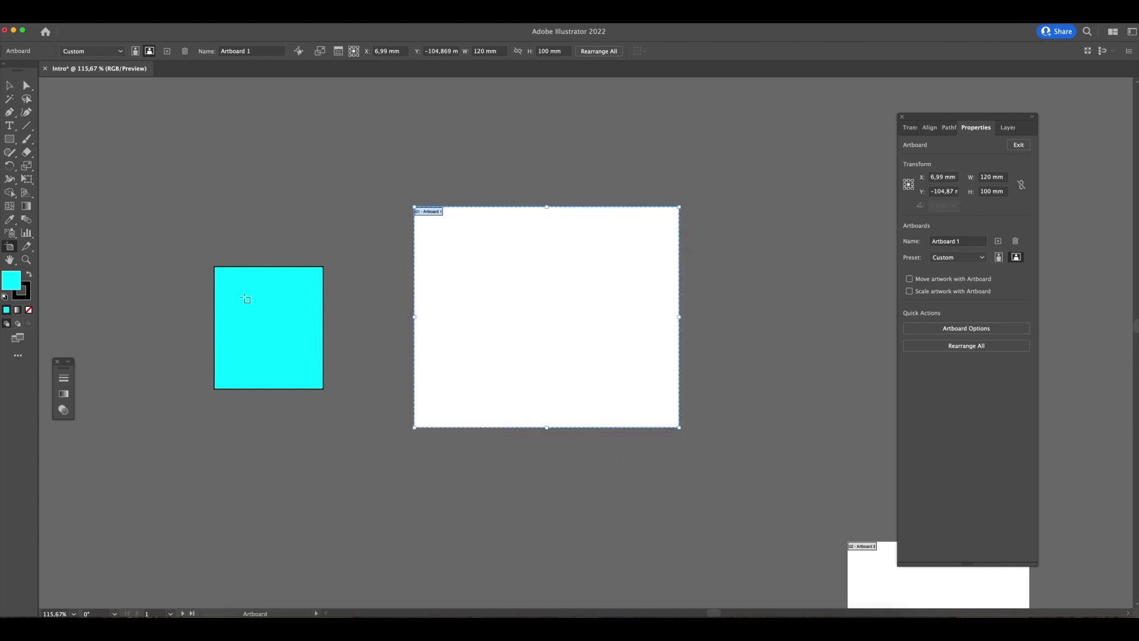
key(Escape)
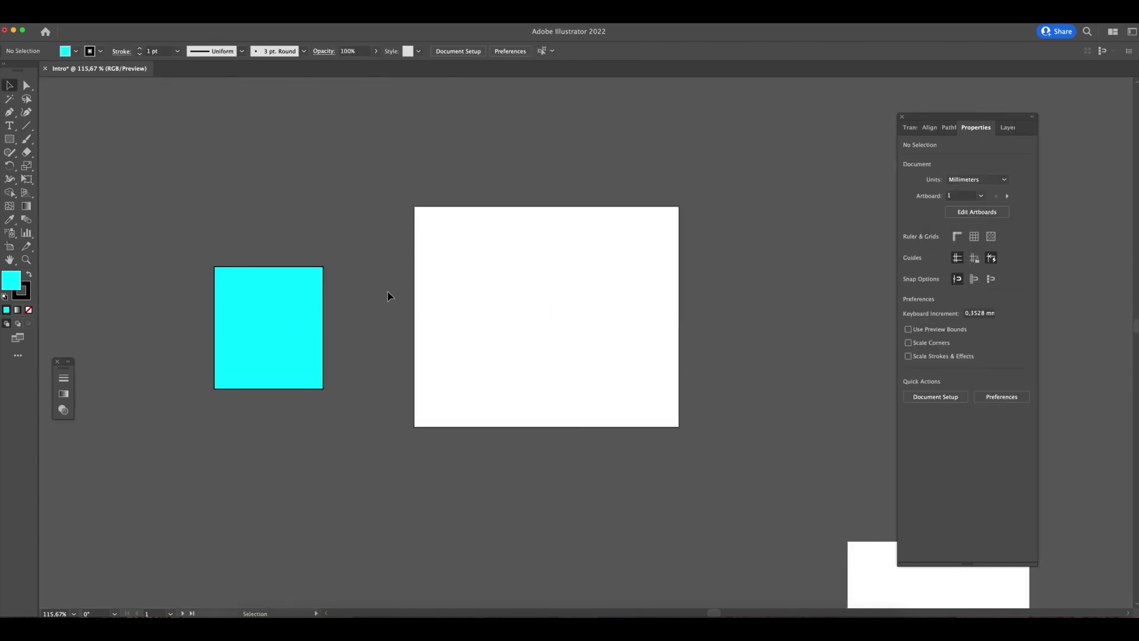
- Move Artboard 1 back over the cyan square, and off it again to about X 1.7 mm, Y -102.8 mm
key(shift+o)
drag(623, 293, 385, 325)
drag(272, 296, 389, 355)
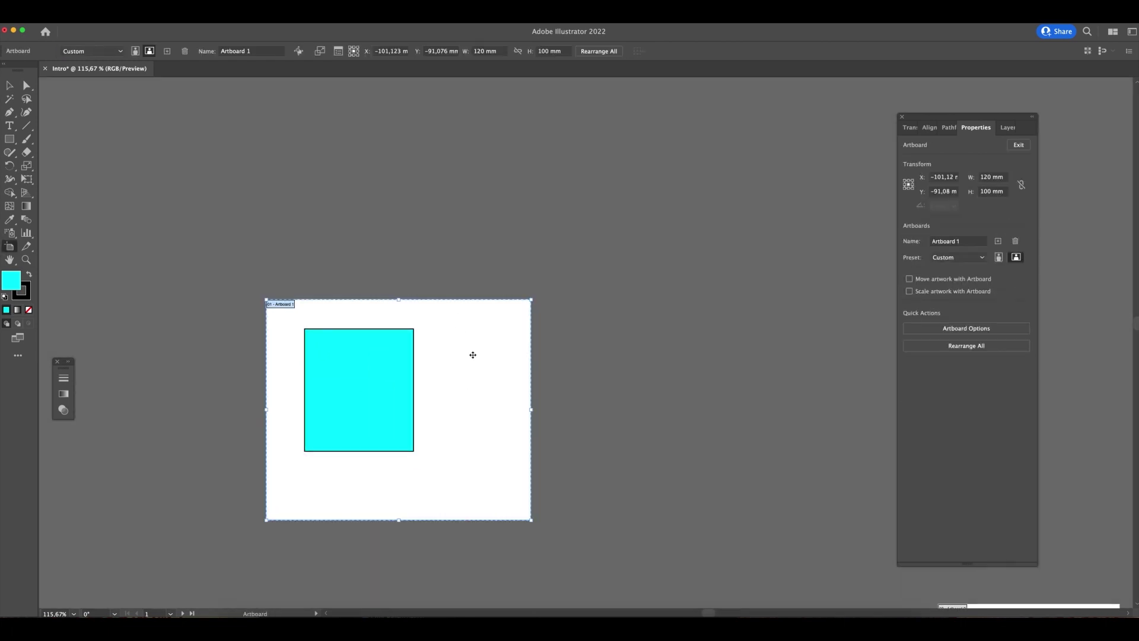
drag(473, 355, 703, 355)
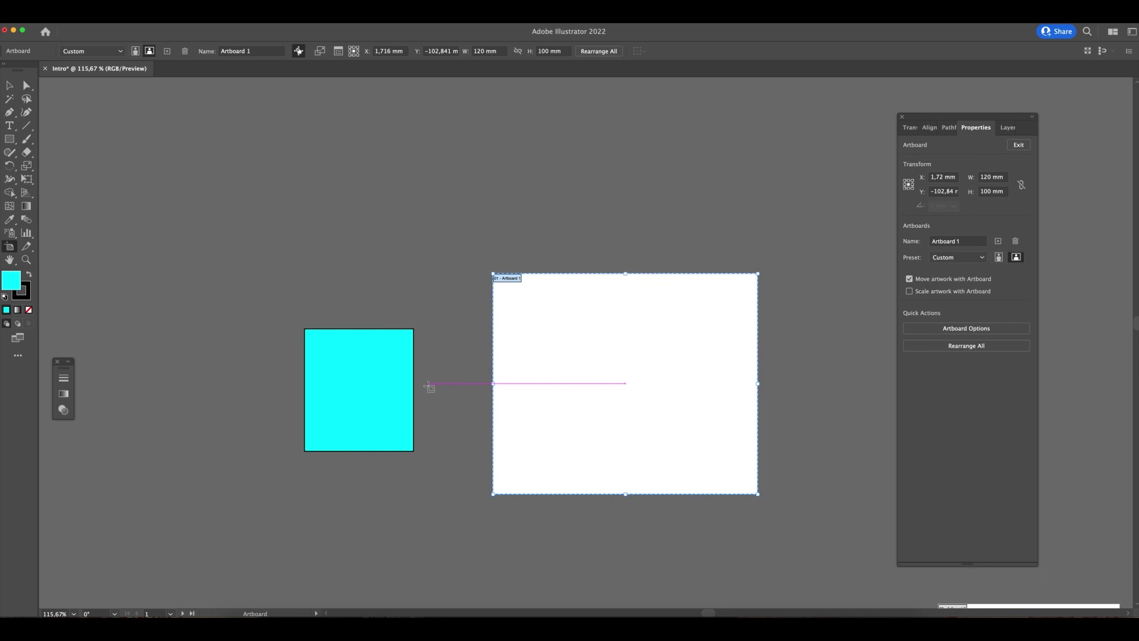
- Return Artboard 1 over the cyan square and move both together to about X 28.5 mm, Y -118.7 mm
drag(578, 358, 355, 366)
drag(287, 308, 575, 264)
drag(506, 401, 238, 355)
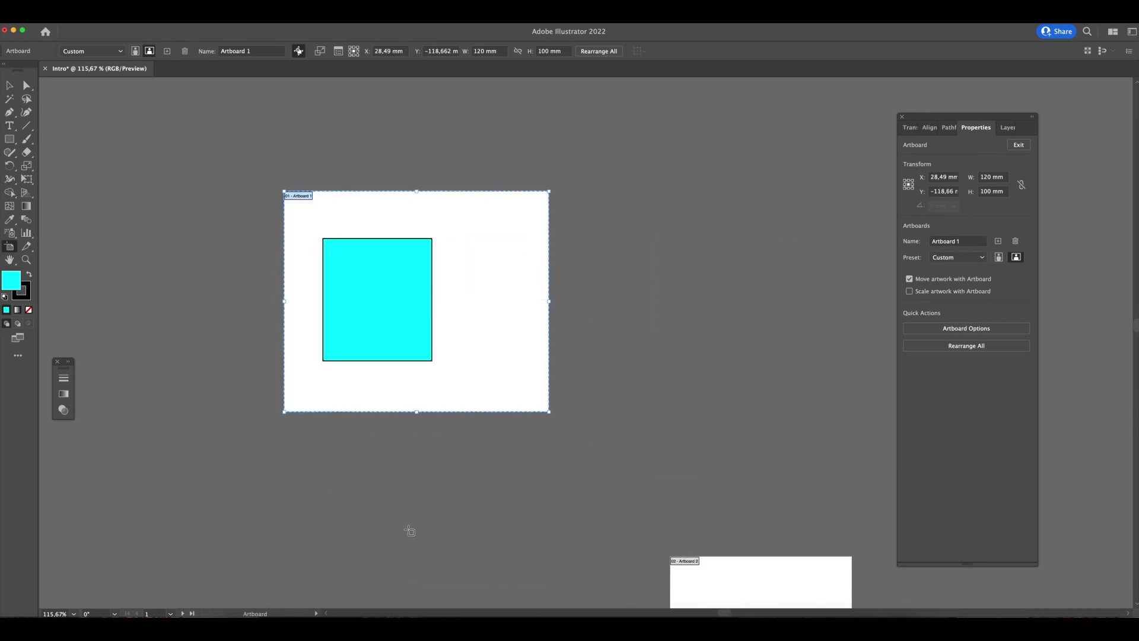
- Move Artboard 1 with its square next to Artboard 2, at about X 55.5 mm, Y 59.6 mm
scroll(477, 422, down, 3)
drag(442, 201, 476, 285)
drag(450, 331, 442, 347)
scroll(442, 348, up, 3)
scroll(442, 348, right, 1)
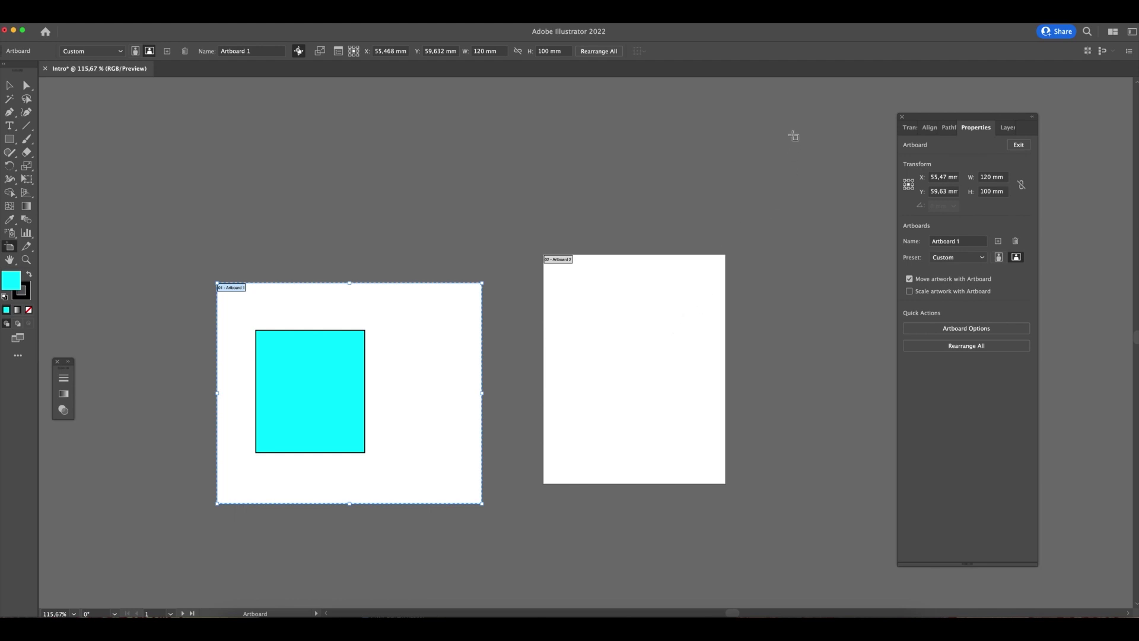
- Select both artboards, align their top edges, and align them by their vertical centres
shift+click(621, 311)
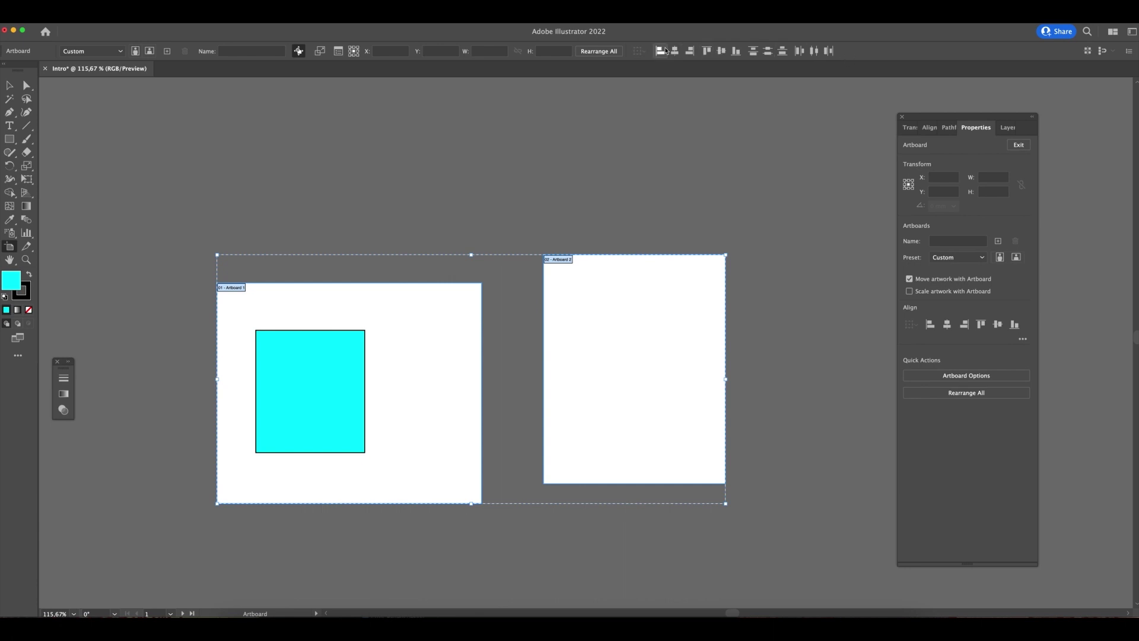
click(706, 51)
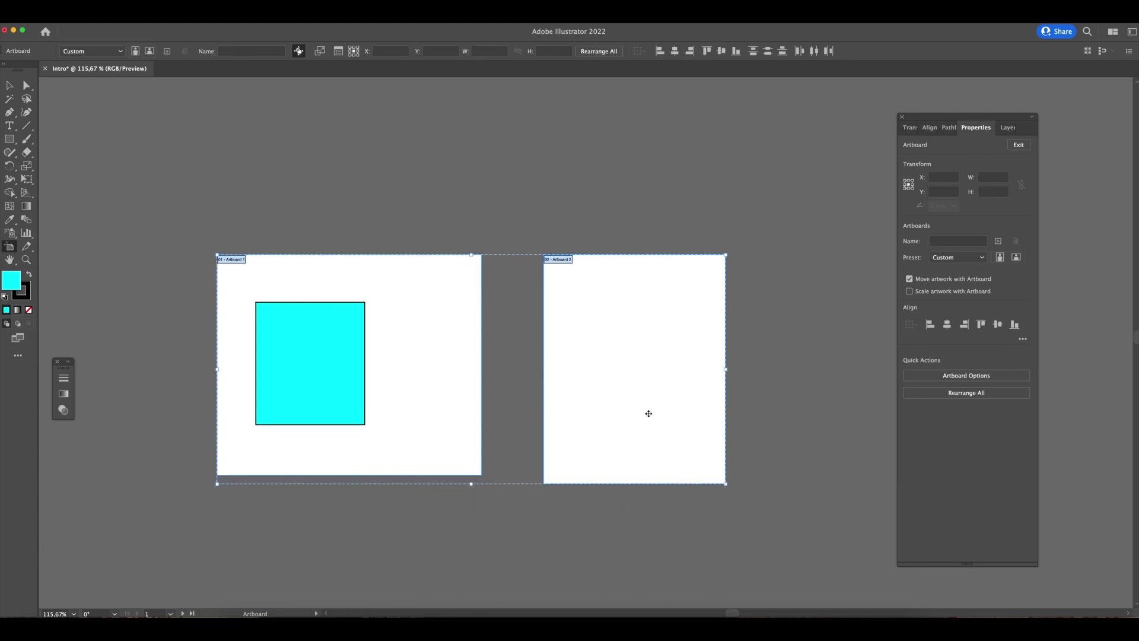
click(721, 51)
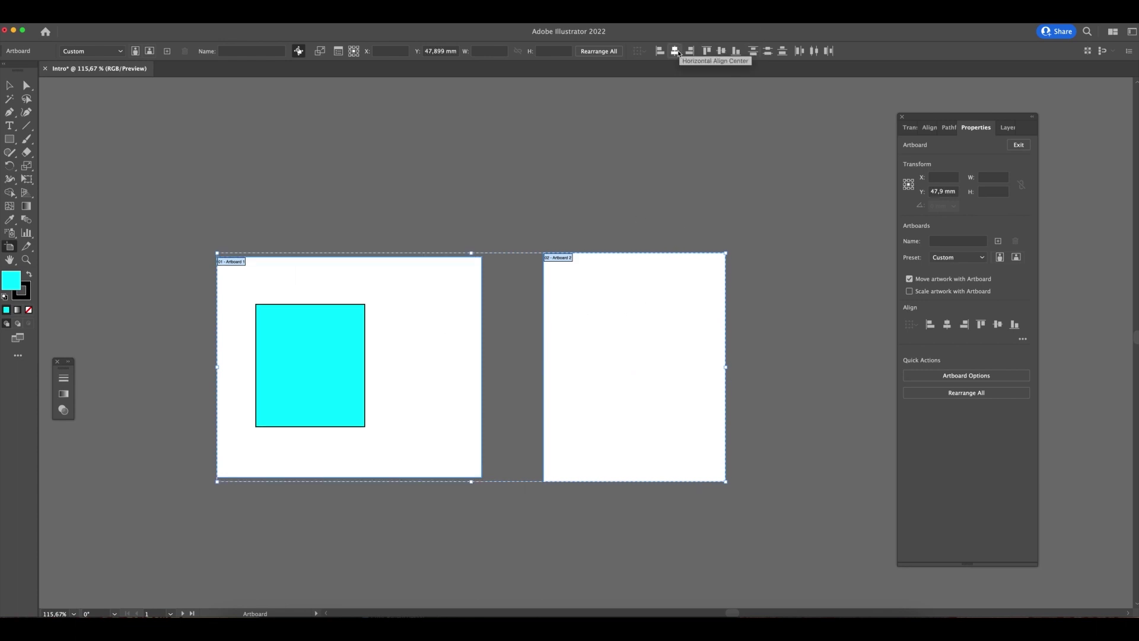
- Try aligning the two artboards by their horizontal centres, undo it and leave artboard editing
click(676, 52)
key(super+z)
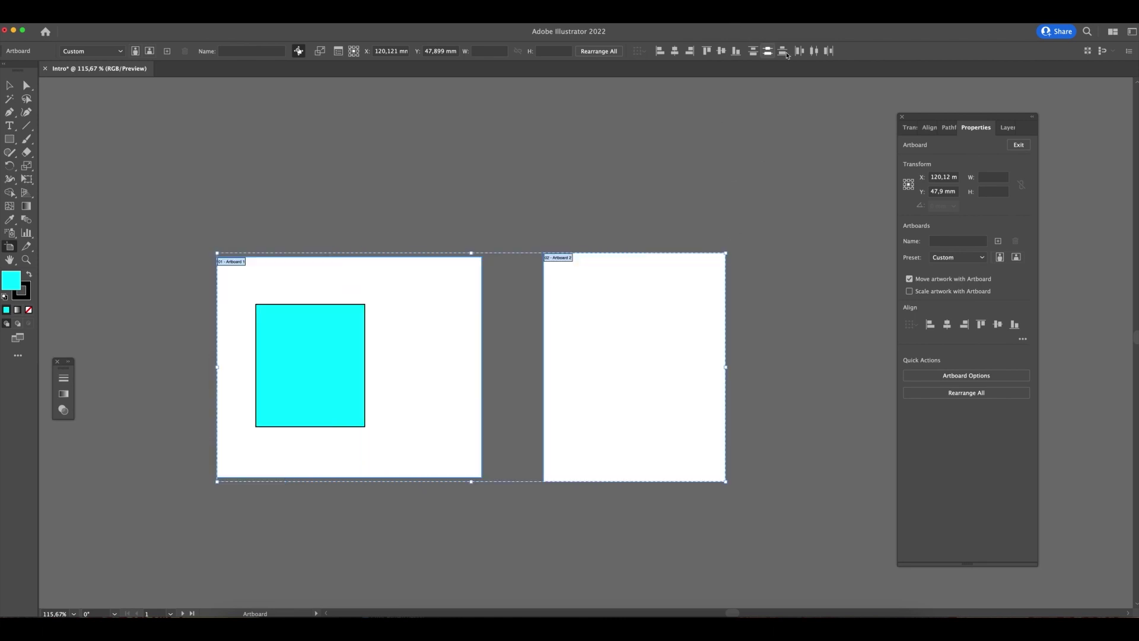
key(Escape)
drag(621, 346, 648, 353)
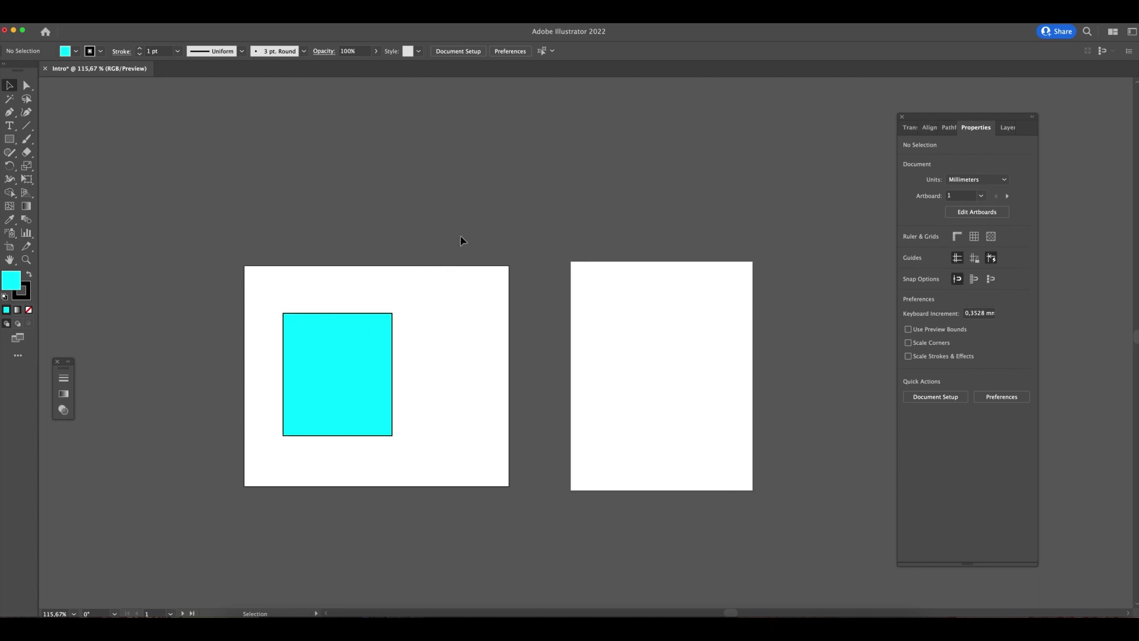
- Add 14 new artboards of 120 x 100 mm in a row to the right of Artboard 2
key(shift+o)
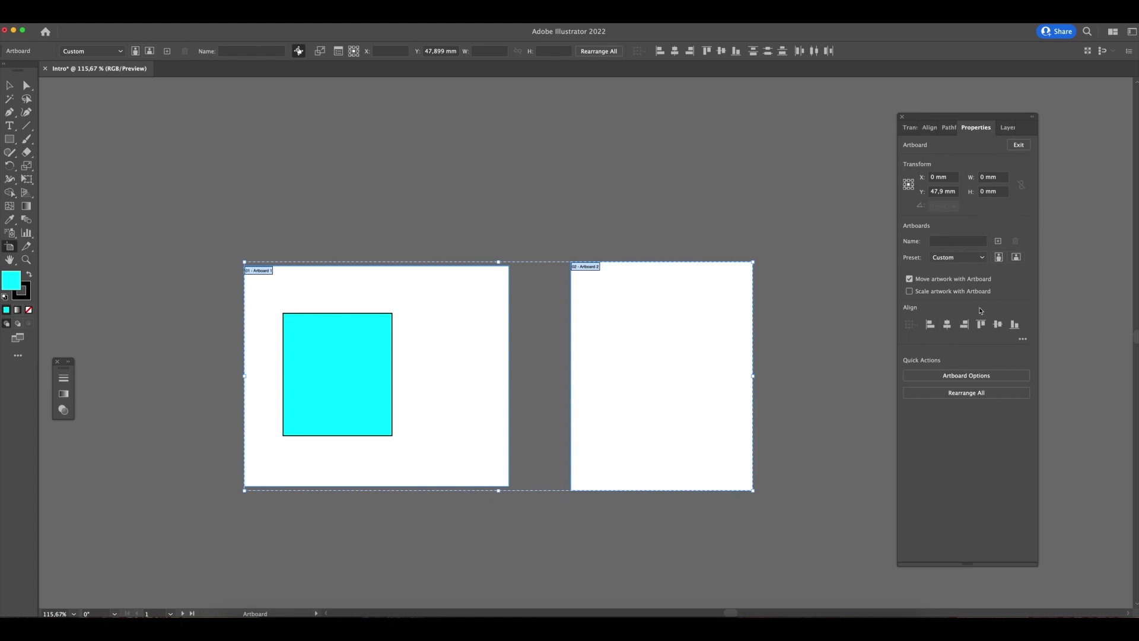
click(999, 240)
click(998, 241)
click(999, 241)
click(999, 241)
click(998, 241)
click(998, 241)
click(999, 240)
click(998, 241)
click(998, 241)
click(999, 241)
click(998, 240)
click(999, 241)
click(999, 241)
click(998, 241)
key(super+1)
key(super+minus)
key(super+minus)
key(super+minus)
key(super+minus)
key(super+minus)
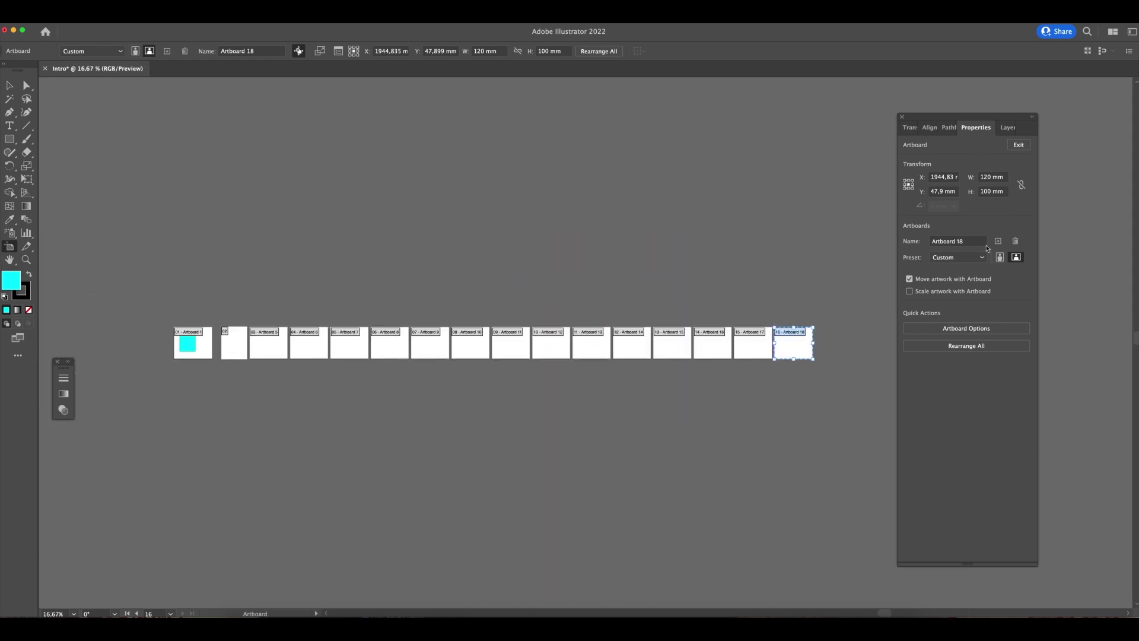
- Duplicate Artboard 1 with its cyan square twice to start a second row, the second copy at about X 184.8 mm, Y 161.9 mm
click(206, 354)
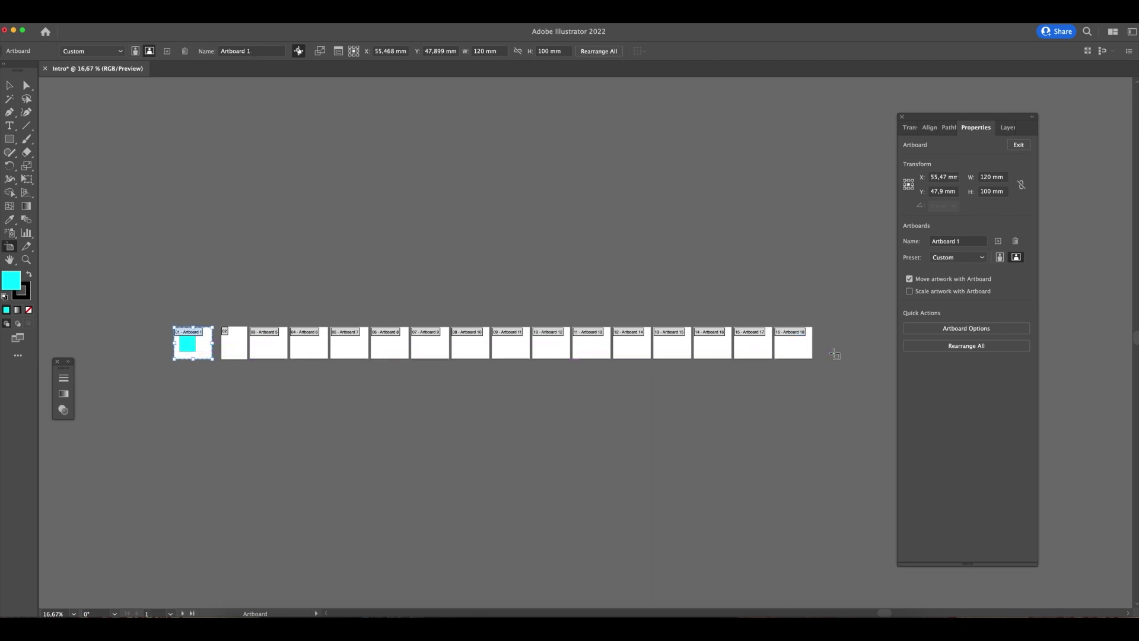
key(space)
drag(798, 378, 799, 420)
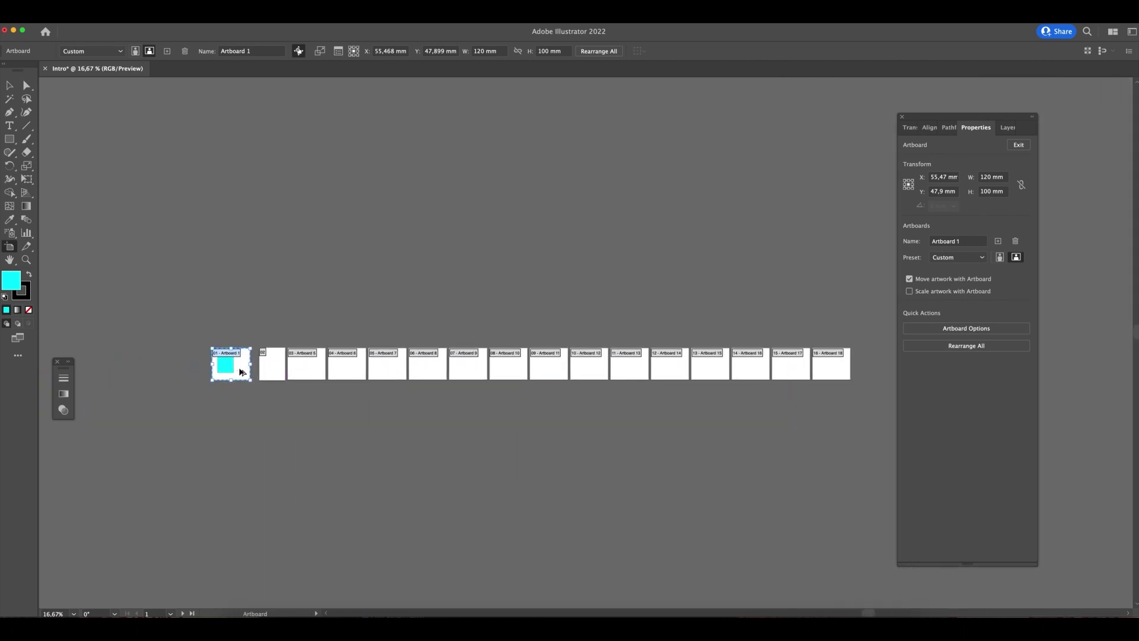
drag(243, 371, 291, 410)
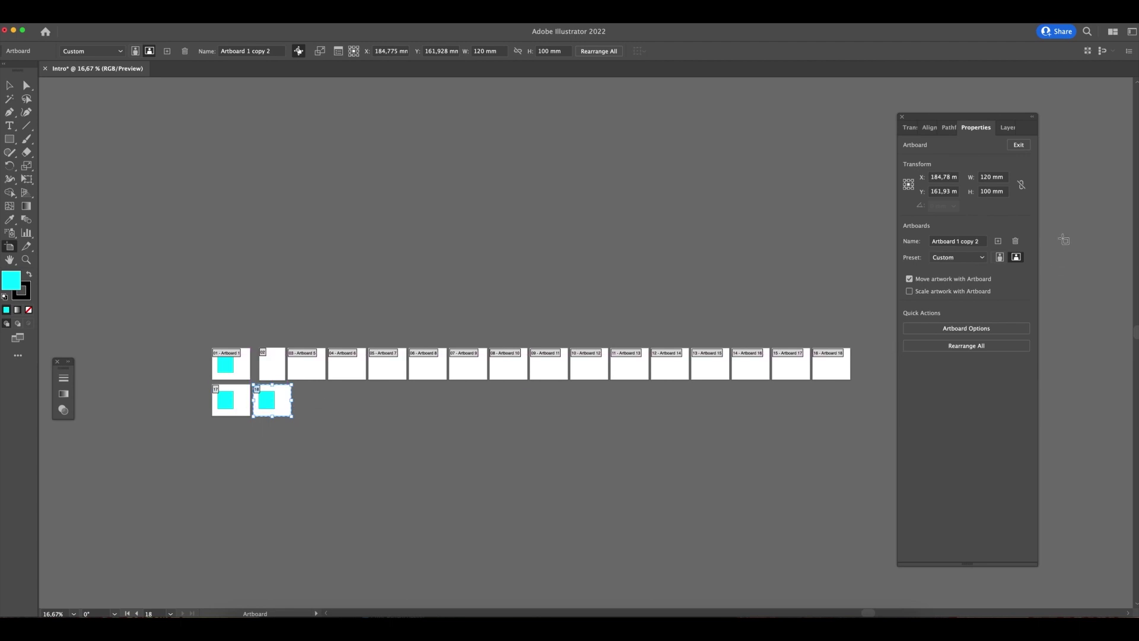
- Add 12 new artboards of 120 x 100 mm to the second row and exit artboard editing
click(998, 241)
double_click(998, 241)
double_click(998, 241)
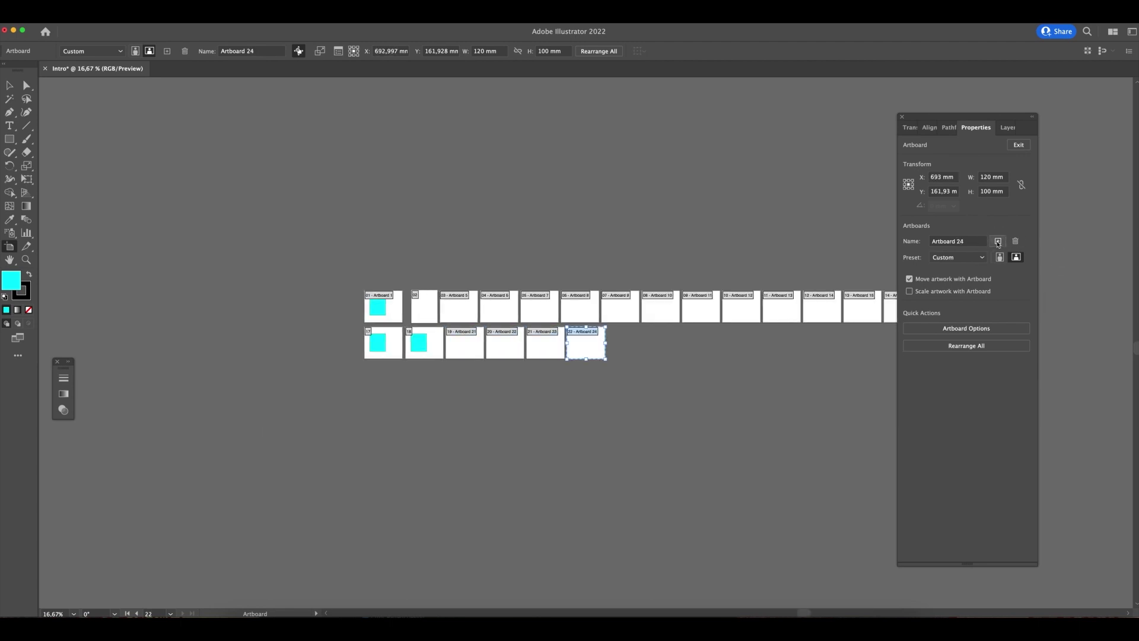
double_click(998, 241)
double_click(998, 240)
double_click(998, 242)
double_click(998, 241)
drag(504, 501, 598, 534)
key(Escape)
drag(607, 269, 669, 219)
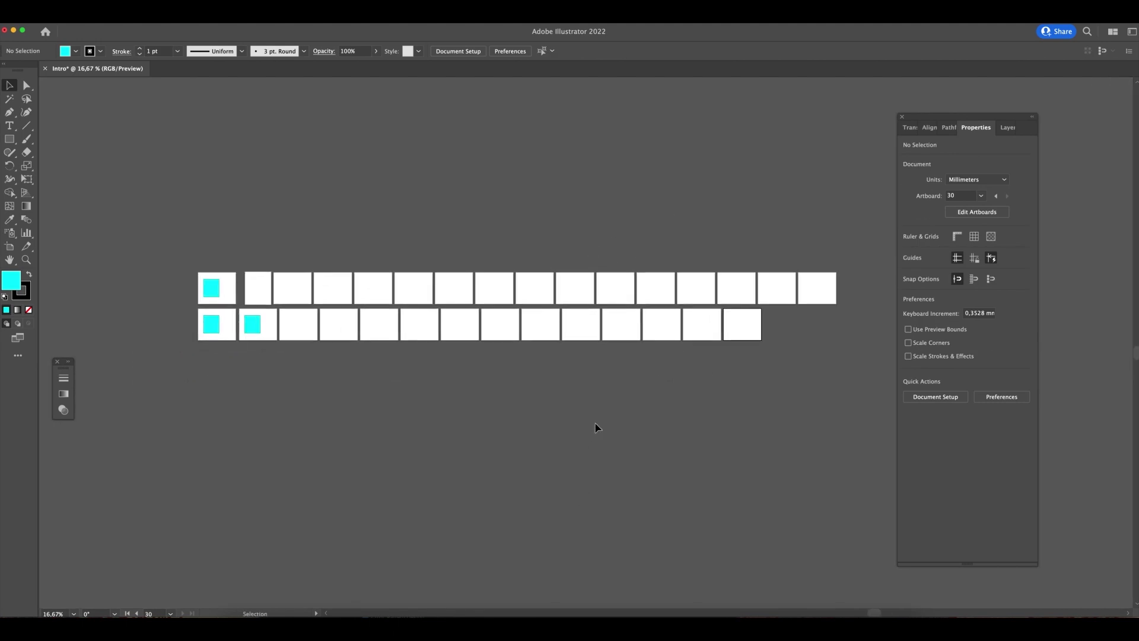
- Delete the last four artboards of the second row
key(shift+o)
shift+click(706, 331)
shift+click(660, 335)
shift+click(616, 333)
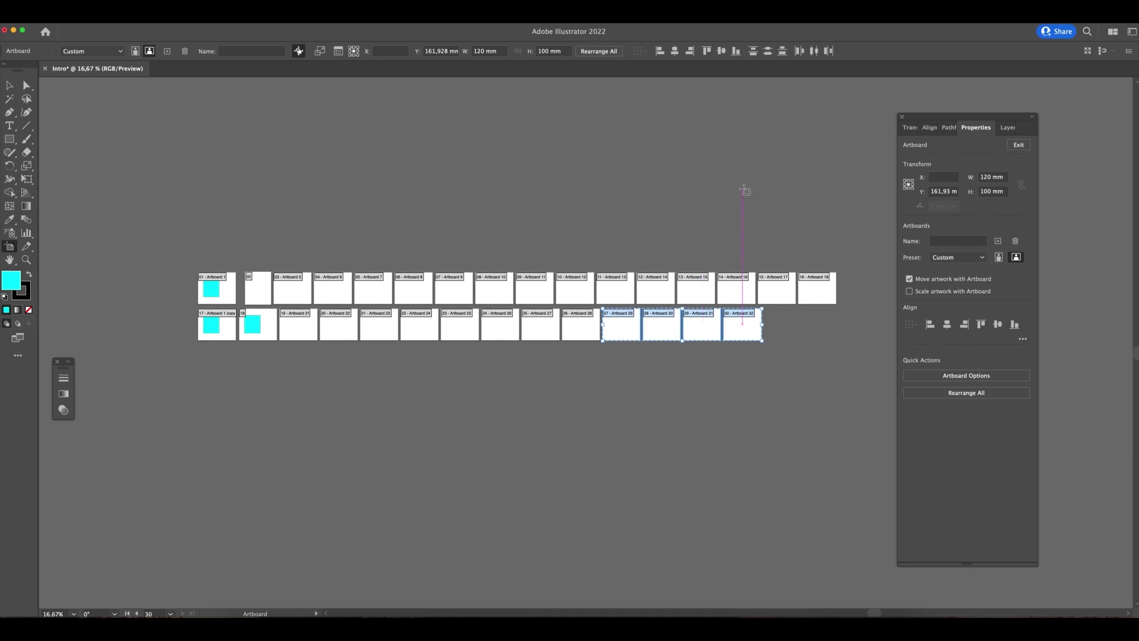
key(Delete)
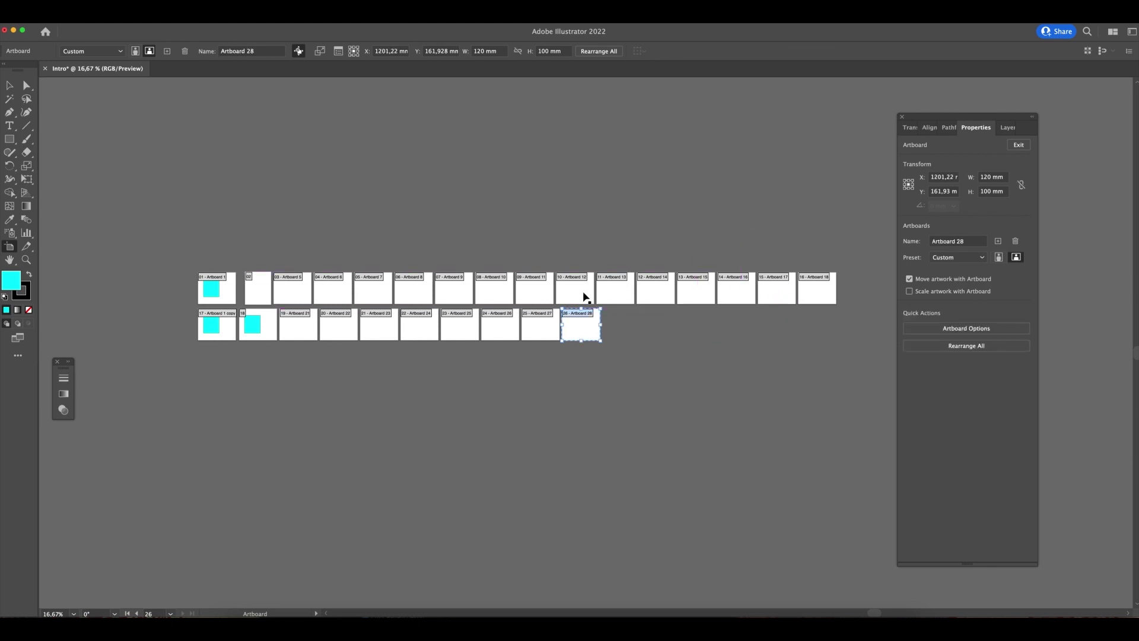
- Delete Artboards 5, 7, 9, 12 and 16 from the first row and Artboards 22 and 28 from the second row
shift+click(581, 298)
shift+click(448, 298)
shift+click(373, 295)
shift+click(350, 334)
shift+click(736, 291)
shift+click(282, 301)
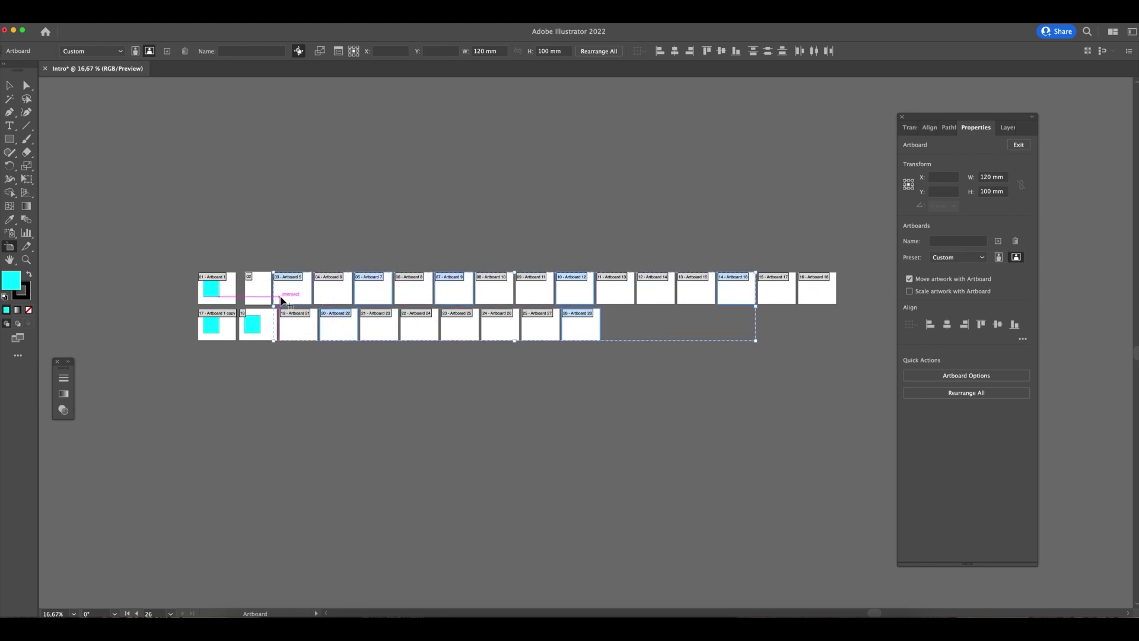
key(Delete)
- Delete Artboards 8, 11, 26 and 27, followed by Artboards 10, 14 and 17
shift+click(504, 325)
shift+click(524, 292)
shift+click(415, 294)
key(Delete)
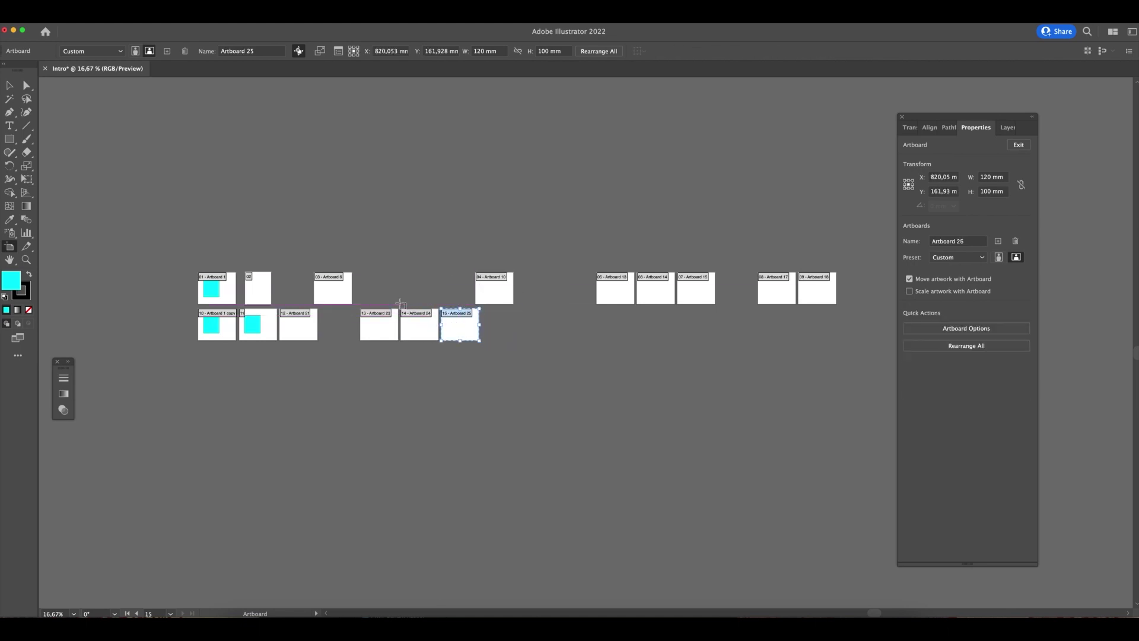
click(501, 294)
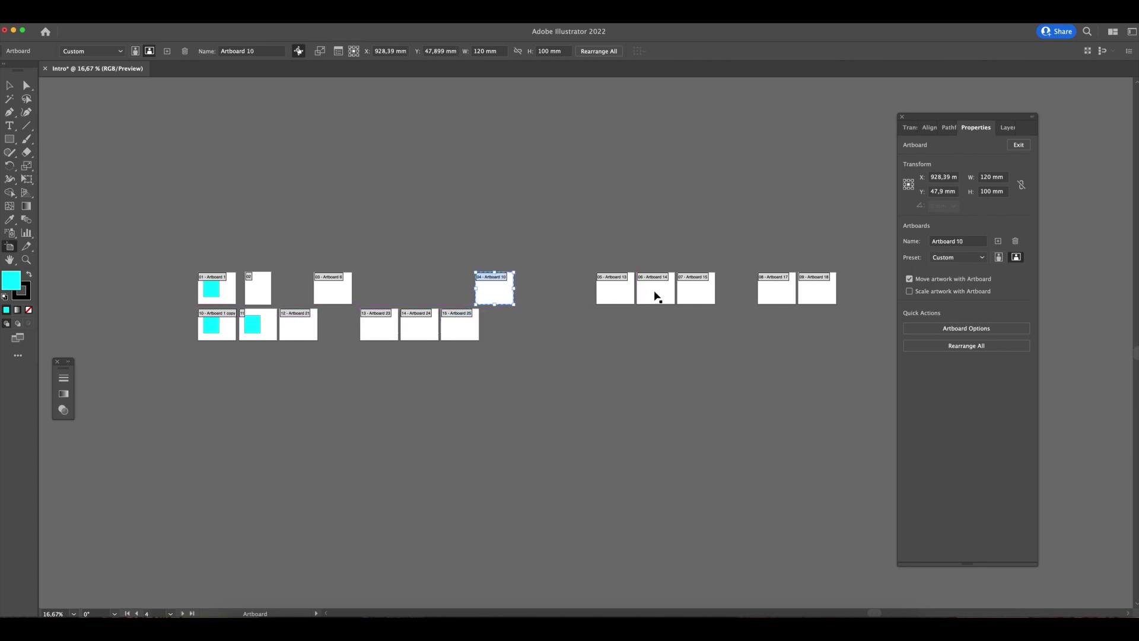
shift+click(657, 297)
shift+click(765, 293)
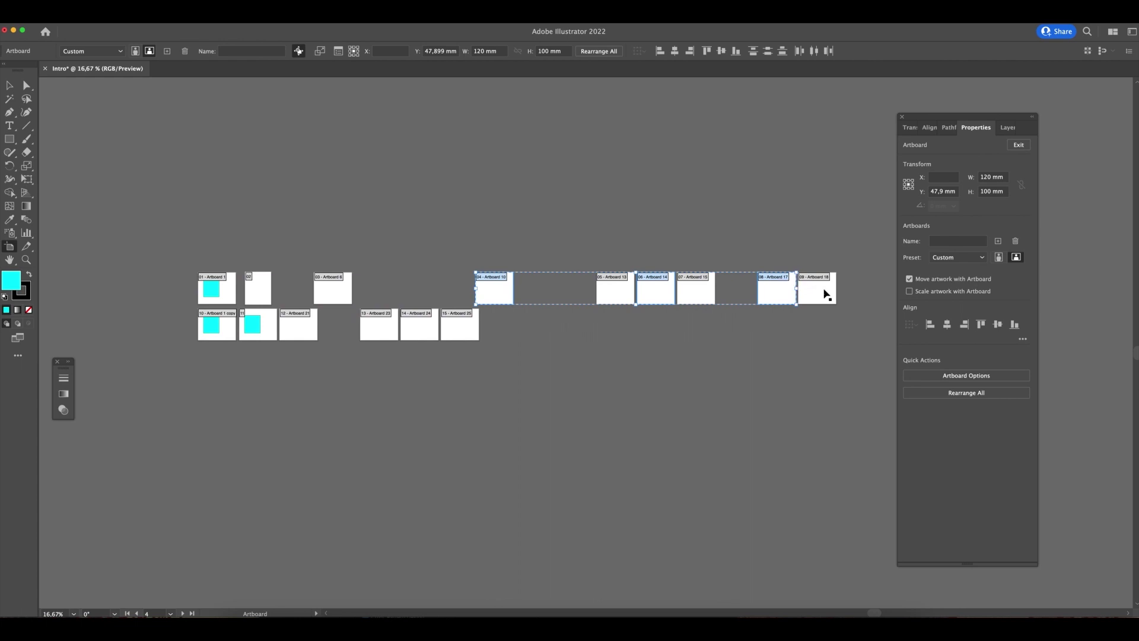
key(Delete)
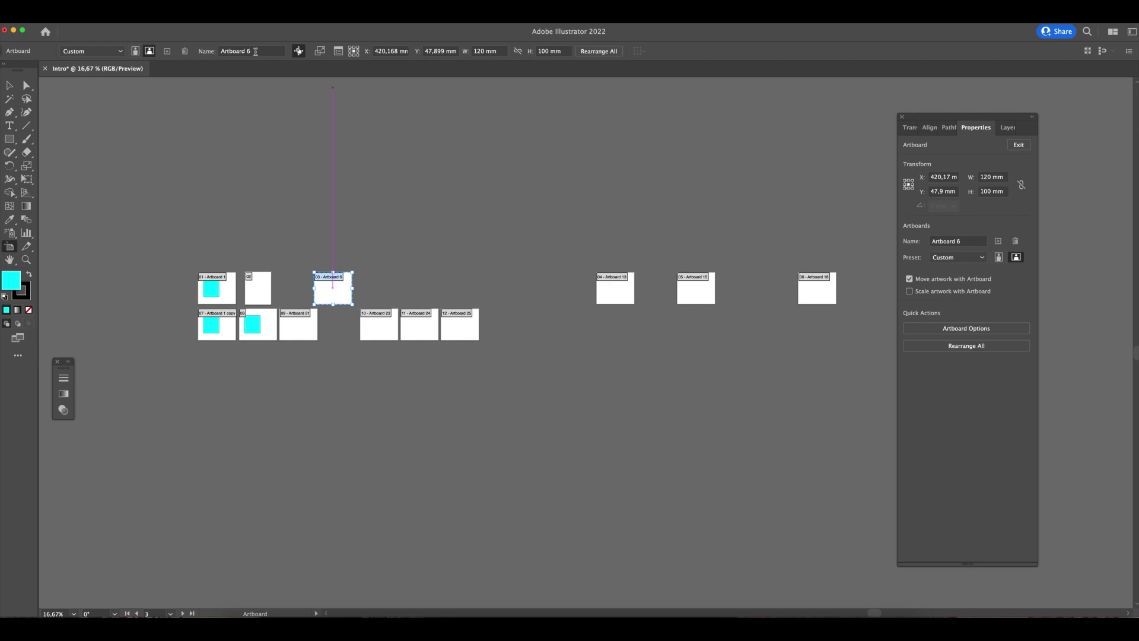
- Rename Artboard 6 as Hello and view its label close up
click(254, 50)
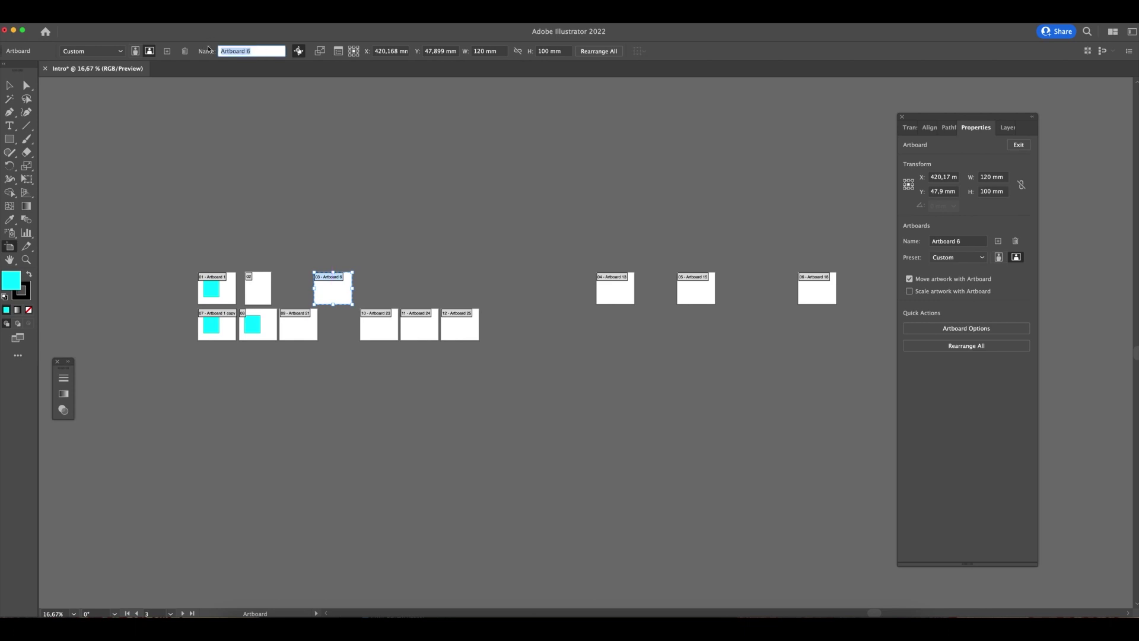
text(Hello)
key(Return)
key(z)
drag(325, 287, 552, 362)
key(shift+o)
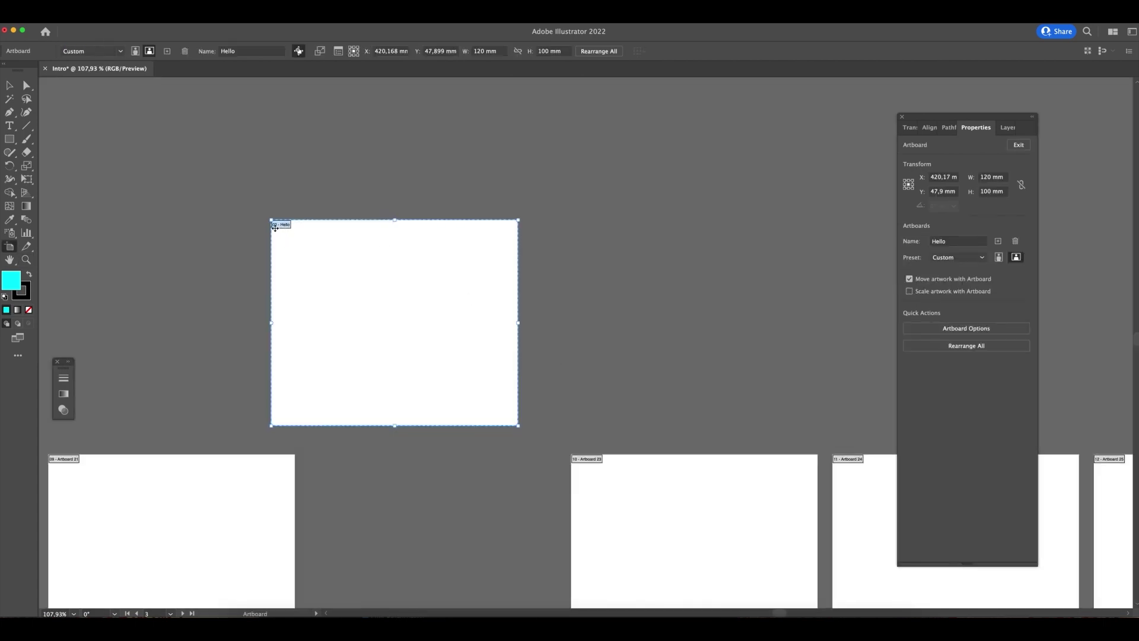
drag(401, 322, 323, 346)
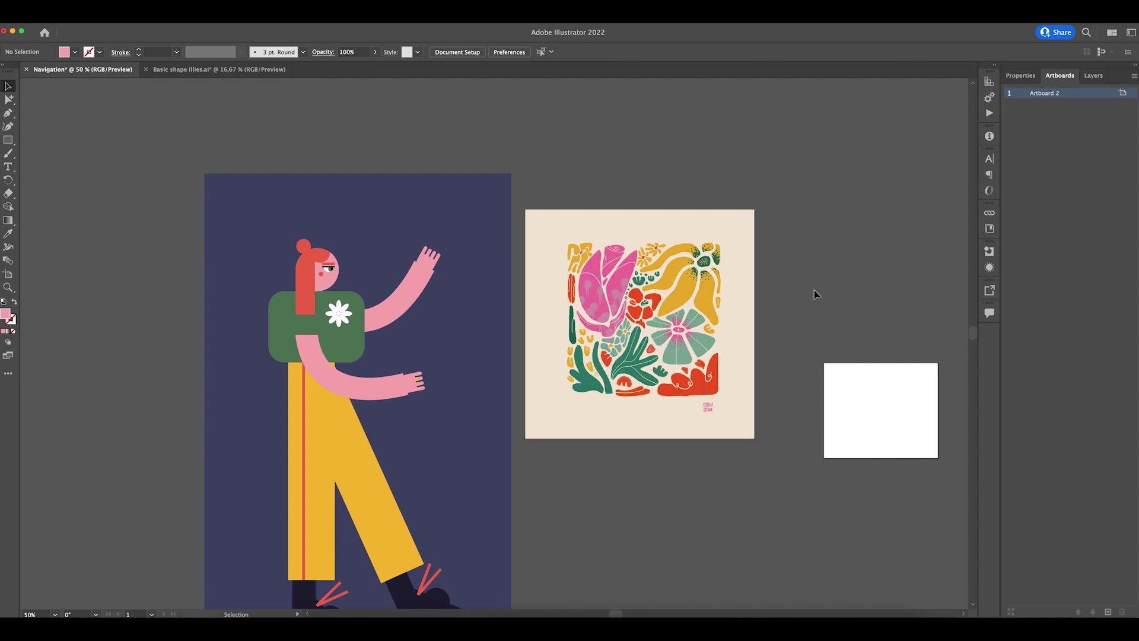
- Delete the dark blue background rectangle behind the red-haired character
drag(731, 514, 742, 455)
drag(655, 265, 652, 238)
click(614, 454)
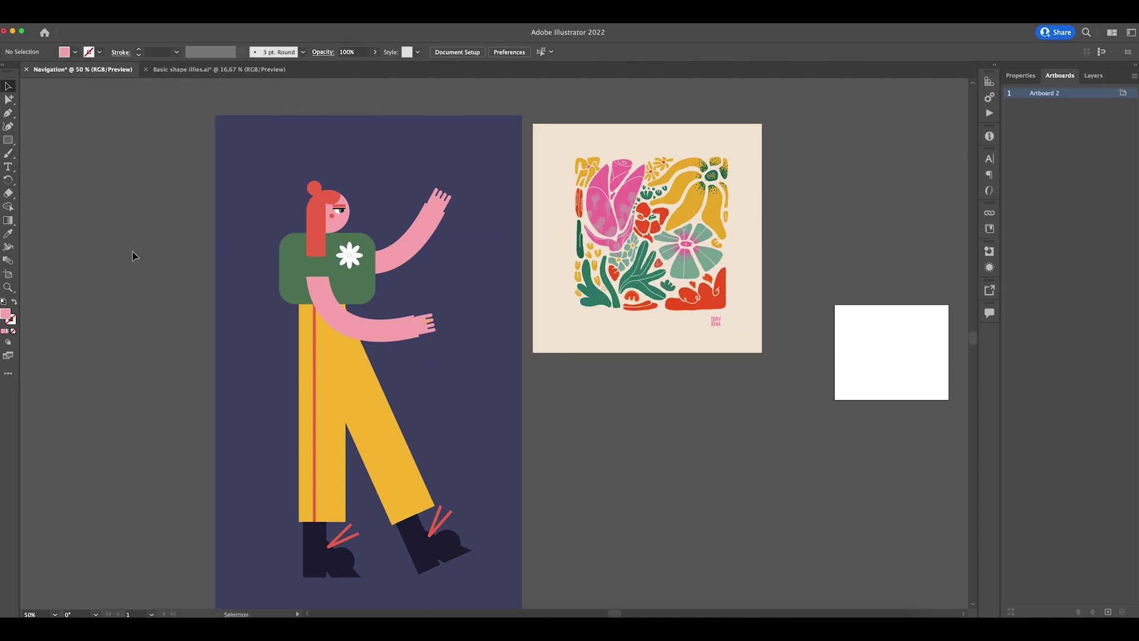
click(391, 339)
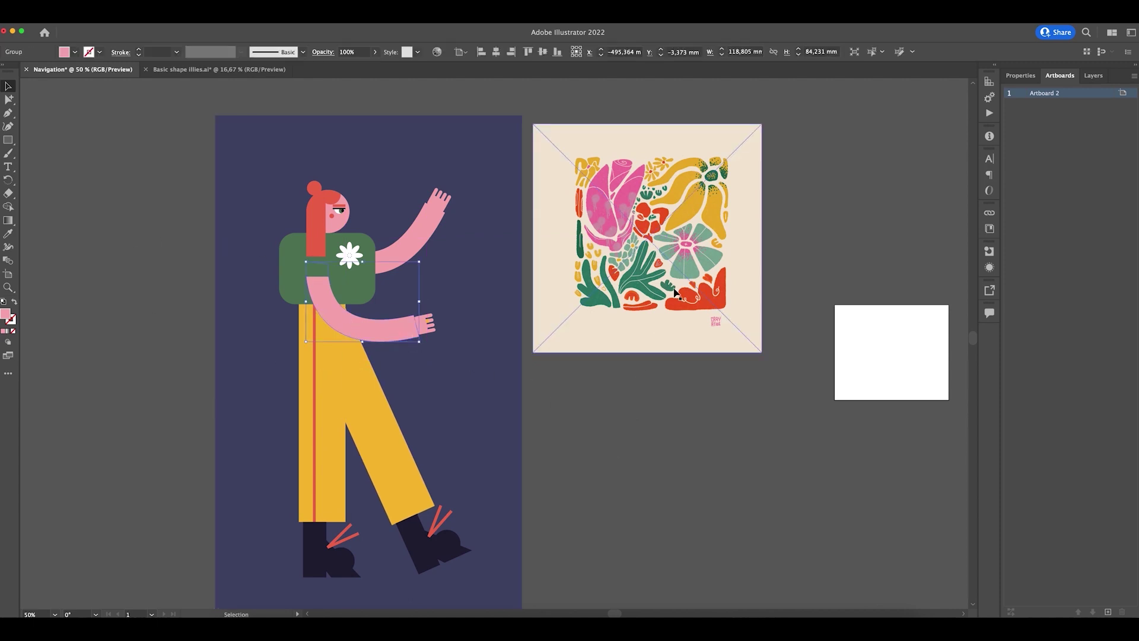
click(691, 303)
drag(599, 433, 679, 437)
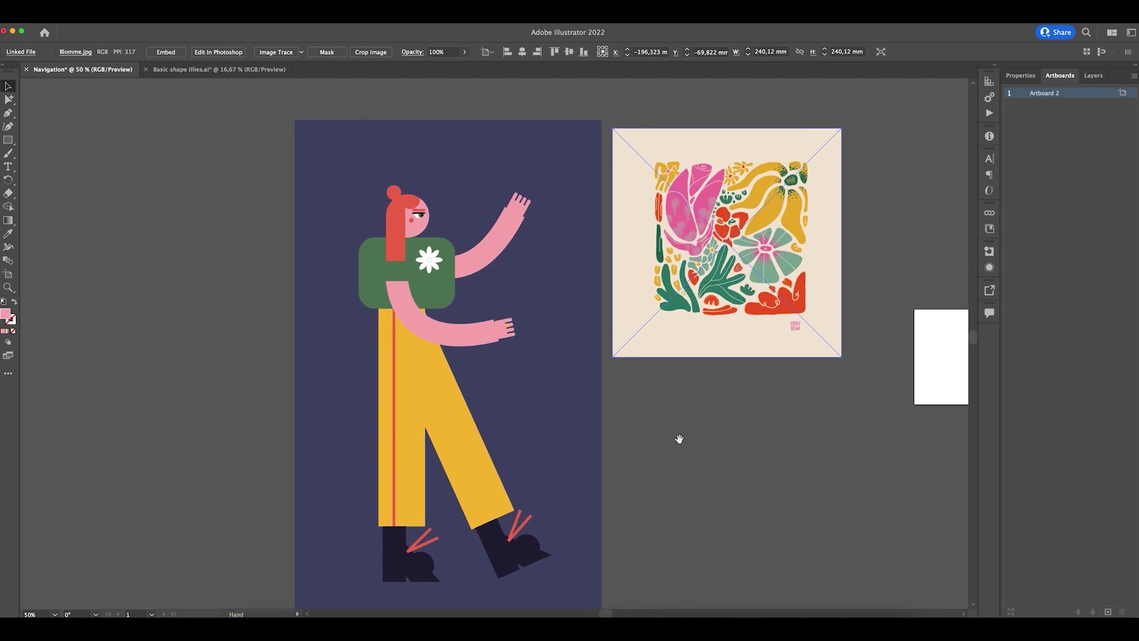
click(568, 365)
click(660, 407)
click(558, 347)
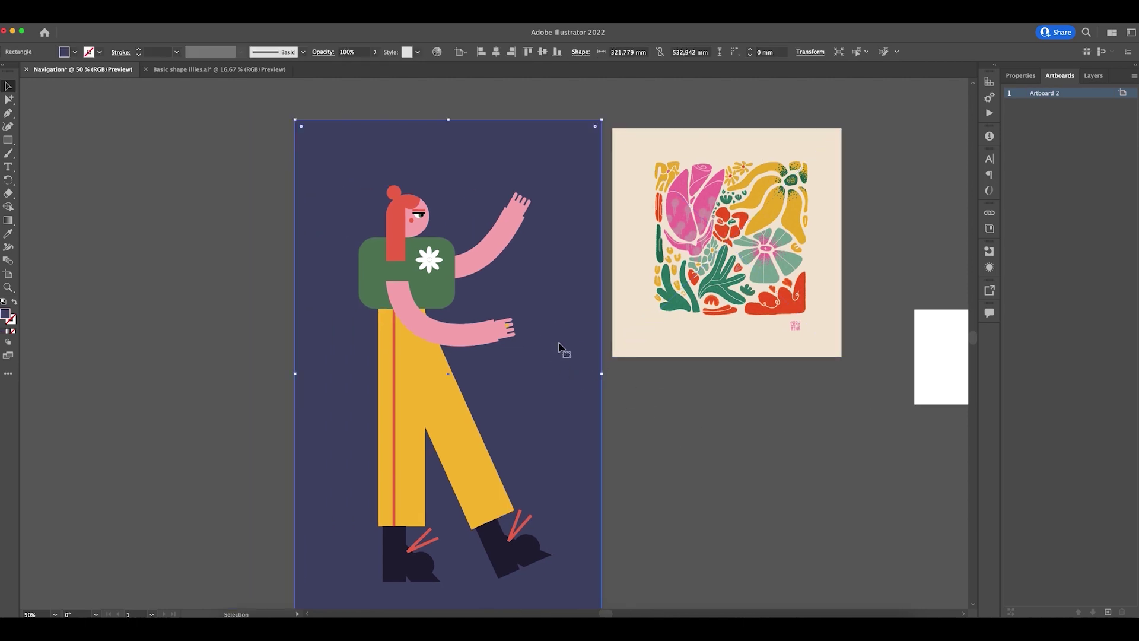
key(Delete)
- Examine the edge of the white flower's upper petal on the character's shirt at up to 64000% zoom
drag(558, 325, 604, 378)
key(z)
drag(463, 288, 607, 362)
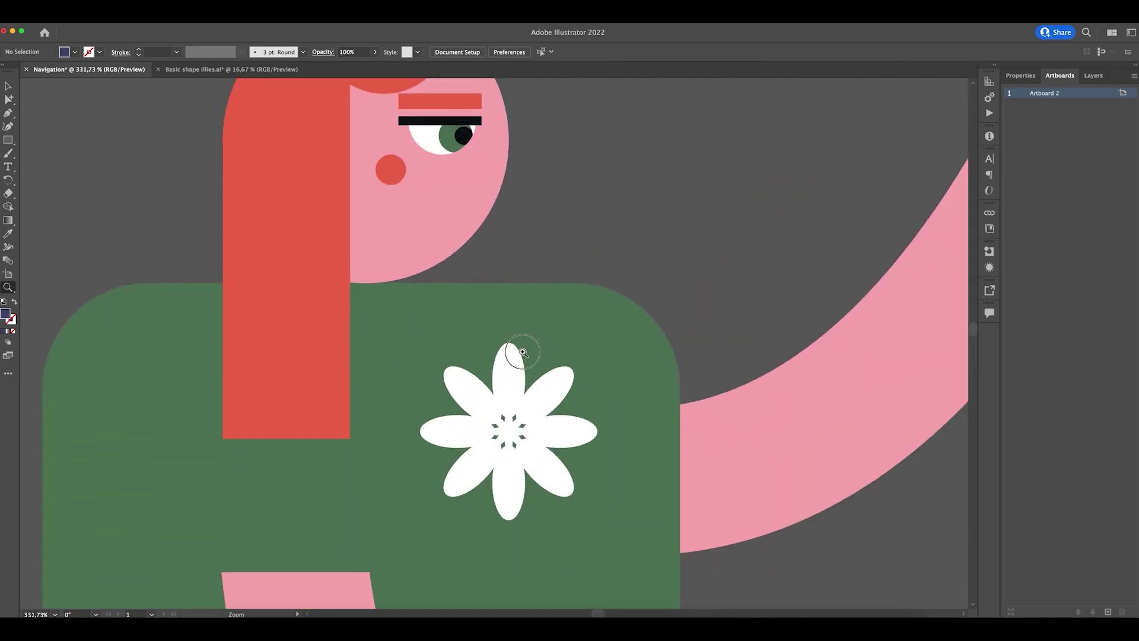
drag(522, 353, 617, 384)
drag(505, 371, 664, 437)
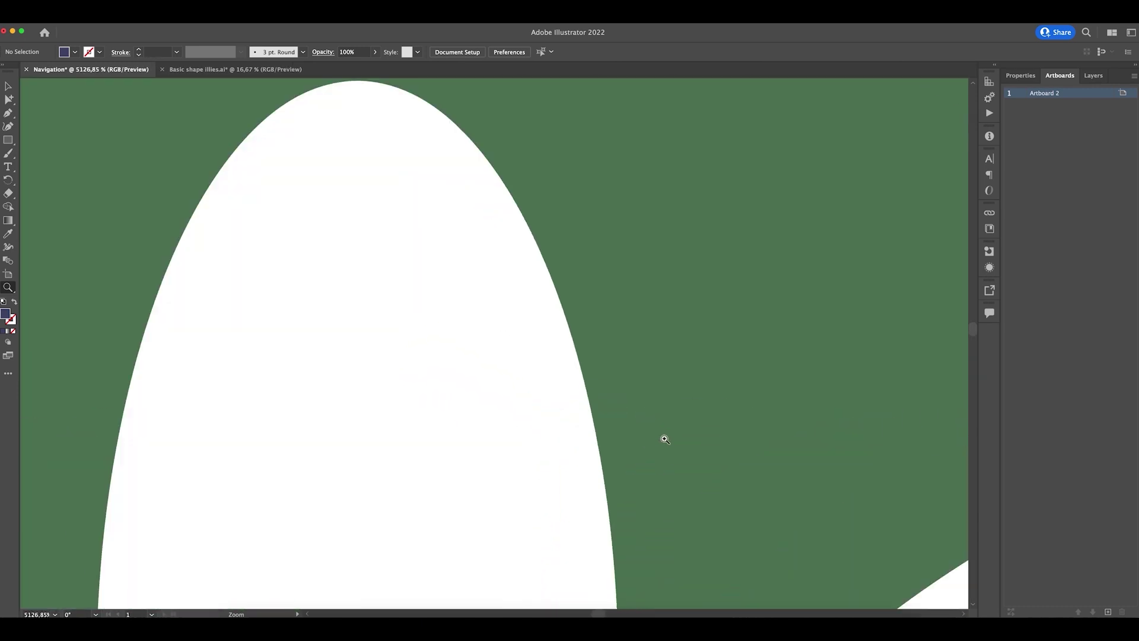
drag(562, 308, 700, 379)
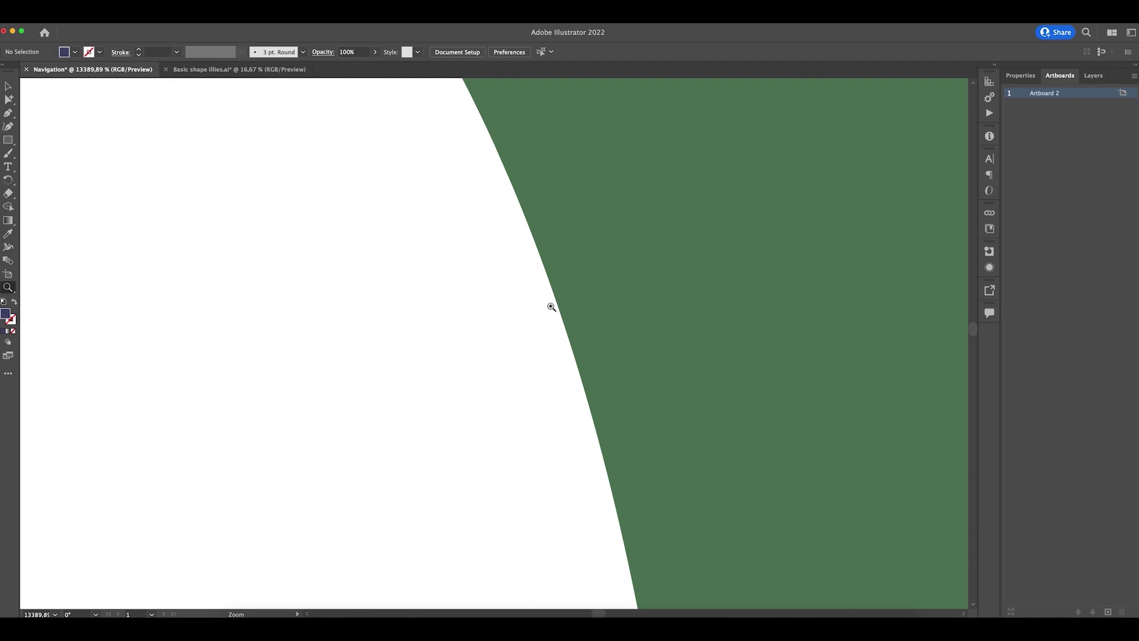
drag(537, 309, 781, 419)
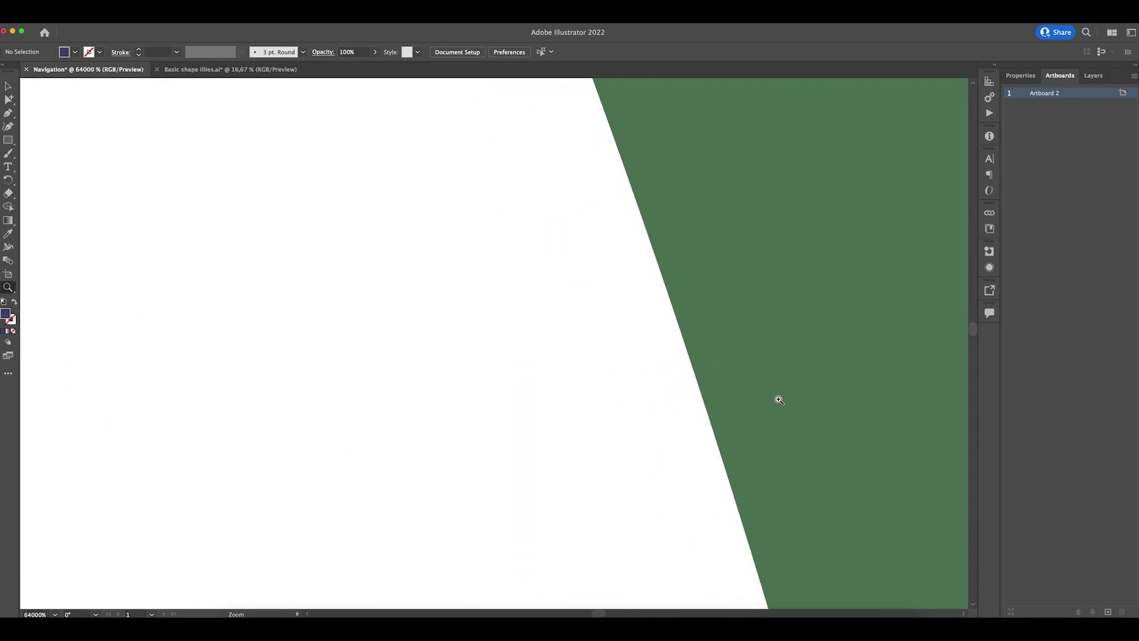
drag(570, 330, 575, 327)
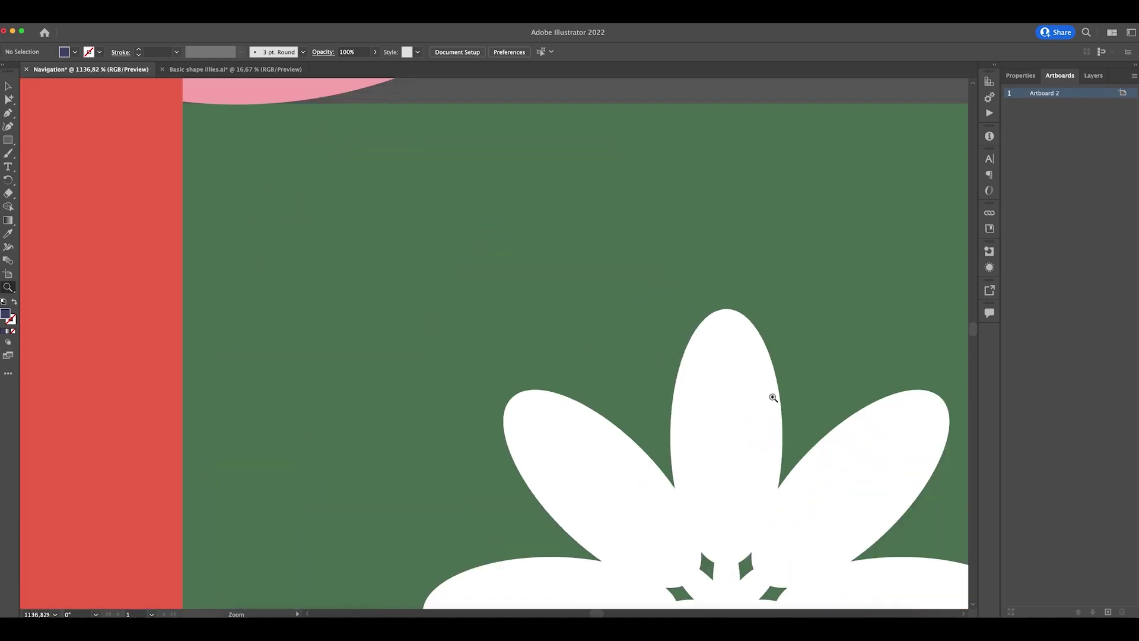
- Examine the pupil and iris of the character's eye close up, and return to a view of the whole upper body
drag(772, 399, 587, 379)
click(714, 393)
drag(507, 264, 546, 453)
drag(504, 287, 722, 388)
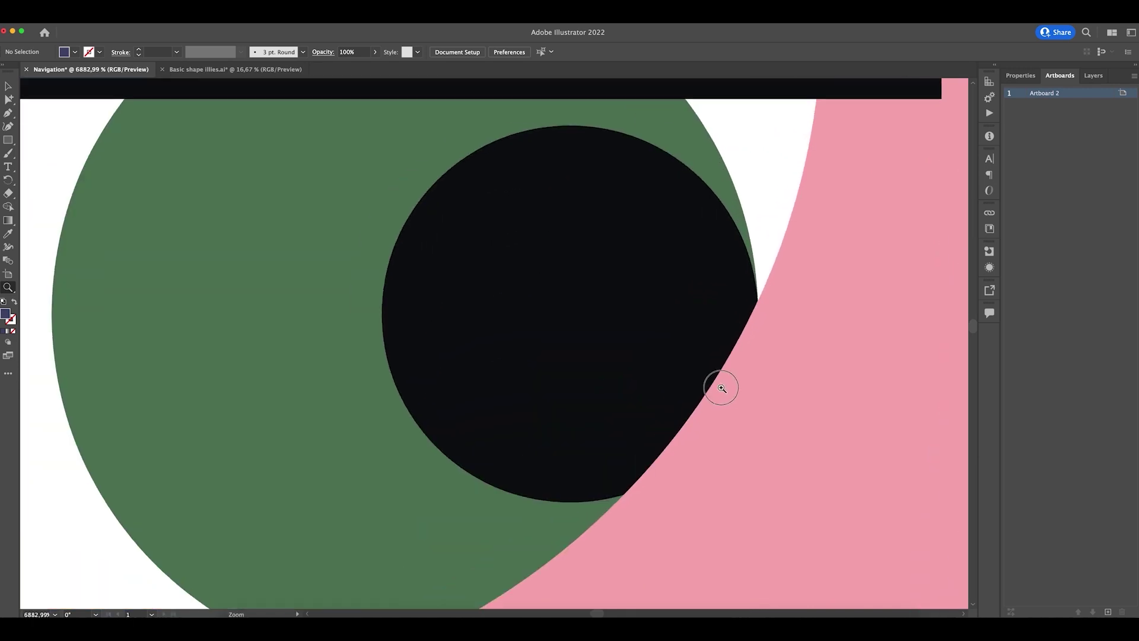
drag(722, 388, 399, 305)
alt+click(562, 348)
alt+click(566, 350)
drag(642, 366, 568, 267)
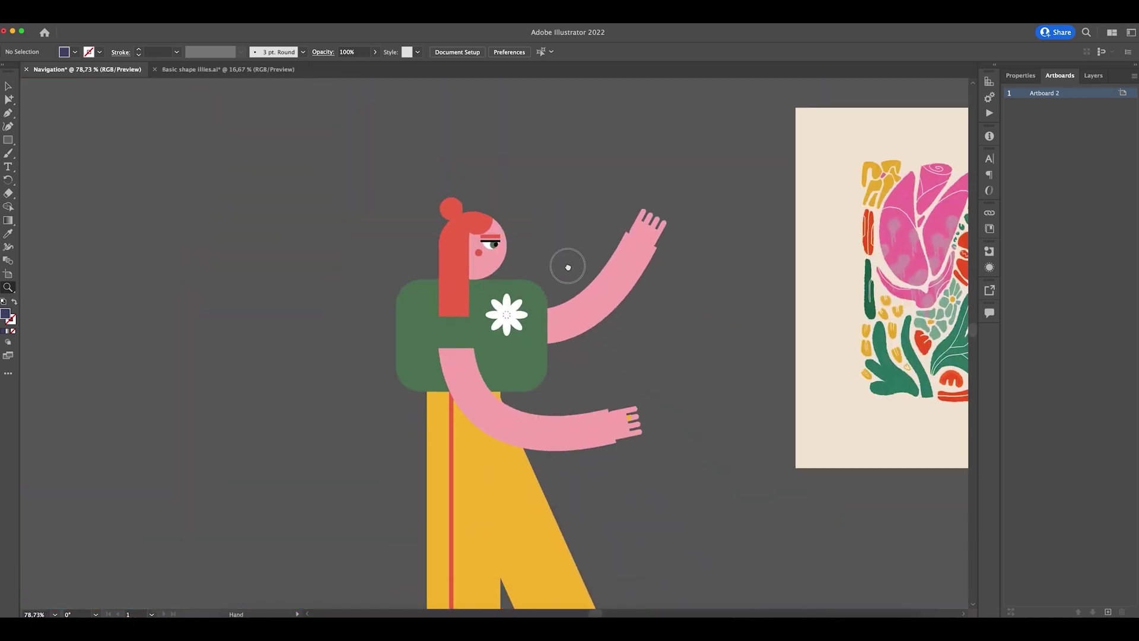
- Try enlarging the red fringe shape on the character's head, undo it and clear the selection
drag(468, 207, 568, 299)
key(v)
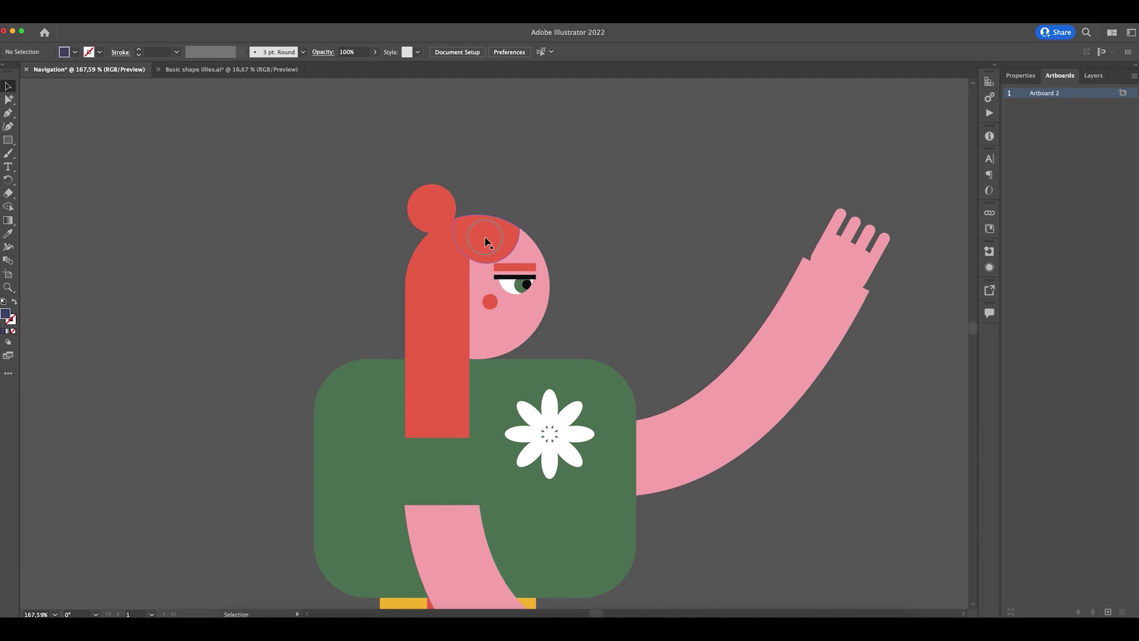
click(485, 238)
drag(520, 214, 646, 110)
key(super+z)
click(679, 256)
- Examine the outlines of the pink tulip in the linked flower illustration at high magnification, and return to 100% zoom
drag(600, 273, 318, 216)
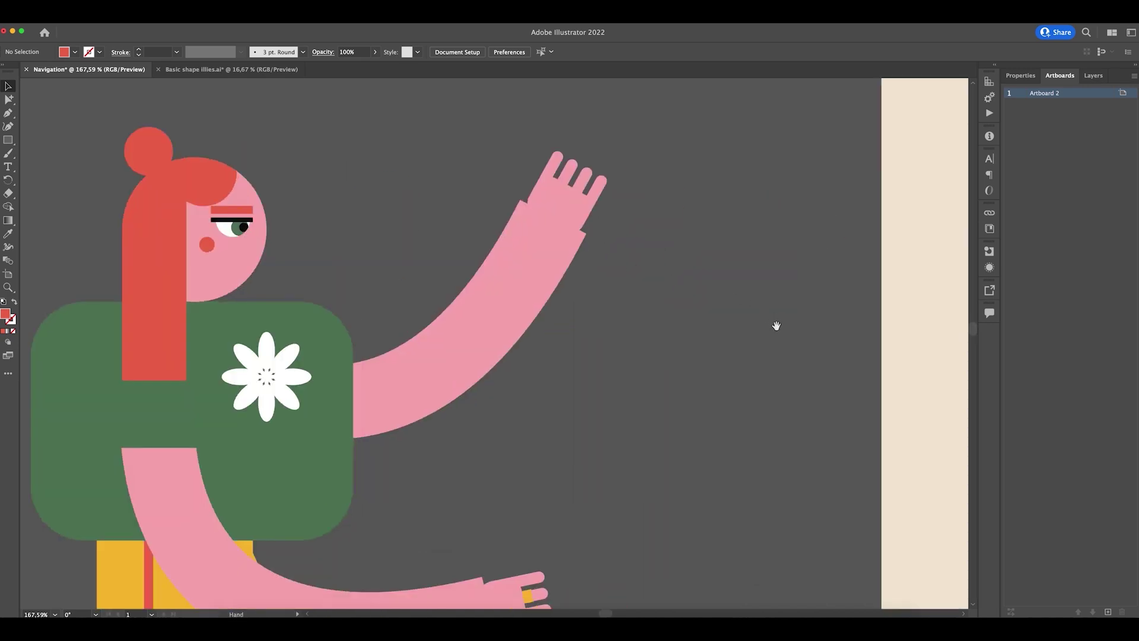
drag(775, 325, 361, 284)
drag(694, 278, 406, 305)
drag(515, 246, 491, 443)
key(z)
drag(398, 276, 552, 455)
drag(688, 248, 503, 256)
scroll(503, 256, up, 4)
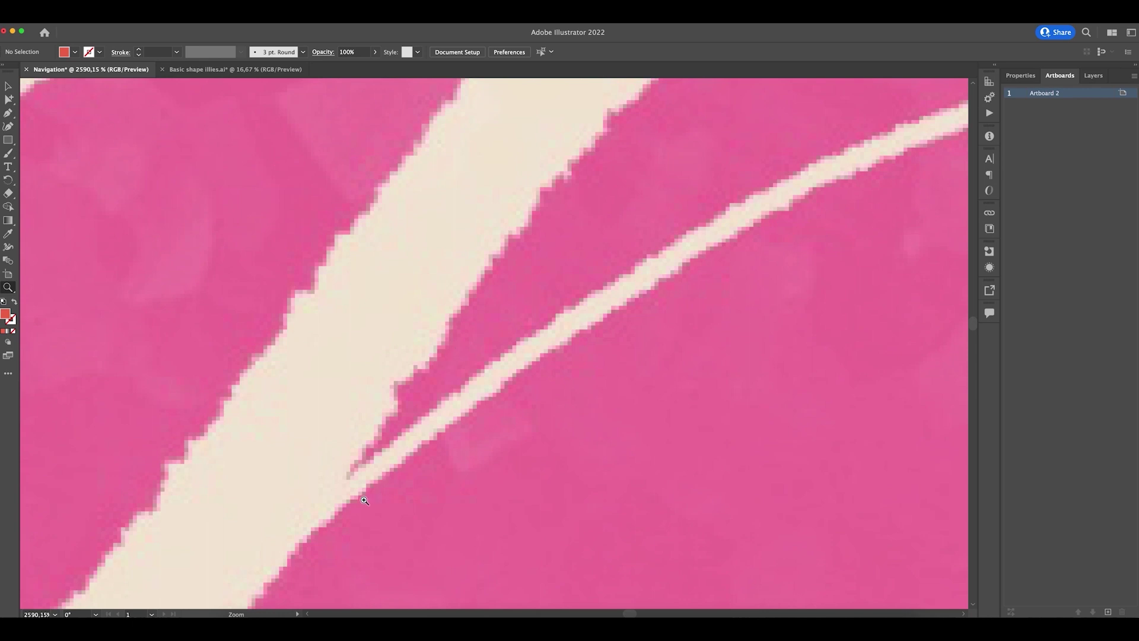
drag(618, 200, 555, 377)
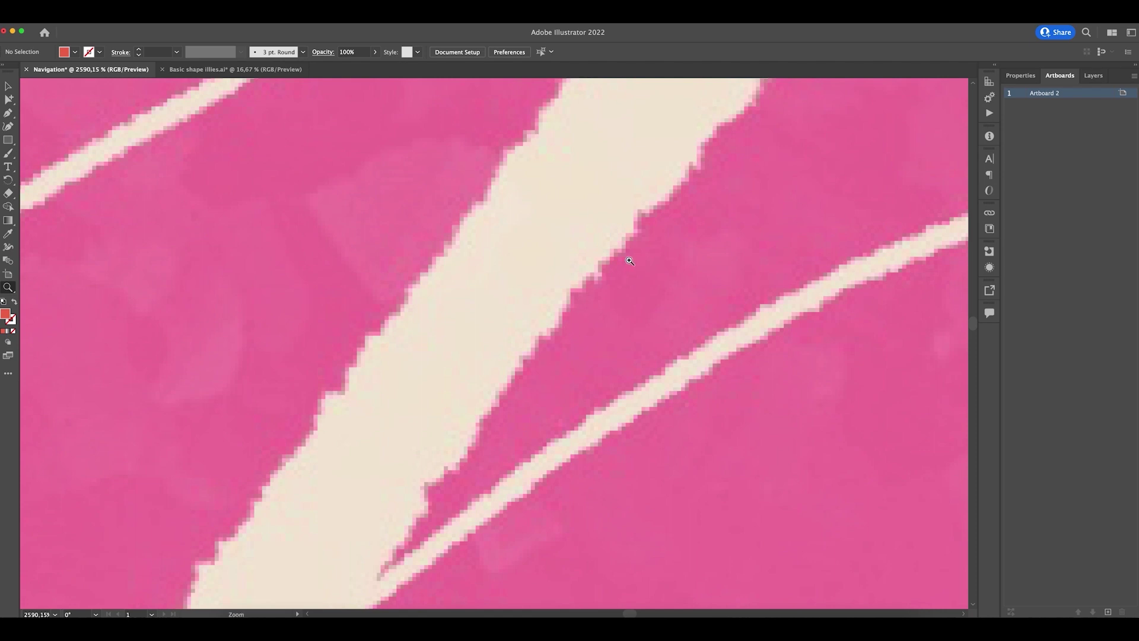
key(super+1)
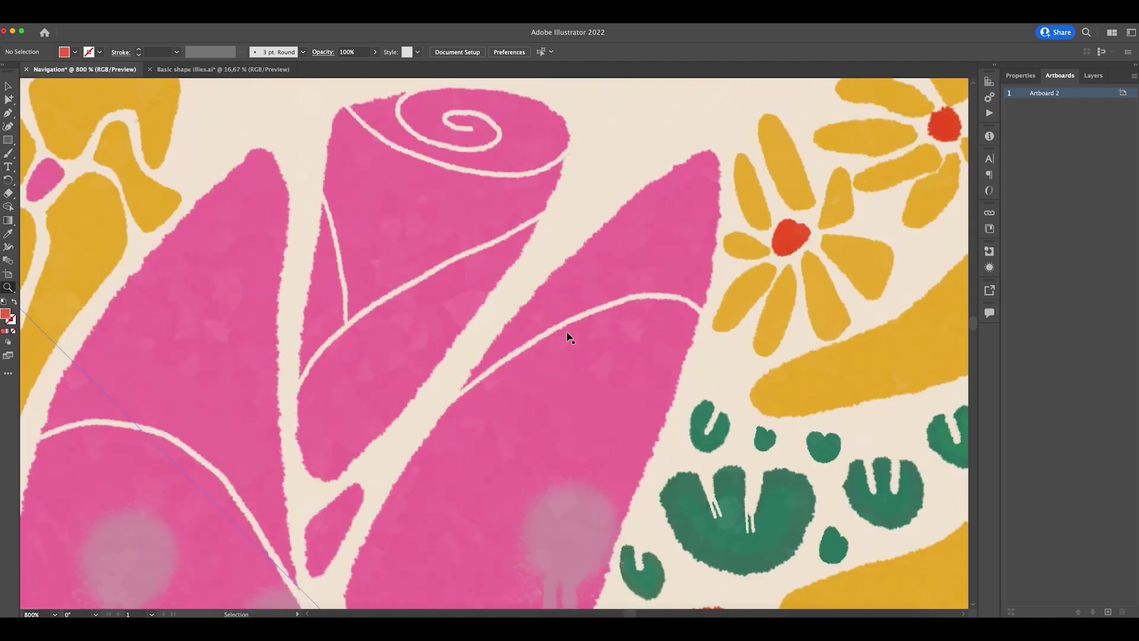
key(v)
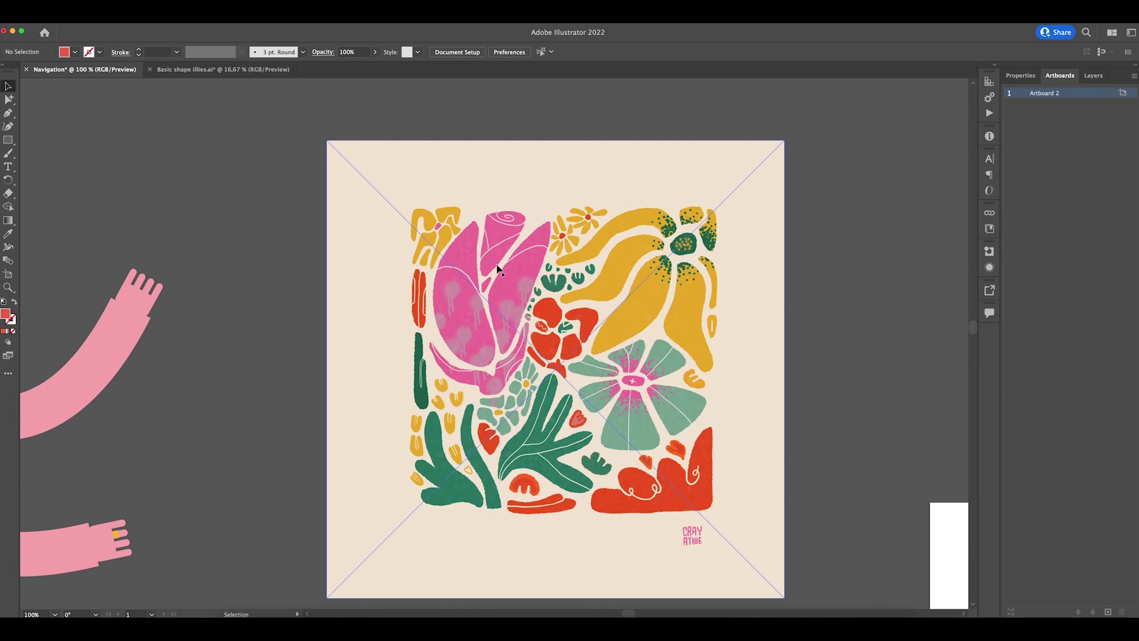
- Examine the texture of the tulip's lower petals and the neighbouring yellow buds in the flower illustration
key(z)
drag(471, 280, 581, 289)
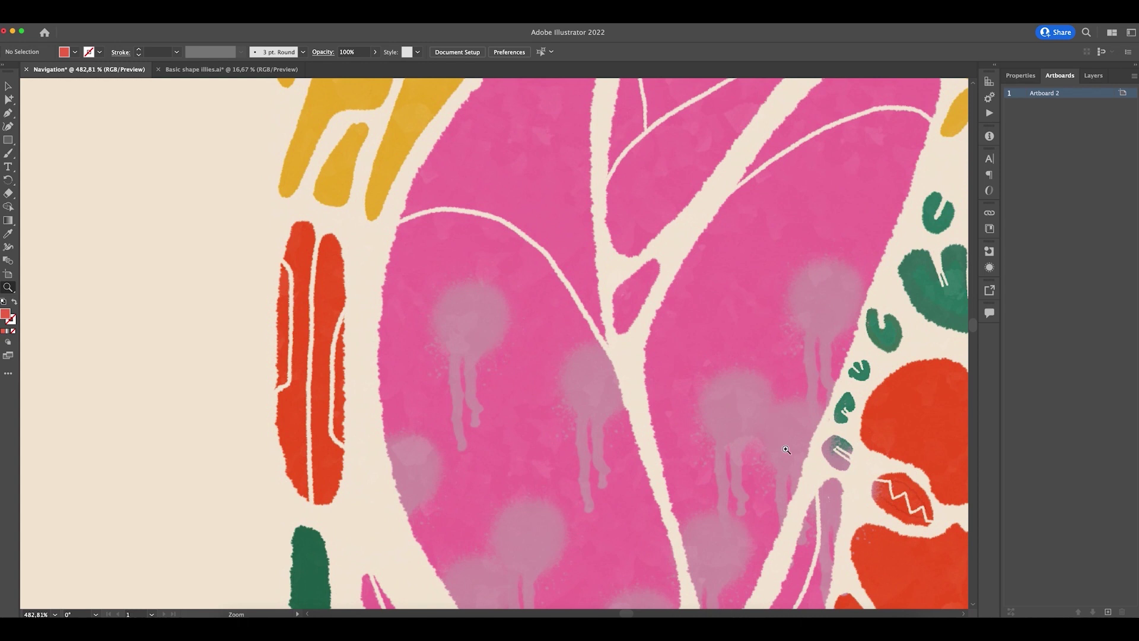
key(space)
drag(809, 418, 774, 213)
drag(535, 499, 555, 331)
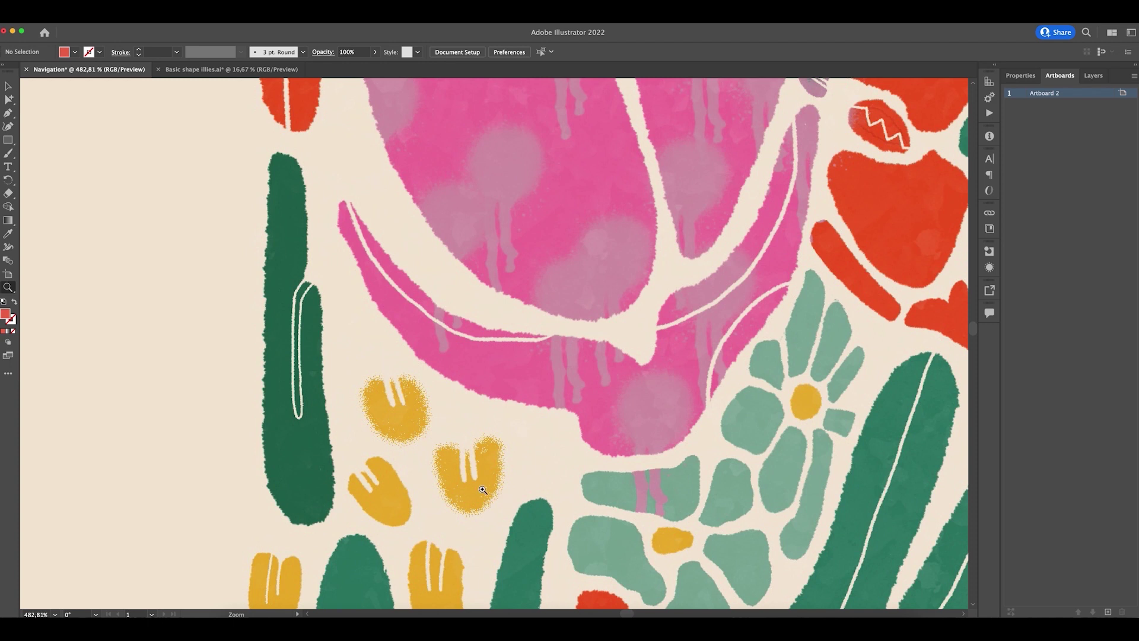
drag(484, 465, 374, 404)
drag(585, 463, 454, 424)
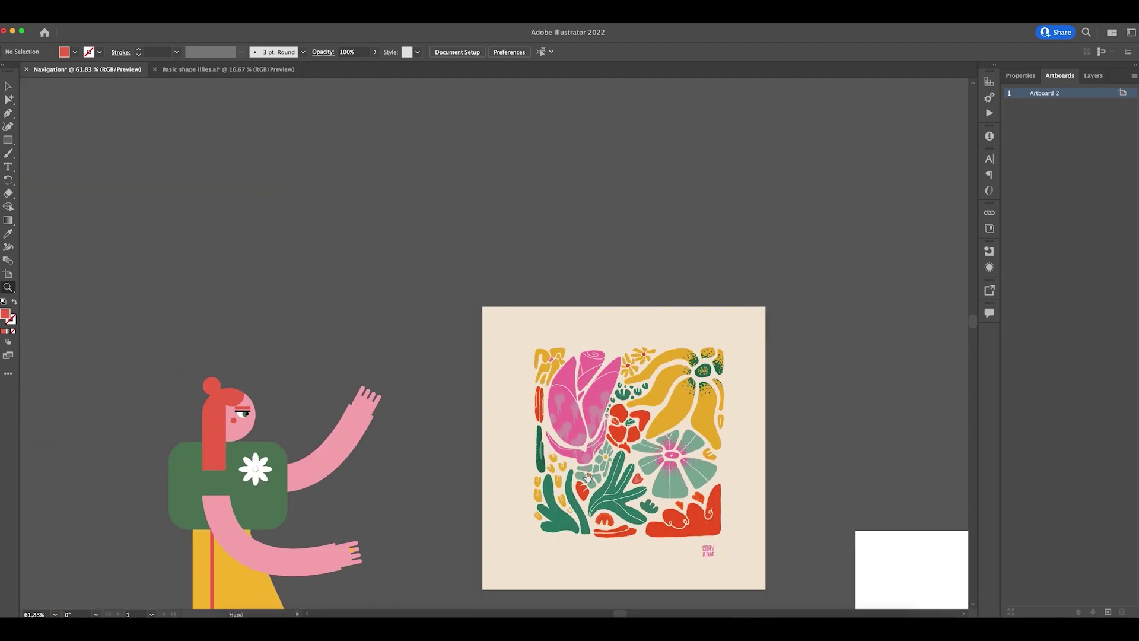
- Move the linked flower illustration closer to the blank artboard, to about X -148.1 mm, Y -14.8 mm
key(space)
drag(608, 478, 457, 367)
key(v)
drag(535, 285, 591, 349)
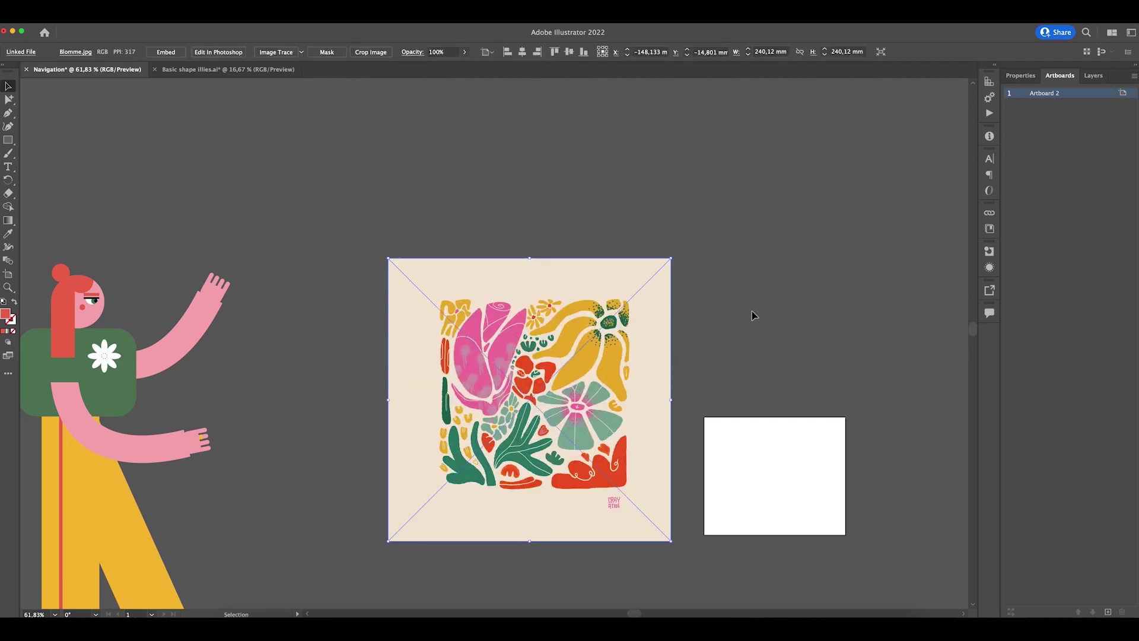
- Try enlarging the character's upper body proportionally to about 313 x 293 mm, inspect it close up and undo the scaling
drag(272, 313, 538, 311)
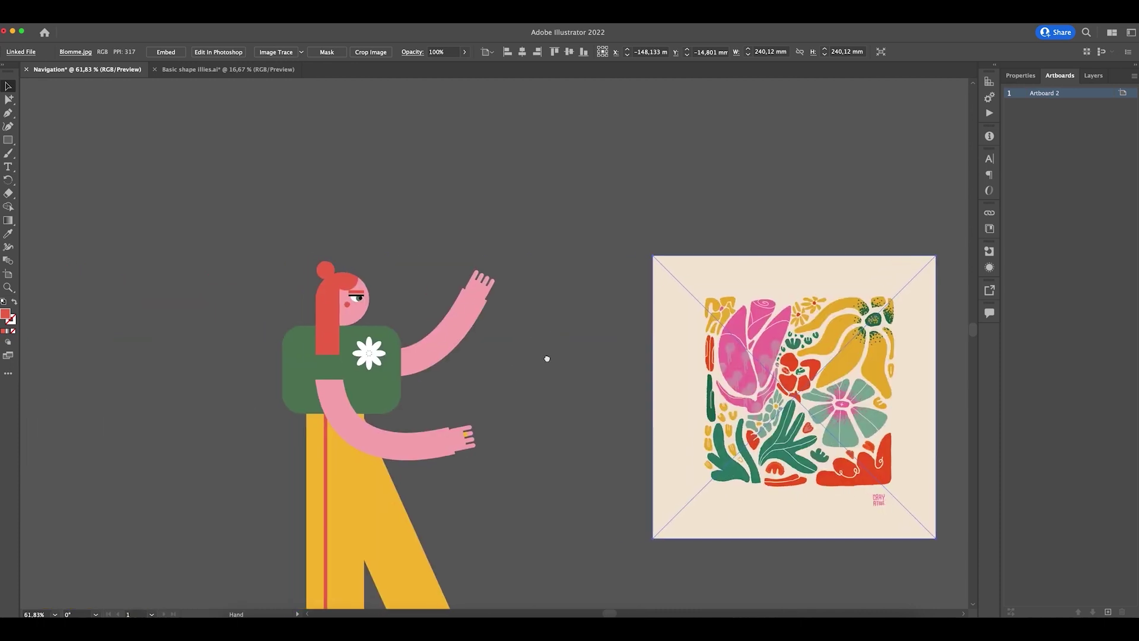
drag(264, 410, 532, 190)
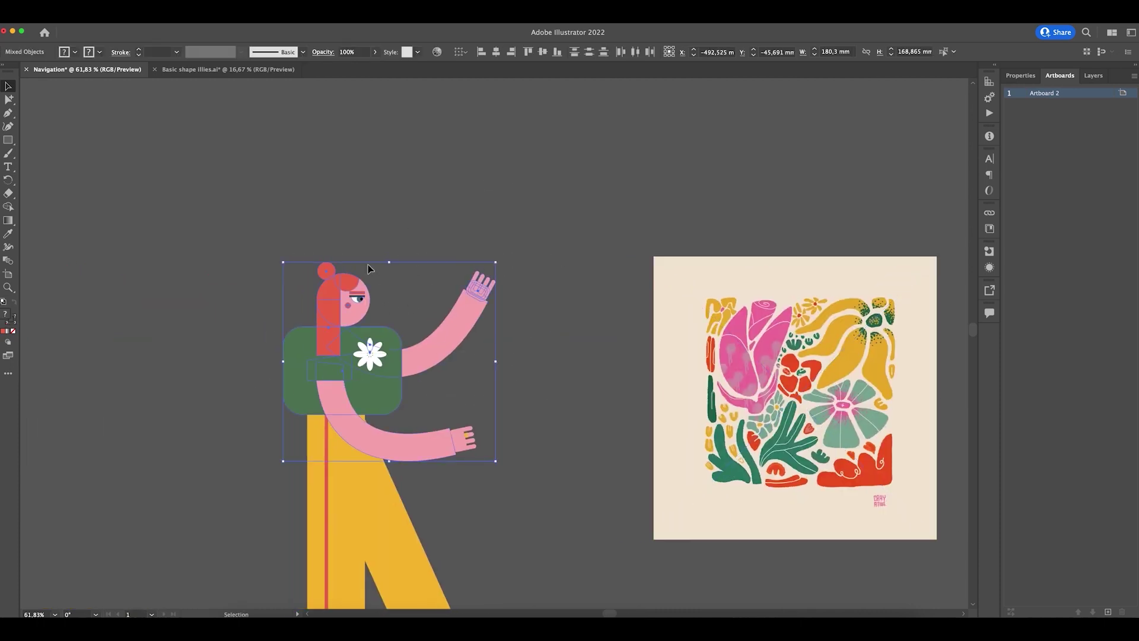
drag(388, 261, 417, 115)
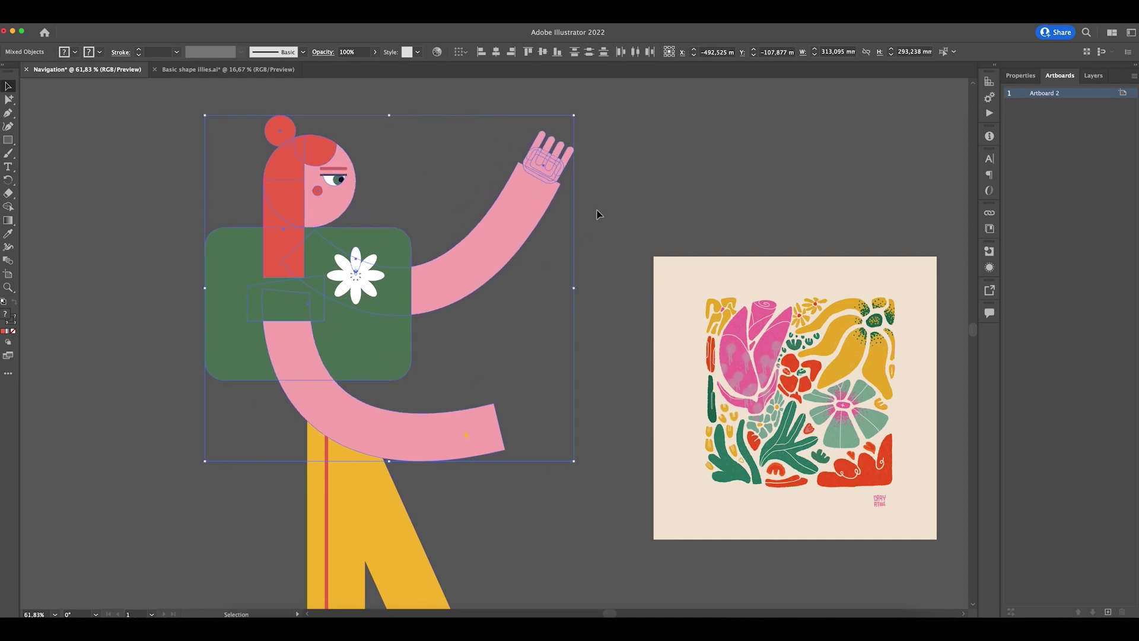
click(643, 138)
key(z)
drag(272, 147, 273, 178)
drag(495, 258, 486, 191)
key(super+z)
key(v)
click(501, 236)
drag(499, 377, 564, 280)
key(z)
drag(463, 322, 438, 313)
drag(564, 341, 517, 488)
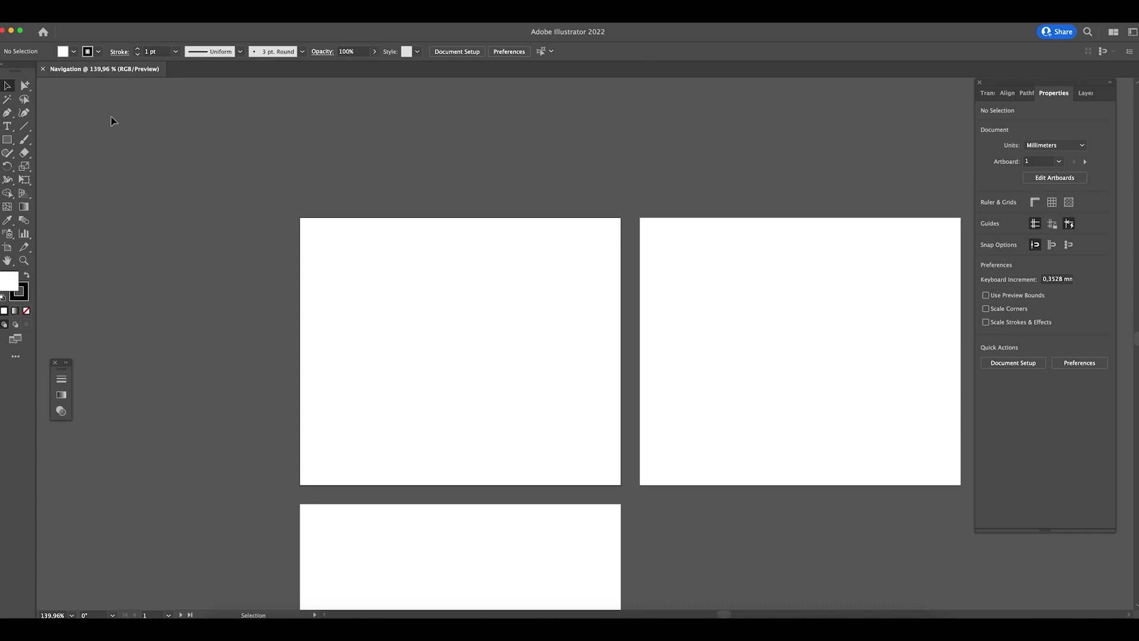
- Examine the full extent of the canvas around the three blank artboards at 3.13% zoom
drag(259, 362, 304, 216)
key(ctrl+minus)
key(ctrl+minus)
key(ctrl+minus)
key(ctrl+minus)
key(ctrl+minus)
key(ctrl+minus)
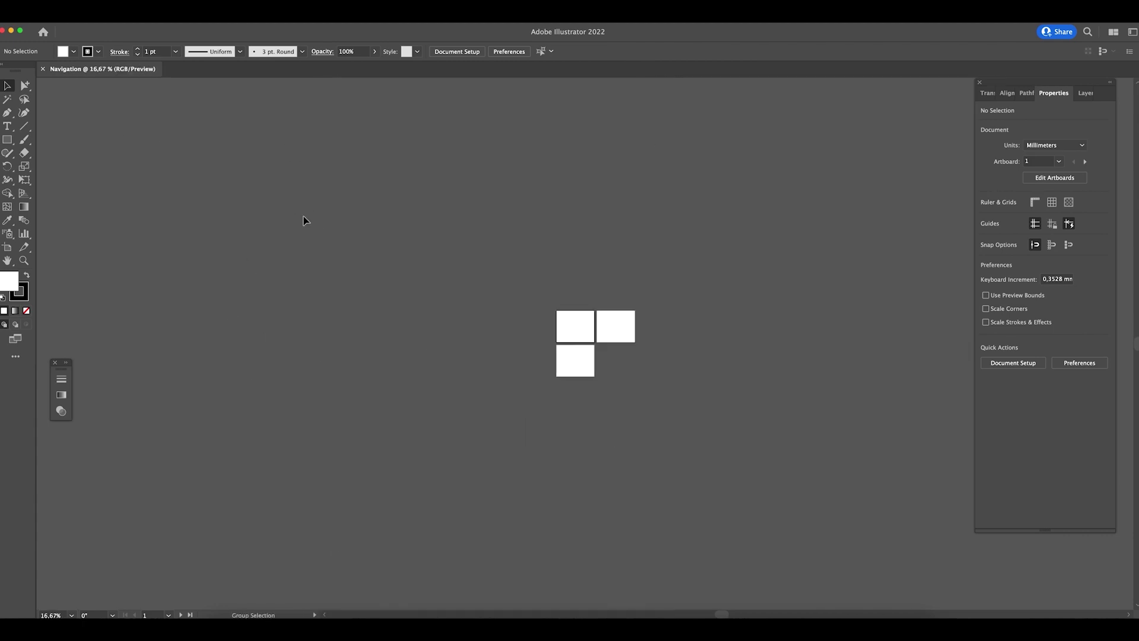
key(ctrl+minus)
key(ctrl+minus)
key(ctrl+minus)
key(ctrl+minus)
key(ctrl+minus)
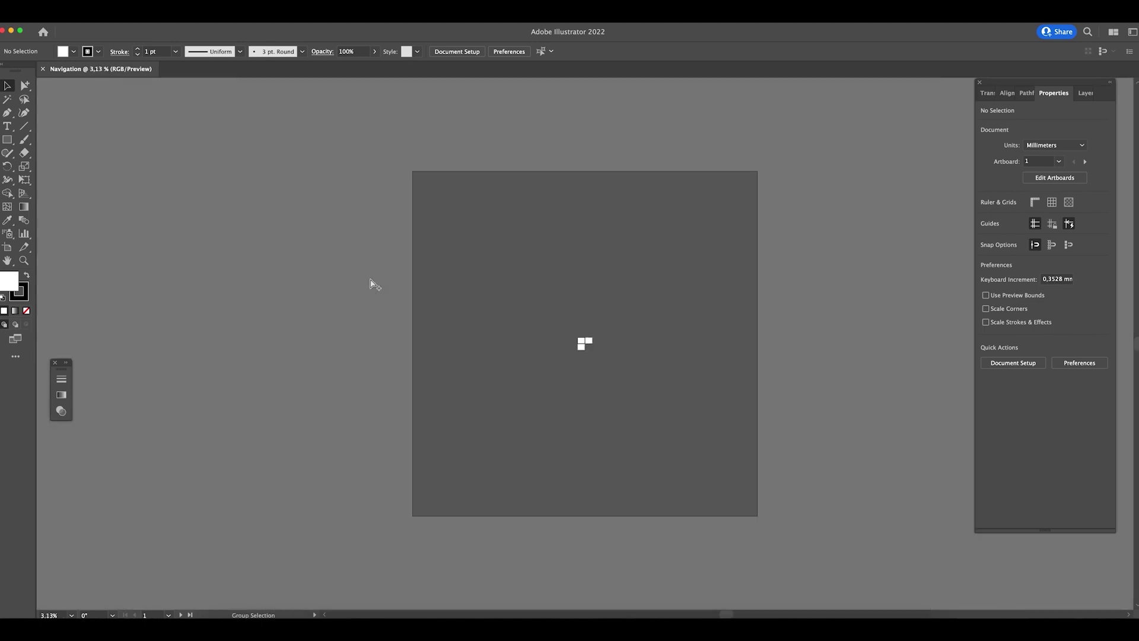
- Draw a square of about 1306 x 1306 mm in the lighter area outside the canvas, beside its far edge
drag(667, 344, 600, 348)
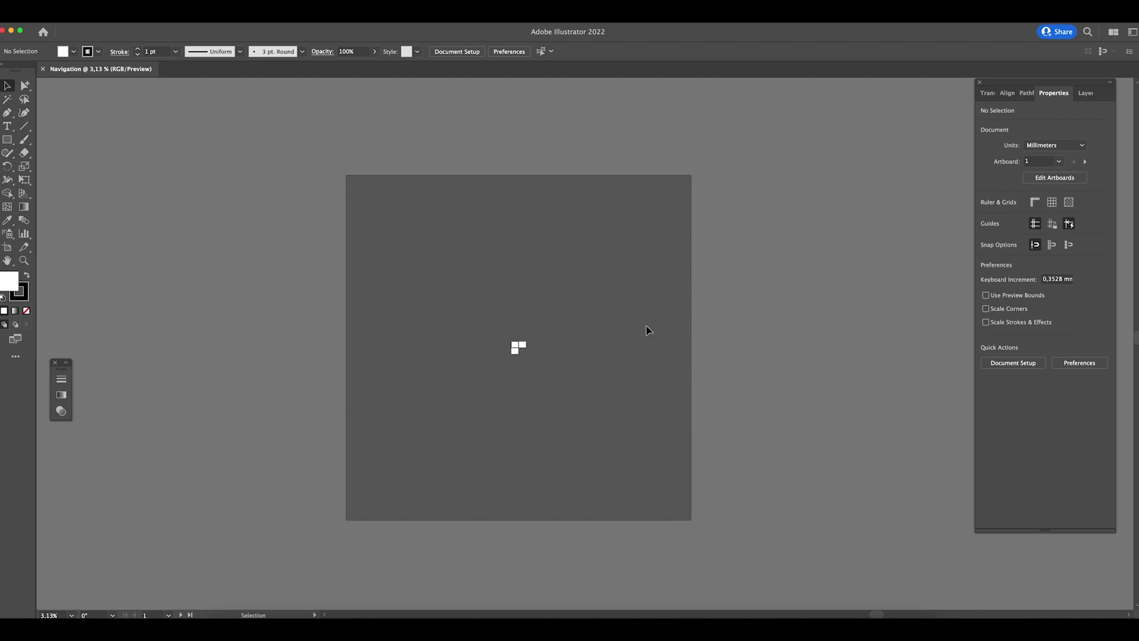
key(m)
mouse_move(616, 293)
mouse_down()
mouse_move(694, 371)
mouse_move(839, 333)
mouse_move(964, 455)
mouse_up()
key(v)
key(z)
drag(799, 405, 698, 341)
key(space)
key(v)
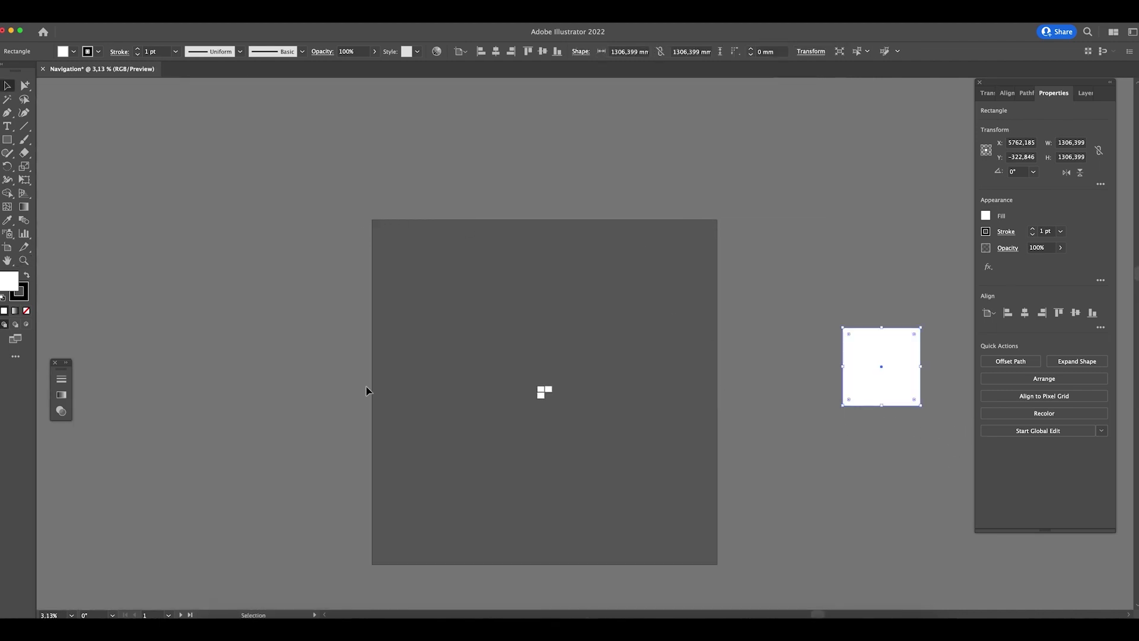
- Move the large square onto the canvas beside the three artboards, to about X 641.7 mm, Y 760.3 mm
drag(912, 381, 605, 441)
key(z)
drag(506, 420, 633, 405)
key(space)
drag(634, 405, 472, 344)
key(v)
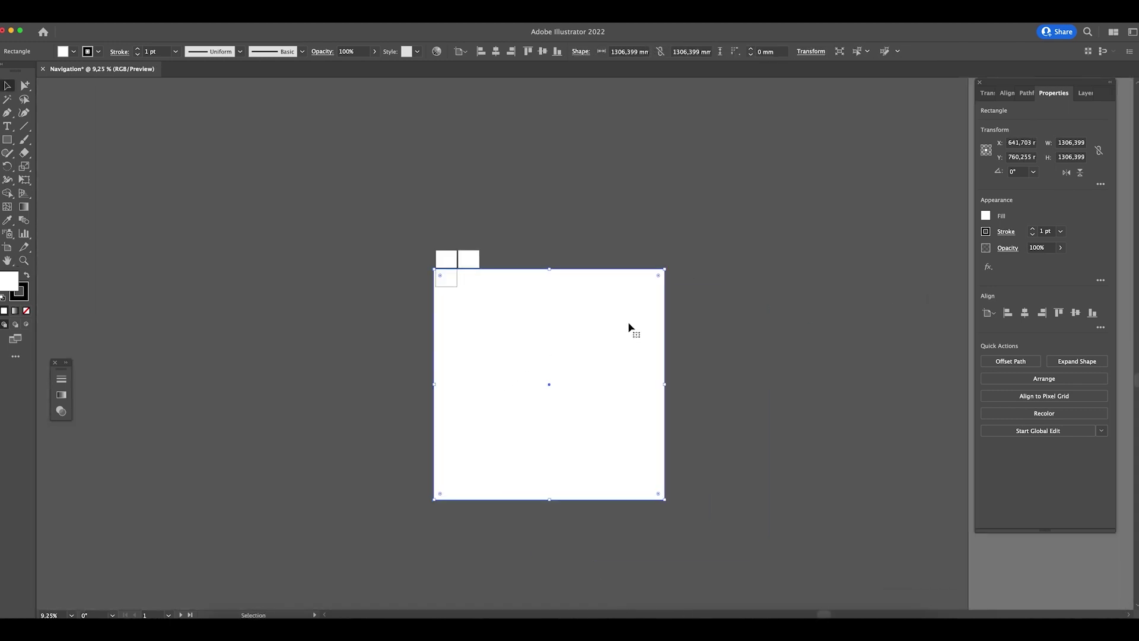
- Scale the square down proportionally about its centre to roughly a third of its size and deselect it
drag(664, 272, 590, 345)
click(660, 468)
drag(660, 468, 696, 483)
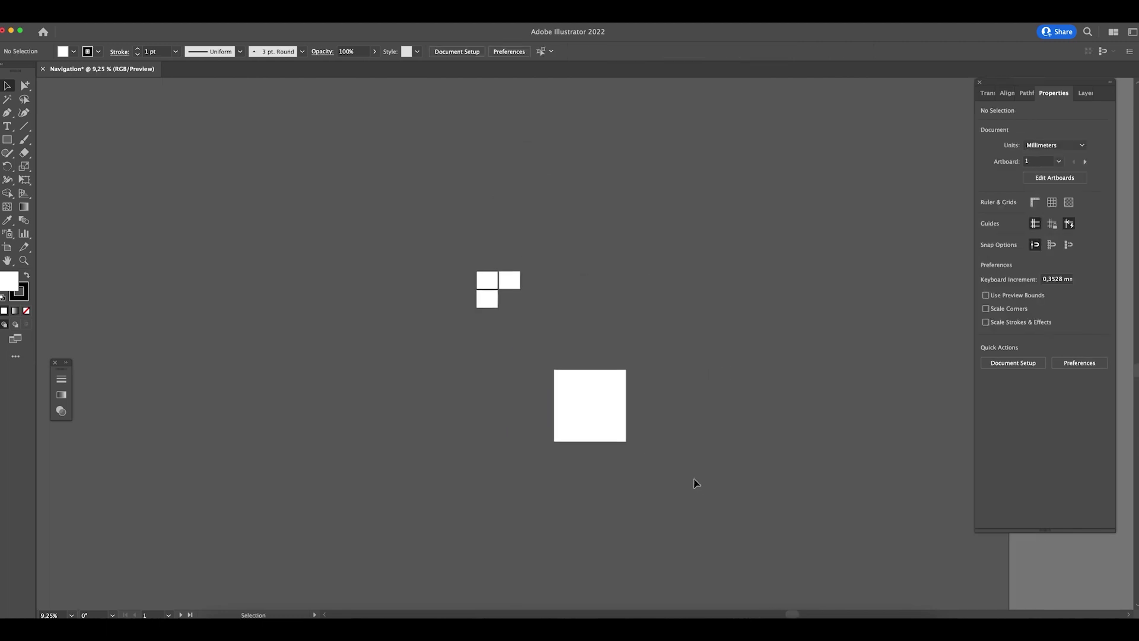
- Examine the reduced square and its surroundings at different magnifications with the Zoom and Hand tools
key(z)
drag(598, 407, 763, 460)
drag(653, 368, 519, 311)
key(space)
drag(639, 365, 554, 323)
alt+click(558, 326)
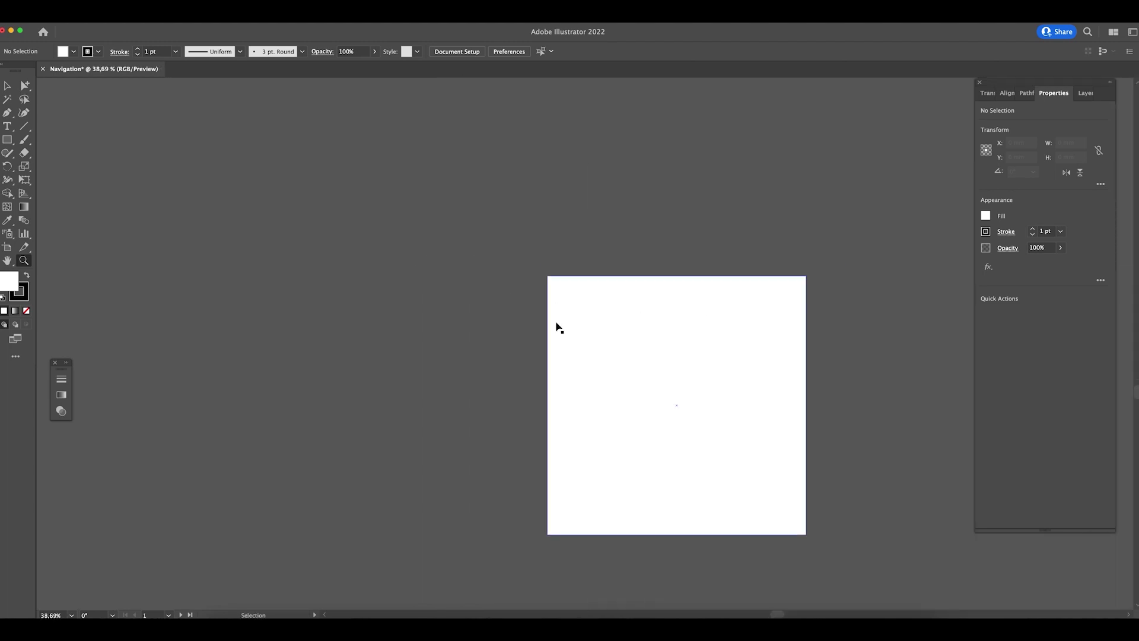
alt+click(557, 323)
key(space)
drag(715, 366, 610, 317)
mouse_move(349, 256)
mouse_down()
mouse_move(606, 302)
mouse_move(364, 261)
mouse_up()
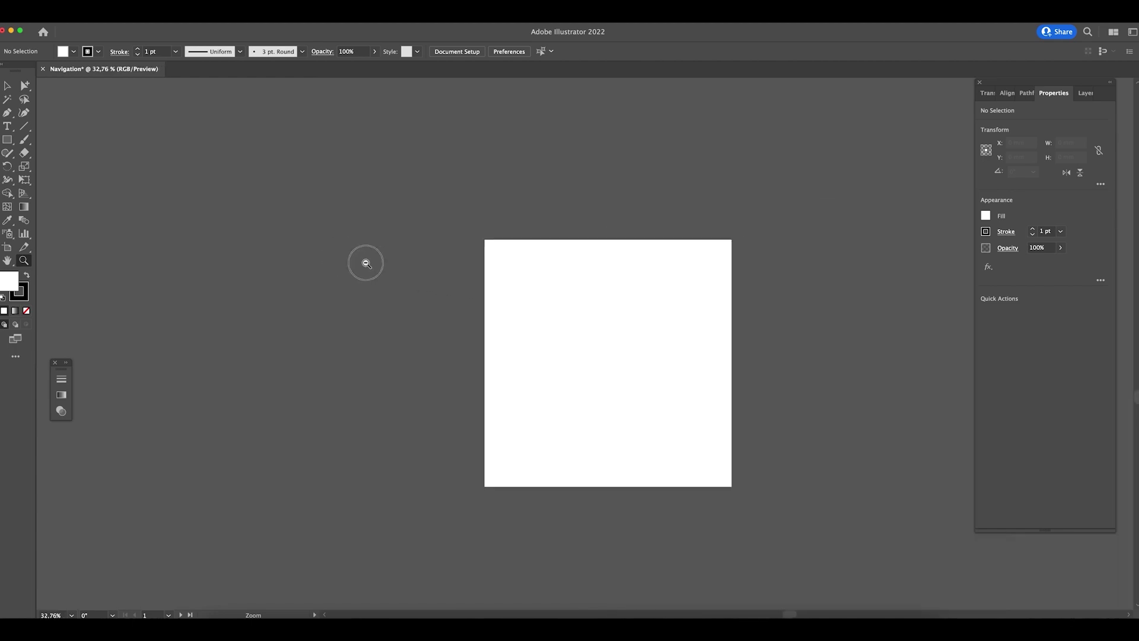
drag(745, 292, 764, 334)
key(space)
drag(788, 204, 754, 287)
drag(224, 223, 214, 244)
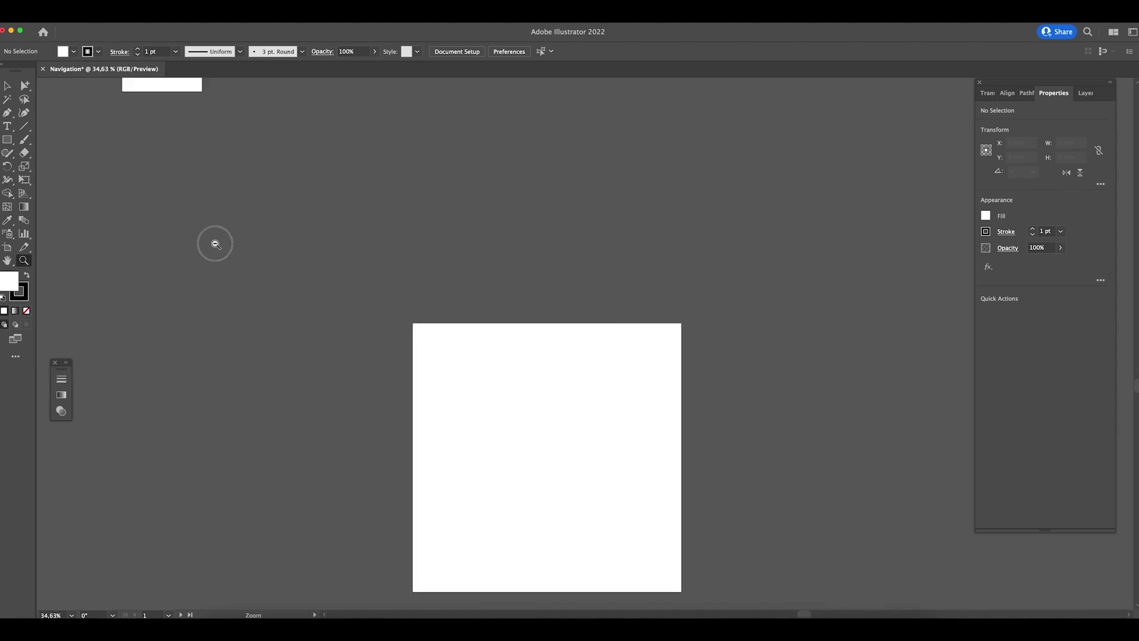
drag(401, 323, 377, 200)
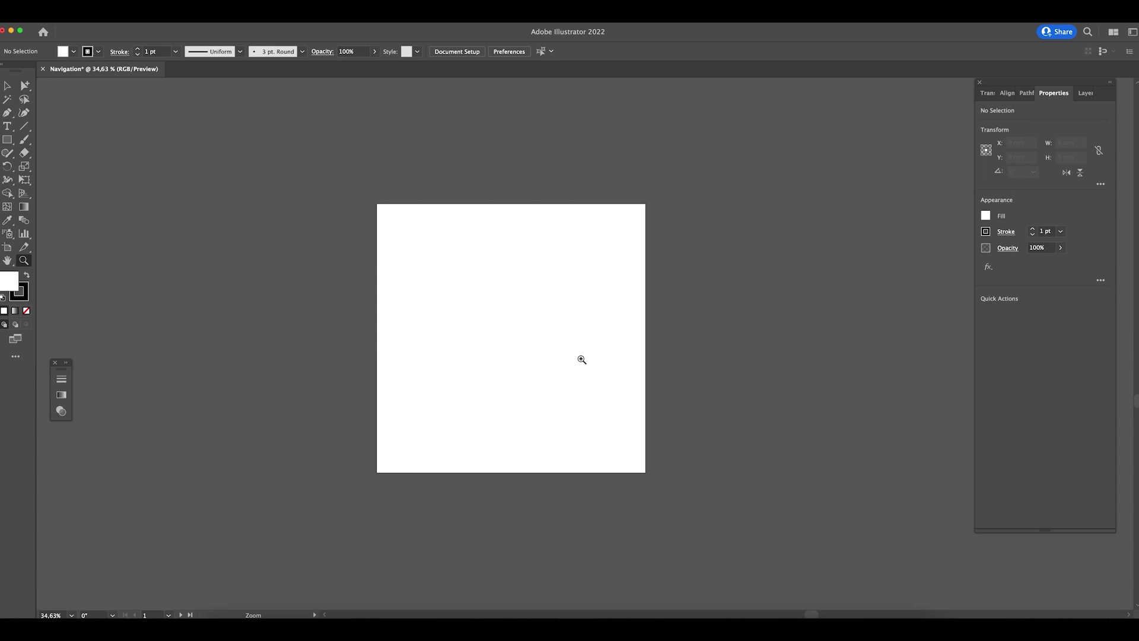
- Compare the square and the artboards at preset zoom levels between 8.33% and 66.67%
key(super)
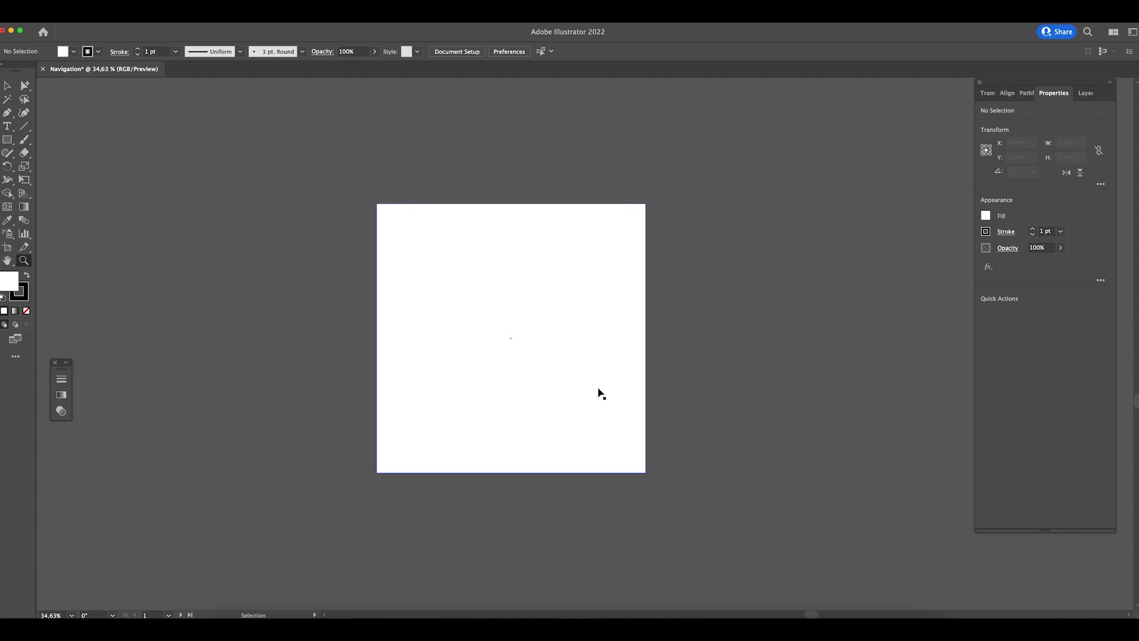
key(super+0)
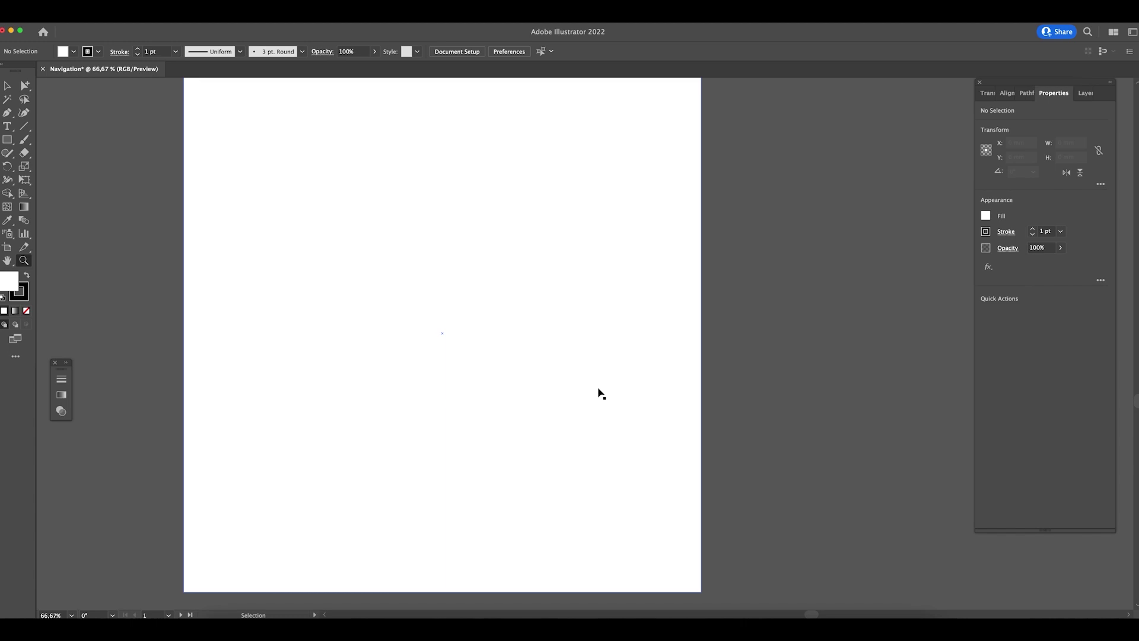
key(super+minus)
key(super+minus)
key(super+minus)
key(super+minus)
key(super+minus)
key(super+plus)
key(super+plus)
key(super+plus)
key(super+plus)
key(super+plus)
key(super+plus)
key(super+minus)
key(super+minus)
key(super+minus)
key(super+minus)
key(super+minus)
key(super+minus)
key(super+minus)
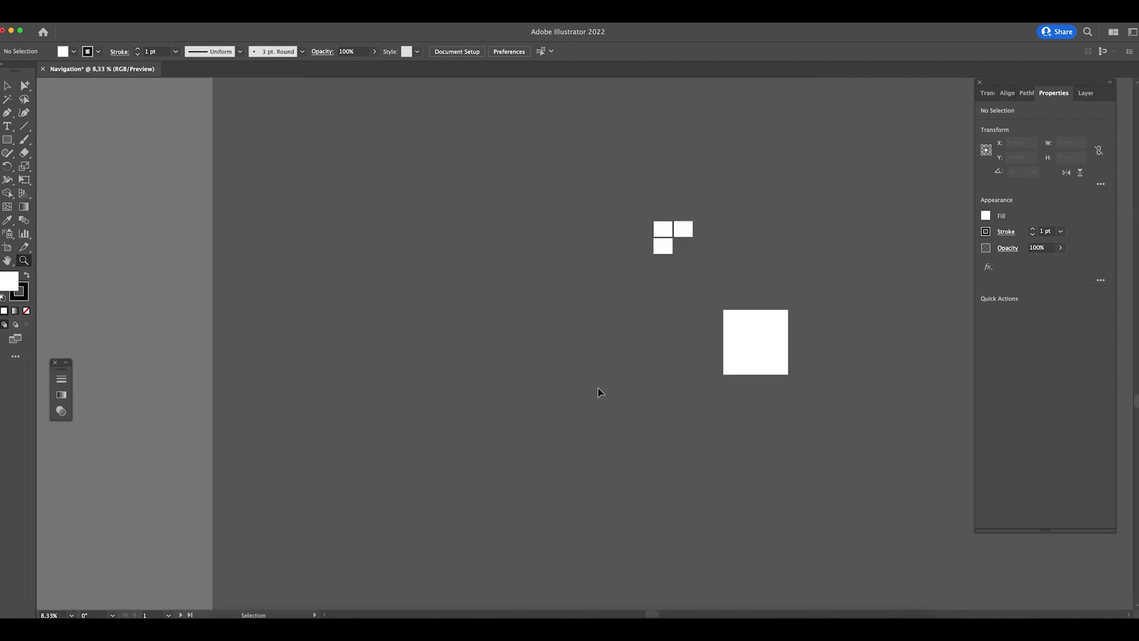
- Delete the white square lying below the three artboards
key(super+plus)
key(super+plus)
key(super+plus)
drag(737, 392, 479, 420)
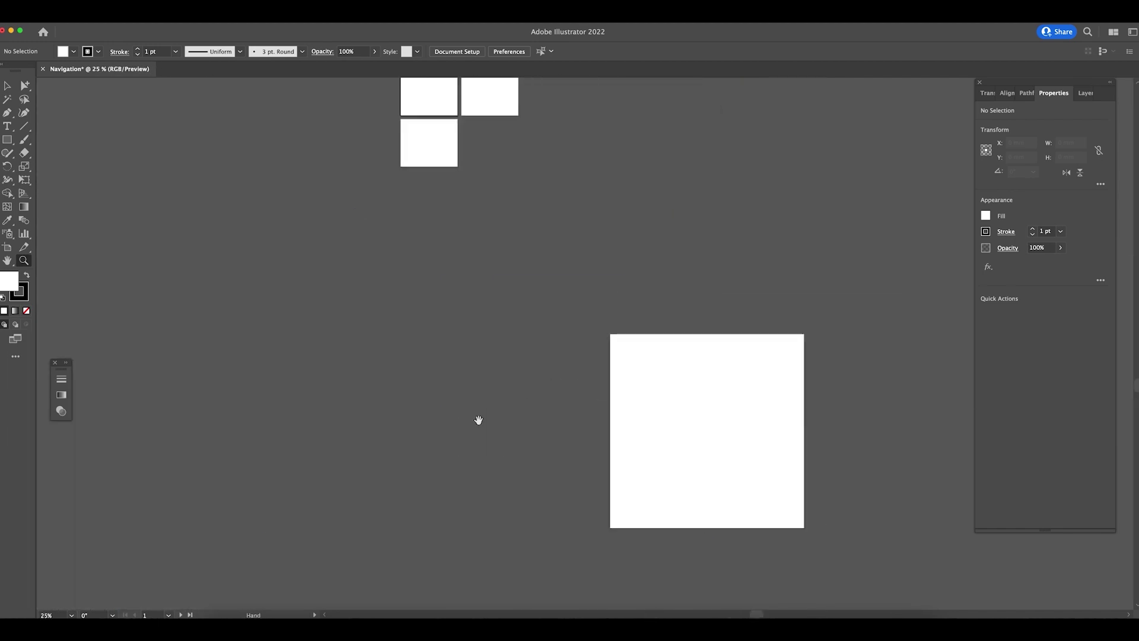
click(674, 387)
key(Delete)
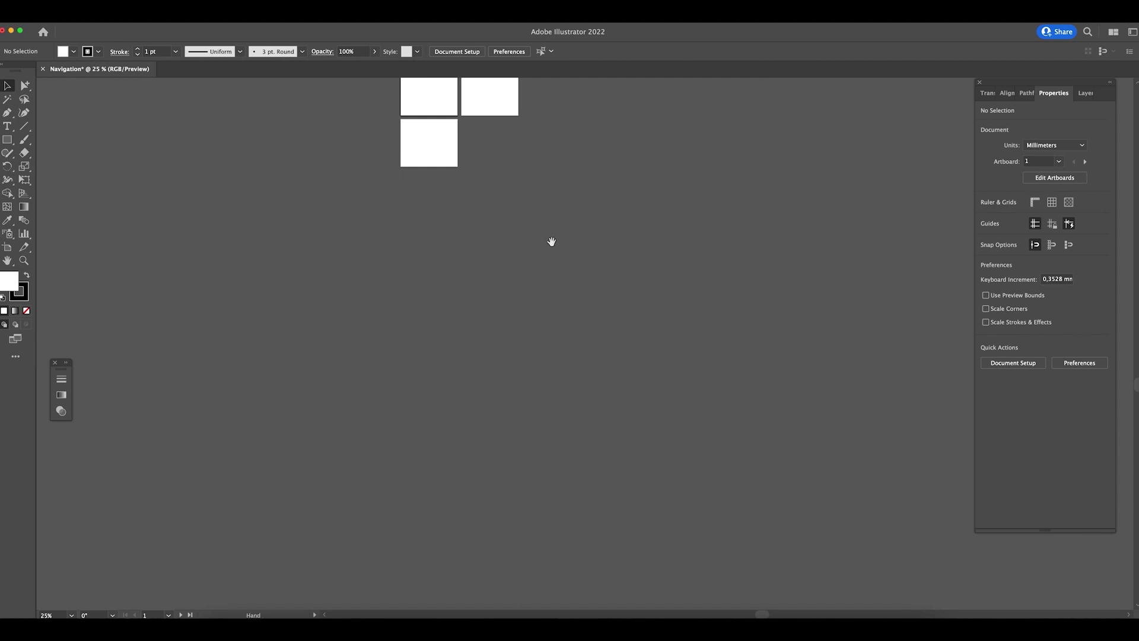
- Examine the three blank artboards at about 73% zoom, panning across them with the Hand tool
drag(552, 242, 562, 361)
drag(493, 342, 670, 397)
key(z)
drag(445, 284, 460, 348)
key(v)
drag(204, 327, 256, 344)
click(7, 260)
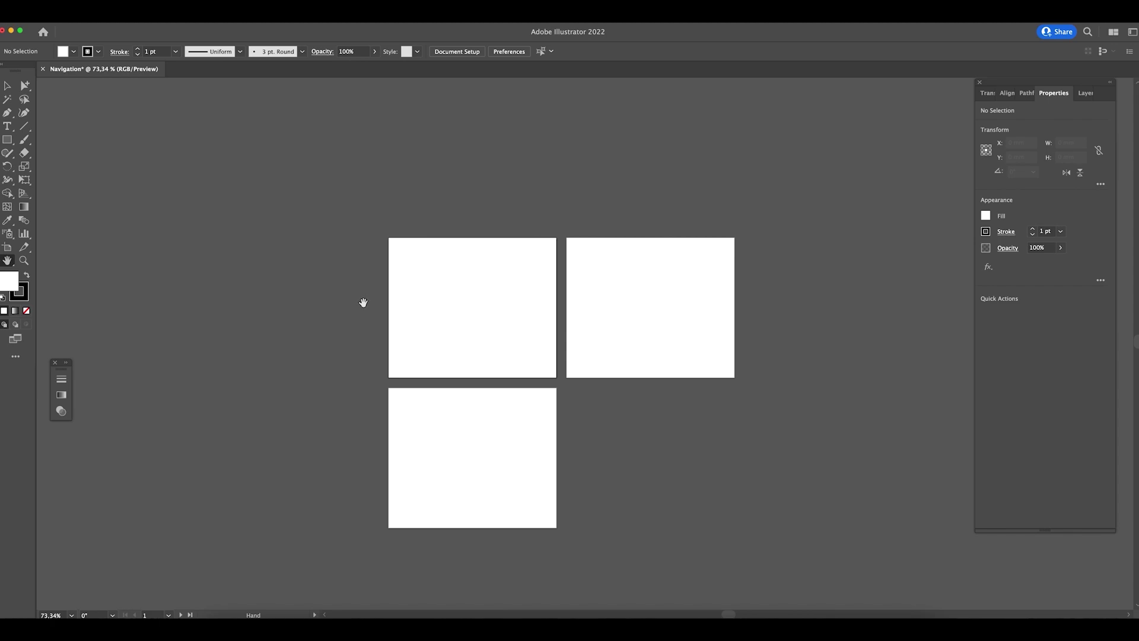
drag(368, 306, 722, 520)
drag(670, 310, 718, 399)
drag(718, 398, 463, 379)
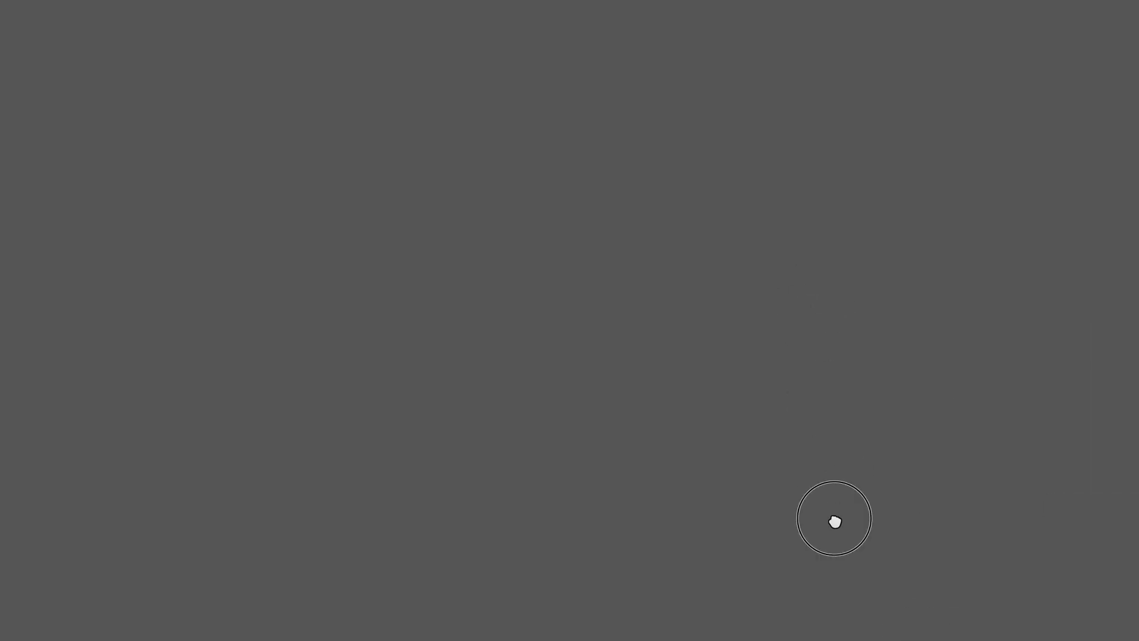
drag(540, 489, 74, 505)
drag(75, 504, 354, 418)
drag(359, 612, 670, 640)
drag(425, 615, 534, 637)
drag(252, 471, 346, 465)
drag(358, 514, 341, 427)
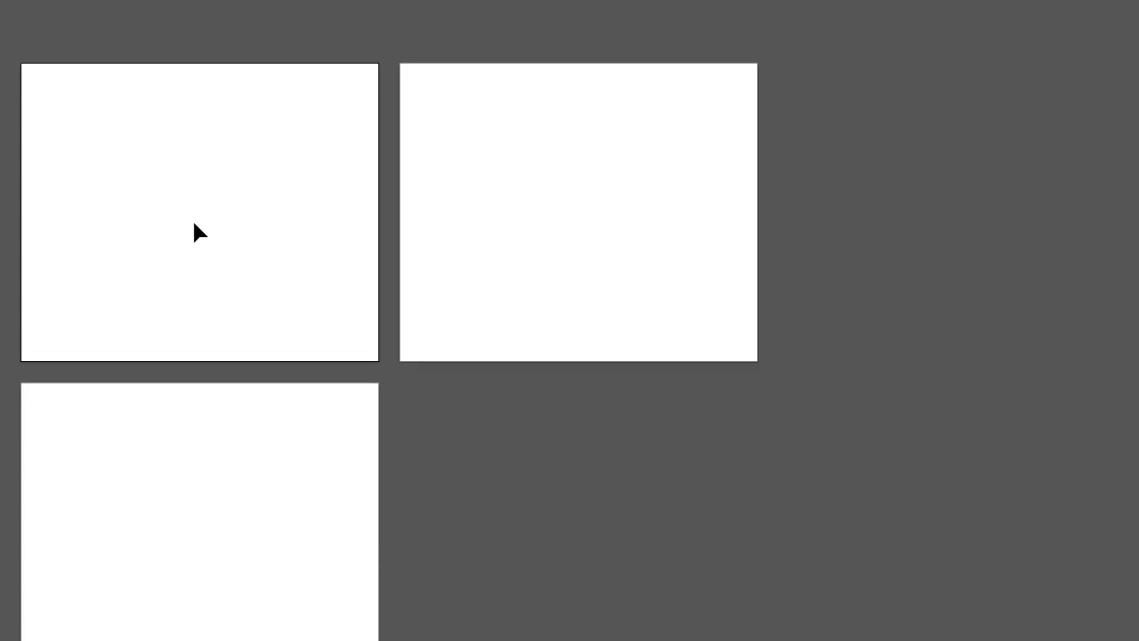
- Draw a square inside the first artboard and fill it with dark red
drag(244, 219, 303, 298)
drag(298, 215, 330, 176)
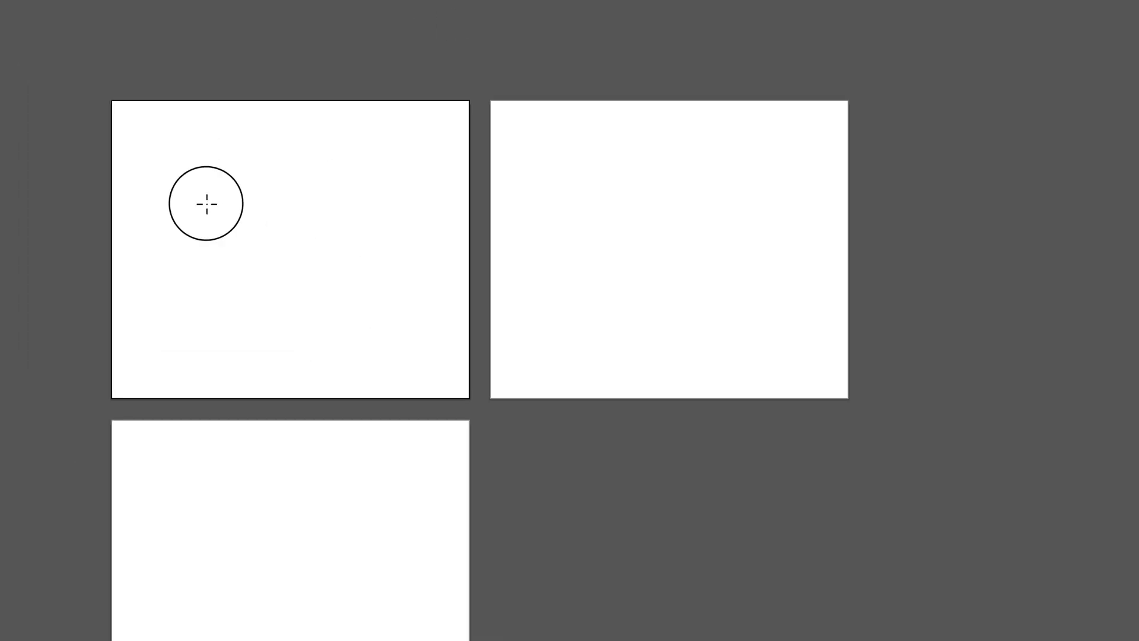
drag(183, 177, 392, 386)
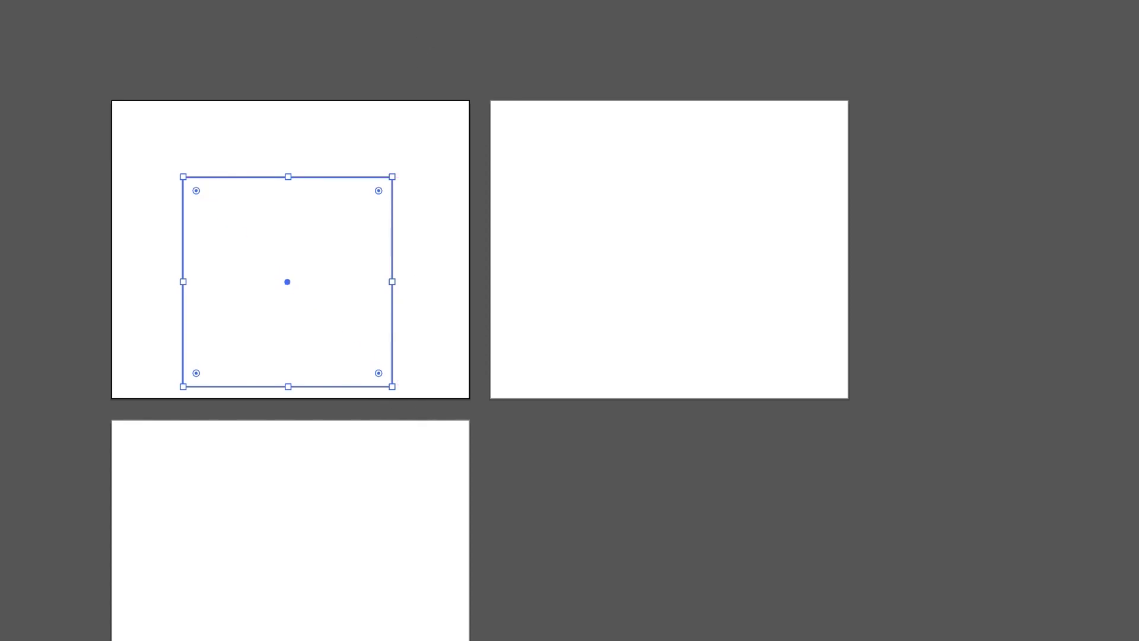
click(985, 513)
key(Return)
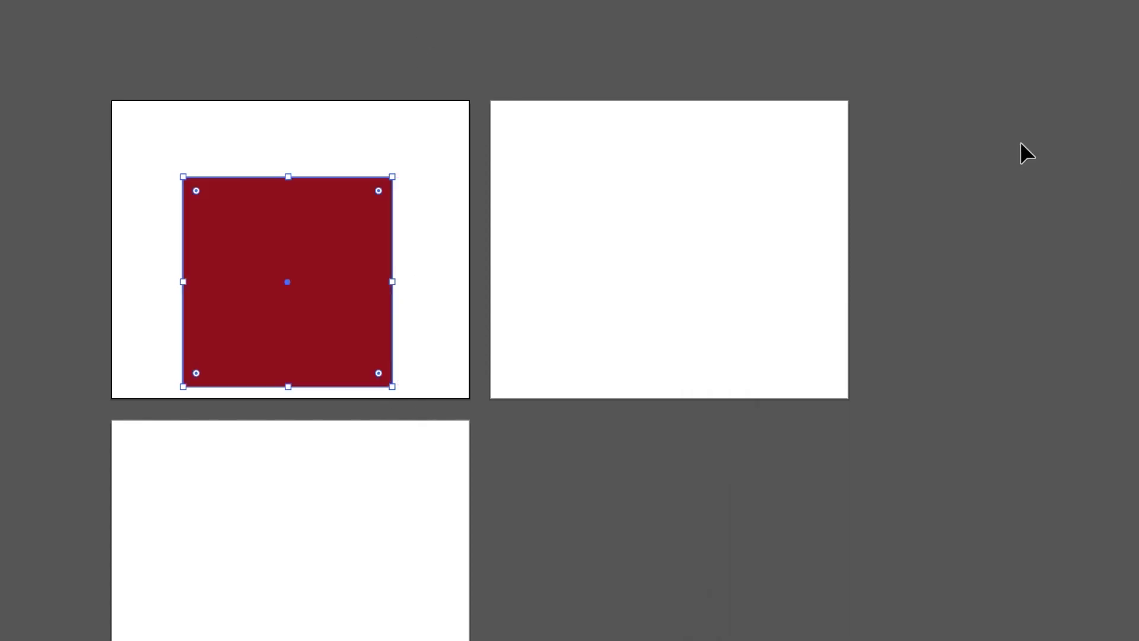
- Arrange two document windows side by side, with the red square's document next to the other one
drag(346, 256, 348, 209)
click(500, 17)
drag(545, 95, 545, 182)
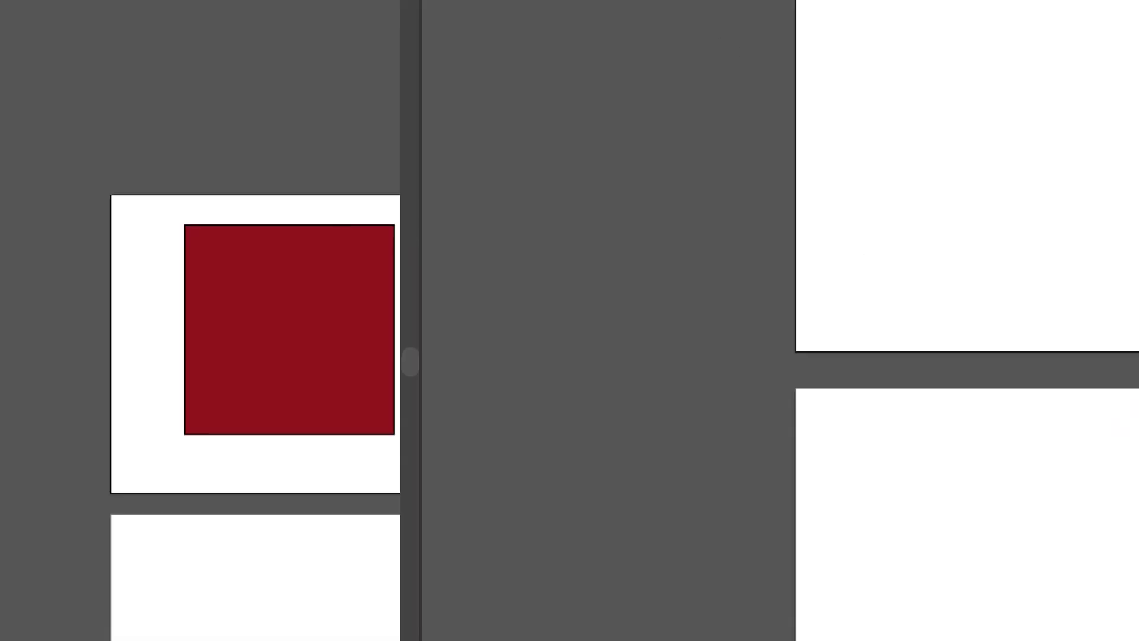
- Move the red square off the first artboard onto the canvas at its left side
click(241, 374)
key(Delete)
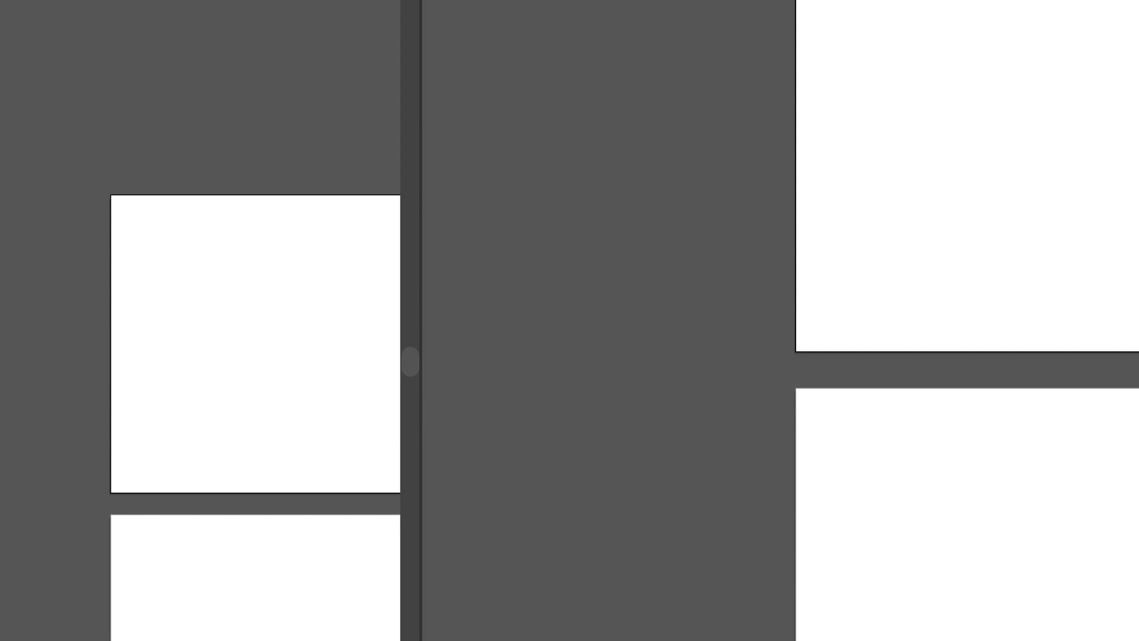
drag(0, 219, 31, 219)
key(ctrl+shift+a)
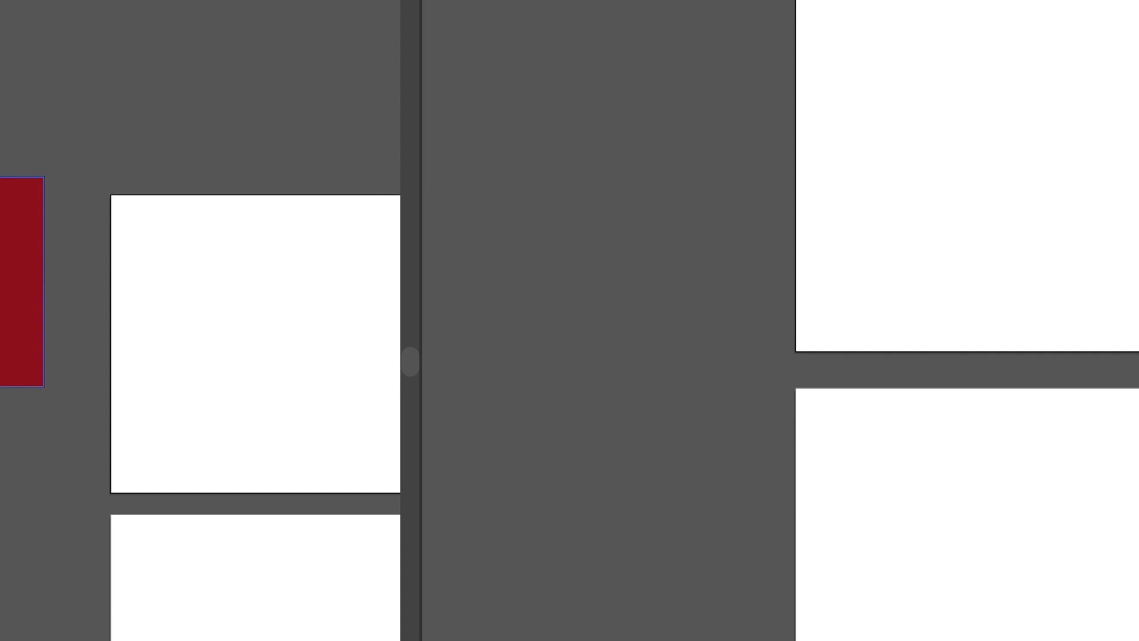
- Copy the red square into the neighbouring document, overlapping the left edge of its upper artboard
drag(3, 236, 866, 73)
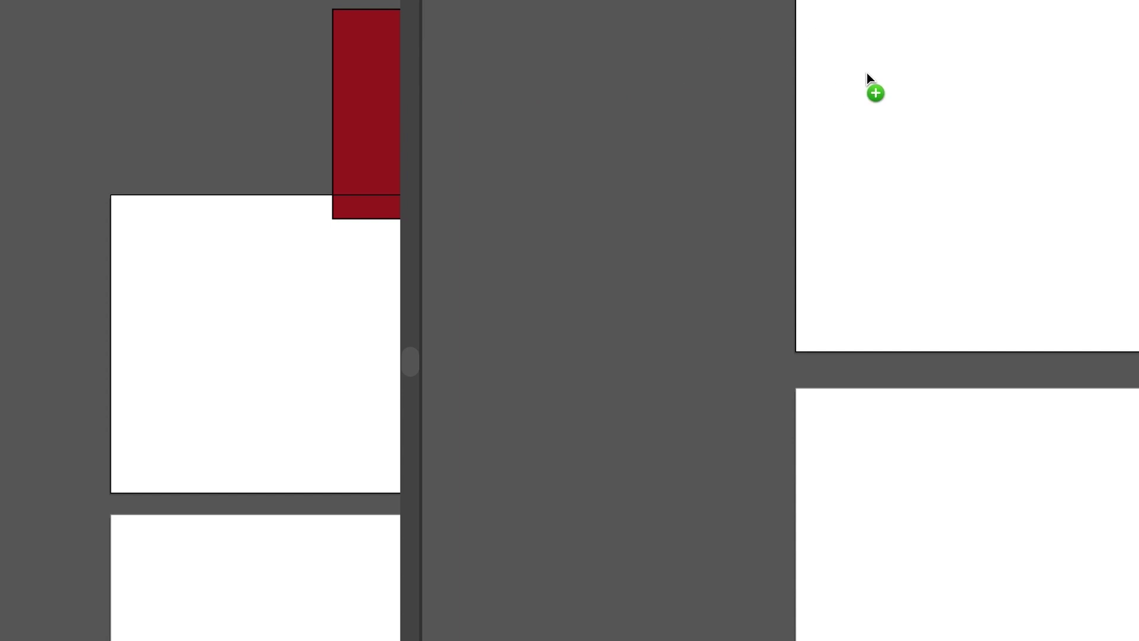
click(593, 493)
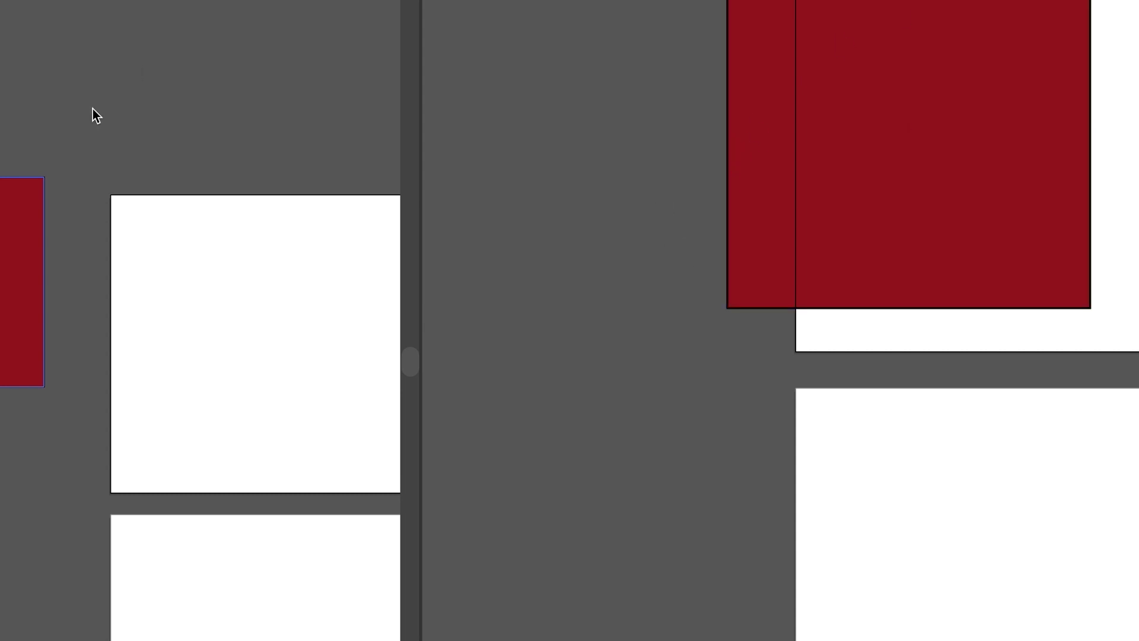
click(232, 126)
drag(232, 125, 0, 0)
drag(0, 78, 122, 151)
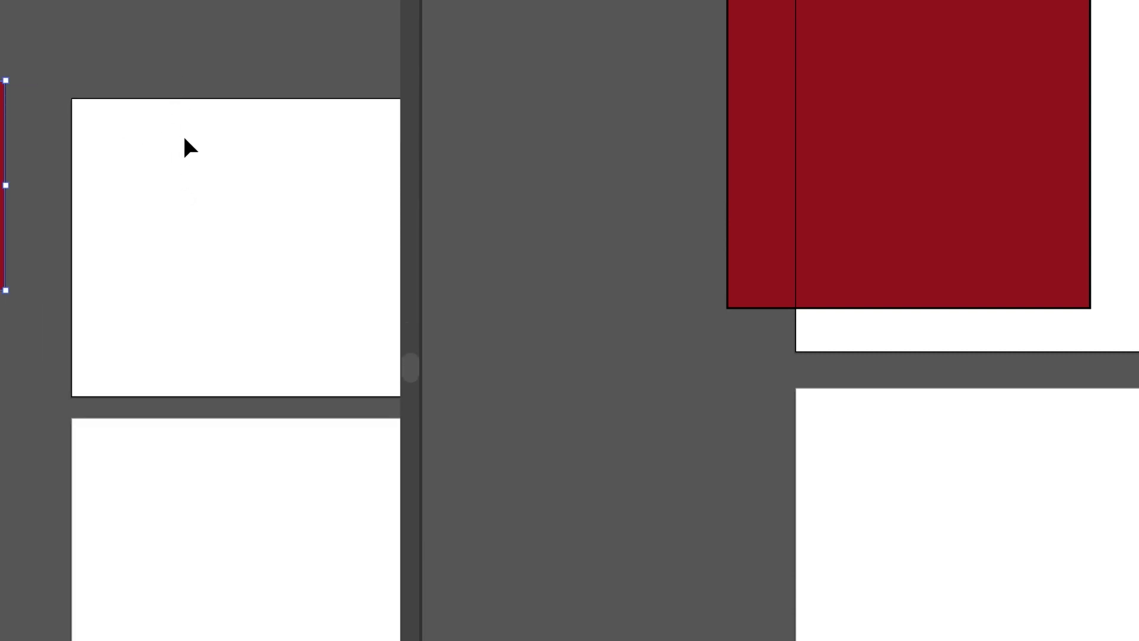
- Switch to the Basic shapes document in a single window and centre its blank artboard in the view
click(917, 155)
drag(890, 116, 804, 183)
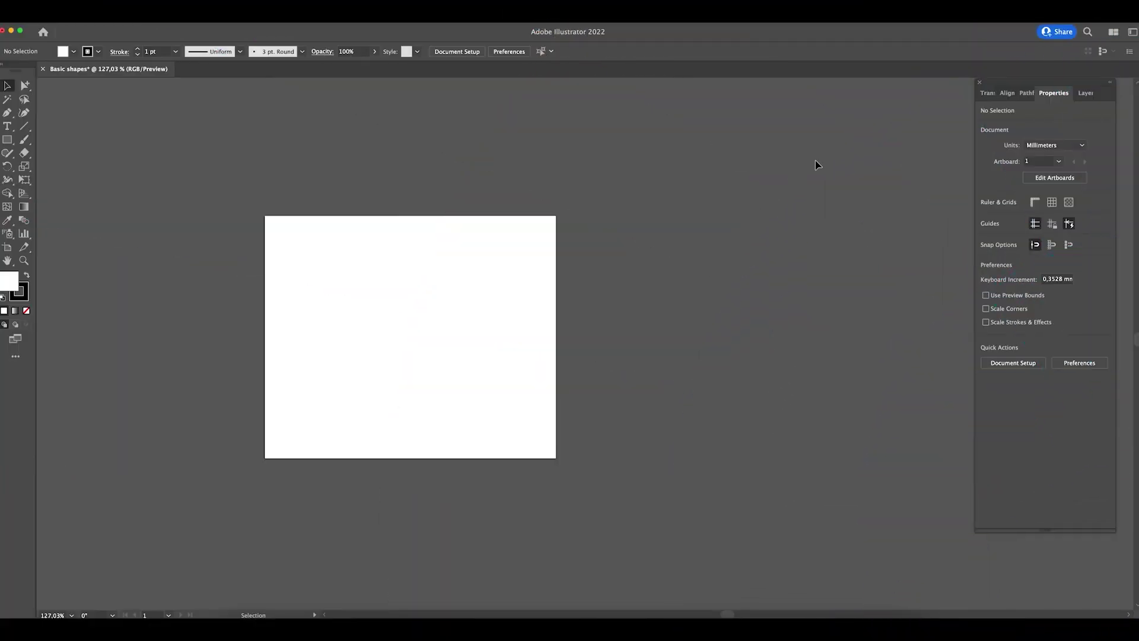
drag(488, 233, 526, 228)
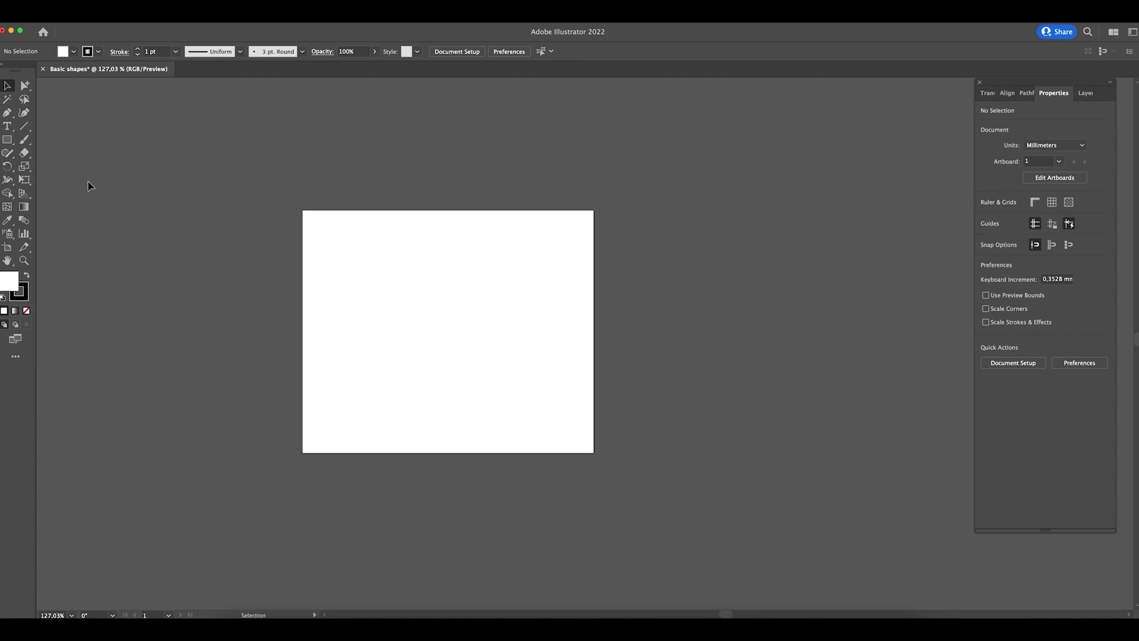
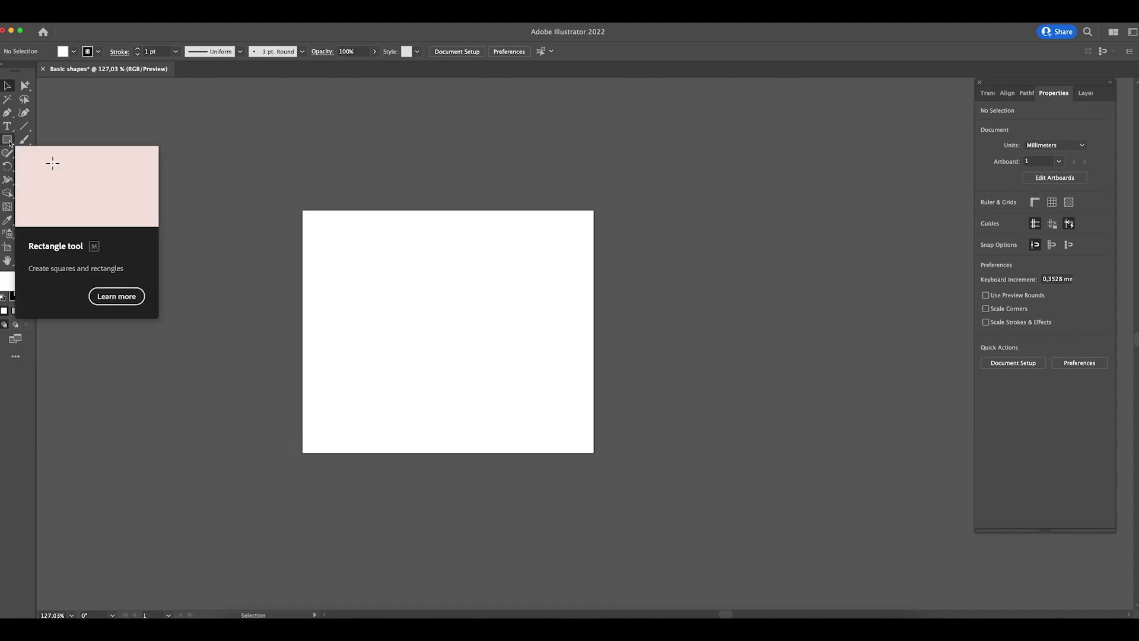
- Detach the basic shape tools into a floating panel and place it on the canvas beside the artboard
click(10, 141)
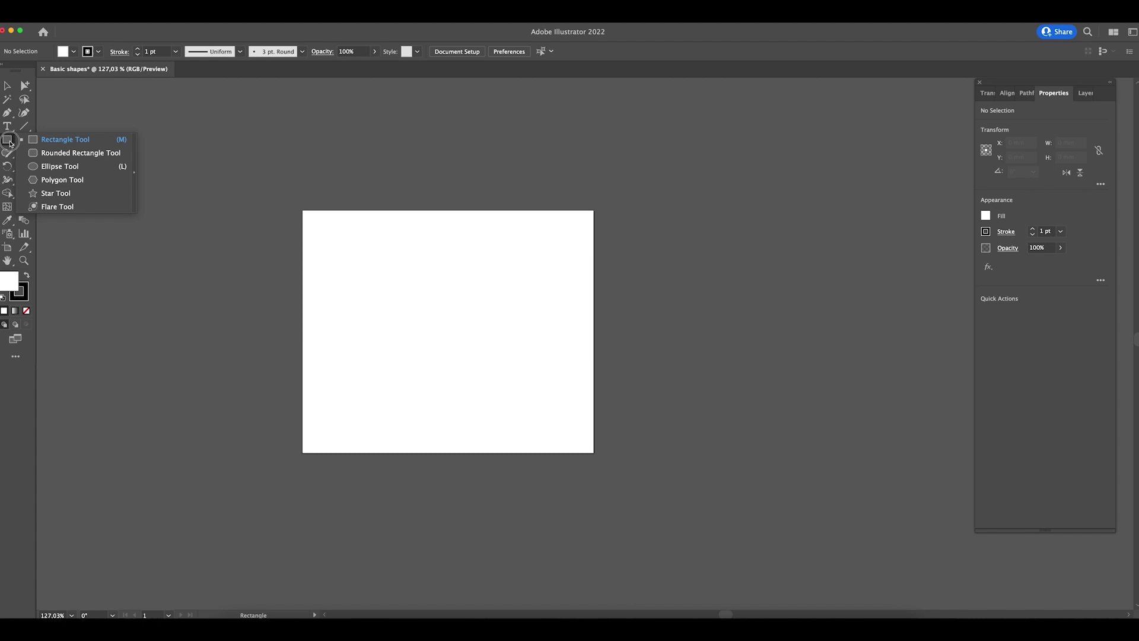
click(135, 174)
drag(85, 151, 220, 216)
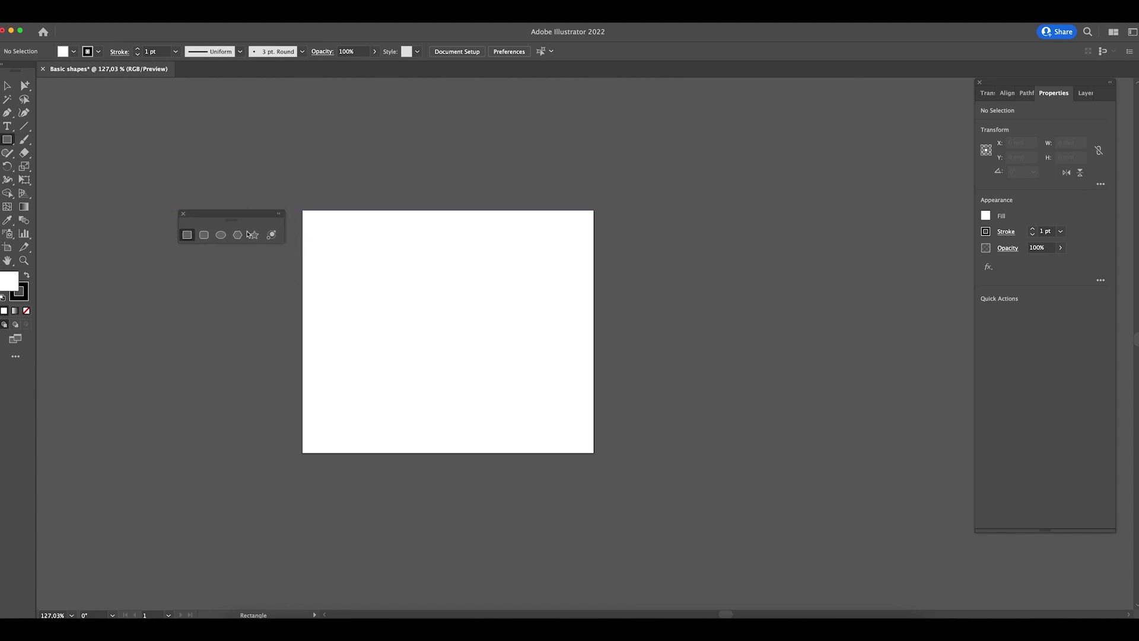
drag(261, 216, 250, 213)
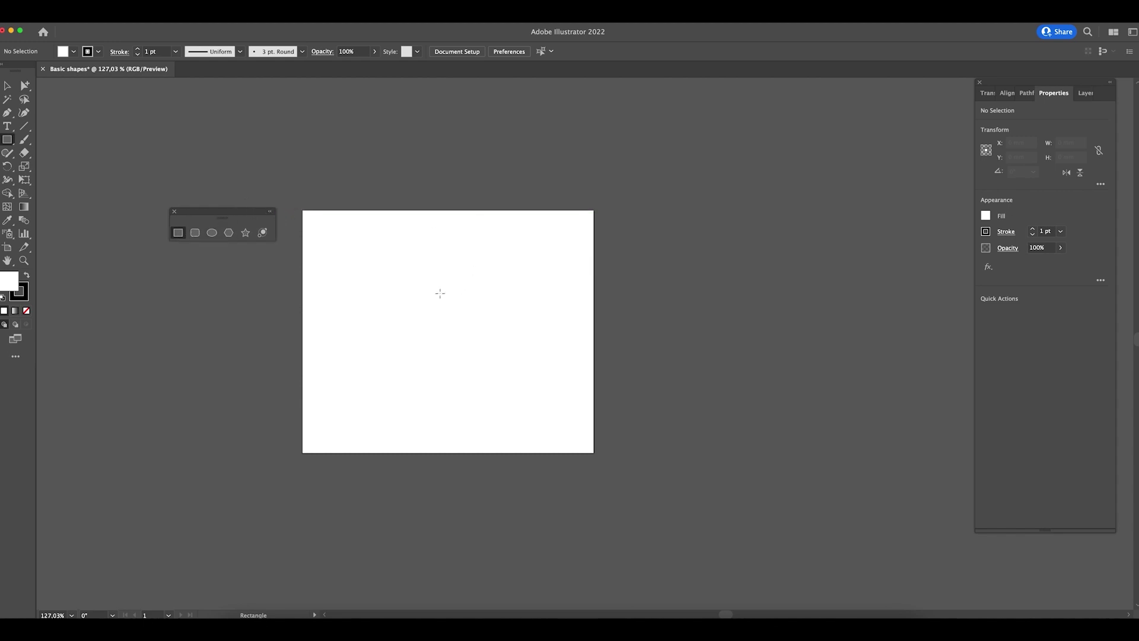
- Draw a rectangle about 55 by 49 mm on the artboard and give it a blue fill and magenta stroke
drag(337, 243, 472, 363)
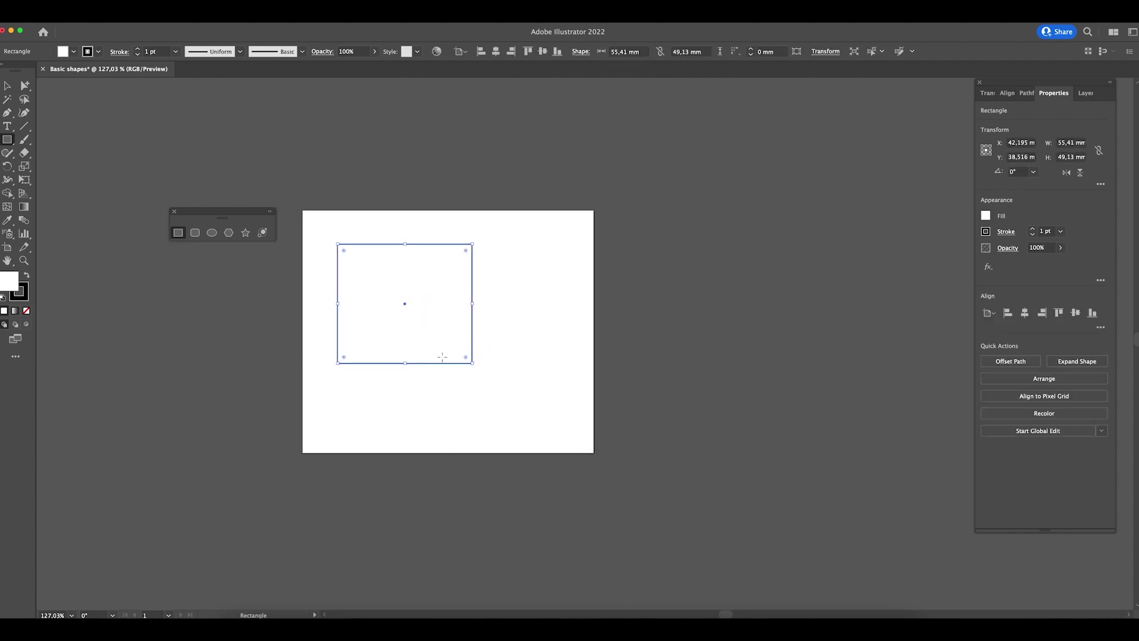
click(71, 55)
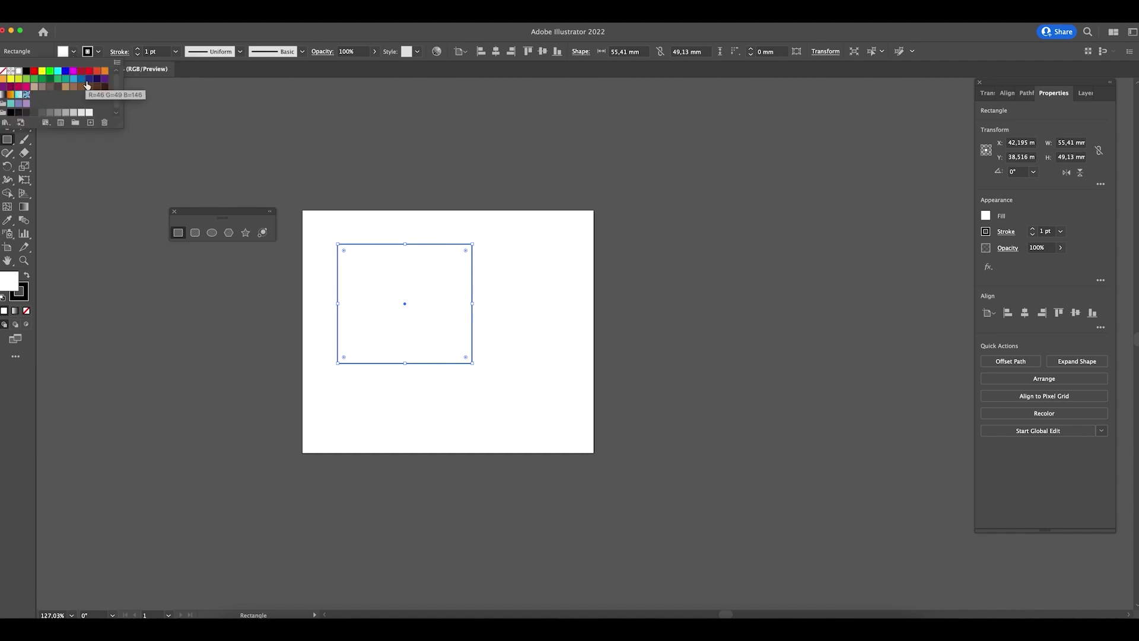
click(81, 78)
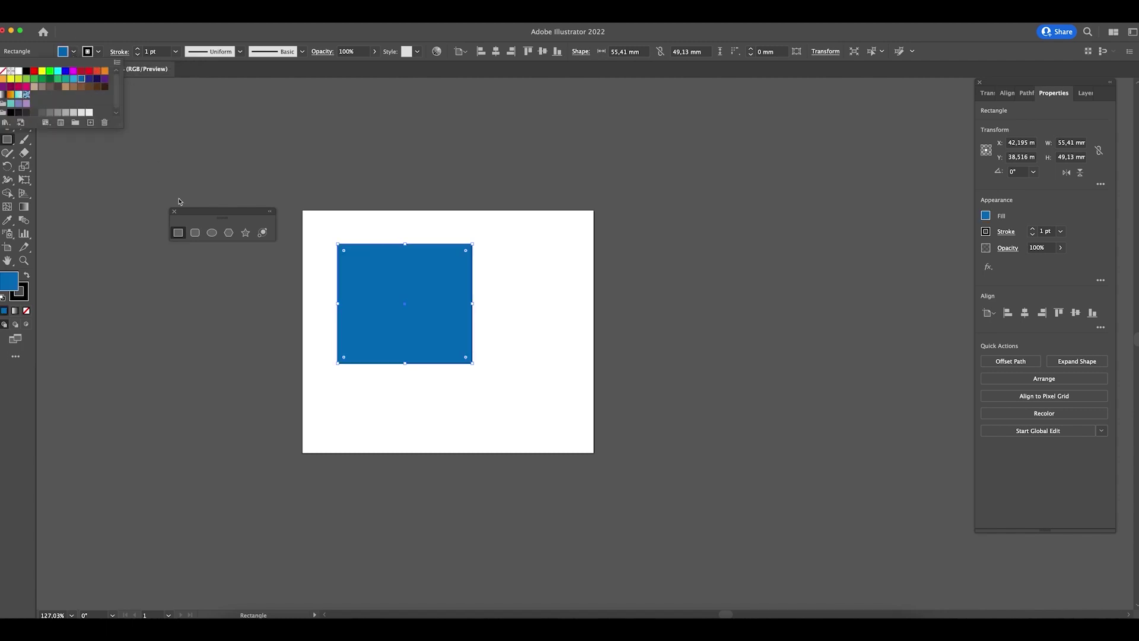
click(99, 52)
click(98, 52)
click(73, 71)
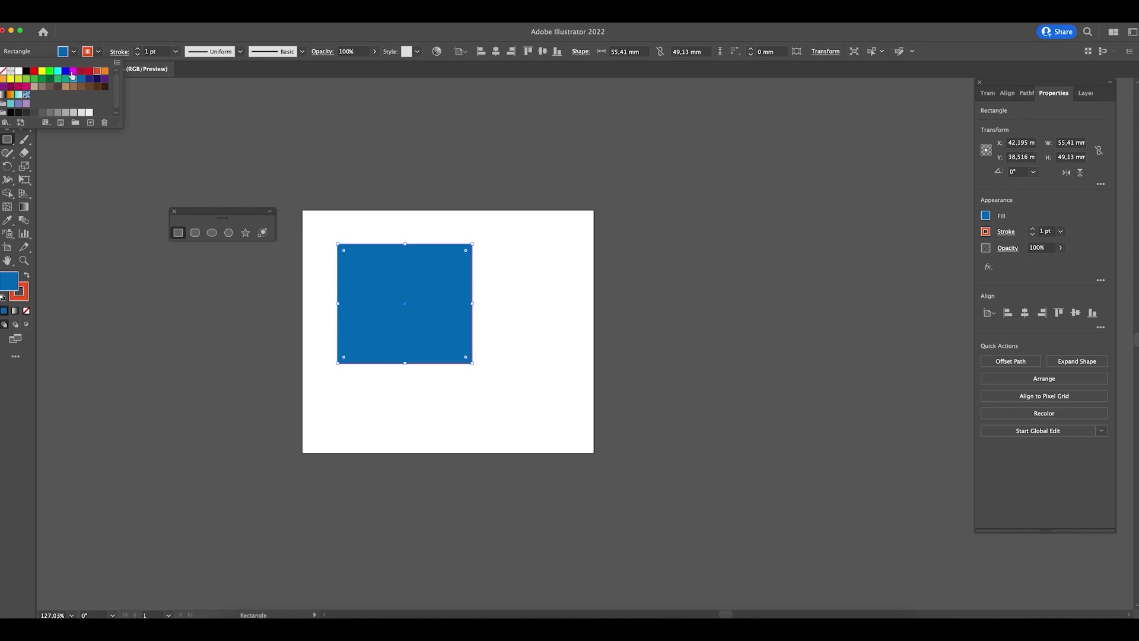
- Try heavier stroke weights on the rectangle, up to 50 pt
click(138, 49)
click(138, 49)
click(138, 49)
click(138, 49)
click(138, 49)
click(138, 49)
click(138, 49)
click(138, 49)
click(138, 49)
click(138, 49)
click(139, 49)
click(138, 49)
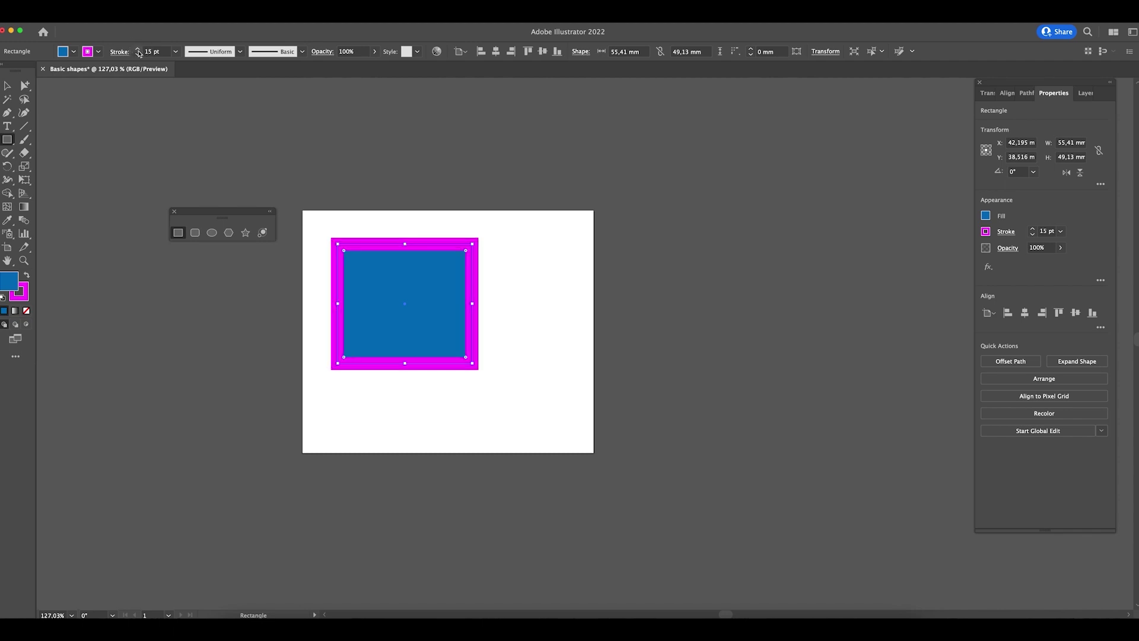
click(139, 54)
click(138, 54)
click(138, 54)
click(139, 54)
click(138, 54)
click(138, 54)
click(139, 49)
click(138, 49)
click(138, 49)
click(138, 49)
click(138, 50)
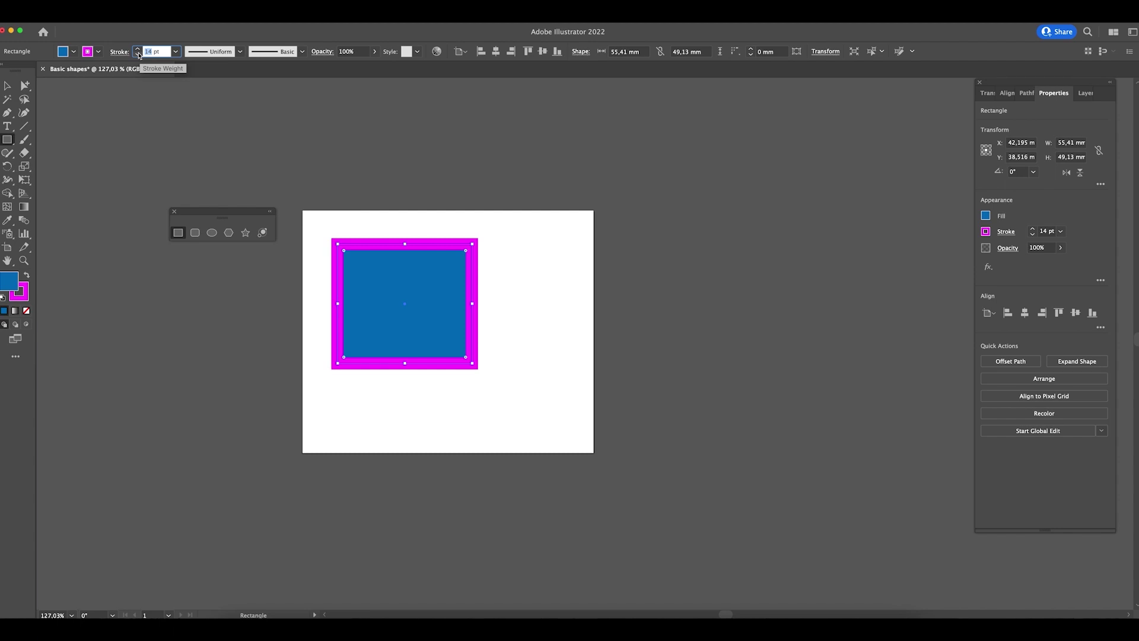
key(Return)
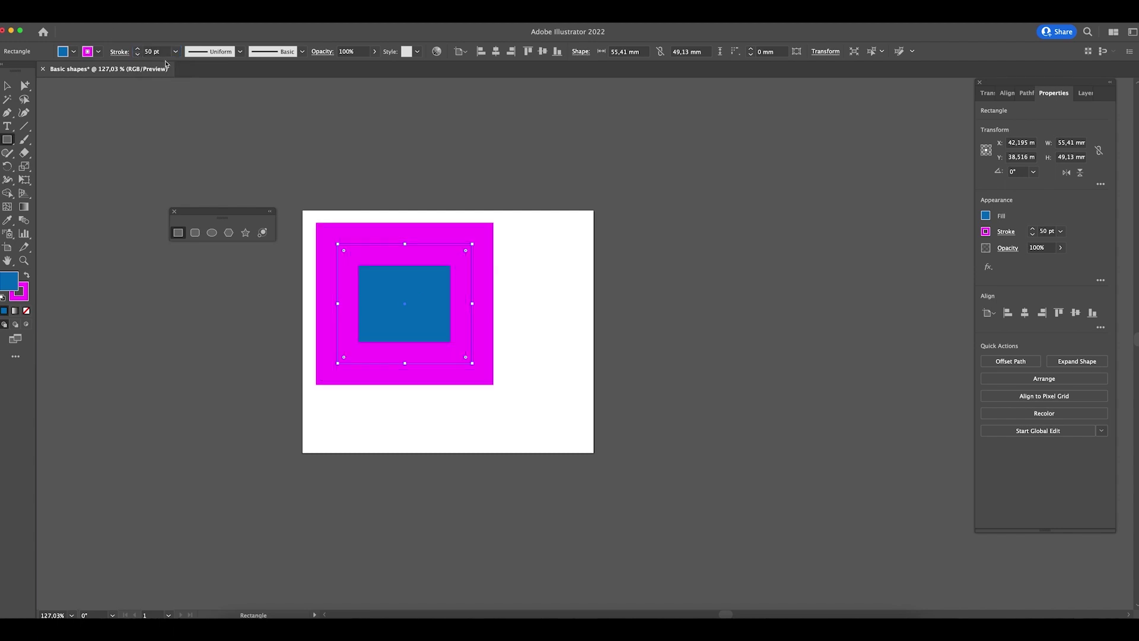
- Set the rectangle's stroke weight to 2 pt
double_click(146, 52)
text(2)
key(Return)
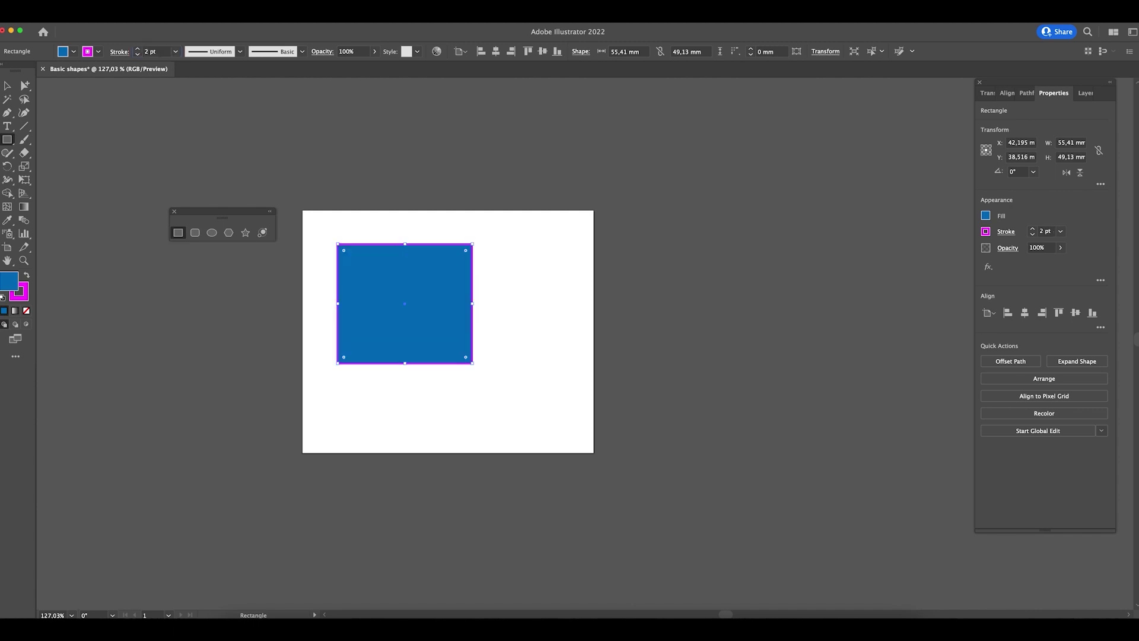
- Move the blue rectangle off the artboard onto the canvas at its left side
key(v)
click(546, 298)
drag(425, 278, 248, 312)
- Draw a square about 51 mm wide on the artboard and shift it toward the artboard's left edge
click(179, 233)
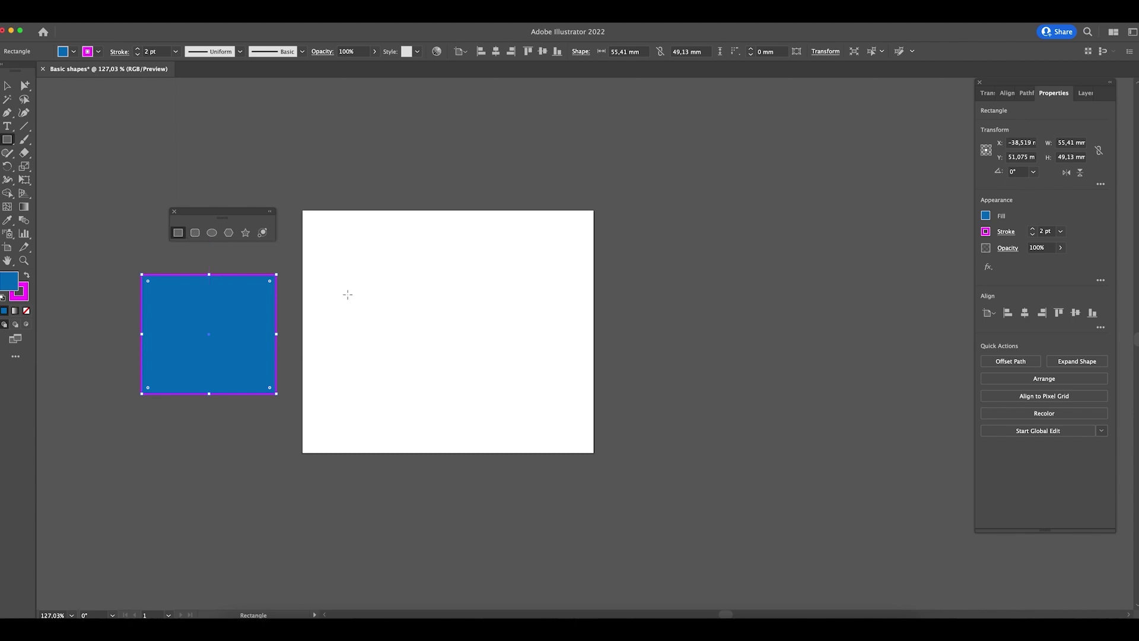
mouse_move(331, 242)
mouse_down()
mouse_move(496, 374)
mouse_move(512, 408)
mouse_move(411, 283)
mouse_move(545, 425)
mouse_move(562, 347)
mouse_move(408, 280)
mouse_move(448, 455)
mouse_move(531, 388)
mouse_move(456, 323)
mouse_up()
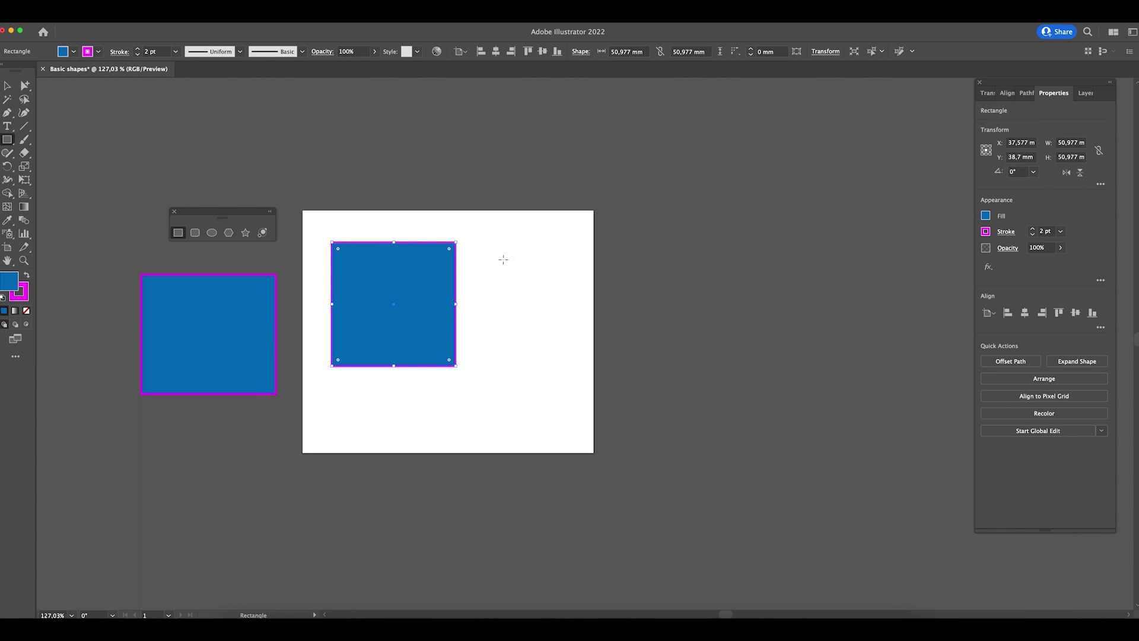
key(z)
drag(445, 249, 549, 302)
key(v)
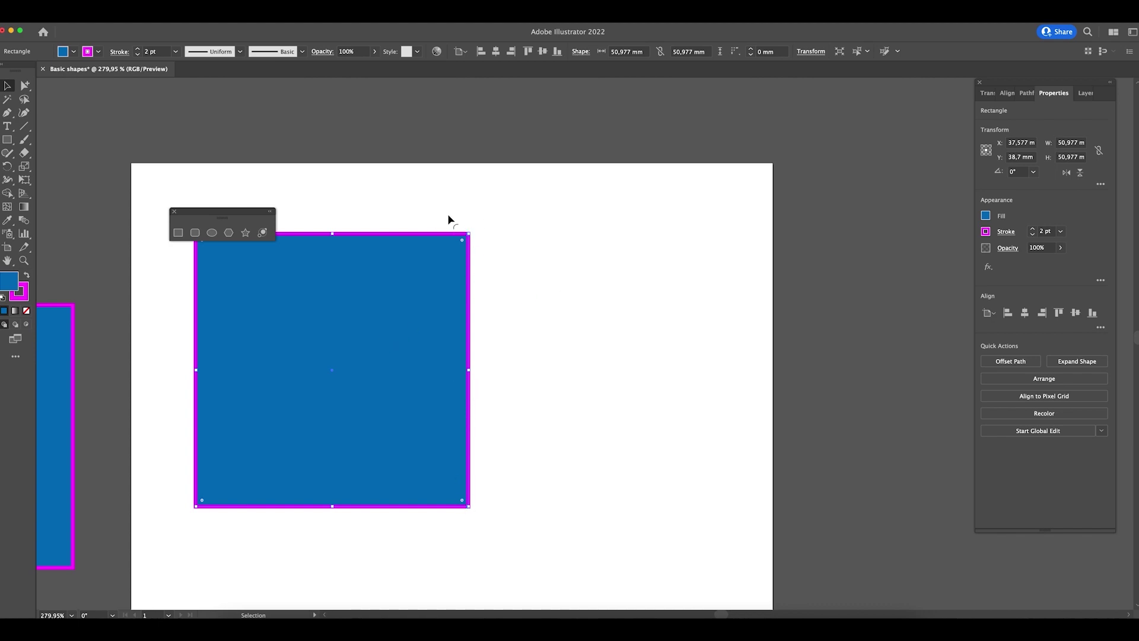
drag(395, 288, 345, 343)
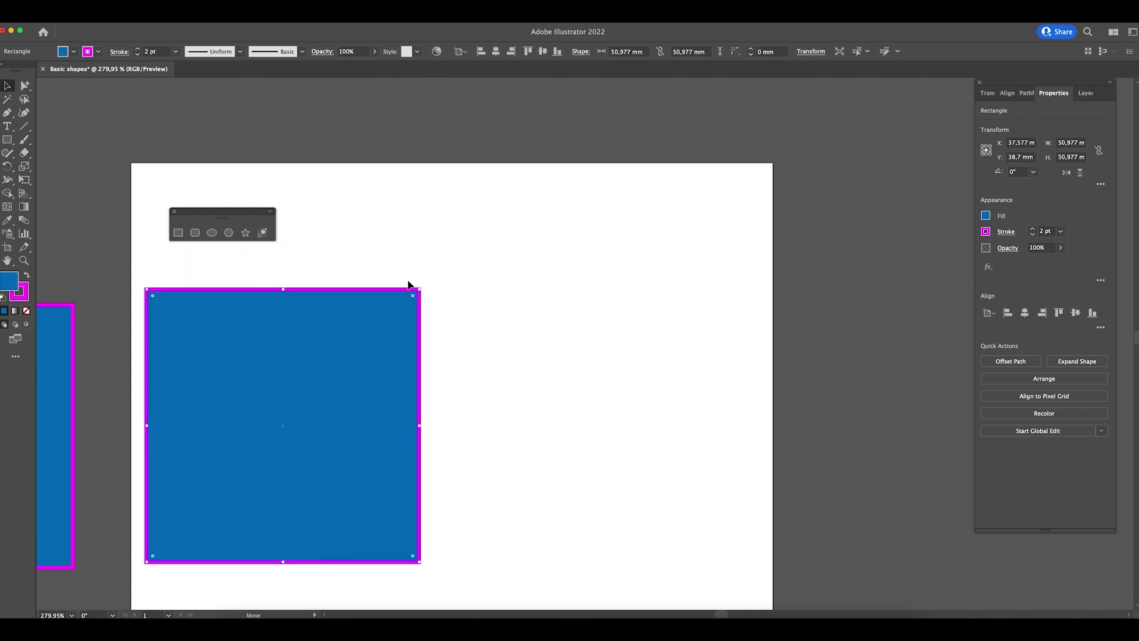
- Draw a tall rounded rectangle about 17 by 40 mm right of the square, varying its corner radius and ending at 6.35 mm
click(199, 238)
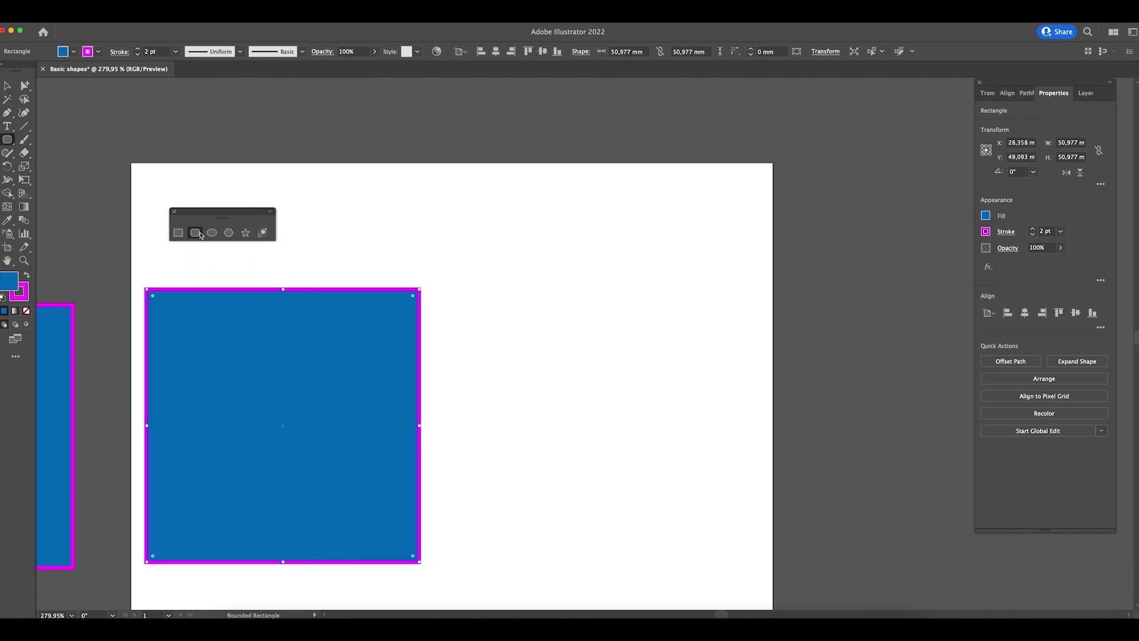
drag(437, 228, 493, 503)
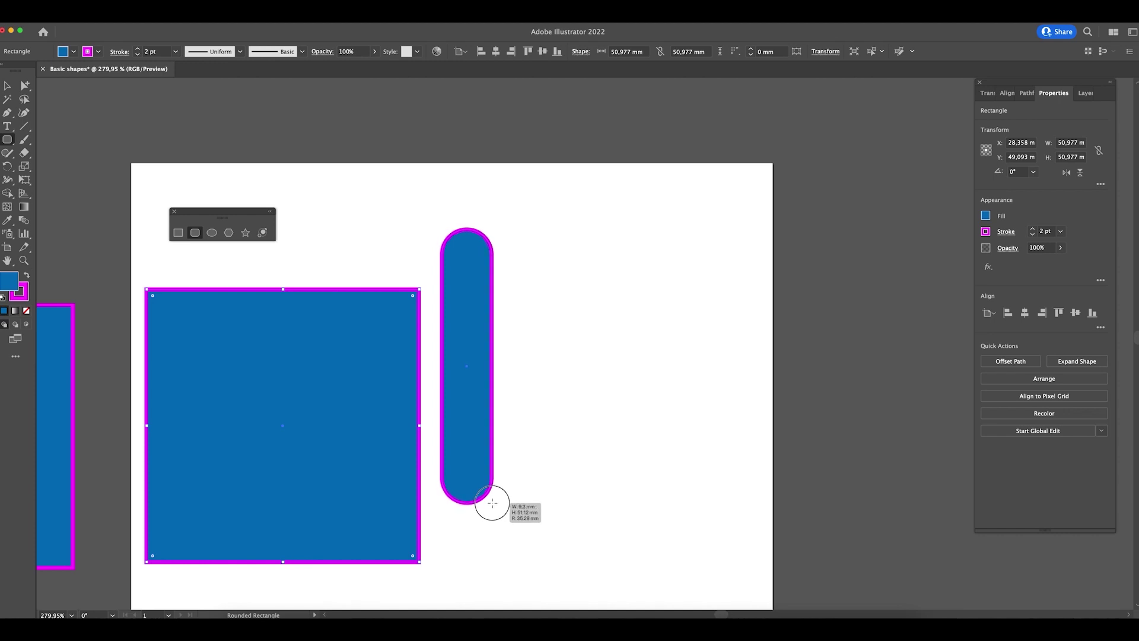
drag(492, 503, 534, 446)
key(Down)
key(Down)
key(Down)
key(Down)
key(Down)
key(Down)
key(Down)
key(Down)
key(Down)
key(Down)
key(Down)
key(Down)
key(Down)
key(Down)
key(Down)
key(Down)
key(Down)
key(Down)
key(Down)
key(Down)
key(Down)
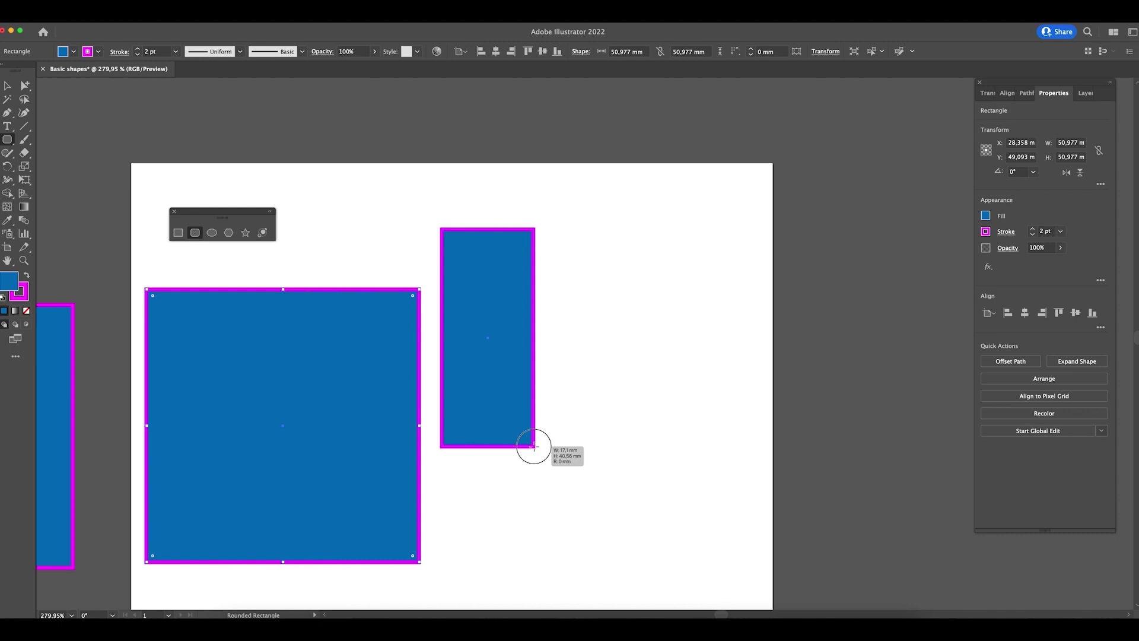
key(Up)
key(Up)
key(Up)
key(Up)
key(Up)
key(Up)
key(Up)
key(Up)
key(Up)
key(Up)
key(Up)
drag(533, 446, 534, 446)
key(Up)
key(Up)
key(Up)
key(Up)
key(Up)
key(Down)
key(Down)
key(Down)
key(Down)
key(Down)
key(Down)
key(Up)
key(Up)
key(Up)
key(Up)
key(Up)
key(Up)
key(Up)
key(Up)
key(Down)
key(Down)
key(Down)
key(Down)
key(Down)
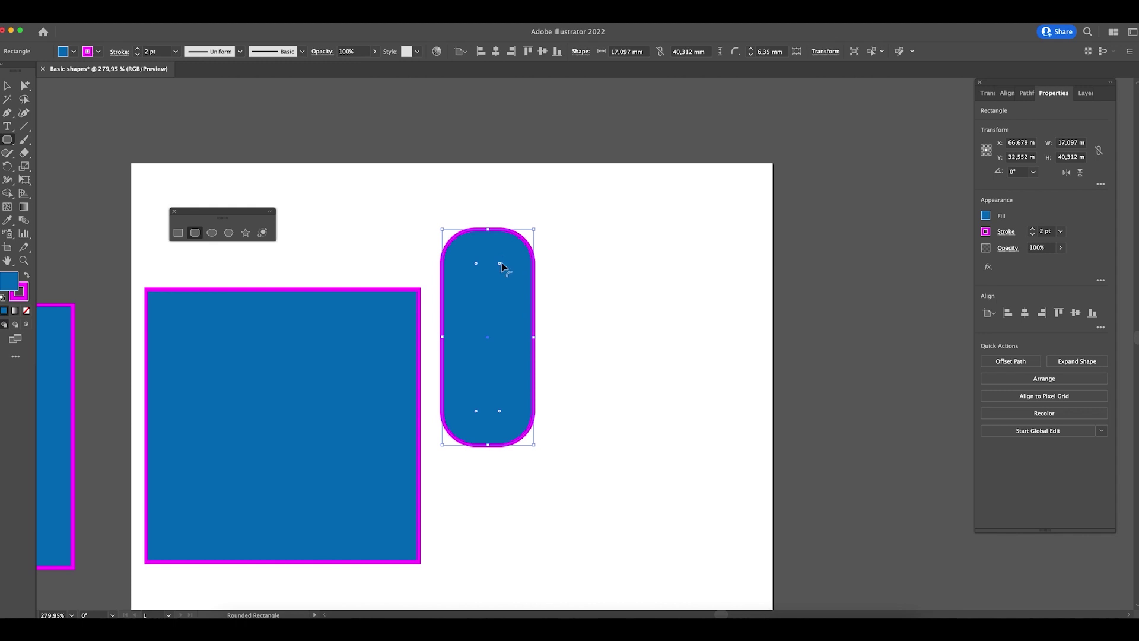
- Round the tall shape's corners fully to about 8.5 mm and move it over the square's right edge
drag(500, 262, 482, 297)
key(v)
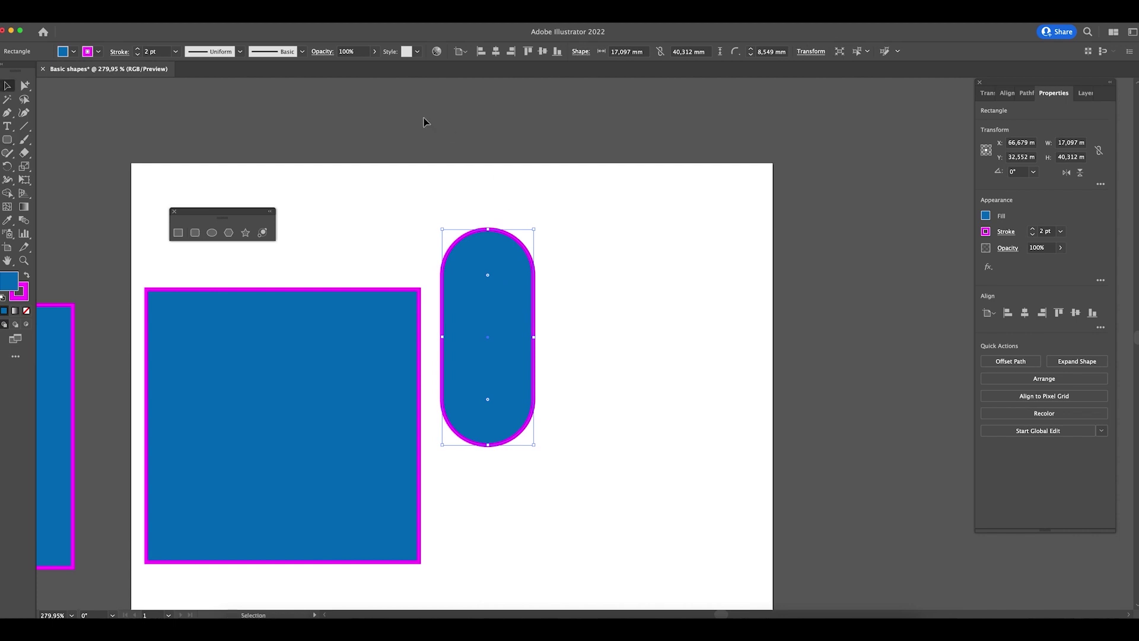
click(474, 194)
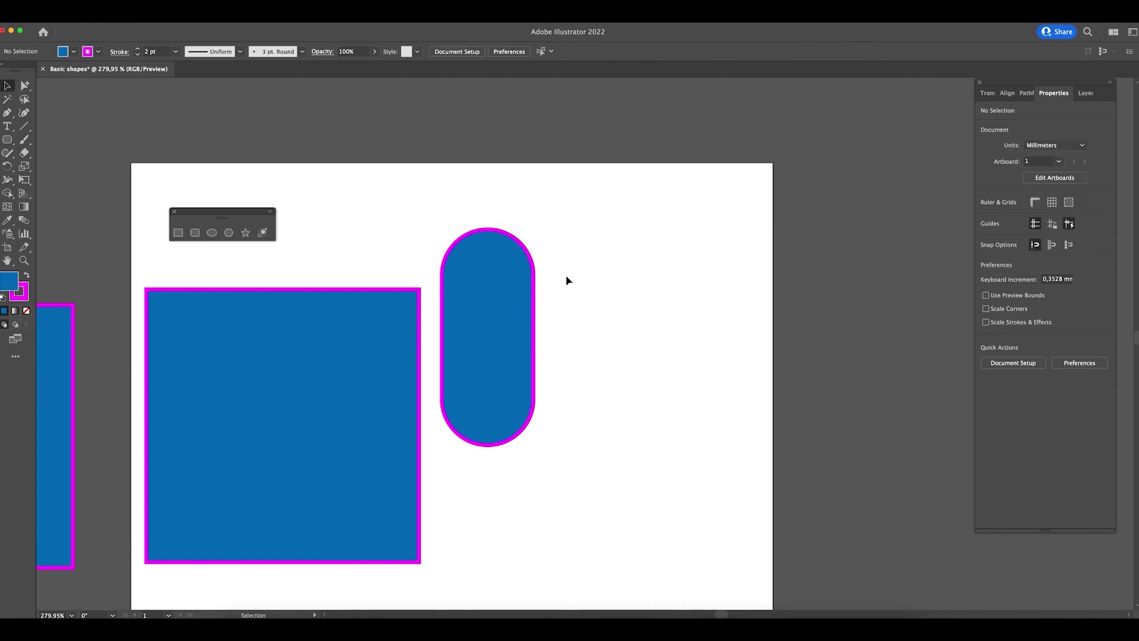
drag(511, 280, 454, 258)
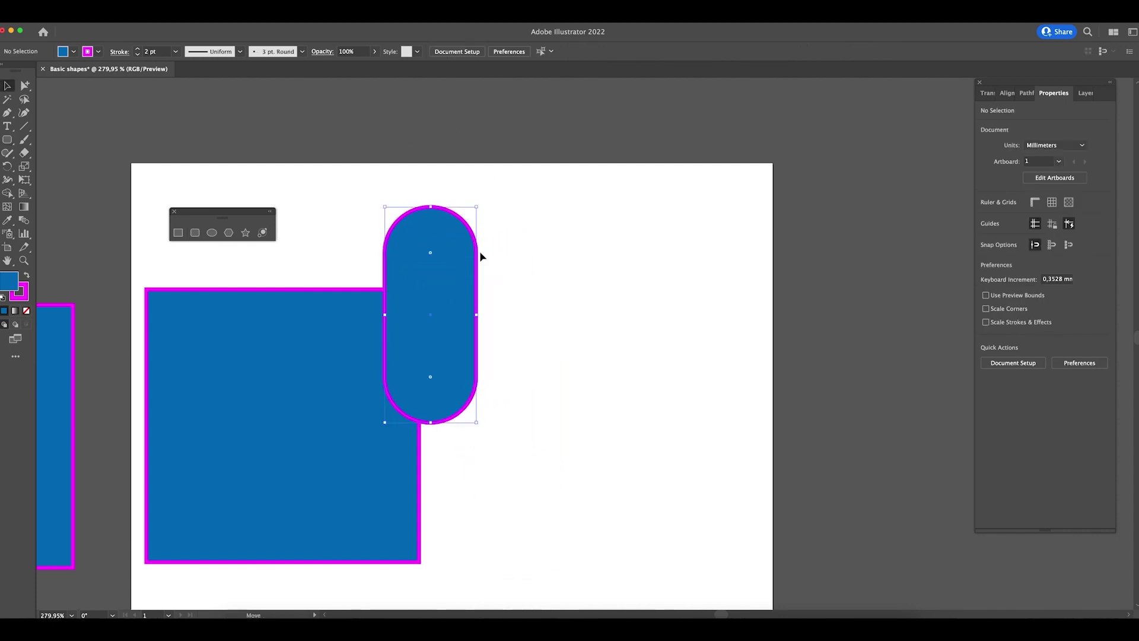
click(558, 277)
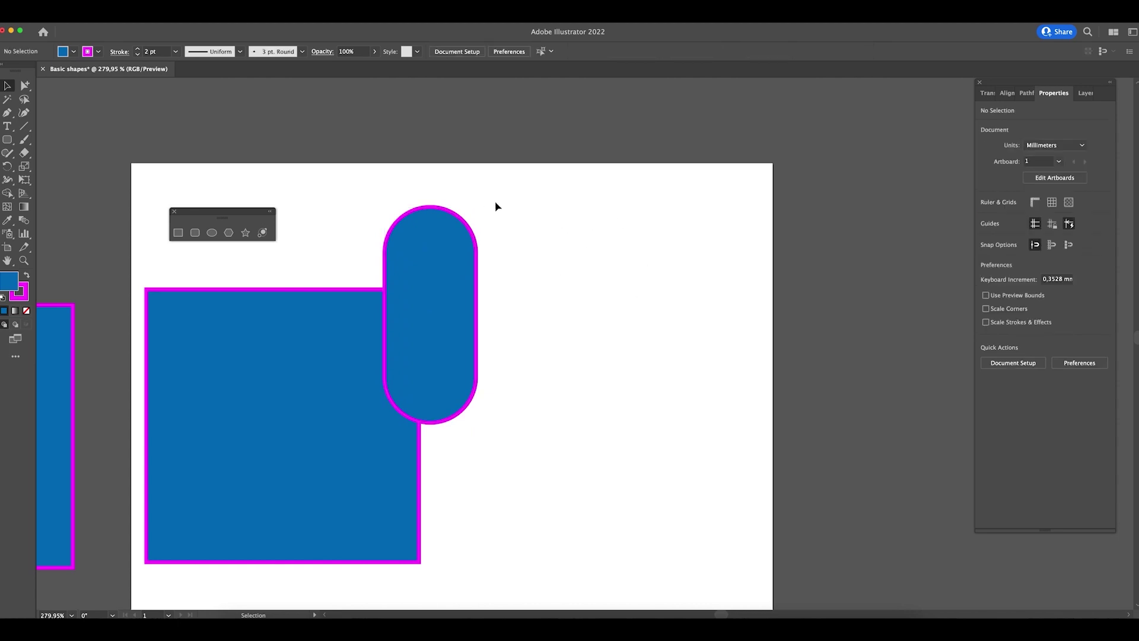
- Draw a circle about 31 mm in diameter right of the pill shape and move it up to the artboard's top edge
click(215, 235)
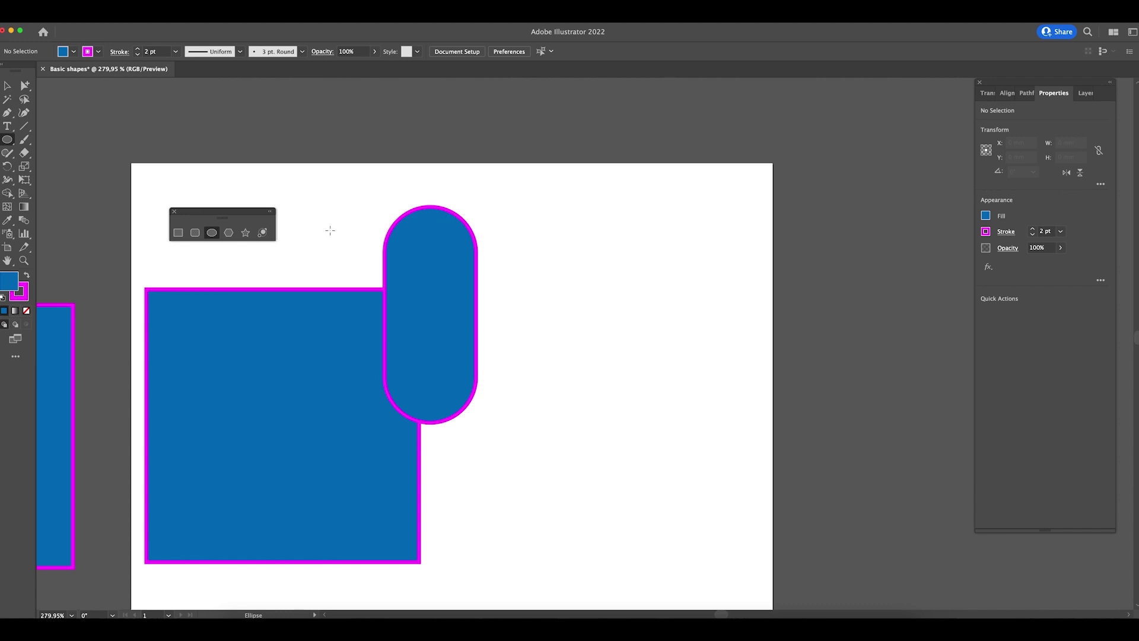
mouse_move(549, 221)
mouse_down()
mouse_move(697, 383)
mouse_move(709, 297)
mouse_move(676, 351)
mouse_move(658, 484)
mouse_move(719, 120)
mouse_move(720, 217)
mouse_move(722, 122)
mouse_move(746, 163)
mouse_move(742, 554)
mouse_move(646, 554)
mouse_move(461, 510)
mouse_move(725, 505)
mouse_move(724, 293)
mouse_move(718, 392)
mouse_up()
key(v)
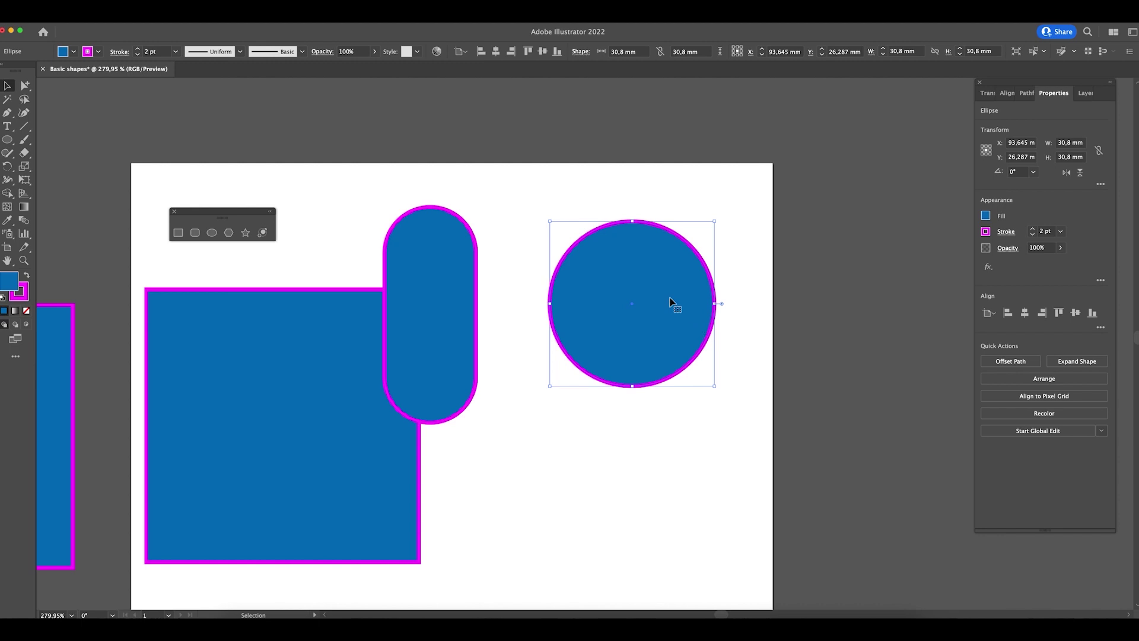
drag(664, 303, 636, 246)
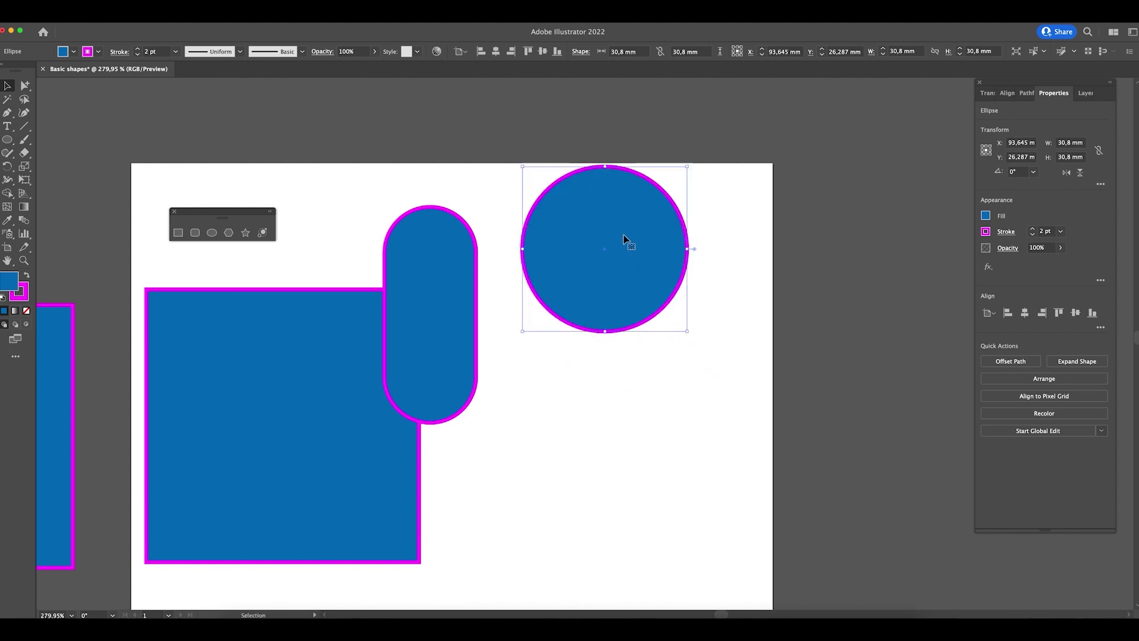
- Draw a small horizontal hexagon below the circle
click(229, 236)
drag(522, 381, 579, 423)
key(v)
- Draw a tilted pentagon about 37 mm wide, trying different side counts, and move it across the artboard's right edge
click(229, 234)
mouse_move(640, 364)
mouse_down()
mouse_move(692, 407)
mouse_move(657, 394)
mouse_move(677, 424)
mouse_move(713, 438)
mouse_up()
key(Down)
key(Down)
key(Down)
key(Up)
key(Up)
key(Up)
key(Up)
key(Up)
key(Up)
key(Up)
key(Up)
key(Up)
key(Up)
key(Up)
key(Up)
key(Up)
key(Up)
key(Up)
key(Up)
key(Down)
key(Down)
key(Down)
key(Down)
key(Down)
key(Down)
key(Down)
key(Down)
key(Down)
key(Down)
key(Down)
key(Down)
key(Up)
key(Up)
key(Down)
key(Up)
key(Up)
key(Down)
key(Down)
key(v)
drag(661, 338, 837, 276)
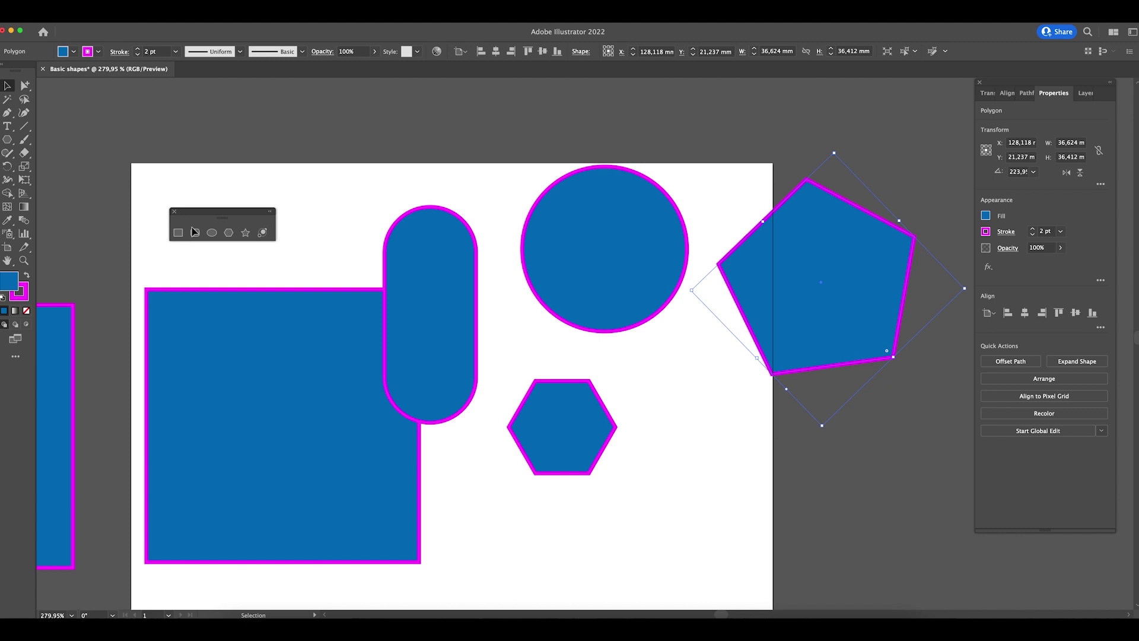
- Draw a tilted six-pointed star about 28 mm wide, trying different point counts, and undo the last drawing attempt
click(246, 232)
scroll(664, 351, right, 7)
scroll(664, 351, down, 5)
mouse_move(480, 331)
mouse_down()
mouse_move(571, 432)
mouse_move(490, 364)
mouse_move(496, 347)
mouse_move(531, 376)
mouse_move(541, 410)
mouse_move(626, 470)
mouse_up()
key(Down)
key(Down)
key(Up)
key(Up)
key(Up)
key(Up)
key(Up)
key(Up)
key(Up)
key(Up)
key(Up)
key(Up)
key(Up)
key(Up)
key(Up)
key(Up)
key(Up)
key(Up)
key(Up)
key(Up)
key(Up)
key(Up)
key(Up)
key(Up)
key(Up)
key(Up)
key(Up)
key(Down)
key(Down)
key(Down)
key(Down)
key(Down)
key(Down)
key(Down)
key(Down)
key(Down)
key(Down)
key(Down)
key(Down)
key(Down)
key(Down)
key(Down)
key(Down)
key(Down)
key(Down)
key(Down)
key(Down)
key(Down)
key(Down)
drag(520, 339, 597, 394)
key(super+z)
- Move the six-pointed star beside the hexagon, below the pentagon at the artboard's right edge
key(v)
drag(559, 290, 662, 387)
drag(776, 370, 653, 382)
drag(578, 439, 528, 380)
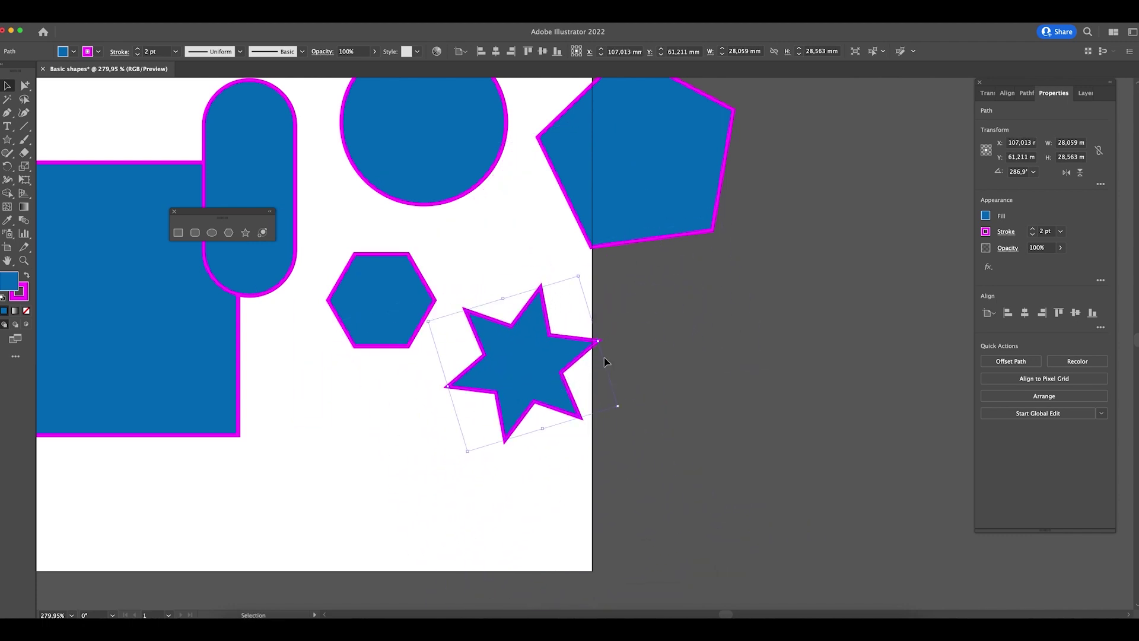
- Close the floating shape tools panel beside the row of overlapping circle-and-star pairs
drag(657, 332, 686, 439)
click(698, 439)
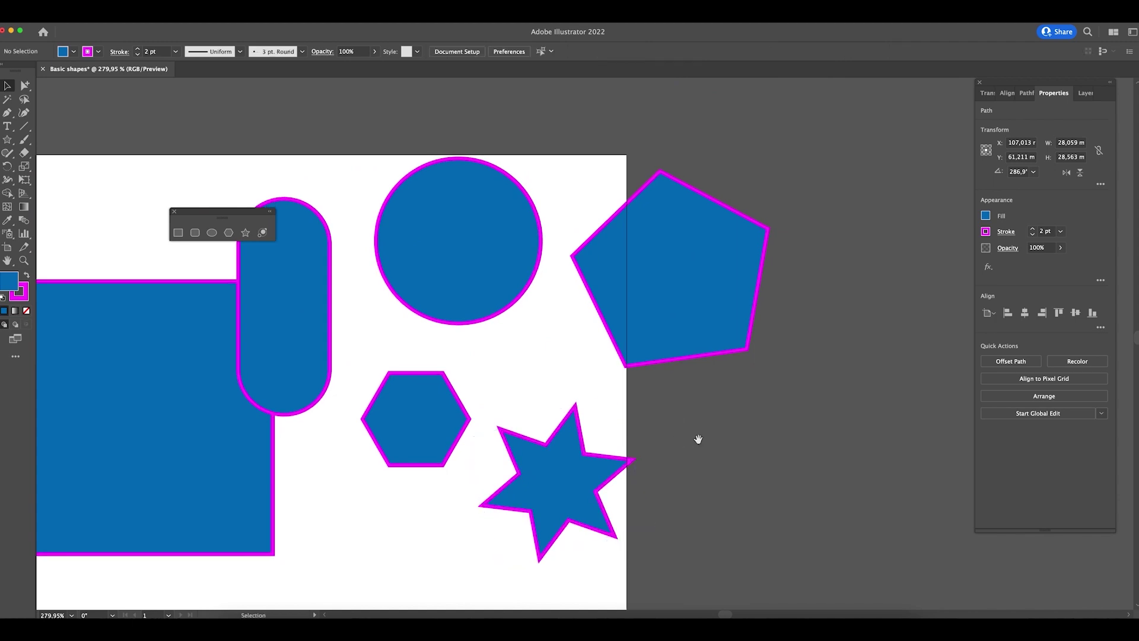
drag(745, 469, 748, 435)
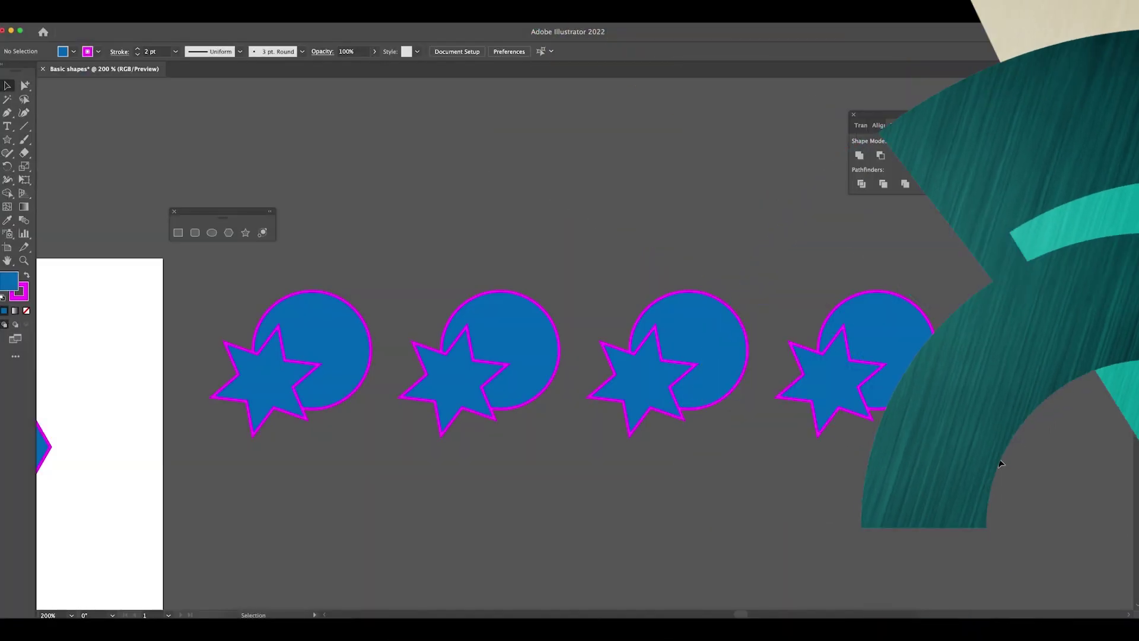
click(174, 211)
scroll(605, 216, right, 3)
scroll(606, 216, down, 1)
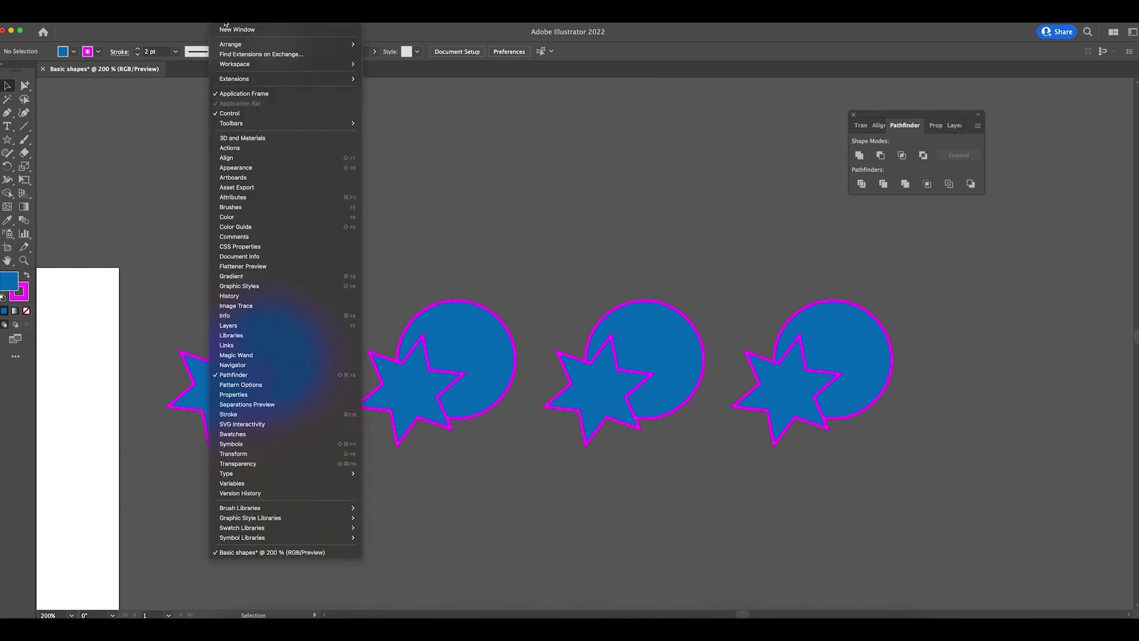
- Locate Pathfinder in the list of available panels and place its panel above the first circle-and-star pair
click(195, 35)
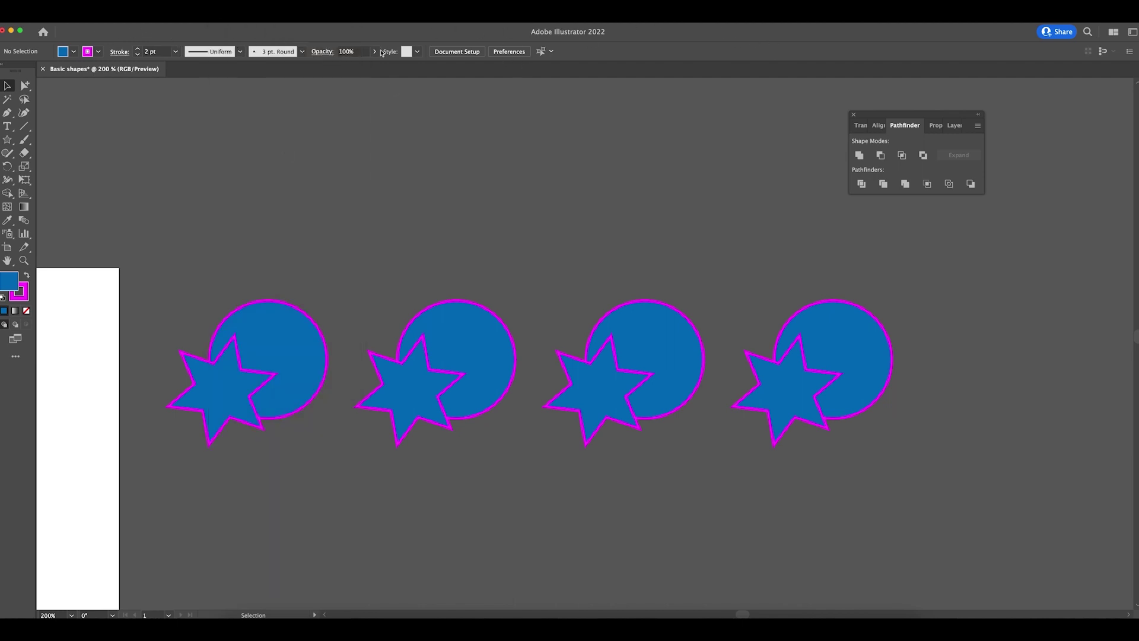
click(228, 26)
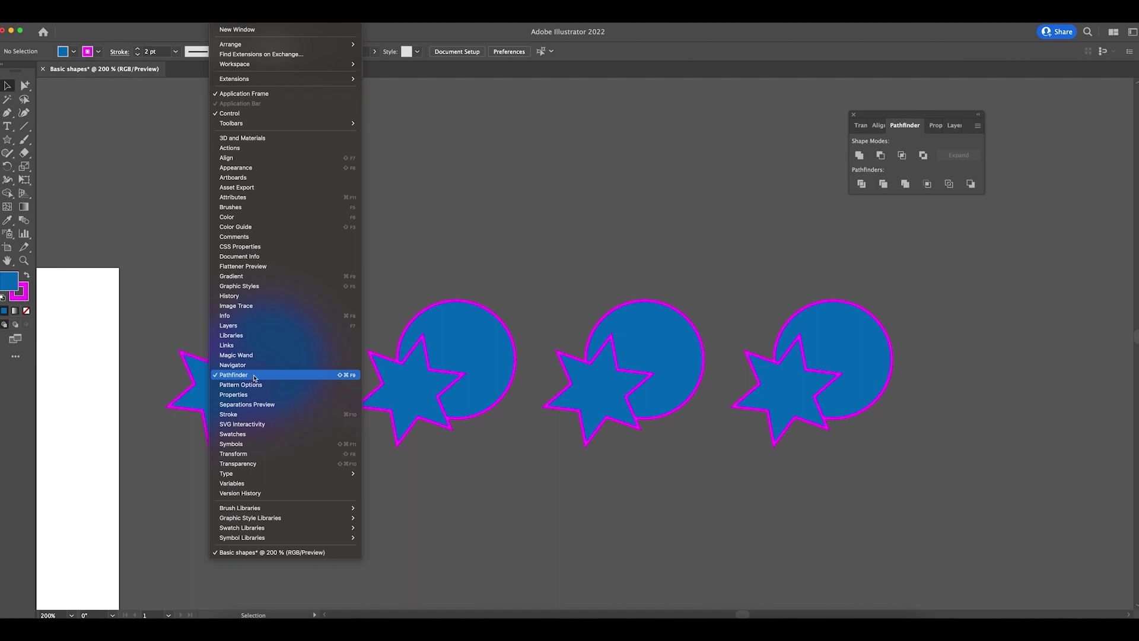
click(788, 253)
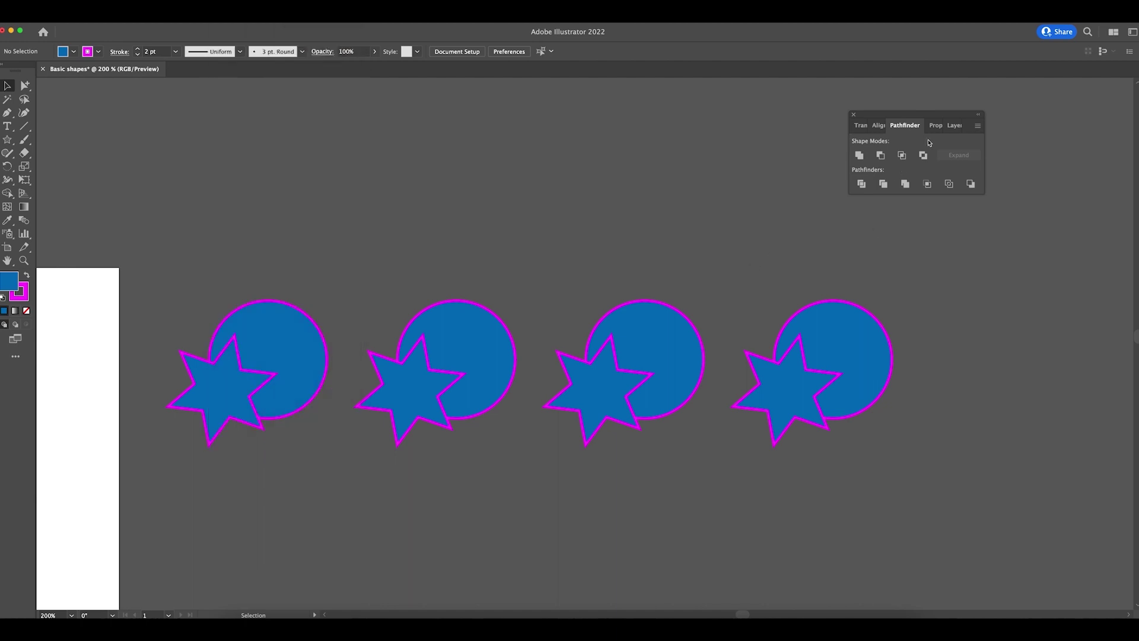
drag(944, 117, 280, 169)
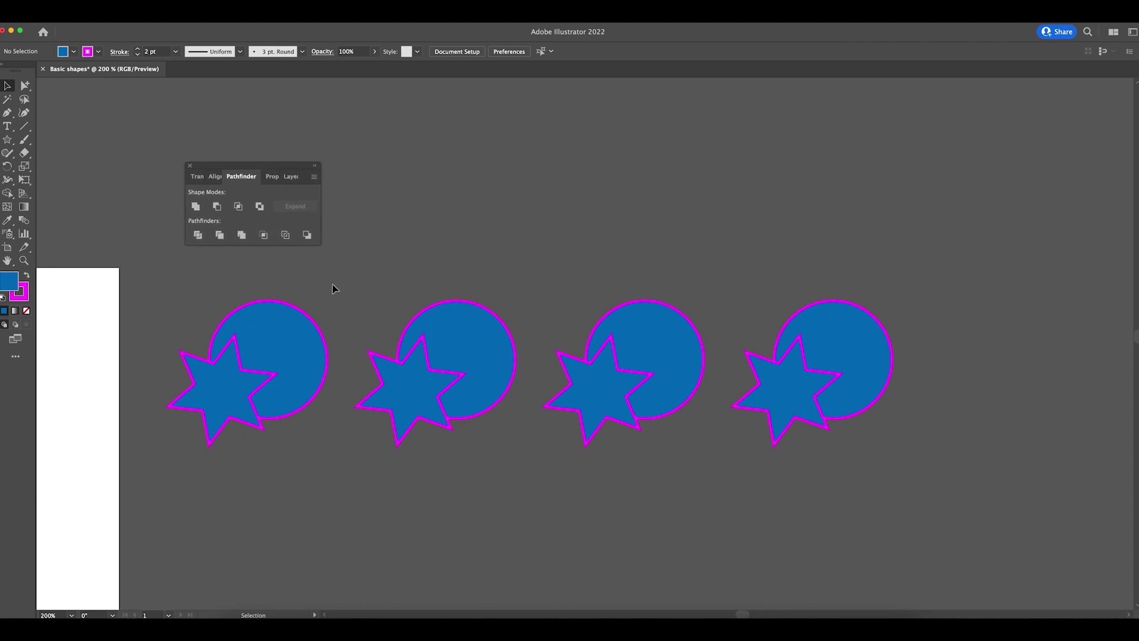
drag(176, 279, 269, 411)
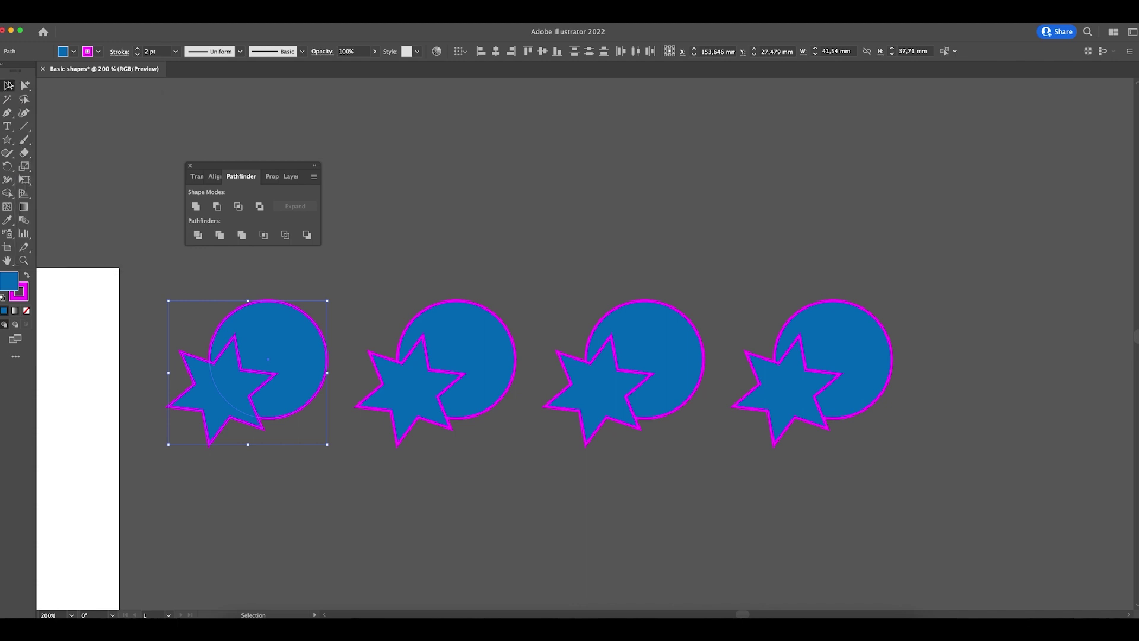
click(435, 292)
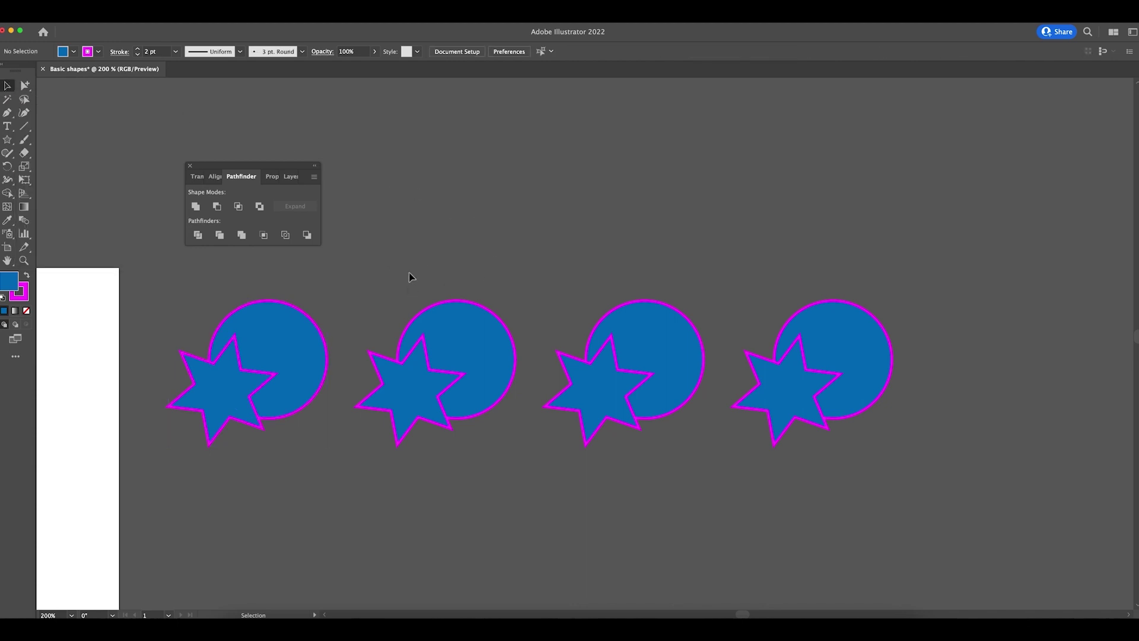
click(275, 416)
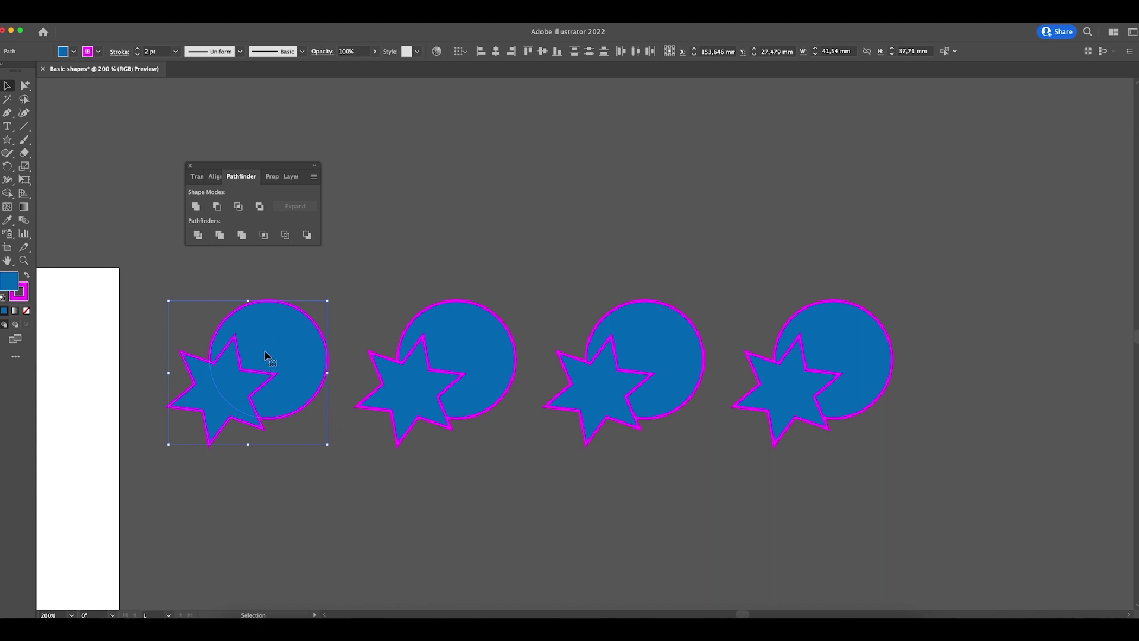
drag(302, 344, 254, 341)
click(380, 305)
click(412, 298)
key(super+z)
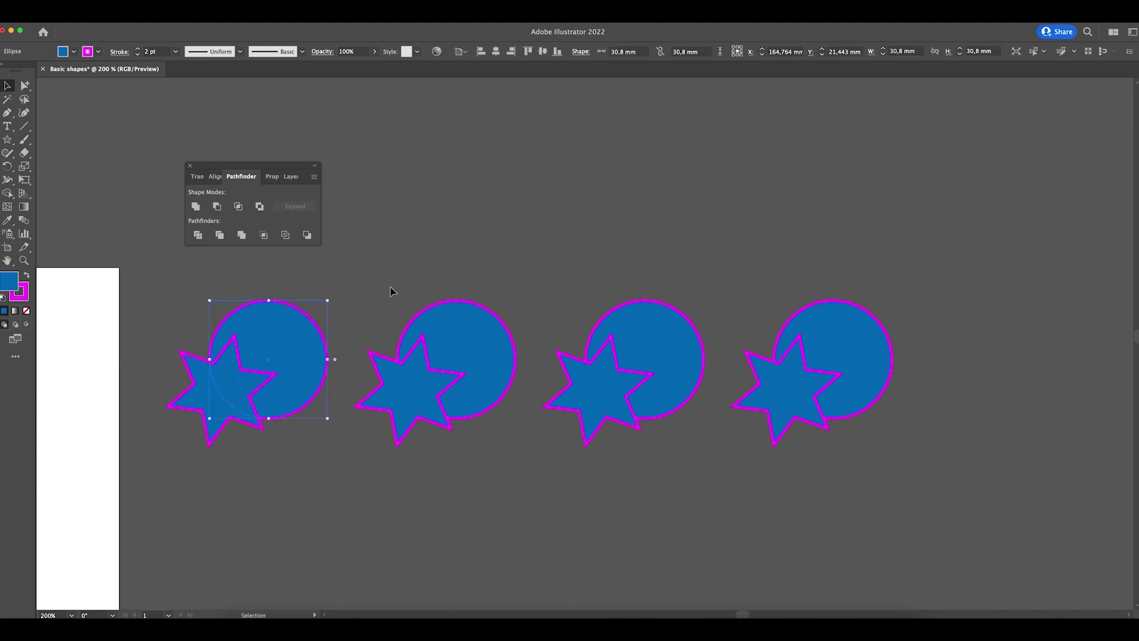
- Unite the circle and star of the first pair into one shape with Pathfinder
click(276, 284)
drag(158, 308, 313, 444)
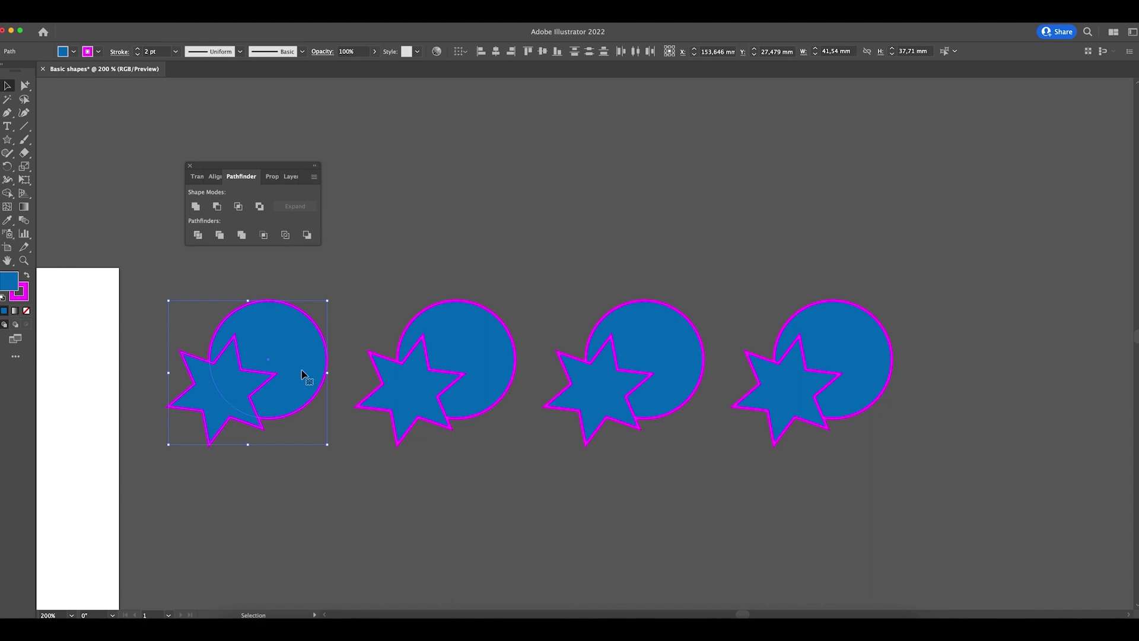
click(195, 205)
click(373, 353)
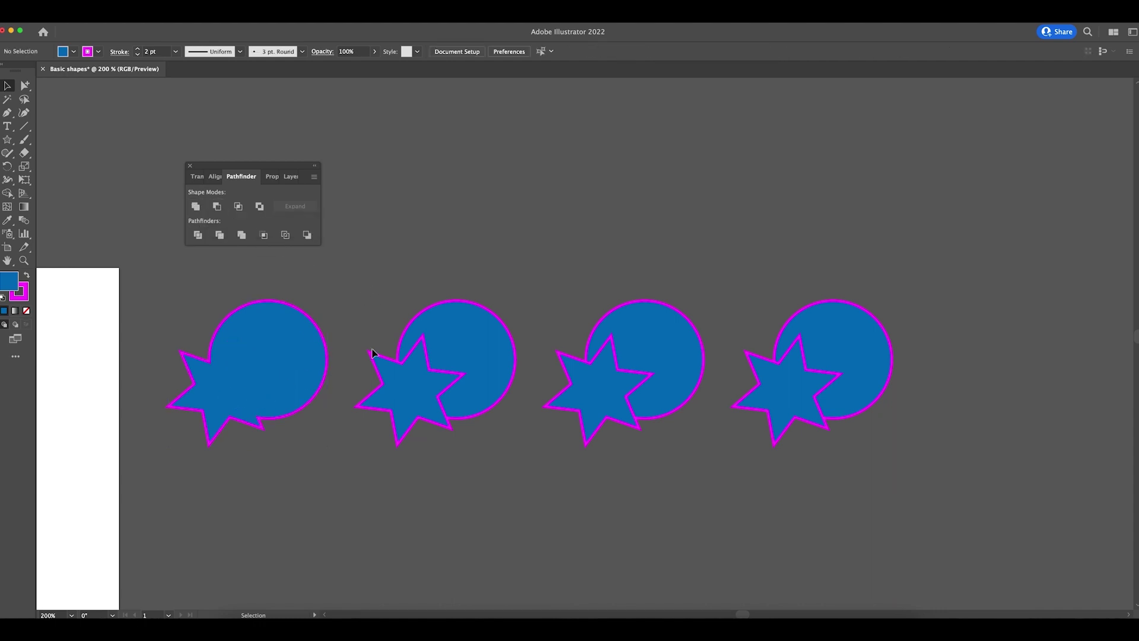
key(z)
drag(246, 443, 451, 469)
drag(335, 350, 475, 493)
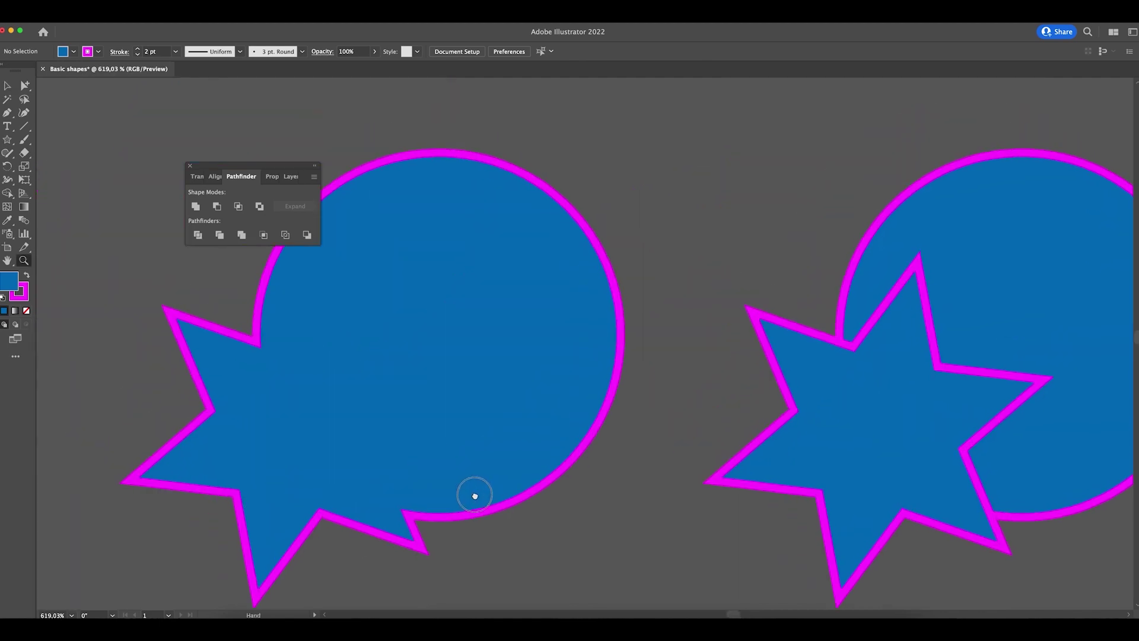
- Place the Pathfinder panel clear of the second circle-and-star pair and subtract its star from the circle with Minus Front
key(v)
drag(269, 169, 131, 126)
scroll(281, 307, down, 2)
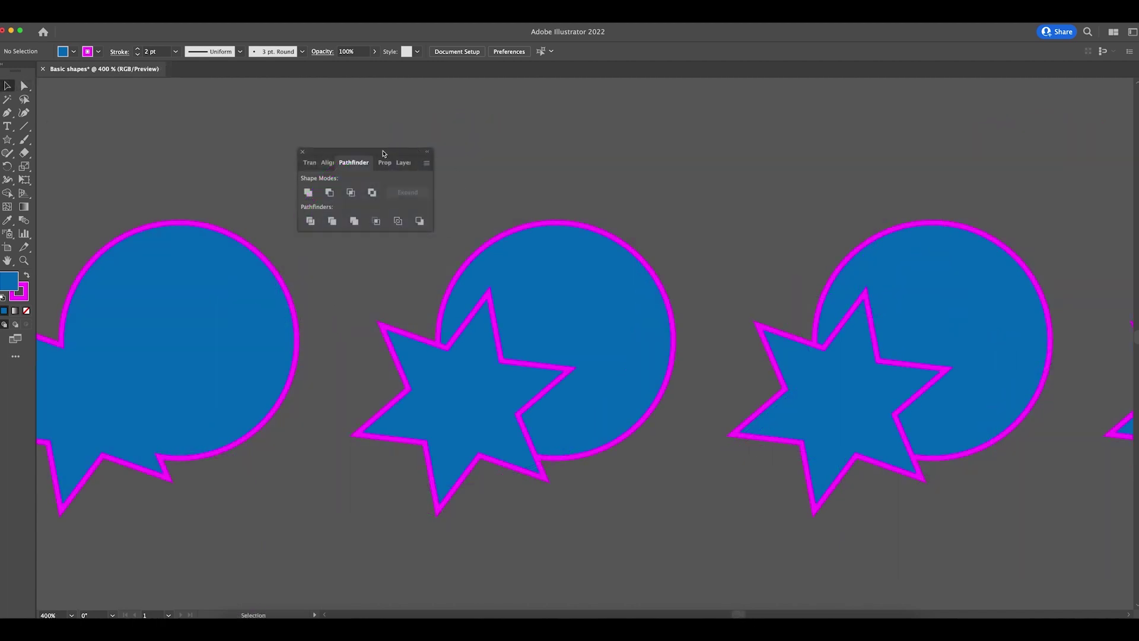
drag(383, 153, 339, 96)
click(490, 380)
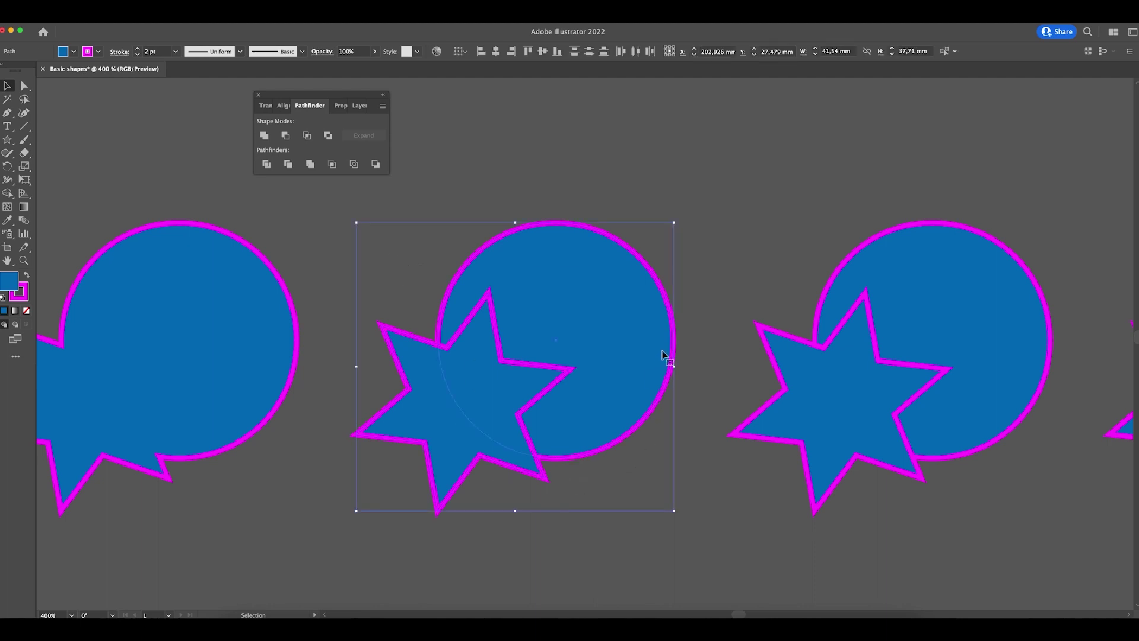
click(285, 135)
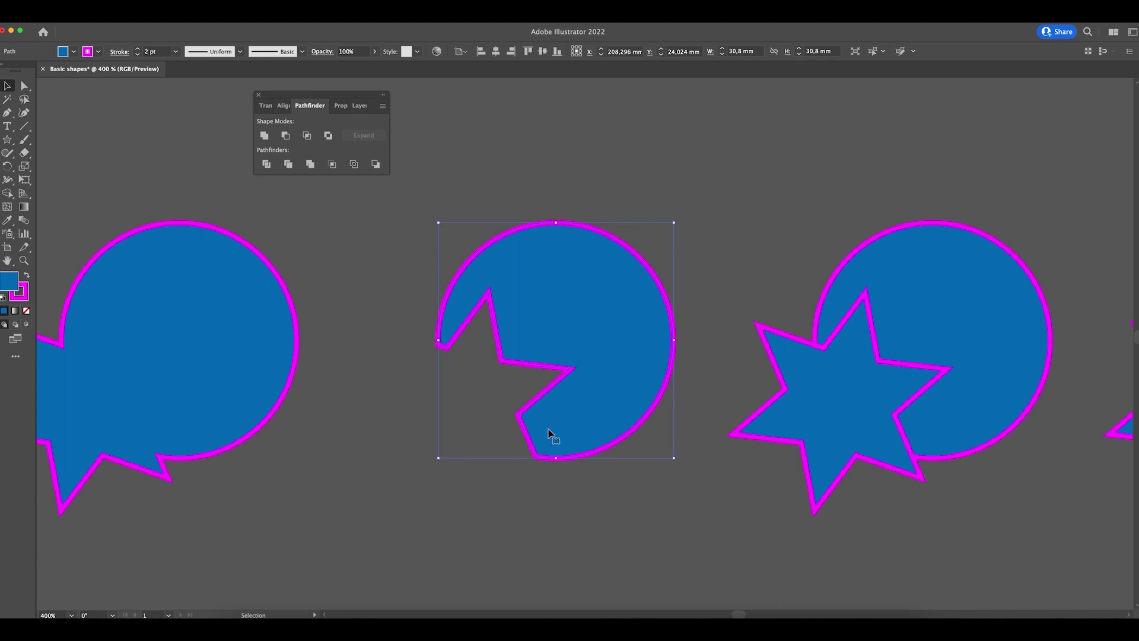
click(720, 421)
- Try Pathfinder Intersect on the third circle-and-star pair and undo it
scroll(724, 315, right, 10)
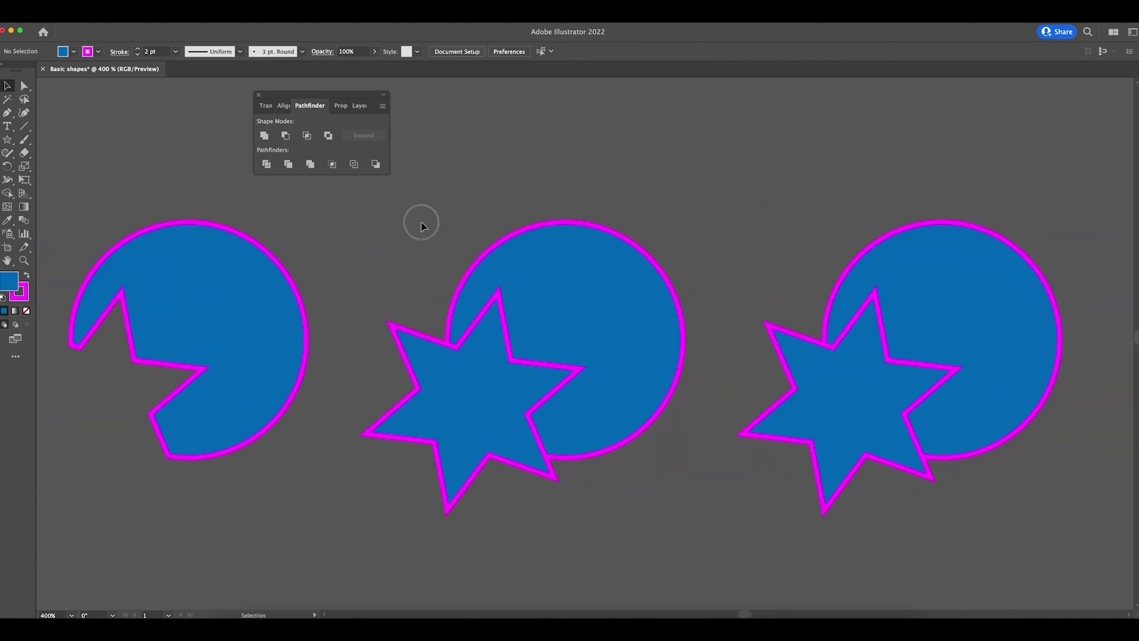
drag(419, 224, 680, 428)
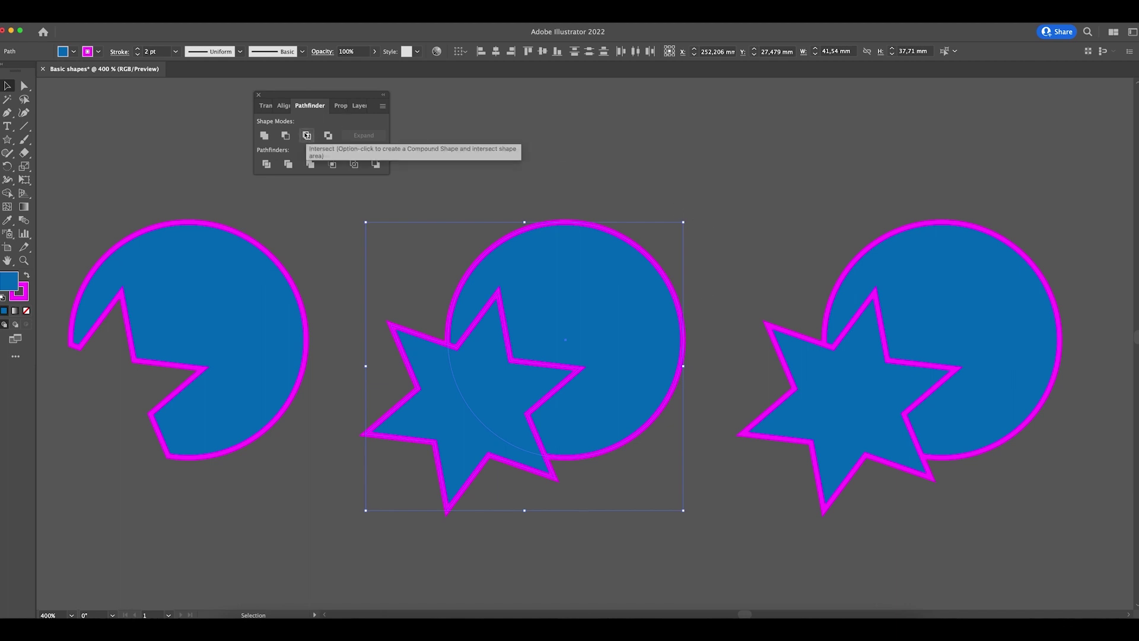
click(307, 137)
click(603, 380)
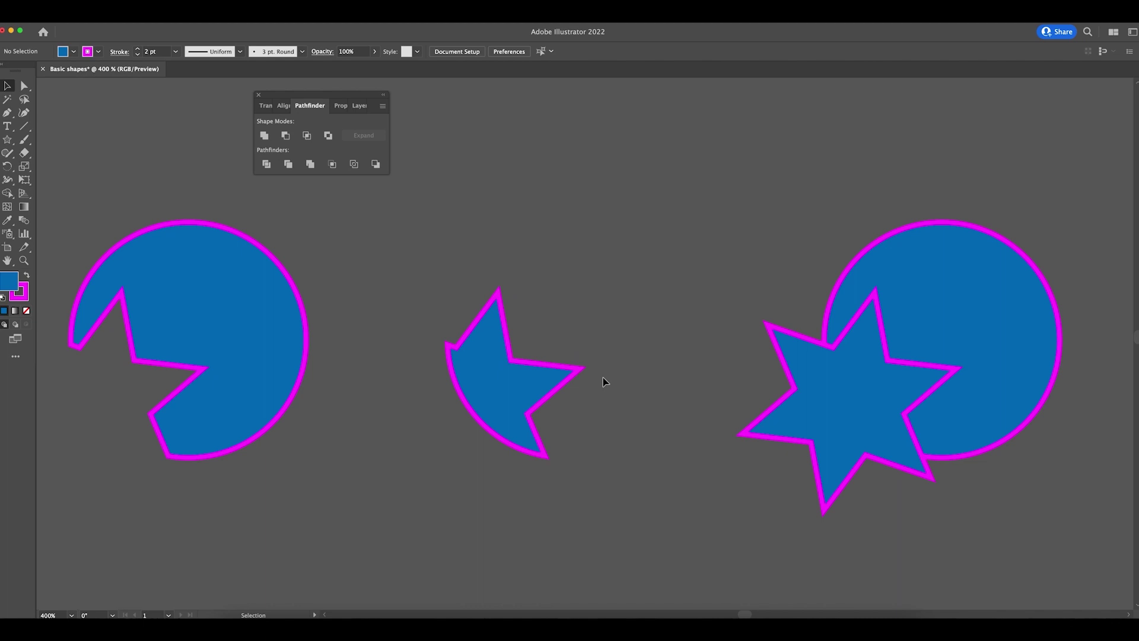
key(super+z)
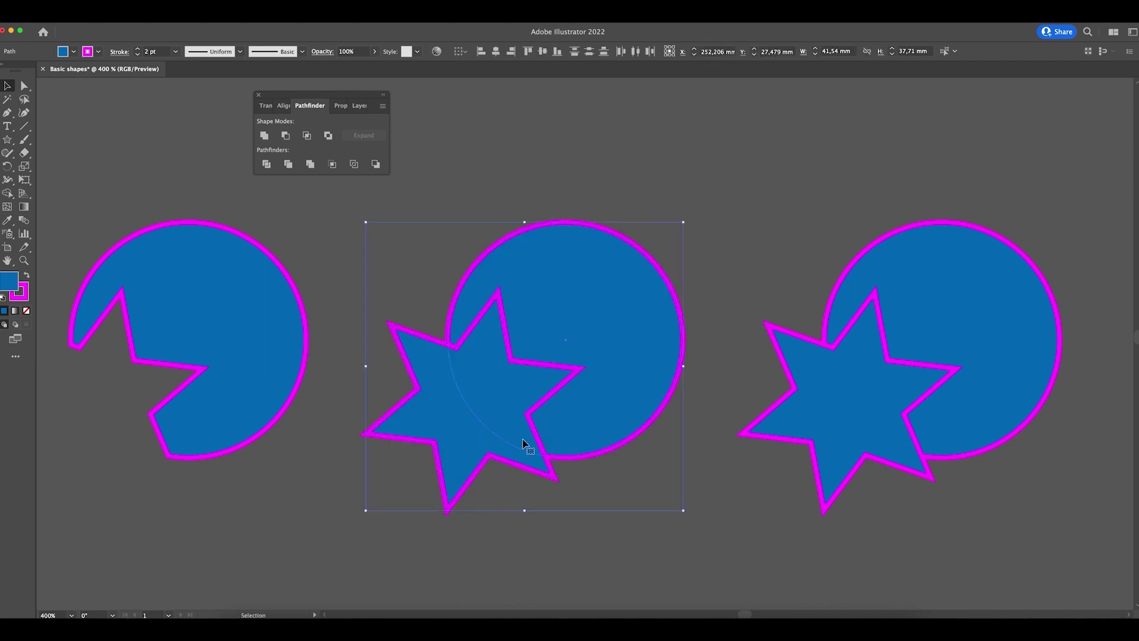
- Intersect the third circle-and-star pair so only their overlapping area is kept
scroll(469, 392, up, 5)
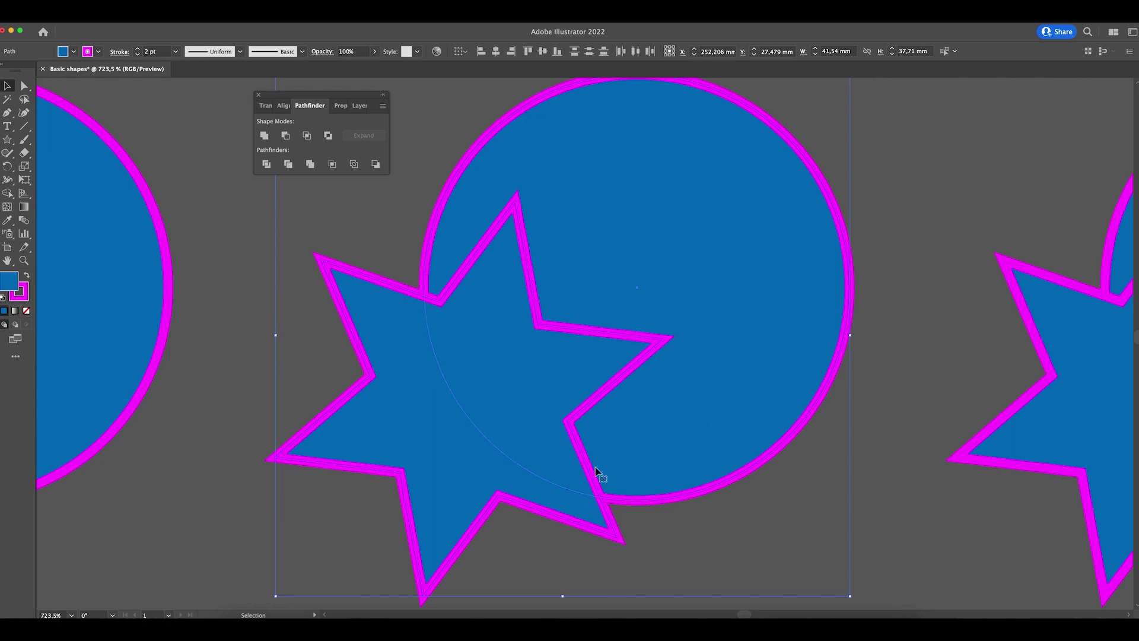
click(453, 301)
click(307, 135)
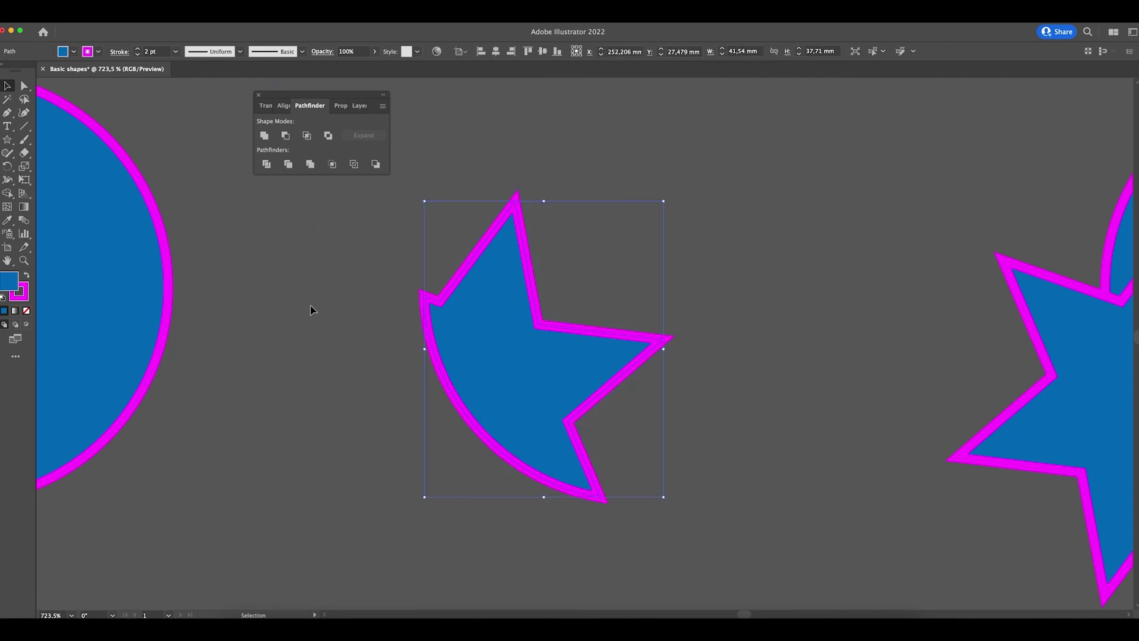
click(734, 427)
- Apply Pathfinder Exclude to the fourth circle-and-star pair to cut out the overlapping area
key(super+minus)
key(super+minus)
key(super+minus)
scroll(688, 404, right, 5)
drag(841, 226, 603, 374)
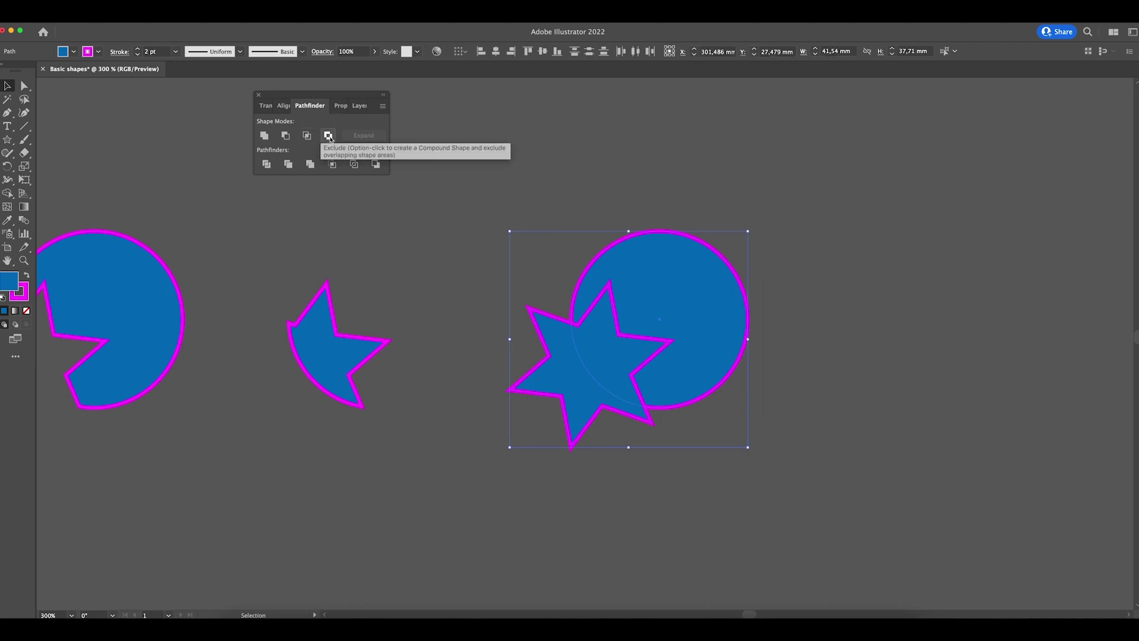
click(328, 136)
click(877, 365)
key(z)
drag(579, 347, 613, 388)
click(614, 388)
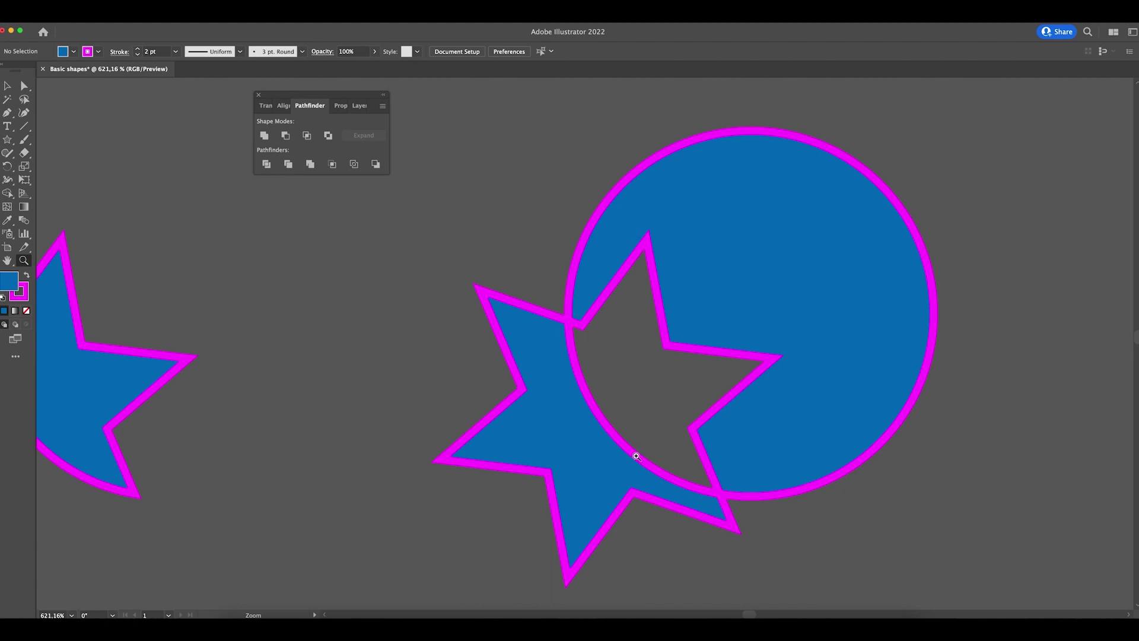
- Copy the artboard's large square and rounded rectangle together onto the pasteboard below the combined star shapes
key(super+minus)
key(super+minus)
key(super+minus)
key(super+minus)
key(v)
space+drag(486, 280, 510, 337)
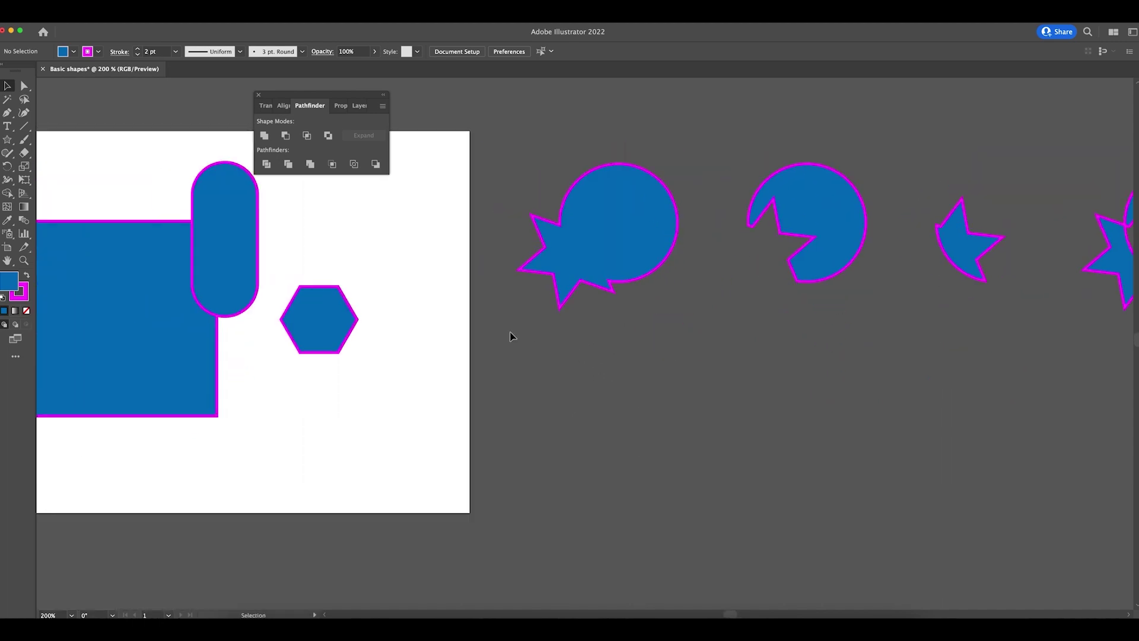
click(229, 237)
drag(191, 241, 785, 393)
scroll(949, 466, right, 5)
scroll(795, 416, down, 1)
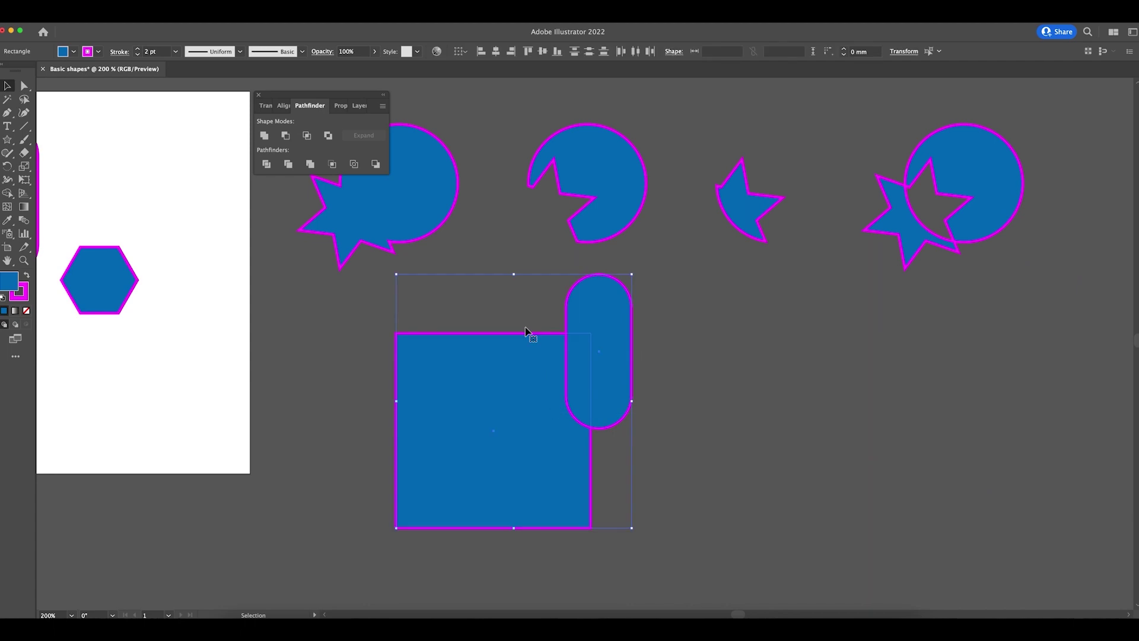
- Divide the copied square and rounded rectangle along their overlapping edges with Pathfinder
click(715, 361)
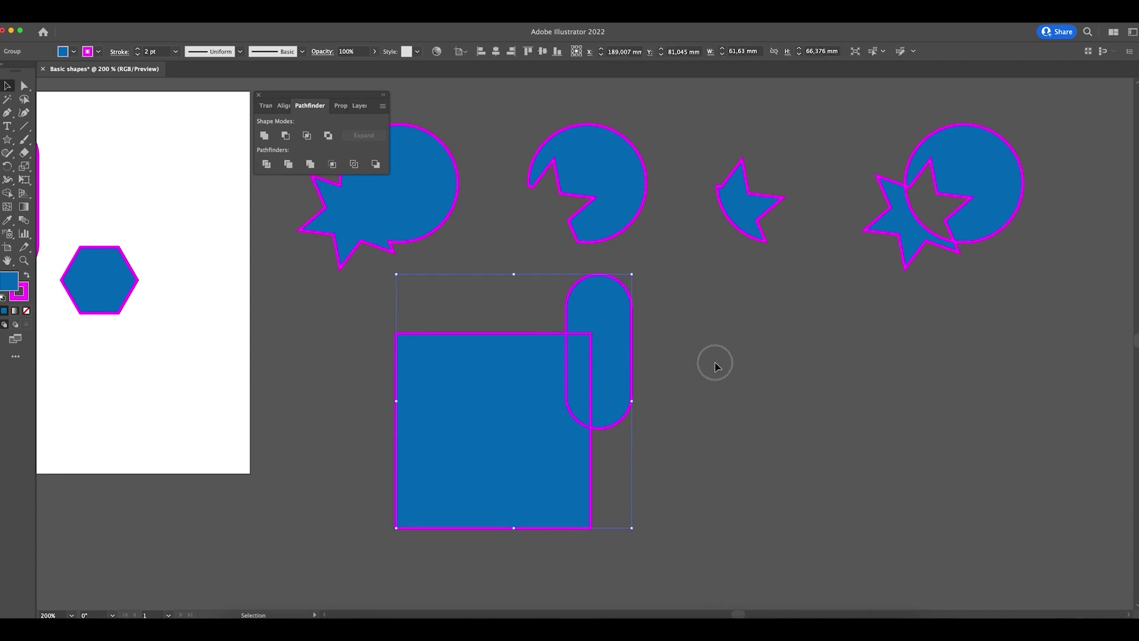
key(z)
drag(591, 337, 722, 359)
key(v)
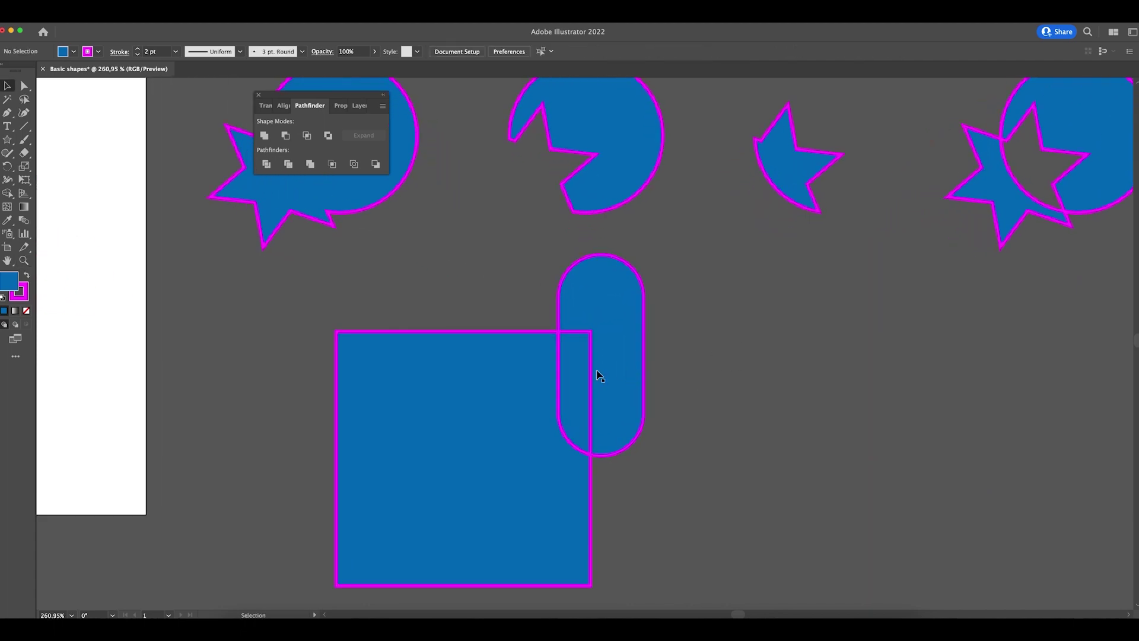
click(606, 442)
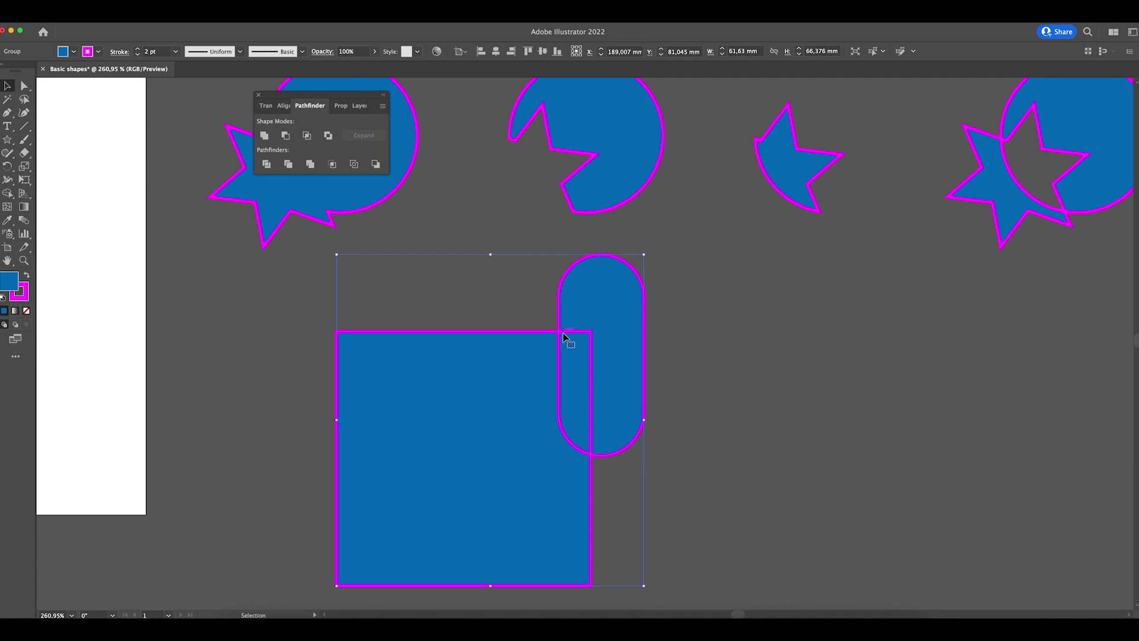
key(super+shift+a)
- Try ungrouping the divided shapes and pulling the rounded piece away from the square, and undo both actions
key(z)
drag(564, 411, 730, 460)
key(v)
click(550, 128)
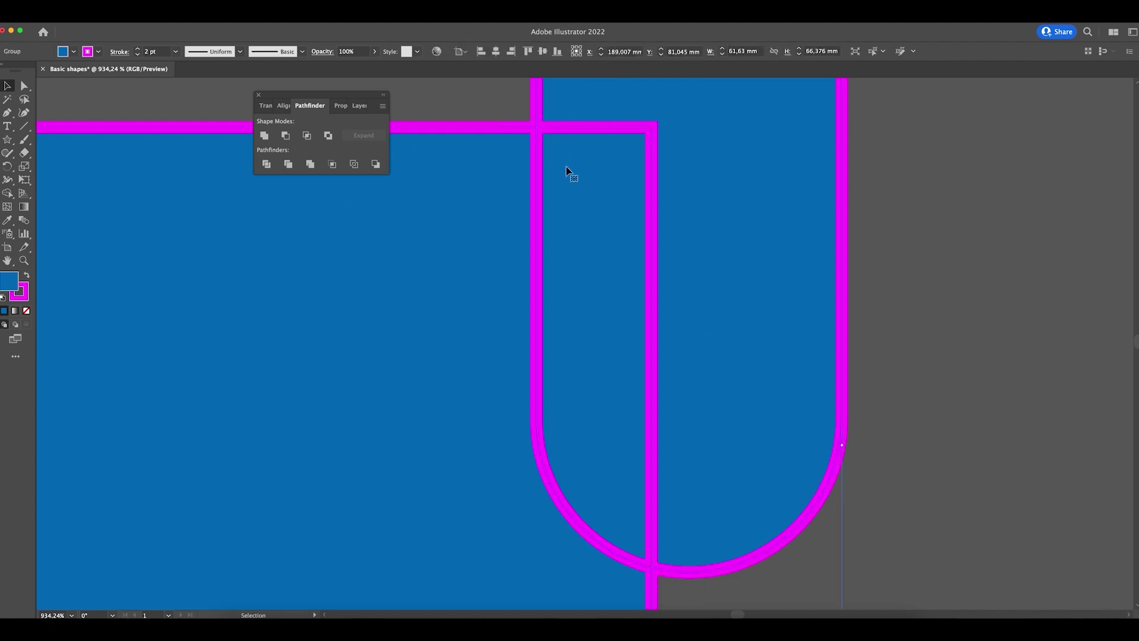
right_click(551, 142)
click(585, 265)
drag(796, 270, 919, 312)
key(super+minus)
key(super+minus)
key(super+minus)
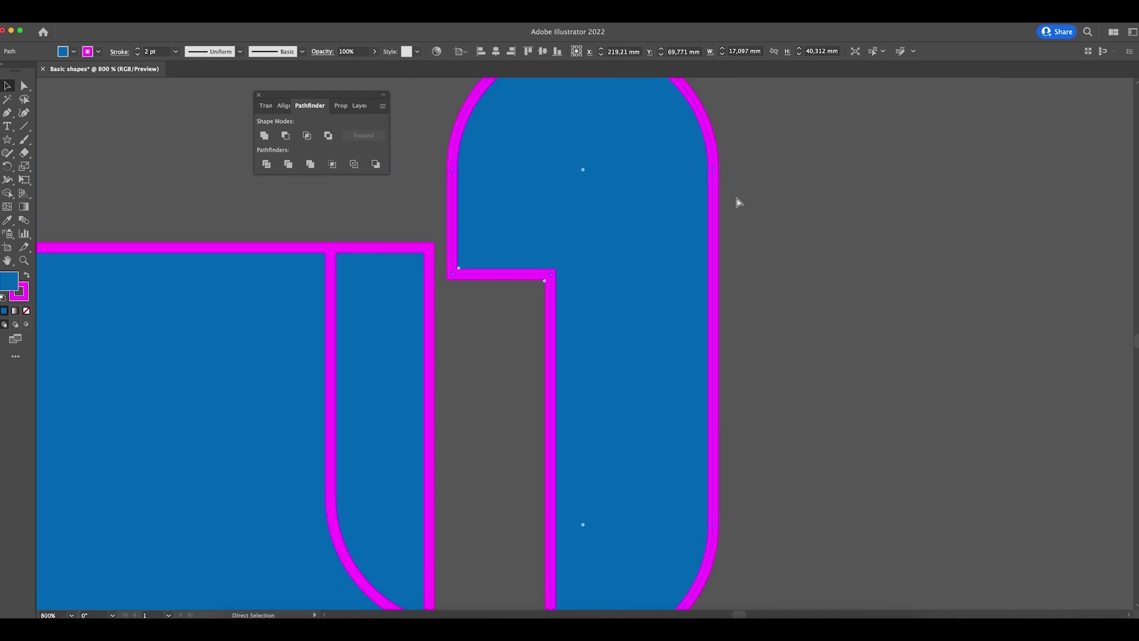
key(super+z)
key(super+z)
- Move the divided square and rounded rectangle slightly as one group
drag(655, 365, 696, 323)
click(756, 262)
click(611, 312)
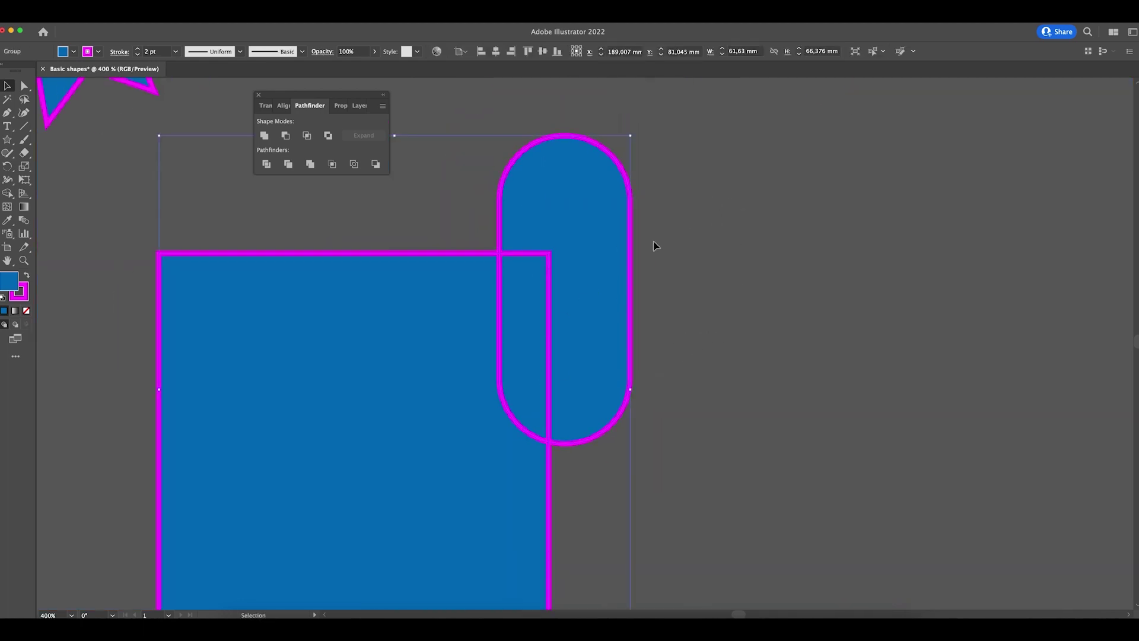
drag(563, 272, 606, 296)
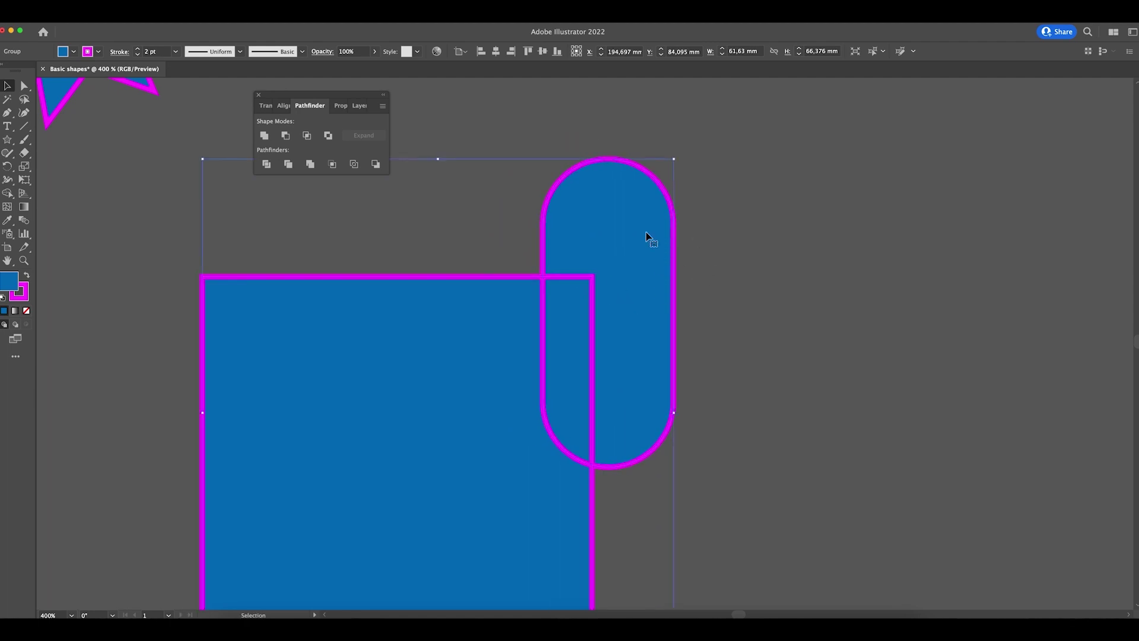
drag(783, 319, 802, 243)
drag(688, 302, 796, 310)
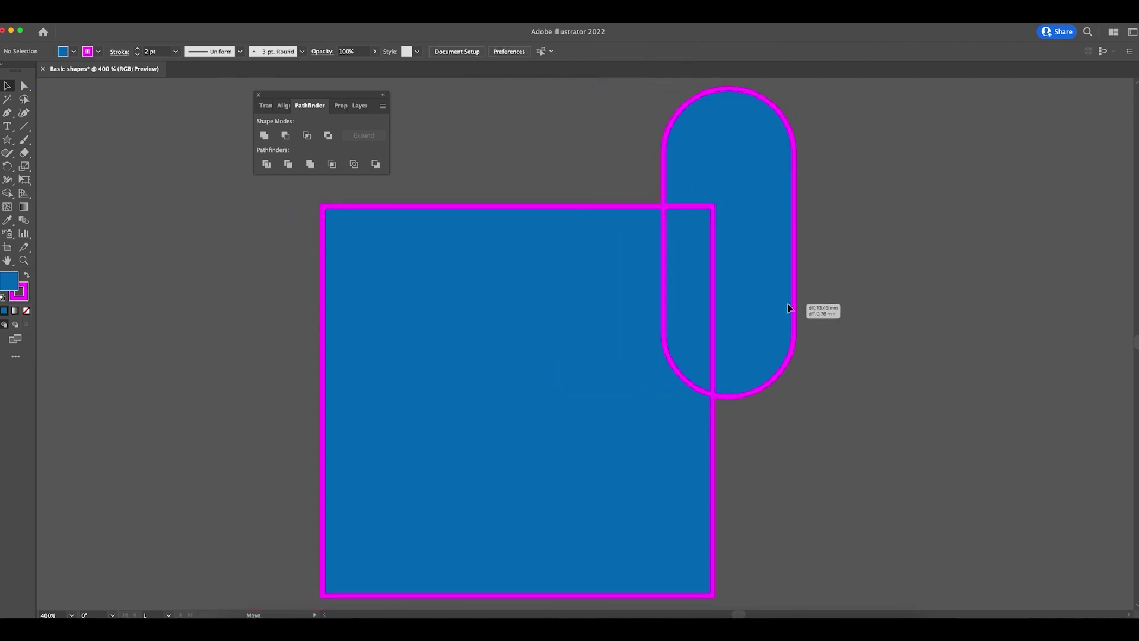
click(942, 343)
drag(890, 347, 803, 350)
drag(674, 324, 577, 315)
click(714, 369)
drag(653, 285, 669, 329)
click(600, 275)
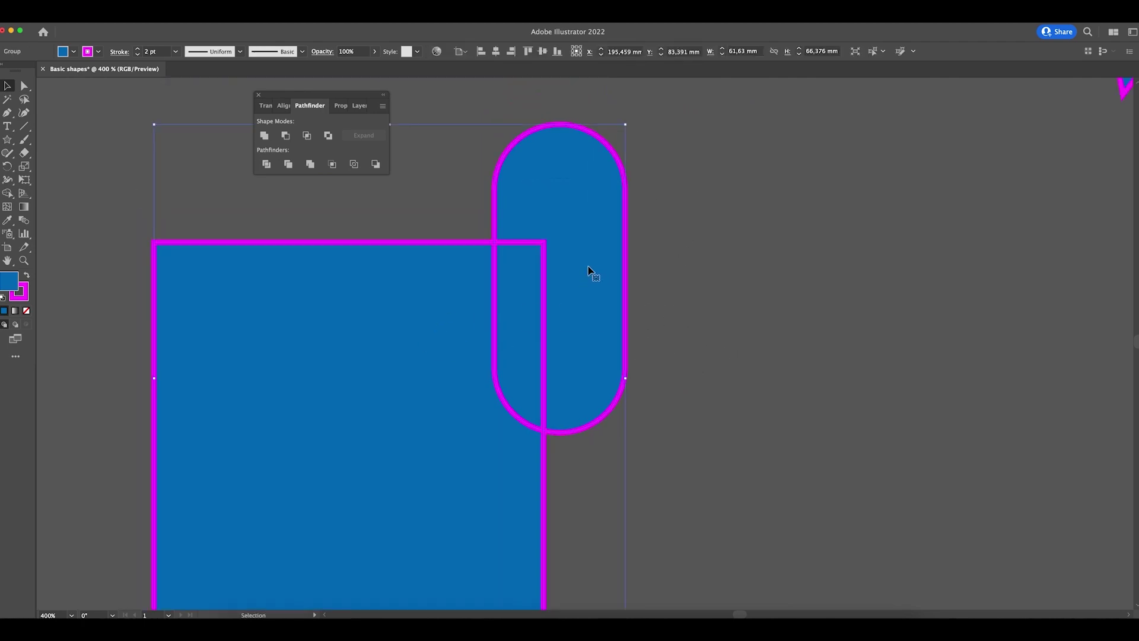
- Ungroup the divided square and rounded rectangle pieces
right_click(572, 199)
right_click(570, 191)
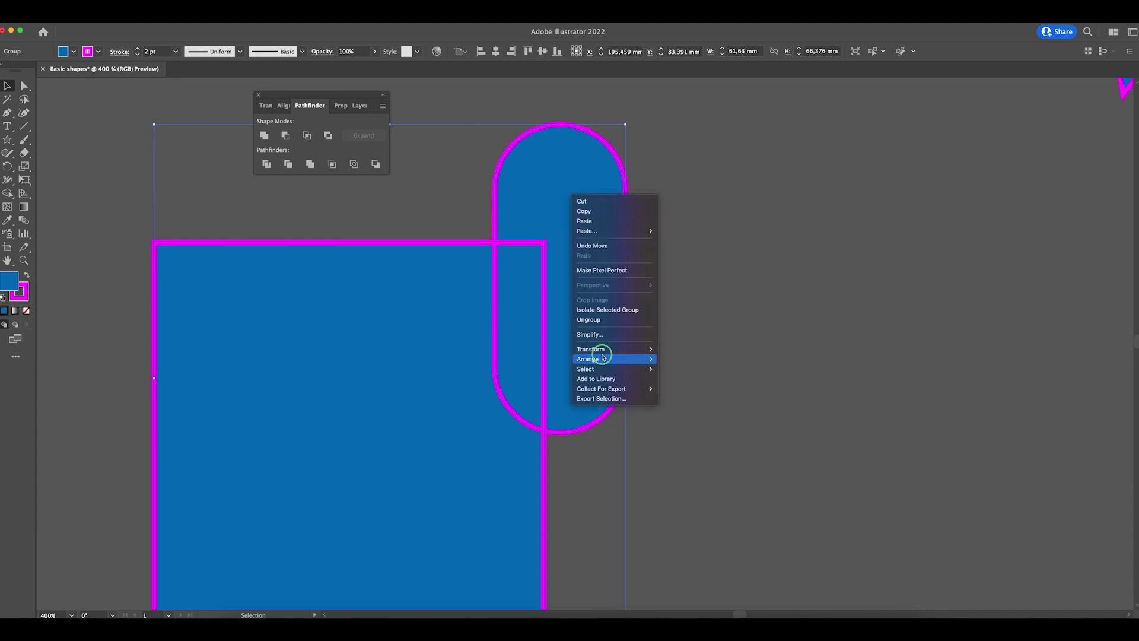
click(613, 321)
click(763, 292)
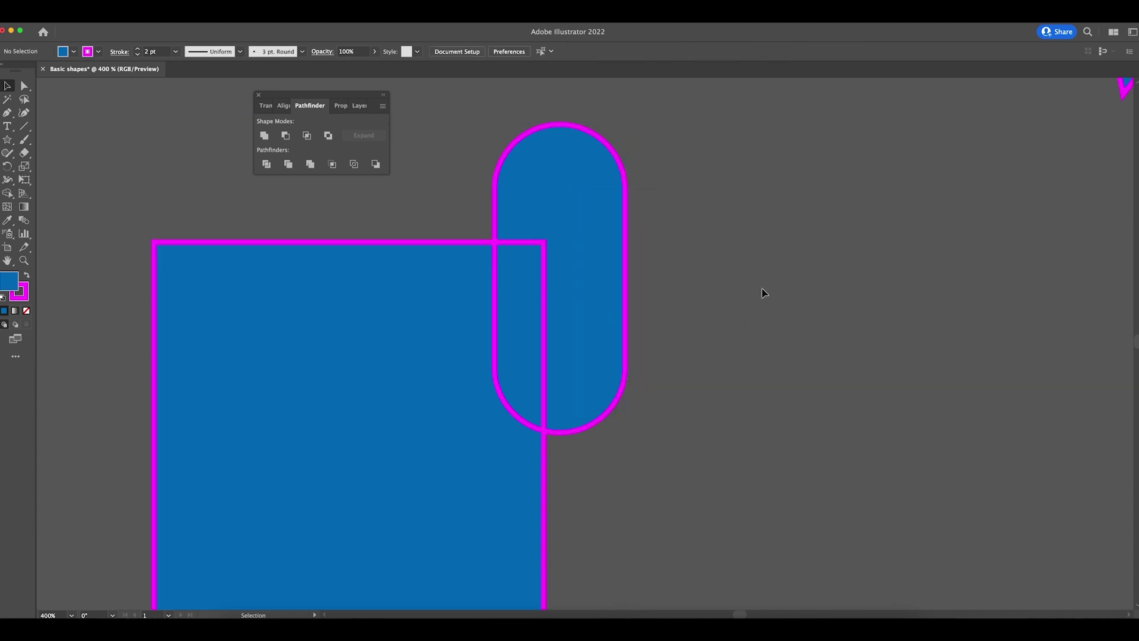
- Separate the three divided pieces, leaving gaps between the notched square, the overlap sliver and the rounded remainder
drag(587, 264, 621, 235)
mouse_move(500, 299)
mouse_down()
mouse_move(496, 315)
mouse_move(537, 331)
mouse_move(514, 283)
mouse_up()
drag(633, 218, 651, 203)
click(700, 306)
drag(471, 480, 451, 500)
click(573, 393)
drag(430, 391, 424, 385)
drag(546, 336, 539, 335)
drag(659, 283, 653, 279)
mouse_move(542, 312)
mouse_down()
mouse_move(526, 320)
mouse_move(545, 328)
mouse_up()
click(691, 360)
click(651, 318)
key(super+minus)
key(super+minus)
key(super+minus)
key(super+minus)
click(688, 400)
key(z)
drag(553, 386, 631, 375)
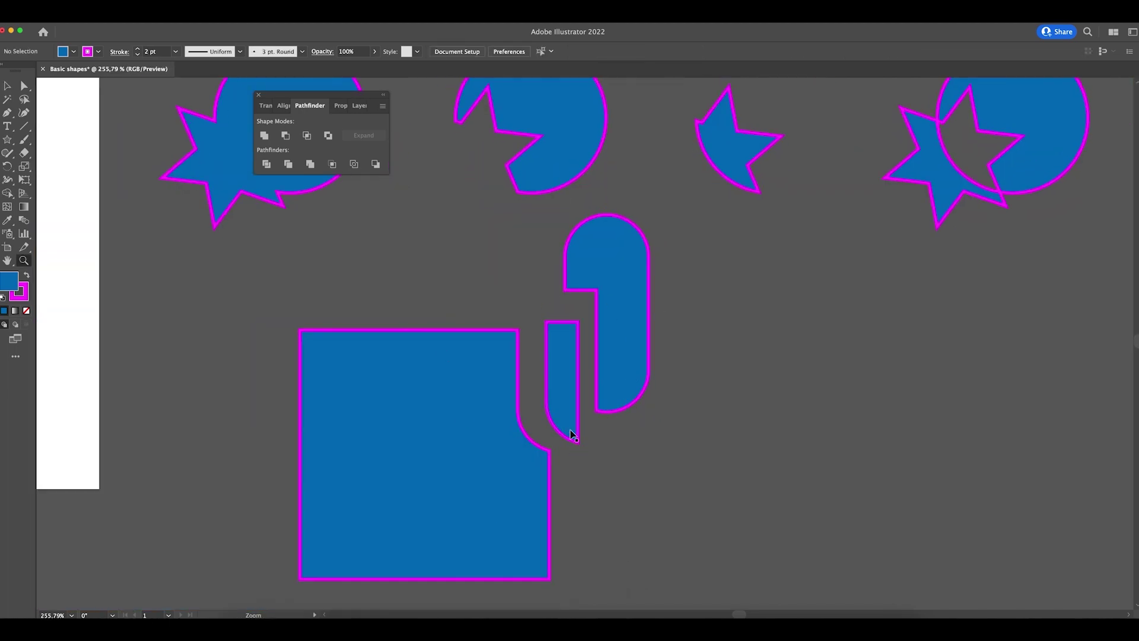
- Place another copy of the artboard's square and rounded rectangle on the pasteboard beside the separated divided pieces
key(super+minus)
key(super+minus)
key(v)
drag(464, 375, 618, 394)
drag(191, 181, 942, 398)
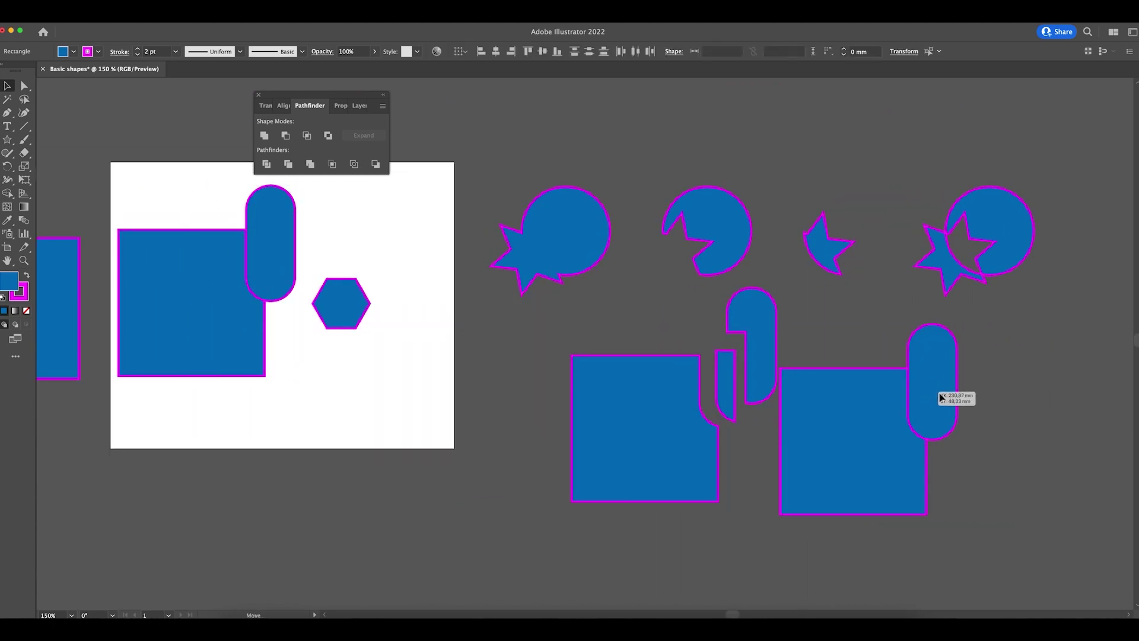
scroll(770, 438, right, 10)
drag(628, 433, 684, 432)
click(782, 400)
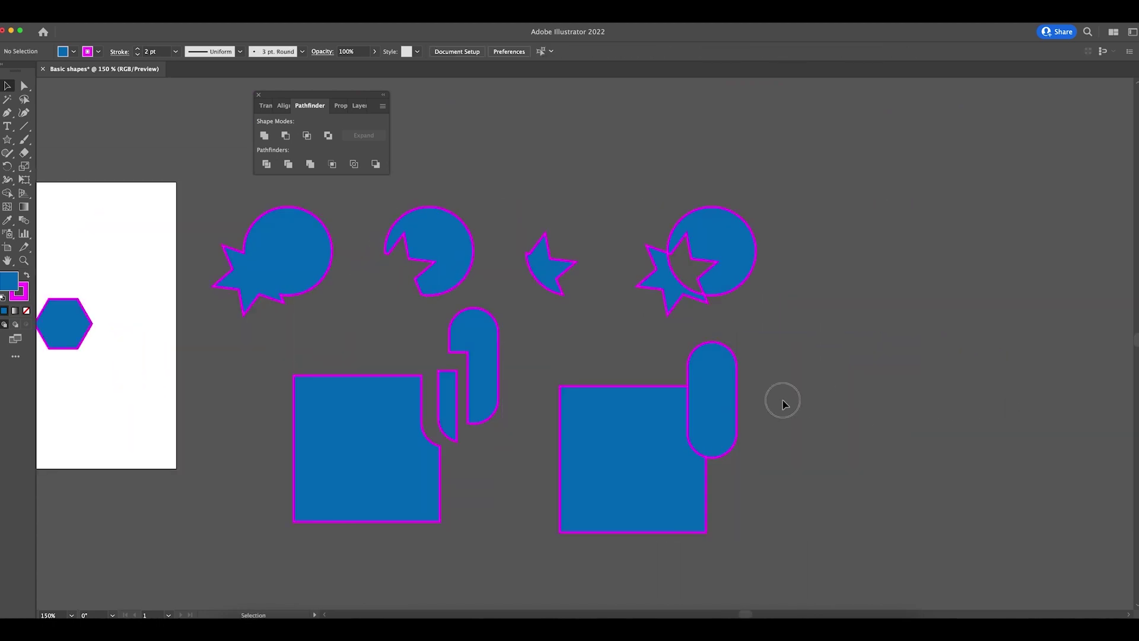
drag(813, 468, 763, 420)
key(super+plus)
click(686, 261)
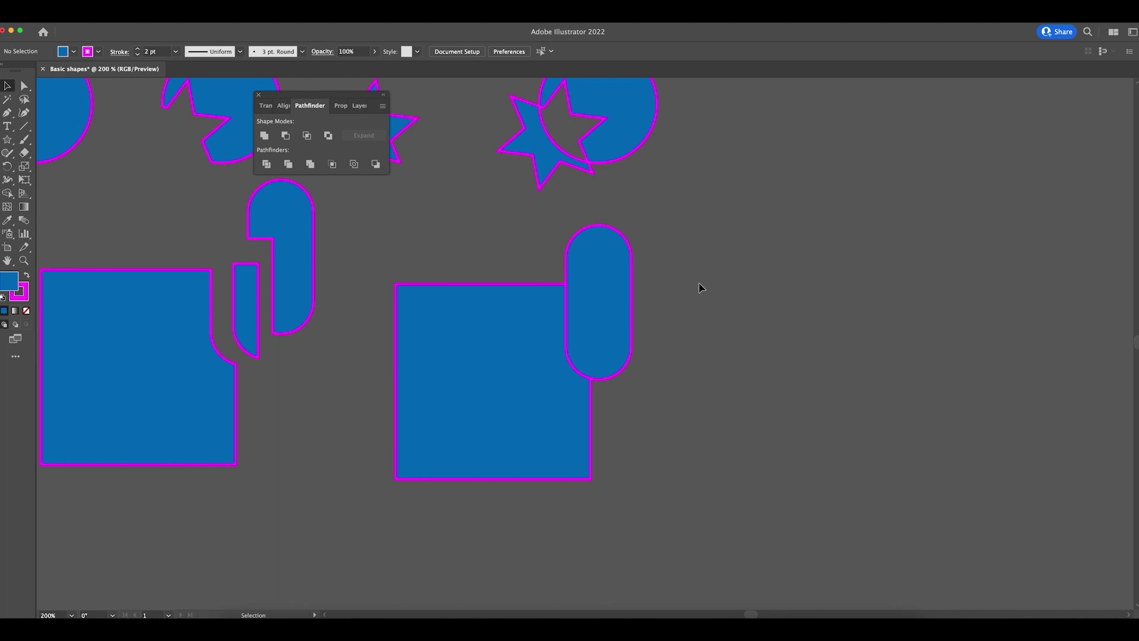
- Try the Pathfinder Trim operation on the outlined square and rounded rectangle on the pasteboard
drag(613, 333, 682, 283)
key(super+z)
shift+click(504, 368)
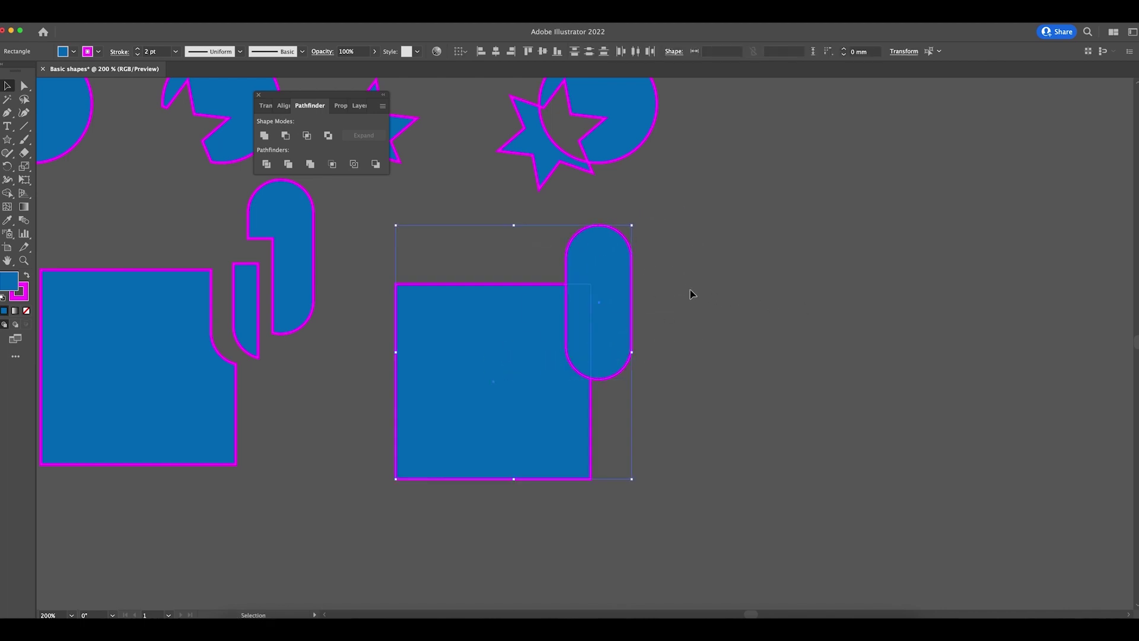
click(288, 164)
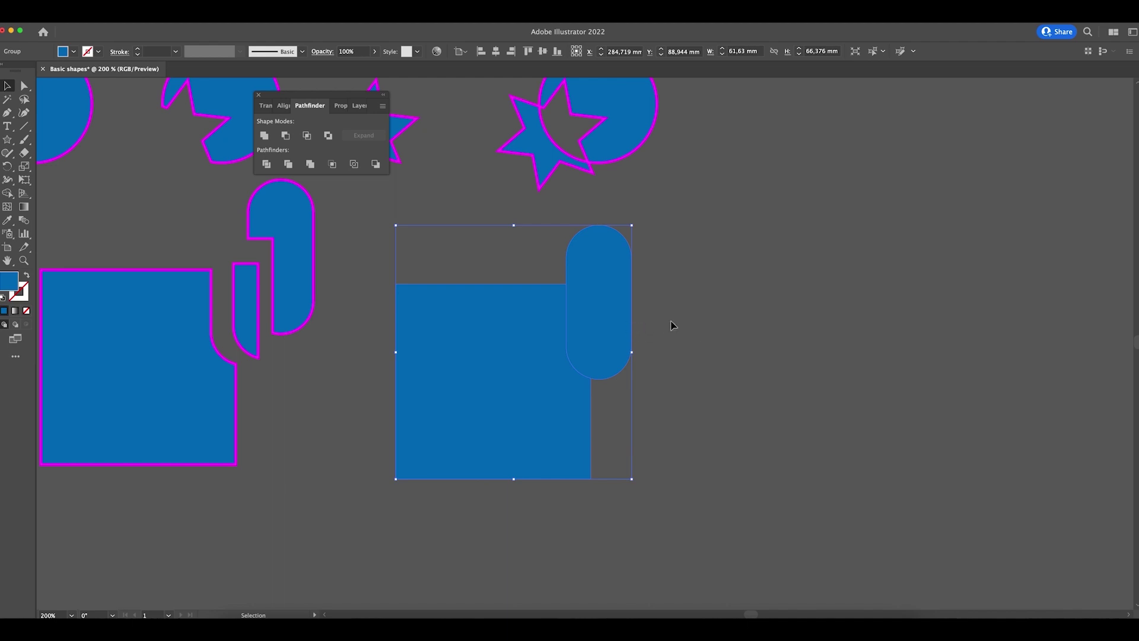
key(super+space)
drag(630, 317, 722, 333)
mouse_move(590, 302)
mouse_down()
mouse_move(753, 314)
mouse_move(575, 326)
mouse_move(613, 341)
mouse_move(579, 284)
mouse_up()
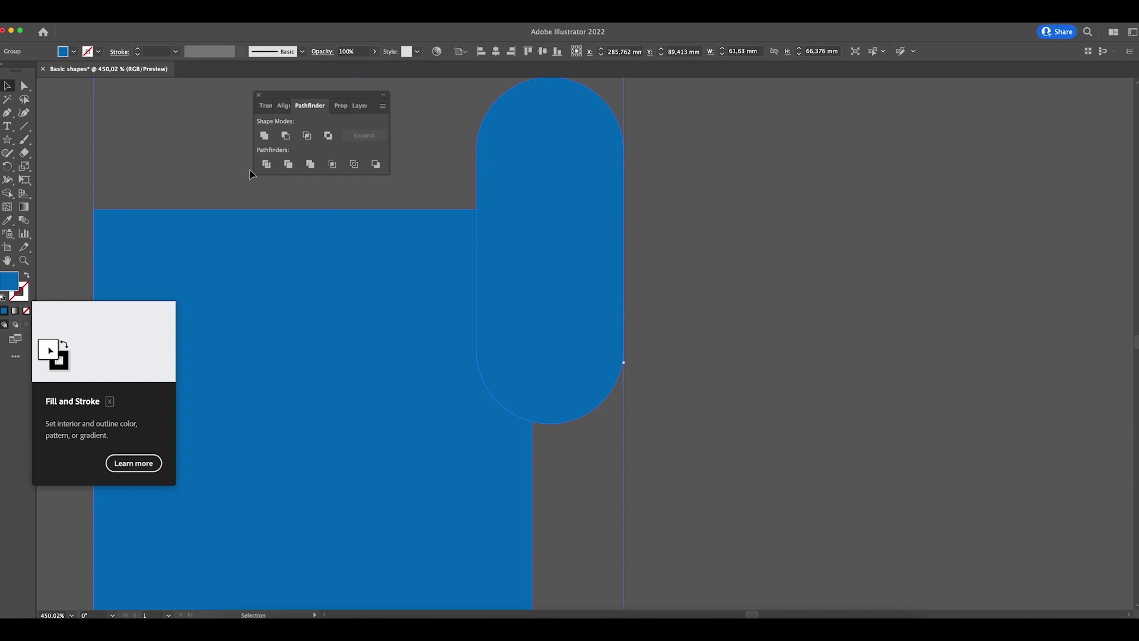
- Undo the trim on the square and rounded rectangle
click(222, 177)
key(super+minus)
key(super+minus)
key(super+minus)
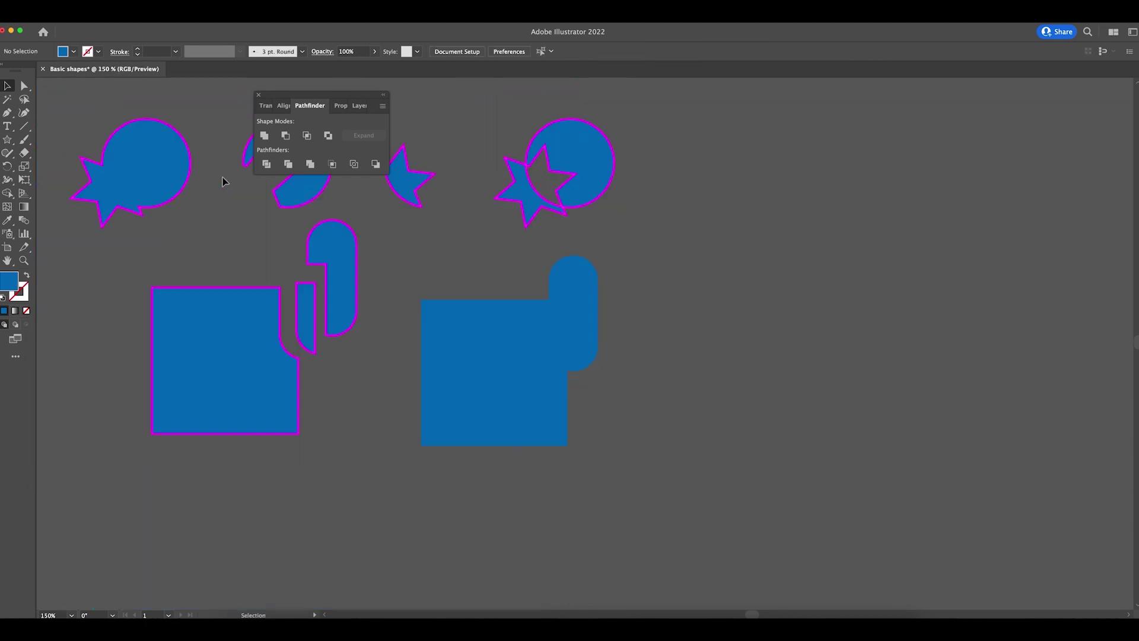
key(super+z)
key(super+z)
key(super+z)
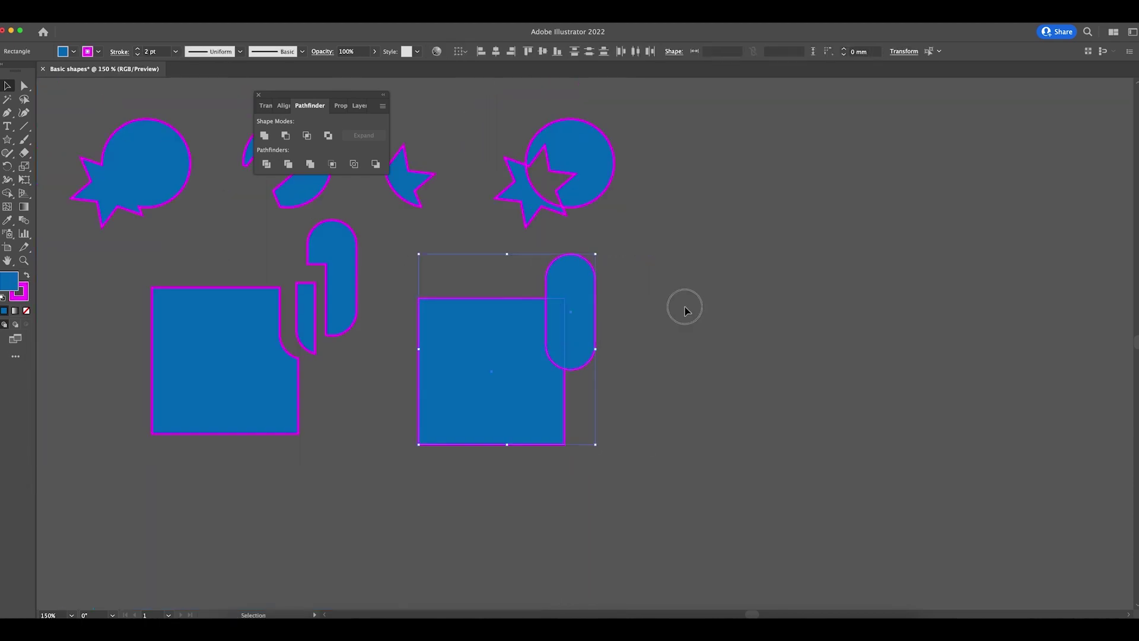
- Duplicate the outlined square and rounded rectangle beside themselves, and trim the original pair with Pathfinder Trim
scroll(602, 297, right, 6)
drag(398, 318, 582, 318)
click(382, 322)
click(288, 165)
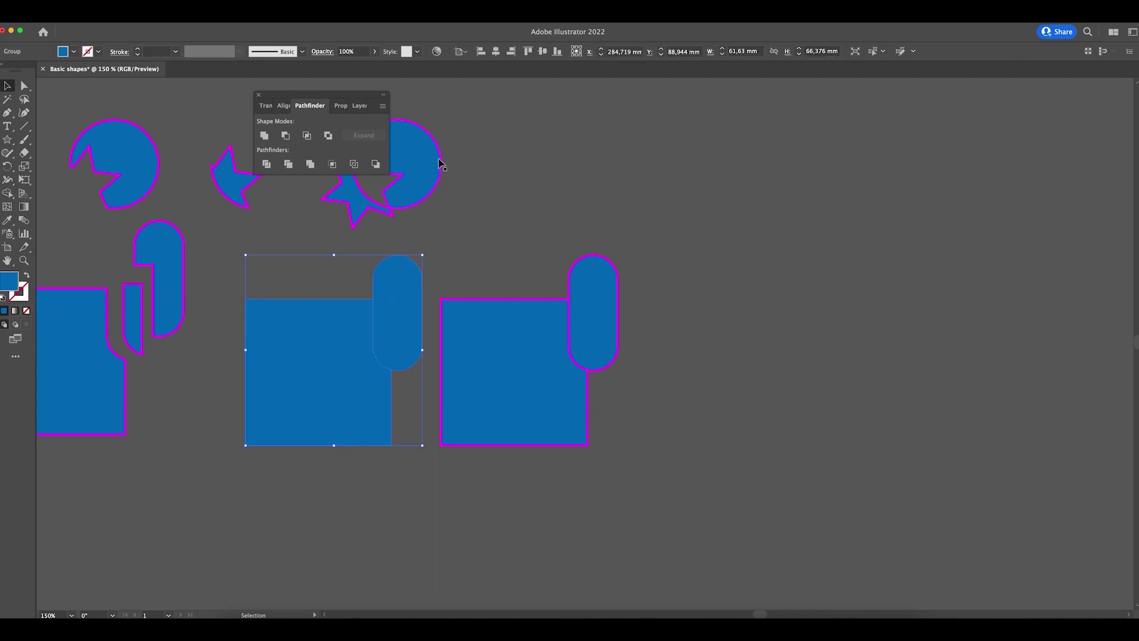
- Place another copy of the outlined pair beyond the existing copy, and combine the middle pair with Pathfinder Merge
click(676, 205)
drag(692, 294, 628, 301)
drag(550, 402, 505, 347)
drag(529, 346, 552, 349)
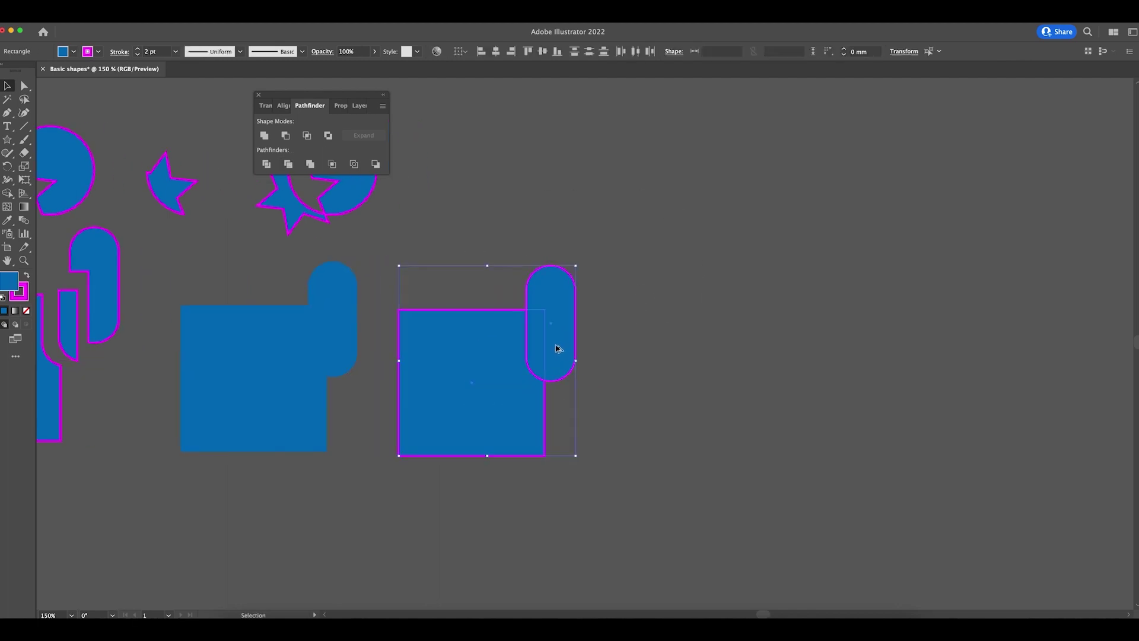
drag(559, 345, 776, 346)
click(844, 362)
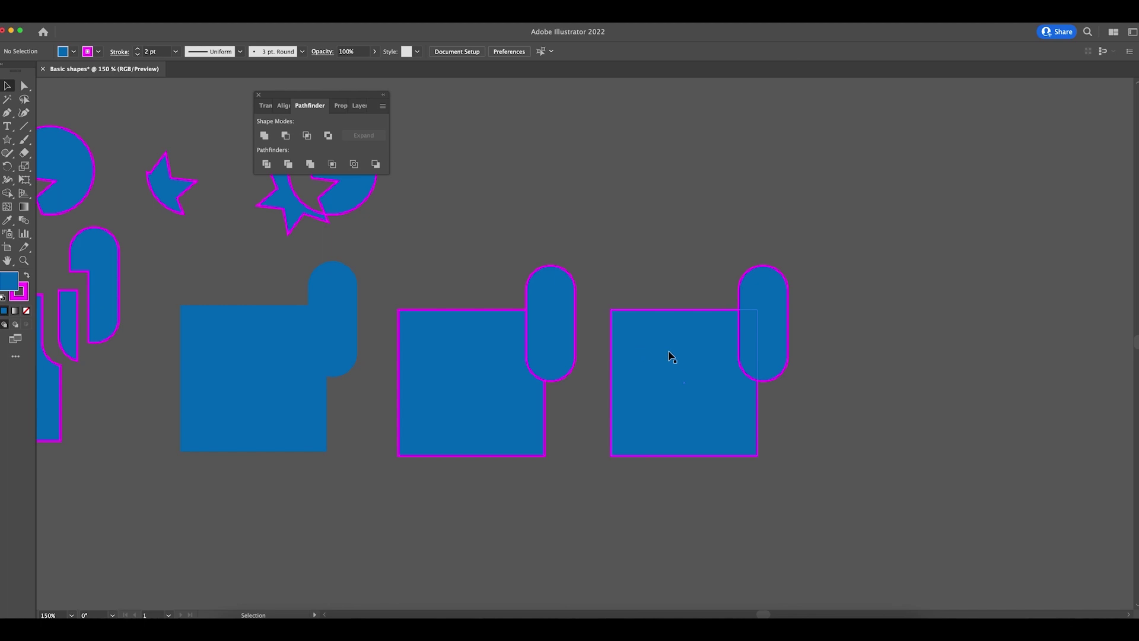
click(507, 321)
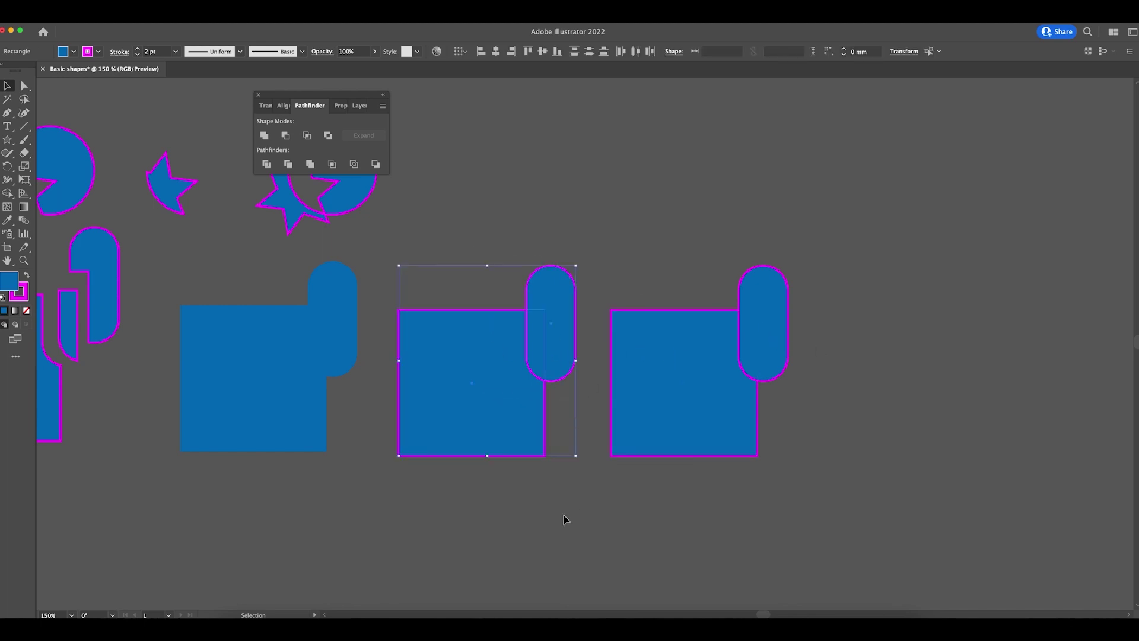
click(309, 163)
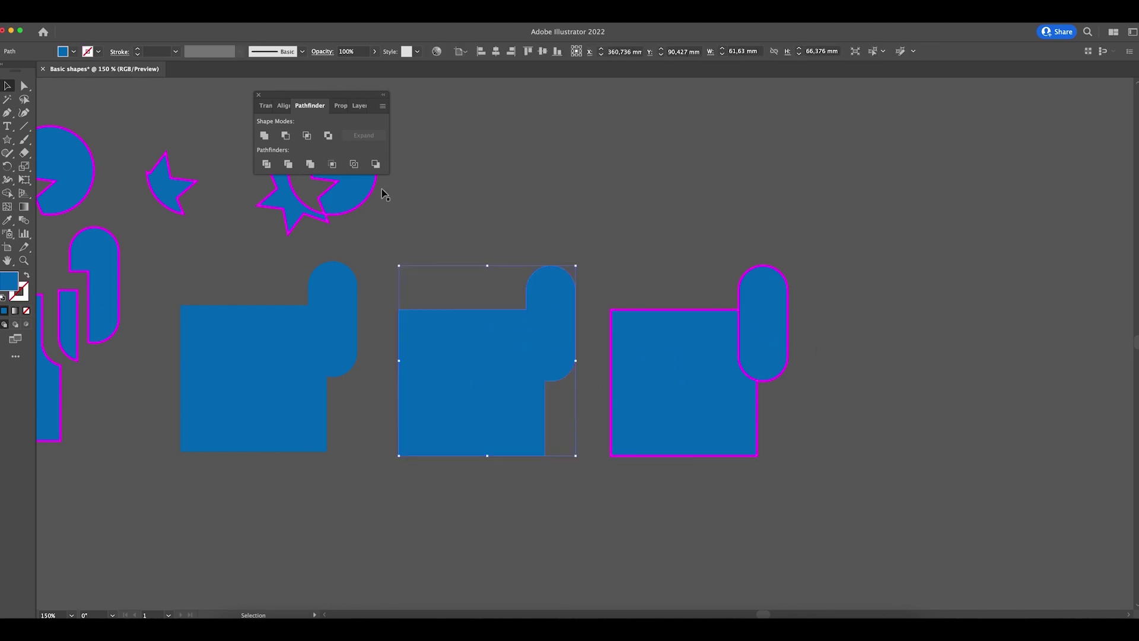
- Shift the trimmed square and rounded rectangle group slightly and ungroup it
click(669, 263)
drag(555, 328, 571, 297)
key(super+z)
scroll(299, 331, up, 5)
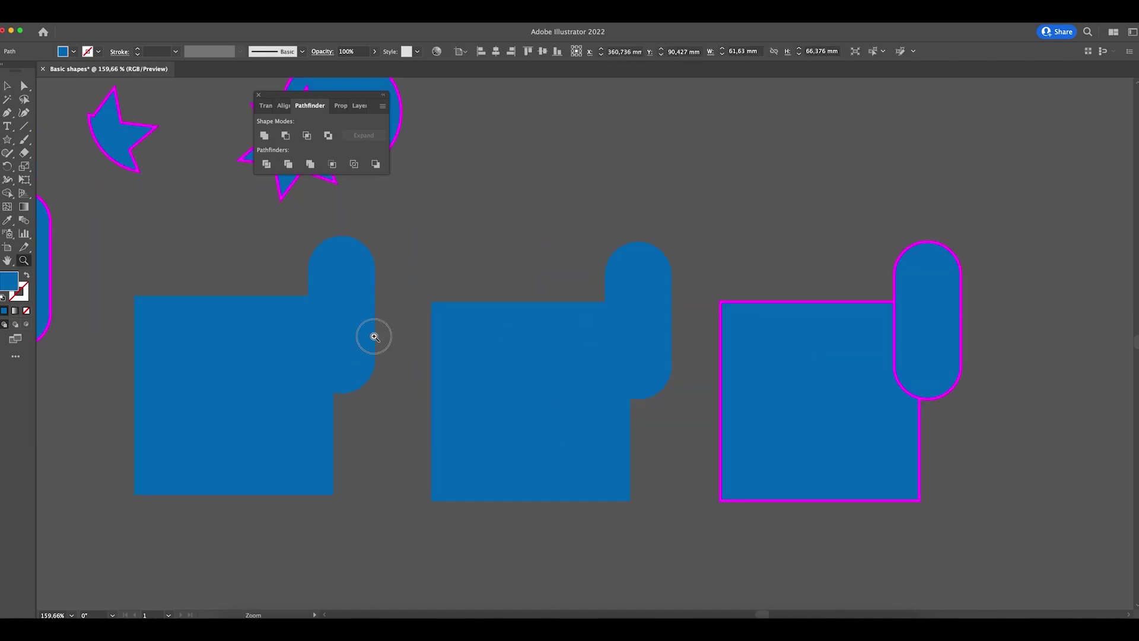
drag(276, 299, 253, 306)
right_click(248, 334)
click(295, 460)
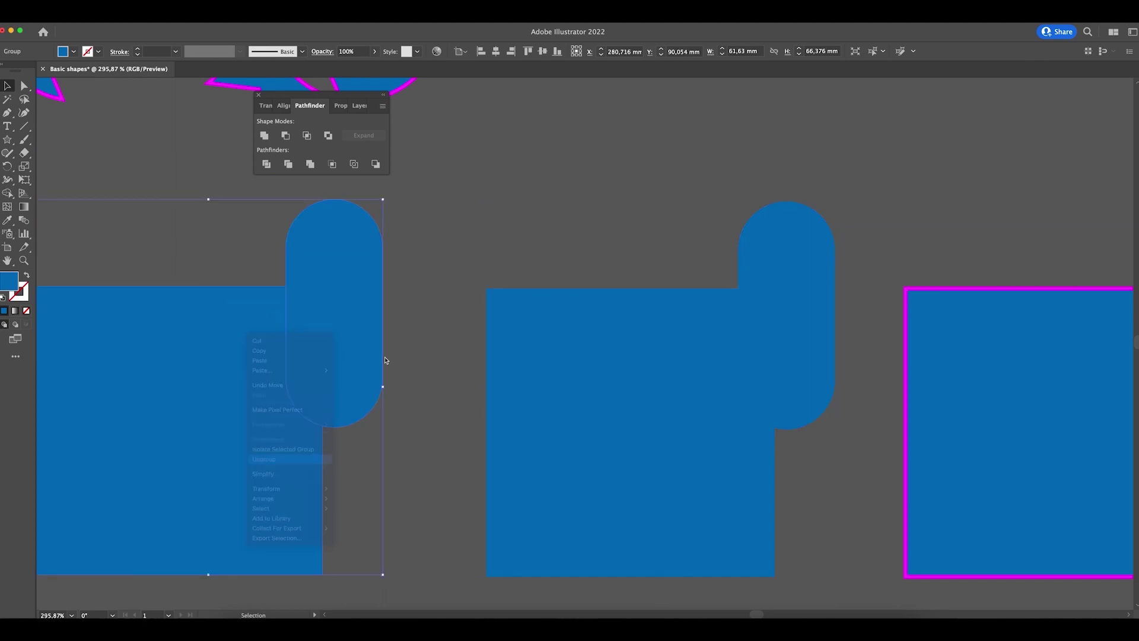
- Pull the trimmed rounded rectangle out of the square's notch, leaving a narrow gap between the two pieces
drag(342, 343, 336, 298)
click(436, 252)
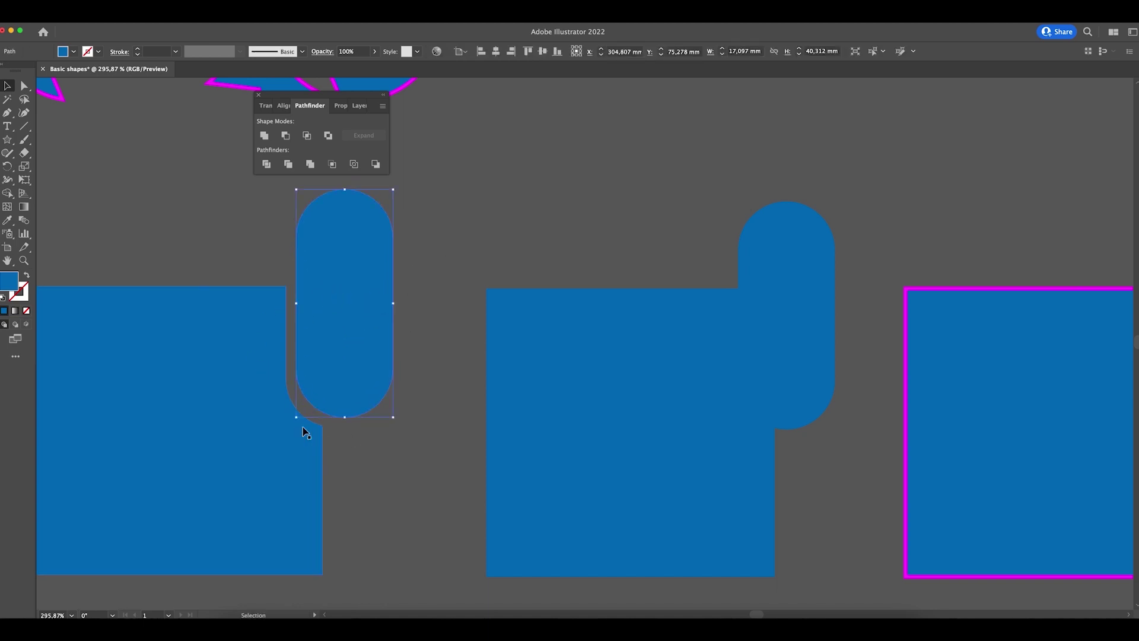
drag(329, 375, 336, 379)
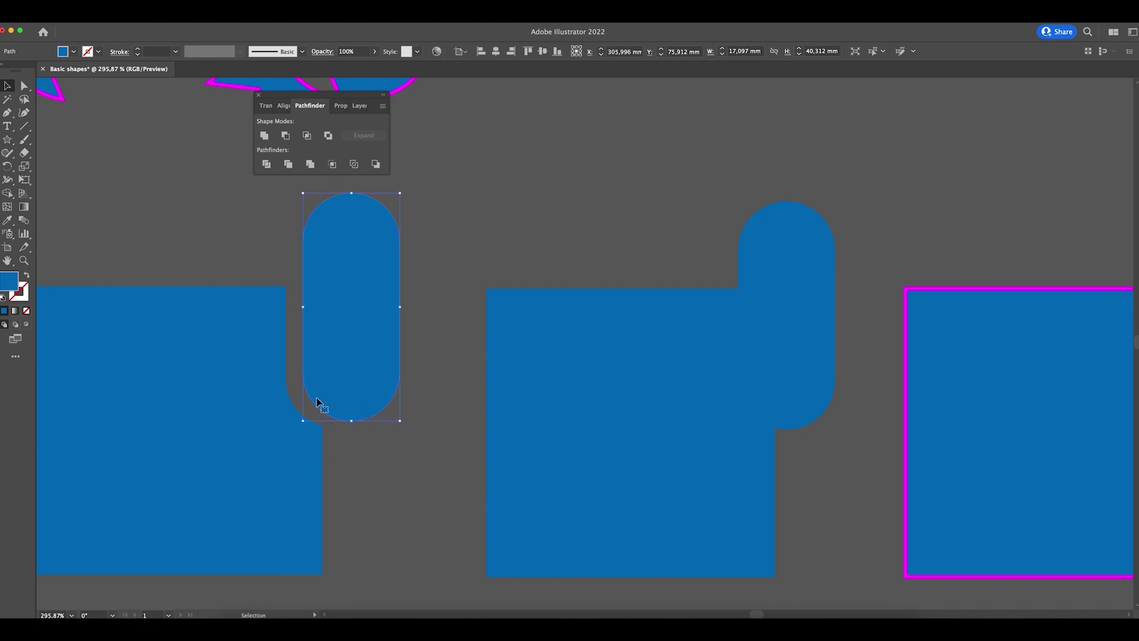
drag(281, 320, 259, 341)
drag(339, 330, 309, 348)
click(384, 339)
- Reduce the last outlined square and rounded rectangle to their overlap with Pathfinder Crop
drag(639, 178, 553, 203)
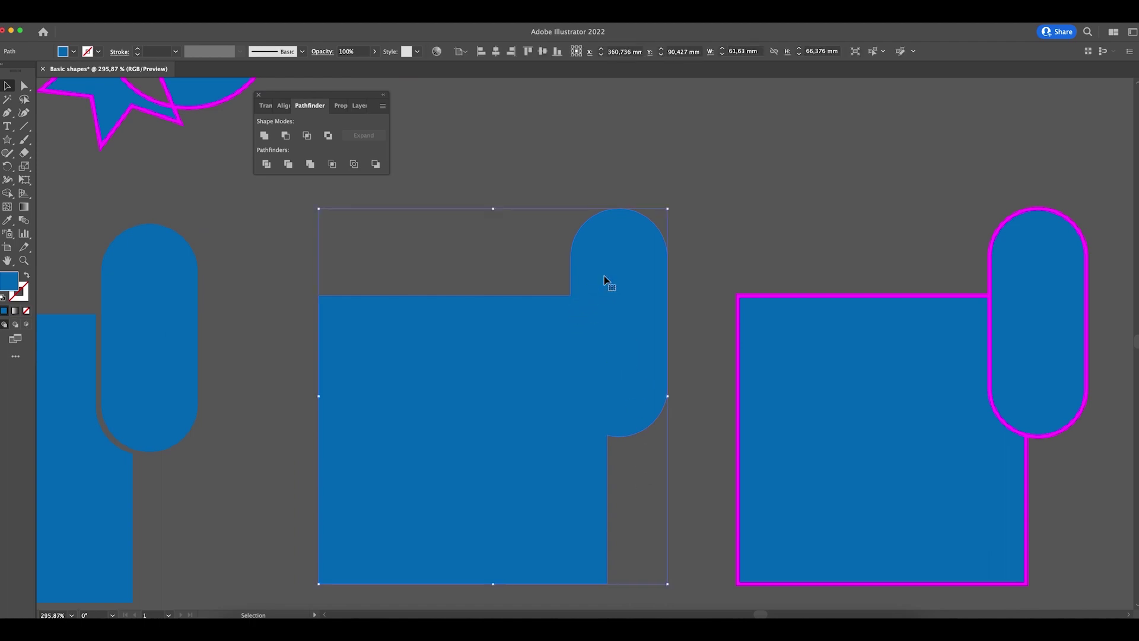
drag(791, 272, 450, 253)
drag(507, 197, 840, 380)
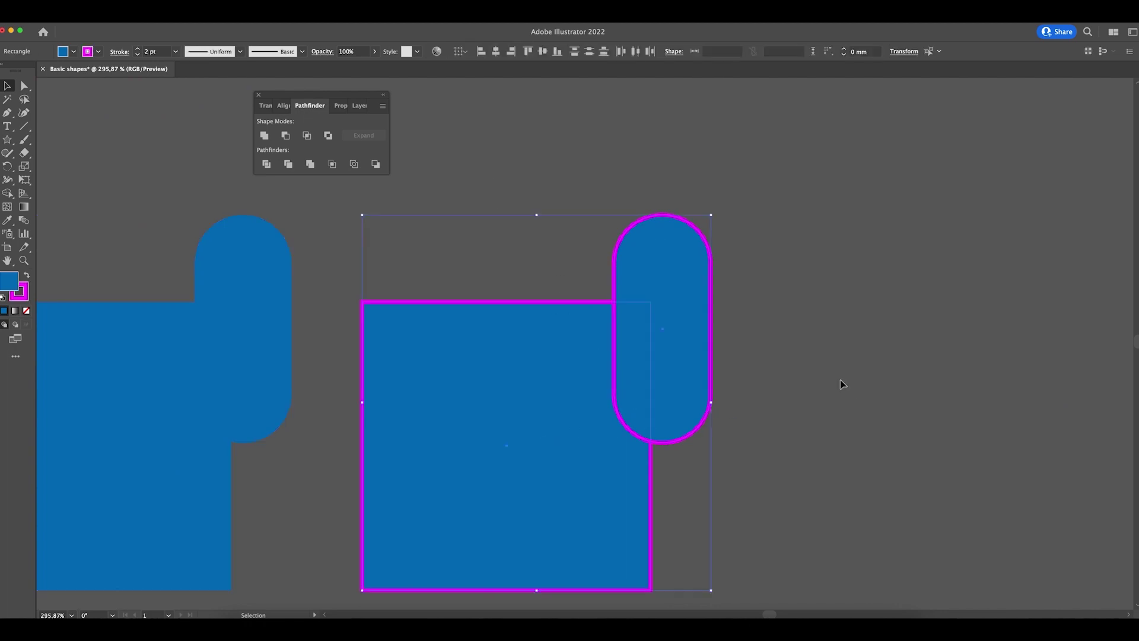
click(334, 164)
drag(782, 297, 732, 269)
click(773, 417)
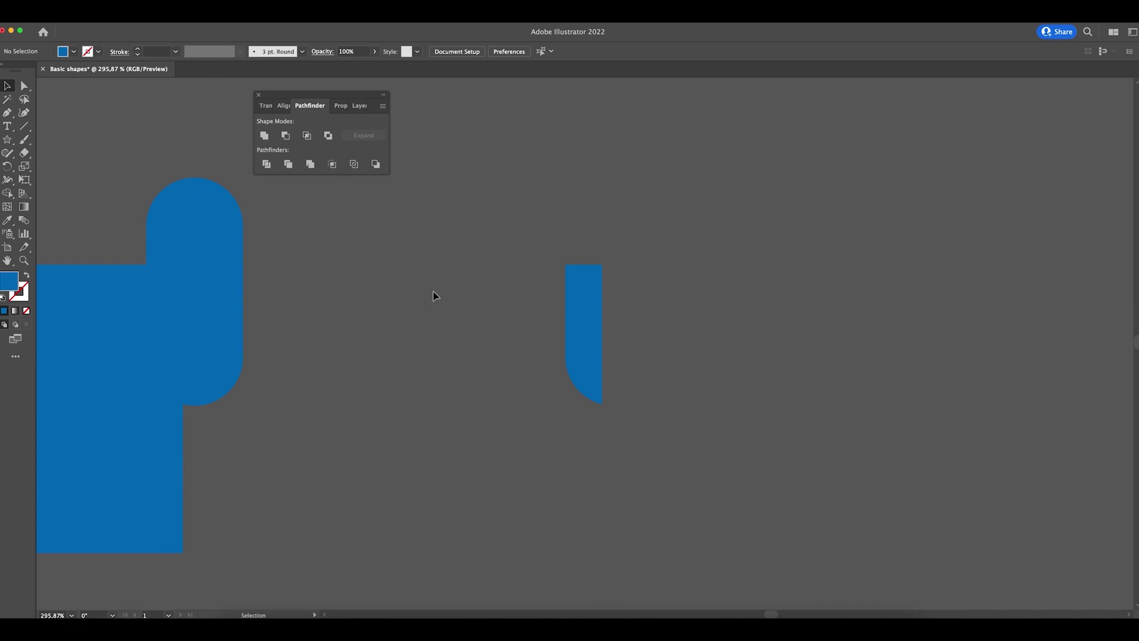
key(super+1)
key(super+minus)
scroll(517, 233, left, 4)
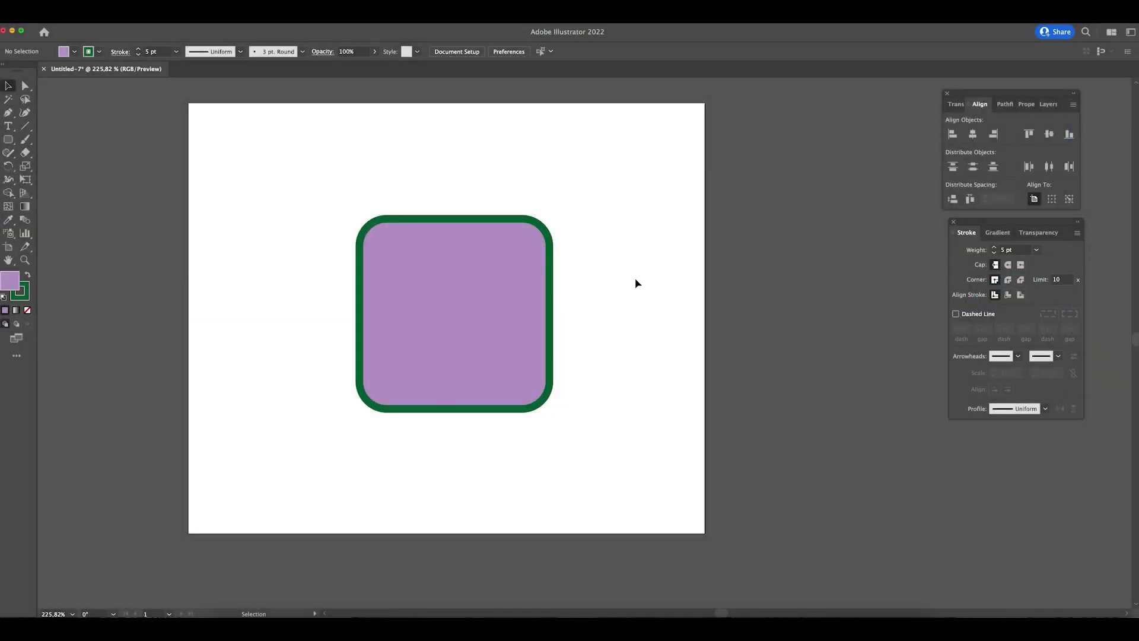
- Shift the purple rounded square slightly, show its Transform properties beside the artboard, and move the stroke settings clear of them
click(483, 279)
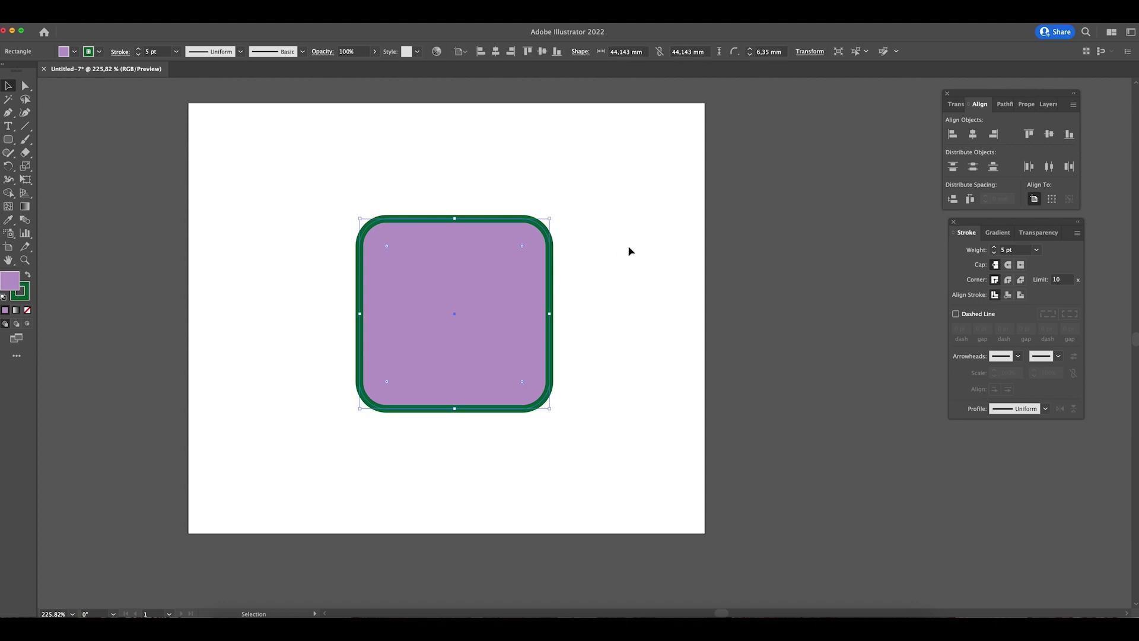
drag(519, 277, 490, 301)
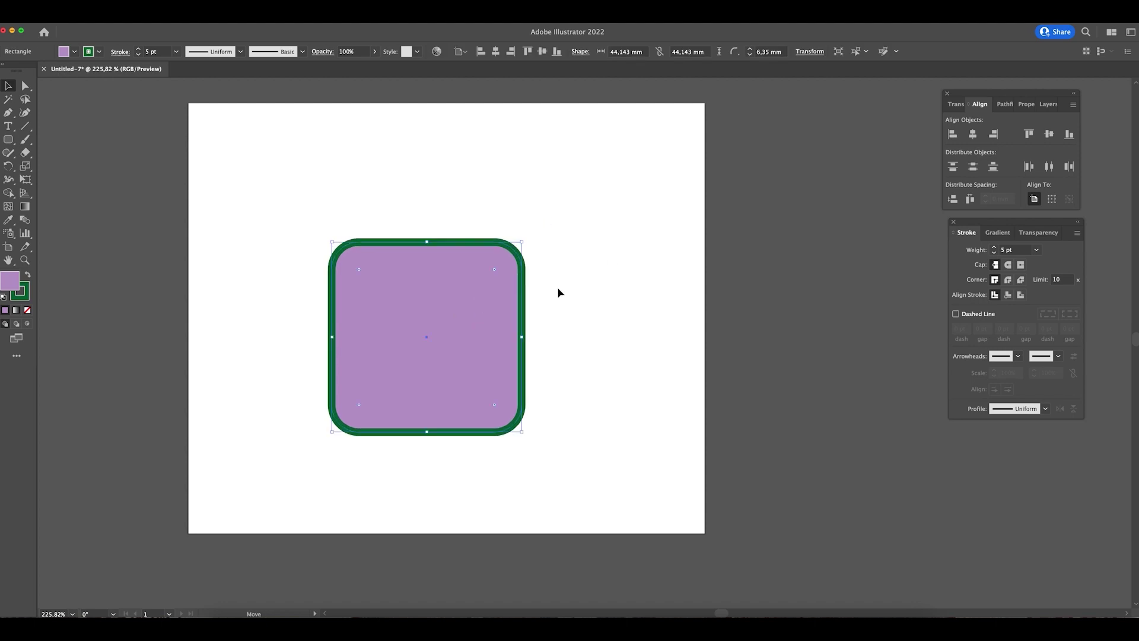
click(955, 104)
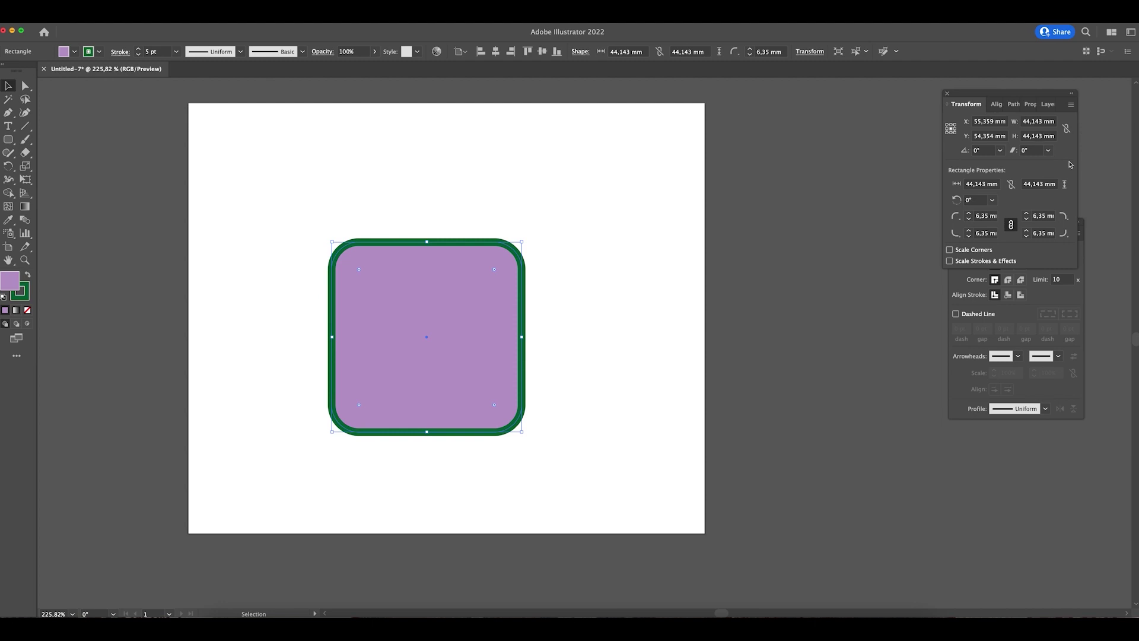
click(1081, 280)
drag(1053, 220, 1036, 355)
mouse_move(1015, 99)
mouse_down()
mouse_move(830, 277)
mouse_move(799, 272)
mouse_up()
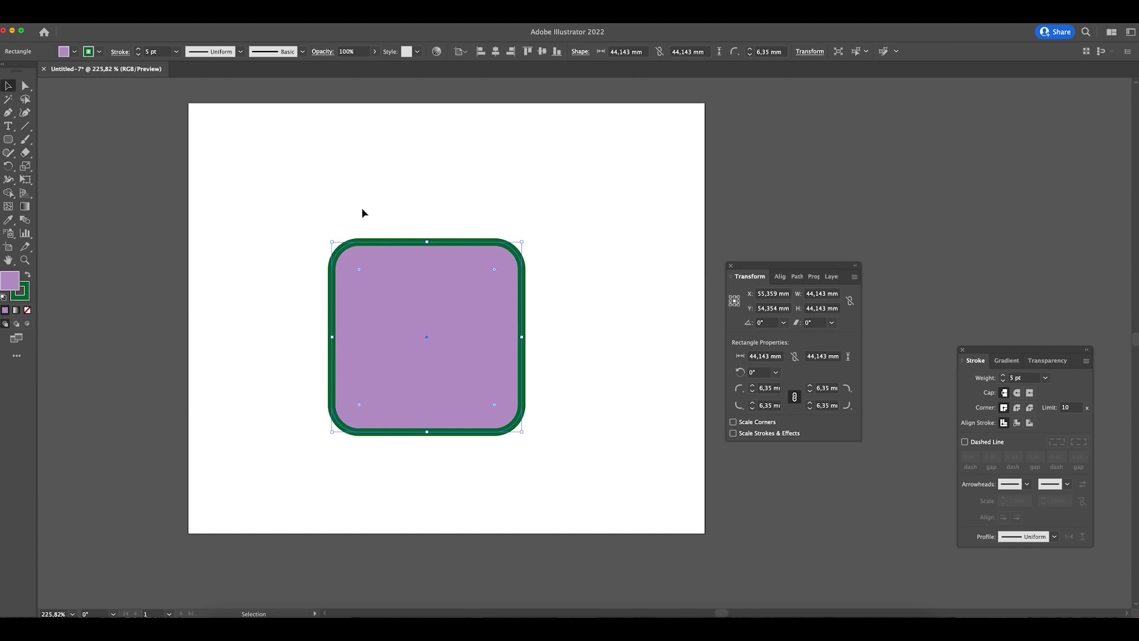
- Move the rounded square partly off the artboard and draw a larger rounded square of about 56.3 mm beside it
drag(431, 317, 199, 275)
click(8, 139)
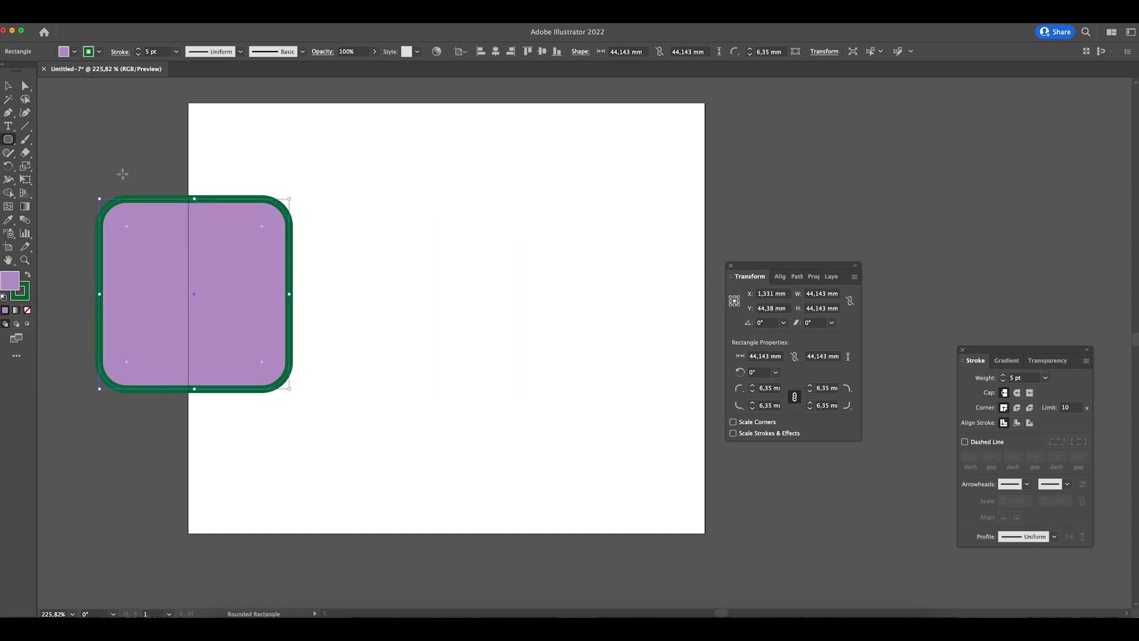
drag(342, 199, 575, 439)
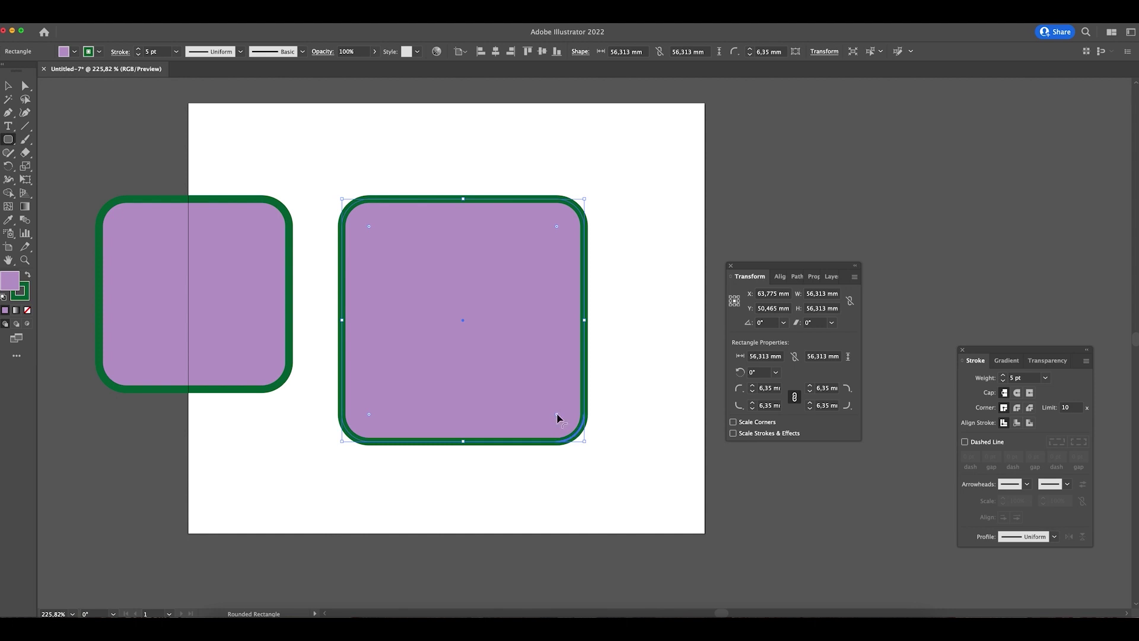
- Round the new square's lower-right corner to about 25.4 mm and its upper-left corner to about 28.7 mm, individually
drag(556, 415, 465, 330)
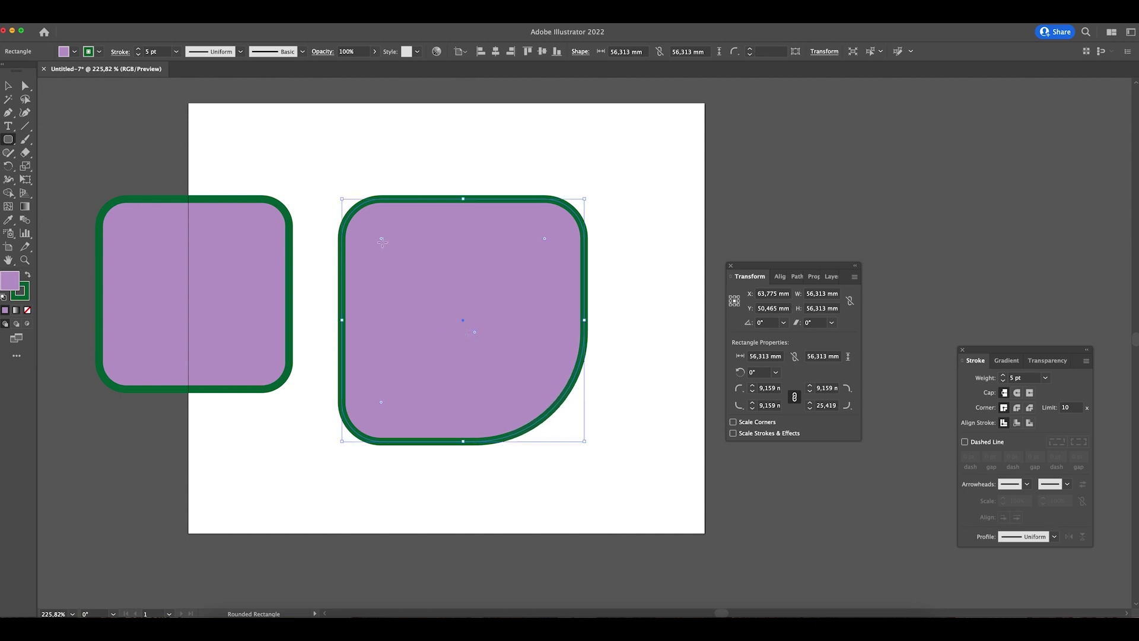
drag(381, 242, 426, 286)
key(super+z)
drag(383, 244, 465, 331)
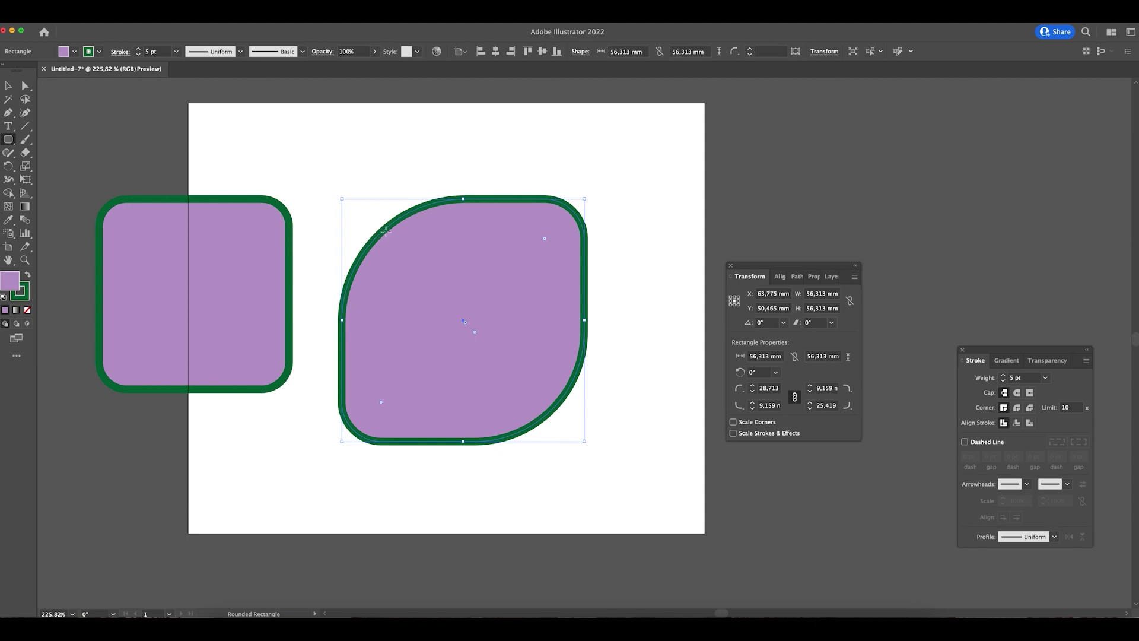
- Increase the larger shape's linked corner radii, bringing the upper-left corner to 33 mm
click(752, 385)
click(753, 385)
click(750, 391)
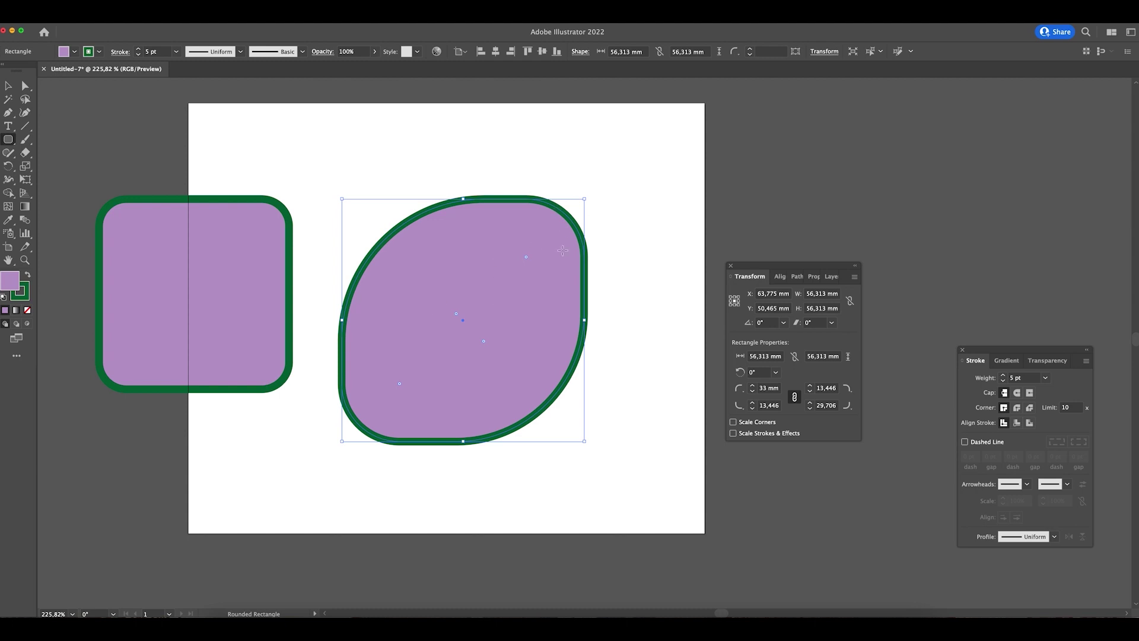
- Unlink the corner radii, set only the lower-right corner to 16 mm, and link the radii again
click(795, 397)
click(810, 409)
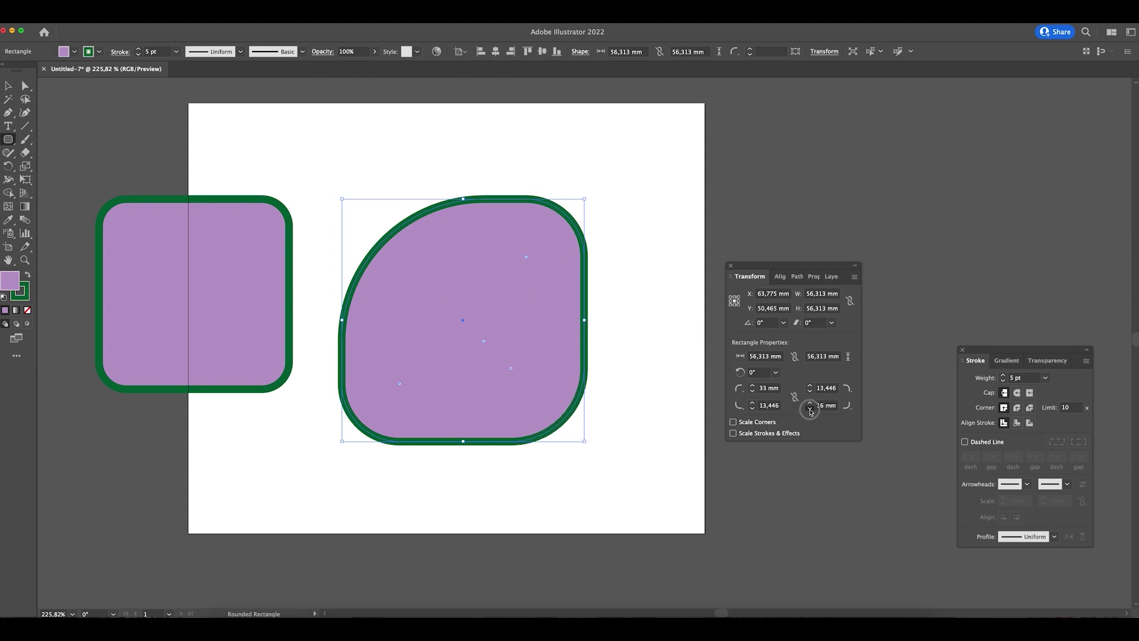
drag(811, 405, 810, 405)
click(810, 409)
click(809, 408)
click(810, 403)
click(810, 403)
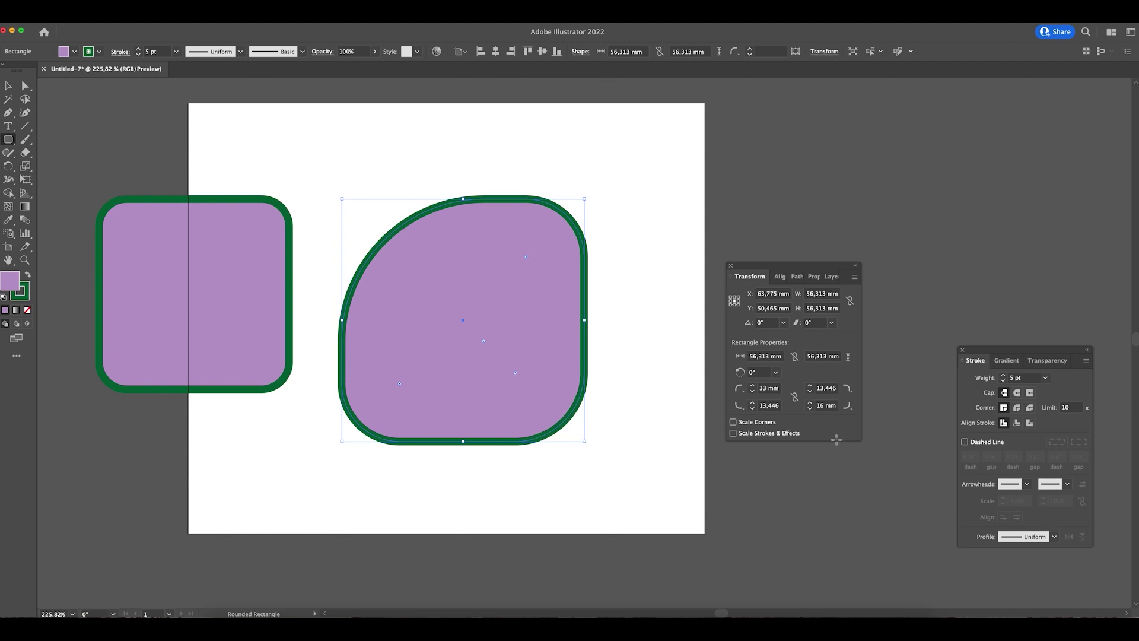
click(795, 397)
- Enable Scale Strokes & Effects and delete the smaller rounded square that overhangs the artboard
drag(819, 266, 820, 238)
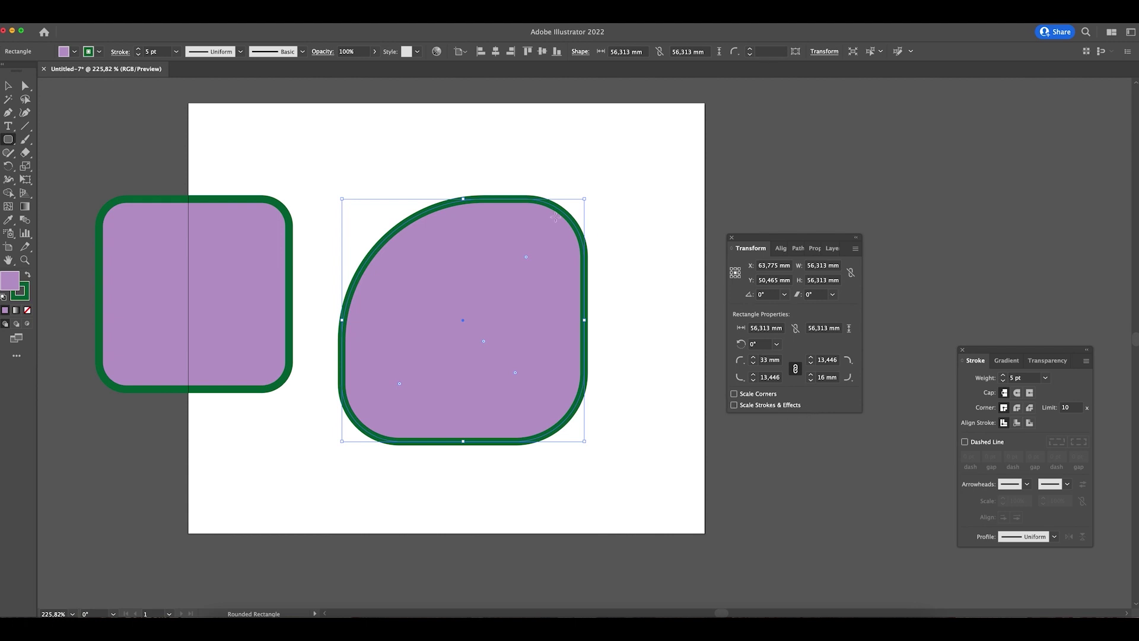
click(762, 406)
key(v)
click(185, 252)
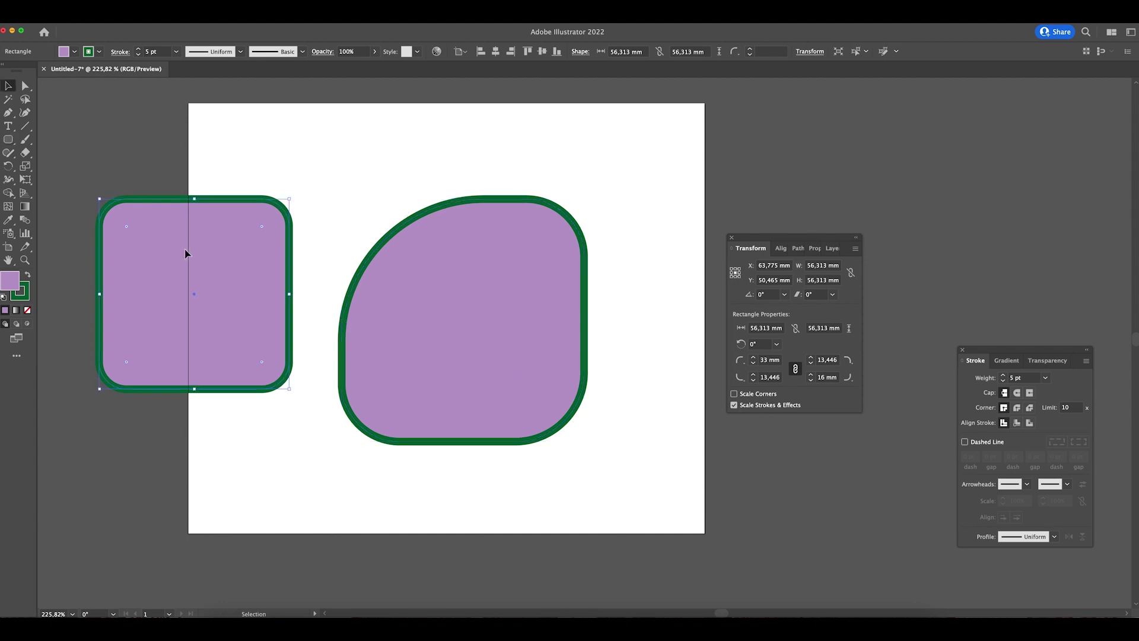
key(Delete)
- Scale the remaining rounded shape proportionally from its centre to about 66.3 mm, with the stroke settings placed beside its Transform properties
click(484, 339)
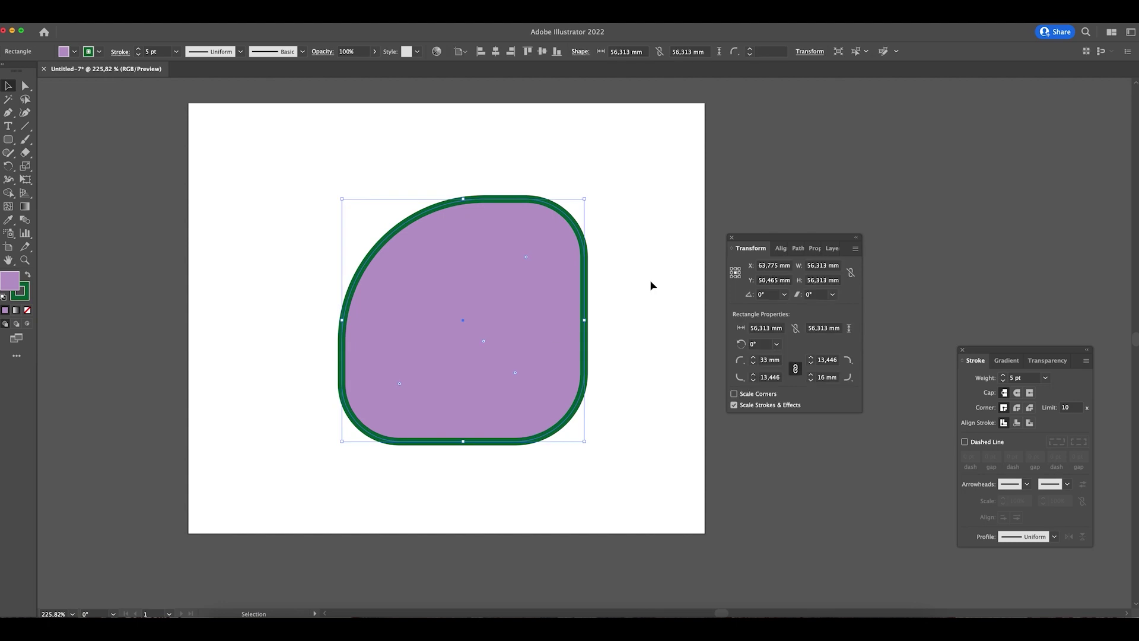
mouse_move(586, 200)
mouse_down()
mouse_move(653, 130)
mouse_move(571, 261)
mouse_move(628, 173)
mouse_move(676, 125)
mouse_move(582, 257)
mouse_move(623, 193)
mouse_move(655, 174)
mouse_up()
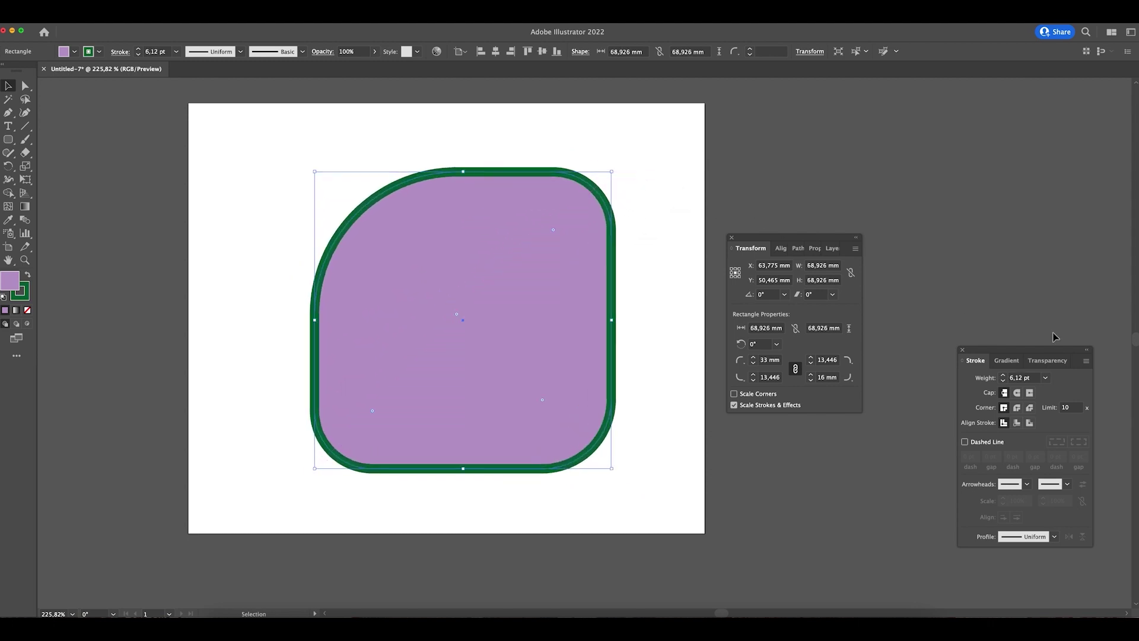
mouse_move(1043, 352)
mouse_down()
mouse_move(969, 237)
mouse_move(962, 245)
mouse_up()
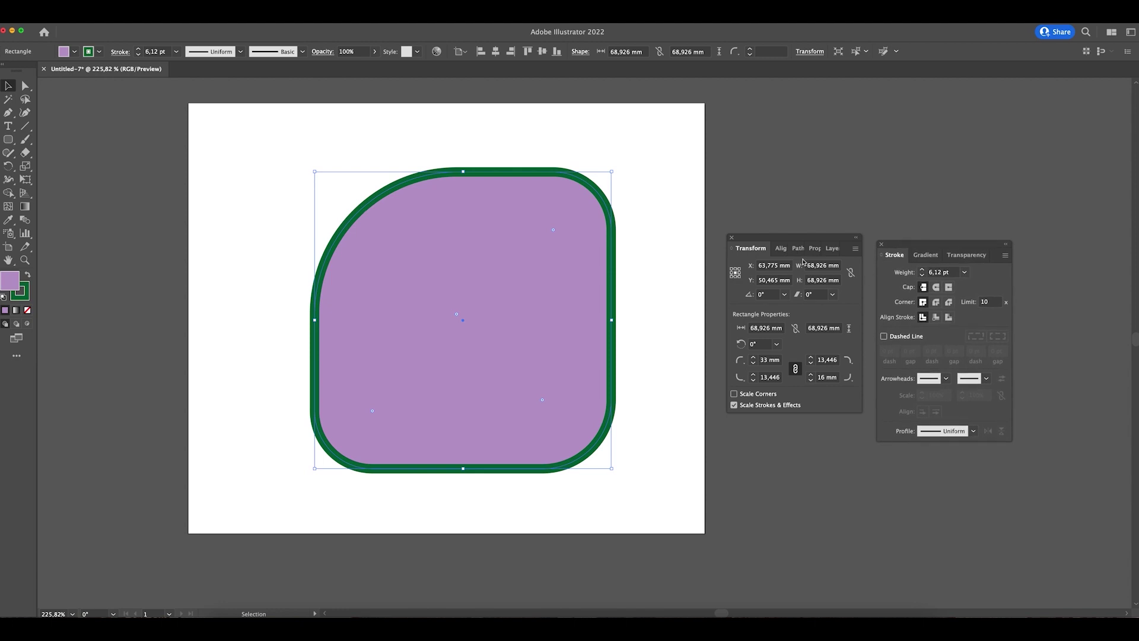
mouse_move(610, 173)
mouse_down()
mouse_move(585, 225)
mouse_move(606, 177)
mouse_up()
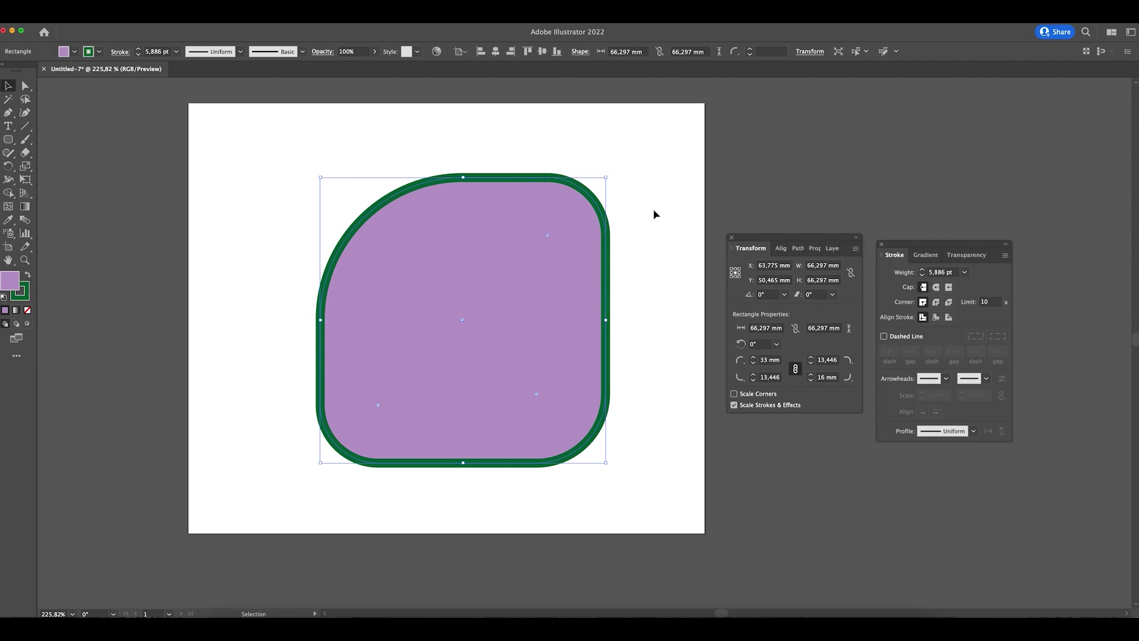
- Disable Scale Strokes & Effects and resize the rounded shape proportionally from its centre to about 69.4 mm
click(734, 405)
mouse_move(606, 177)
mouse_down()
mouse_move(563, 221)
mouse_move(608, 150)
mouse_move(628, 157)
mouse_move(676, 113)
mouse_up()
drag(669, 114, 615, 172)
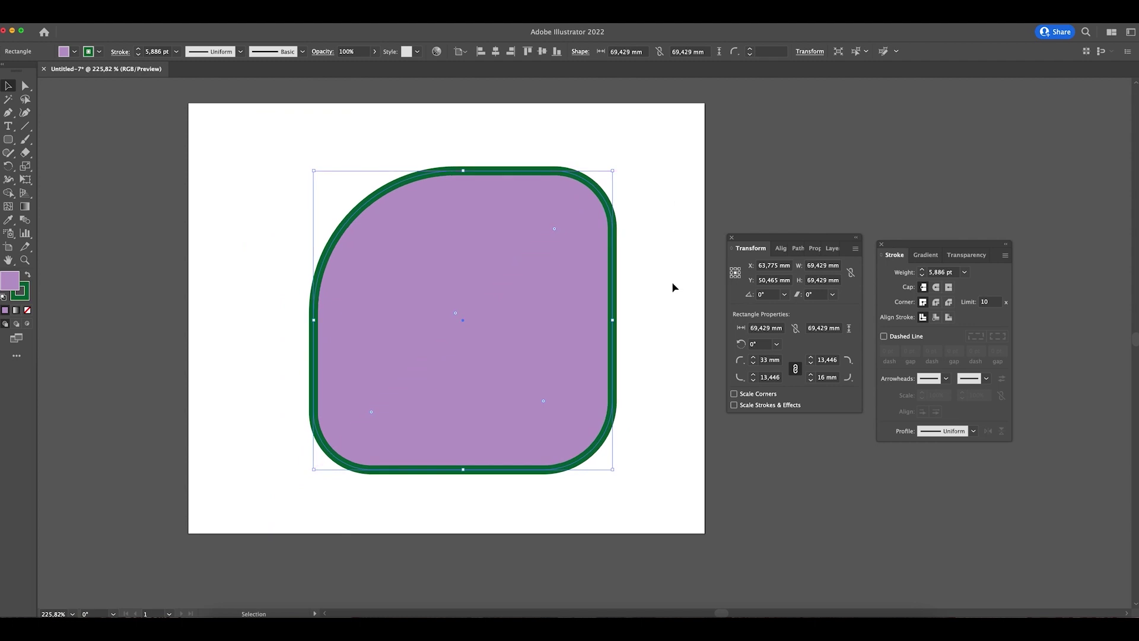
- Enable Scale Corners and enlarge the rounded shape proportionally from its centre to about 86.9 mm and beyond
click(747, 396)
key(space)
key(super+minus)
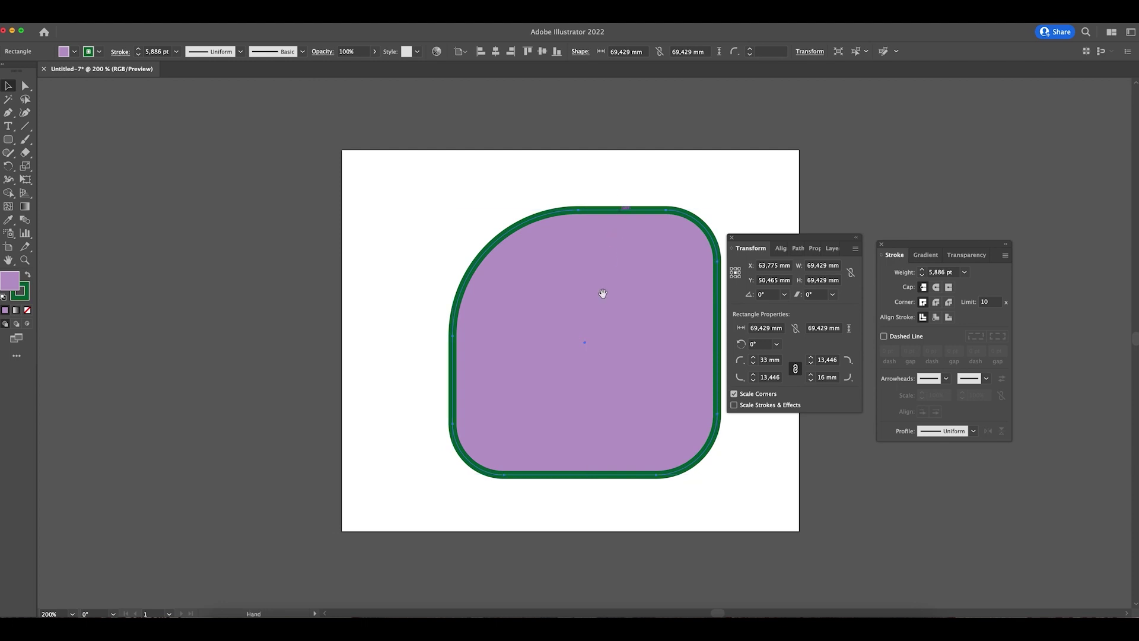
drag(603, 293, 426, 316)
drag(540, 233, 578, 202)
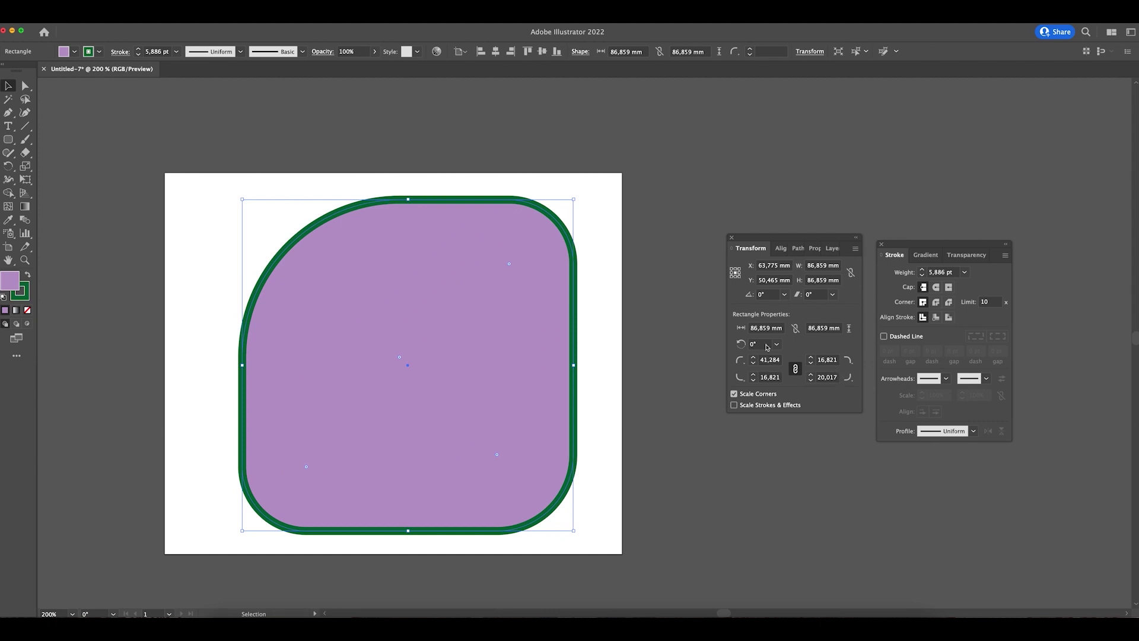
drag(574, 199, 621, 155)
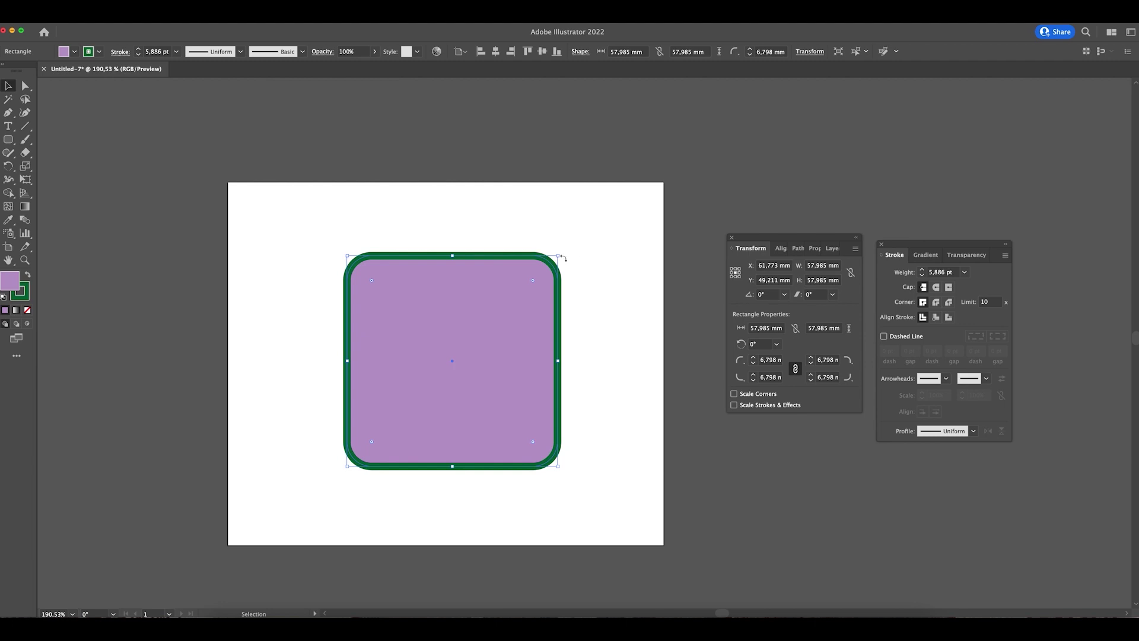
- Shrink the rounded square from its centre to about 13.6 mm, and enlarge it to about 78.8 mm with Scale Corners enabled
drag(560, 257, 492, 347)
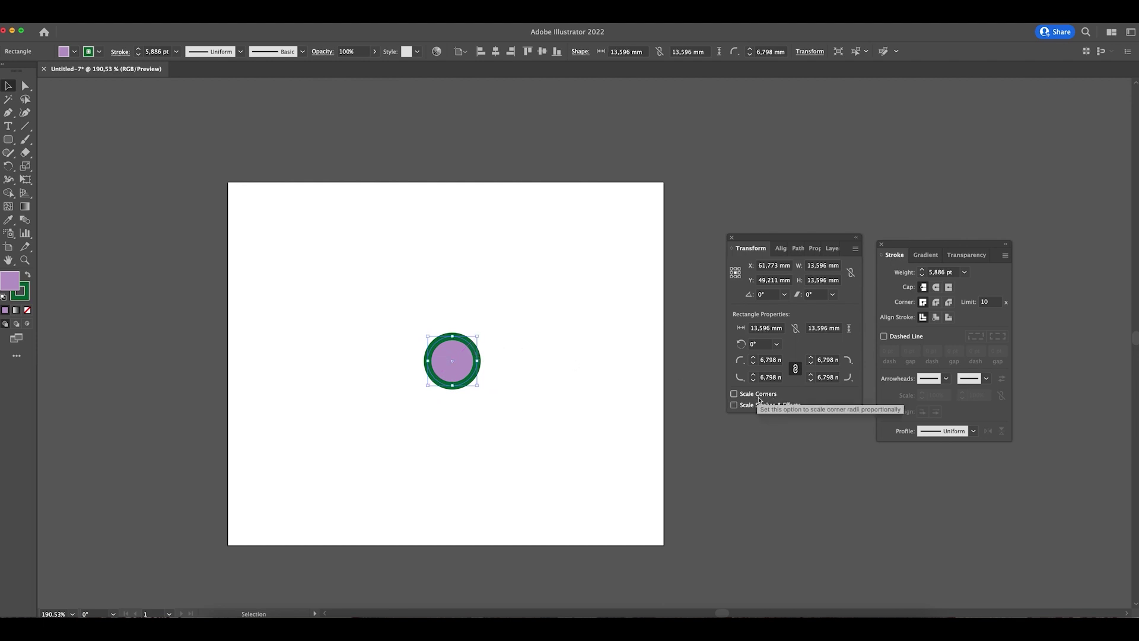
drag(478, 337, 620, 219)
click(758, 396)
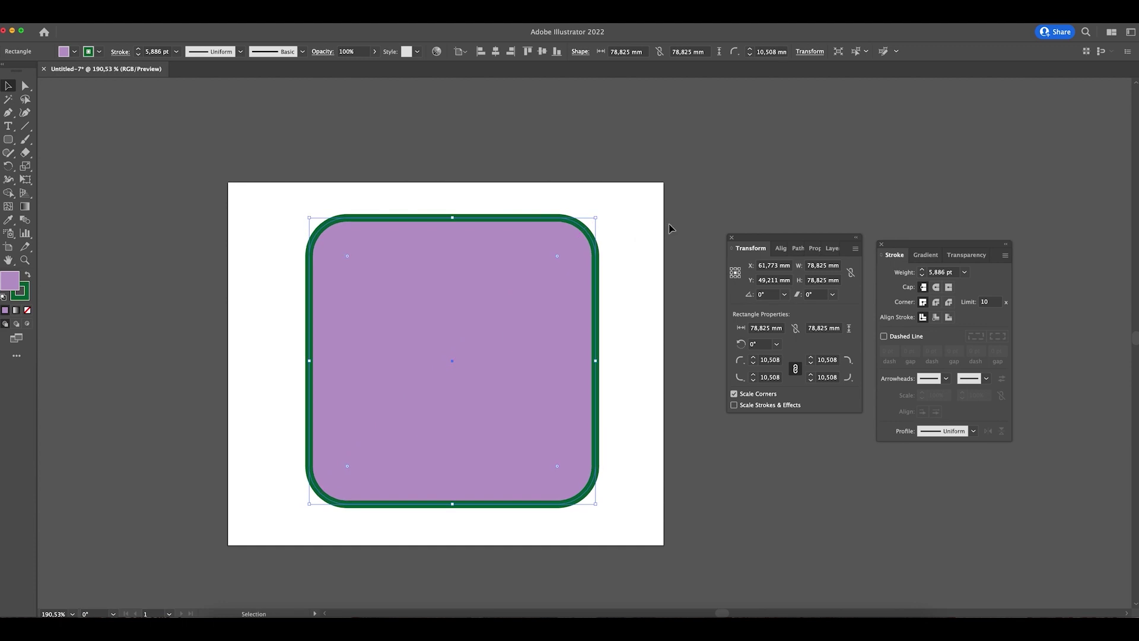
click(644, 302)
drag(643, 335, 646, 363)
click(596, 261)
click(597, 264)
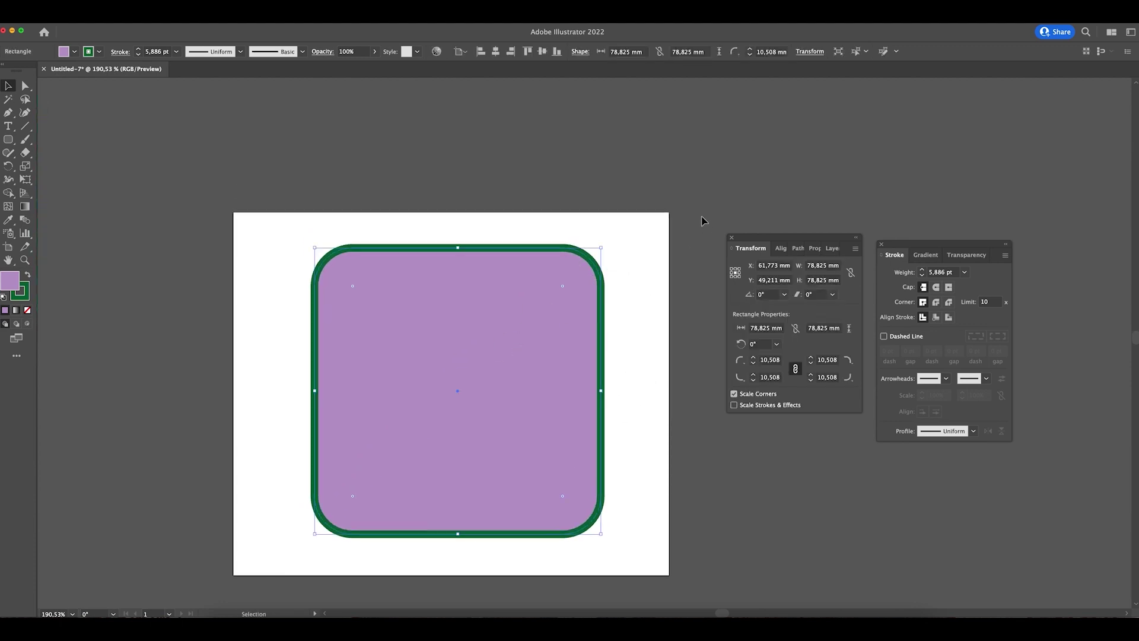
click(646, 274)
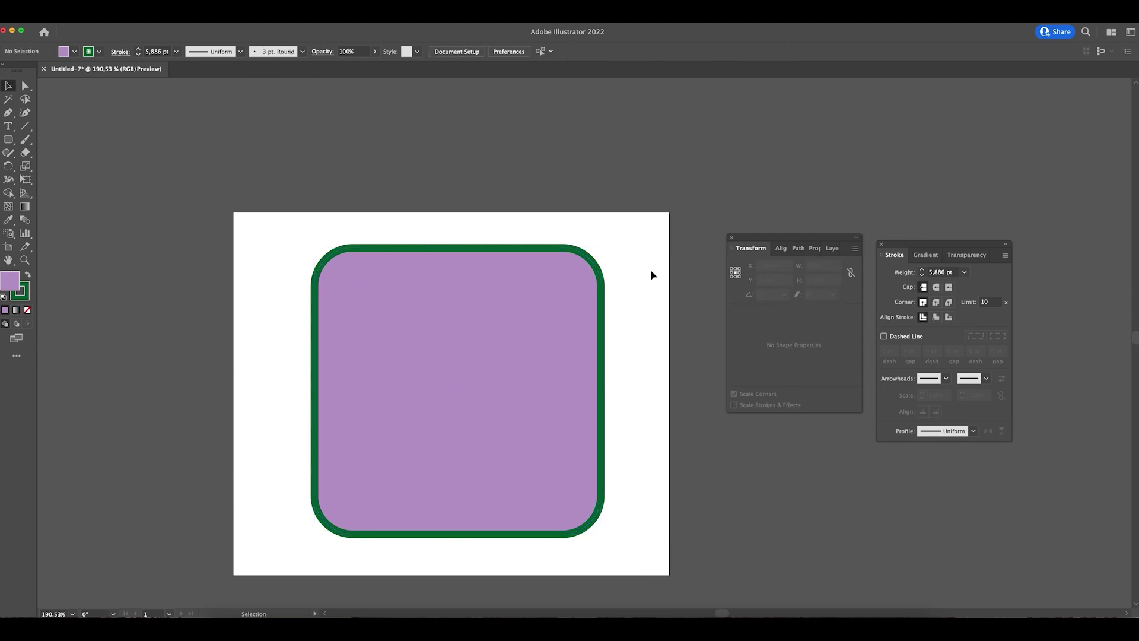
- Draw a circle about 37.6 mm in diameter and position it above the rounded square
click(493, 356)
key(l)
drag(378, 102, 520, 245)
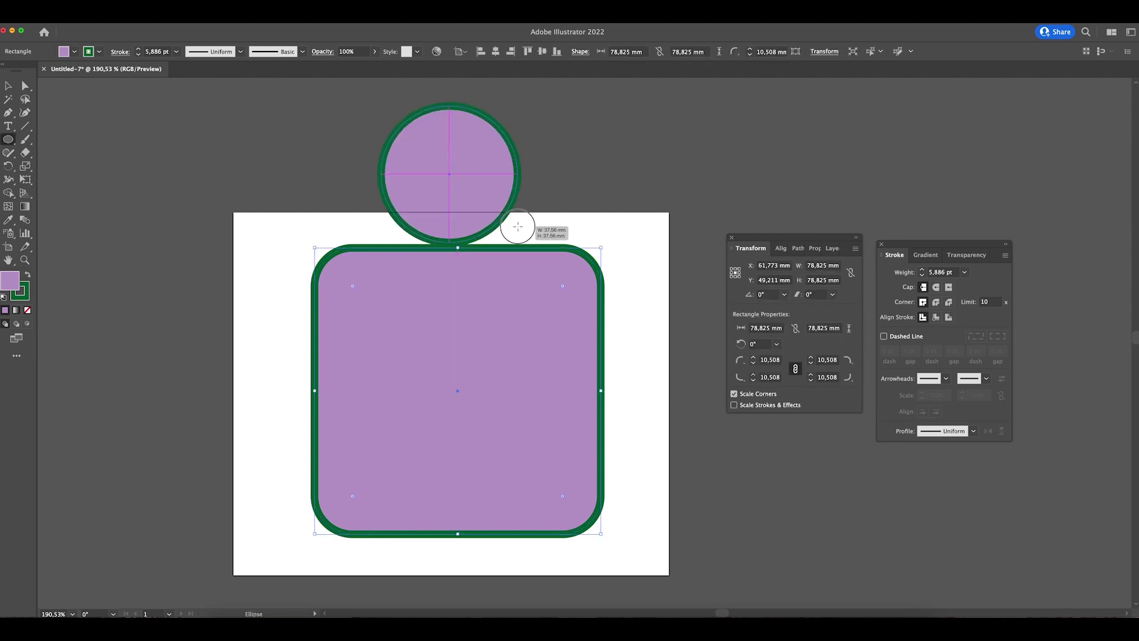
drag(546, 194, 527, 254)
key(v)
drag(457, 254, 489, 210)
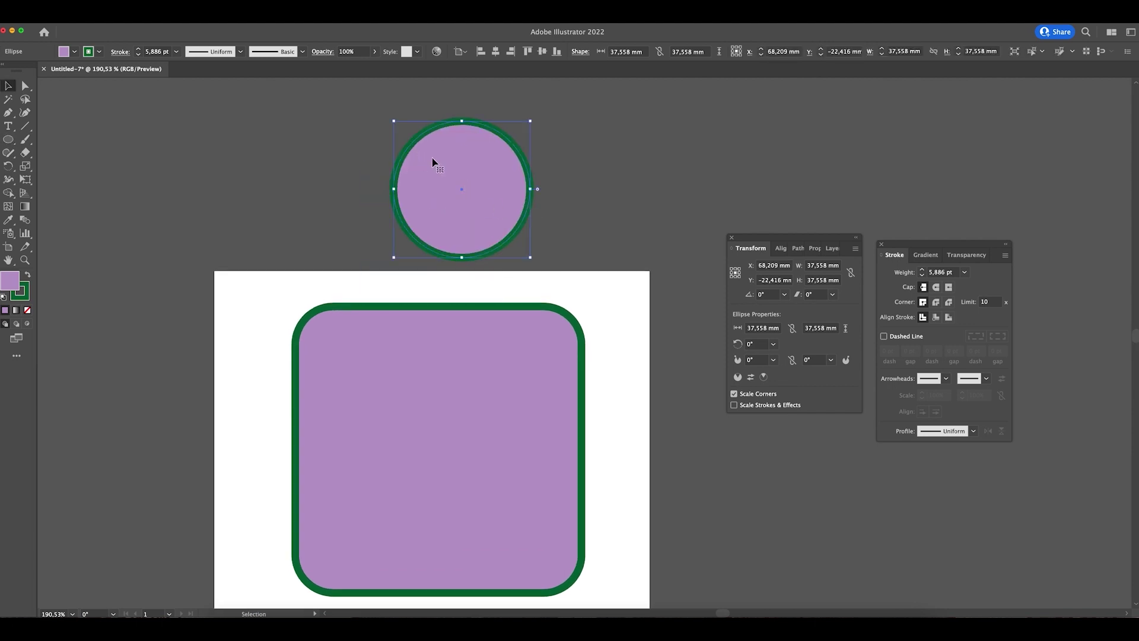
- Move the circle and rounded square together onto the artboard's left half and scale the pair down to about 9.6 × 14.2 mm
click(561, 118)
drag(494, 202, 474, 247)
key(super+a)
drag(442, 170, 390, 432)
drag(446, 368, 426, 307)
drag(559, 298, 543, 341)
drag(418, 340, 408, 353)
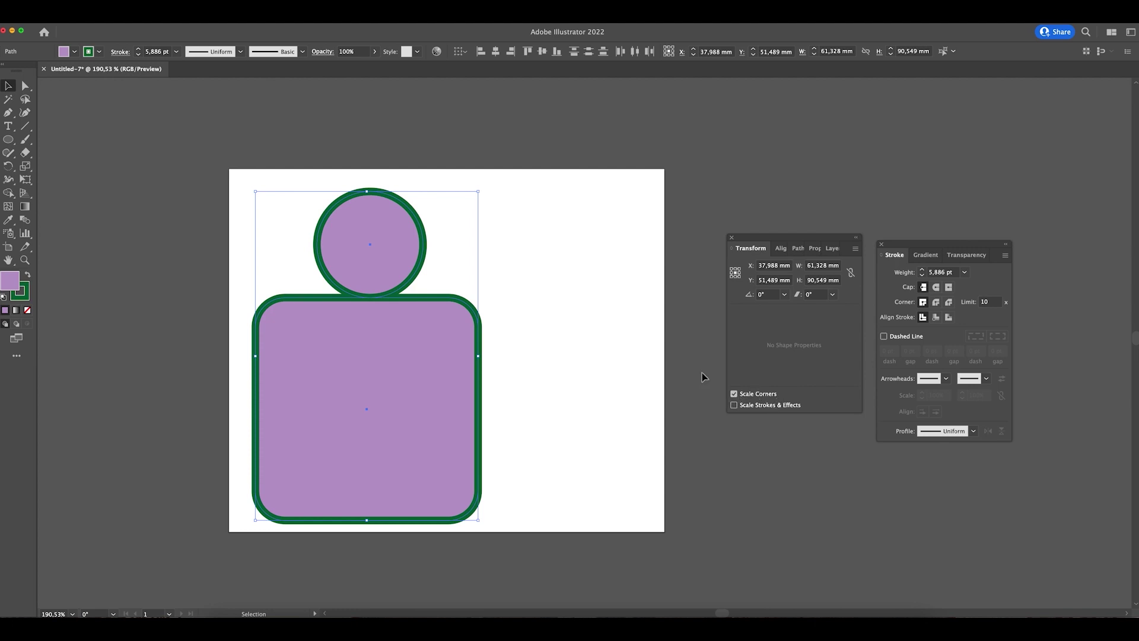
mouse_move(478, 193)
mouse_down()
mouse_move(559, 117)
mouse_move(500, 229)
mouse_move(448, 290)
mouse_move(507, 228)
mouse_move(450, 282)
mouse_move(464, 283)
mouse_move(427, 270)
mouse_move(525, 184)
mouse_move(461, 297)
mouse_move(477, 287)
mouse_move(549, 185)
mouse_move(508, 206)
mouse_move(457, 267)
mouse_move(425, 336)
mouse_move(510, 259)
mouse_move(446, 331)
mouse_up()
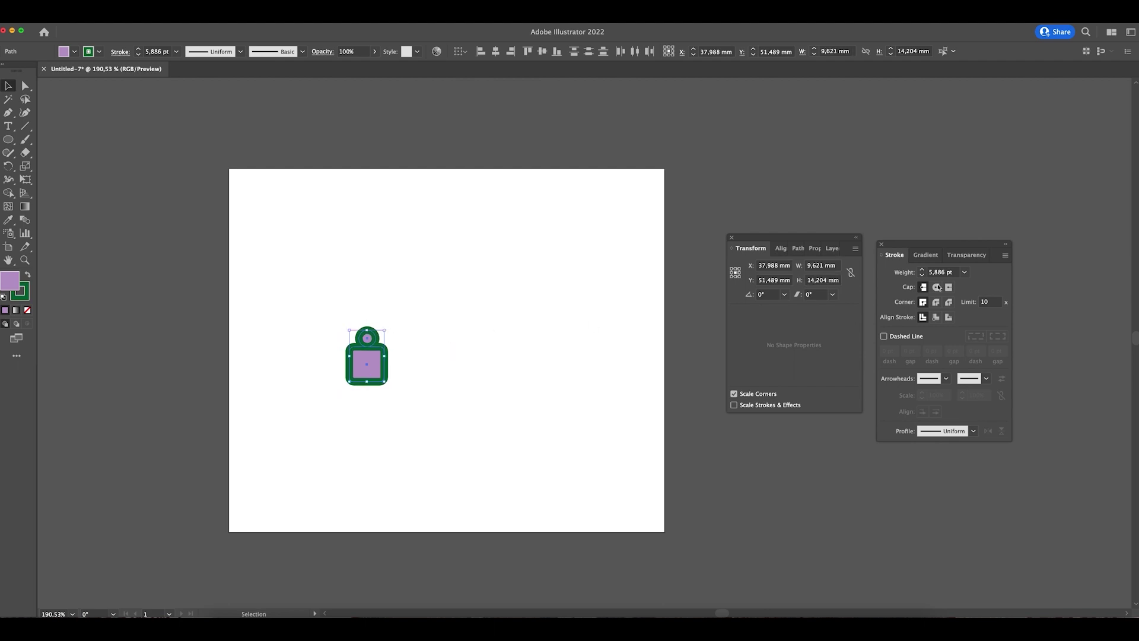
- Set the stroke weight of the circle and rounded square to 2 pt and enlarge the pair proportionally
click(921, 275)
click(921, 275)
click(922, 275)
click(921, 275)
drag(435, 385, 483, 414)
drag(433, 362, 511, 293)
click(577, 336)
drag(575, 427, 542, 336)
drag(510, 290, 514, 349)
mouse_move(550, 285)
mouse_down()
mouse_move(516, 263)
mouse_move(533, 283)
mouse_up()
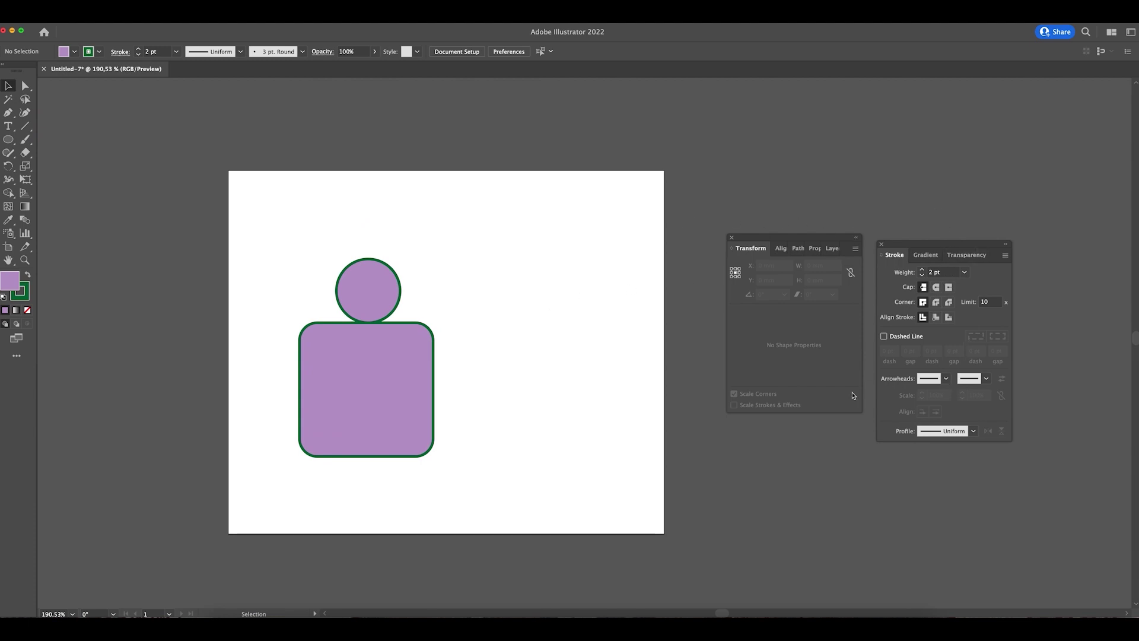
drag(956, 244, 949, 240)
- Draw an open curved Pen path about 40.9 × 59.8 mm beside the figure, with a sharp corner at its second anchor
key(p)
click(439, 246)
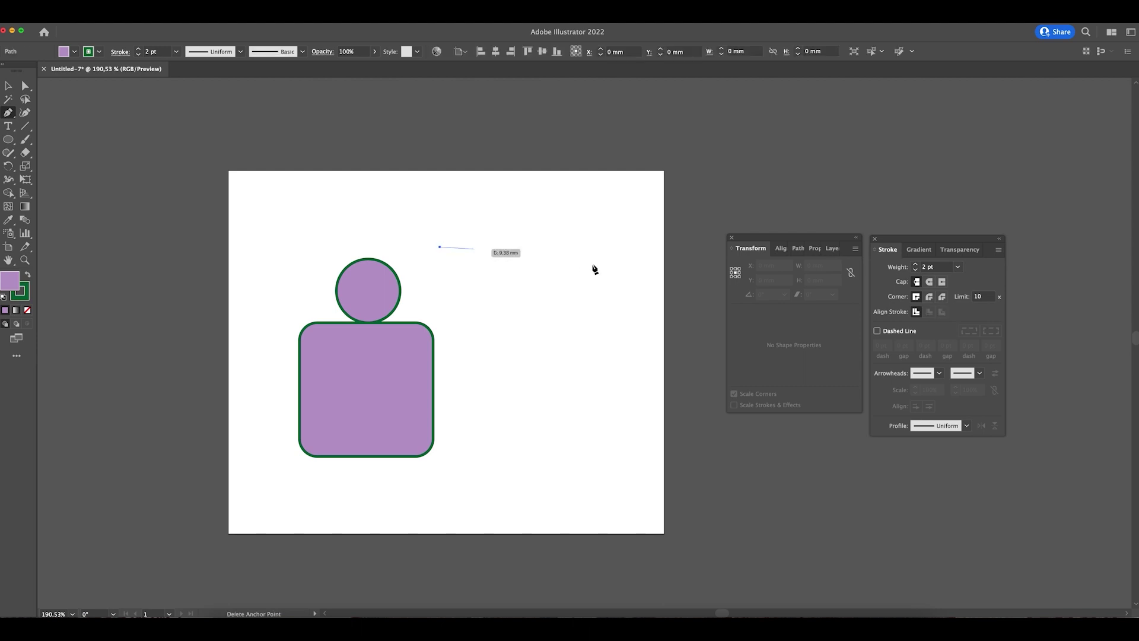
drag(503, 290, 571, 269)
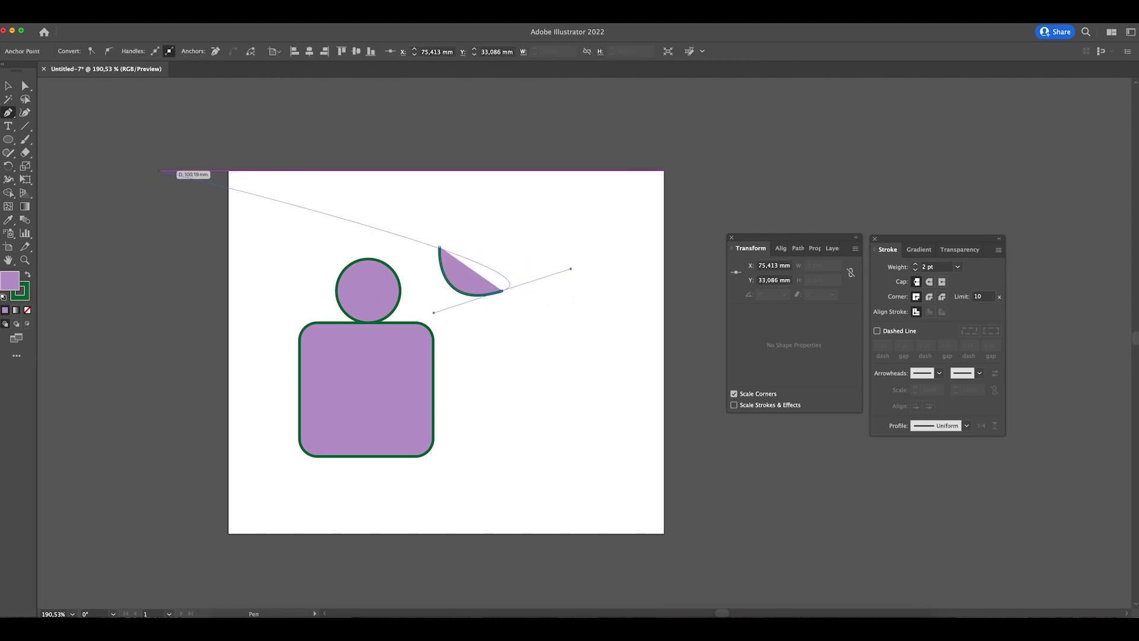
click(503, 290)
drag(540, 374, 598, 394)
drag(565, 463, 526, 517)
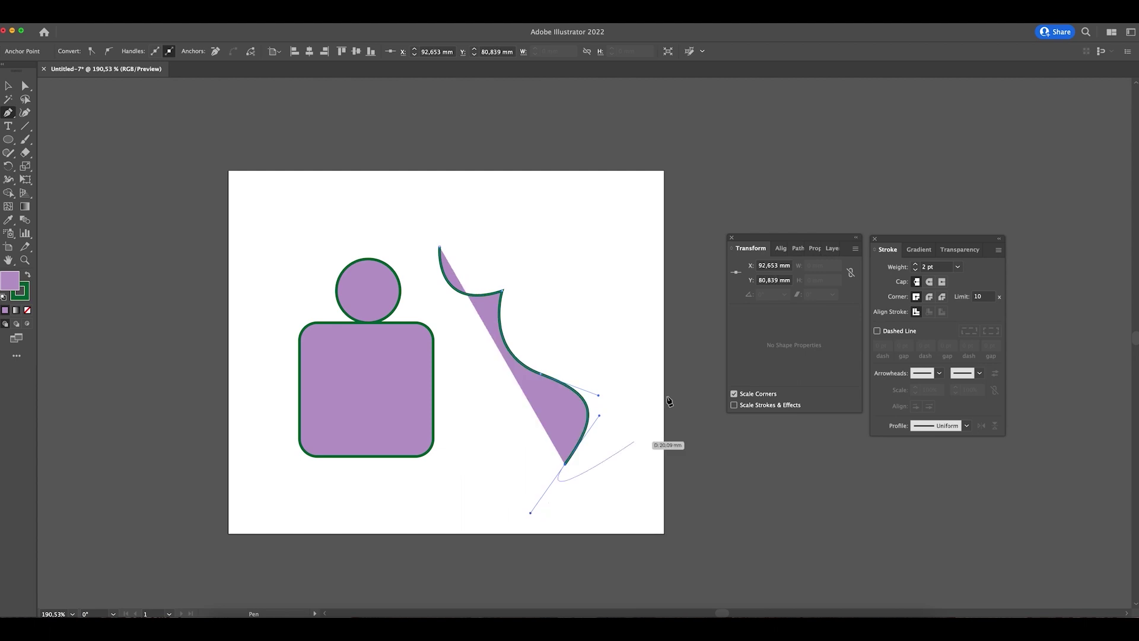
- Remove the fill from the open curved path, keeping its green stroke
key(v)
click(547, 417)
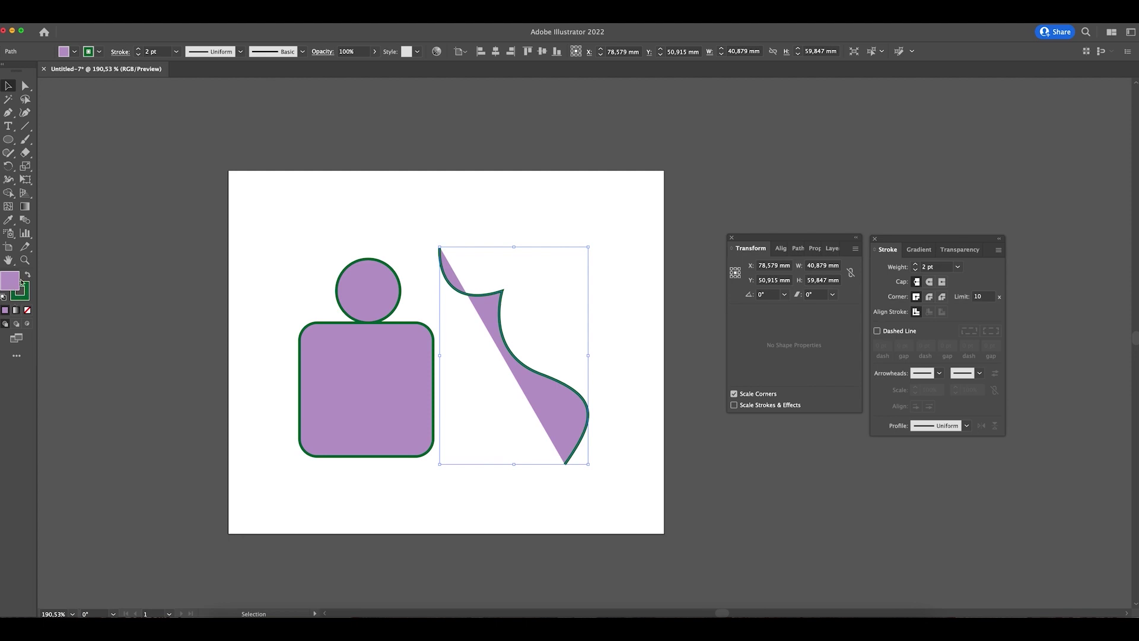
click(26, 310)
- Try the round and projecting caps on the curved path's upper end and return it to the butt cap
key(z)
drag(552, 295, 630, 320)
drag(363, 189, 517, 241)
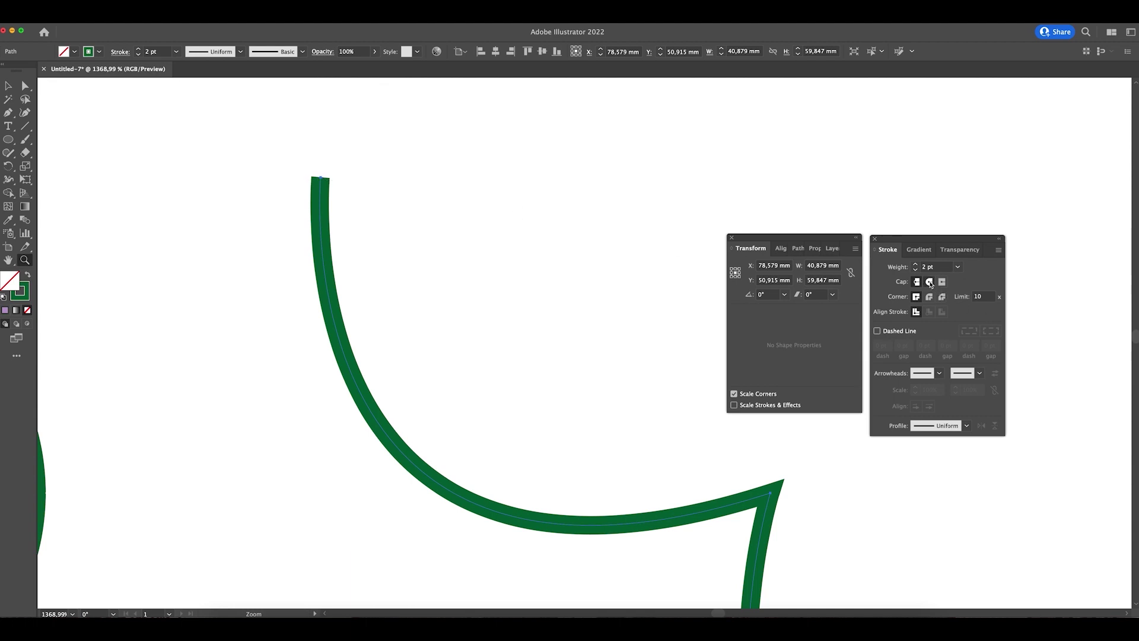
click(930, 282)
click(942, 283)
click(916, 282)
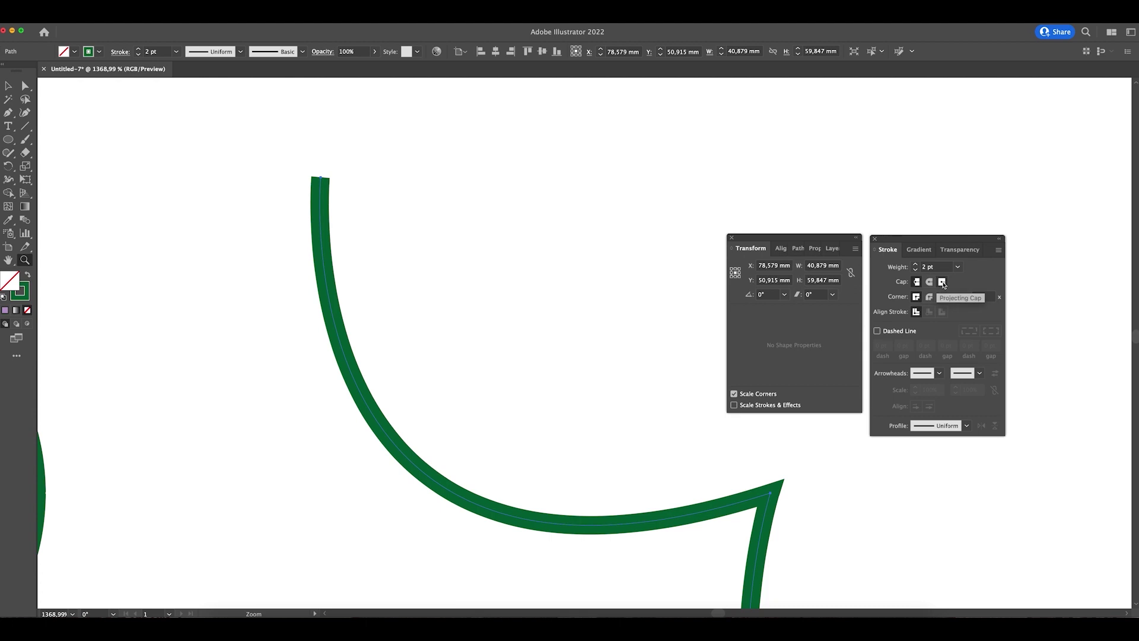
drag(295, 165, 508, 264)
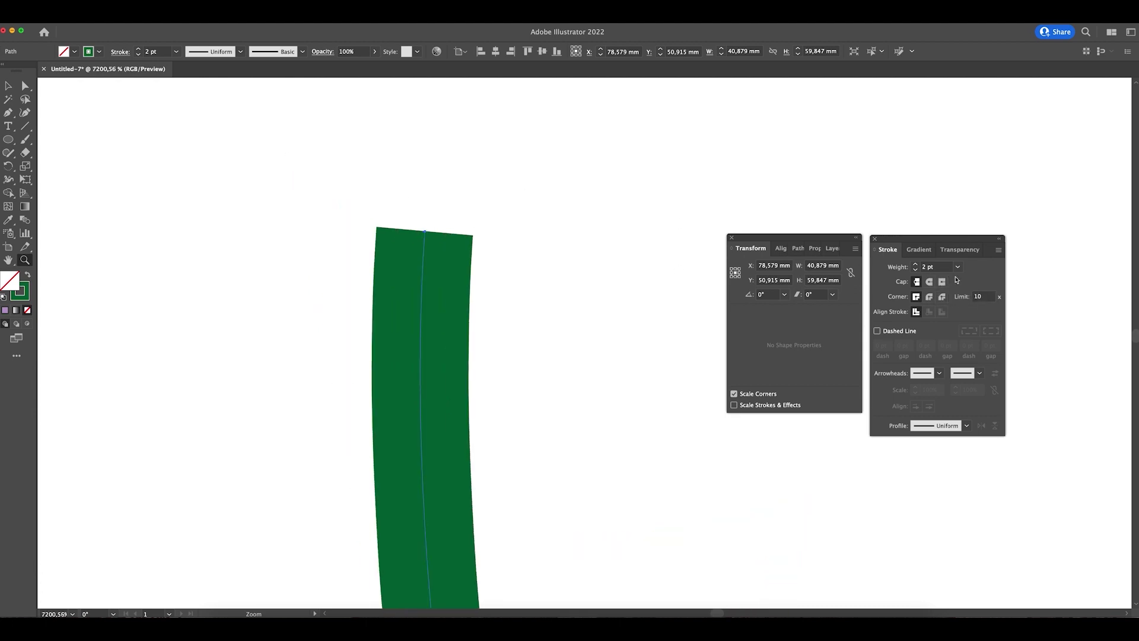
click(943, 282)
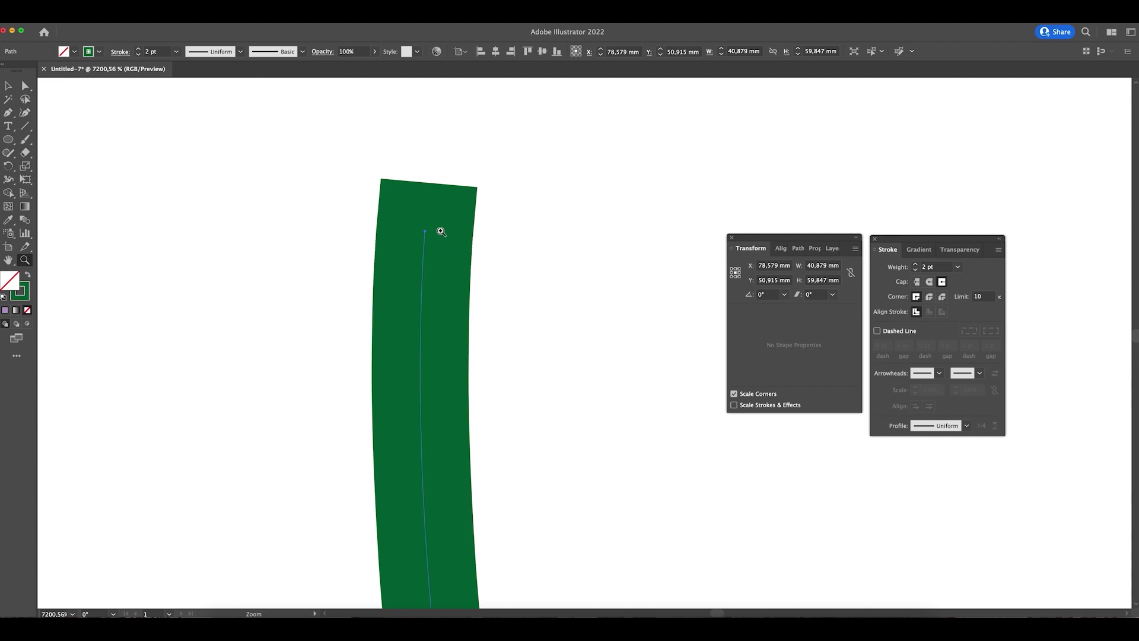
click(918, 282)
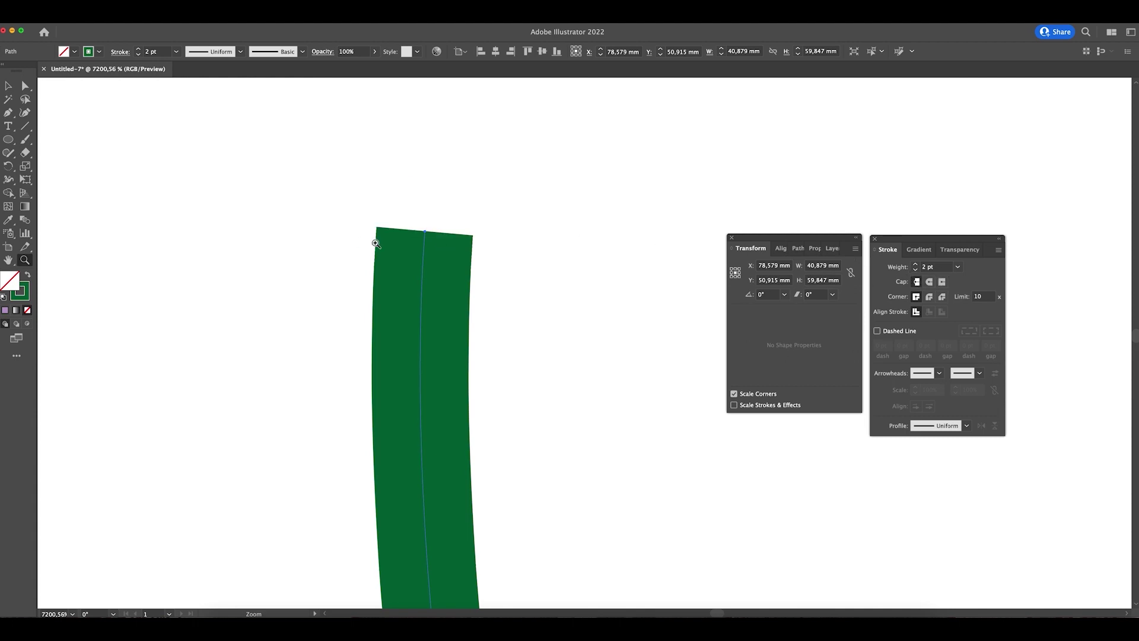
- Compare the round and miter joins at the curved path's sharp corner and set it to a bevel join
alt+click(541, 411)
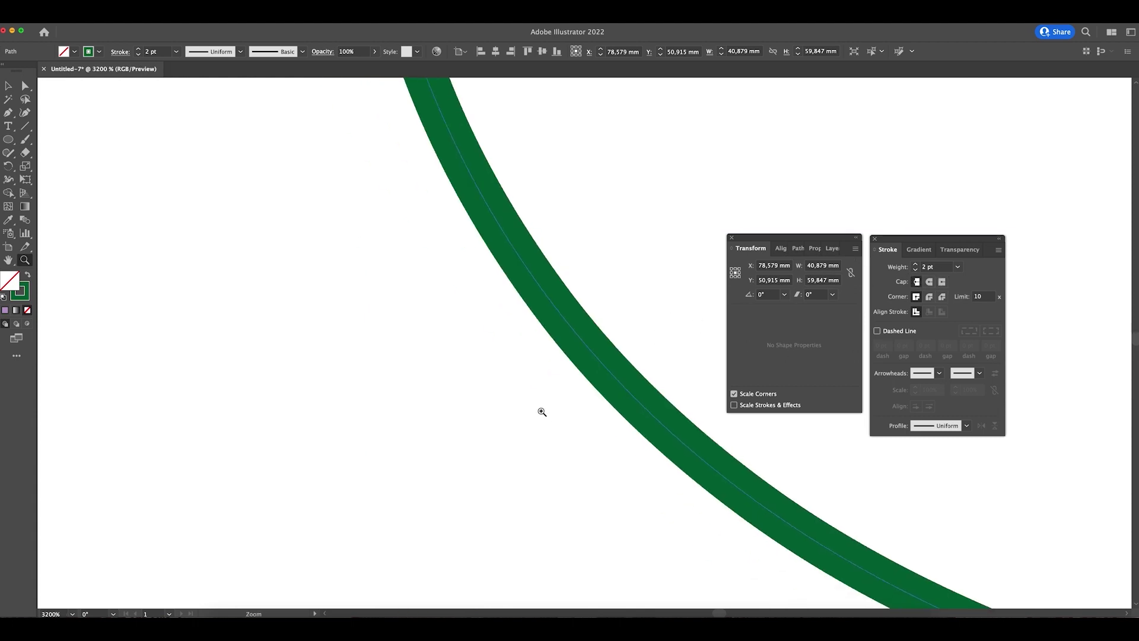
alt+click(541, 415)
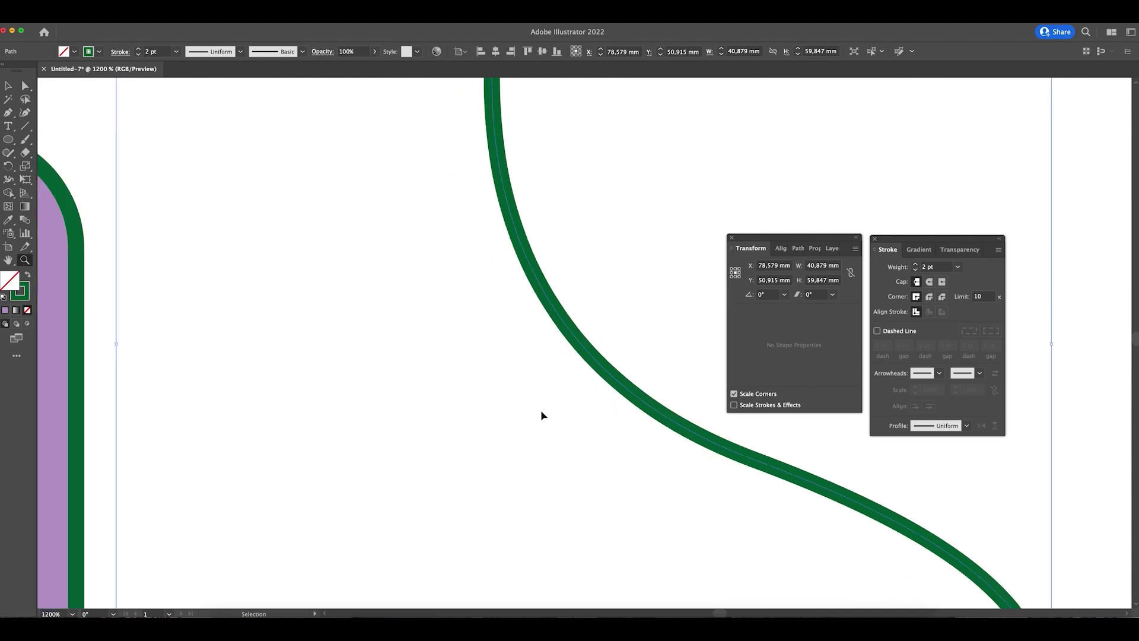
alt+click(541, 416)
drag(582, 305, 689, 423)
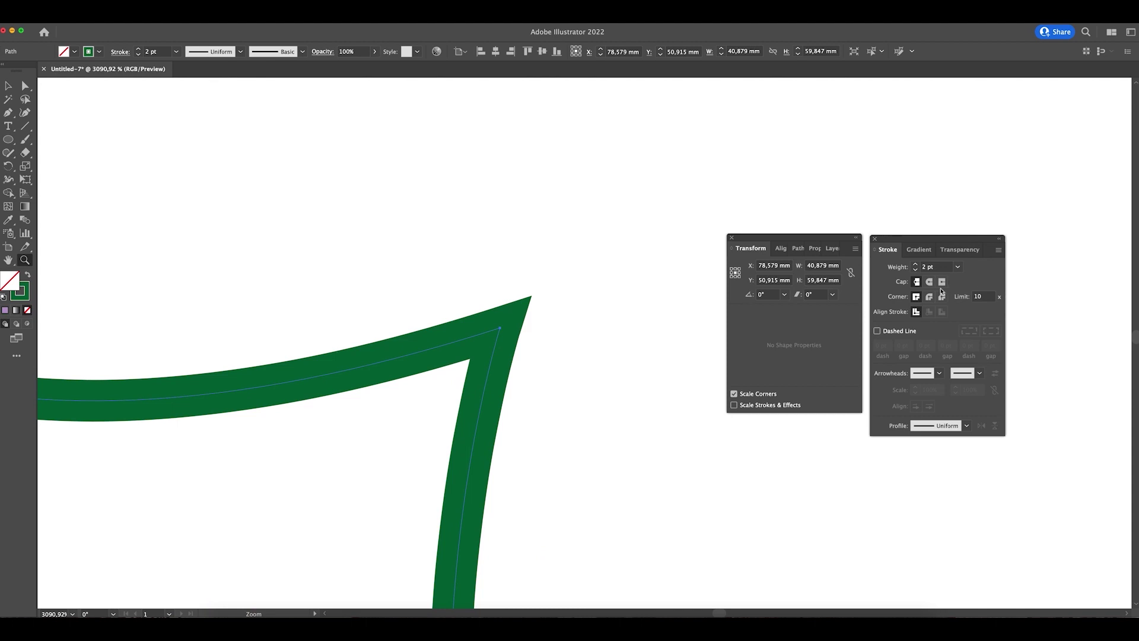
click(930, 283)
click(929, 297)
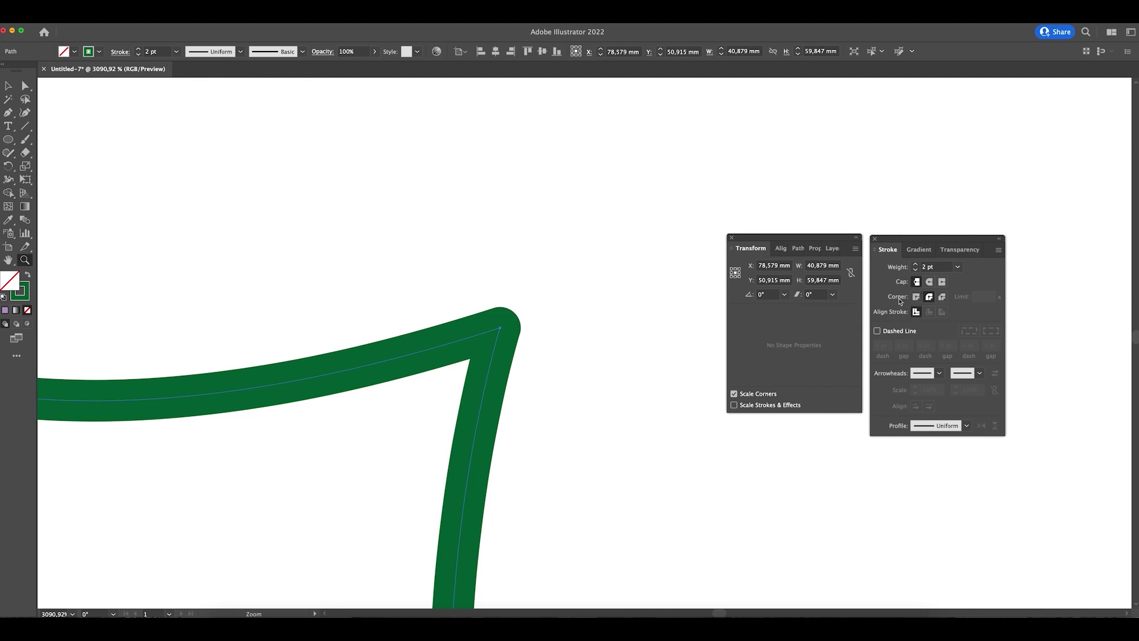
click(916, 296)
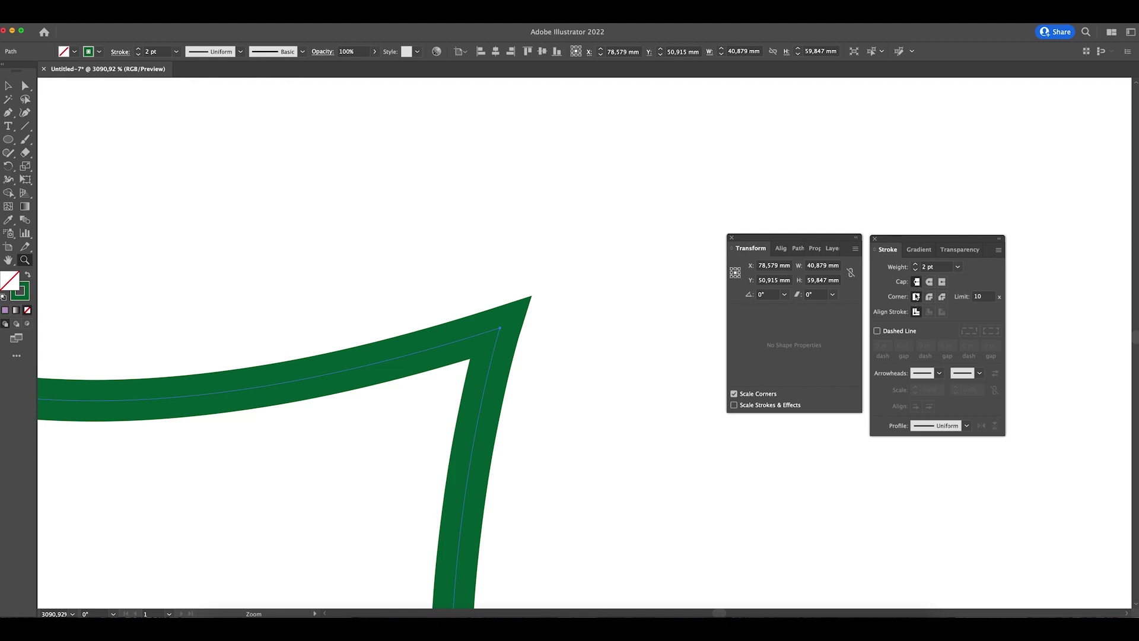
click(930, 297)
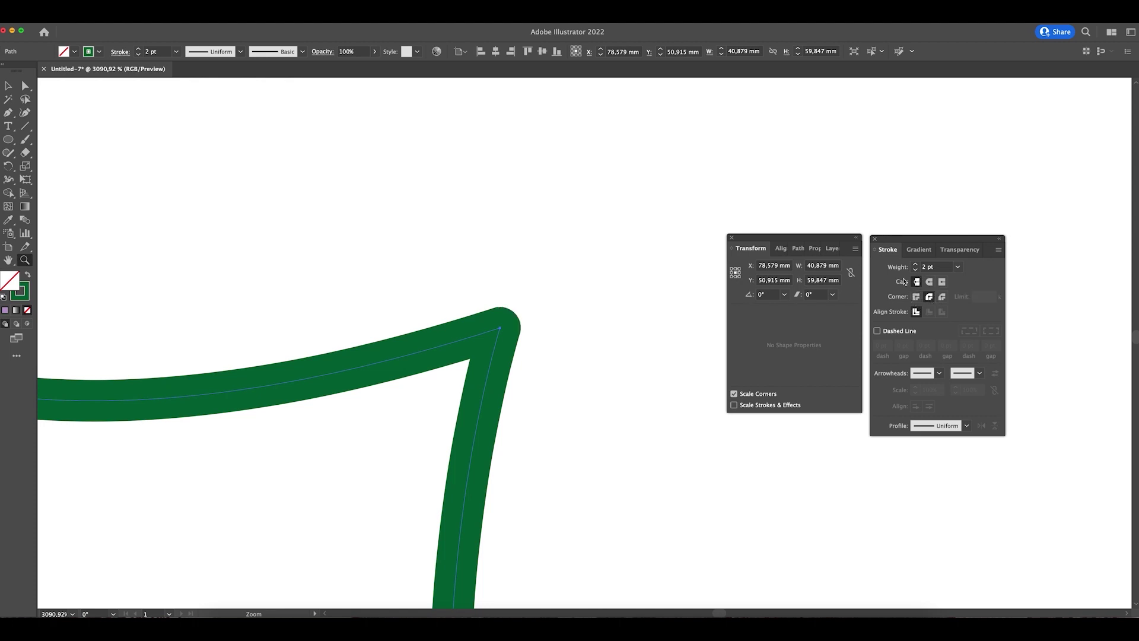
click(943, 297)
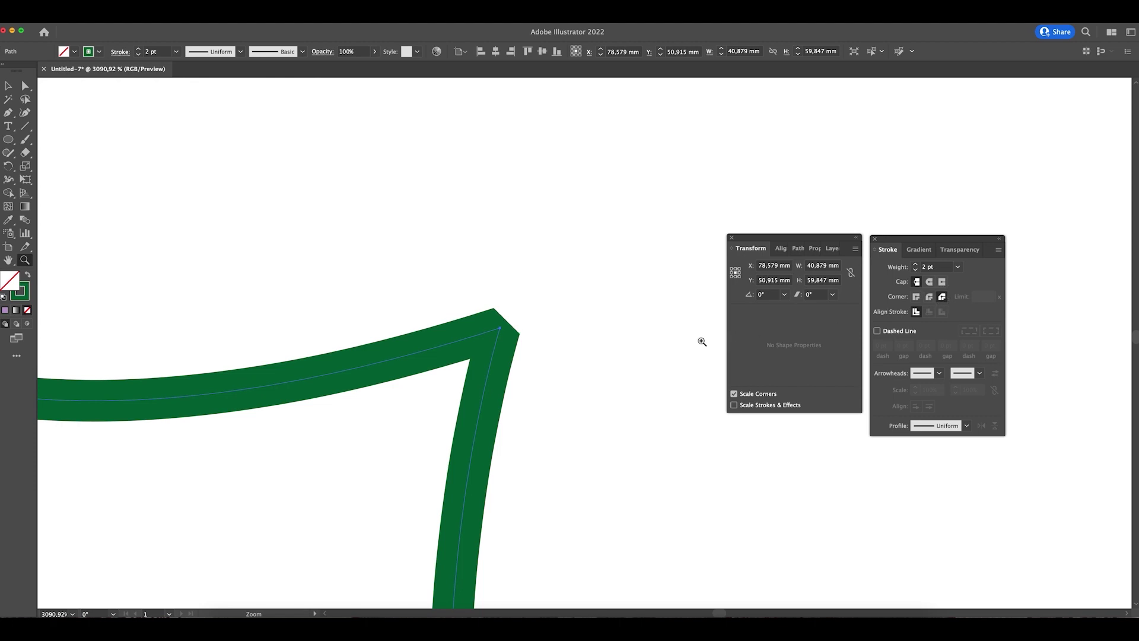
key(super+minus)
key(super+minus)
drag(683, 343, 637, 498)
drag(648, 368, 677, 480)
key(v)
click(613, 412)
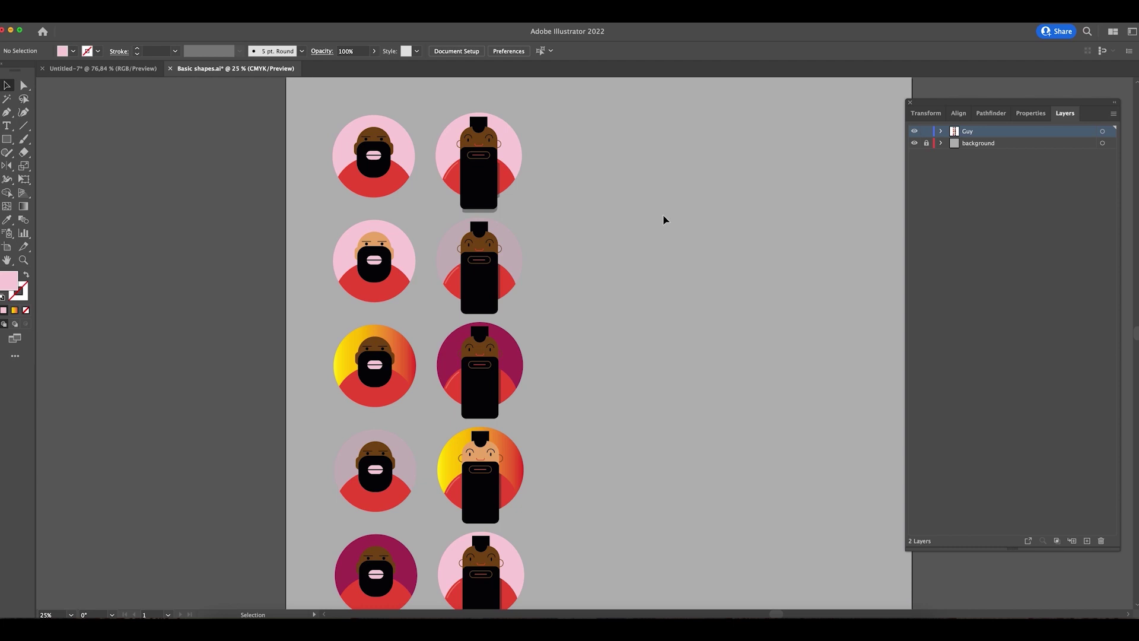
- In the Basic shapes.ai document, reduce the artboard to about 639.4 × 1212.9 mm around the two columns of avatars
key(ctrl+minus)
key(ctrl+minus)
key(z)
mouse_move(568, 348)
mouse_down()
mouse_move(597, 366)
mouse_move(587, 346)
mouse_up()
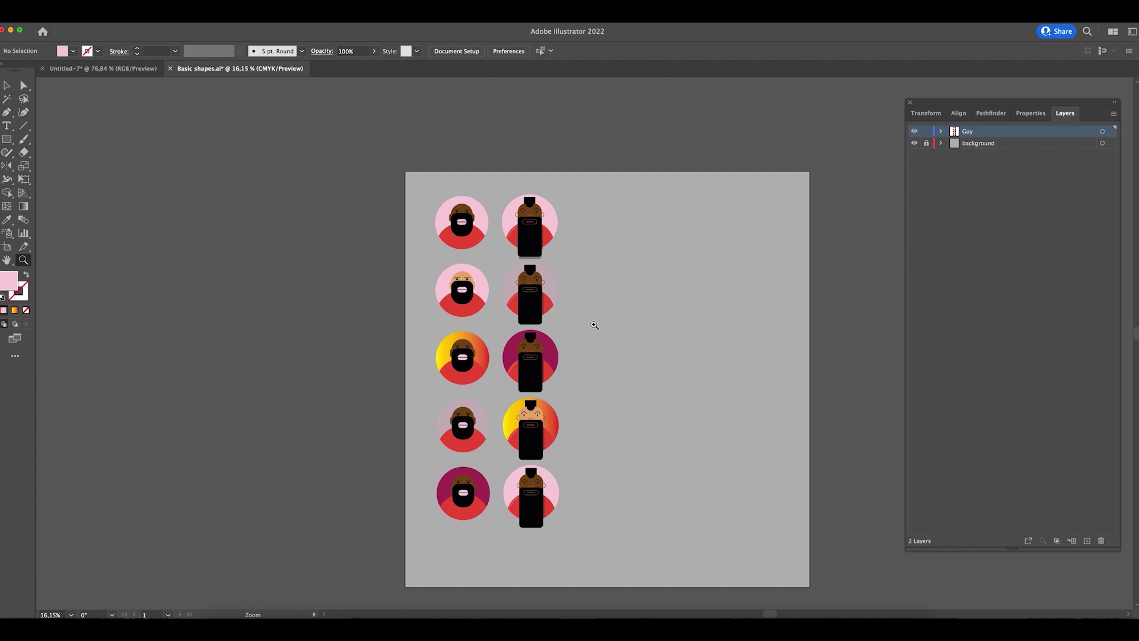
key(shift+o)
drag(809, 378, 603, 365)
click(505, 590)
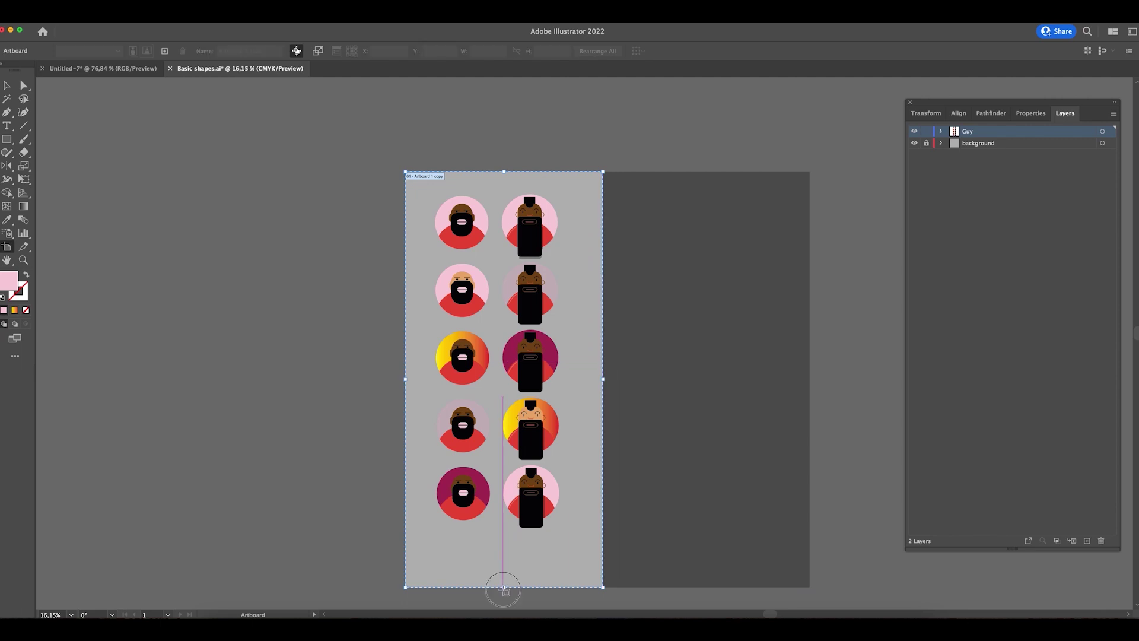
click(509, 589)
drag(508, 588, 509, 545)
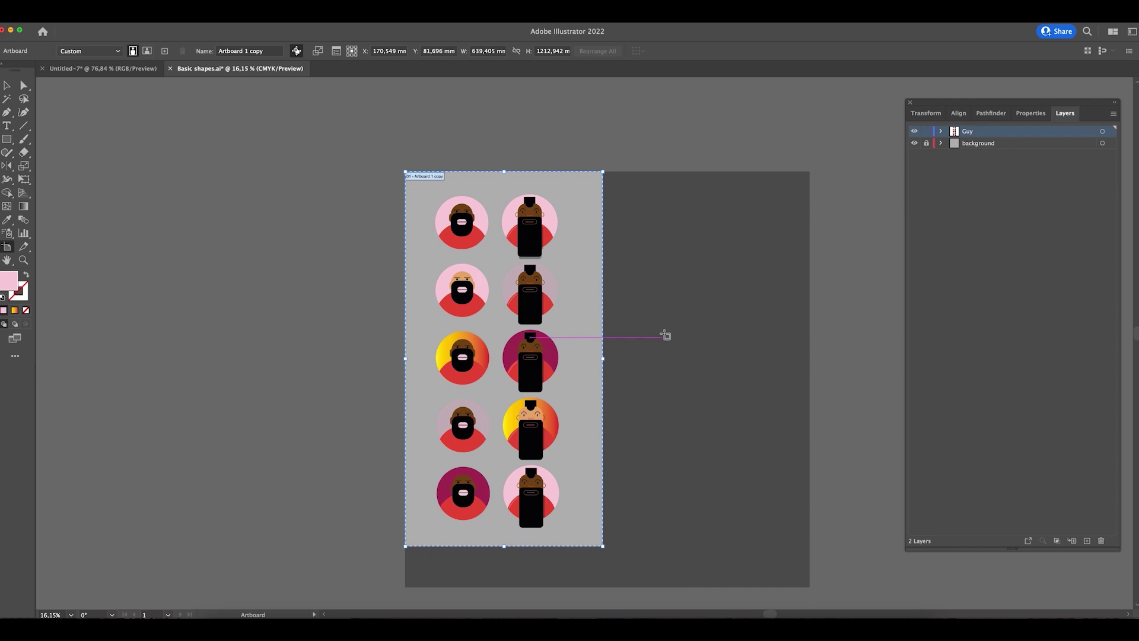
key(Escape)
- Unlock the background layer, resize its rectangle to the artboard at about 639.4 × 1212.9 mm, and lock the layer again
click(926, 143)
click(802, 224)
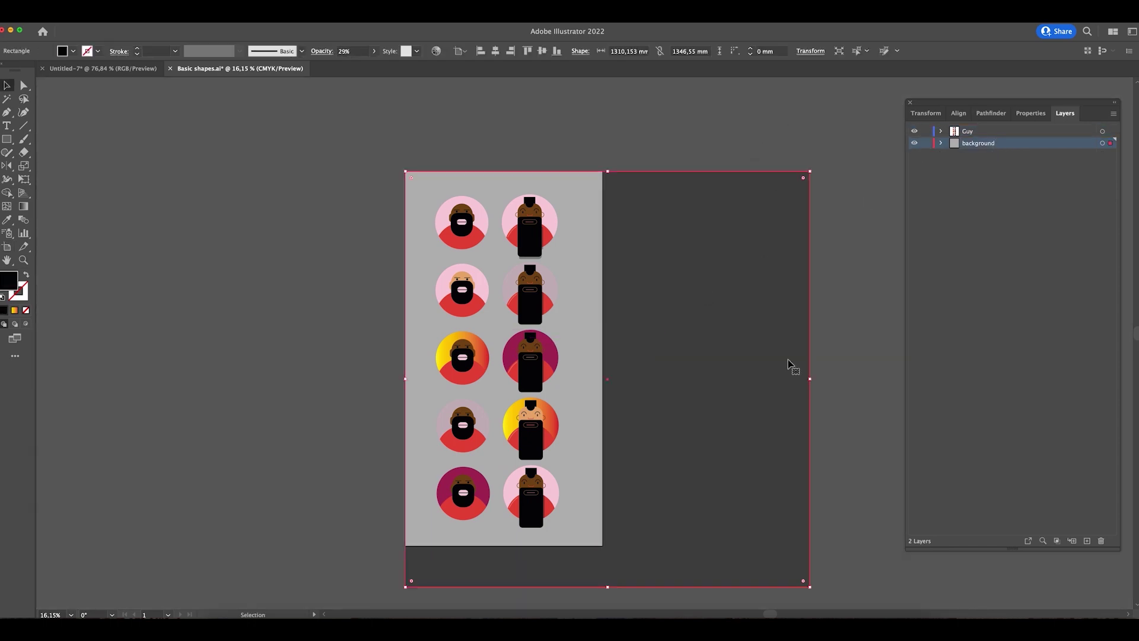
drag(809, 591, 647, 558)
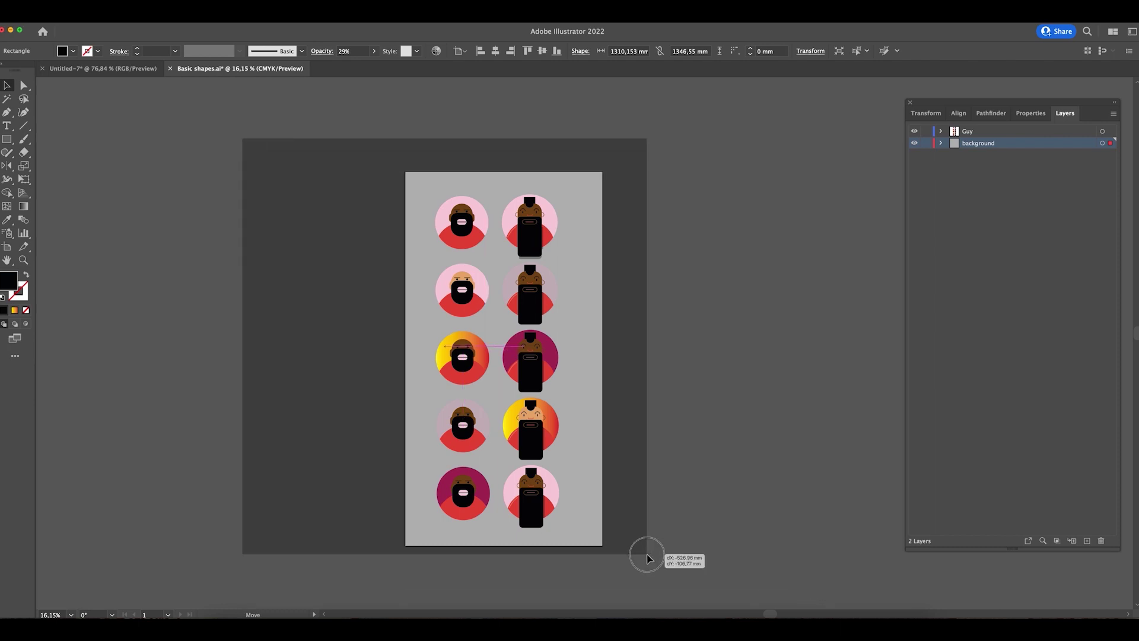
key(super+z)
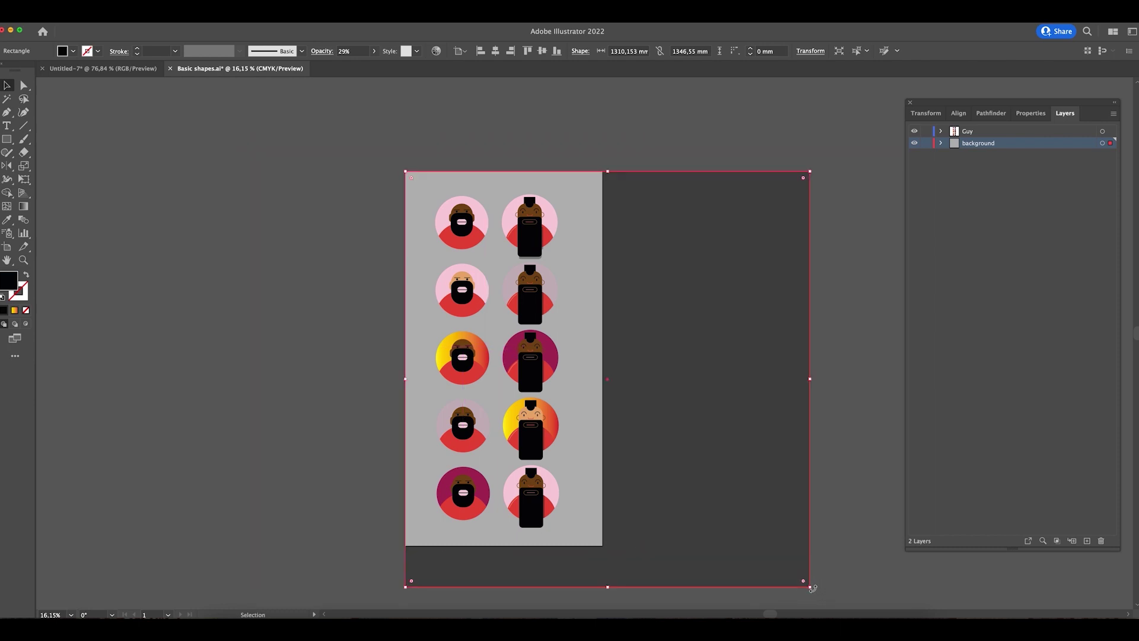
drag(813, 588, 606, 545)
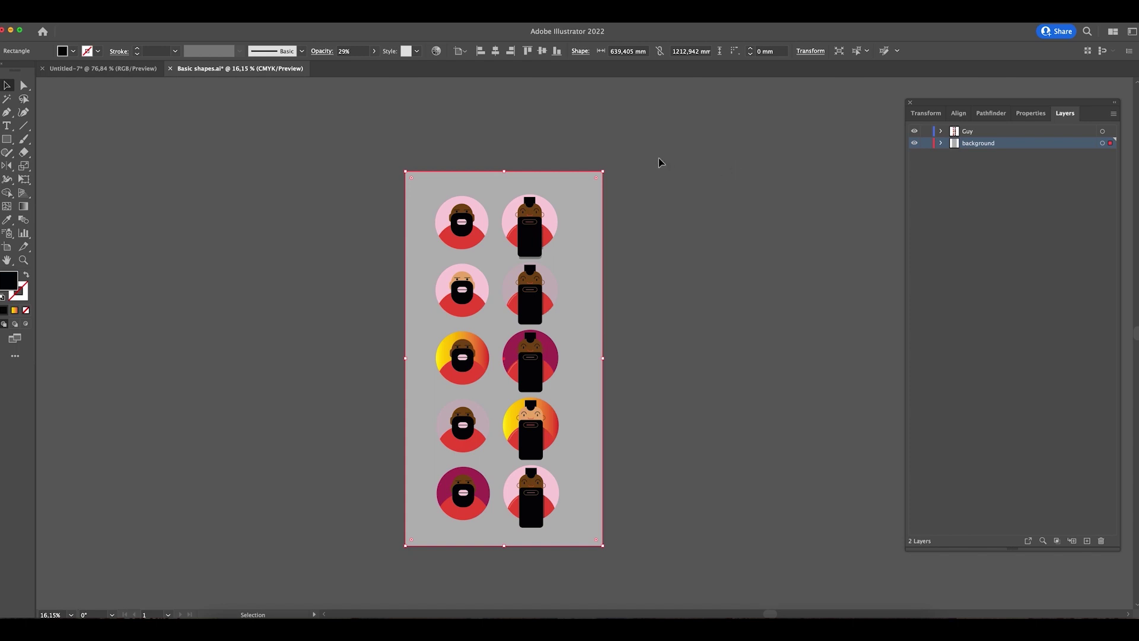
click(927, 143)
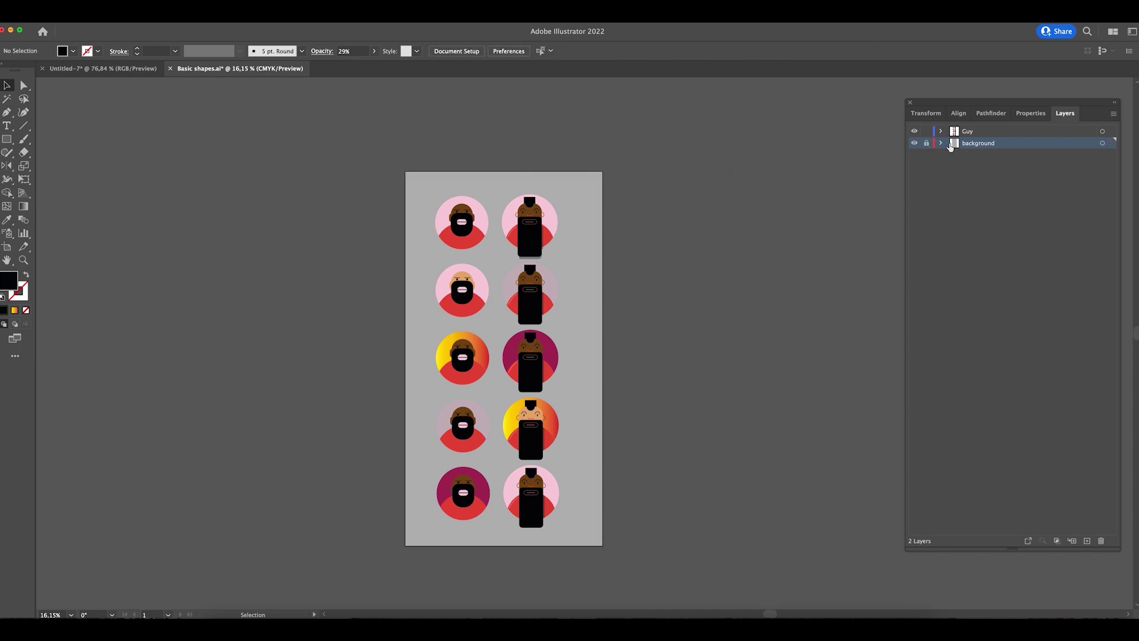
- Rename the Guy layer to Guys
click(985, 131)
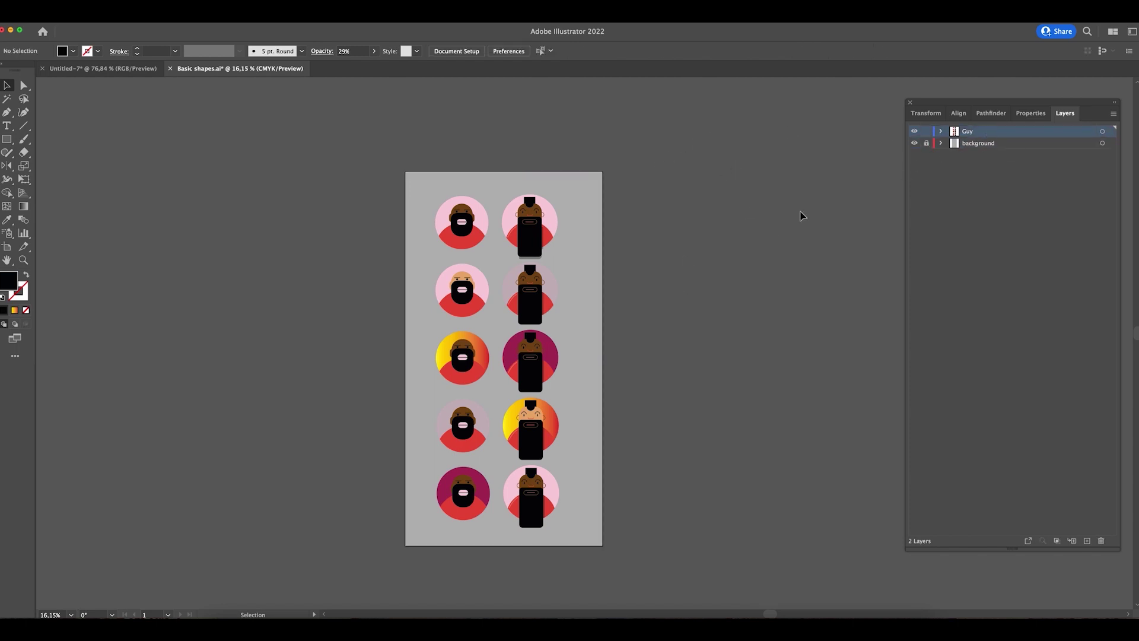
drag(635, 310, 648, 331)
double_click(978, 132)
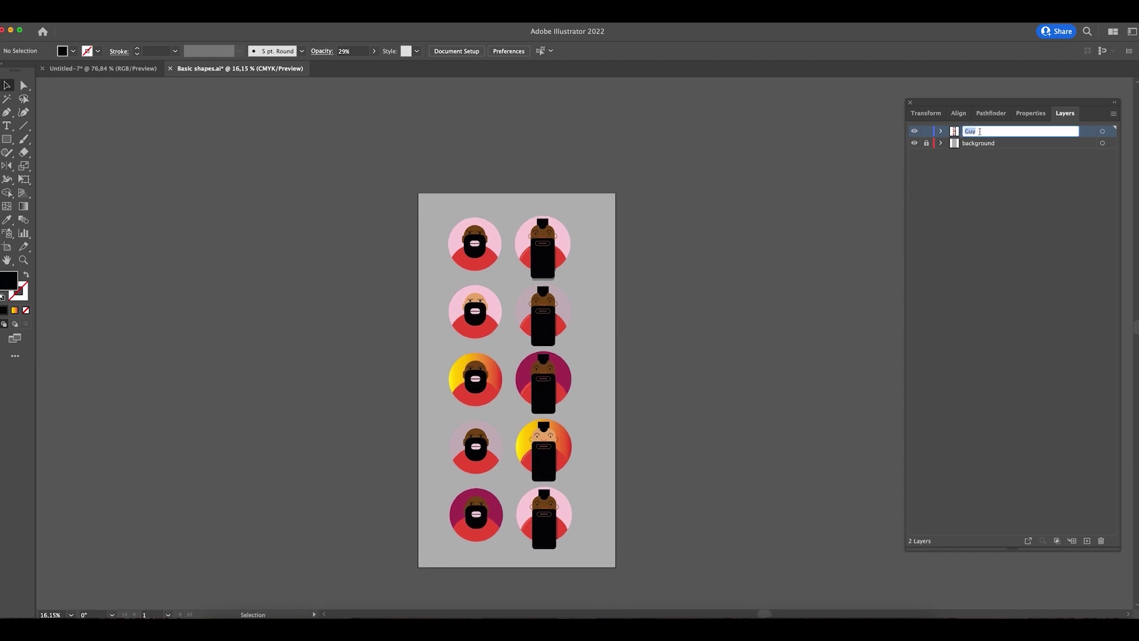
key(Return)
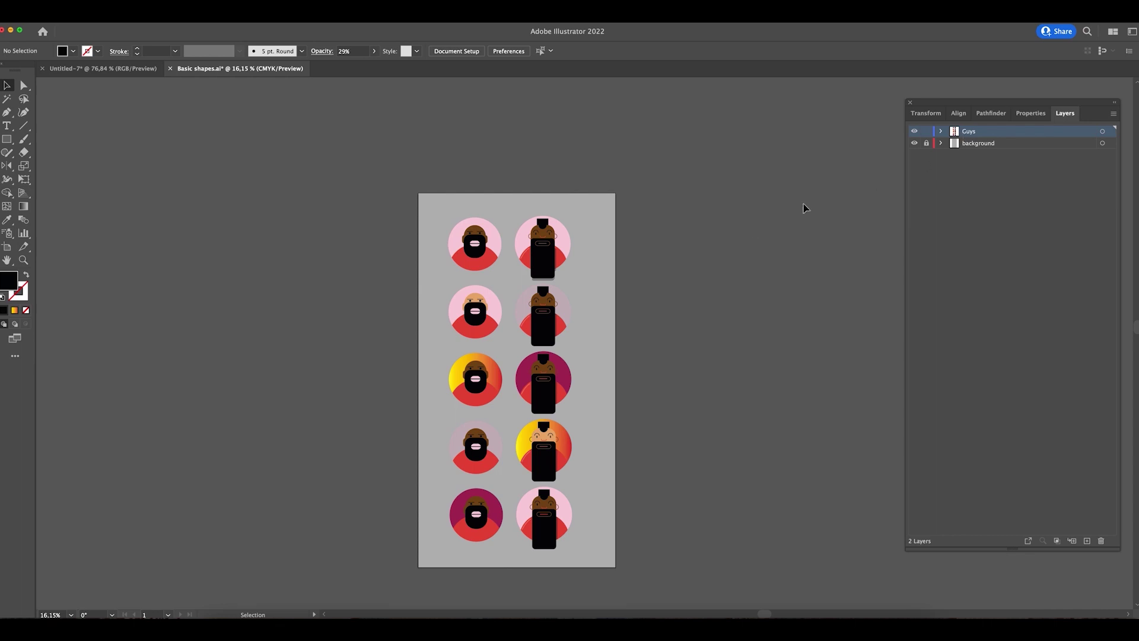
- Select all the shapes of the first bearded avatar together to see what it is made of
scroll(731, 260, down, 2)
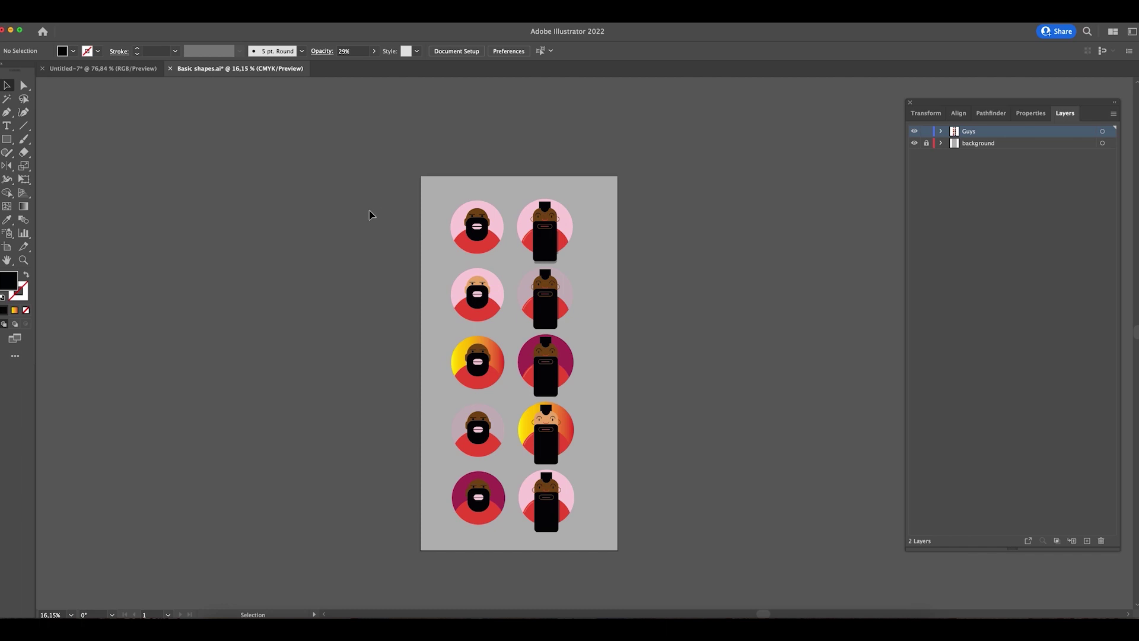
key(space)
drag(362, 221, 311, 195)
key(z)
drag(432, 184, 487, 217)
key(v)
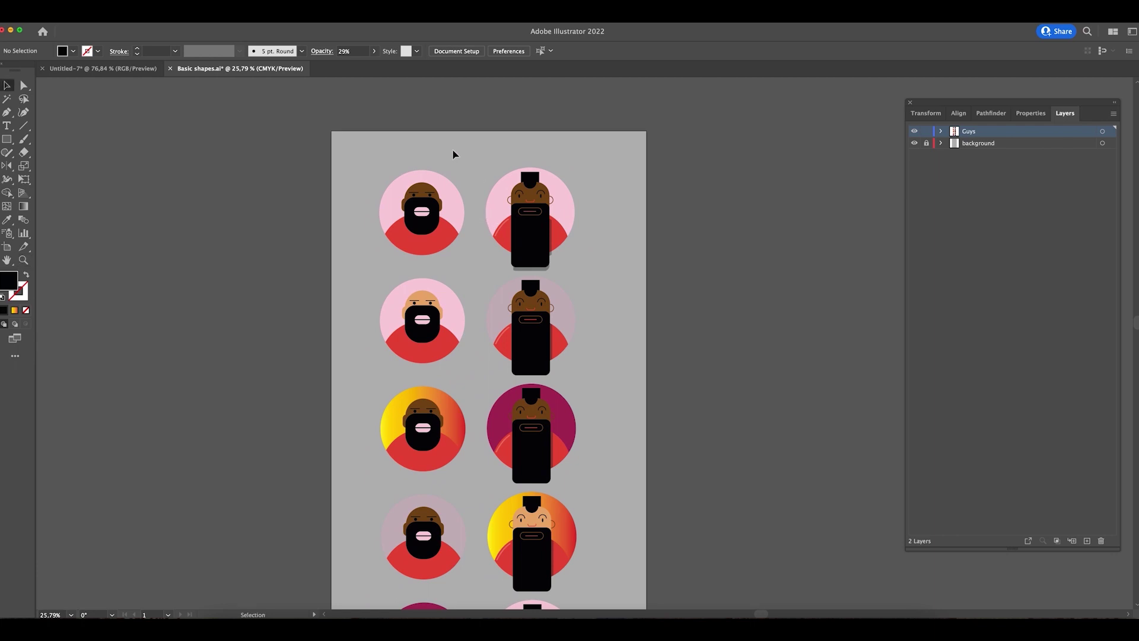
mouse_move(483, 259)
mouse_down()
mouse_move(377, 164)
mouse_move(470, 272)
mouse_move(472, 253)
mouse_up()
click(375, 154)
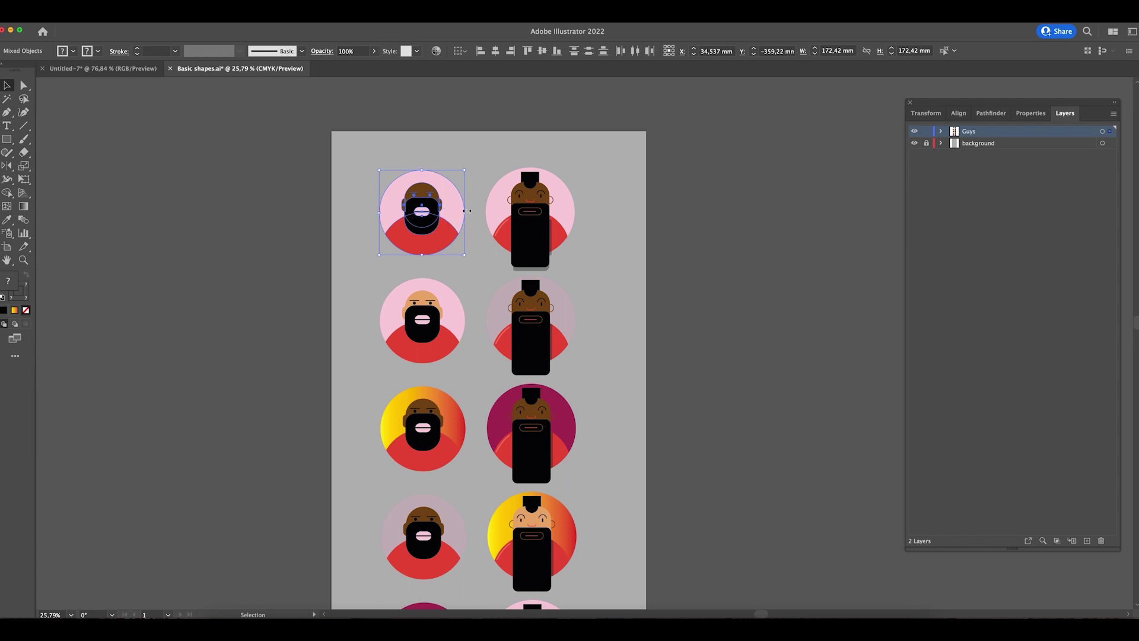
click(488, 153)
click(434, 192)
- Inspect the first avatar's separate shapes one by one, including its black beard, ear and pink background circle
key(z)
drag(421, 194, 579, 232)
key(v)
click(537, 275)
click(434, 259)
click(469, 334)
click(415, 303)
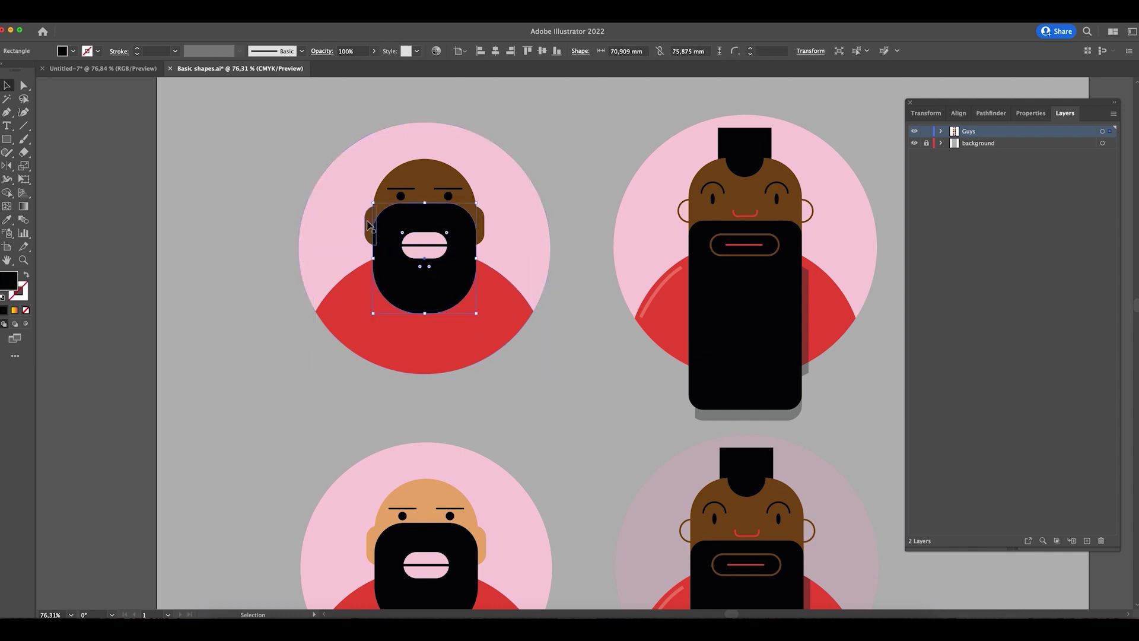
click(369, 226)
click(563, 166)
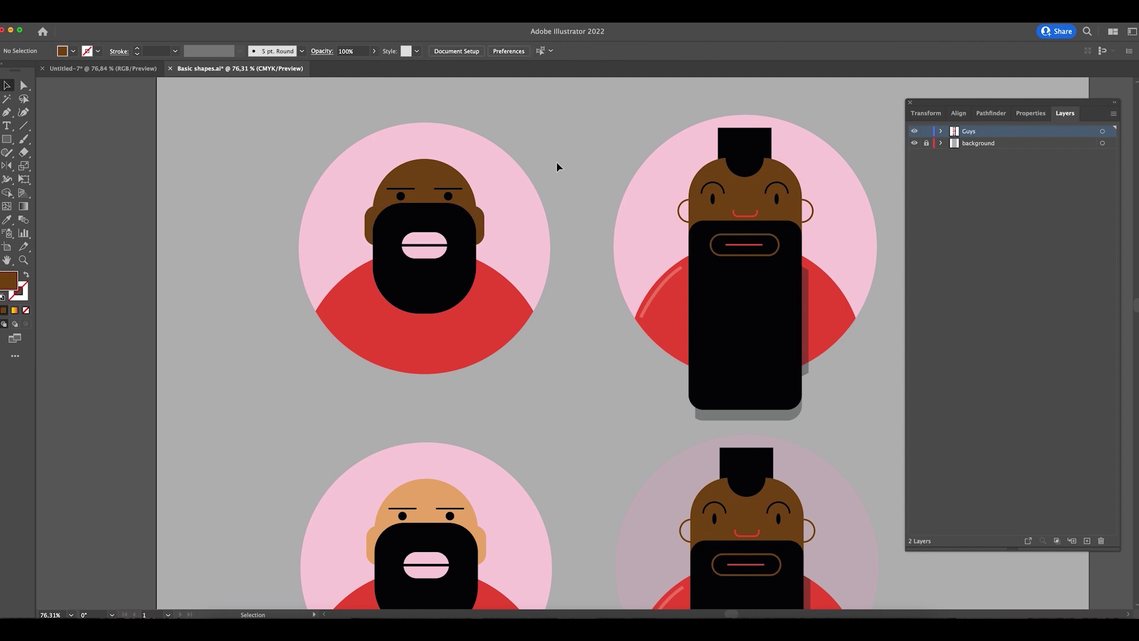
click(526, 206)
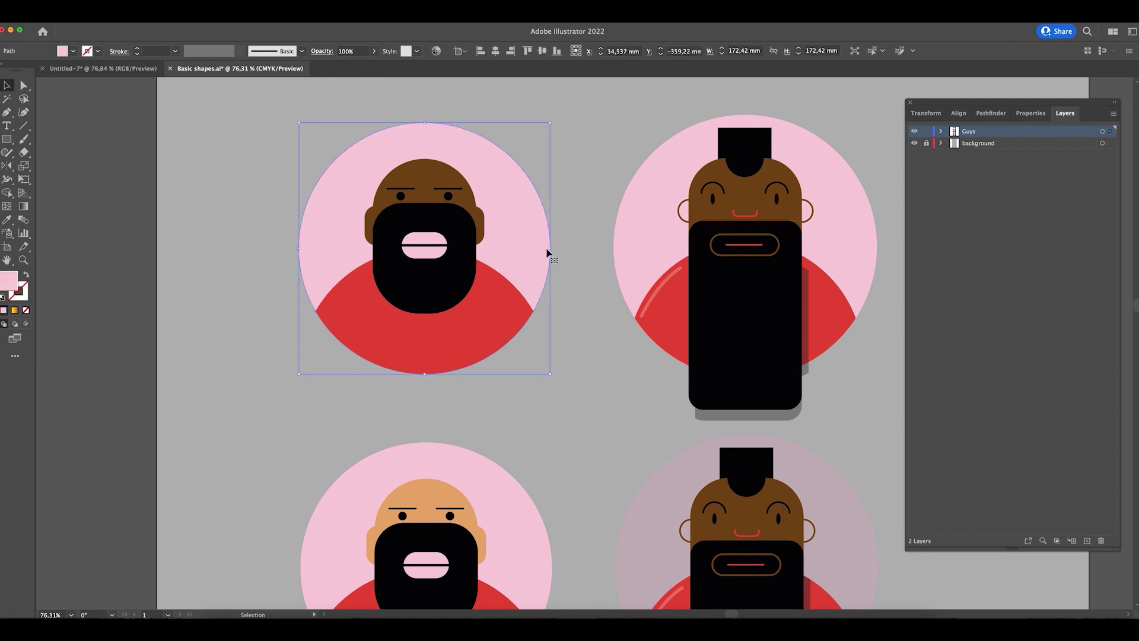
click(590, 190)
- Try to move the upper four avatars together towards the artboard's right edge, and undo the move
key(super+minus)
drag(603, 237, 507, 181)
drag(273, 107, 749, 556)
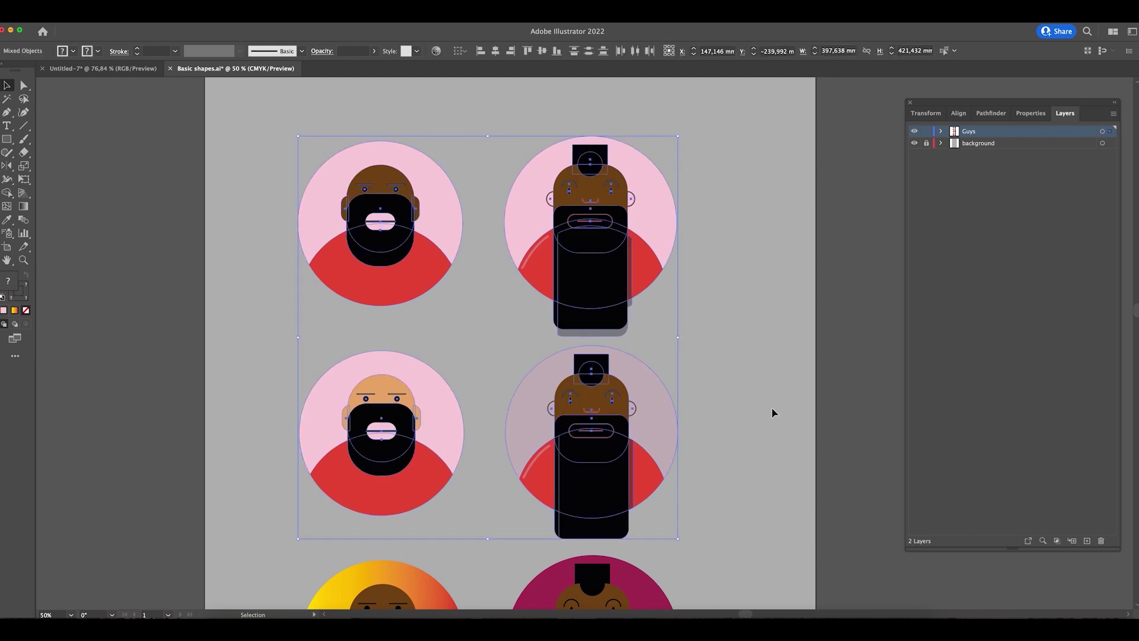
click(753, 467)
drag(730, 135, 235, 536)
drag(405, 493, 612, 501)
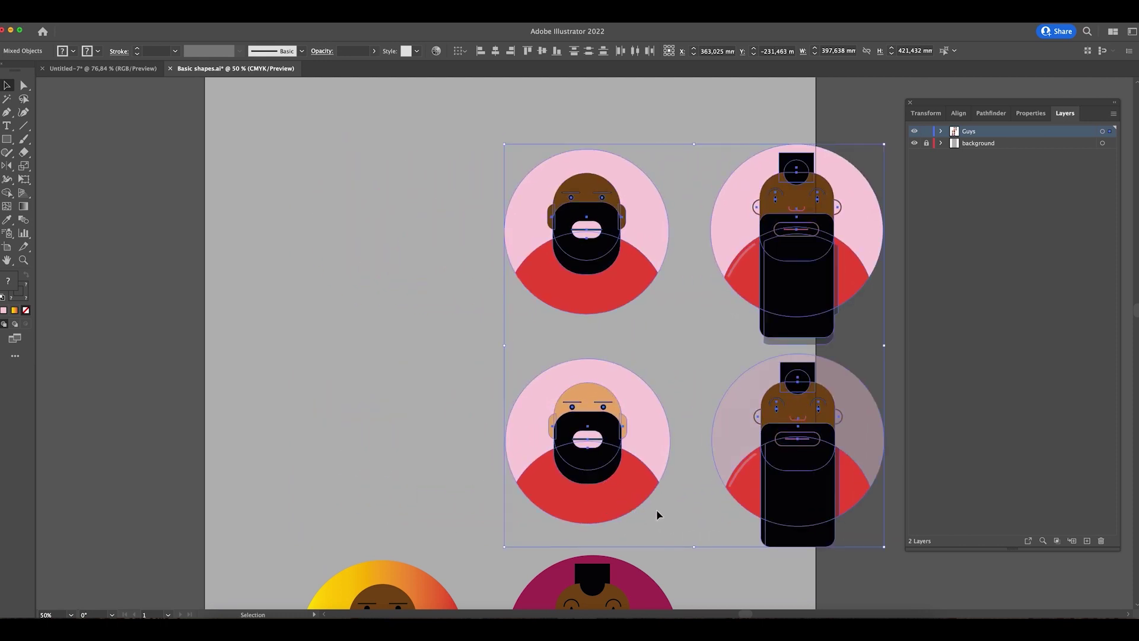
key(a)
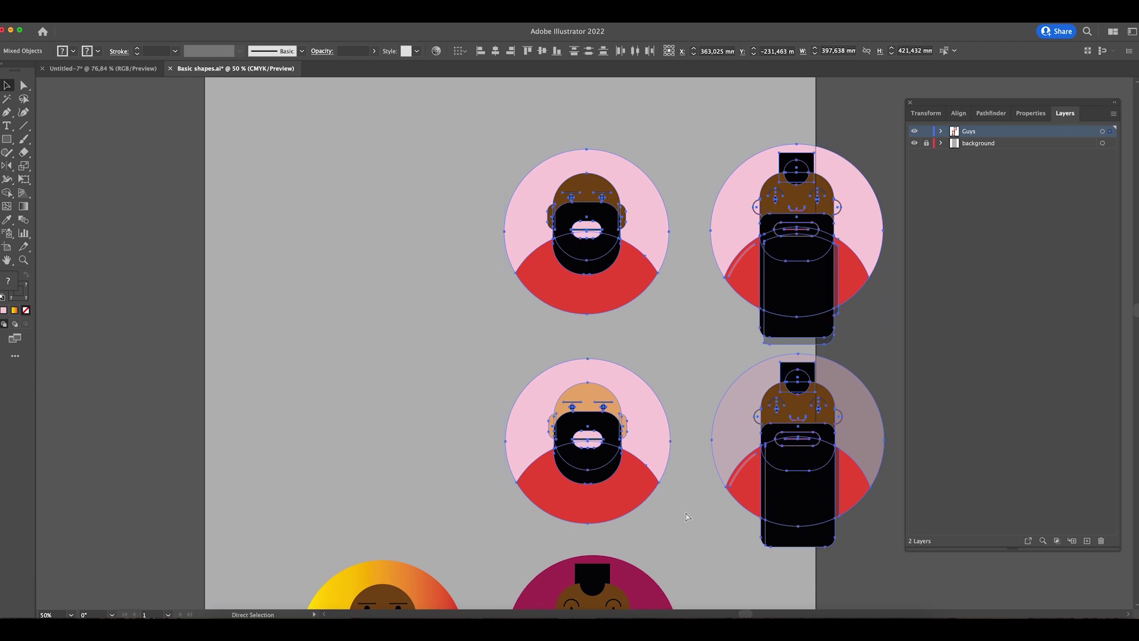
key(v)
key(ctrl+z)
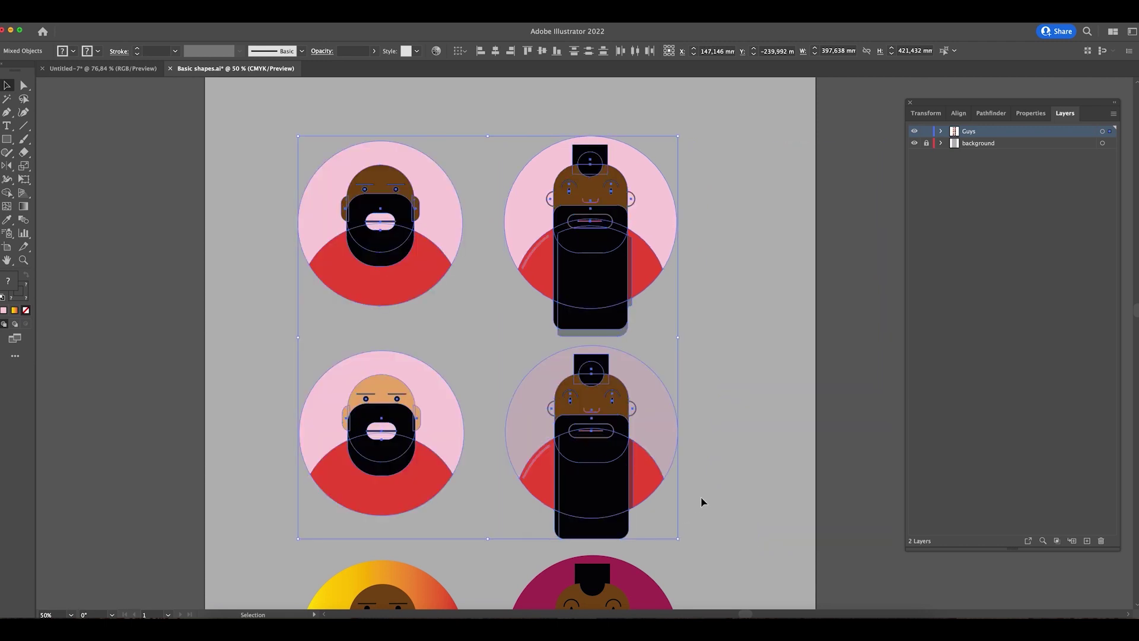
click(734, 422)
- Select the upper four avatars except the mohawk one on the mauve circle, try moving them off the artboard to the left, and undo it
drag(730, 506, 748, 312)
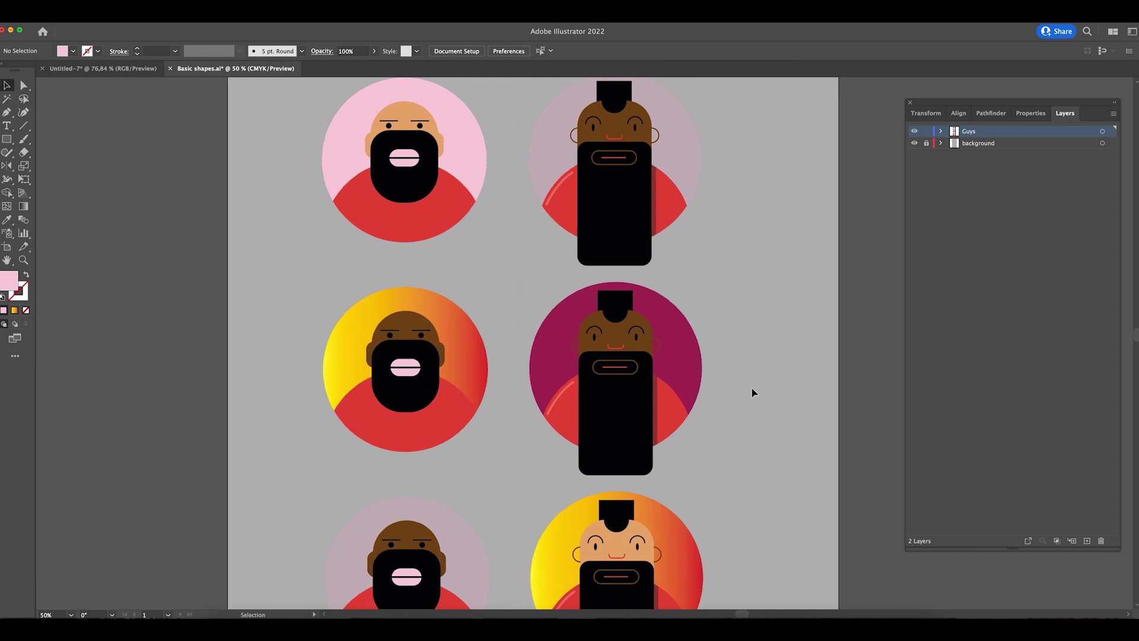
key(ctrl+minus)
scroll(707, 318, up, 3)
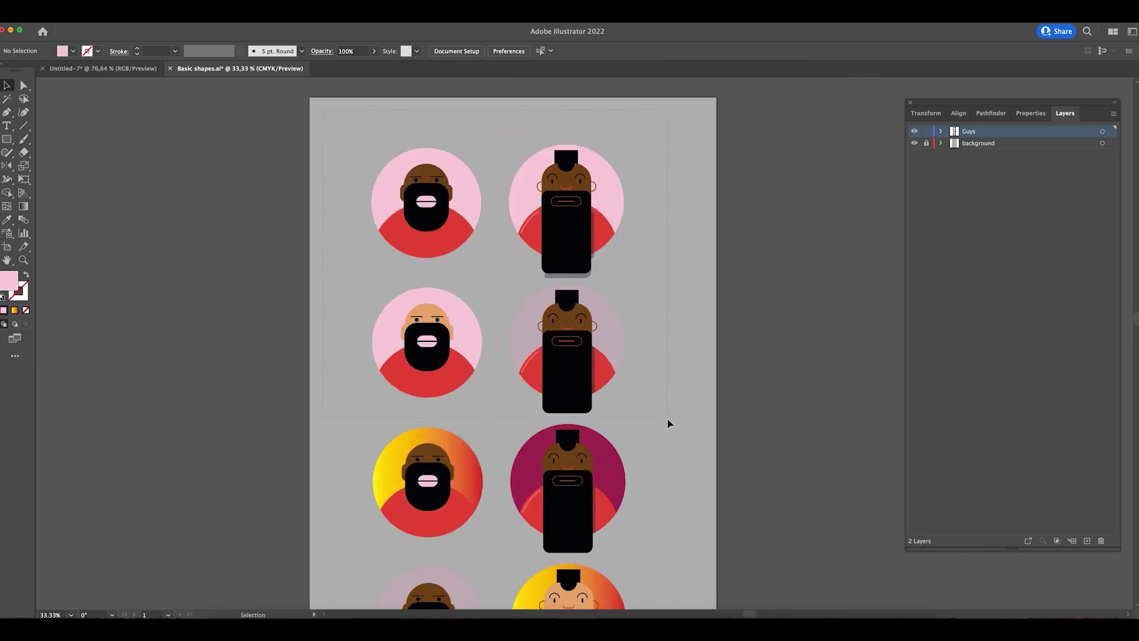
key(ctrl+z)
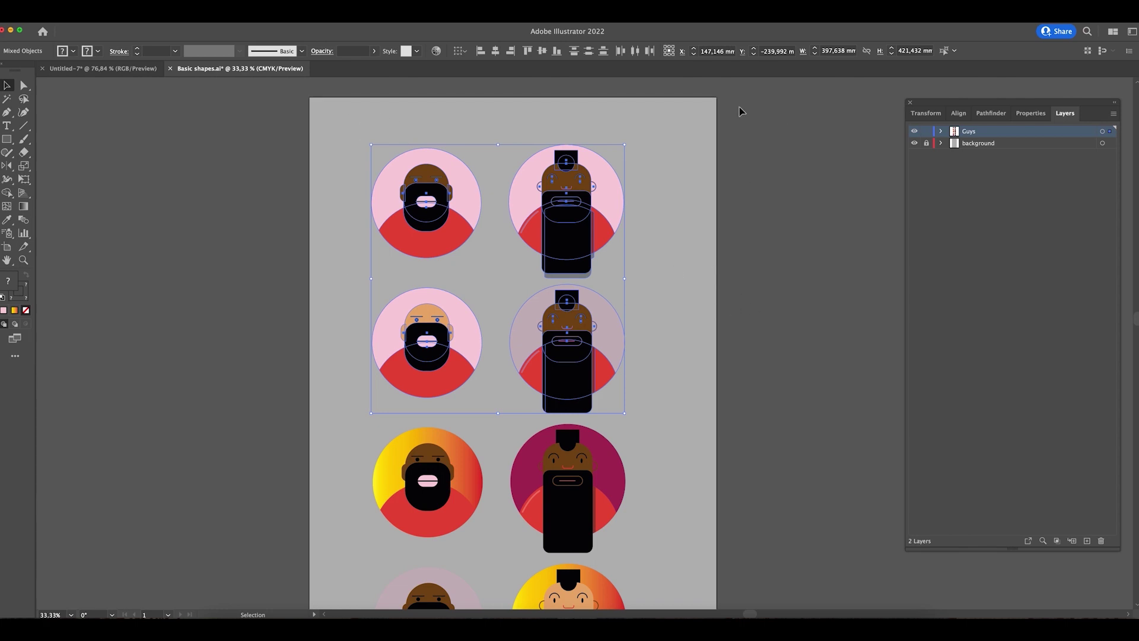
key(space)
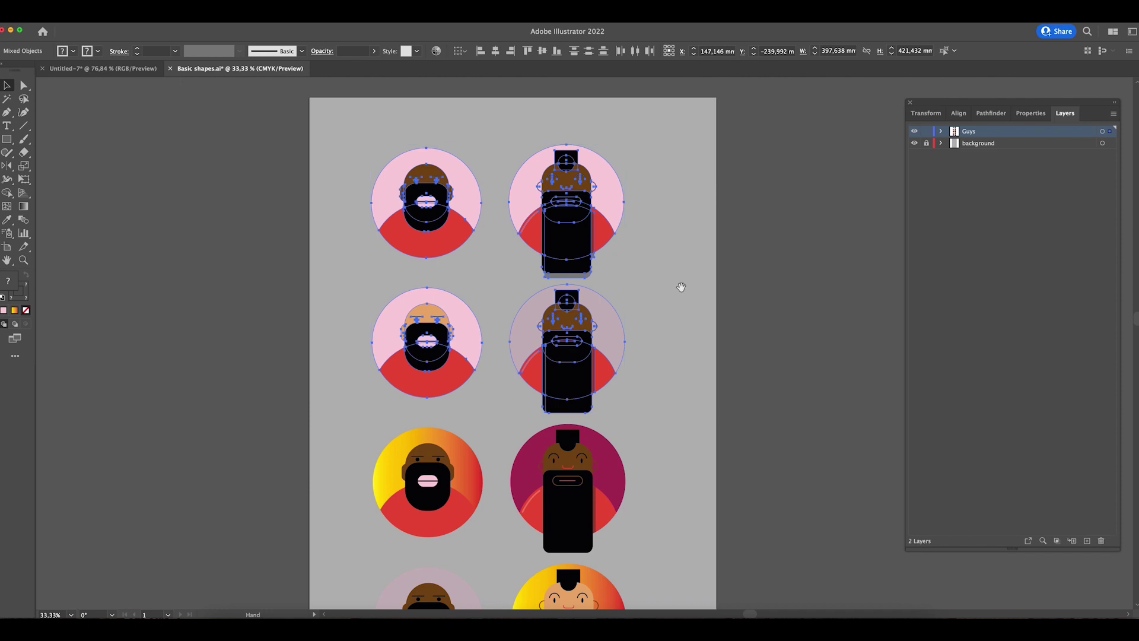
drag(638, 293, 512, 372)
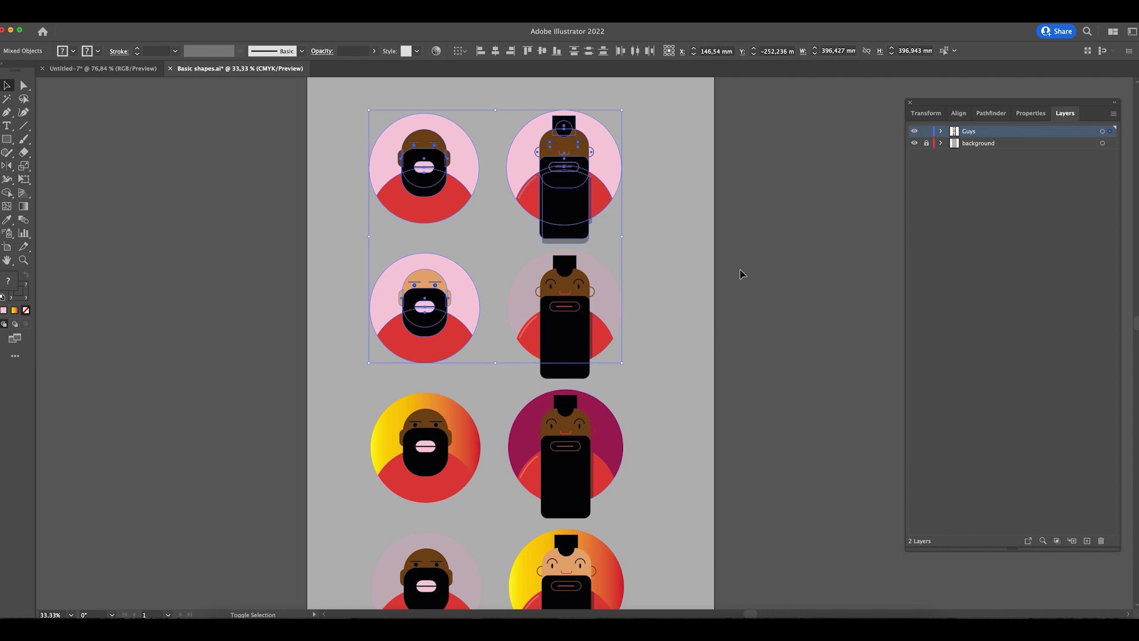
drag(556, 181, 252, 198)
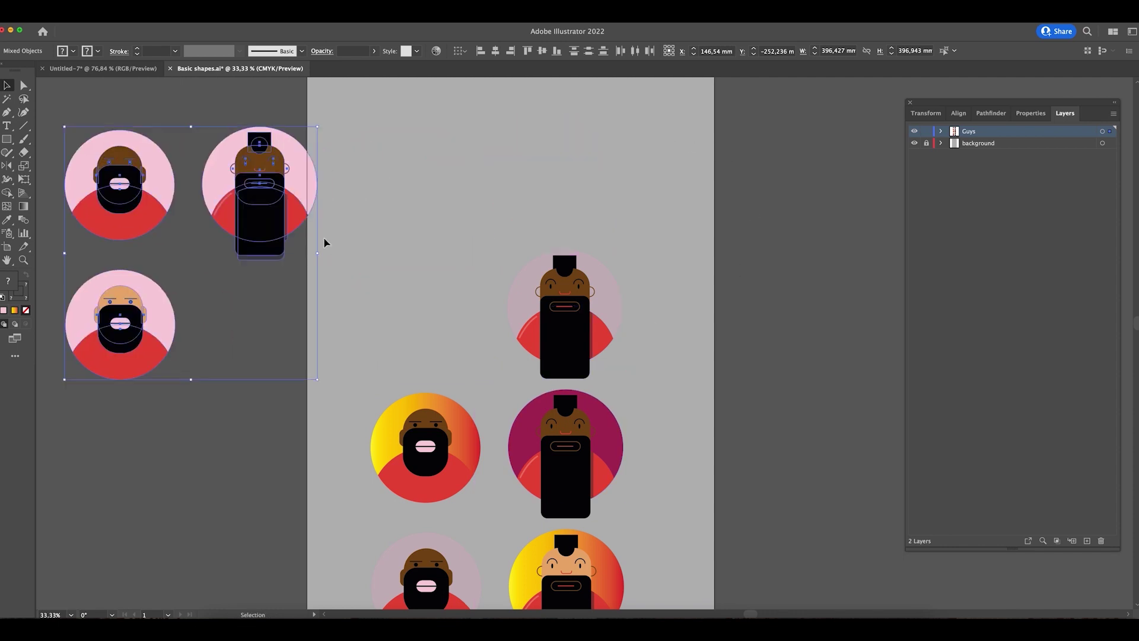
key(super+z)
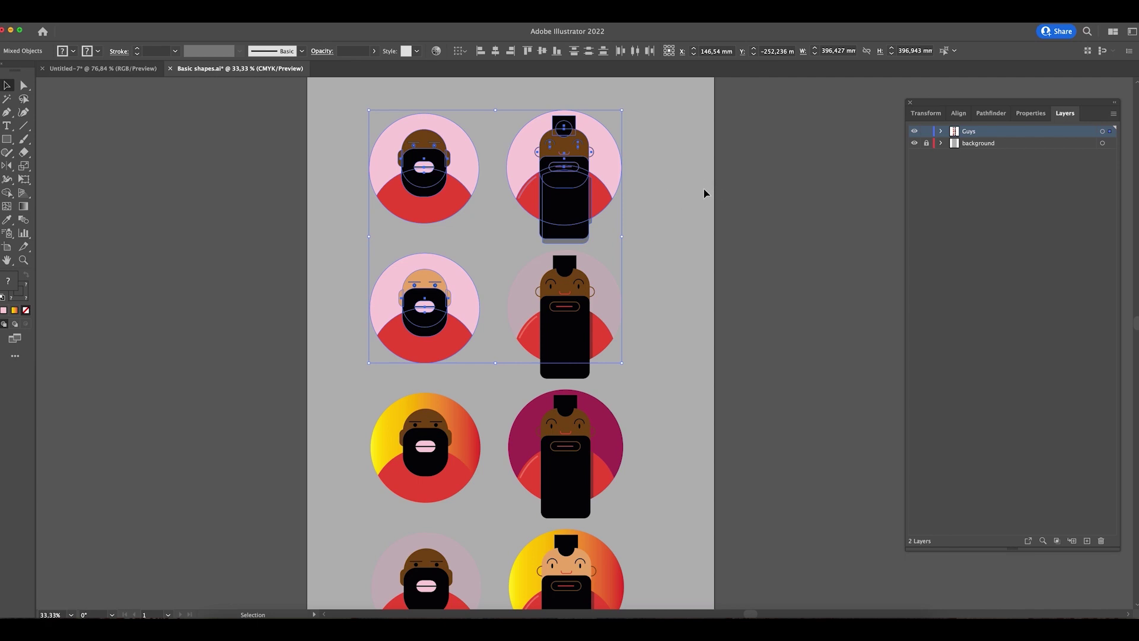
click(658, 298)
- Select every object that has the same appearance as the pink circle behind the top mohawk avatar
key(space)
drag(660, 303, 643, 442)
scroll(645, 429, down, 3)
drag(656, 357, 656, 386)
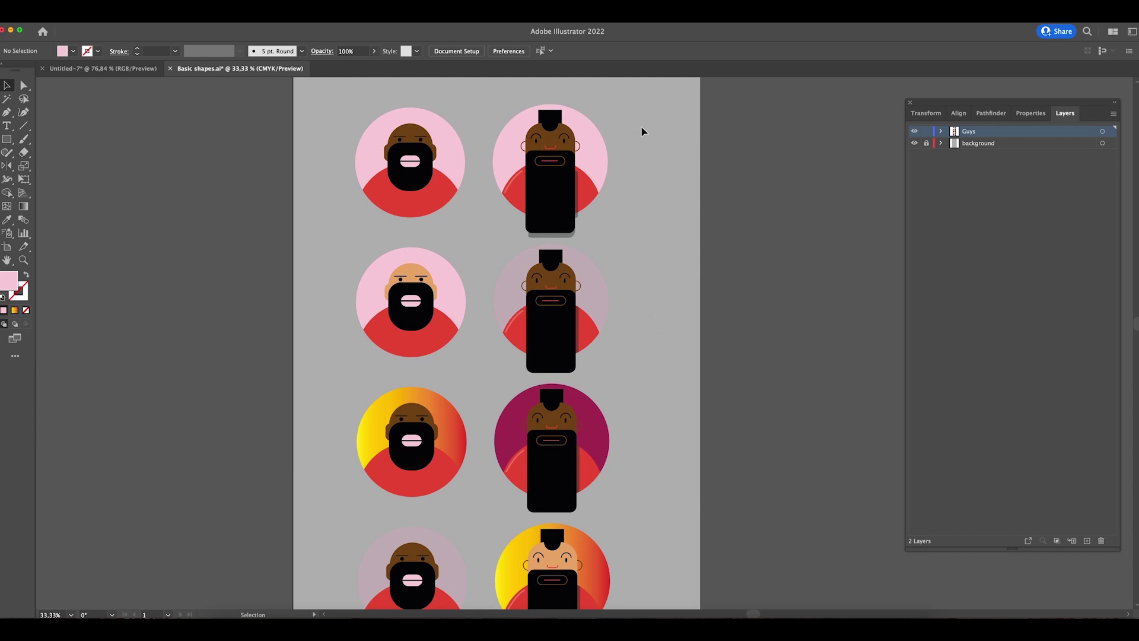
click(595, 145)
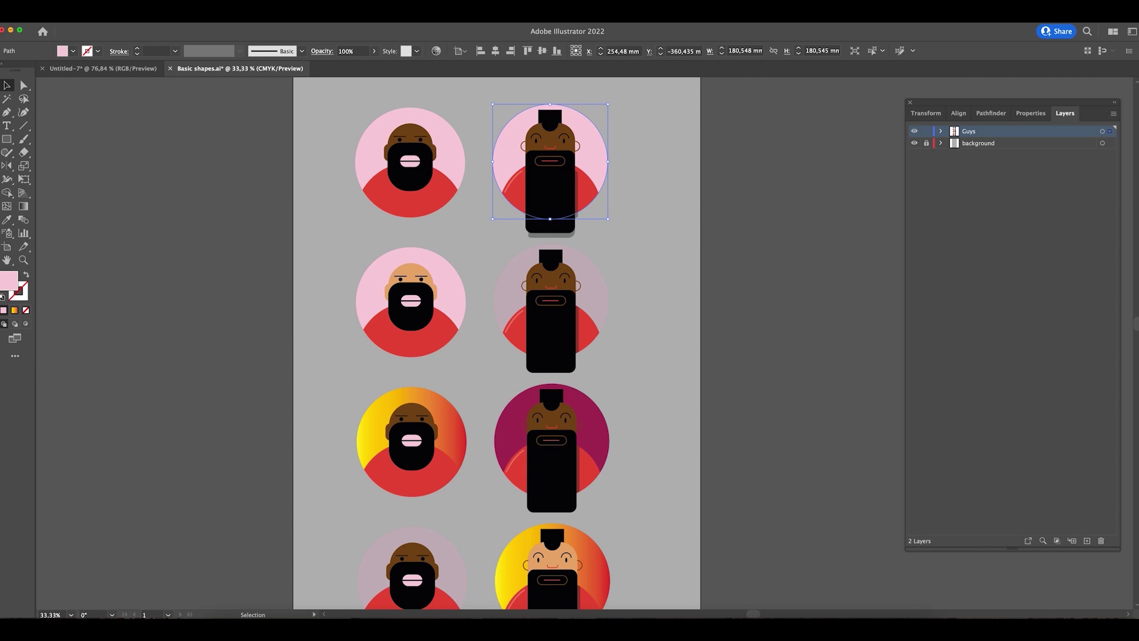
click(159, 17)
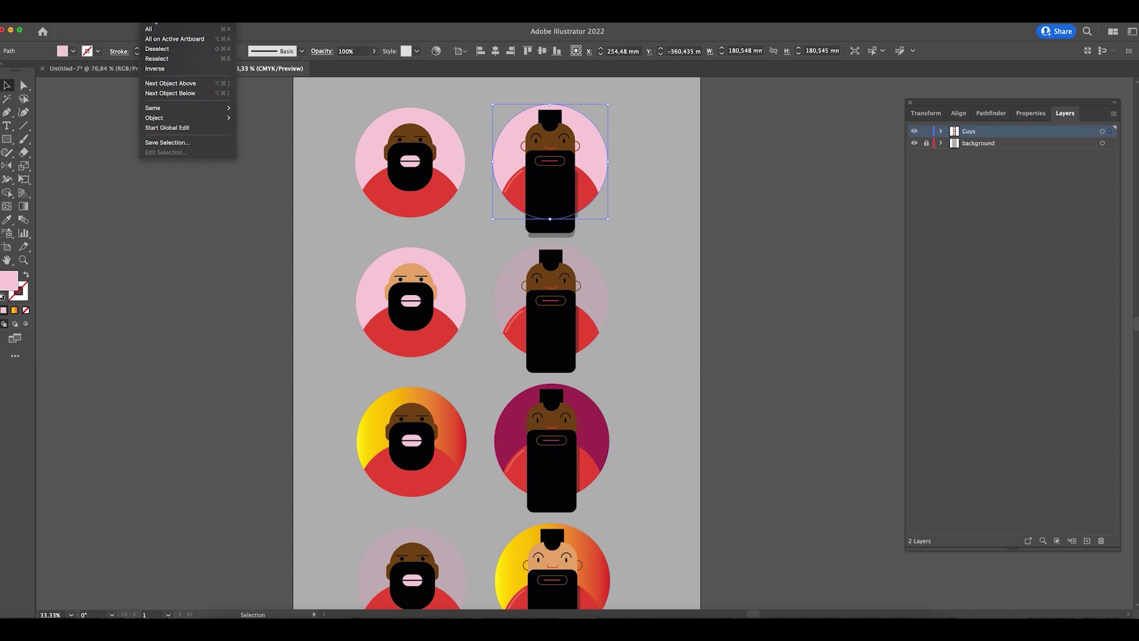
mouse_move(41, 25)
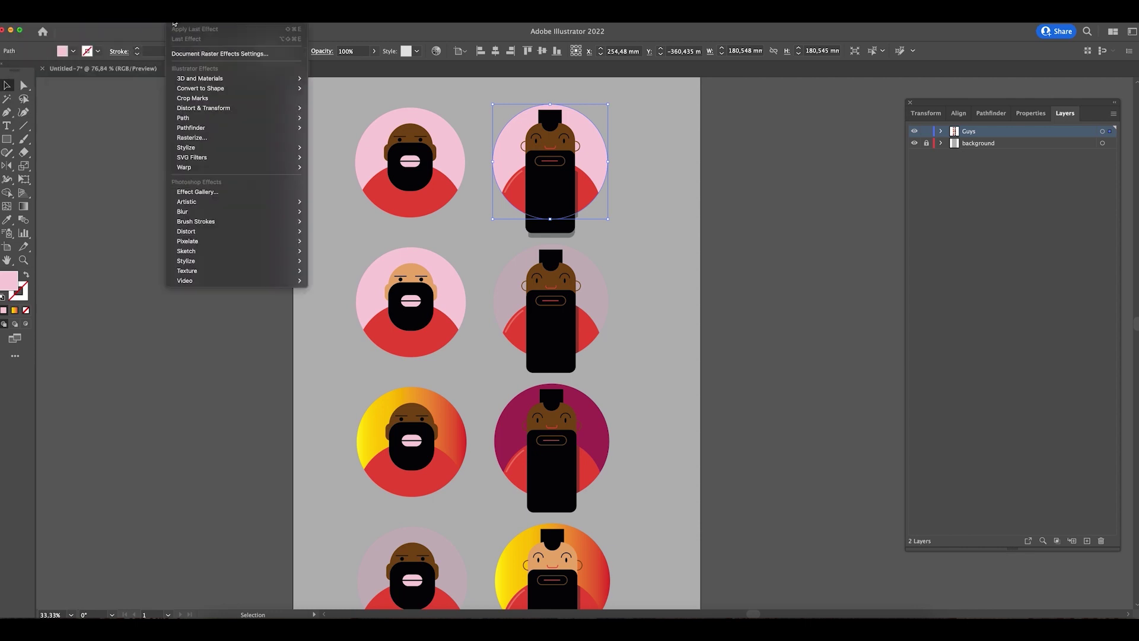
mouse_move(159, 17)
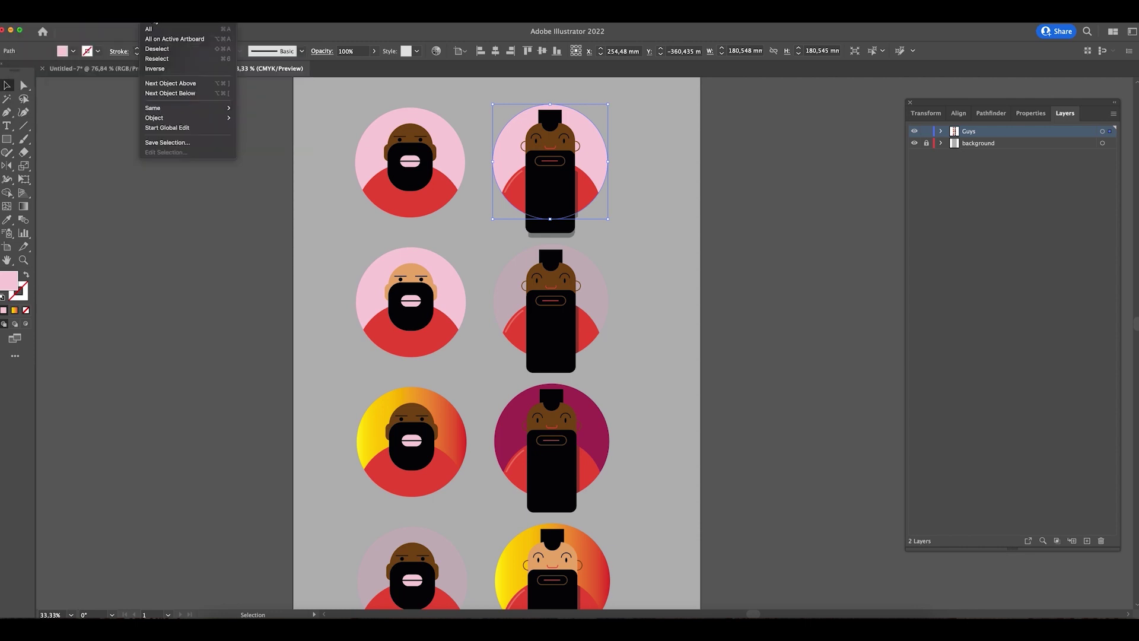
mouse_move(178, 108)
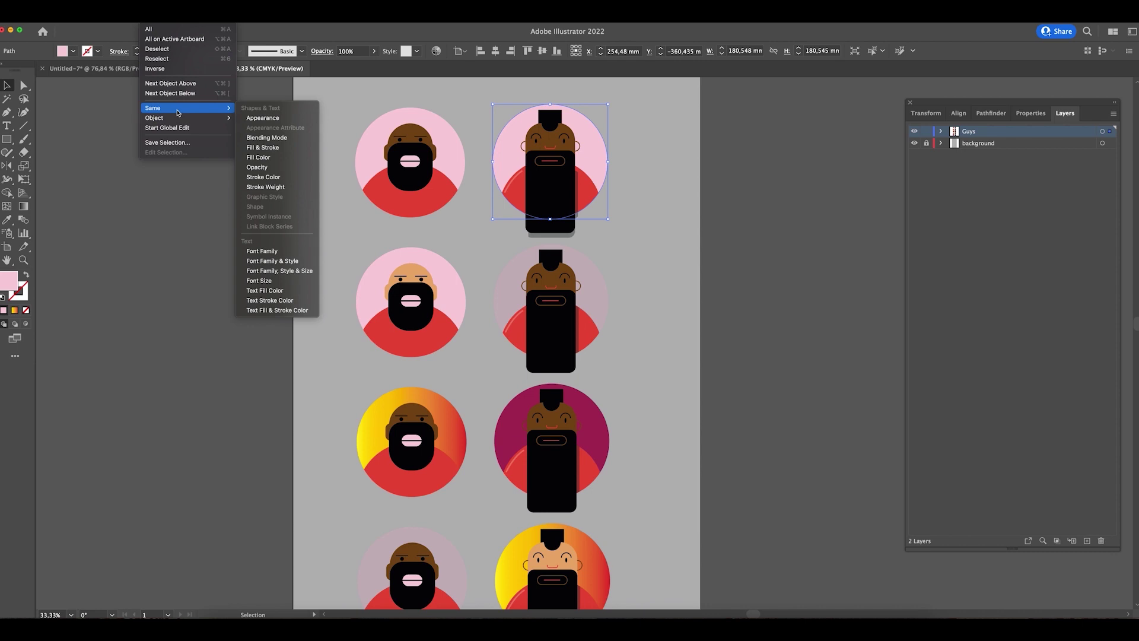
click(264, 119)
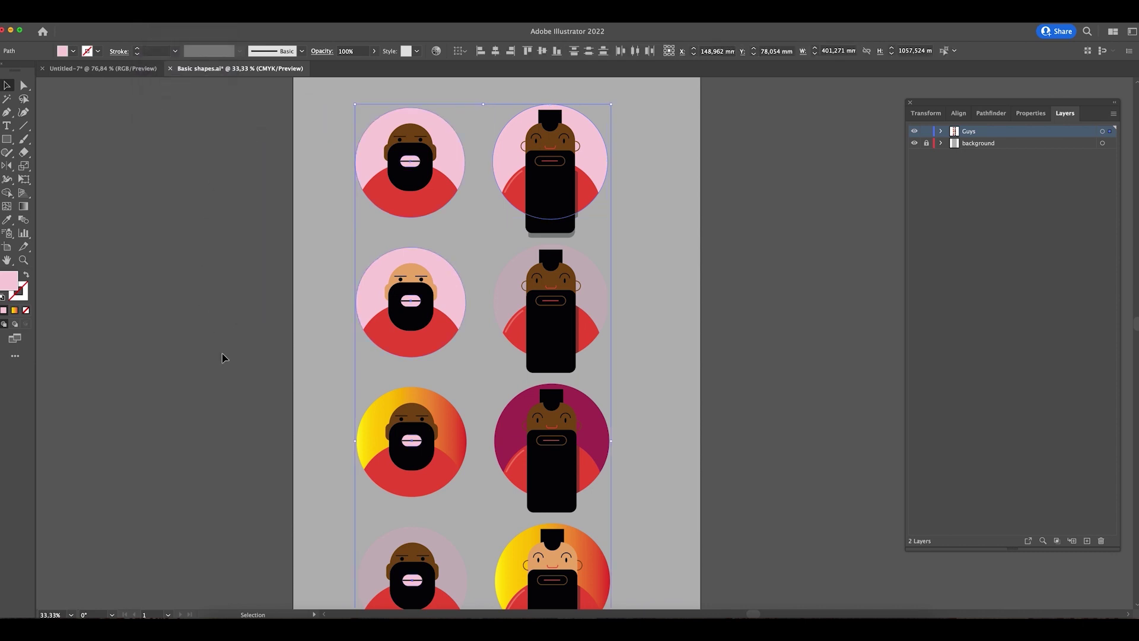
- Examine which pink circles and mouth shapes across the avatars are in the same-appearance selection, and deselect everything
scroll(222, 358, down, 8)
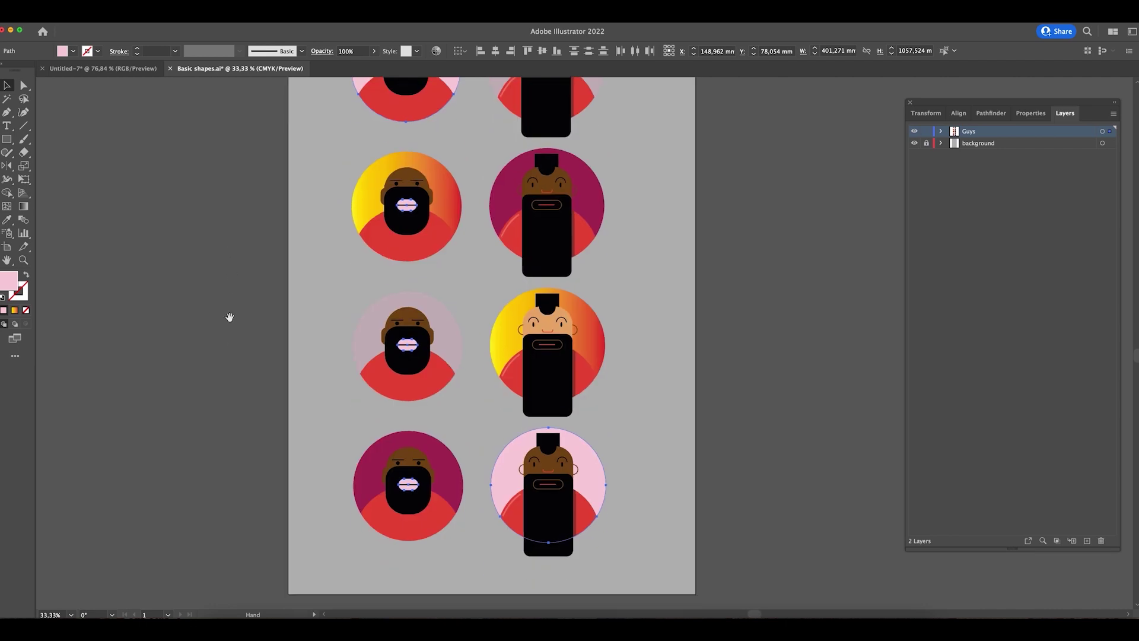
scroll(229, 317, down, 1)
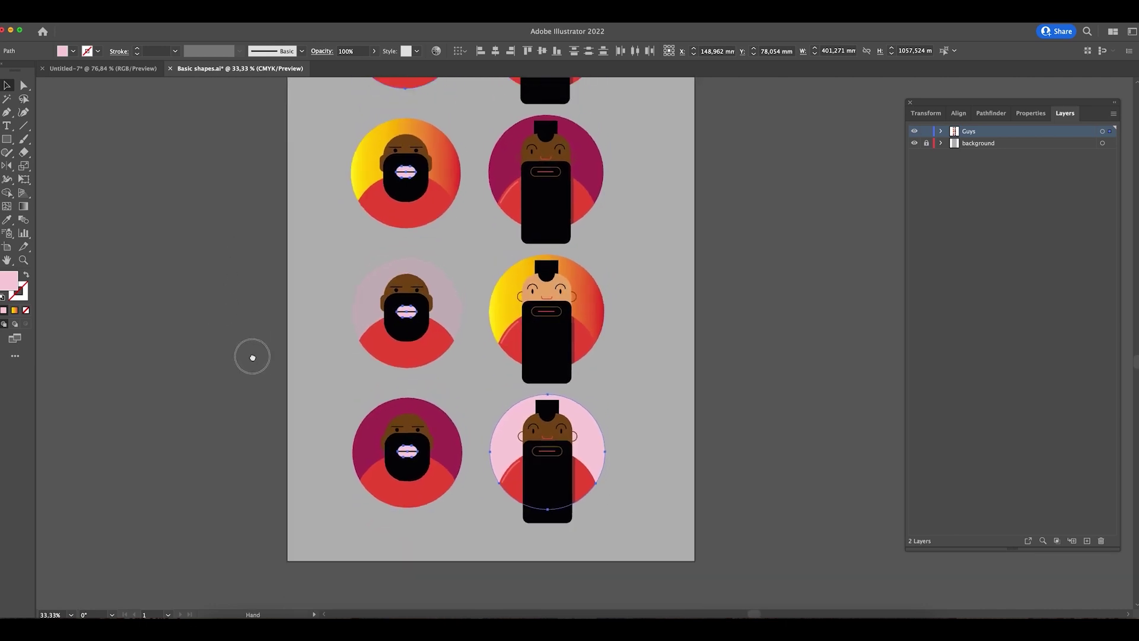
key(z)
drag(409, 469, 600, 511)
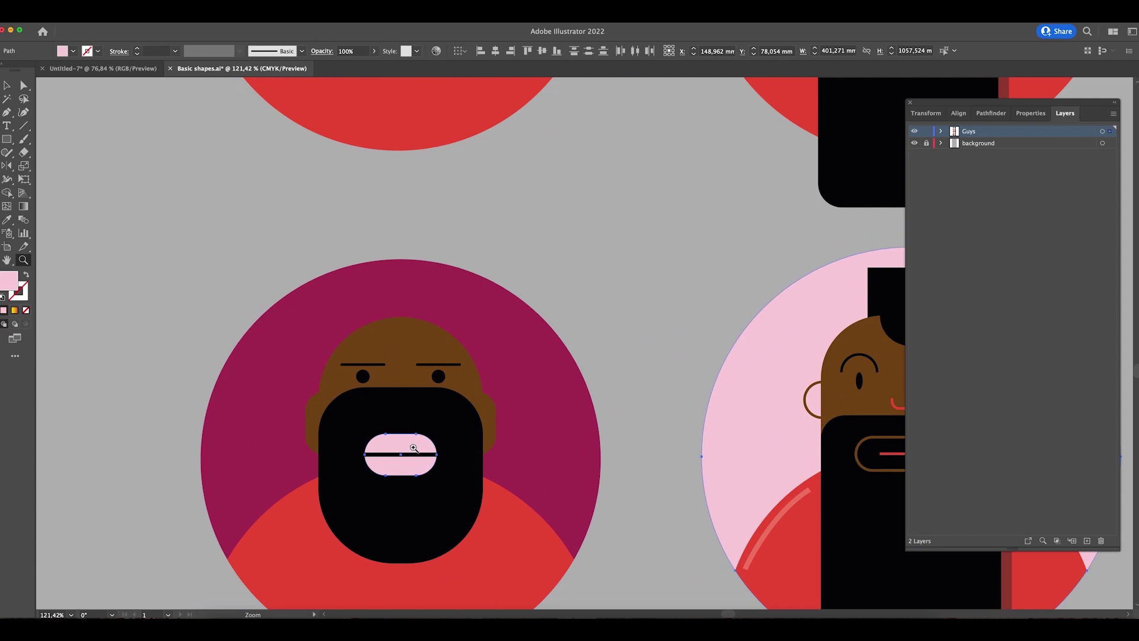
scroll(460, 295, right, 5)
scroll(546, 267, up, 5)
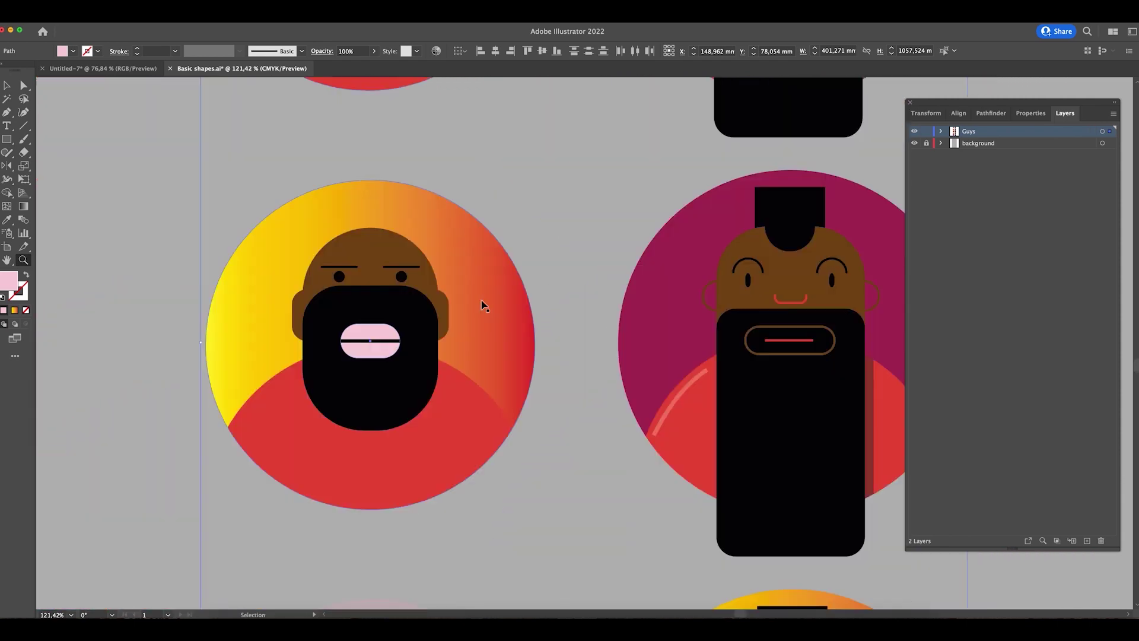
key(super+minus)
key(super+minus)
drag(554, 227, 505, 349)
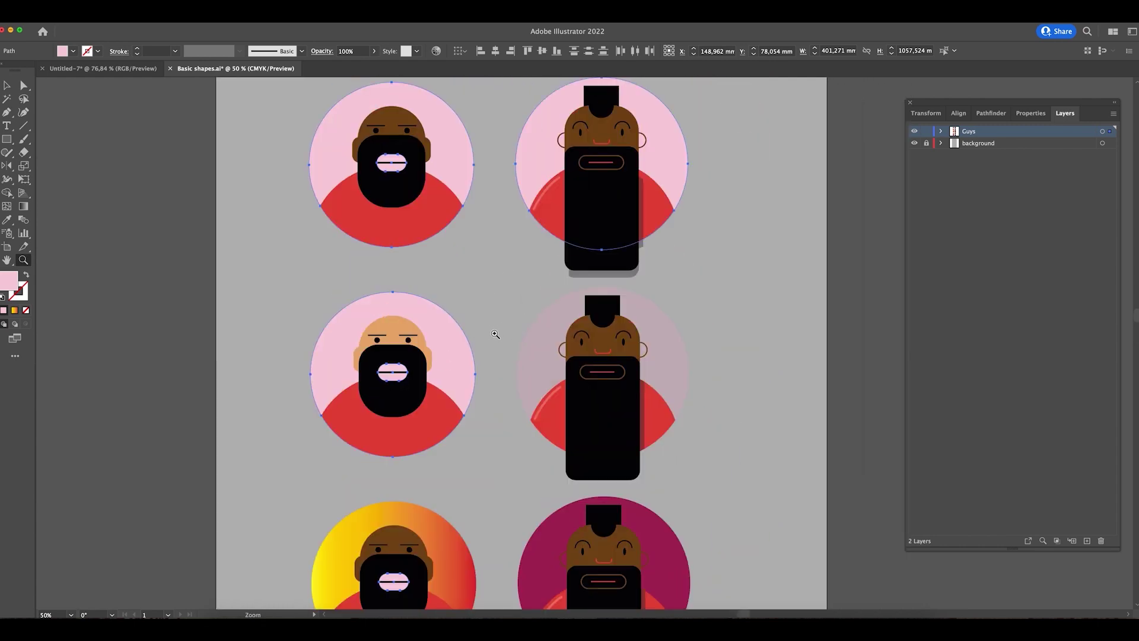
key(v)
click(514, 305)
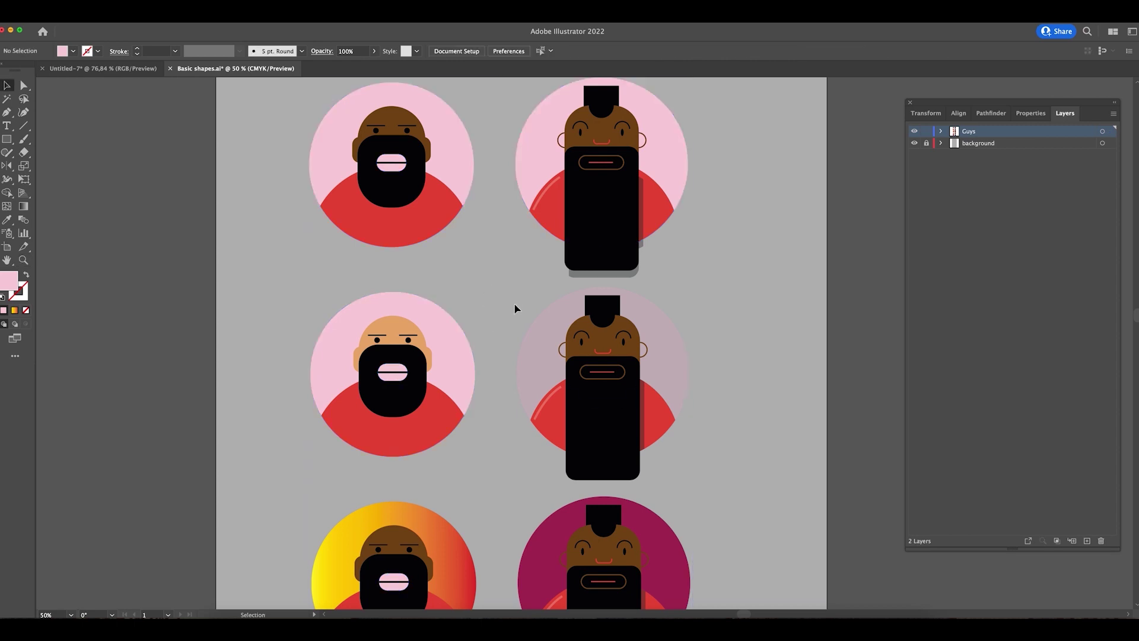
- Select every object with the same appearance as the maroon circle behind the third-row mohawk avatar, review the selection and clear it
drag(668, 356, 762, 508)
scroll(720, 247, down, 5)
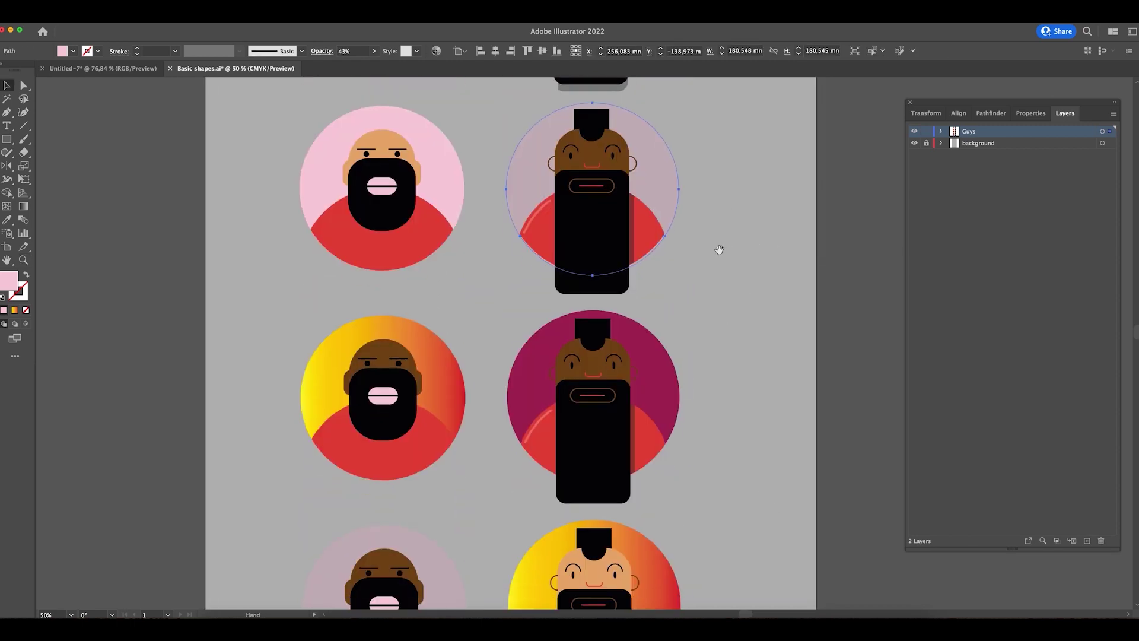
click(662, 409)
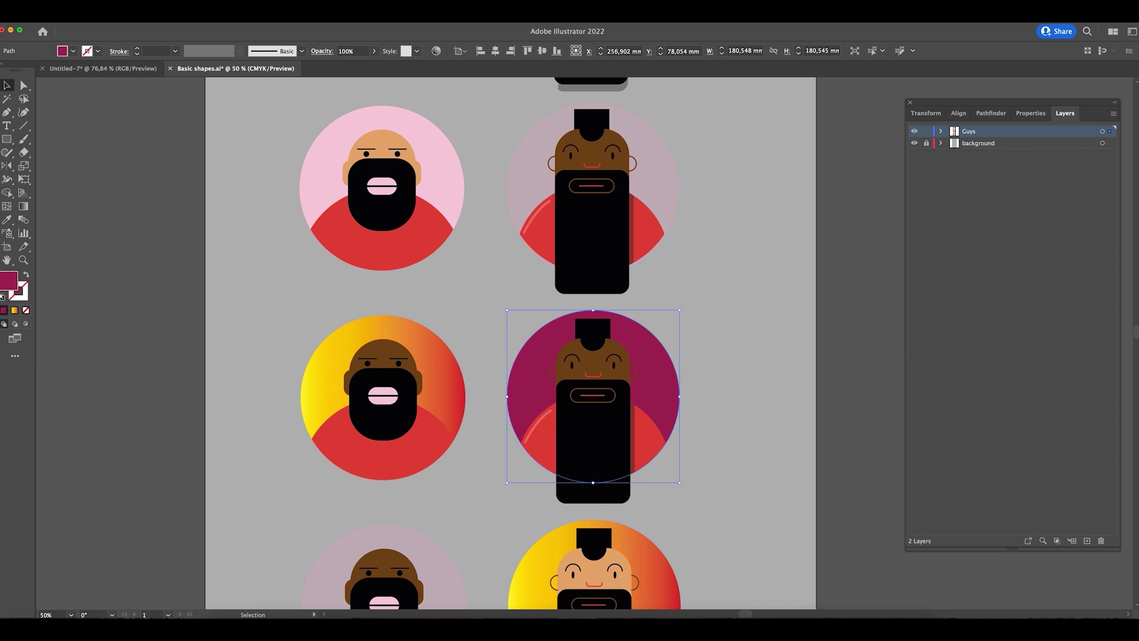
click(151, 12)
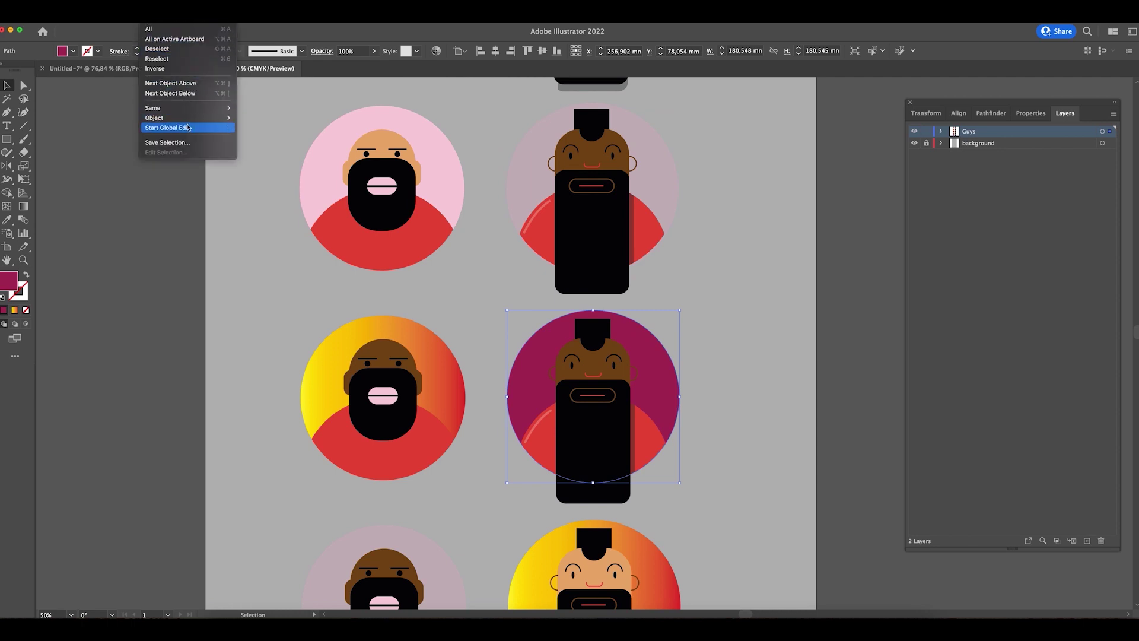
mouse_move(198, 112)
click(267, 118)
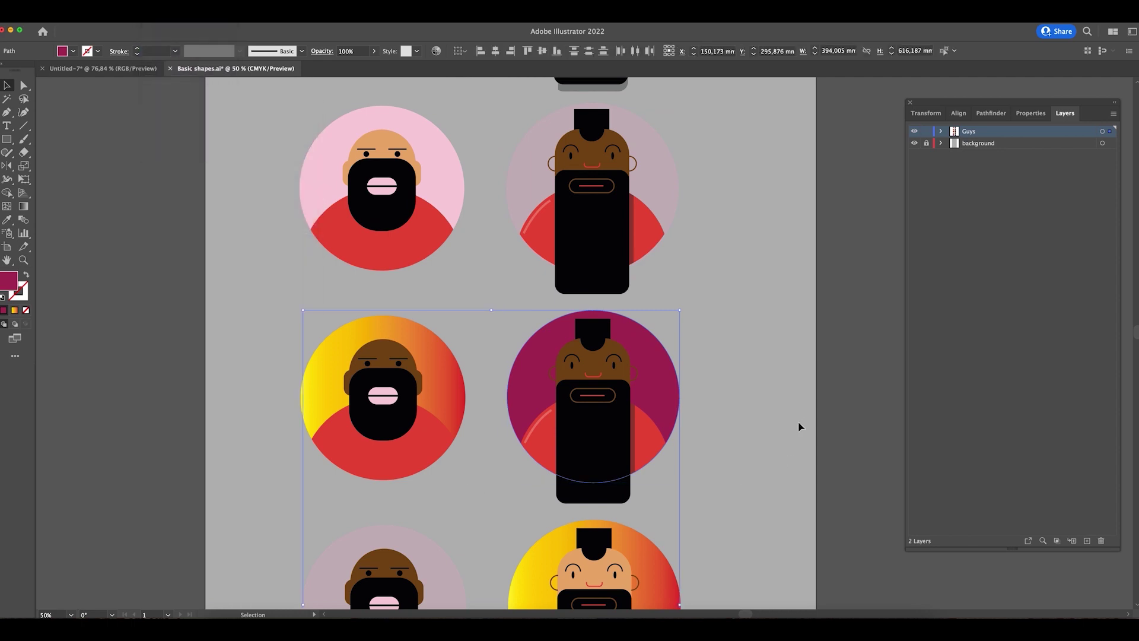
drag(746, 459, 699, 199)
key(super+minus)
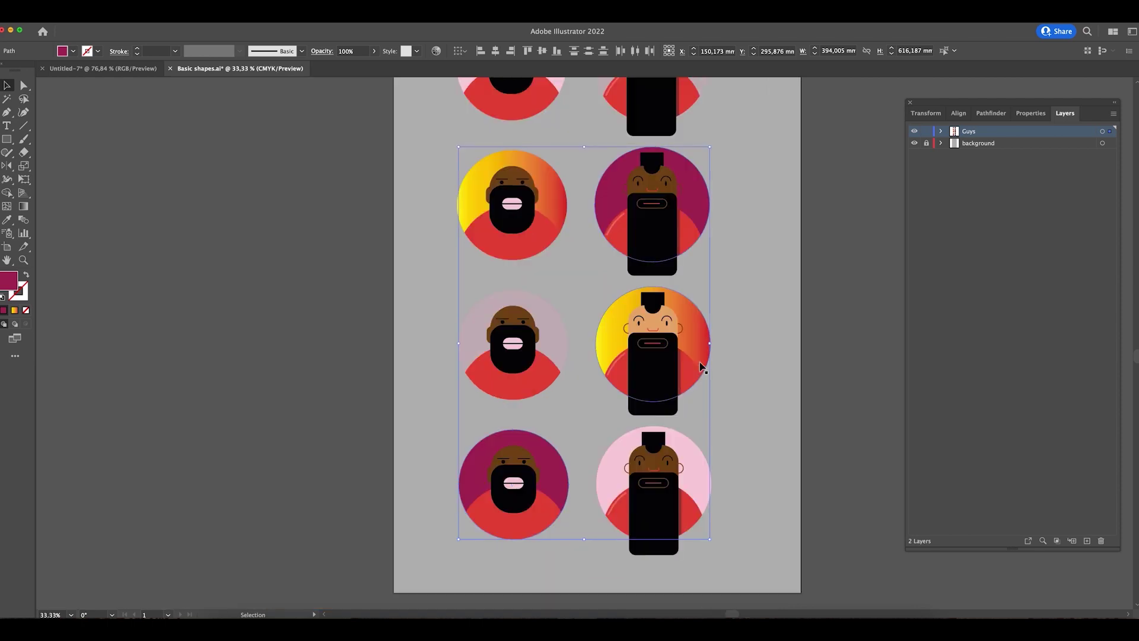
drag(773, 251, 746, 282)
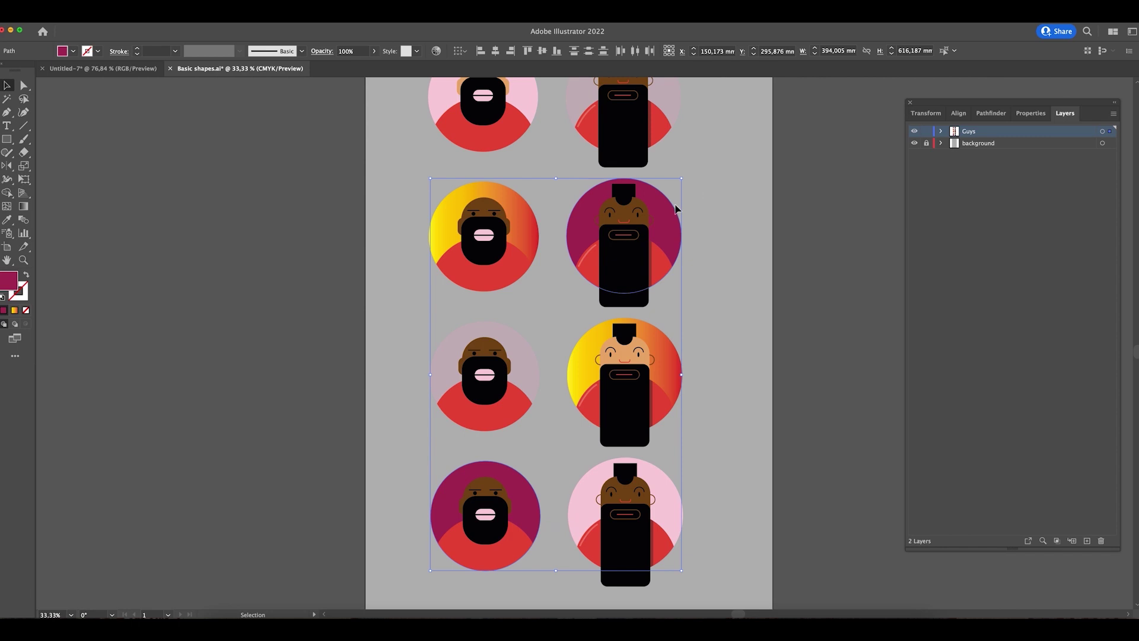
click(729, 267)
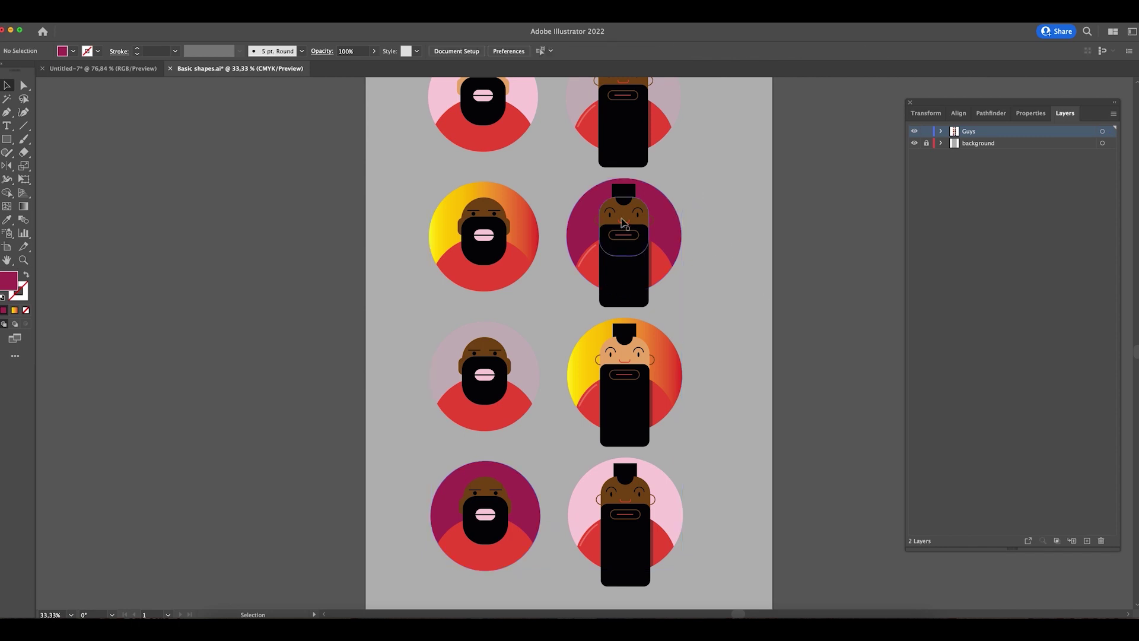
- Draw a maroon circle about 71.6 mm in diameter beside the third-row mohawk avatar and deselect it
key(l)
drag(724, 215, 771, 261)
key(v)
drag(725, 334, 611, 355)
drag(644, 267, 612, 318)
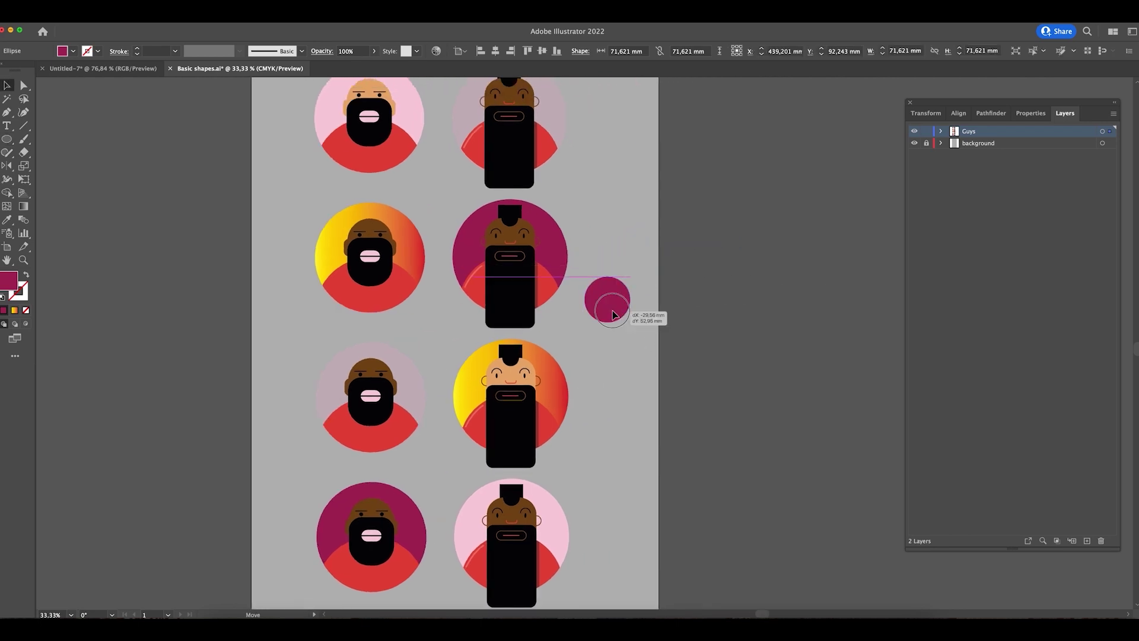
click(659, 386)
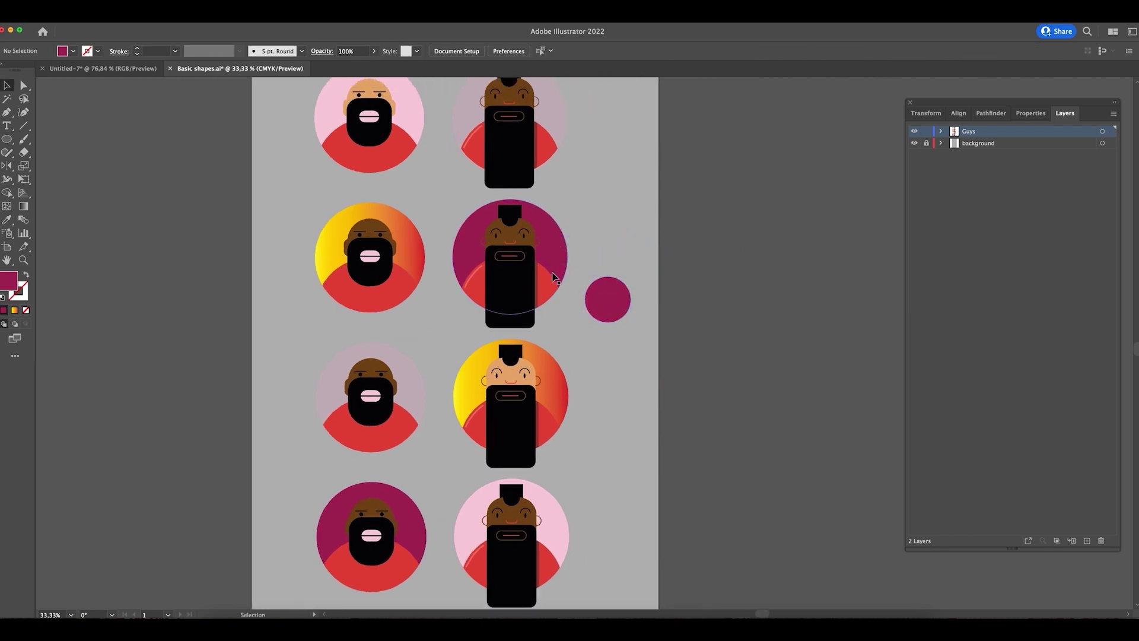
- Select every object with the same appearance as the small maroon circle beside the avatars, and clear the selection
click(610, 299)
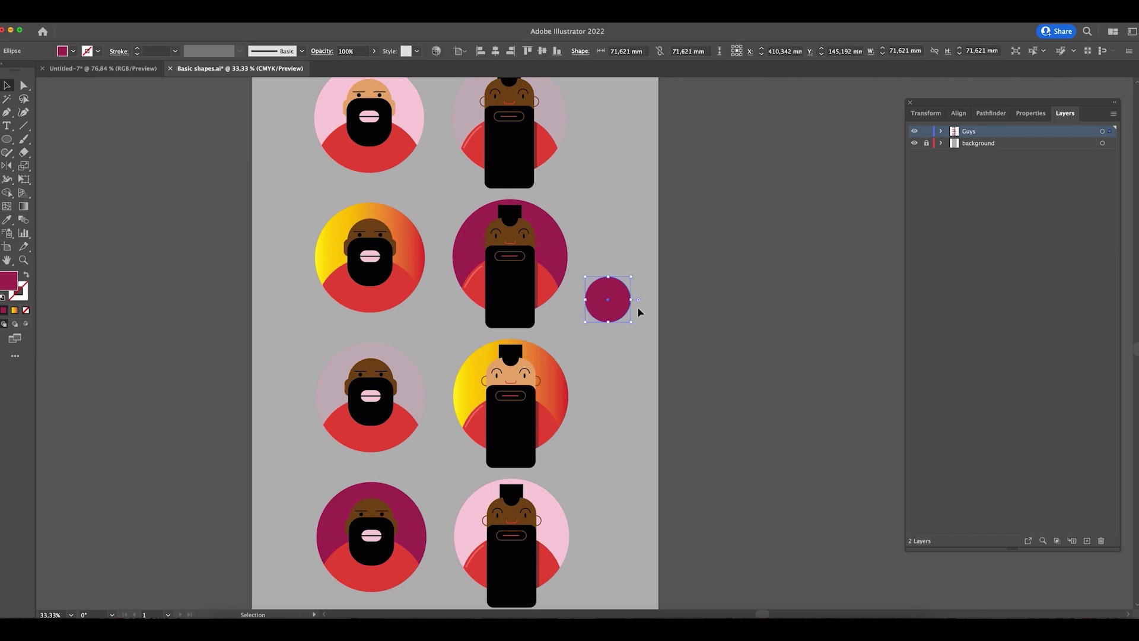
click(150, 22)
mouse_move(183, 112)
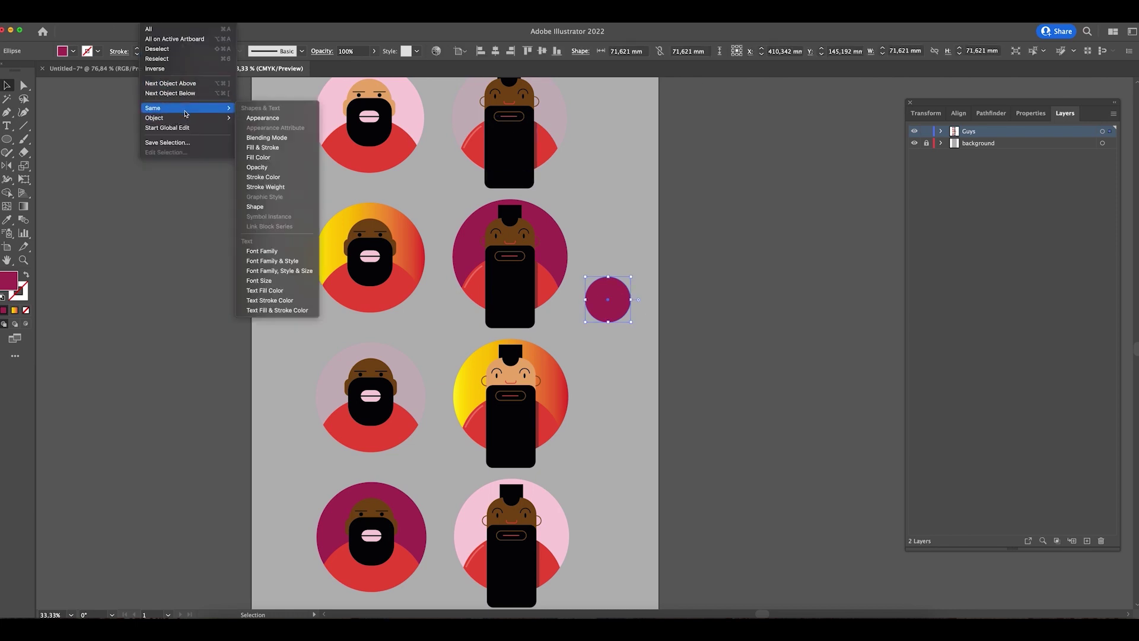
click(271, 121)
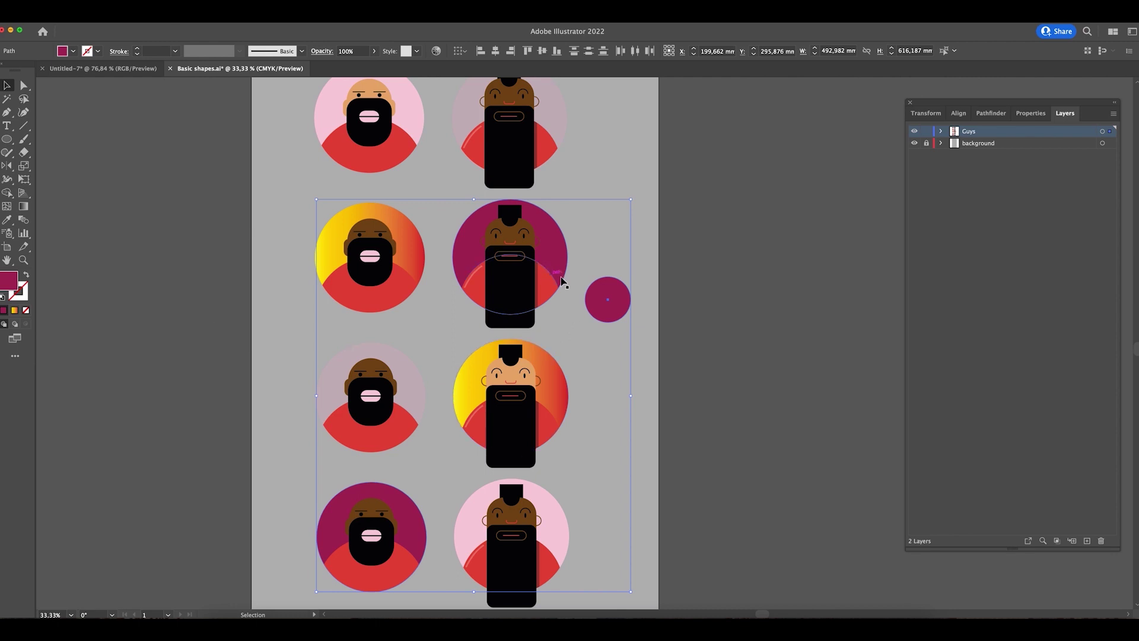
click(587, 507)
- Delete the small maroon circle beside the third-row mohawk avatar
click(607, 299)
key(Delete)
click(611, 474)
- Select every object with the same appearance as the yellow-to-red gradient circle behind the fourth-row mohawk avatar, and clear the selection
click(556, 397)
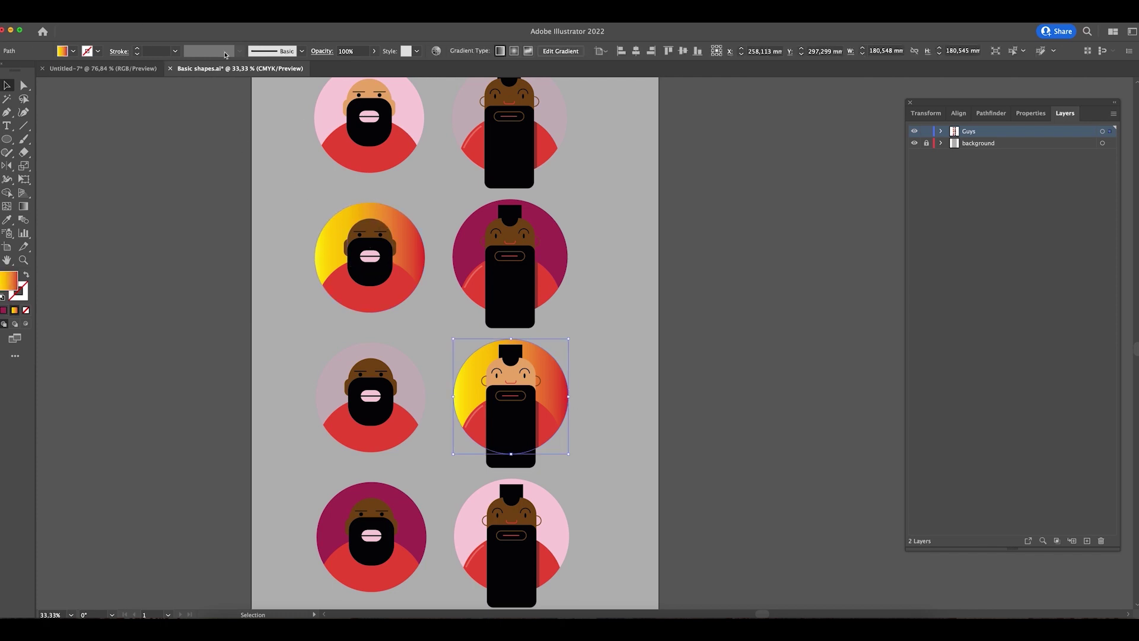
click(146, 19)
mouse_move(173, 108)
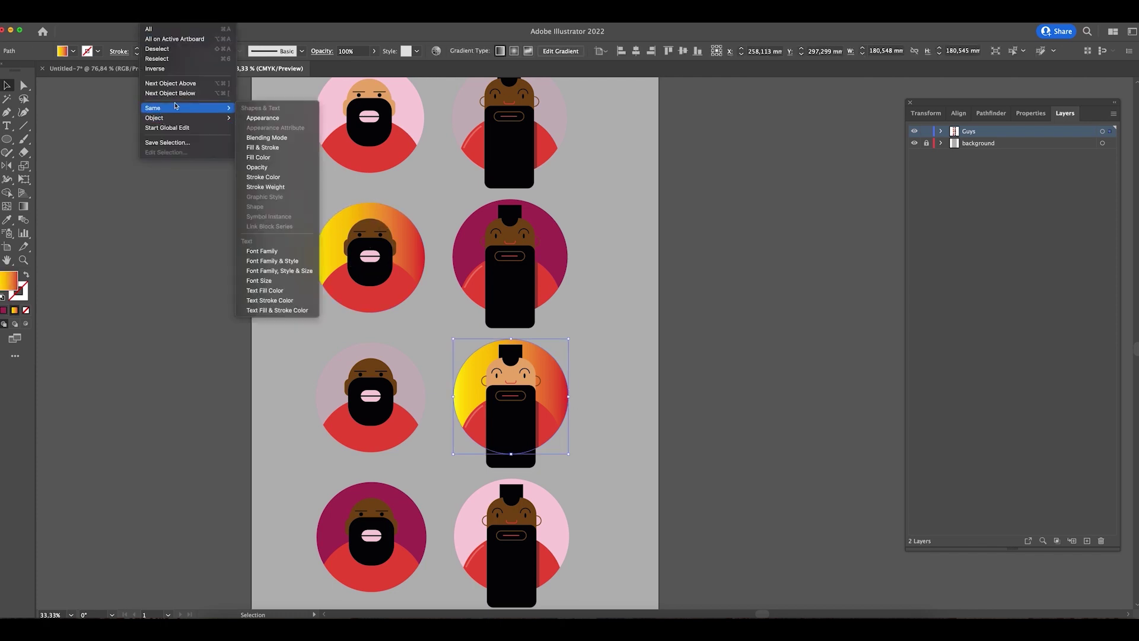
click(270, 119)
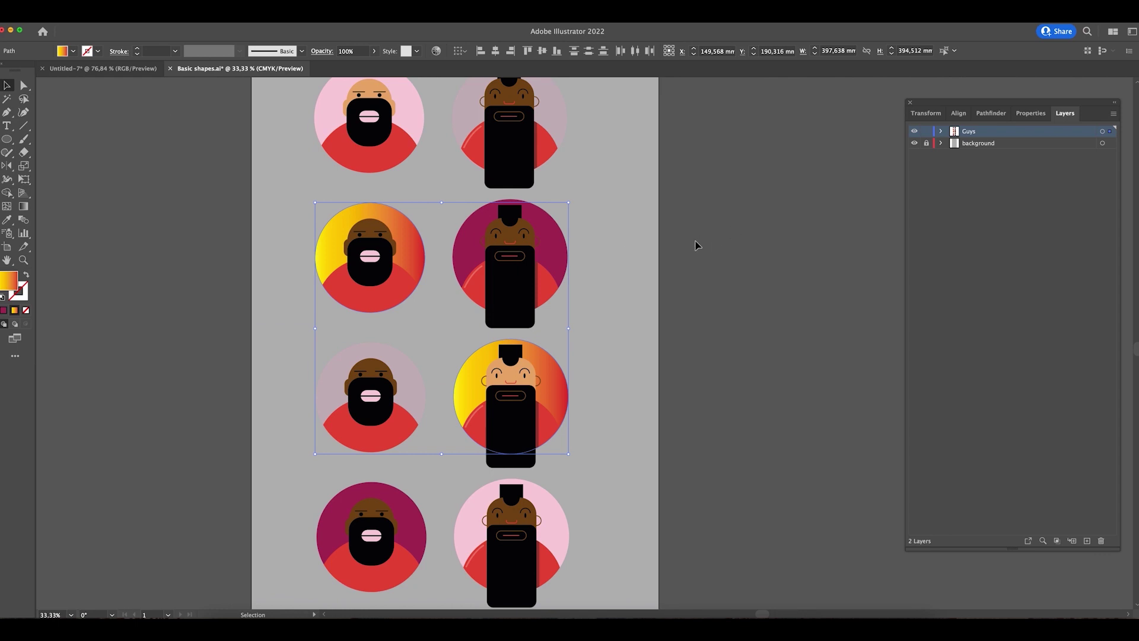
click(644, 258)
- Reselect the fourth-row mohawk avatar's gradient circle and select all similar objects by Fill Color
click(562, 398)
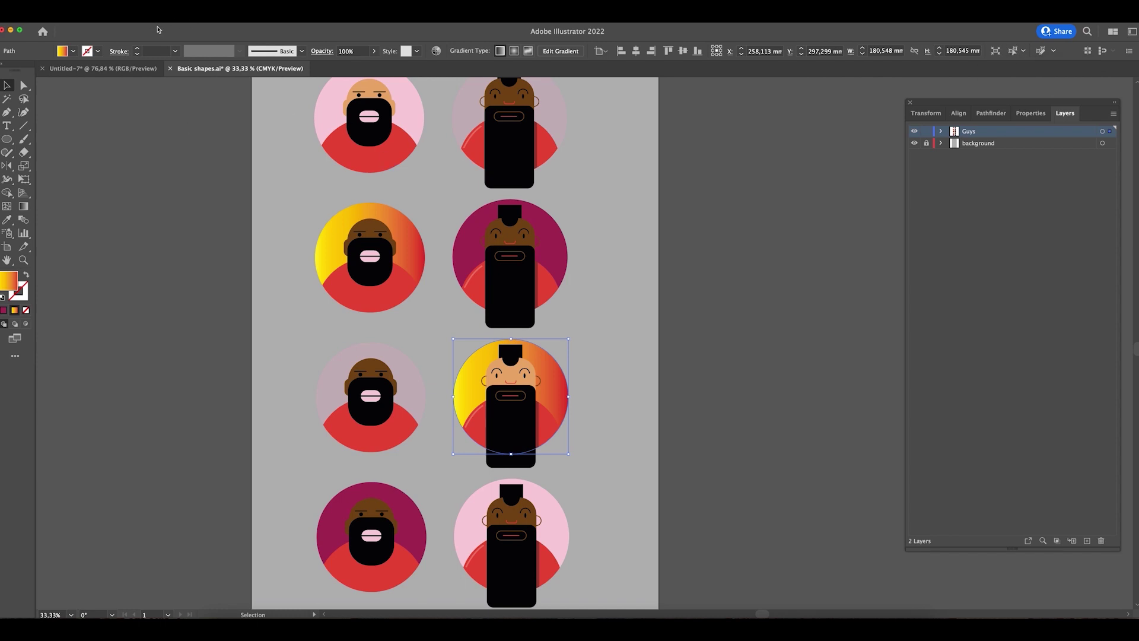
click(1024, 51)
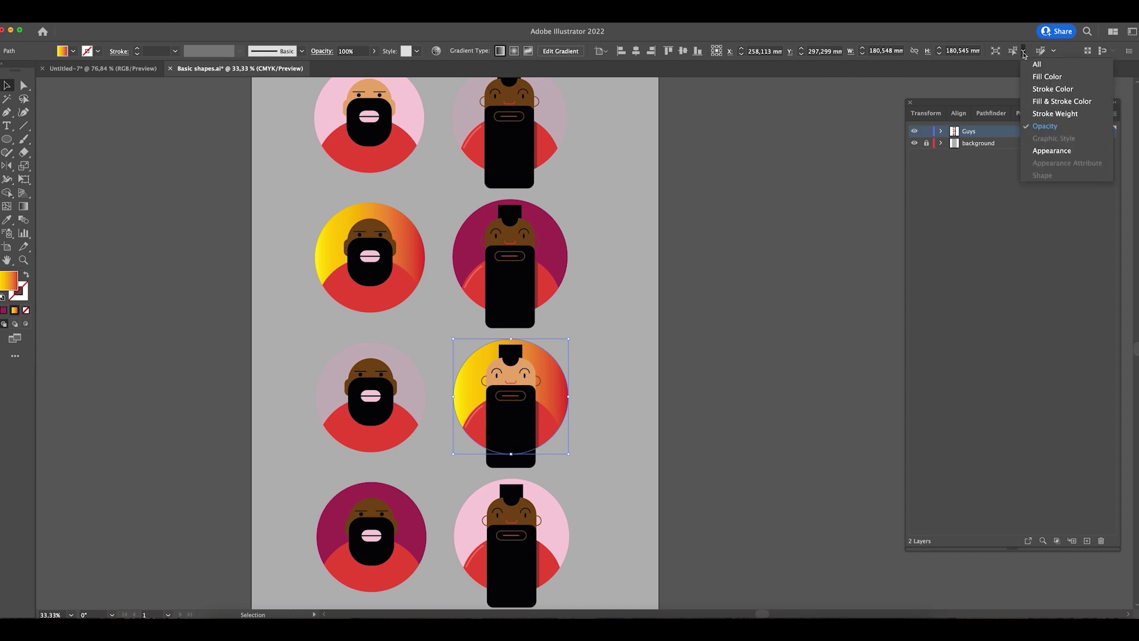
click(1058, 78)
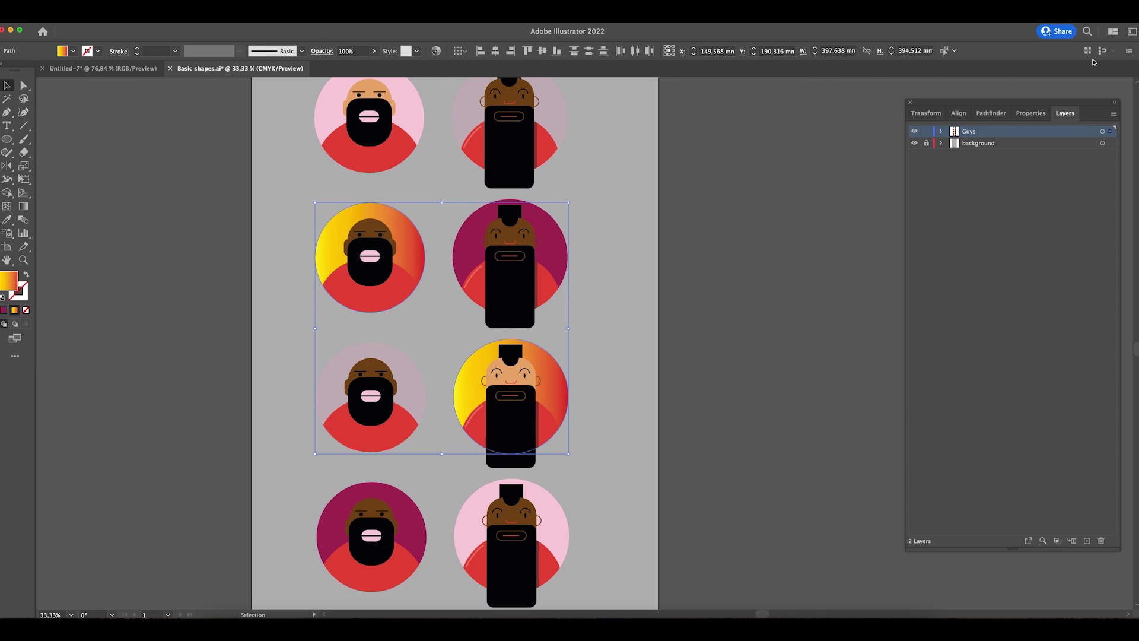
- Select all similar objects by Stroke Color instead, look over the selected shapes up to the first row, and deselect them
click(954, 51)
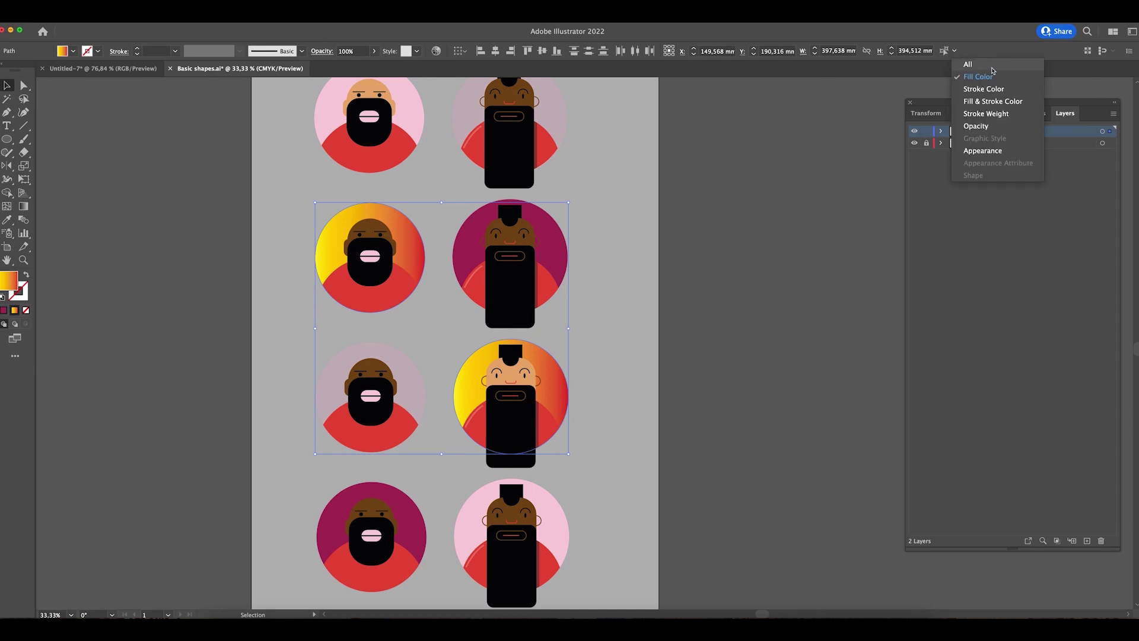
click(1002, 89)
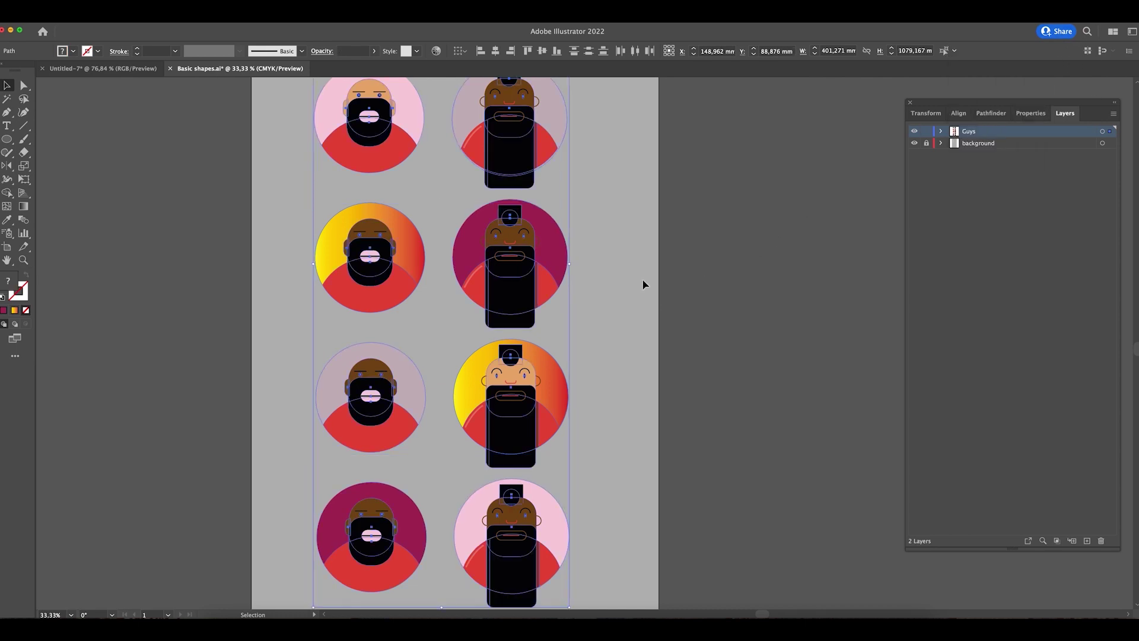
drag(633, 254, 623, 332)
drag(600, 183, 600, 347)
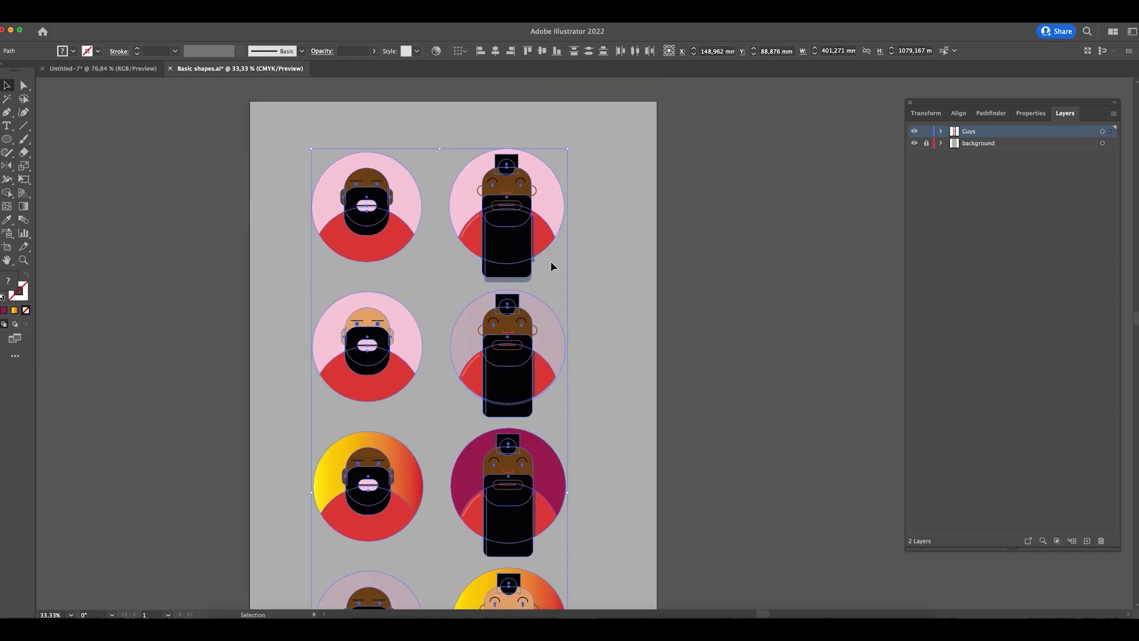
click(598, 197)
- Select the outlined ear on the right side of the top mohawk avatar and select similar objects using the All option
drag(519, 195, 699, 262)
click(580, 198)
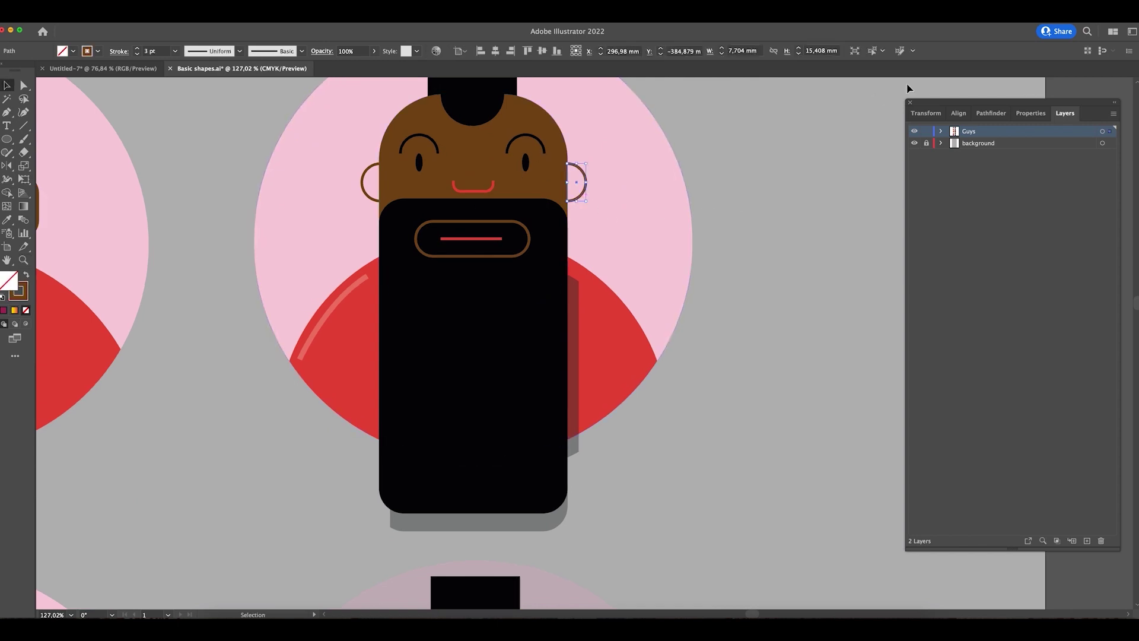
click(914, 51)
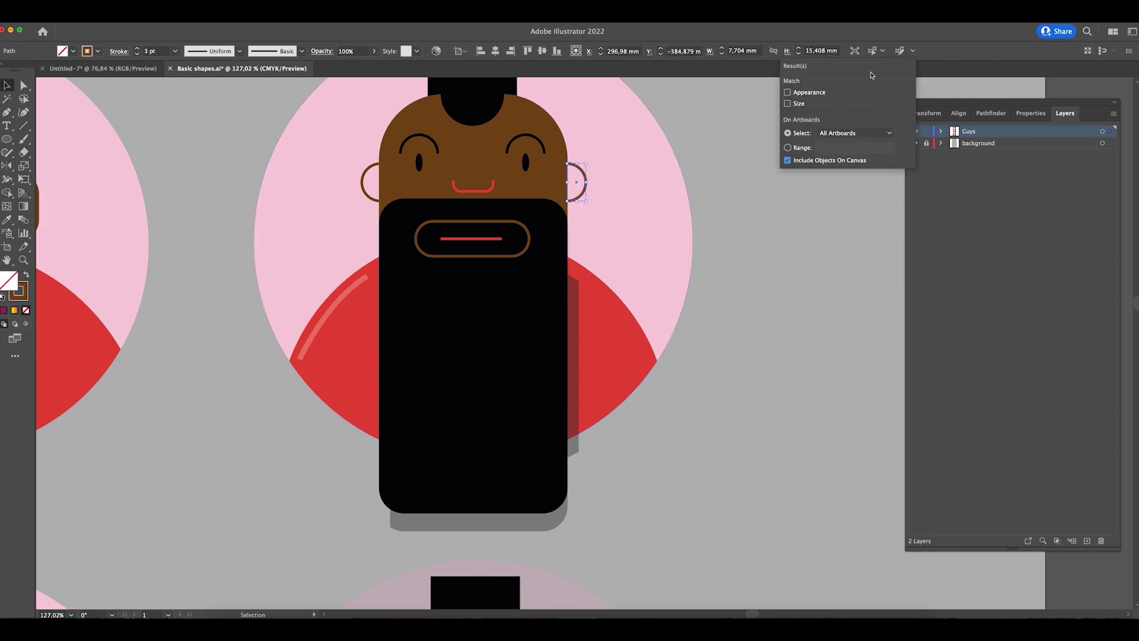
click(913, 53)
click(900, 51)
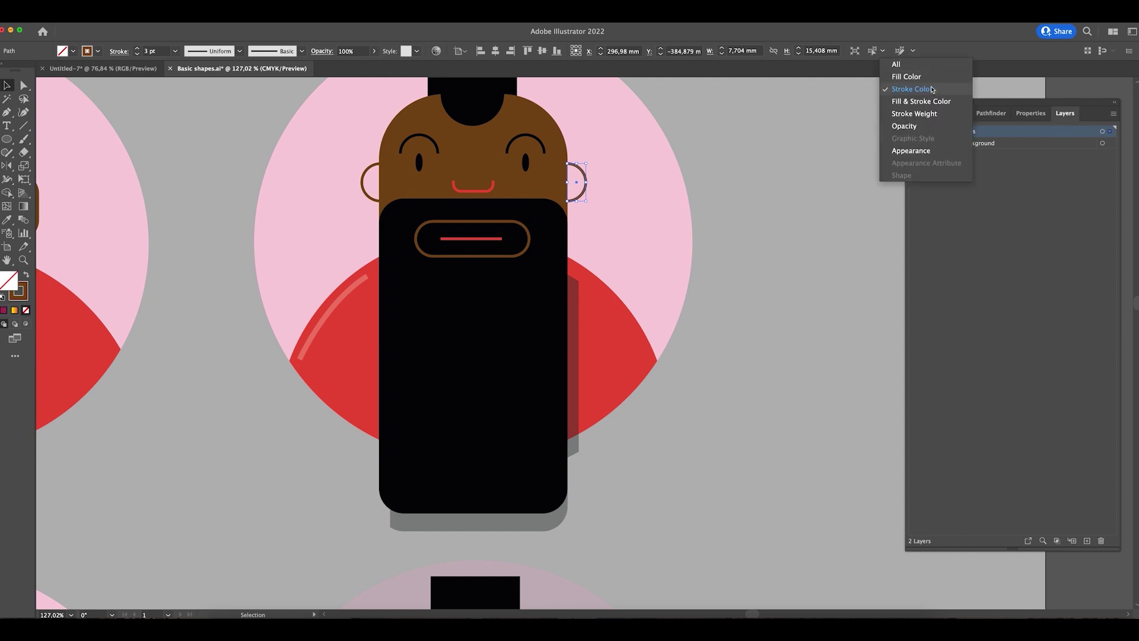
click(915, 66)
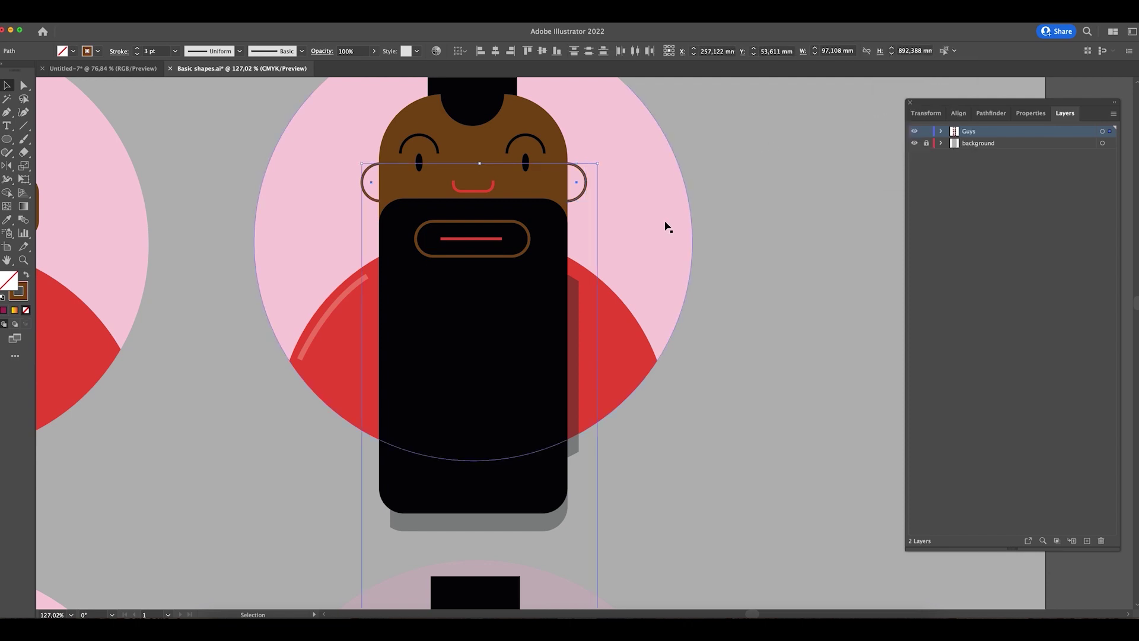
- Examine the mohawk avatars at different magnifications to check which outlined ears are included in the selection
key(super)
key(super+minus)
key(super+minus)
key(super+minus)
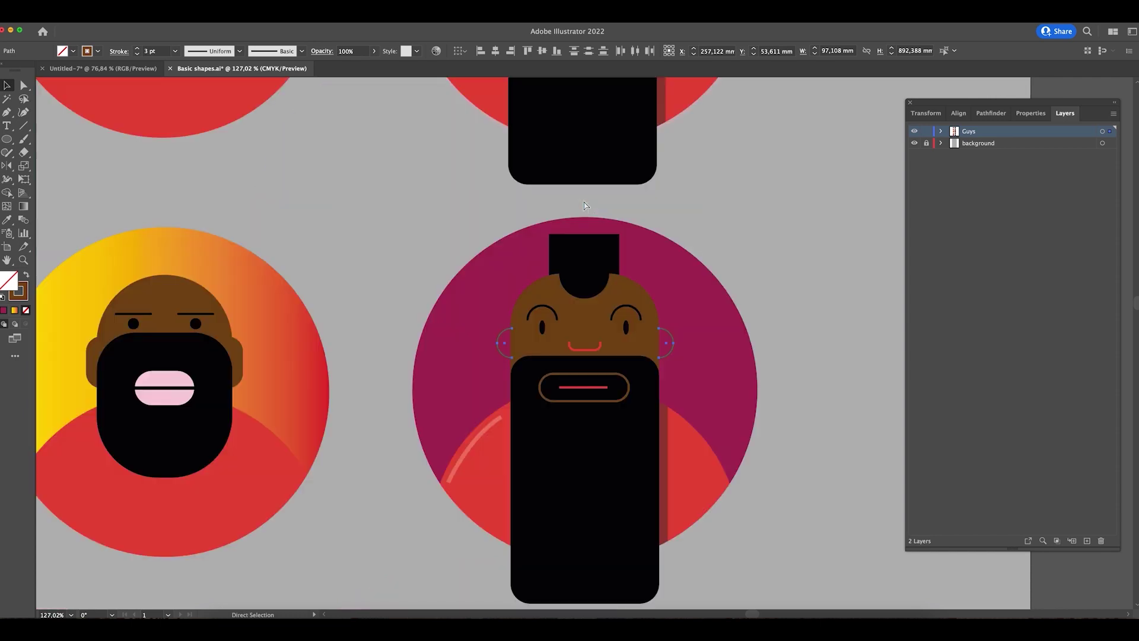
drag(708, 510, 699, 578)
key(z)
drag(614, 196, 808, 264)
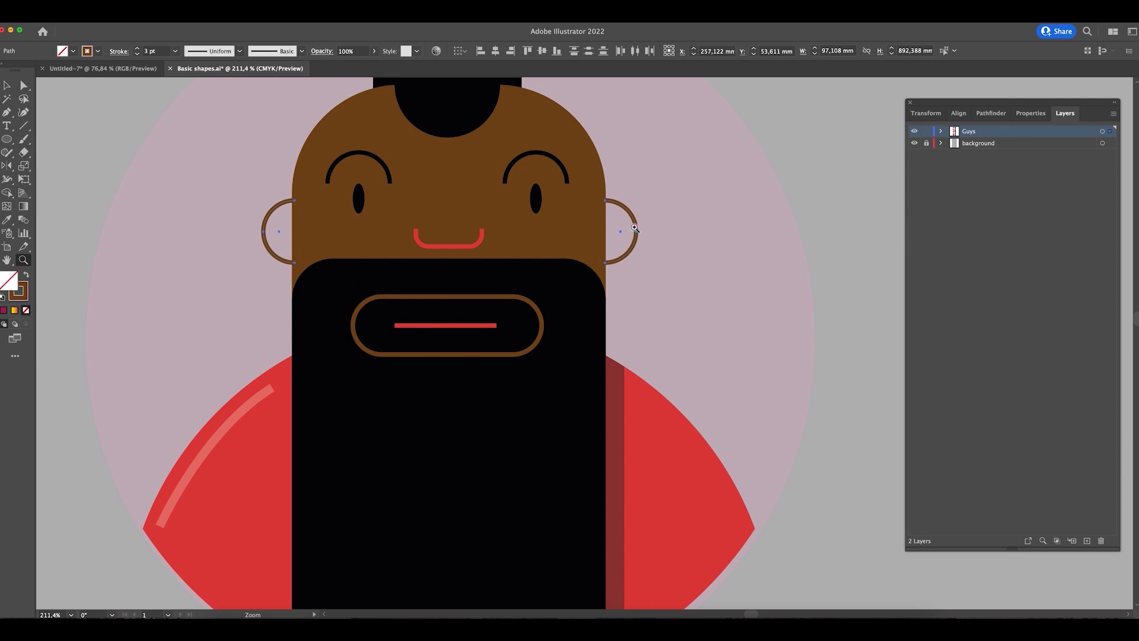
key(super+1)
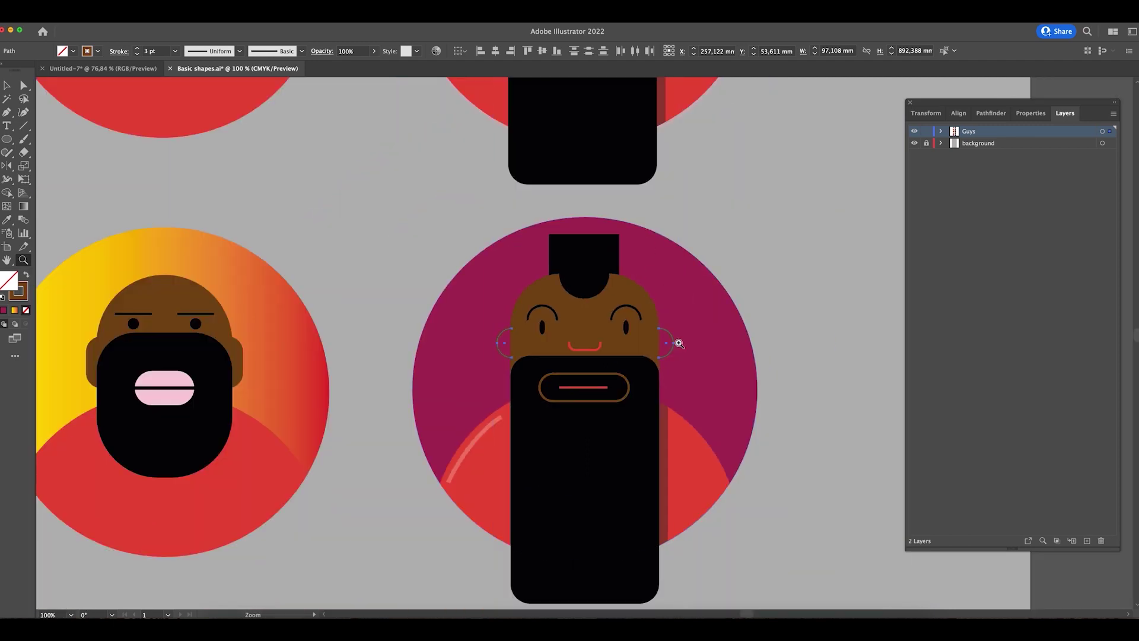
scroll(688, 415, up, 10)
key(v)
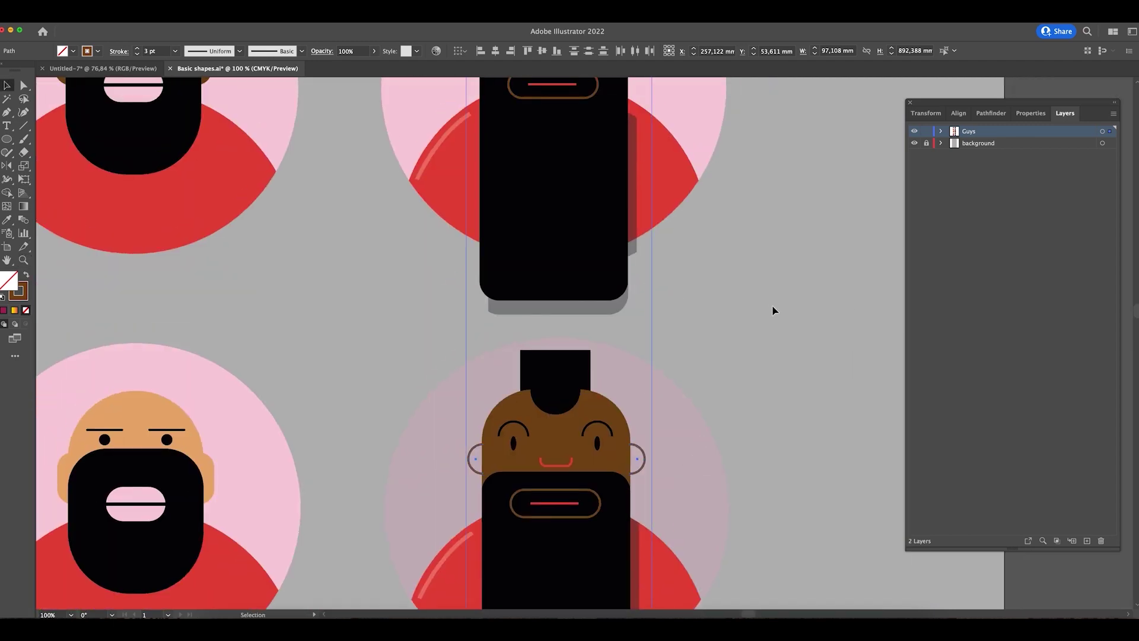
- Select the outlined ear on the right side of the second-row mohawk avatar and select all similar objects by Stroke Color
click(773, 310)
scroll(783, 476, down, 3)
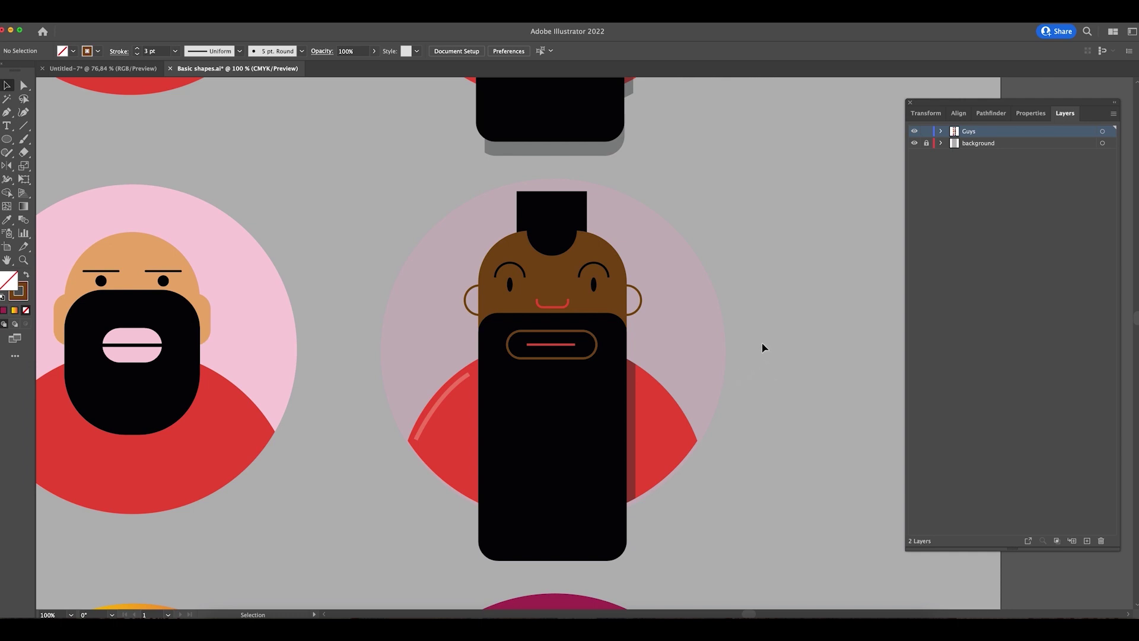
click(640, 300)
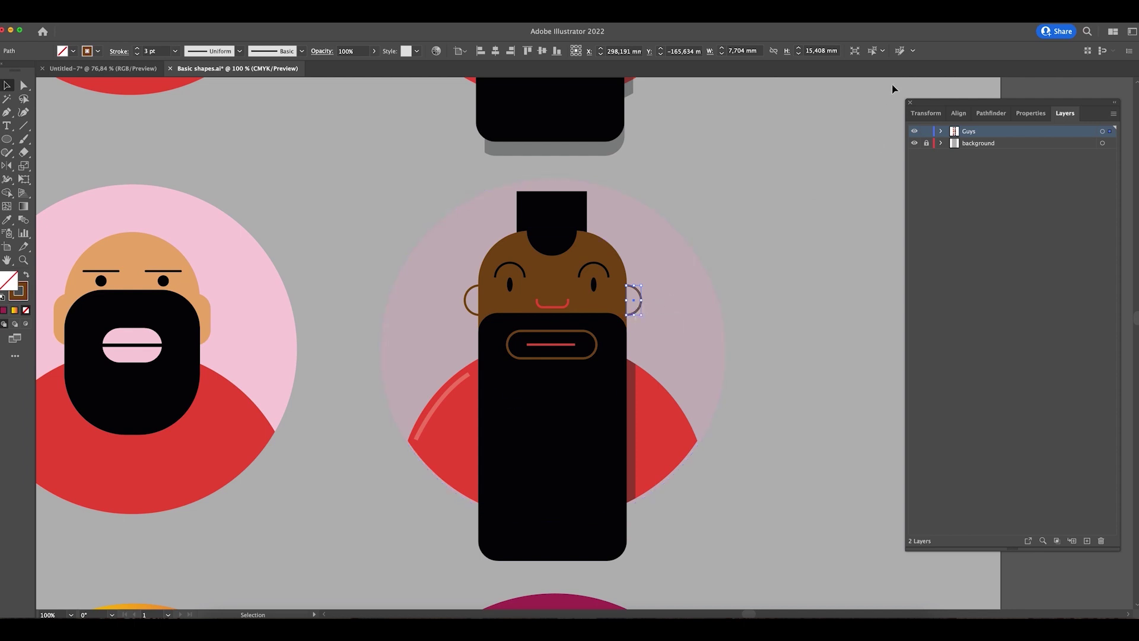
click(898, 51)
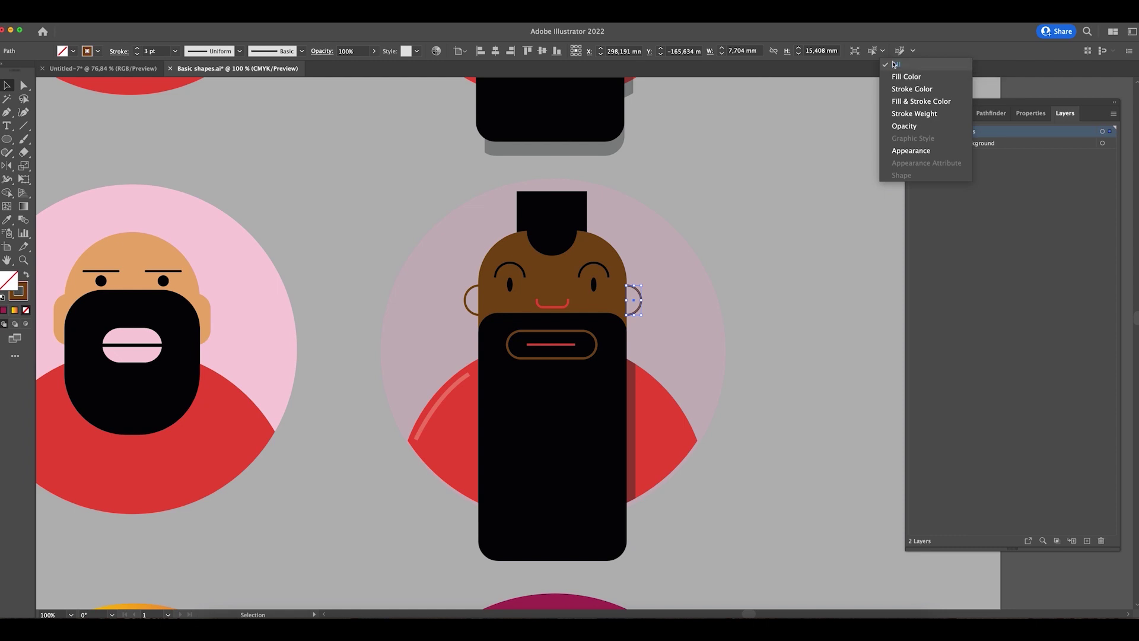
click(915, 90)
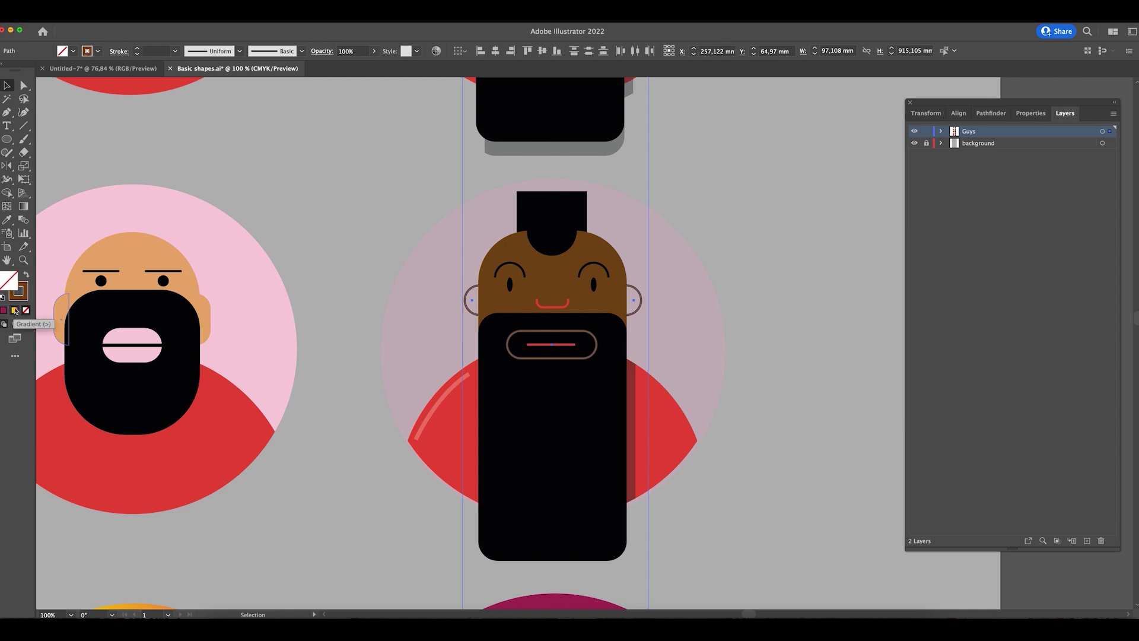
- Try the yellow-to-red gradient fill on the selected ear and mouth outlines, check every row, and restore the fill to None
click(16, 310)
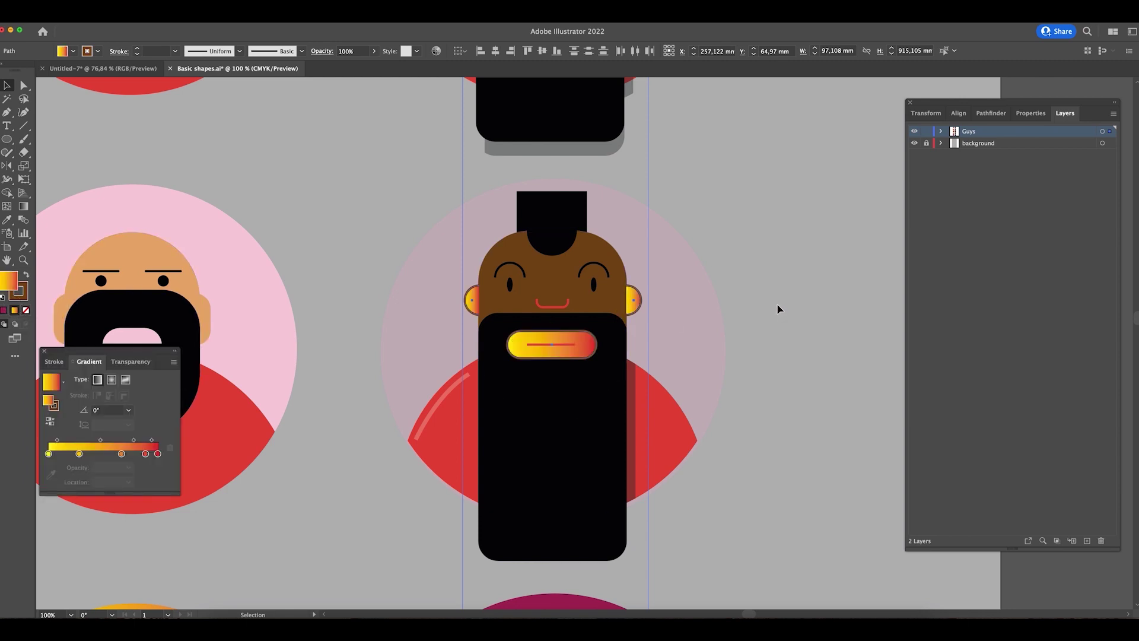
scroll(760, 196, up, 6)
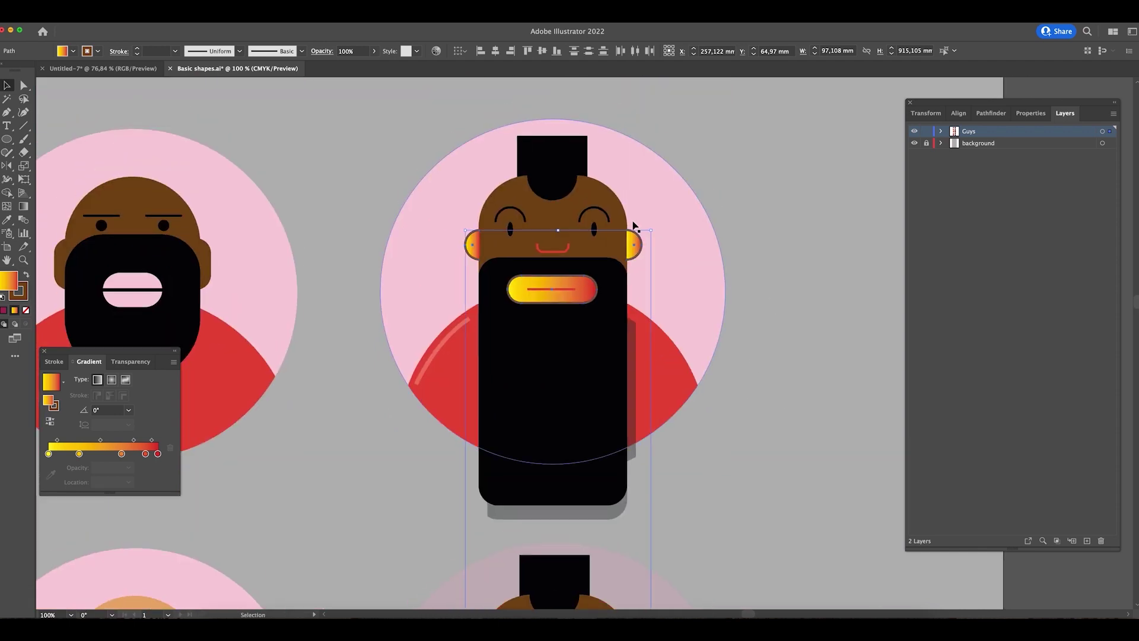
drag(777, 235, 765, 318)
drag(765, 569, 774, 276)
scroll(775, 412, down, 13)
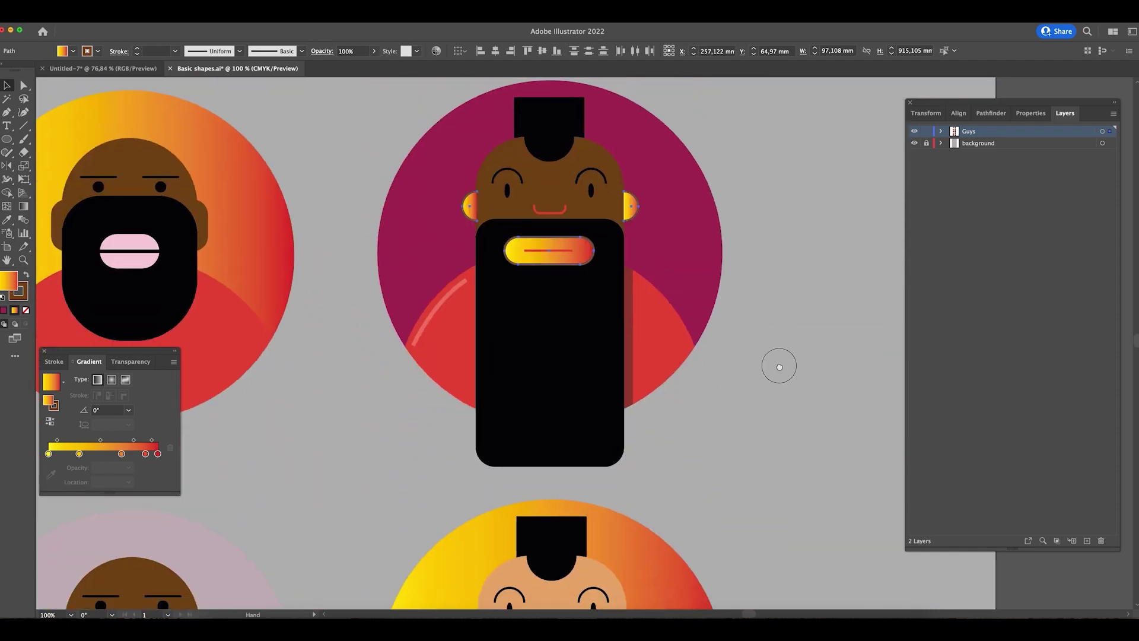
scroll(756, 214, down, 8)
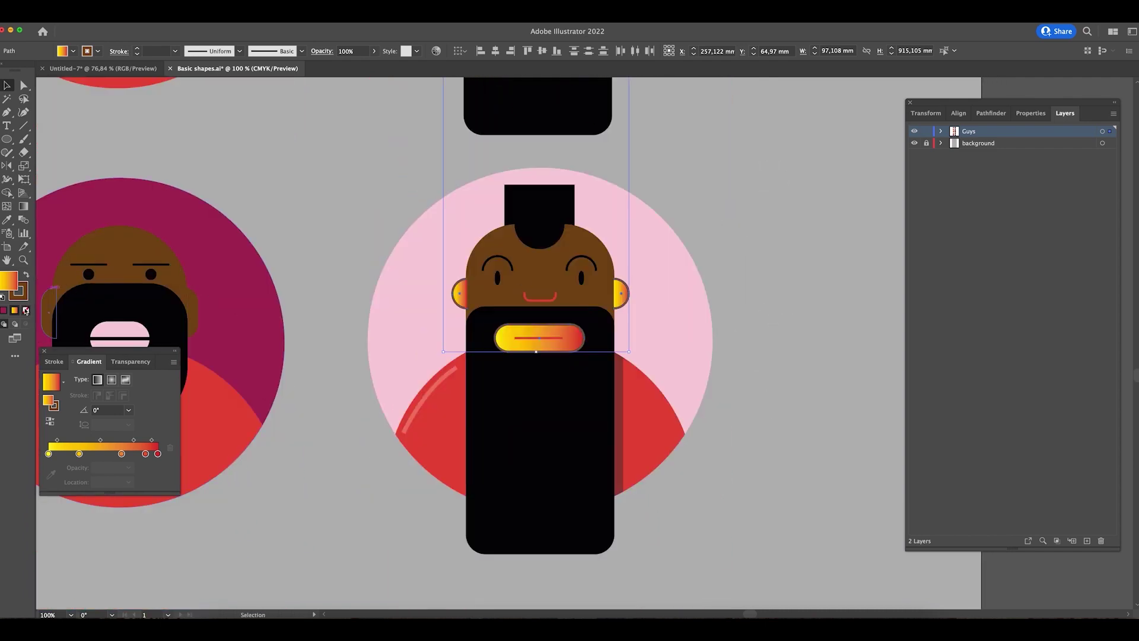
click(25, 310)
click(722, 199)
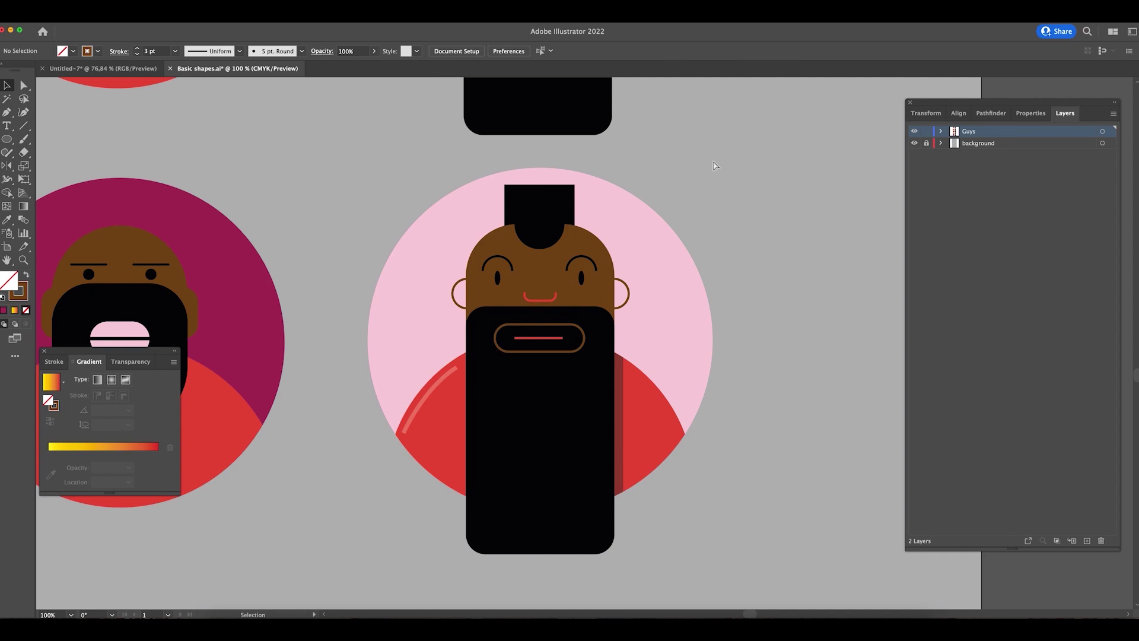
- Select a single shape inside the first-row bearded avatar with the Selection tool and deselect it
key(super+minus)
key(super+minus)
drag(697, 246, 752, 340)
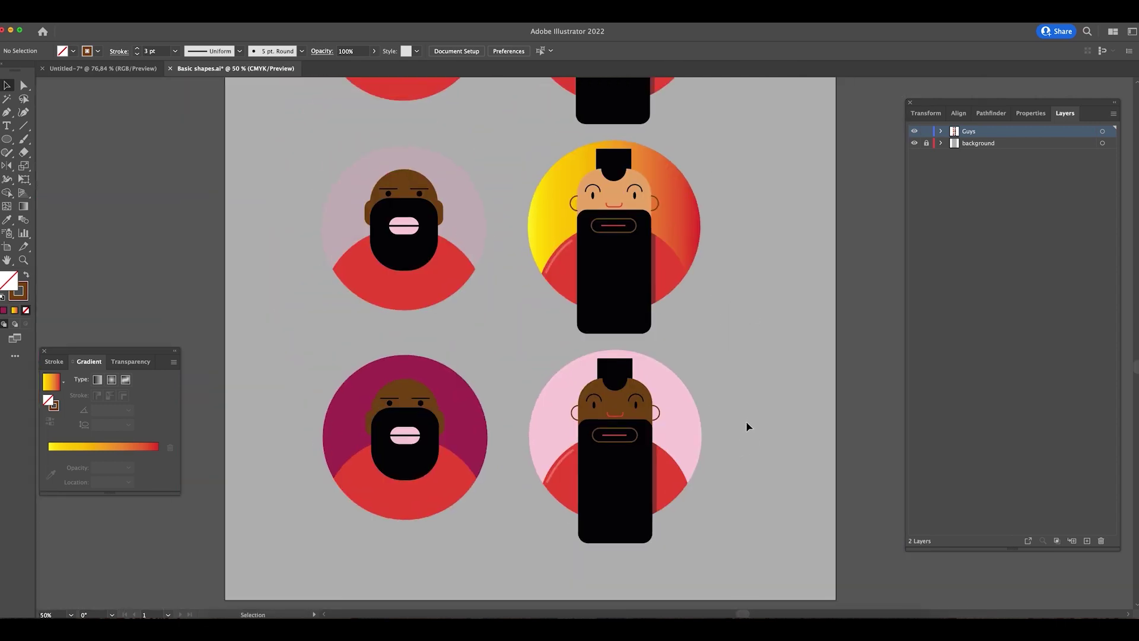
drag(773, 175, 649, 525)
key(super+minus)
drag(641, 167, 653, 331)
drag(621, 374, 632, 302)
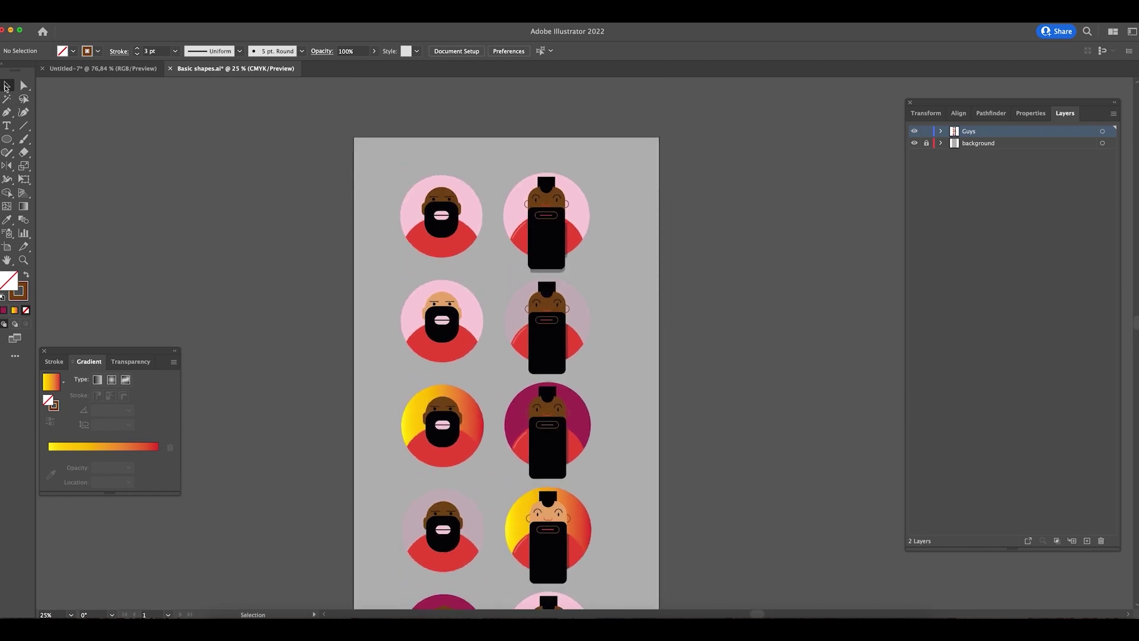
click(440, 216)
click(512, 167)
- Group all the shapes of the first-row bearded avatar, check that it selects as one object, and deselect it
drag(374, 153, 497, 261)
key(a)
key(super+g)
click(507, 153)
click(460, 219)
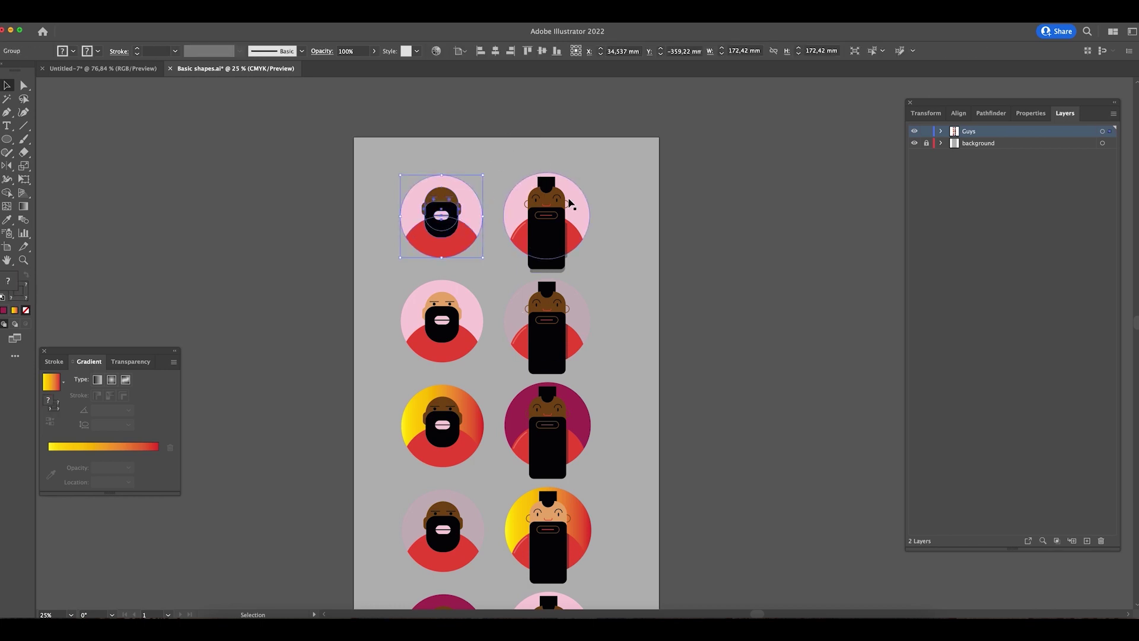
click(768, 245)
- Use the Magic Wand on the first bearded avatar's pink circle and look over which shapes are selected in every row
scroll(768, 245, down, 3)
drag(706, 257, 694, 354)
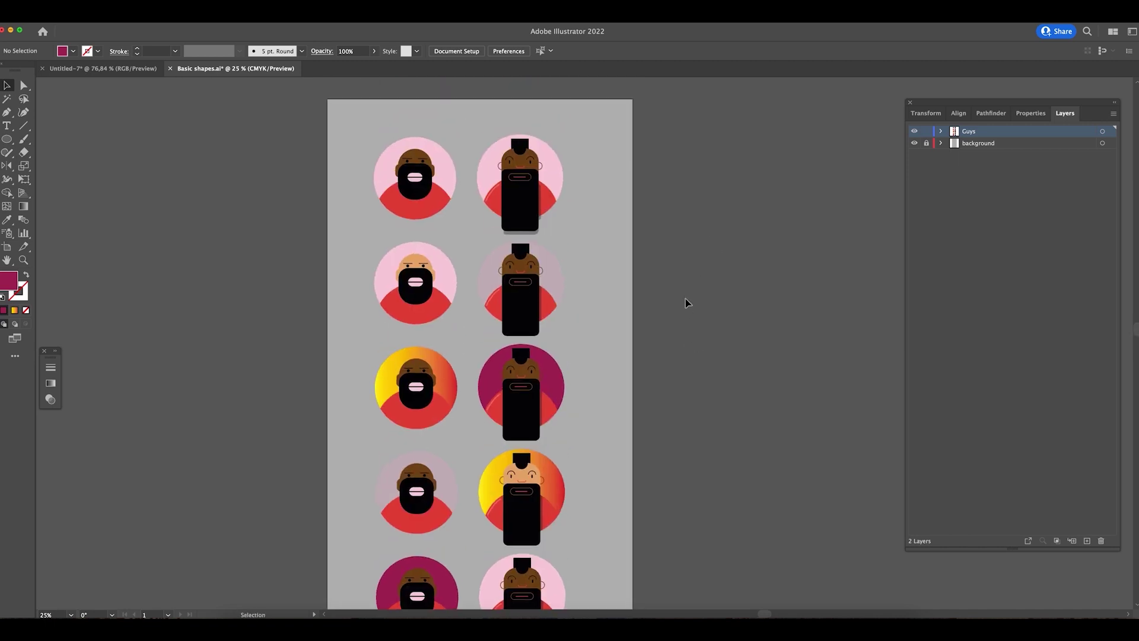
click(16, 102)
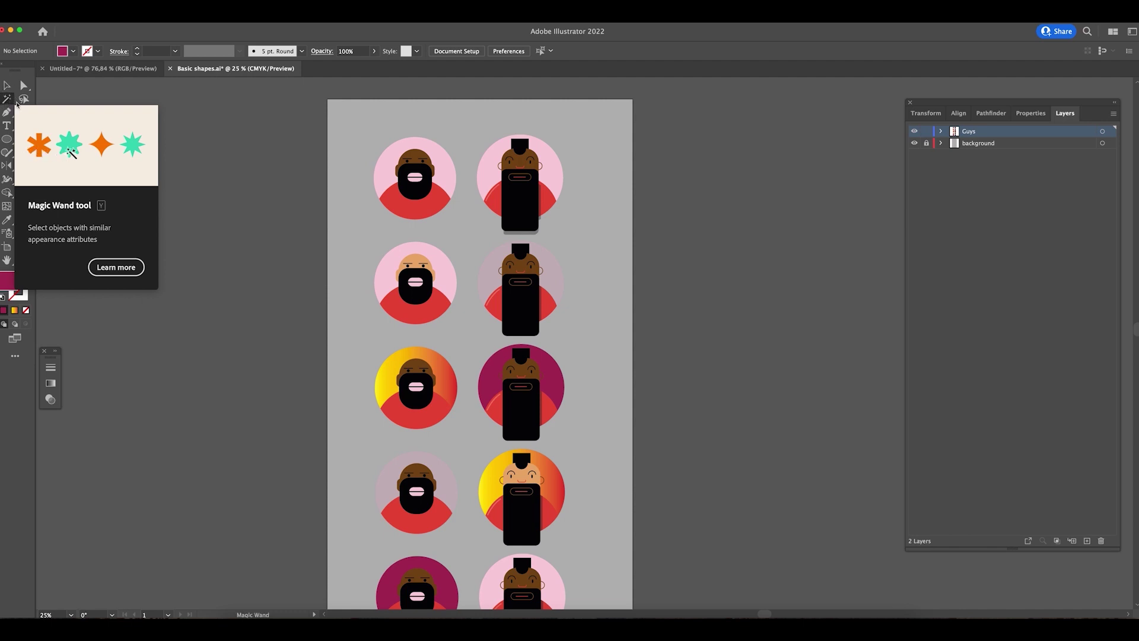
click(444, 173)
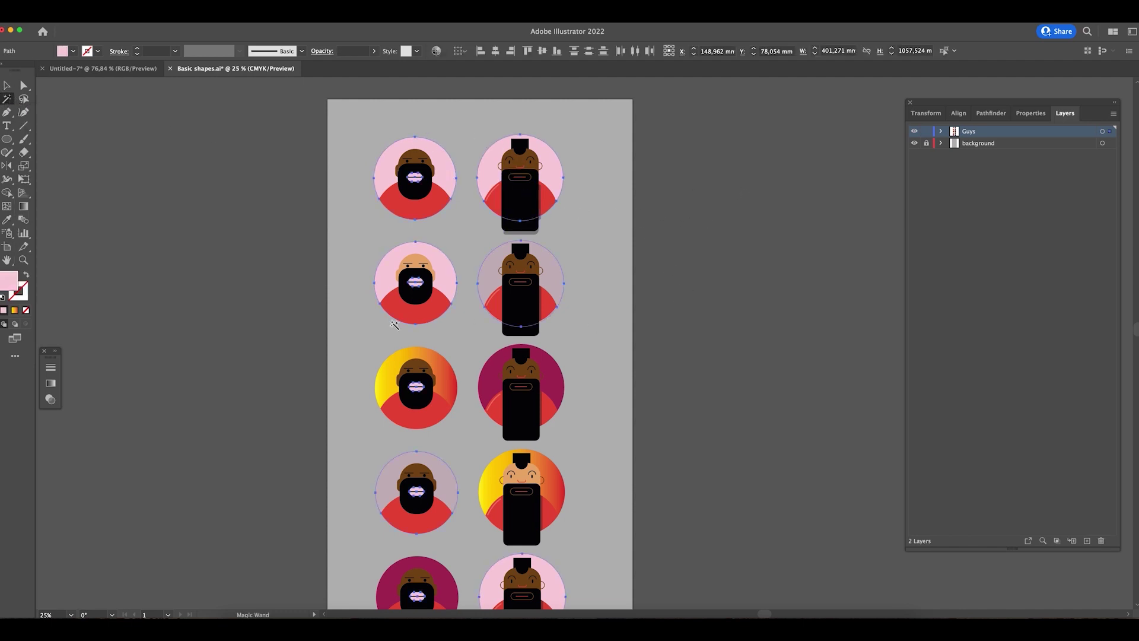
scroll(605, 382, down, 5)
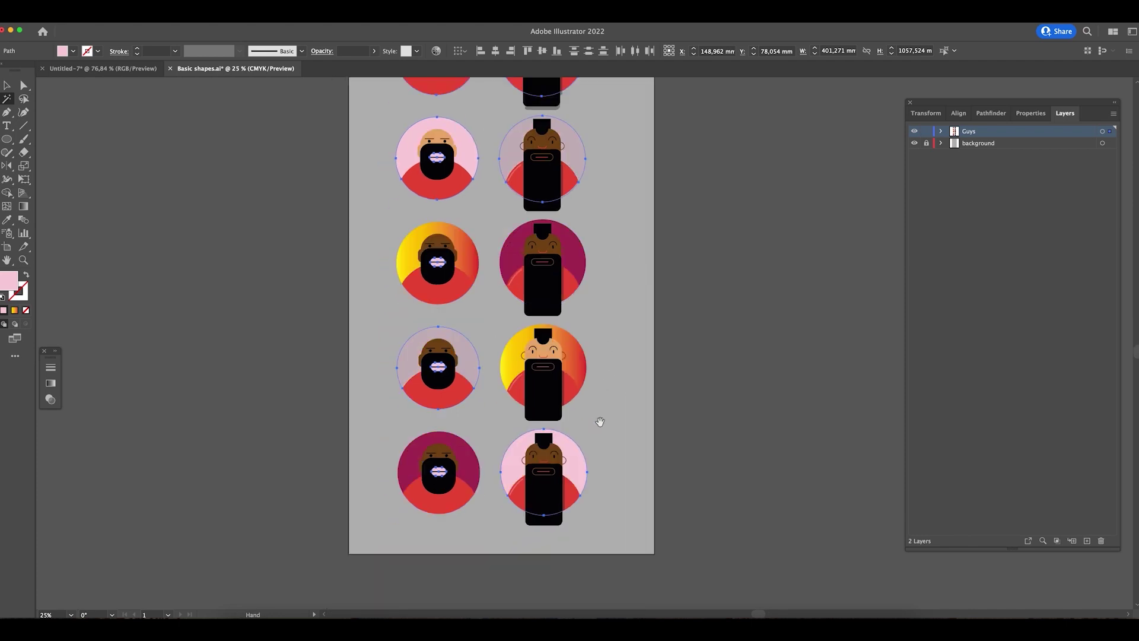
scroll(606, 469, up, 2)
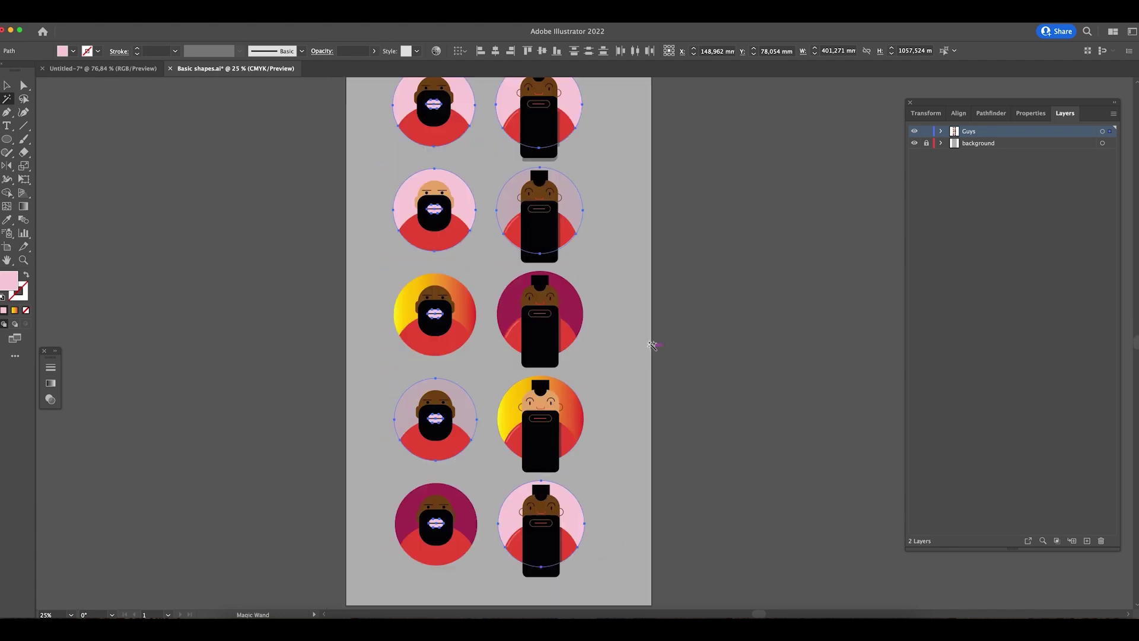
scroll(653, 345, up, 4)
- Pick the third-row dark magenta circle with the Magic Wand, select all similar objects by Opacity, and clear the selection
click(574, 404)
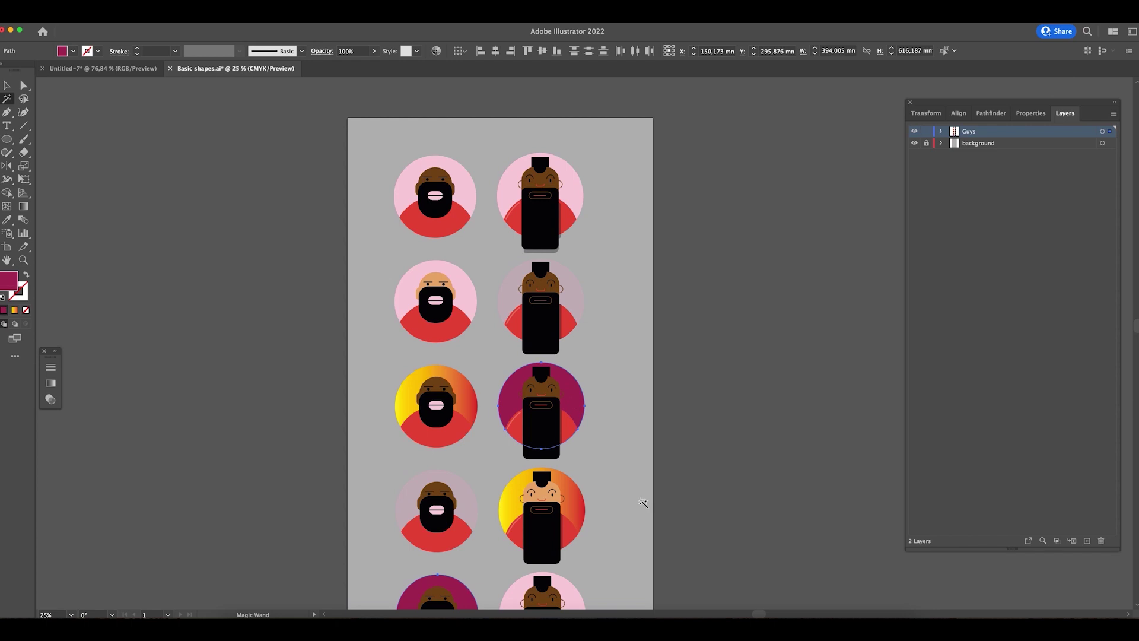
scroll(626, 478, down, 4)
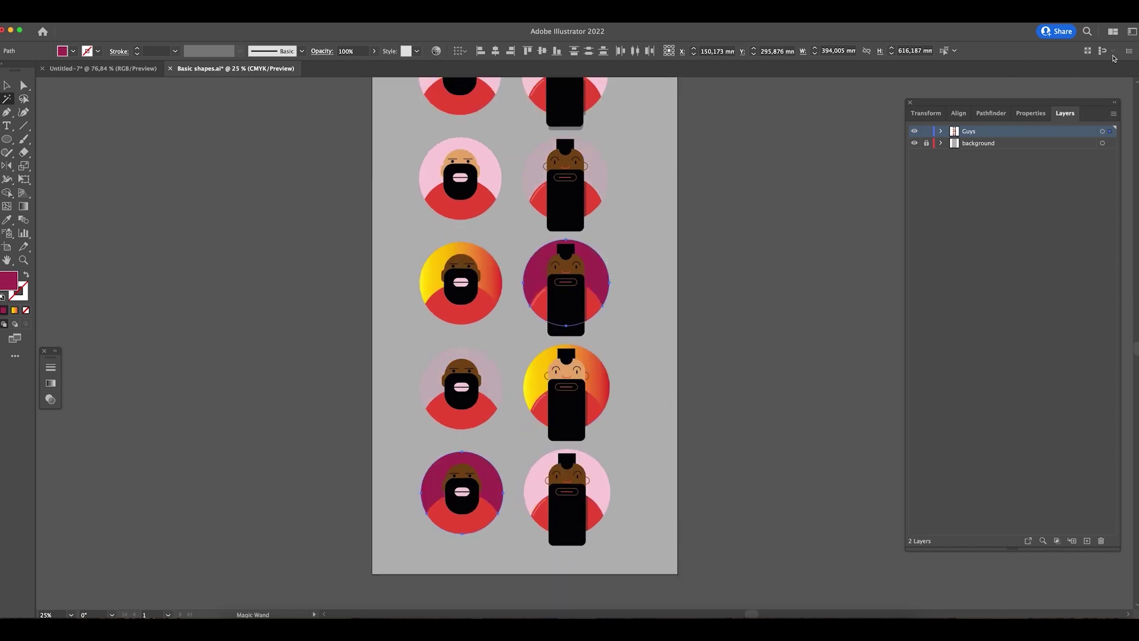
click(954, 52)
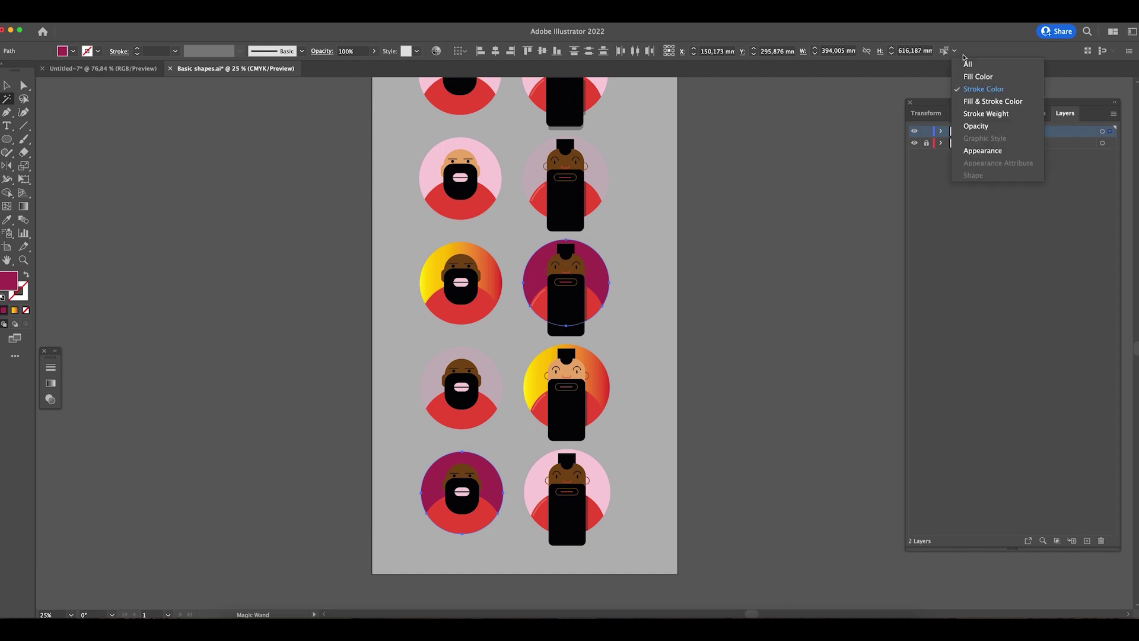
click(992, 126)
key(v)
click(643, 239)
scroll(644, 249, up, 1)
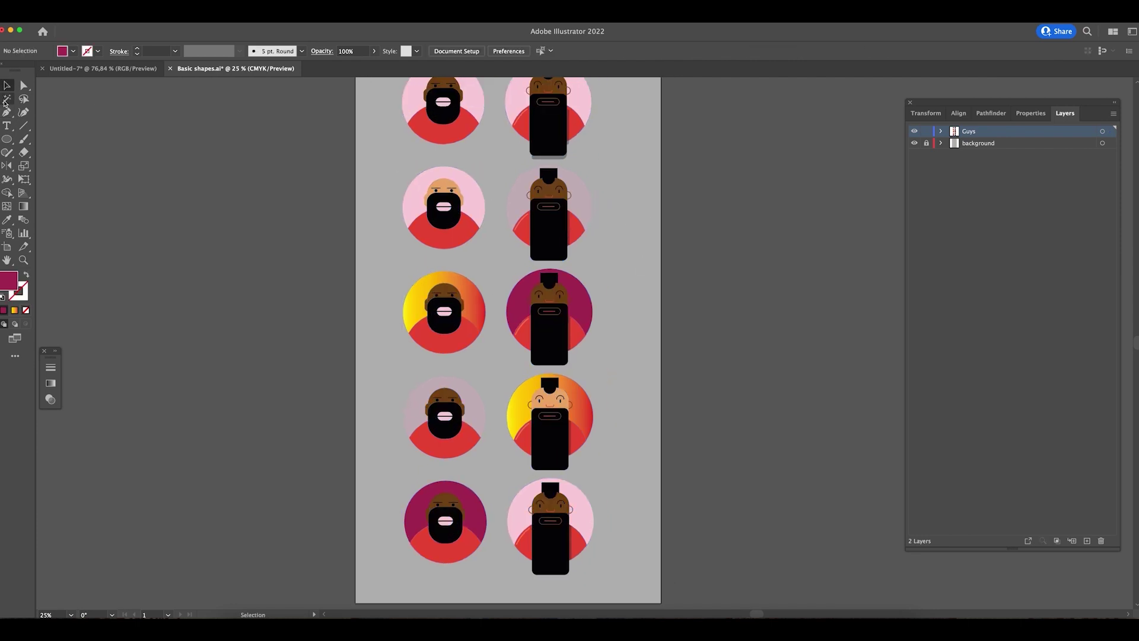
- Pick the second-row mohawk avatar's faded pink circle with the Magic Wand and select all similar objects by Stroke Weight
click(8, 101)
click(586, 211)
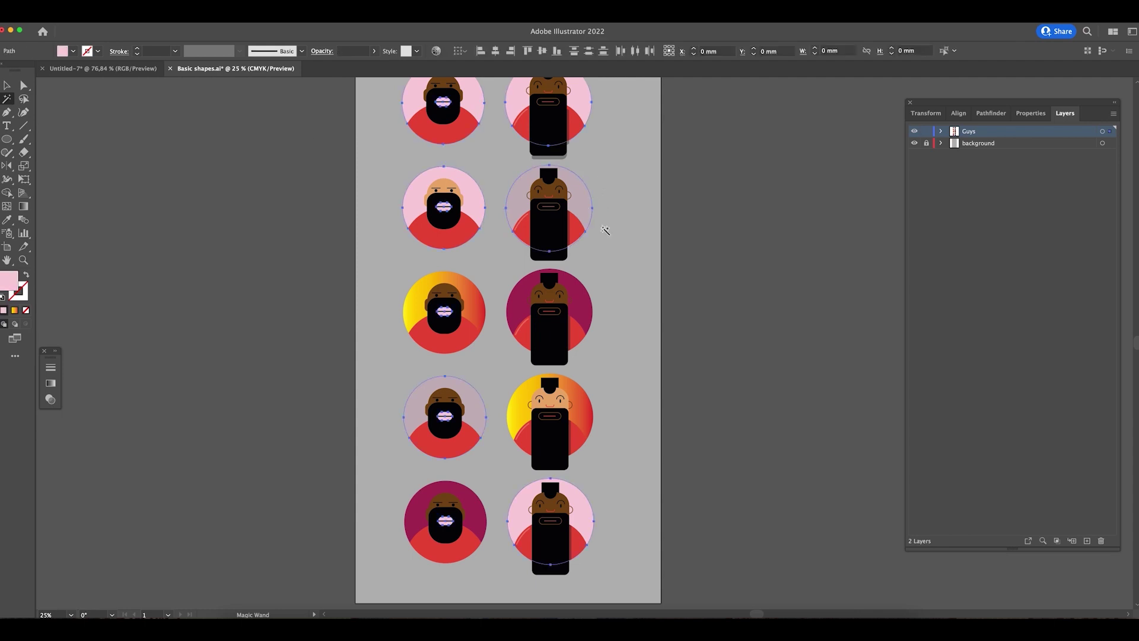
scroll(630, 246, up, 3)
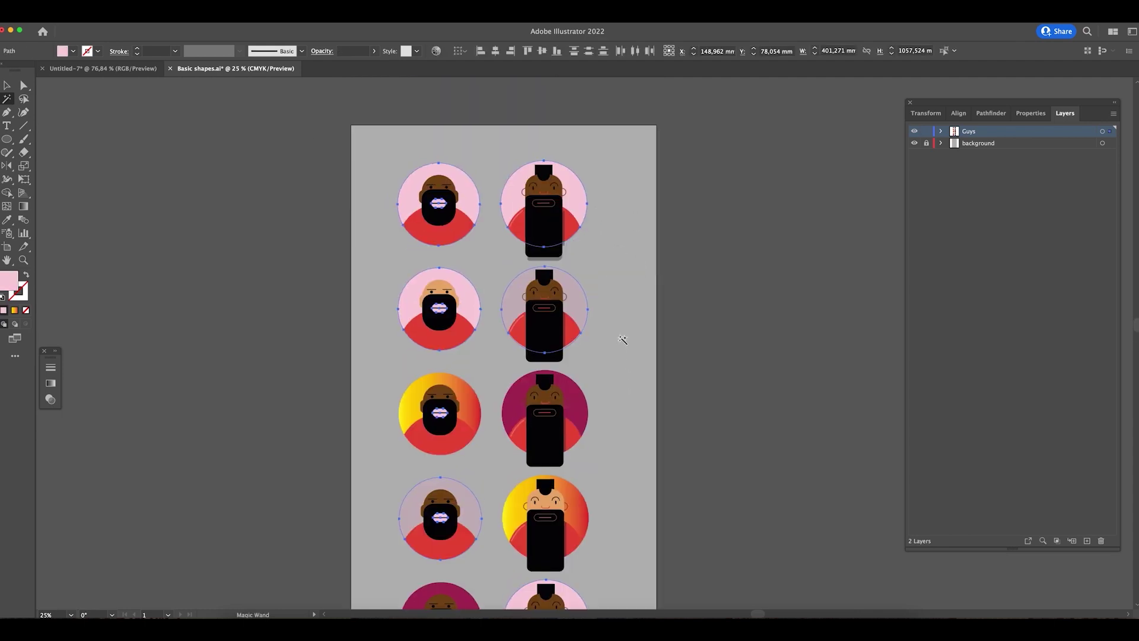
scroll(614, 279, down, 3)
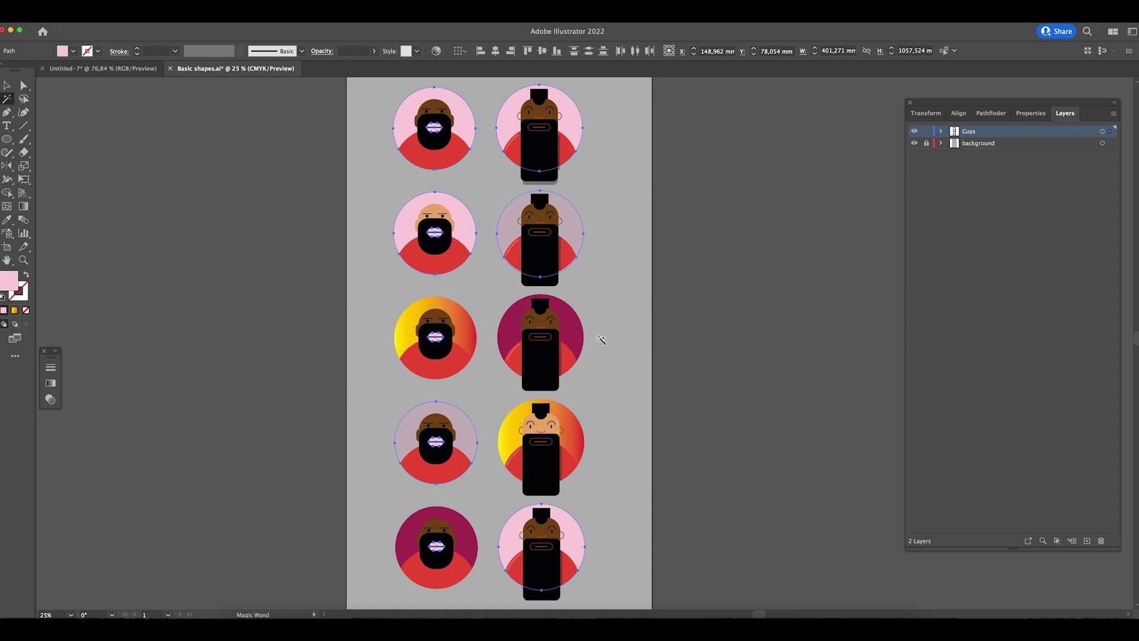
scroll(620, 278, down, 3)
click(954, 52)
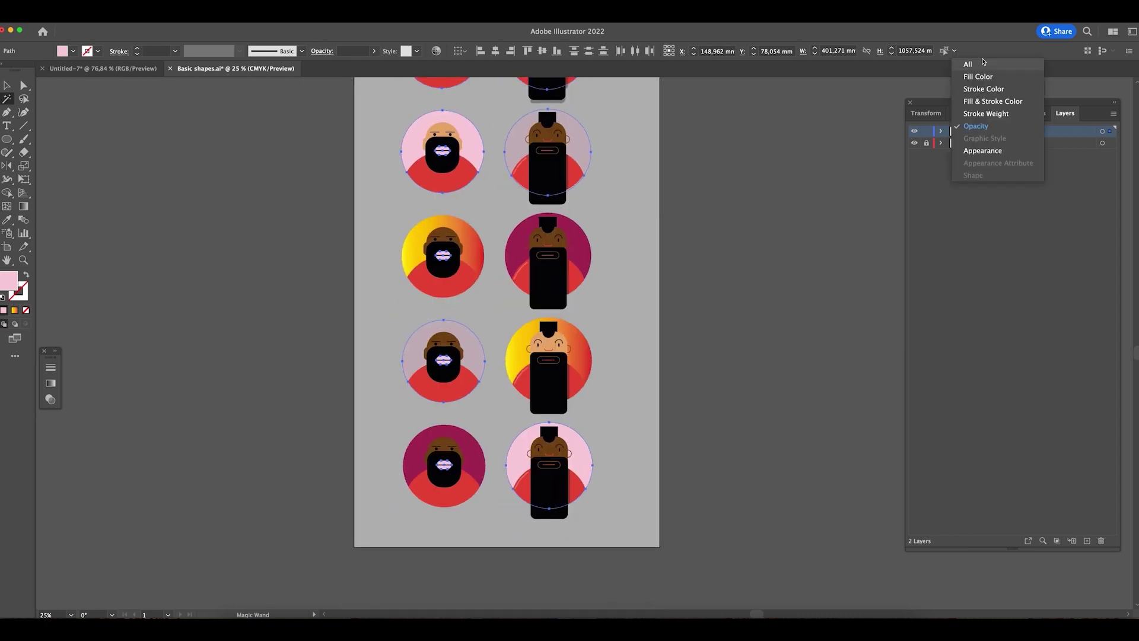
click(998, 114)
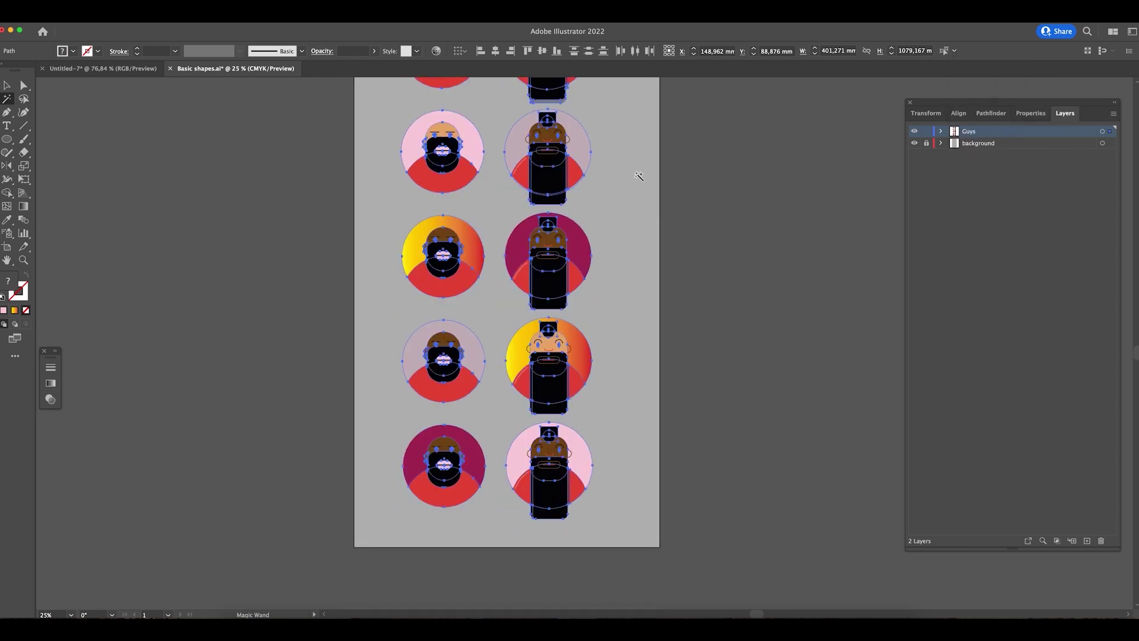
scroll(623, 279, up, 3)
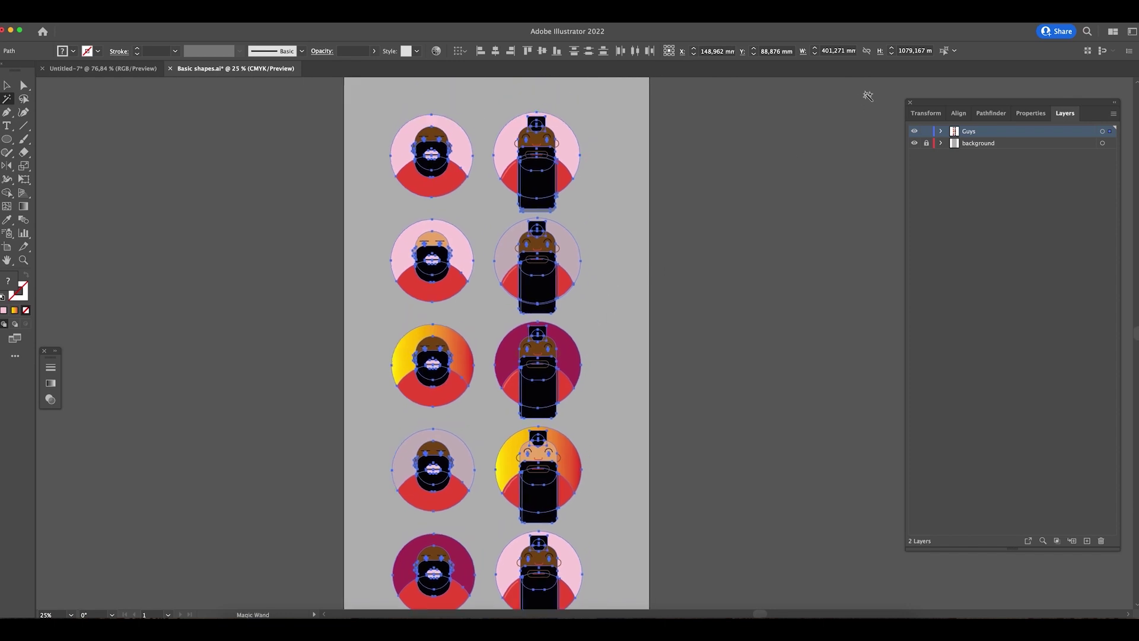
- Select all similar objects by Appearance instead and deselect everything
click(954, 52)
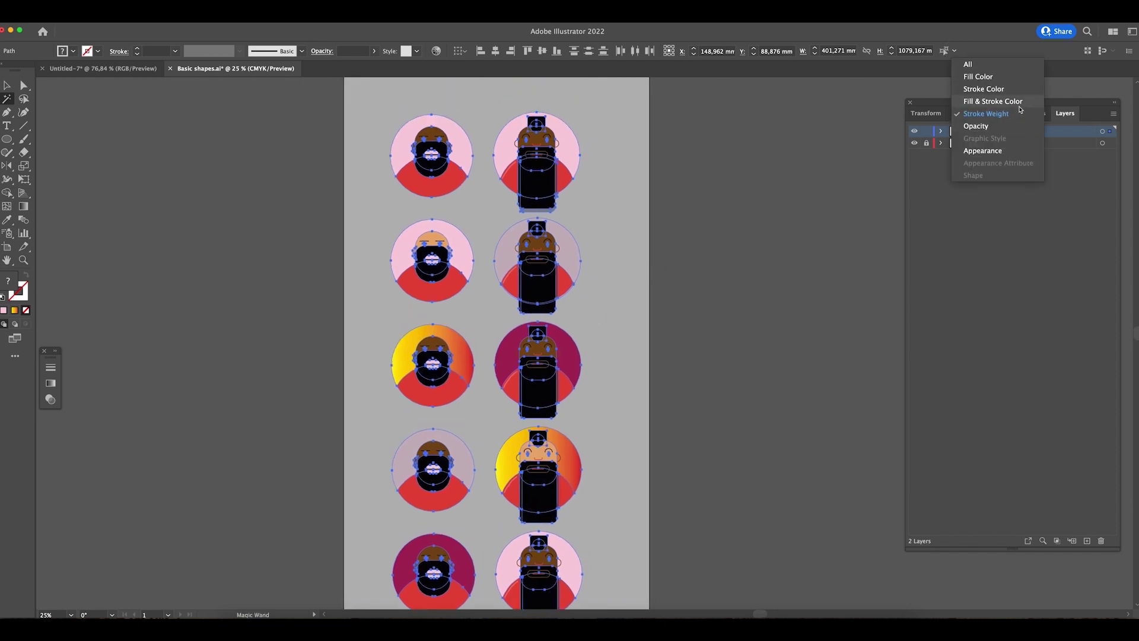
click(999, 153)
key(v)
click(632, 315)
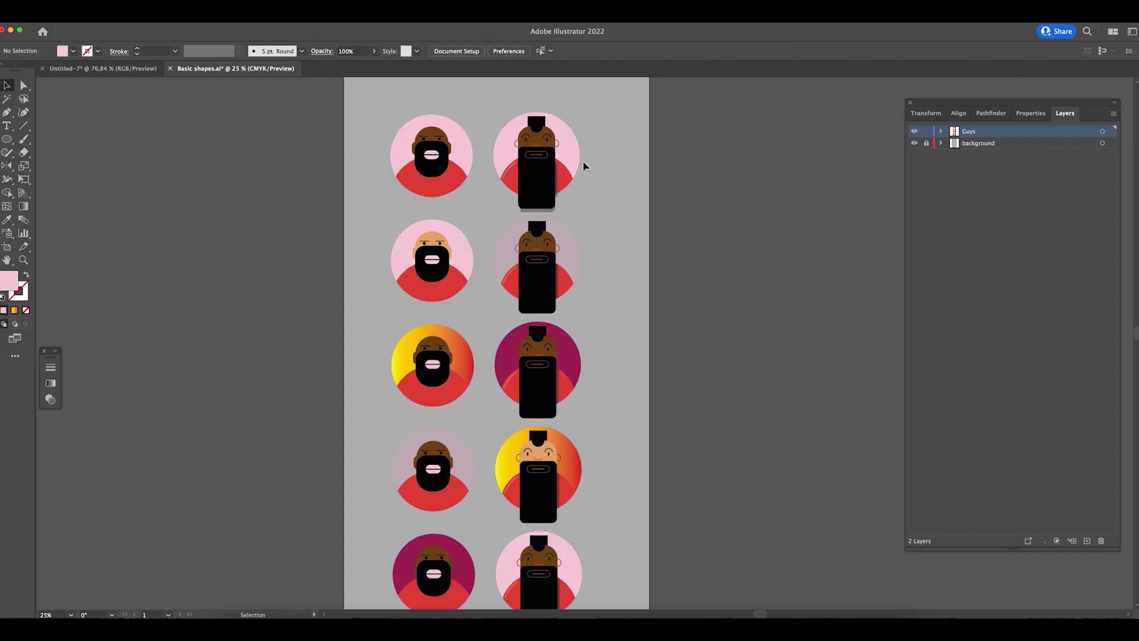
- Select all black-filled shapes by using the Magic Wand on the first-row bearded avatar's beard
click(7, 99)
click(432, 161)
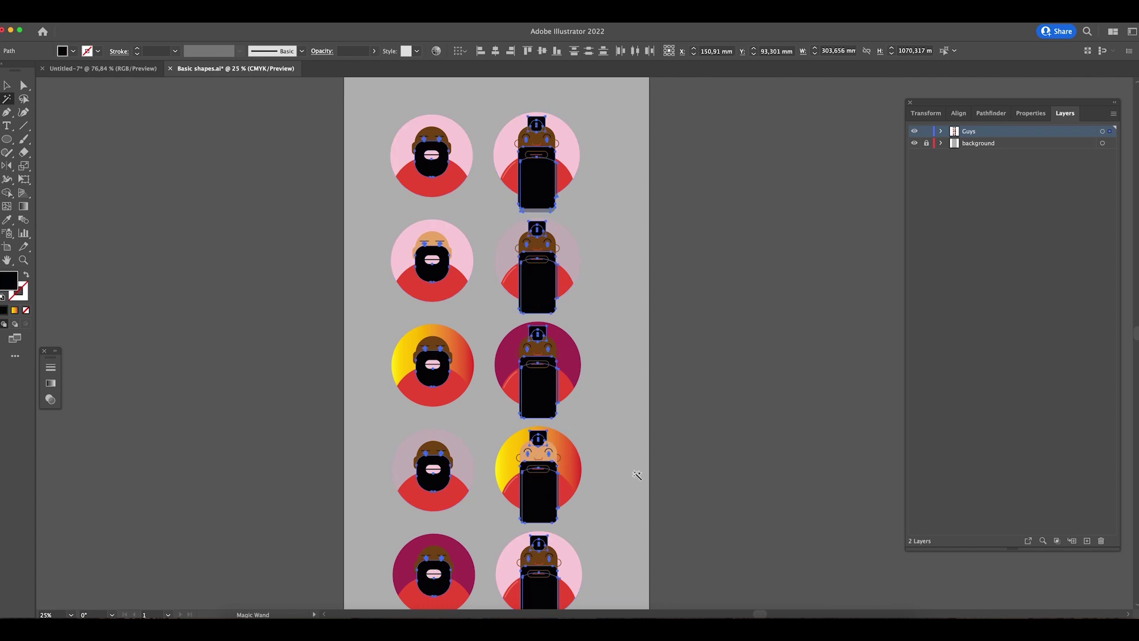
scroll(620, 404, down, 5)
- Select the second-row bearded avatar with the Lasso tool, and lasso the first-row bearded avatar instead
click(23, 99)
drag(212, 169, 187, 273)
mouse_move(365, 187)
mouse_down()
mouse_move(446, 184)
mouse_move(462, 212)
mouse_move(462, 280)
mouse_move(416, 286)
mouse_move(359, 255)
mouse_move(362, 189)
mouse_up()
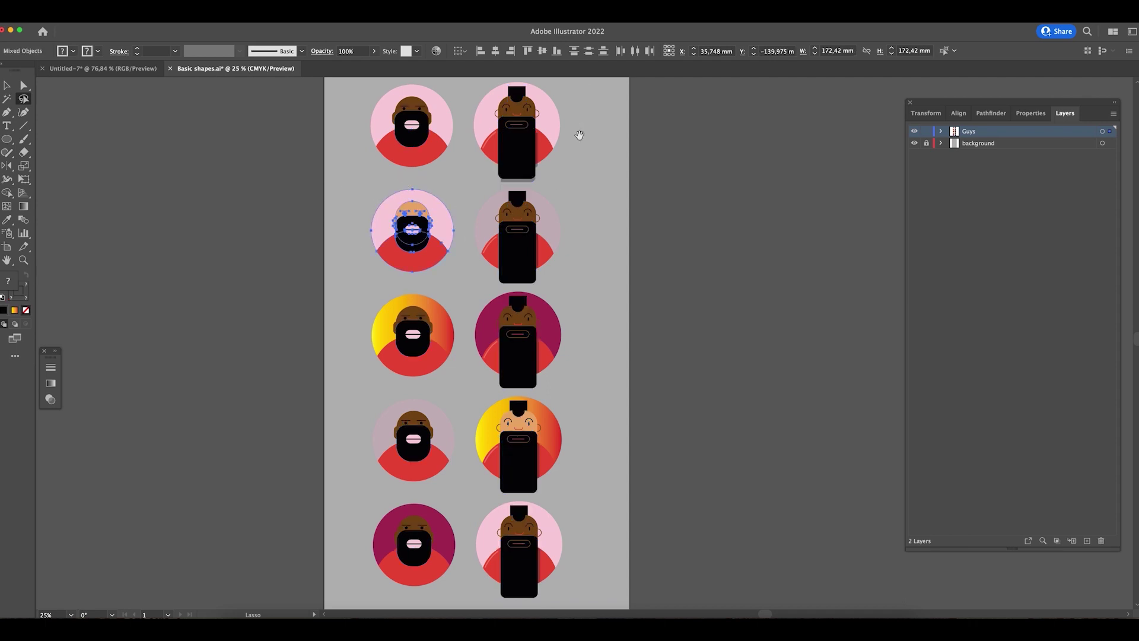
drag(580, 136, 572, 206)
mouse_move(360, 140)
mouse_down()
mouse_move(431, 139)
mouse_move(457, 159)
mouse_move(449, 240)
mouse_move(382, 248)
mouse_move(358, 194)
mouse_move(360, 138)
mouse_up()
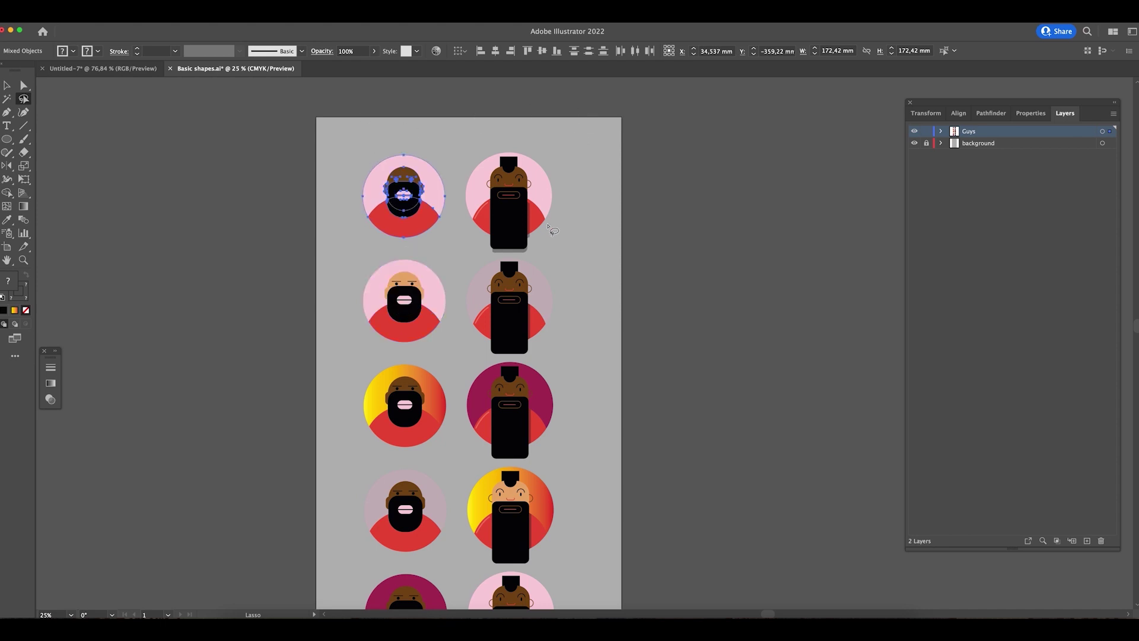
- Lasso the four avatars in the last two rows and switch to the Selection tool
drag(584, 400, 588, 271)
mouse_move(579, 334)
mouse_down()
mouse_move(392, 333)
mouse_move(358, 359)
mouse_move(348, 490)
mouse_move(393, 549)
mouse_move(566, 566)
mouse_move(590, 447)
mouse_move(588, 330)
mouse_up()
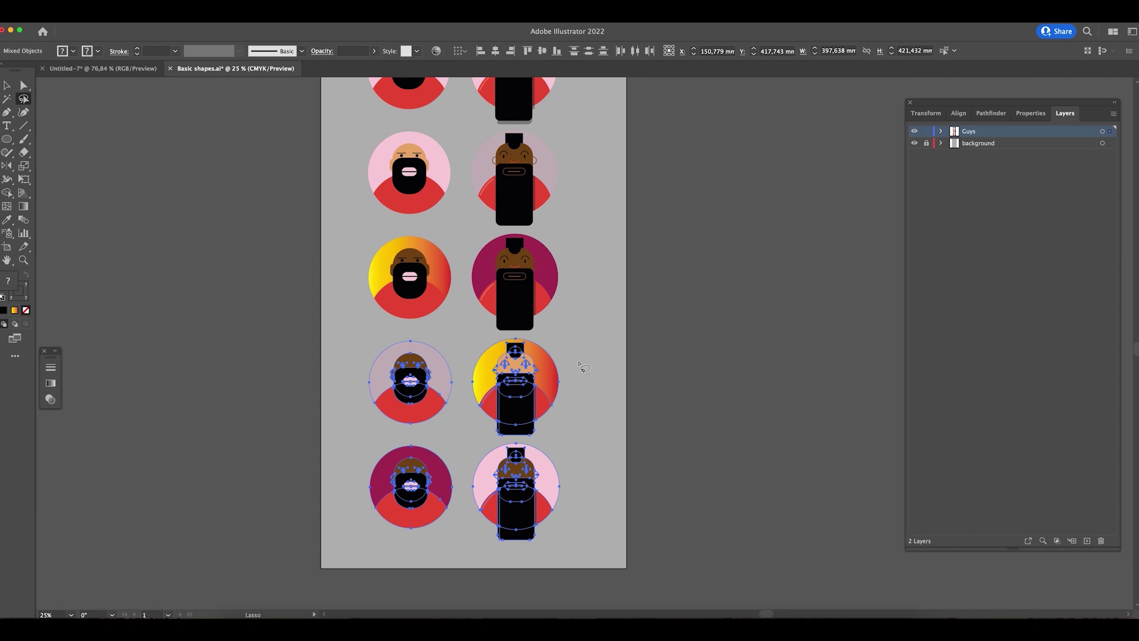
key(v)
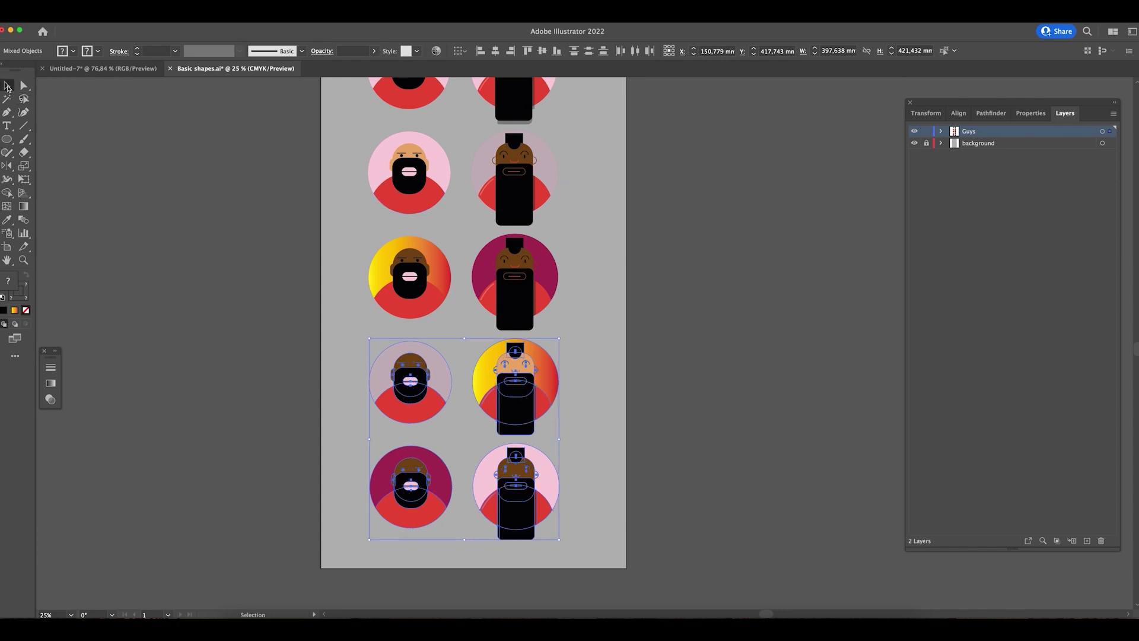
- Try moving the four selected avatars to the right, beyond the artboard, and undo the move
drag(517, 383, 750, 364)
key(super+z)
key(super+z)
key(super+z)
- Try moving the top anchor point of the pale second-to-last-row circle upward with Direct Selection, and undo it
click(22, 87)
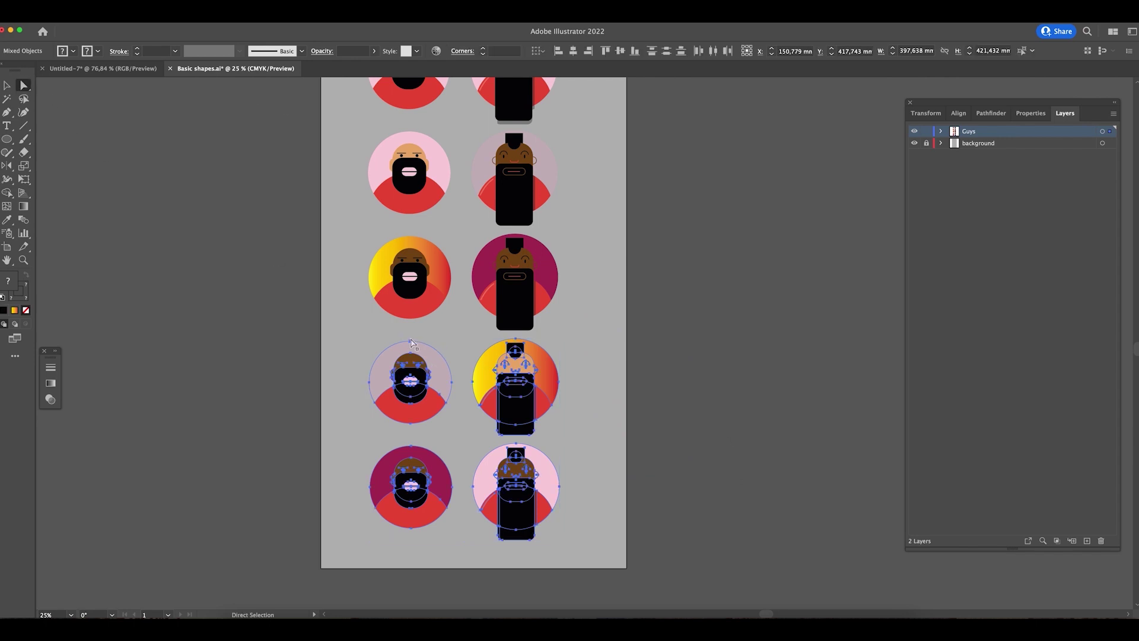
drag(412, 343, 411, 332)
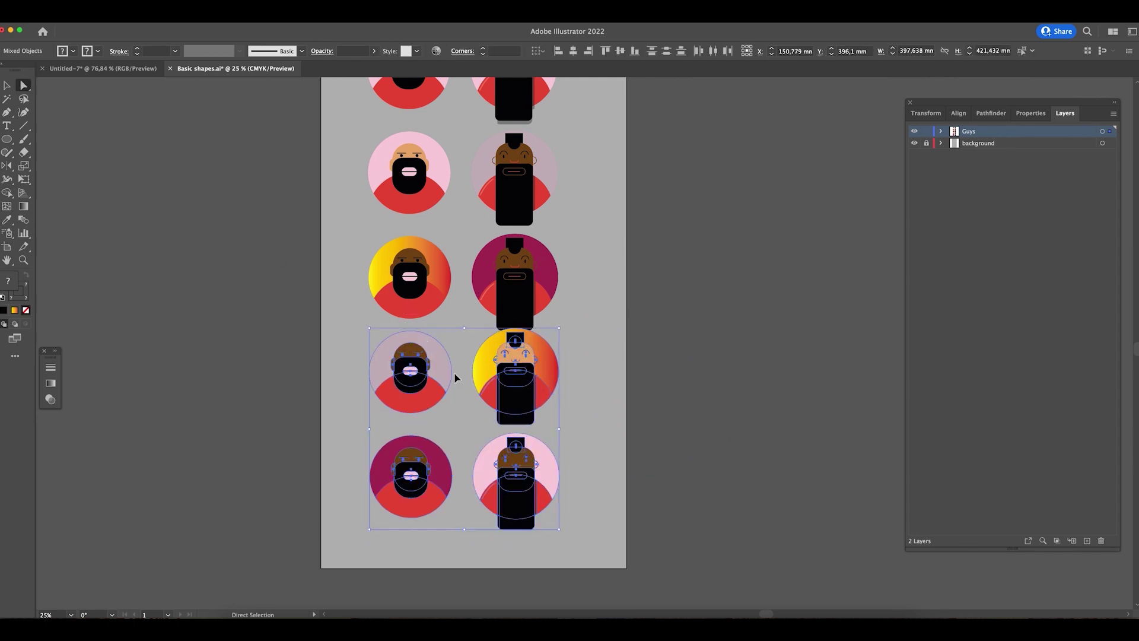
key(super+z)
- Try pulling individual side anchor points of the second-to-last row's background circles outward, undoing each change
click(453, 381)
drag(452, 379, 458, 413)
key(super+z)
key(super+z)
drag(369, 382, 348, 383)
key(ctrl+z)
click(559, 386)
drag(559, 381, 582, 385)
key(super+z)
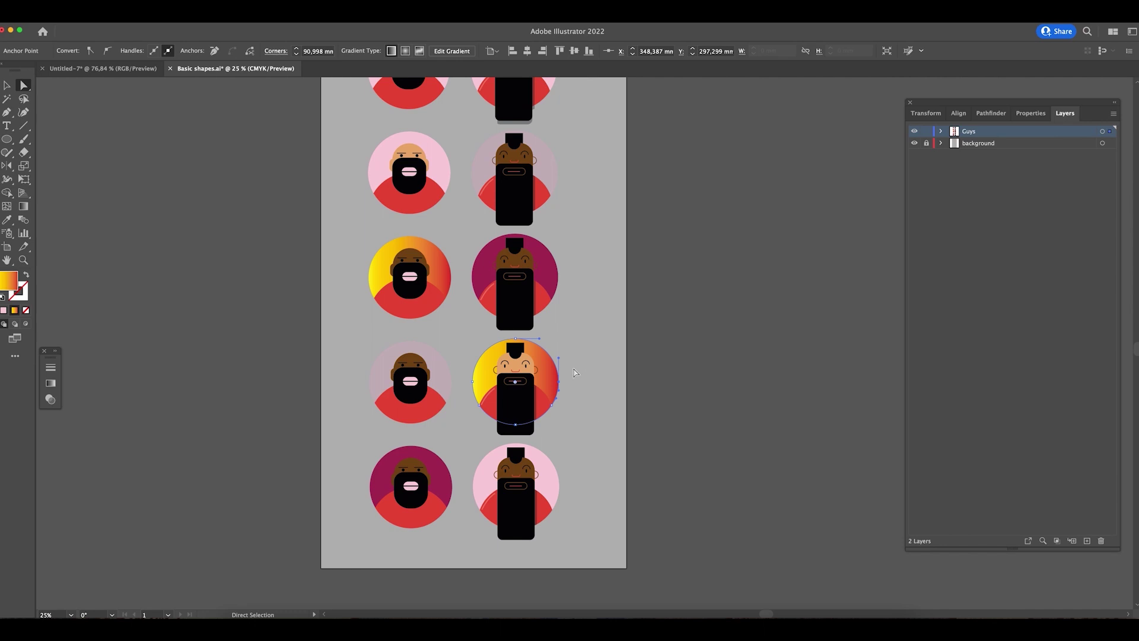
- Try moving the whole yellow-red gradient circle to the right of its avatar with the Selection tool, and undo the move
click(7, 85)
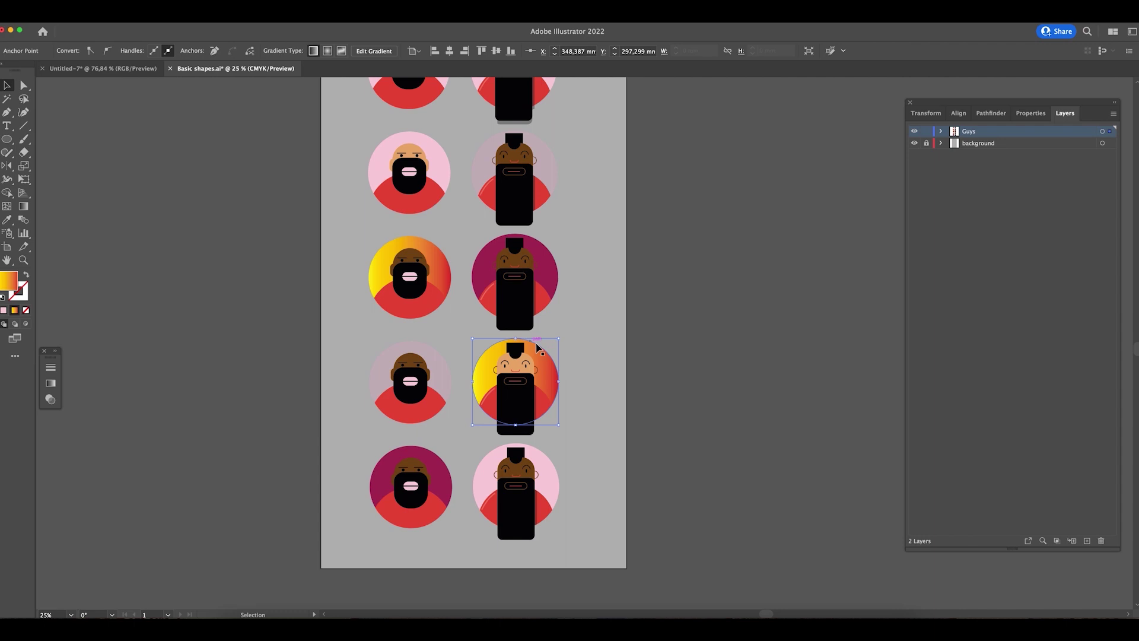
scroll(569, 376, up, 5)
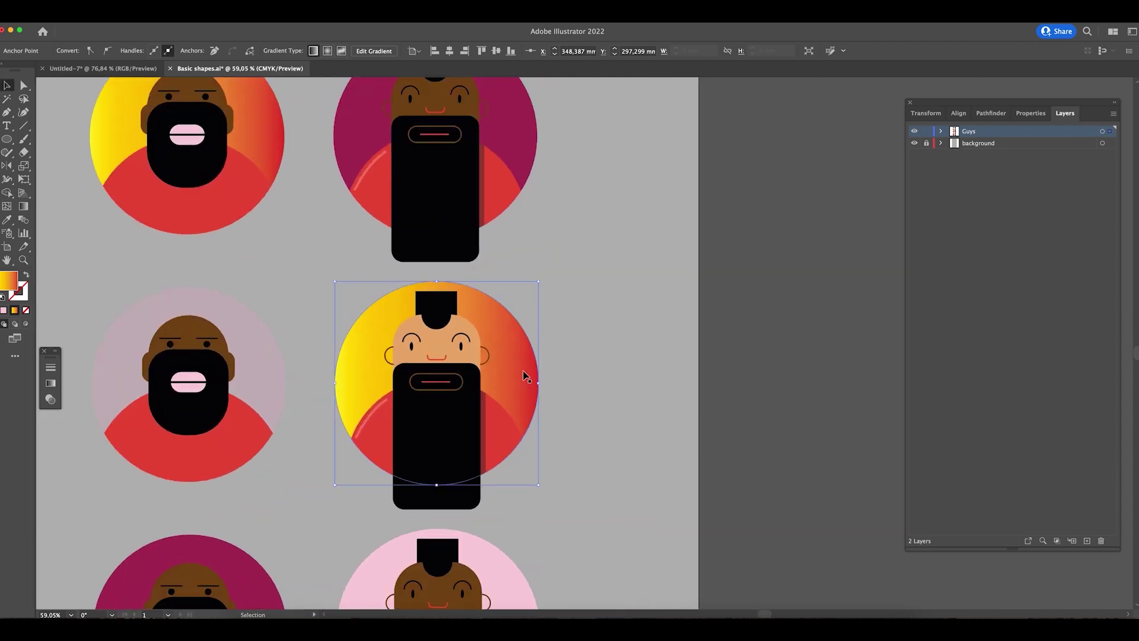
drag(521, 376, 653, 378)
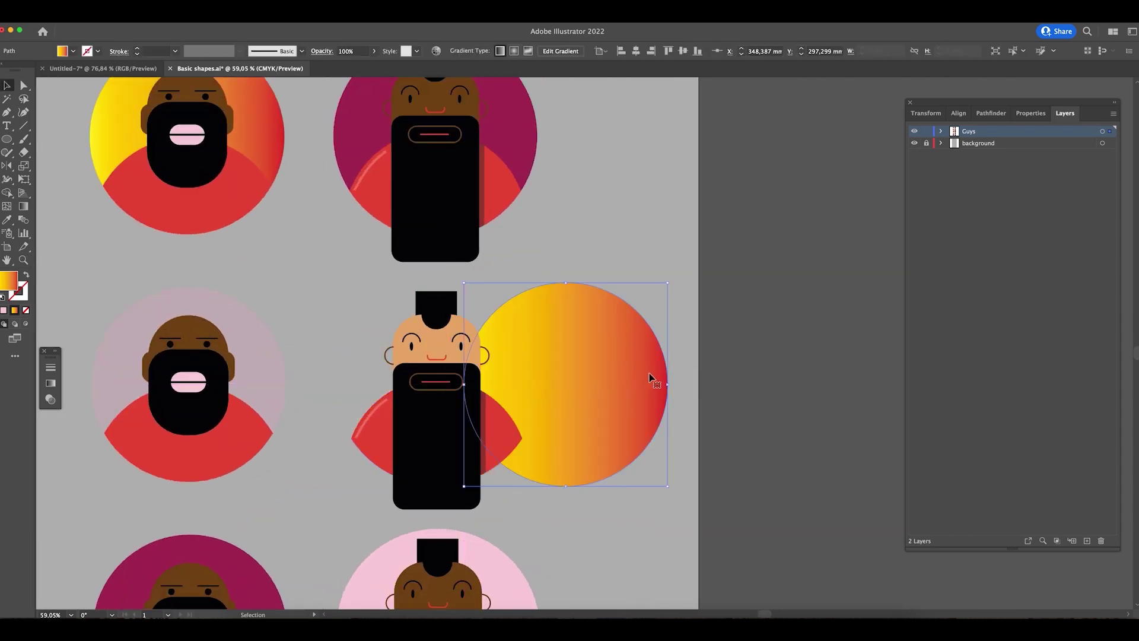
key(super+z)
- Isolate the gradient circle in the second-to-last row and paint about a dozen freehand Paintbrush strokes across it
scroll(648, 300, down, 3)
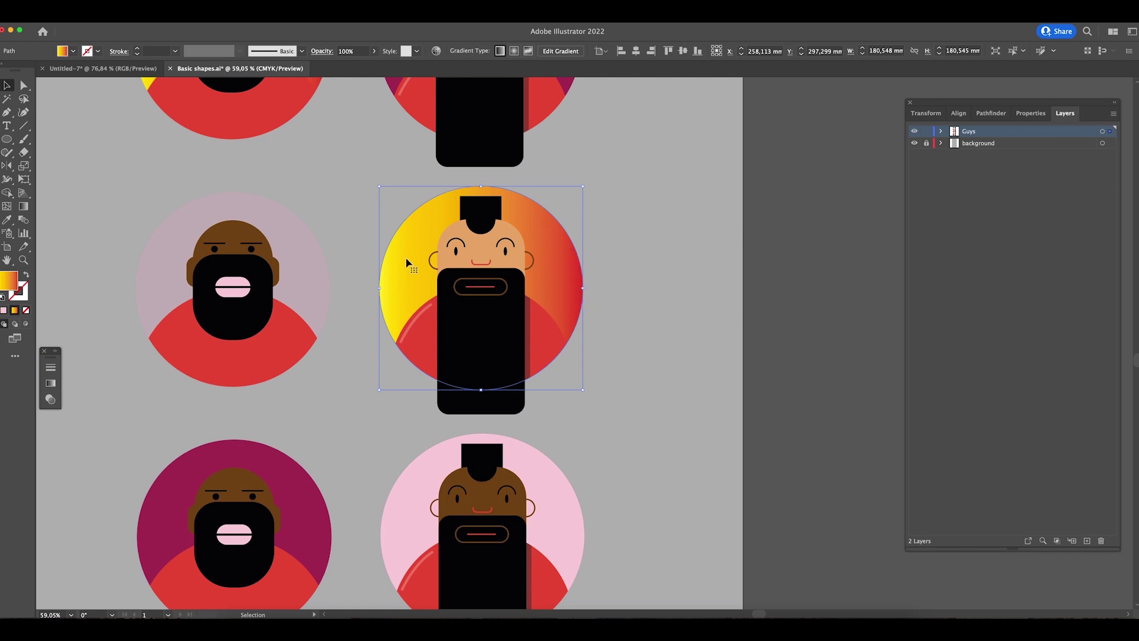
double_click(565, 281)
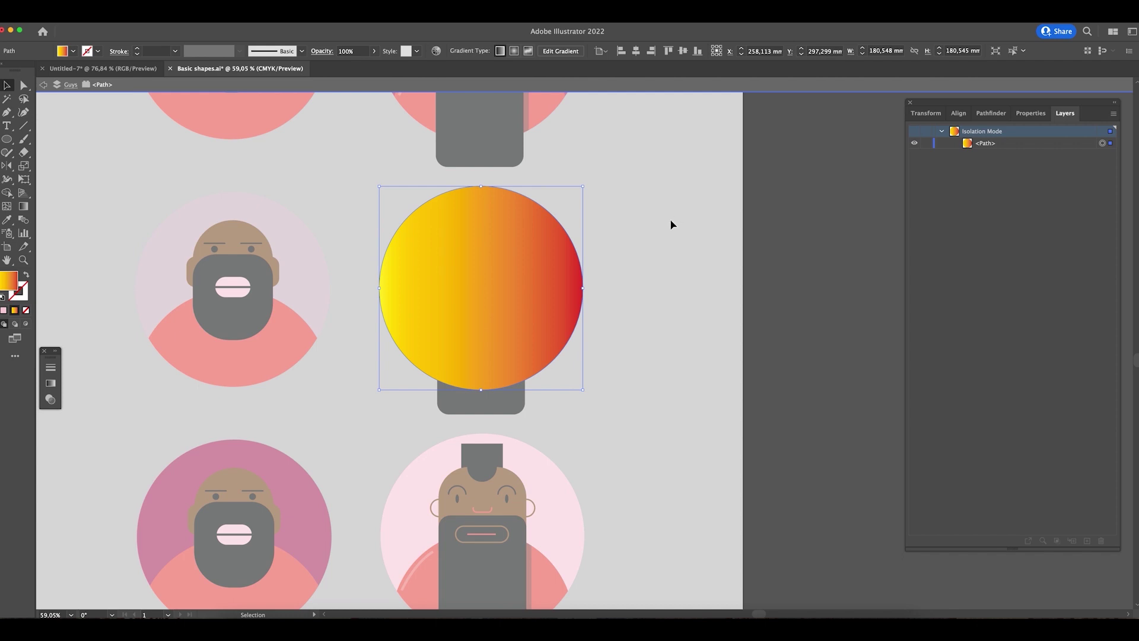
key(b)
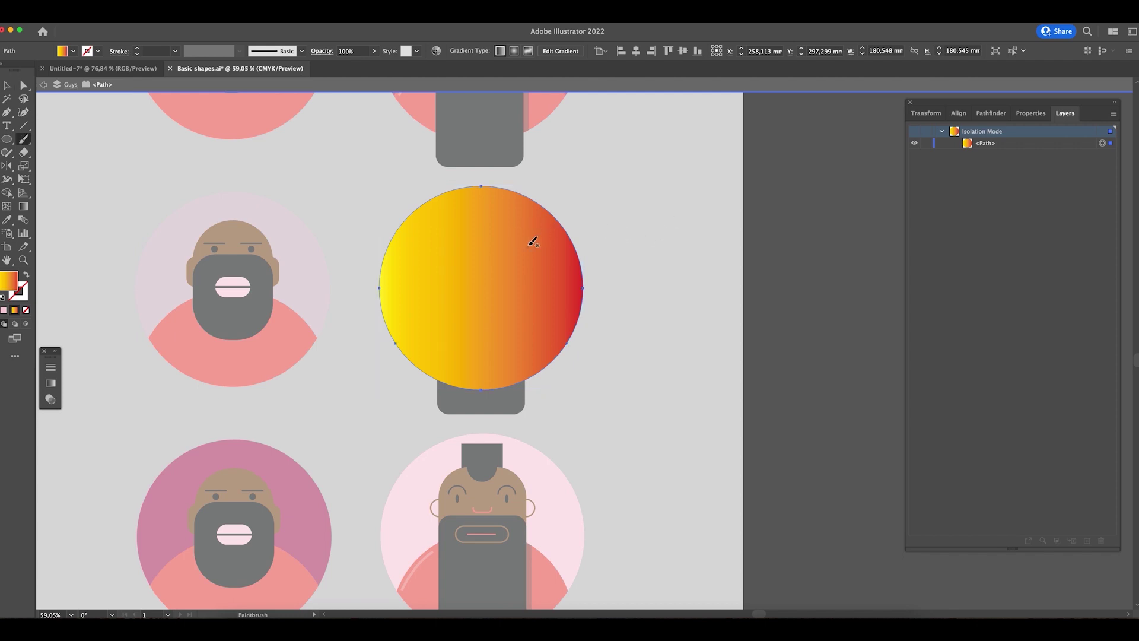
mouse_move(531, 231)
mouse_down()
mouse_move(492, 306)
mouse_move(449, 264)
mouse_move(491, 269)
mouse_move(516, 313)
mouse_move(537, 277)
mouse_up()
mouse_move(537, 321)
mouse_down()
mouse_move(508, 341)
mouse_move(442, 320)
mouse_move(426, 254)
mouse_up()
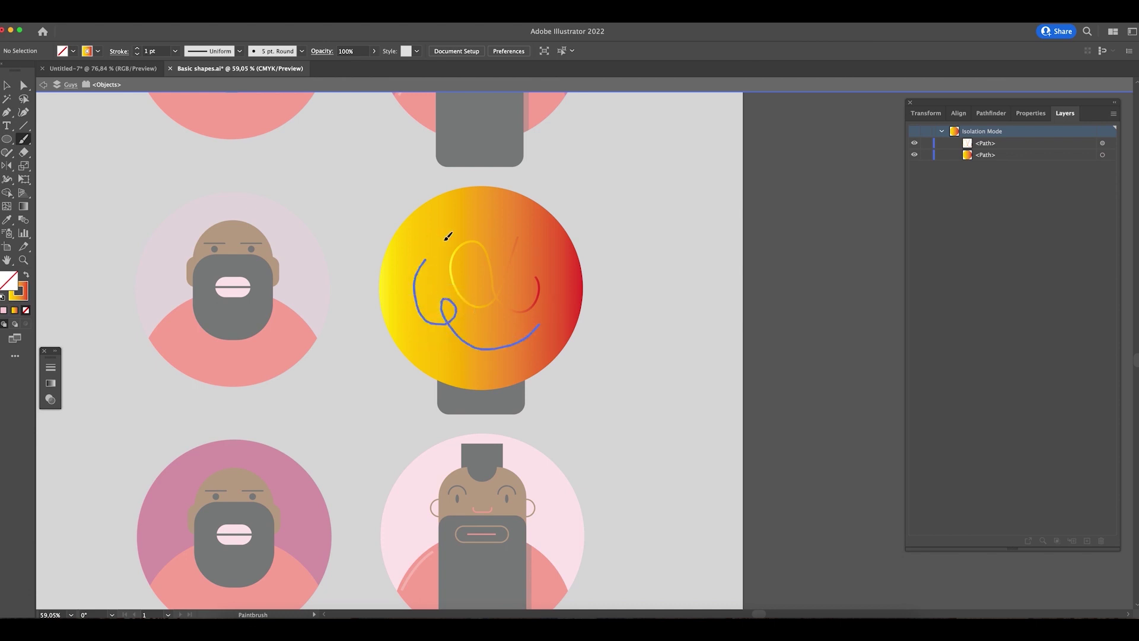
drag(484, 206, 454, 273)
mouse_move(552, 252)
mouse_down()
mouse_move(534, 349)
mouse_move(544, 353)
mouse_move(496, 367)
mouse_up()
drag(566, 290, 502, 328)
drag(469, 368, 478, 316)
mouse_move(456, 362)
mouse_down()
mouse_move(416, 335)
mouse_move(474, 338)
mouse_move(440, 355)
mouse_up()
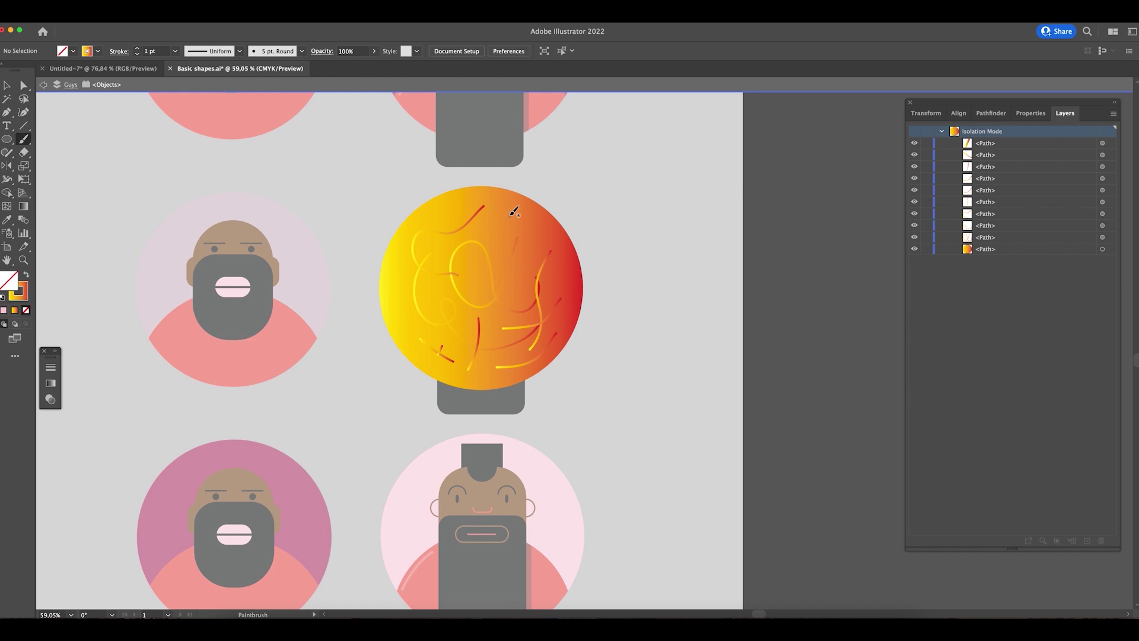
drag(517, 224, 457, 252)
drag(502, 220, 492, 285)
- Select one of the painted strokes with the Selection tool, deselect it and exit isolation mode
key(v)
click(497, 241)
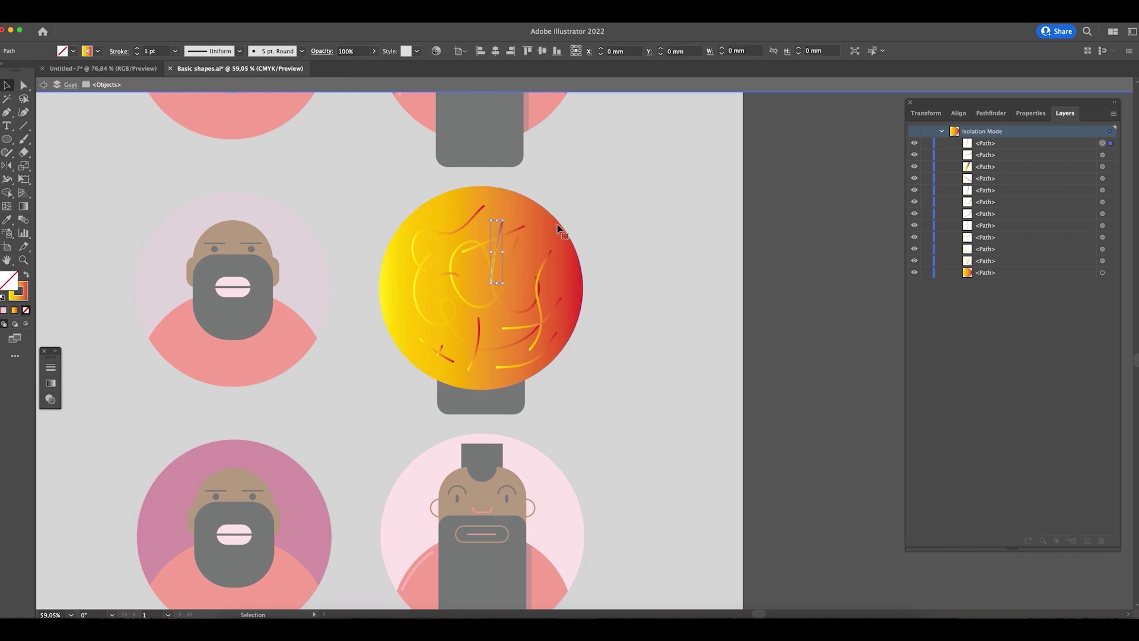
click(644, 289)
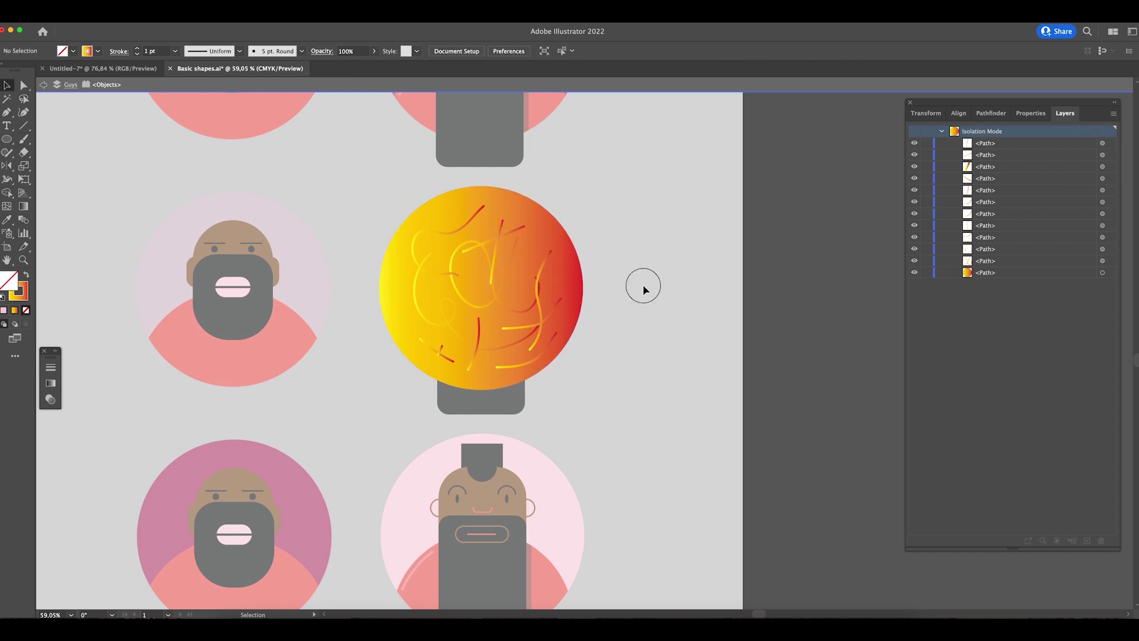
double_click(644, 289)
- Select a brush stroke, the gradient circle and the red shirt of that avatar individually, and clear the selection
click(542, 291)
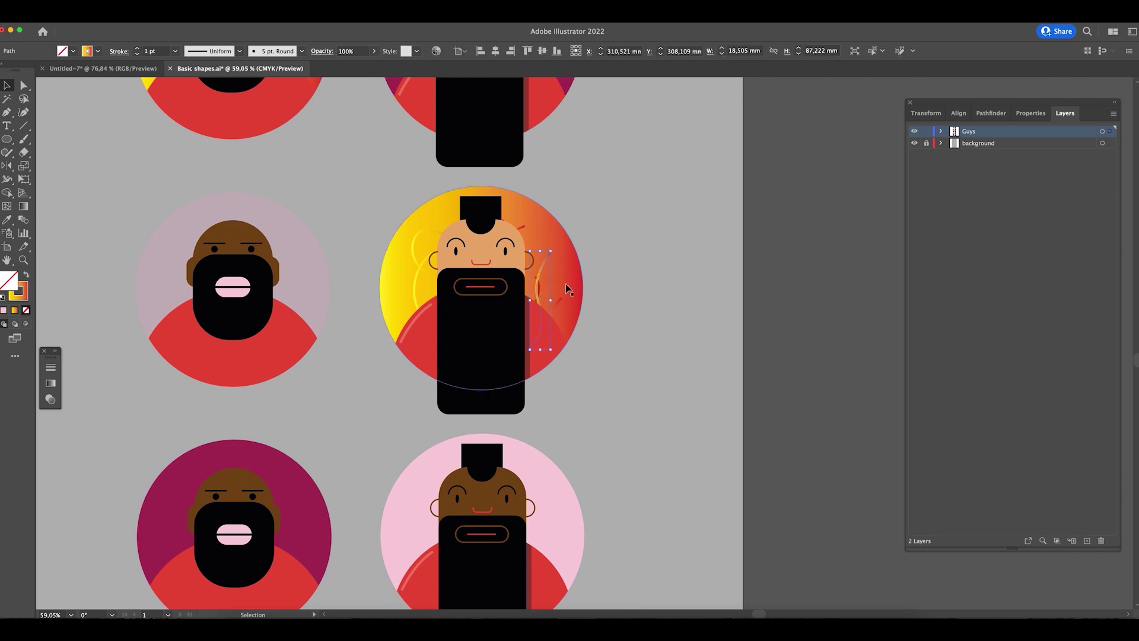
click(572, 283)
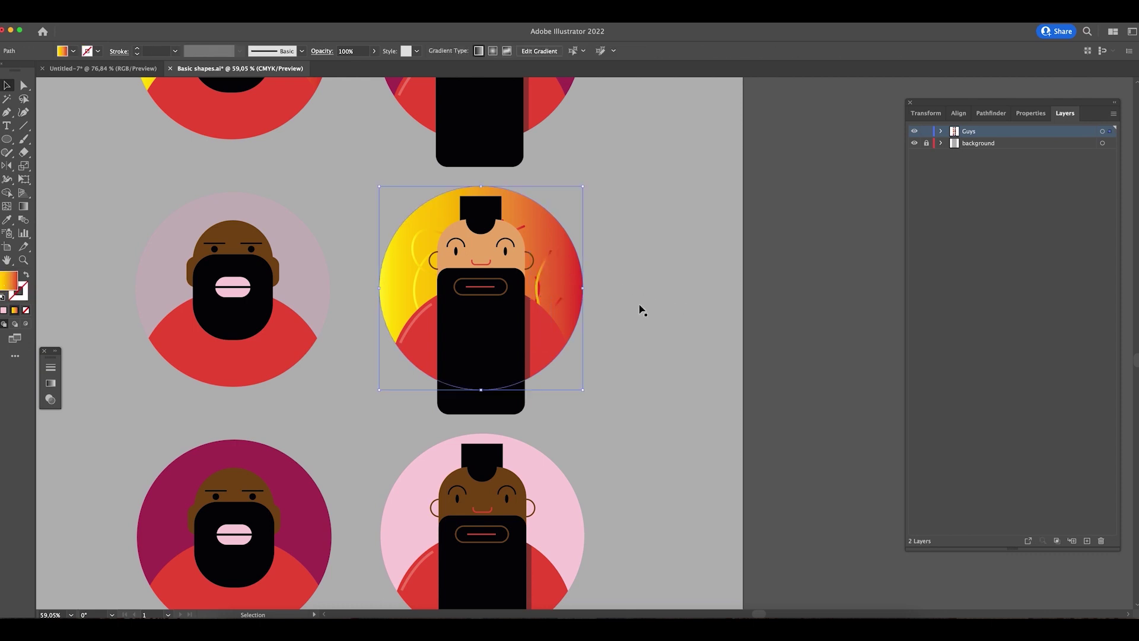
click(414, 299)
click(551, 350)
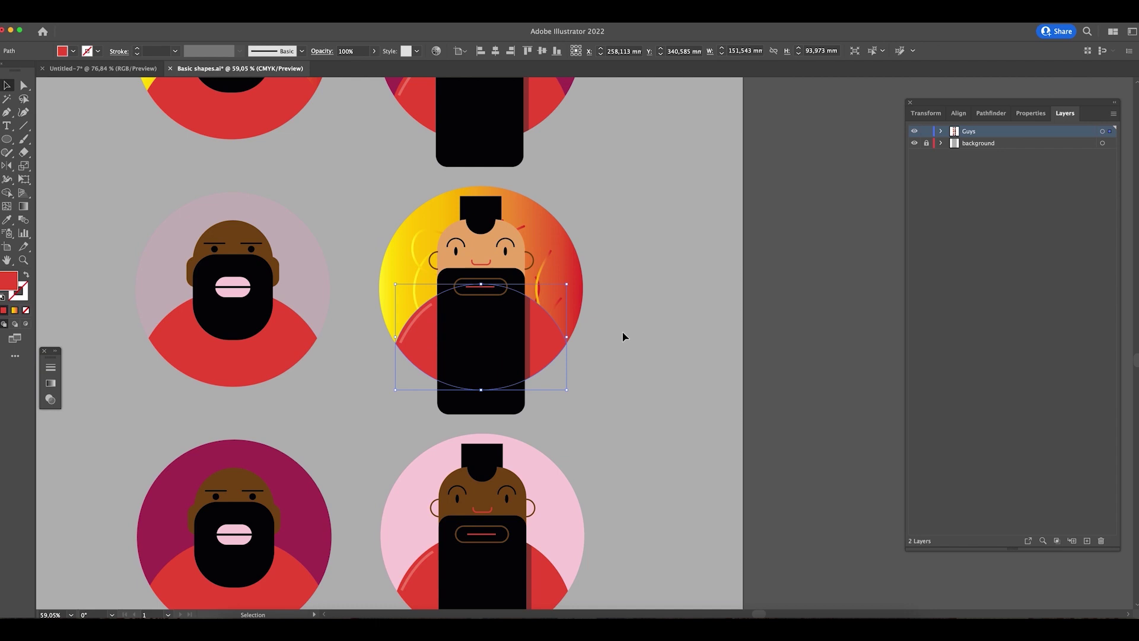
click(618, 343)
- Isolate the gradient background circle again without its brush strokes and exit isolation mode
double_click(564, 280)
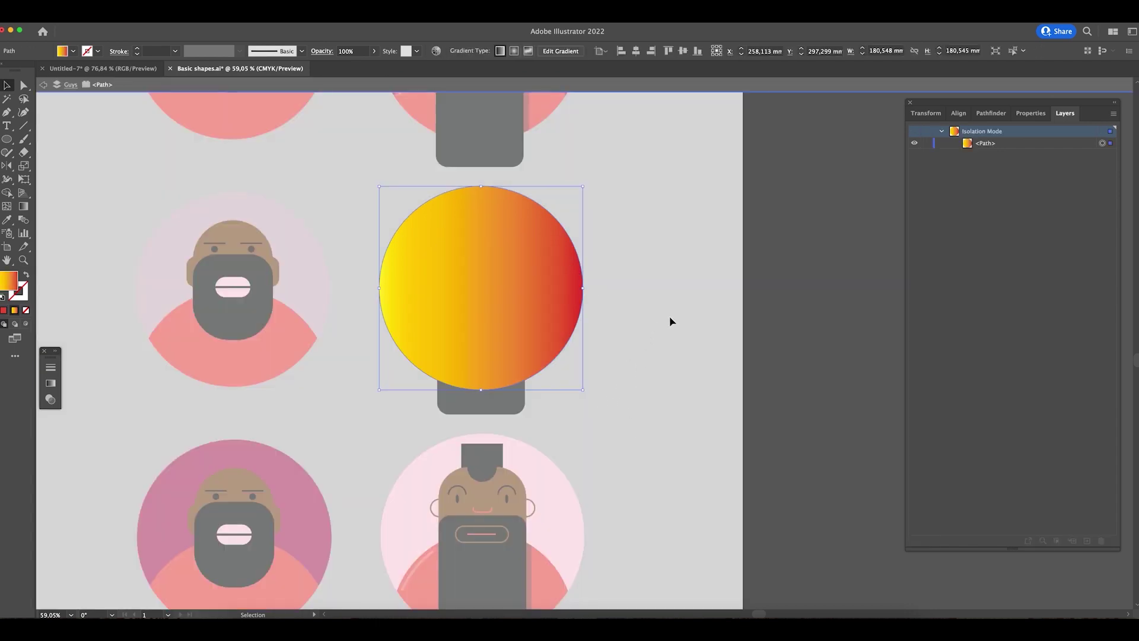
click(638, 509)
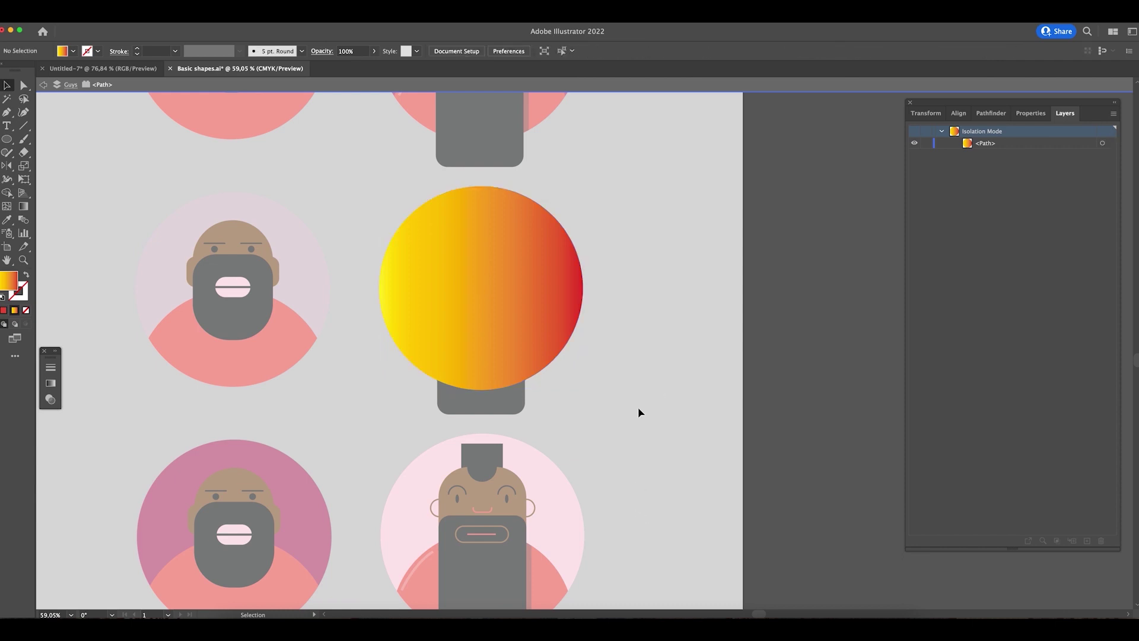
double_click(674, 472)
click(582, 261)
key(shift+x)
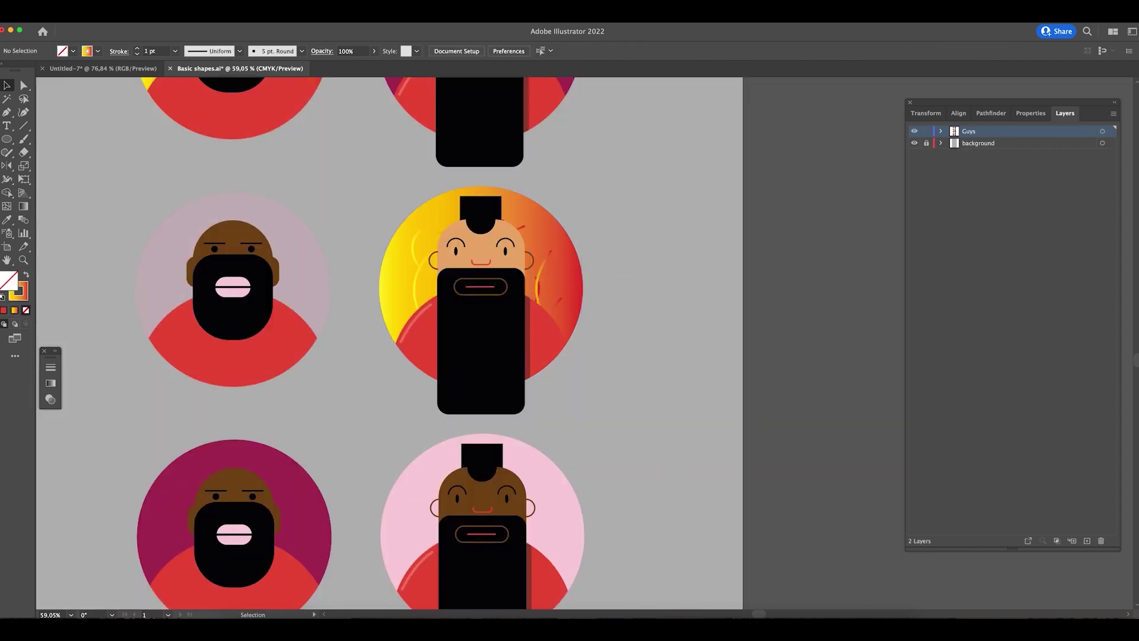
- Lasso the avatar on the gradient circle and use Direct Selection to pull a brush stroke's upper end point outside the circle
click(24, 99)
mouse_move(571, 176)
mouse_down()
mouse_move(412, 192)
mouse_move(366, 238)
mouse_move(355, 317)
mouse_move(367, 381)
mouse_move(403, 420)
mouse_move(566, 420)
mouse_move(617, 302)
mouse_move(581, 177)
mouse_up()
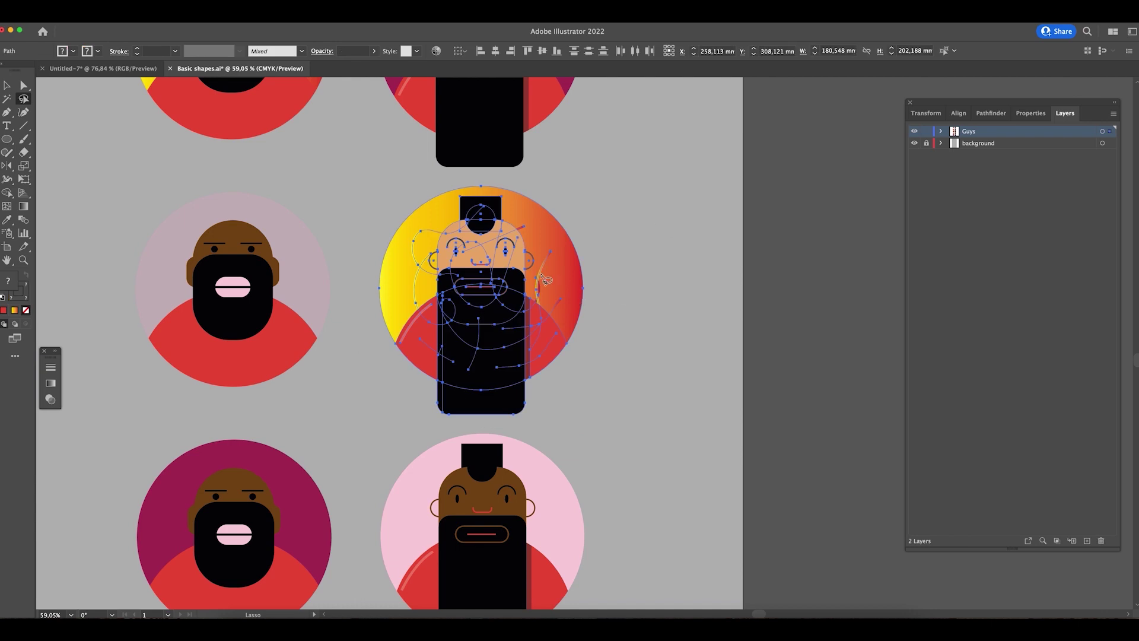
click(24, 87)
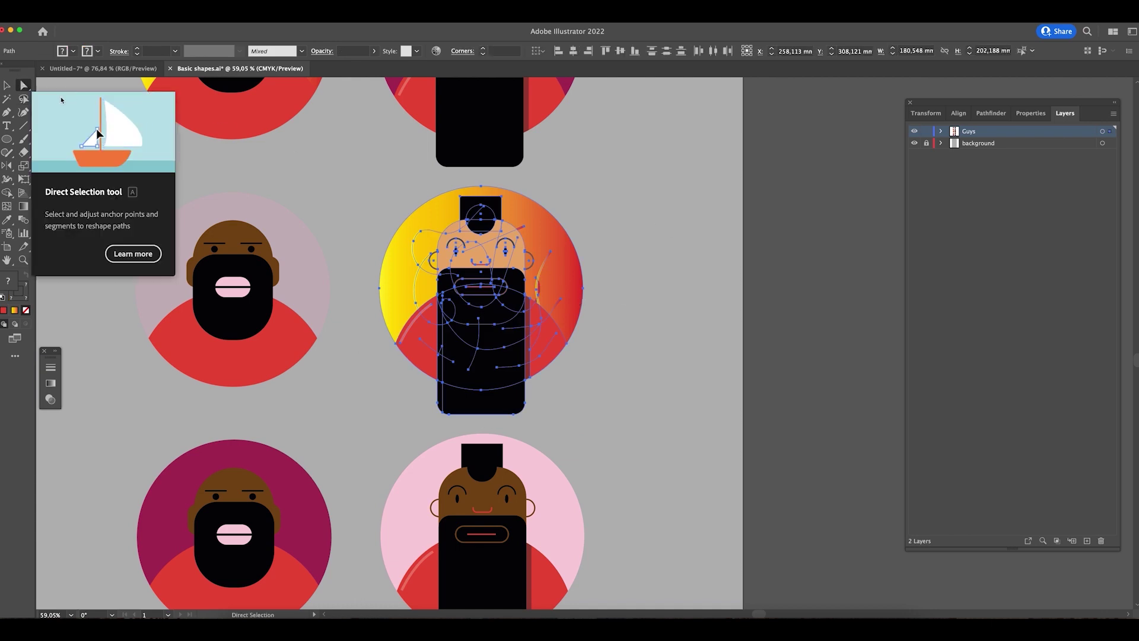
drag(551, 252, 591, 226)
key(super+z)
click(551, 252)
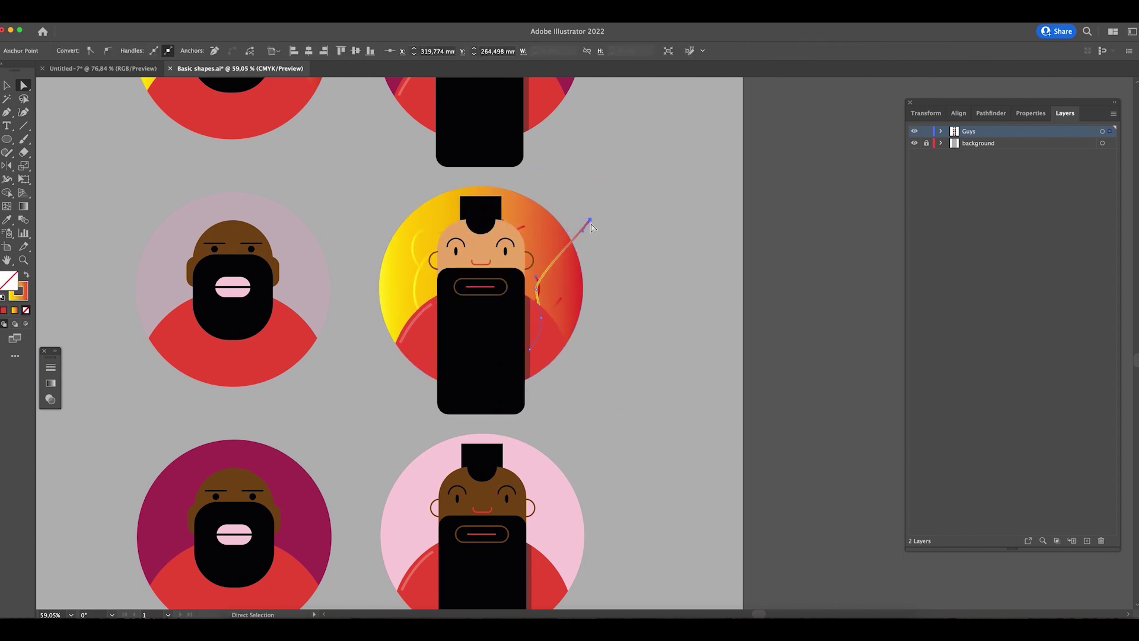
key(v)
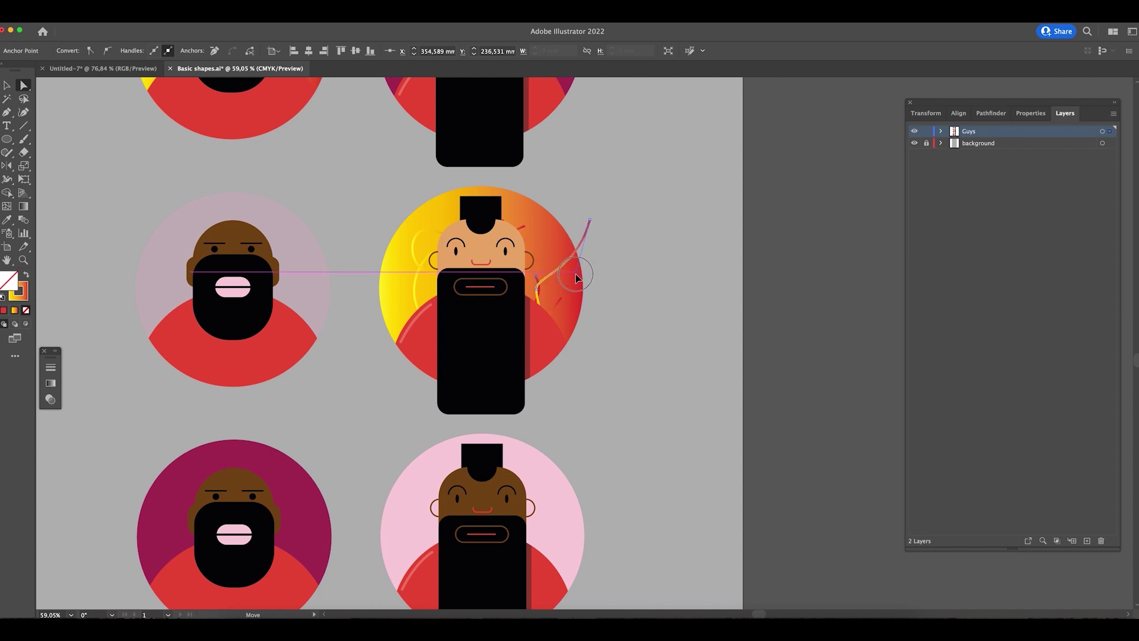
click(680, 405)
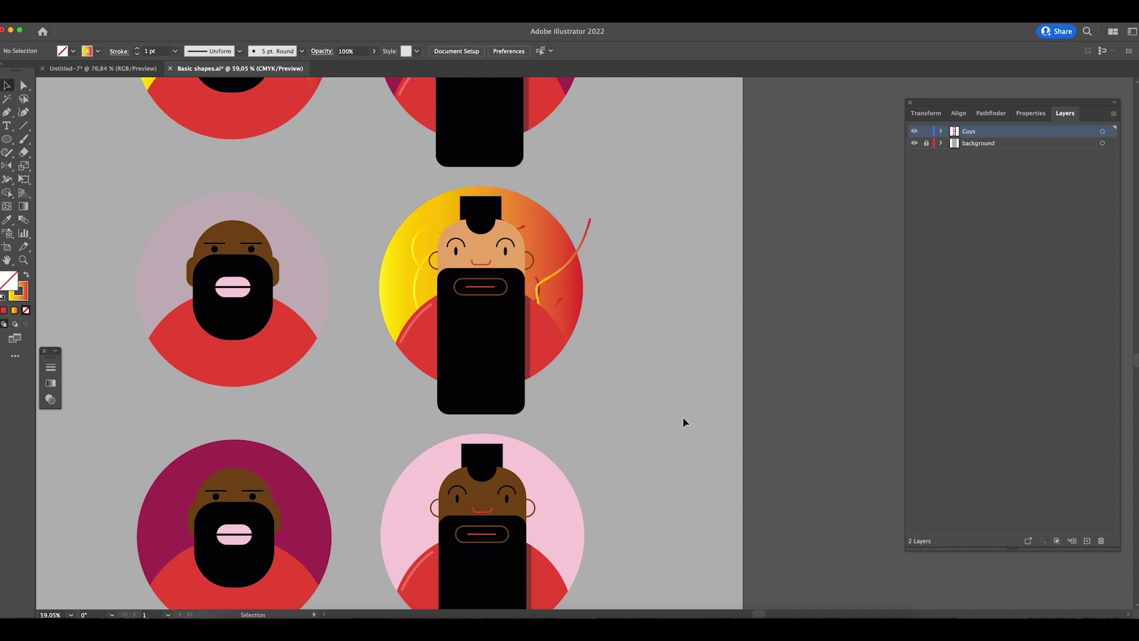
- Delete the brush stroke that extends beyond the gradient circle's edge
click(573, 259)
key(Delete)
drag(664, 272, 710, 186)
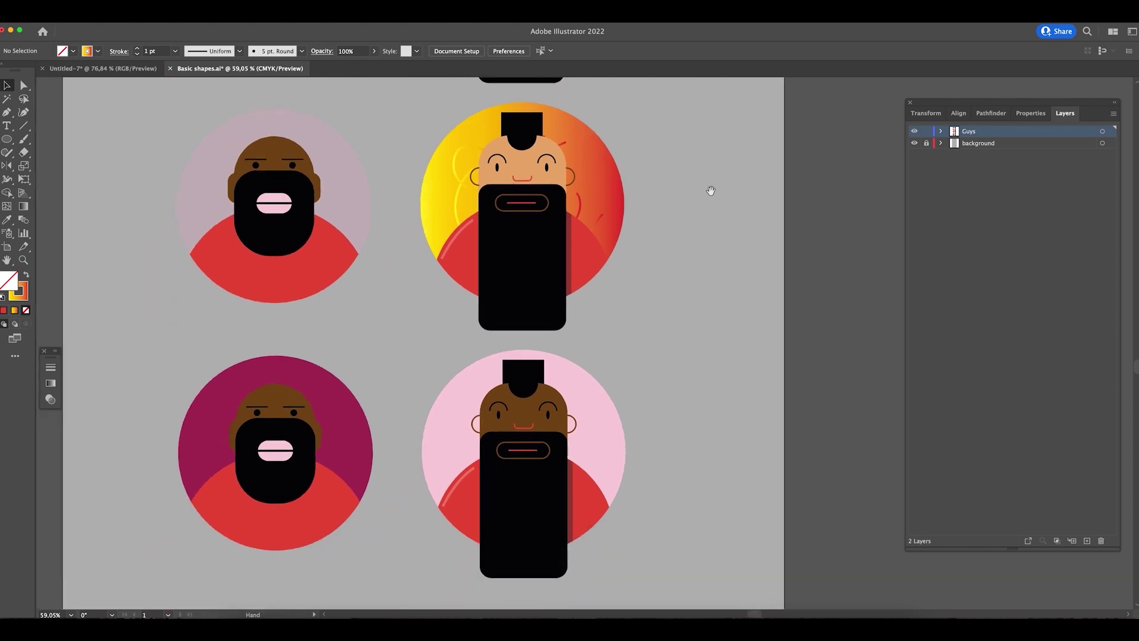
mouse_move(720, 344)
mouse_down()
mouse_move(734, 270)
mouse_move(742, 346)
mouse_up()
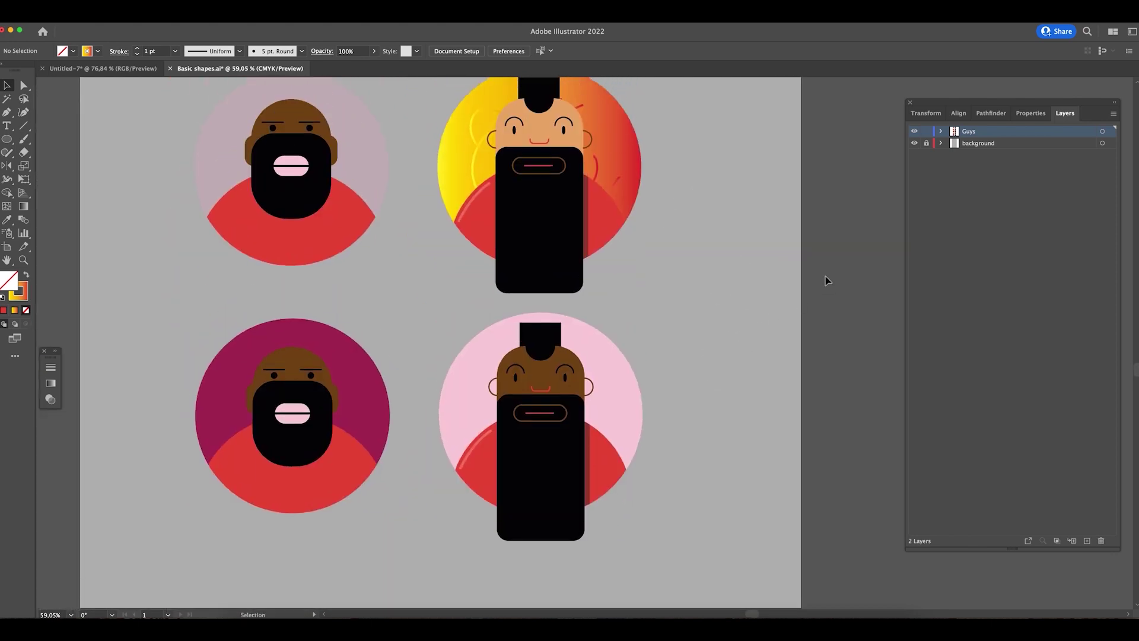
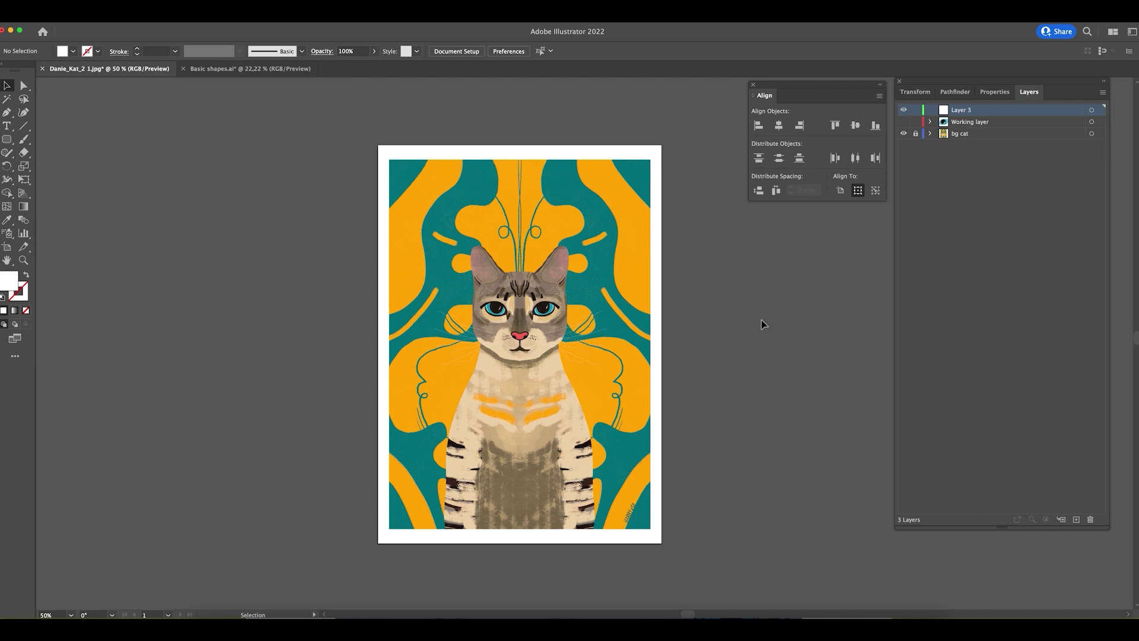
- Examine the cat illustration's face and eyes at several magnifications
click(23, 260)
drag(529, 300, 679, 361)
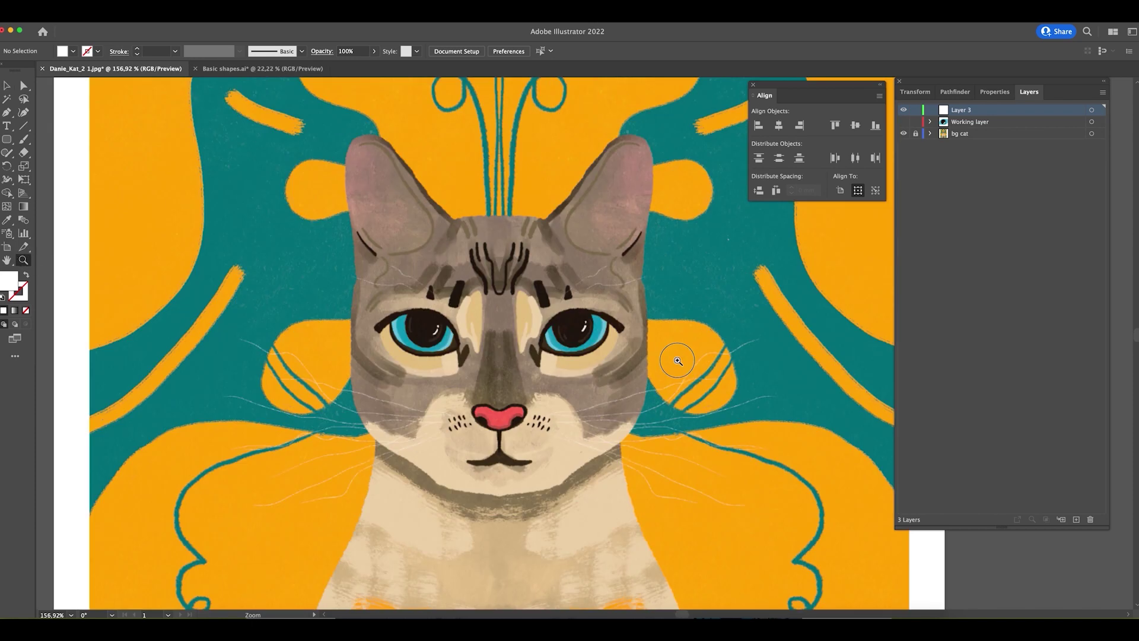
click(510, 326)
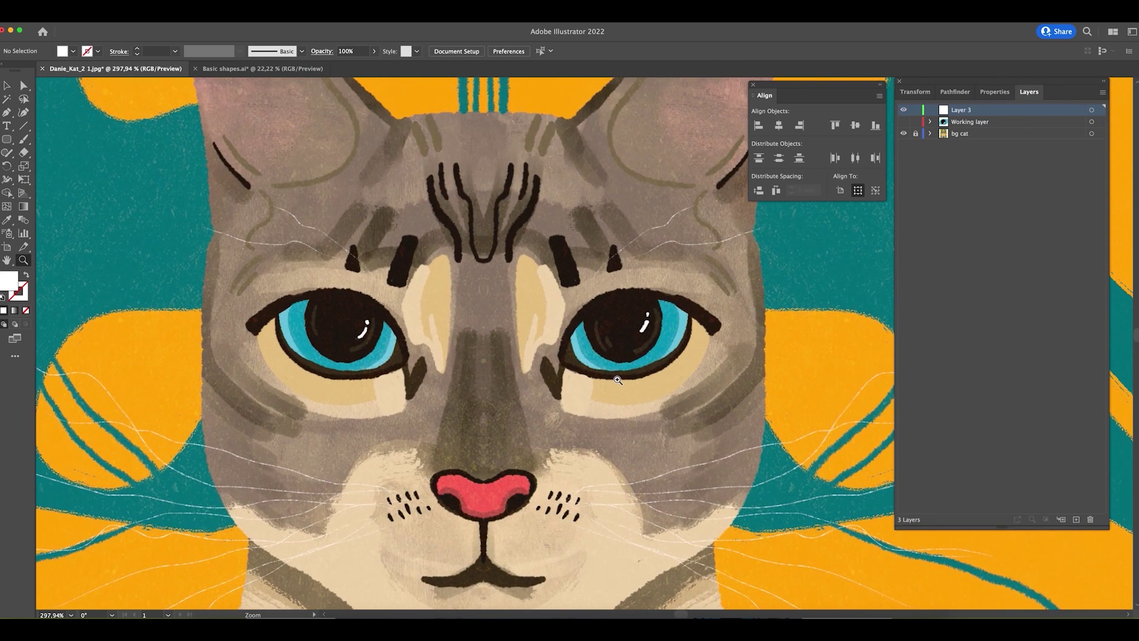
alt+click(643, 340)
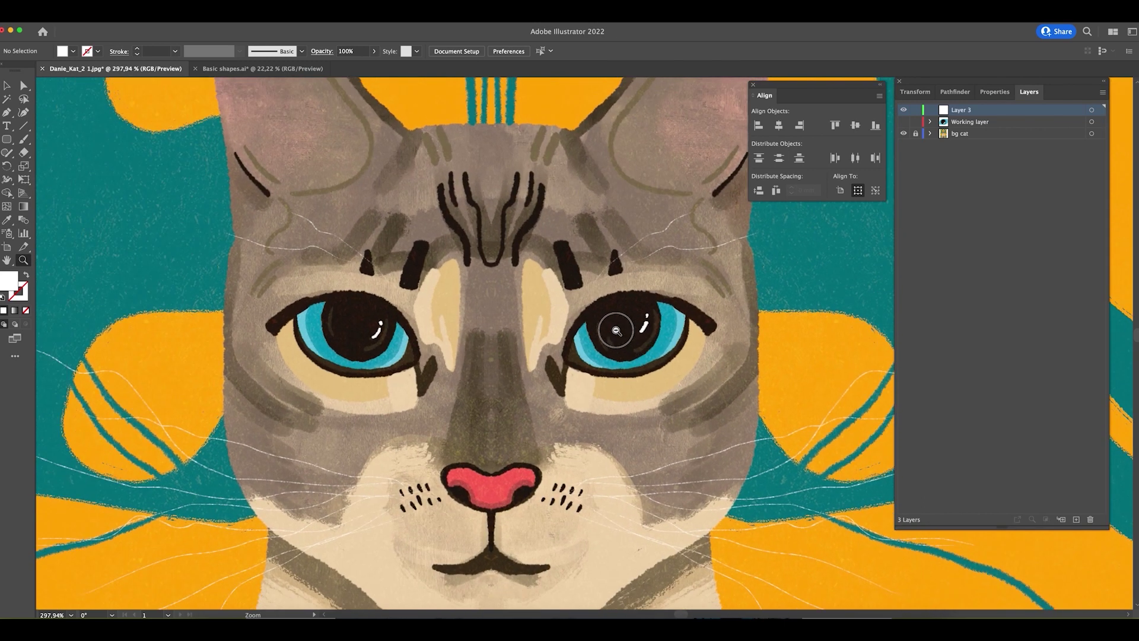
alt+click(565, 301)
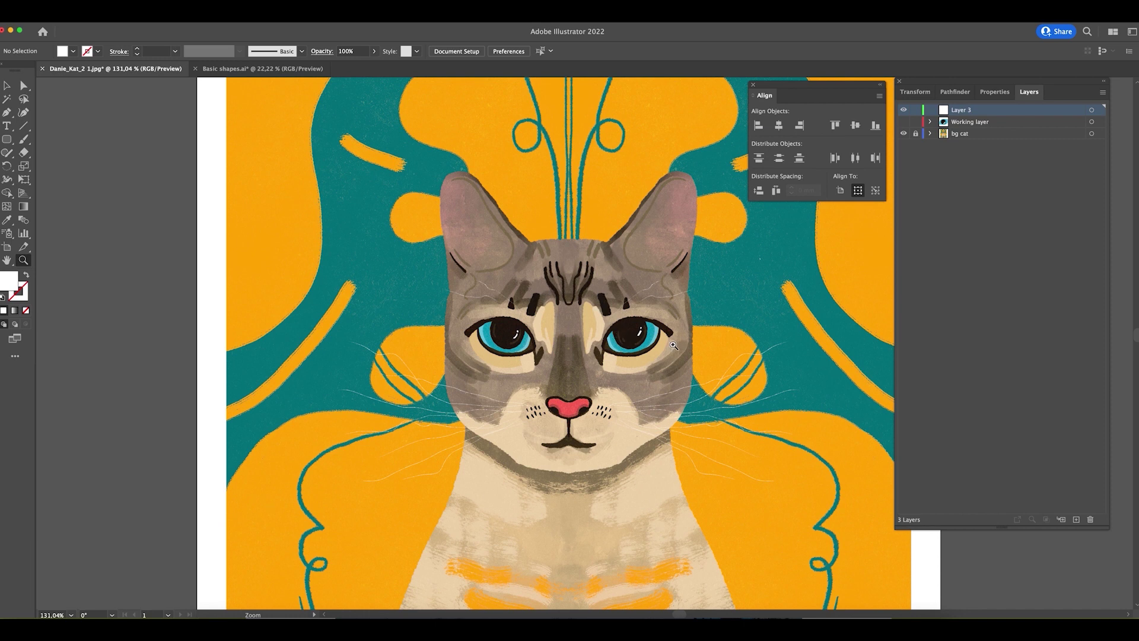
drag(673, 334, 719, 427)
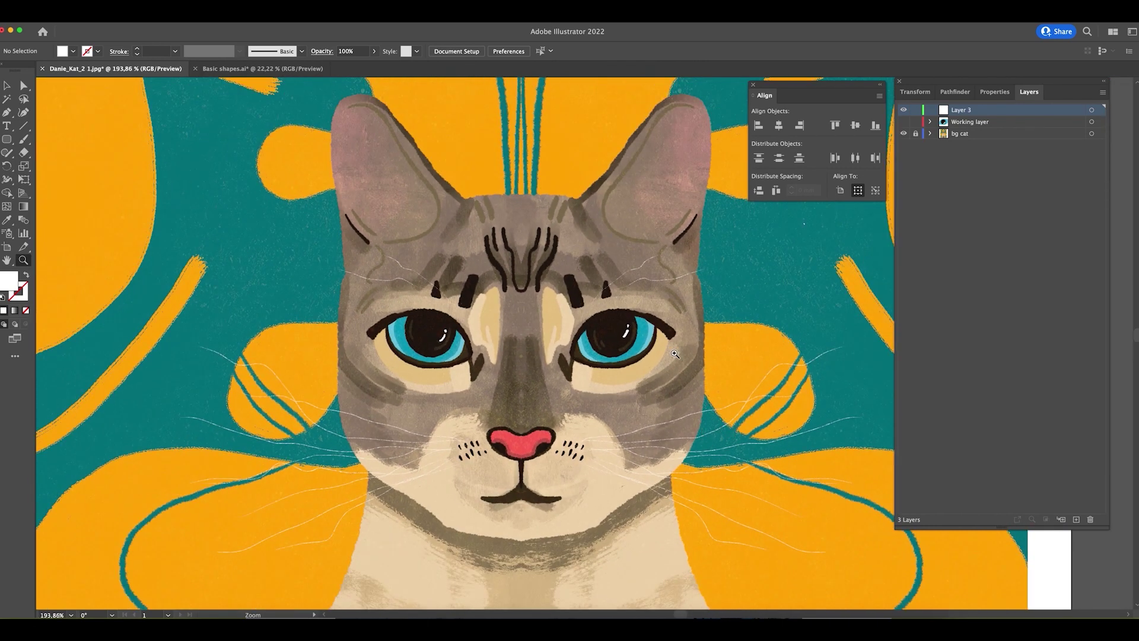
drag(605, 278, 703, 321)
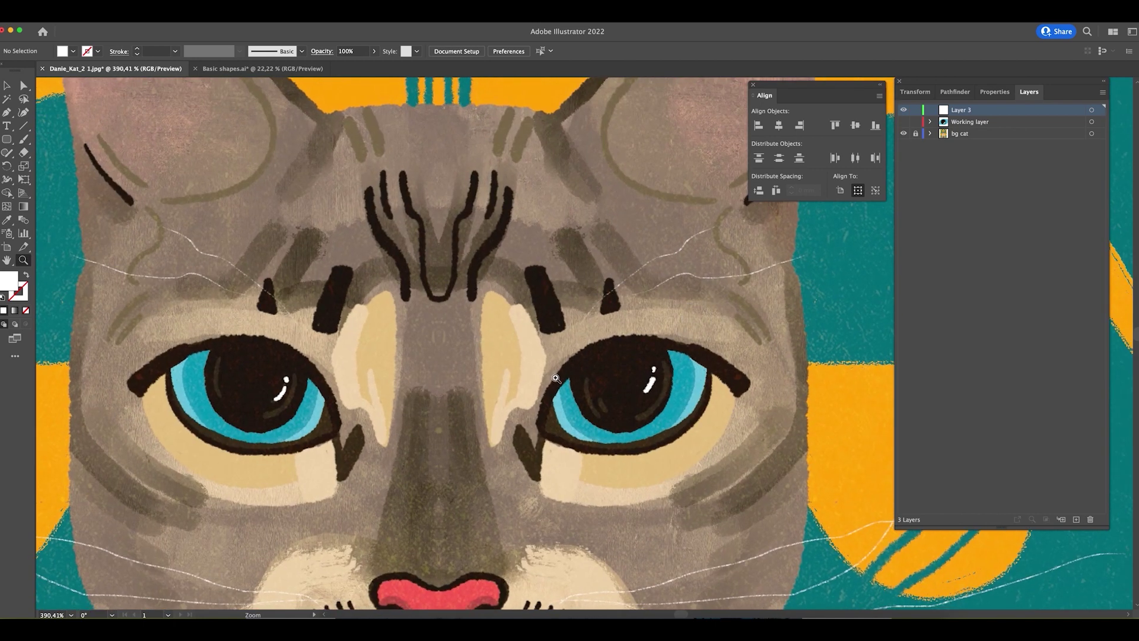
key(ctrl+minus)
key(ctrl+minus)
key(ctrl+minus)
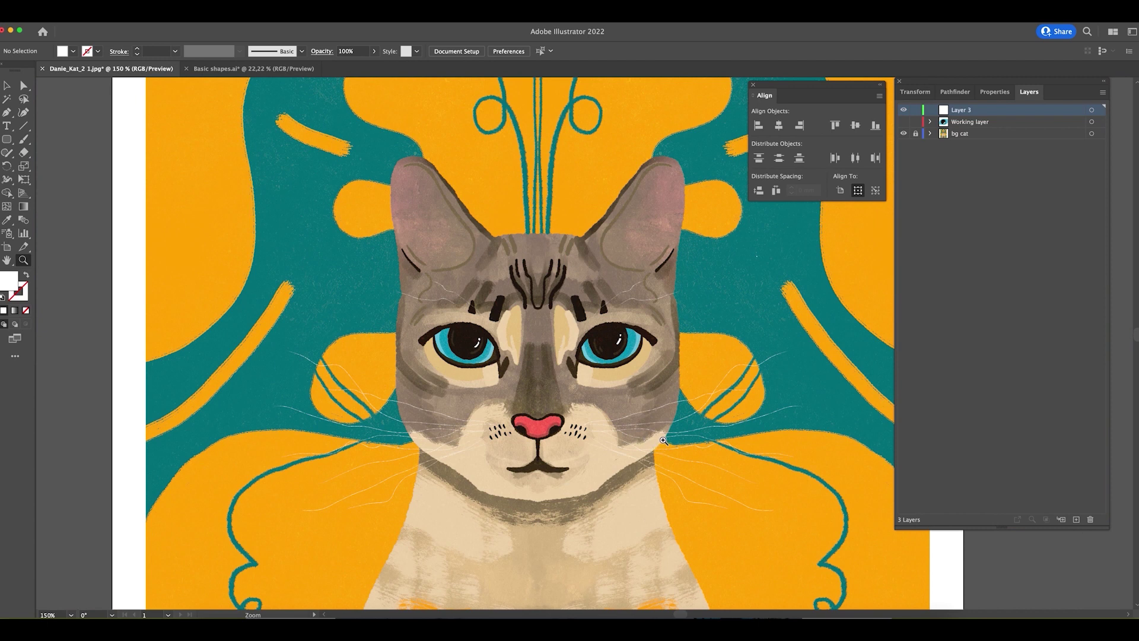
drag(656, 394, 582, 334)
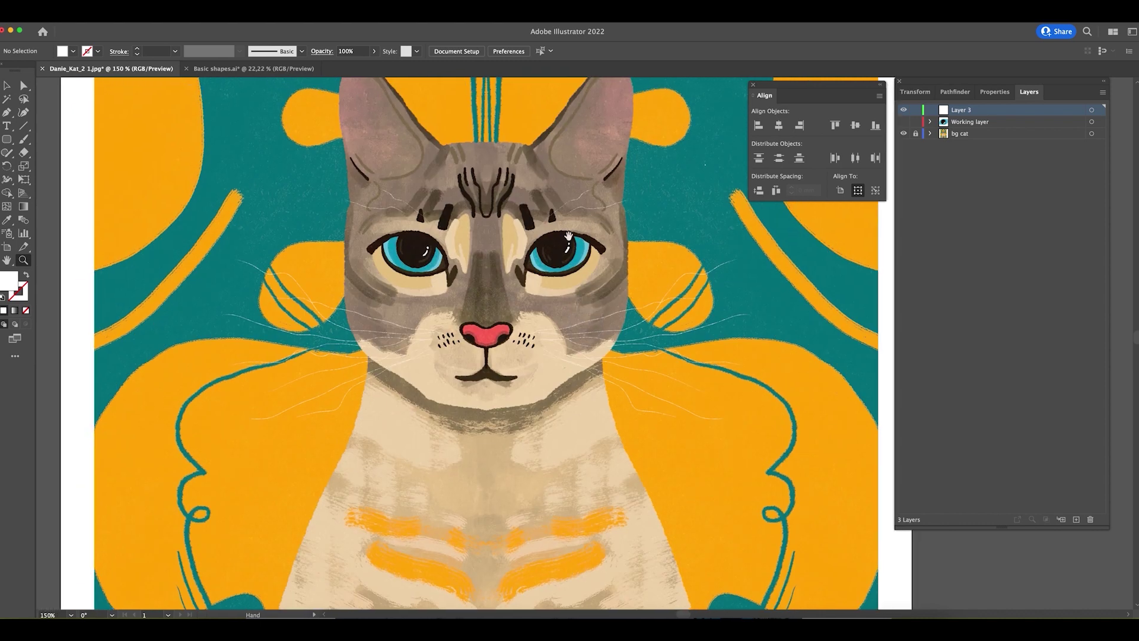
drag(569, 236, 603, 334)
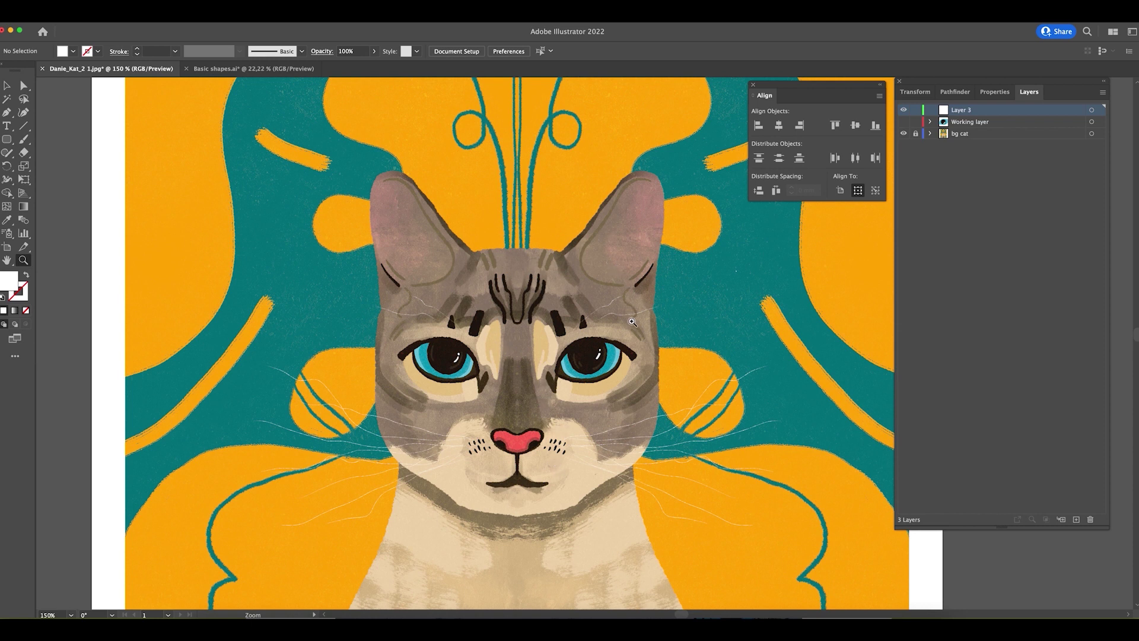
- Make the Working layer with the vector eye shapes visible over the cat illustration
key(v)
click(903, 121)
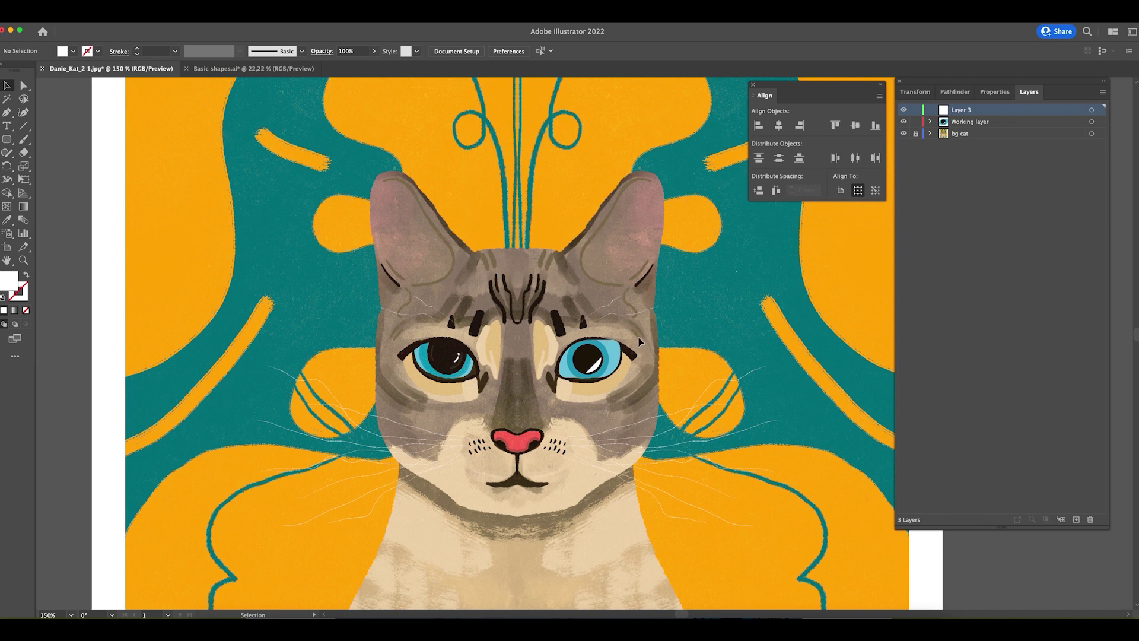
key(z)
drag(582, 353, 646, 418)
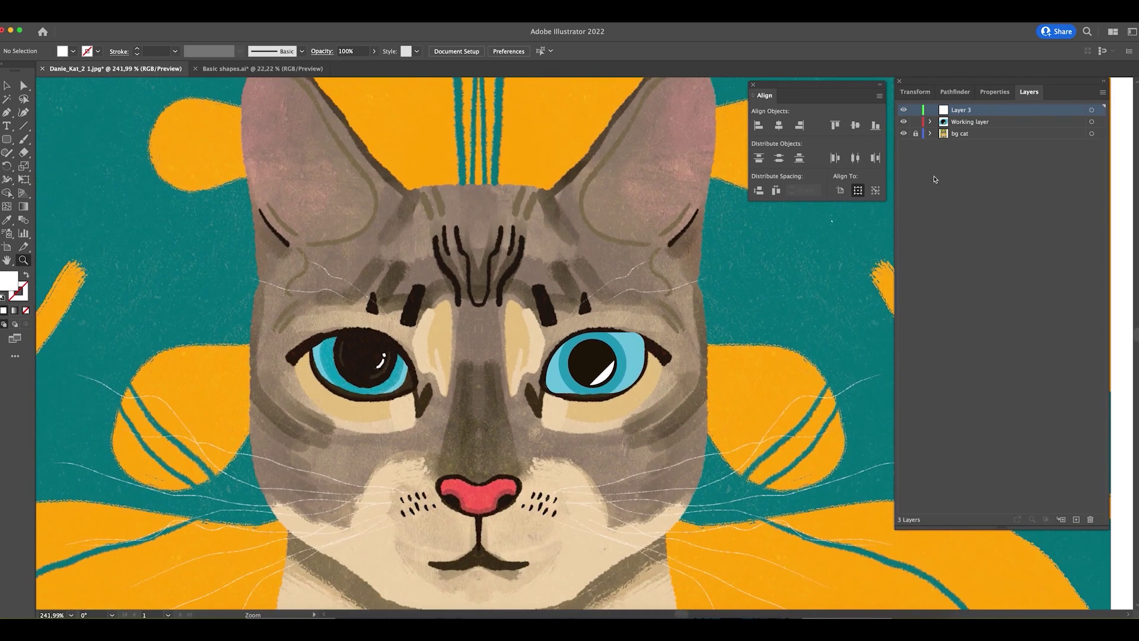
- Hide and show the bg cat layer to compare it with the vector eye, and unlock and relock that layer
click(904, 134)
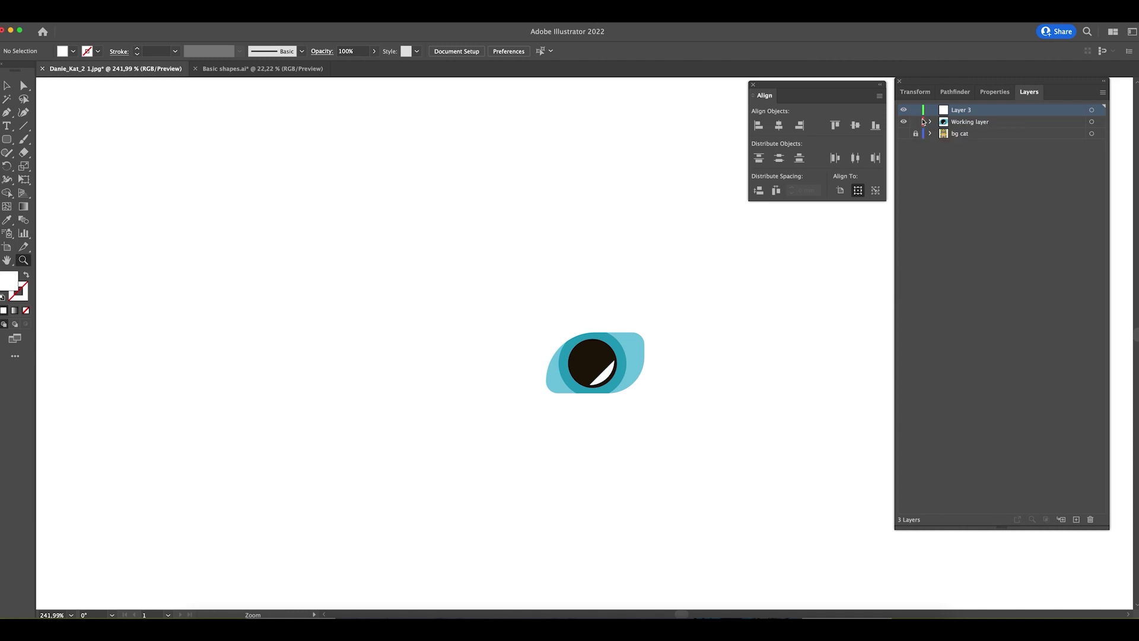
click(903, 134)
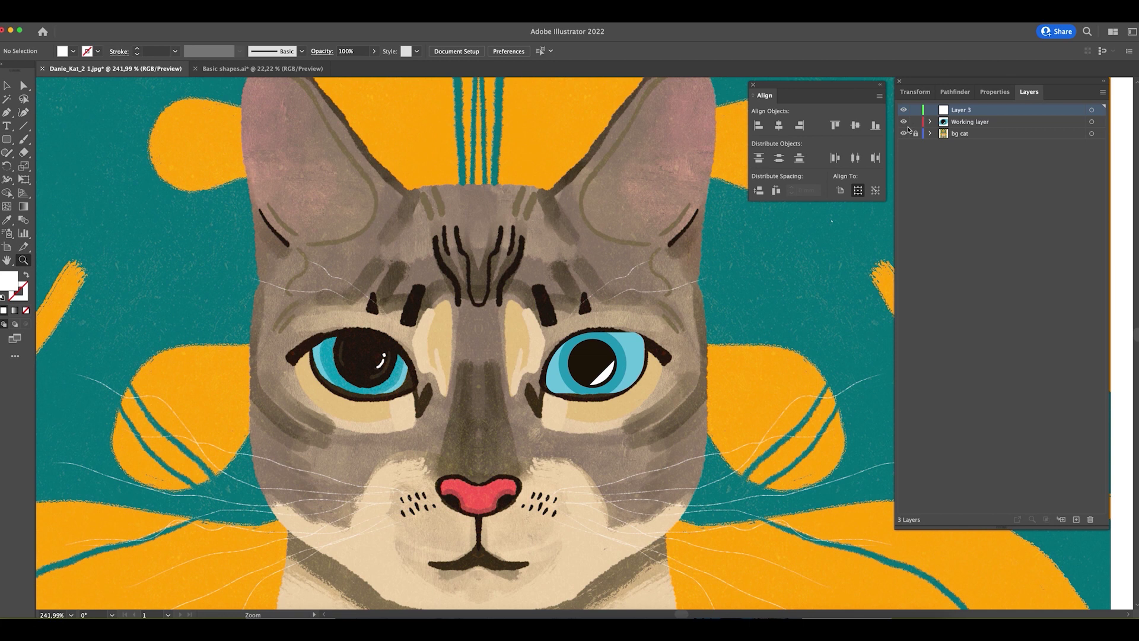
click(904, 133)
click(903, 134)
key(v)
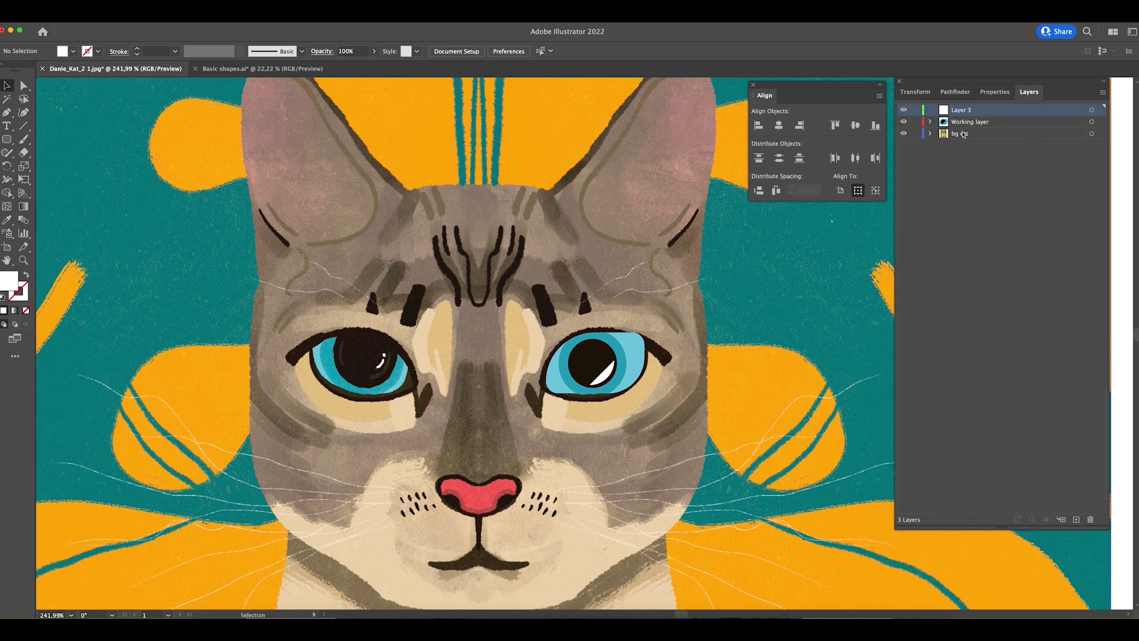
click(916, 134)
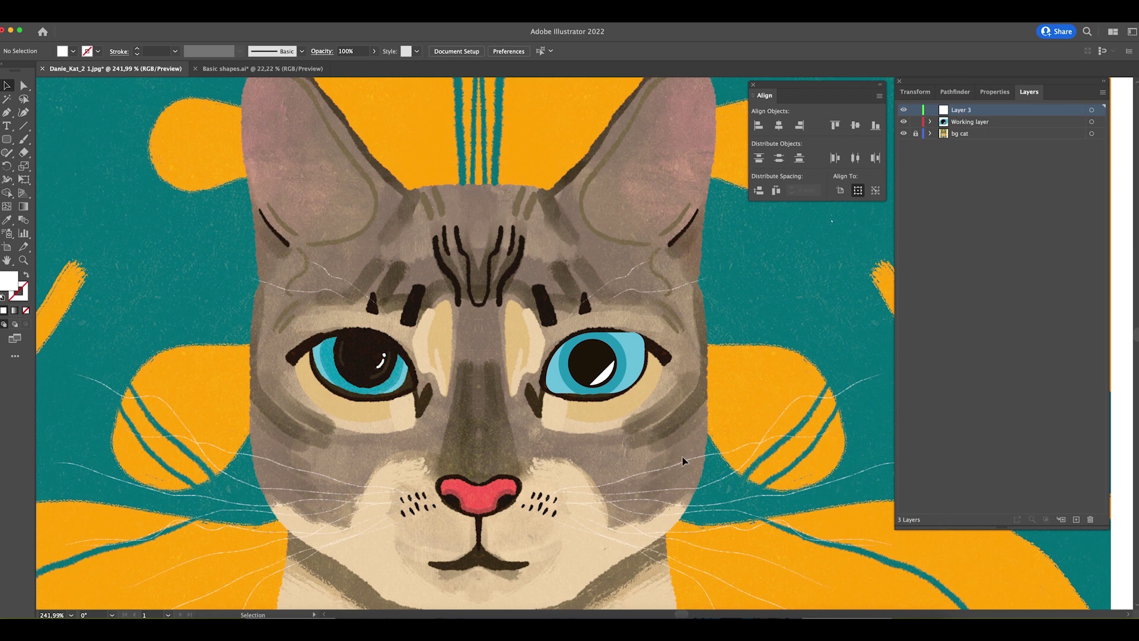
- Make the Working layer active and draw a white circle of about 18 mm over the tip of the ear above the vector eye
key(super+minus)
key(super+minus)
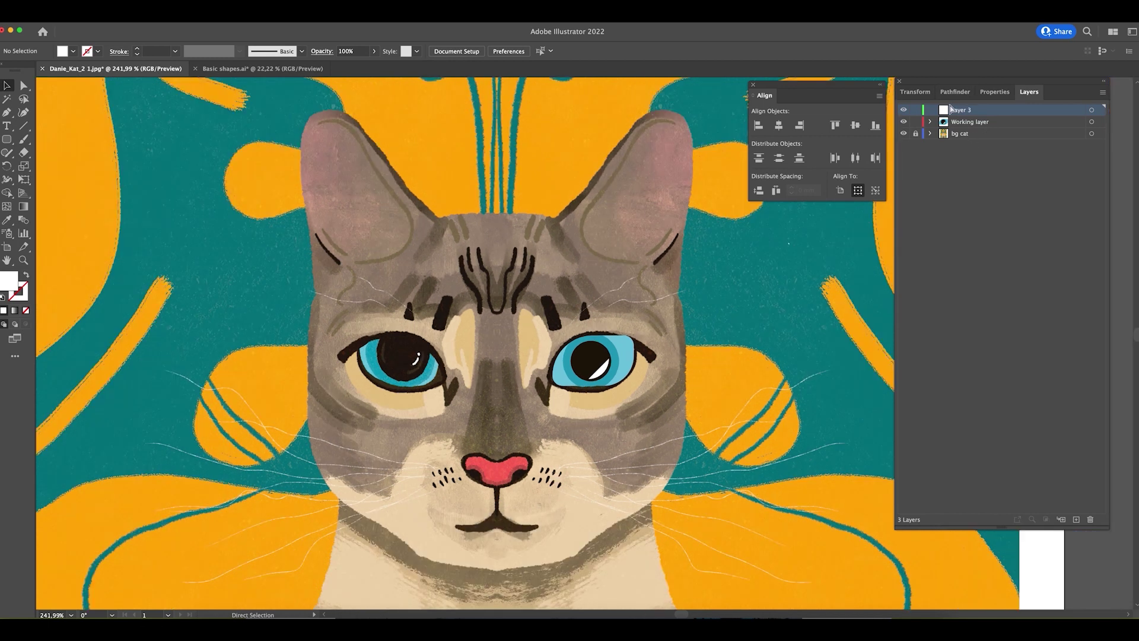
drag(973, 125, 1046, 144)
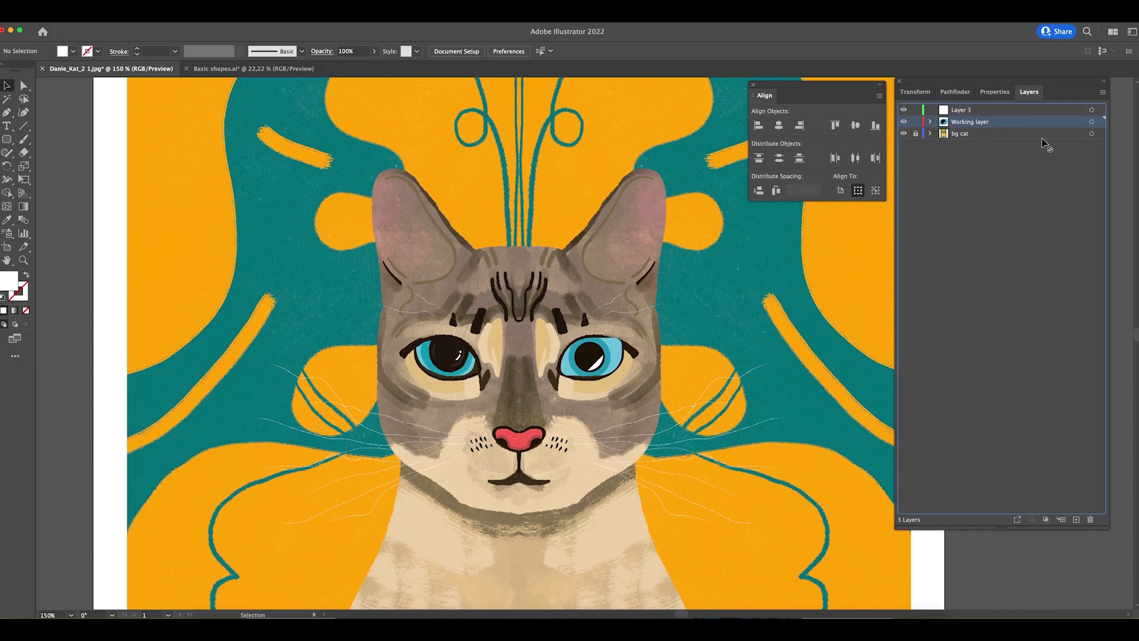
drag(969, 125, 978, 128)
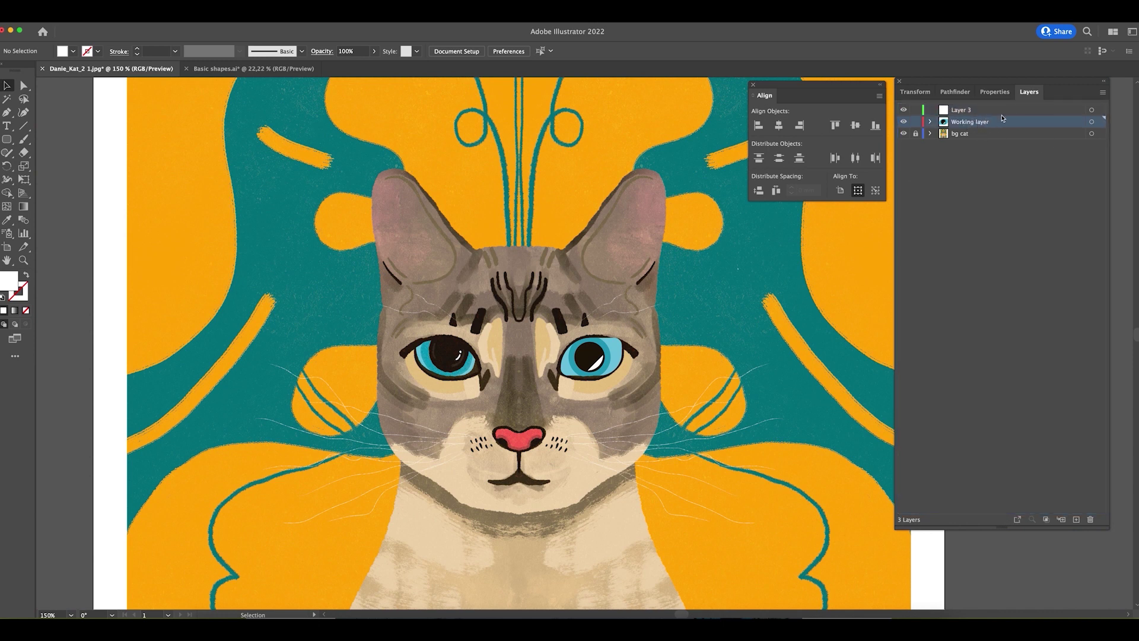
drag(721, 342, 723, 314)
key(z)
drag(630, 196, 645, 296)
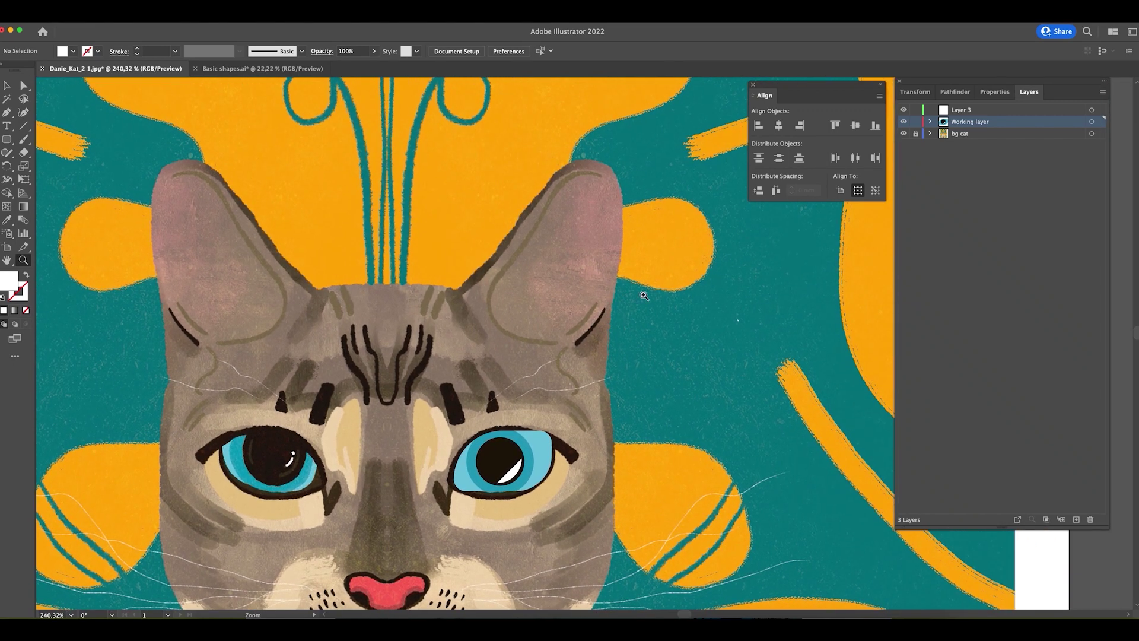
key(v)
key(l)
drag(555, 168, 599, 215)
key(v)
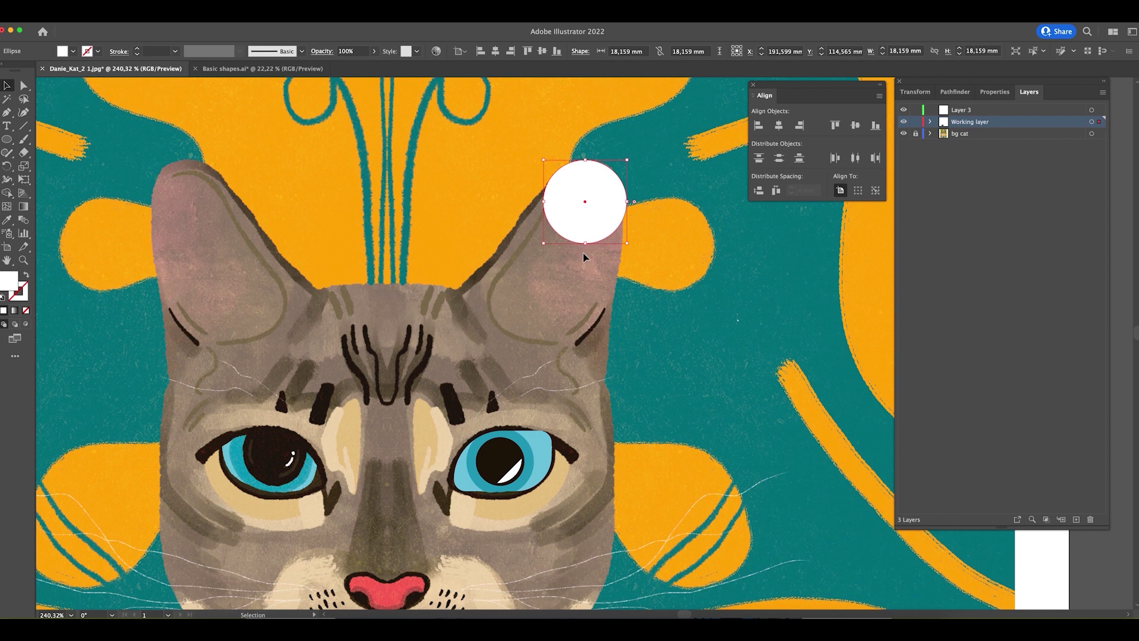
- Place a larger white circle over the lower part of the cat's face and send it behind the vector eye
scroll(587, 254, down, 5)
scroll(573, 202, up, 2)
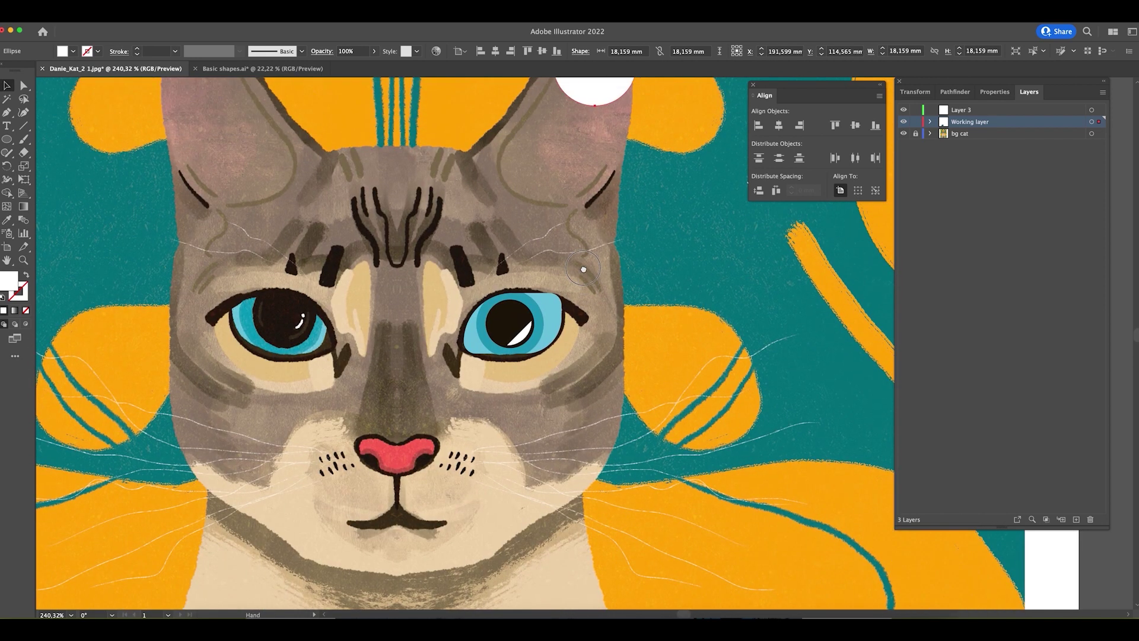
drag(610, 98, 581, 471)
drag(531, 444, 406, 442)
drag(510, 341, 520, 300)
drag(546, 409, 585, 395)
key(super+shift+[)
- Place a medium white circle beside the face and fit a circle of about 99 mm around the cat's head
drag(551, 450, 490, 446)
drag(455, 234, 478, 317)
drag(462, 276, 737, 376)
drag(475, 410, 473, 369)
drag(456, 470, 455, 505)
drag(454, 275, 472, 137)
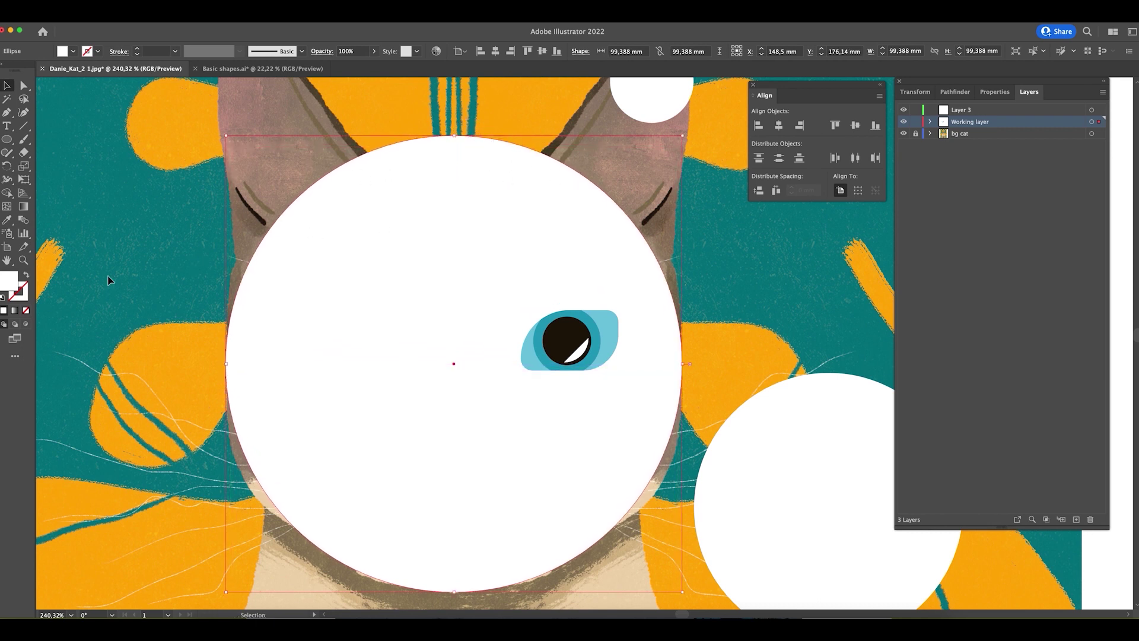
- Turn the large head circle into a white 1 pt outline without fill and delete the spare white circle beside the face
click(27, 277)
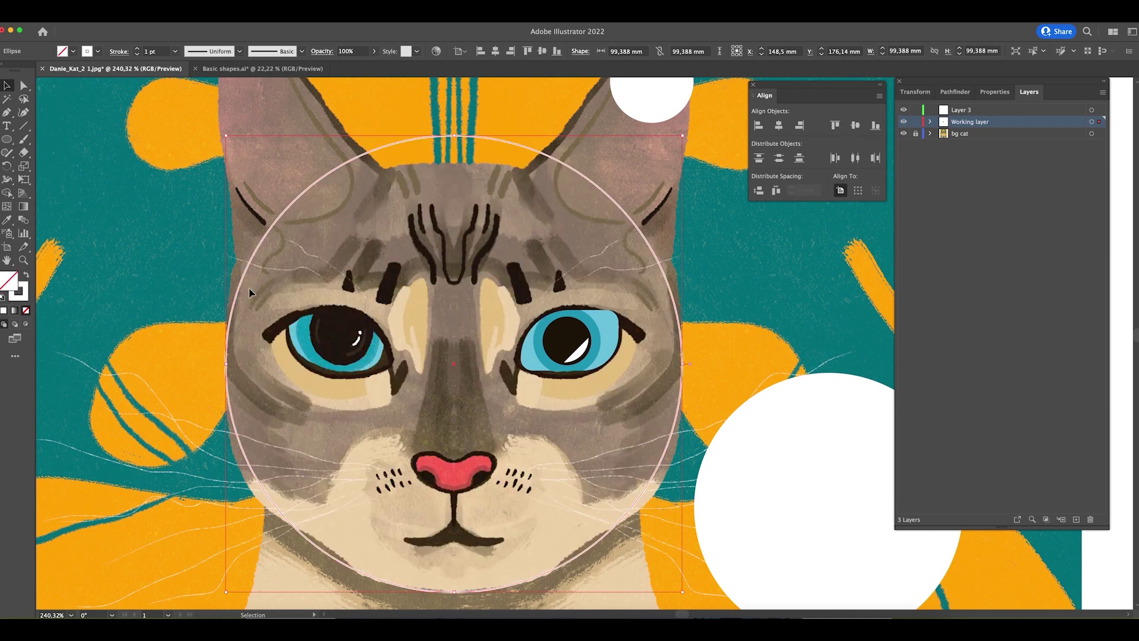
click(765, 343)
scroll(758, 338, down, 5)
scroll(758, 338, right, 3)
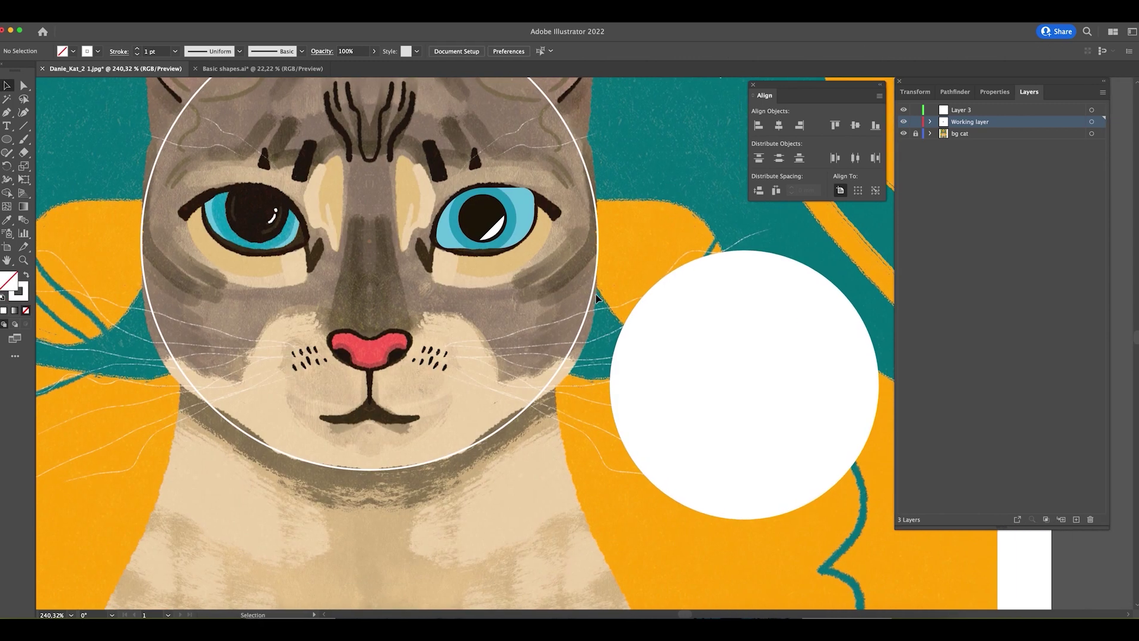
click(759, 355)
key(Delete)
- Draw a circle of about 43 mm over the cheek below the vector eye and apply the head circle's white outline style to it
key(l)
drag(459, 237, 597, 376)
key(v)
drag(575, 332, 566, 360)
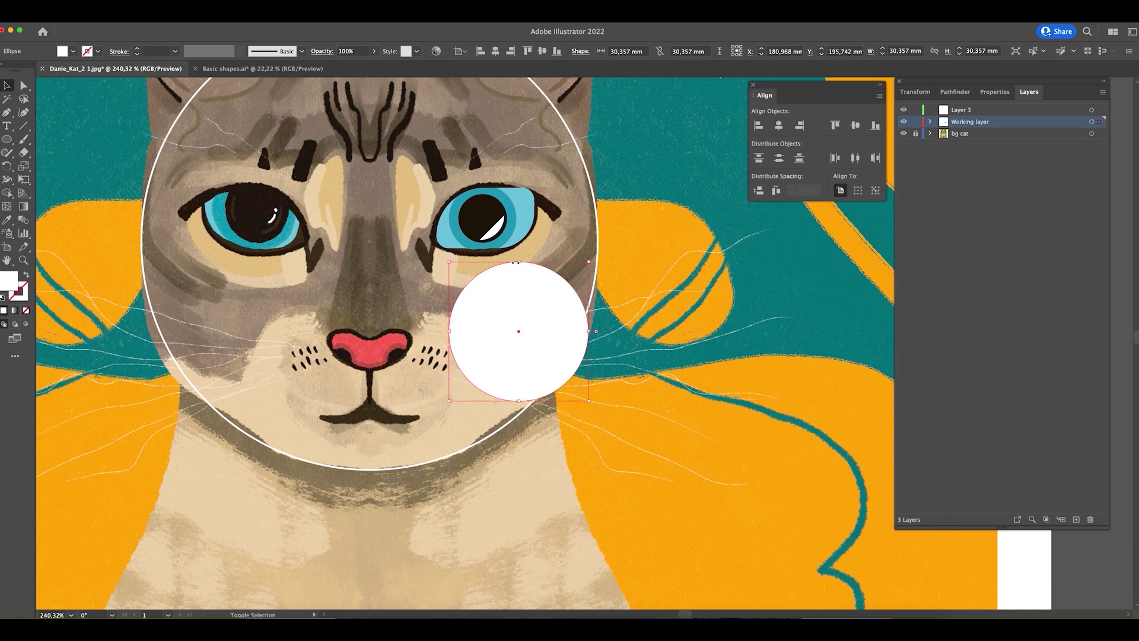
drag(449, 264, 393, 205)
mouse_move(460, 303)
mouse_down()
mouse_move(474, 313)
mouse_move(463, 308)
mouse_up()
key(i)
click(610, 266)
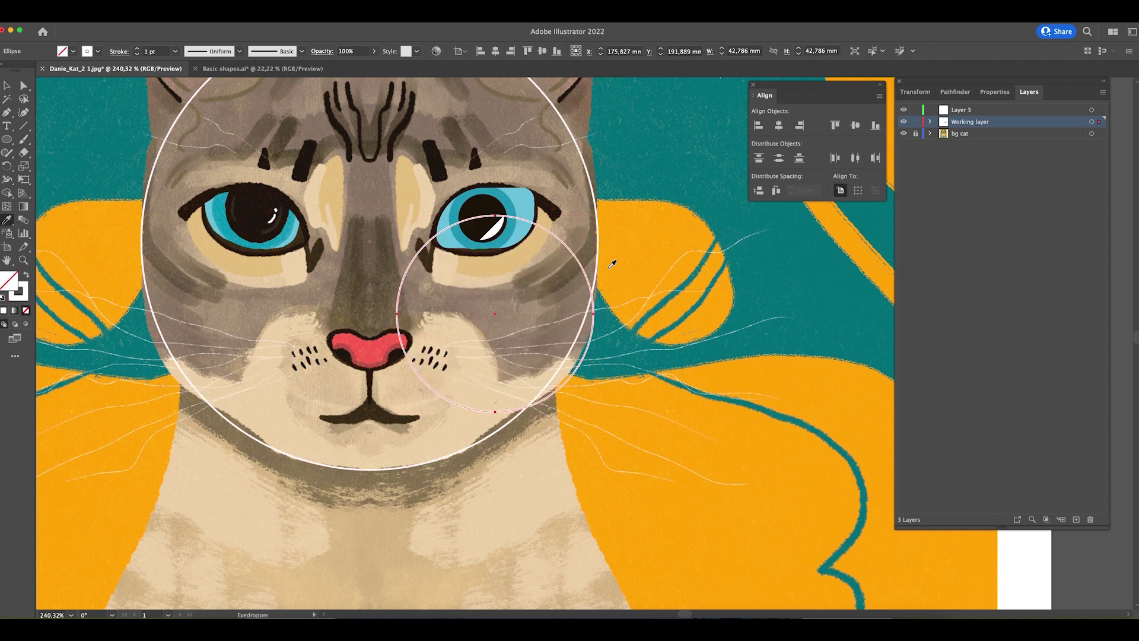
- Delete the cheek circle's anchor point nearest the nose, keeping only the outer half arc
key(a)
scroll(658, 314, up, 3)
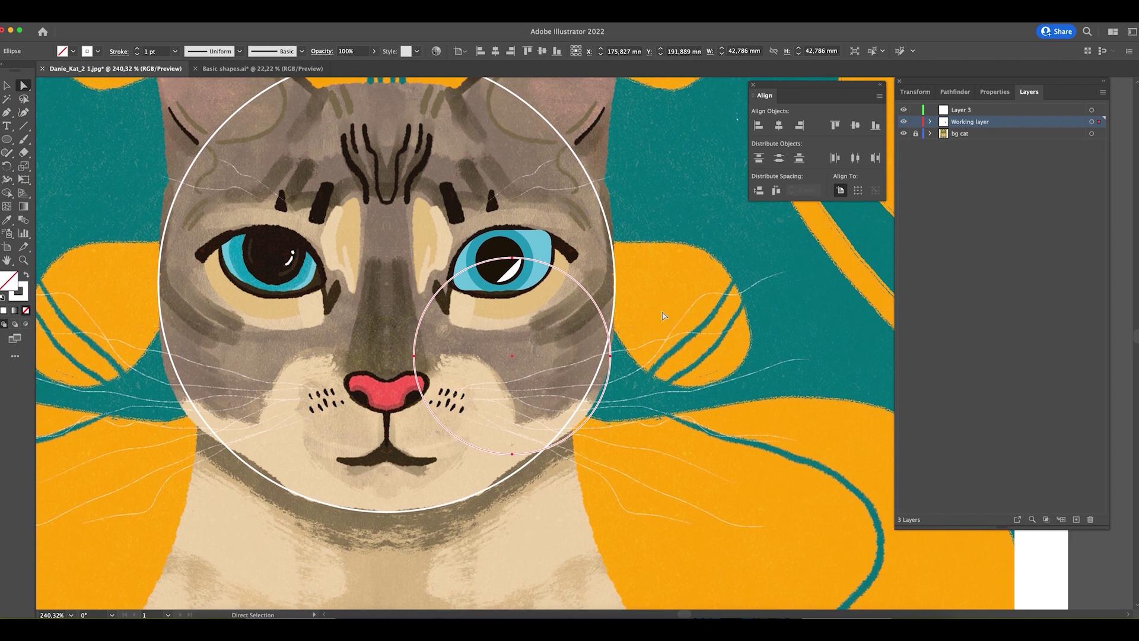
click(415, 356)
key(Delete)
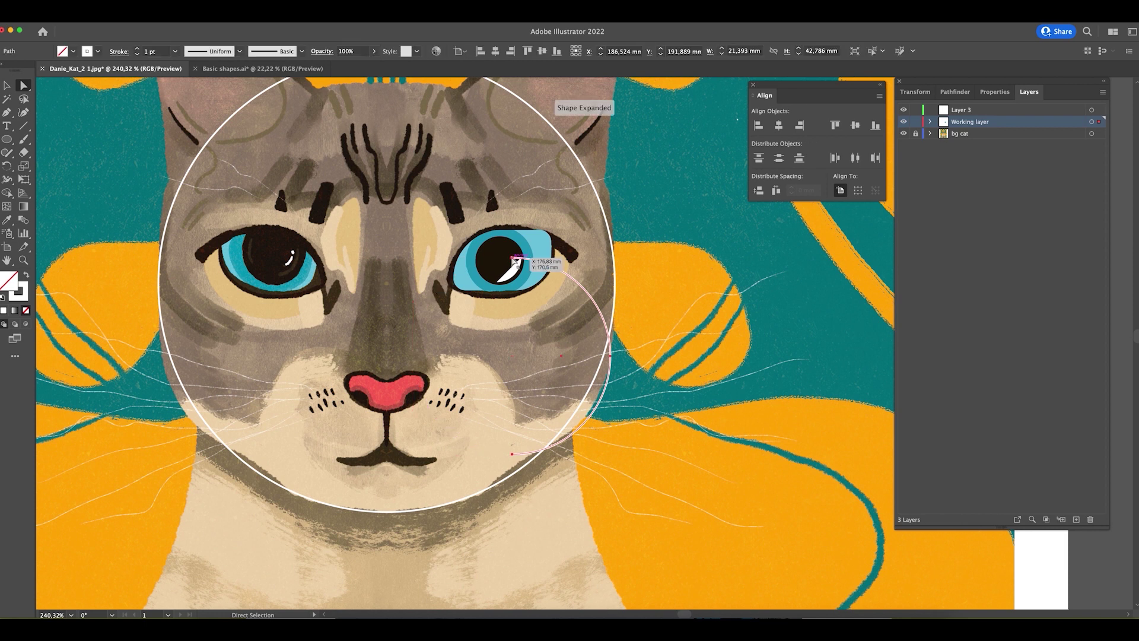
- Shift the cheek half arc slightly upward to follow the outer edge of the cat's cheek
key(z)
mouse_move(657, 349)
mouse_down()
mouse_move(681, 348)
mouse_move(647, 355)
mouse_up()
key(v)
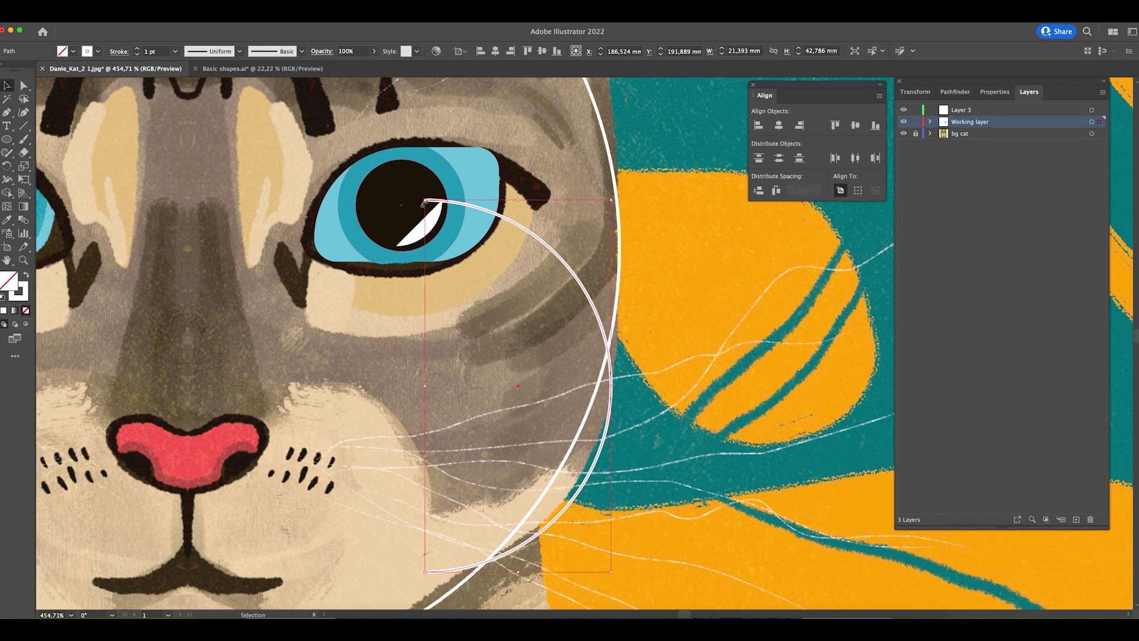
drag(720, 415, 717, 385)
key(space)
drag(590, 438, 600, 430)
key(a)
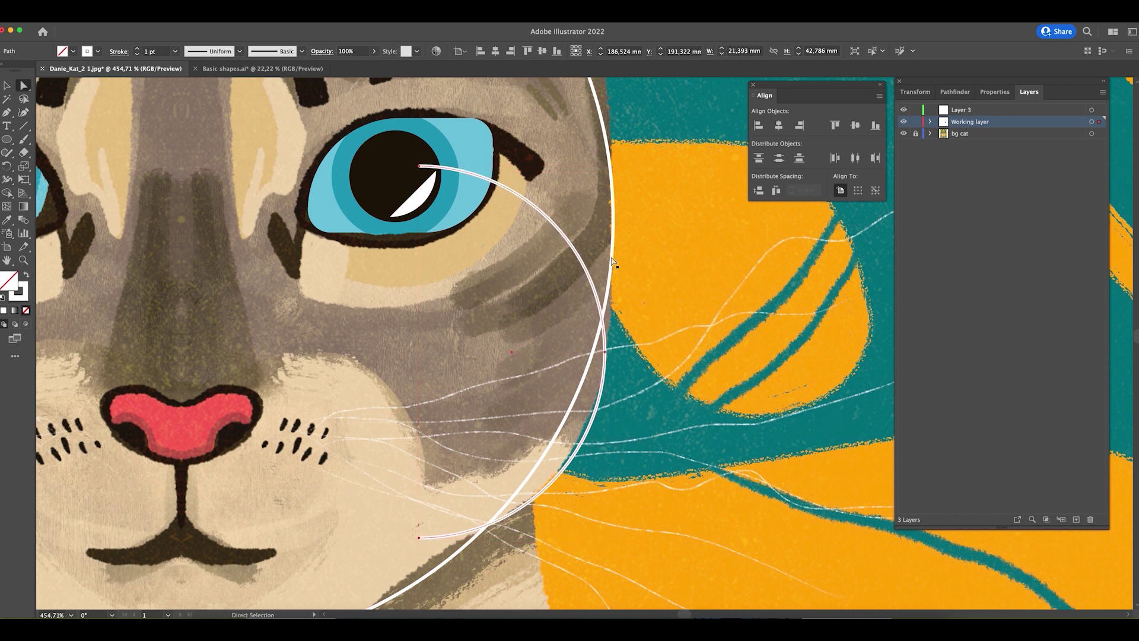
- Add an anchor point to the cheek arc just above where it crosses the head circle
click(418, 166)
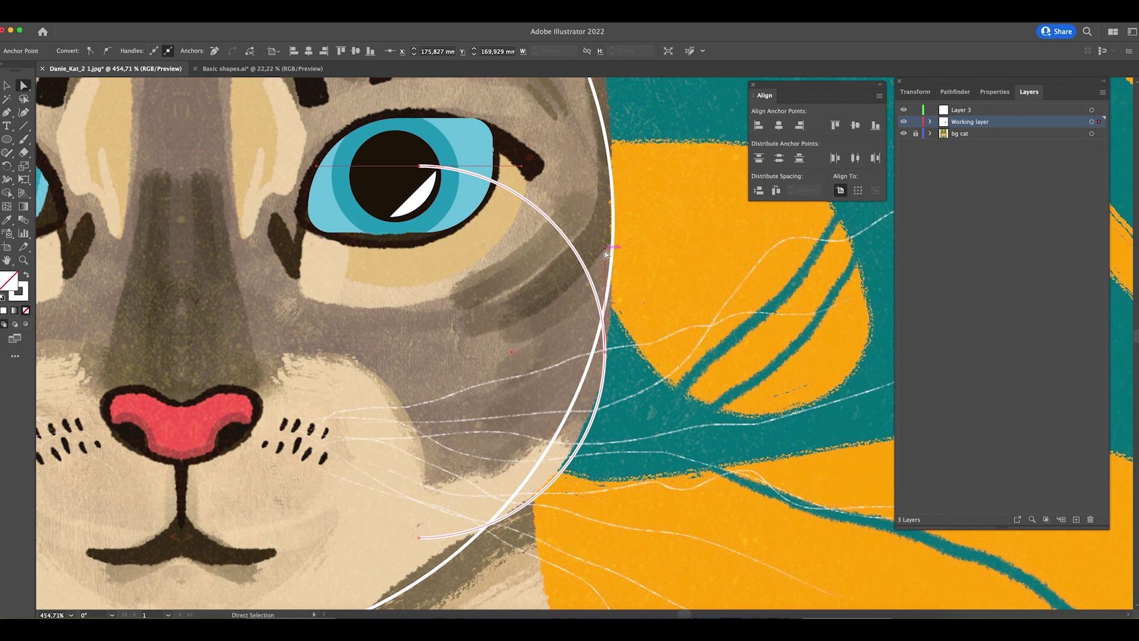
click(605, 352)
drag(605, 352, 750, 368)
key(z)
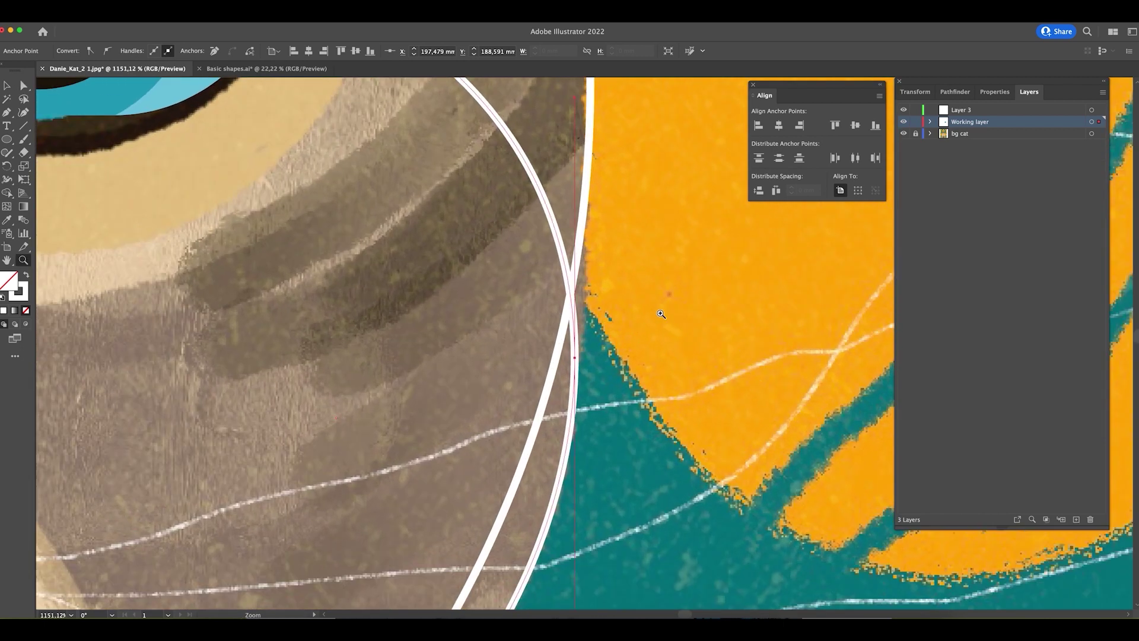
key(p)
click(561, 248)
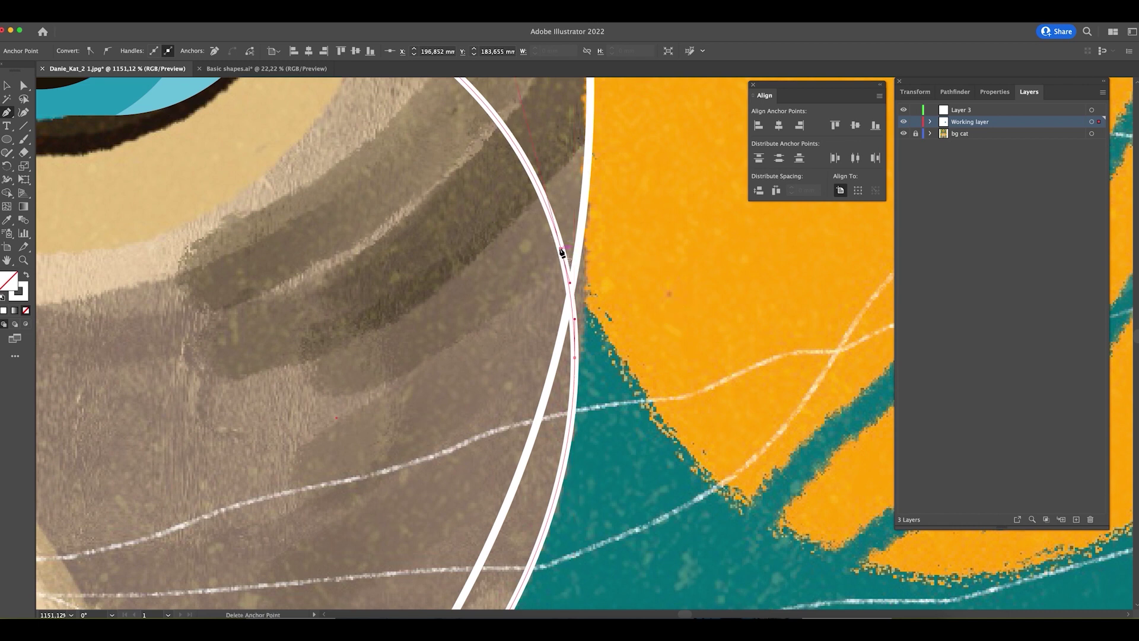
- Remove the cheek arc's upper end anchor point near the pupil so the arc starts at the added point
key(super+minus)
key(super+minus)
key(super+minus)
key(a)
click(439, 240)
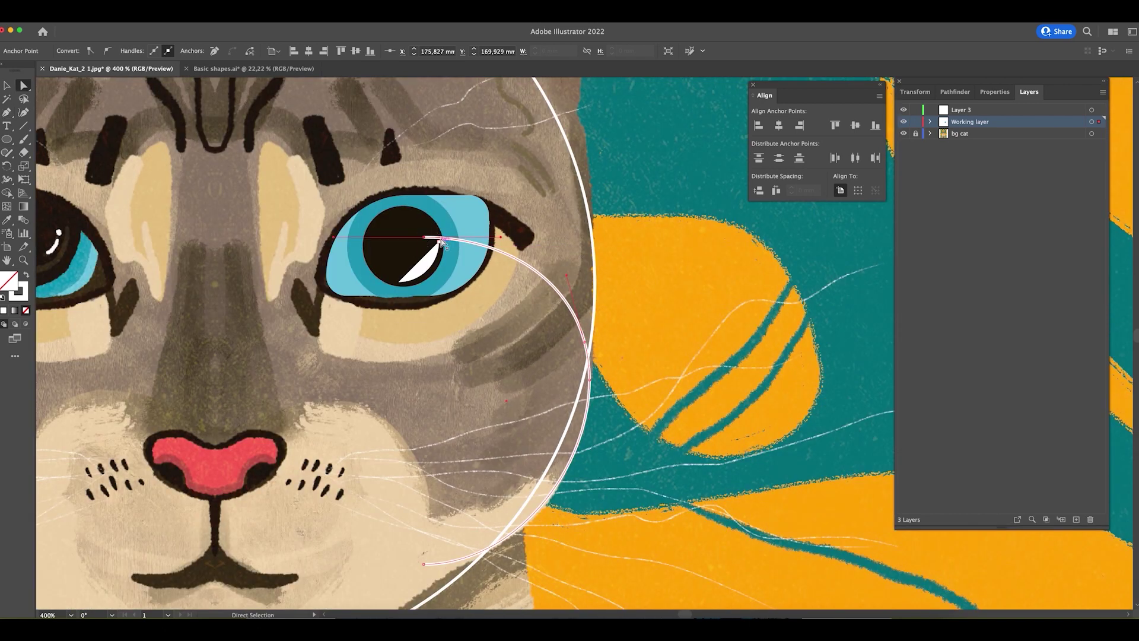
key(z)
drag(555, 456, 704, 478)
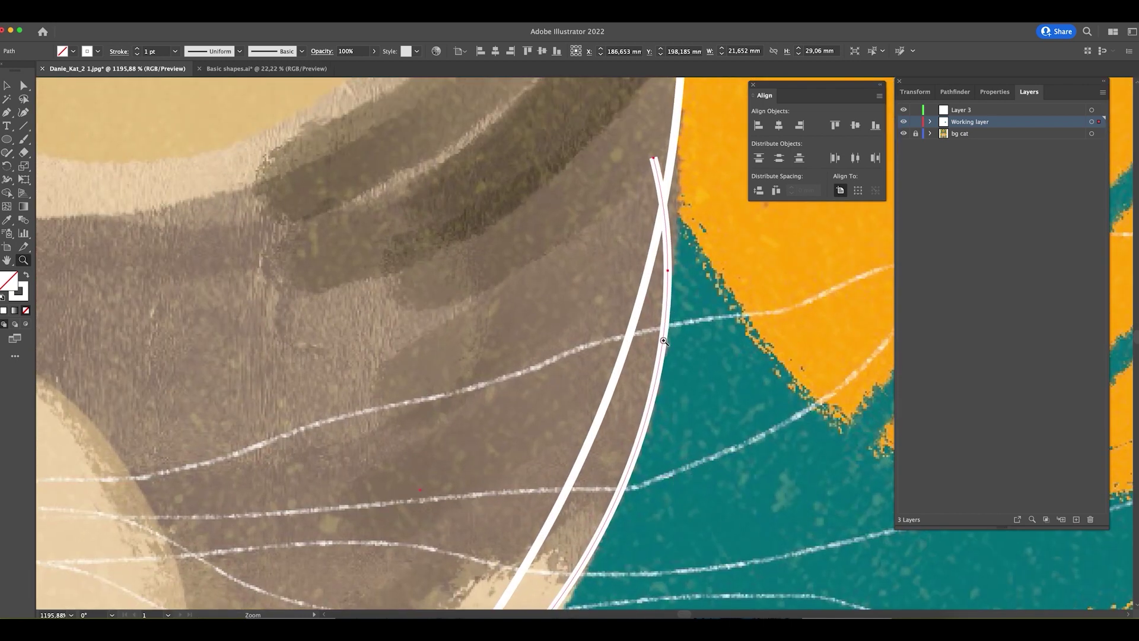
- Draw a circle around the muzzle beside the nose, fit it to the cheek patch and enlarge it to about 30.8 mm
key(super+minus)
key(super+minus)
key(super+minus)
key(super+minus)
key(super+minus)
key(l)
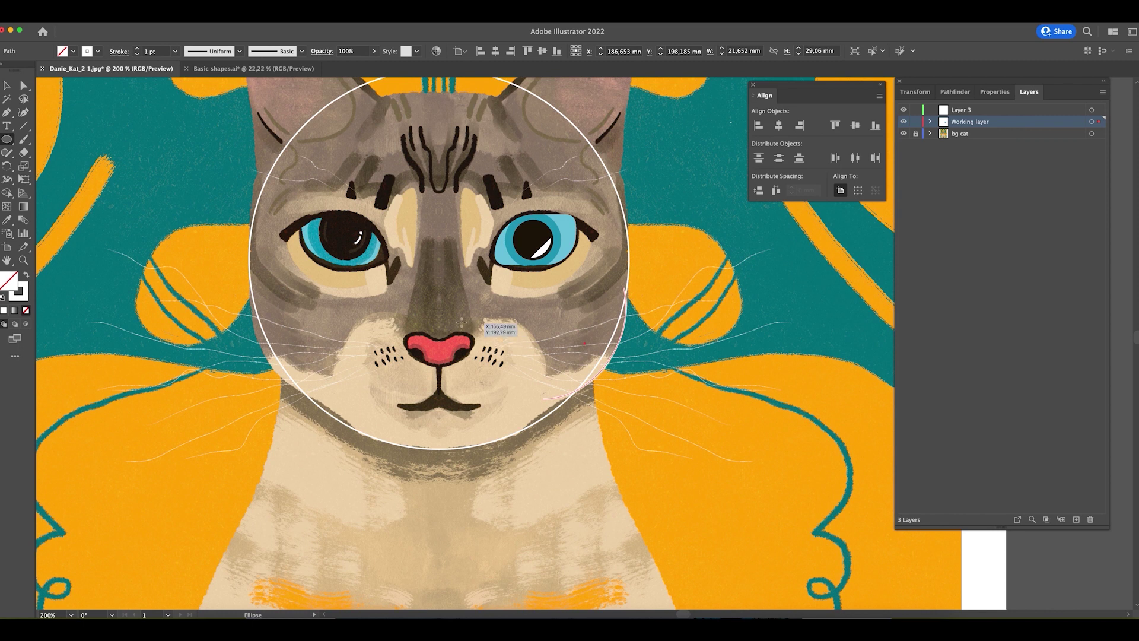
drag(449, 318, 553, 399)
key(v)
drag(548, 347, 541, 347)
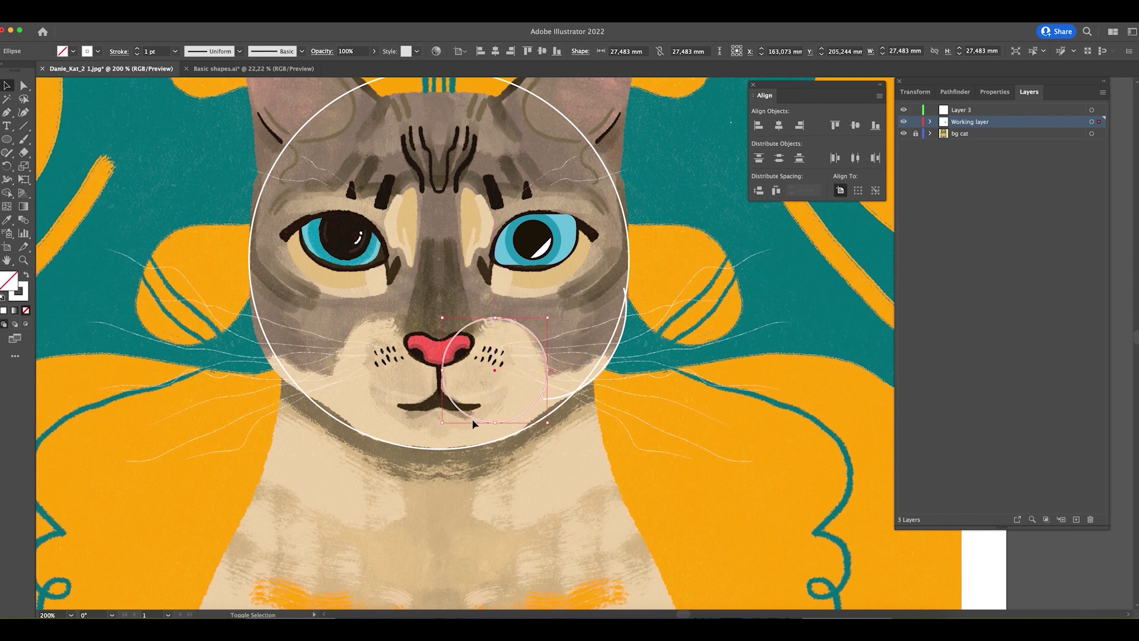
drag(495, 423, 500, 437)
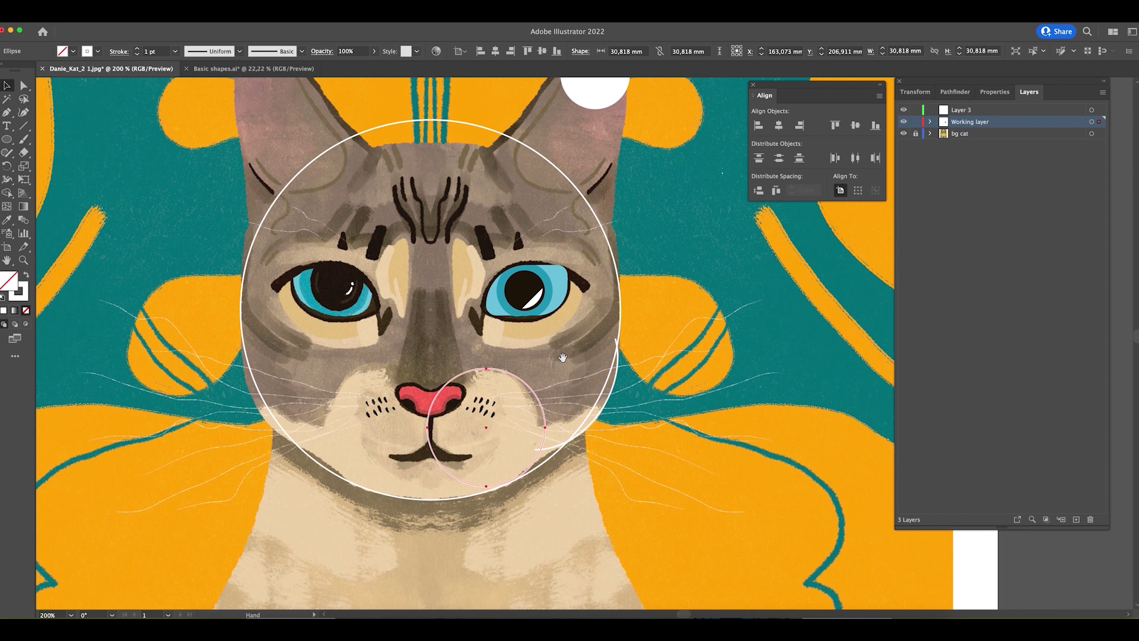
scroll(583, 273, up, 2)
drag(521, 370, 527, 265)
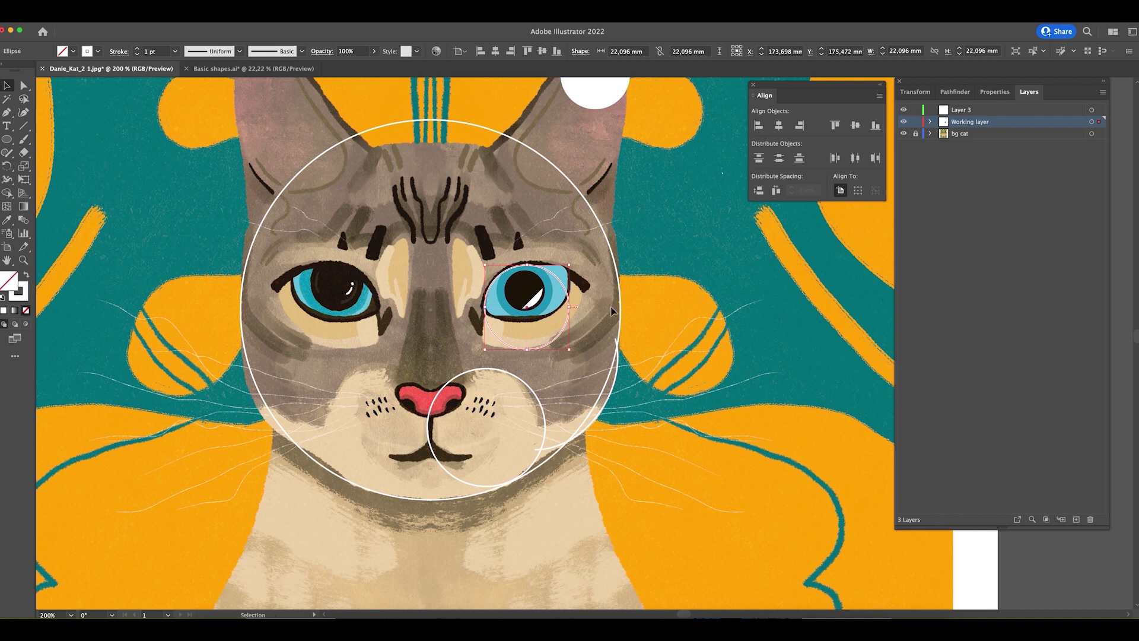
key(Delete)
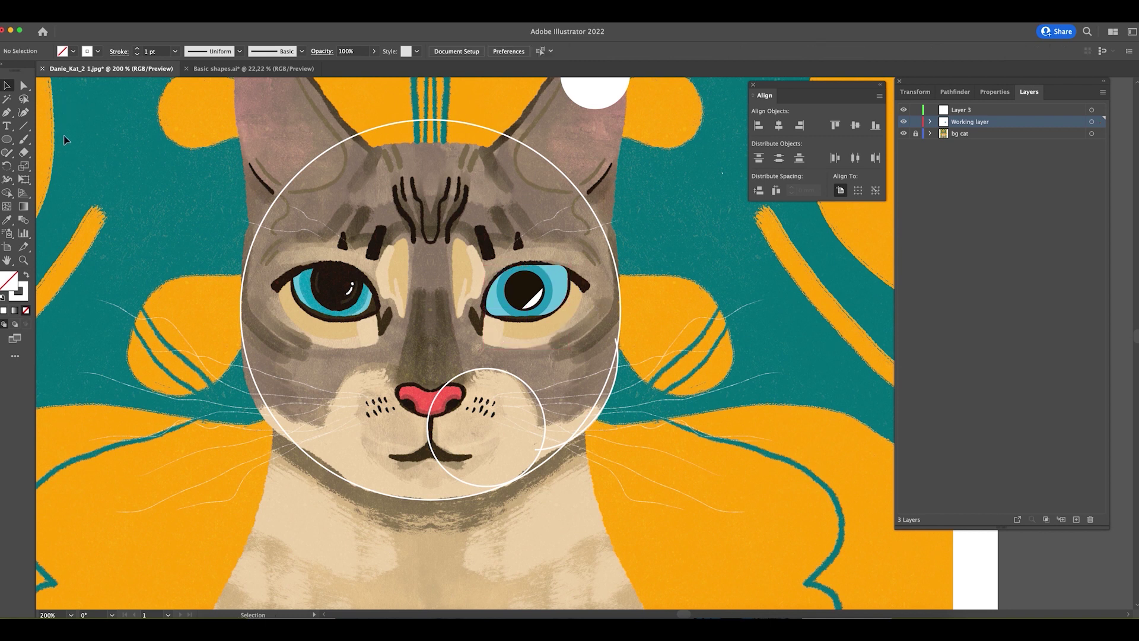
- Draw a fully rounded rectangle about 30.3 × 21.1 mm around the eye with the blue vector iris
drag(7, 139, 50, 157)
drag(475, 266, 612, 383)
scroll(571, 349, up, 2)
scroll(571, 349, left, 2)
key(v)
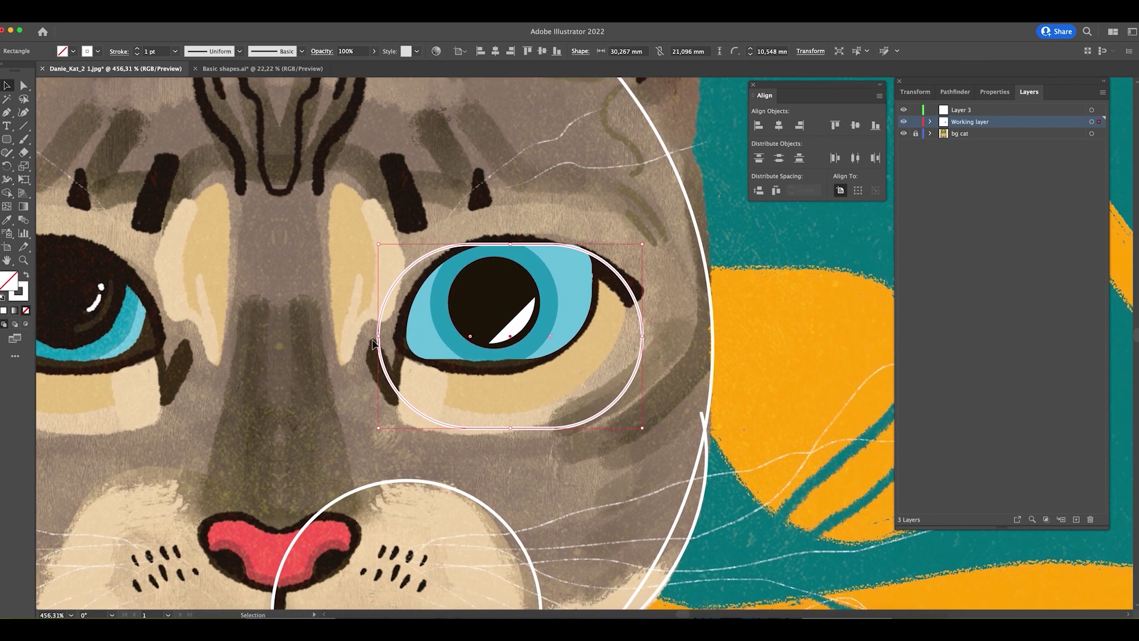
key(a)
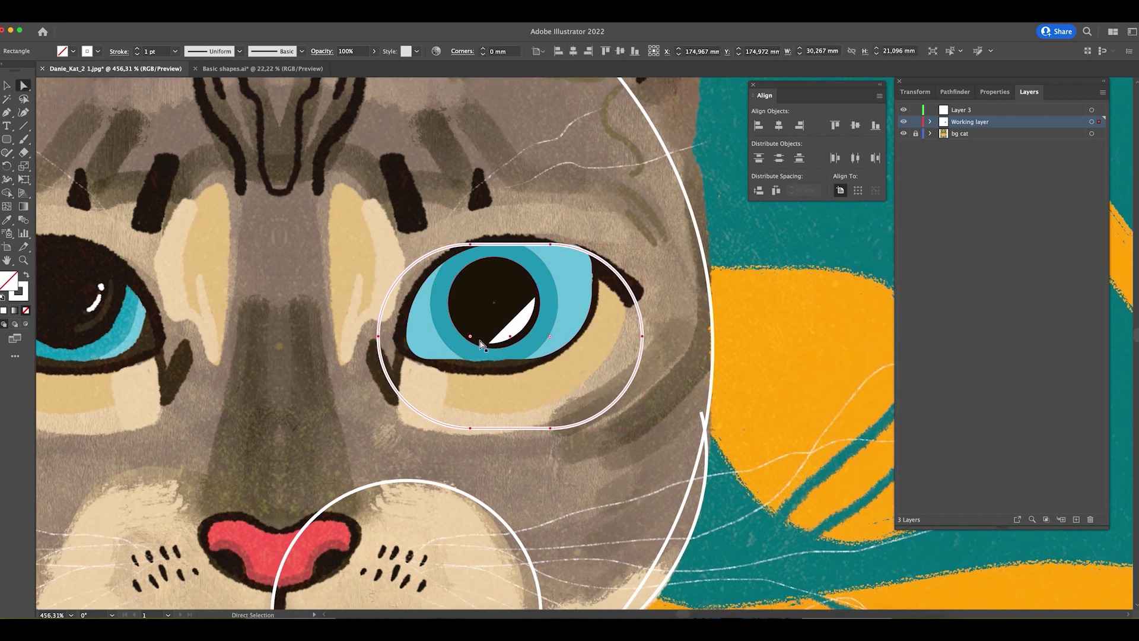
key(v)
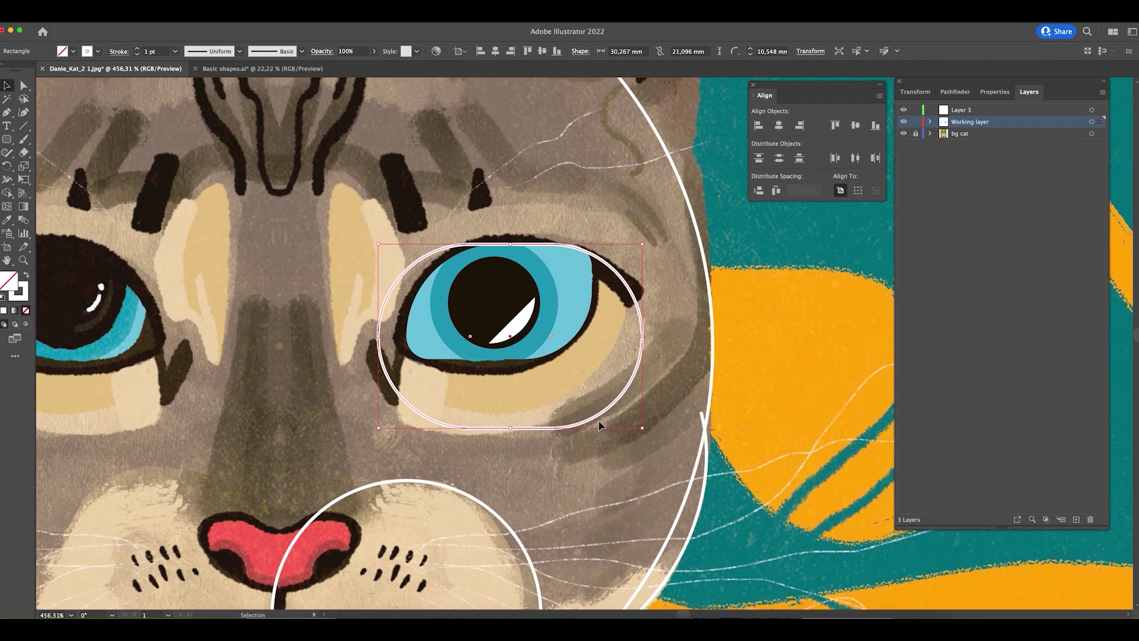
- Shift the rounded rectangle over the under-eye patch and reduce its inner corner radii to about 8.9 mm upper and 2.4 mm lower
drag(578, 422, 597, 455)
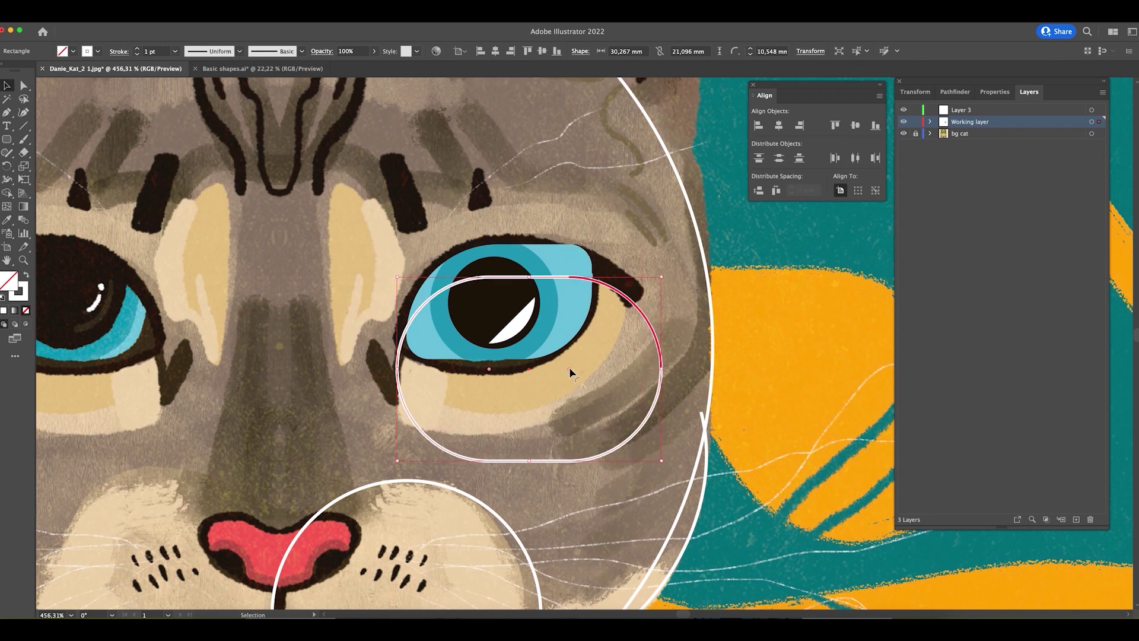
drag(572, 369, 547, 367)
double_click(489, 369)
drag(489, 369, 416, 440)
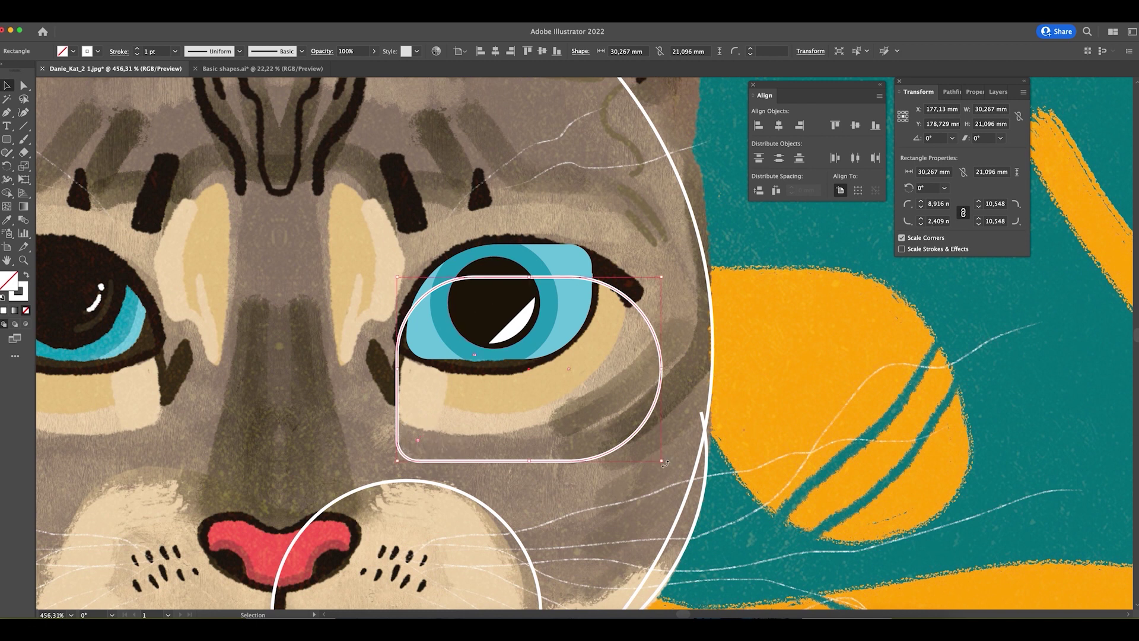
- Scale the rounded rectangle to about 24.5 × 17.1 mm and send it behind the eye shapes, aligned to the under-eye patch
drag(665, 463, 611, 426)
key(super+shift+[)
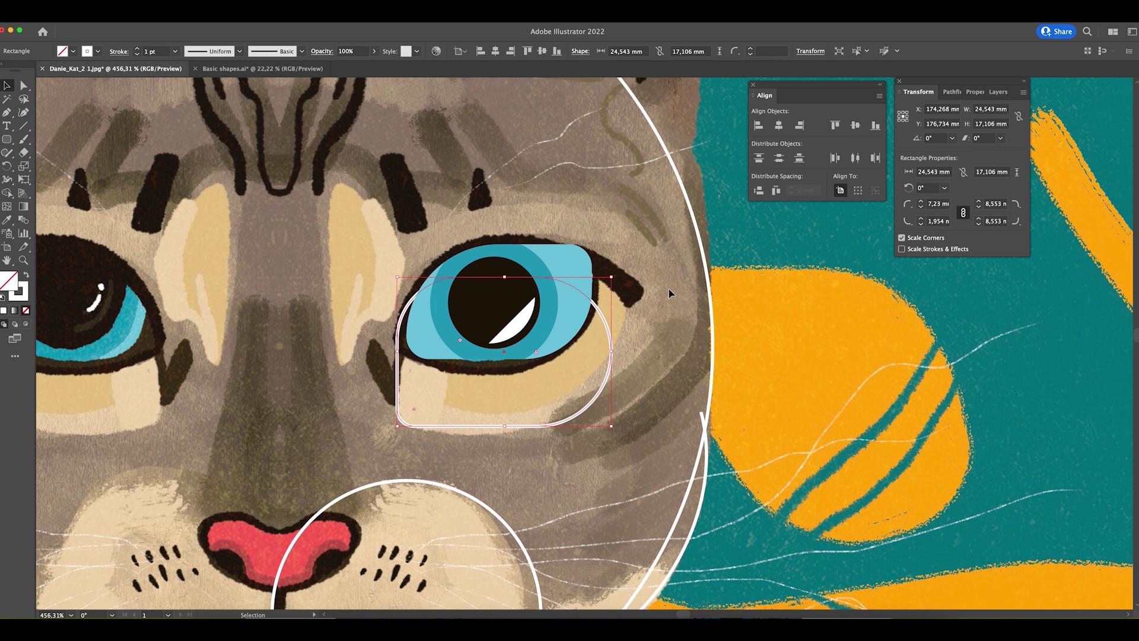
key(super)
drag(572, 422, 574, 419)
- Group the pupil, highlight, iris and light-blue eye shapes and shift the group slightly toward the nose
click(479, 307)
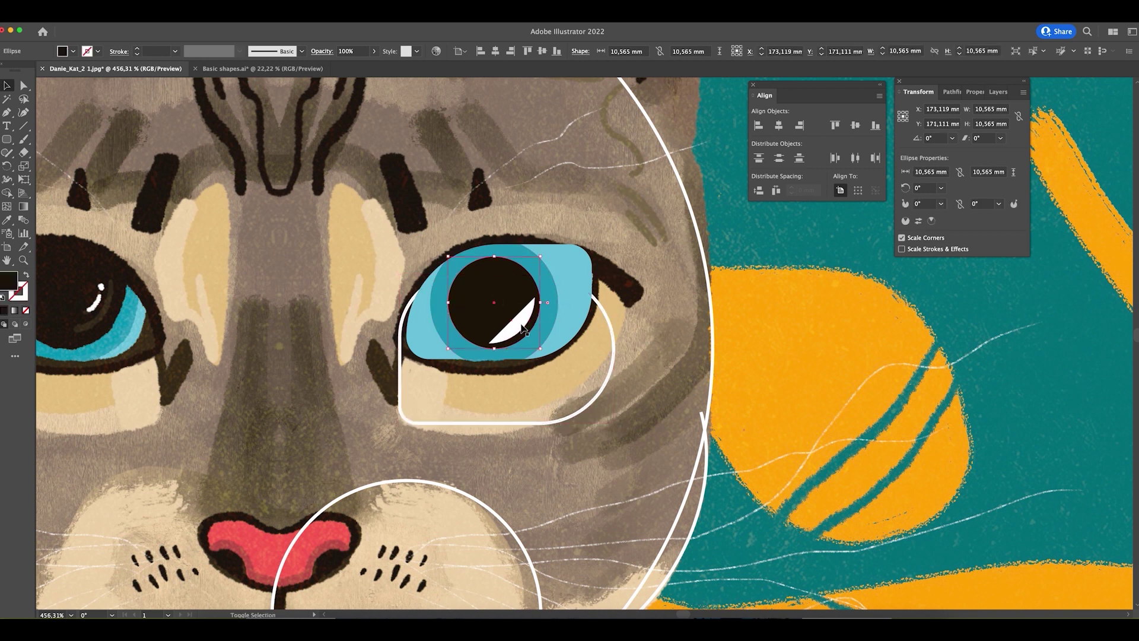
shift+click(522, 328)
click(549, 289)
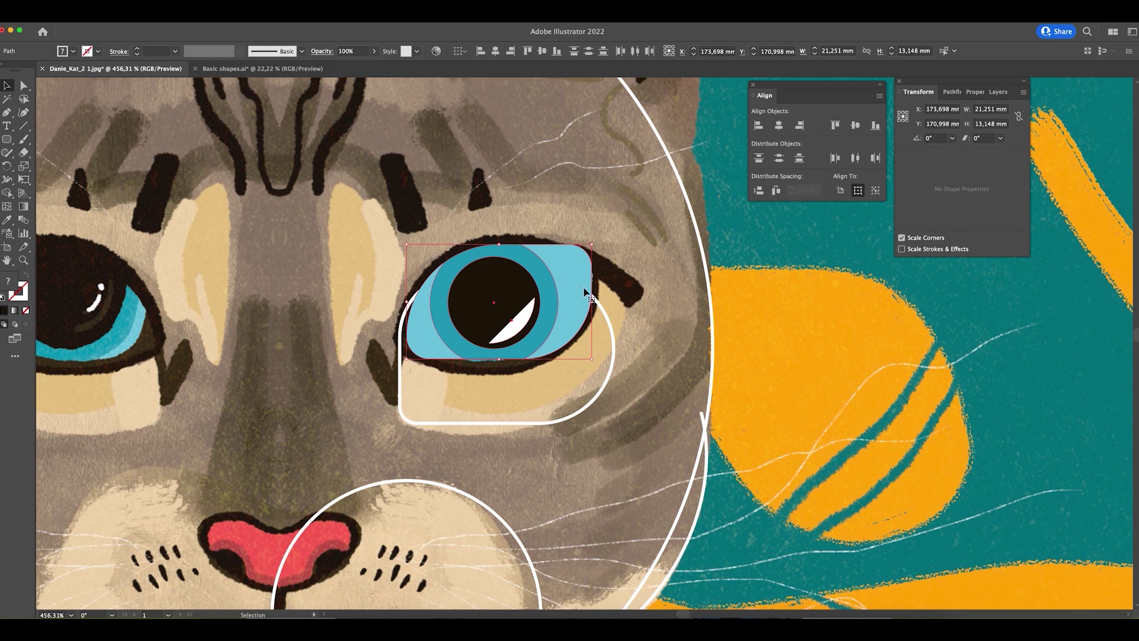
click(534, 317)
mouse_move(505, 316)
mouse_down()
mouse_move(495, 339)
mouse_move(498, 324)
mouse_up()
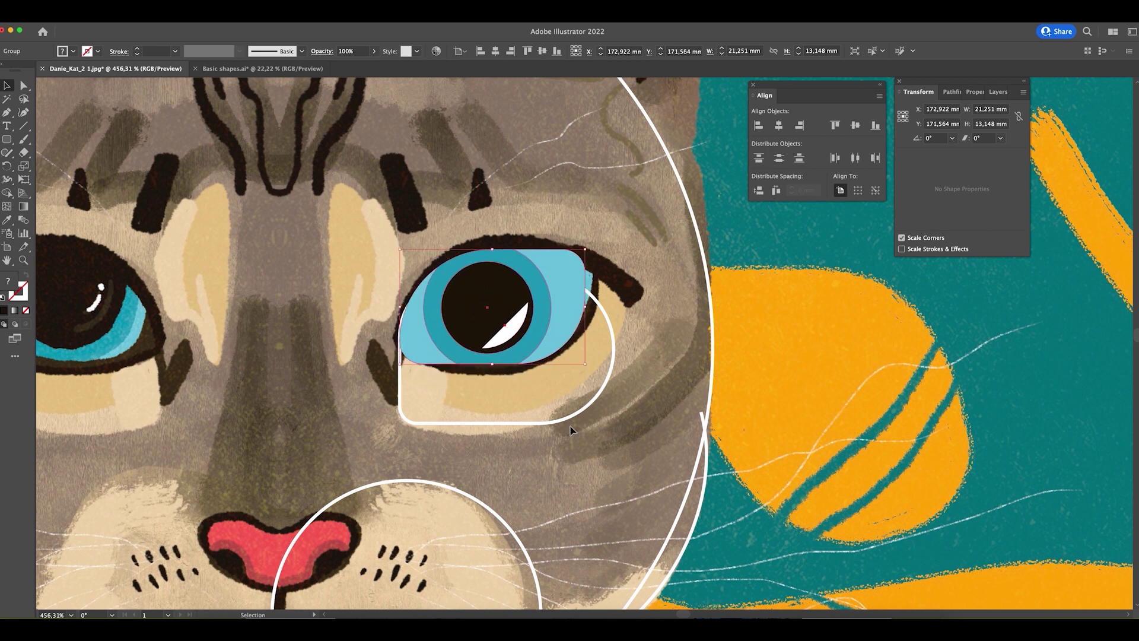
- Enlarge the rounded rectangle behind the eye to about 26.5 × 20 mm so it spans from upper lid to under-eye patch
click(561, 422)
drag(614, 348, 631, 349)
drag(515, 273, 518, 249)
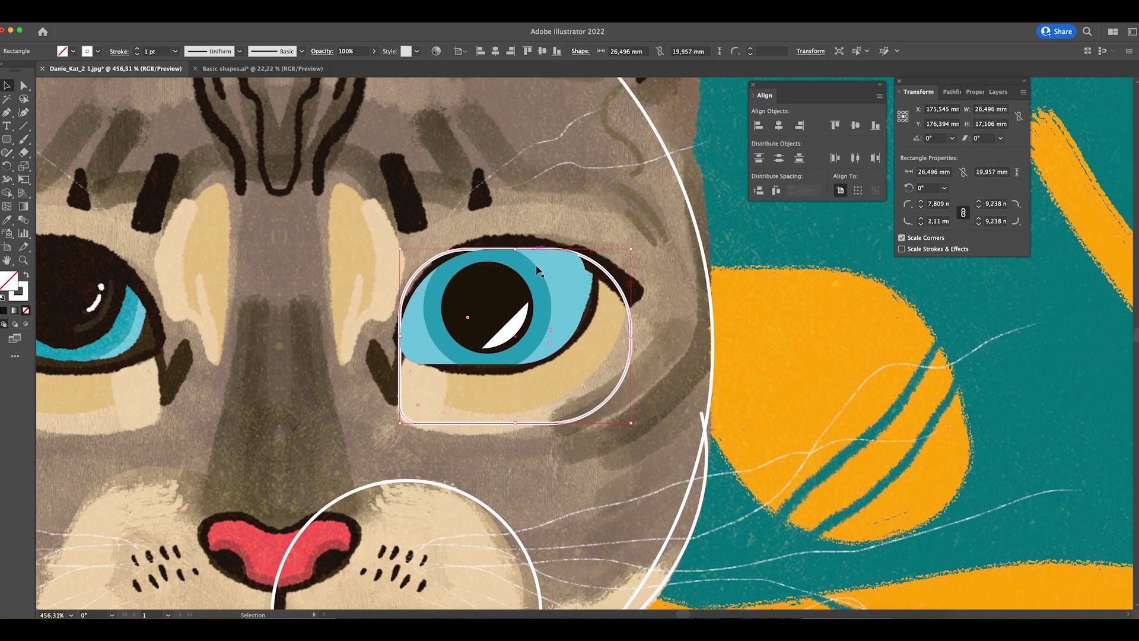
- Fill the rounded rectangle with the tan sampled from the under-eye patch and move it aside beyond the cheek
key(i)
click(583, 367)
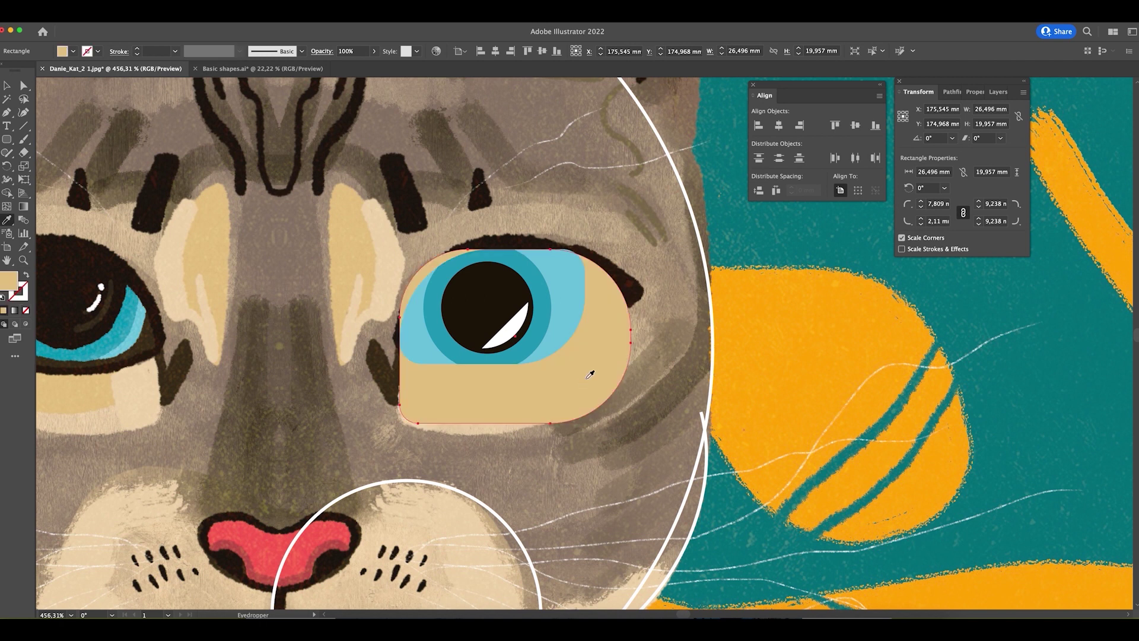
key(v)
scroll(611, 338, up, 2)
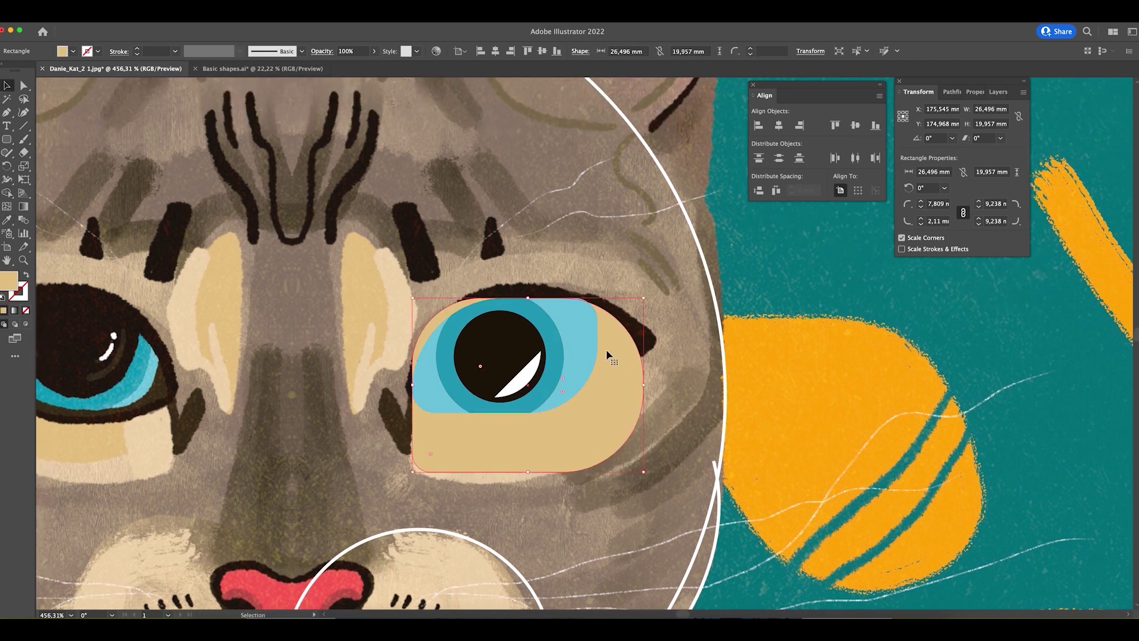
drag(491, 448, 726, 484)
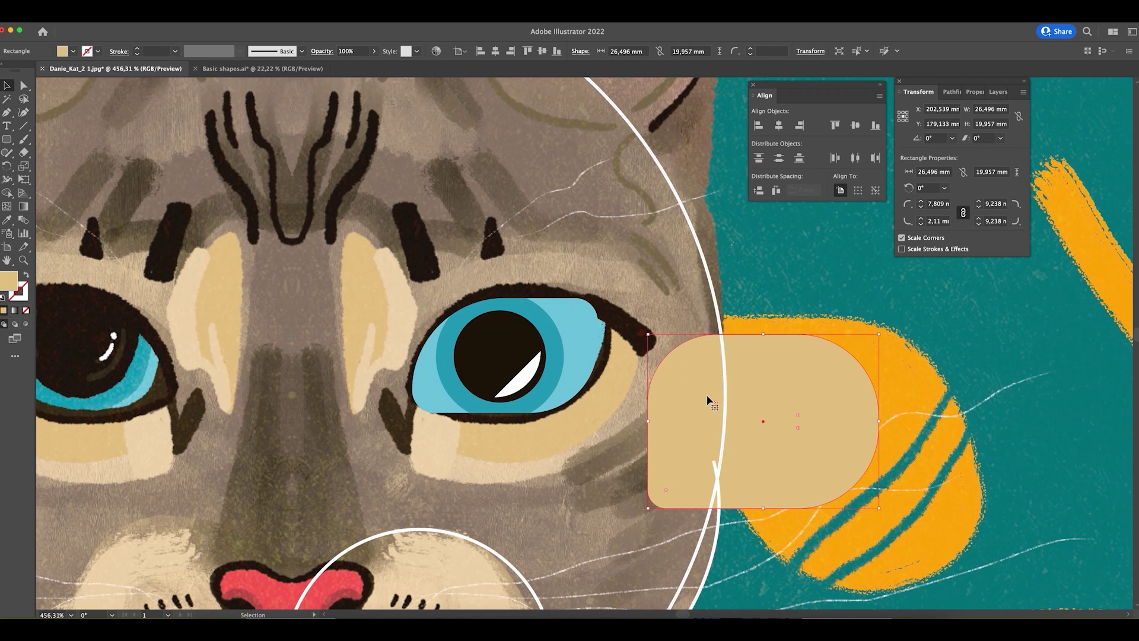
- Duplicate the tan shape over the nose bridge and fill the copy with the dark brown sampled from the eye's outer lash
drag(706, 396, 195, 377)
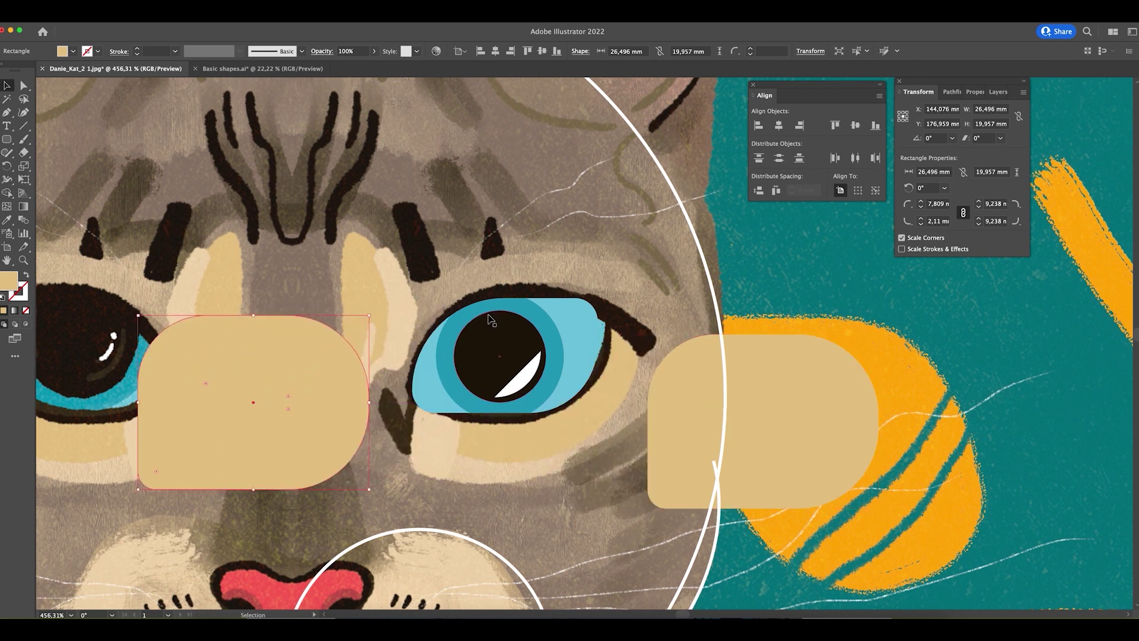
key(i)
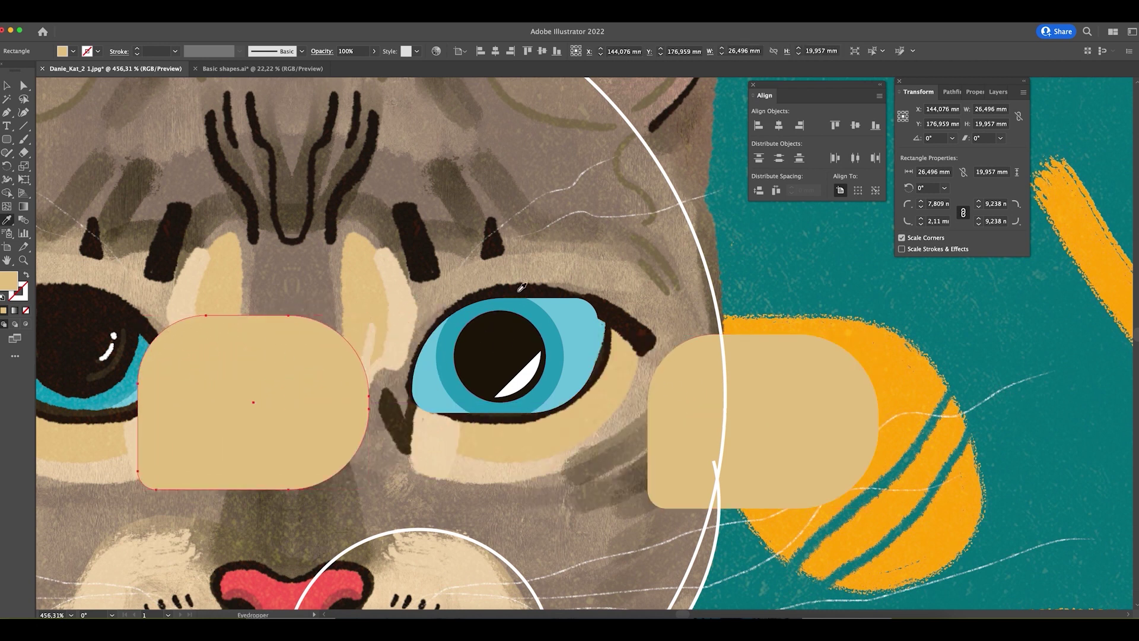
click(523, 291)
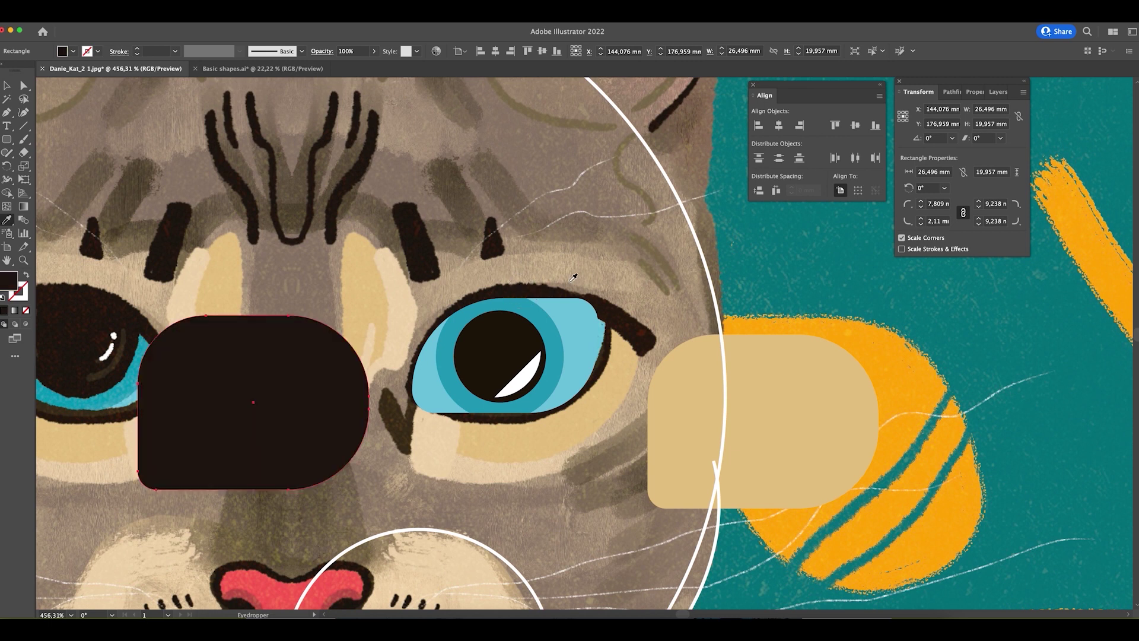
click(509, 155)
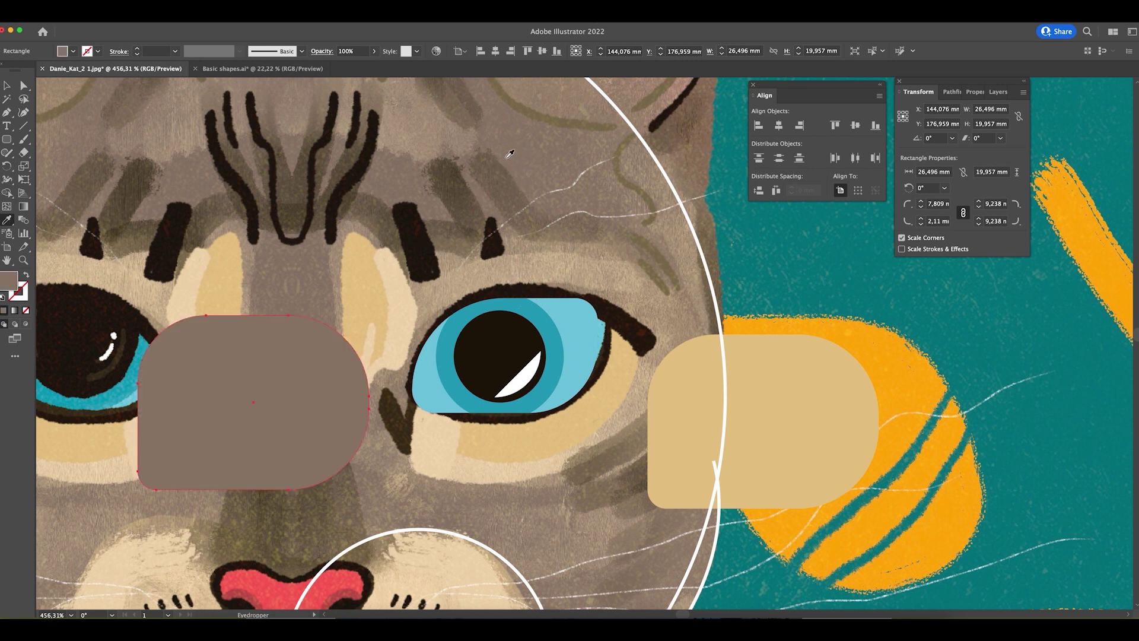
click(369, 219)
click(355, 288)
click(412, 320)
click(505, 271)
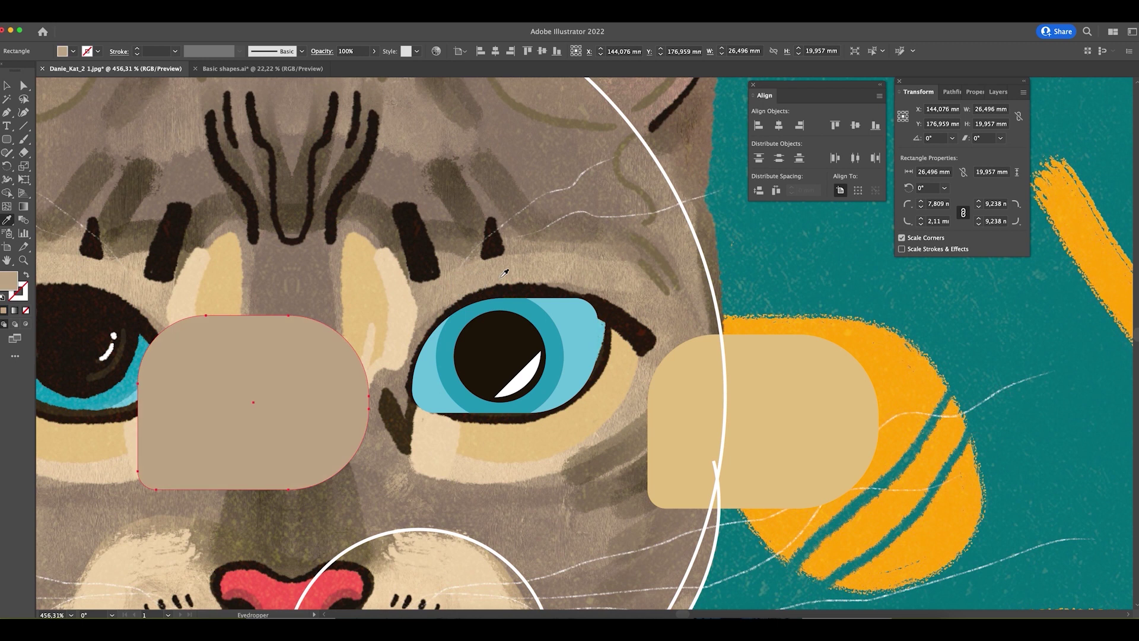
click(626, 321)
key(v)
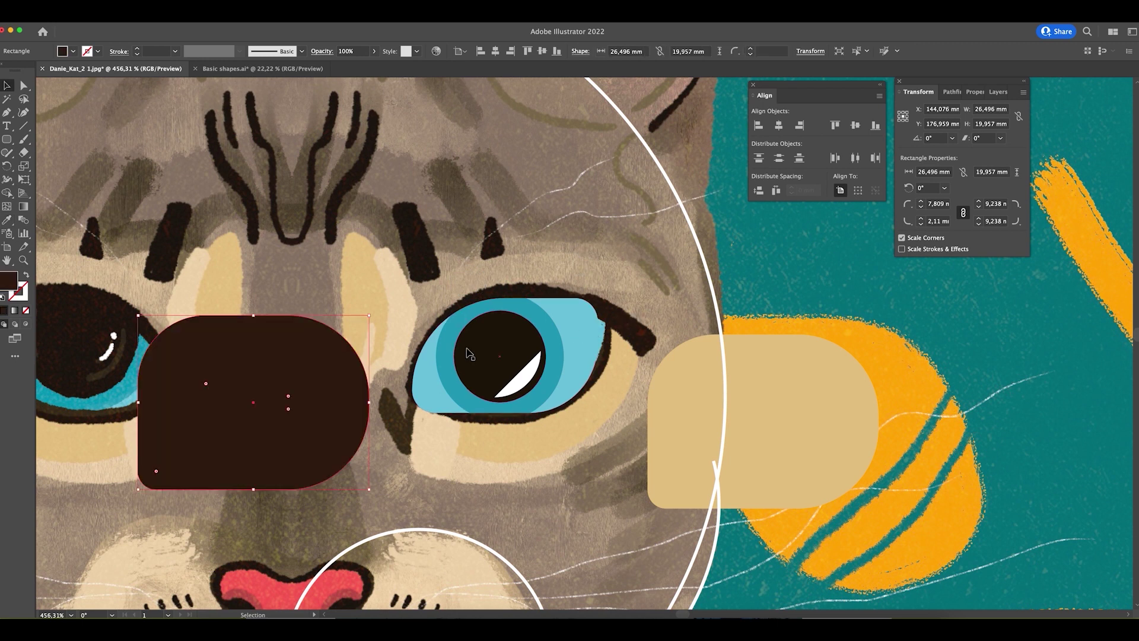
- Try the dark brown copy as an outline behind the eye, and delete it
drag(273, 408, 535, 369)
click(442, 330)
key(z)
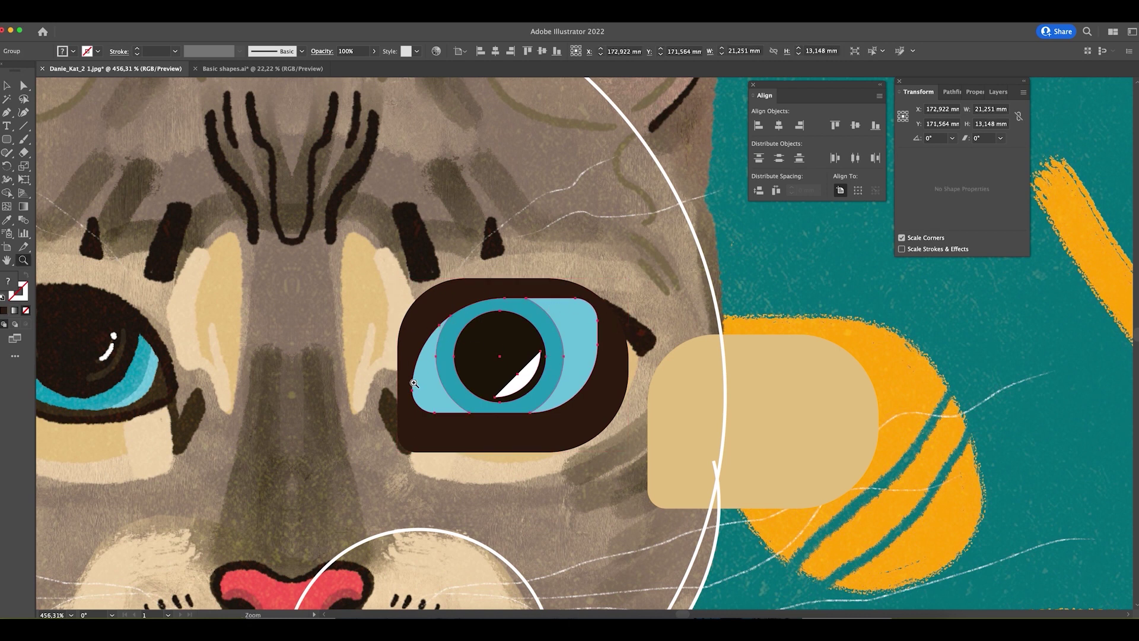
key(v)
click(608, 392)
key(Delete)
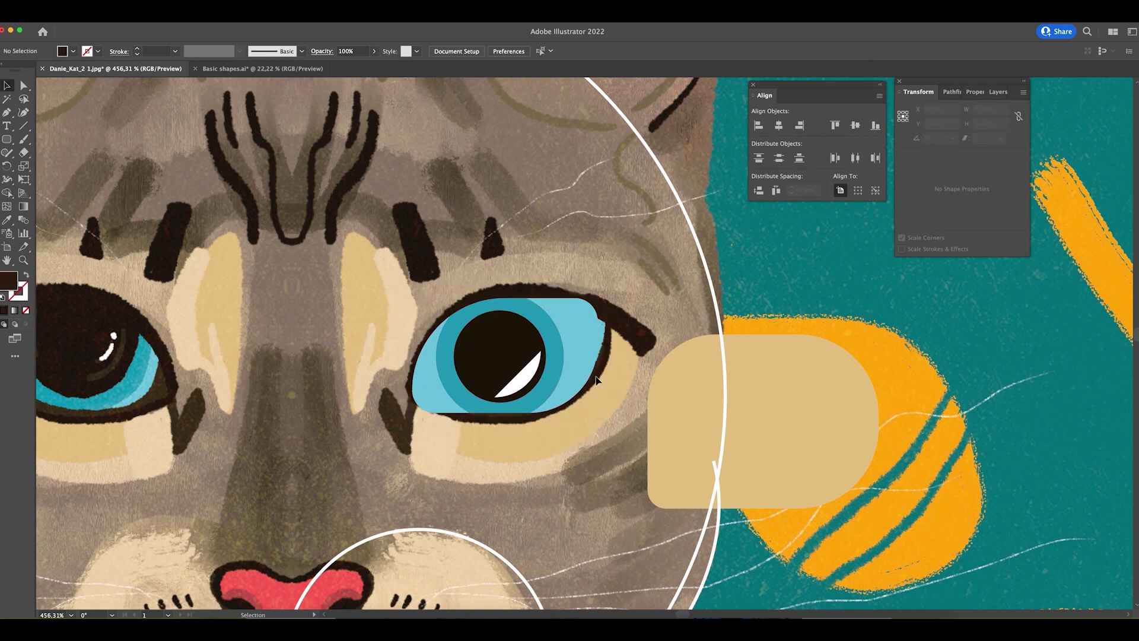
- Duplicate the eye group onto the nose bridge and delete the copy's iris, pupil and highlight, keeping only the light-blue base
drag(554, 344, 342, 426)
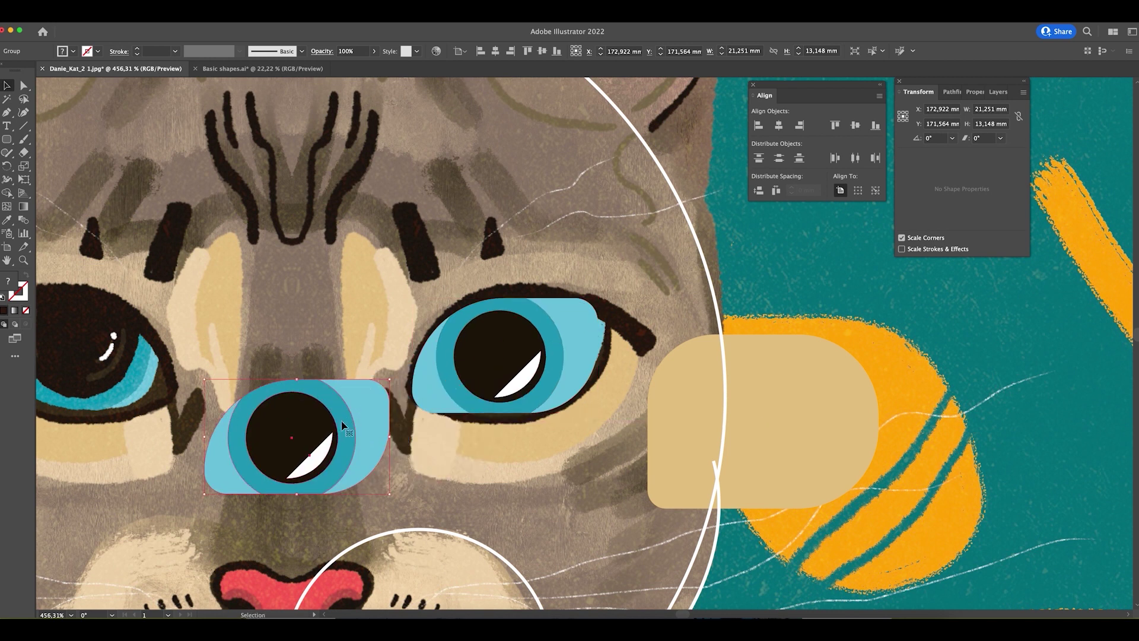
double_click(369, 412)
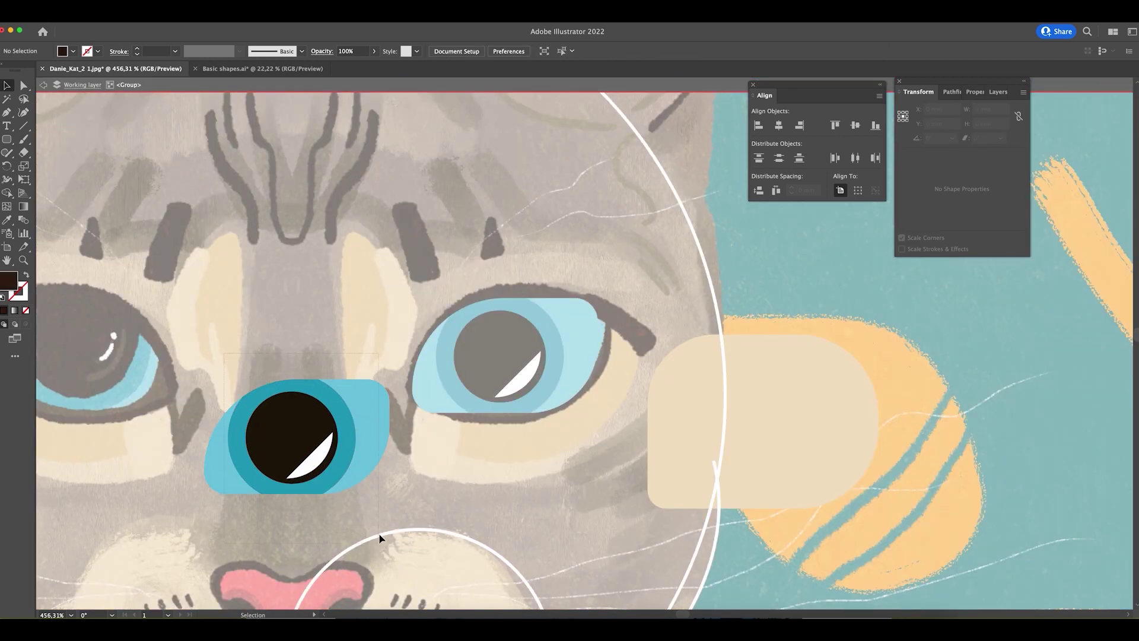
drag(379, 538, 379, 539)
shift+click(369, 470)
key(Delete)
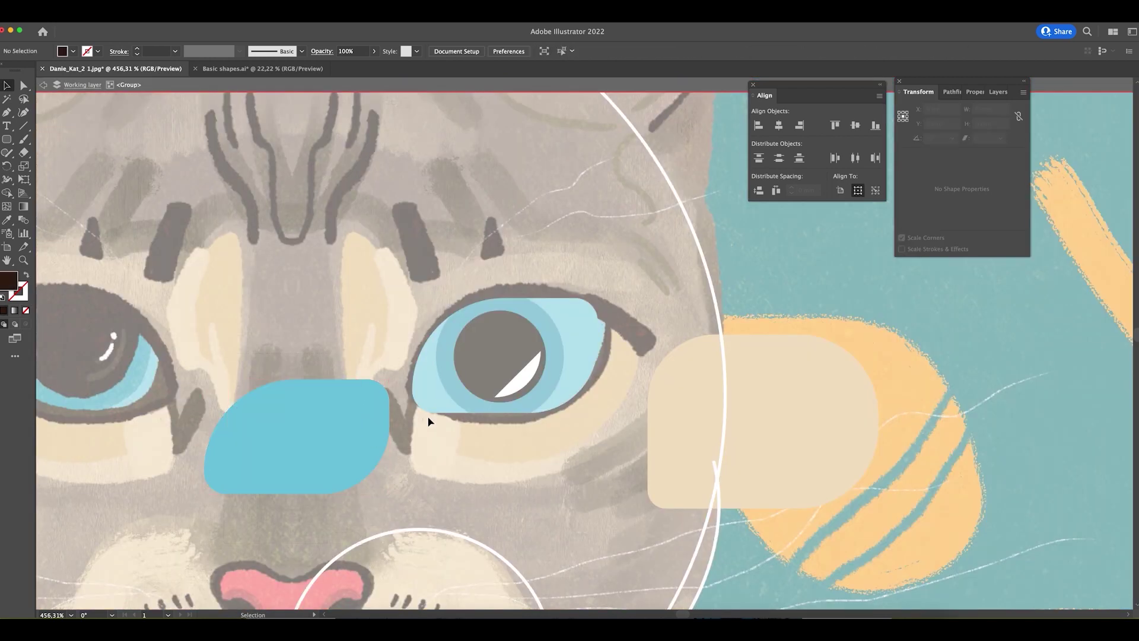
double_click(423, 476)
click(356, 463)
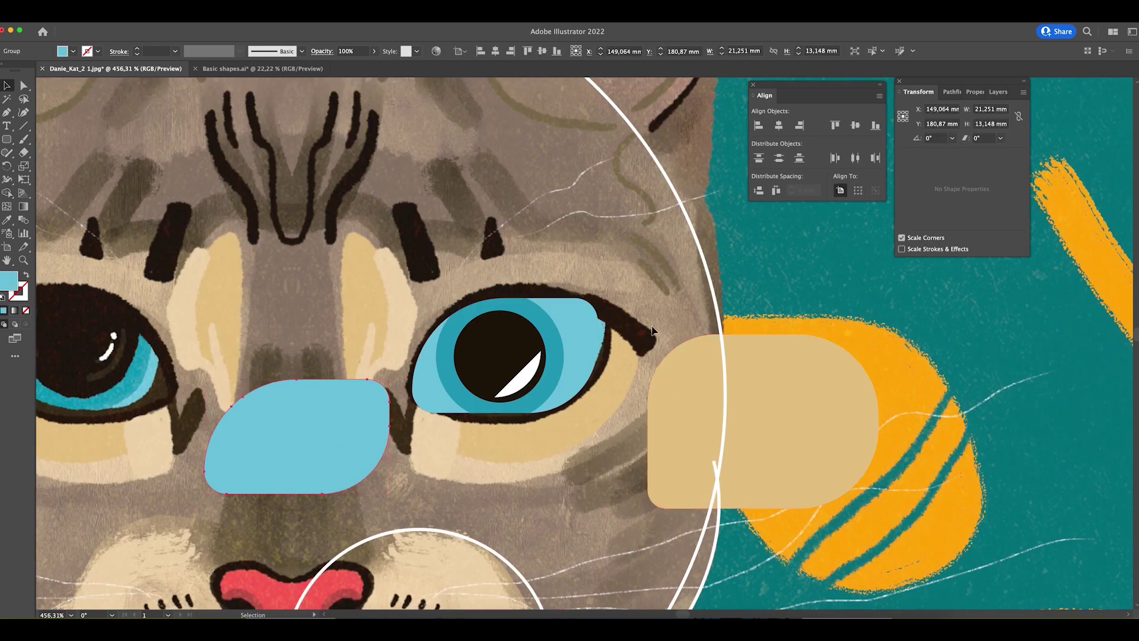
- Fill the copied eye base with the sampled dark outline colour, send it behind the eye and enlarge it to about 23.7 × 14.7 mm
key(i)
click(620, 354)
key(v)
drag(358, 434, 614, 354)
key(super+shift+bracketleft)
drag(510, 298, 511, 282)
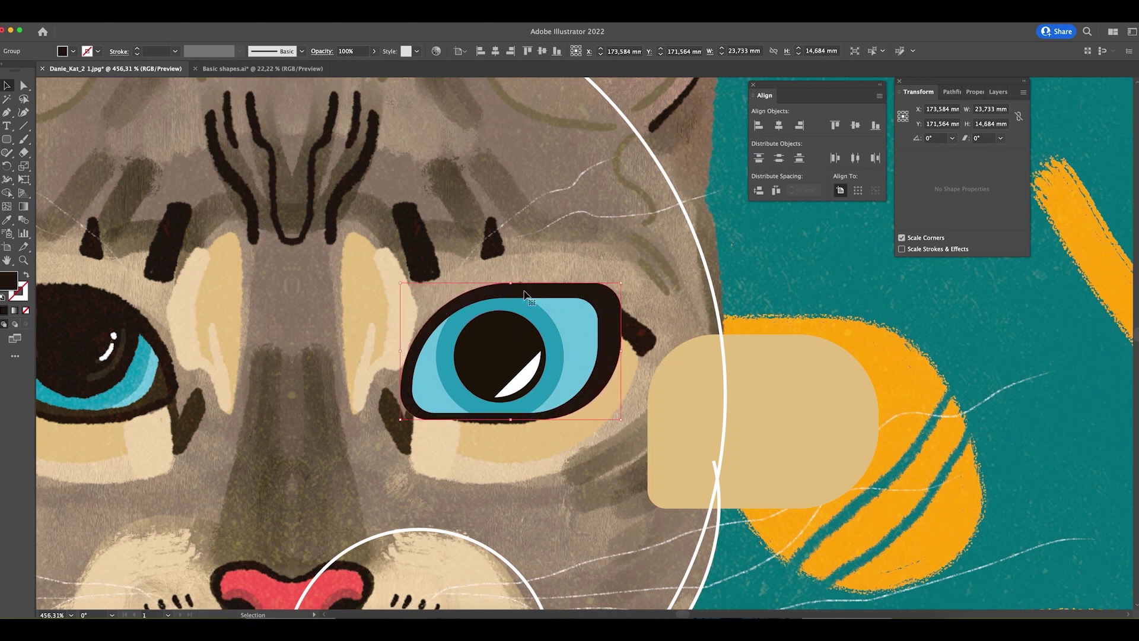
drag(614, 320, 624, 345)
- Move the tan shape back behind the dark eye outline and enlarge it to about 29.1 × 22 mm
drag(809, 382, 595, 344)
drag(641, 449, 665, 478)
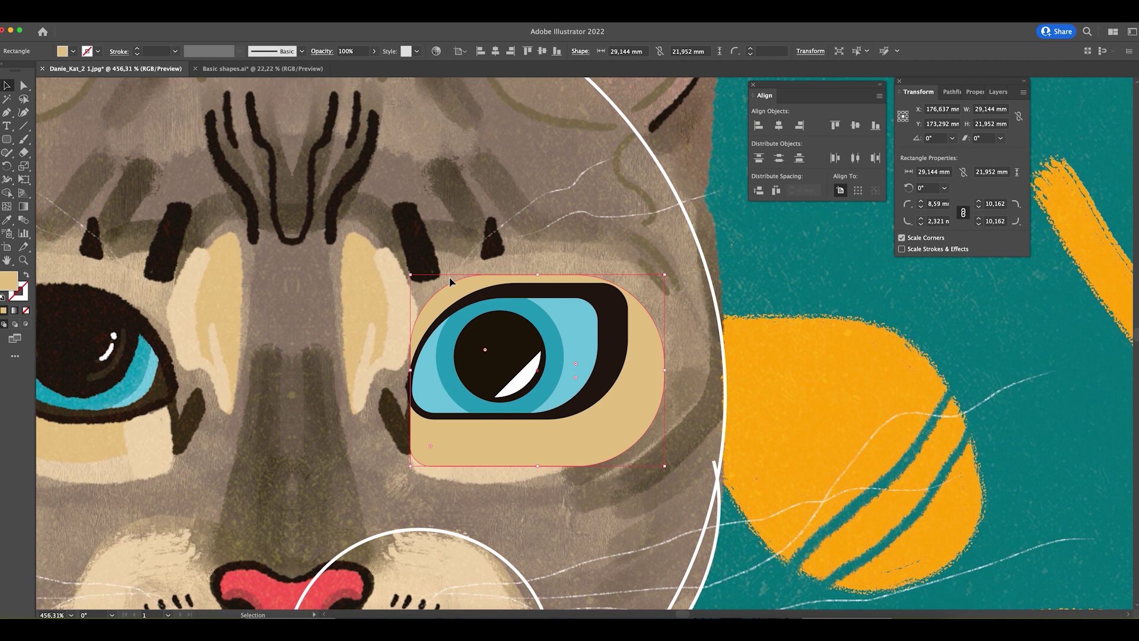
- Increase the tan shape's upper inner corner radius to about 14.3 mm and nudge the shape to follow the eye outline
double_click(480, 284)
key(a)
drag(485, 349, 544, 394)
key(ctrl+z)
key(v)
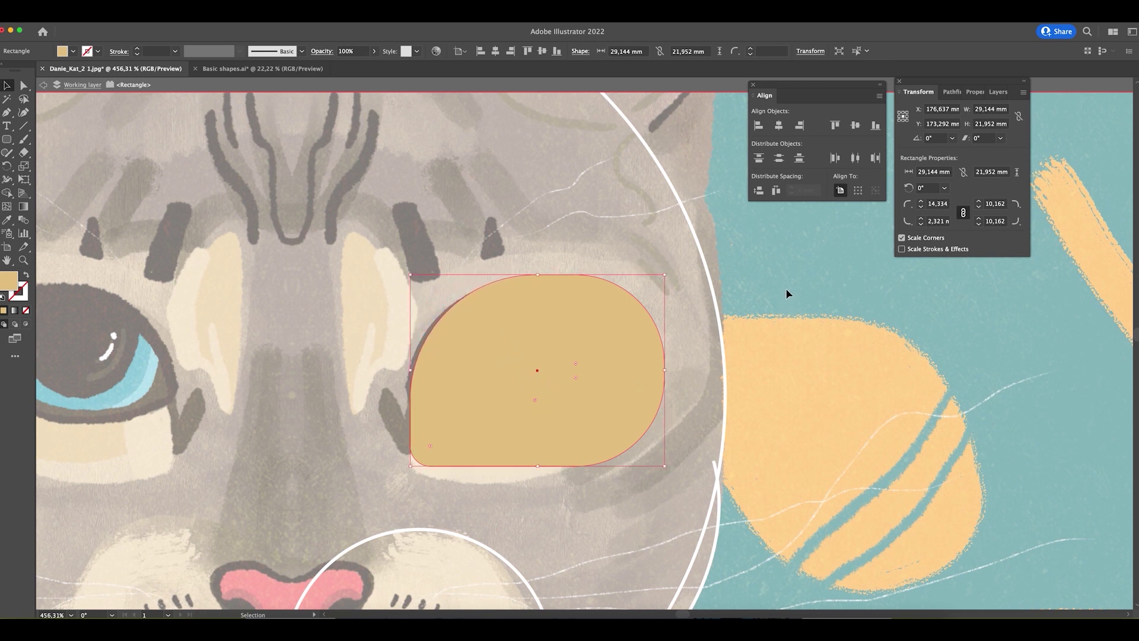
key(Escape)
drag(641, 392, 638, 388)
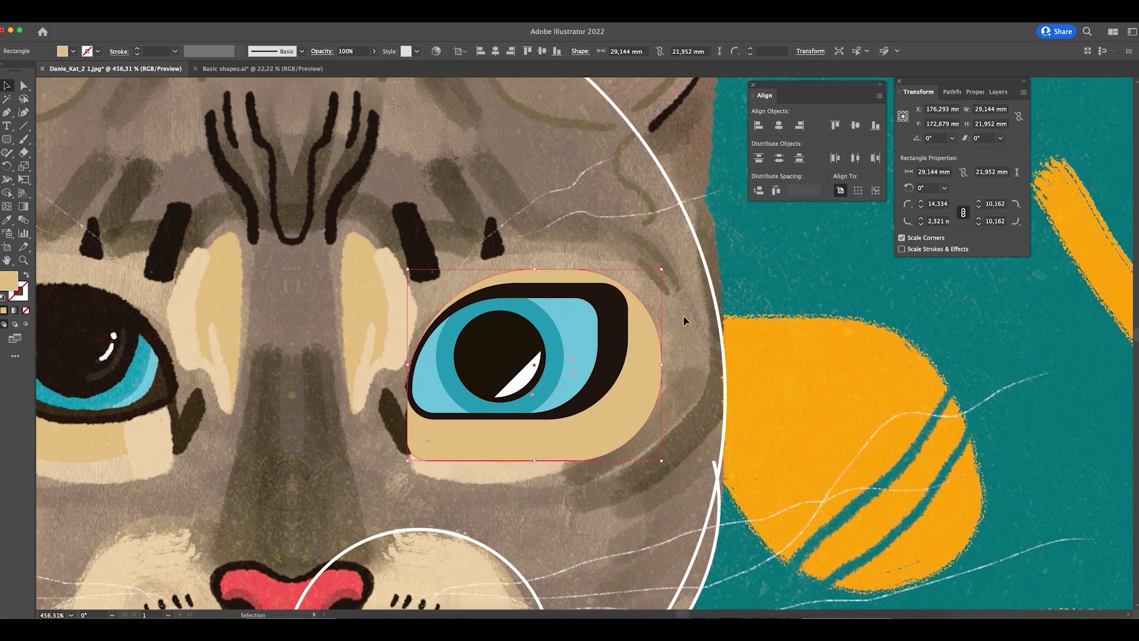
- Tighten the tan shape's upper outer corner to match the dark eye outline
double_click(643, 342)
drag(573, 358, 630, 324)
key(super+z)
click(780, 285)
double_click(781, 281)
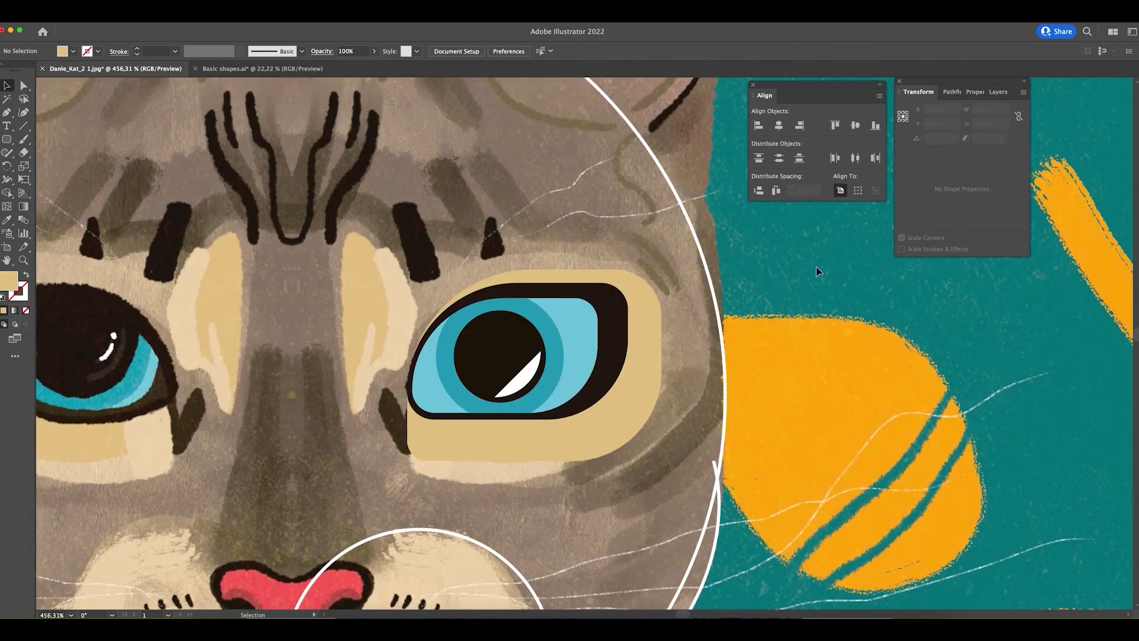
- Shift the tan shape slightly outward behind the dark eye outline
drag(633, 386, 639, 386)
click(763, 317)
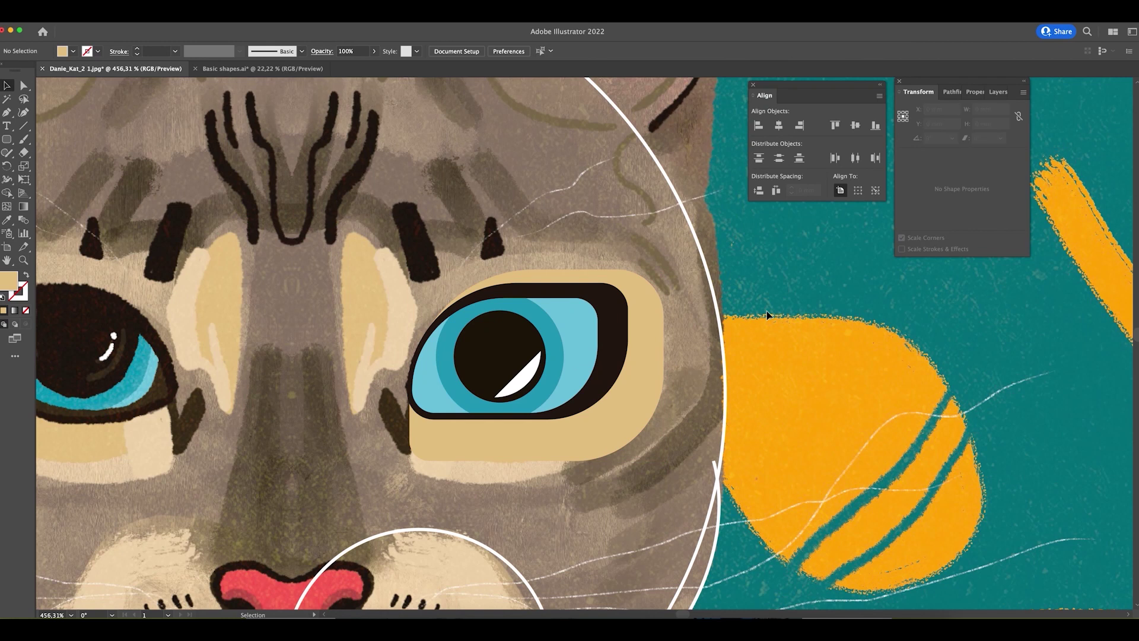
key(super+minus)
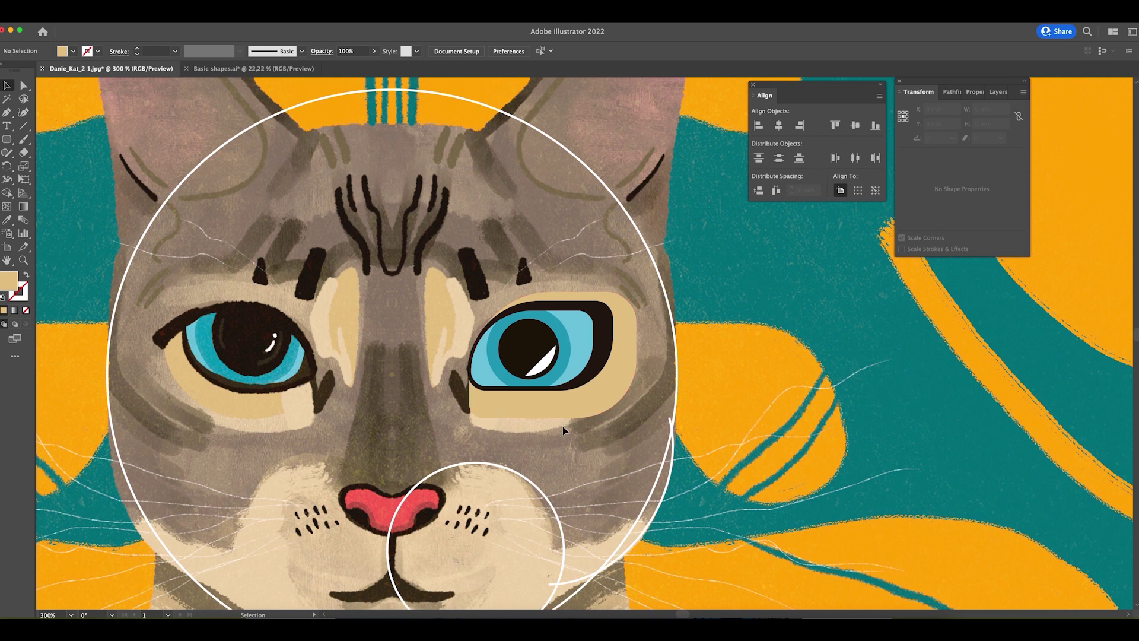
- Draw a rectangle about 24.7 × 5 mm over the lower edge of the tan eye shape
click(6, 139)
click(43, 139)
mouse_move(468, 400)
mouse_down()
mouse_move(509, 424)
mouse_move(611, 428)
mouse_up()
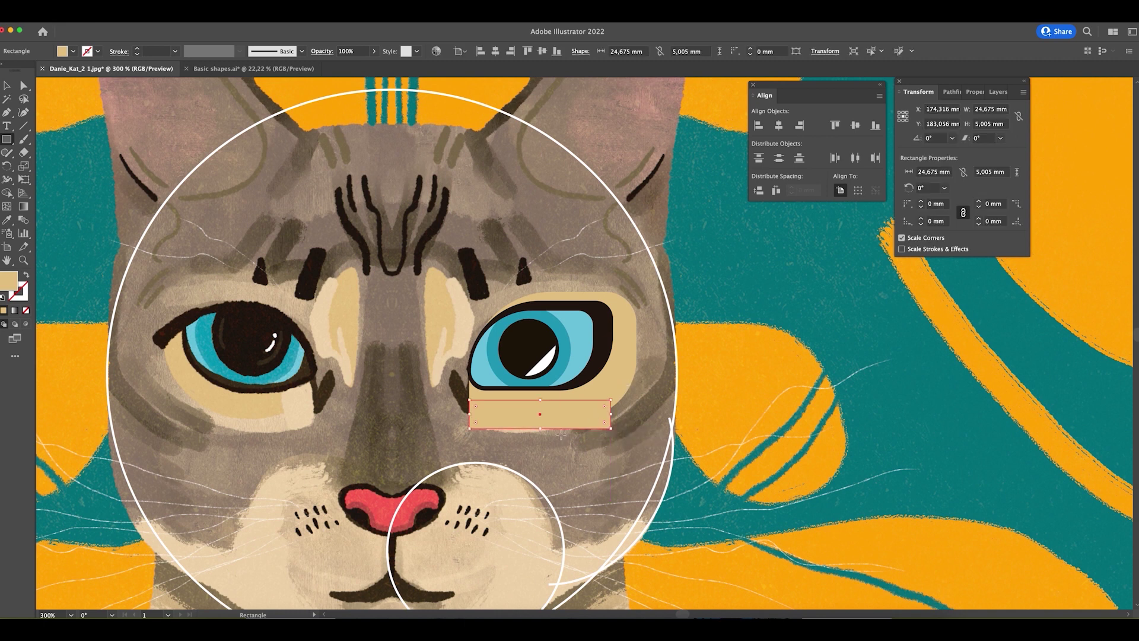
- Fill the rectangle with the light beige sampled from the inner-eye fur and send it behind the tan shape
key(i)
click(482, 325)
key(v)
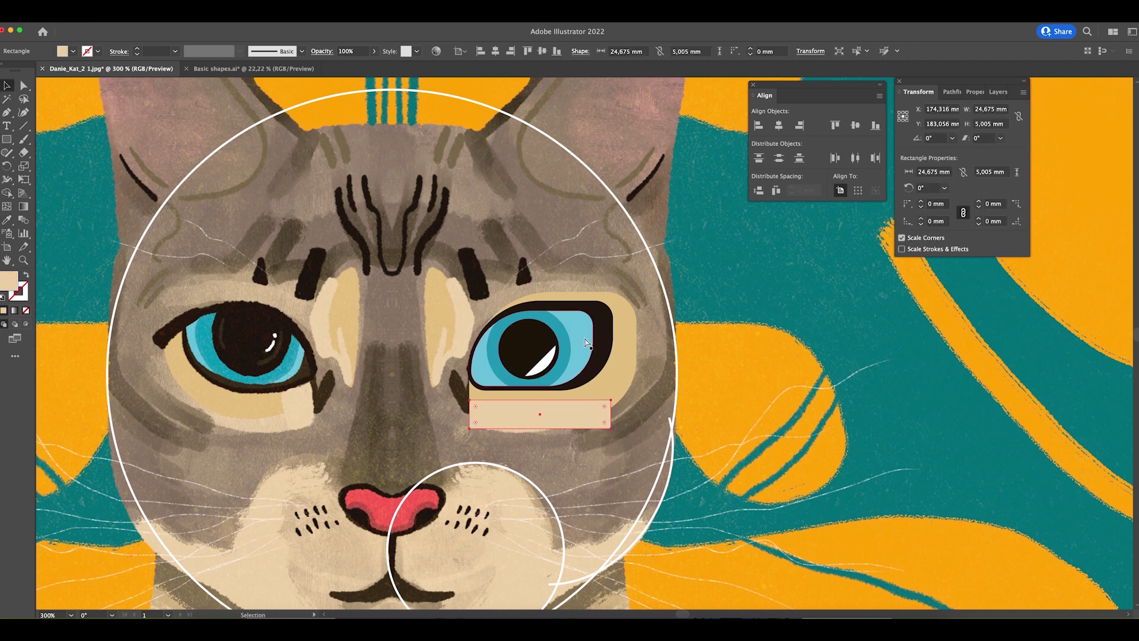
key(super+shift+[)
click(759, 407)
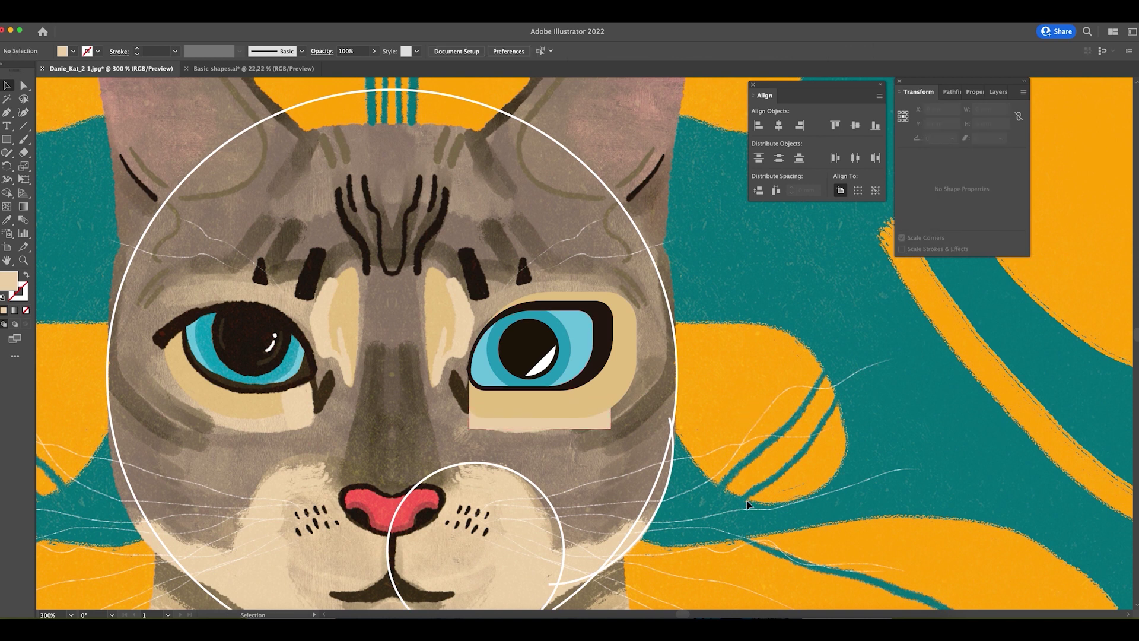
- Give the muzzle circle an unfilled outline in the light beige sampled from the under-eye rectangle
scroll(757, 499, down, 5)
click(594, 392)
key(i)
click(644, 298)
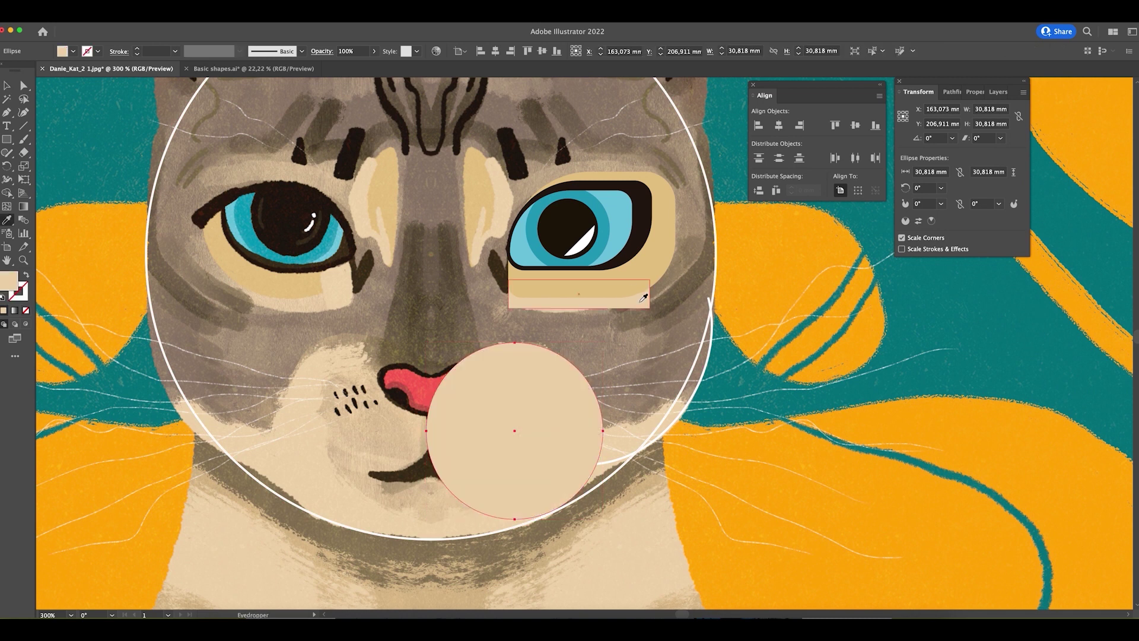
key(v)
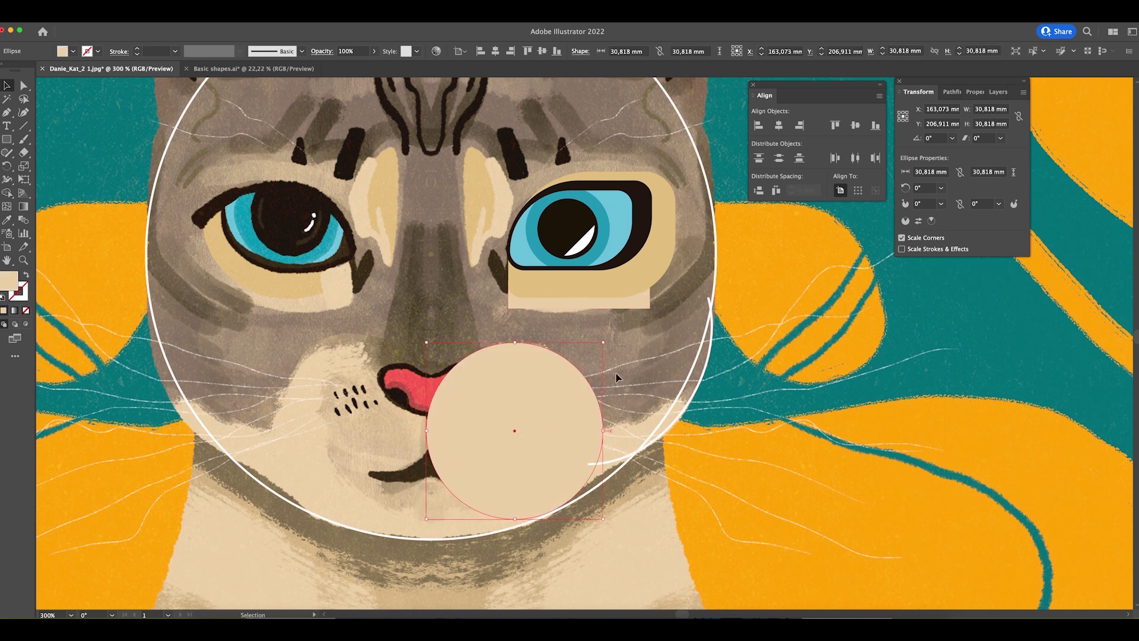
click(26, 277)
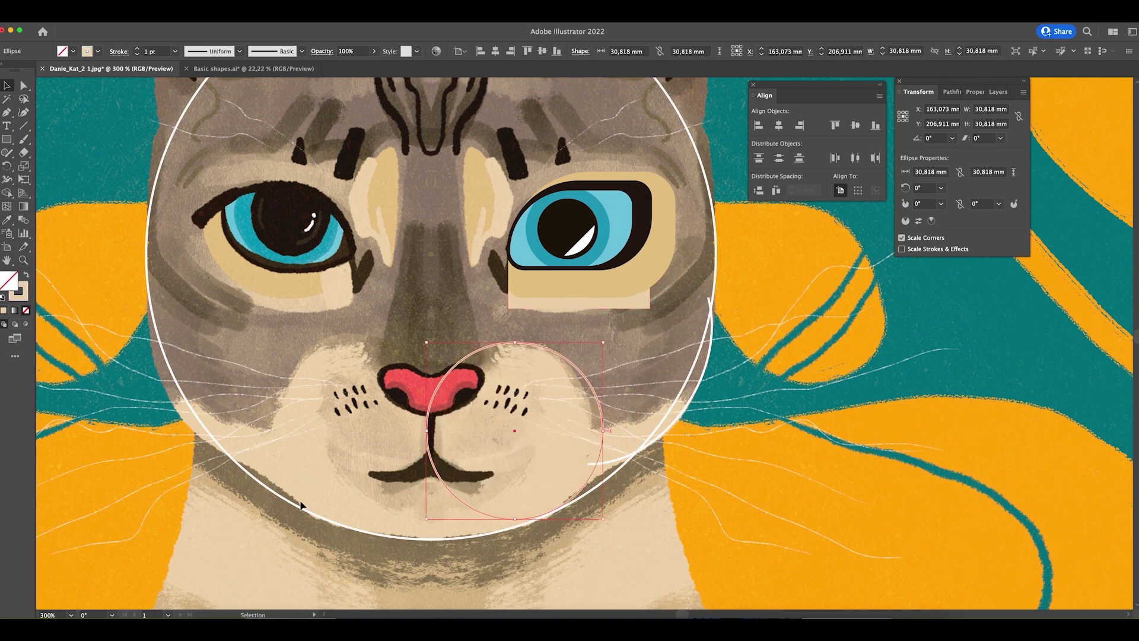
click(281, 566)
- Draw a circle about 6.6 mm in diameter over the centre of the cat's nose
key(z)
drag(465, 399, 550, 417)
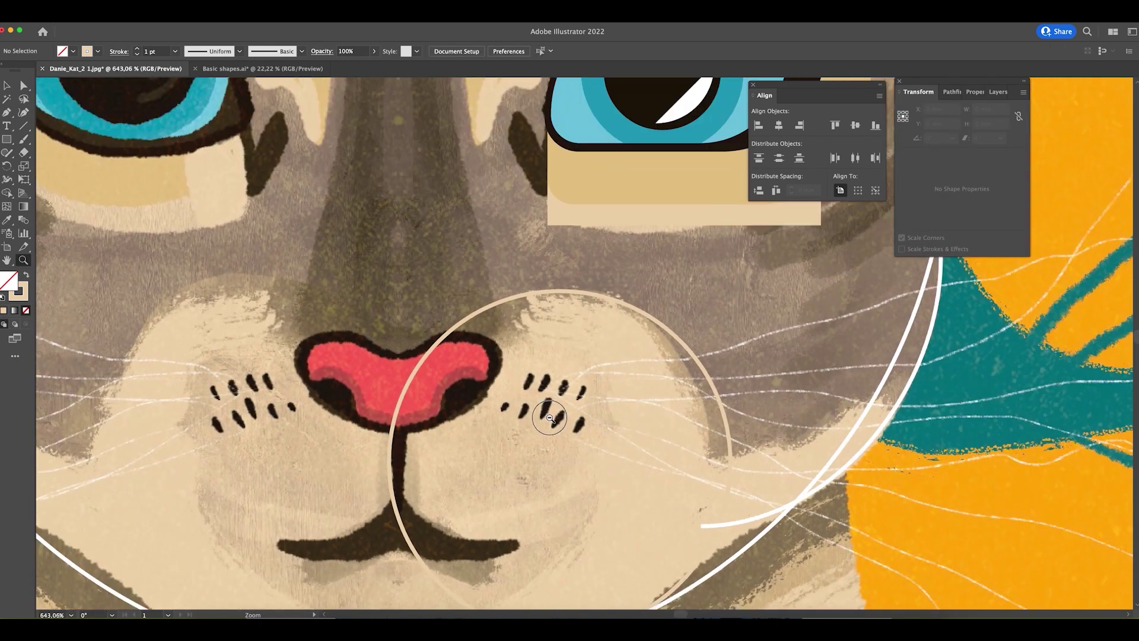
drag(6, 140, 47, 164)
drag(361, 353, 438, 426)
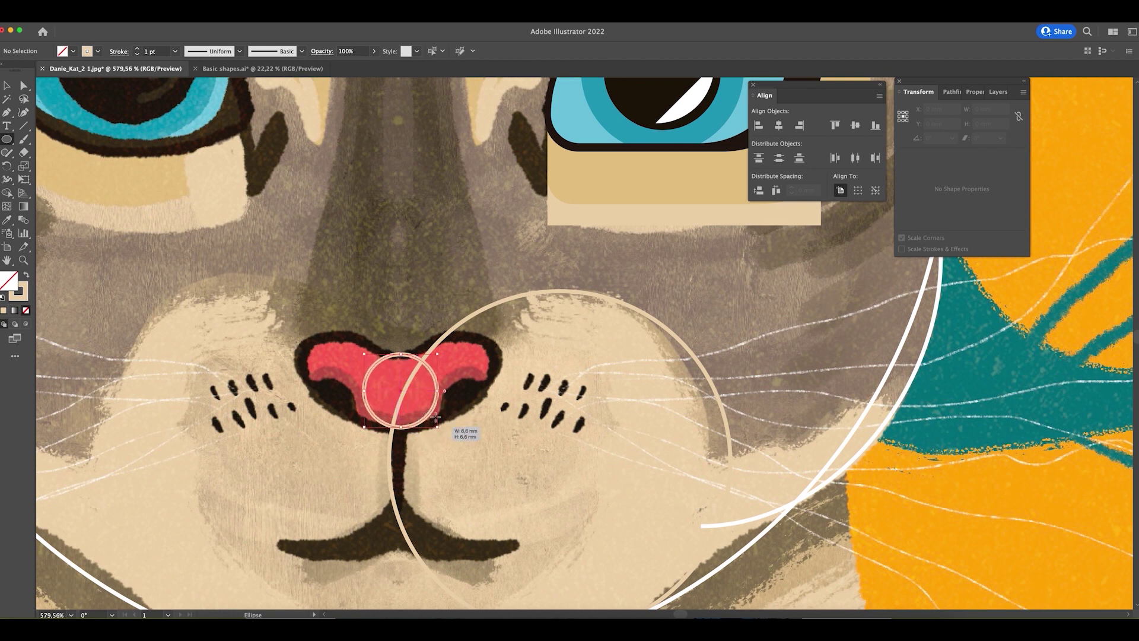
key(v)
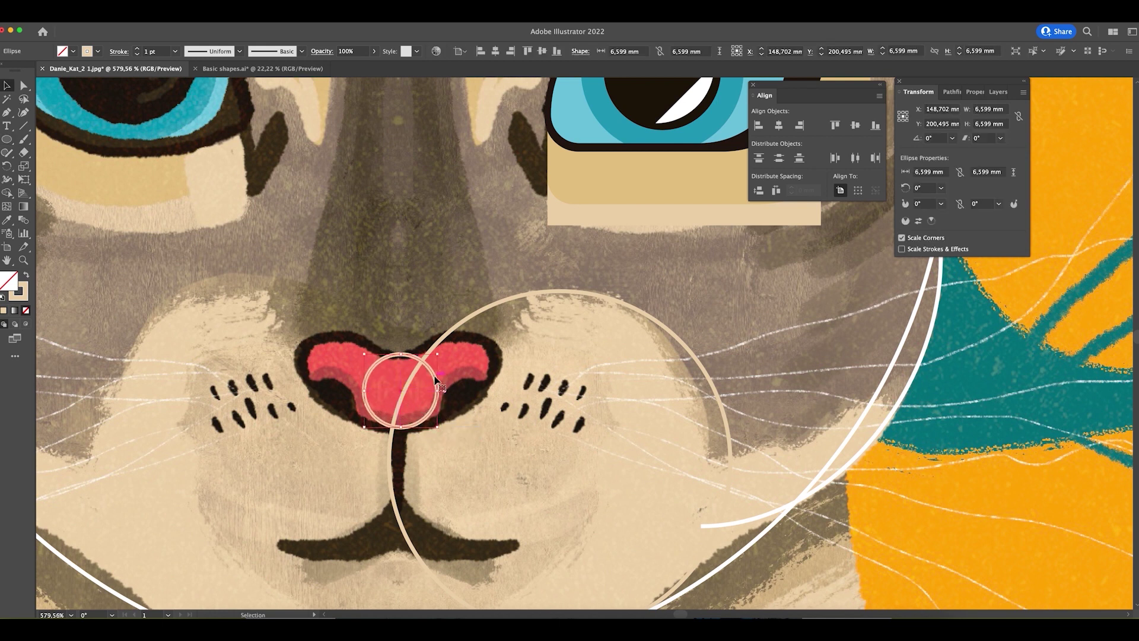
- Place copies of the circle over both sides of the nose and distribute the three circles evenly by their horizontal centres
drag(435, 380, 372, 350)
shift+click(402, 355)
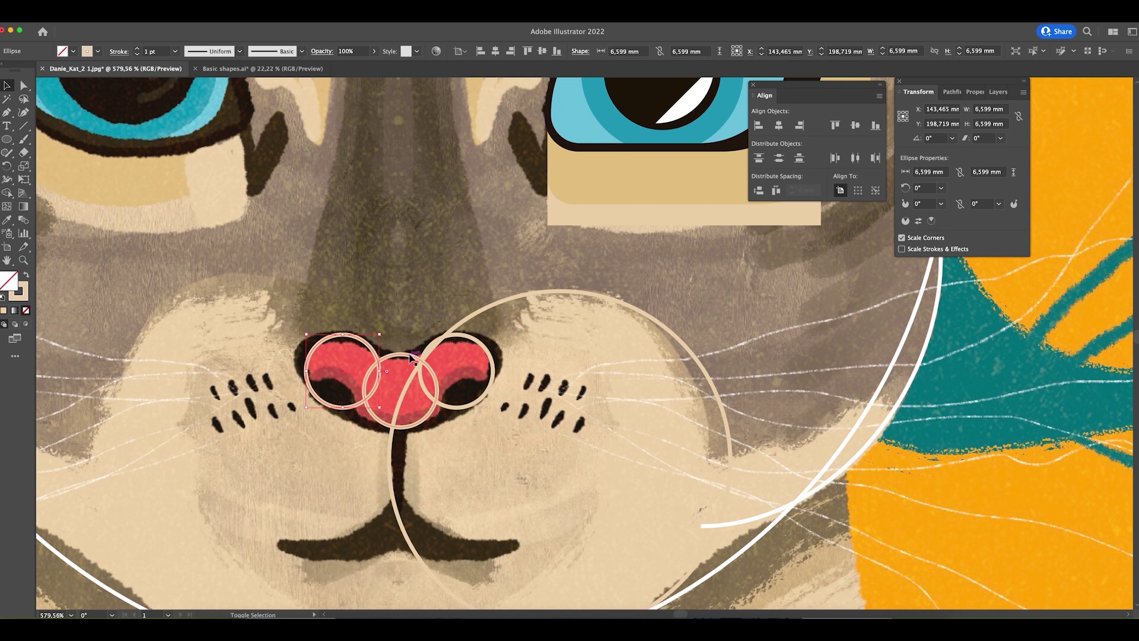
shift+click(478, 349)
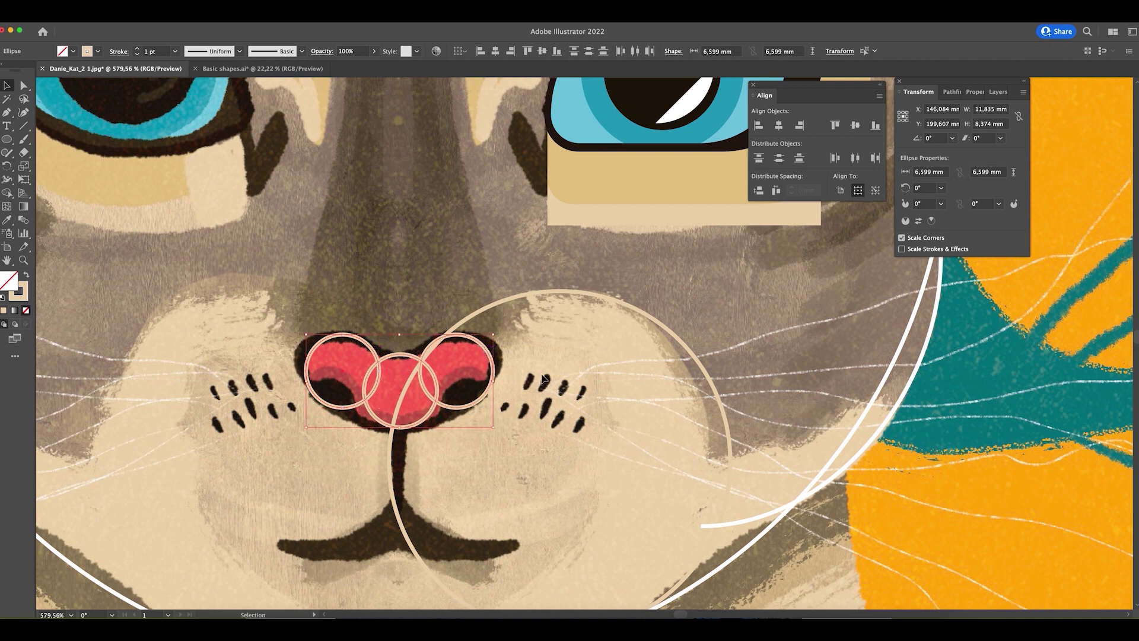
click(856, 158)
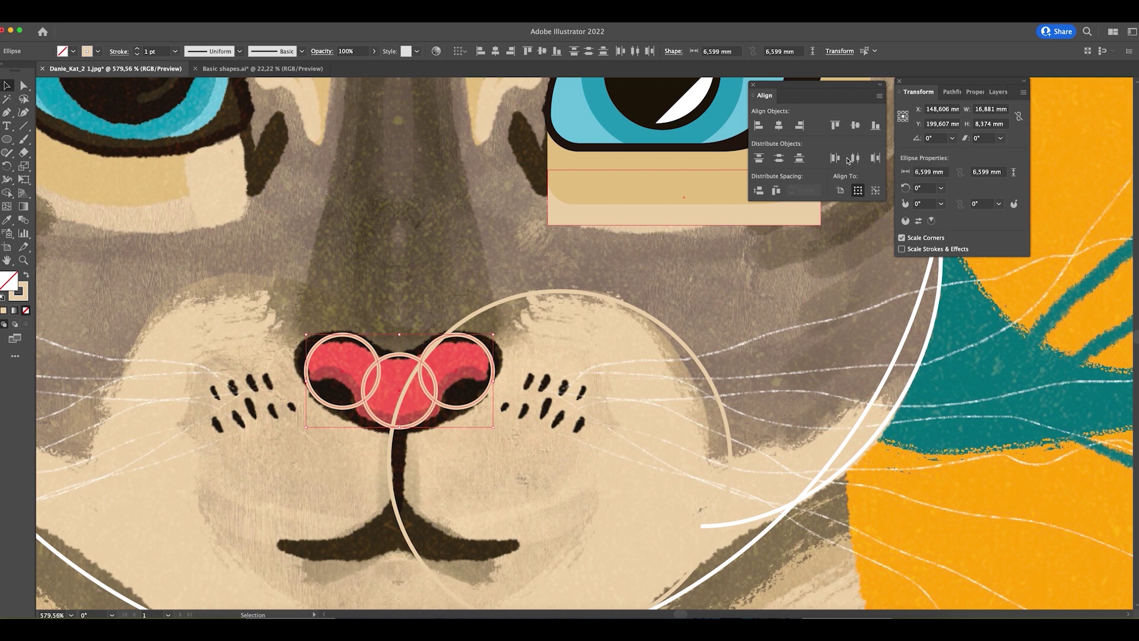
- Fill the three nose circles with the sampled nose red and move them above the traced nose
key(i)
click(490, 362)
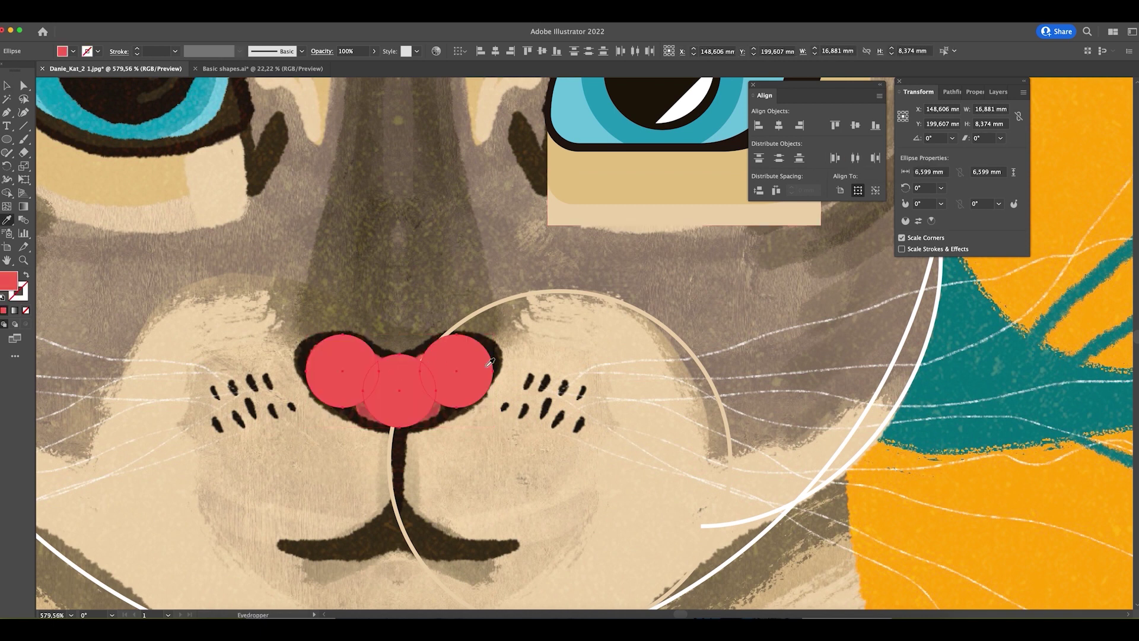
key(z)
drag(401, 415, 468, 226)
key(v)
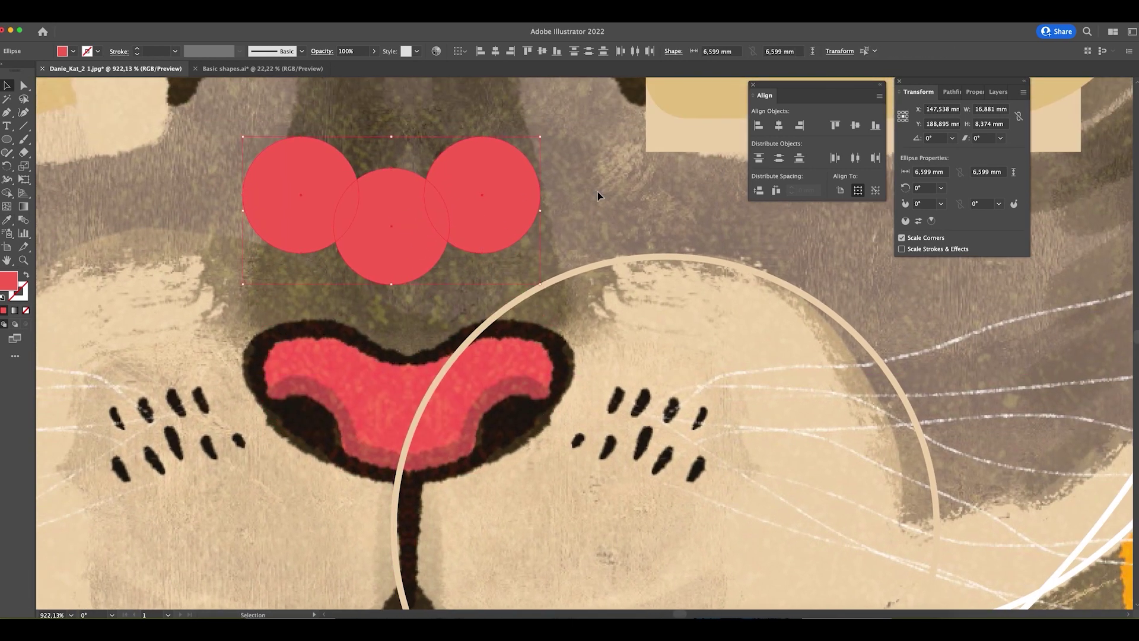
- Add a red rectangle about 10.6 × 3 mm bridging the two outer circles, flush with their top edges
drag(7, 139, 62, 143)
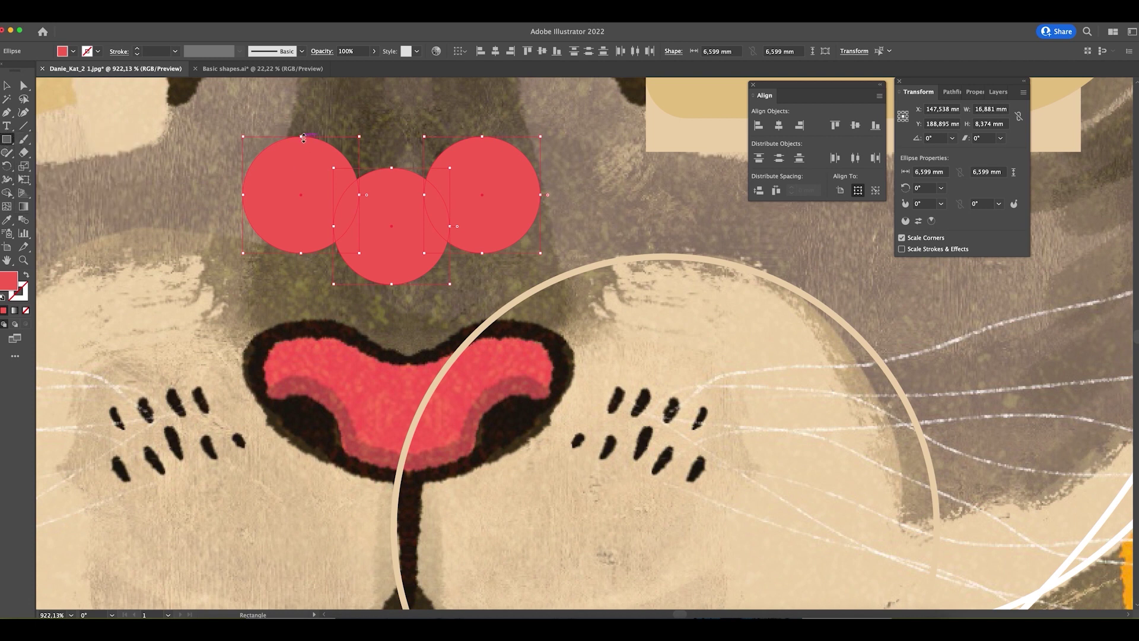
drag(299, 115, 490, 164)
key(v)
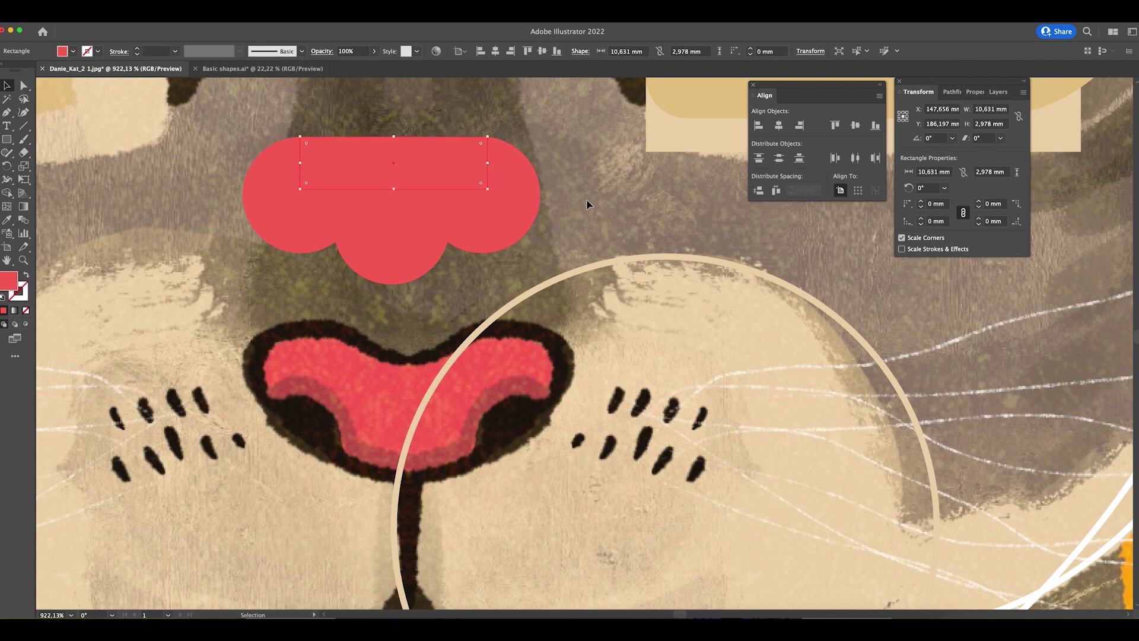
shift+click(481, 235)
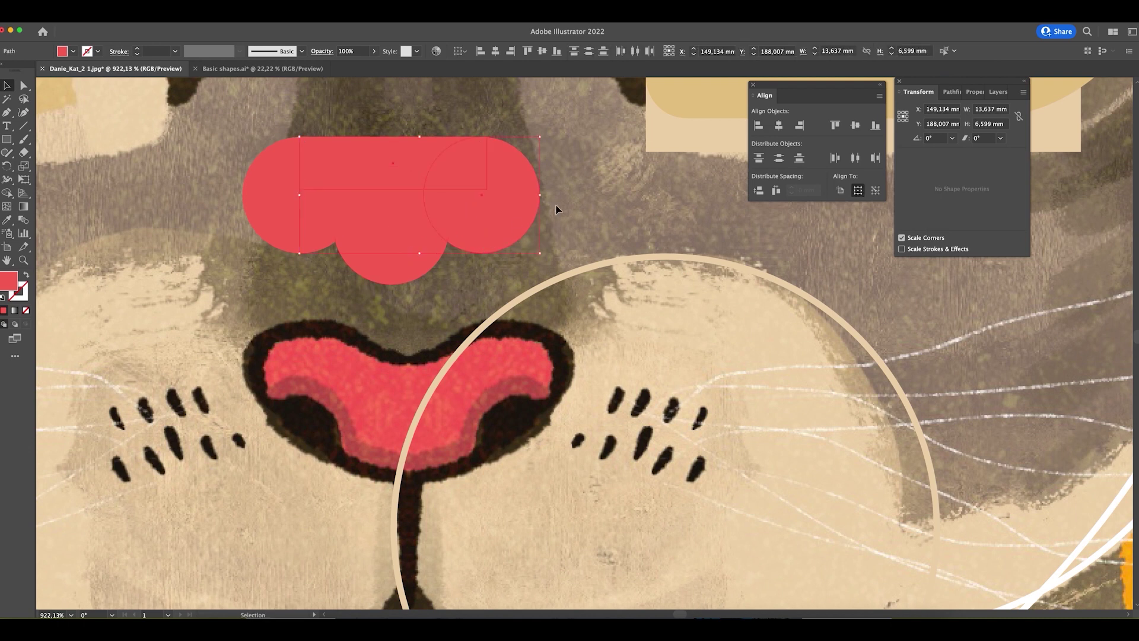
click(509, 209)
drag(482, 188, 646, 356)
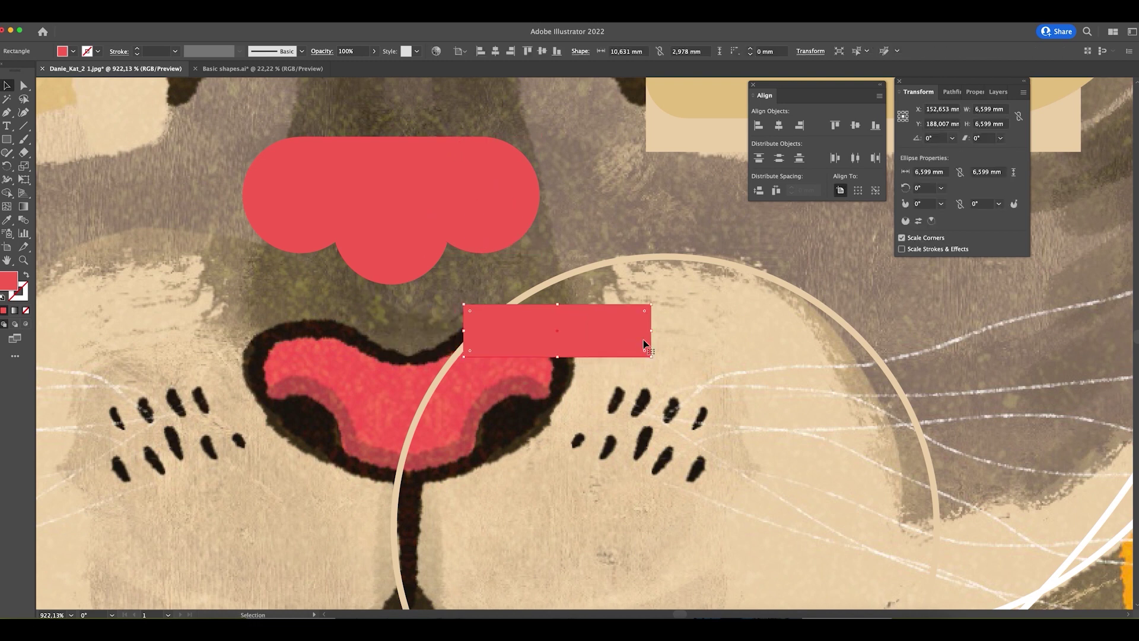
key(super+z)
click(478, 237)
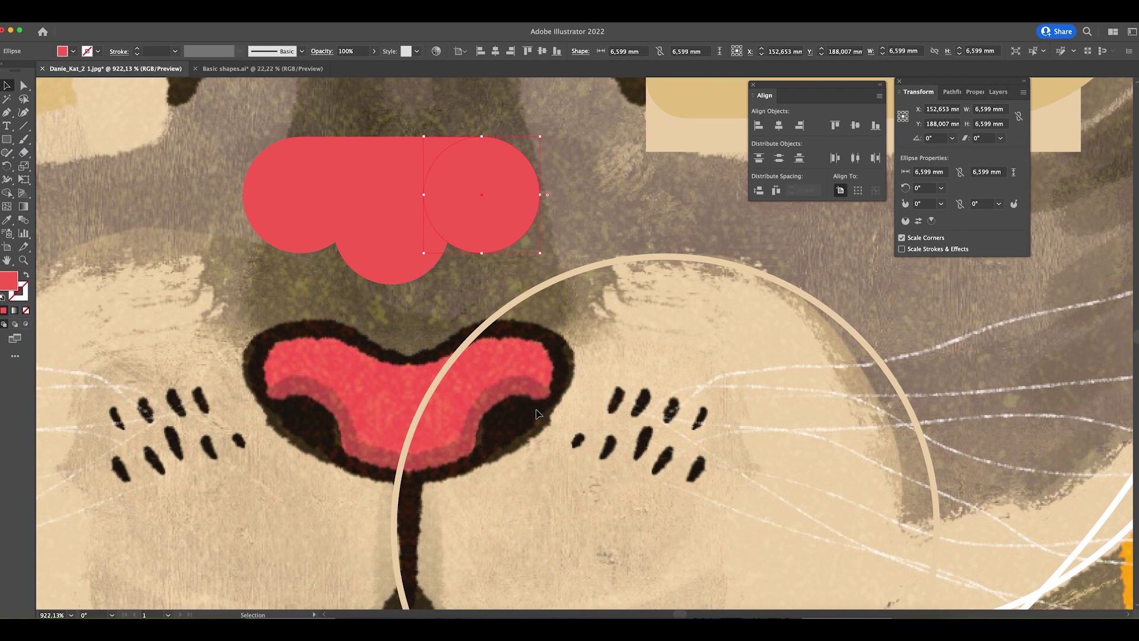
- Duplicate the complete red nose shape beside the original, fill the copy with the sampled dark outline colour and group it
click(625, 193)
drag(320, 92, 518, 276)
drag(487, 208, 546, 200)
key(i)
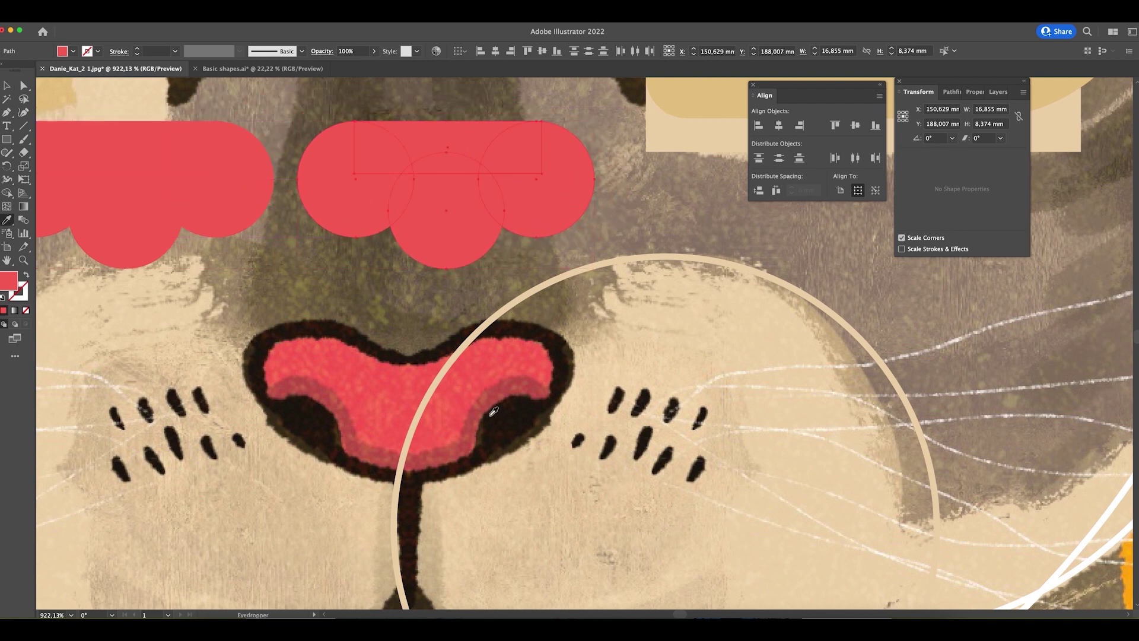
click(525, 411)
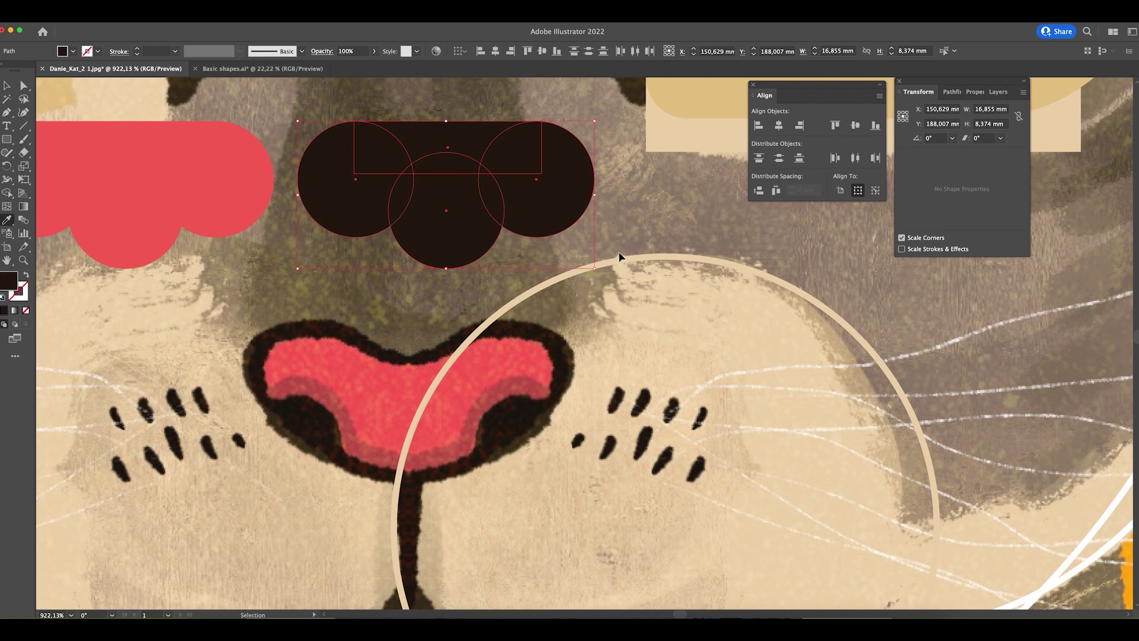
key(super+g)
key(v)
click(644, 209)
- Copy the red nose's outer circle below it and fill the copy with the dark colour of the duplicated nose
click(213, 198)
scroll(397, 224, left, 5)
scroll(397, 225, up, 2)
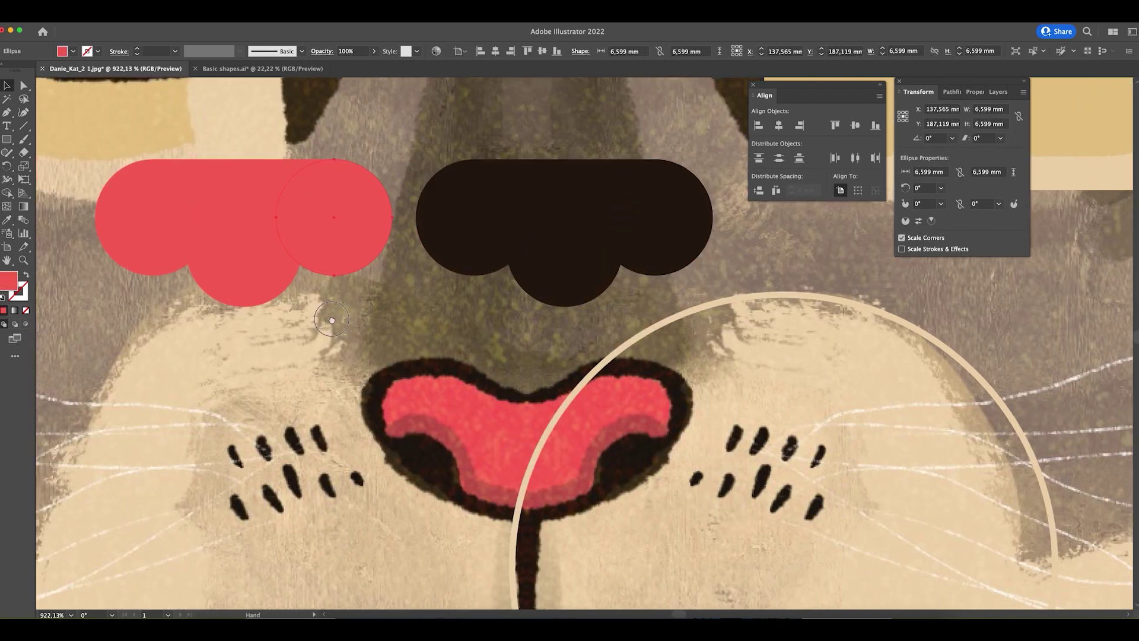
alt+drag(322, 243, 333, 325)
drag(312, 315, 268, 418)
key(i)
click(602, 262)
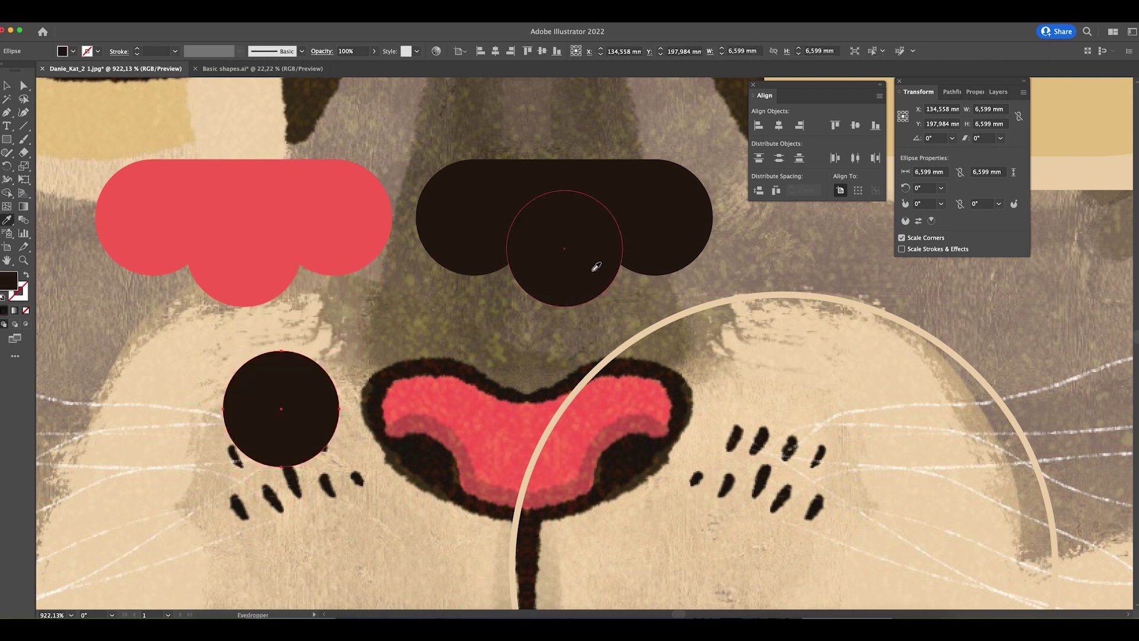
- Shrink the dark circle to about 4.4 mm and place one on each lower side of the red nose as nostrils
key(v)
drag(307, 418, 362, 305)
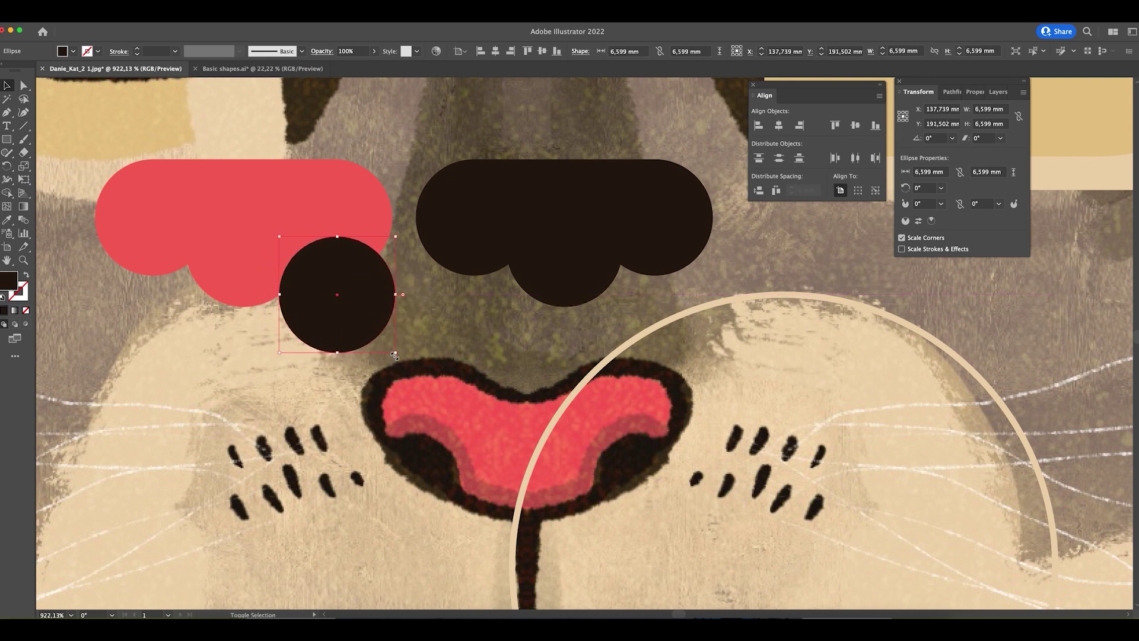
drag(395, 352, 277, 349)
- Group the red circles and rectangle into one nose shape and keep it behind the dark nostril circles
click(365, 331)
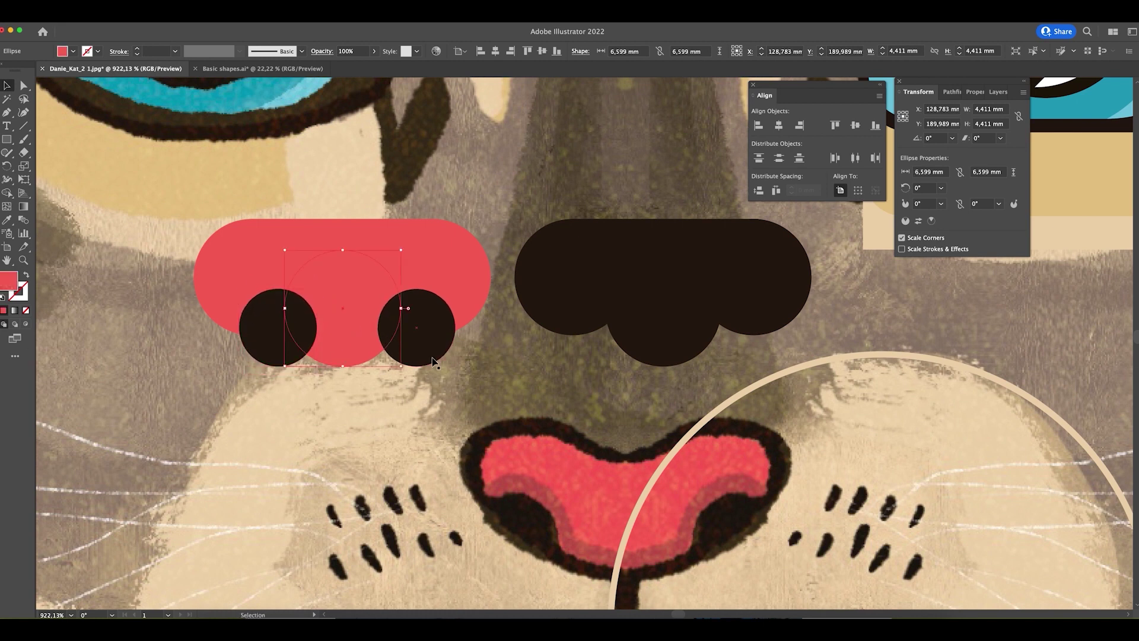
shift+click(372, 241)
shift+click(234, 282)
shift+click(267, 270)
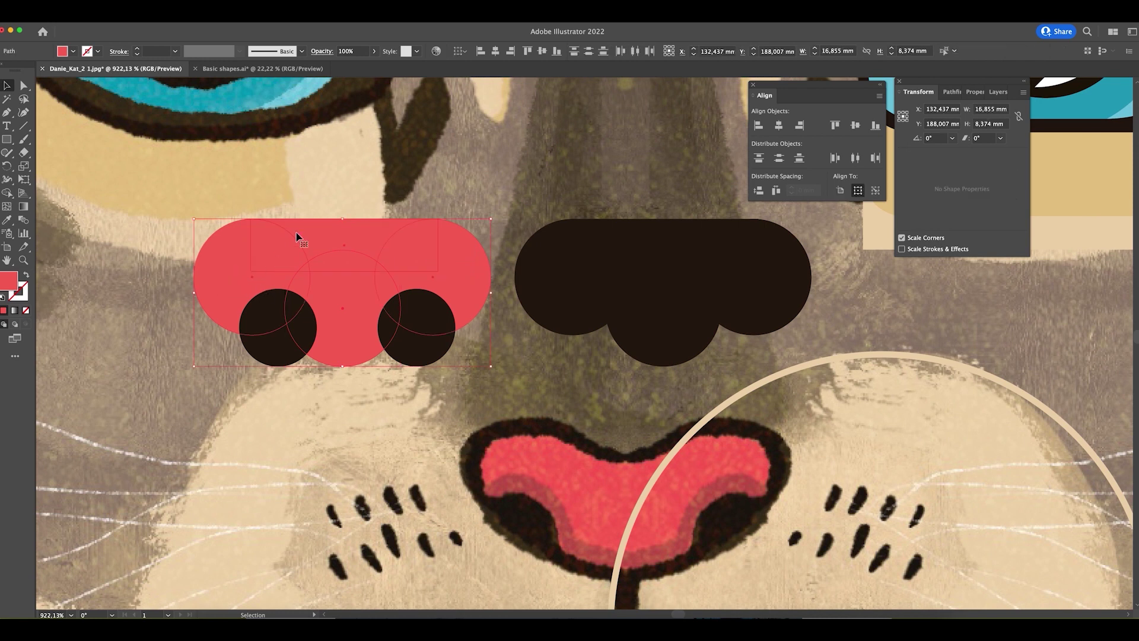
key(super+g)
key(super+[)
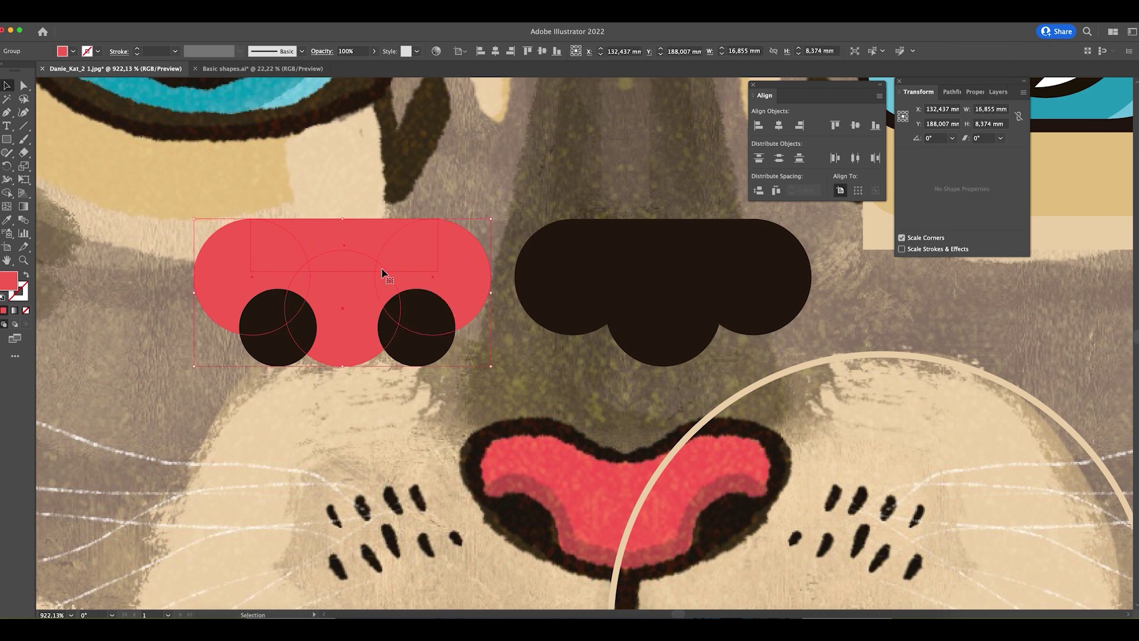
- Group the two dark nostril circles
click(420, 356)
shift+click(291, 353)
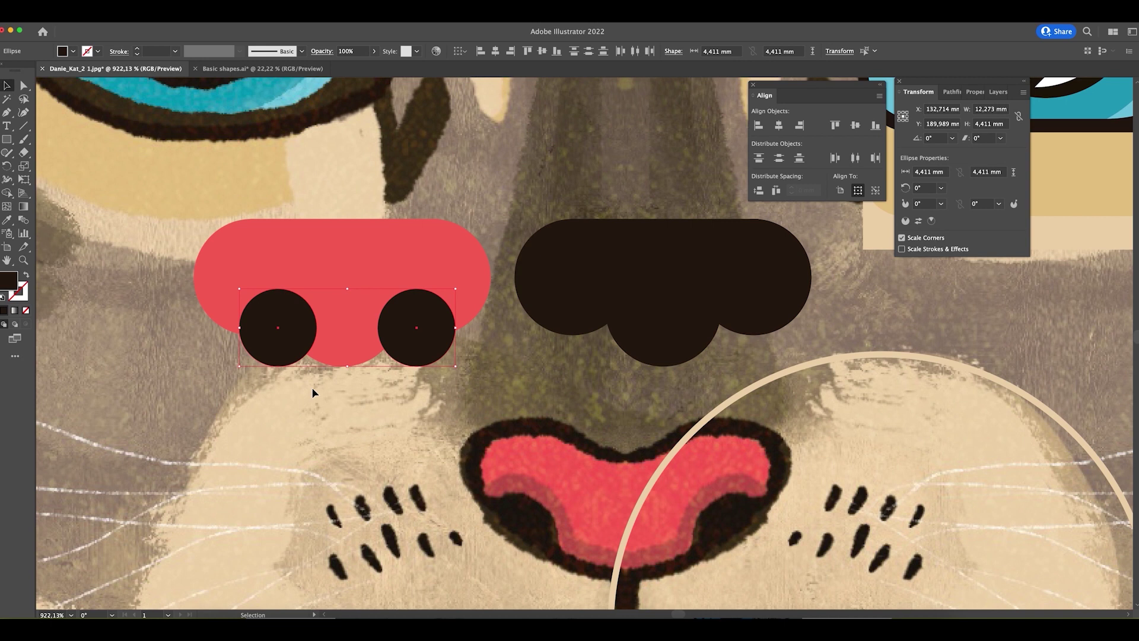
click(556, 52)
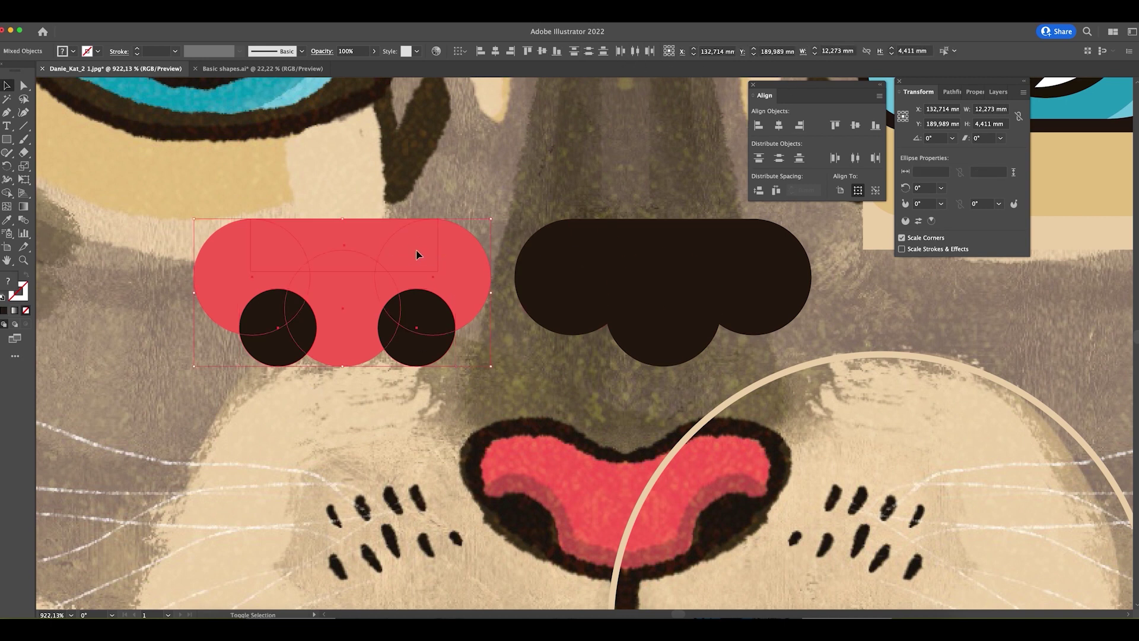
click(391, 361)
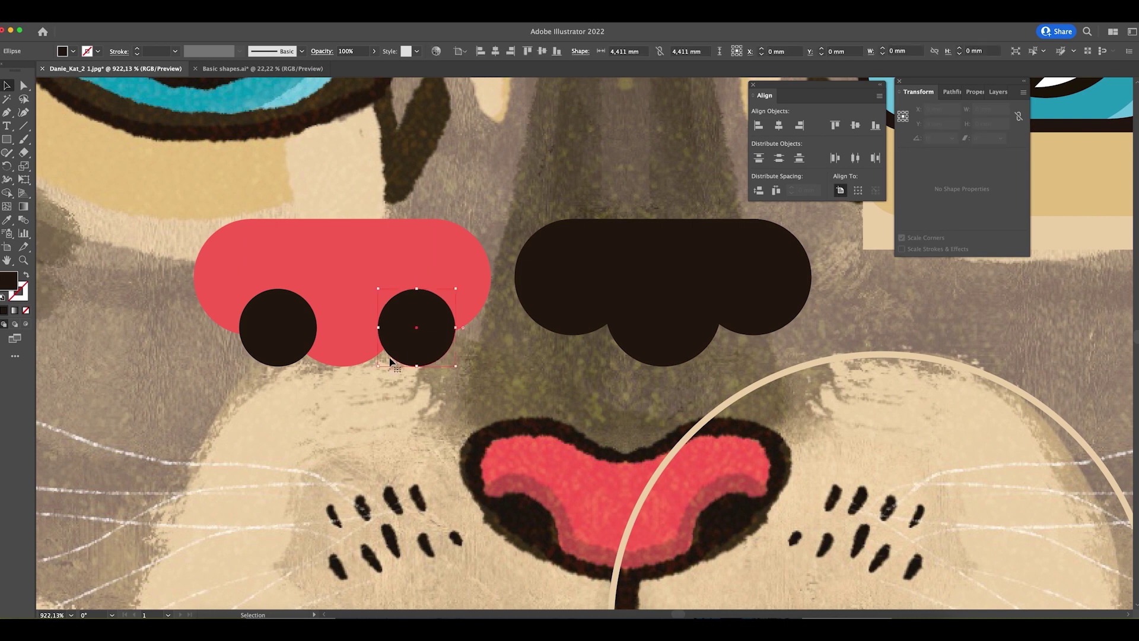
shift+click(283, 355)
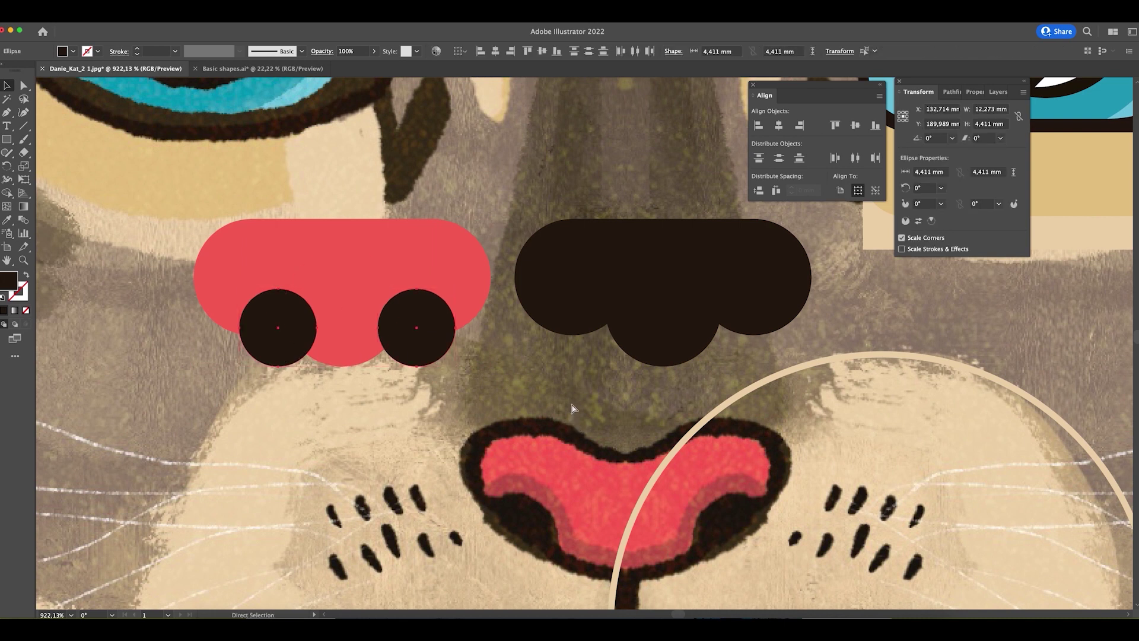
key(ctrl+g)
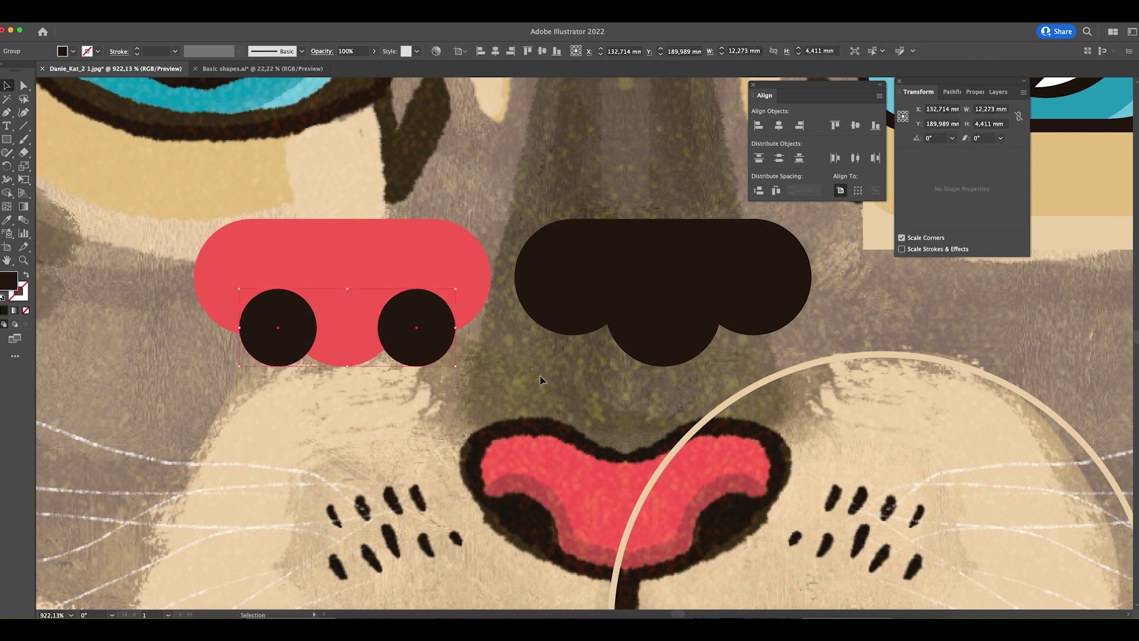
- Align the nostril group and the red nose group on their horizontal centres
shift+click(454, 265)
click(497, 52)
click(480, 385)
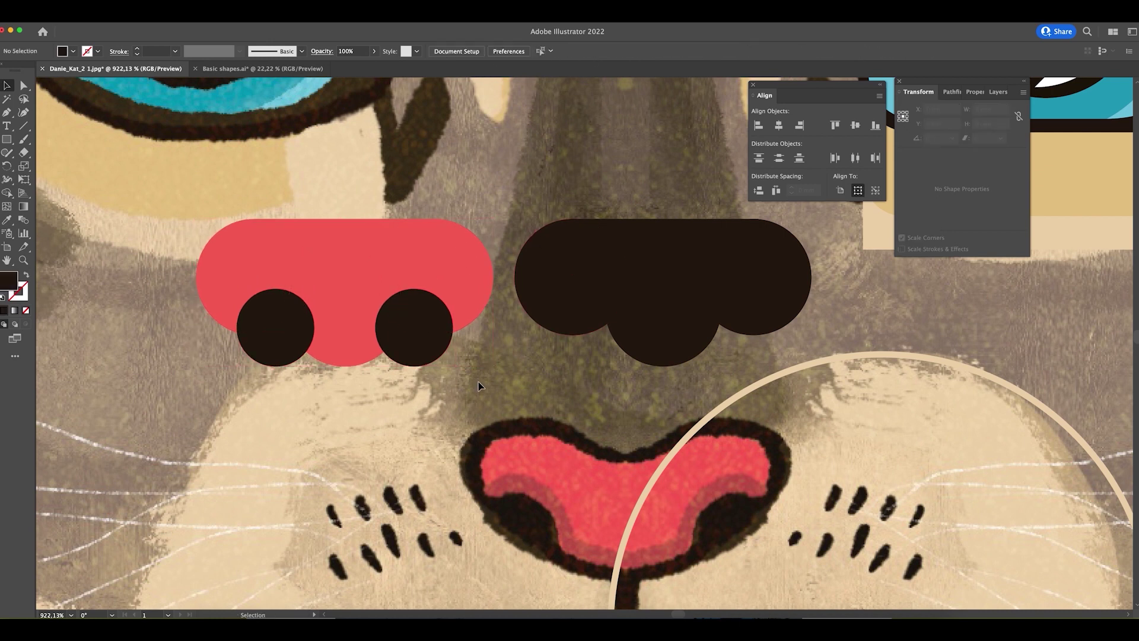
- Cut the two dark nostril circles out of the red nose with the Shape Builder, leaving two round notches
click(422, 307)
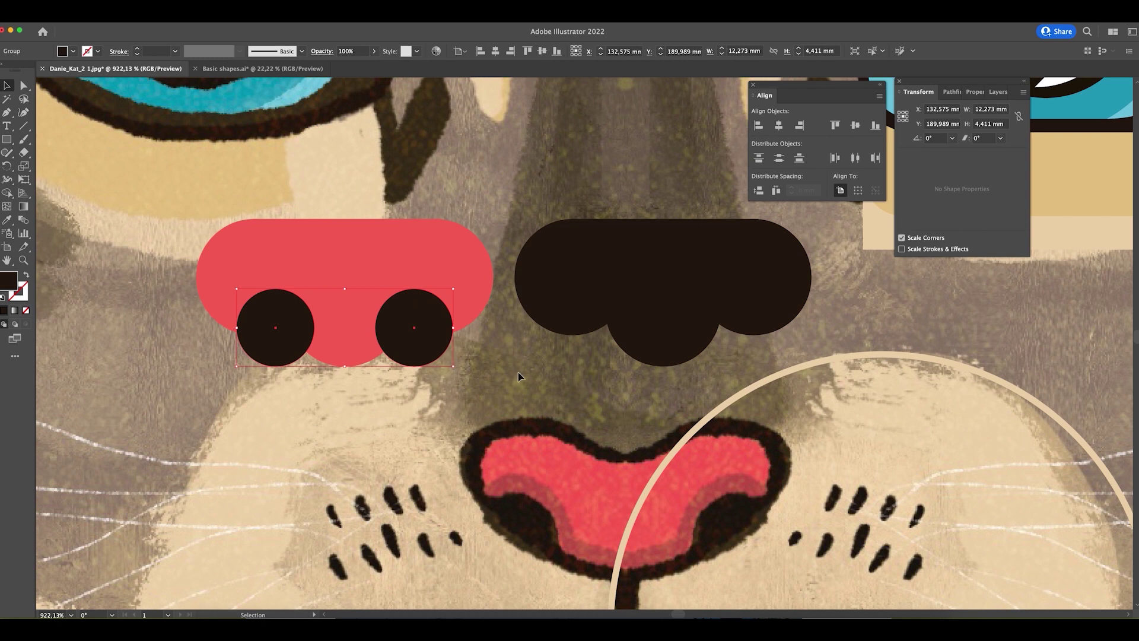
shift+click(213, 251)
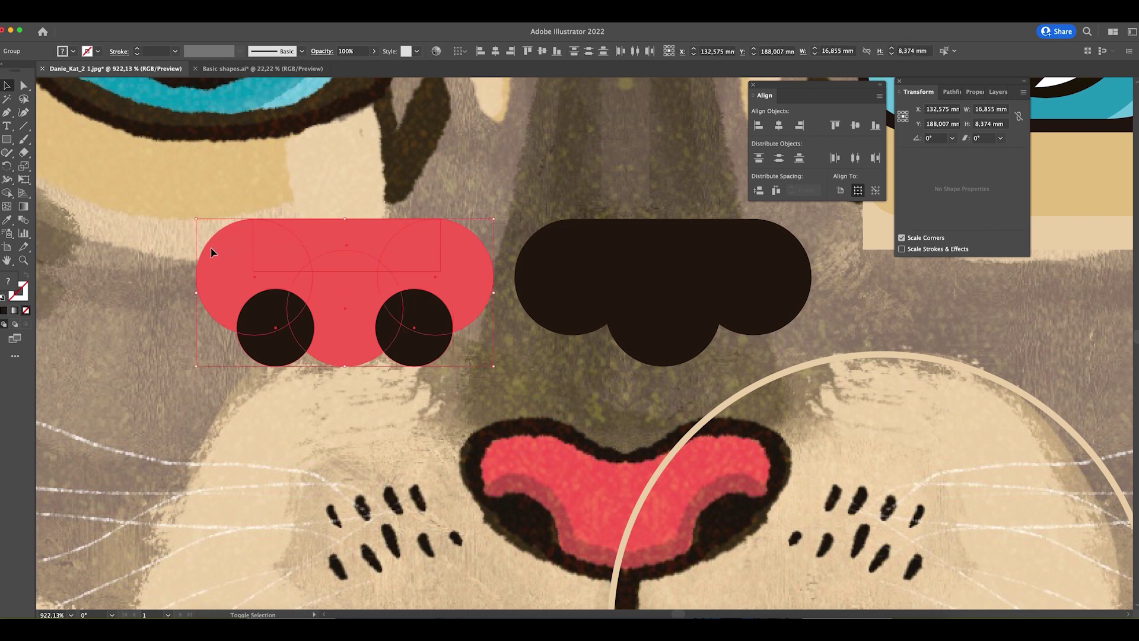
key(shift+m)
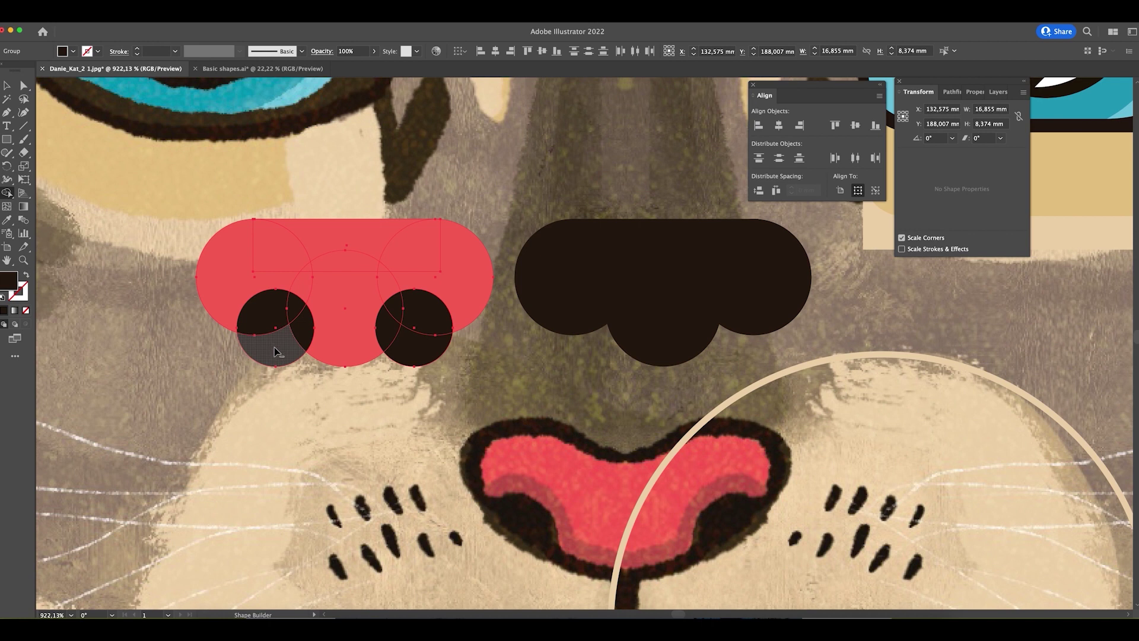
mouse_move(298, 339)
mouse_down()
mouse_move(288, 313)
mouse_move(272, 321)
mouse_up()
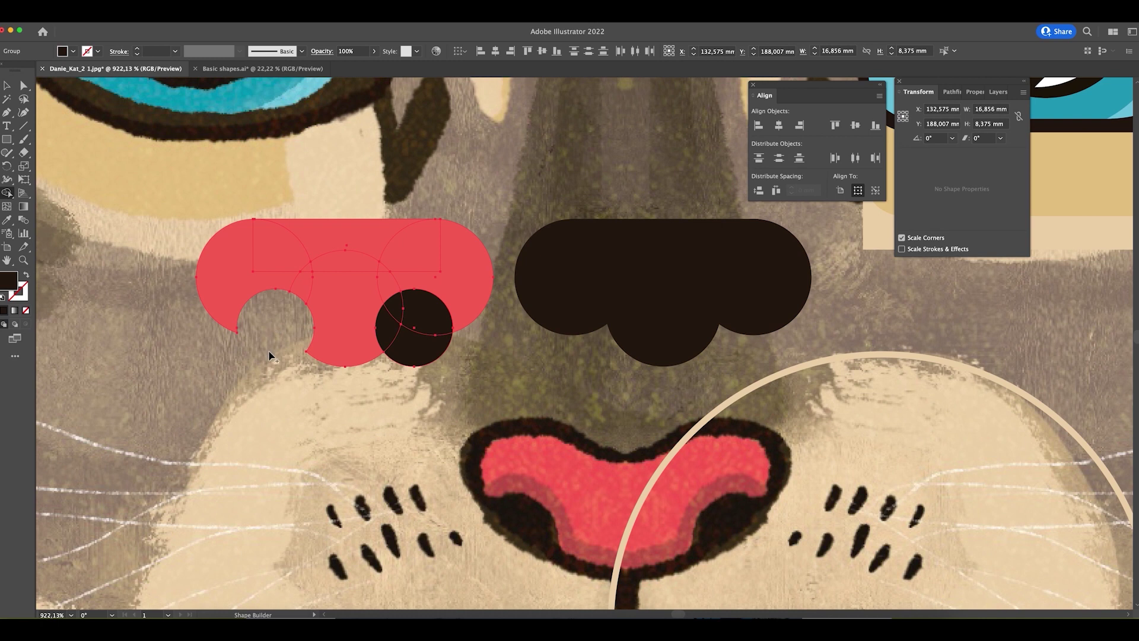
mouse_move(452, 325)
mouse_down()
mouse_move(396, 306)
mouse_move(396, 340)
mouse_up()
key(v)
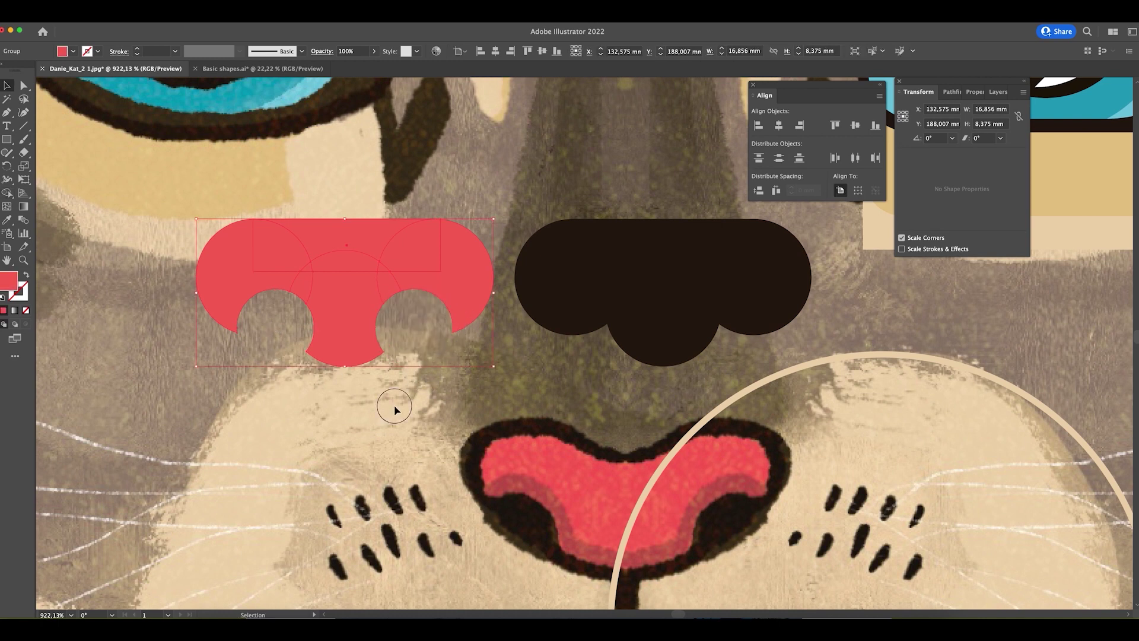
- Shrink the notched red nose to about 13.9 × 6.9 mm and place it in front of the dark nose shape
click(394, 405)
click(356, 315)
drag(492, 293, 470, 292)
drag(395, 296, 659, 287)
key(super+shift+bracketright)
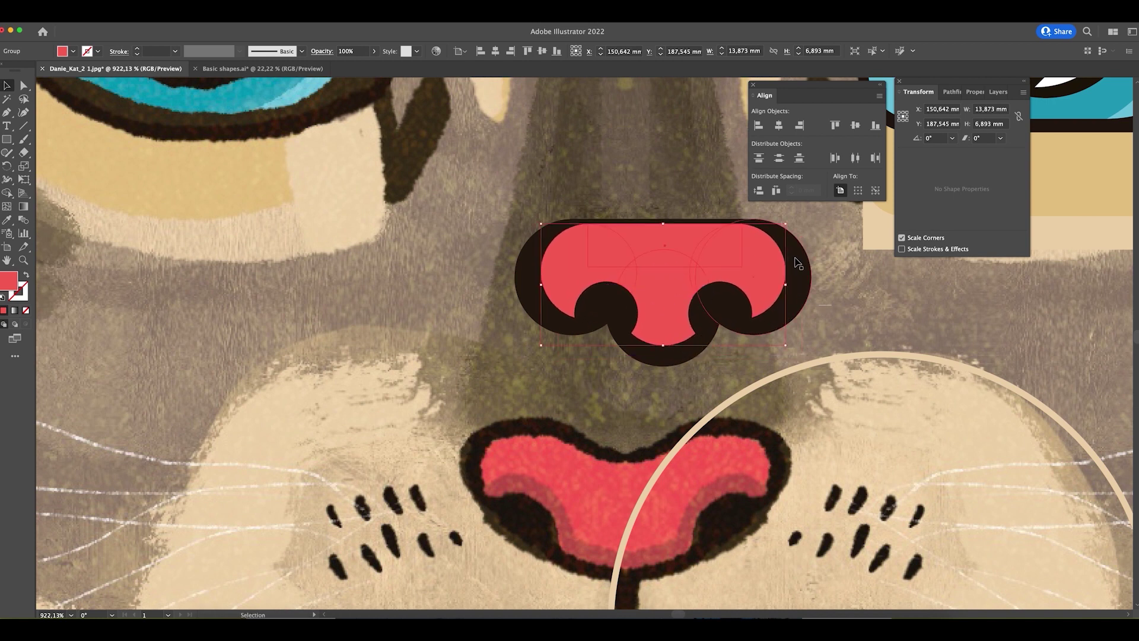
- Align the red nose and the dark nose shape on their vertical centres
shift+click(796, 261)
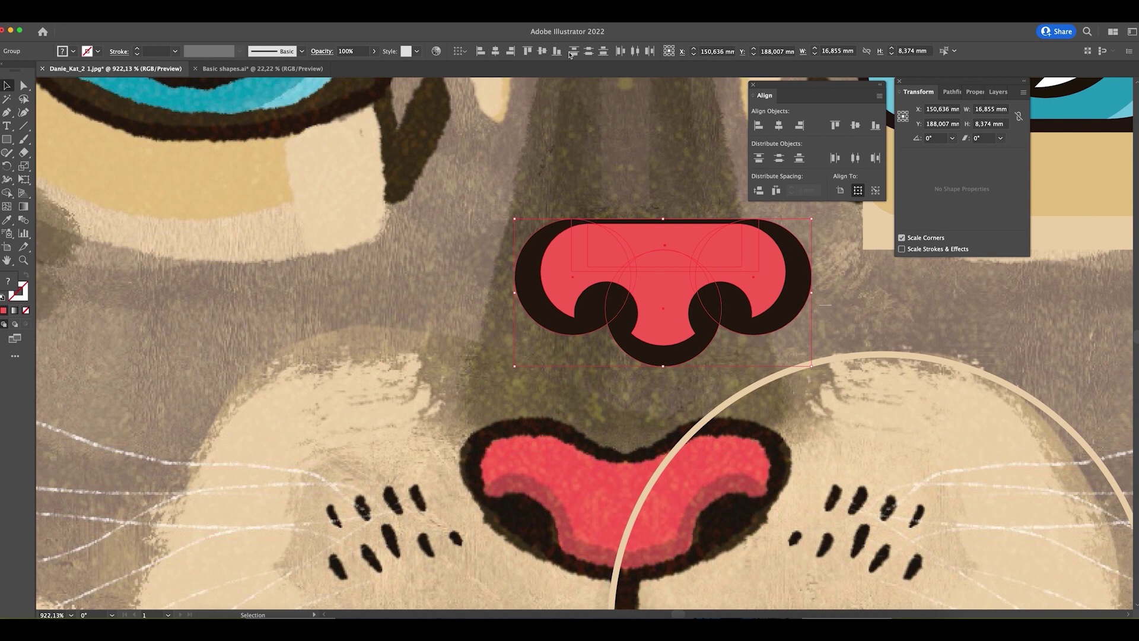
click(542, 51)
click(653, 145)
drag(663, 180, 564, 186)
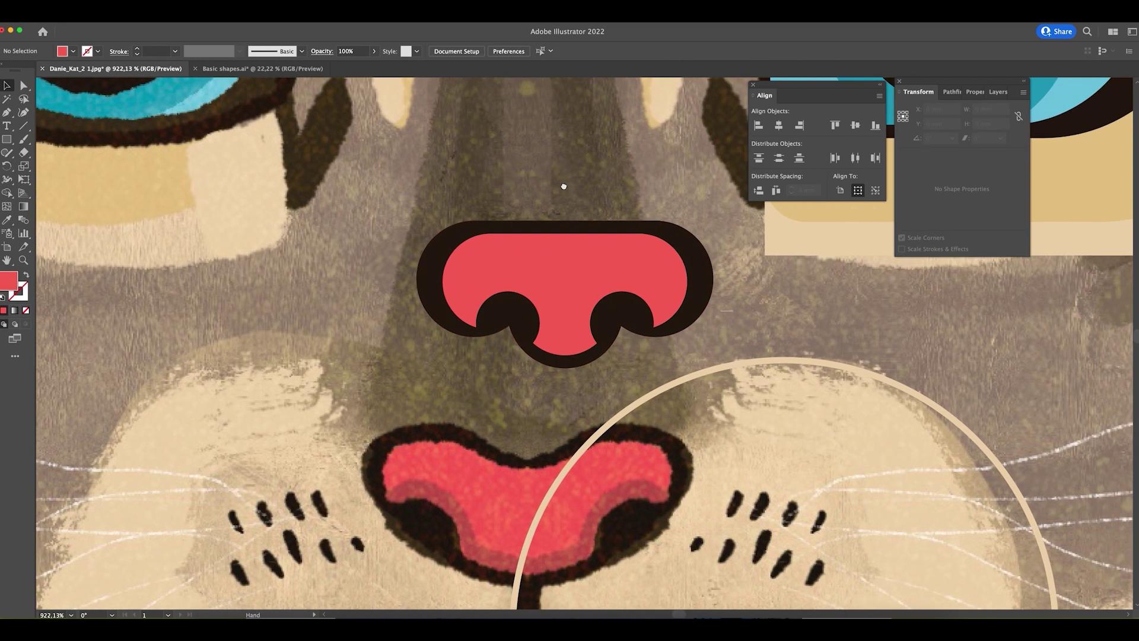
- Nudge the red nose slightly upward and fine-tune its placement inside the dark nose outline
click(590, 290)
key(Up)
key(Up)
key(Down)
click(636, 195)
drag(570, 257, 568, 262)
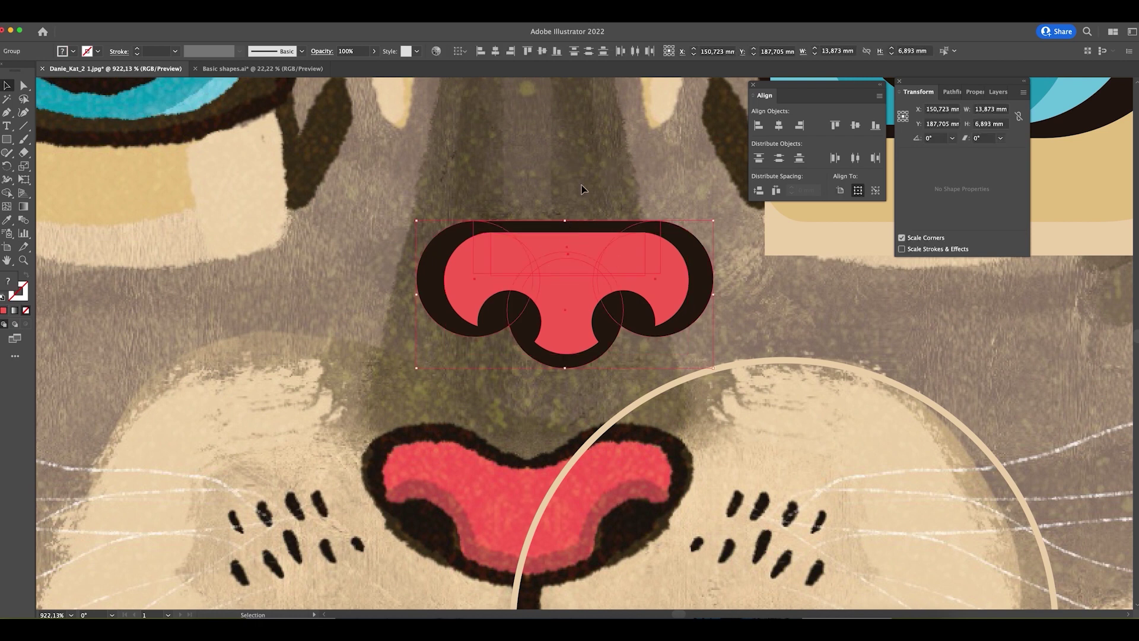
click(539, 113)
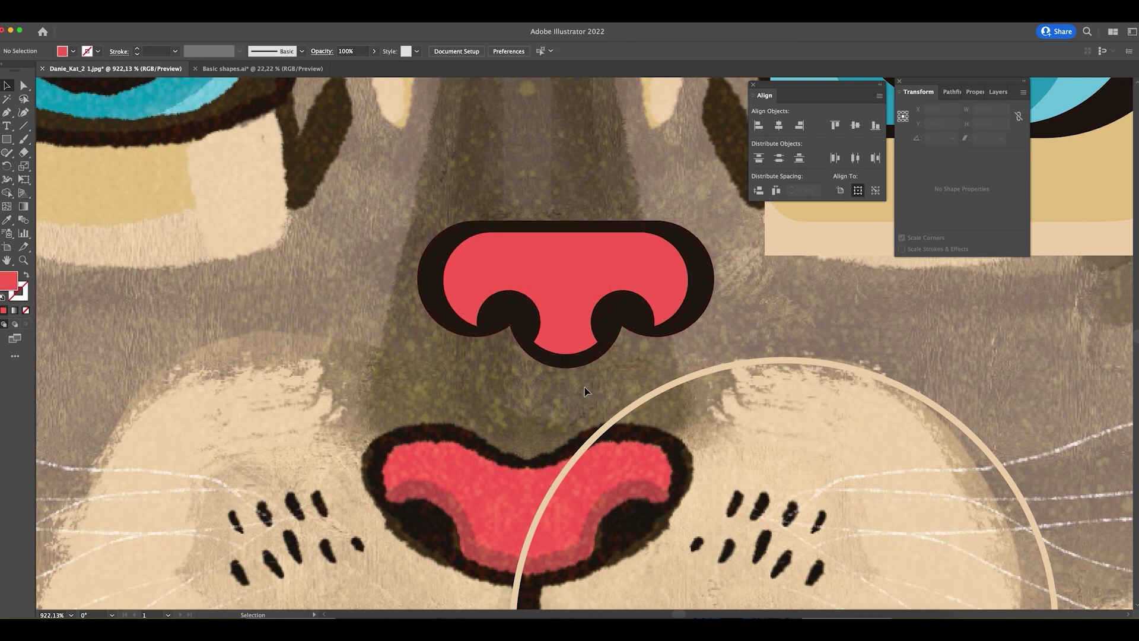
- Move the finished nose over the reference cat's nose and enlarge it to about 19 × 9.4 mm to match
key(super+minus)
key(super+minus)
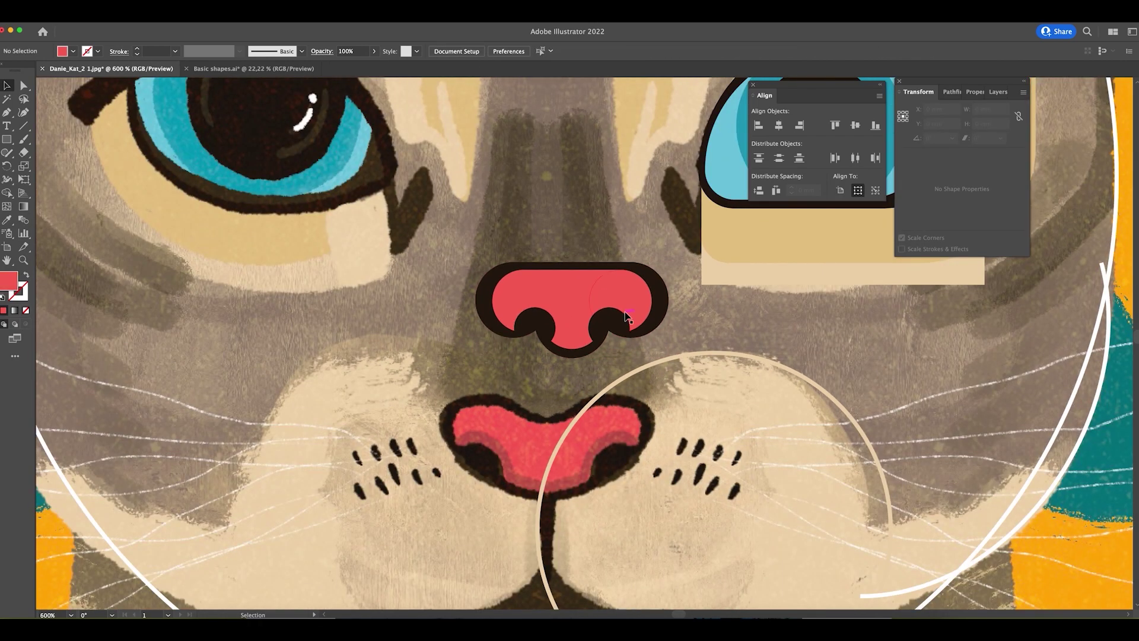
click(627, 316)
mouse_move(611, 296)
mouse_down()
mouse_move(574, 459)
mouse_move(547, 395)
mouse_up()
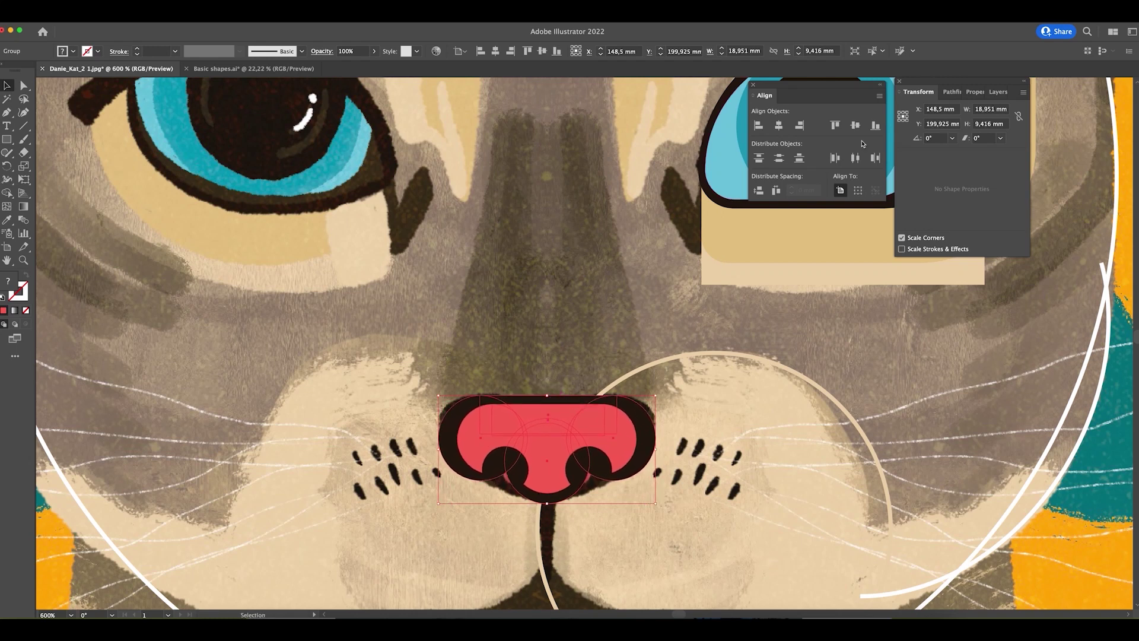
- Unlock the bg cat layer, set its image's opacity to 48%, lock it again and make Working layer active
click(1002, 93)
click(965, 135)
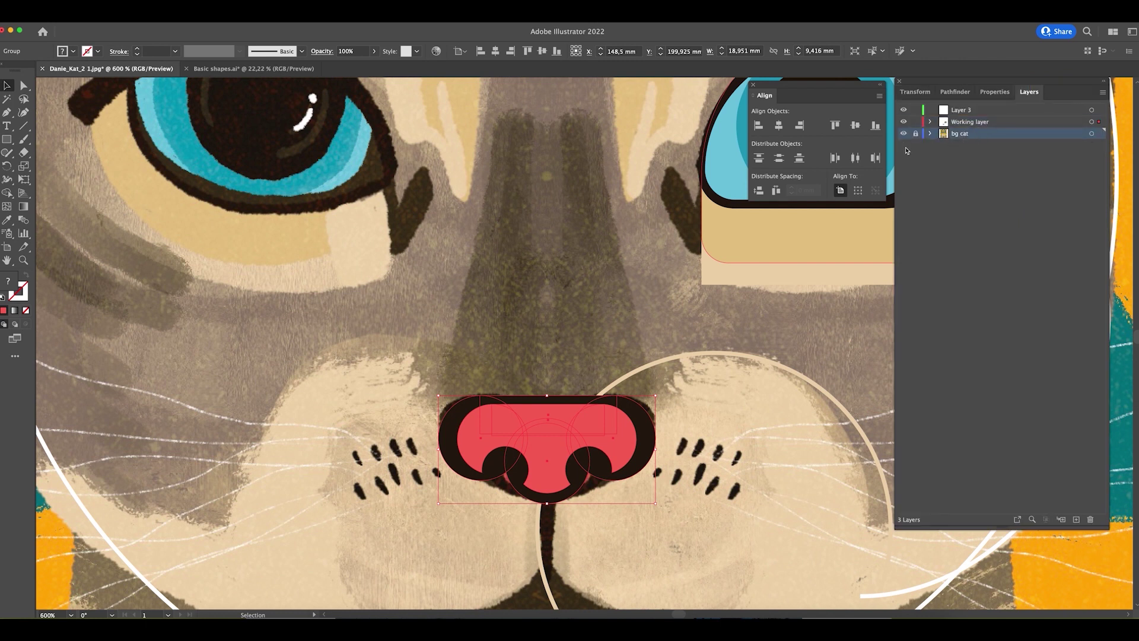
click(916, 136)
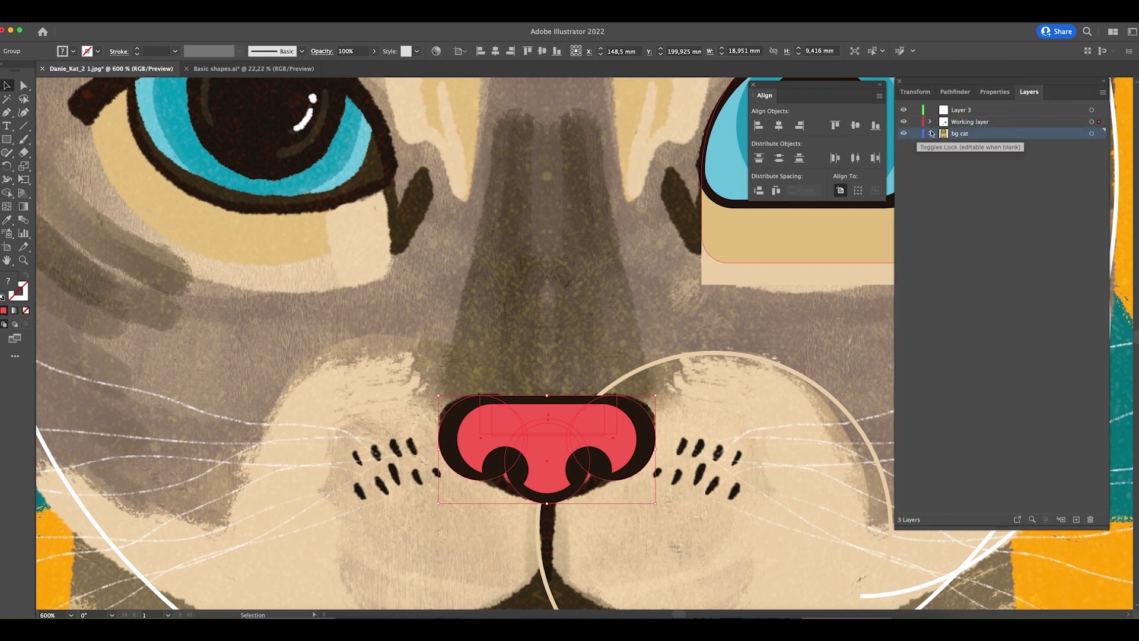
click(693, 178)
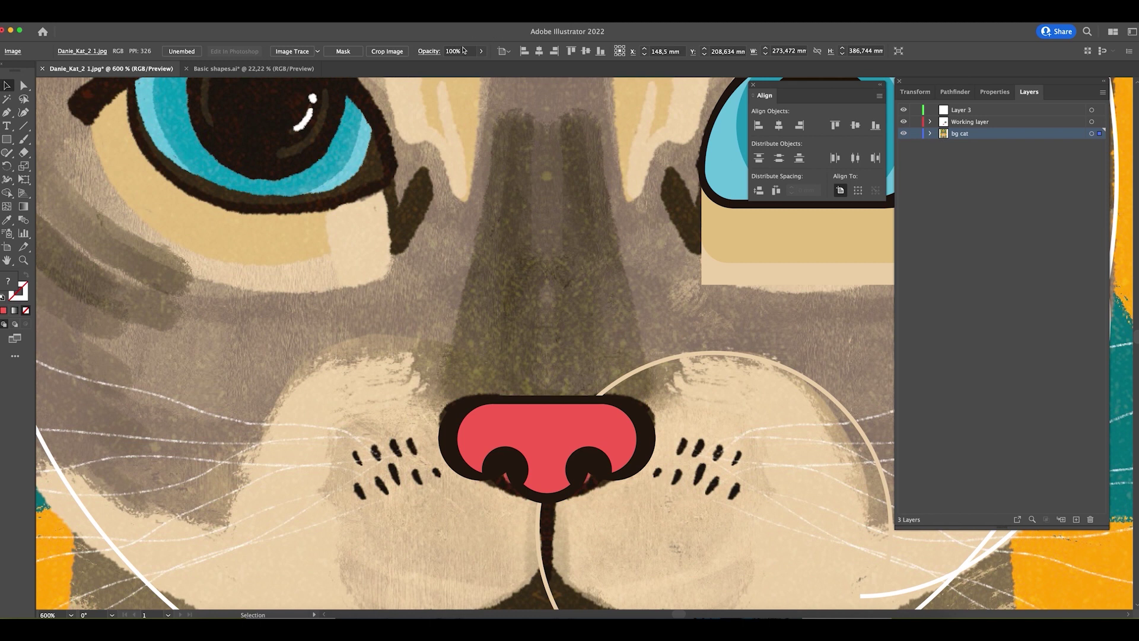
click(481, 51)
drag(469, 66, 459, 70)
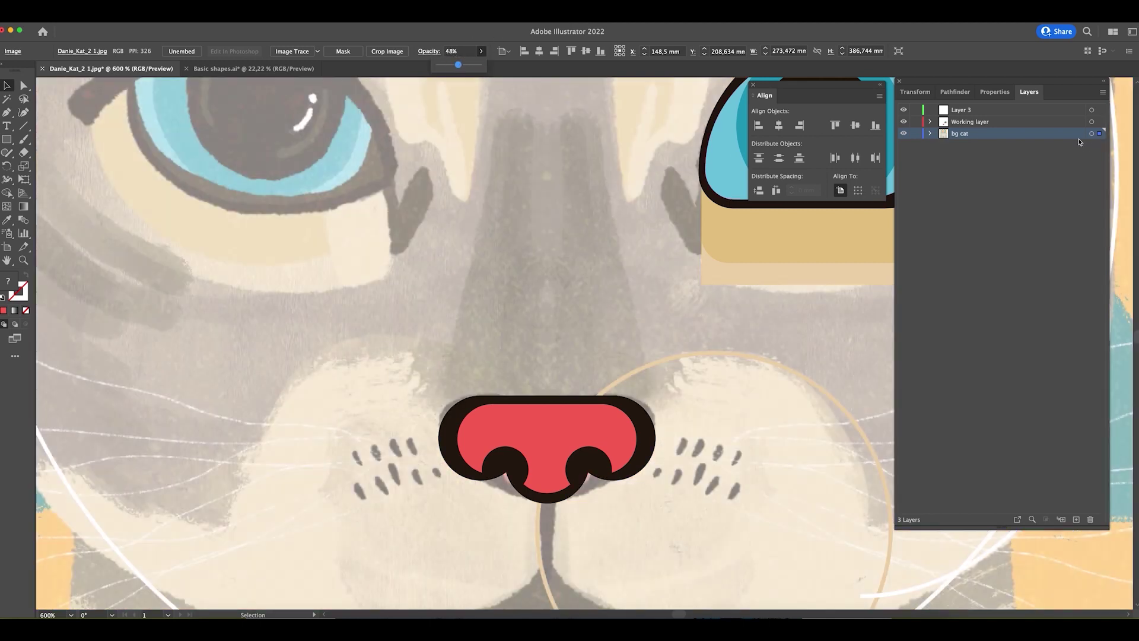
click(916, 134)
click(996, 122)
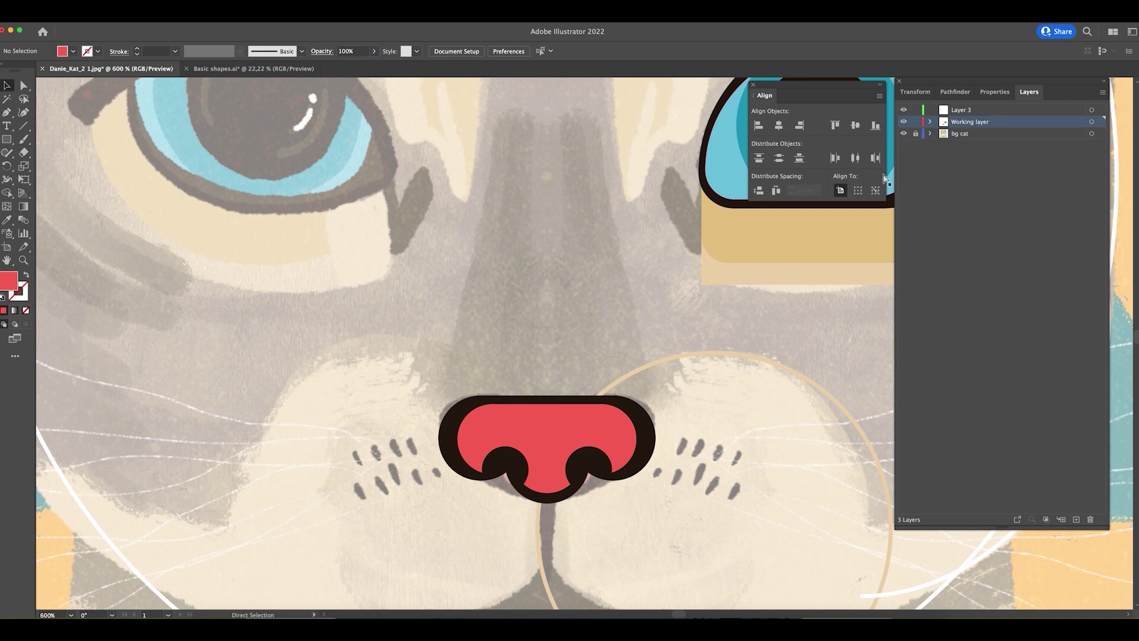
key(ctrl+minus)
key(ctrl+minus)
key(ctrl+minus)
key(ctrl+minus)
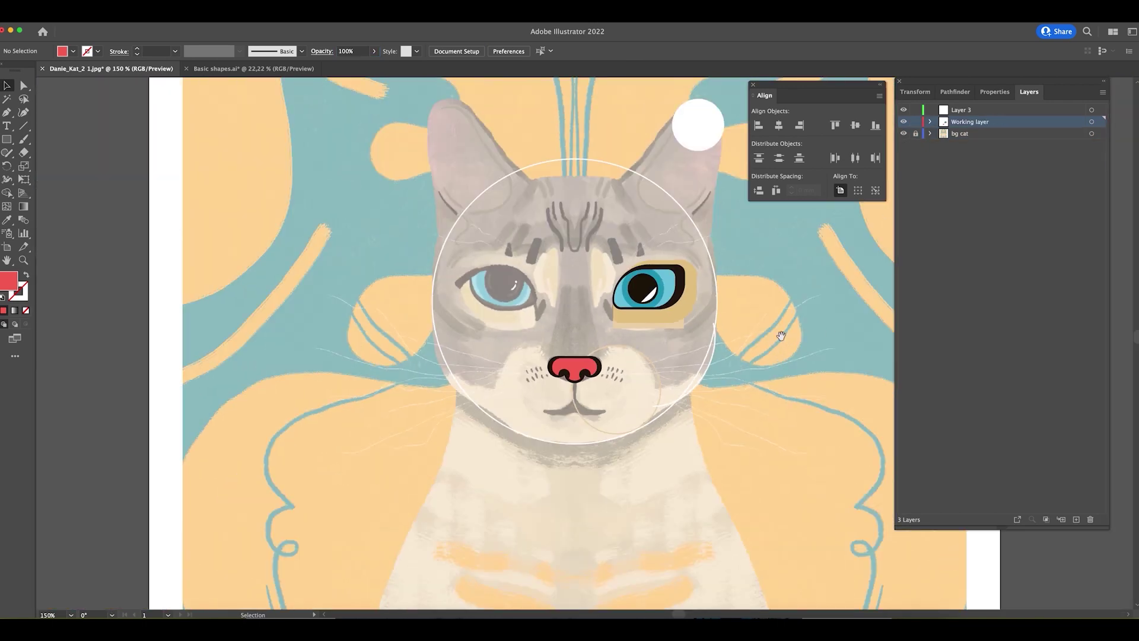
drag(781, 336, 691, 287)
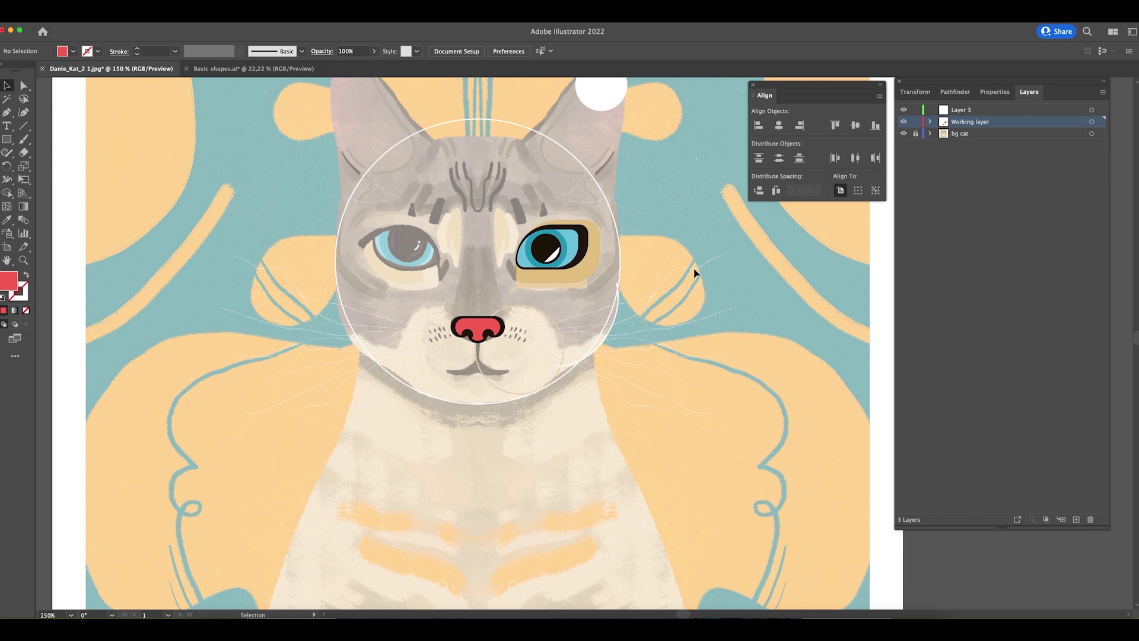
key(a)
- Save the document to the iCloud Desktop folder as Cat.ai in Adobe Illustrator format
key(super+shift+s)
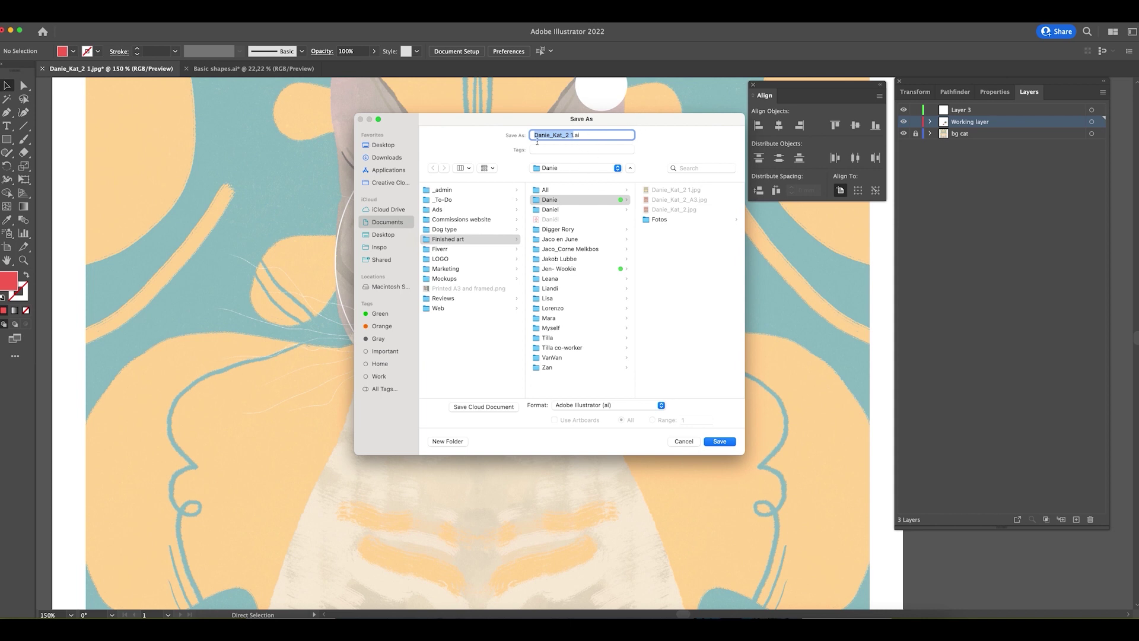
click(388, 221)
click(391, 238)
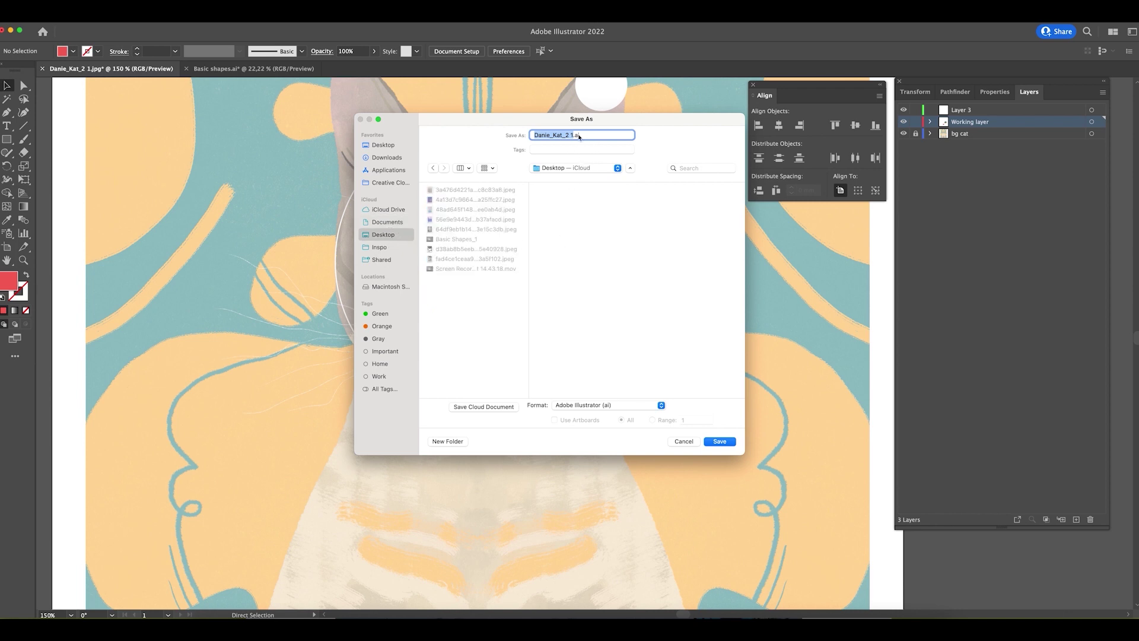
text(Cat)
click(724, 448)
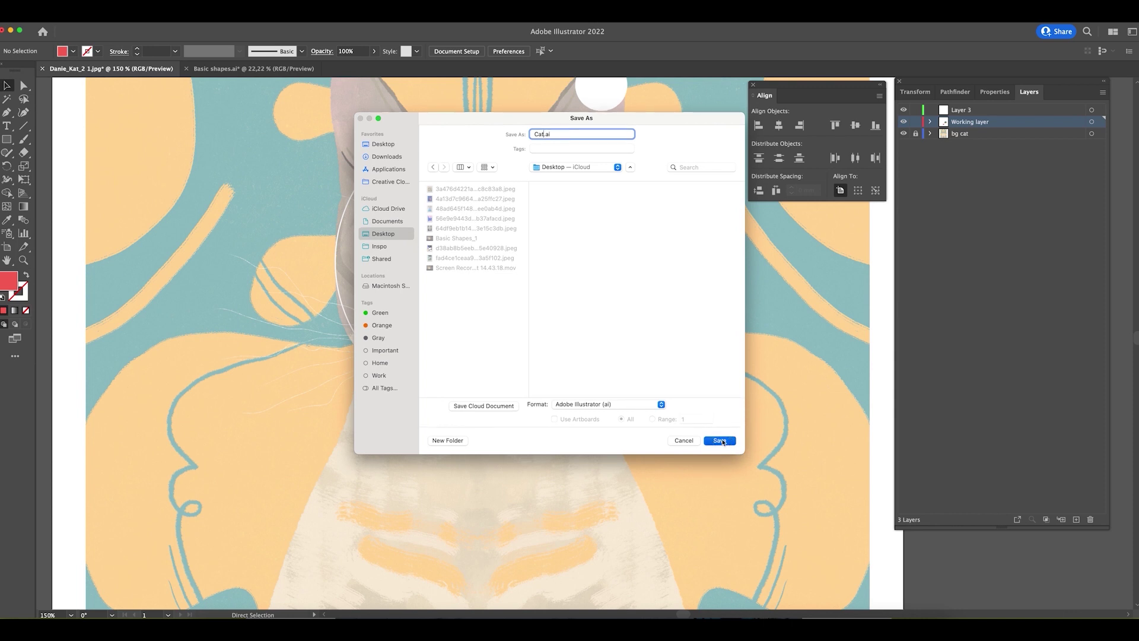
click(585, 480)
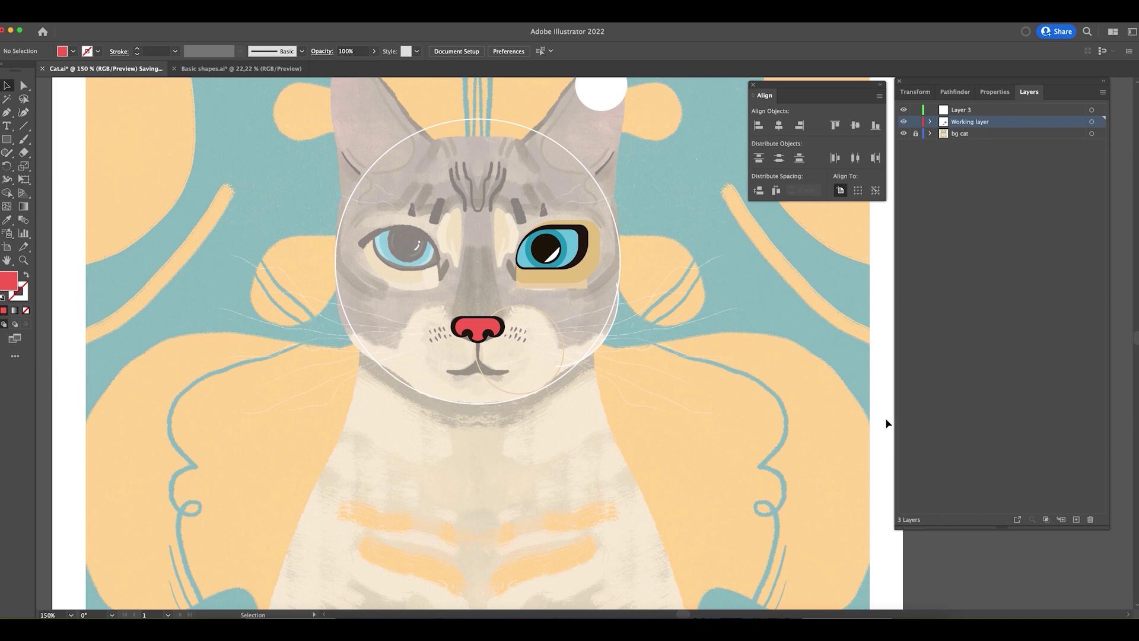
- Hide the bg cat layer to view the drawn shapes without the reference image
drag(566, 272, 580, 318)
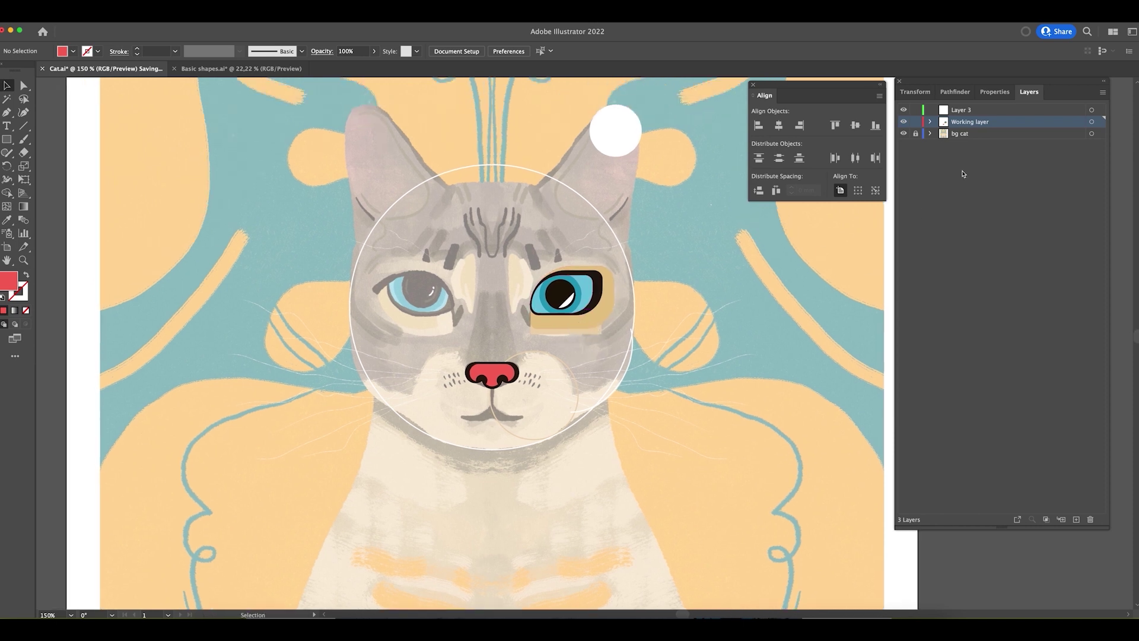
click(904, 135)
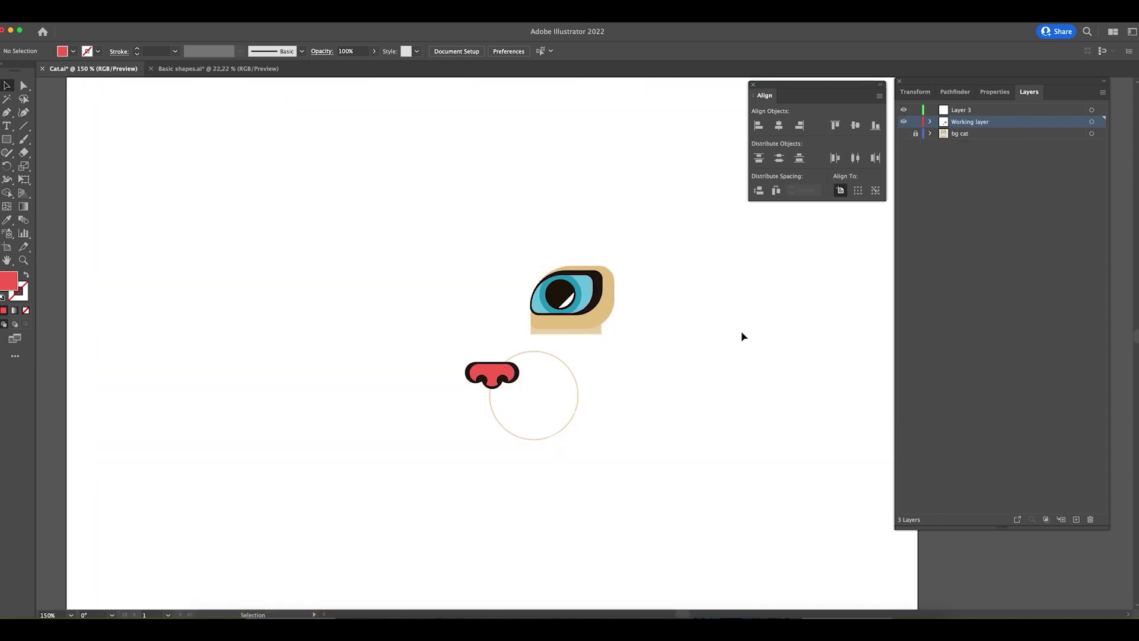
drag(701, 419, 722, 371)
drag(634, 364, 615, 415)
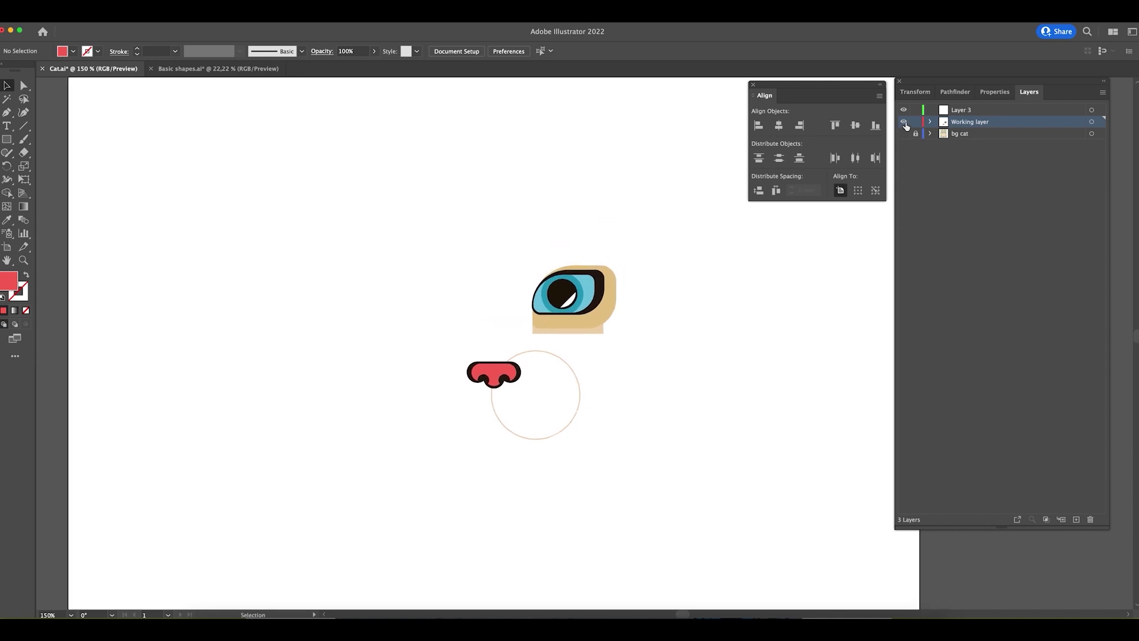
- Add a layer named Colour bg between Working layer and bg cat, and show the bg cat layer
click(1077, 519)
drag(971, 124, 1010, 142)
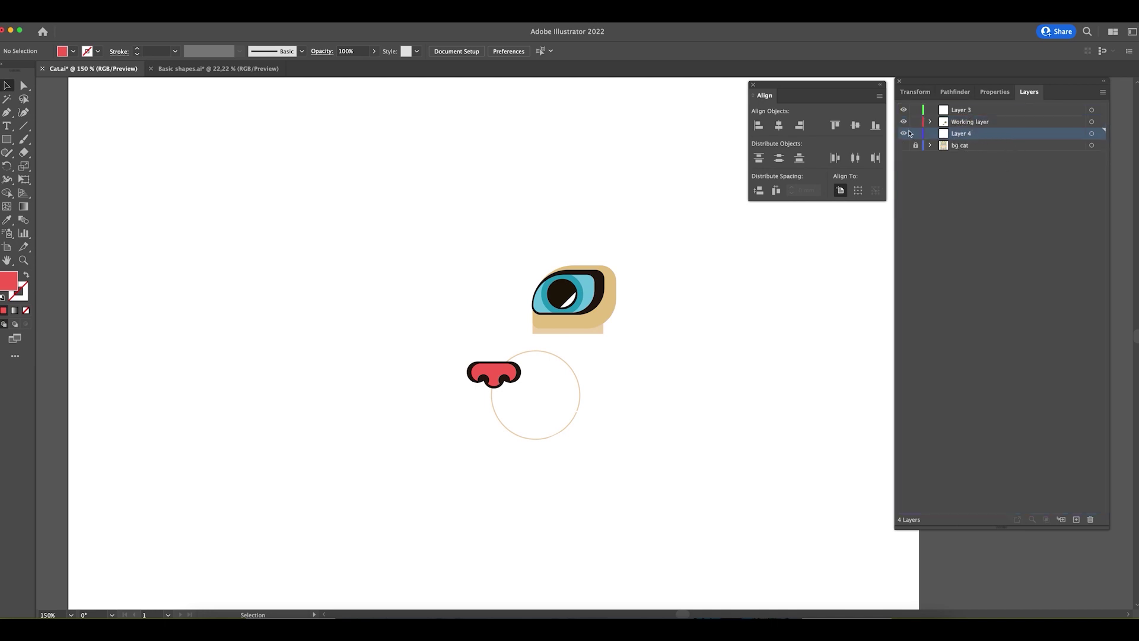
double_click(961, 134)
text(Colour bg)
key(Return)
click(905, 147)
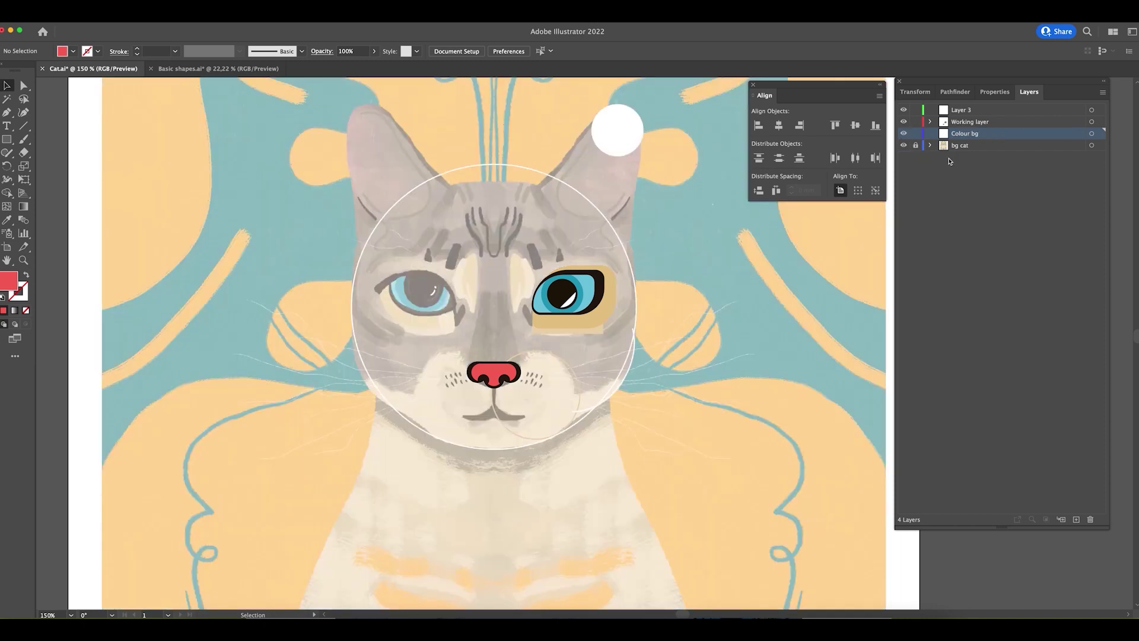
- Draw a red rectangle of about 297 × 417 mm covering the artboard on Colour bg, and lock that layer
key(super)
key(super+minus)
key(super+minus)
key(super+minus)
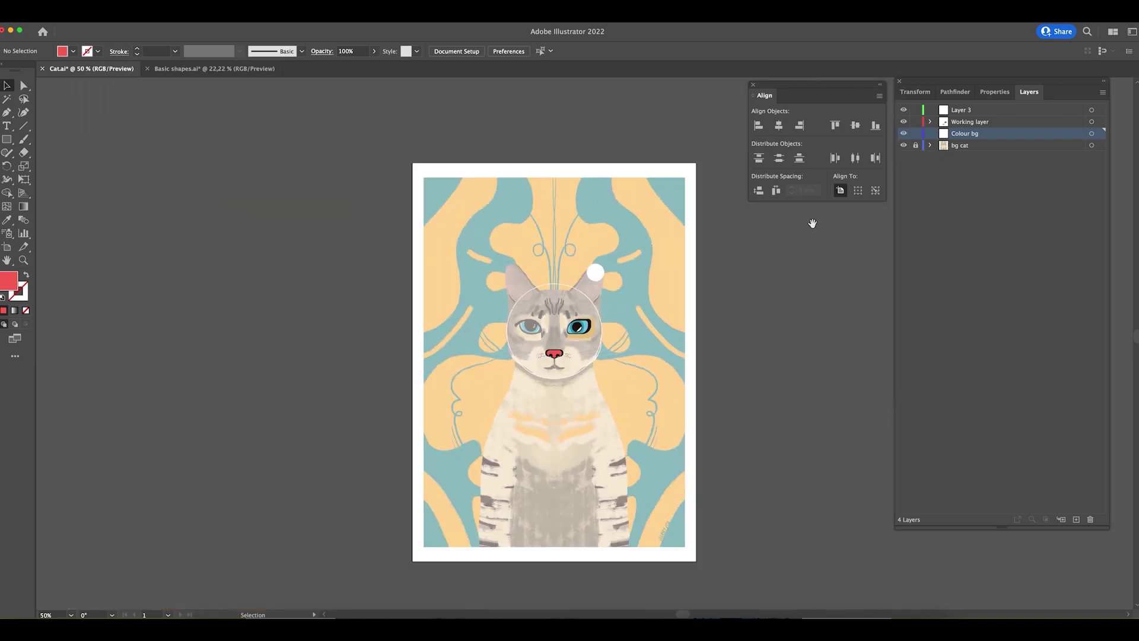
drag(754, 315, 707, 296)
click(14, 142)
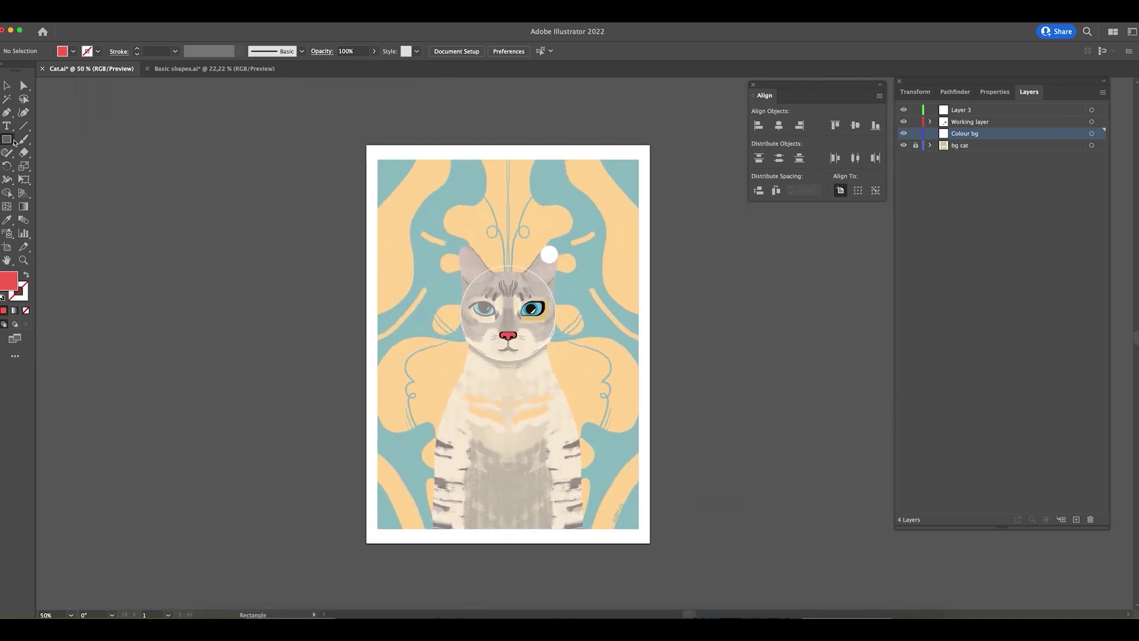
mouse_move(366, 146)
mouse_down()
mouse_move(681, 556)
mouse_move(652, 542)
mouse_up()
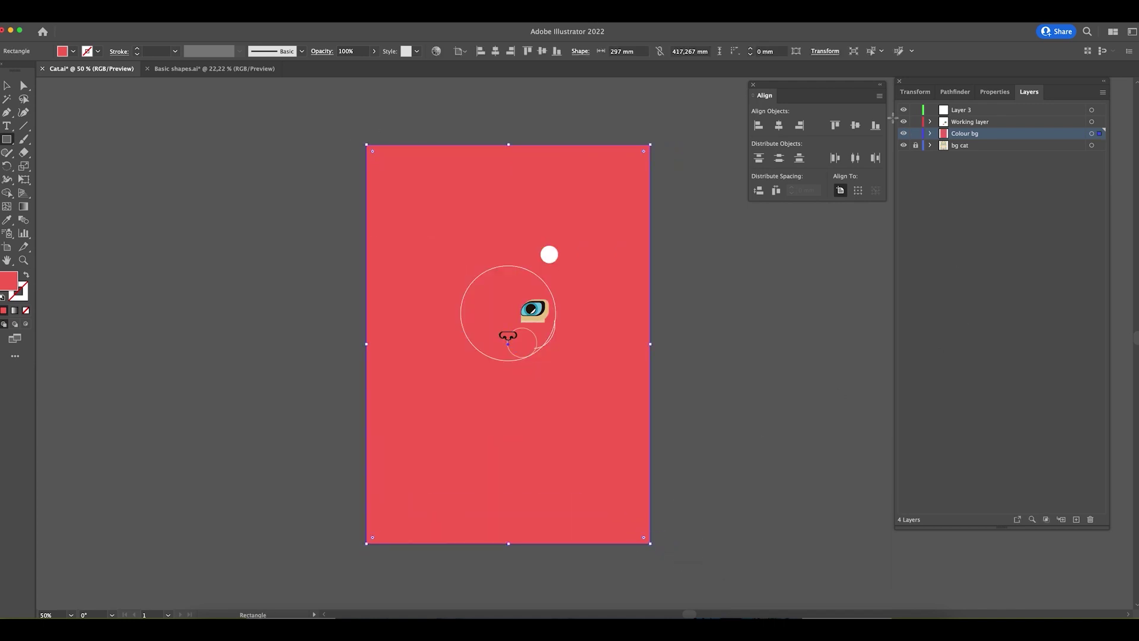
click(915, 134)
key(v)
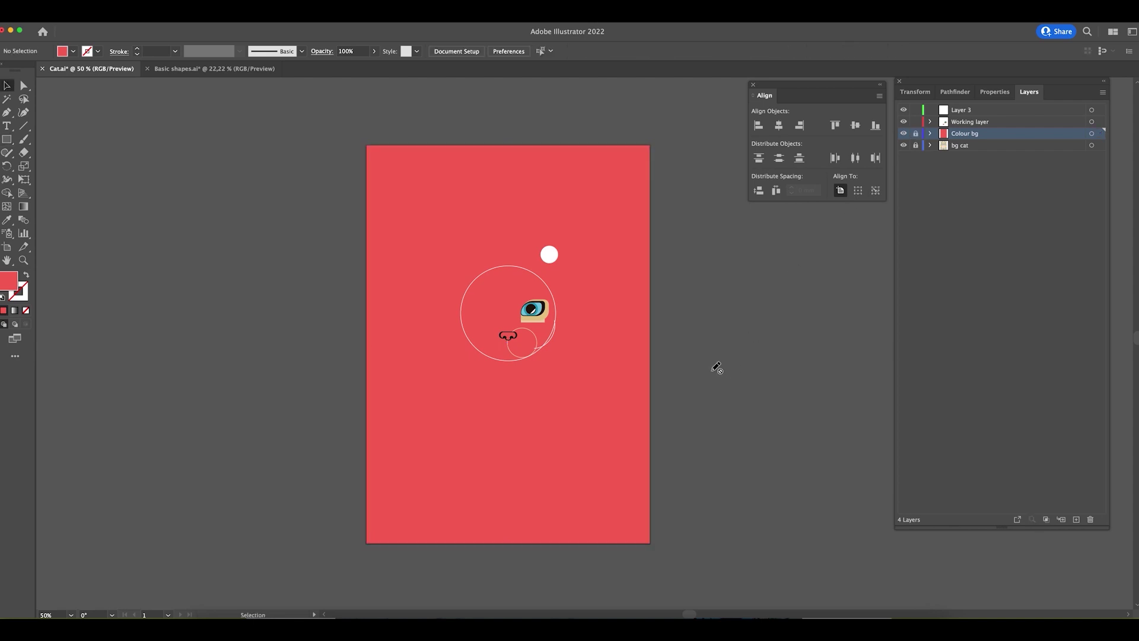
- Examine the white circle, large head circle, cheek curve and muzzle circle against the red background
click(549, 255)
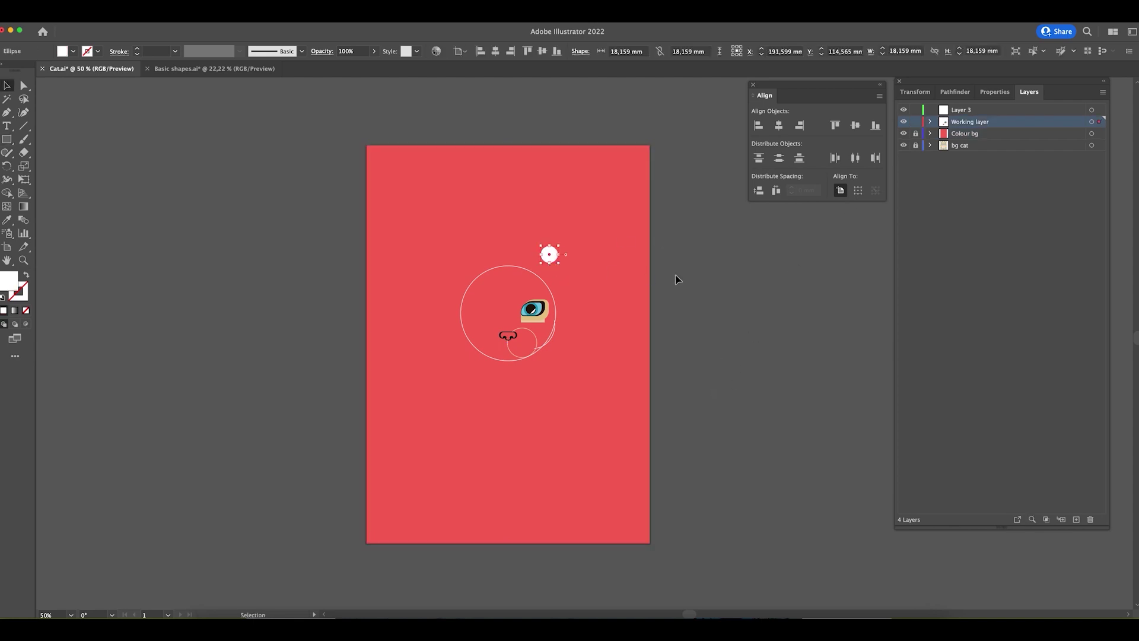
click(725, 304)
key(z)
drag(546, 310, 644, 381)
key(v)
click(552, 383)
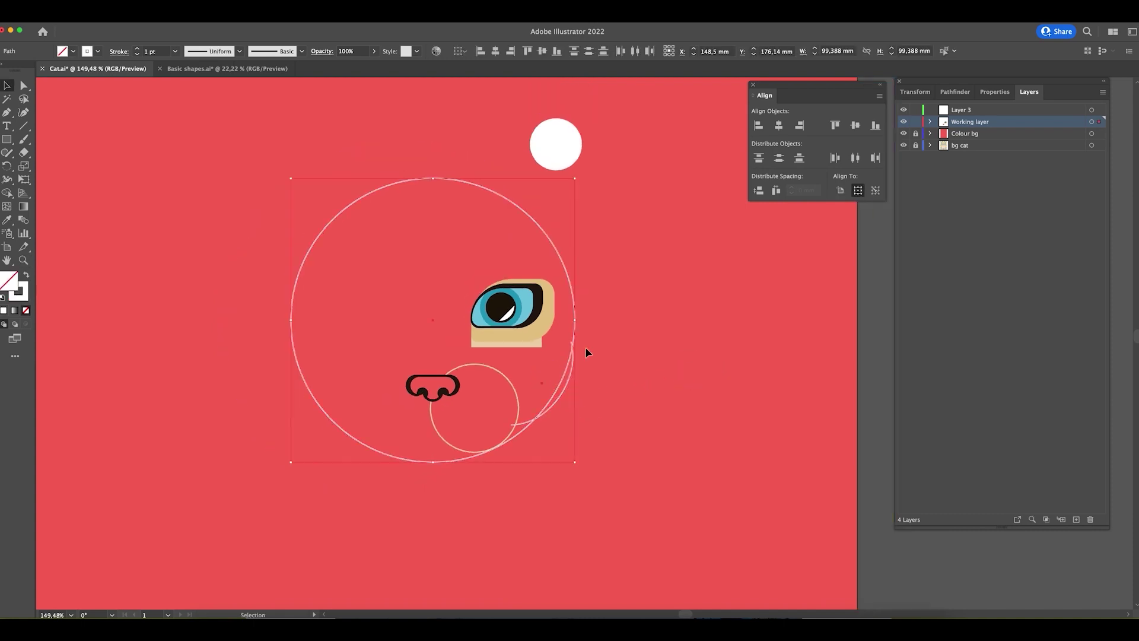
drag(602, 323, 662, 377)
click(648, 435)
click(624, 455)
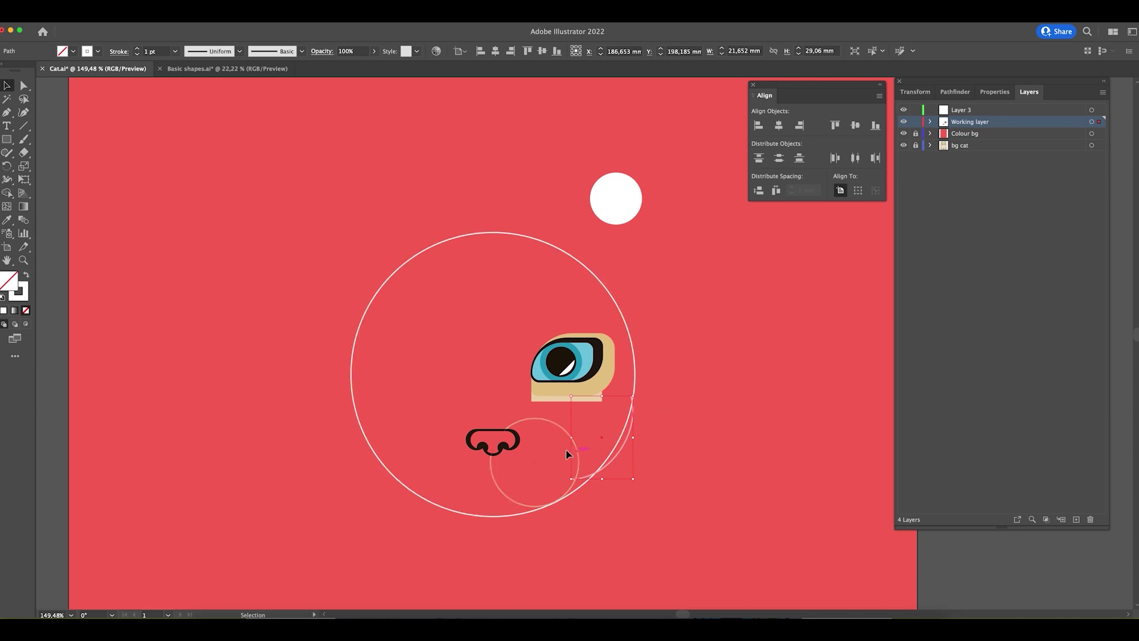
click(555, 424)
click(634, 449)
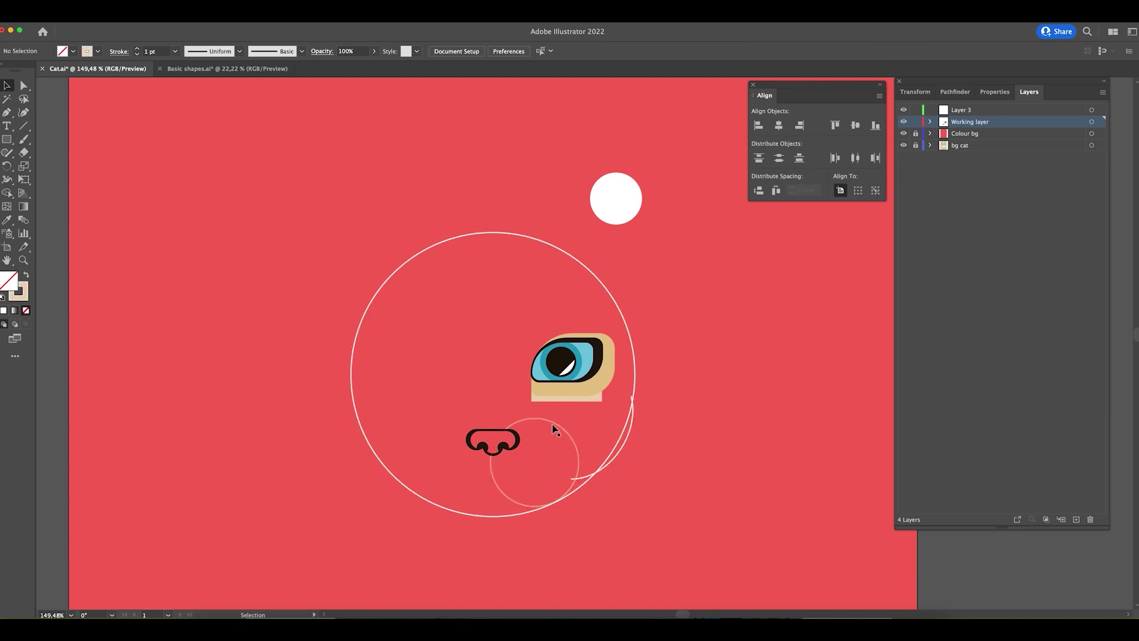
- Hide the Colour bg layer and draw a narrow upright rectangle about 3.6 × 12.9 mm on the forehead above the blue eye
click(904, 133)
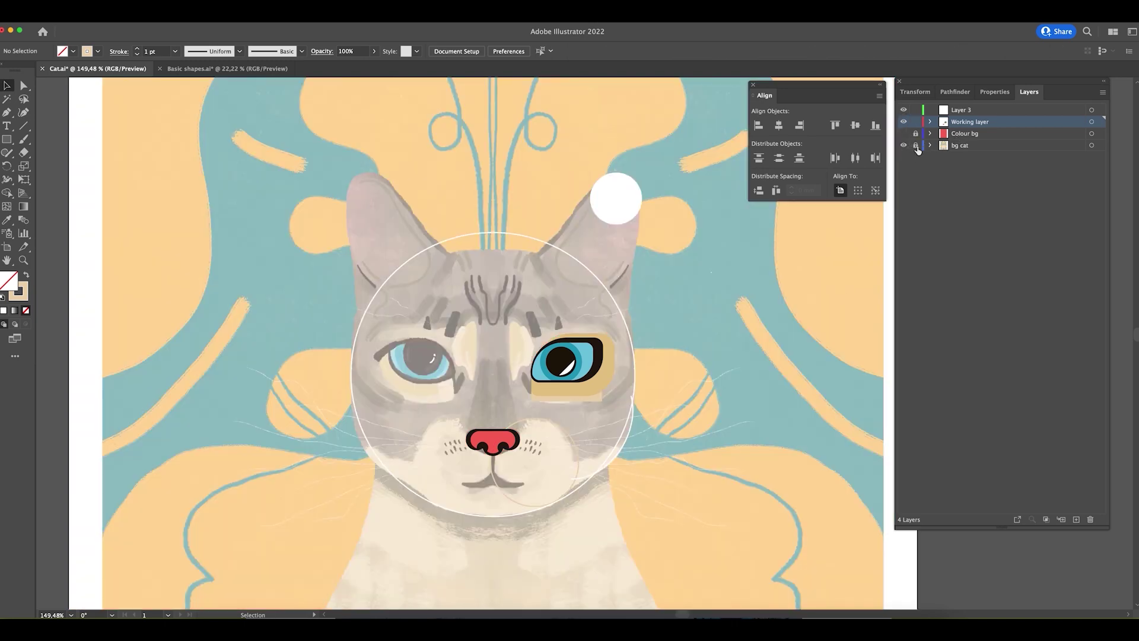
key(z)
drag(536, 319, 611, 354)
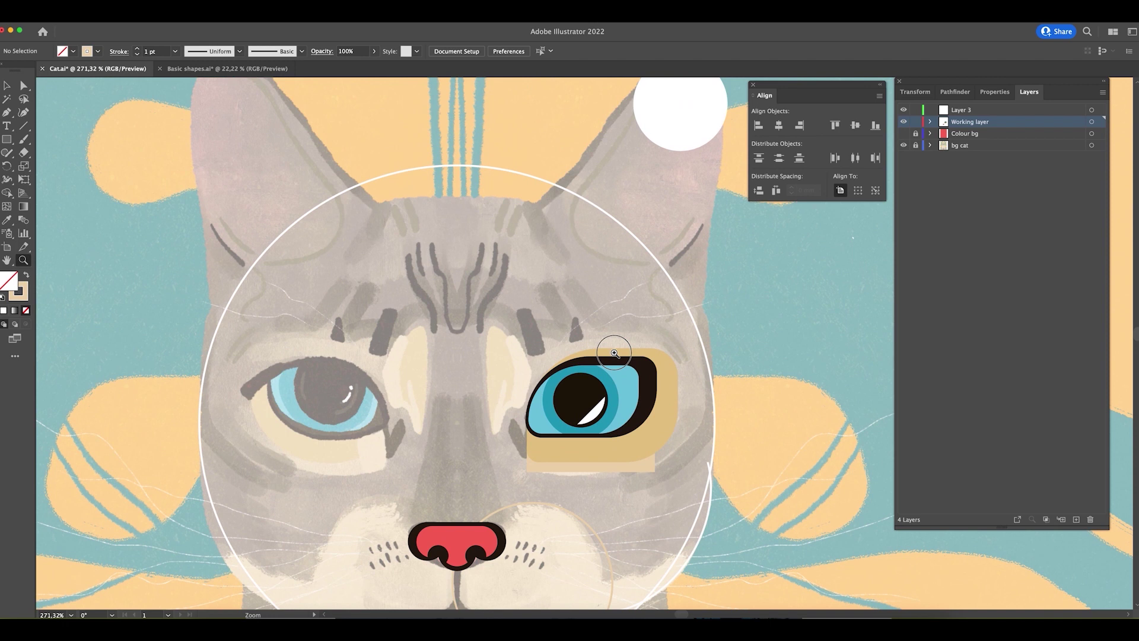
key(p)
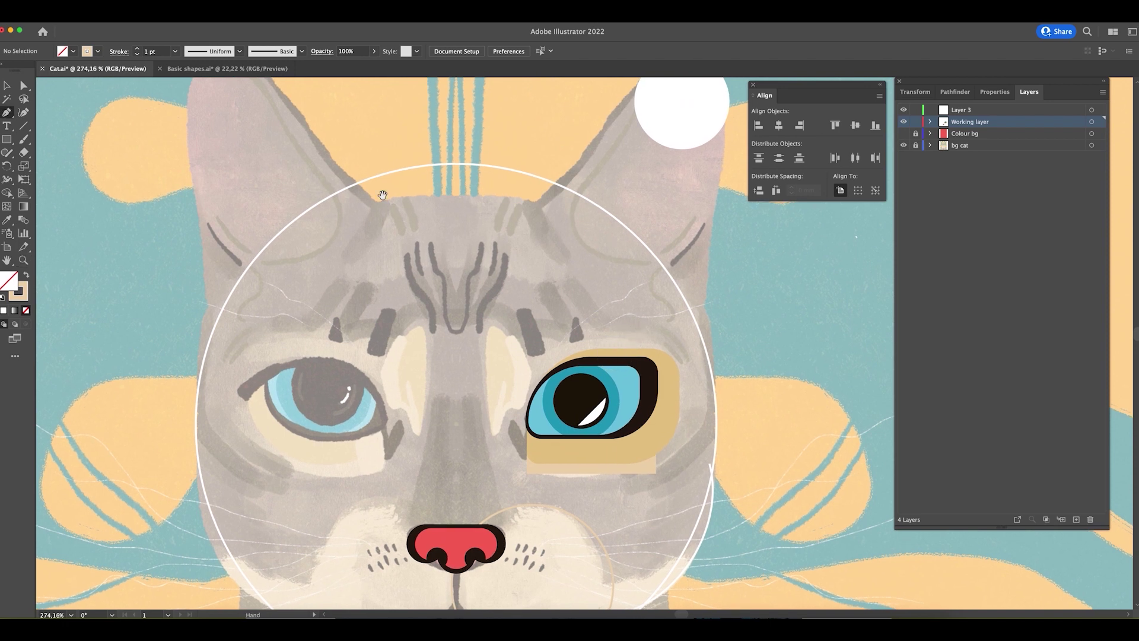
key(m)
drag(547, 239, 567, 307)
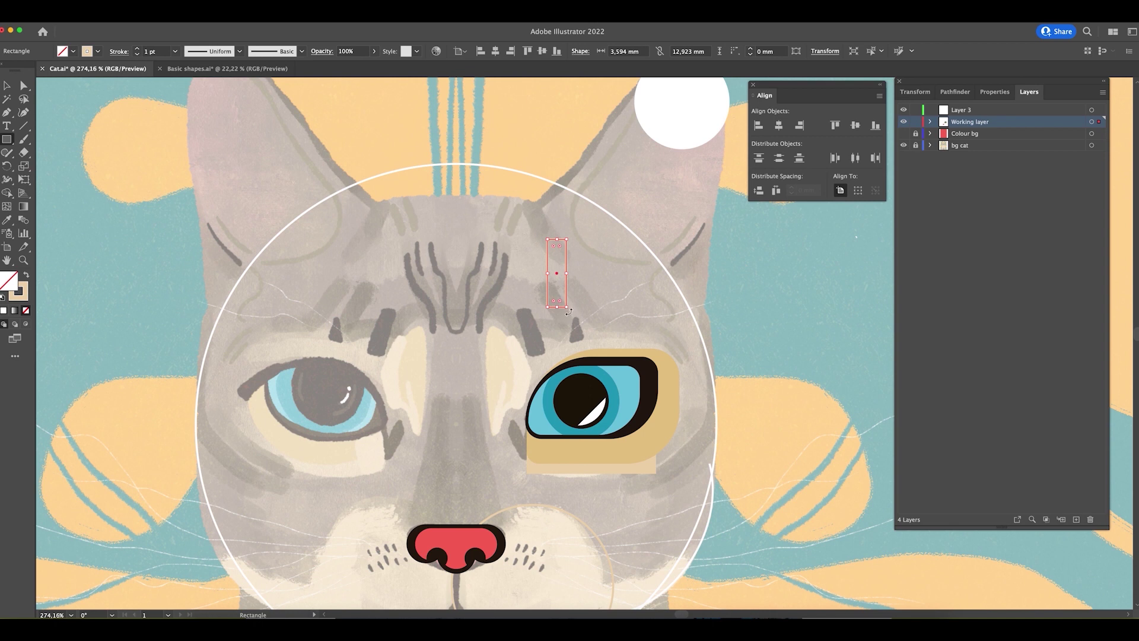
mouse_move(569, 310)
mouse_down()
mouse_move(588, 310)
mouse_move(550, 317)
mouse_move(568, 313)
mouse_up()
- Try rotating the narrow forehead rectangle freely and undo the rotation
key(r)
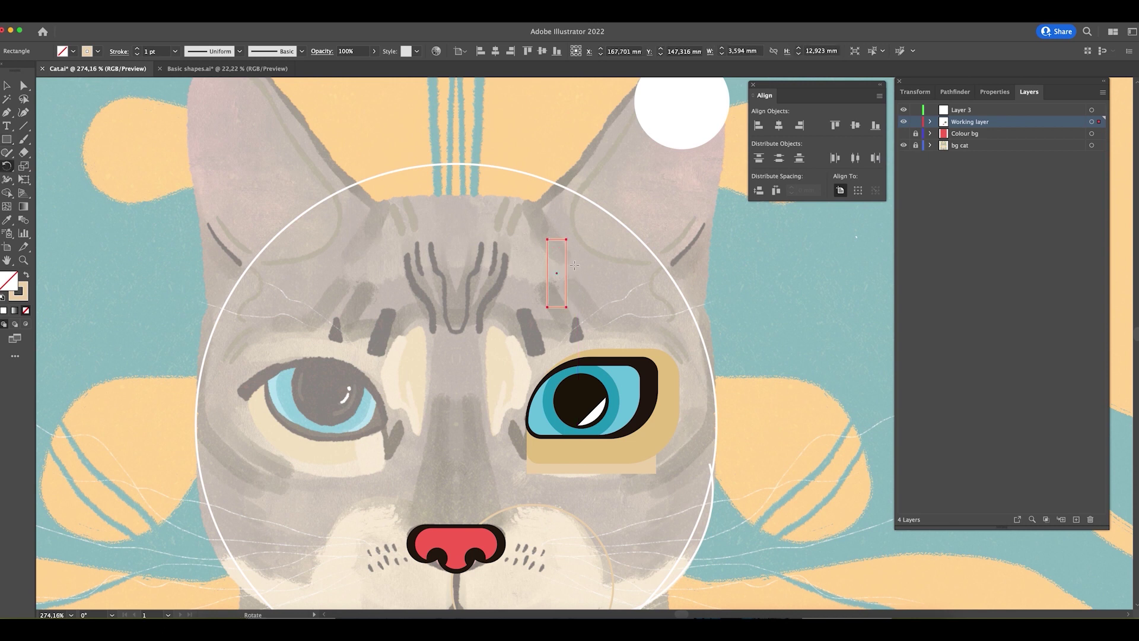
drag(556, 274, 712, 309)
key(super+z)
key(z)
key(r)
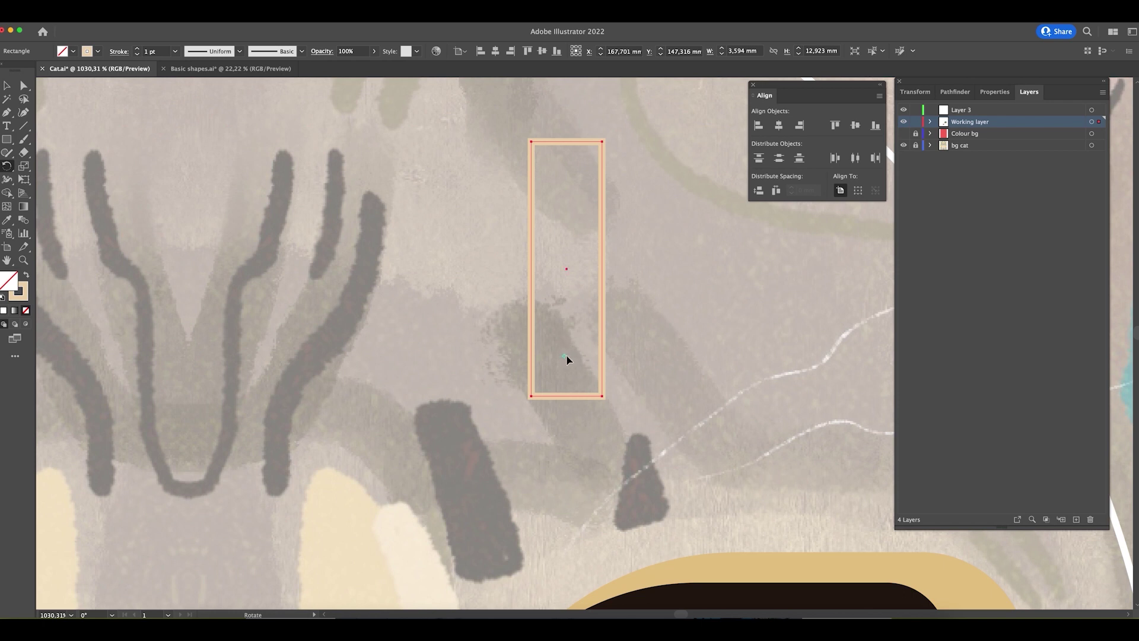
key(v)
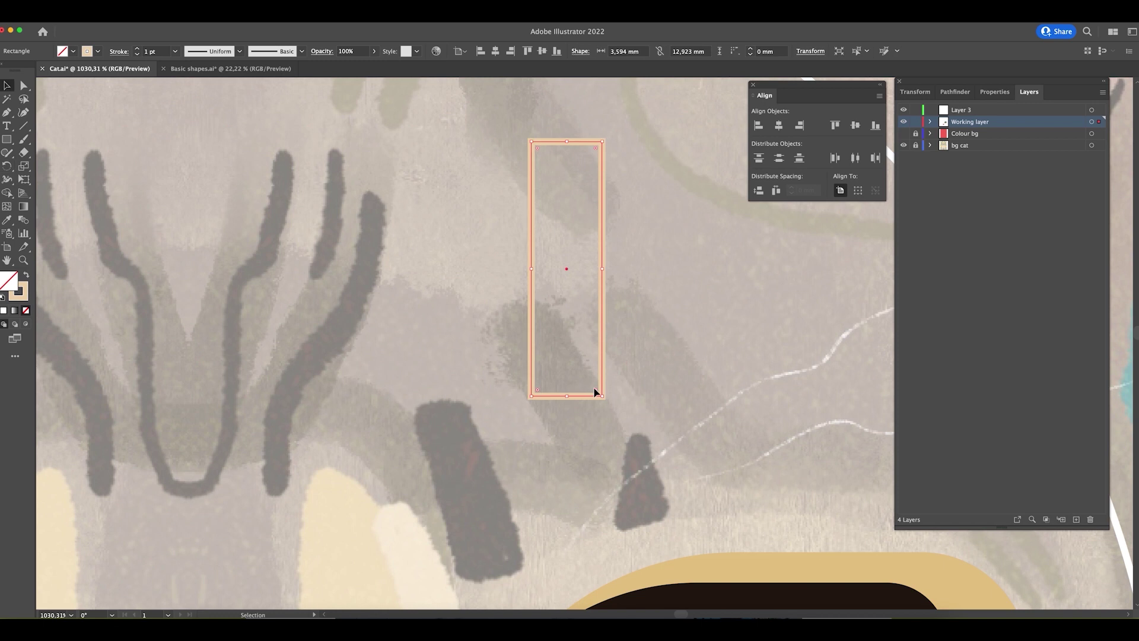
click(609, 408)
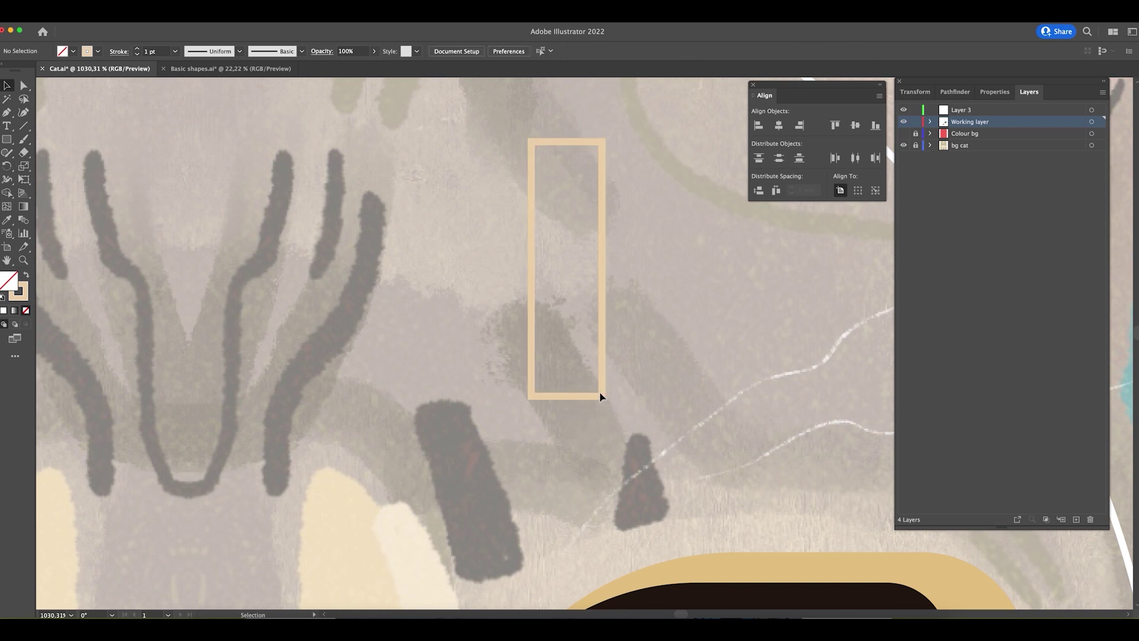
click(604, 401)
drag(606, 402, 571, 415)
key(super+z)
- Rotate the forehead rectangle counter-clockwise so it slants like the brow marks in the reference image
key(r)
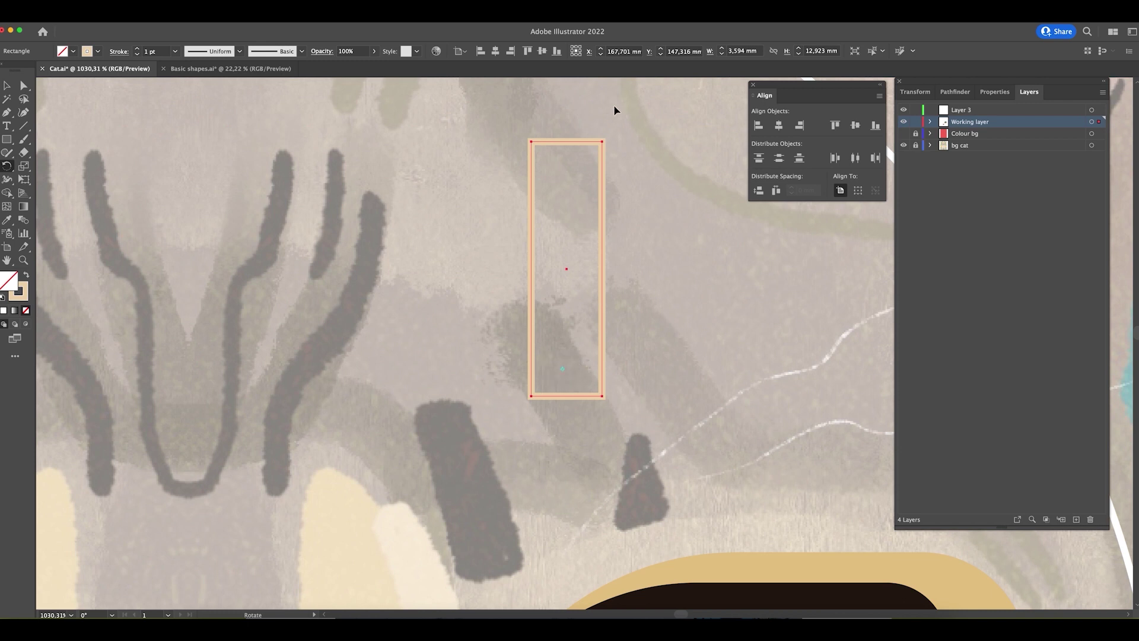
drag(602, 143, 542, 210)
key(v)
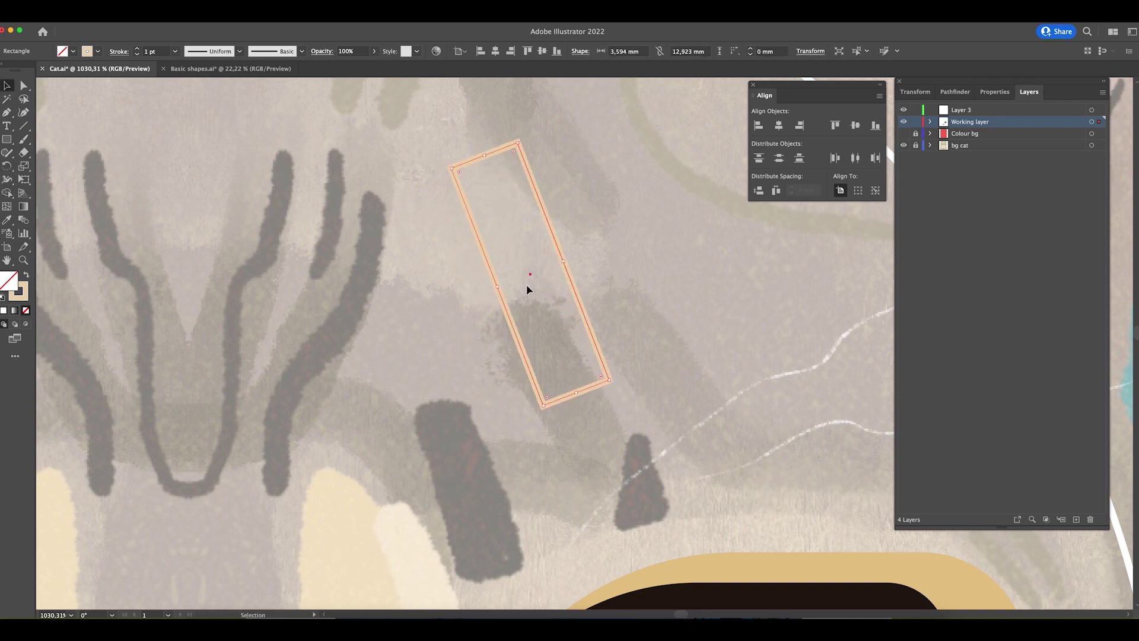
click(620, 213)
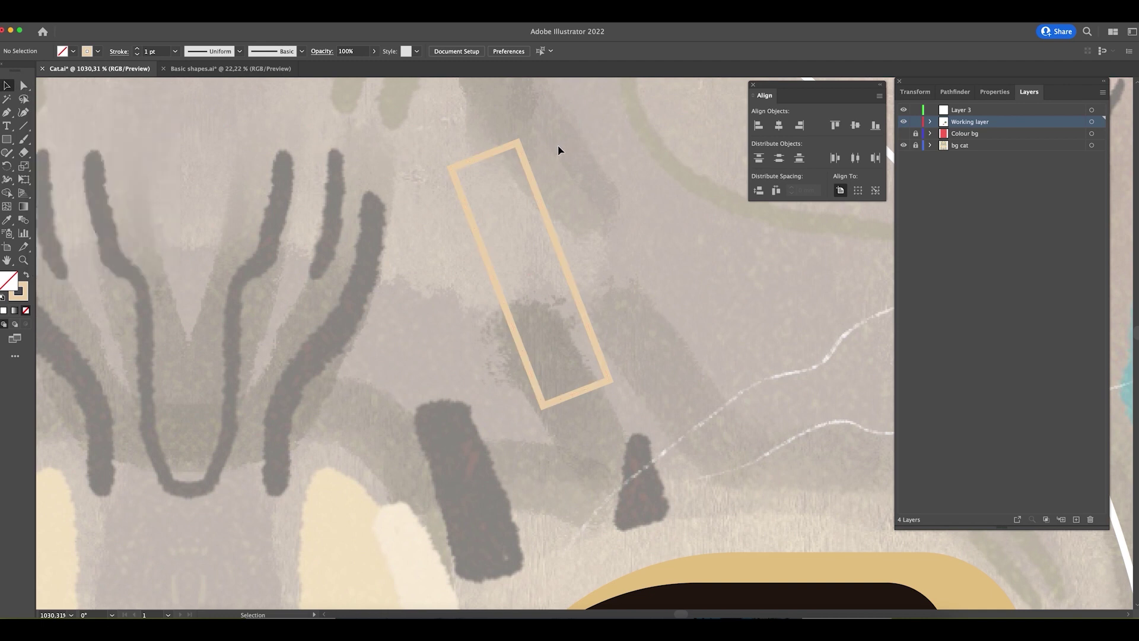
- Taper the slanted rectangle by moving its upper corner points closer together
key(a)
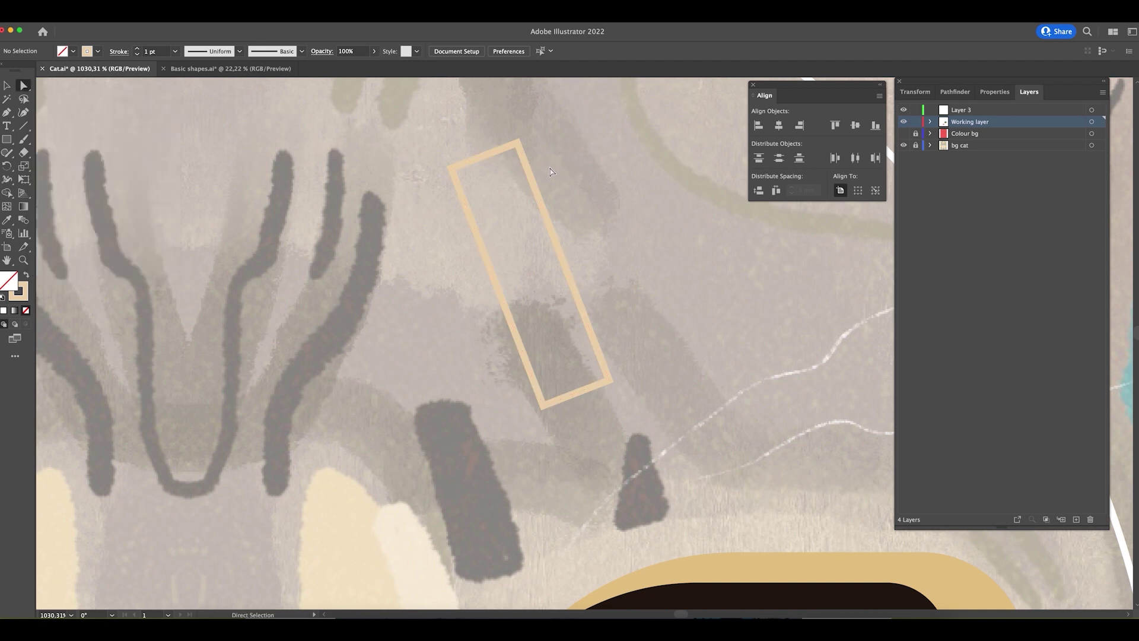
click(452, 171)
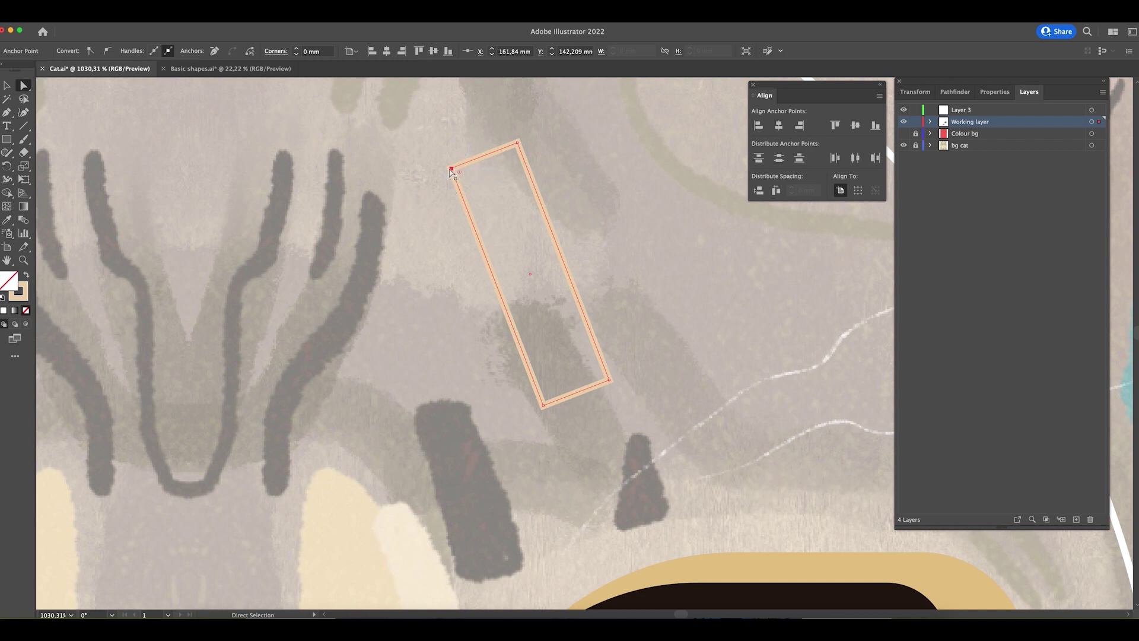
drag(452, 170, 502, 148)
key(v)
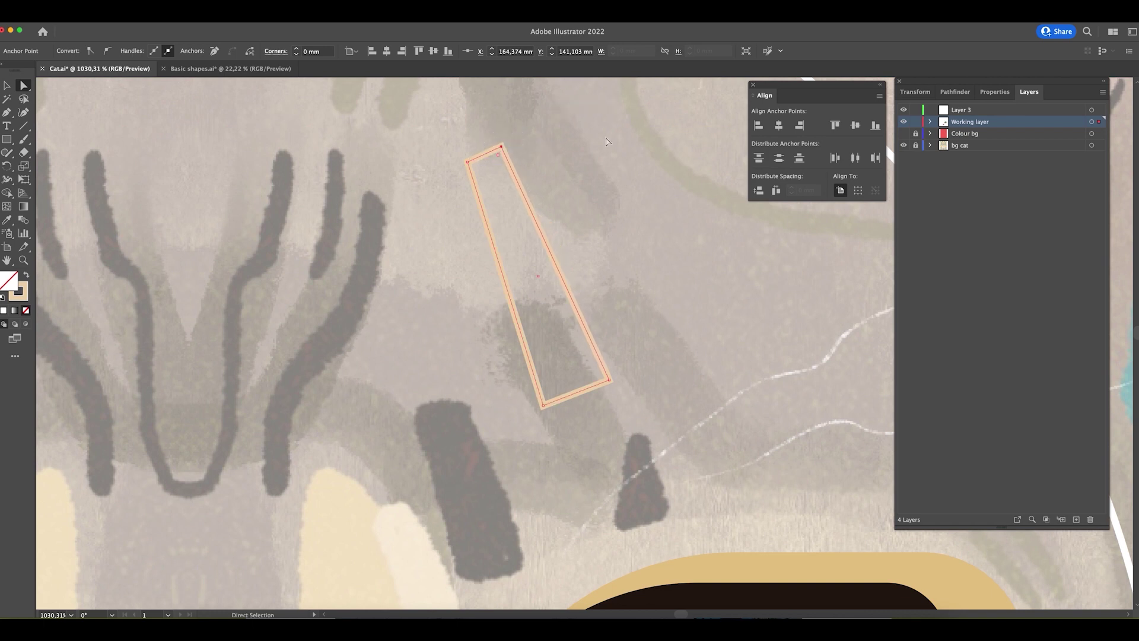
drag(544, 243, 498, 406)
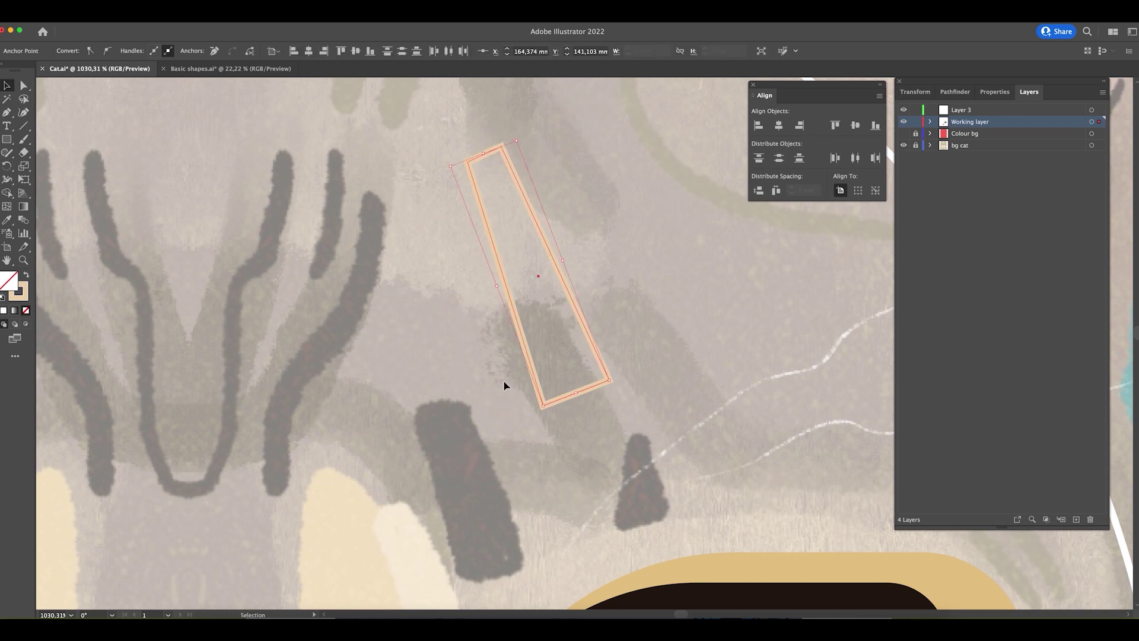
drag(565, 277, 500, 427)
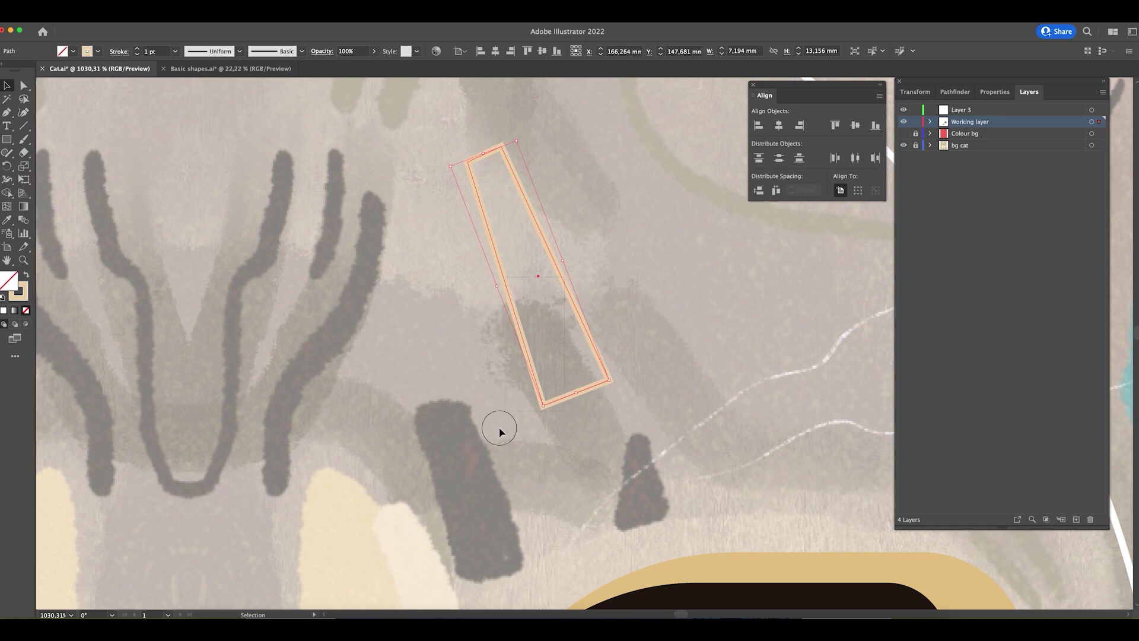
- Fit the tapered shape onto the inner brow mark at about 5.8 × 10.6 mm and fill it with the eye outline's black
click(687, 375)
drag(597, 363, 518, 542)
drag(399, 338, 417, 386)
drag(640, 514, 613, 386)
drag(469, 400, 478, 393)
key(i)
click(616, 434)
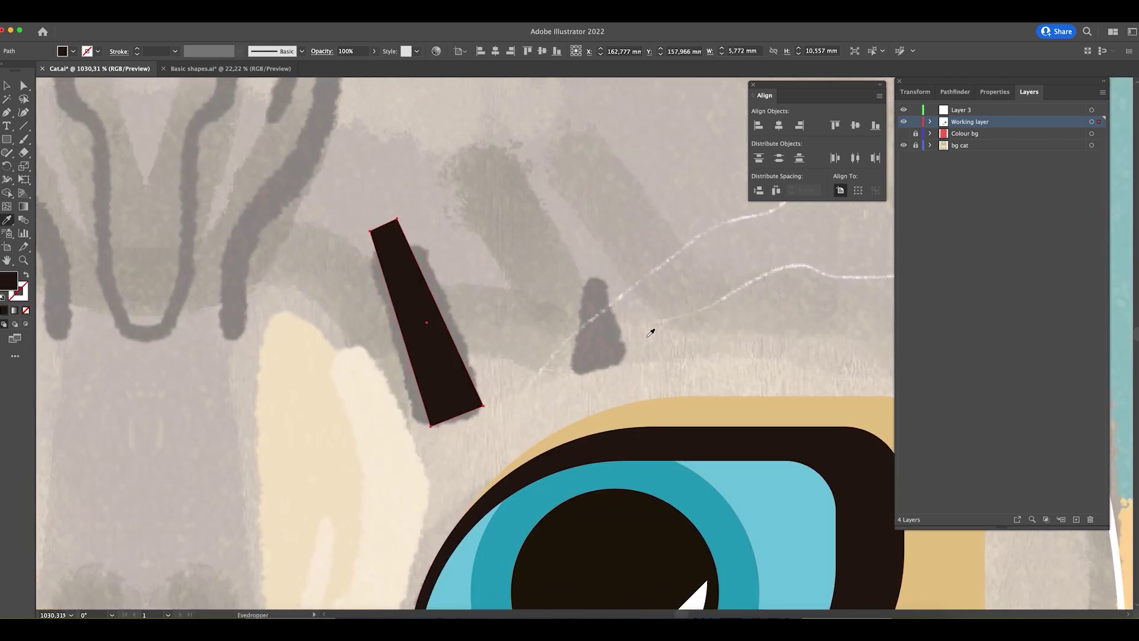
- Duplicate the black brow stripe onto the outer brow mark and reduce the copy to about 3.3 × 8 mm
key(v)
drag(425, 343, 567, 294)
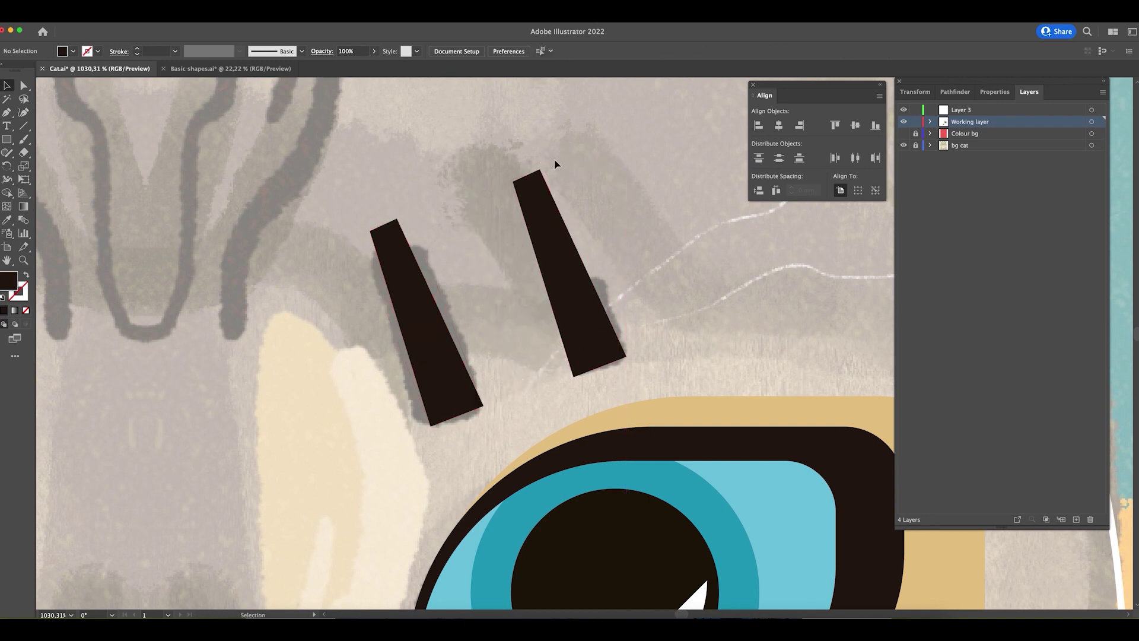
drag(556, 160, 546, 221)
mouse_move(565, 275)
mouse_down()
mouse_move(590, 275)
mouse_move(582, 285)
mouse_up()
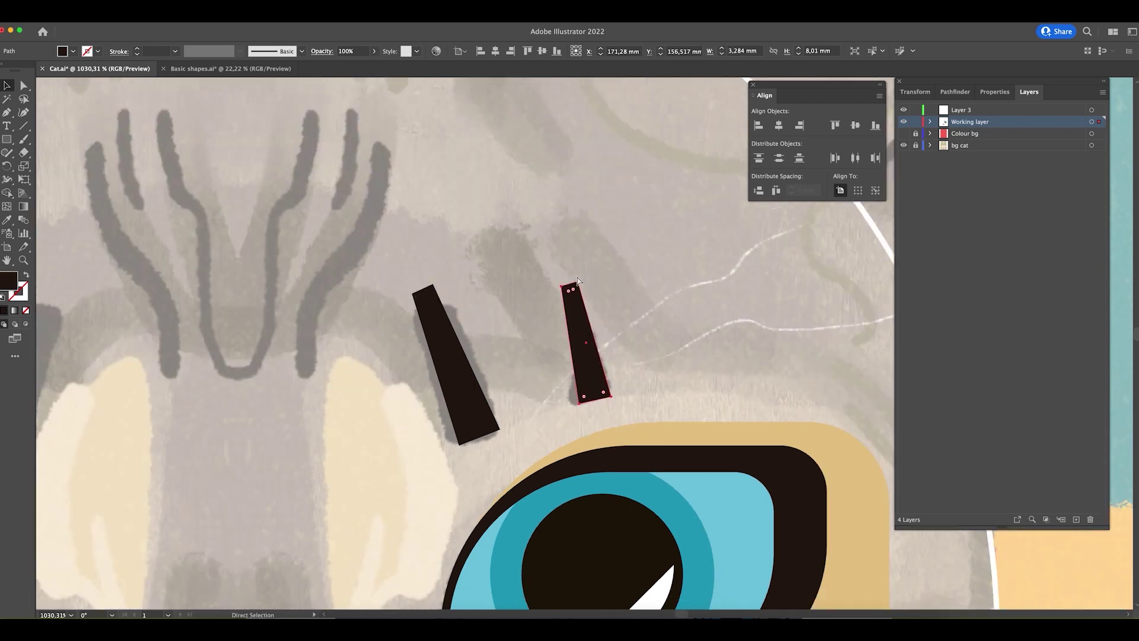
key(super+minus)
key(super+minus)
key(super+minus)
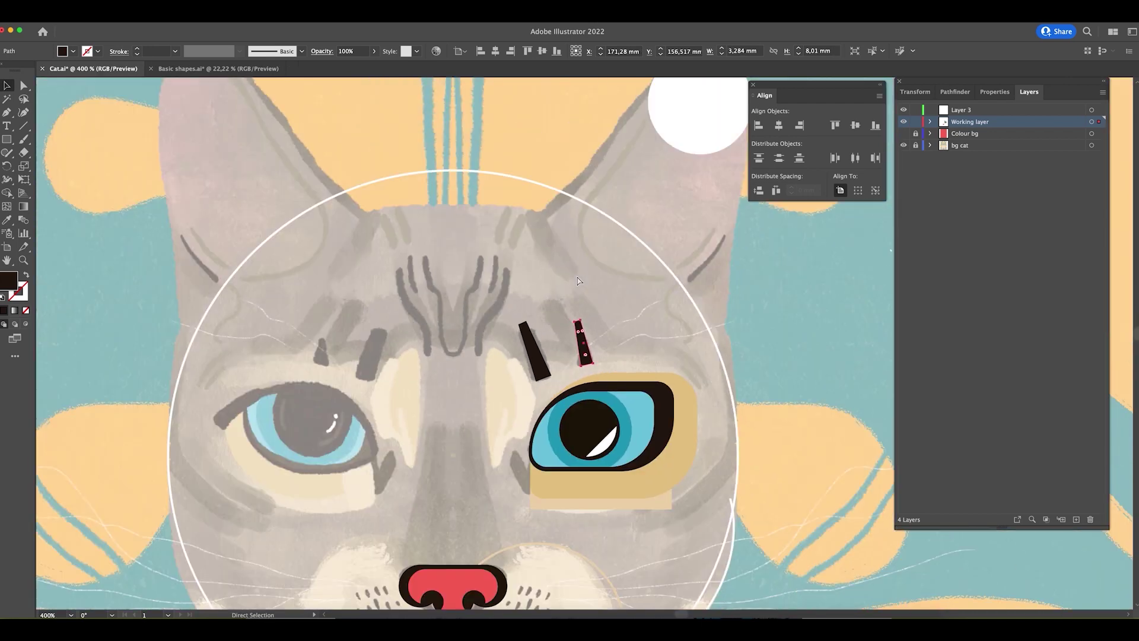
click(607, 313)
- Draw a thin vertical rectangle about 1.6 × 11 mm from the base of the nose down to the mouth
drag(631, 359, 636, 232)
drag(674, 430, 613, 338)
click(564, 372)
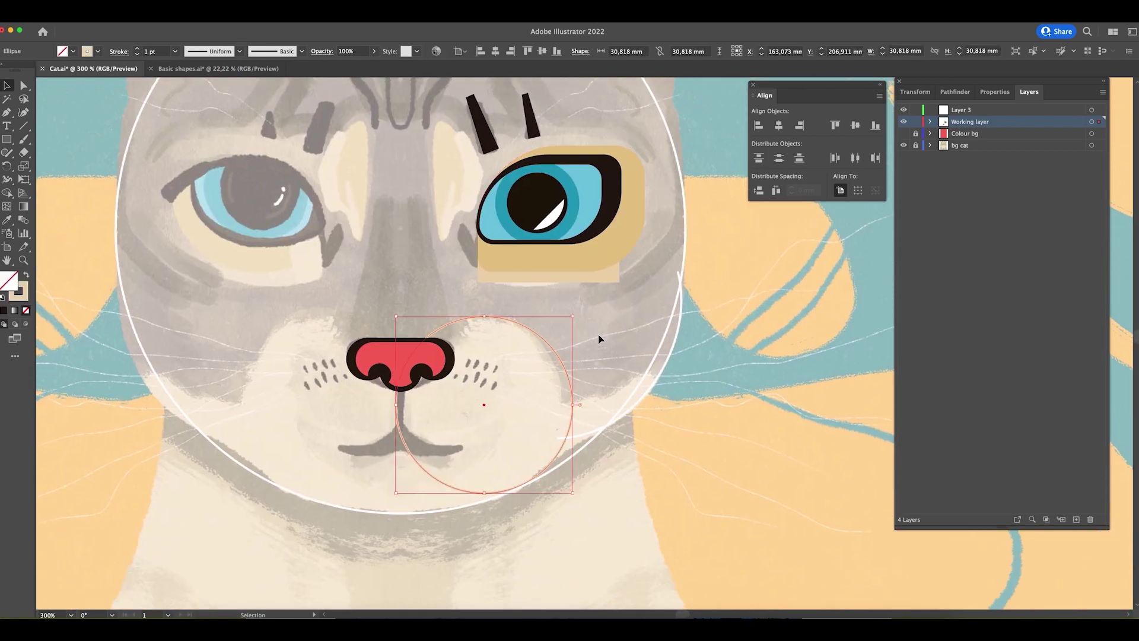
click(702, 473)
drag(659, 488, 766, 397)
key(z)
drag(496, 337, 689, 378)
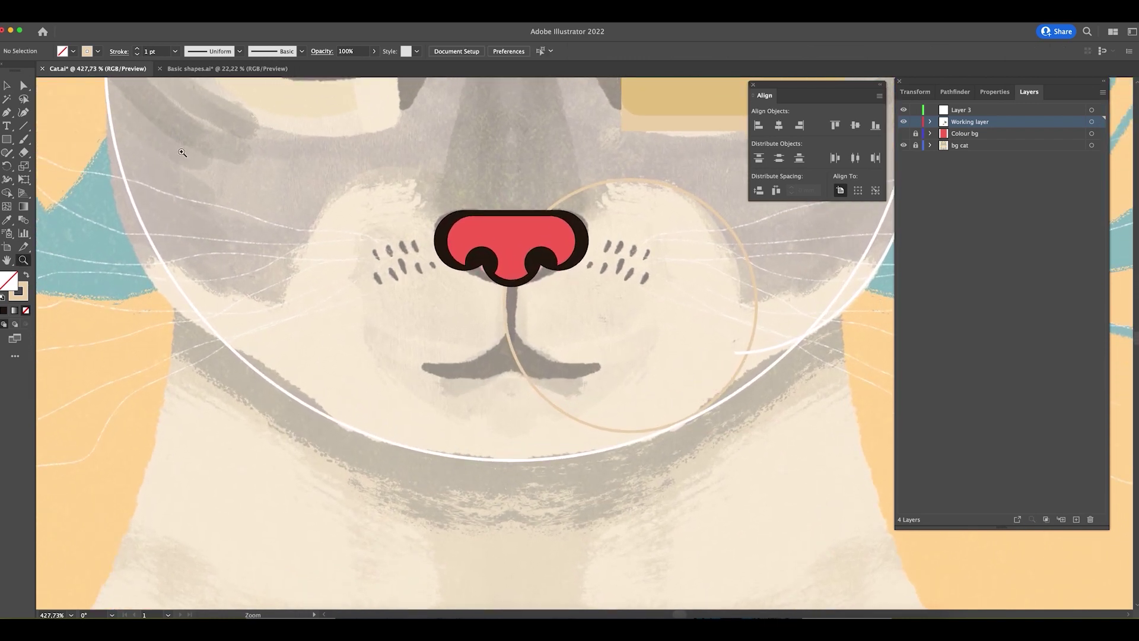
click(7, 138)
drag(505, 280, 516, 369)
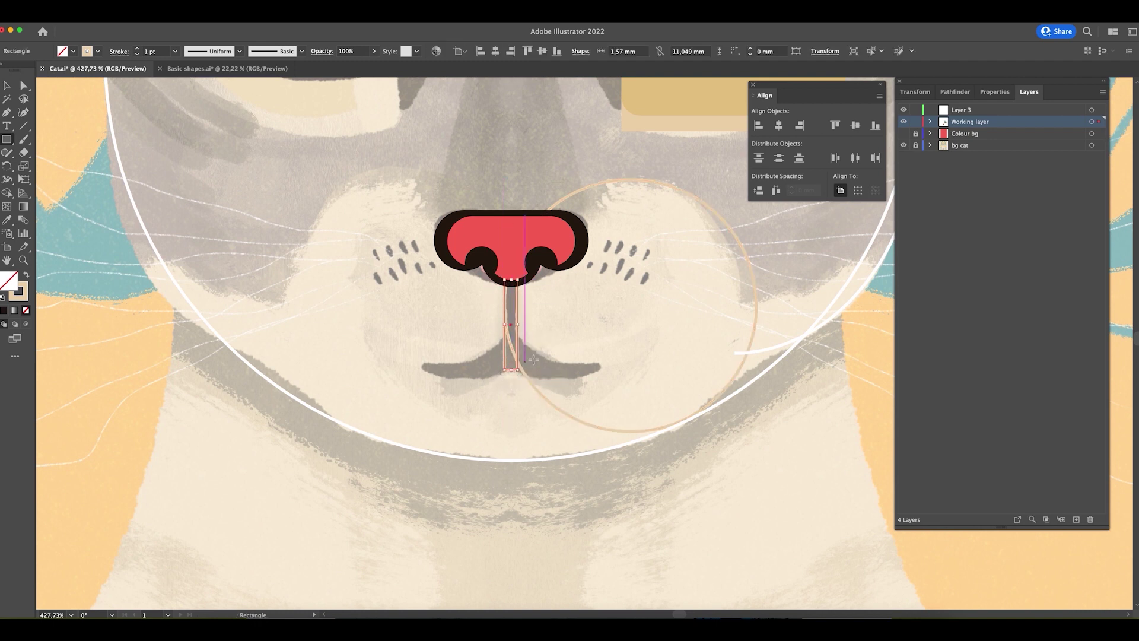
- Fill the thin rectangle below the nose with the black sampled from the nose outline
key(i)
click(550, 260)
key(v)
click(614, 372)
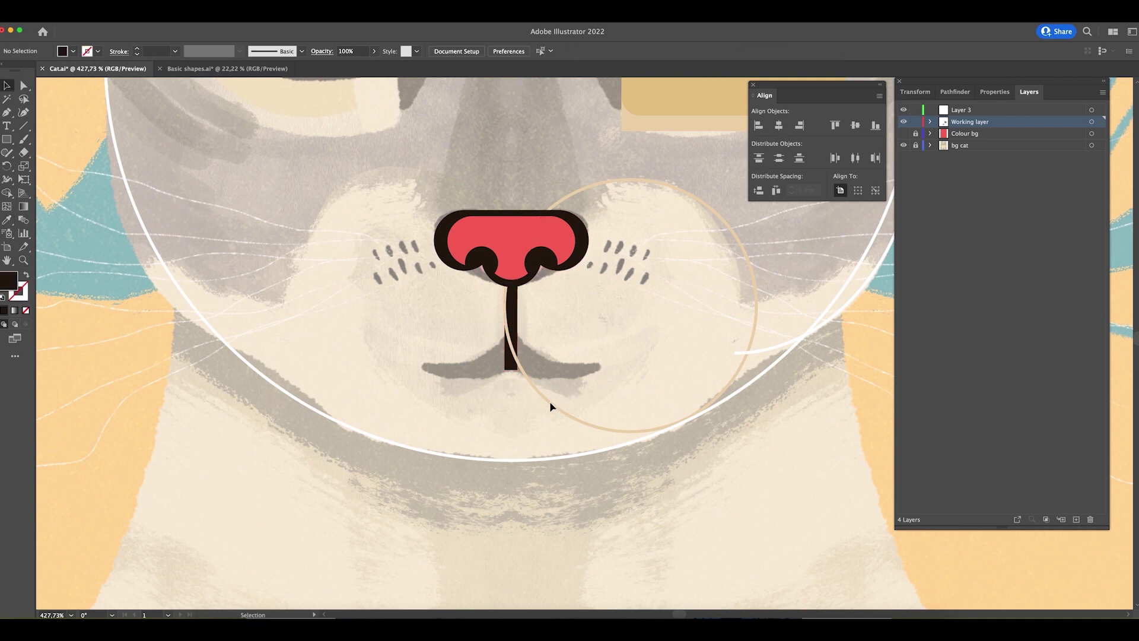
- Draw a curved Pen path from the mouth's left corner to its centre, and swap its fill and stroke to make a black line
key(z)
drag(558, 413, 613, 415)
drag(526, 383, 620, 471)
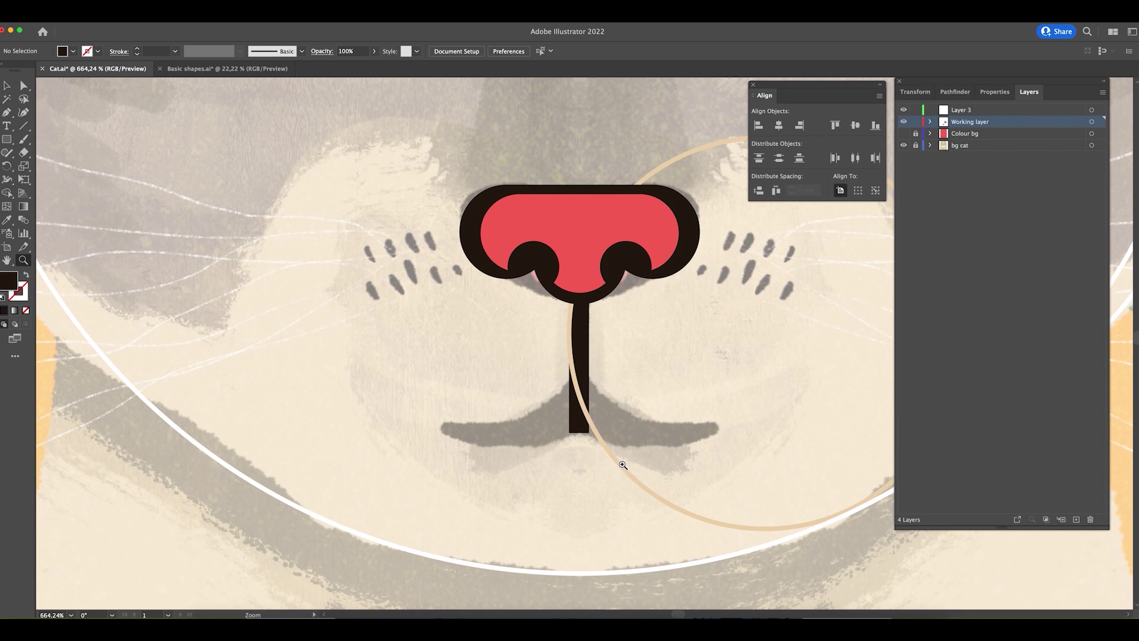
key(p)
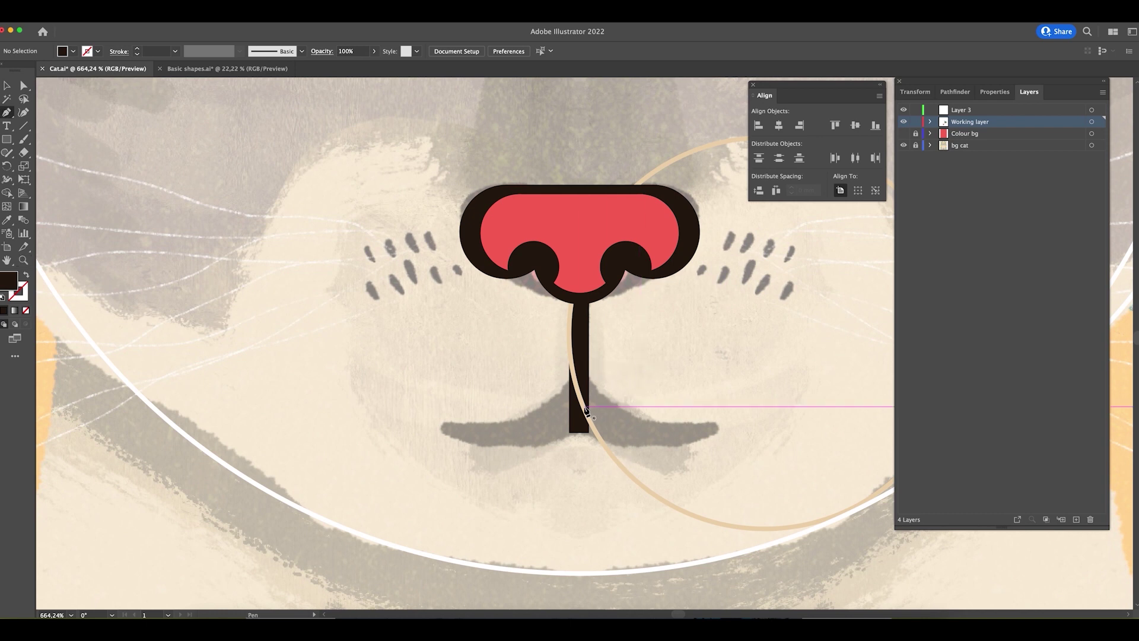
mouse_move(442, 431)
mouse_down()
mouse_move(483, 432)
mouse_move(444, 427)
mouse_up()
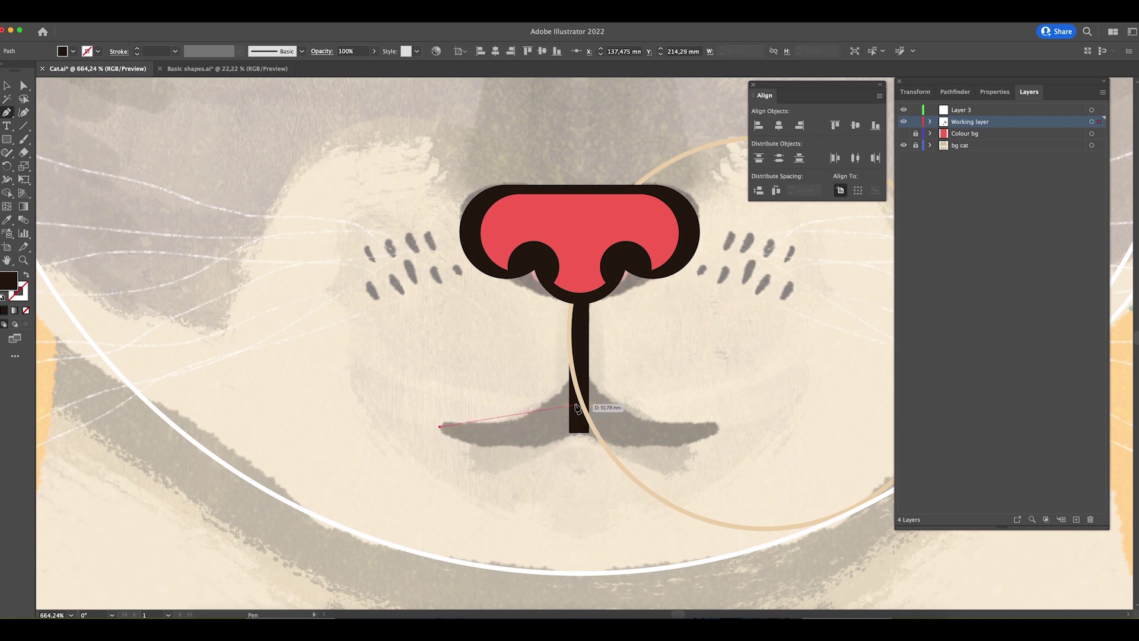
drag(579, 396, 631, 331)
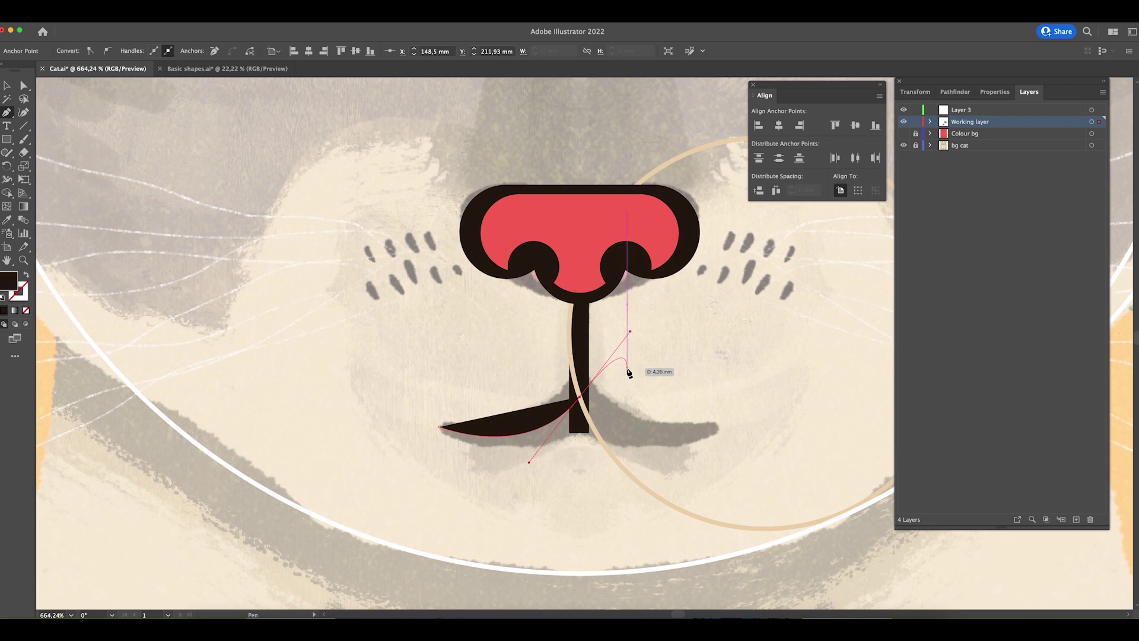
key(v)
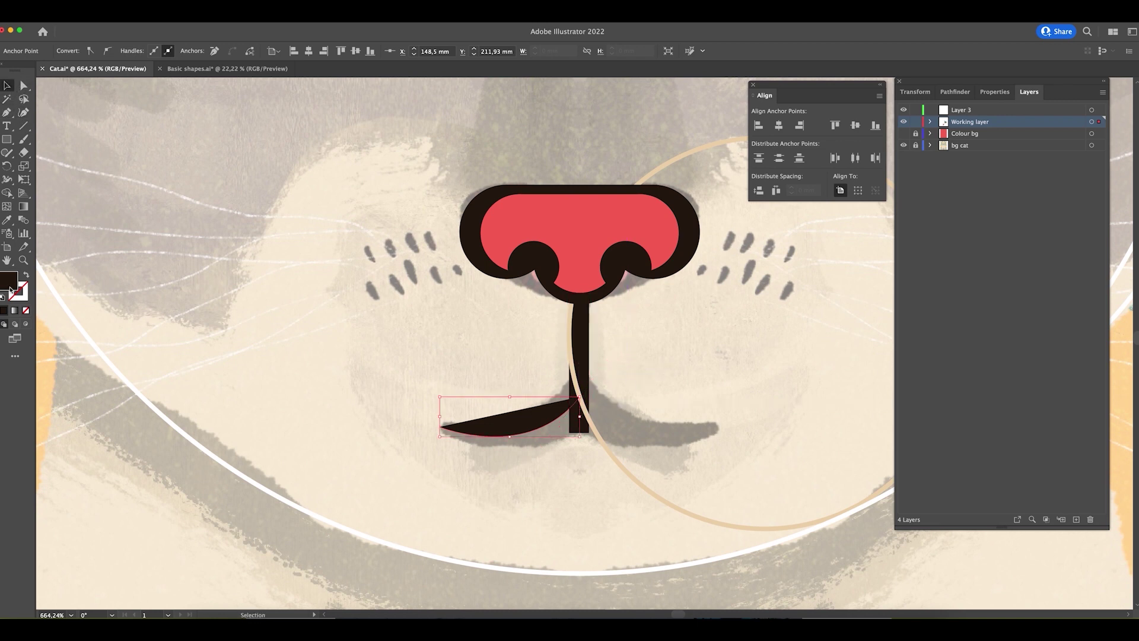
click(27, 277)
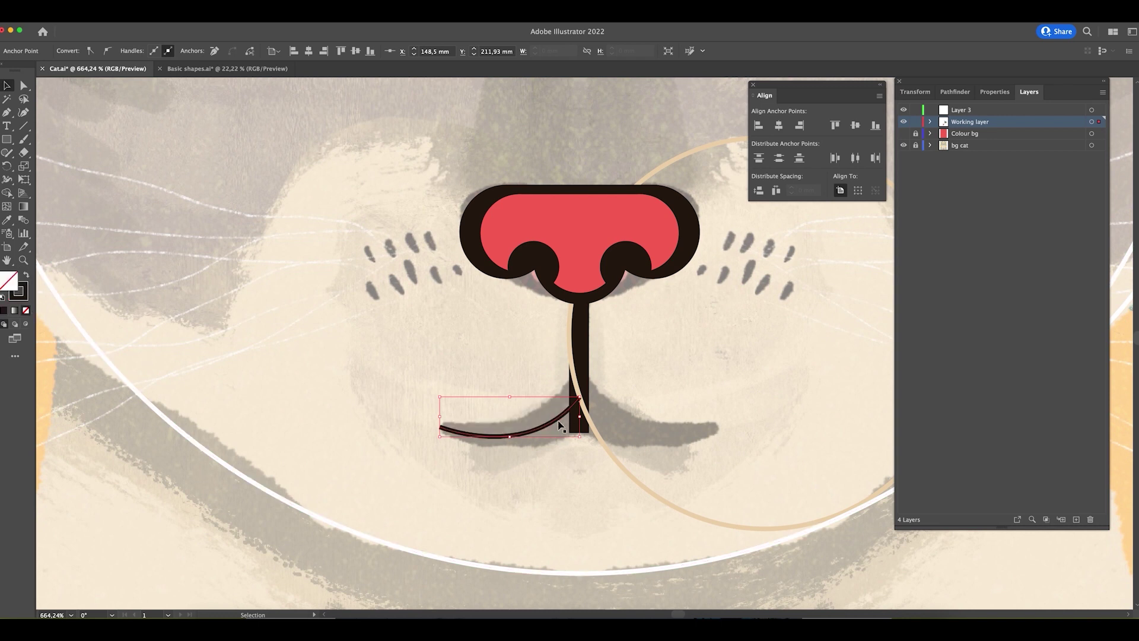
- Widen the mouth curve's stroke at its centre and outer ends with the Width tool to match the reference mouth shape
key(shift+w)
mouse_move(582, 402)
mouse_down()
mouse_move(617, 430)
mouse_move(596, 410)
mouse_up()
key(super+z)
mouse_move(442, 429)
mouse_down()
mouse_move(446, 416)
mouse_move(441, 425)
mouse_move(550, 457)
mouse_move(636, 455)
mouse_up()
key(super+space)
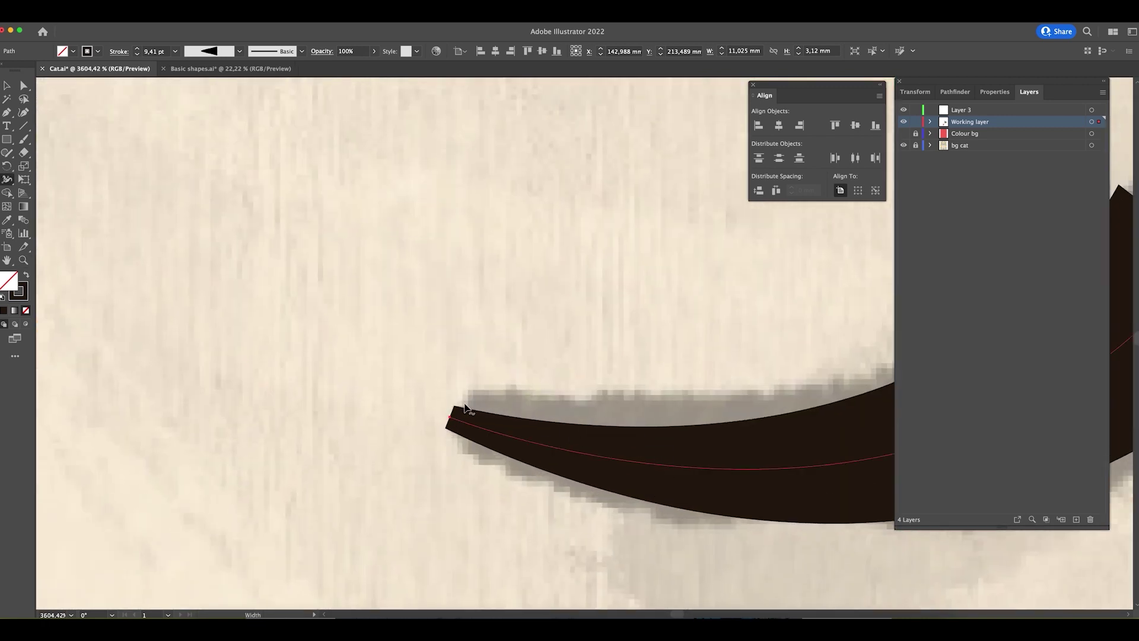
drag(462, 410, 491, 394)
scroll(674, 381, down, 4)
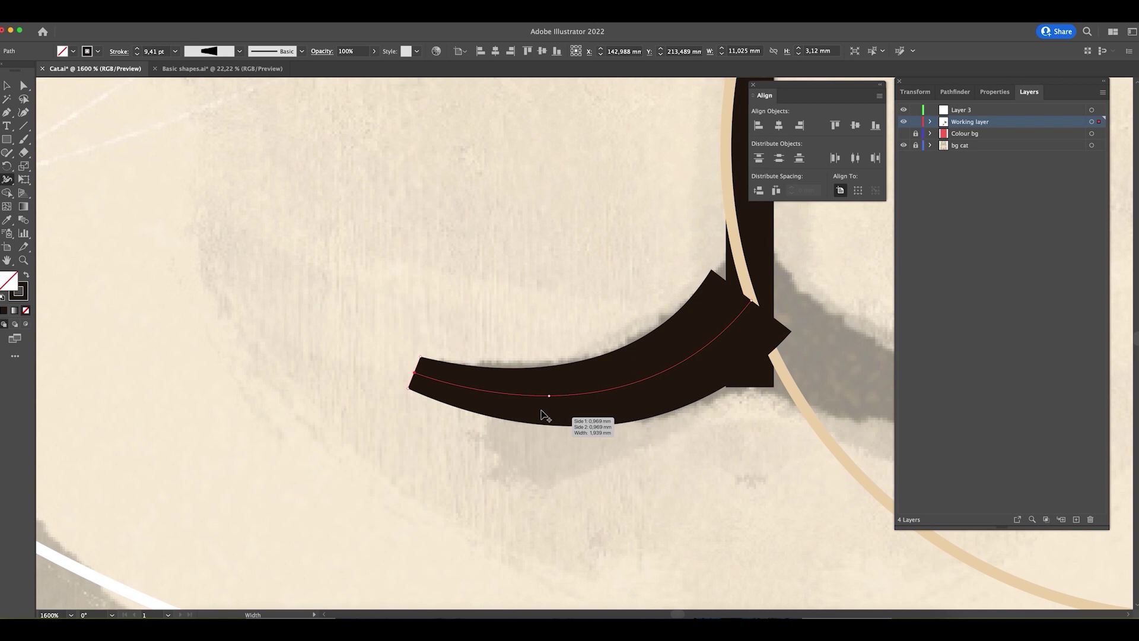
- Reshape the left mouth curve's stroke thickness along its middle with the Width tool
drag(501, 396, 507, 411)
mouse_move(641, 407)
mouse_down()
mouse_move(633, 399)
mouse_move(652, 428)
mouse_up()
drag(721, 396, 709, 374)
key(v)
click(712, 525)
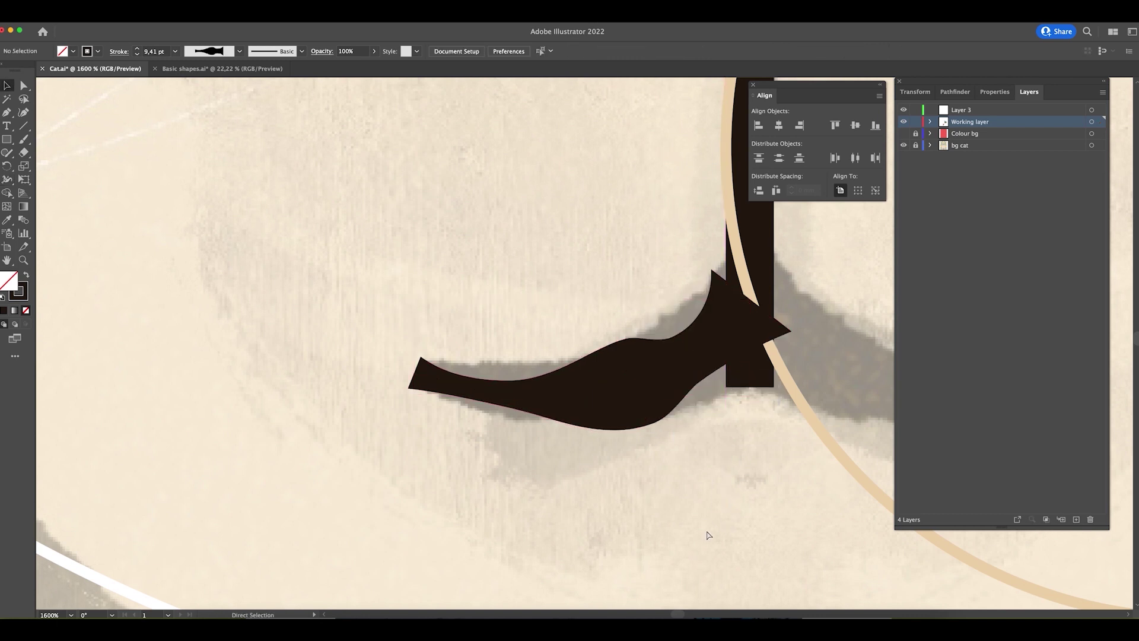
- Narrow the left mouth curve's stroke at its inner end, middle and outer tip with the Width tool
key(super+minus)
key(super+minus)
key(super+minus)
click(651, 352)
key(a)
drag(665, 376, 625, 457)
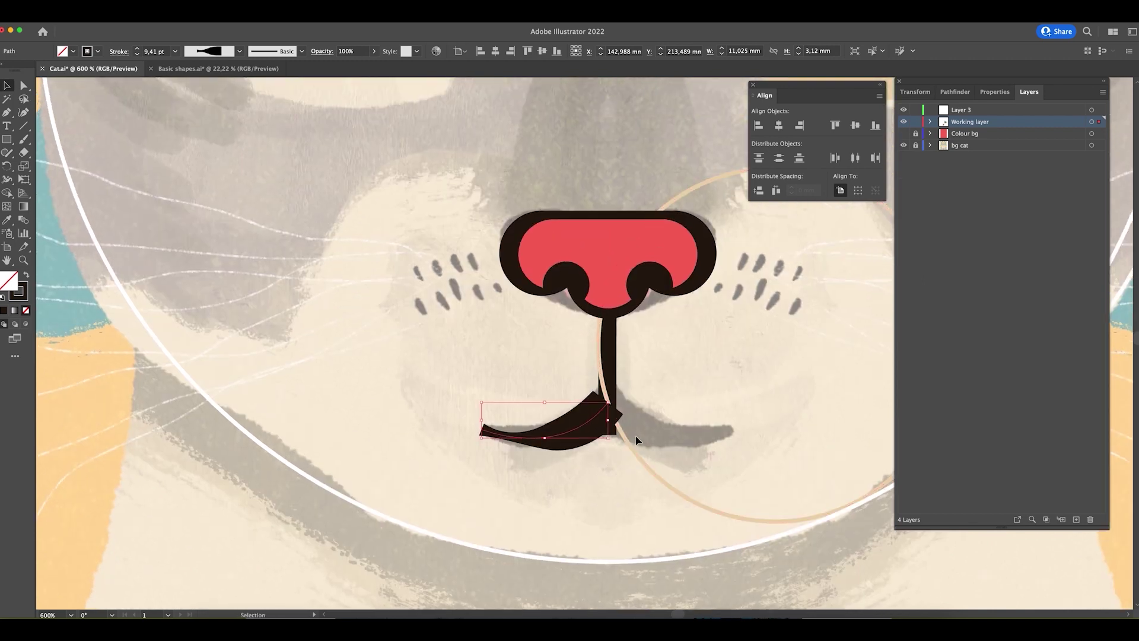
key(shift+w)
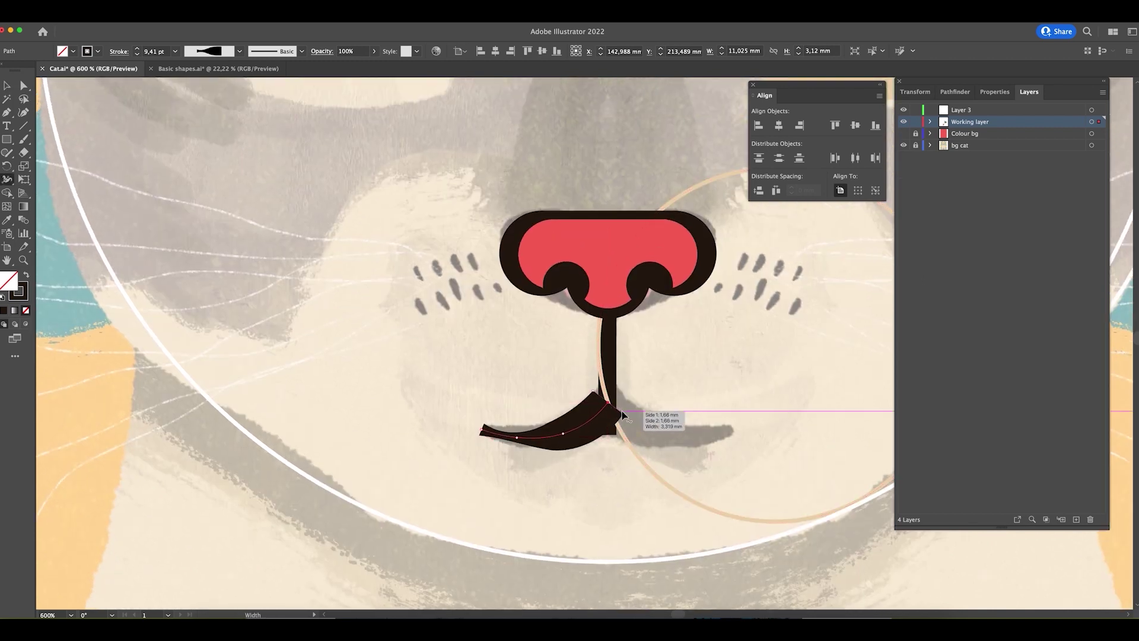
drag(617, 409, 615, 407)
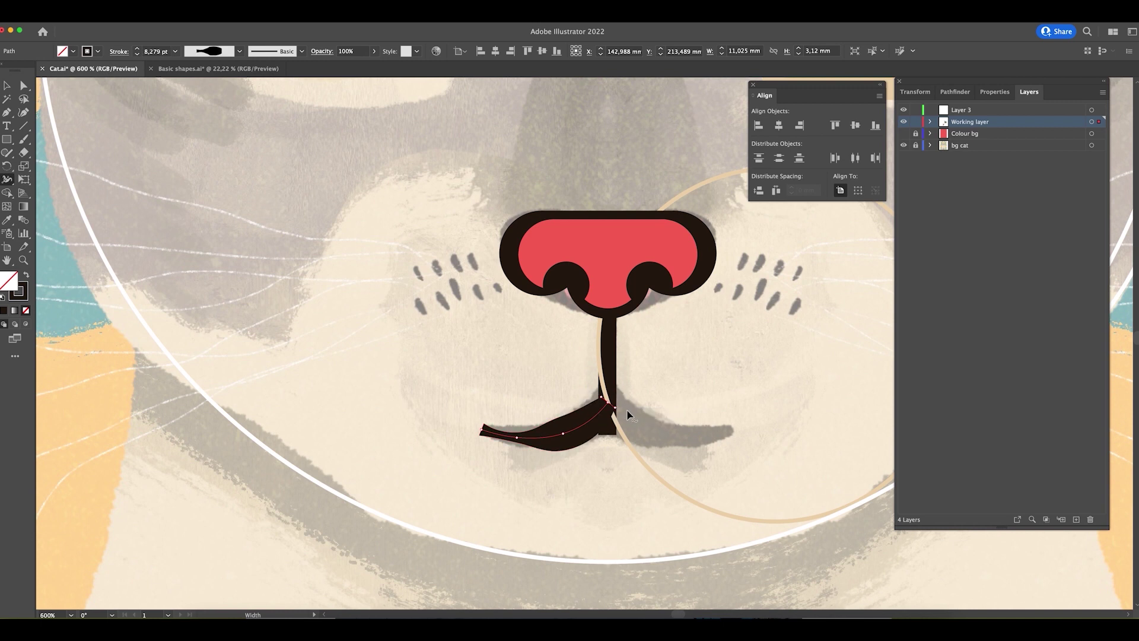
drag(574, 454, 566, 445)
drag(480, 434, 484, 429)
key(v)
click(528, 414)
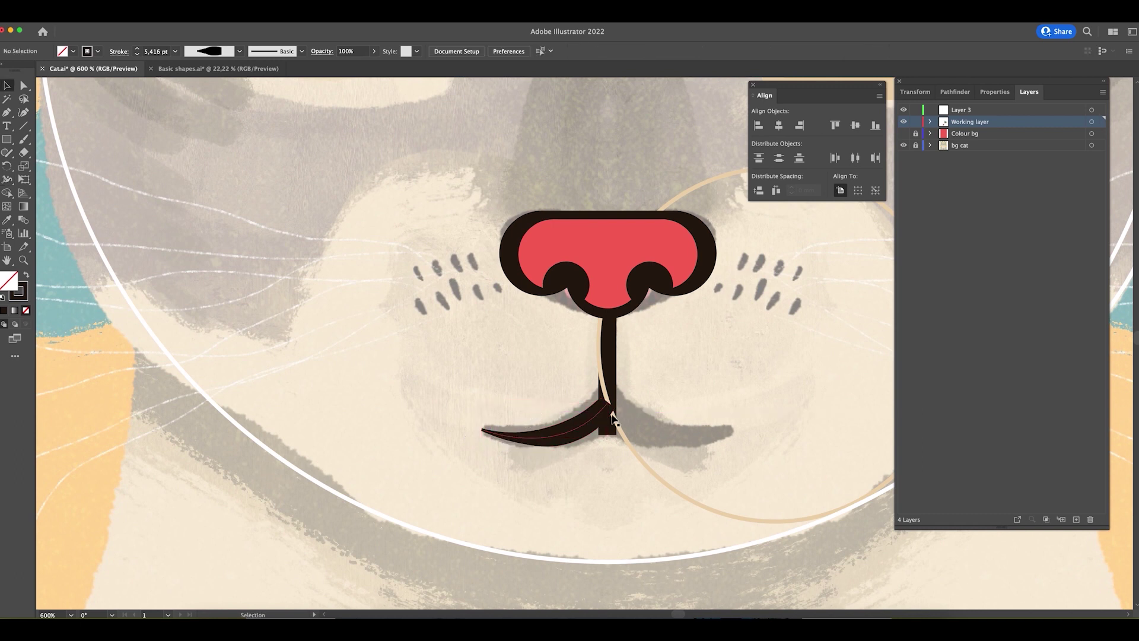
click(581, 428)
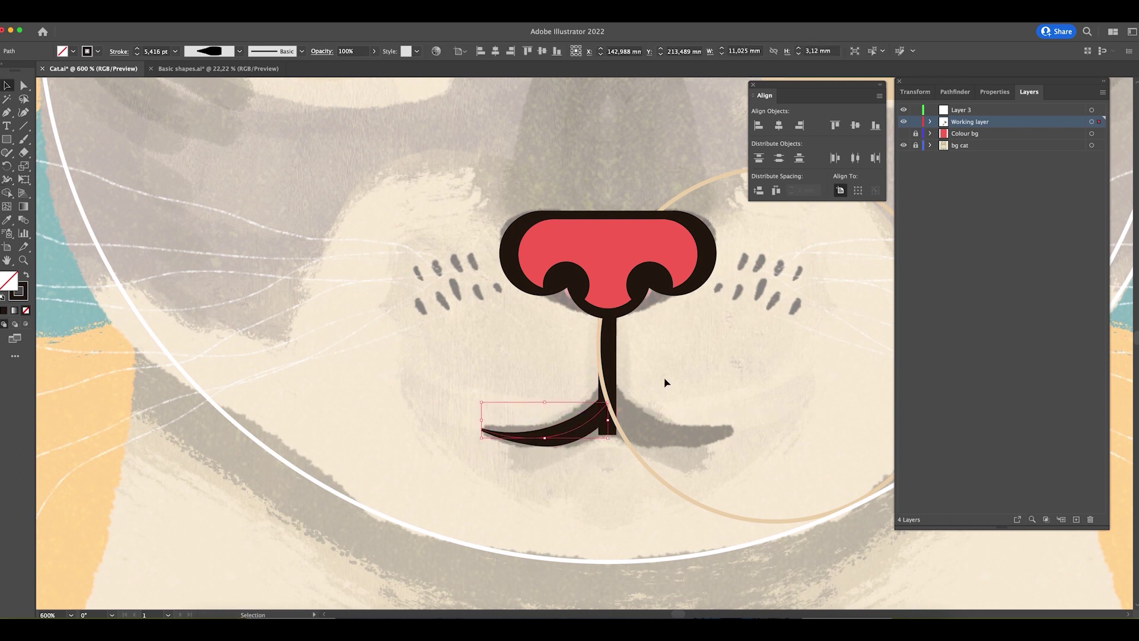
key(super+shift+a)
- Draw a black-outlined circle about 12.1 mm in diameter and place it over the right half of the mouth
key(z)
drag(536, 394, 578, 412)
drag(7, 141, 48, 166)
drag(300, 234, 470, 403)
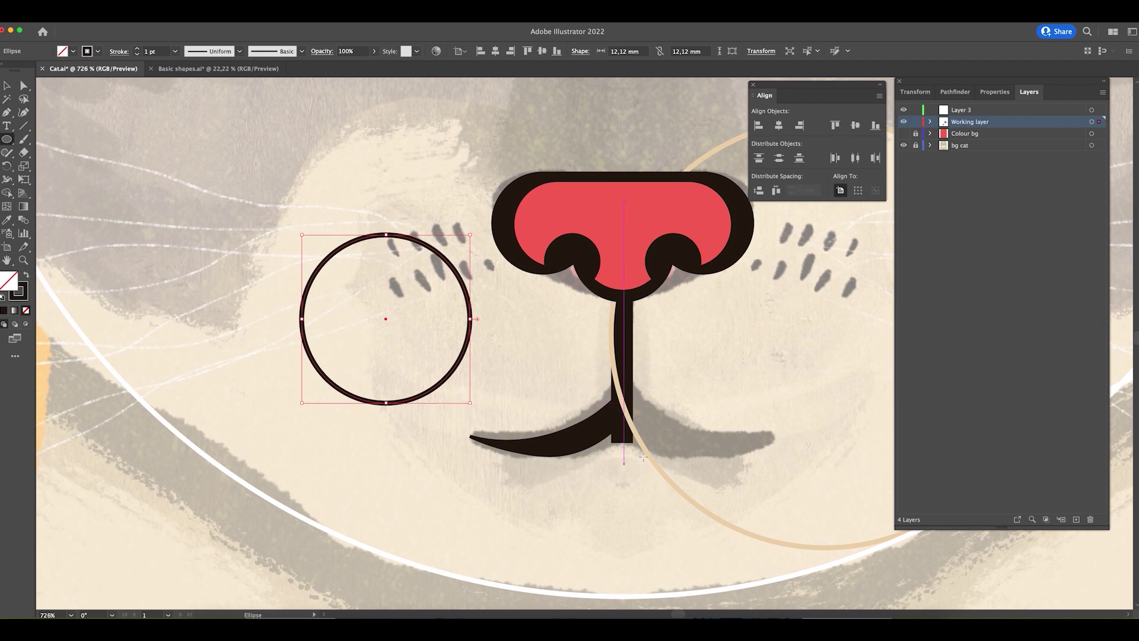
key(v)
drag(427, 399, 757, 444)
drag(834, 344, 638, 316)
- Trim the circle to an open arc along the right mouth line by removing its upper part and shortening its right end
key(a)
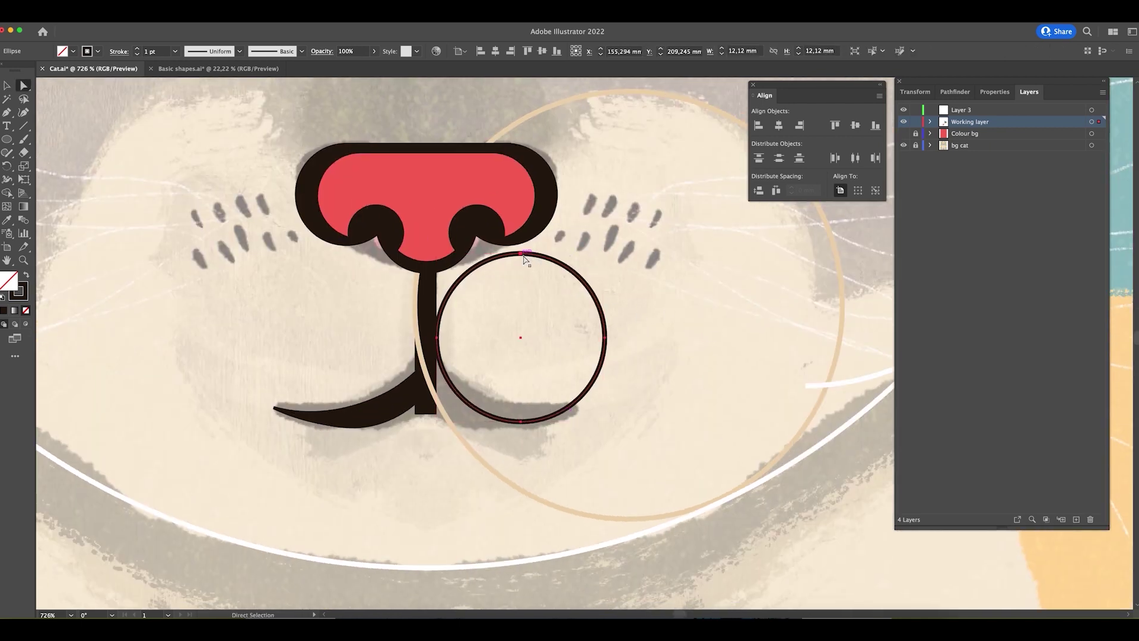
click(521, 254)
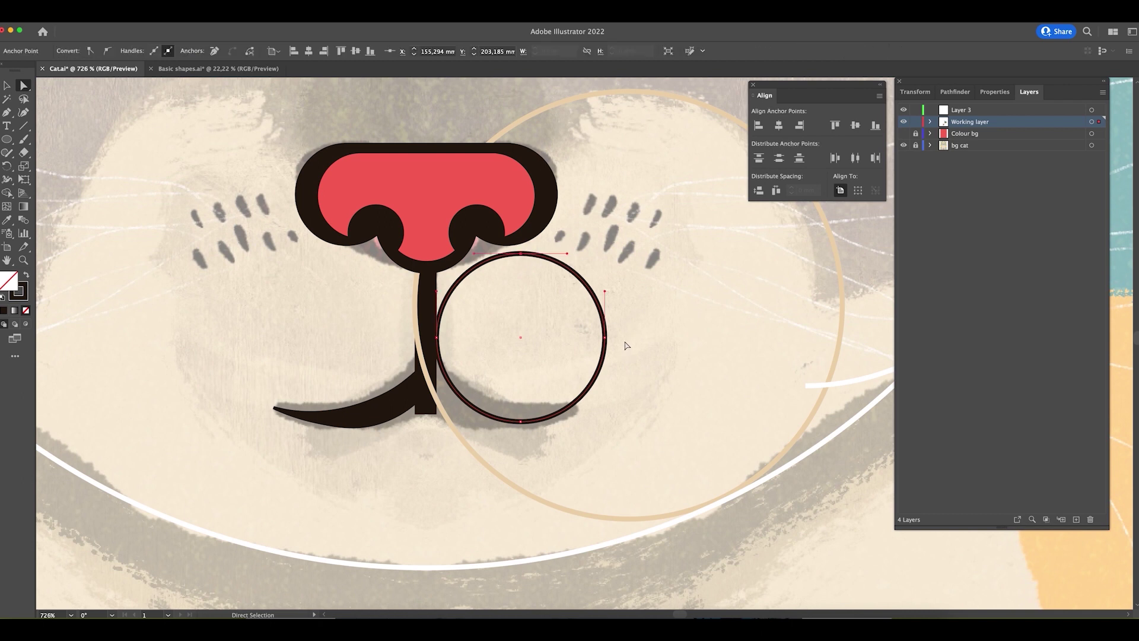
key(Delete)
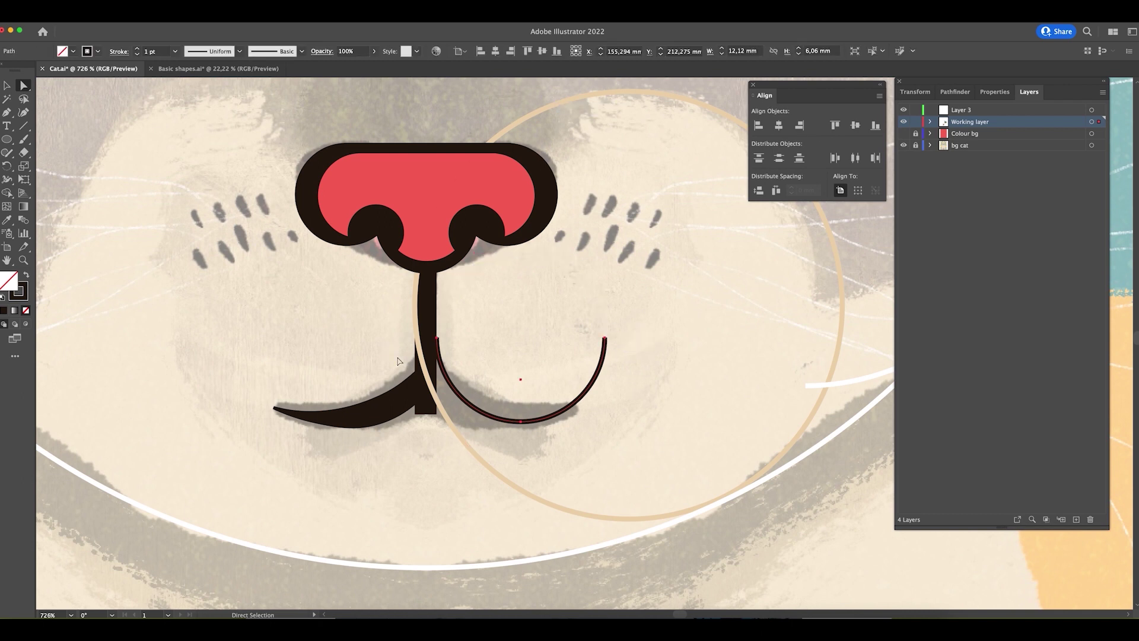
key(p)
click(589, 388)
key(a)
key(Delete)
key(v)
drag(534, 424, 529, 424)
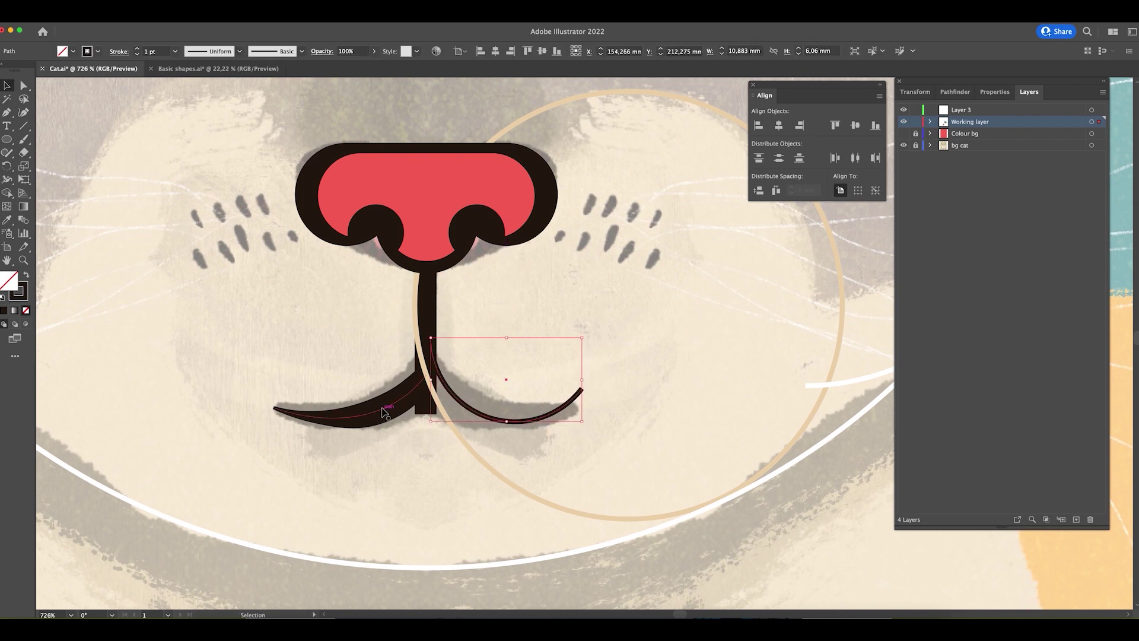
click(668, 454)
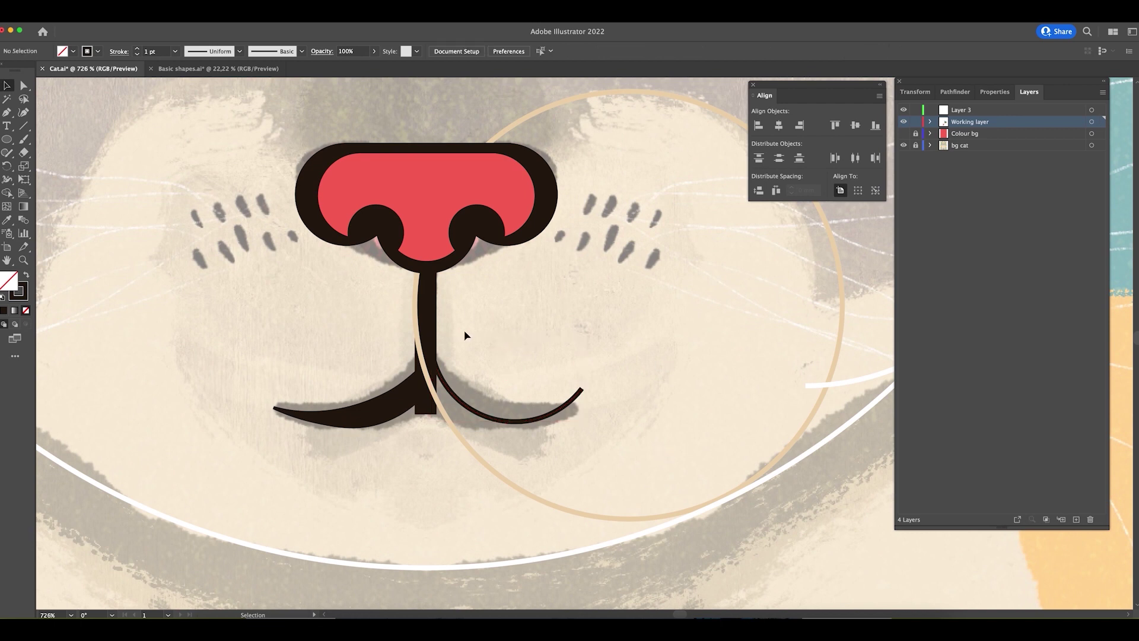
- Set the mouth arc's stroke weight to 5 pt and shift the arc slightly left over the line below the nose
click(554, 412)
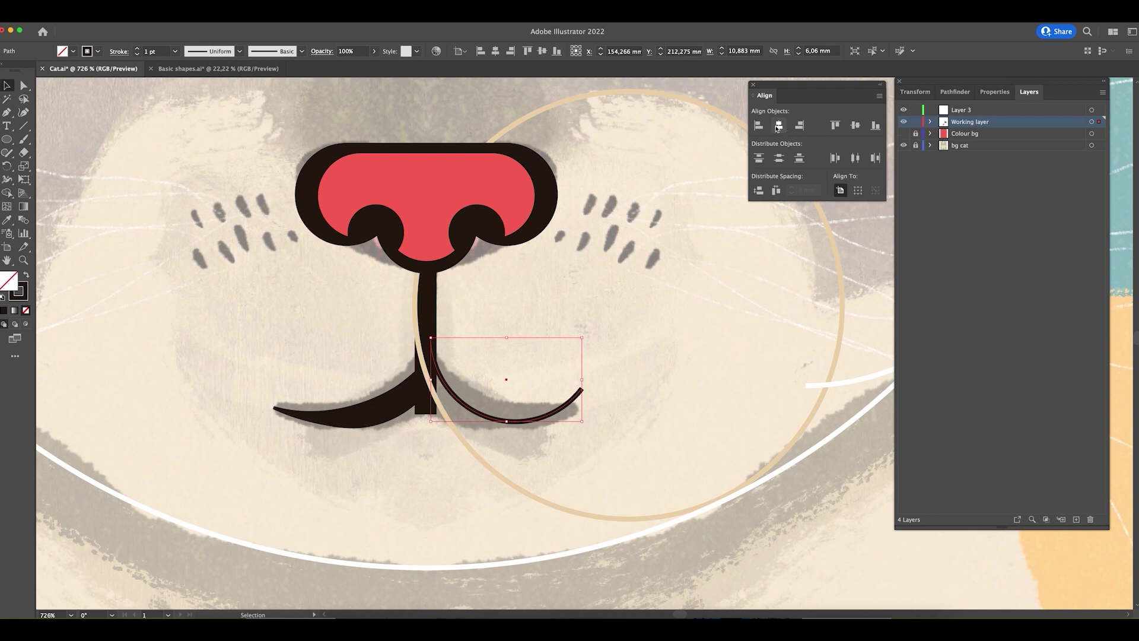
click(214, 22)
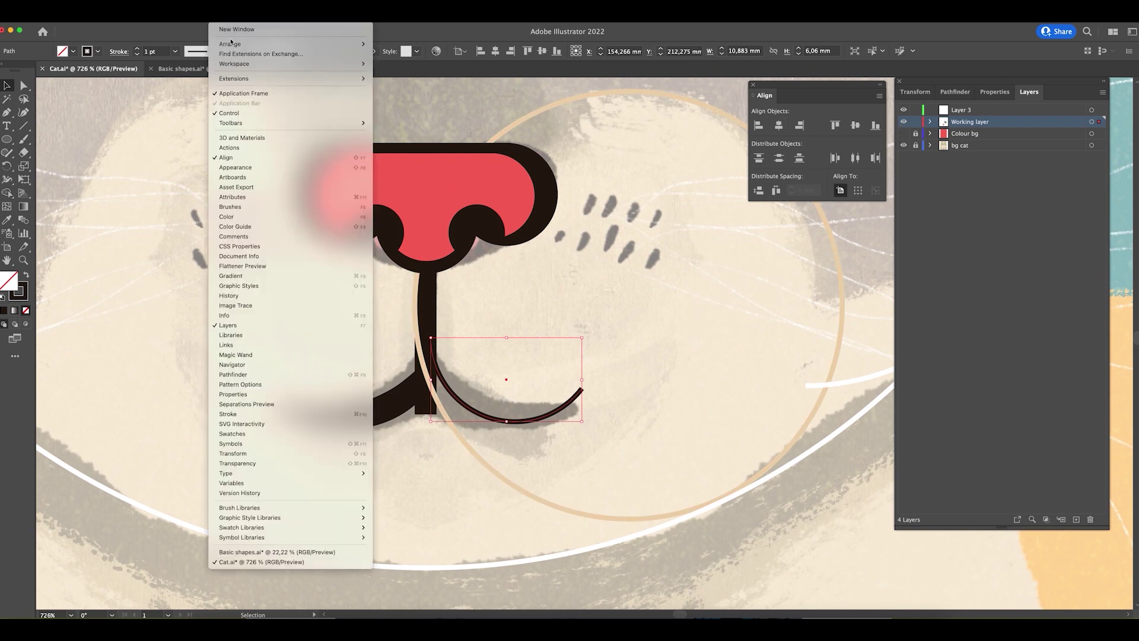
click(272, 414)
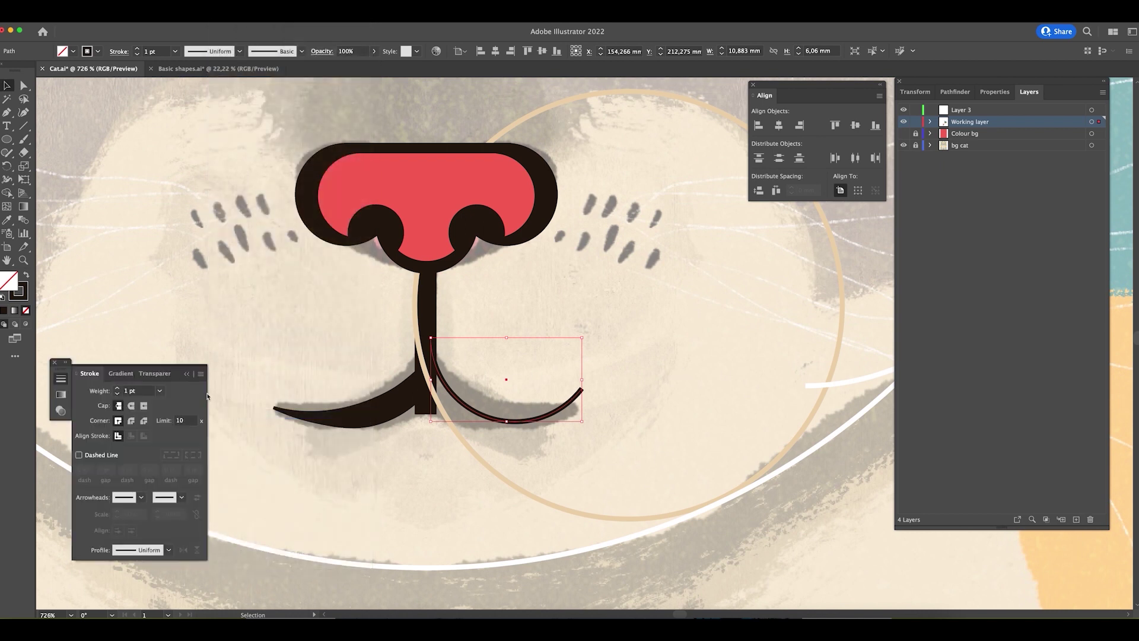
click(117, 388)
click(118, 387)
click(118, 387)
click(117, 387)
key(c)
click(478, 409)
key(Return)
key(v)
click(478, 409)
drag(481, 412, 478, 416)
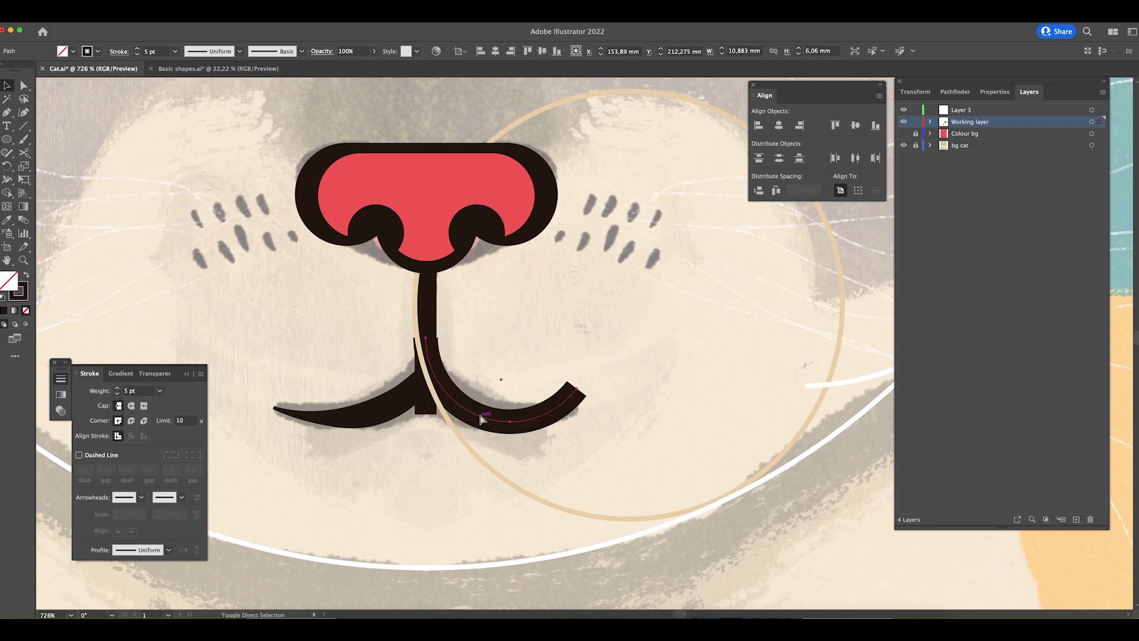
- Delete the left mouth curve and the thin rectangle below the nose, and nudge the arc slightly right
click(385, 414)
key(Delete)
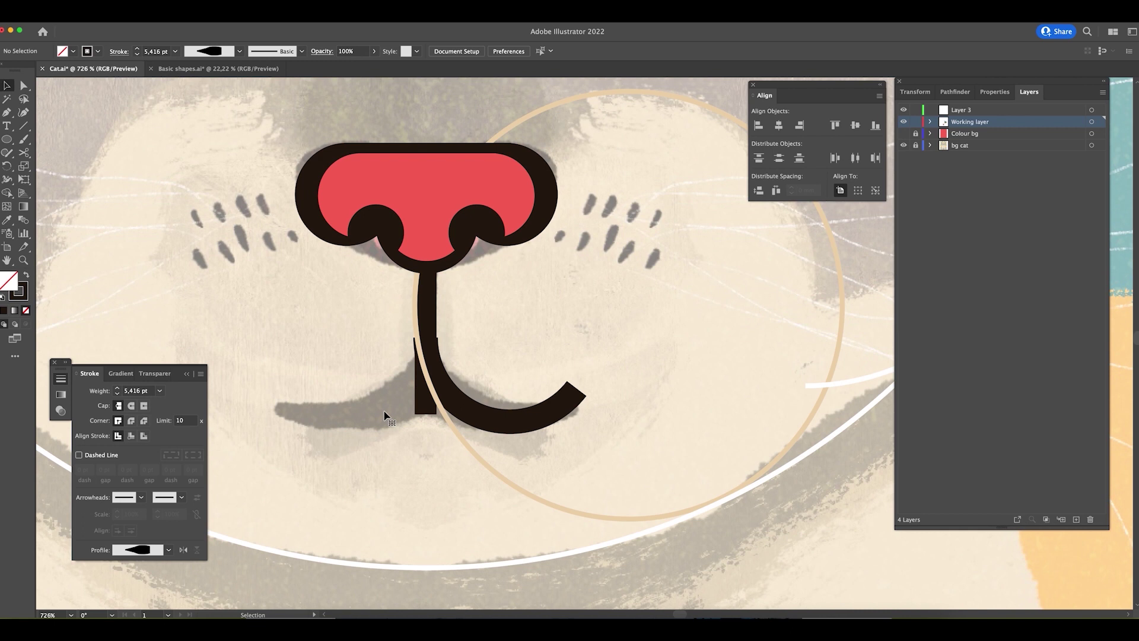
drag(474, 410, 481, 414)
click(428, 315)
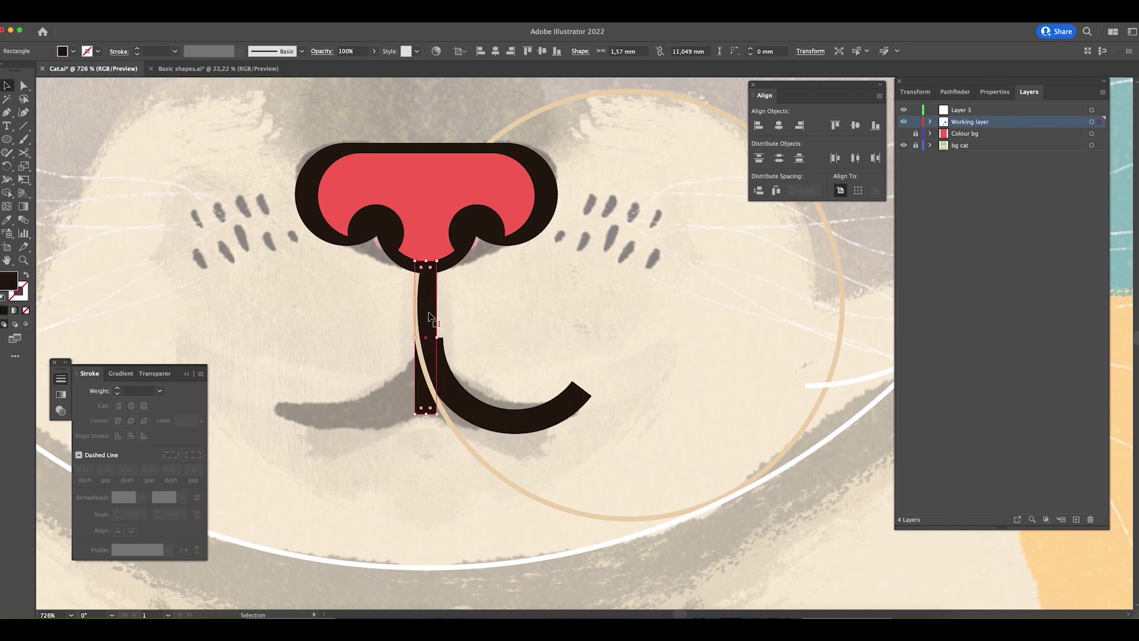
key(Delete)
- Draw a vertical Pen line about 11.7 mm long from the nose to the mouth, copy the arc's stroke onto it and send it to back
key(p)
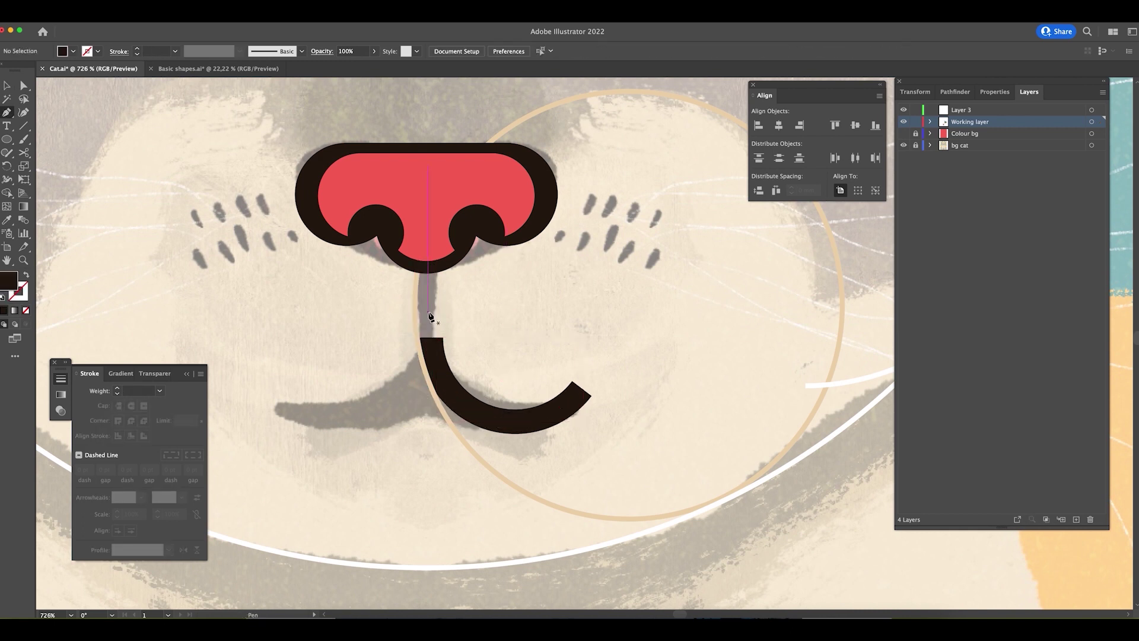
click(427, 247)
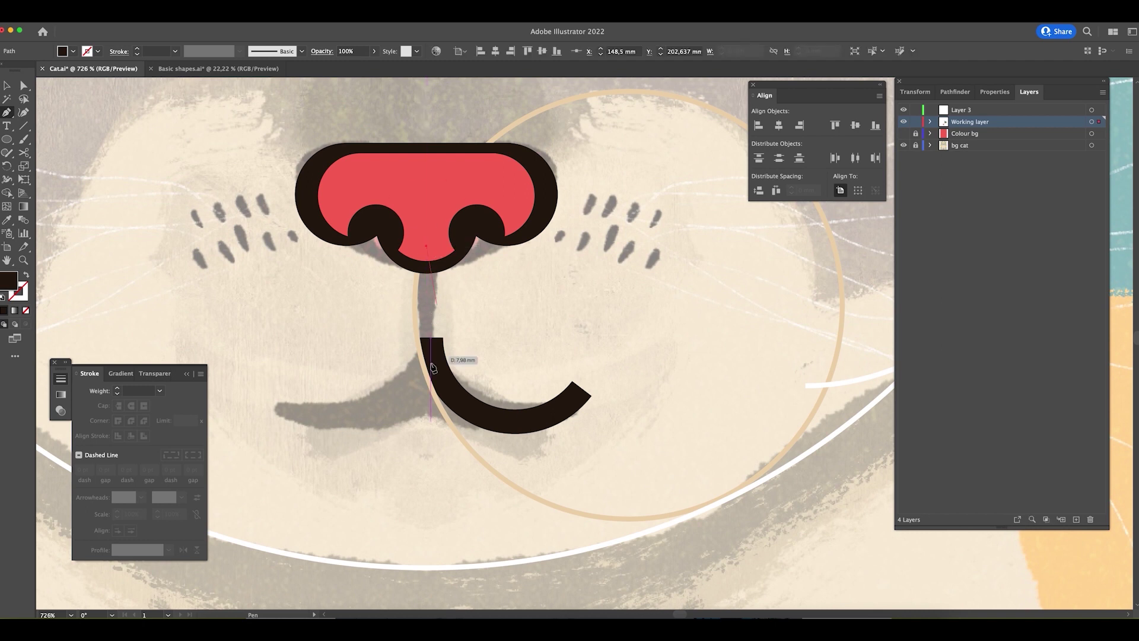
click(427, 408)
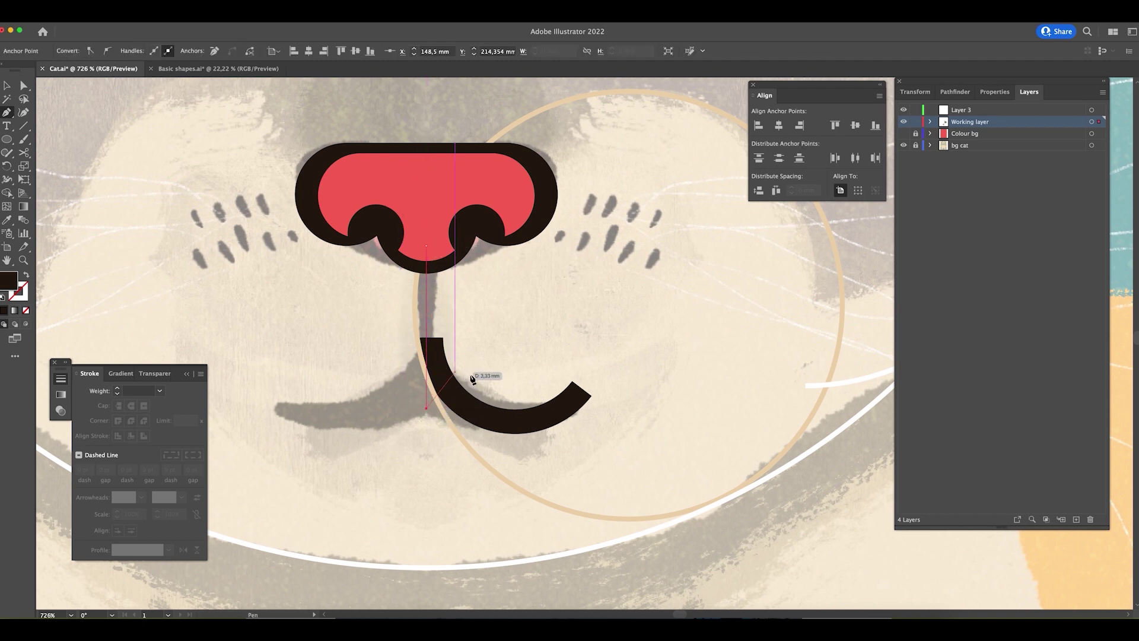
key(i)
click(551, 408)
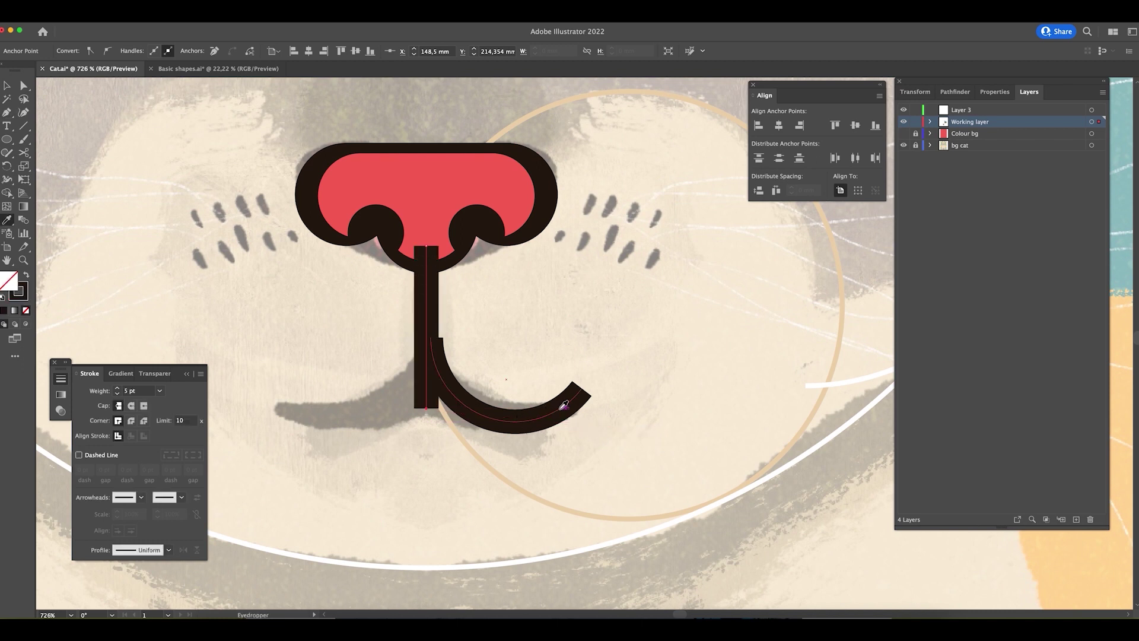
key(v)
key(super+shift+[)
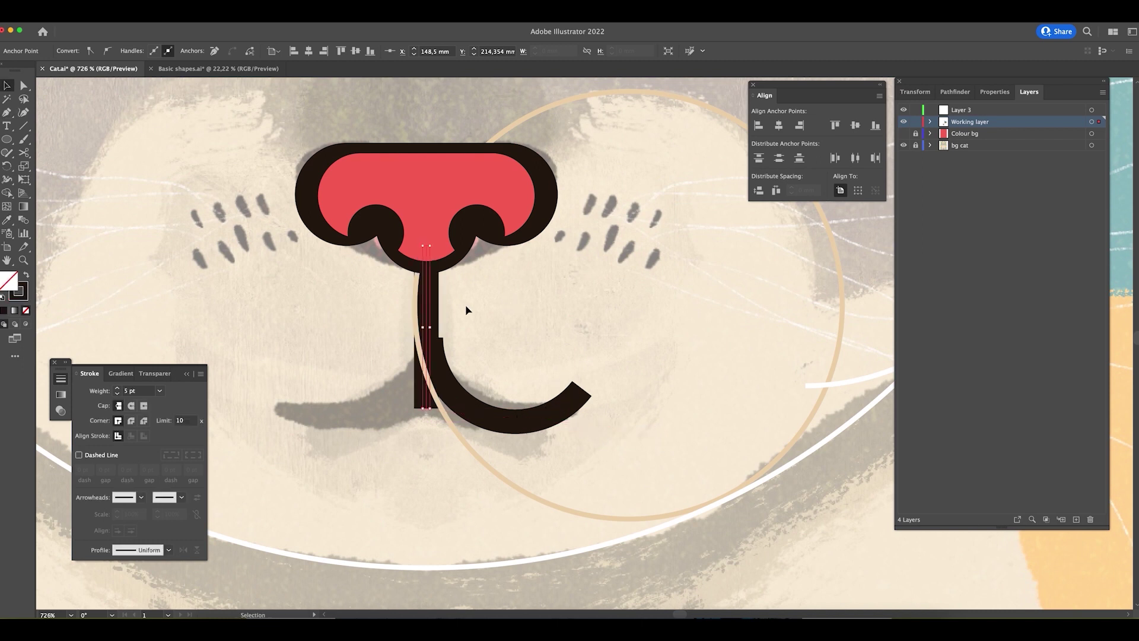
- Move the mouth arc so its upper end merges with the vertical line below the nose
click(451, 427)
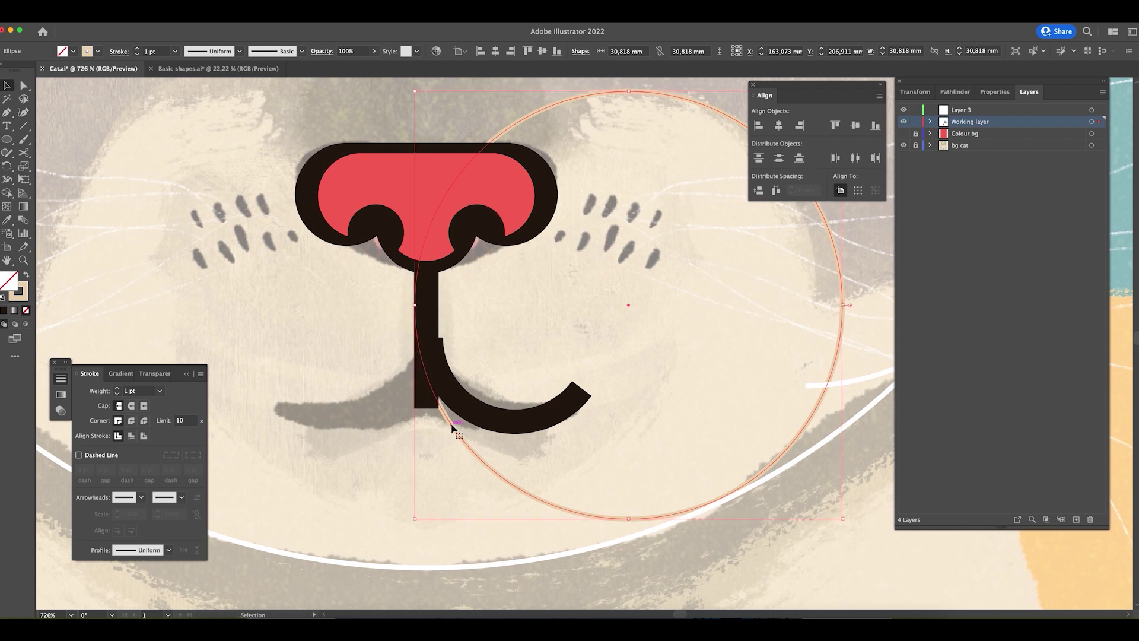
mouse_move(466, 402)
mouse_down()
mouse_move(461, 426)
mouse_move(459, 409)
mouse_up()
key(a)
click(424, 393)
click(428, 393)
click(427, 406)
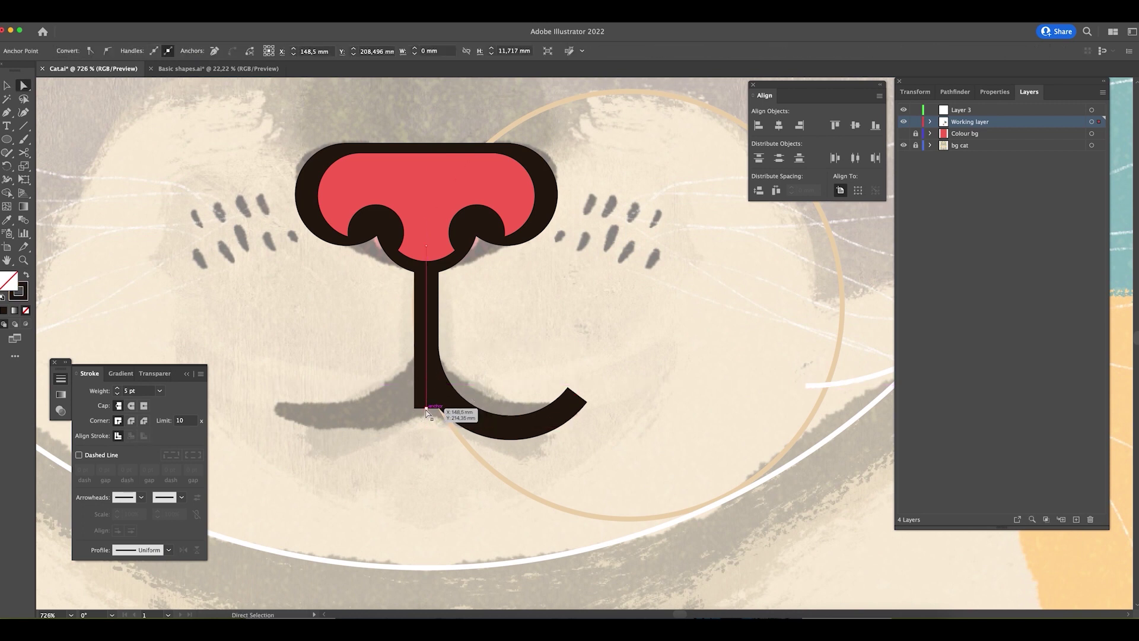
key(super+shift+a)
key(v)
- Draw a narrow ellipse about 0.44 × 1.73 mm on a whisker spot right of the nose and fill it with the nose outline's black
key(super+minus)
key(super+minus)
key(super+minus)
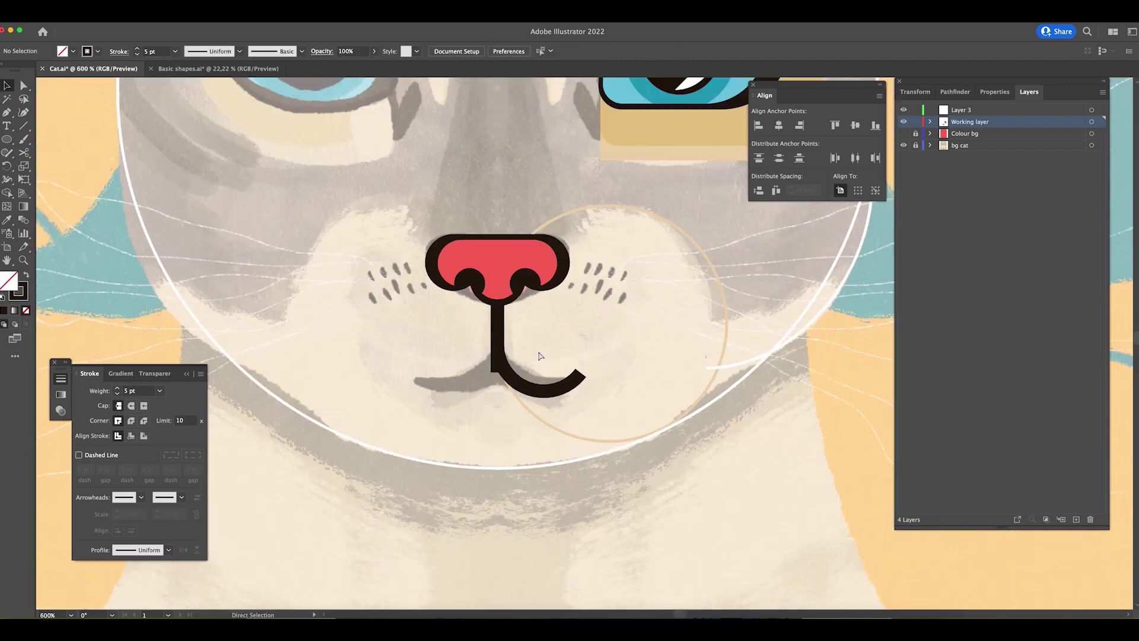
key(z)
drag(606, 292, 771, 382)
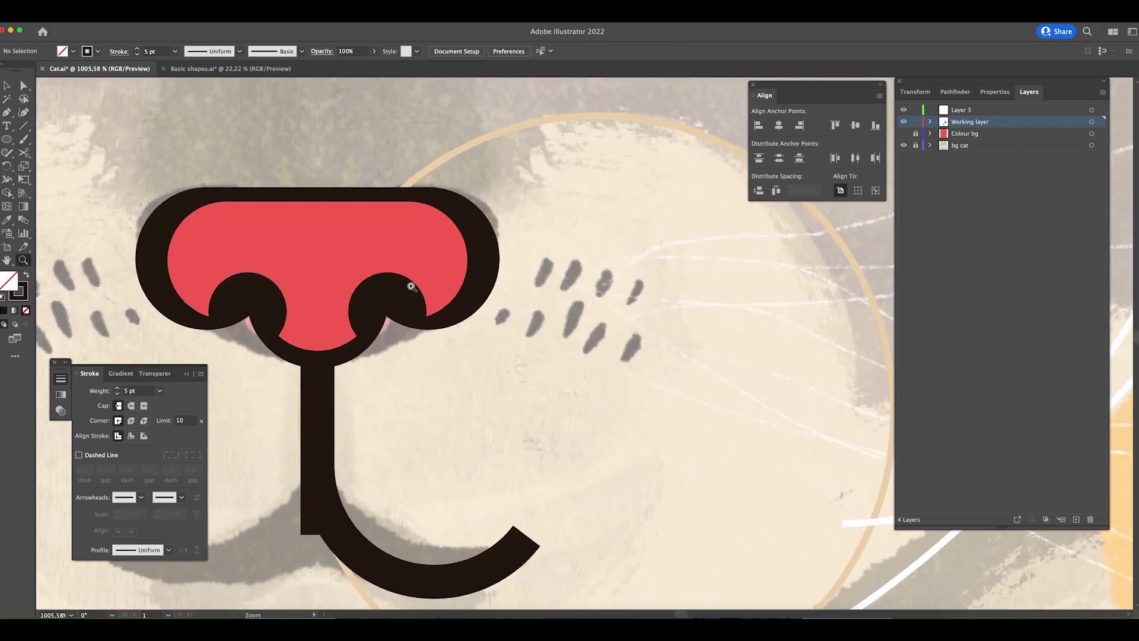
click(7, 138)
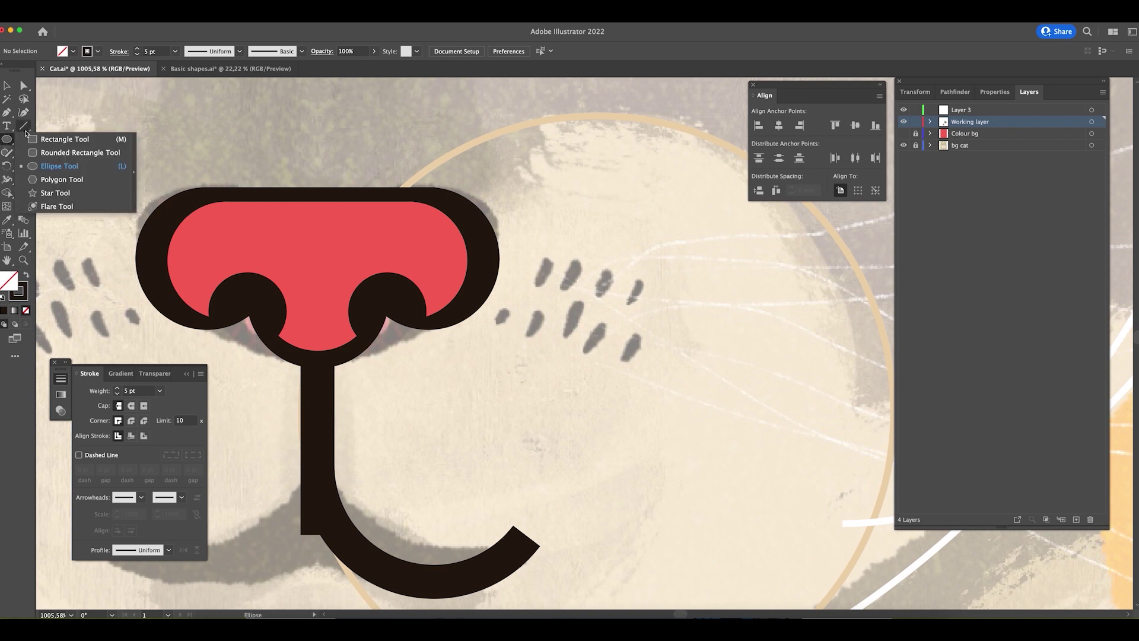
drag(573, 302, 584, 339)
key(i)
click(488, 281)
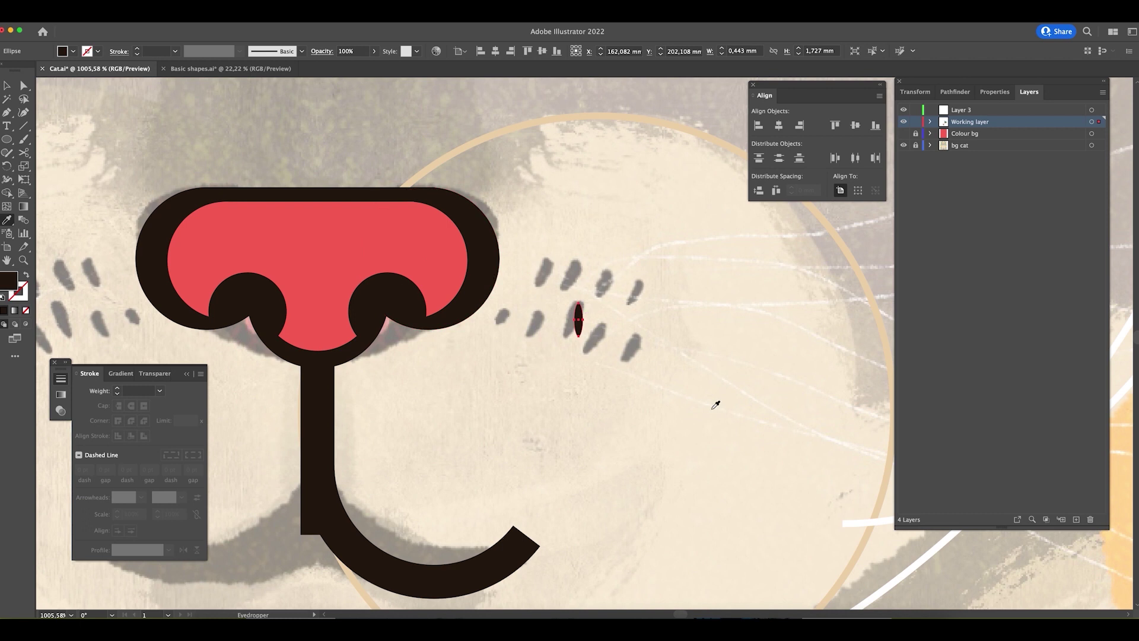
- Tilt the small ellipse to match the reference and place copies over the whisker spots right of the nose
key(v)
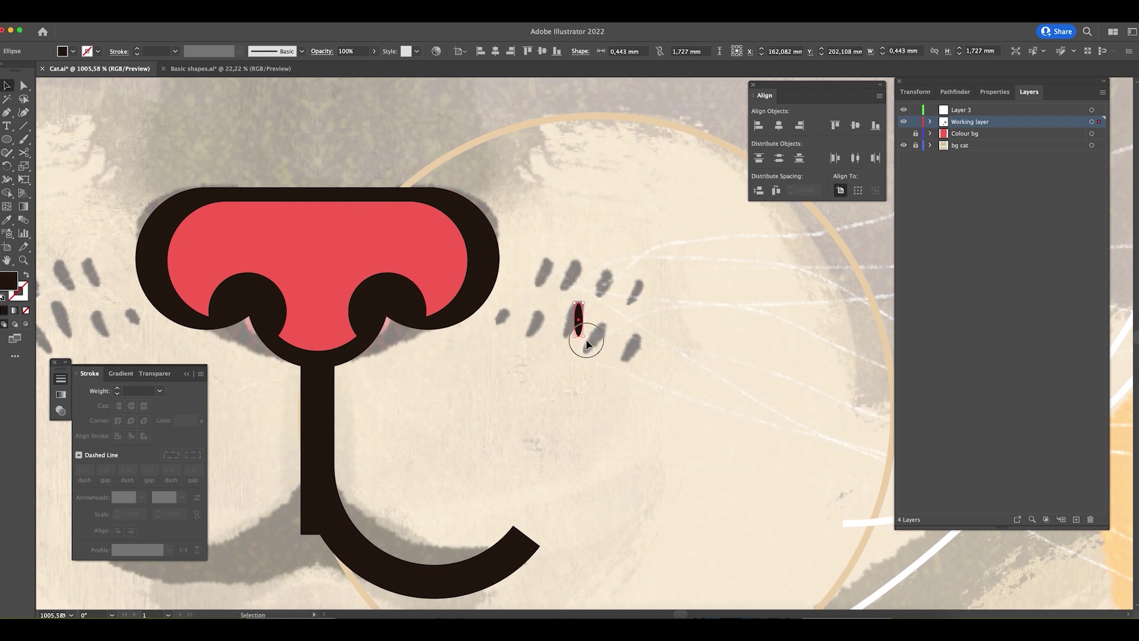
scroll(586, 338, up, 5)
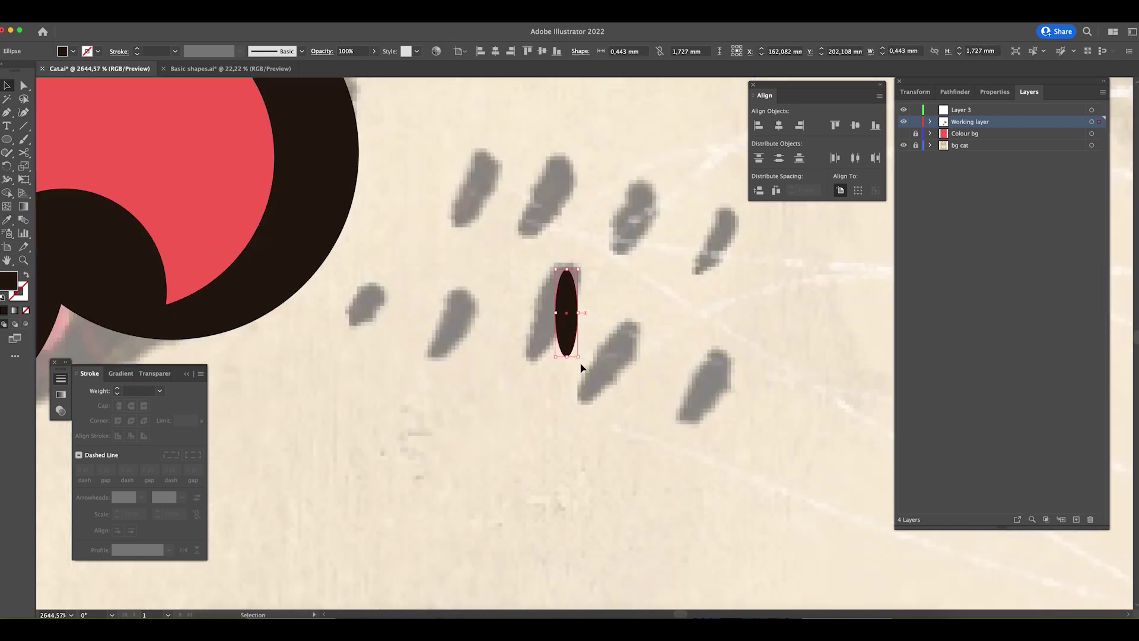
drag(581, 360, 555, 380)
drag(562, 332, 366, 313)
- Draw a black rectangle about 18.9 × 45.9 mm from the nose up to the forehead over the nose bridge
key(super+minus)
key(super+minus)
key(super+minus)
key(super+minus)
key(super+minus)
key(super+minus)
key(super+minus)
key(super+minus)
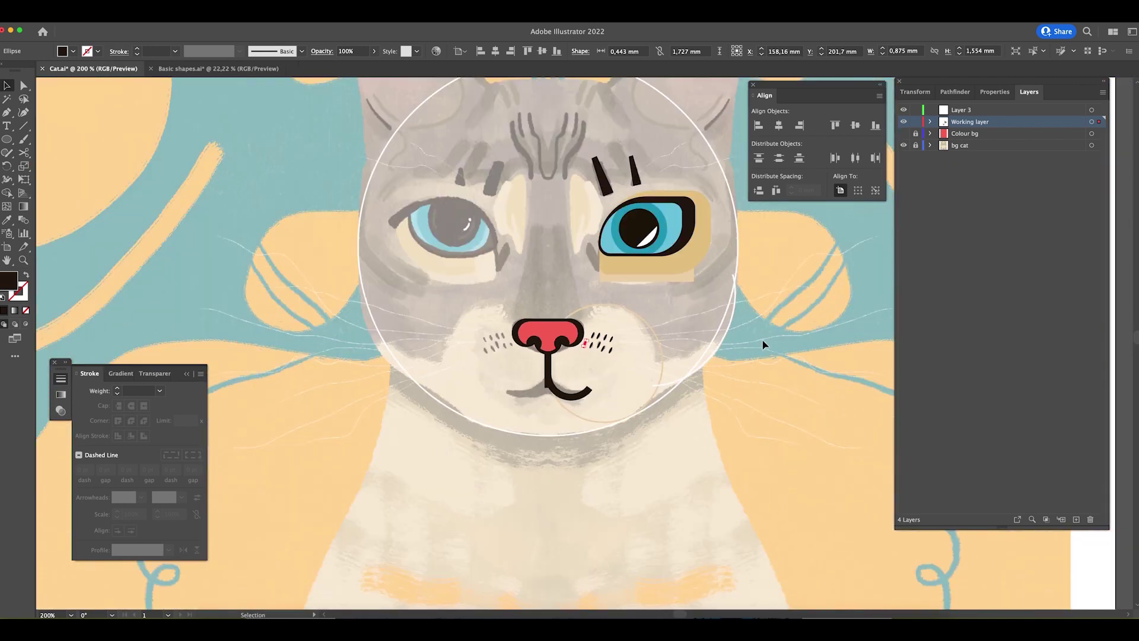
scroll(763, 344, up, 3)
scroll(763, 343, right, 3)
drag(490, 385, 571, 400)
key(p)
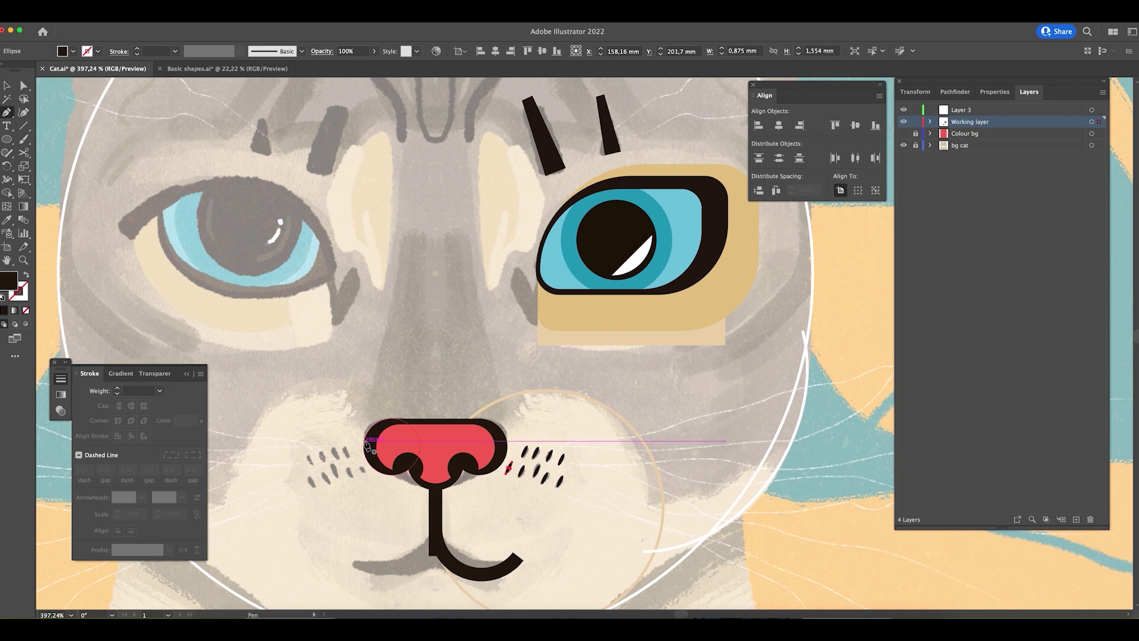
drag(444, 294, 441, 348)
drag(6, 138, 47, 135)
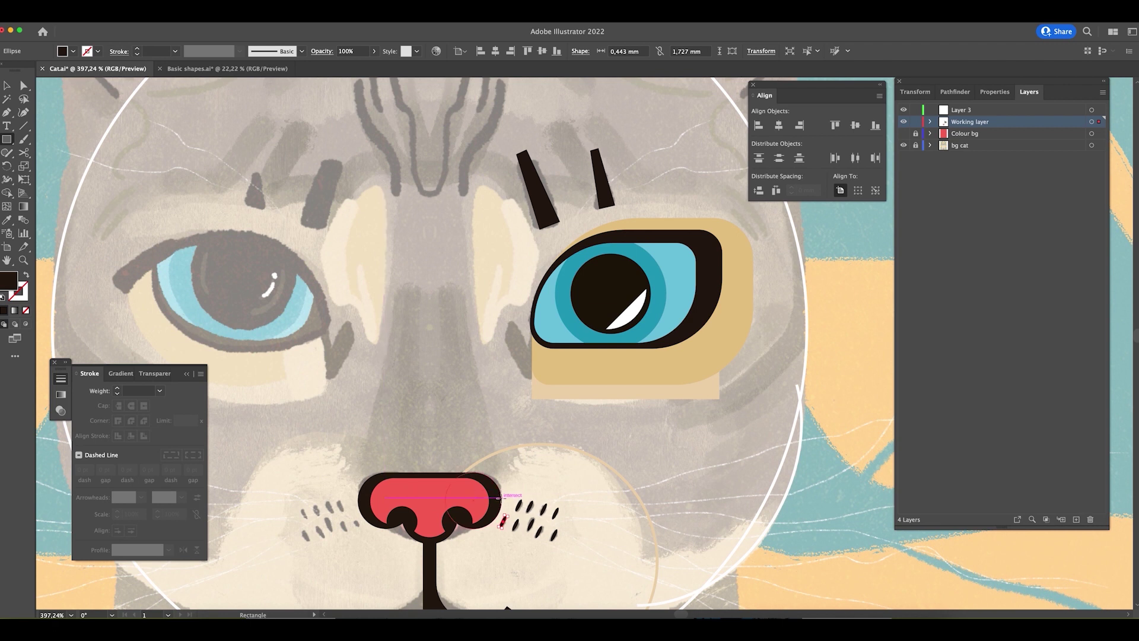
mouse_move(502, 497)
mouse_down()
mouse_move(358, 482)
mouse_move(357, 149)
mouse_up()
key(a)
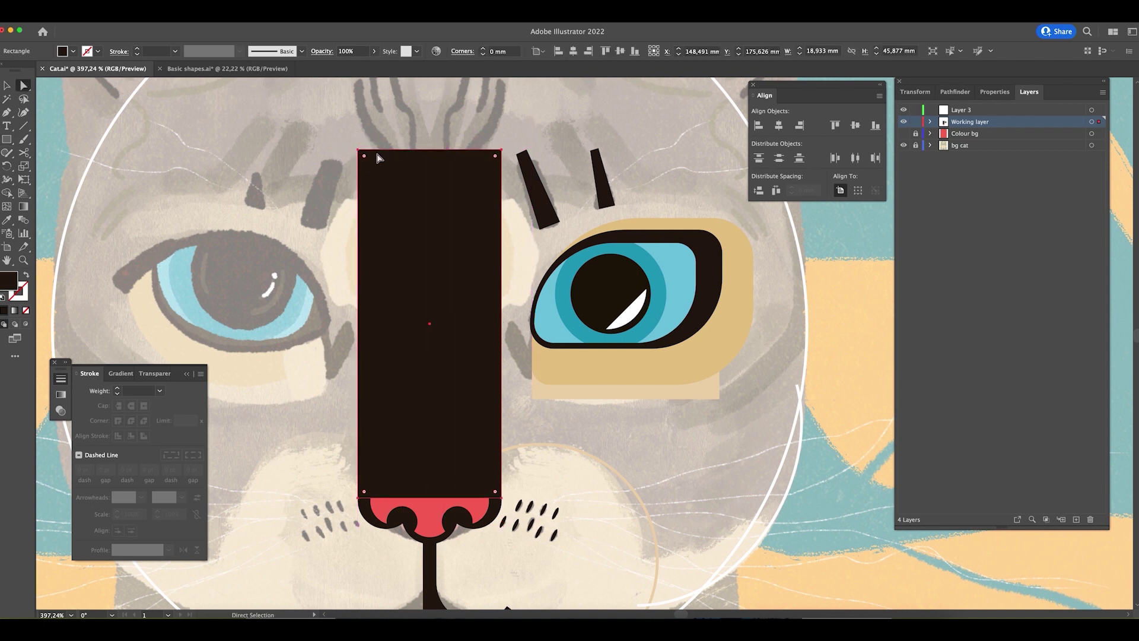
click(358, 151)
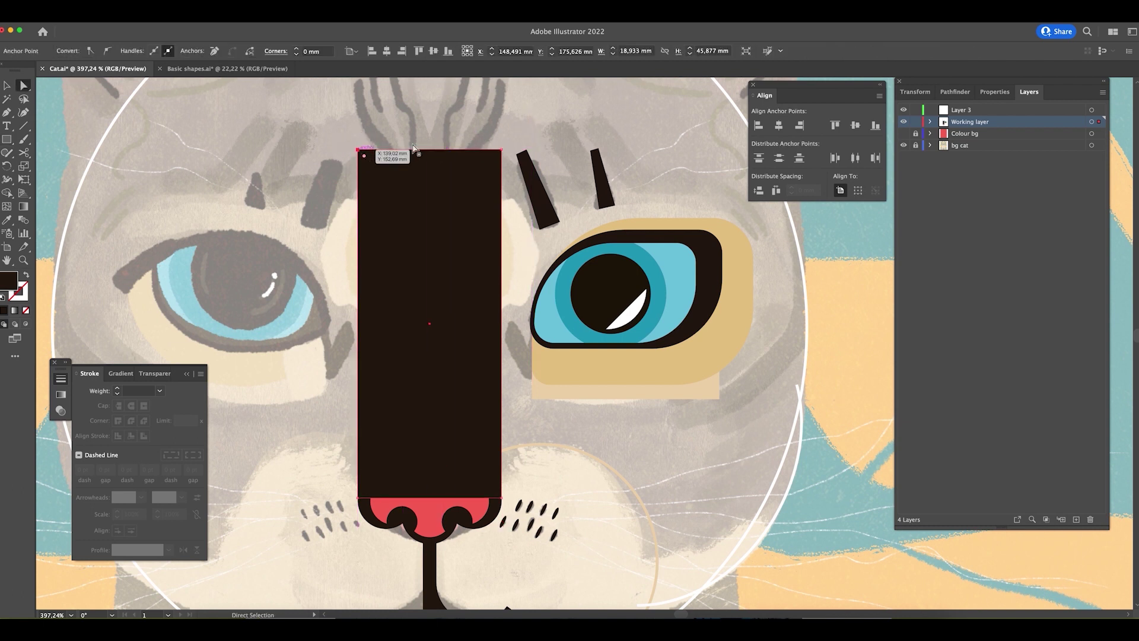
drag(500, 150, 498, 151)
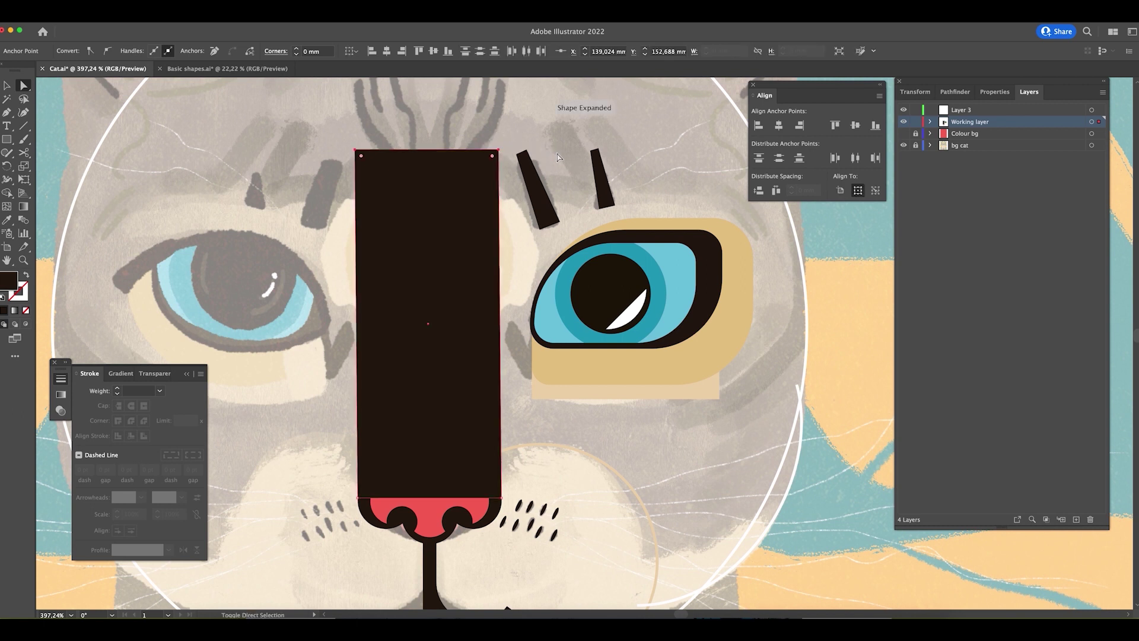
key(super+z)
key(super+z)
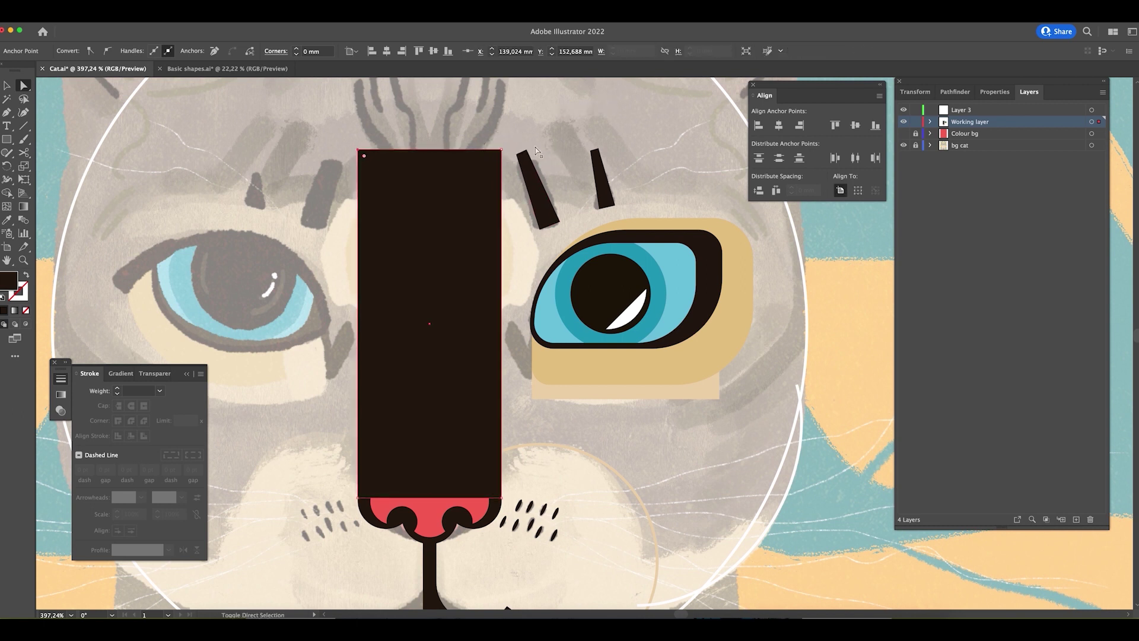
alt+drag(502, 150, 487, 153)
key(super+z)
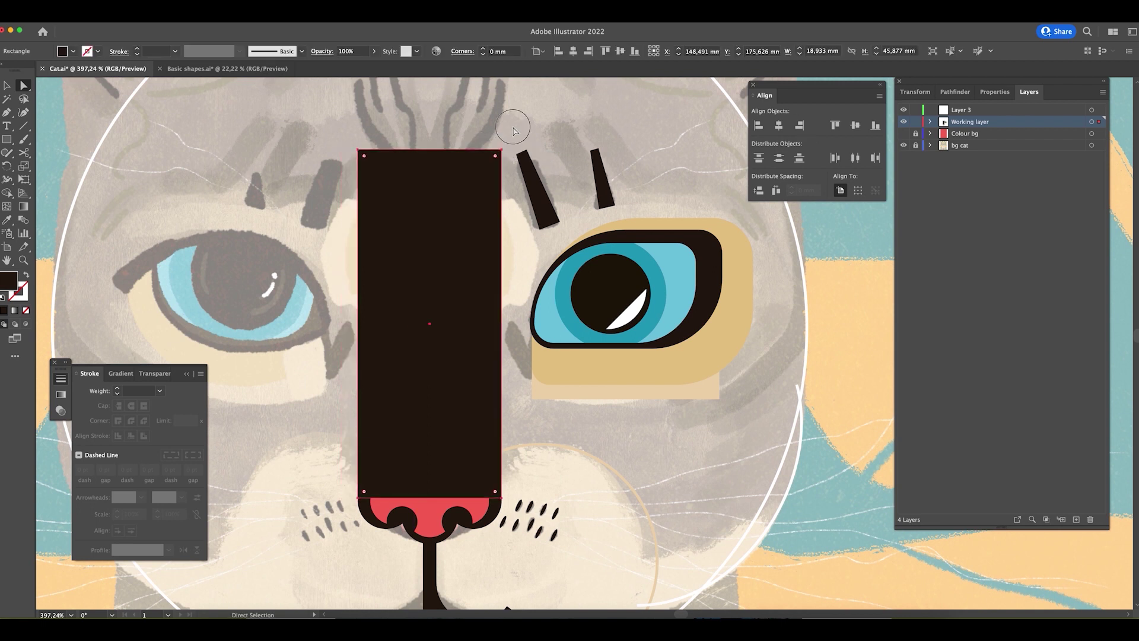
- Try shifting the black rectangle's upper-right corner inward and outward in large increments
click(500, 150)
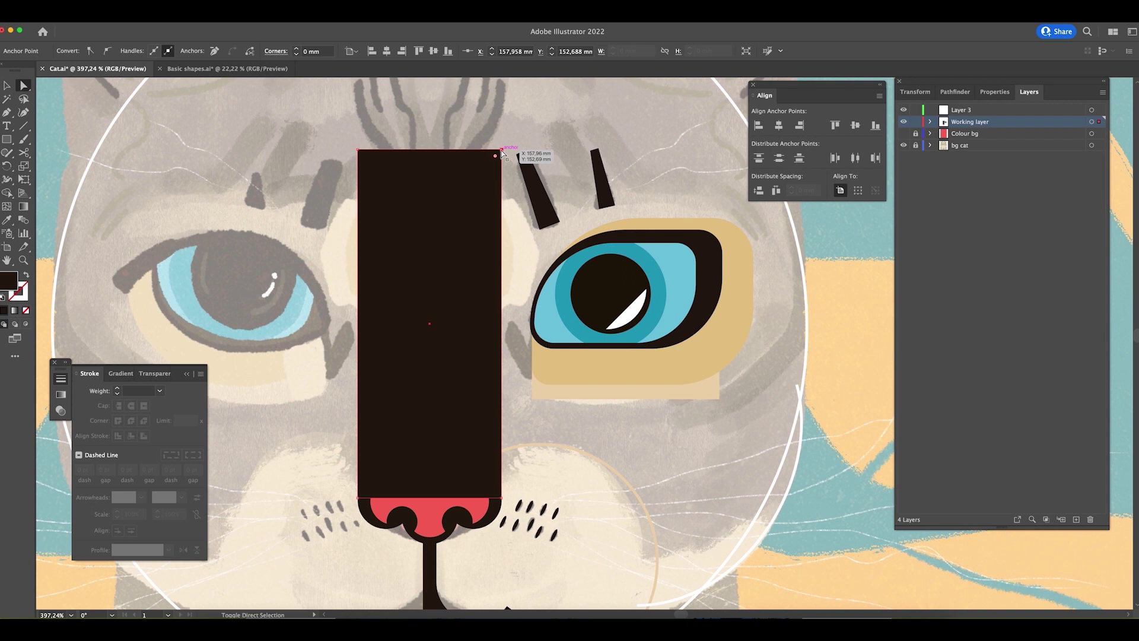
key(shift+Left)
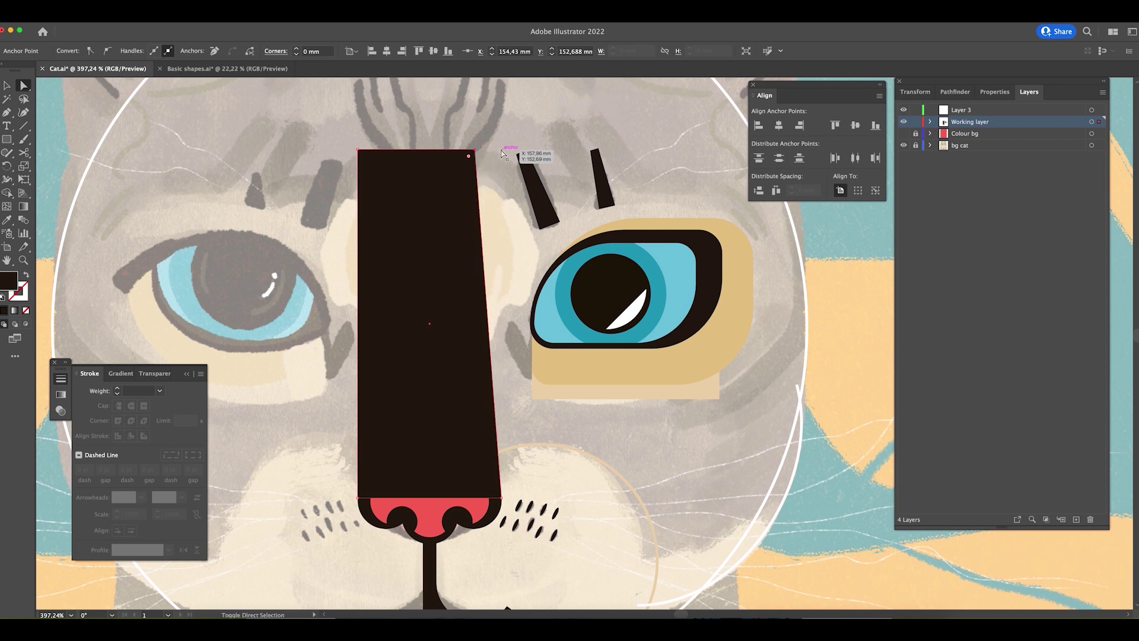
key(shift+Right)
key(shift+Right)
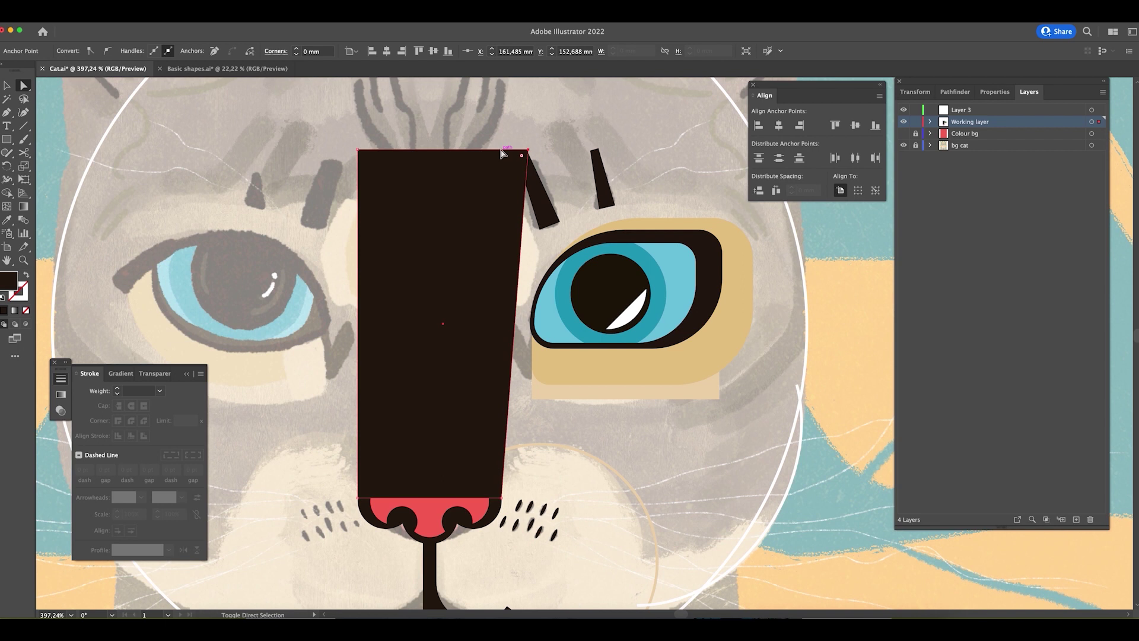
key(shift+Right)
key(shift+Left)
key(shift+Left)
key(shift+Left)
key(shift+Left)
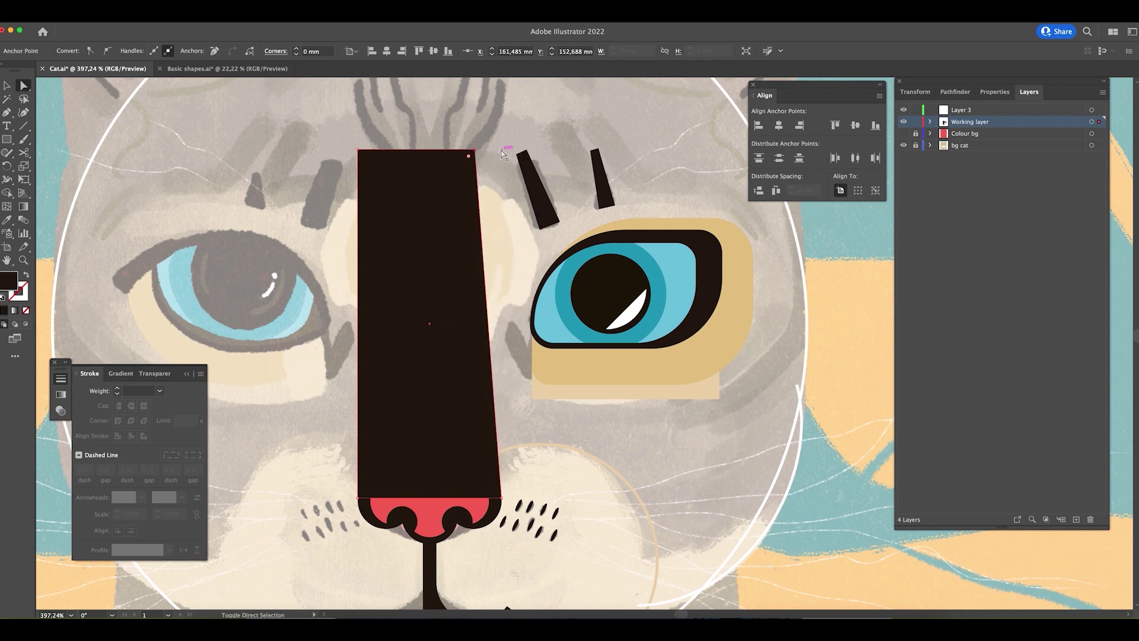
key(shift+Right)
key(shift+Right)
key(shift+Right)
key(shift+Right)
key(shift+Left)
key(shift+Left)
key(shift+Left)
key(shift+Left)
key(shift+Right)
key(shift+Right)
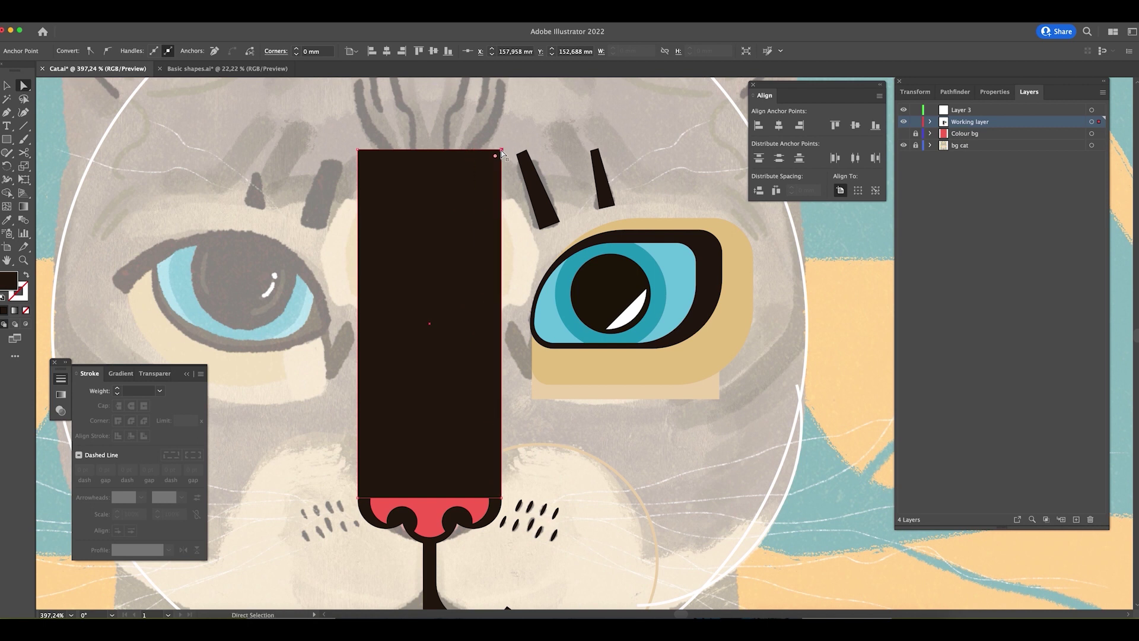
- Taper the rectangle by moving its upper-right corner inward to X 154.077 mm and its upper-left corner inward by a matching amount
key(Left)
key(Left)
key(Left)
key(Left)
key(Left)
key(Left)
key(Left)
key(Left)
key(Left)
key(Left)
key(Left)
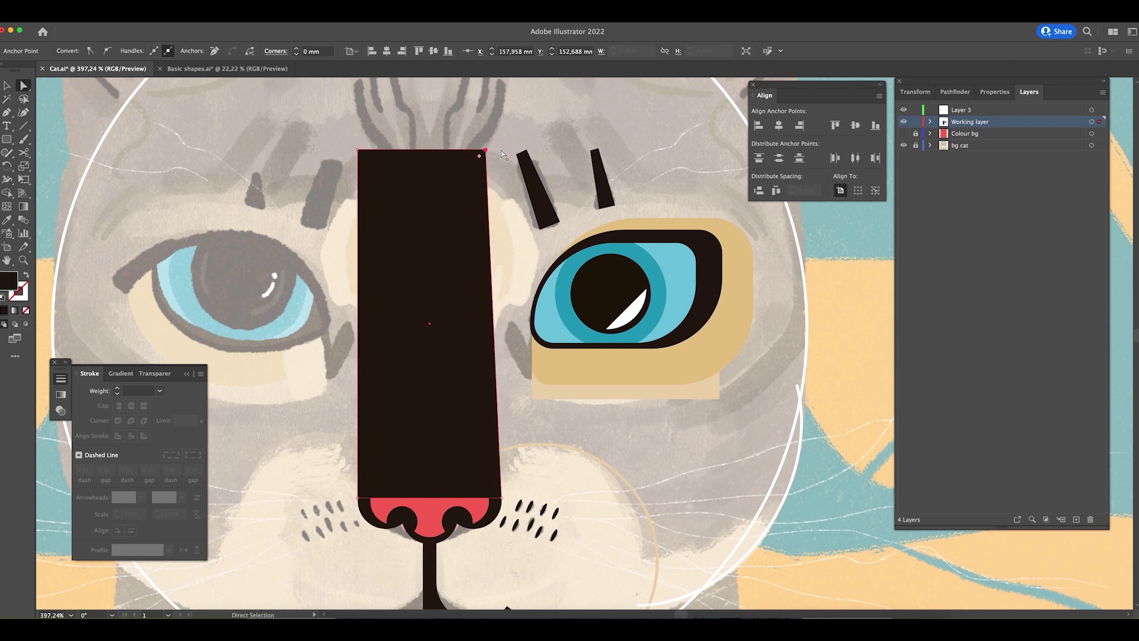
key(Right)
key(Right)
key(Right)
key(Right)
key(Right)
key(Right)
key(Right)
key(Right)
key(Right)
key(Right)
key(Right)
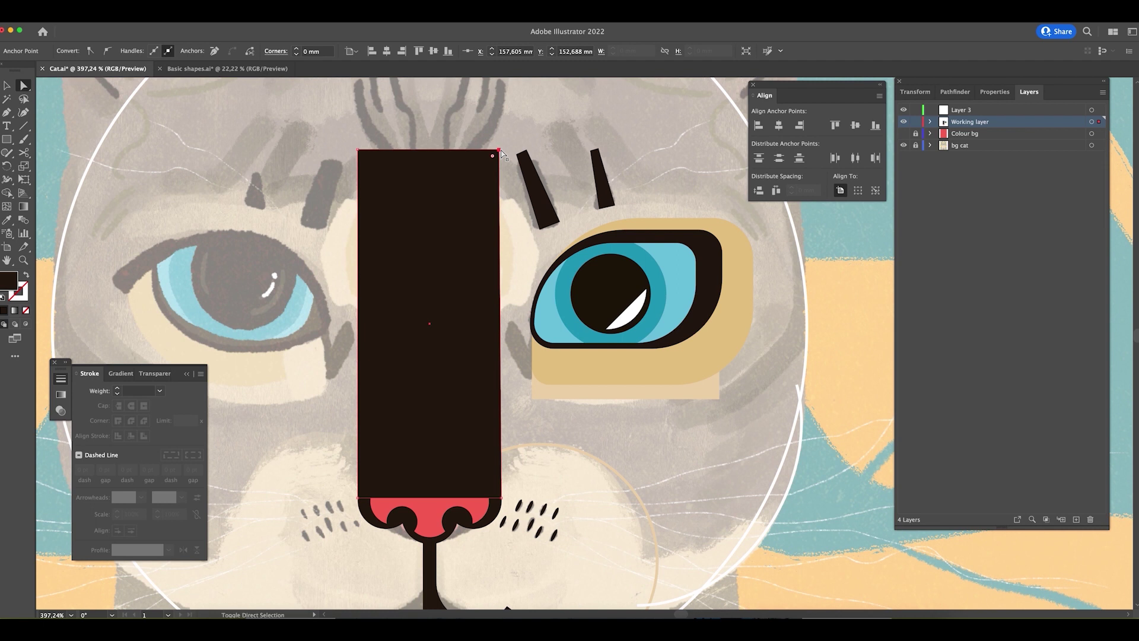
key(shift+Left)
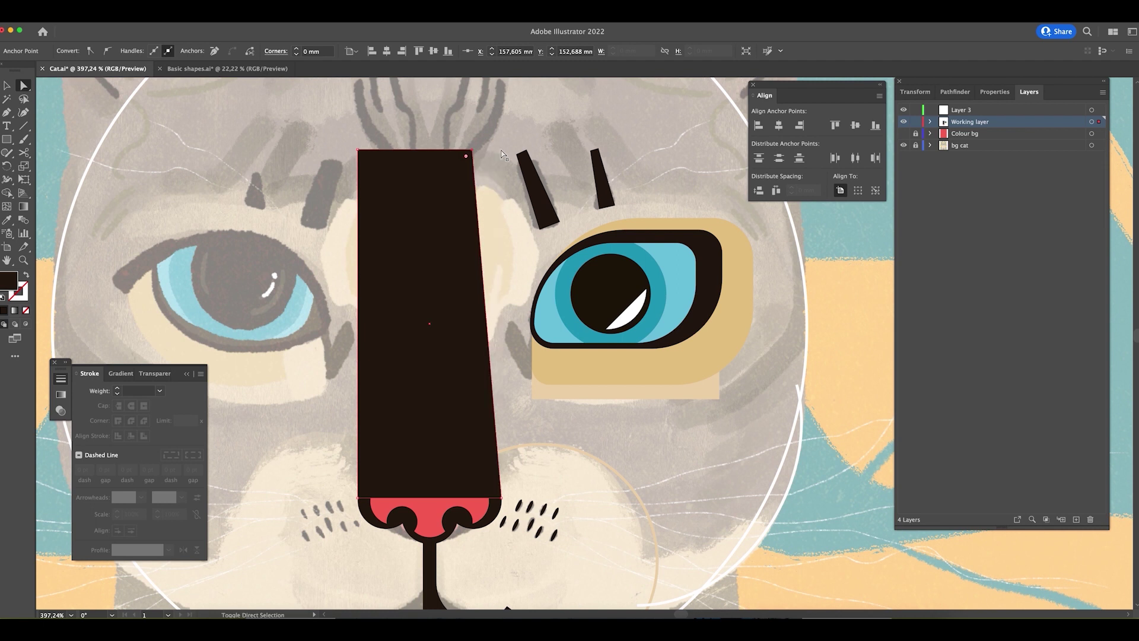
click(358, 151)
key(shift+Right)
- Send the tapered nose bridge shape backward so it sits behind the nose
click(465, 190)
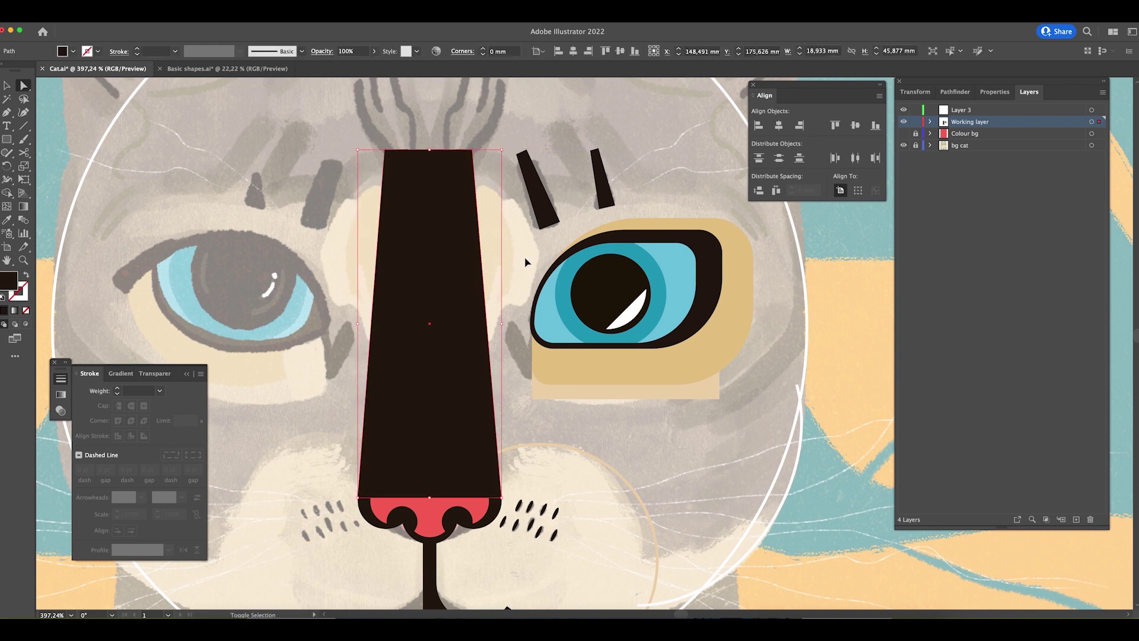
key(super+bracketleft)
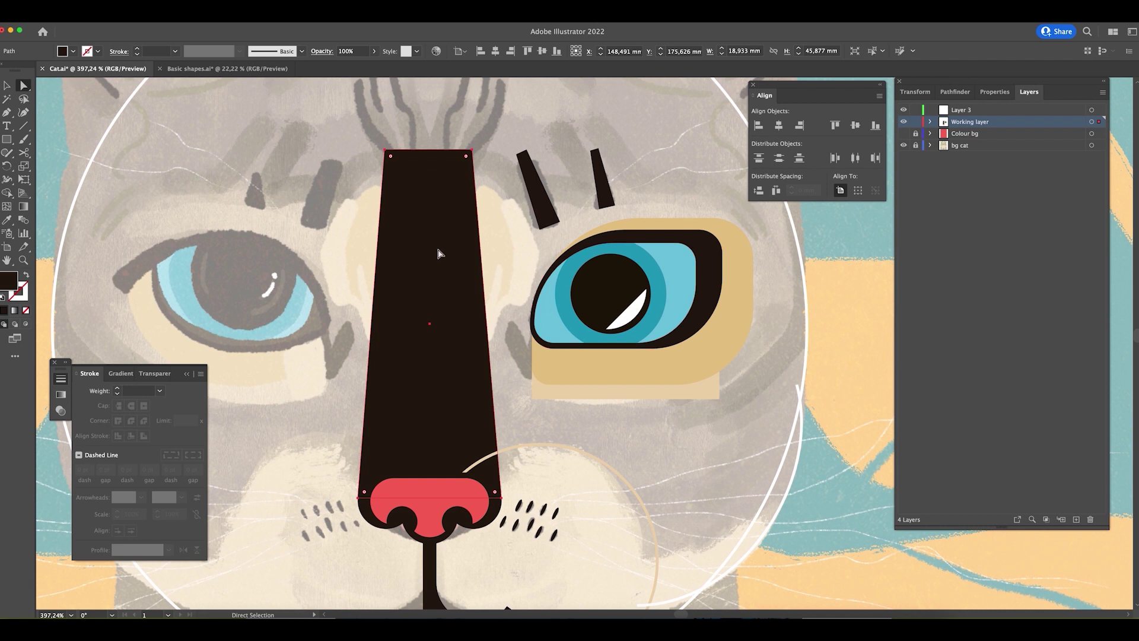
drag(438, 274, 317, 271)
key(super+z)
- Unlock the bg cat layer and set the cat reference image's opacity to 100%
key(v)
click(983, 149)
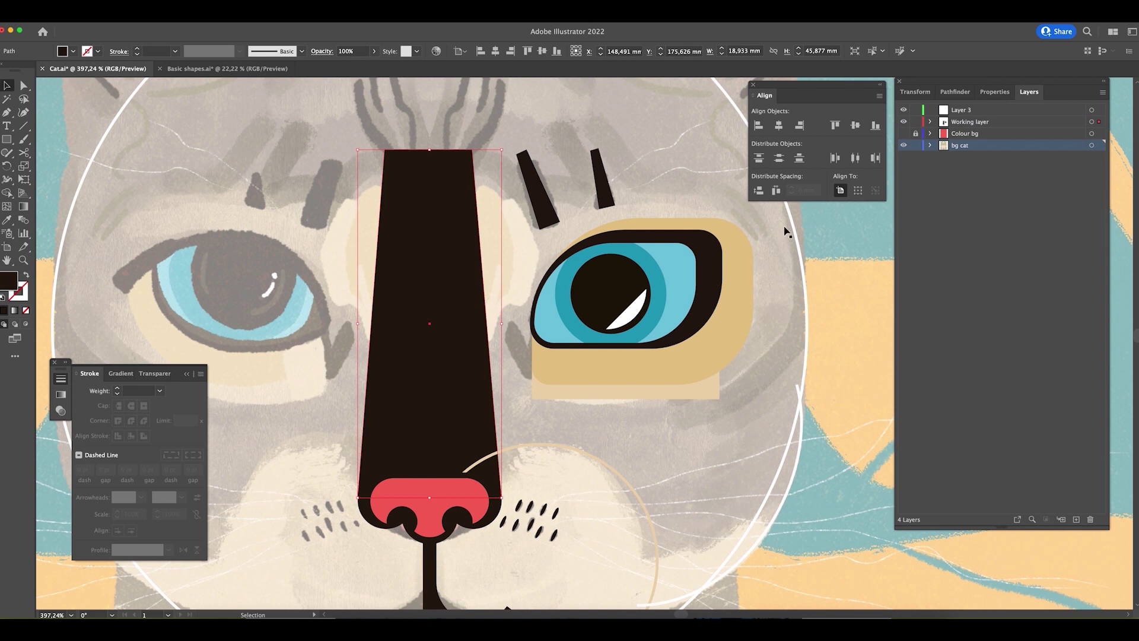
click(835, 246)
click(481, 52)
drag(458, 64, 561, 98)
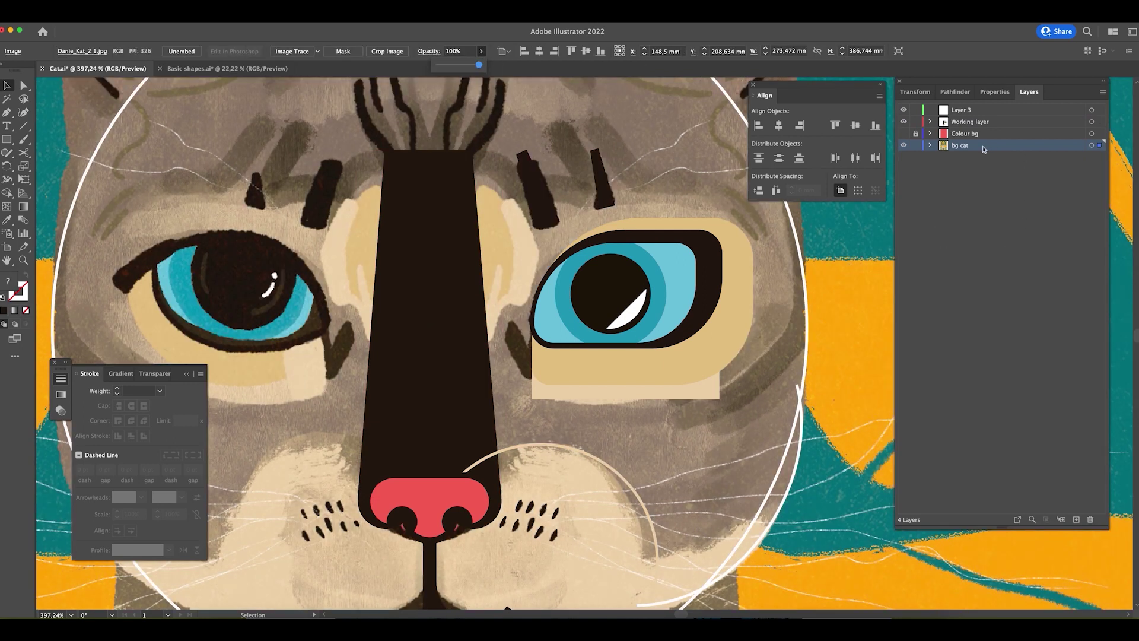
- Fill the nose bridge shape with the grey-brown fur colour sampled from the cat's forehead
click(415, 198)
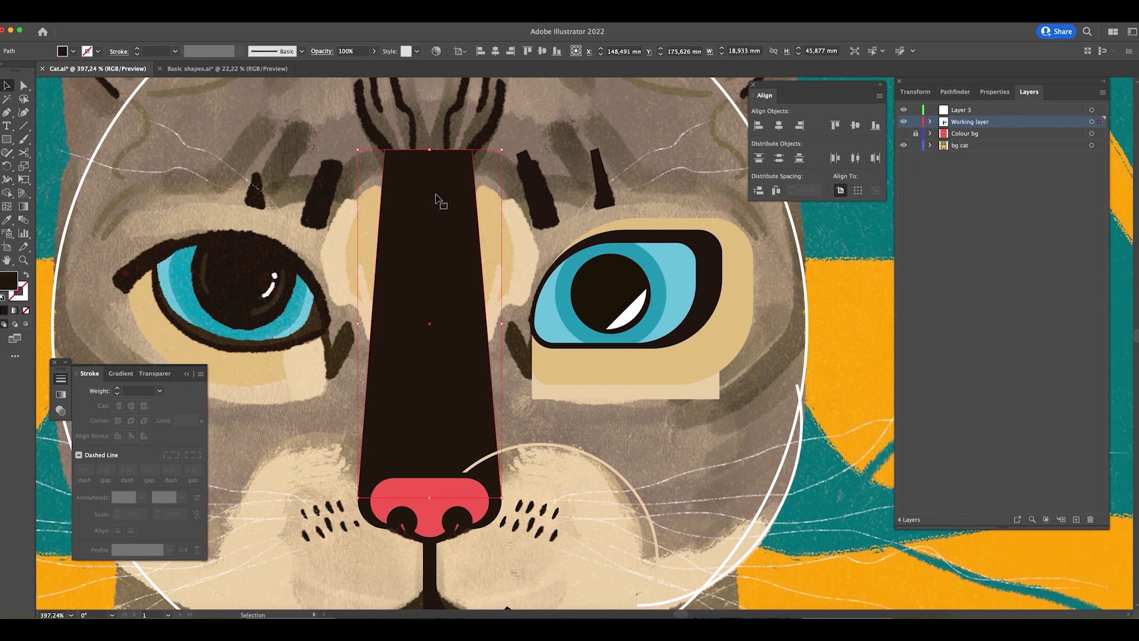
key(i)
click(357, 134)
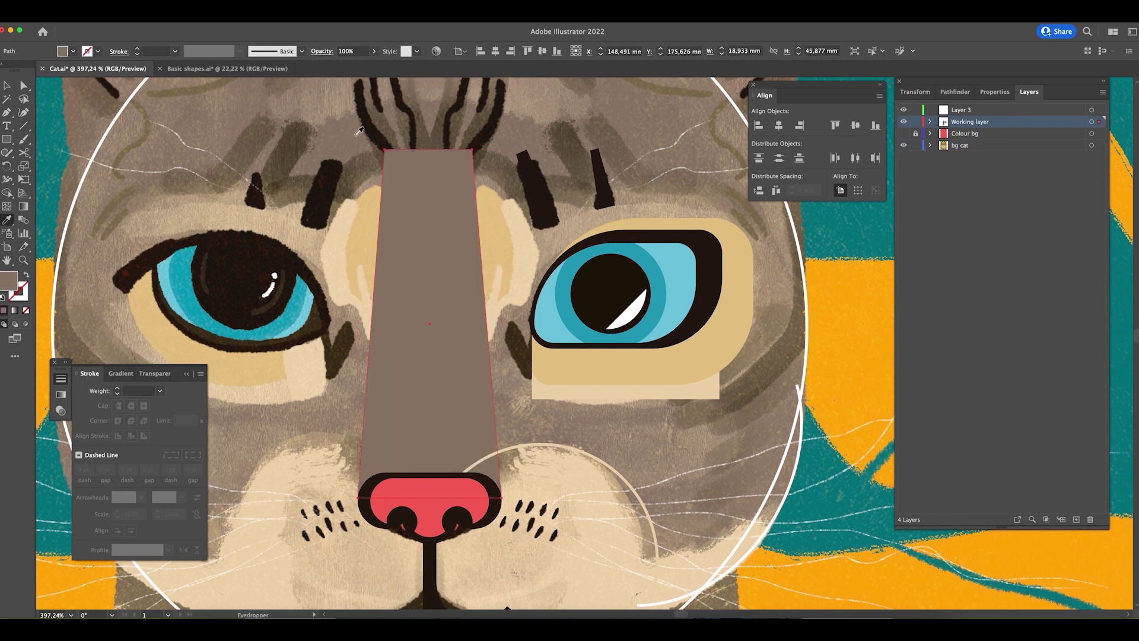
key(v)
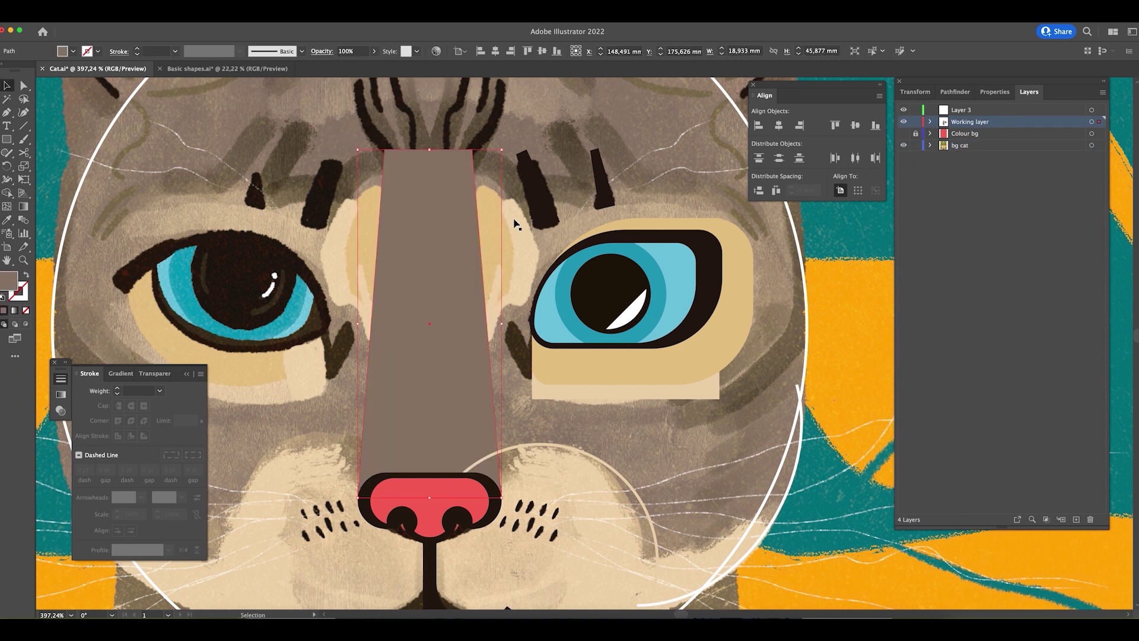
click(962, 147)
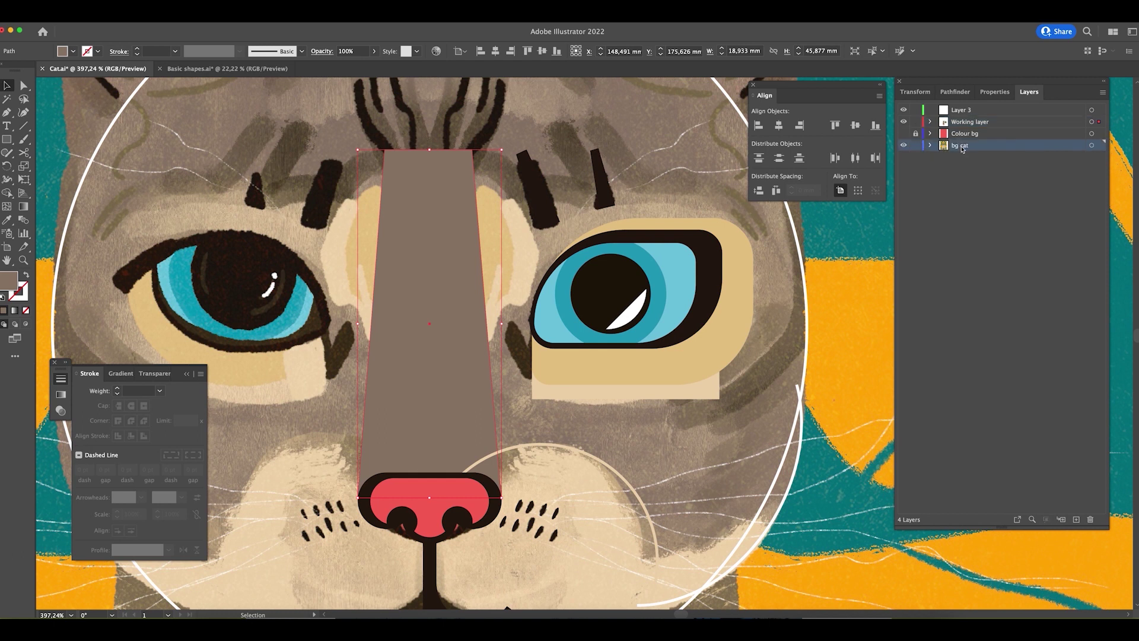
click(915, 145)
click(374, 51)
drag(374, 65, 345, 64)
drag(359, 67, 377, 65)
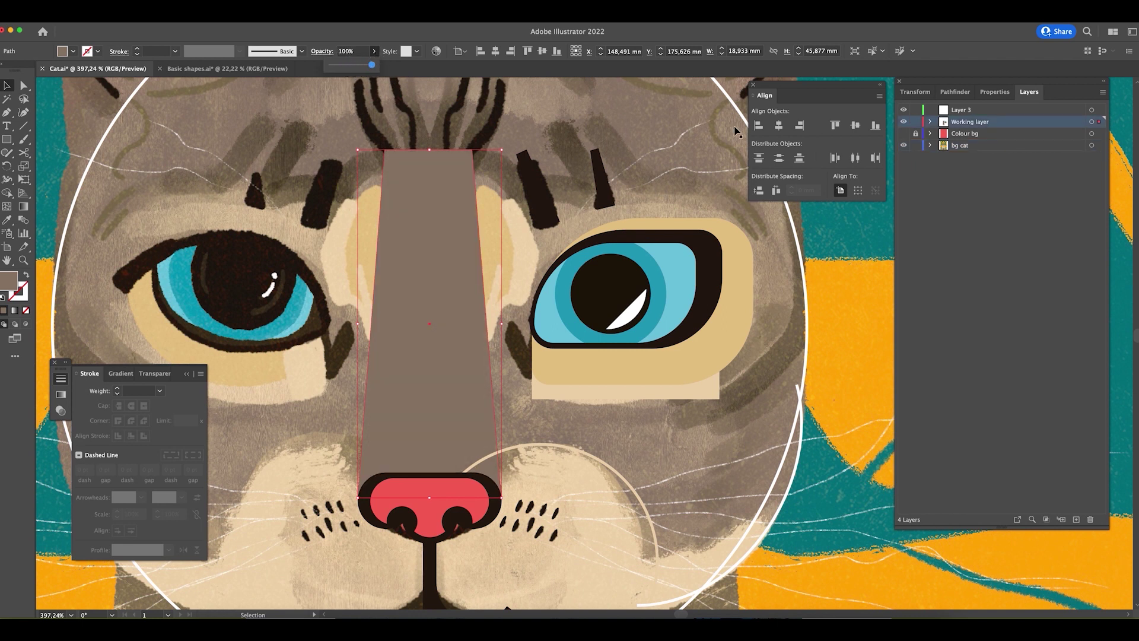
- Fade the cat reference image by lowering its opacity, and lock the bg cat layer
click(811, 373)
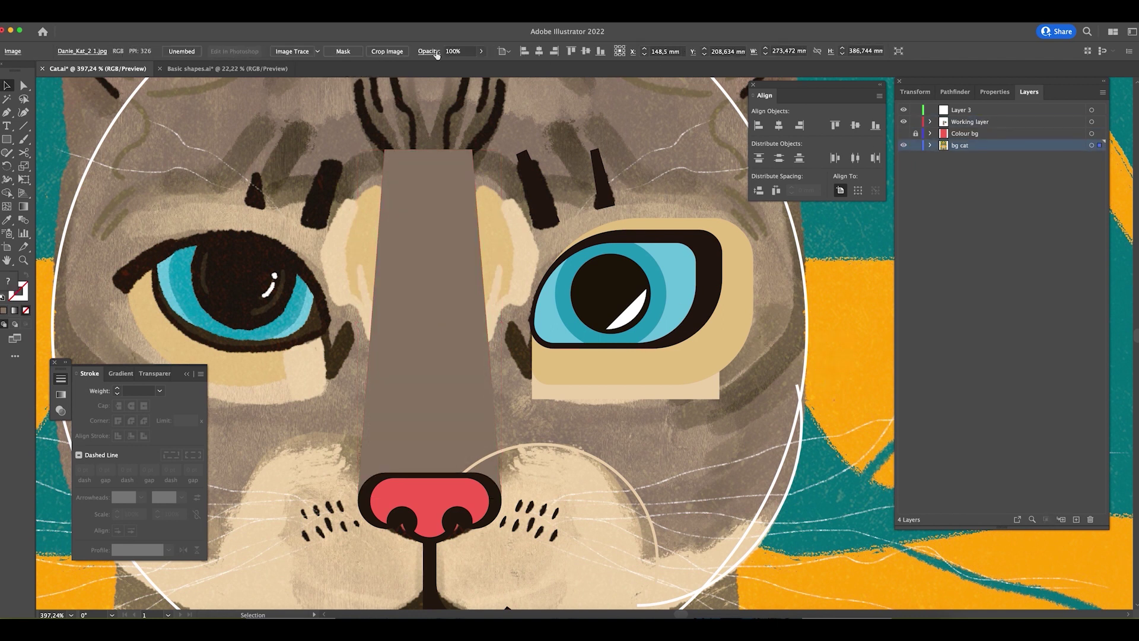
click(465, 51)
key(Return)
click(915, 146)
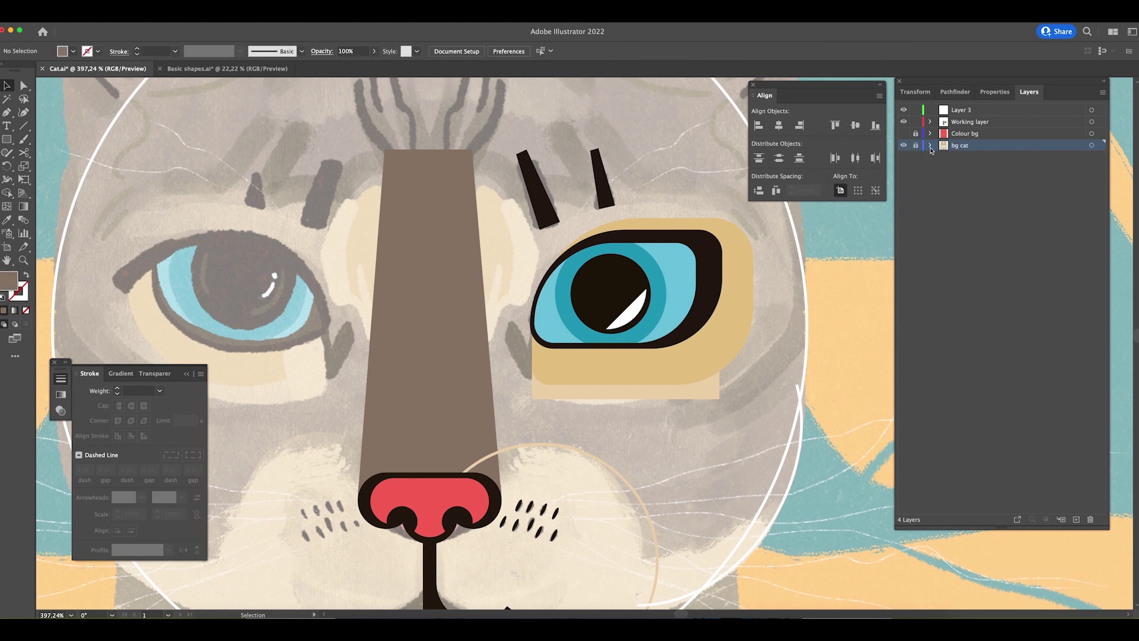
- Fill the outlined muzzle circle beside the nose with the light beige of the patch under the traced eye, without a stroke
key(super+minus)
key(super+minus)
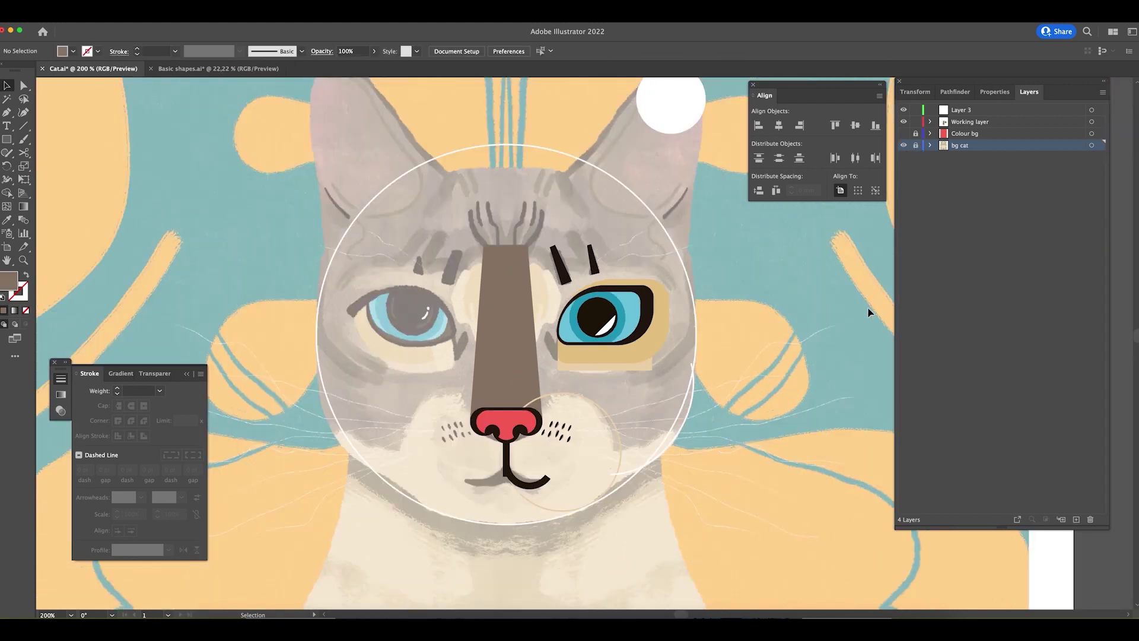
drag(750, 277, 728, 318)
key(z)
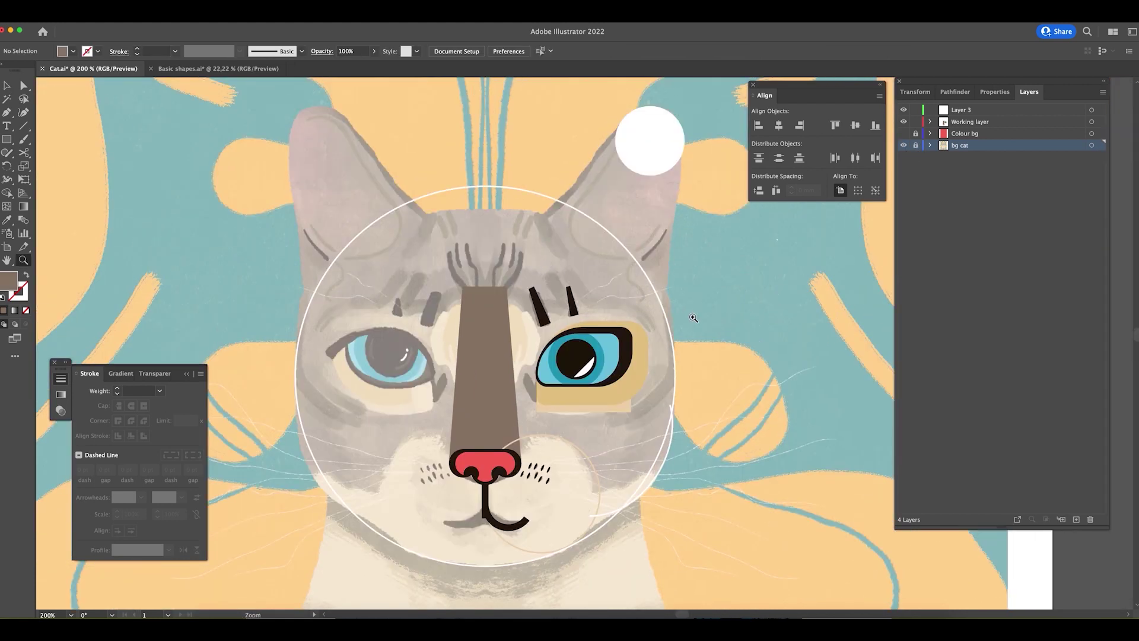
drag(605, 441, 613, 379)
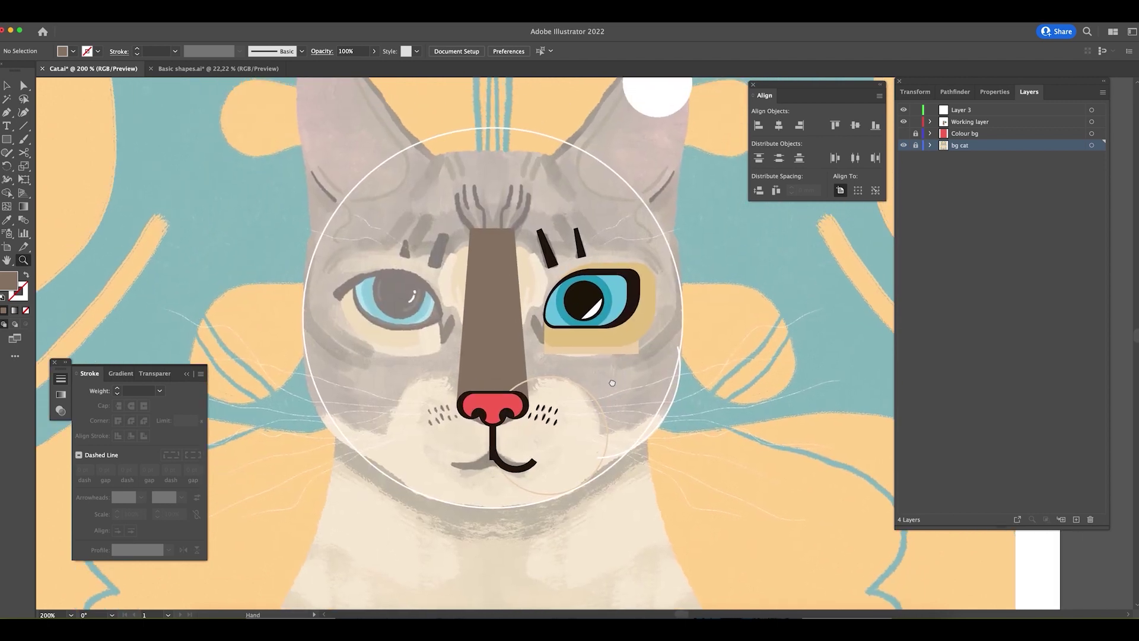
key(v)
click(593, 399)
key(i)
click(658, 340)
key(v)
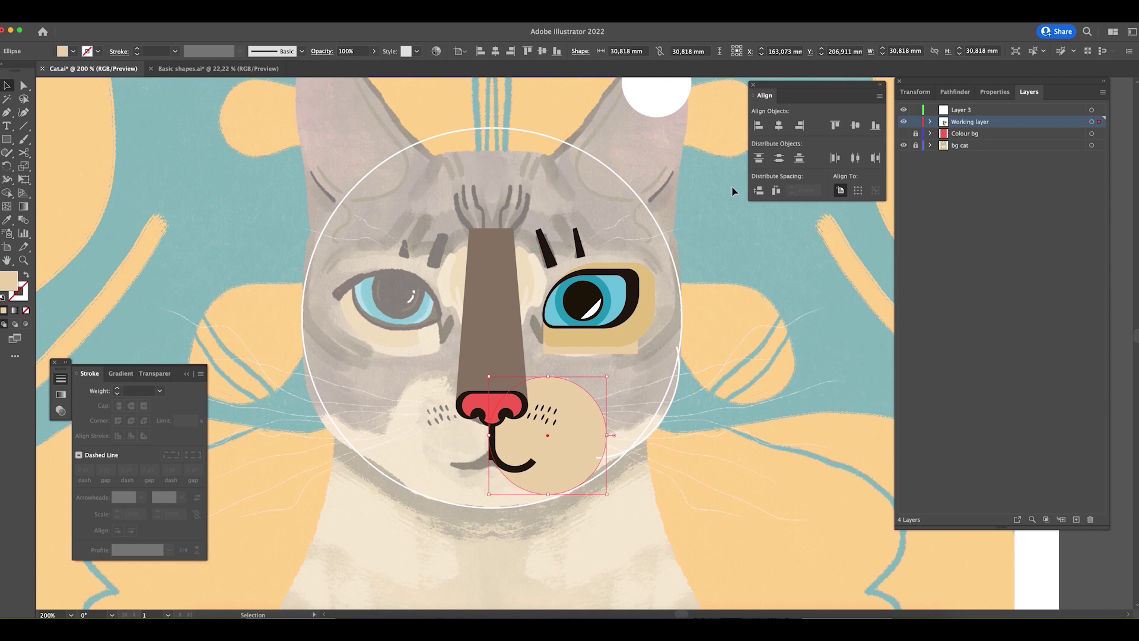
drag(695, 223, 656, 280)
click(619, 280)
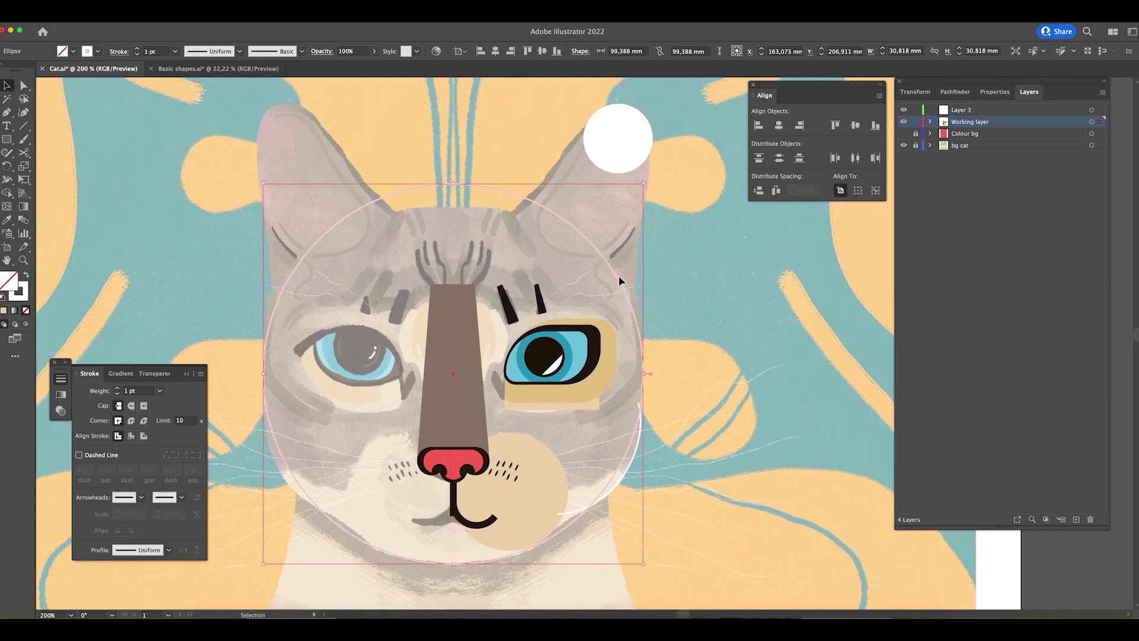
click(719, 266)
key(z)
drag(414, 165, 484, 244)
key(v)
click(3, 139)
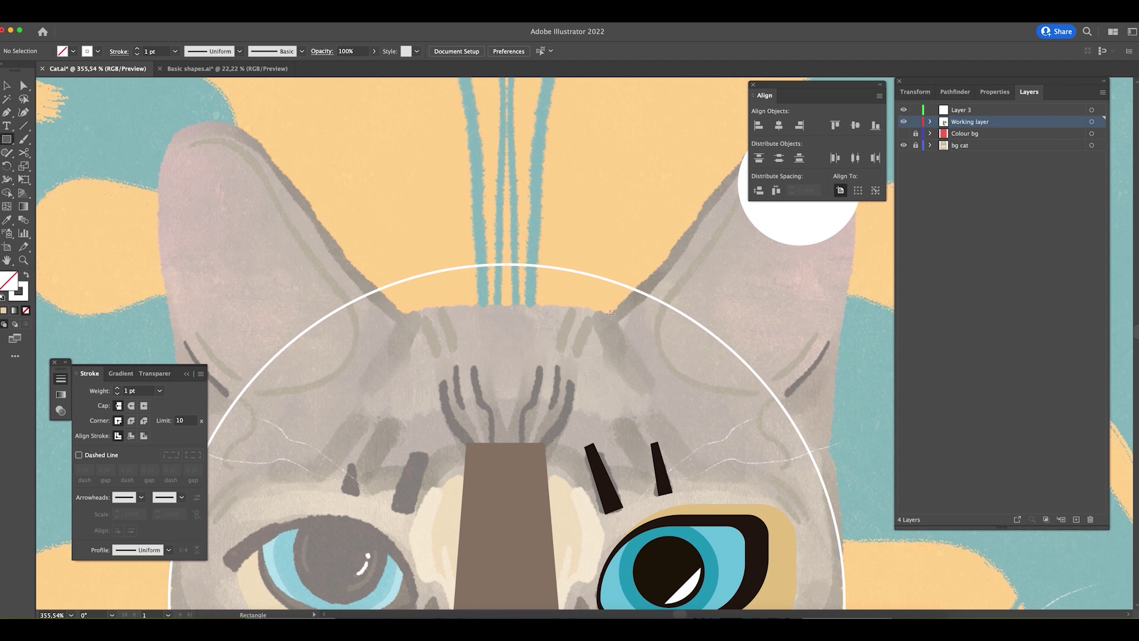
click(398, 306)
click(543, 346)
key(v)
drag(3, 139, 60, 153)
drag(511, 248, 631, 303)
key(super+z)
- Draw a rectangle about 33 mm by 10 mm over the head circle's top between the ears, centred above the nose bridge
key(p)
drag(12, 143, 36, 138)
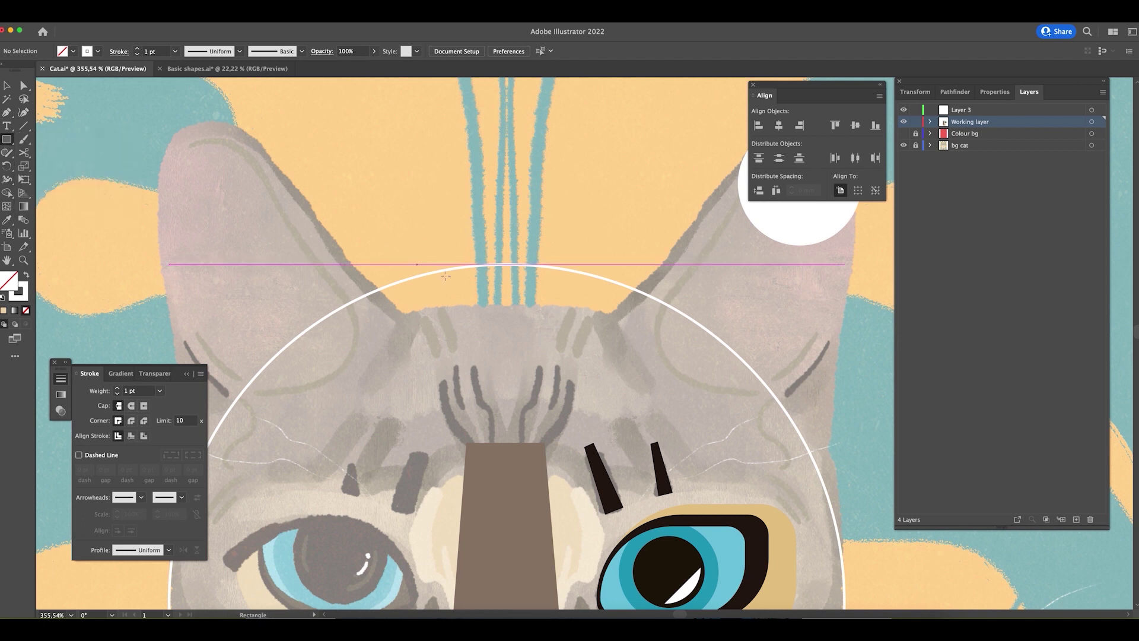
drag(392, 245, 617, 311)
key(v)
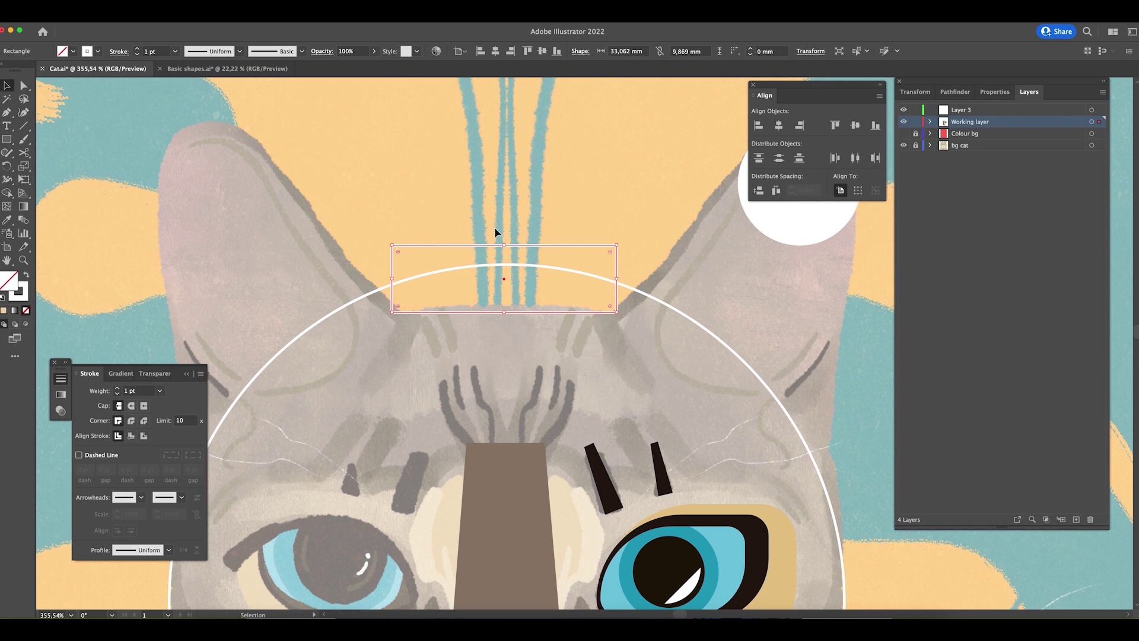
click(521, 246)
drag(522, 246, 531, 249)
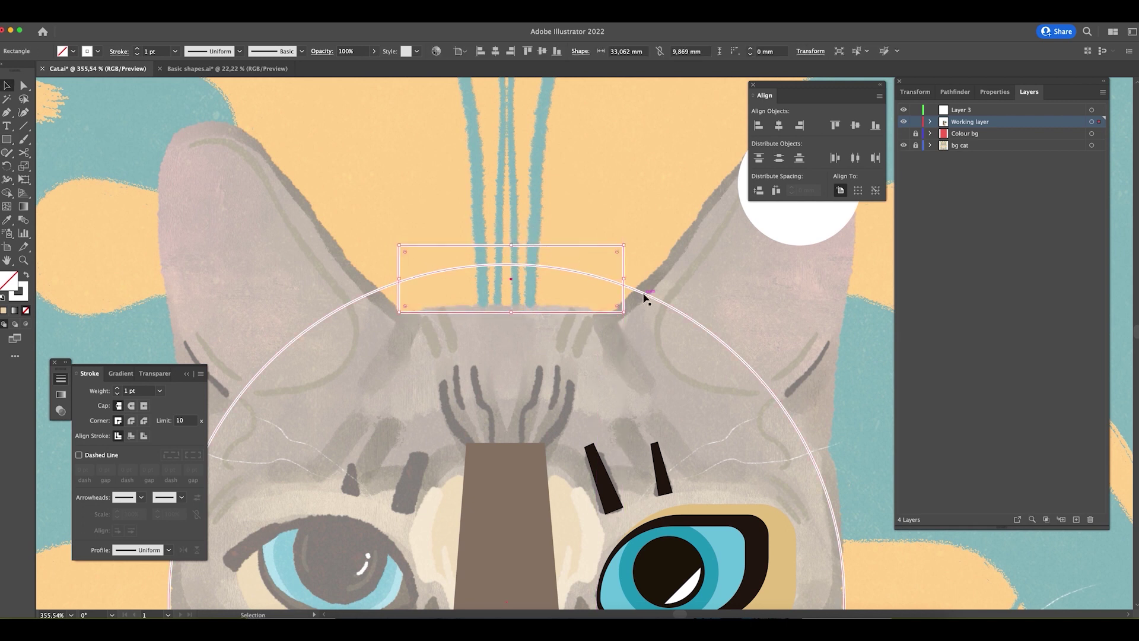
click(667, 304)
click(664, 273)
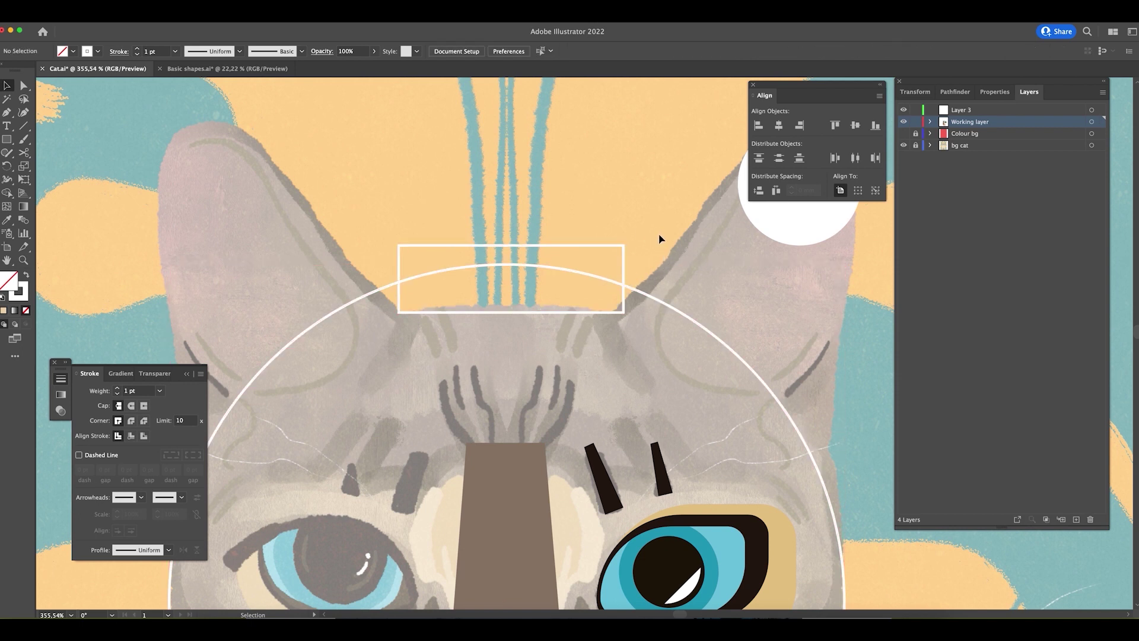
- Draw an outlined triangle with the Star tool, about 26 mm wide and 23 mm high, above the rectangle
key(super+minus)
drag(638, 319, 507, 320)
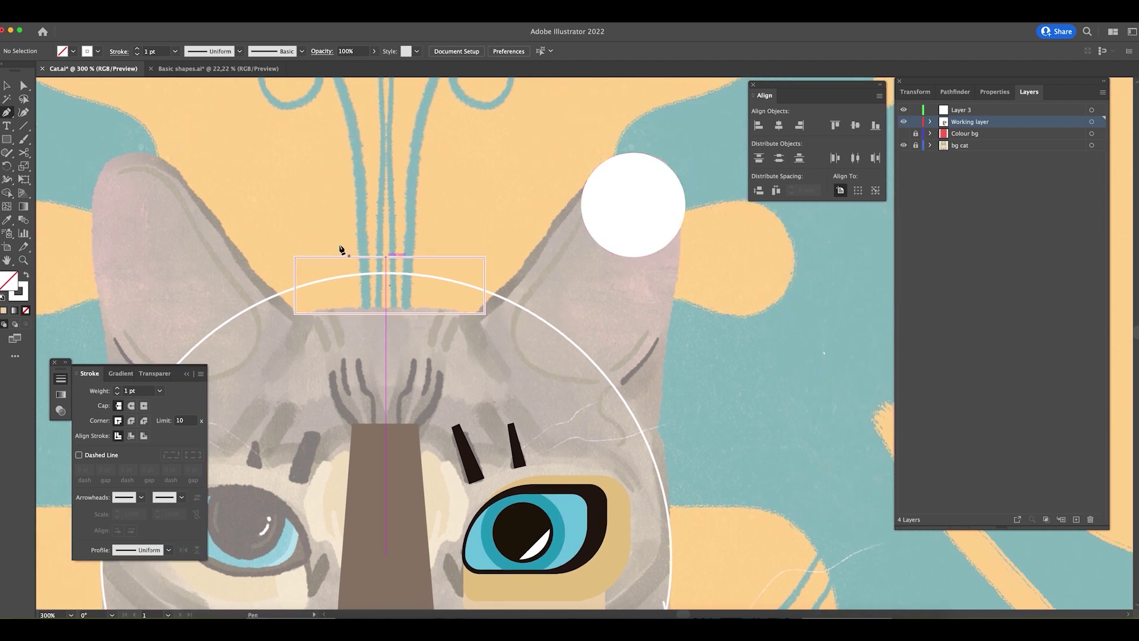
click(6, 140)
drag(4, 143, 71, 193)
drag(449, 205, 374, 248)
key(Down)
key(Down)
key(v)
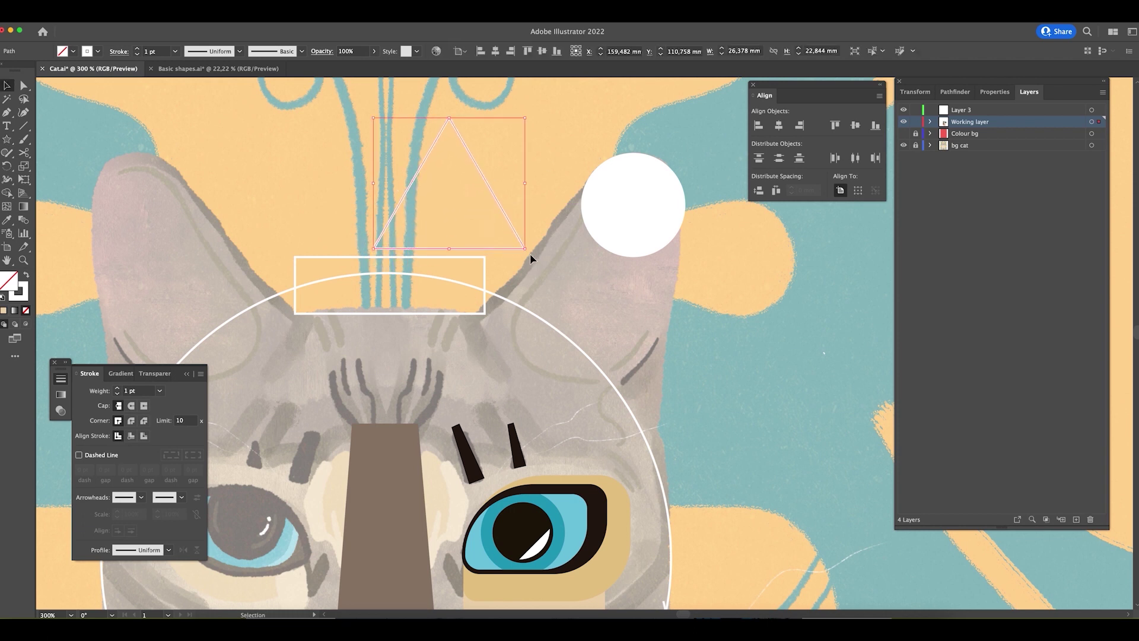
- Rotate and move the triangle over the right ear, with one corner on the rectangle's lower right corner
drag(527, 248, 659, 413)
key(z)
key(v)
drag(414, 289, 415, 287)
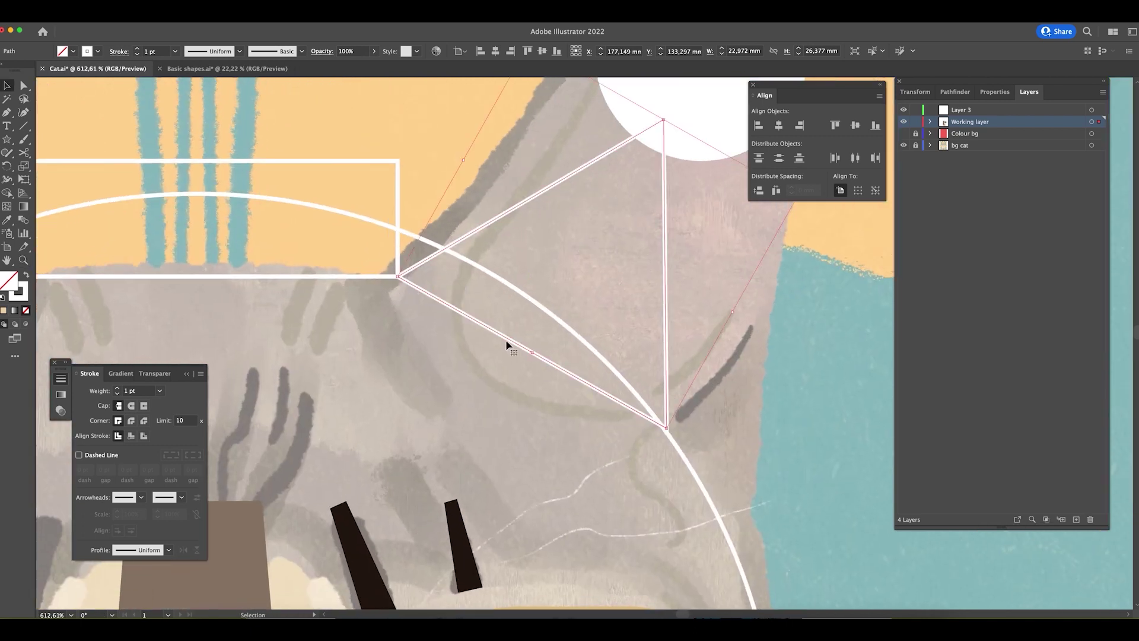
- Reshape the triangle's anchor points to follow the right ear's outline from the head up to the white circle at its tip
key(a)
drag(667, 427, 737, 558)
scroll(687, 298, up, 5)
scroll(687, 297, right, 3)
drag(540, 303, 613, 147)
drag(407, 383, 382, 339)
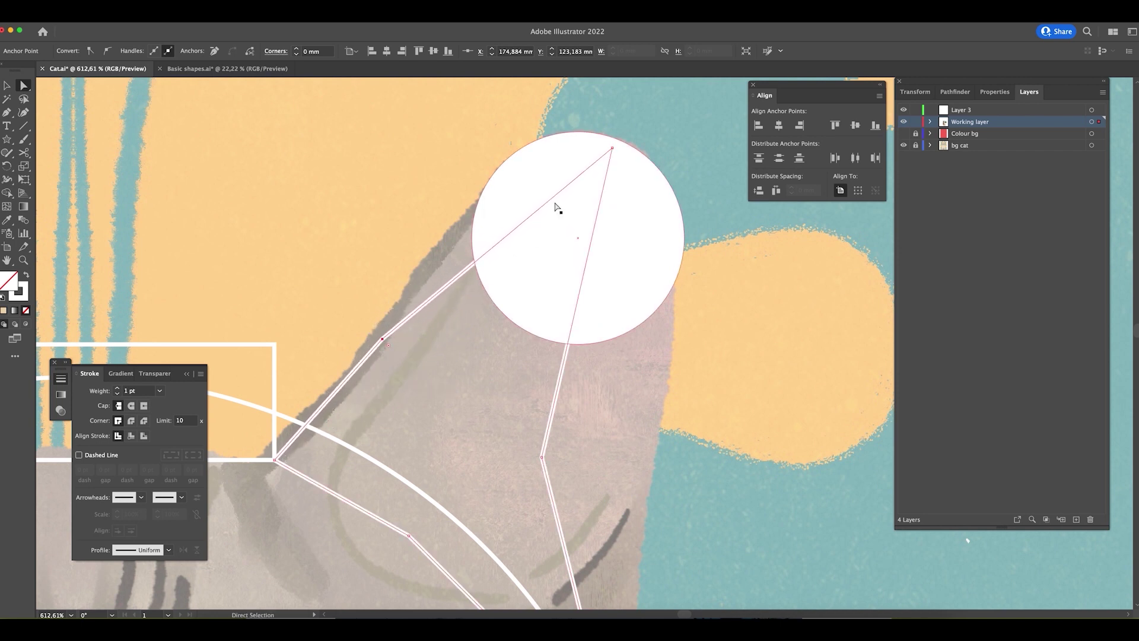
drag(612, 148, 498, 174)
drag(541, 459, 678, 255)
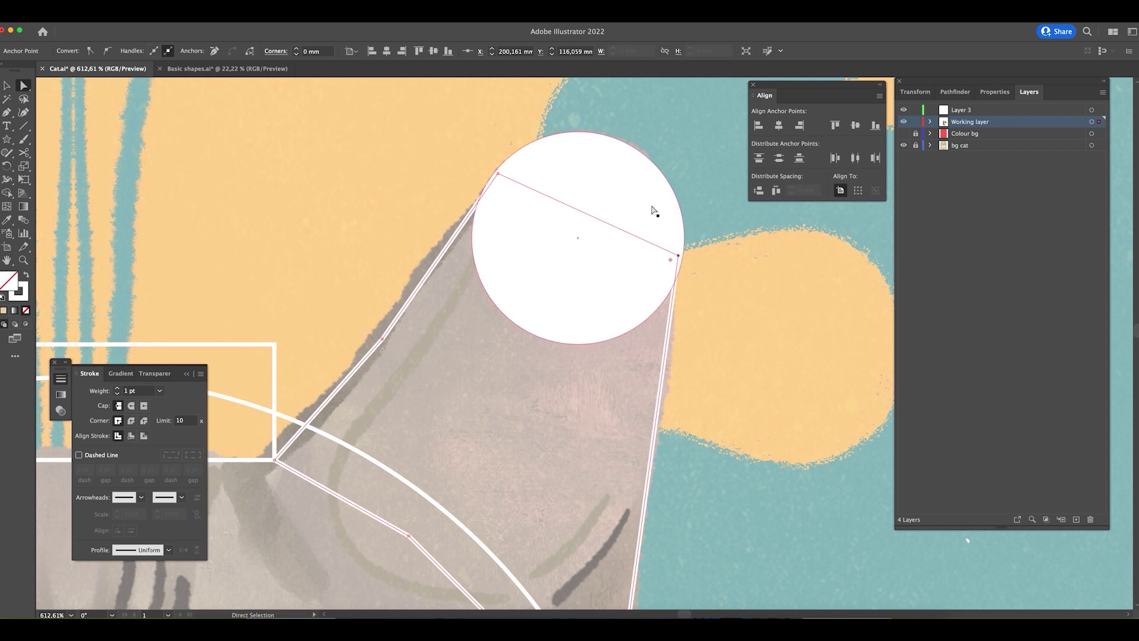
- Turn the white ear-tip circle into an unfilled outline matching the ear shape and shrink it to about 17.4 mm
click(673, 245)
key(i)
click(664, 376)
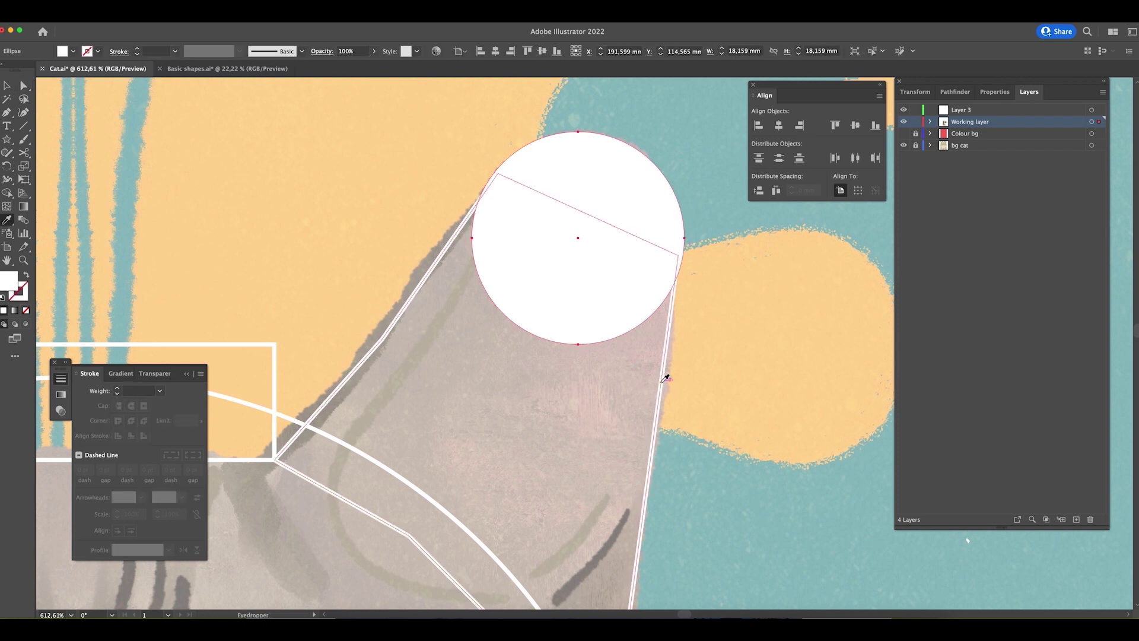
key(v)
drag(684, 237, 680, 236)
drag(469, 238, 483, 242)
- Nudge the outlined ear-tip circle so that its edge fits the rounded tip of the ear
key(z)
drag(496, 184, 609, 216)
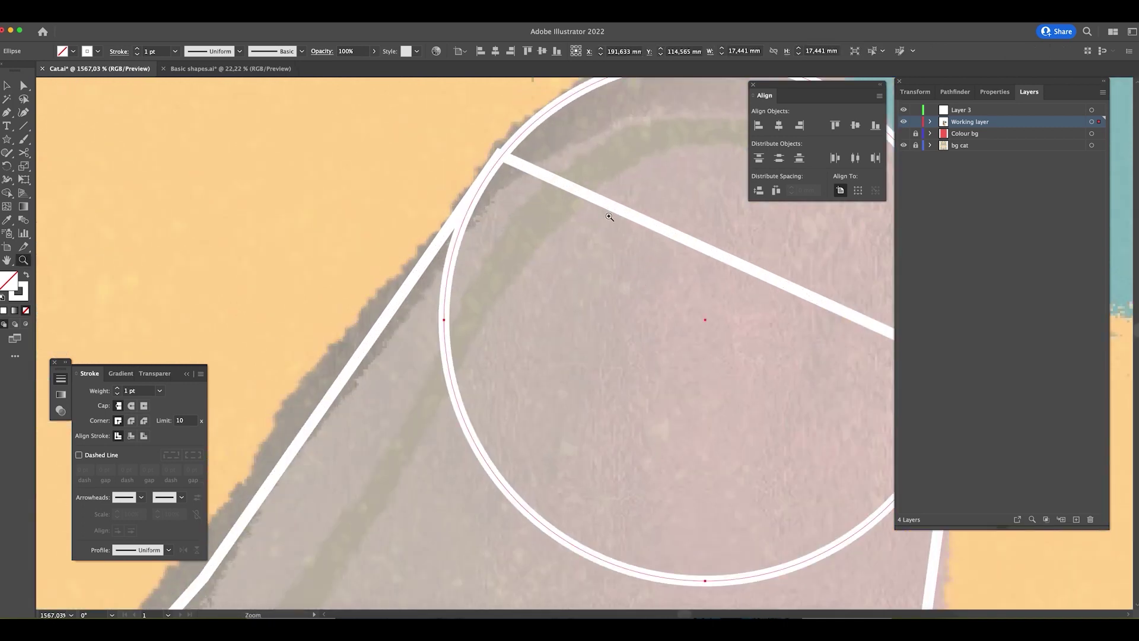
key(v)
drag(528, 131, 530, 127)
key(super+minus)
key(super+minus)
key(super+minus)
key(super+minus)
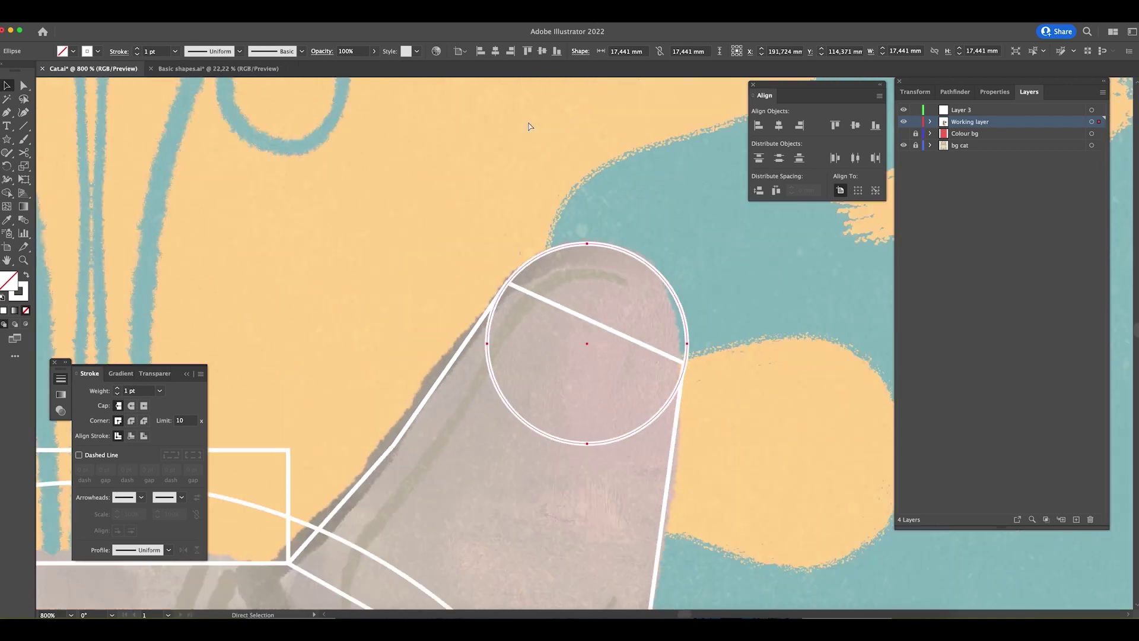
- Select the head circle, rectangle and ear shape, and remove the rectangle's part above the circle with Shape Builder
drag(564, 236, 677, 103)
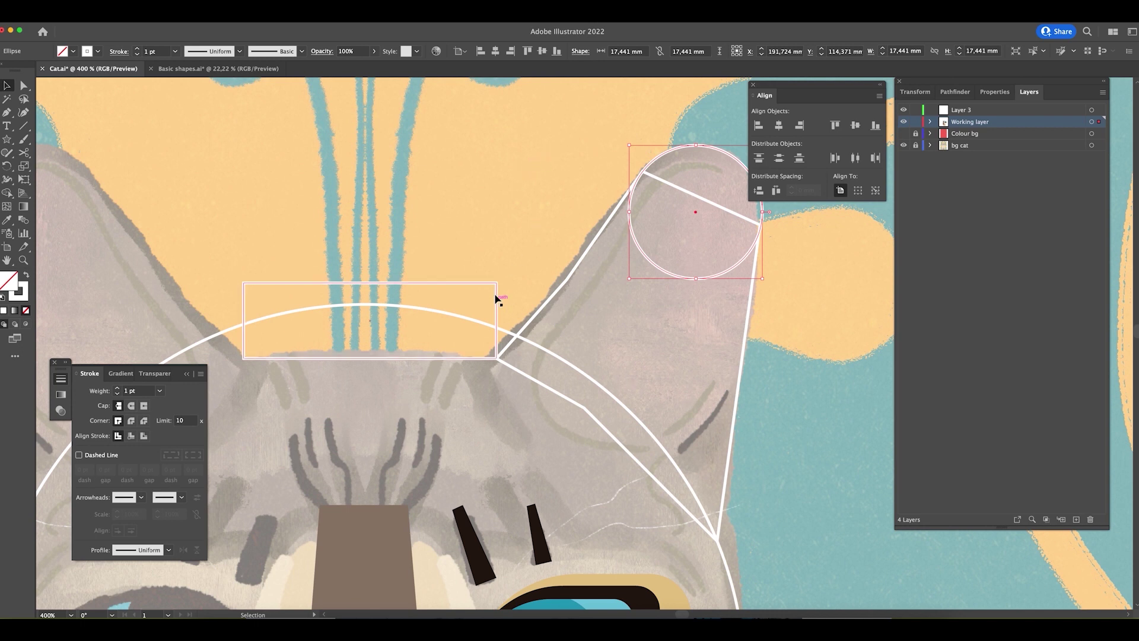
drag(323, 196, 464, 288)
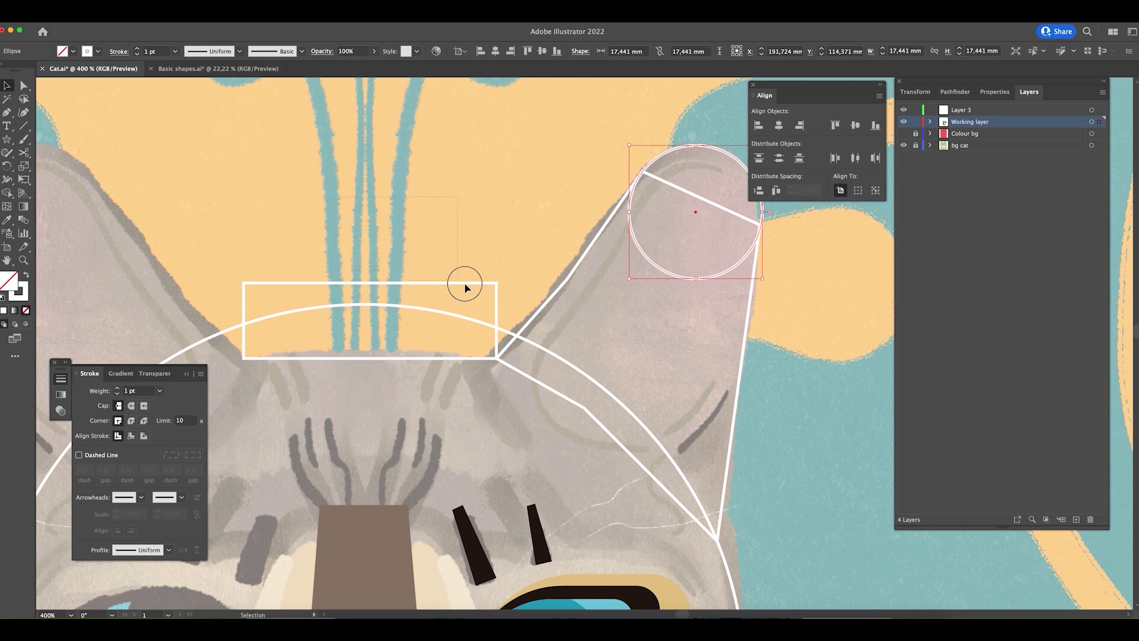
drag(499, 333, 534, 378)
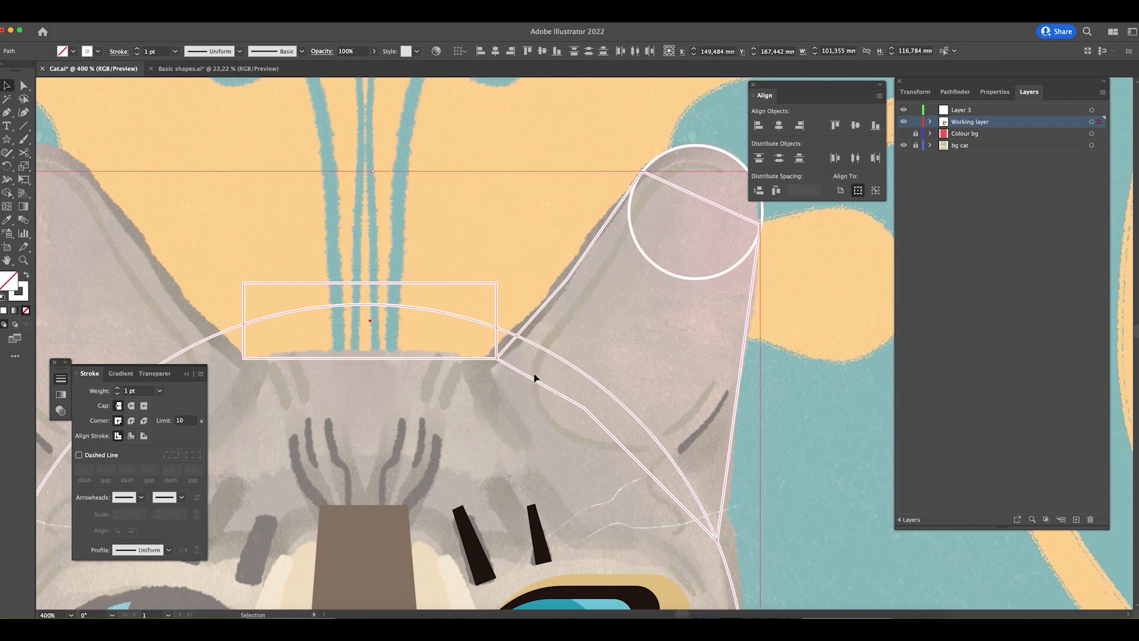
key(shift+m)
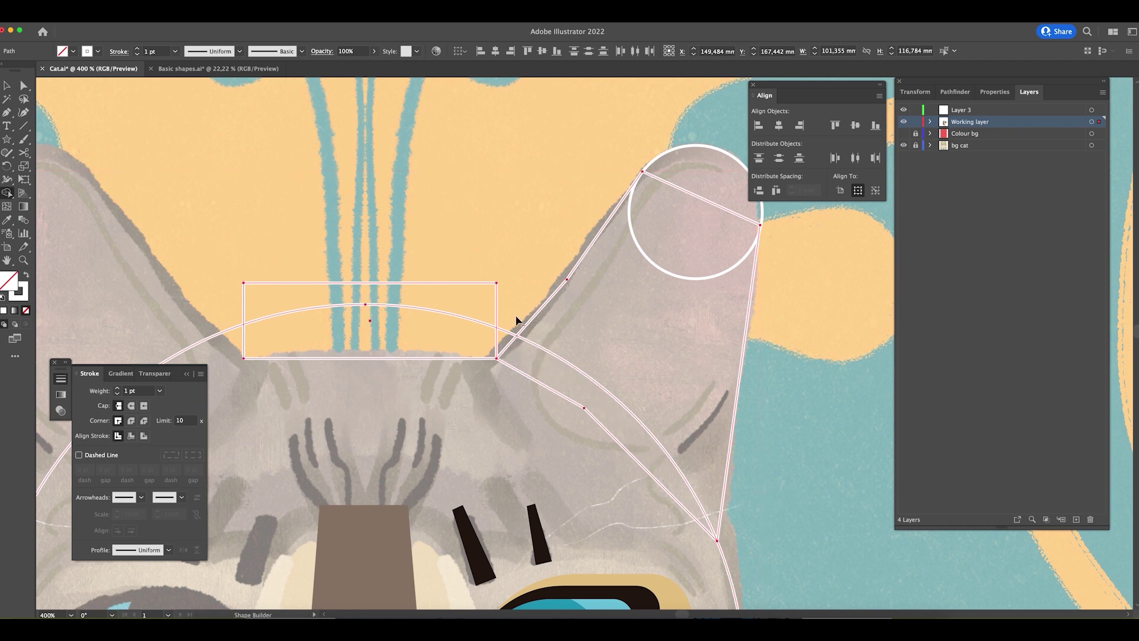
alt+click(472, 284)
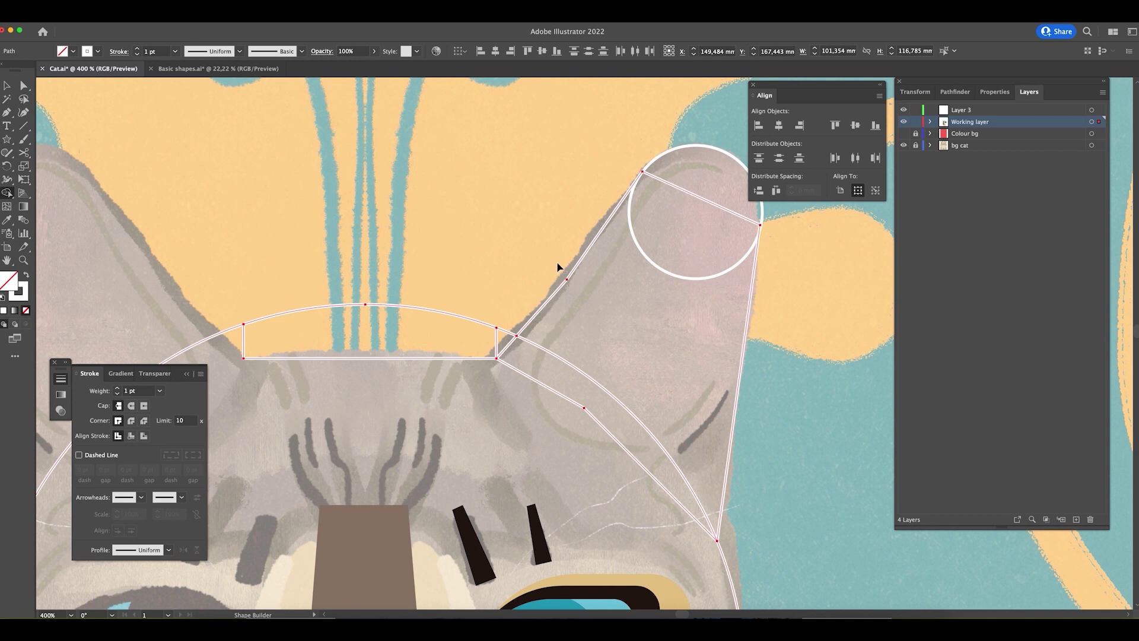
key(v)
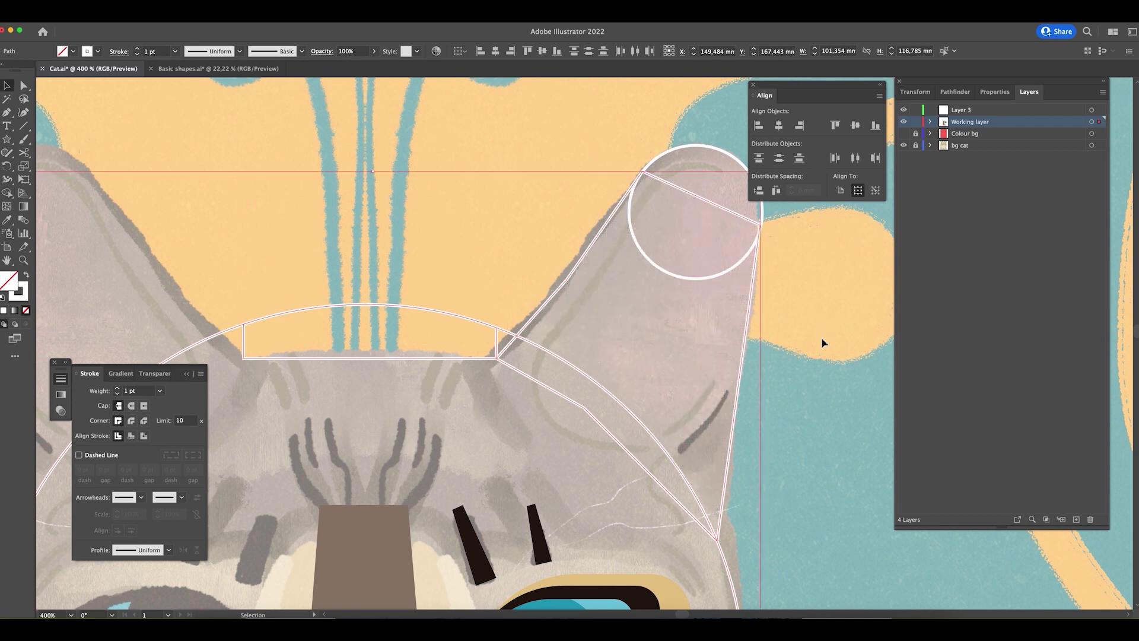
click(524, 329)
key(shift+m)
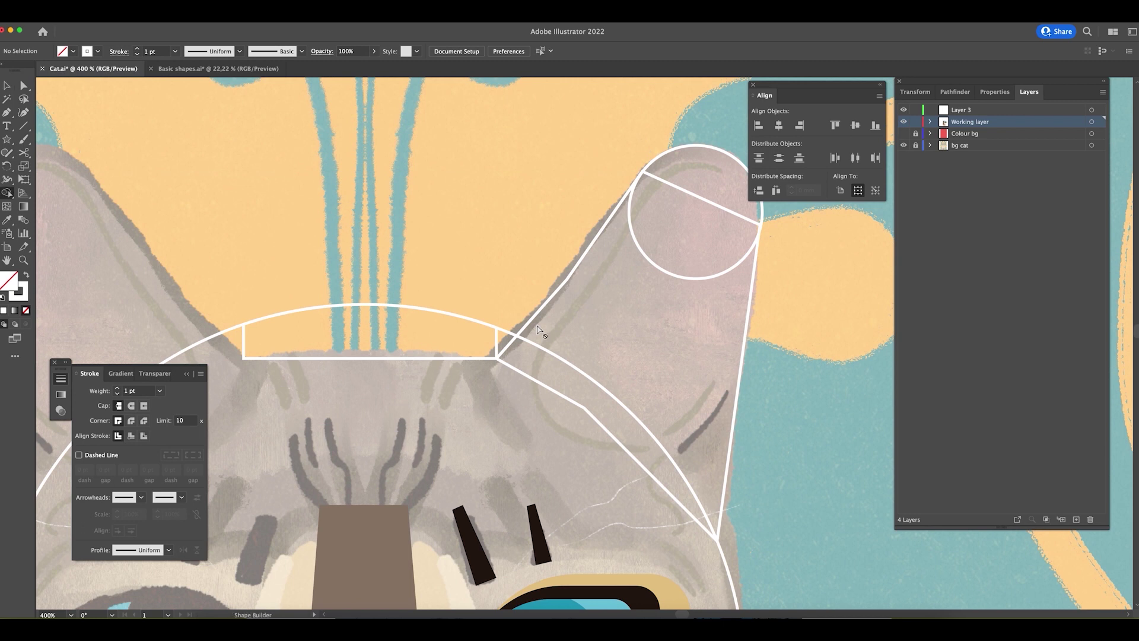
key(v)
drag(478, 262, 568, 407)
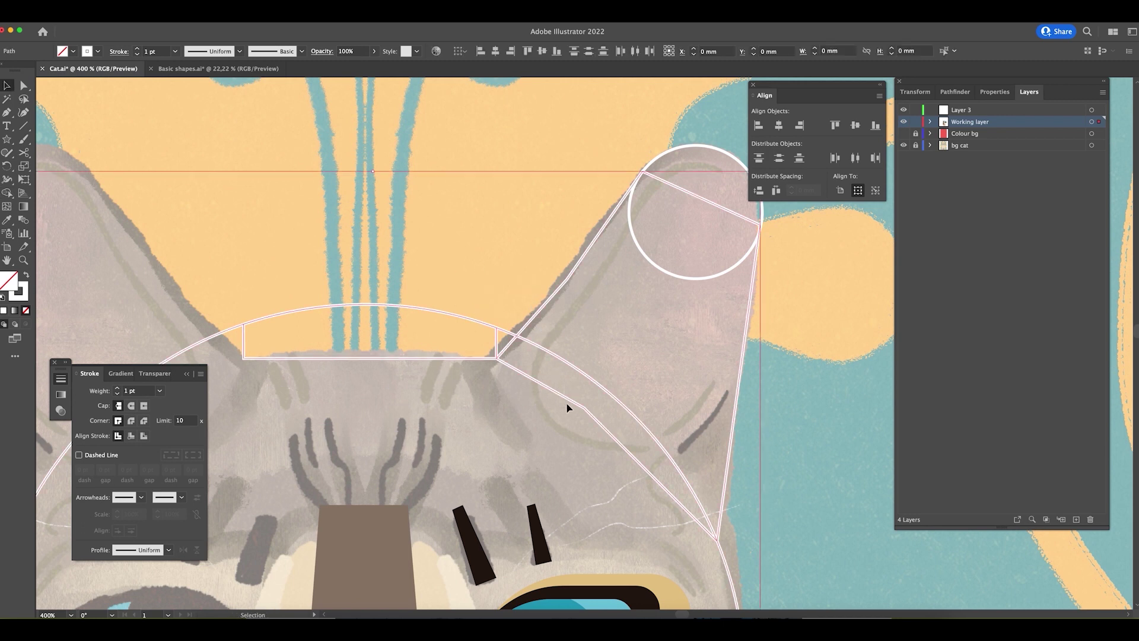
key(shift+m)
alt+drag(515, 319, 506, 340)
key(super+z)
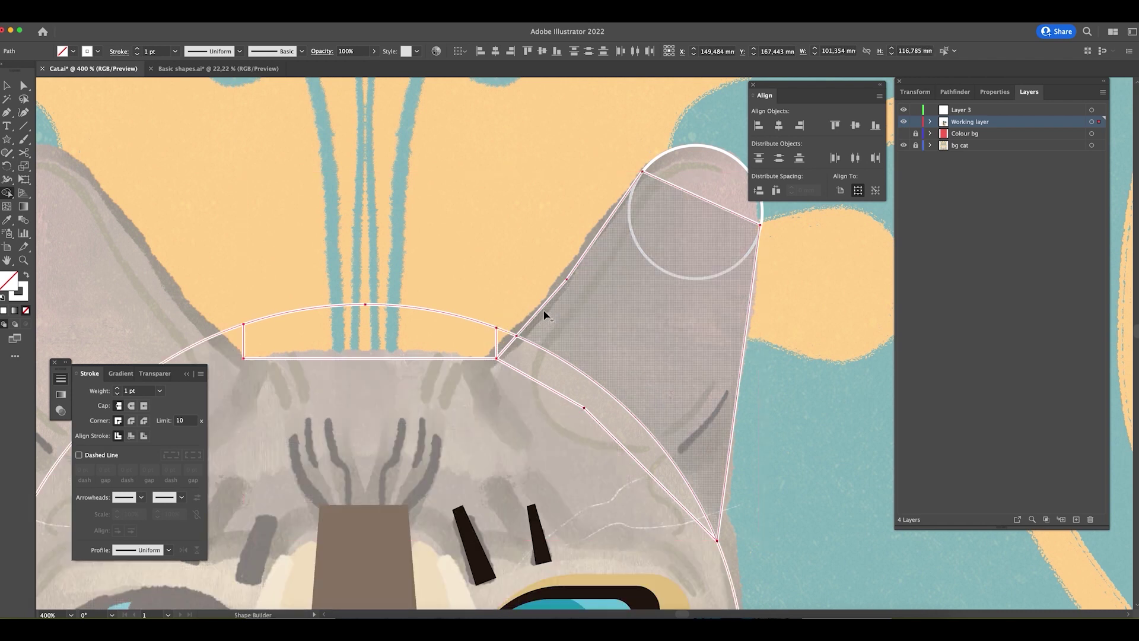
key(v)
click(519, 282)
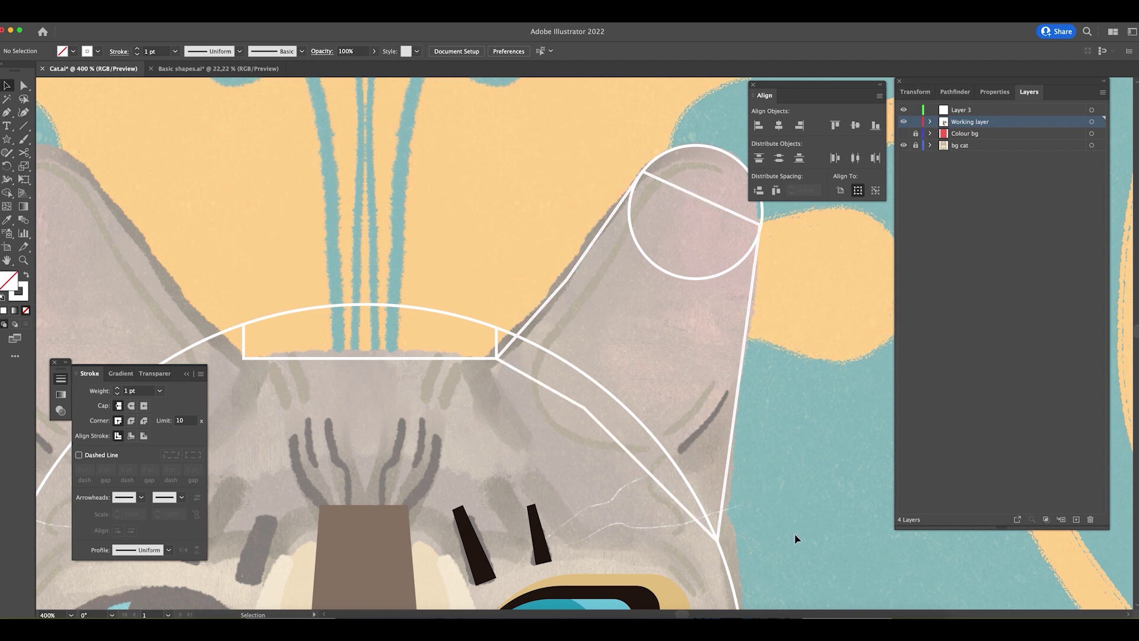
- Select the head circle with the remaining rectangle piece and cut their overlap away with Shape Builder to flatten the head's top
key(ctrl+minus)
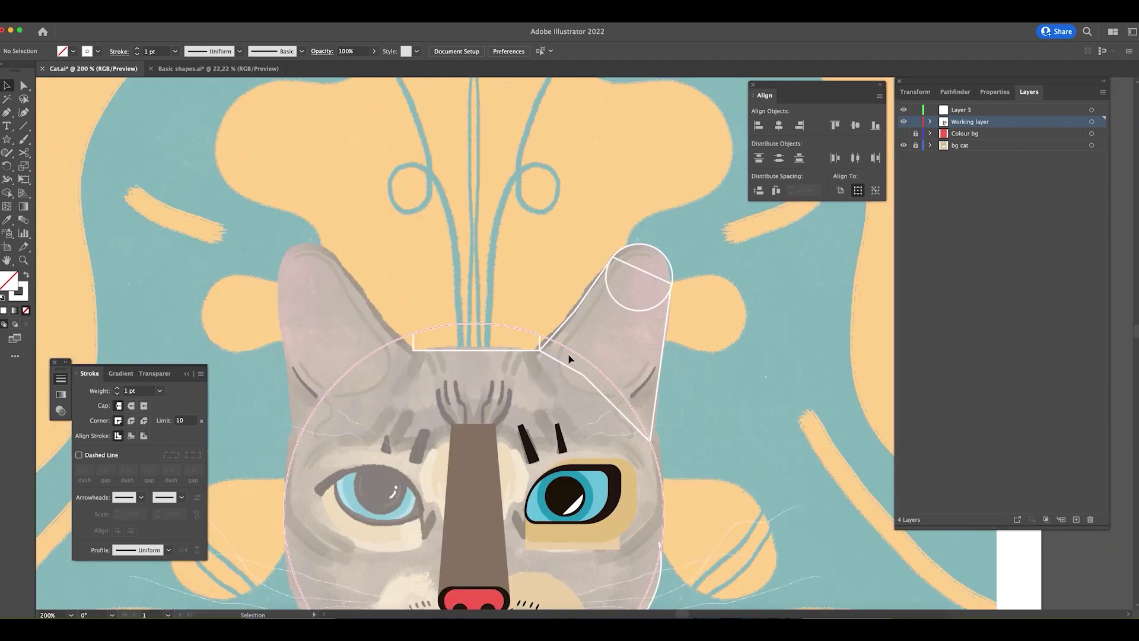
key(space)
drag(715, 384, 751, 304)
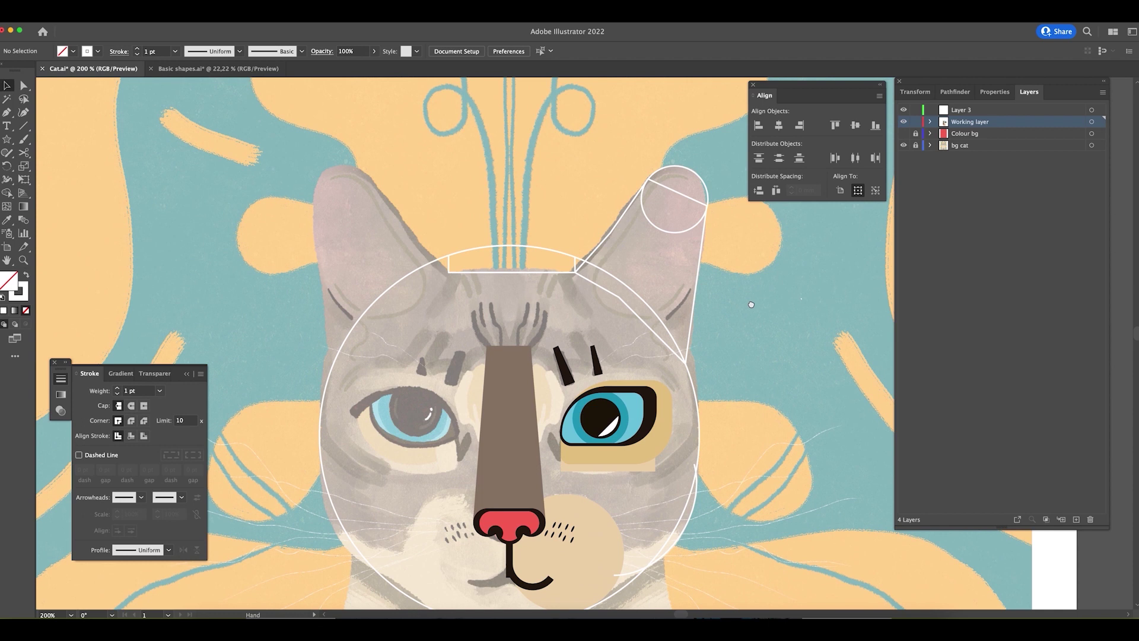
drag(747, 344, 728, 413)
key(z)
drag(466, 329, 606, 377)
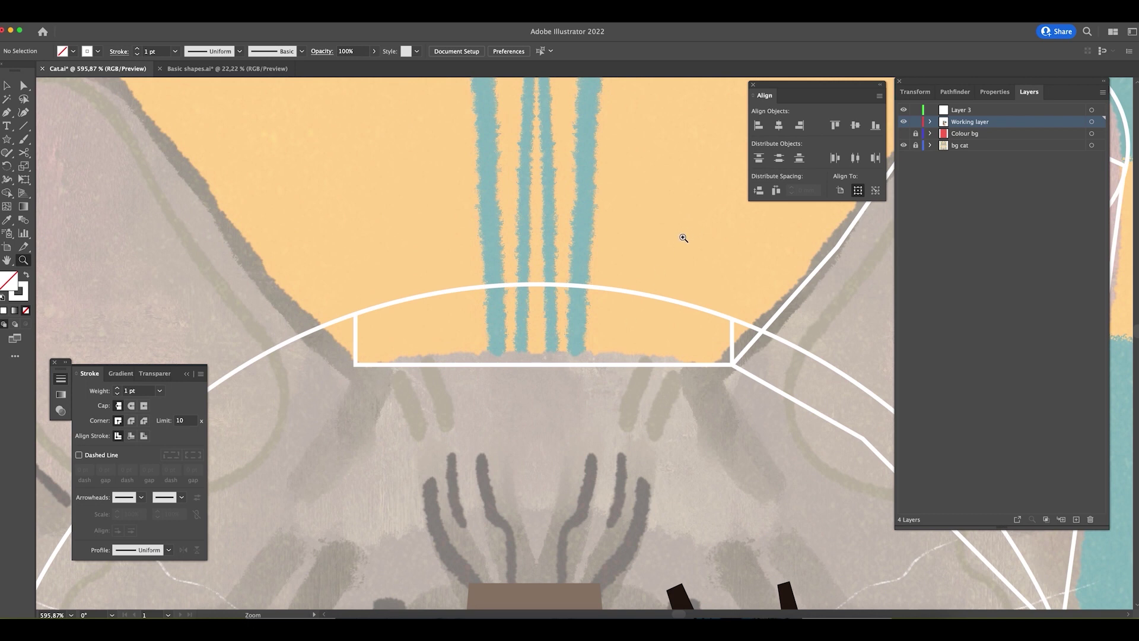
key(super+minus)
key(super+minus)
key(super+minus)
key(super+minus)
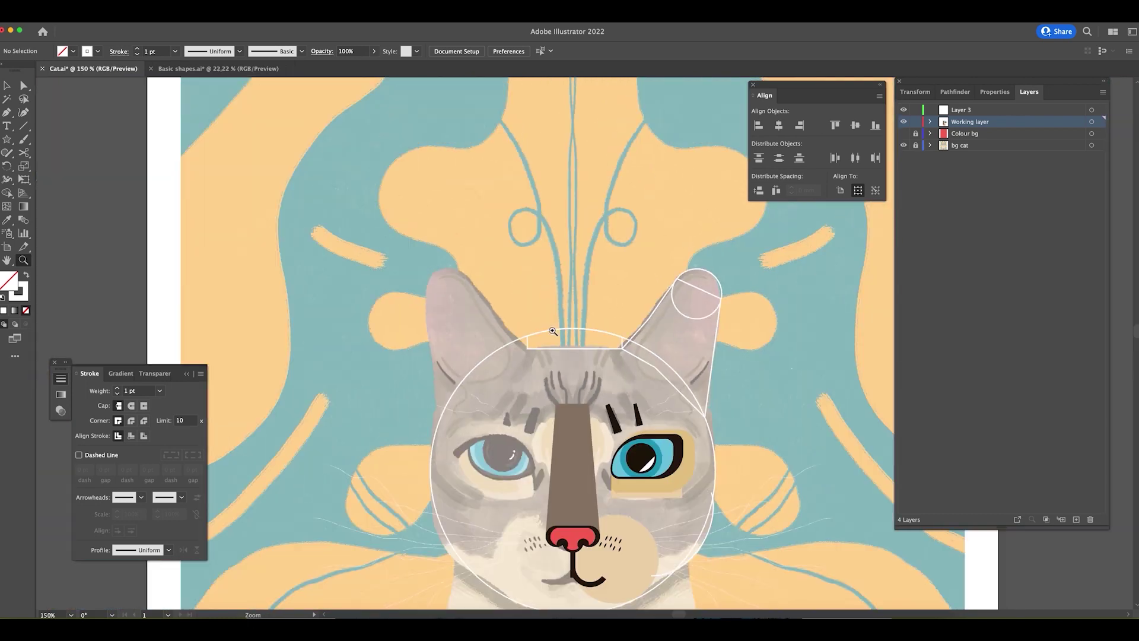
drag(597, 332, 690, 367)
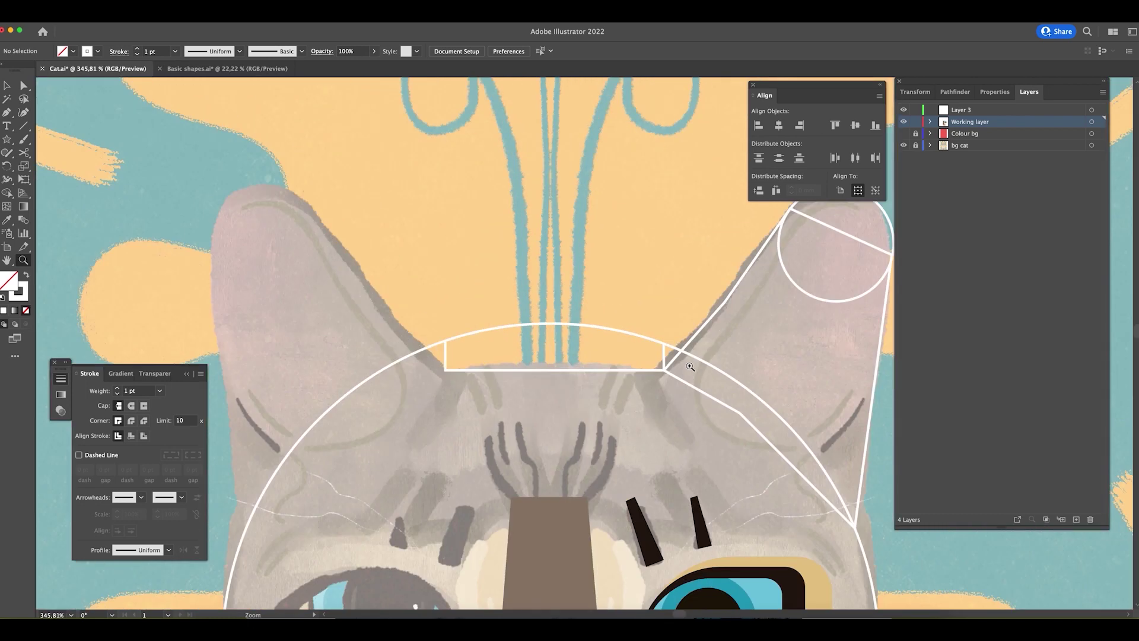
key(ctrl+a)
key(shift+m)
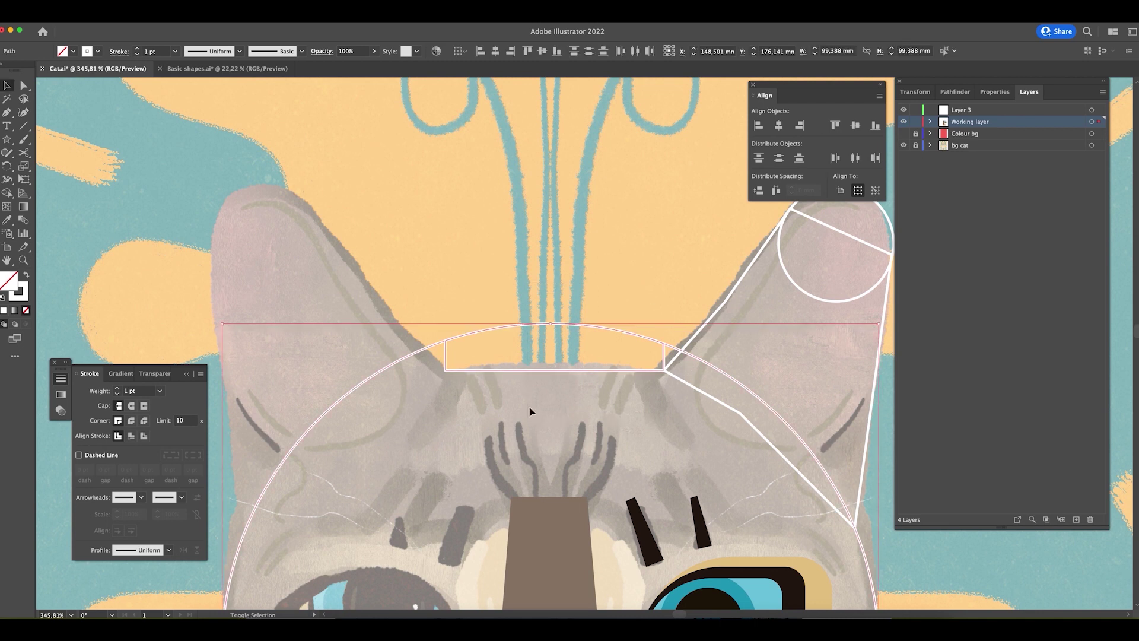
alt+click(543, 331)
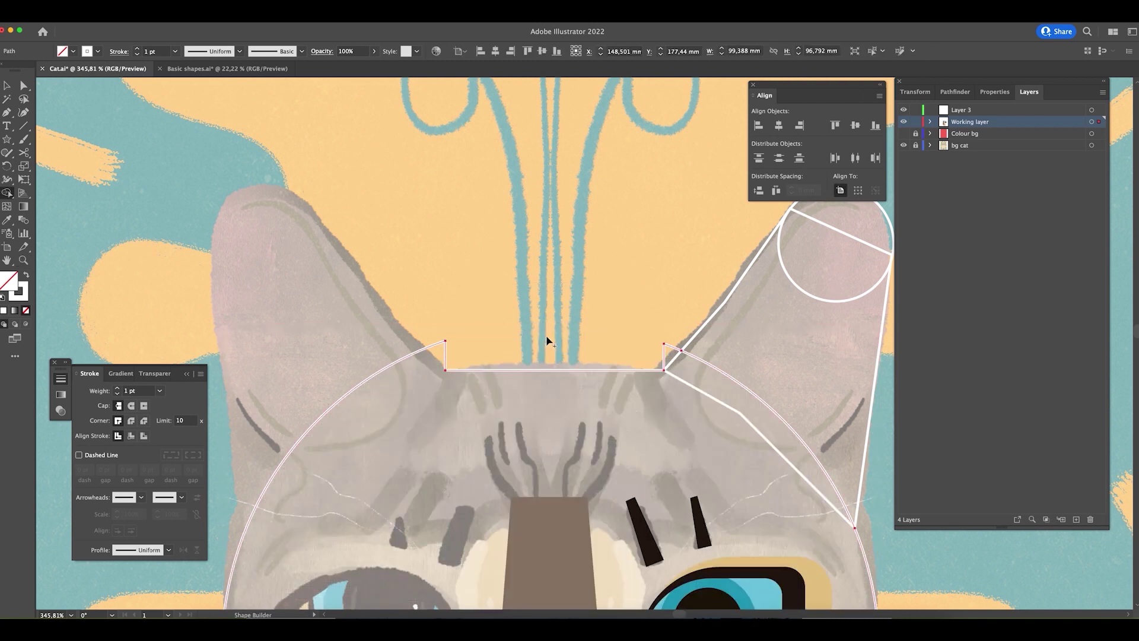
- Move the head outline's raised left corner down onto the flat top edge and delete the raised right corner point
key(a)
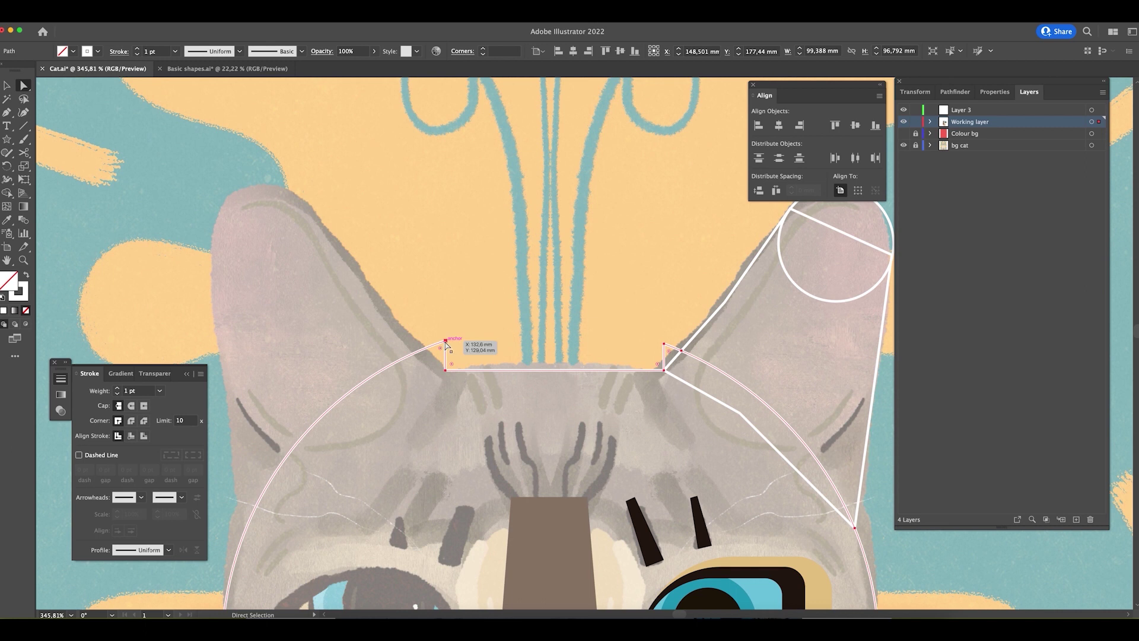
click(446, 342)
drag(446, 343, 446, 370)
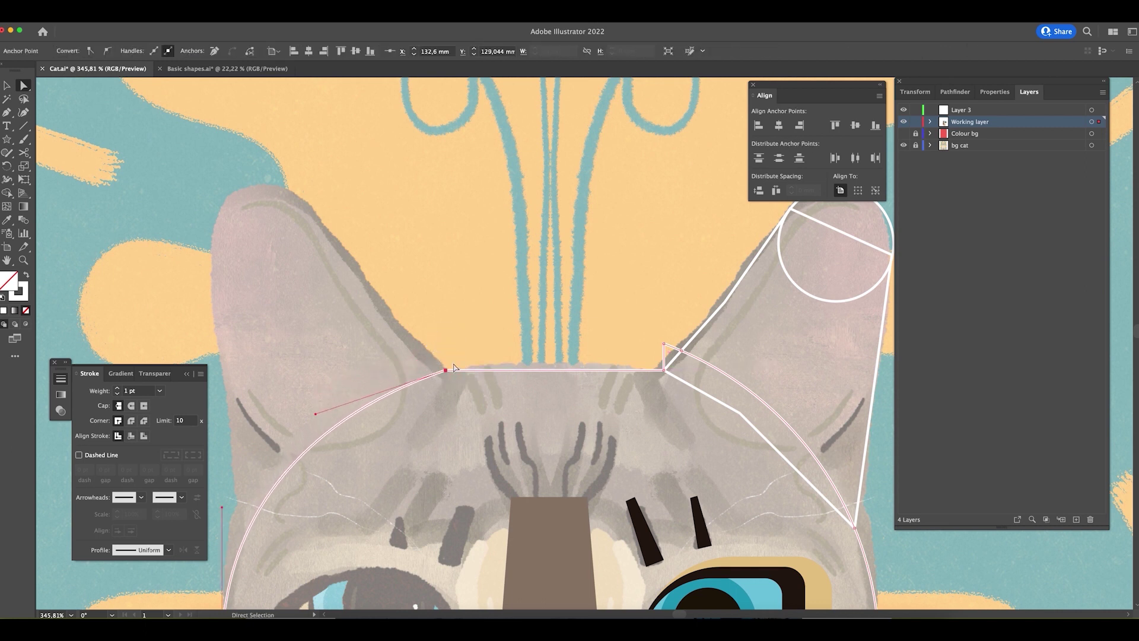
click(665, 344)
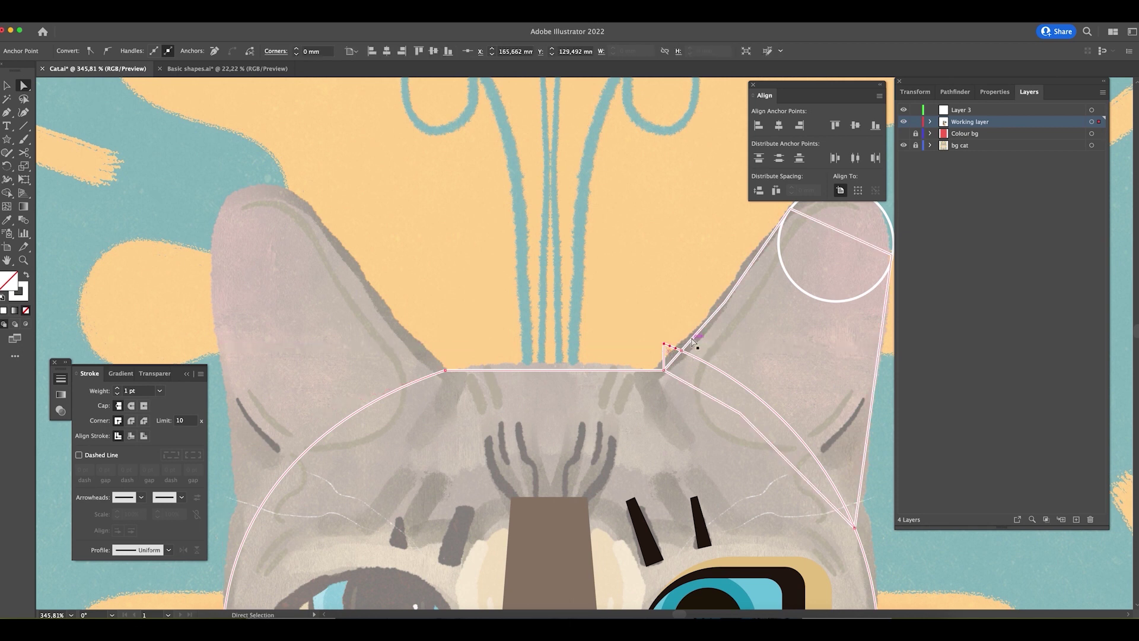
key(Delete)
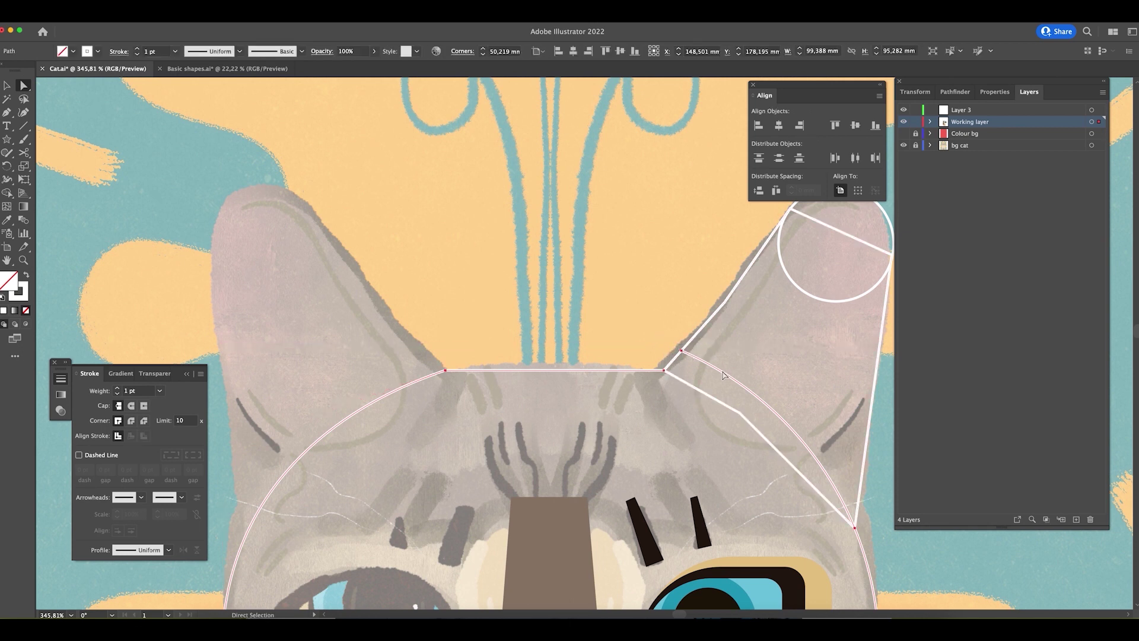
- Delete the extra anchor point on the head outline beside the ear base and deselect the outline
click(682, 351)
key(Delete)
key(v)
click(546, 317)
key(ctrl+minus)
key(ctrl+minus)
key(ctrl+minus)
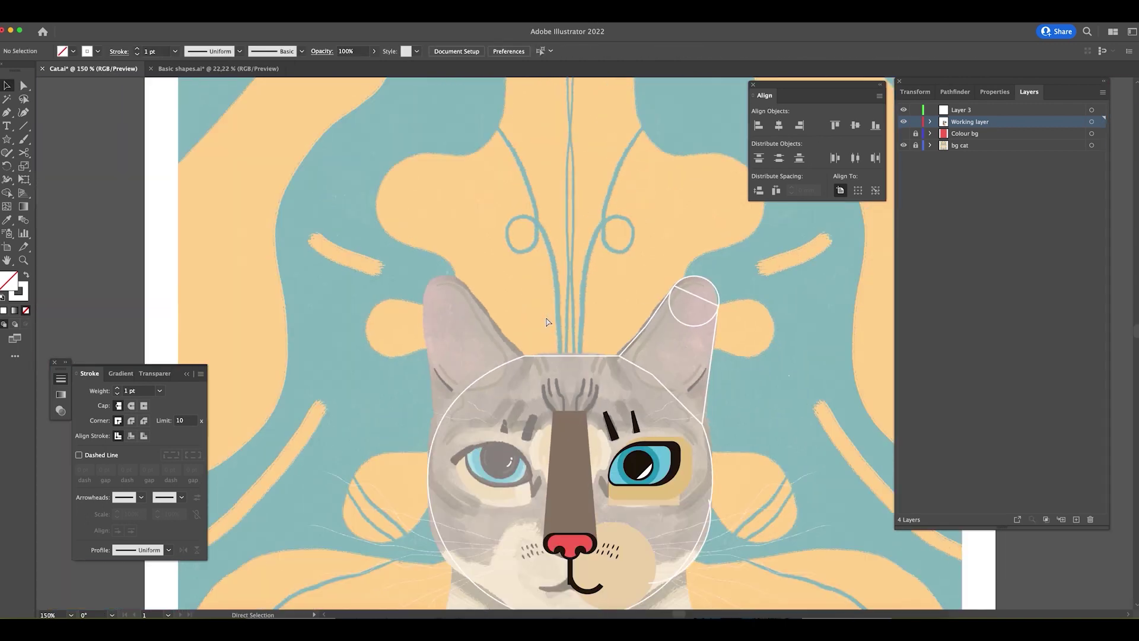
drag(729, 386, 652, 270)
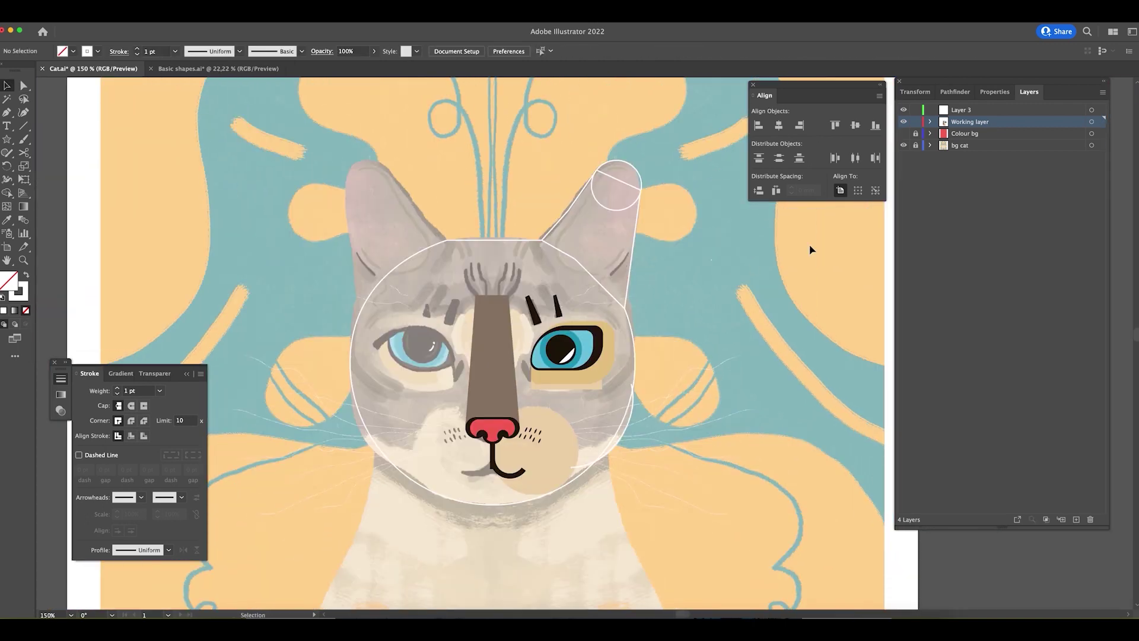
- Unlock the bg cat layer, duplicate the reference image to the right of the artboard and set the copy's opacity to 100%
click(904, 146)
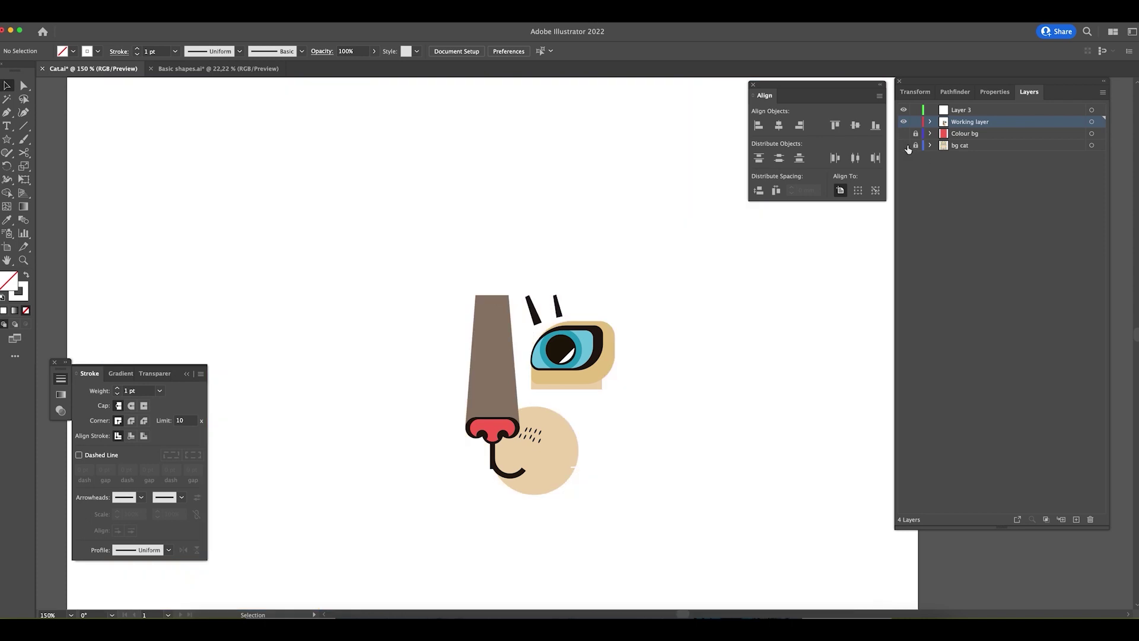
click(903, 145)
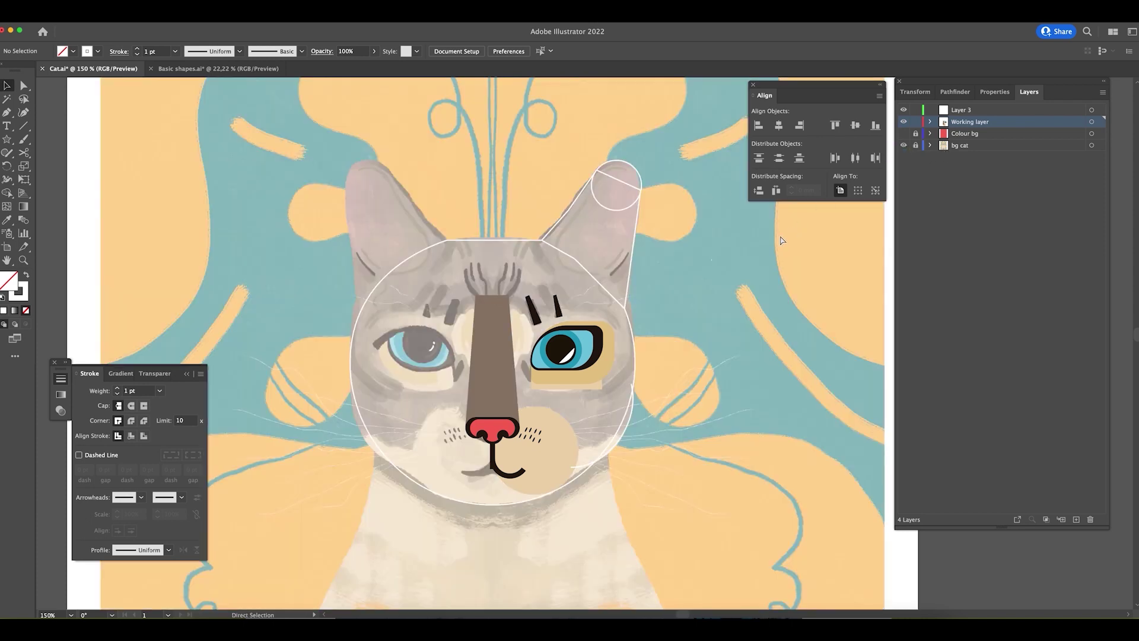
key(super+minus)
key(super+minus)
key(super+minus)
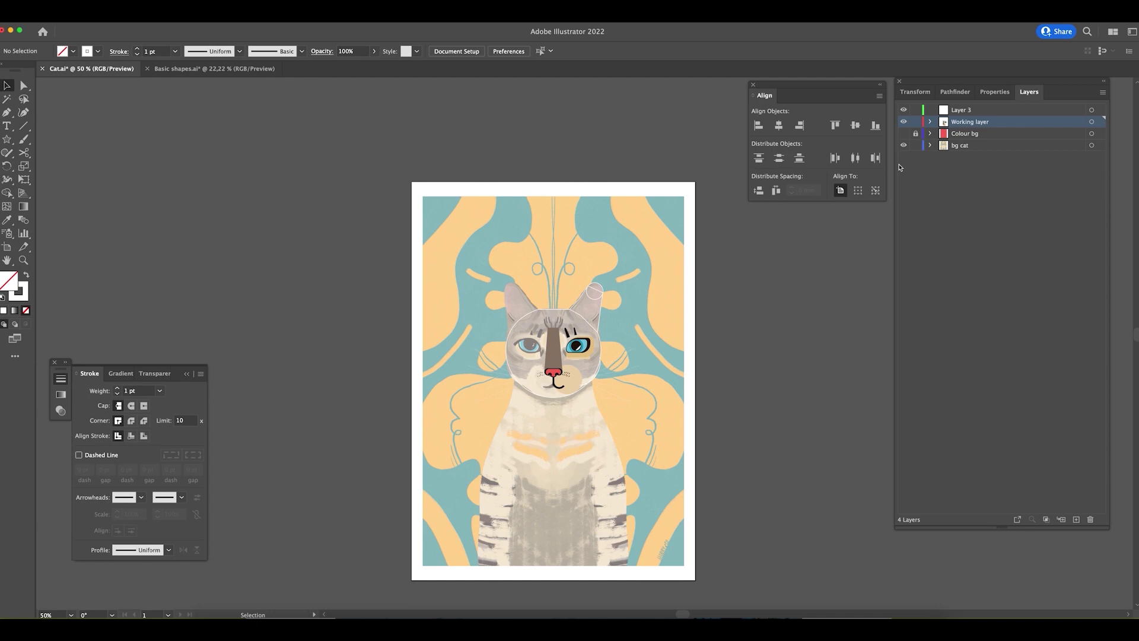
click(454, 277)
drag(695, 310, 750, 262)
click(481, 52)
drag(464, 66, 482, 66)
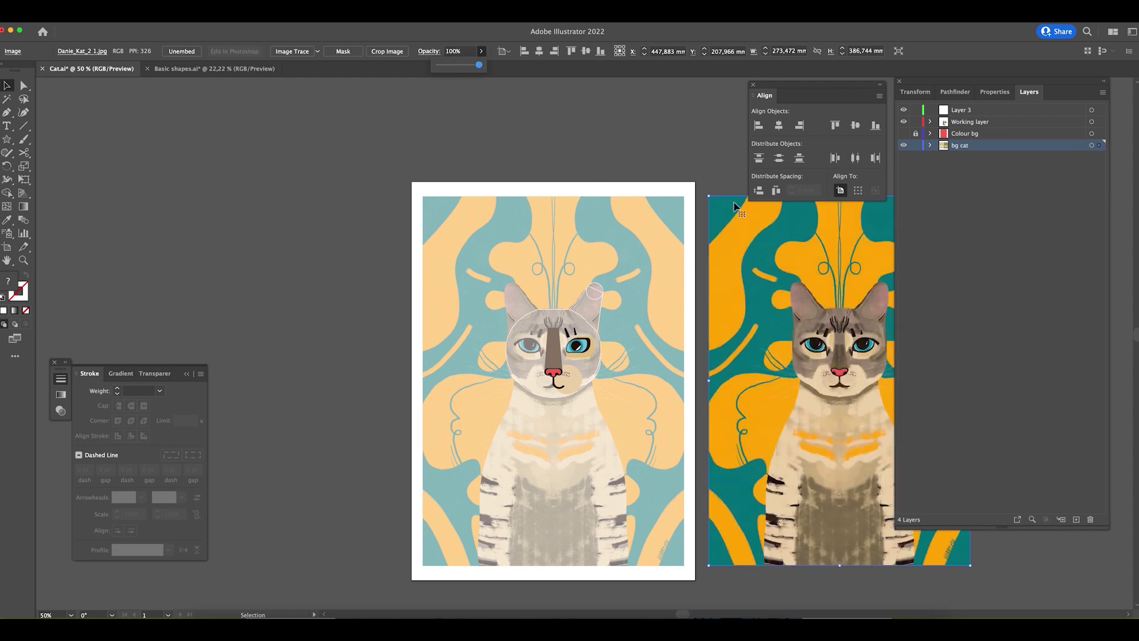
- Scale the reference copy to about 175 × 248 mm beside the artboard, relock bg cat and make Working layer active
drag(726, 213, 757, 251)
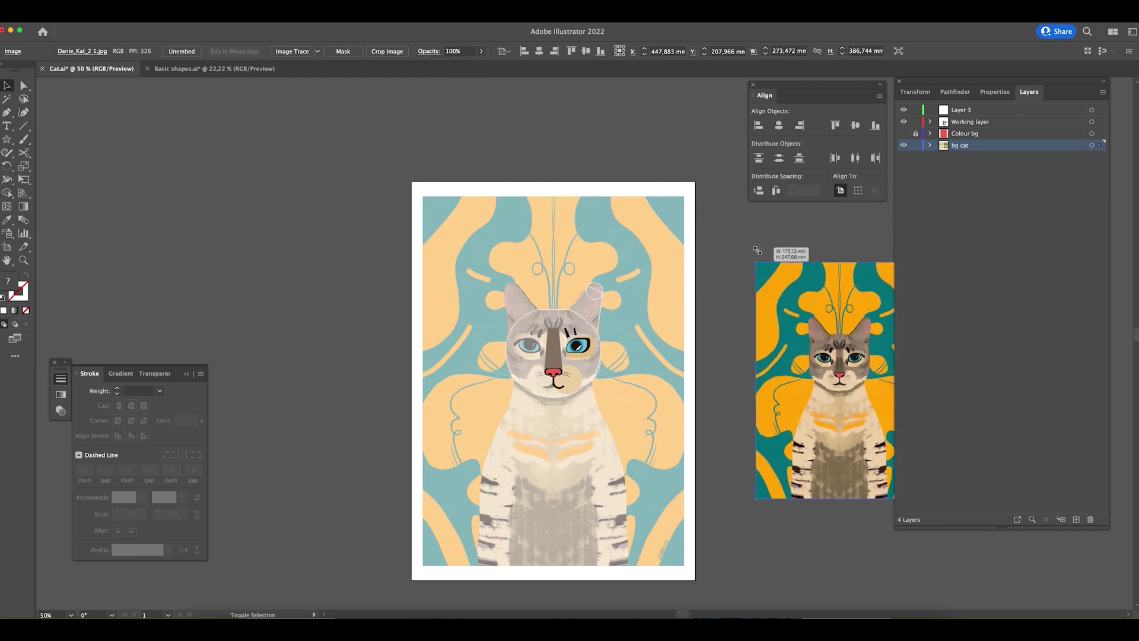
drag(846, 376, 796, 347)
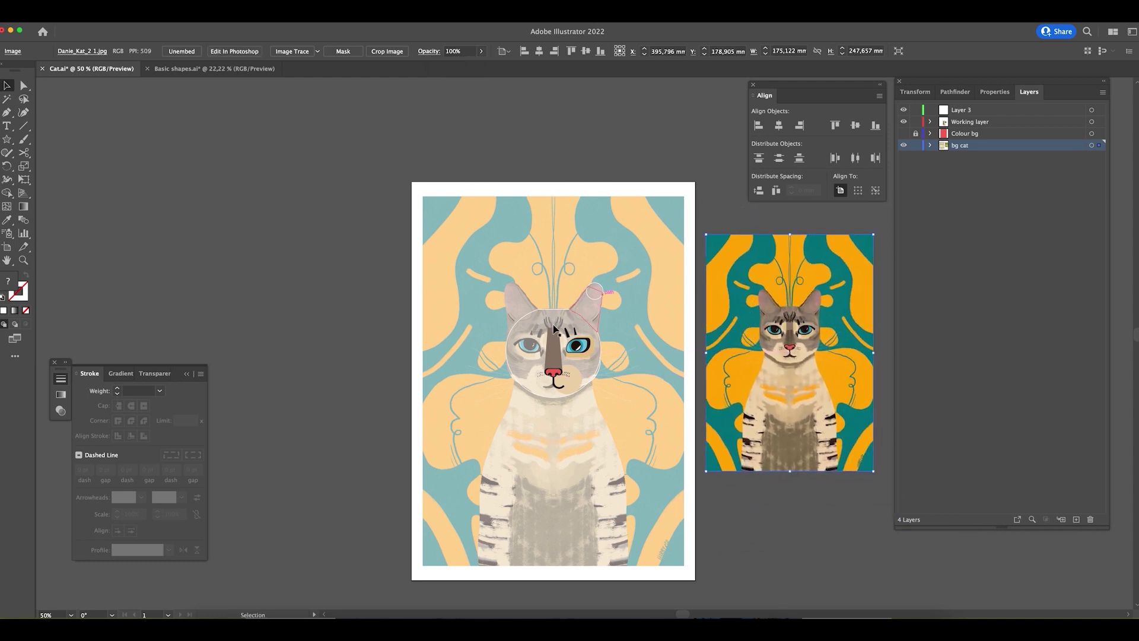
click(916, 145)
click(979, 122)
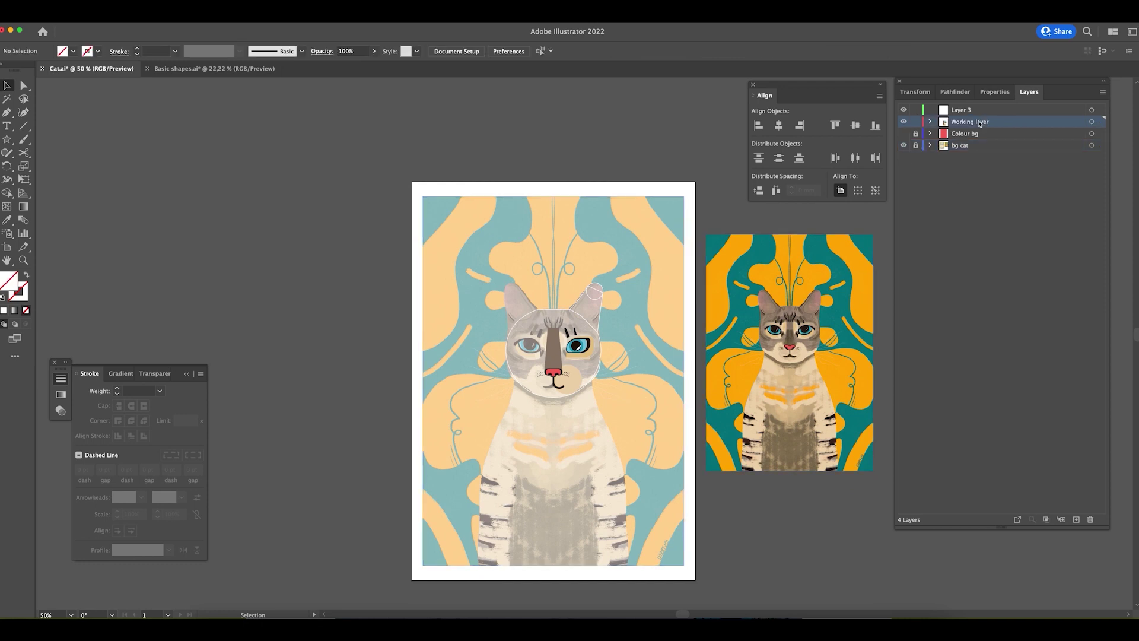
- Fill the ear shape and its tip circle with the brown sampled from the reference copy's ear
drag(608, 310, 692, 323)
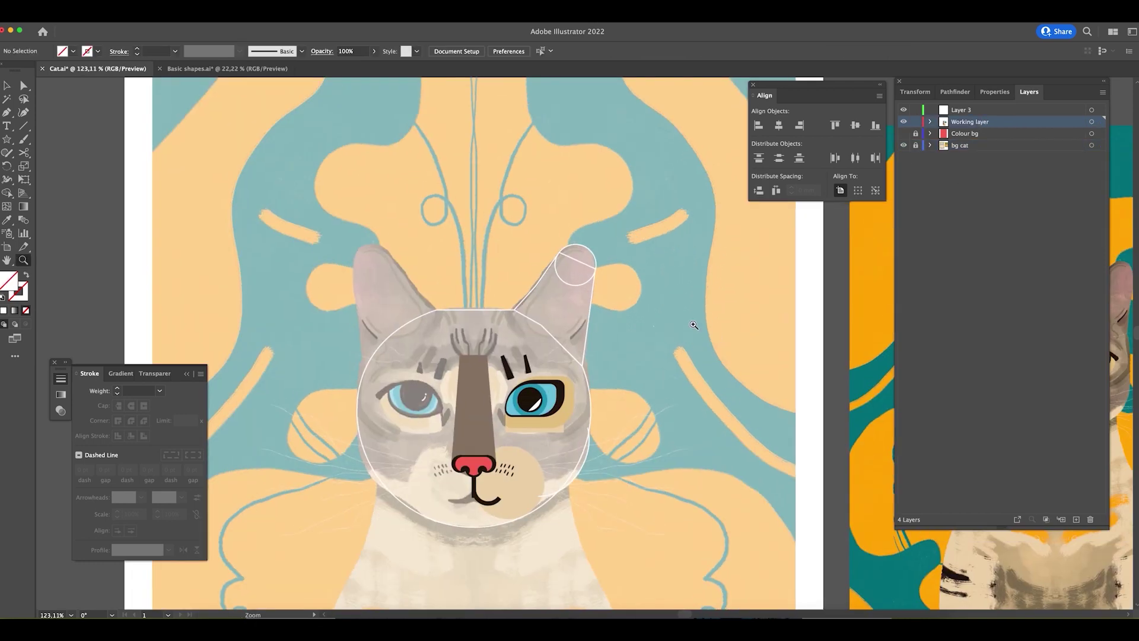
drag(629, 270, 404, 286)
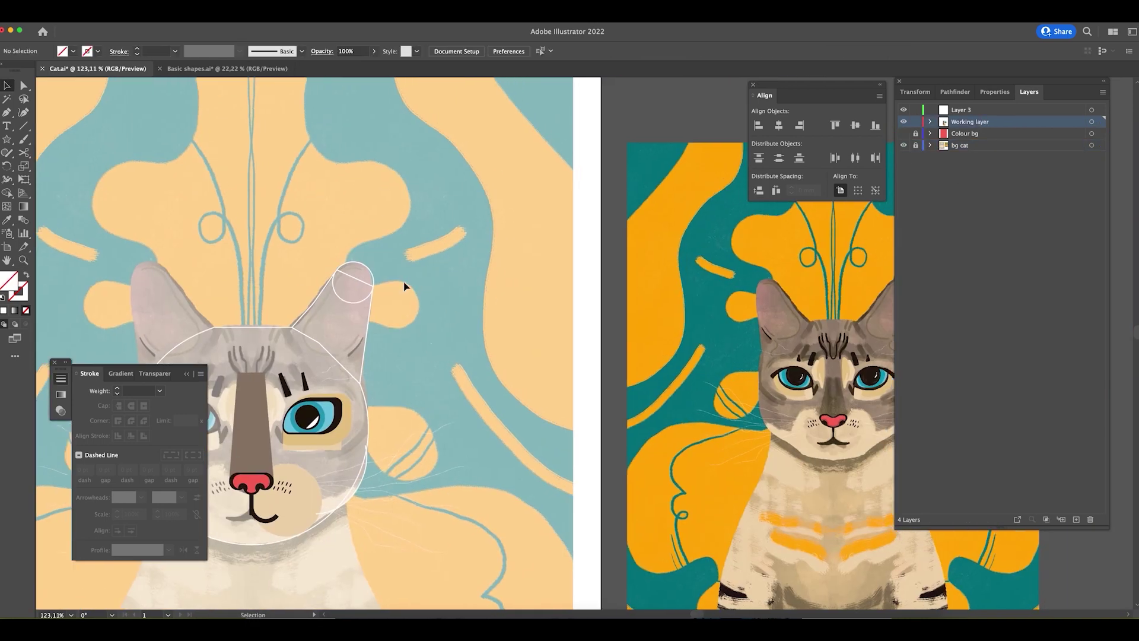
click(309, 346)
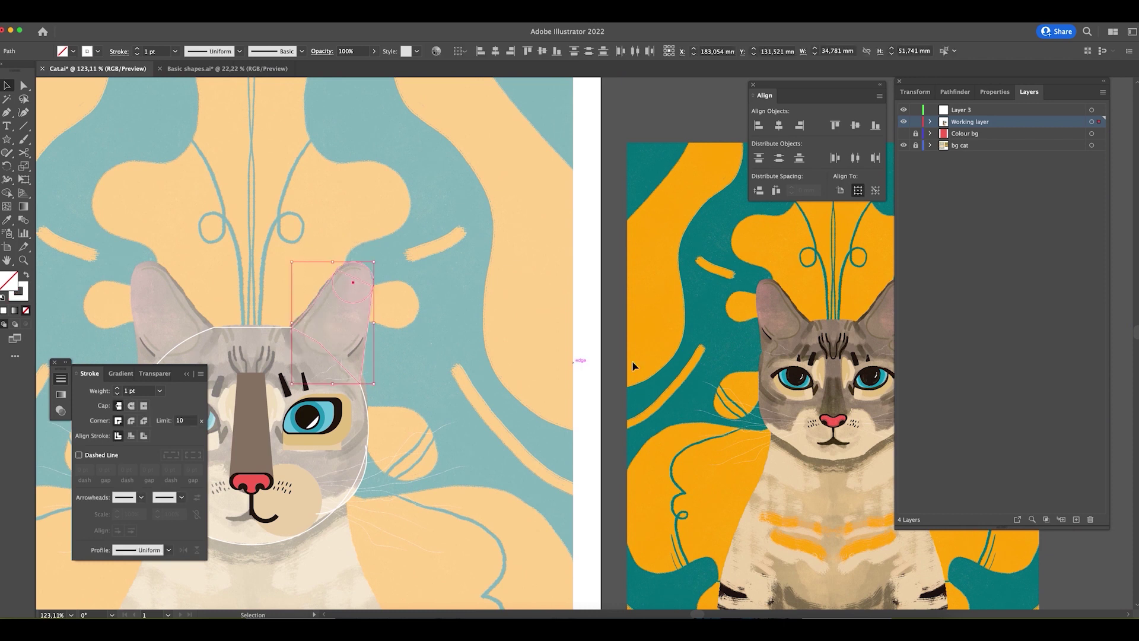
click(887, 313)
key(v)
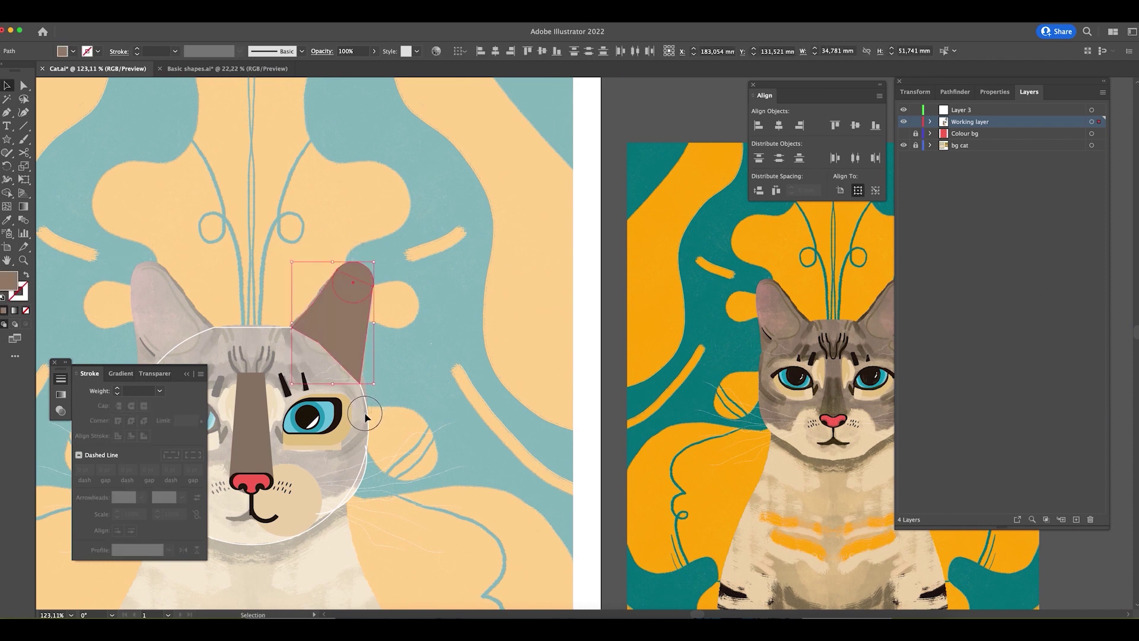
- Fill the head outline with a brown sampled from the reference copy's face
click(366, 417)
key(i)
click(880, 340)
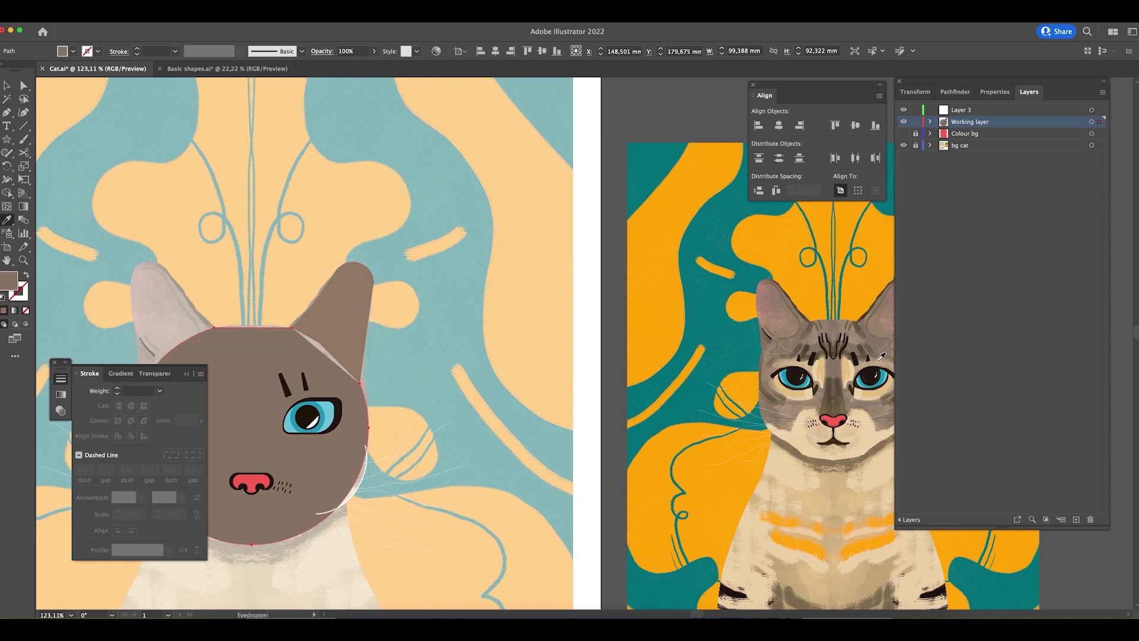
key(v)
click(432, 392)
drag(424, 394, 566, 343)
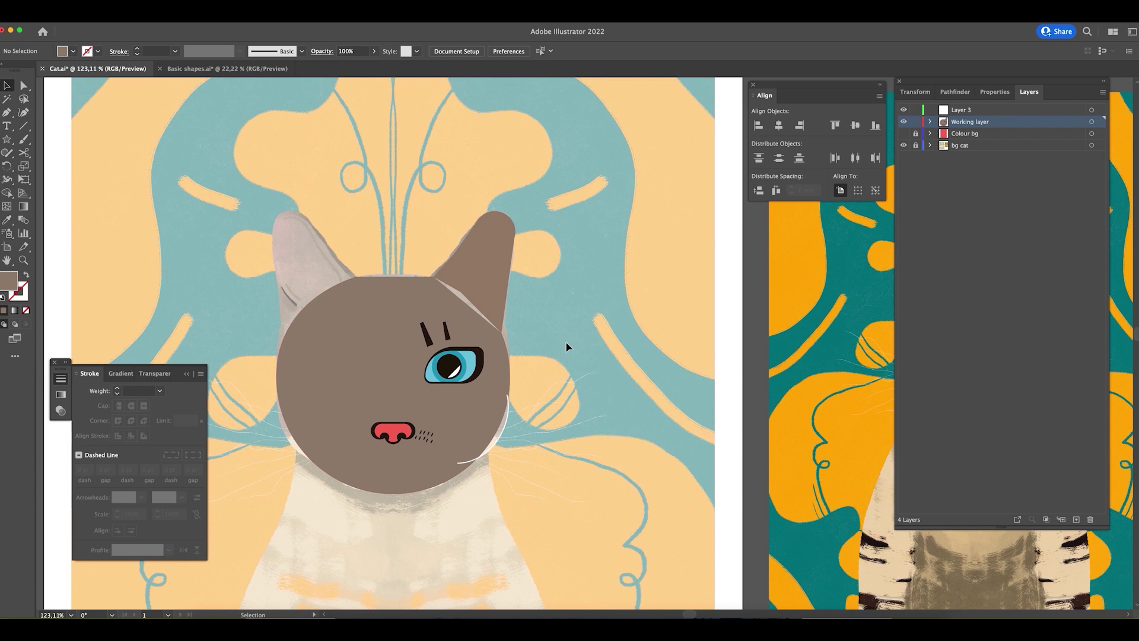
- Fill the outlined cheek curve with the head's brown and send the head shape to the back behind the facial features
click(485, 423)
click(499, 445)
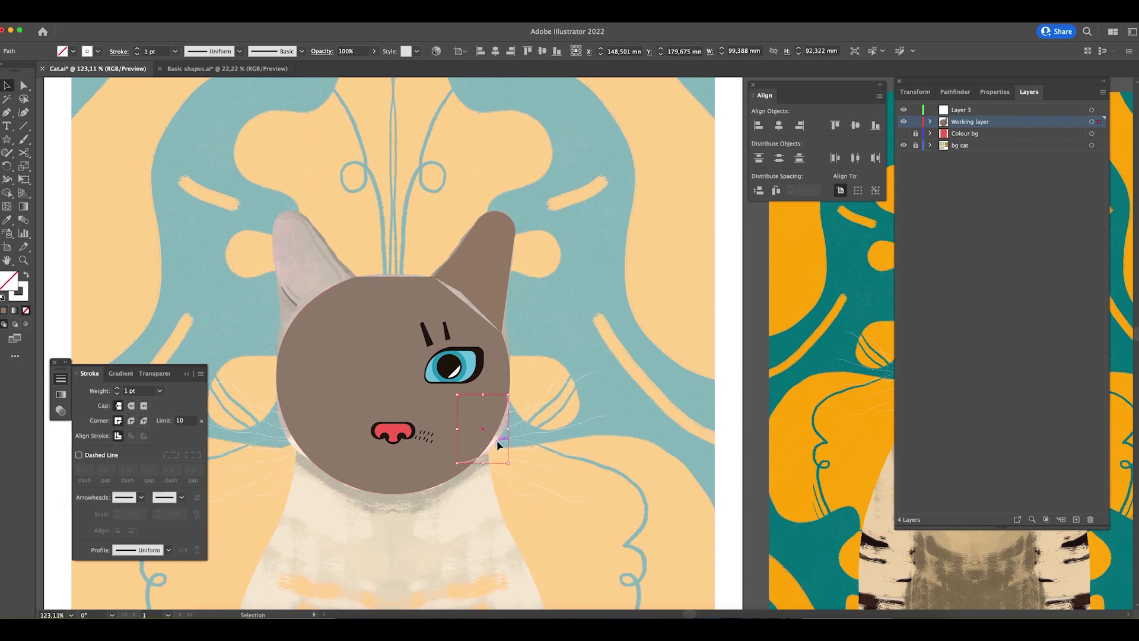
click(481, 401)
click(505, 364)
key(super+shift+[)
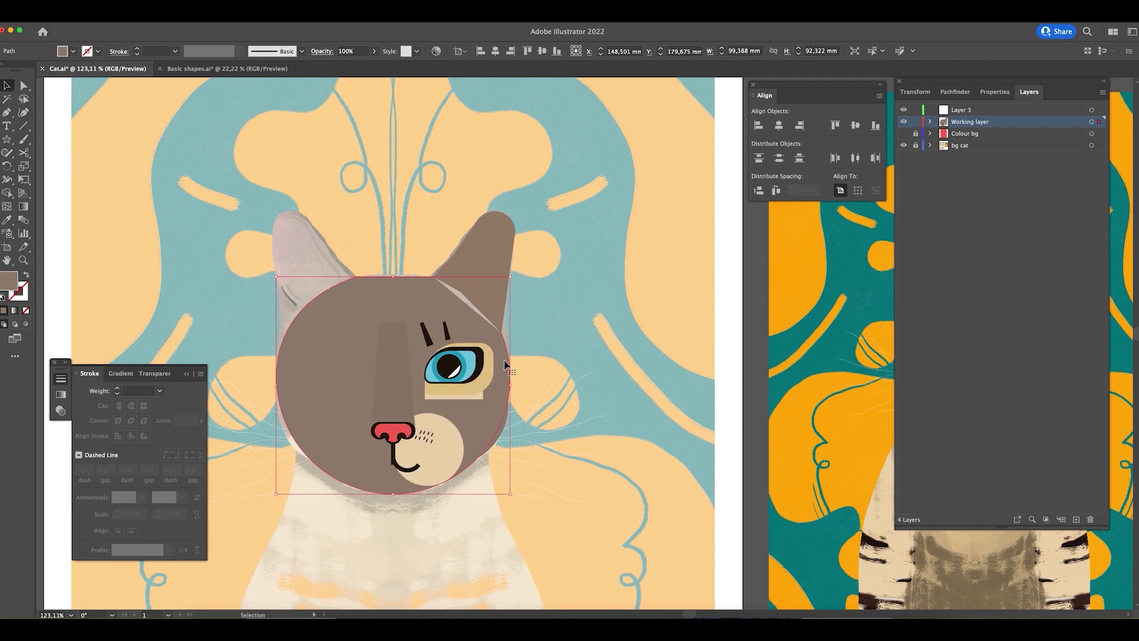
click(552, 409)
- Select the ear shape together with its tip circle and unite them into one shape
mouse_move(595, 463)
mouse_down()
mouse_move(600, 405)
mouse_move(593, 446)
mouse_up()
key(z)
mouse_move(515, 428)
mouse_down()
mouse_move(625, 468)
mouse_move(509, 419)
mouse_up()
key(v)
click(498, 417)
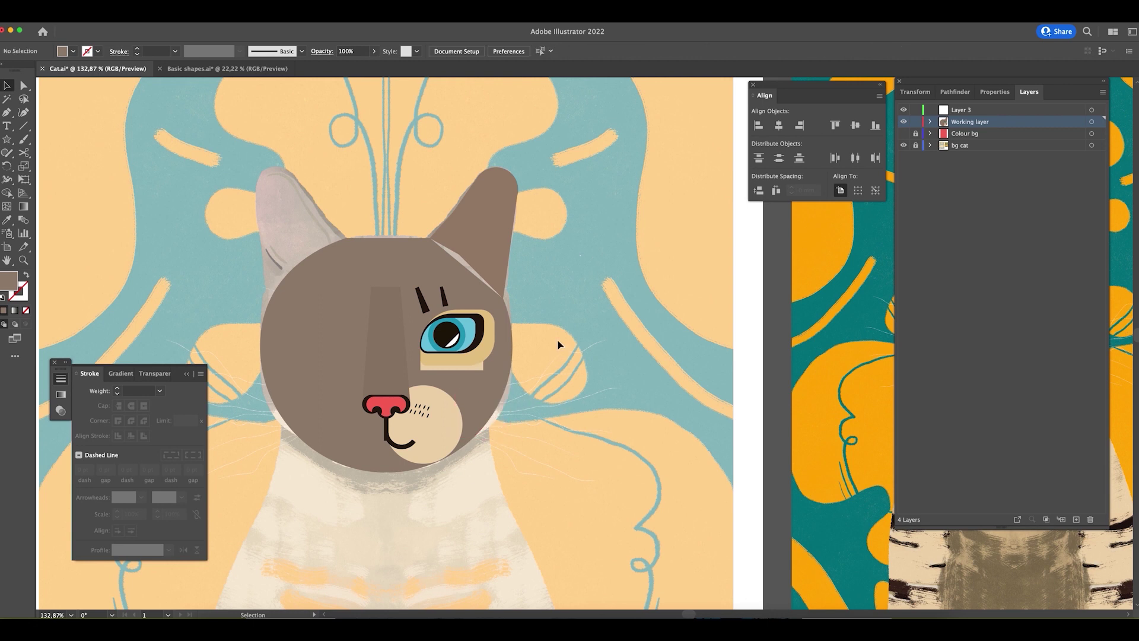
click(488, 265)
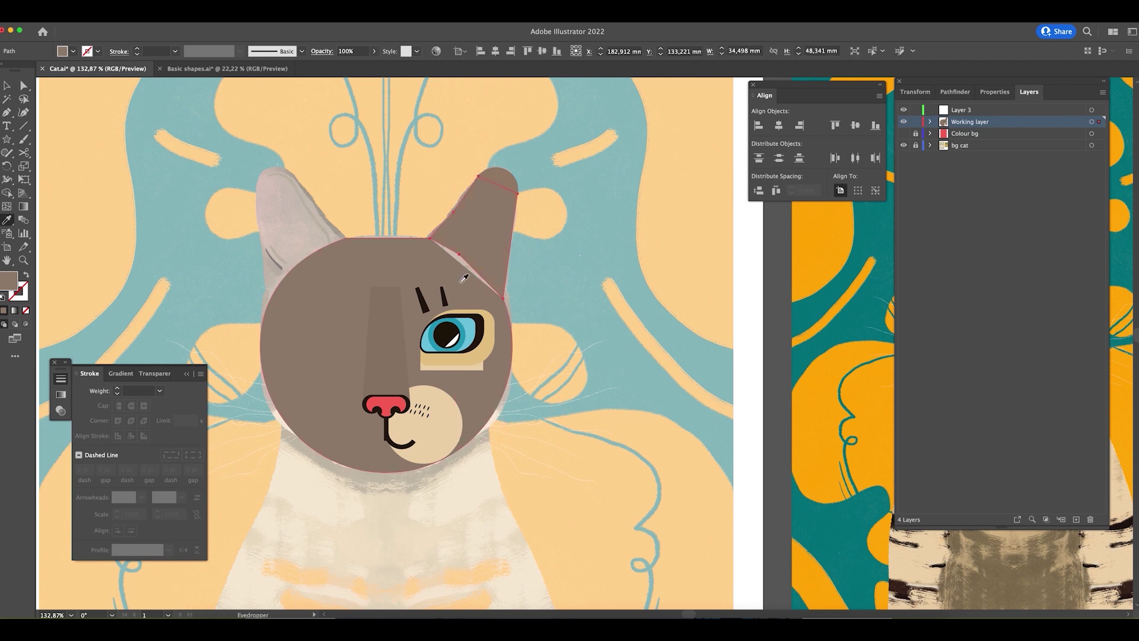
drag(539, 155, 498, 196)
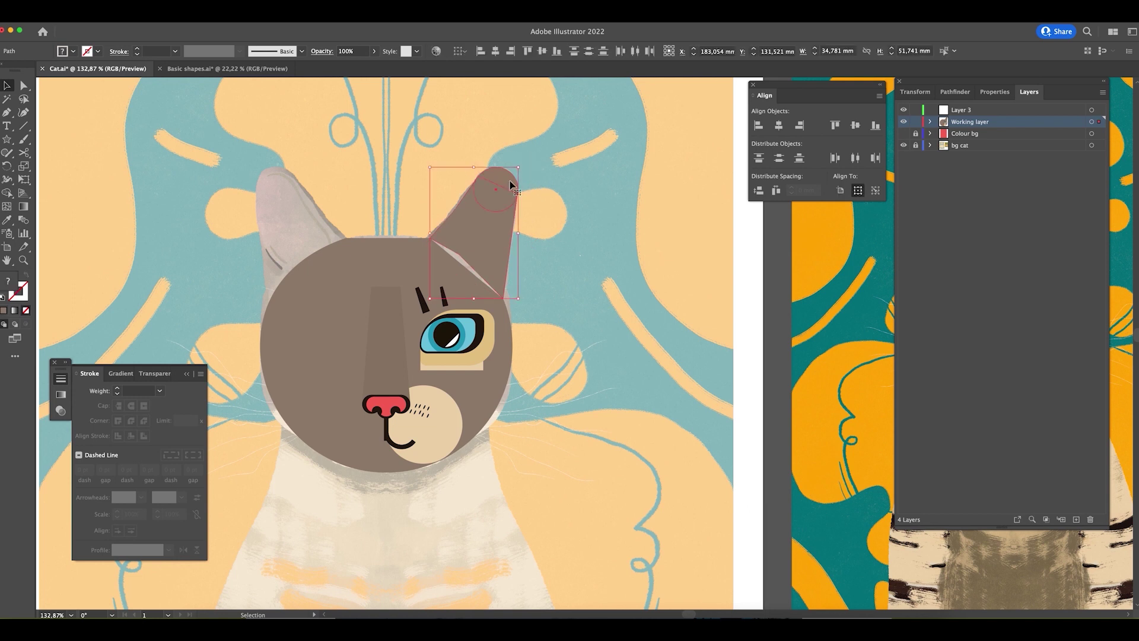
click(955, 92)
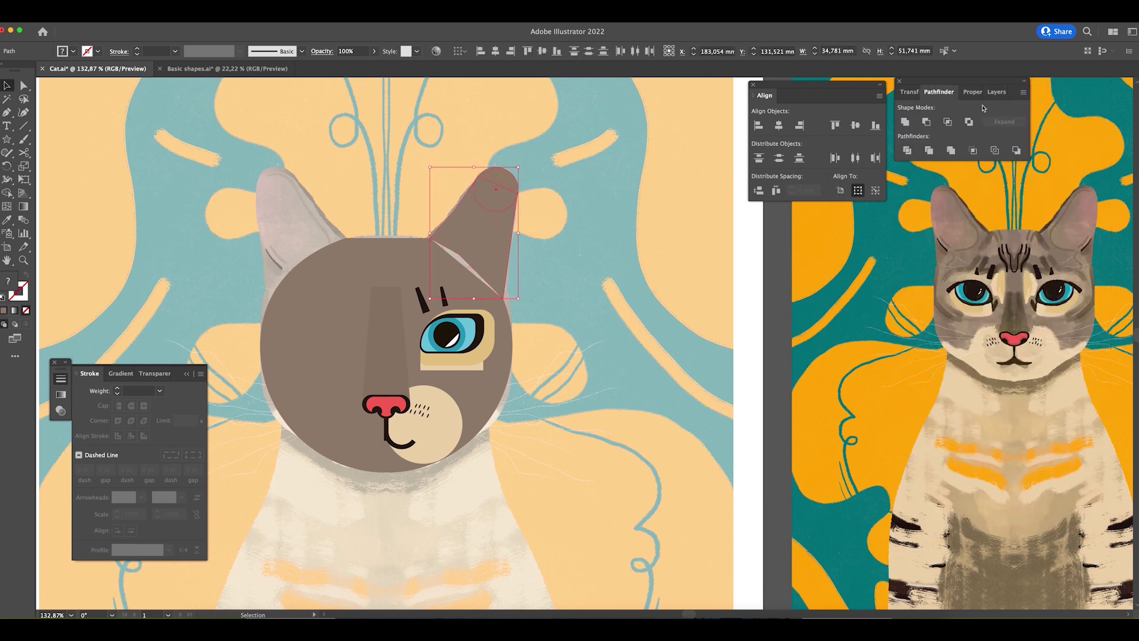
click(905, 122)
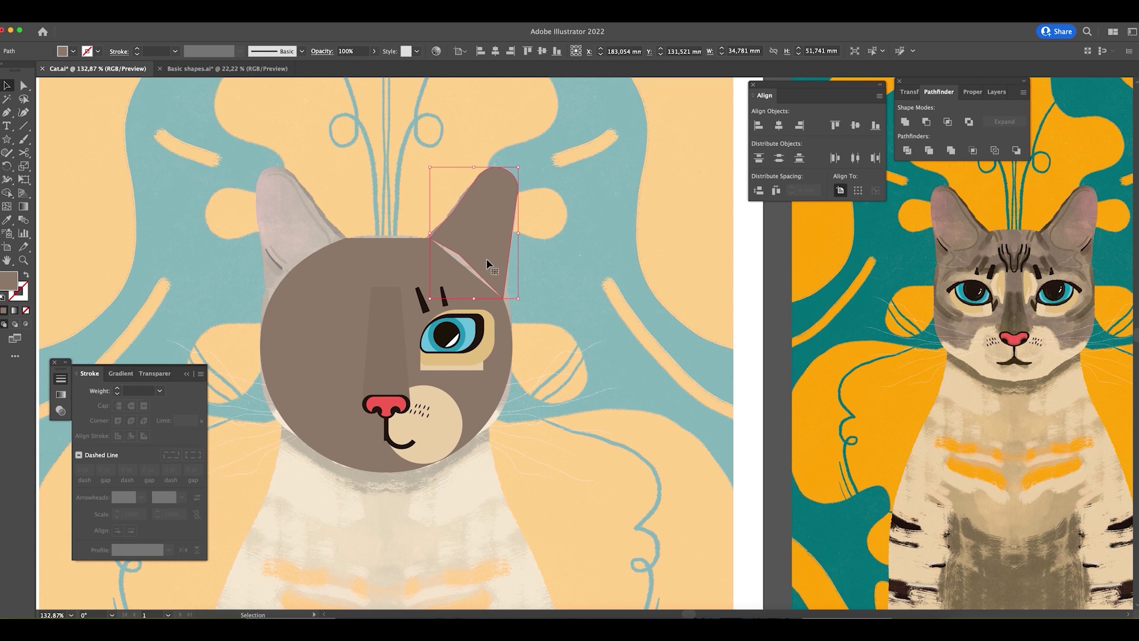
- Move the ear's lower middle anchor point into the head to close the gap, and nudge the anchor on its inner edge
key(a)
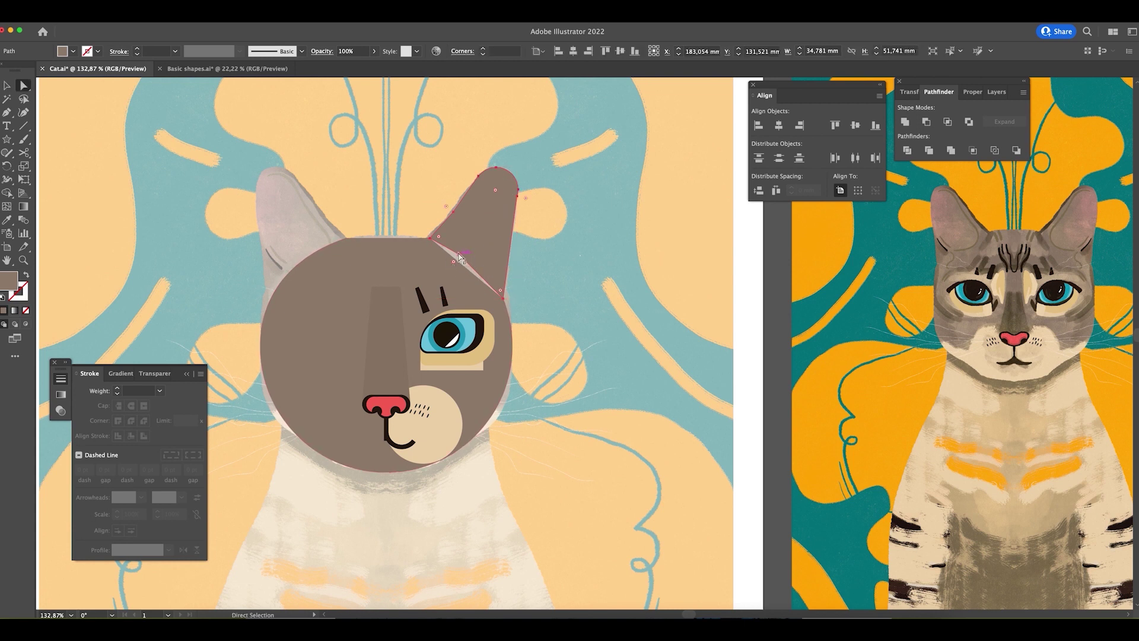
click(459, 255)
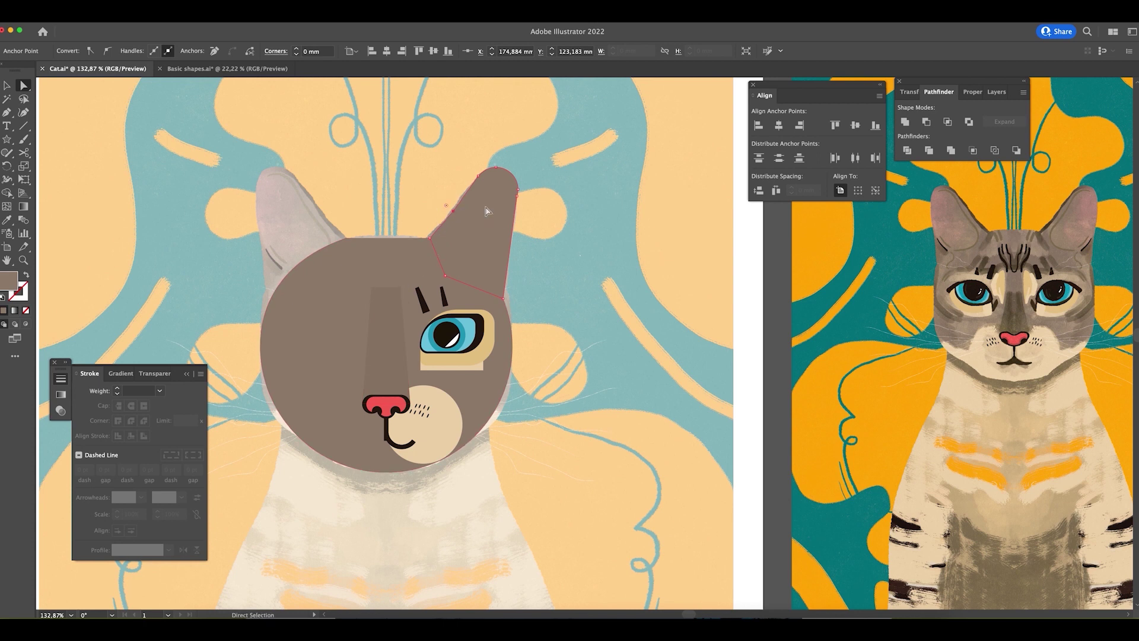
key(Up)
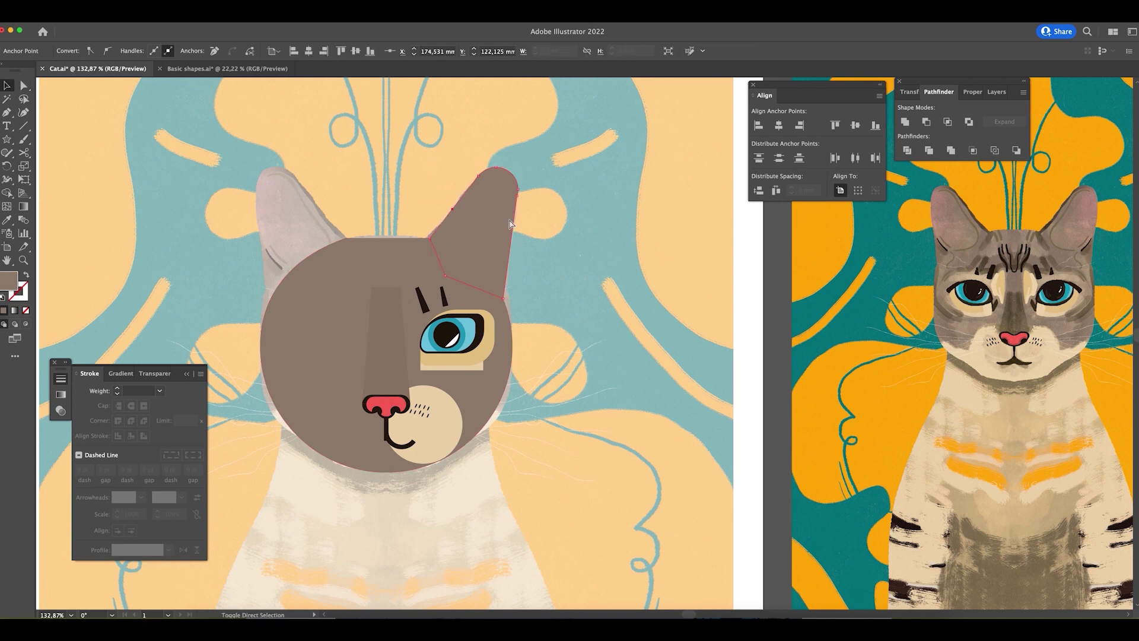
click(555, 284)
drag(594, 403, 634, 382)
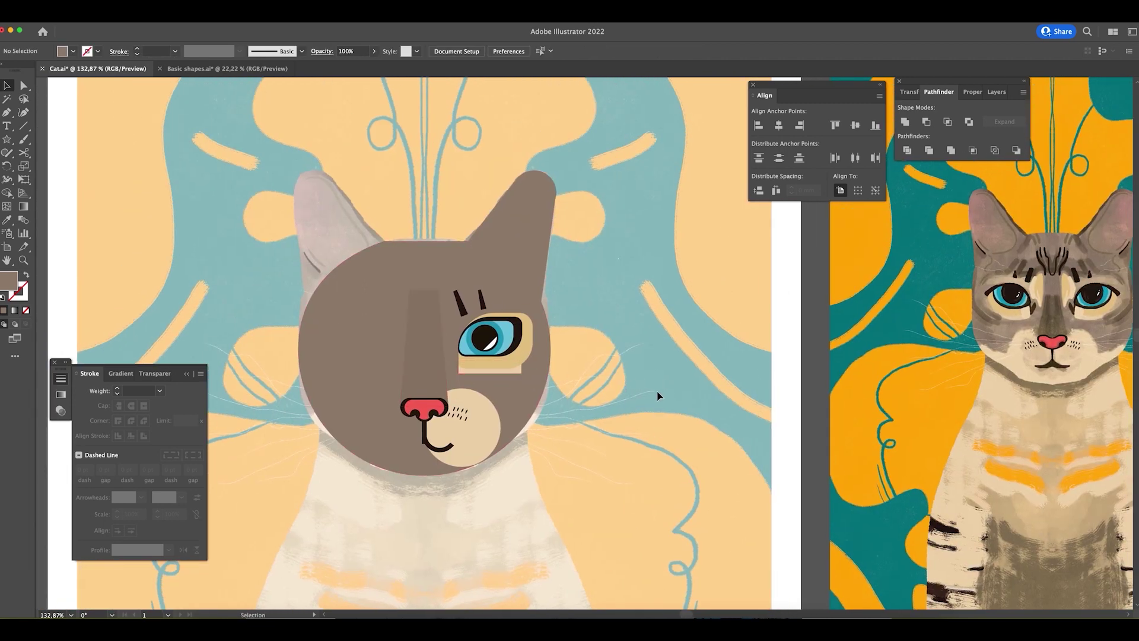
drag(667, 408, 708, 425)
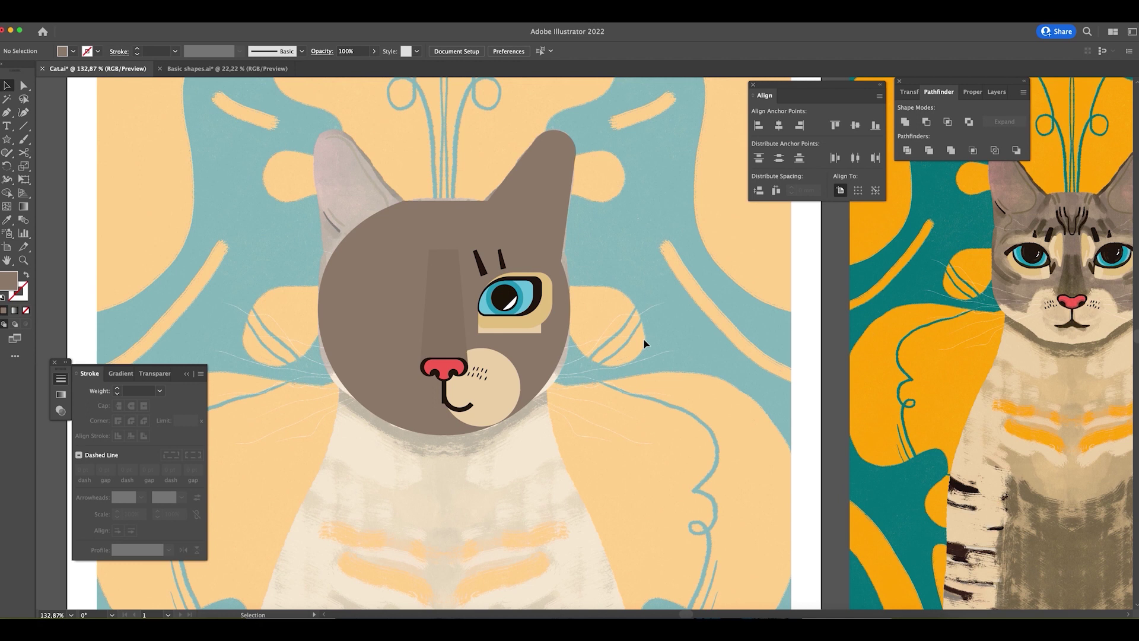
- Hide Working layer and make Layer 3 active, keeping the faded reference visible for tracing
drag(645, 343, 653, 398)
drag(561, 313, 689, 349)
key(m)
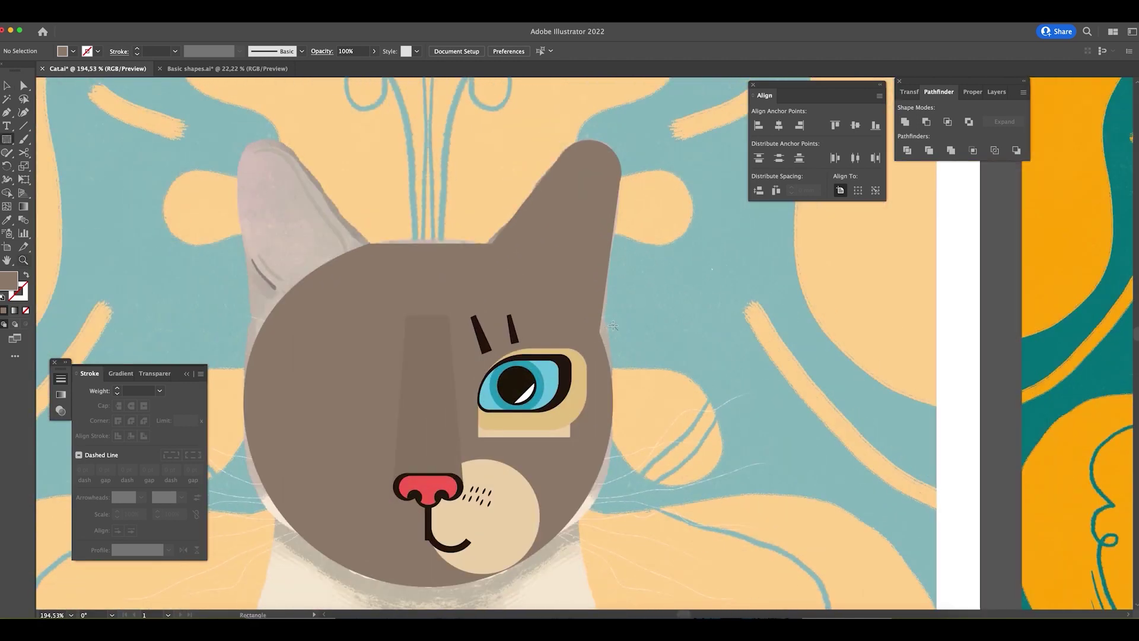
scroll(683, 356, down, 2)
click(996, 92)
click(905, 122)
click(904, 123)
click(903, 121)
click(903, 121)
click(904, 122)
click(964, 110)
key(z)
drag(458, 249, 461, 249)
- Draw a circle by the cat's right cheek and delete its upper and left anchor points, leaving a curved tuft about 24 × 24 mm
drag(7, 139, 47, 166)
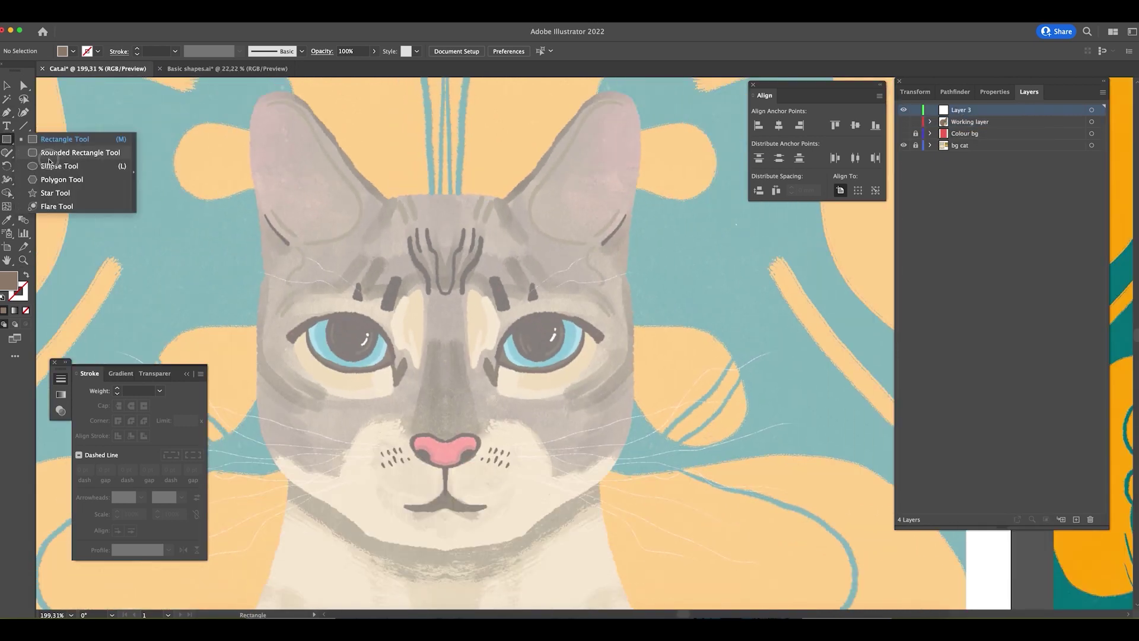
drag(633, 333, 719, 419)
key(a)
drag(682, 329, 630, 379)
key(Delete)
key(v)
- Place the fur tuft on the right cheek, copy it slightly lower and outward, and show Working layer again
drag(703, 398, 593, 384)
drag(609, 362, 635, 383)
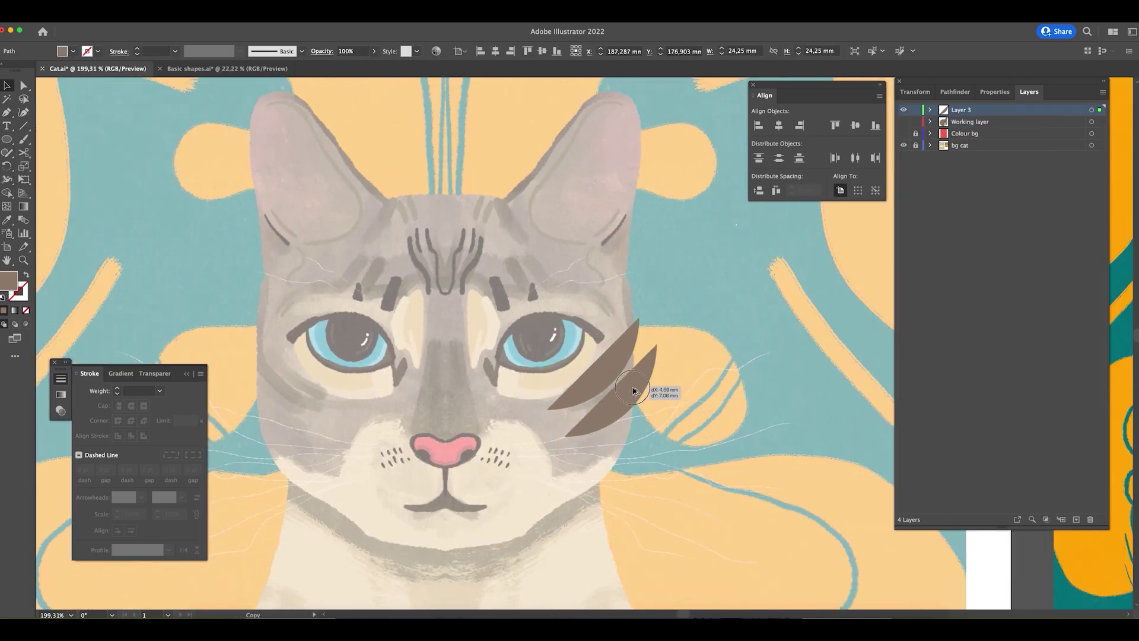
click(681, 501)
drag(439, 336, 464, 370)
drag(564, 338, 534, 339)
click(903, 122)
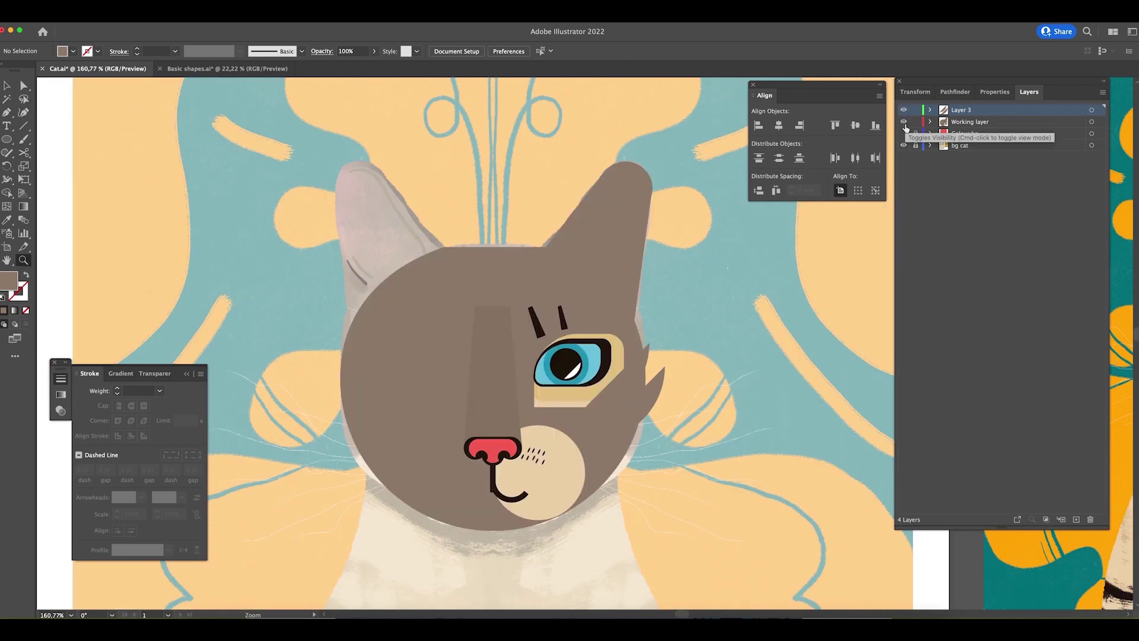
- With Working layer hidden, recolour both fur tufts by sampling from the reference copy, and show the layer again
click(904, 122)
key(ctrl+a)
drag(866, 443, 599, 318)
key(i)
click(845, 473)
key(v)
click(904, 121)
- Resample the fur tufts' colour and adjust it to a light cream fill in the Color Picker
drag(432, 290, 504, 362)
key(i)
drag(415, 338, 620, 328)
click(366, 352)
double_click(9, 281)
click(674, 363)
click(915, 364)
key(v)
click(515, 374)
click(699, 336)
click(566, 404)
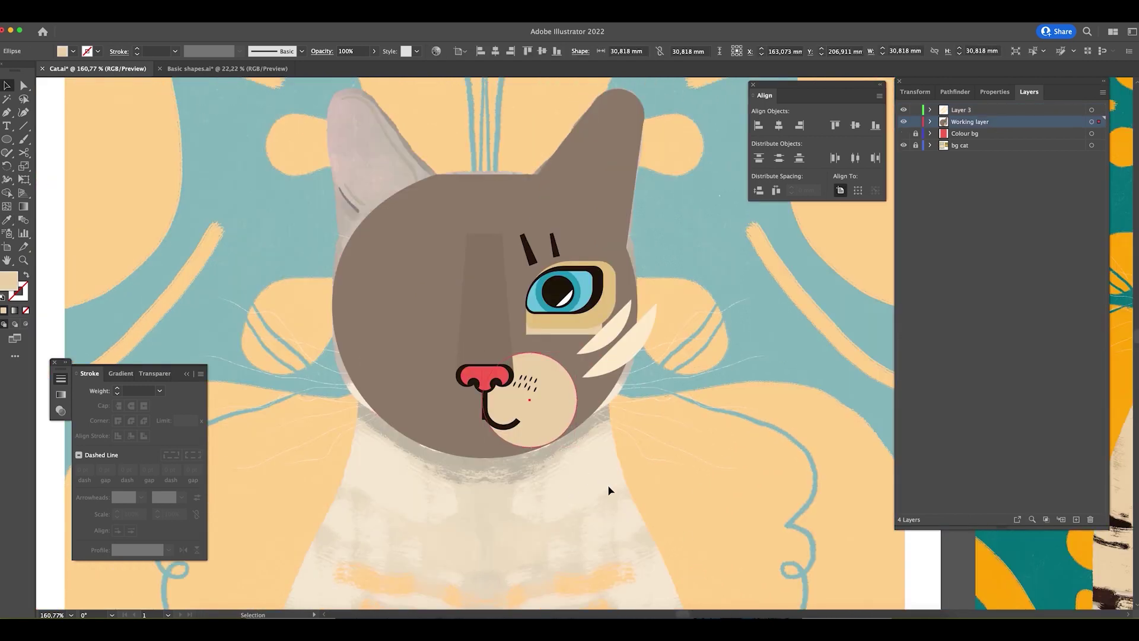
- Give the nose bridge a light cream tapered inner strip about 11 mm wide and 28 mm high above the nose
drag(609, 491, 570, 553)
click(633, 358)
drag(445, 300, 749, 346)
key(i)
click(596, 397)
drag(738, 408, 452, 403)
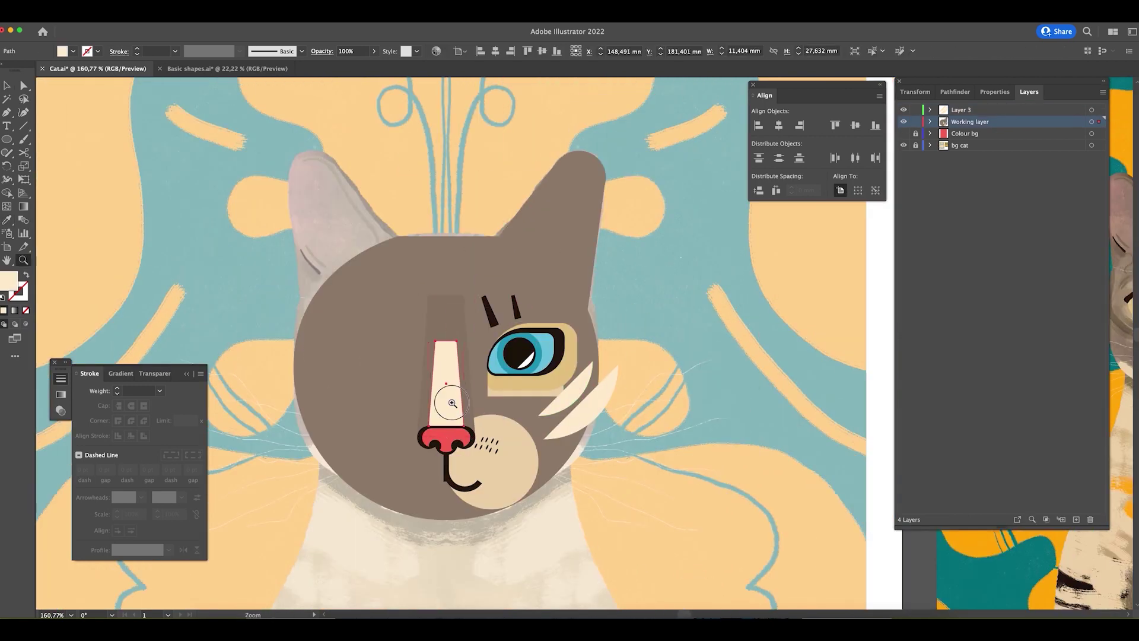
- Draw two thin cream rectangles, one under the eye's inner half and one above its outer corner reaching past the head's edge
click(452, 404)
click(682, 490)
drag(7, 139, 59, 136)
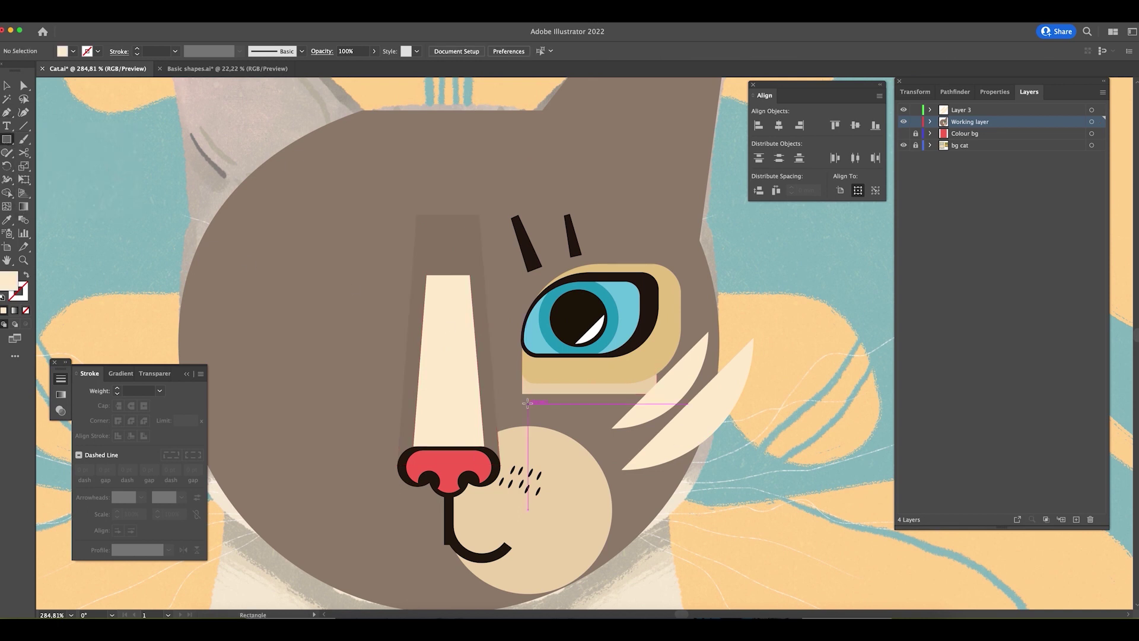
drag(513, 393, 604, 406)
drag(599, 244, 721, 258)
- Trim the upper cream rectangle's overhang at the head's edge with Shape Builder
key(shift+m)
shift+super+click(700, 260)
alt+click(712, 251)
scroll(791, 386, up, 3)
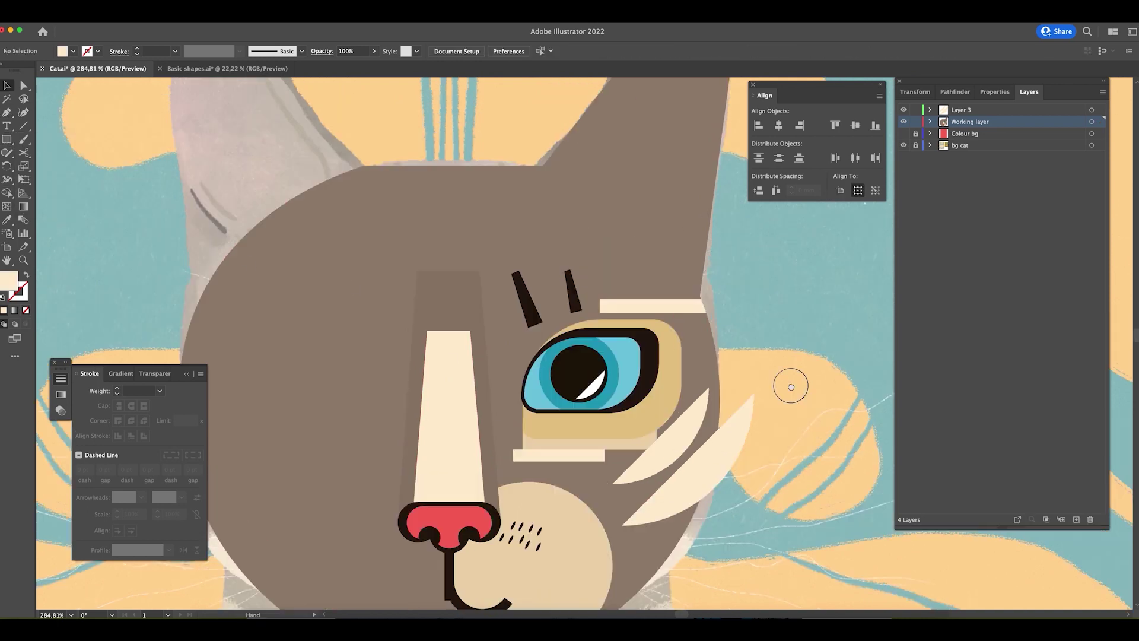
- Place a copy of the dark lash mark between the two above the eye and give it the light cream fill
key(v)
click(569, 330)
alt+drag(568, 329, 541, 314)
key(i)
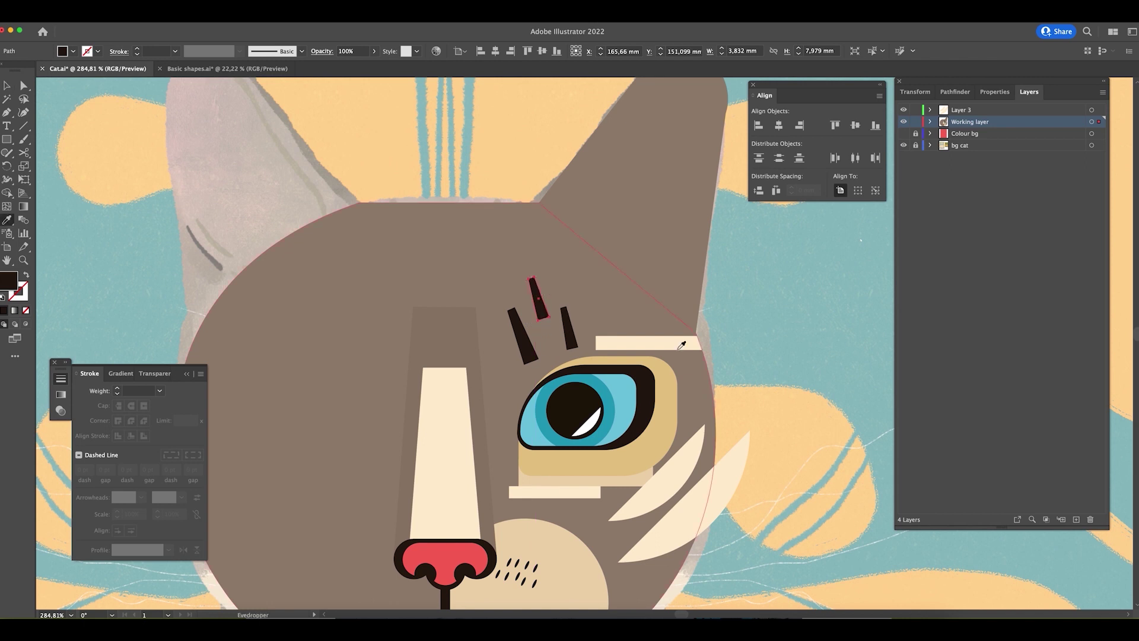
click(683, 341)
key(v)
click(810, 351)
- Duplicate the beige eye patch, swap its fill for a stroke, thicken the stroke and delete part of the path to leave an arc
scroll(813, 351, down, 3)
scroll(805, 371, up, 3)
mouse_move(673, 397)
alt+mouse_down()
mouse_move(841, 344)
mouse_move(766, 418)
alt+mouse_up()
key(shift+x)
click(137, 49)
click(137, 48)
key(a)
key(Delete)
- Place the dark arc around the eye's upper outer corner and send the brown head and ear shapes to the back
key(v)
key(super+shift+[)
click(640, 319)
shift+click(703, 359)
key(super+shift+[)
mouse_move(774, 313)
mouse_down()
mouse_move(585, 361)
mouse_move(602, 360)
mouse_up()
shift+drag(606, 443, 600, 462)
drag(558, 372, 569, 366)
drag(593, 332, 593, 336)
drag(704, 346, 670, 385)
- Refine the anchor points of the shapes at the eye's outer corner and delete the leftover piece
key(a)
click(706, 371)
click(756, 342)
key(z)
drag(766, 320, 718, 320)
click(560, 319)
click(608, 353)
key(v)
click(707, 484)
key(super+minus)
key(super+minus)
click(577, 332)
key(Delete)
- Copy the two cream cheek tufts into the ear and rotate them to form the inner-ear markings
mouse_move(618, 477)
mouse_down()
mouse_move(593, 291)
mouse_move(649, 304)
mouse_move(628, 309)
mouse_up()
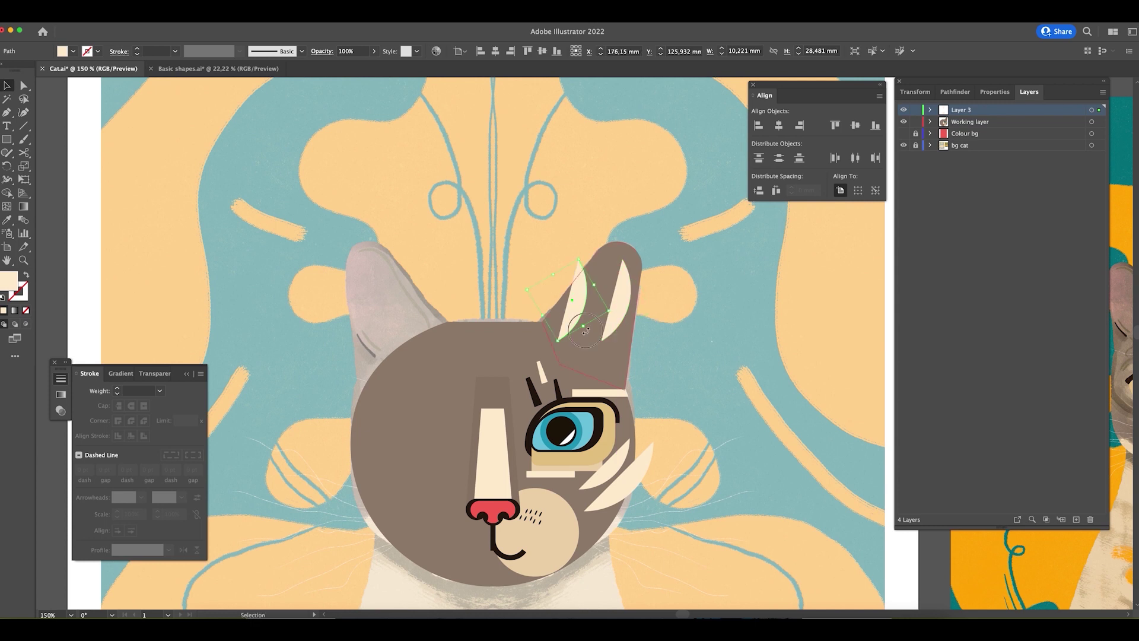
drag(585, 330, 568, 254)
drag(584, 274, 607, 266)
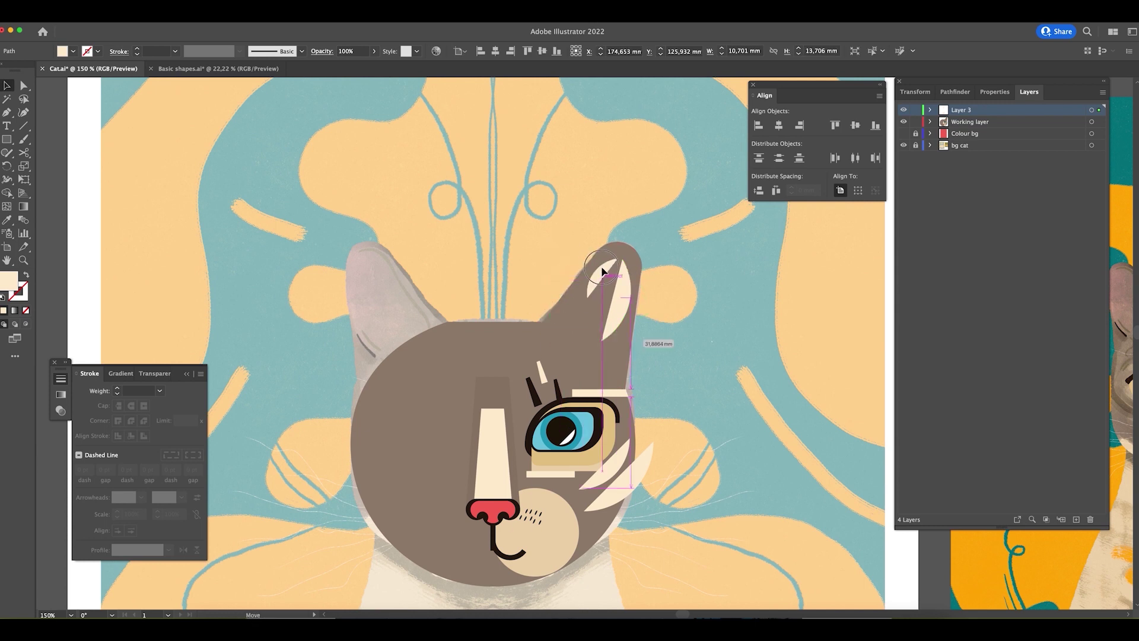
click(648, 335)
- Draw a narrow cream triangle about 8 mm wide and 24 mm high and centre it on the forehead above the nose bridge
key(p)
drag(7, 140, 60, 197)
mouse_move(335, 273)
mouse_down()
mouse_move(308, 315)
mouse_move(334, 223)
mouse_up()
key(v)
drag(353, 256, 343, 256)
drag(332, 274, 492, 390)
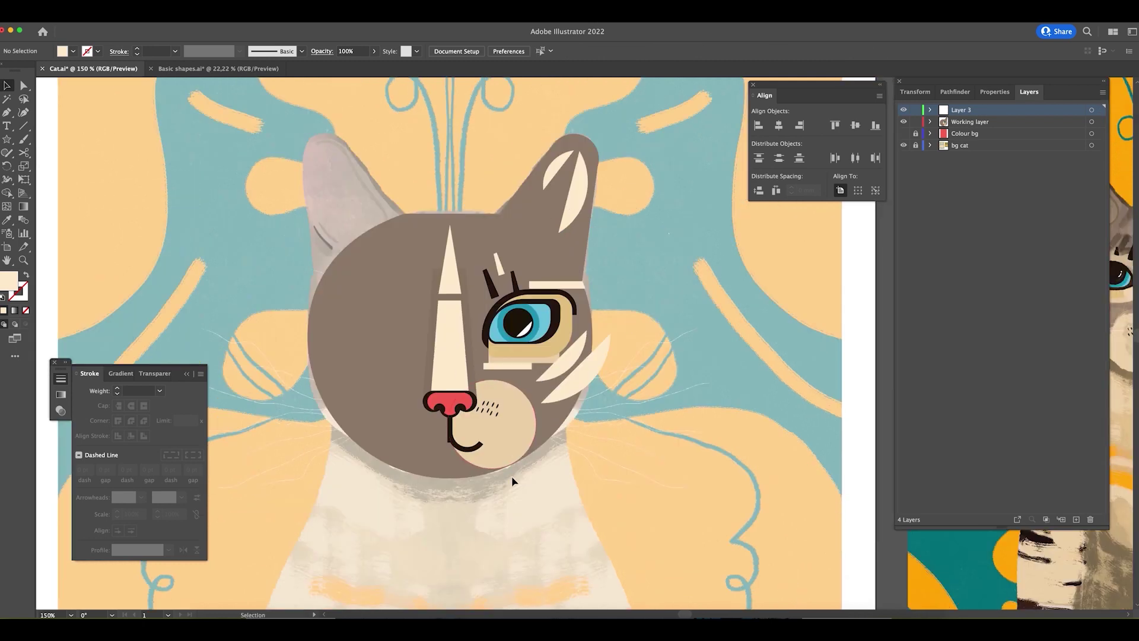
- Trim the overhang of the muzzle circle and the cheek tufts at the head's edge with Shape Builder
drag(439, 380, 623, 473)
key(shift+m)
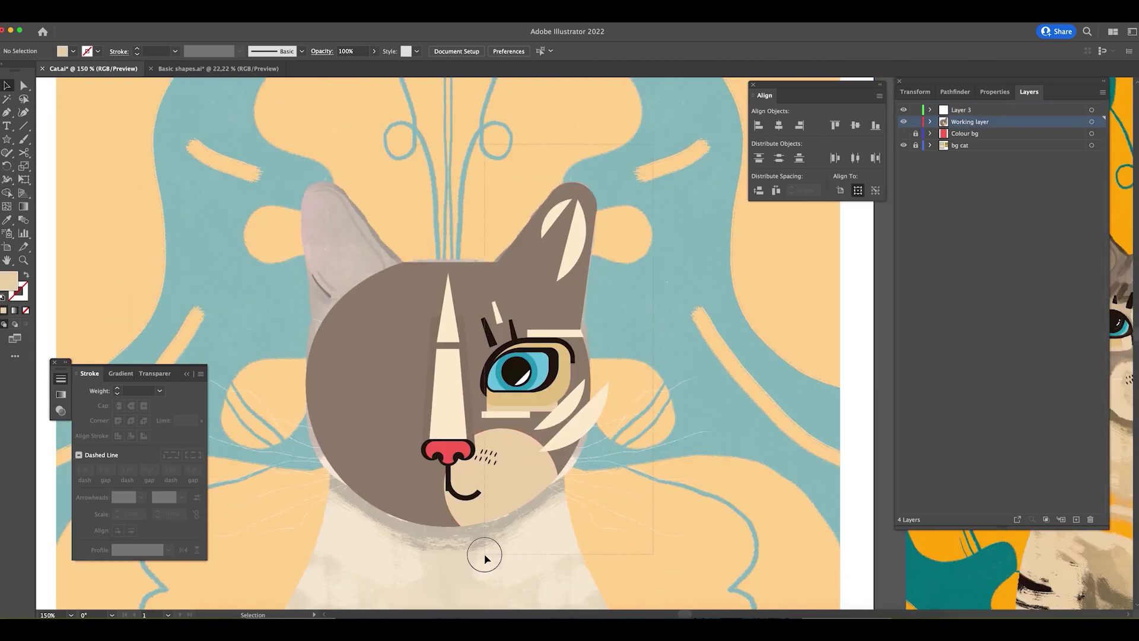
key(super+a)
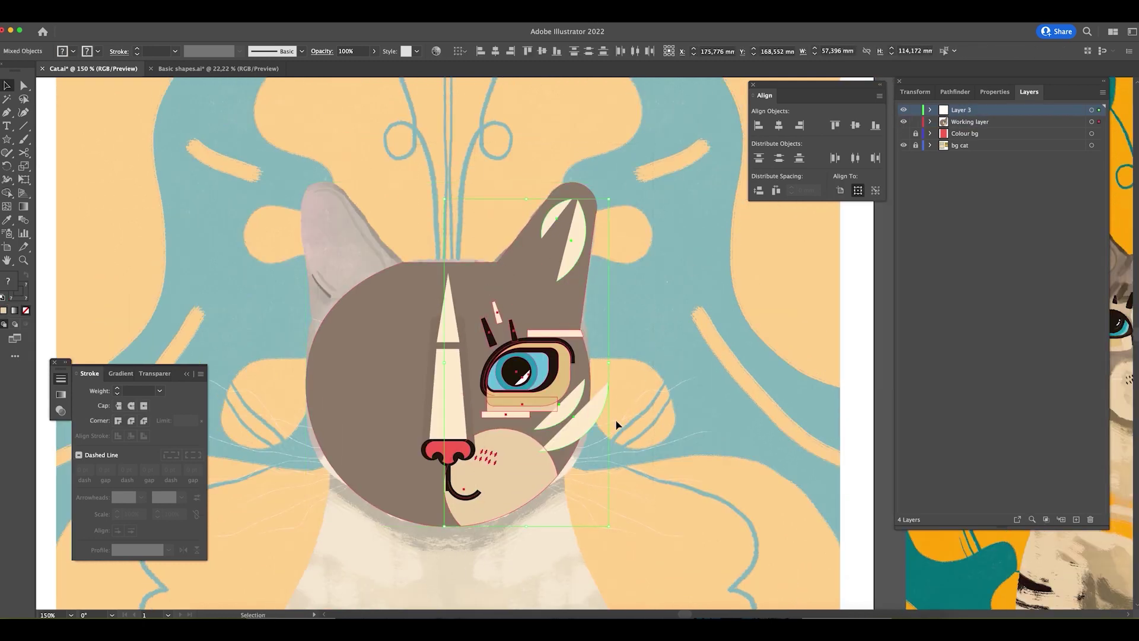
click(594, 410)
shift+click(578, 392)
key(shift+m)
alt+click(604, 399)
key(v)
- Try to group the half-face details without the brown head shapes and centre pieces
click(680, 272)
key(super+a)
shift+click(564, 475)
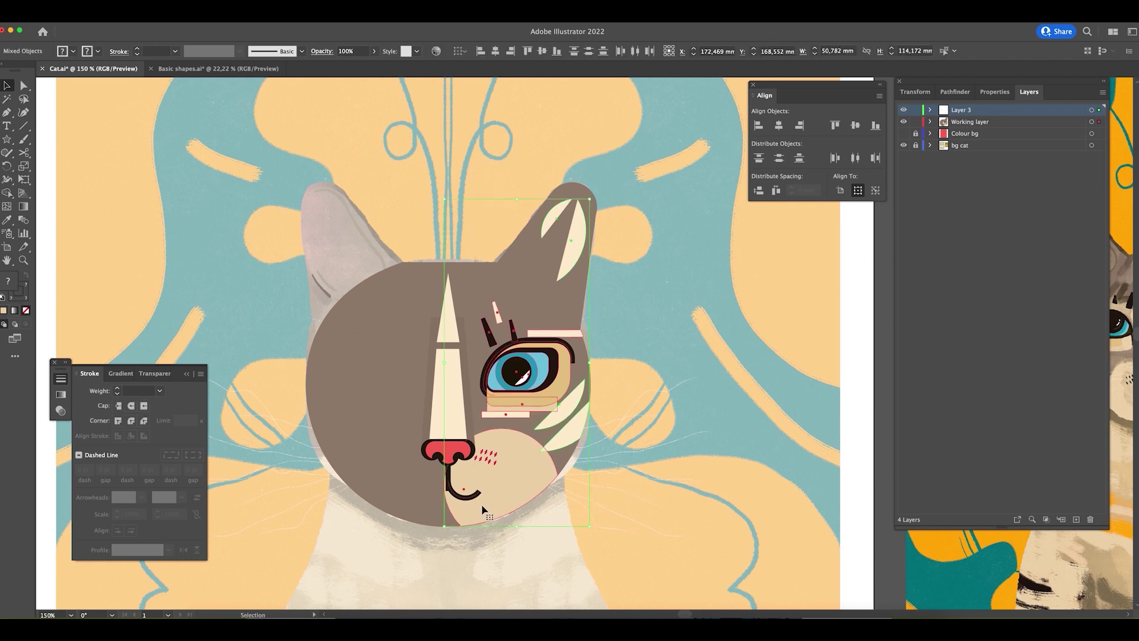
key(super+g)
key(super+z)
- Select all half-face details except the head and centre pieces and create a reflected copy of them
click(687, 402)
key(super+a)
shift+click(564, 302)
drag(552, 332, 315, 242)
right_click(314, 240)
click(415, 420)
key(Return)
- Move the reflected details to the opposite side of the face and nudge them sideways to line up with the centre
drag(305, 382, 474, 481)
key(Right)
key(super+space)
key(Right)
key(Right)
key(Right)
key(Right)
key(Left)
key(Left)
key(Left)
key(super+space)
- Align the mirrored muzzle and mouth halves at the centre and send the underlying shape to the back
drag(447, 560, 522, 559)
drag(477, 489, 465, 475)
click(501, 585)
click(503, 402)
key(super+shift+bracketleft)
click(540, 479)
key(super+shift+bracketleft)
scroll(496, 293, down, 10)
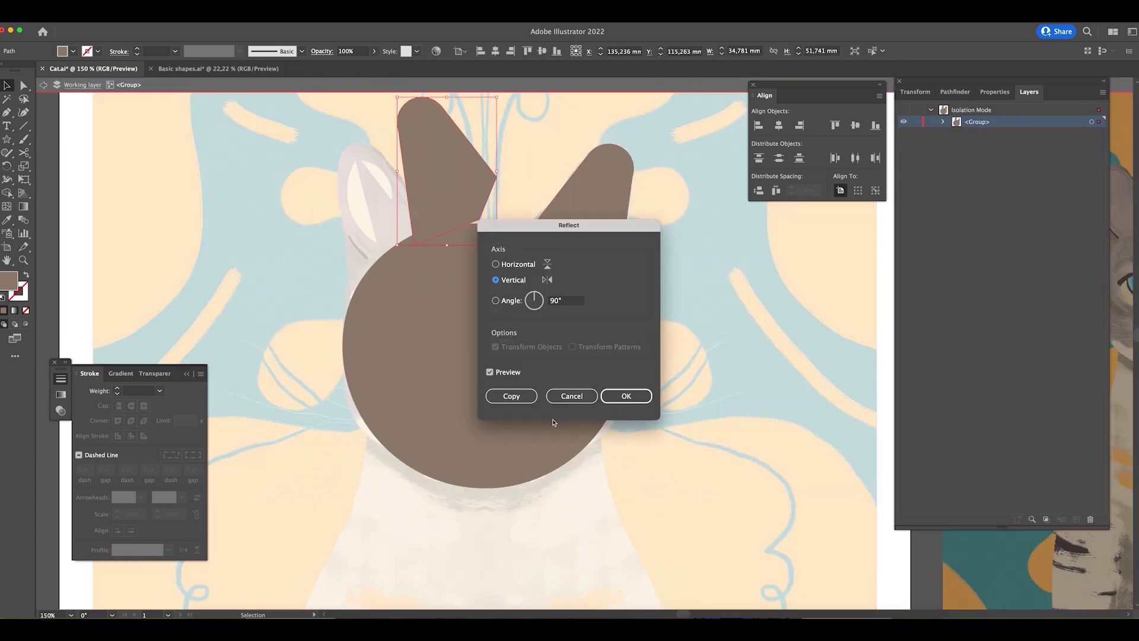
- Mirror the brown ear inside the head group and place the copy on the opposite side of the head
key(Return)
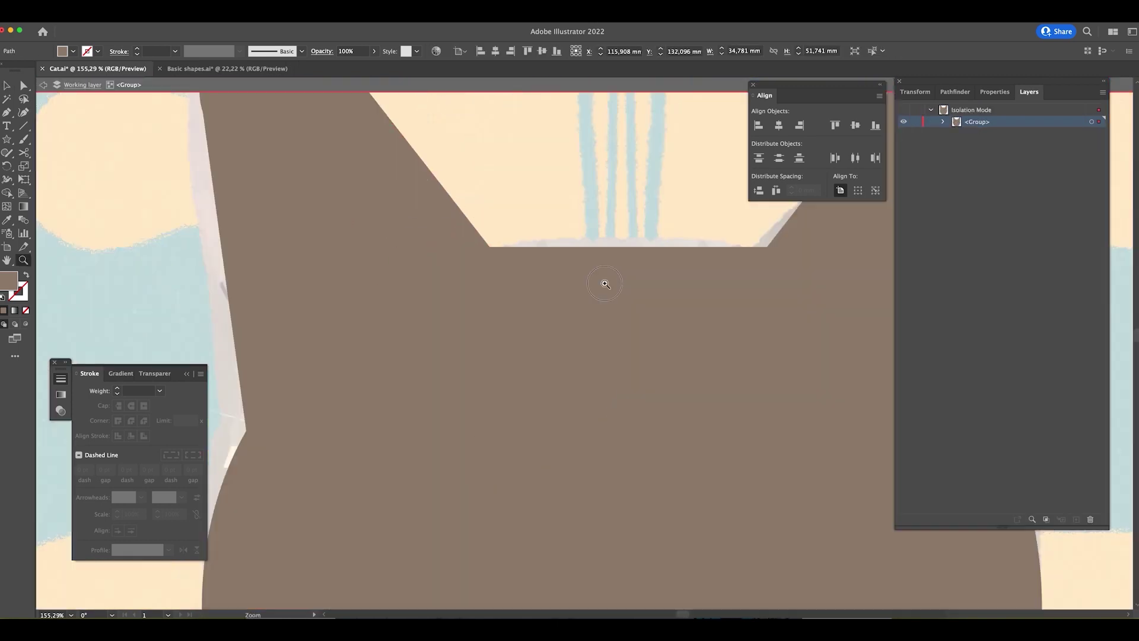
scroll(472, 226, down, 10)
scroll(542, 195, down, 5)
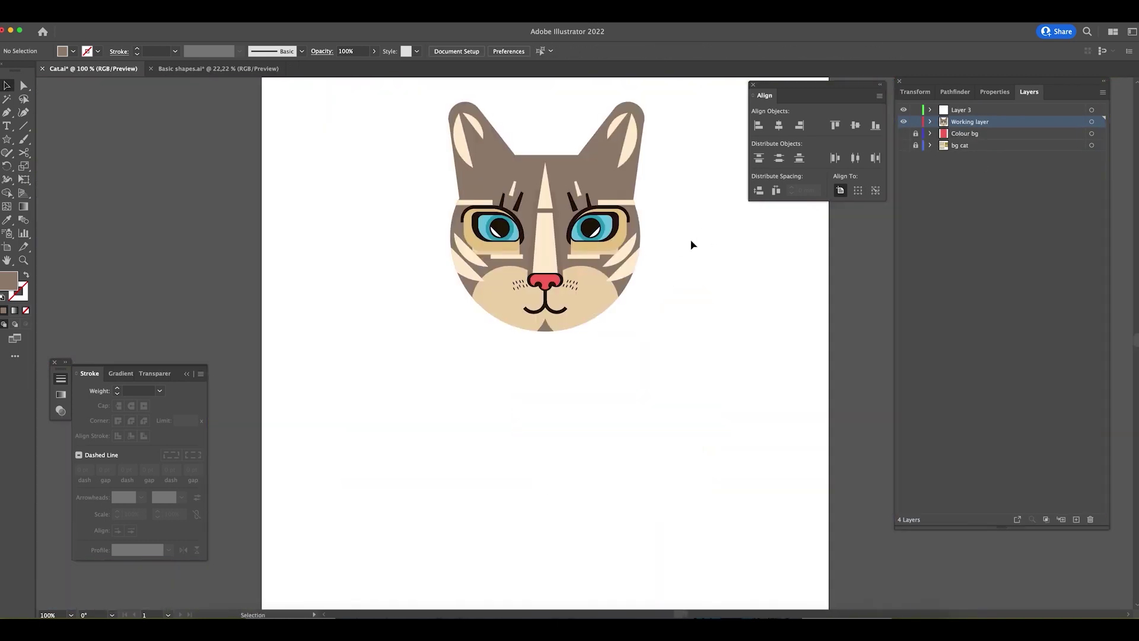
- Fine-tune the mirrored ear inside the head group so its base meets the head's edge
scroll(692, 244, up, 3)
scroll(714, 323, up, 3)
click(414, 306)
drag(672, 185, 620, 204)
double_click(341, 298)
click(340, 297)
key(Escape)
drag(551, 194, 557, 264)
double_click(362, 345)
drag(362, 344, 378, 344)
drag(379, 349, 378, 349)
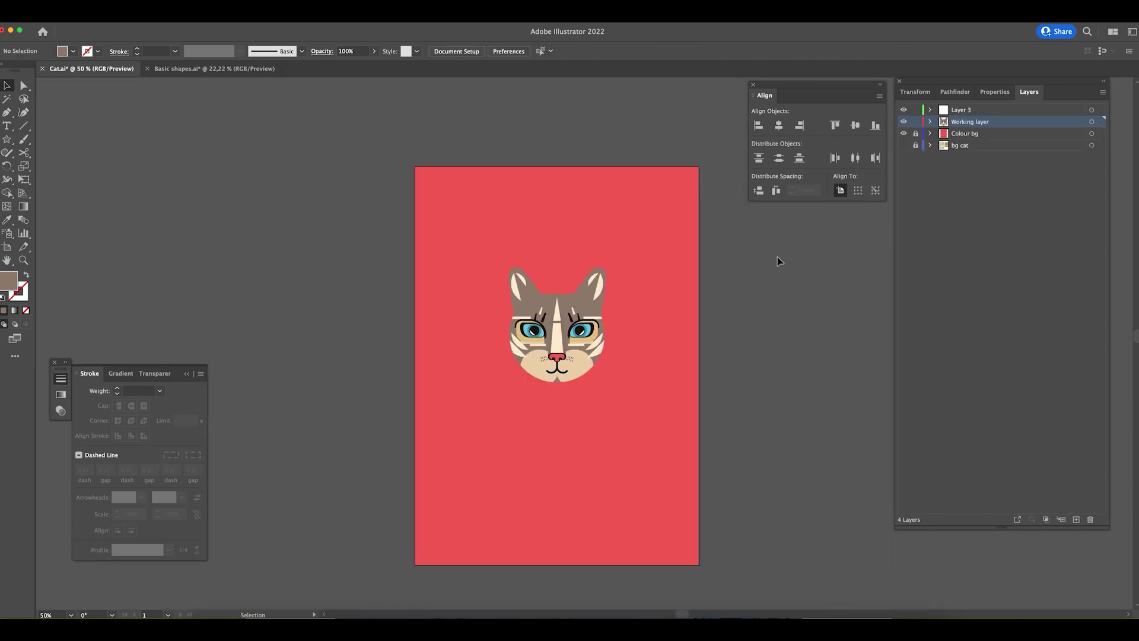
- Toggle the Colour bg and bg cat layers to check the head against them, leaving only bg cat shown
click(904, 133)
click(904, 145)
click(904, 146)
click(904, 134)
click(904, 145)
click(903, 133)
- Add a layer named Body, rename the Working layer to Head, and place Body beneath Head
scroll(987, 132, down, 3)
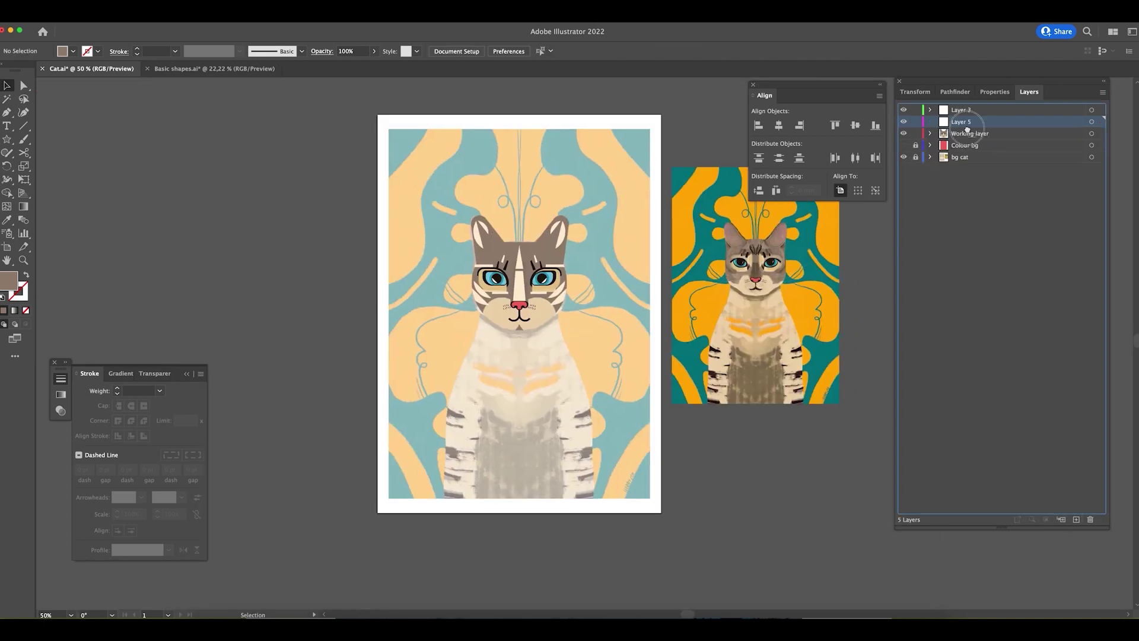
click(971, 123)
click(973, 133)
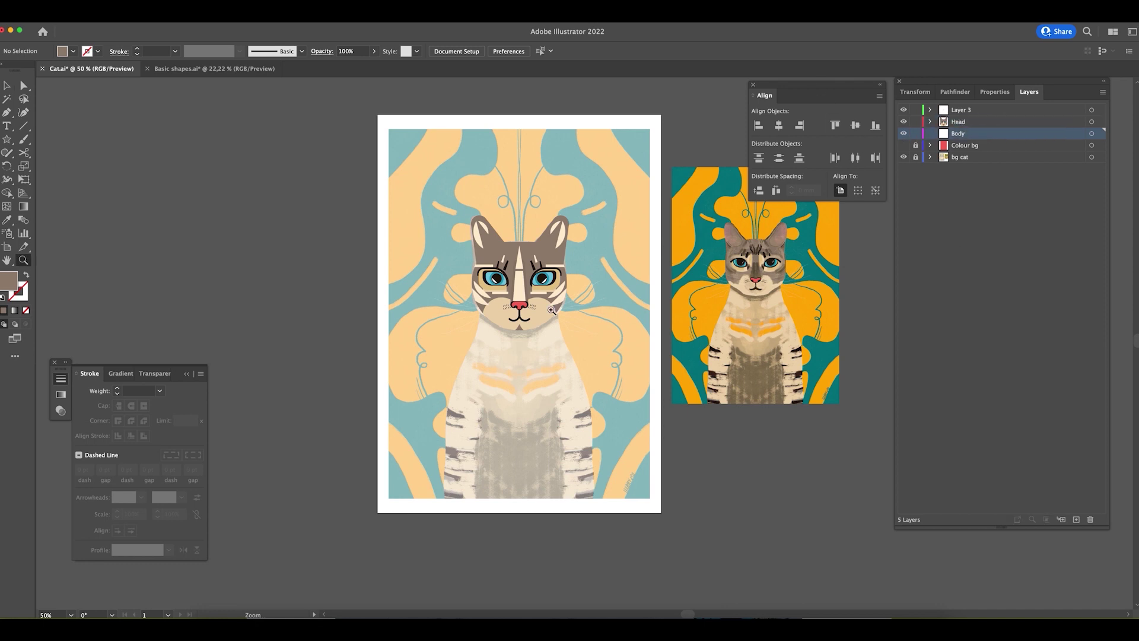
key(p)
scroll(544, 221, up, 3)
scroll(544, 221, down, 3)
scroll(544, 221, up, 2)
click(495, 212)
key(super+z)
- Draw a rounded rectangle about 82 mm wide and 235 mm high over one half of the cat's body and narrow it slightly
drag(7, 139, 59, 152)
mouse_move(444, 205)
mouse_down()
mouse_move(513, 465)
mouse_move(551, 515)
mouse_up()
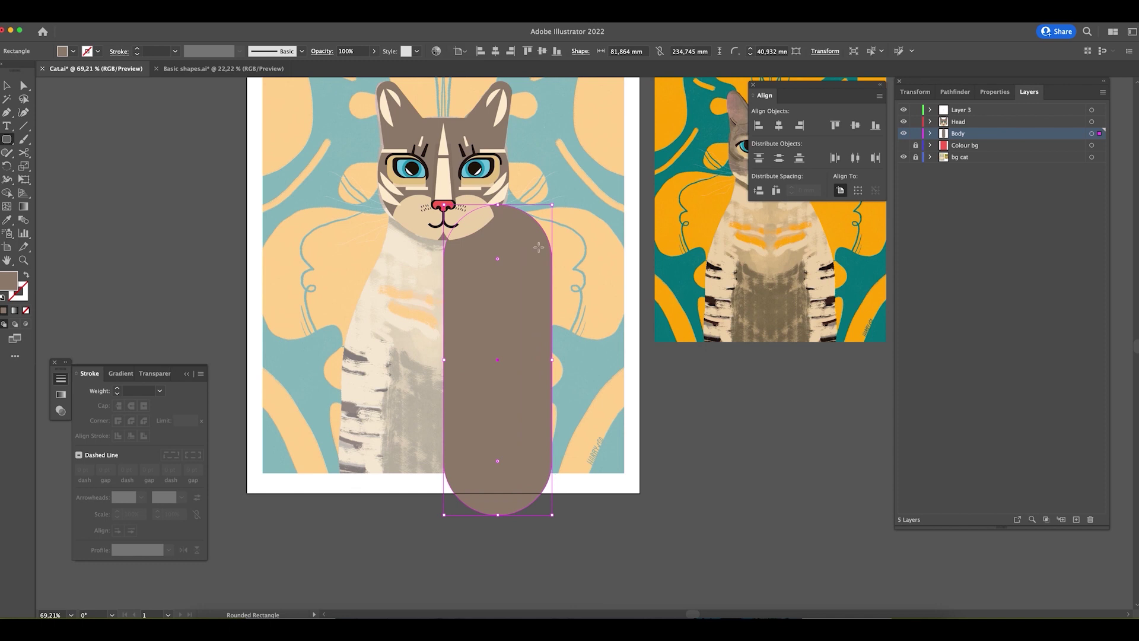
mouse_move(498, 260)
mouse_down()
mouse_move(537, 220)
mouse_move(498, 249)
mouse_up()
key(v)
drag(552, 382, 548, 382)
- Reshape the rounded rectangle's upper end by moving its anchor points to follow the cat's neck
key(a)
drag(563, 241, 496, 203)
drag(456, 251, 459, 217)
click(717, 435)
- Draw a tall ellipse along the body's outer side and reshape its anchor points to follow the flank and lower edge
drag(7, 138, 56, 166)
mouse_move(504, 249)
mouse_down()
mouse_move(555, 497)
mouse_move(578, 509)
mouse_up()
key(a)
drag(549, 267, 507, 273)
drag(539, 381, 549, 424)
click(701, 539)
click(515, 508)
drag(502, 510, 534, 514)
click(557, 529)
- Select both brown body shapes and unite them into one with Pathfinder
key(v)
click(512, 285)
shift+click(473, 249)
click(952, 91)
click(905, 121)
click(749, 551)
- Draw an ellipse about 57 mm wide and 137 mm high on the body, sample the muzzle's beige and rotate it about 12°
key(l)
mouse_move(554, 249)
mouse_down()
mouse_move(510, 309)
mouse_move(478, 432)
mouse_up()
key(i)
click(412, 221)
key(v)
drag(558, 439, 573, 425)
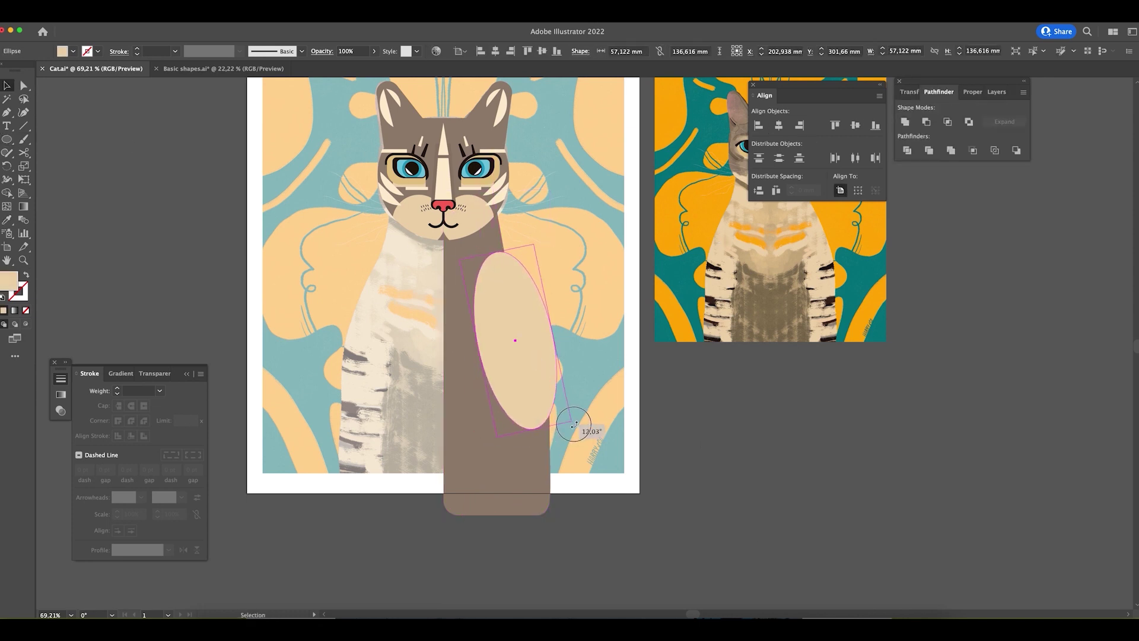
- Position the beige ellipse over the body's outer side and trim off the part beyond the body with Shape Builder
drag(522, 347, 541, 334)
drag(730, 358, 516, 315)
key(shift+m)
alt+click(550, 266)
key(v)
click(586, 254)
- Draw a beige rounded rectangle over the lower leg and position it below the ellipse
drag(7, 139, 71, 153)
drag(472, 346, 533, 506)
key(v)
drag(502, 377, 487, 347)
- Cut the beige leg rectangle's inner upper corner diagonally by adding anchor points and deleting the corner
key(p)
key(z)
drag(490, 413, 594, 426)
click(445, 370)
scroll(483, 320, up, 5)
key(a)
click(423, 297)
key(Delete)
click(490, 232)
key(Delete)
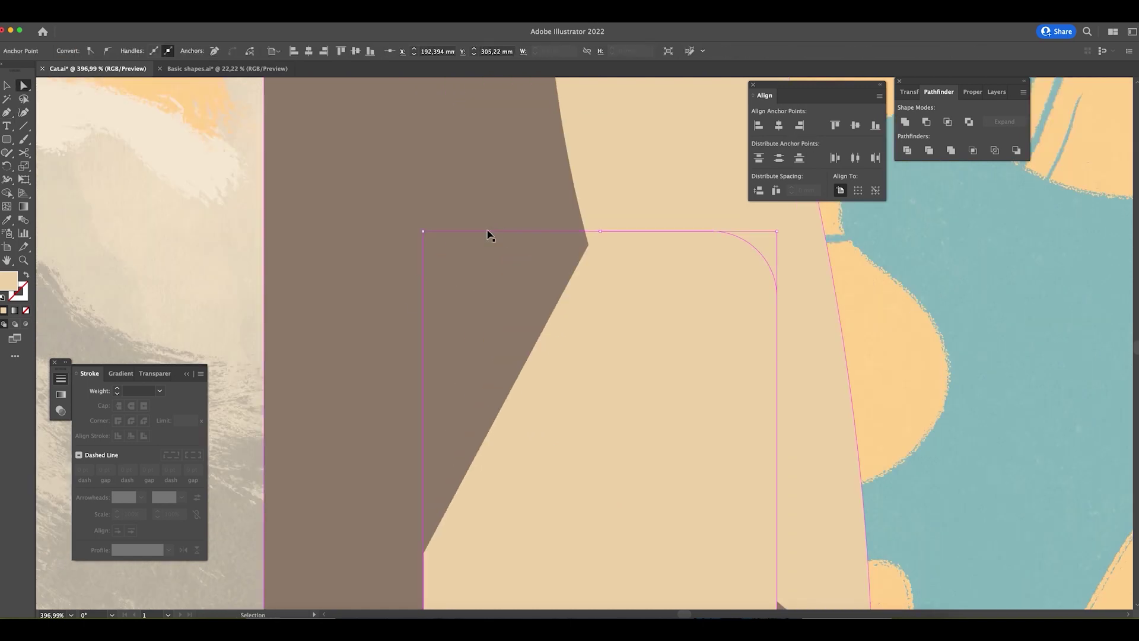
- Isolate the beige leg shape and draw five black rounded bars across its lower part, staggered along both edges
scroll(486, 400, down, 5)
key(v)
double_click(496, 465)
key(m)
mouse_move(507, 445)
mouse_down()
mouse_move(546, 463)
mouse_move(541, 452)
mouse_move(483, 468)
mouse_up()
key(super+z)
key(m)
alt+drag(483, 468, 539, 485)
alt+drag(540, 485, 534, 515)
alt+scroll(514, 488, up, 1)
- Trim the ends of the five black bars that extend beyond the leg with Shape Builder and leave isolation
drag(613, 379, 420, 524)
key(shift+m)
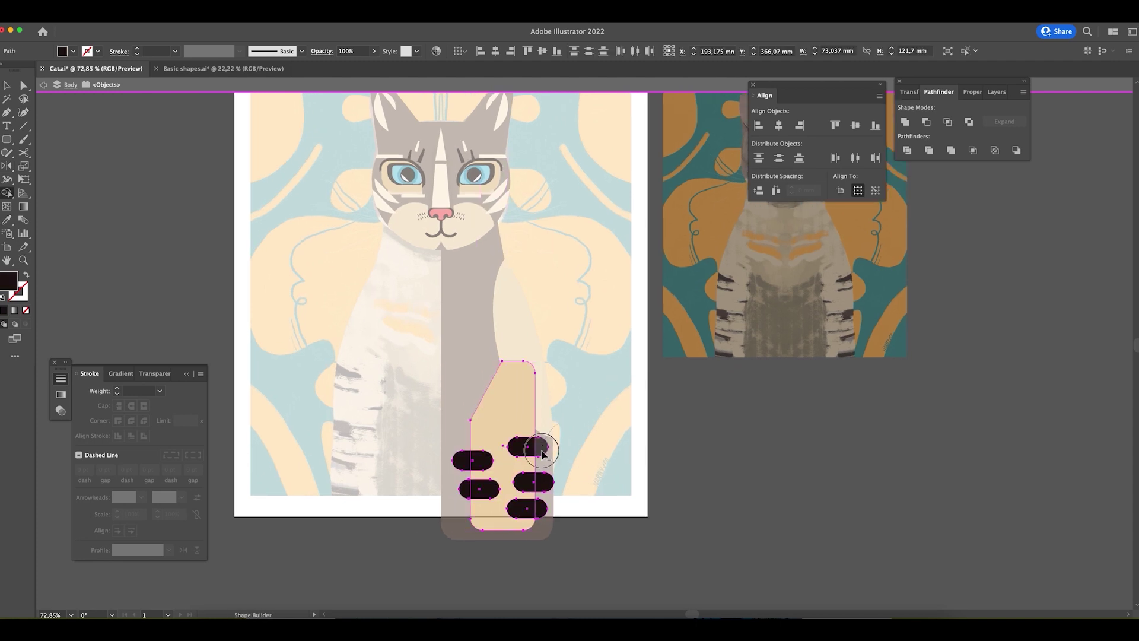
alt+click(542, 450)
alt+click(460, 461)
alt+click(462, 487)
alt+click(545, 482)
alt+click(541, 509)
key(v)
double_click(746, 450)
- Draw a slanted stripe on the upper chest, sample the cream color and repeat copies of it down the chest
drag(735, 479, 727, 526)
mouse_move(447, 316)
mouse_down()
mouse_move(460, 395)
mouse_move(484, 333)
mouse_move(491, 343)
mouse_up()
key(i)
click(485, 255)
key(v)
mouse_move(467, 347)
mouse_down()
mouse_move(458, 319)
mouse_move(452, 349)
mouse_up()
key(ctrl+d)
key(ctrl+d)
key(ctrl+d)
key(ctrl+d)
key(ctrl+d)
- Trim the cream chest stripes at the body's centre line with Shape Builder
key(ctrl+a)
key(shift+m)
drag(447, 273, 460, 273)
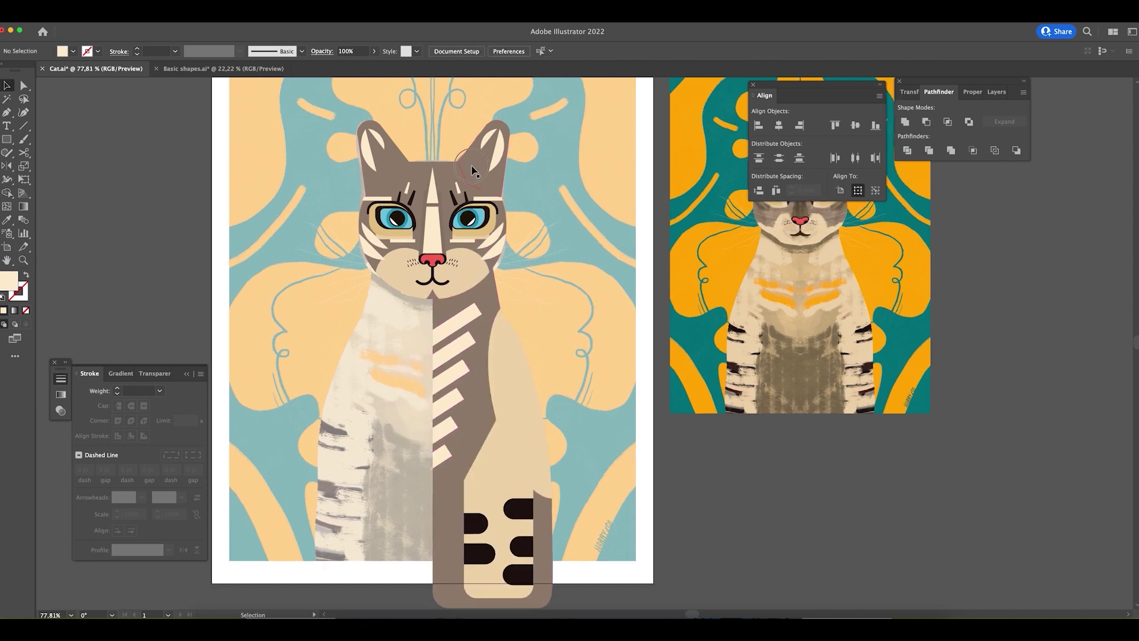
- Copy the head silhouette, fill it with the sampled black at 35% opacity and place it below the head as a shadow
alt+drag(473, 171, 313, 207)
key(i)
click(401, 197)
key(v)
click(373, 51)
drag(375, 67, 350, 67)
click(227, 329)
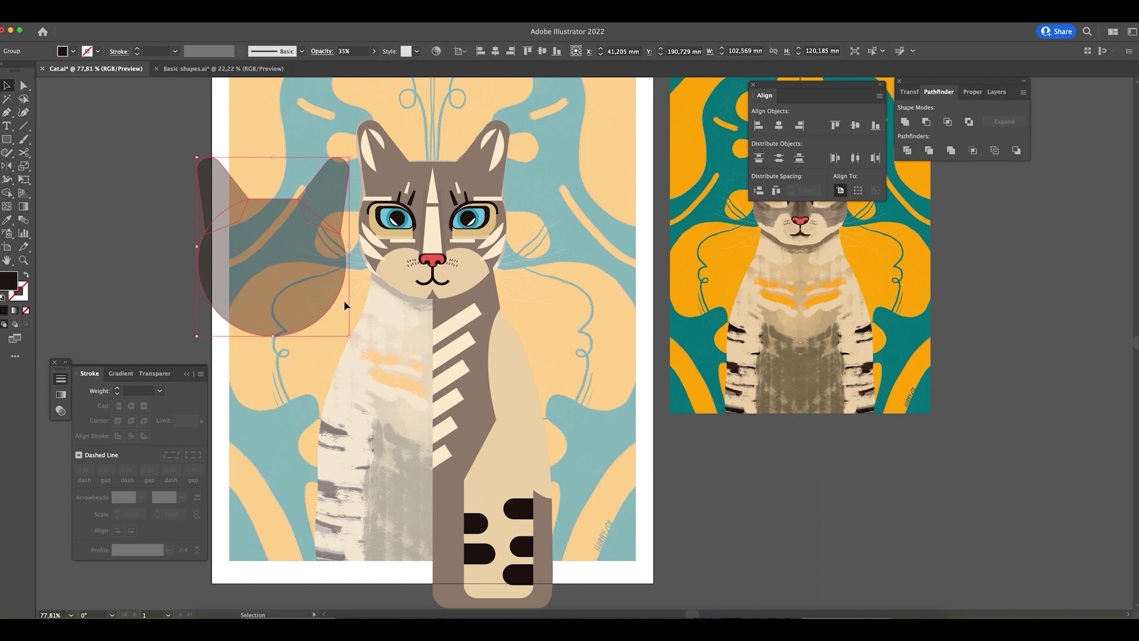
drag(346, 303, 471, 282)
drag(434, 127, 434, 137)
- Group all shapes of the half body and reflect a copy of it to form the cat's other half
click(550, 310)
drag(424, 520, 628, 446)
key(super+g)
alt+drag(490, 396, 410, 382)
right_click(353, 382)
mouse_move(395, 537)
click(465, 560)
key(Return)
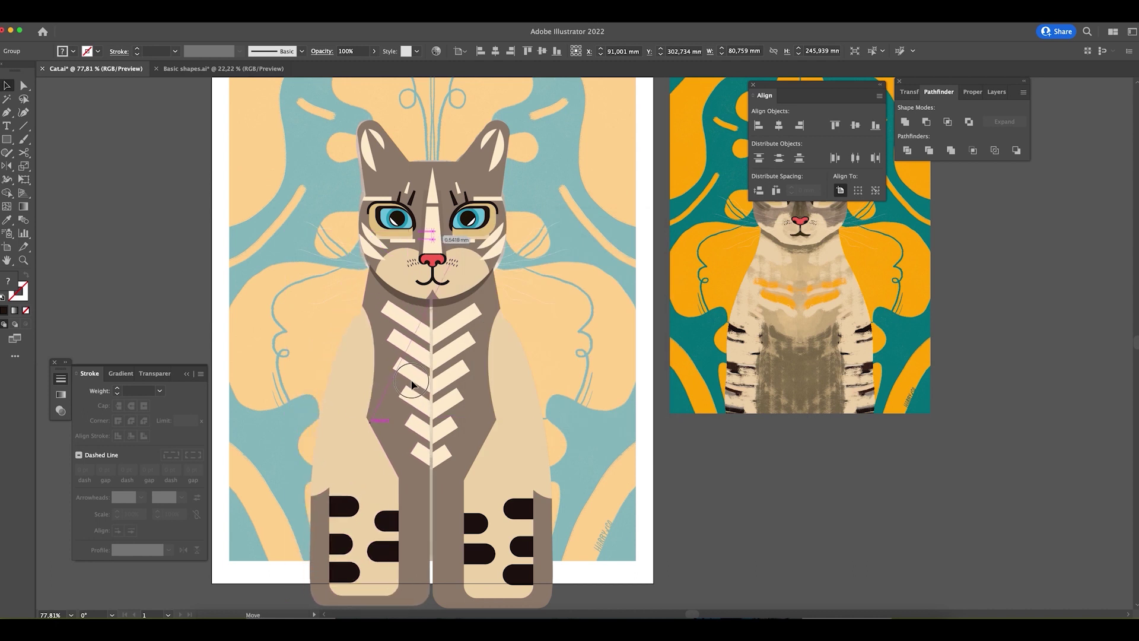
- Align the two body halves by their tops and move the mirrored half until both meet at the centre line
scroll(430, 331, up, 5)
shift+click(496, 255)
click(835, 126)
key(super+shift+a)
drag(406, 282, 421, 281)
scroll(429, 350, up, 7)
drag(505, 330, 483, 299)
scroll(540, 251, up, 6)
key(super+minus)
key(super+minus)
key(super+minus)
key(super+minus)
key(super+minus)
key(super+minus)
key(super+minus)
key(super+minus)
key(super+minus)
key(super+minus)
key(super+minus)
key(super+minus)
key(super+minus)
key(super+minus)
key(super+minus)
key(super+minus)
click(482, 298)
scroll(482, 298, up, 3)
scroll(483, 298, right, 3)
- Show the Colour bg layer and hide the bg cat layer
click(996, 92)
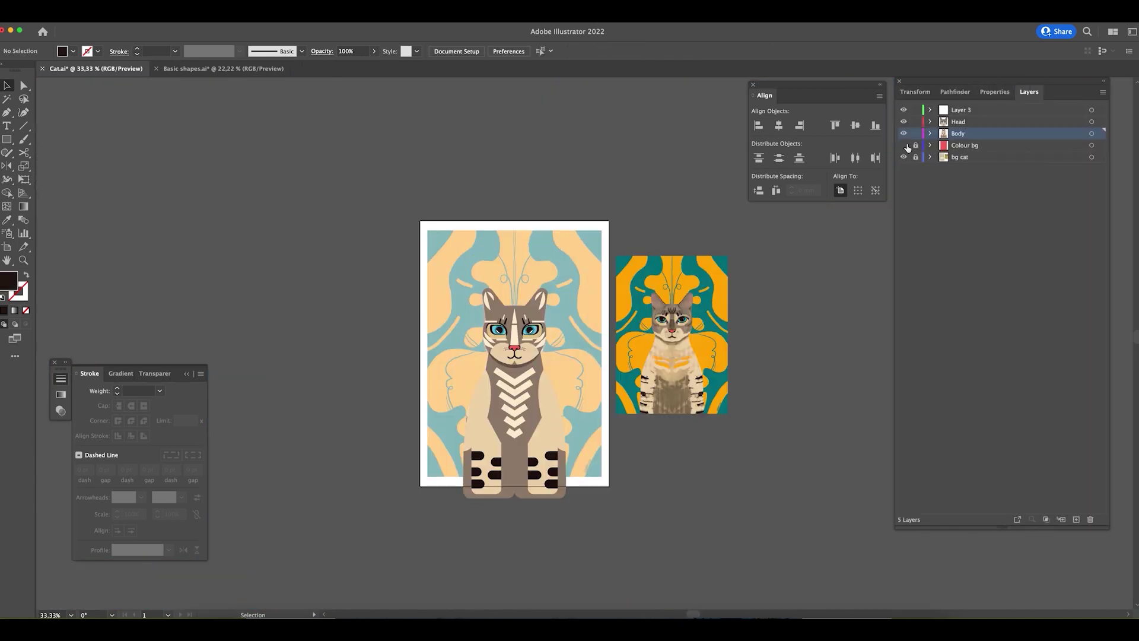
click(903, 145)
click(903, 157)
- Try to unite the two body halves with Pathfinder, and undo it
scroll(514, 427, up, 5)
click(415, 462)
shift+click(617, 415)
click(955, 91)
click(905, 121)
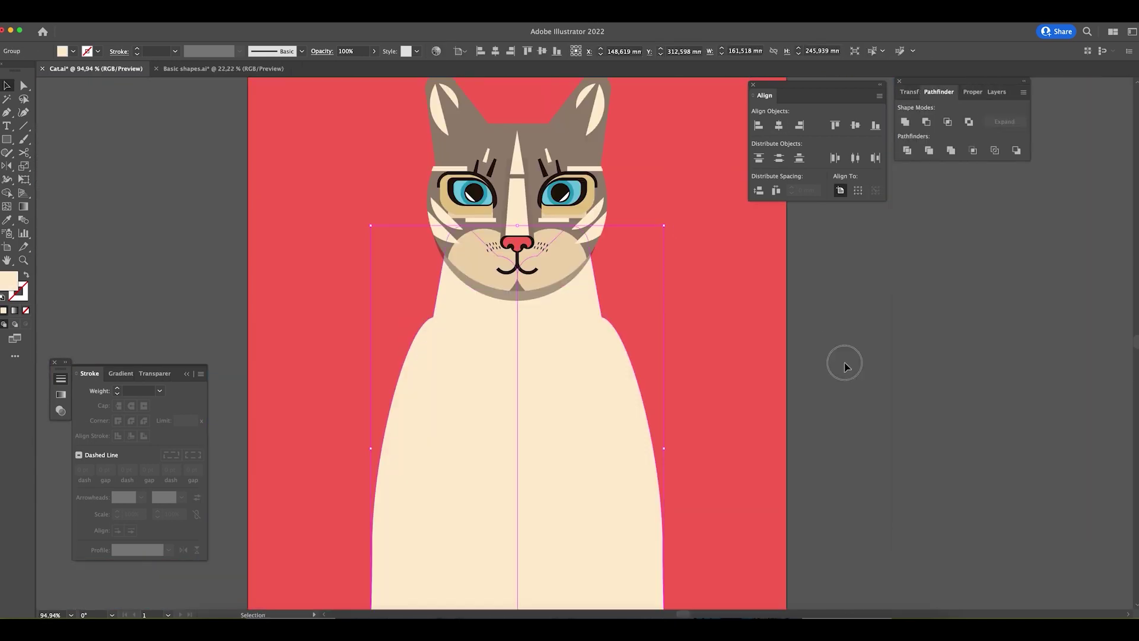
key(super+z)
click(845, 366)
- Join the brown areas of the two body halves along the chest's centre line
drag(519, 320, 570, 320)
click(585, 267)
shift+click(508, 249)
click(1087, 371)
key(super+minus)
key(super+minus)
key(super+minus)
key(super+minus)
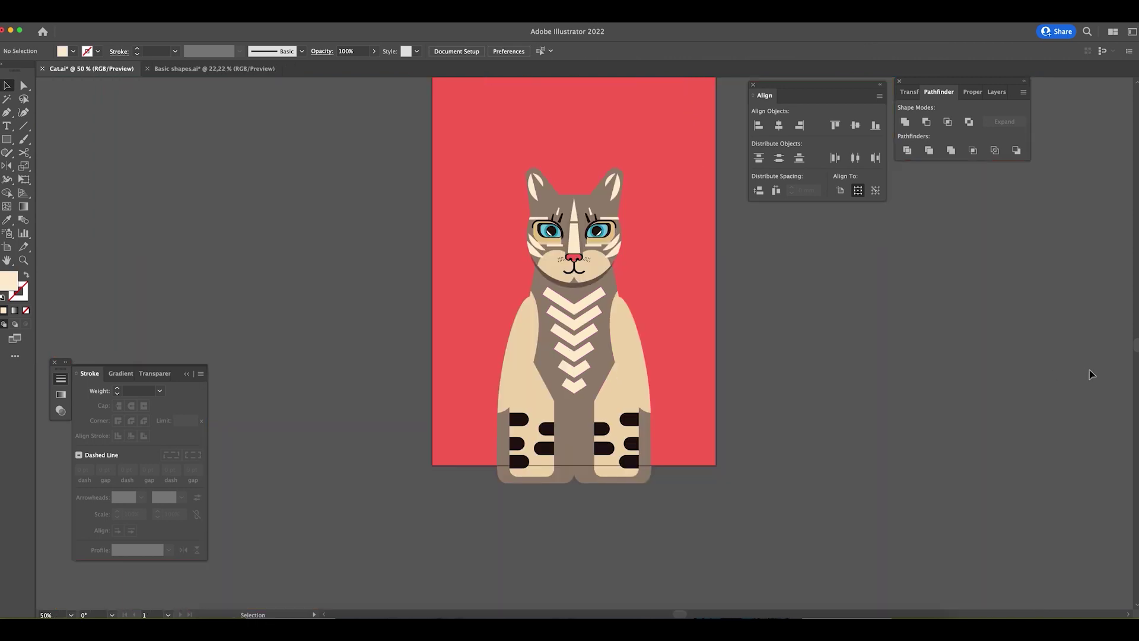
- Select the whole cat, set the corner scaling option and enlarge it proportionally to fill more of the artboard
scroll(1089, 370, up, 3)
key(super+a)
click(909, 91)
click(902, 237)
click(901, 237)
drag(585, 248, 593, 171)
key(super+shift+a)
key(z)
drag(521, 237, 465, 232)
click(466, 232)
key(v)
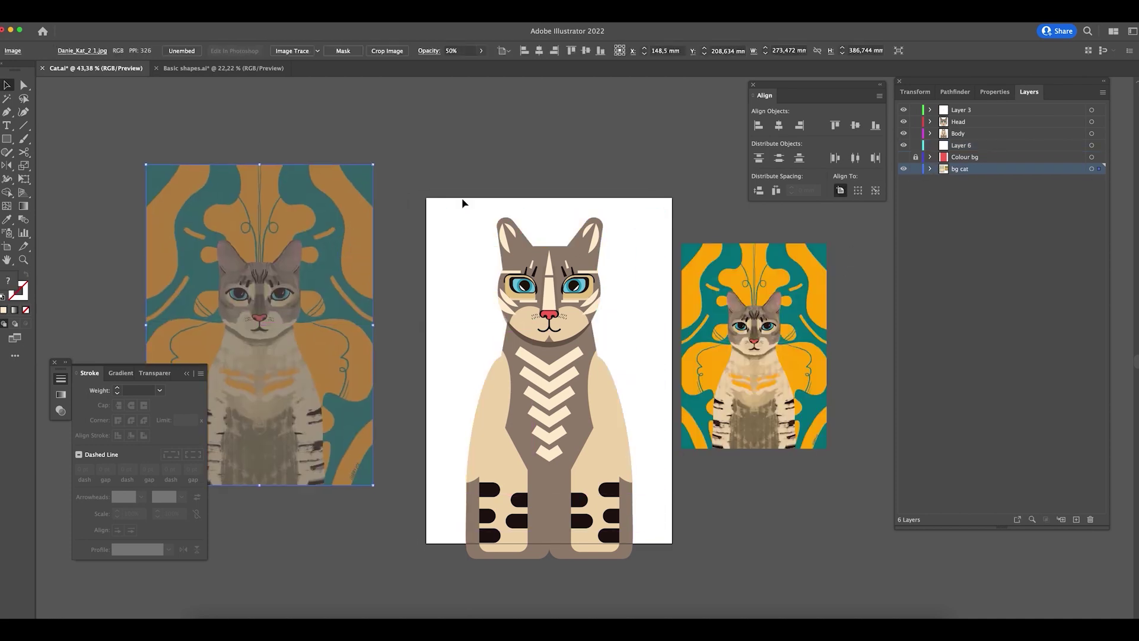
- Lock the bg cat layer and make Layer 6 the active layer
click(187, 373)
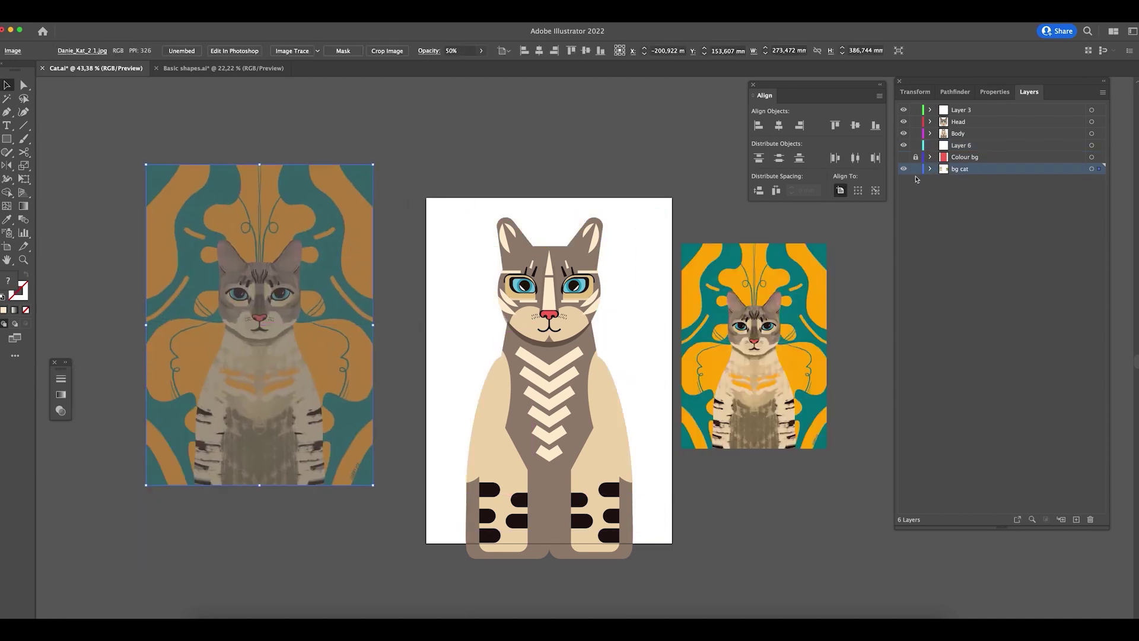
click(915, 169)
click(961, 145)
- Draw a cream circle about 75 mm wide beside the reference picture's edge and place a copy above it
drag(7, 138, 60, 165)
drag(383, 231, 352, 292)
key(v)
mouse_move(368, 261)
mouse_down()
mouse_move(390, 261)
mouse_move(357, 172)
mouse_up()
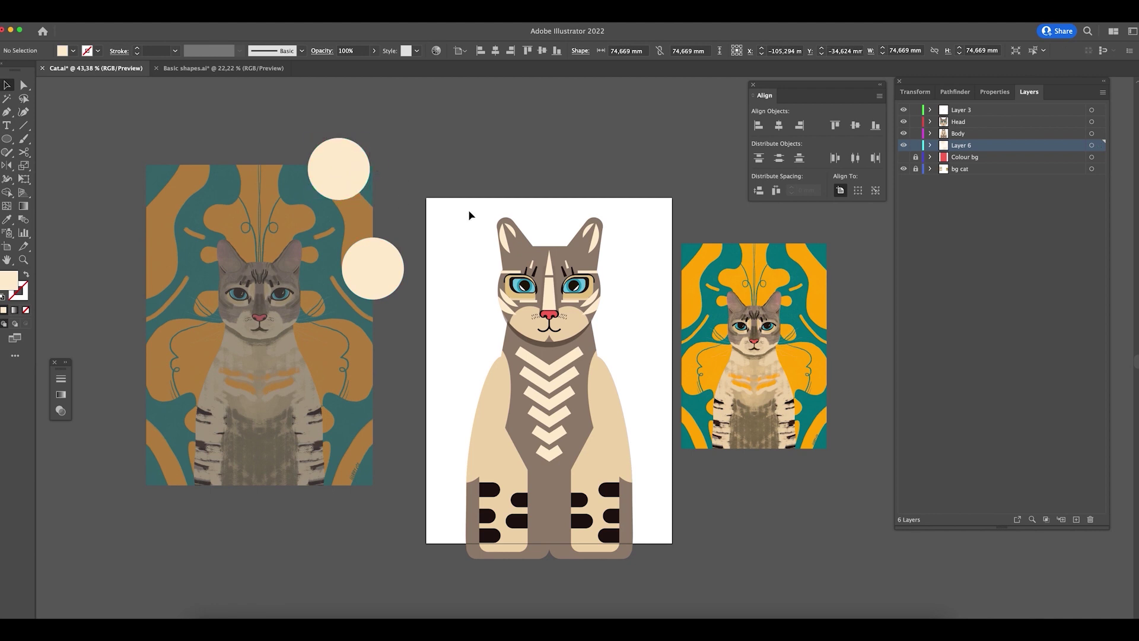
click(471, 216)
- Draw a curved path with the Pen tool from the upper circle around the inner side of the lower circle
key(p)
click(317, 190)
click(343, 245)
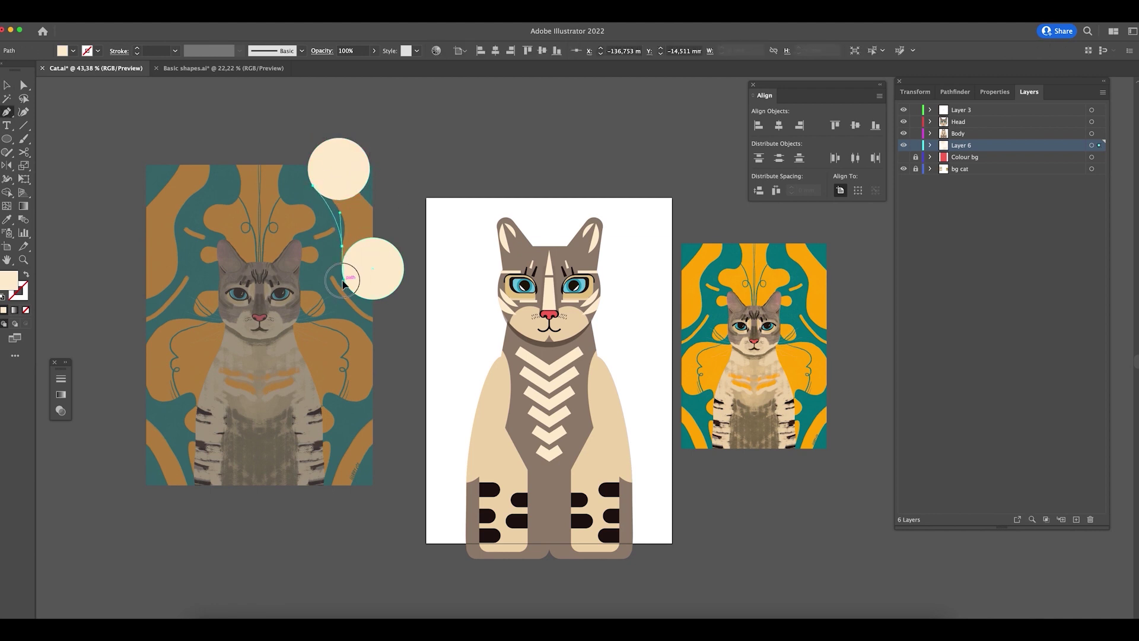
drag(376, 301, 408, 309)
- Reshape the curved path's anchor points and handles to follow the background shape's edge and the lower circle
scroll(347, 259, up, 5)
key(a)
mouse_move(337, 229)
mouse_down()
mouse_move(323, 240)
mouse_move(319, 228)
mouse_up()
drag(414, 354, 425, 317)
drag(352, 293, 359, 326)
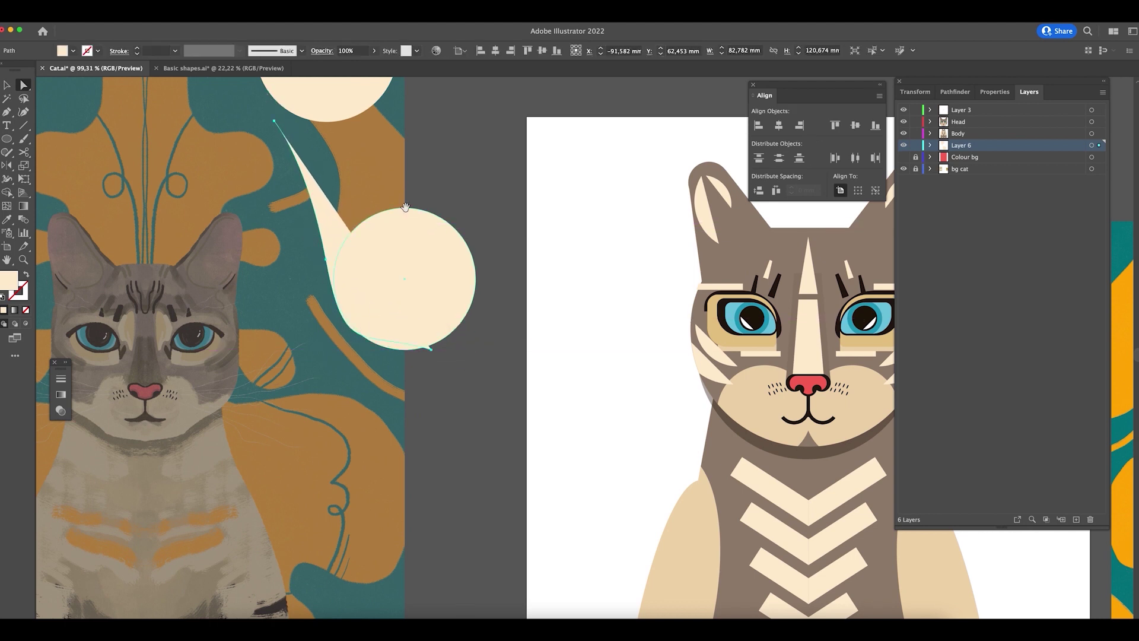
scroll(392, 338, up, 2)
drag(426, 405, 443, 380)
drag(339, 414, 339, 425)
drag(270, 177, 259, 140)
- Extend the Pen path along the outer side to fill the area between the two circles
key(p)
click(440, 222)
click(450, 329)
scroll(404, 267, up, 3)
- Move the upper circle farther up and inward over the reference picture's upper edge to fit the connecting shape
key(v)
click(400, 297)
key(a)
drag(389, 236, 320, 152)
drag(282, 226, 252, 164)
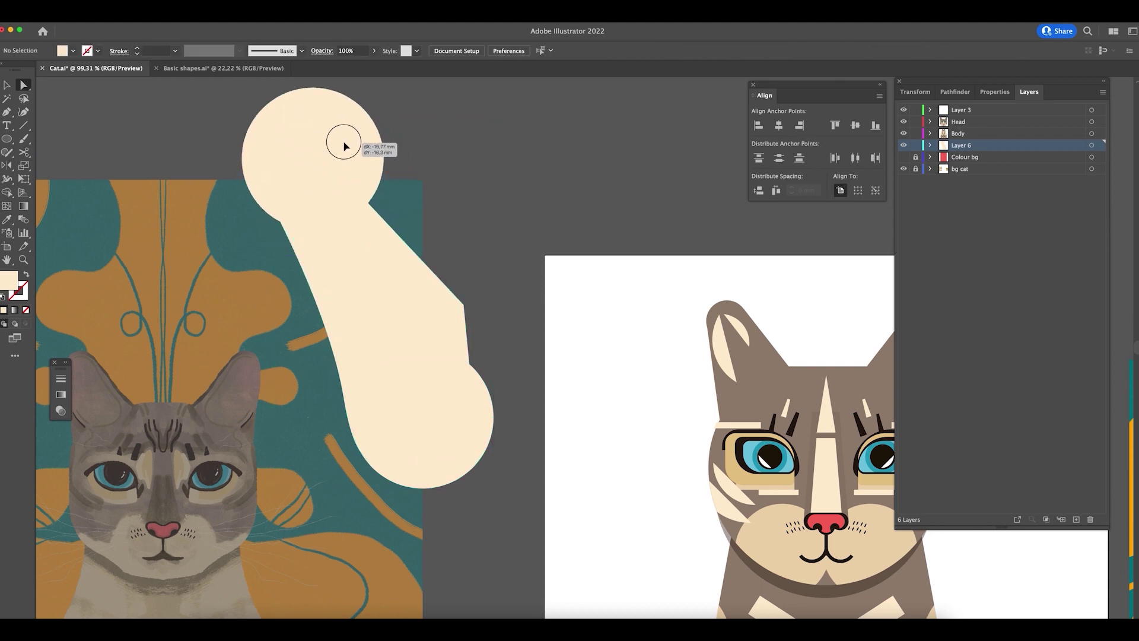
click(366, 178)
key(super+z)
key(super+shift+a)
drag(320, 152, 307, 129)
- Cut the upper circle's excess area away from the cream background shape with Shape Builder
key(v)
shift+click(330, 222)
key(shift+m)
alt+click(374, 148)
key(v)
click(516, 343)
scroll(242, 287, down, 3)
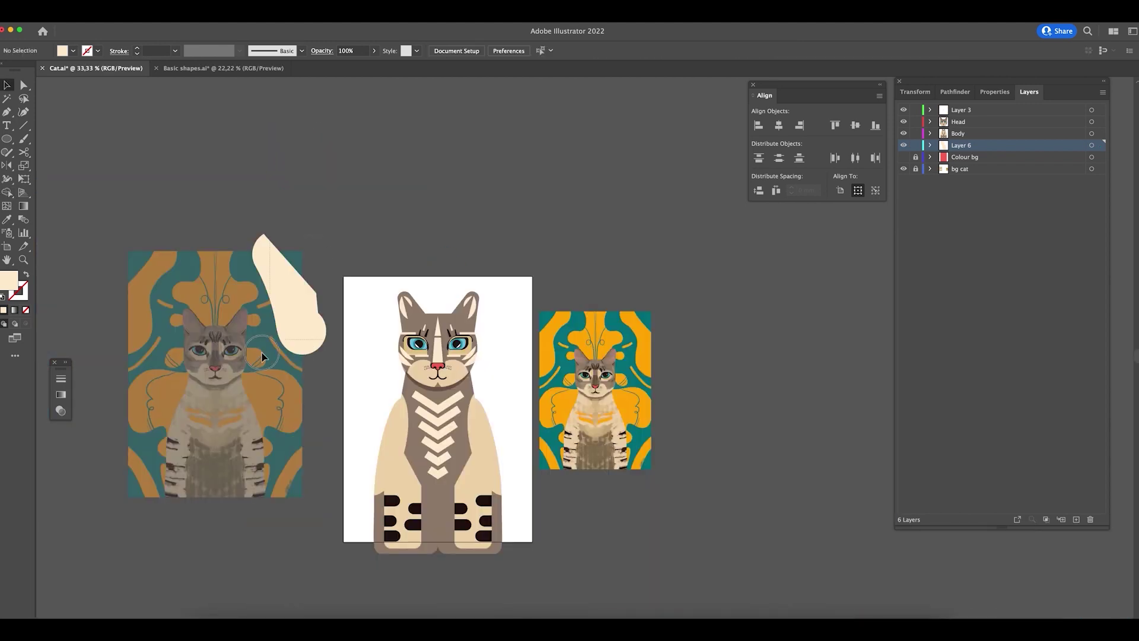
- Unite the cream background pieces into one shape and move it onto the artboard beside the cat
drag(249, 362, 324, 238)
click(955, 92)
click(905, 122)
drag(305, 322, 514, 445)
- Recolour the background shapes with the orange sampled from the reference picture and position them beside the cat's head and body
key(i)
click(550, 328)
key(v)
drag(547, 485, 492, 371)
drag(516, 392, 501, 462)
click(608, 544)
- Draw a circle about 208 mm wide beside the cat's body
key(z)
drag(568, 509, 587, 509)
key(l)
drag(627, 552, 496, 399)
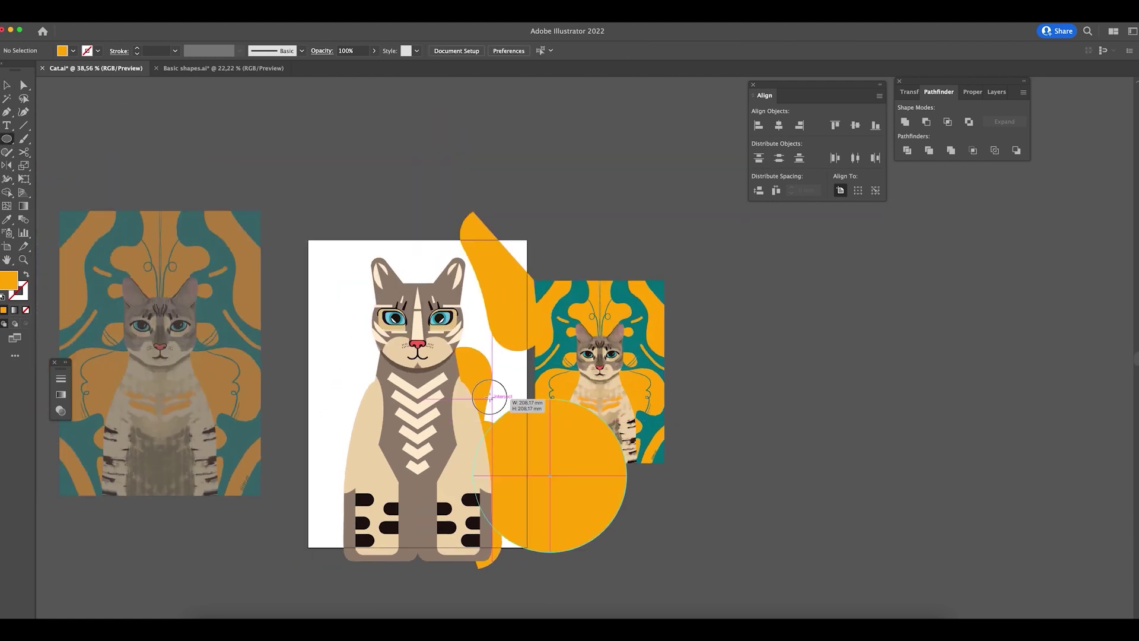
- Turn the circle's orange fill into an outline with a stroke weight of 80
key(shift+x)
key(v)
click(64, 362)
double_click(117, 390)
text(80)
key(Return)
- Move the ring outward beside the body and delete its outer anchor point to leave a half ring
mouse_move(580, 410)
mouse_down()
mouse_move(613, 359)
mouse_move(799, 382)
mouse_up()
key(a)
click(661, 424)
key(Delete)
- Draw two stacked hexagons about 25 mm wide beside the cat's head and fill them with the sampled orange
click(997, 91)
key(z)
drag(484, 347, 522, 347)
drag(7, 139, 50, 181)
drag(480, 338, 483, 310)
key(i)
click(531, 273)
click(532, 271)
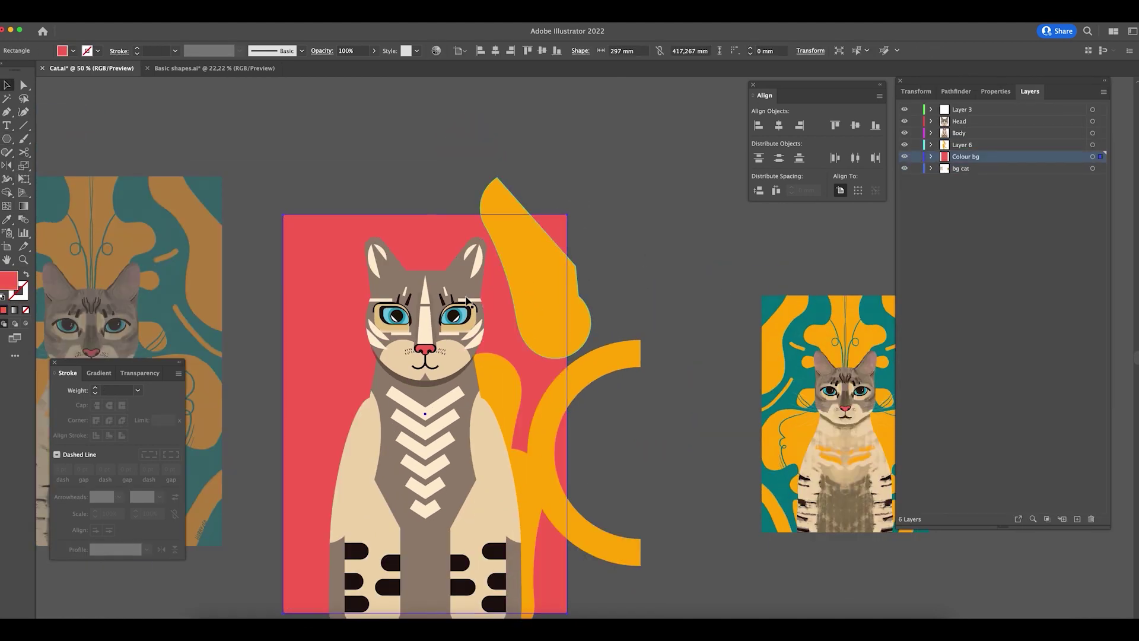
key(i)
click(457, 314)
click(846, 330)
key(v)
drag(501, 301, 350, 295)
key(super+z)
- Move the two hexagons from the bg cat layer to Layer 6 and show the Colour bg layer
click(904, 156)
click(1100, 168)
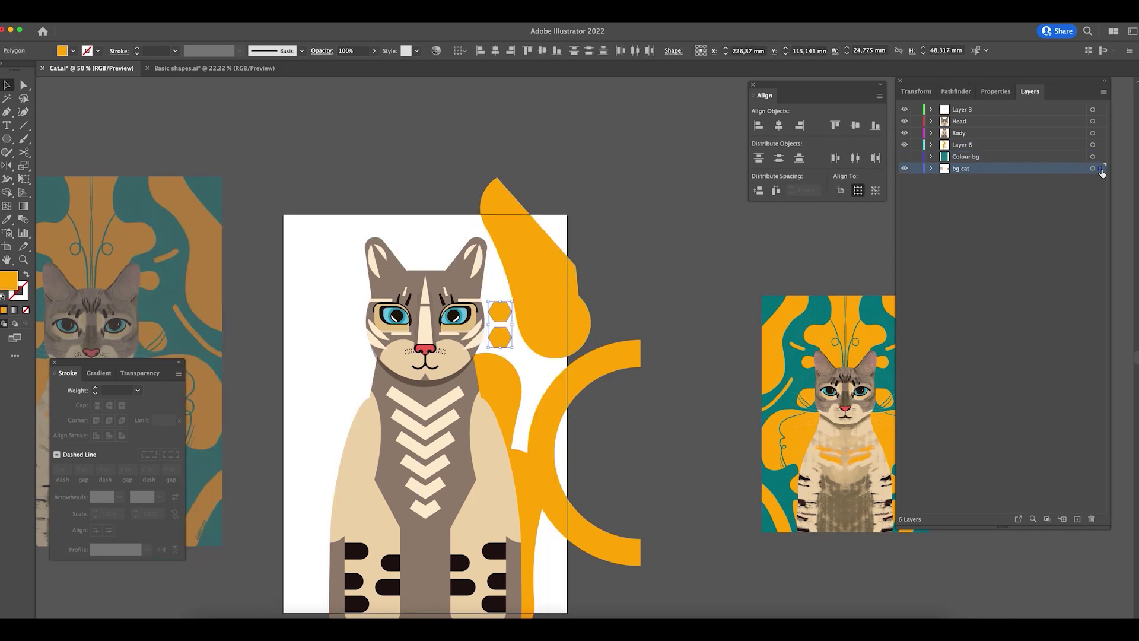
click(1100, 145)
click(904, 156)
click(647, 256)
scroll(638, 260, down, 2)
- Lock the Colour bg, bg cat, Body and Head layers
click(916, 156)
click(916, 168)
click(916, 133)
click(916, 121)
click(960, 109)
click(1090, 518)
key(super+z)
- Delete Layer 3 and lock the Head layer, keeping Layer 6 editable
click(945, 109)
click(916, 145)
click(917, 121)
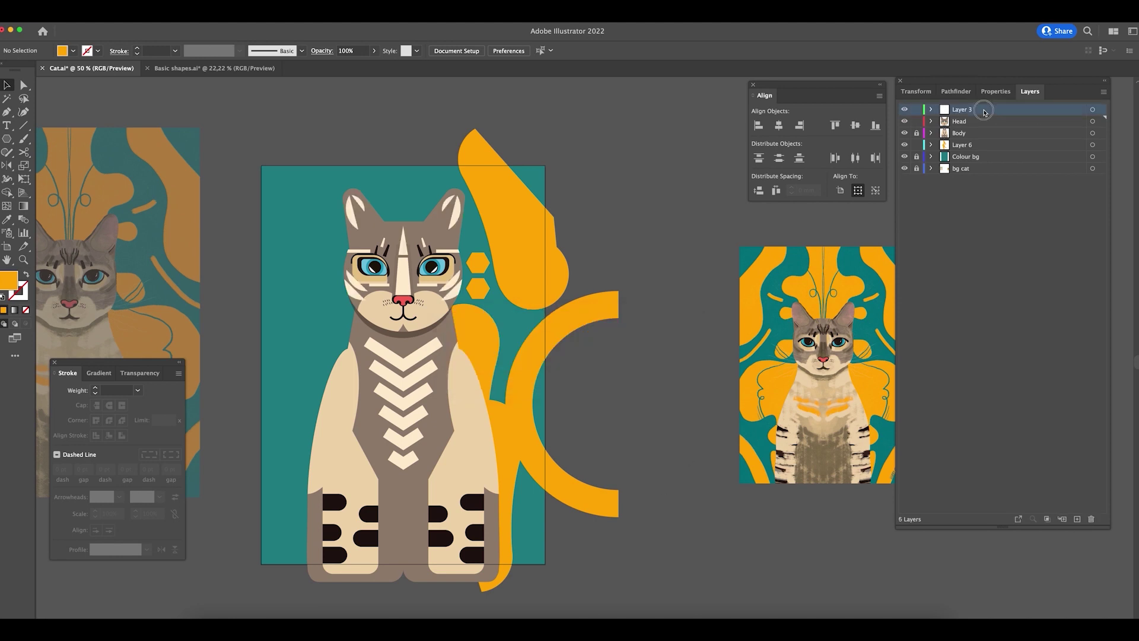
drag(574, 420, 576, 425)
click(973, 108)
click(1090, 518)
click(916, 109)
click(916, 133)
- Duplicate the orange background shapes to the opposite side of the cat and reflect the copy
click(523, 249)
drag(522, 249, 343, 249)
right_click(325, 244)
click(434, 435)
click(629, 396)
- Position the two mirrored orange groups symmetrically behind the cat, undoing the attempted centre alignment
drag(373, 175, 351, 175)
shift+click(499, 178)
click(779, 126)
key(super+z)
mouse_move(526, 238)
mouse_down()
mouse_move(514, 237)
mouse_move(521, 258)
mouse_up()
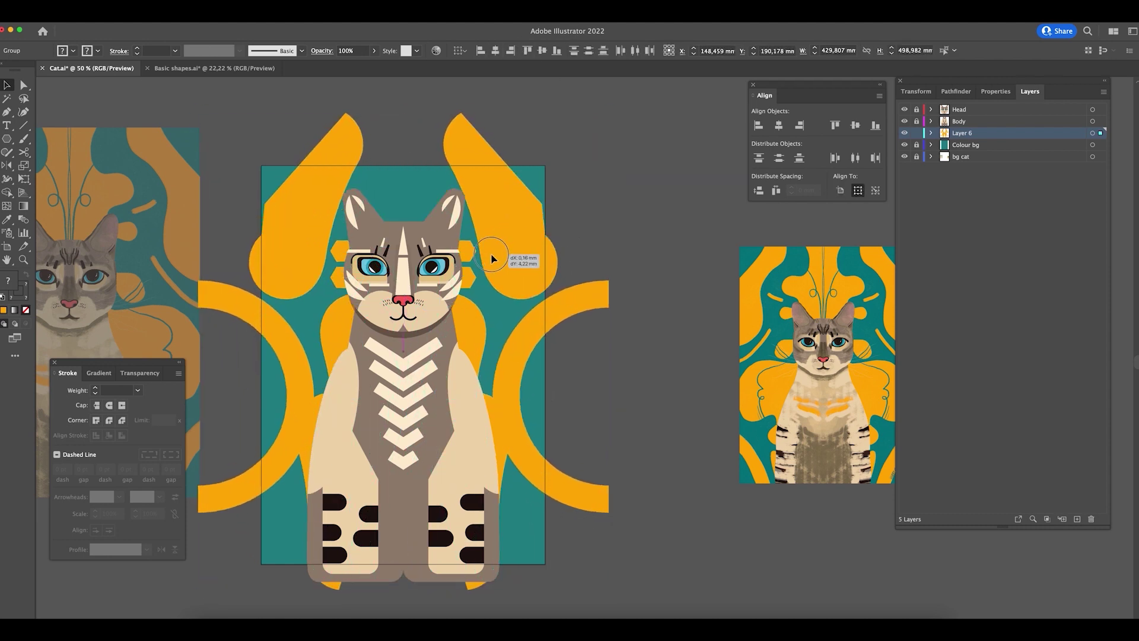
- Nudge the two orange groups outward in three large increments each, away from the cat's body
double_click(512, 254)
key(super+a)
key(shift+Right)
key(shift+Right)
key(shift+Right)
double_click(707, 337)
click(290, 188)
key(shift+Left)
key(shift+Left)
key(shift+Left)
click(646, 237)
- Remove the faded reference copy and keep one larger full-colour reference picture beside the artboard
scroll(646, 237, left, 1)
scroll(646, 241, up, 1)
scroll(646, 241, left, 1)
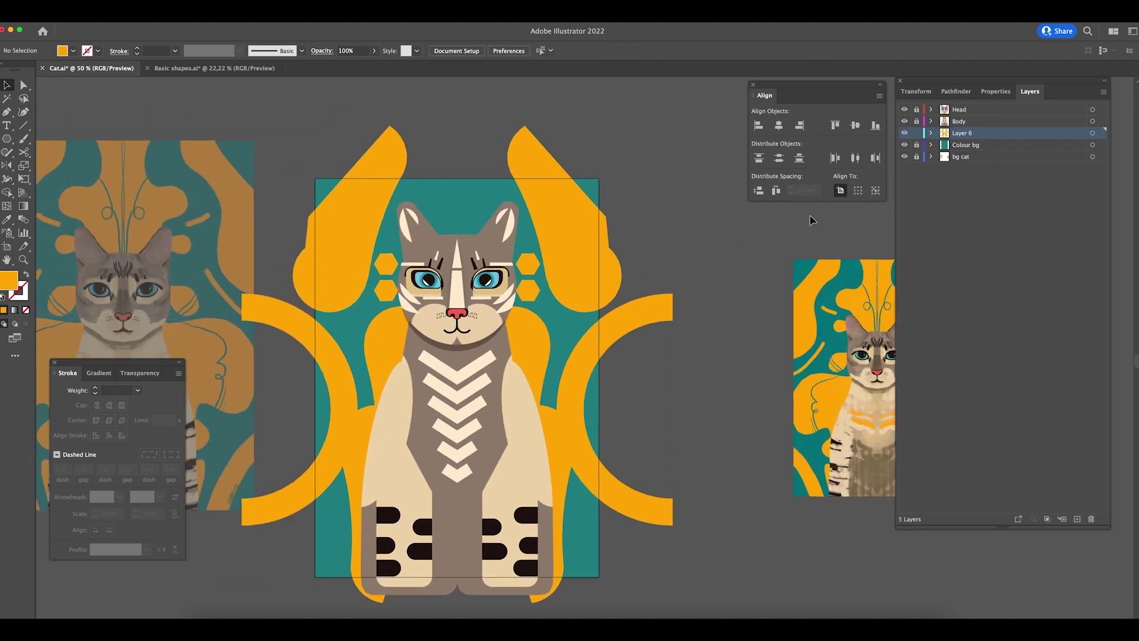
scroll(812, 220, left, 3)
scroll(812, 220, down, 1)
click(232, 345)
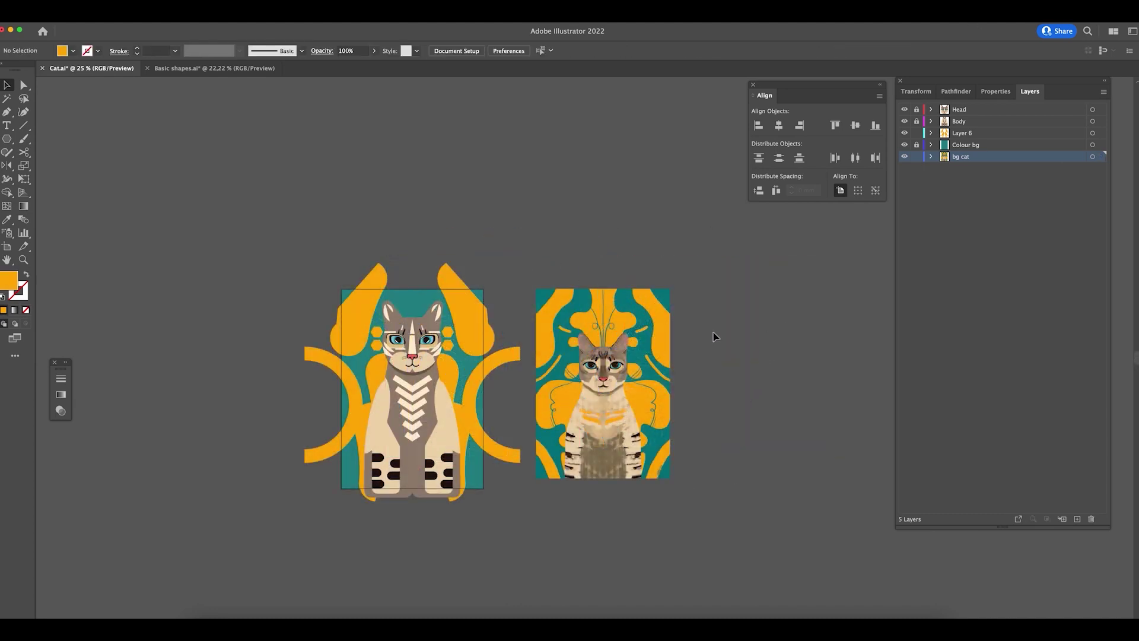
- Compare the illustration's orange background shapes with the reference picture, including the parts extending past the artboard
scroll(702, 319, left, 5)
scroll(779, 359, right, 2)
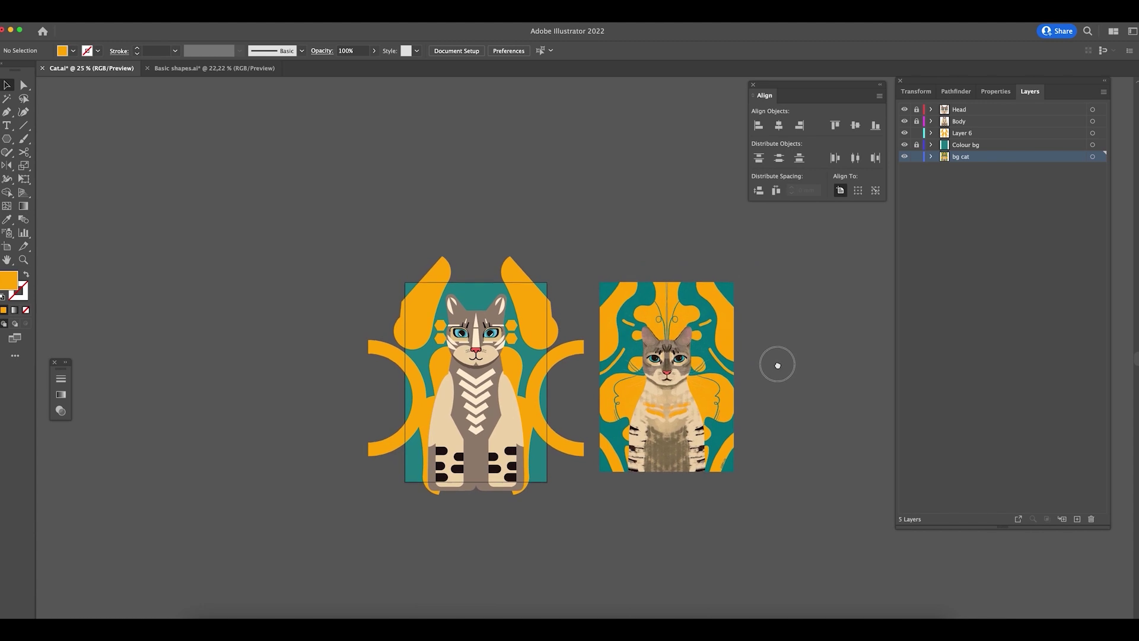
key(z)
drag(498, 379, 571, 388)
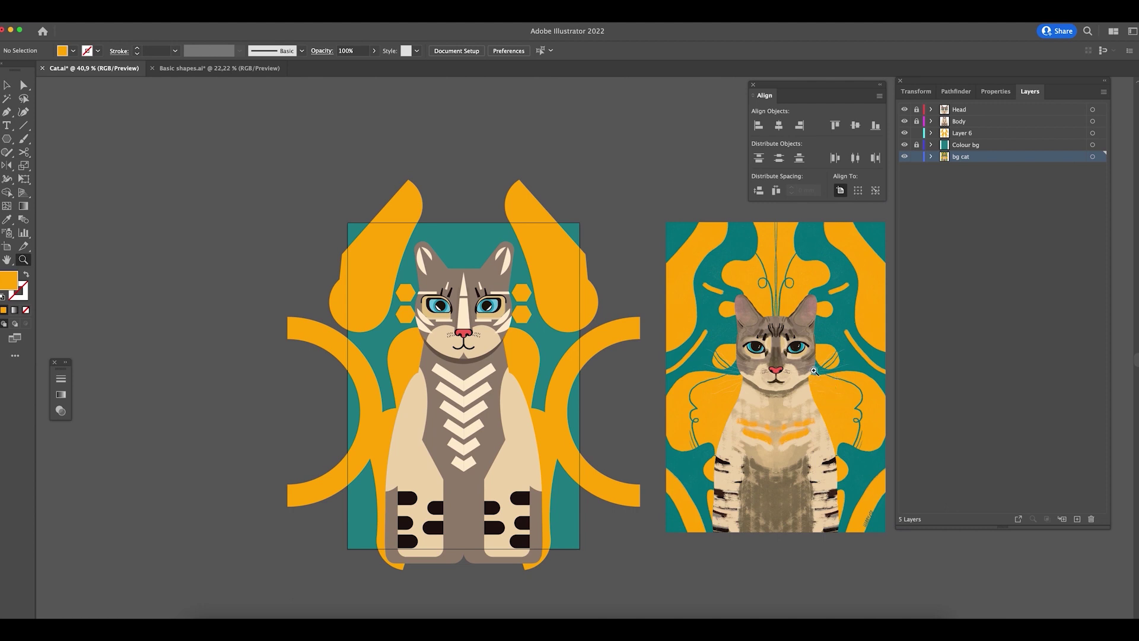
drag(826, 362, 741, 374)
drag(648, 387, 760, 380)
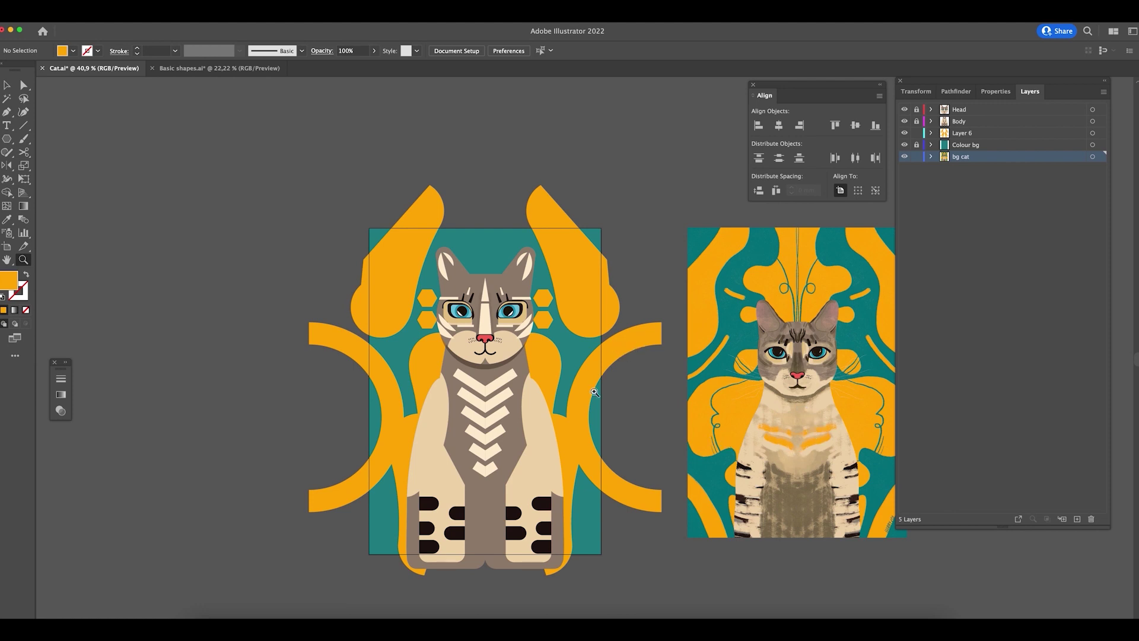
key(v)
scroll(631, 440, right, 5)
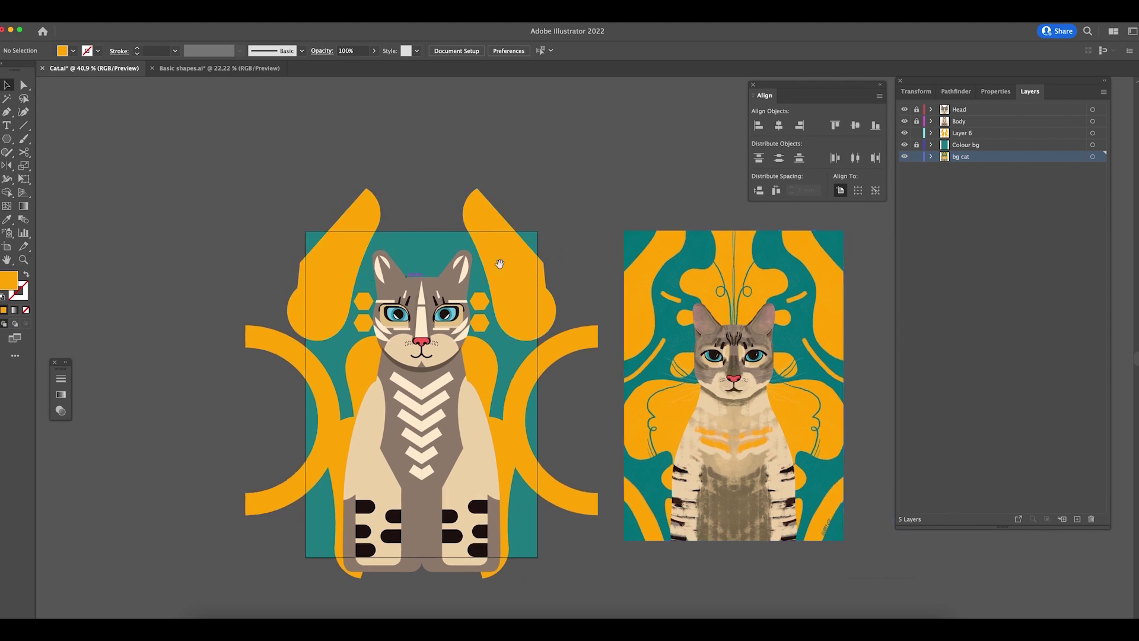
scroll(606, 274, left, 6)
key(z)
drag(363, 298, 468, 303)
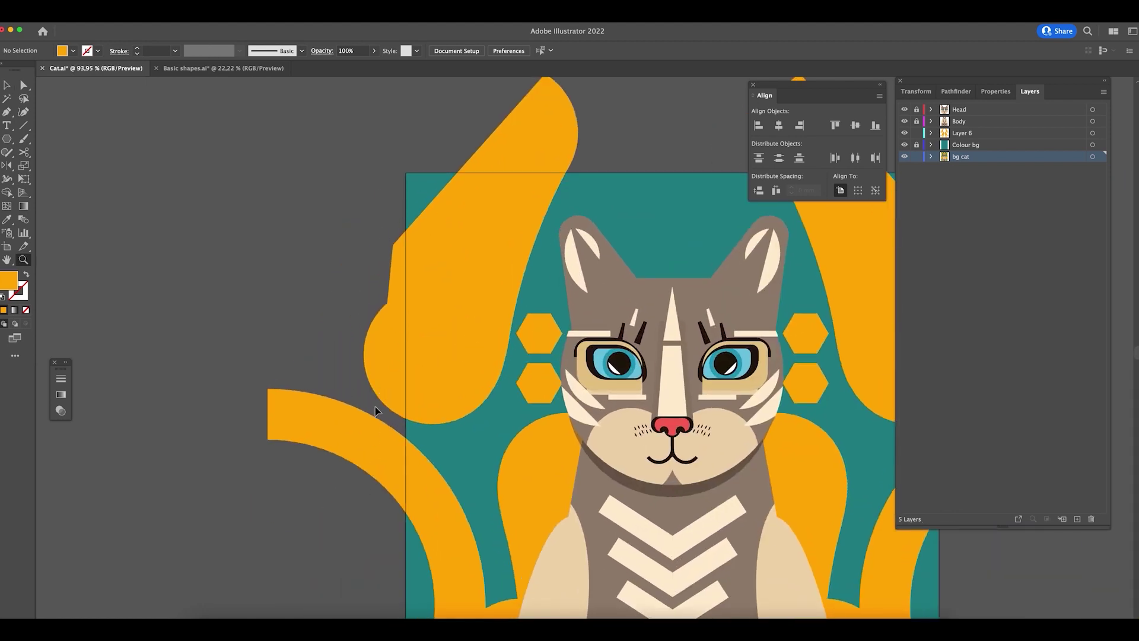
key(ctrl+minus)
key(ctrl+minus)
key(ctrl+minus)
drag(702, 376, 626, 343)
- Rename Layer 6 as "Yellow shapes" and lock the bg cat layer
key(v)
click(965, 146)
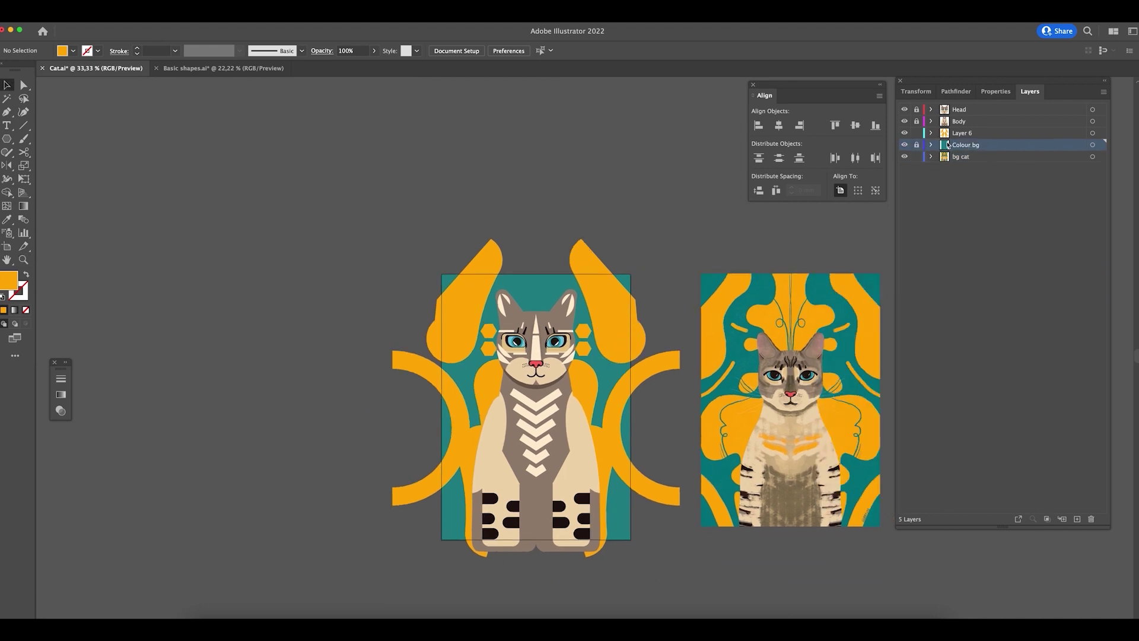
click(976, 132)
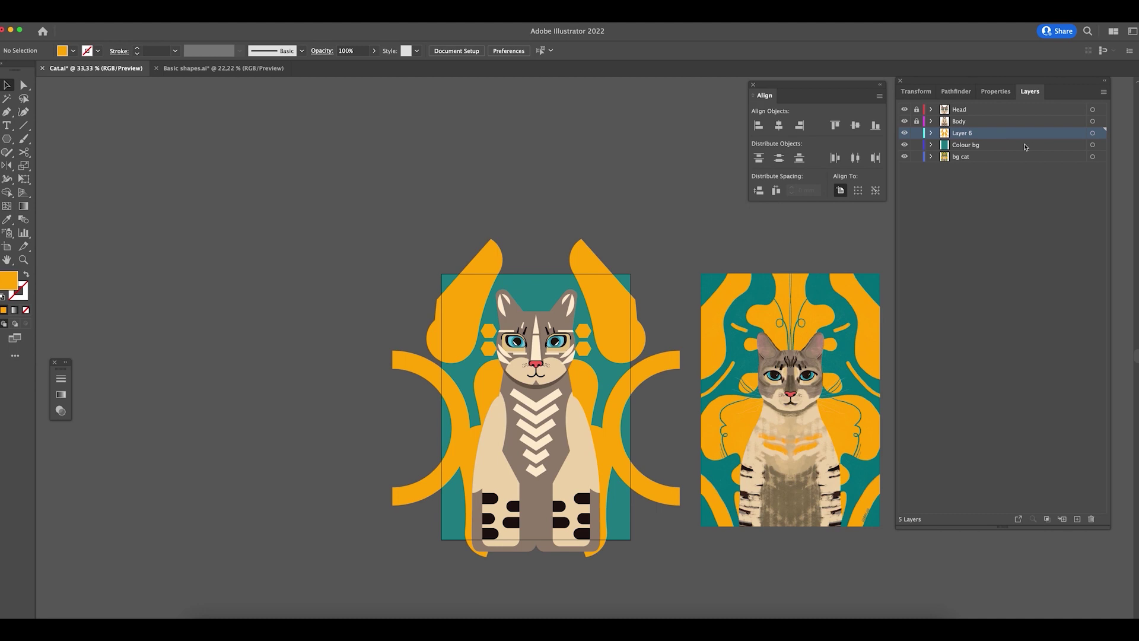
double_click(960, 134)
text(Yellow)
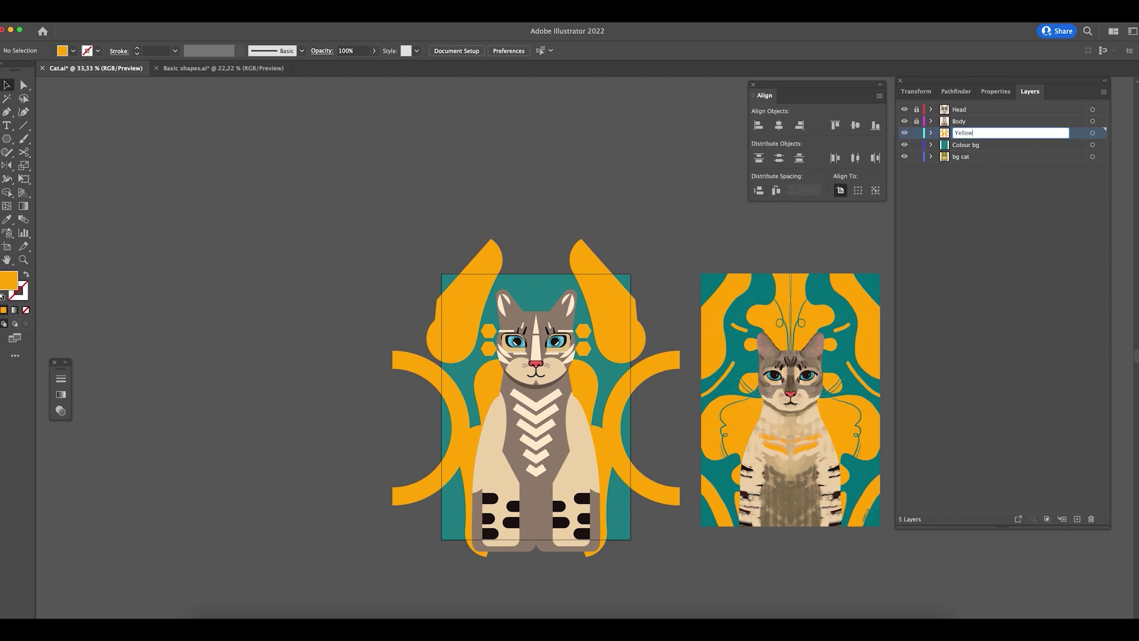
text( shapes)
key(Return)
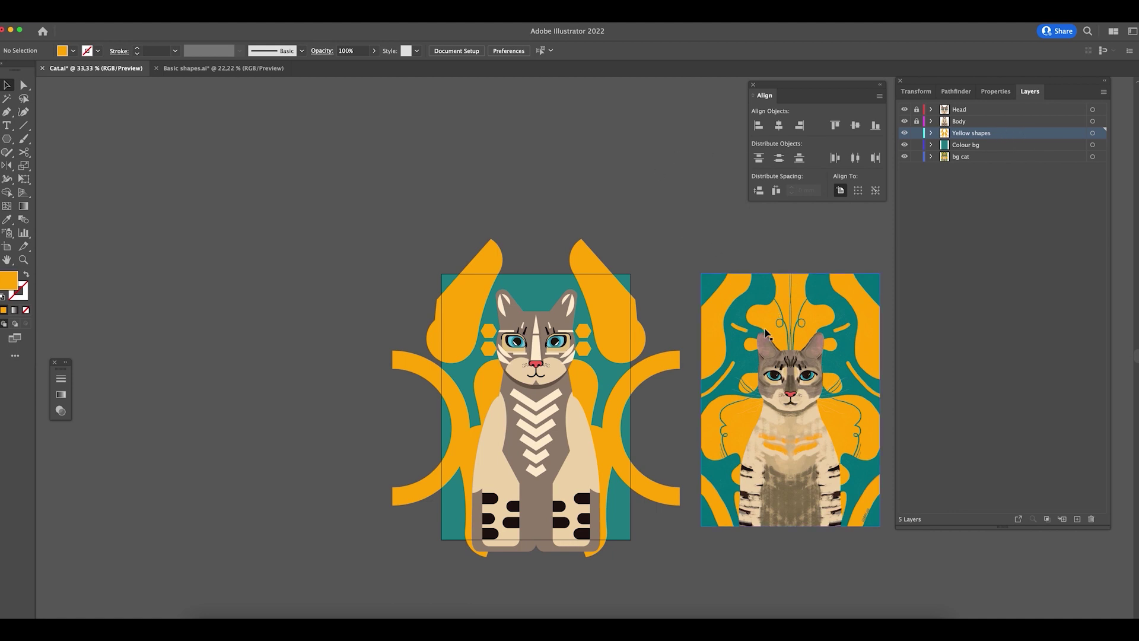
click(916, 156)
- Inspect the extents of the yellow shape groups and the teal background rectangle by selecting them in turn
drag(417, 232, 638, 537)
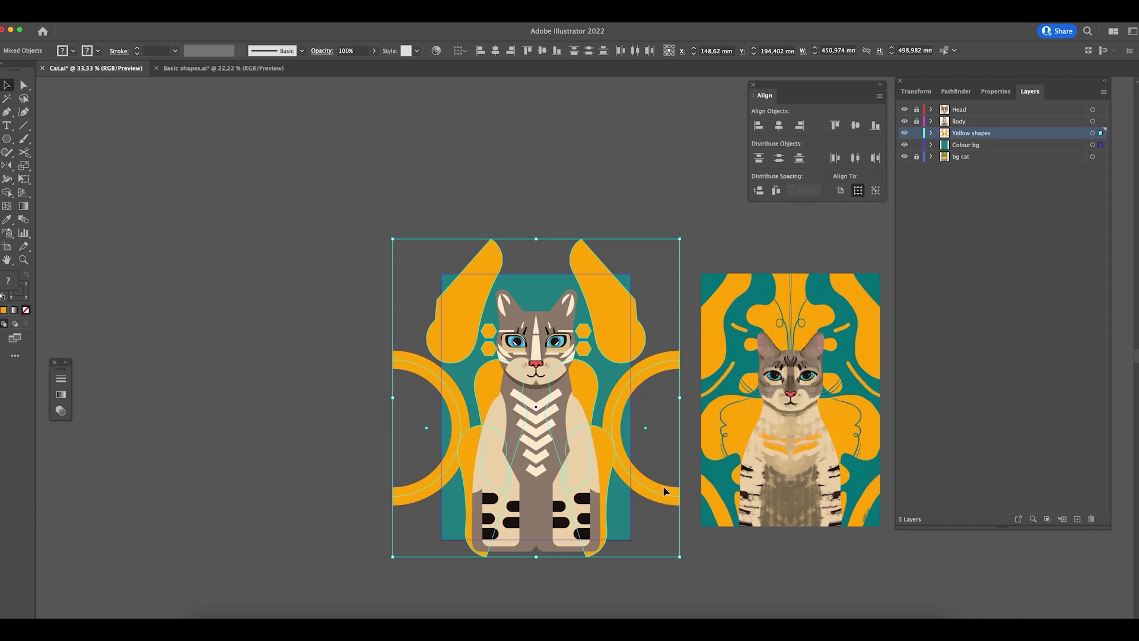
click(651, 304)
click(633, 387)
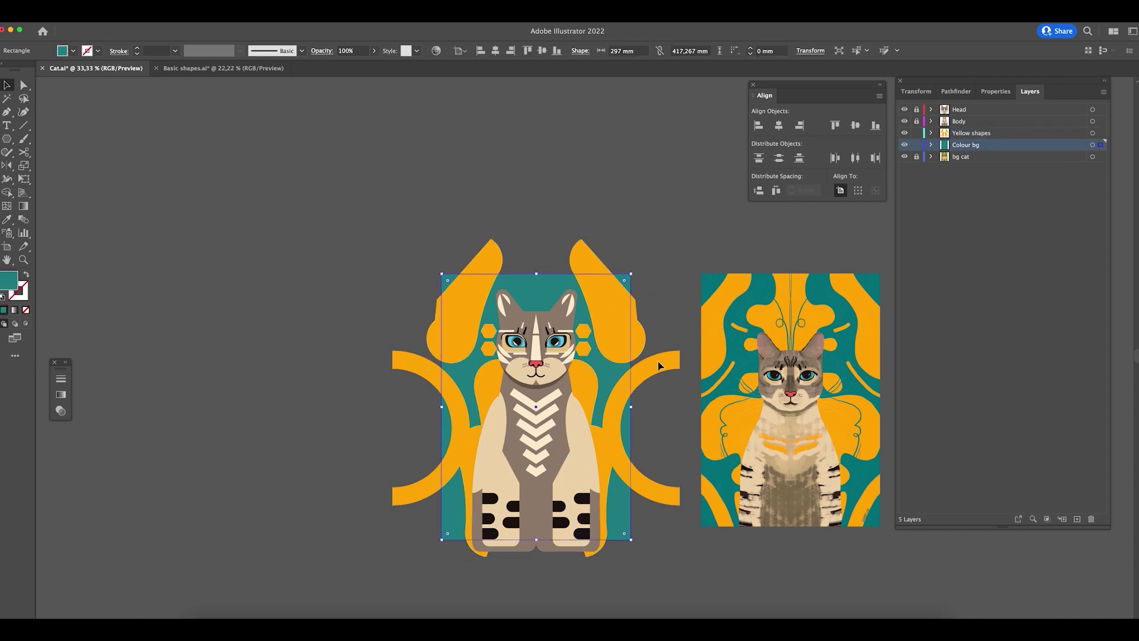
click(669, 386)
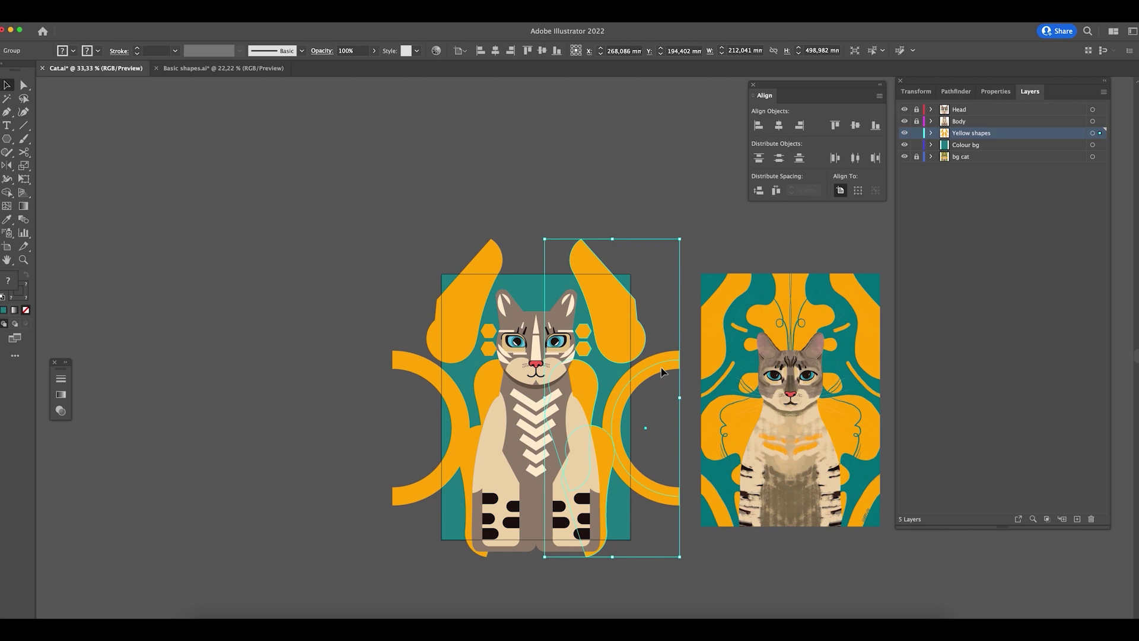
click(669, 345)
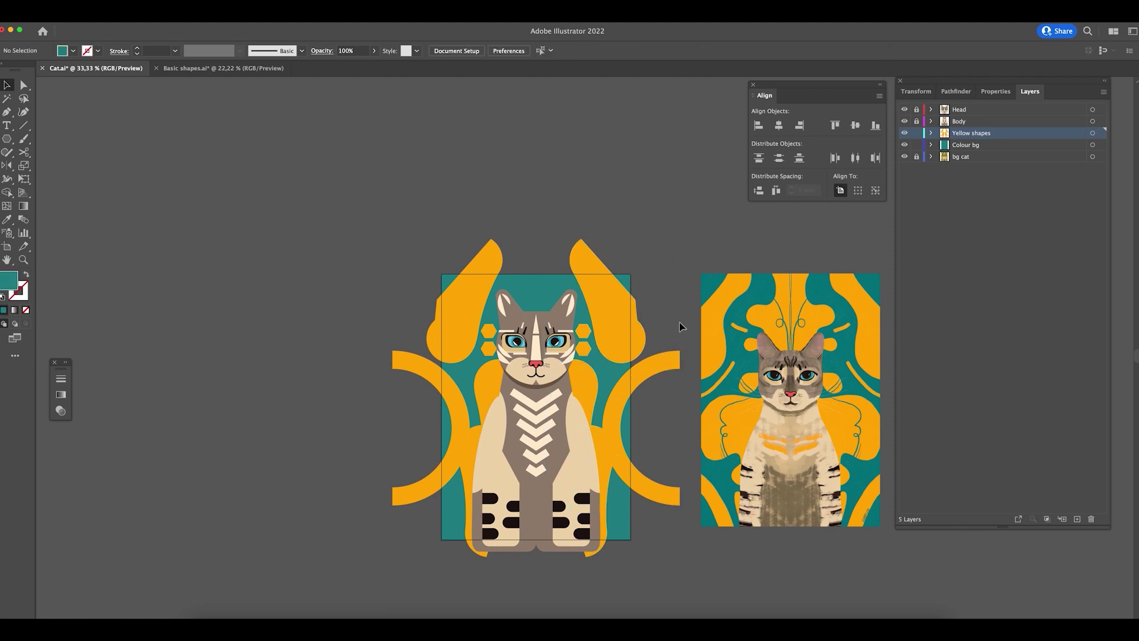
- Expand the fill and stroke of the yellow shape group on the side nearest the reference picture
click(671, 360)
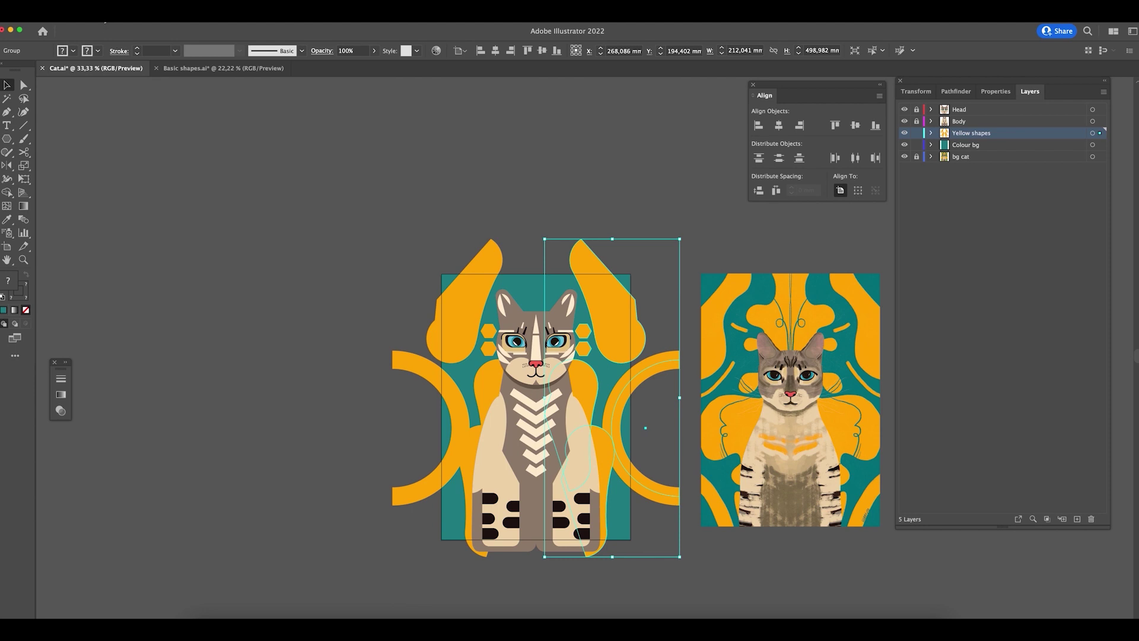
click(106, 22)
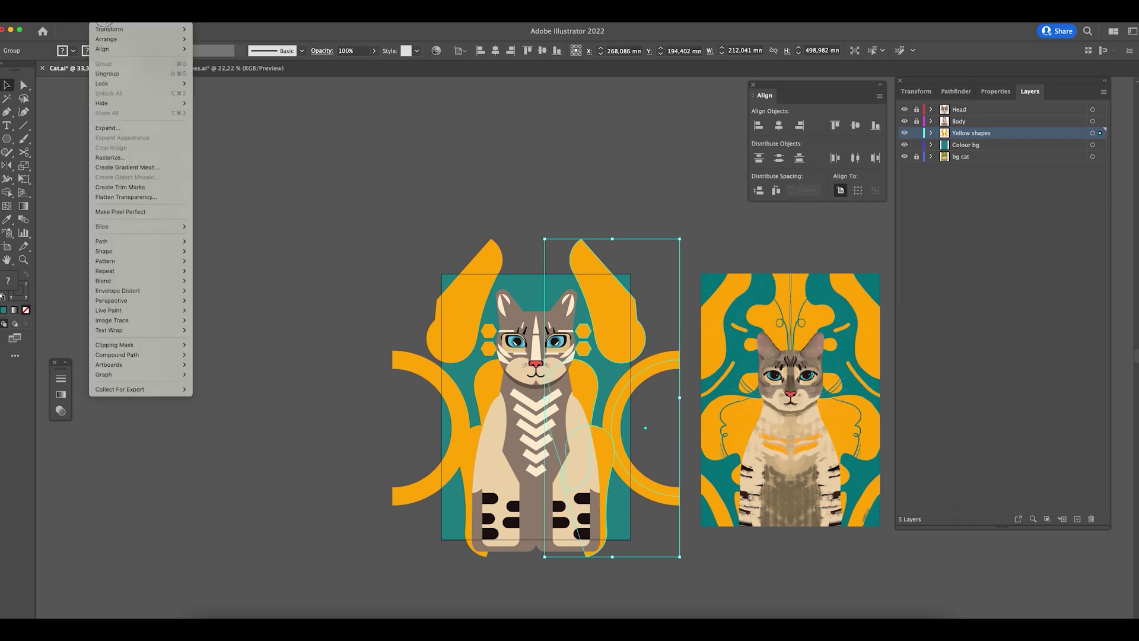
click(108, 127)
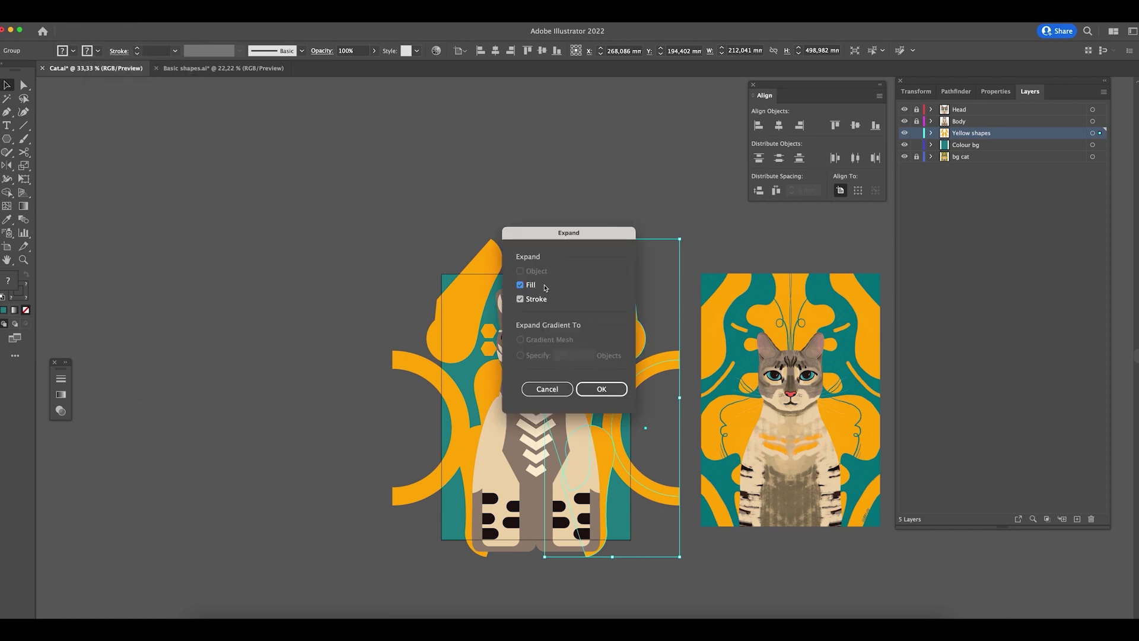
click(600, 391)
click(656, 287)
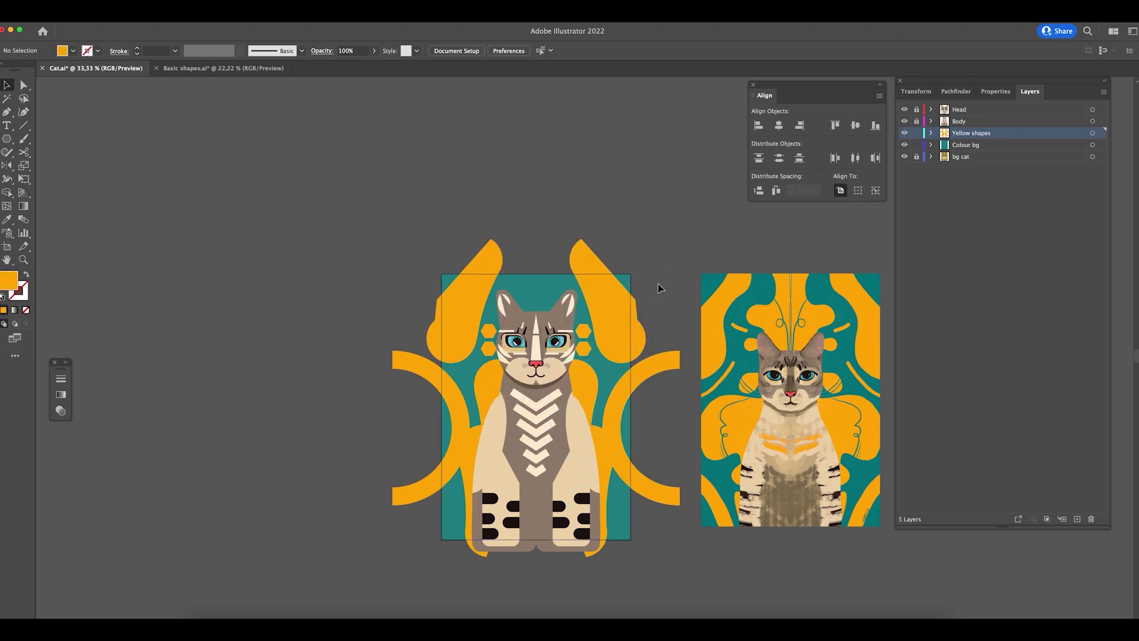
- Expand the fill and stroke of the mirrored yellow shape group on the cat's other side
click(452, 402)
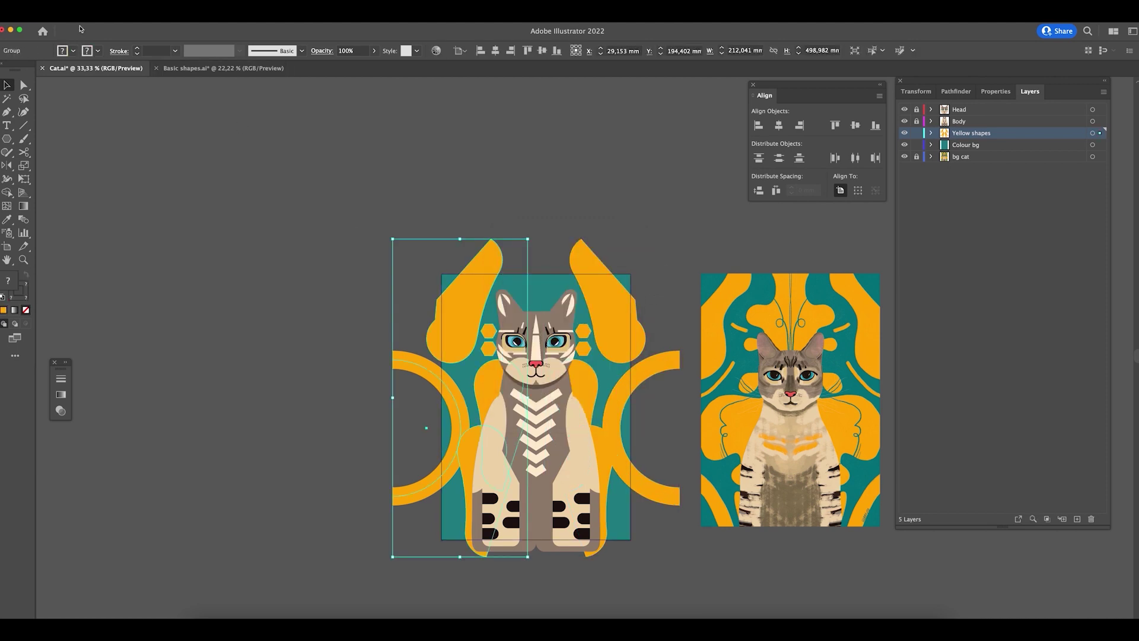
click(106, 10)
click(114, 128)
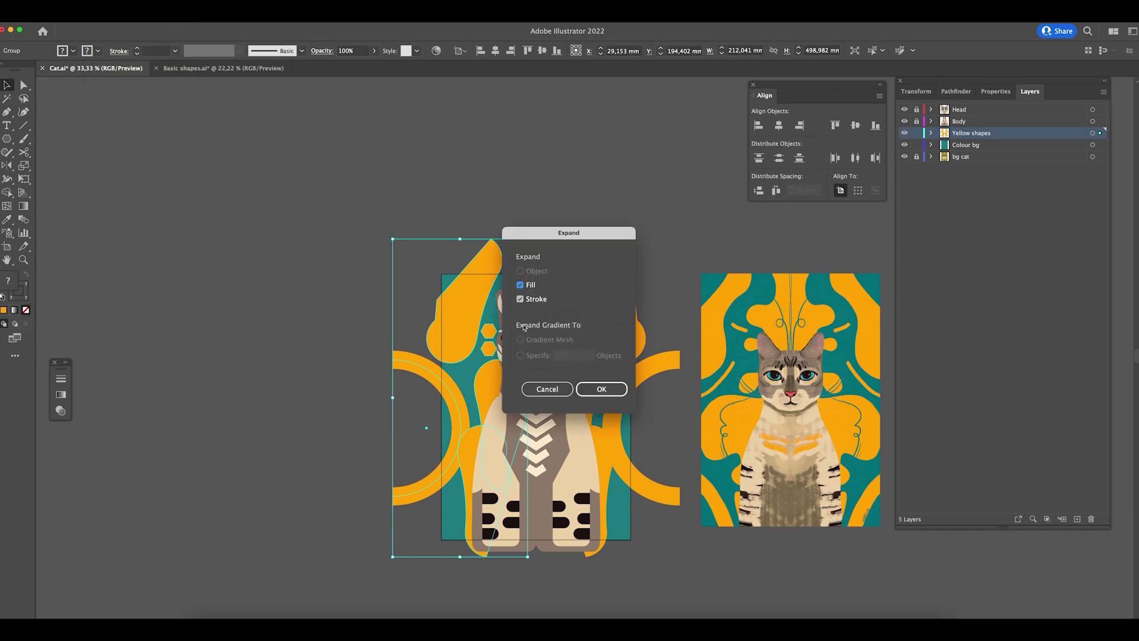
click(599, 389)
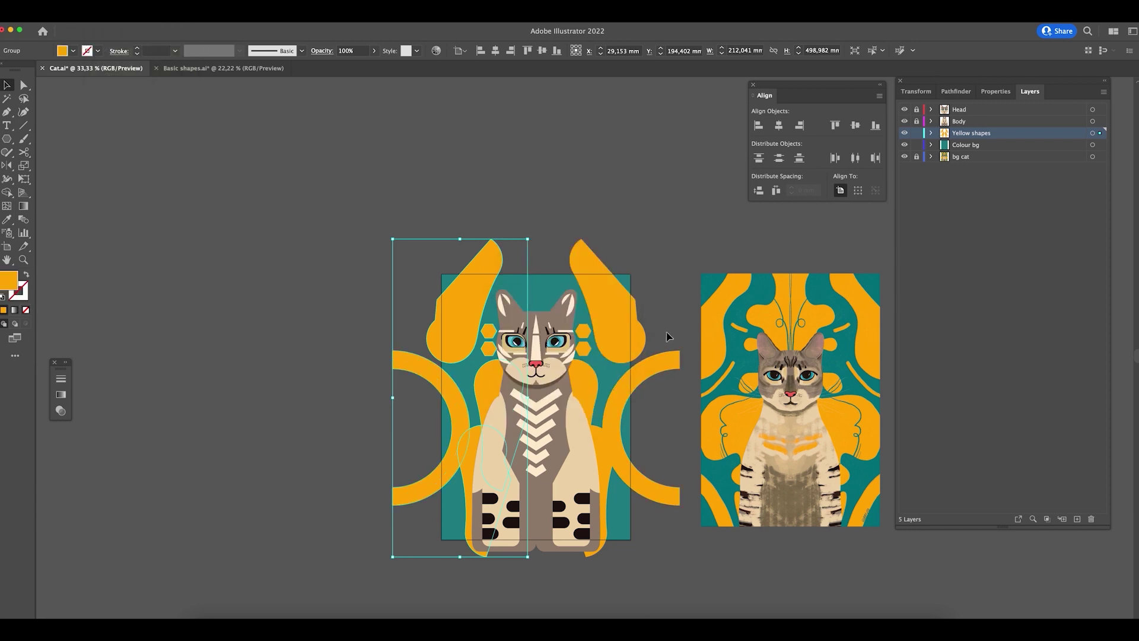
shift+click(601, 259)
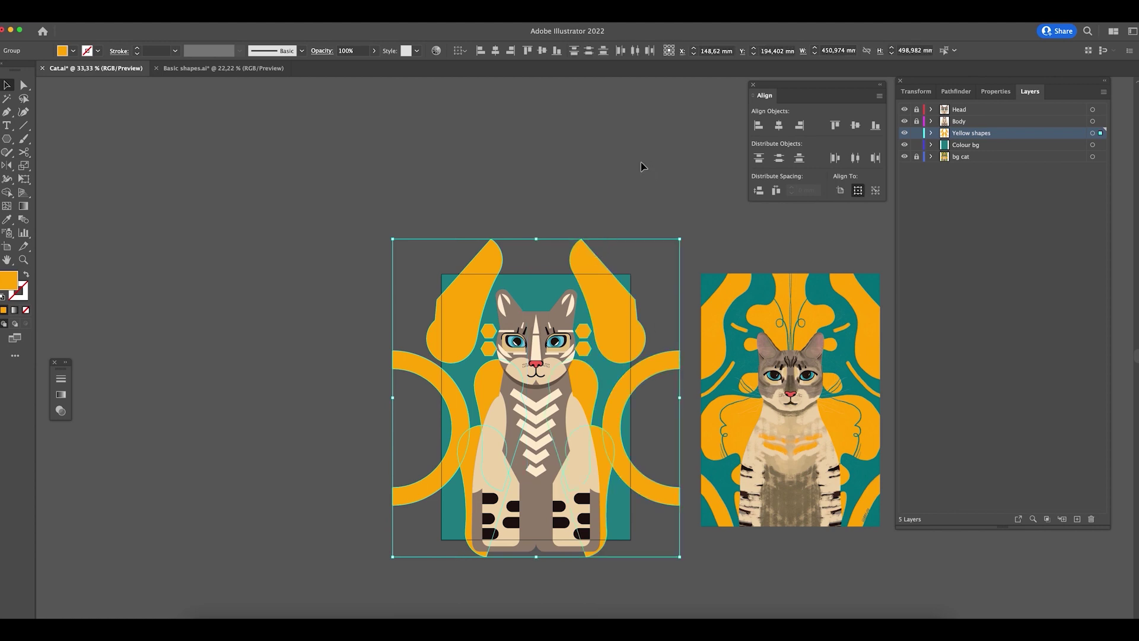
click(650, 291)
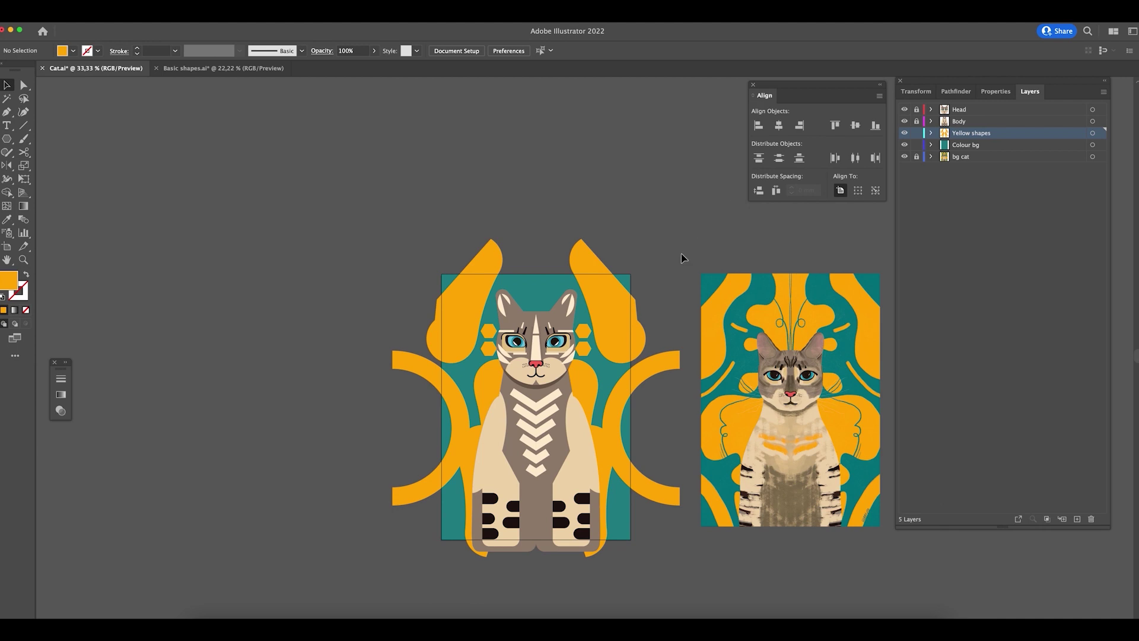
- Duplicate the teal background rectangle beside the artboard and put a copy of it on the Yellow shapes layer
click(633, 281)
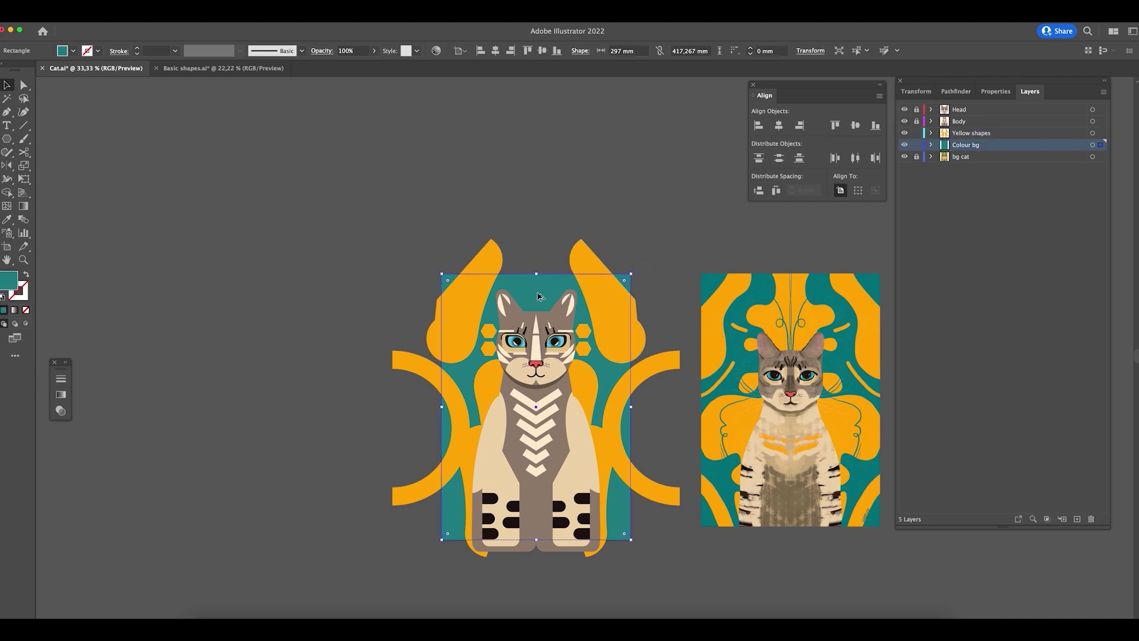
drag(537, 293, 318, 227)
drag(1101, 146, 1099, 134)
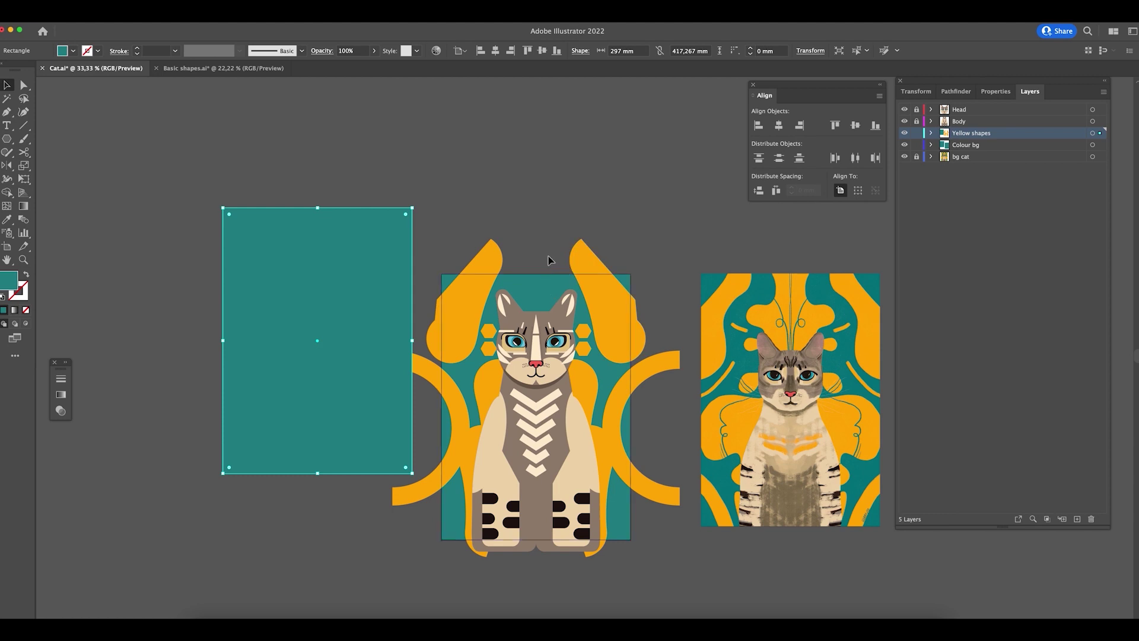
- Align the Yellow shapes rectangle with the original background's edges and delete the leftover teal rectangle beside the artboard
shift+click(577, 273)
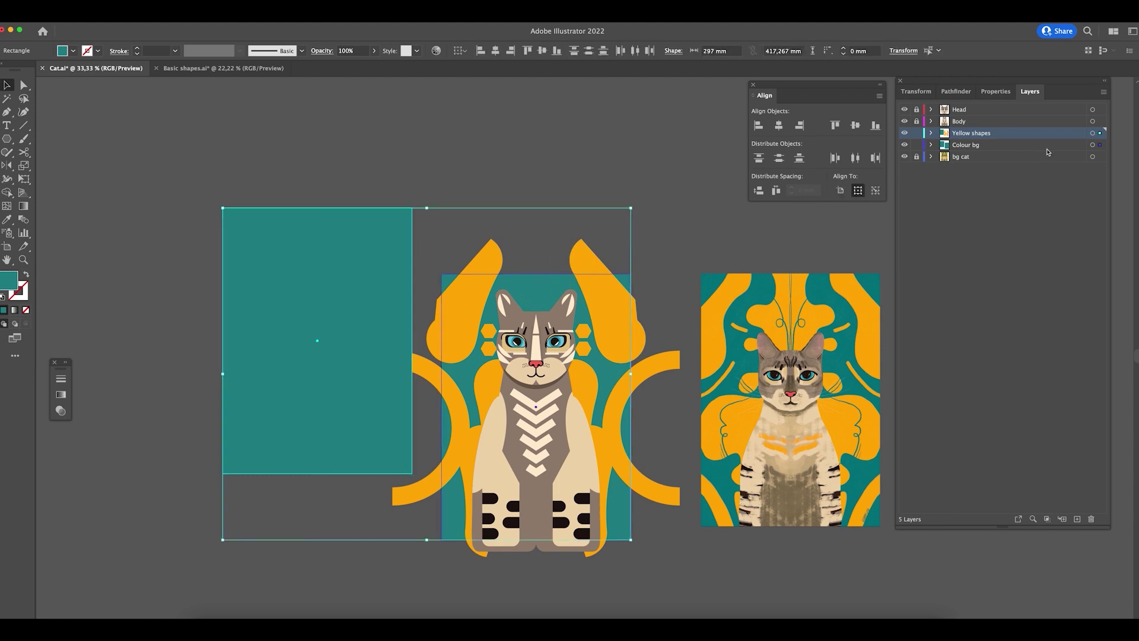
click(556, 51)
click(513, 52)
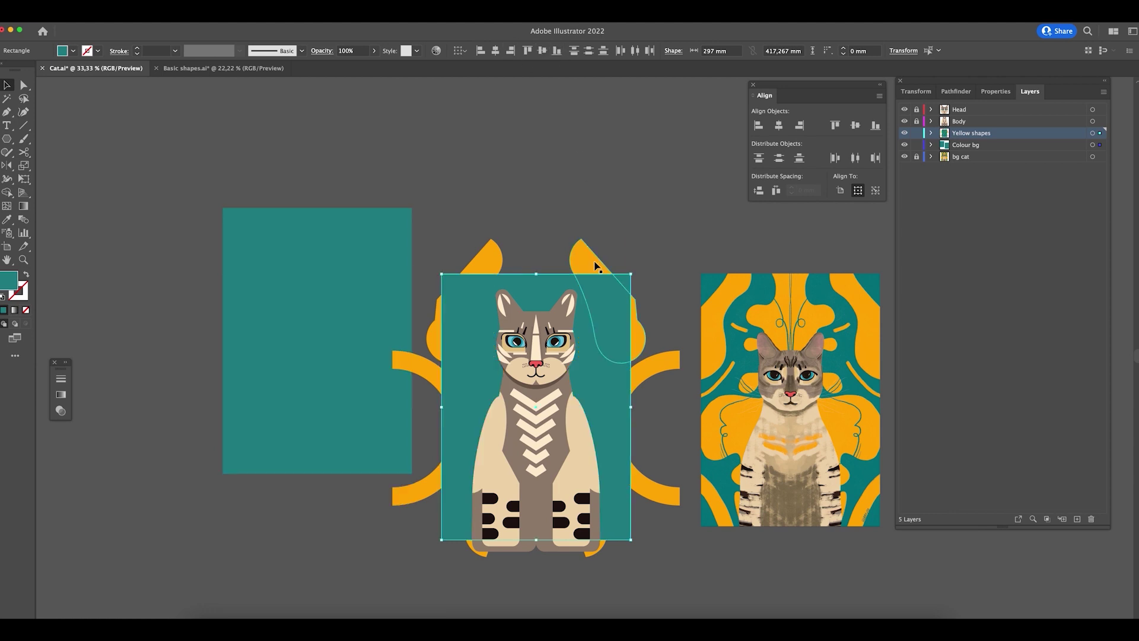
click(661, 196)
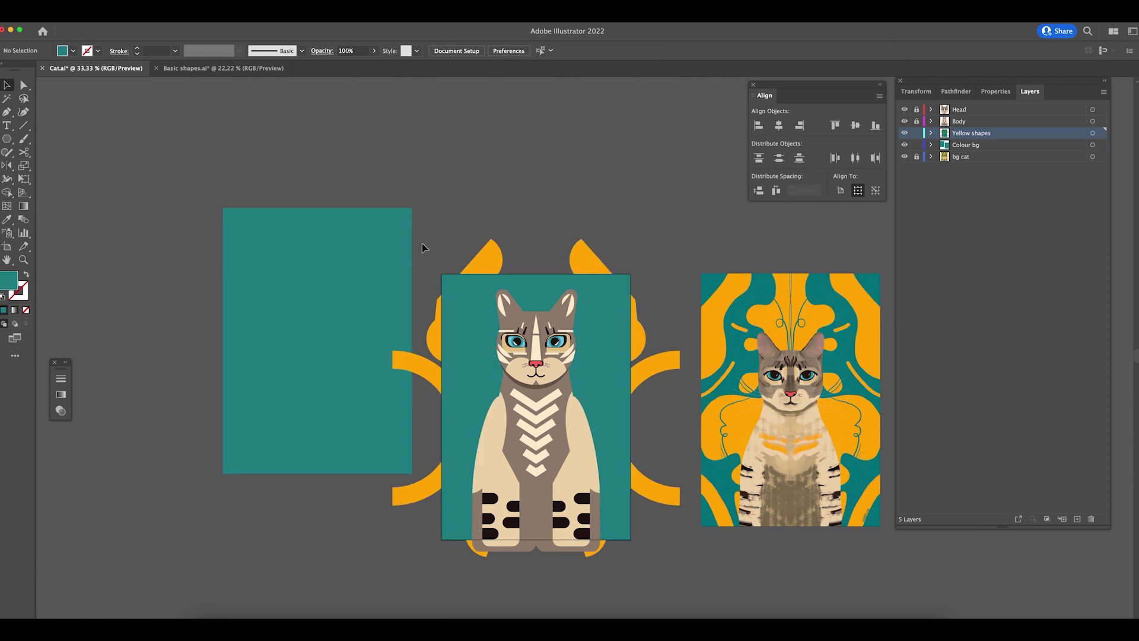
click(379, 356)
key(Delete)
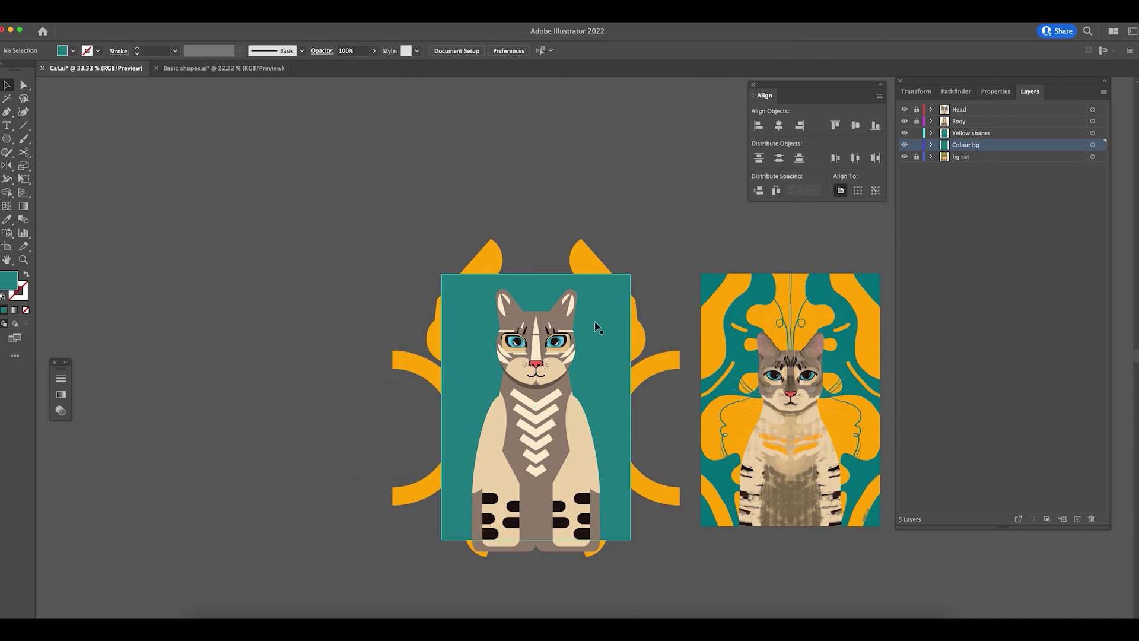
- Shift the Yellow shapes layer's teal rectangle off the artboard edges and snap it back into alignment
click(609, 347)
drag(611, 347, 560, 495)
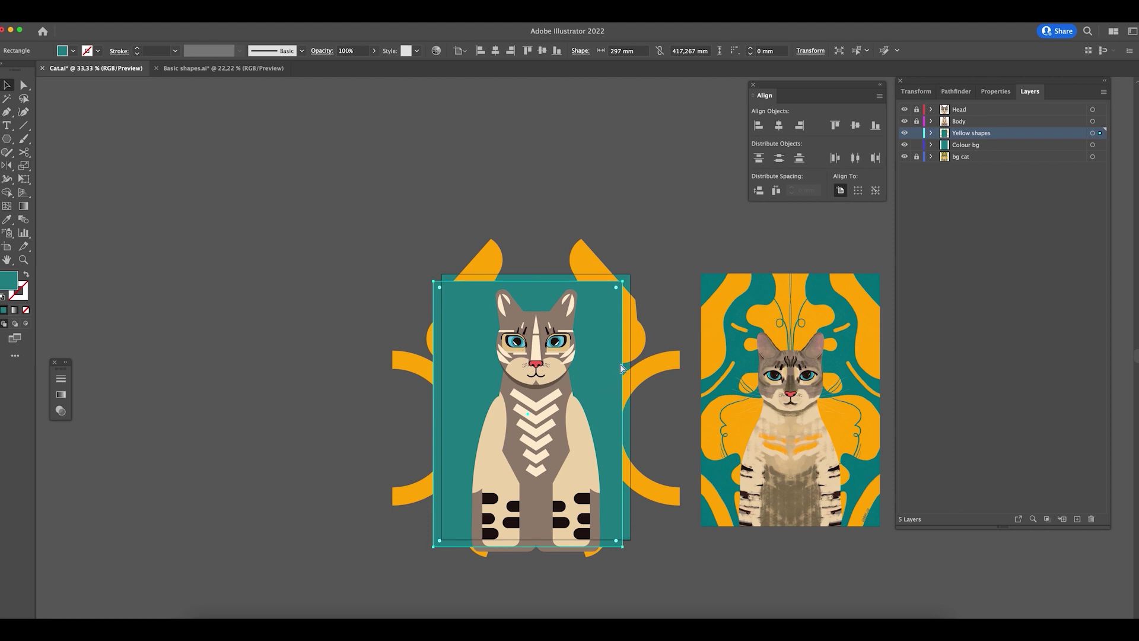
drag(621, 369, 630, 362)
click(675, 267)
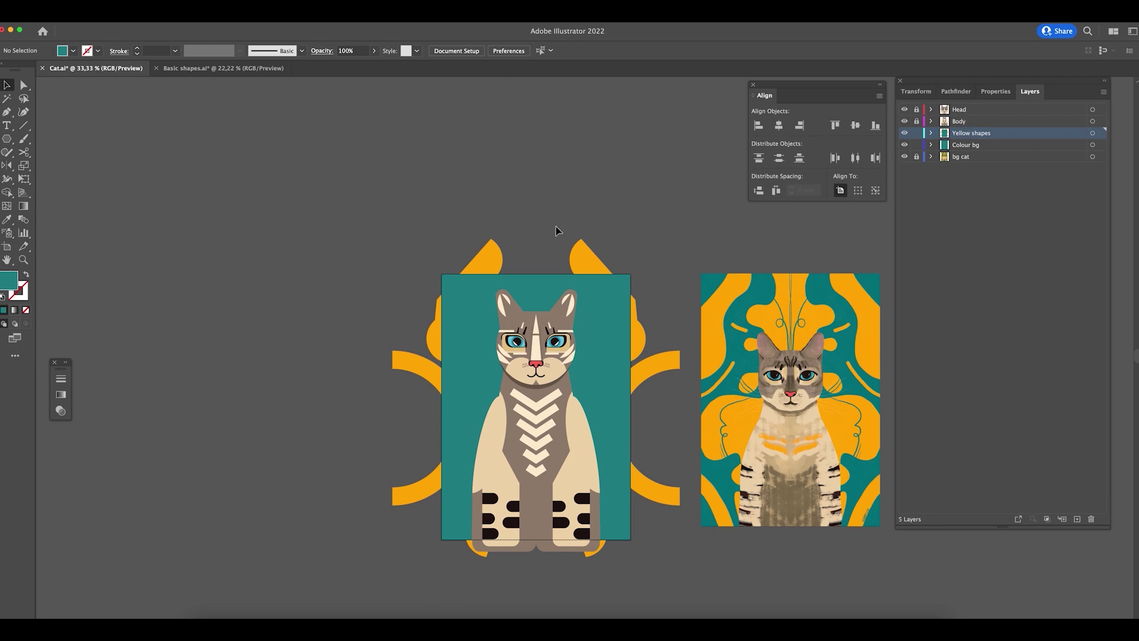
- Clip the mirrored yellow shapes to the artboard with a clipping mask made from the teal rectangle
drag(432, 262, 647, 566)
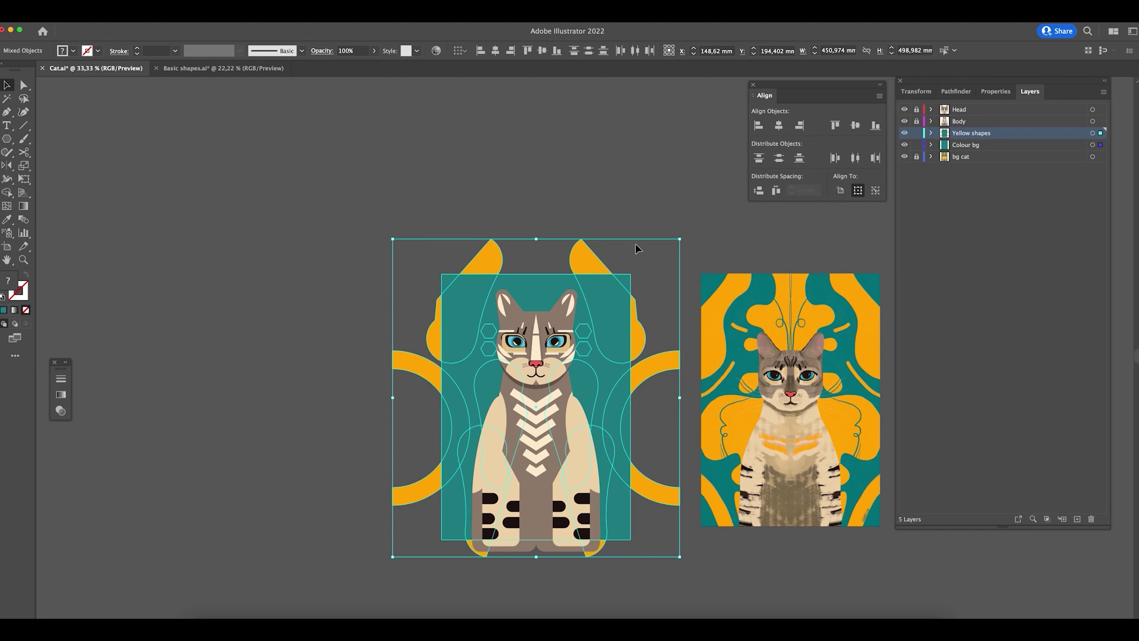
right_click(609, 290)
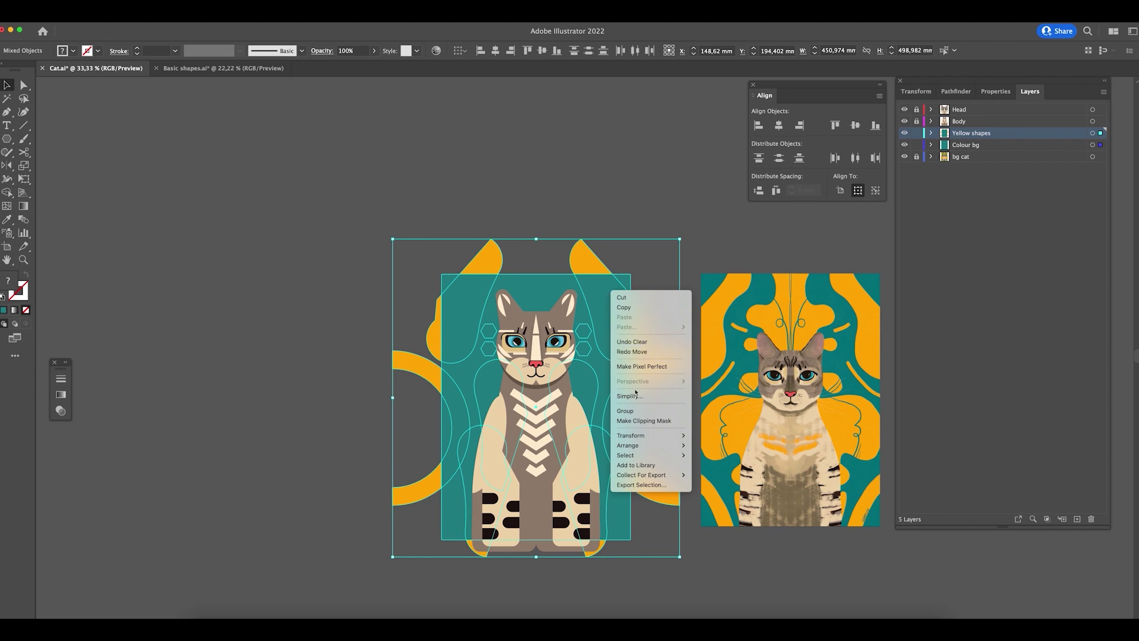
click(676, 421)
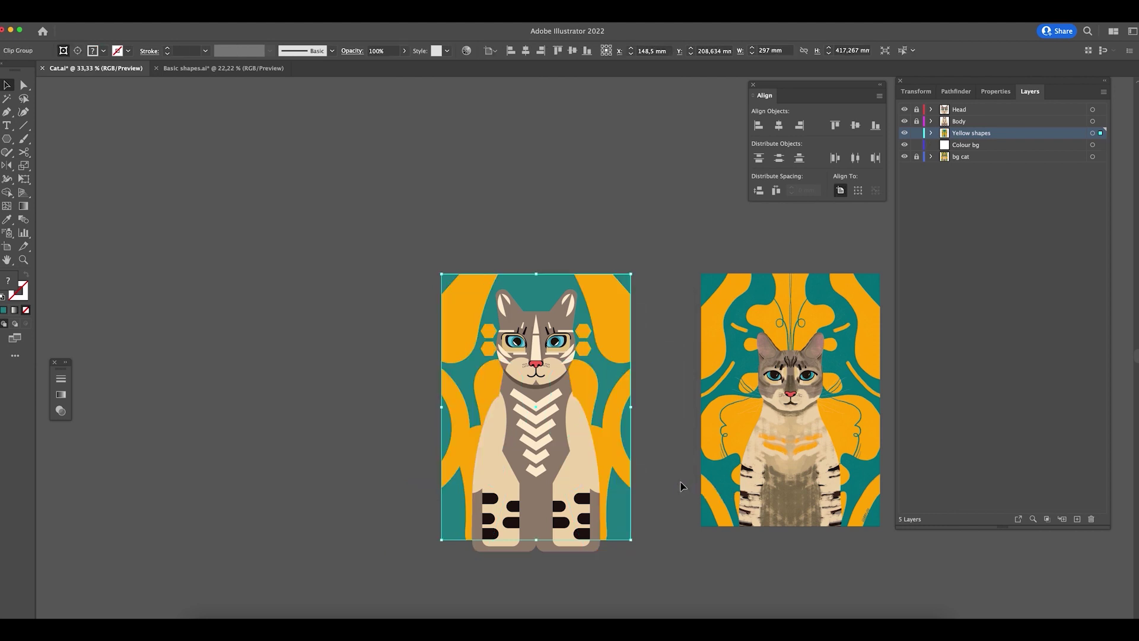
click(683, 488)
scroll(667, 544, down, 2)
click(600, 420)
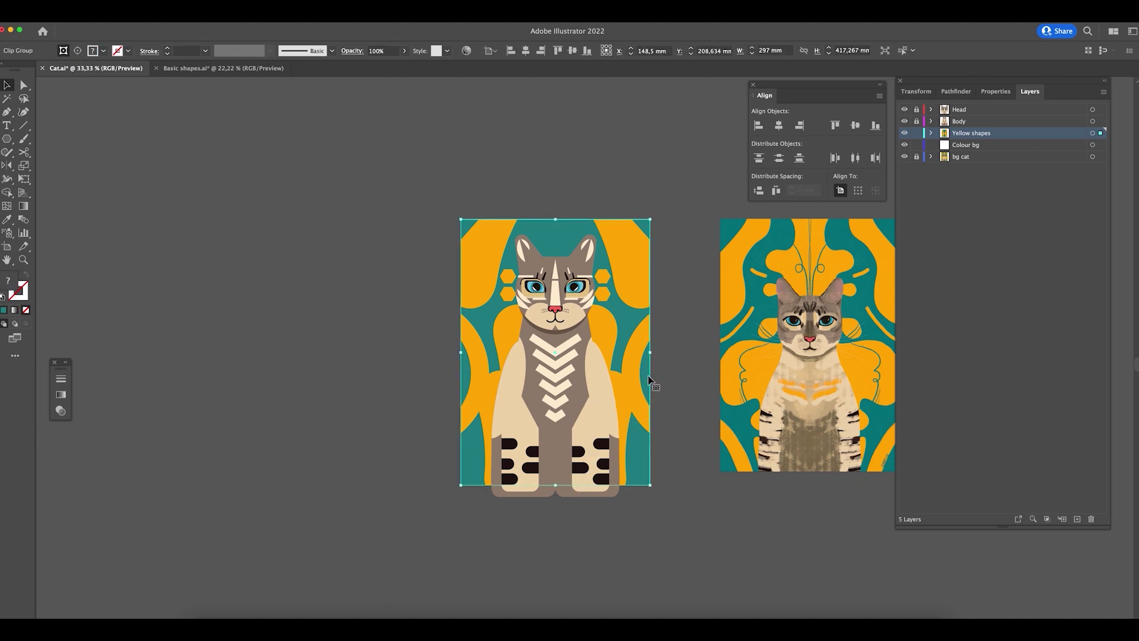
click(675, 214)
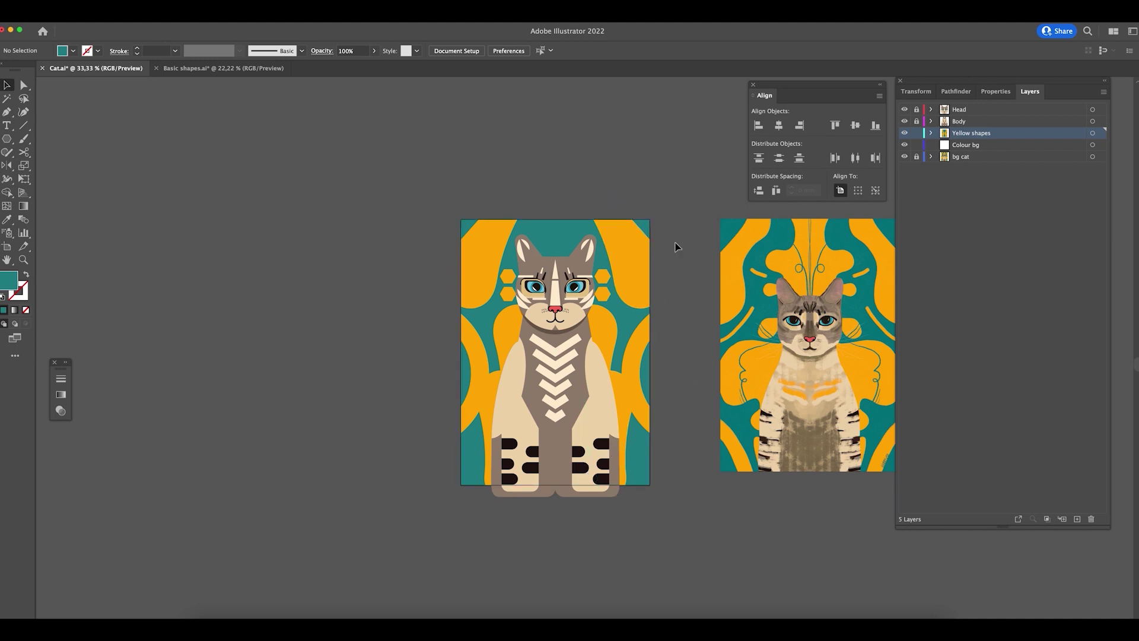
- Lock the Yellow shapes and Colour bg layers and unlock the Body and Head layers
click(600, 415)
drag(918, 134, 917, 146)
drag(917, 122, 916, 109)
- Select all head and body parts of the cat and combine them into one group
click(542, 365)
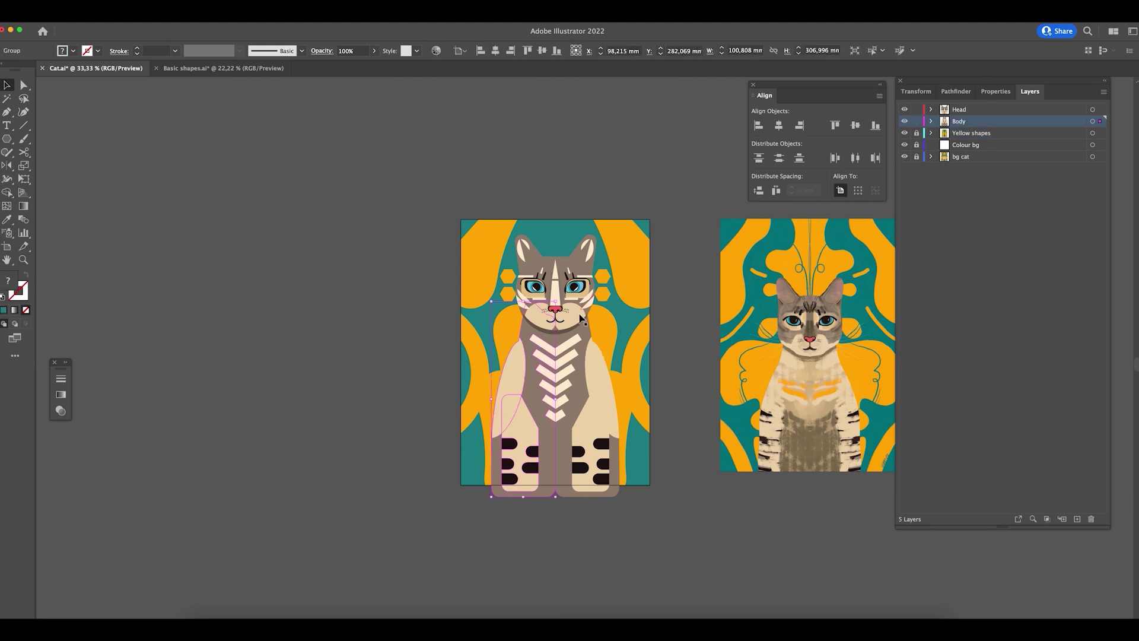
key(super)
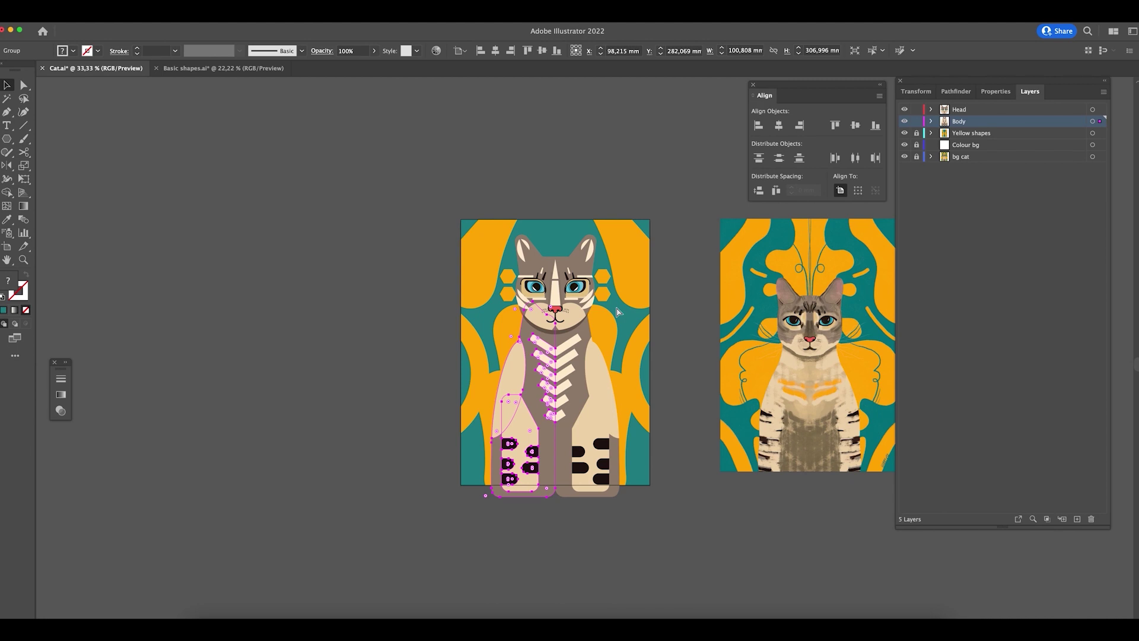
key(super+a)
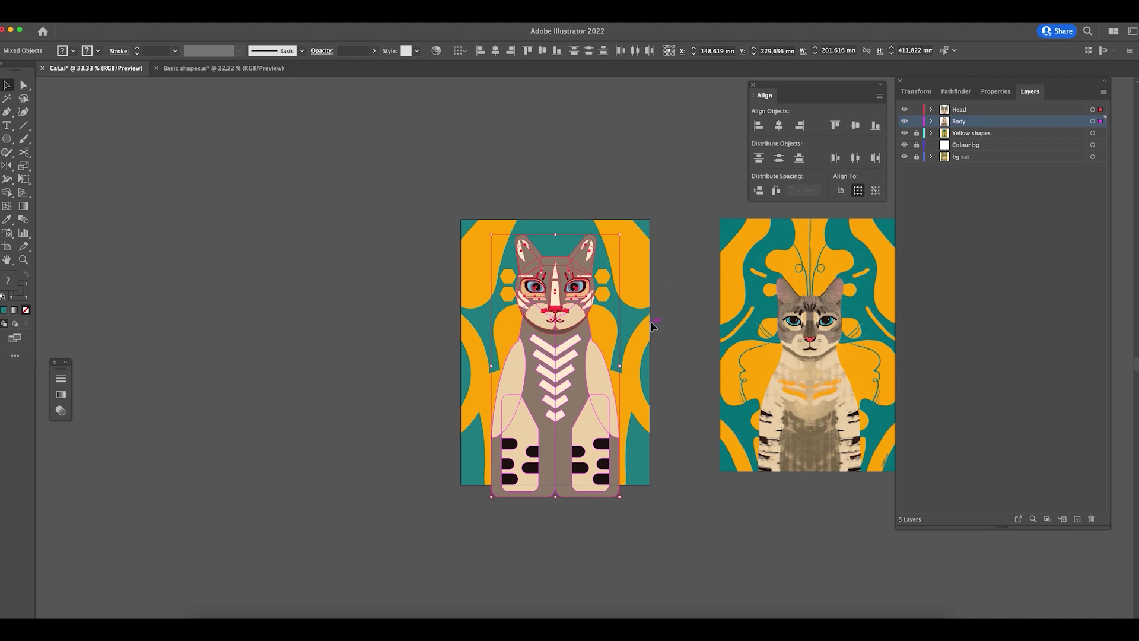
click(681, 293)
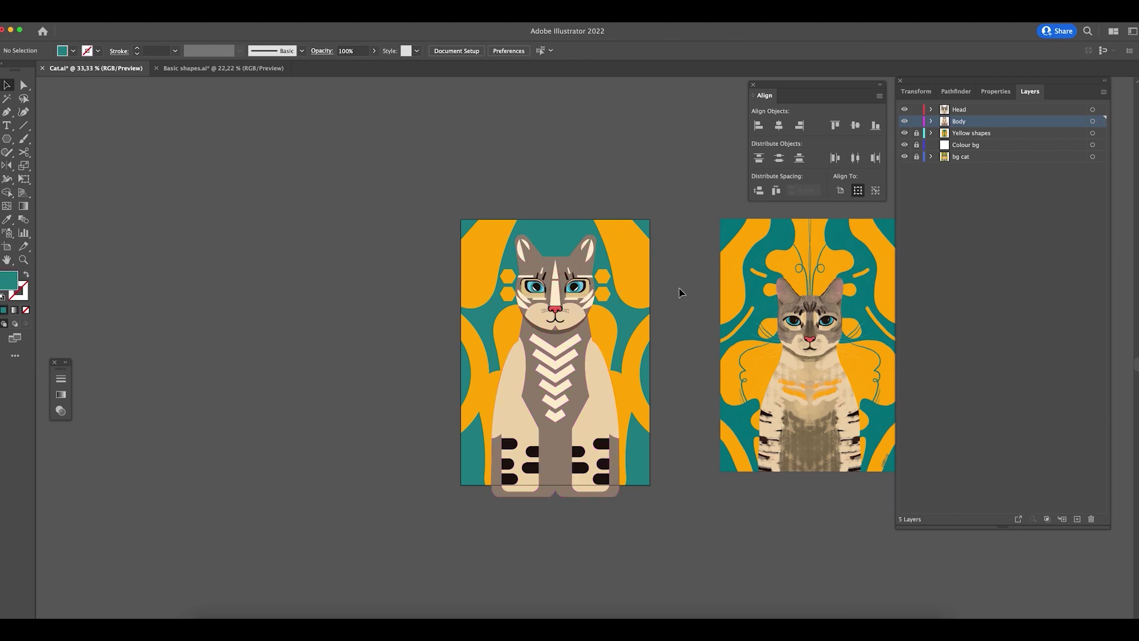
drag(615, 227, 481, 501)
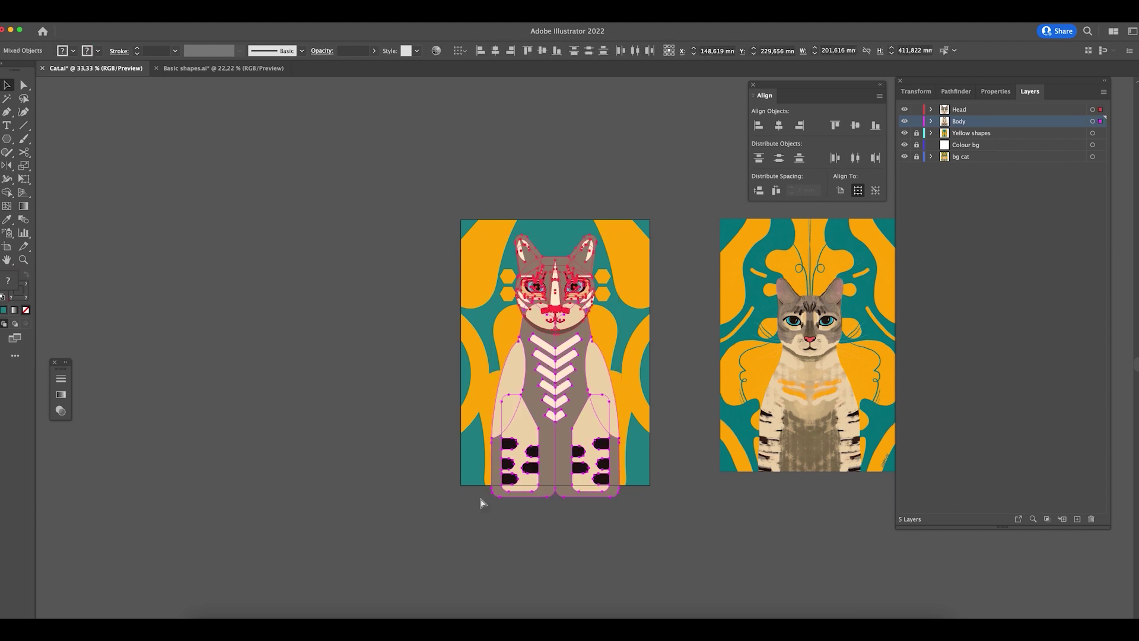
key(ctrl+g)
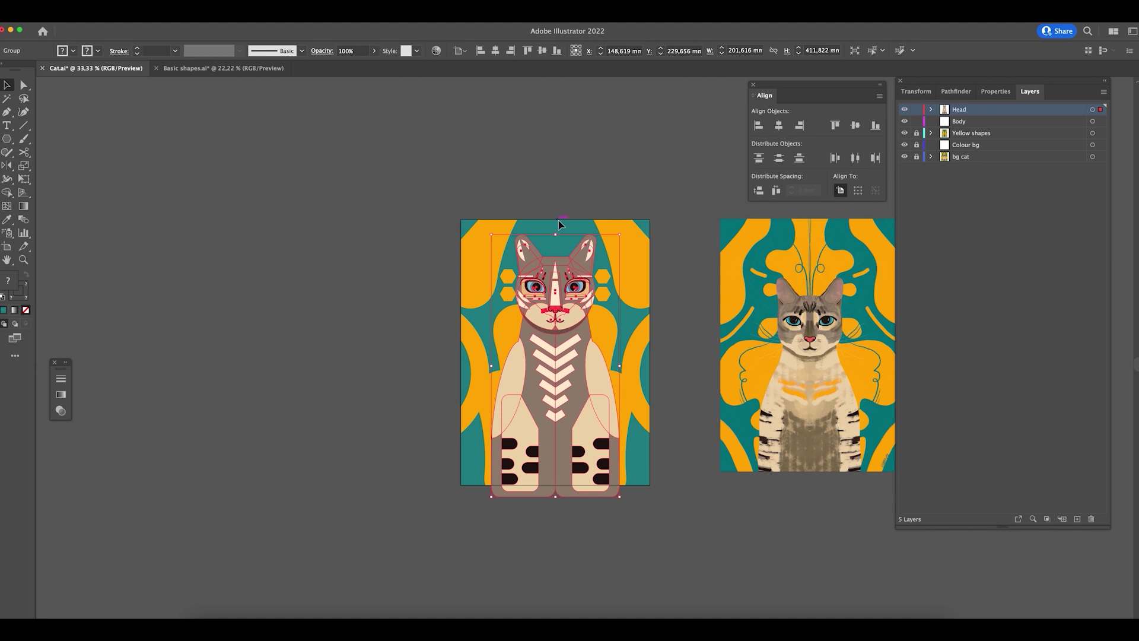
- Try scaling the cat group down about its centre to about 83 mm wide, inspect the face, and undo the scaling
drag(555, 233, 788, 425)
key(z)
click(559, 343)
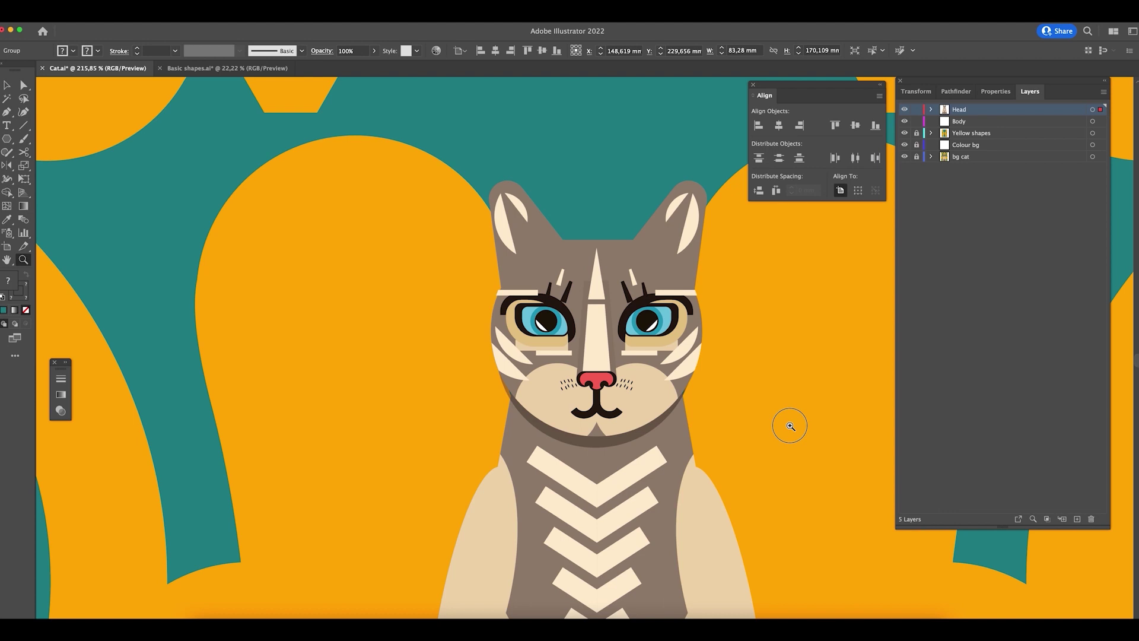
drag(790, 430, 648, 358)
key(super+z)
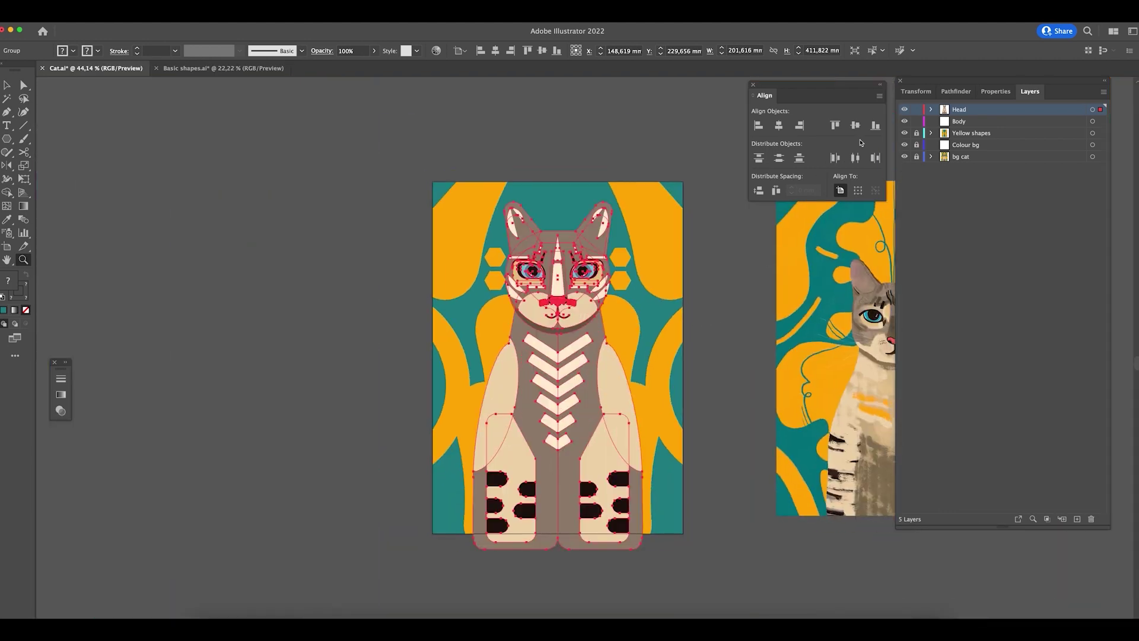
- Turn on Scale Strokes & Effects for transforming the cat group
click(916, 91)
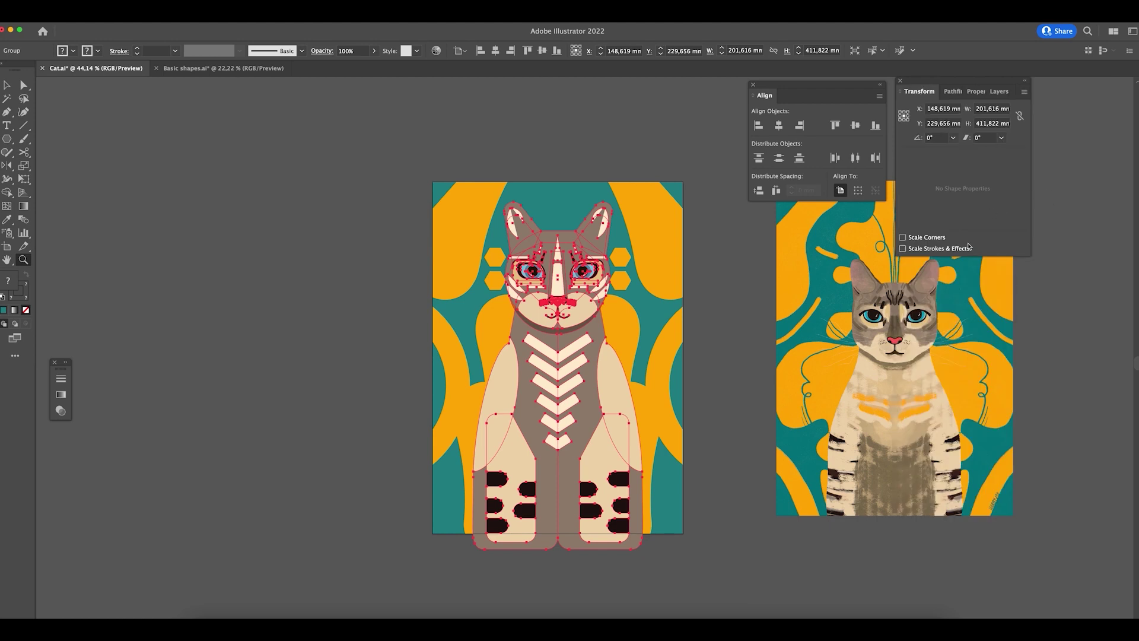
click(938, 251)
key(v)
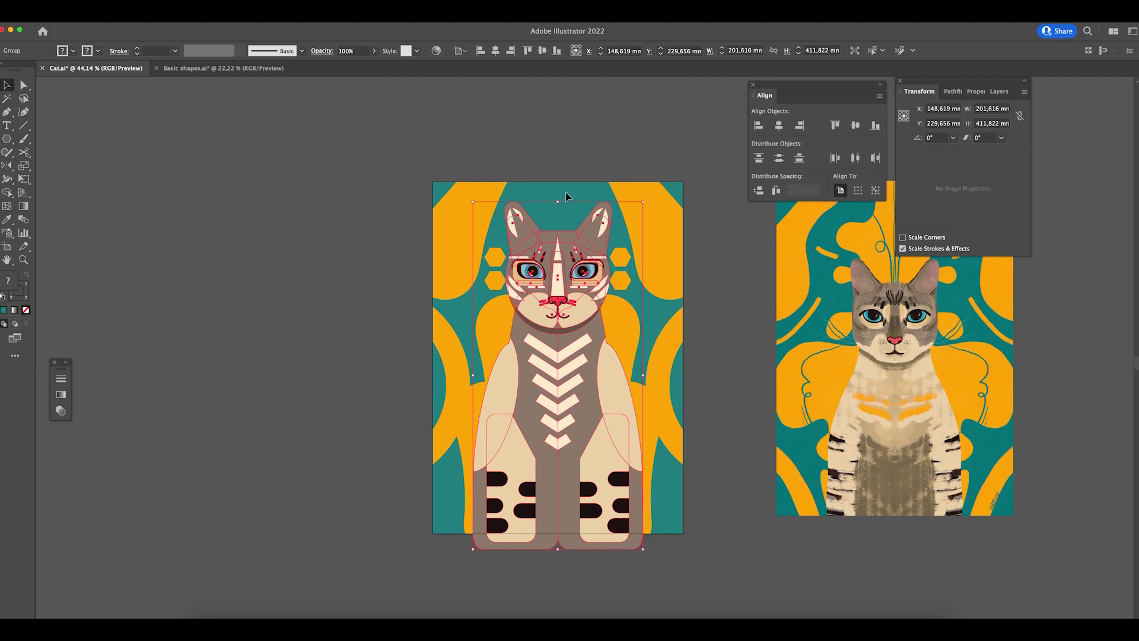
- Try scaling the cat group with its strokes to about 101 mm wide, inspect the face, and undo the scaling
drag(558, 202, 741, 353)
key(z)
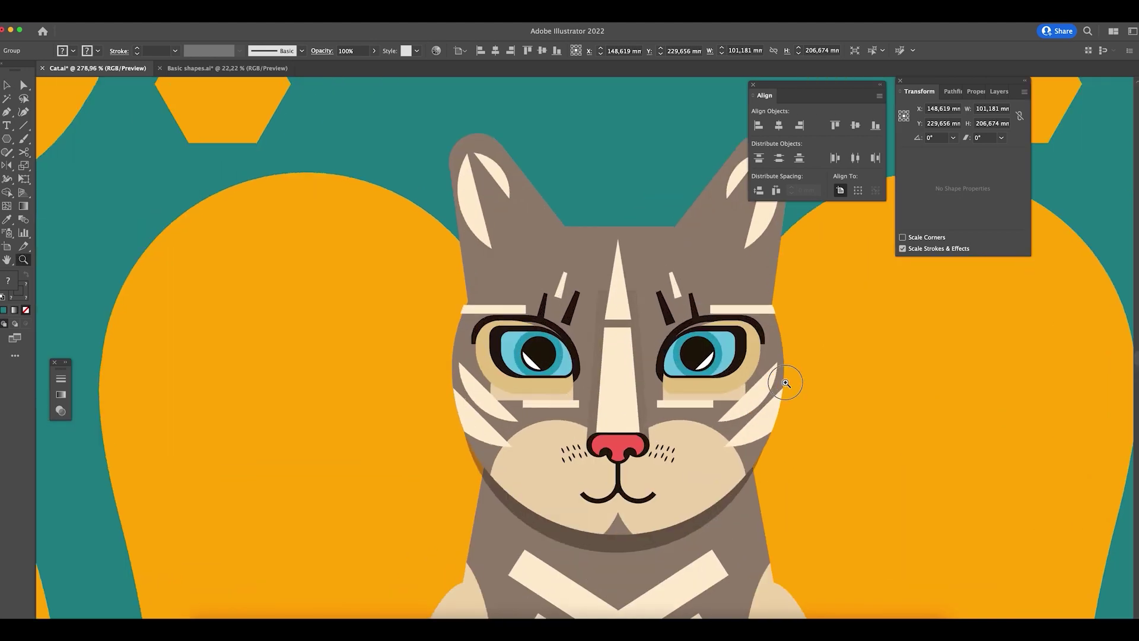
key(v)
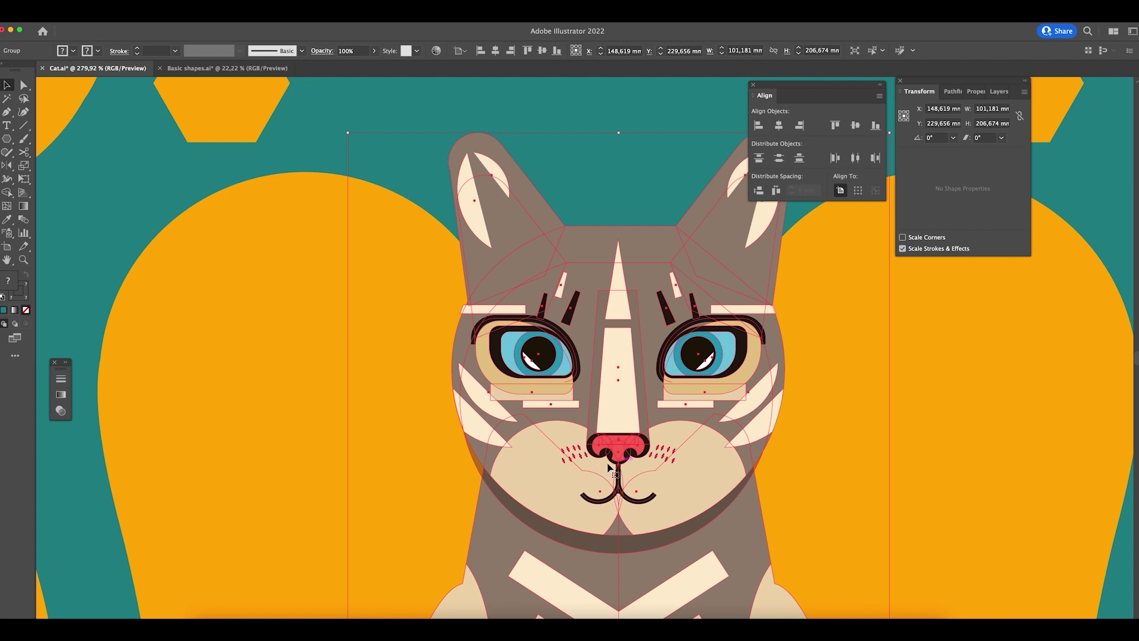
click(833, 355)
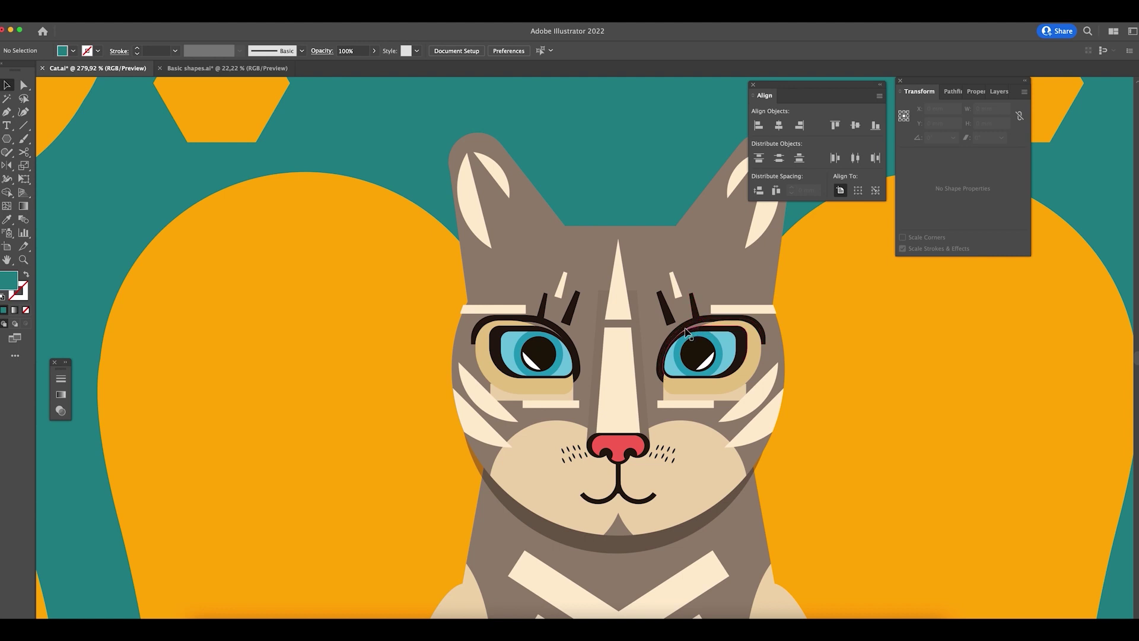
key(super+z)
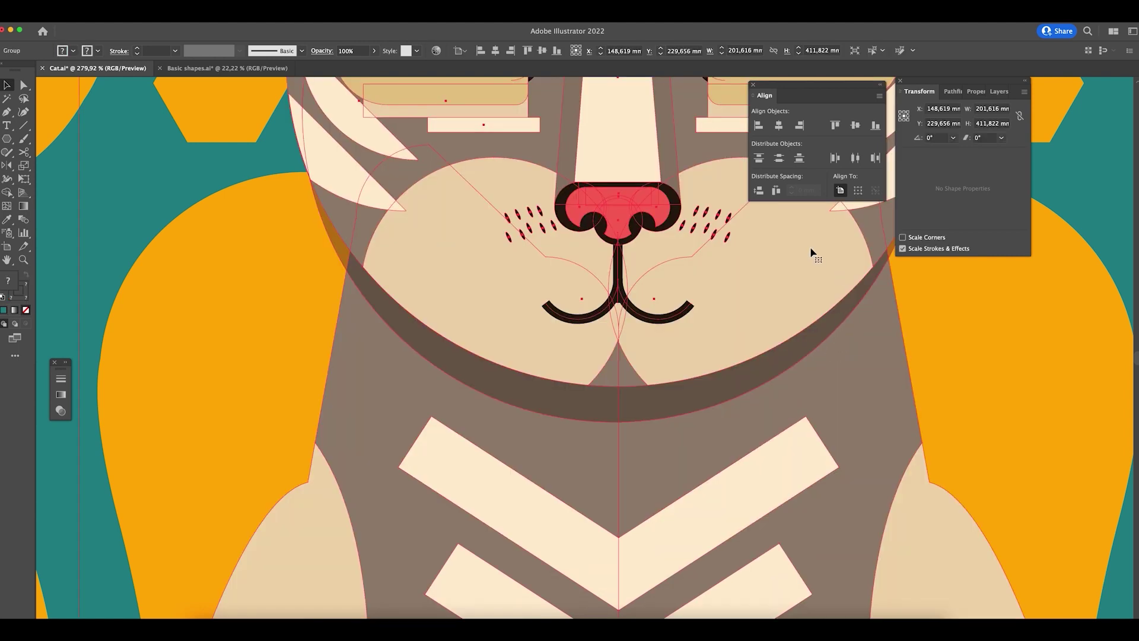
- Turn on Scale Corners as well and bring the whole cat back into view
click(903, 237)
key(super+minus)
key(super+minus)
key(super+minus)
key(super+minus)
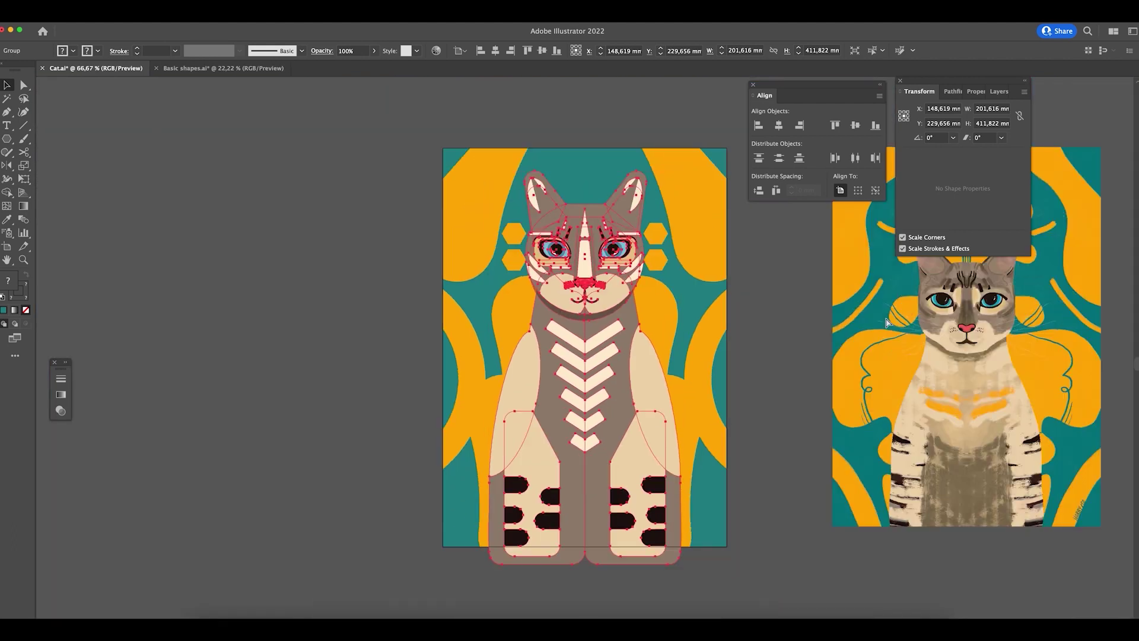
- Scale the cat group down proportionally to about 147 mm wide and place its feet just past the artboard's lower edge
drag(587, 168, 620, 350)
key(z)
key(v)
scroll(534, 367, down, 5)
scroll(534, 368, right, 2)
drag(521, 383, 523, 495)
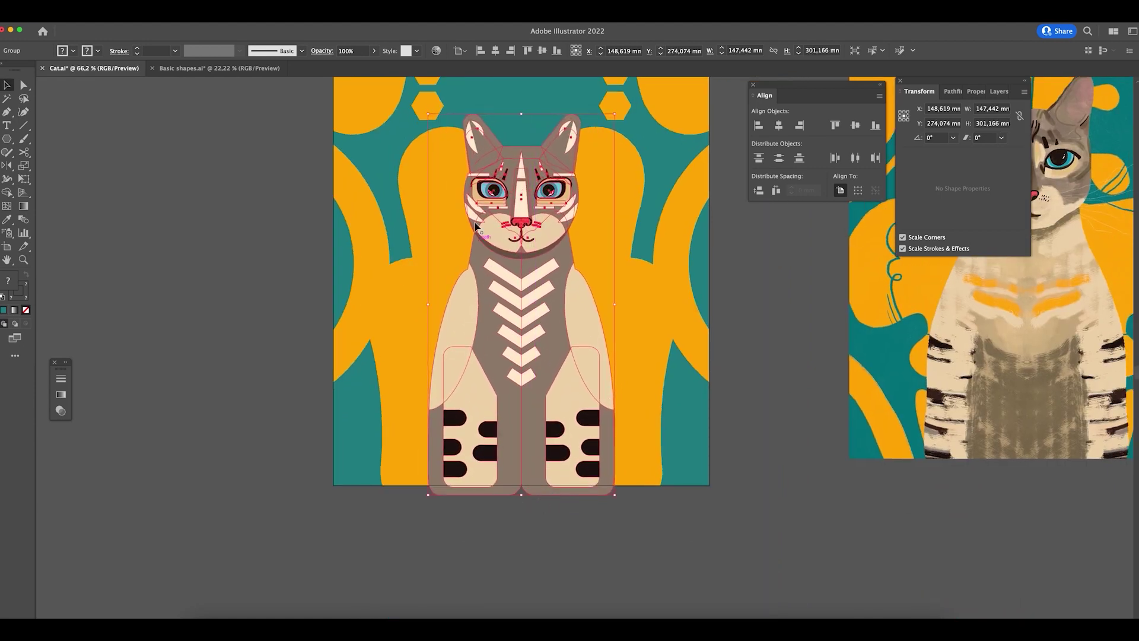
- Fine-tune the cat group's proportional size to about 148 by 302 mm, keeping its feet just past the artboard's lower edge
mouse_move(520, 115)
mouse_down()
mouse_move(518, 158)
mouse_move(517, 124)
mouse_move(522, 137)
mouse_up()
scroll(529, 167, up, 5)
key(z)
drag(488, 311, 458, 328)
key(v)
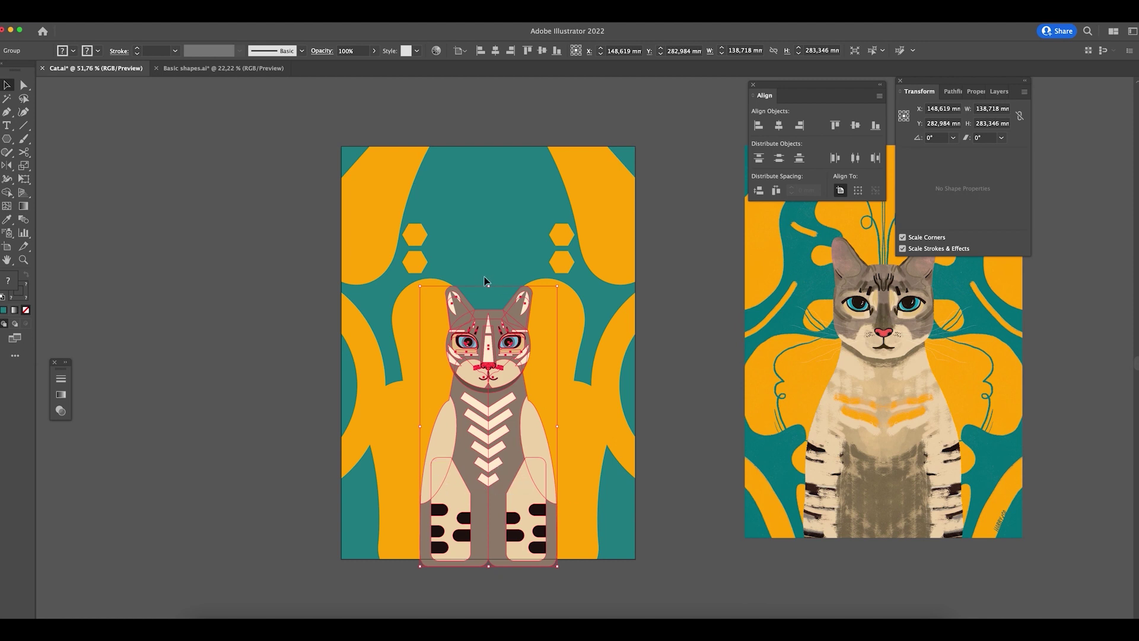
drag(490, 286, 493, 268)
click(648, 320)
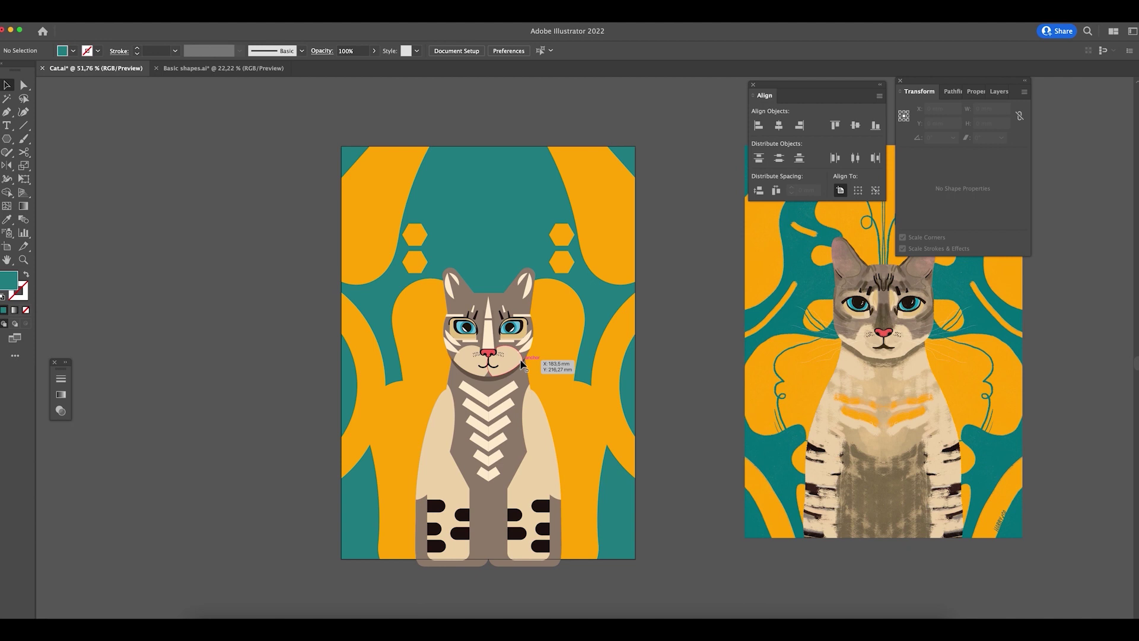
click(521, 446)
drag(488, 268, 489, 259)
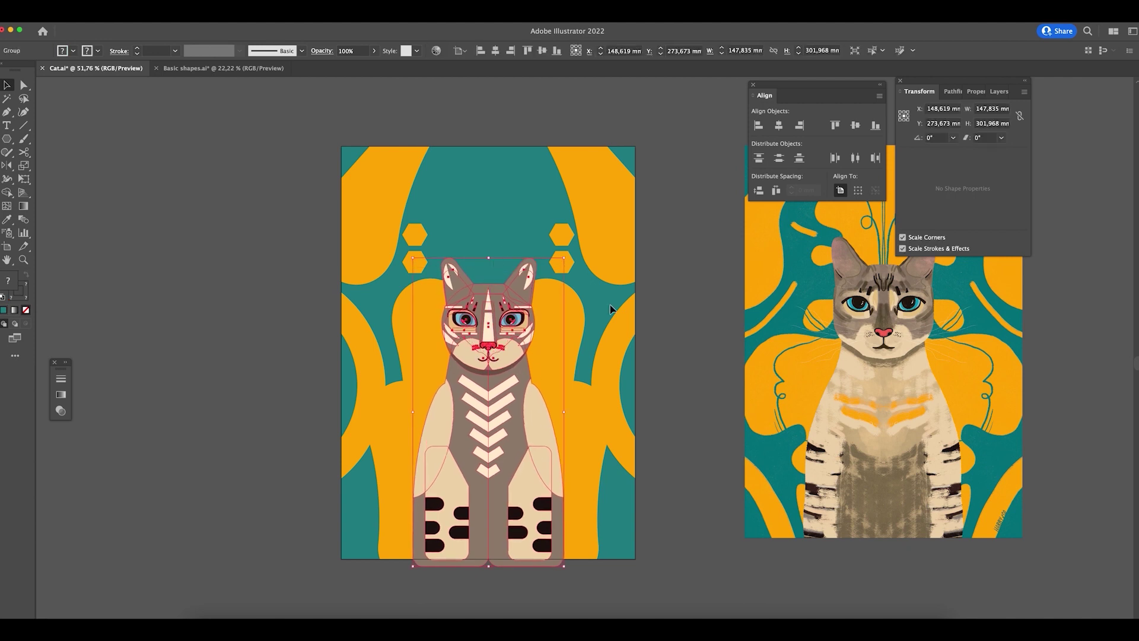
click(648, 525)
- Lock the Head and Body layers and unlock the Yellow shapes layer
key(z)
drag(467, 462, 507, 477)
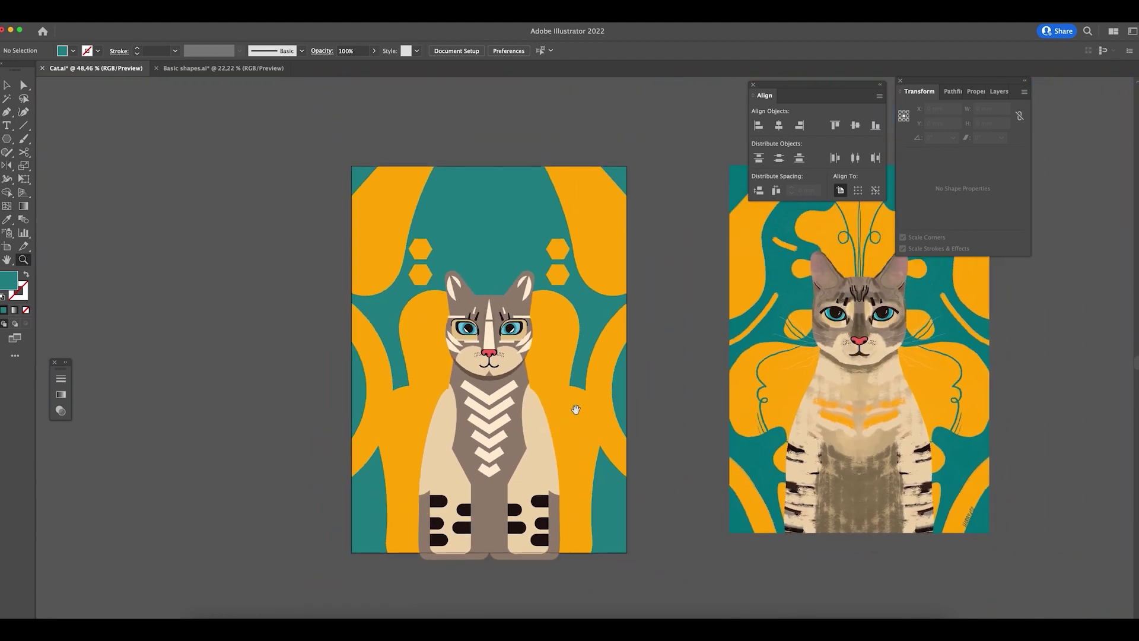
drag(575, 410, 538, 467)
key(v)
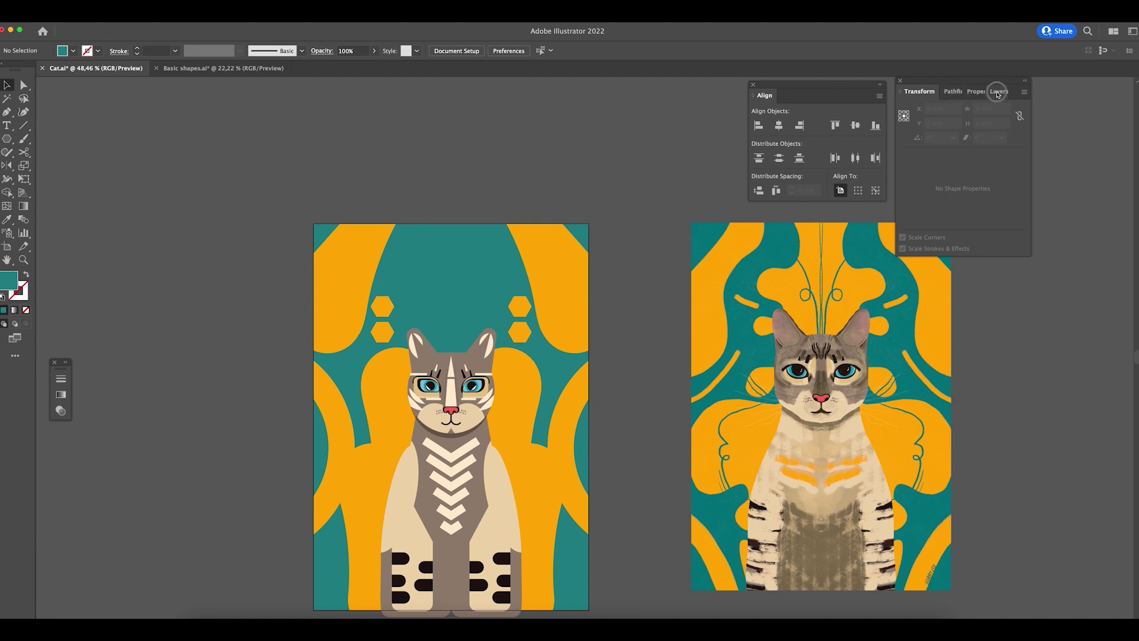
click(1000, 91)
drag(917, 110, 920, 126)
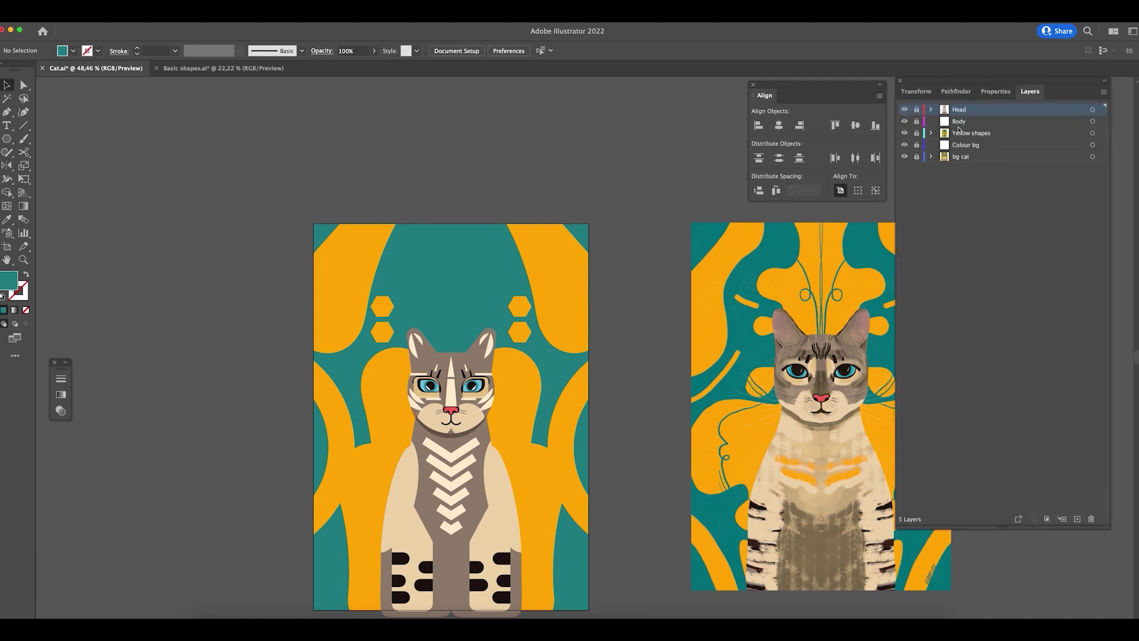
click(917, 133)
- Open the clipped yellow shapes group in isolation mode
click(521, 419)
double_click(521, 408)
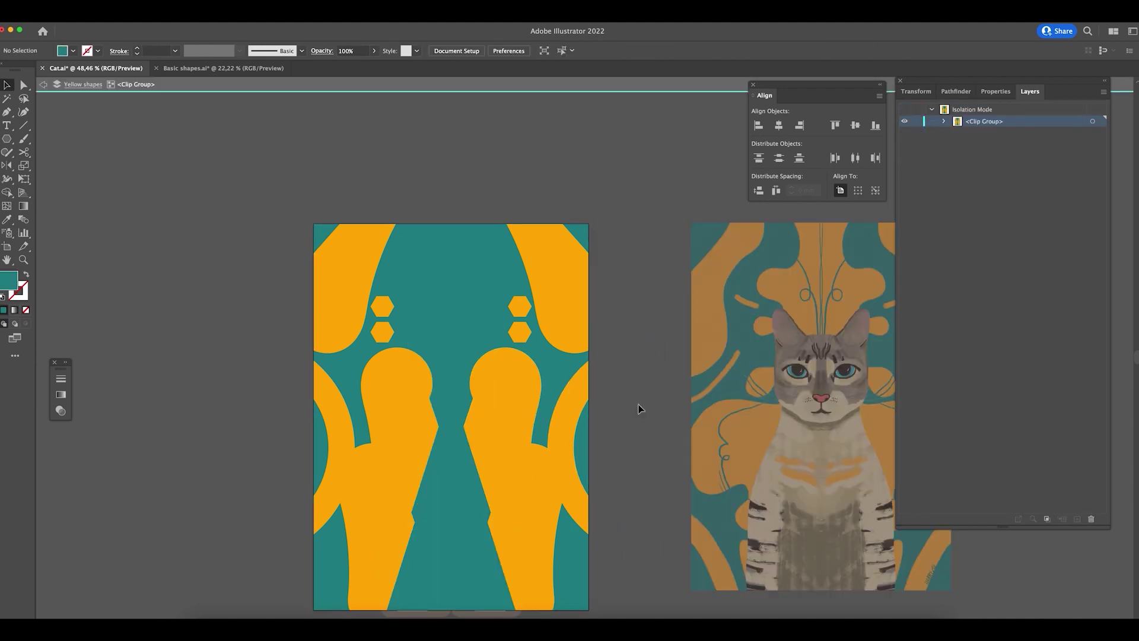
scroll(641, 415, left, 3)
drag(545, 312, 495, 263)
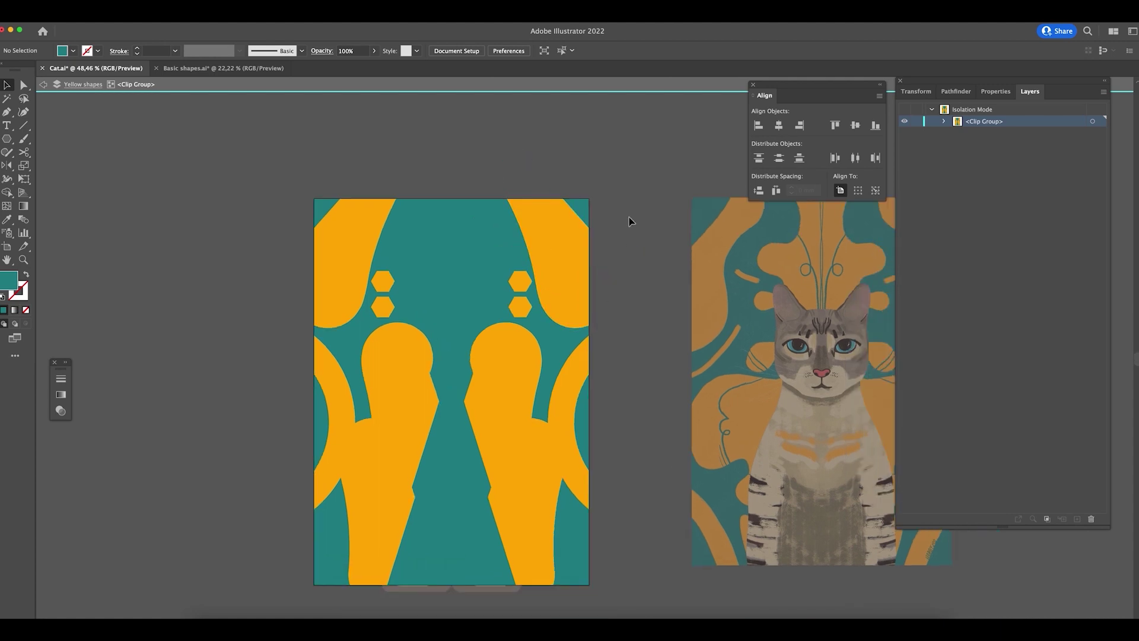
double_click(636, 118)
double_click(564, 236)
- Add an eight-pointed star about 55 mm wide in the shapes' yellow, centred horizontally just above the hexagons
click(7, 139)
drag(8, 139, 51, 192)
mouse_move(437, 246)
mouse_down()
mouse_move(456, 274)
mouse_move(450, 260)
mouse_up()
key(Up)
key(Up)
key(Up)
key(Up)
key(Up)
key(Up)
key(i)
click(573, 238)
key(v)
mouse_move(453, 259)
mouse_down()
mouse_move(472, 267)
mouse_move(466, 276)
mouse_up()
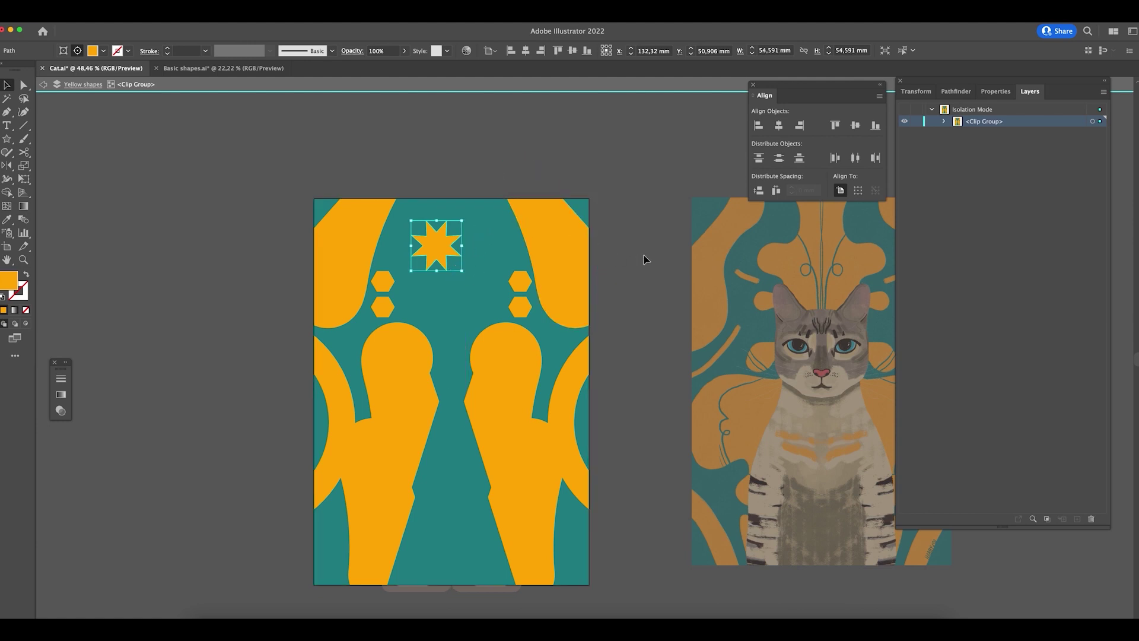
mouse_move(445, 252)
mouse_down()
mouse_move(463, 251)
mouse_move(462, 263)
mouse_move(445, 264)
mouse_move(459, 263)
mouse_up()
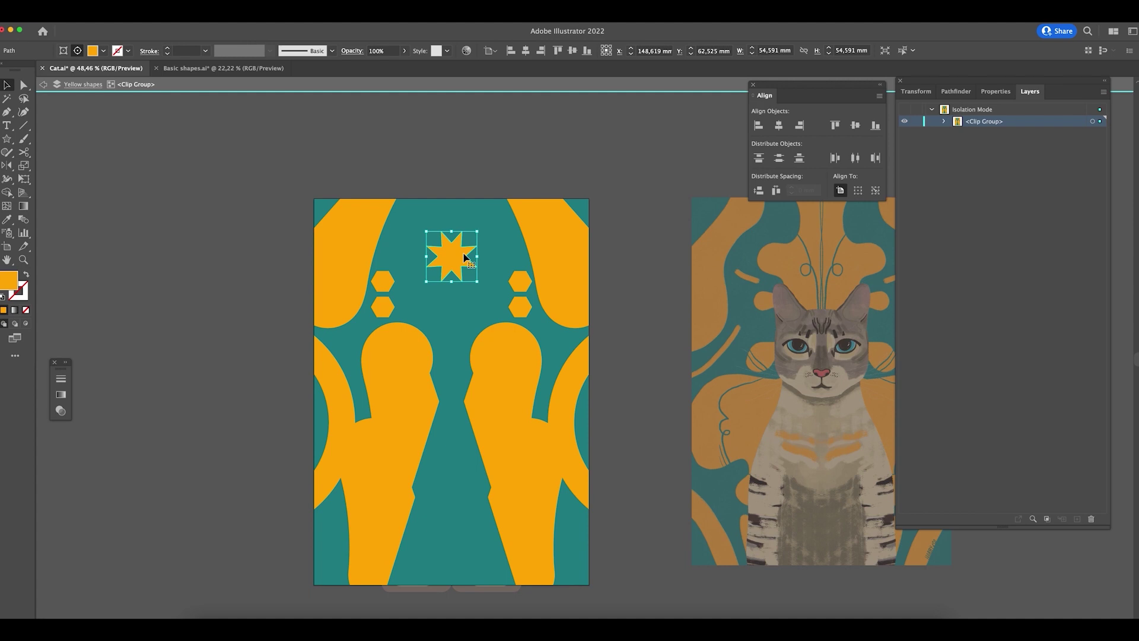
- Show the rulers and place a vertical and a horizontal guide through the artboard's centre
key(shift+o)
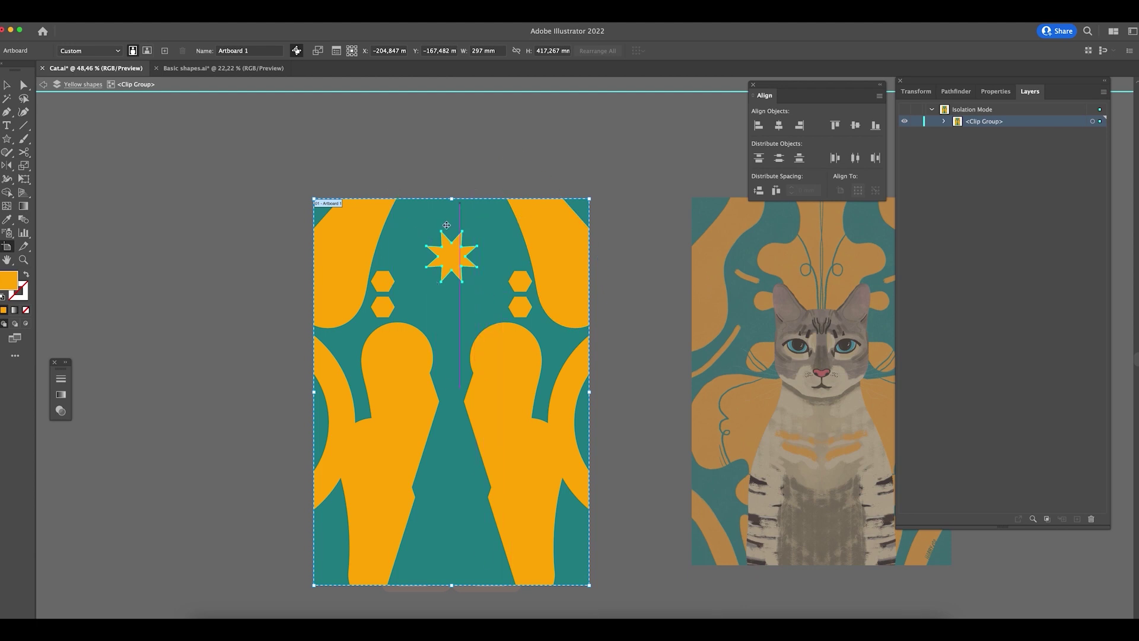
click(441, 232)
key(super+r)
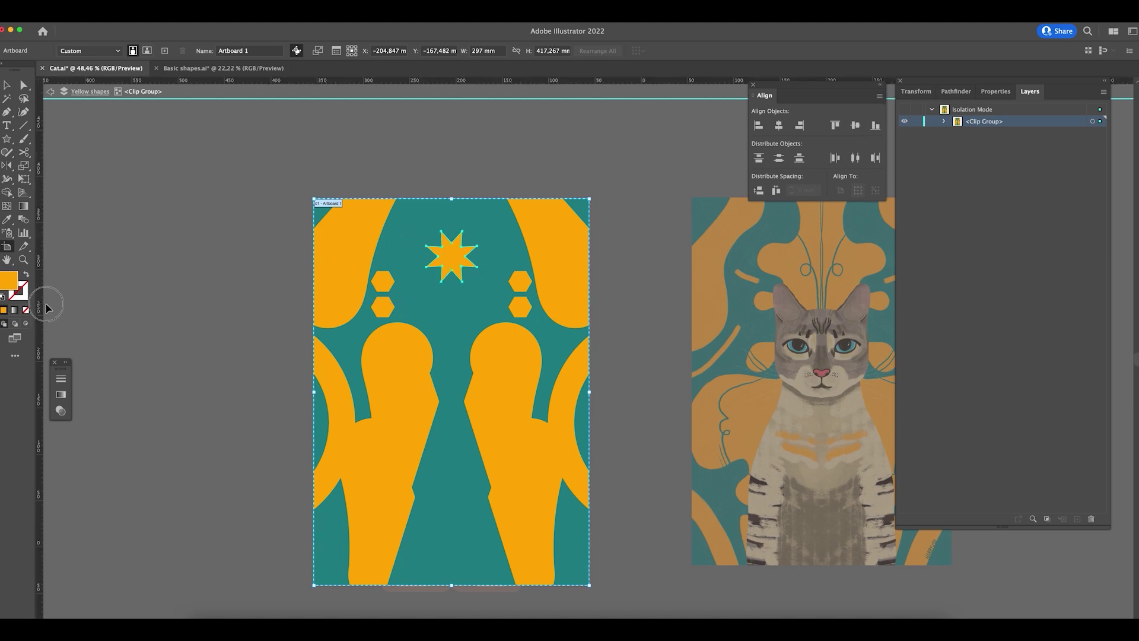
click(463, 224)
click(452, 200)
drag(453, 200, 452, 199)
drag(502, 81, 529, 392)
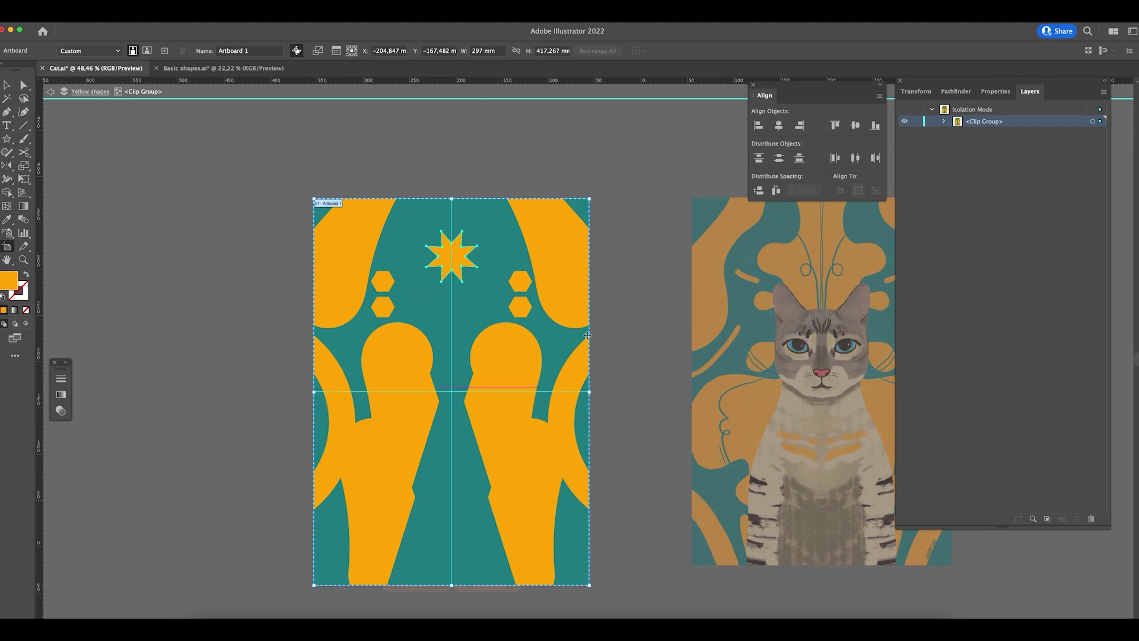
- Shift the eight-pointed star slightly so its centre sits on the vertical centre guide
key(v)
key(z)
drag(453, 254, 618, 347)
key(v)
scroll(505, 303, up, 5)
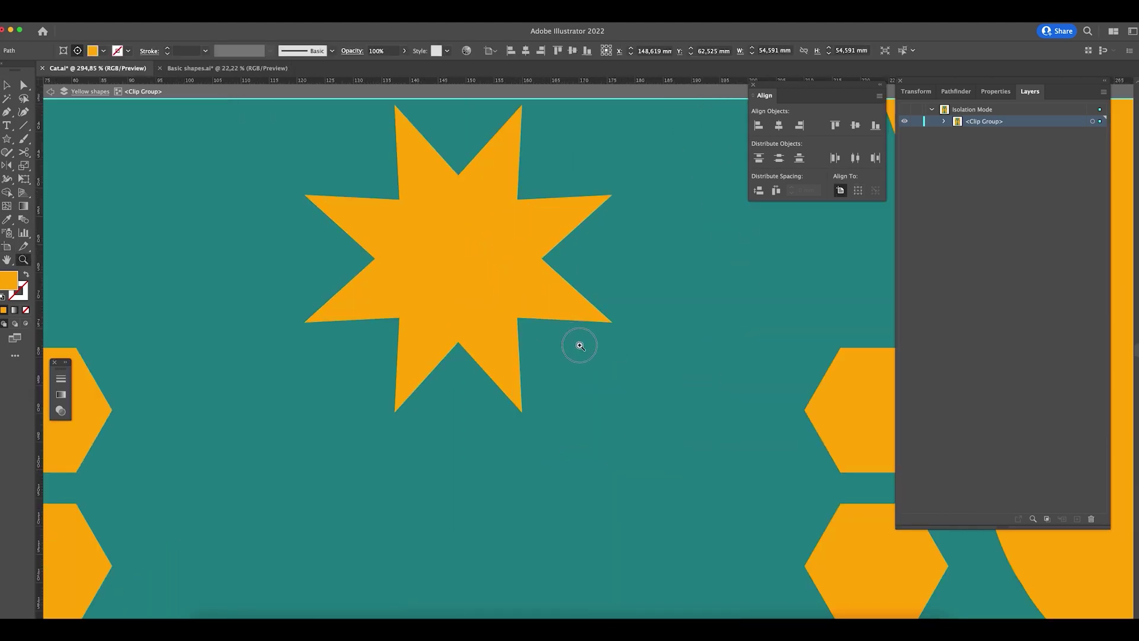
drag(503, 297, 500, 290)
key(space)
drag(484, 190, 476, 432)
key(z)
drag(441, 263, 615, 344)
key(space)
drag(531, 456, 547, 153)
key(v)
drag(467, 358, 465, 362)
- Hide the guides and exit isolation mode to view the star together with the whole cat illustration
key(super+minus)
key(super+minus)
key(super+minus)
key(super+minus)
key(super+minus)
key(super+minus)
key(super+minus)
key(super+minus)
key(super+minus)
key(super+minus)
key(super+minus)
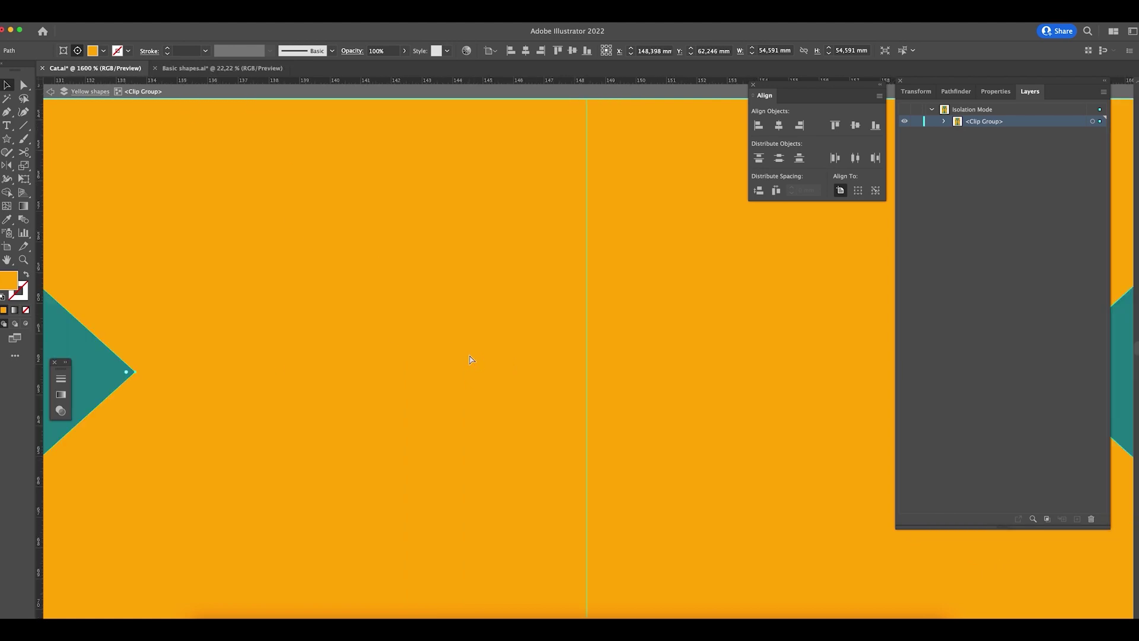
key(super+minus)
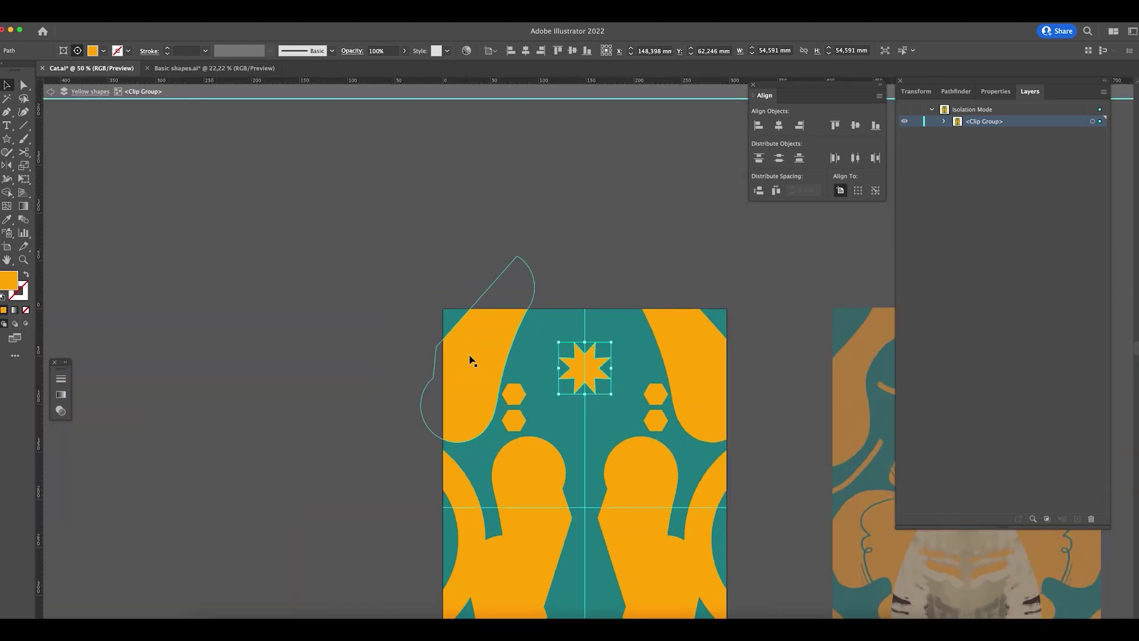
scroll(615, 252, down, 5)
scroll(698, 330, down, 2)
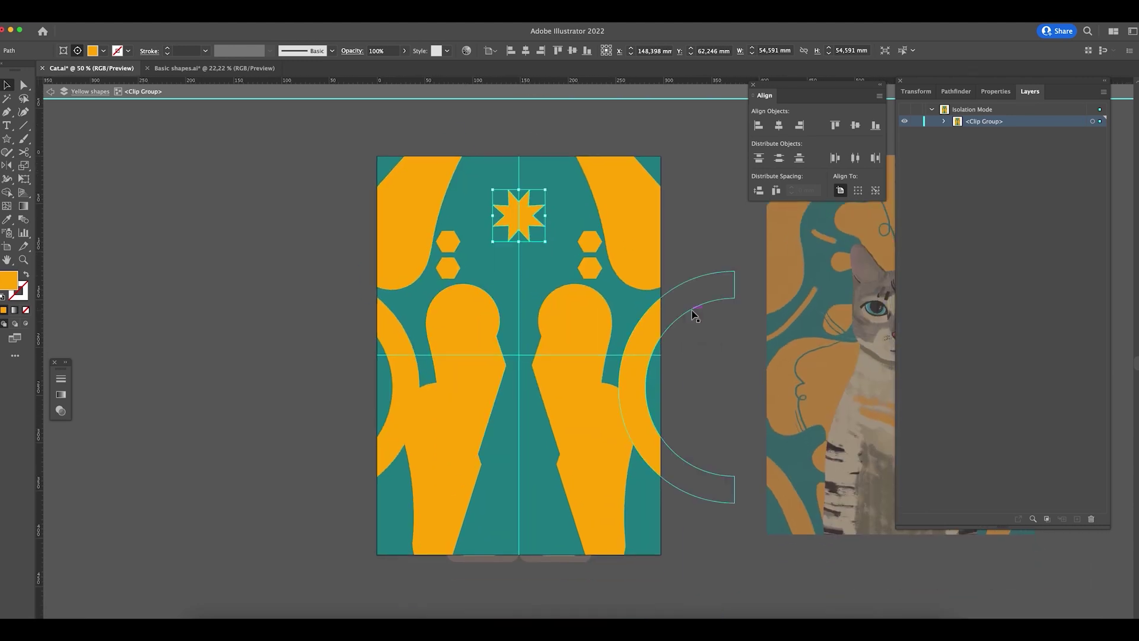
key(a)
key(super+semicolon)
key(v)
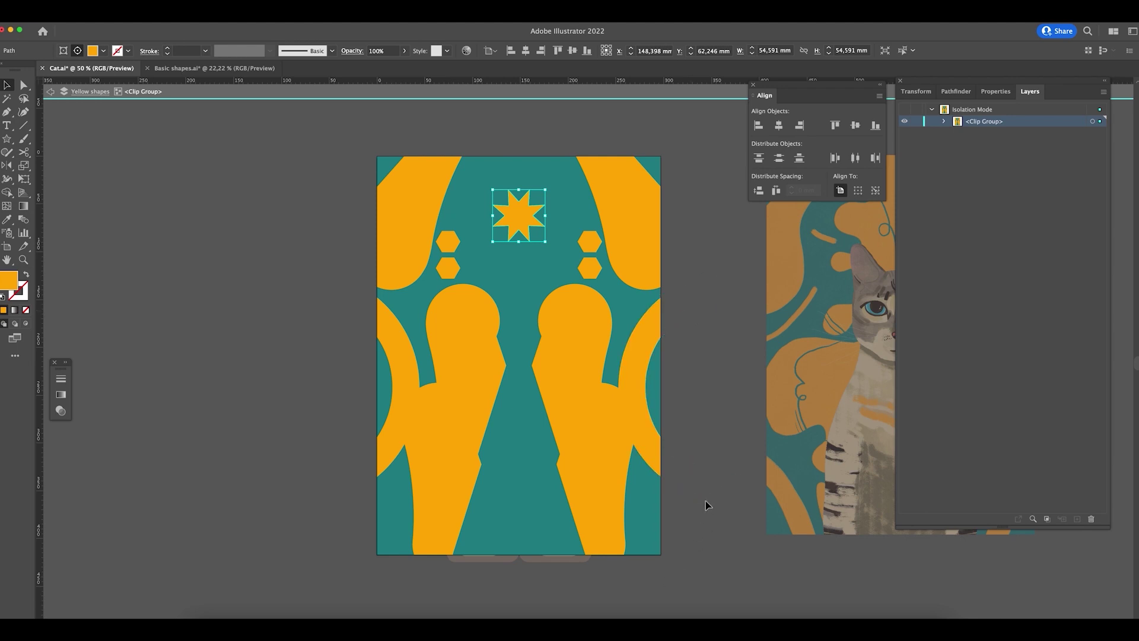
drag(403, 169, 315, 213)
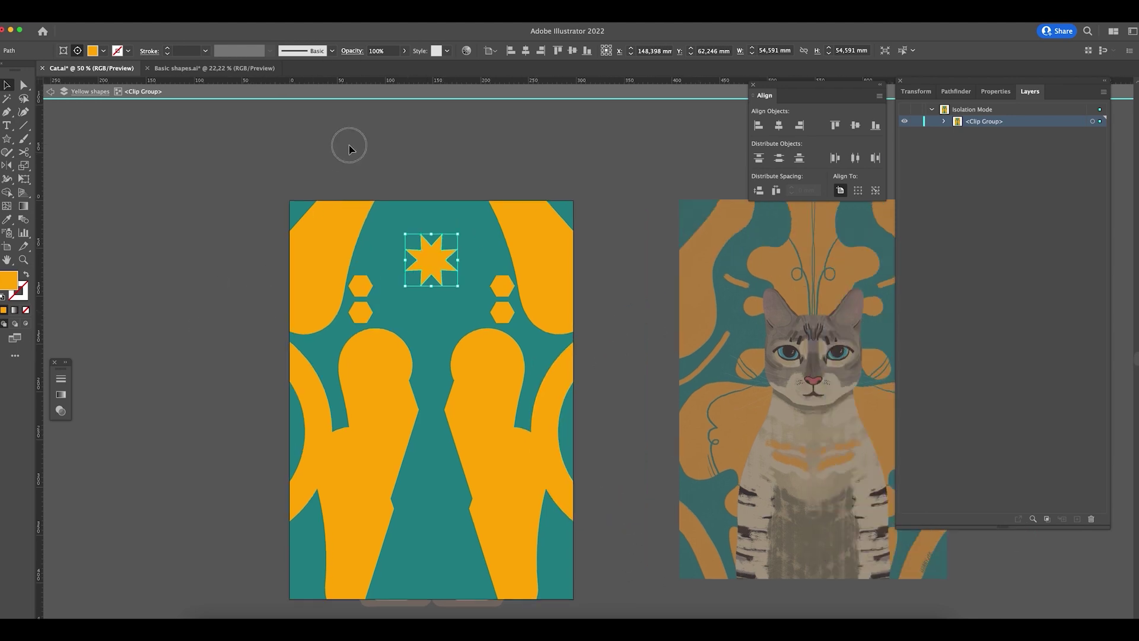
double_click(349, 146)
scroll(636, 305, down, 2)
scroll(643, 308, left, 3)
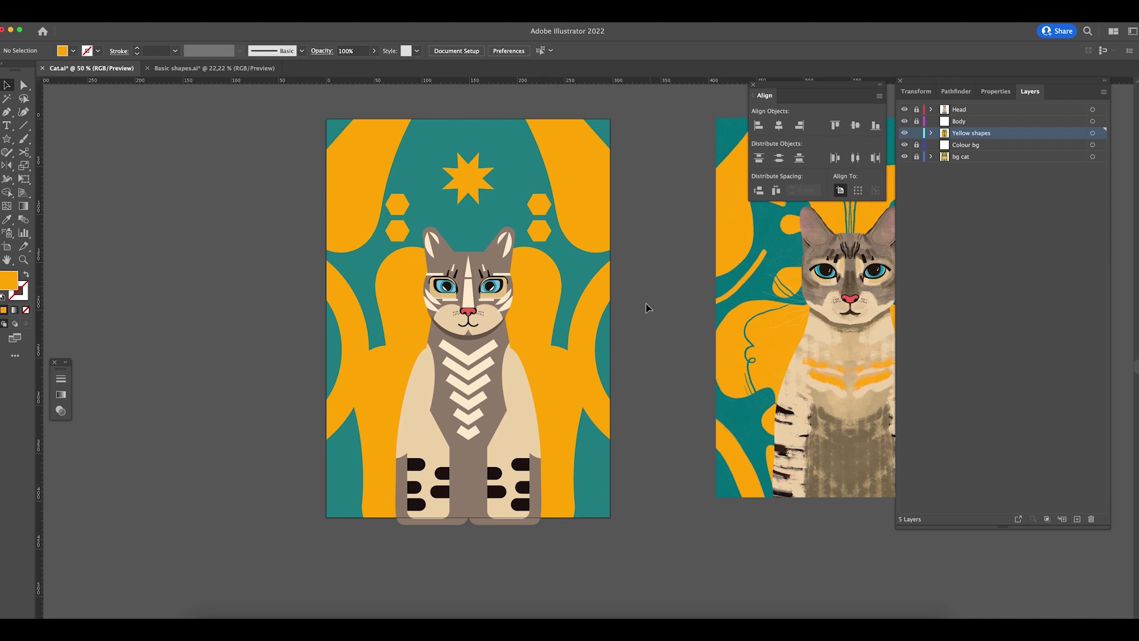
- Reopen the clipped group, enlarge the star proportionally to about 69 mm, lower it towards the cat's head, and exit isolation mode
scroll(644, 381, up, 1)
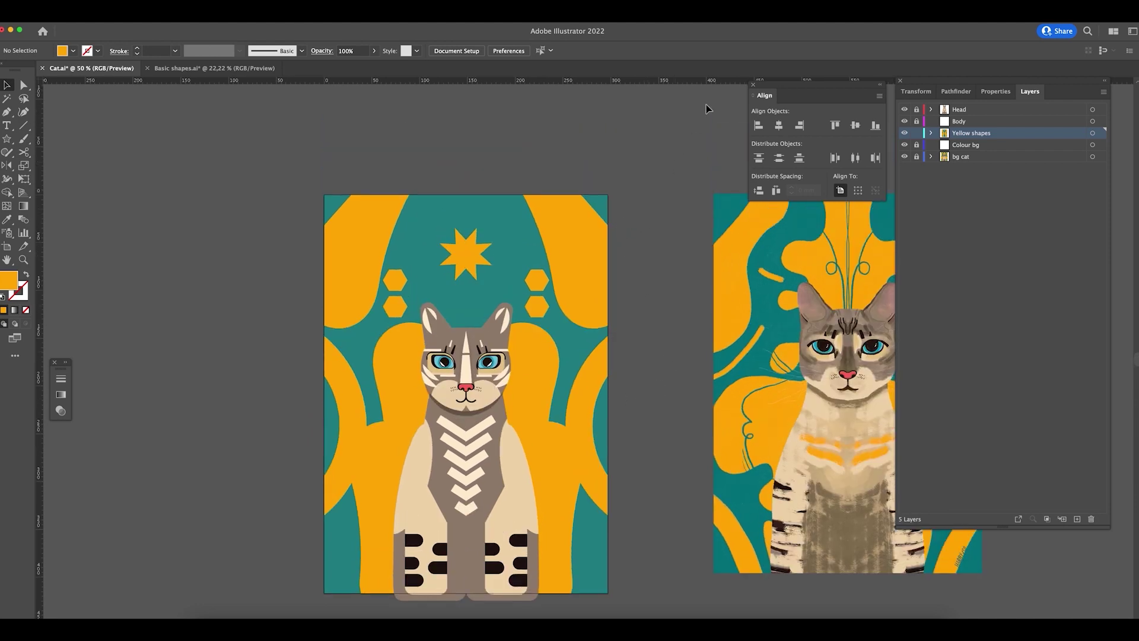
click(475, 256)
double_click(476, 258)
click(474, 255)
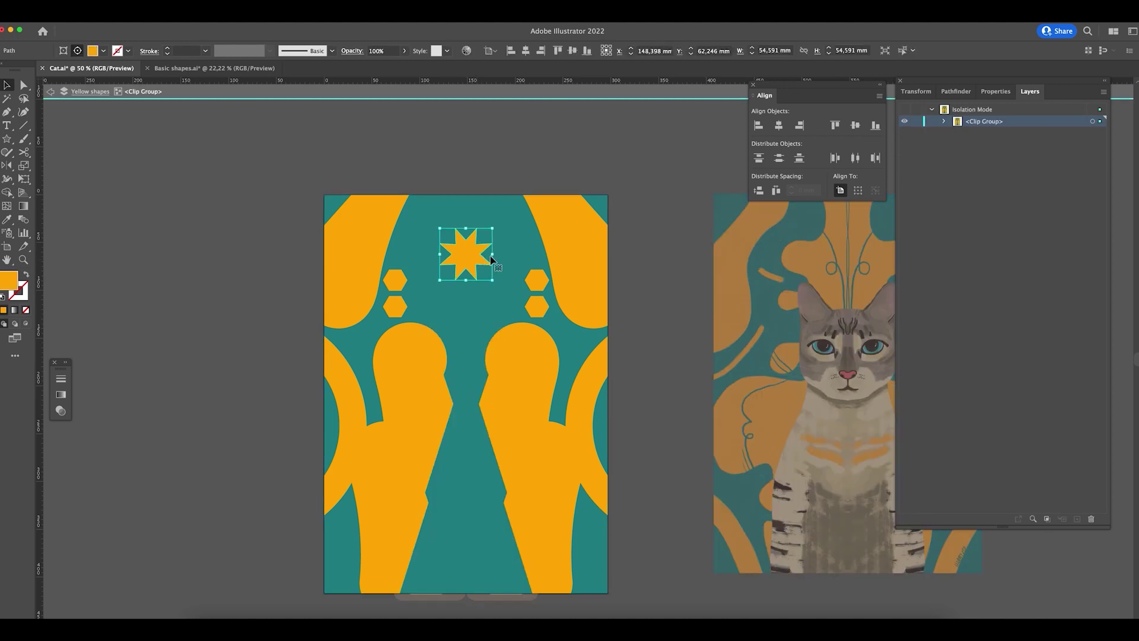
key(shift+Down)
key(shift+Down)
key(shift+Down)
key(shift+Down)
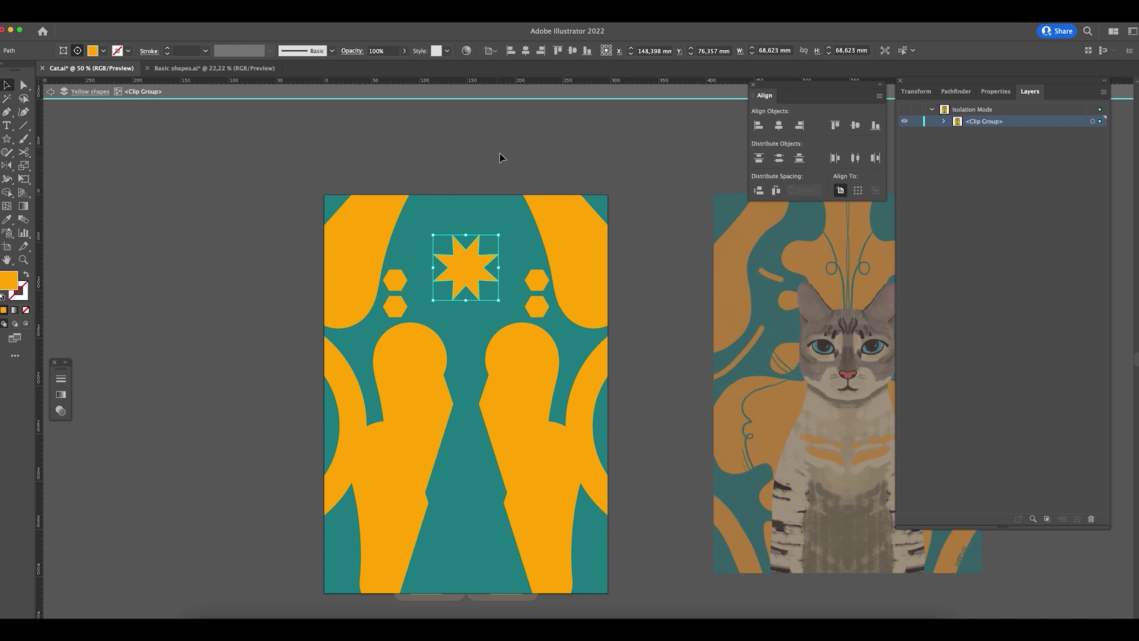
double_click(533, 143)
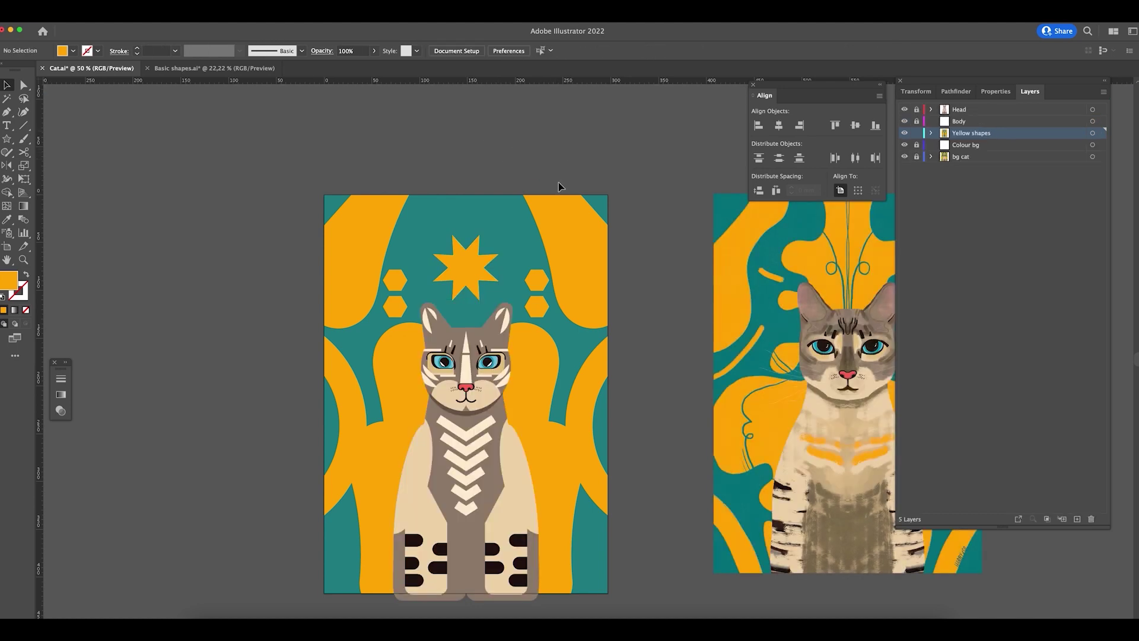
drag(579, 250, 563, 303)
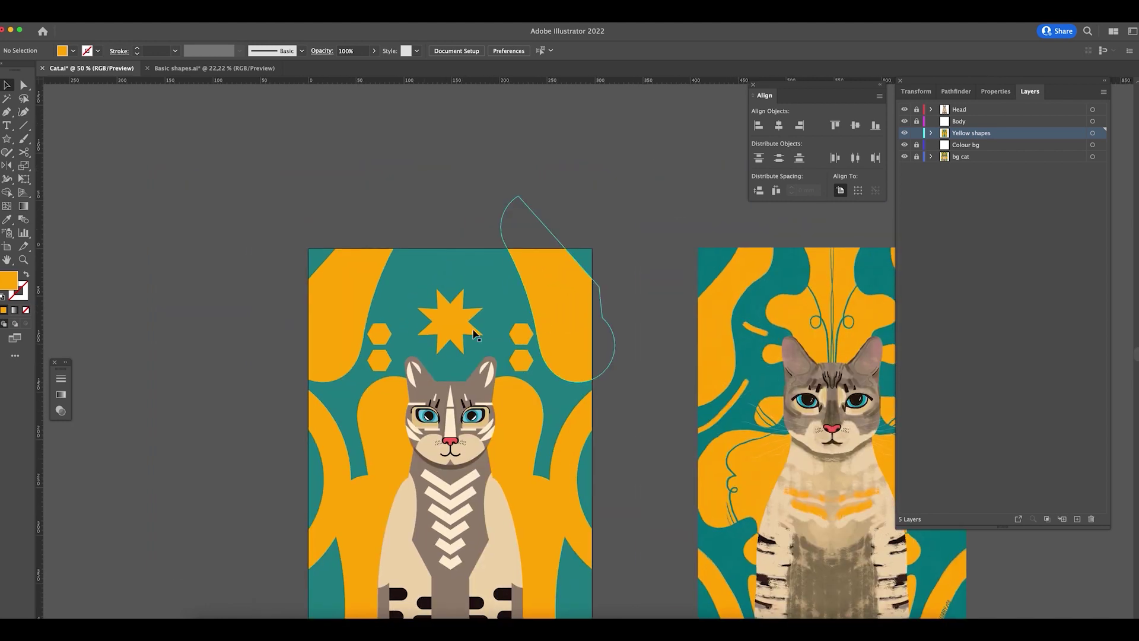
- Open the clipped group again, shrink the star proportionally to about 46 mm, and raise it near the artboard's upper edge
click(447, 343)
double_click(449, 348)
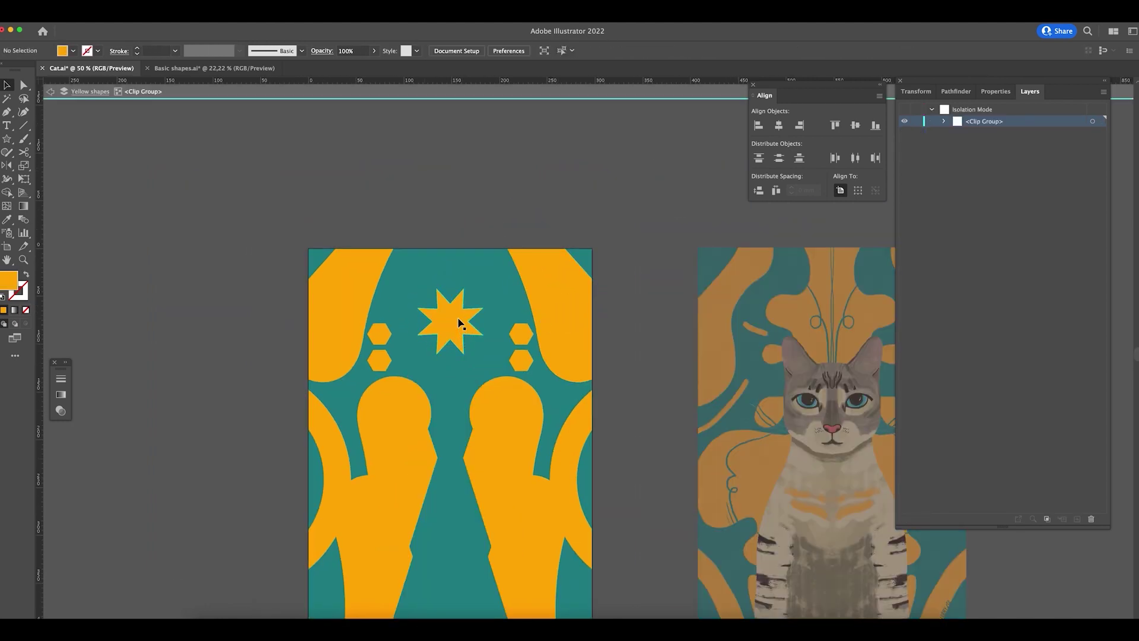
drag(453, 356, 454, 334)
key(shift+Up)
key(shift+Up)
key(shift+Up)
key(shift+Up)
key(shift+Up)
key(shift+Up)
key(shift+Up)
key(shift+Up)
key(shift+Up)
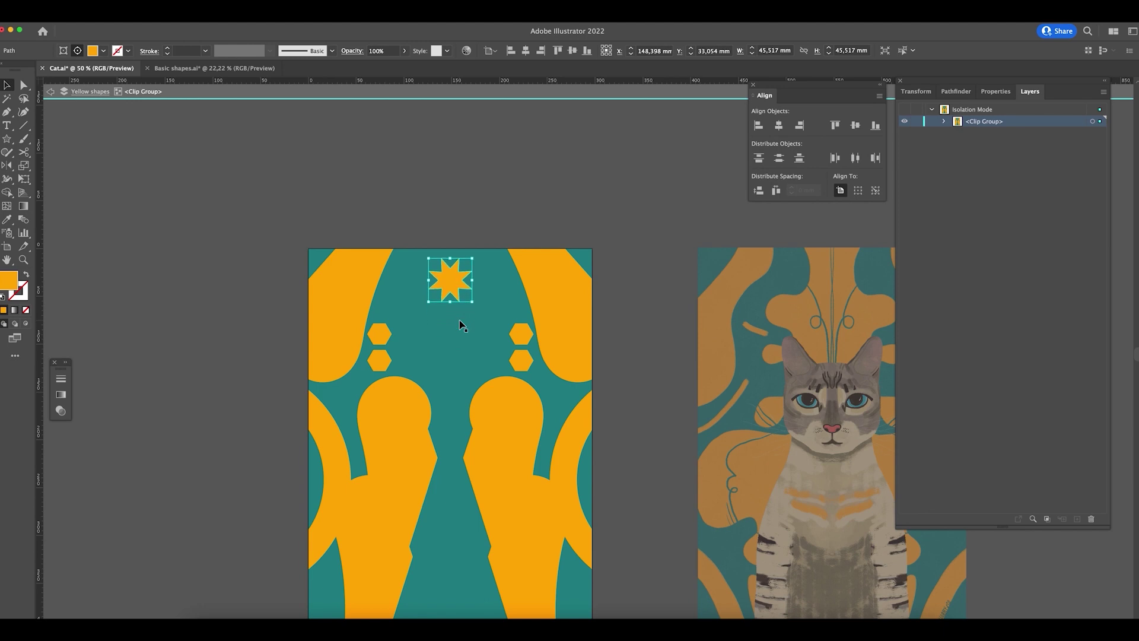
- Show the guides and add a yellow circle about 98 mm wide behind the cat's head, centred below the star
key(super+a)
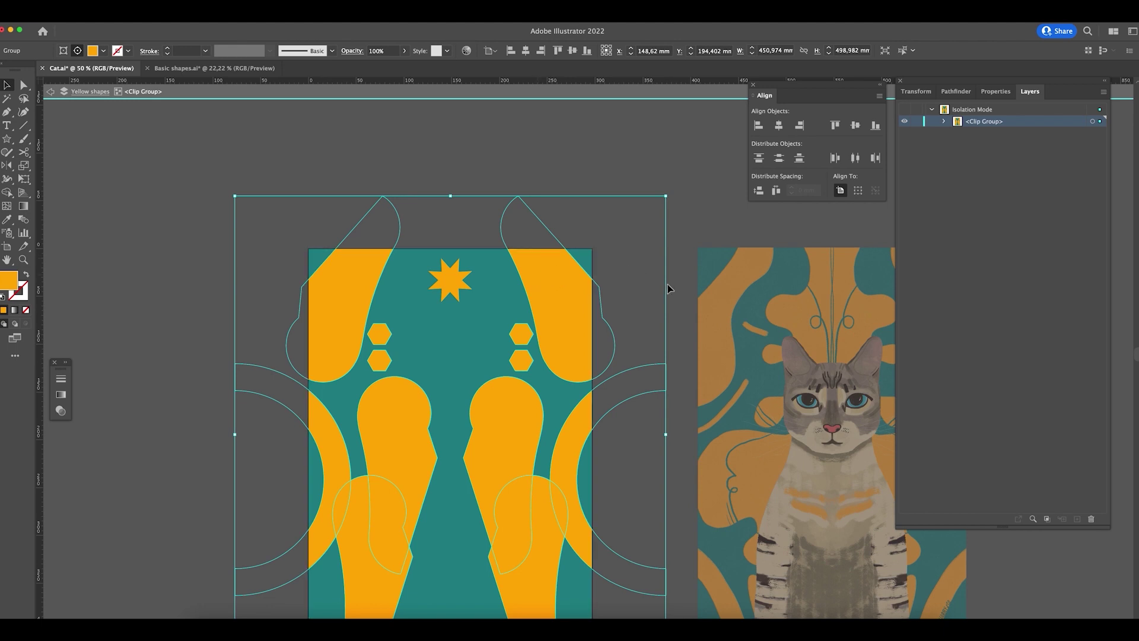
click(8, 139)
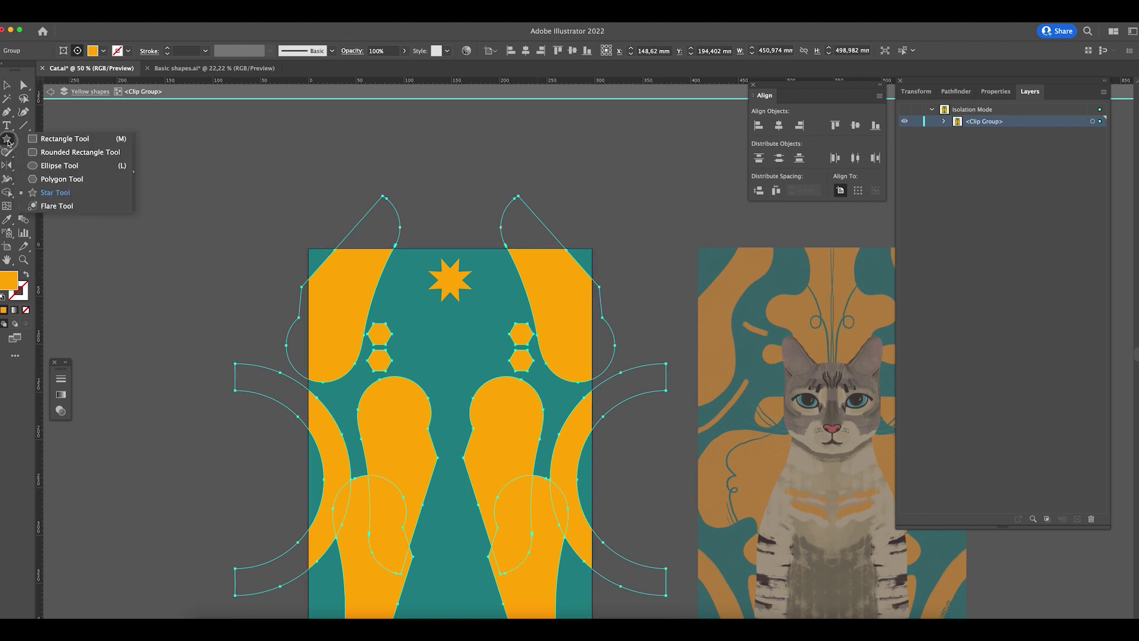
click(54, 164)
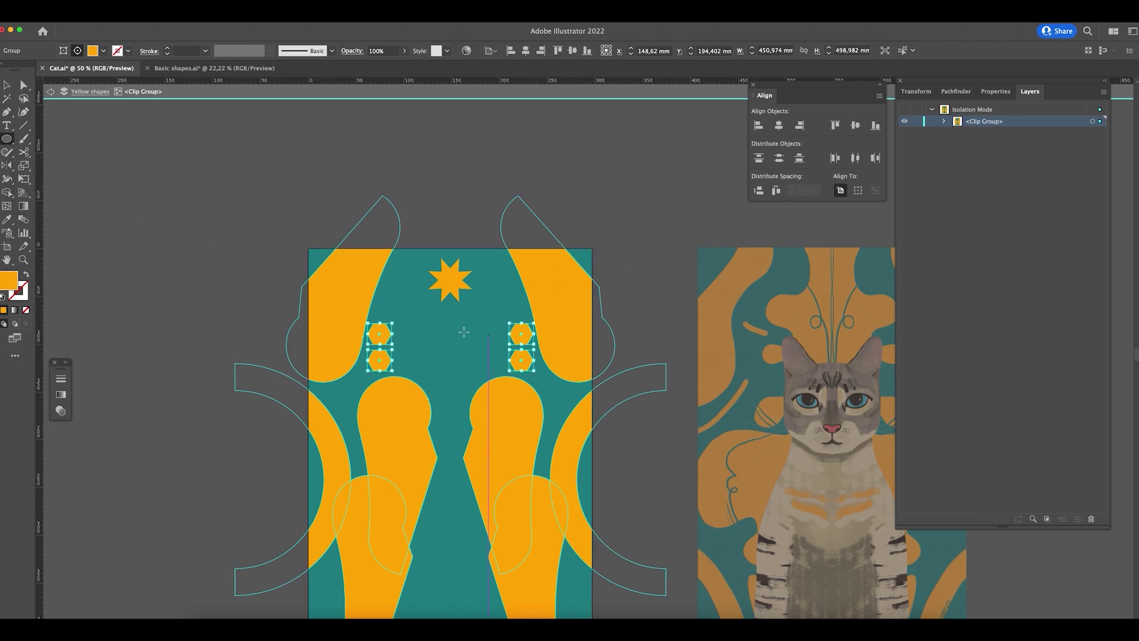
drag(426, 323, 454, 414)
key(v)
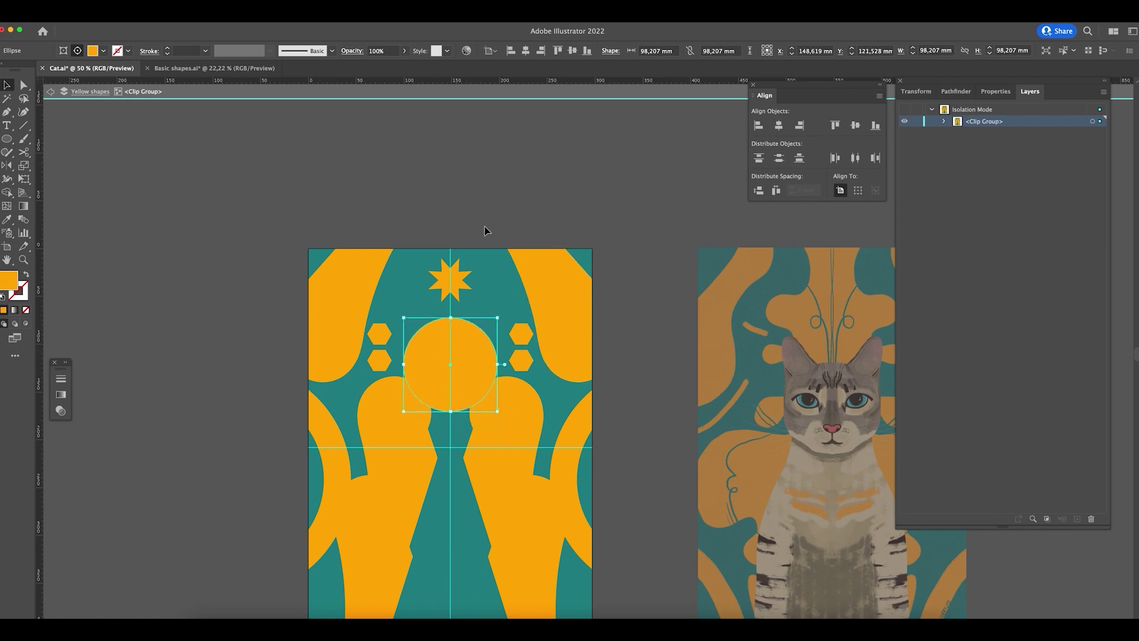
key(shift+Down)
double_click(512, 174)
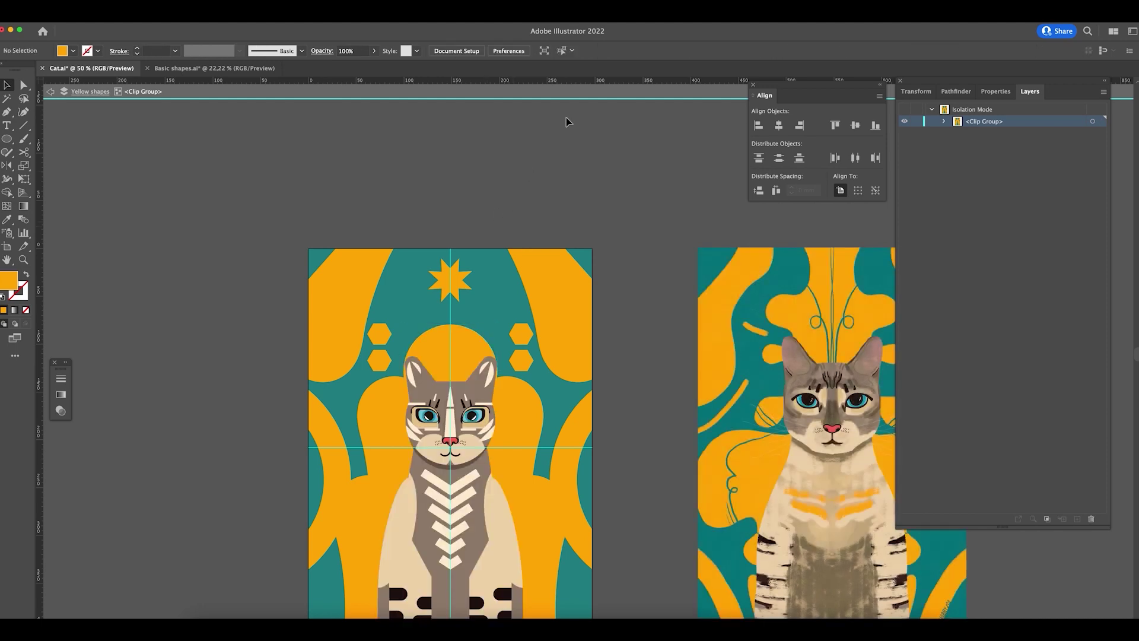
- Lock the Yellow shapes layer and unlock the Head and Body layers
key(z)
drag(453, 378, 510, 410)
key(v)
click(511, 496)
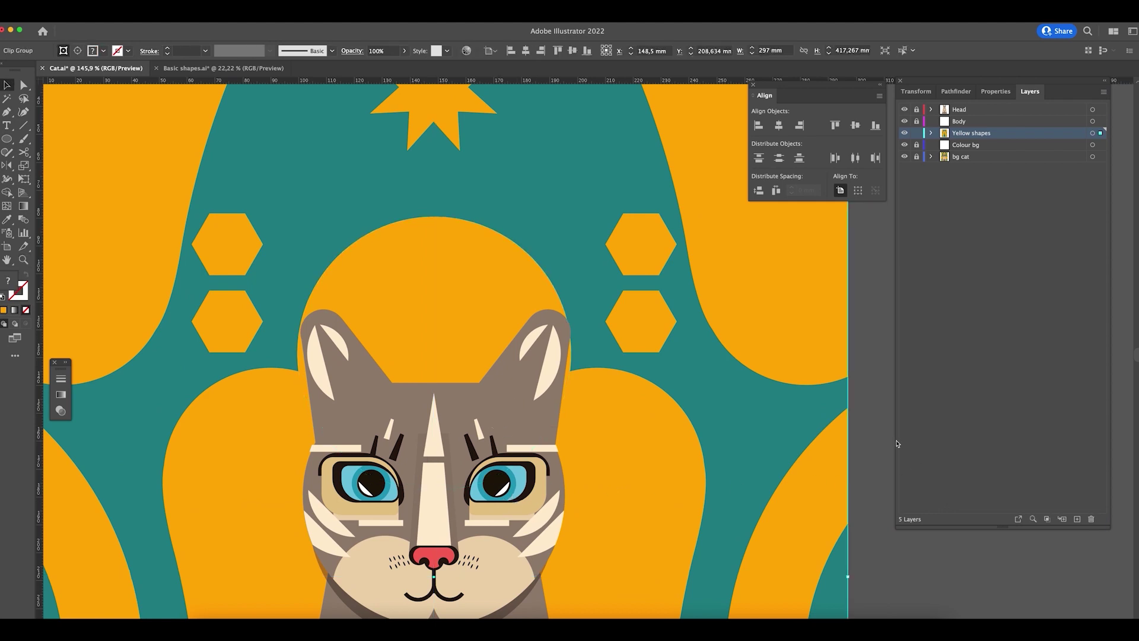
click(917, 133)
click(917, 109)
click(917, 121)
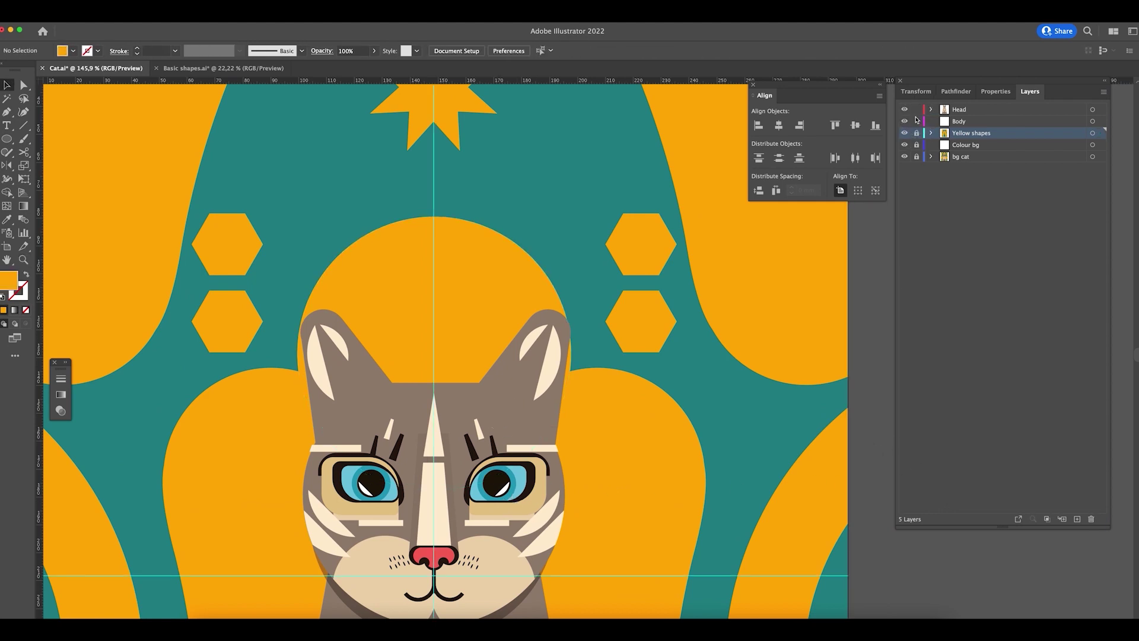
- Nudge the cat group slightly left to line its face up with the vertical centre guide
click(516, 402)
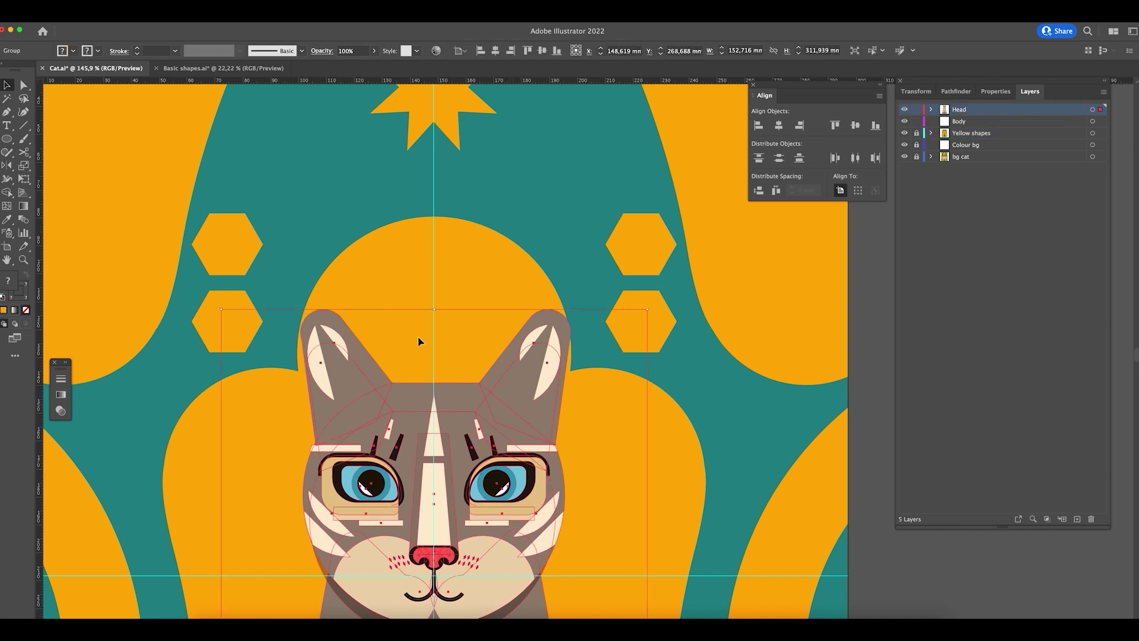
key(Left)
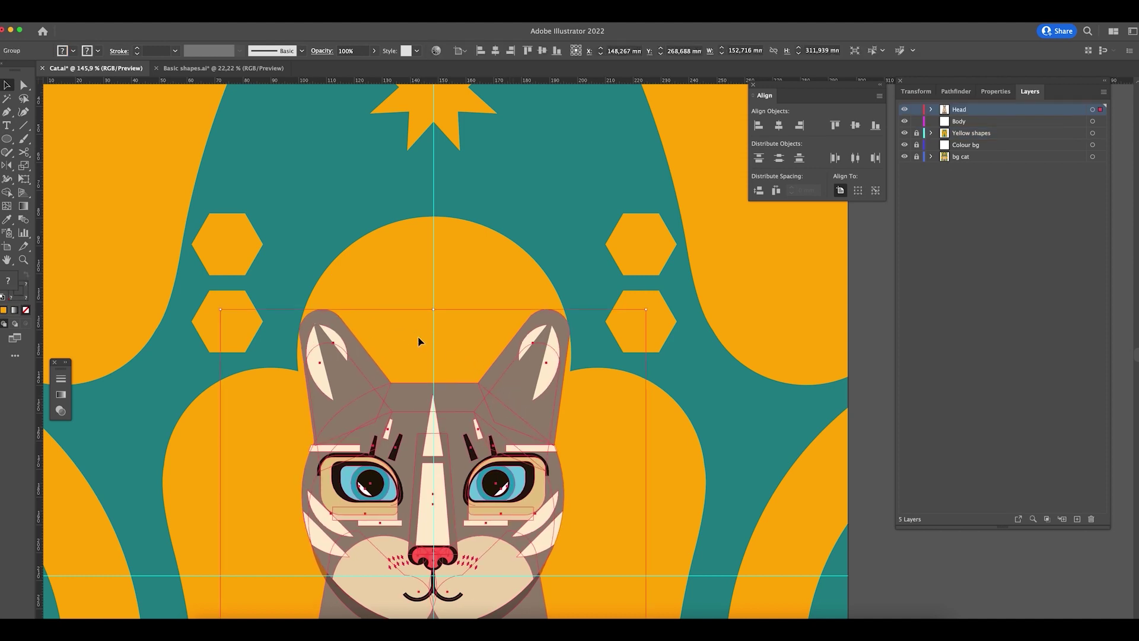
click(464, 265)
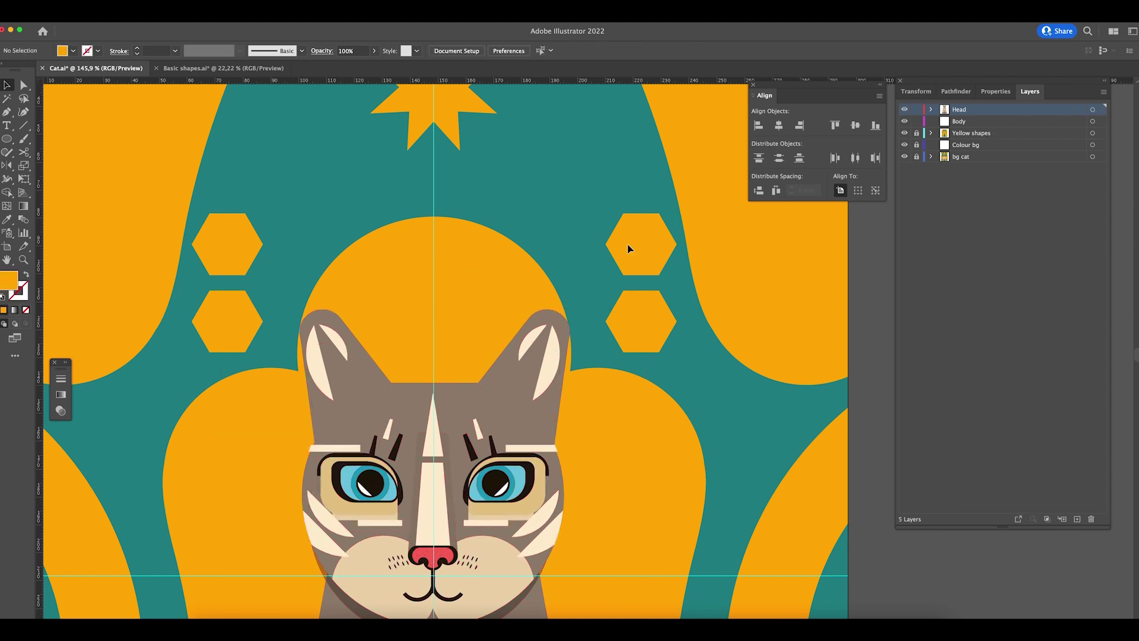
key(super+space)
drag(500, 381, 667, 418)
key(space)
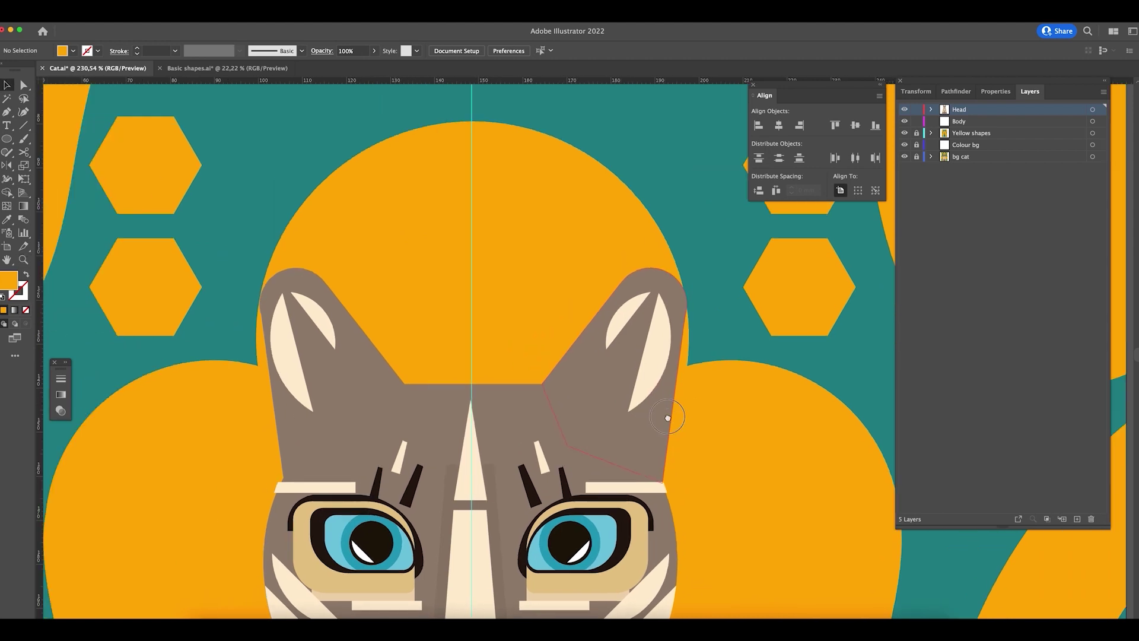
click(558, 478)
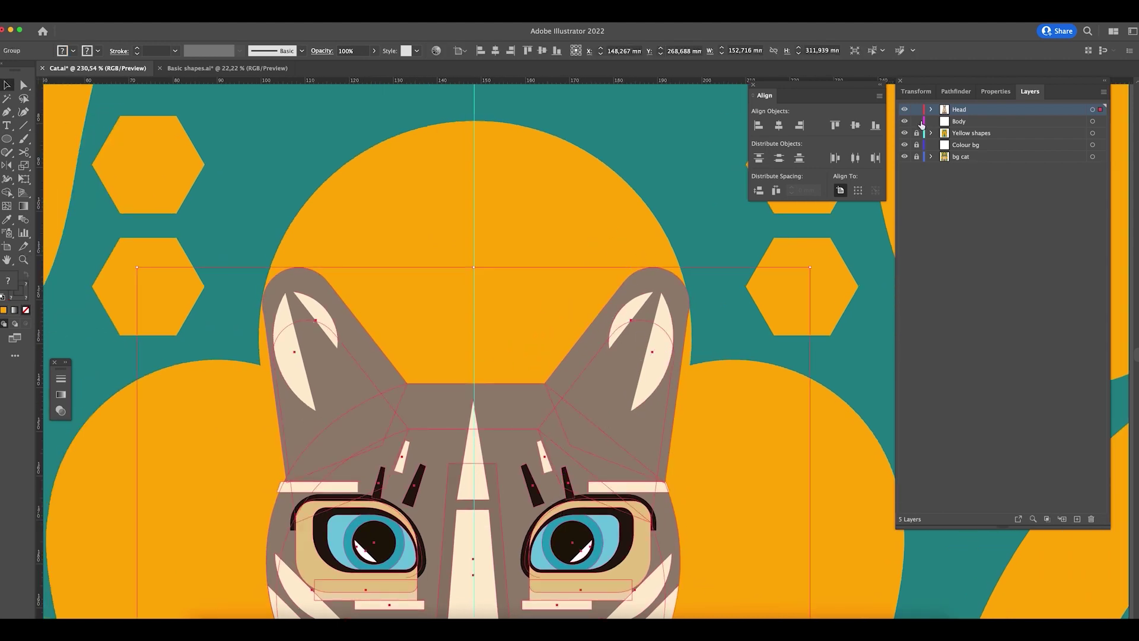
- Unlock the Yellow shapes layer and check the circle's alignment behind the cat's head
key(a)
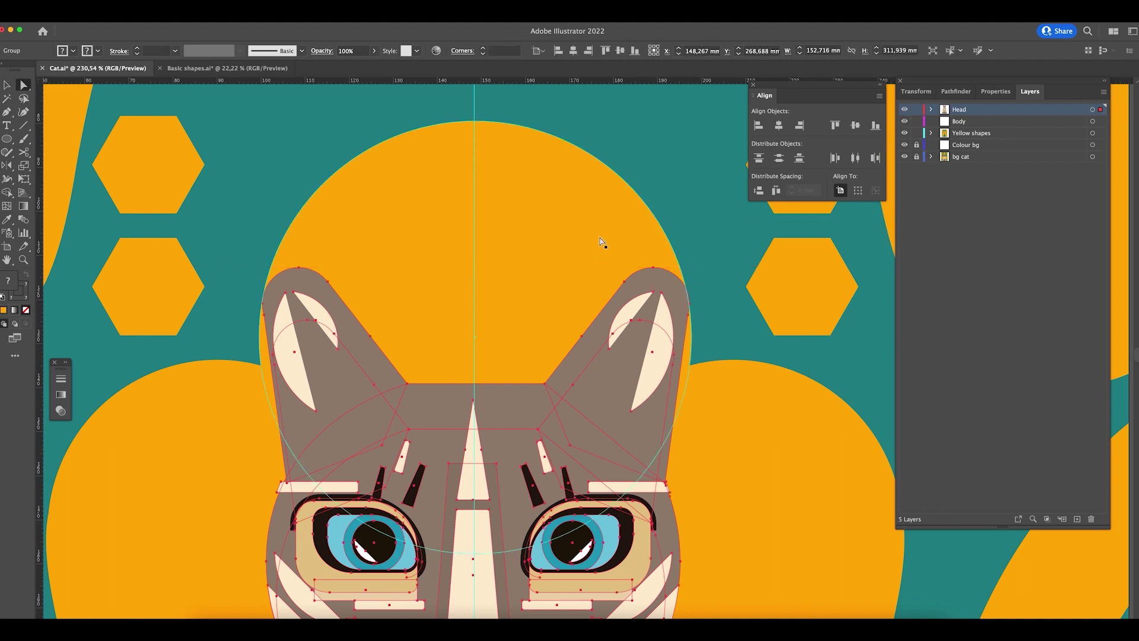
click(603, 243)
key(v)
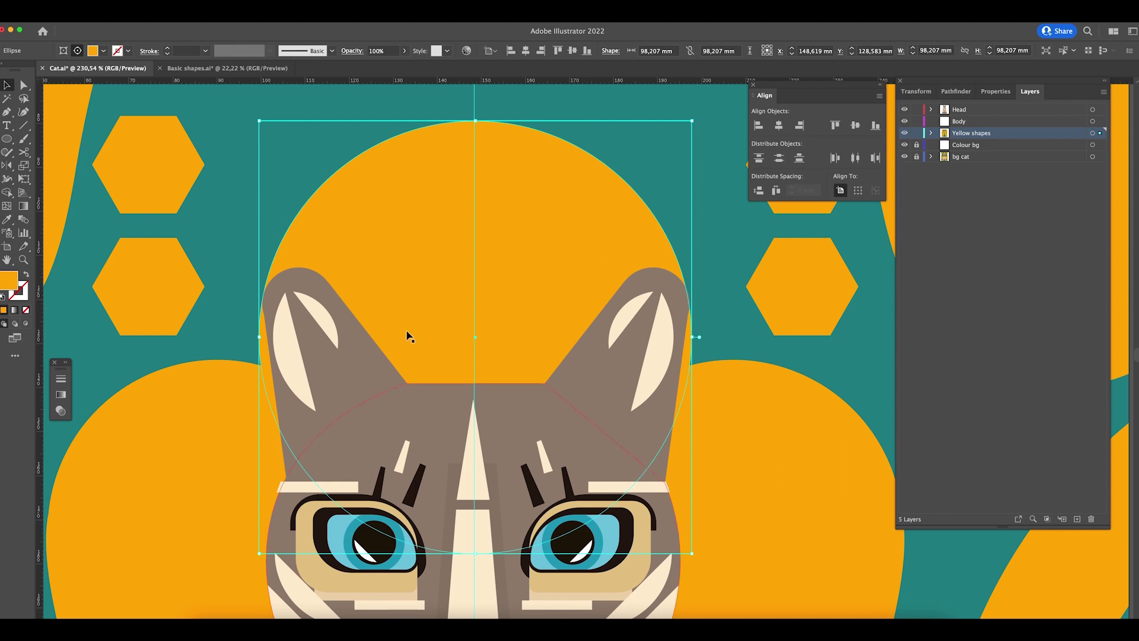
key(super+minus)
key(super+minus)
key(super+minus)
key(super+minus)
key(super+minus)
key(super+minus)
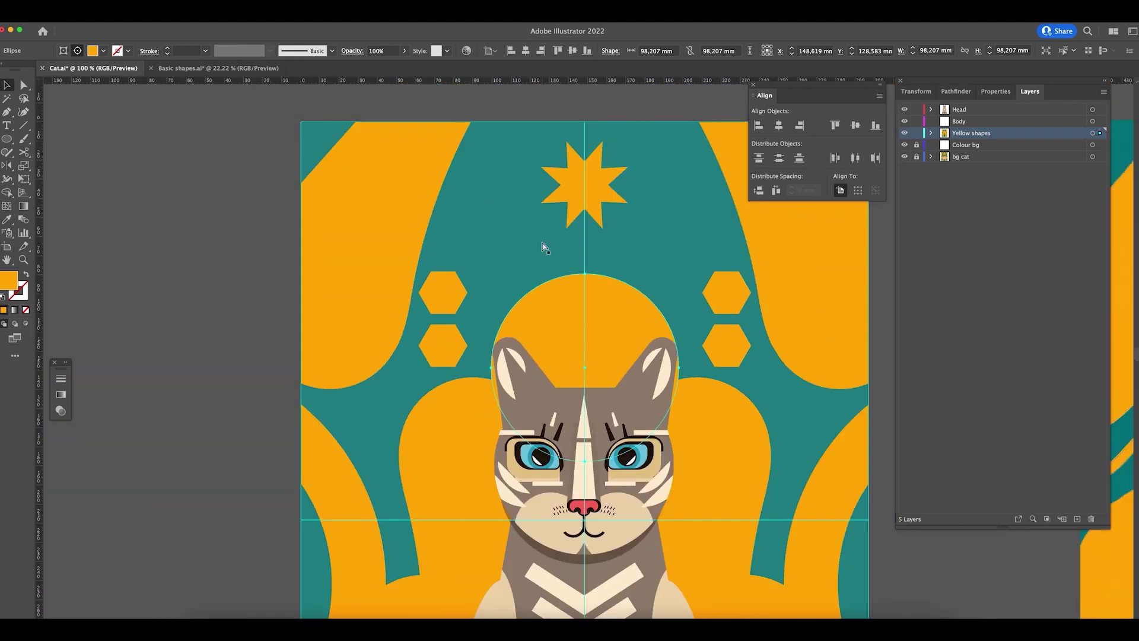
click(608, 204)
- Isolate the clipped yellow shapes and shrink the circle proportionally to about 87 mm, keeping its lower edge in place
drag(664, 212, 597, 166)
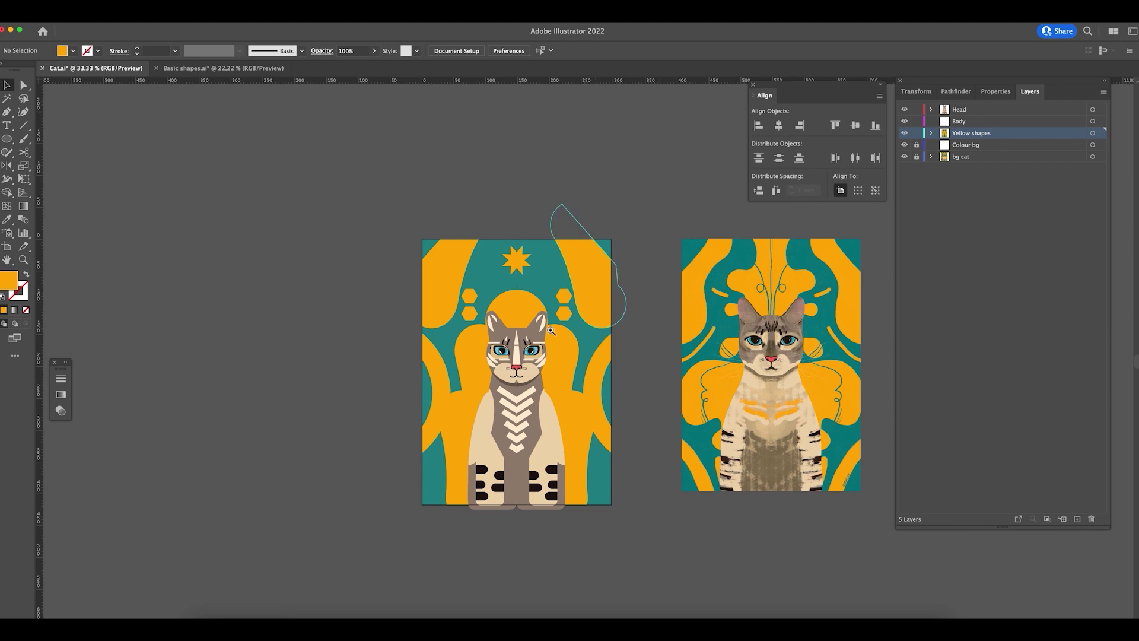
scroll(551, 335, up, 3)
double_click(494, 272)
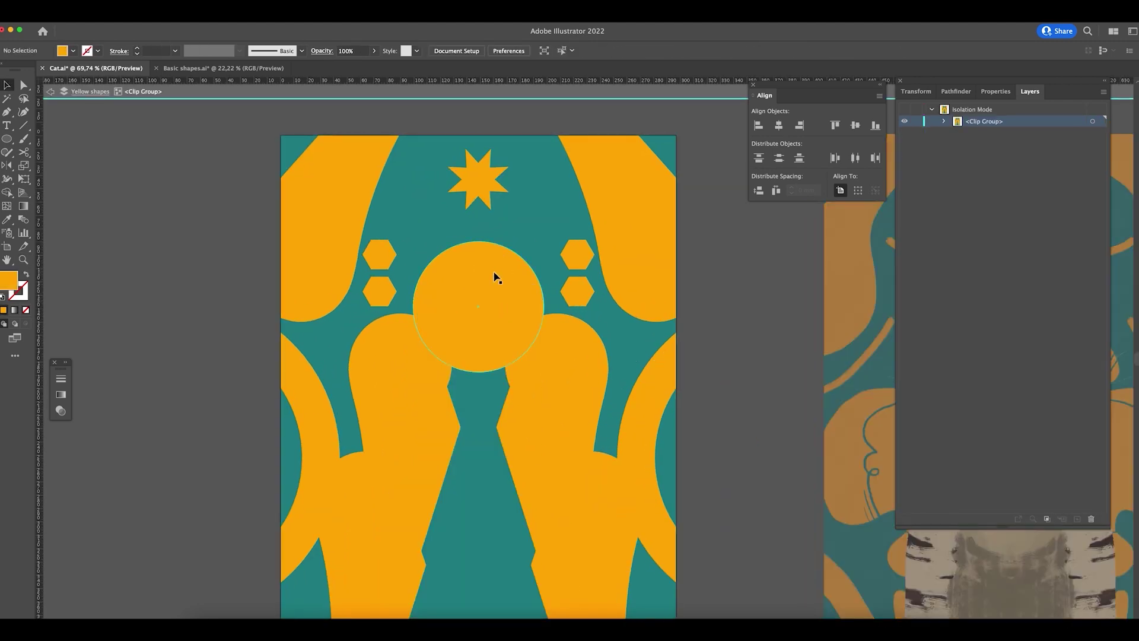
click(496, 274)
drag(478, 242, 478, 256)
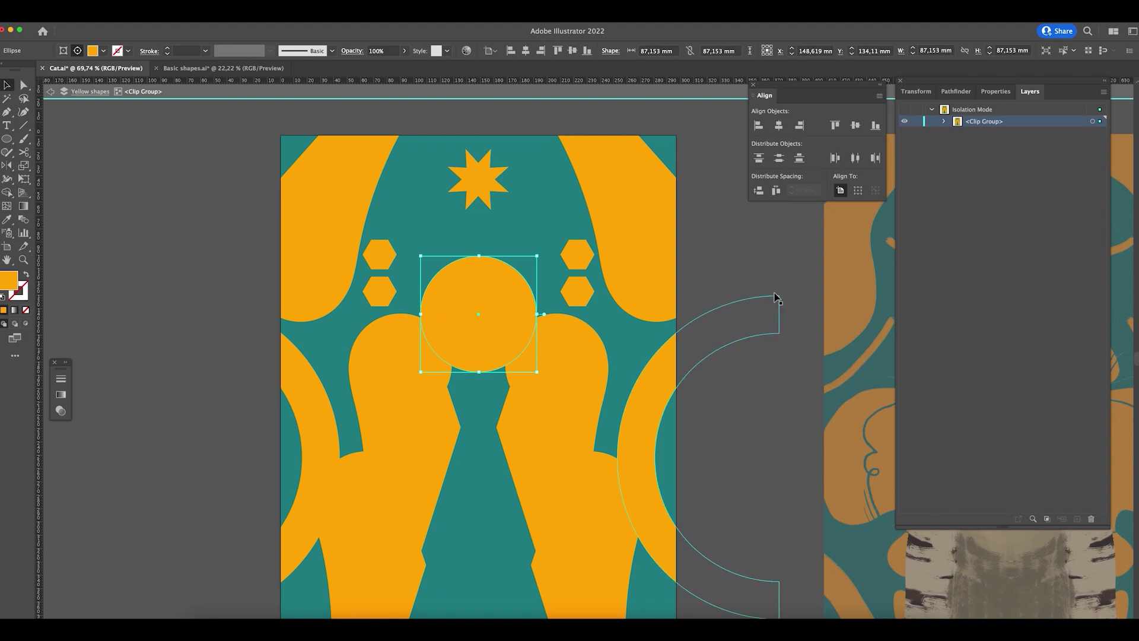
- Exit isolation mode and compare the whole cat poster with the reference illustration beside it
double_click(775, 293)
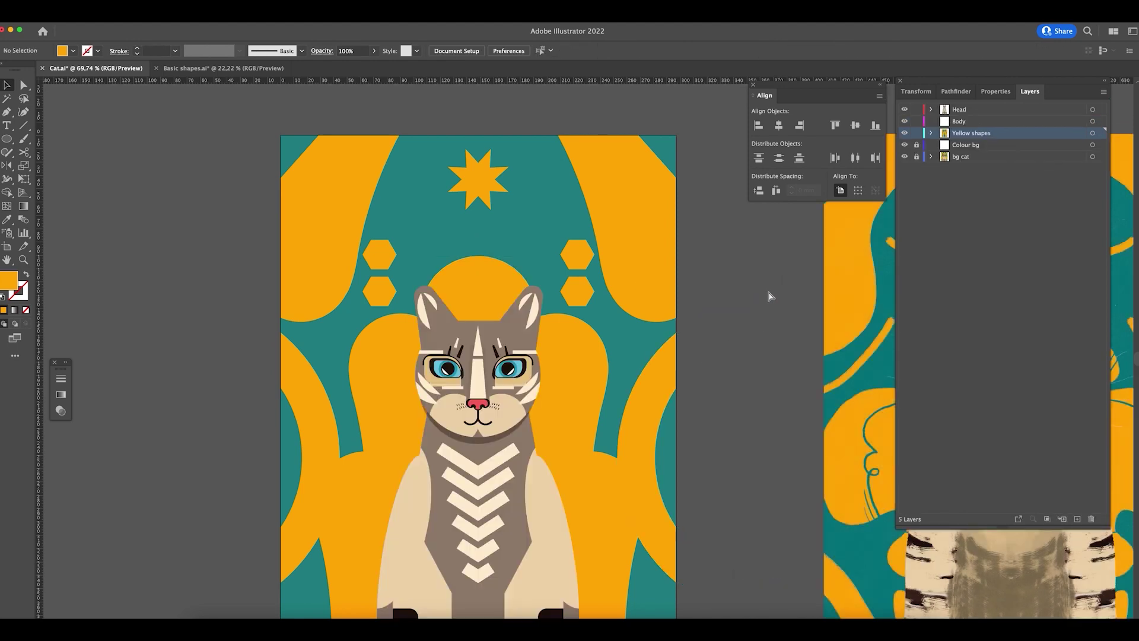
key(super+minus)
key(super+minus)
key(super+minus)
drag(645, 421, 595, 425)
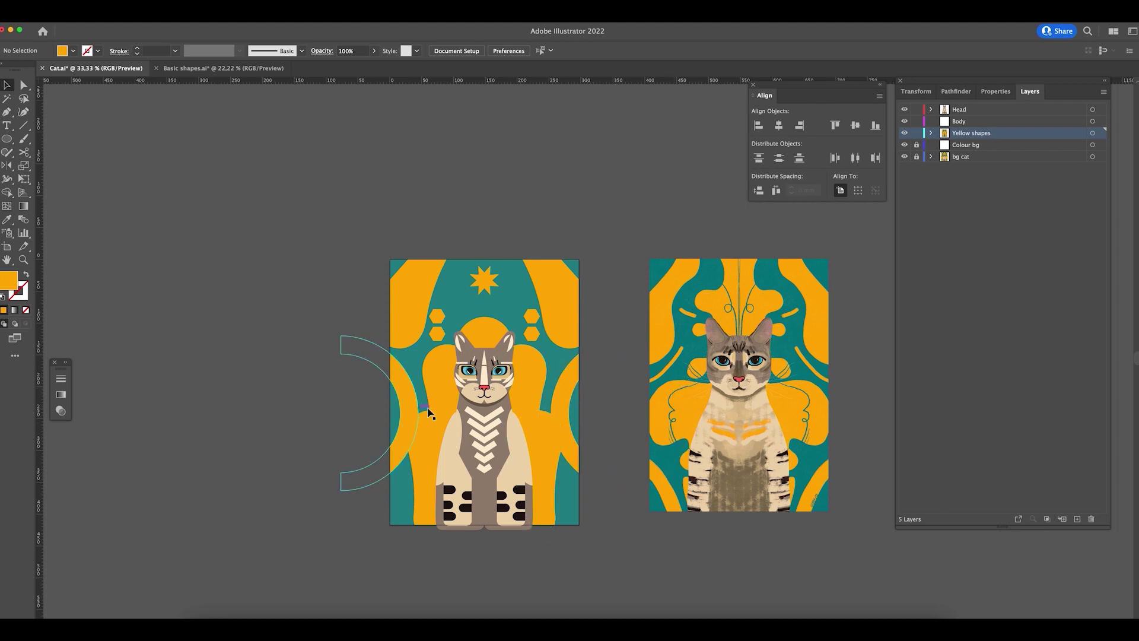
key(z)
drag(444, 428, 503, 438)
key(v)
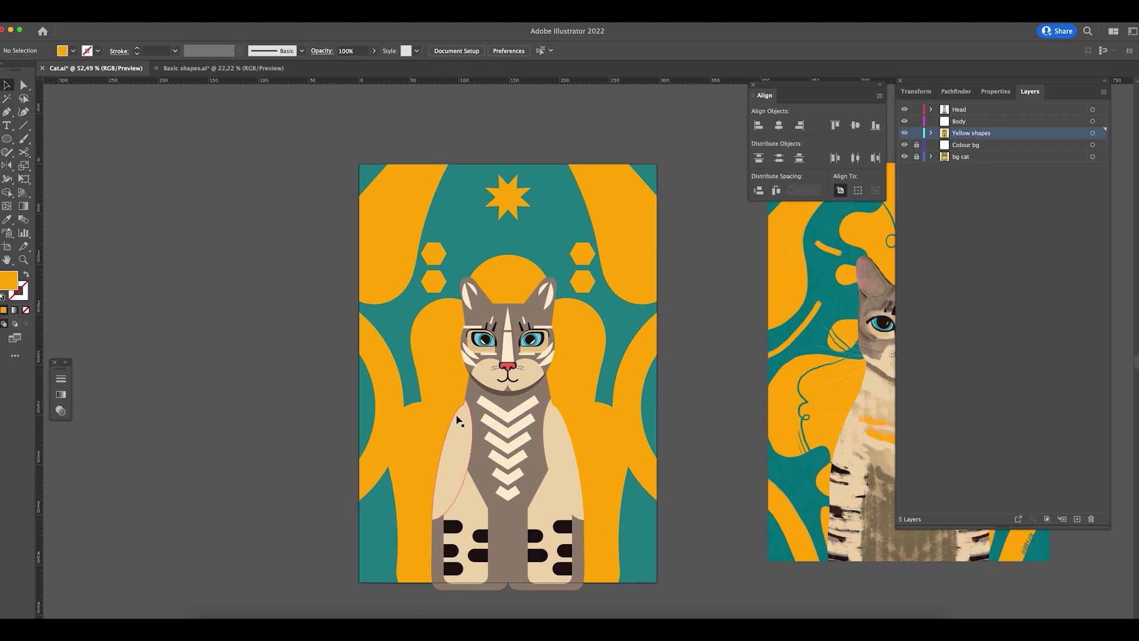
- Isolate the clipped yellow shapes, draw a circle about 83 mm wide below the star, and fill it with the background teal
click(607, 425)
double_click(607, 425)
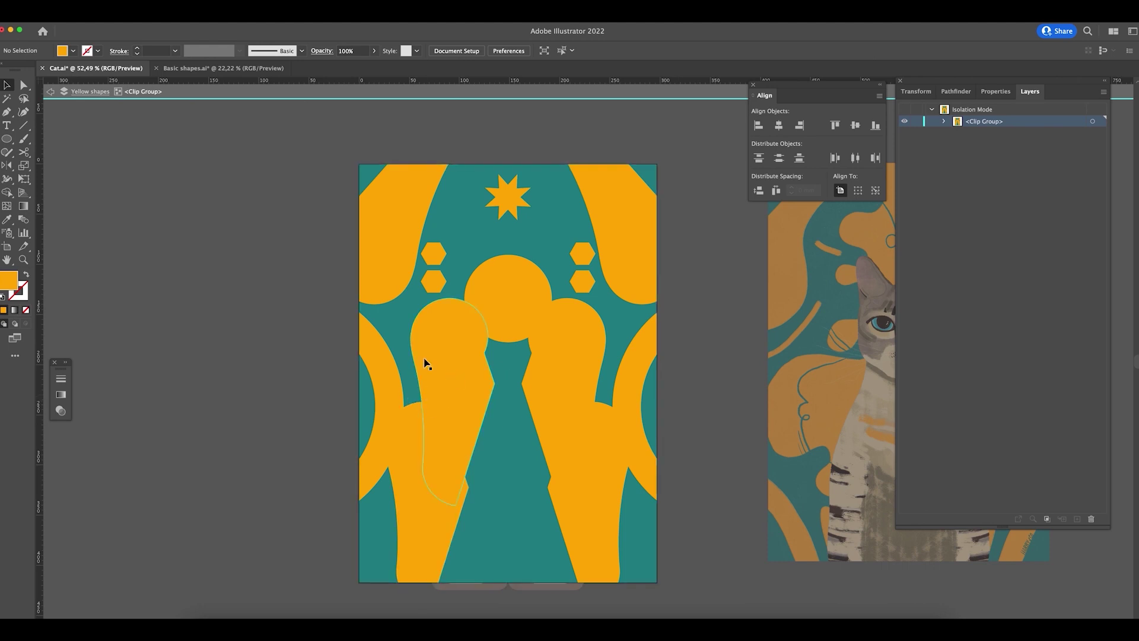
click(7, 140)
drag(475, 216, 558, 299)
key(i)
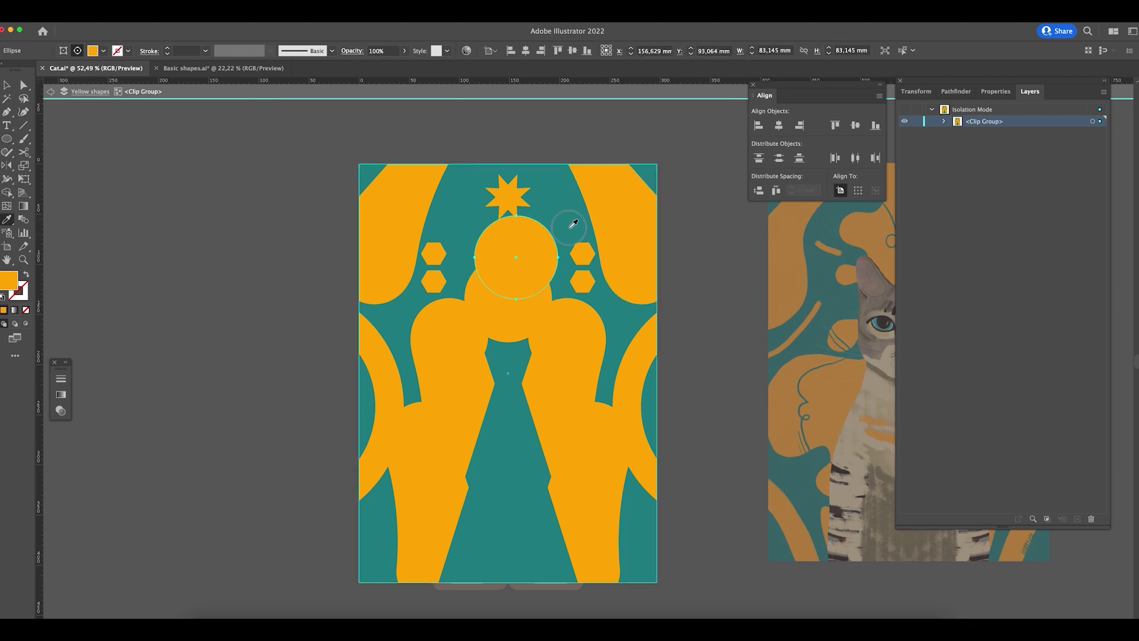
click(588, 235)
key(v)
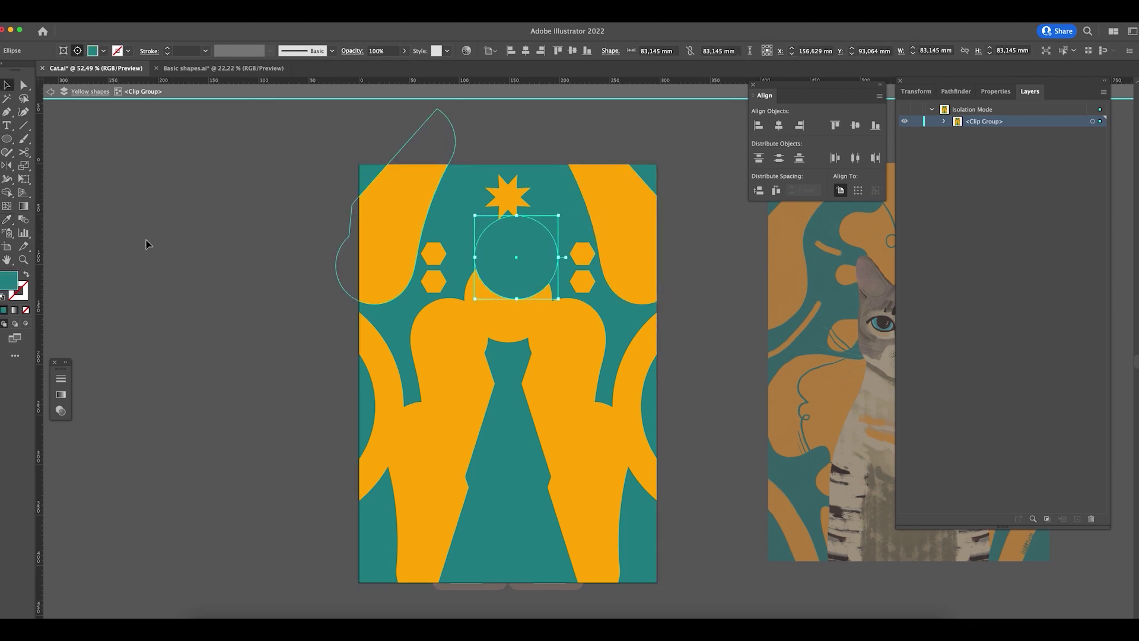
- Swap the circle's teal fill to its stroke, set the weight to 10 pt, and raise it slightly further
click(26, 274)
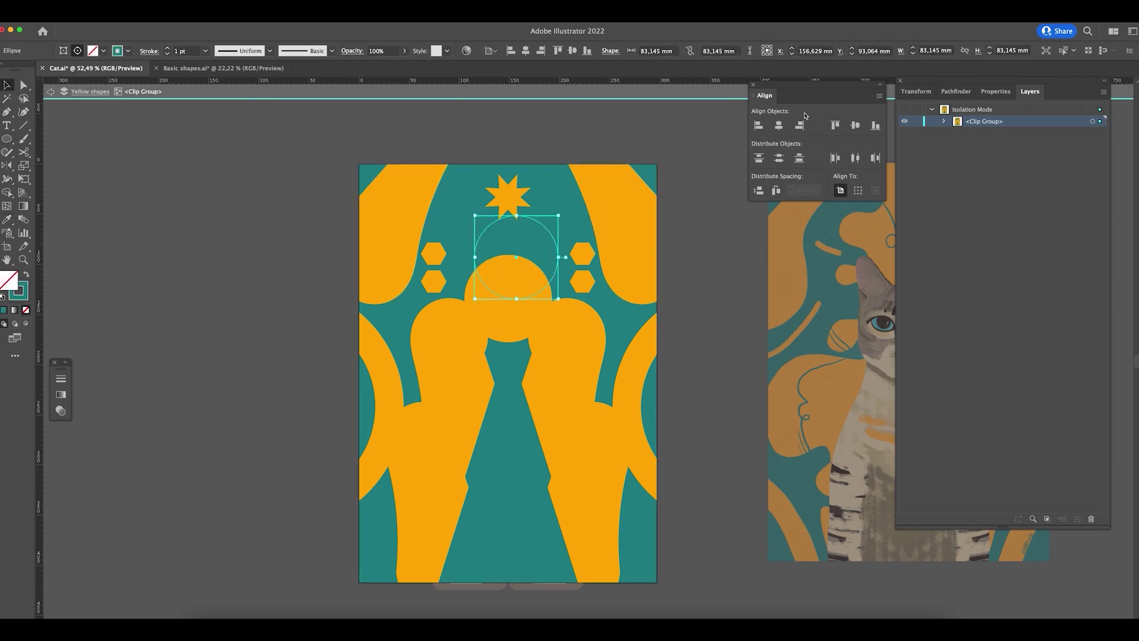
click(66, 363)
click(138, 394)
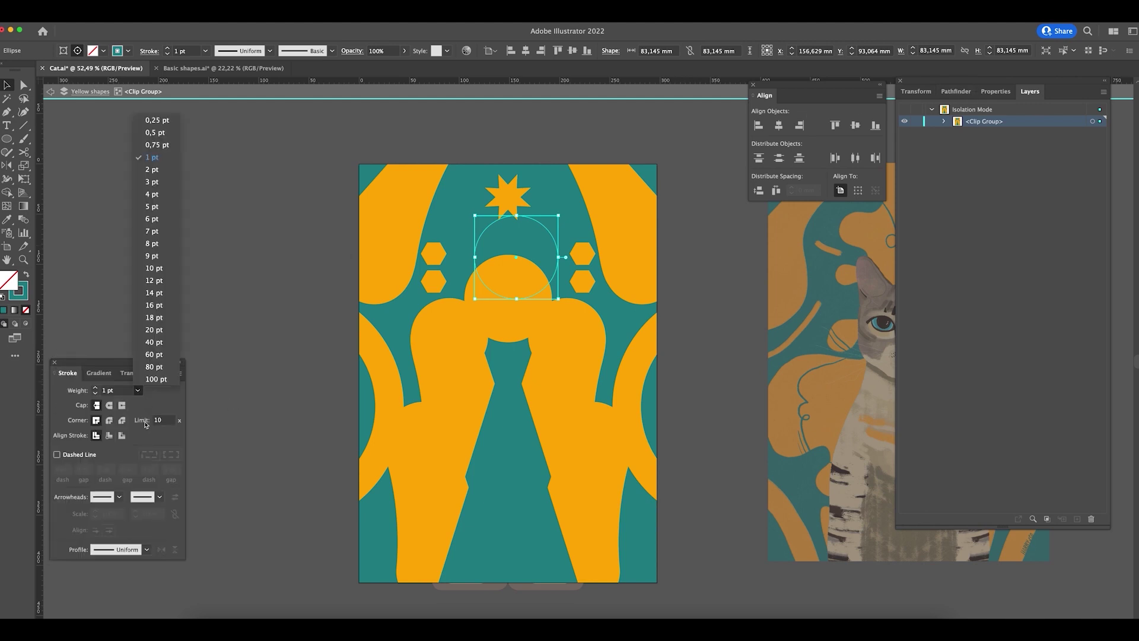
click(167, 273)
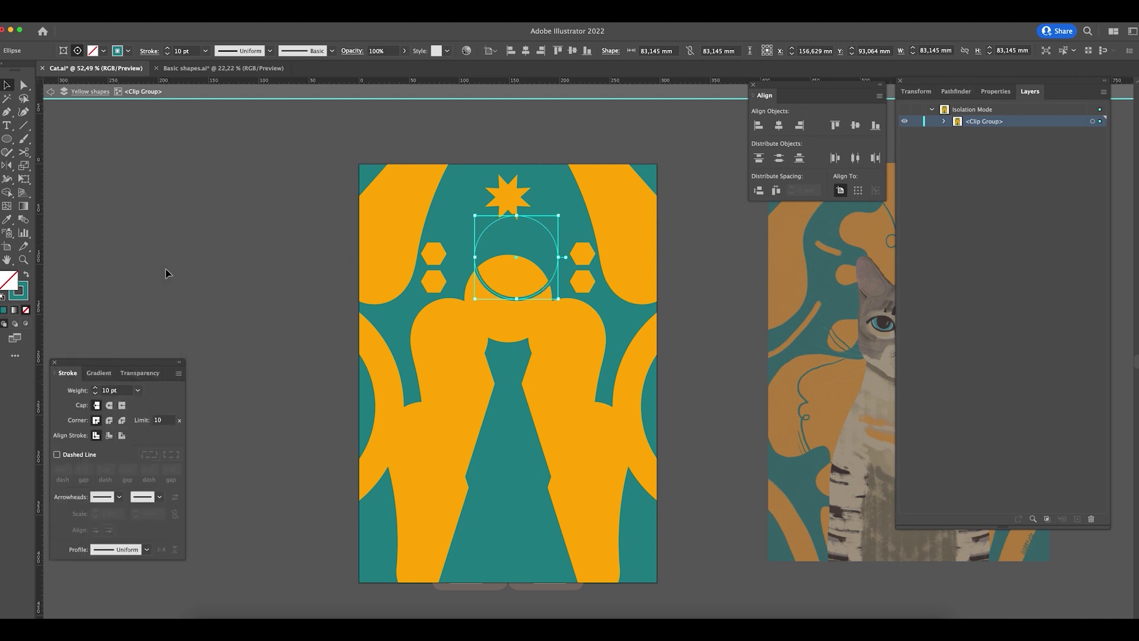
click(95, 388)
click(95, 387)
- Enlarge, flatten and rotate the teal ring into a tilted oval about 148 by 120 mm over the inner yellow shapes
mouse_move(534, 298)
mouse_down()
mouse_move(476, 442)
mouse_move(479, 419)
mouse_move(519, 427)
mouse_move(541, 463)
mouse_move(516, 447)
mouse_up()
key(a)
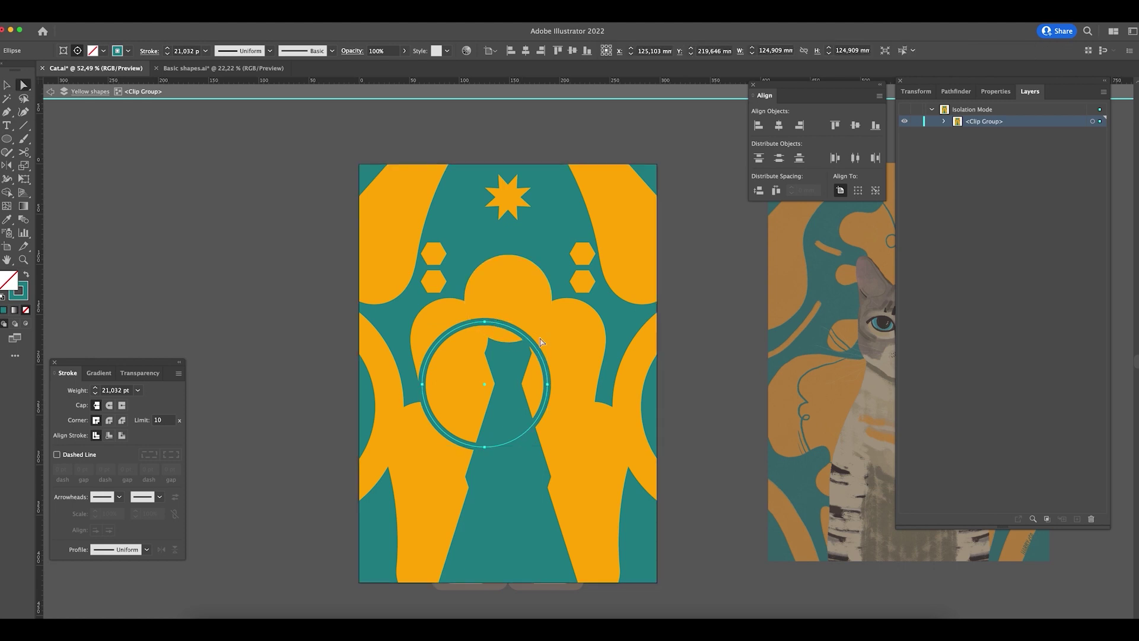
key(v)
drag(485, 321, 485, 353)
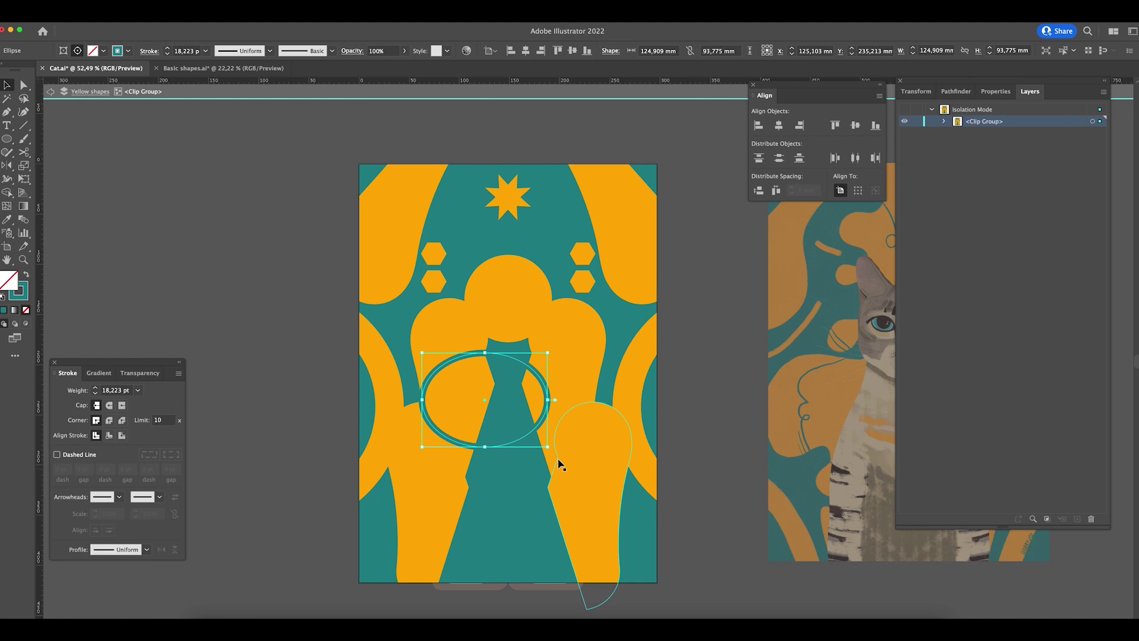
drag(556, 457, 517, 452)
- Delete the oval's upper and right anchor points, keeping only the lower-left arc
scroll(475, 421, up, 5)
key(a)
click(522, 277)
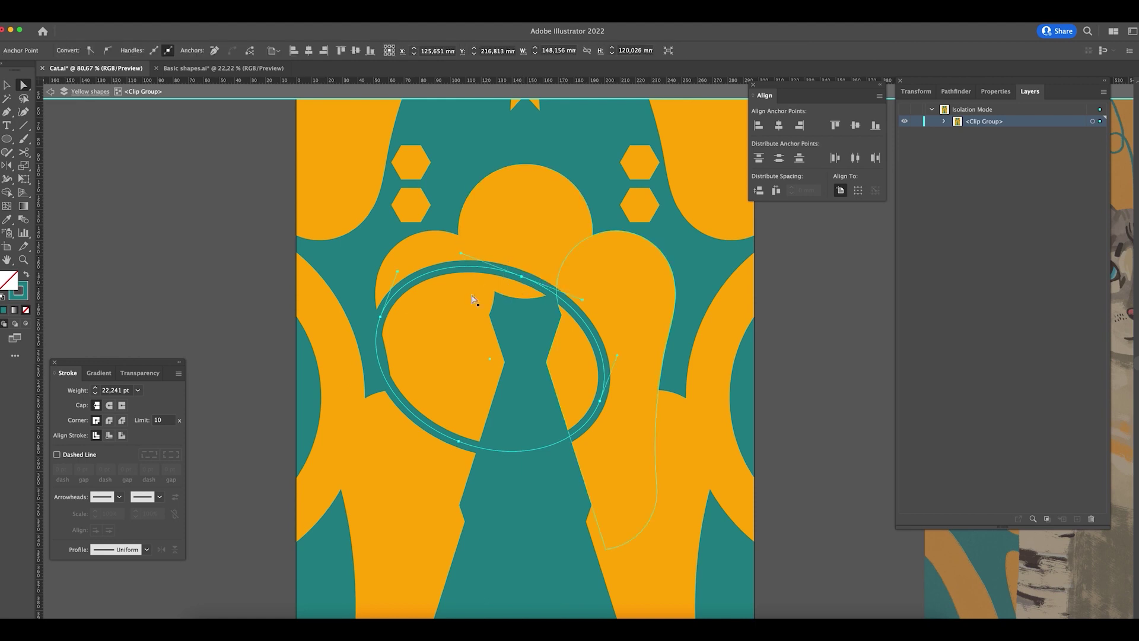
key(Delete)
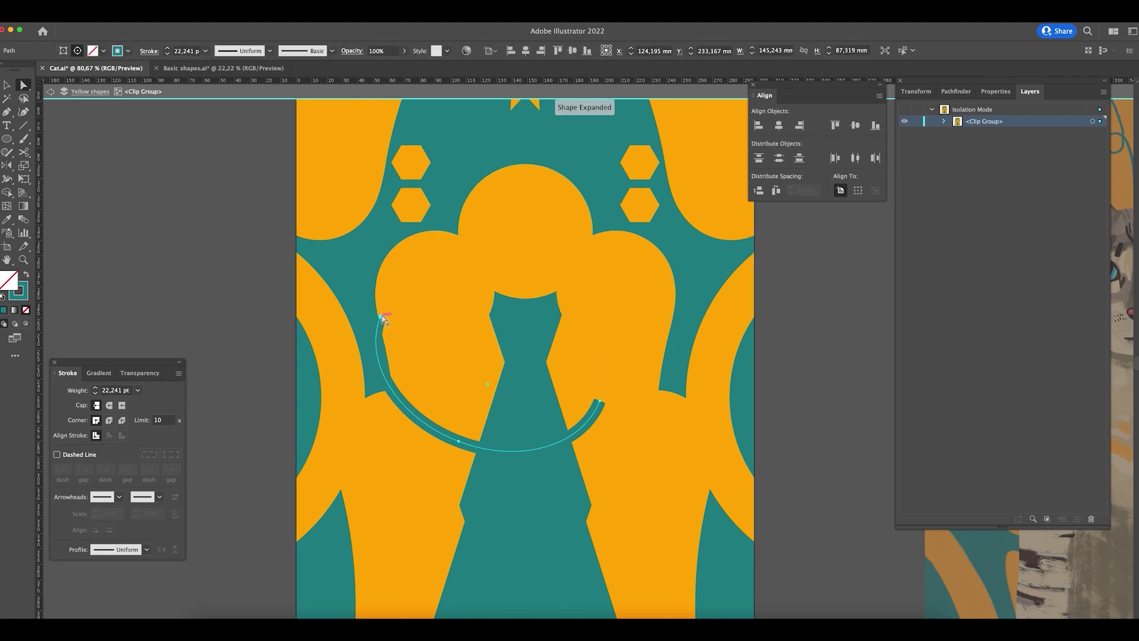
click(599, 405)
key(Delete)
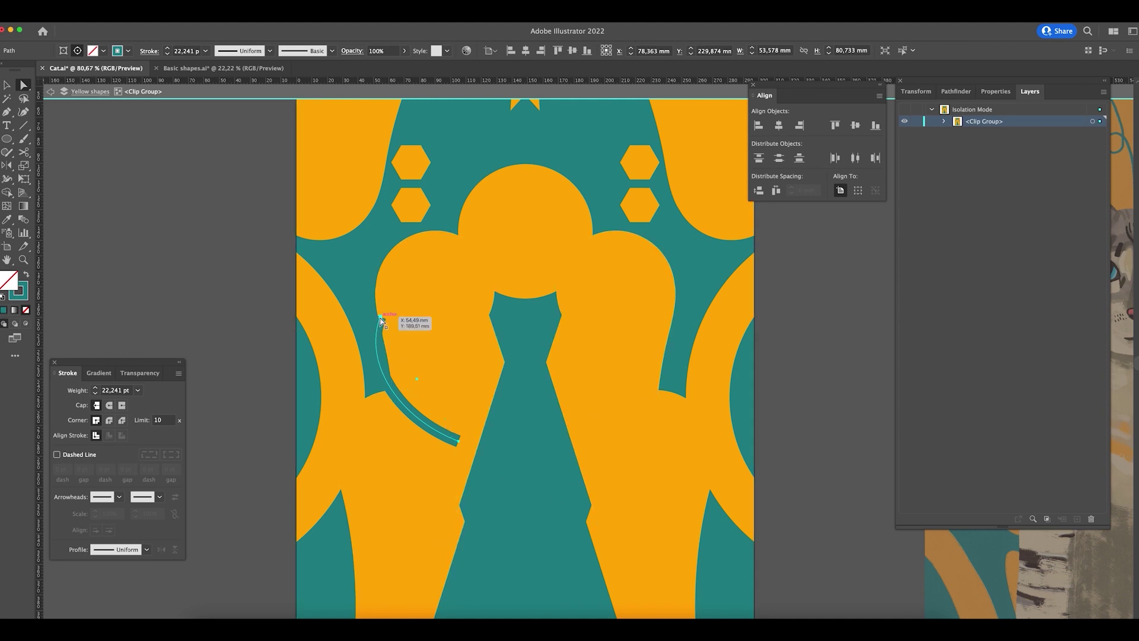
- Add an anchor point where the arc meets the left yellow shape's edge and remove the arc's upper end
key(p)
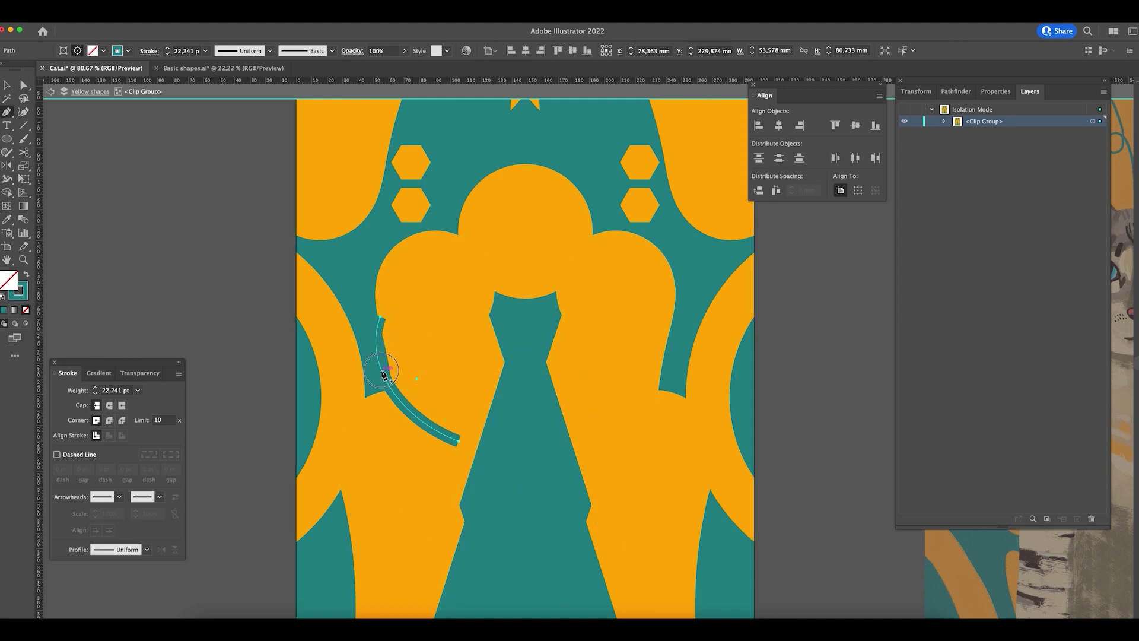
click(381, 371)
key(a)
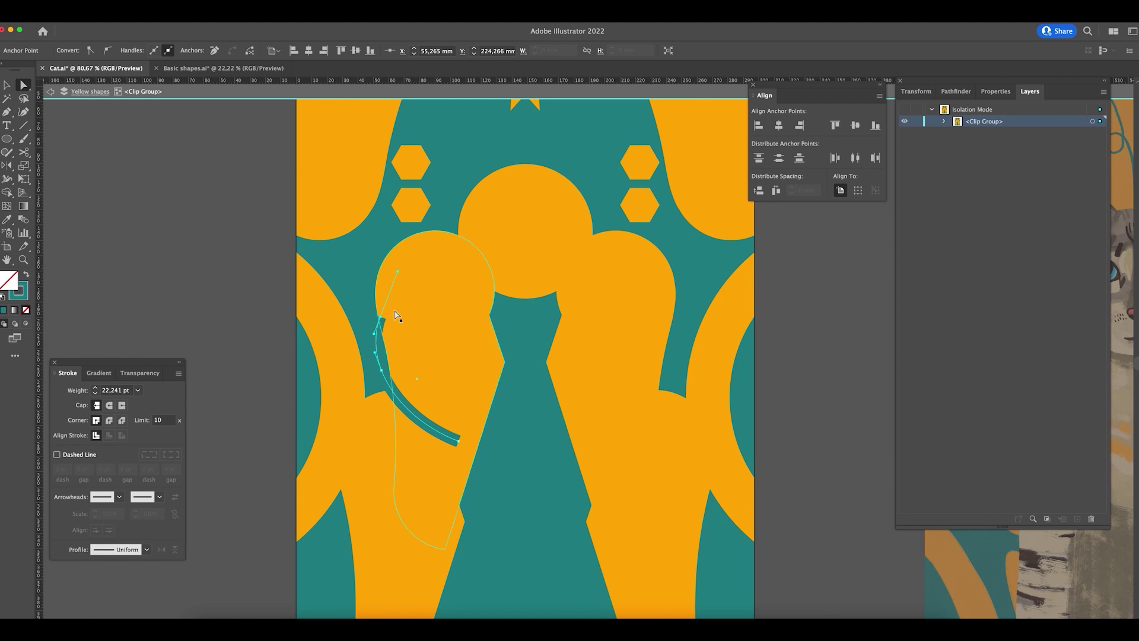
key(v)
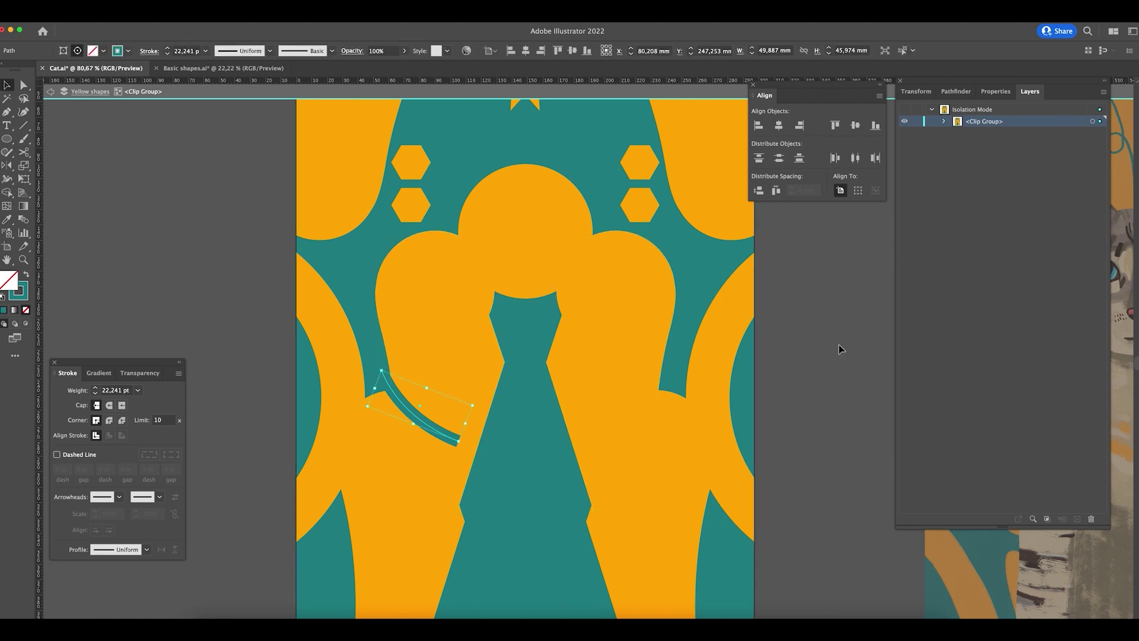
- Duplicate the teal arc towards the centre, mirror the copy left to right, and align both arcs along their tops
drag(444, 424, 517, 435)
right_click(517, 435)
mouse_move(573, 563)
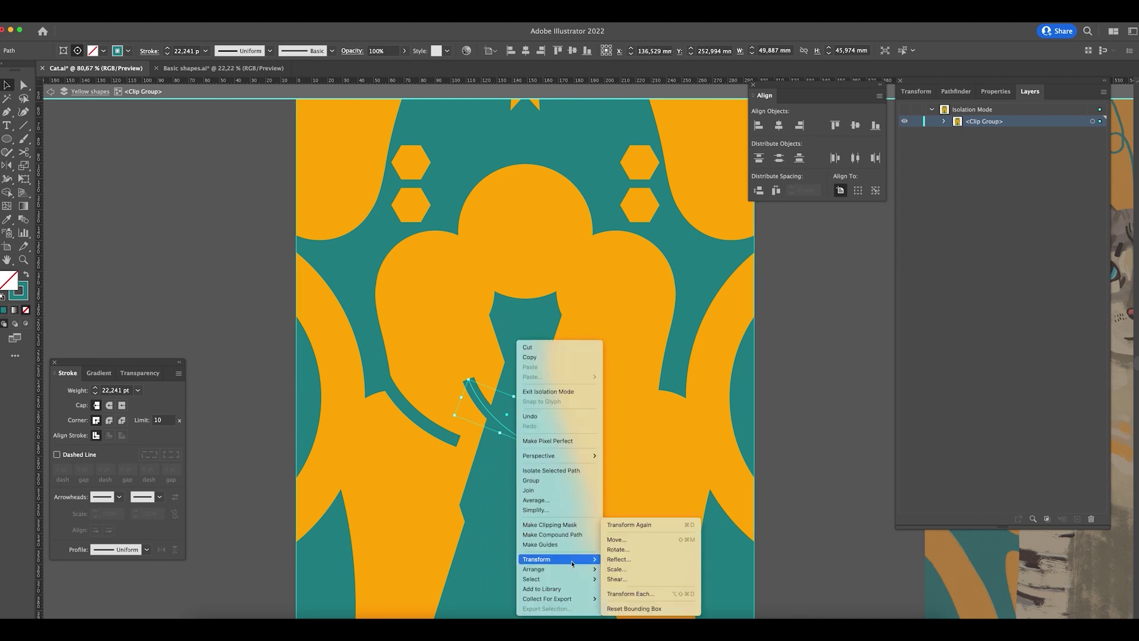
click(619, 559)
click(611, 395)
shift+click(455, 436)
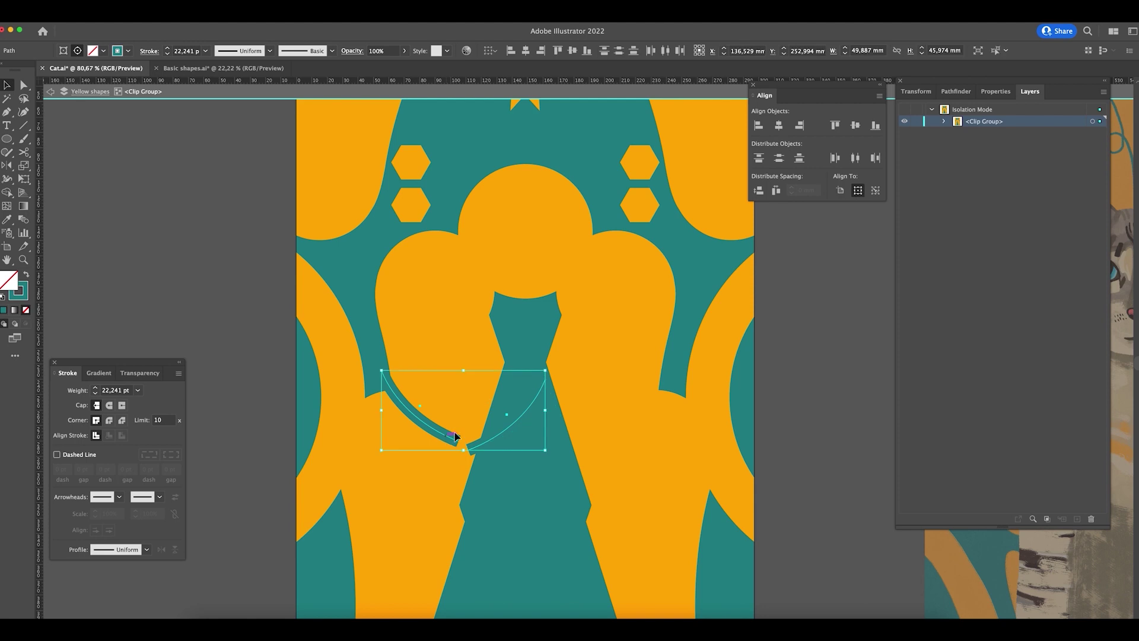
click(835, 125)
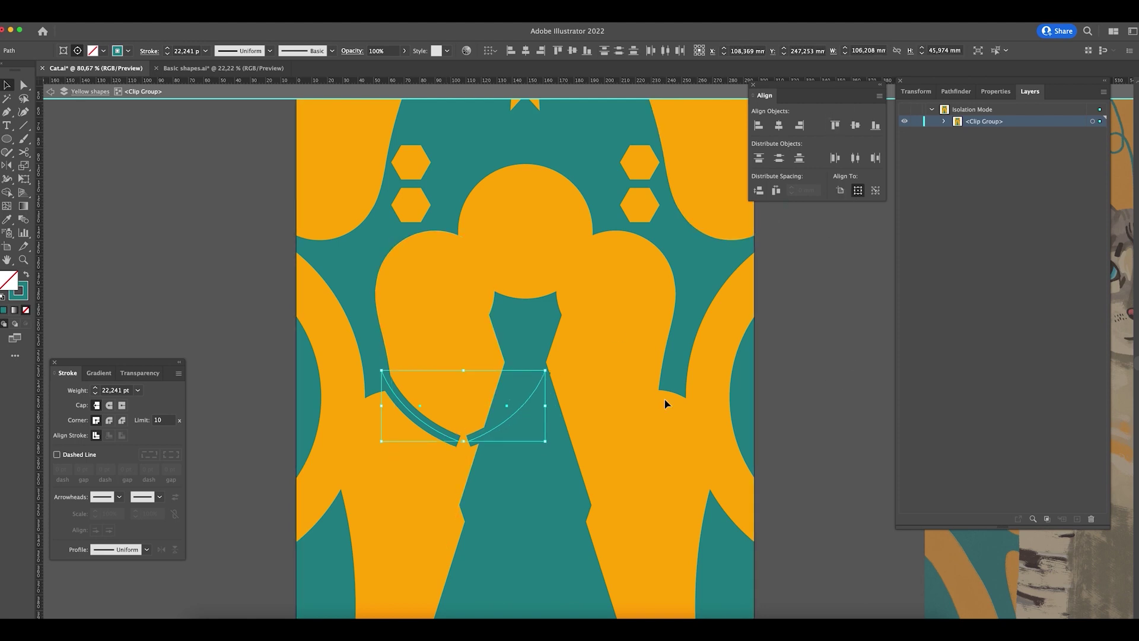
- Try to right-align the mirrored arc with the yellow shapes and undo the alignment
click(604, 376)
click(525, 403)
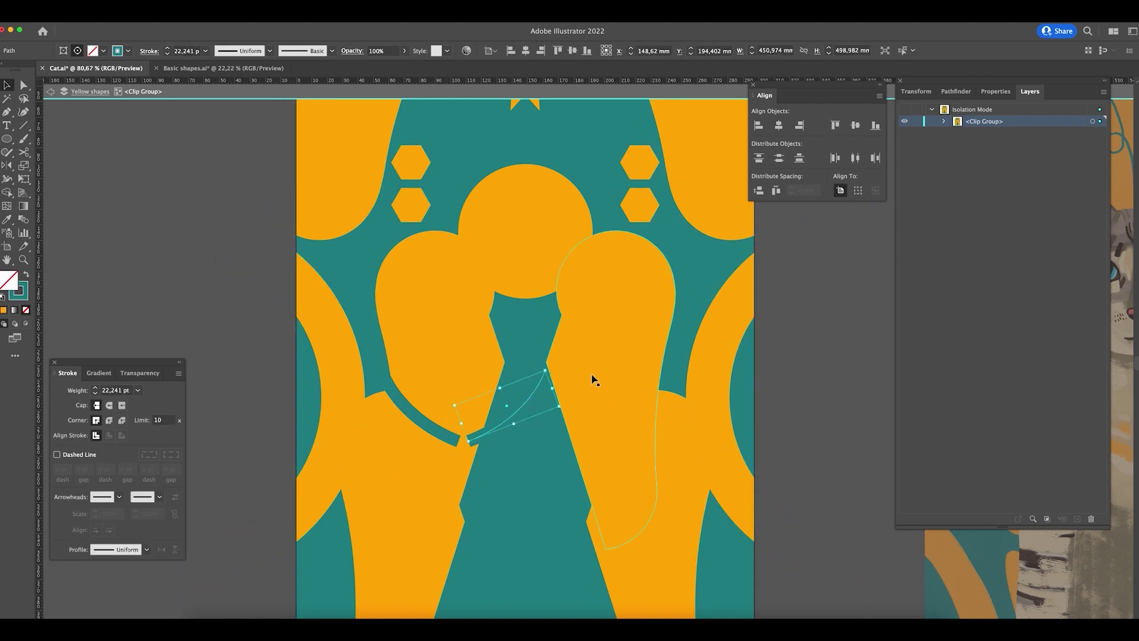
shift+click(592, 376)
click(801, 125)
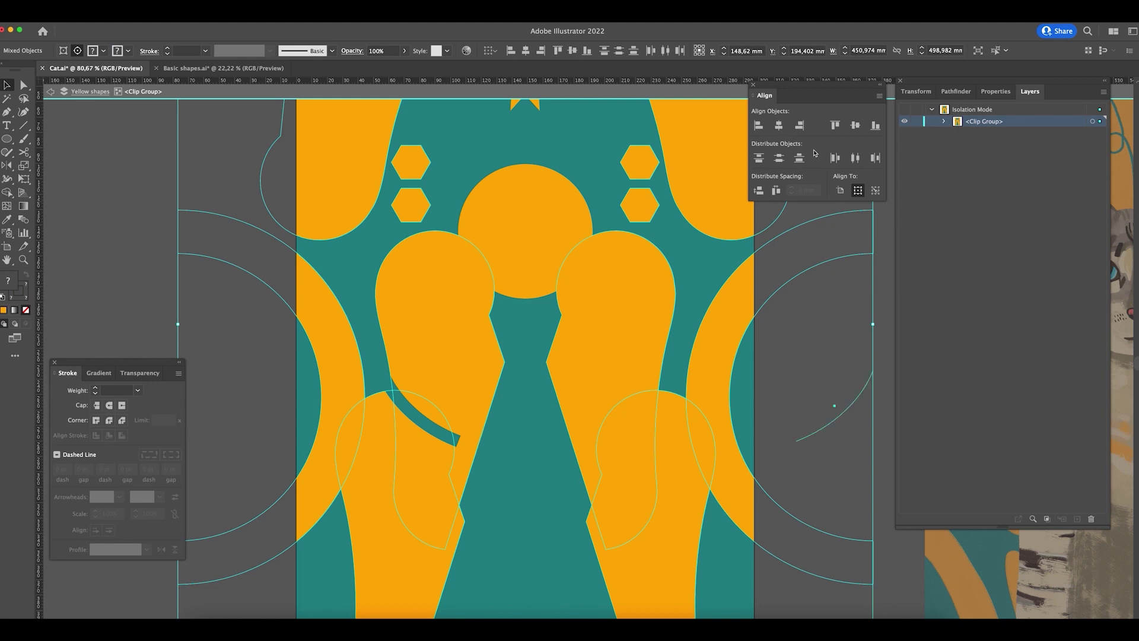
key(super+z)
click(865, 303)
click(757, 300)
- Shift the mirrored arc horizontally onto the right yellow shape, symmetrical to the left arc
click(497, 429)
key(shift+Right)
key(shift+Right)
key(shift+Right)
key(shift+Right)
key(shift+Right)
key(shift+Right)
key(shift+Right)
key(shift+Right)
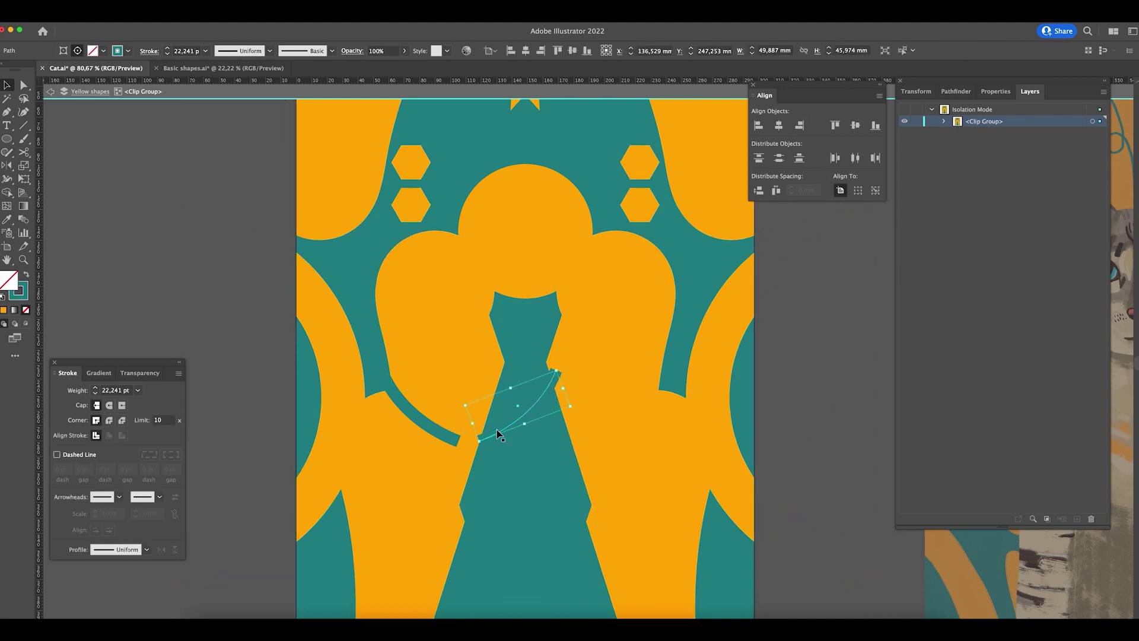
key(Right)
key(Right)
key(Right)
key(Right)
key(Right)
key(Right)
key(Right)
key(Right)
key(Right)
key(Right)
key(Right)
key(Right)
key(Right)
key(Right)
key(Right)
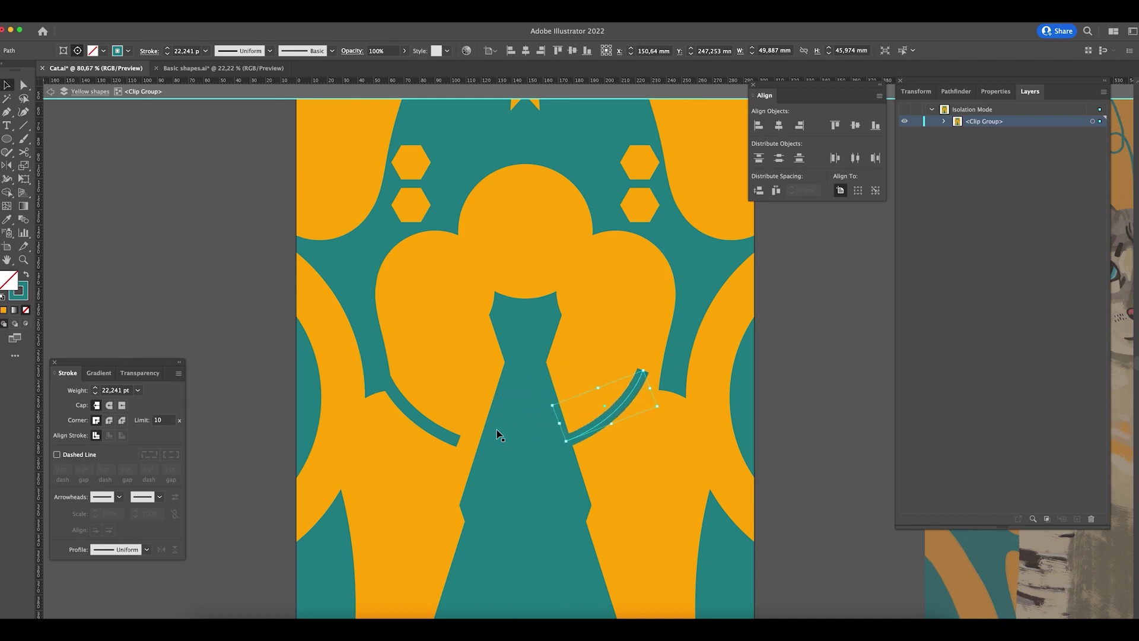
key(Right)
key(Right)
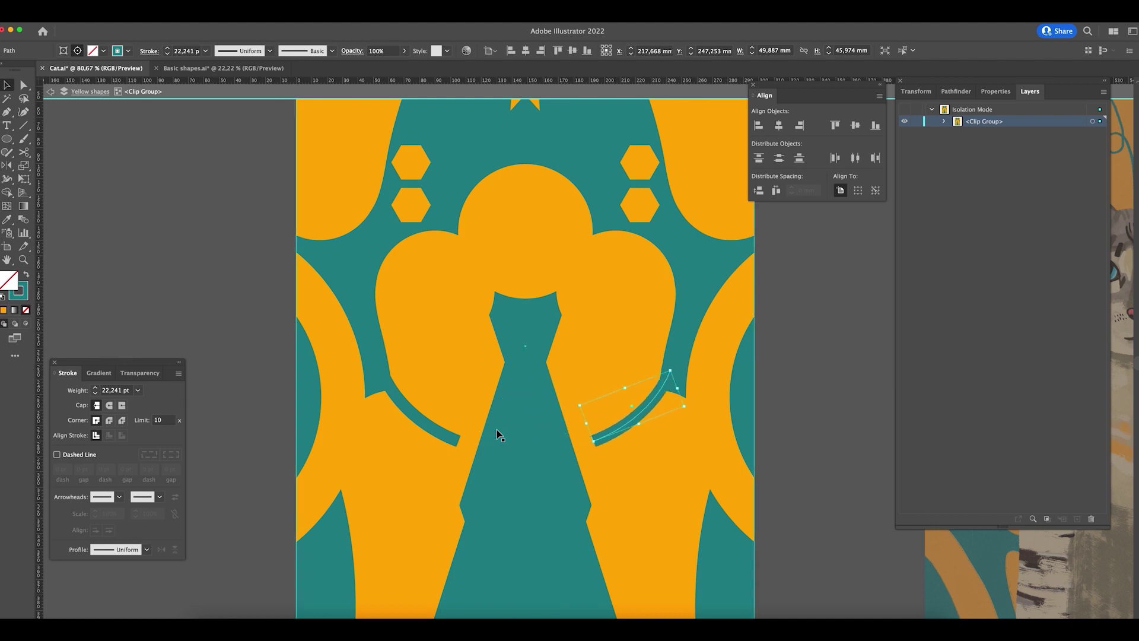
- Select both teal arcs and expand their strokes into filled shapes
shift+click(408, 415)
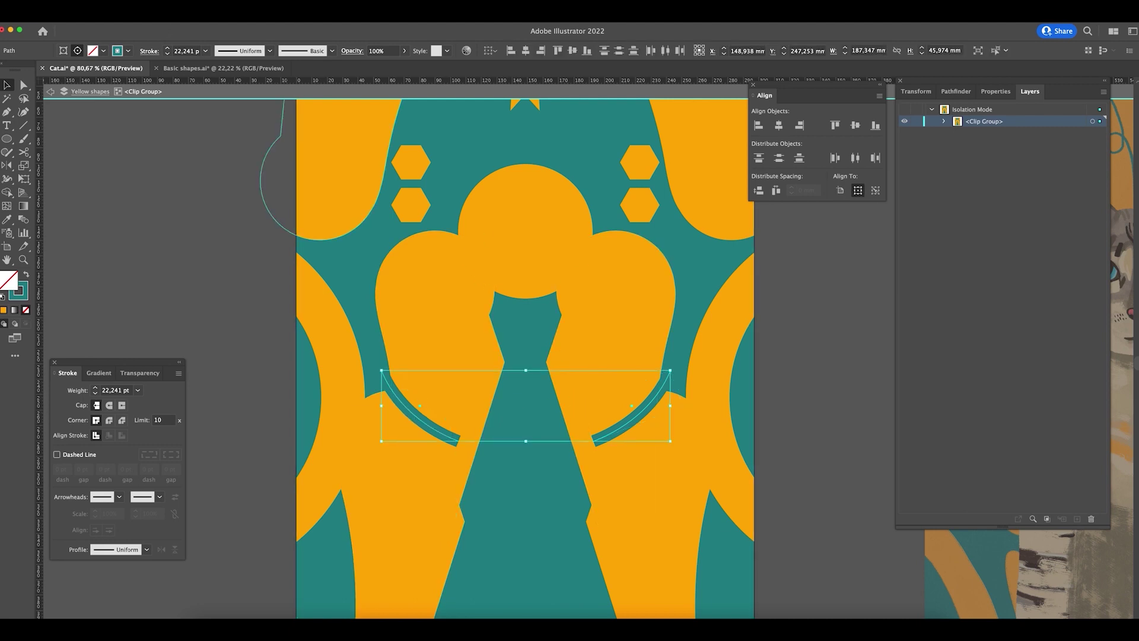
click(105, 10)
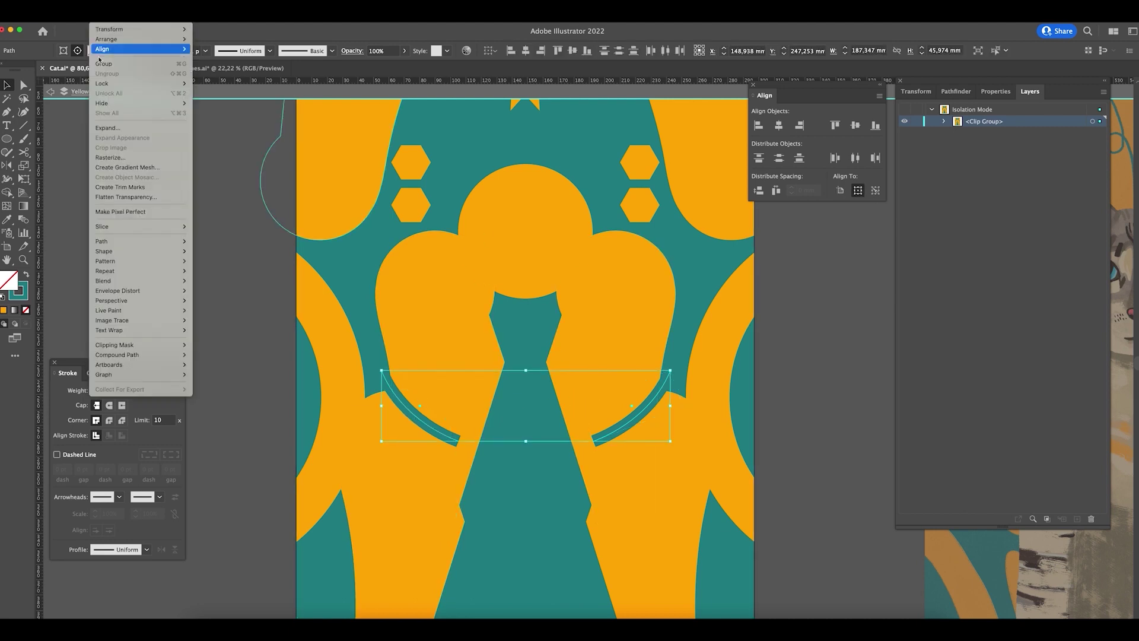
click(142, 128)
click(599, 389)
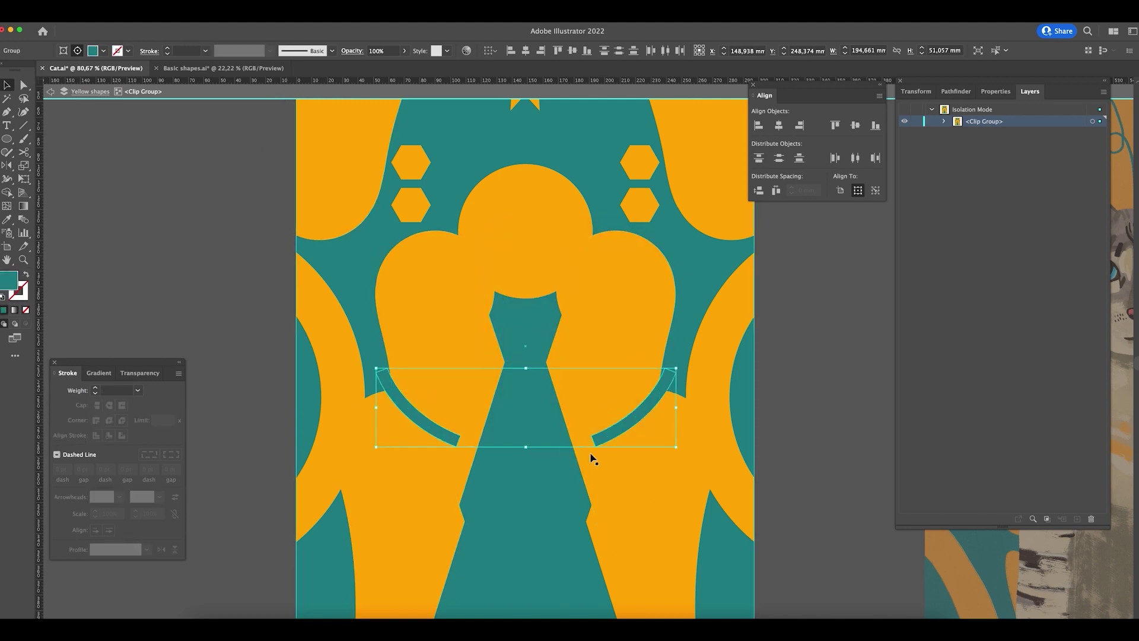
key(super+a)
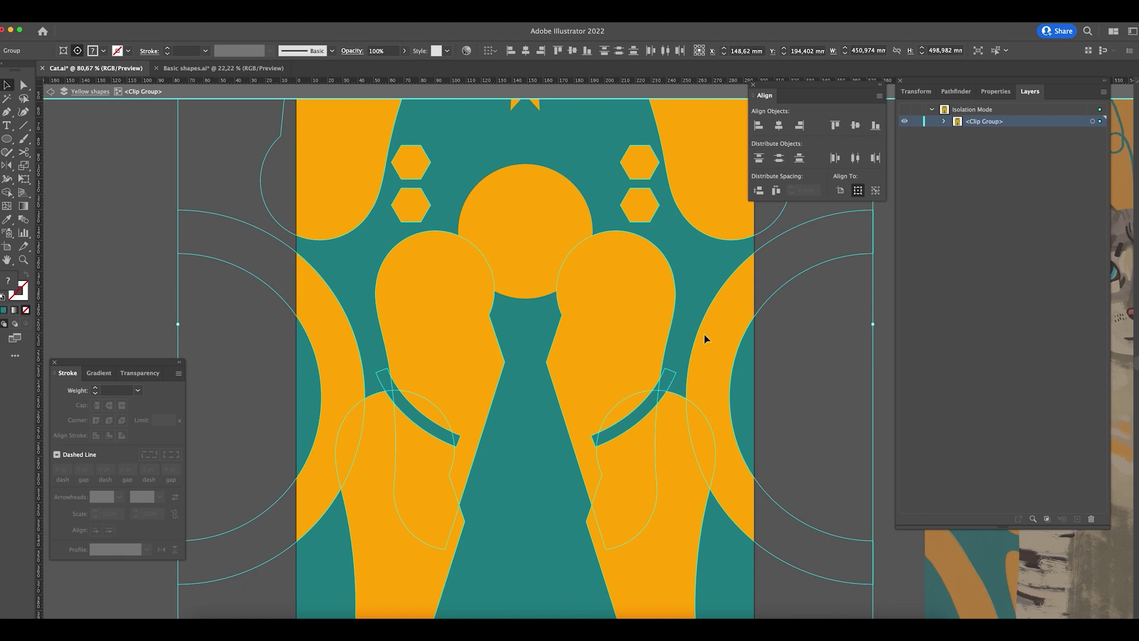
key(a)
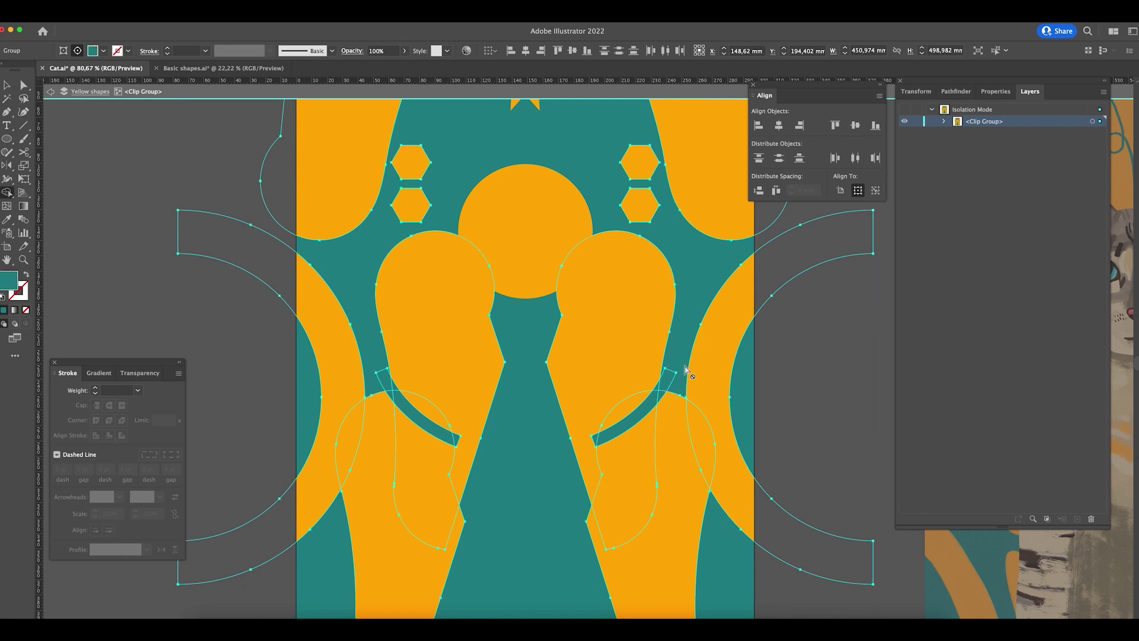
key(v)
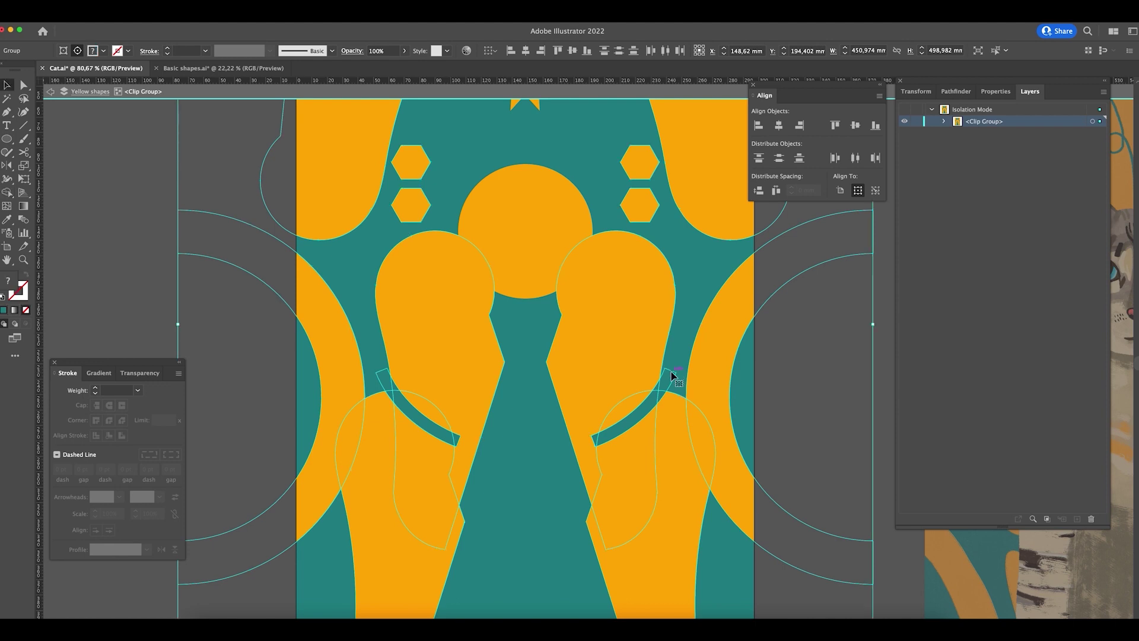
key(a)
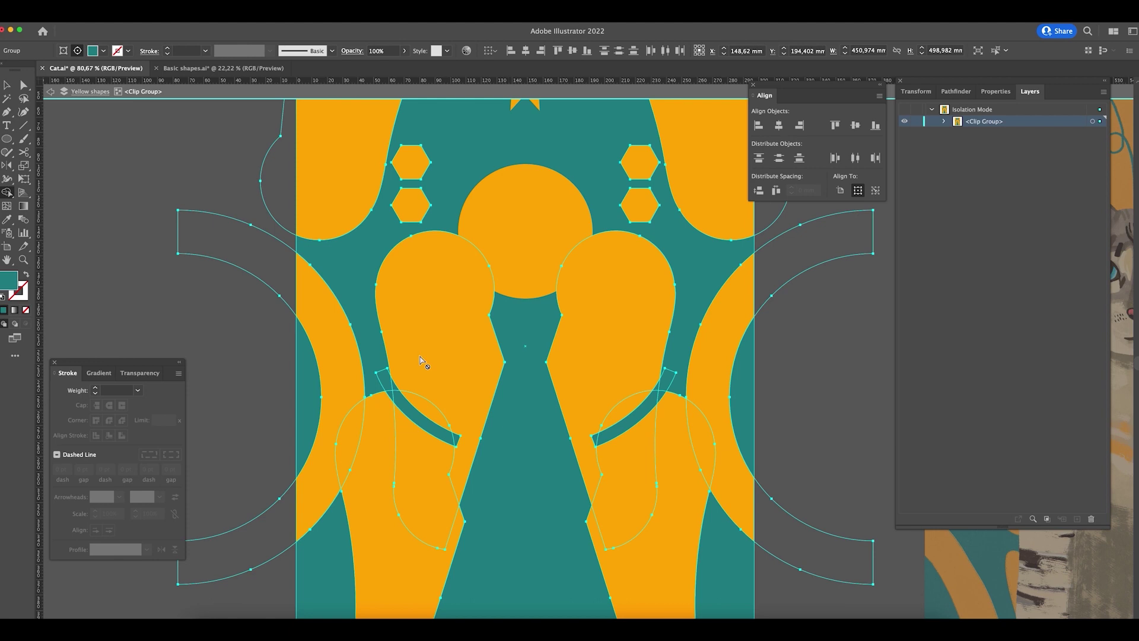
click(216, 372)
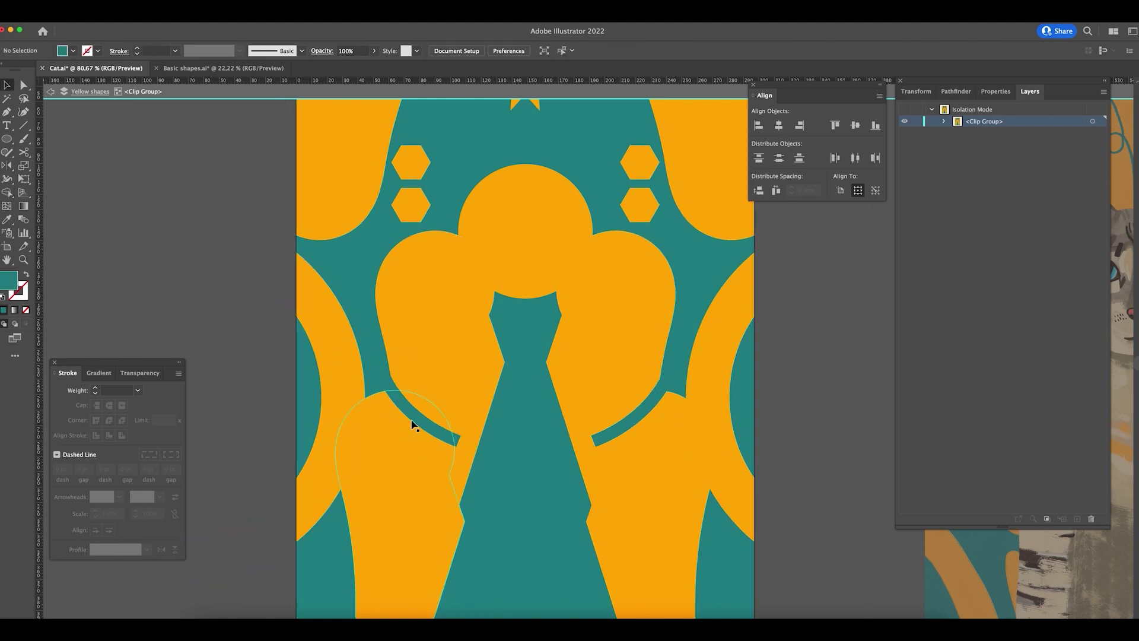
- Select the expanded left arc and leave isolation mode to return to the full illustration
click(424, 438)
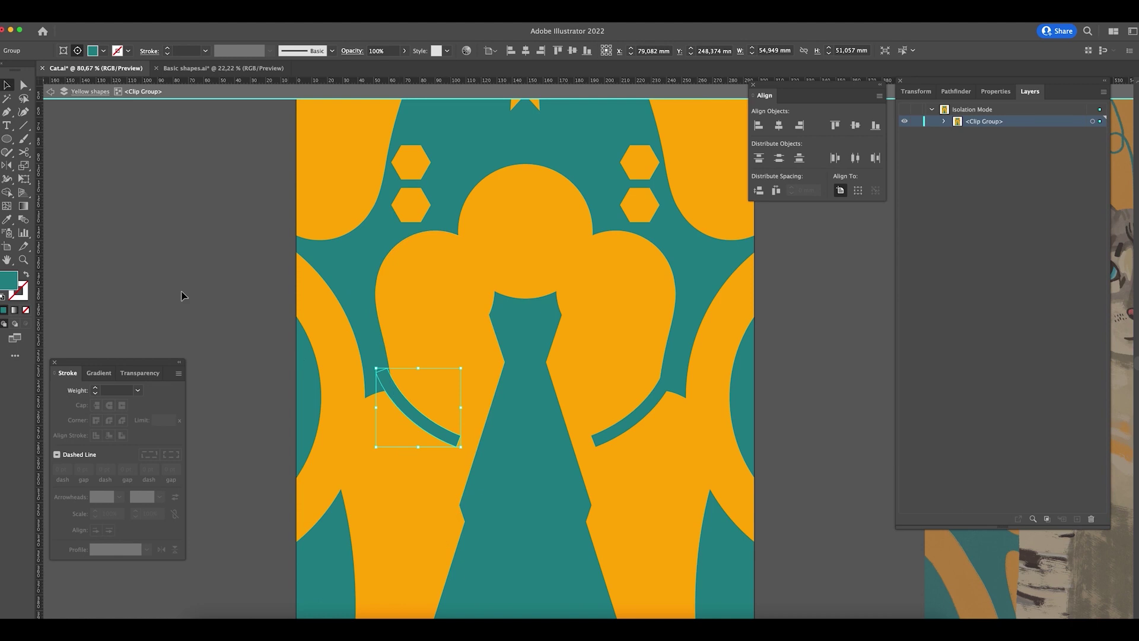
double_click(142, 237)
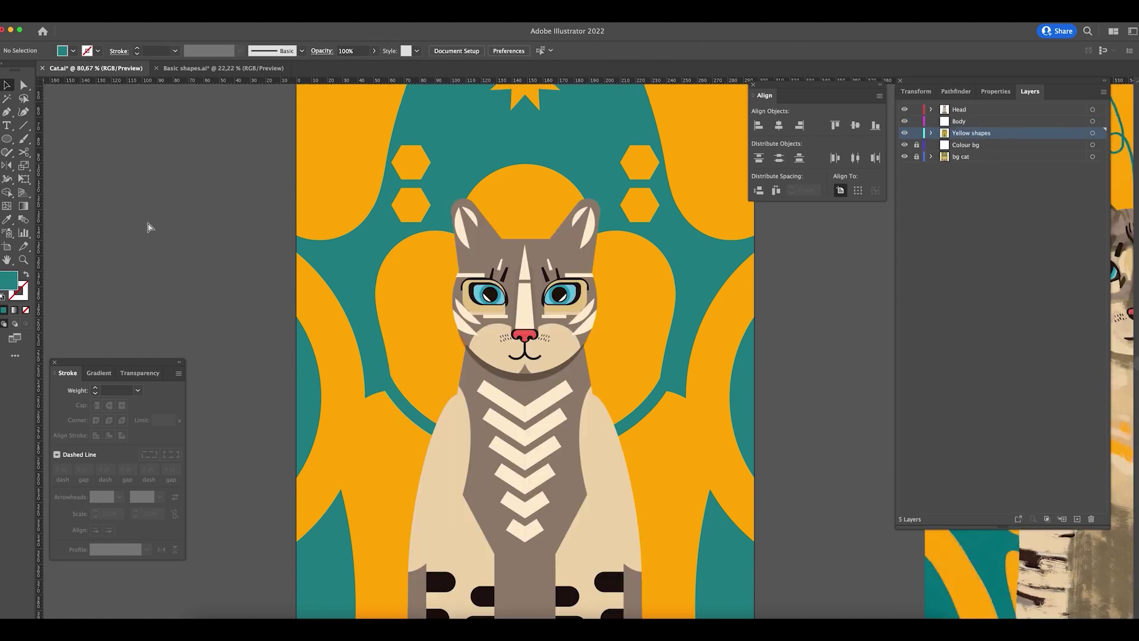
- Enlarge the cat figure slightly downward so its paws extend further past the artboard's bottom edge, and deselect it
key(super+minus)
key(super+minus)
key(super+minus)
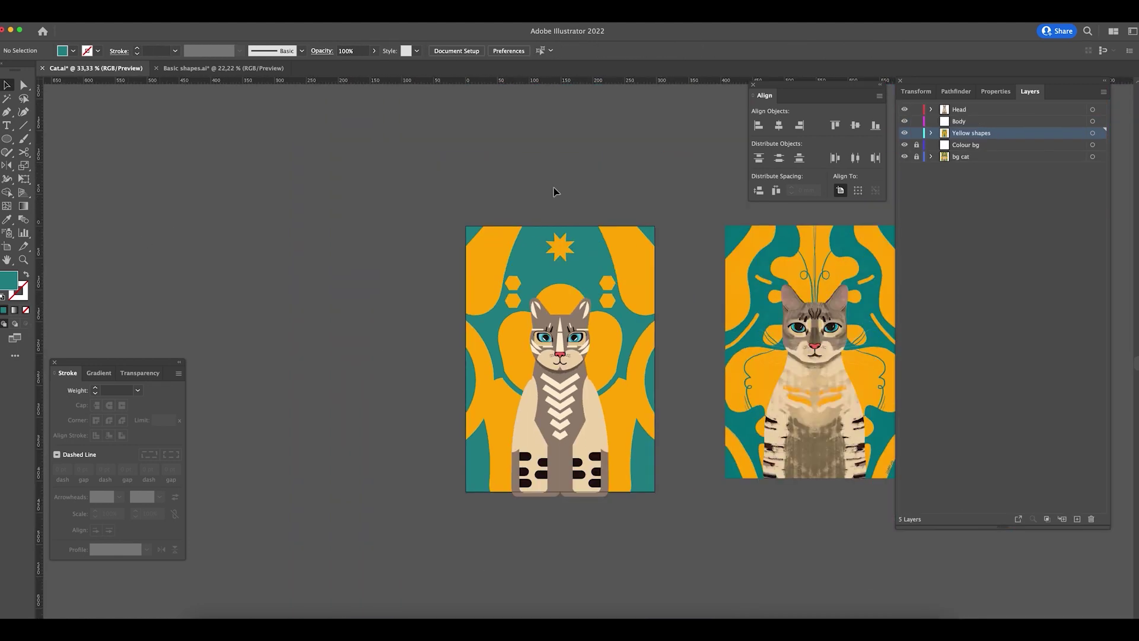
scroll(600, 190, right, 3)
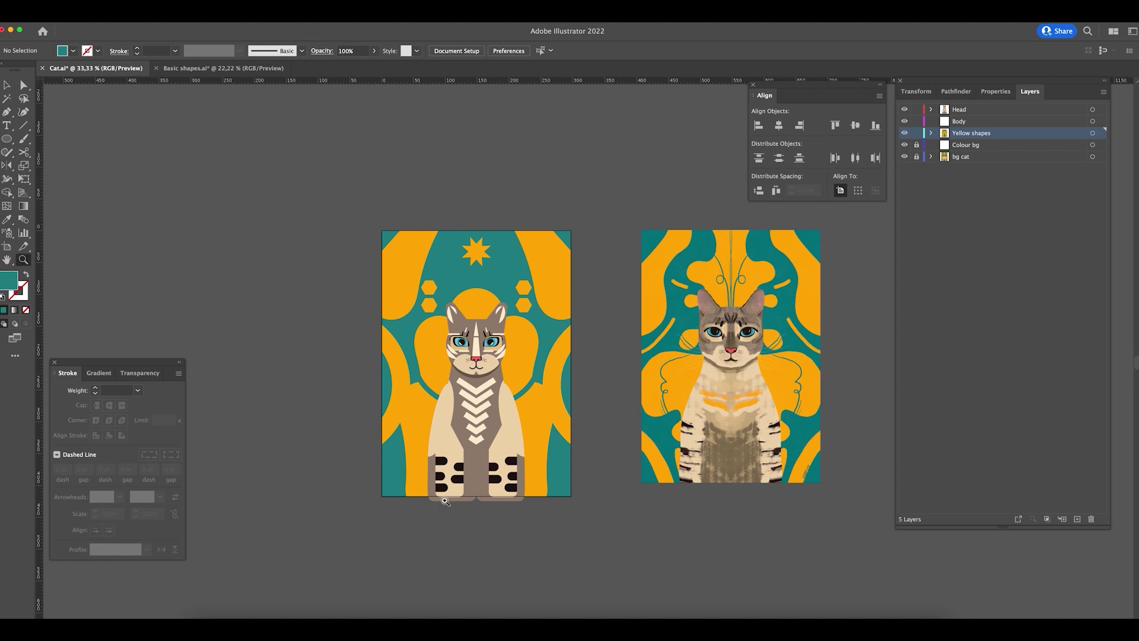
scroll(450, 495, up, 5)
click(549, 504)
drag(506, 508, 507, 518)
click(537, 536)
drag(776, 380, 756, 529)
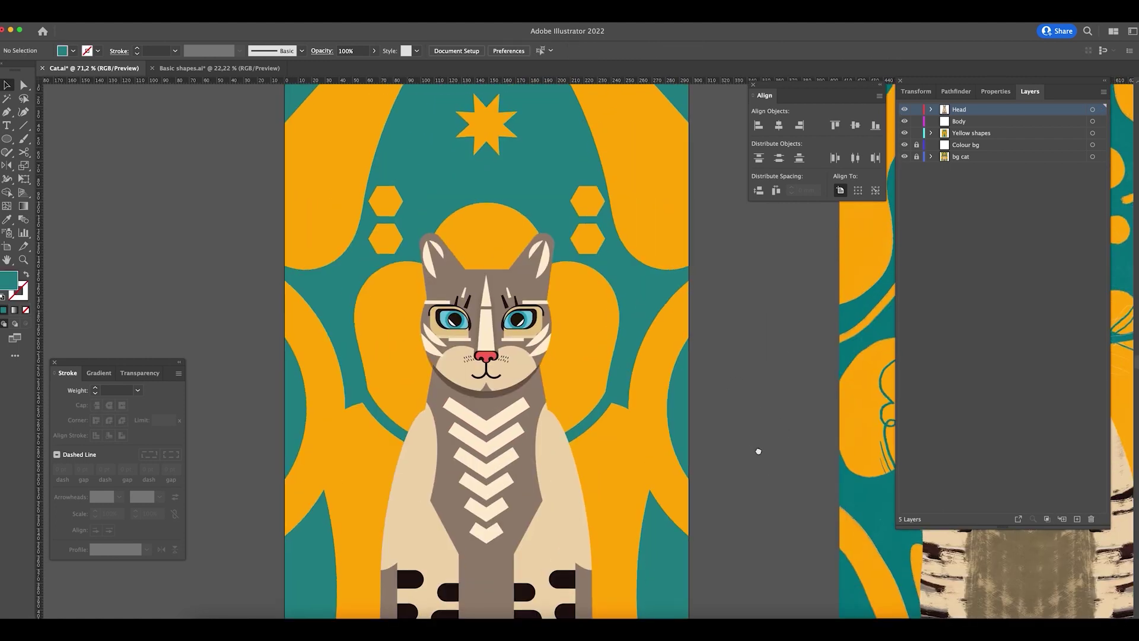
key(super+minus)
key(super+minus)
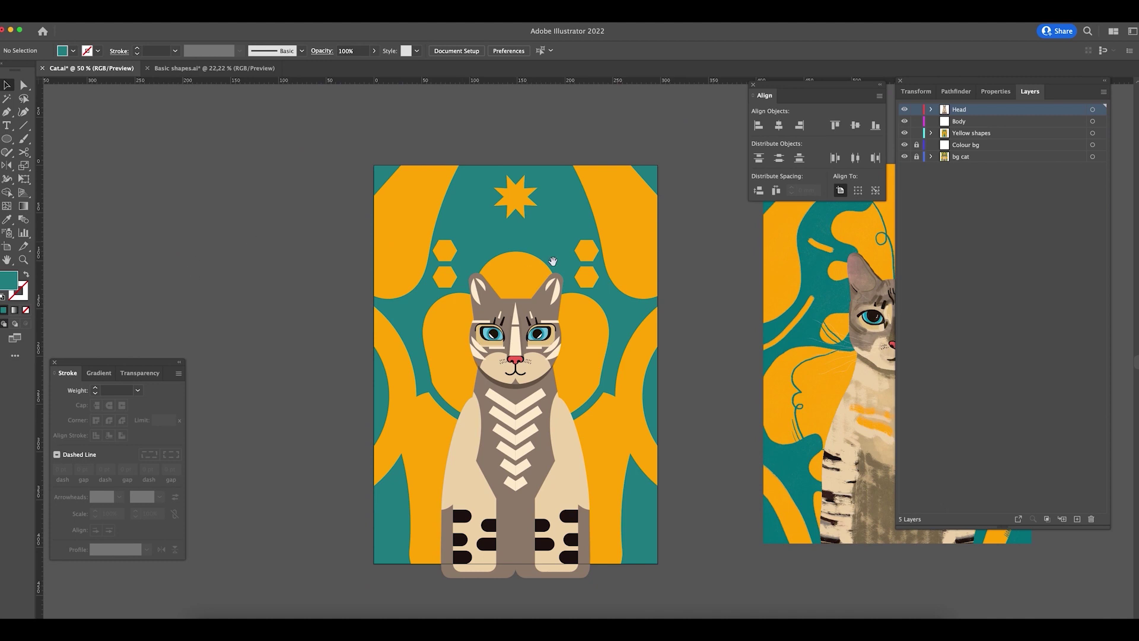
drag(553, 262, 497, 247)
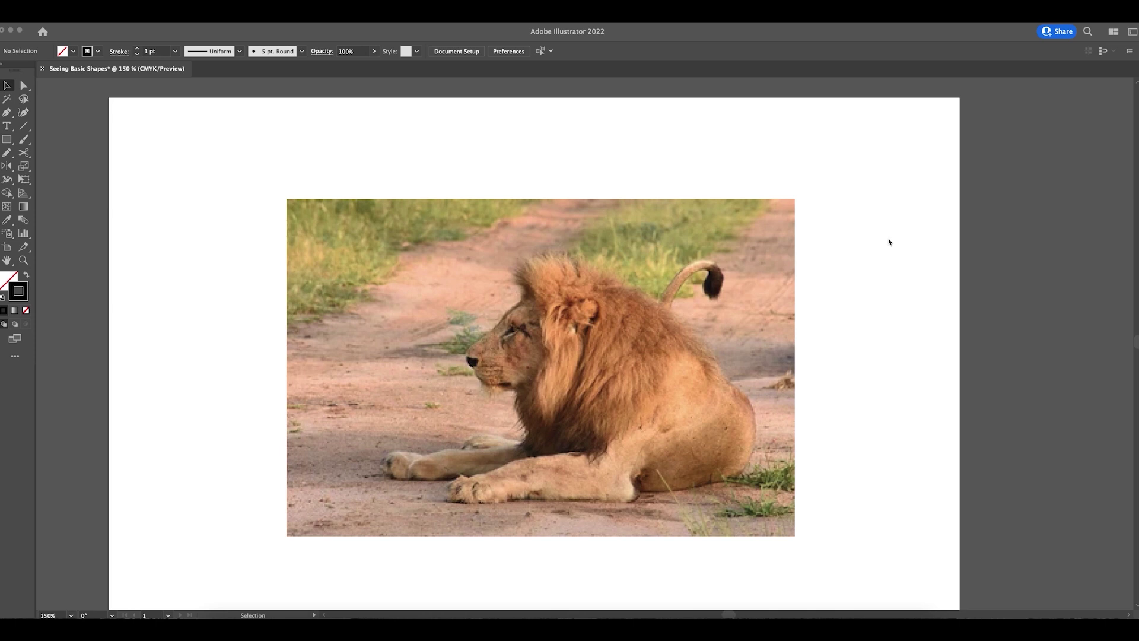
click(881, 261)
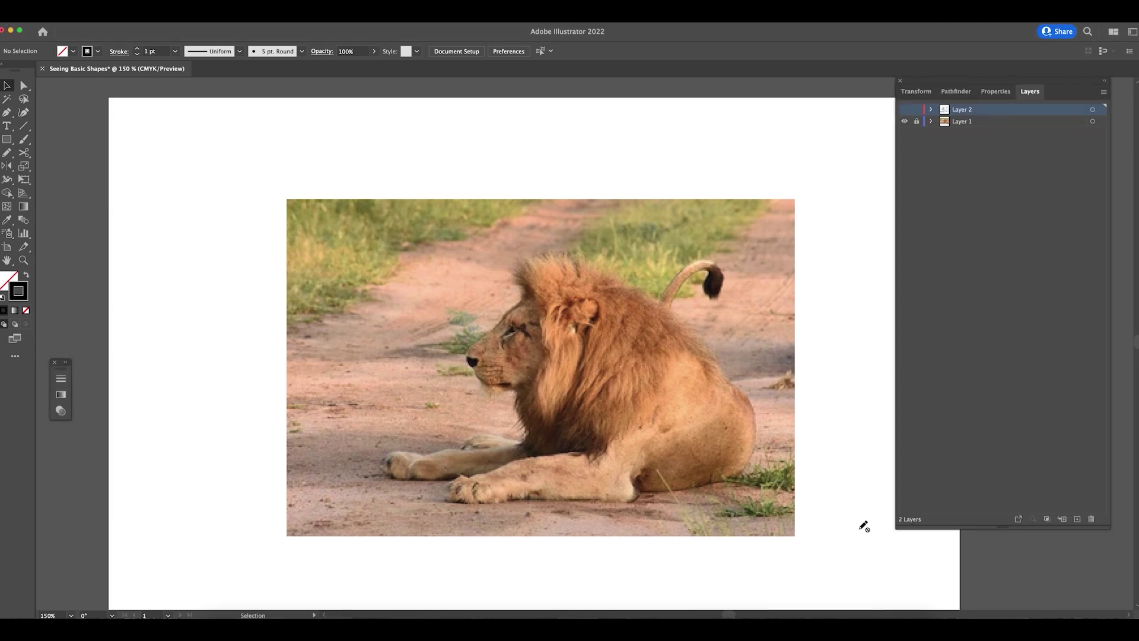
key(space)
drag(853, 464, 761, 447)
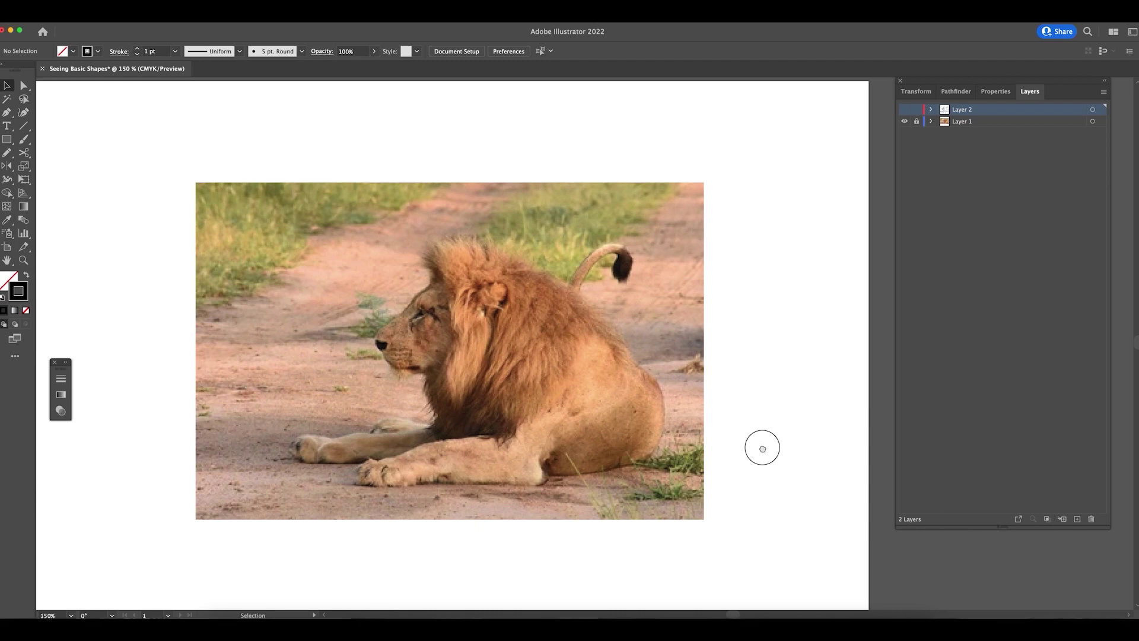
drag(762, 448, 773, 446)
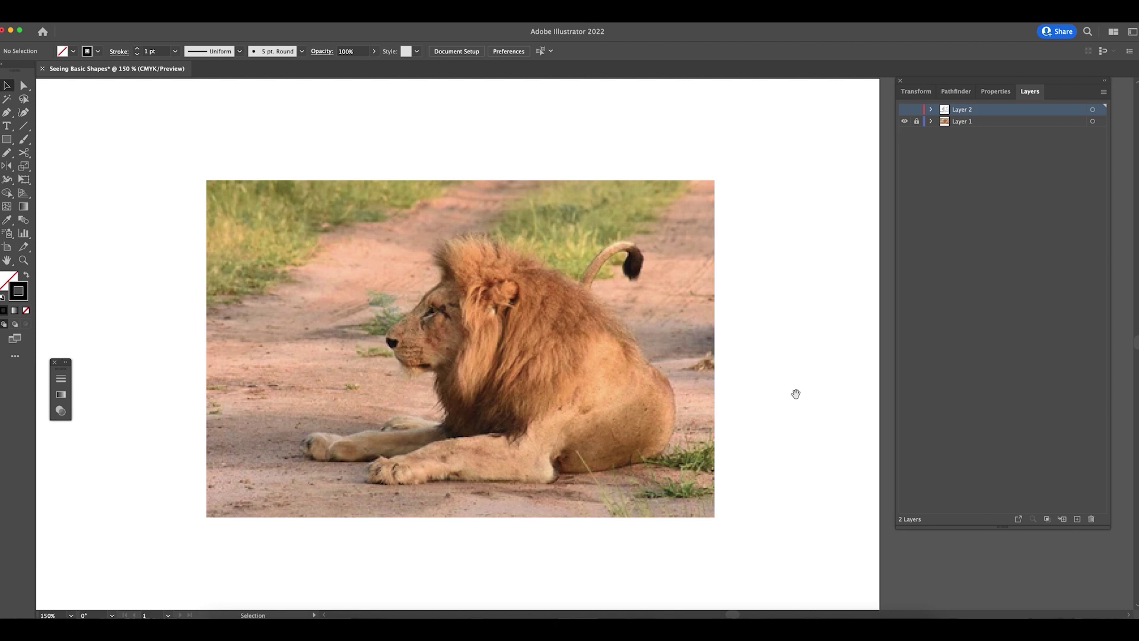
drag(796, 387, 841, 379)
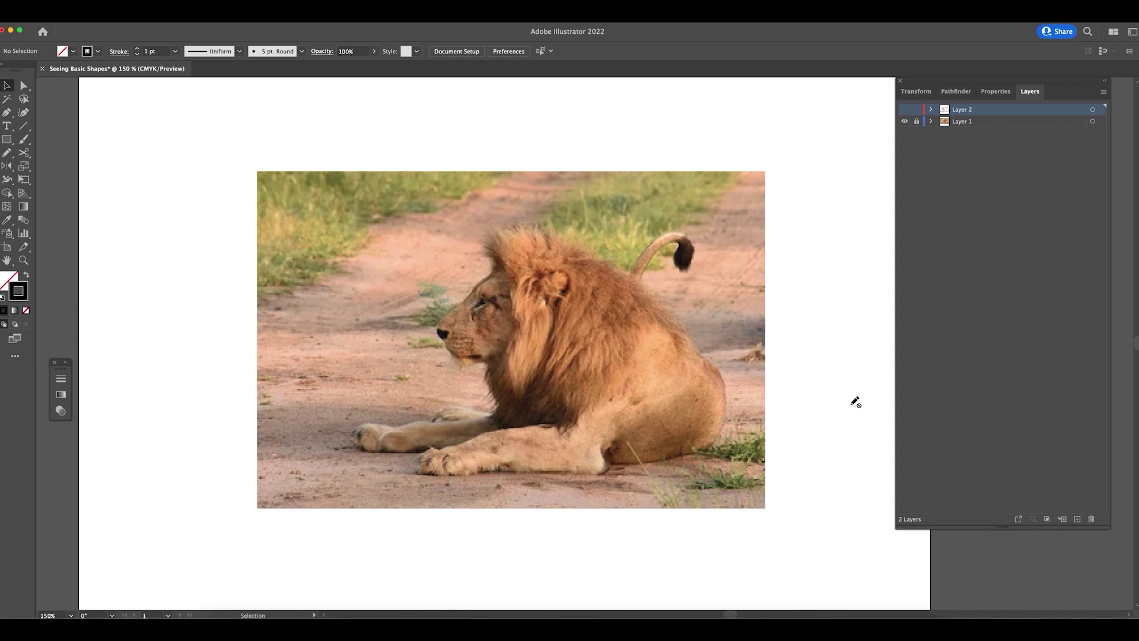
- Add a new layer above the existing layers for drawing over the lion photo
key(z)
drag(475, 316, 664, 290)
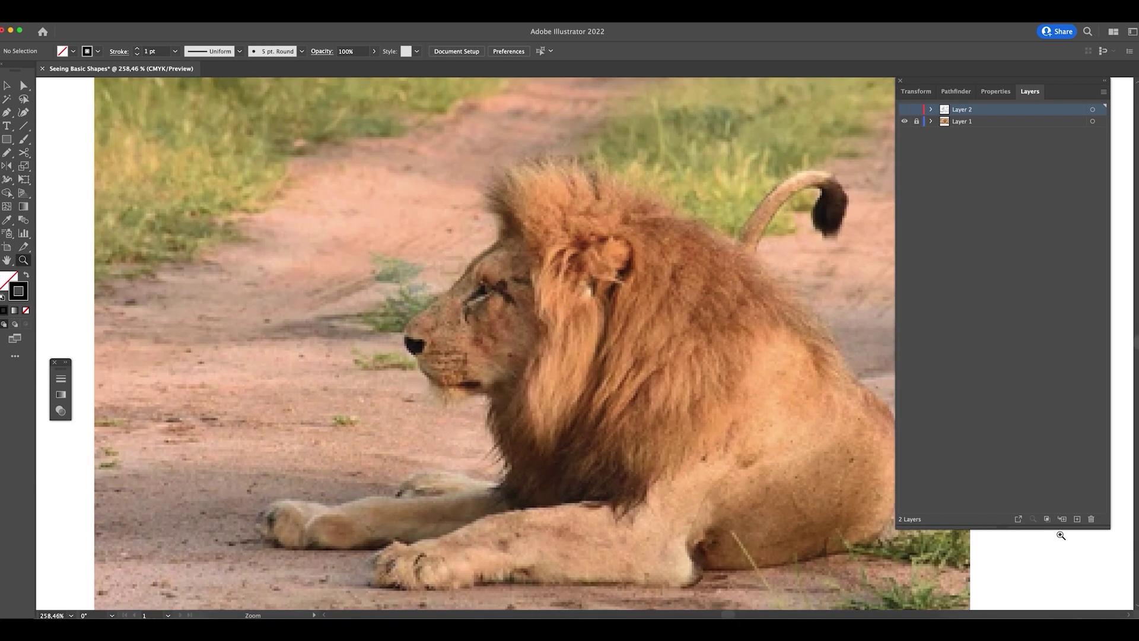
key(v)
click(1075, 522)
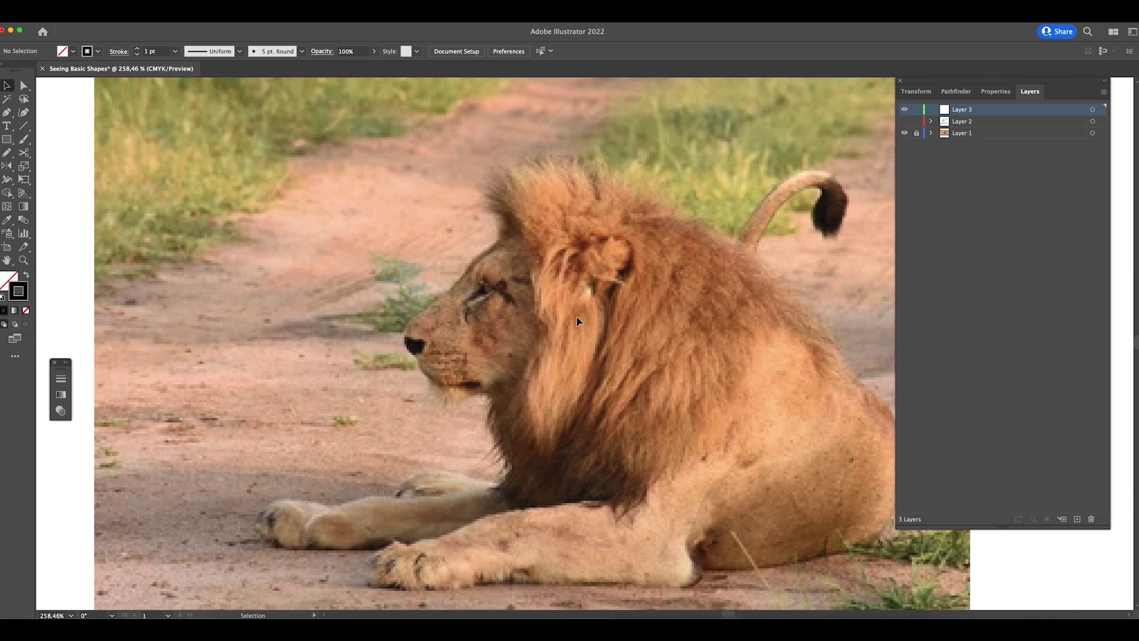
- Prepare the Paintbrush tool with the 5 pt. Round brush for tracing the lion's head
key(z)
drag(511, 350, 560, 370)
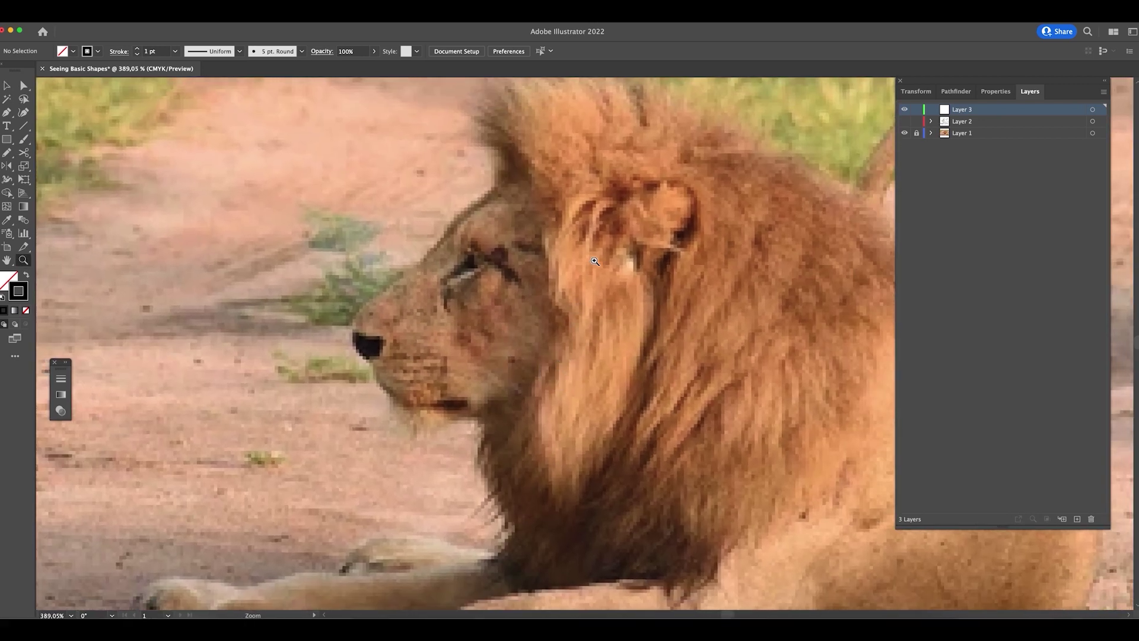
key(b)
click(300, 53)
click(241, 112)
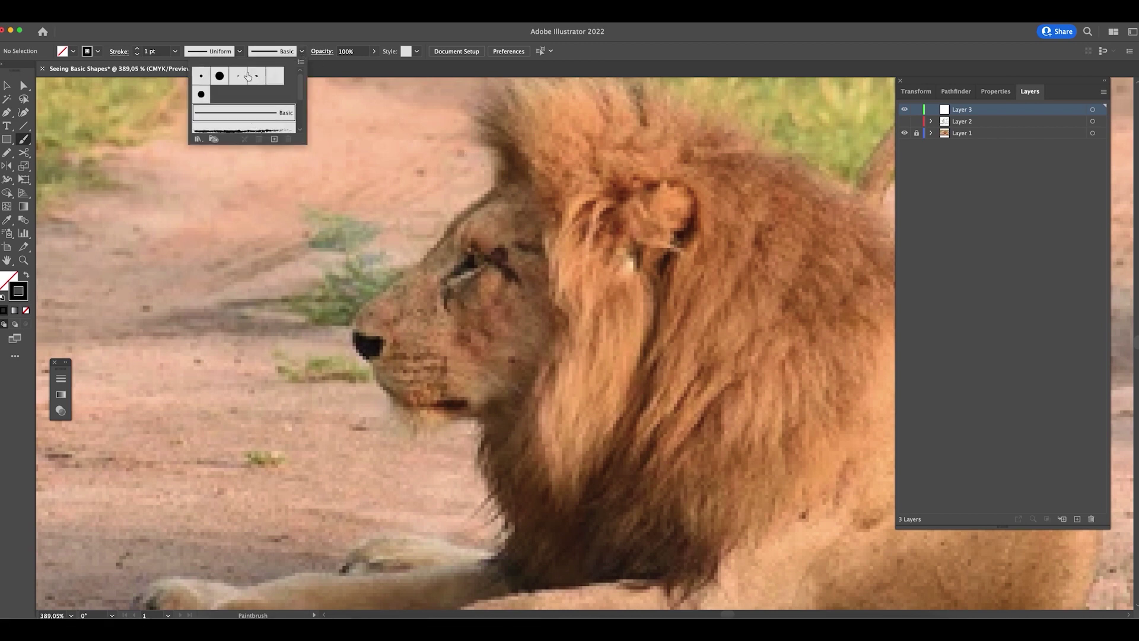
click(549, 244)
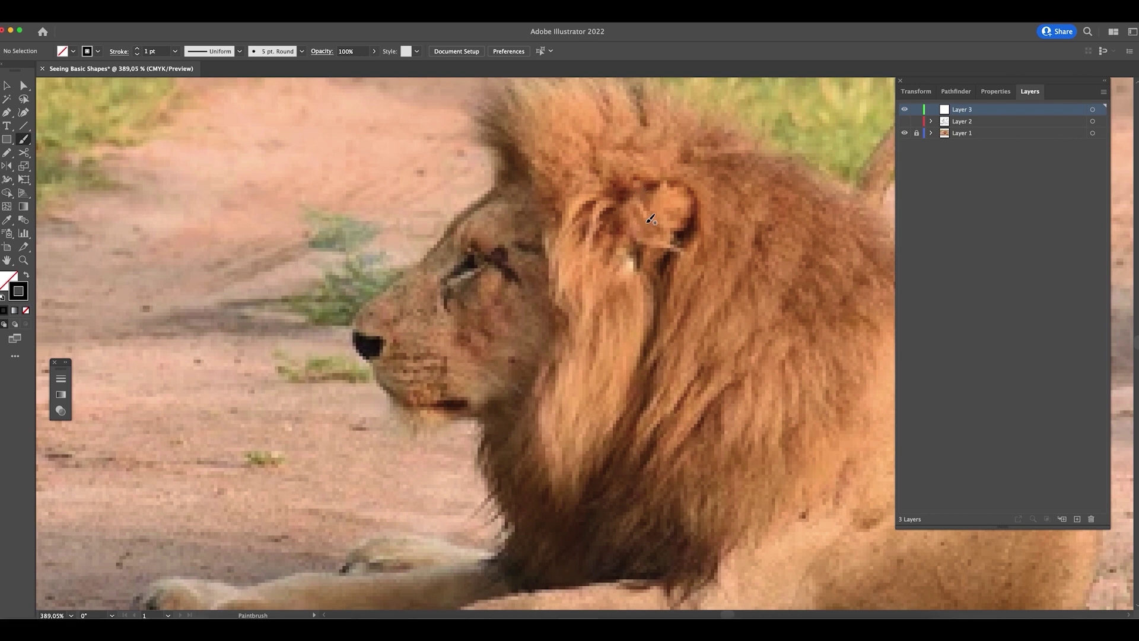
- Paint the outer ear curve, the four-sided head outline, the nose triangle, the muzzle arc and the eye over the lion's face
mouse_move(630, 198)
mouse_down()
mouse_move(694, 223)
mouse_move(669, 248)
mouse_up()
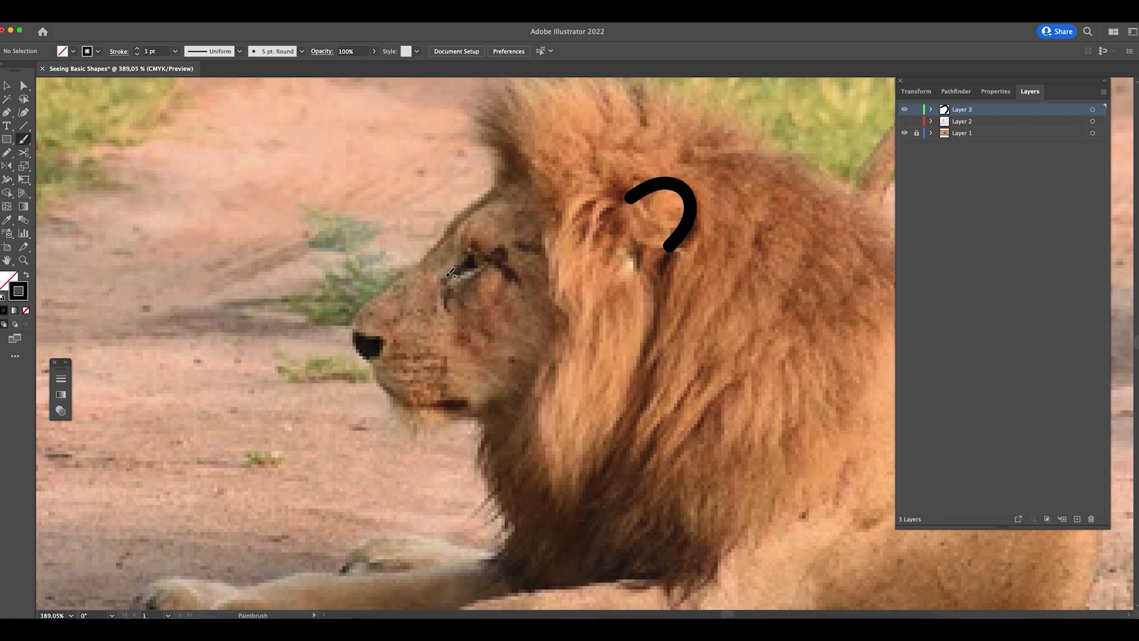
mouse_move(354, 325)
mouse_down()
mouse_move(542, 147)
mouse_move(705, 375)
mouse_move(619, 397)
mouse_move(407, 417)
mouse_move(353, 326)
mouse_move(396, 327)
mouse_move(374, 365)
mouse_move(402, 354)
mouse_move(445, 374)
mouse_move(458, 408)
mouse_up()
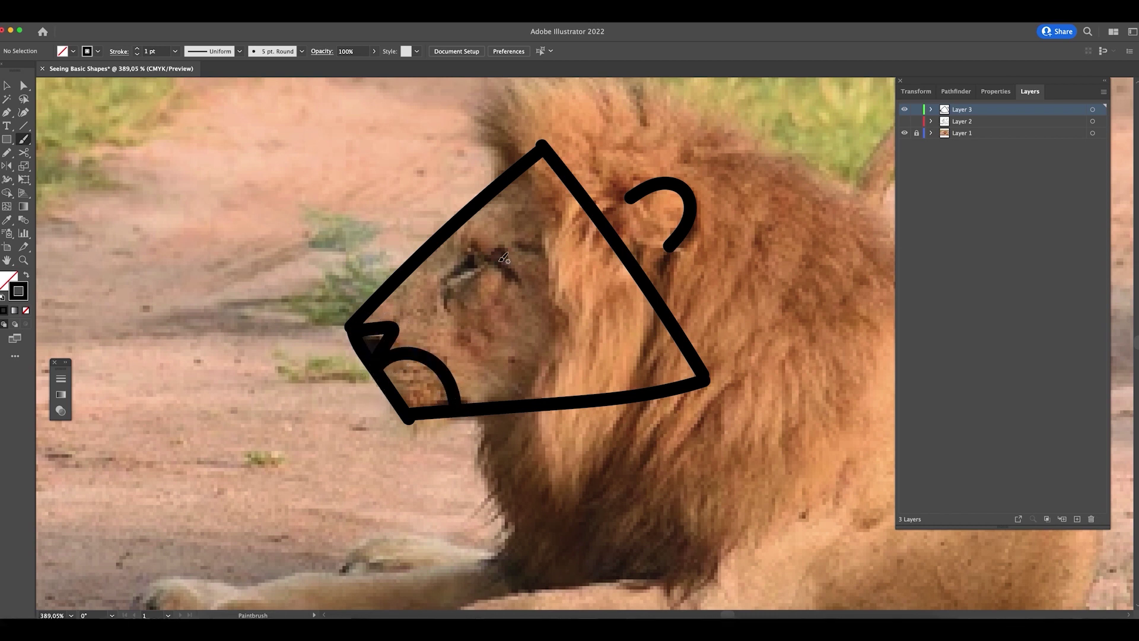
mouse_move(474, 246)
mouse_down()
mouse_move(440, 283)
mouse_move(490, 268)
mouse_move(471, 249)
mouse_move(510, 273)
mouse_move(466, 264)
mouse_up()
- Set the stroke weight of all the painted face shapes to 0.25 pt
key(super+a)
click(175, 51)
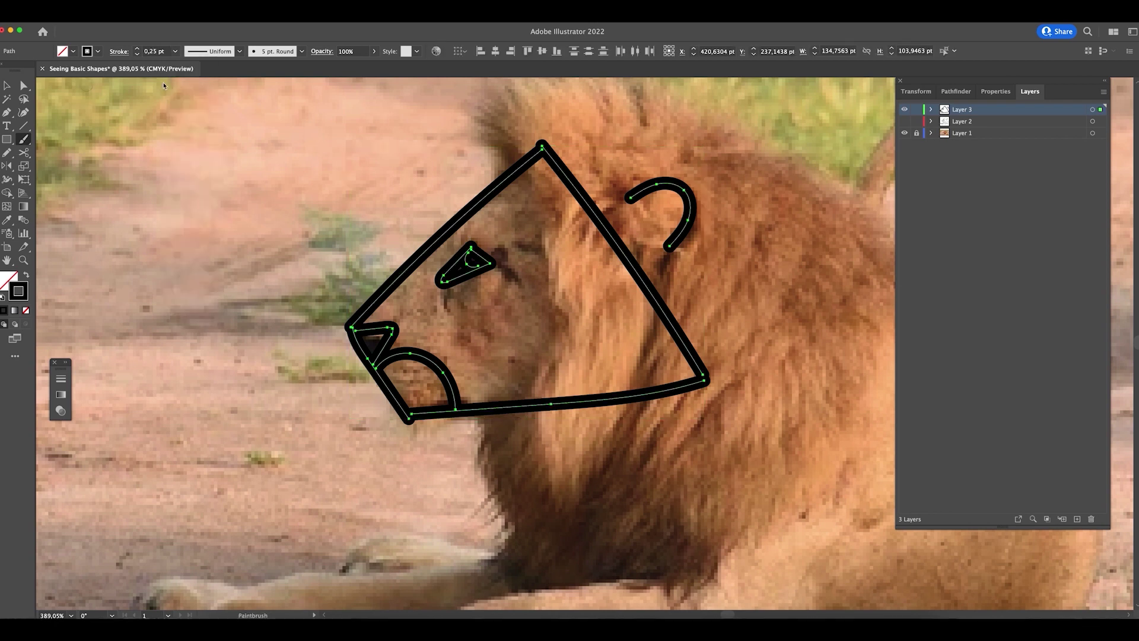
click(187, 79)
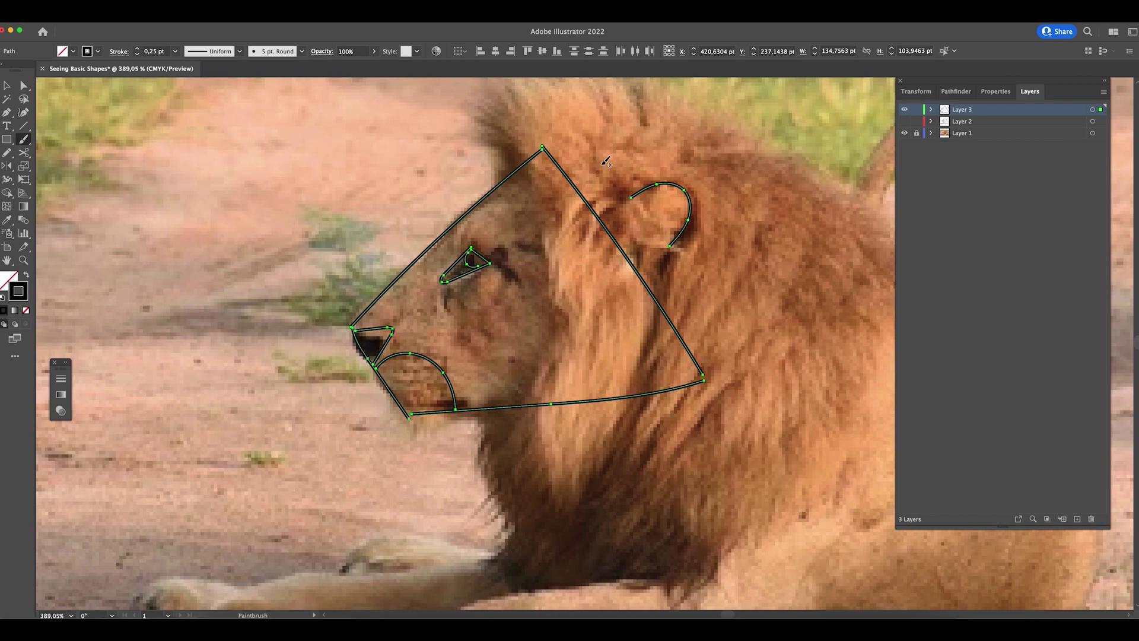
- Paint the inner ear curve and a long pointed shape running from the eye back towards the mane
mouse_move(645, 209)
mouse_down()
mouse_move(673, 208)
mouse_move(665, 229)
mouse_up()
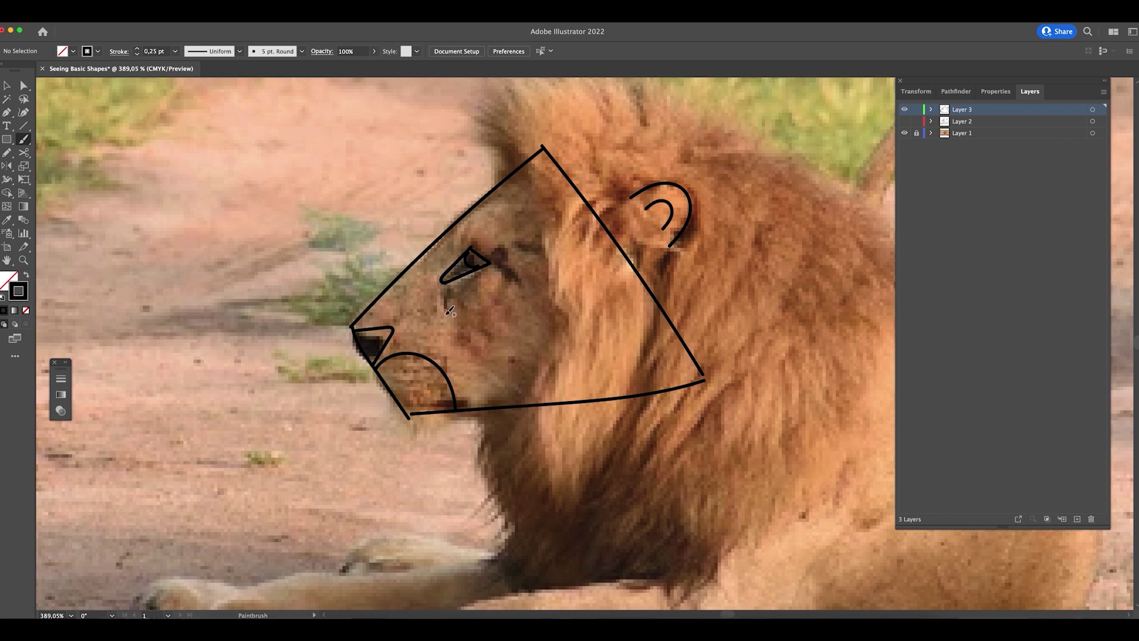
mouse_move(490, 248)
mouse_down()
mouse_move(541, 275)
mouse_move(478, 254)
mouse_up()
key(super+z)
click(472, 248)
drag(476, 244, 568, 253)
key(super+z)
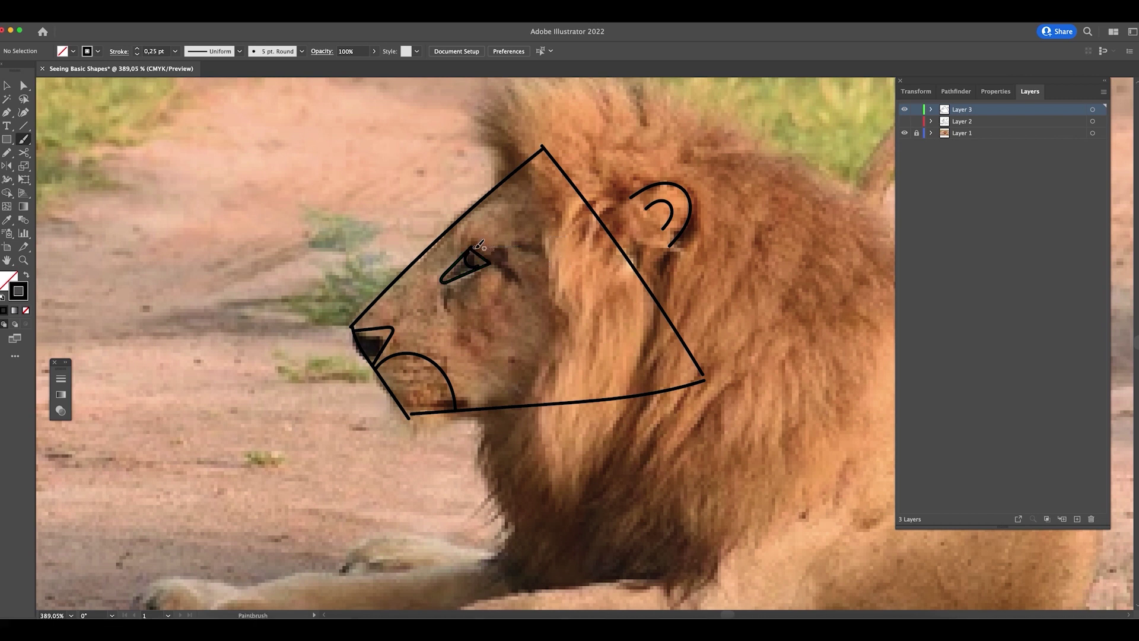
mouse_move(473, 247)
mouse_down()
mouse_move(574, 248)
mouse_move(495, 265)
mouse_move(474, 248)
mouse_up()
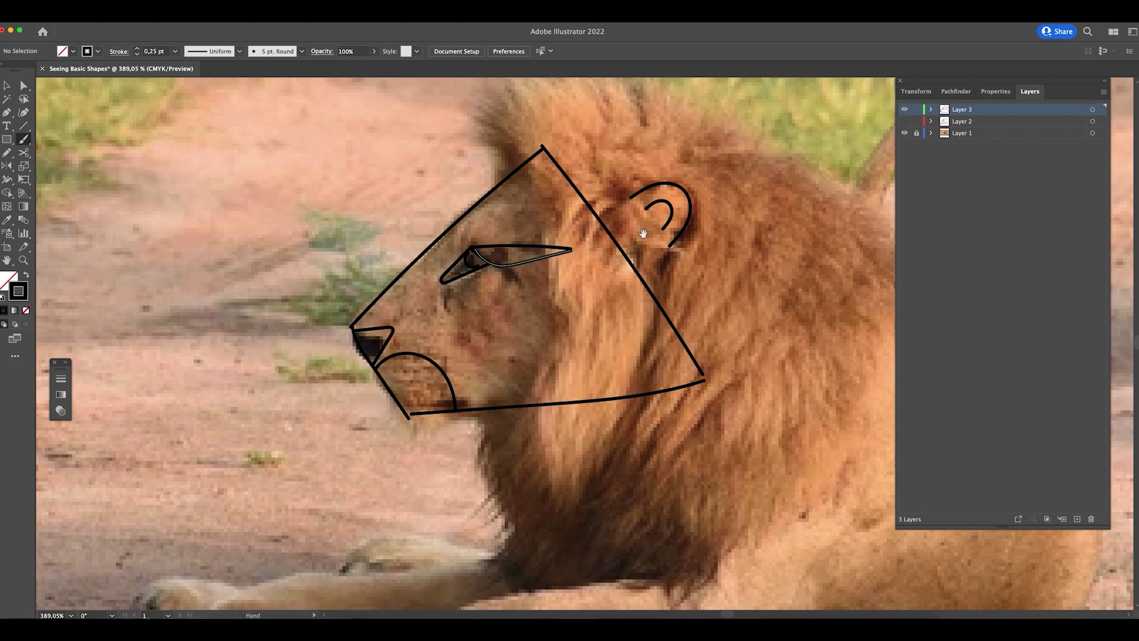
- Paint the far front paw with two round toes and a long block for its foreleg
drag(642, 234, 528, 327)
scroll(712, 366, down, 10)
scroll(712, 366, left, 6)
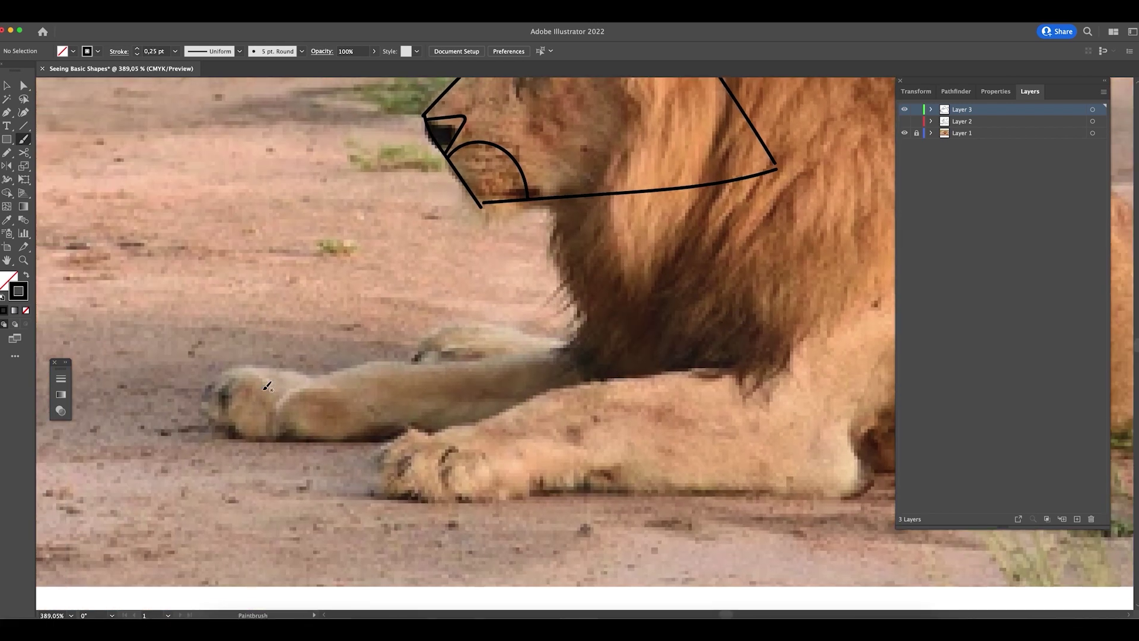
mouse_move(256, 375)
mouse_down()
mouse_move(297, 438)
mouse_move(314, 377)
mouse_up()
mouse_move(238, 366)
mouse_down()
mouse_move(318, 433)
mouse_move(336, 428)
mouse_move(335, 368)
mouse_move(342, 378)
mouse_move(653, 353)
mouse_move(660, 448)
mouse_move(335, 434)
mouse_move(336, 374)
mouse_up()
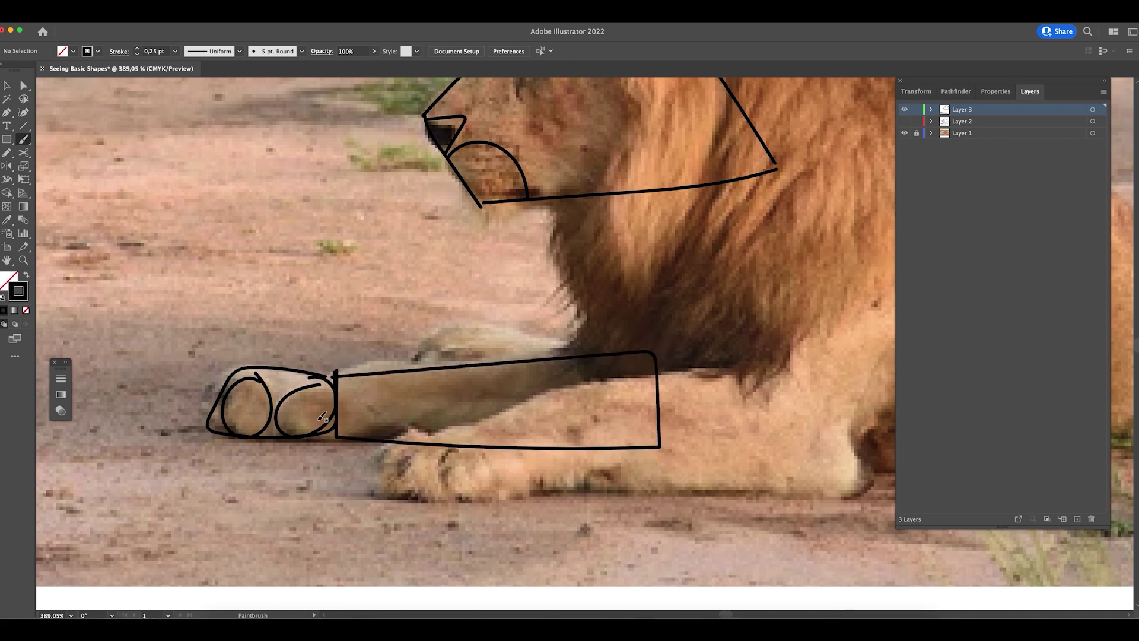
- Paint a curved cheek line below the lion's eye
scroll(576, 378, up, 5)
scroll(576, 378, right, 4)
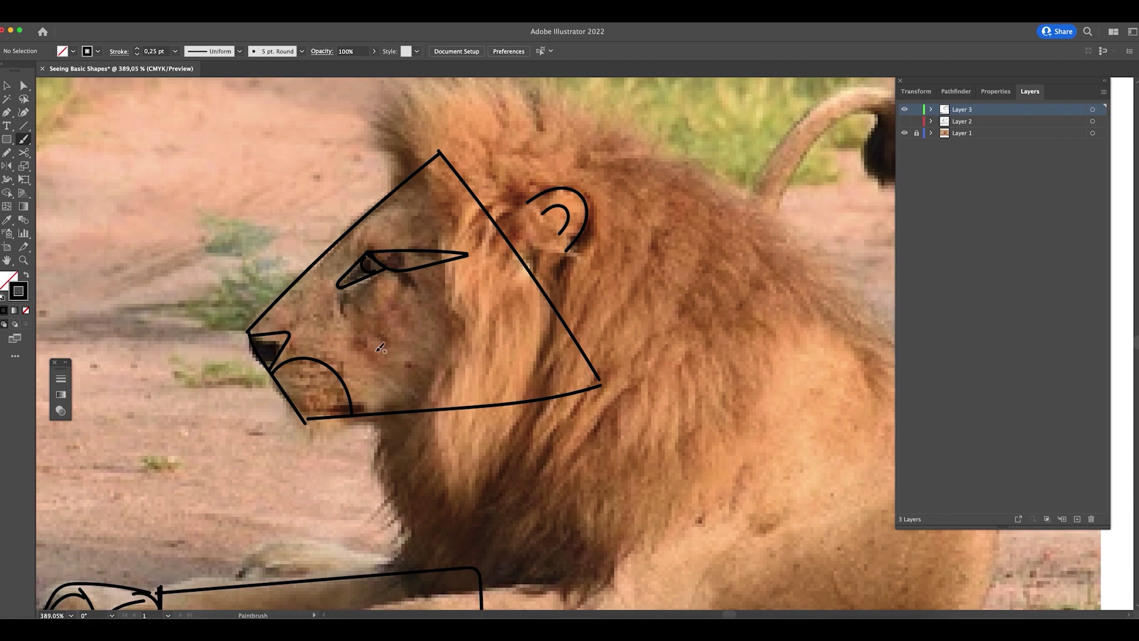
drag(393, 306, 449, 373)
key(ctrl+z)
drag(425, 292, 419, 377)
- Paint a closed angular shape around the crest of the mane above the forehead
drag(495, 229, 487, 303)
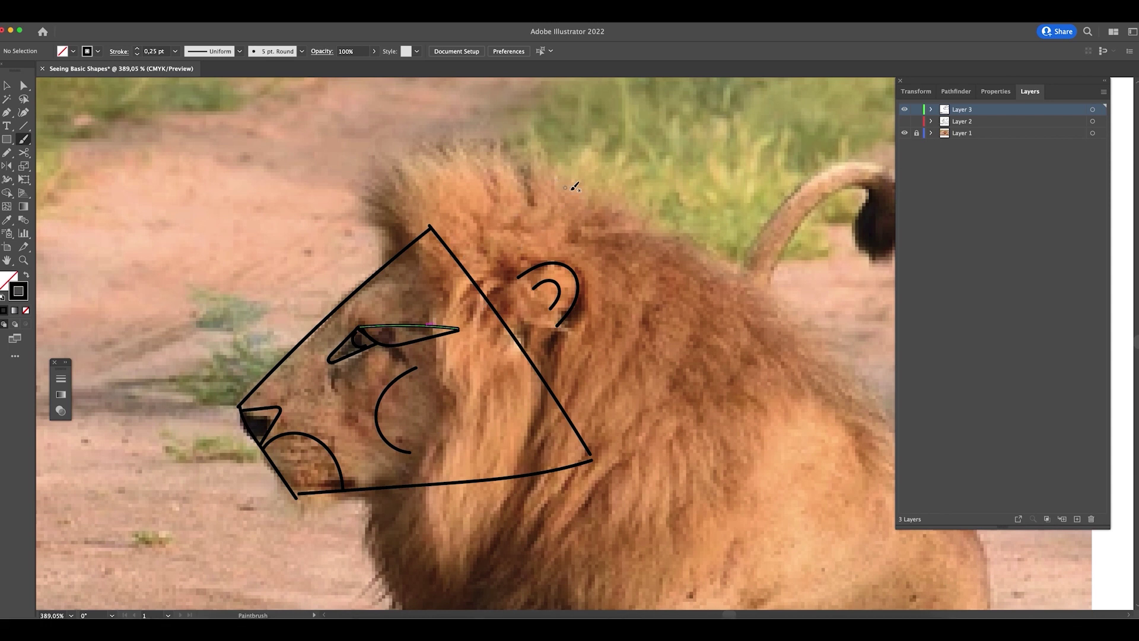
drag(605, 207, 471, 147)
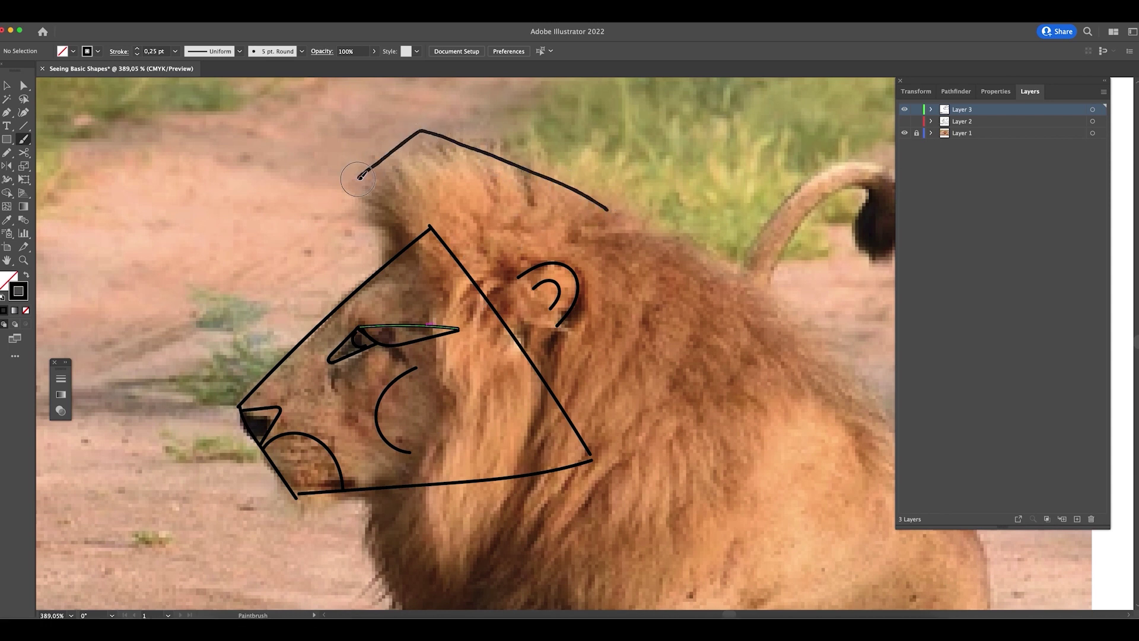
drag(391, 226, 441, 284)
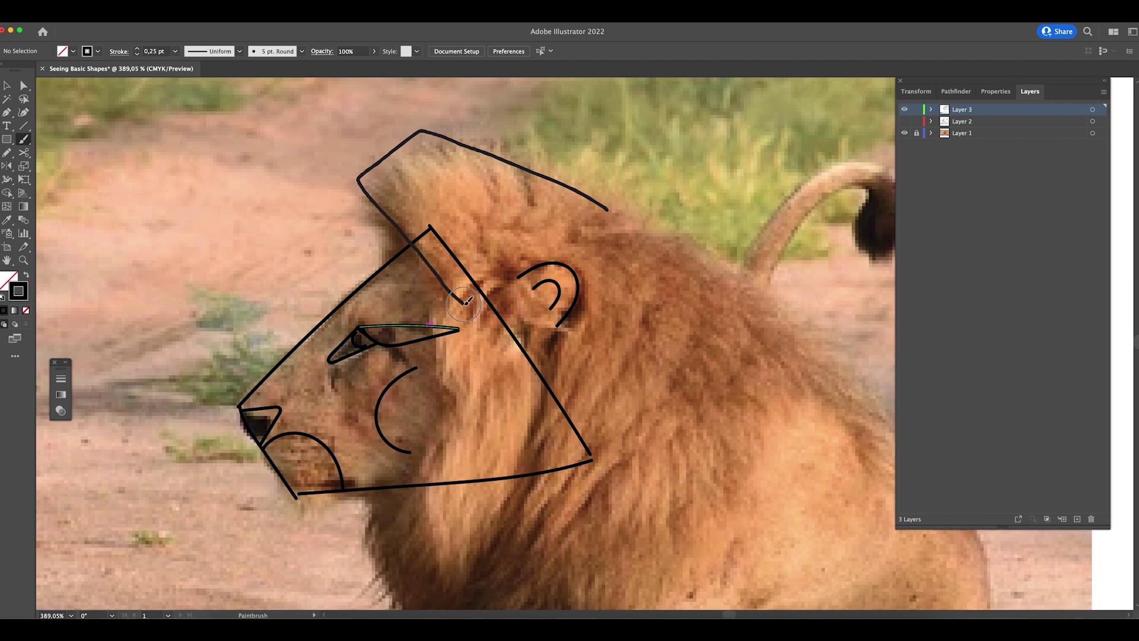
drag(612, 205, 611, 208)
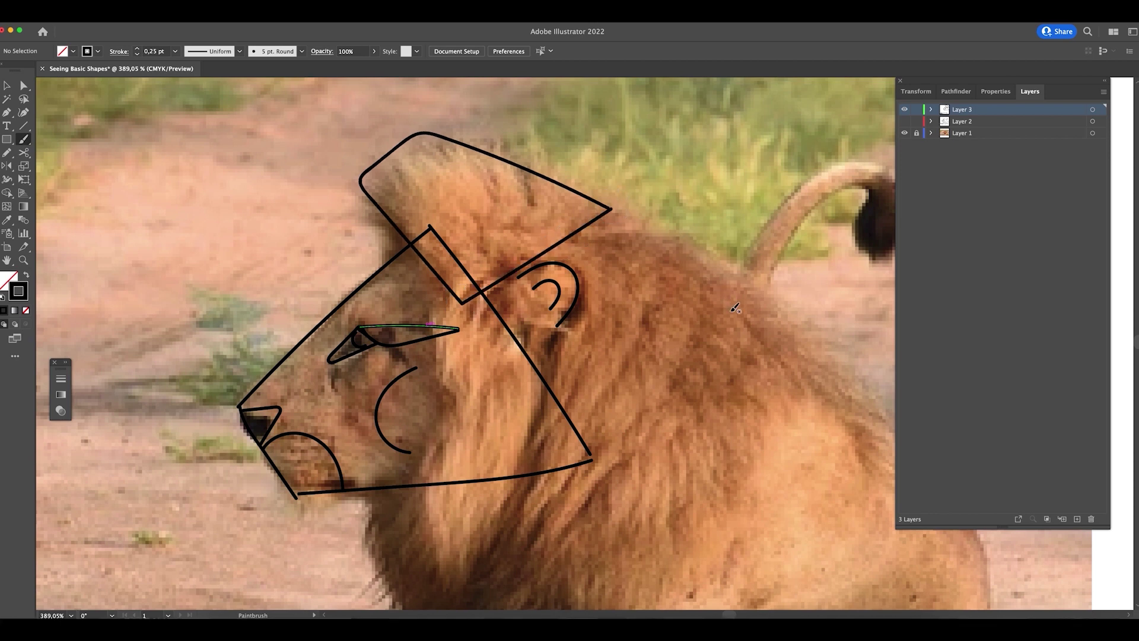
- Paint a rounded block for the side mane, from the crest shape down to jaw level and around the ear
drag(795, 348, 708, 281)
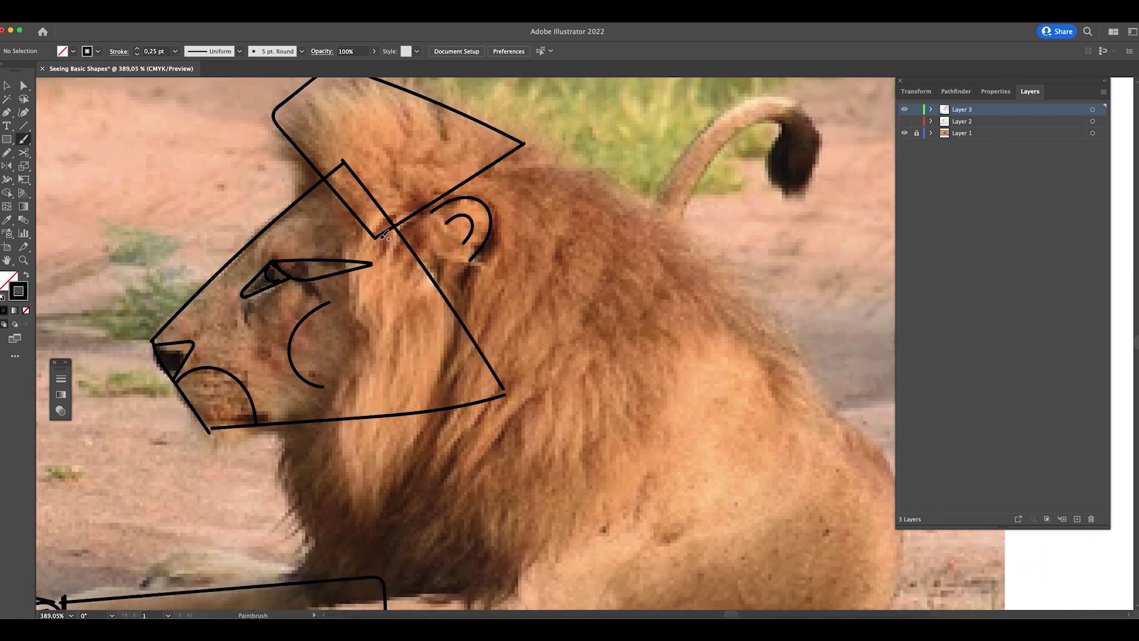
mouse_move(372, 273)
mouse_down()
mouse_move(357, 409)
mouse_move(473, 425)
mouse_up()
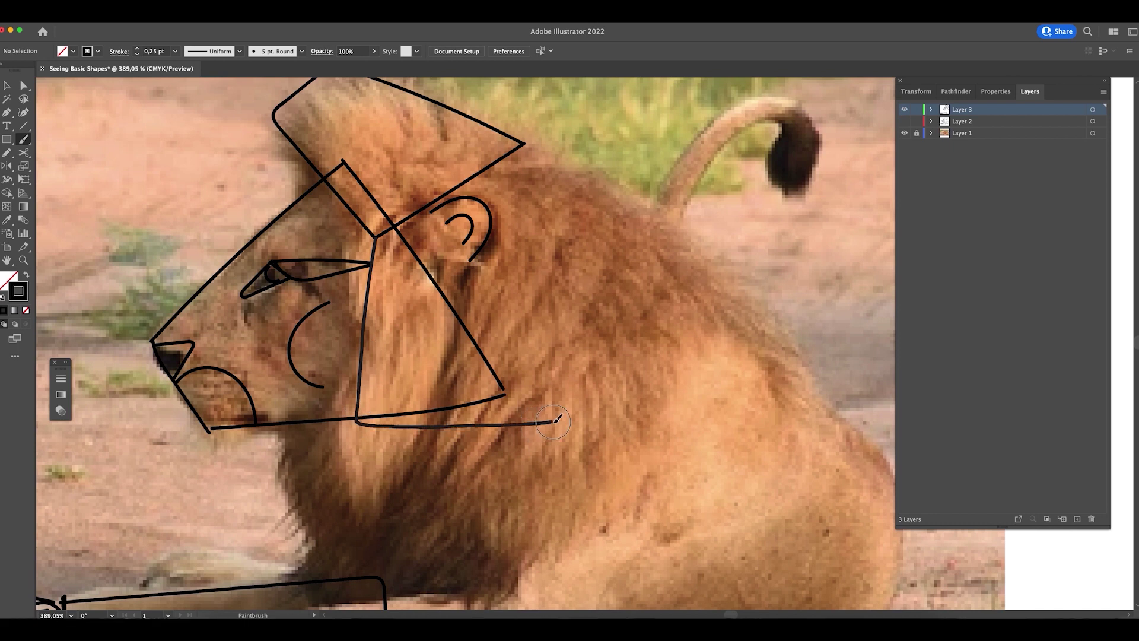
drag(559, 321, 533, 143)
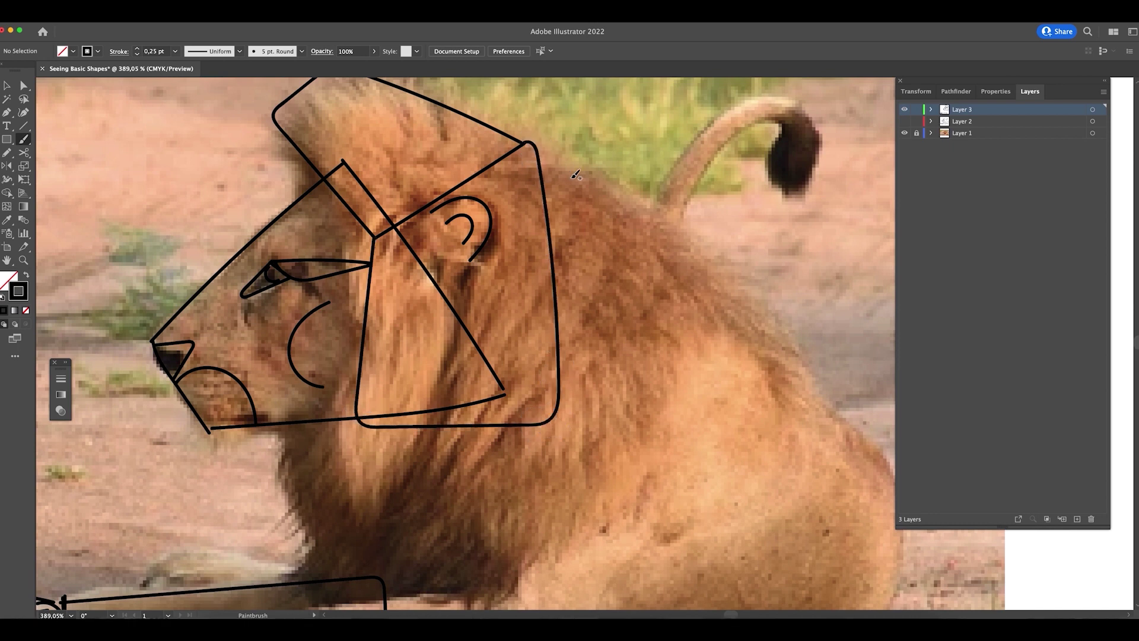
- Paint the lower mane block down to the forelegs and a narrow pointed shape for the chest fur under the jaw
drag(675, 334, 754, 217)
mouse_move(438, 301)
mouse_down()
mouse_move(399, 376)
mouse_move(374, 475)
mouse_move(580, 468)
mouse_move(639, 360)
mouse_up()
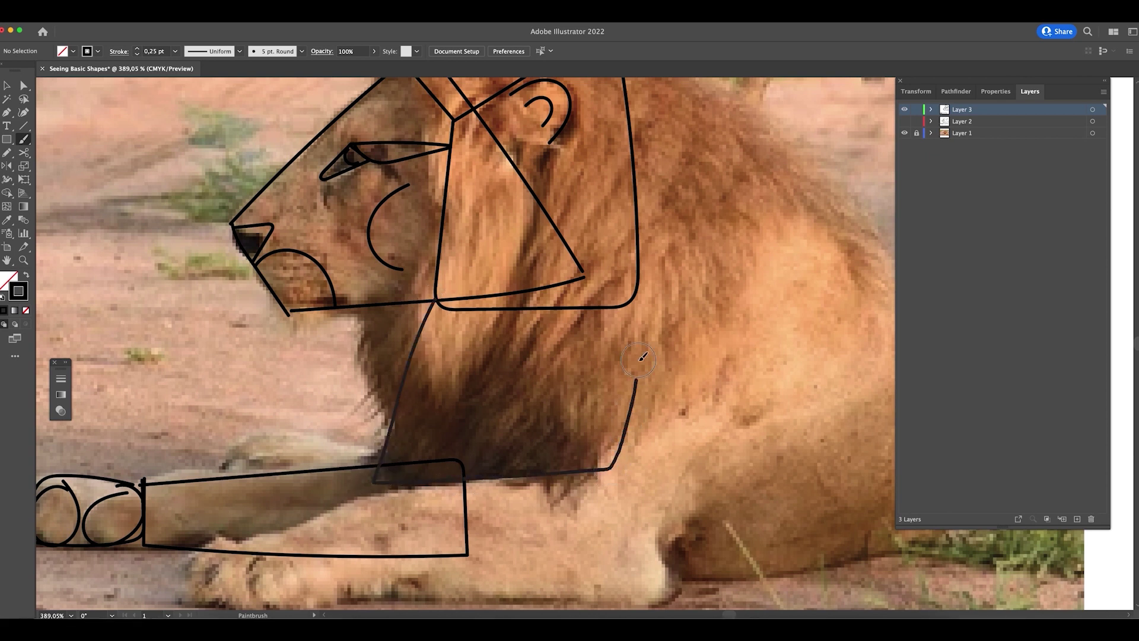
drag(643, 284, 642, 284)
mouse_move(382, 303)
mouse_down()
mouse_move(398, 429)
mouse_move(435, 301)
mouse_move(386, 304)
mouse_up()
- Paint the near front paw with round toes and a rounded block for its foreleg
mouse_move(719, 378)
mouse_down()
mouse_move(608, 205)
mouse_move(628, 268)
mouse_up()
mouse_move(207, 409)
mouse_down()
mouse_move(214, 488)
mouse_move(565, 493)
mouse_move(562, 357)
mouse_move(342, 363)
mouse_move(237, 379)
mouse_move(207, 398)
mouse_move(215, 412)
mouse_move(161, 474)
mouse_move(201, 455)
mouse_move(184, 446)
mouse_move(92, 476)
mouse_move(131, 428)
mouse_move(125, 435)
mouse_move(204, 420)
mouse_move(212, 465)
mouse_move(199, 491)
mouse_move(126, 477)
mouse_move(127, 443)
mouse_up()
drag(659, 380, 407, 419)
- Paint a rounded shape over the lion's rump and a small pointed shape on the dark tail tuft
mouse_move(523, 191)
mouse_down()
mouse_move(617, 289)
mouse_move(630, 344)
mouse_move(610, 424)
mouse_move(575, 462)
mouse_move(510, 490)
mouse_move(388, 480)
mouse_up()
drag(522, 192, 389, 481)
scroll(457, 369, up, 1)
mouse_move(457, 369)
mouse_down()
mouse_move(496, 447)
mouse_move(489, 479)
mouse_up()
key(super+minus)
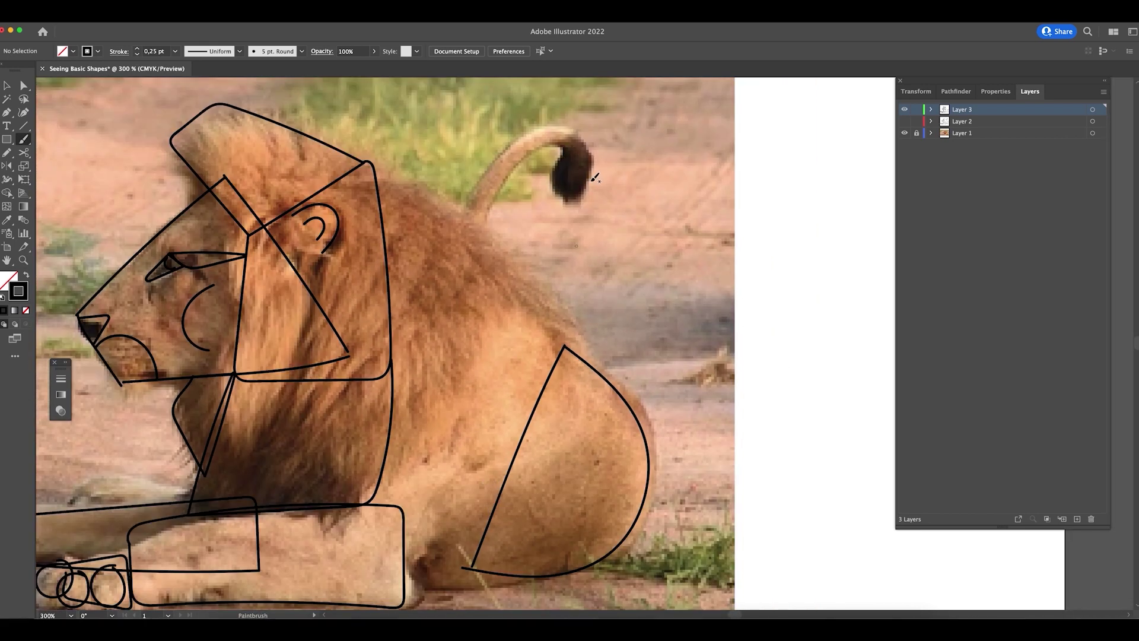
mouse_move(563, 148)
mouse_down()
mouse_move(599, 153)
mouse_move(578, 214)
mouse_move(551, 204)
mouse_move(563, 145)
mouse_move(563, 202)
mouse_move(570, 148)
mouse_up()
key(super+z)
- Paint the large body outline from the top of the mane along the back, around the belly and up through the chest
mouse_move(369, 164)
mouse_down()
mouse_move(539, 288)
mouse_move(604, 378)
mouse_up()
key(ctrl+z)
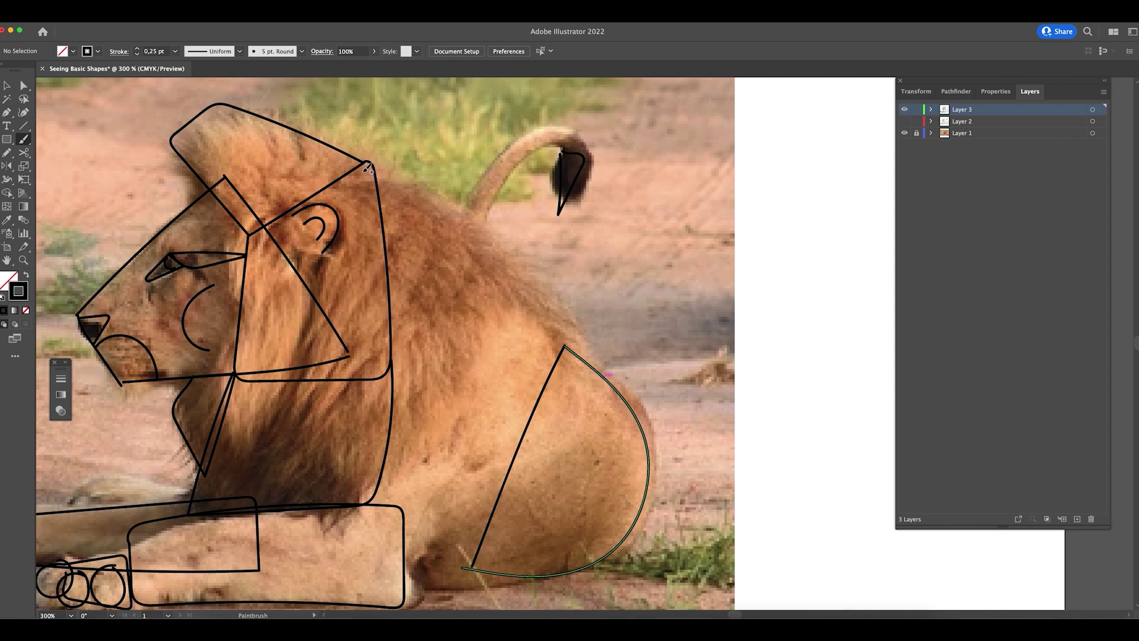
mouse_move(360, 259)
mouse_down()
mouse_move(356, 534)
mouse_move(388, 587)
mouse_move(579, 566)
mouse_move(584, 431)
mouse_move(565, 347)
mouse_move(401, 221)
mouse_move(362, 162)
mouse_up()
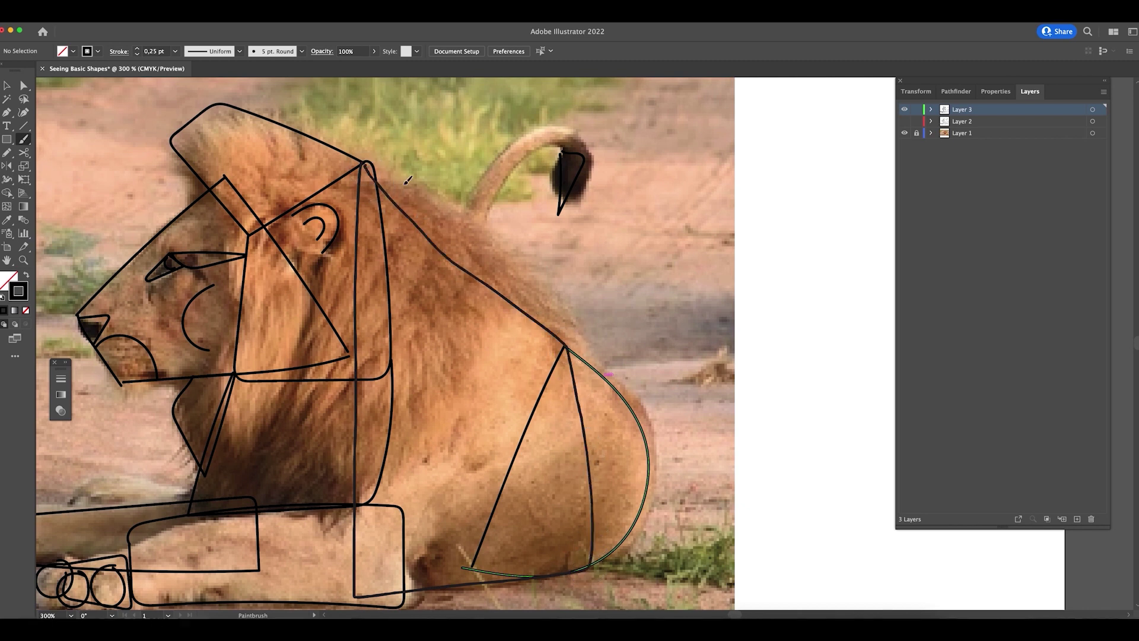
mouse_move(444, 248)
mouse_down()
mouse_move(514, 137)
mouse_move(566, 131)
mouse_move(578, 151)
mouse_up()
key(super+z)
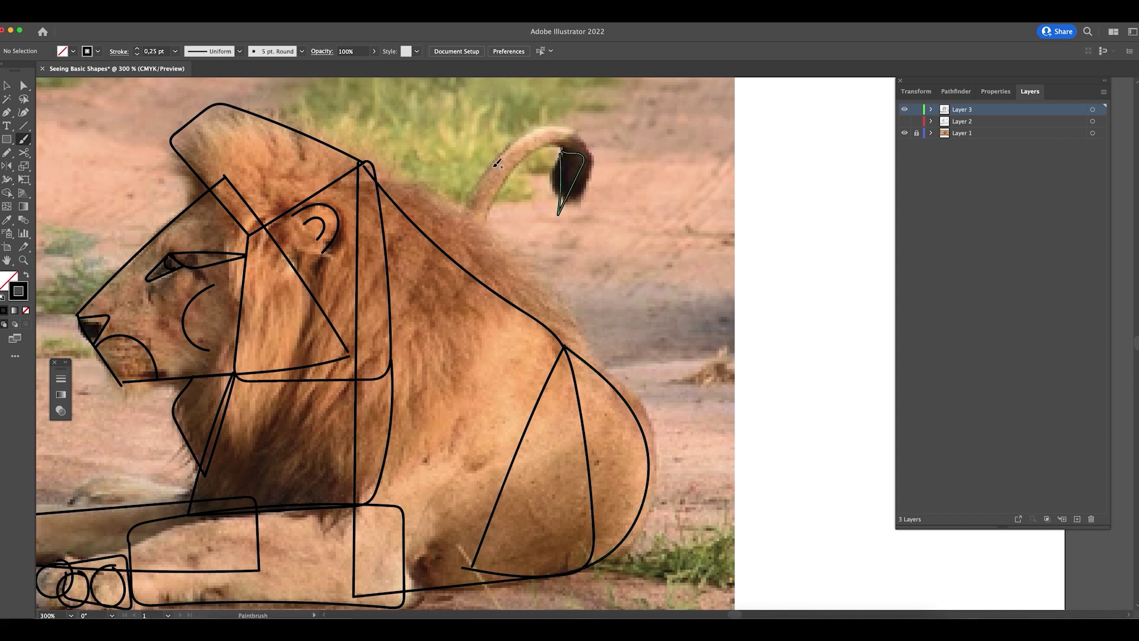
- Reshape the body outline by moving its back anchor points outward to follow the lion's back and rump
click(470, 270)
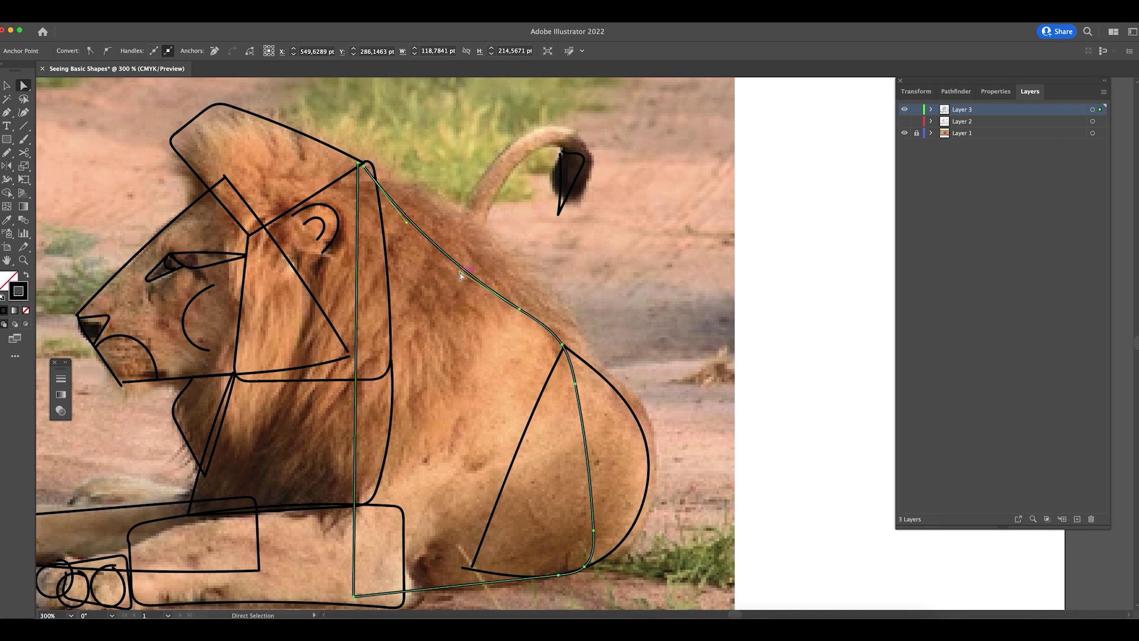
drag(520, 309, 532, 293)
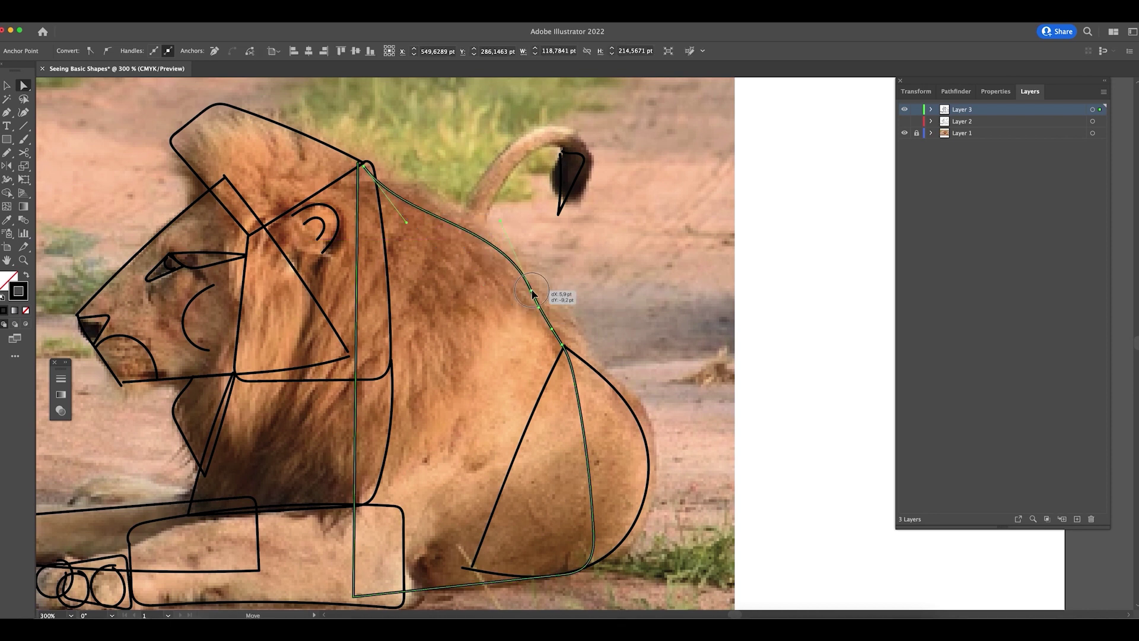
drag(563, 344, 591, 366)
click(639, 171)
- Paint four connected segments along the curved tail and move the tuft shape to meet the last one
drag(639, 172, 707, 206)
mouse_move(549, 272)
mouse_down()
mouse_move(583, 232)
mouse_move(460, 379)
mouse_move(671, 288)
mouse_move(653, 270)
mouse_up()
key(z)
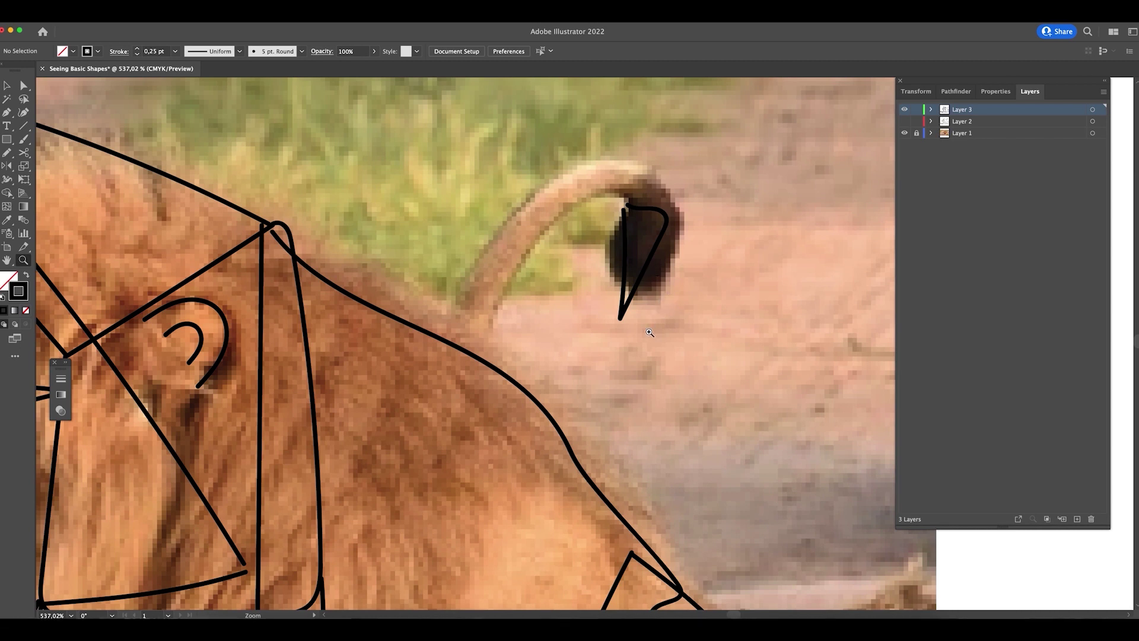
key(b)
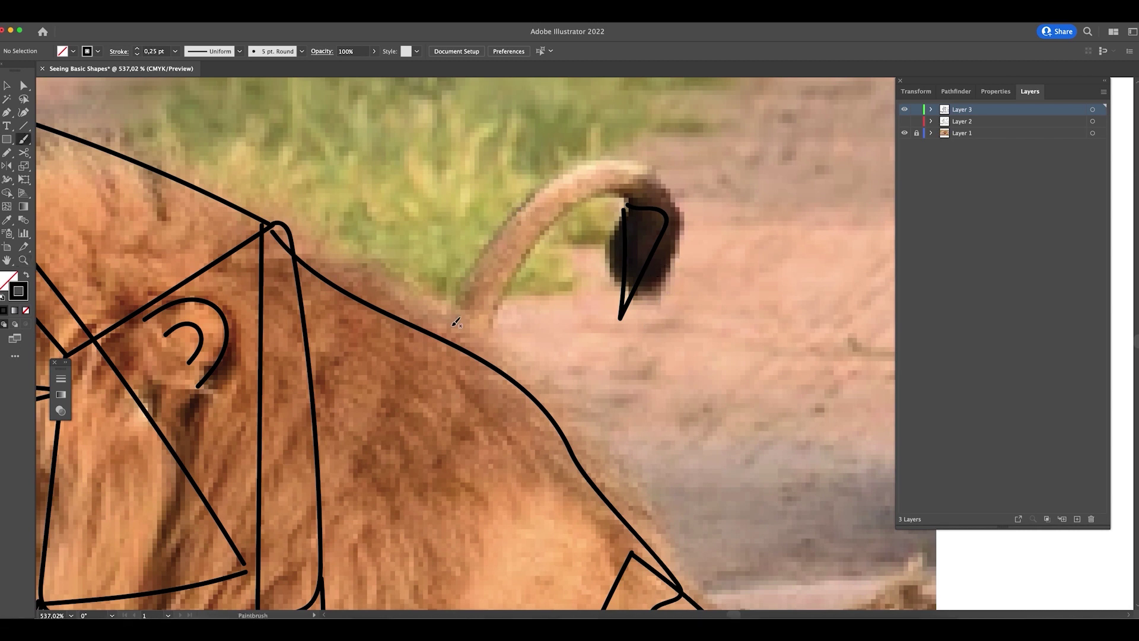
mouse_move(514, 212)
mouse_down()
mouse_move(520, 276)
mouse_move(495, 335)
mouse_move(481, 360)
mouse_move(447, 341)
mouse_up()
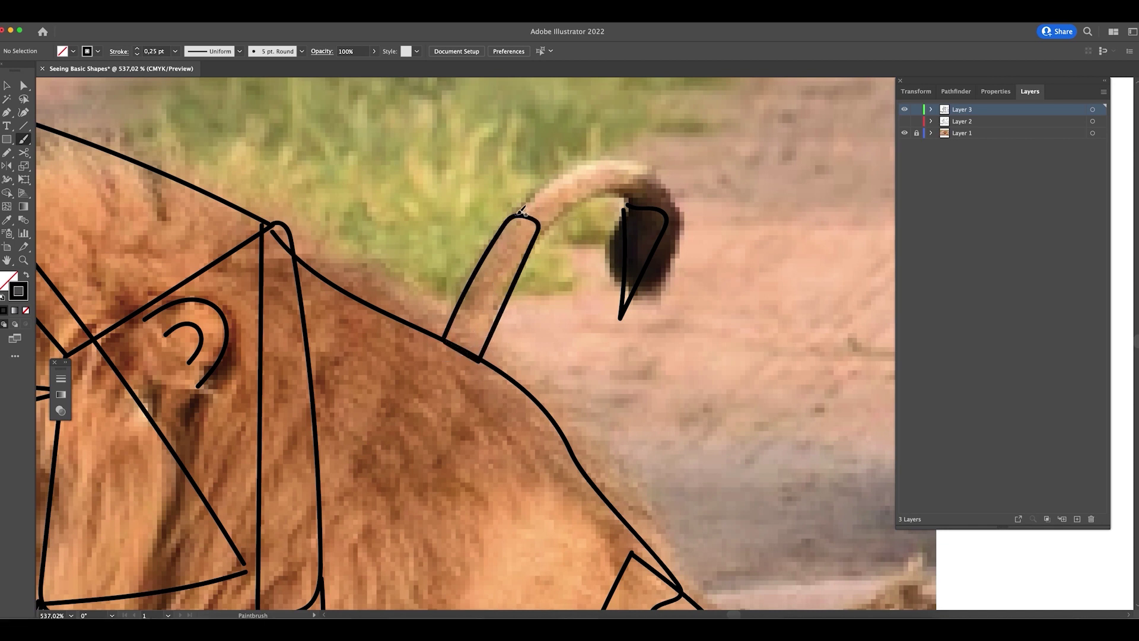
mouse_move(586, 212)
mouse_down()
mouse_move(540, 233)
mouse_move(517, 215)
mouse_up()
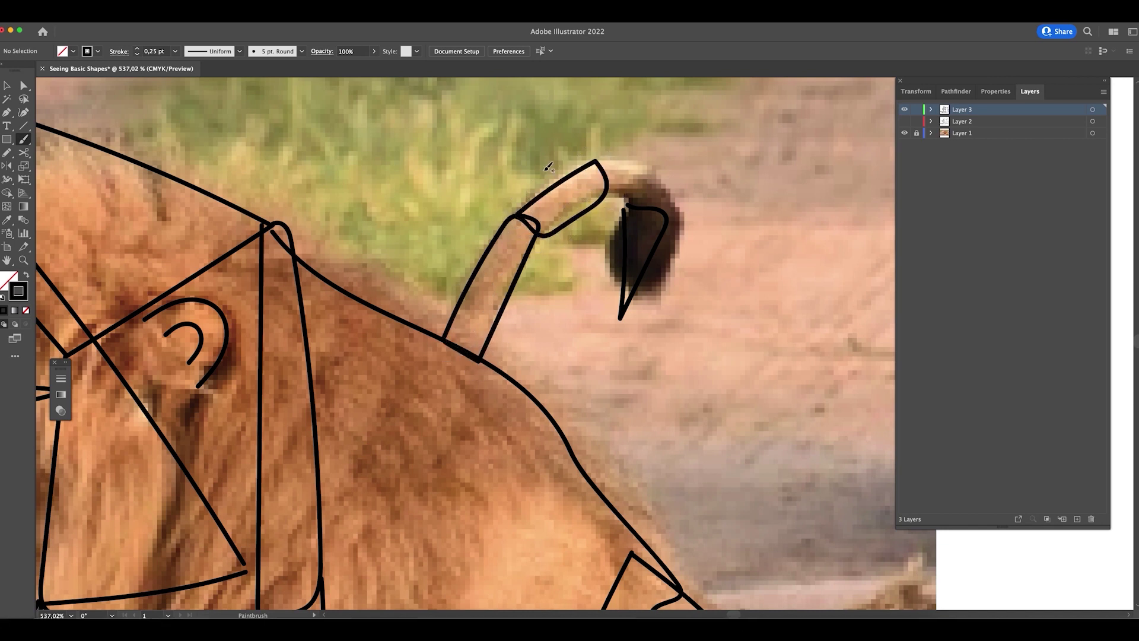
mouse_move(648, 203)
mouse_down()
mouse_move(607, 191)
mouse_move(676, 216)
mouse_move(649, 179)
mouse_up()
key(b)
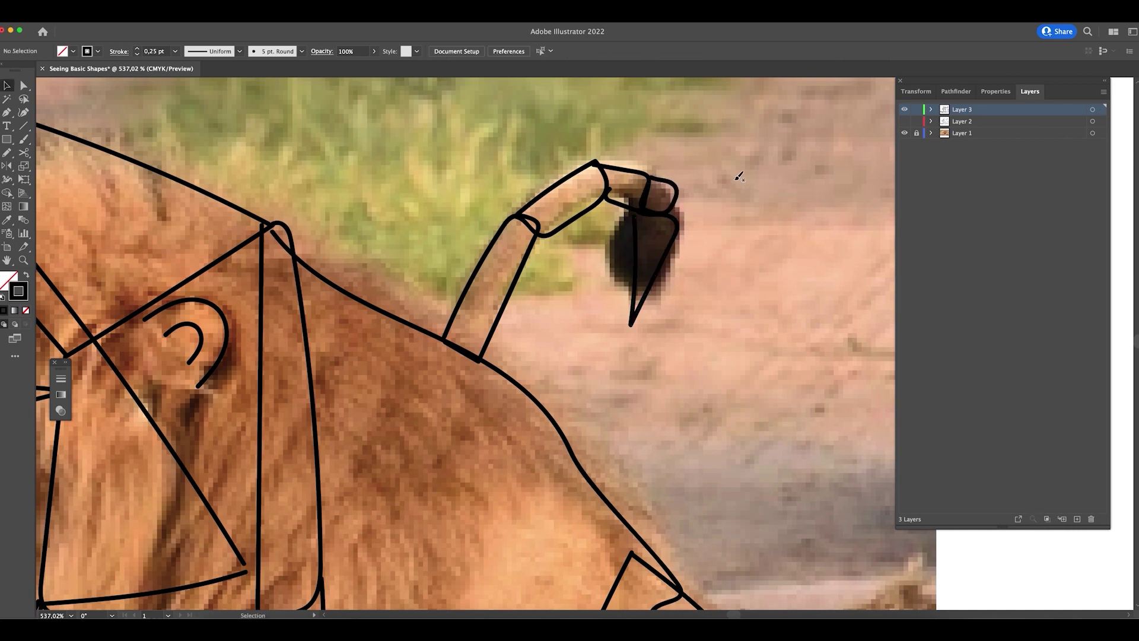
key(super+minus)
key(super+minus)
key(super+minus)
key(super+minus)
key(super+minus)
drag(667, 407, 708, 359)
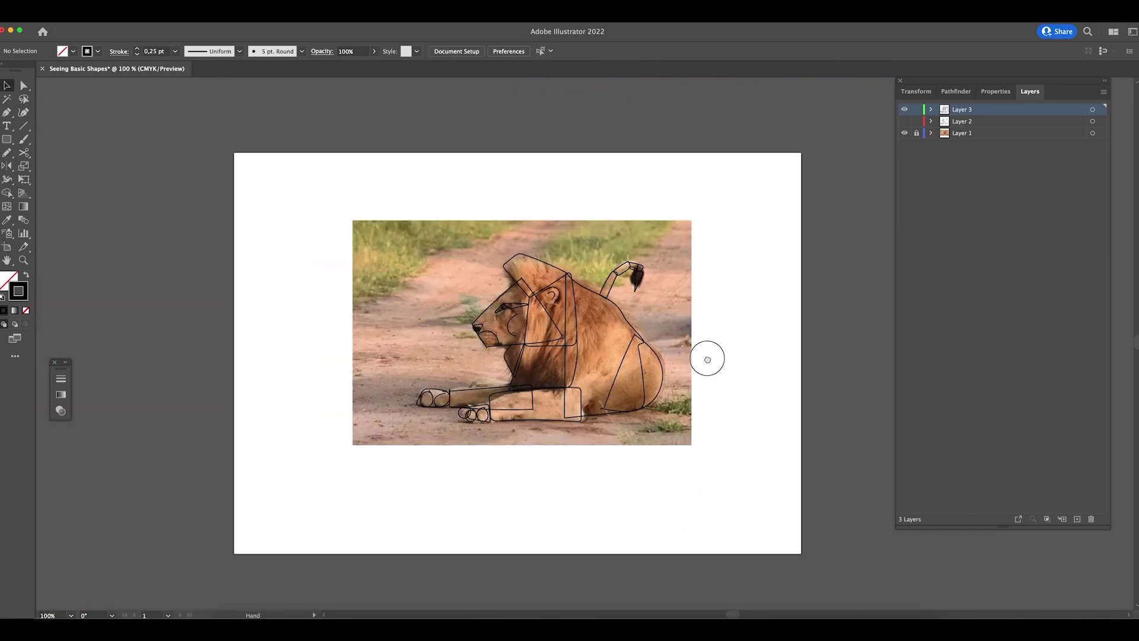
- Hide the photo on Layer 1 and the brush tracing on Layer 3, leaving only the geometric lion on Layer 2 shown
click(904, 133)
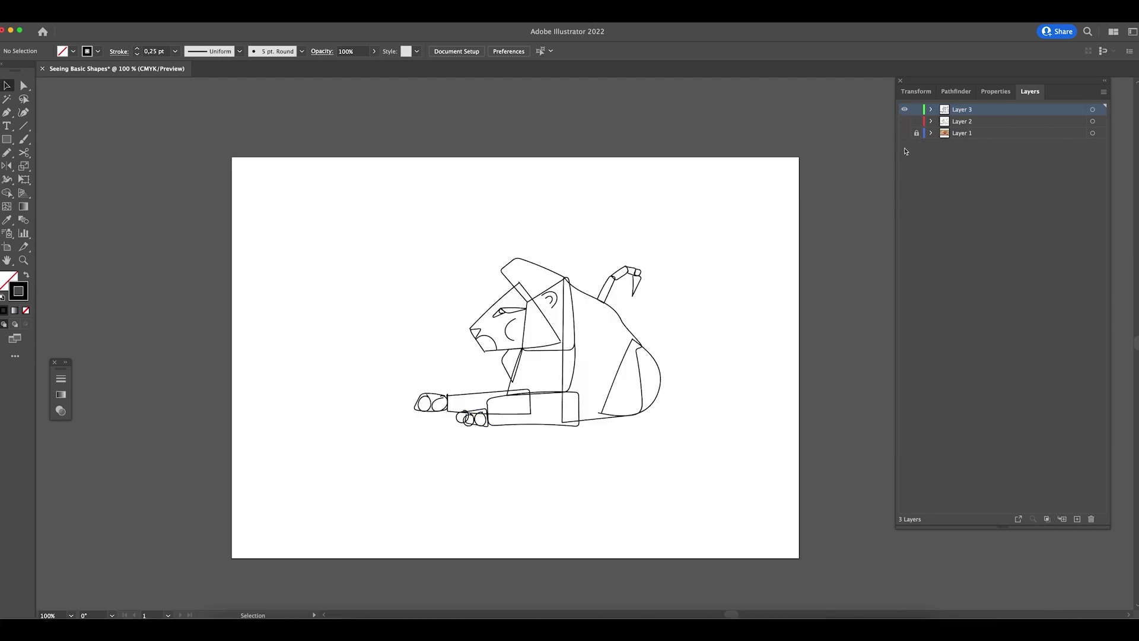
key(z)
drag(576, 393, 589, 424)
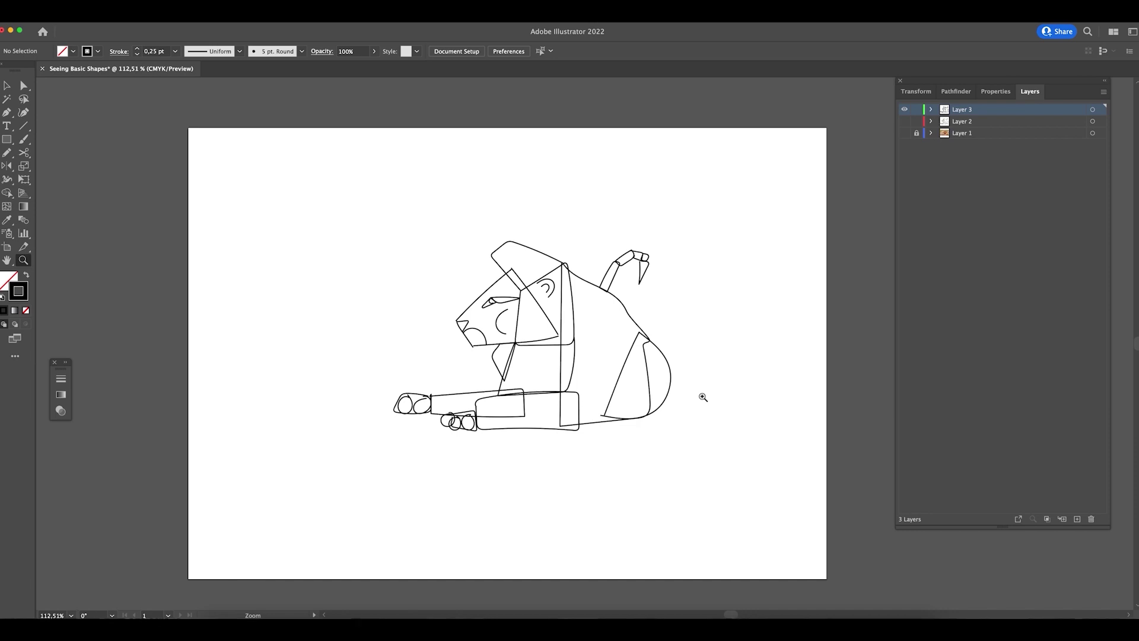
click(905, 109)
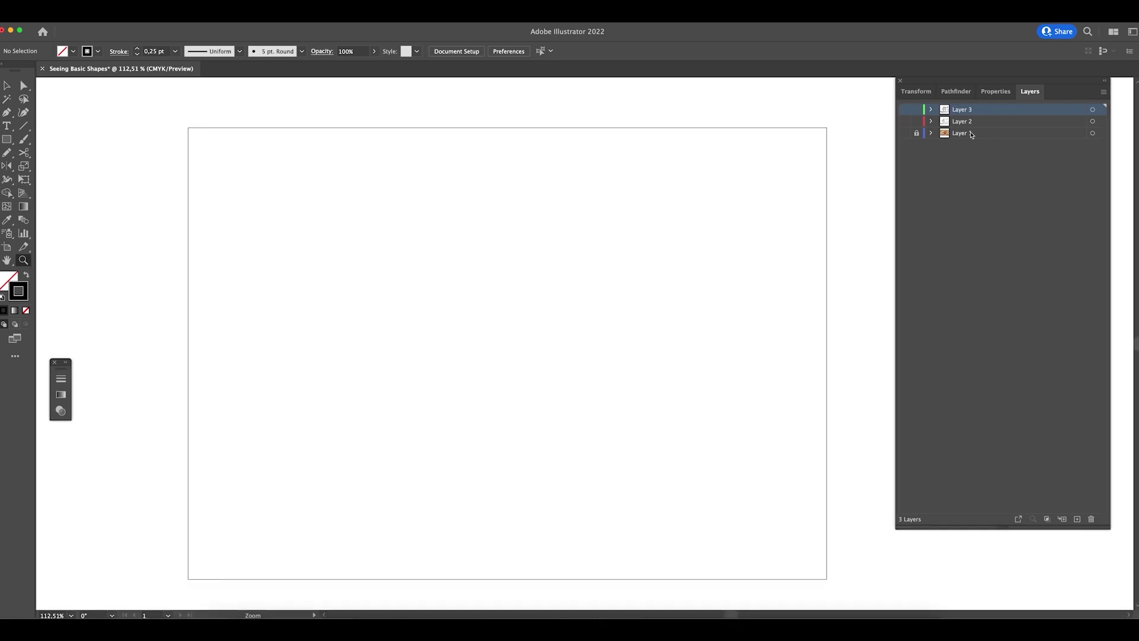
click(904, 121)
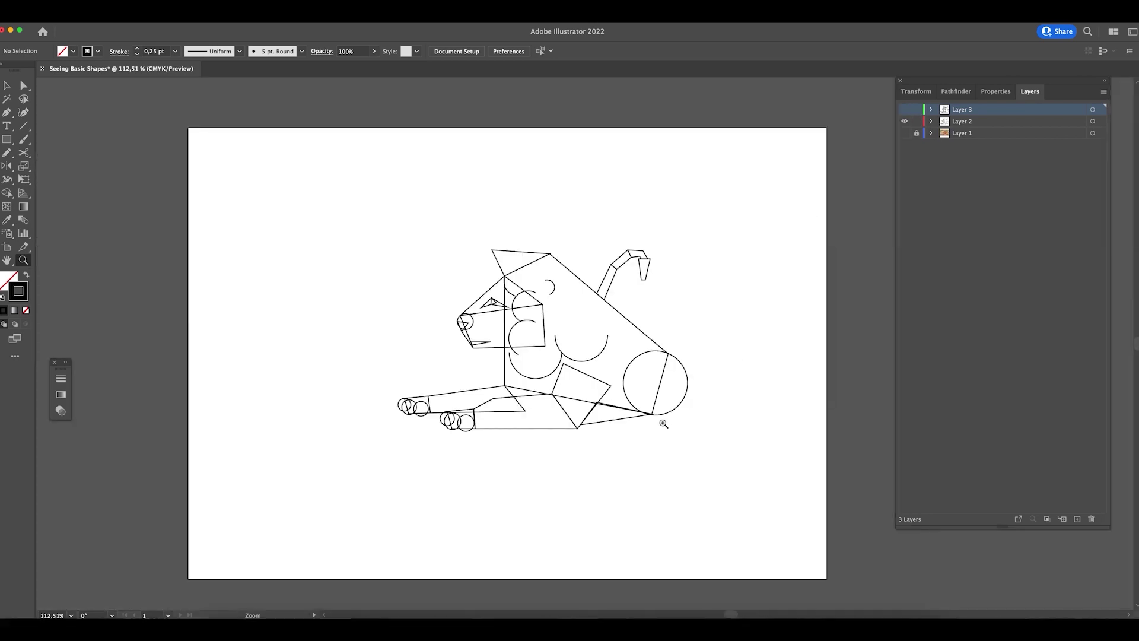
click(528, 362)
click(606, 377)
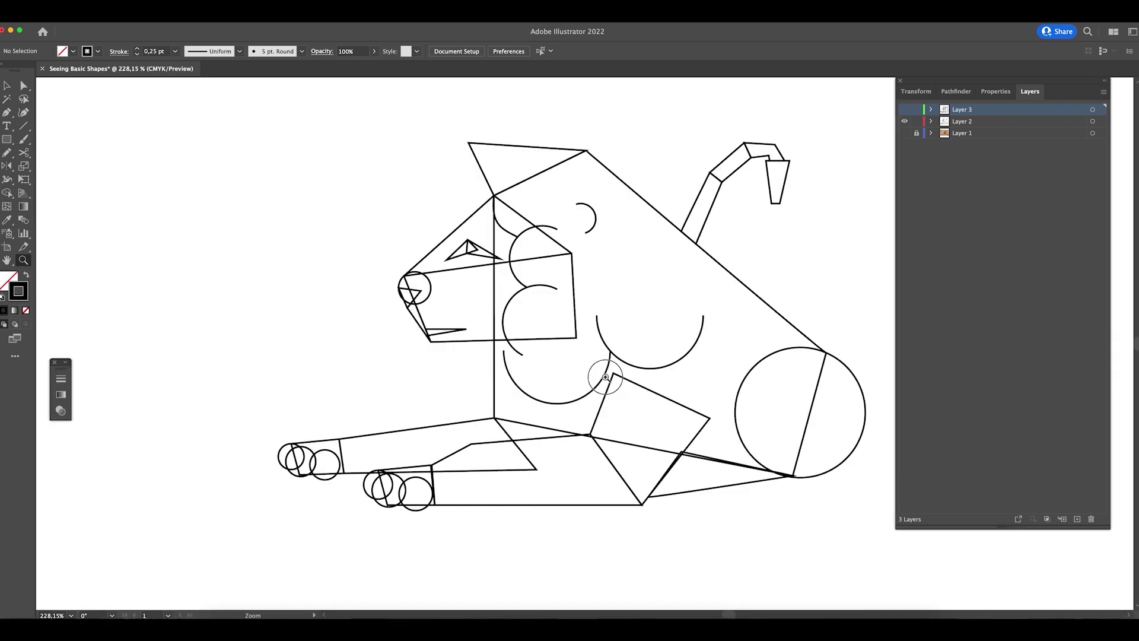
- Make a trial half circle beside the head on Layer 2 by deleting a circle's upper anchor point, and remove it
key(p)
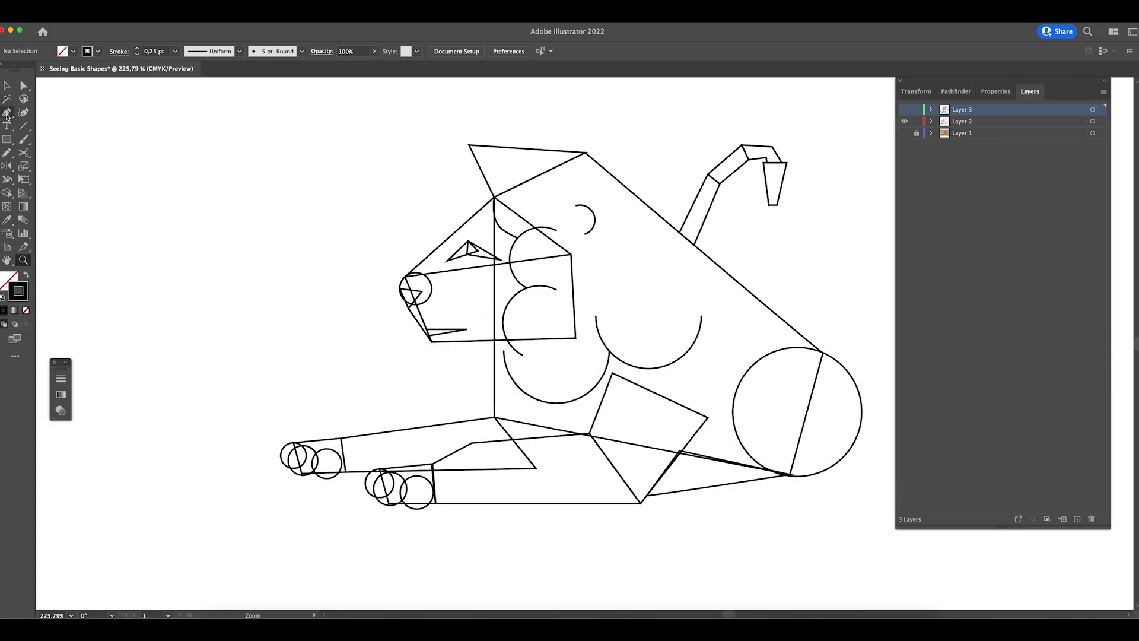
click(8, 140)
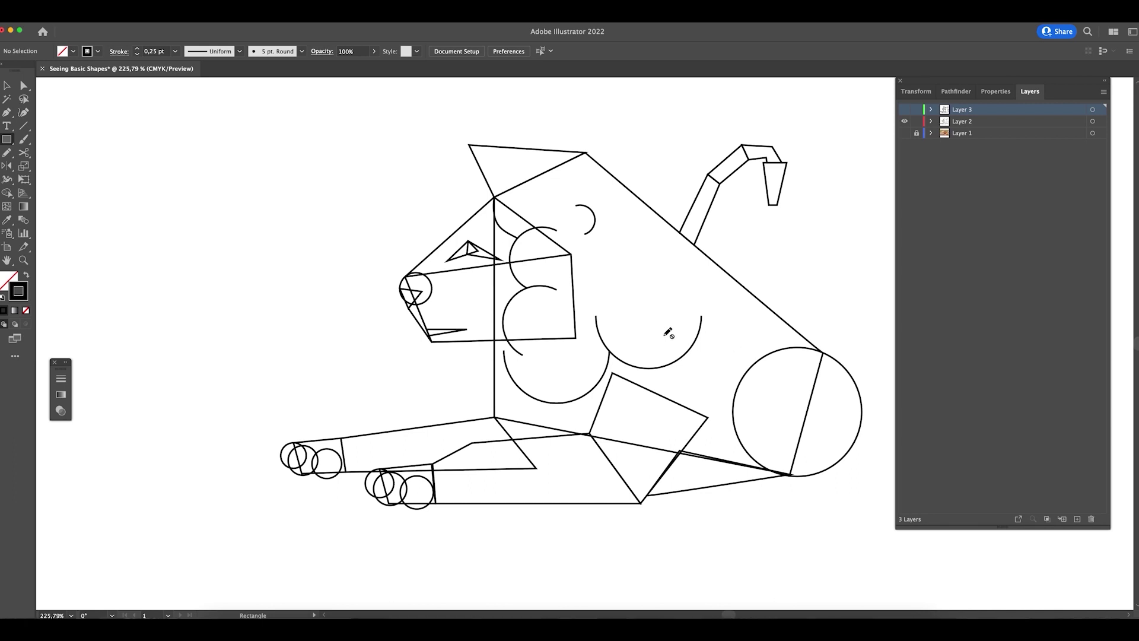
drag(8, 139, 79, 161)
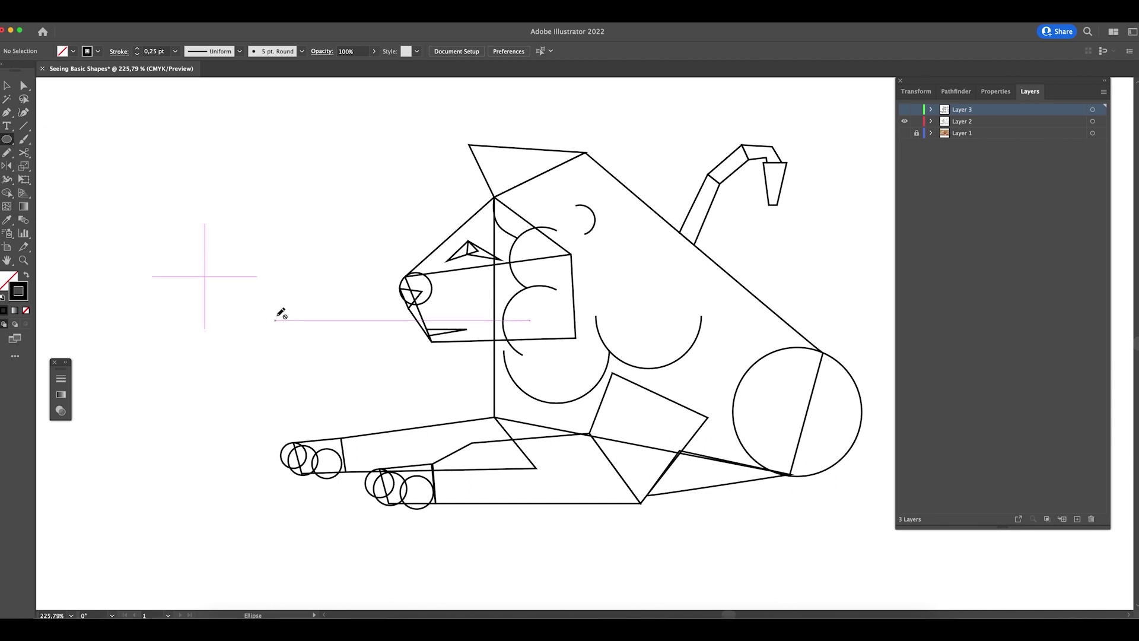
click(995, 121)
drag(157, 205, 294, 341)
key(v)
key(a)
click(225, 205)
key(Delete)
key(v)
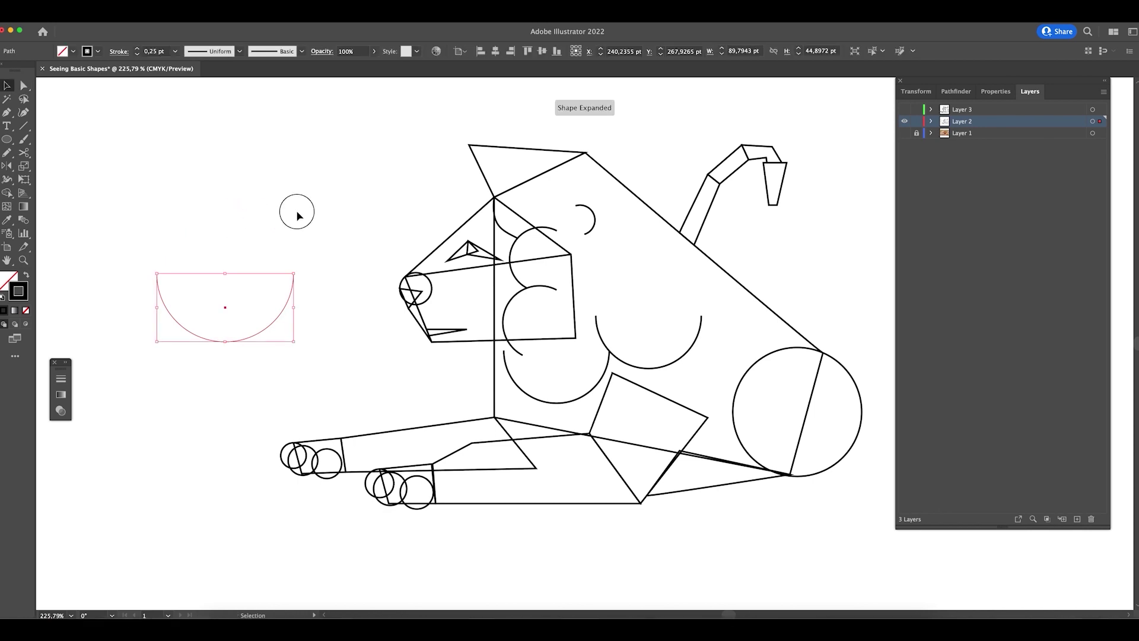
click(297, 214)
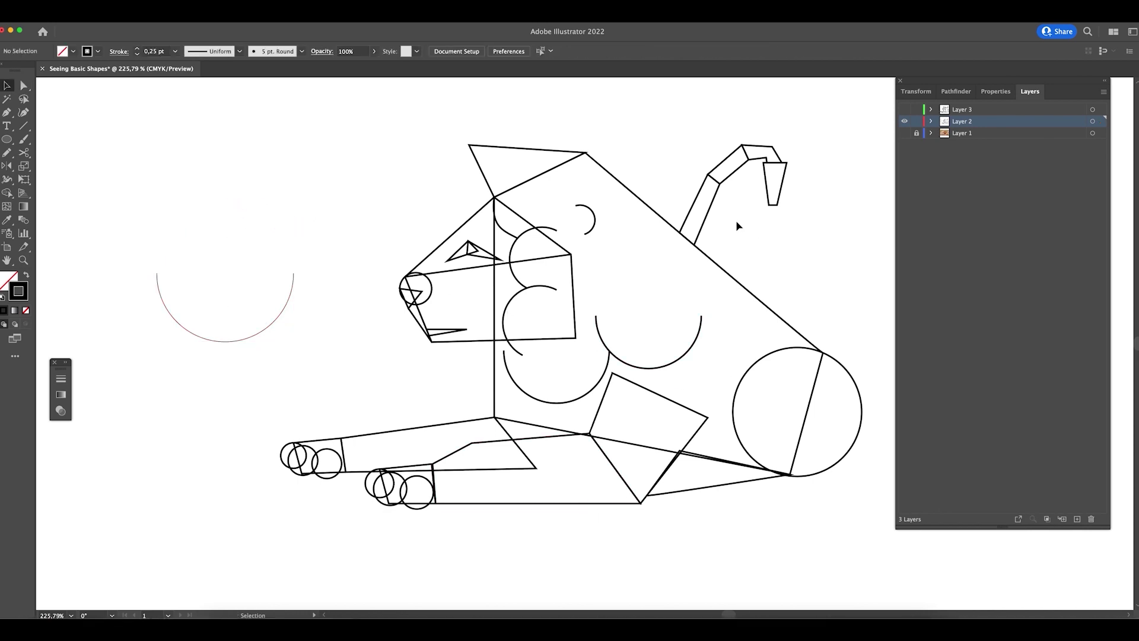
drag(249, 376, 249, 376)
key(Delete)
- Fill all the tail shapes, including the tuft, with orange #ea9b1c and remove their stroke
drag(346, 256, 201, 321)
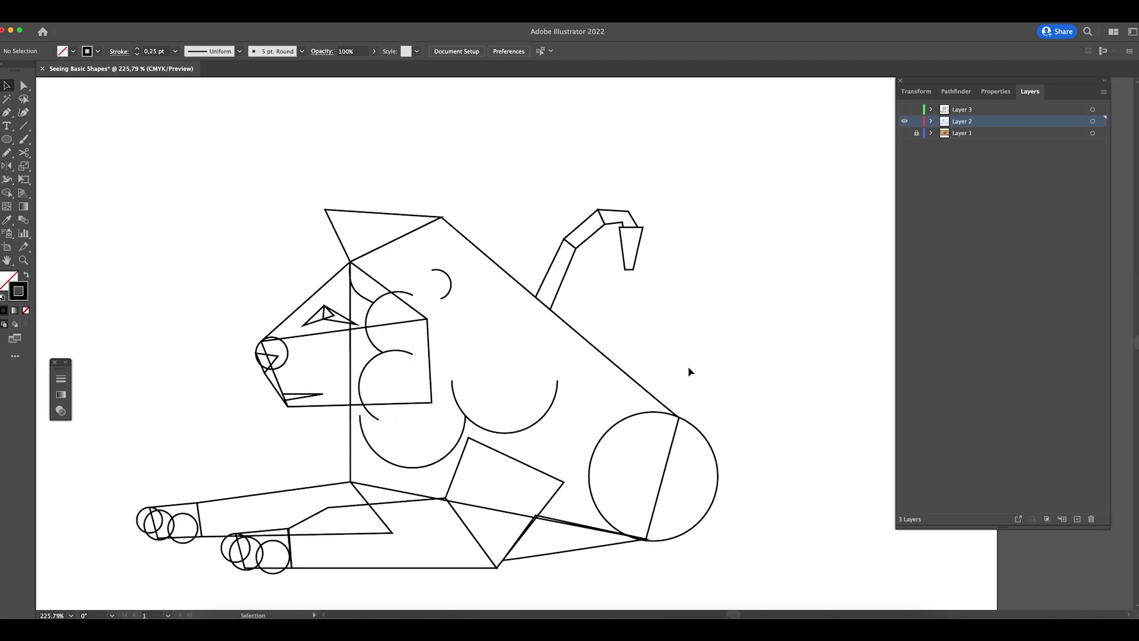
drag(564, 178, 675, 273)
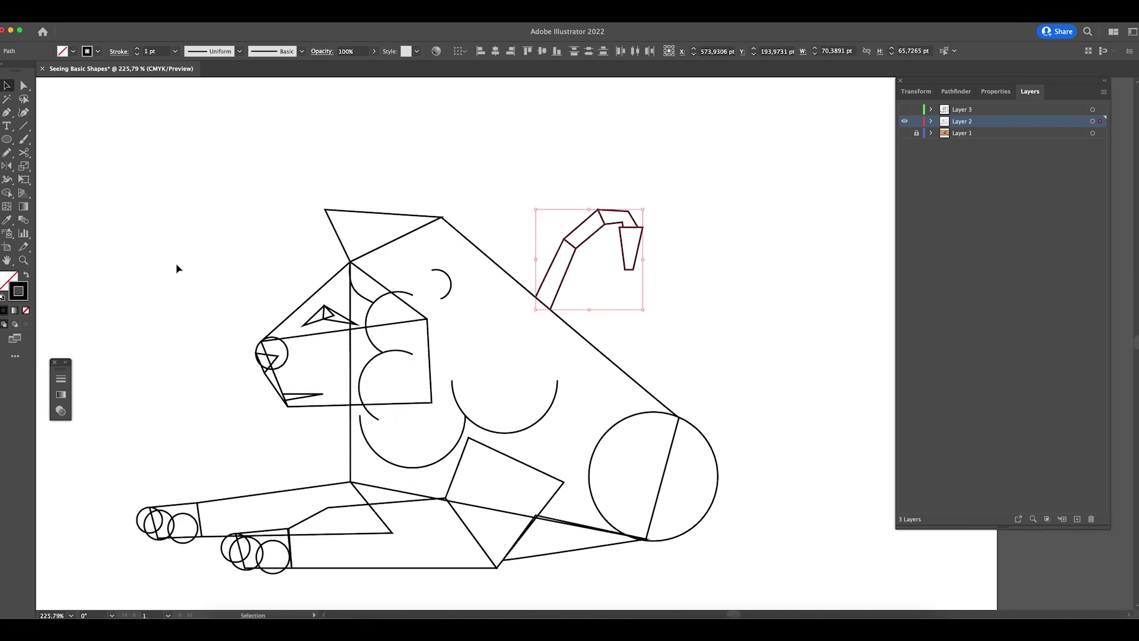
double_click(6, 279)
click(766, 374)
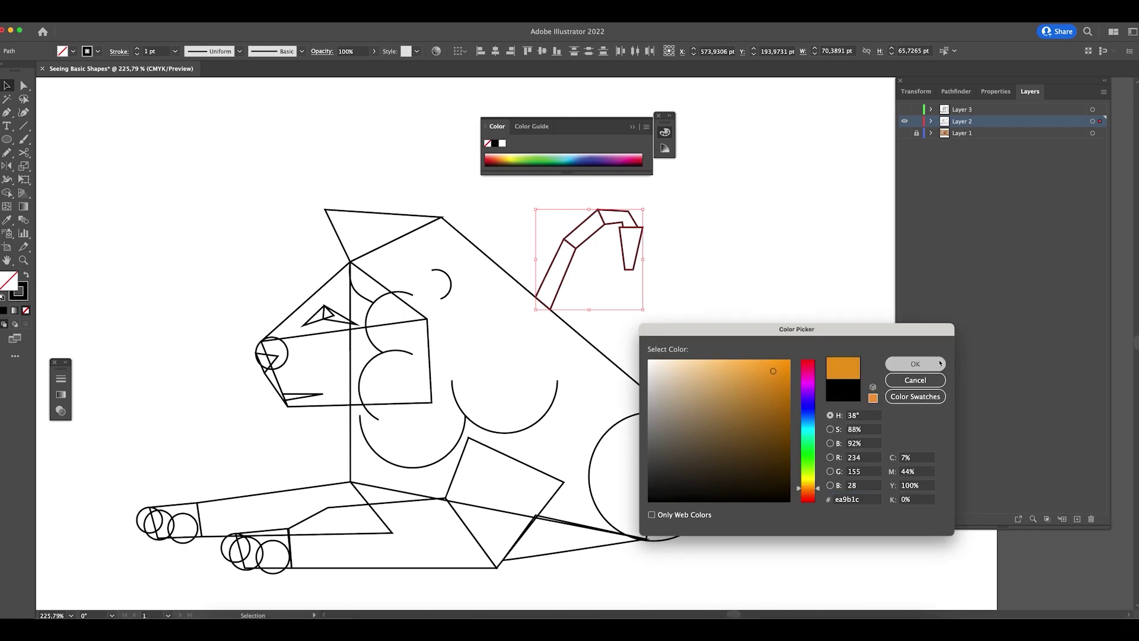
click(915, 364)
click(19, 300)
click(25, 311)
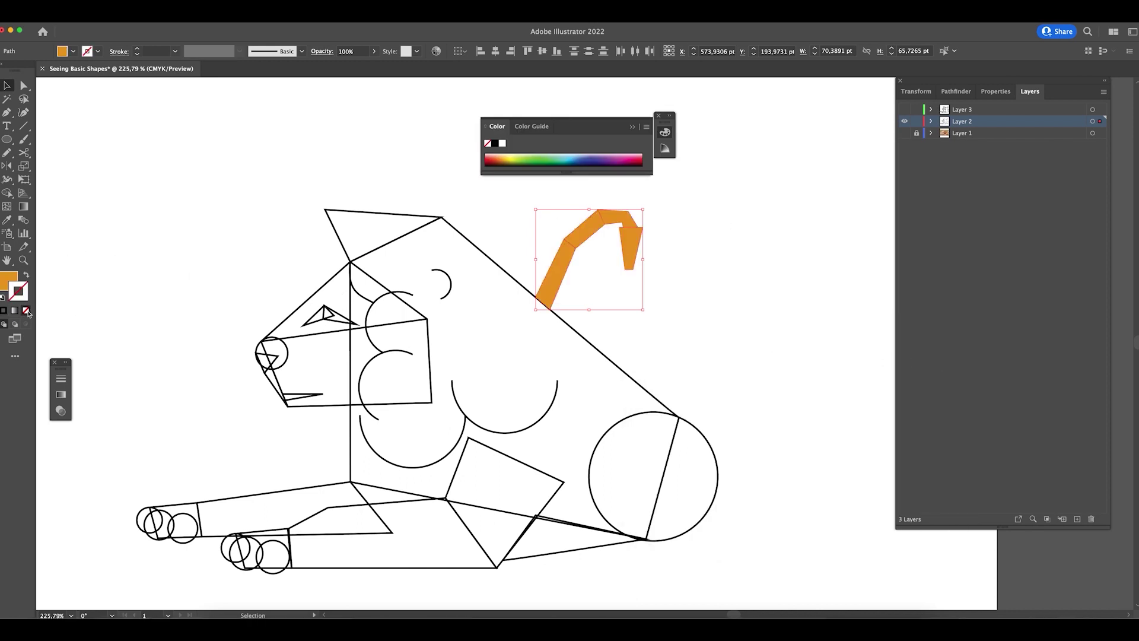
click(749, 276)
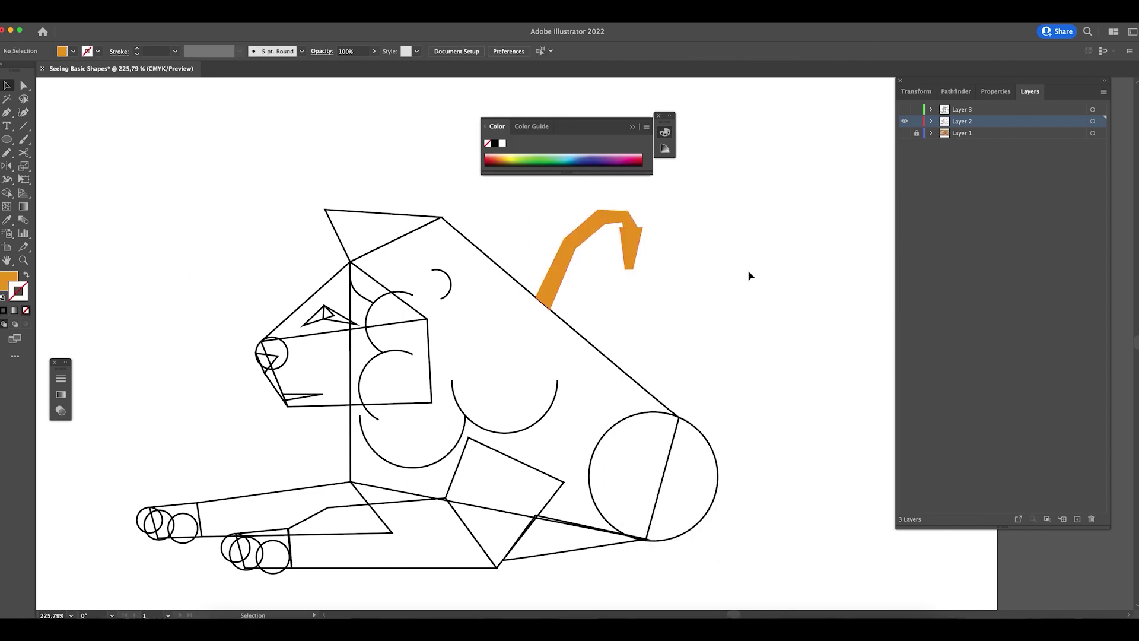
- Copy the tail's orange fill without stroke onto the large body shape, the rump circle and the triangular hind-leg shape
click(572, 325)
key(i)
click(592, 234)
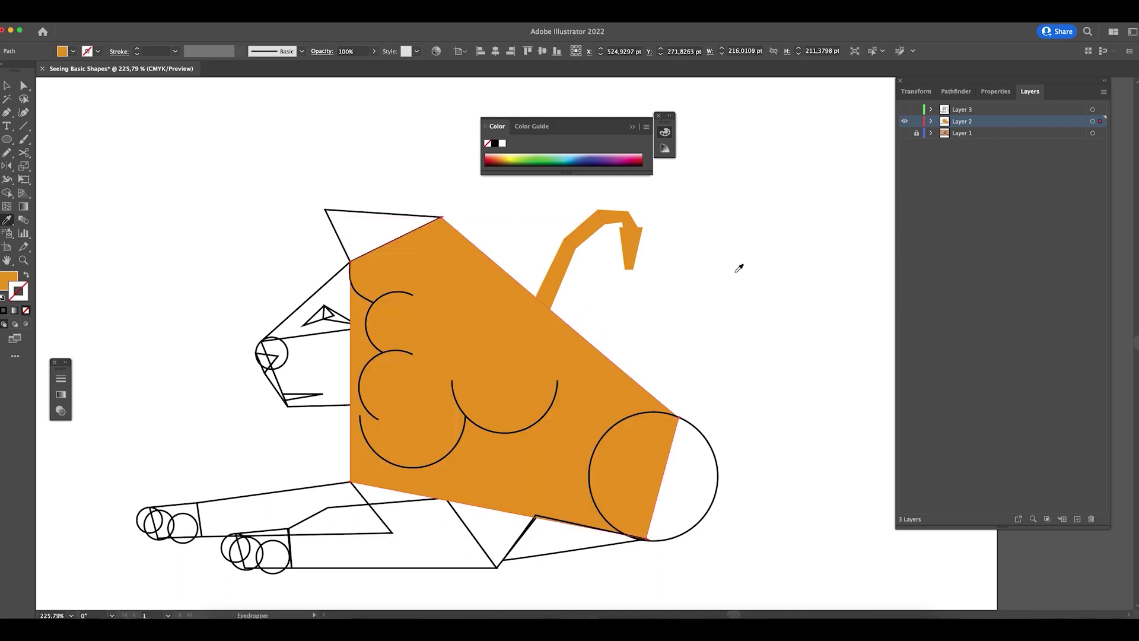
drag(701, 486, 701, 482)
shift+click(566, 556)
key(i)
click(604, 422)
key(v)
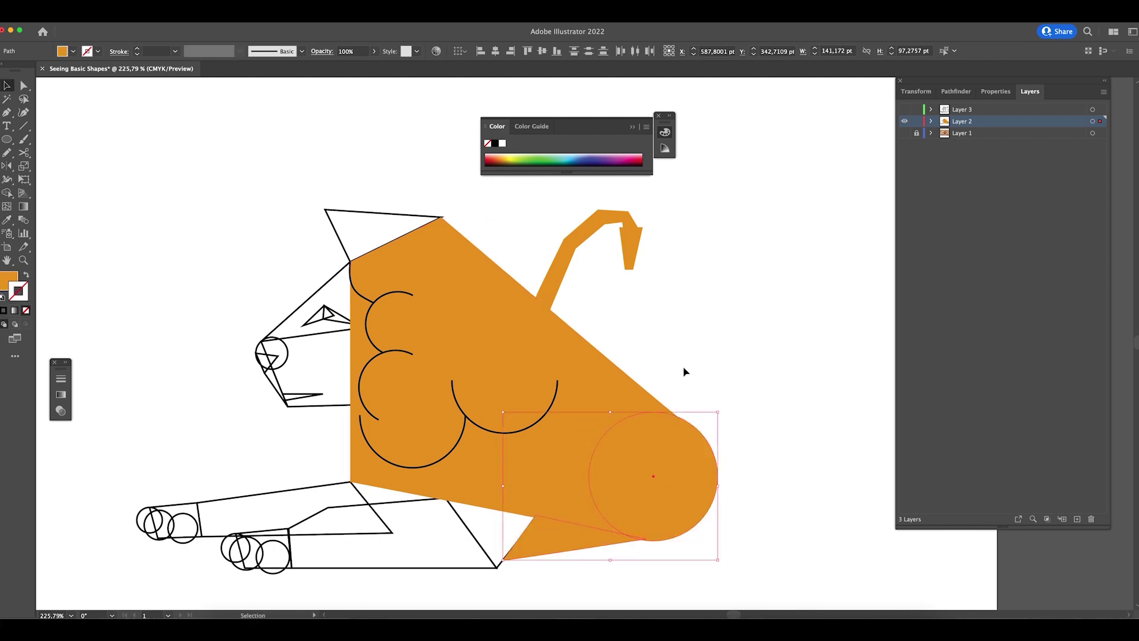
click(788, 464)
- Fill the lion's head shape with yellow #edc82a and no stroke
click(286, 319)
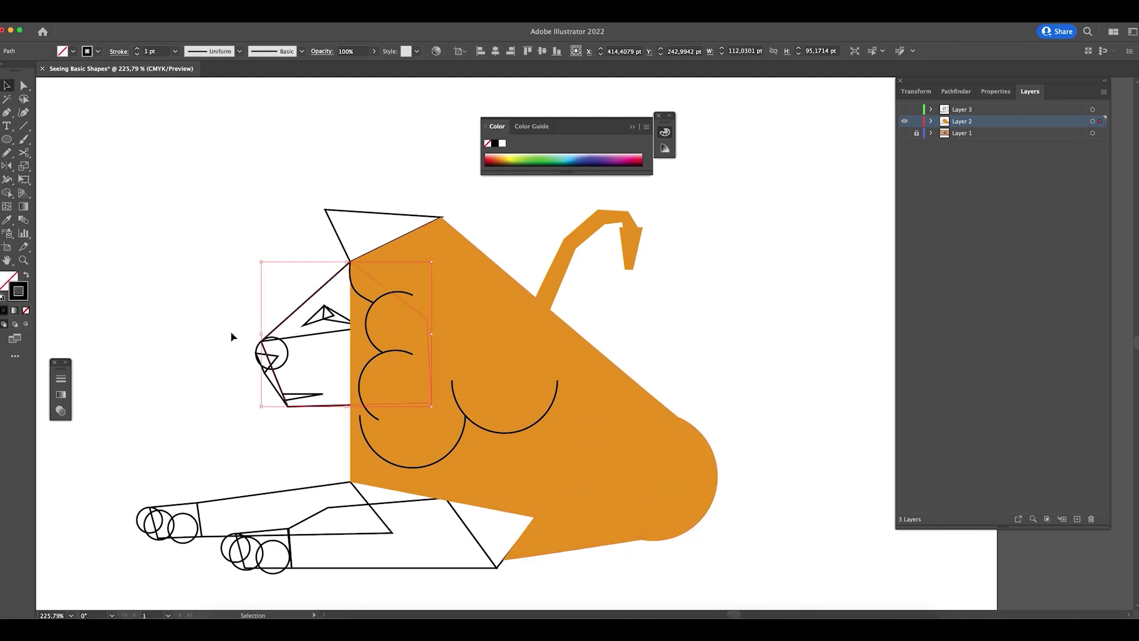
key(i)
click(483, 321)
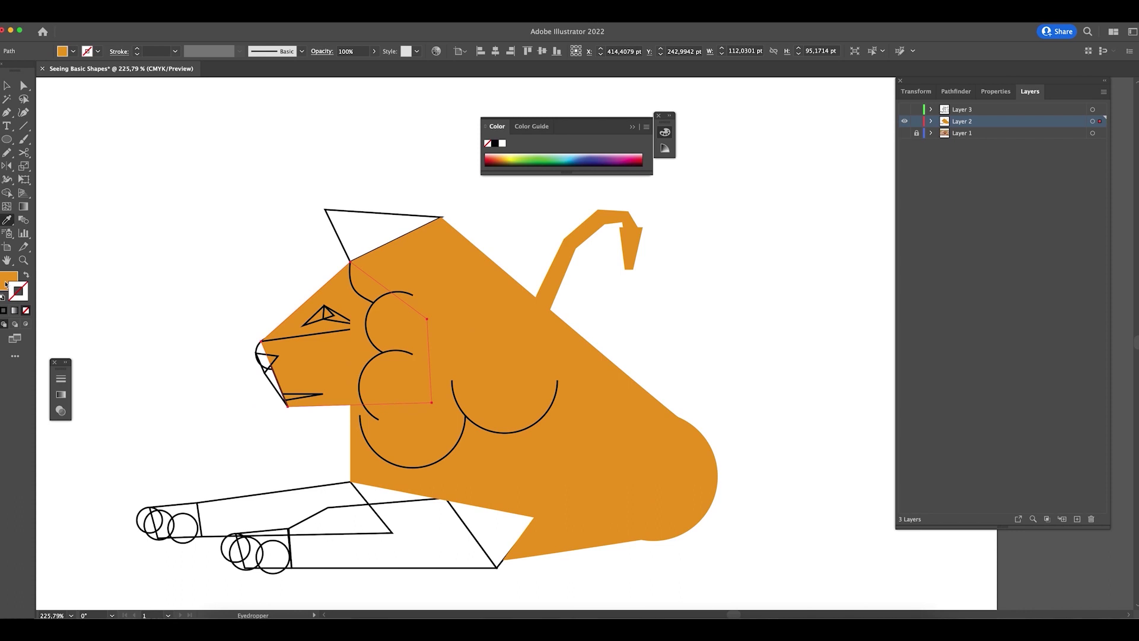
double_click(6, 284)
click(761, 366)
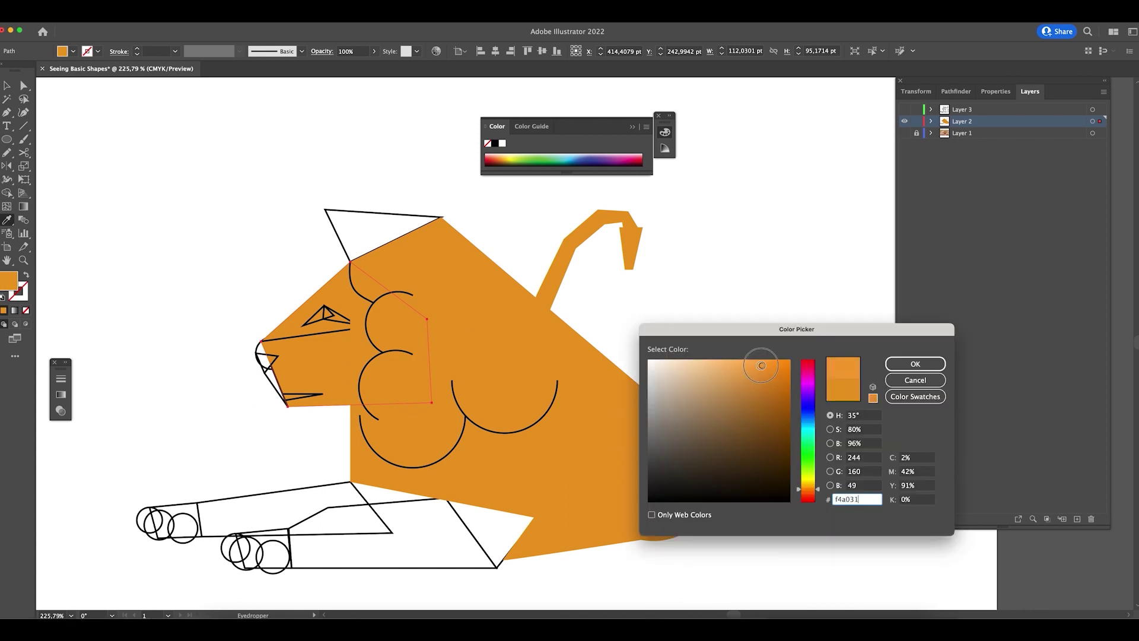
drag(744, 368, 761, 373)
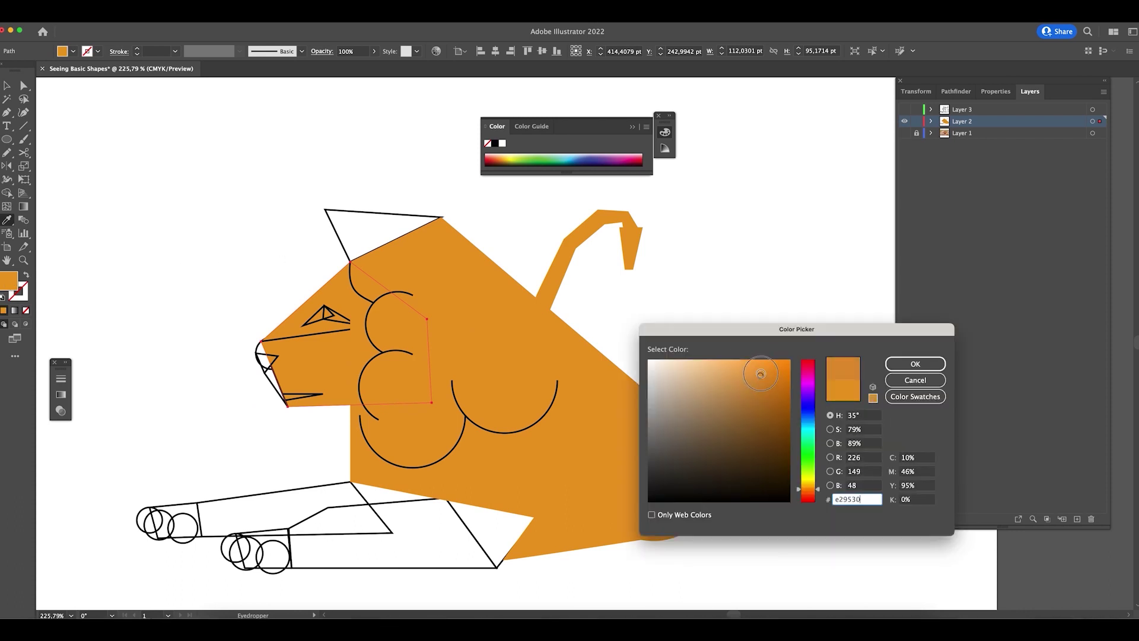
drag(808, 491, 823, 477)
click(810, 487)
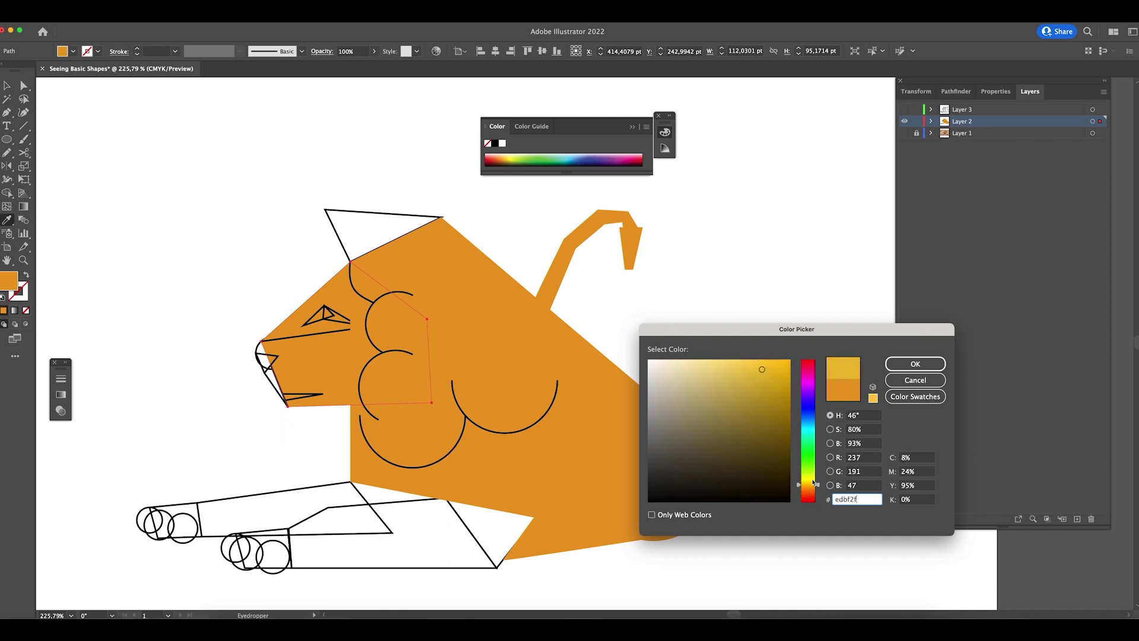
click(916, 364)
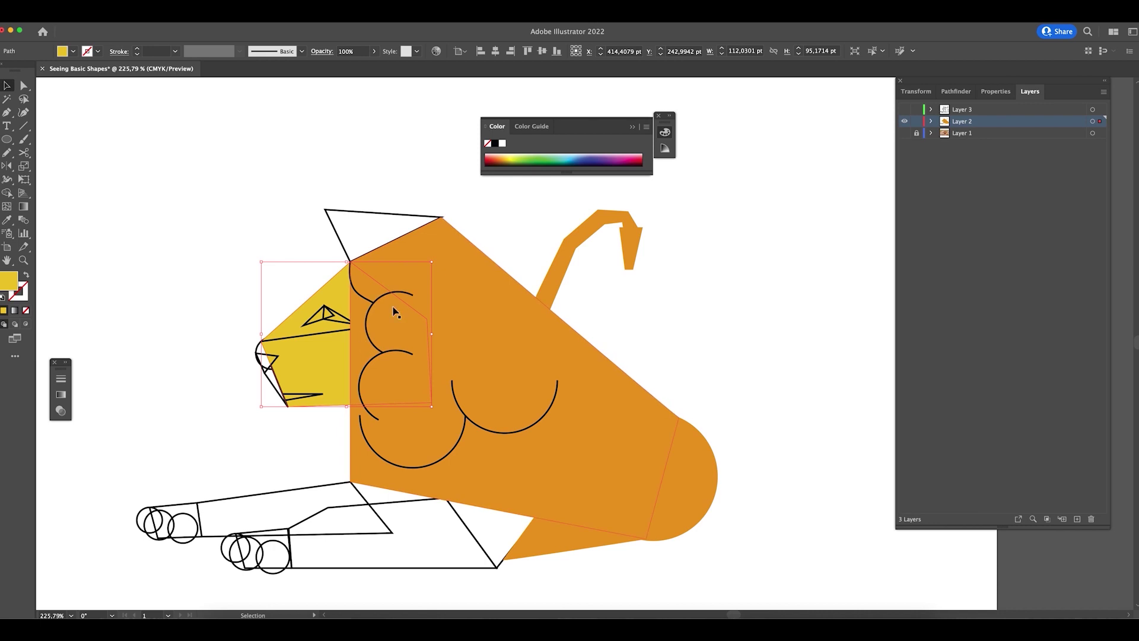
- Send the large orange body shape behind all the other shapes
click(514, 342)
key(super+shift+bracketleft)
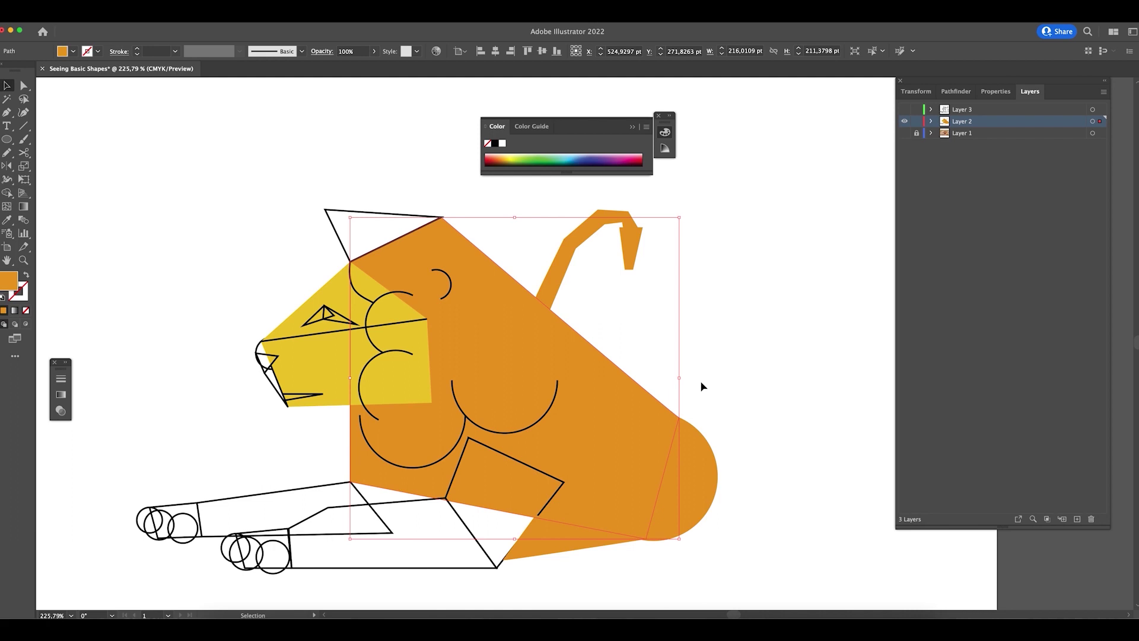
click(723, 372)
- Fill the tuft at the end of the tail with dark brown
click(617, 216)
click(632, 249)
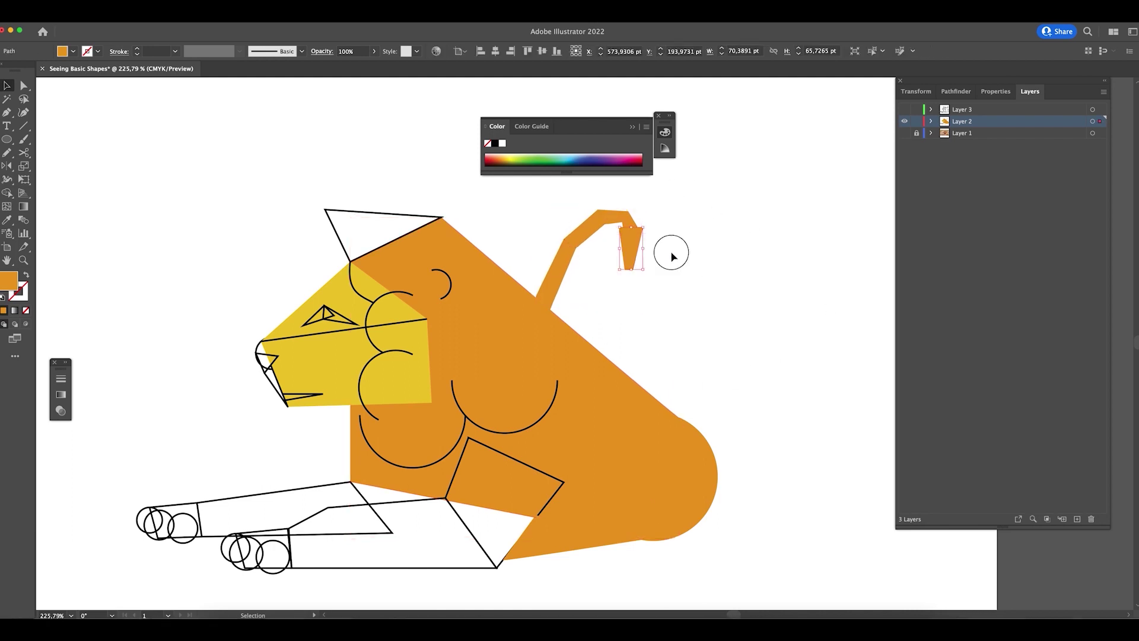
double_click(10, 282)
text(af711e)
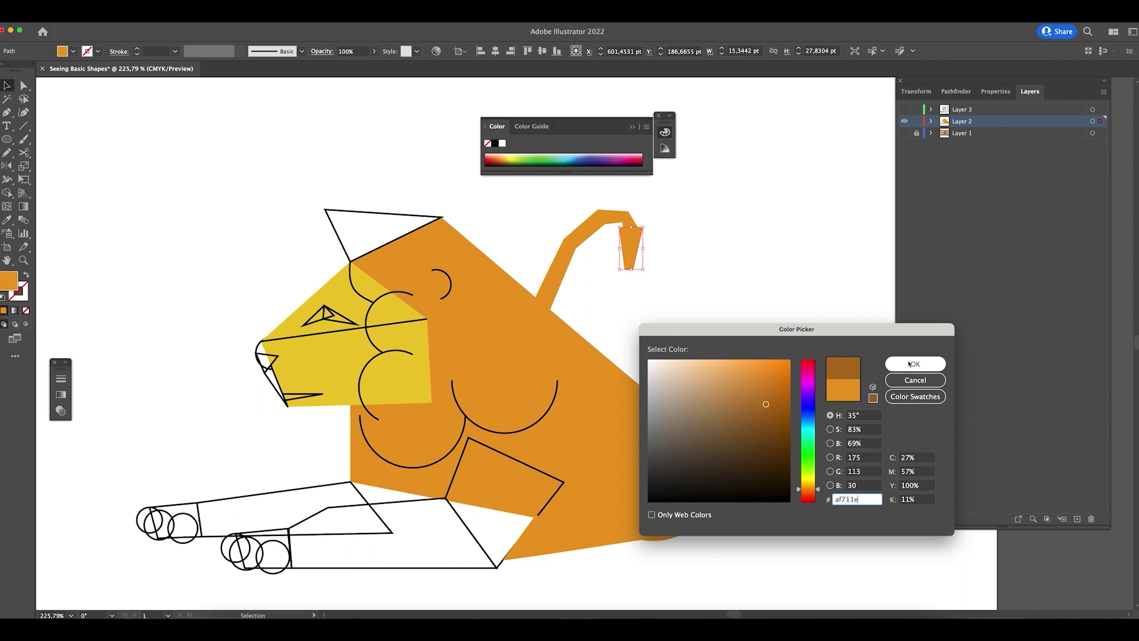
click(909, 364)
click(702, 308)
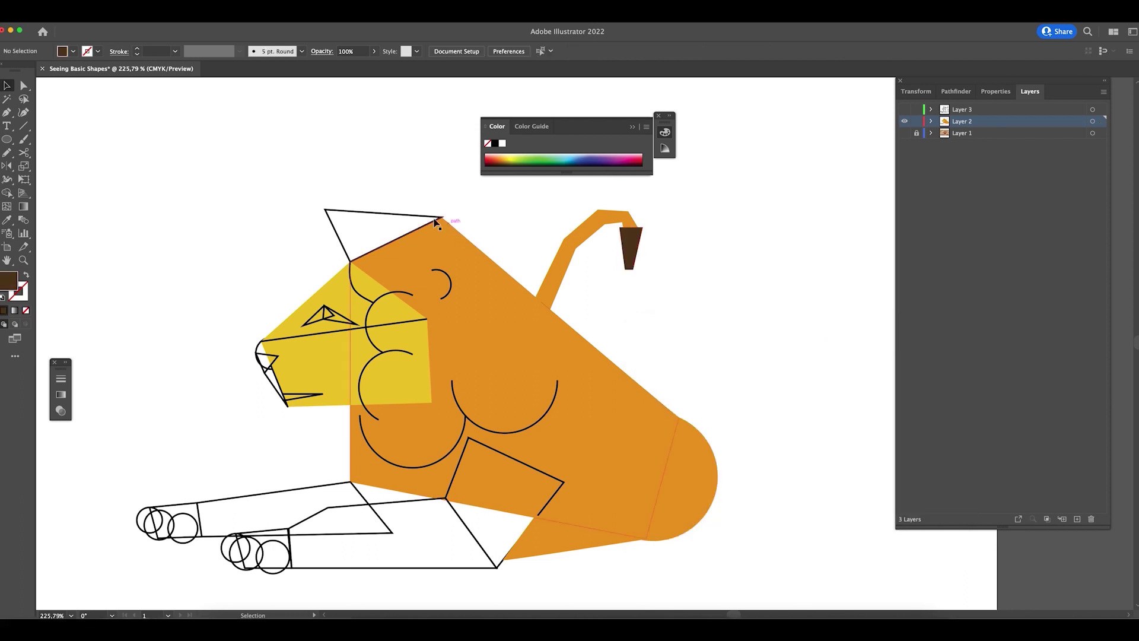
- Copy the body's orange fill without stroke onto the triangle at the top of the mane
click(436, 221)
key(i)
click(463, 277)
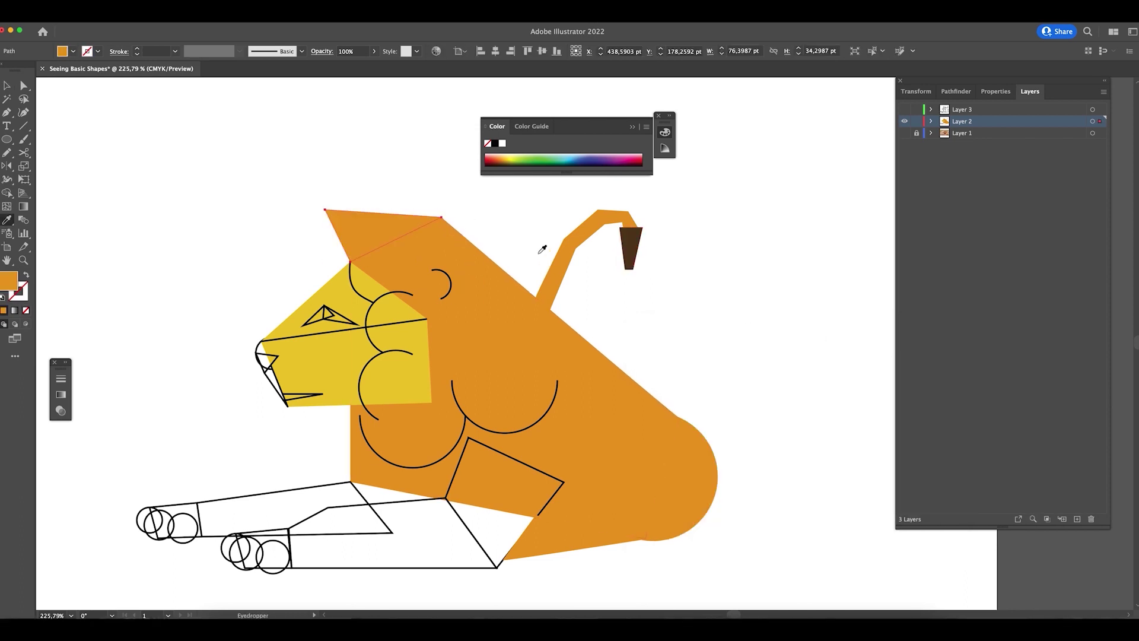
key(v)
click(541, 249)
click(399, 237)
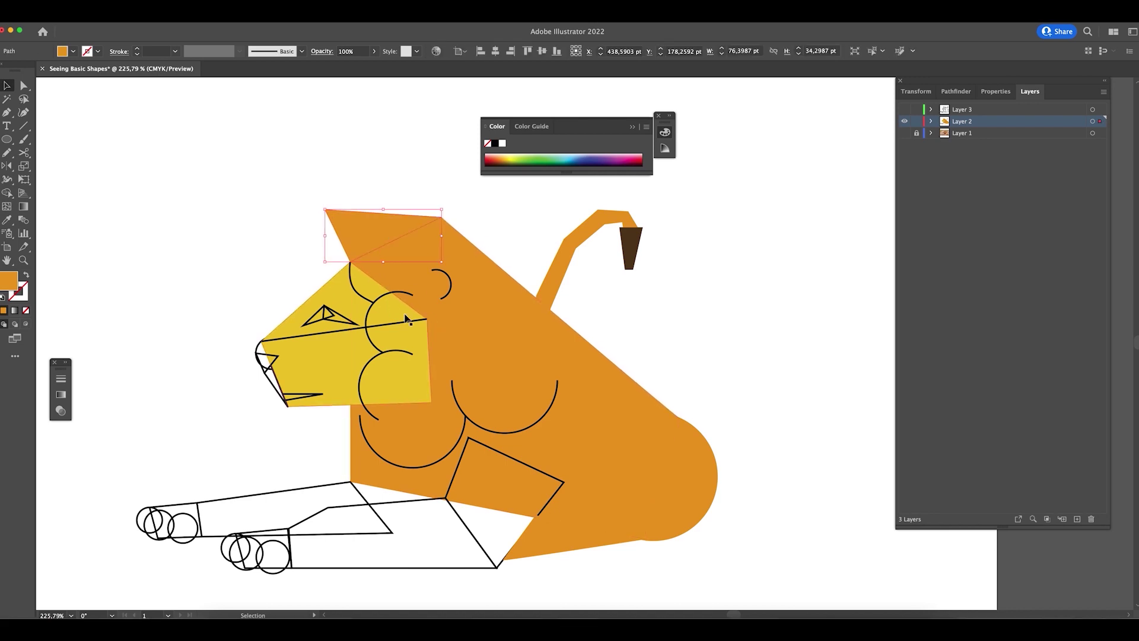
- Fill the five curved mane and shoulder shapes and the mane's top triangle with a slightly lighter orange and no stroke
click(461, 422)
shift+click(439, 466)
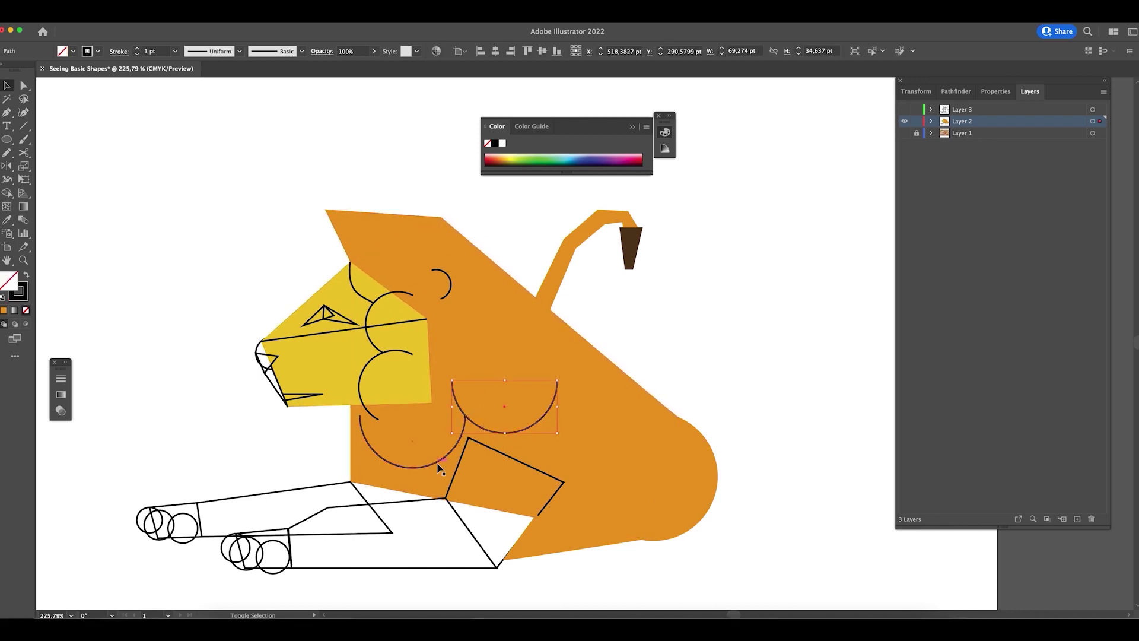
shift+click(385, 354)
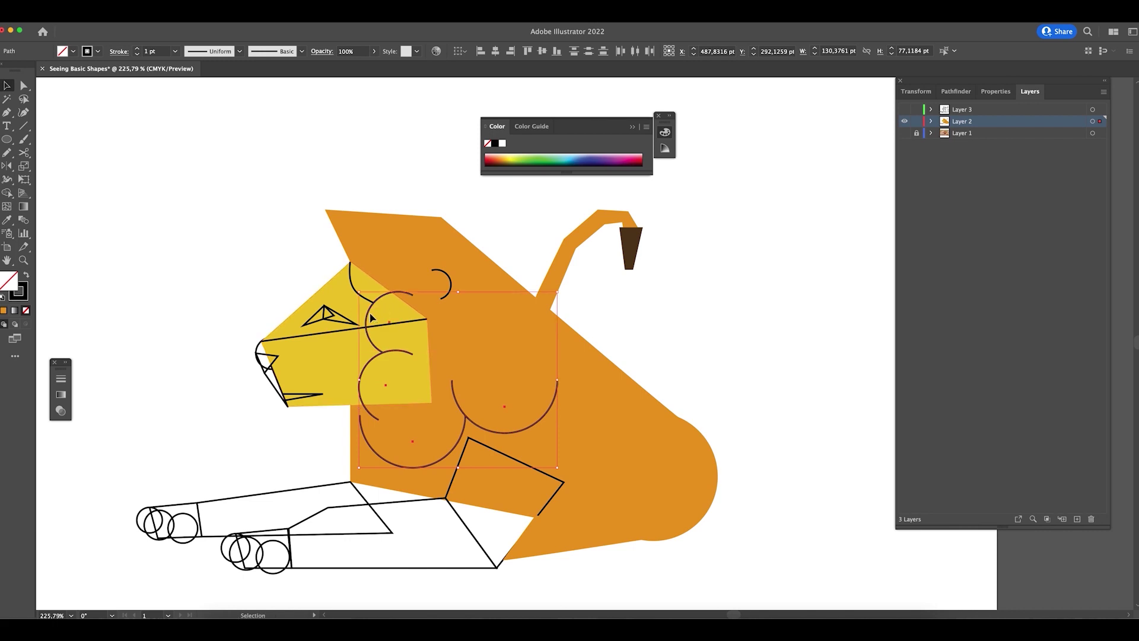
shift+click(360, 236)
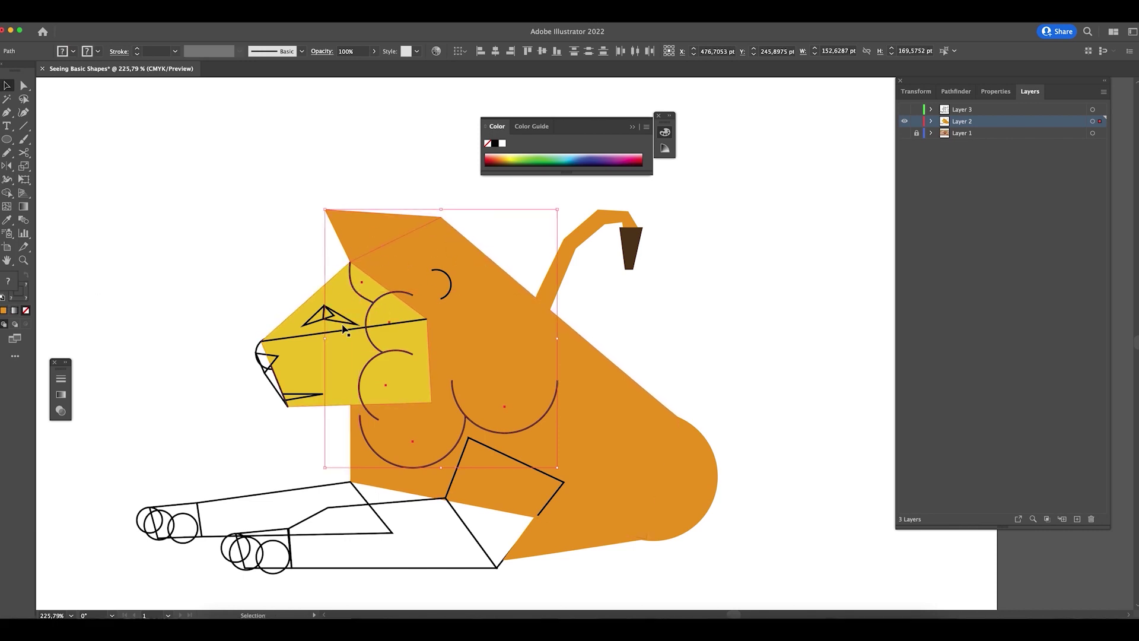
key(i)
click(349, 368)
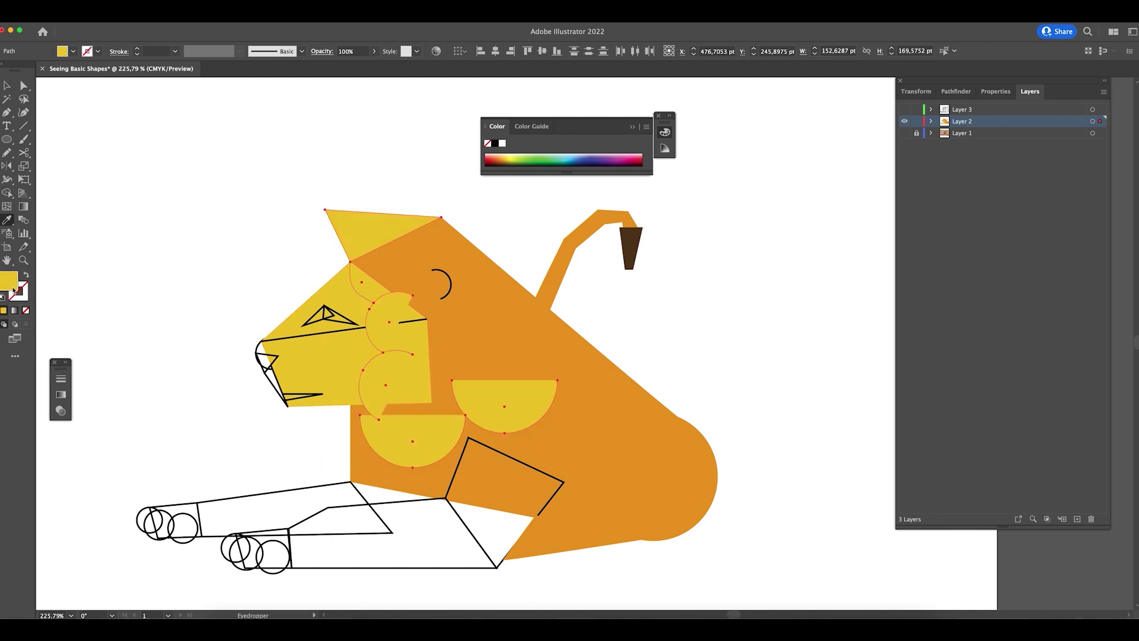
double_click(13, 290)
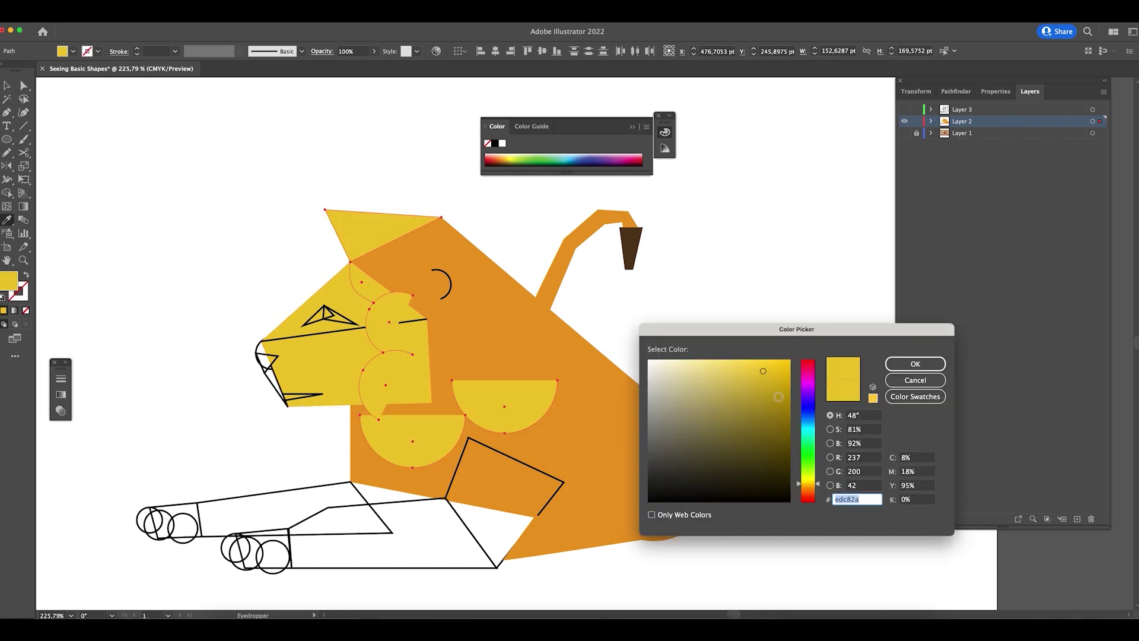
drag(808, 483, 809, 489)
click(915, 363)
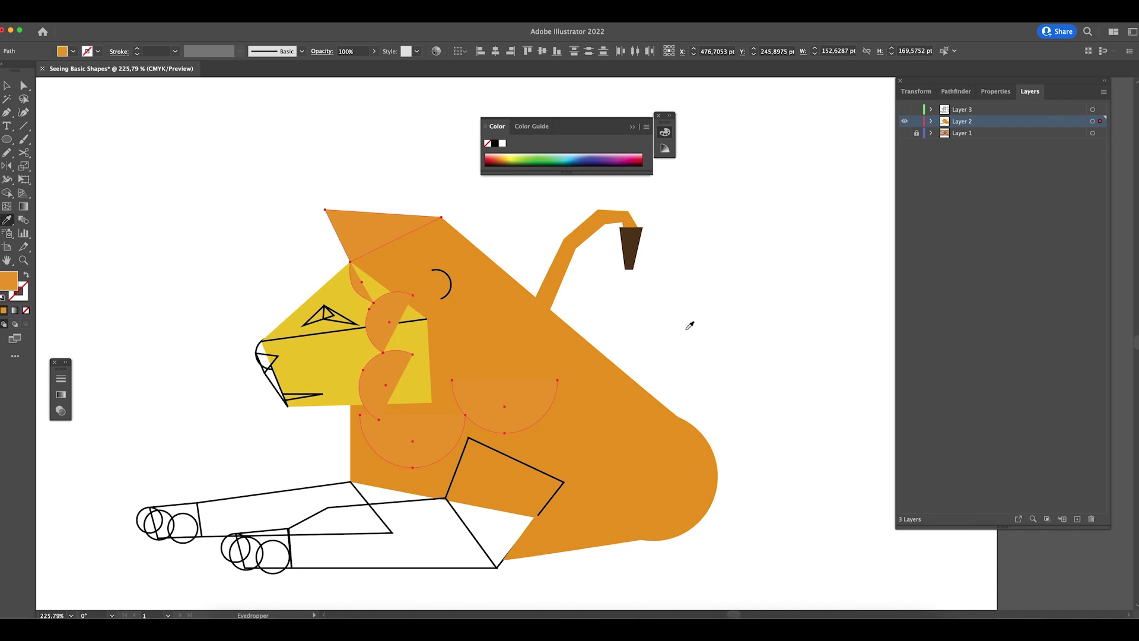
- Lighten the fill of the selected mane shapes to light orange fcb85c
double_click(11, 281)
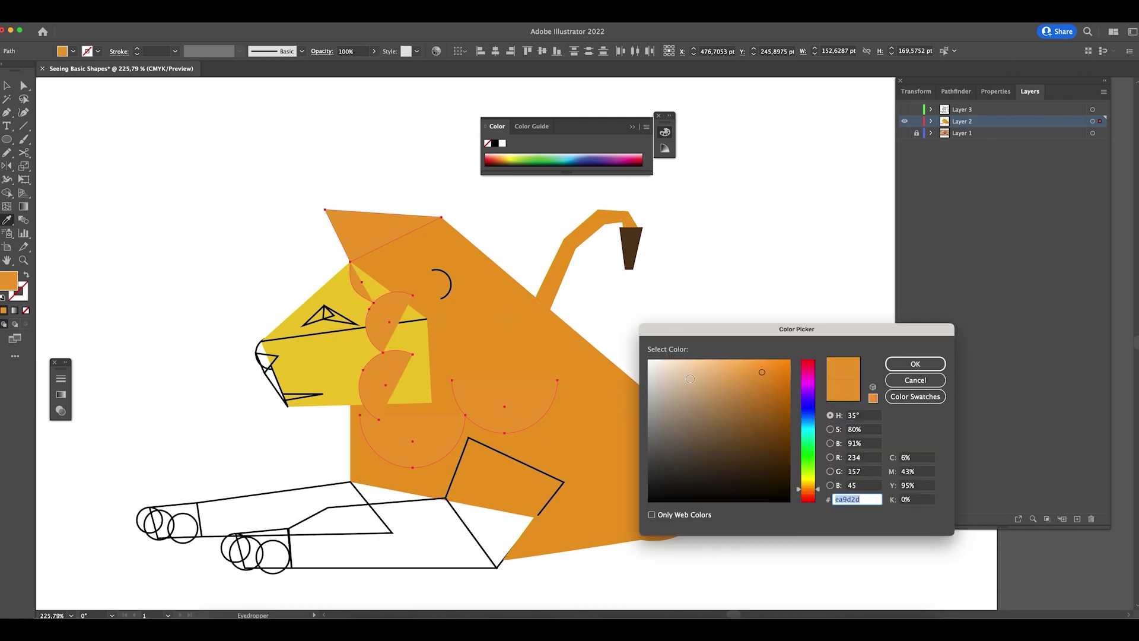
click(737, 365)
click(915, 364)
key(v)
- Group the curved mane and shoulder shapes together with the triangle at the top of the mane
click(750, 468)
click(498, 403)
shift+click(419, 451)
shift+click(375, 403)
shift+click(382, 327)
shift+click(365, 280)
shift+click(368, 241)
key(a)
key(super+g)
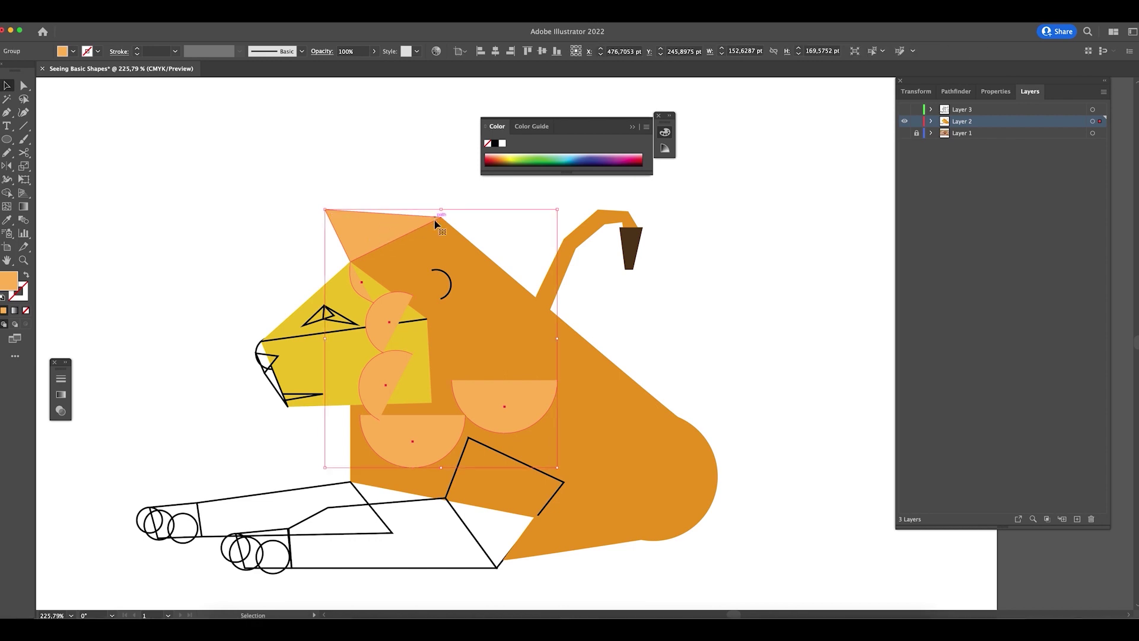
double_click(379, 237)
double_click(536, 251)
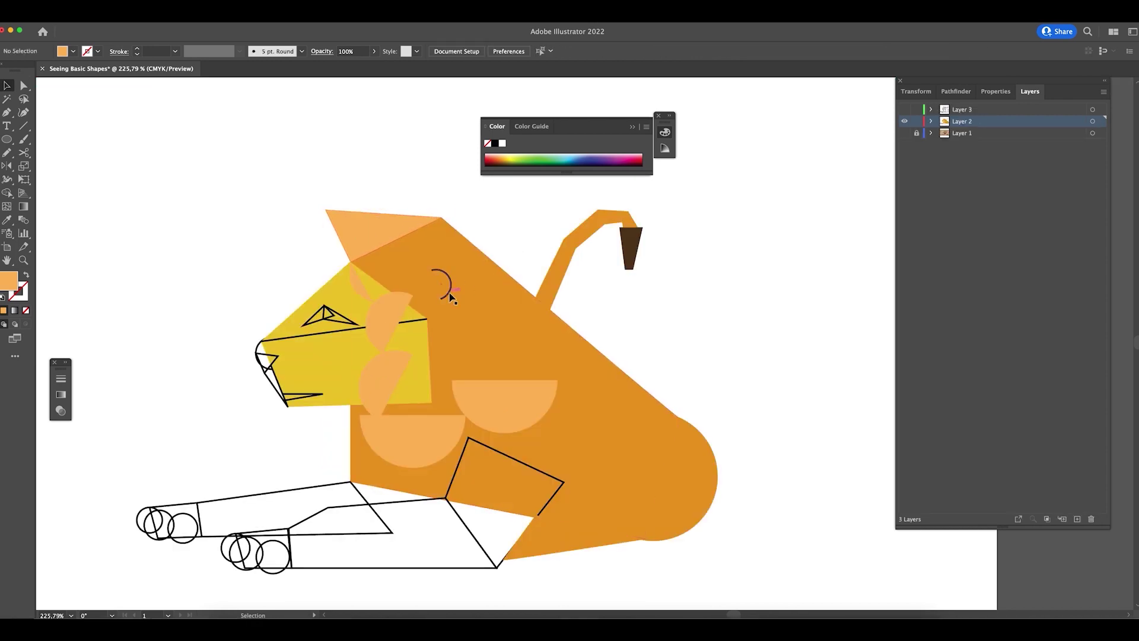
- Copy the face's yellow fill without stroke onto the curved ear line
click(450, 292)
key(i)
click(356, 309)
key(v)
click(506, 234)
- Inside the mane group, extend the shoulder semicircle along the back and over the mane's peak to the forehead shape
double_click(473, 338)
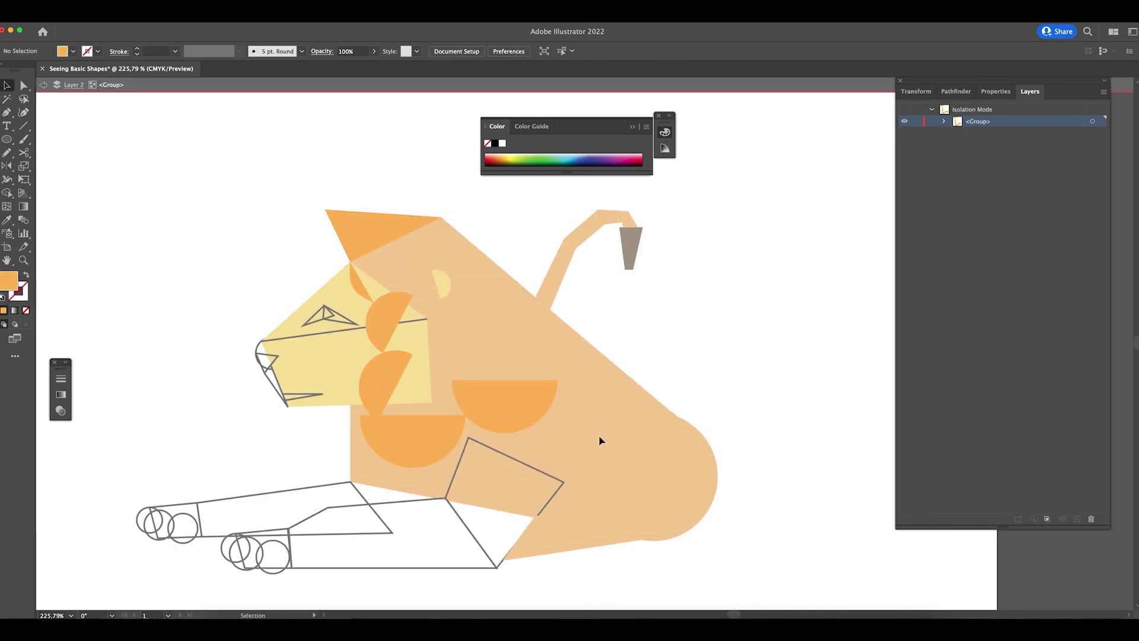
key(p)
click(557, 380)
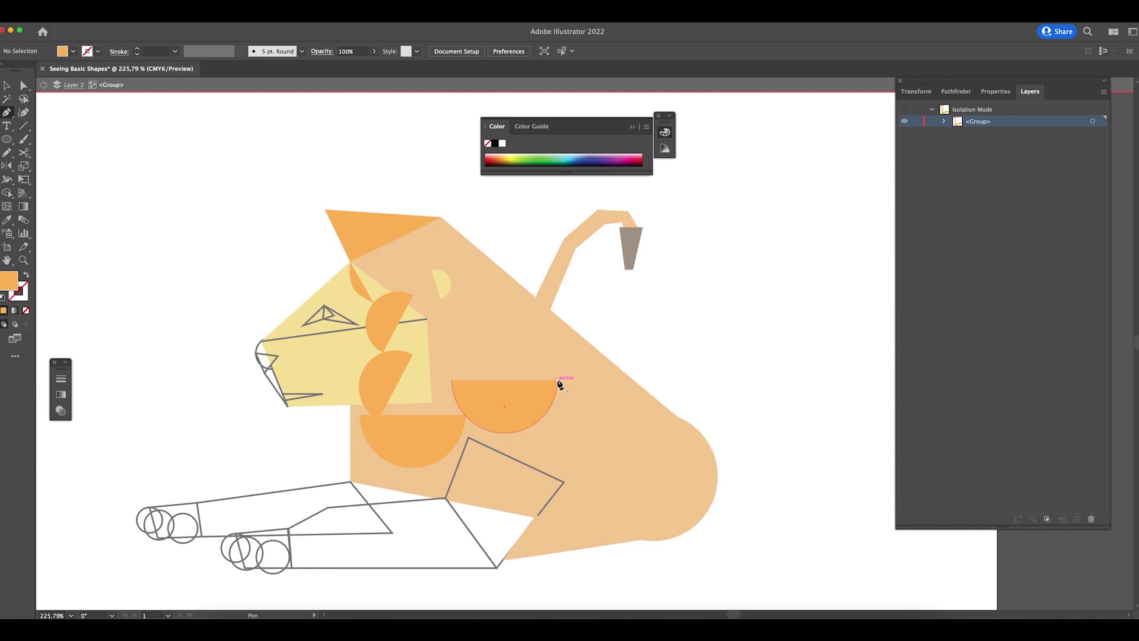
click(550, 309)
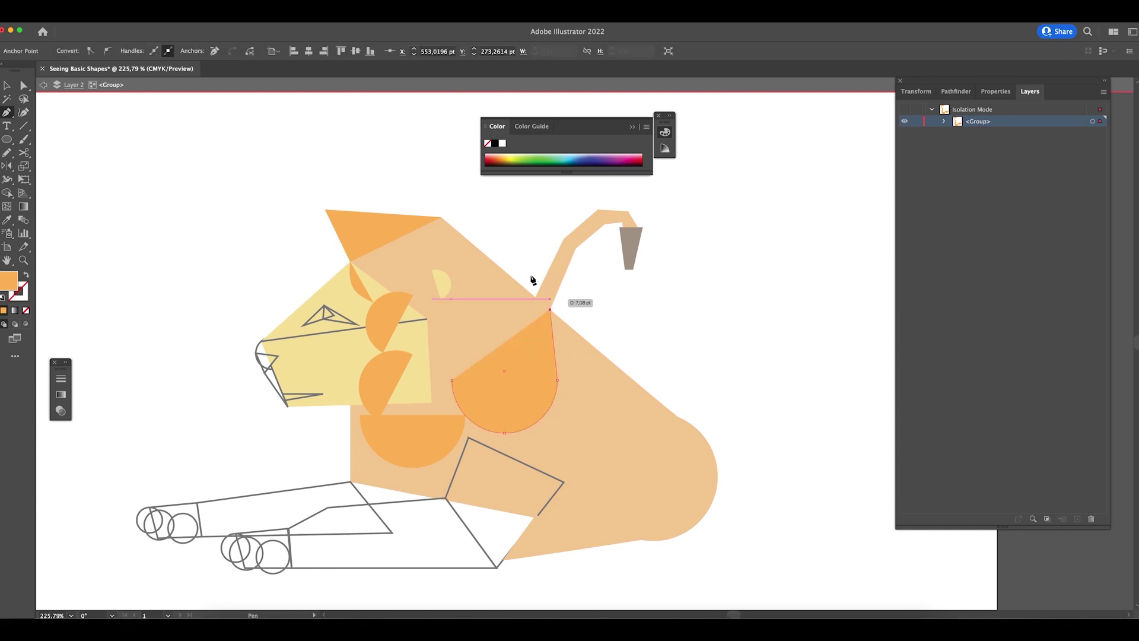
click(441, 217)
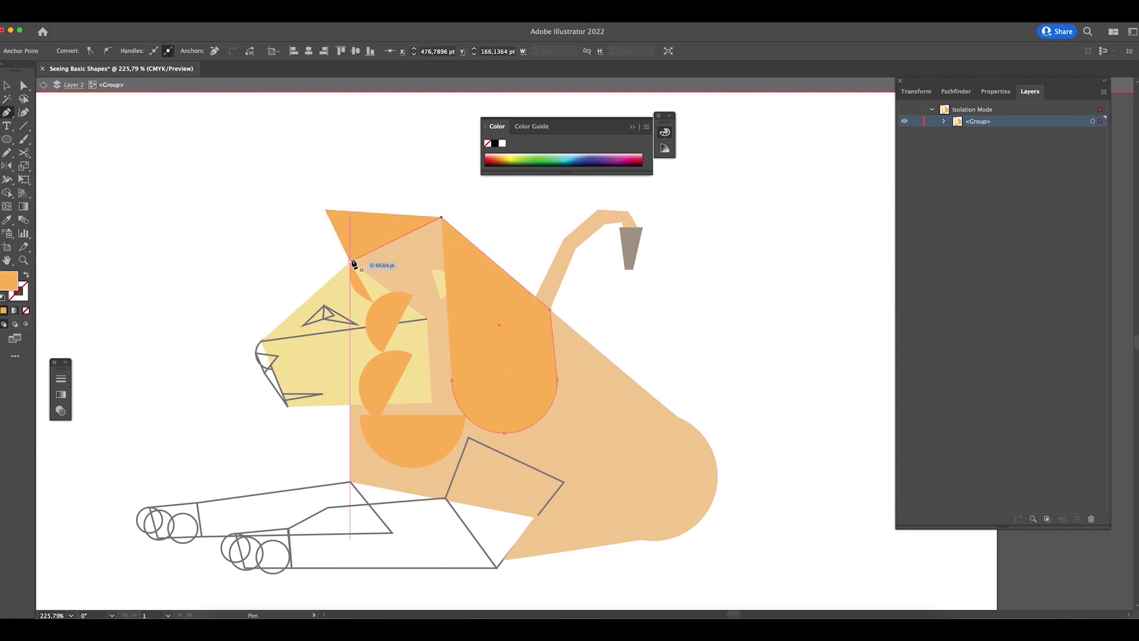
click(350, 262)
key(v)
click(524, 214)
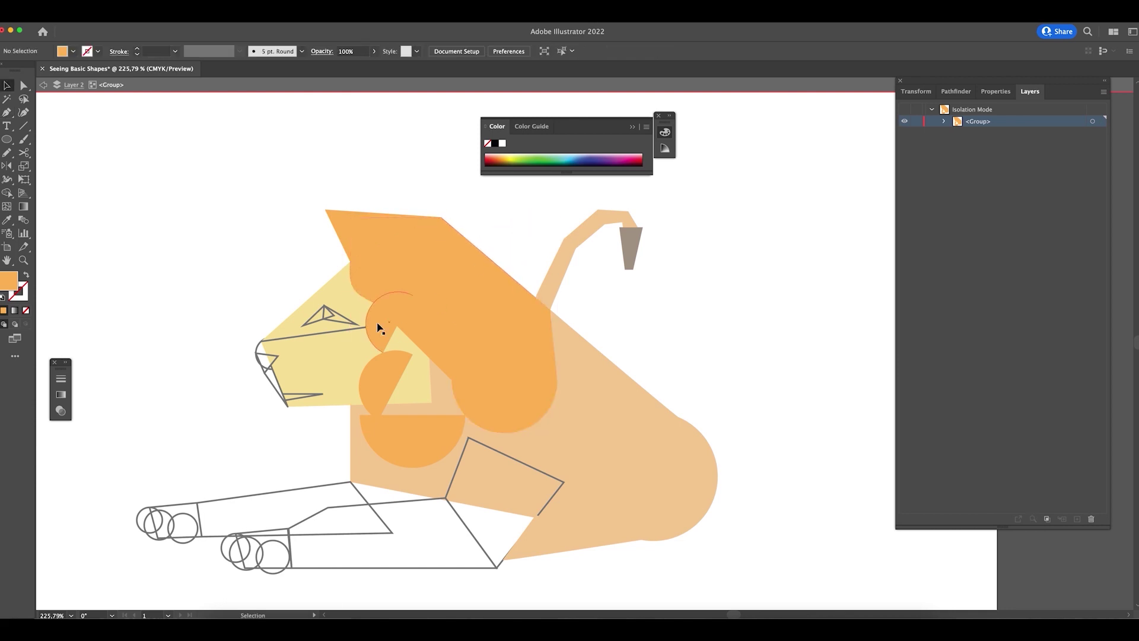
- Nudge the lower semicircle against the neighbouring shoulder curve and unite all mane shapes into one
drag(441, 447, 448, 440)
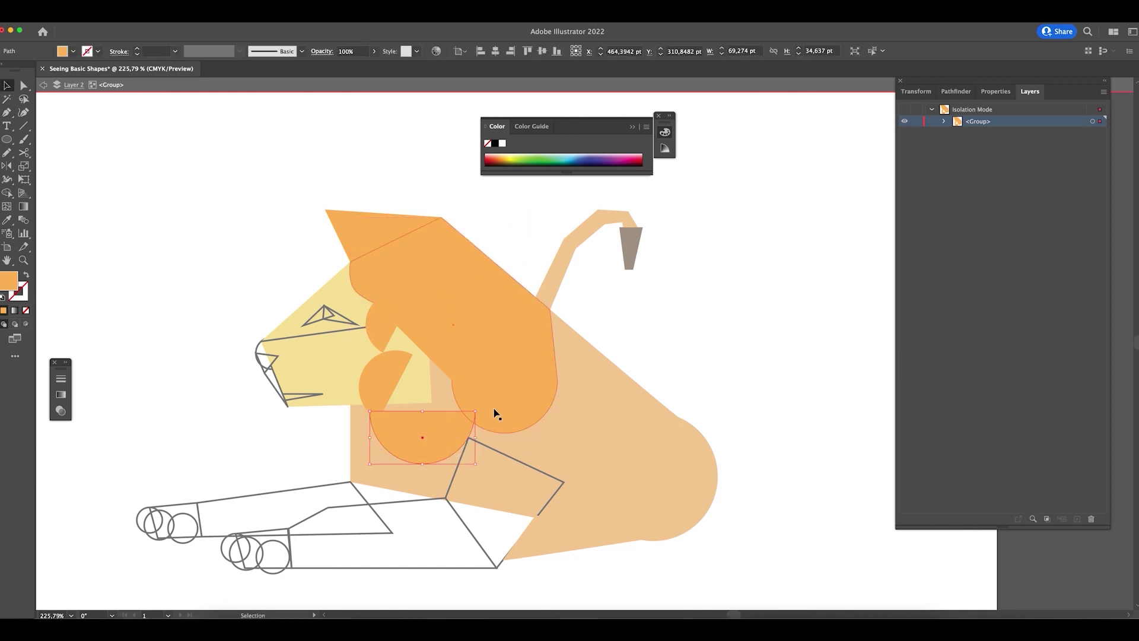
shift+click(389, 393)
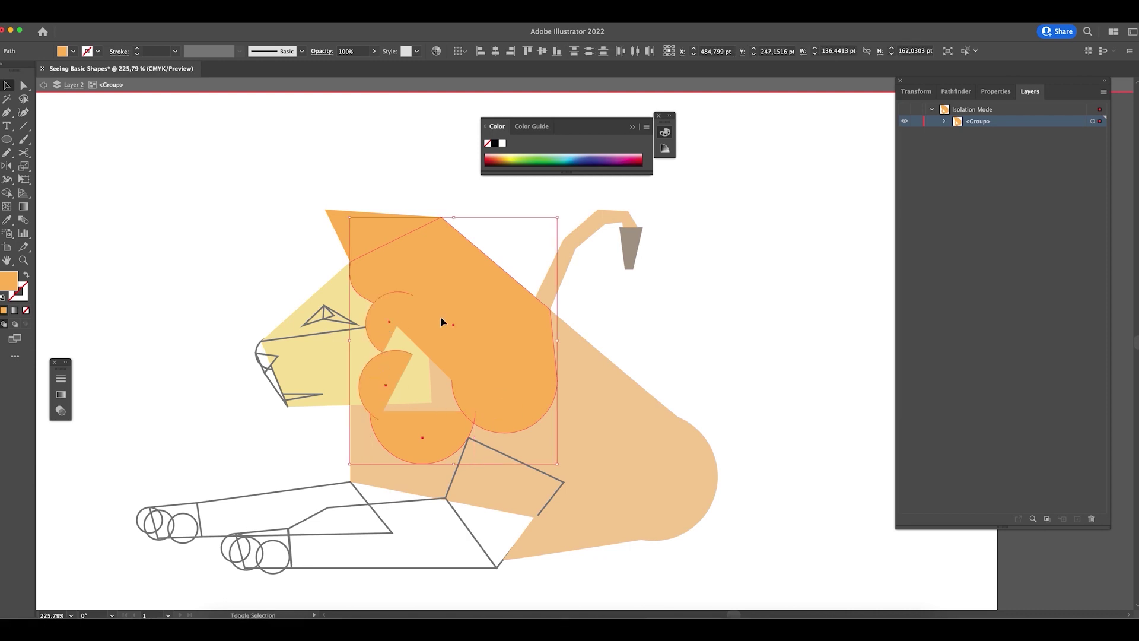
shift+click(344, 227)
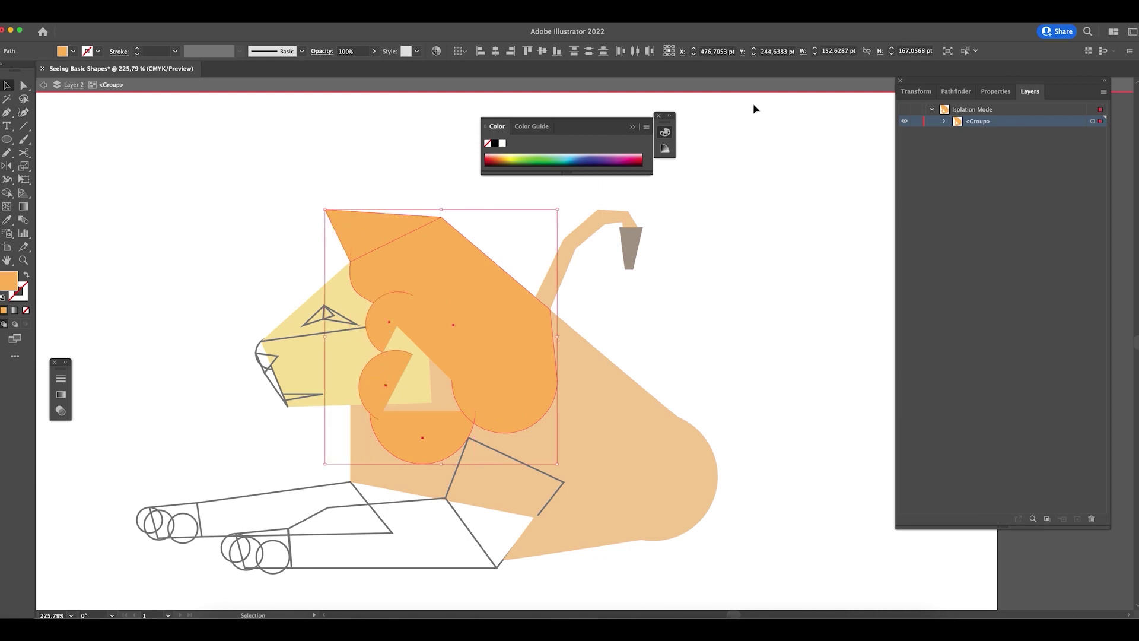
click(957, 91)
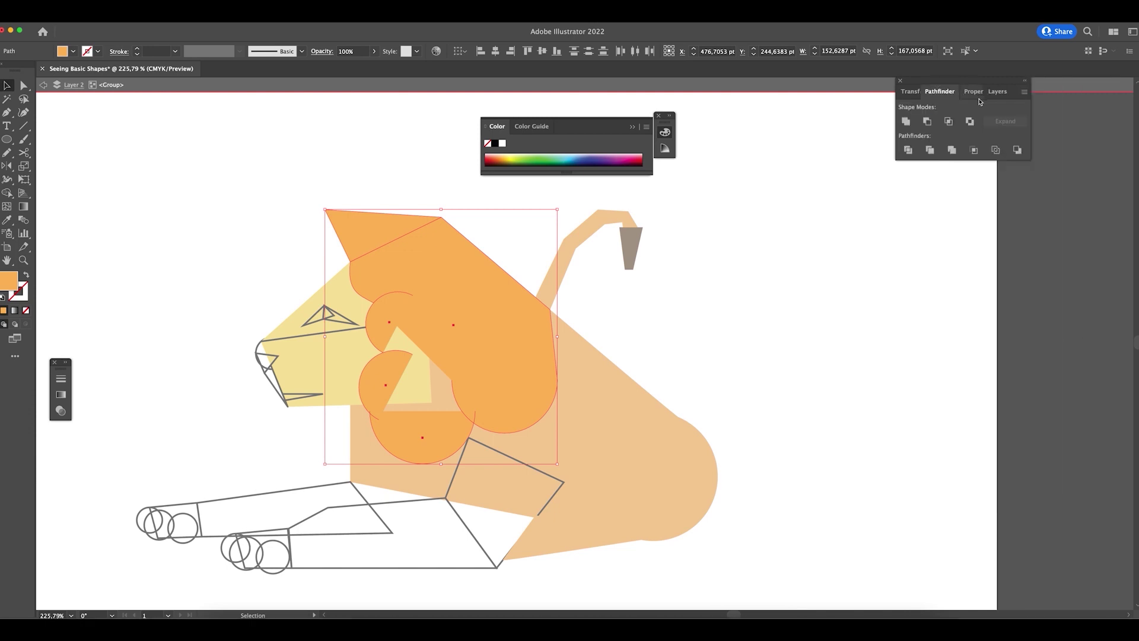
click(906, 121)
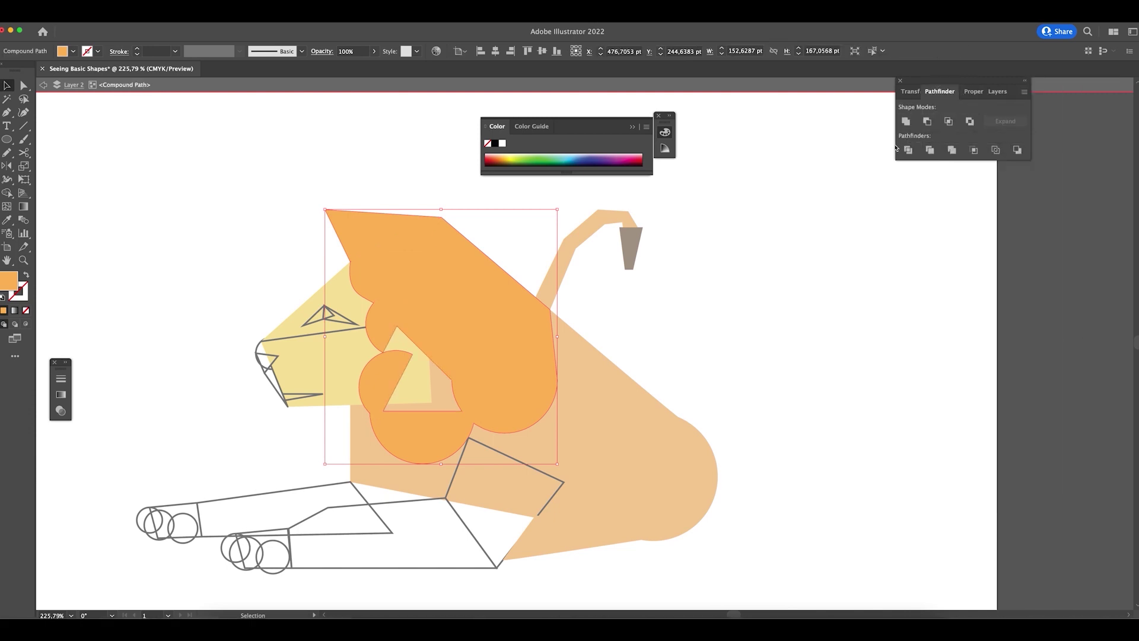
click(728, 372)
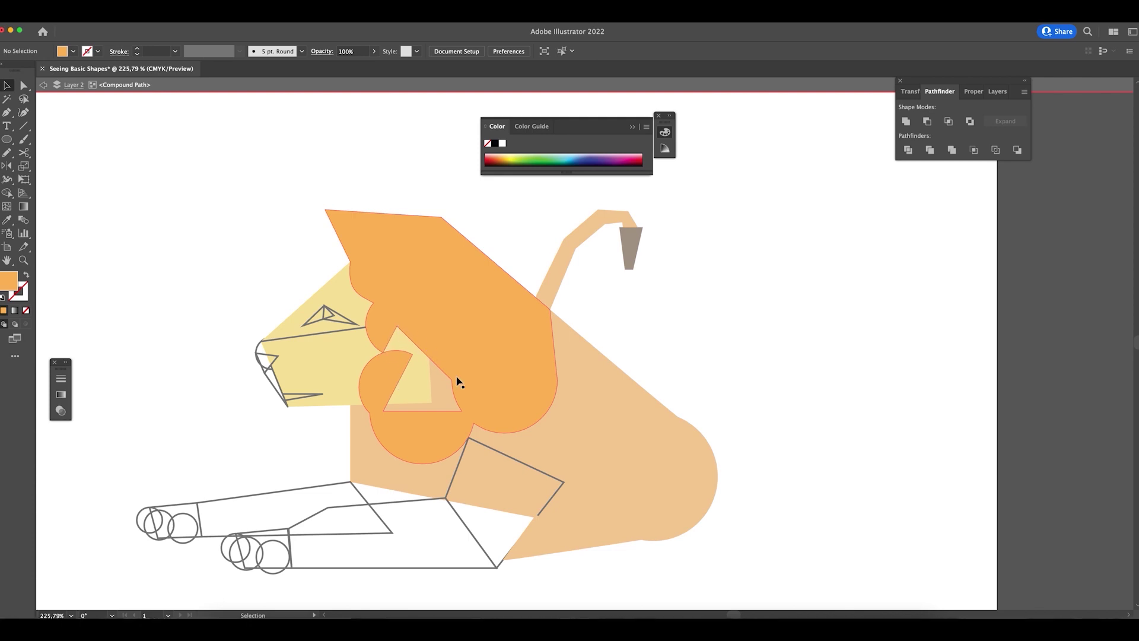
- Draw a freehand Pencil shape over the gap inside the mane, unite it with the mane, and exit isolation mode
key(z)
click(409, 384)
drag(408, 384, 479, 394)
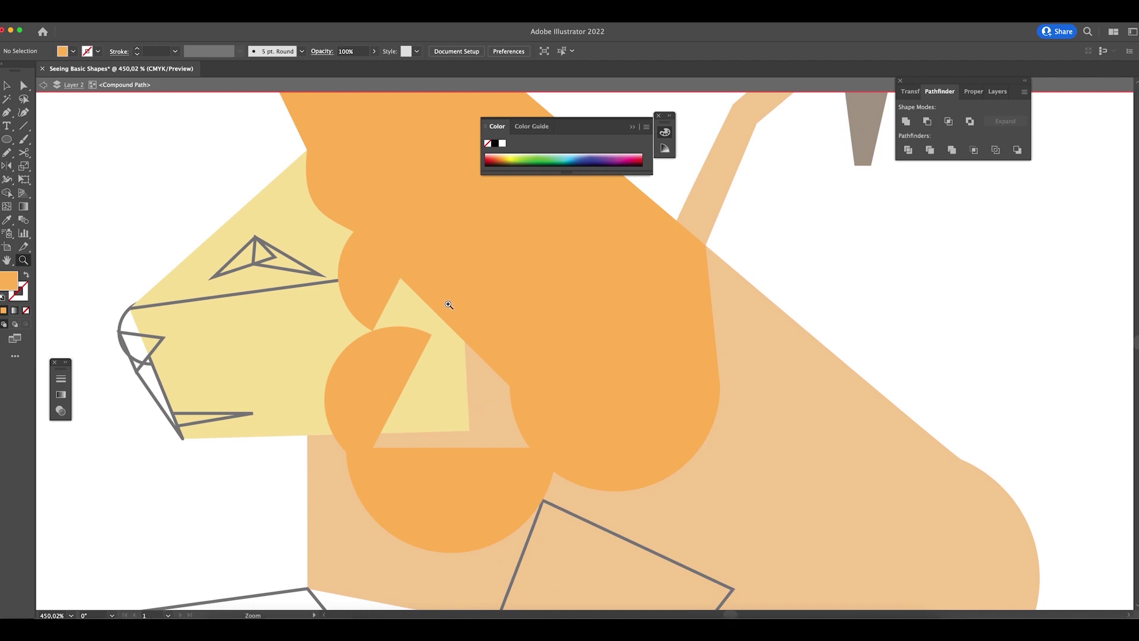
key(n)
drag(377, 303, 362, 447)
drag(428, 240, 417, 238)
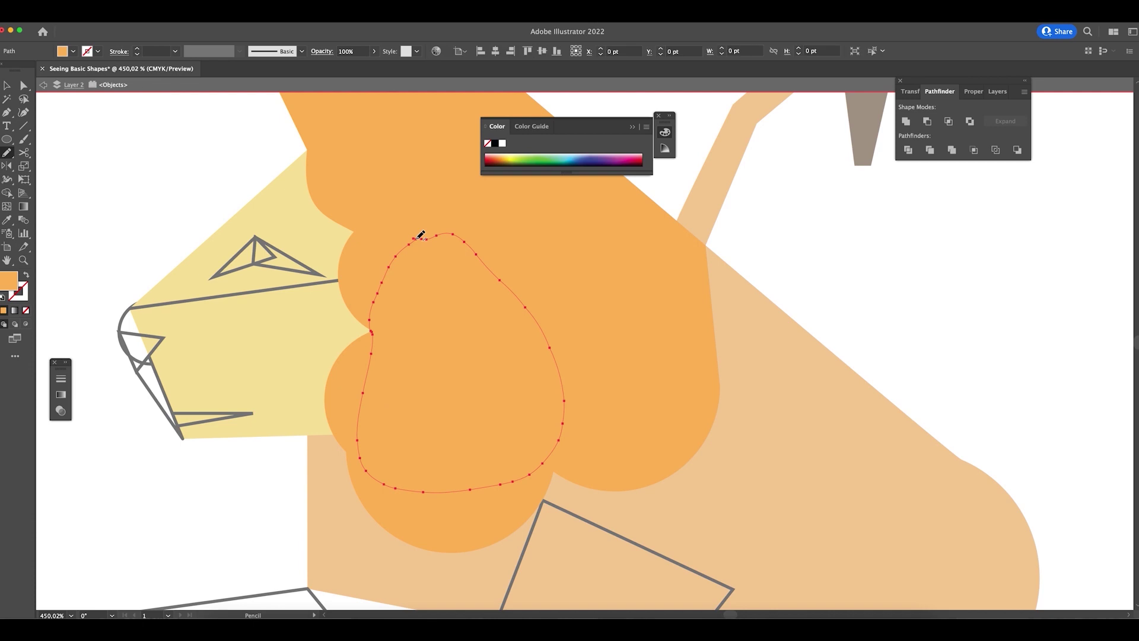
key(super)
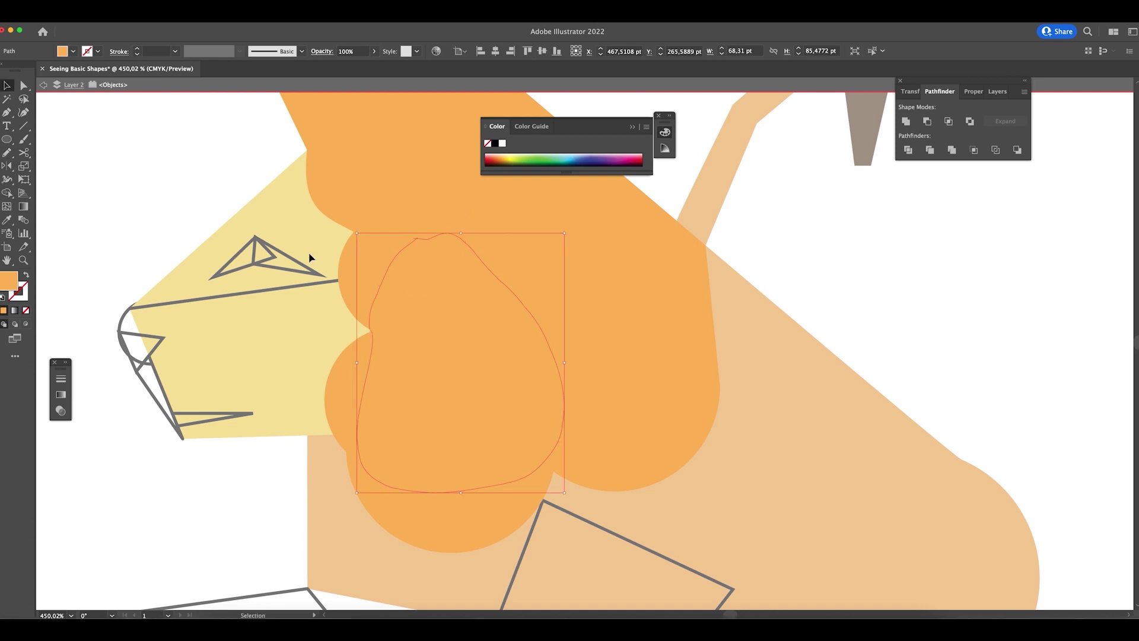
shift+click(381, 203)
click(908, 121)
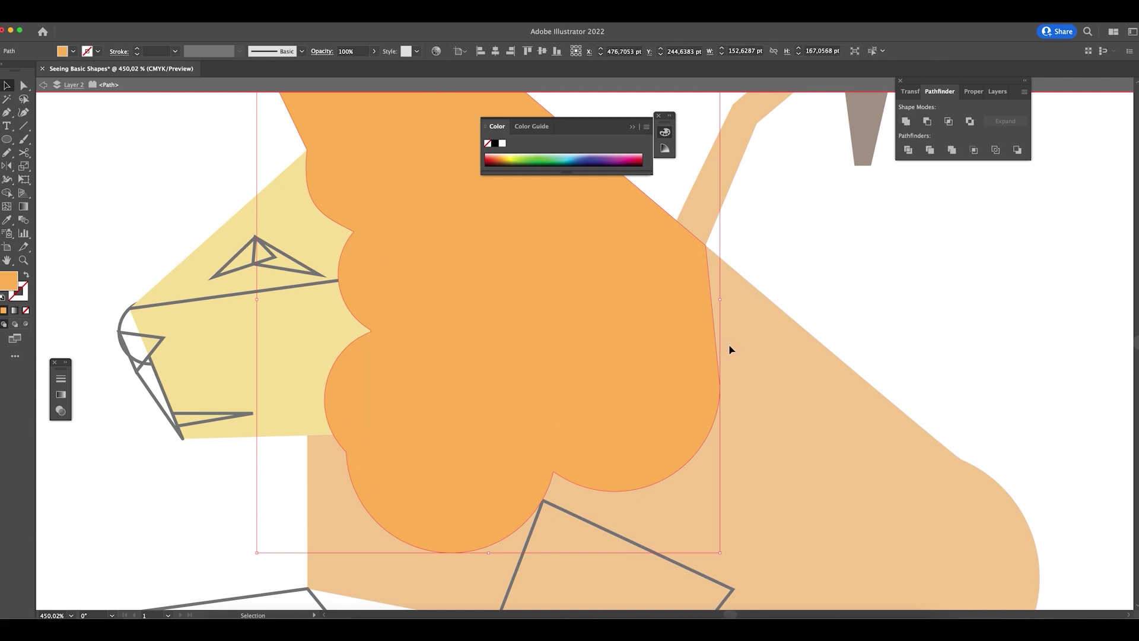
double_click(781, 265)
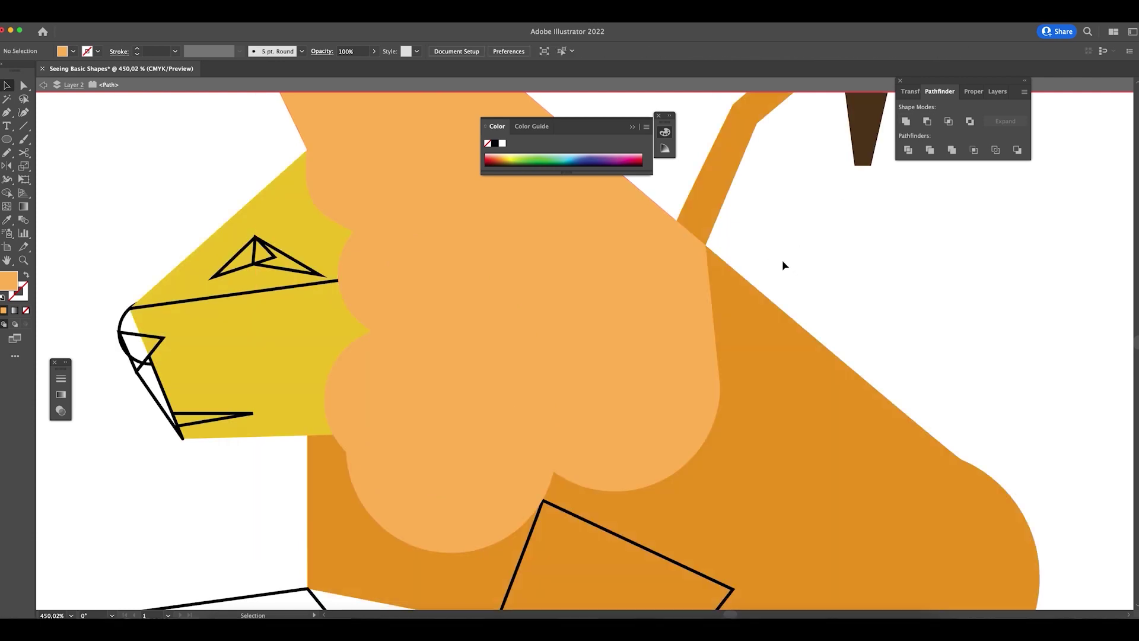
- Fill the united mane shape with a dark golden yellow
click(545, 358)
double_click(9, 288)
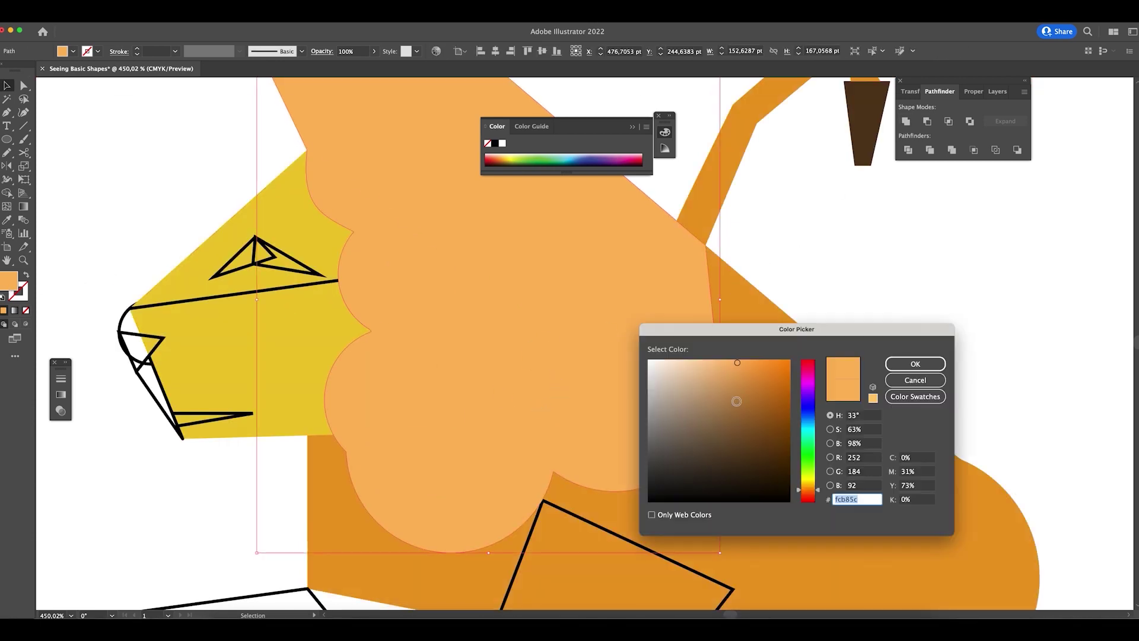
drag(729, 373, 737, 382)
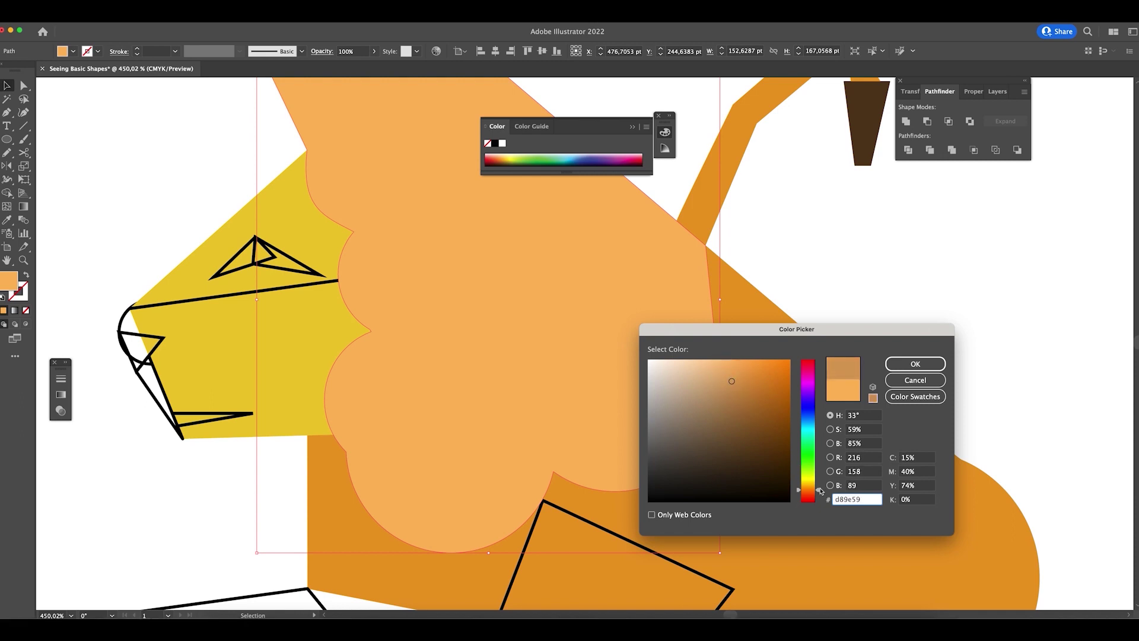
drag(821, 491, 819, 484)
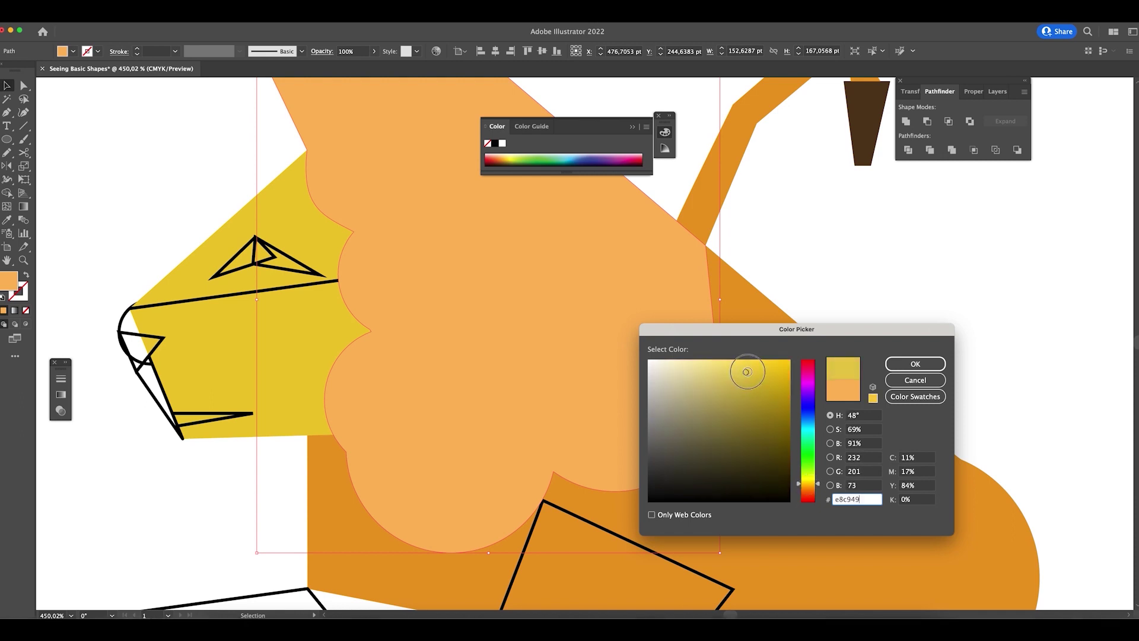
click(926, 364)
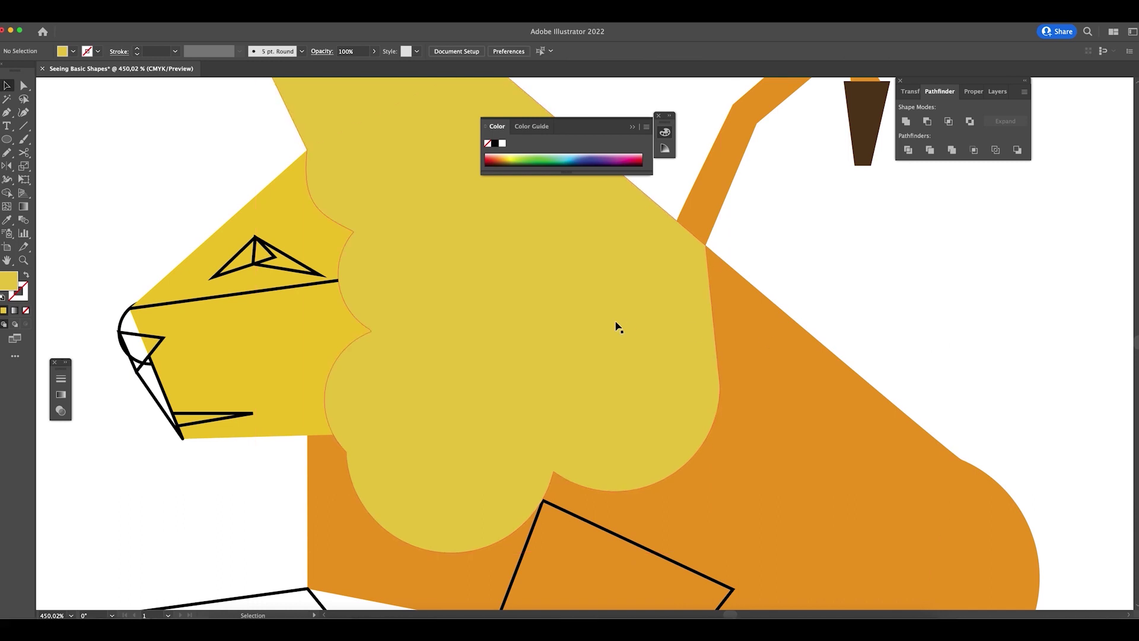
double_click(12, 280)
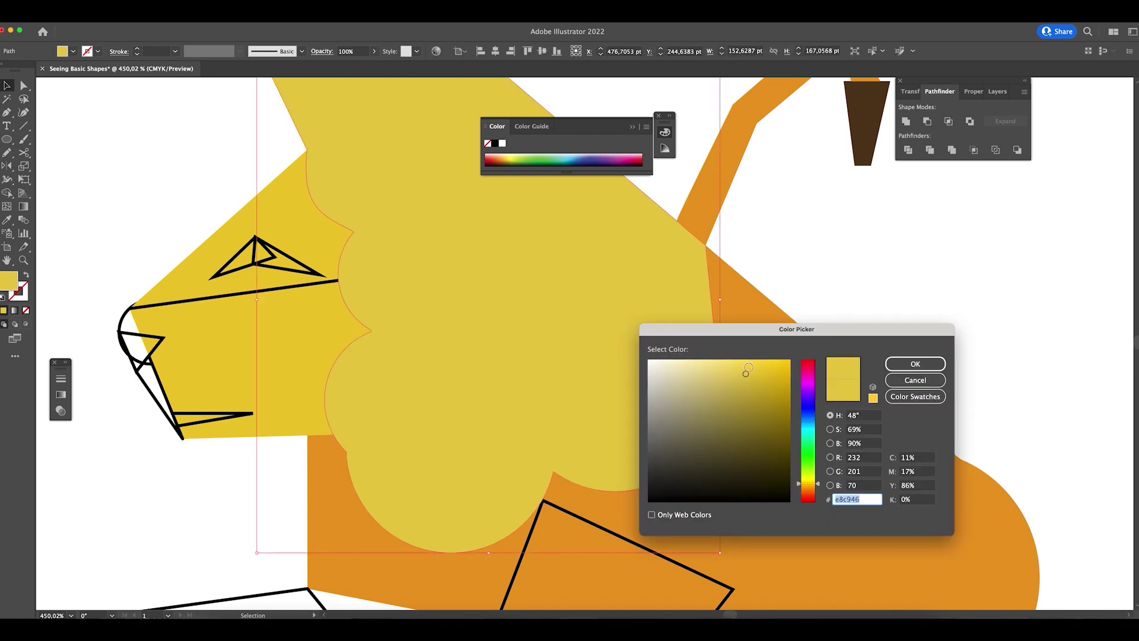
text(dbb71f)
click(916, 364)
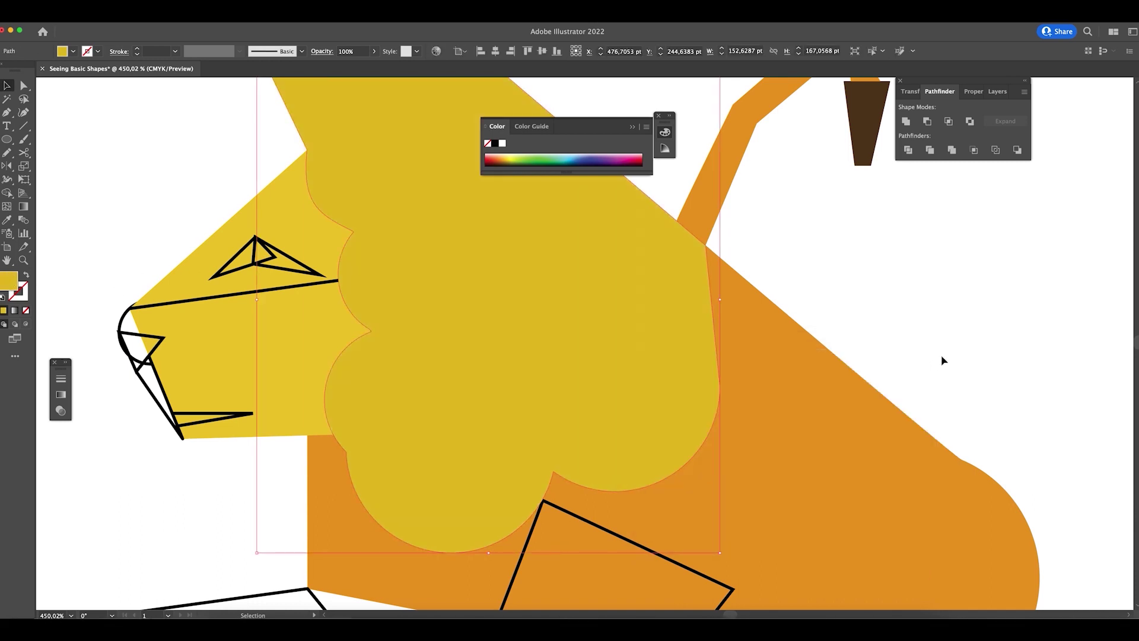
click(944, 351)
- Copy the body's orange fill onto the lion's face shape
click(252, 332)
key(i)
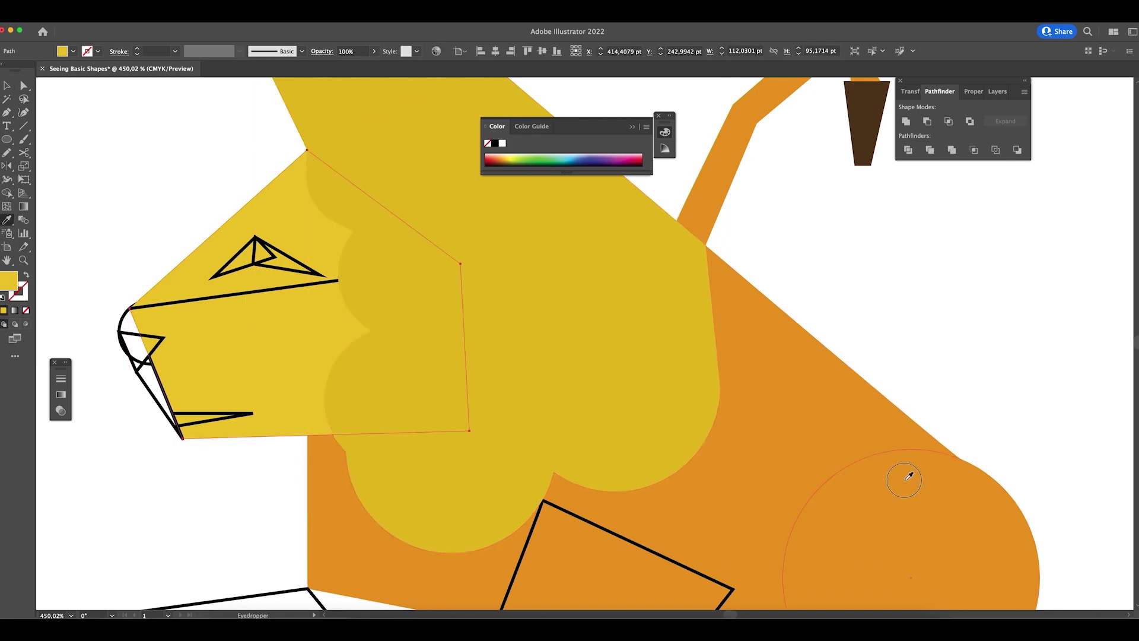
click(907, 474)
key(v)
click(865, 300)
- Copy the tail tuft's dark brown fill without stroke onto the nose, the mouth and the front triangle of the eye
key(super+0)
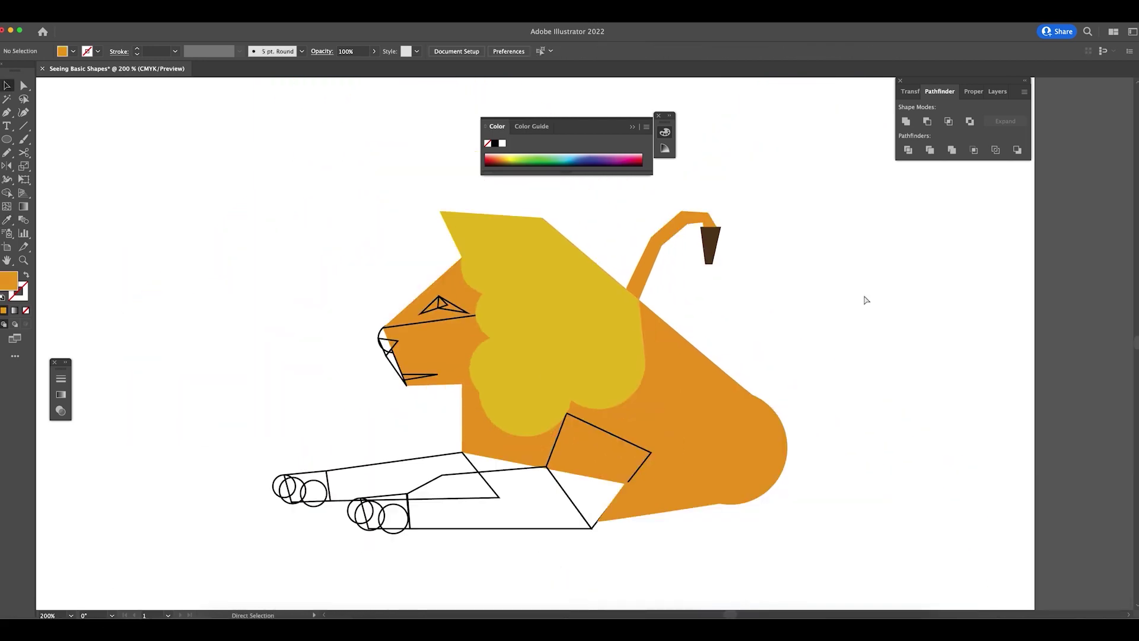
key(z)
drag(458, 348, 504, 349)
key(v)
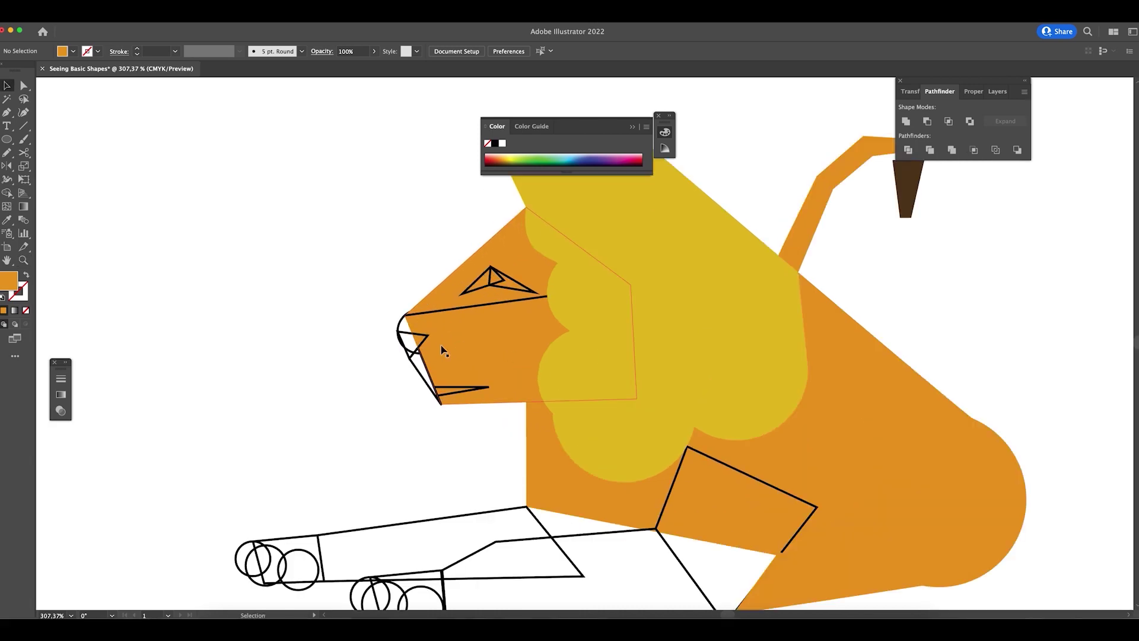
click(417, 352)
scroll(654, 338, right, 3)
scroll(654, 338, up, 1)
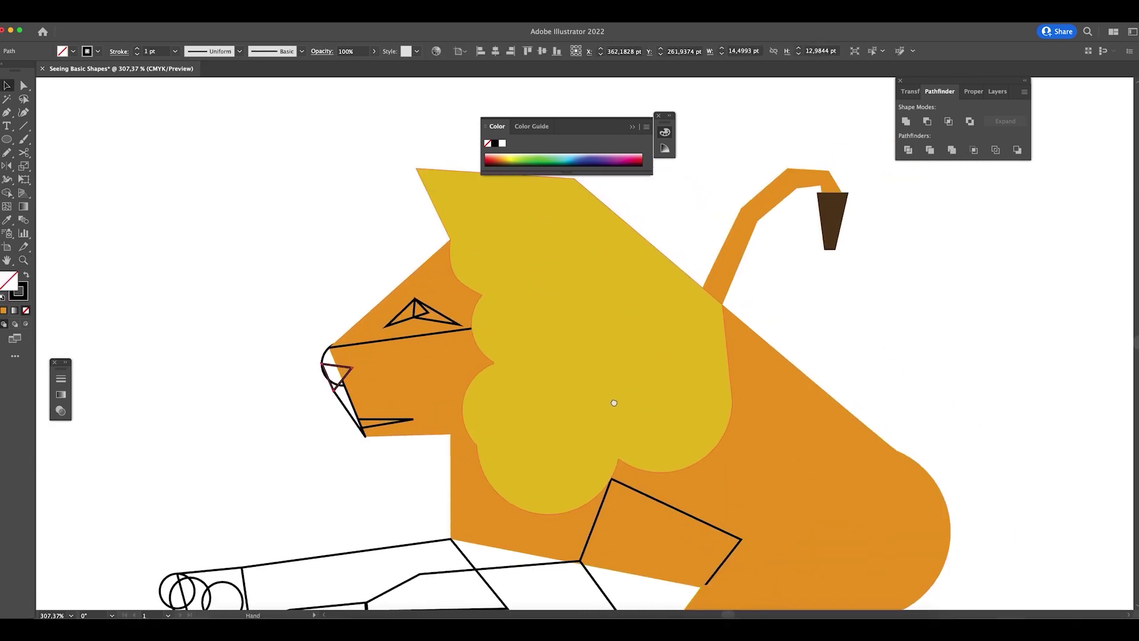
shift+click(380, 422)
shift+click(415, 310)
click(839, 210)
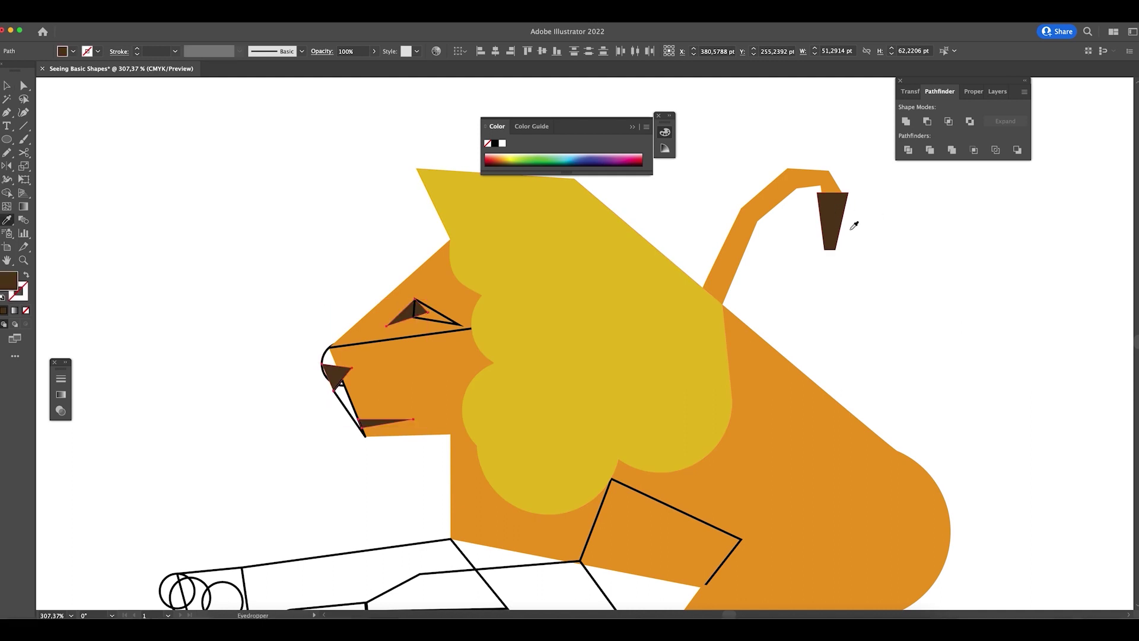
click(883, 257)
- Give the line running across the face the orange fill without stroke, and delete that line
click(439, 313)
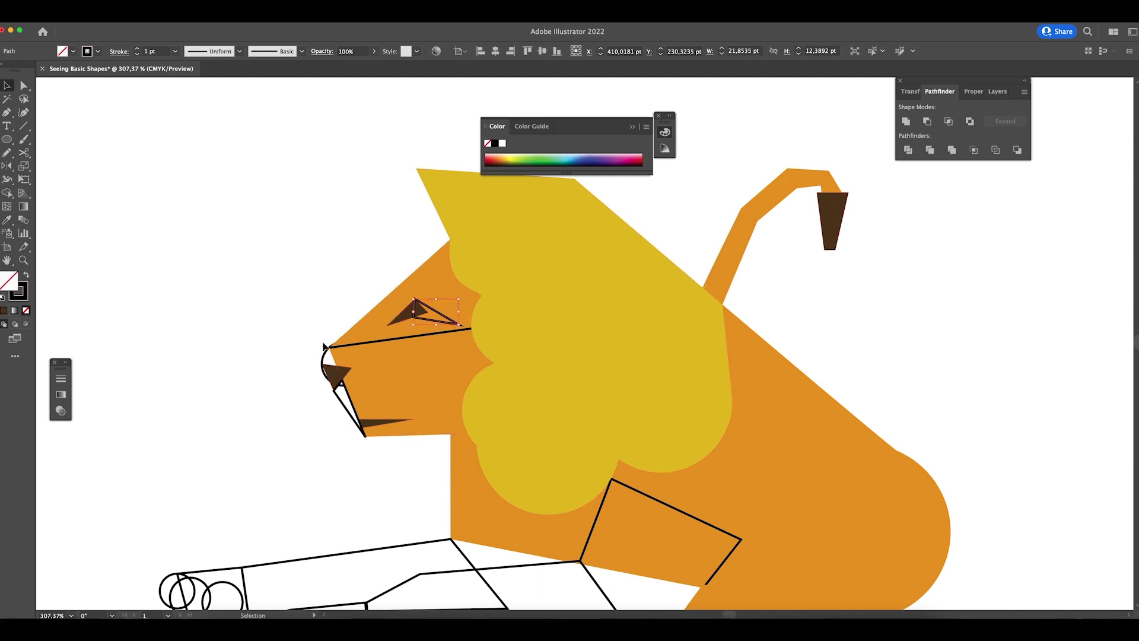
click(353, 349)
key(i)
click(432, 371)
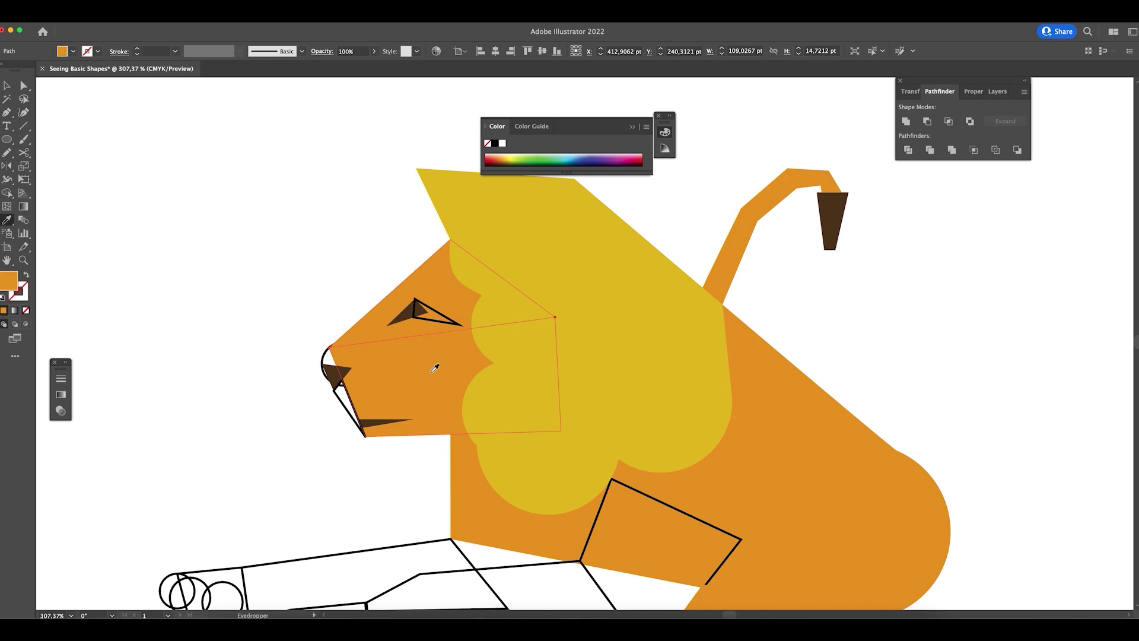
click(353, 285)
click(401, 341)
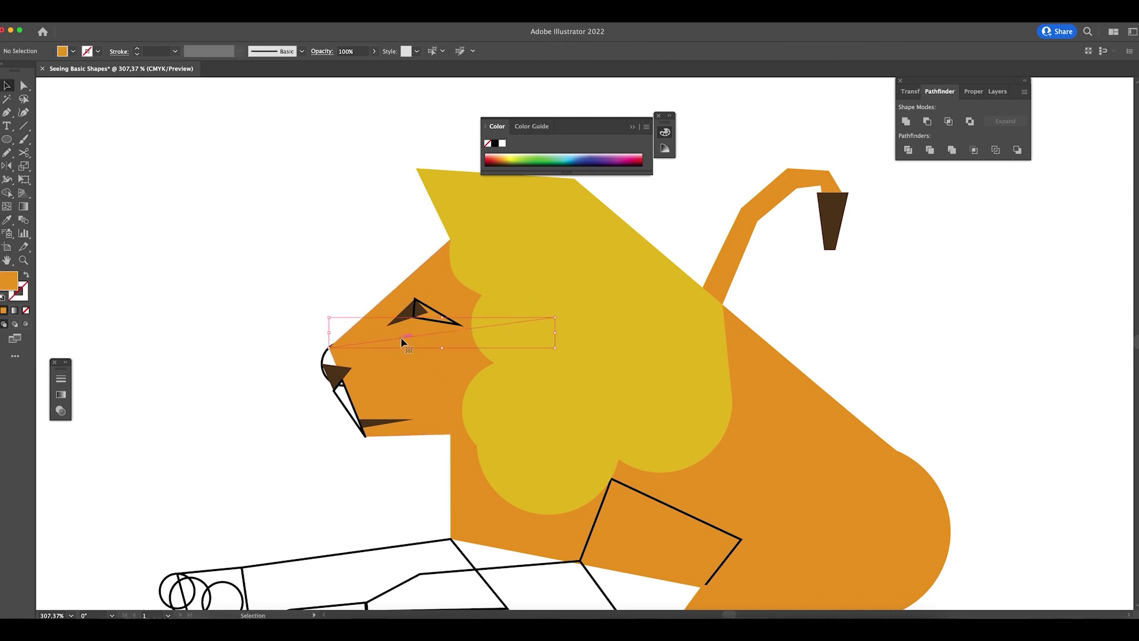
key(Delete)
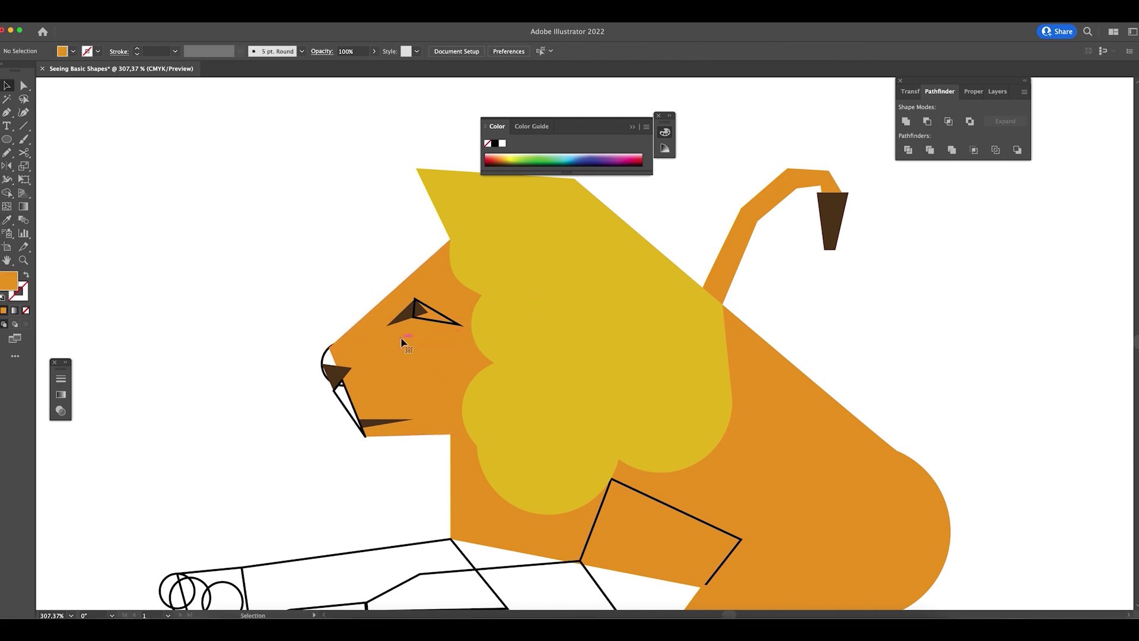
- Fill the rear triangle of the lion's eye with a darker orange (c9801f) without stroke
click(440, 324)
key(i)
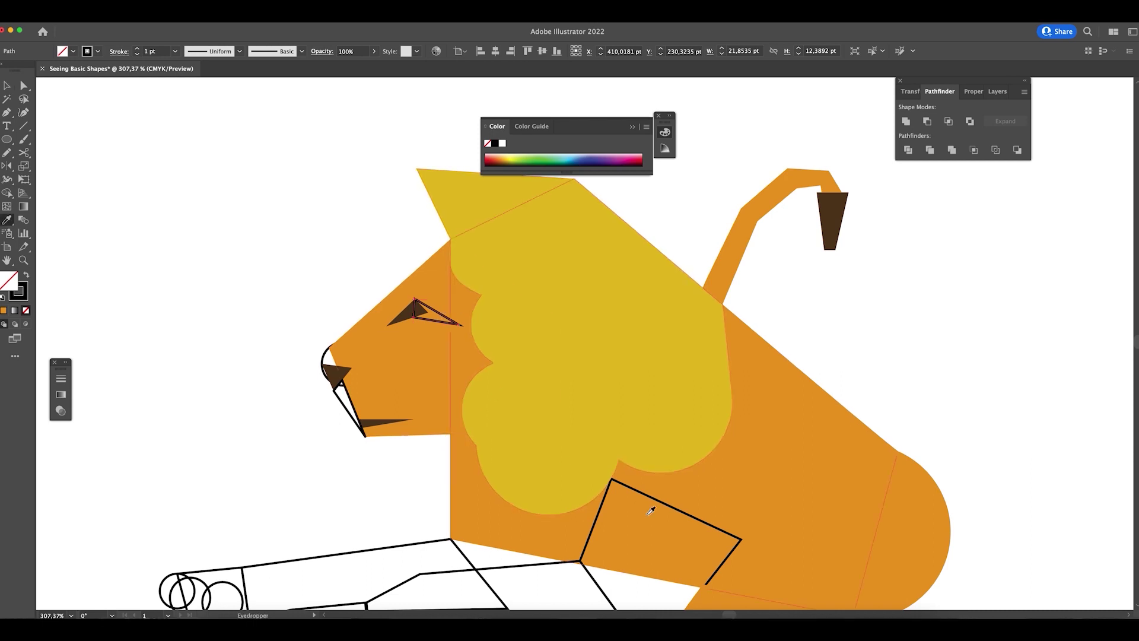
click(422, 364)
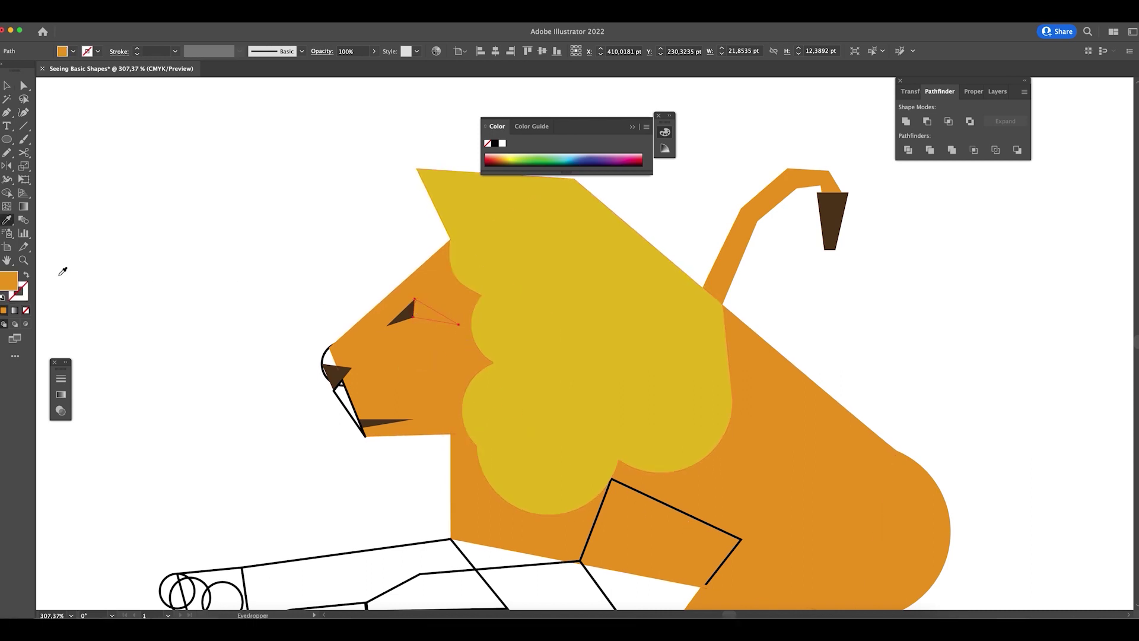
double_click(10, 287)
text(d6871e)
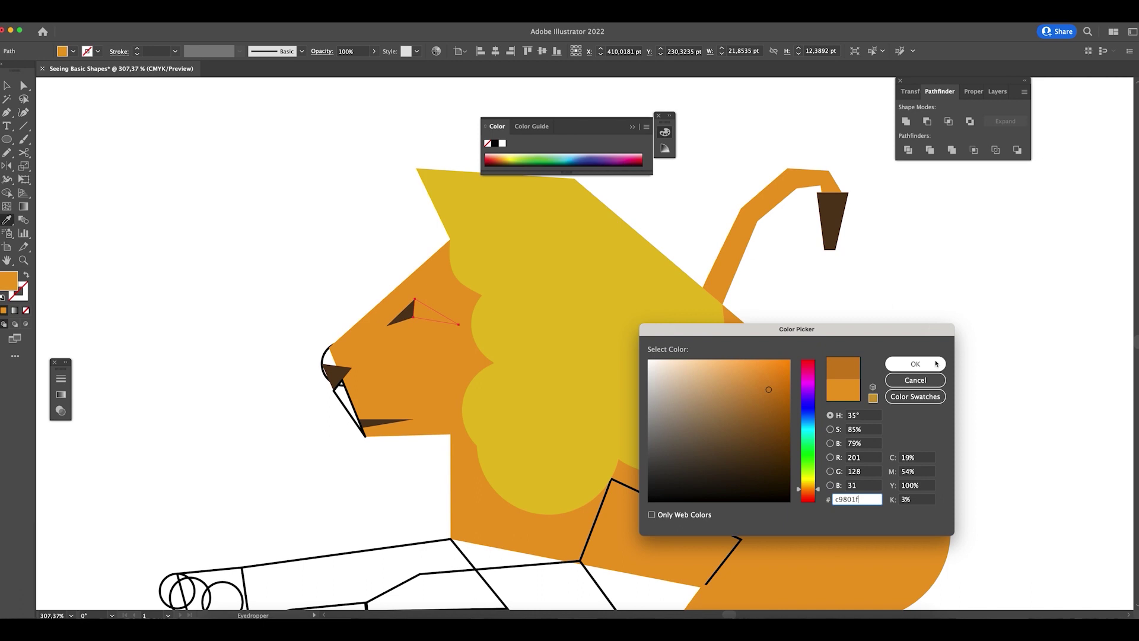
click(916, 364)
key(v)
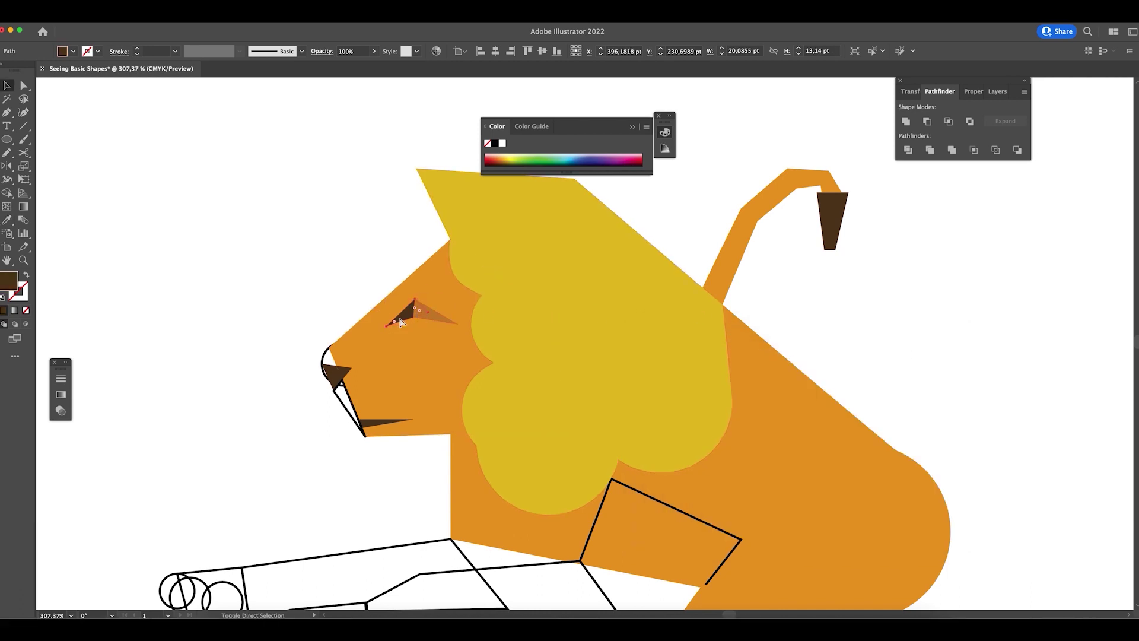
- Copy the face's orange fill without stroke onto the muzzle circle and the narrow chin shape below the nose
click(325, 359)
key(i)
click(369, 361)
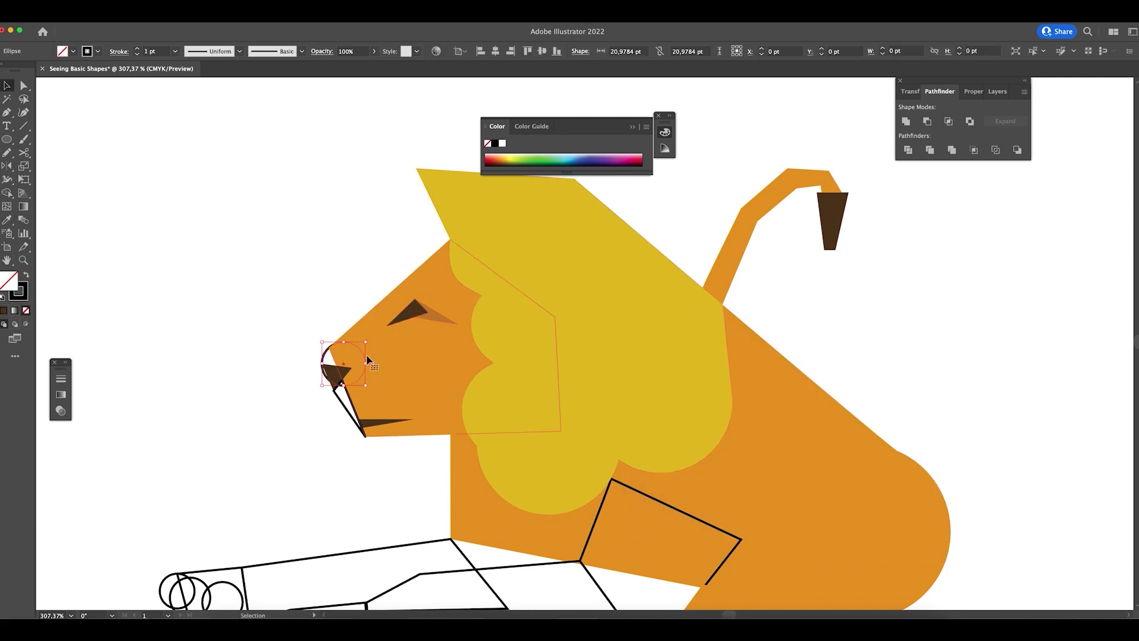
key(v)
click(340, 406)
click(346, 409)
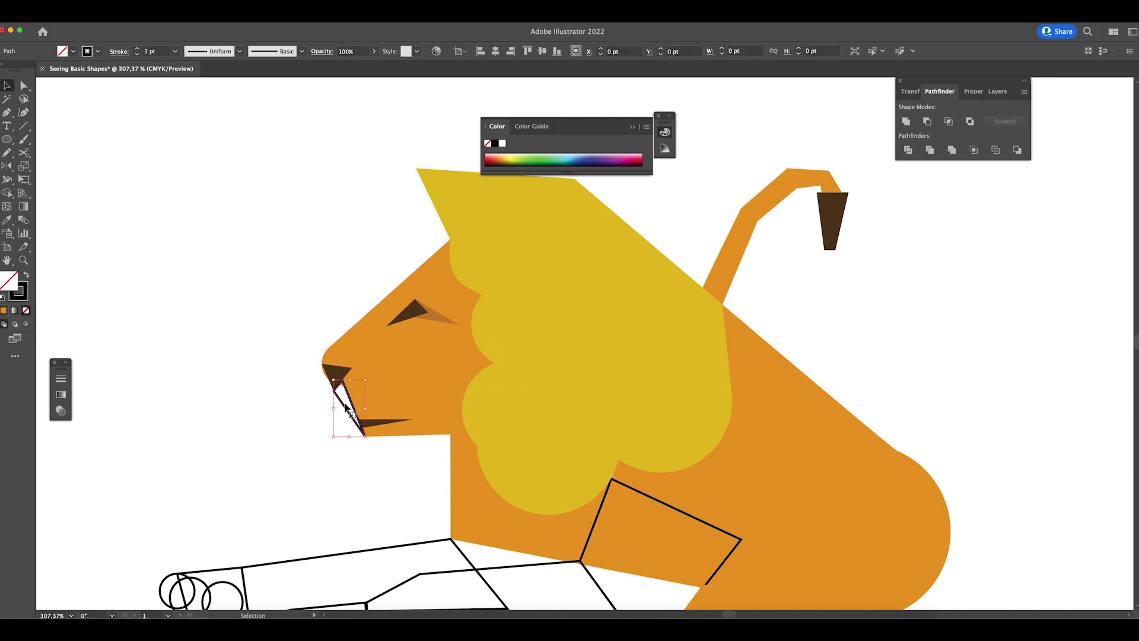
key(i)
click(390, 405)
key(v)
click(208, 503)
- Cut off the sliver of the muzzle circle that sticks out in front of the nose with the Shape Builder
key(z)
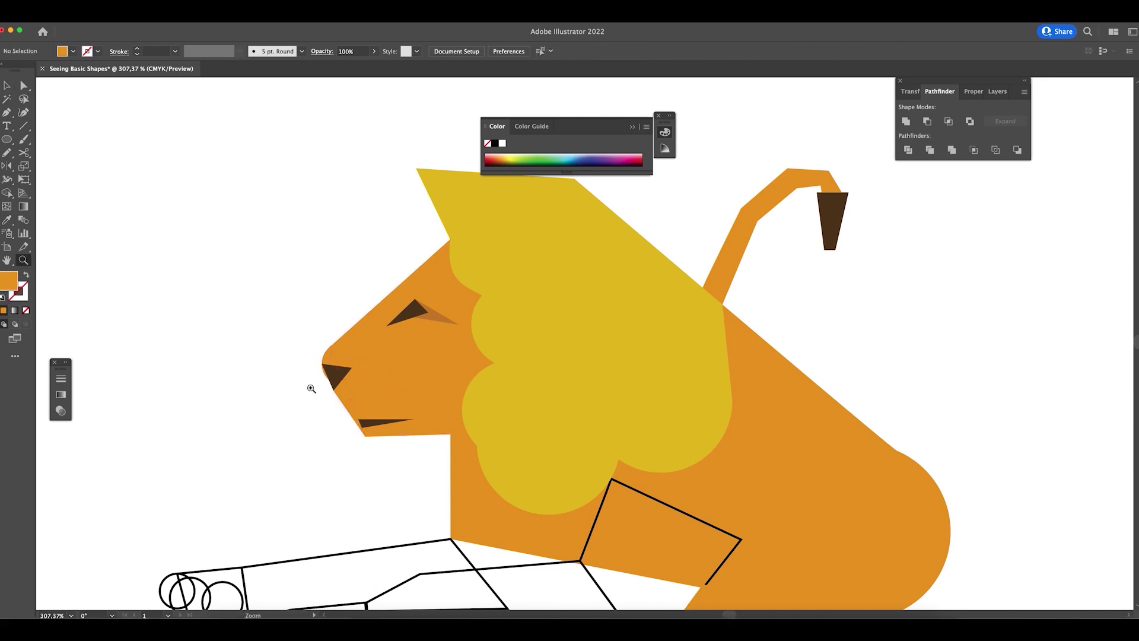
drag(304, 399, 380, 399)
key(v)
click(398, 341)
drag(353, 307, 344, 301)
click(323, 400)
key(z)
drag(346, 366, 480, 320)
key(v)
click(466, 319)
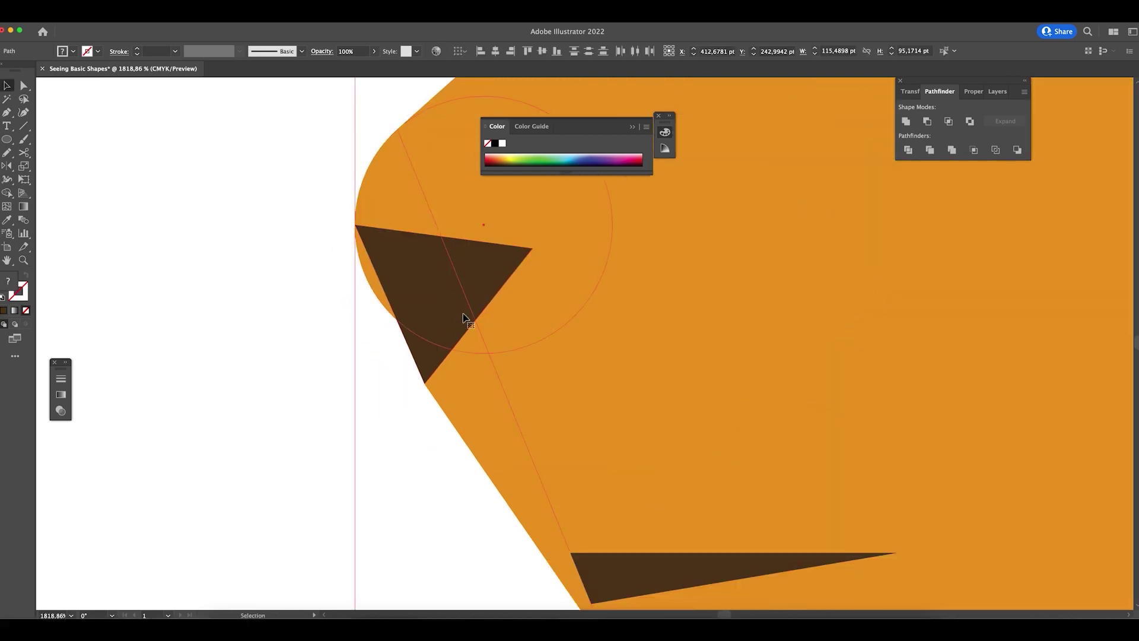
key(shift+m)
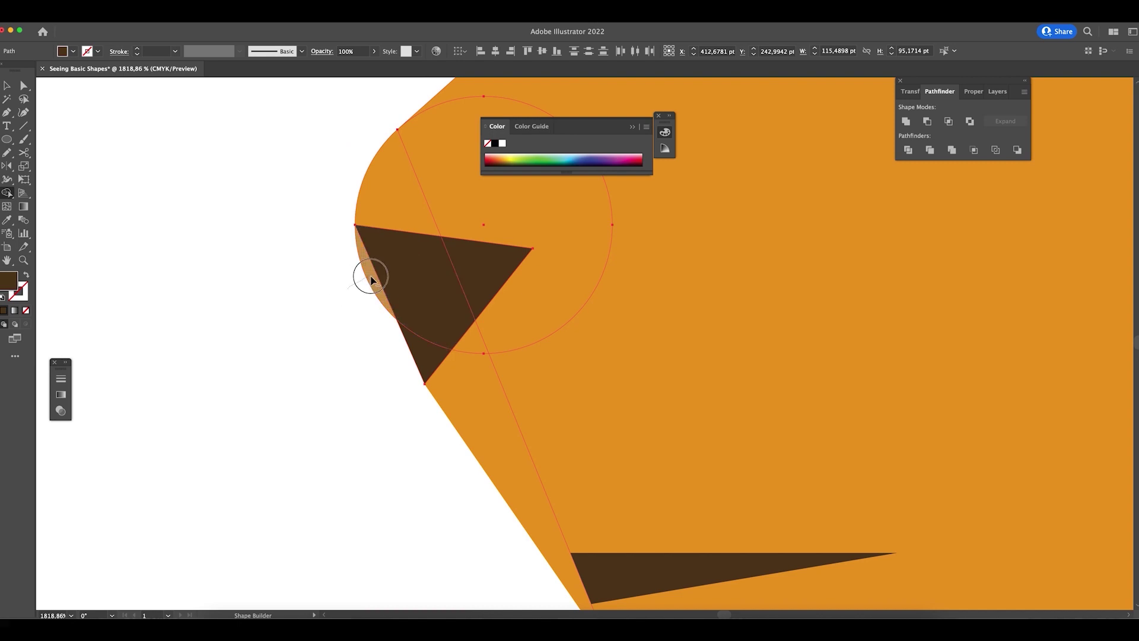
key(v)
click(338, 245)
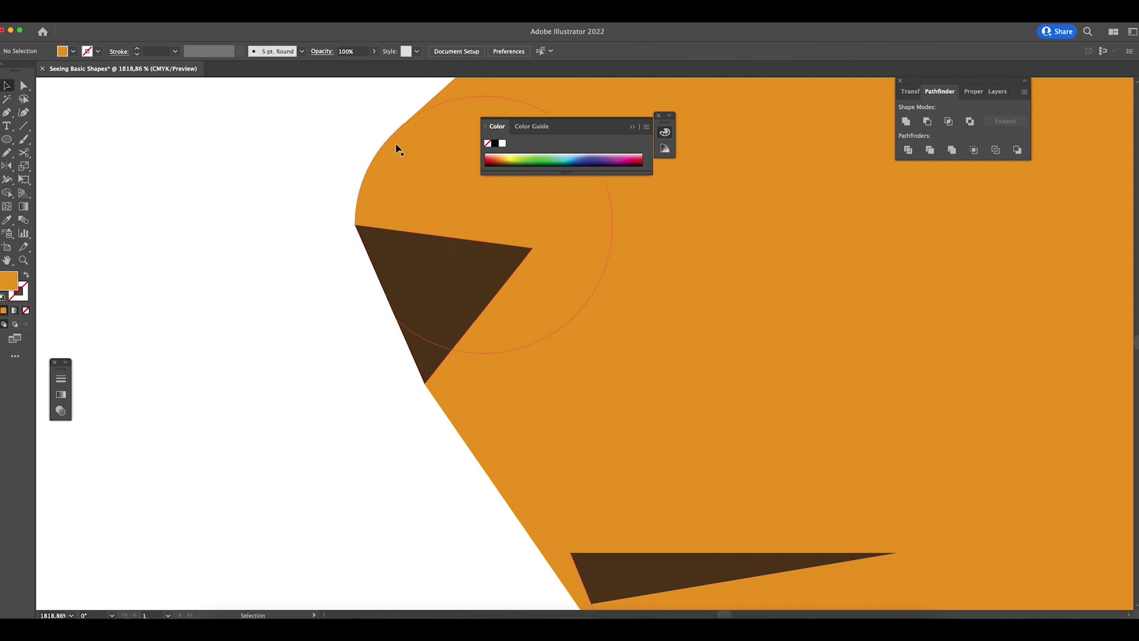
- Move the mouth forward past the front edge of the jaw and stretch it horizontally towards the mane
key(ctrl+minus)
key(ctrl+minus)
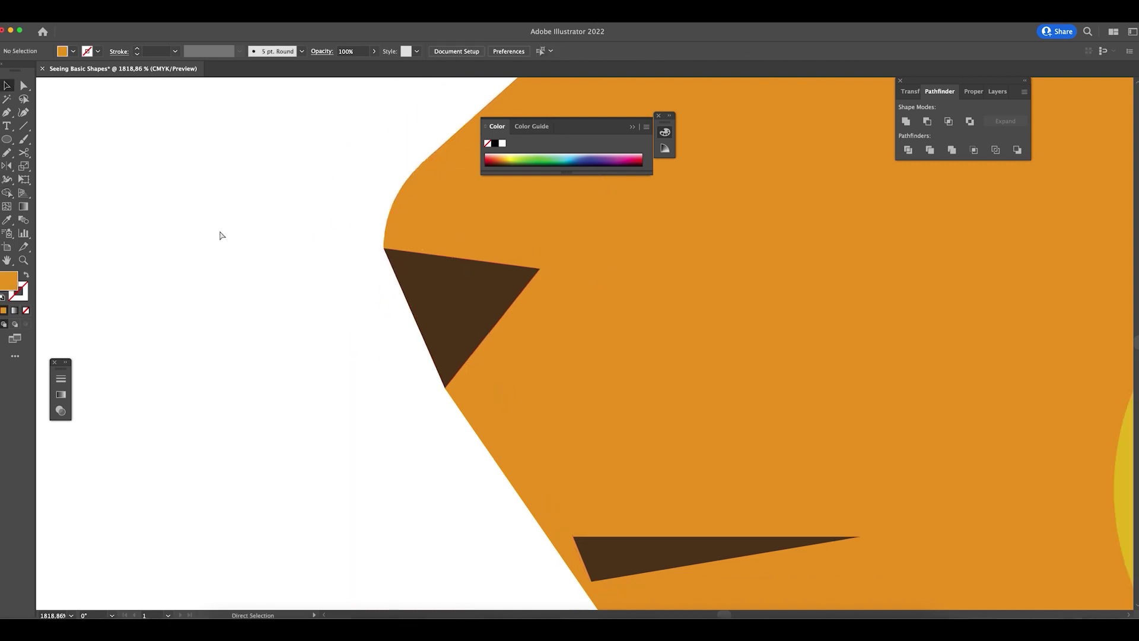
key(super+minus)
key(z)
drag(645, 432, 732, 462)
key(v)
click(542, 382)
drag(557, 375, 542, 376)
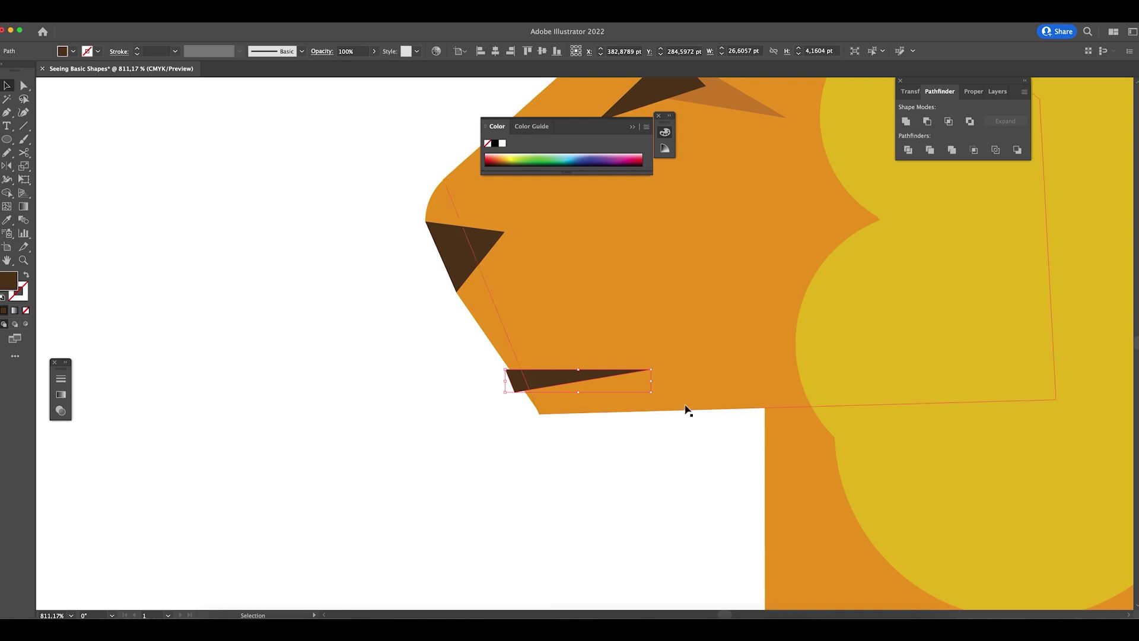
drag(652, 382, 737, 387)
mouse_move(554, 376)
mouse_down()
mouse_move(541, 374)
mouse_move(552, 375)
mouse_up()
- Trim the part of the mouth that protrudes beyond the jaw's front edge with the Shape Builder
drag(551, 432, 656, 473)
key(z)
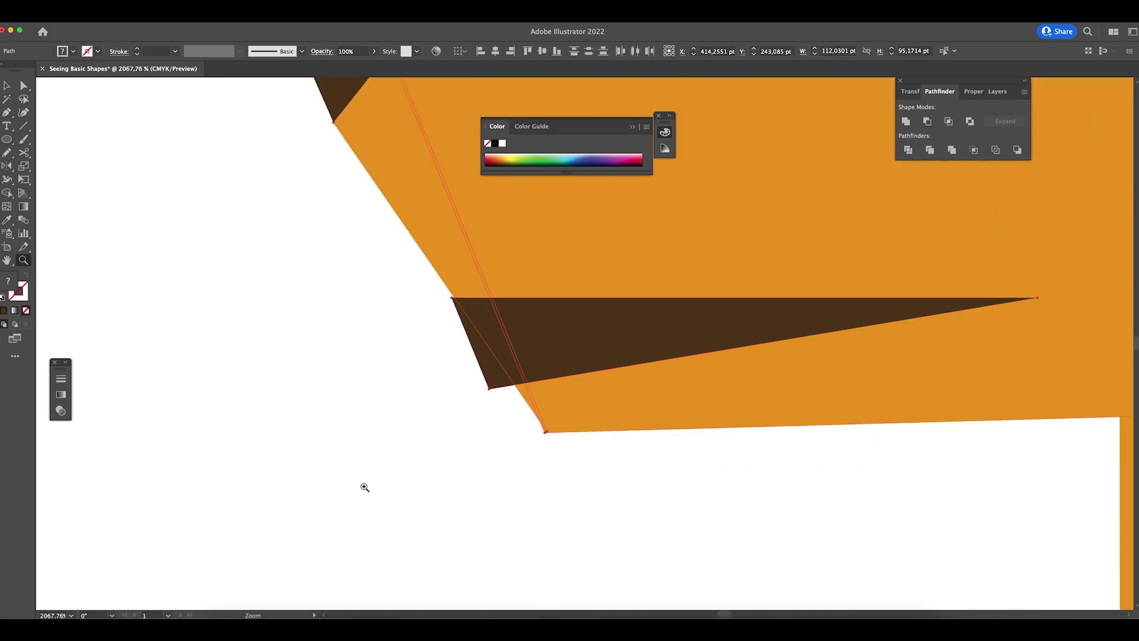
key(shift+m)
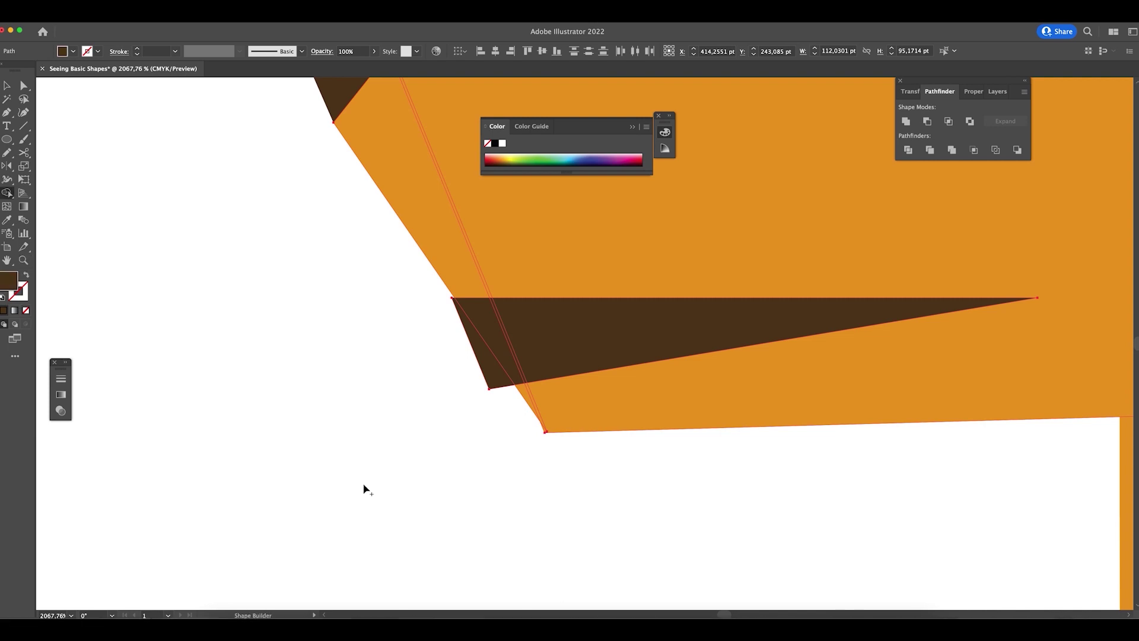
drag(474, 365, 480, 369)
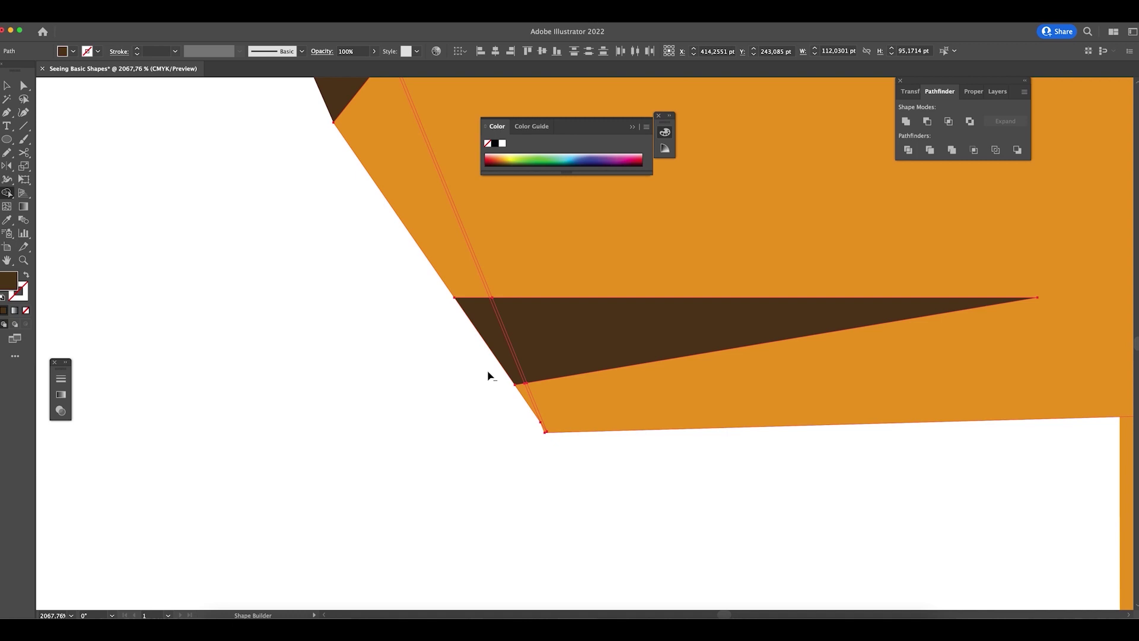
key(v)
click(426, 462)
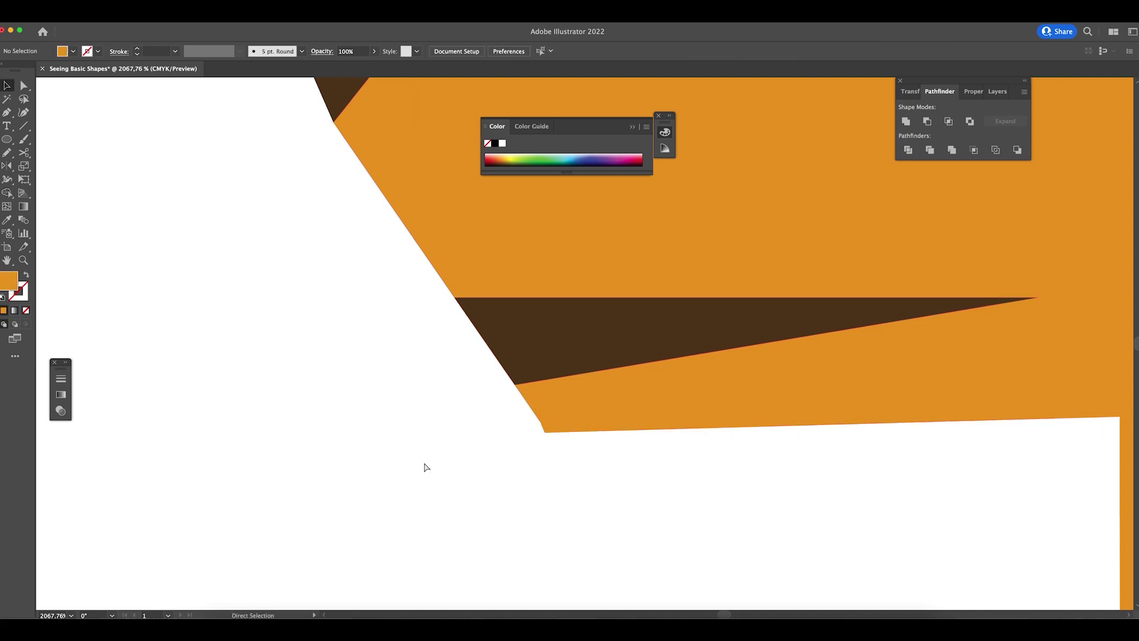
- Copy the body's orange fill without stroke onto the near front leg and its upper leg shape
key(super+minus)
key(super+minus)
key(super+minus)
key(super+minus)
key(super+minus)
key(super+minus)
key(super+minus)
key(super+minus)
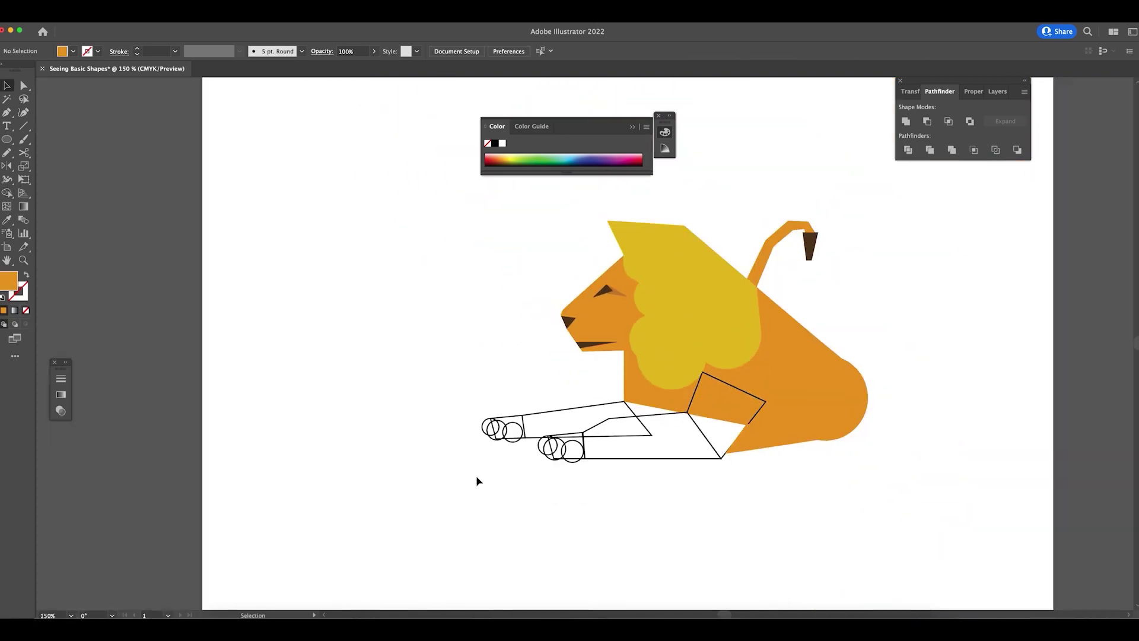
scroll(478, 481, right, 3)
key(z)
drag(446, 365, 475, 390)
drag(484, 391, 482, 391)
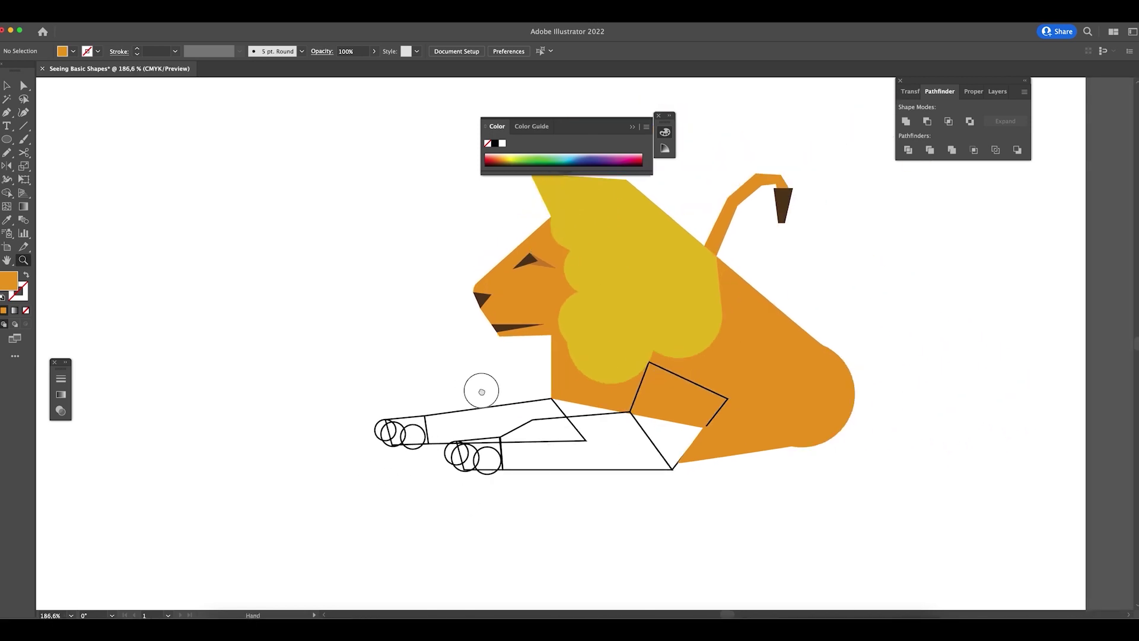
scroll(481, 392, right, 2)
key(v)
click(578, 479)
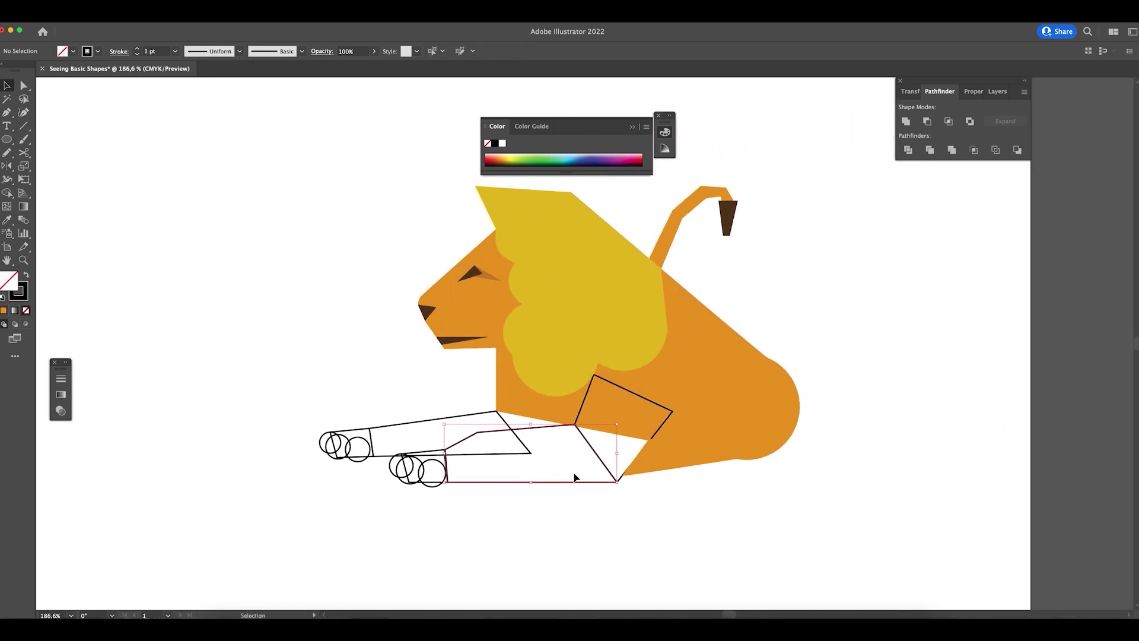
shift+click(581, 409)
shift+click(623, 388)
shift+click(523, 401)
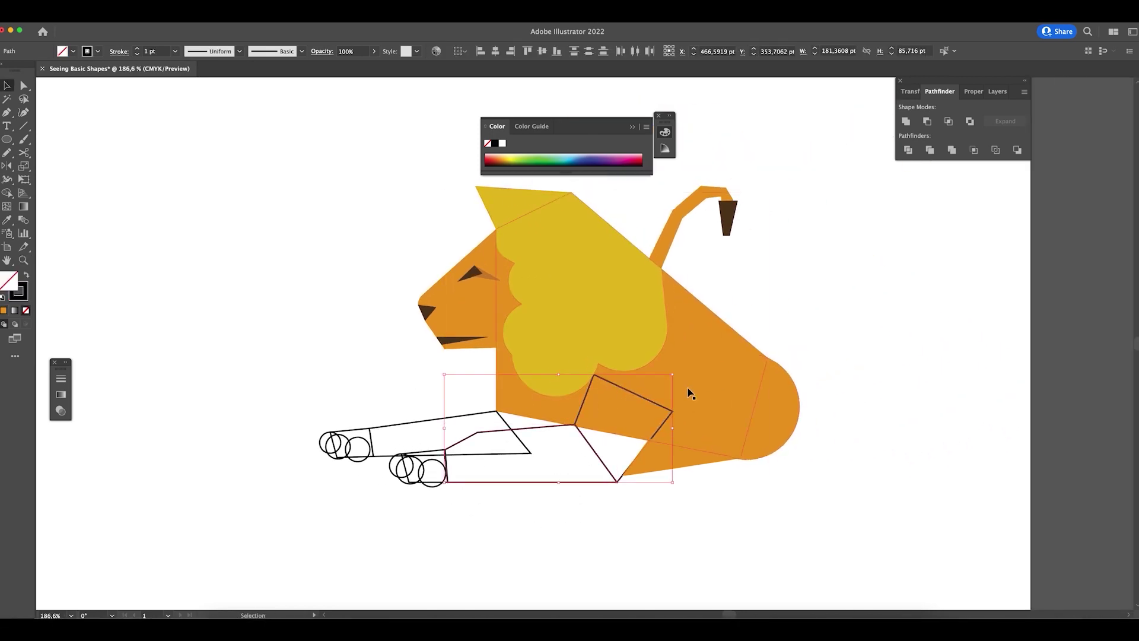
key(i)
click(737, 387)
key(v)
click(853, 374)
- Copy the body's orange fill without stroke onto the far front leg, its paw and its toe circles
drag(394, 408, 405, 435)
click(306, 403)
click(380, 455)
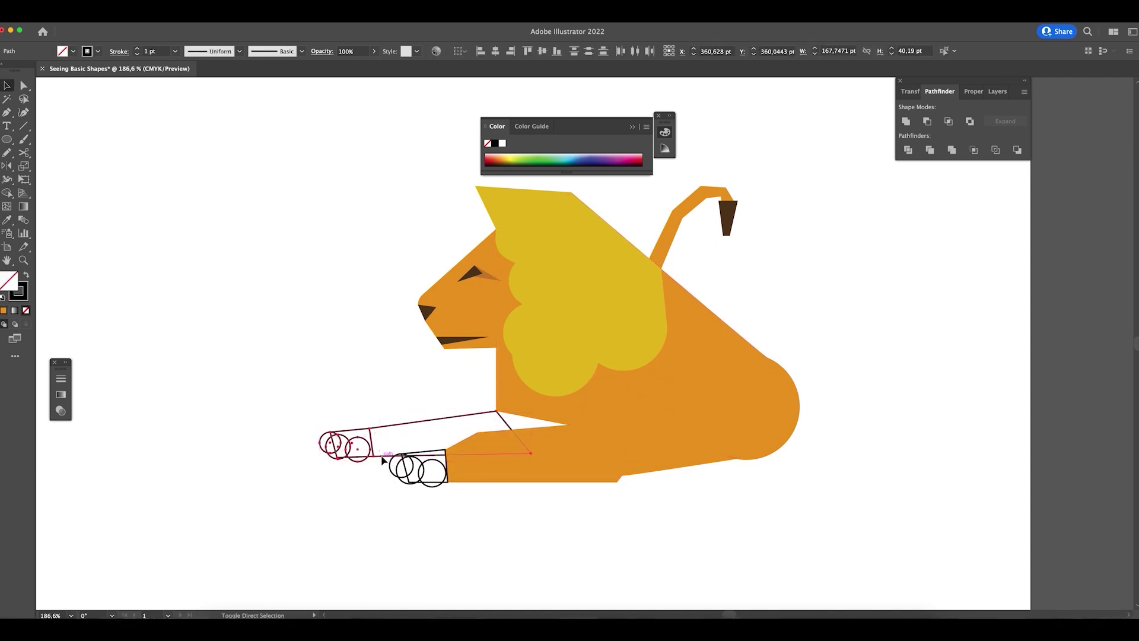
key(i)
click(574, 388)
key(v)
click(386, 376)
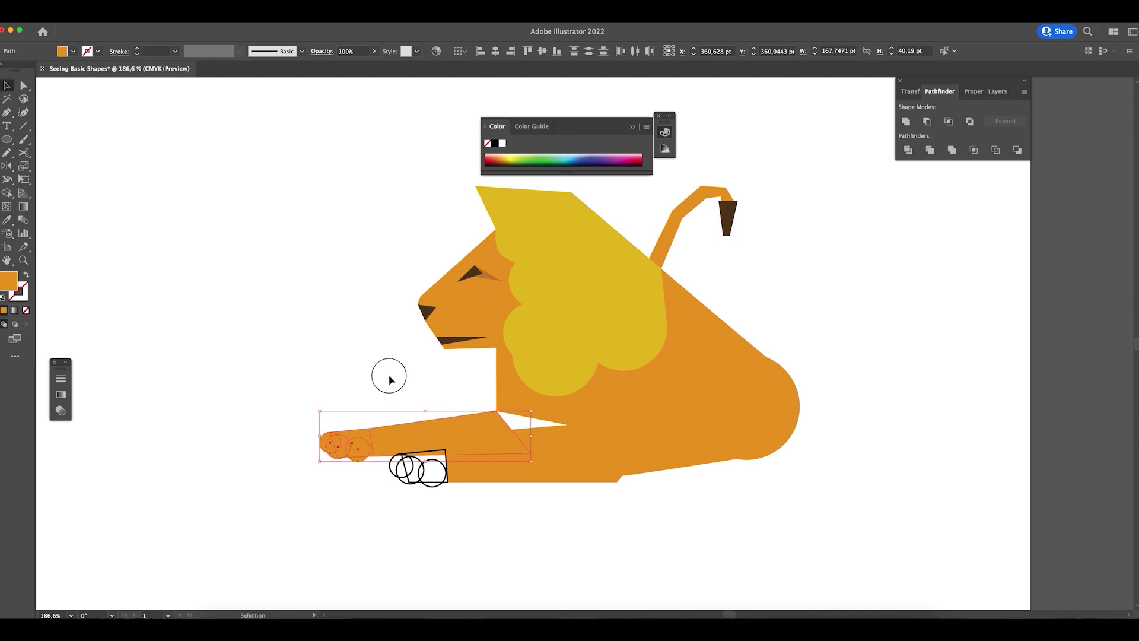
- Copy the orange fill without stroke onto the near front paw and its toe circles
click(396, 468)
key(i)
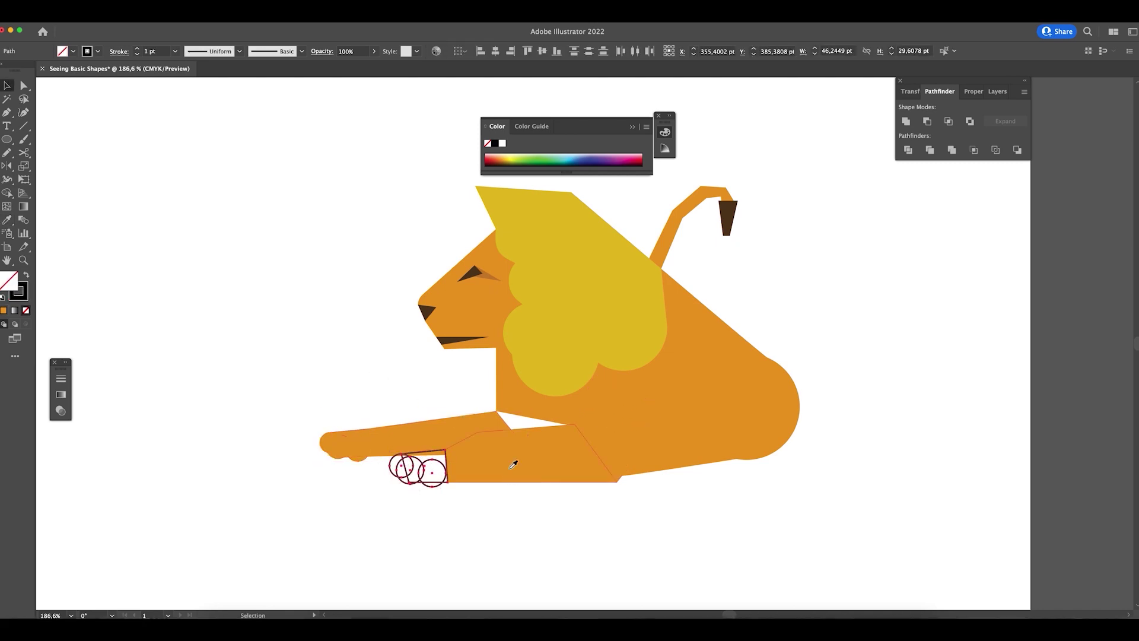
click(516, 463)
key(v)
click(627, 509)
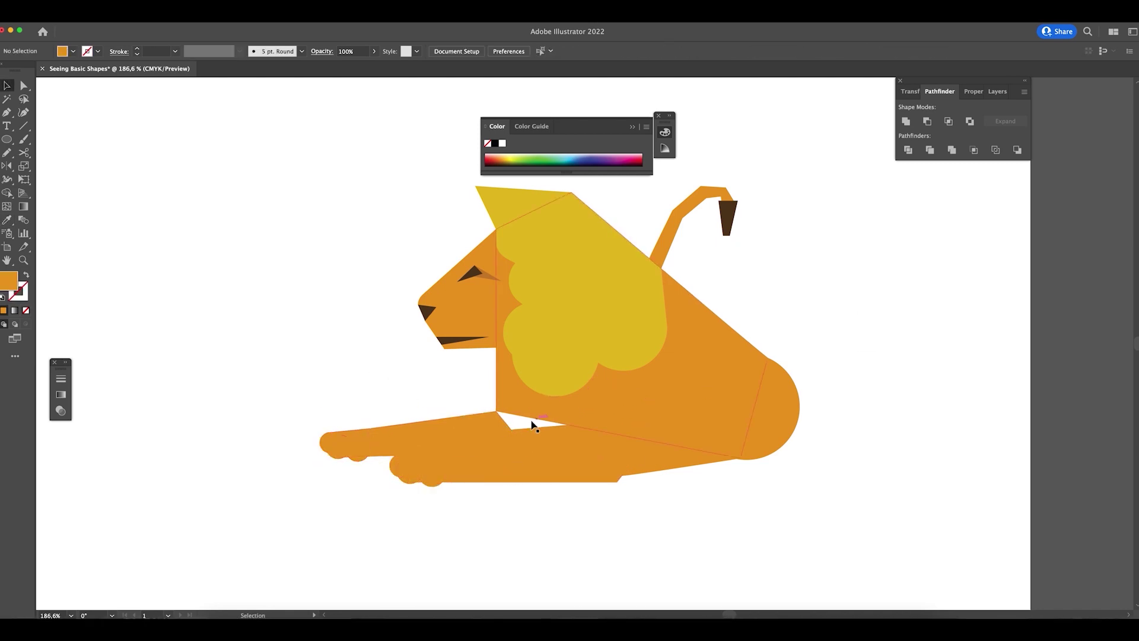
- Extend the far front leg's rear corner points into the body to close the white gap under the chest
key(a)
click(504, 420)
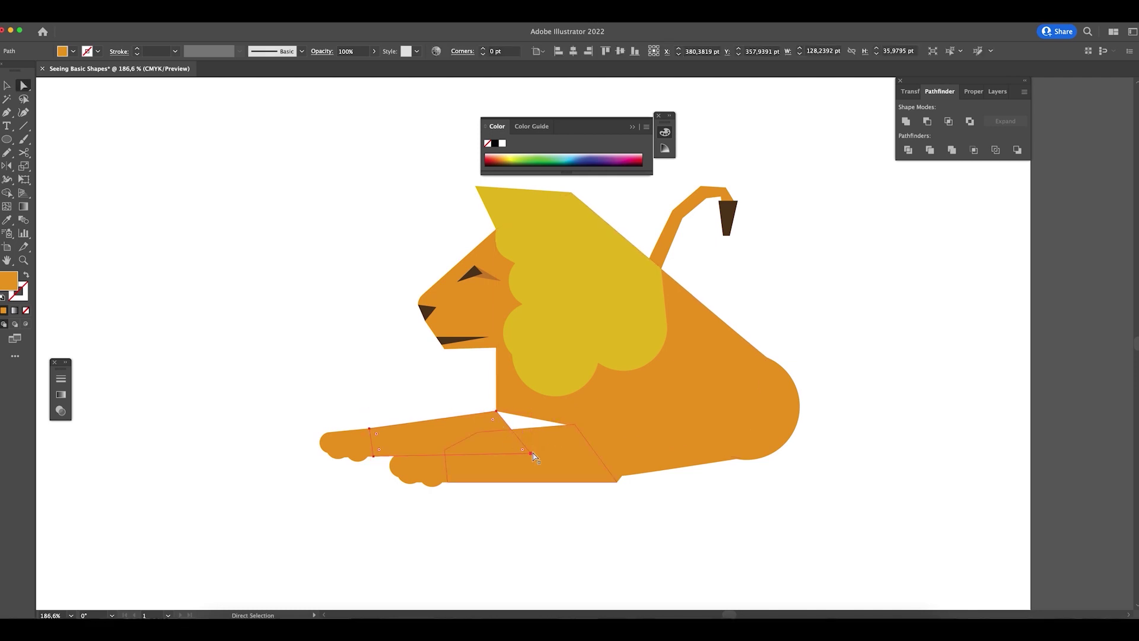
drag(529, 454, 665, 450)
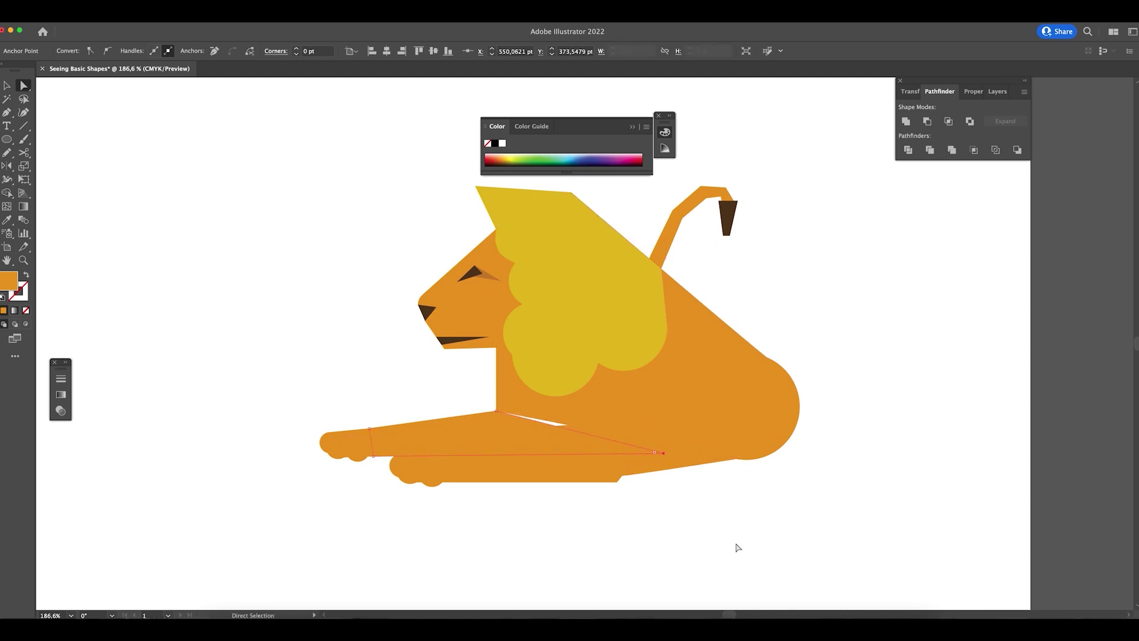
click(497, 413)
drag(500, 412, 520, 409)
key(v)
click(869, 308)
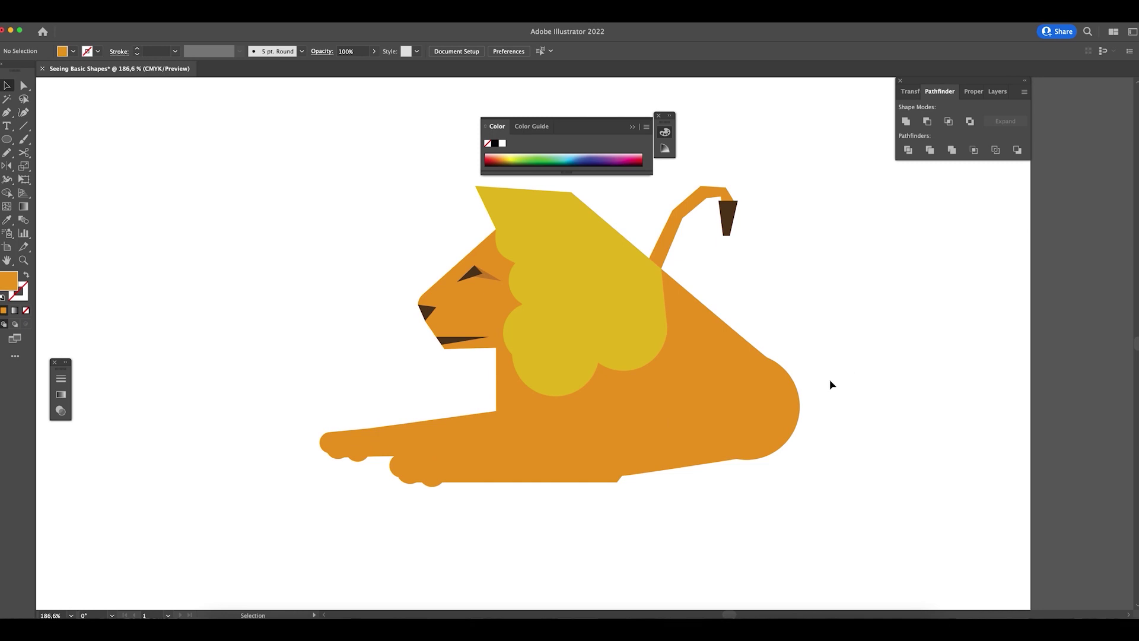
- Group the near front leg with its upper leg, paw and toes, and nudge the group down slightly
click(600, 475)
shift+click(630, 439)
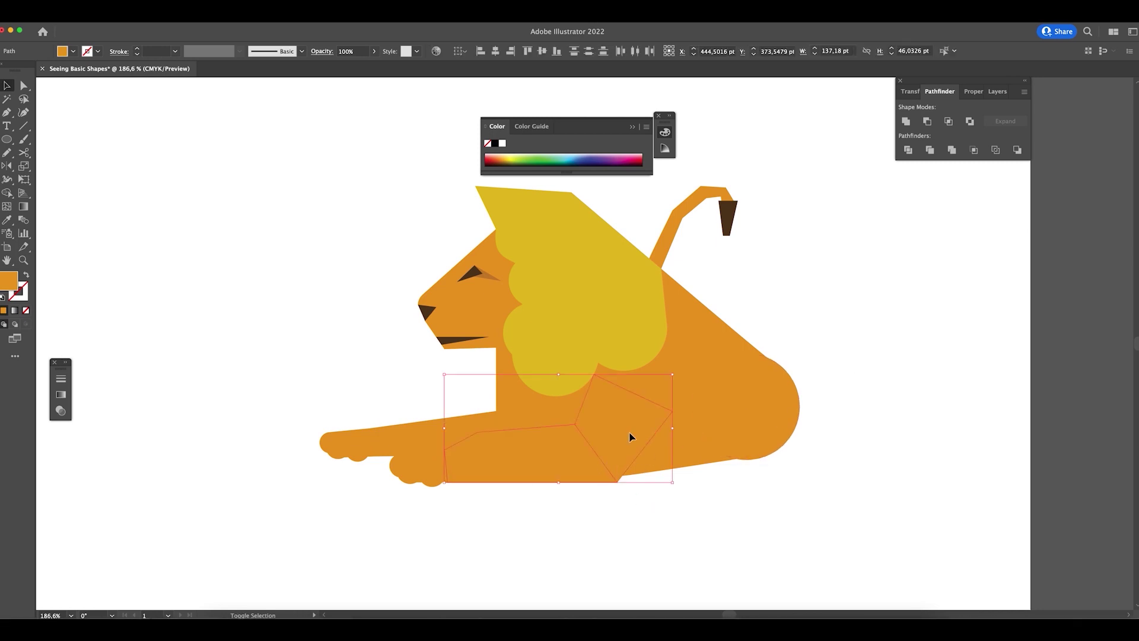
shift+click(434, 474)
shift+click(395, 467)
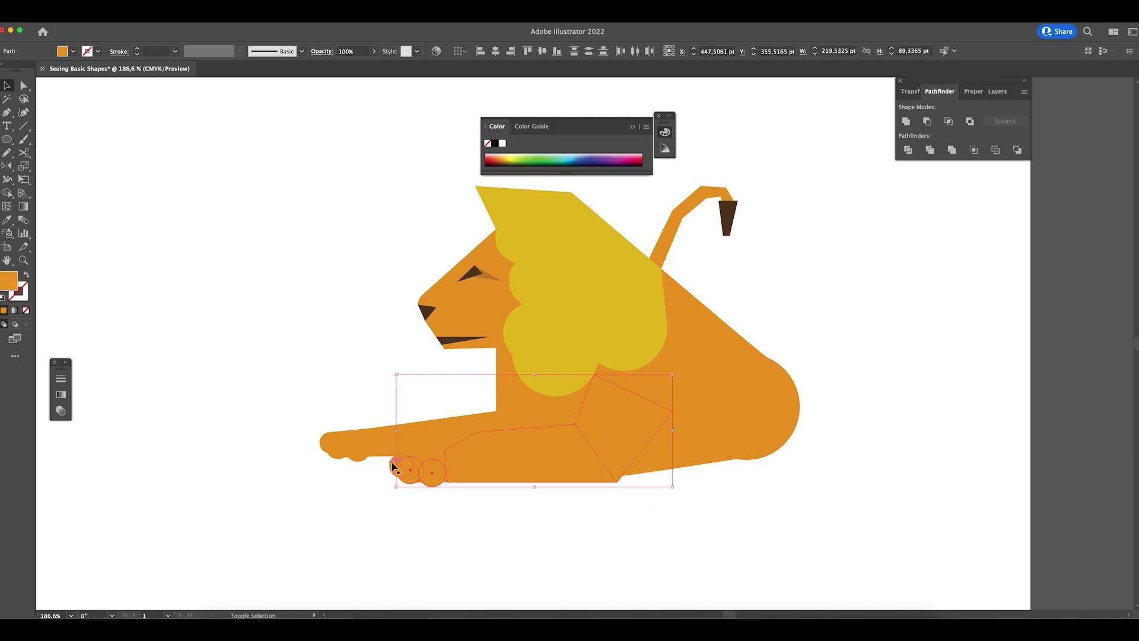
shift+click(433, 455)
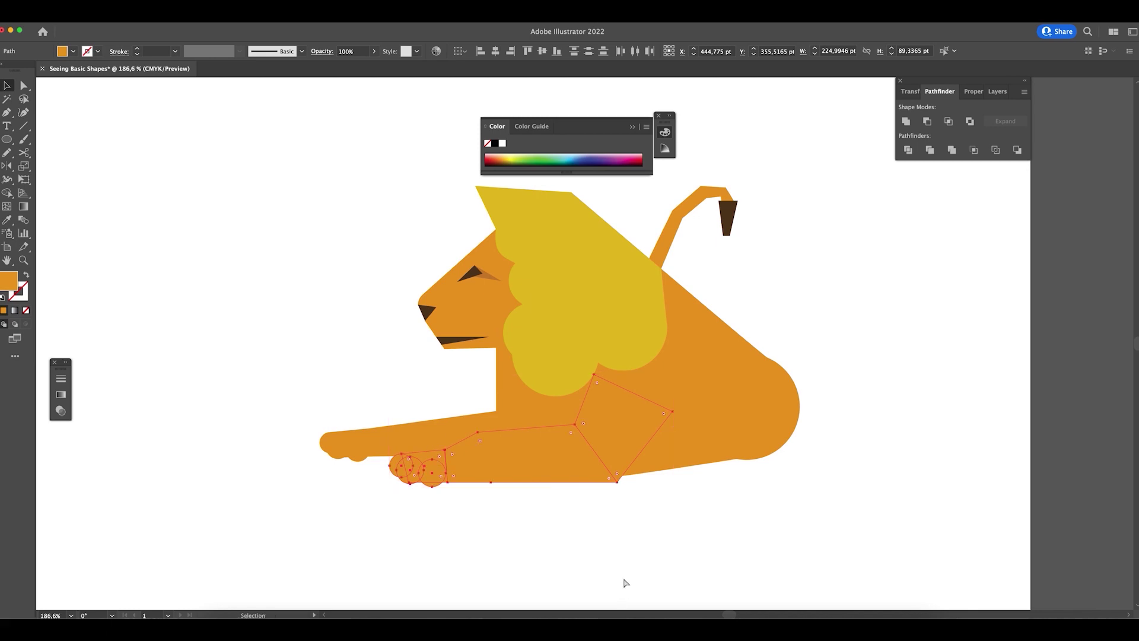
key(super+g)
key(Down)
key(Down)
key(Down)
key(Down)
key(Down)
key(Down)
key(Down)
key(Down)
key(Down)
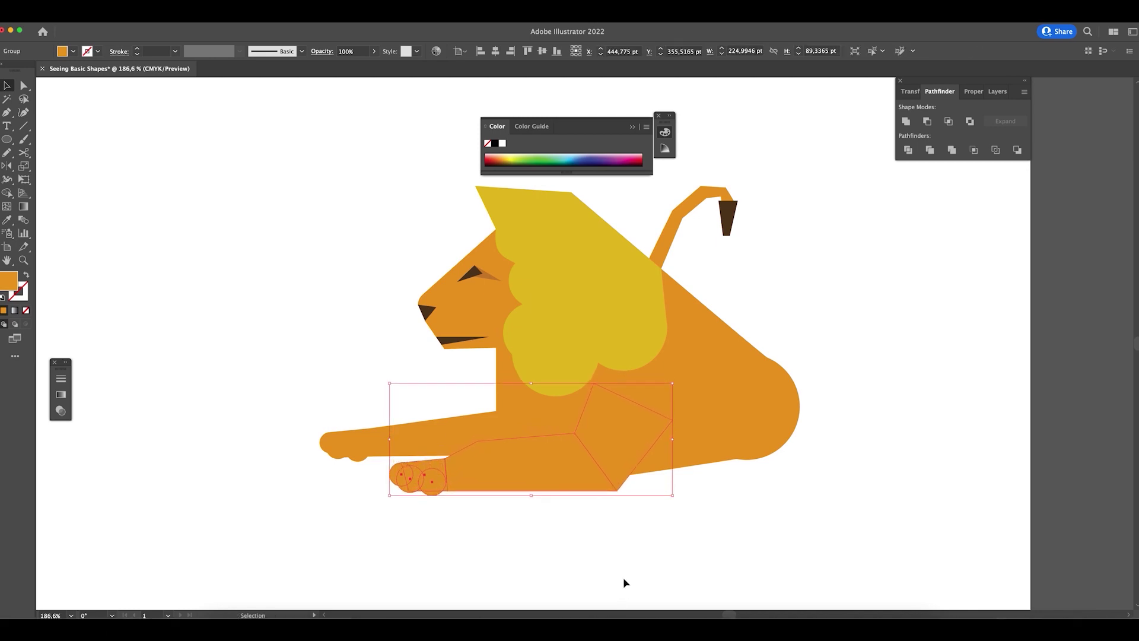
click(856, 489)
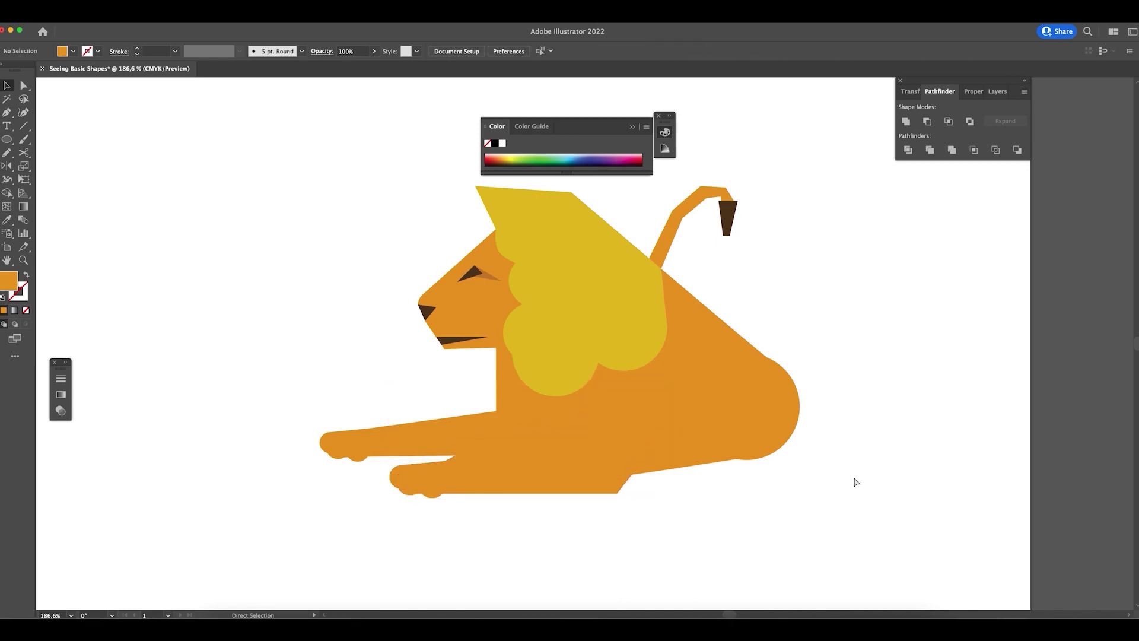
- Shift the upper bend point of the near front leg towards the body to lengthen the gap between the legs
key(super+minus)
key(super+minus)
key(super+minus)
key(super+minus)
key(z)
click(667, 413)
drag(667, 413, 712, 422)
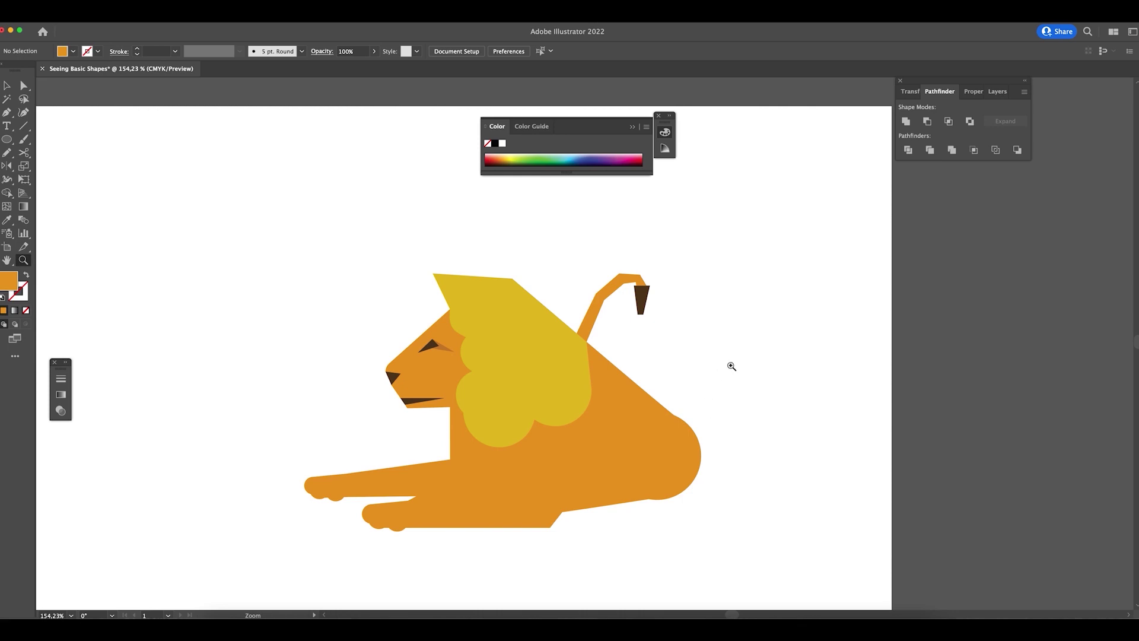
key(a)
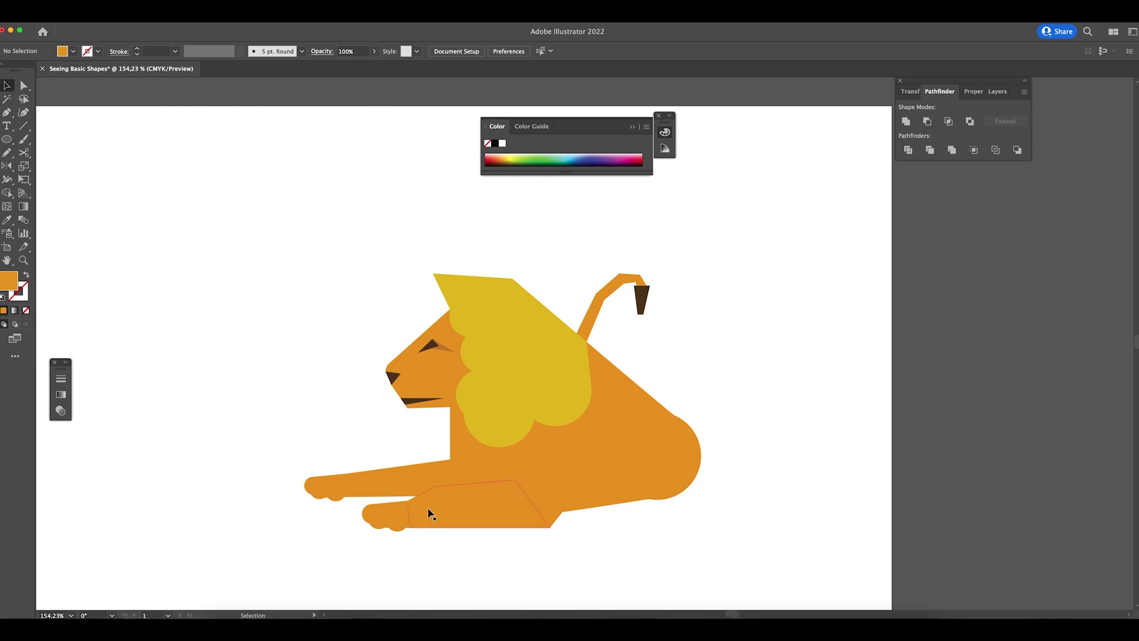
click(439, 493)
drag(437, 489, 478, 491)
click(769, 393)
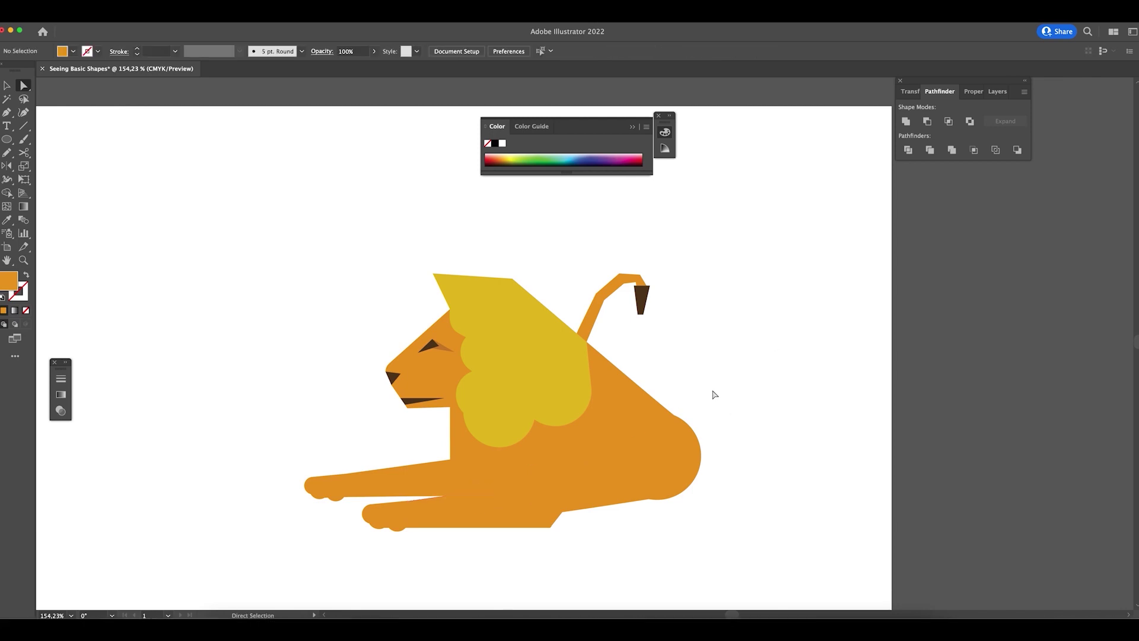
- Move the lion's tail with its dark brown tuft along the back towards the rump
drag(689, 356, 707, 392)
key(v)
drag(712, 281, 652, 375)
click(783, 452)
key(super+1)
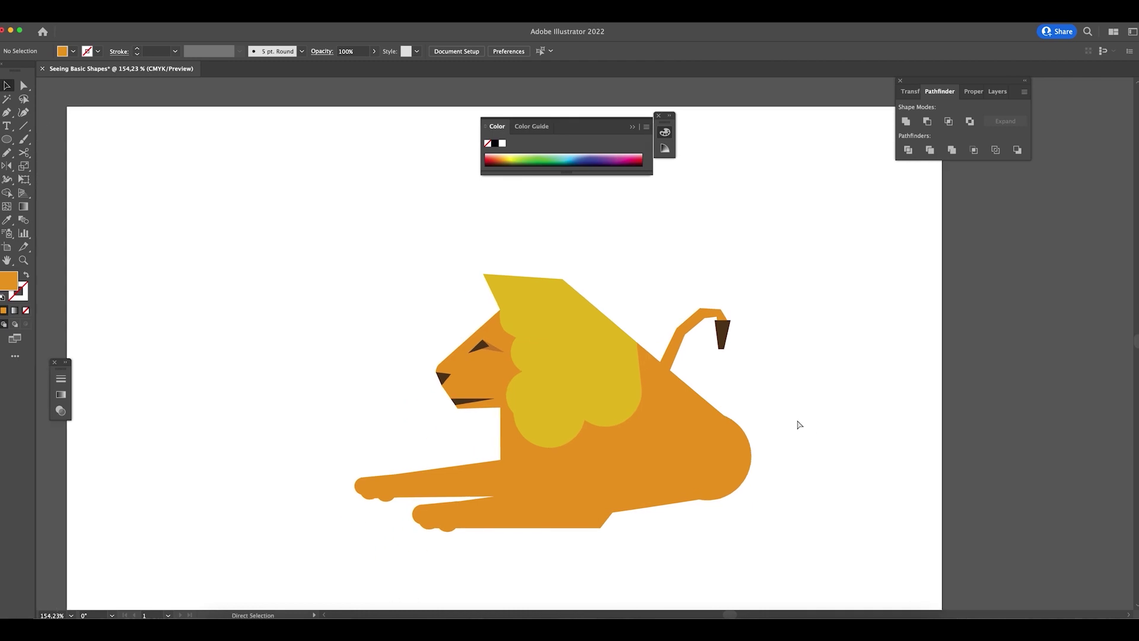
drag(679, 421, 712, 473)
key(z)
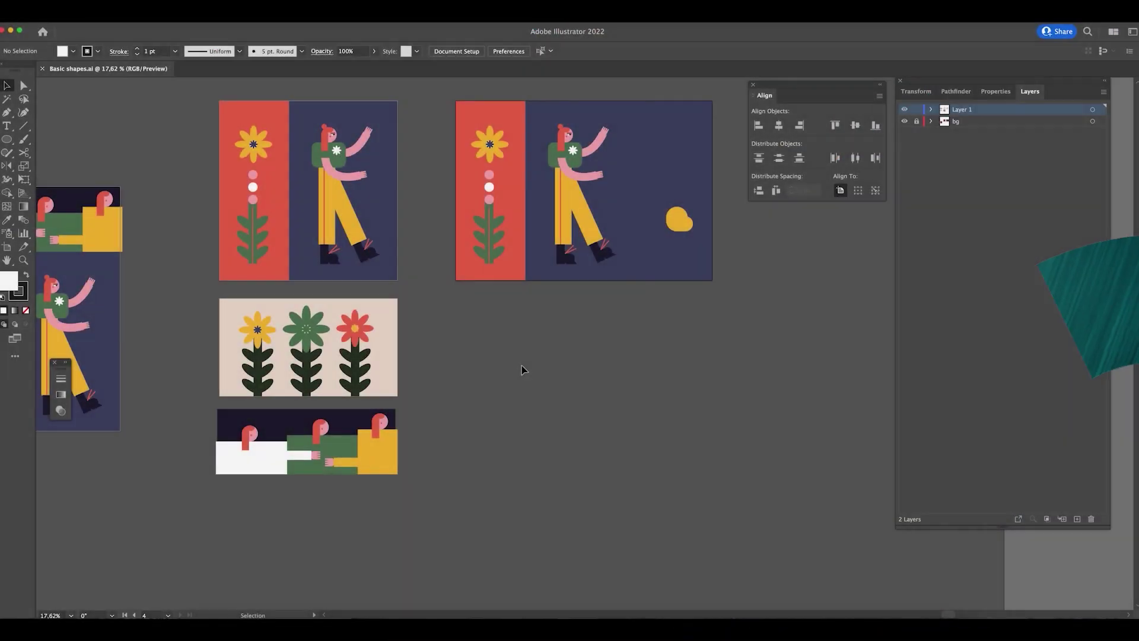
- Examine the example artboards of basic-shape women and flowers in Basic shapes.ai, including the petals of the yellow flower
drag(521, 369, 537, 443)
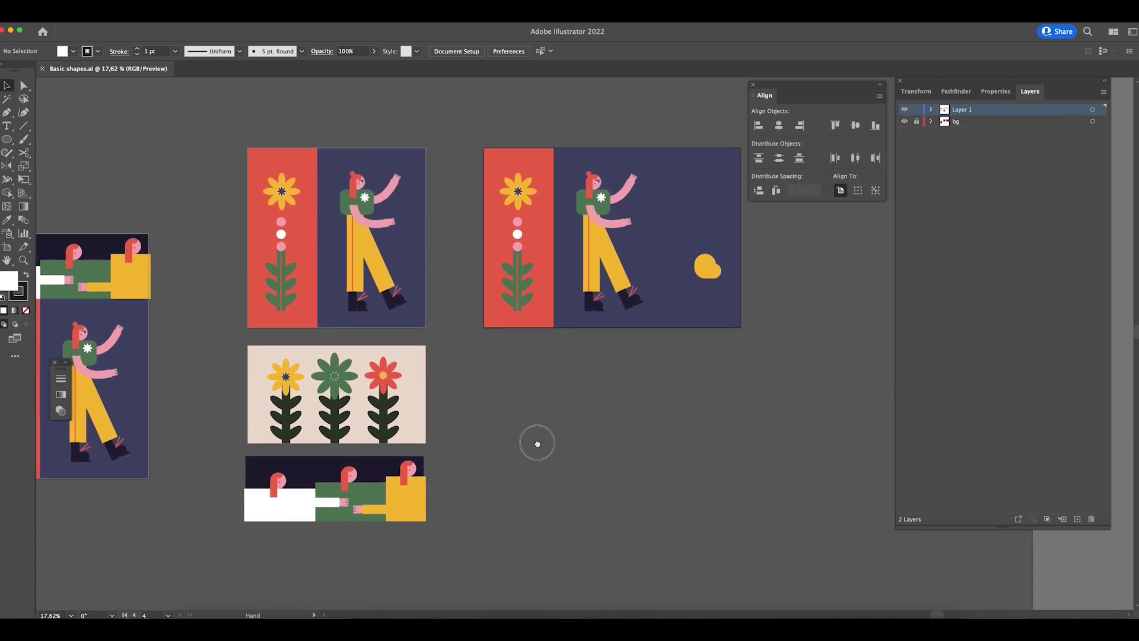
drag(537, 443, 539, 437)
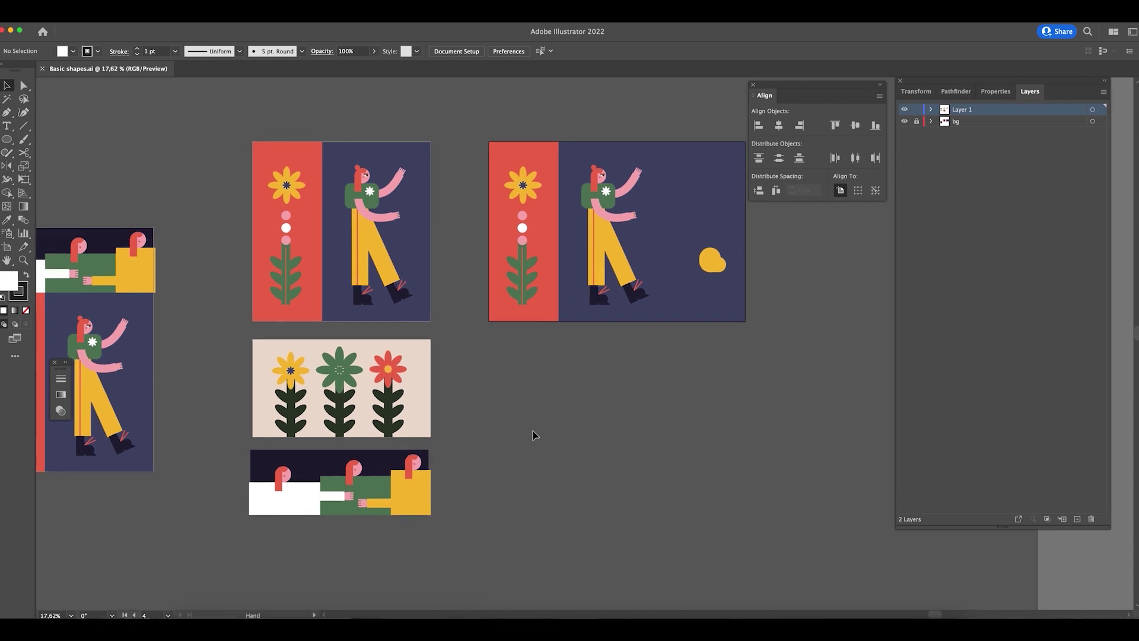
drag(546, 363, 625, 433)
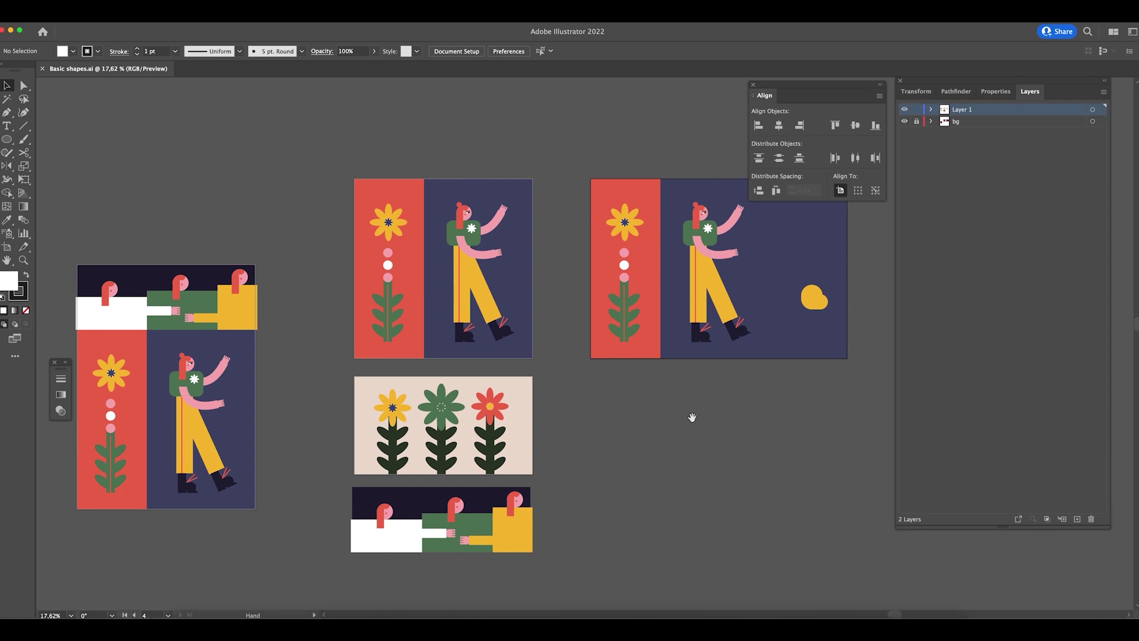
key(v)
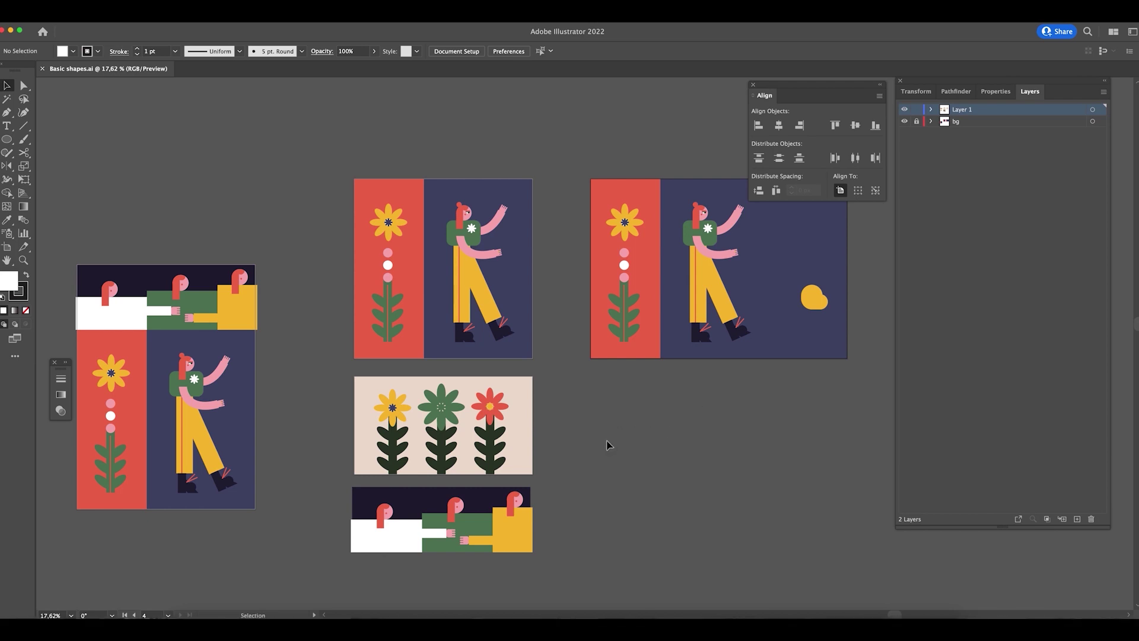
mouse_move(668, 443)
mouse_down()
mouse_move(656, 460)
mouse_move(667, 465)
mouse_up()
key(z)
drag(504, 276, 710, 419)
key(v)
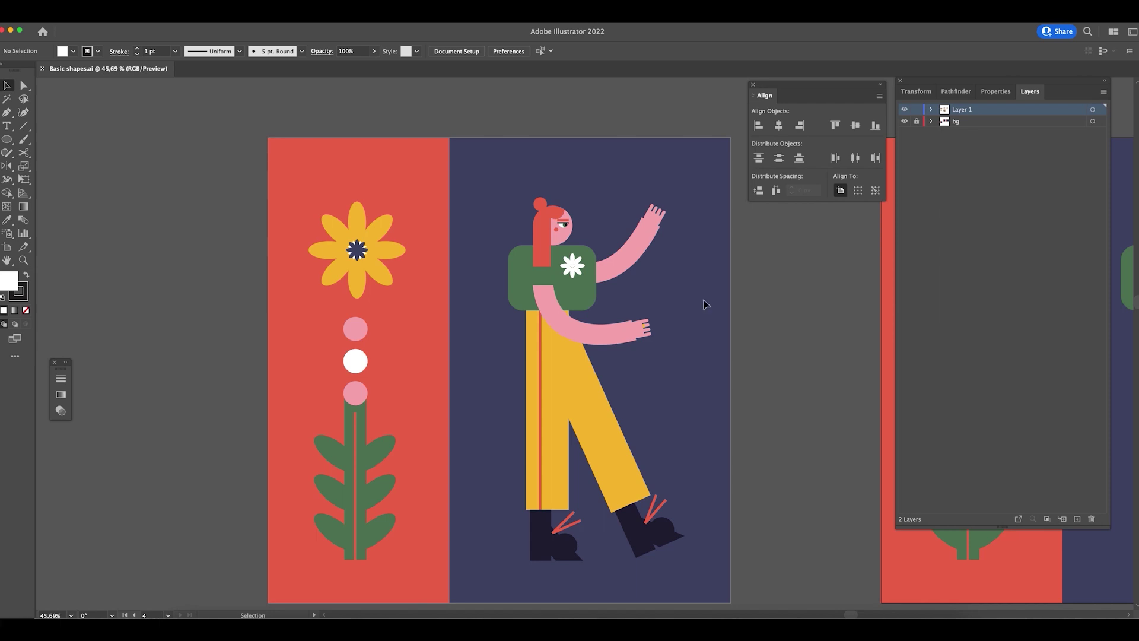
click(360, 232)
scroll(435, 326, up, 3)
scroll(435, 325, left, 3)
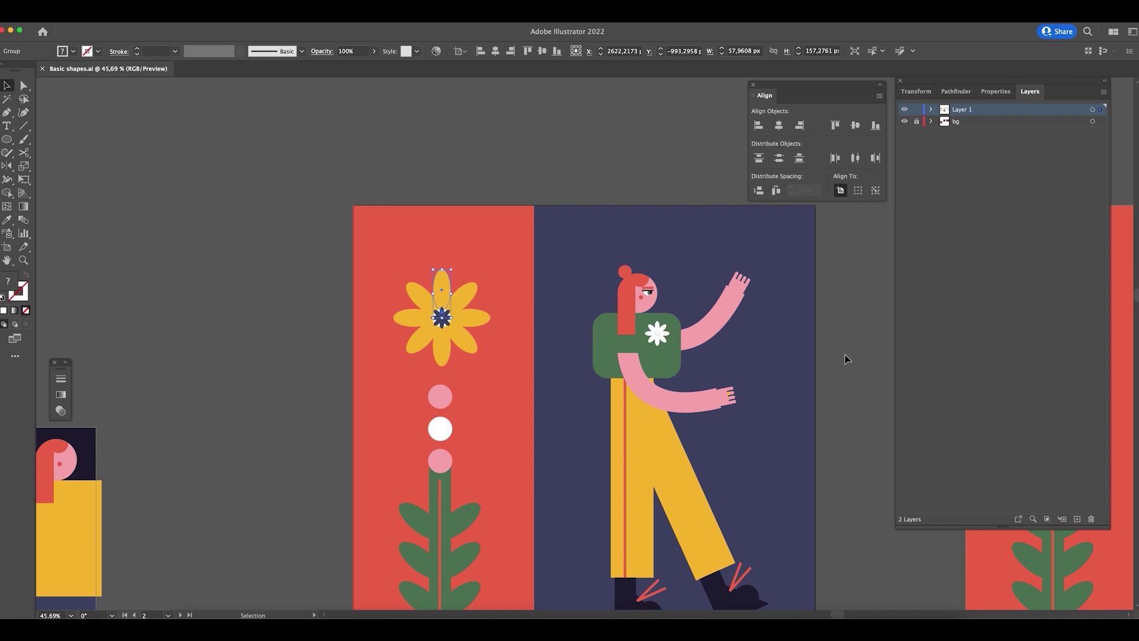
drag(834, 364, 674, 301)
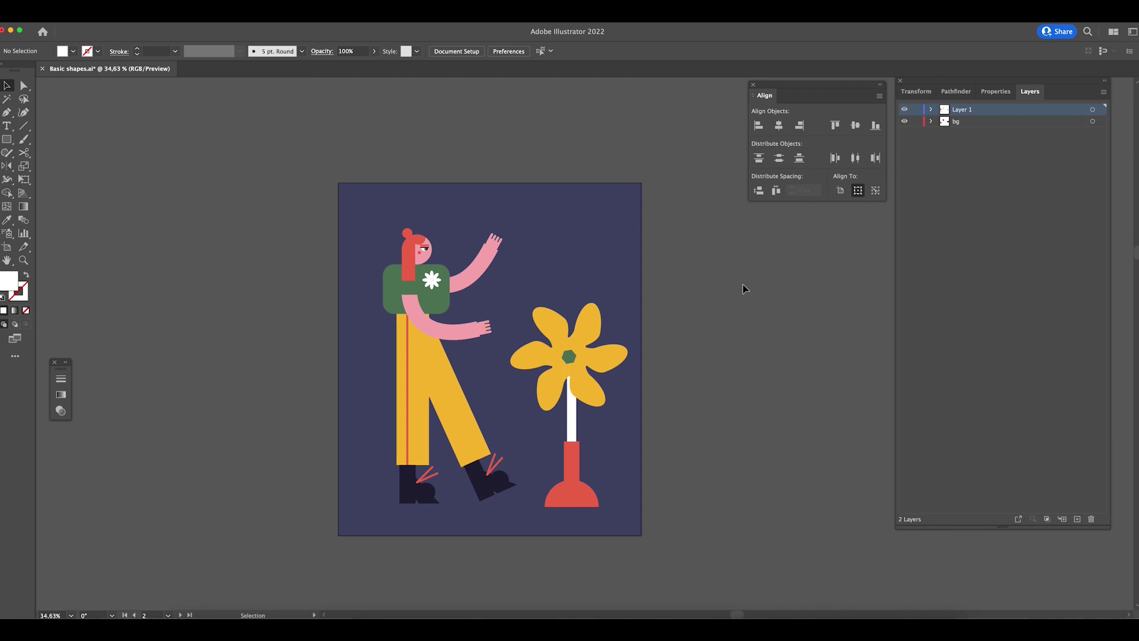
- Inspect how the woman's head, torso, arms and hands and the yellow fan-like flower are built from basic shapes
key(z)
drag(402, 248, 586, 333)
key(super+1)
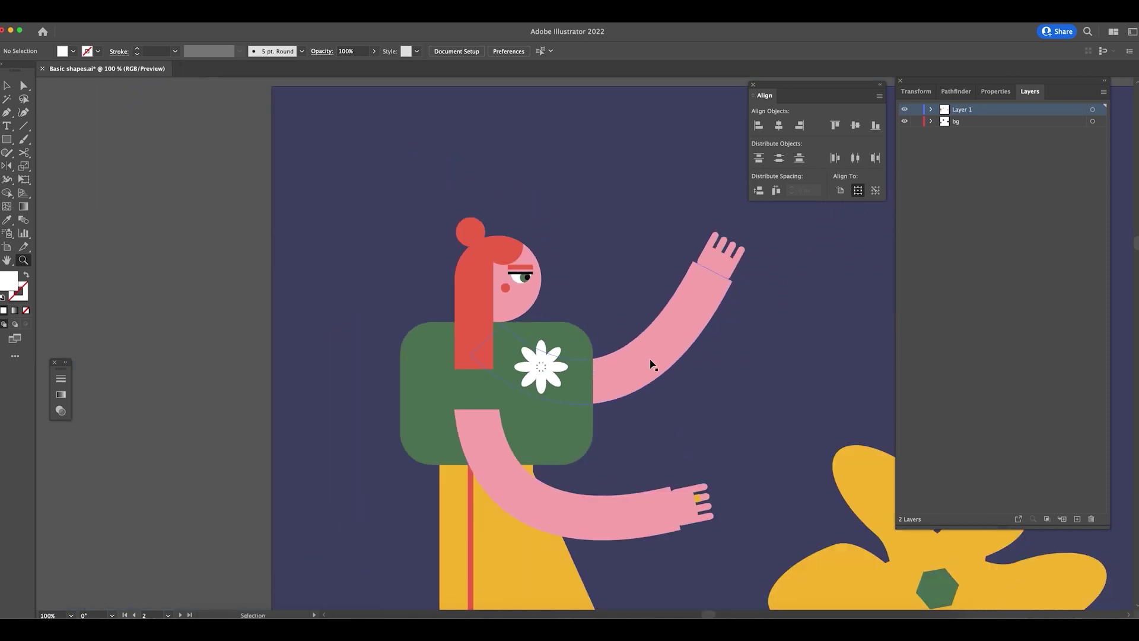
drag(650, 359, 529, 340)
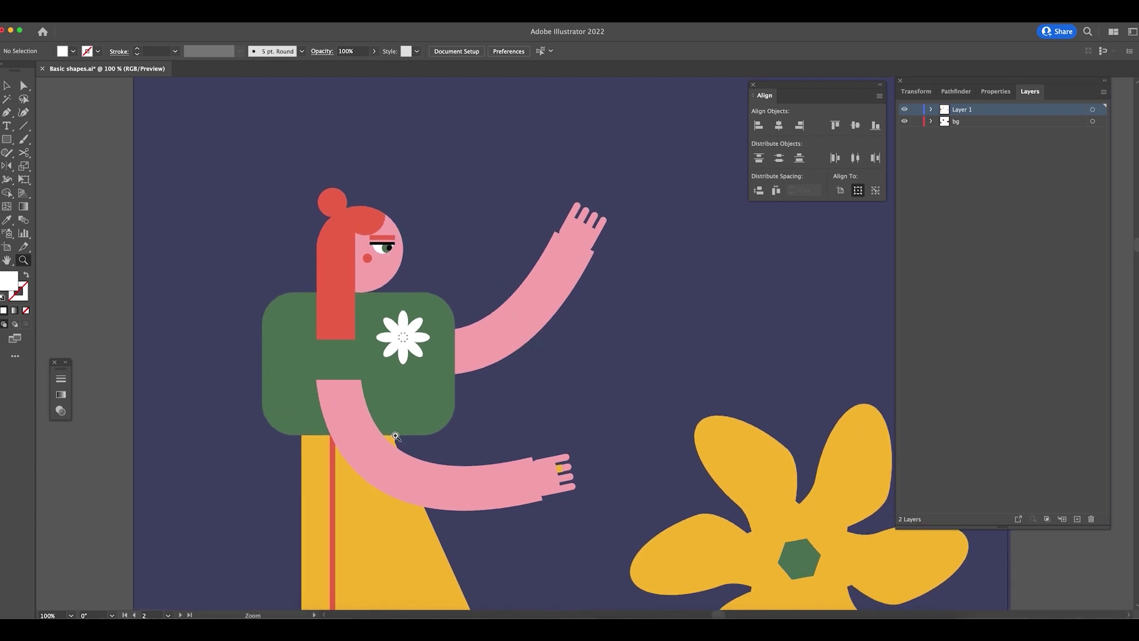
drag(432, 470, 445, 506)
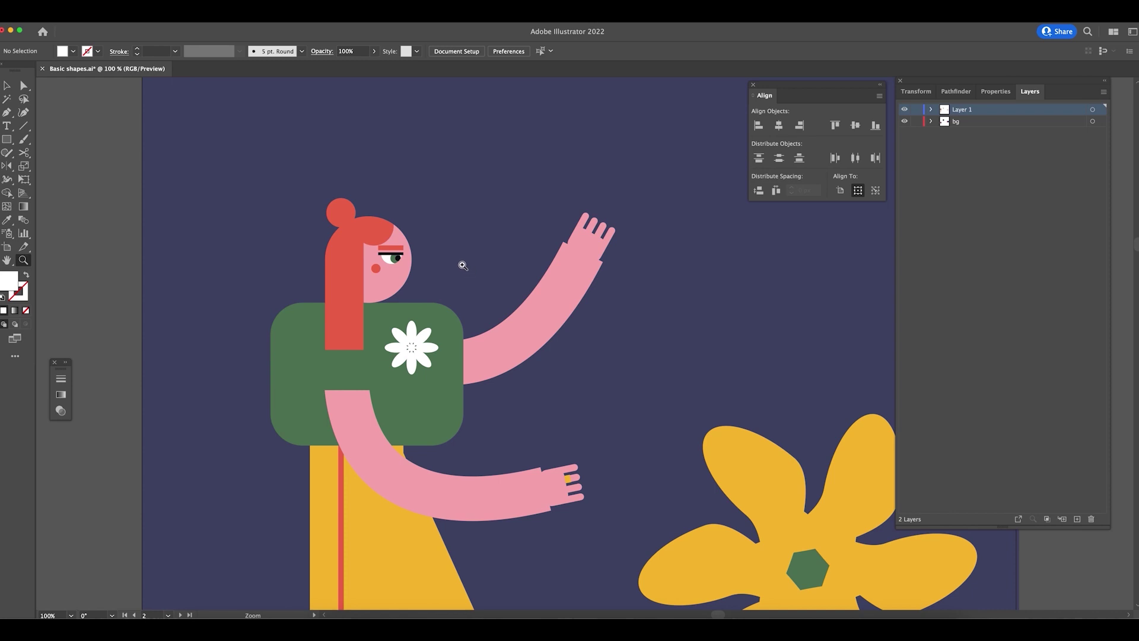
key(super+minus)
key(super+minus)
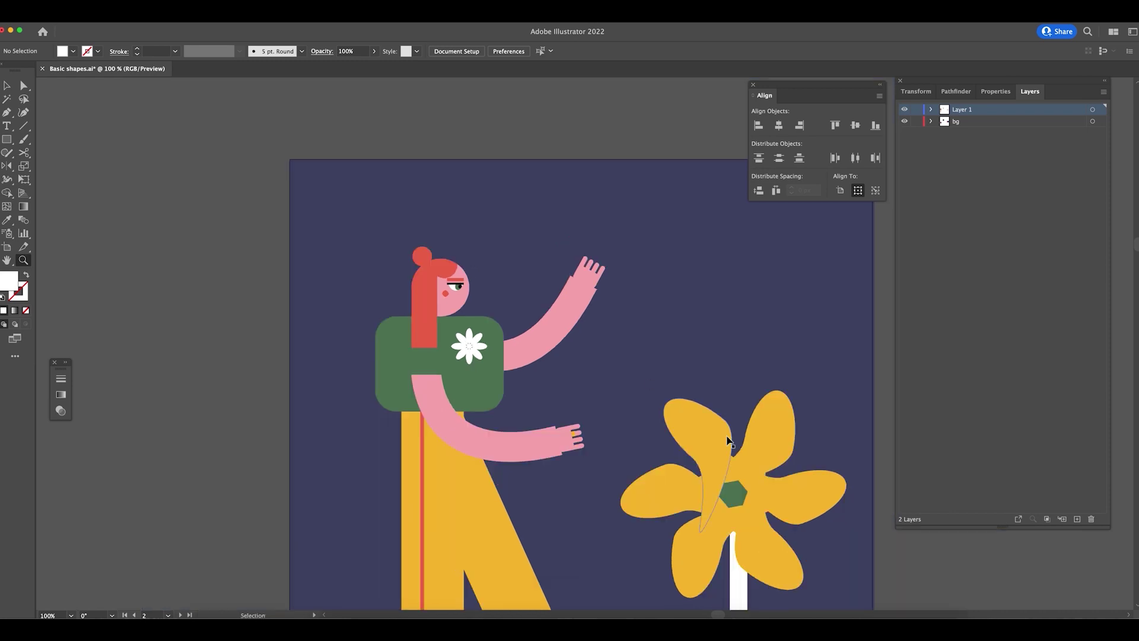
drag(727, 469, 540, 372)
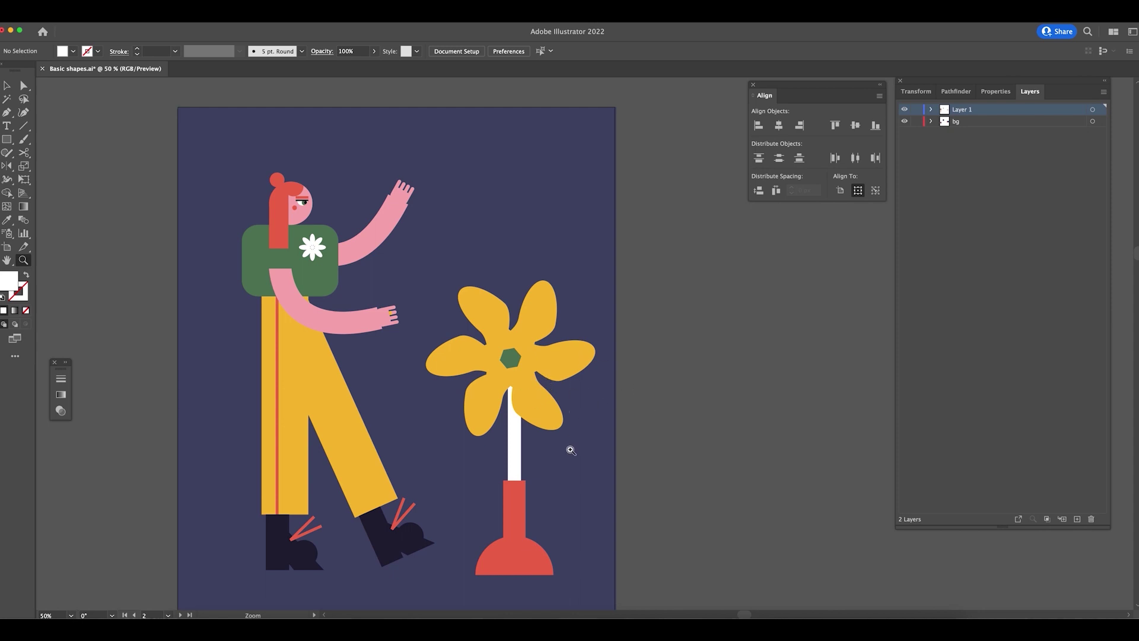
- Add a blank artboard of the same size beside the artboard with the woman and the yellow fan-like flower
key(v)
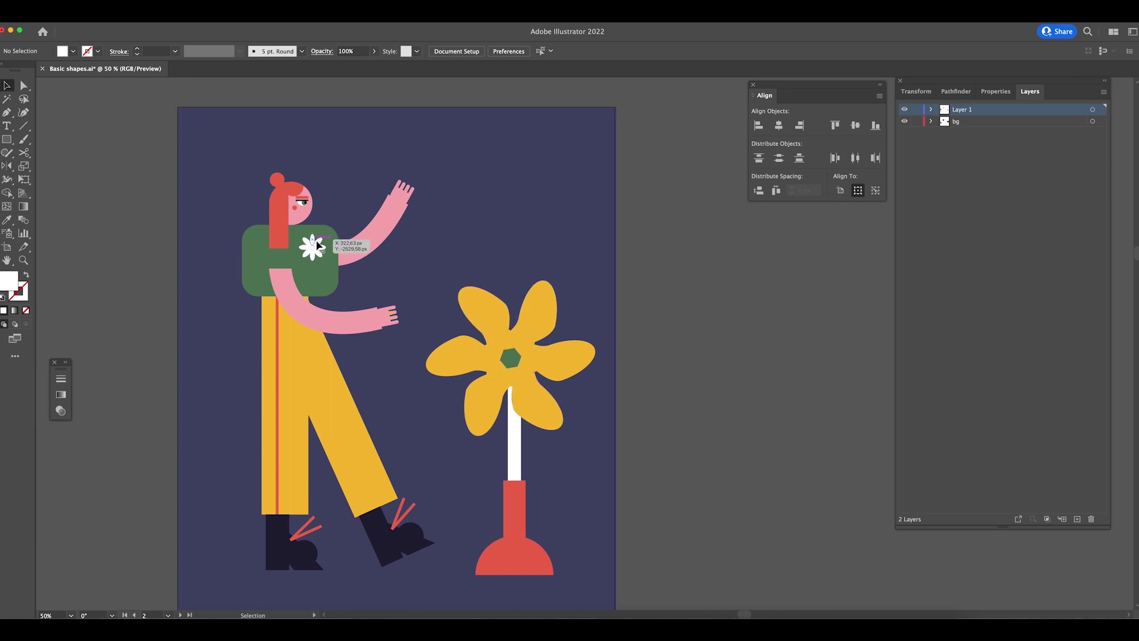
key(a)
key(ctrl+minus)
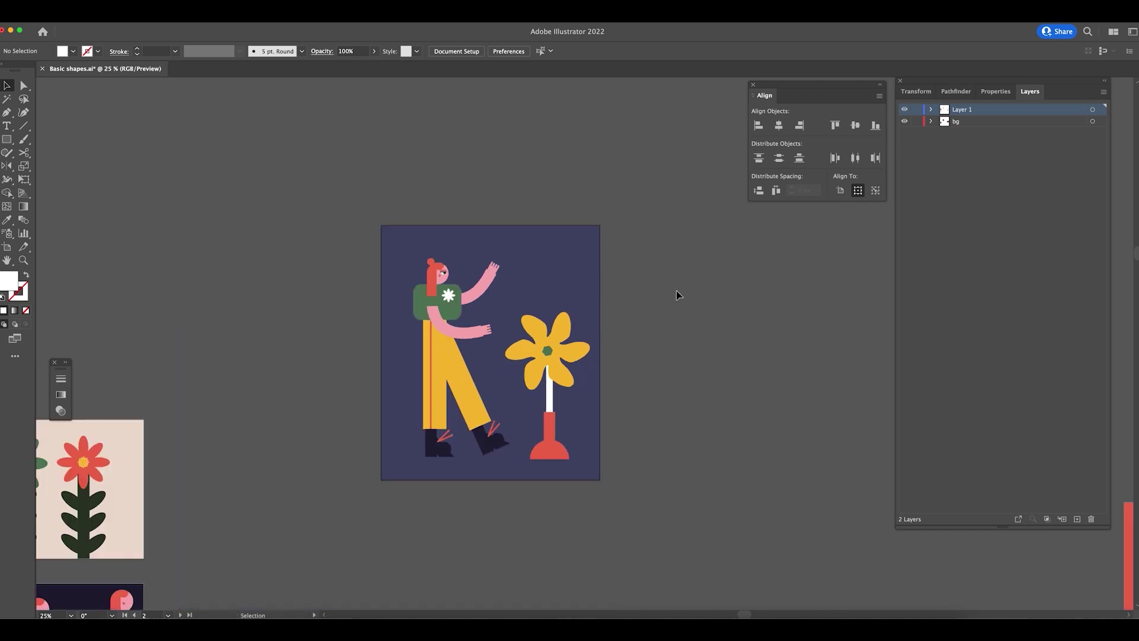
drag(689, 343, 466, 322)
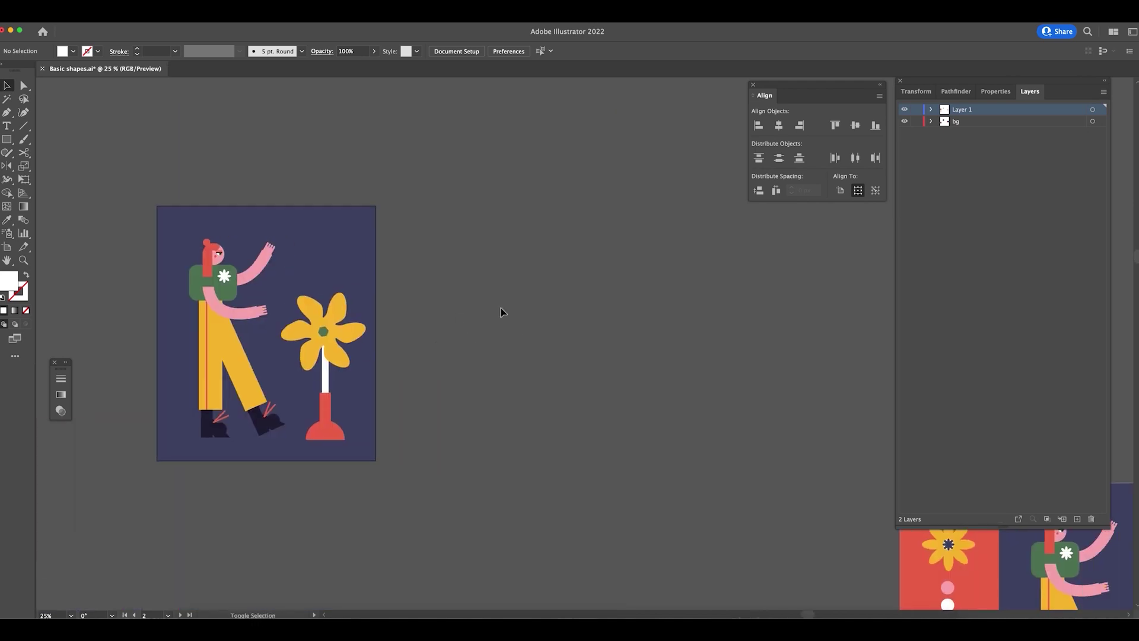
key(shift+o)
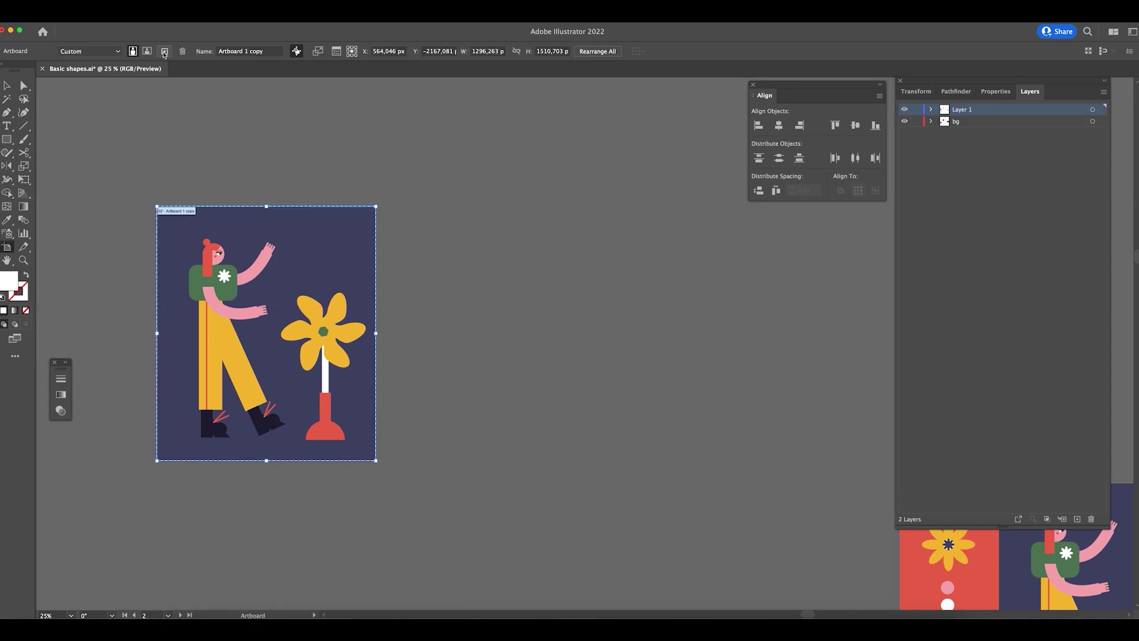
click(166, 53)
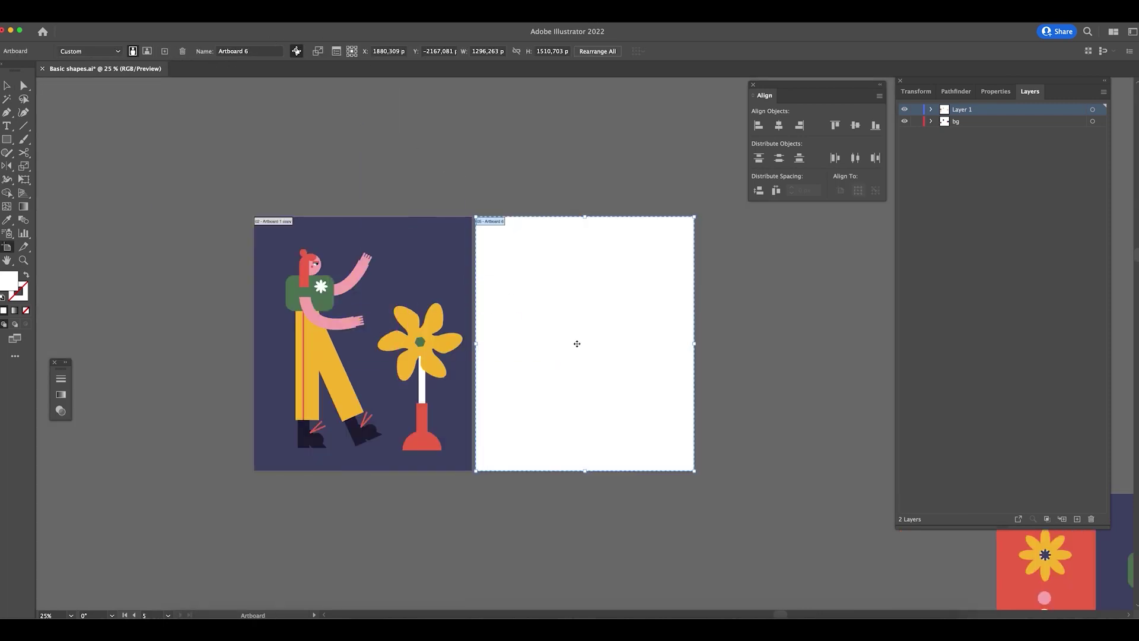
key(Escape)
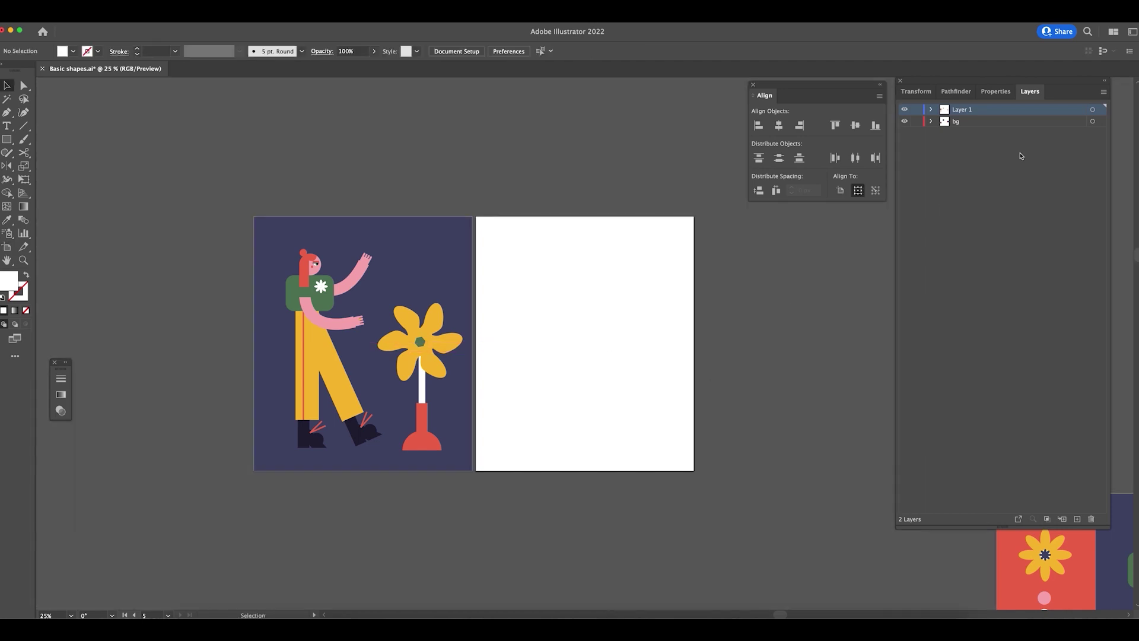
- Lock the bg layer and copy the woman's head, torso and arms onto the blank artboard
click(315, 270)
drag(291, 186, 342, 306)
click(916, 122)
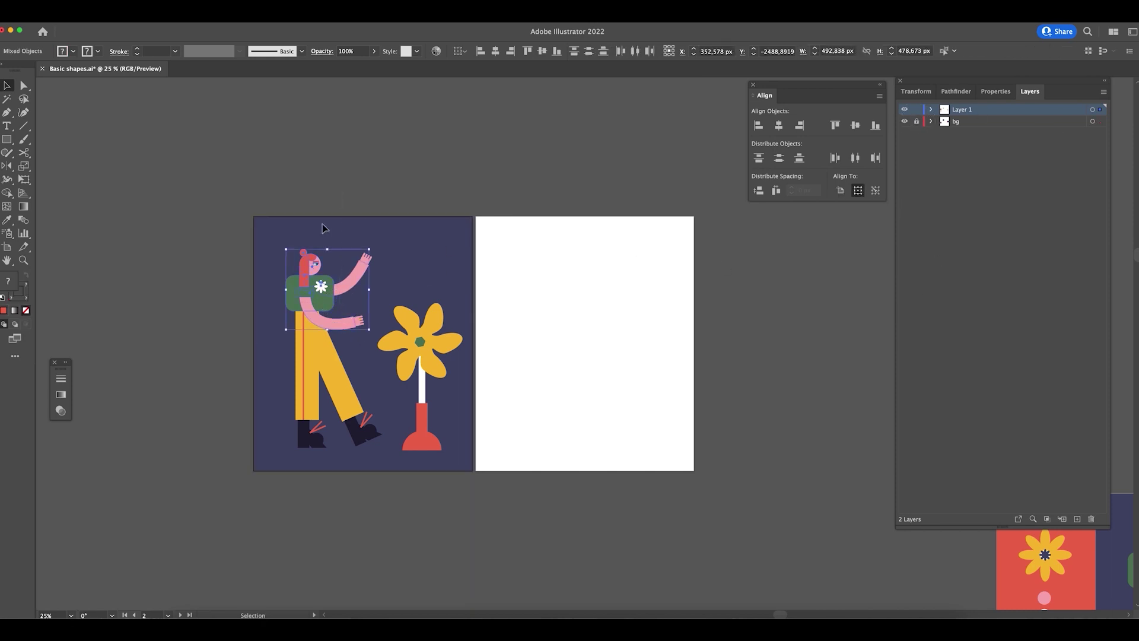
drag(319, 291, 679, 335)
key(z)
drag(608, 333, 448, 237)
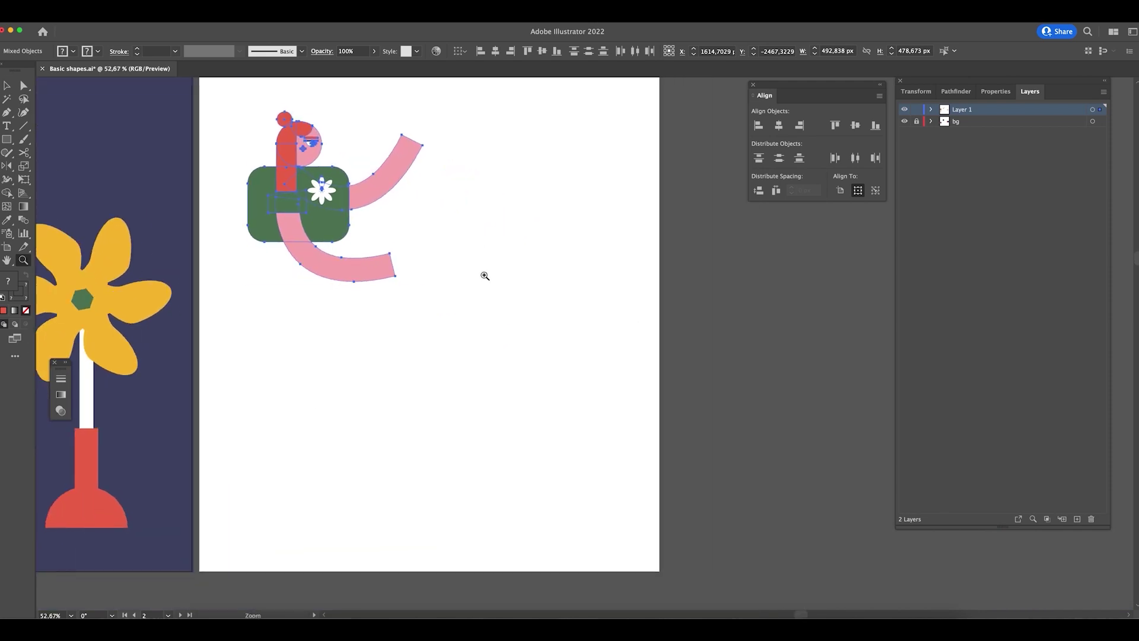
- Delete both pink arms from the copied woman
key(v)
click(484, 274)
drag(425, 196, 386, 389)
key(Delete)
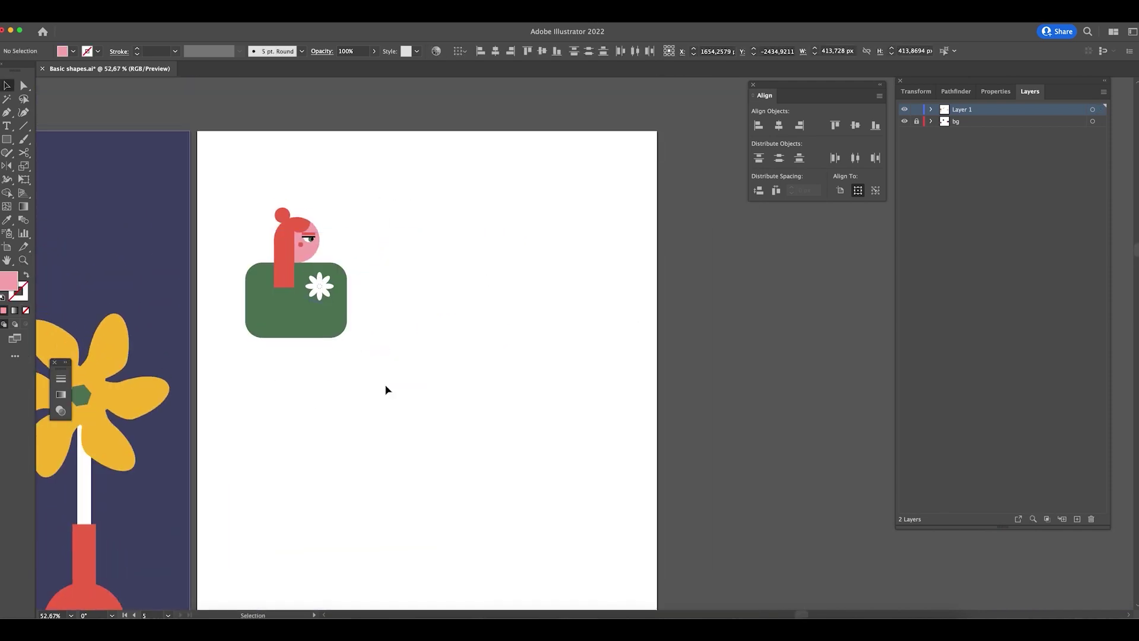
- Send the long red hair rectangle behind the copied woman's green torso
click(284, 261)
key(z)
drag(294, 228, 442, 279)
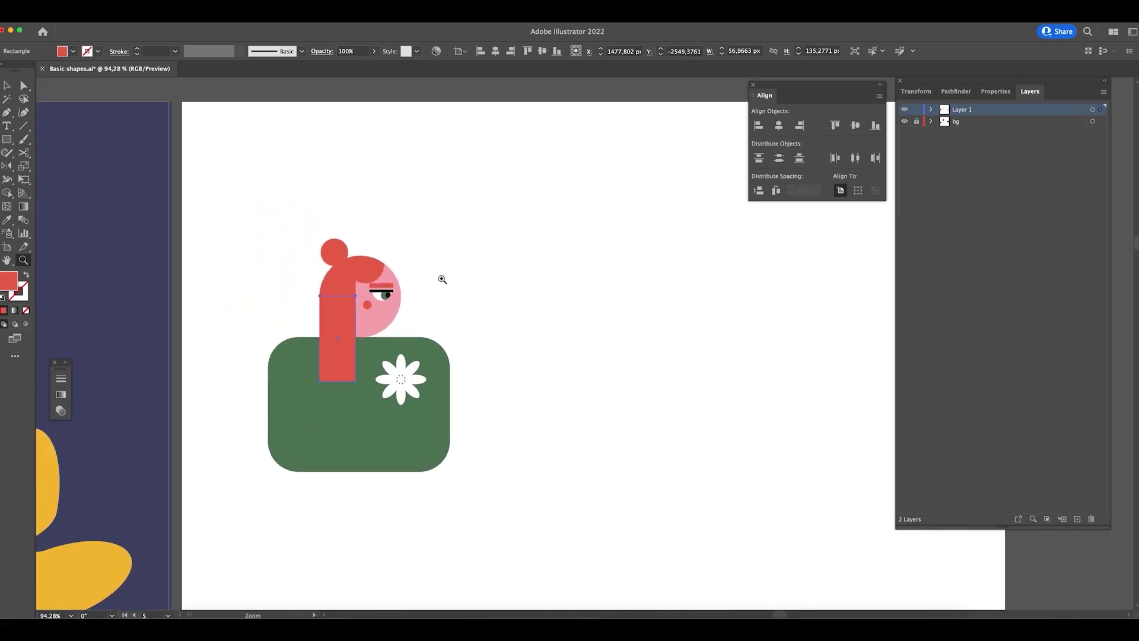
key(super+shift+bracketleft)
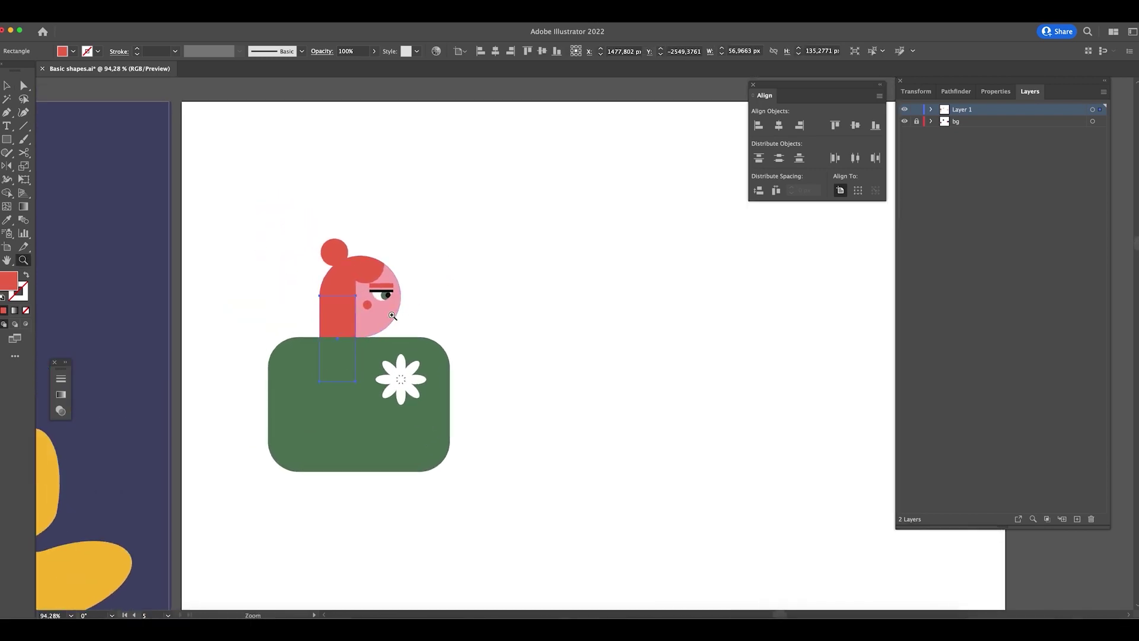
- Try sending the green torso rectangle to the back, and undo that change
key(v)
click(432, 358)
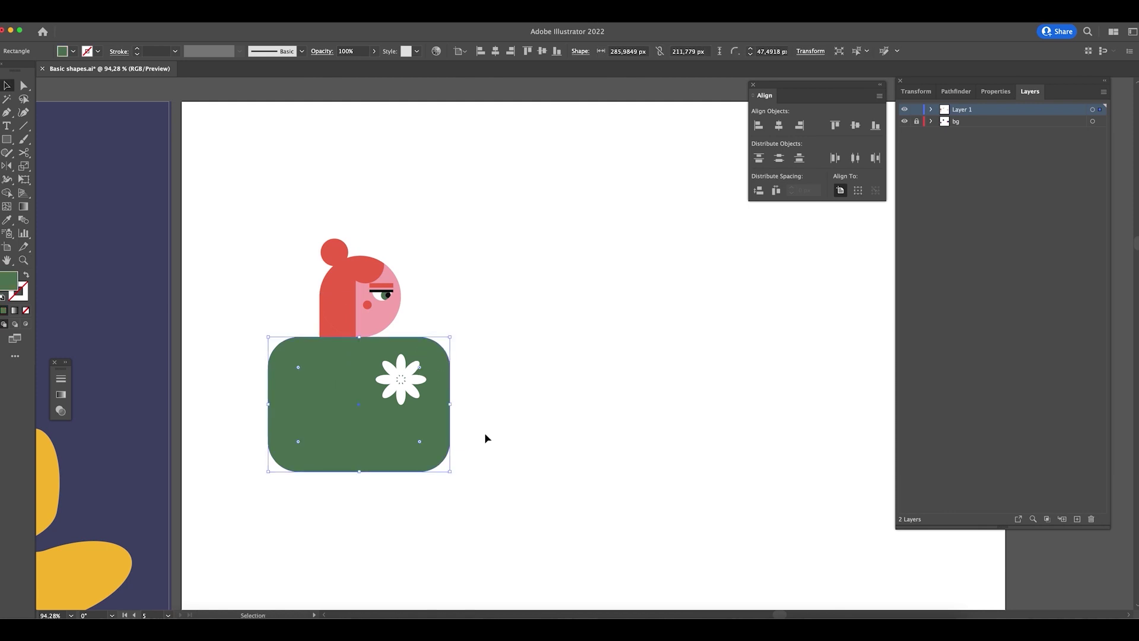
key(super+shift+bracketleft)
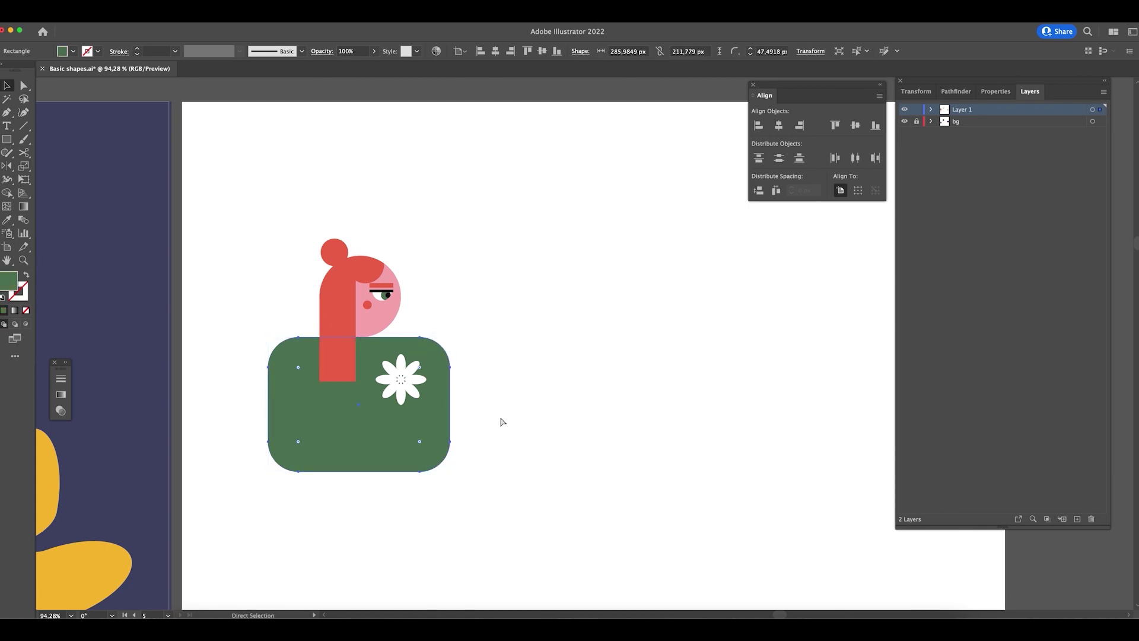
key(super+z)
click(510, 420)
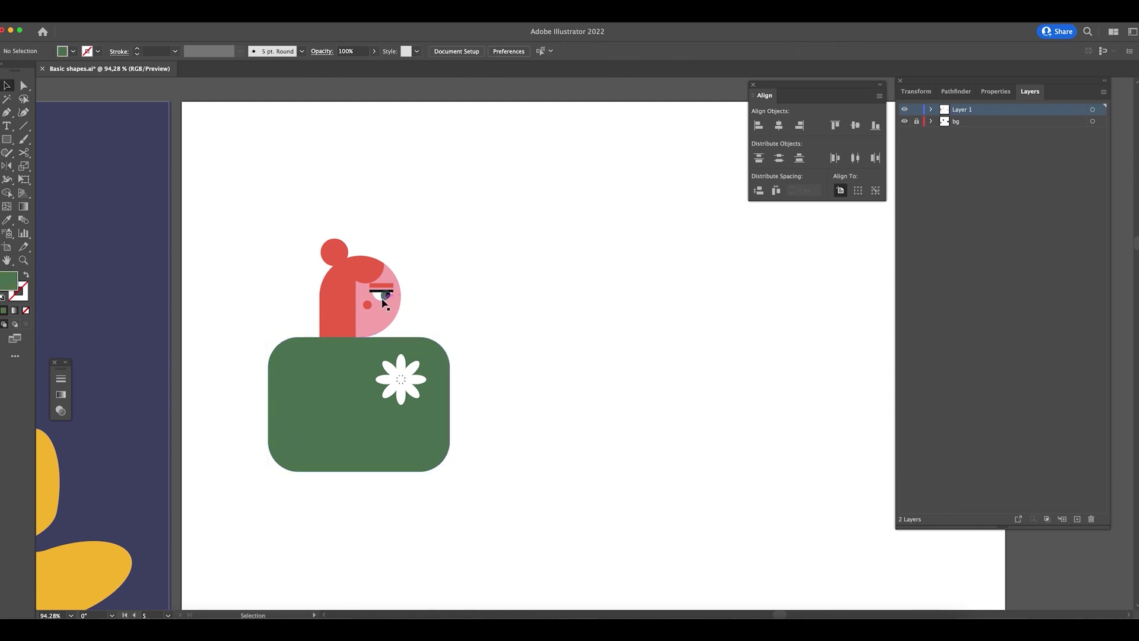
- Delete the rounded red hair shape covering the back of the copied woman's head
click(349, 308)
click(350, 308)
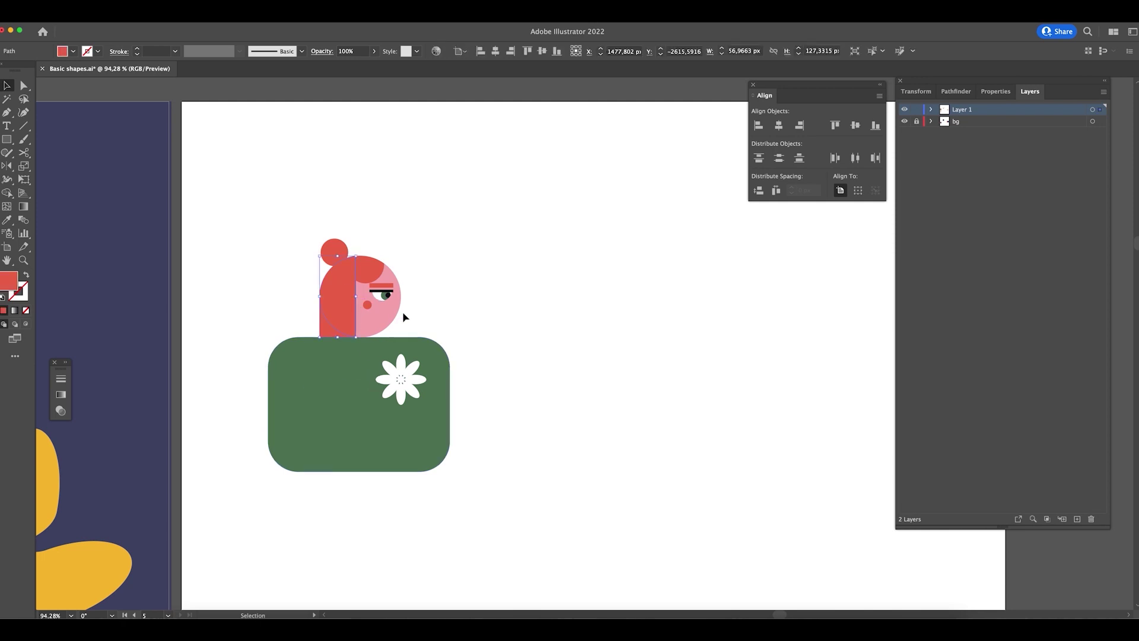
key(Delete)
- Move the red hair bun so it sits on the top centre of the head
key(z)
drag(395, 271, 496, 357)
key(v)
drag(338, 292, 394, 250)
key(super)
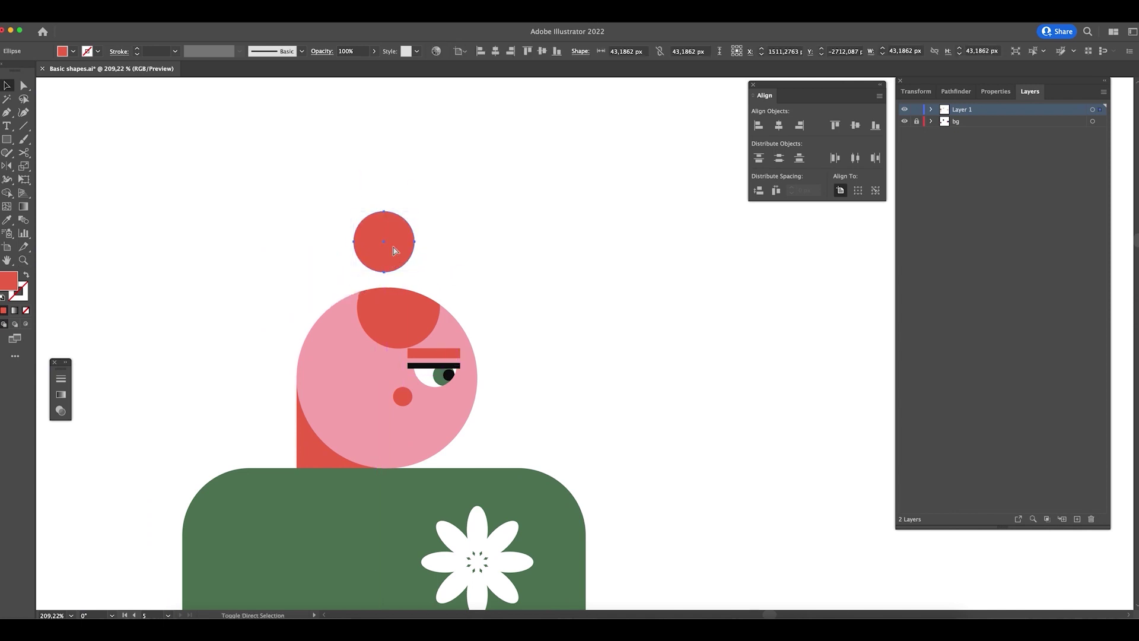
click(528, 239)
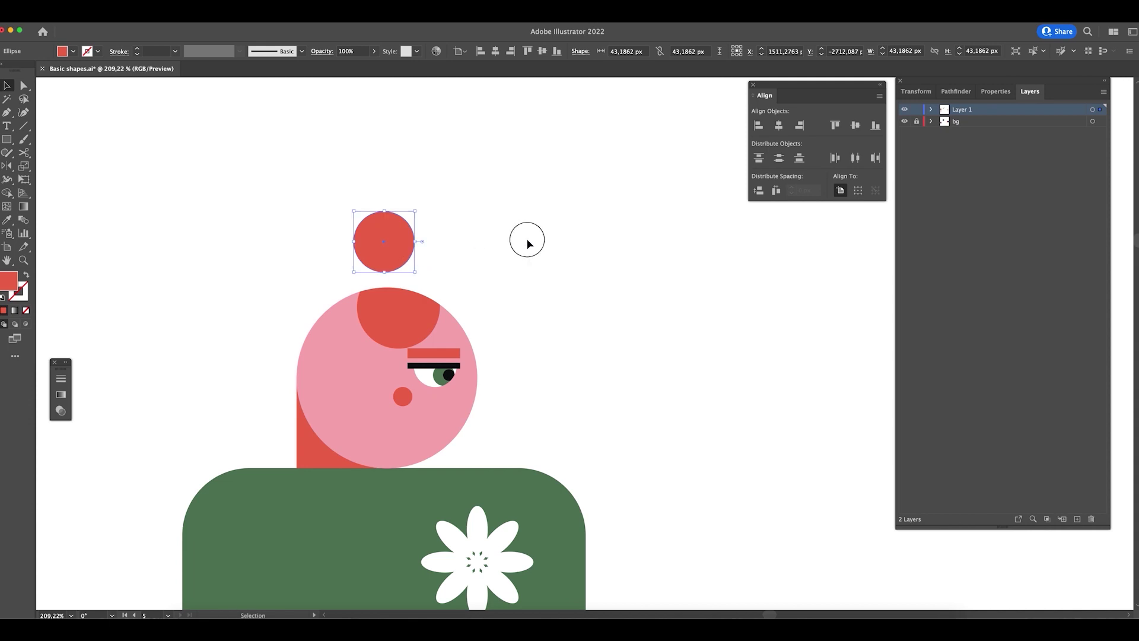
drag(401, 245, 402, 268)
- Move the red semicircular fringe to the top of the head and centre it horizontally on the pink face circle
click(457, 297)
drag(398, 320, 451, 329)
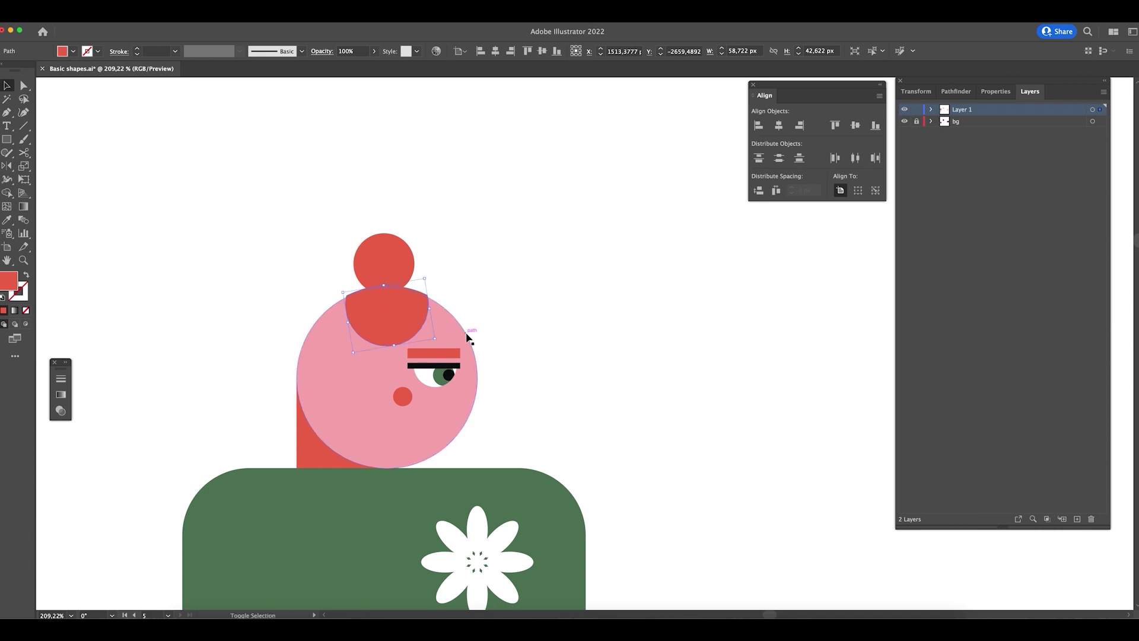
shift+click(461, 338)
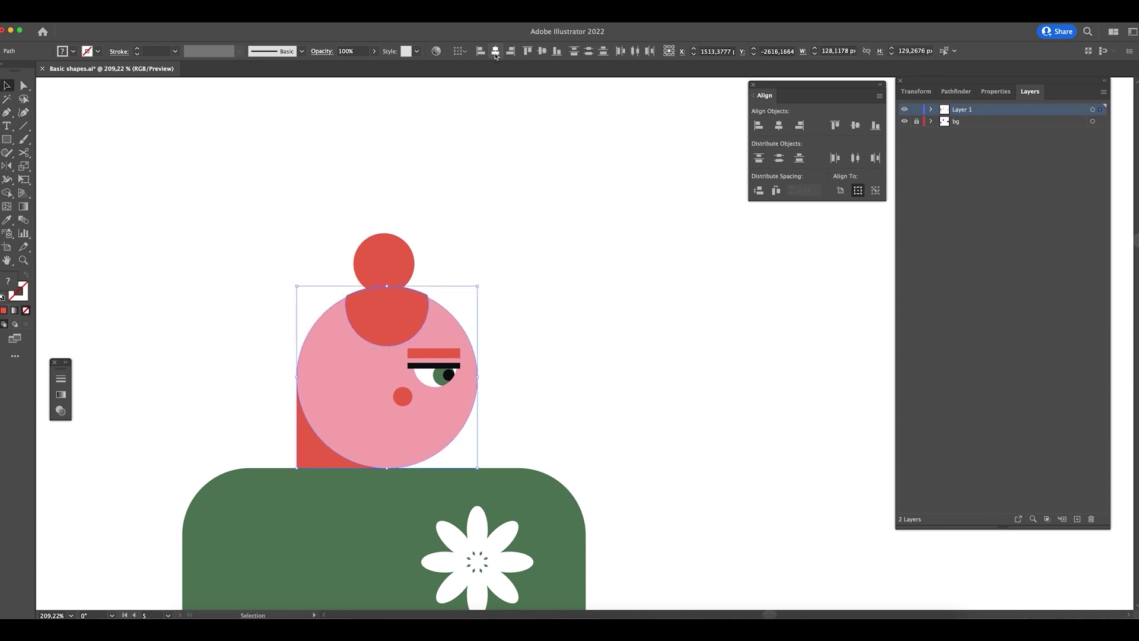
click(536, 389)
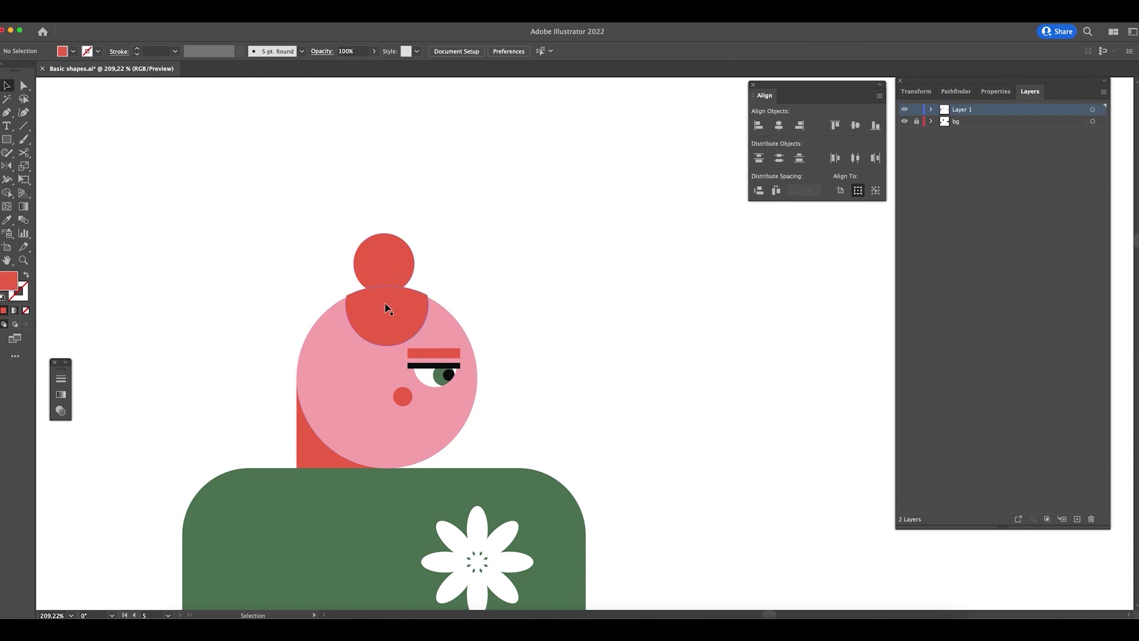
- Nudge the red fringe up past the head's upper edge and shift the round hair bun slightly to the right
click(384, 327)
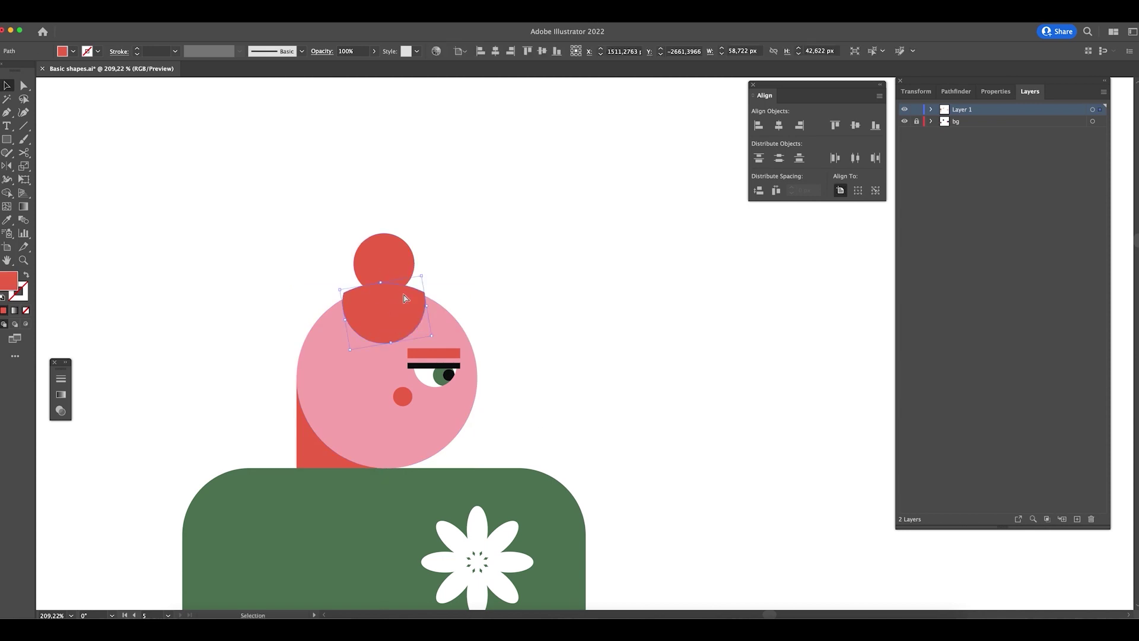
key(Up)
key(Up)
key(Up)
drag(429, 267, 492, 302)
drag(414, 251, 418, 247)
- Move the green iris and black pupil group out of the eye onto the empty area beside the face
drag(656, 354, 732, 287)
drag(705, 364, 707, 273)
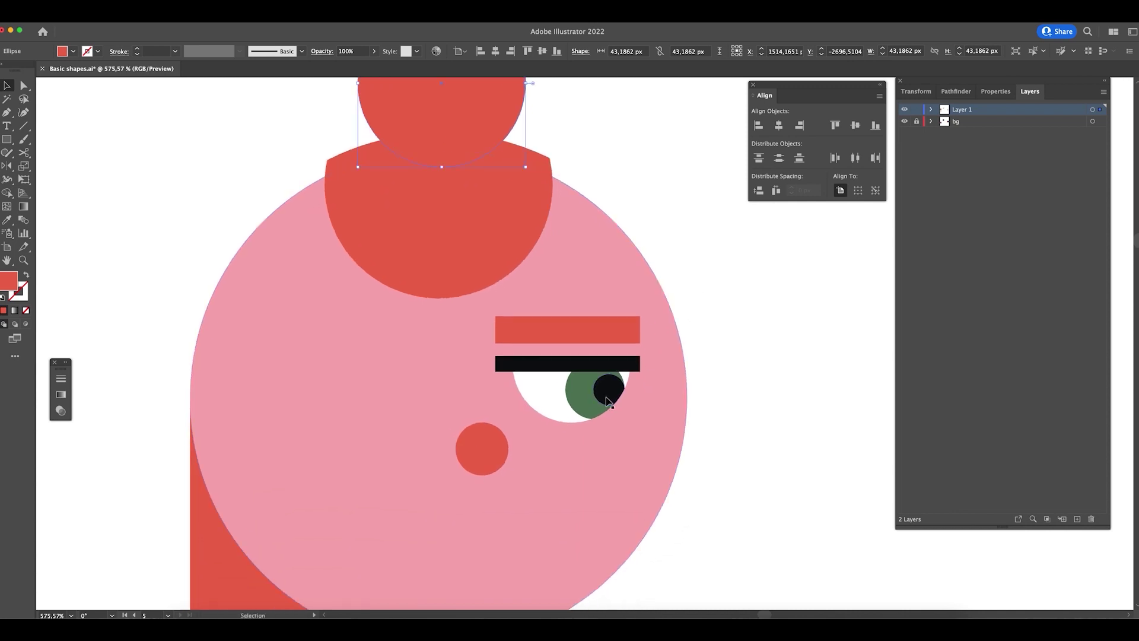
click(608, 399)
drag(614, 401, 807, 401)
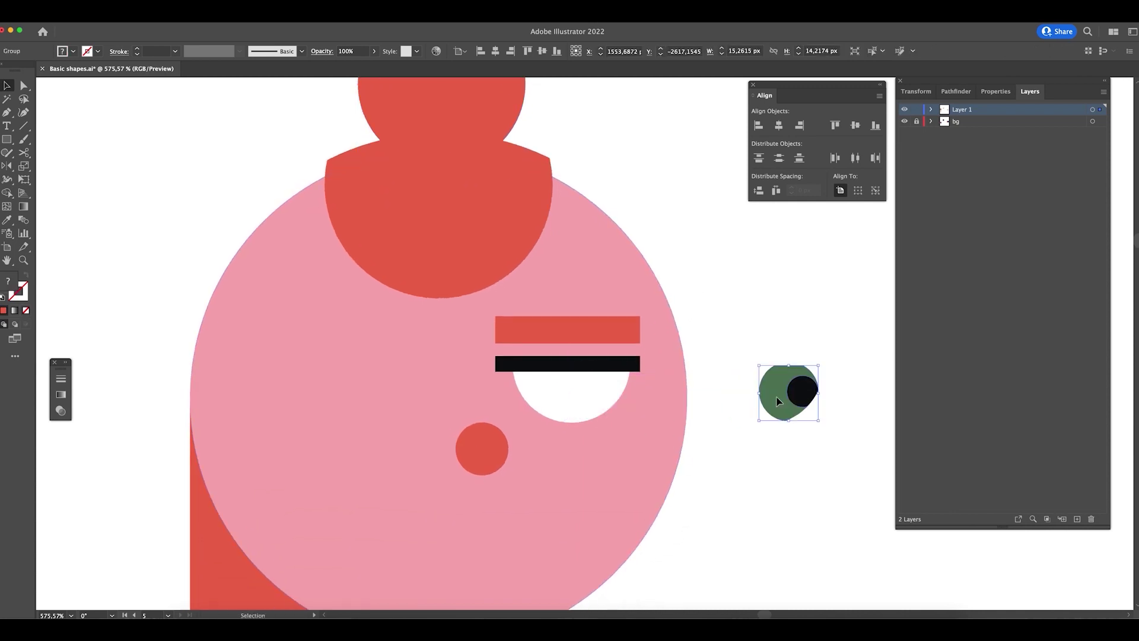
- Move the eye white, black eyelid bar and red eyebrow together to the left side of the face
click(580, 397)
shift+click(616, 337)
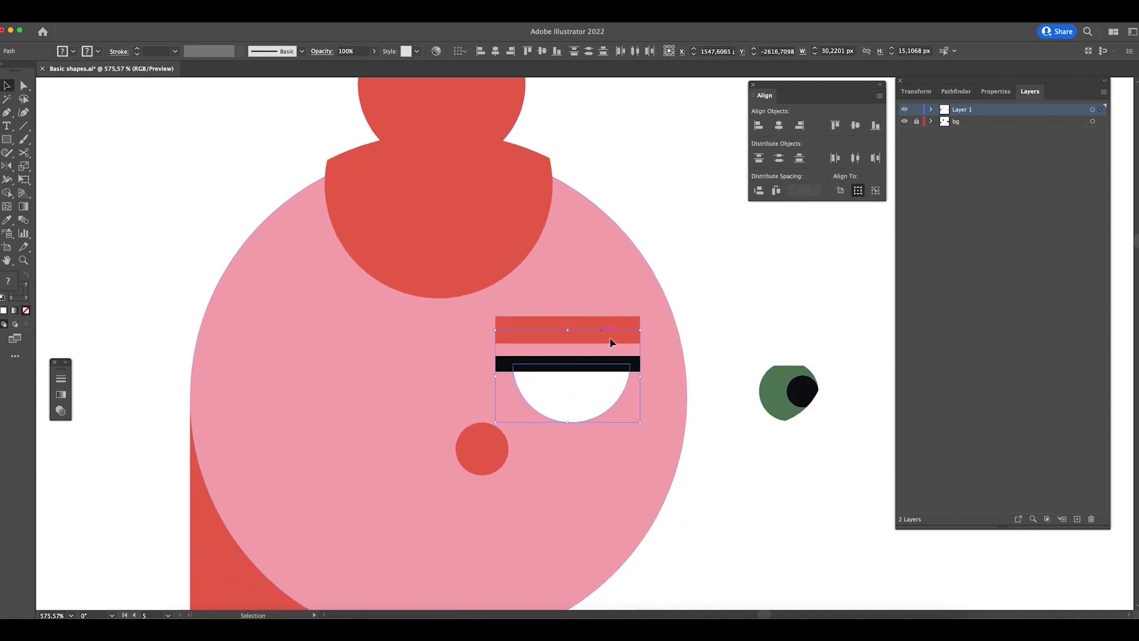
drag(576, 369, 334, 376)
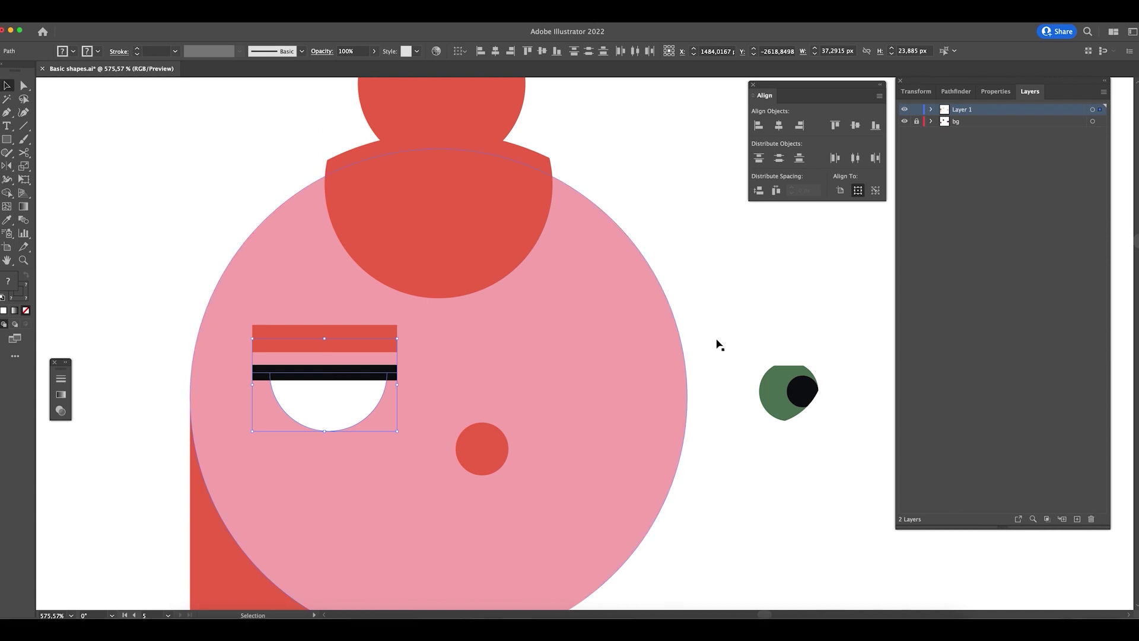
- Isolate the eye white, draw a circle about 16.75 px wide and give it the set-aside iris's green fill
click(351, 395)
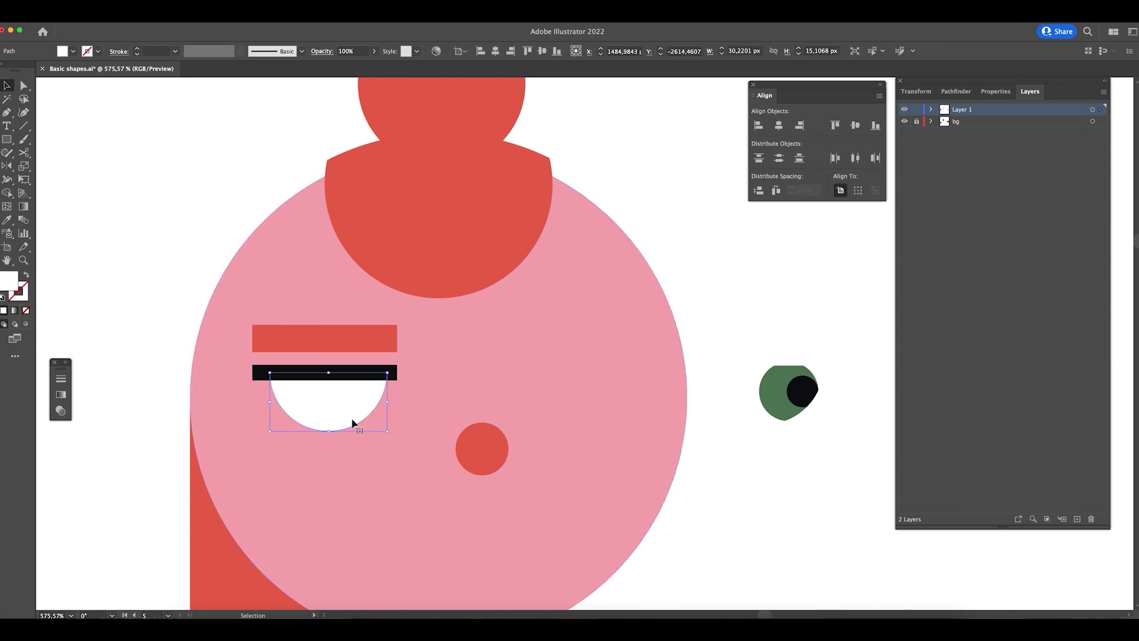
double_click(347, 413)
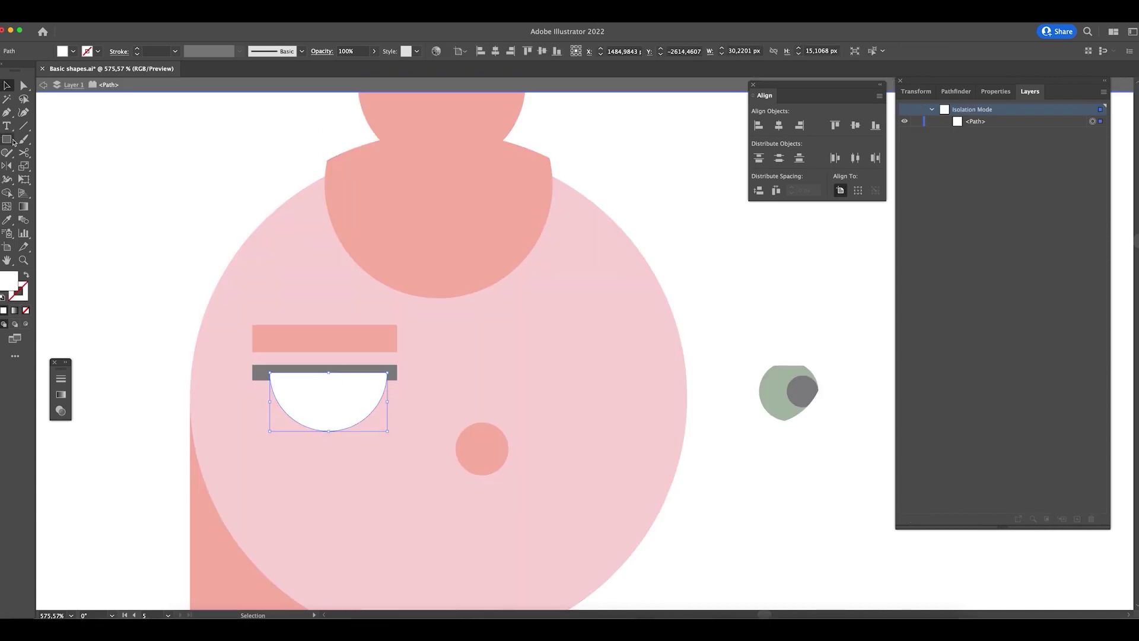
key(l)
drag(509, 364, 542, 396)
key(i)
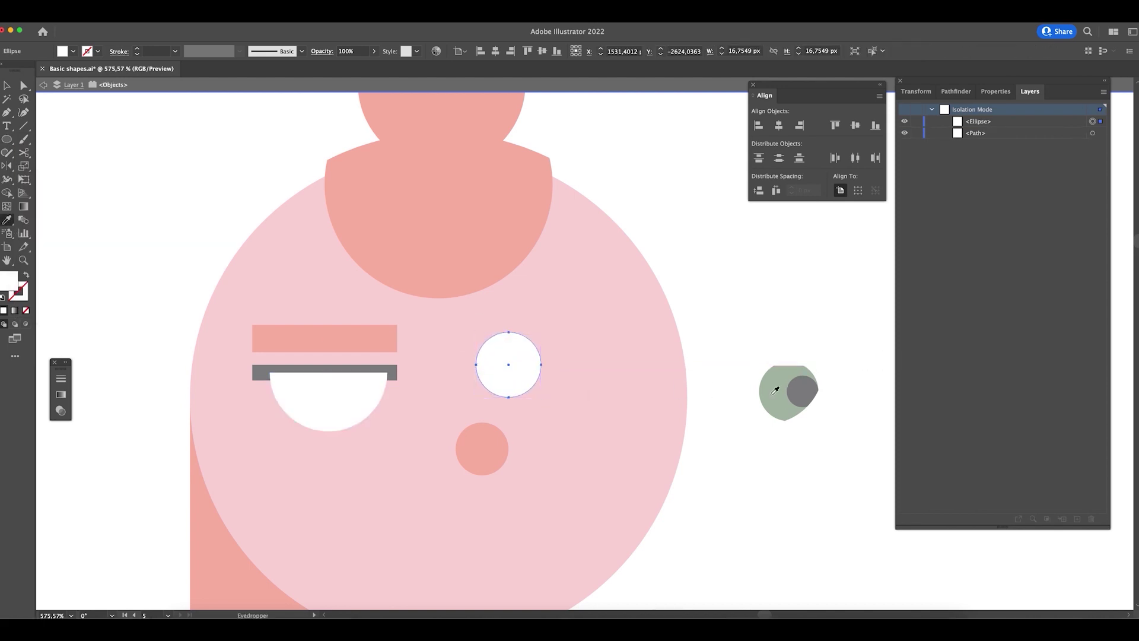
click(773, 391)
- Add a smaller pupil circle for the new eye, filled with black sampled from the set-aside pupil
key(v)
drag(520, 369, 486, 449)
key(i)
click(801, 390)
key(v)
- Cut a wedge out of the right side of the green iris circle by adjusting its pie angles
click(409, 514)
key(z)
scroll(552, 487, left, 5)
key(v)
click(483, 420)
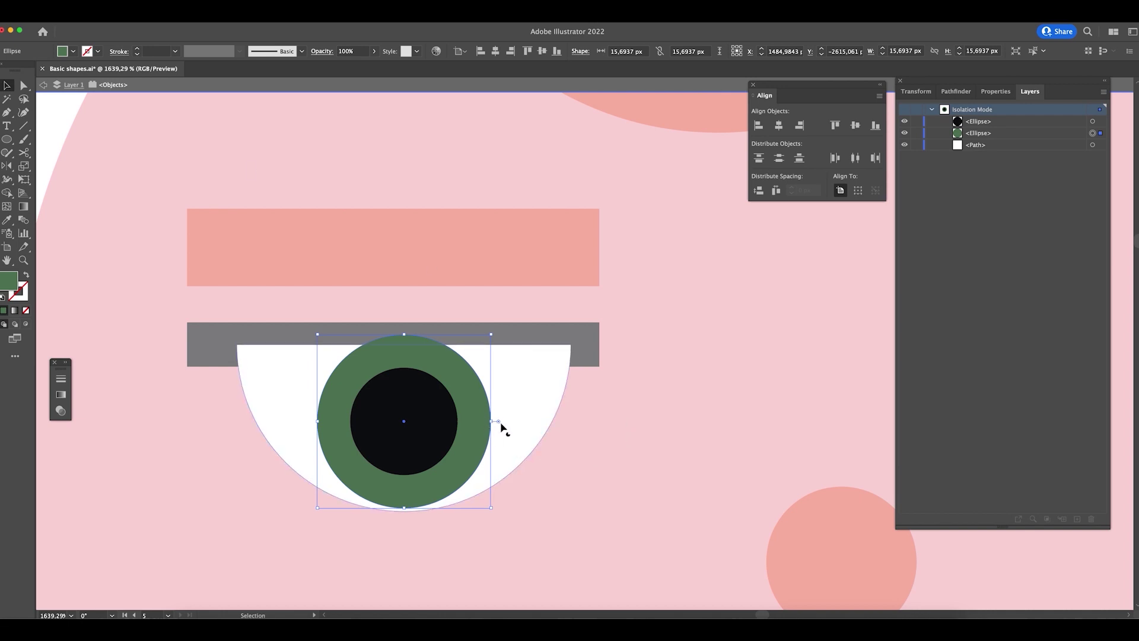
drag(499, 423, 481, 478)
drag(457, 496, 473, 371)
drag(494, 421, 497, 442)
click(607, 486)
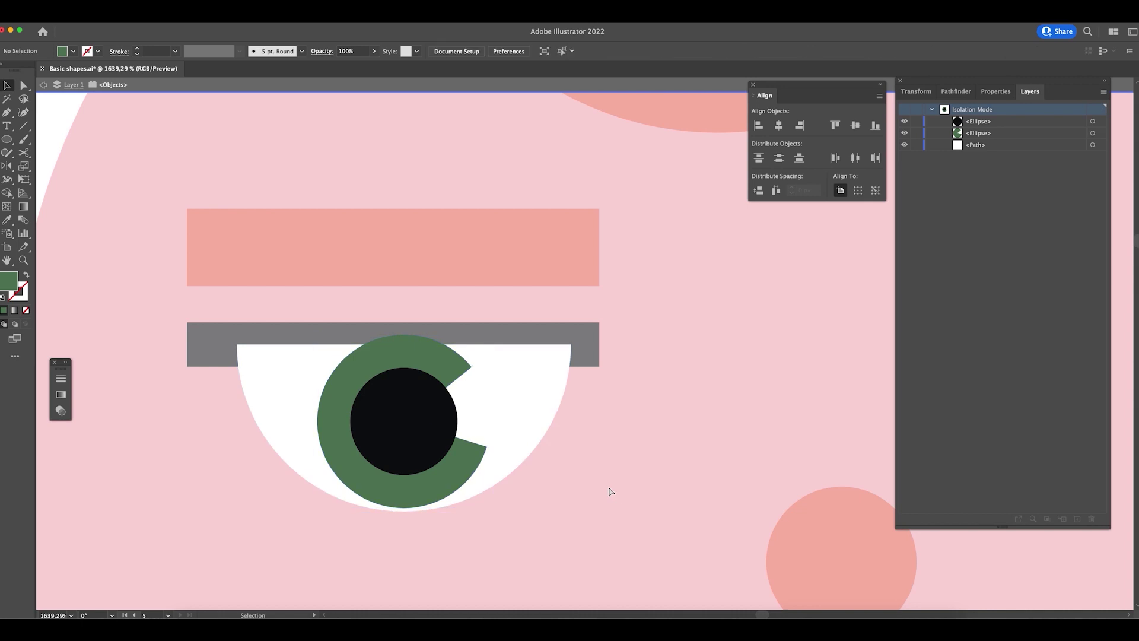
- Narrow the wedge in the green iris by lowering its upper edge to about horizontal, and leave isolation mode
key(super+minus)
key(super+minus)
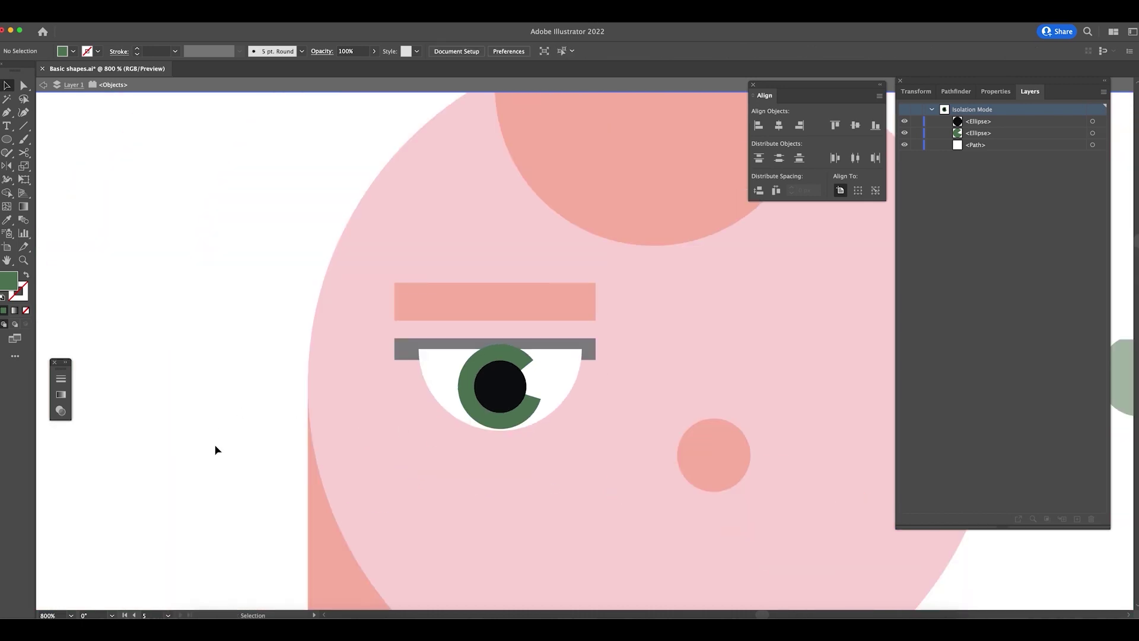
double_click(222, 445)
drag(249, 442, 137, 415)
double_click(413, 385)
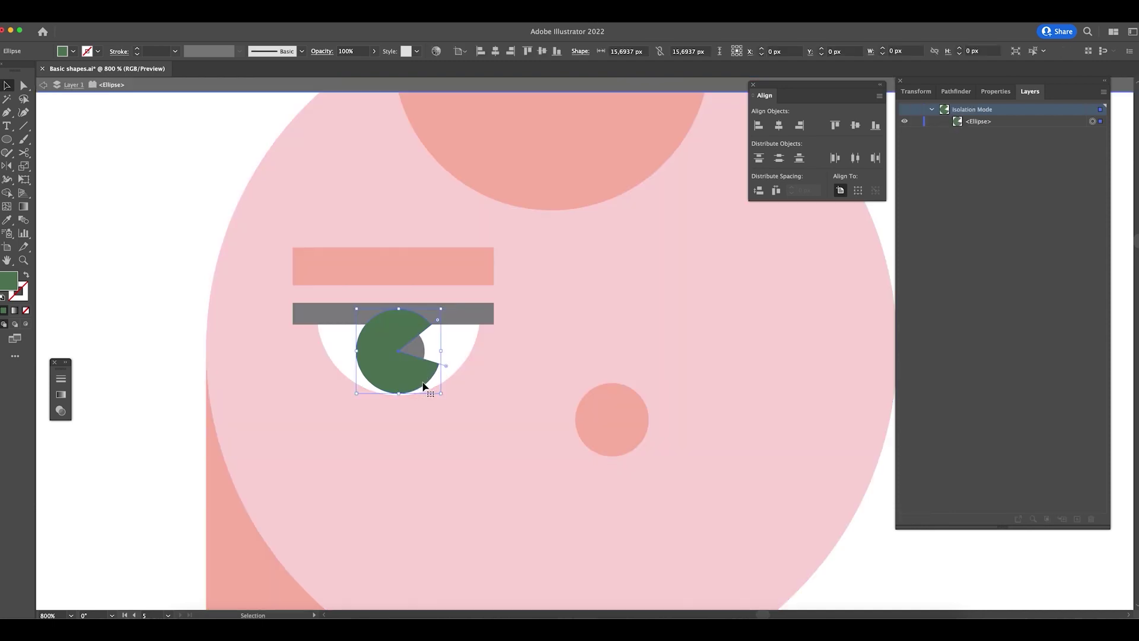
drag(438, 324, 444, 357)
double_click(143, 392)
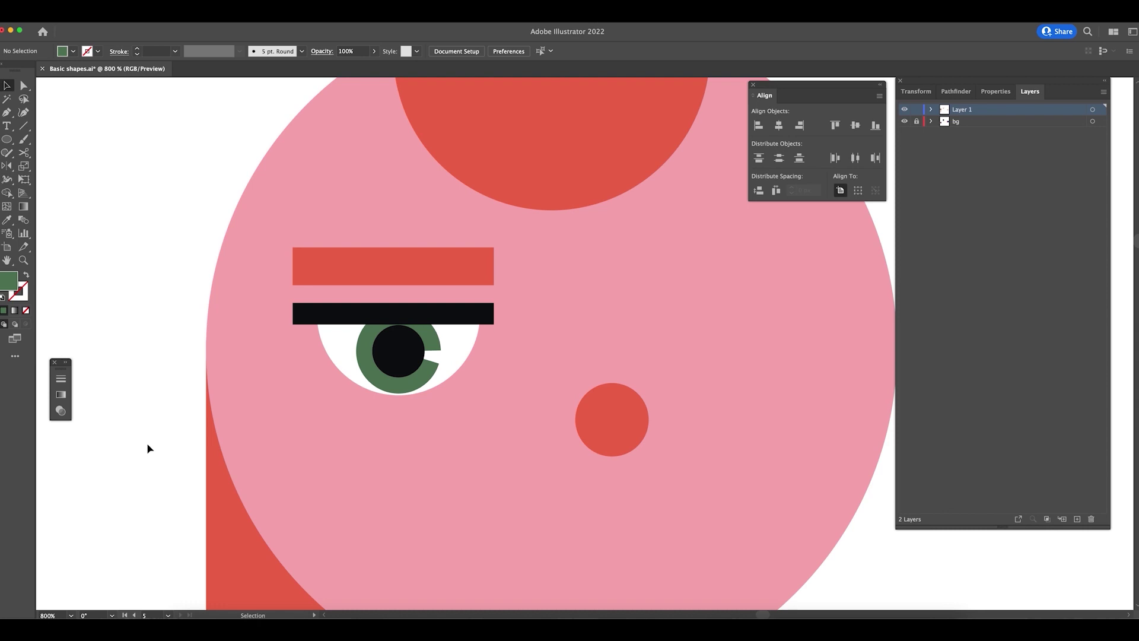
- Cut a wedge out of the black pupil circle to match the opening in the green iris
click(422, 369)
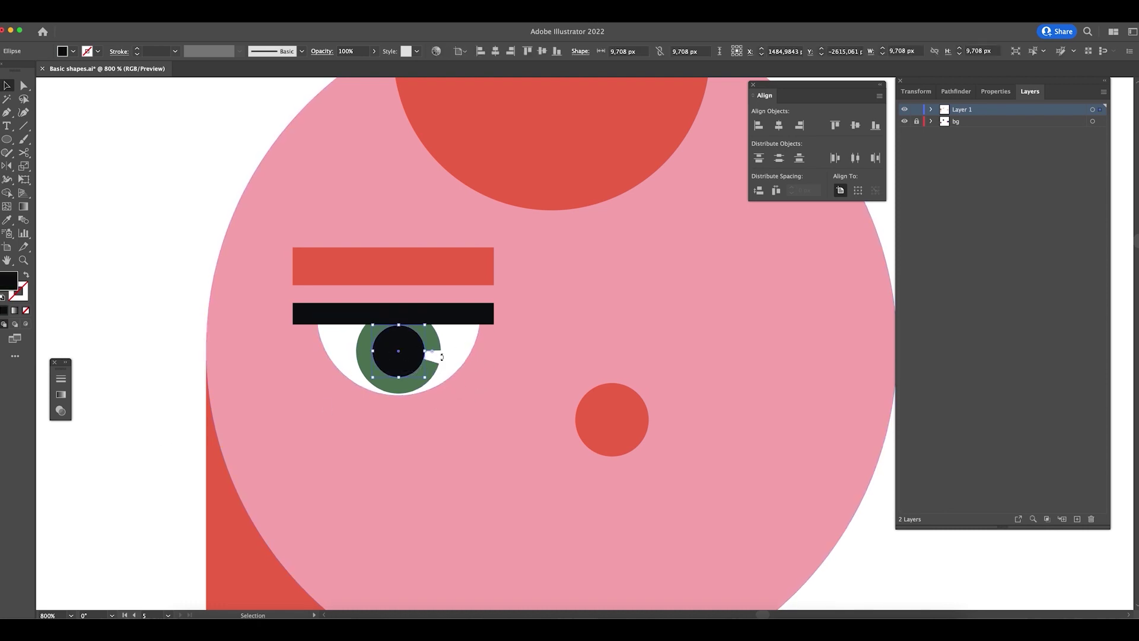
drag(433, 350, 458, 363)
click(153, 520)
key(super+space)
key(a)
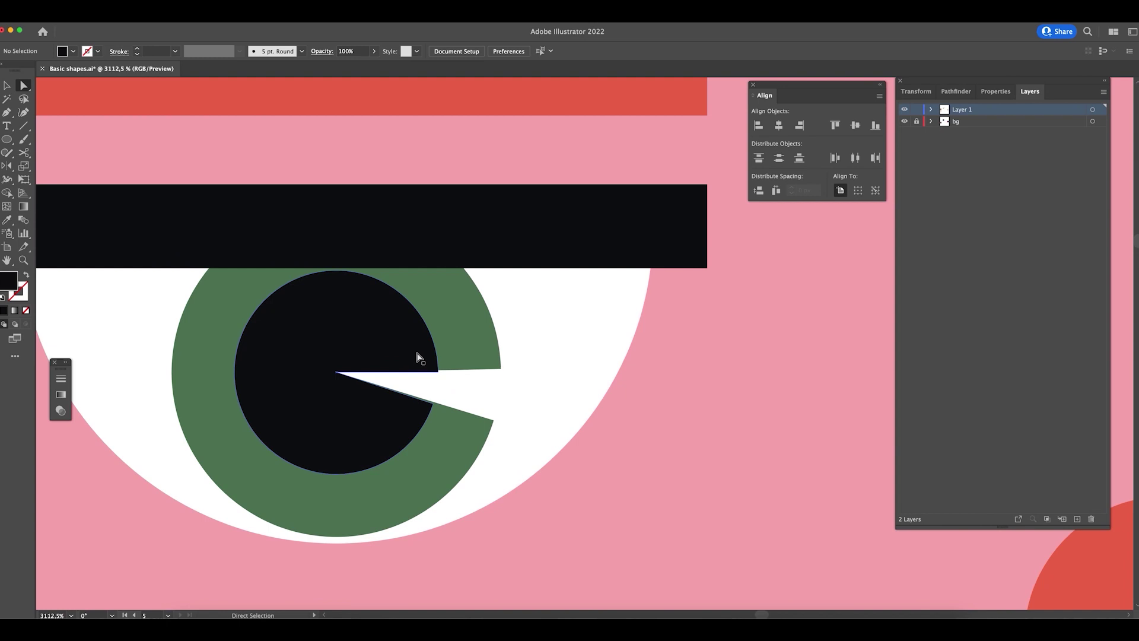
click(416, 354)
key(v)
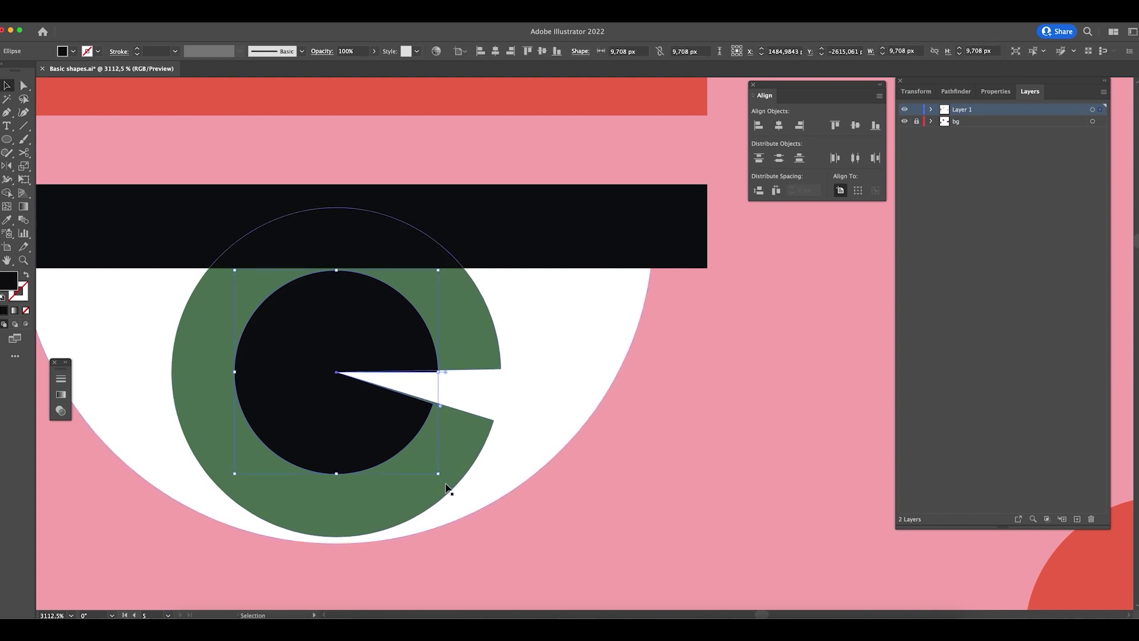
drag(446, 373, 638, 459)
- Fine-tune the pupil's wedge edges in outline view to line up with the iris wedge, and return to preview
key(z)
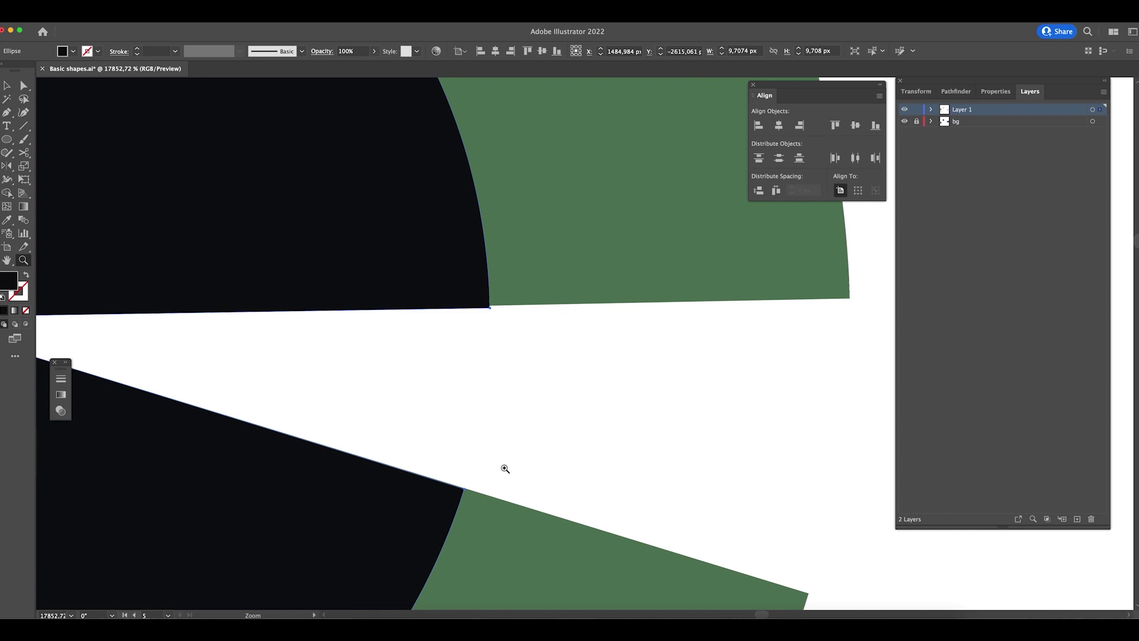
key(super+y)
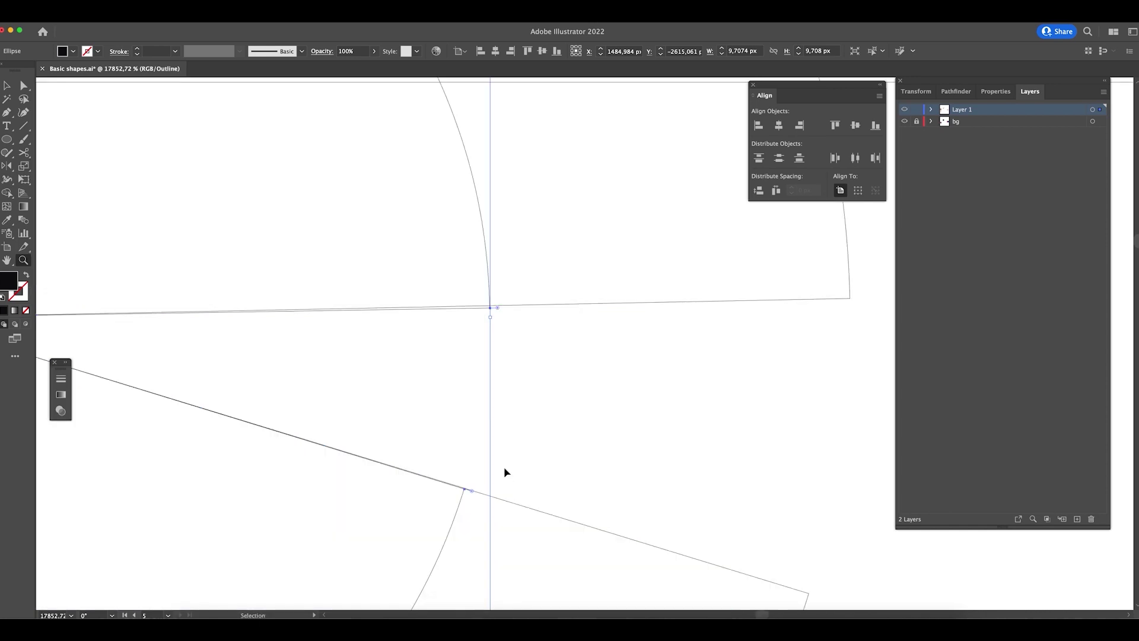
drag(493, 366, 568, 372)
key(v)
drag(653, 539, 653, 263)
drag(553, 539, 554, 267)
drag(472, 380, 480, 387)
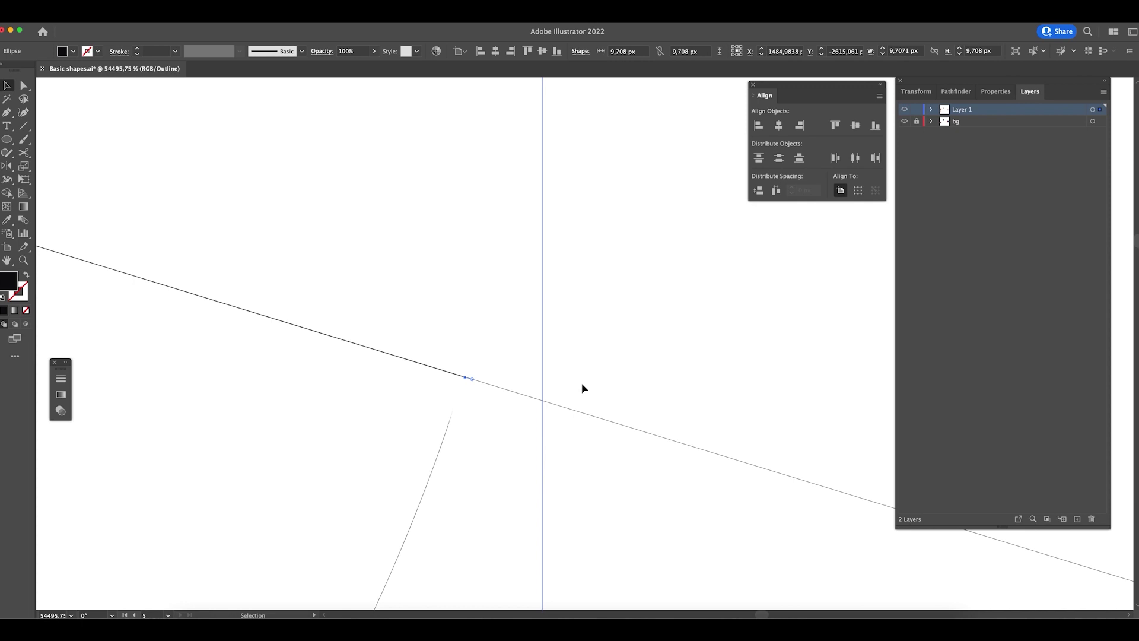
key(a)
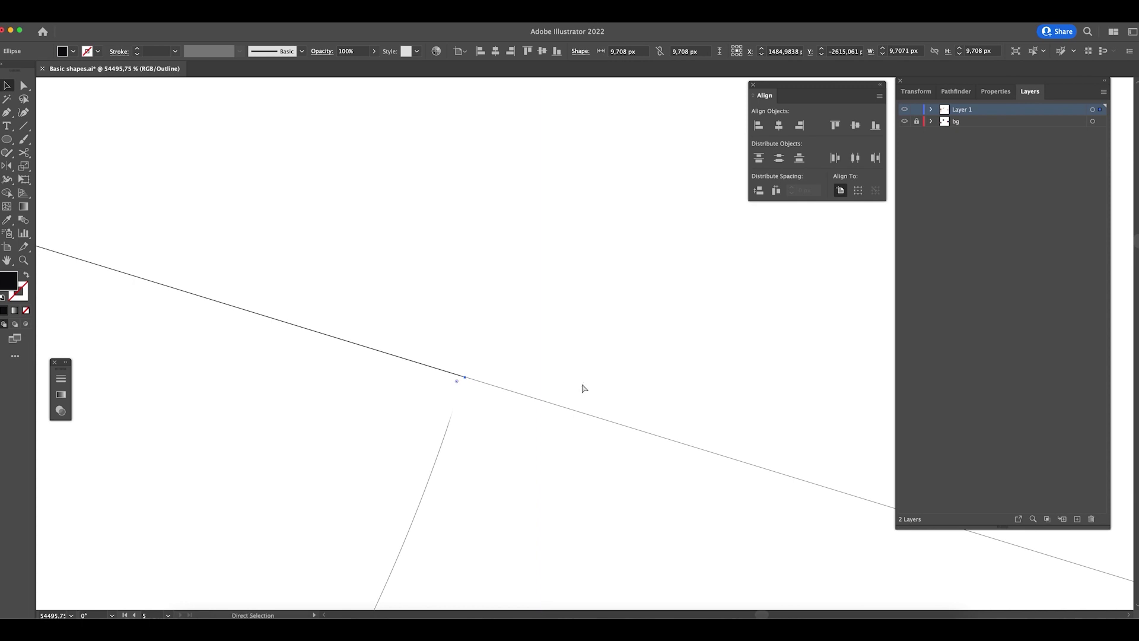
key(ctrl+y)
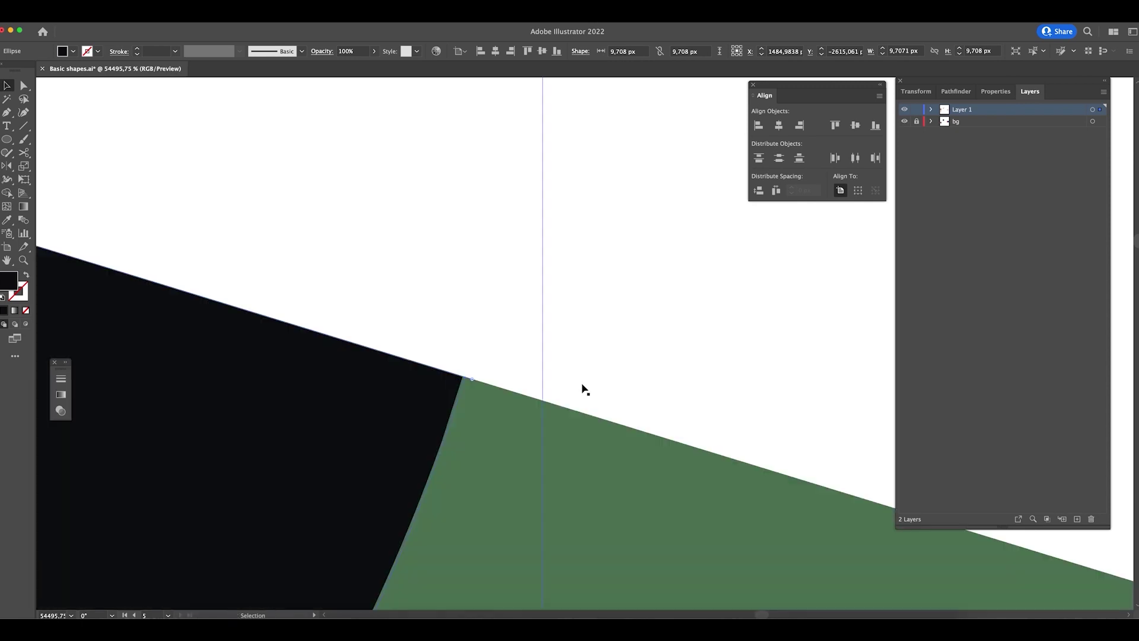
key(ctrl+minus)
key(ctrl+minus)
key(ctrl+minus)
key(ctrl+minus)
key(ctrl+minus)
key(ctrl+minus)
key(ctrl+minus)
key(ctrl+minus)
key(ctrl+minus)
key(ctrl+minus)
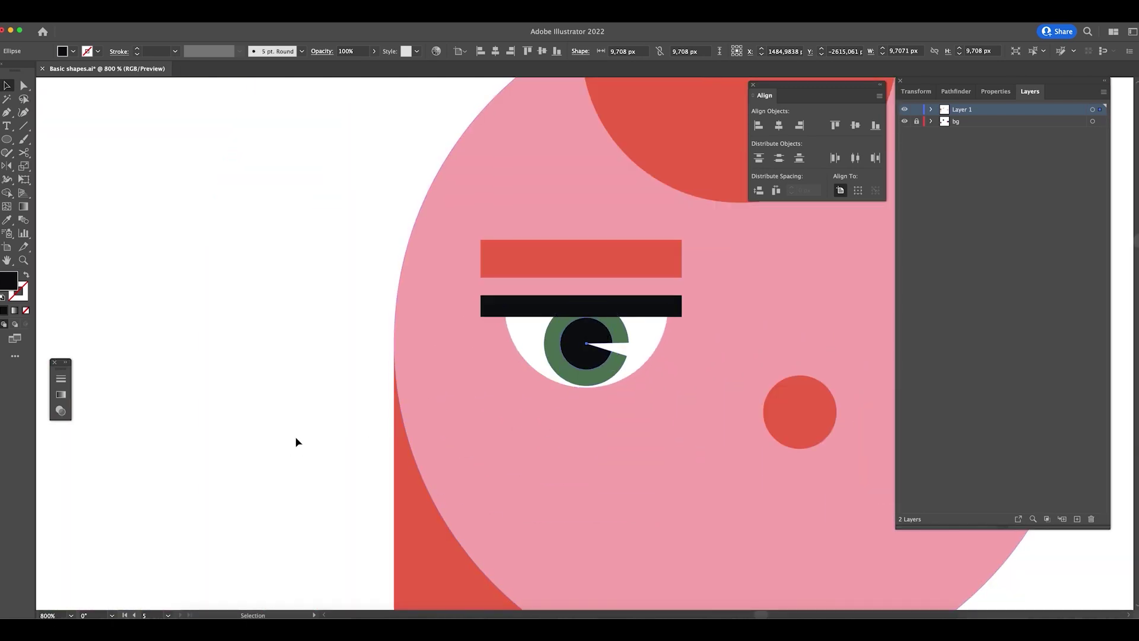
click(297, 443)
- Delete the small red circle on the face and the set-aside iris and pupil group beside the head
key(ctrl+minus)
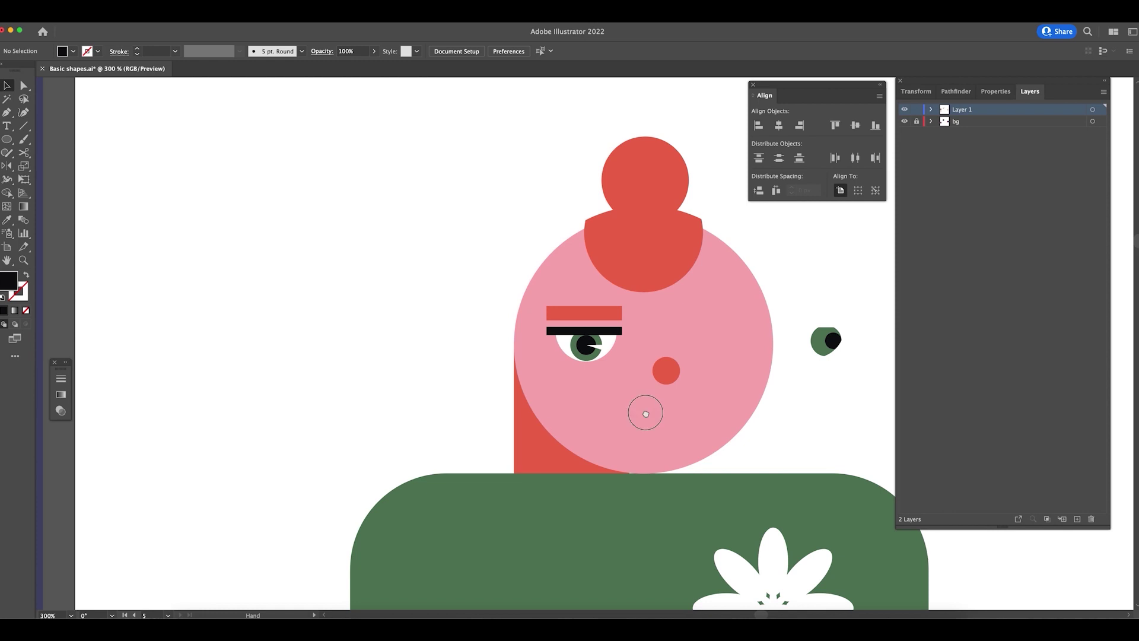
drag(570, 403, 491, 433)
click(588, 401)
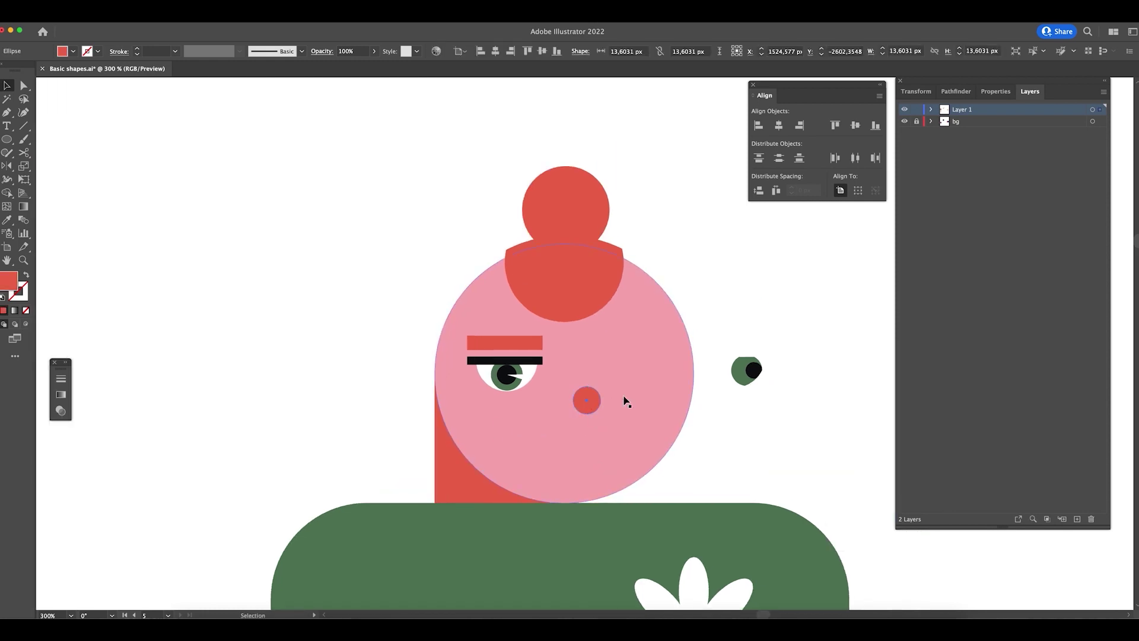
key(Delete)
click(748, 370)
key(Delete)
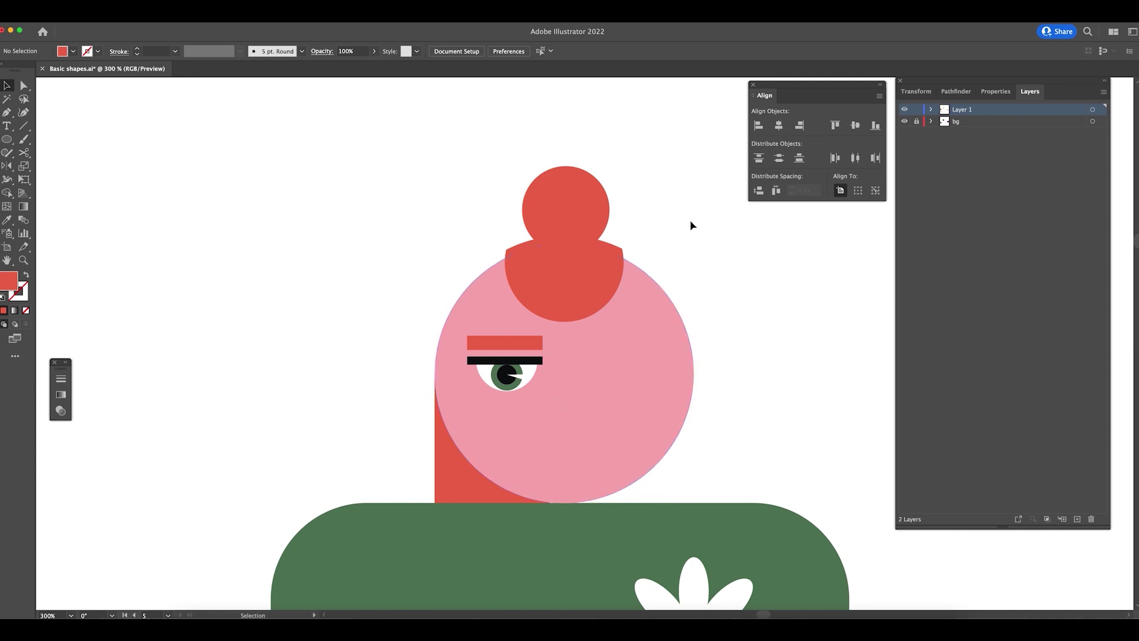
- Duplicate the pink face circle onto the empty area beside the head and shrink the copy to about 51 px
scroll(676, 354, down, 4)
scroll(676, 354, right, 1)
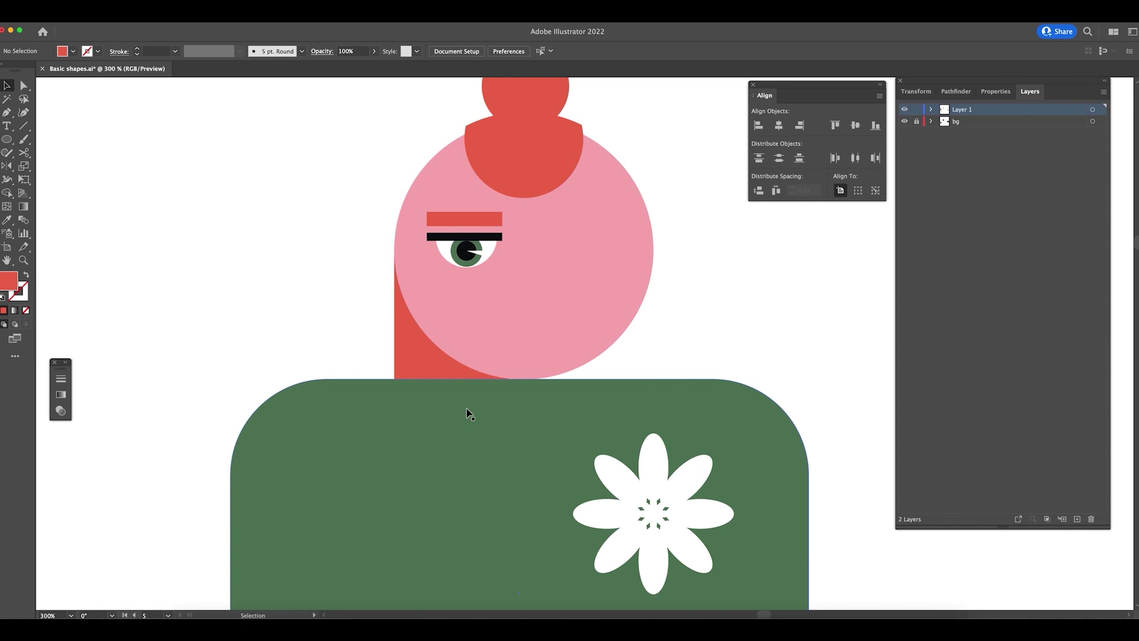
click(552, 348)
drag(595, 334, 294, 260)
drag(387, 204, 311, 198)
- Delete the upper anchor points of the small pink circle and close the remaining lower half circle with a straight edge
key(a)
drag(249, 140, 216, 168)
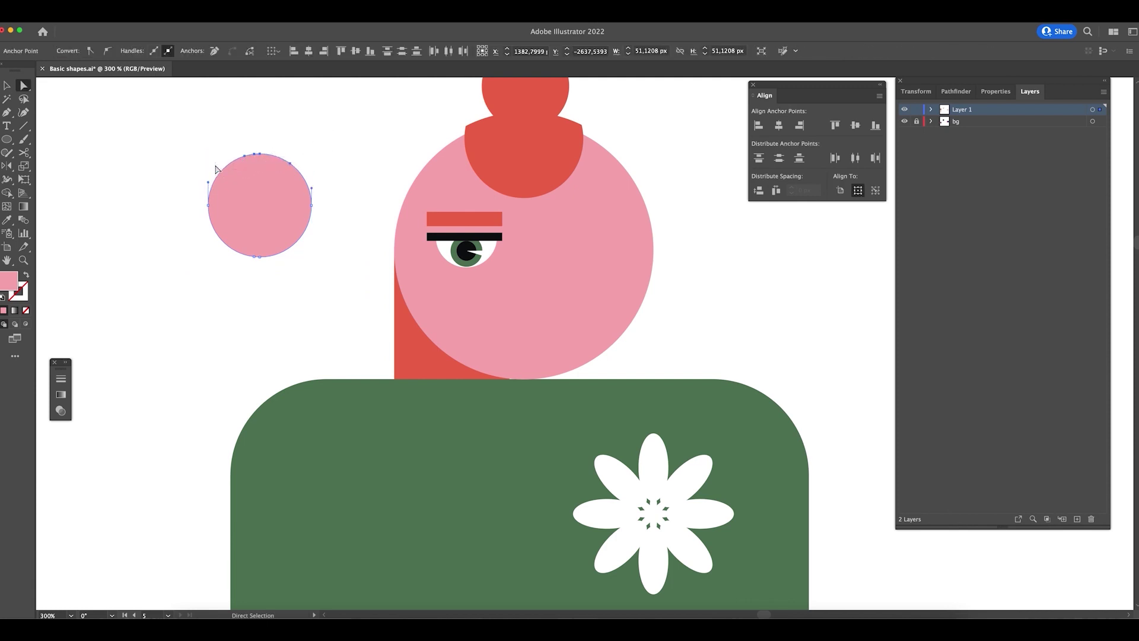
key(Delete)
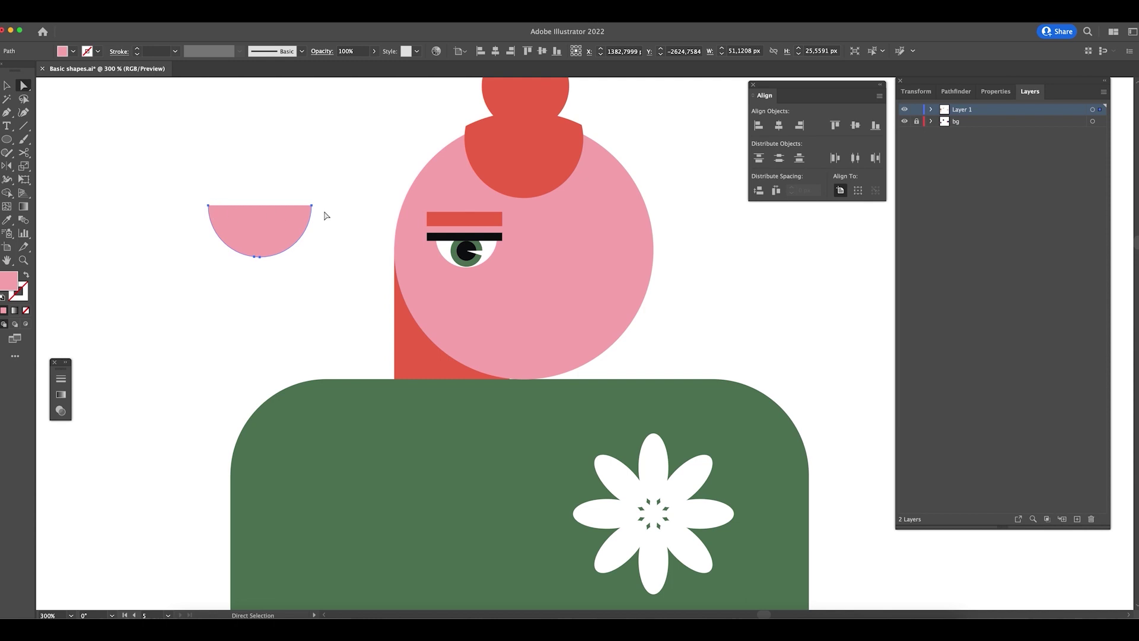
key(v)
key(a)
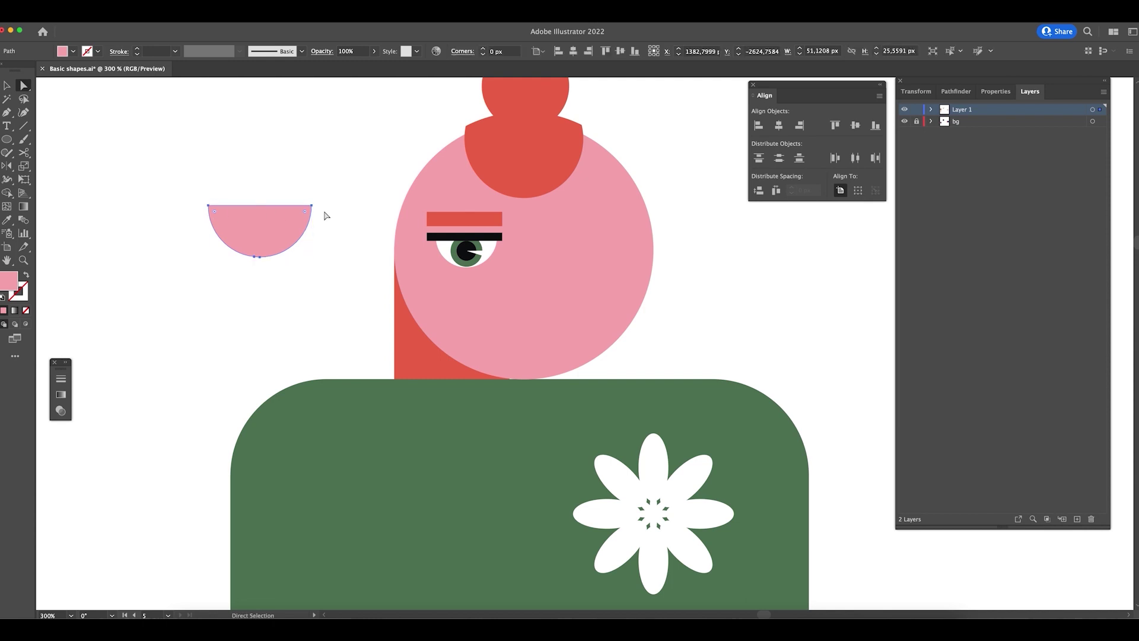
- Place the pink half circle as a neckline on the green torso's upper edge, centred under the face
key(z)
drag(257, 204, 351, 234)
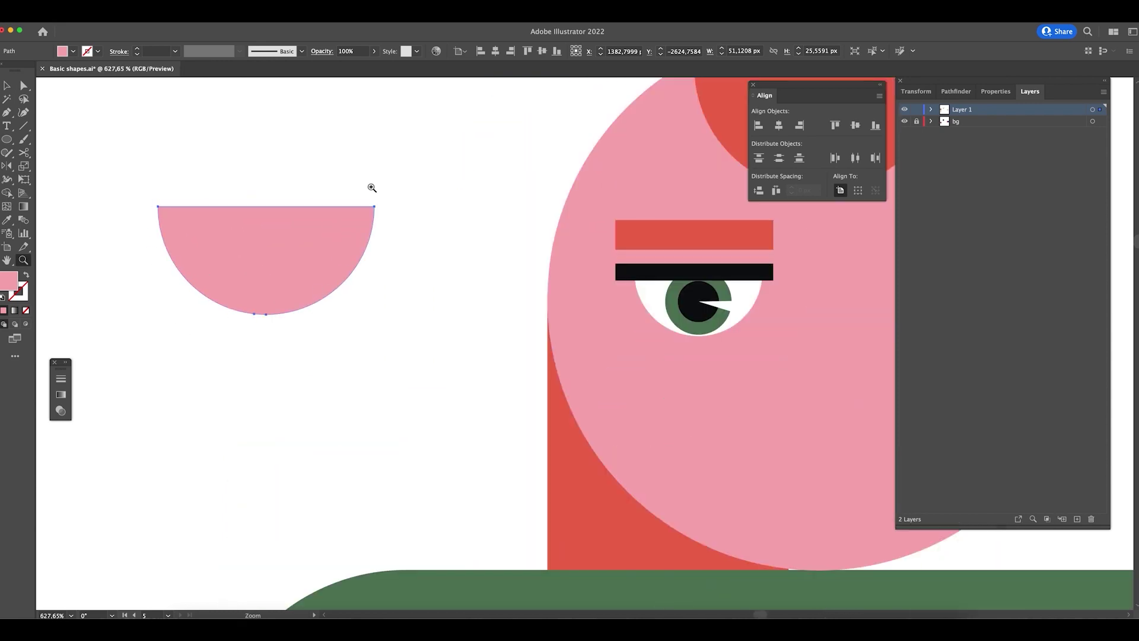
key(v)
mouse_move(275, 257)
mouse_down()
mouse_move(374, 481)
mouse_move(290, 265)
mouse_up()
key(super+minus)
key(super+minus)
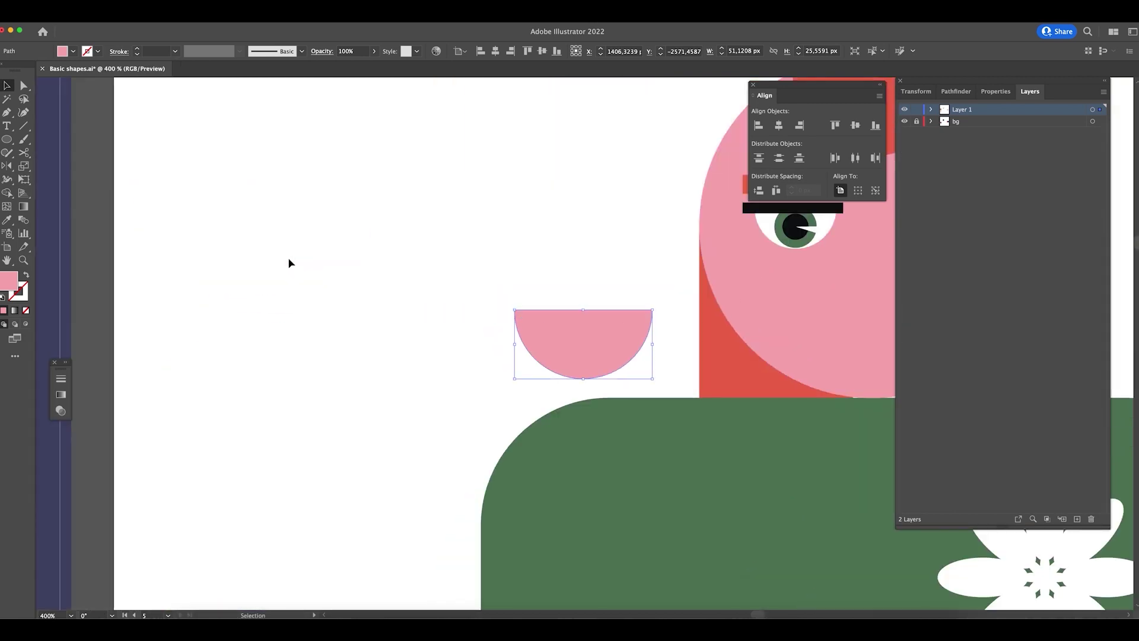
drag(597, 305, 567, 417)
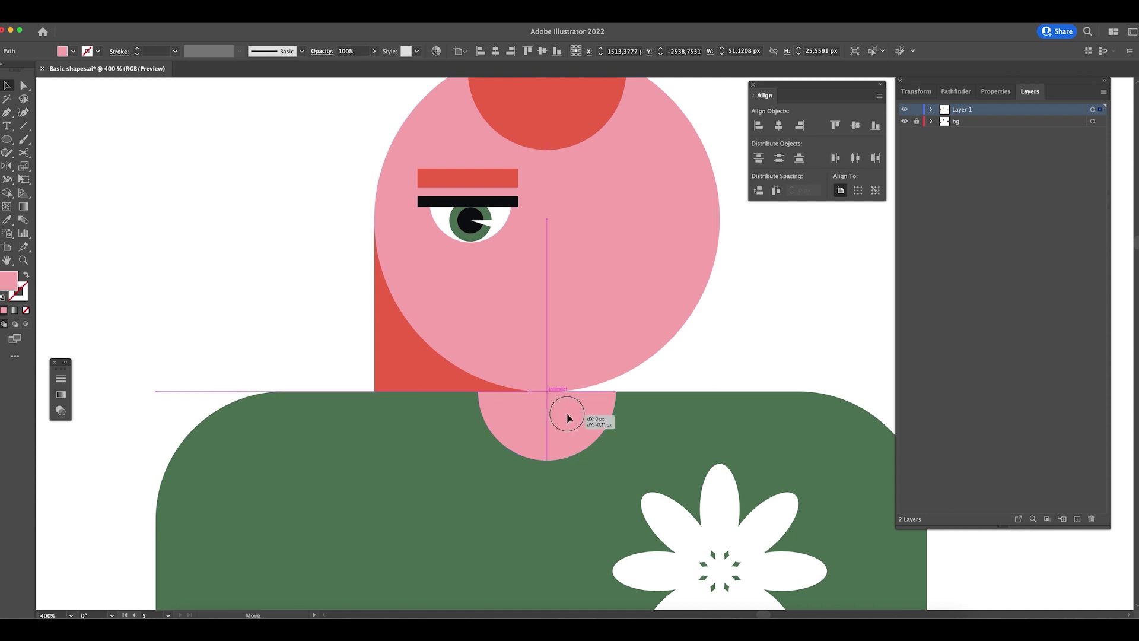
- Enlarge the pink neckline half circle evenly around its centre and keep its straight edge aligned with the top of the green torso
drag(567, 413, 568, 416)
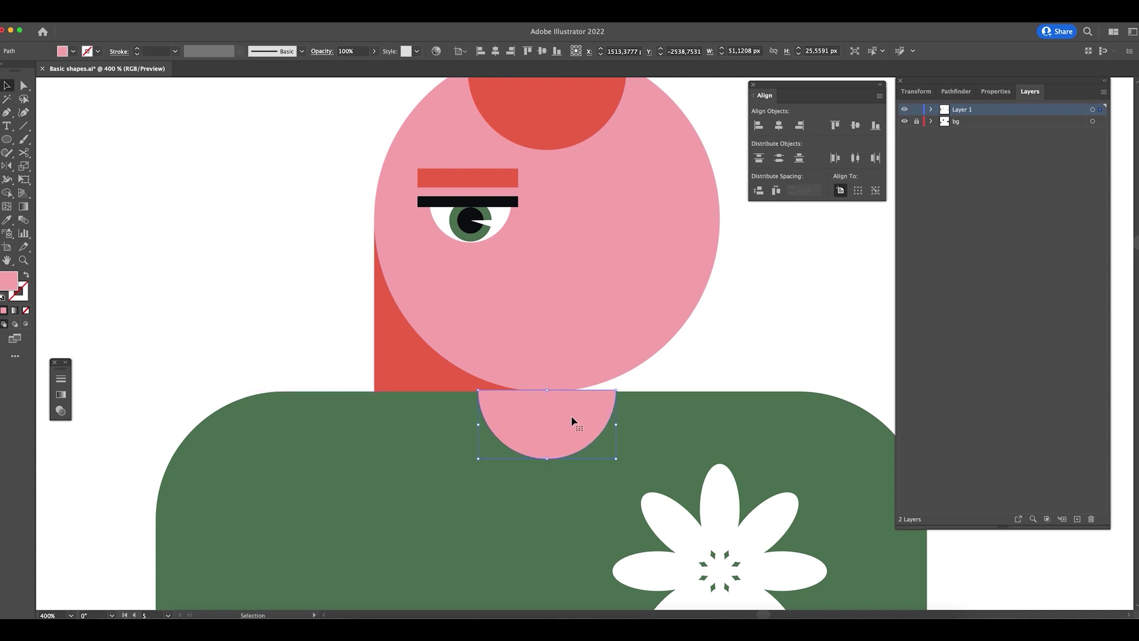
key(super+z)
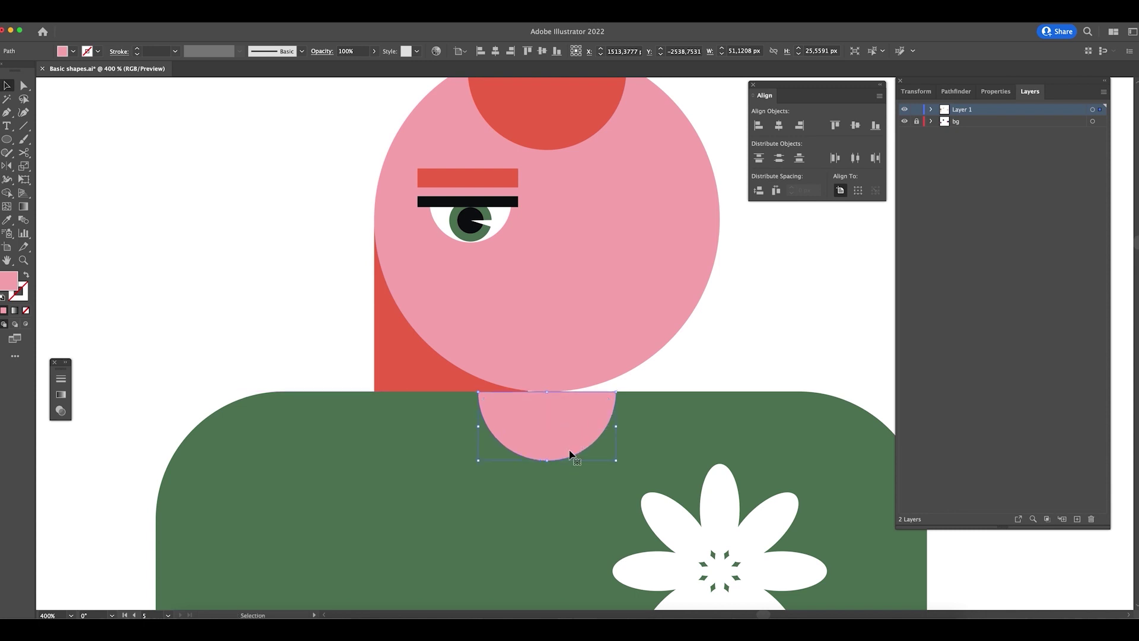
drag(547, 460, 543, 525)
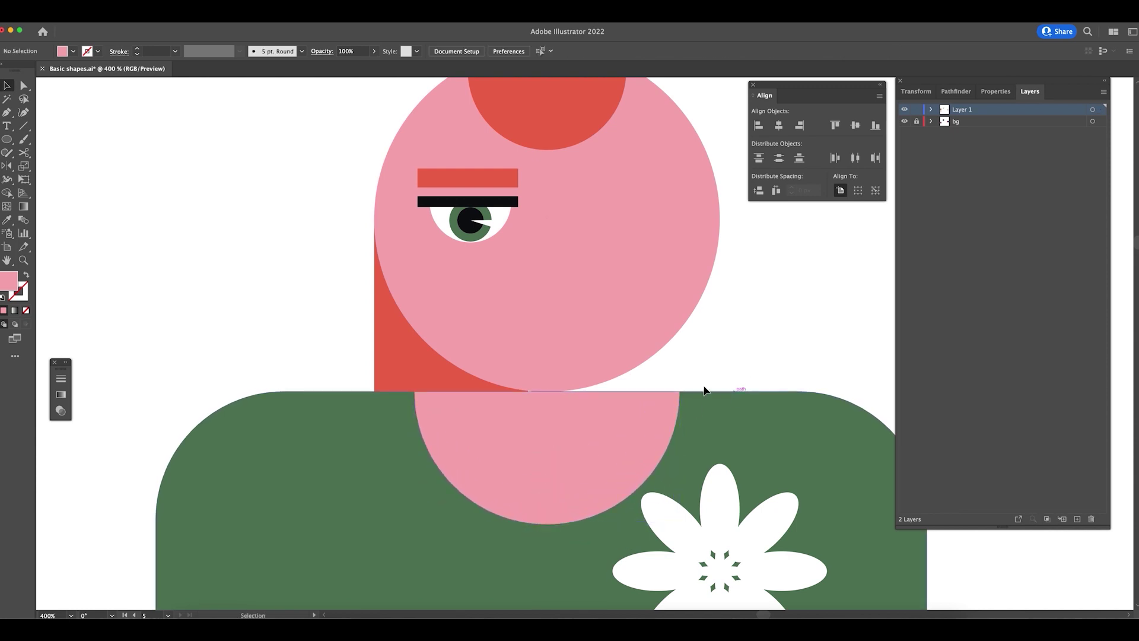
shift+click(700, 403)
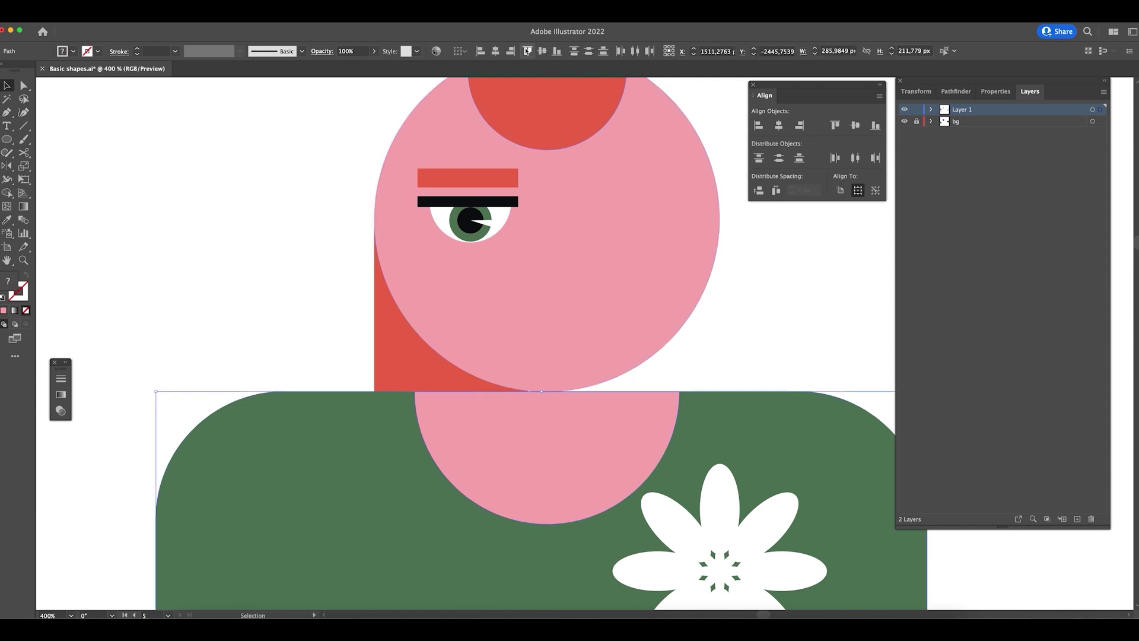
click(786, 305)
- Delete the white flower from the green torso
key(z)
drag(671, 386, 563, 333)
drag(732, 323, 475, 274)
key(v)
click(435, 412)
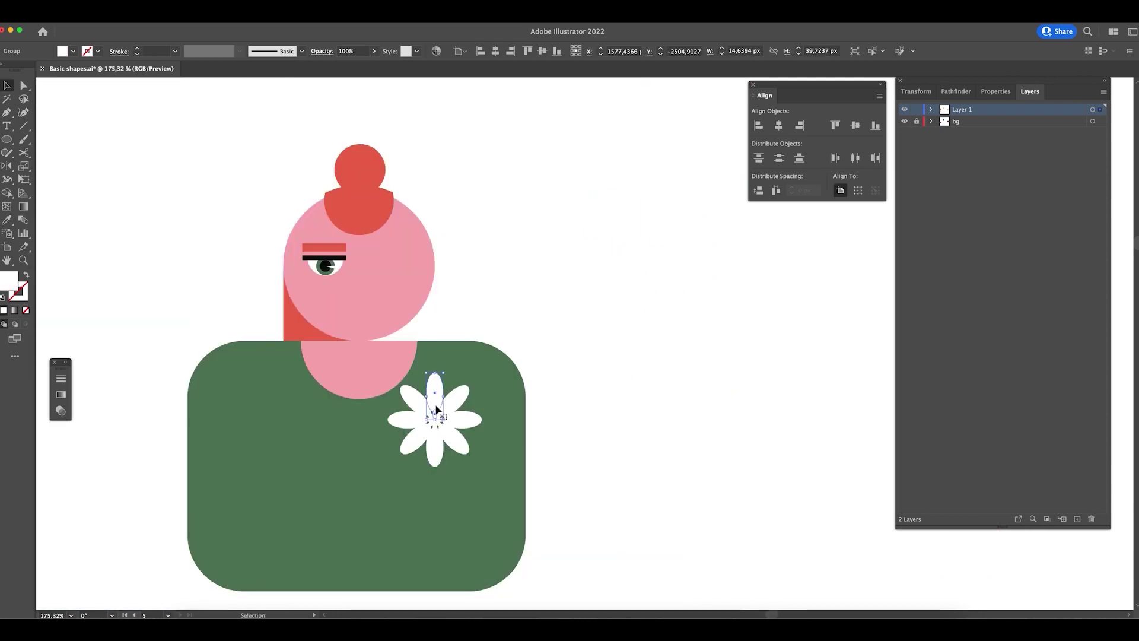
key(Delete)
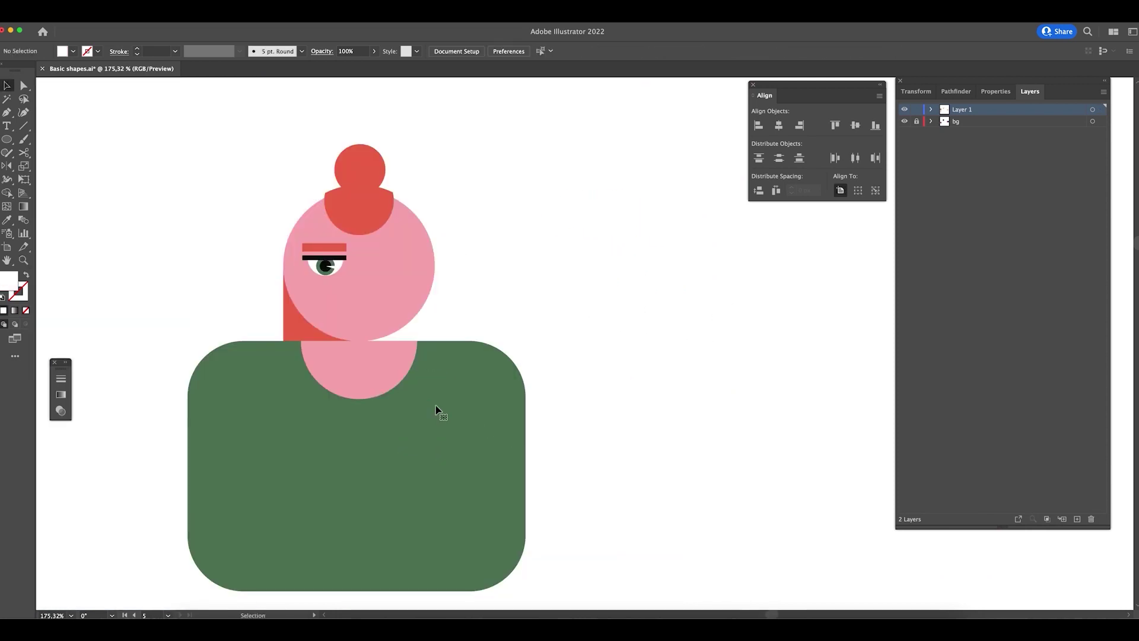
- Widen the red hair rectangle behind the face so it reaches the face circle's opposite edge
drag(551, 252, 607, 331)
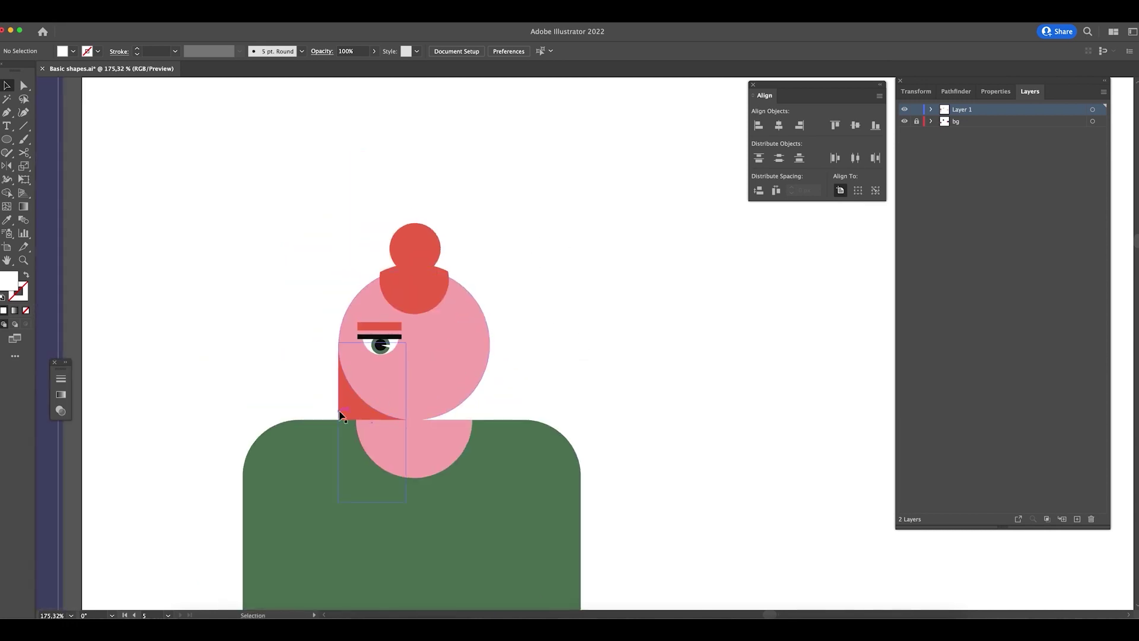
click(347, 409)
drag(407, 425, 492, 422)
click(558, 348)
- Draw a red circle about 29 px wide beside the head and delete its right anchor point, leaving the left half circle
key(z)
drag(502, 368, 649, 488)
click(7, 139)
drag(201, 206, 284, 275)
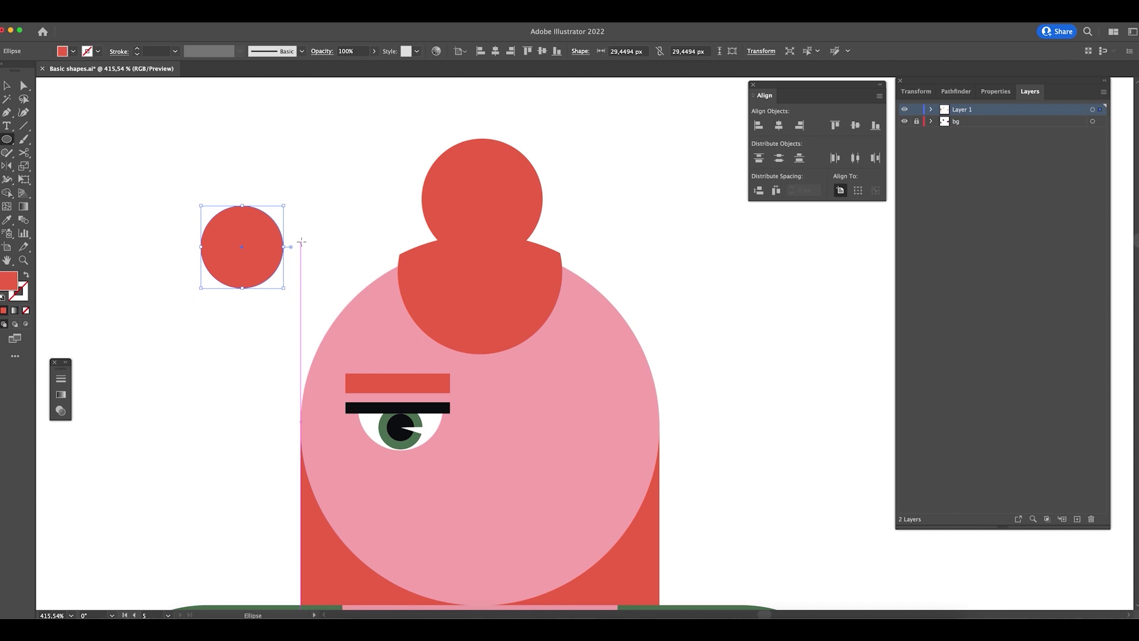
key(a)
drag(302, 229, 276, 278)
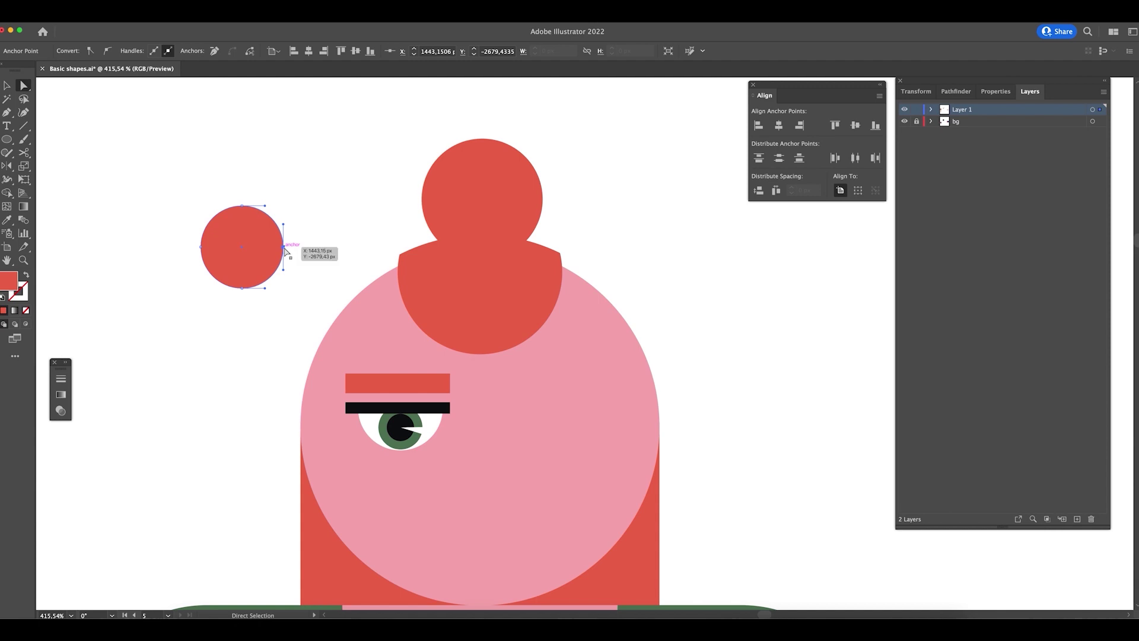
key(Delete)
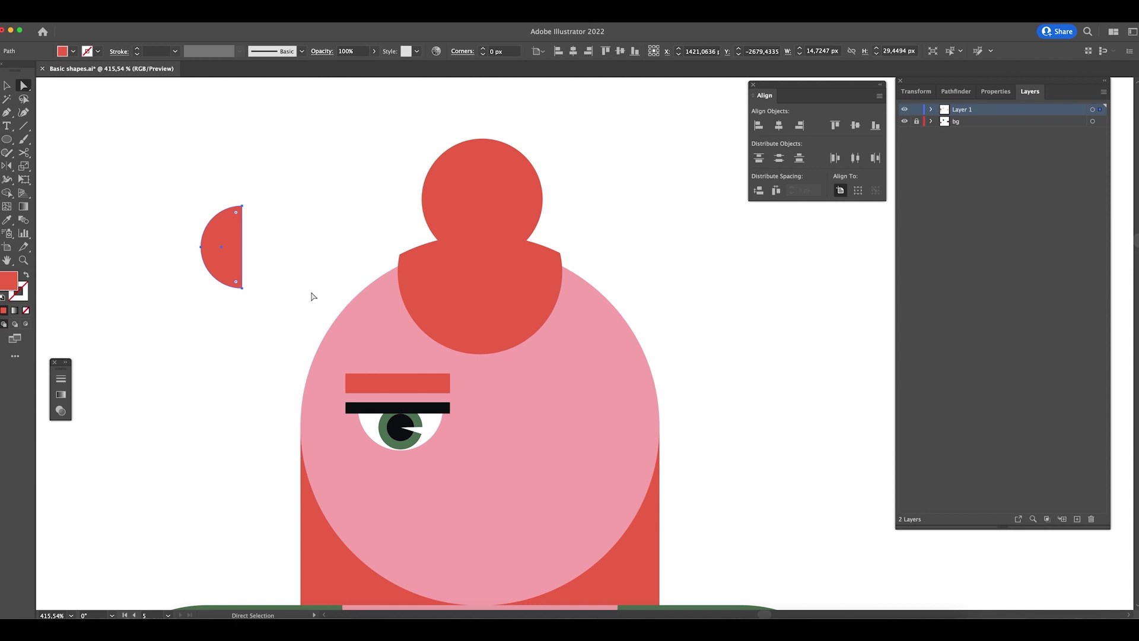
- Recolour the half circle with the face's pink and place it as an ear on the face's left edge, vertically centred with the face
key(i)
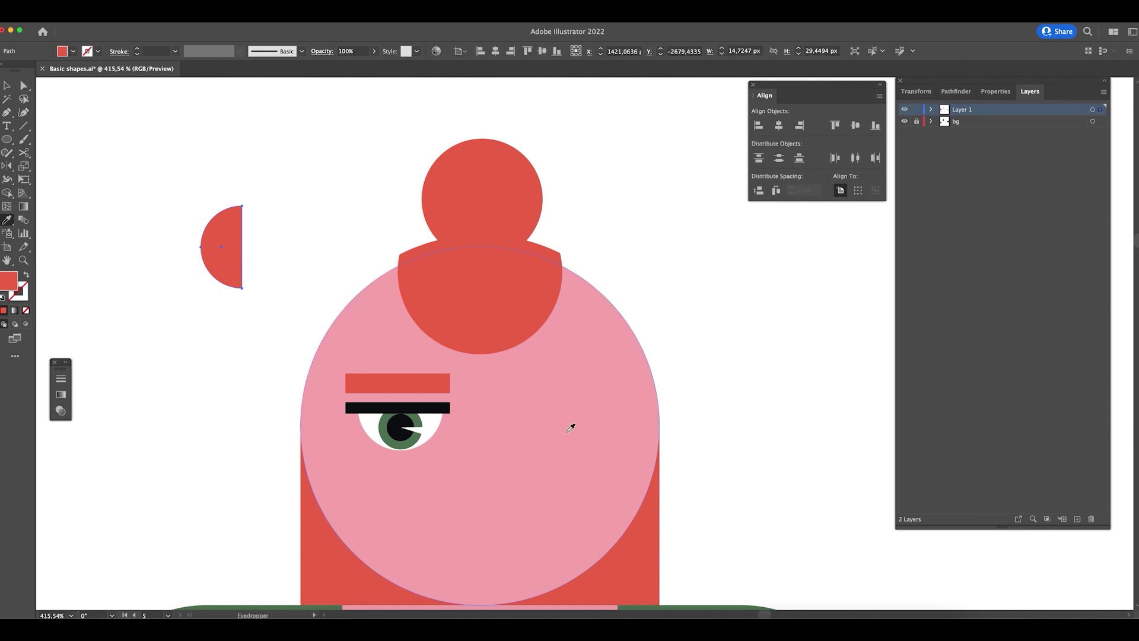
click(569, 434)
key(v)
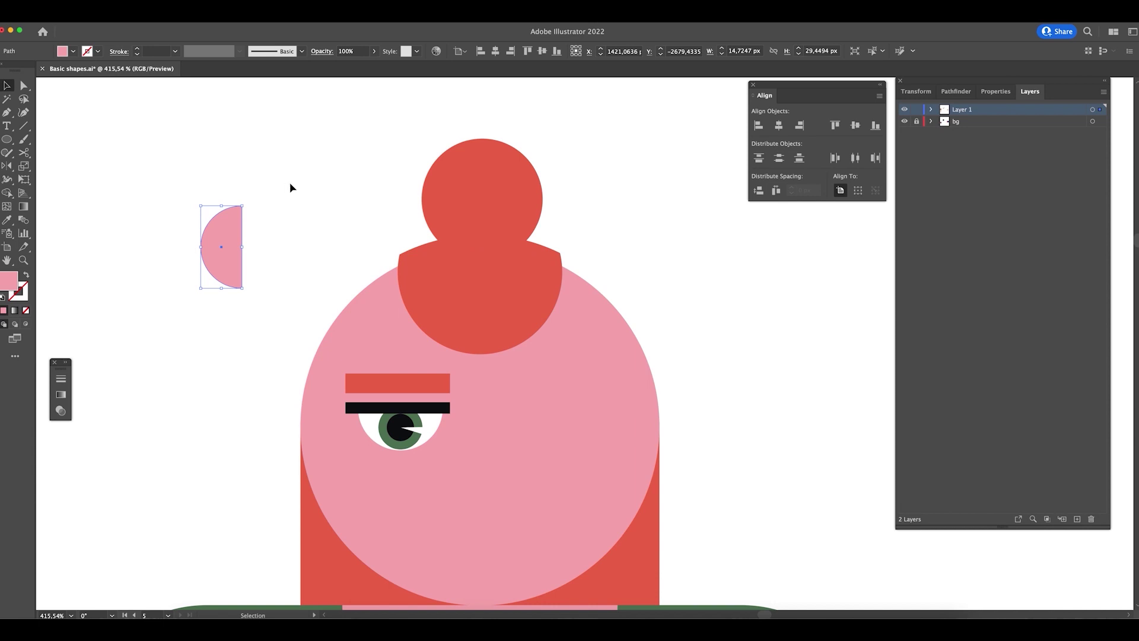
drag(230, 266, 292, 441)
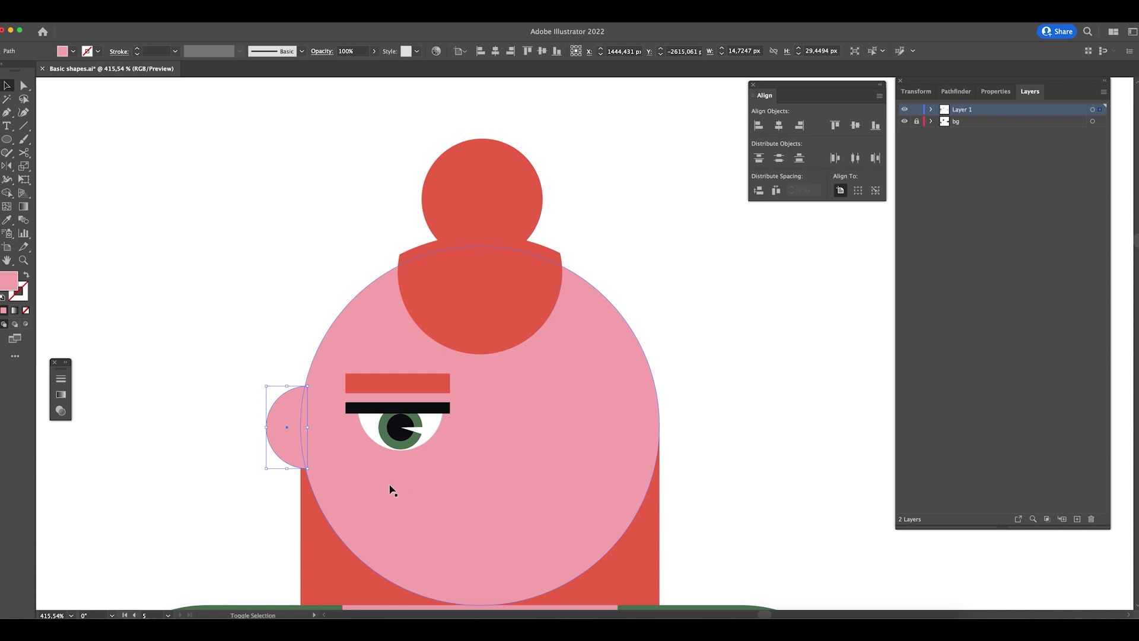
shift+click(472, 445)
click(543, 50)
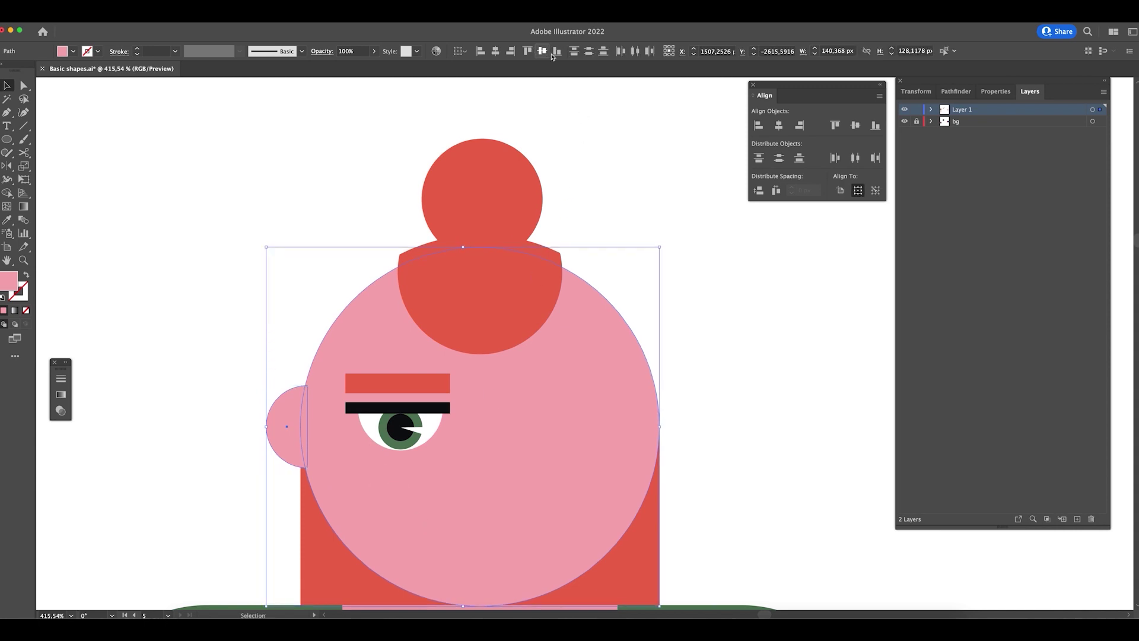
click(748, 405)
scroll(745, 356, down, 3)
click(291, 356)
drag(298, 340, 700, 342)
key(Delete)
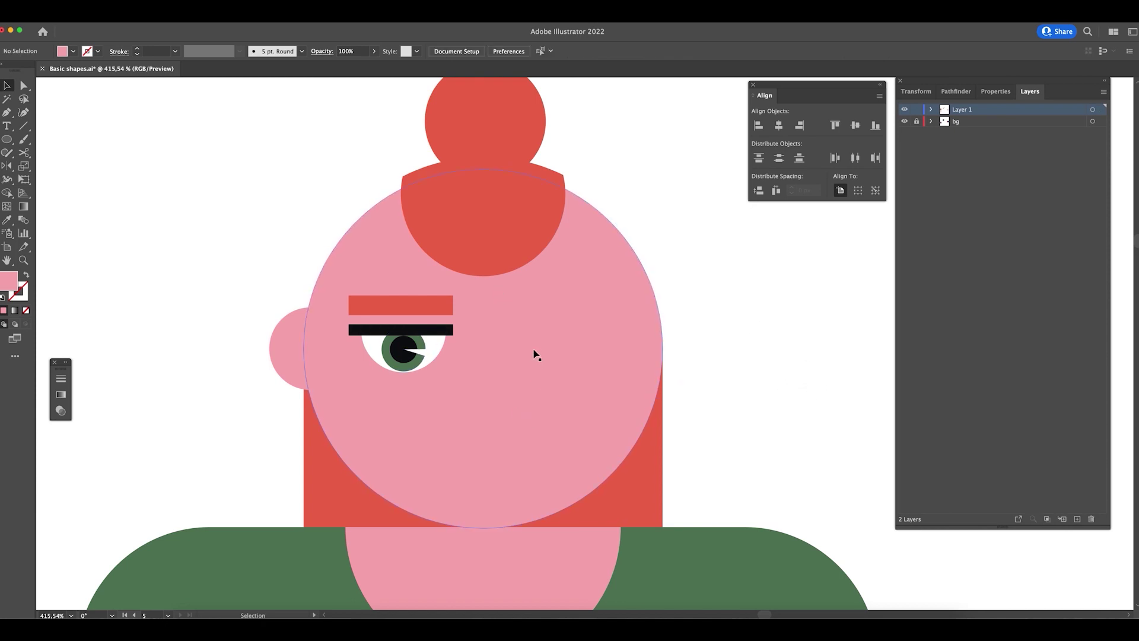
- Draw a circle about 19 px wide beside the head and give it the eyebrow's unfilled red 7 pt stroke style
click(5, 140)
drag(157, 178, 212, 233)
key(i)
click(402, 300)
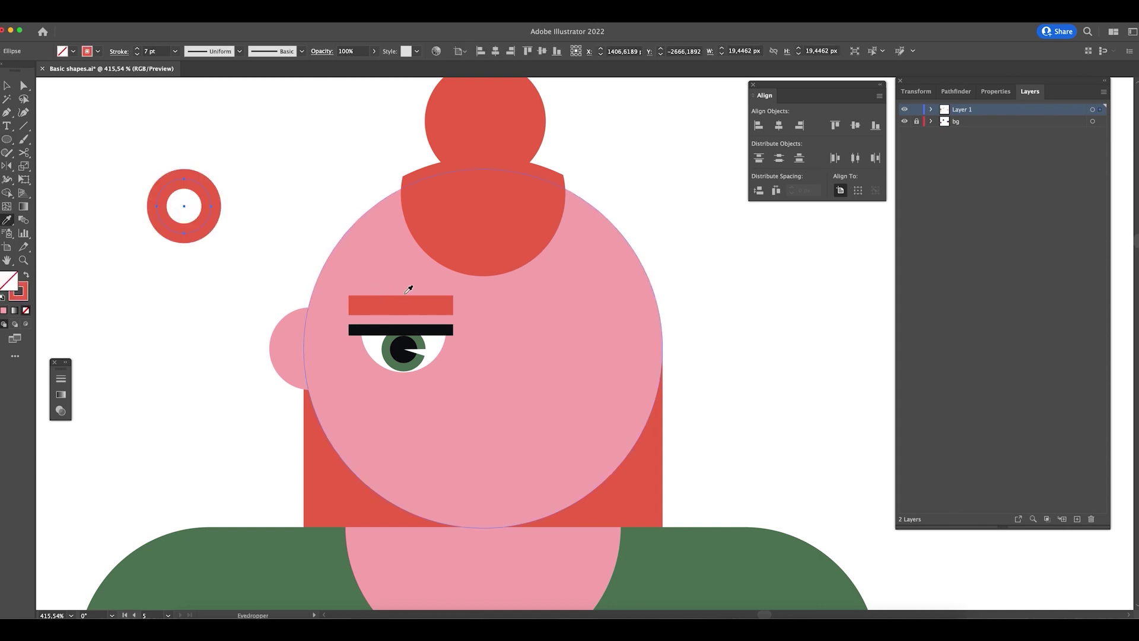
- Delete the small ring's top anchor point to leave a lower half ring
key(a)
click(184, 181)
key(Delete)
key(v)
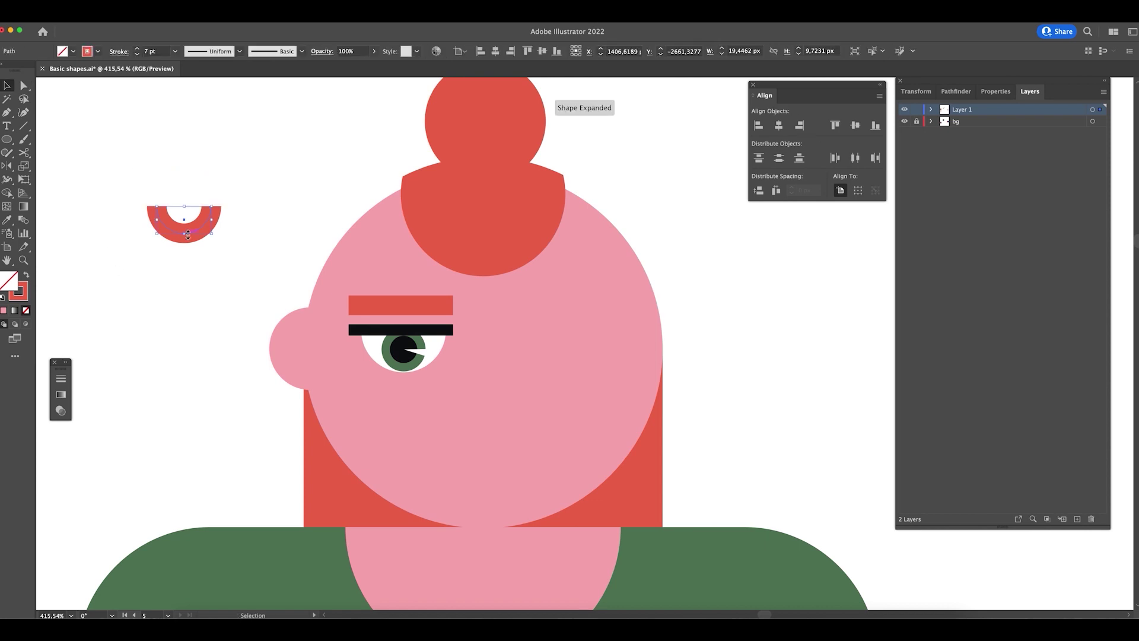
- Place the red half ring on the face as a mouth, horizontally centred and a little below eye level
drag(206, 234, 502, 395)
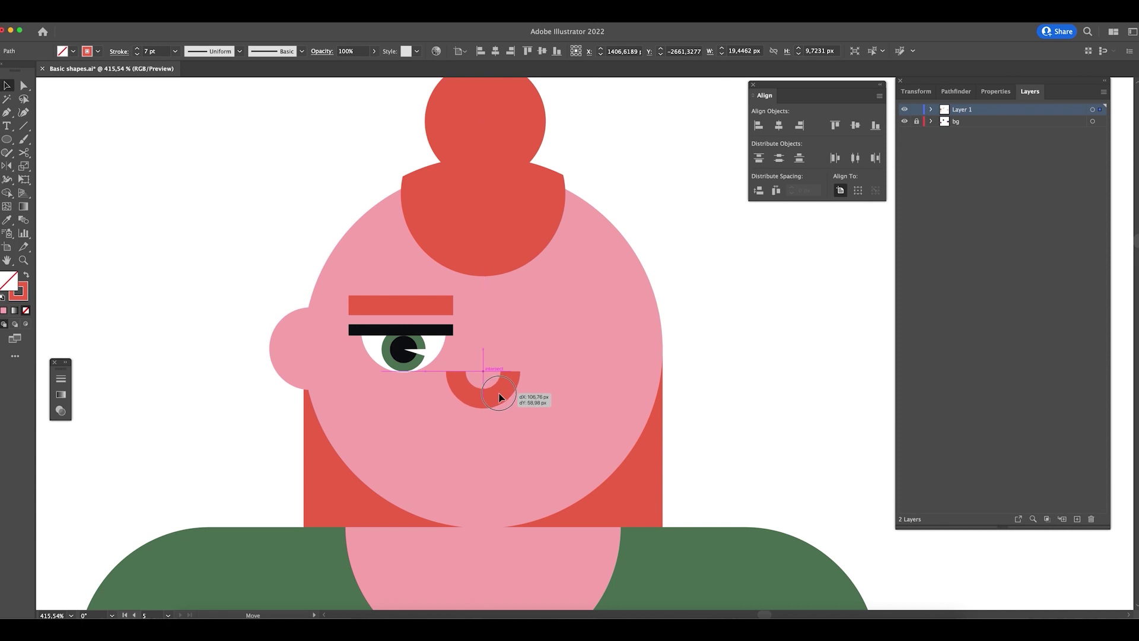
drag(500, 393, 501, 395)
key(shift+Down)
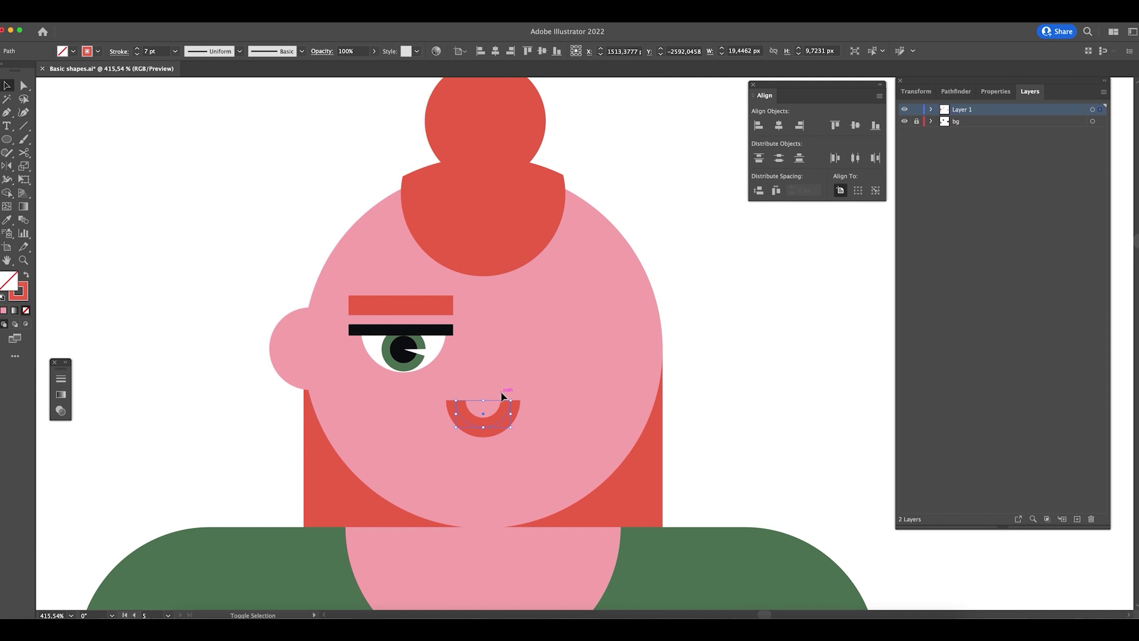
click(770, 395)
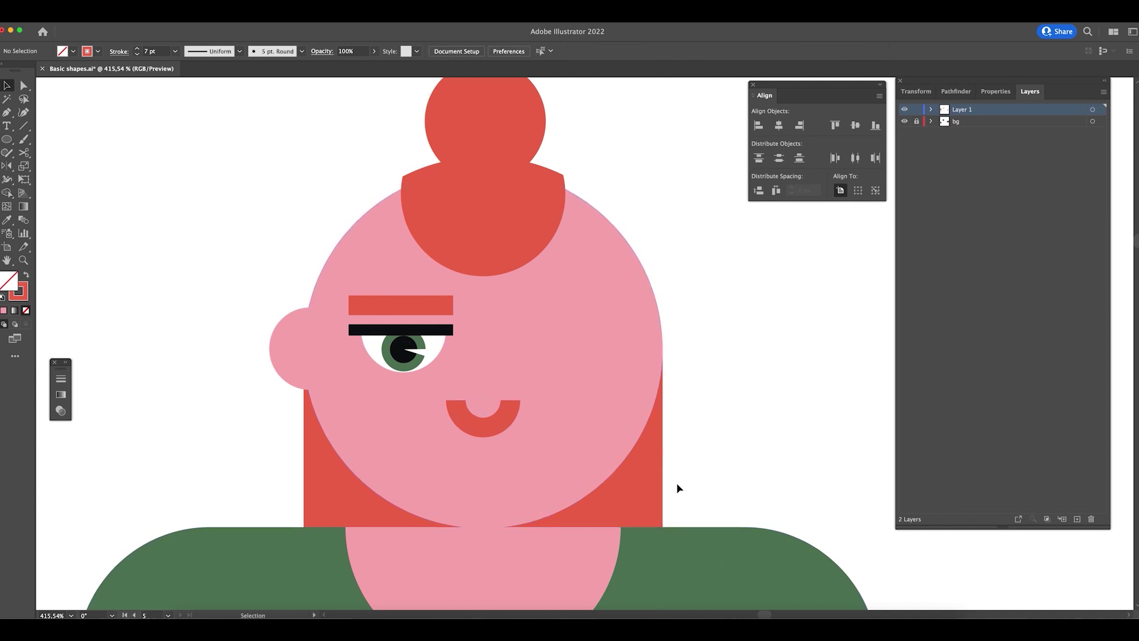
- Group the eyebrow, the black eyelid line and all the eye shapes together
click(432, 330)
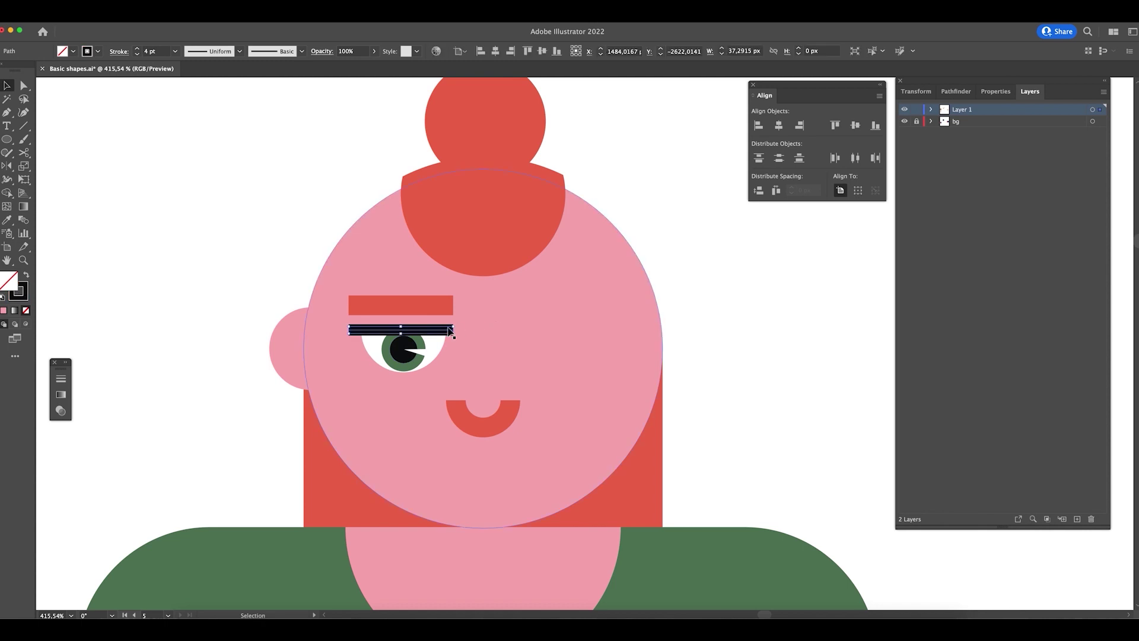
drag(419, 343, 556, 389)
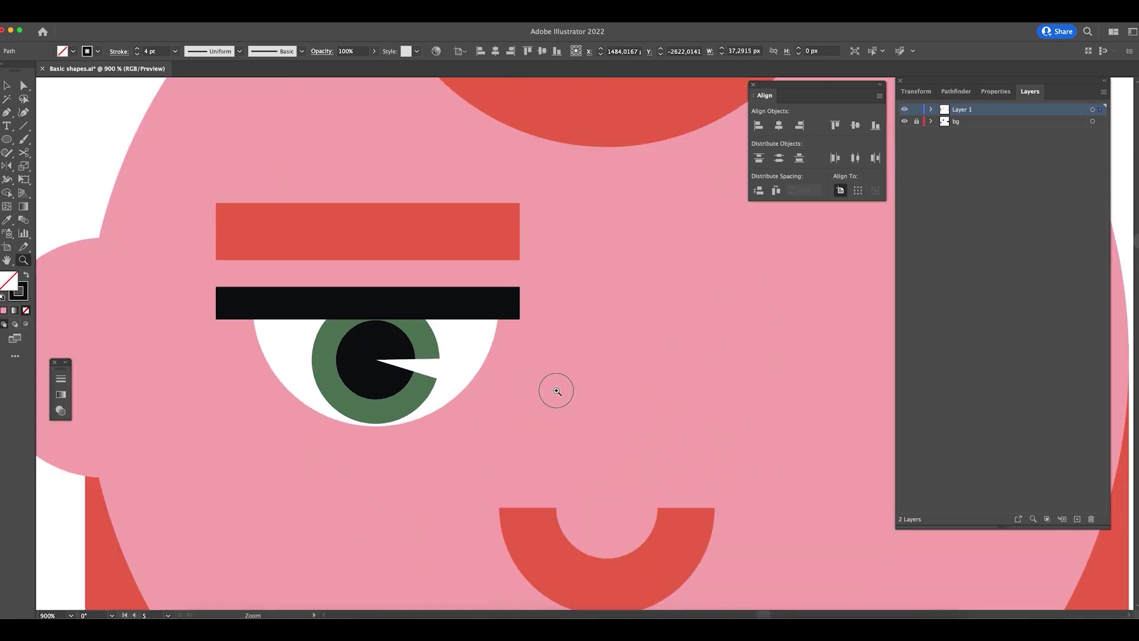
shift+click(431, 236)
shift+click(473, 359)
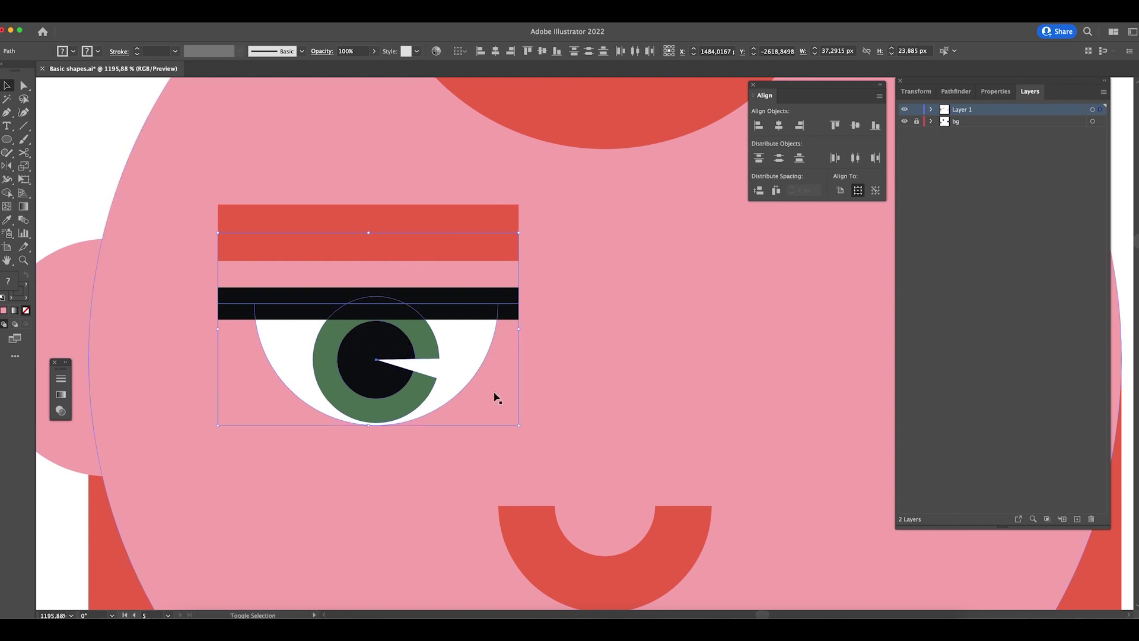
key(a)
key(super+g)
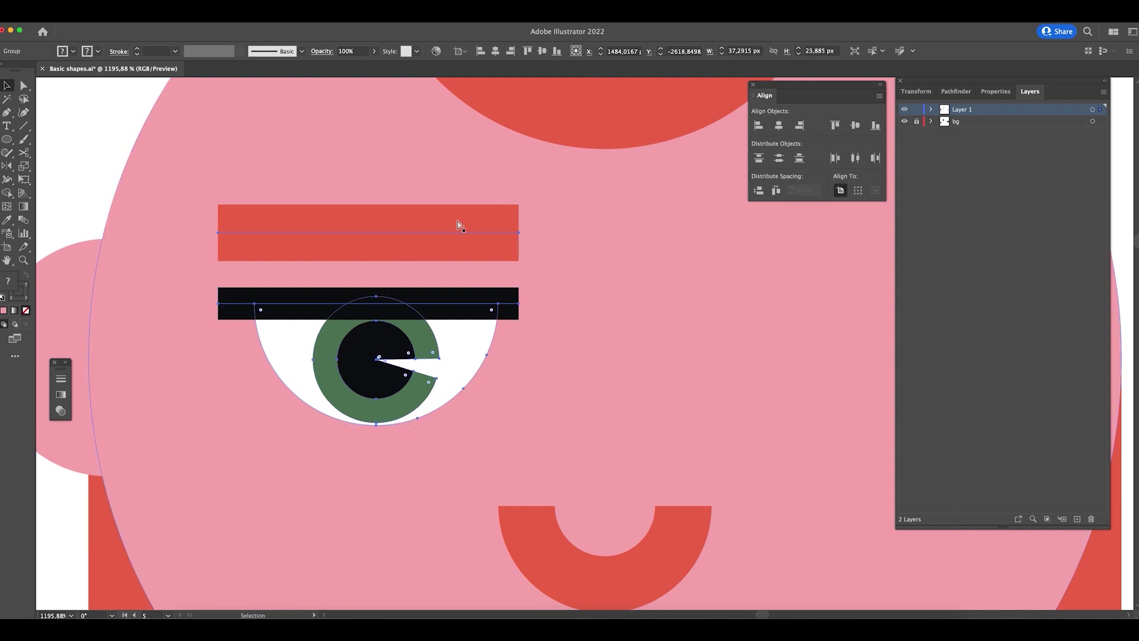
- Duplicate the eye and eyebrow group onto the other half of the face, and group the two eyes as a pair centred on the face
key(super+minus)
key(super+minus)
key(super+minus)
key(v)
drag(641, 325, 521, 333)
shift+click(381, 305)
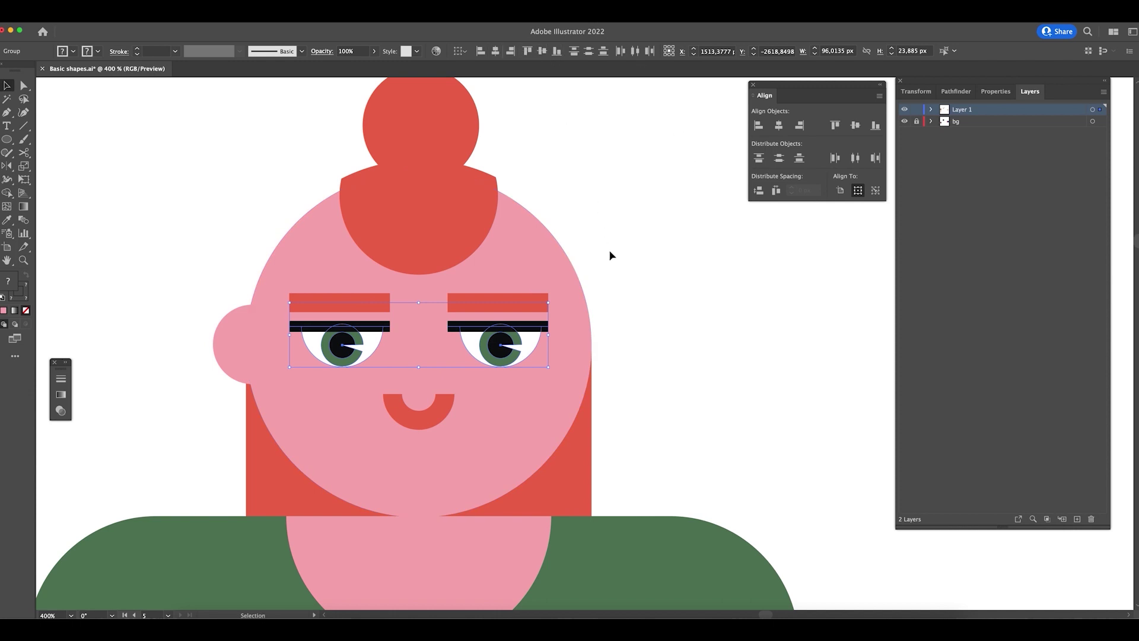
click(679, 349)
- Extend the right end of both black eyelid lines slightly past the eyes
key(a)
click(487, 325)
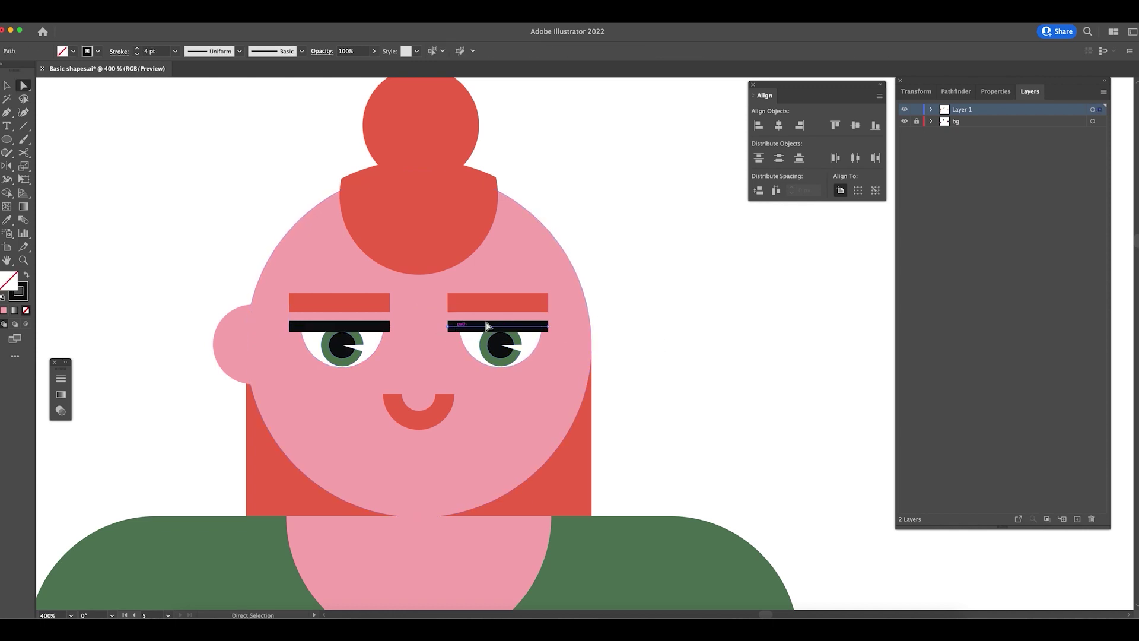
click(550, 328)
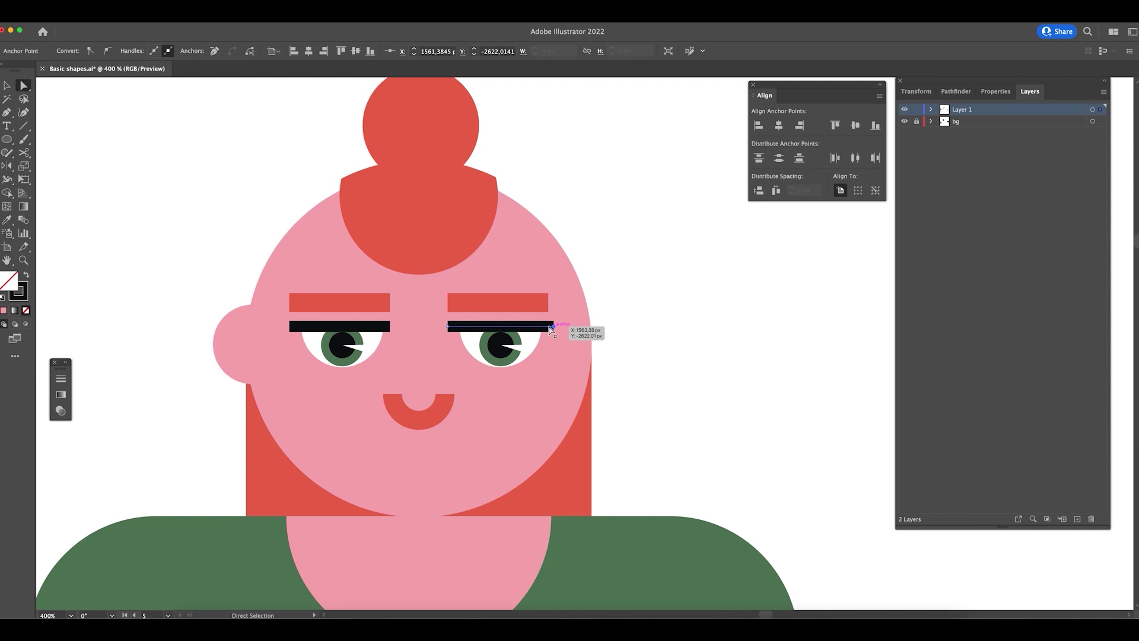
drag(550, 328, 550, 328)
drag(390, 326, 391, 331)
key(v)
click(626, 242)
- Lengthen both red eyebrows by moving their right end points slightly further right
click(369, 301)
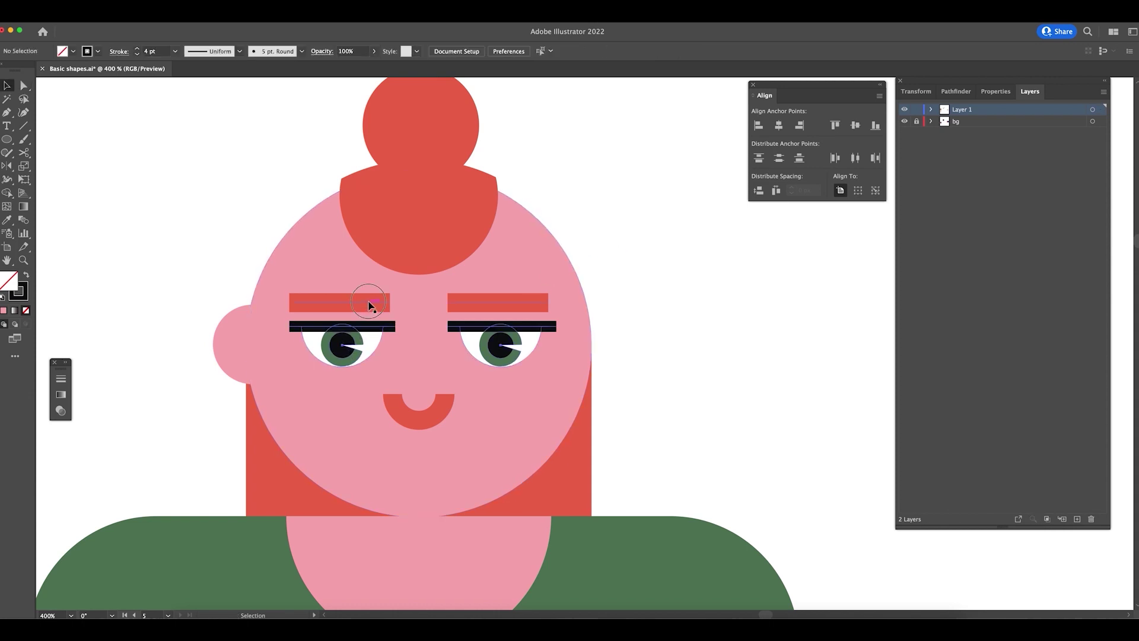
key(a)
drag(390, 302, 393, 305)
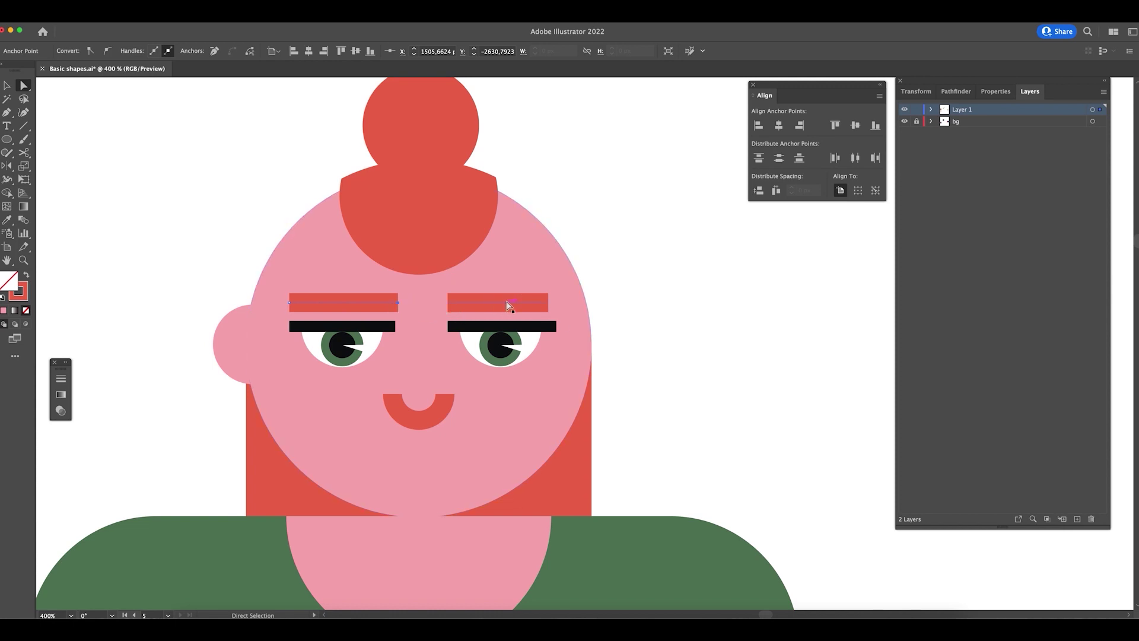
click(548, 302)
drag(557, 304, 549, 305)
key(shift+Right)
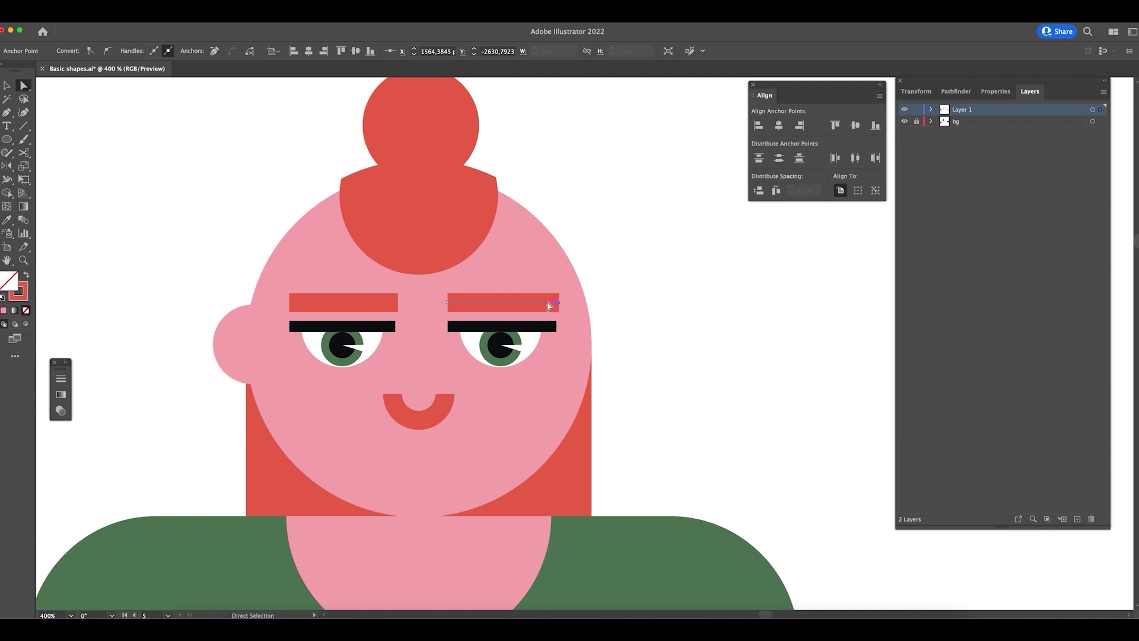
click(649, 322)
- Align the eyes, mouth, face circle and red hair pieces to a common horizontal centre
key(v)
click(537, 344)
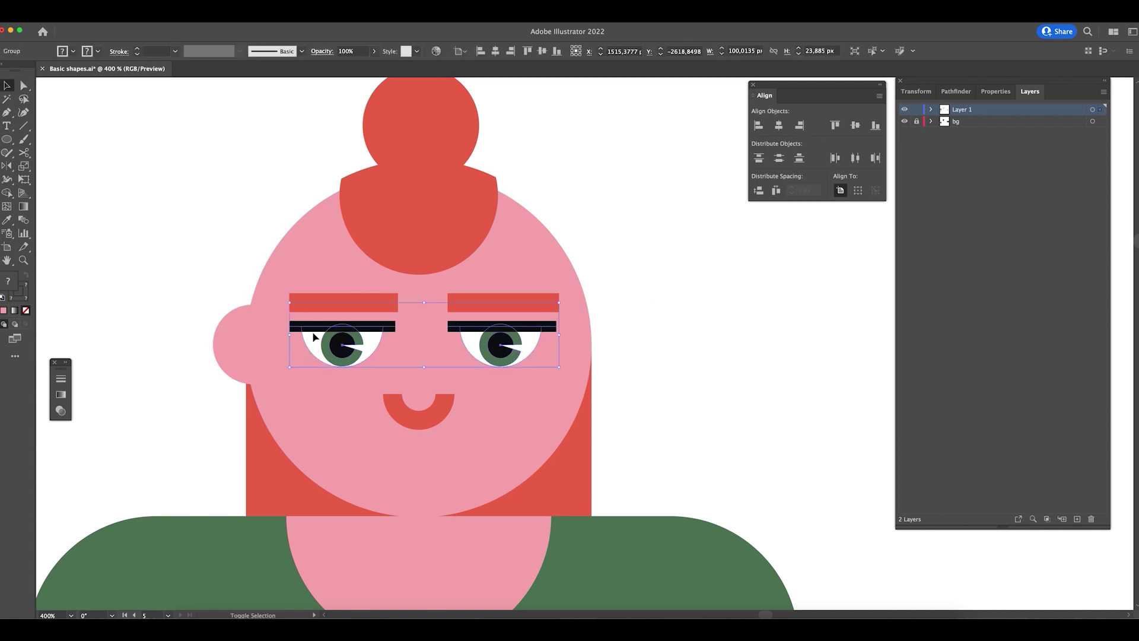
shift+click(425, 421)
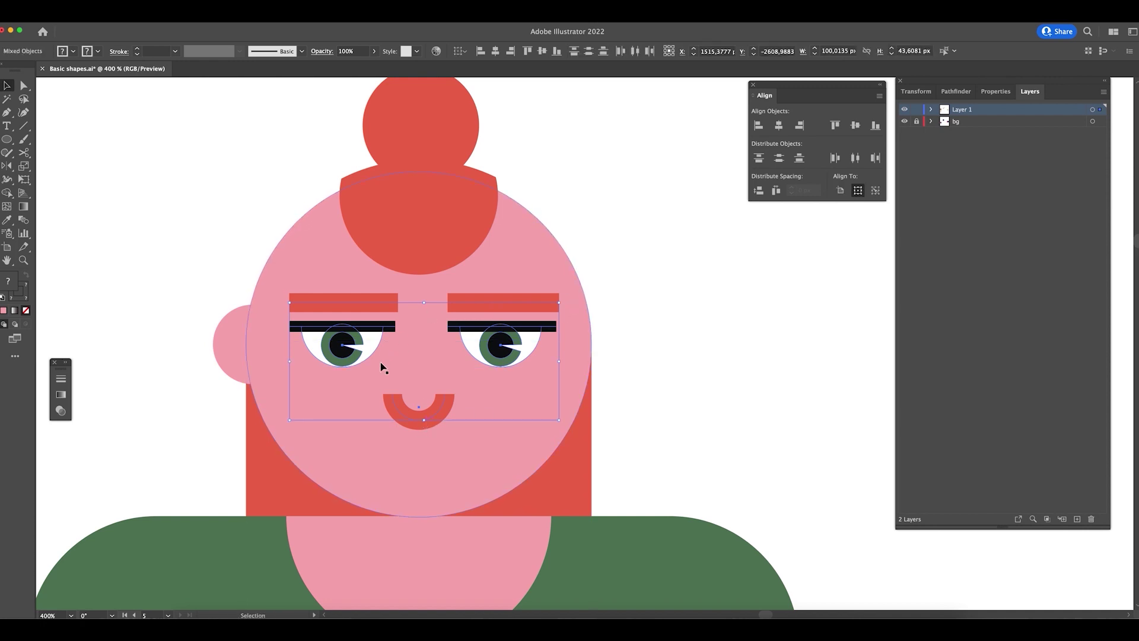
shift+click(485, 265)
shift+click(440, 121)
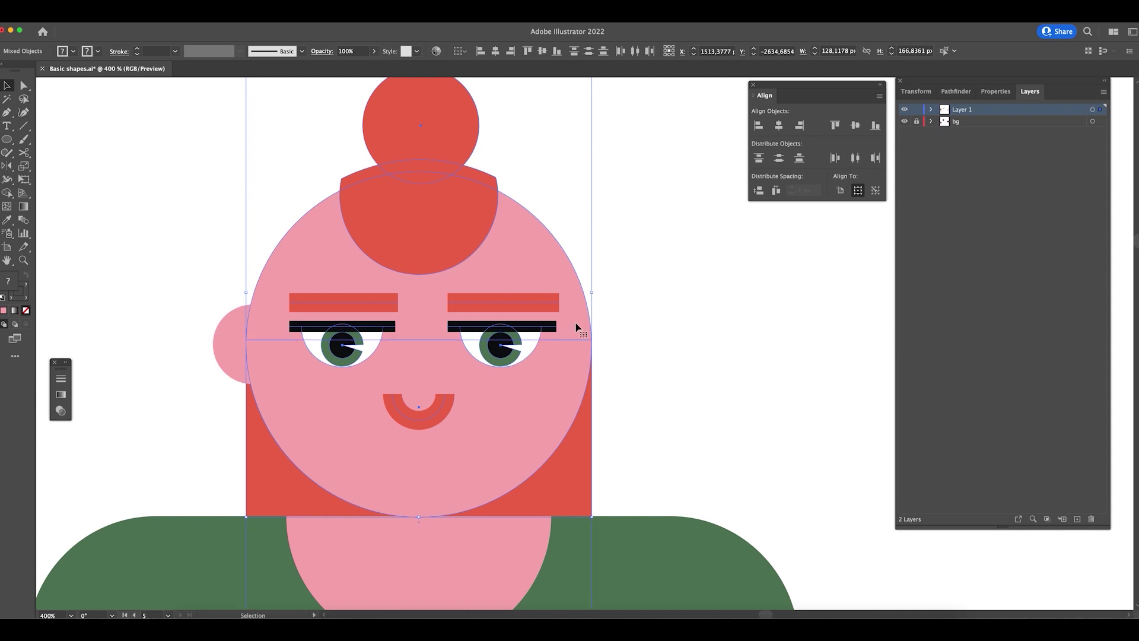
click(495, 51)
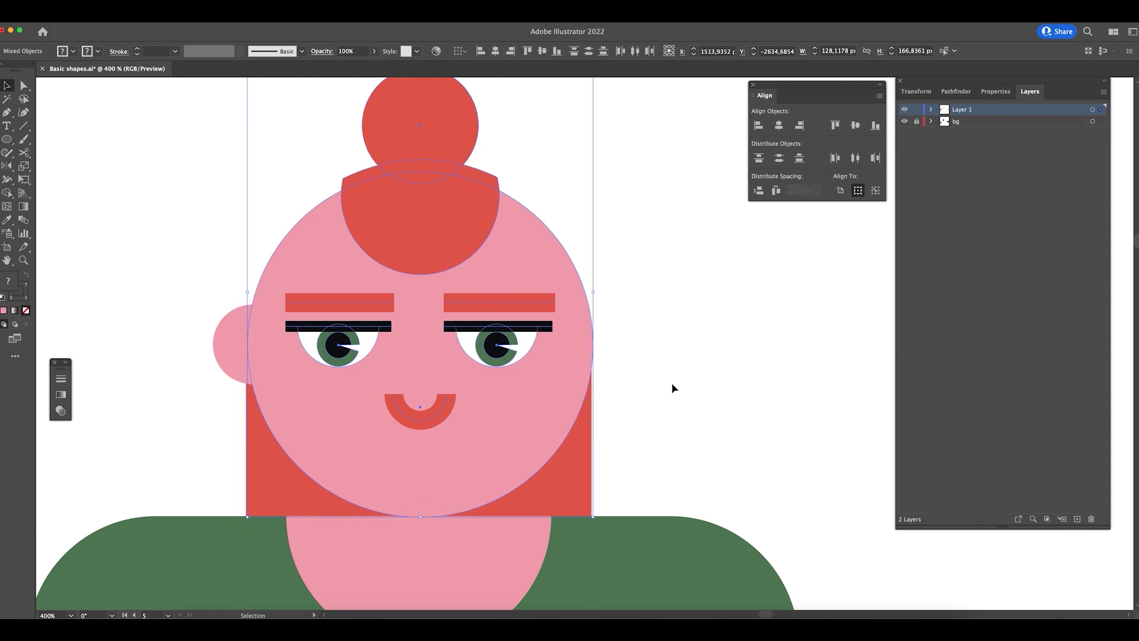
click(663, 414)
click(242, 353)
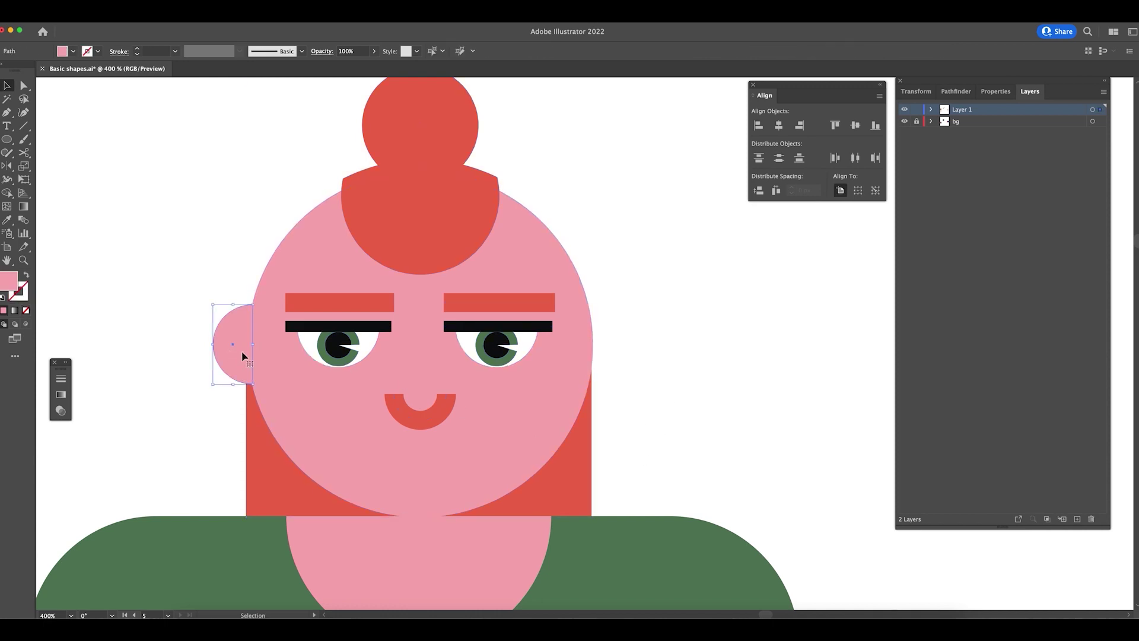
drag(234, 359, 646, 339)
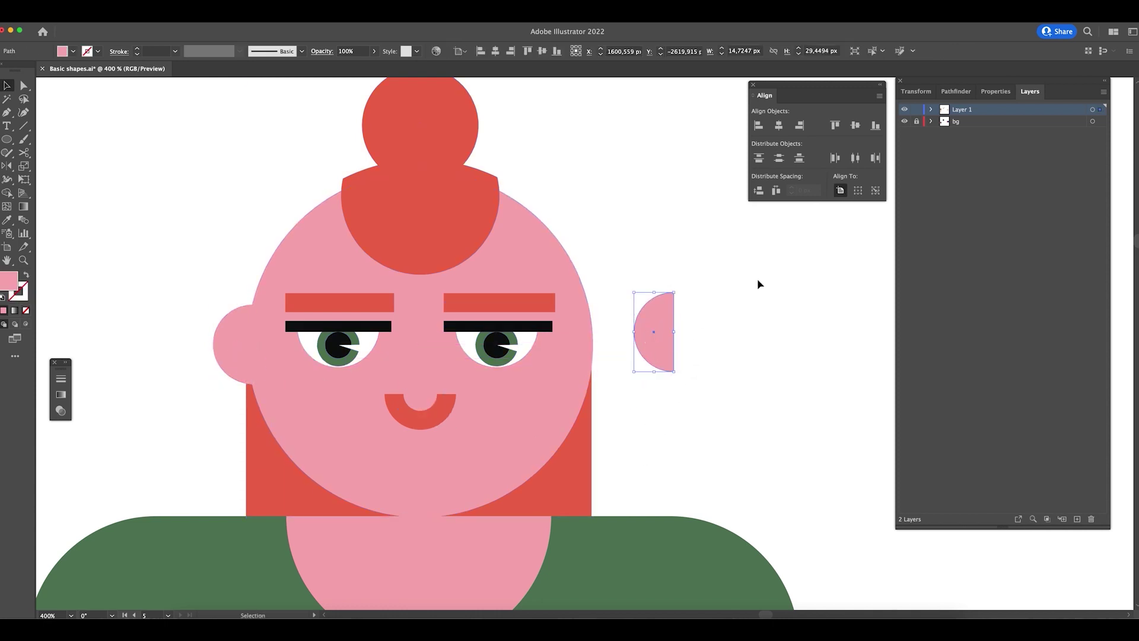
key(super+z)
- Duplicate the pink half-circle ear into the empty area beside the head
drag(186, 359, 314, 386)
click(266, 208)
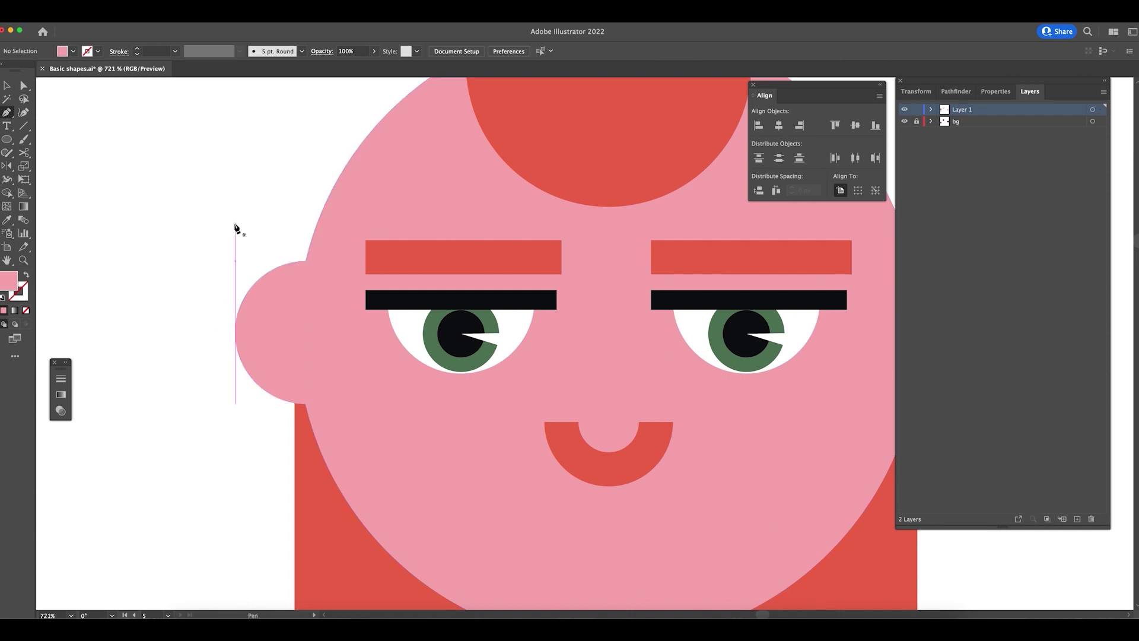
click(7, 139)
key(v)
click(300, 315)
drag(301, 315, 166, 219)
right_click(166, 219)
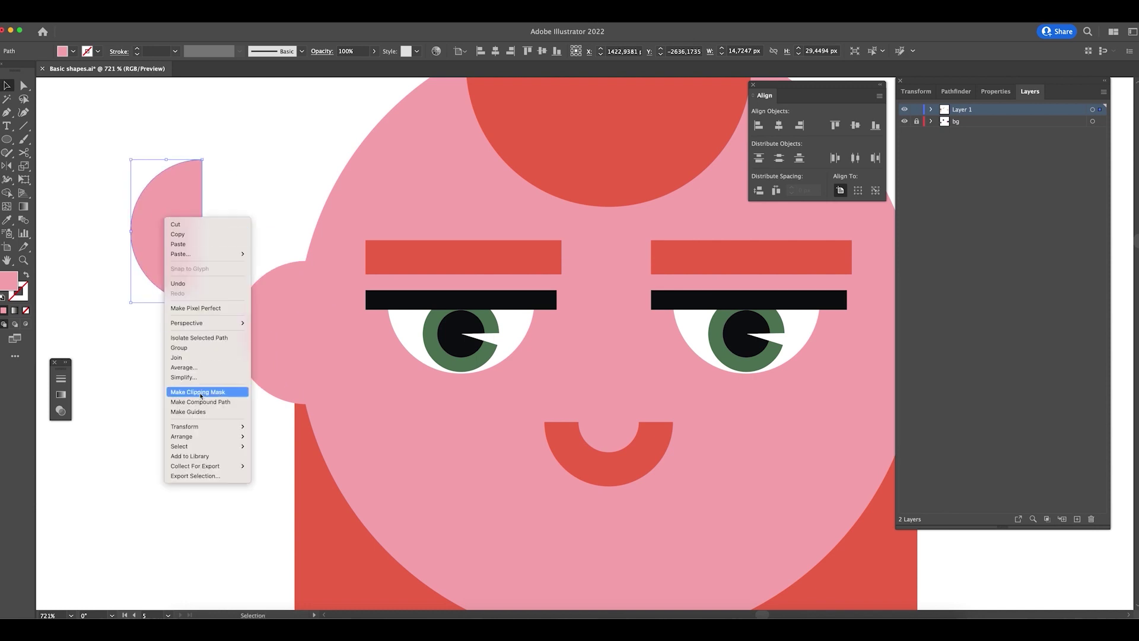
mouse_move(221, 428)
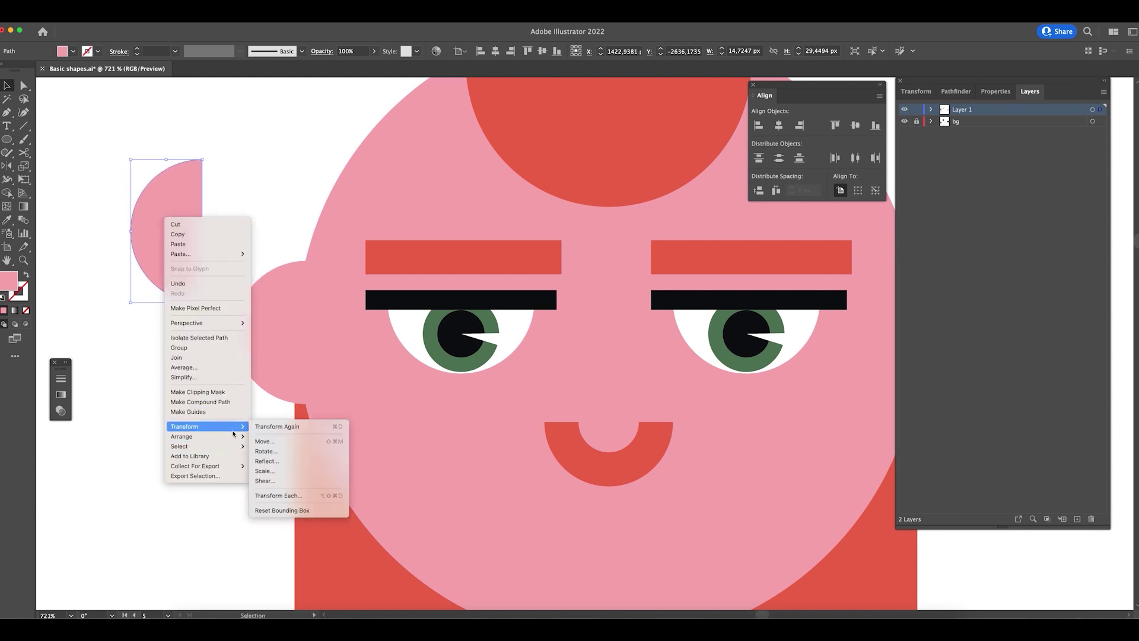
click(267, 461)
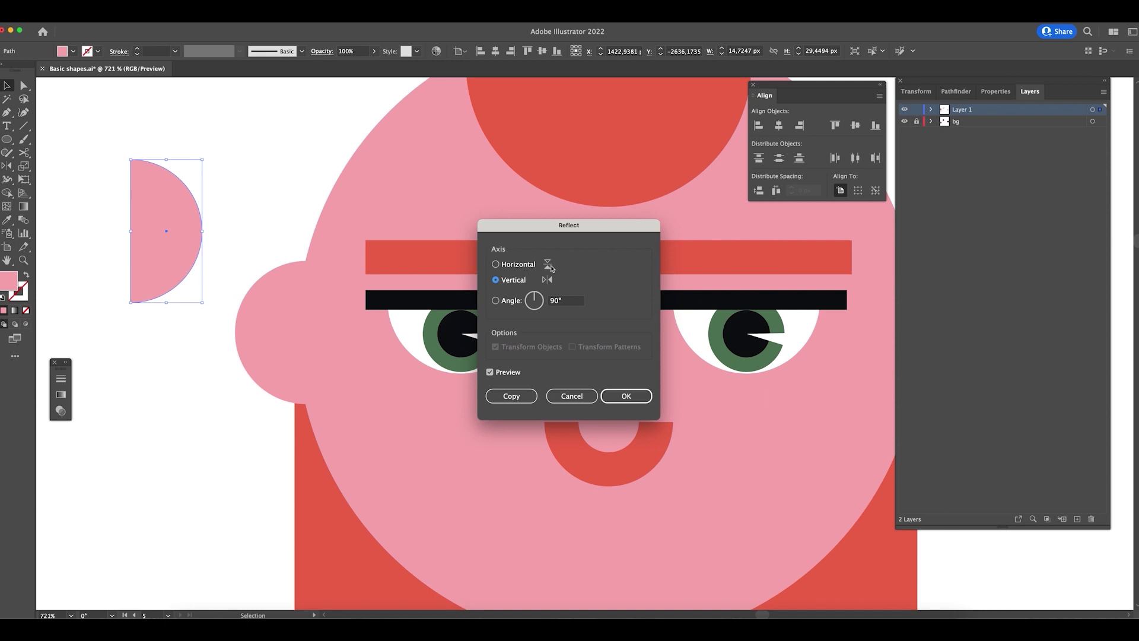
click(572, 396)
- Shrink the ear copy to about 7.3 by 14.6 px, place it inside the ear and colour it with the hair's red
drag(201, 232, 270, 331)
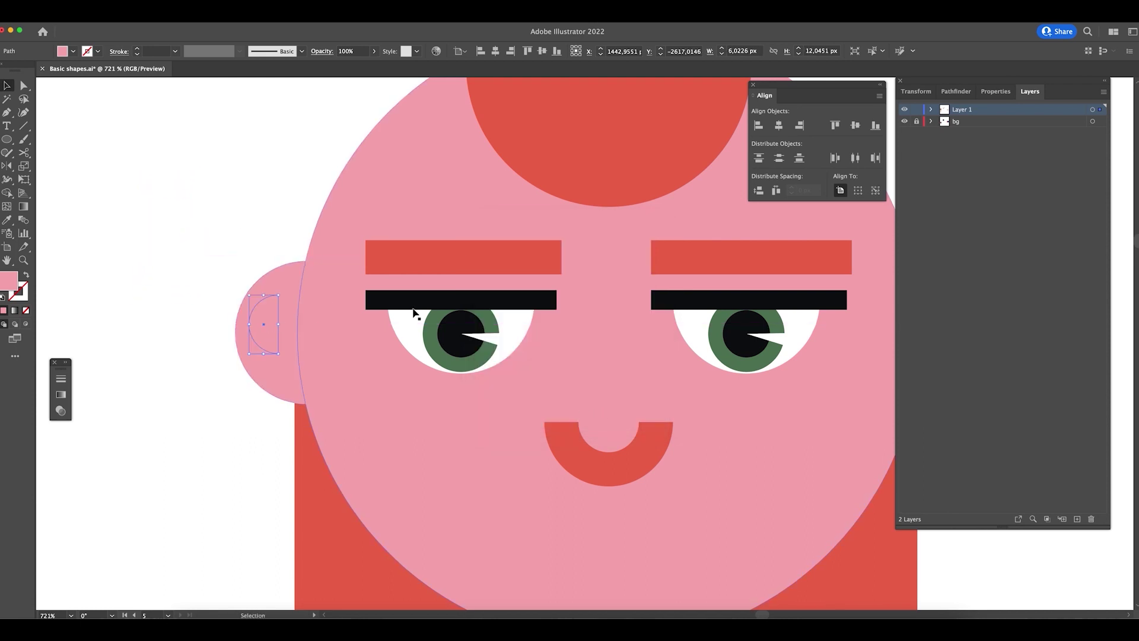
key(i)
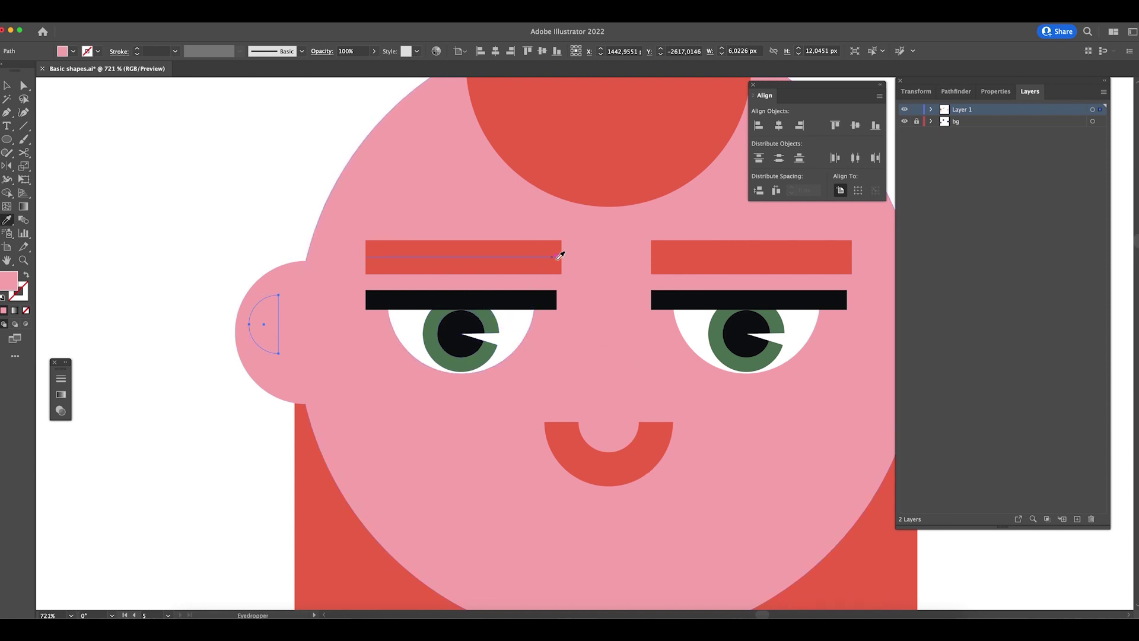
click(620, 160)
key(v)
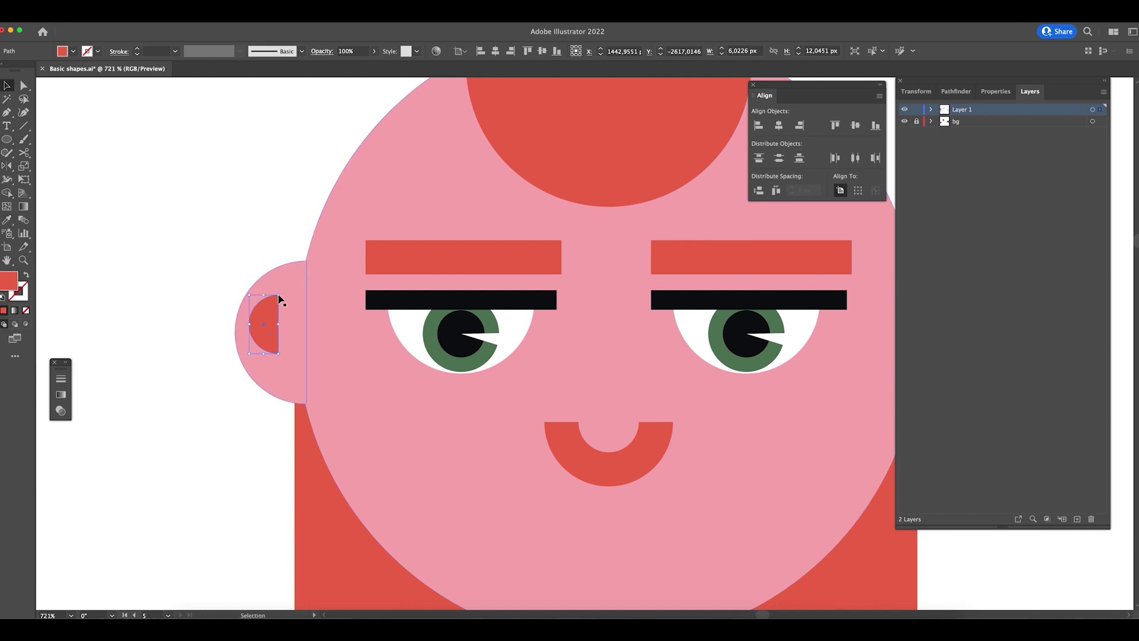
mouse_move(274, 318)
mouse_down()
mouse_move(281, 323)
mouse_move(250, 333)
mouse_move(283, 318)
mouse_up()
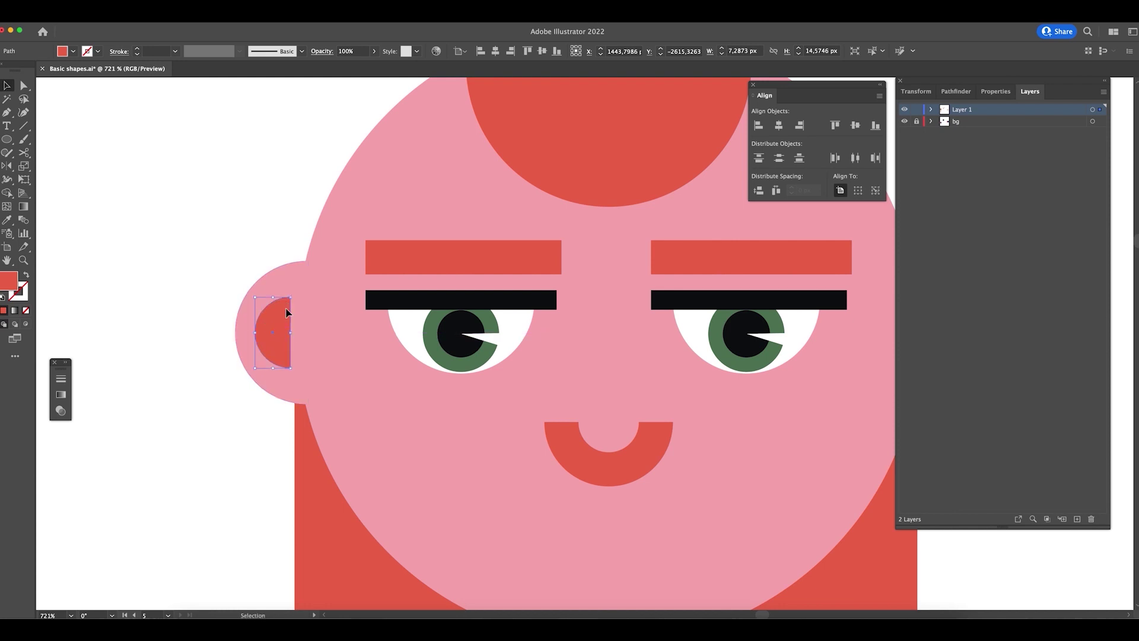
- Duplicate the ear with its solid red inner shape to the other side of the head
click(289, 227)
key(super+minus)
key(super+minus)
key(super+minus)
key(super+minus)
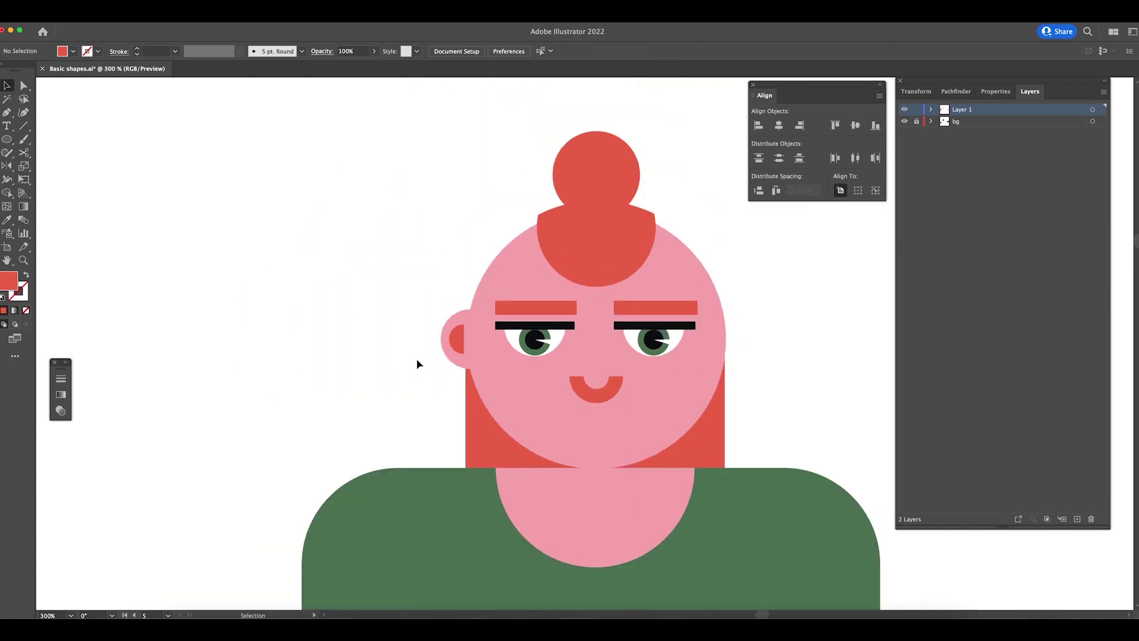
click(459, 330)
drag(457, 336, 781, 338)
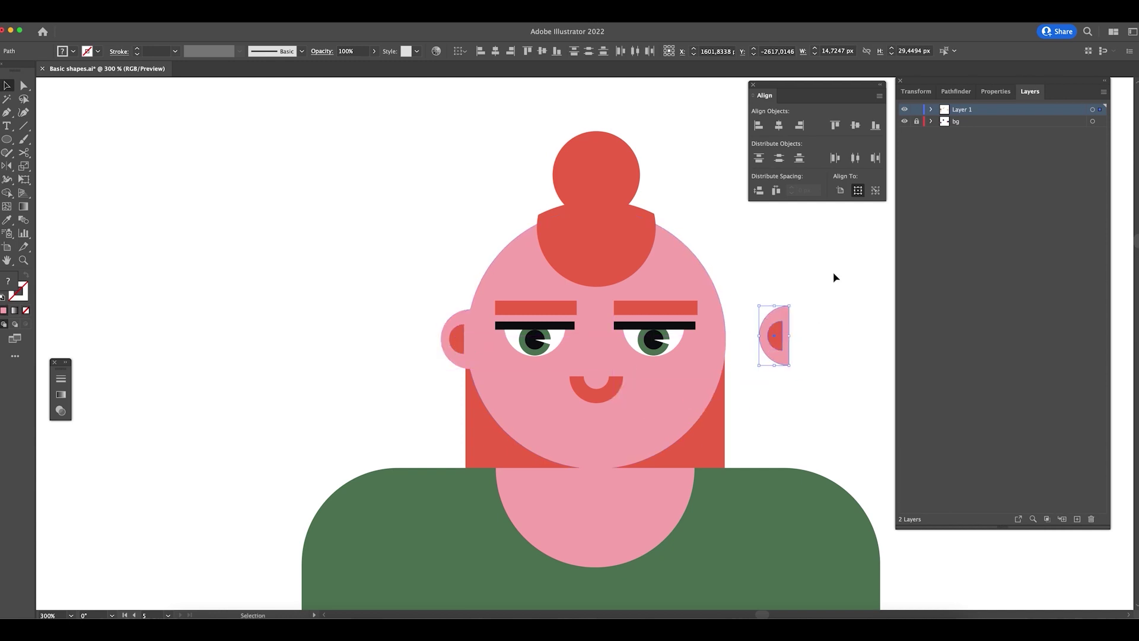
click(824, 303)
- Swap fill and stroke on the red inner shape of the original ear so it becomes an outline
scroll(824, 303, right, 5)
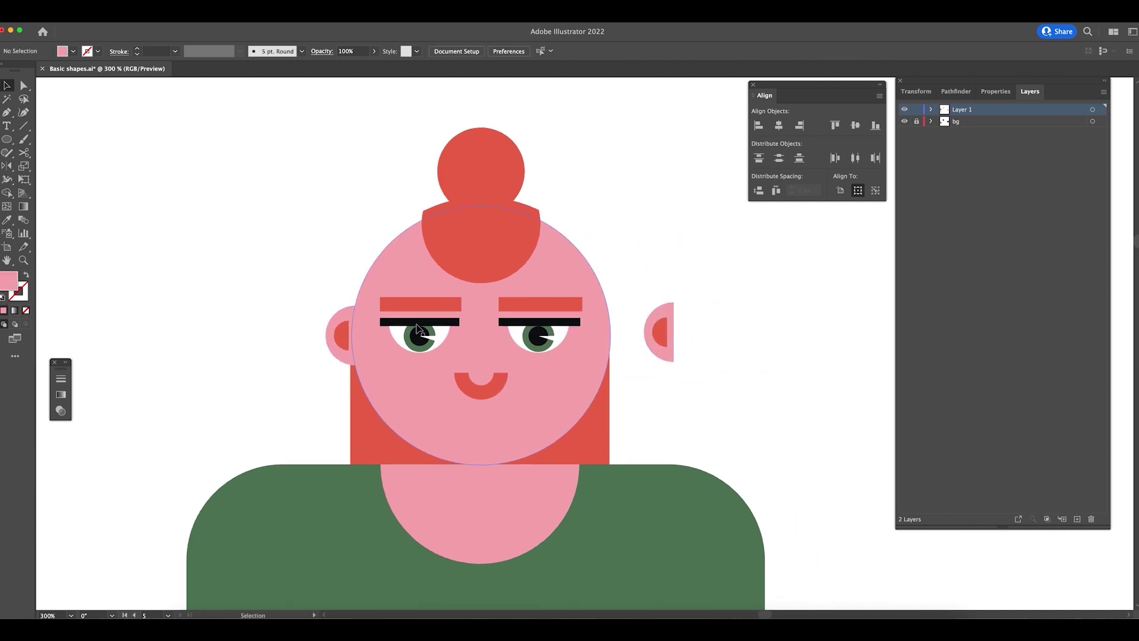
key(a)
click(346, 336)
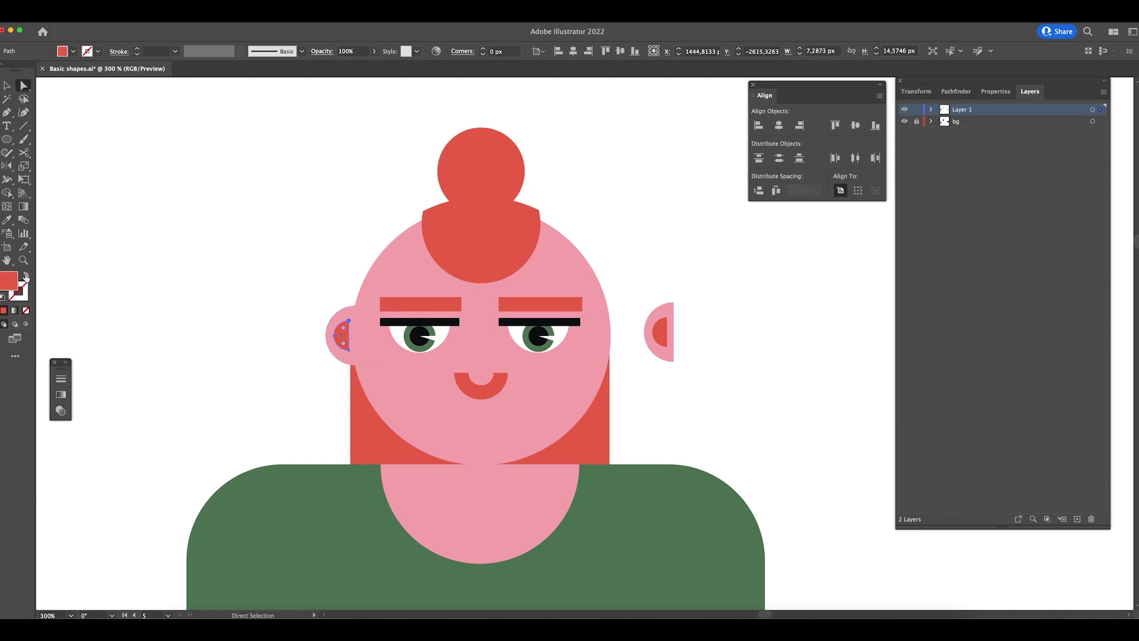
click(26, 275)
click(186, 295)
key(v)
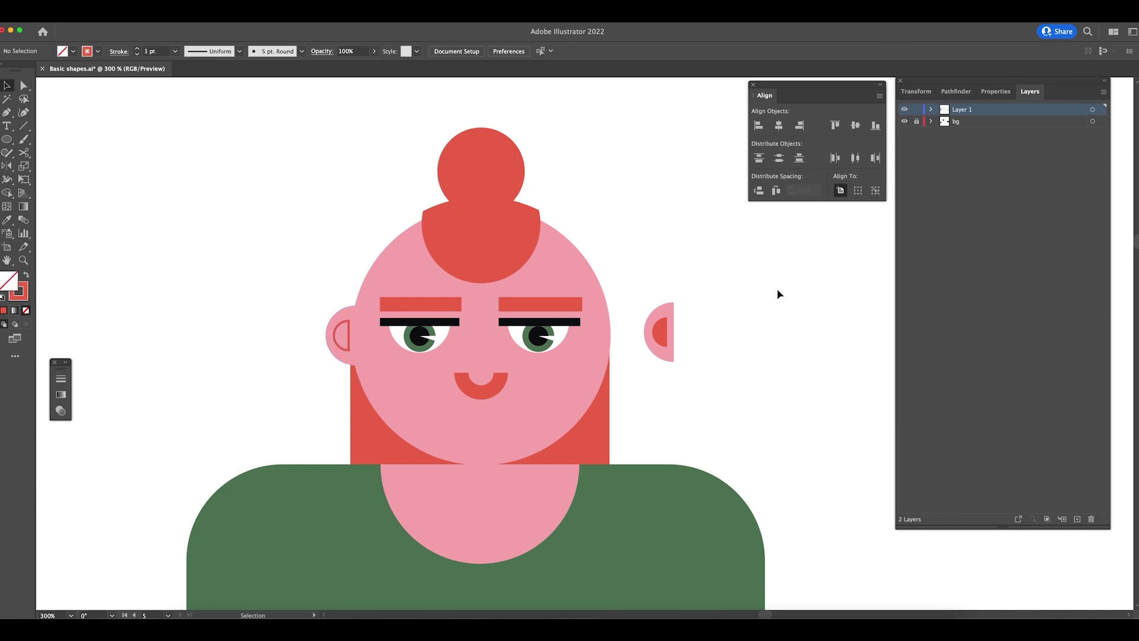
- Delete the lower curved segment of the inner ear outline, keeping the upper arc and the straight vertical line
key(a)
drag(356, 315, 558, 424)
key(z)
key(a)
key(p)
click(411, 349)
key(a)
key(Delete)
key(v)
click(322, 521)
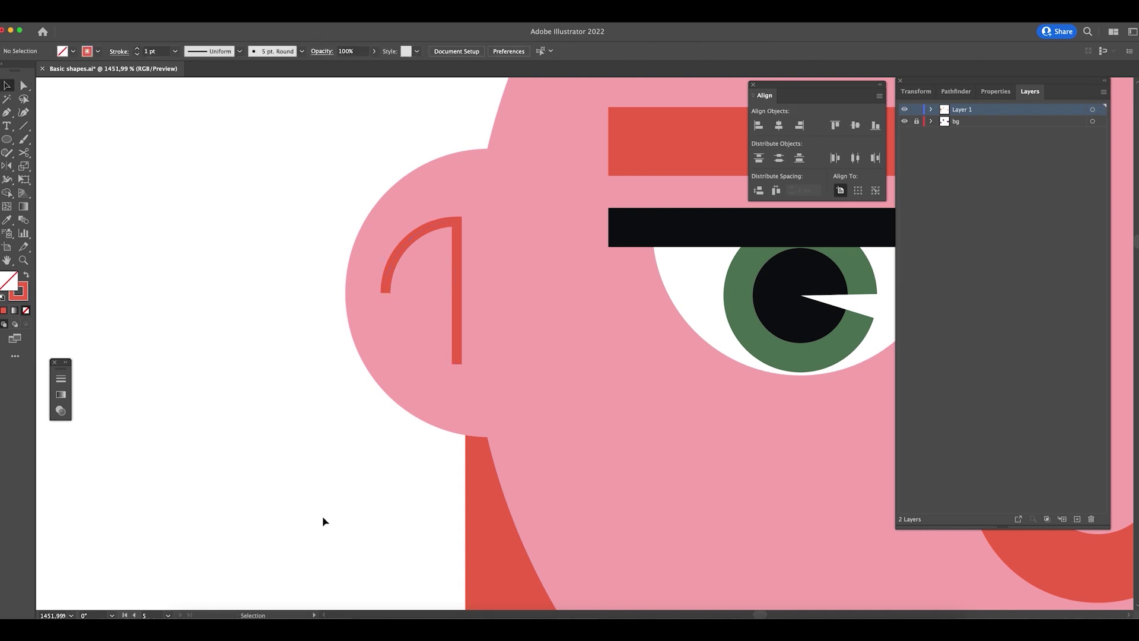
- Move the inner ear line slightly up and align it to the ear's straight edge beside the face
double_click(458, 264)
double_click(272, 315)
drag(458, 280, 468, 264)
shift+click(422, 335)
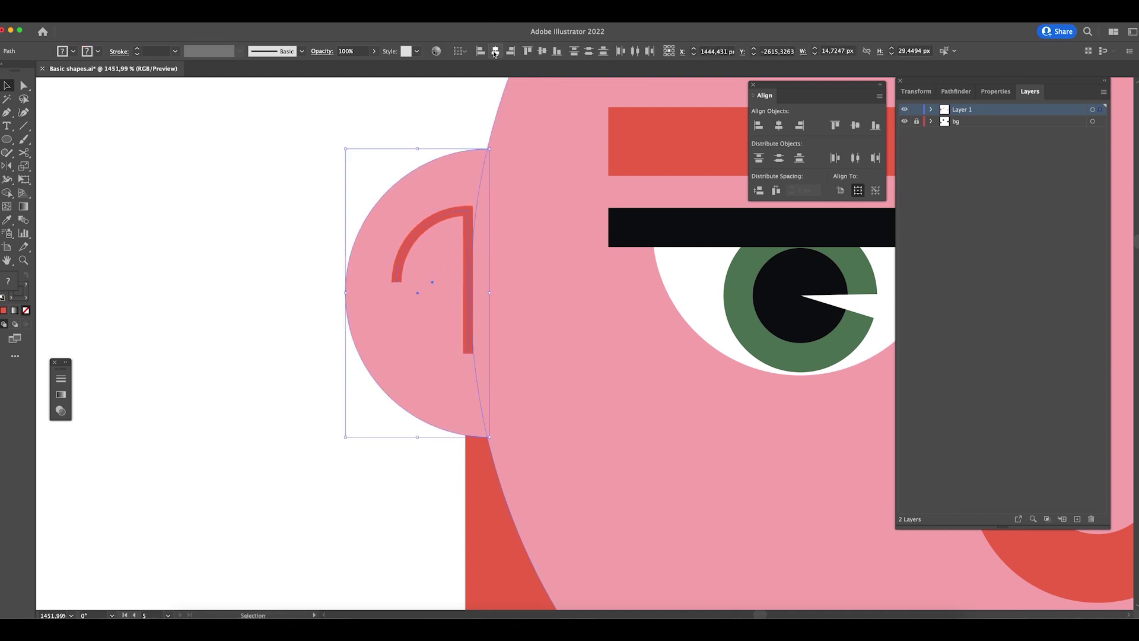
click(510, 51)
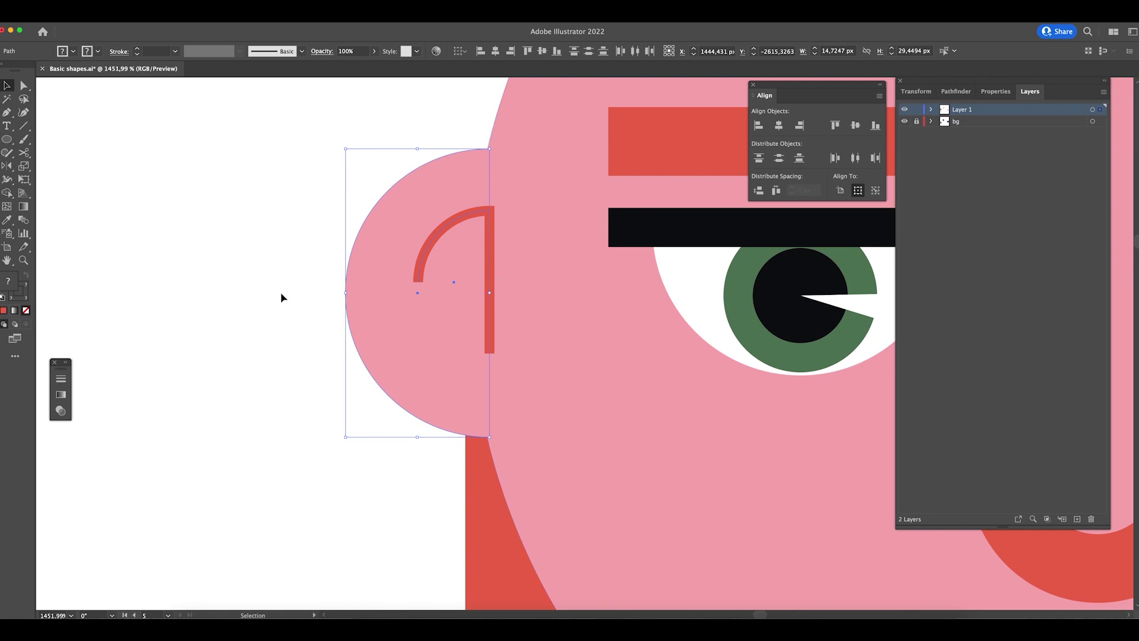
- Delete the spare ear copy with the solid red inner shape
click(236, 532)
key(super+minus)
key(super+minus)
key(super+minus)
key(super+minus)
key(super+minus)
key(space)
drag(467, 364, 349, 356)
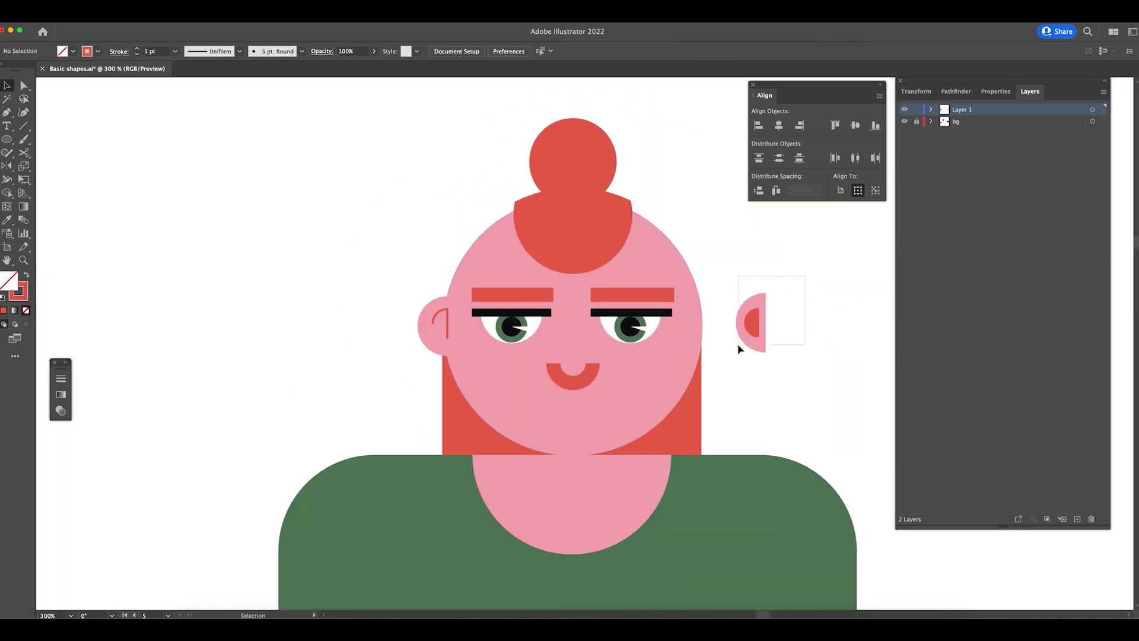
drag(740, 349, 737, 344)
key(Delete)
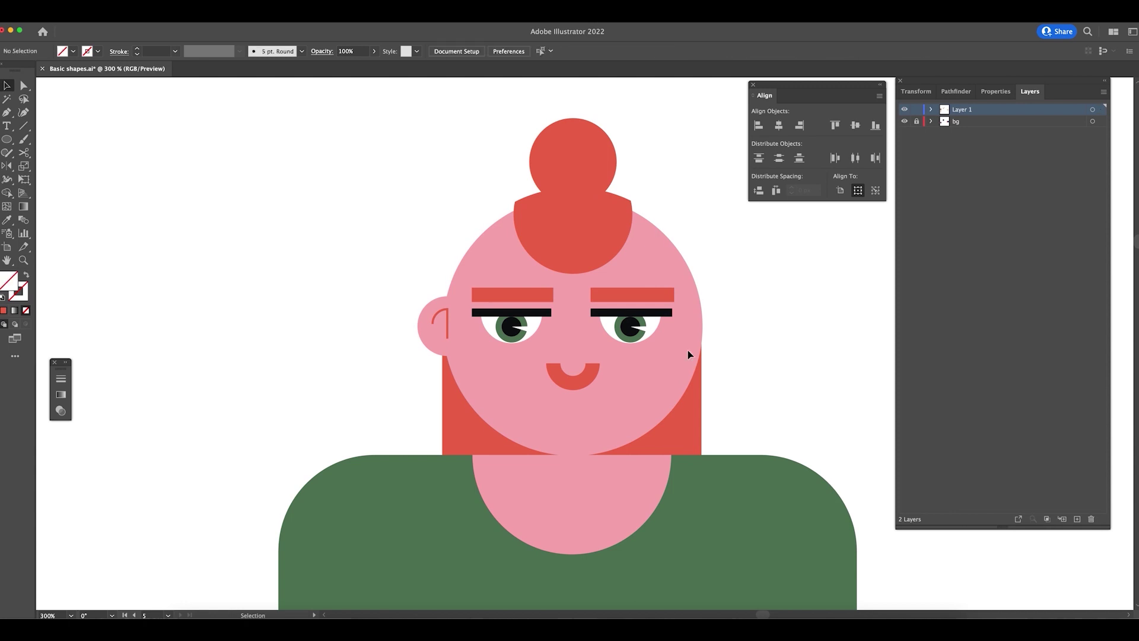
- Add a smaller copy of the inner ear line, trimmed to a quarter arc about 5.4 px wide, beneath the upper arc
click(436, 319)
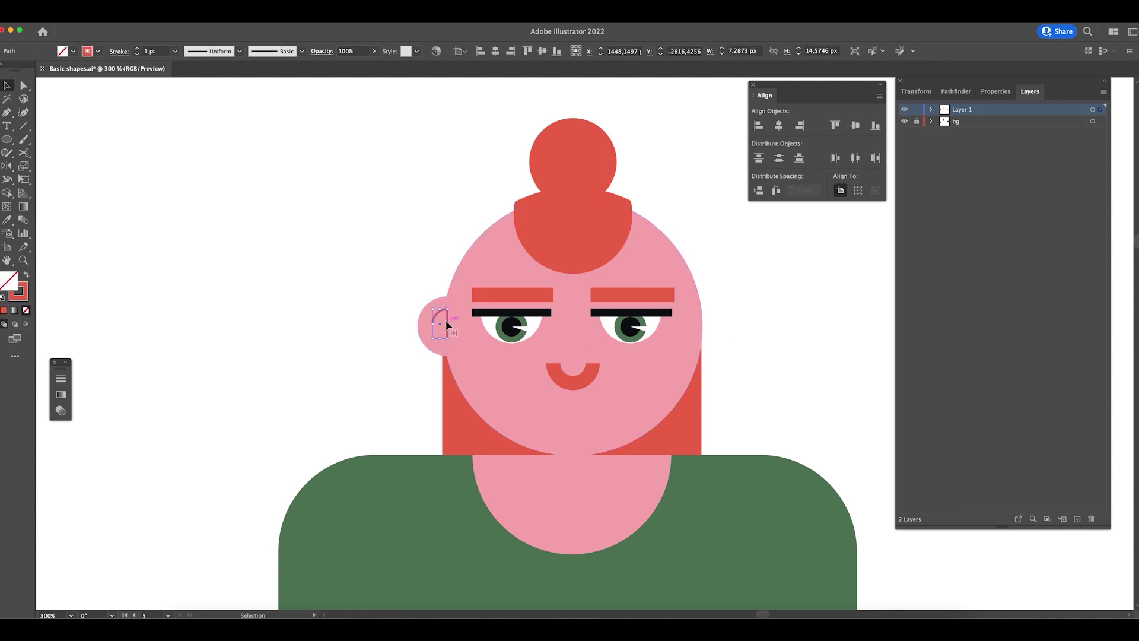
drag(442, 342, 620, 379)
mouse_move(462, 280)
mouse_down()
mouse_move(316, 342)
mouse_move(440, 318)
mouse_move(448, 295)
mouse_move(438, 291)
mouse_up()
click(315, 391)
key(Delete)
drag(415, 331, 423, 317)
- Turn off Scale Corners and stretch the larger inner ear line outward to about 10.7 px wide
click(414, 284)
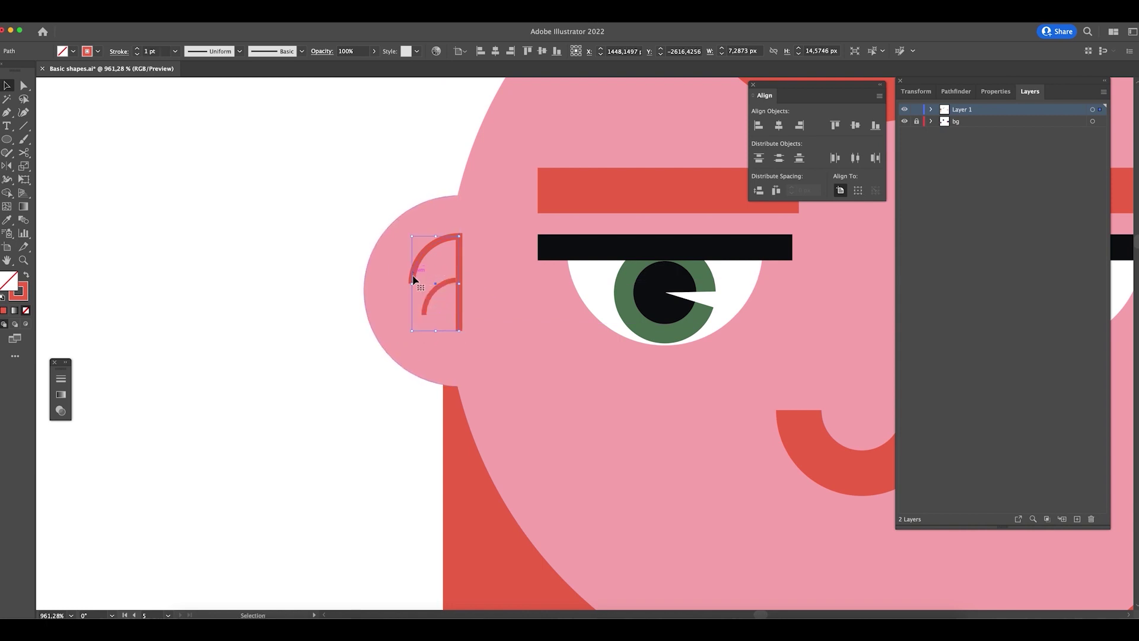
key(a)
click(413, 285)
key(v)
mouse_move(413, 288)
mouse_down()
mouse_move(394, 286)
mouse_move(412, 285)
mouse_up()
click(927, 96)
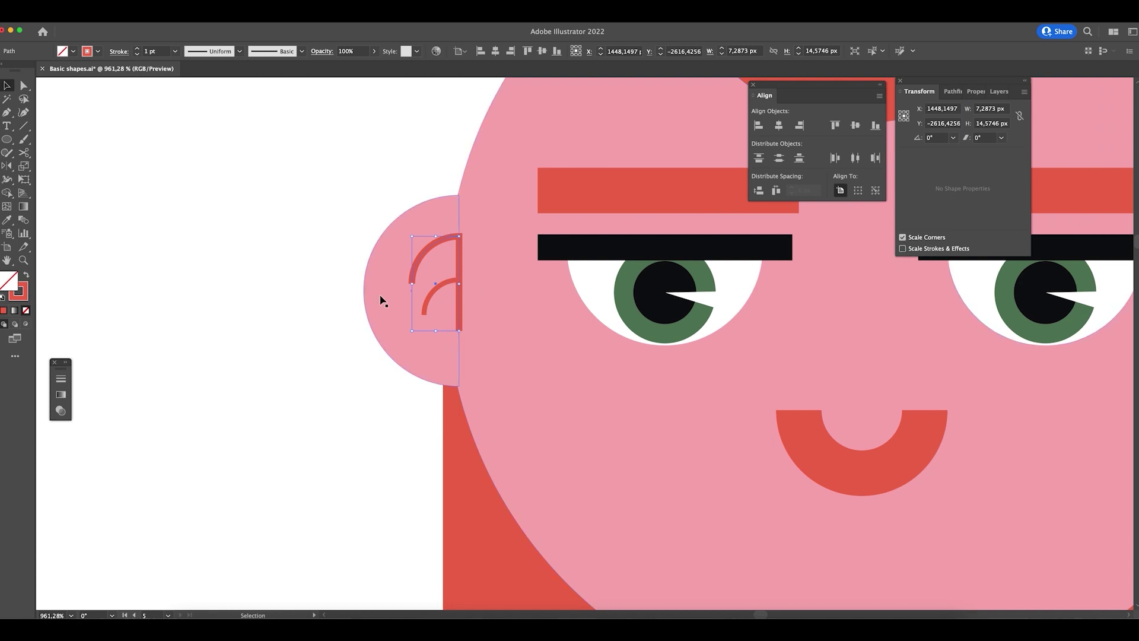
drag(409, 286, 392, 285)
key(super+z)
drag(412, 284, 389, 287)
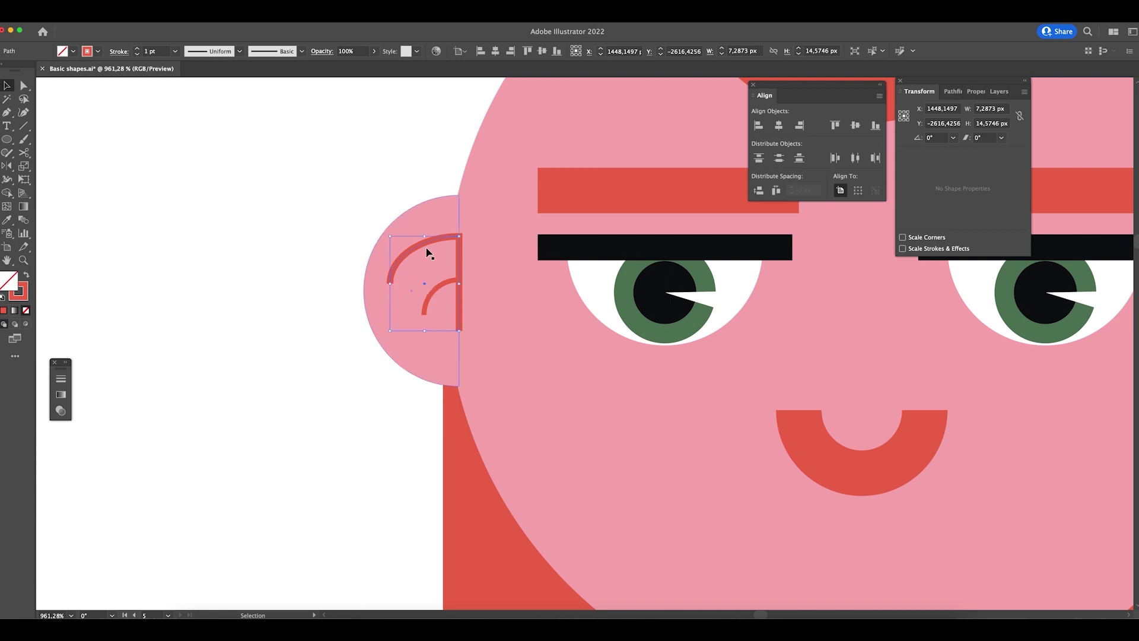
click(287, 346)
- Match the small ear arc's stroke to the larger line's 1 pt red stroke with the Eyedropper
click(457, 294)
click(440, 288)
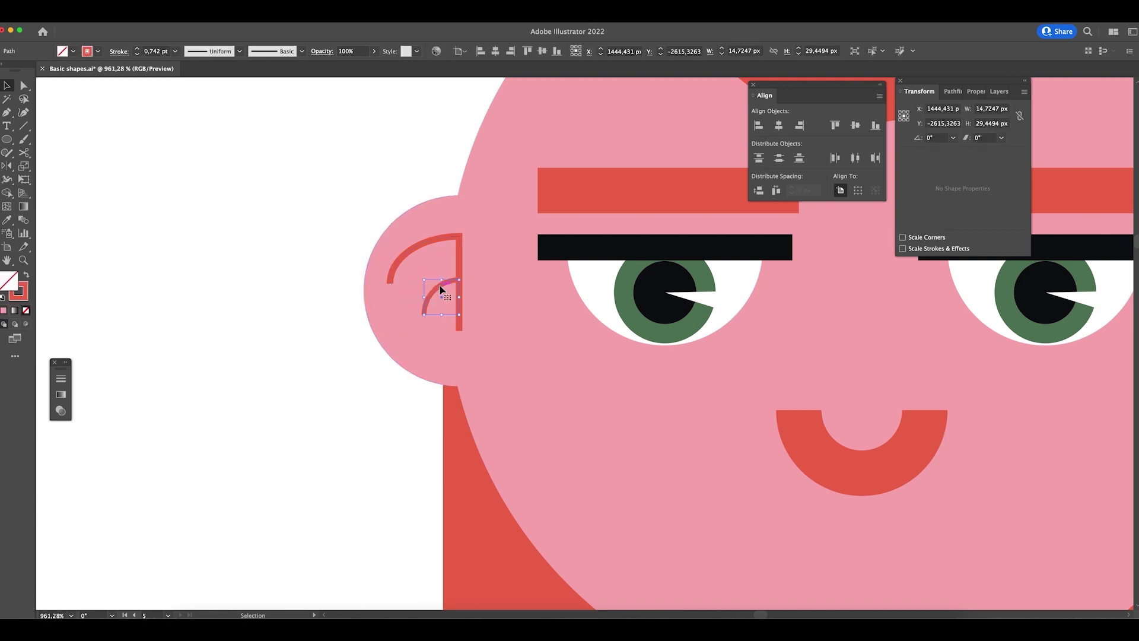
key(i)
click(461, 254)
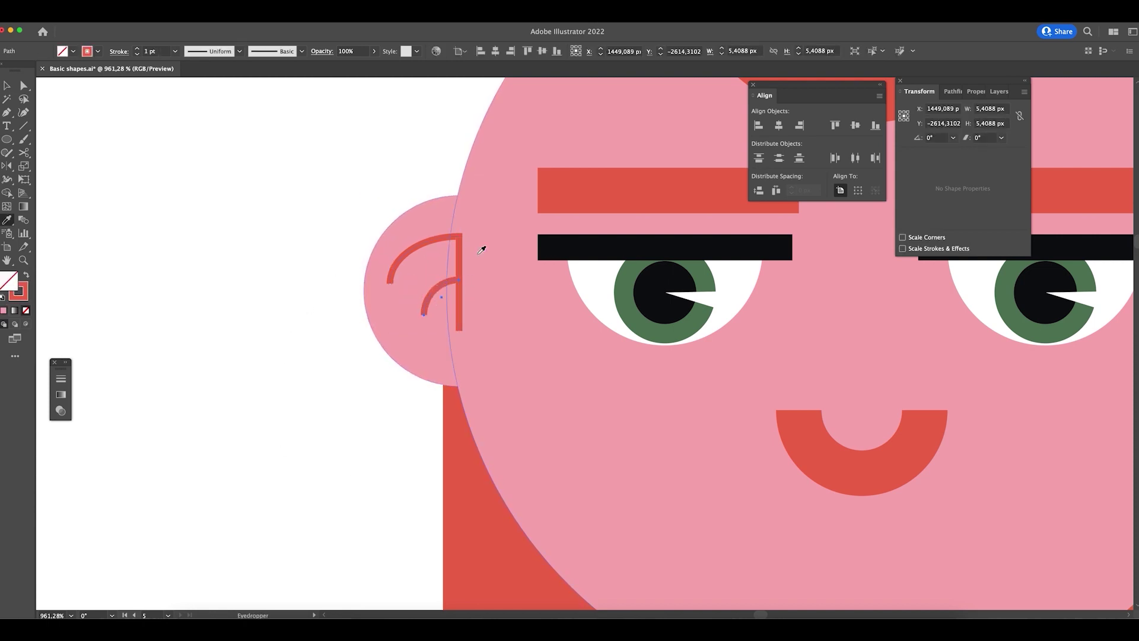
- Shift both red inner ear lines slightly away from the face and group them with the pink ear shape
key(v)
click(393, 272)
mouse_move(389, 284)
mouse_down()
mouse_move(458, 265)
mouse_move(448, 271)
mouse_up()
shift+click(443, 285)
key(ctrl+g)
shift+click(448, 224)
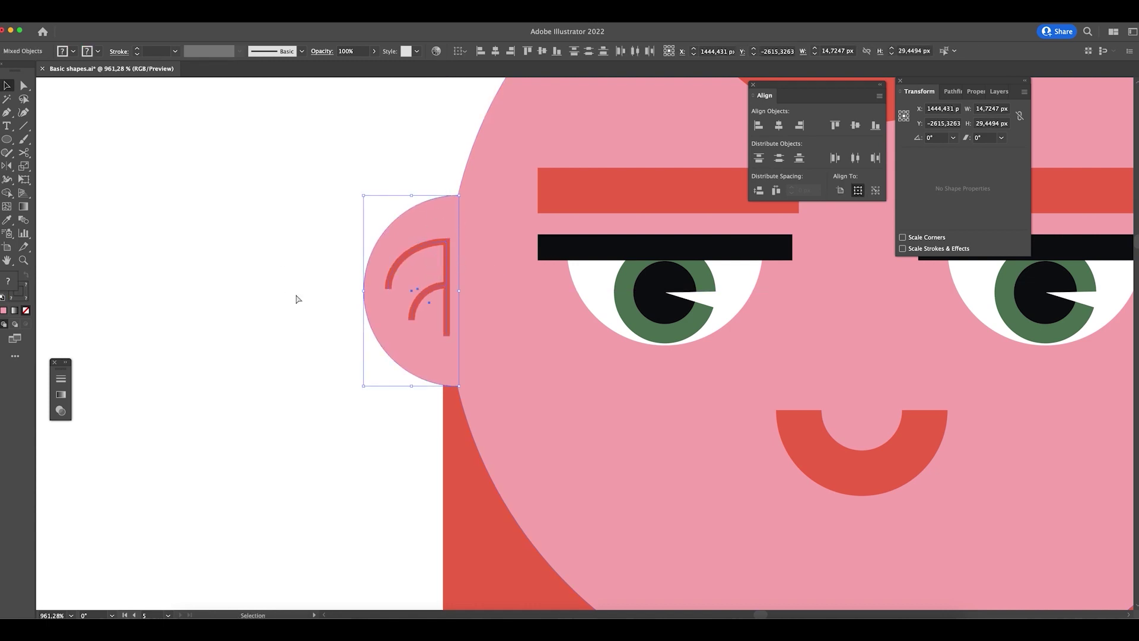
key(super+minus)
key(super+minus)
key(super+minus)
key(super+minus)
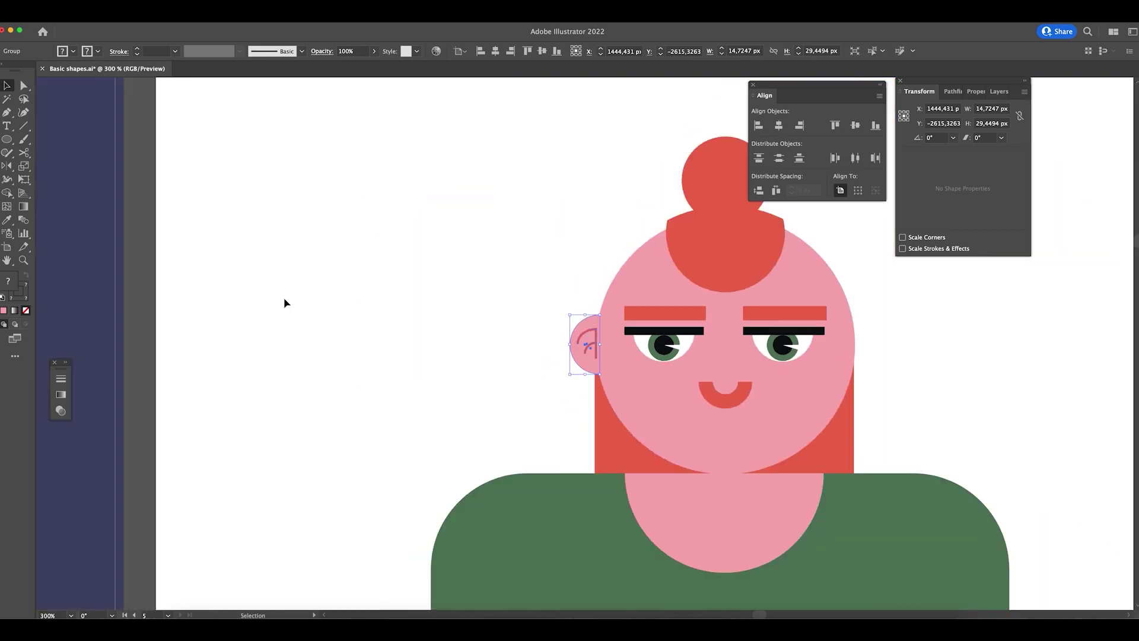
- Duplicate the ear group to the other side of the head and reflect the copy across the vertical axis
click(458, 423)
drag(514, 415, 262, 395)
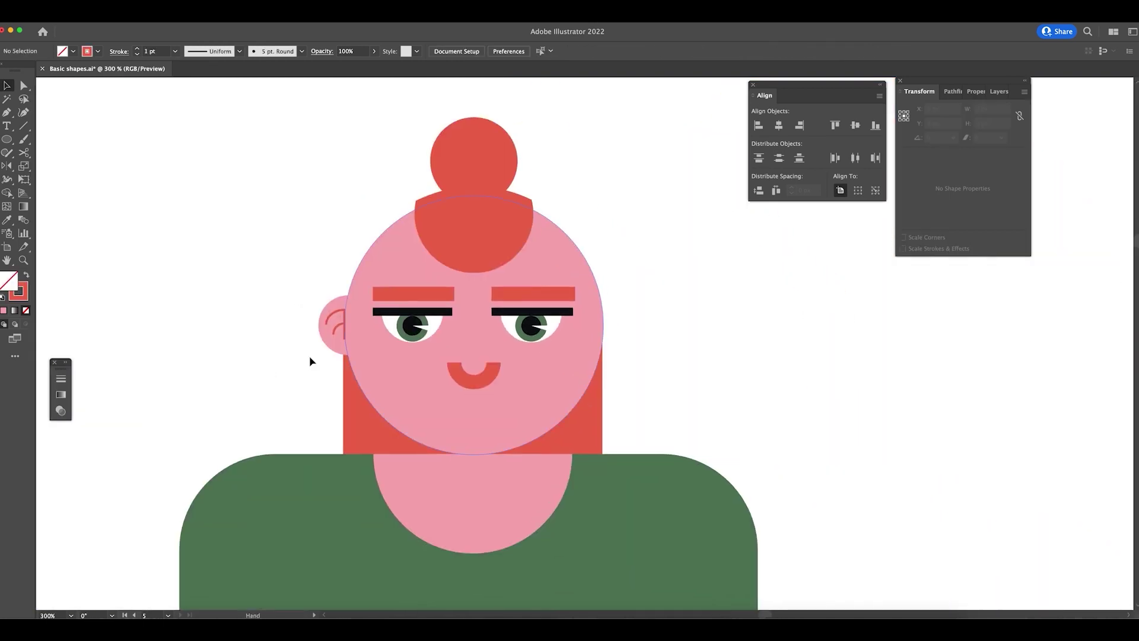
click(340, 331)
drag(337, 319, 611, 326)
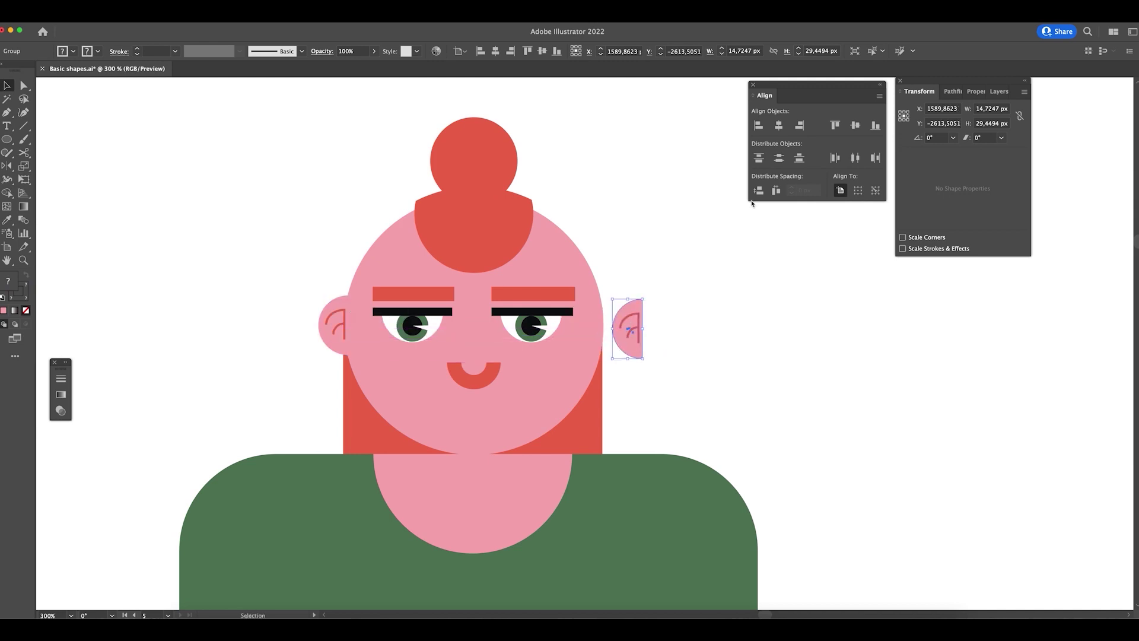
right_click(637, 335)
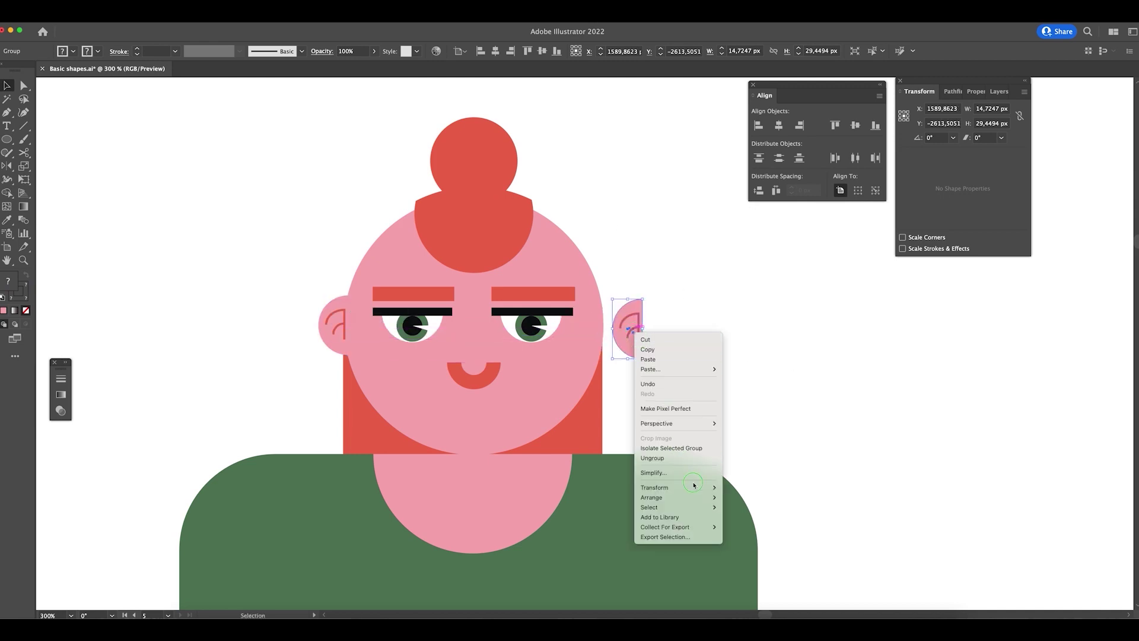
mouse_move(700, 488)
click(763, 523)
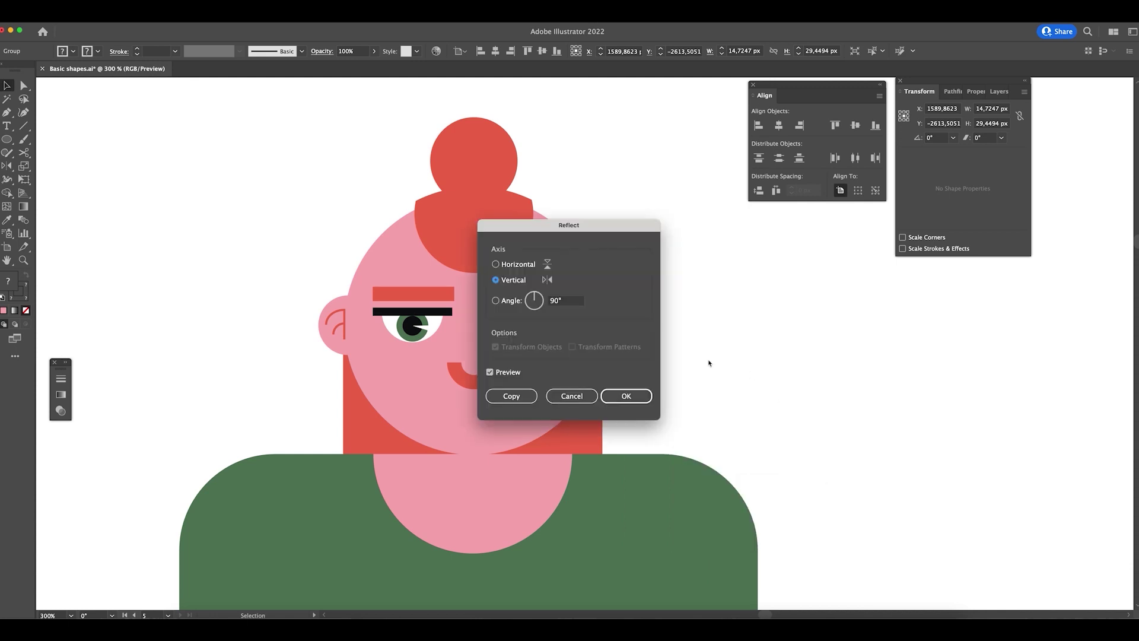
click(610, 403)
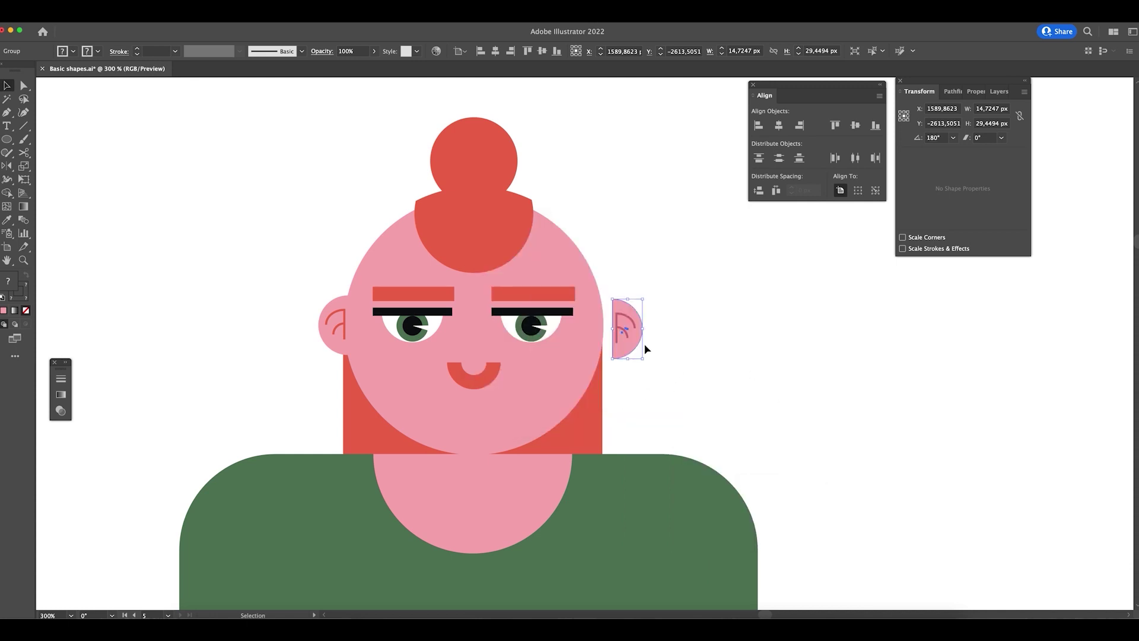
- Align the tops of the two ears and nudge the mirrored ear inward until it meets the face
shift+click(339, 325)
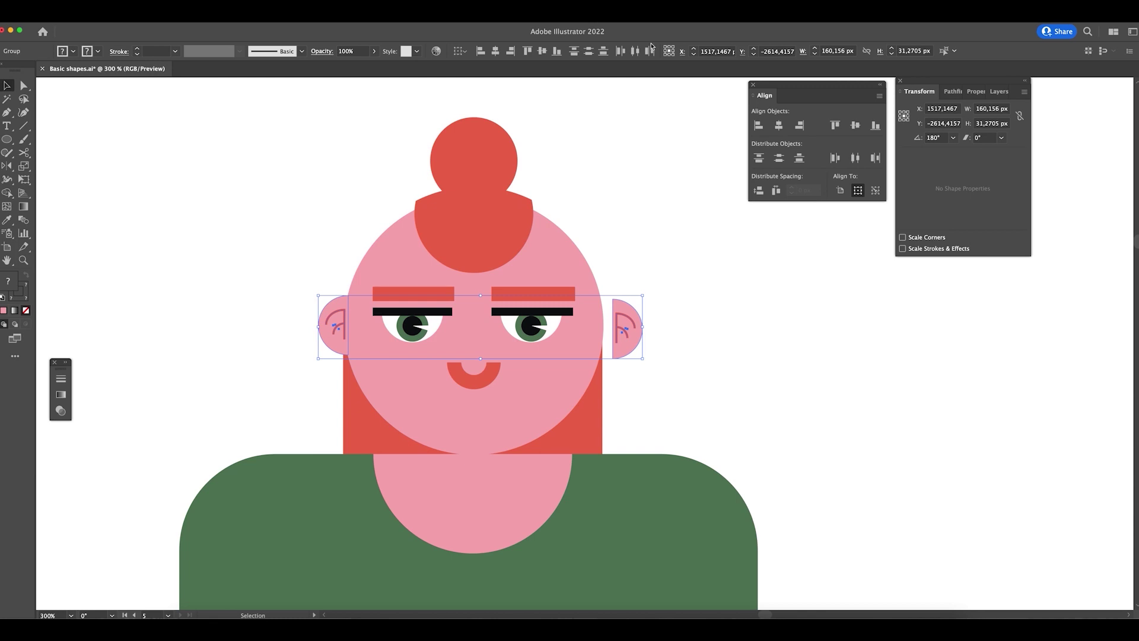
click(528, 51)
click(720, 298)
click(622, 339)
key(Left)
key(Left)
key(Left)
key(Left)
key(Left)
key(Left)
key(Left)
key(Left)
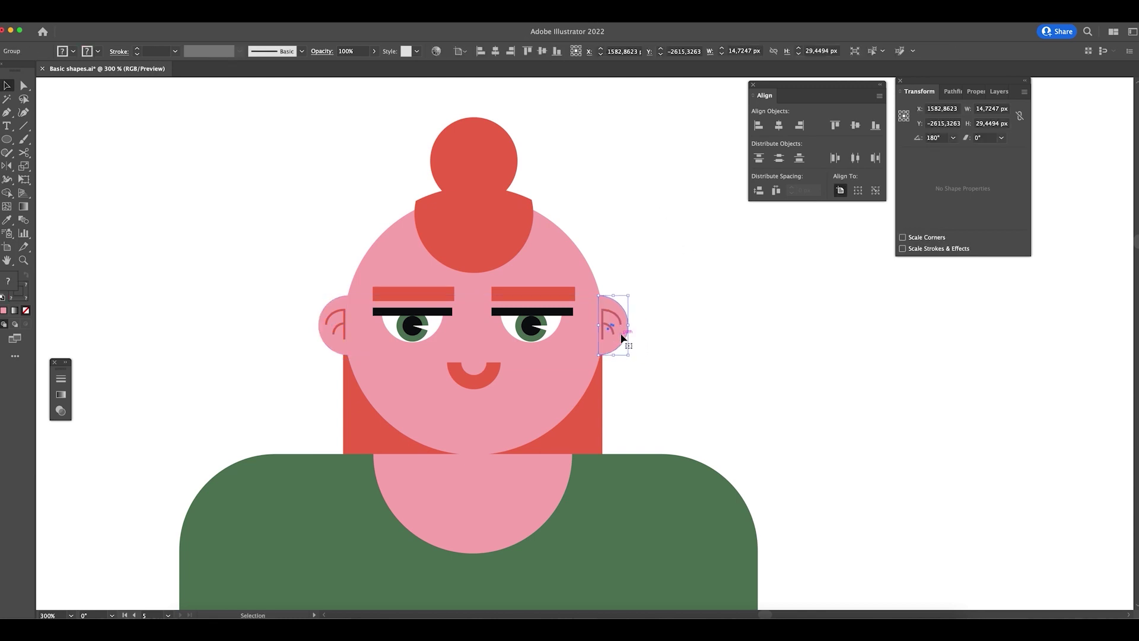
click(771, 370)
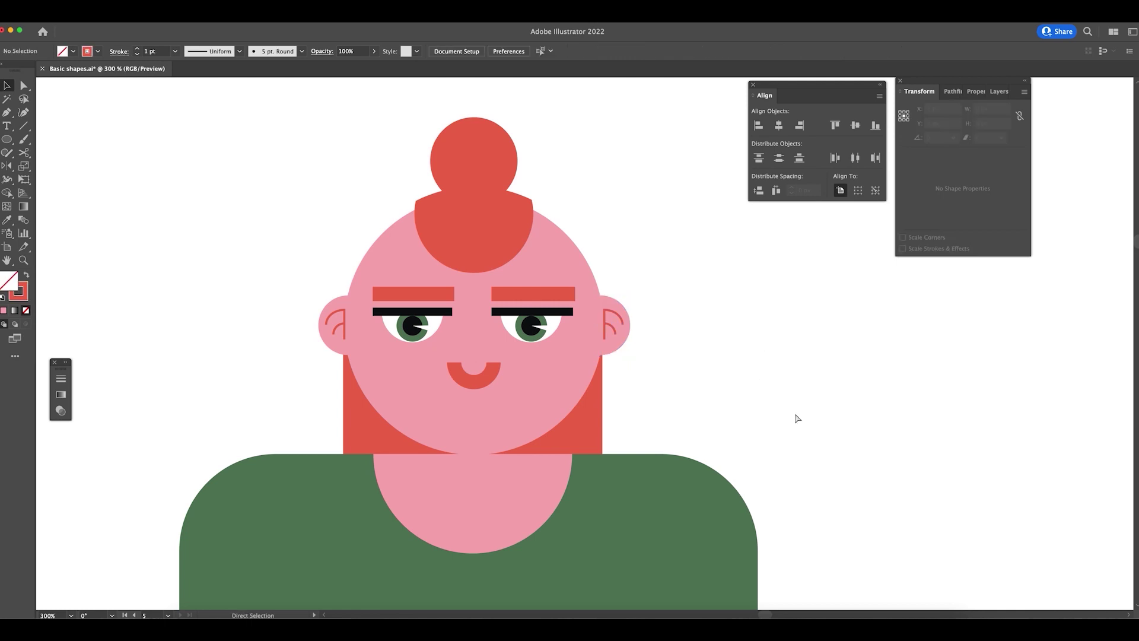
- Examine the whole figure, checking the new ears against the face, hair and body
key(super+minus)
key(super+minus)
key(super+minus)
drag(728, 438, 759, 329)
key(z)
drag(549, 229, 666, 300)
drag(712, 269, 651, 365)
key(super+minus)
key(super+minus)
key(super+minus)
key(z)
drag(681, 404, 604, 374)
drag(498, 388, 450, 372)
drag(499, 332, 631, 387)
key(v)
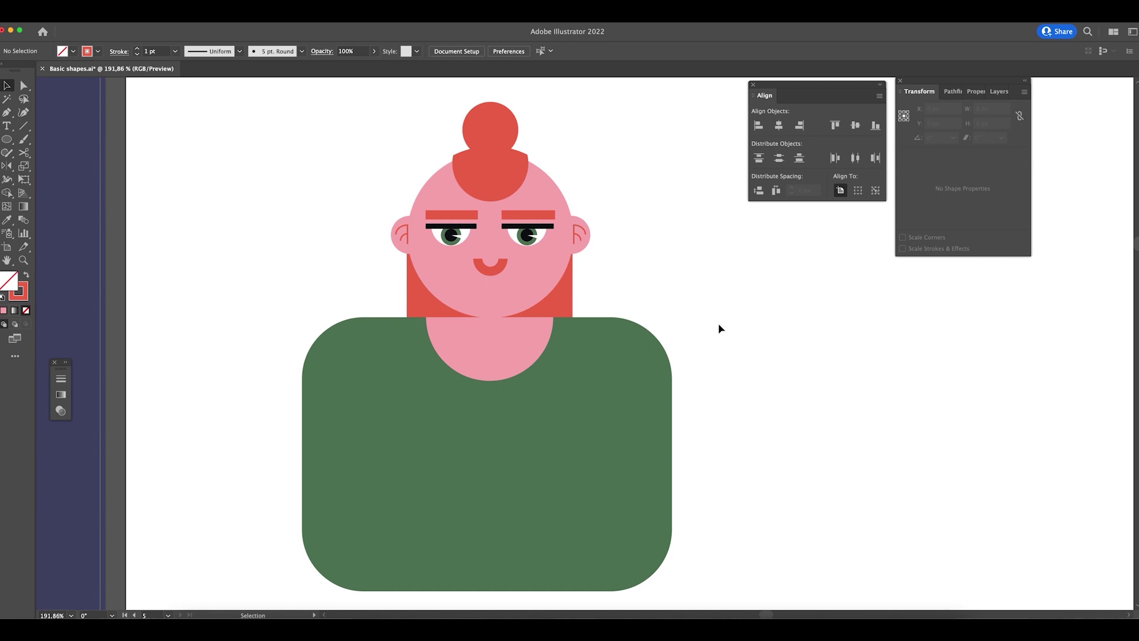
key(space)
mouse_move(712, 326)
mouse_down()
mouse_move(722, 296)
mouse_move(722, 312)
mouse_up()
click(644, 286)
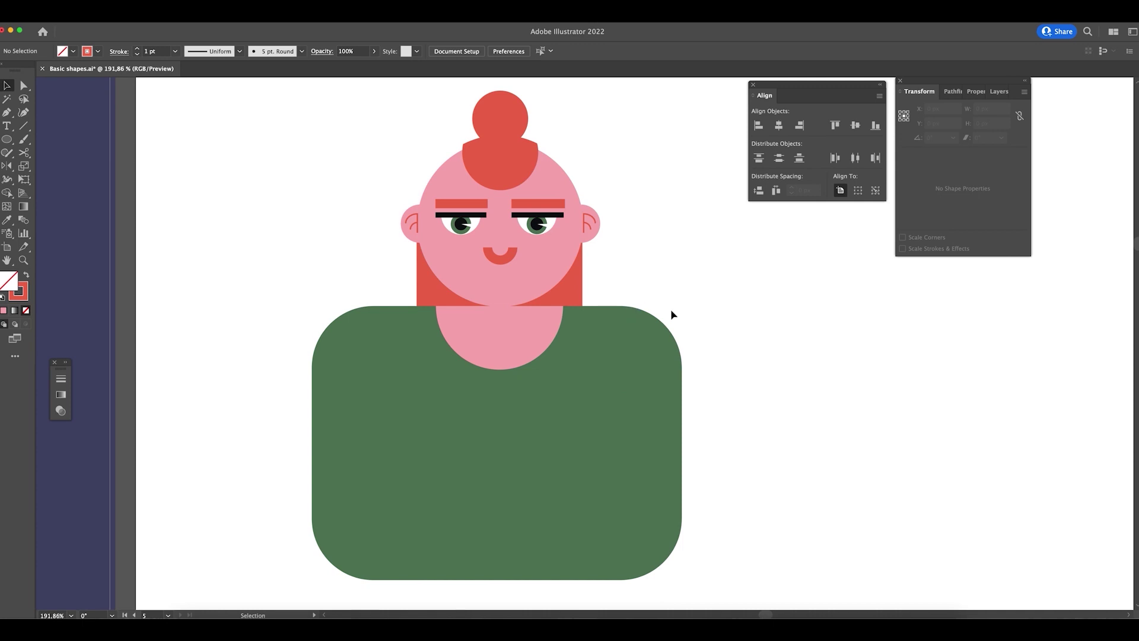
- Copy the white flower from the earlier figure's sweater and place it on the new green sweater's chest, just left of the neckline
key(super+alt+0)
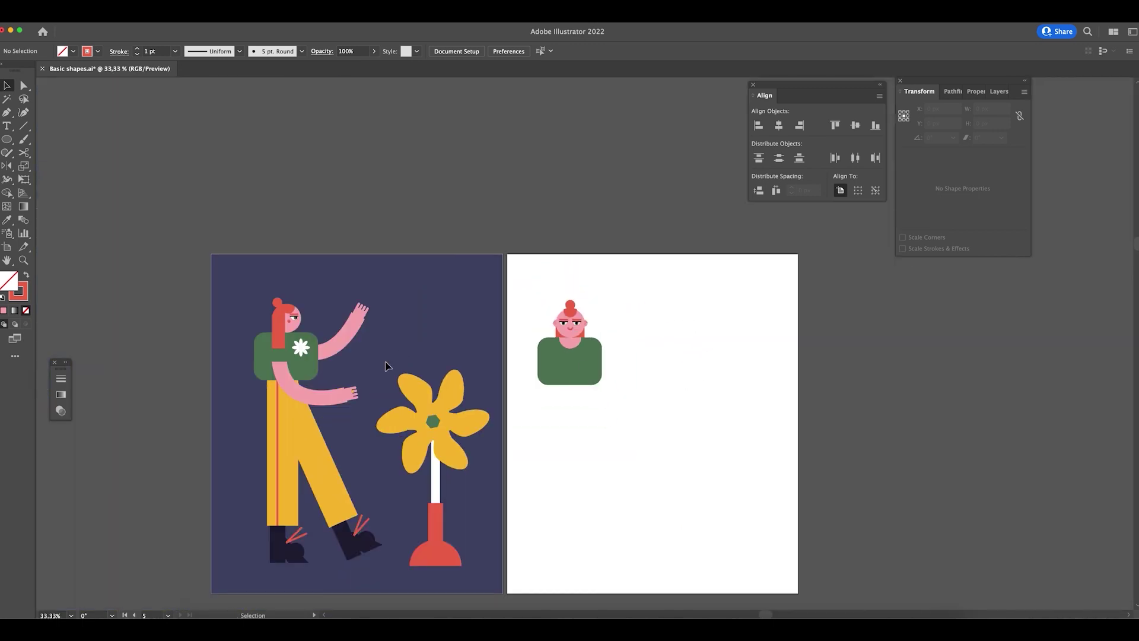
click(300, 345)
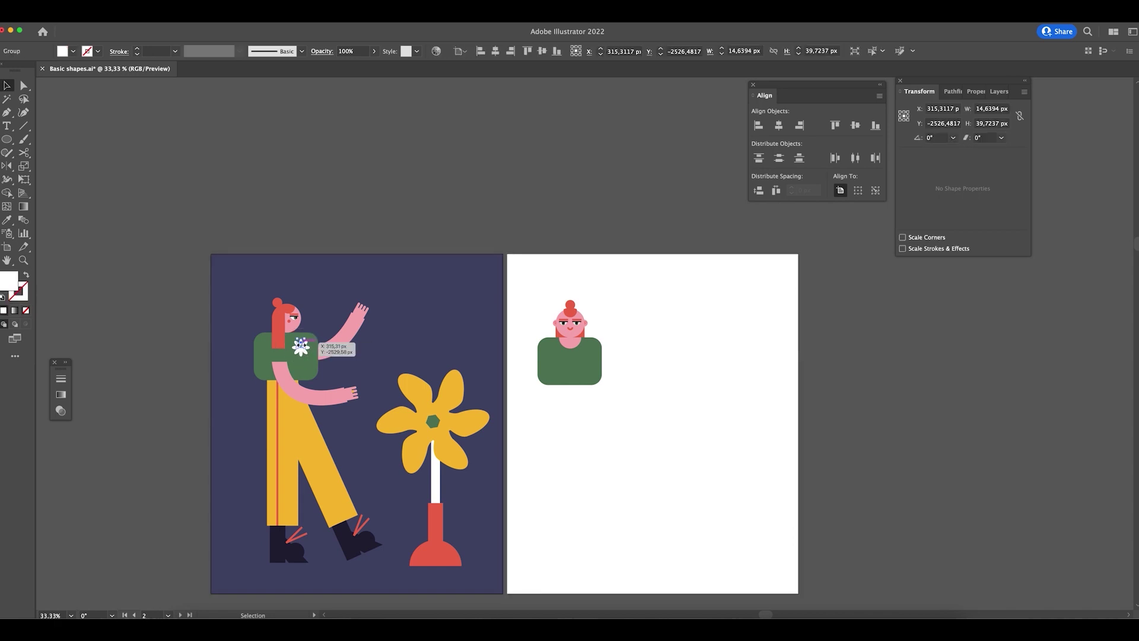
key(z)
drag(548, 334, 739, 400)
key(super+v)
key(v)
drag(583, 340, 559, 404)
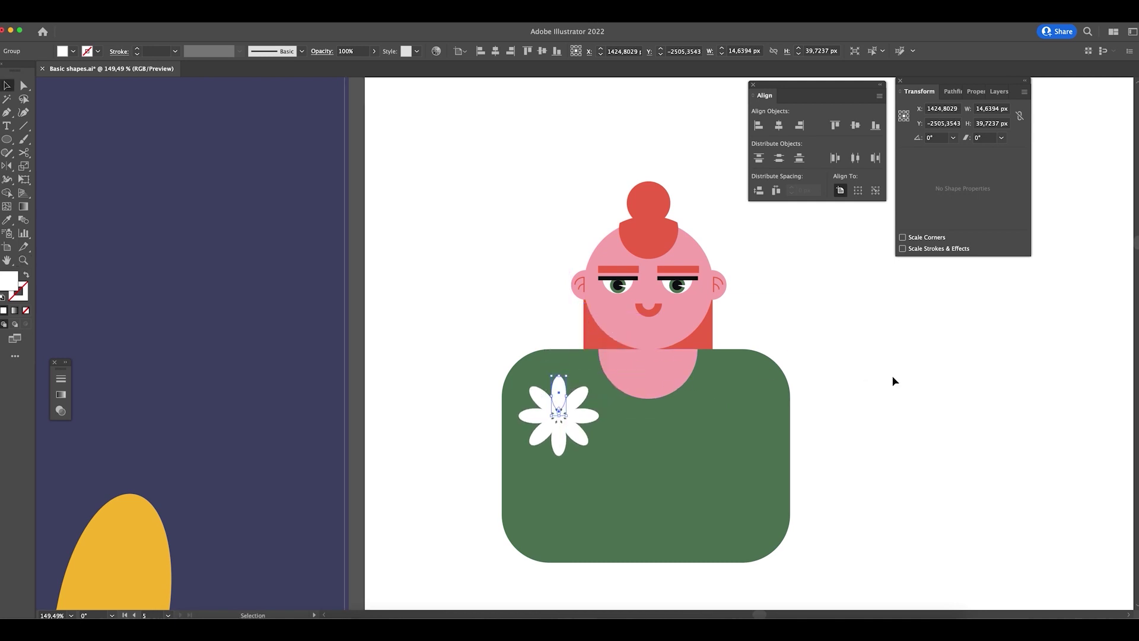
click(894, 380)
- Move the entire front-facing figure further right on its white artboard
key(super+minus)
key(super+minus)
key(super+minus)
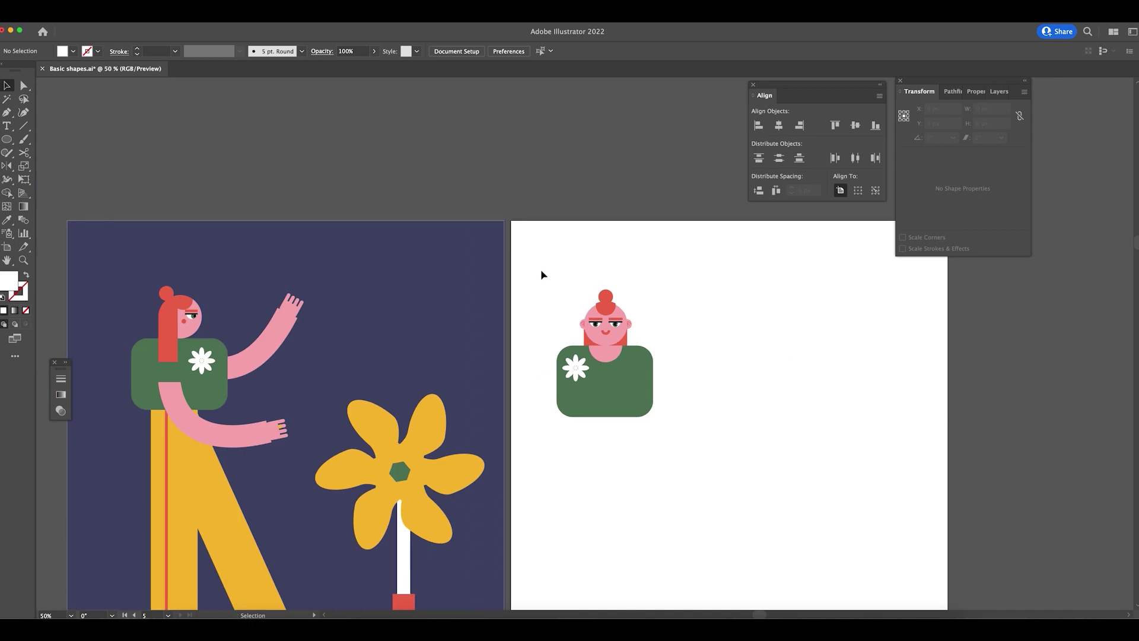
drag(542, 275, 653, 437)
drag(606, 318, 667, 314)
scroll(766, 380, right, 4)
scroll(765, 380, down, 1)
click(662, 359)
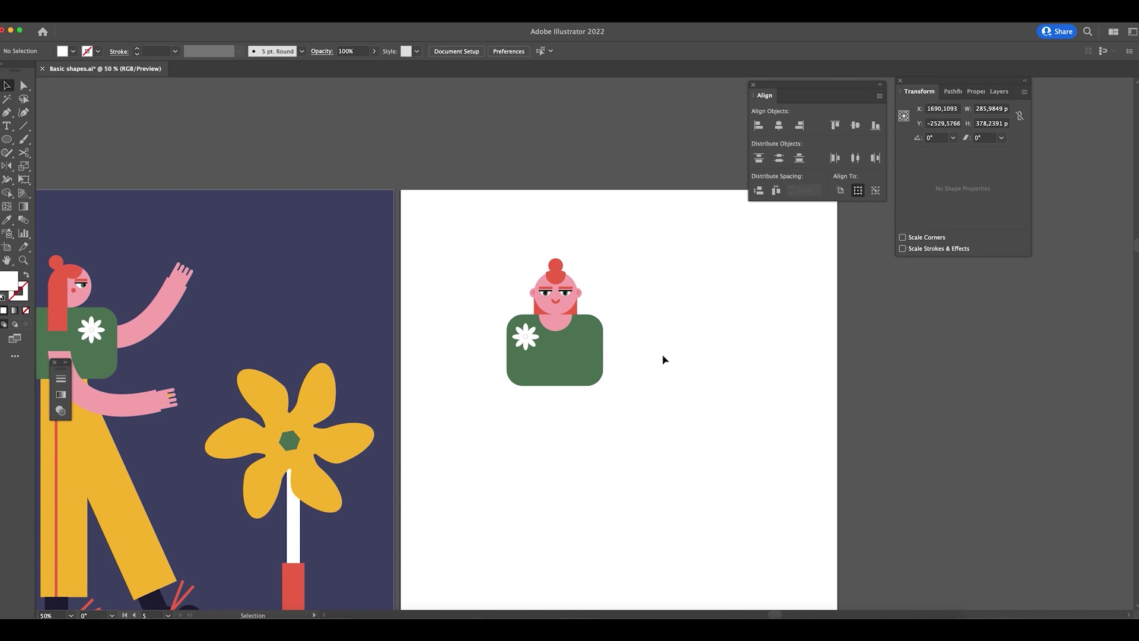
- Copy the earlier figure's lower bent pink arm and place it to the right of the front-facing figure's body
key(z)
drag(549, 346, 589, 396)
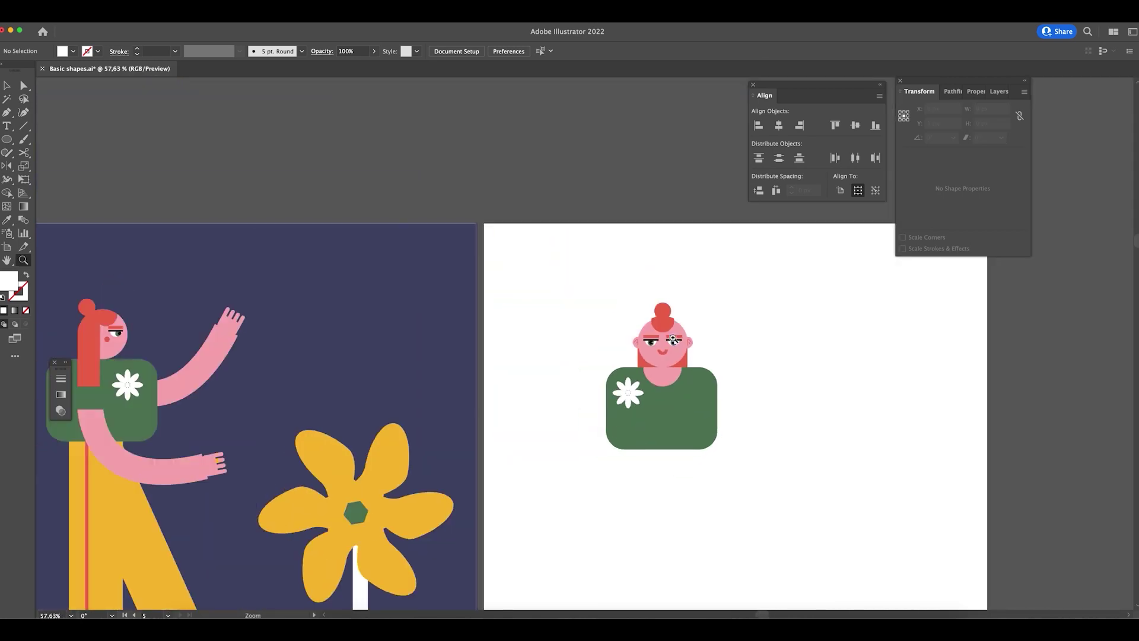
key(v)
click(188, 469)
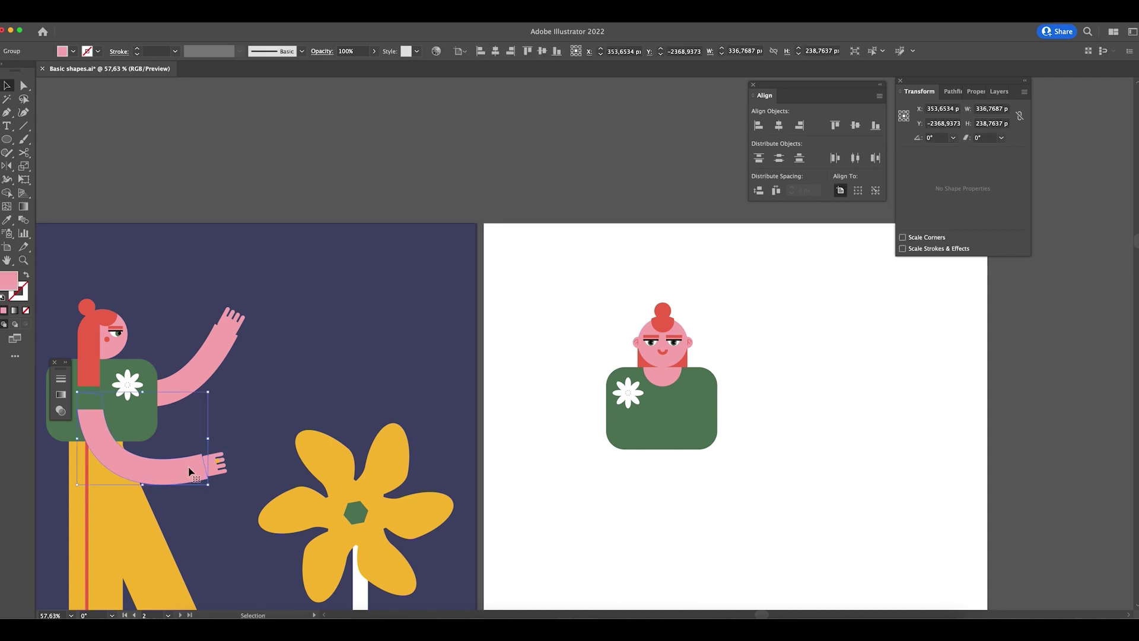
drag(186, 472, 843, 440)
key(z)
drag(774, 424, 756, 425)
key(super+z)
key(v)
drag(240, 466, 646, 430)
key(z)
key(v)
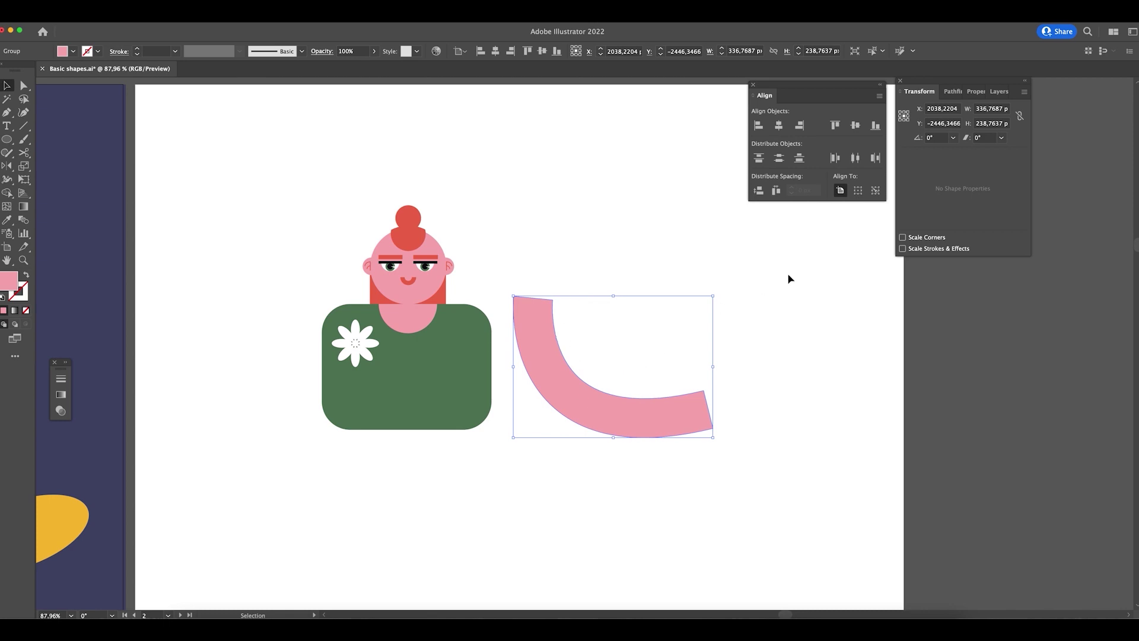
- Draw a straight vertical line about 284 px long with the Pen tool just left of the green body
key(p)
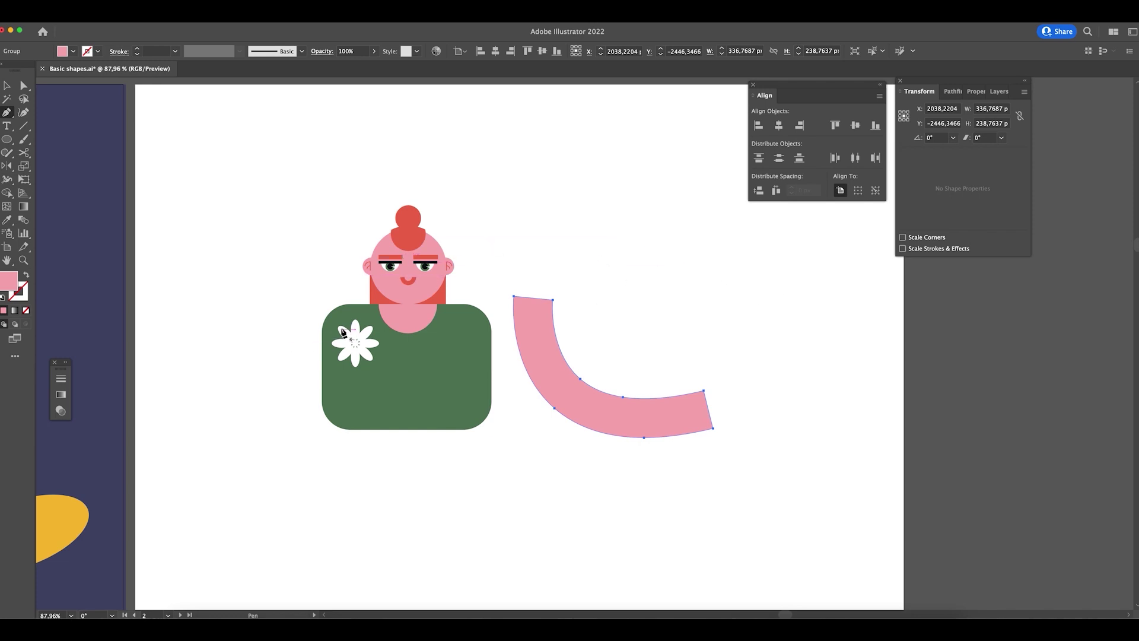
click(303, 333)
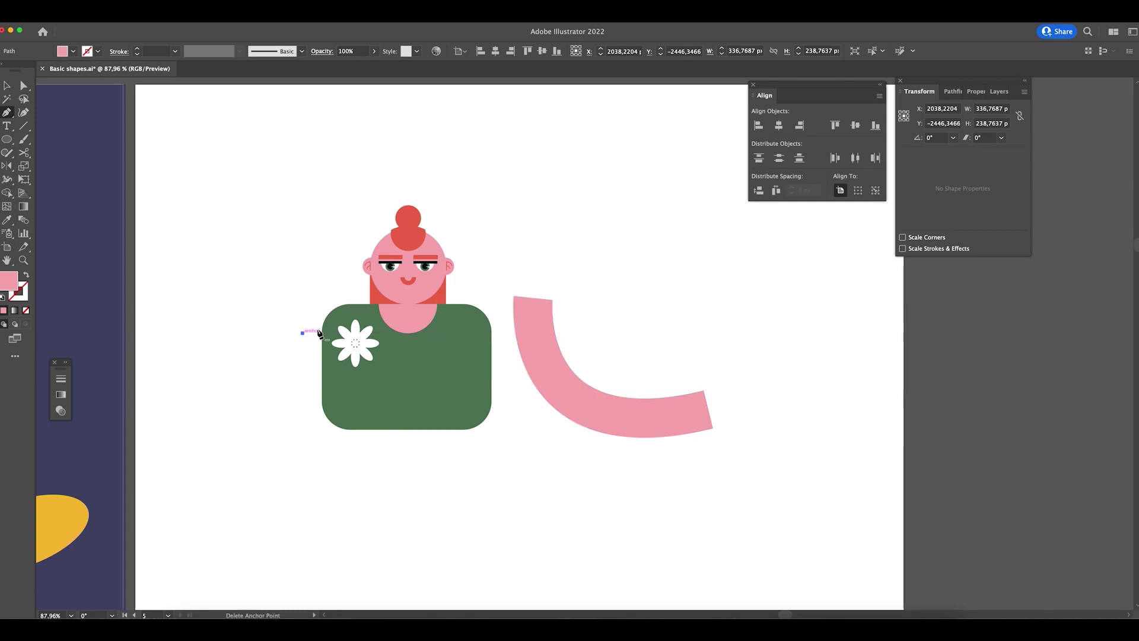
scroll(306, 344, down, 5)
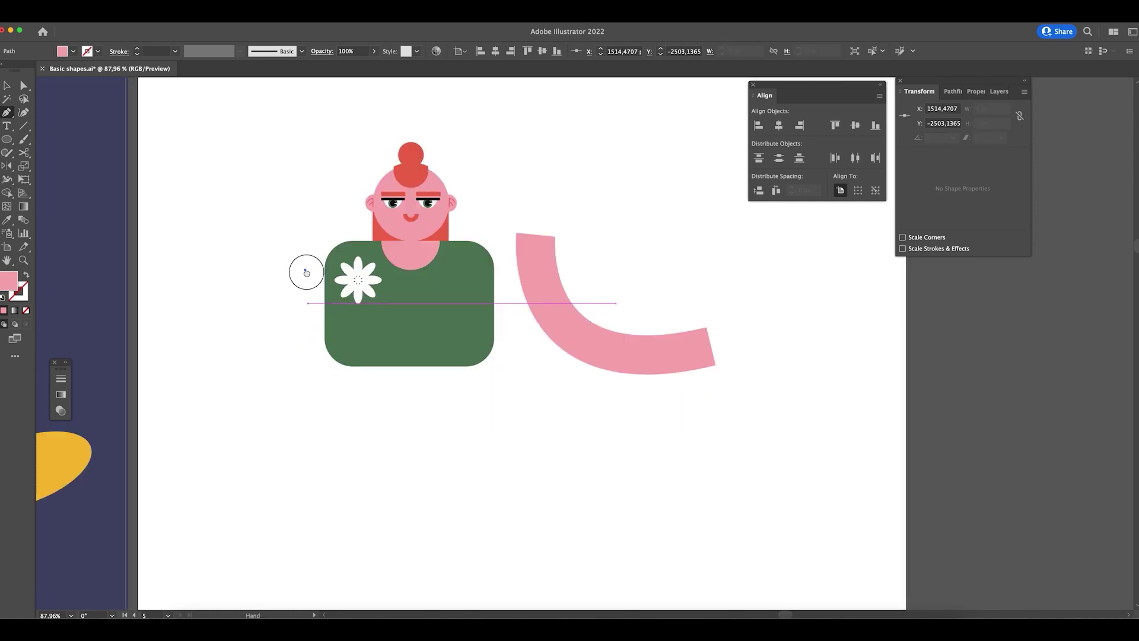
click(306, 364)
drag(344, 368, 322, 454)
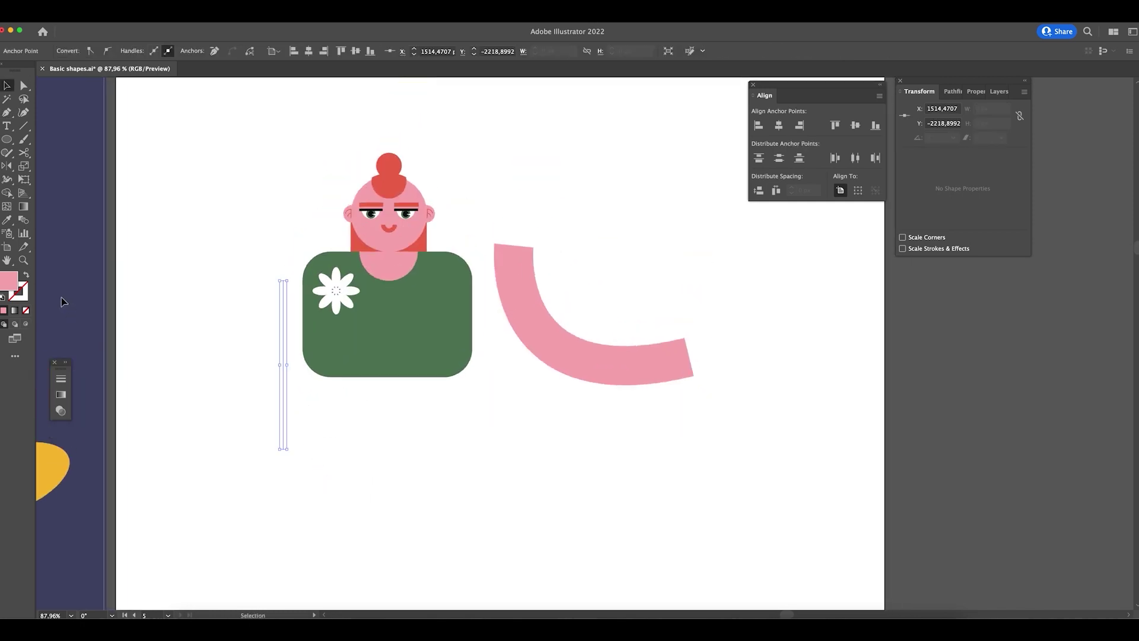
- Swap the vertical line's fill and stroke so its stroke is pink, and set the stroke weight to 80 pt
click(26, 274)
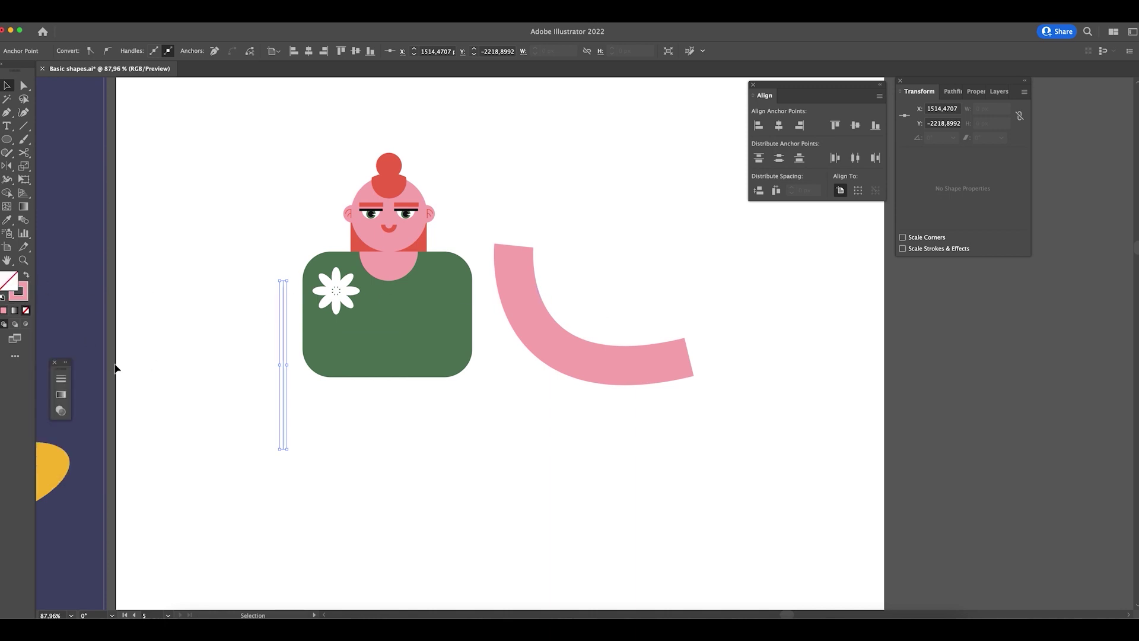
click(66, 364)
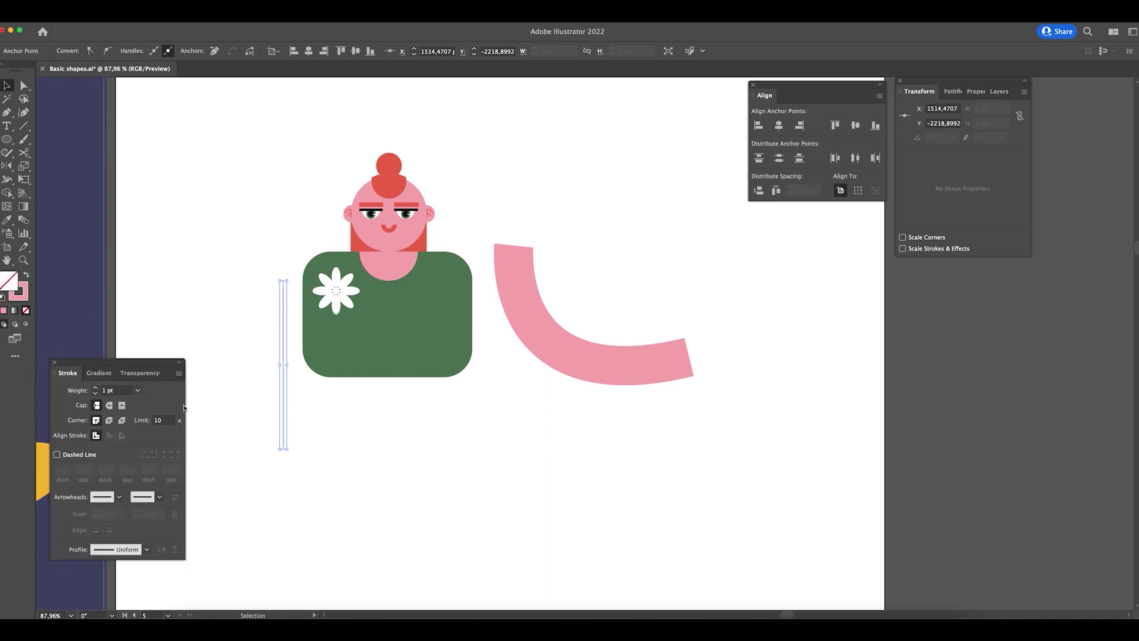
click(137, 393)
click(175, 331)
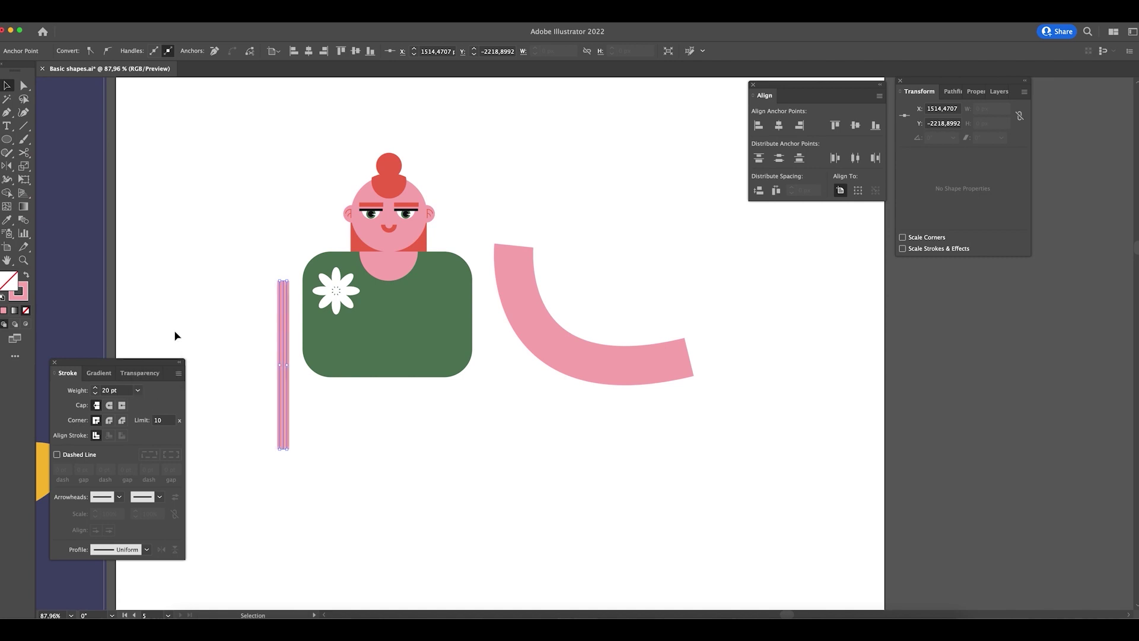
click(137, 389)
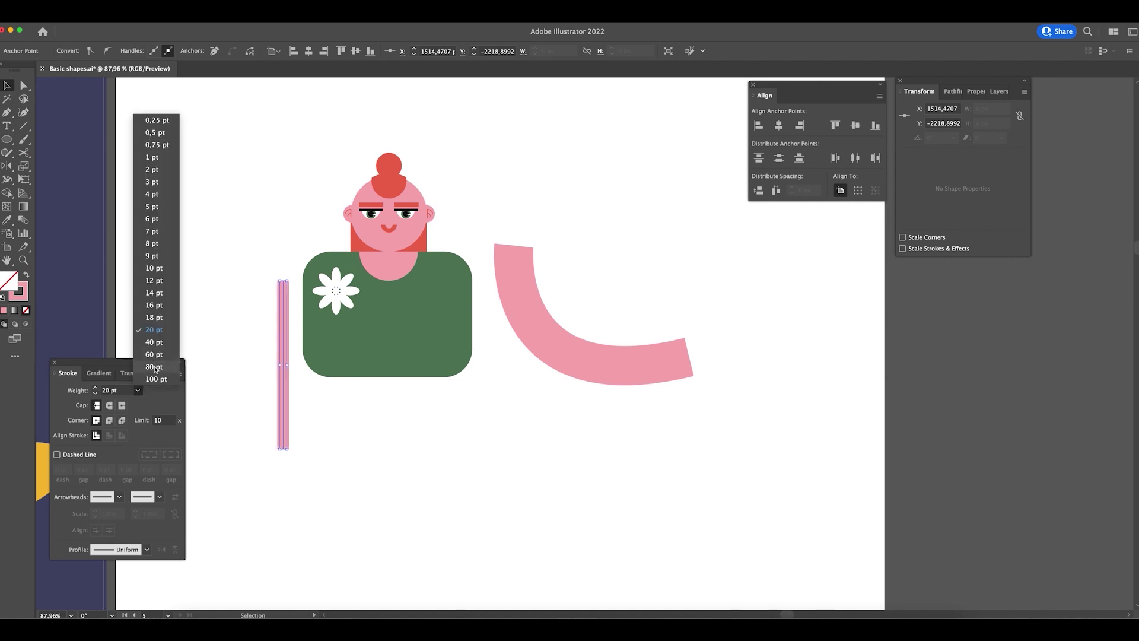
click(154, 367)
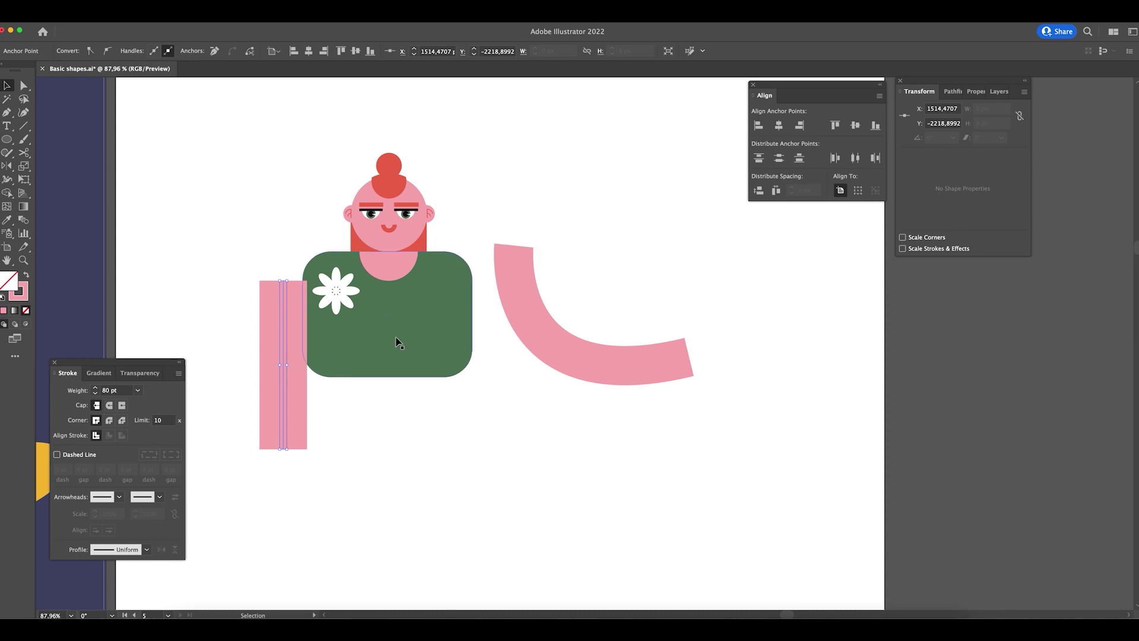
- Place the curved arm copy directly beneath the thick vertical line and reduce the line's stroke weight toward the arm's width
drag(562, 350, 330, 555)
click(283, 411)
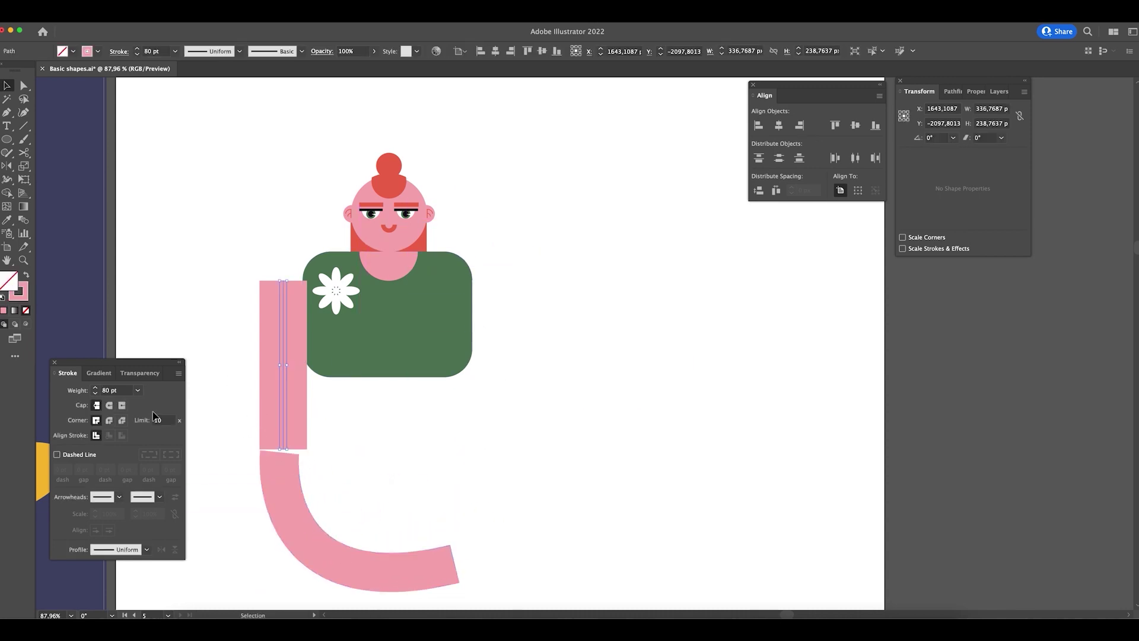
click(95, 394)
click(94, 393)
click(95, 393)
click(94, 394)
click(94, 393)
click(95, 393)
click(94, 393)
click(95, 393)
click(94, 393)
click(95, 394)
click(95, 394)
click(95, 393)
click(94, 394)
click(95, 393)
drag(301, 535, 294, 513)
click(270, 419)
click(95, 388)
click(94, 388)
click(95, 387)
click(95, 387)
drag(277, 476, 272, 467)
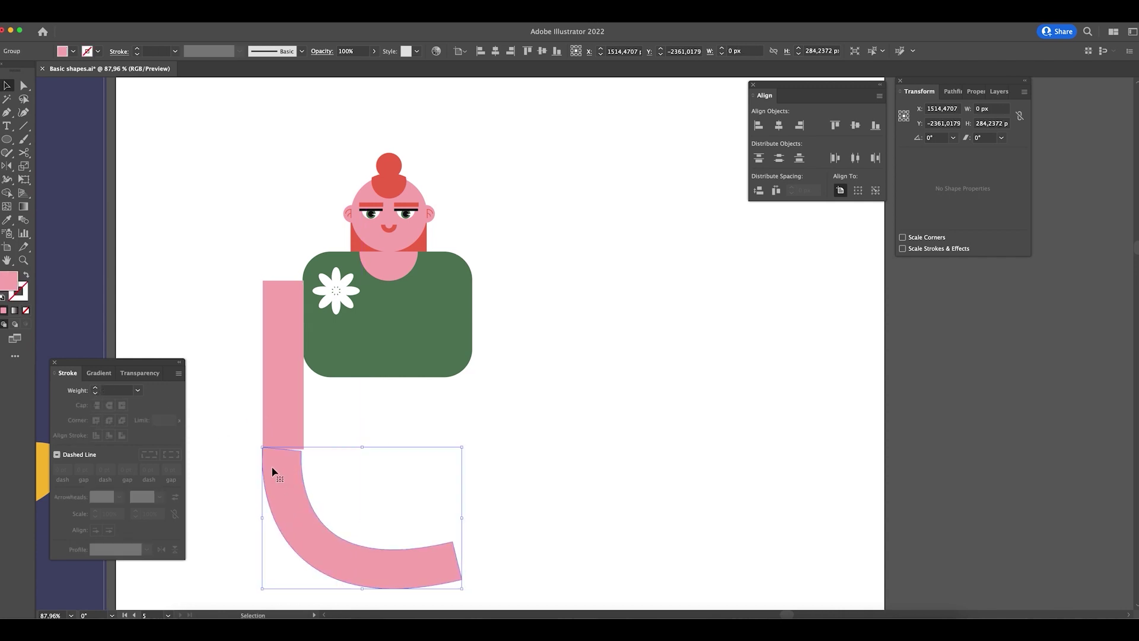
- Set the straight arm's stroke weight to 66 pt and align the curved arm with its lower end
scroll(272, 471, up, 5)
drag(370, 450, 373, 458)
click(485, 267)
click(350, 289)
click(95, 392)
click(95, 393)
click(95, 393)
drag(320, 461, 328, 419)
key(super+minus)
key(super+minus)
key(super+minus)
key(super+minus)
key(super+minus)
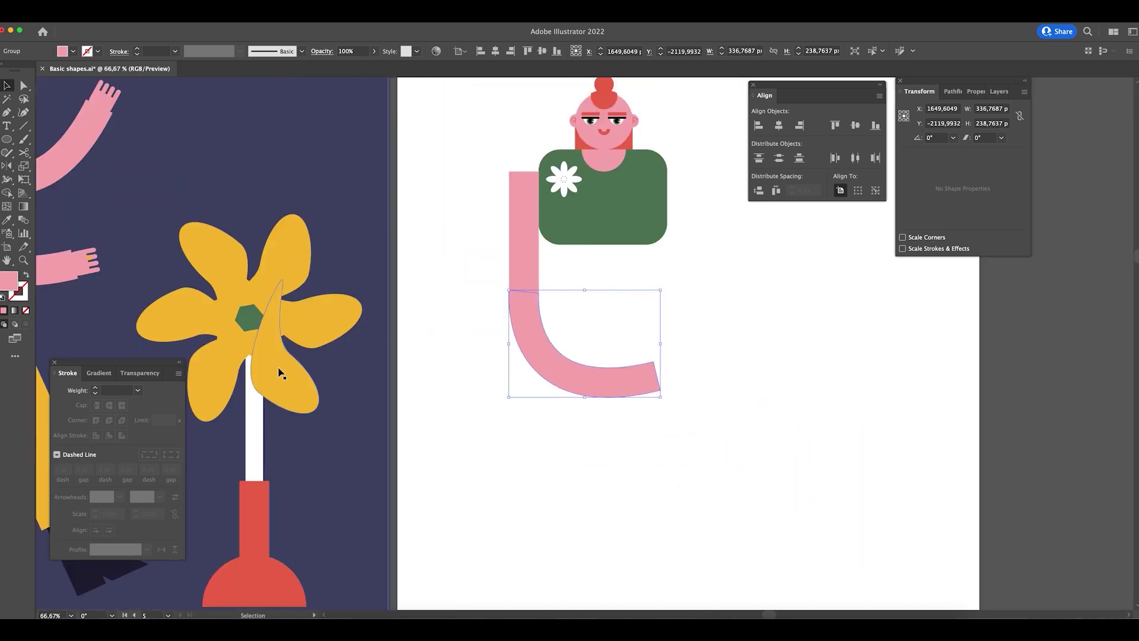
- Delete the curved arm copy and move the straight arm down 60 px beside the body
drag(415, 313, 353, 363)
drag(606, 344, 570, 359)
key(space)
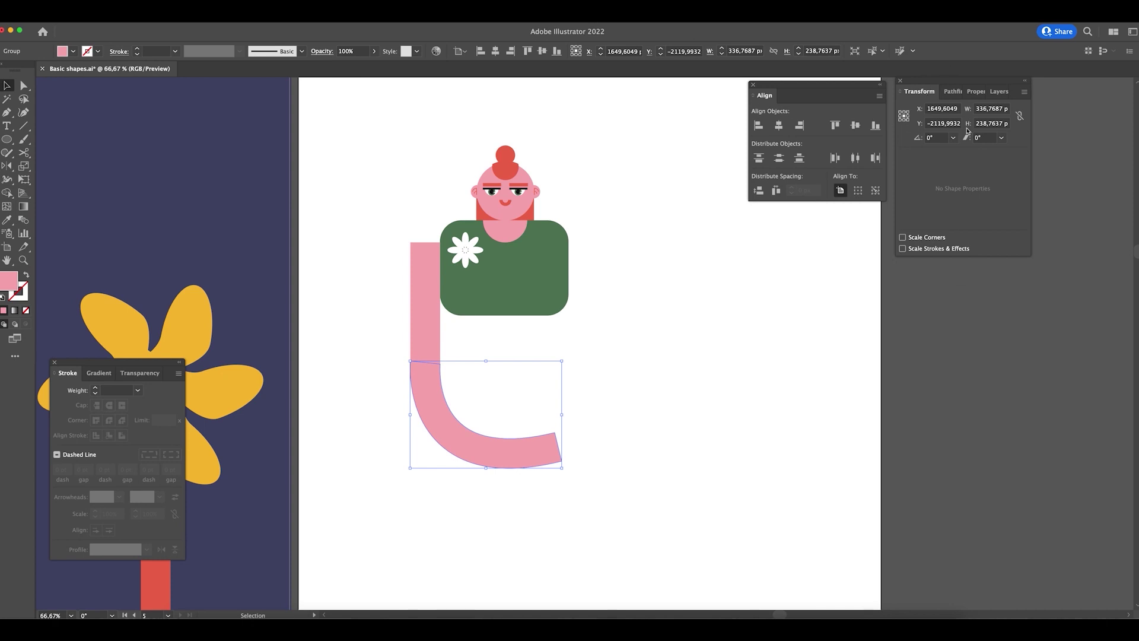
drag(440, 351, 441, 351)
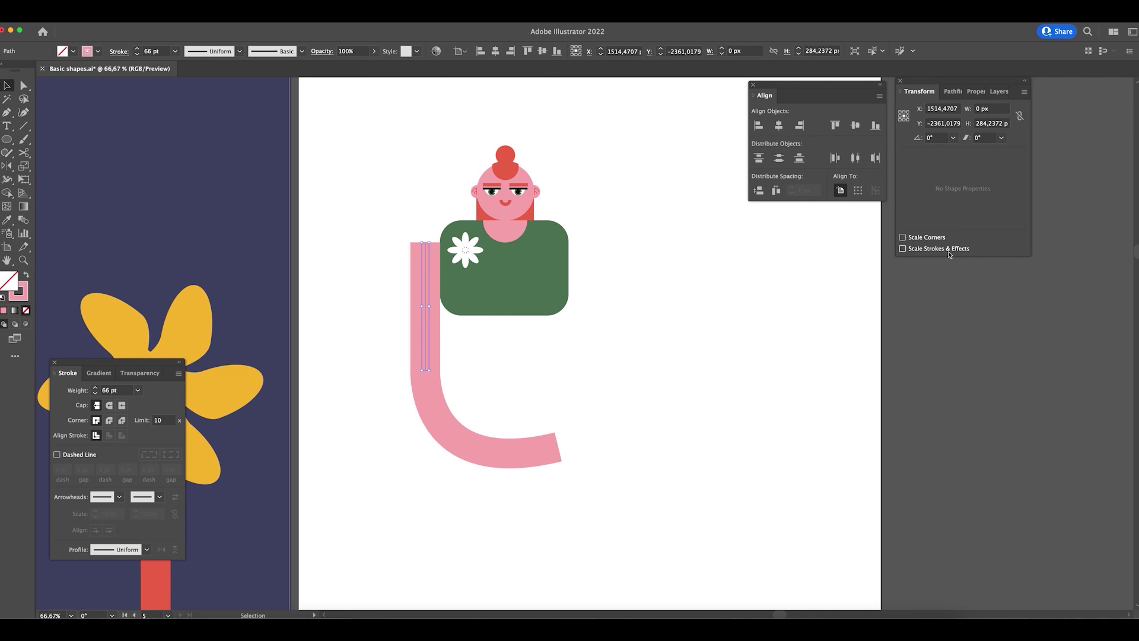
drag(491, 420, 568, 465)
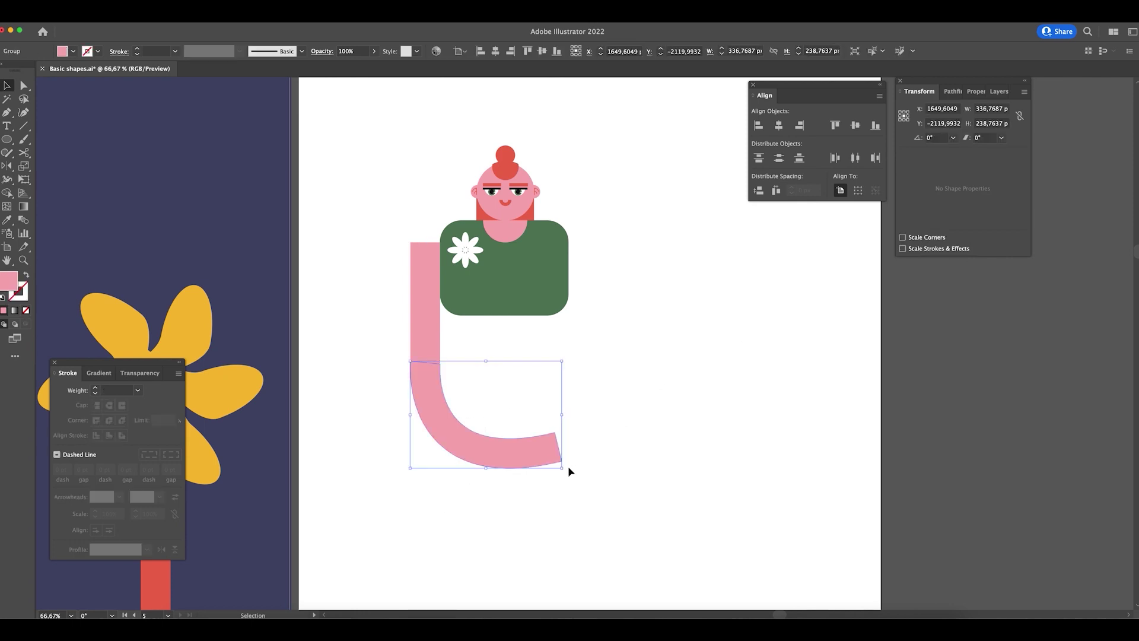
key(Delete)
click(427, 358)
key(shift+Down)
key(shift+Down)
key(shift+Down)
key(shift+Down)
key(shift+Down)
key(shift+Down)
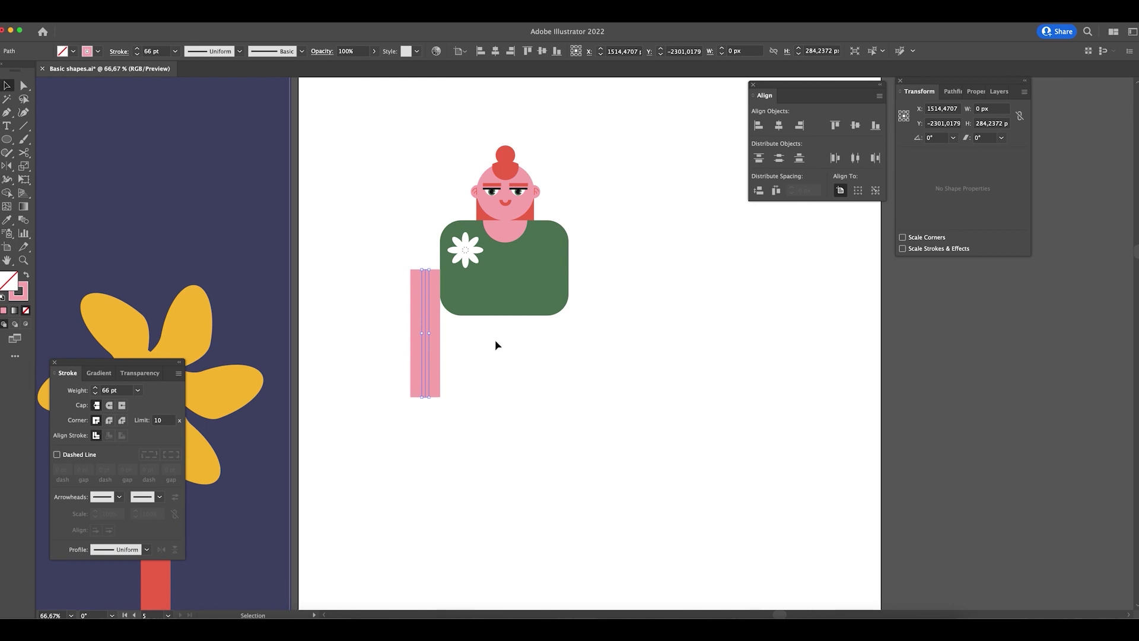
click(496, 345)
- Duplicate the straight arm up and to the left, and give the copy round stroke caps
click(425, 382)
drag(420, 368, 380, 315)
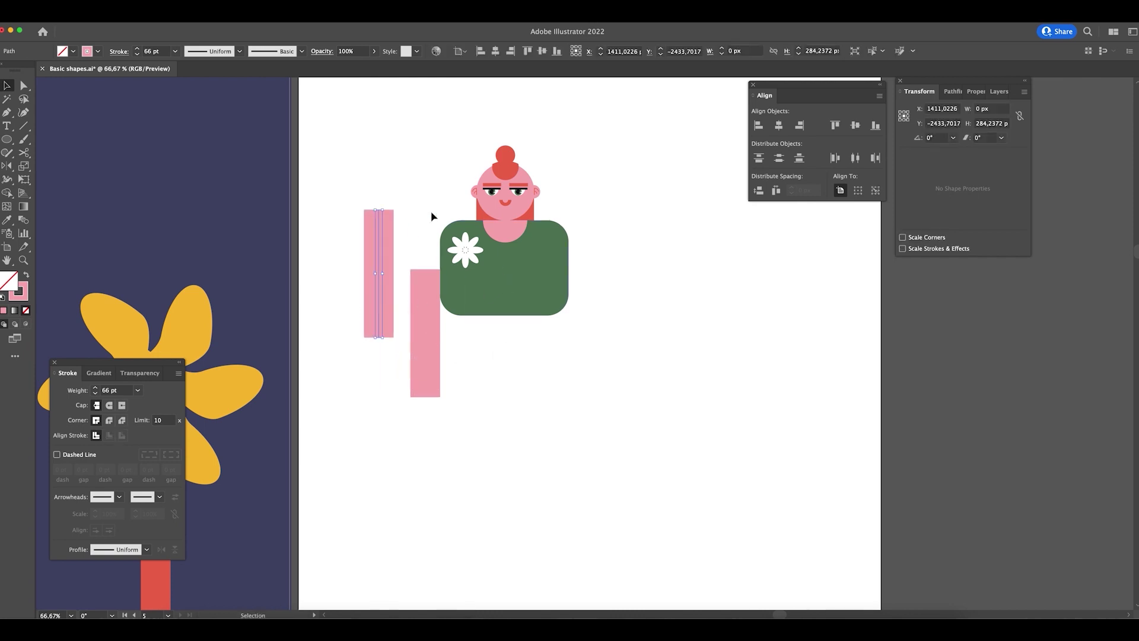
scroll(410, 190, up, 3)
scroll(409, 190, right, 2)
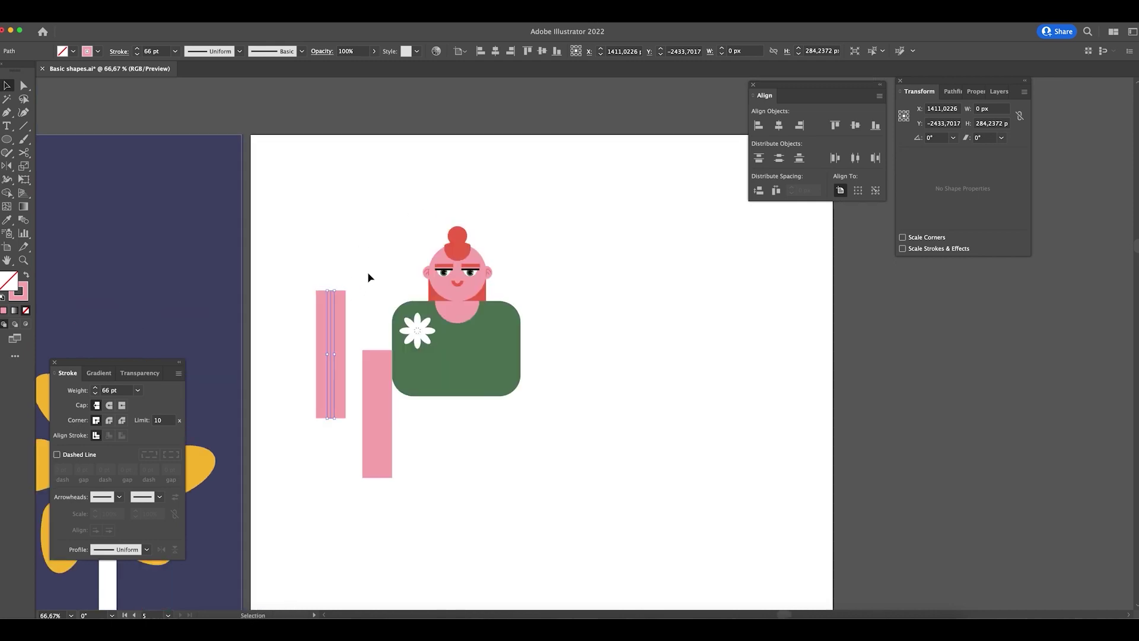
click(108, 405)
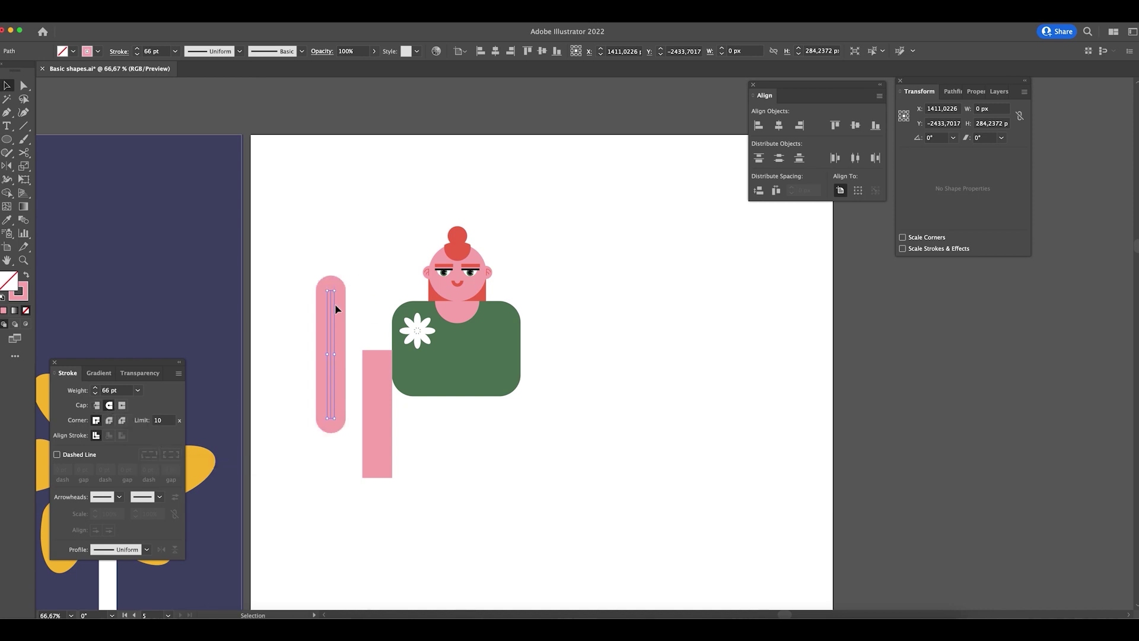
- Shorten the rounded copy by raising its bottom anchor point 190 px
key(a)
click(331, 419)
key(v)
key(shift+Up)
key(shift+Up)
key(shift+Up)
key(shift+Up)
key(shift+Up)
key(shift+Up)
key(shift+Up)
key(shift+Up)
key(shift+Up)
key(shift+Up)
key(shift+Up)
key(shift+Up)
key(shift+Up)
key(shift+Up)
key(shift+Up)
key(shift+Up)
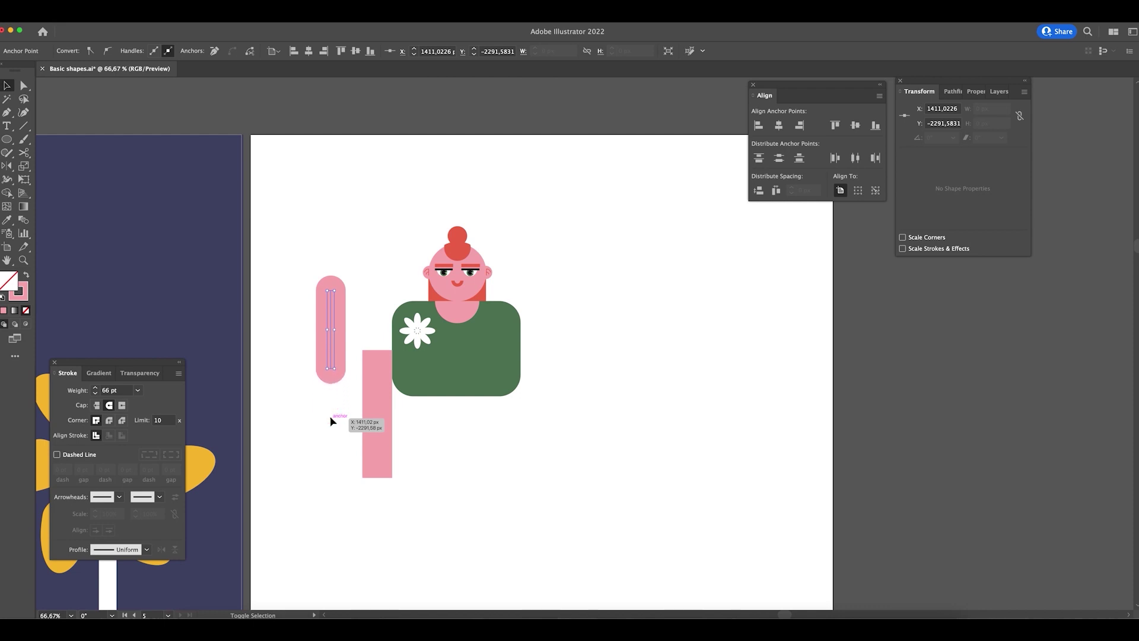
key(shift+Up)
key(shift+Up)
key(shift+Up)
key(shift+Up)
key(shift+Up)
key(shift+Up)
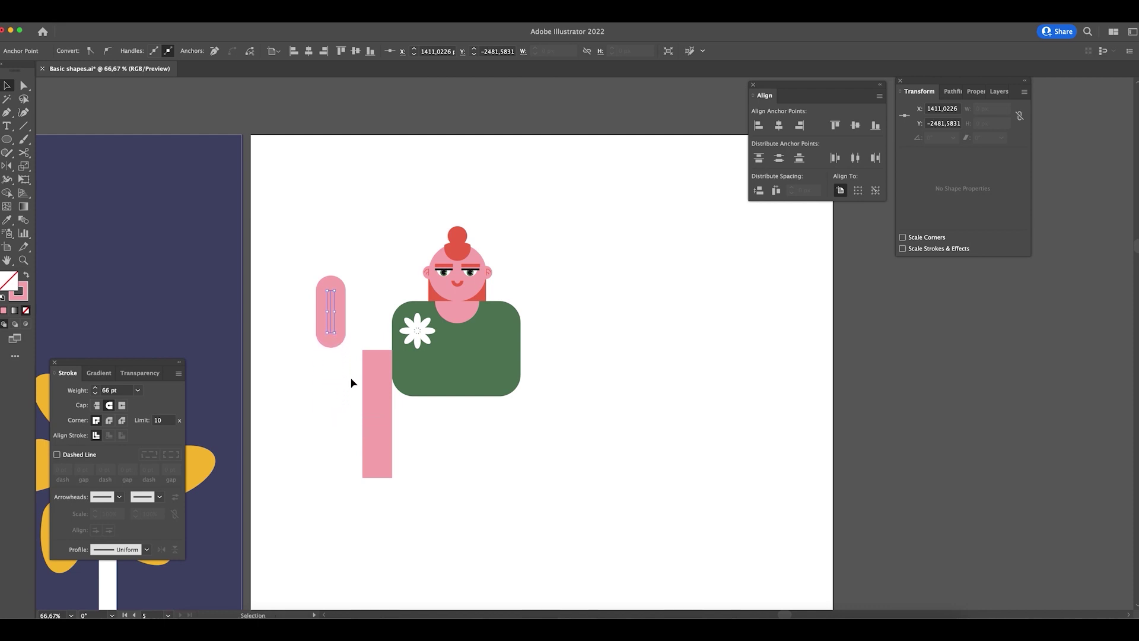
click(388, 279)
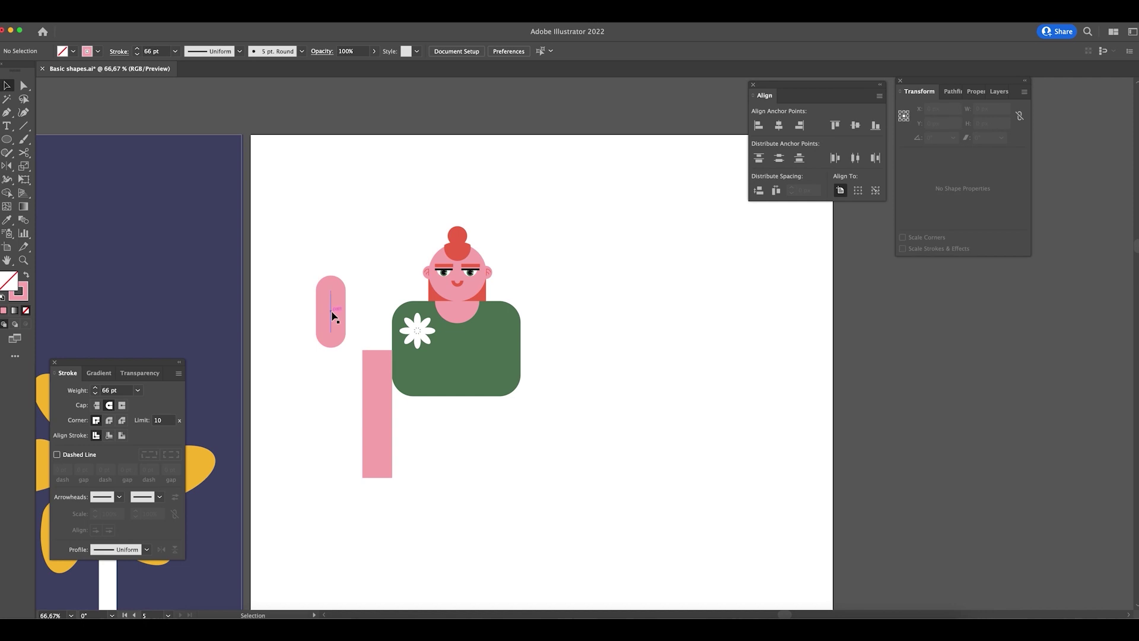
- Place the short rounded piece over the top of the straight arm and expand its fill and stroke
drag(330, 312, 377, 341)
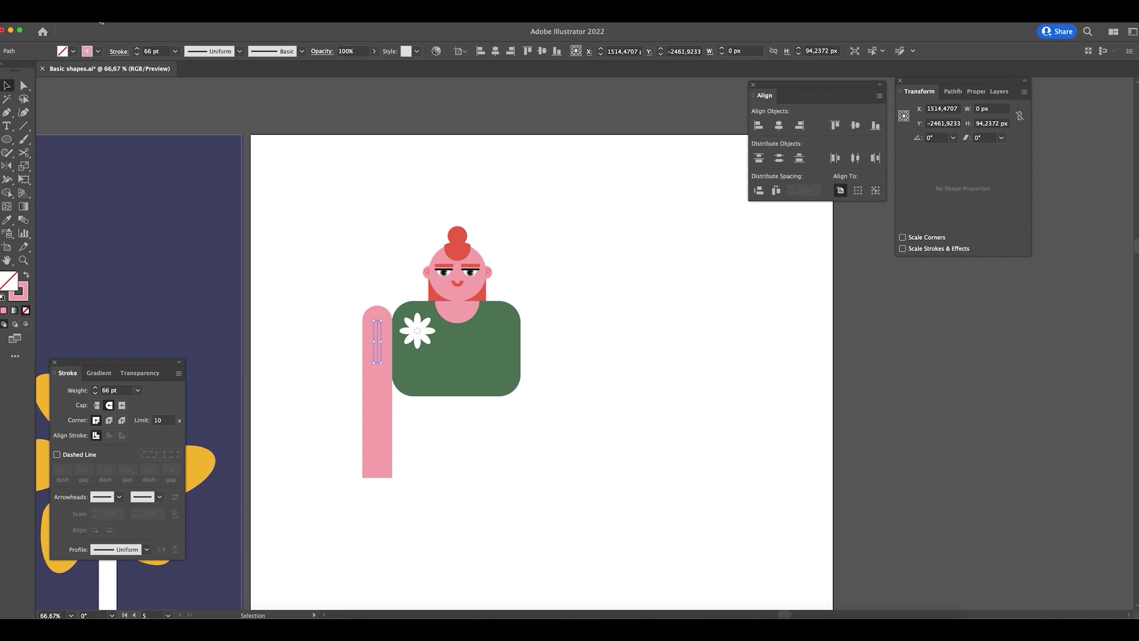
click(101, 22)
click(125, 129)
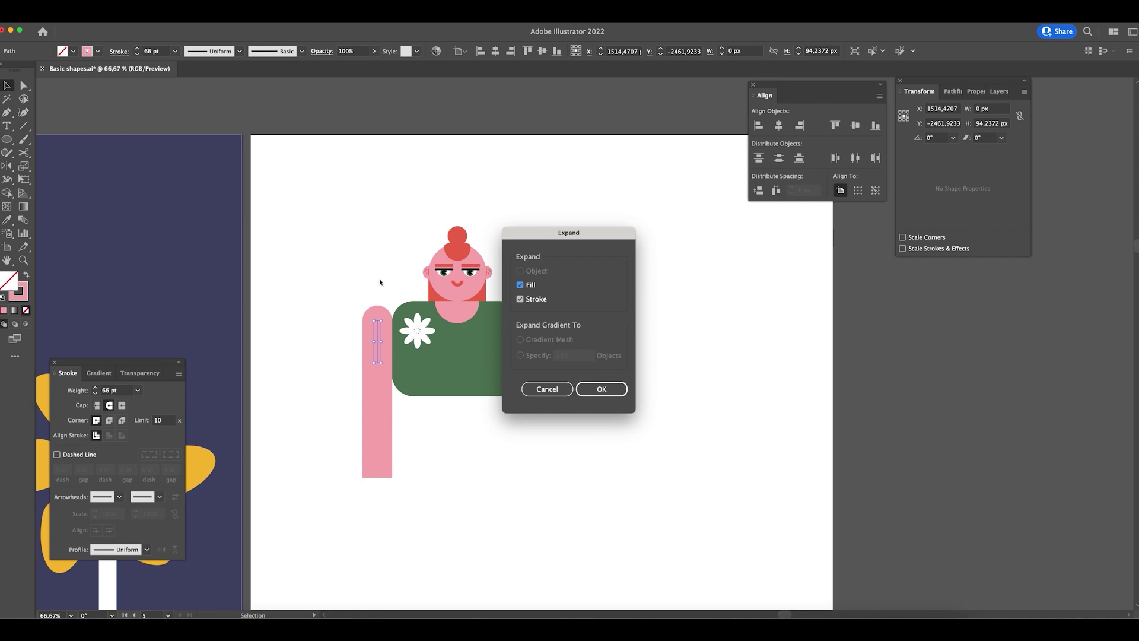
click(614, 394)
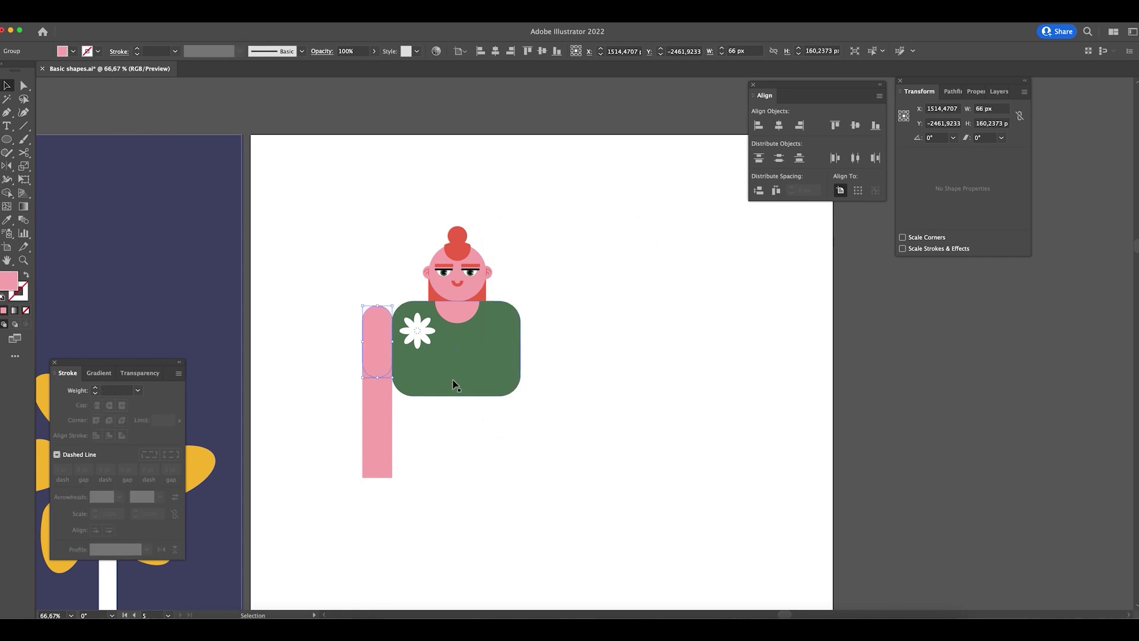
- Fill the expanded rounded piece with the sweater's green to form a sleeve
key(i)
click(452, 355)
key(v)
key(super+shift+a)
- Select the green sleeve together with the pink arm and move both 30 px right, over the sweater's edge
key(z)
drag(397, 314, 552, 355)
key(v)
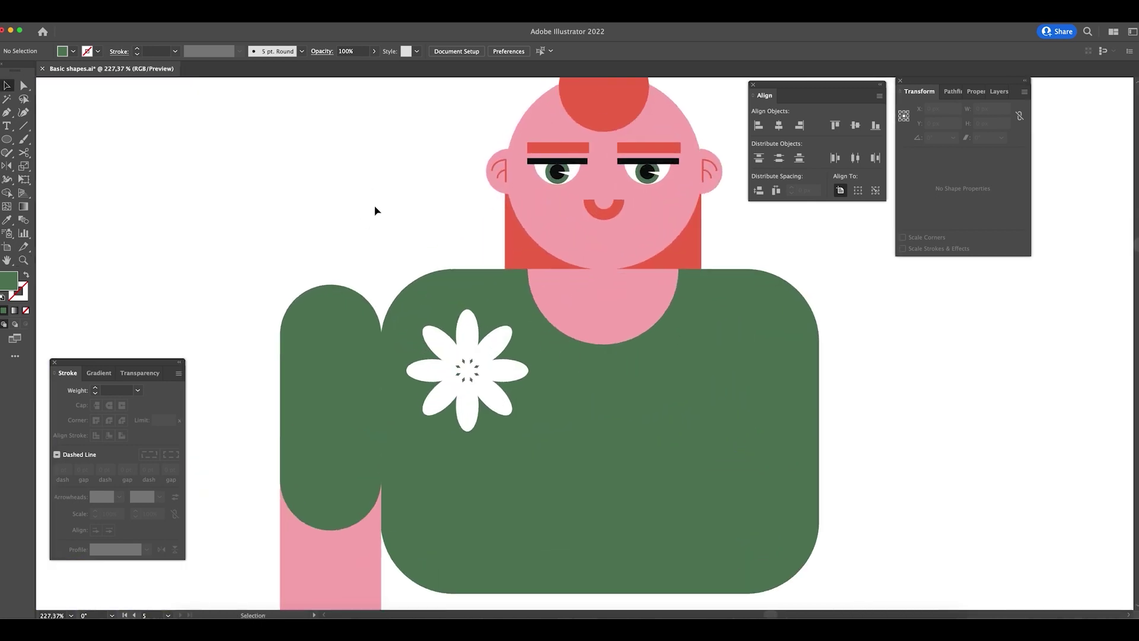
click(342, 551)
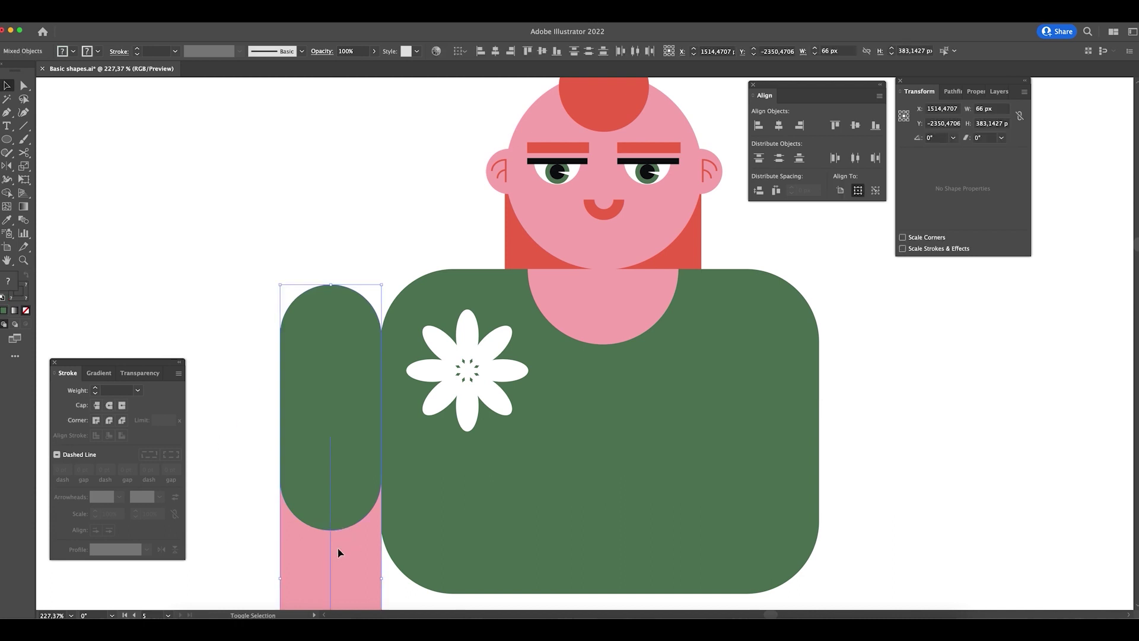
key(Right)
key(Right)
key(Right)
key(Right)
key(Right)
key(Right)
key(Right)
key(Right)
key(Right)
key(Right)
key(Right)
key(Right)
key(Right)
key(Right)
key(Right)
key(Right)
key(Right)
key(Right)
key(Right)
key(Right)
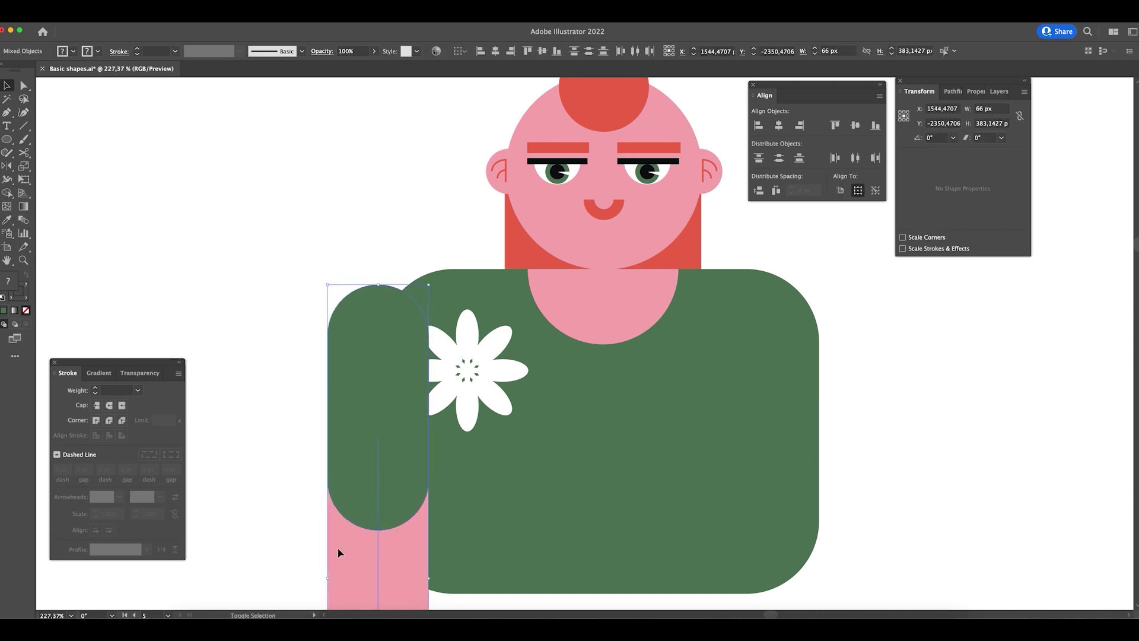
- Move the green sleeve and pink arm 28 px right and about 5 px up onto the sweater's shoulder
key(Right)
key(Right)
key(Right)
key(Right)
key(Right)
key(Right)
key(Right)
key(Right)
key(Right)
key(Right)
key(Right)
key(Up)
key(Up)
key(Up)
key(Up)
key(Up)
key(Up)
key(Up)
key(Up)
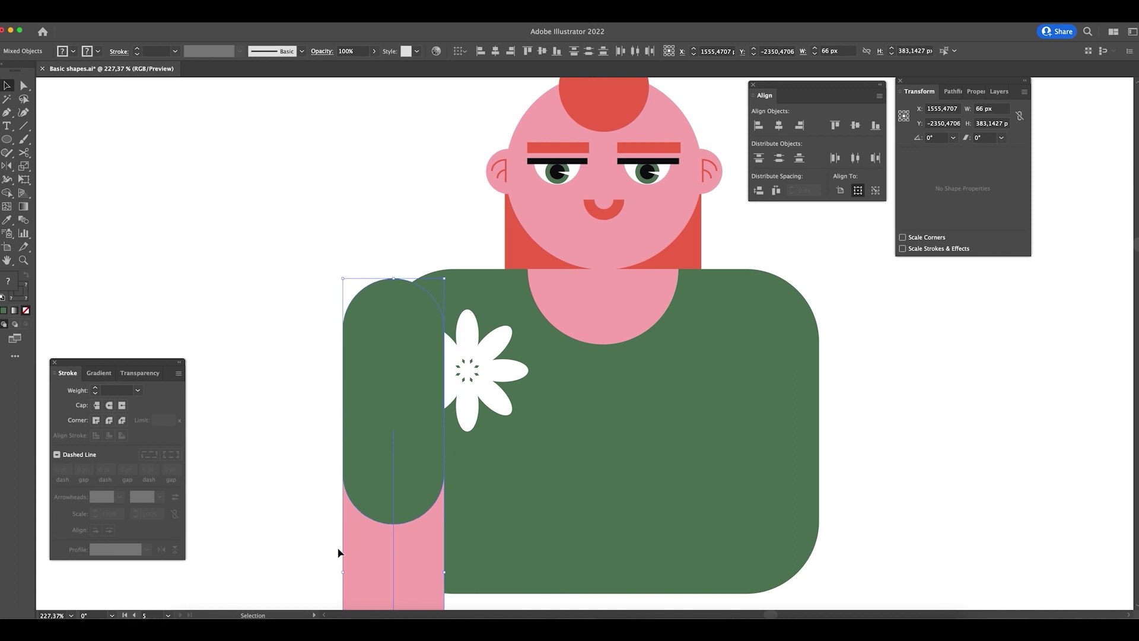
key(Right)
key(Right)
key(Right)
key(Right)
key(Right)
key(Right)
key(Right)
key(Right)
key(Right)
key(Right)
key(Right)
key(Right)
key(Right)
key(Right)
key(Right)
key(Right)
key(Right)
key(Right)
key(Right)
key(Right)
key(Up)
key(Up)
key(Up)
key(Left)
key(Left)
key(Left)
key(Left)
key(Left)
key(Left)
key(Left)
key(Left)
key(Left)
key(Left)
key(Left)
key(Down)
key(Down)
key(Down)
key(Down)
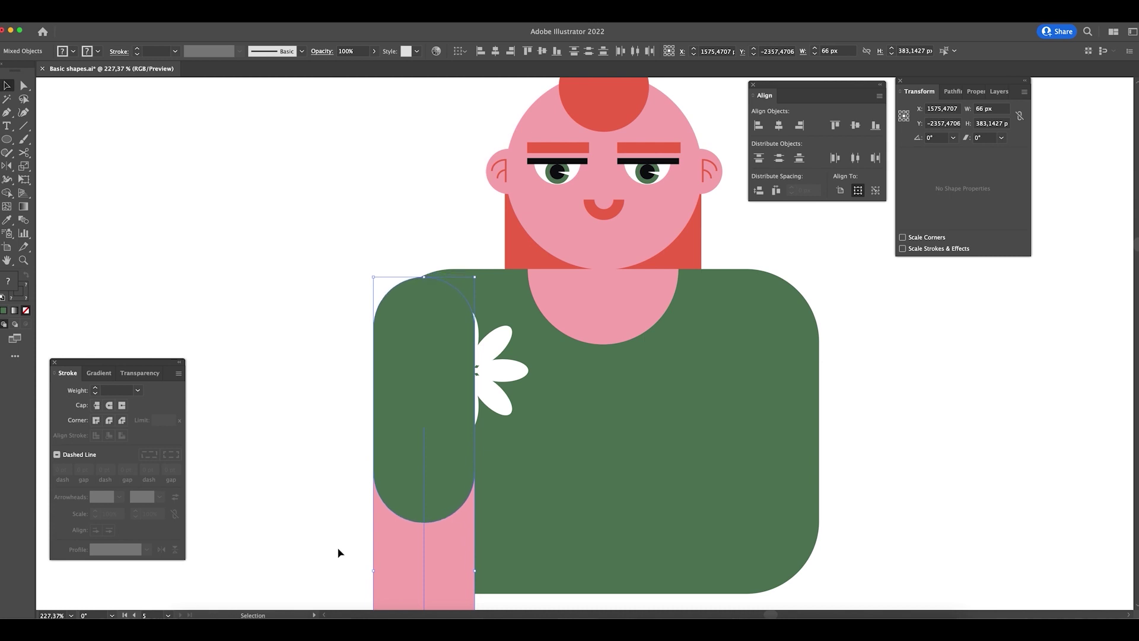
key(Left)
key(Left)
key(Left)
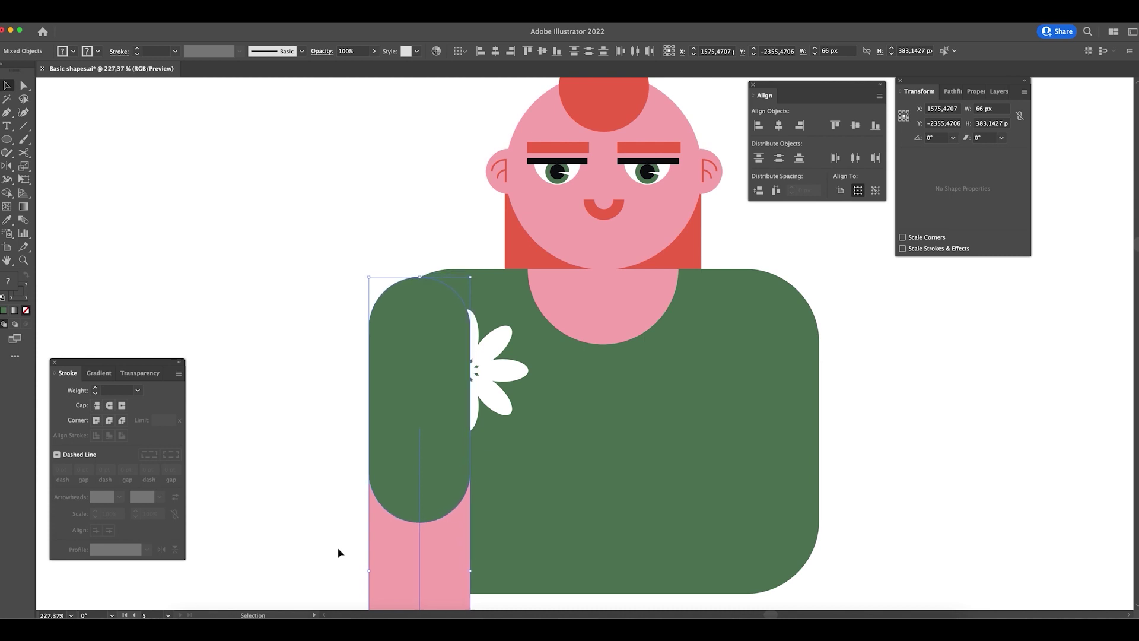
- Select all petals of the white flower and cut it from the sweater
click(509, 375)
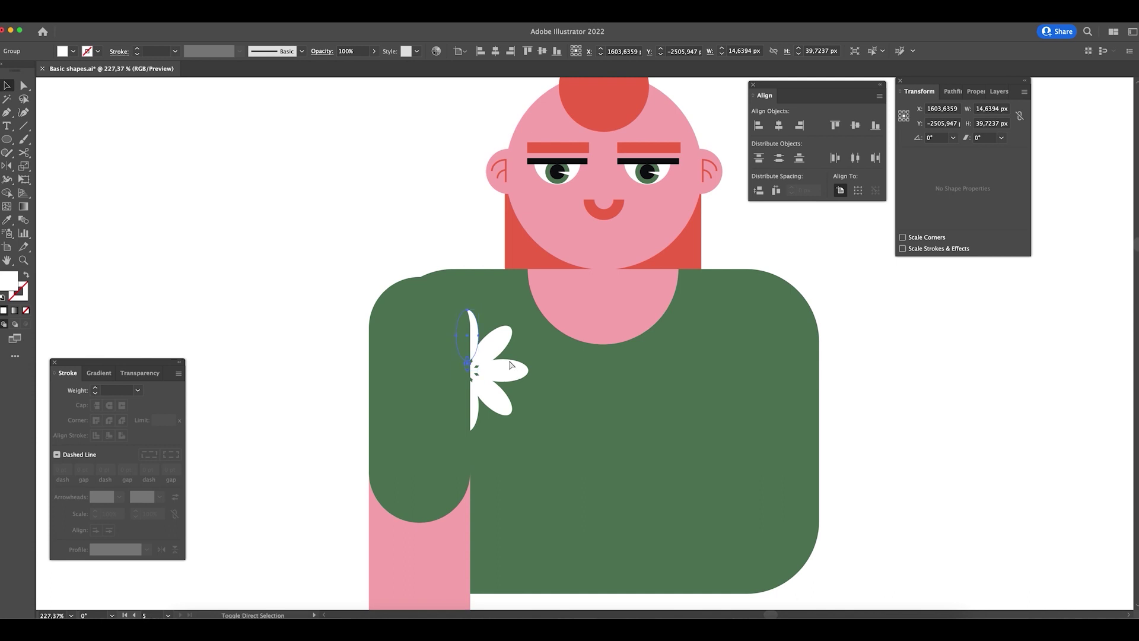
key(super+shift+bracketright)
drag(468, 313, 509, 369)
key(super+x)
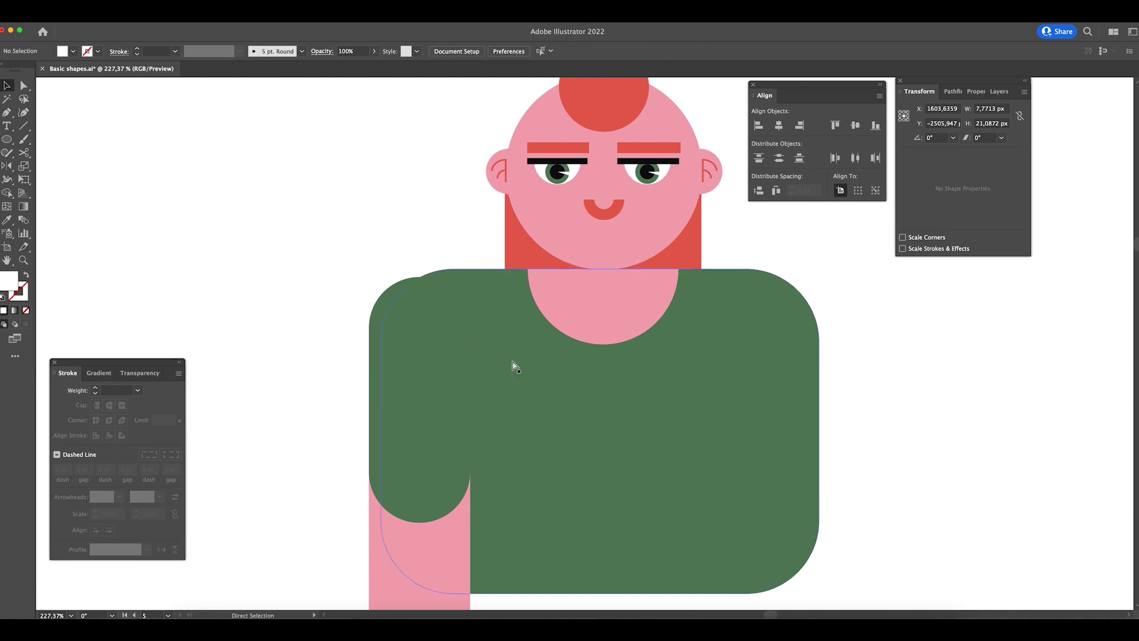
- Reduce the stroke weight of the straight pink arm to 63 pt
key(super+minus)
key(super+minus)
key(super+minus)
key(z)
drag(575, 493, 551, 385)
key(v)
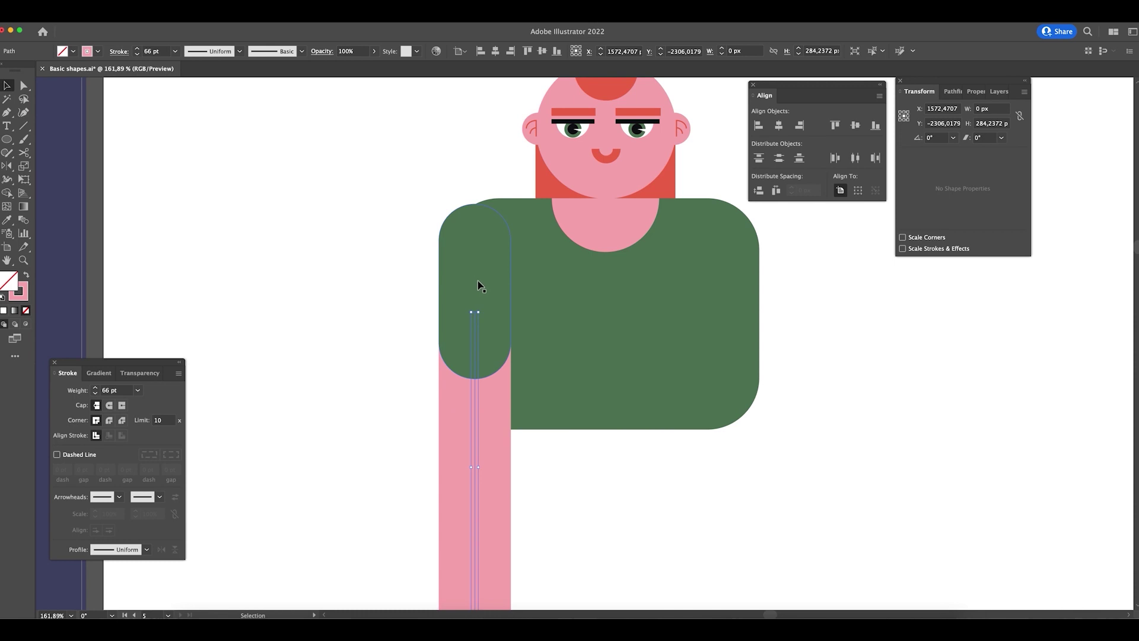
click(478, 285)
click(475, 437)
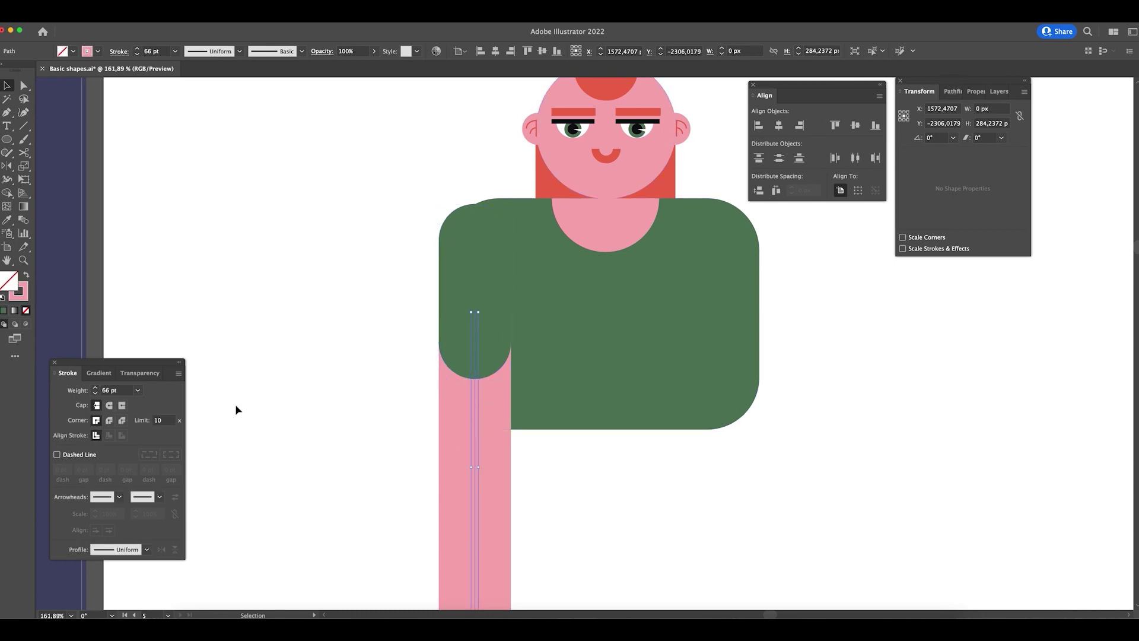
click(96, 395)
click(95, 395)
click(95, 395)
click(265, 414)
mouse_move(580, 485)
mouse_down()
mouse_move(526, 418)
mouse_move(503, 527)
mouse_up()
key(super+minus)
key(super+minus)
key(super+minus)
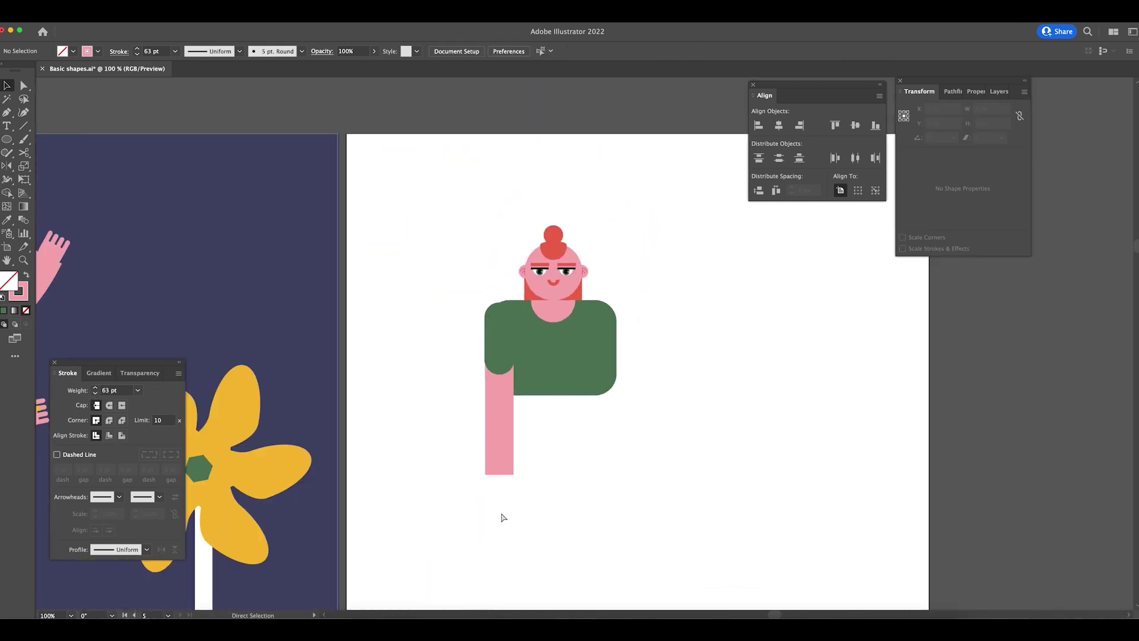
- Group the sleeve with its arm and place a copy over the sweater's opposite shoulder, in front of the sweater
click(503, 312)
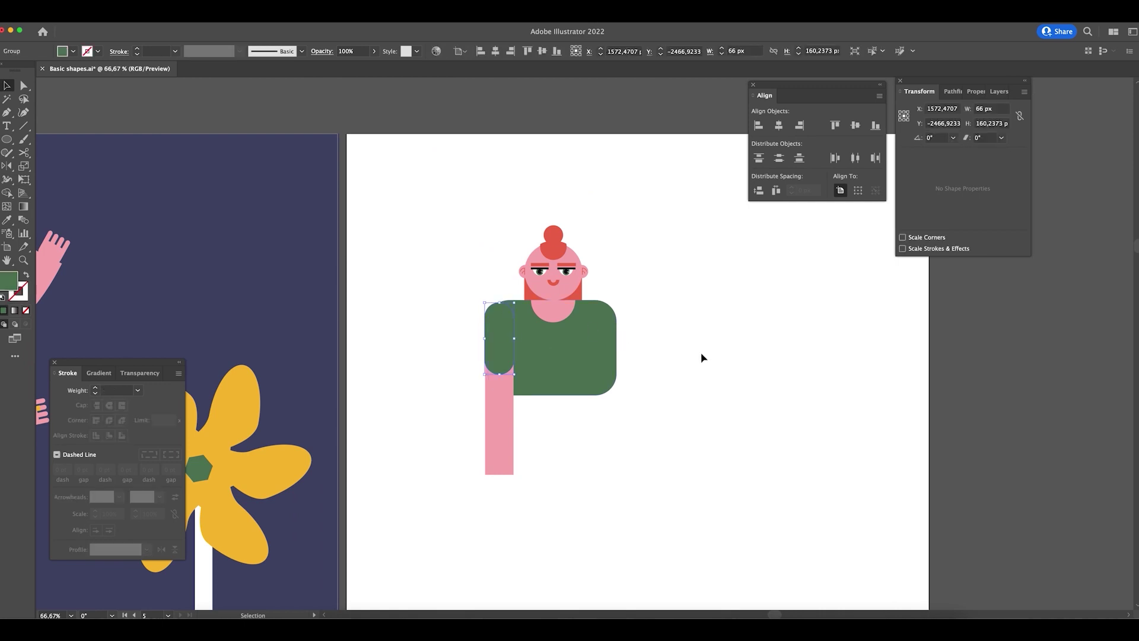
drag(623, 460, 638, 407)
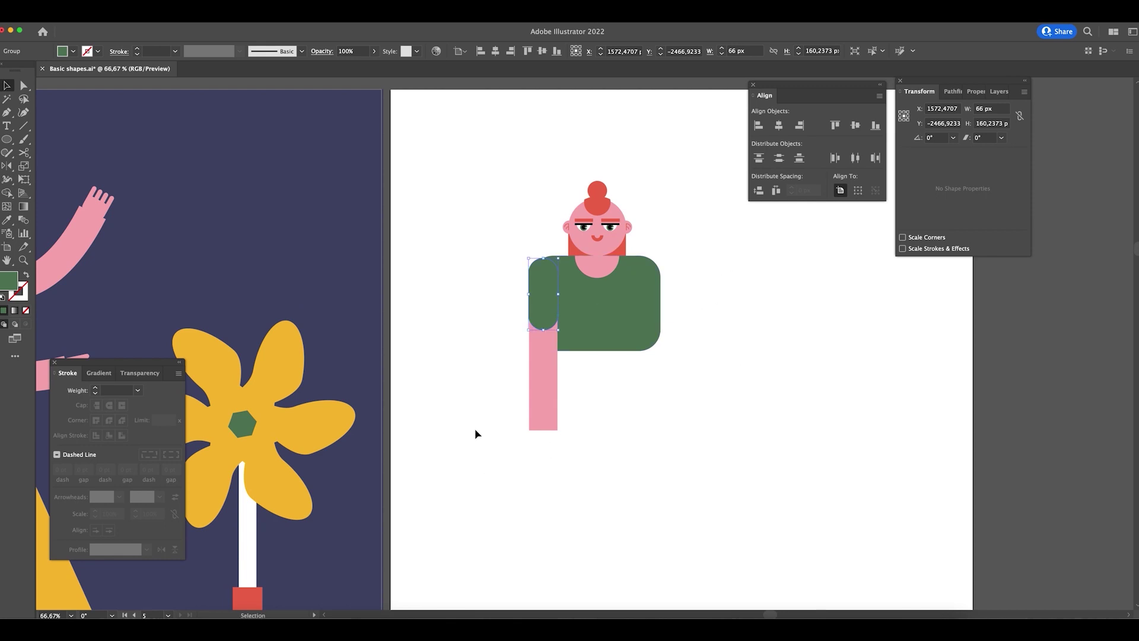
drag(481, 398, 669, 376)
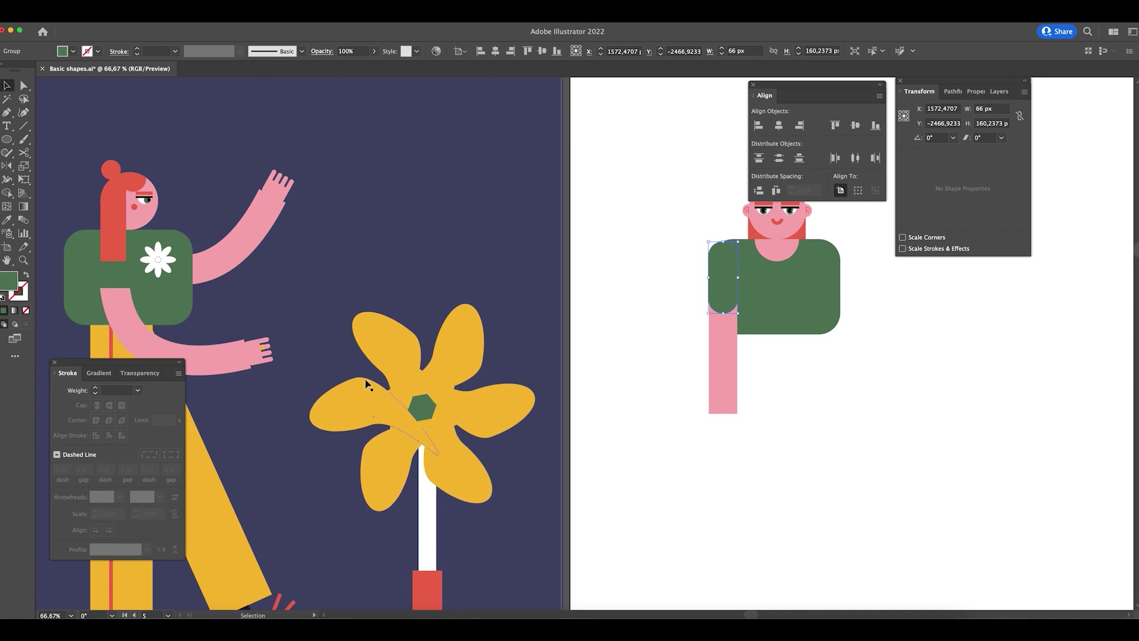
drag(889, 442, 568, 459)
drag(371, 296, 403, 338)
shift+click(470, 323)
drag(450, 367, 547, 389)
key(super+g)
key(a)
key(Delete)
key(v)
scroll(576, 312, up, 2)
drag(537, 345, 479, 315)
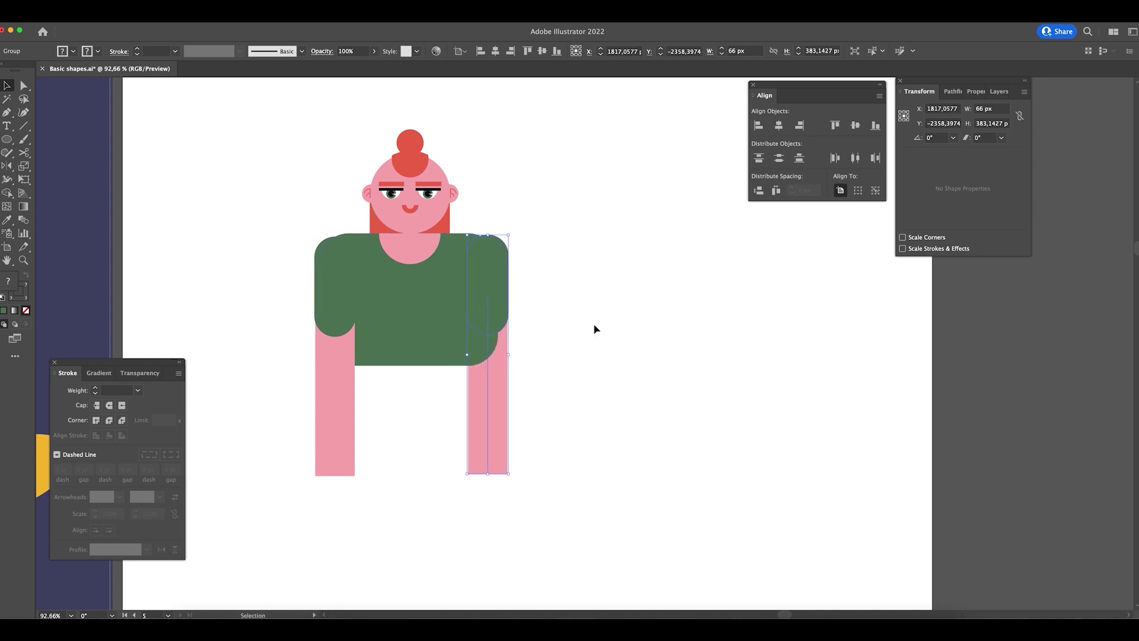
click(609, 268)
drag(497, 385, 488, 389)
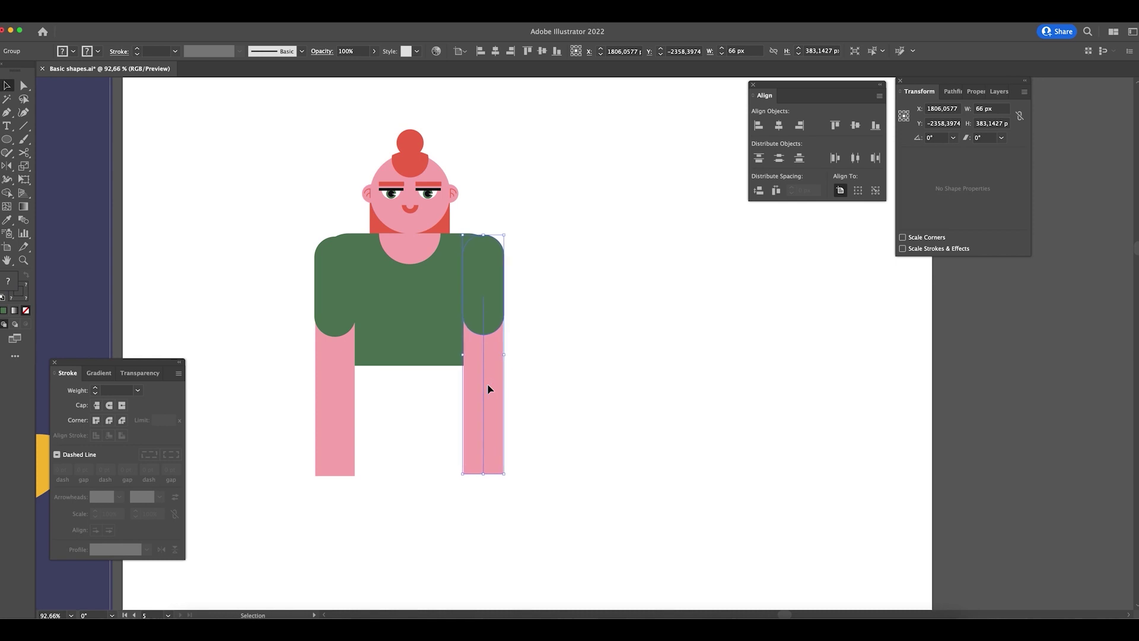
- Copy the straight trouser leg with its boot from the earlier figure and place it below the new sweater
key(super+minus)
key(super+minus)
key(super+minus)
click(504, 552)
scroll(593, 425, right, 2)
click(209, 428)
drag(209, 433, 664, 423)
drag(712, 529, 659, 531)
drag(635, 445, 517, 439)
scroll(567, 468, up, 6)
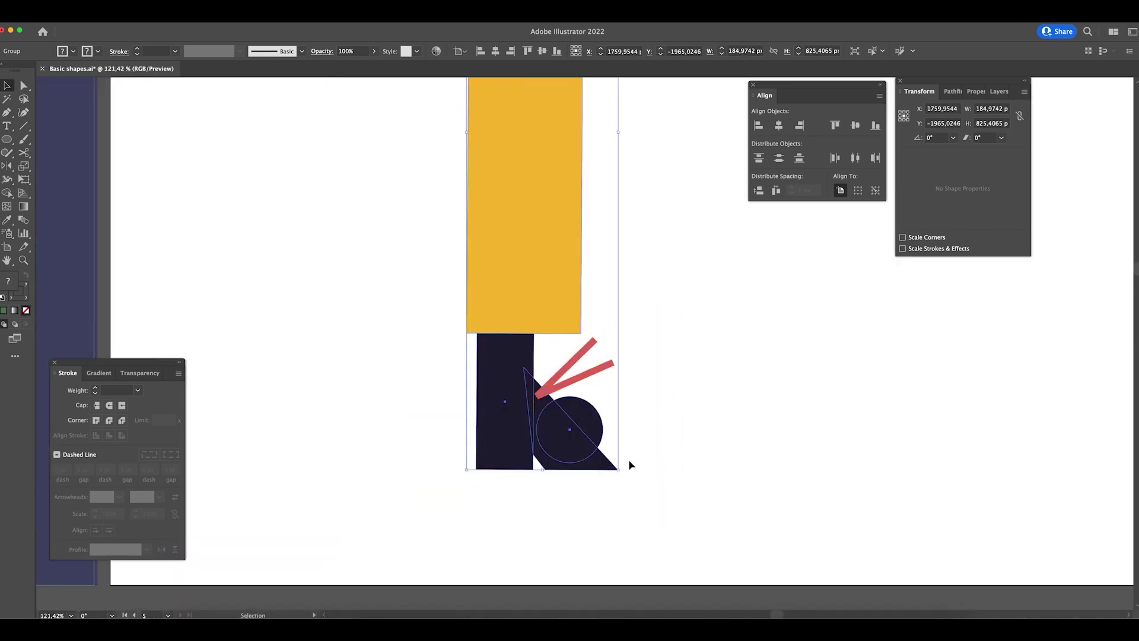
- Draw a triangle about 101 px wide and 88 px high beside the leg and fill it with the boot's dark navy
click(631, 514)
key(p)
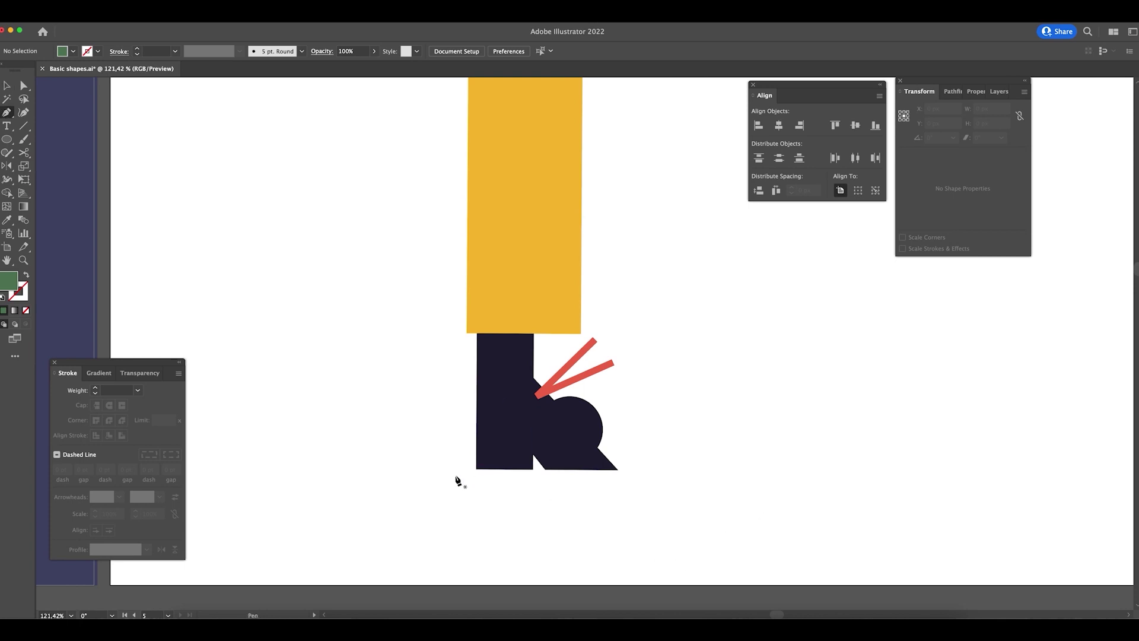
key(v)
drag(7, 139, 59, 190)
drag(396, 326, 374, 367)
key(i)
click(511, 422)
key(v)
- Reflect the navy triangle across the horizontal axis so that it points down
right_click(395, 322)
mouse_move(451, 524)
click(534, 554)
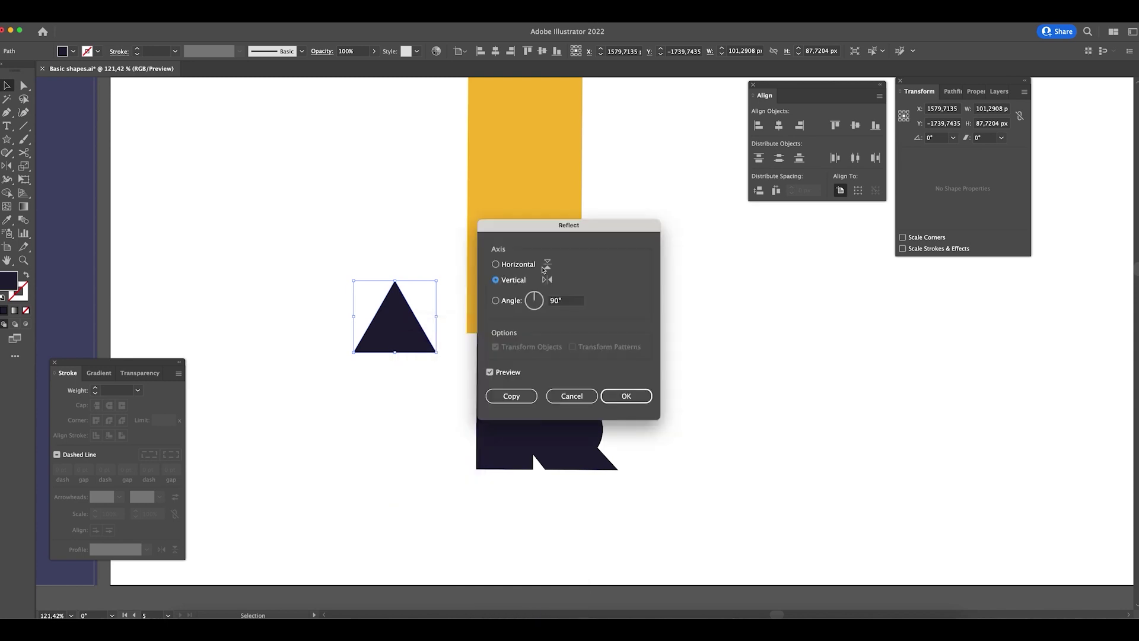
click(495, 264)
click(633, 396)
- Place the inverted triangle directly under the boot's shaft and scale it down to the shaft's width
drag(402, 300, 523, 489)
key(z)
drag(508, 495, 623, 519)
key(v)
drag(554, 491, 549, 488)
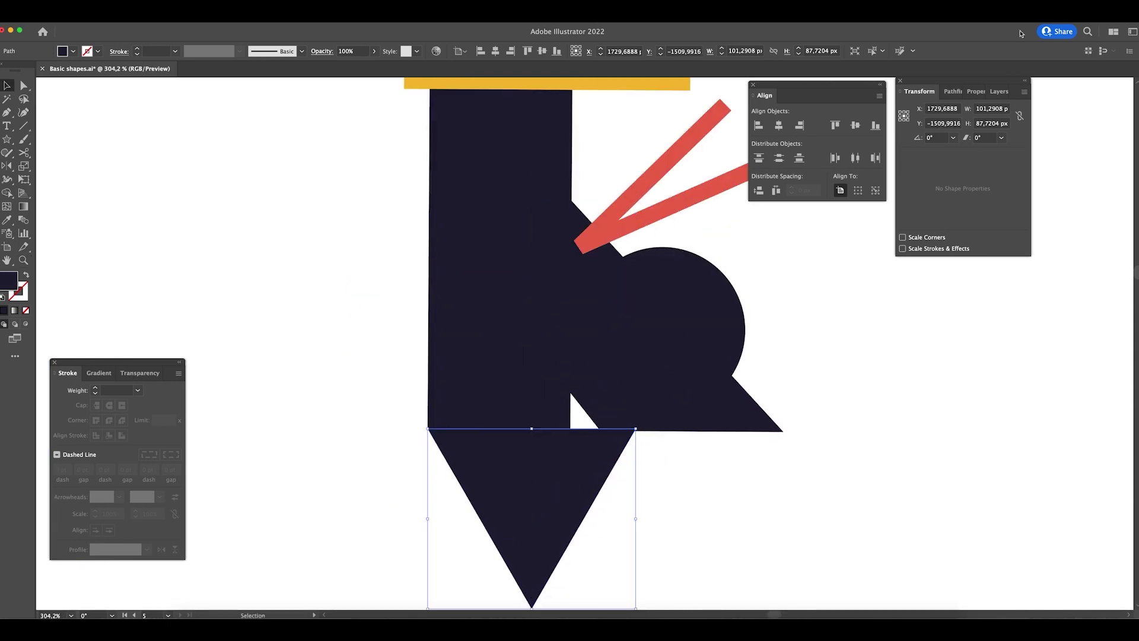
scroll(582, 432, down, 3)
drag(611, 509, 553, 455)
click(617, 427)
- Delete the circle and slanted heel piece that form the boot's sideways foot
scroll(646, 409, up, 3)
key(a)
click(647, 316)
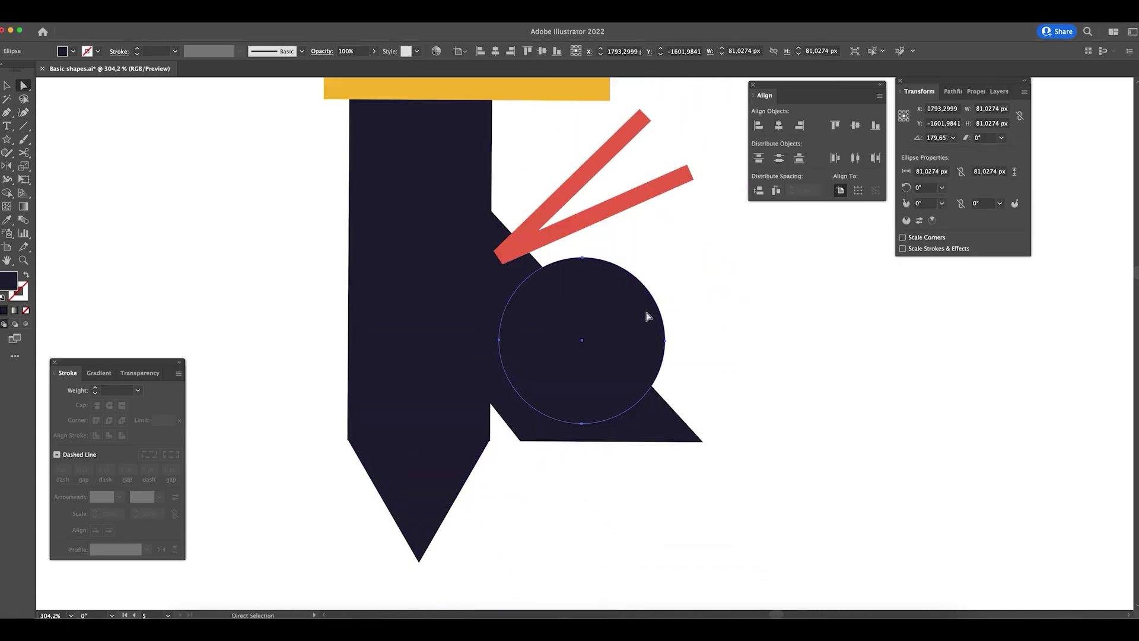
key(super+z)
key(super+z)
key(super+z)
key(super+z)
key(super+z)
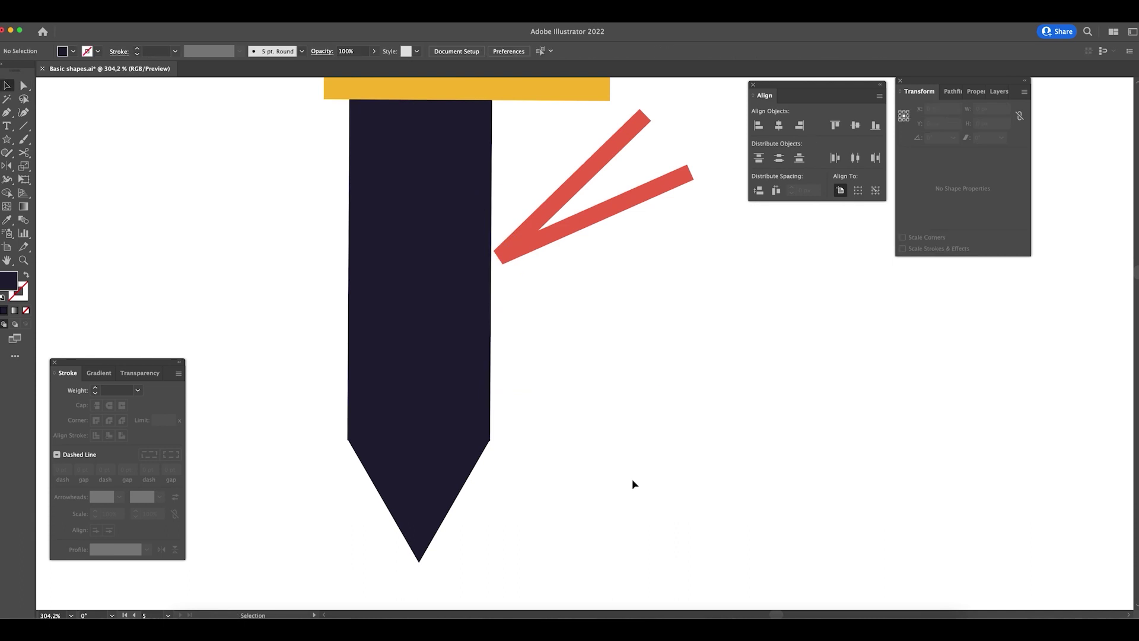
- Select the boot's shaft together with its pointed toe and widen both to about 109 px
scroll(633, 484, up, 3)
scroll(633, 484, left, 1)
click(430, 567)
right_click(478, 397)
click(425, 465)
right_click(517, 404)
click(588, 534)
click(505, 465)
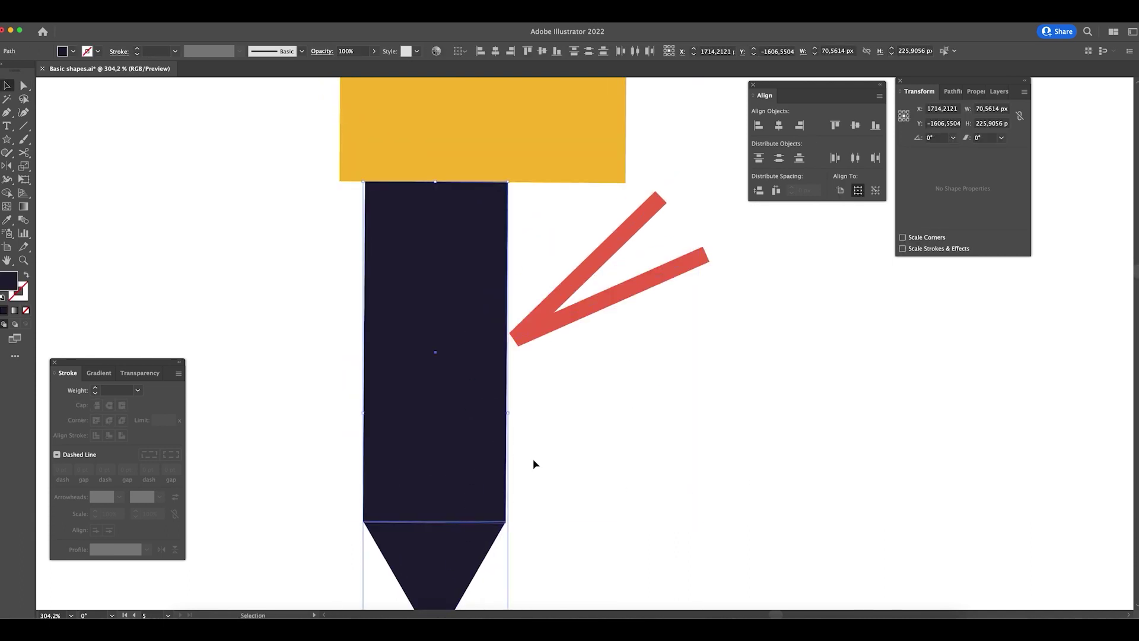
drag(511, 411, 585, 415)
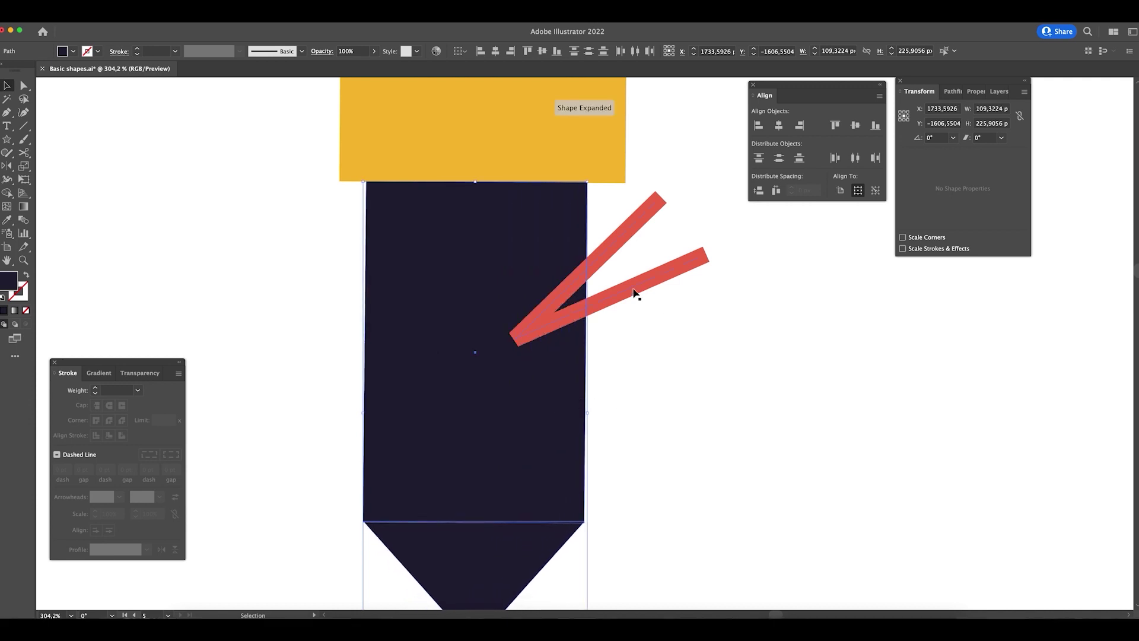
- Rotate the red laces into an upright V and move them onto the front of the boot
click(636, 291)
drag(714, 353, 711, 242)
shift+click(574, 355)
click(726, 354)
drag(613, 364, 484, 327)
click(709, 576)
- Group the trouser leg with its boot and laces, and place a copy of it alongside
key(super+minus)
key(super+minus)
key(super+minus)
key(super+minus)
key(super+minus)
drag(679, 332, 646, 435)
drag(591, 358, 541, 472)
shift+click(537, 492)
drag(535, 323, 441, 359)
key(super+g)
- Reflect the leg copy across the vertical axis and move it next to the original leg under the sweater
right_click(447, 375)
mouse_move(490, 530)
click(579, 559)
click(498, 279)
click(626, 396)
drag(447, 405, 500, 365)
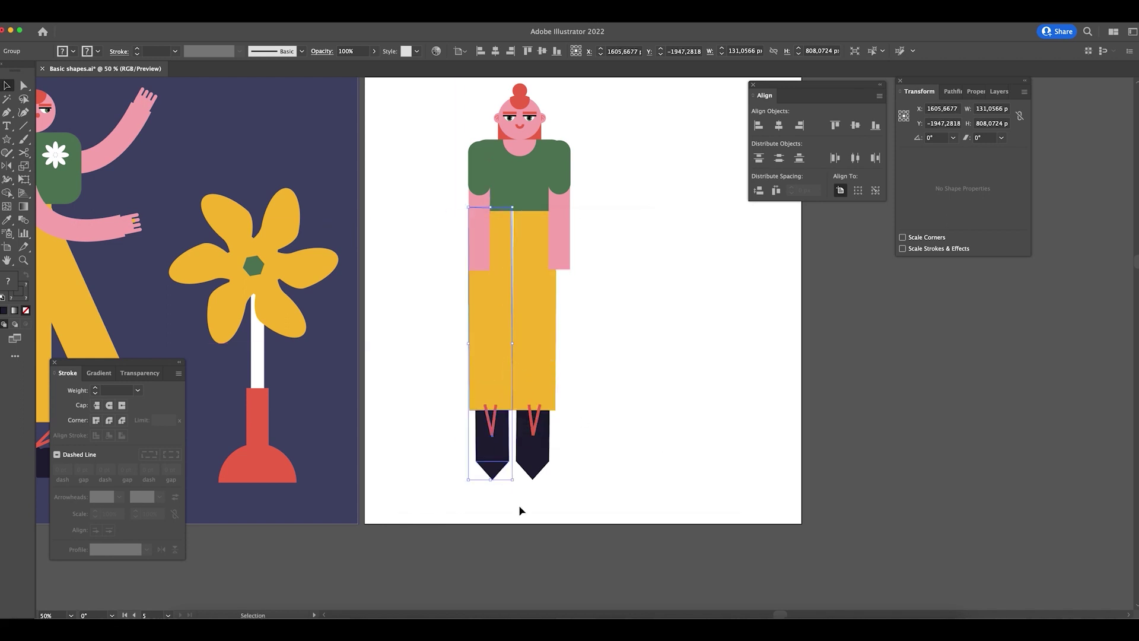
- Delete the leg copy standing next to the original leg
click(488, 351)
drag(537, 308, 561, 306)
key(Delete)
- Scale the remaining trouser leg and boot down to about 746 px tall and reposition it under the sweater
key(super+space)
double_click(526, 264)
double_click(632, 375)
click(537, 415)
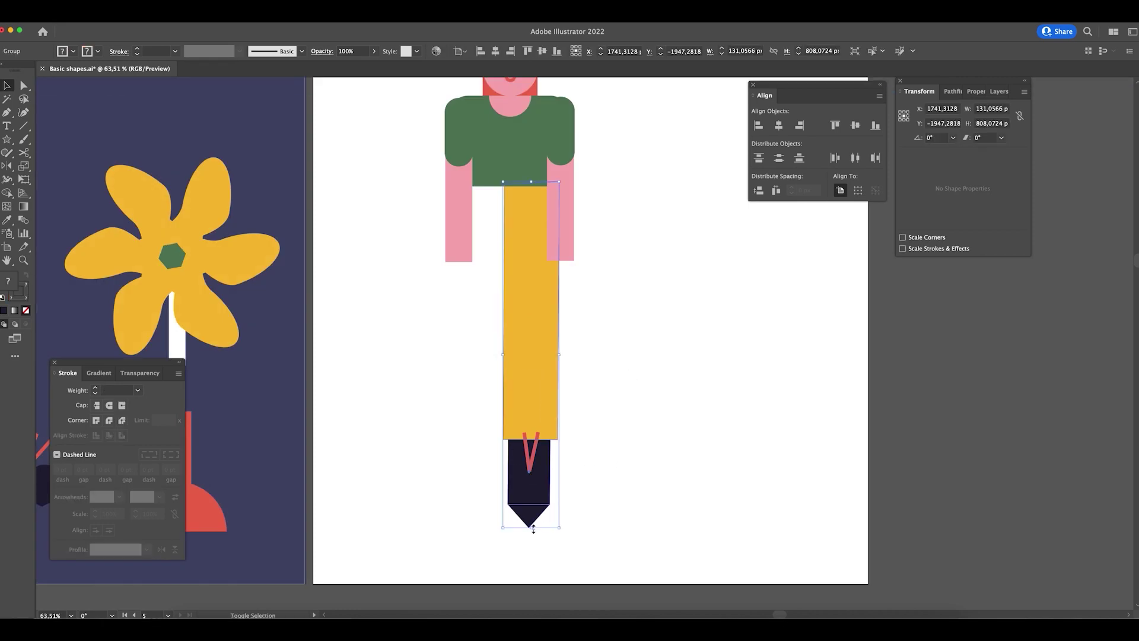
drag(531, 527, 531, 501)
drag(525, 395, 530, 402)
key(super+minus)
key(super+minus)
key(super+minus)
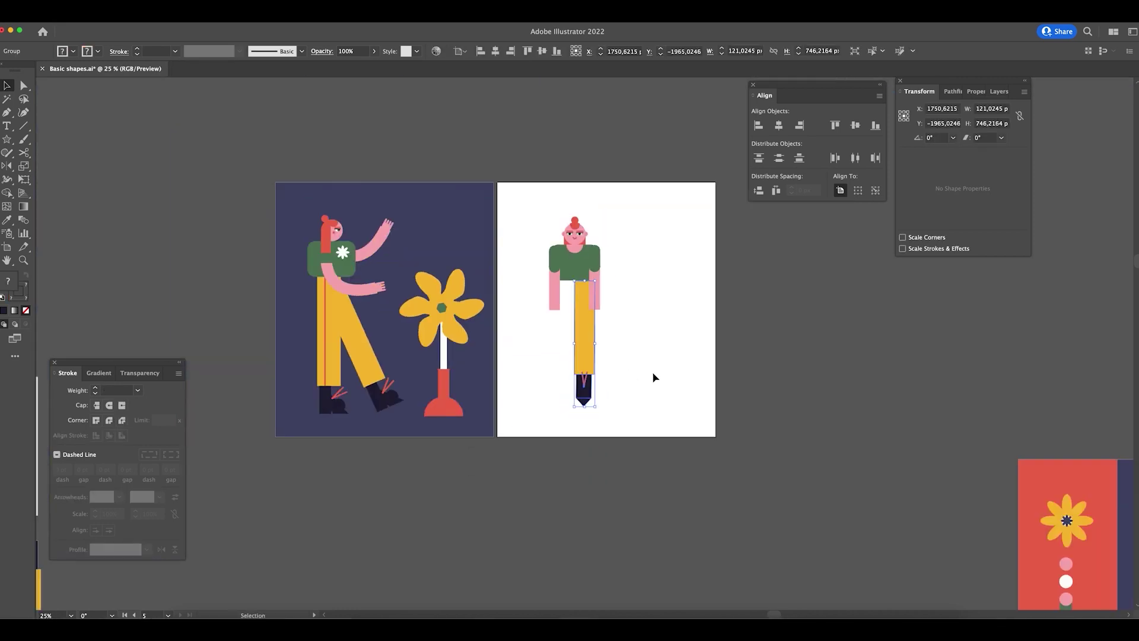
click(657, 357)
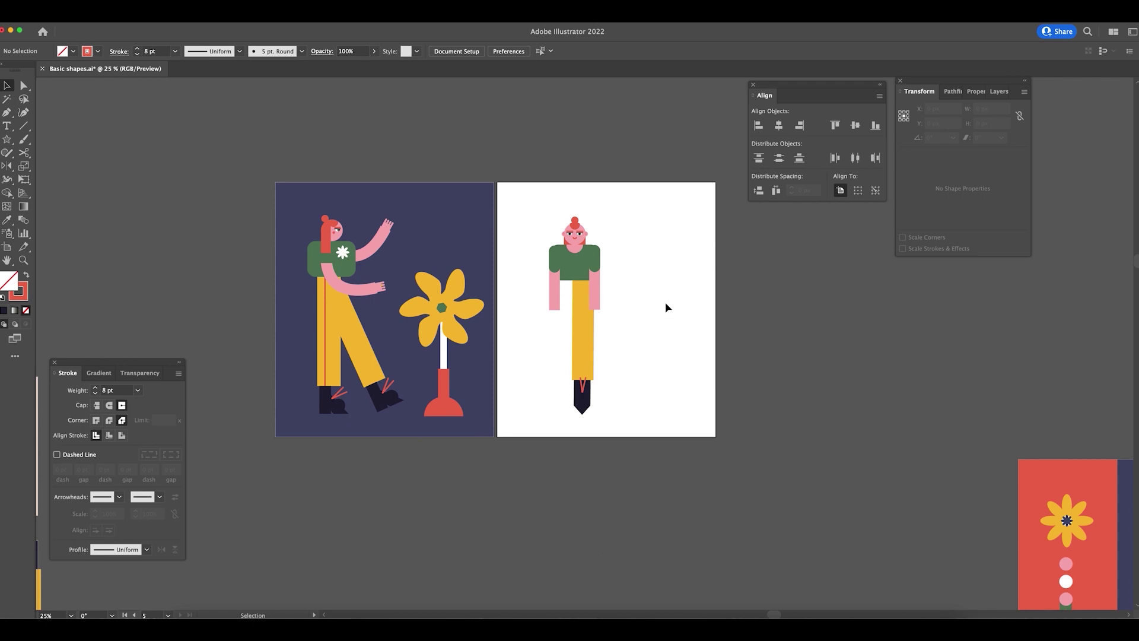
- Position the trouser leg under one half of the sweater and place a copy of it under the other half
key(super+space)
drag(585, 304, 737, 343)
click(579, 314)
drag(587, 343, 597, 345)
alt+drag(595, 345, 521, 344)
click(720, 362)
- Draw a rectangle across the hips between the legs and fill it with the trousers' yellow
key(m)
mouse_move(521, 219)
mouse_down()
mouse_move(589, 304)
mouse_move(550, 302)
mouse_up()
key(i)
click(600, 380)
key(v)
click(648, 372)
click(698, 317)
key(super+minus)
key(super+minus)
key(super+minus)
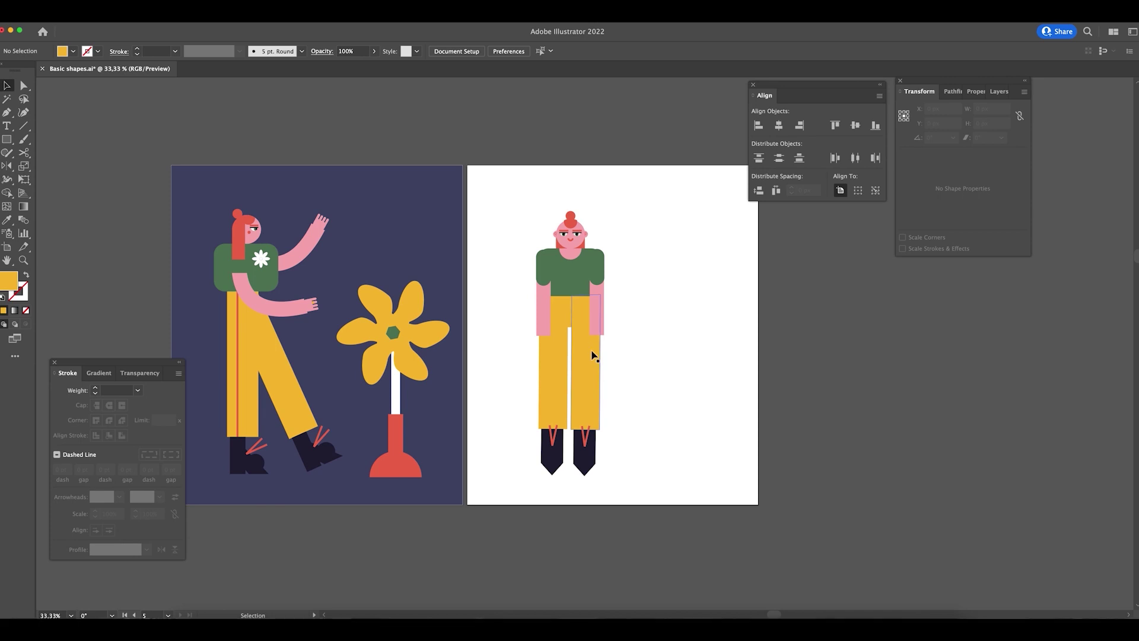
- Delete the copied trouser leg, keeping the original leg and the yellow hip rectangle
click(588, 383)
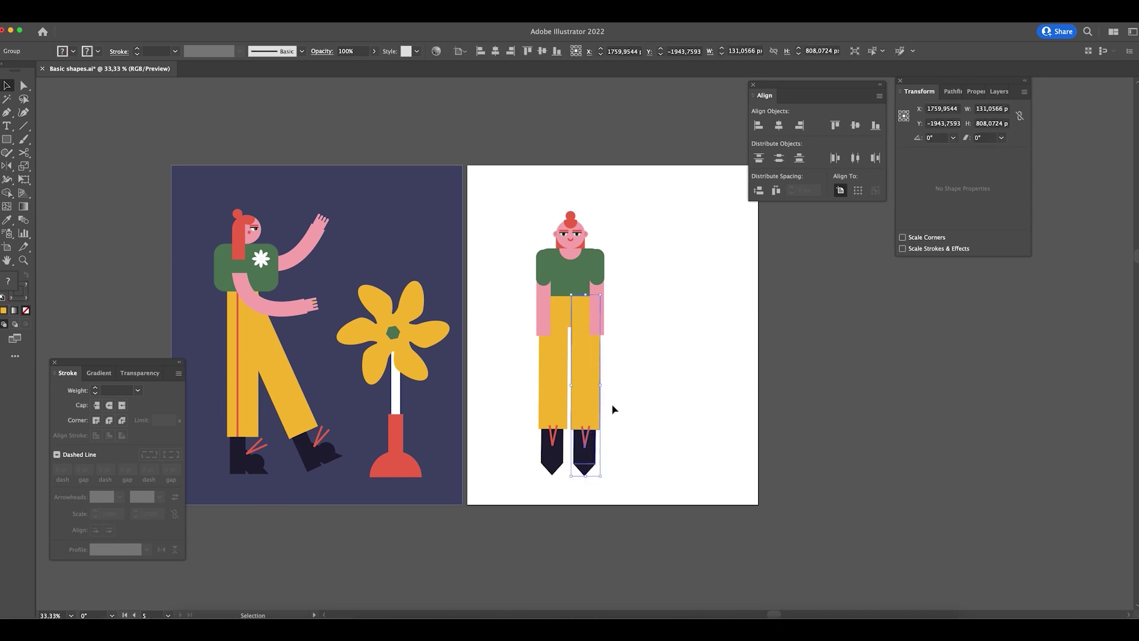
drag(599, 390, 623, 390)
click(514, 382)
key(BackSpace)
- Narrow and shorten the pointed boot inside the front-facing woman's leg group and slim the yellow trouser leg slightly
double_click(554, 356)
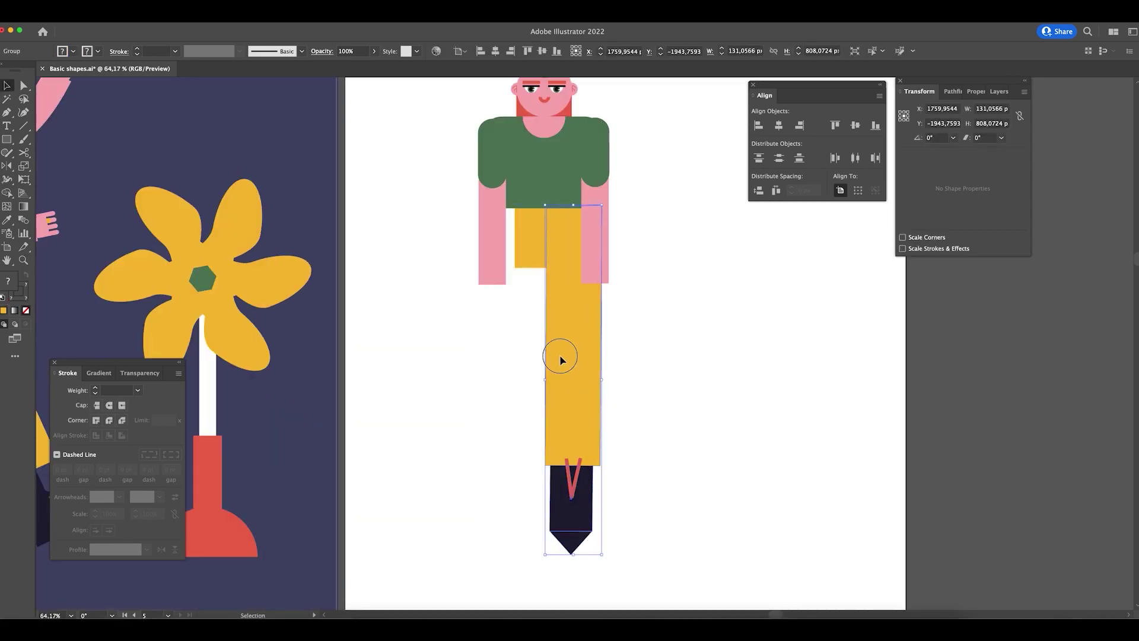
click(571, 536)
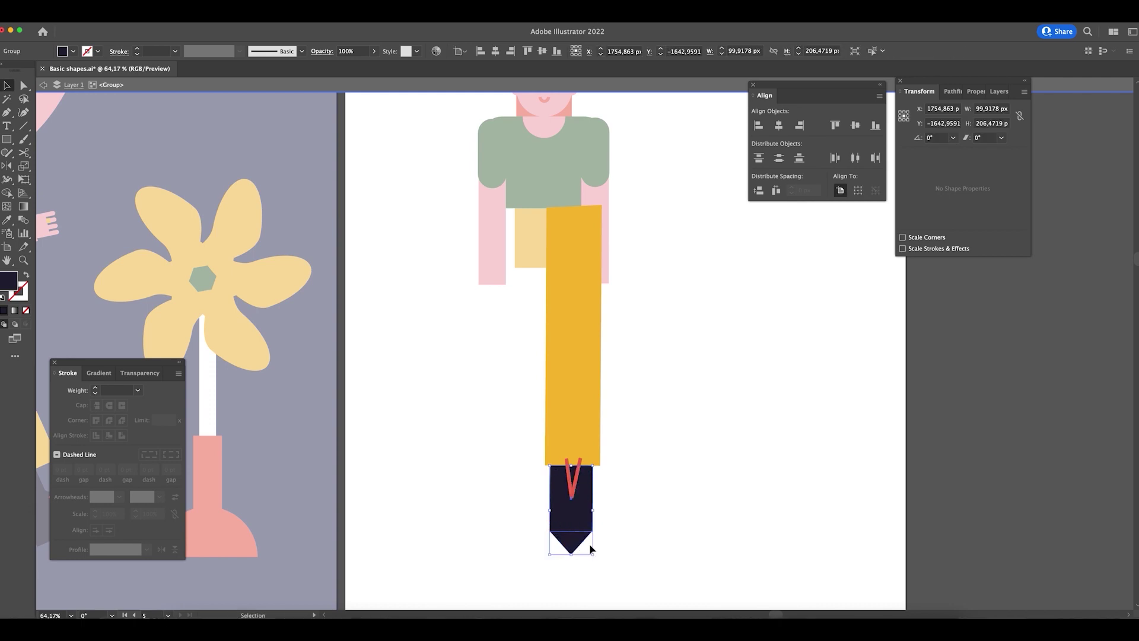
drag(552, 511, 590, 510)
drag(574, 554, 572, 485)
click(582, 373)
mouse_move(601, 336)
mouse_down()
mouse_move(551, 337)
mouse_move(596, 335)
mouse_up()
drag(581, 344, 583, 344)
- Reposition the slimmed leg under one half of the sweater and place a matching copy under the other half
key(Escape)
click(571, 328)
mouse_move(576, 399)
mouse_down()
mouse_move(511, 394)
mouse_move(569, 394)
mouse_up()
click(607, 424)
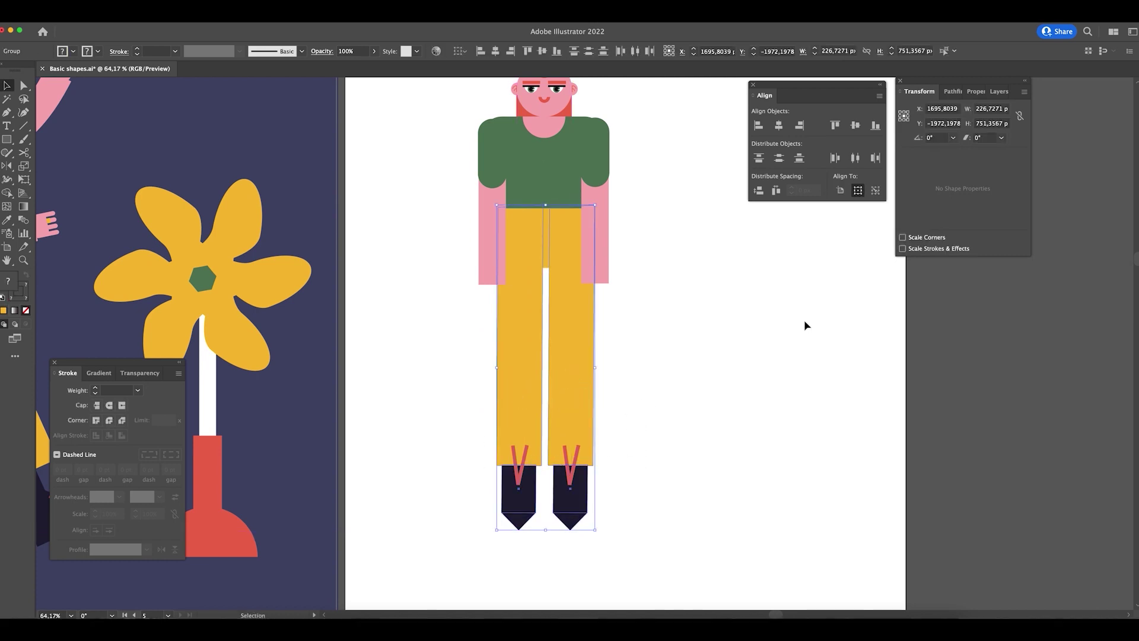
- Copy the side-view woman's hand, rotate it fingers down at the end of one arm, and duplicate it for the other arm
key(ctrl+minus)
key(ctrl+minus)
key(ctrl+minus)
click(382, 236)
drag(383, 236, 545, 334)
scroll(561, 322, up, 8)
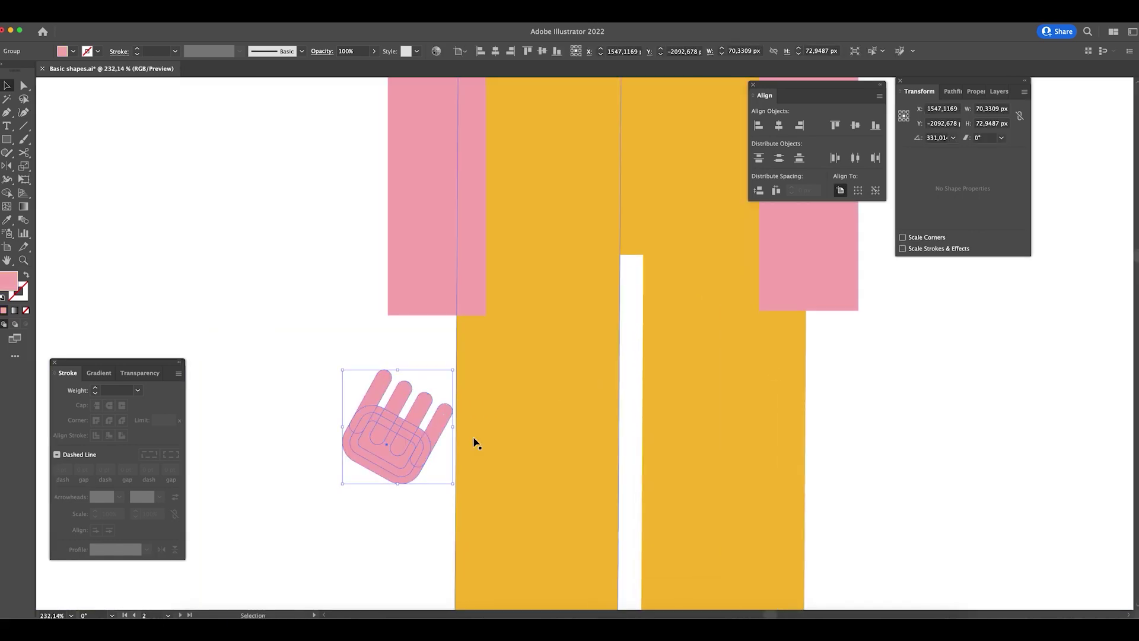
drag(395, 492, 450, 339)
drag(439, 407, 819, 356)
click(936, 353)
key(ctrl+alt+0)
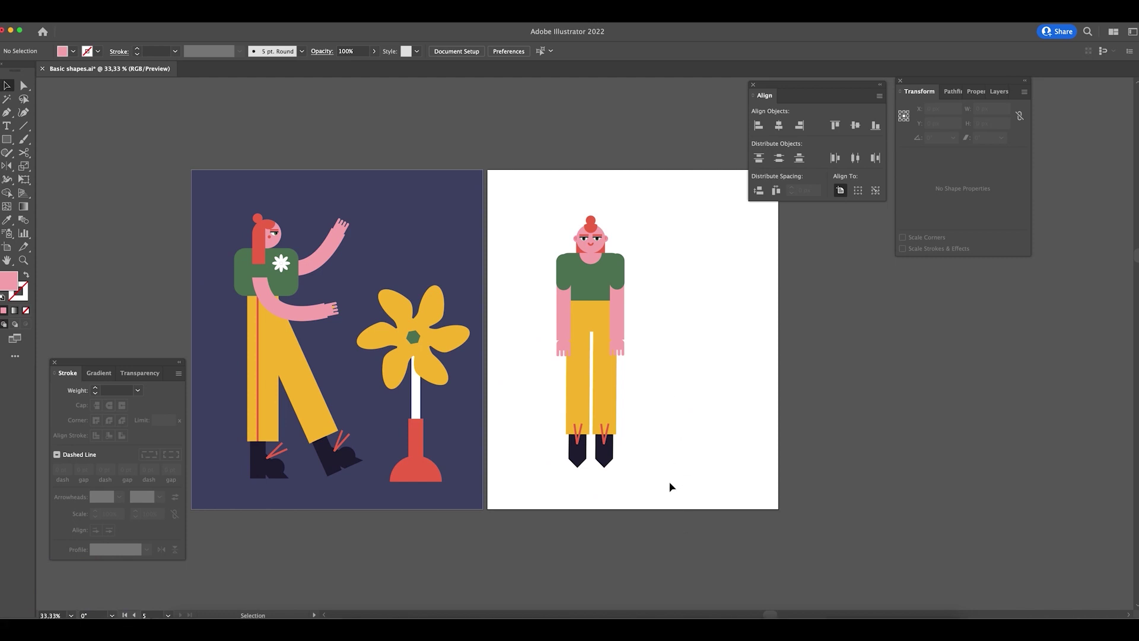
drag(681, 457, 664, 483)
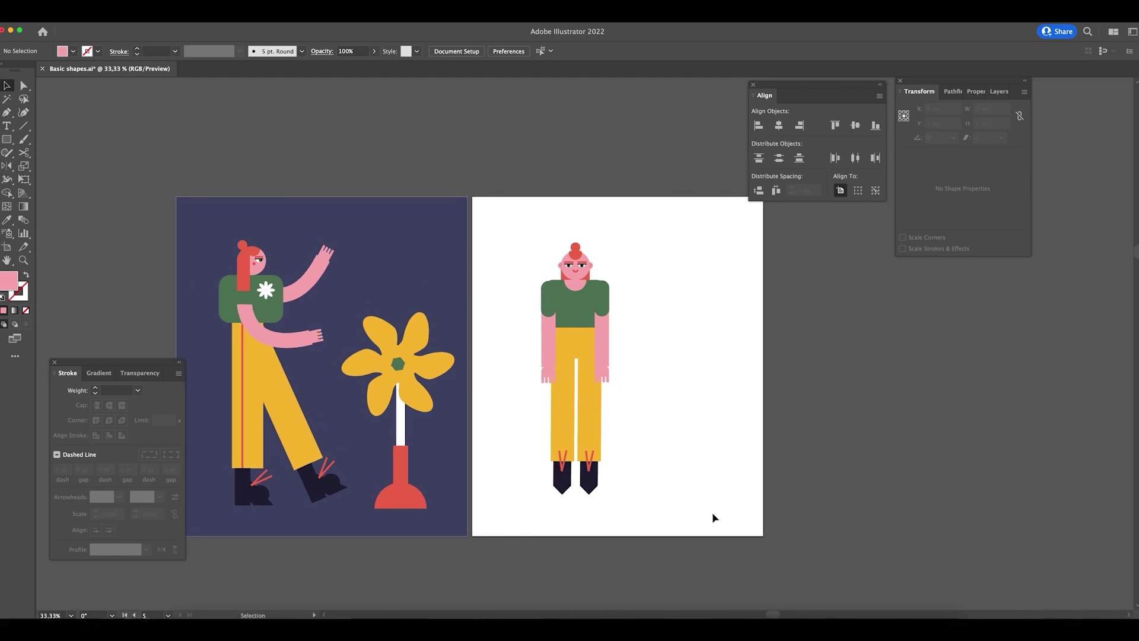
drag(775, 395, 651, 275)
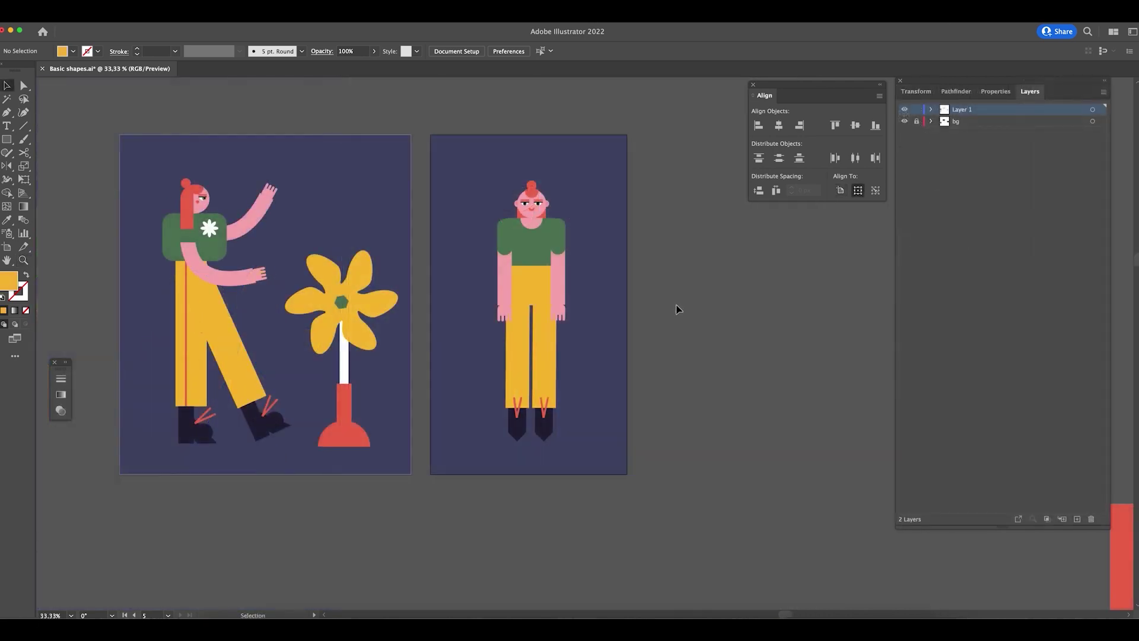
drag(682, 294, 701, 359)
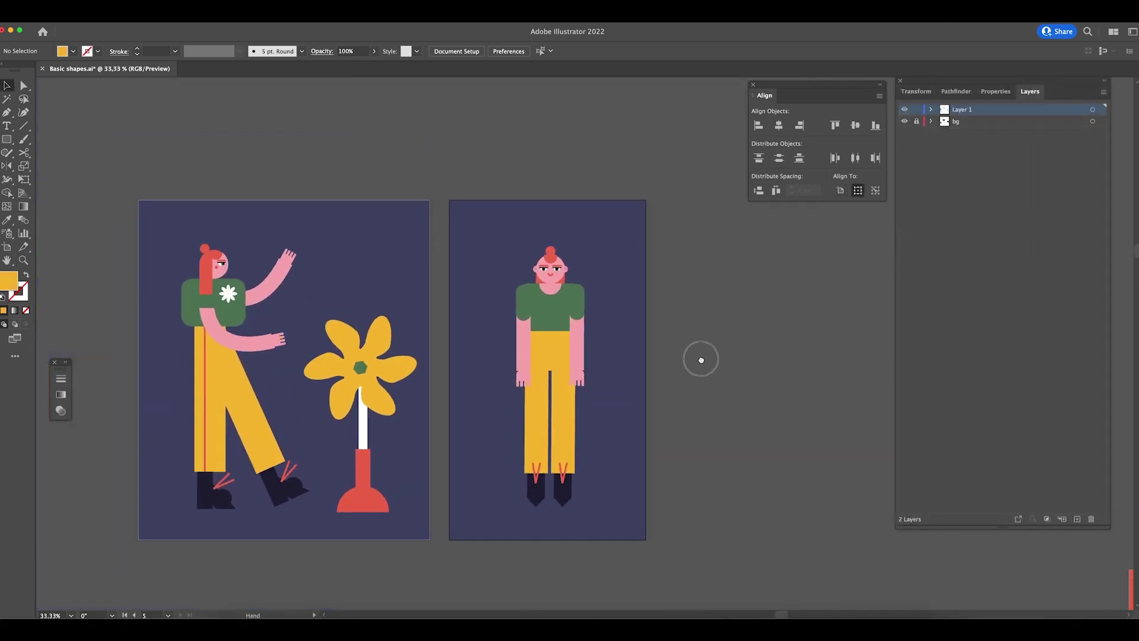
drag(662, 469, 683, 456)
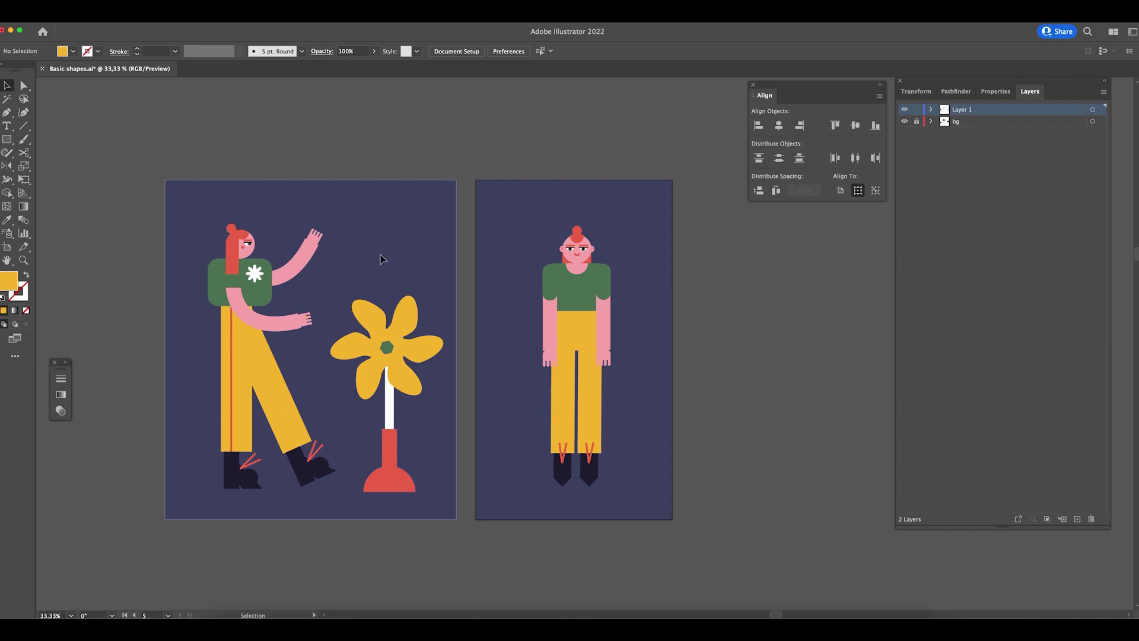
- Show the rulers and place two horizontal guides across both artboards, at the boot soles and the top of the heads
key(super+r)
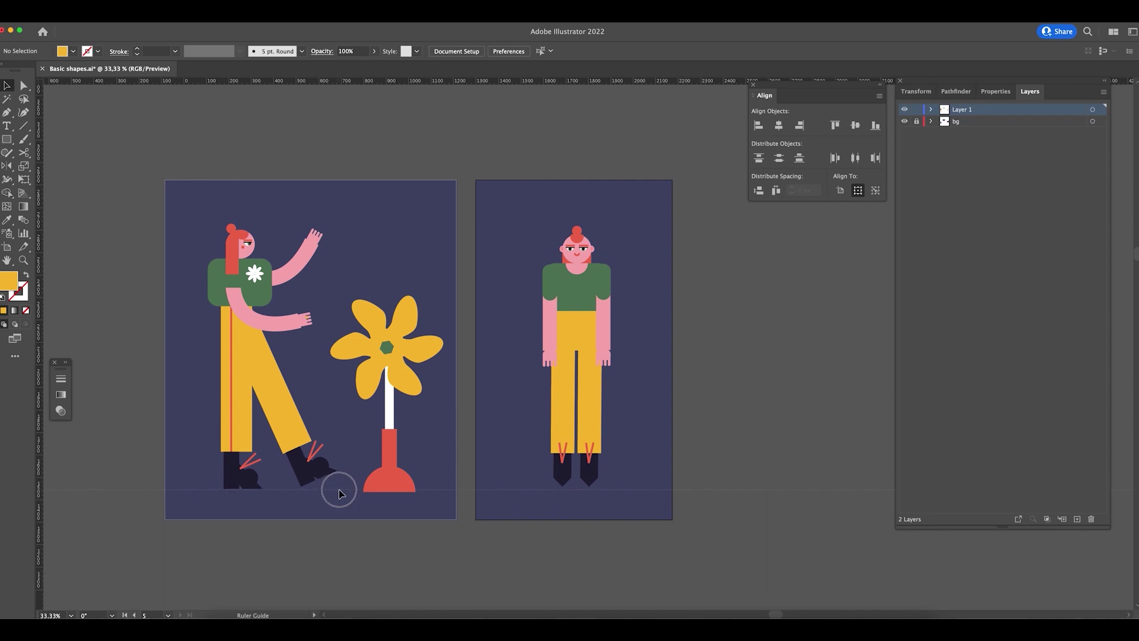
drag(342, 492, 343, 492)
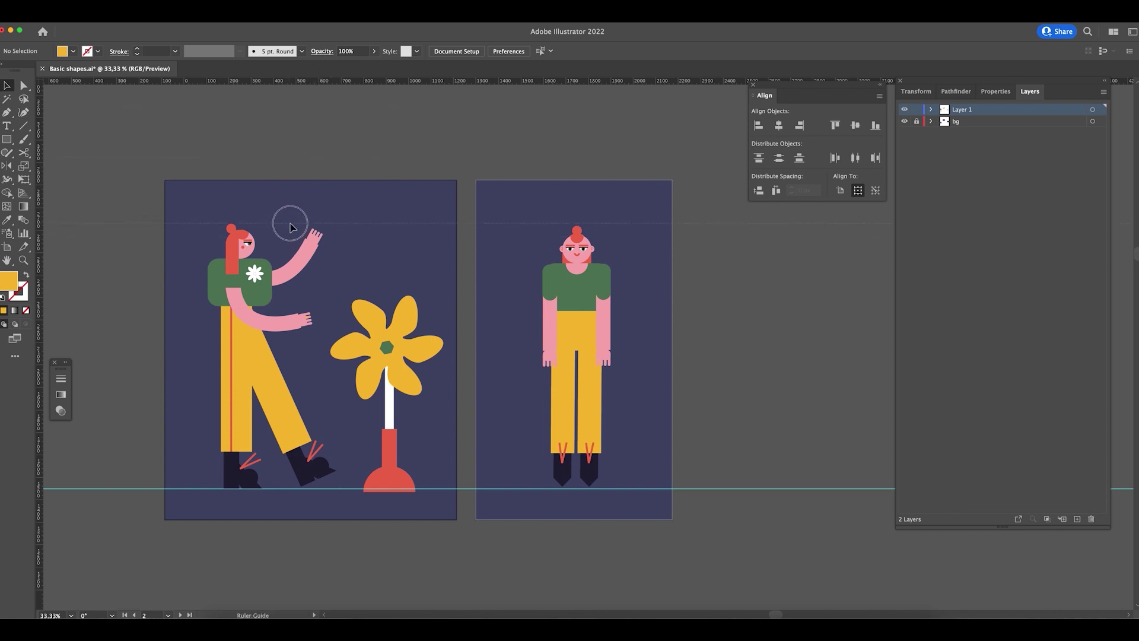
drag(290, 223, 290, 223)
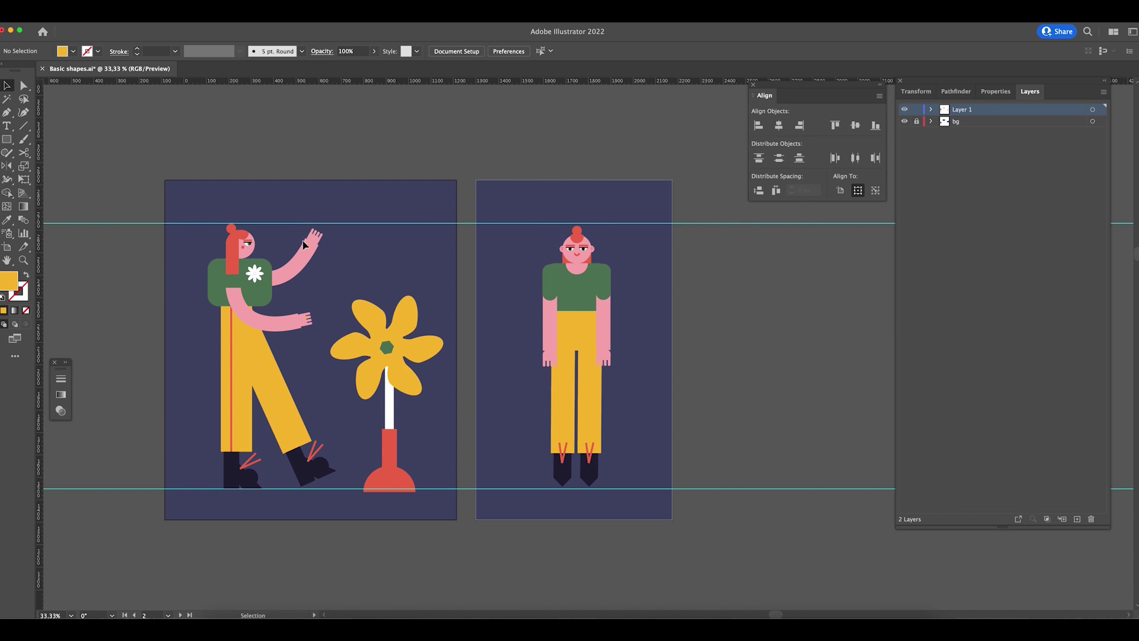
- Move the whole flower with its stem and red base so the base rests on the lower guide
click(374, 469)
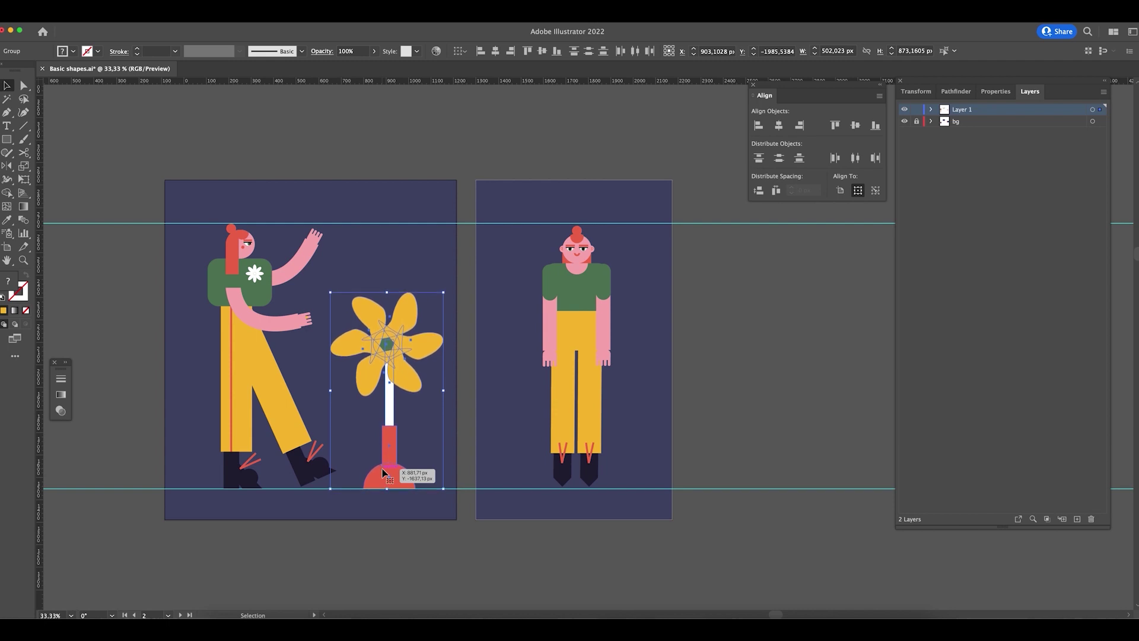
key(super+space)
drag(358, 509, 514, 513)
key(Down)
key(Down)
key(Down)
key(super+minus)
key(super+minus)
key(super+minus)
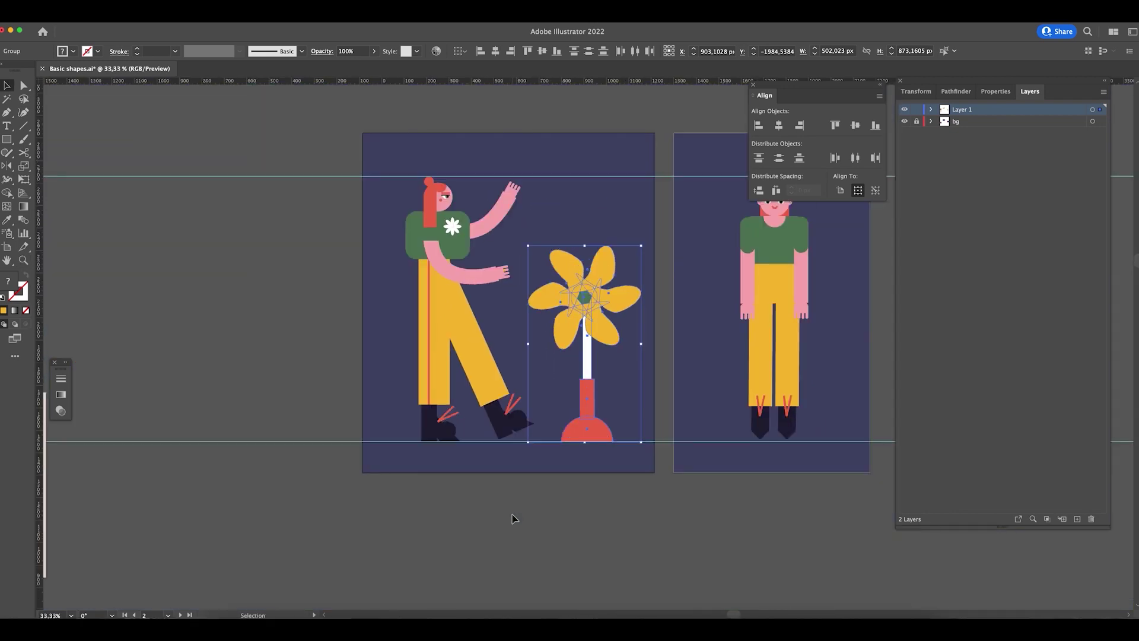
drag(653, 500, 493, 506)
click(457, 371)
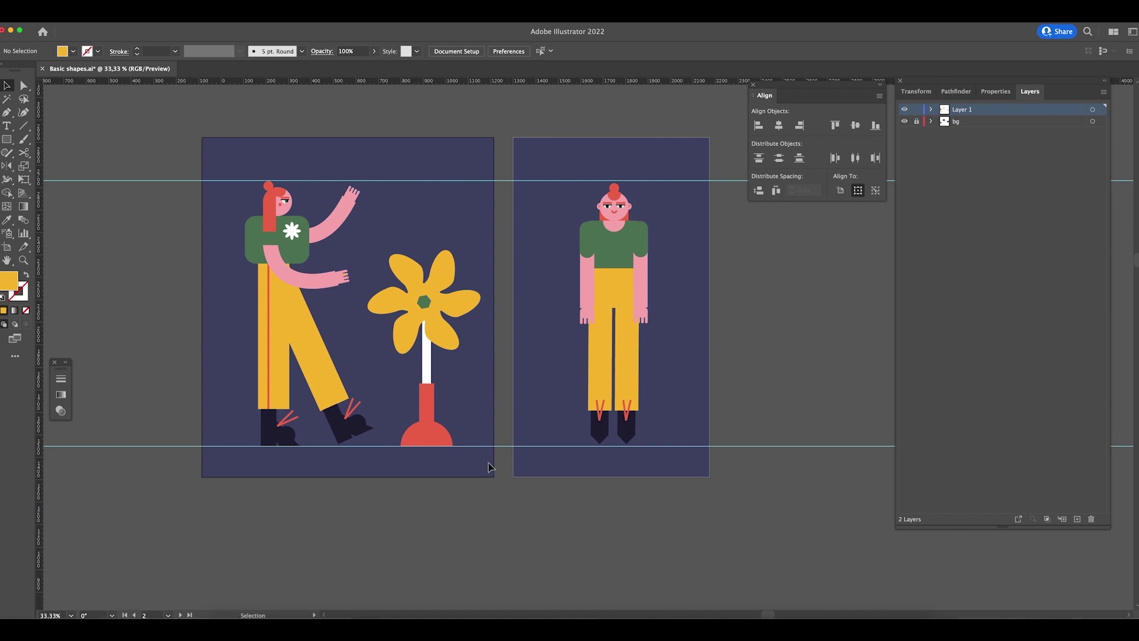
- Isolate the stem group and narrow the white stem rectangle symmetrically to about 25 px wide
click(442, 289)
drag(461, 261, 455, 265)
scroll(434, 367, up, 5)
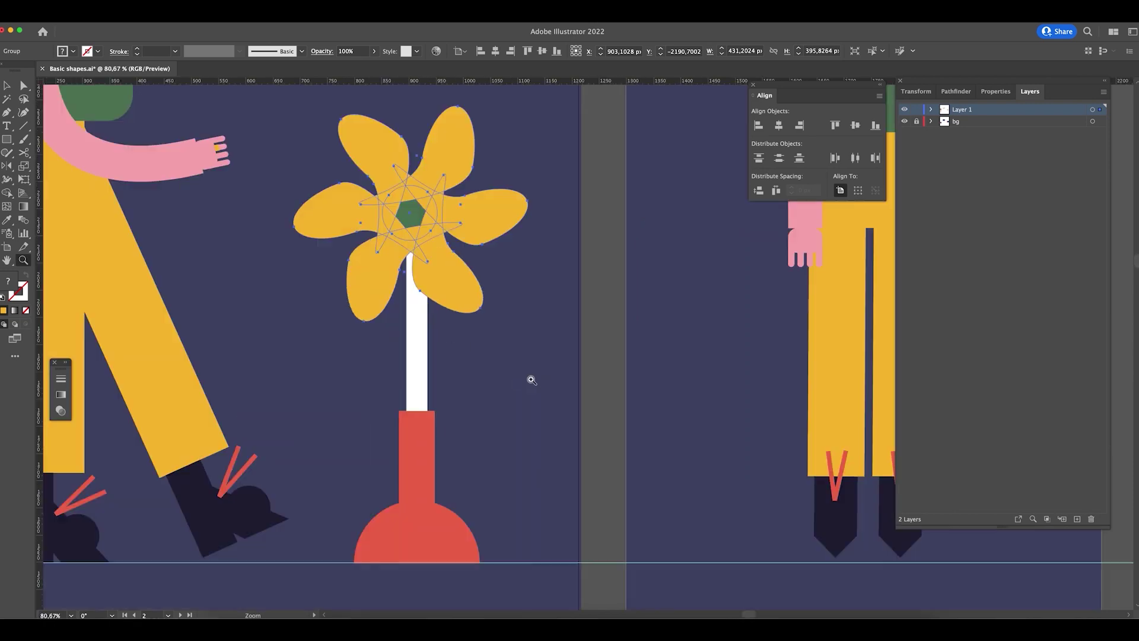
click(416, 365)
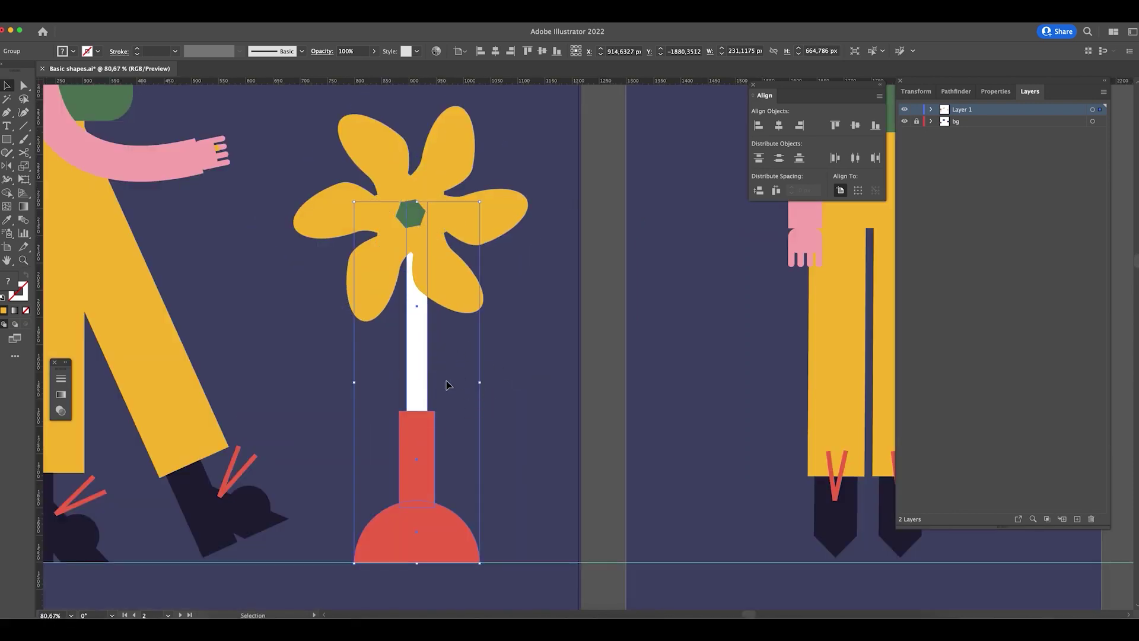
double_click(420, 378)
click(429, 308)
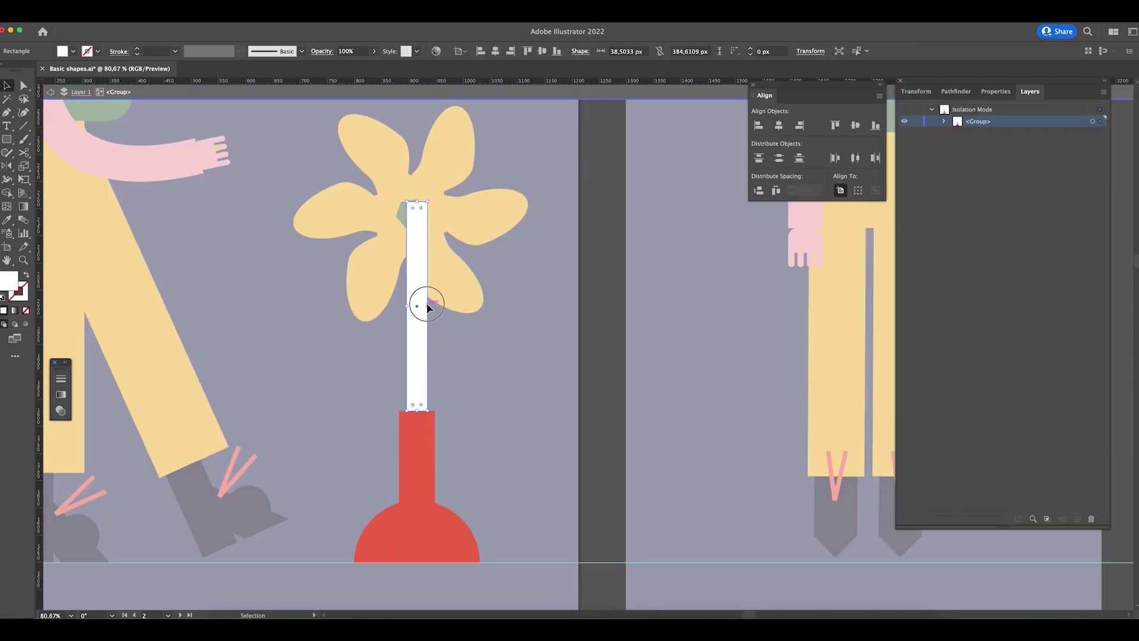
drag(429, 307, 421, 308)
click(457, 342)
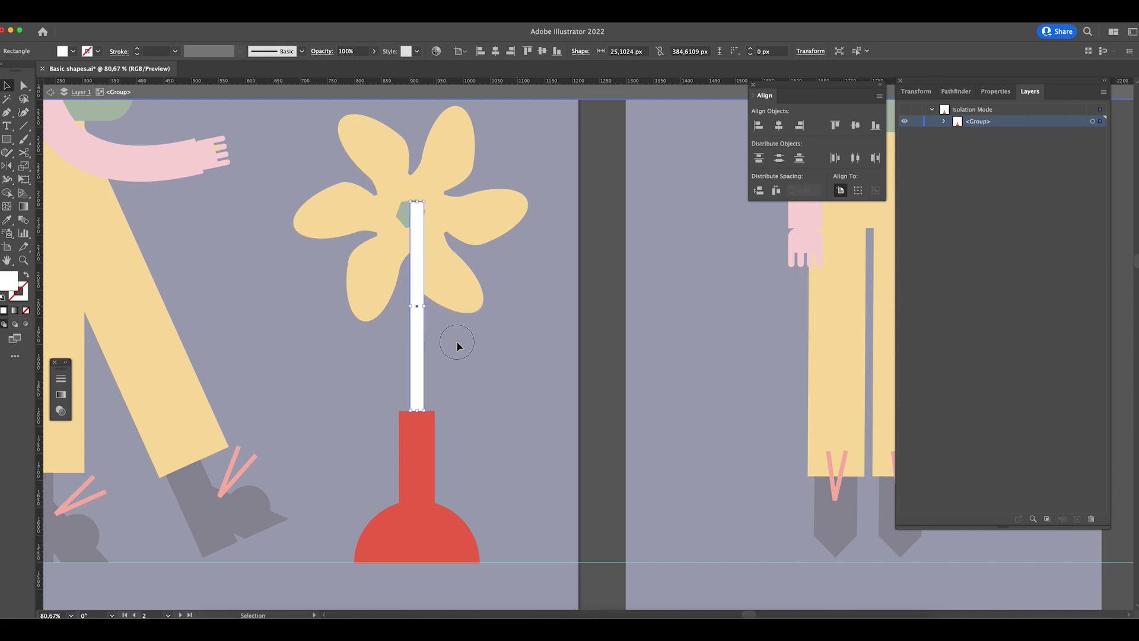
double_click(472, 433)
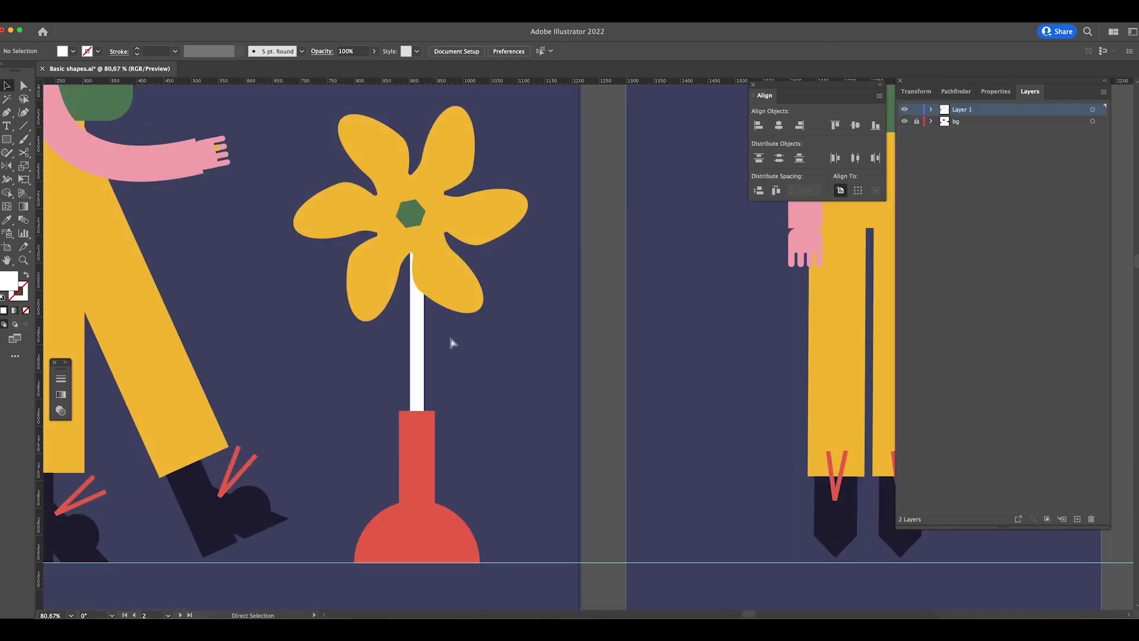
- Add a horizontal guide near the hem of the side-view woman's straight trouser leg
key(ctrl+minus)
key(ctrl+minus)
key(ctrl+minus)
key(ctrl+minus)
key(ctrl+minus)
drag(623, 334, 657, 401)
drag(720, 368, 655, 395)
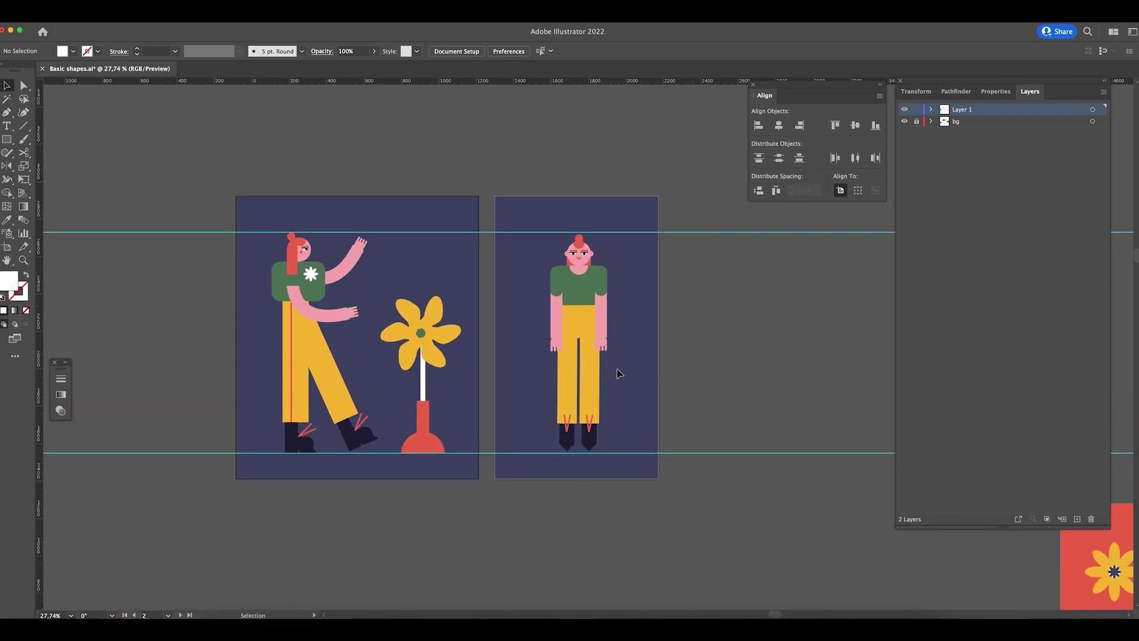
click(302, 415)
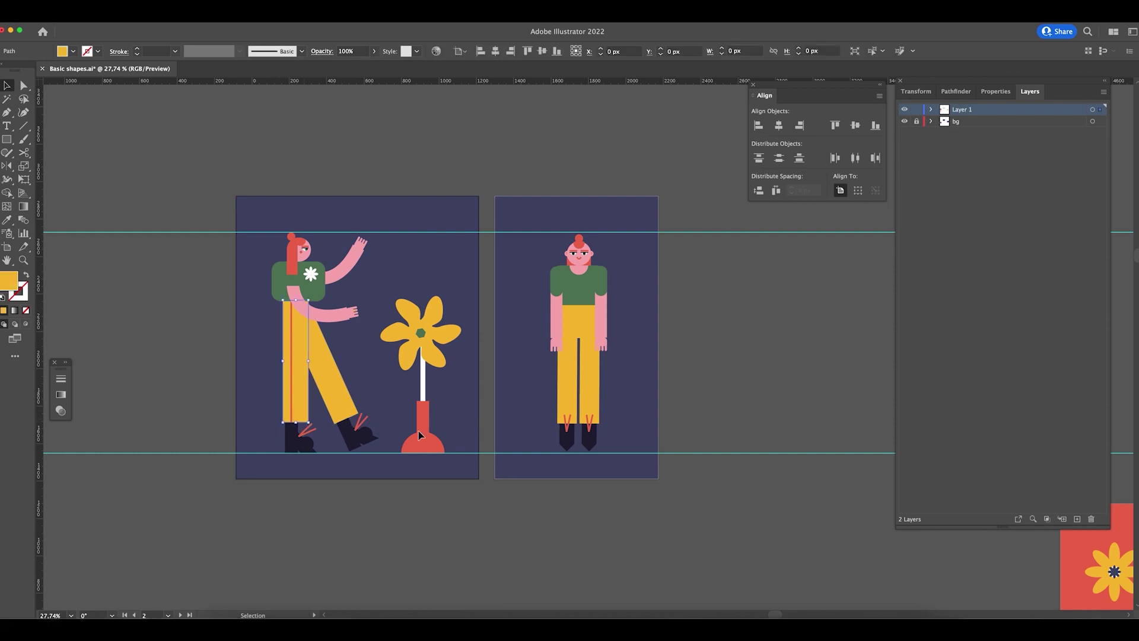
click(394, 443)
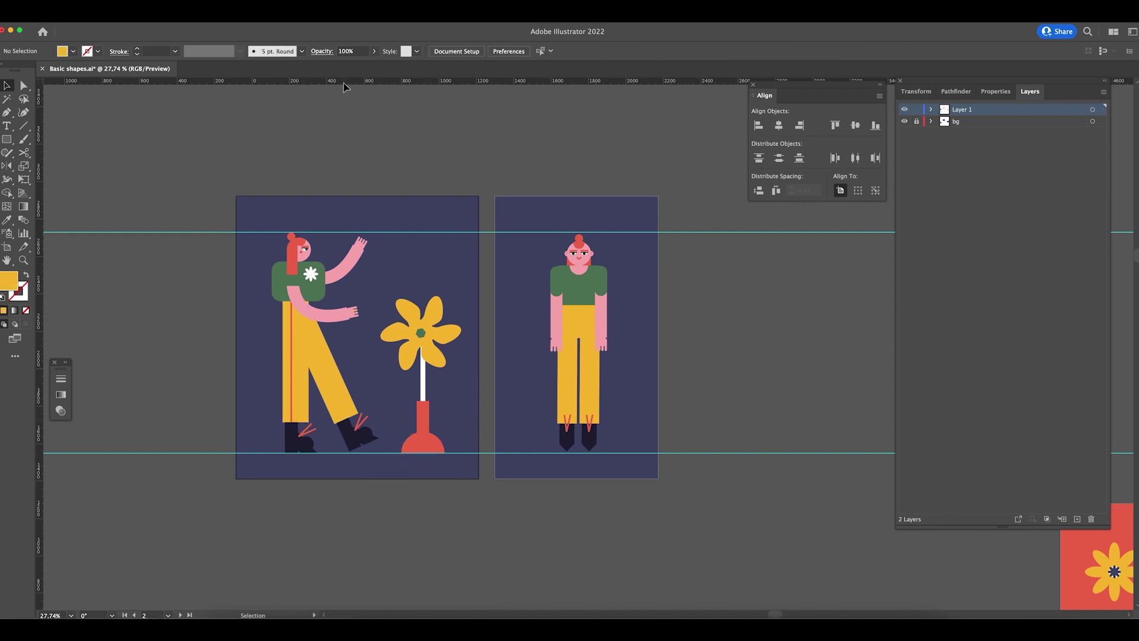
key(z)
drag(311, 427, 512, 469)
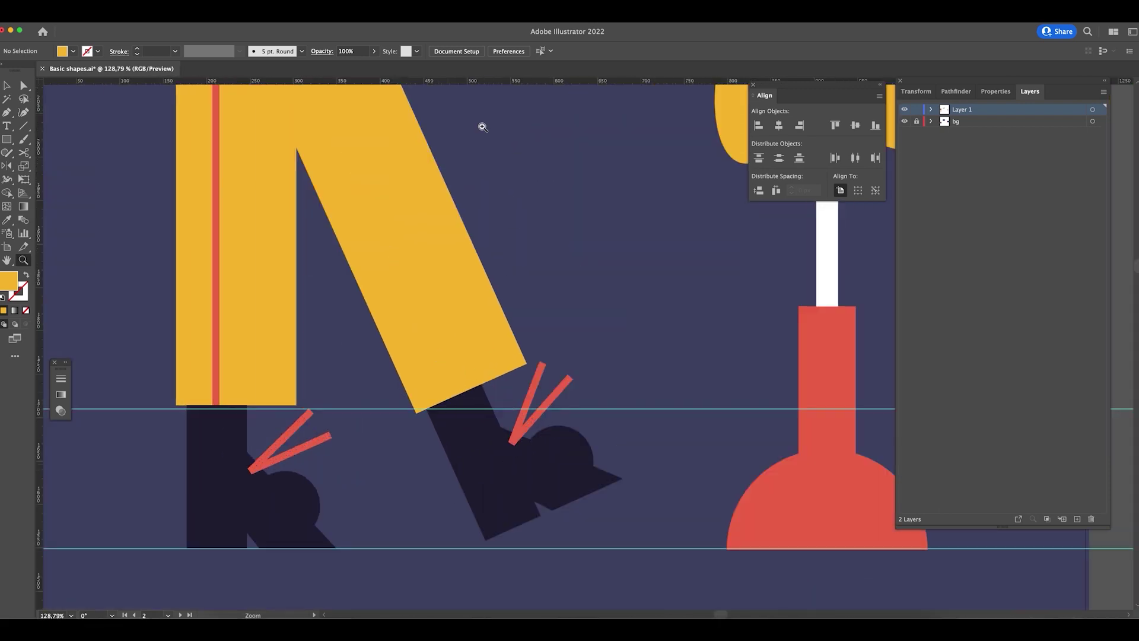
- Unlock the guides so they can be selected and moved
key(v)
drag(314, 385, 477, 297)
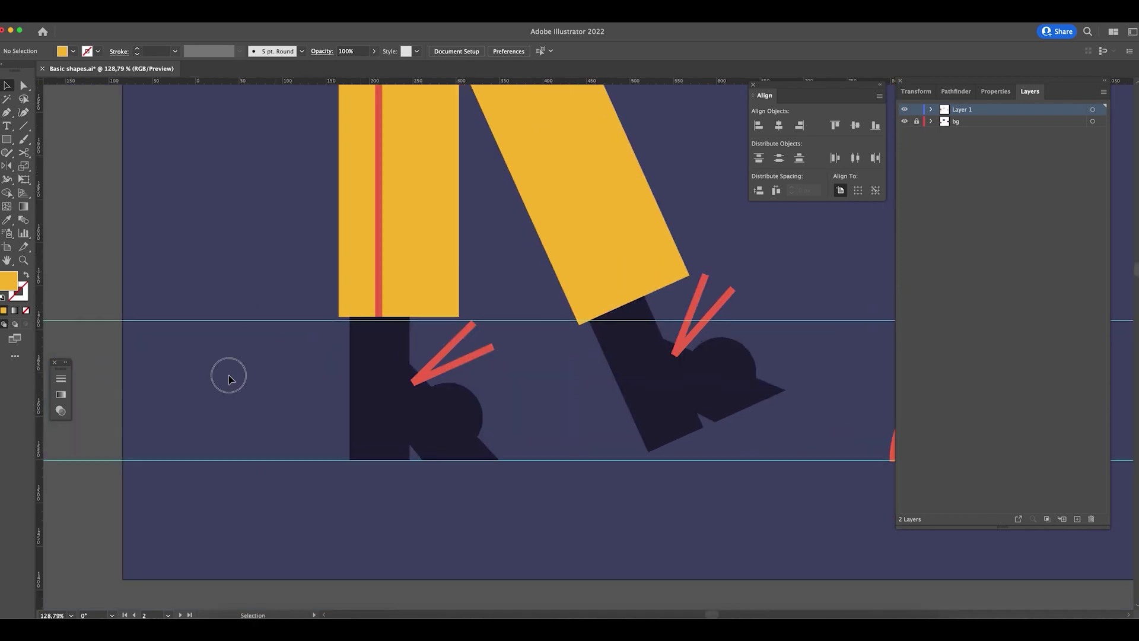
scroll(270, 321, up, 5)
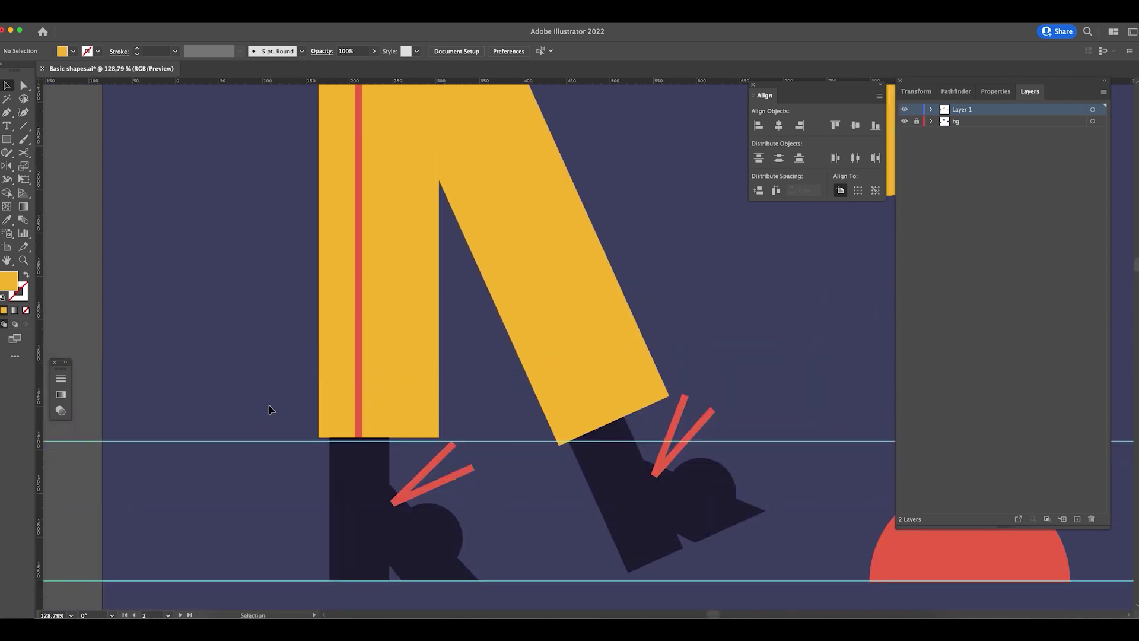
click(166, 474)
click(205, 22)
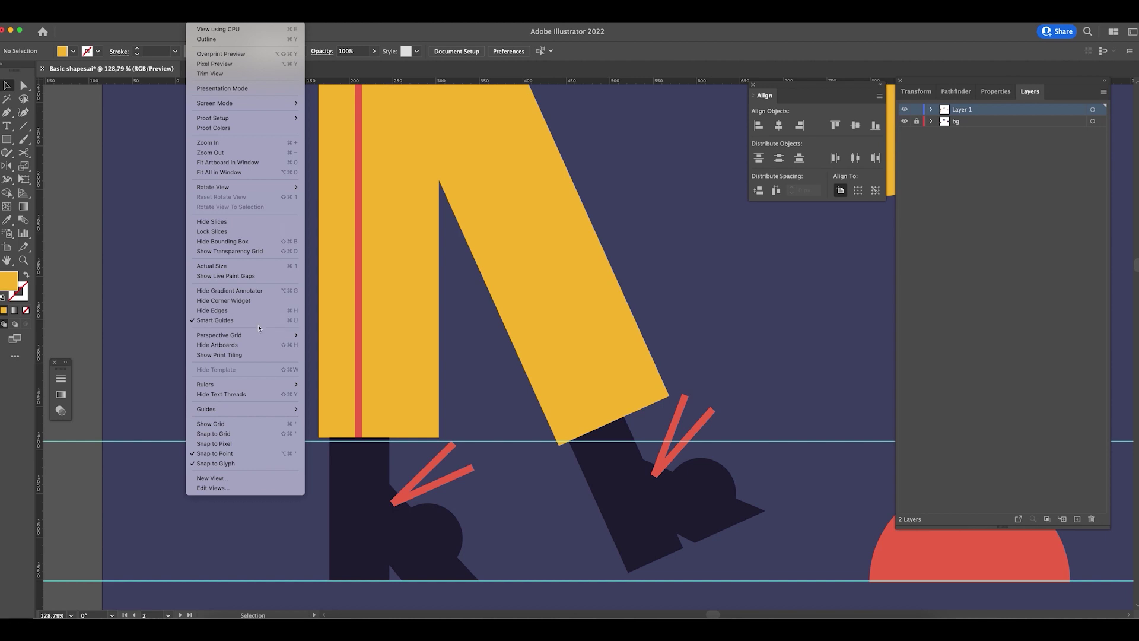
mouse_move(263, 386)
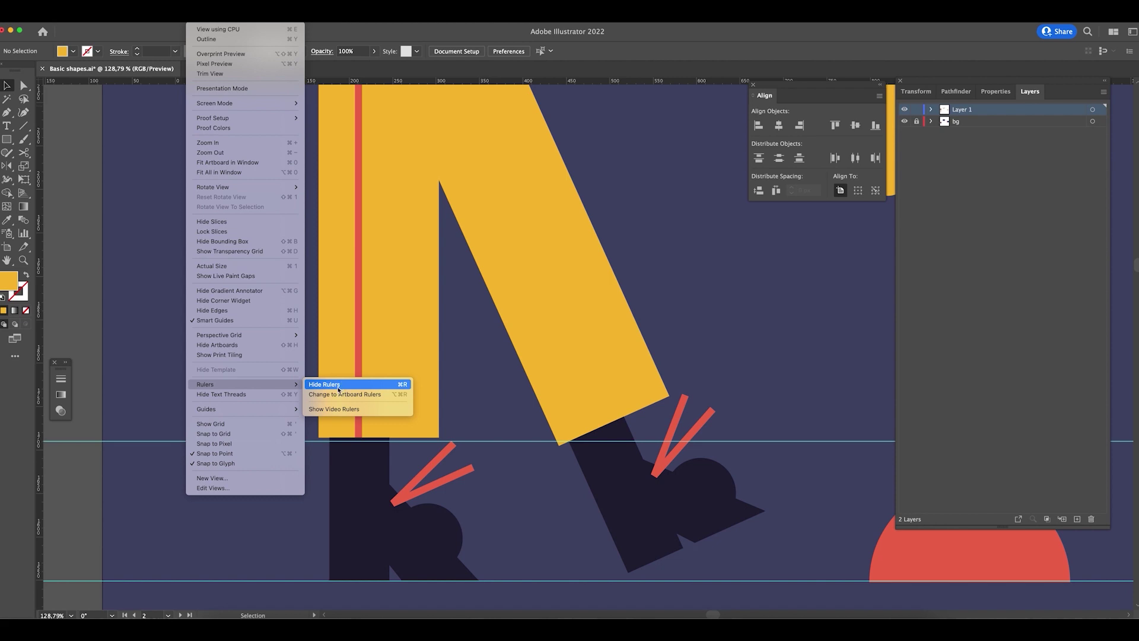
mouse_move(272, 411)
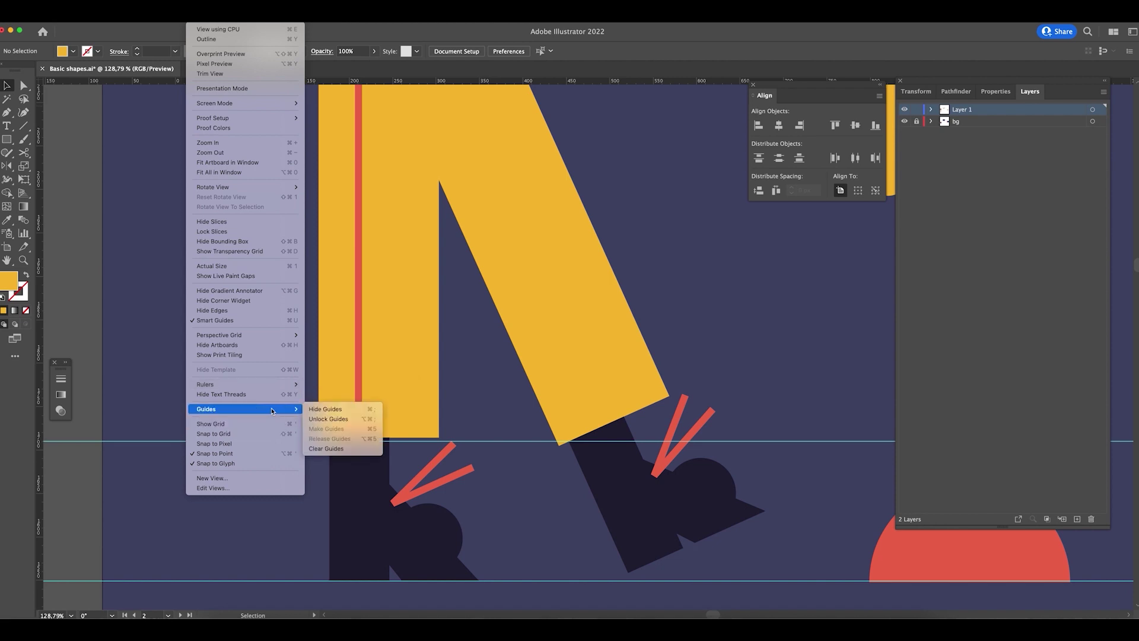
click(330, 420)
- Align the hem guide exactly with the lower edge of the side-view woman's straight trouser leg
click(305, 442)
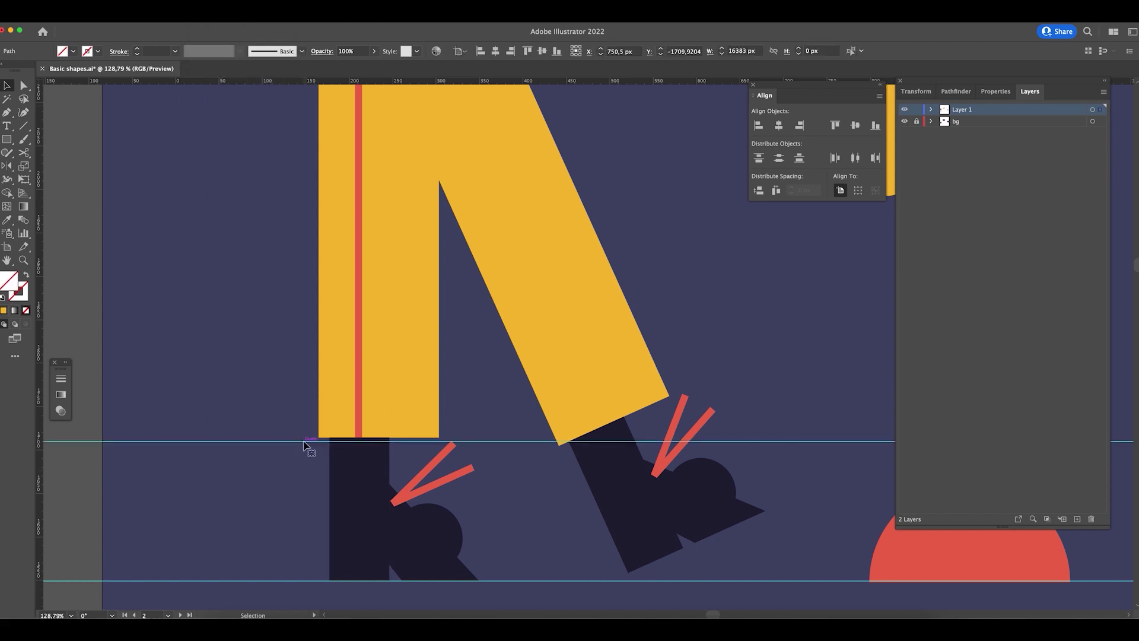
drag(303, 442, 306, 442)
click(349, 488)
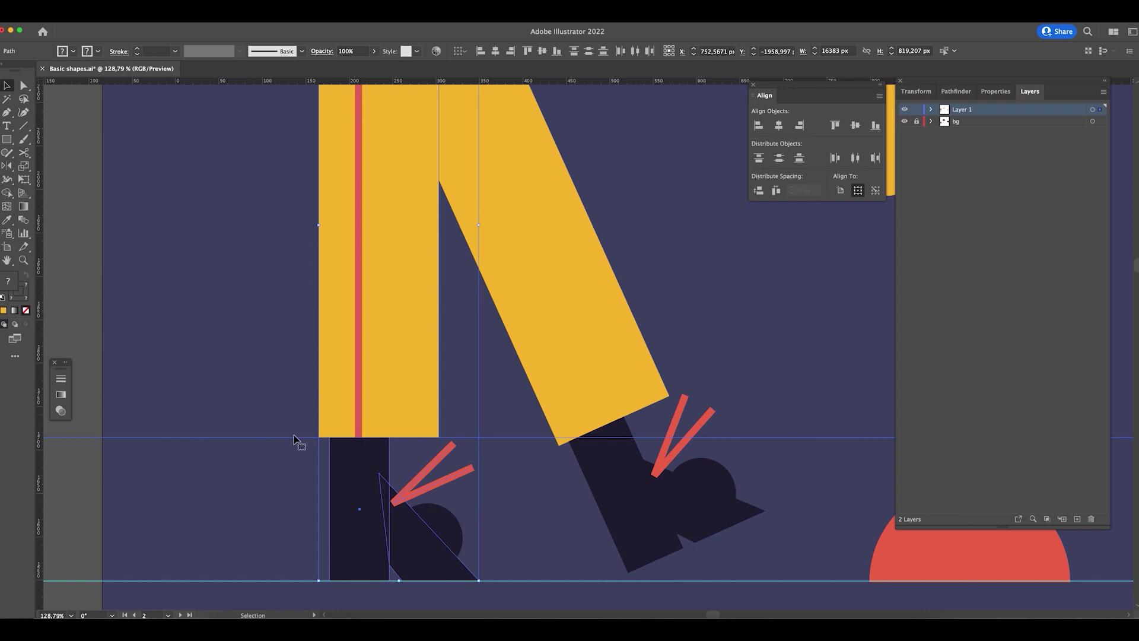
click(261, 462)
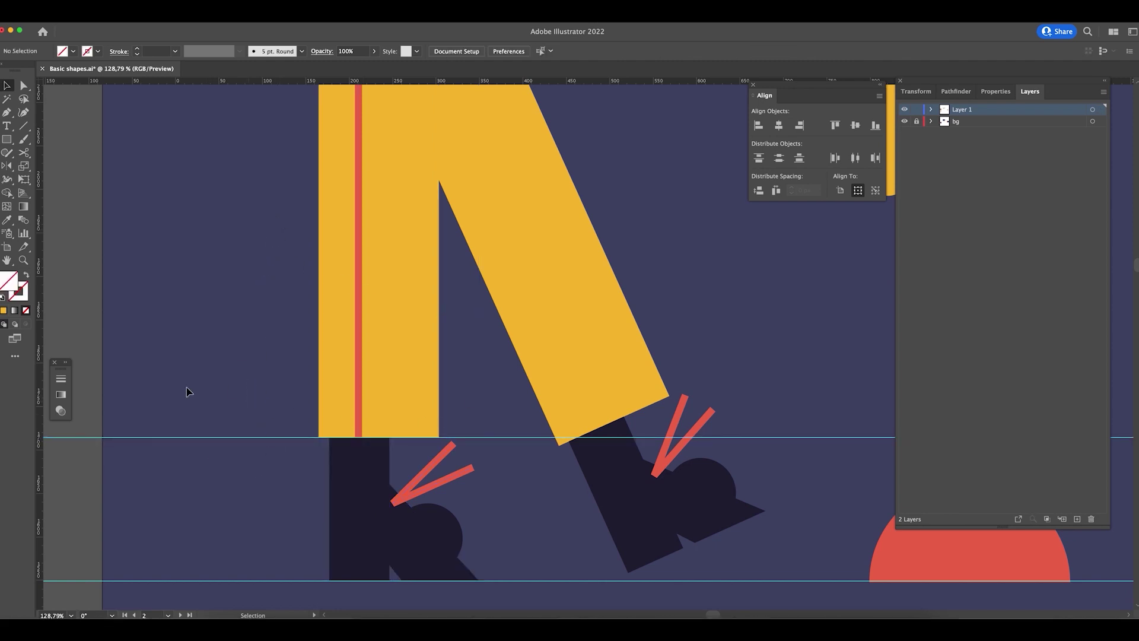
- Align the upper guide with the top of the side-view woman's hair bun
click(257, 438)
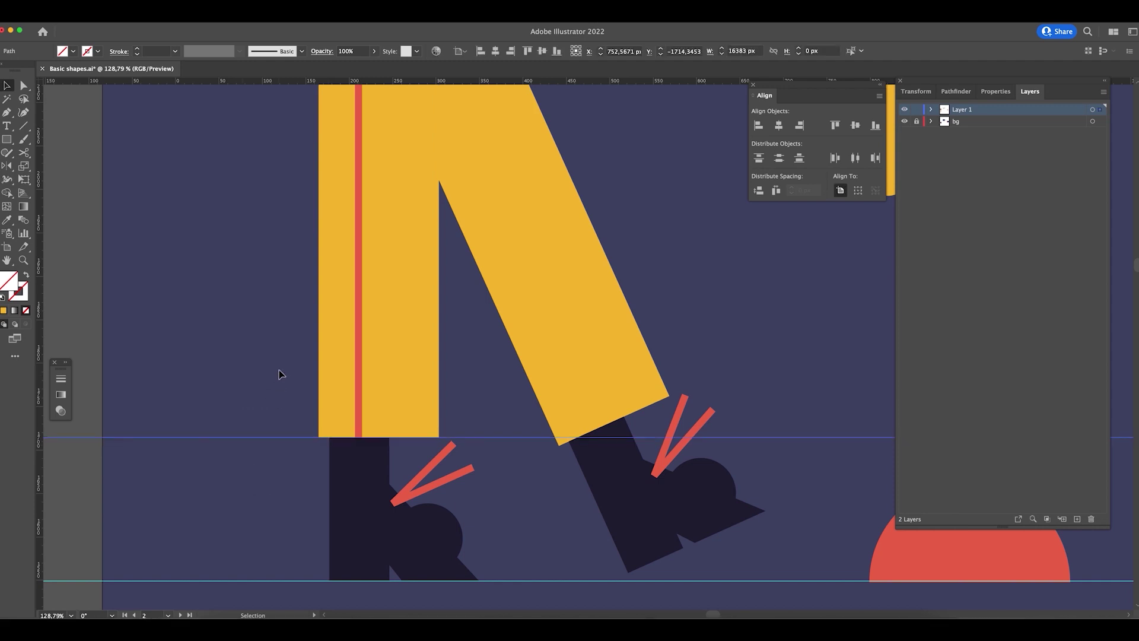
key(super+minus)
key(super+minus)
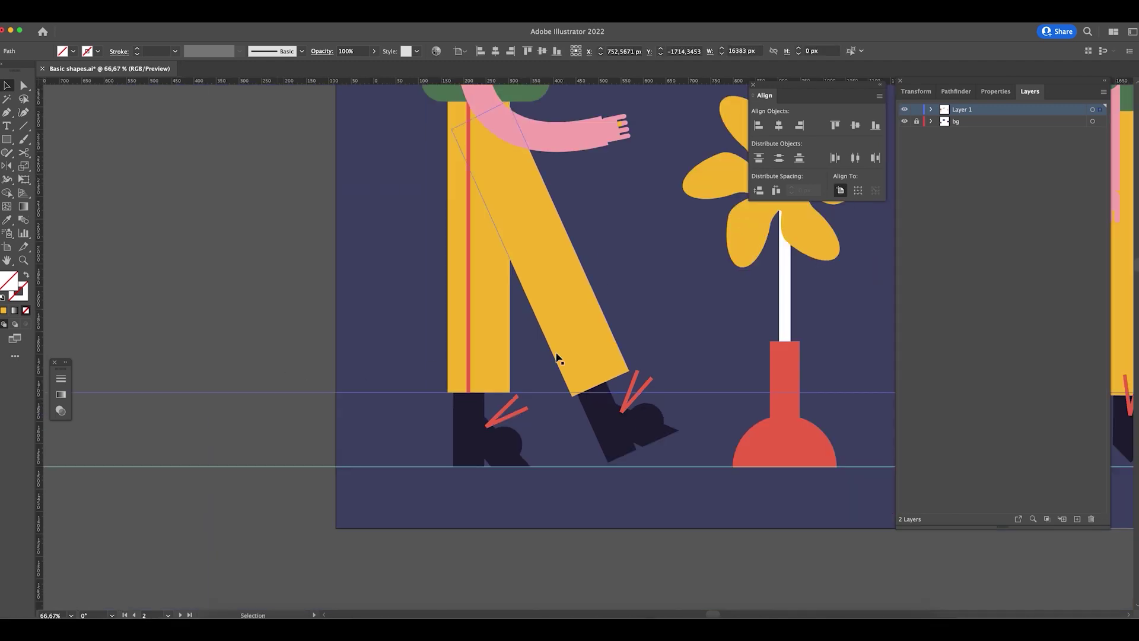
drag(737, 318, 555, 458)
drag(559, 274, 535, 415)
key(z)
drag(246, 202, 525, 248)
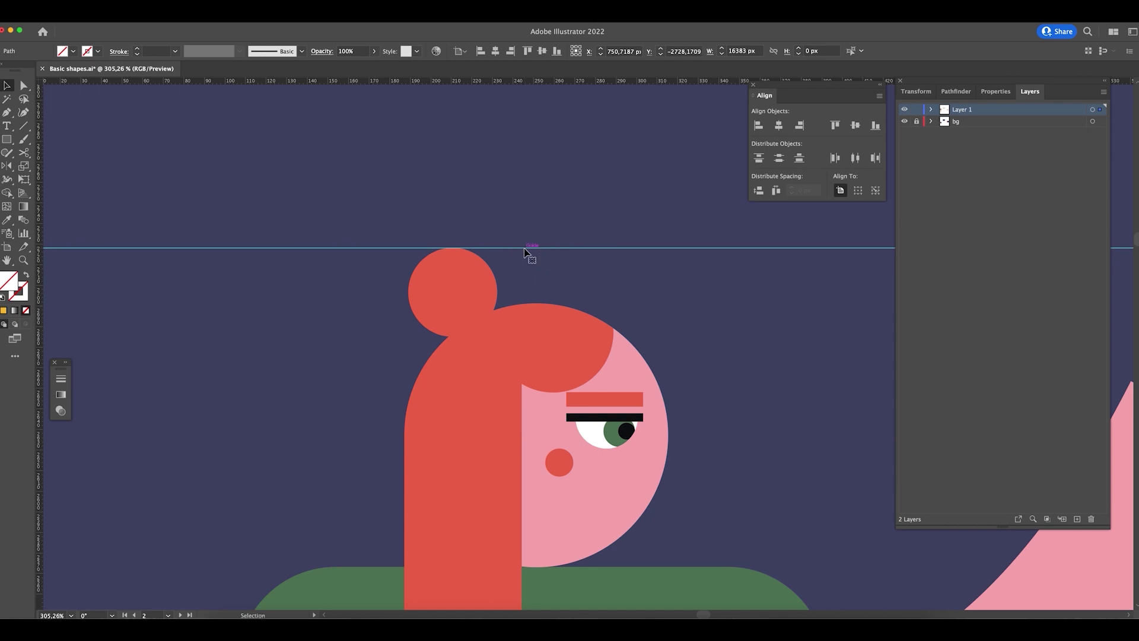
- Group the front-facing woman's hair, head, ears and facial features, and send the group behind her shirt
key(super+minus)
key(super+minus)
key(super+minus)
key(super+minus)
key(super+minus)
key(super+minus)
key(space)
drag(593, 414, 252, 402)
key(z)
drag(498, 286, 645, 335)
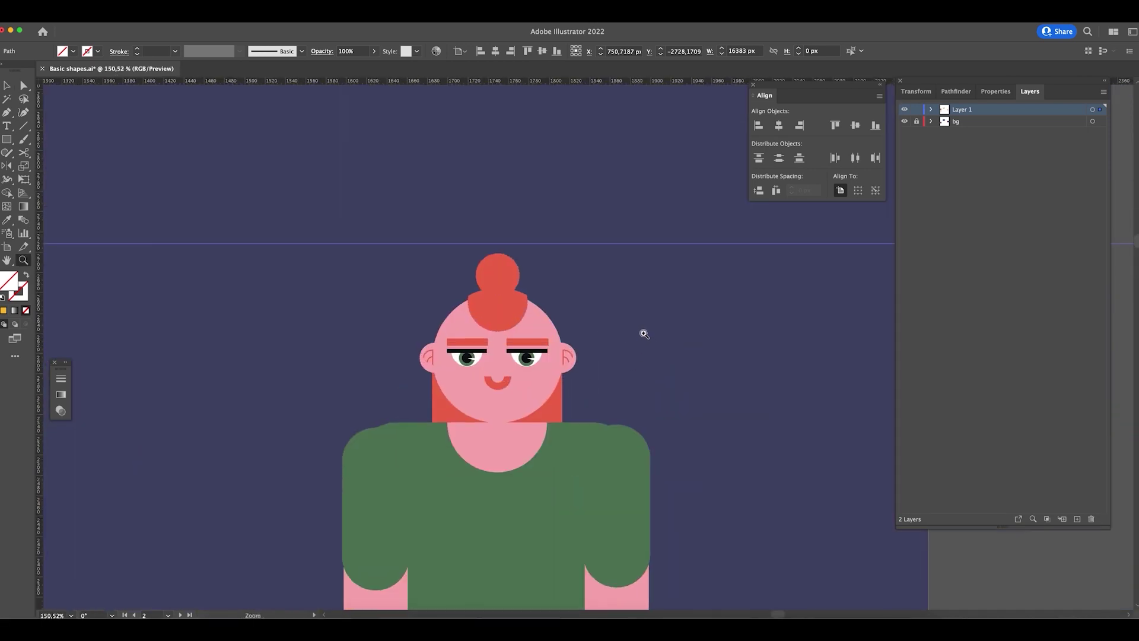
drag(516, 285, 587, 331)
key(v)
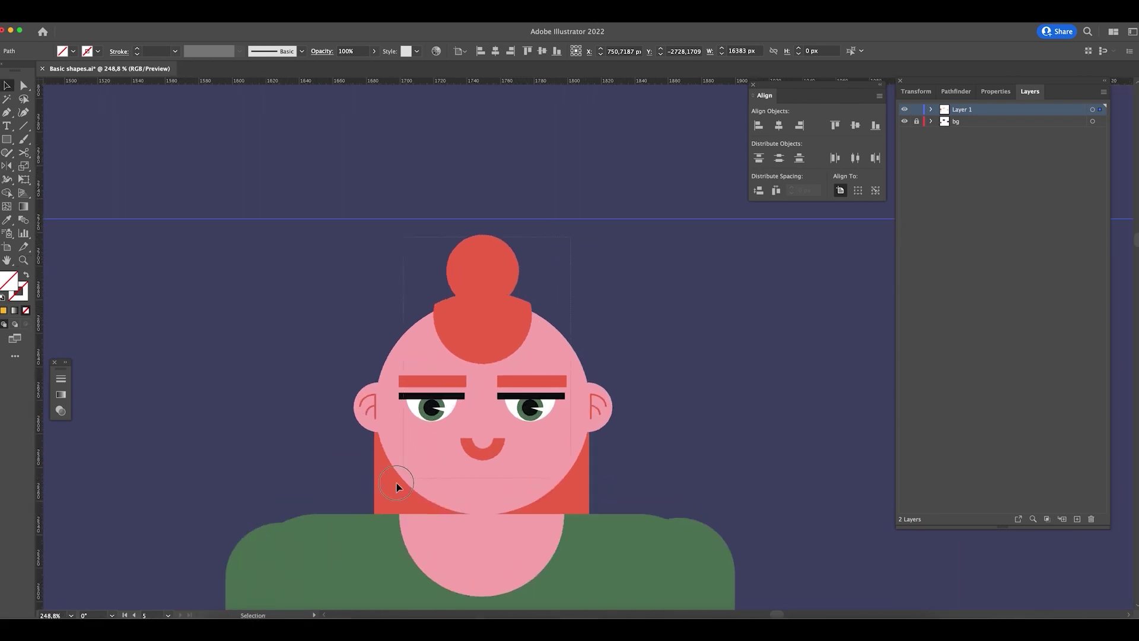
shift+click(397, 486)
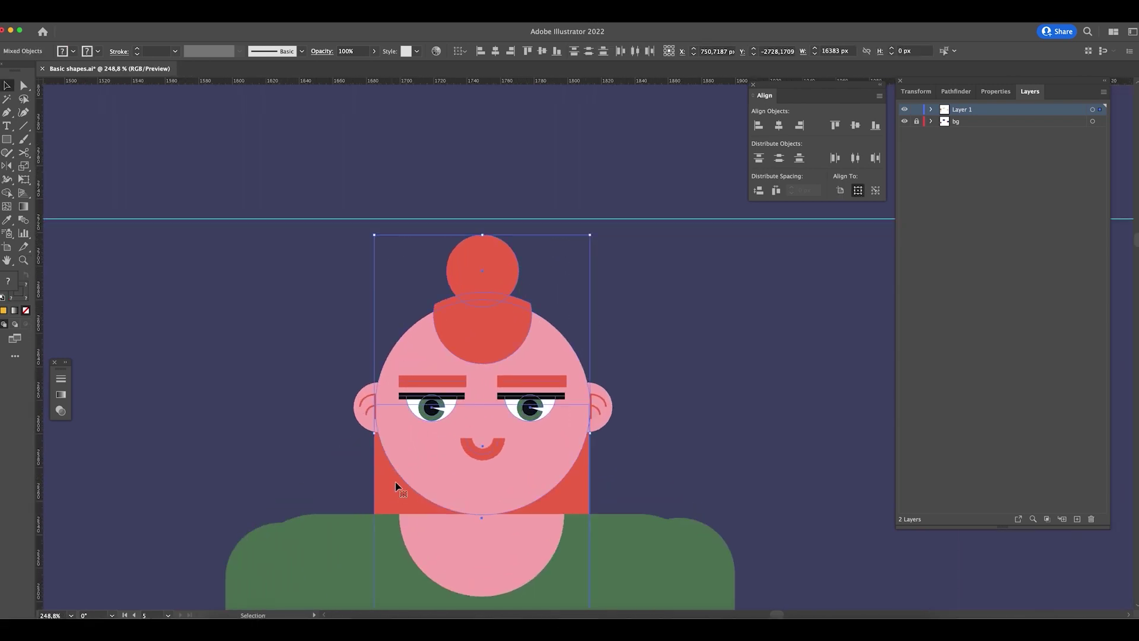
click(319, 291)
drag(670, 482, 664, 487)
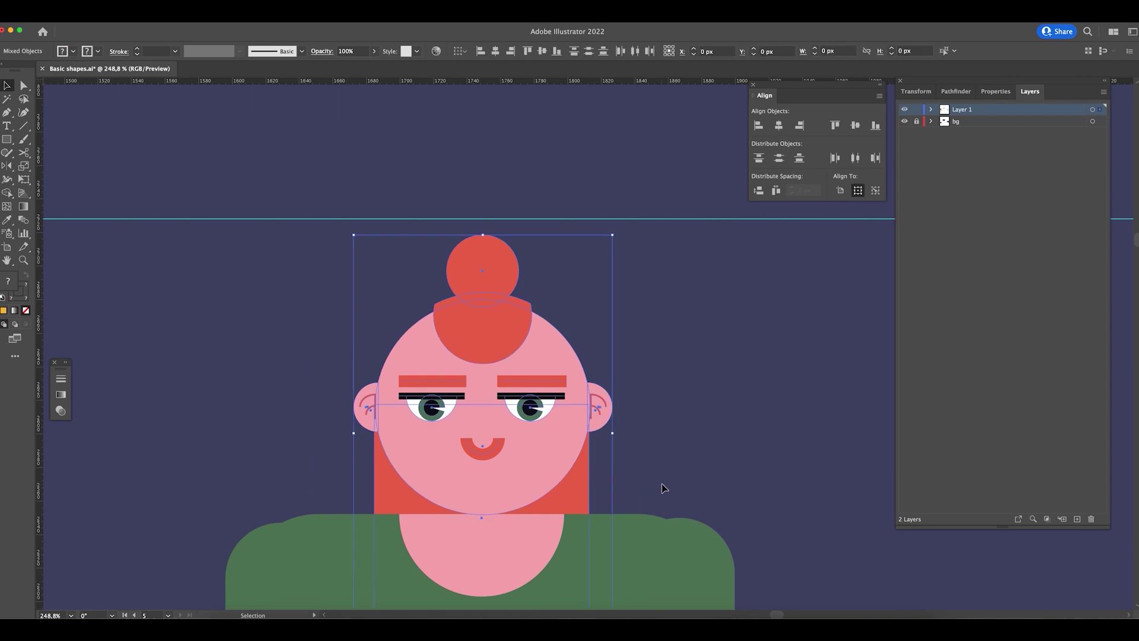
key(a)
key(ctrl+g)
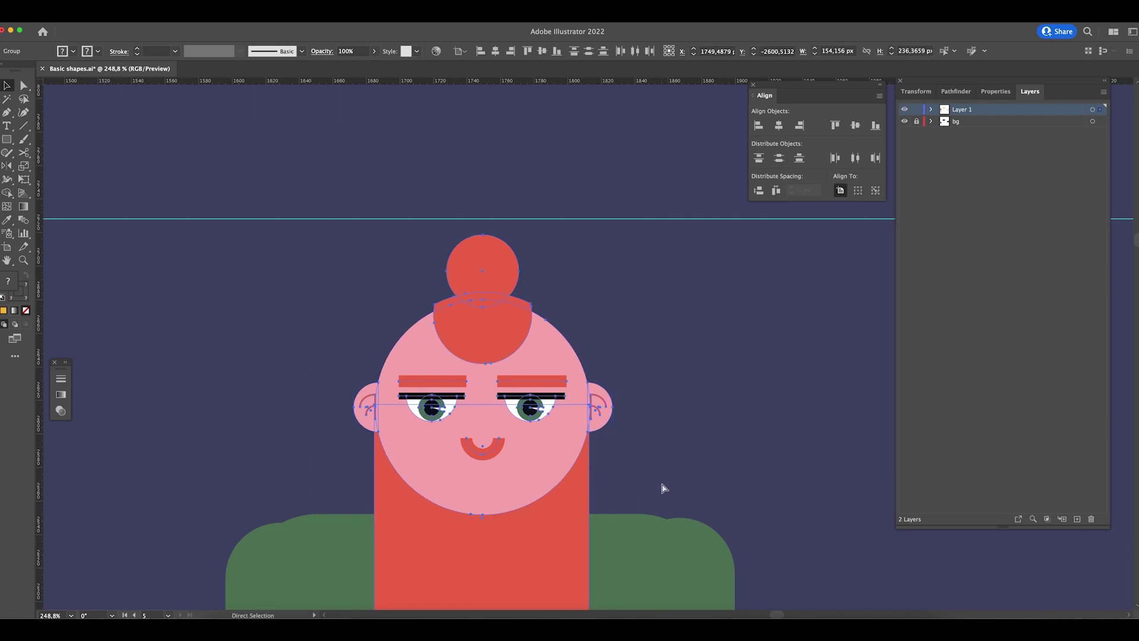
key(v)
key(ctrl+shift+bracketleft)
- Move the front-facing head group up until the top of the bun meets the upper guide
key(Up)
key(Up)
key(Up)
key(Up)
key(Up)
key(Up)
key(Up)
key(Up)
key(Up)
key(Up)
key(Down)
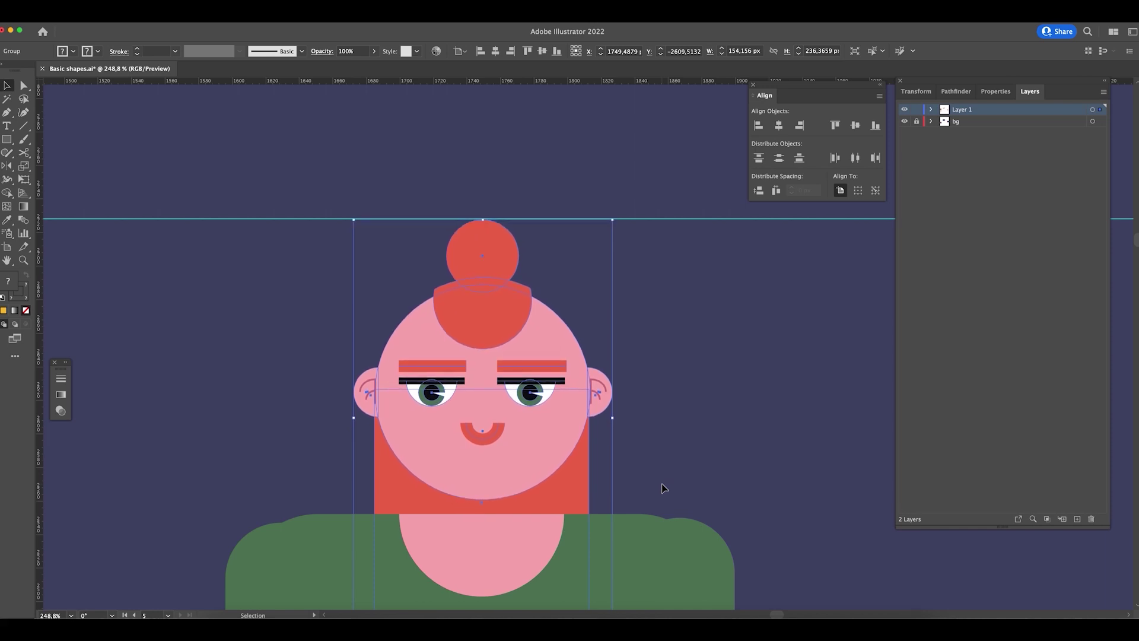
click(757, 504)
- Duplicate the bun-top guide down to the side-view woman's chin, level with the top edge of her shirt
drag(758, 458, 748, 360)
scroll(498, 408, down, 2)
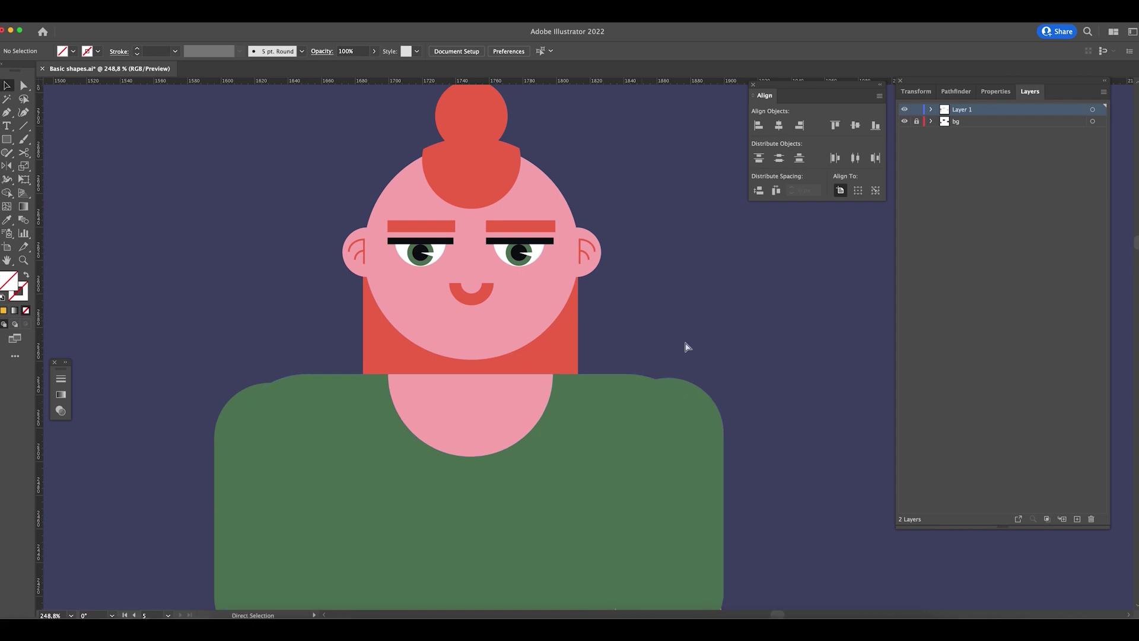
key(super+1)
click(553, 336)
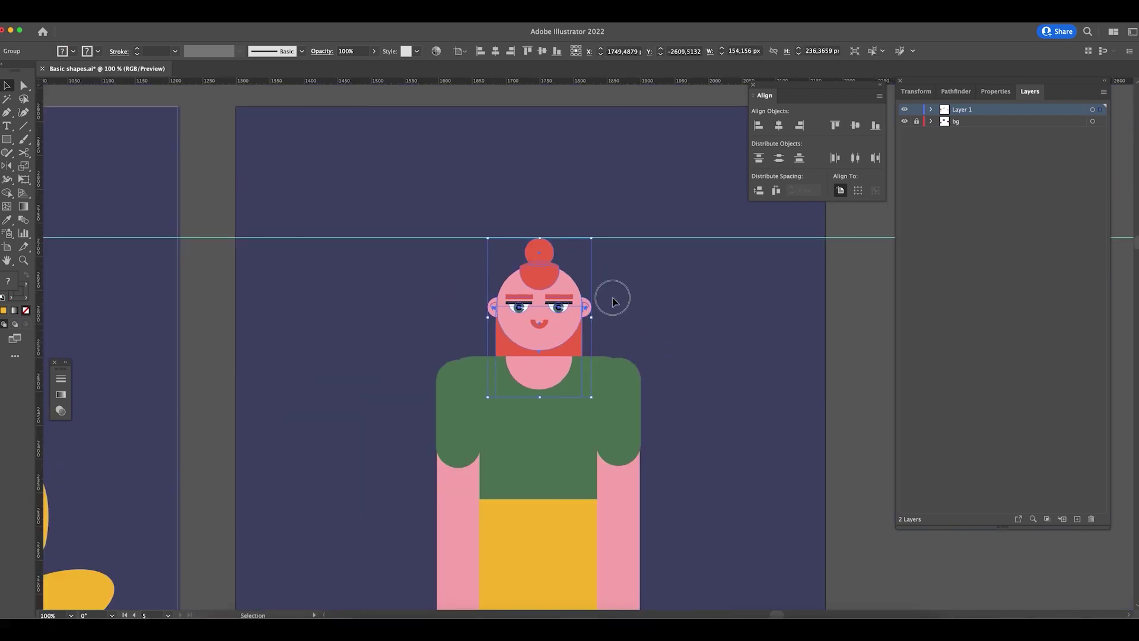
scroll(614, 301, down, 2)
click(617, 343)
drag(391, 356, 419, 373)
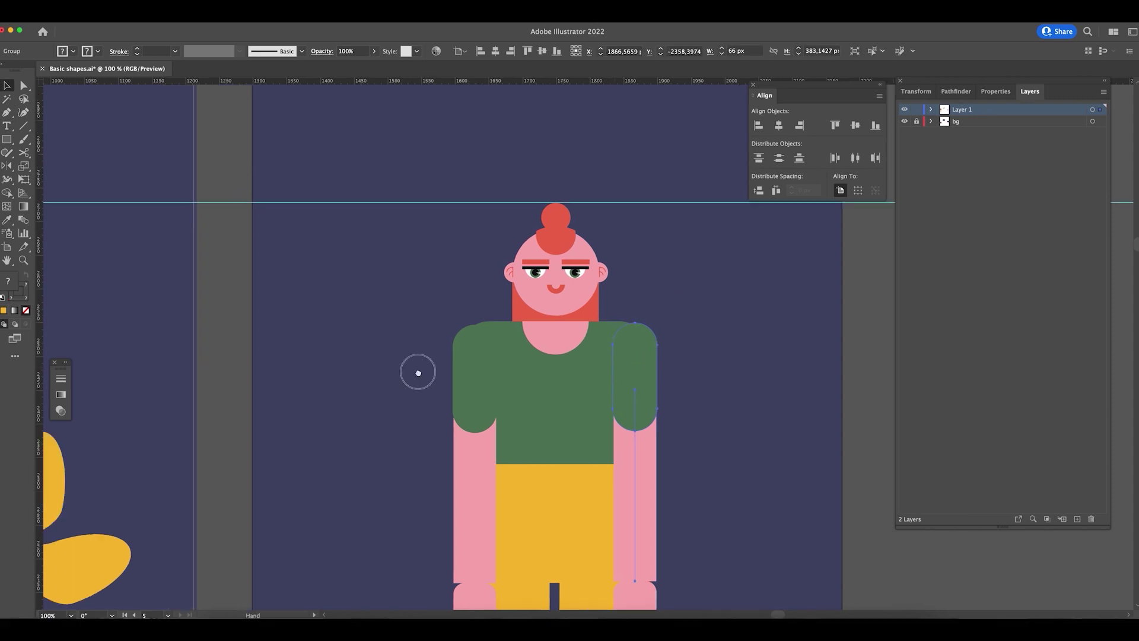
scroll(418, 373, left, 15)
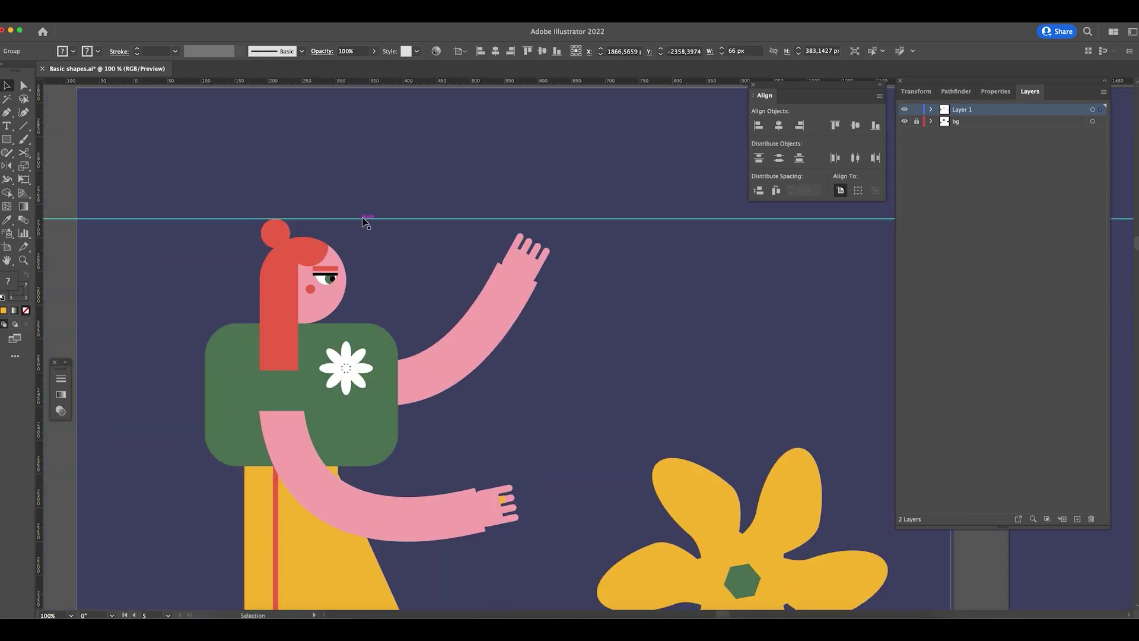
click(363, 219)
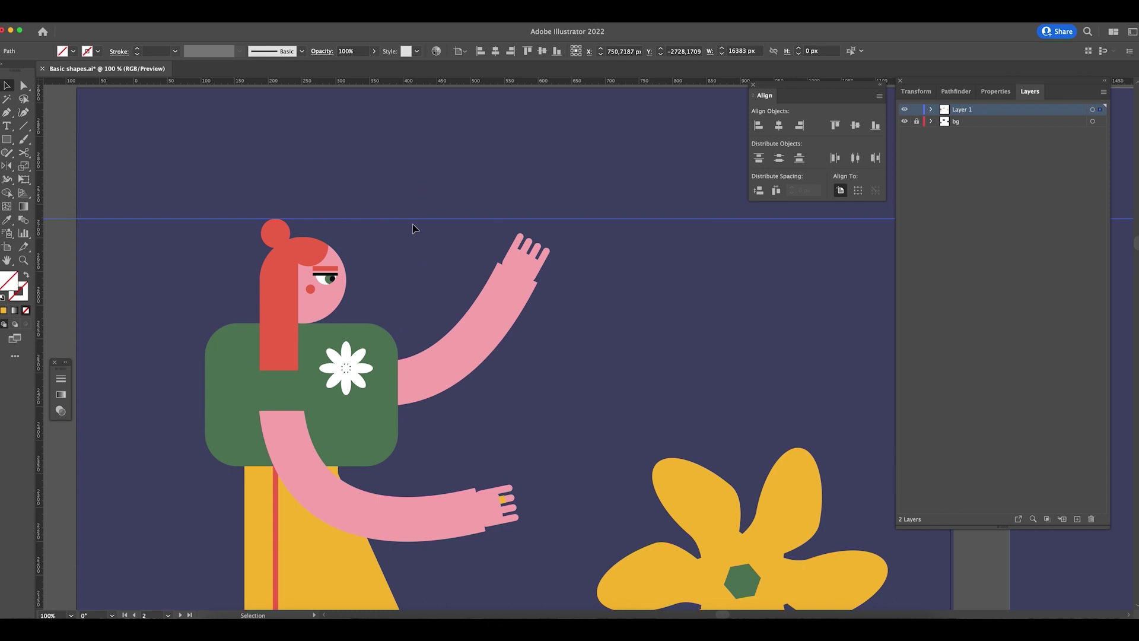
drag(419, 221, 409, 322)
- Add another horizontal guide level with the top of the side-view woman's head, just below the bun-top guide
scroll(758, 405, right, 12)
scroll(759, 405, down, 2)
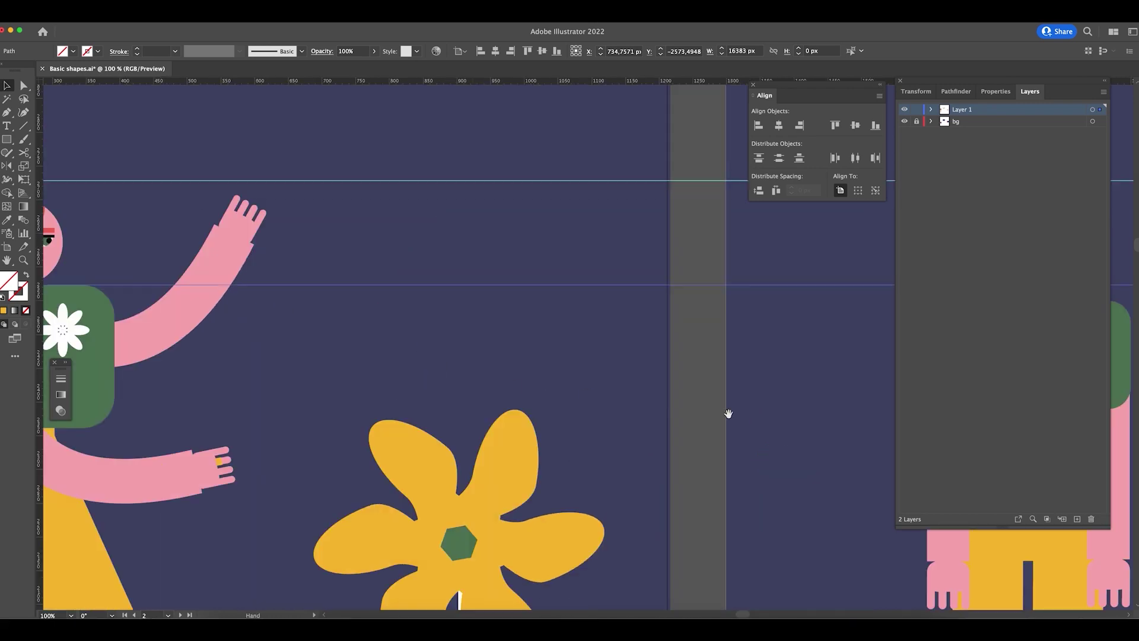
scroll(730, 348, up, 2)
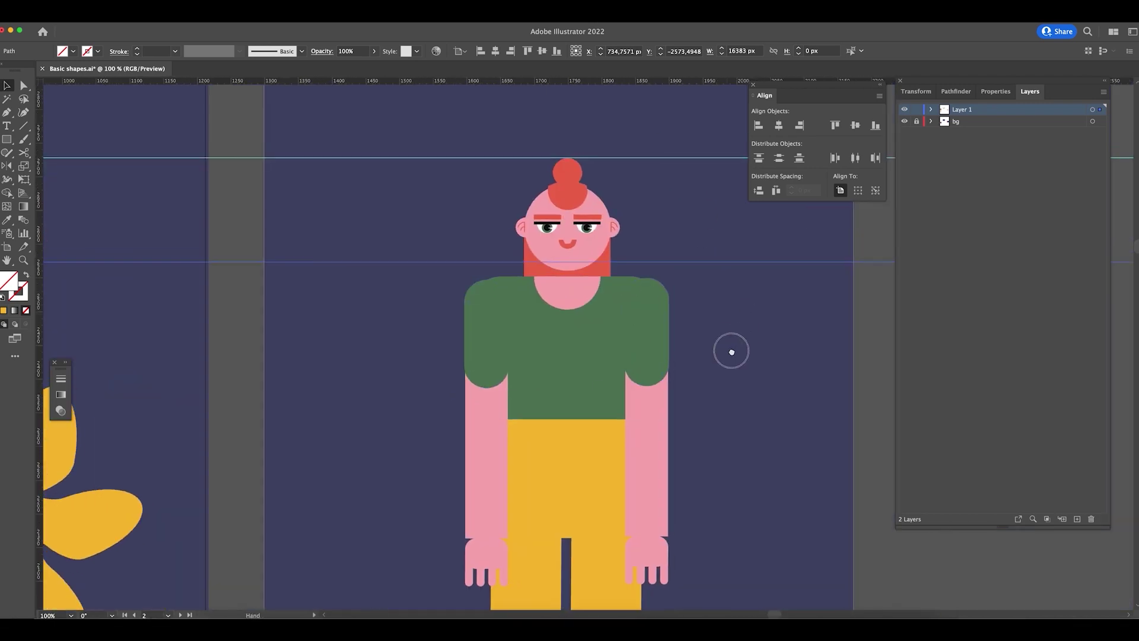
scroll(528, 440, left, 5)
drag(528, 441, 797, 472)
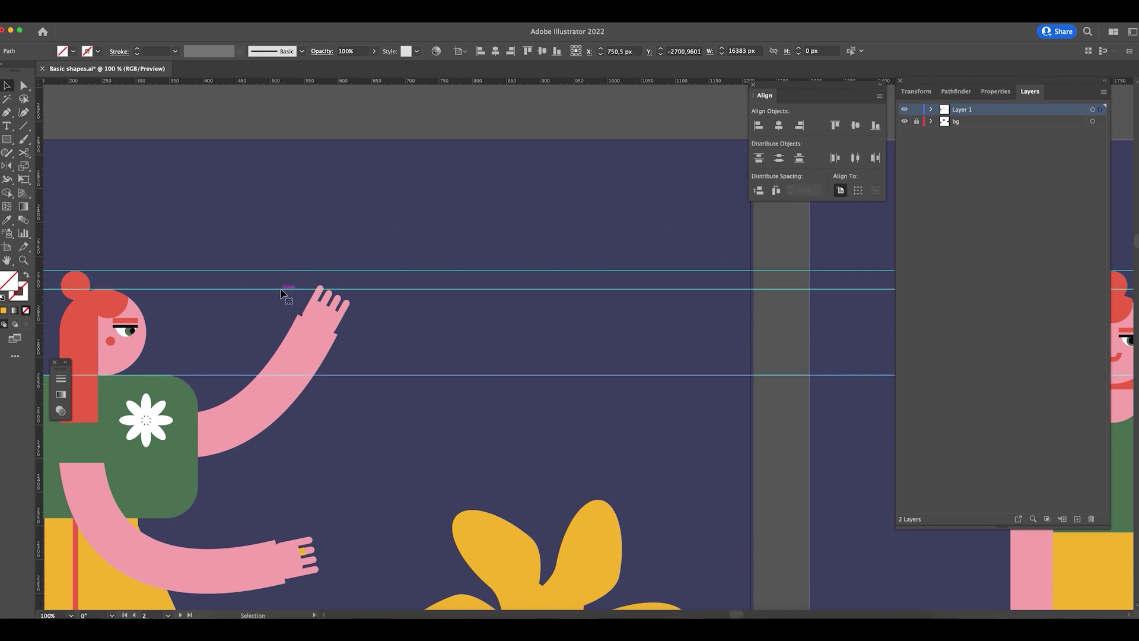
- Move the front-facing head group up until the chin rests on the chin-level guide
drag(664, 437, 492, 419)
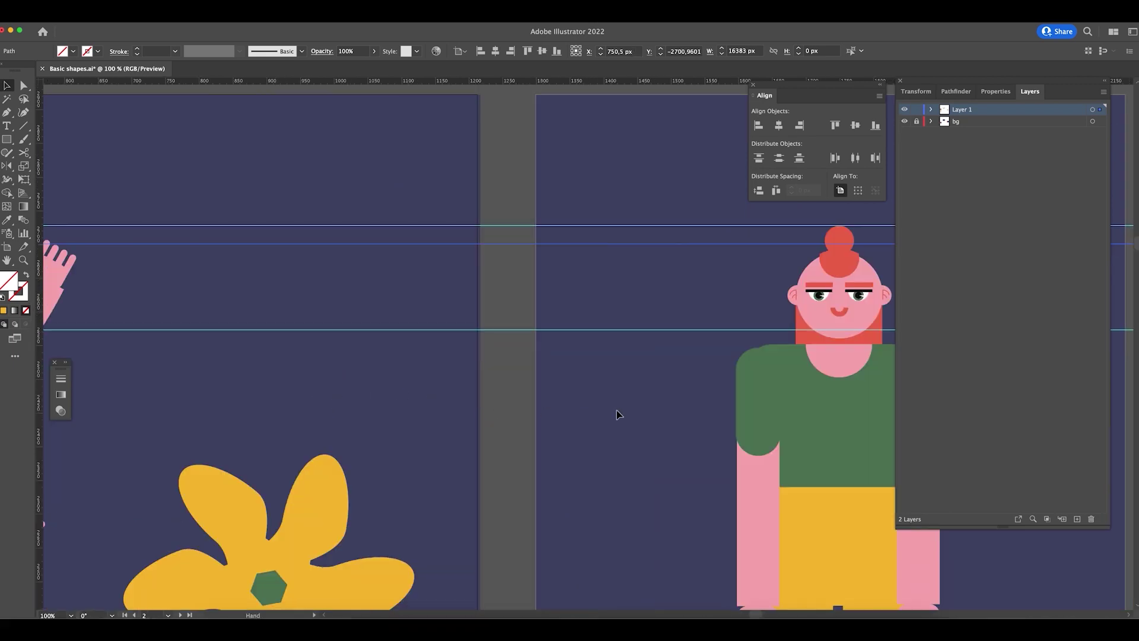
drag(621, 420, 304, 475)
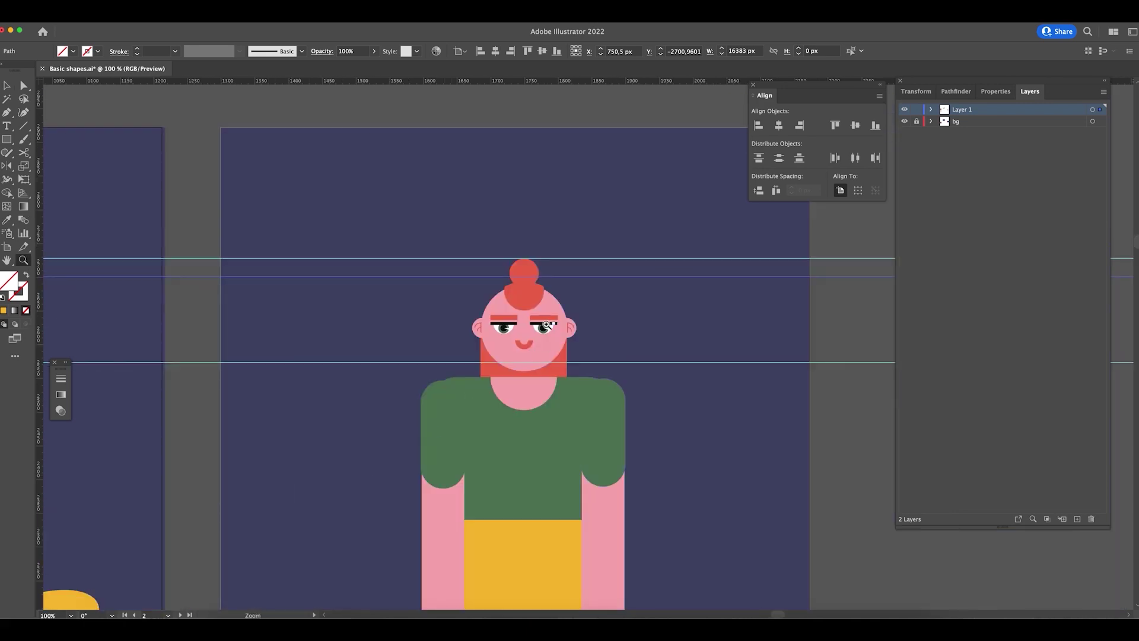
drag(547, 325, 585, 325)
drag(597, 377, 615, 381)
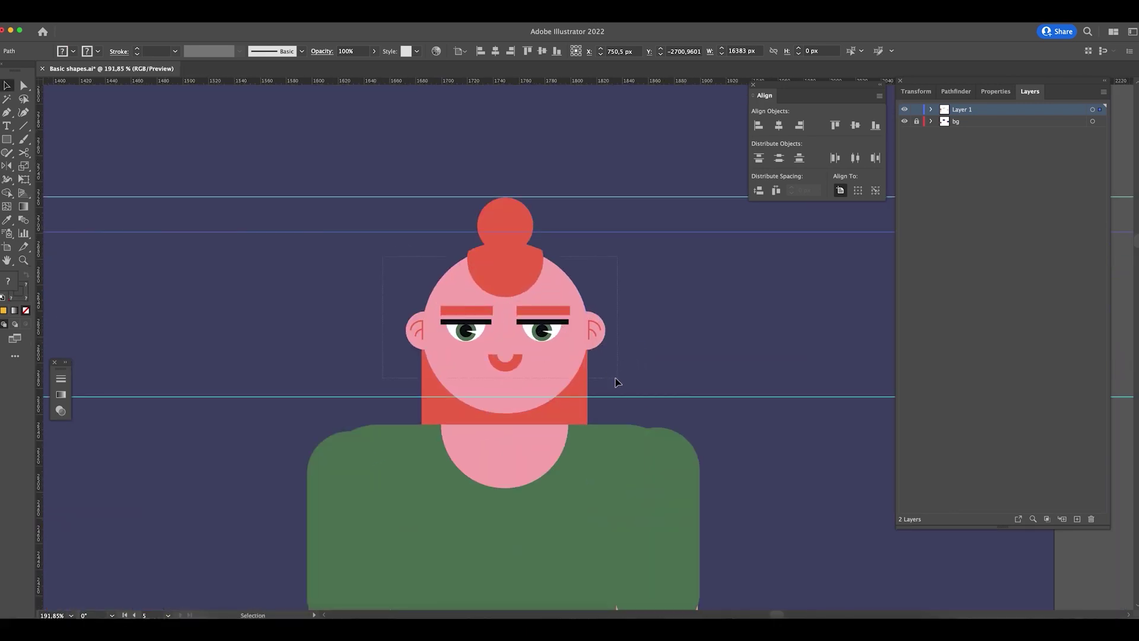
key(Up)
key(Up)
key(Up)
key(Up)
key(Up)
key(Up)
key(Up)
key(Up)
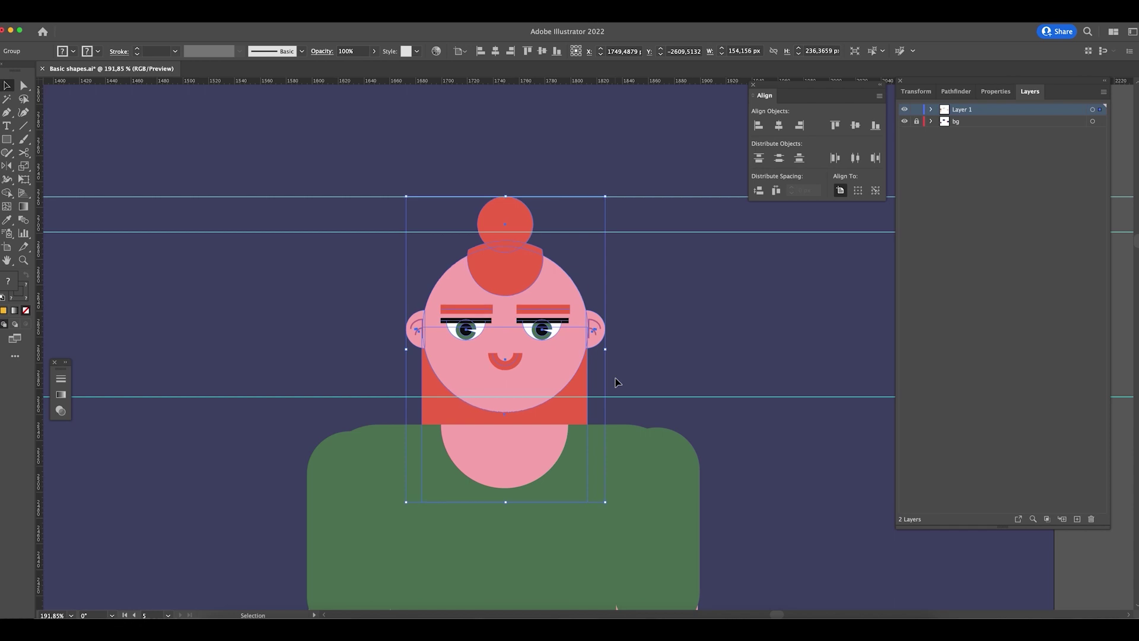
key(Up)
key(Up)
key(Up)
key(Up)
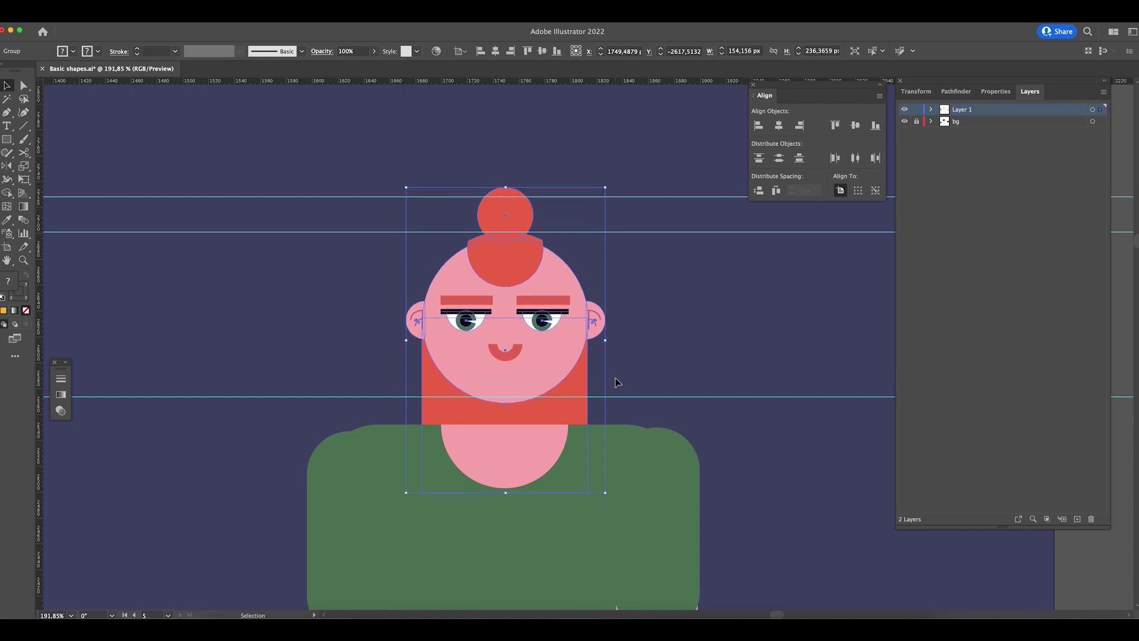
key(Up)
key(Up)
key(Up)
key(Up)
key(Up)
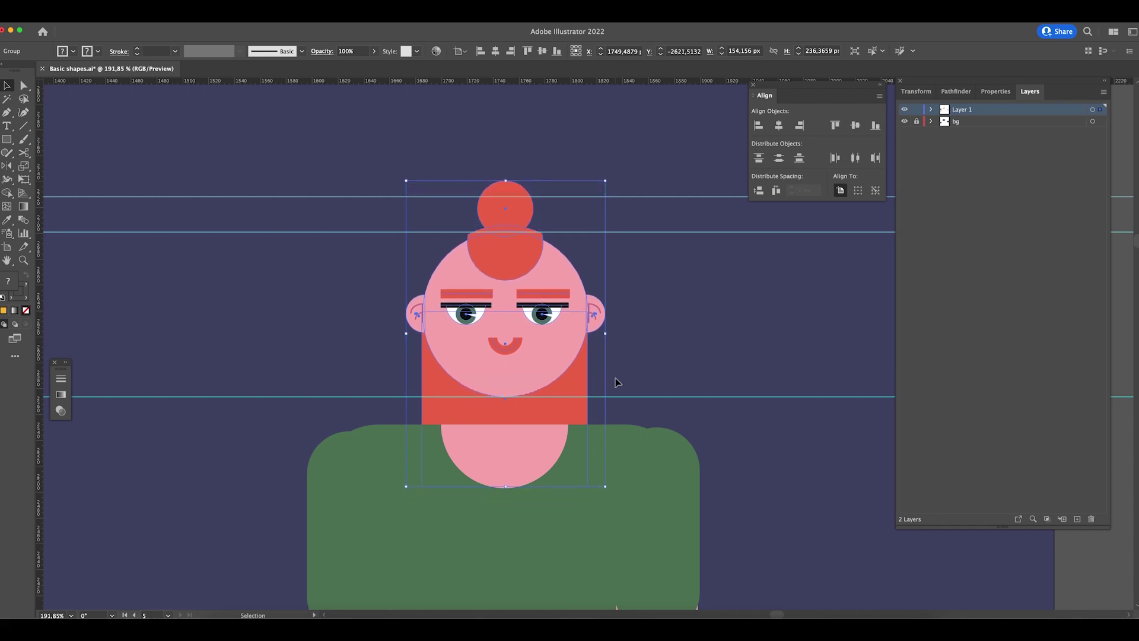
click(700, 275)
- Isolate the front-facing head group and move the bun circle down to the uppermost guide
click(534, 209)
double_click(520, 212)
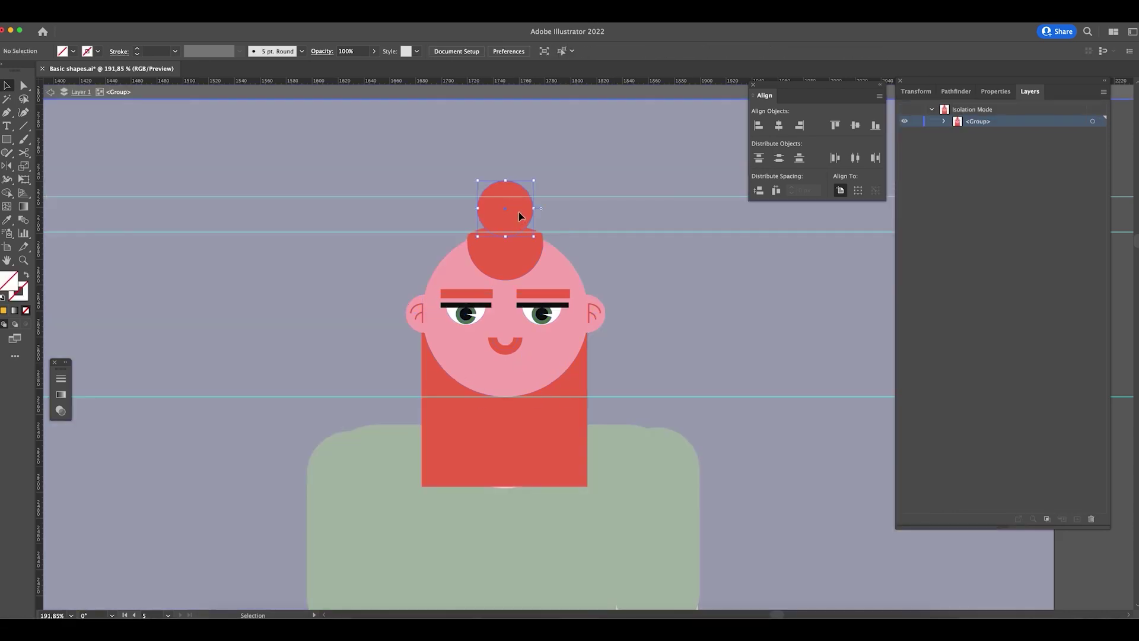
key(Down)
key(Down)
key(Down)
key(Down)
key(Down)
key(Down)
key(Down)
key(Down)
key(Down)
key(Down)
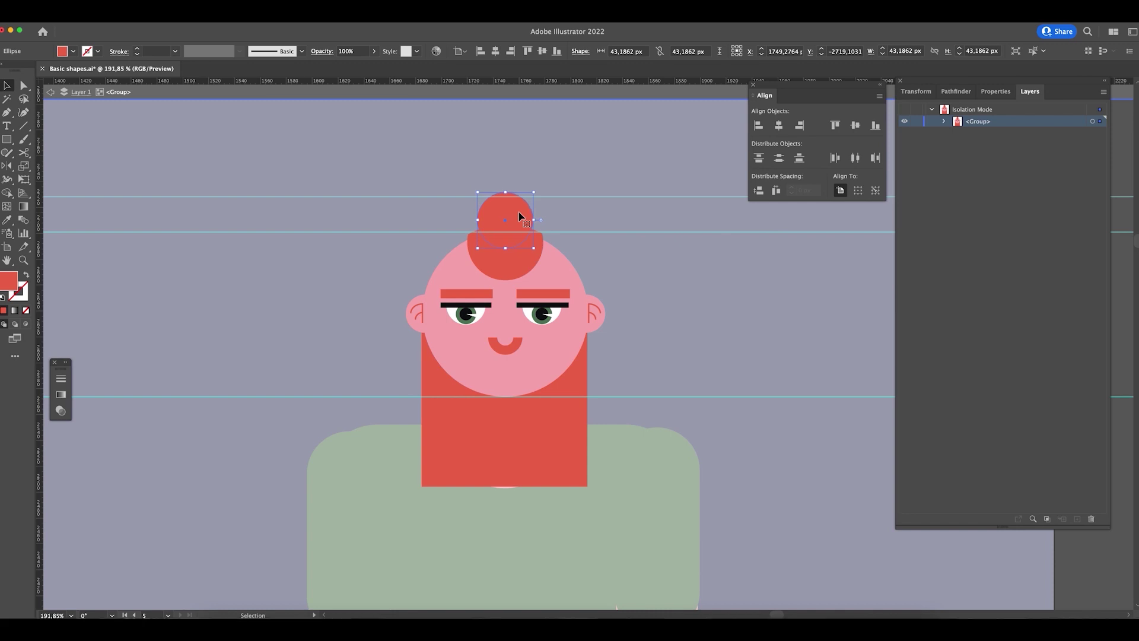
click(682, 295)
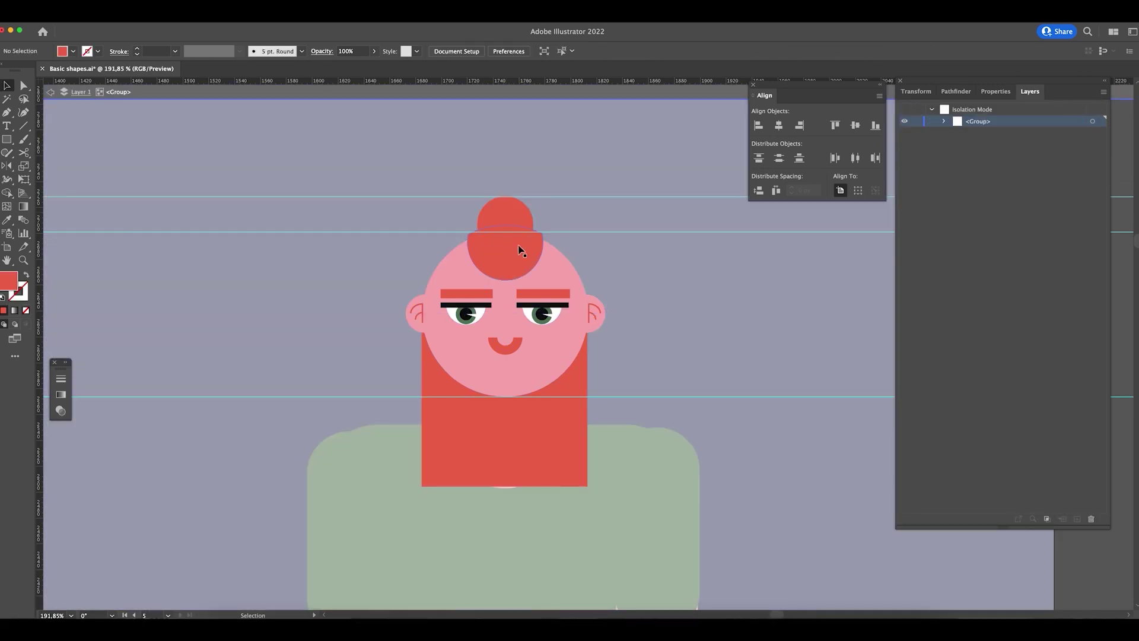
- Move the front-facing woman's fringe slightly down to the head-top guide and leave isolation mode
click(519, 250)
key(z)
drag(509, 226, 742, 267)
key(Down)
key(Down)
key(Down)
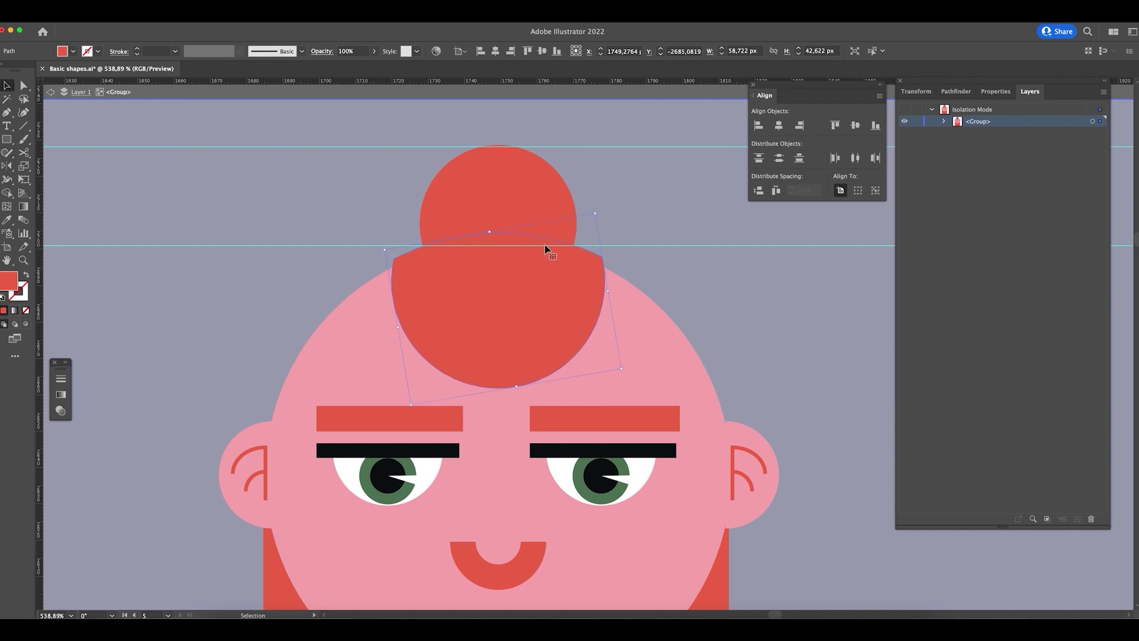
double_click(714, 289)
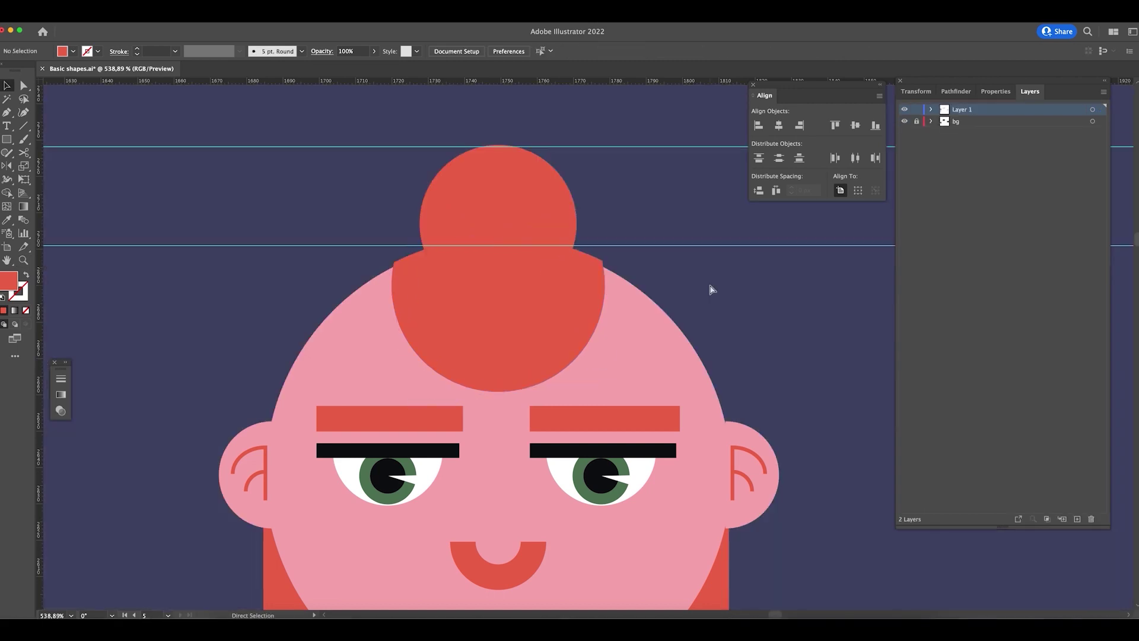
- Duplicate the chin-level guide down to the lower edge of the side-view woman's shirt
key(super+1)
drag(695, 380, 810, 345)
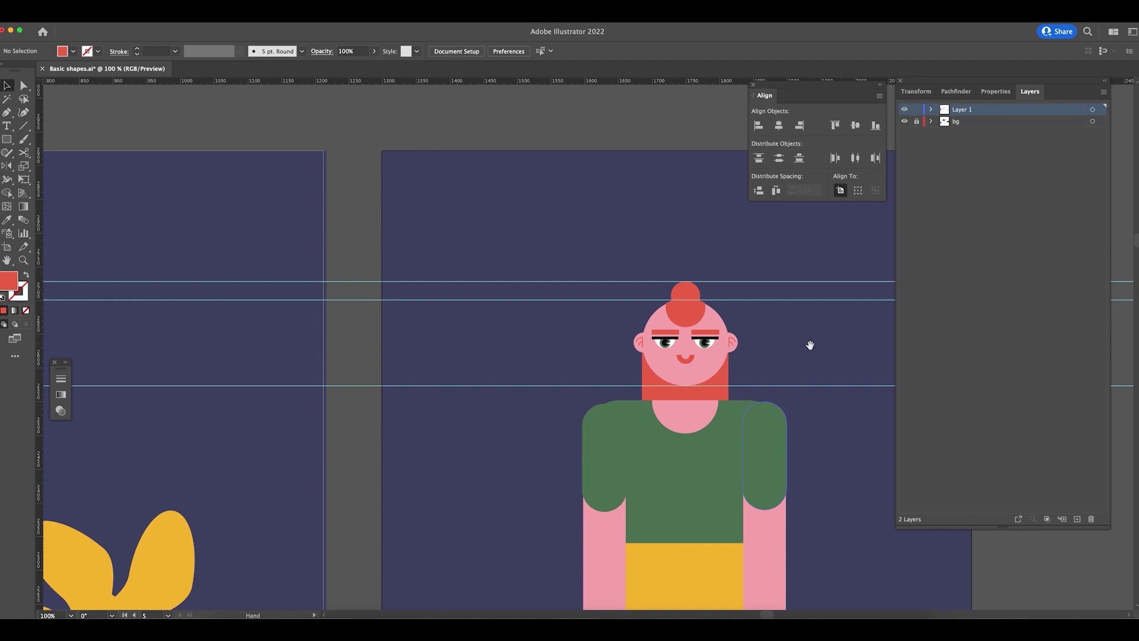
scroll(821, 437, left, 10)
scroll(821, 437, up, 3)
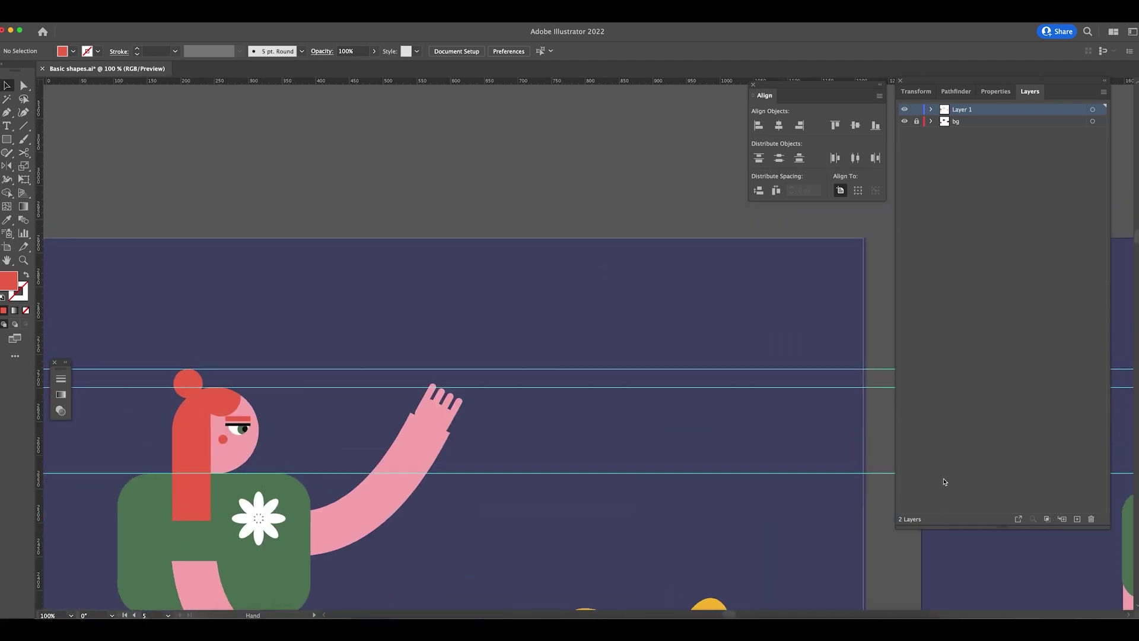
key(z)
scroll(519, 432, right, 13)
drag(661, 442, 609, 432)
drag(689, 488, 696, 376)
drag(439, 405, 610, 428)
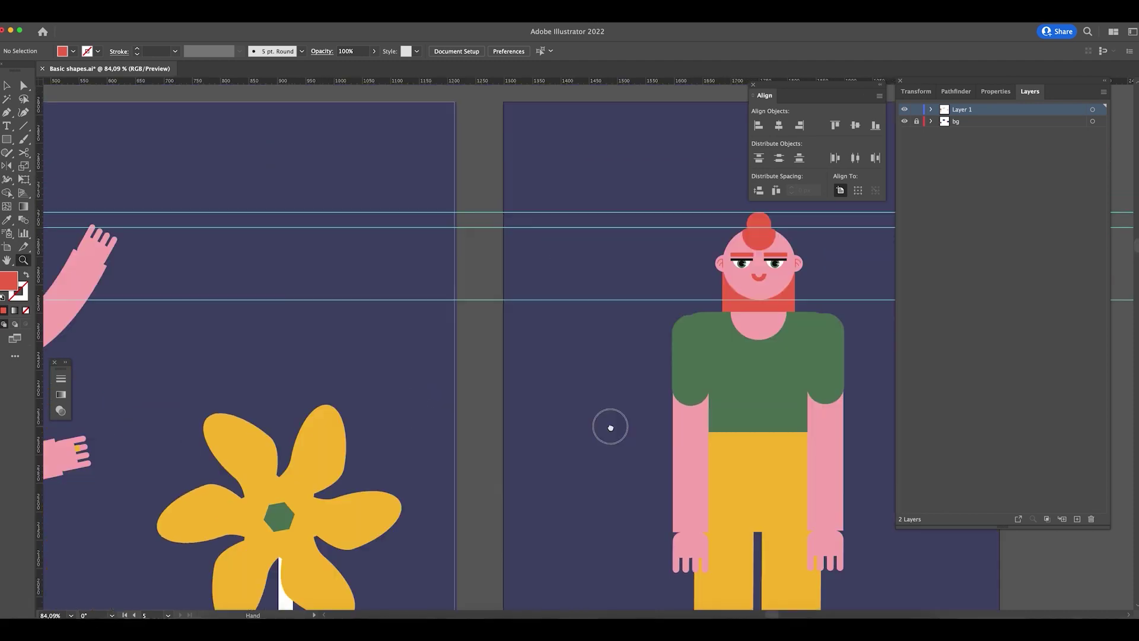
scroll(611, 427, left, 10)
key(v)
click(465, 326)
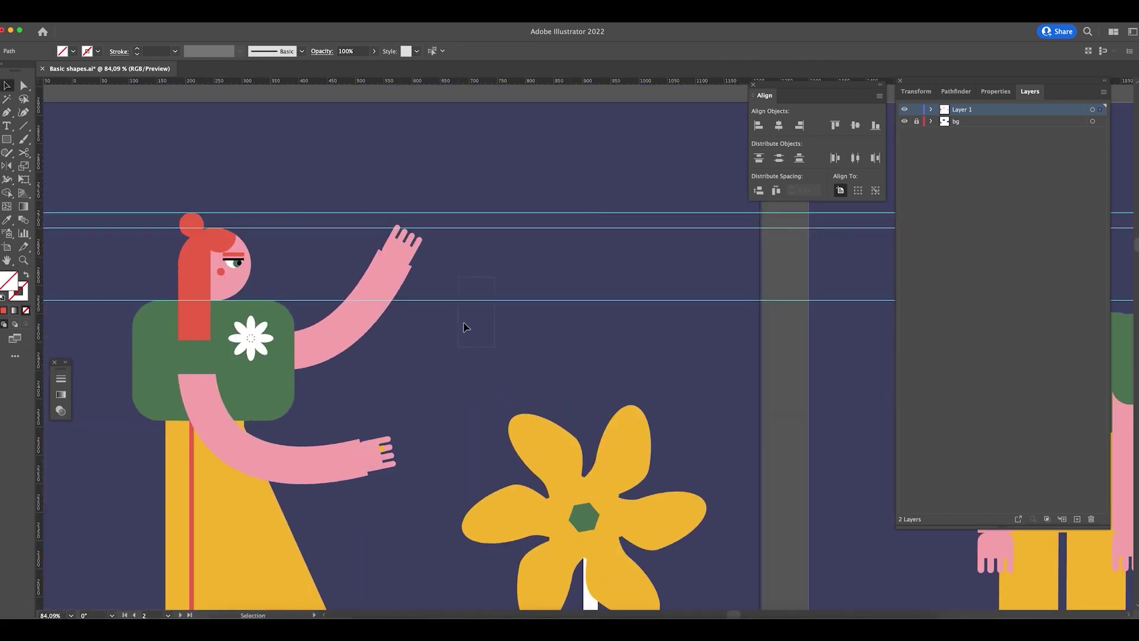
drag(468, 302, 455, 424)
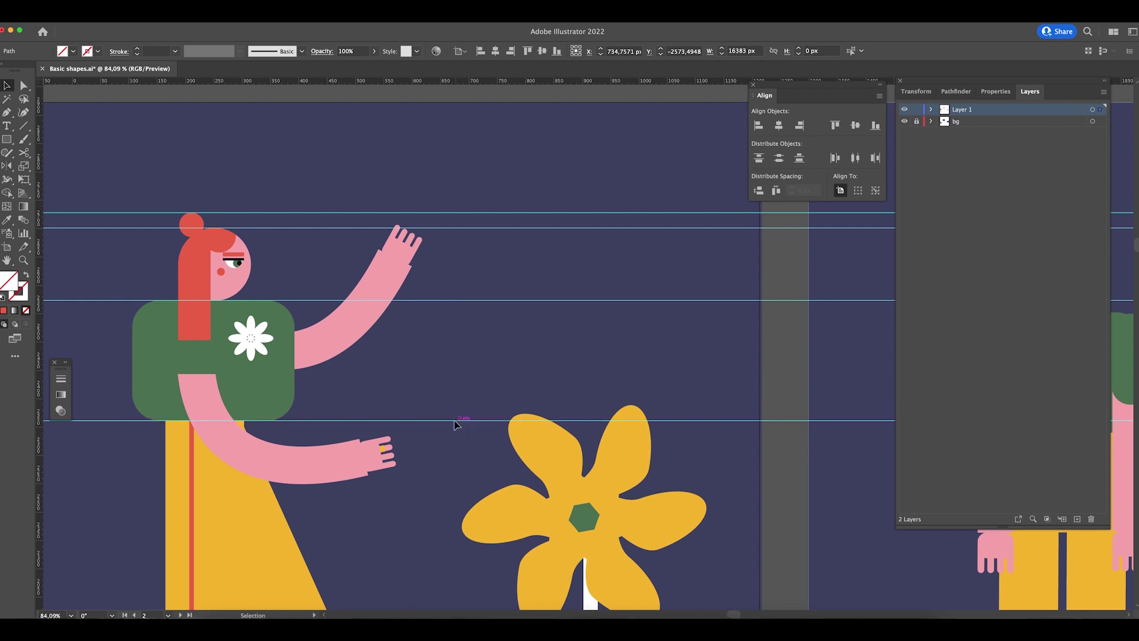
- Select the front-facing woman's shirt, neck and arms without the head, and move them up to fit between the chin and shirt-hem guides
scroll(674, 402, right, 20)
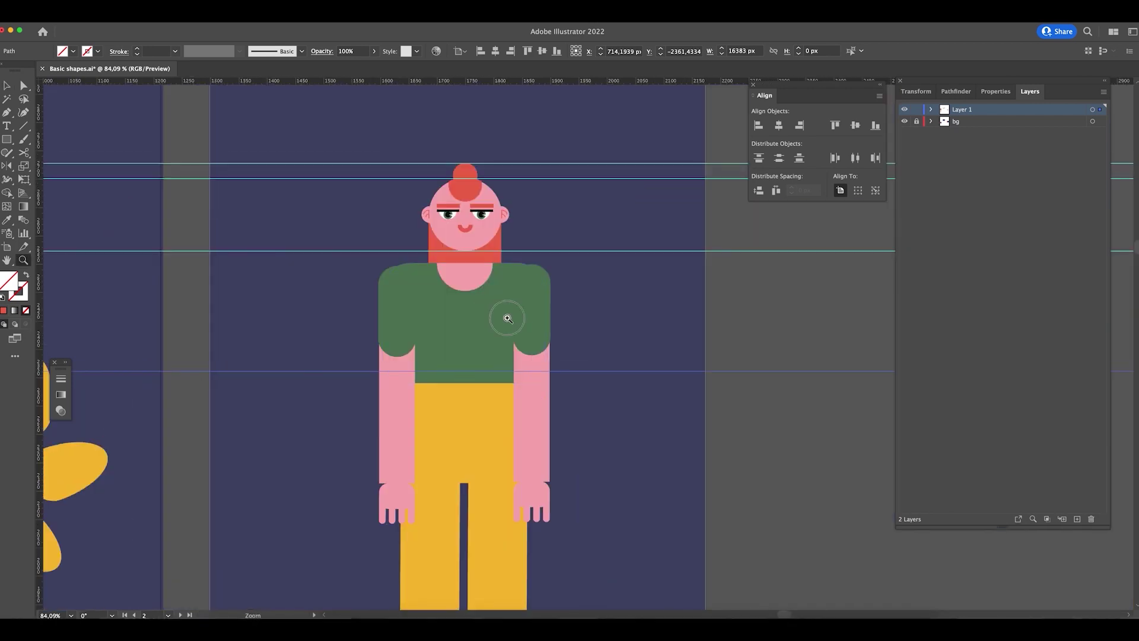
click(507, 318)
drag(667, 238, 254, 392)
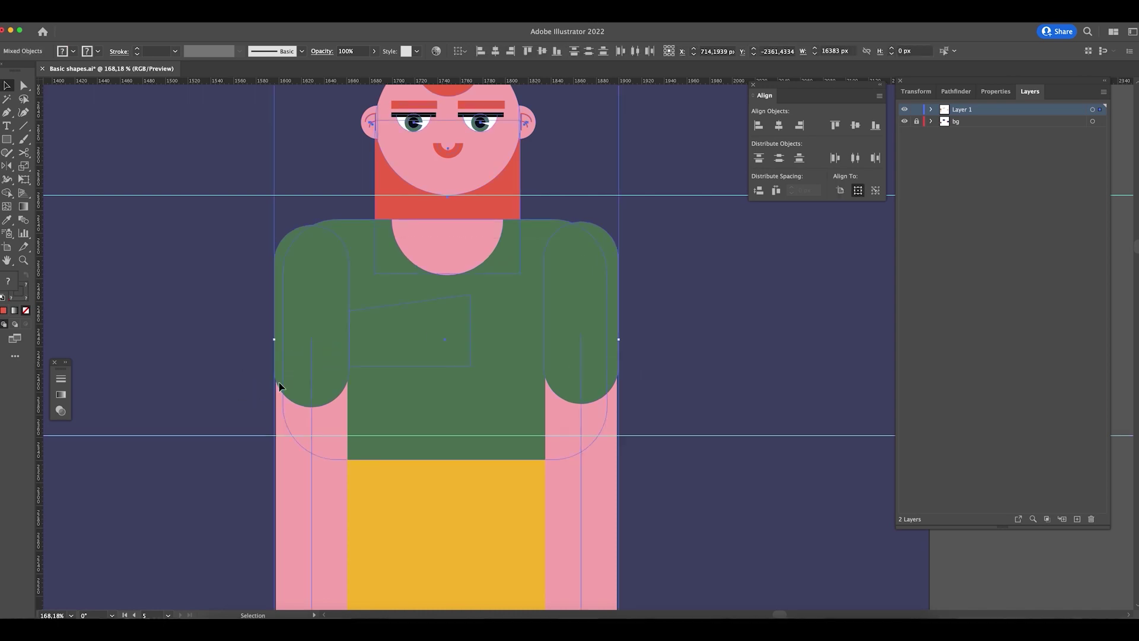
shift+click(476, 207)
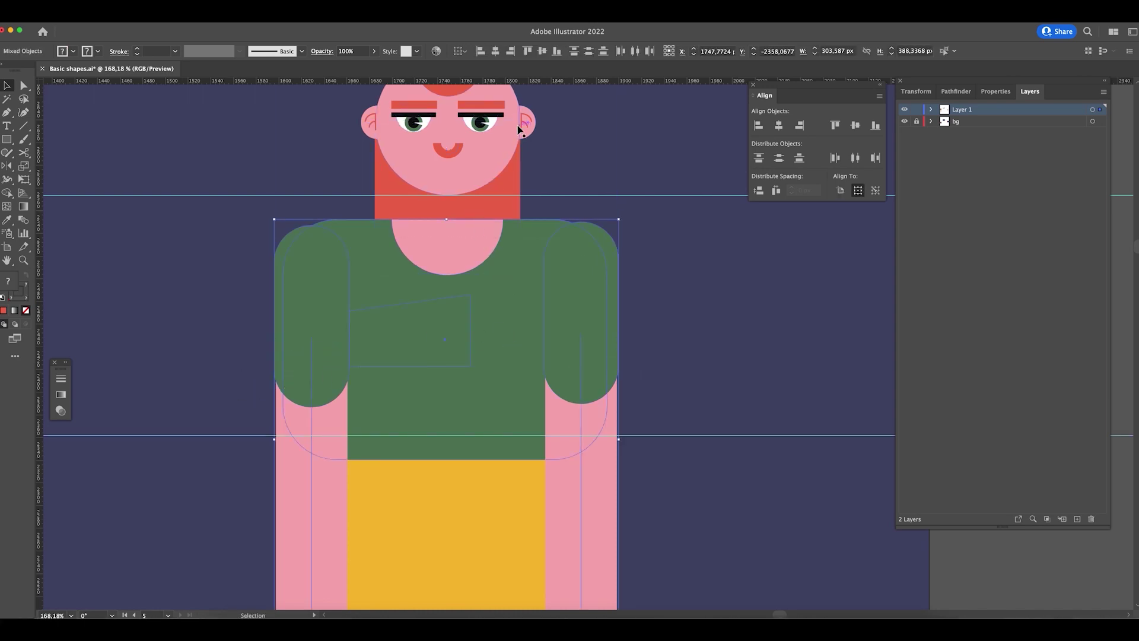
key(Up)
key(Up)
key(Up)
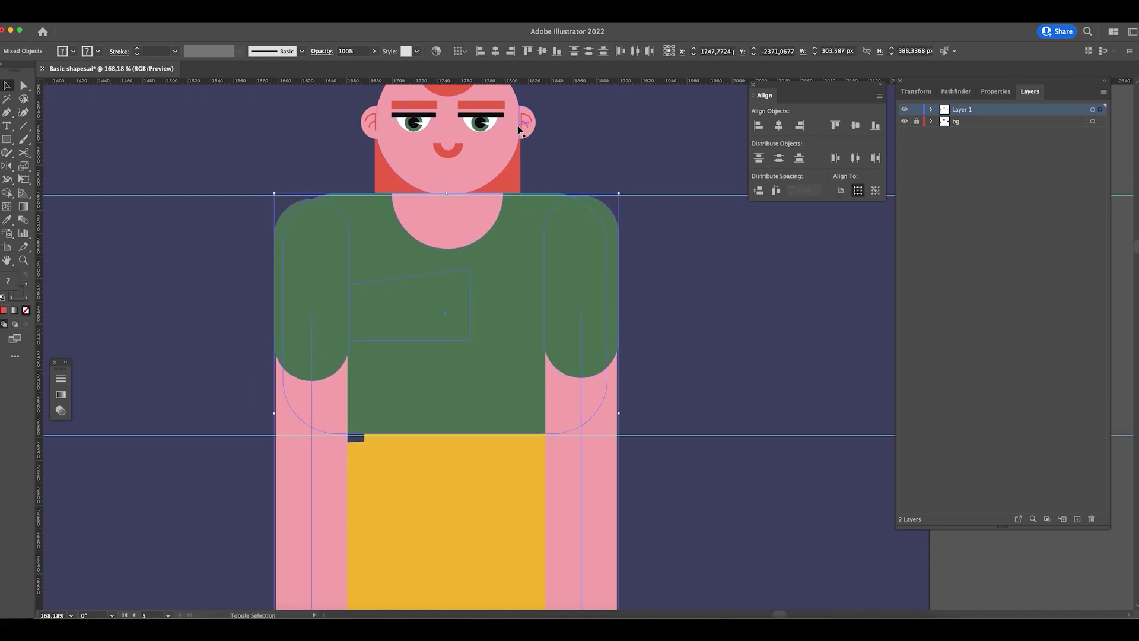
key(Down)
key(Down)
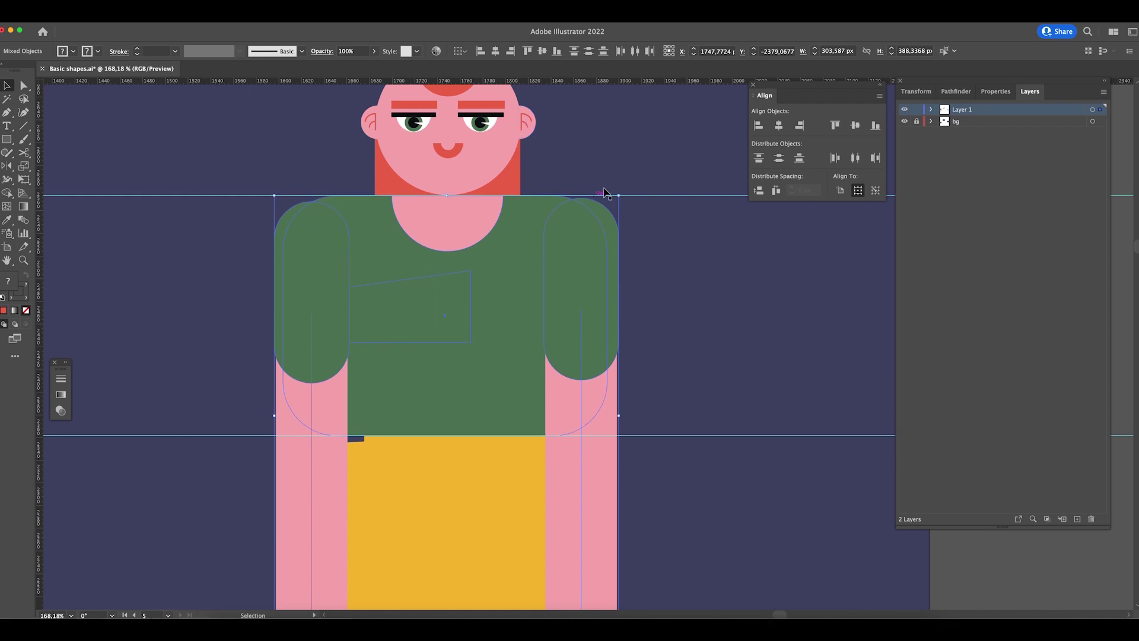
scroll(423, 408, down, 3)
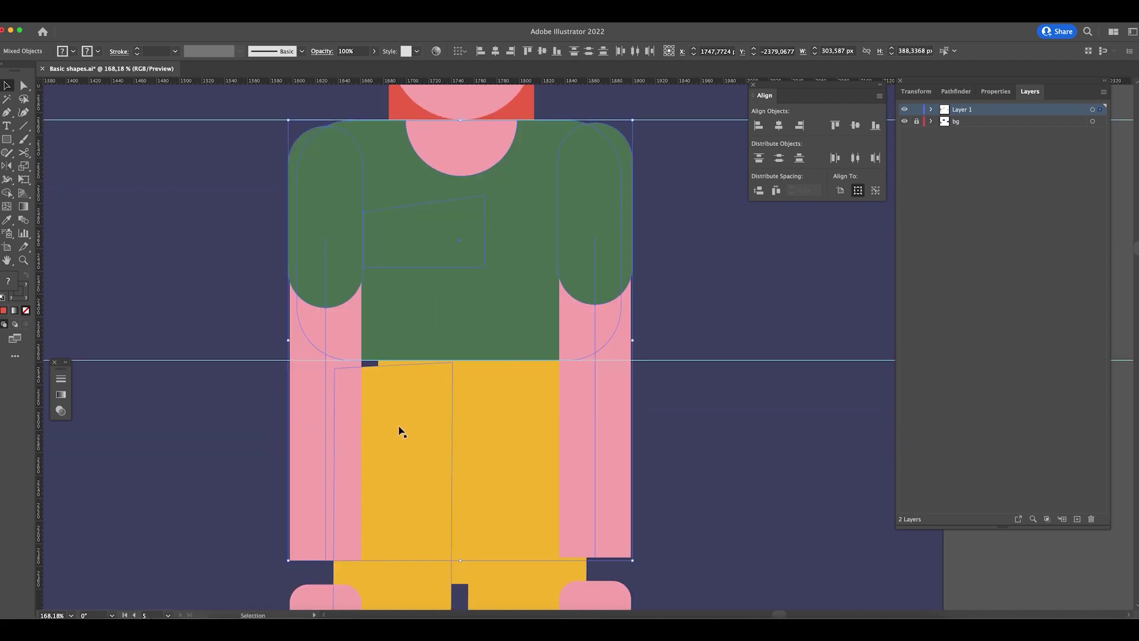
- Isolate the front-facing woman's trousers and legs group
click(396, 375)
double_click(396, 397)
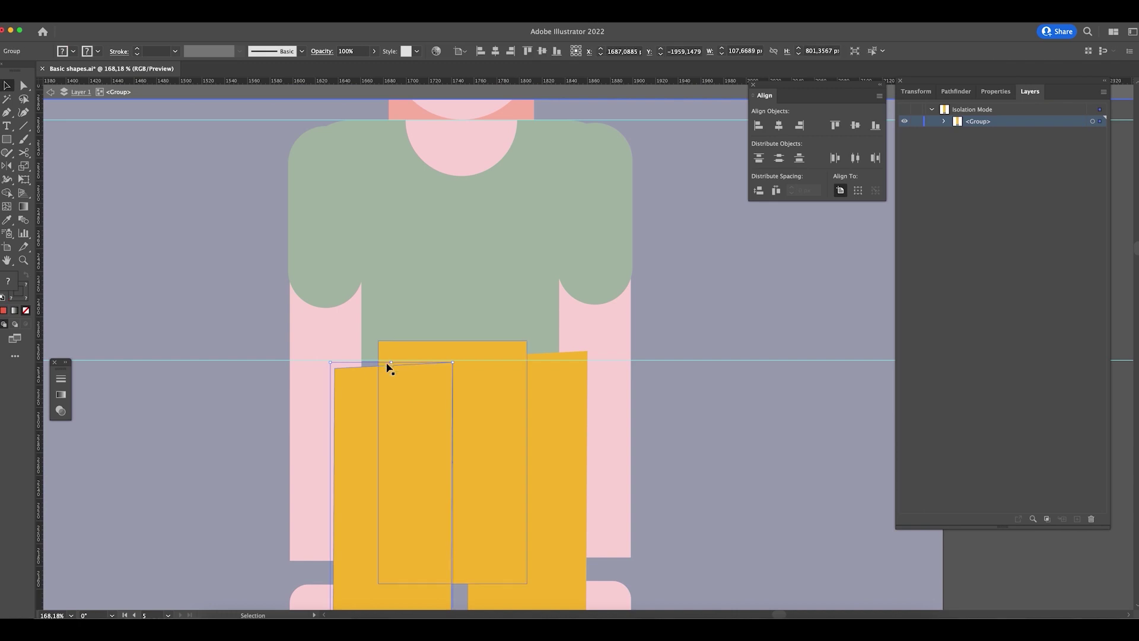
- Try stretching the whole left leg group, including its boot, up past the shirt-hem guide, and undo it
drag(395, 359, 394, 349)
scroll(617, 333, down, 12)
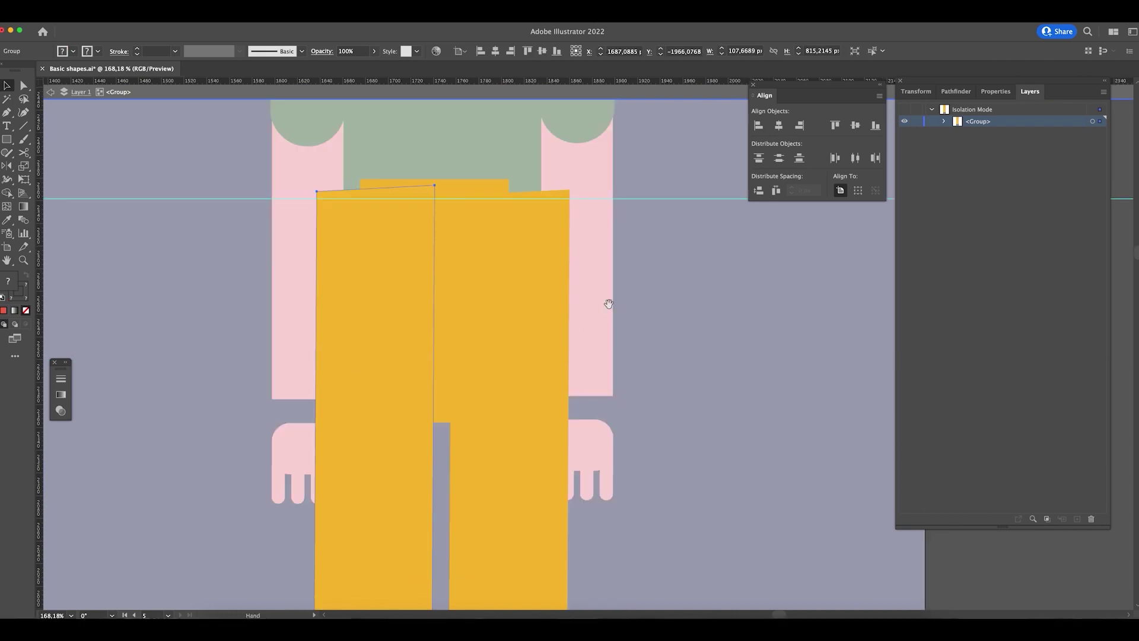
key(super+z)
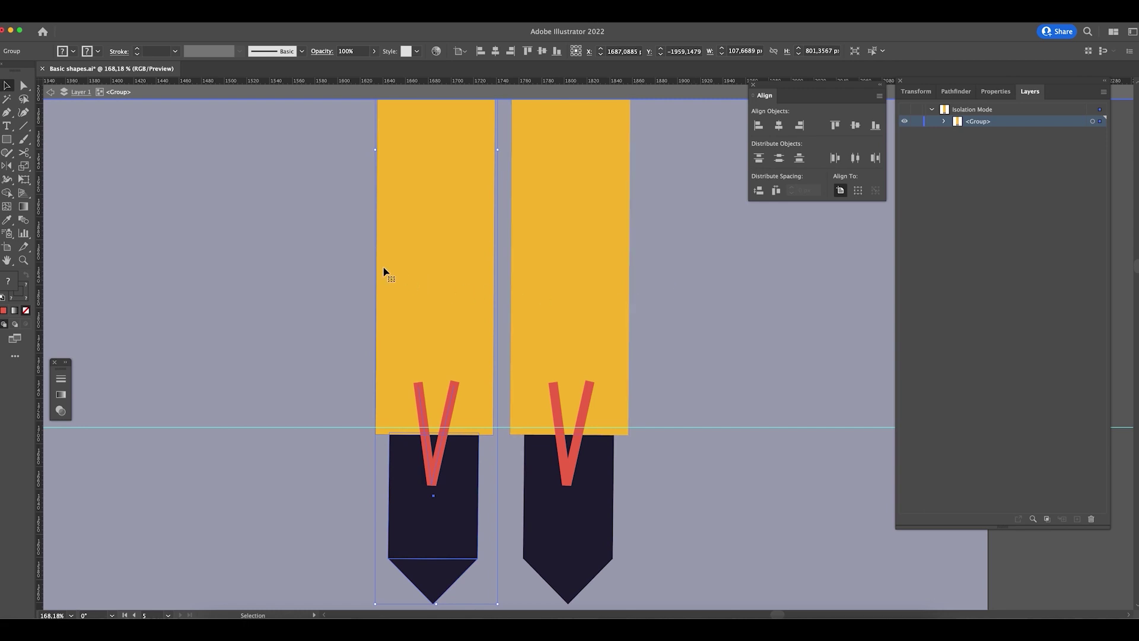
- Ungroup the left leg, stretch only its trouser shape up past the shirt-hem guide, and leave isolation mode
right_click(417, 261)
click(442, 393)
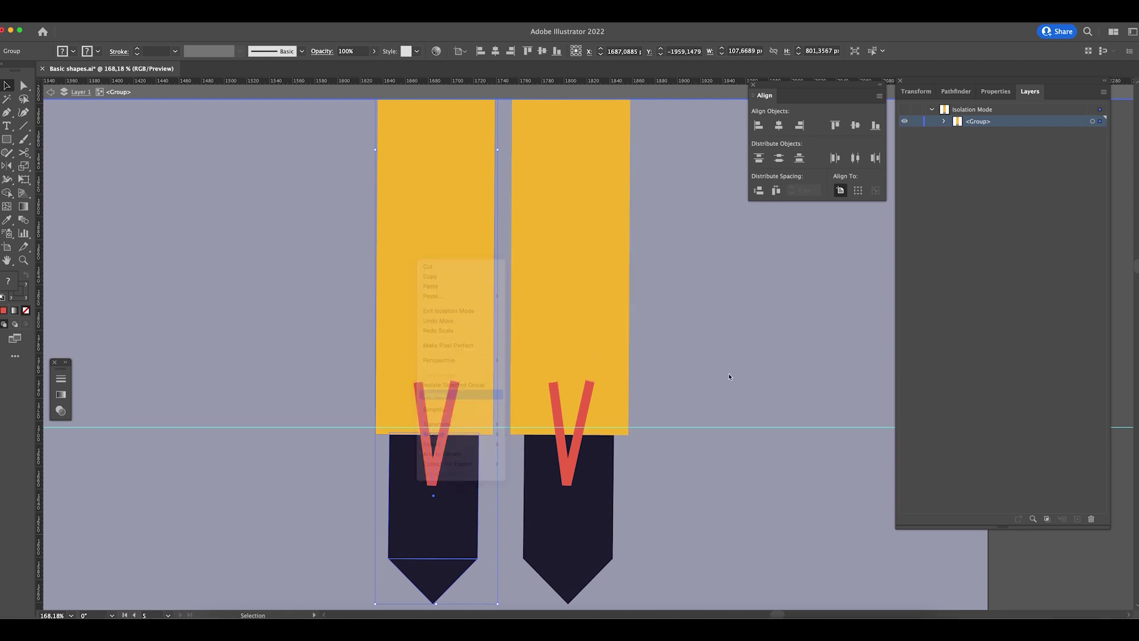
click(468, 369)
scroll(437, 232, up, 10)
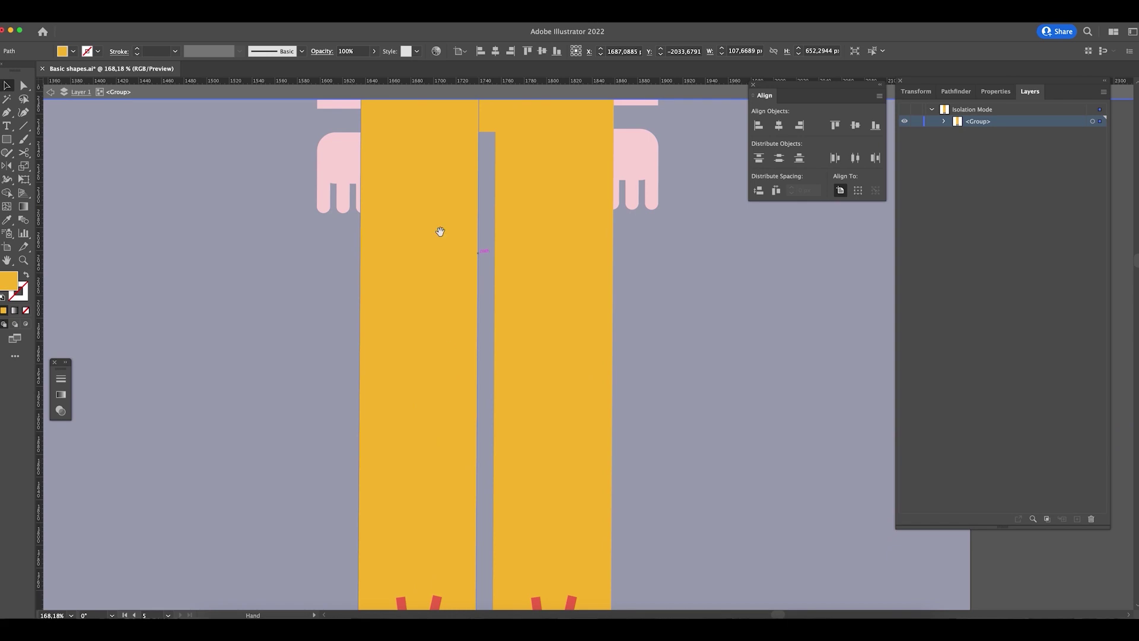
scroll(432, 296, up, 5)
drag(416, 228, 416, 210)
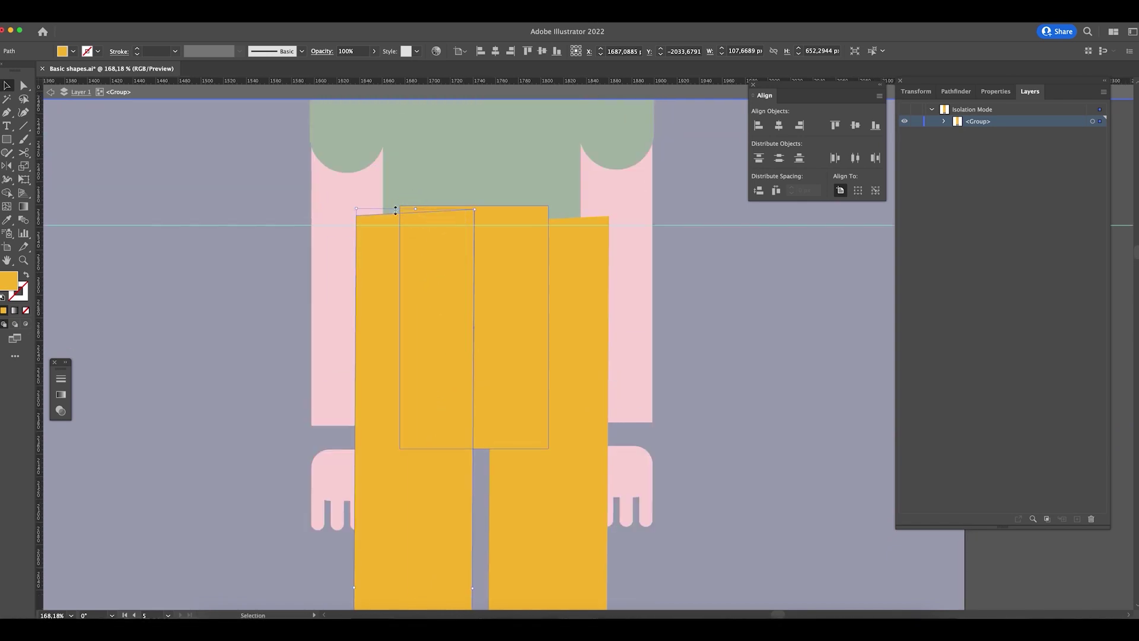
click(251, 353)
key(super+minus)
key(super+minus)
key(super+minus)
double_click(700, 353)
- Select both of the front-facing woman's hands and move them up to meet the lower ends of the arms
drag(379, 396, 617, 330)
drag(633, 406, 339, 407)
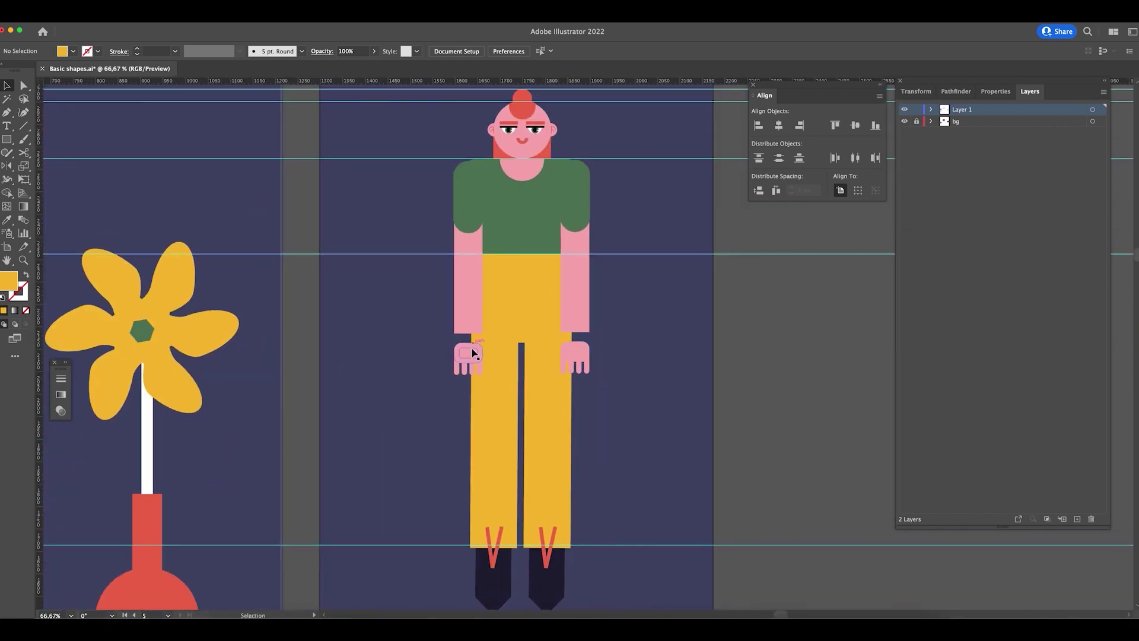
drag(615, 370, 671, 369)
key(v)
click(575, 357)
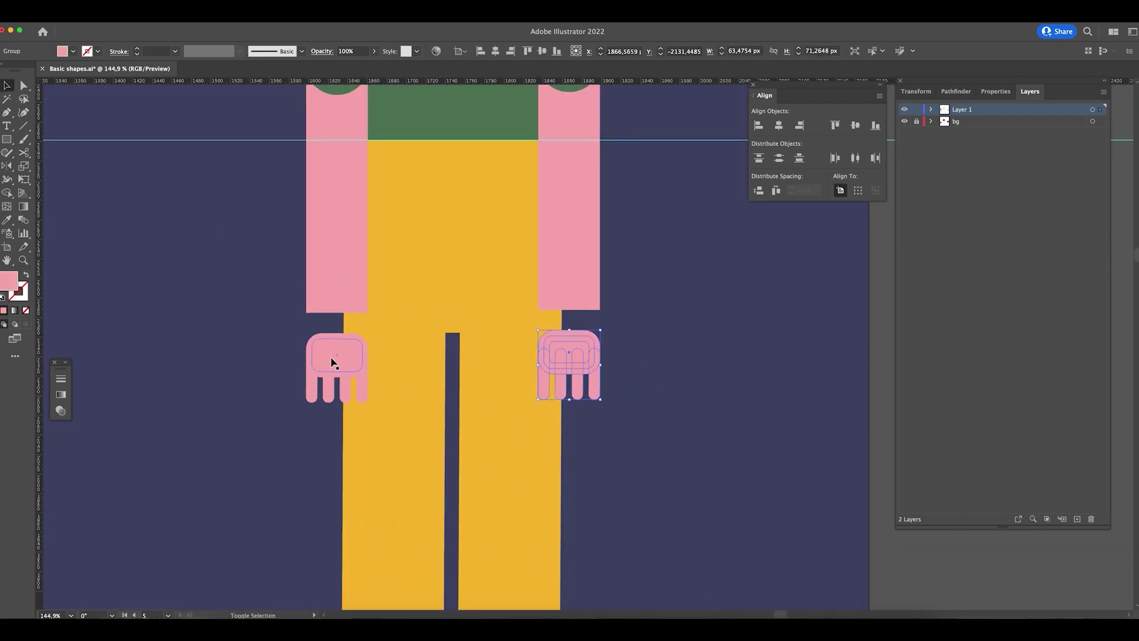
shift+click(332, 361)
key(shift+Up)
key(shift+Up)
key(Up)
key(Up)
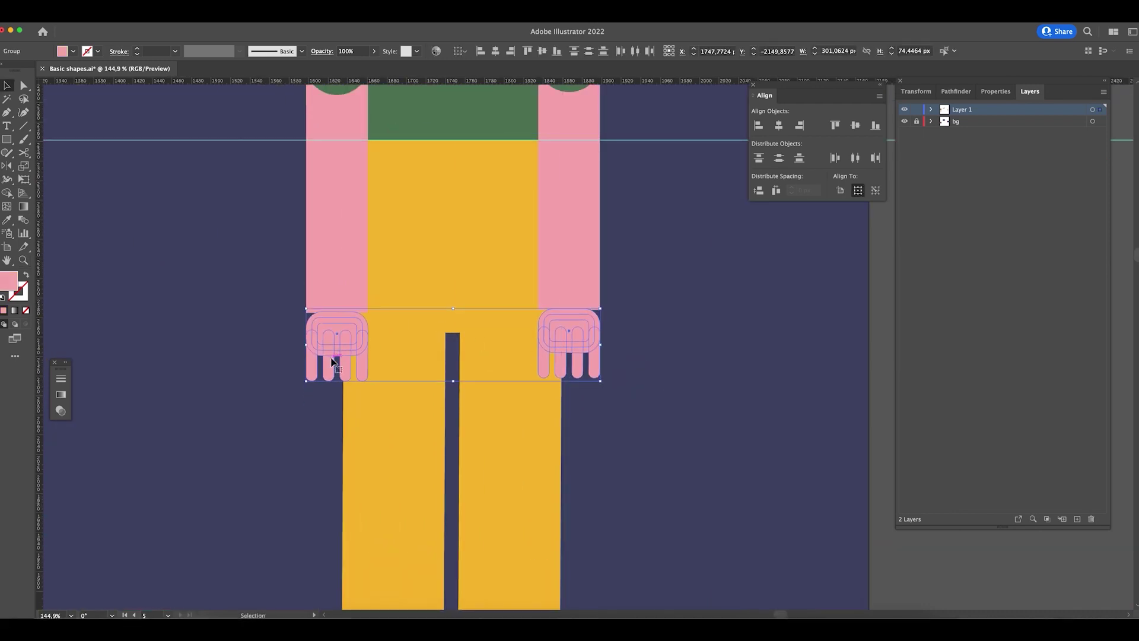
key(super+minus)
key(super+minus)
key(super+minus)
key(super+minus)
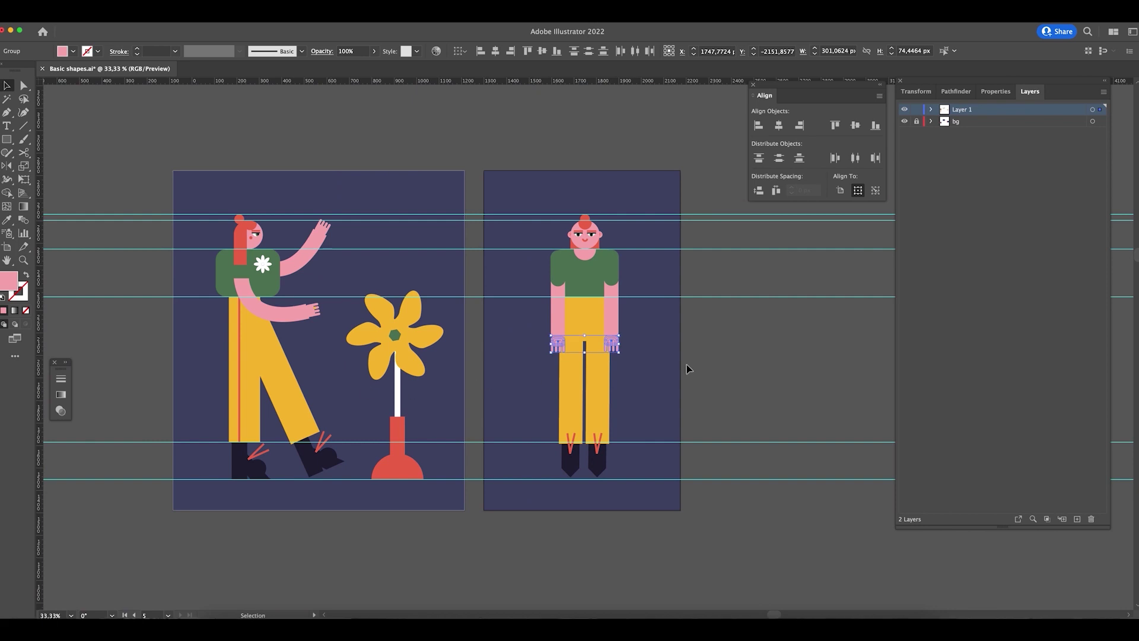
click(670, 415)
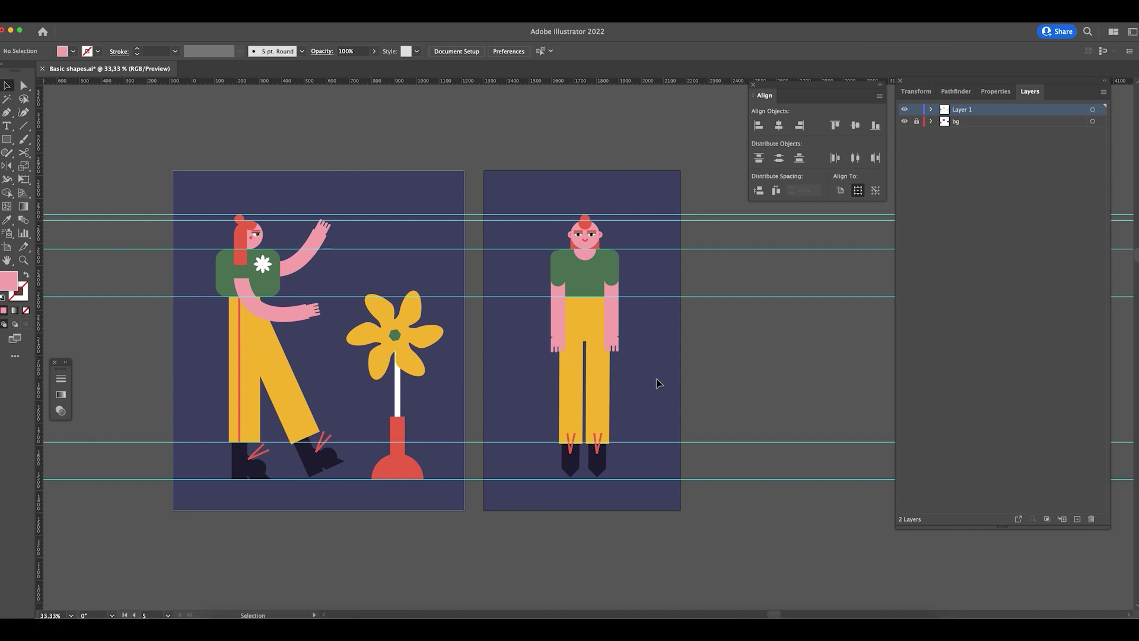
- Ungroup the front-facing woman's combined legs group
drag(576, 290, 636, 296)
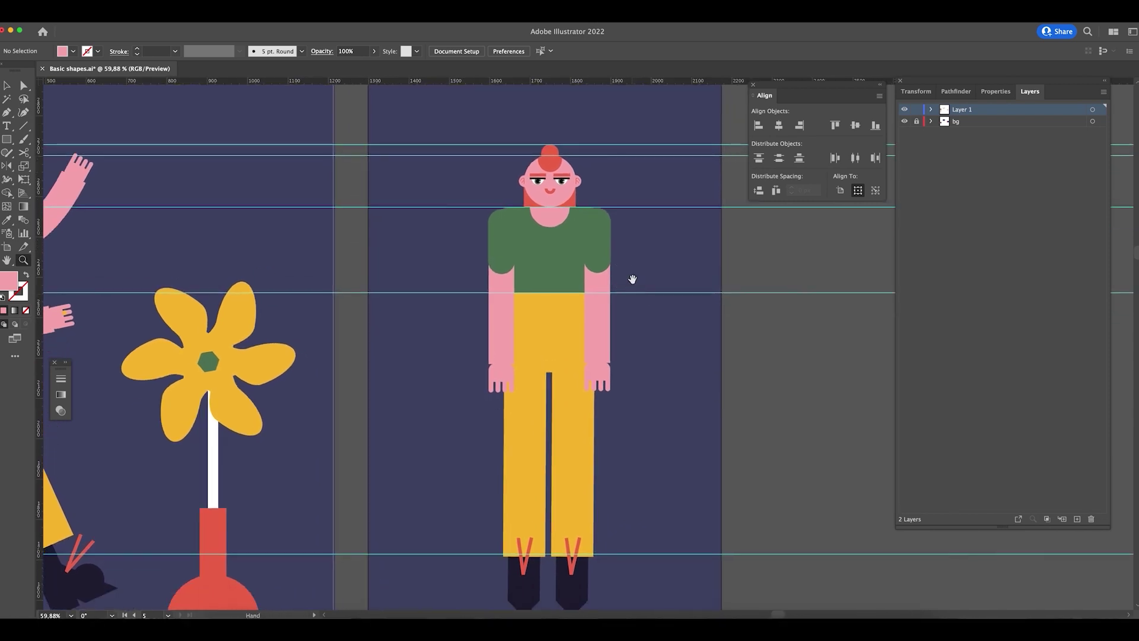
drag(599, 398, 668, 302)
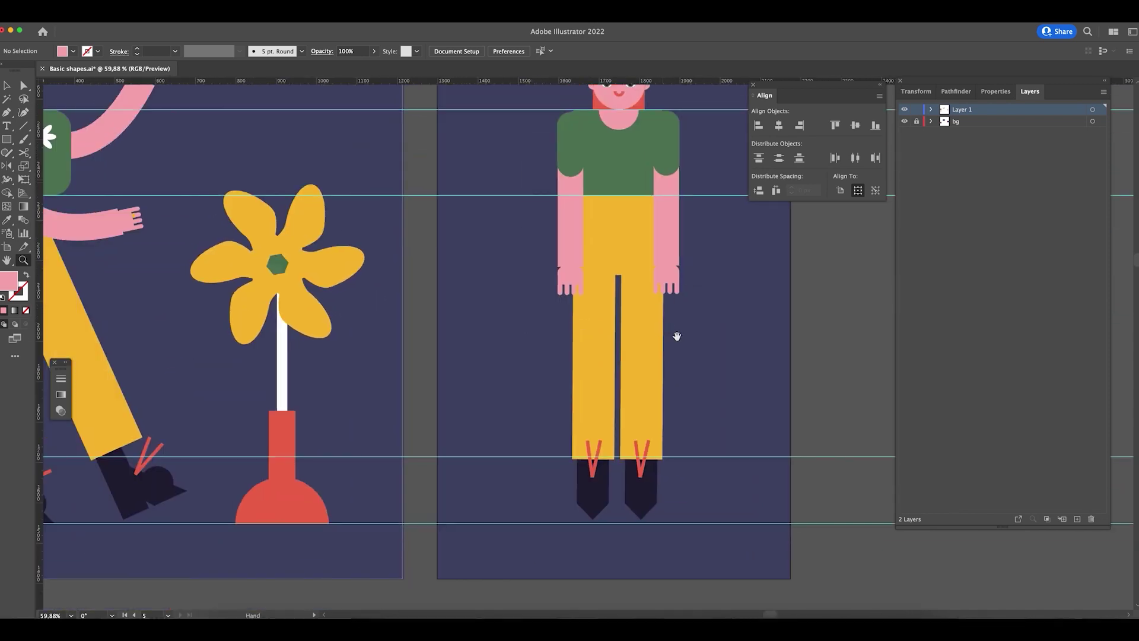
scroll(674, 333, down, 3)
scroll(674, 333, left, 2)
key(v)
drag(616, 458, 617, 460)
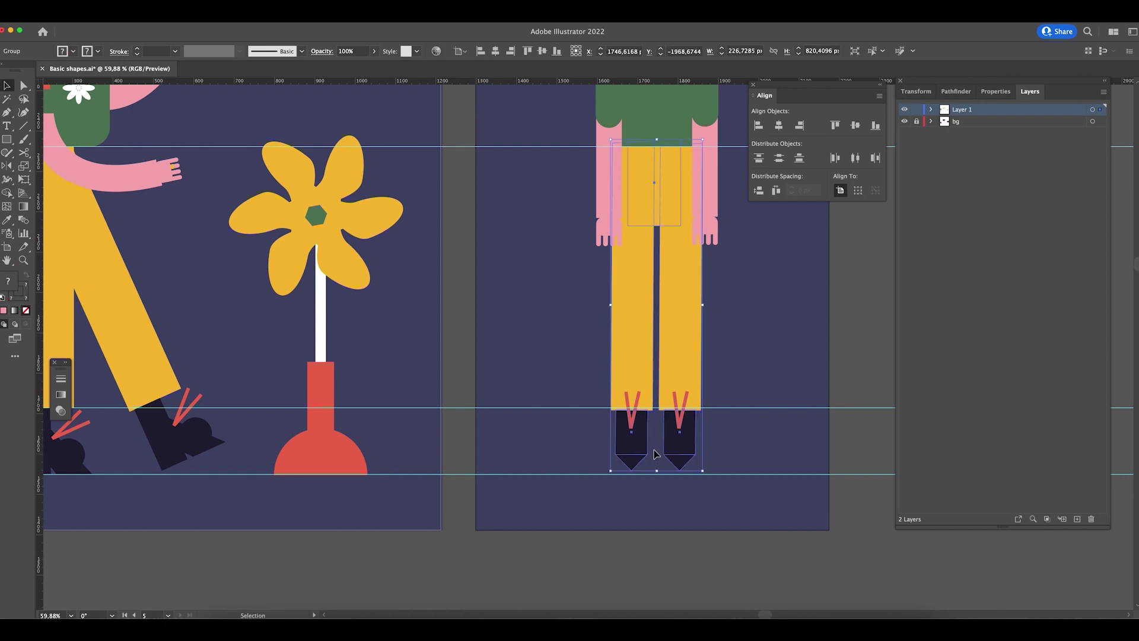
click(677, 439)
click(677, 439)
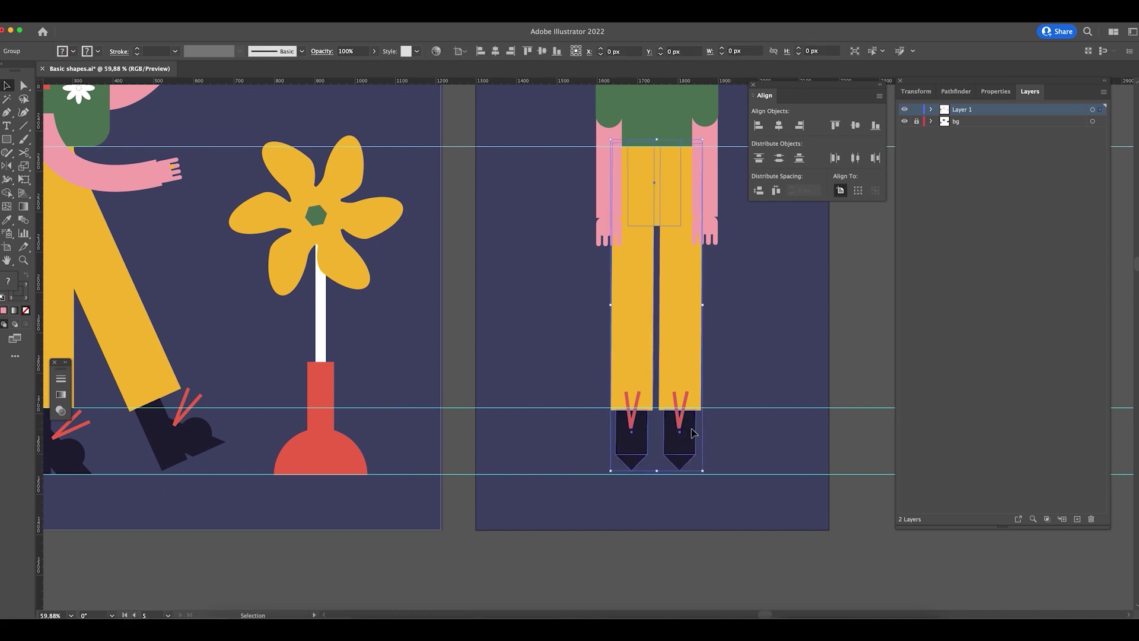
right_click(677, 439)
click(698, 530)
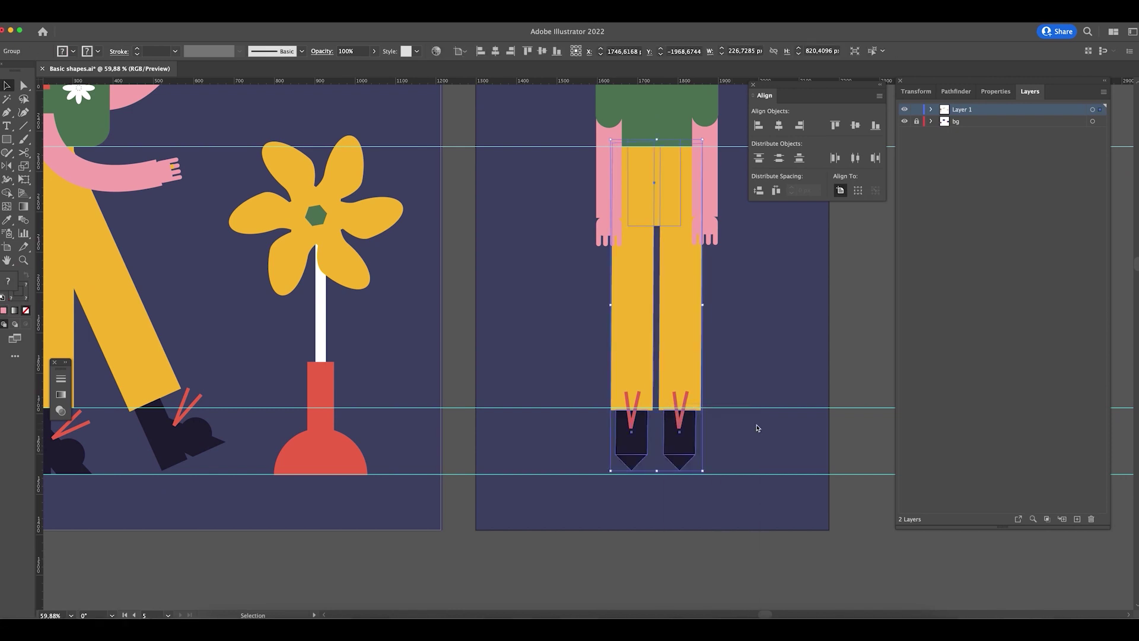
click(755, 427)
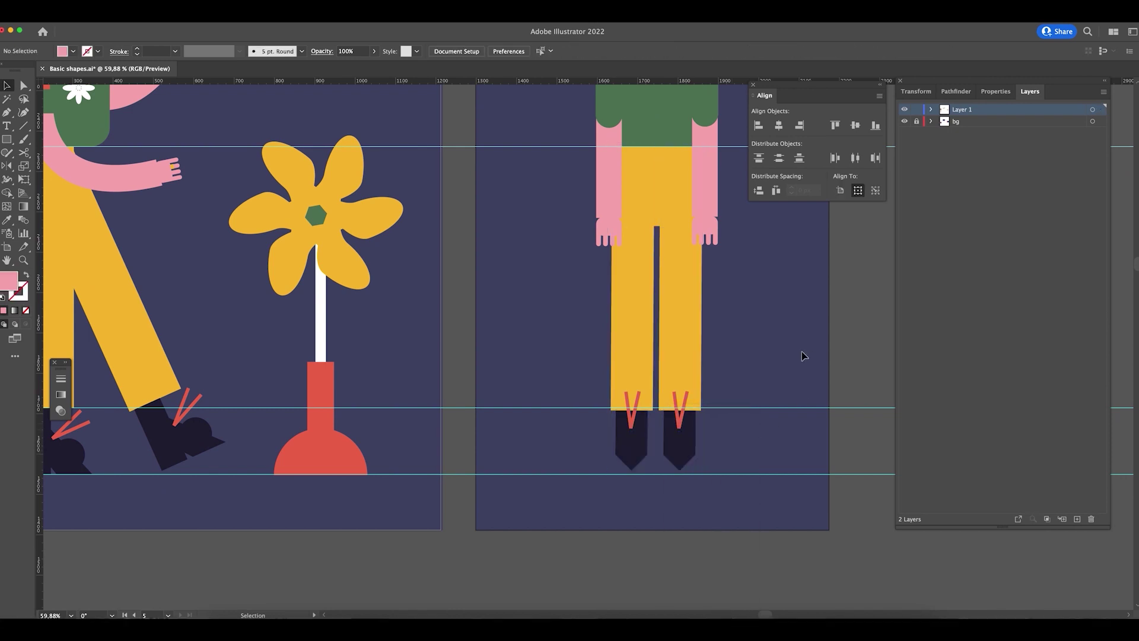
- Ungroup the right leg so its trouser shape, boot and laces are separate
click(688, 427)
right_click(689, 426)
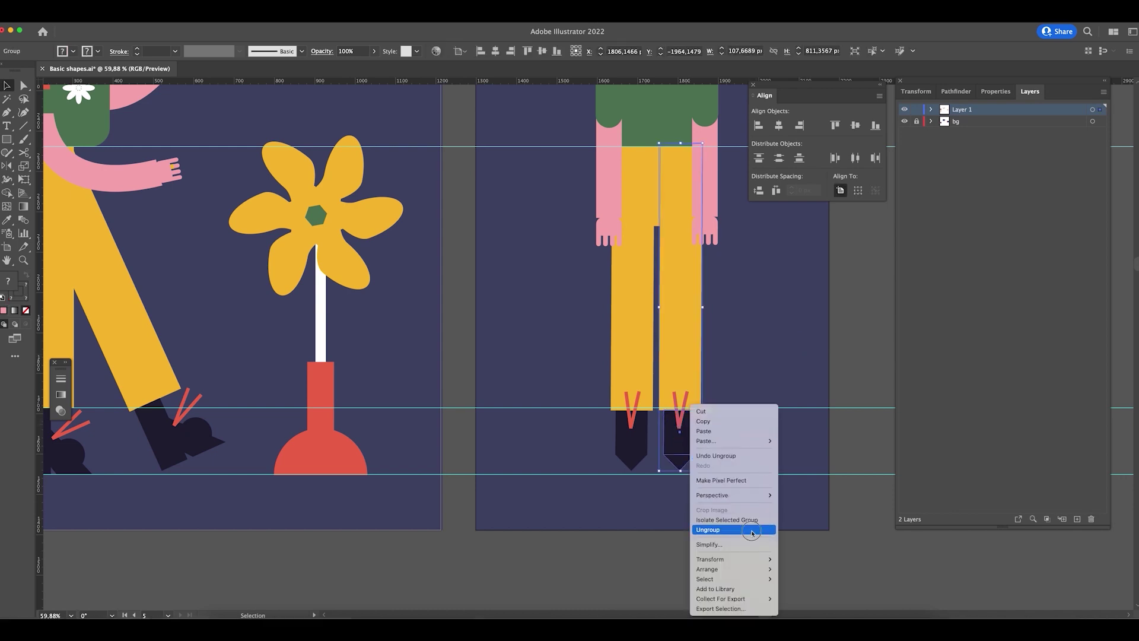
click(752, 531)
click(801, 356)
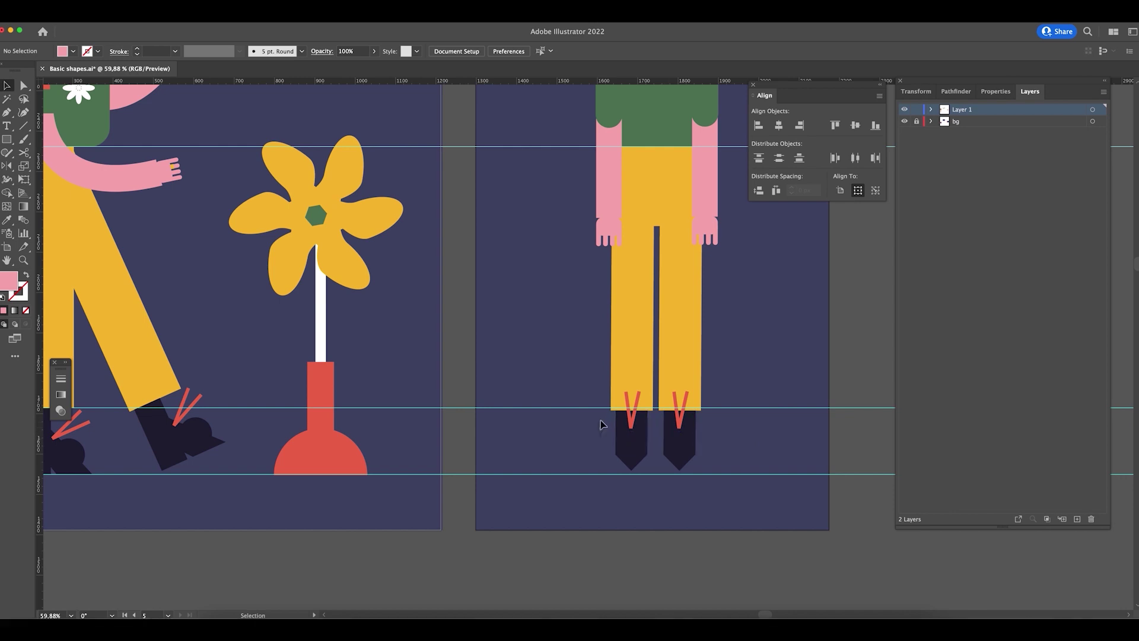
- Select both boots with their laces and move them down until the pointed toes cross the ground guide
drag(719, 447, 716, 444)
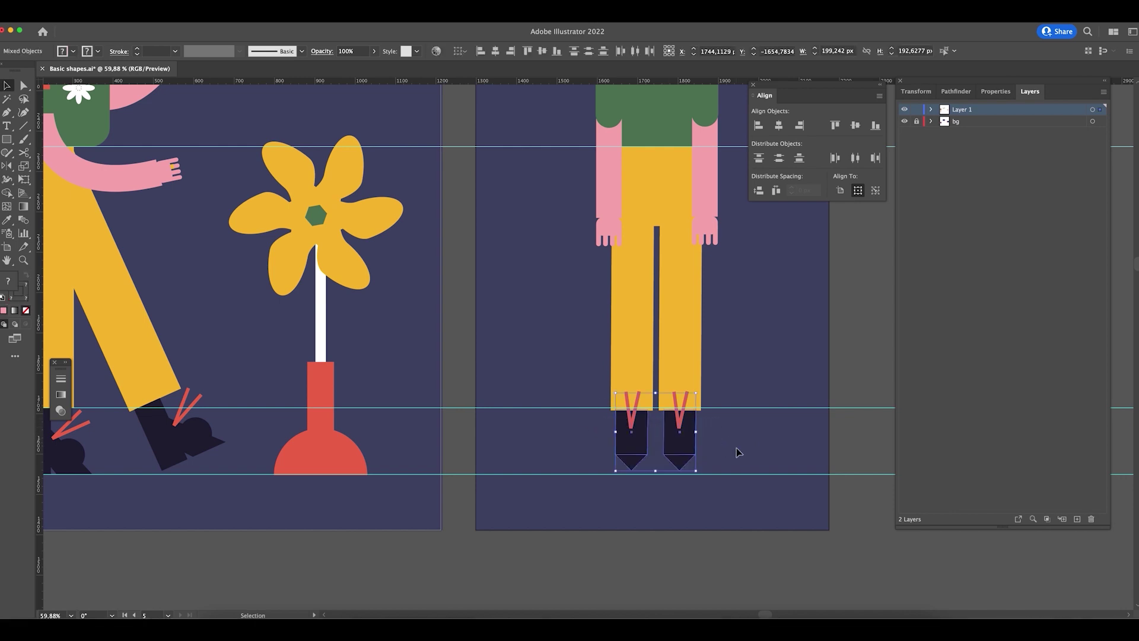
key(shift+Down)
key(shift+Down)
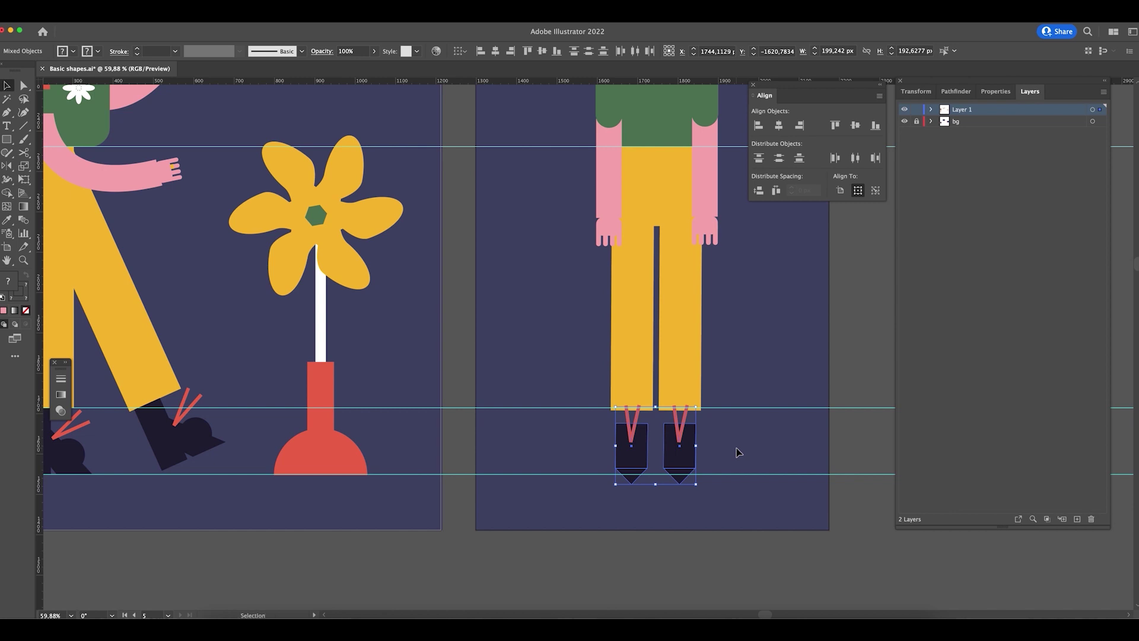
scroll(551, 414, left, 3)
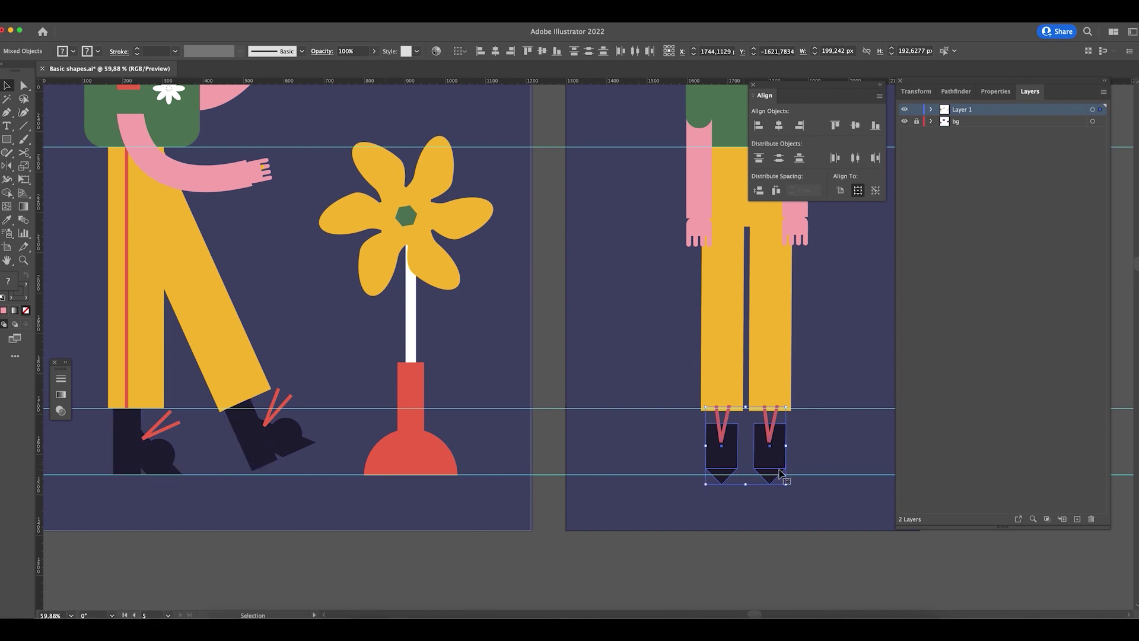
drag(799, 456, 753, 457)
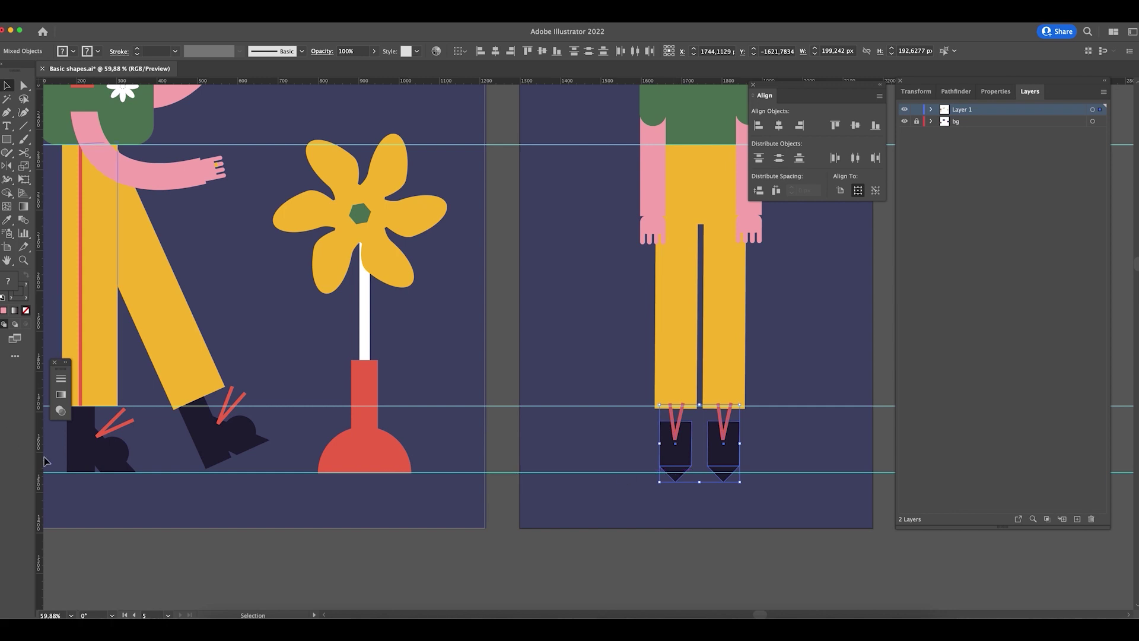
- Delete the boot and laces below the right trouser leg
key(super+space)
drag(714, 465, 681, 554)
key(space)
click(702, 481)
click(648, 447)
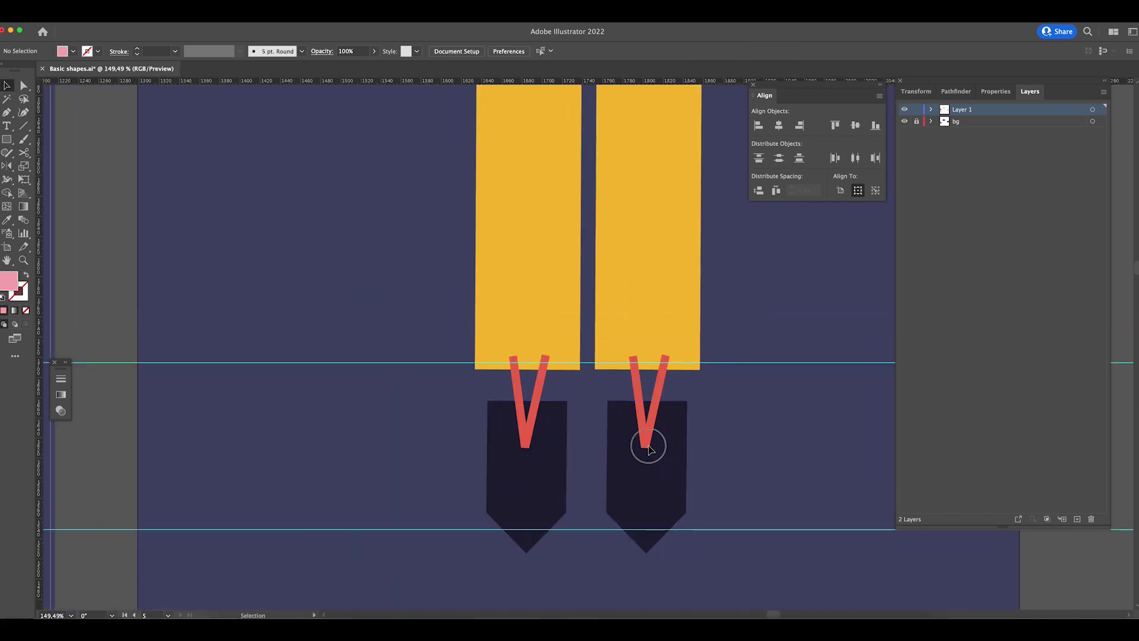
key(Delete)
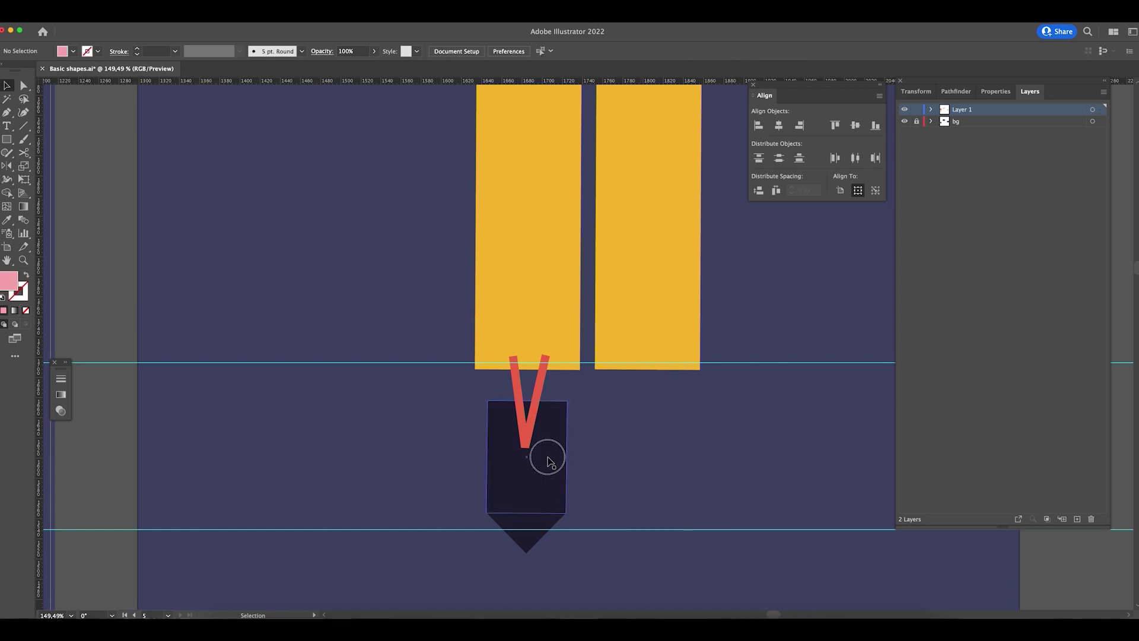
- Stretch the remaining boot up to the trouser-hem guide and slightly further down at the toe, and raise its laces
click(544, 457)
drag(526, 400, 533, 362)
drag(528, 555, 527, 569)
click(592, 478)
drag(529, 435, 530, 420)
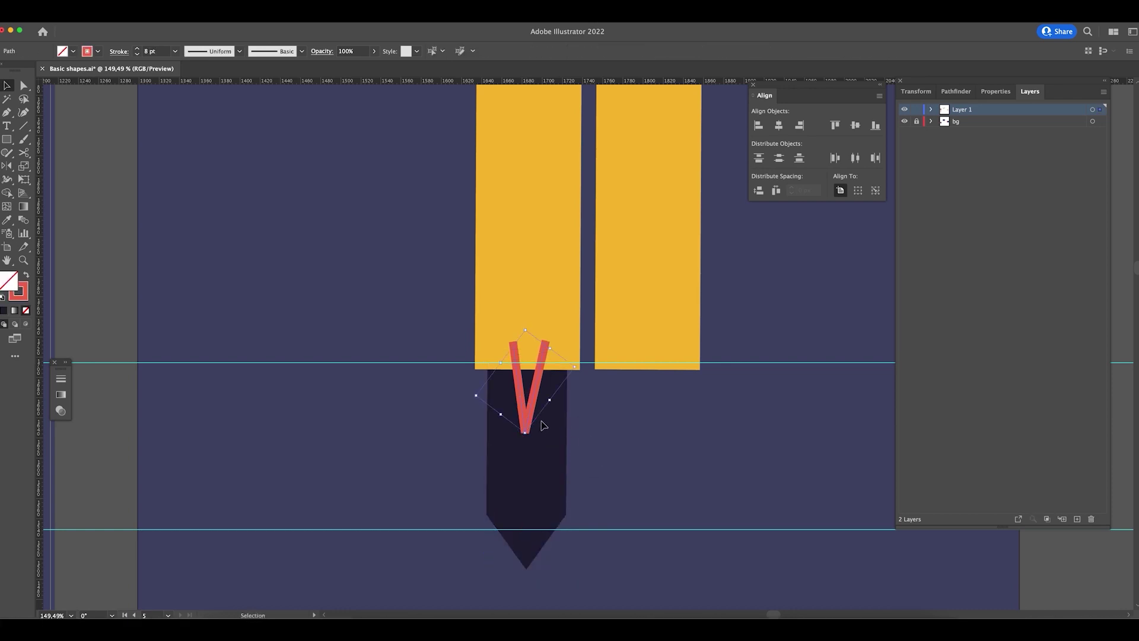
click(603, 450)
- Check the side-view boots' shape, isolate the front-facing boot group and add a centred circle about 105 px wide across its lower half
scroll(639, 474, left, 10)
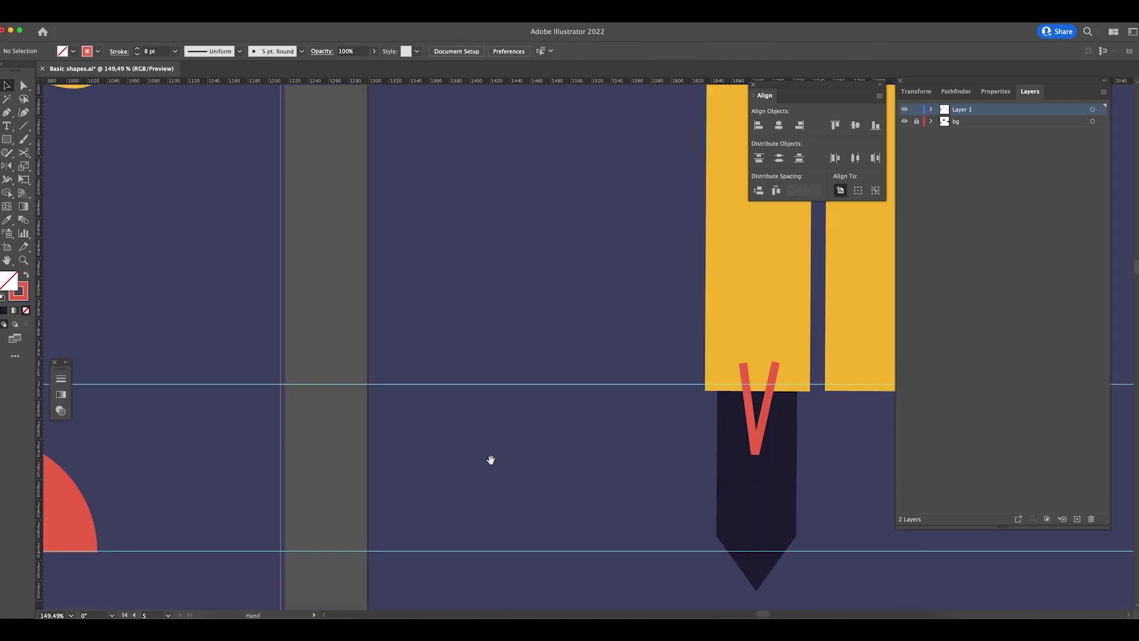
key(super+1)
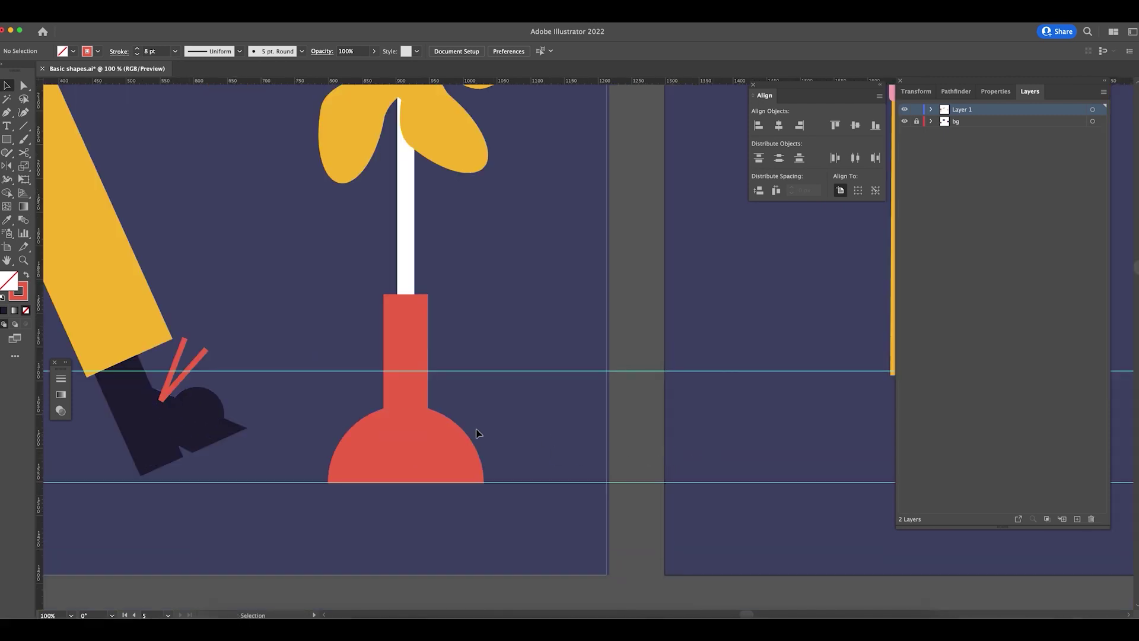
drag(345, 409, 605, 440)
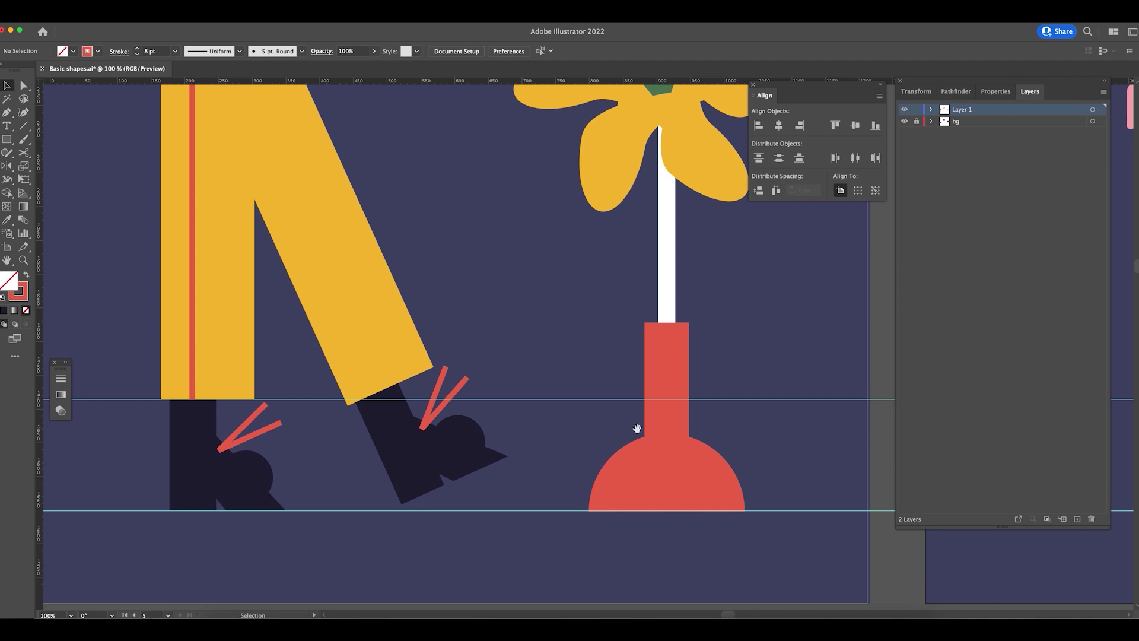
drag(712, 444, 348, 425)
drag(766, 455, 431, 412)
scroll(540, 406, up, 3)
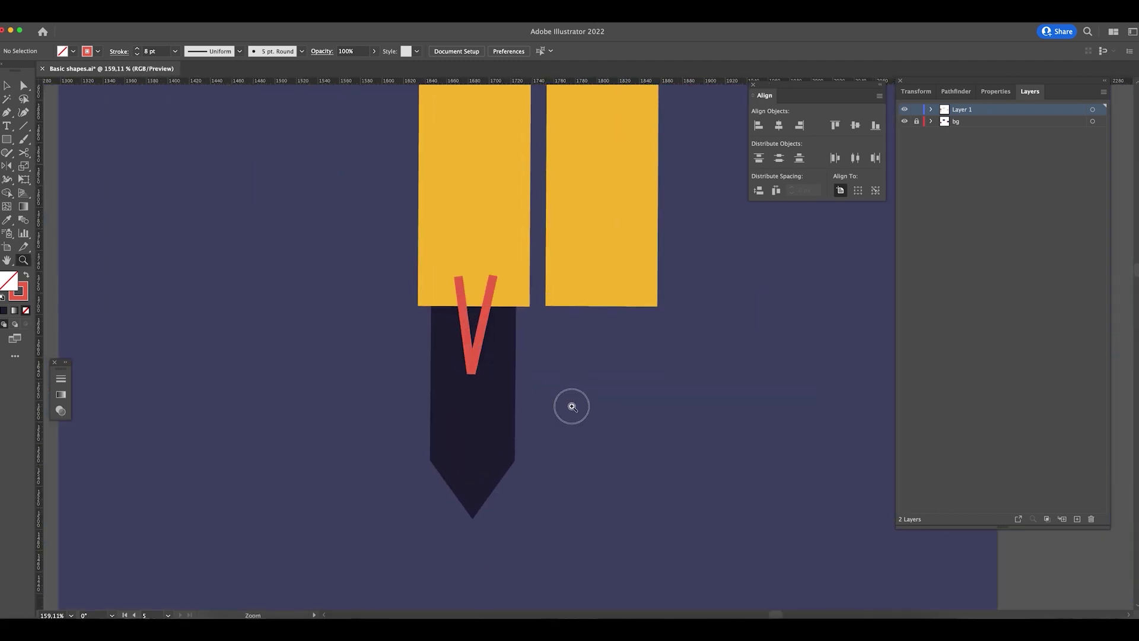
click(496, 414)
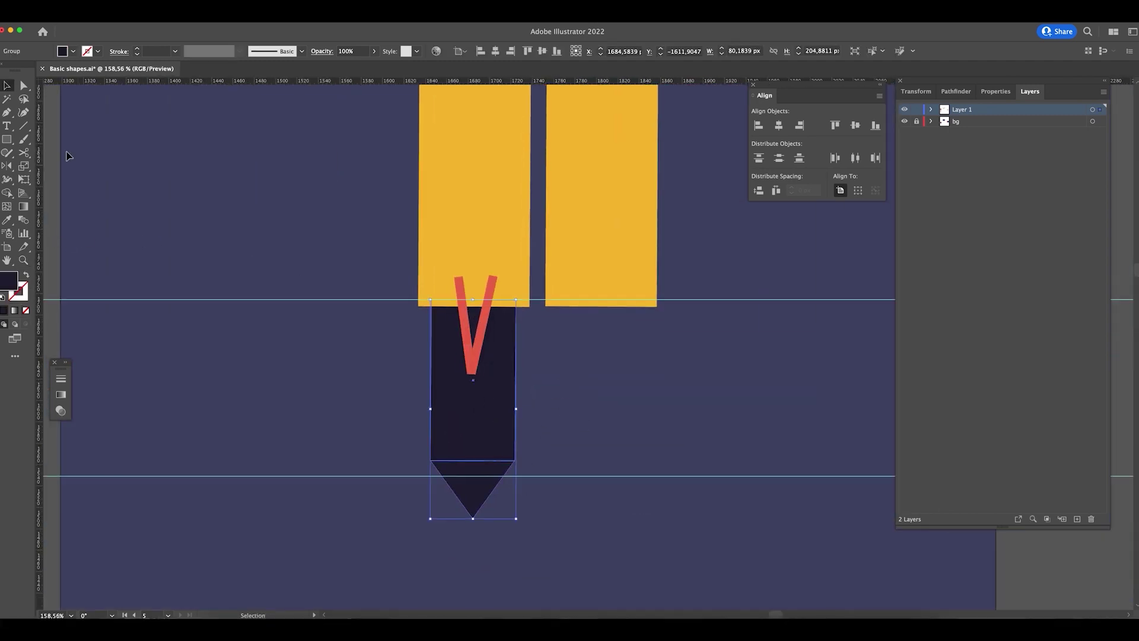
double_click(500, 439)
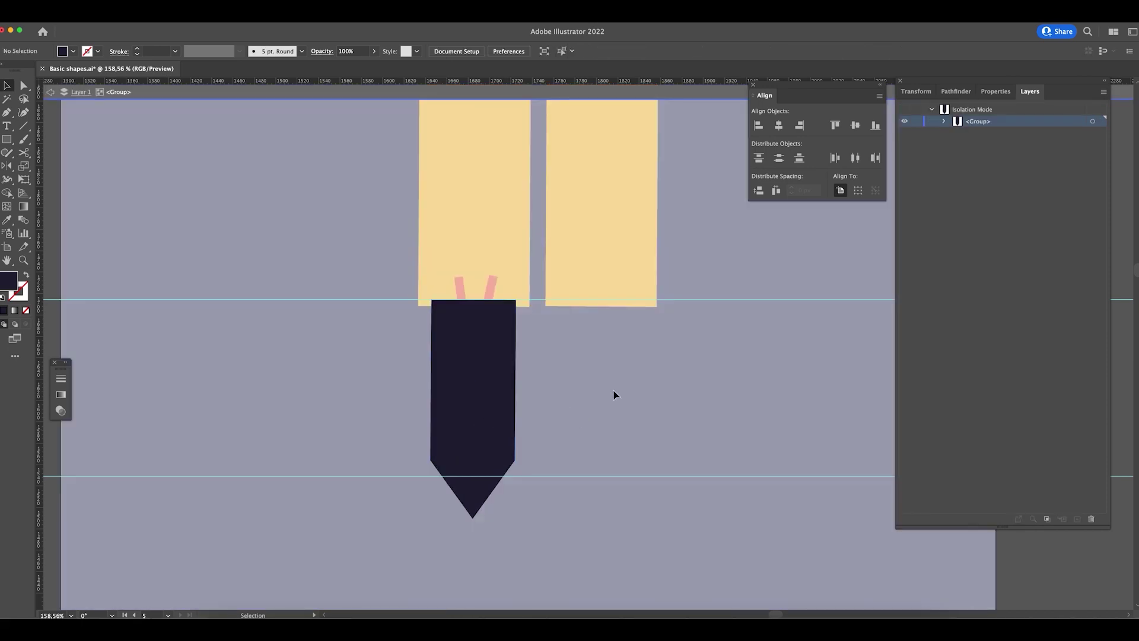
mouse_move(413, 355)
mouse_down()
mouse_move(533, 425)
mouse_move(491, 411)
mouse_move(490, 436)
mouse_up()
key(v)
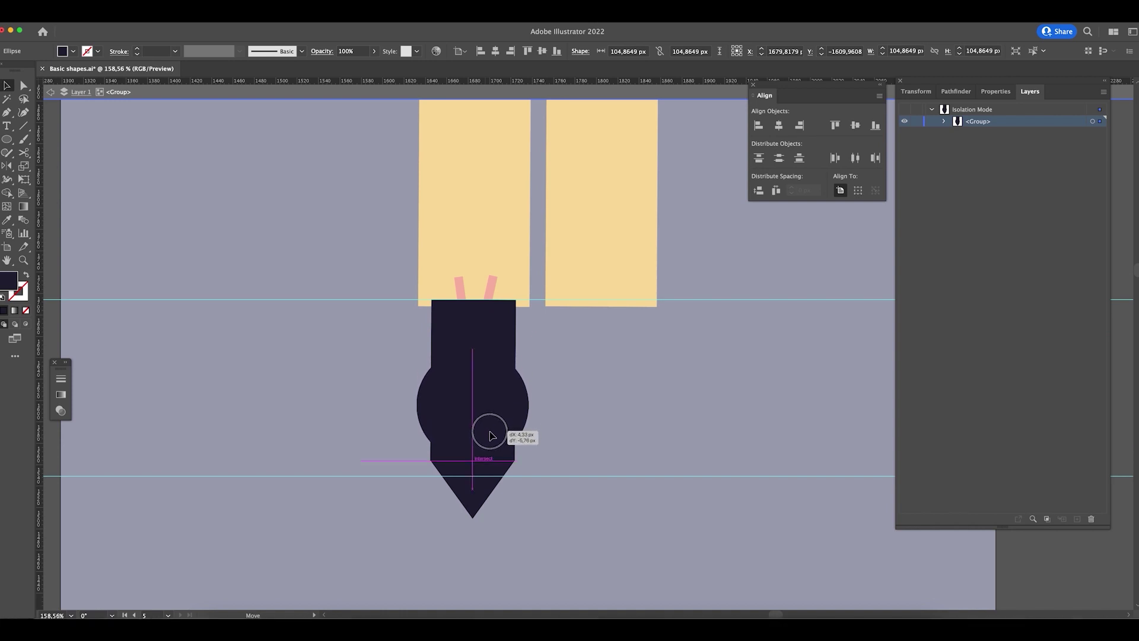
- Leave isolation mode and move the red laces slightly down the boot
double_click(553, 406)
drag(475, 364, 477, 380)
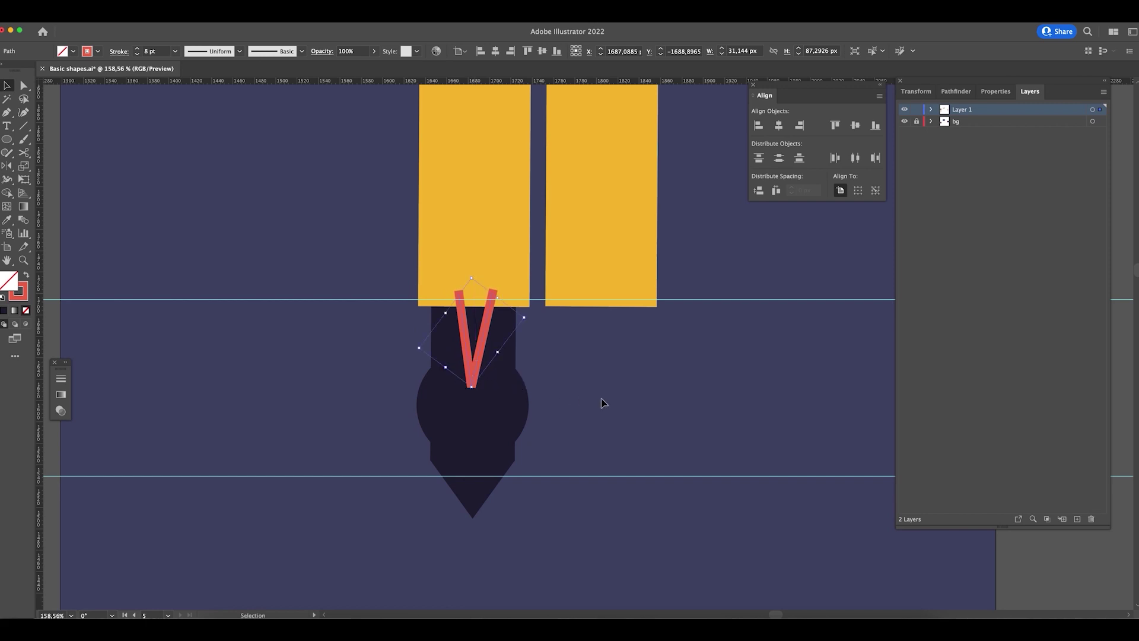
click(601, 403)
- Try moving the boot slightly up, and undo the change
drag(499, 423, 499, 412)
click(573, 429)
drag(389, 397, 600, 428)
key(super+z)
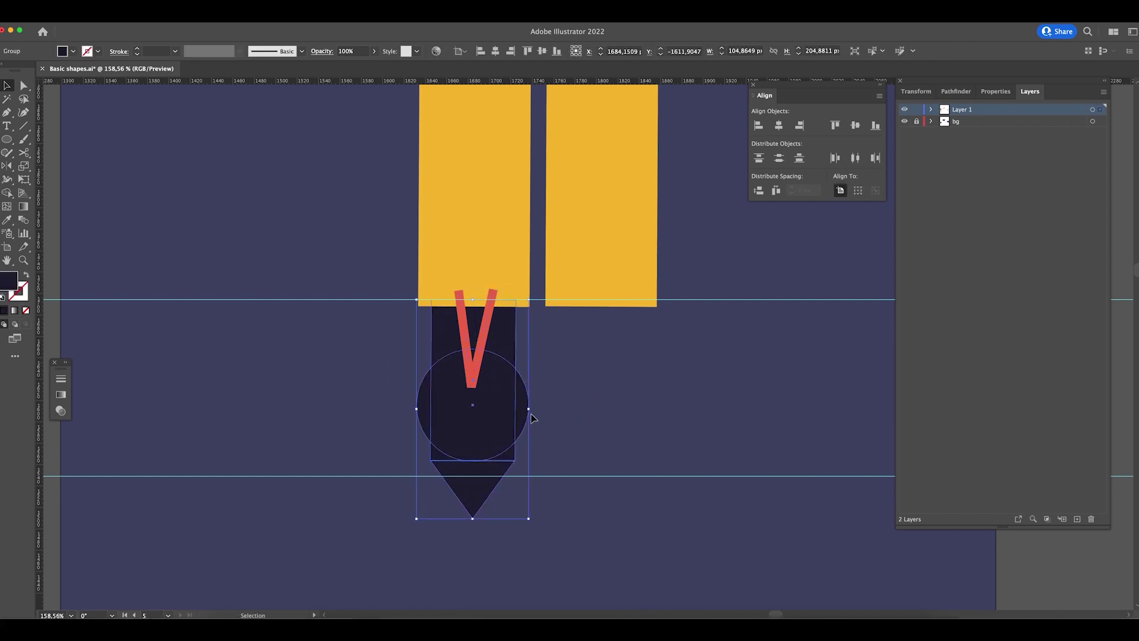
- Raise the circle slightly within the front-facing boot group, and leave isolation mode
double_click(531, 418)
click(553, 395)
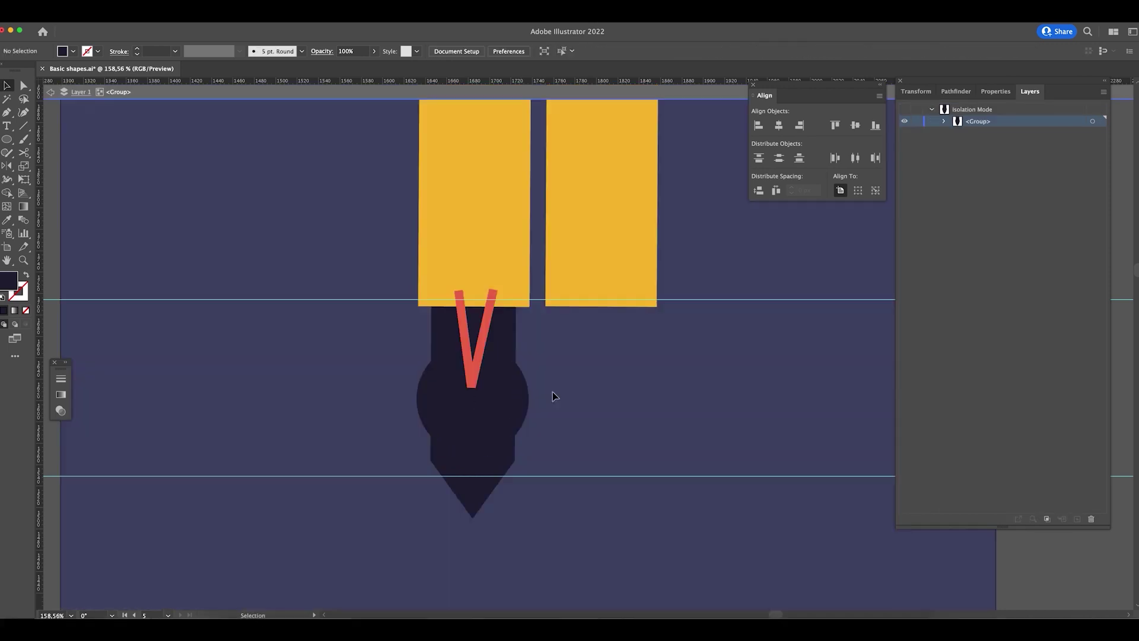
double_click(552, 395)
- Try moving the boot without its laces towards the other trouser leg, and undo the move
click(513, 401)
drag(516, 402, 630, 431)
key(super+z)
- Duplicate the boot together with its red laces about 122 px to the right, under the other trouser leg
shift+click(476, 376)
click(557, 372)
click(471, 382)
shift+click(509, 375)
shift+click(481, 318)
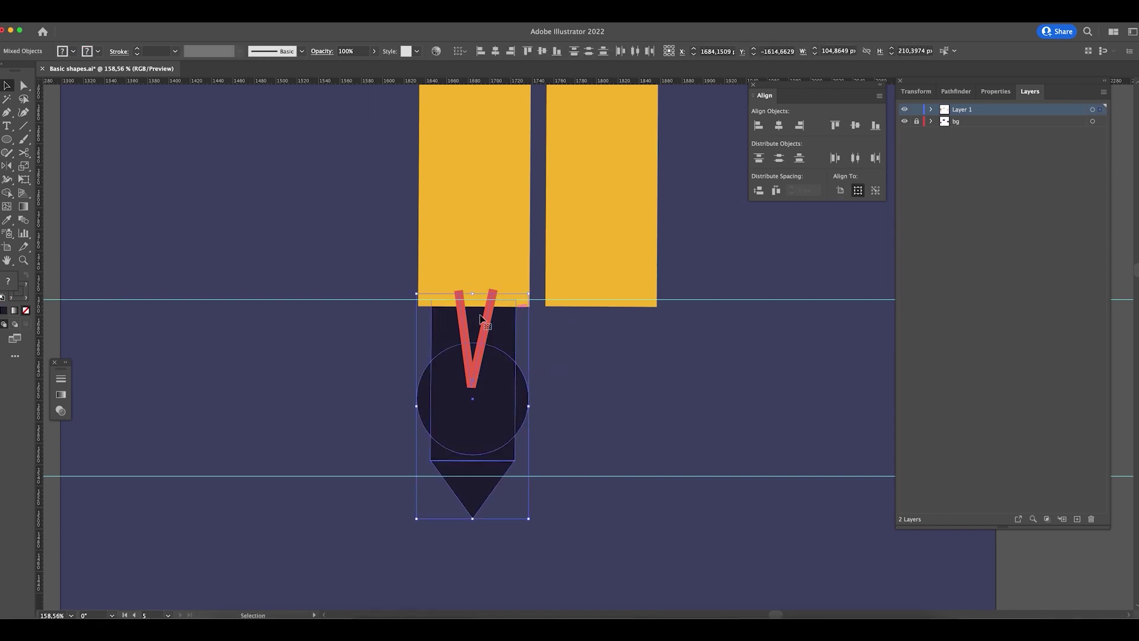
click(600, 369)
drag(422, 412, 420, 411)
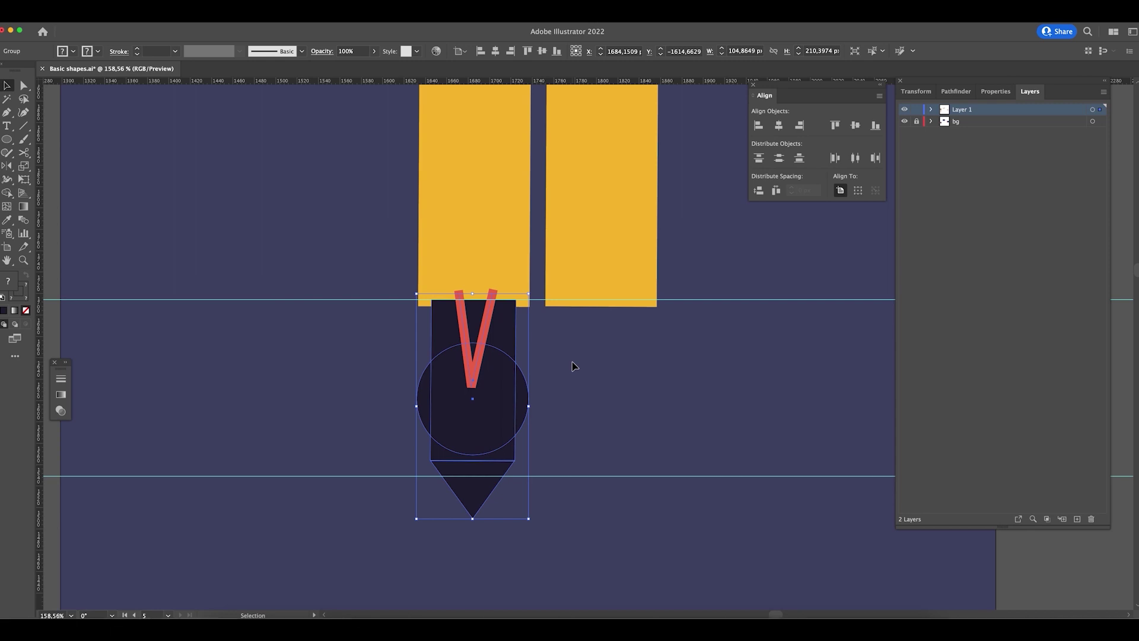
key(super+shift+g)
drag(500, 399, 625, 389)
shift+click(482, 510)
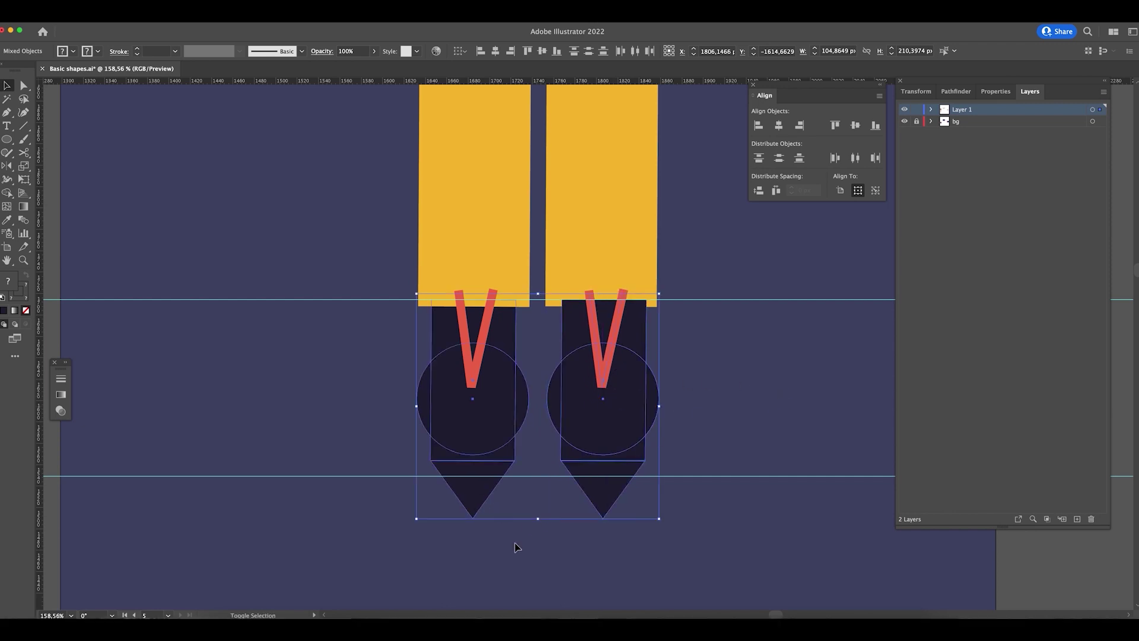
- Place the duplicated boot behind its trouser leg, keep its laces in front, and nudge boot and laces 1 px left
click(720, 381)
click(645, 394)
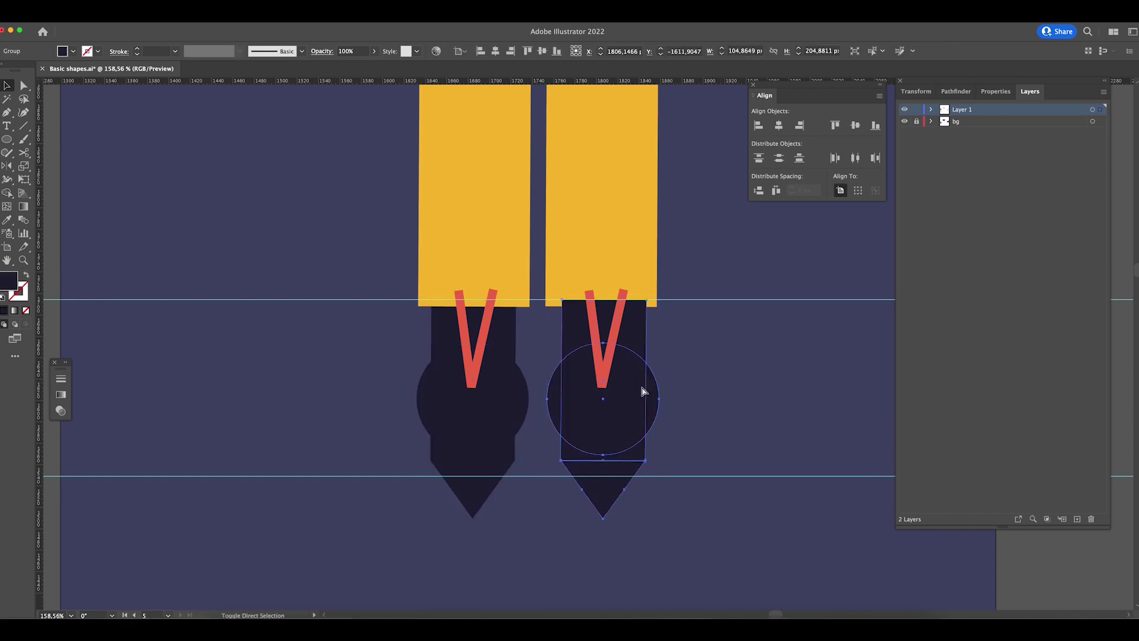
click(712, 276)
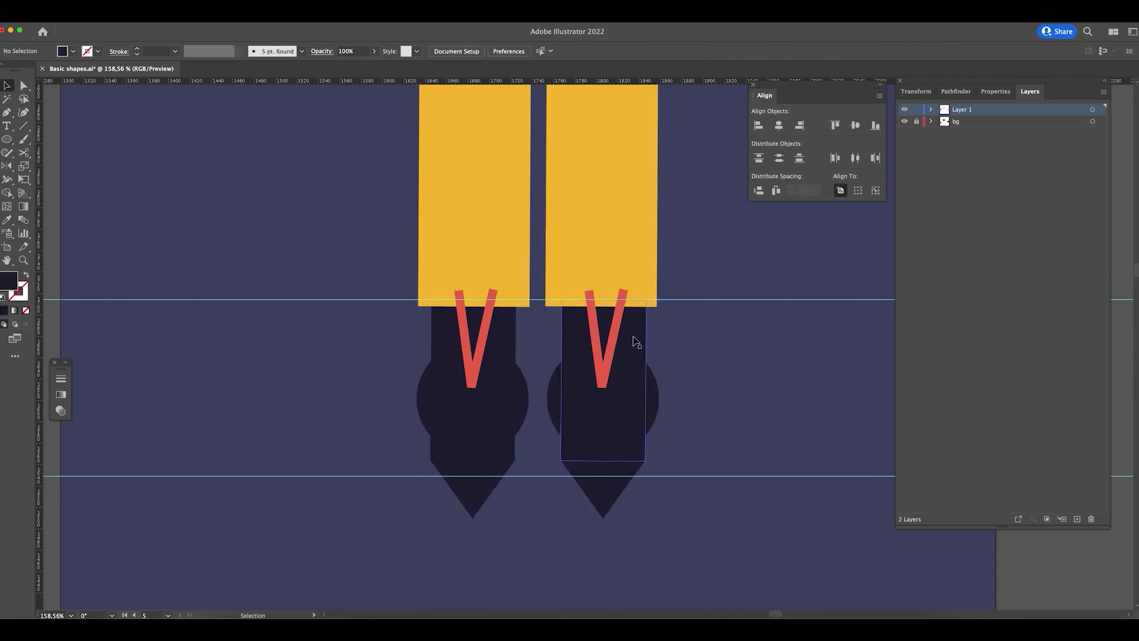
click(599, 400)
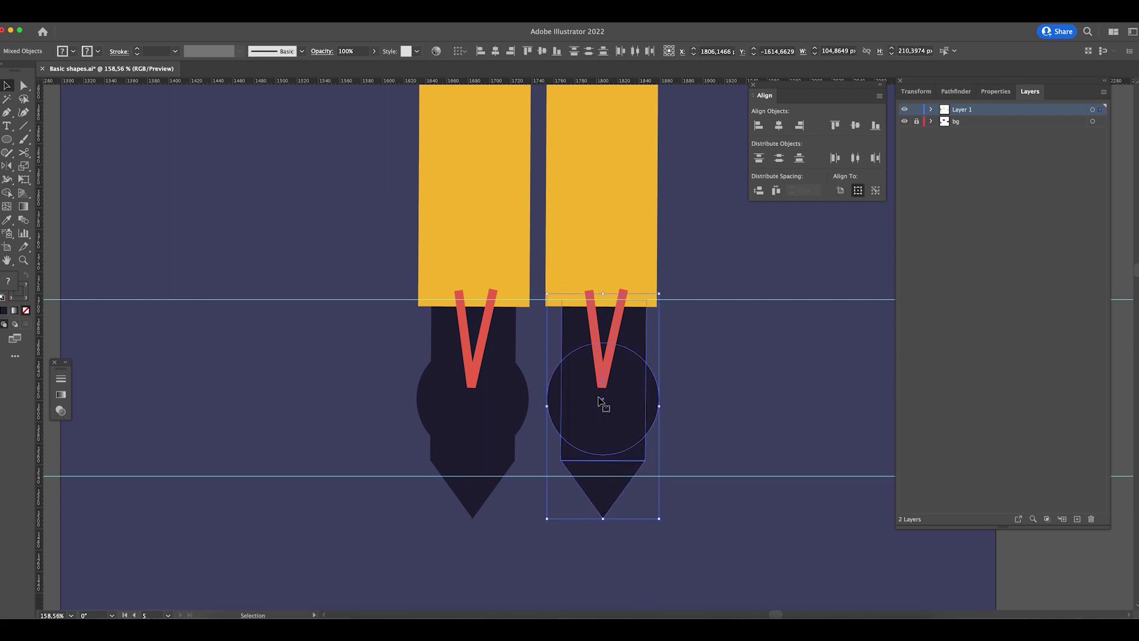
key(super+minus)
key(super+minus)
key(super+minus)
key(super+minus)
key(super+minus)
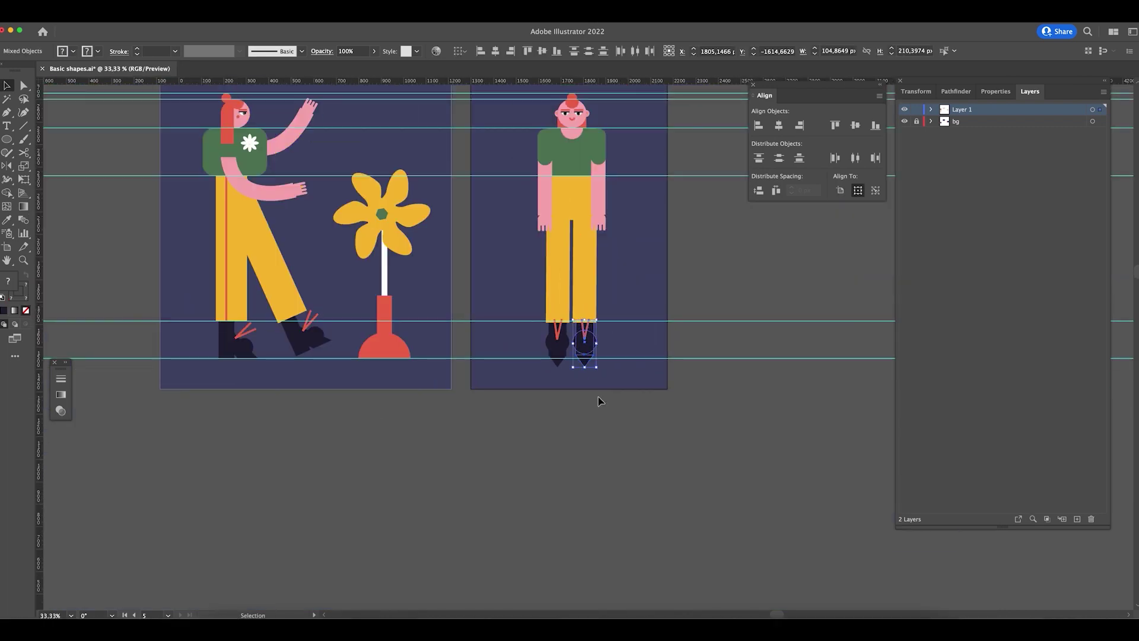
- Deselect the boot and hide the guides across both artboards
drag(617, 357, 581, 464)
click(689, 334)
key(super+semicolon)
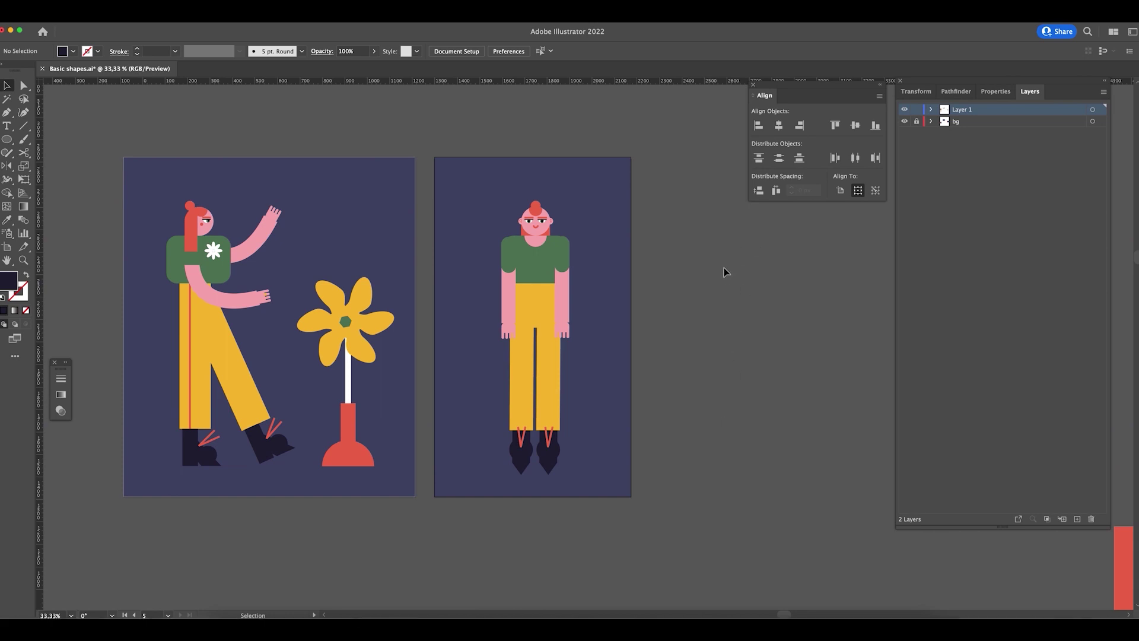
drag(692, 285, 766, 303)
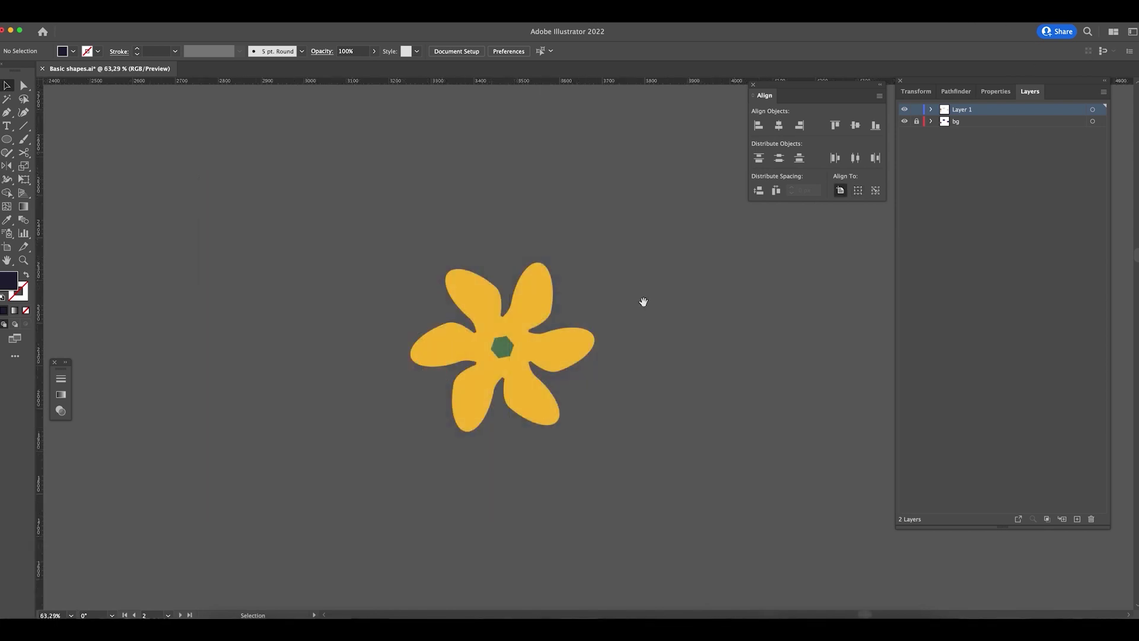
- Create a 104.8649 px circle beside the separate yellow flower and reshape it into a narrow upright ellipse about 61 by 251 px
drag(677, 320, 715, 326)
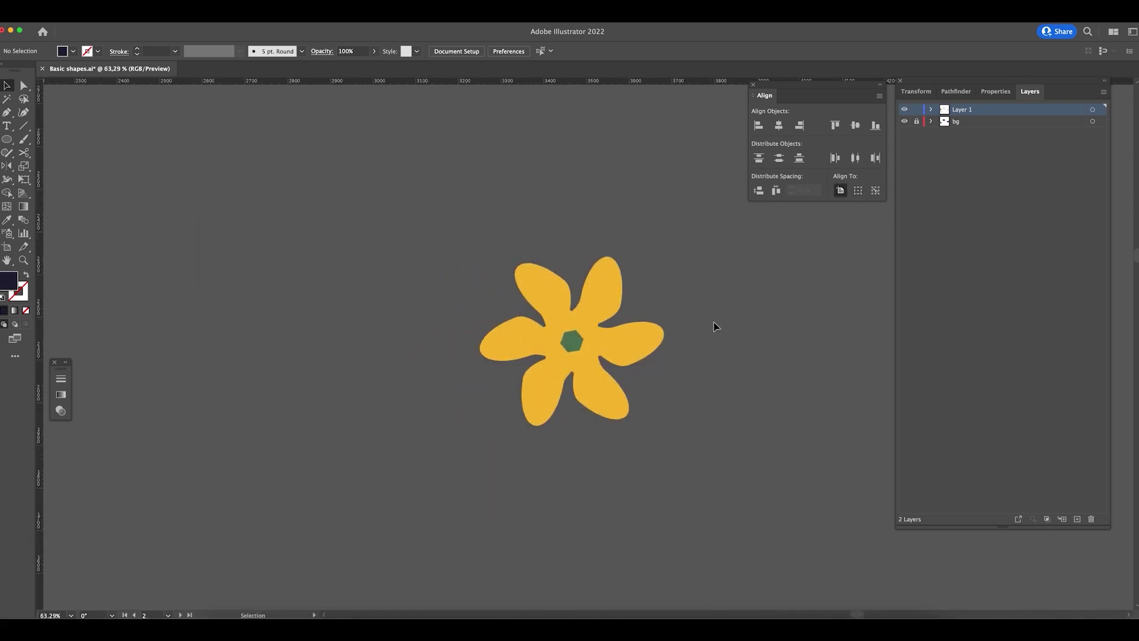
drag(602, 349, 658, 363)
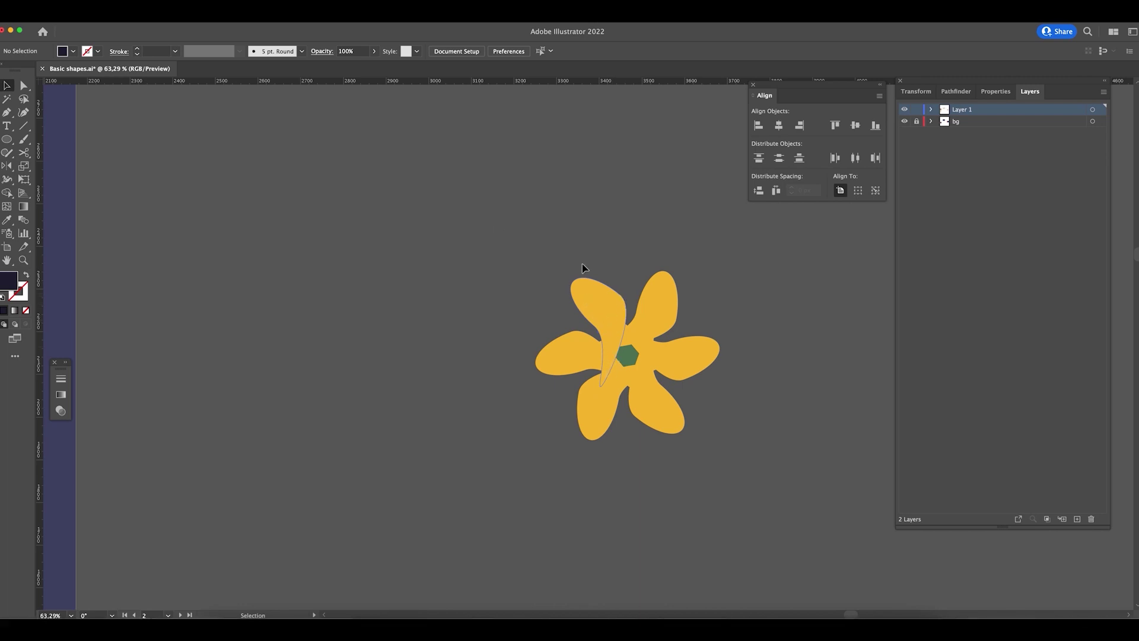
click(7, 140)
click(307, 221)
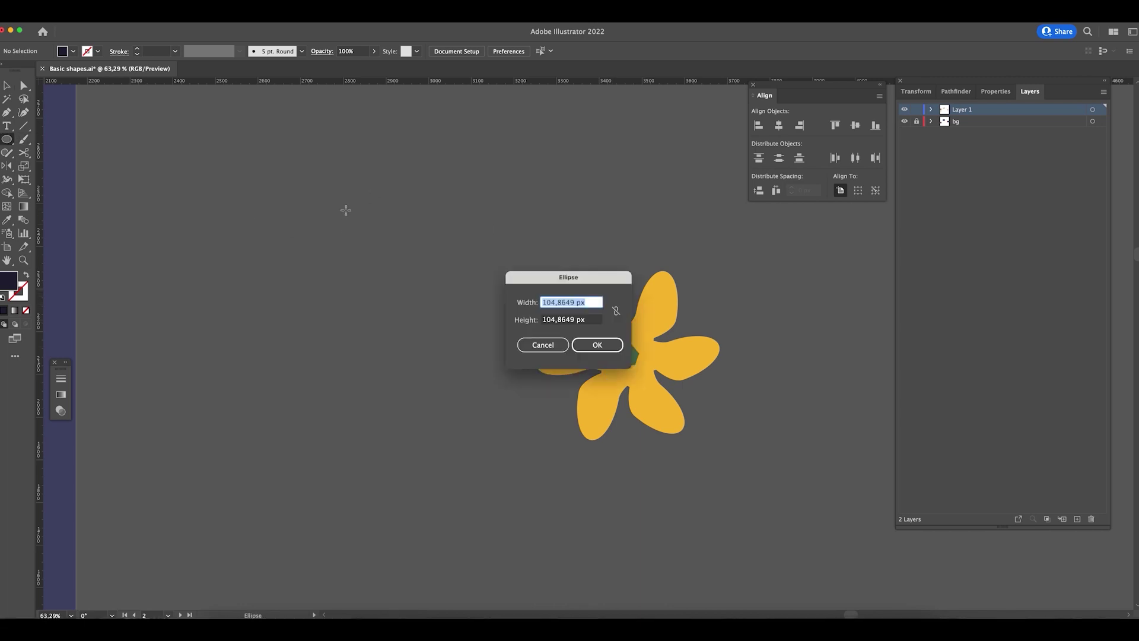
click(604, 348)
key(v)
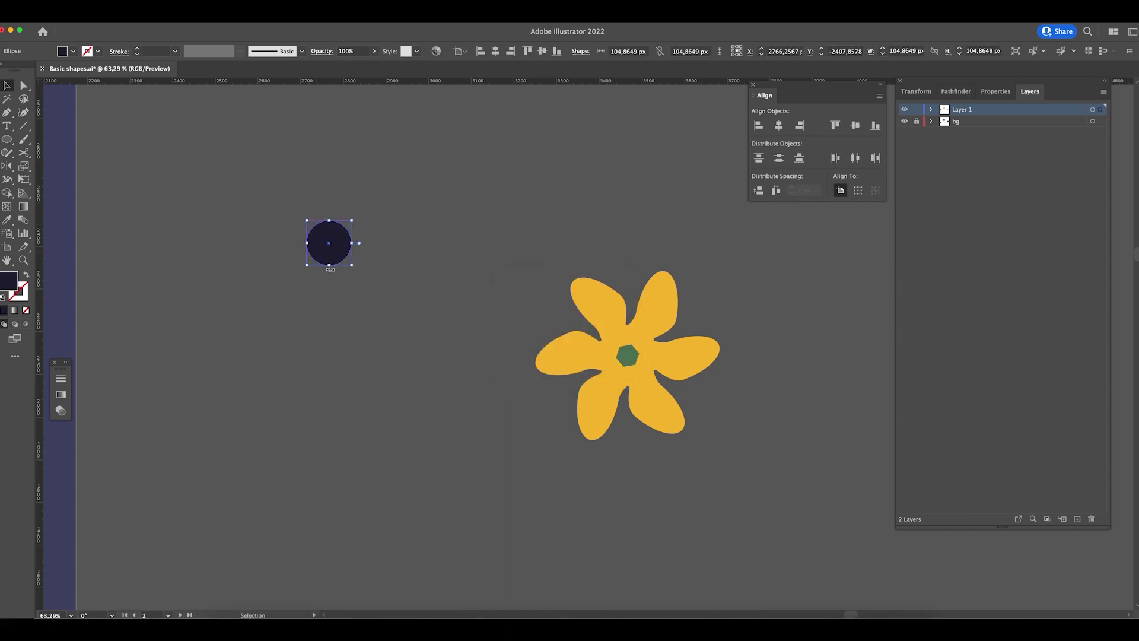
drag(329, 265, 329, 327)
drag(355, 274, 341, 274)
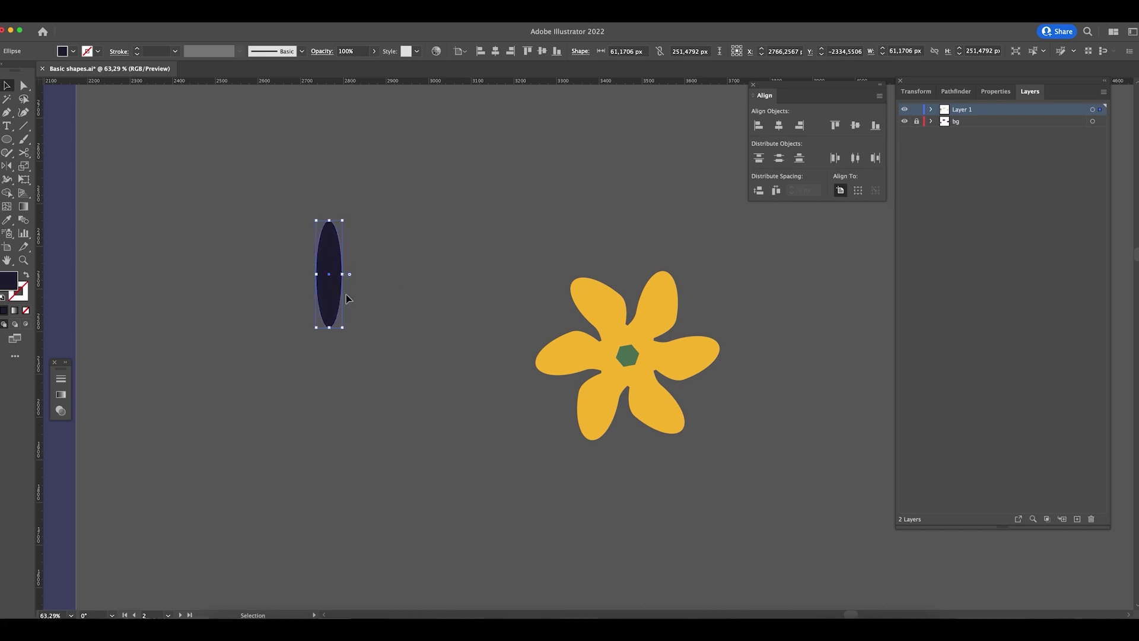
drag(410, 294, 508, 313)
- Fill the ellipse with the yellow sampled from the flower's petal and shift it slightly further from the flower
key(i)
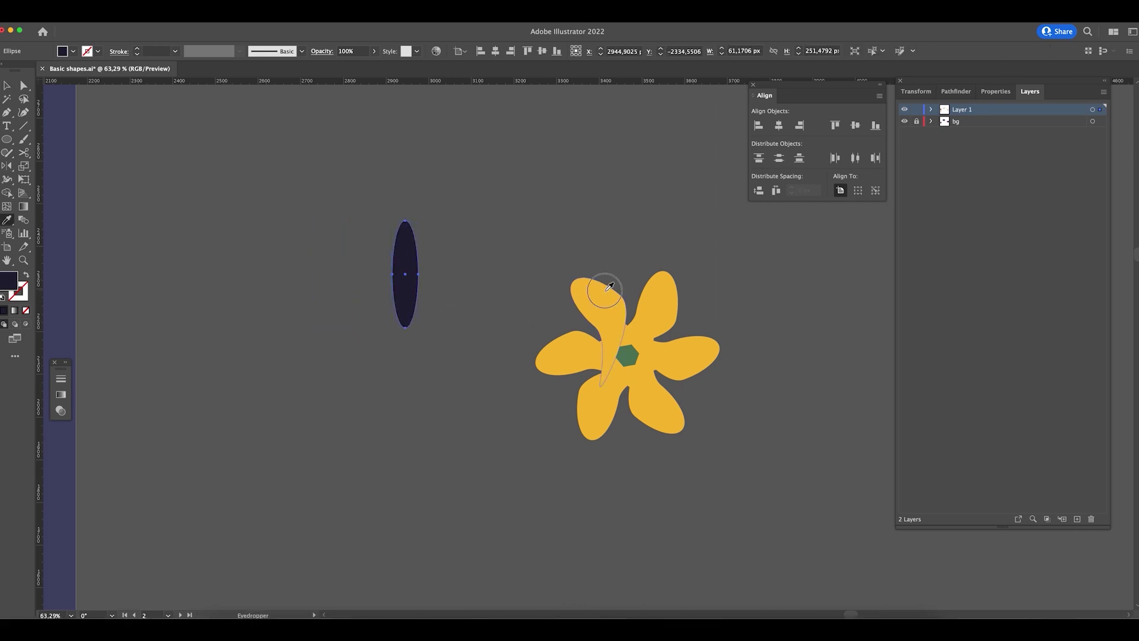
click(596, 289)
key(v)
drag(406, 304, 386, 274)
drag(462, 261, 504, 286)
click(472, 295)
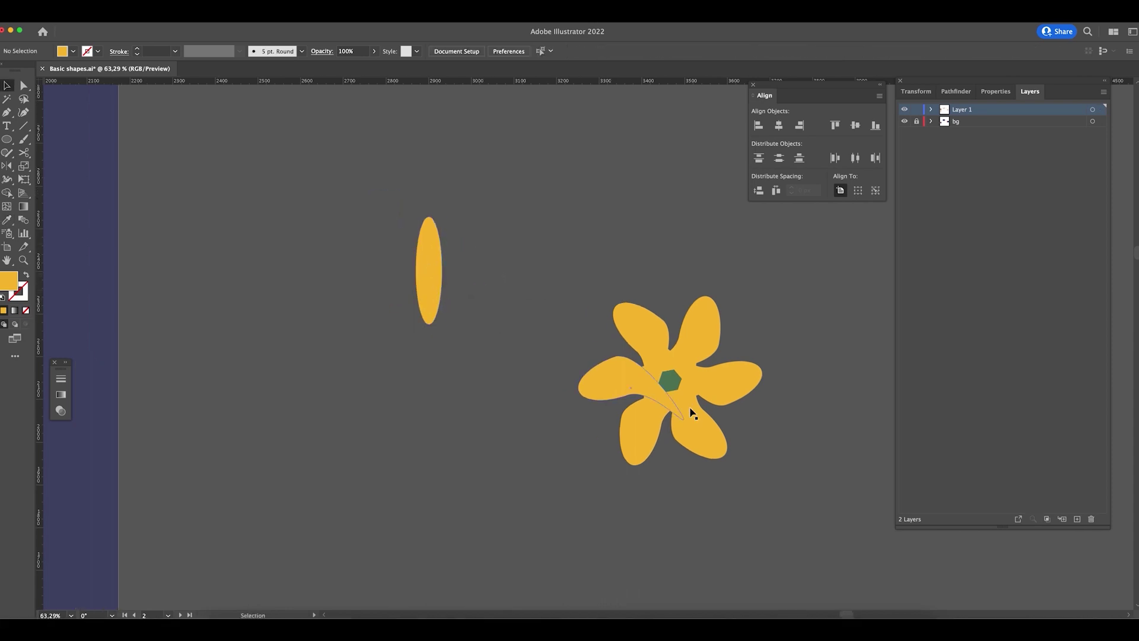
- Draw a yellow circle about 24 px wide, centred just below the ellipse's lower tip
drag(454, 318, 552, 346)
click(6, 139)
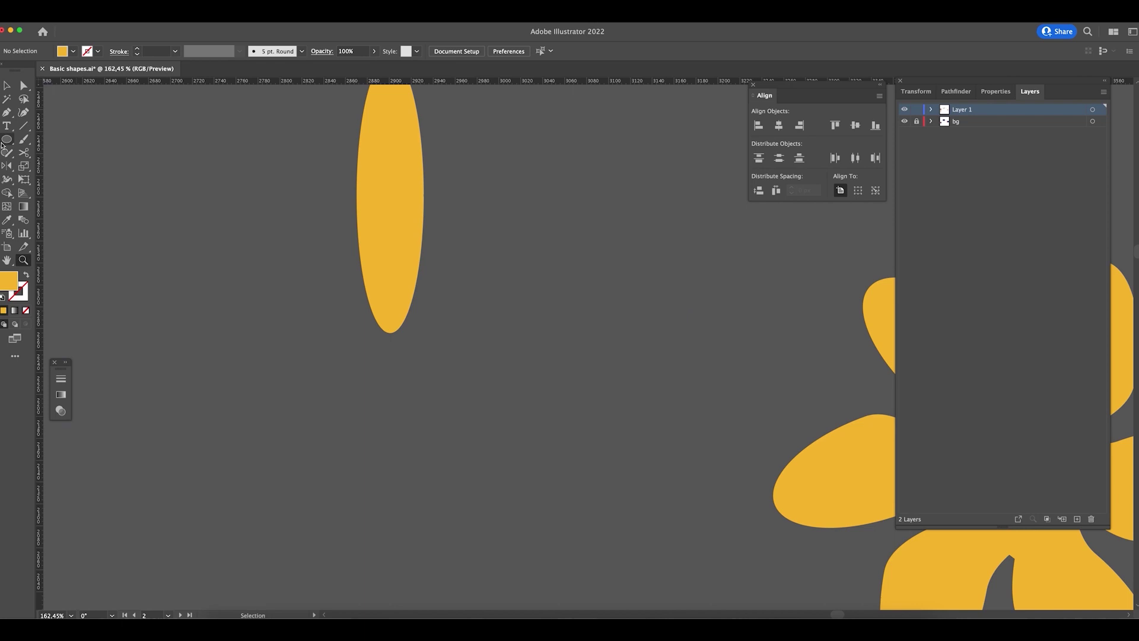
drag(390, 355, 376, 369)
key(v)
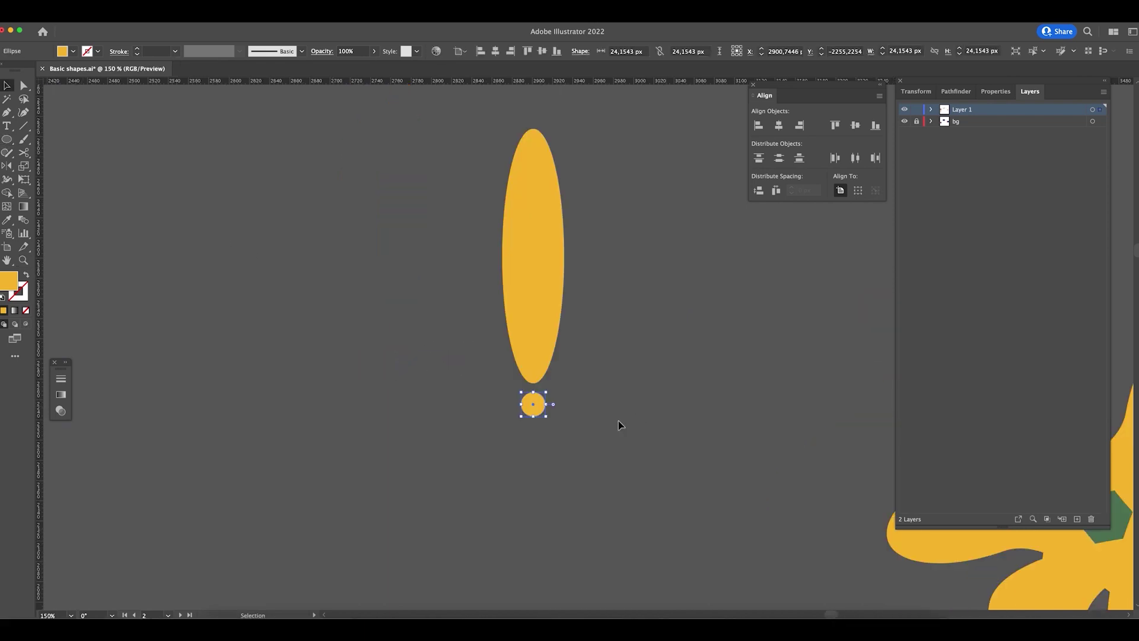
- Move the small circle up until it touches the ellipse's lower tip, and group the two shapes
click(618, 422)
key(z)
drag(529, 415, 643, 438)
drag(649, 380, 561, 452)
key(v)
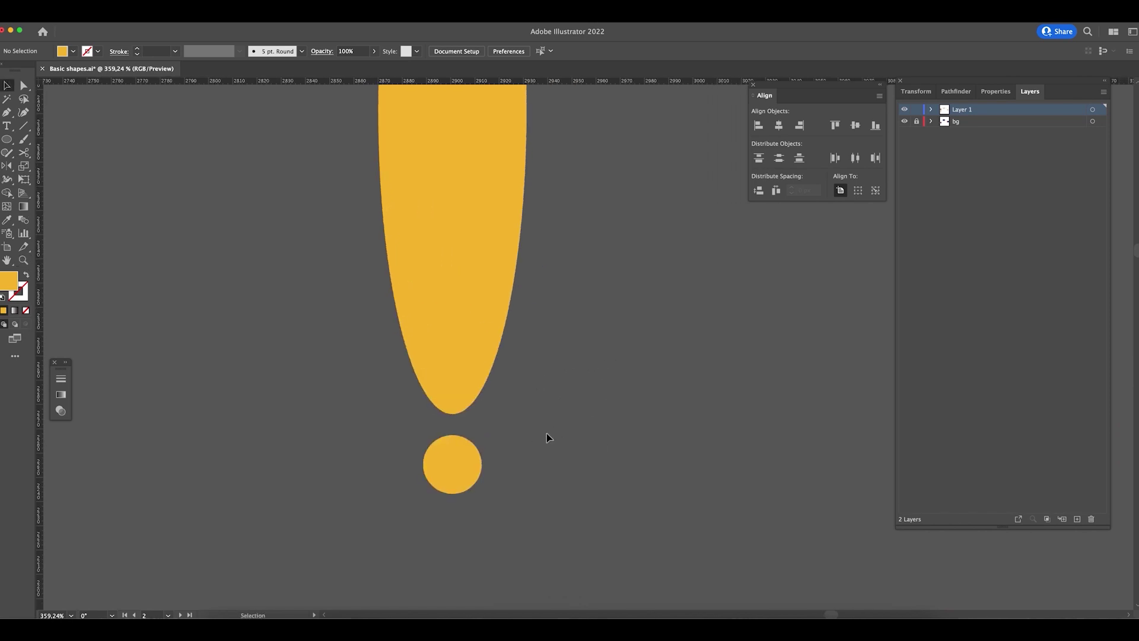
drag(458, 473, 459, 456)
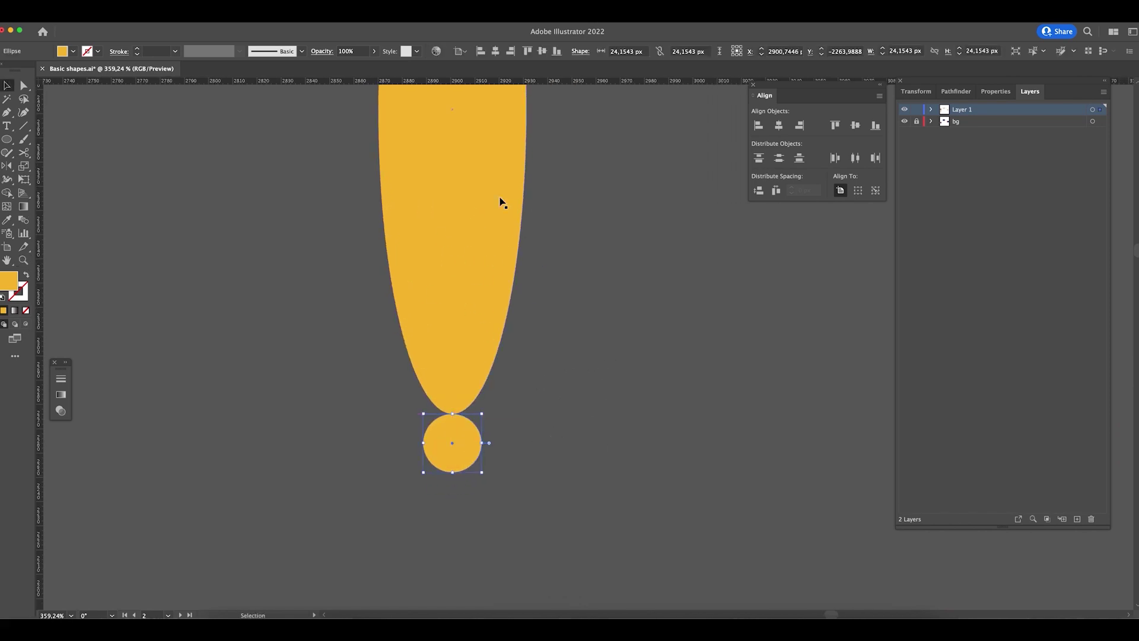
drag(498, 107, 478, 267)
drag(451, 420, 469, 289)
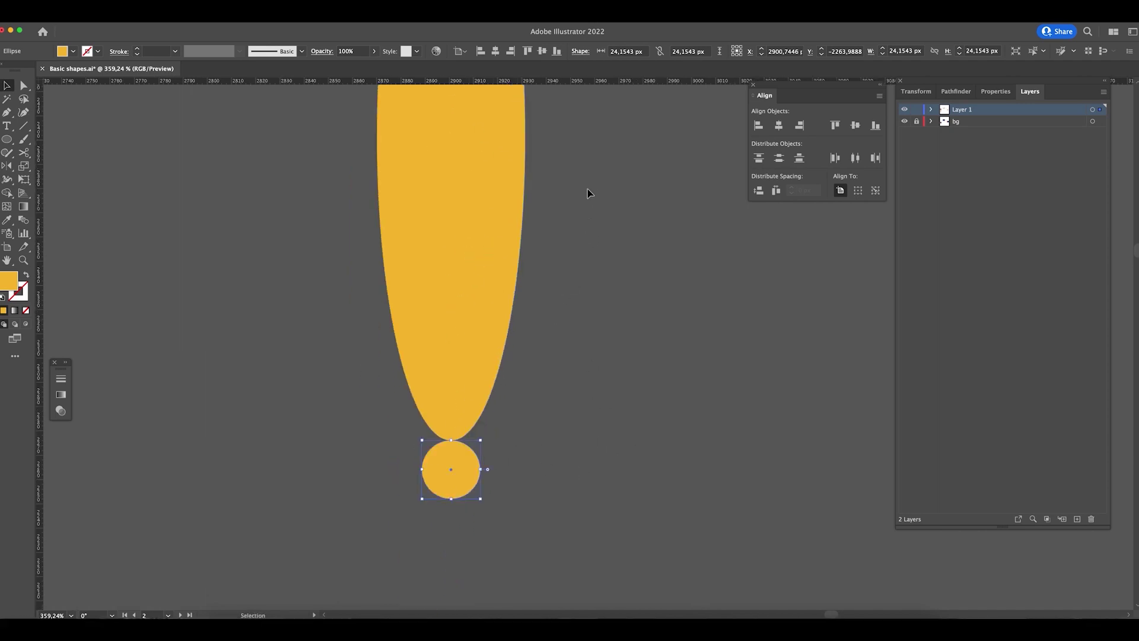
drag(382, 526, 647, 356)
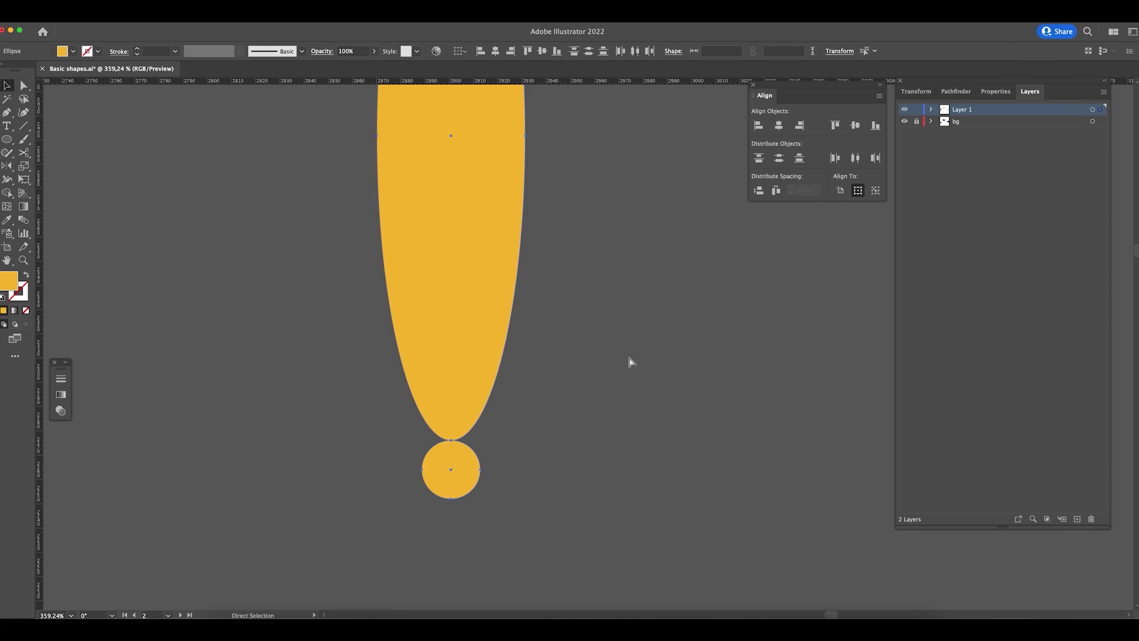
key(v)
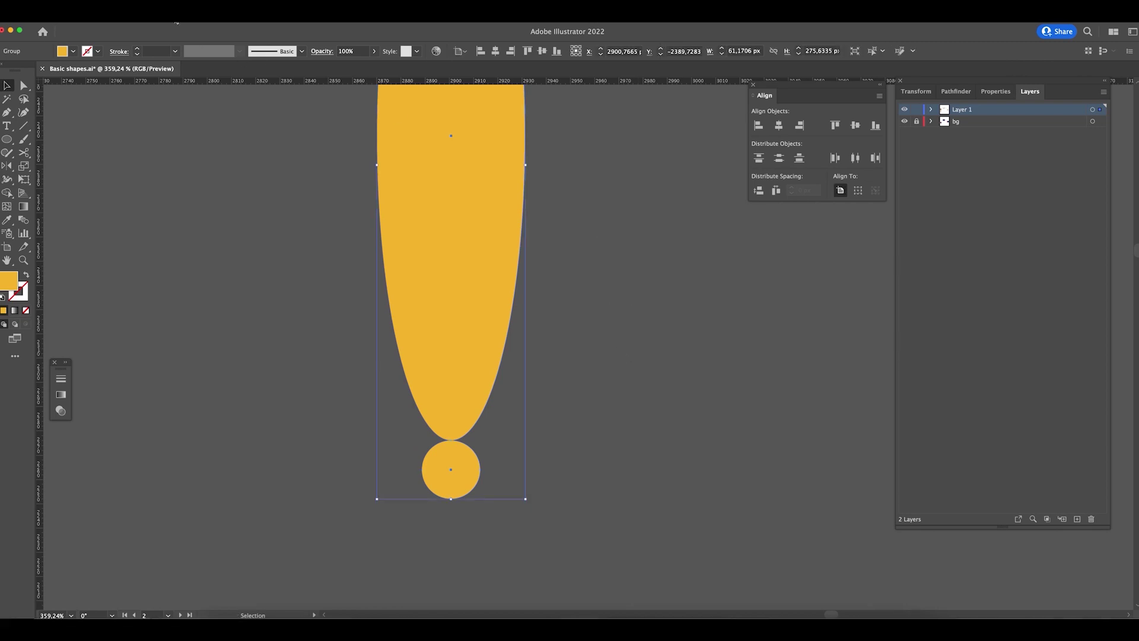
- Start a Transform effect on the petal group, rotating it by 360/6 degrees about its bottom centre
click(177, 22)
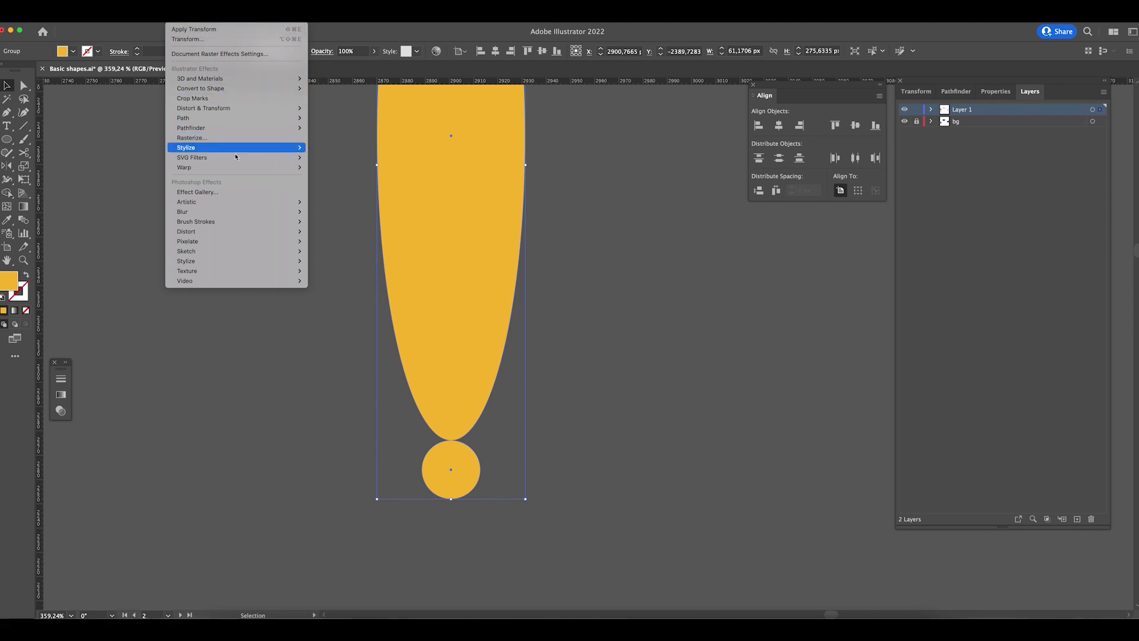
mouse_move(234, 219)
mouse_move(233, 110)
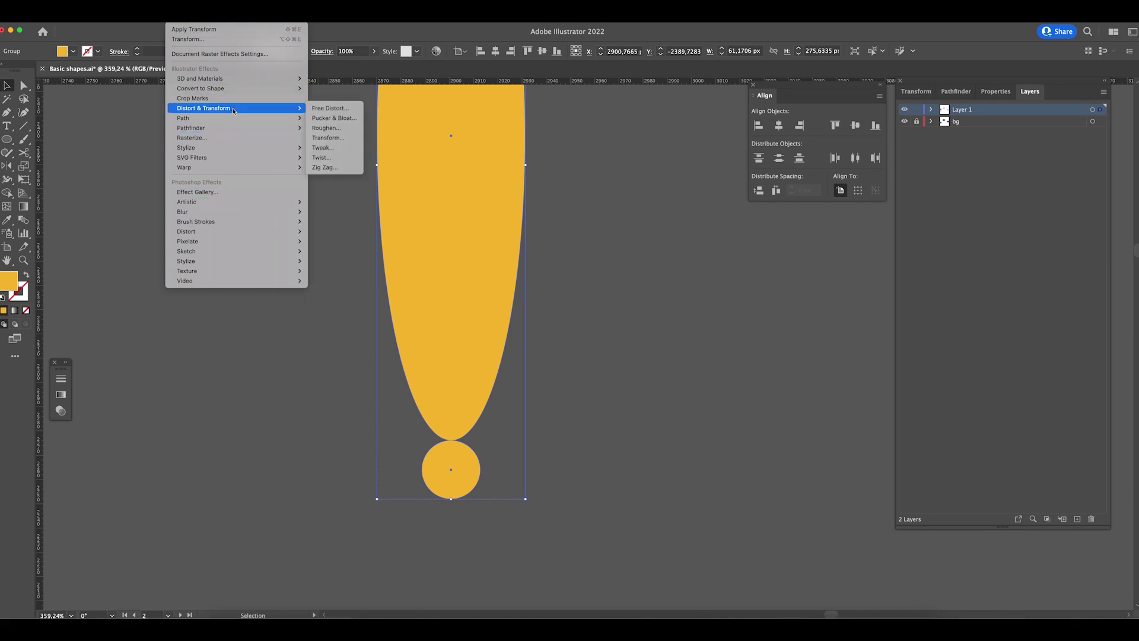
click(329, 138)
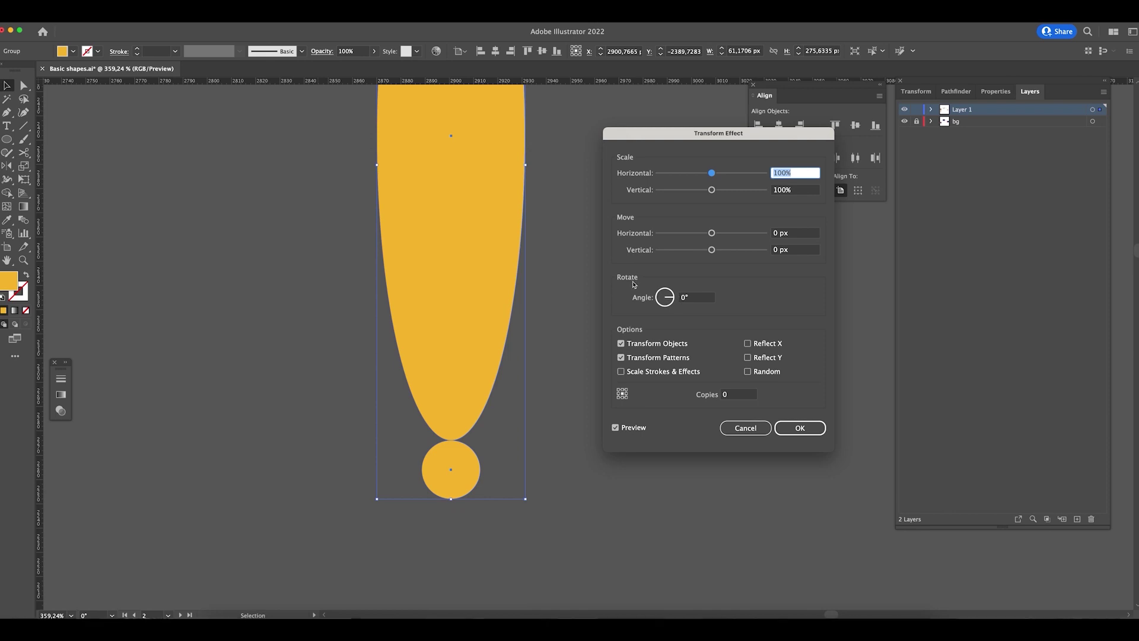
click(674, 300)
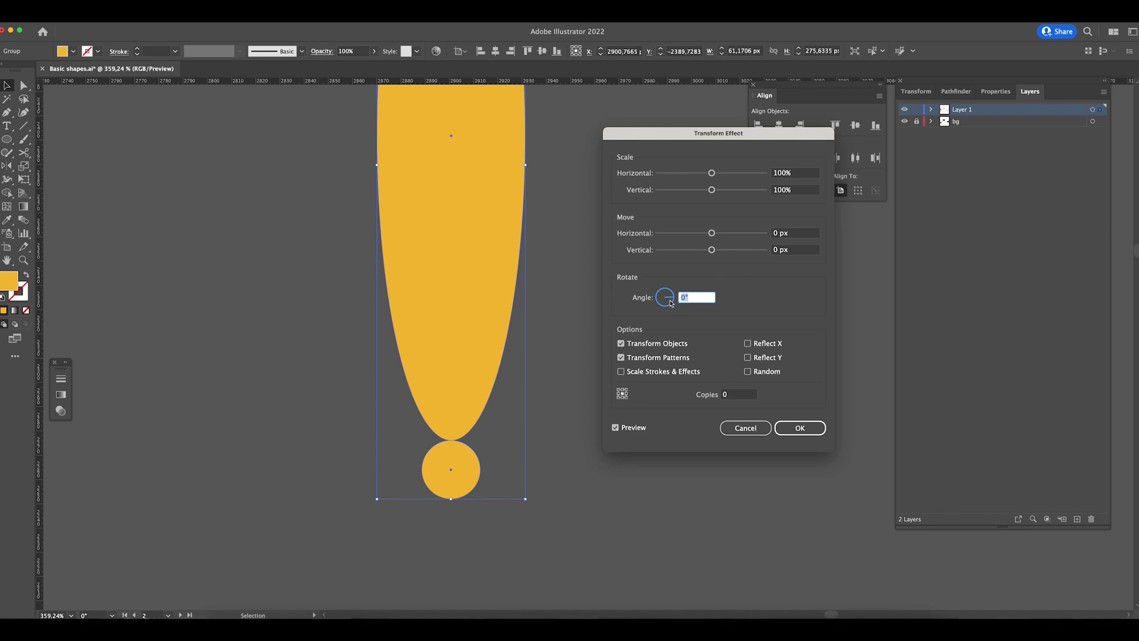
text(360)
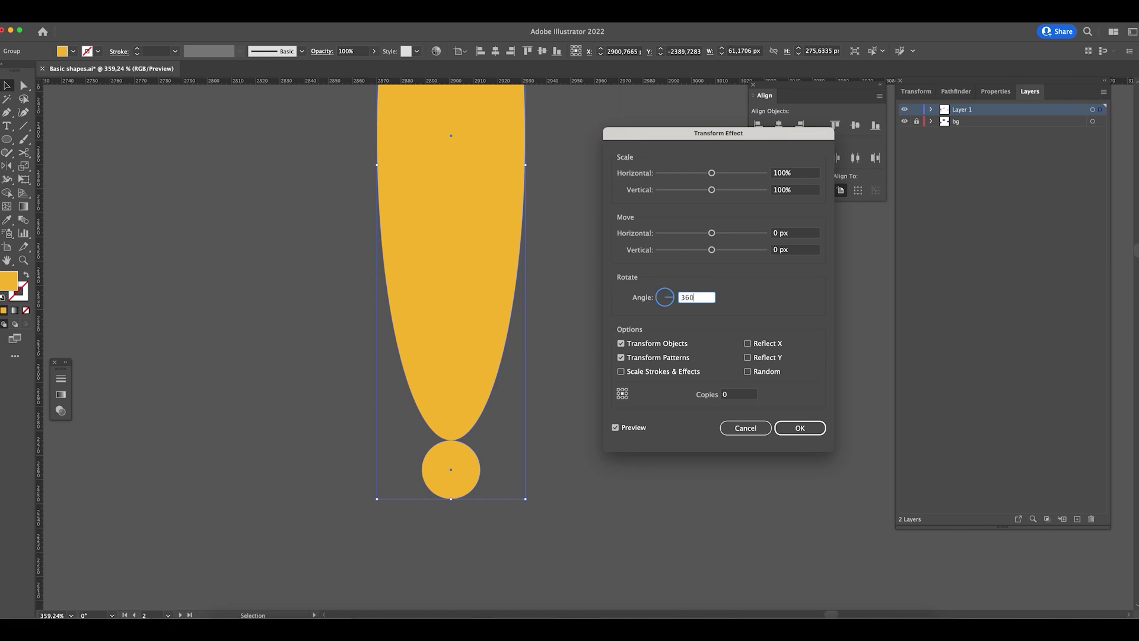
text(/6)
- Set the Transform effect to 5 copies and apply it to form a six-petal flower
click(712, 402)
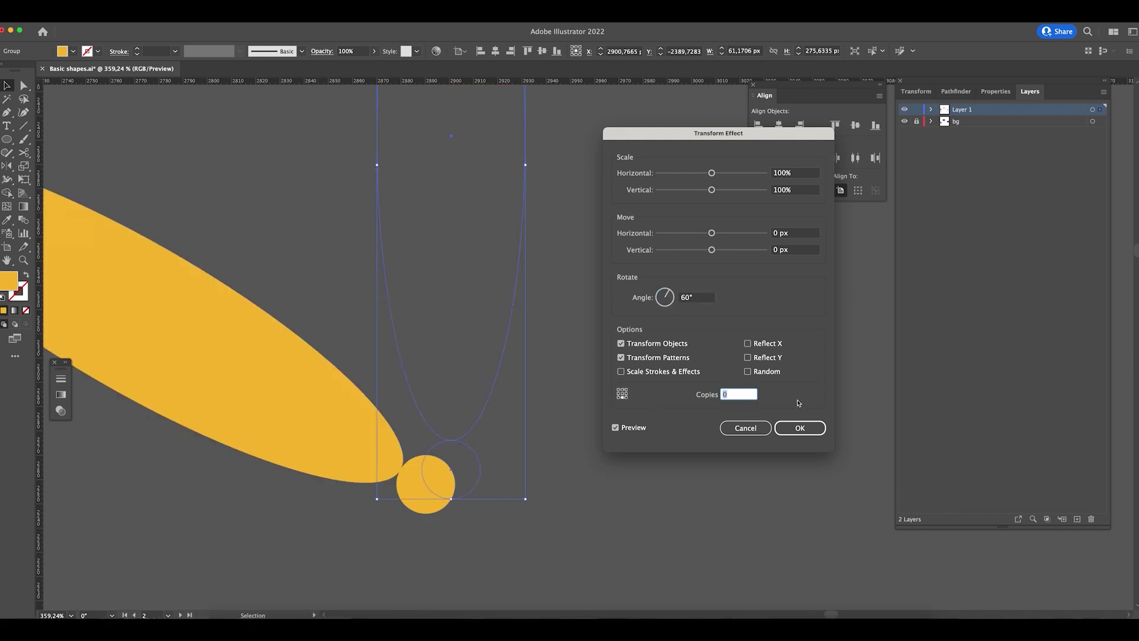
text(5)
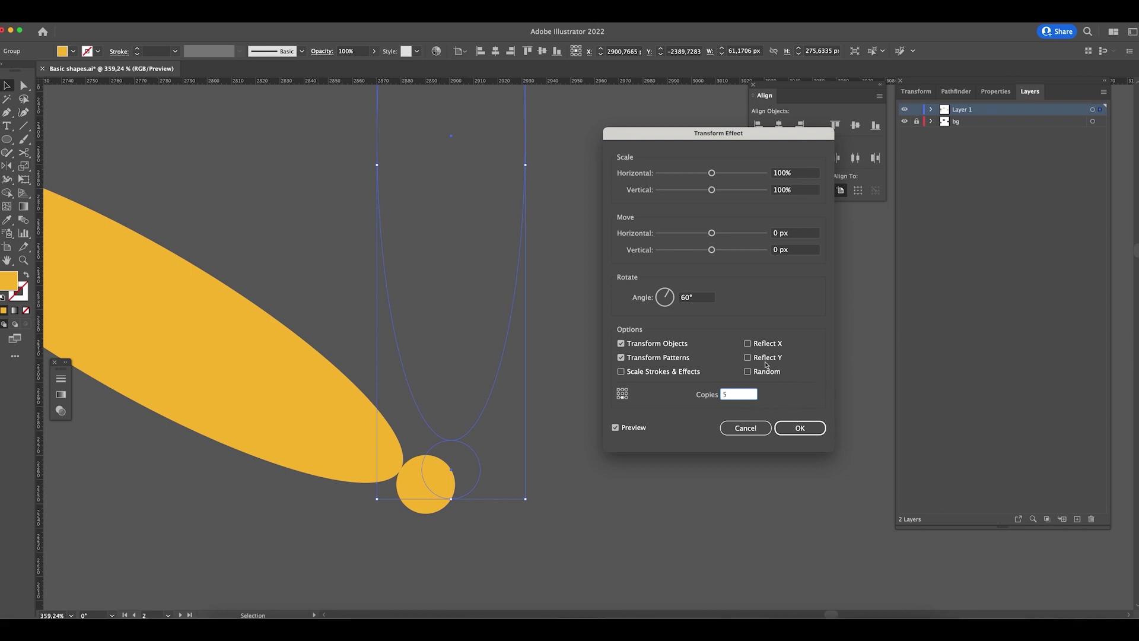
key(shift+Tab)
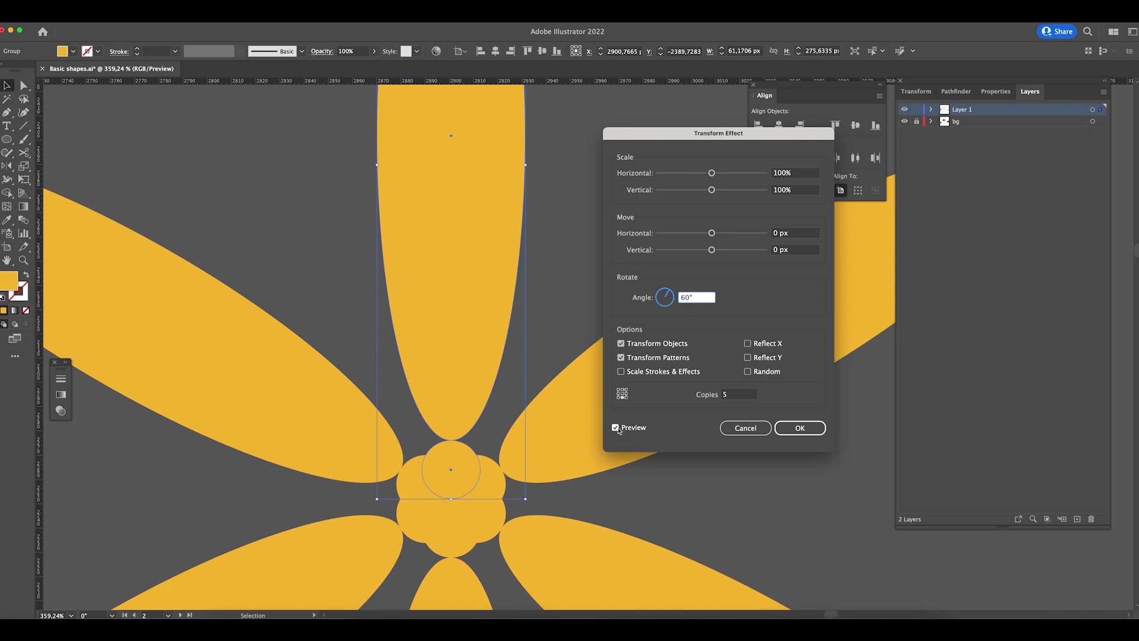
click(800, 428)
key(super+minus)
key(super+minus)
key(super+minus)
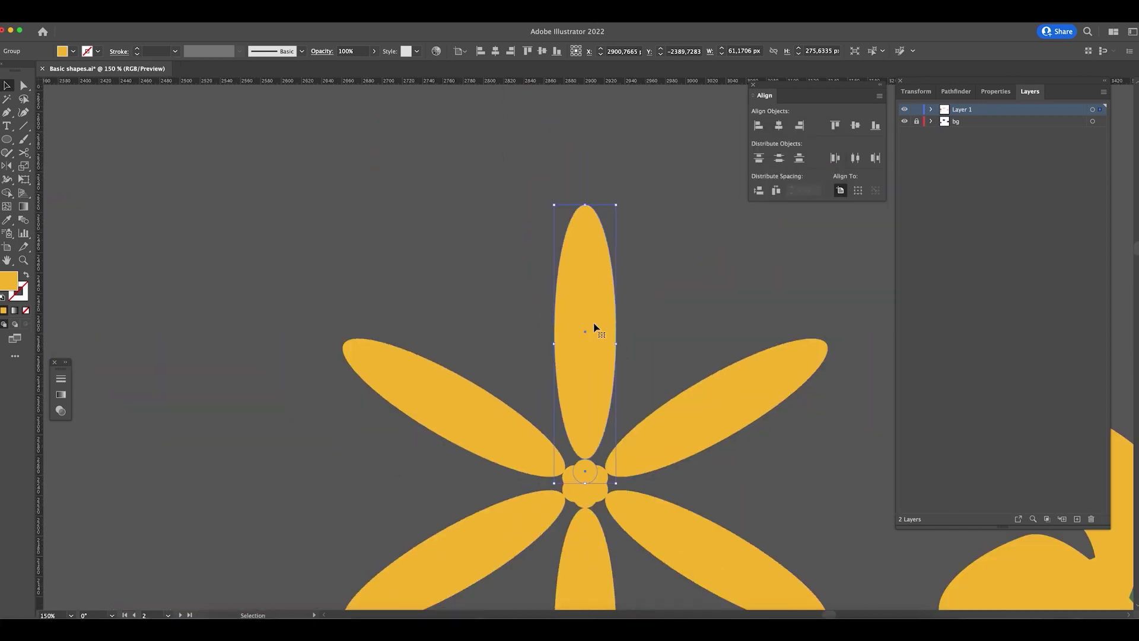
key(super+minus)
key(a)
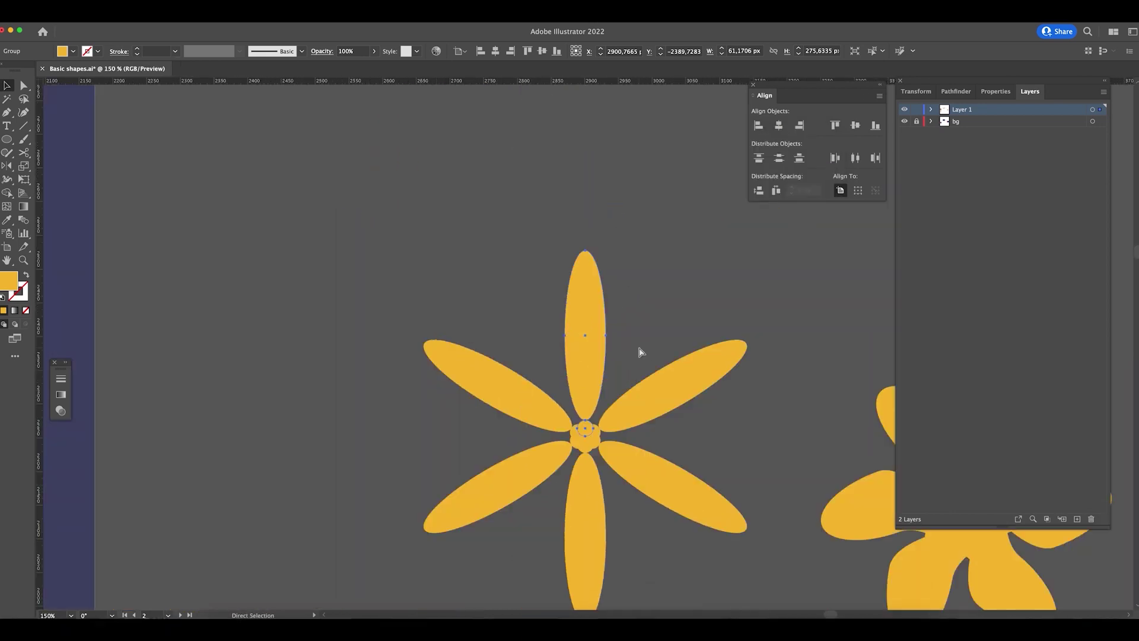
drag(626, 386, 580, 371)
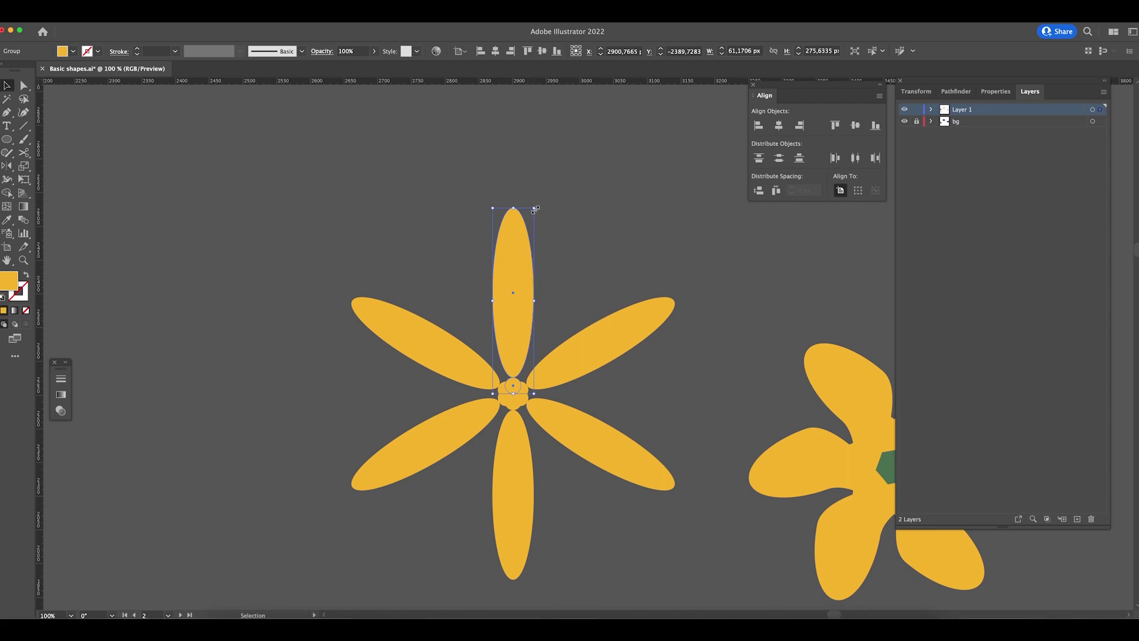
- Resize and rotate the source petal group to about 91 × 139 px, adjusting its inner points to form a flower with curved petals
drag(535, 209, 569, 271)
key(r)
key(a)
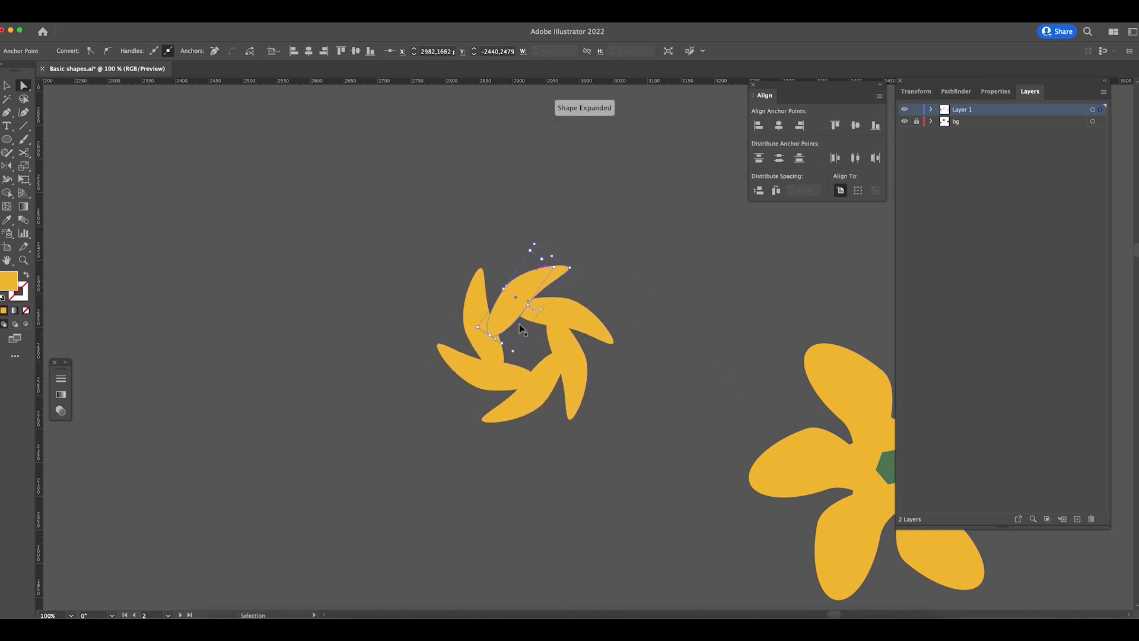
key(super+z)
drag(492, 341, 523, 355)
key(v)
mouse_move(550, 267)
mouse_down()
mouse_move(540, 266)
mouse_move(555, 272)
mouse_move(541, 277)
mouse_move(563, 280)
mouse_up()
- Move the curved flower left to open up space, and place a duplicate of it to its right
drag(466, 300, 244, 279)
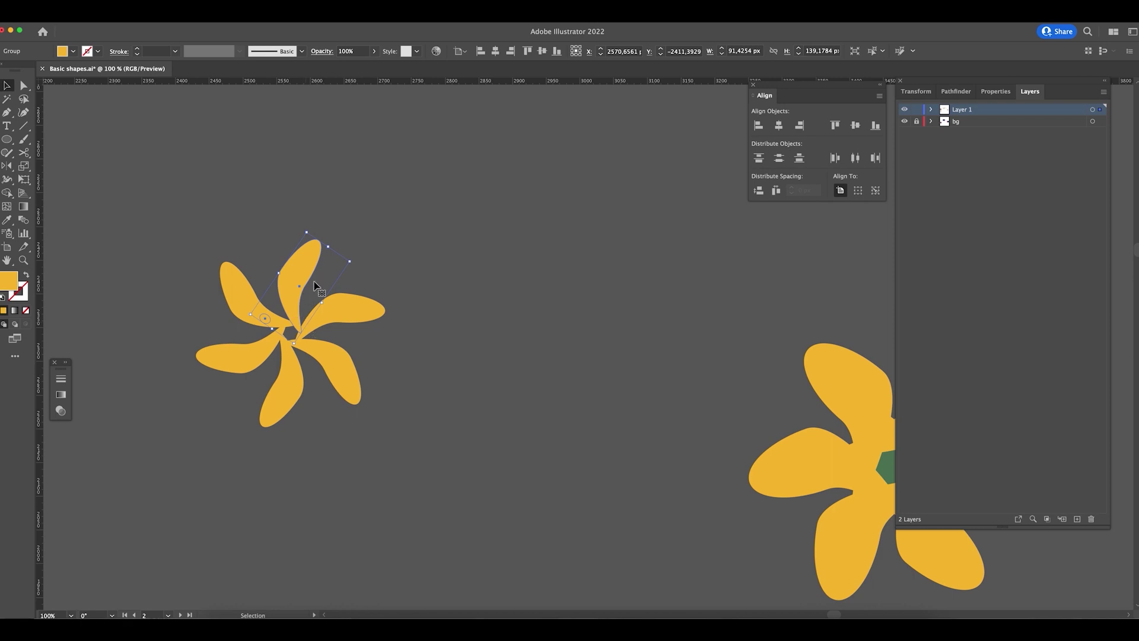
drag(307, 273, 575, 285)
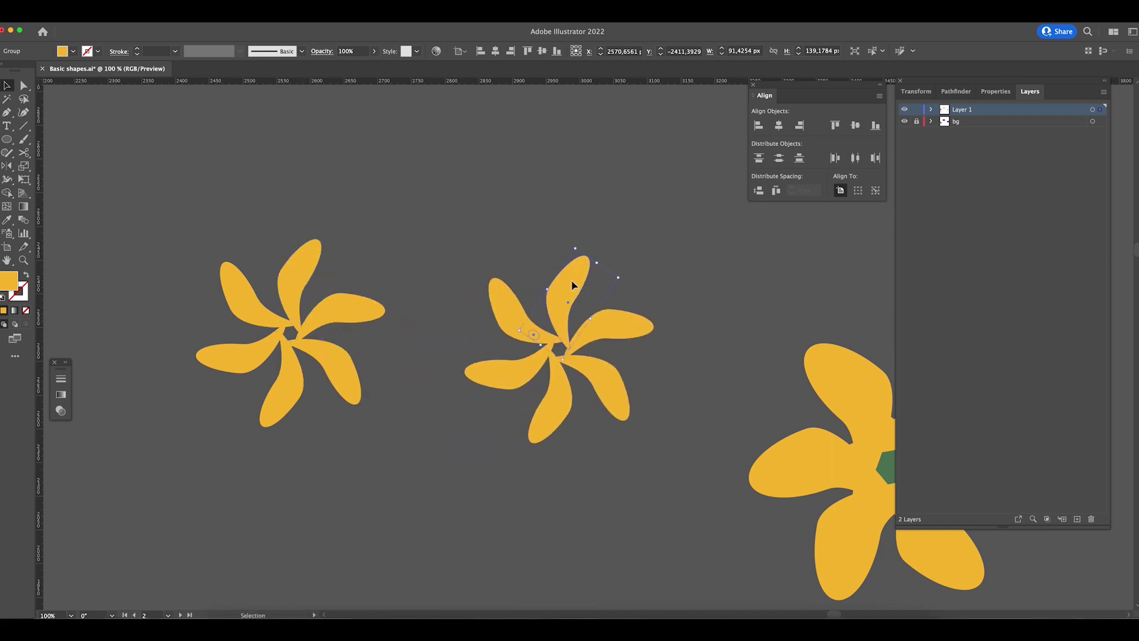
- Try expanding the appearance of the duplicated flower into separate petals
click(104, 13)
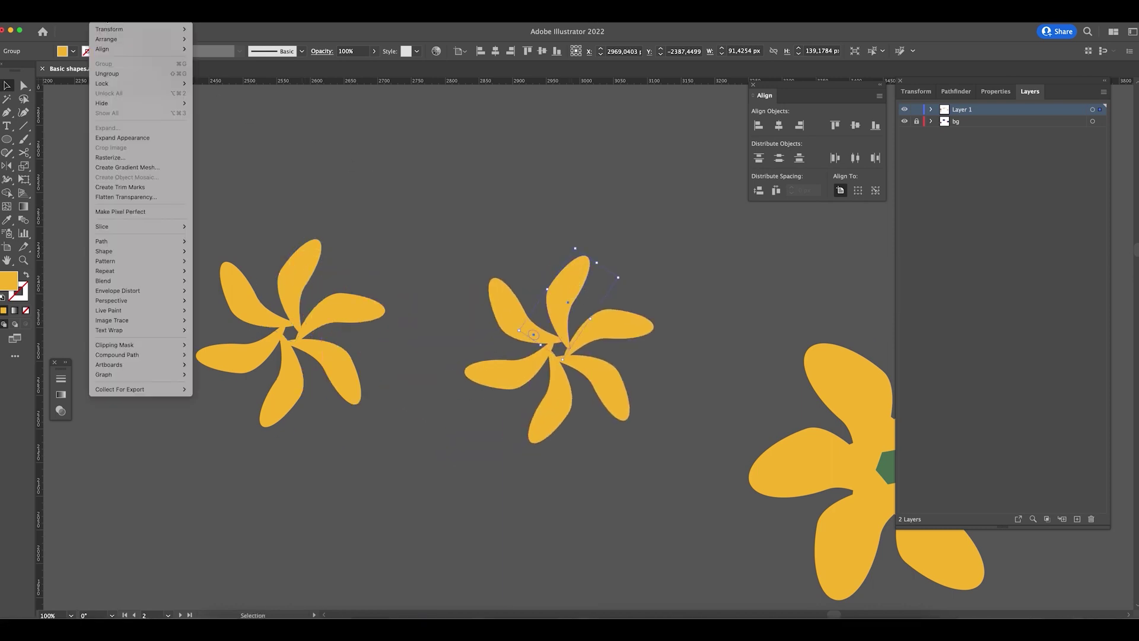
click(122, 138)
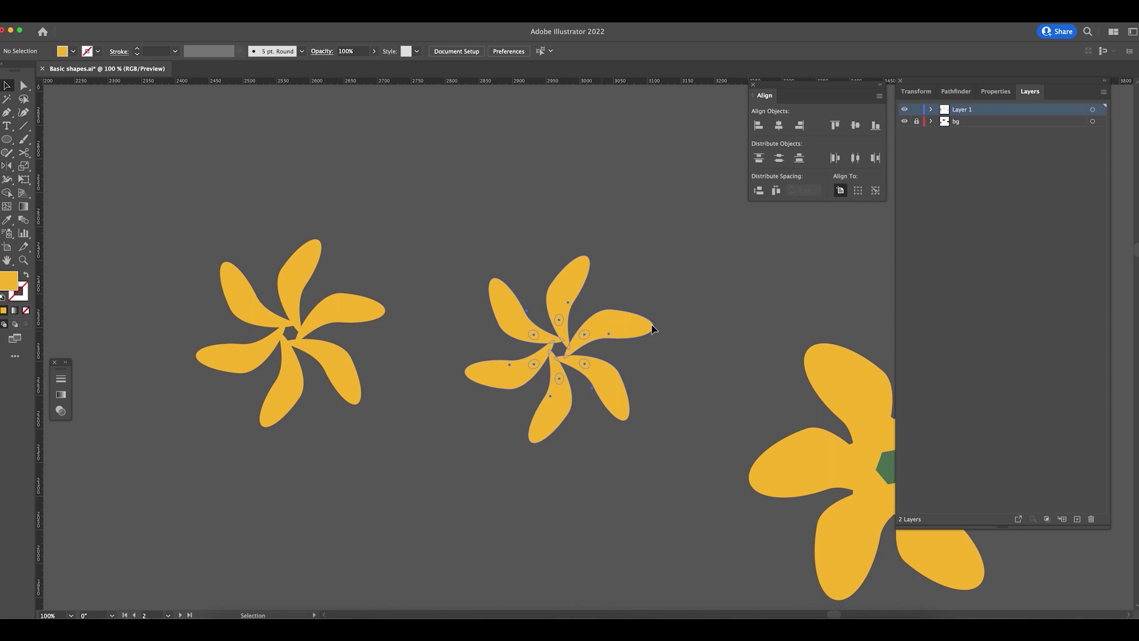
mouse_move(690, 326)
mouse_down()
mouse_move(615, 333)
mouse_move(688, 326)
mouse_up()
- Isolate the duplicated flower's petal group, scale it down slightly so all petals shrink, and leave isolation mode
double_click(587, 278)
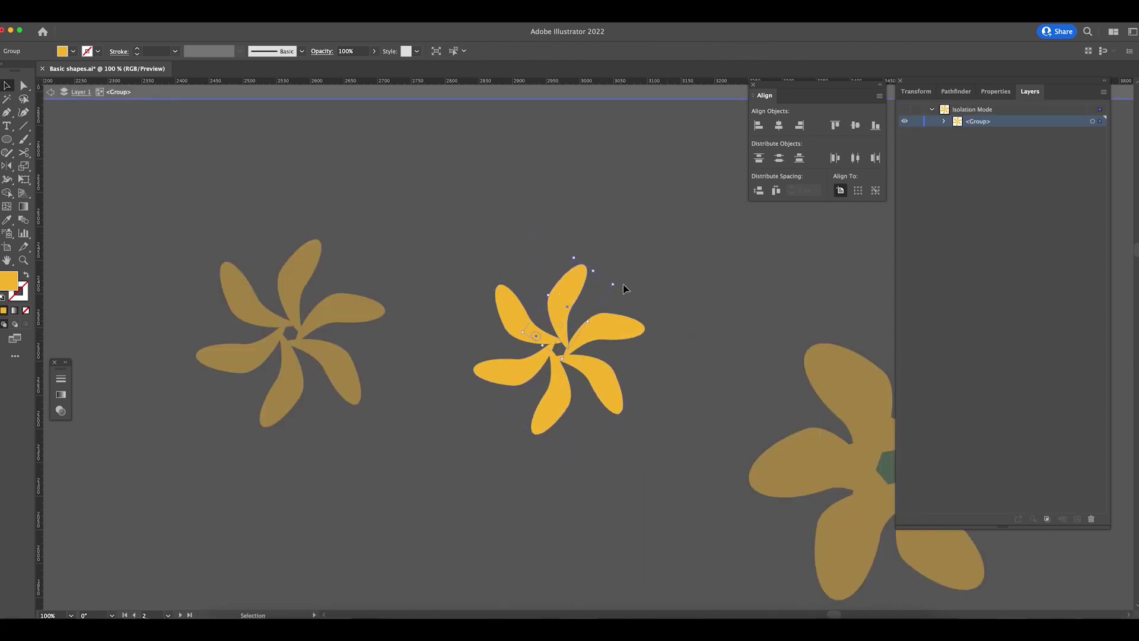
mouse_move(587, 277)
mouse_down()
mouse_move(588, 265)
mouse_move(578, 284)
mouse_up()
key(a)
key(super+z)
click(698, 355)
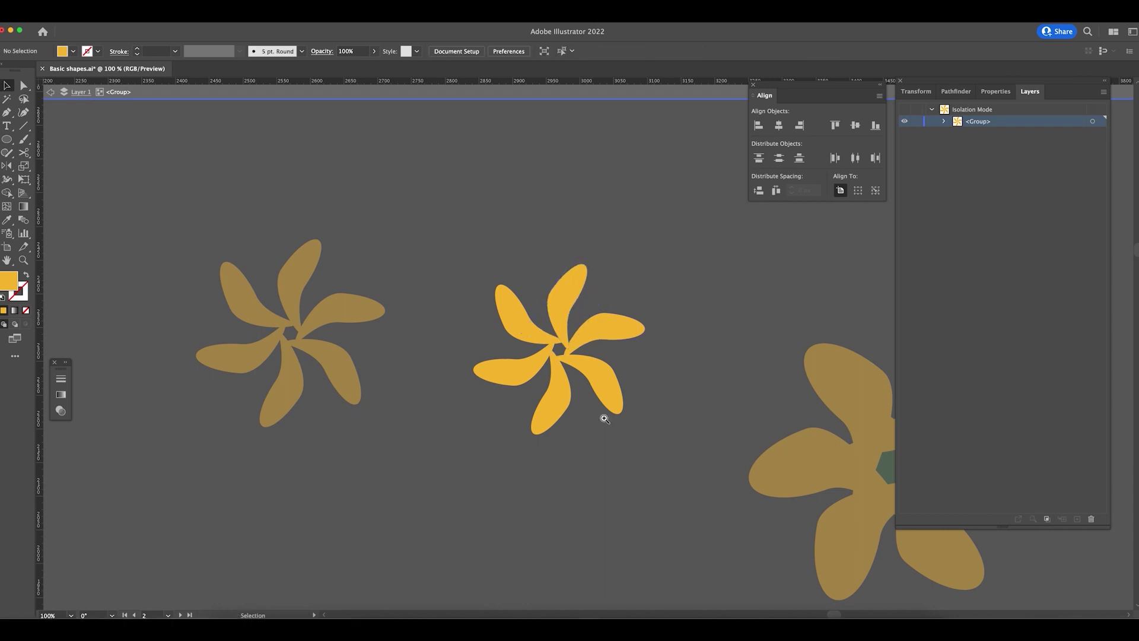
drag(604, 419, 679, 410)
double_click(704, 396)
drag(630, 298, 521, 297)
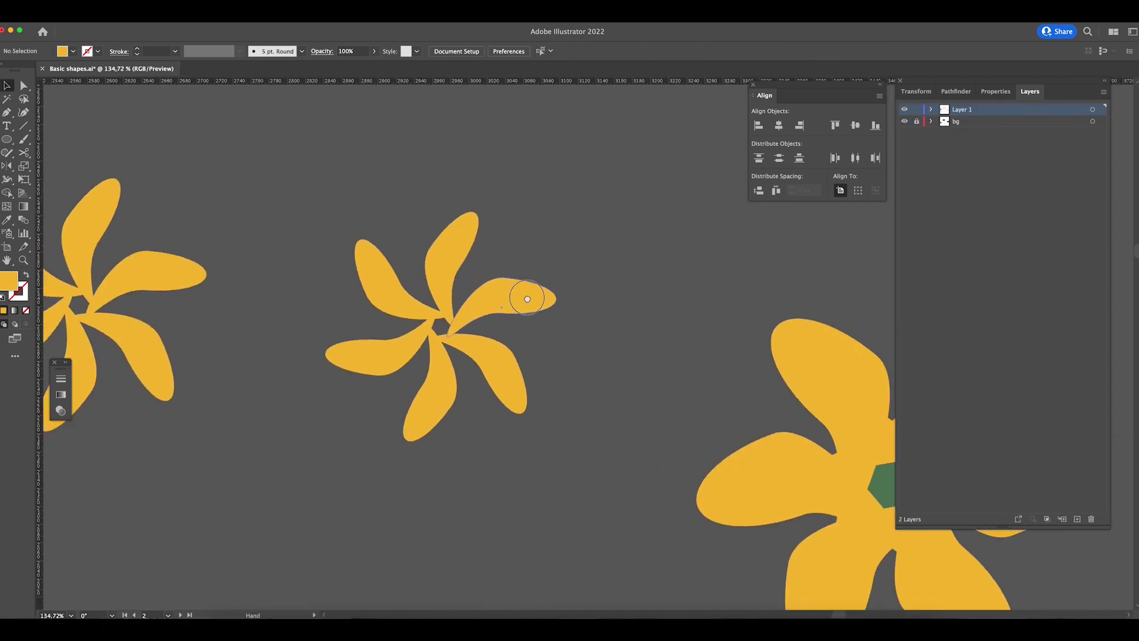
scroll(554, 299, down, 2)
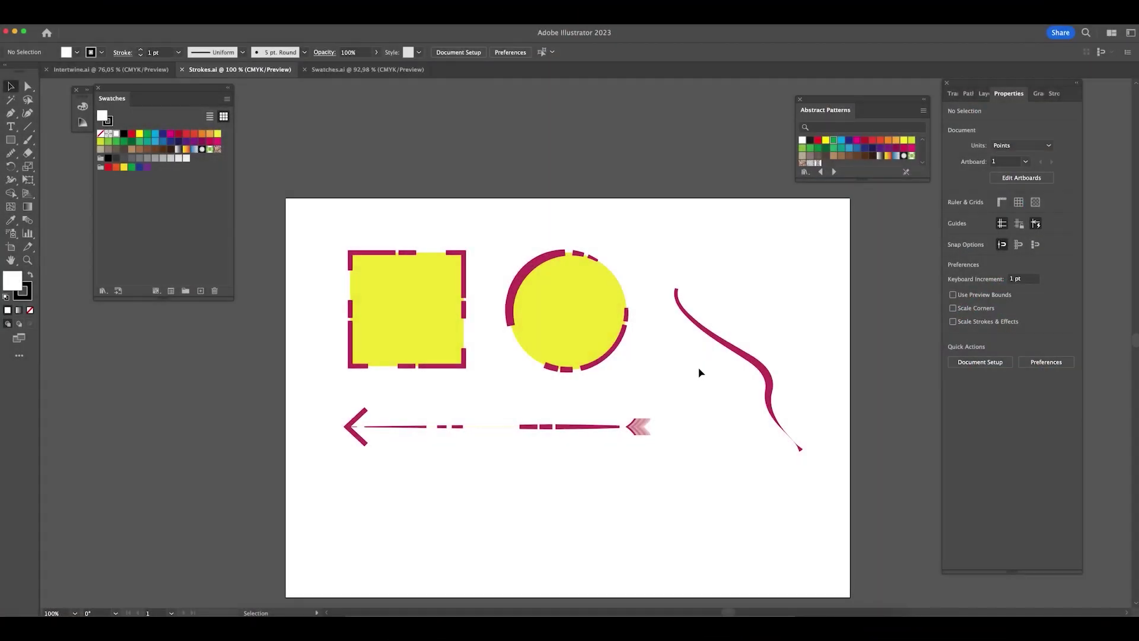
- Look through the Strokes, Intertwine and Swatches documents, examining the wavy path, the arrow line, the linked chains and the scientist artwork
drag(368, 212, 441, 286)
mouse_move(761, 315)
mouse_down()
mouse_move(701, 410)
mouse_move(643, 399)
mouse_up()
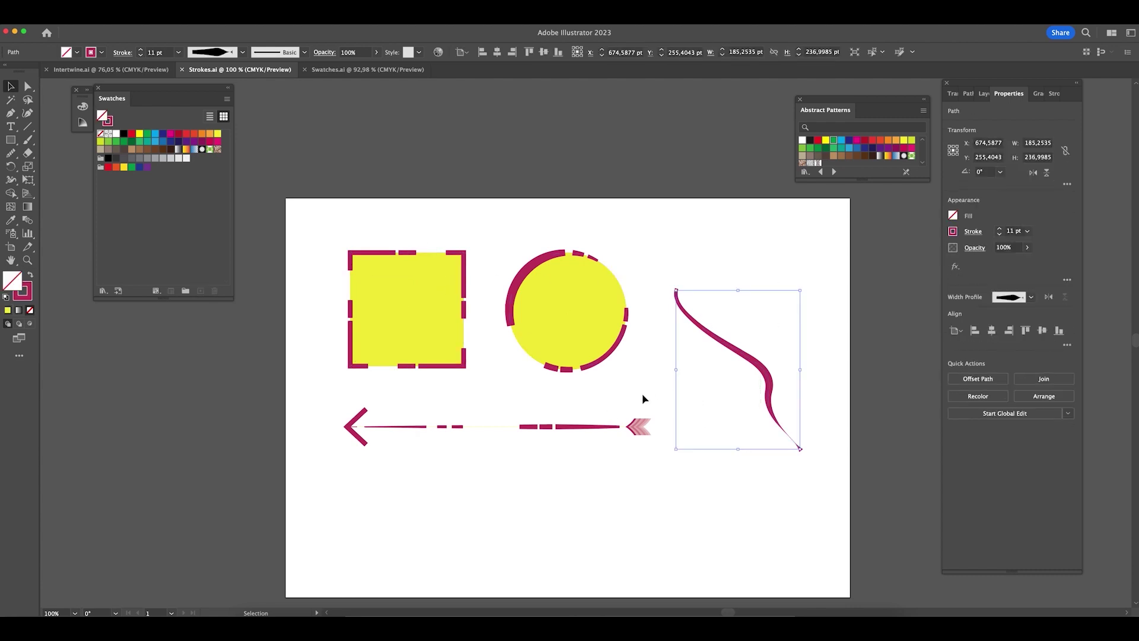
click(652, 427)
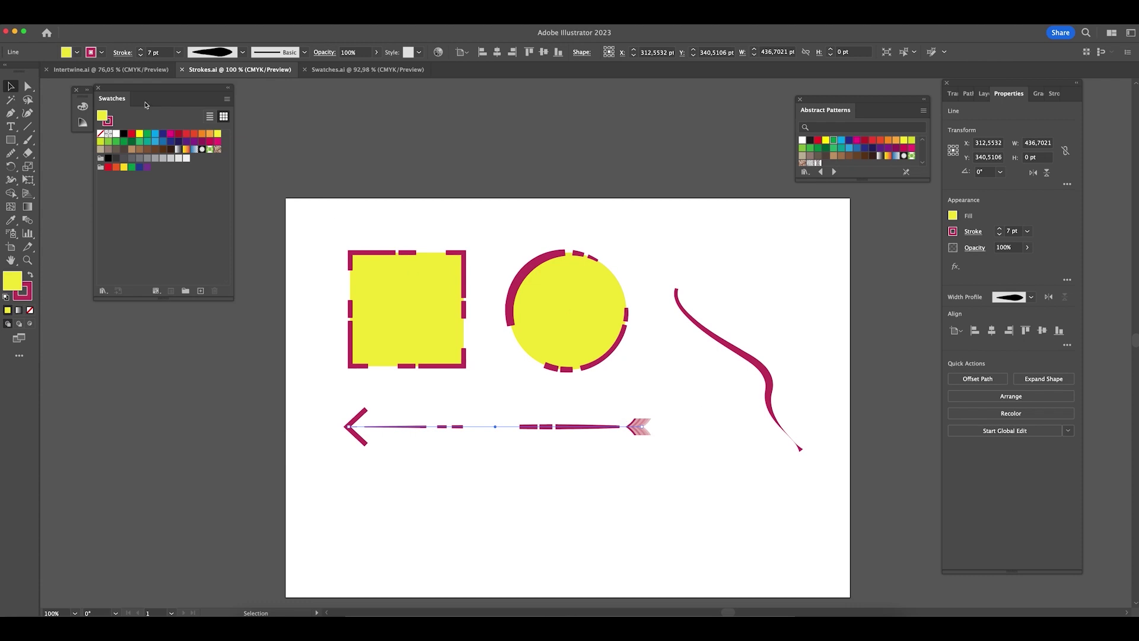
click(118, 69)
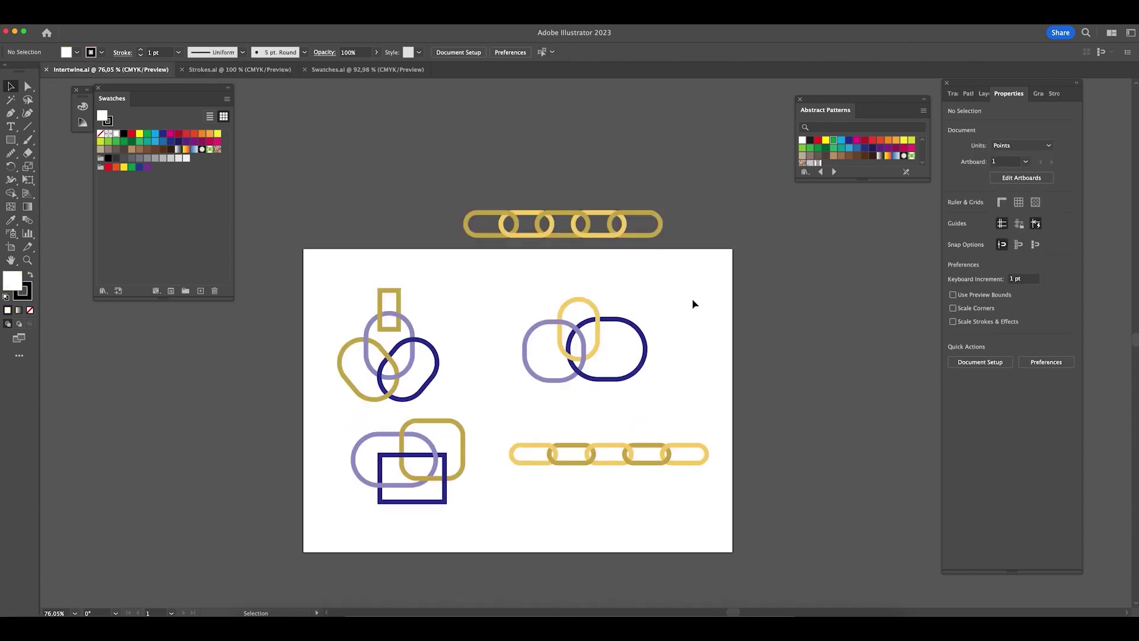
scroll(700, 315, up, 2)
click(560, 247)
click(692, 288)
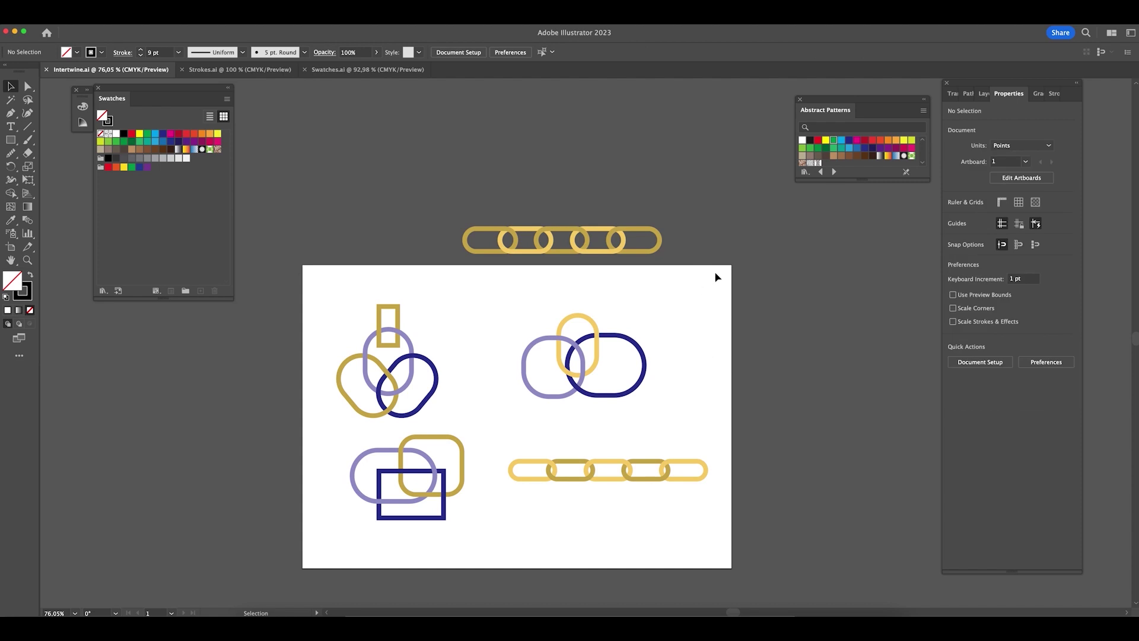
click(333, 72)
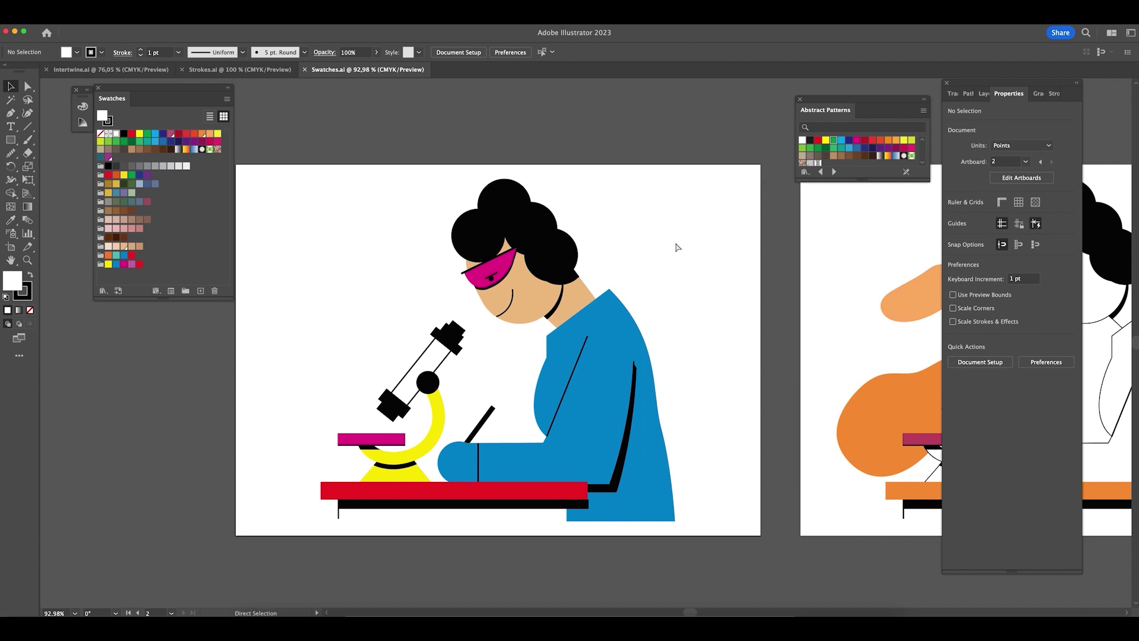
key(super+minus)
drag(802, 352, 593, 386)
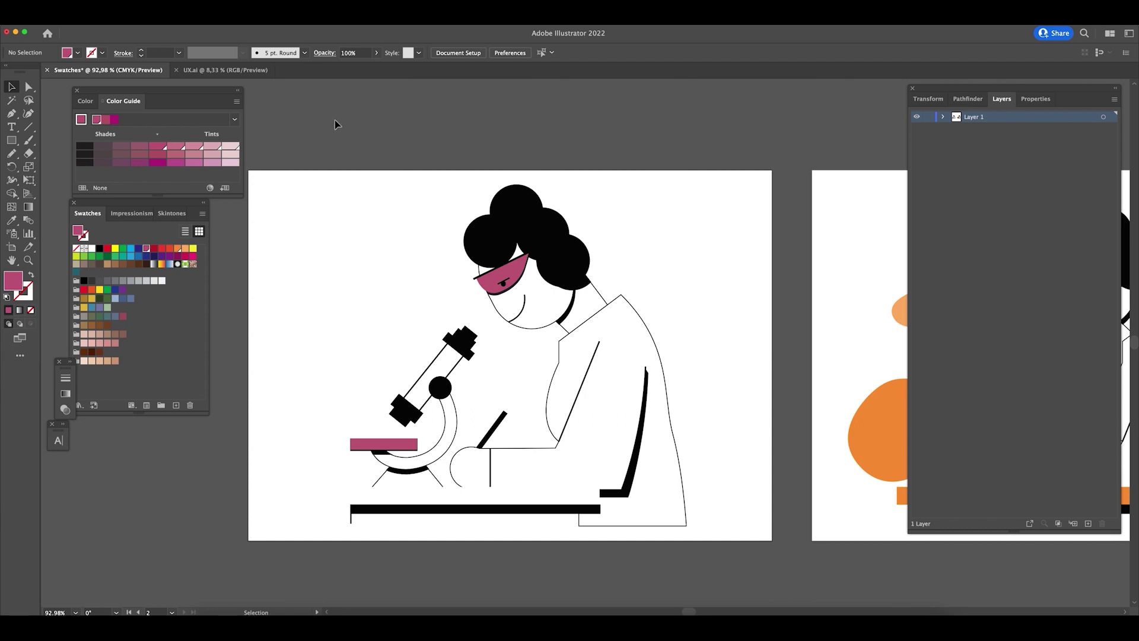
- Select the scientist's glasses and set their fill to a 31.52% tint of the pink global colour
click(85, 101)
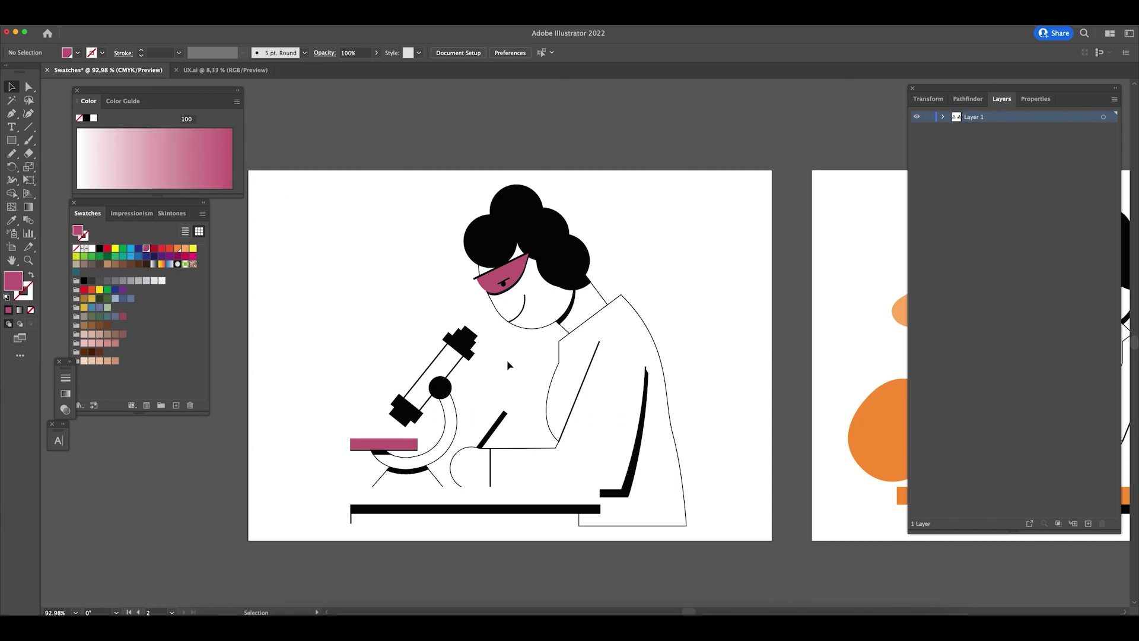
click(519, 264)
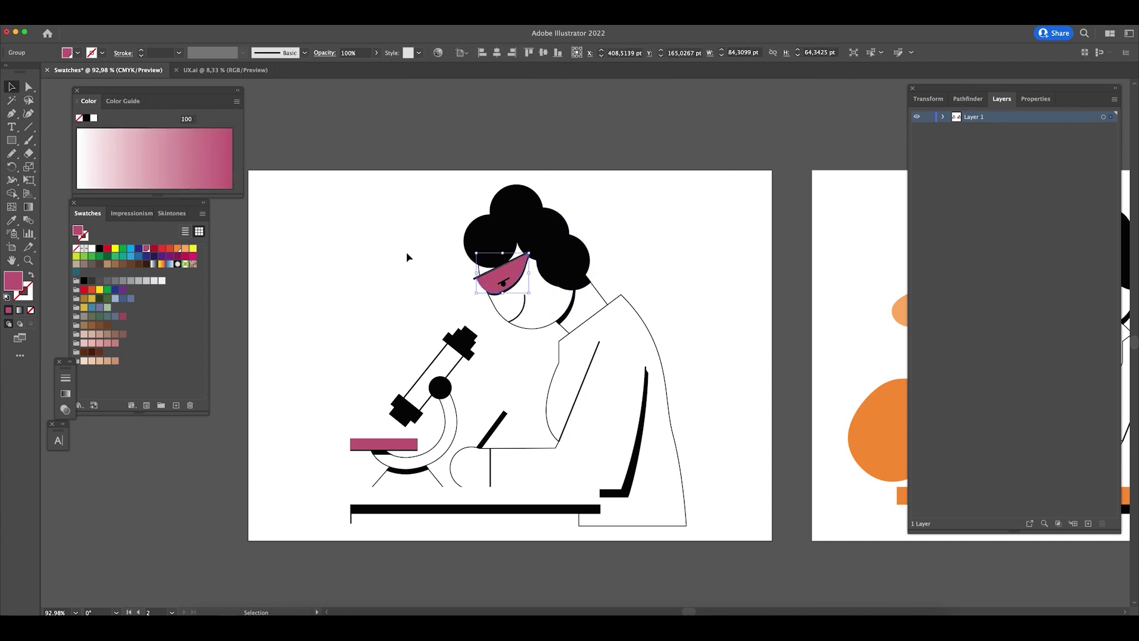
drag(156, 151, 130, 152)
mouse_move(240, 196)
mouse_down()
mouse_move(248, 182)
mouse_move(235, 192)
mouse_up()
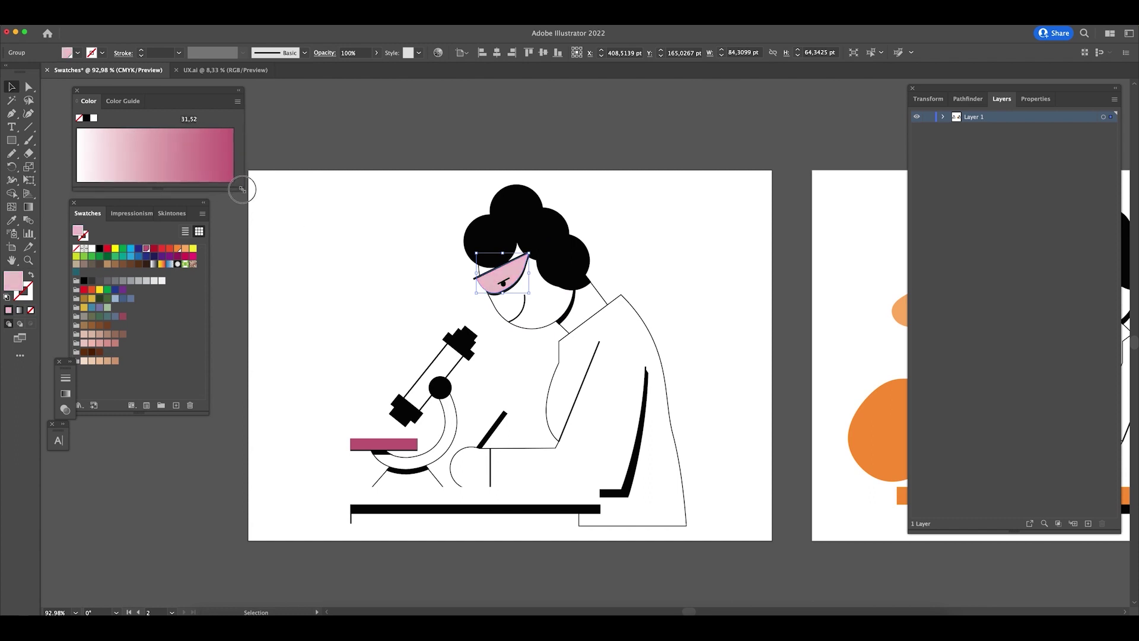
- Try several lighter pink tints from the Color Guide on the glasses
click(121, 101)
click(173, 148)
click(201, 147)
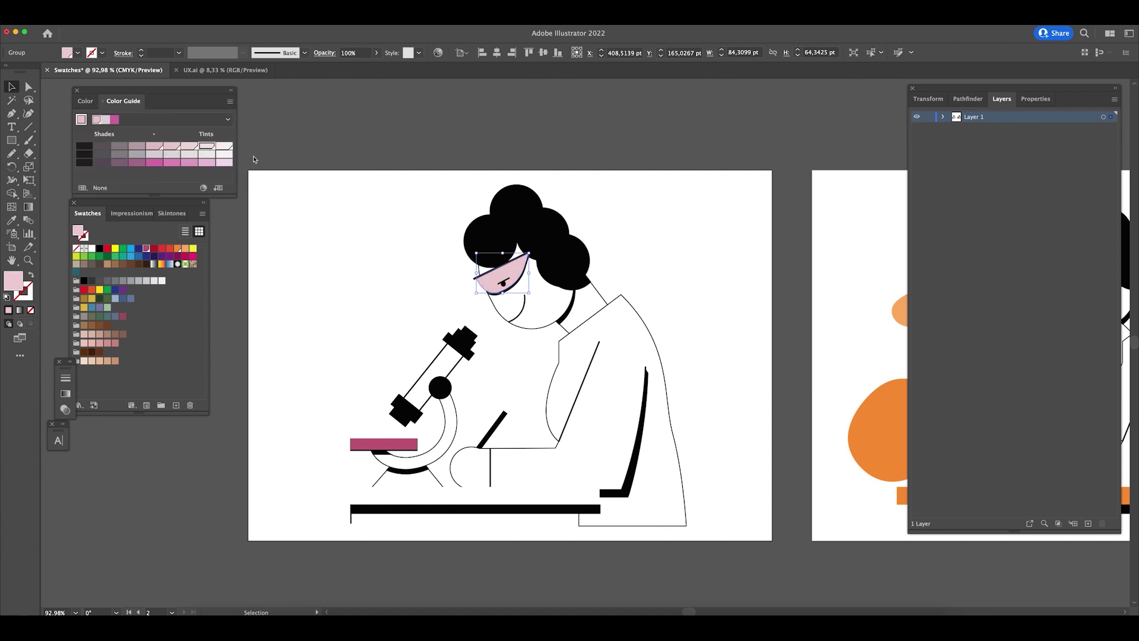
click(200, 156)
click(187, 156)
- Try a blue and a green fill from the CMYK spectrum on the glasses
click(87, 103)
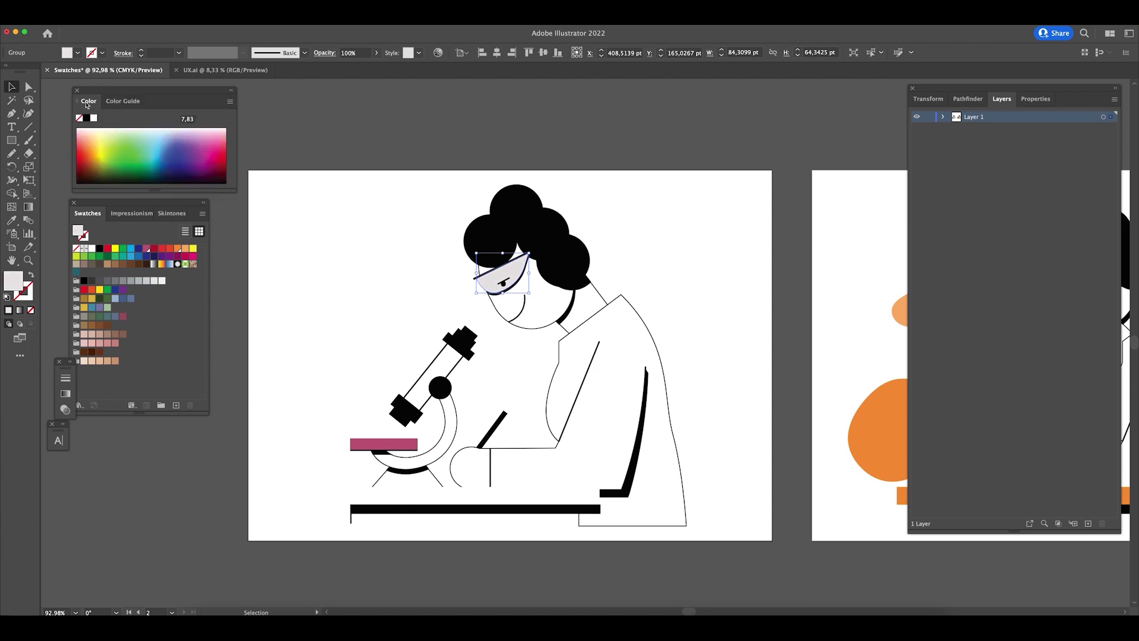
click(175, 156)
click(141, 149)
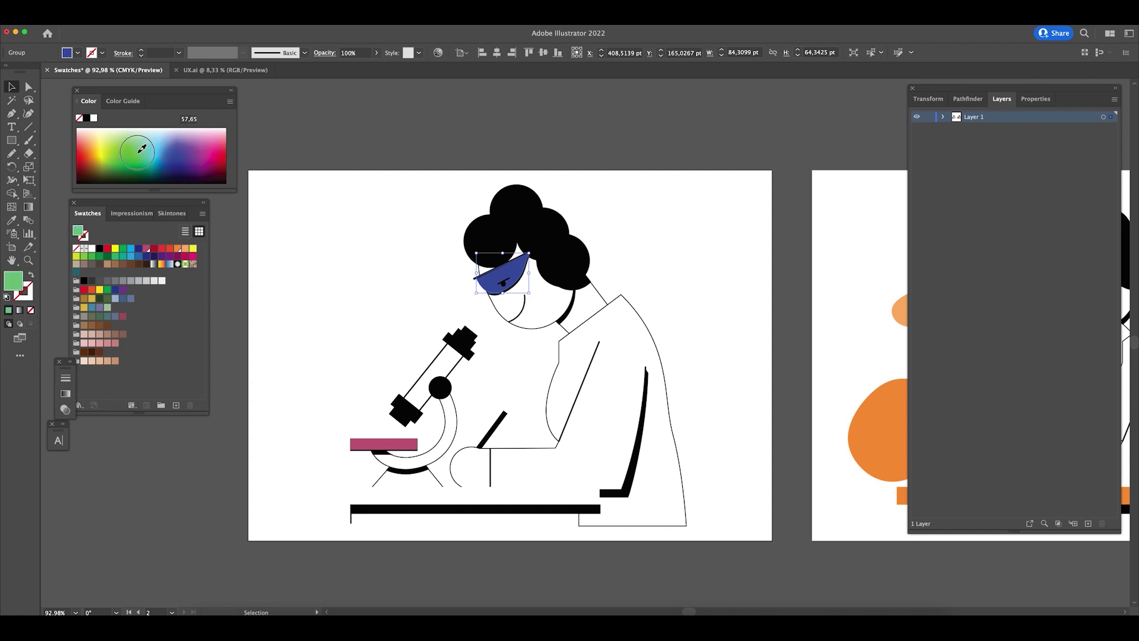
- Switch the colour display to RGB and sample the spectrum to fill the glasses with light blue 76d1f7
click(230, 101)
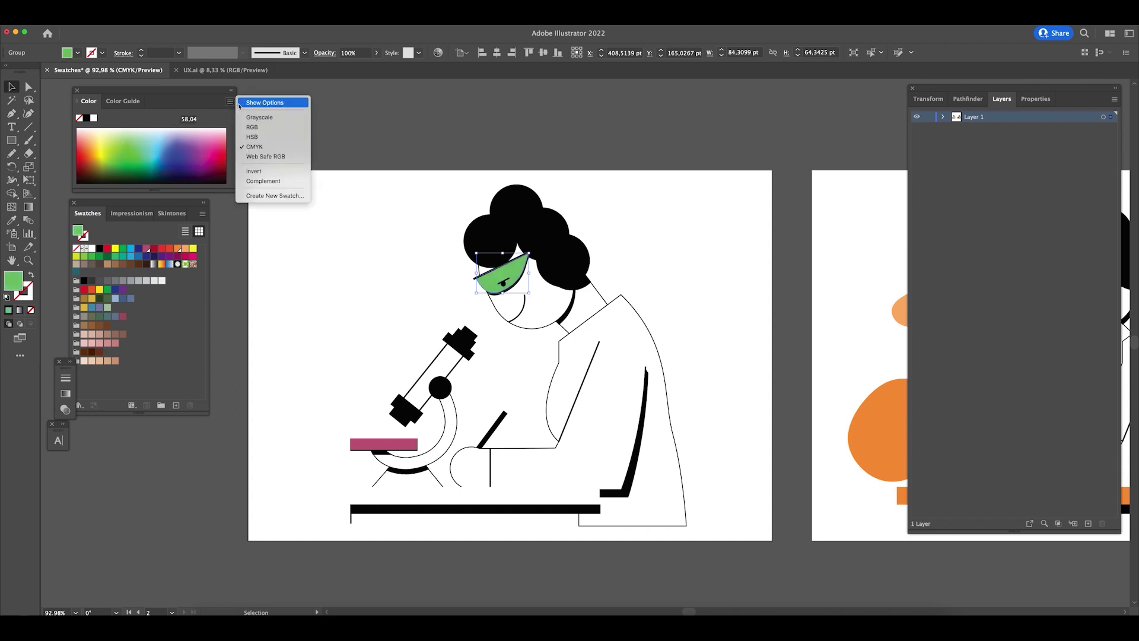
click(281, 128)
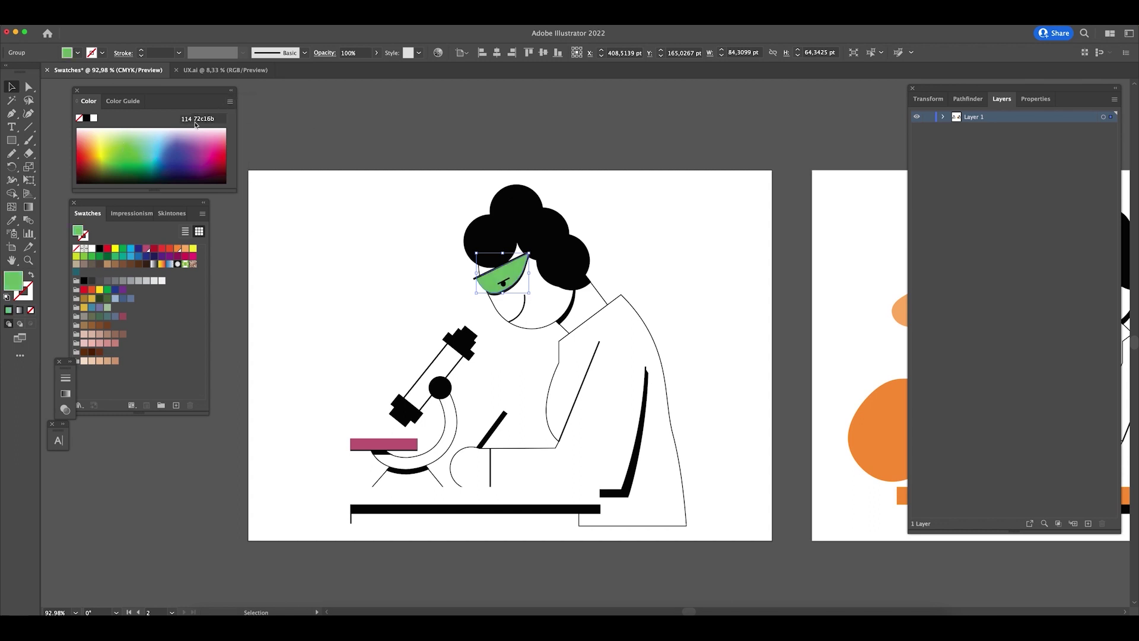
click(183, 149)
click(211, 145)
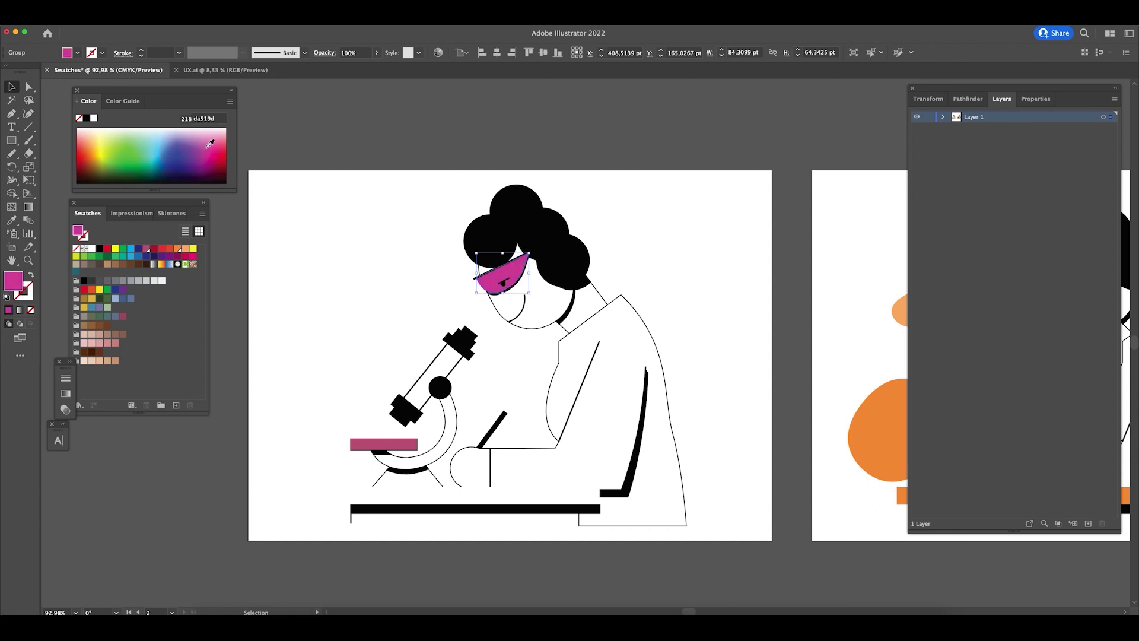
click(166, 146)
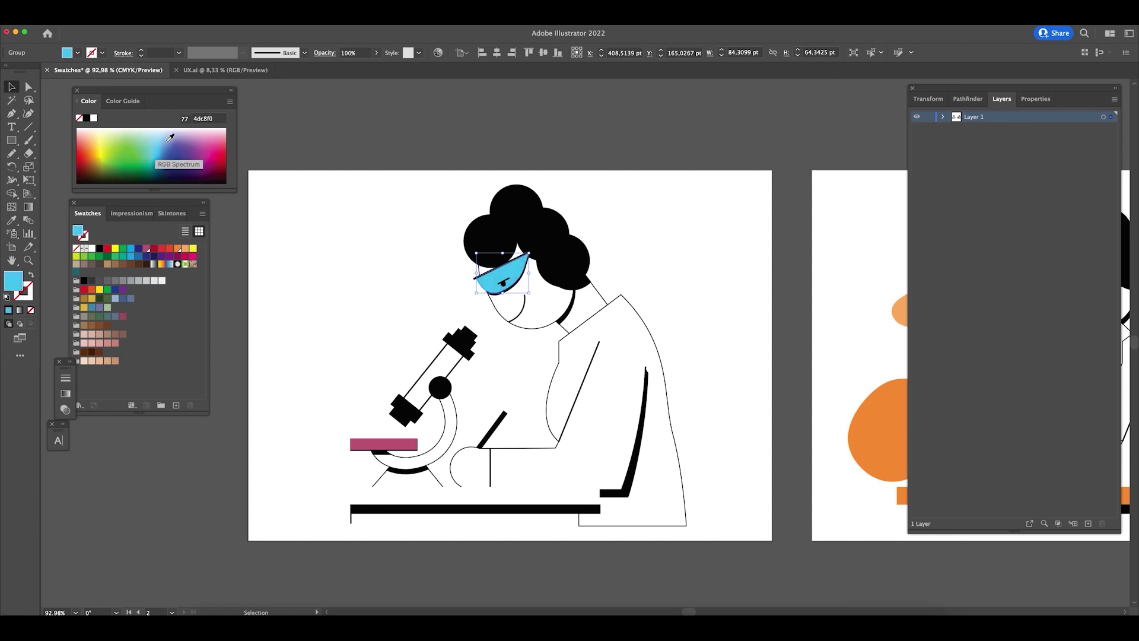
click(170, 141)
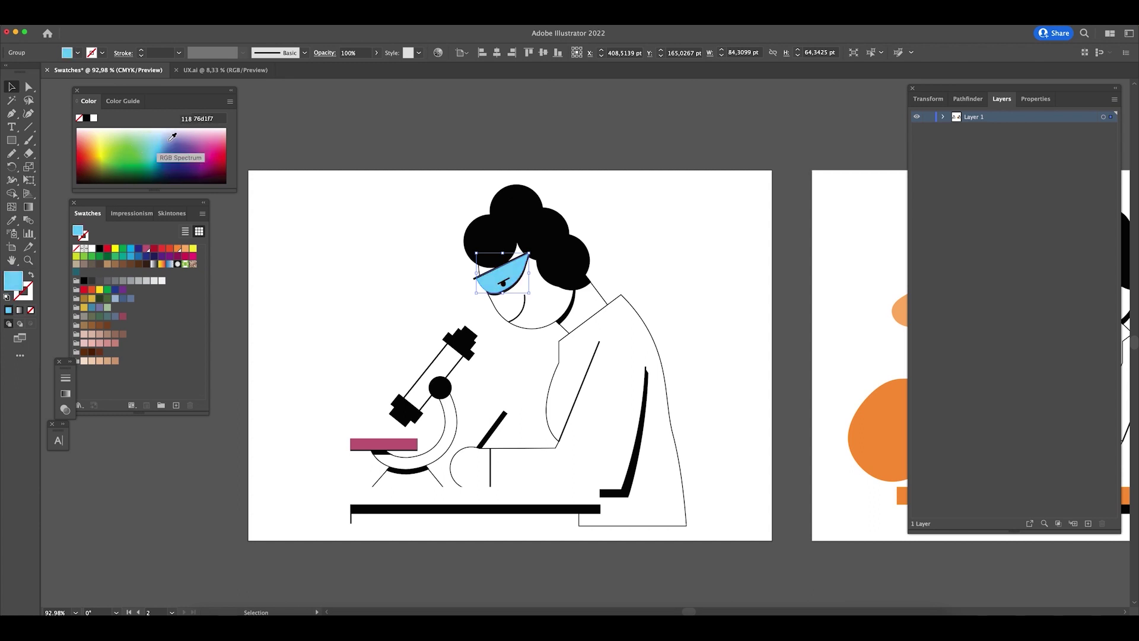
- Test shades, tints and greens from the Color Guide on the glasses, settling on the blue one tint lighter than the base
click(123, 101)
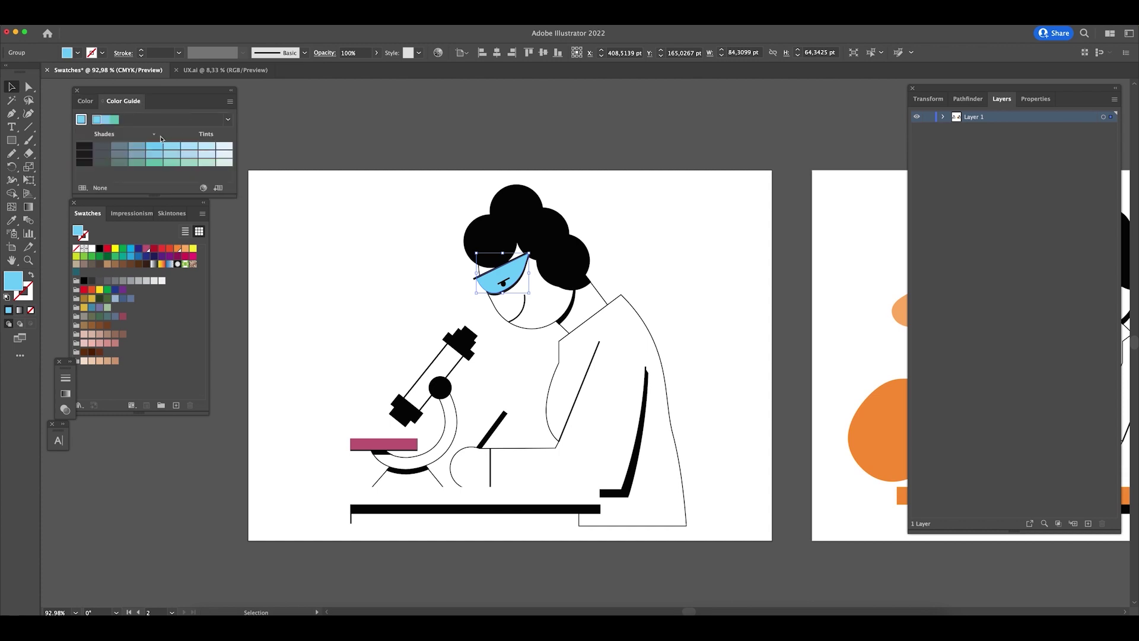
click(102, 152)
click(208, 148)
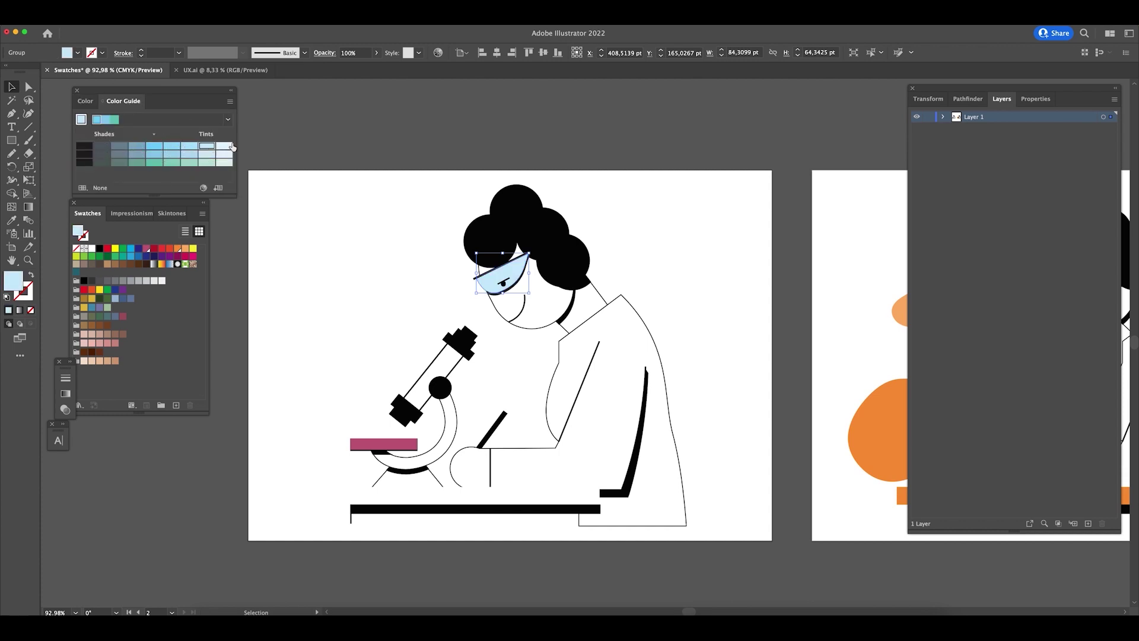
click(172, 155)
click(175, 164)
click(207, 163)
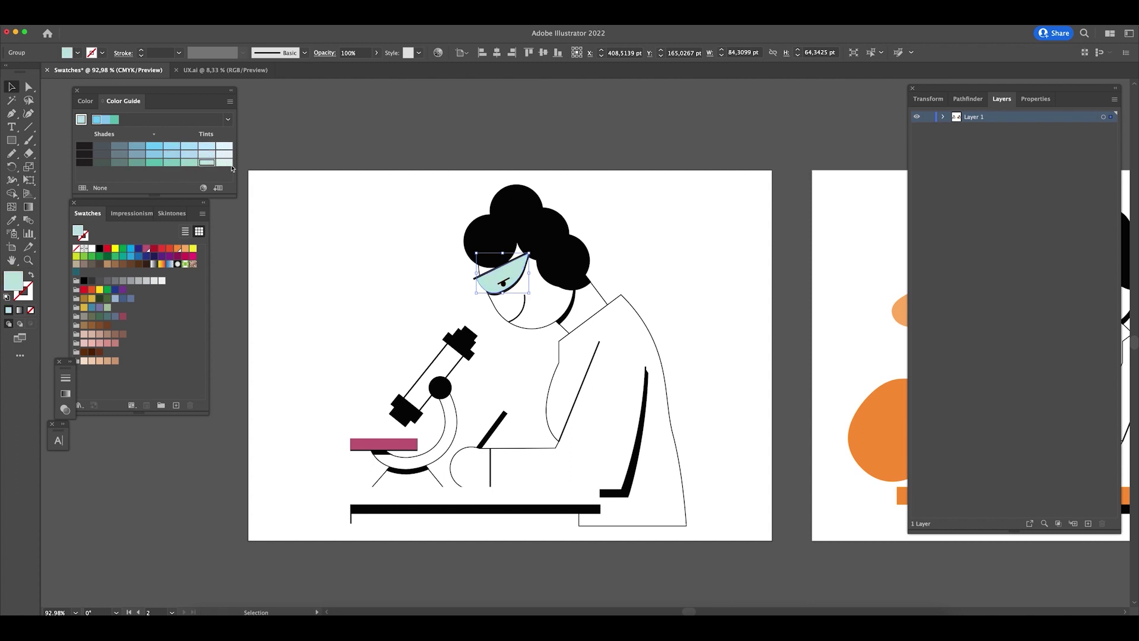
click(169, 147)
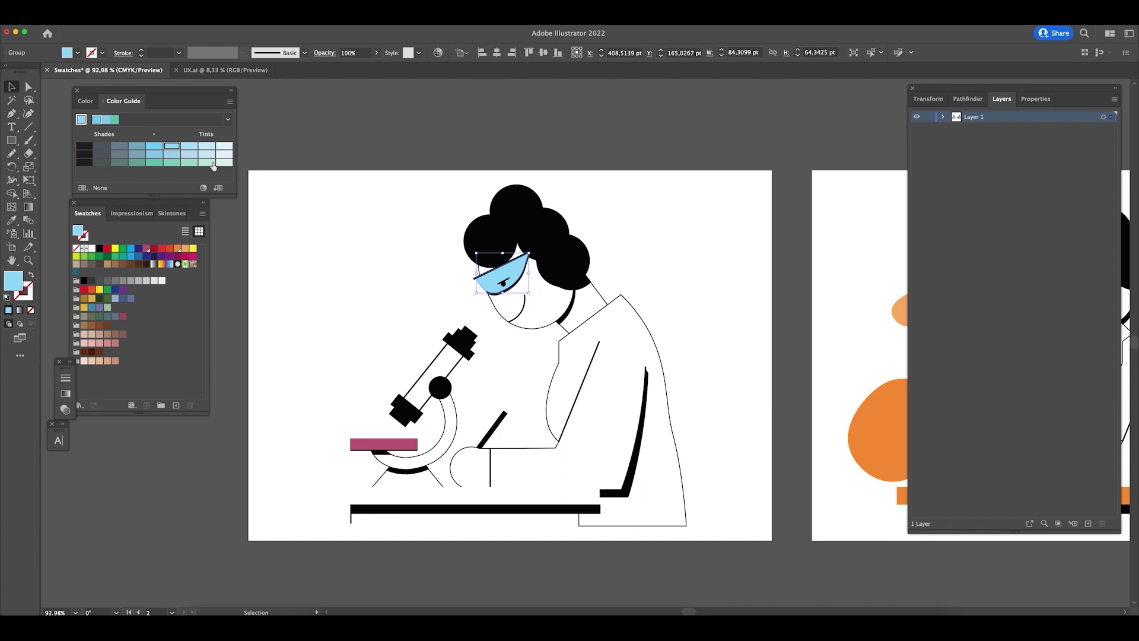
- Recolor the glasses' artwork to purple with hue 249°, saturation 52% and brightness 99%
click(203, 188)
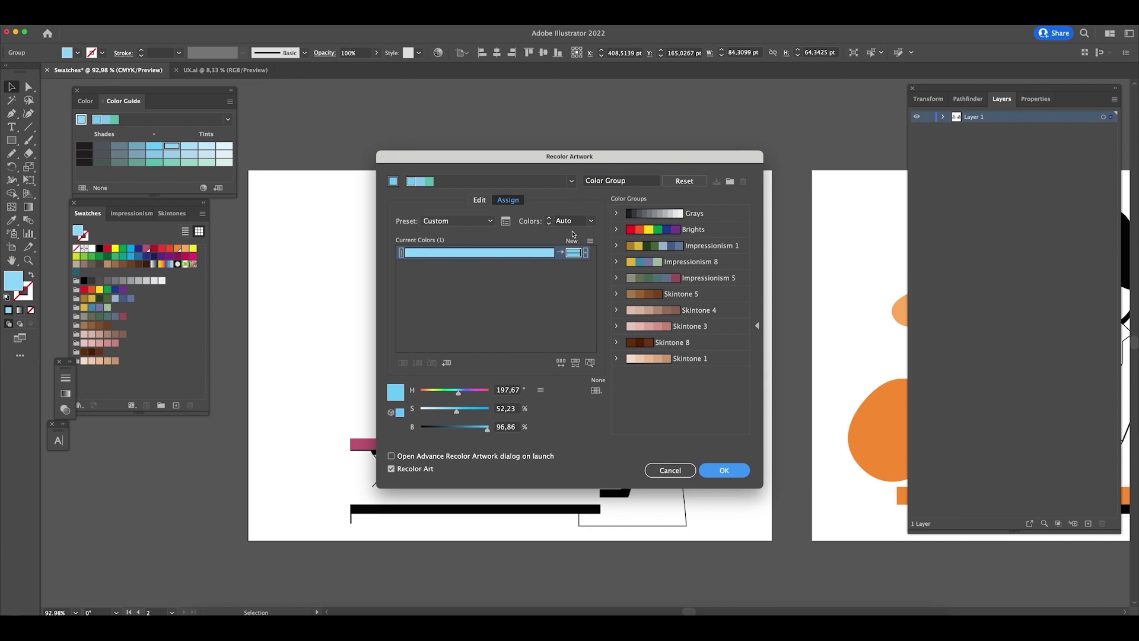
mouse_move(458, 394)
mouse_down()
mouse_move(476, 396)
mouse_move(466, 393)
mouse_move(472, 414)
mouse_move(454, 428)
mouse_move(489, 428)
mouse_move(456, 411)
mouse_move(468, 393)
mouse_up()
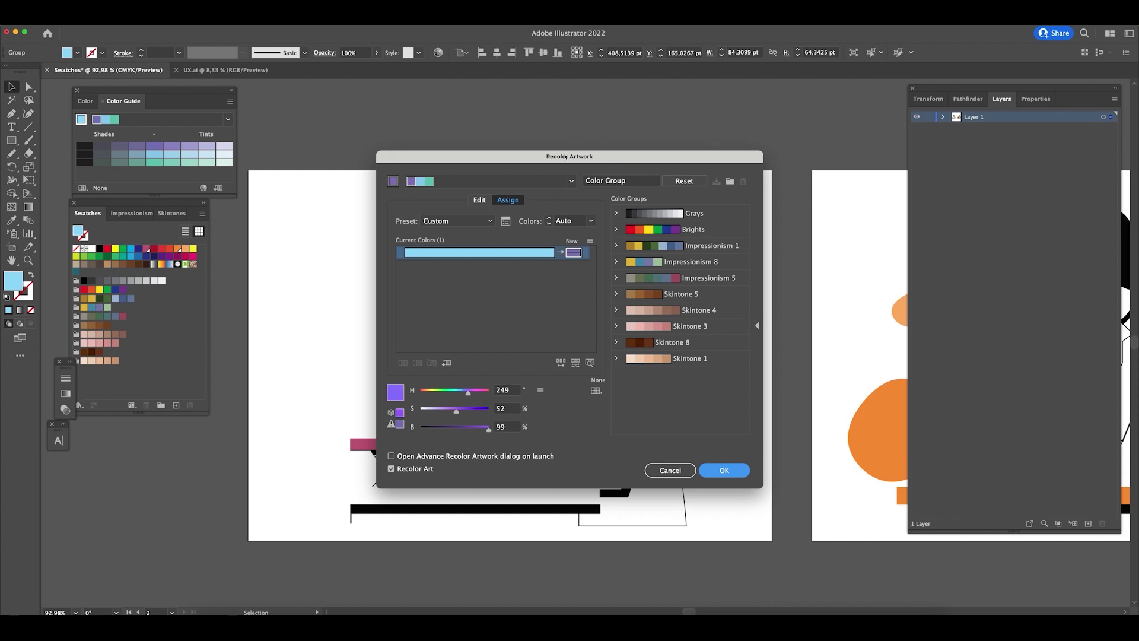
click(724, 471)
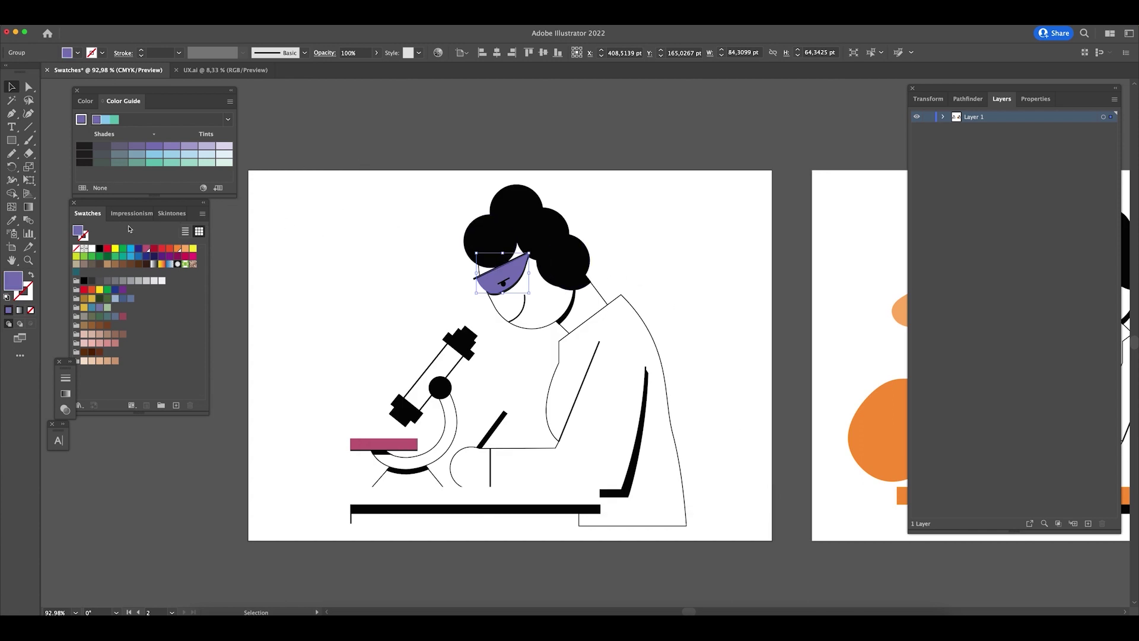
- Save the glasses' purple fill as a new swatch and set it to 32% cyan and 69% magenta with preview enabled
drag(79, 234, 85, 277)
double_click(85, 272)
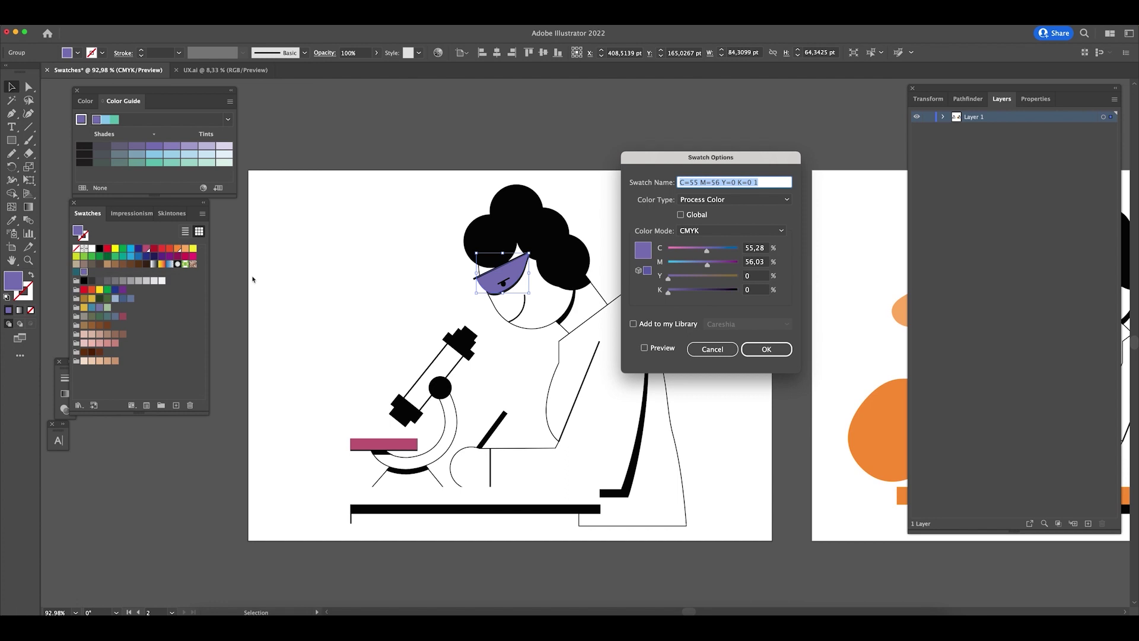
drag(736, 162, 748, 161)
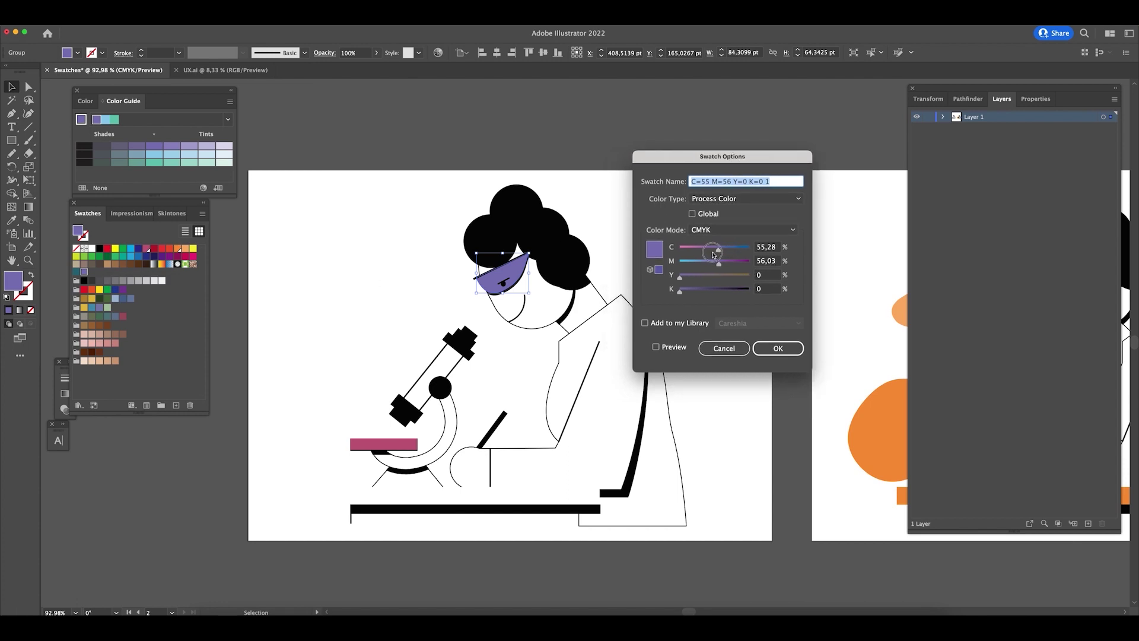
drag(718, 253, 706, 253)
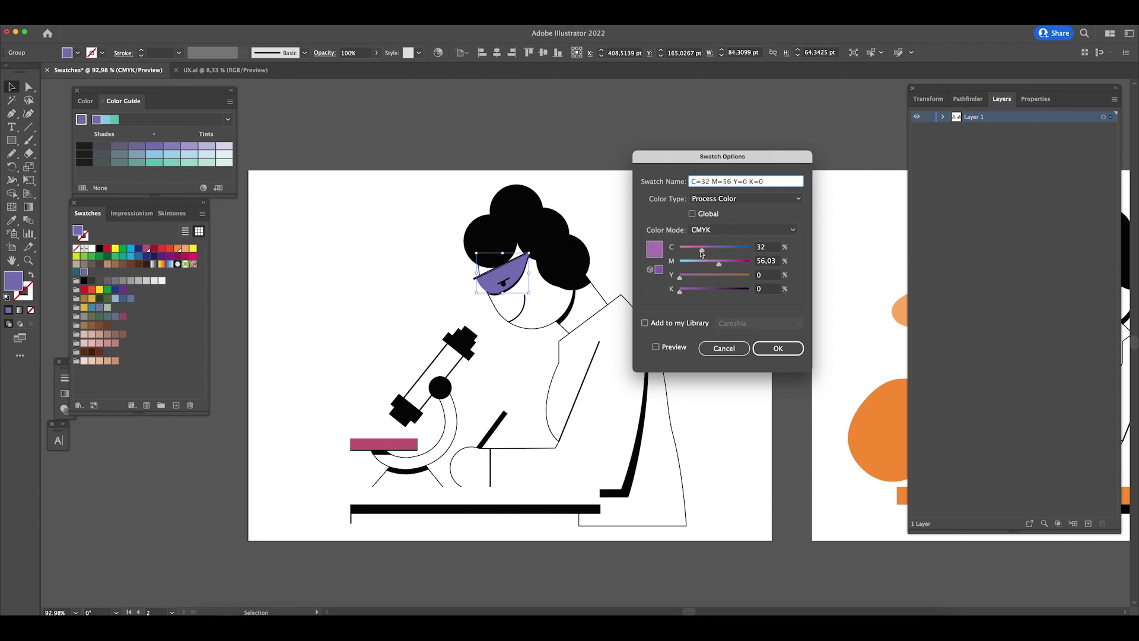
click(666, 346)
drag(720, 266, 728, 265)
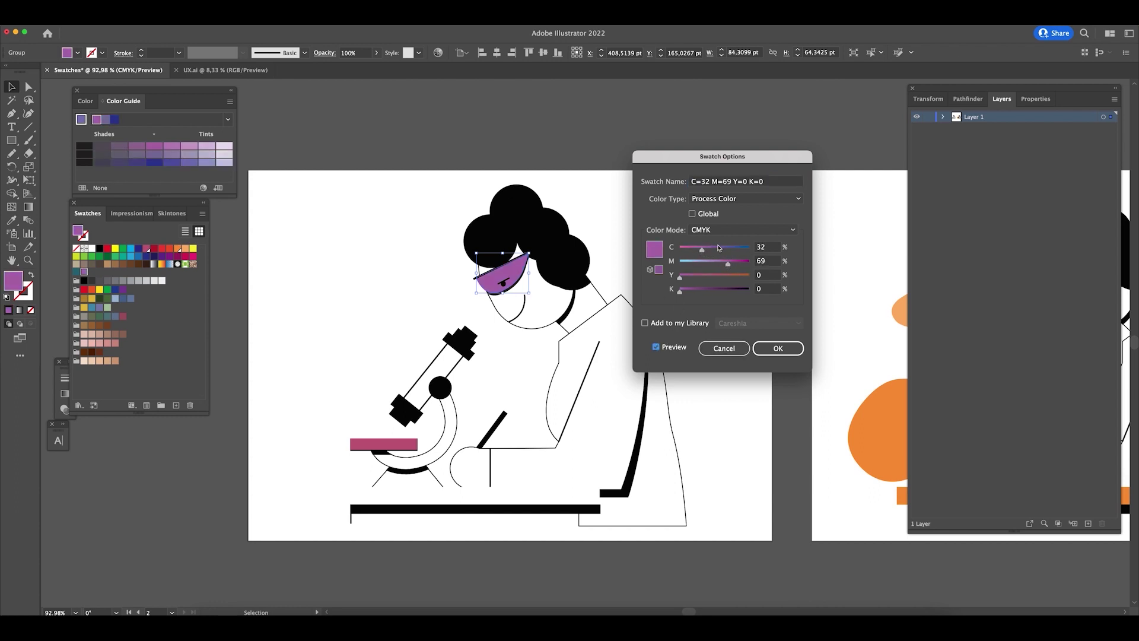
- Switch the new swatch's colour mode to RGB and set it to R 195, G 67, B 188
click(739, 230)
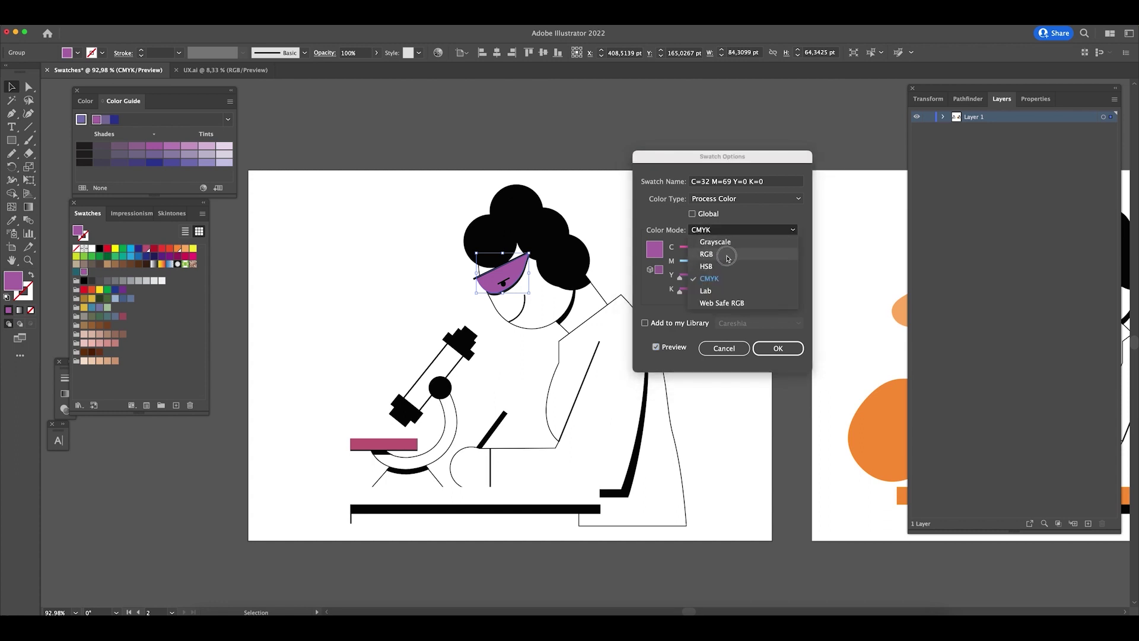
click(728, 257)
drag(732, 254, 741, 251)
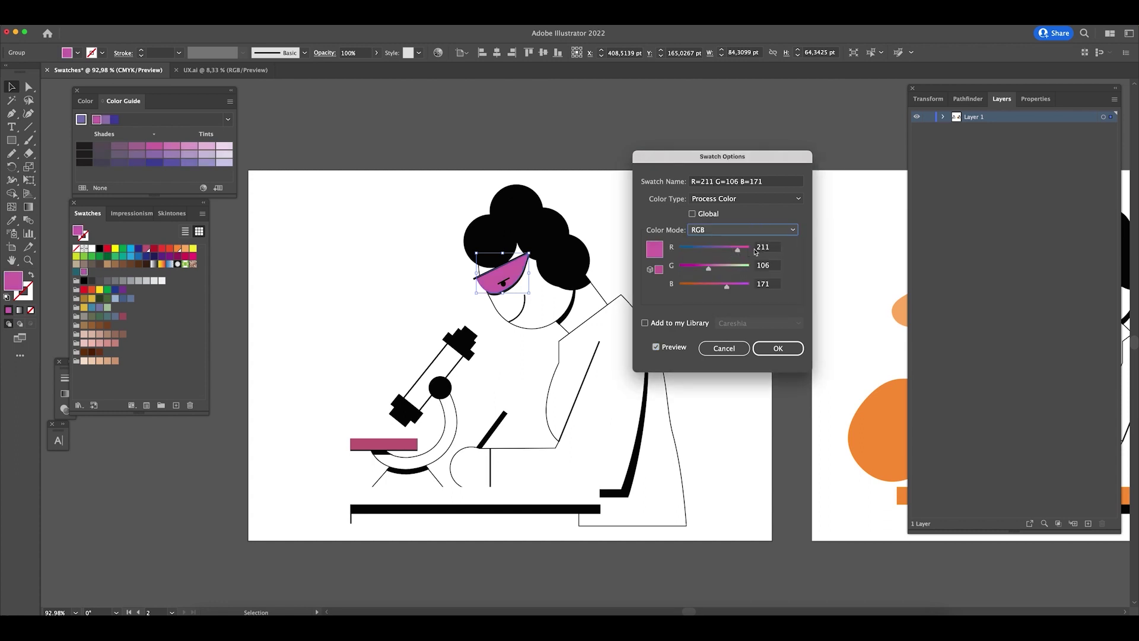
click(702, 269)
drag(738, 255, 734, 286)
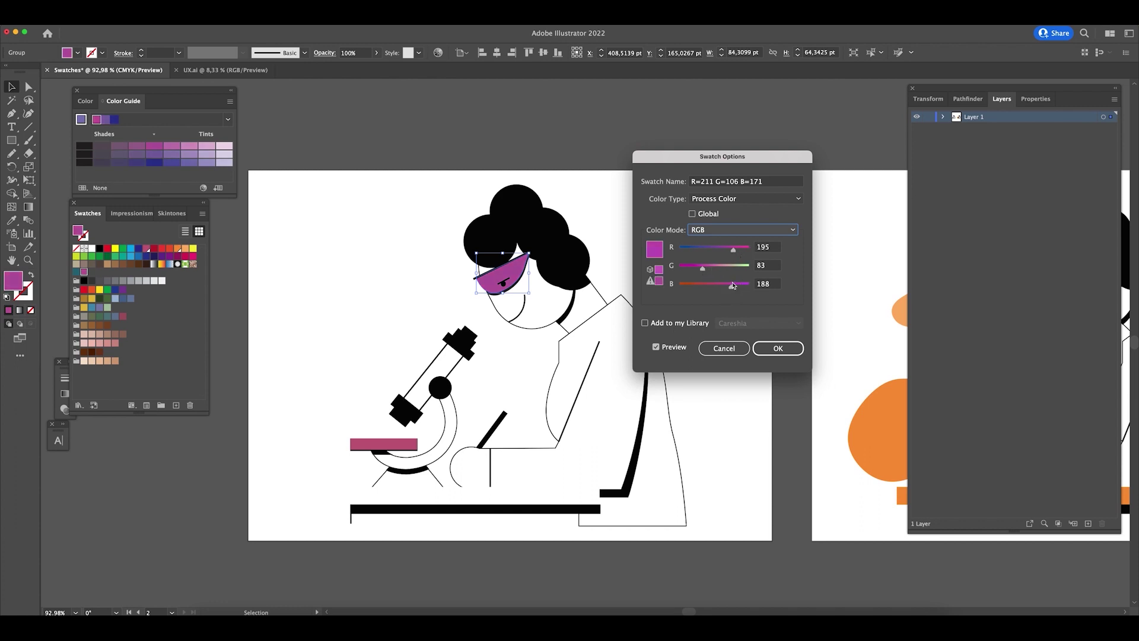
click(697, 268)
- Keep the swatch's colour type as Process Color and make it a global swatch
click(721, 201)
click(770, 200)
click(697, 215)
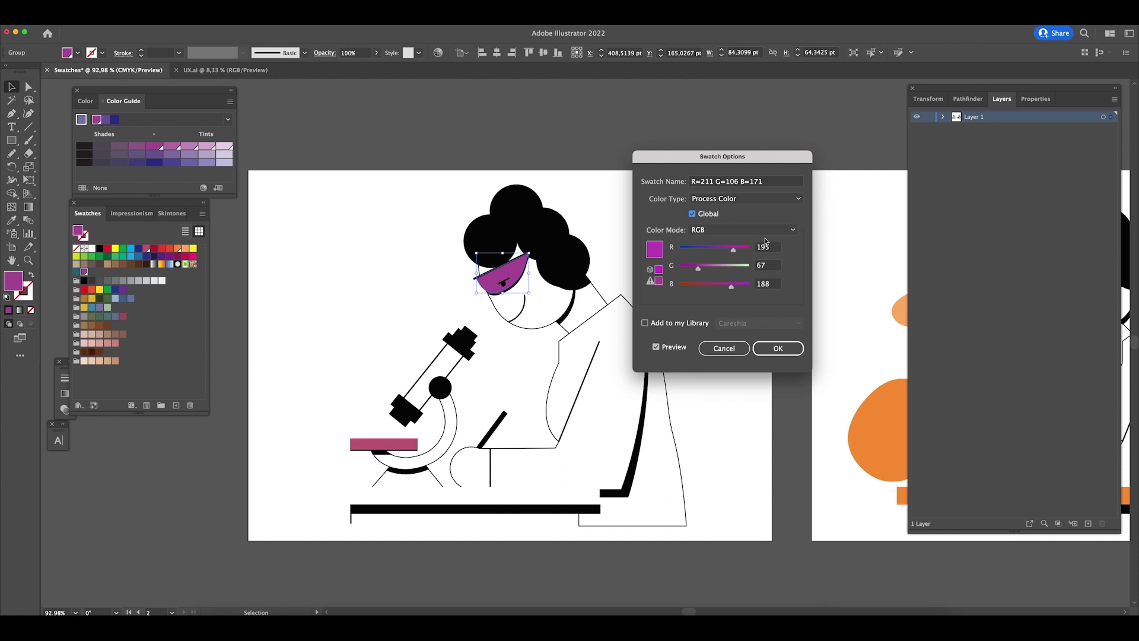
- Add the swatch to the Careshia library, save its options, and collapse the Libraries panel
click(646, 324)
click(792, 325)
click(805, 323)
click(783, 325)
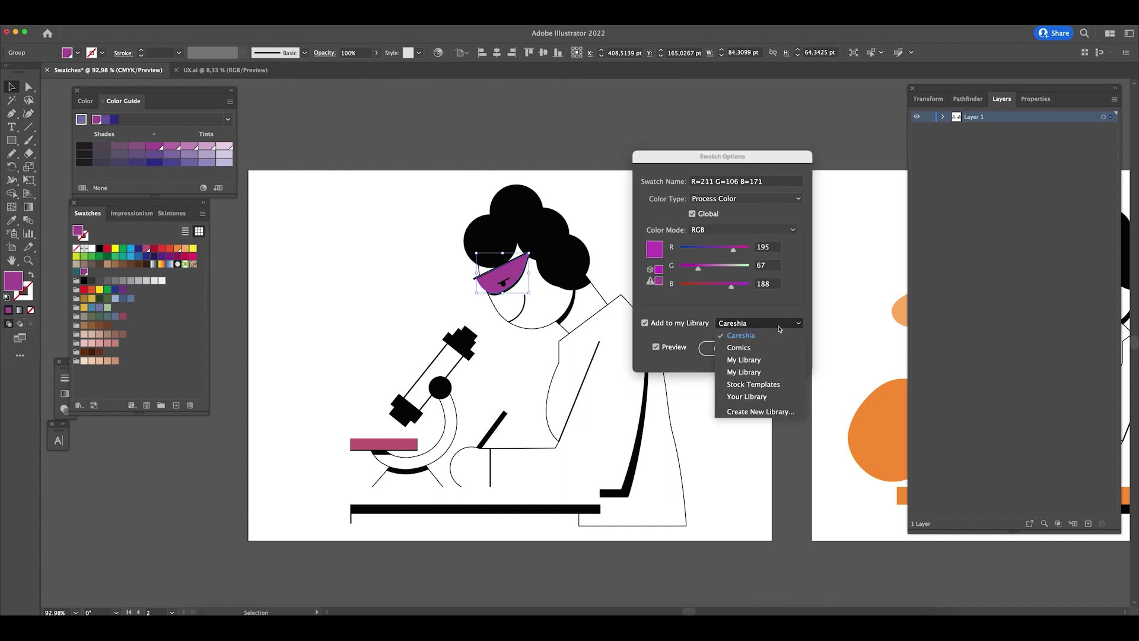
click(765, 328)
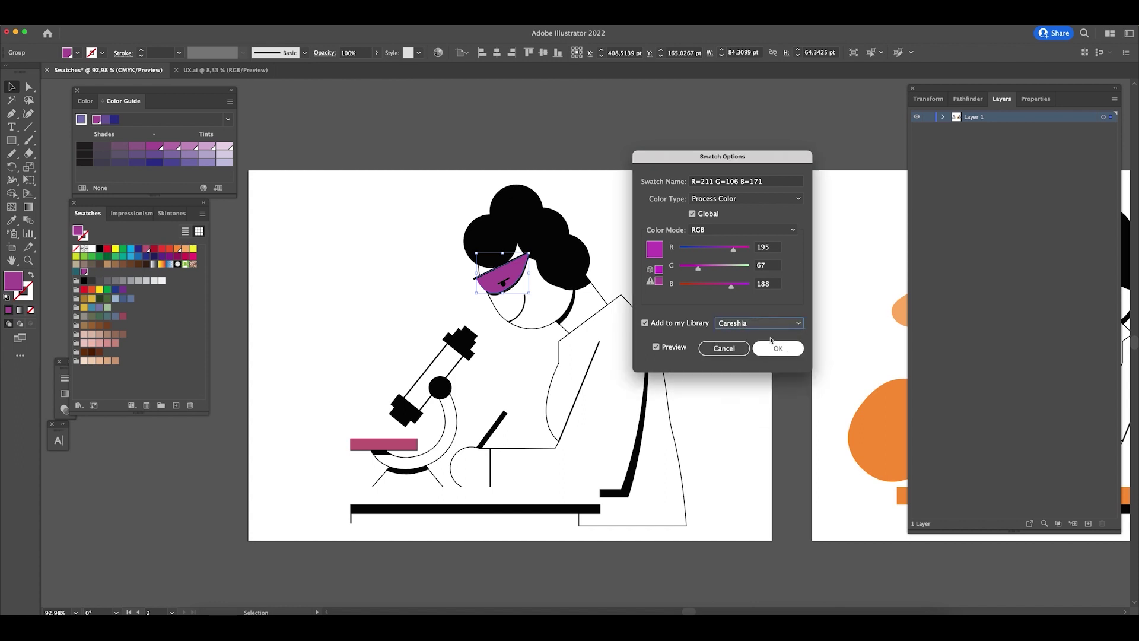
key(Return)
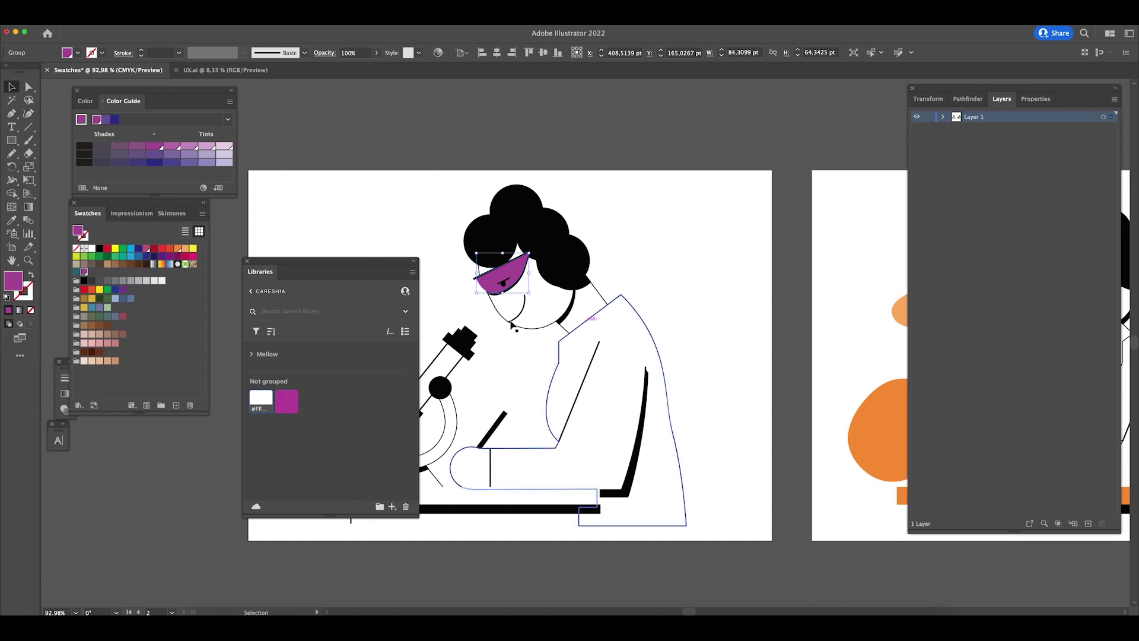
drag(314, 264, 301, 259)
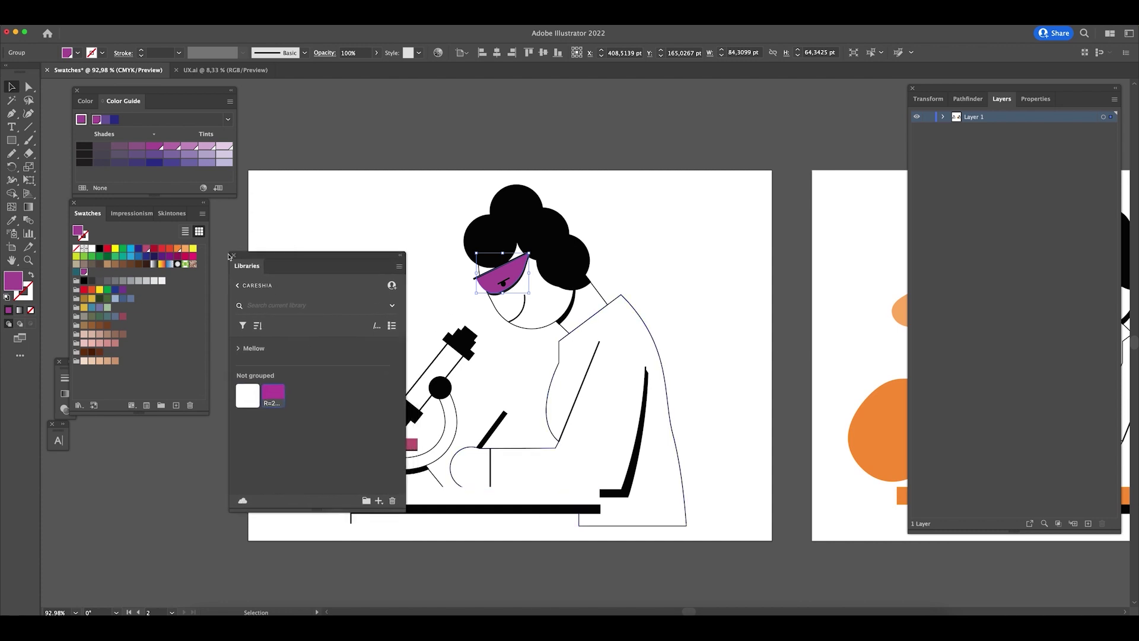
click(400, 257)
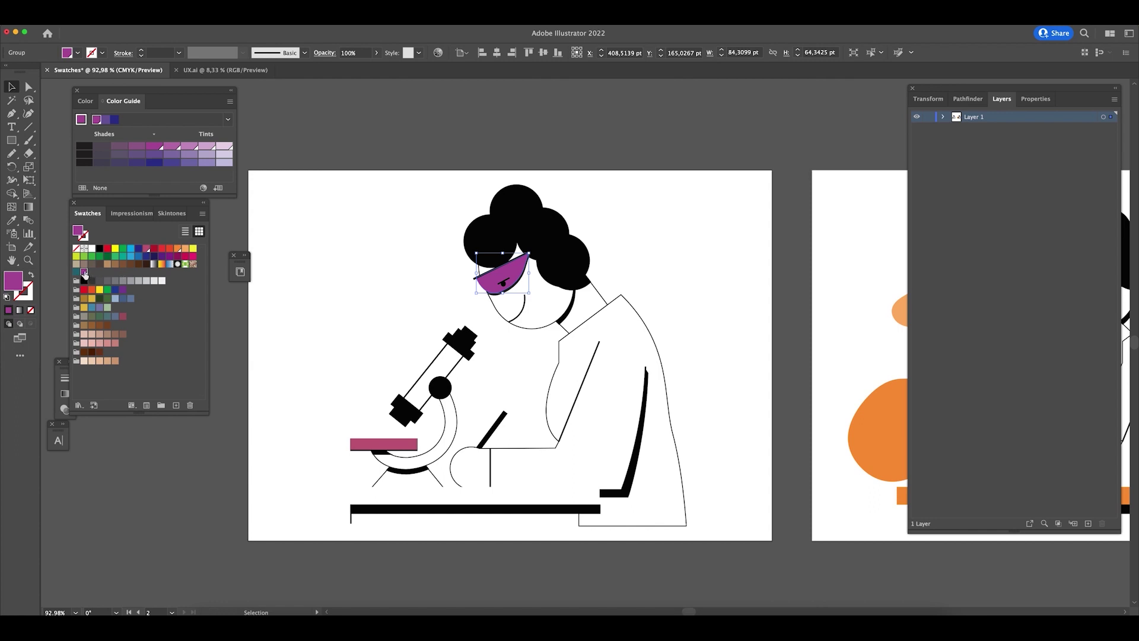
- Fill the pink bar beneath the microscope with the new global purple swatch and deselect it
drag(83, 272, 386, 454)
click(386, 446)
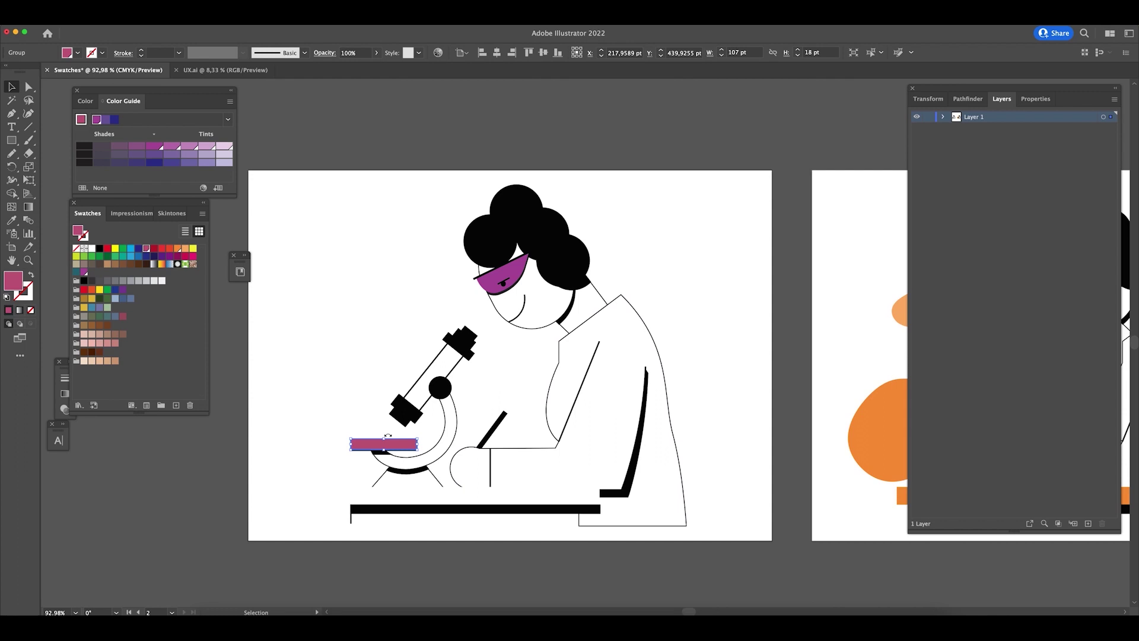
click(84, 272)
click(378, 365)
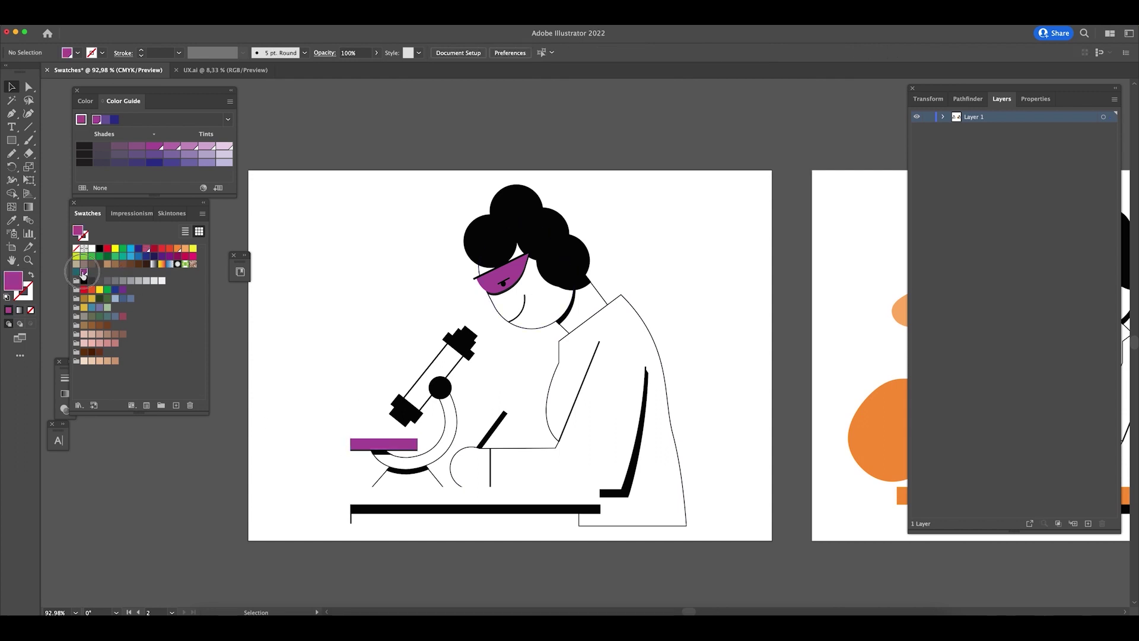
- Edit the global purple swatch to 32% cyan and 86% magenta with preview enabled, updating the glasses and the bar together
double_click(84, 272)
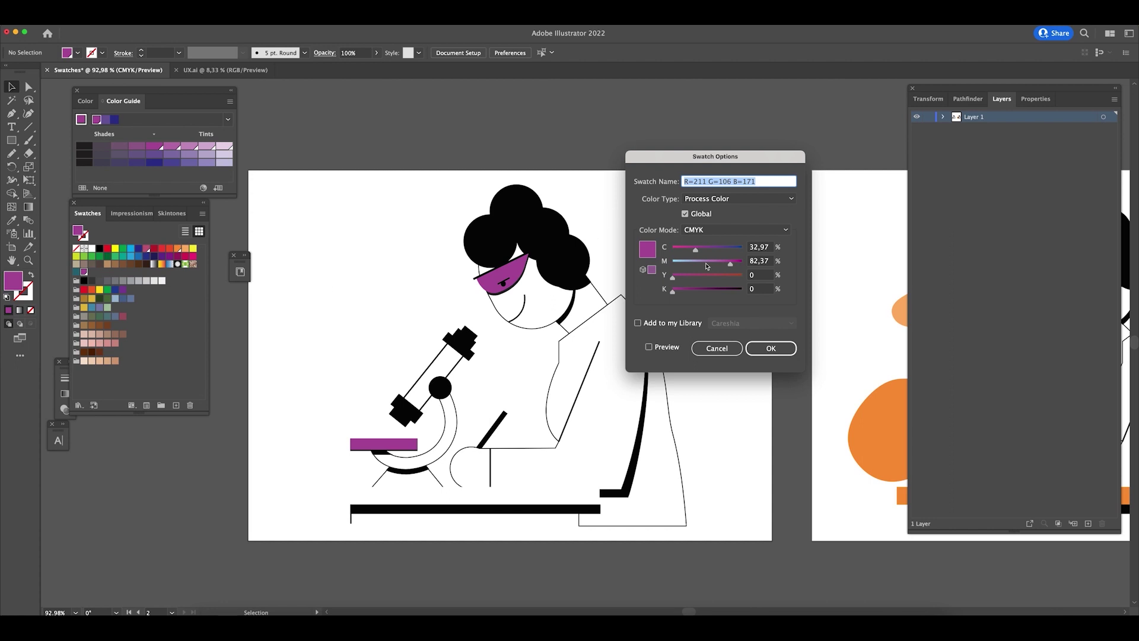
click(672, 345)
drag(731, 264, 695, 250)
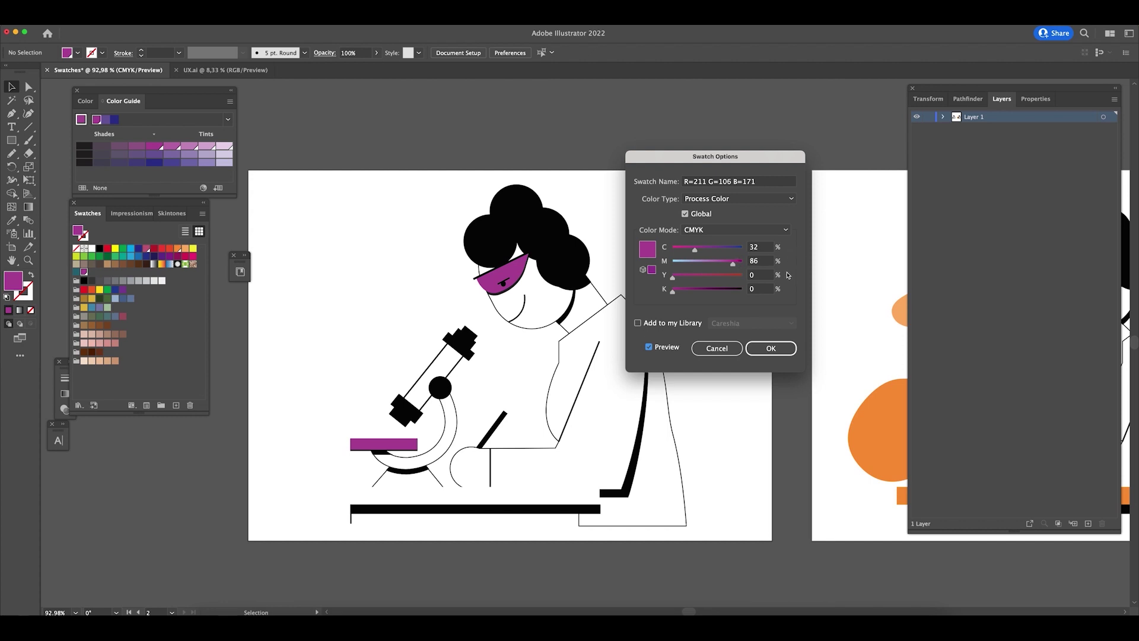
click(784, 348)
click(776, 350)
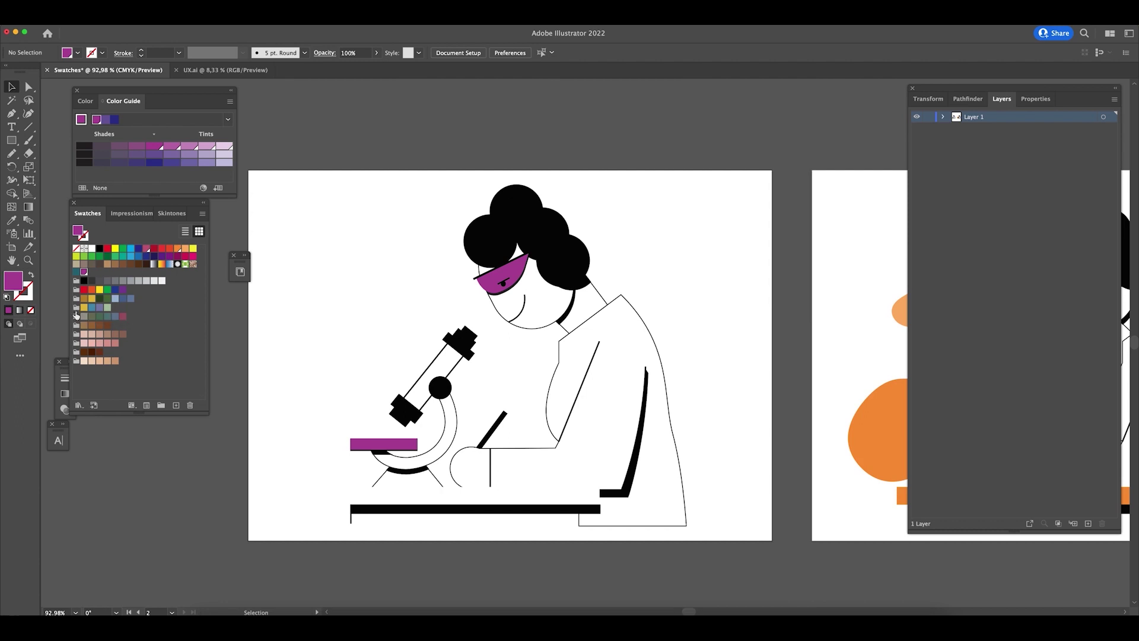
- Open the Pop Art swatch library from the Art History collection
click(79, 406)
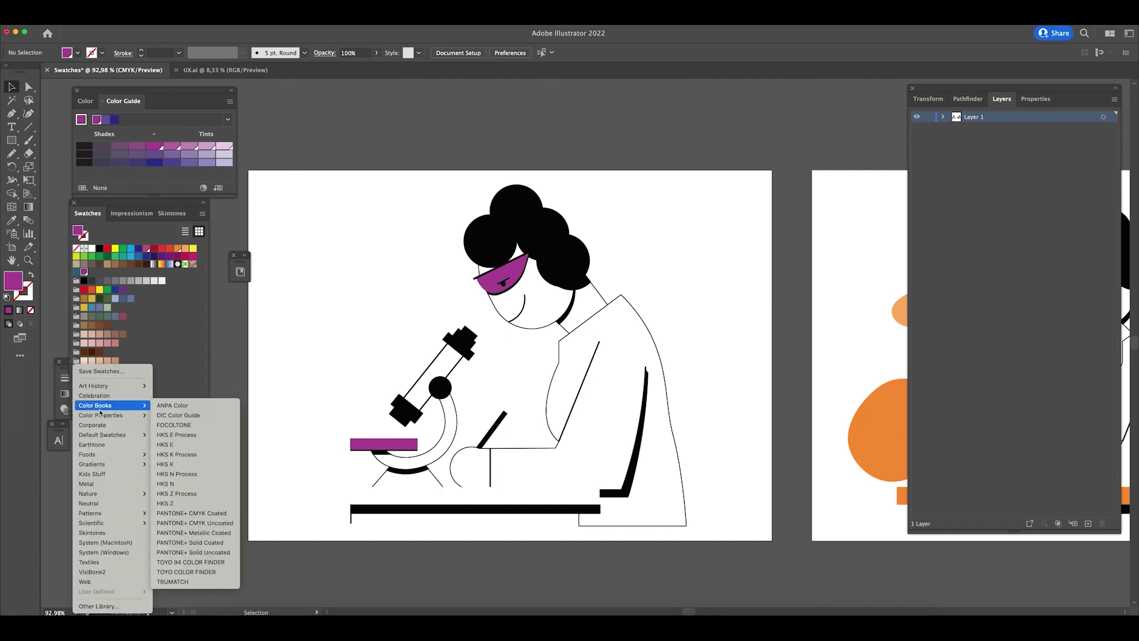
mouse_move(120, 391)
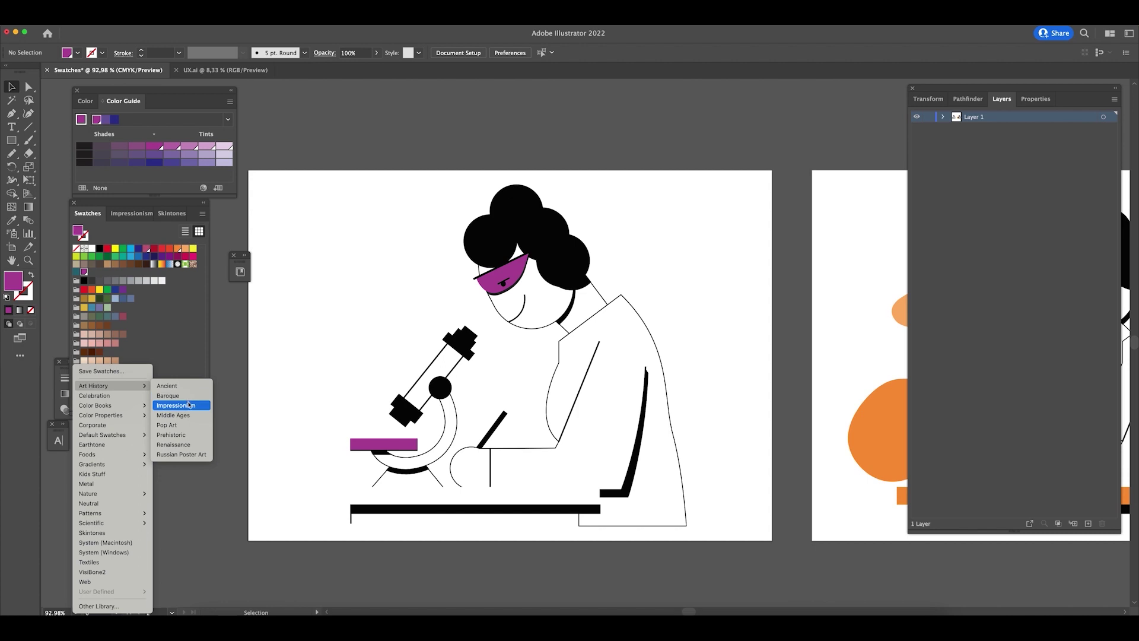
click(181, 426)
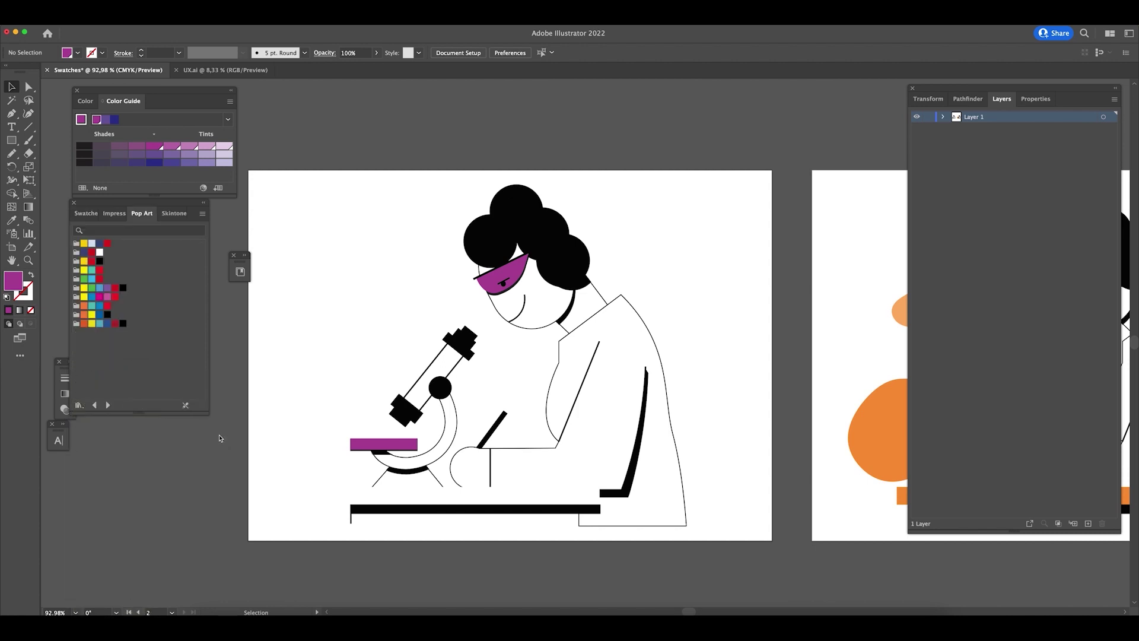
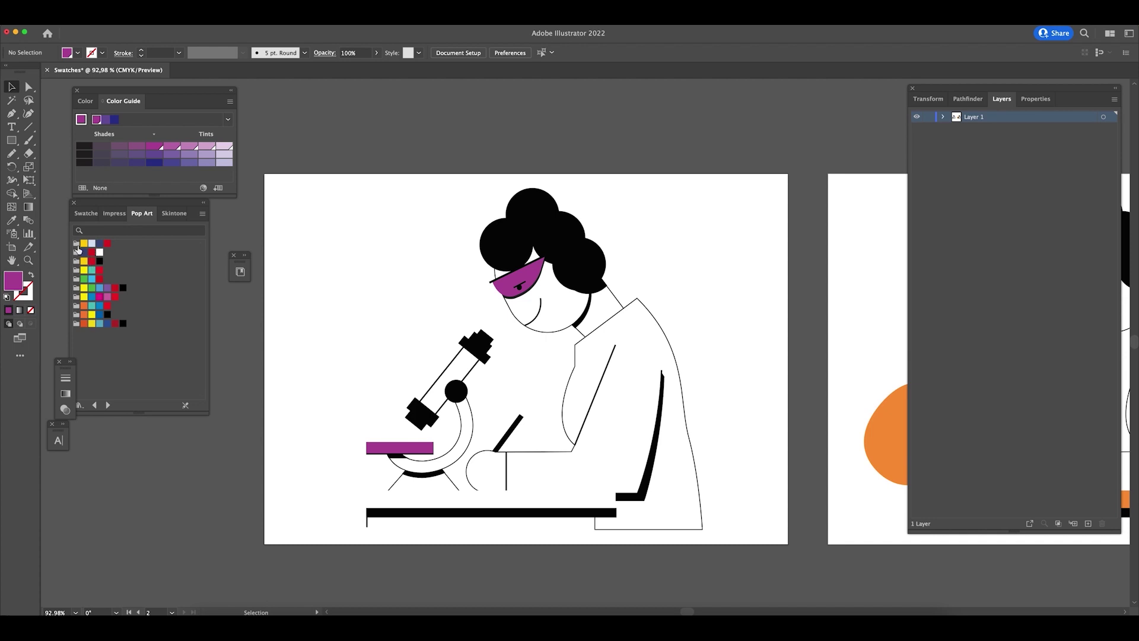
- Add the Pop Art group of orange, teal, blue and red to the document swatches, and open the Skintones library
click(77, 305)
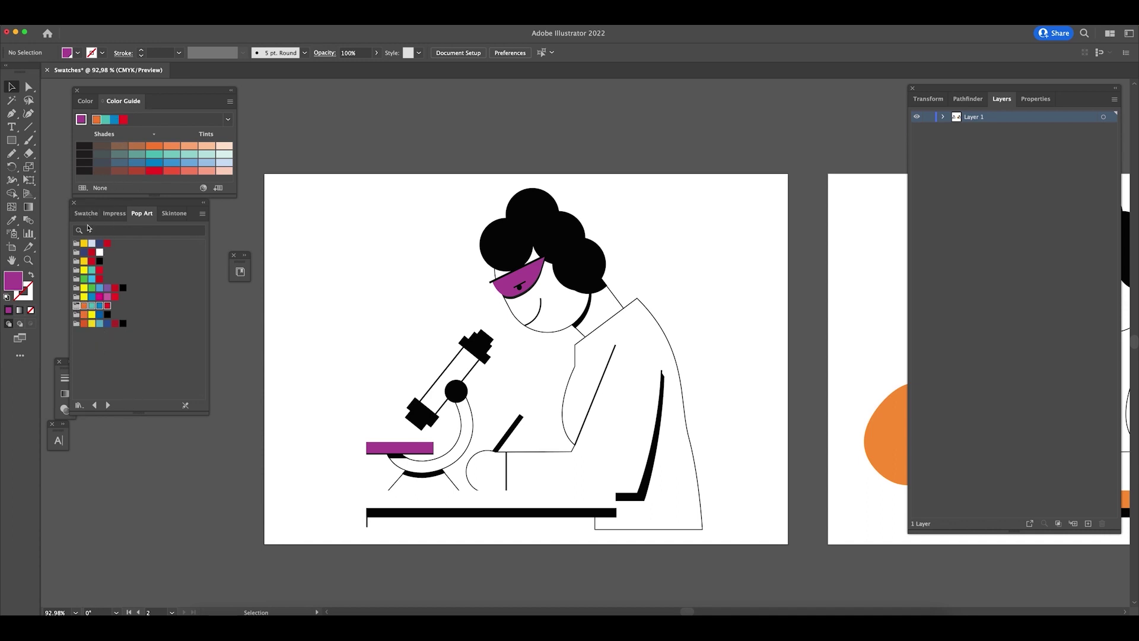
click(87, 213)
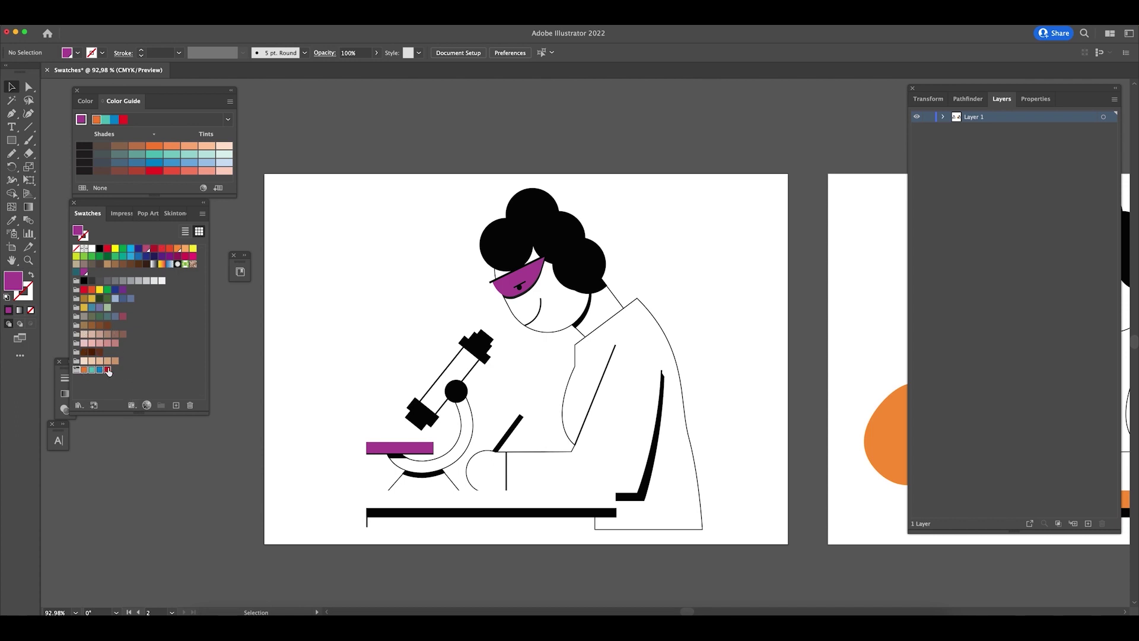
click(78, 405)
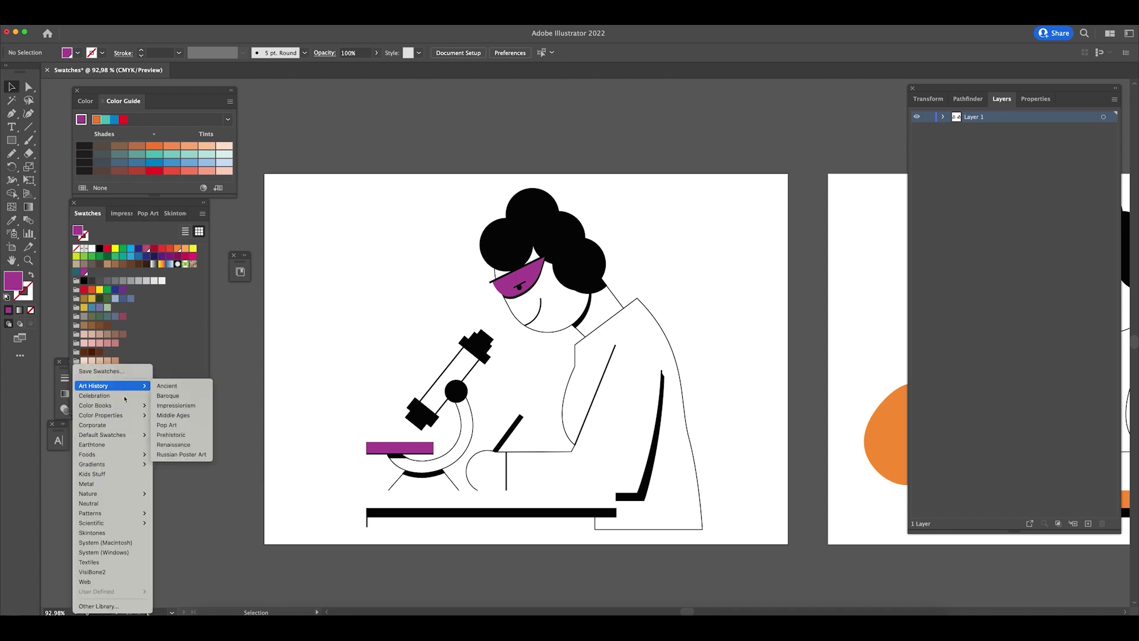
click(124, 534)
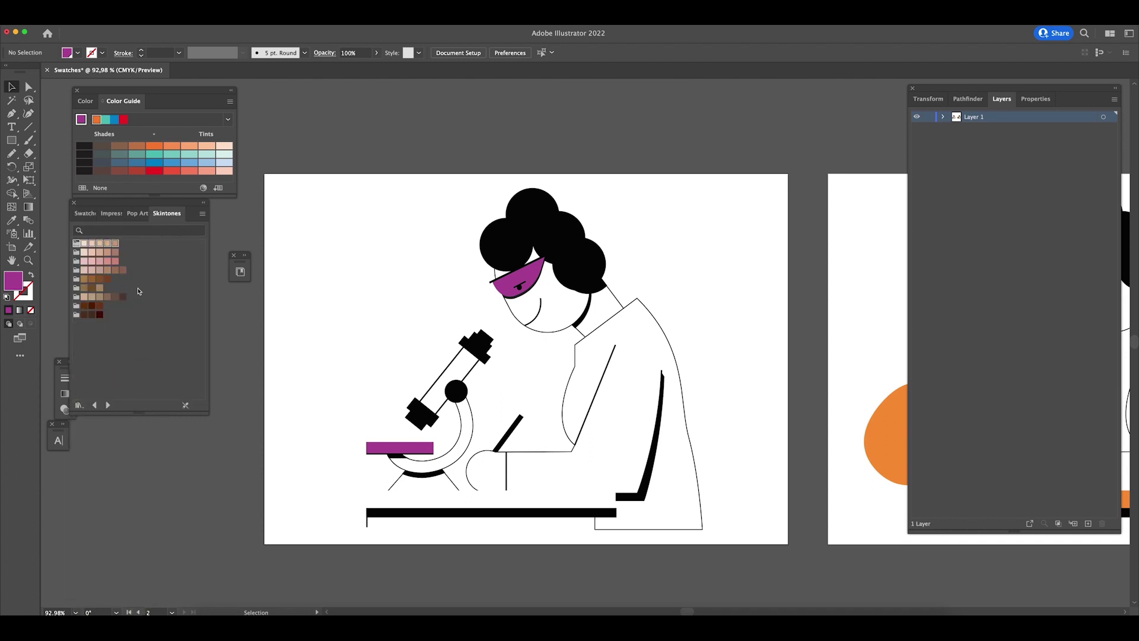
- Isolate the scientist's face shape, fill it with a pinkish skin tone from the Skintones library, and exit isolation
double_click(563, 321)
click(564, 321)
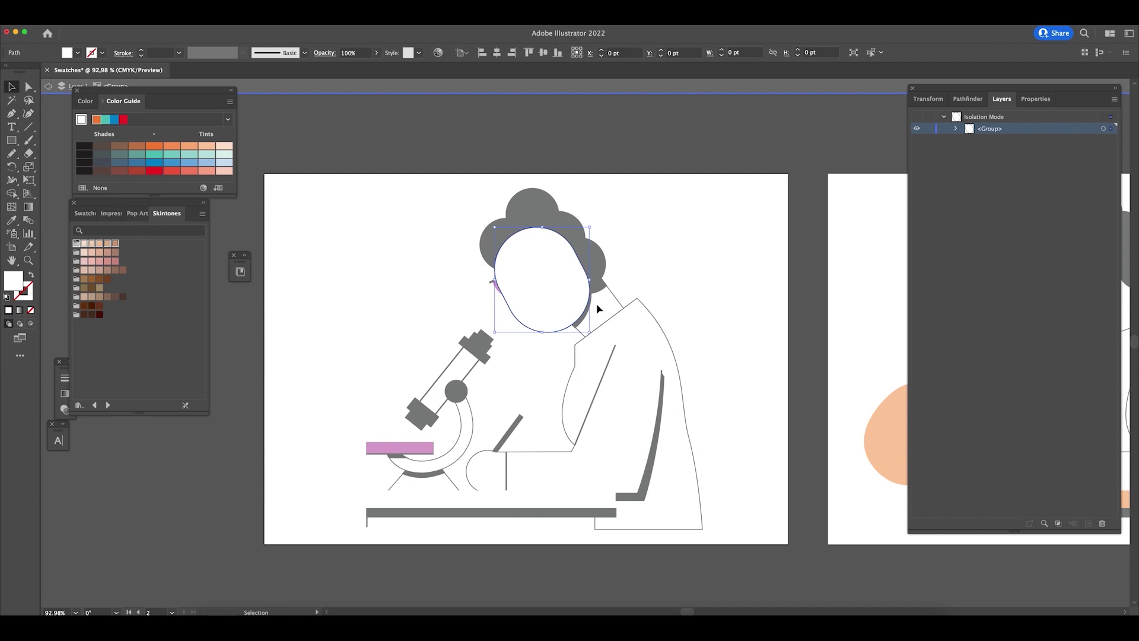
click(99, 252)
double_click(442, 330)
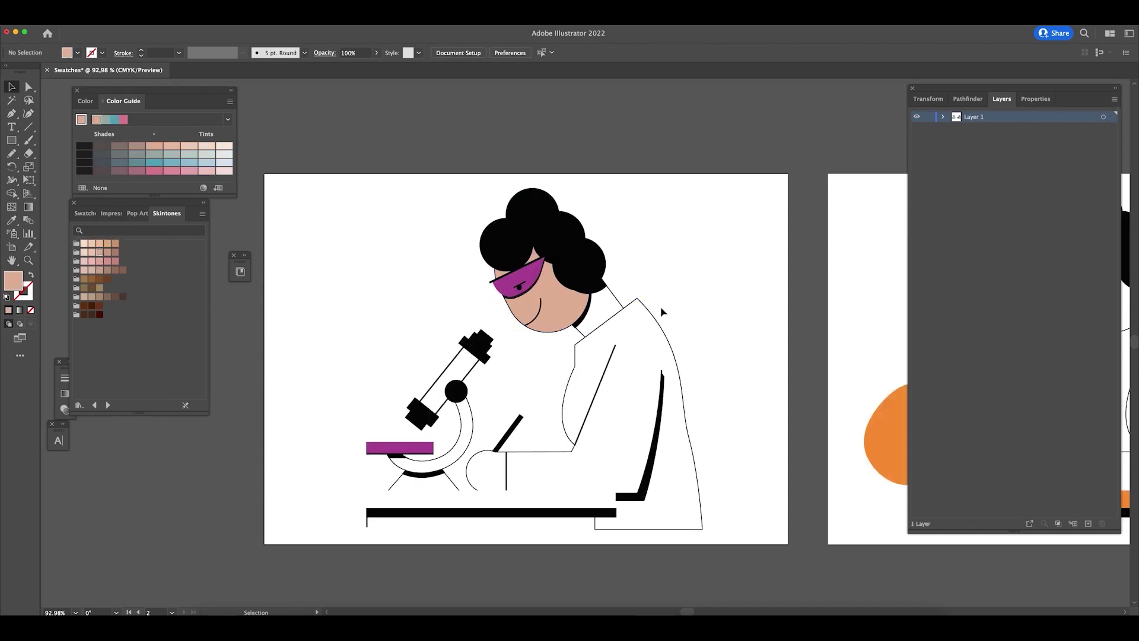
- Isolate the neck shape, fill it with the skin tone sampled from the face, and exit isolation
click(632, 308)
double_click(632, 309)
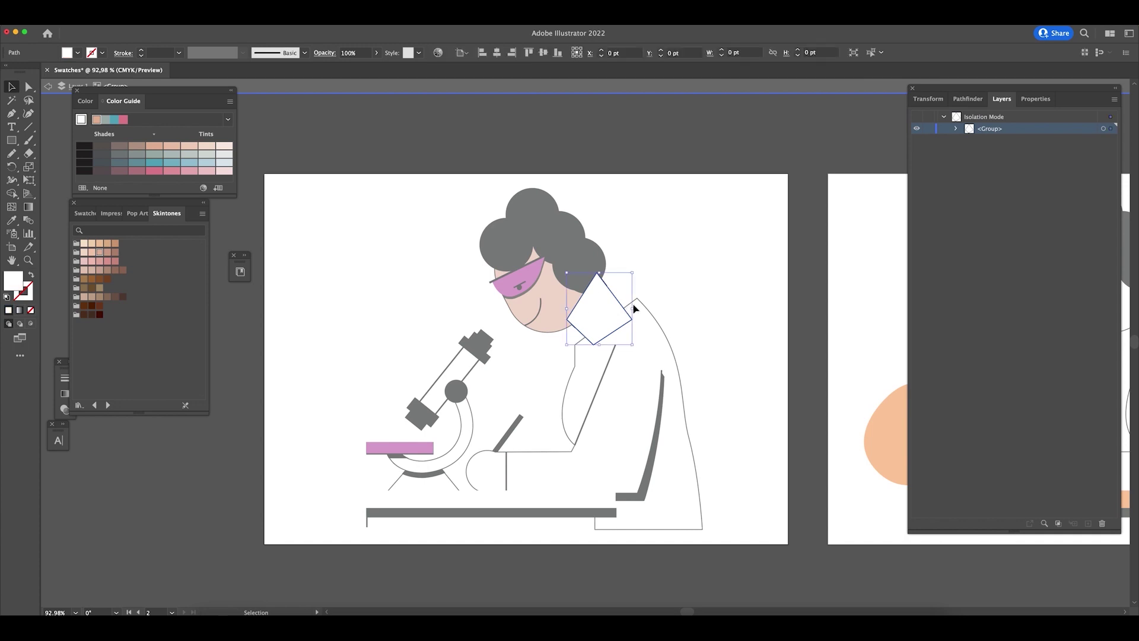
key(i)
click(557, 304)
key(v)
click(655, 285)
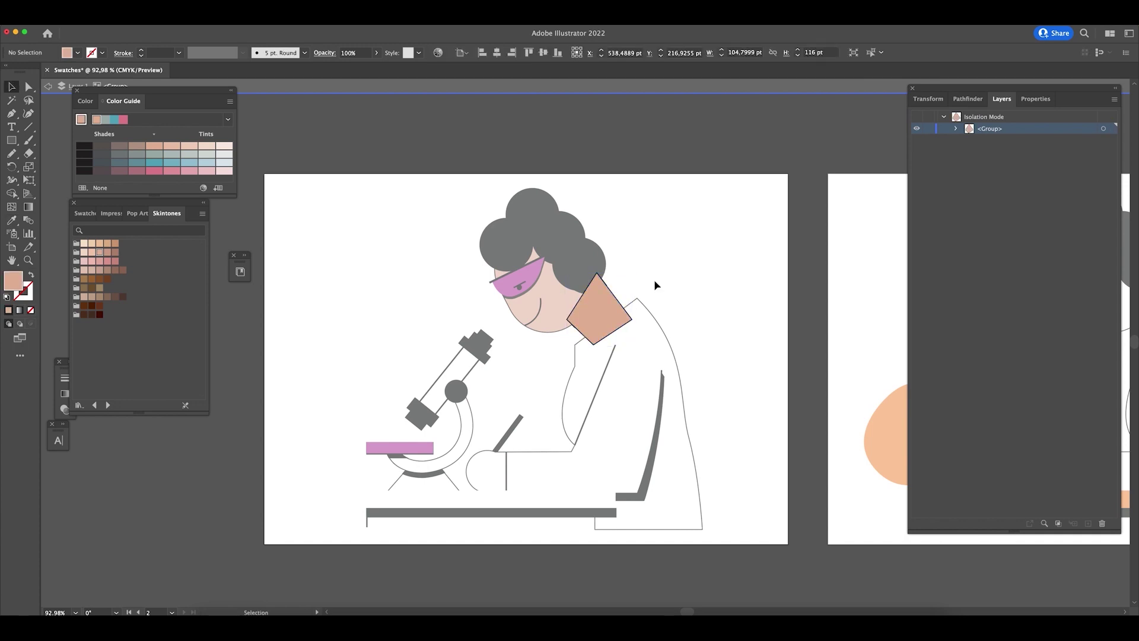
double_click(657, 285)
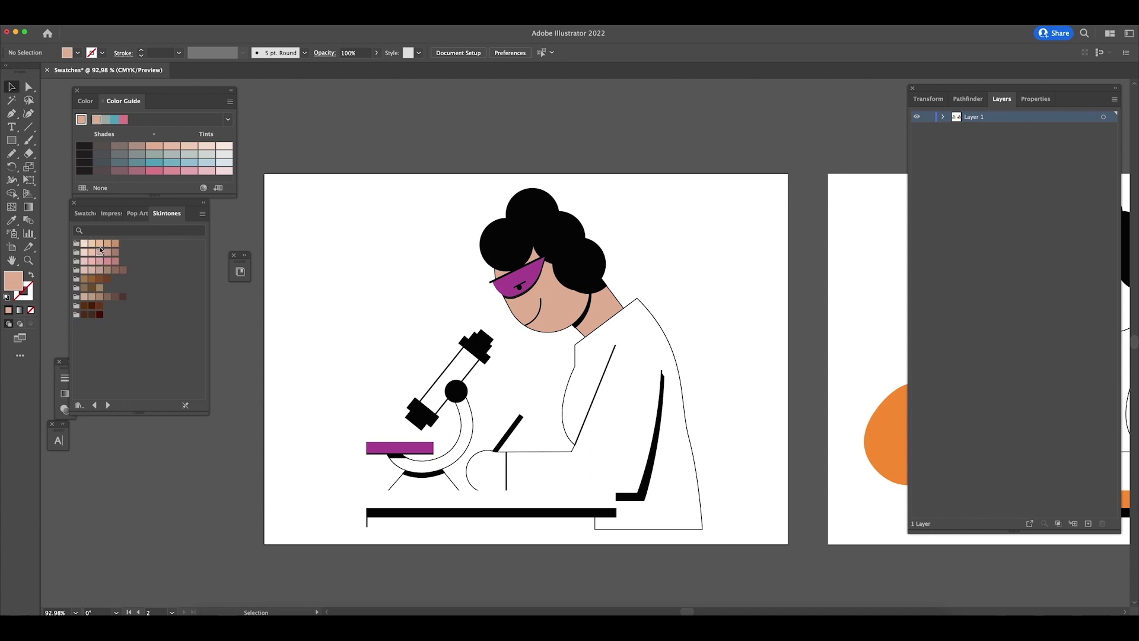
- Try skin tones on the face, settle on the C=0 M=21 Y=35 K=7 document swatch, and make that swatch global
click(85, 213)
click(99, 336)
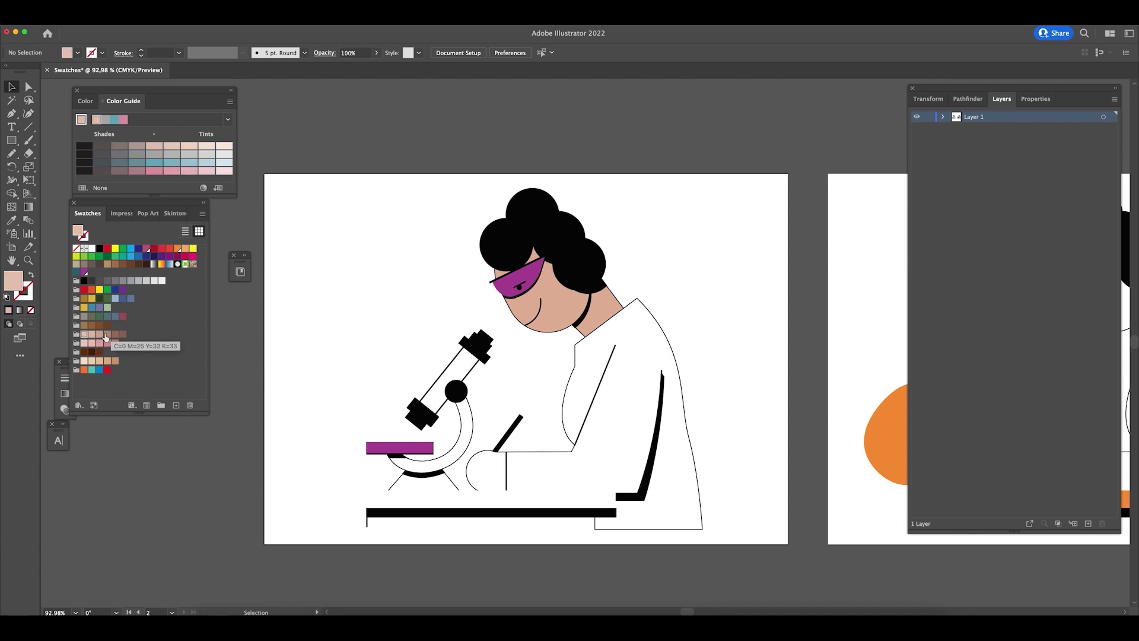
click(596, 313)
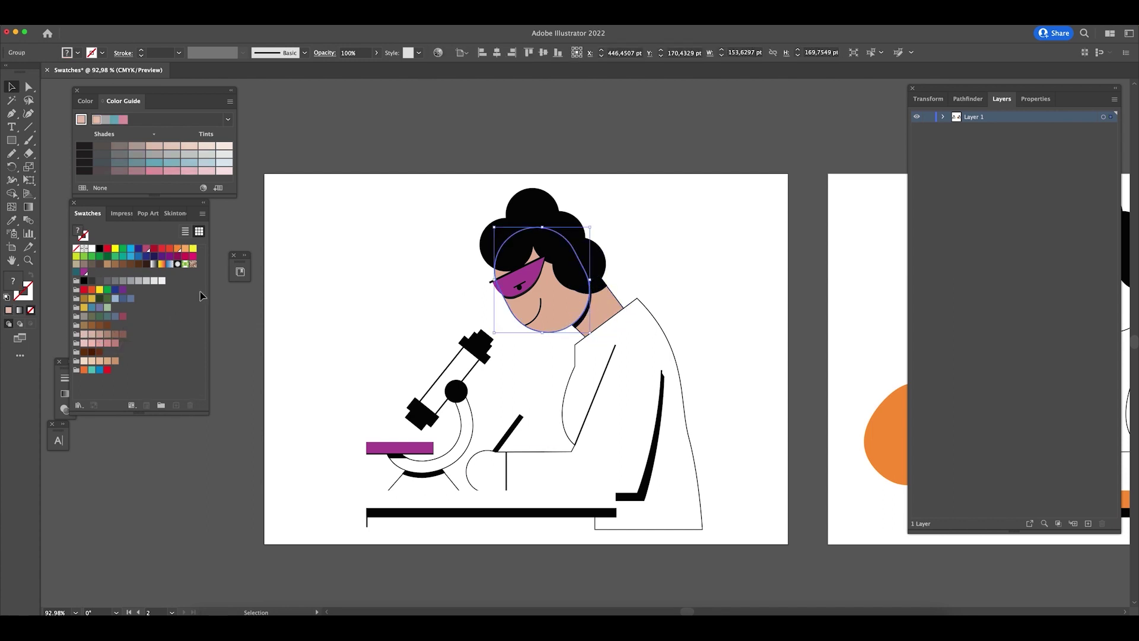
click(92, 361)
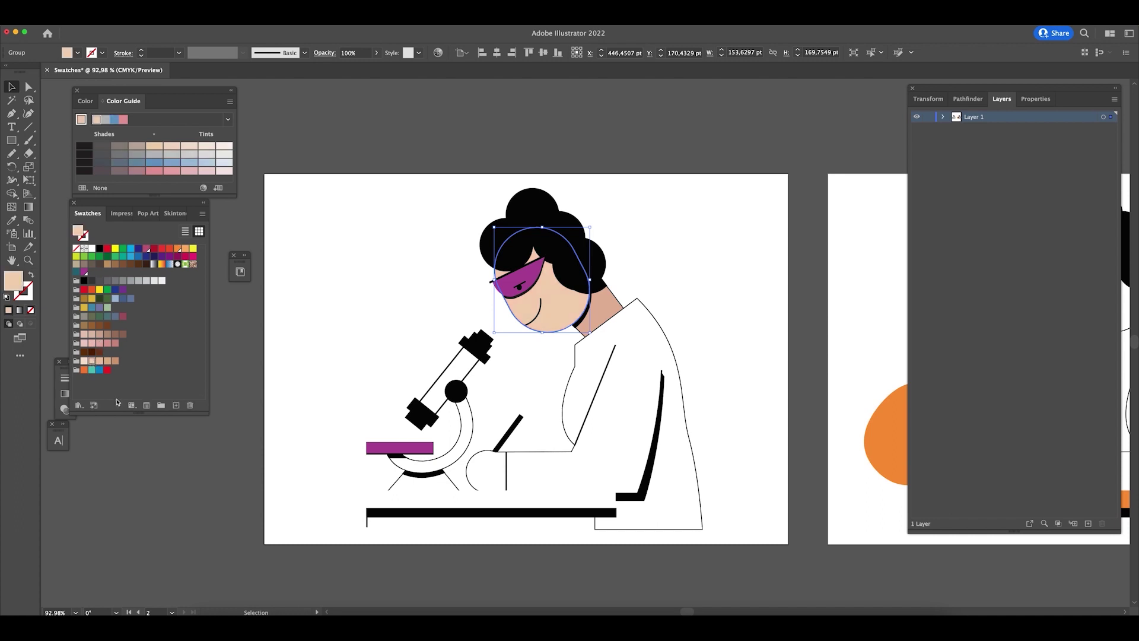
click(100, 343)
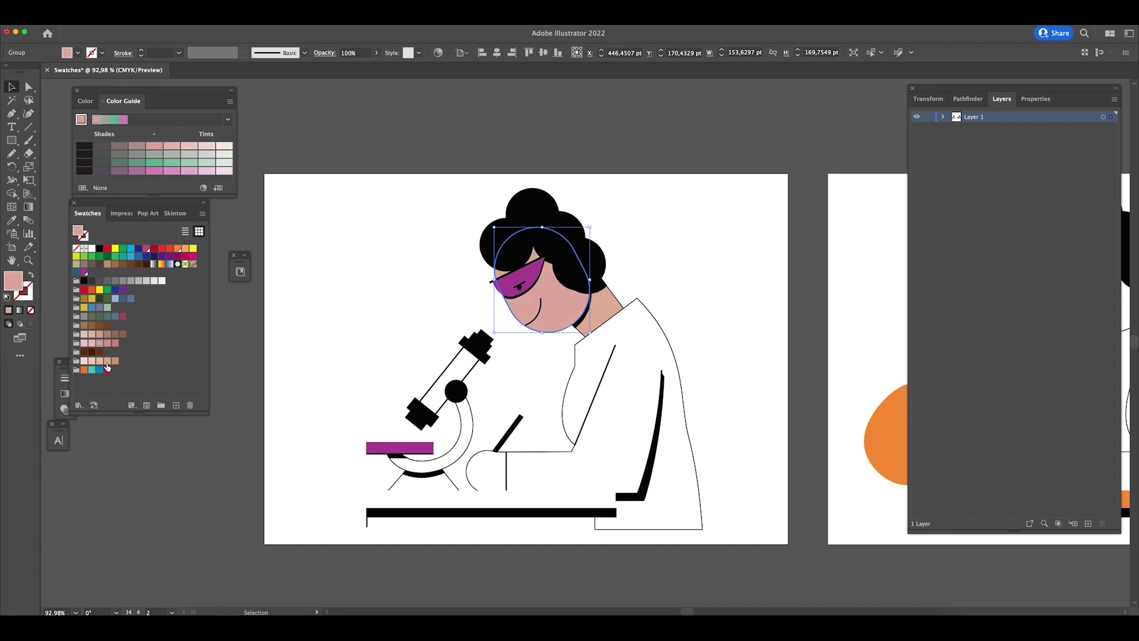
click(116, 362)
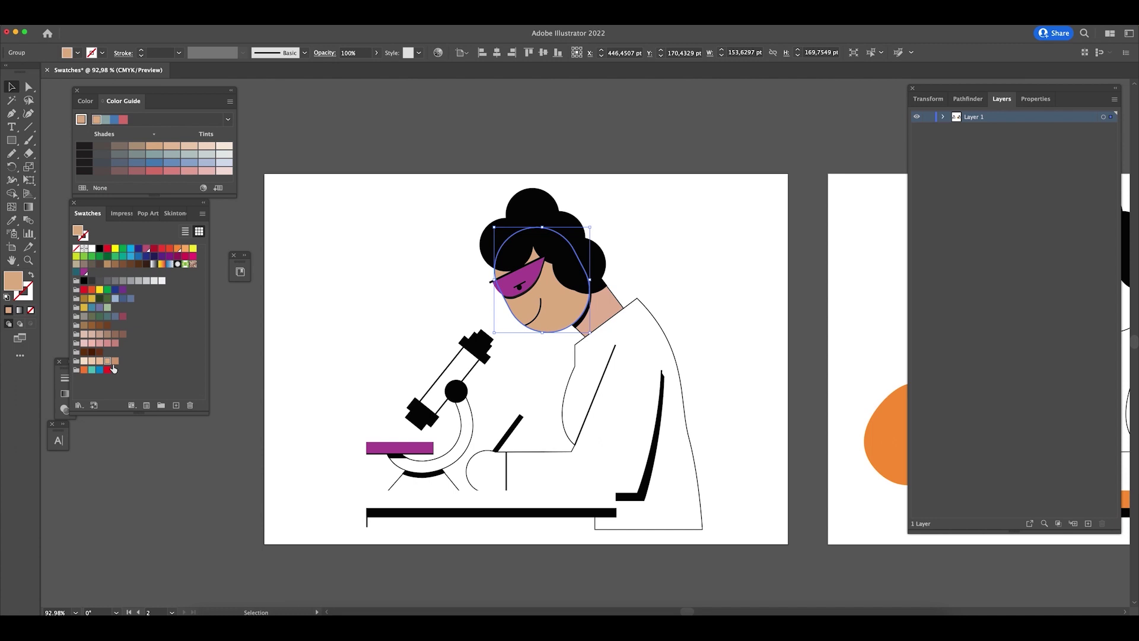
click(99, 361)
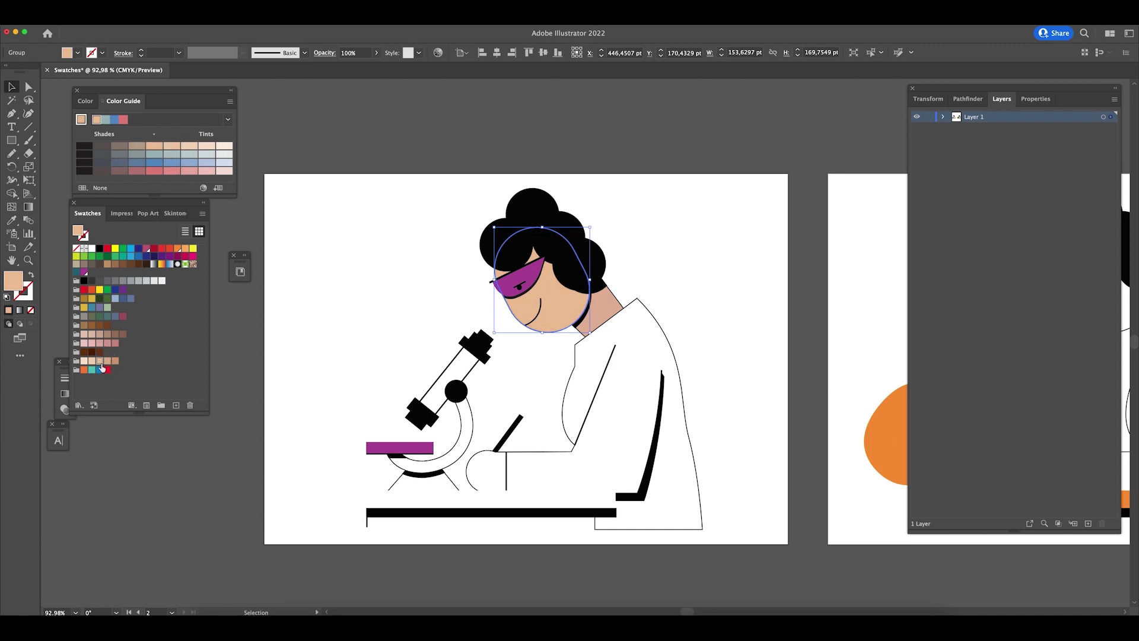
double_click(101, 362)
click(764, 348)
- Fill the neck group with the same global peach swatch as the face and deselect it
click(611, 313)
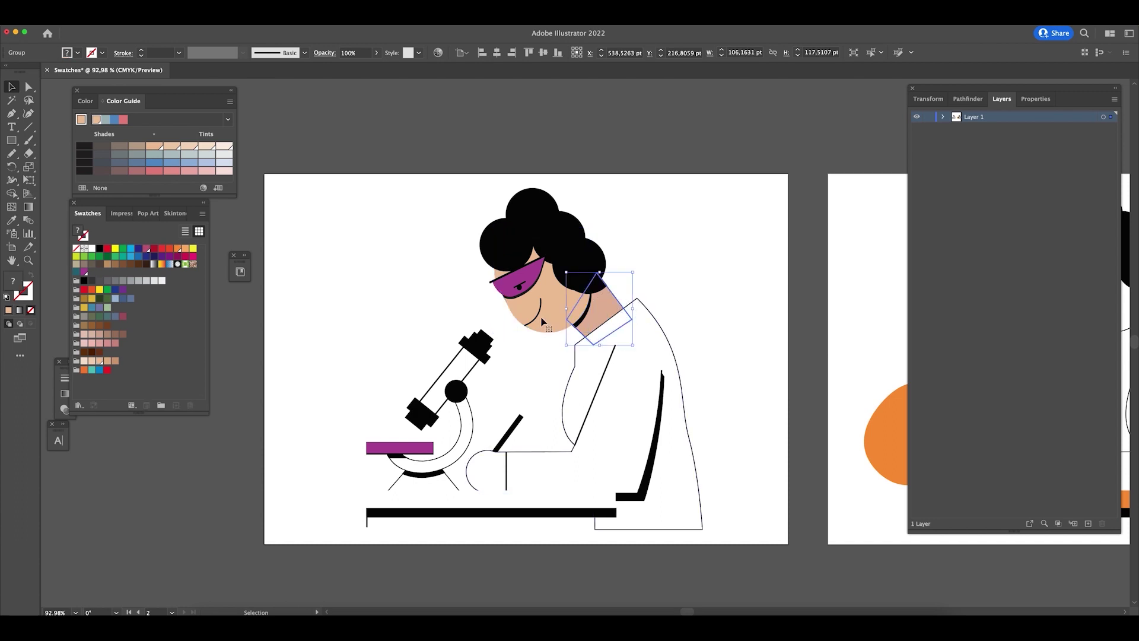
click(101, 361)
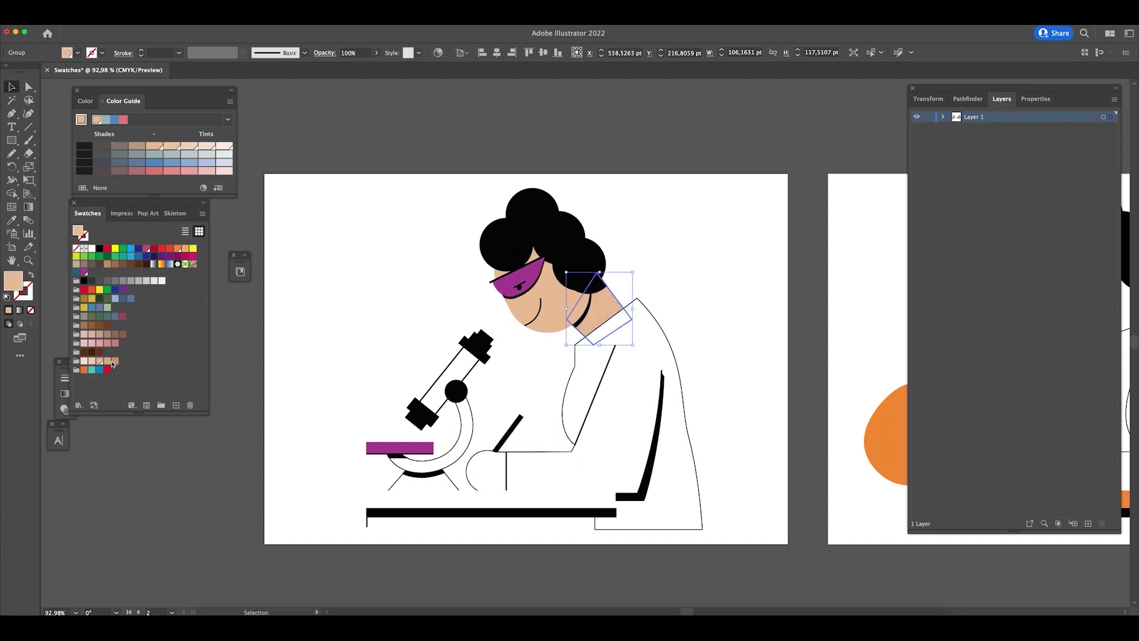
click(382, 306)
double_click(561, 309)
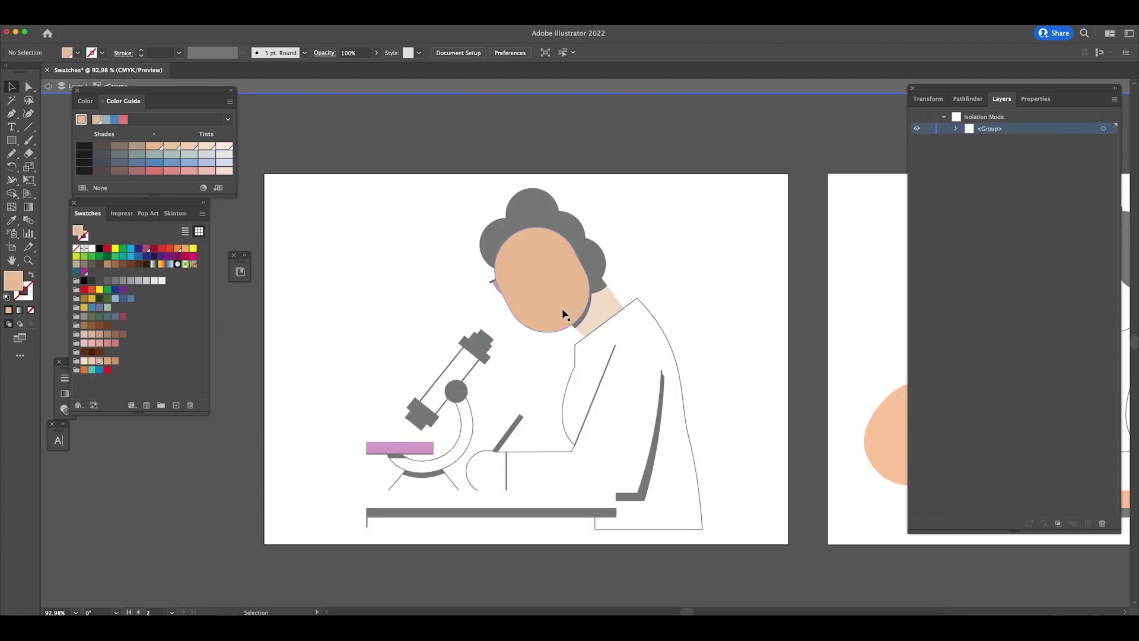
double_click(439, 308)
- Edit the global skin tone swatch to 48% yellow with preview enabled, updating the face and neck together
double_click(99, 361)
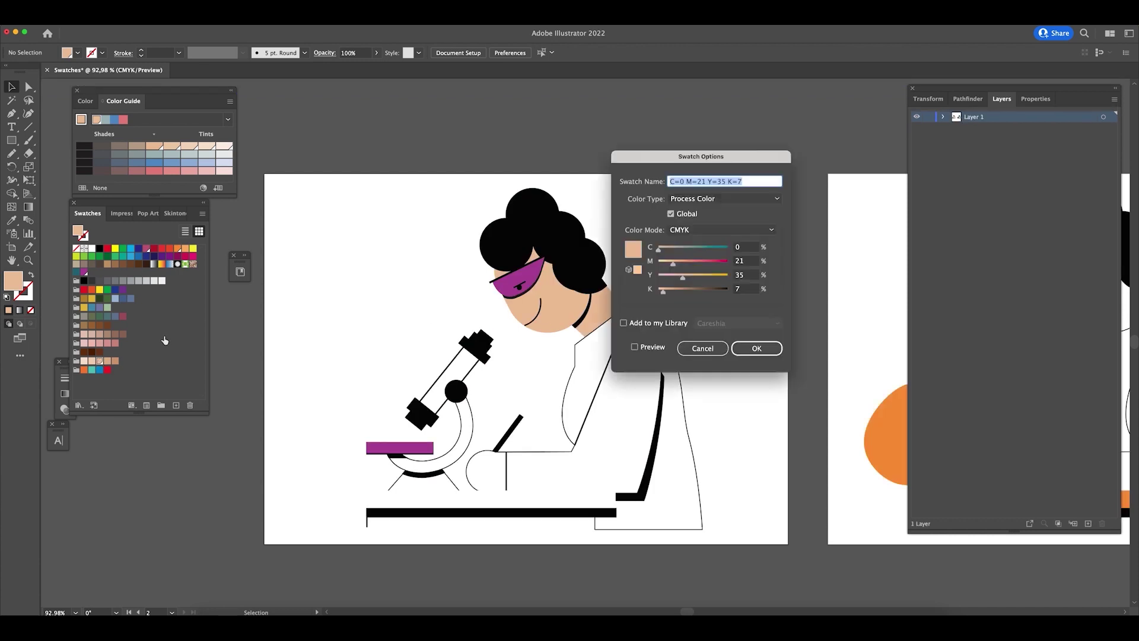
click(634, 347)
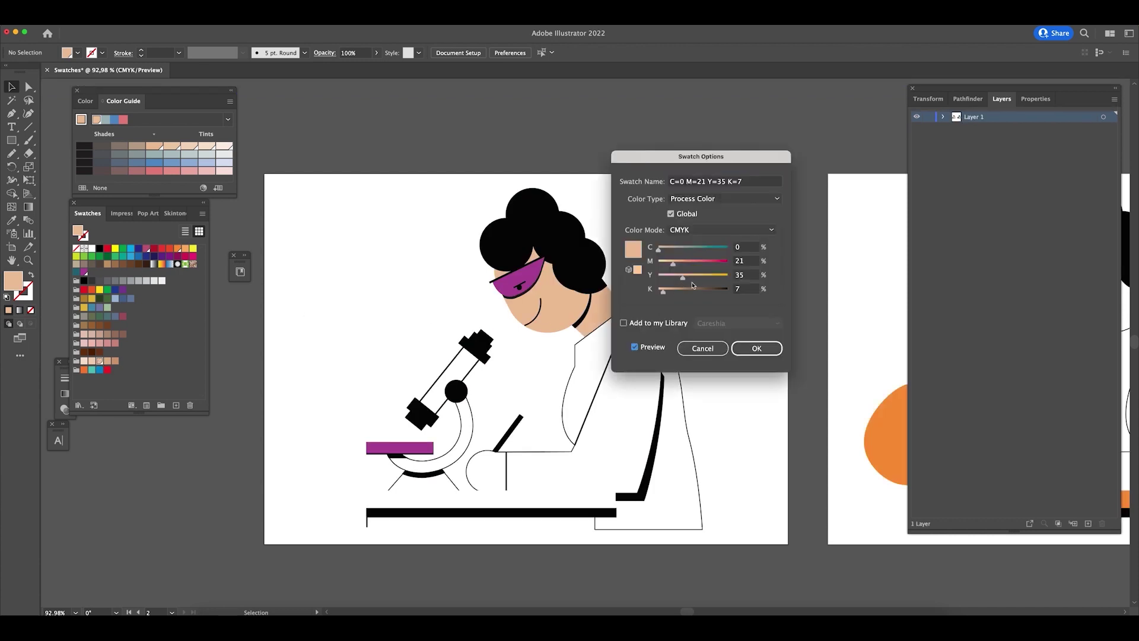
drag(682, 277, 697, 280)
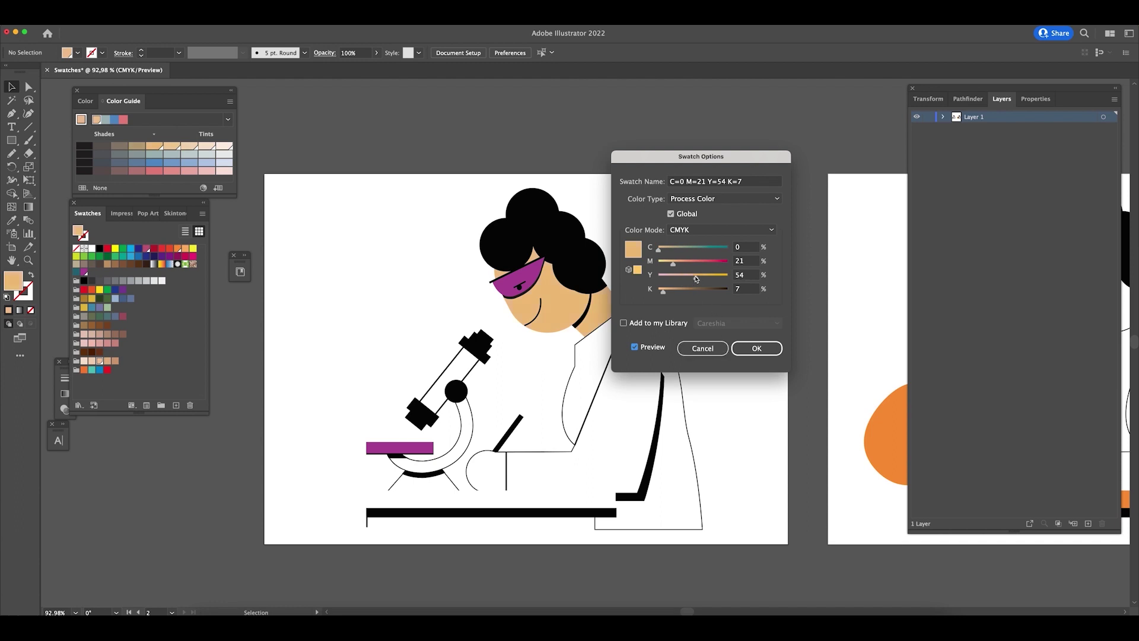
click(756, 349)
- Select the white tabletop rectangle beneath the microscope and open the Careshia library clear of the tabletop
scroll(748, 341, down, 2)
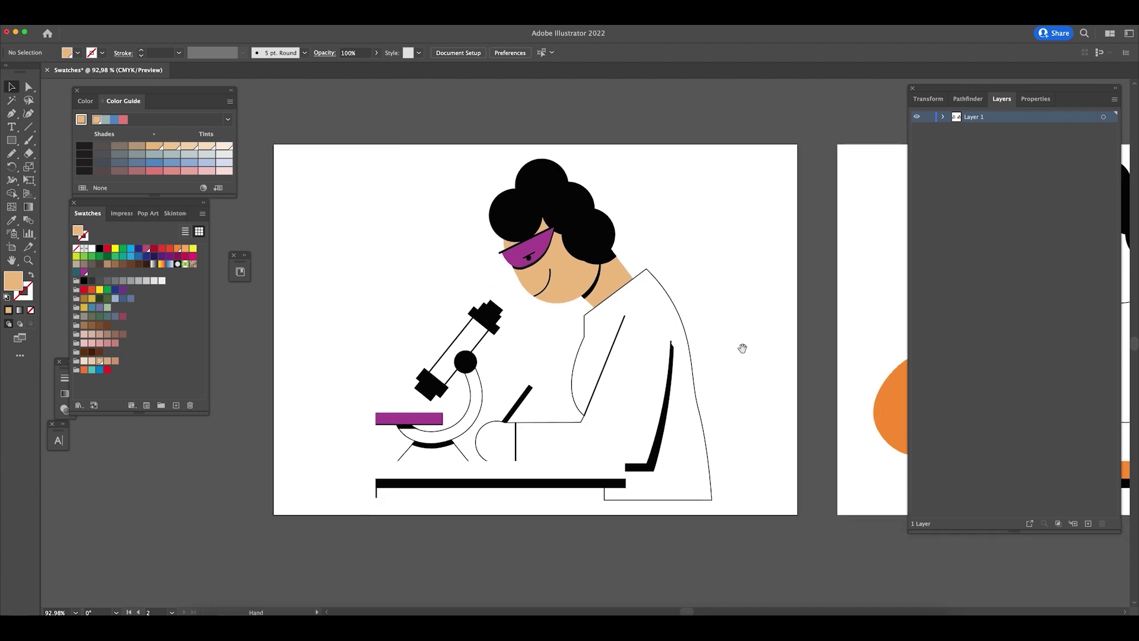
click(579, 480)
scroll(618, 412, right, 5)
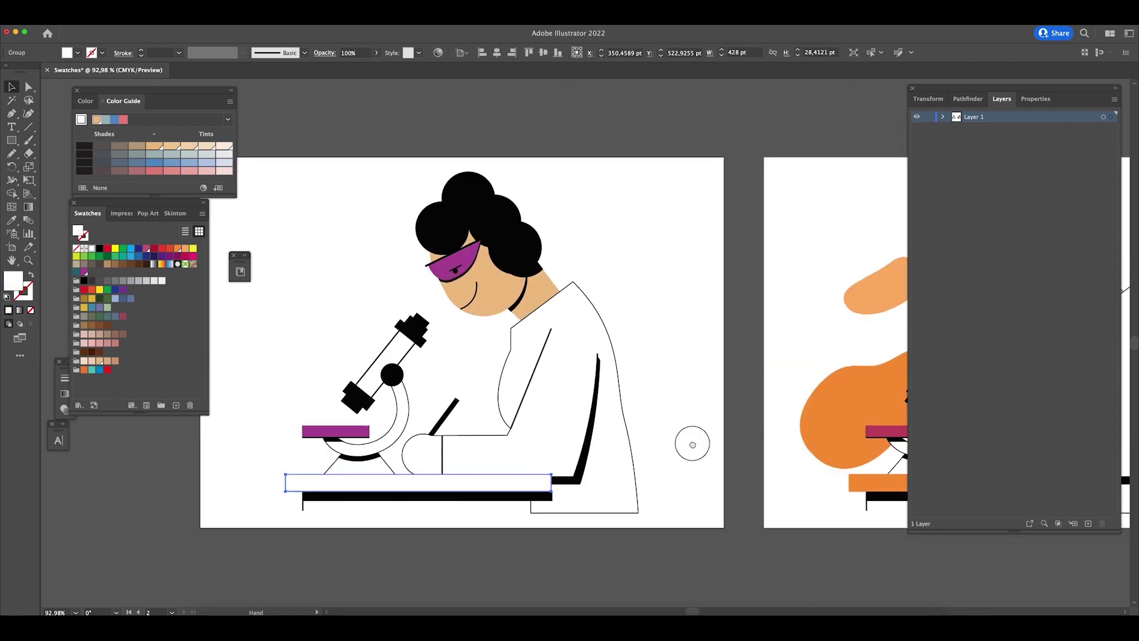
scroll(667, 255, left, 3)
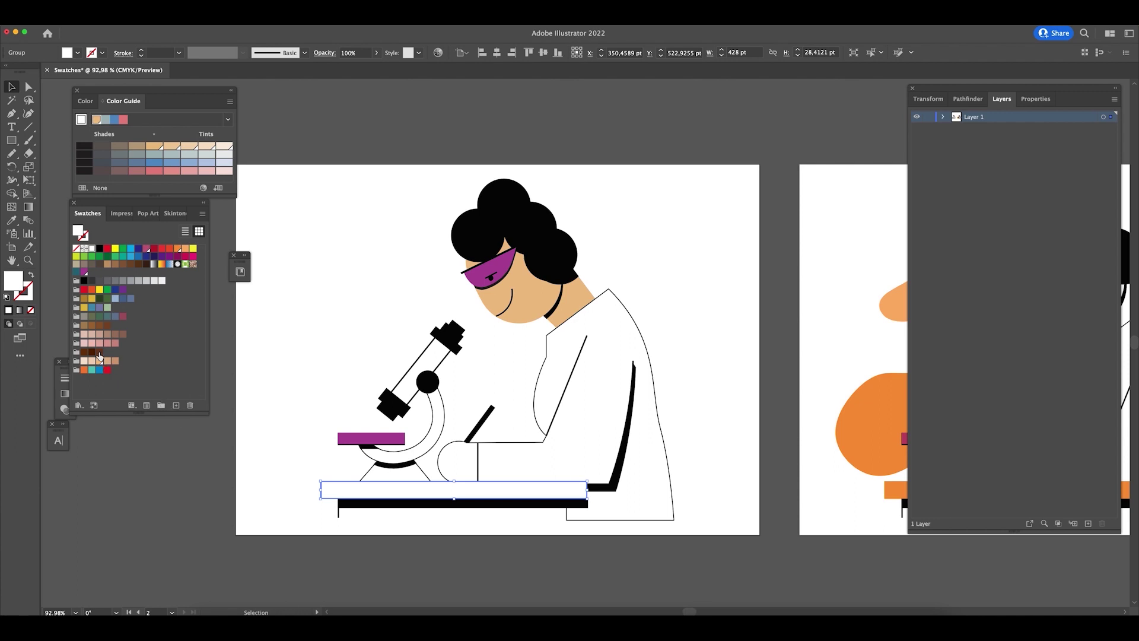
click(245, 256)
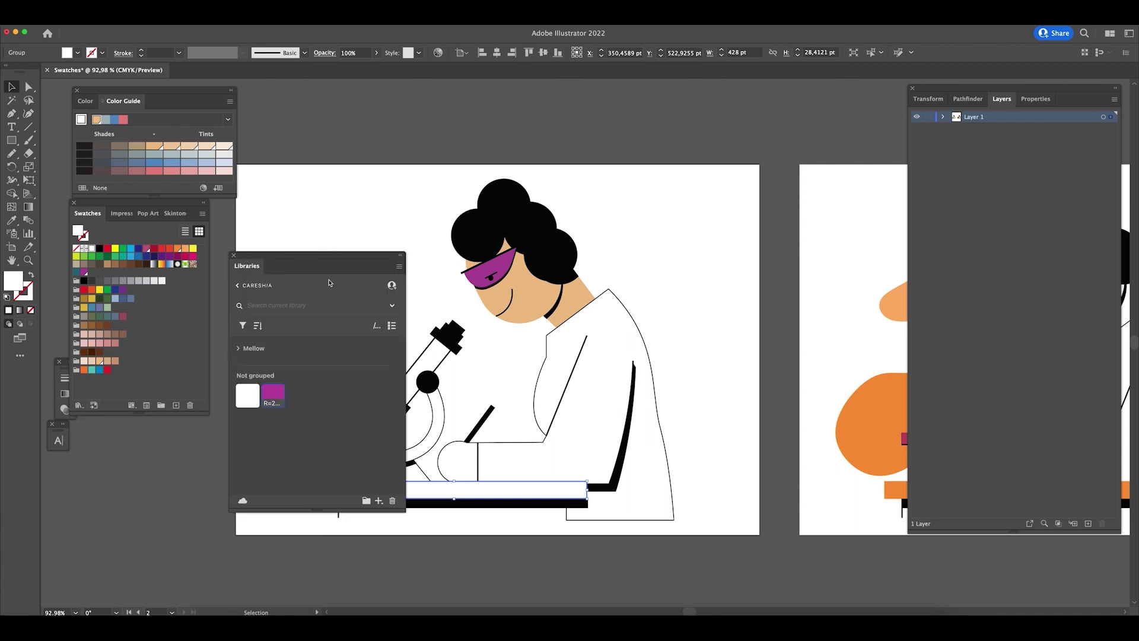
drag(342, 261, 340, 250)
click(250, 337)
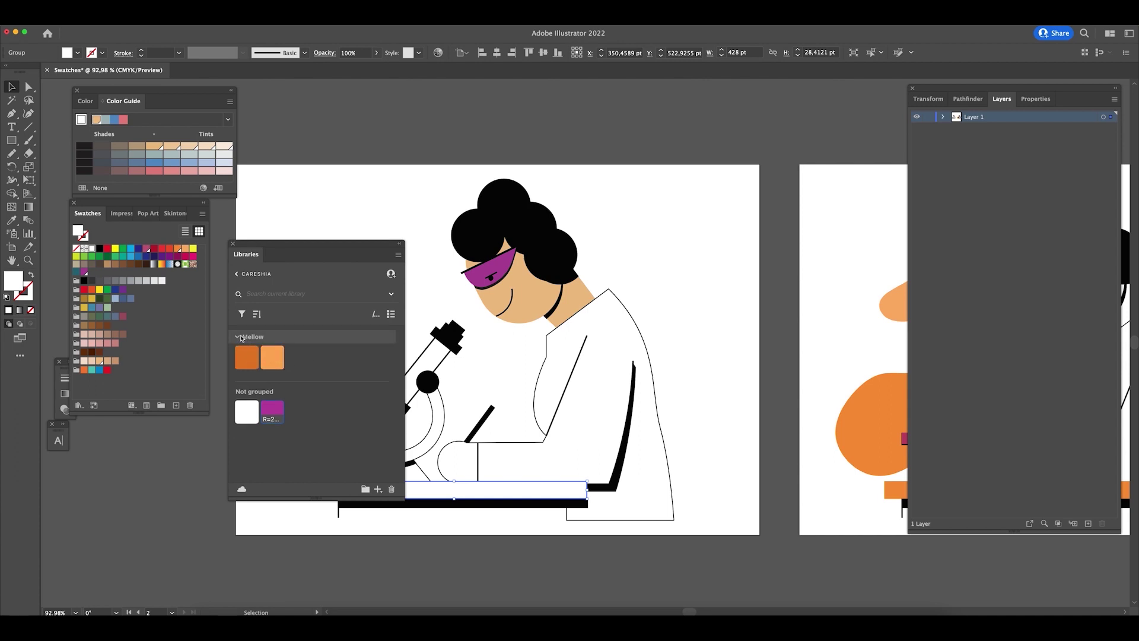
click(281, 336)
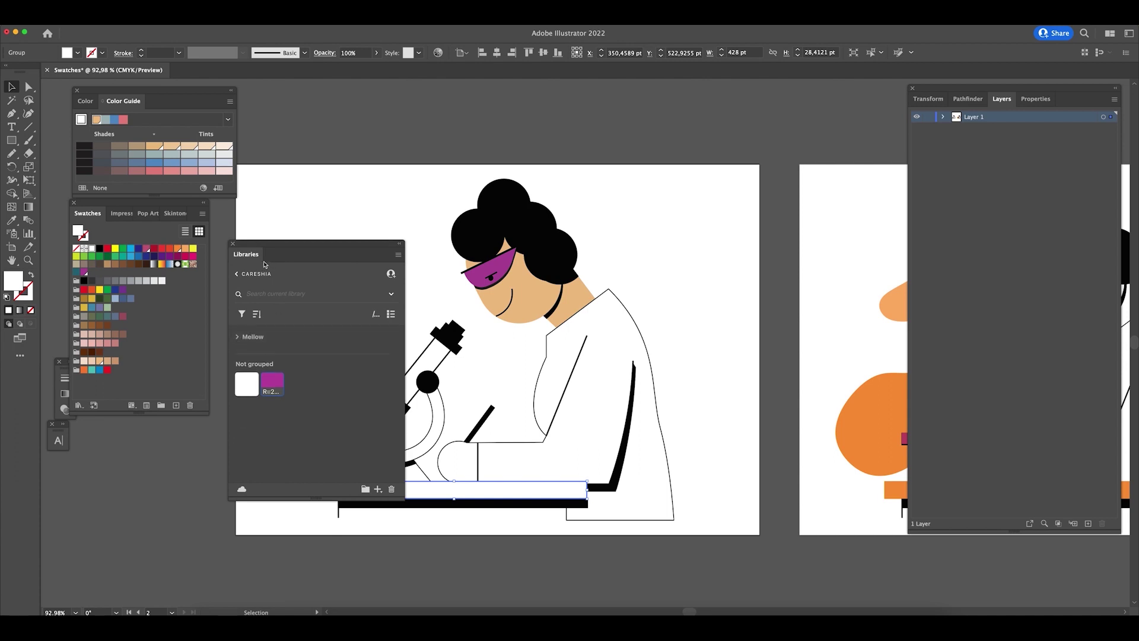
drag(307, 242, 297, 218)
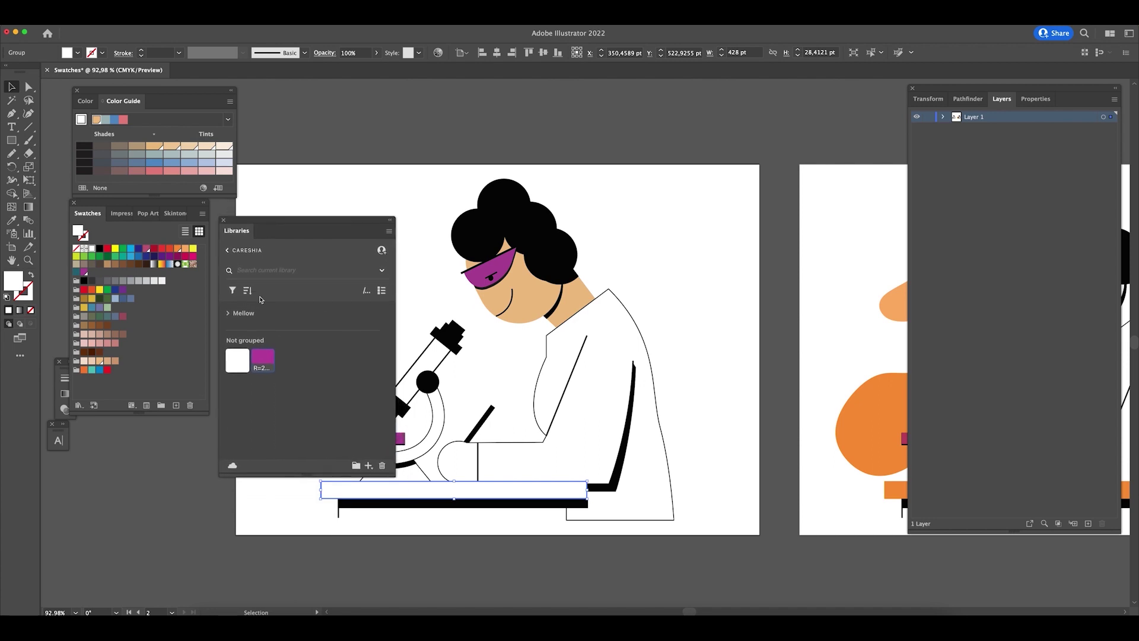
- Fill the selected tabletop with the light orange colour from the library's Mellow group
click(229, 314)
click(261, 314)
click(283, 314)
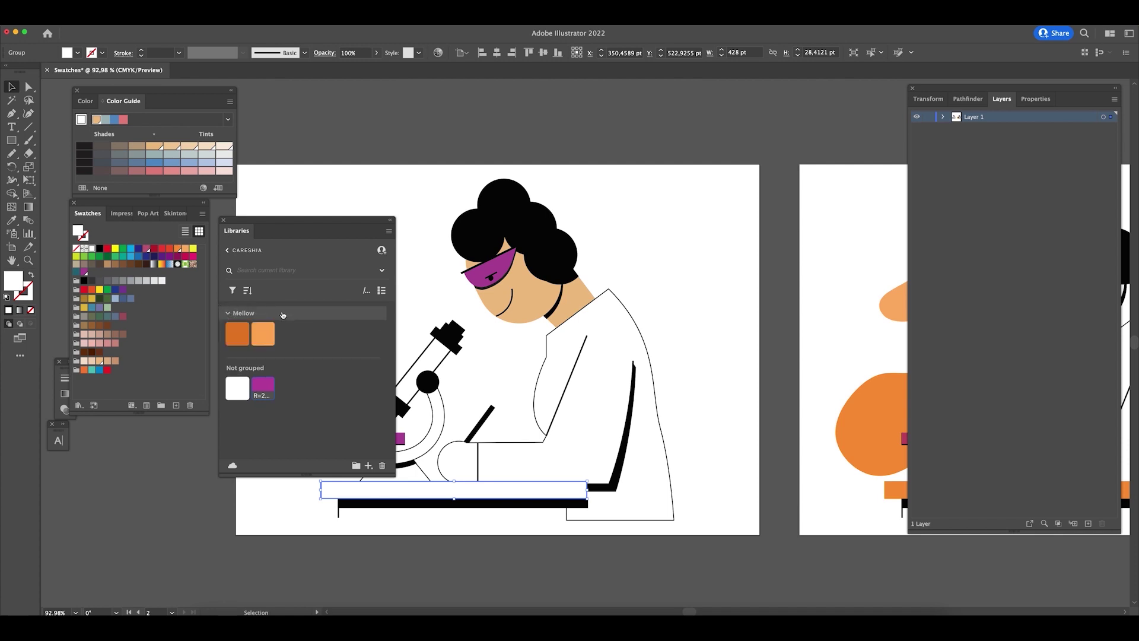
click(266, 340)
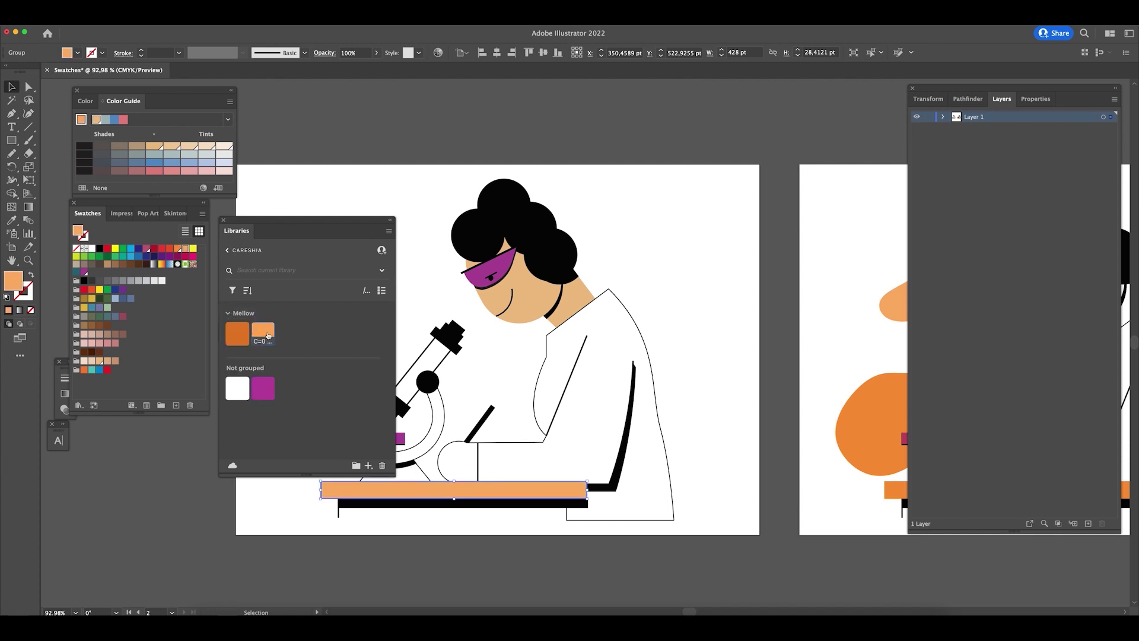
click(240, 336)
click(263, 335)
- Duplicate the light orange colour in the Mellow group and change the copy to the darker orange d8833d
right_click(264, 333)
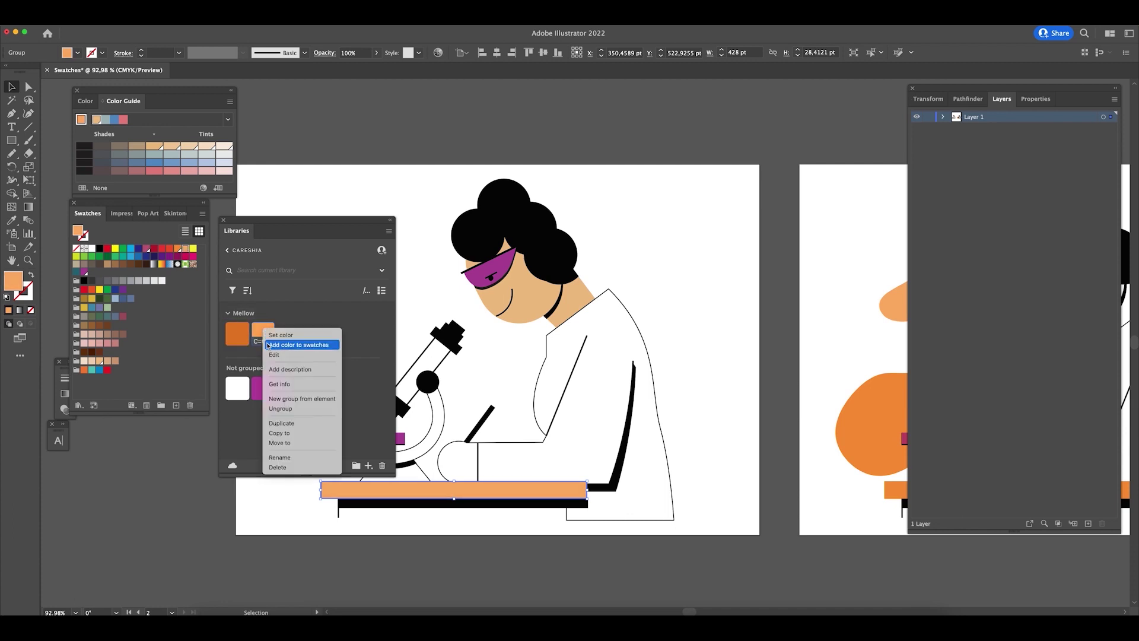
click(300, 422)
double_click(297, 338)
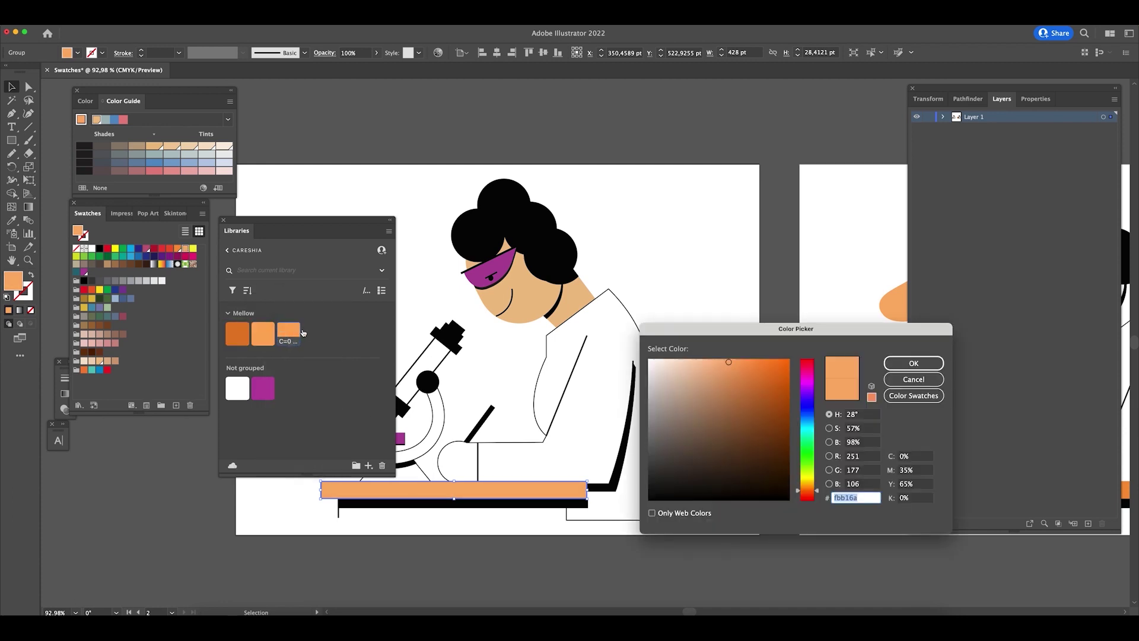
click(753, 381)
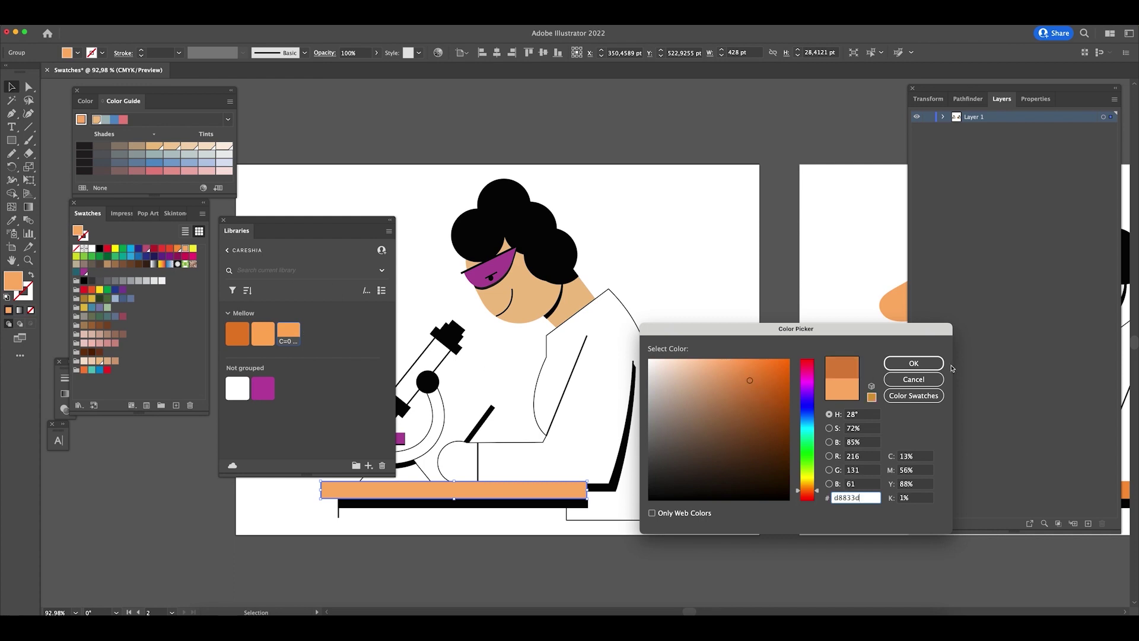
click(914, 363)
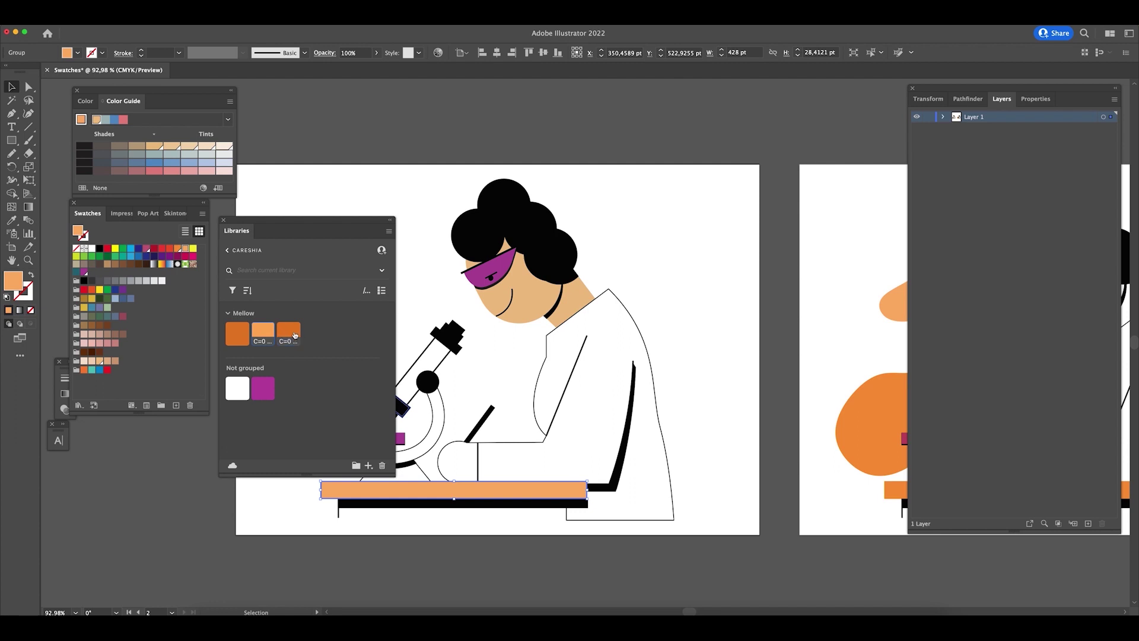
- Try the darker orange and the light orange from the Mellow group as the tabletop's fill
click(295, 336)
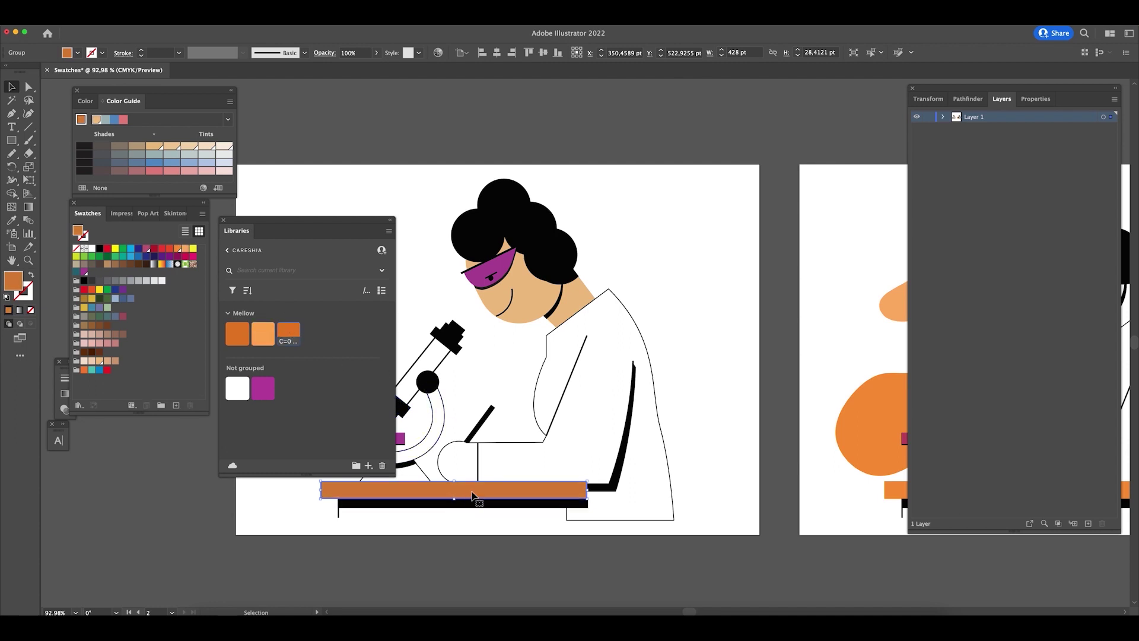
click(261, 335)
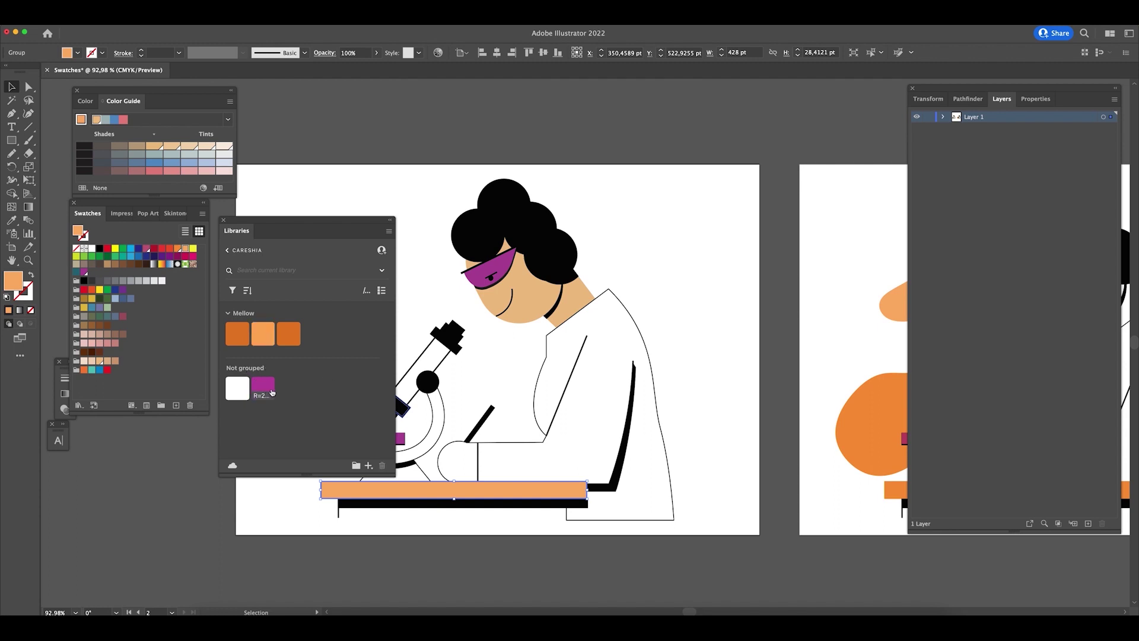
- Delete the ungrouped purple and white colours from the Careshia library
click(263, 388)
click(676, 343)
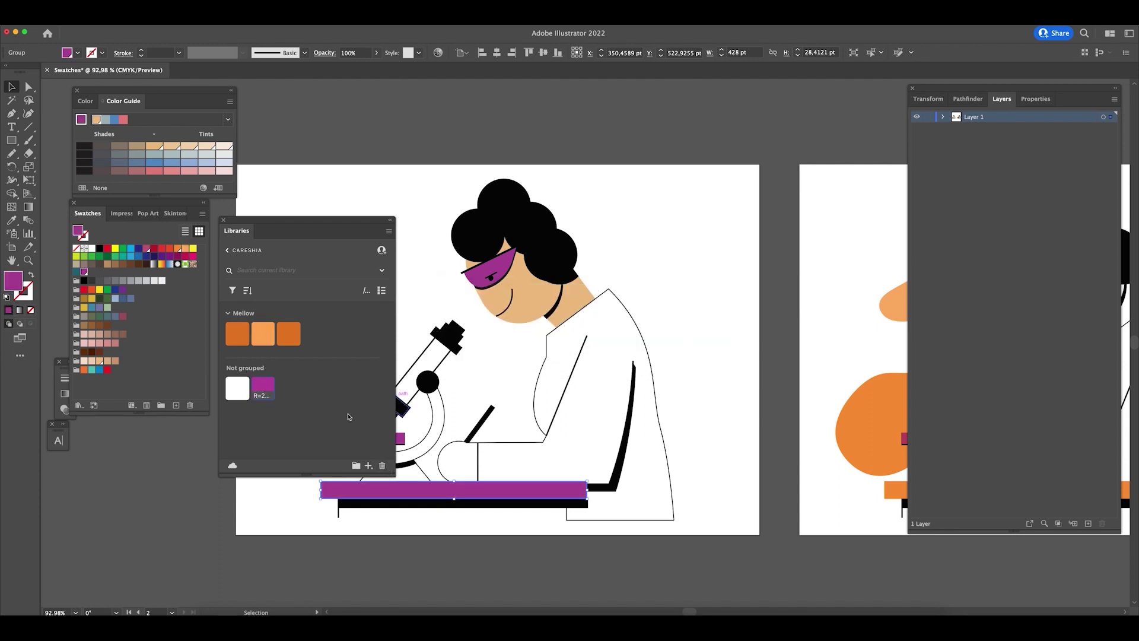
click(383, 467)
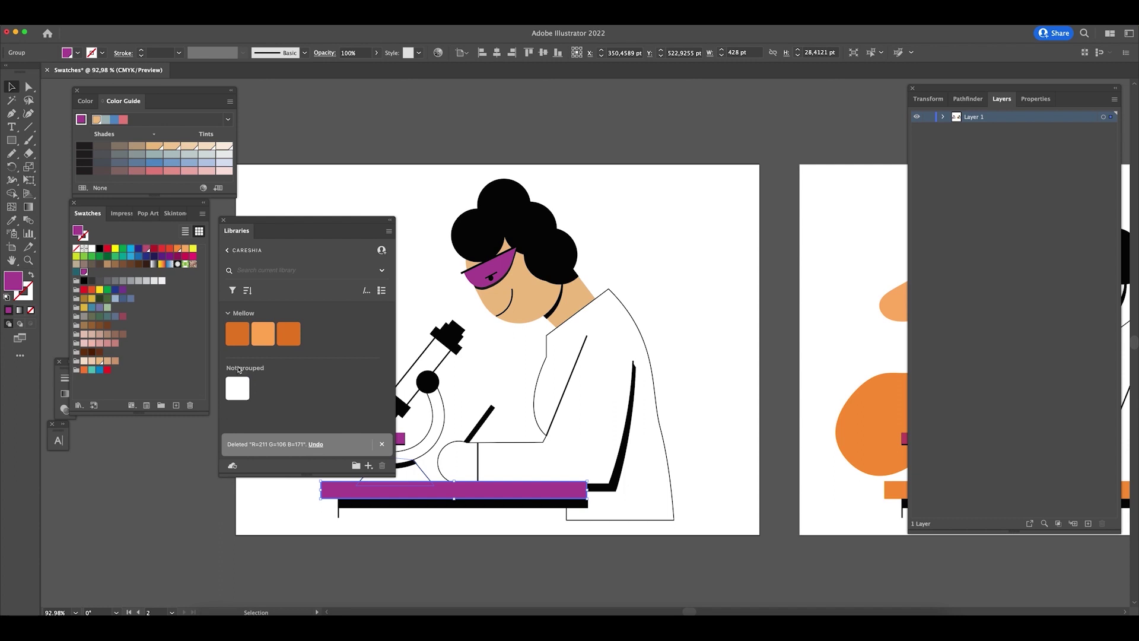
click(237, 388)
click(383, 465)
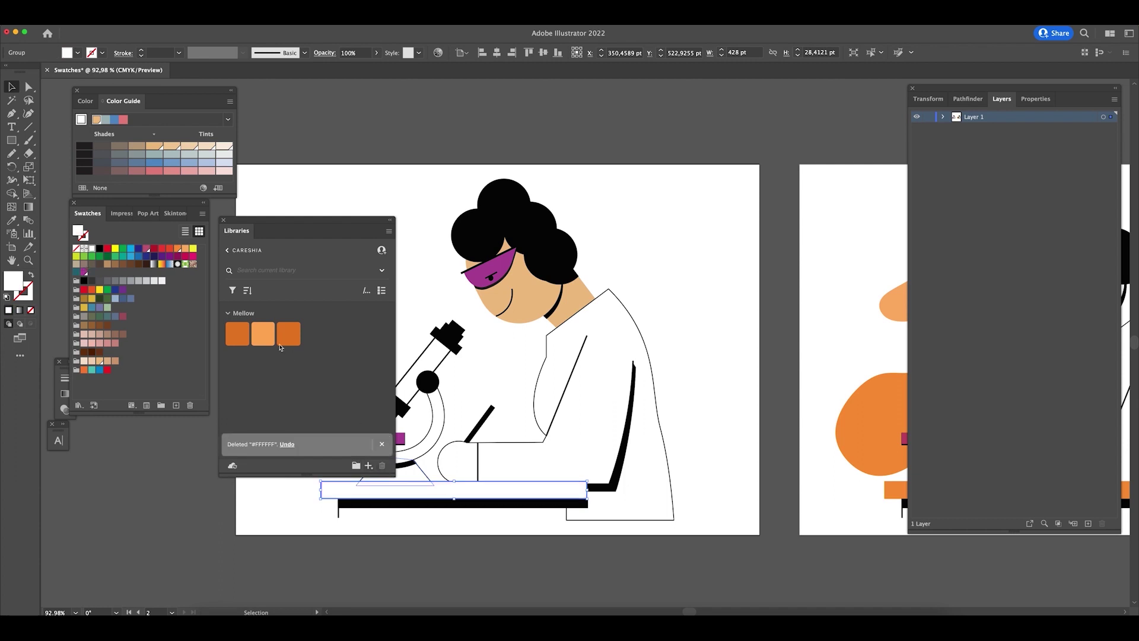
- Collapse the library's Mellow group and check which elements of the selected tabletop can be added to the library
click(228, 313)
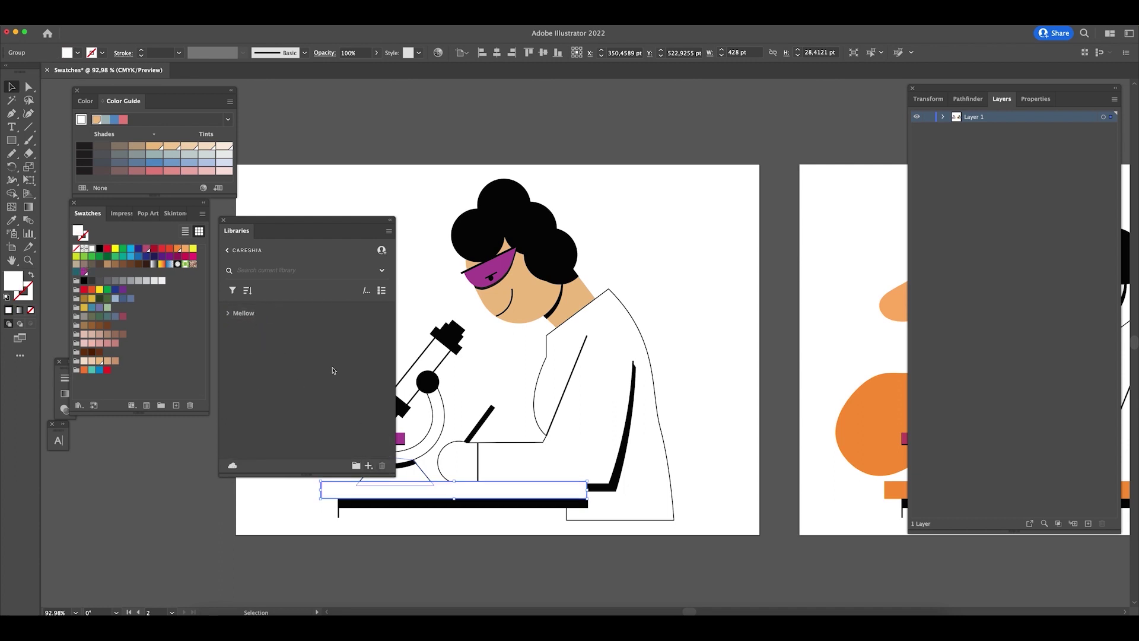
click(373, 469)
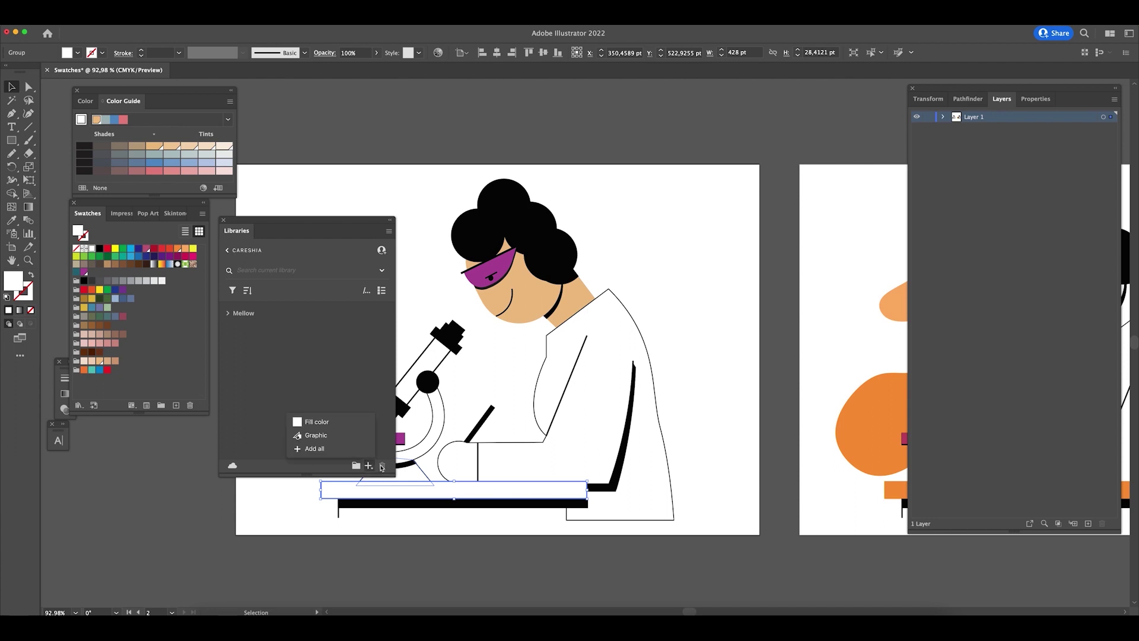
click(382, 417)
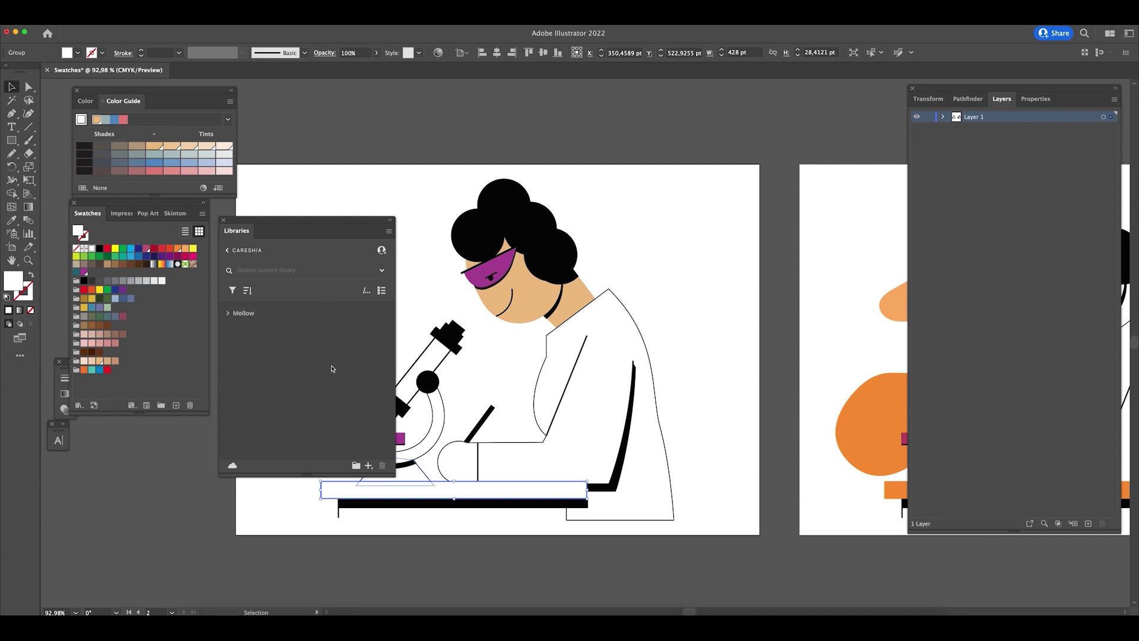
drag(276, 223, 277, 215)
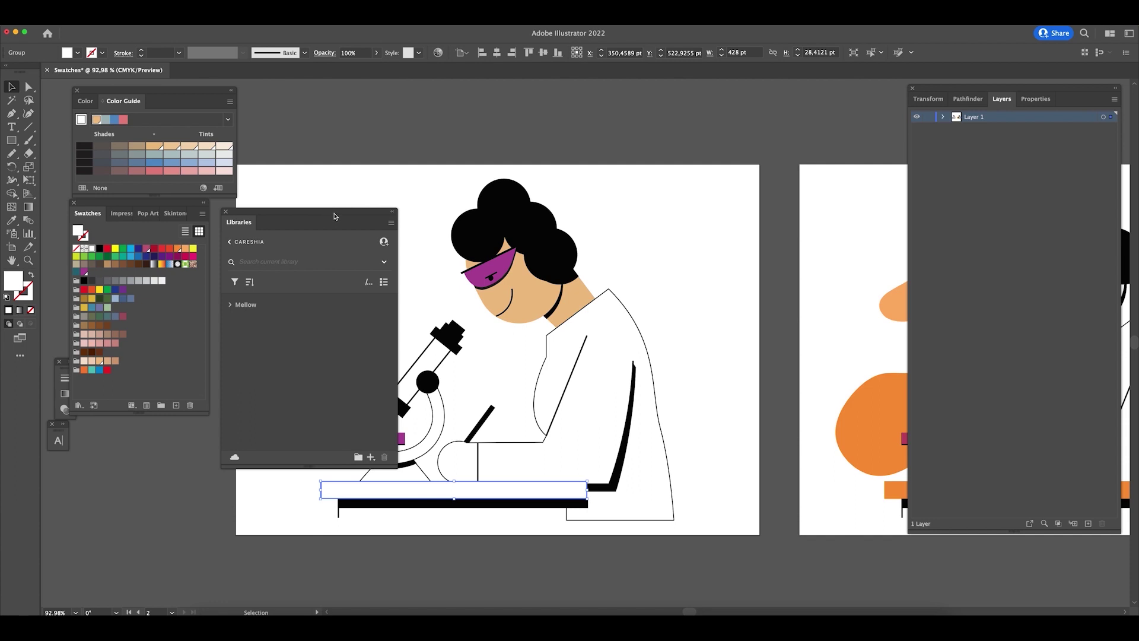
drag(335, 215, 340, 216)
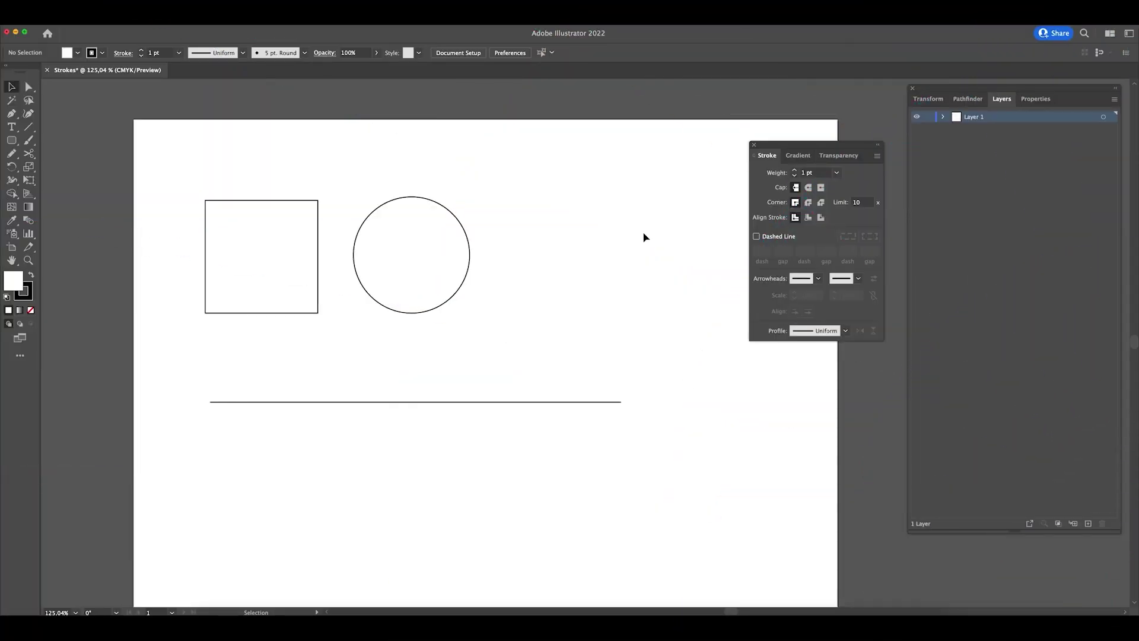
- Delete the existing square and circle above the horizontal line in the Strokes document
click(240, 258)
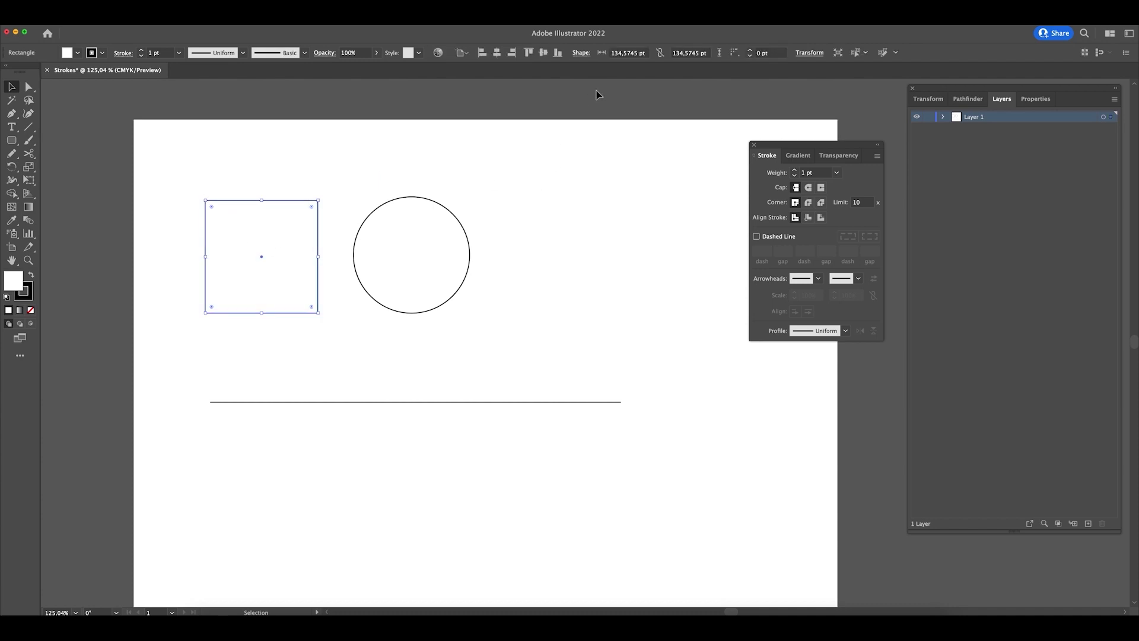
drag(559, 204, 590, 239)
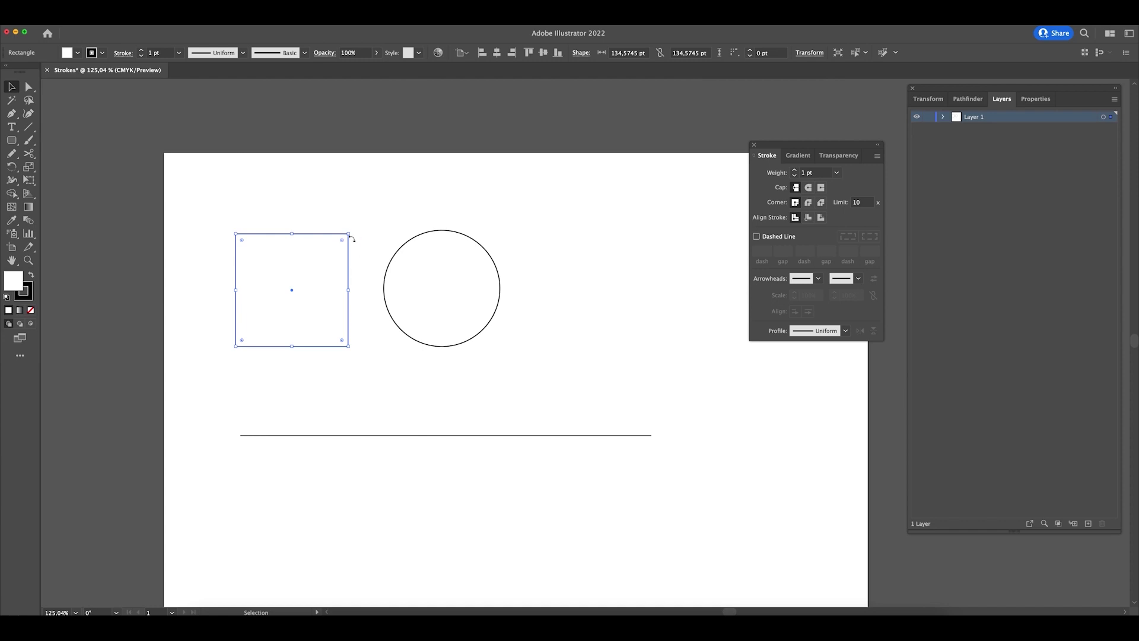
click(417, 188)
drag(255, 202, 502, 327)
key(Delete)
- Draw a square about 169 pt wide and a circle about 174 pt in diameter side by side above the line
drag(11, 140, 57, 142)
drag(243, 220, 386, 362)
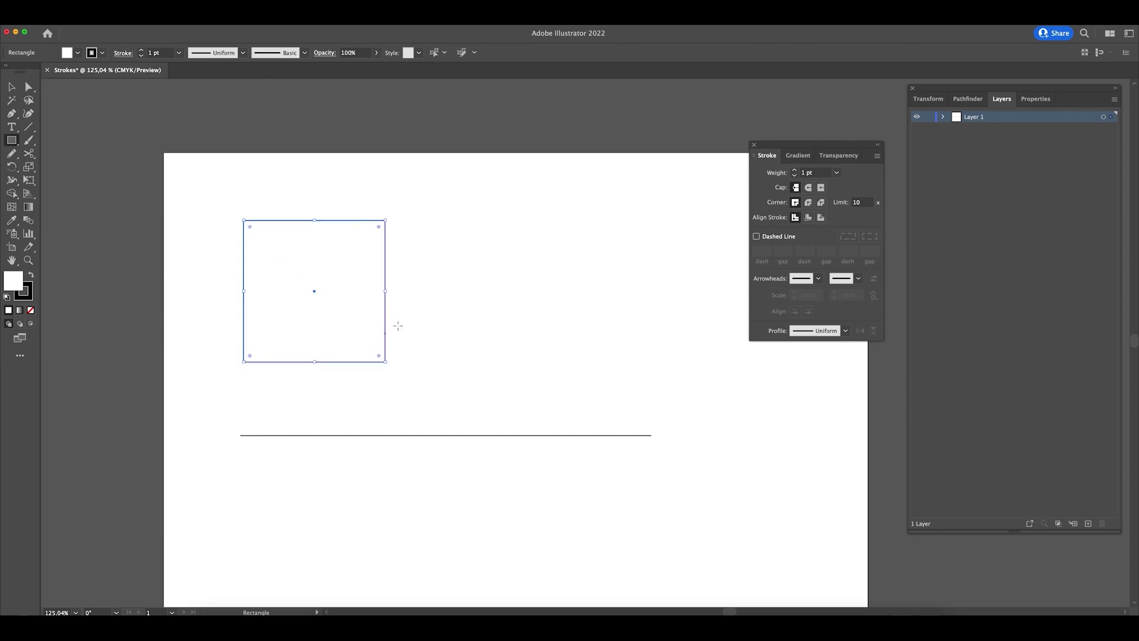
key(j)
key(n)
key(m)
key(l)
drag(424, 221, 577, 330)
key(v)
click(638, 306)
- Replace the horizontal line with a newly drawn one below the shapes, starting level with the square's left edge
drag(613, 417, 562, 512)
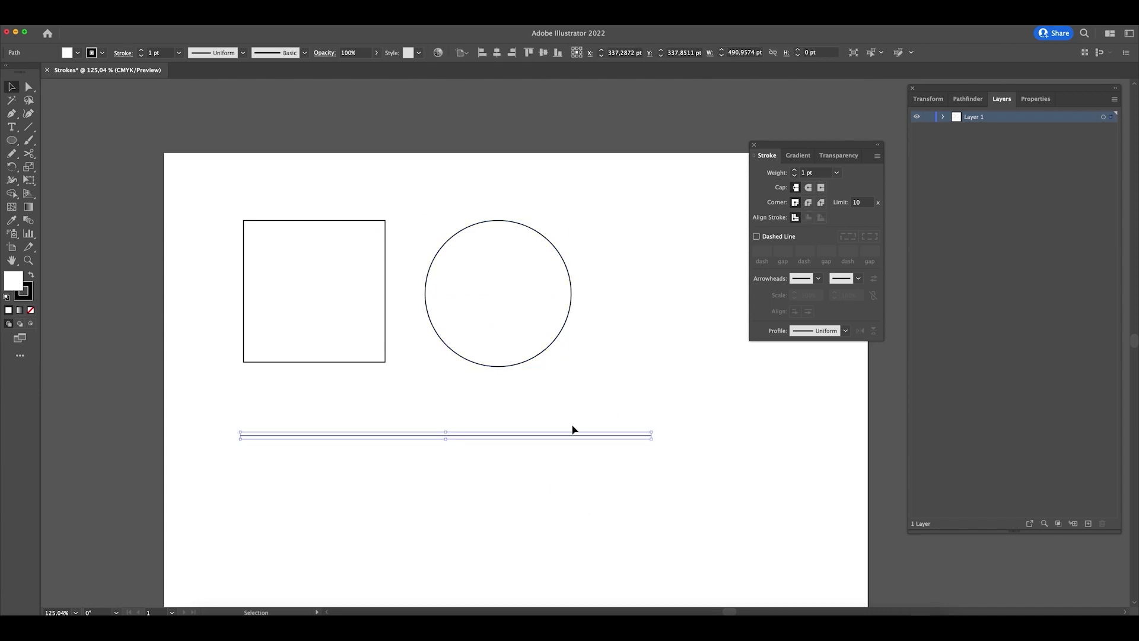
key(Delete)
key(backslash)
drag(288, 463, 657, 461)
key(v)
drag(582, 462, 550, 436)
- Set the square's stroke colour to the crimson c1365e
click(396, 211)
click(306, 284)
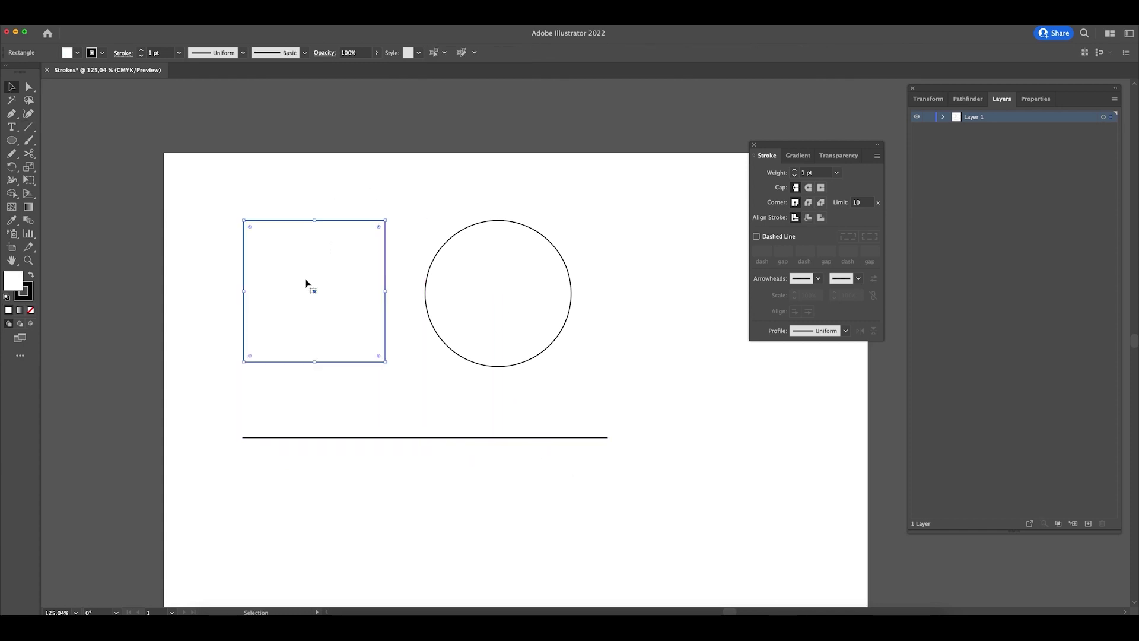
double_click(25, 292)
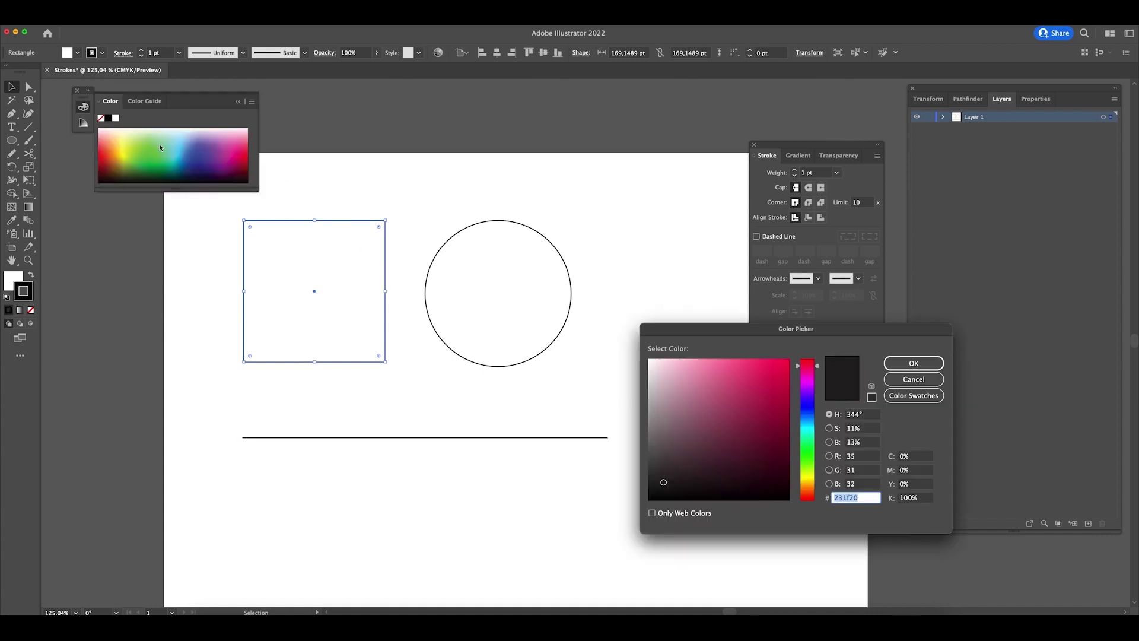
drag(712, 439, 750, 394)
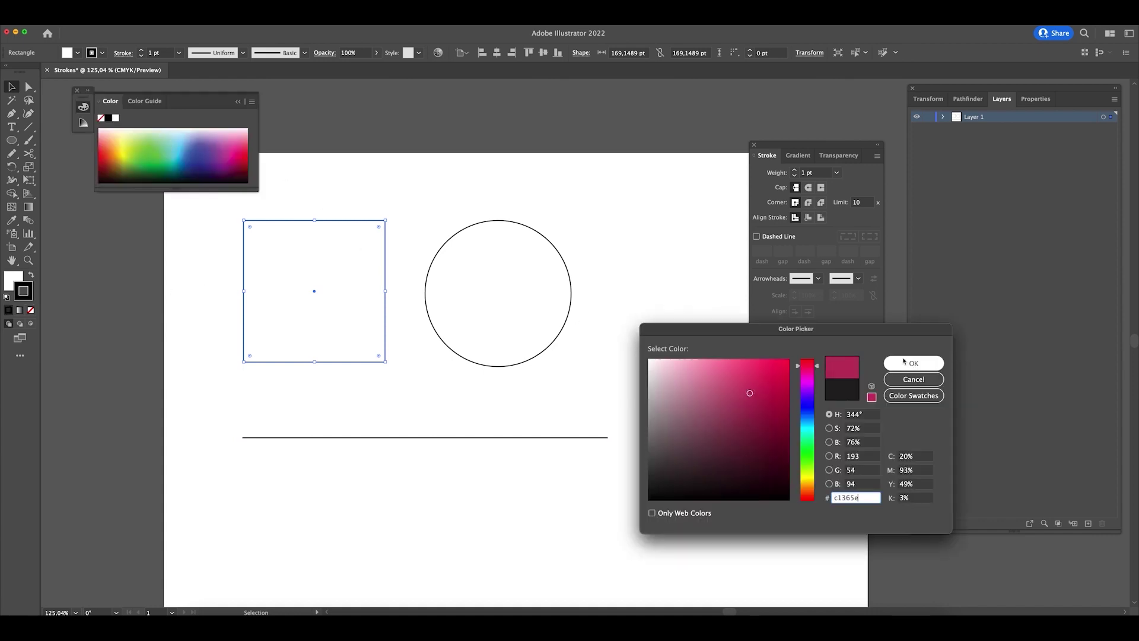
click(913, 364)
- Thicken the square's stroke to 13 pt in increments, followed by the preset weight of 100 pt
click(795, 171)
click(795, 171)
click(795, 171)
click(795, 171)
click(796, 170)
click(795, 171)
click(795, 171)
click(795, 170)
click(795, 170)
click(795, 170)
click(795, 170)
click(795, 171)
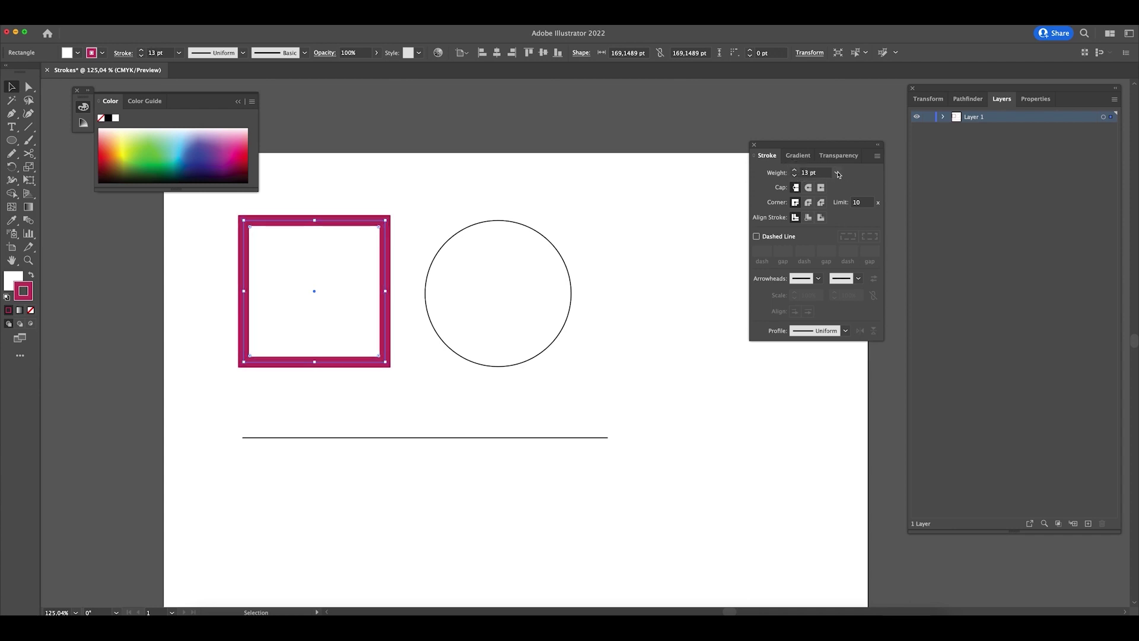
click(837, 173)
click(854, 440)
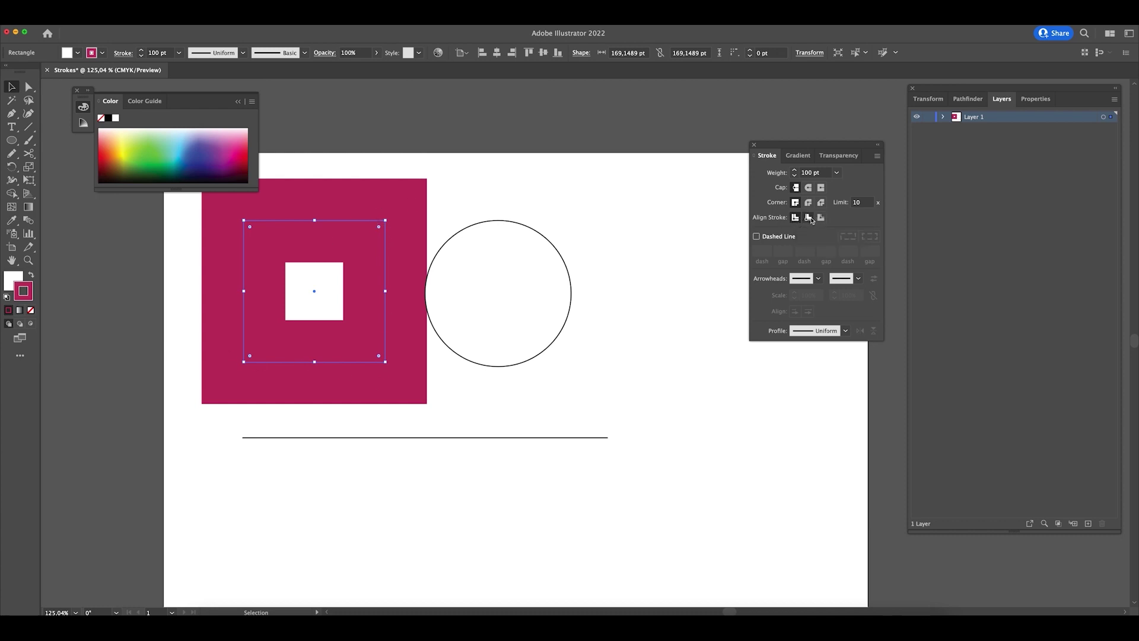
- Align the square's stroke to the inside and set its weight to 10 pt
click(808, 218)
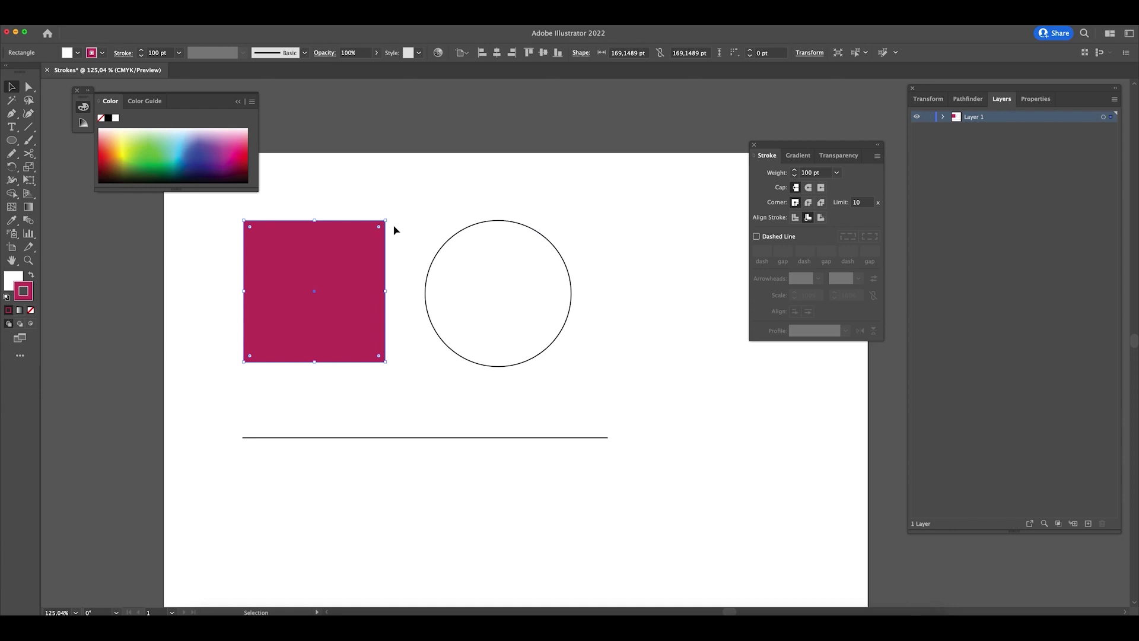
click(837, 173)
click(869, 332)
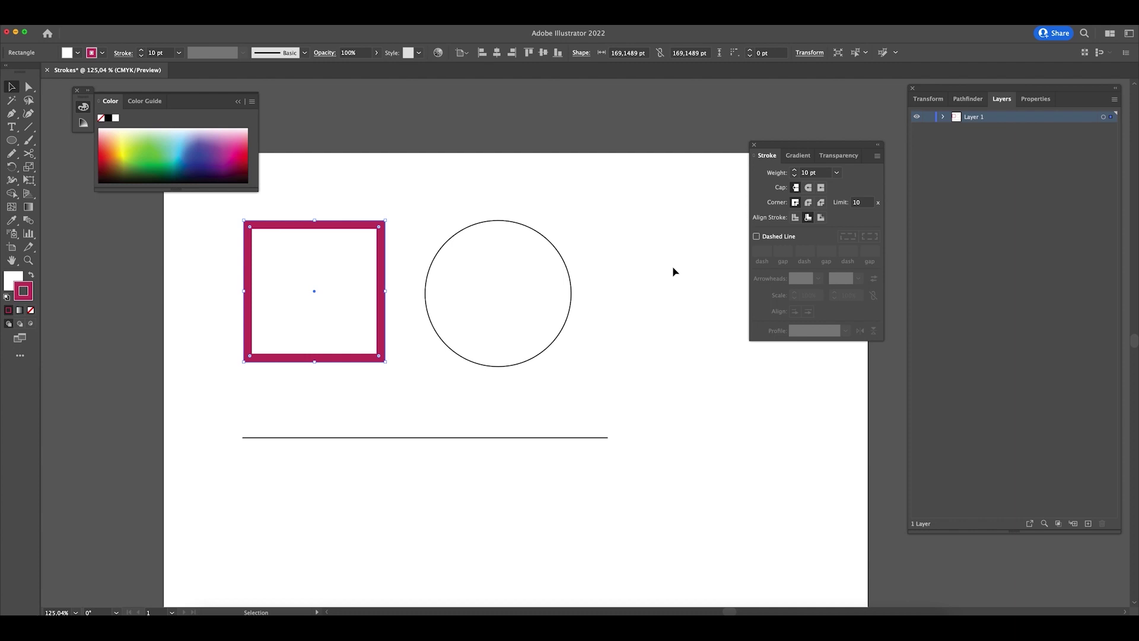
- Check the inside-aligned stroke at the square's upper-right corner up close and raise its weight to 24 pt
key(super+space)
drag(389, 225, 588, 267)
key(space)
drag(484, 246, 588, 255)
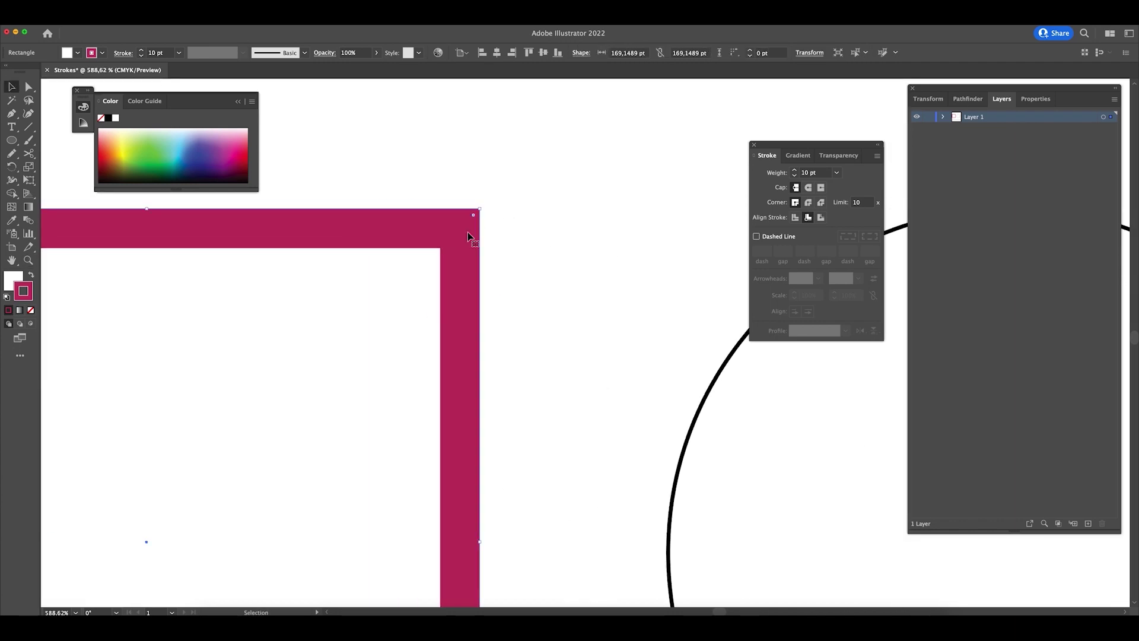
click(838, 173)
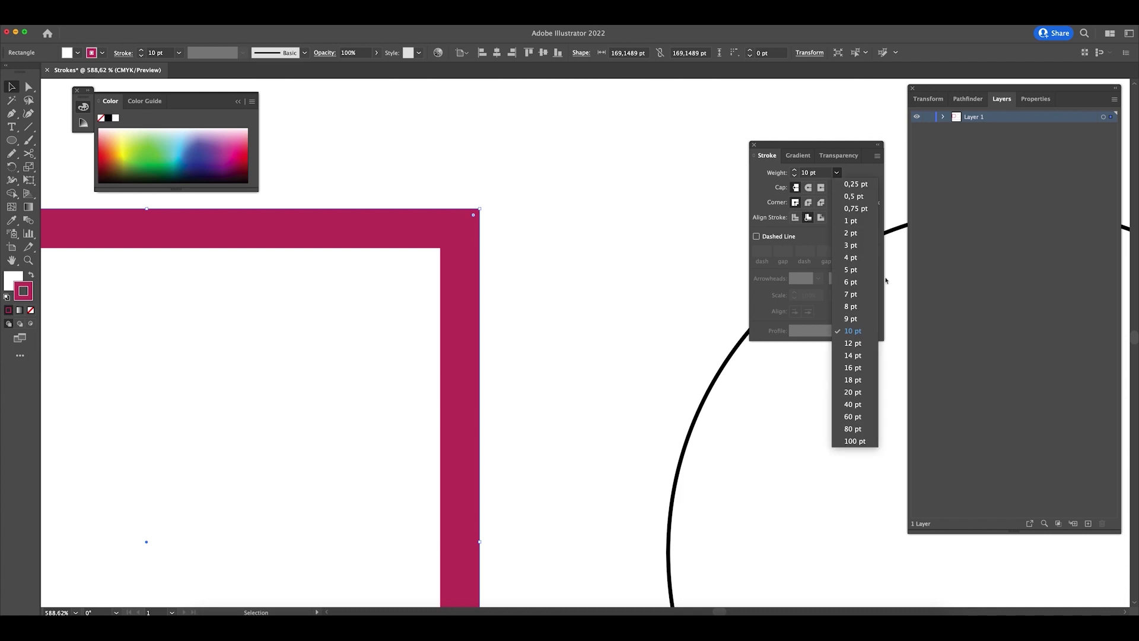
click(859, 369)
click(794, 170)
click(793, 170)
click(794, 170)
click(794, 170)
click(794, 170)
click(794, 170)
- Align the square's 24 pt stroke to the outside of its path
key(super+minus)
key(super+minus)
key(super+minus)
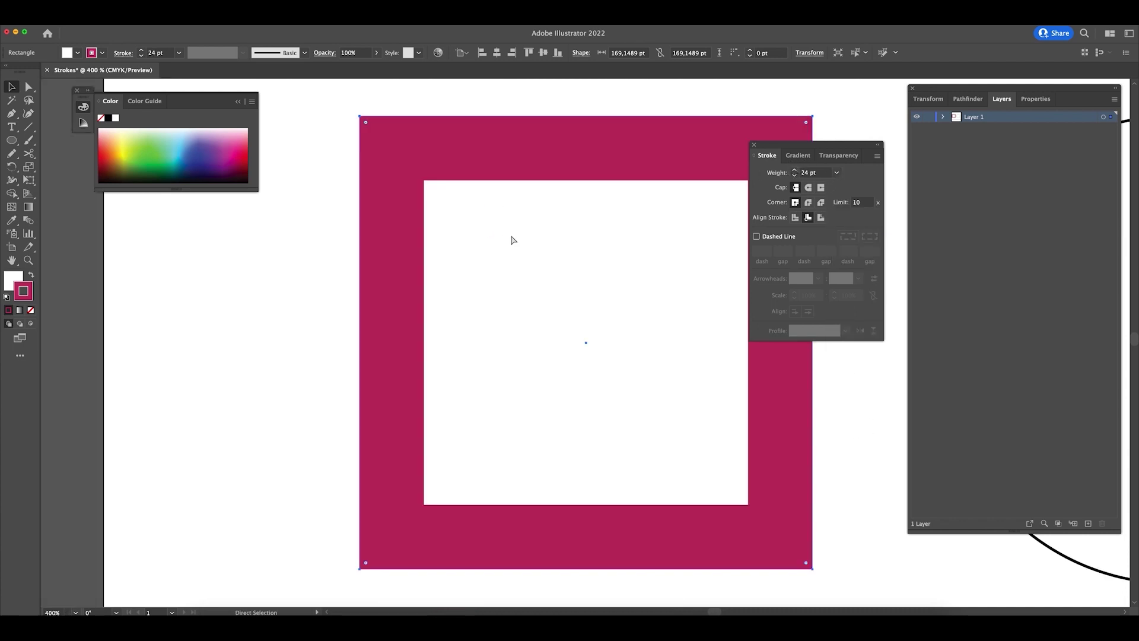
key(space)
drag(628, 323, 507, 321)
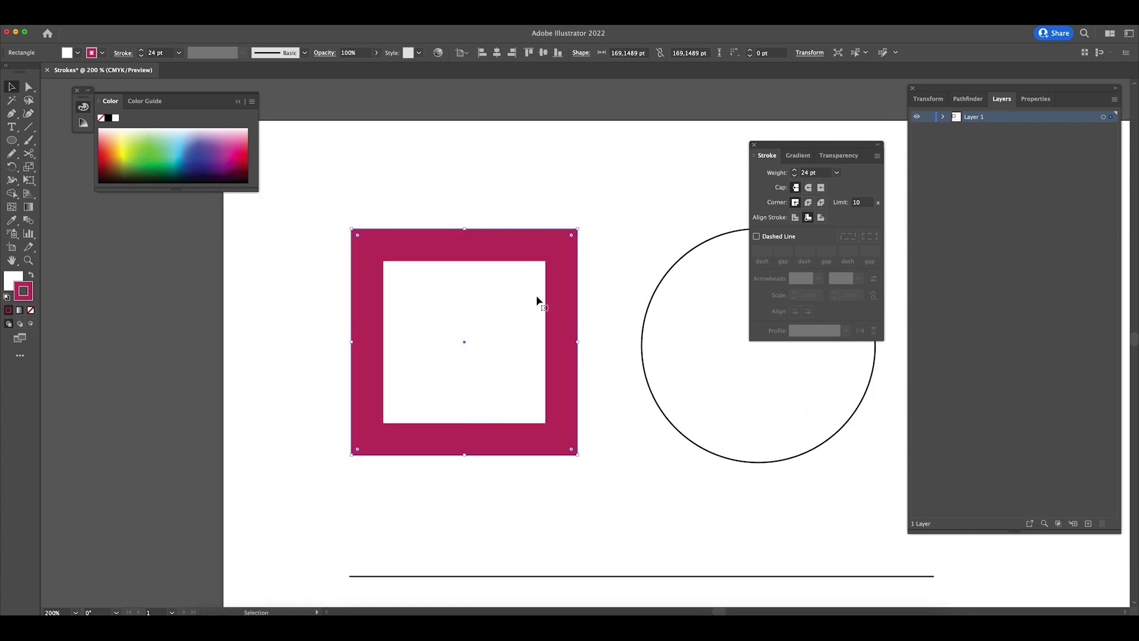
click(822, 218)
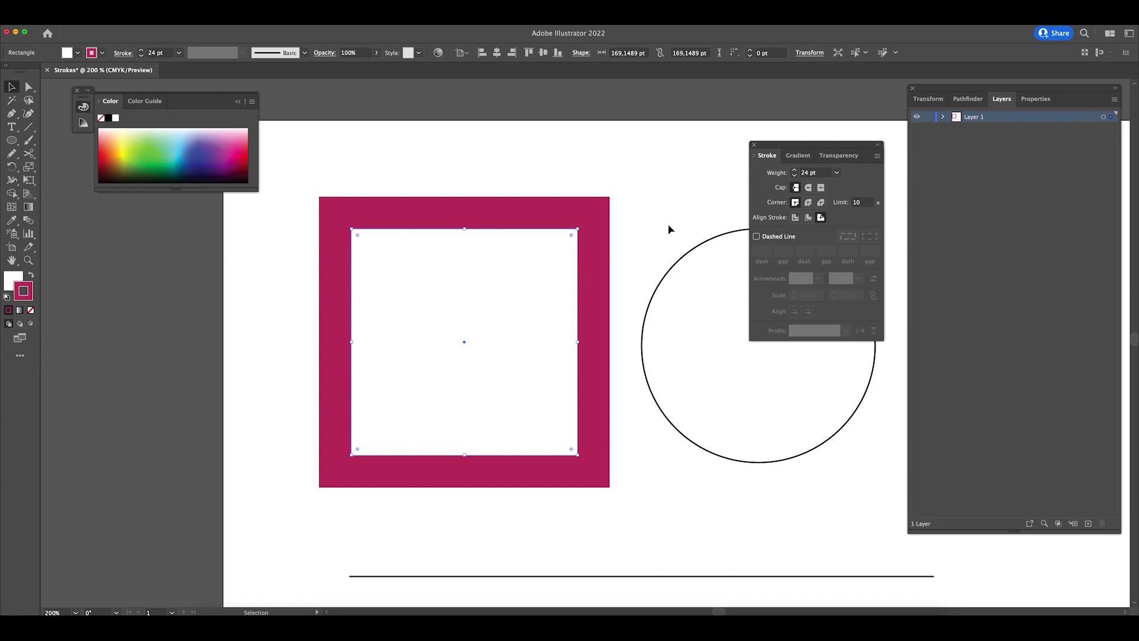
- Copy the square's stroke appearance onto the circle with the Eyedropper tool
drag(676, 202, 571, 201)
click(664, 273)
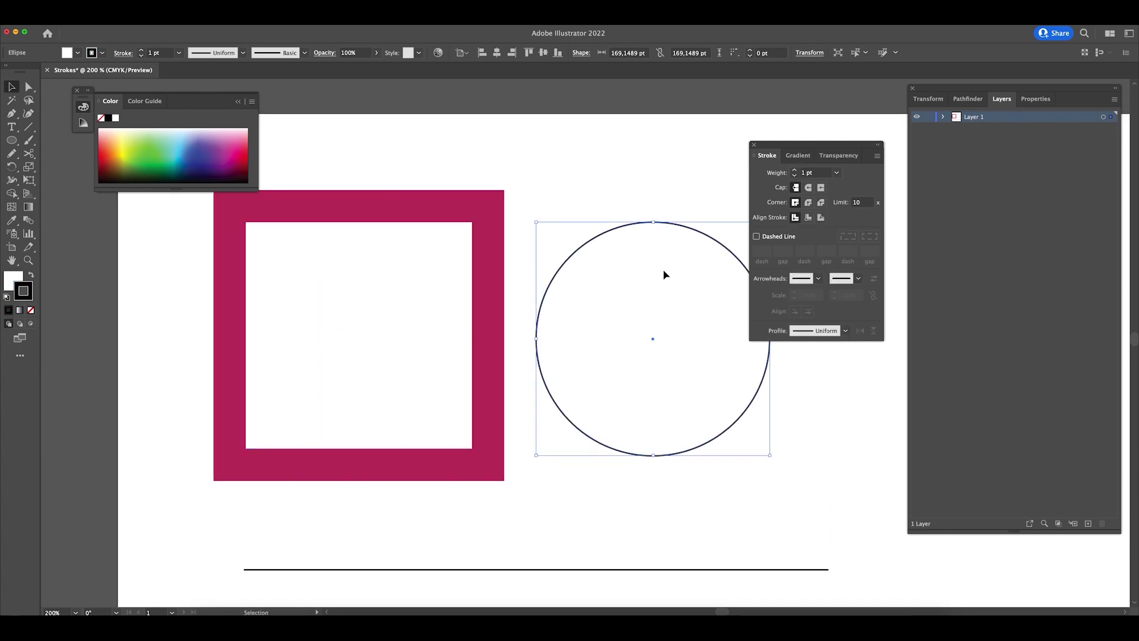
key(i)
click(483, 216)
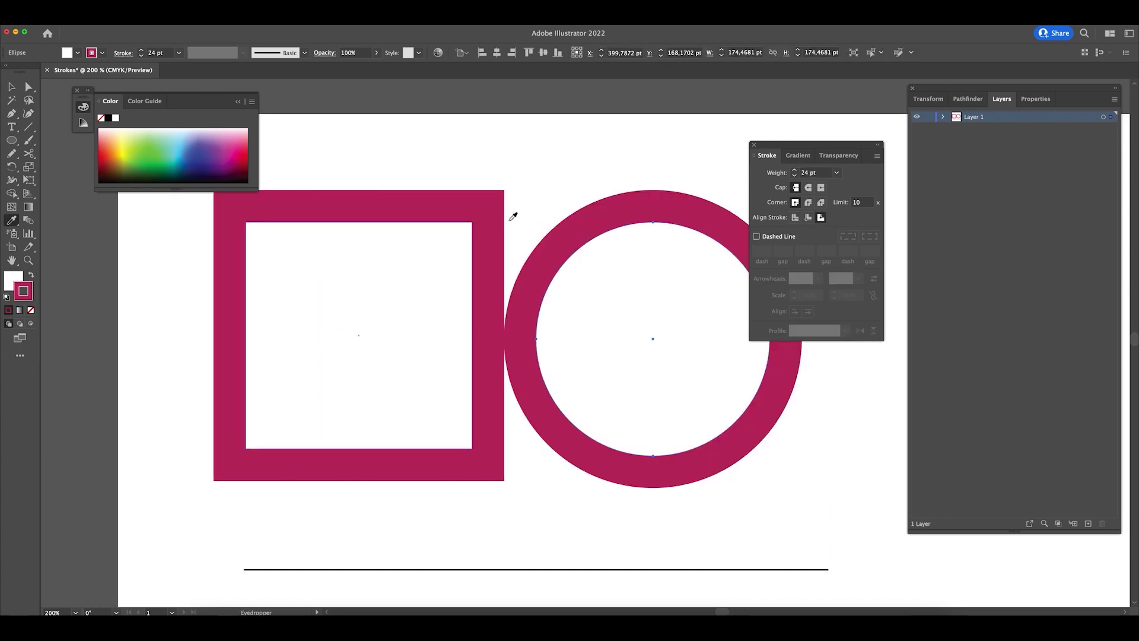
- Move the circle about 21 pt to the right, away from the square
key(v)
drag(624, 227, 649, 229)
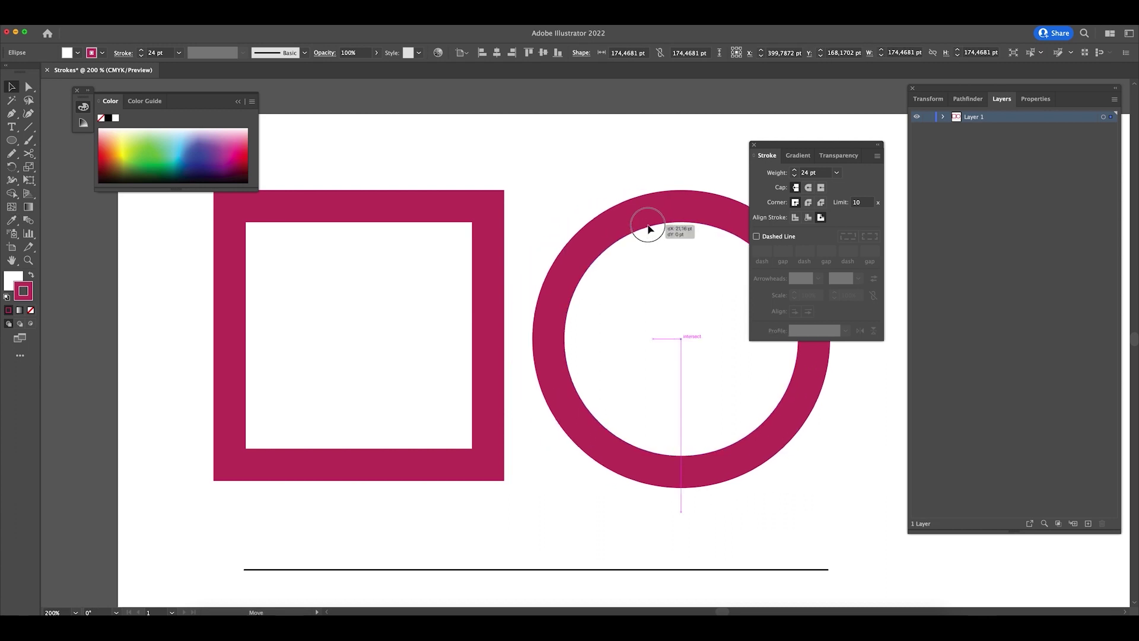
scroll(653, 203, right, 5)
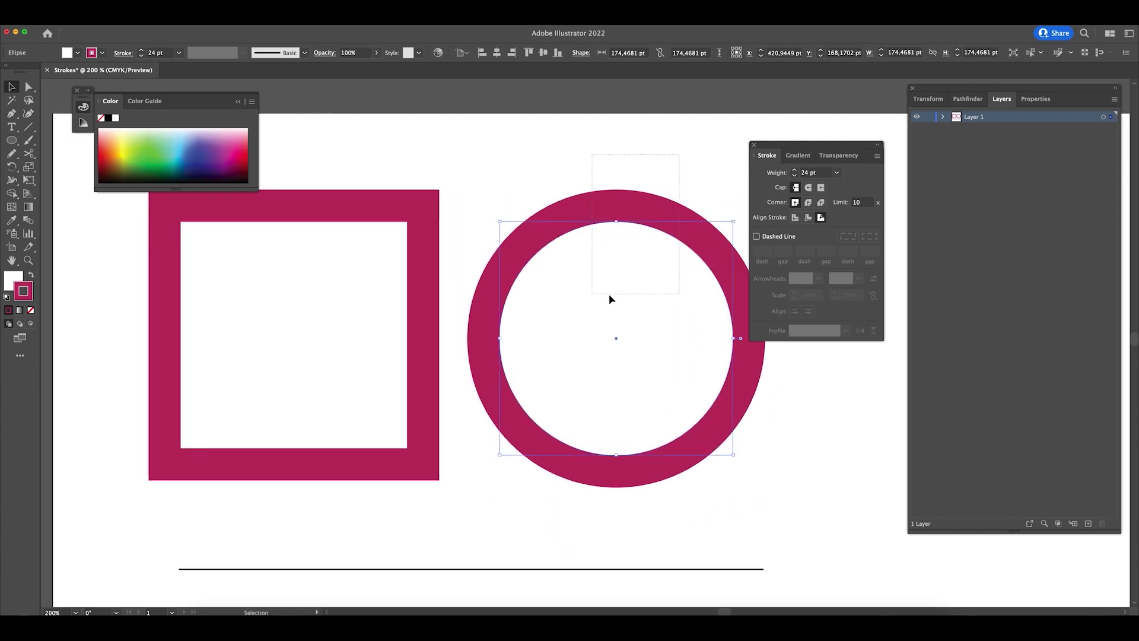
- Compare inside, centre and outside stroke alignment on the circle, and leave its stroke aligned to the centre
click(808, 217)
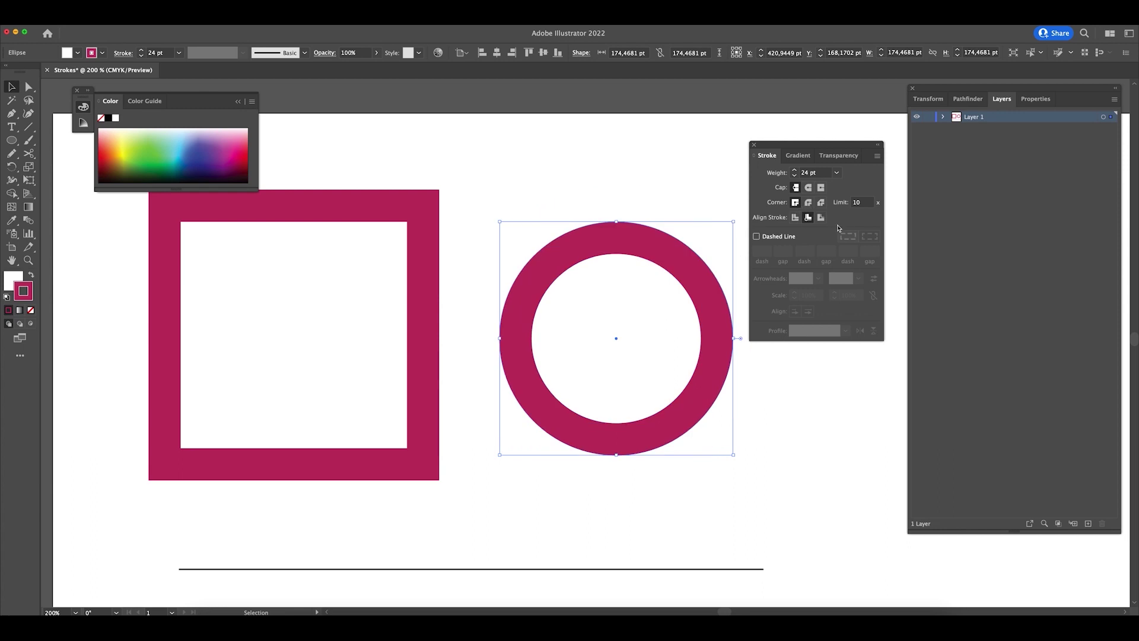
click(796, 218)
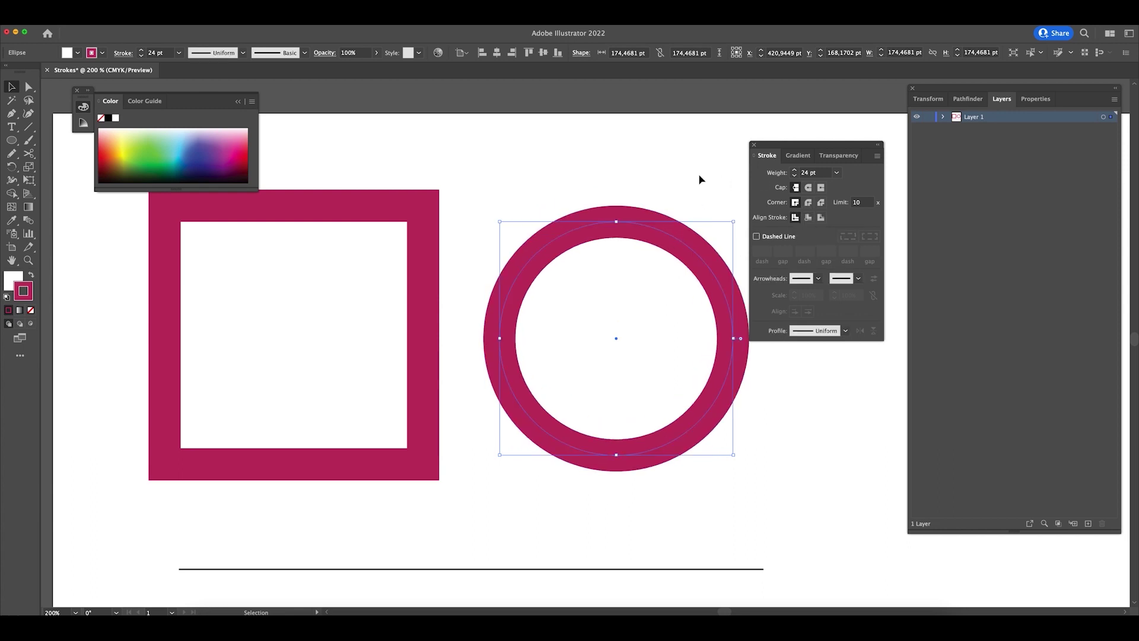
click(821, 217)
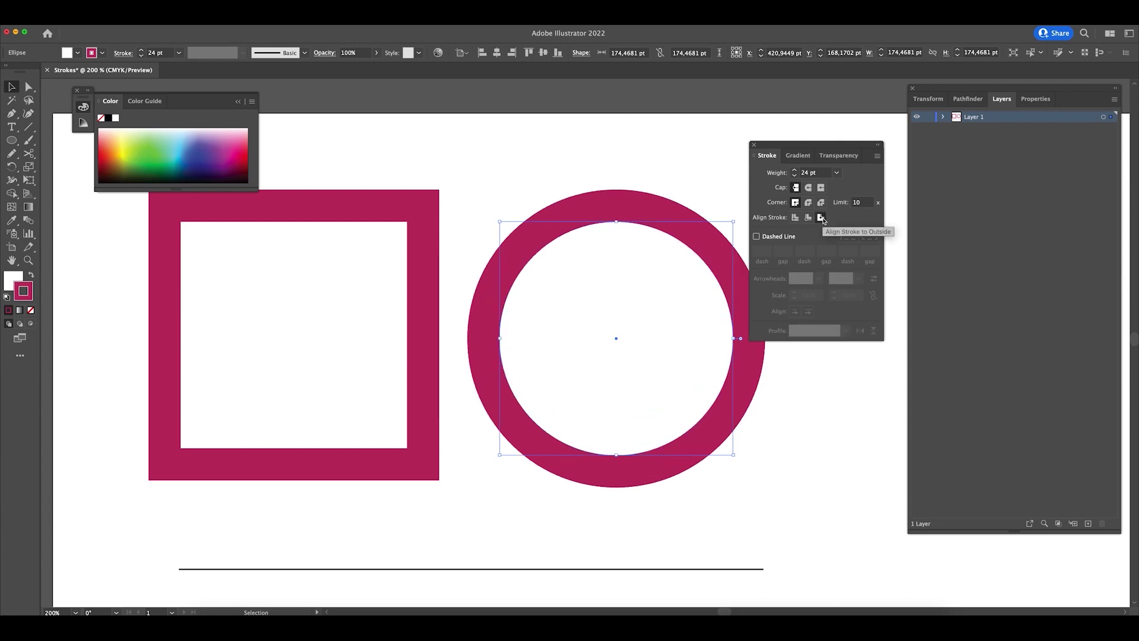
click(795, 217)
click(606, 164)
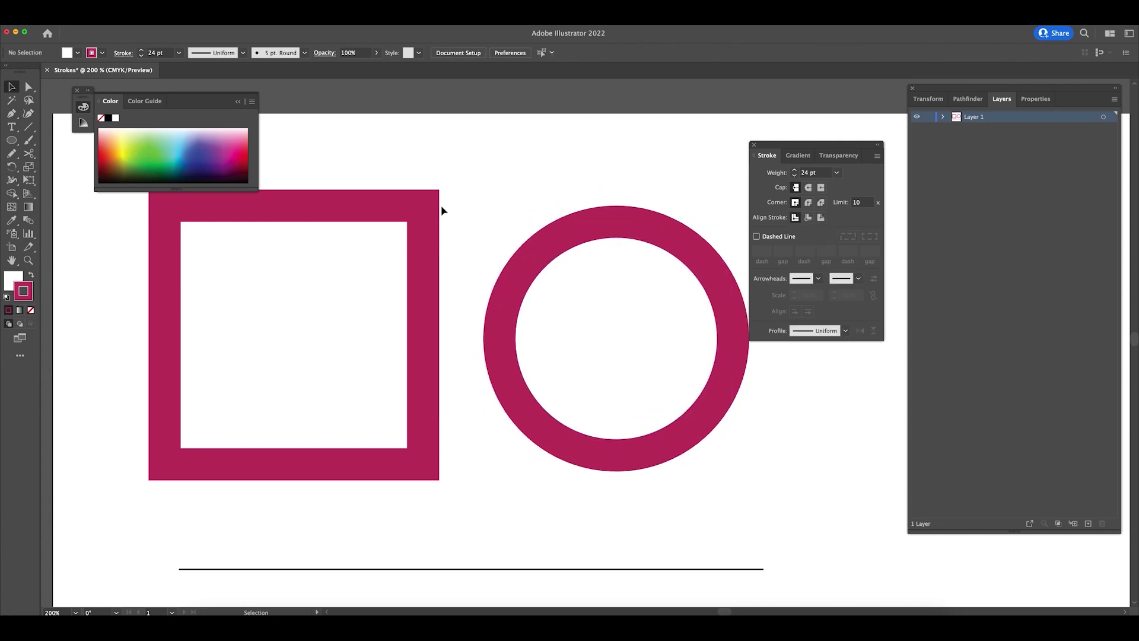
- Align the square's 24 pt stroke to the inside of its path
click(428, 212)
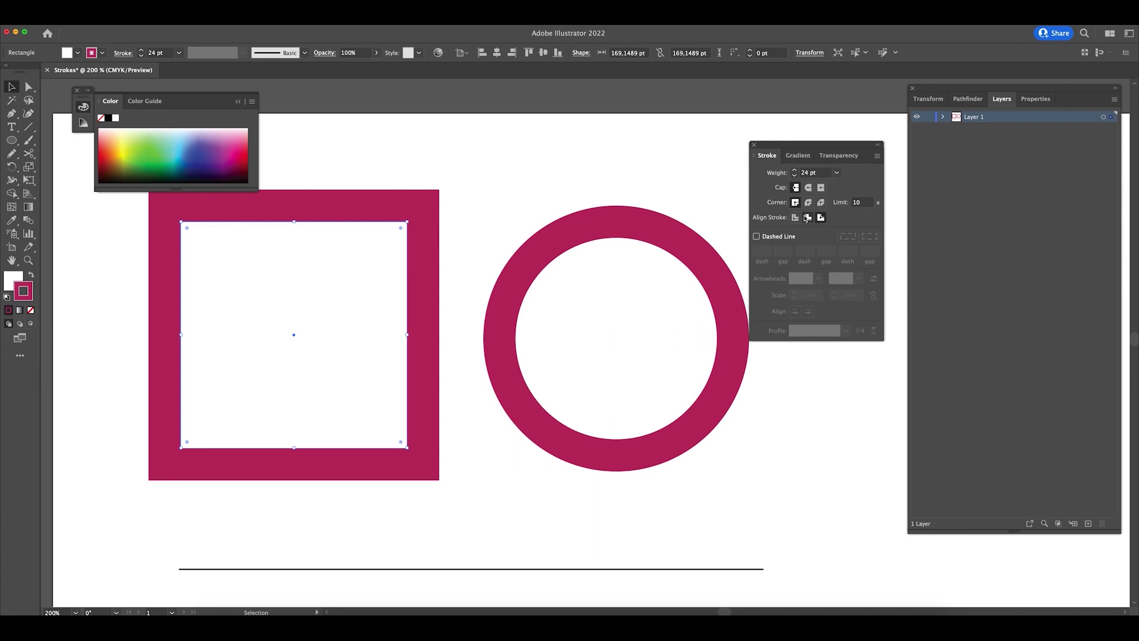
click(807, 217)
scroll(422, 243, left, 3)
scroll(421, 243, up, 1)
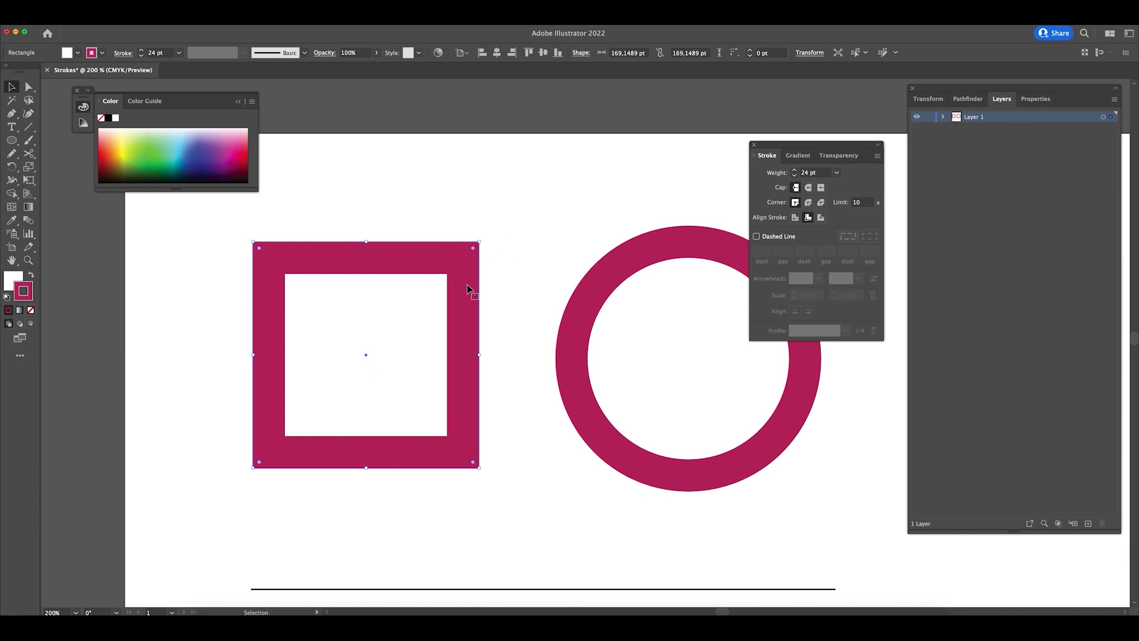
click(525, 291)
scroll(590, 214, left, 3)
scroll(590, 214, up, 1)
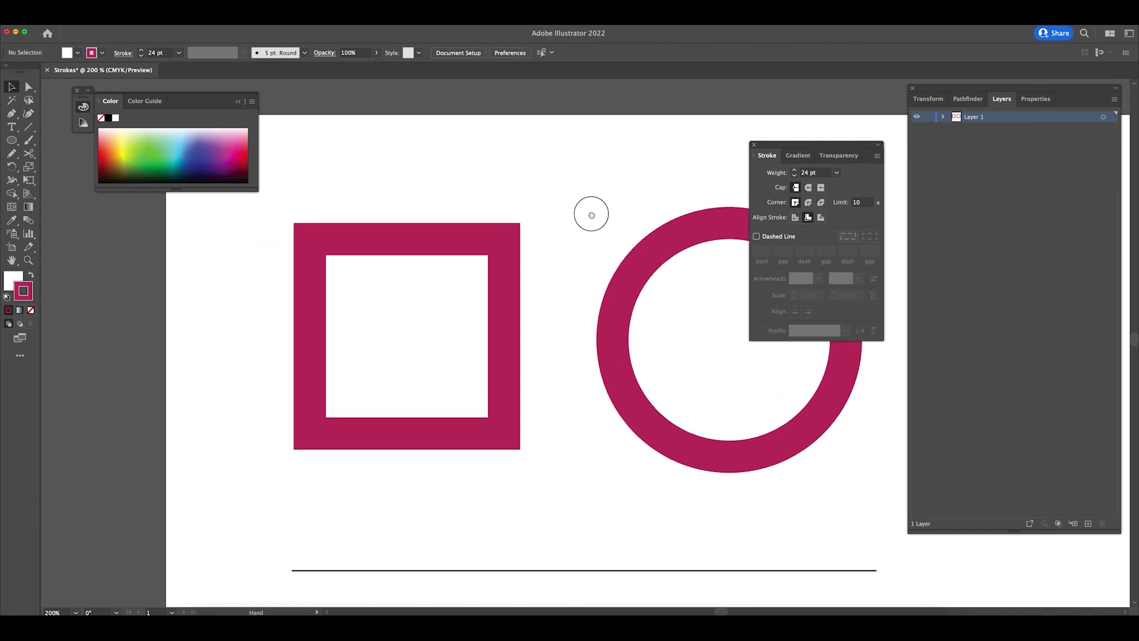
- Align the square's 24 pt stroke to the centre of its path
click(491, 274)
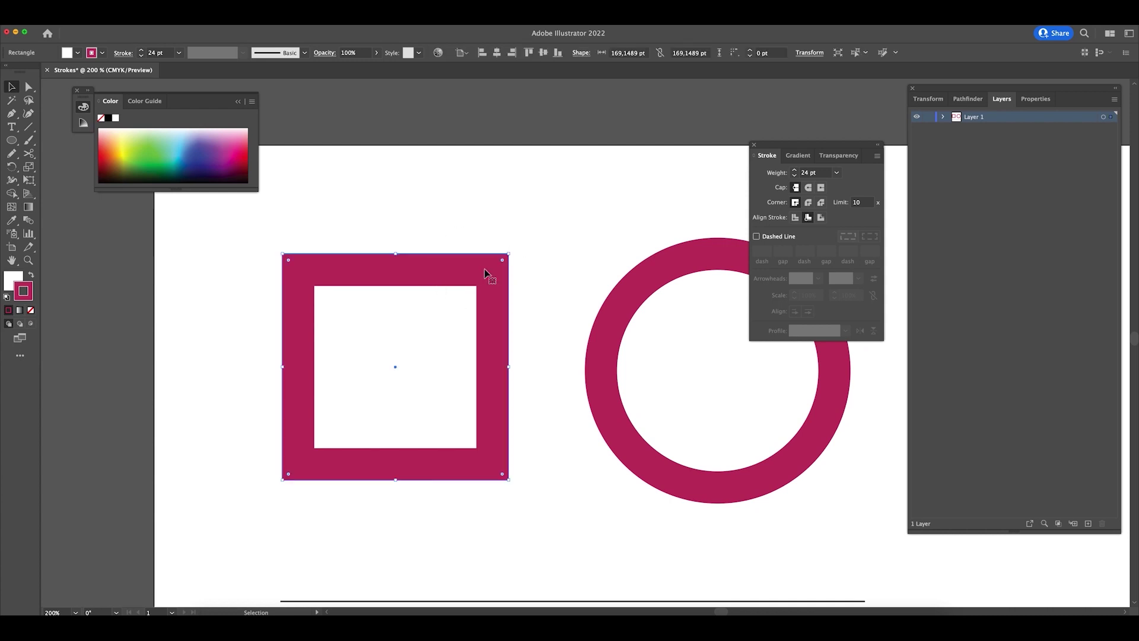
click(795, 217)
click(591, 262)
click(450, 296)
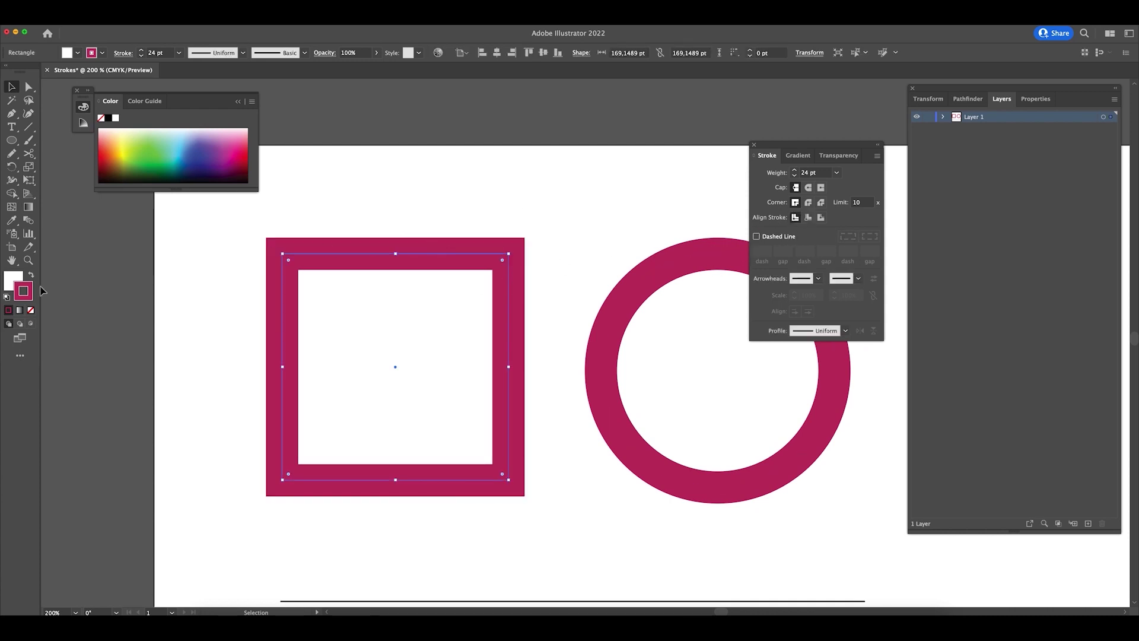
- Give the square a muted pink fill
double_click(13, 280)
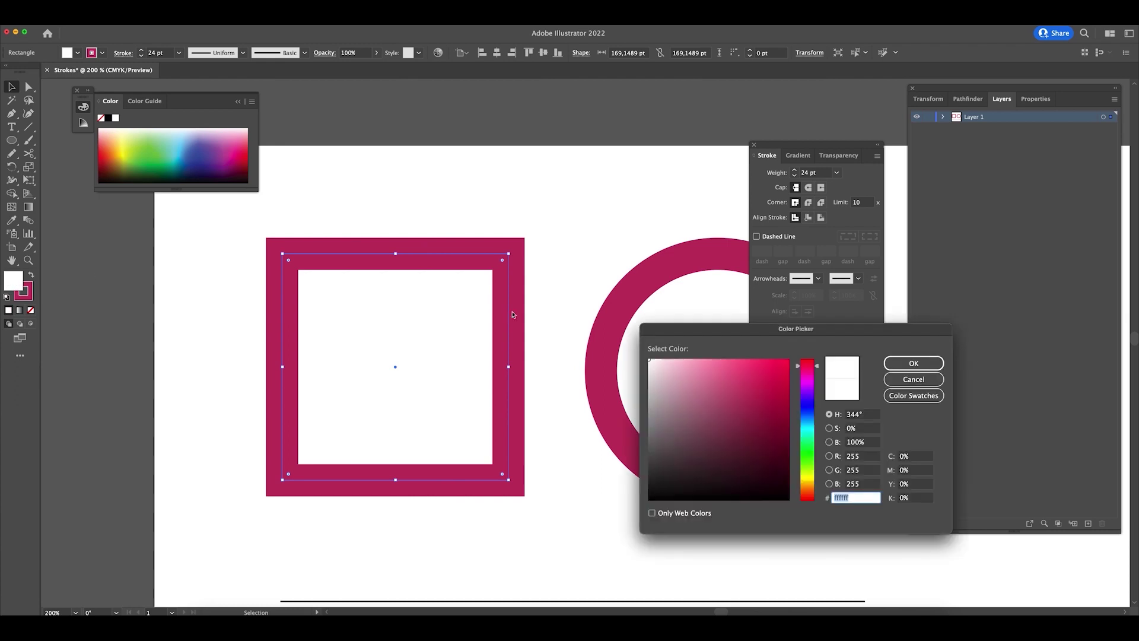
click(703, 392)
click(913, 363)
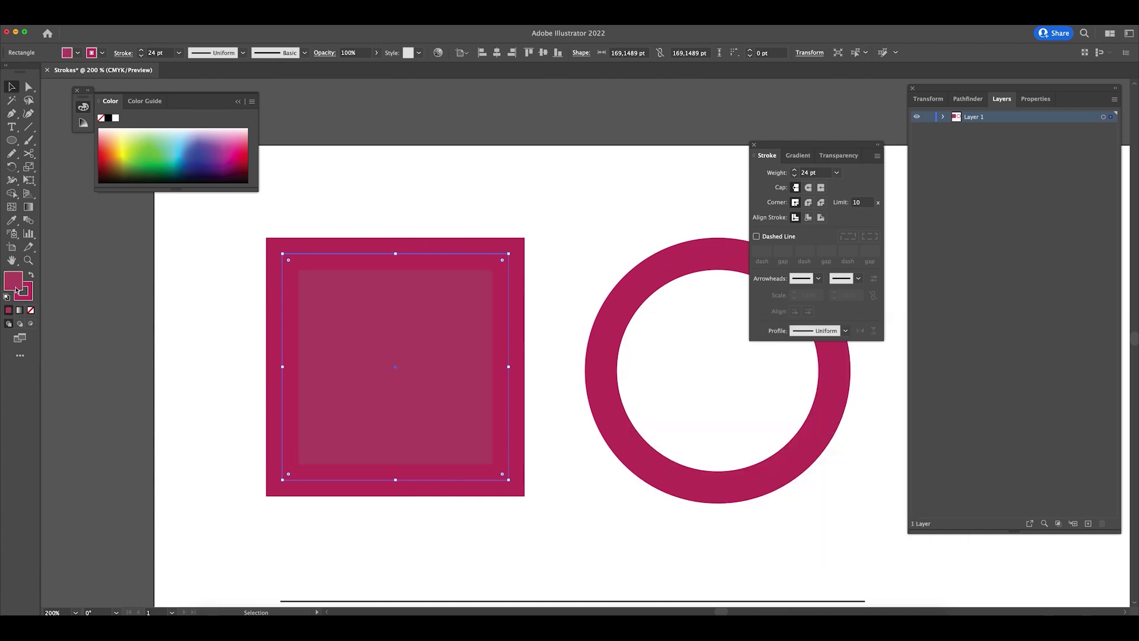
- Change the square's fill to a bright yellow and collapse the colour spectrum panel
double_click(16, 290)
drag(816, 492, 814, 478)
drag(749, 373, 755, 365)
click(909, 368)
click(561, 244)
drag(562, 244, 490, 276)
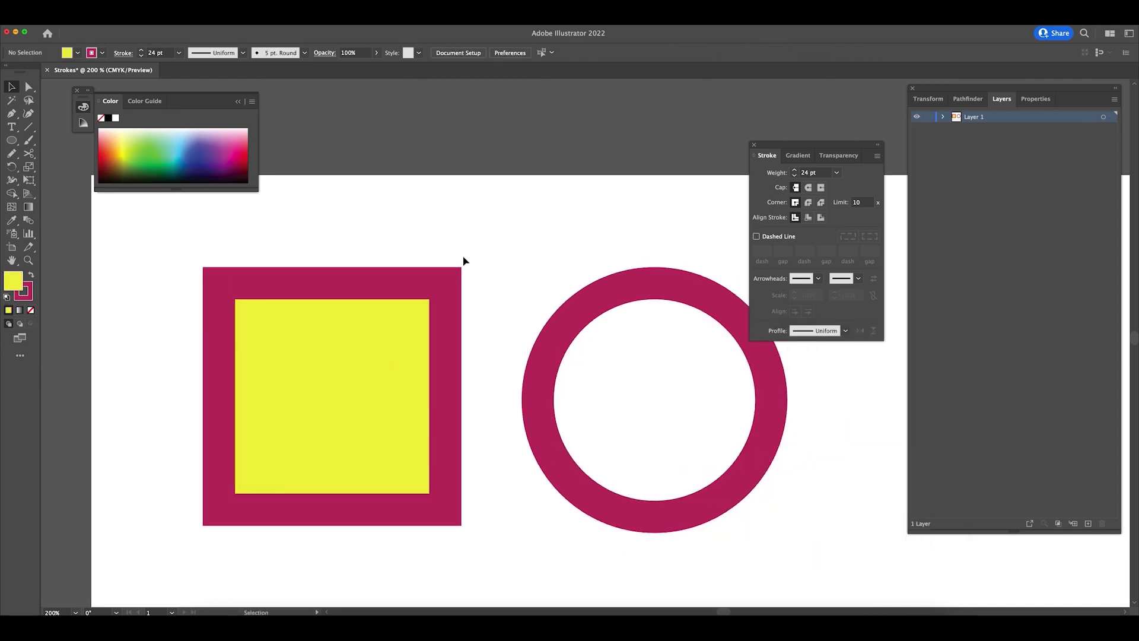
click(237, 102)
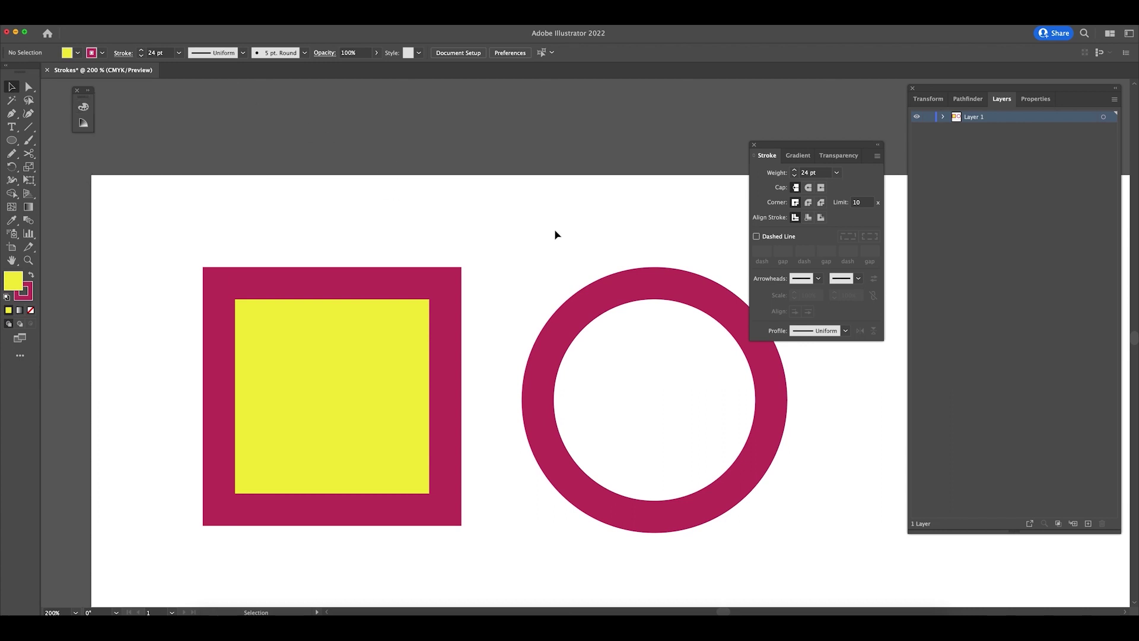
- Set the square's stroke weight to 7 pt with projecting caps
drag(555, 234, 557, 214)
click(368, 328)
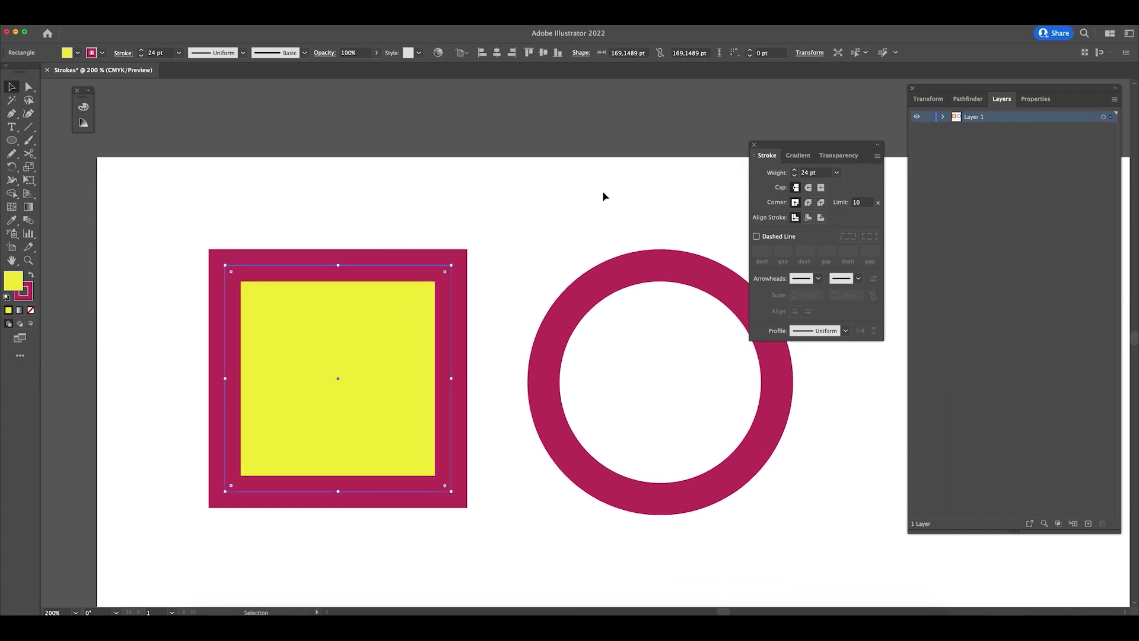
click(836, 172)
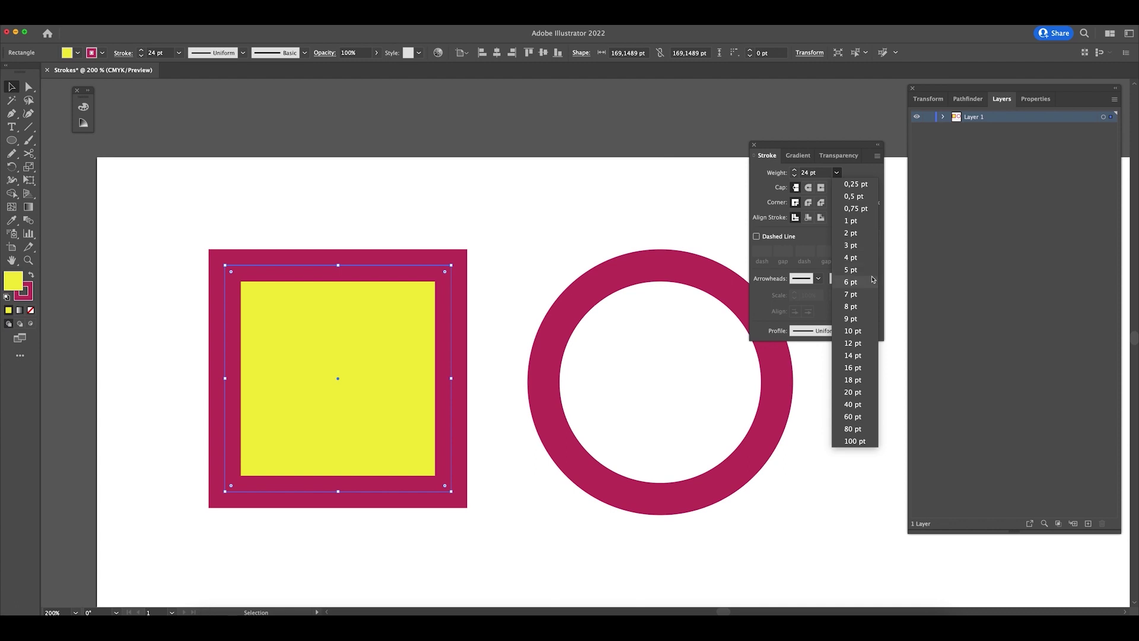
click(861, 294)
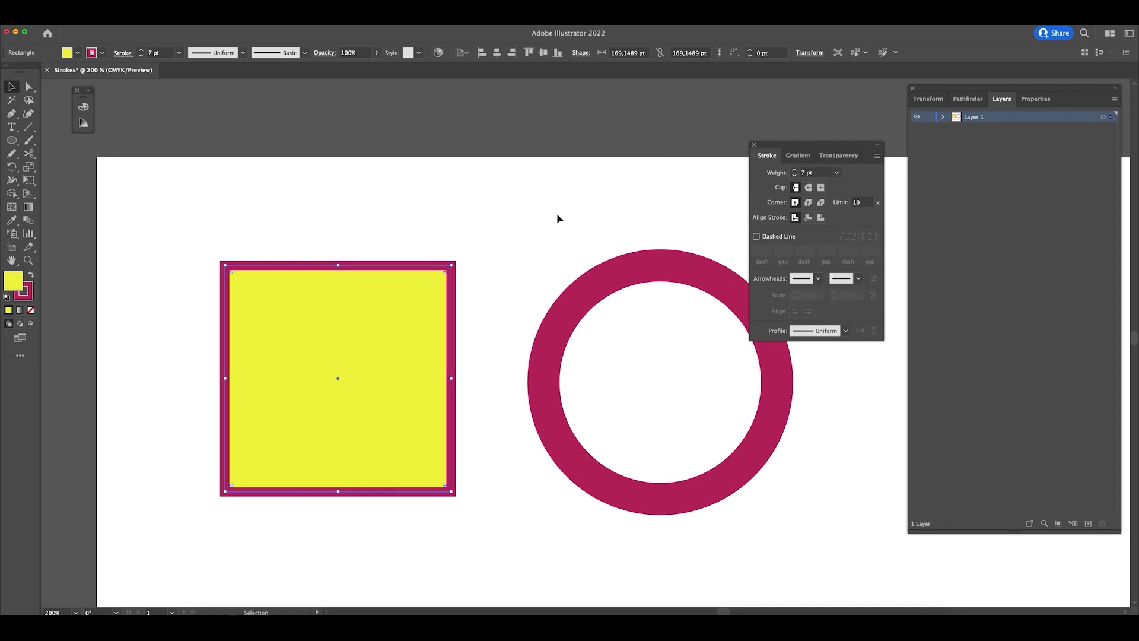
click(808, 187)
click(821, 188)
- Compare round, miter and bevel joins on the corners of the square's stroke, and leave the miter join active
click(808, 203)
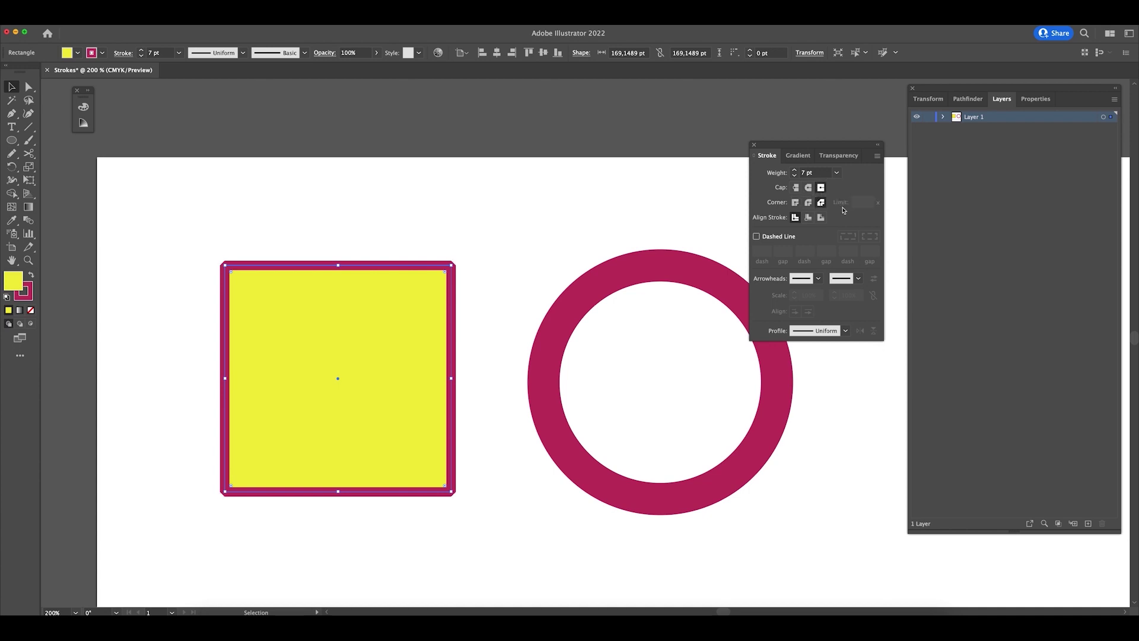
key(z)
drag(446, 246, 552, 274)
key(v)
click(796, 202)
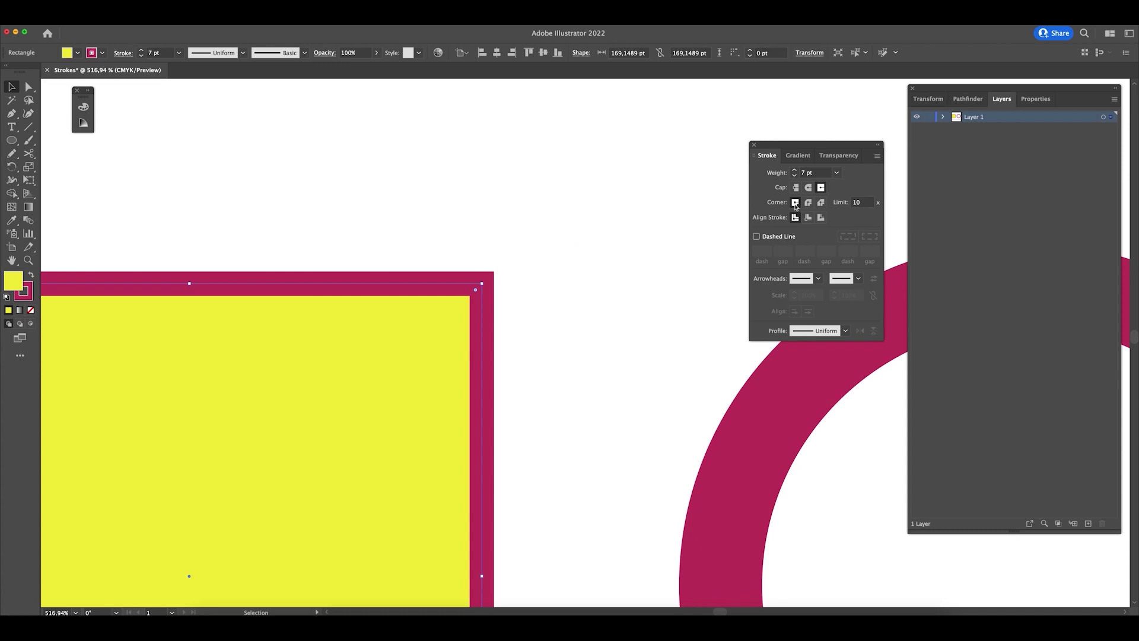
click(821, 203)
mouse_move(476, 290)
mouse_down()
mouse_move(301, 465)
mouse_move(483, 271)
mouse_up()
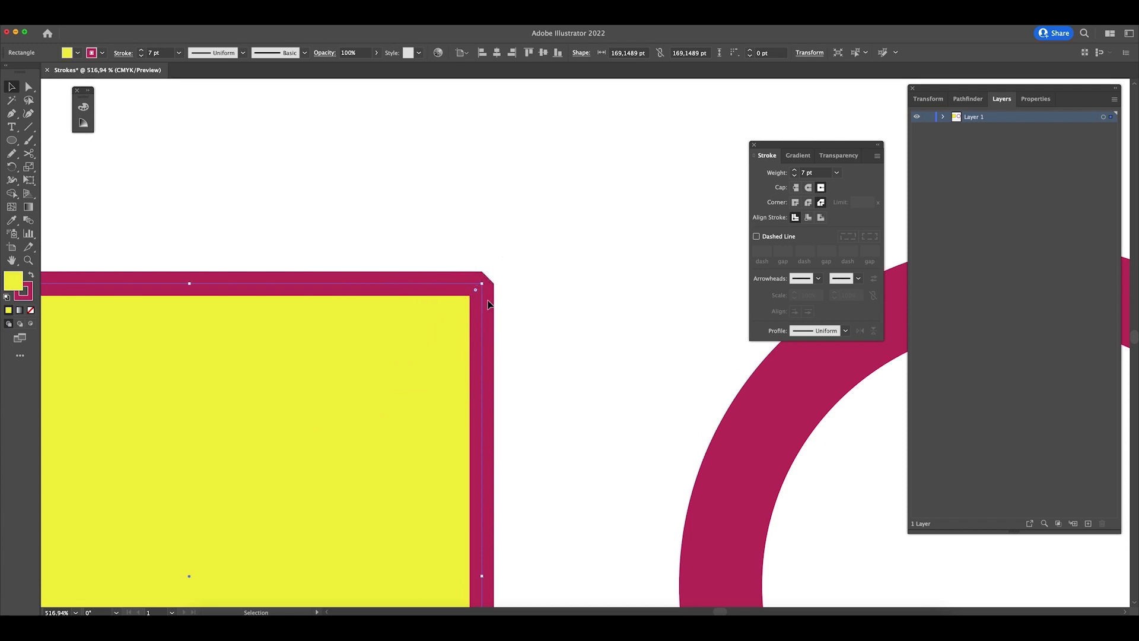
click(797, 203)
- Turn the square's stroke into a dashed line with 12 pt dashes, preserving exact dash and gap lengths
click(757, 237)
key(super+minus)
key(super+minus)
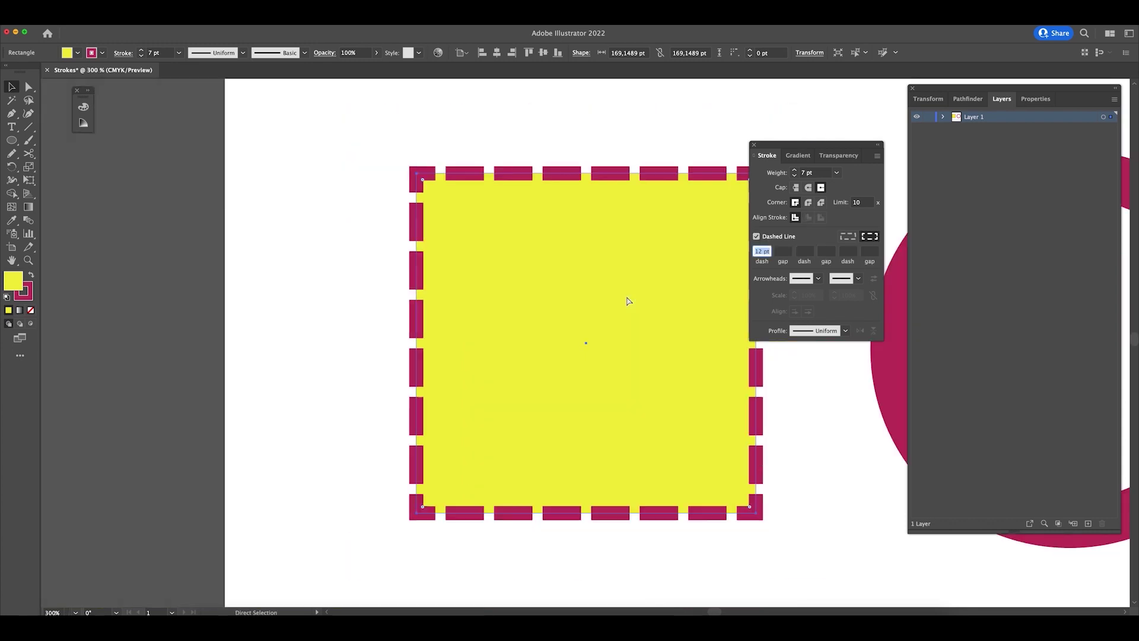
drag(627, 301, 544, 366)
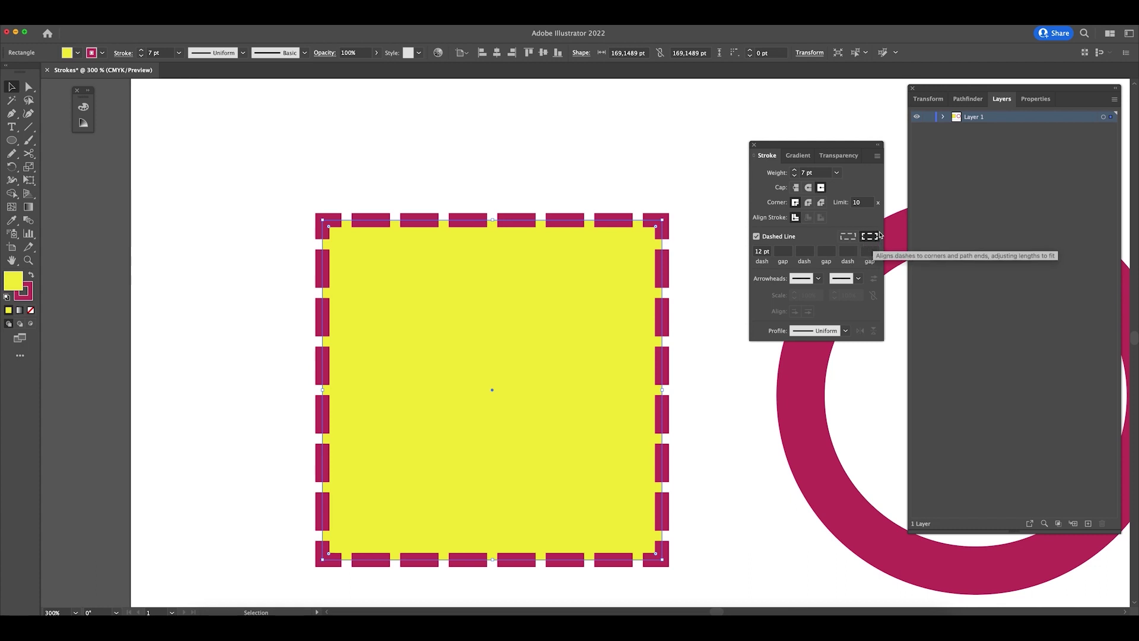
click(783, 251)
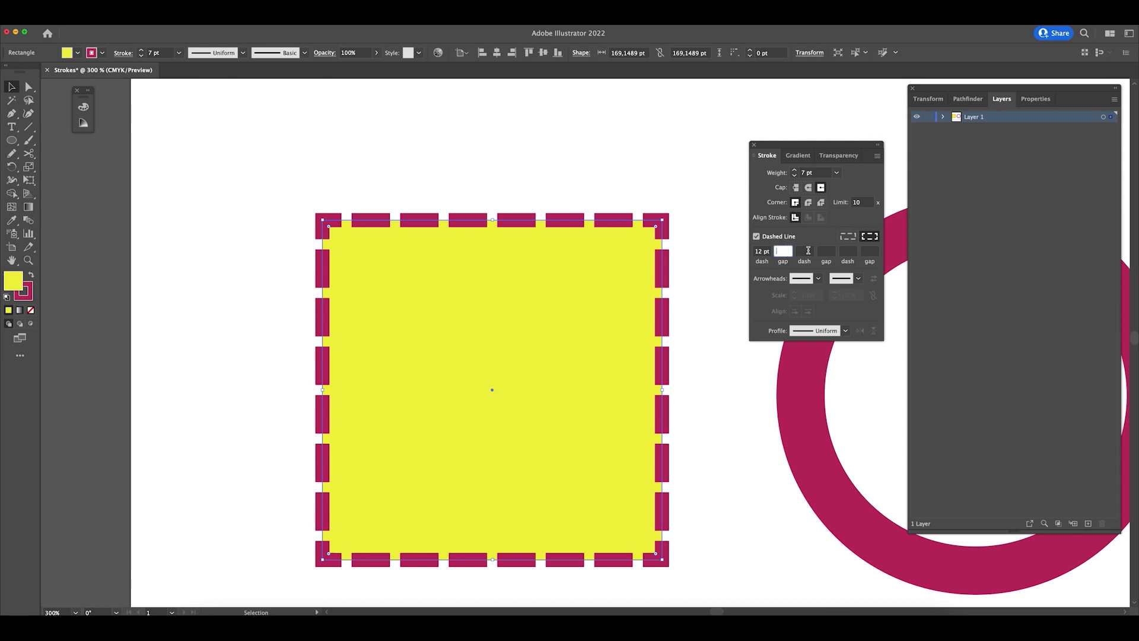
click(848, 236)
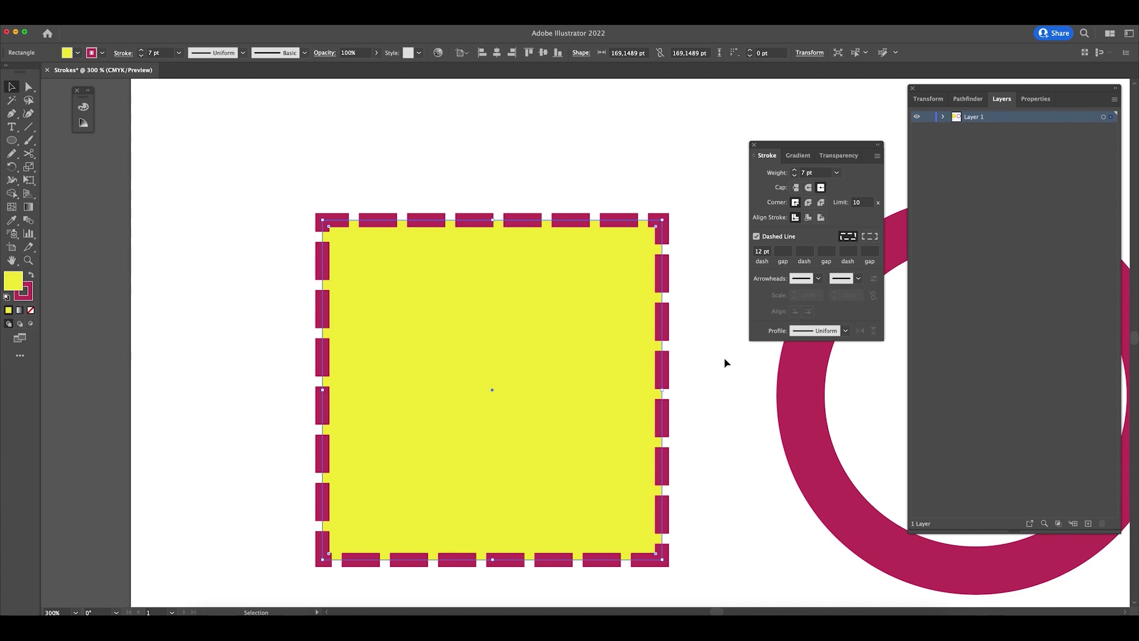
- Try a 2 pt gap in the square's dash pattern and settle on a 12 pt gap
click(783, 252)
key(Return)
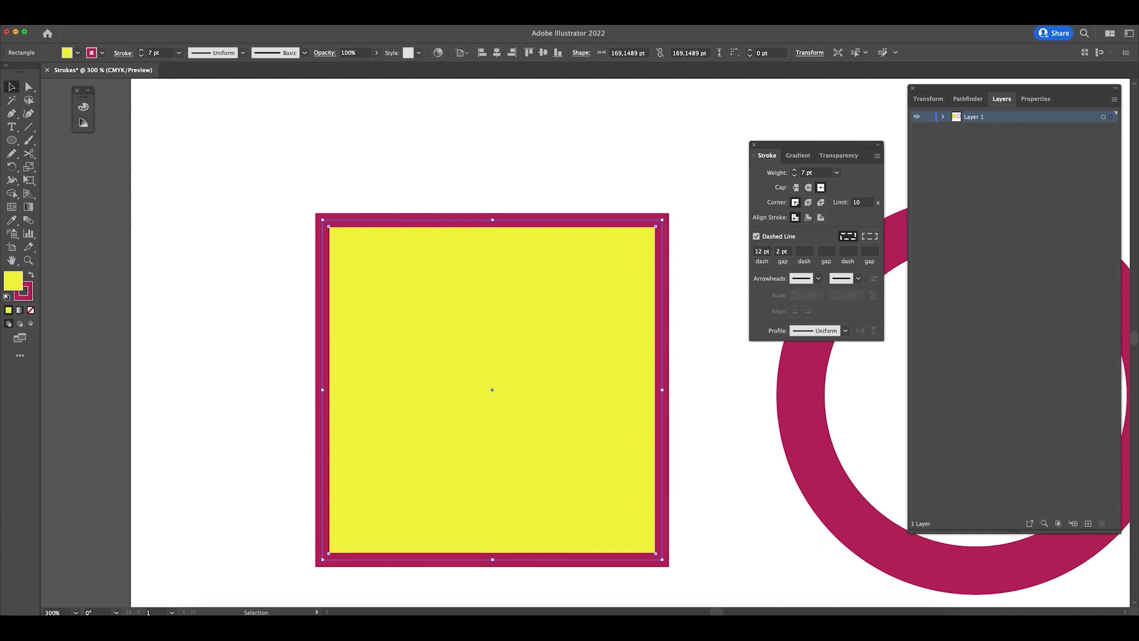
click(806, 252)
click(778, 252)
text(1)
key(Return)
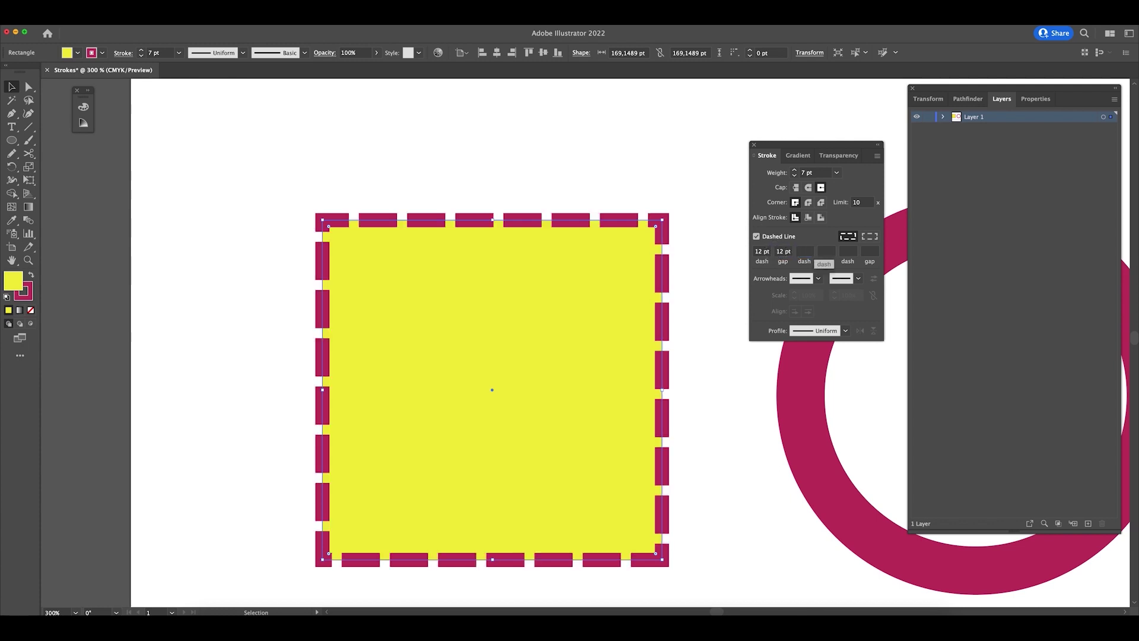
key(Right)
- Extend the square's dash pattern with a 90 pt dash, a 20 pt gap and a 10 pt dash
click(805, 251)
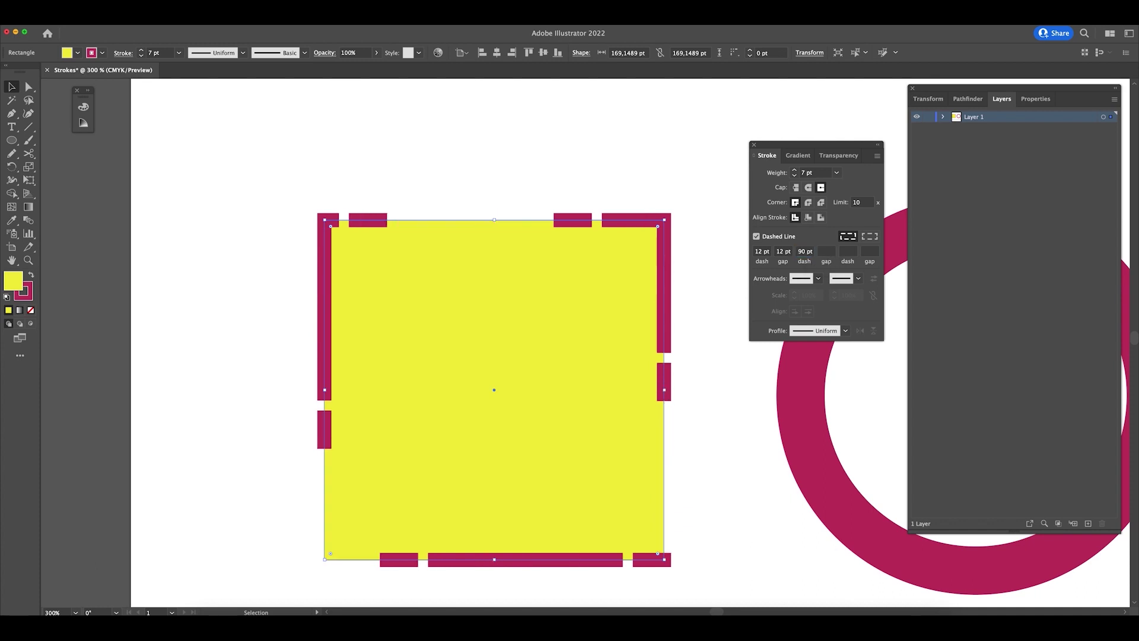
click(826, 251)
text(20)
key(Return)
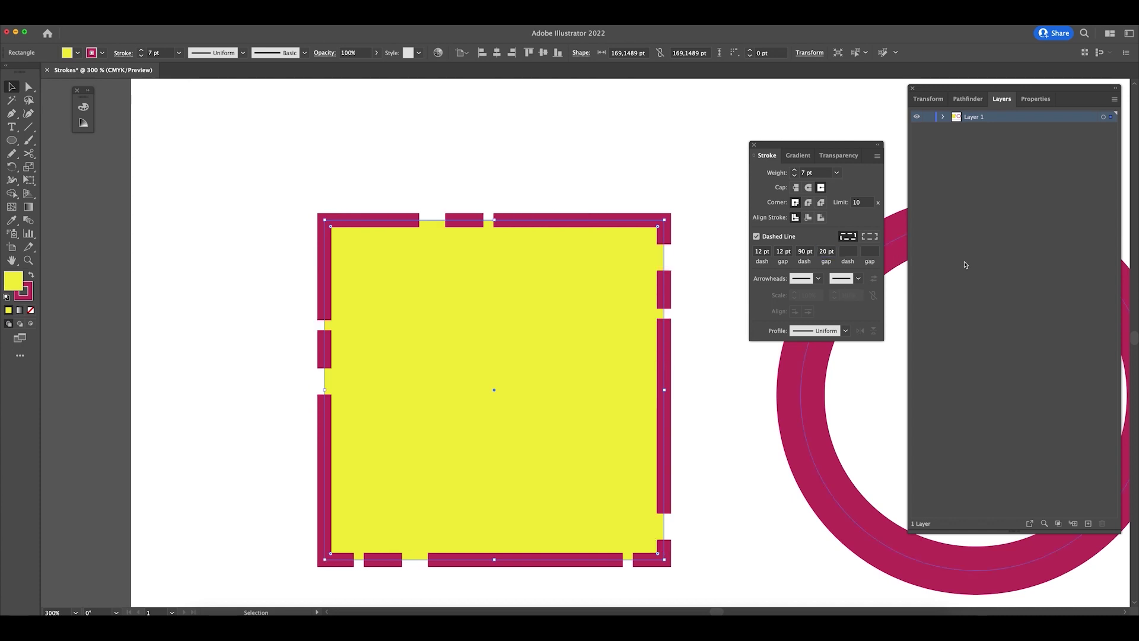
click(849, 251)
text(10)
key(Return)
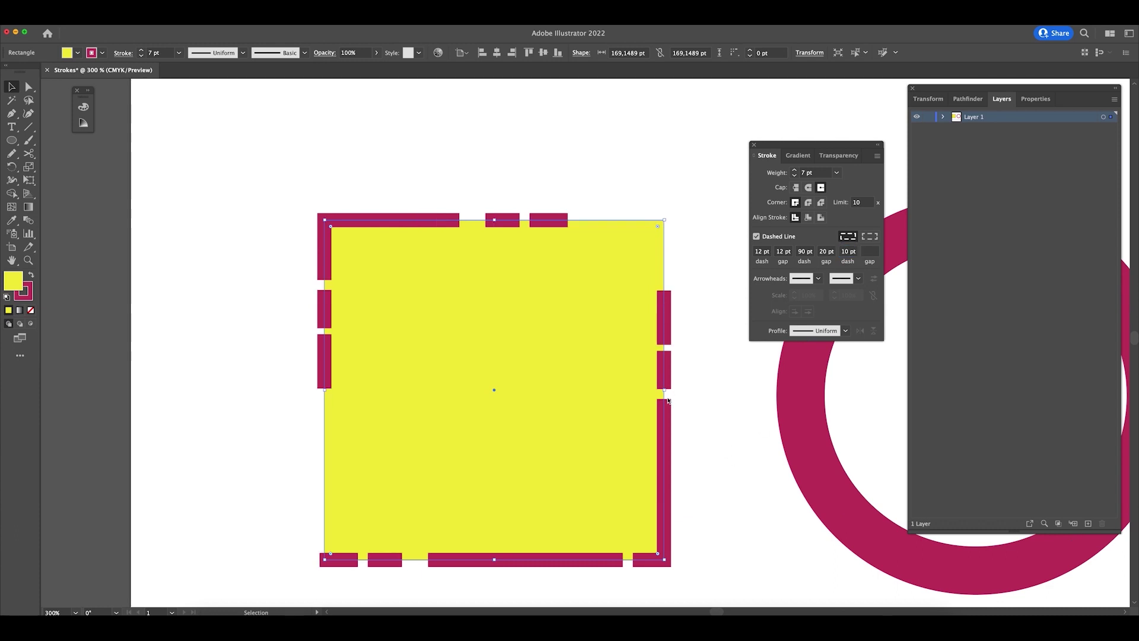
- Align the square's dashes to its corners and path ends, adjusting their lengths to fit
click(704, 457)
click(669, 471)
click(871, 237)
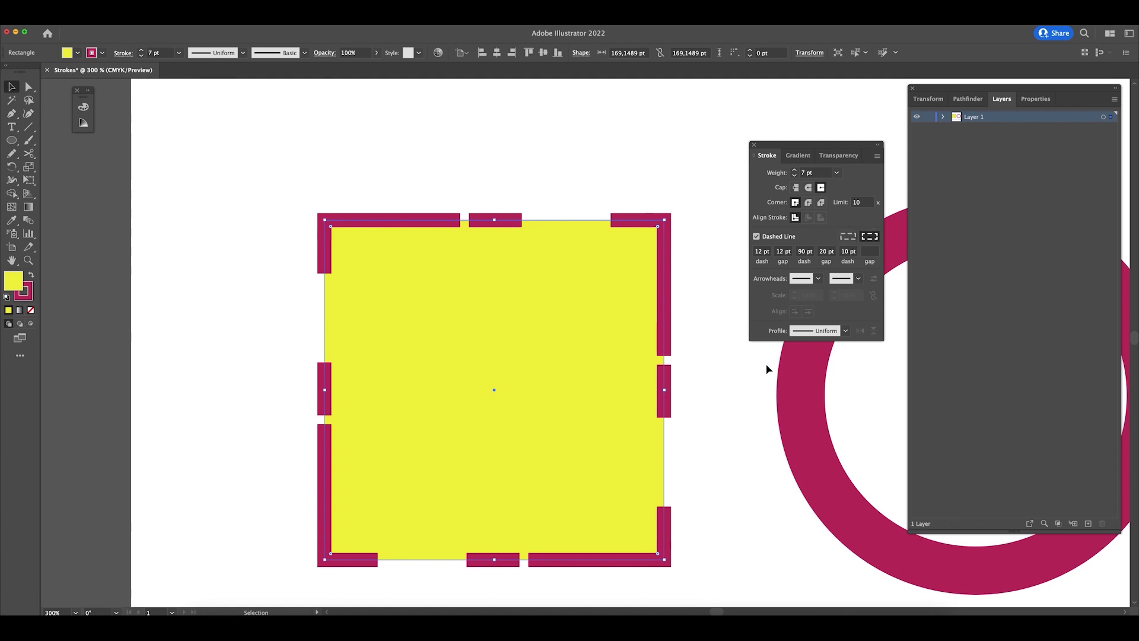
click(738, 462)
- Copy the square's yellow fill and dashed stroke onto the circle with the Eyedropper tool
drag(723, 481, 542, 433)
drag(608, 211, 699, 328)
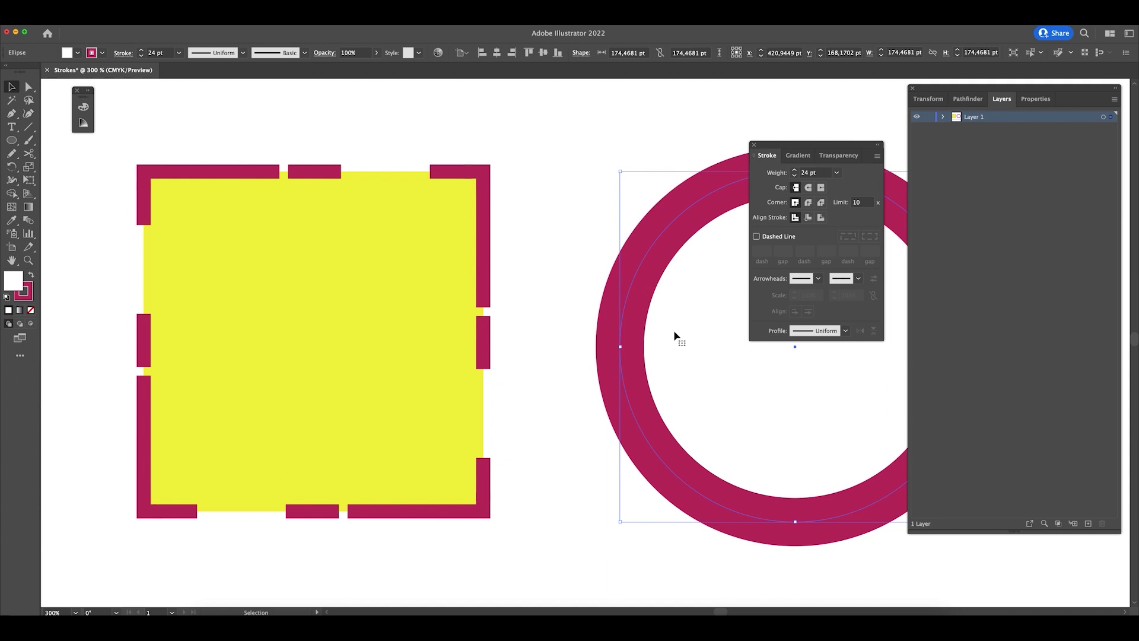
key(i)
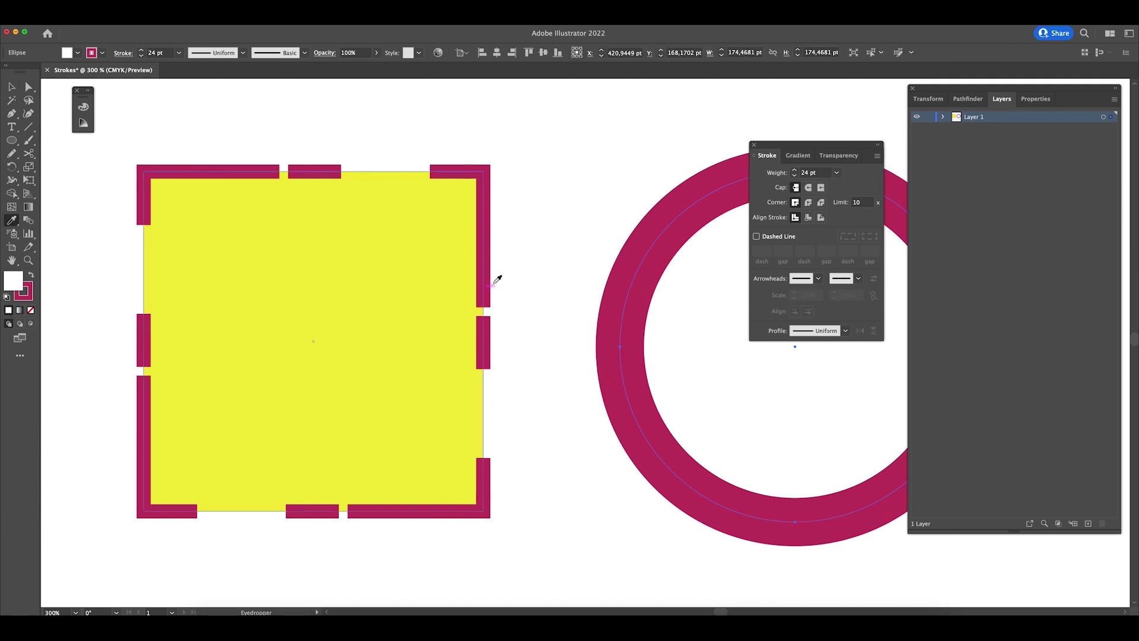
click(489, 284)
mouse_move(650, 194)
mouse_down()
mouse_move(638, 226)
mouse_move(393, 254)
mouse_up()
key(v)
click(529, 195)
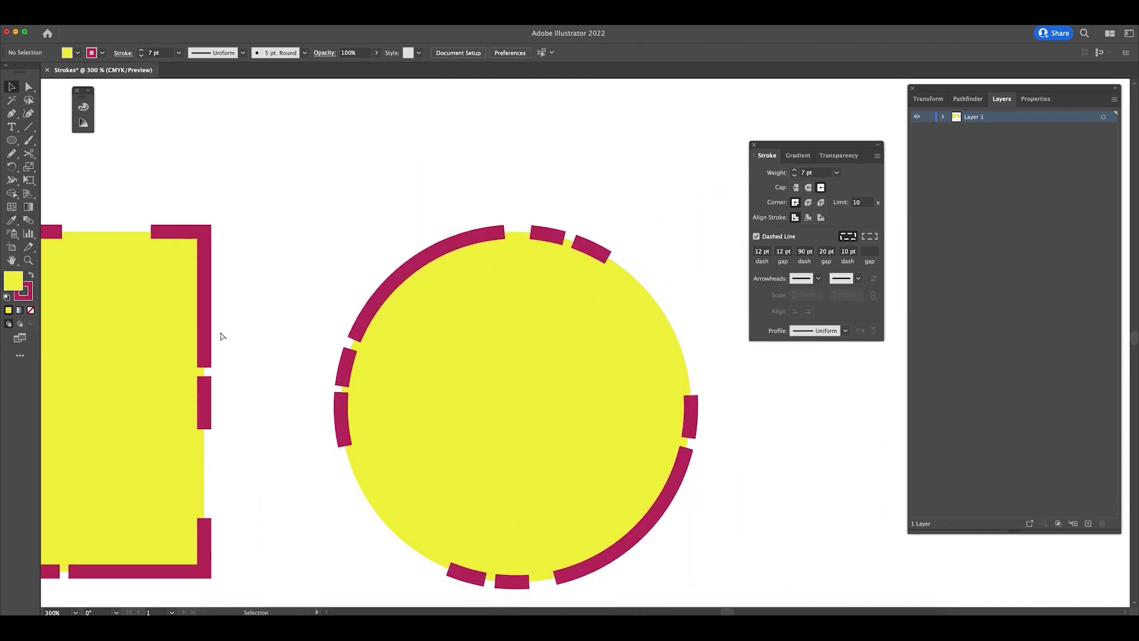
- Copy the circle's dashed 7 pt stroke onto the horizontal line with the Eyedropper tool
key(super+minus)
key(super+minus)
drag(394, 371, 407, 267)
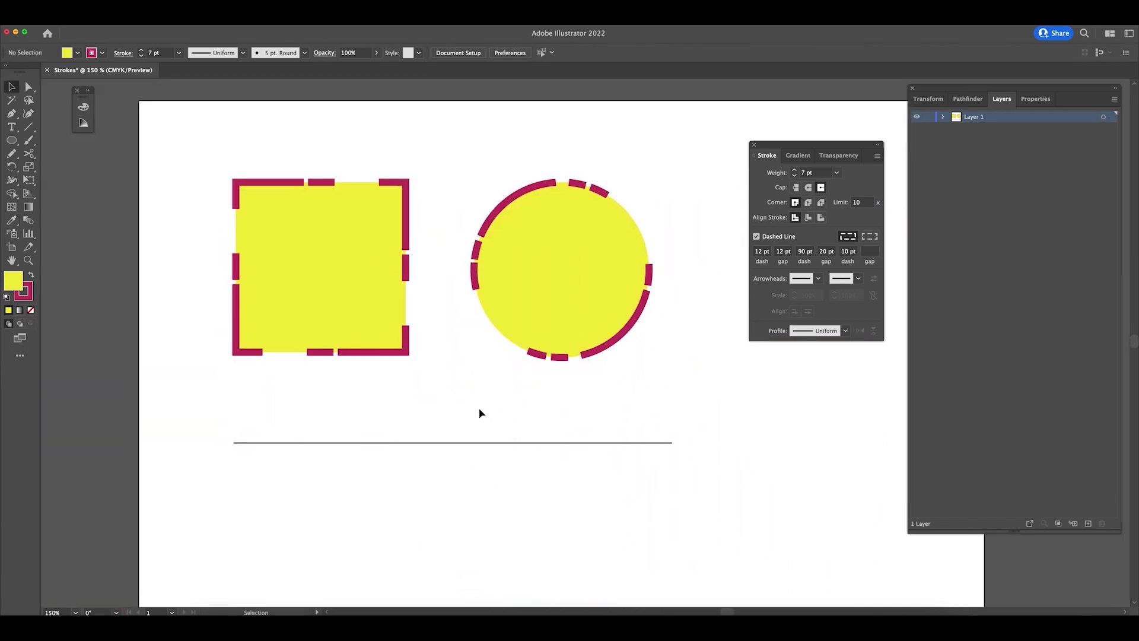
drag(414, 514, 487, 424)
key(i)
click(582, 308)
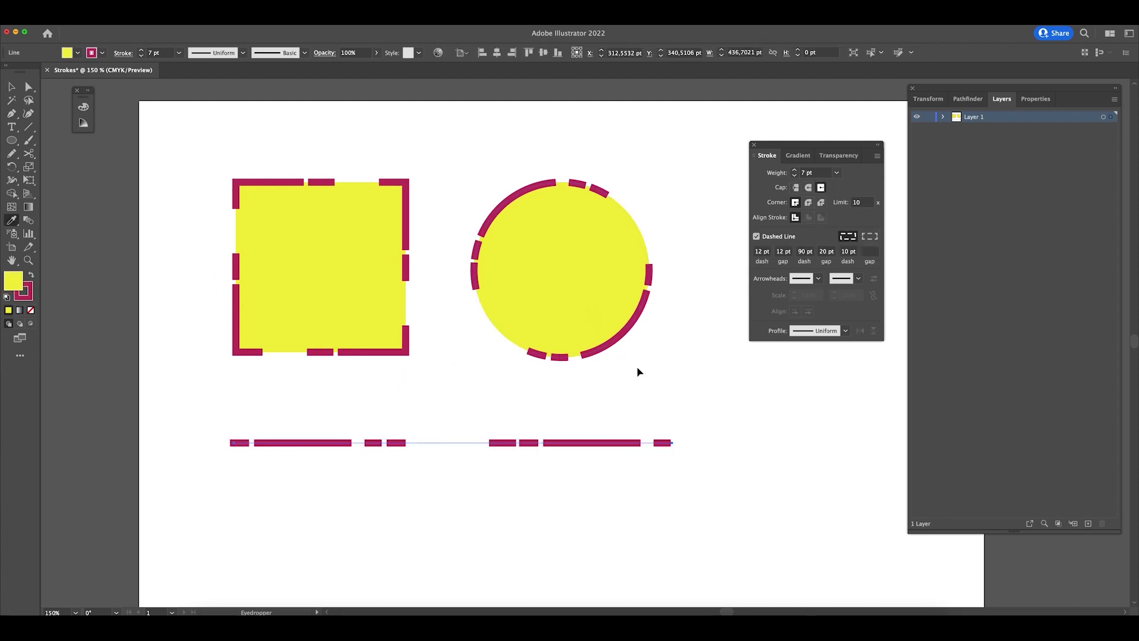
key(v)
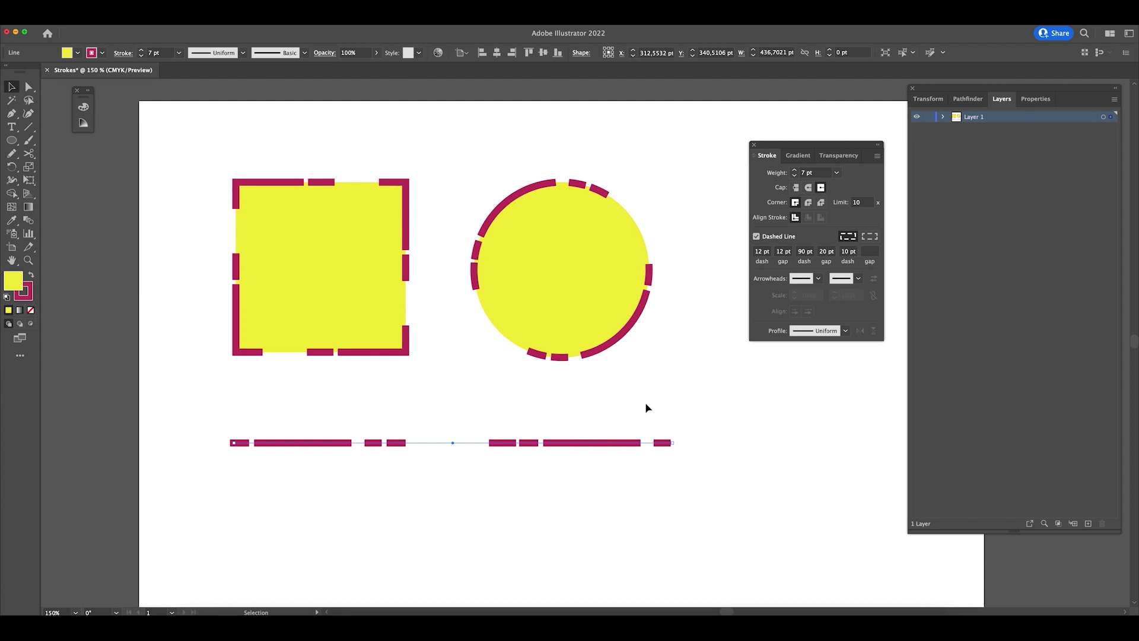
- Add the Arrow 11 arrowhead to the start of the dashed line
click(671, 383)
click(631, 442)
click(819, 279)
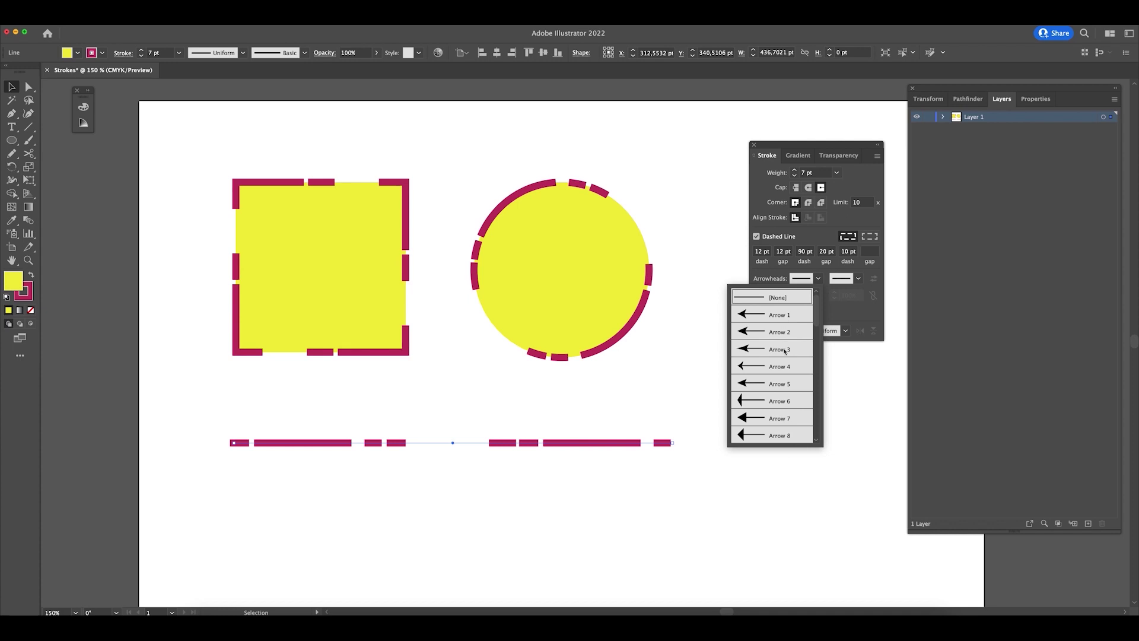
scroll(785, 351, down, 5)
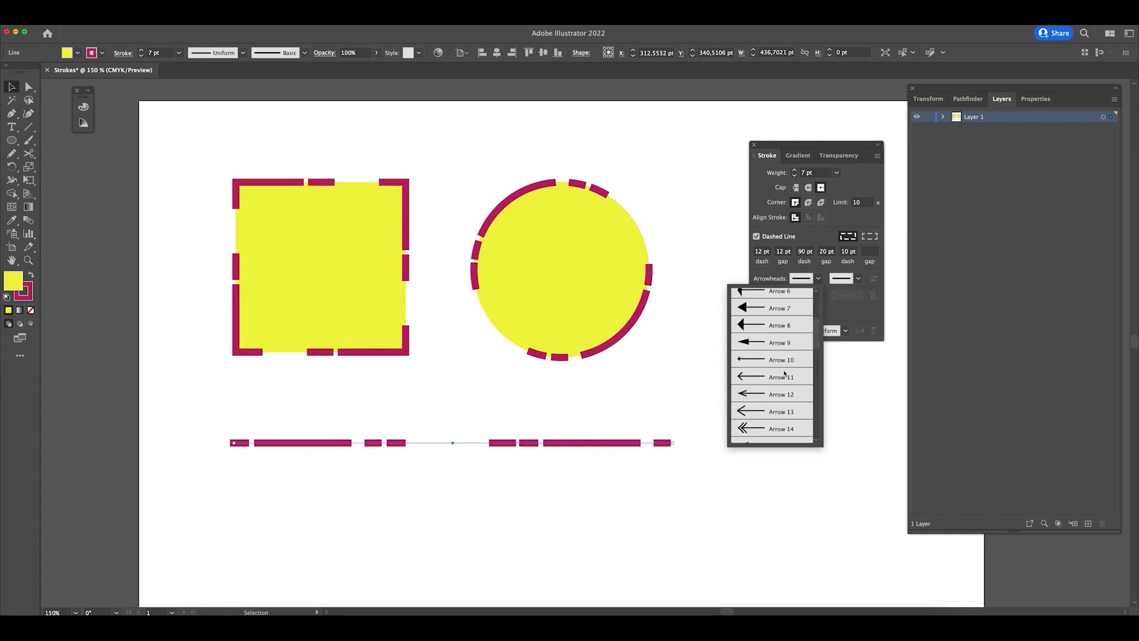
click(782, 376)
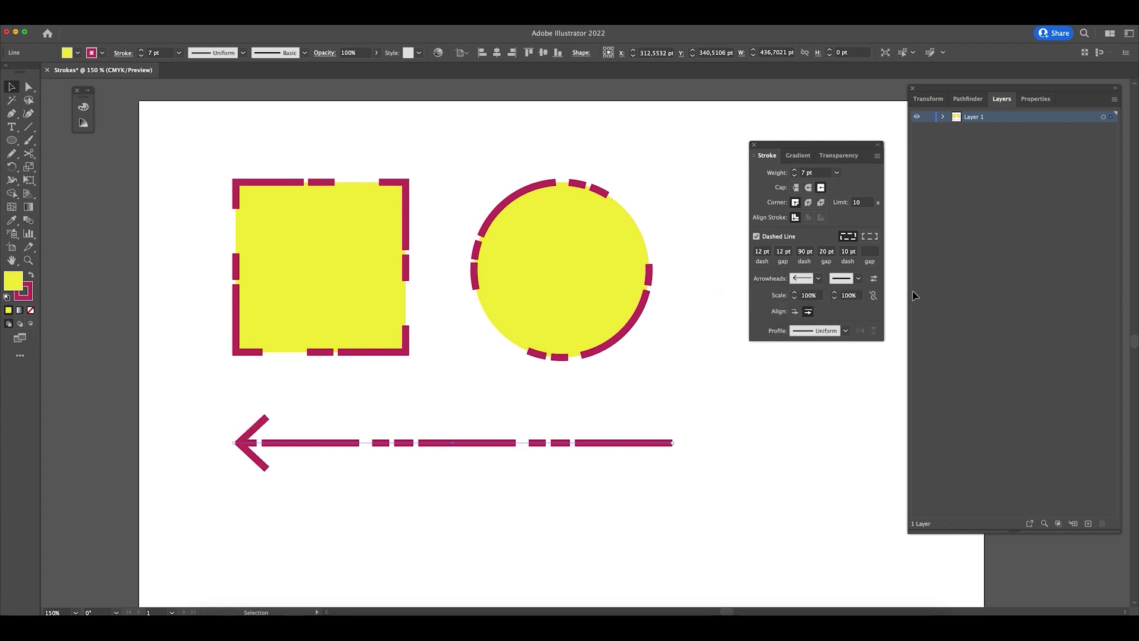
- Add a feathered arrowhead to the end of the dashed line
click(859, 279)
click(818, 418)
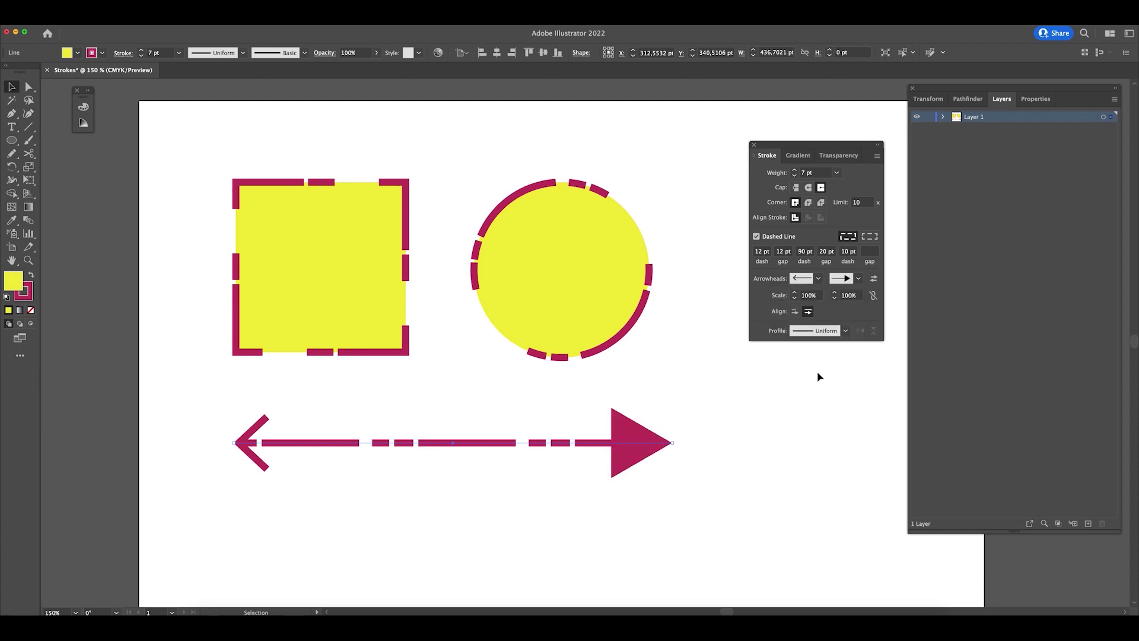
click(858, 279)
scroll(853, 389, down, 7)
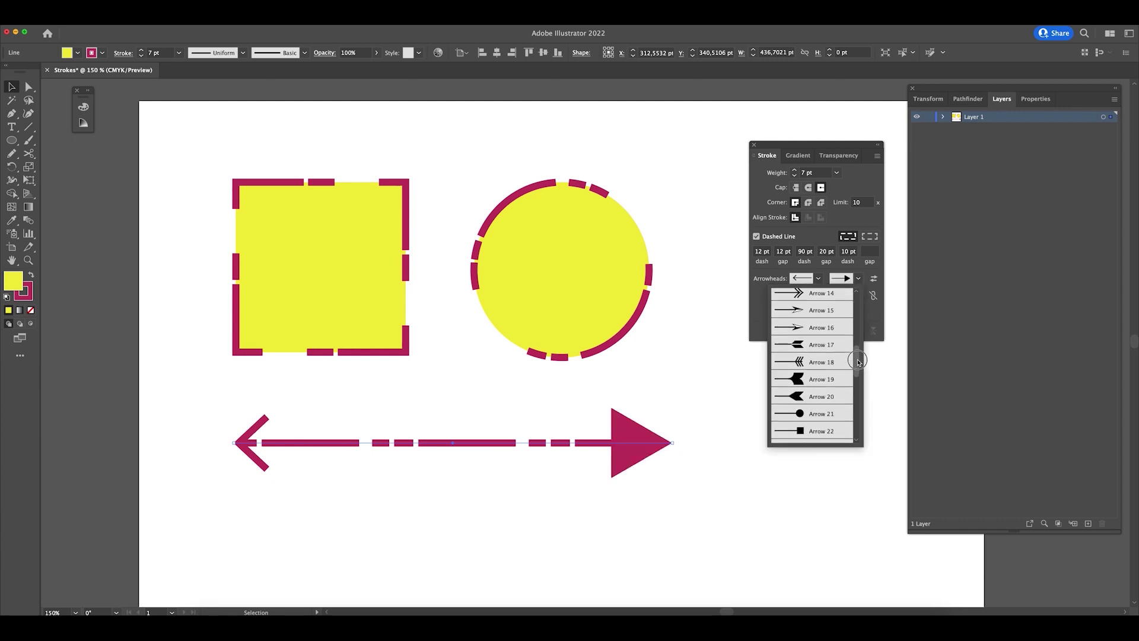
click(820, 354)
click(859, 279)
click(831, 435)
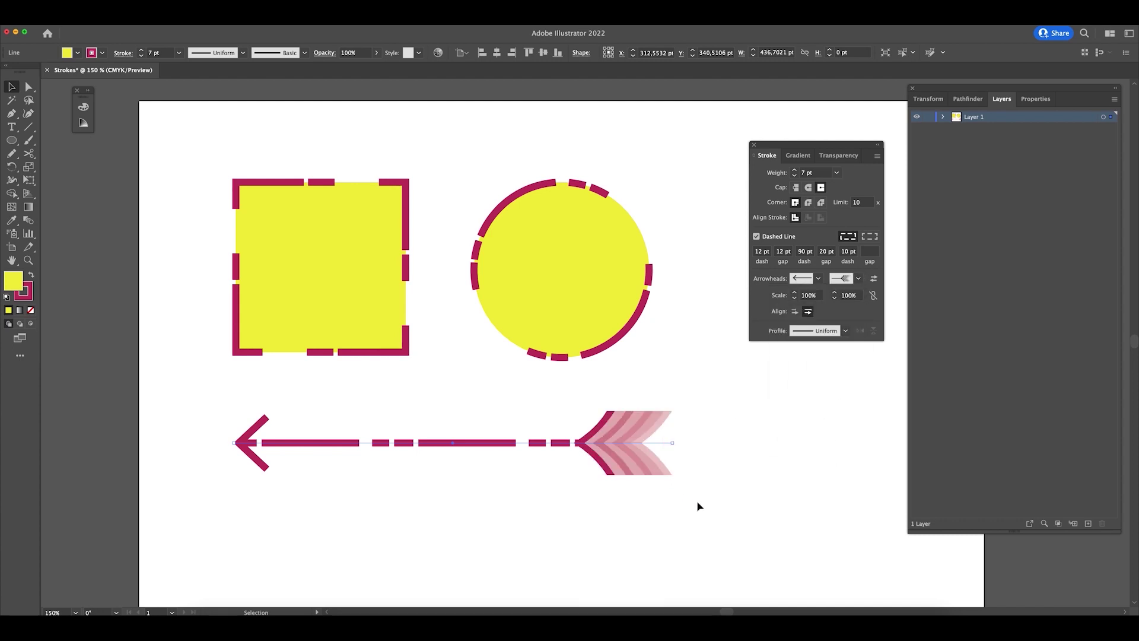
- Scale the line's start arrowhead to 102% and end arrowhead to 39%, and link the two scales
click(835, 298)
drag(835, 299, 796, 299)
click(873, 295)
- Compare both arrowhead alignments on the line and keep the tips extended beyond the path ends
click(795, 311)
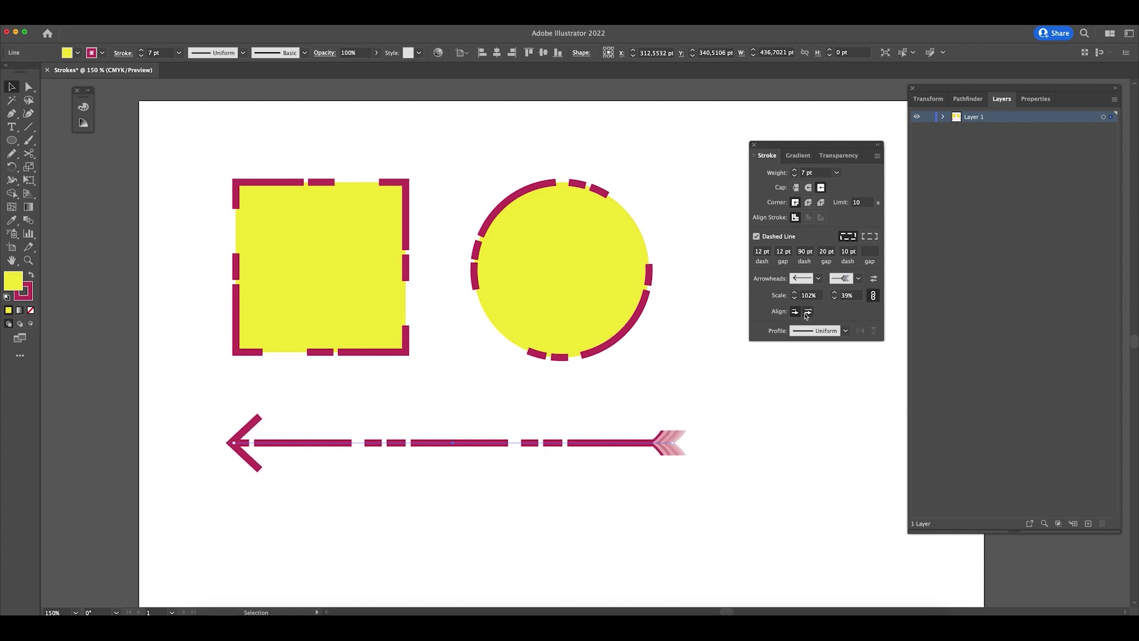
click(807, 312)
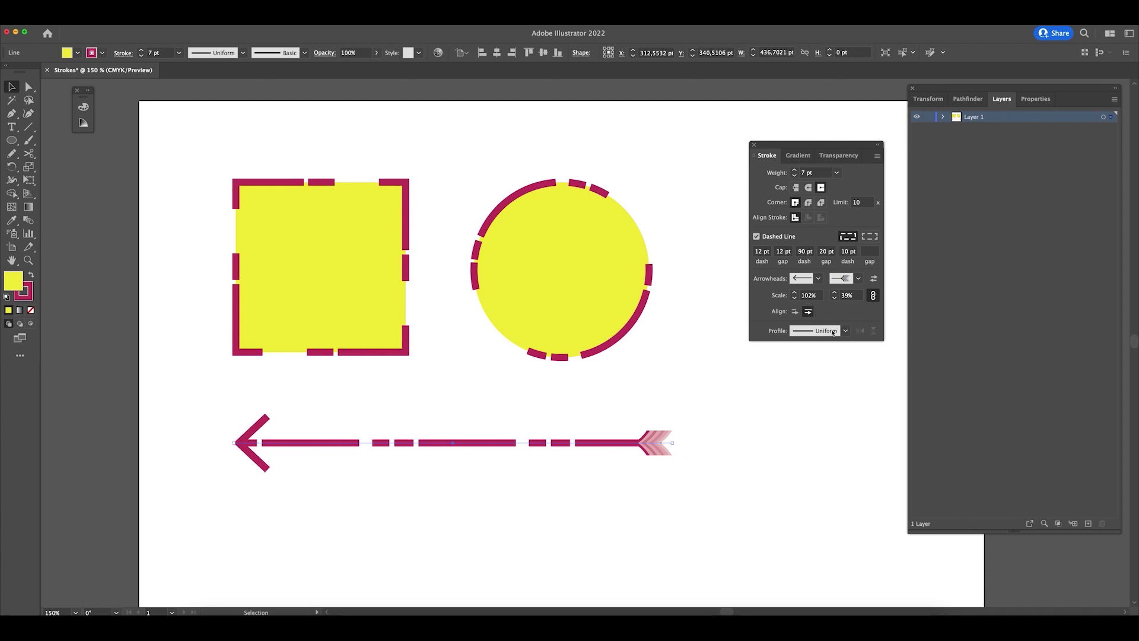
click(795, 311)
click(808, 313)
click(795, 311)
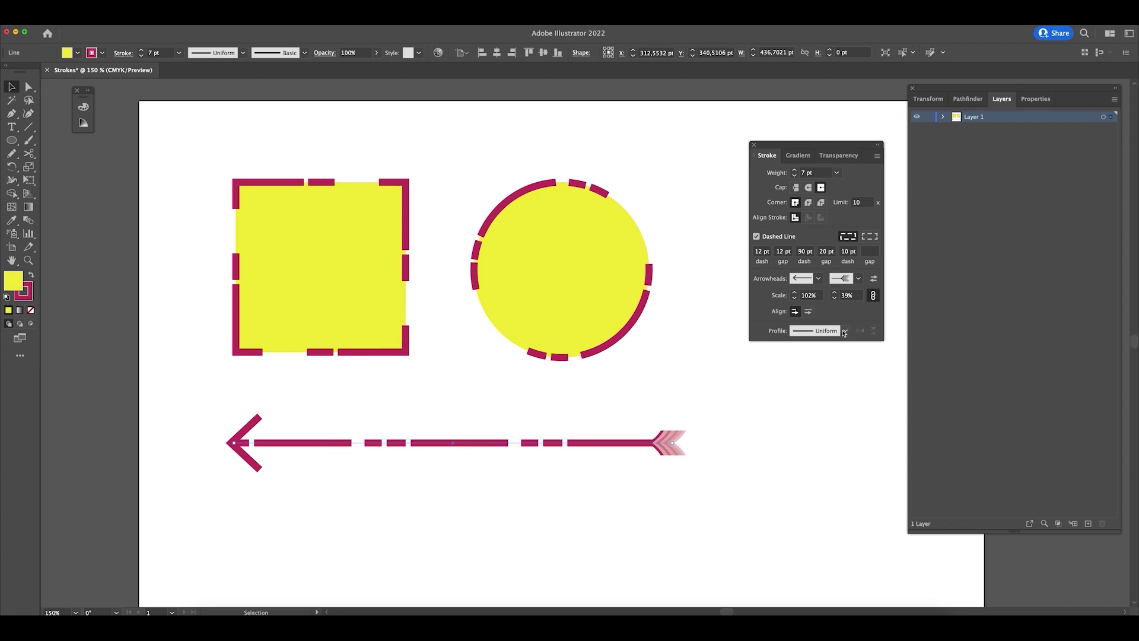
- Try Width Profiles 1 to 4 in turn on the dashed line's stroke
click(845, 331)
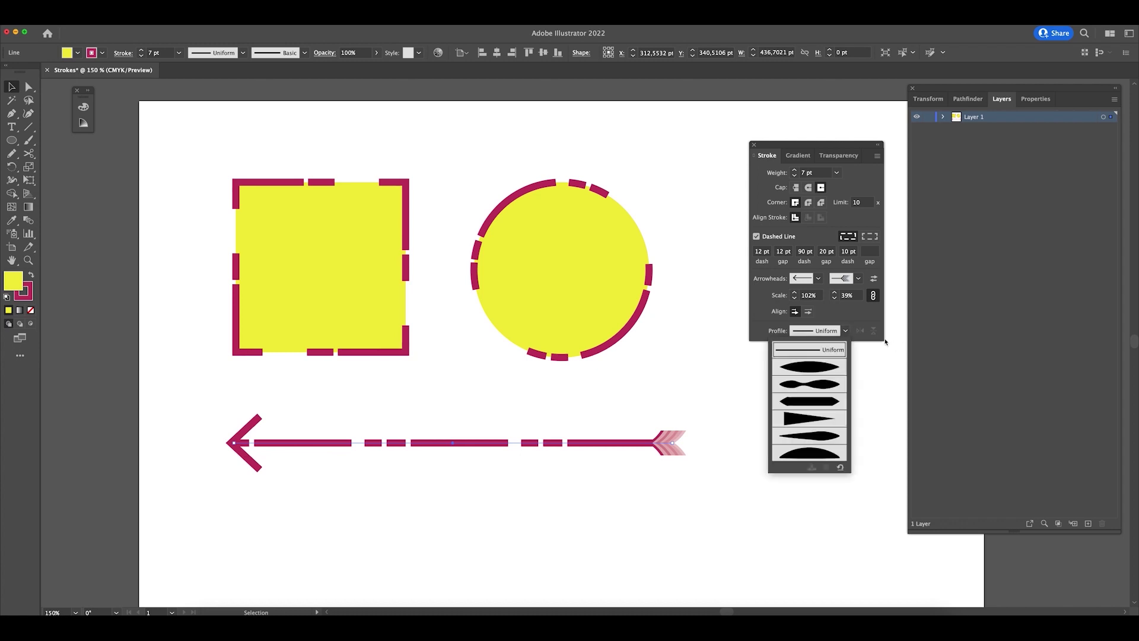
click(829, 368)
click(845, 331)
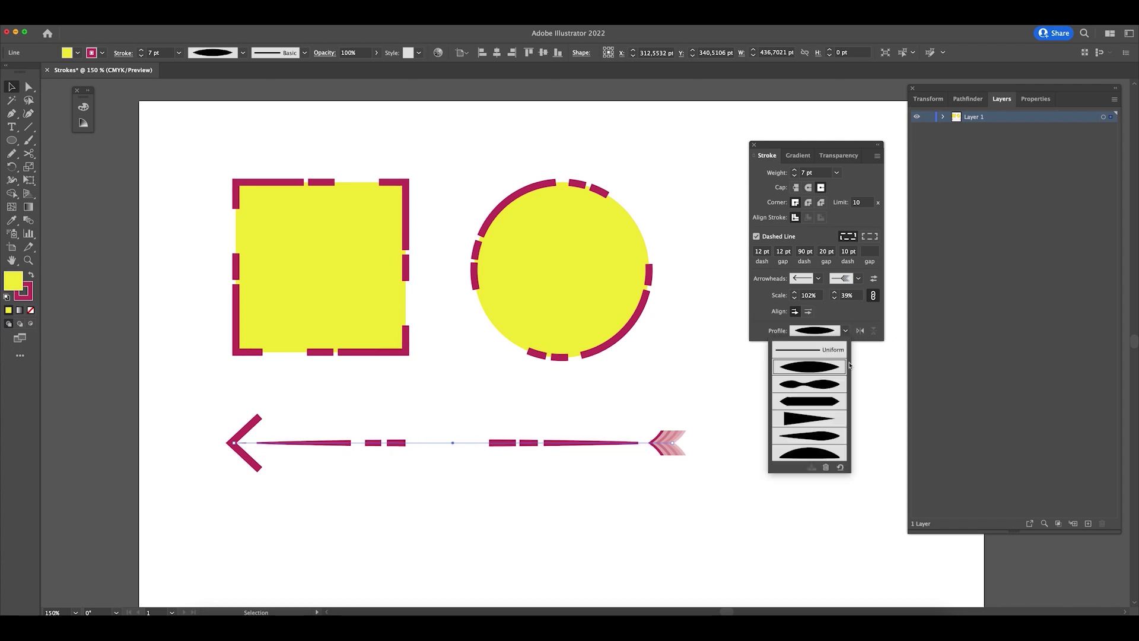
click(841, 362)
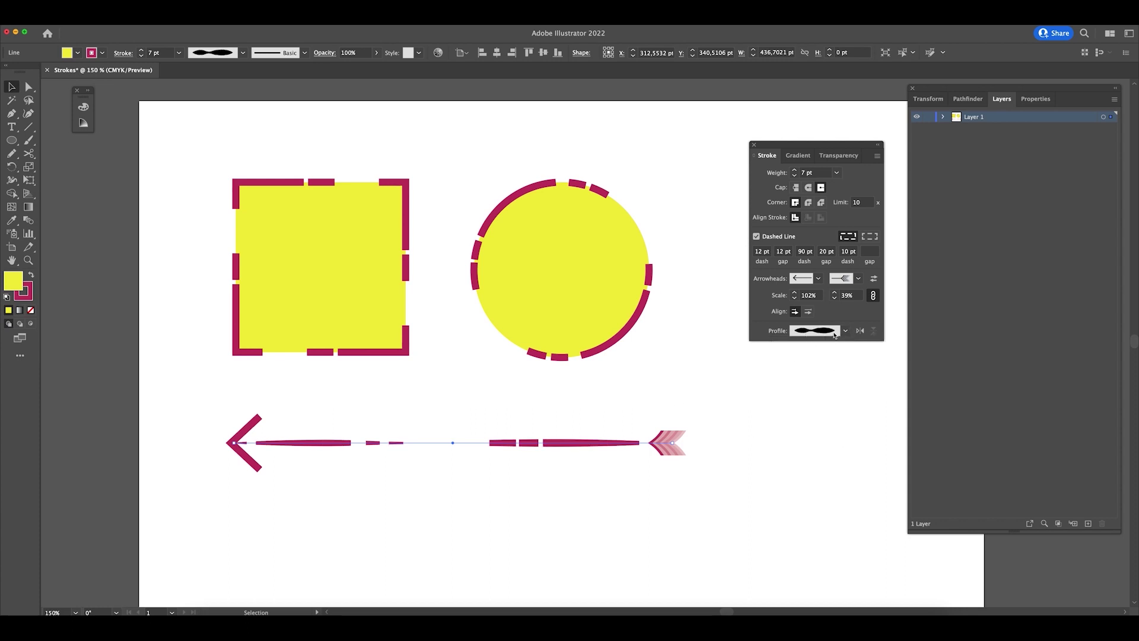
click(845, 331)
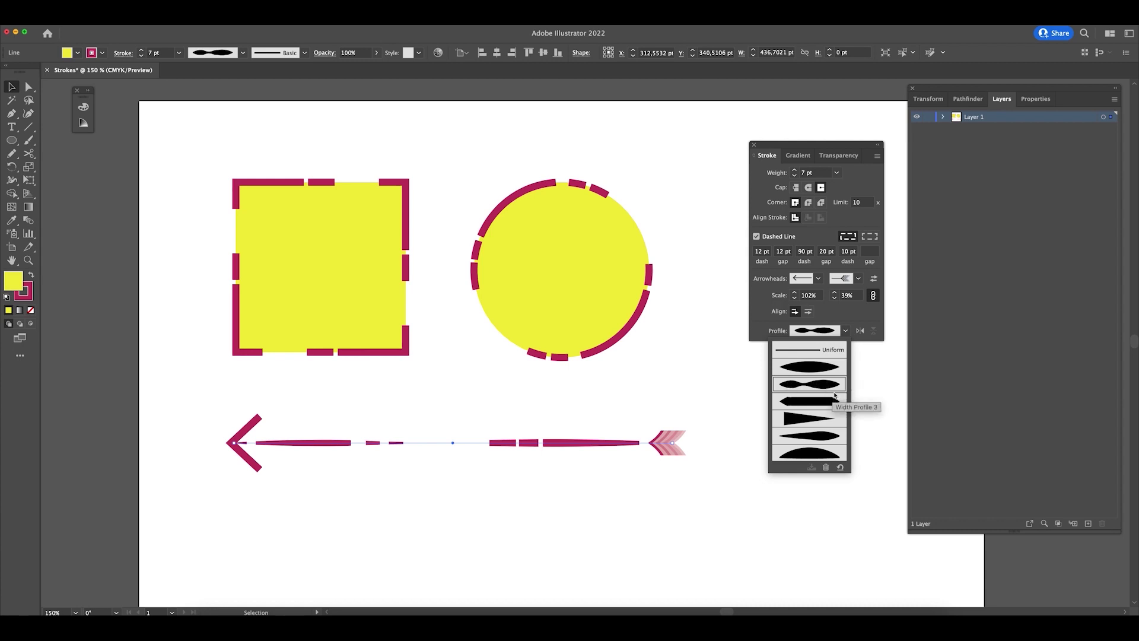
click(835, 403)
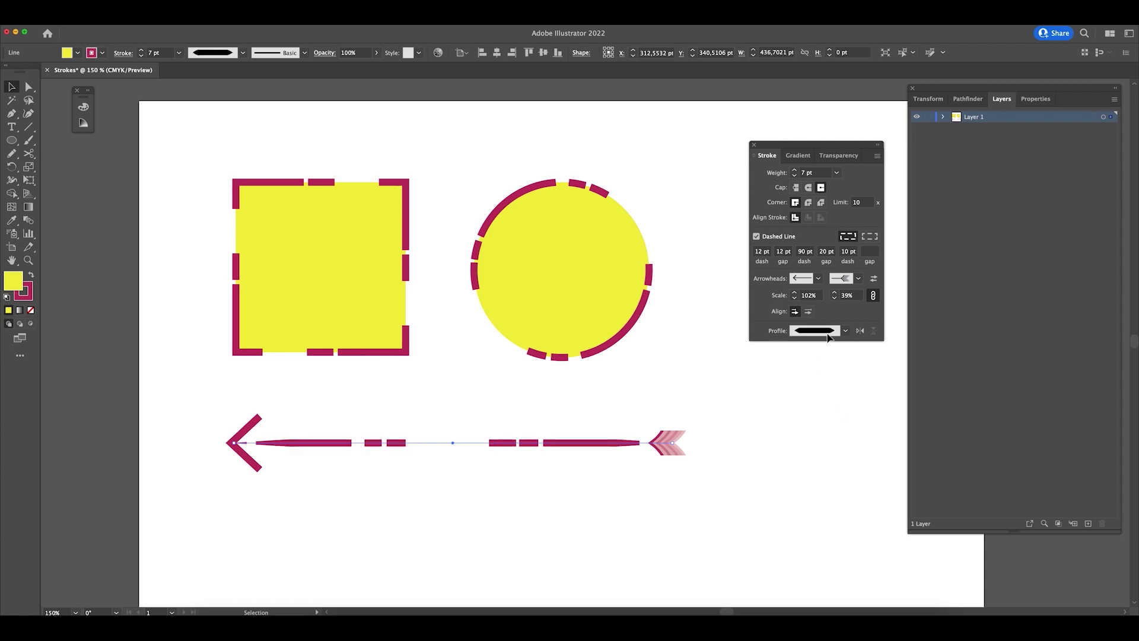
click(845, 331)
click(847, 450)
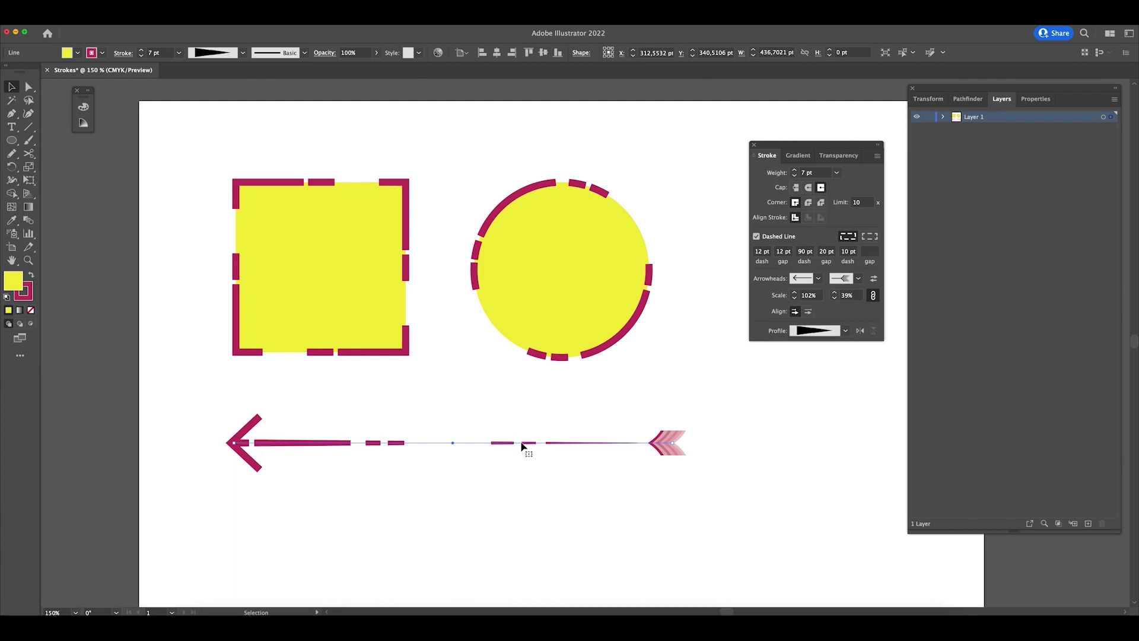
- Apply Width Profile 5 to the dashed line's stroke and deselect the line
click(846, 332)
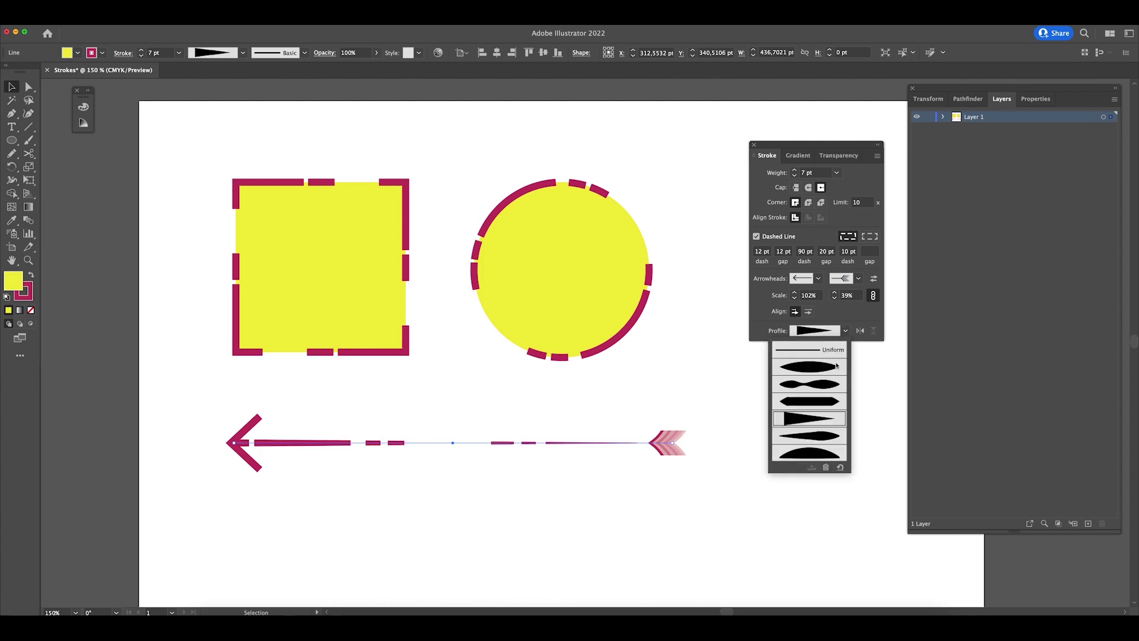
click(819, 443)
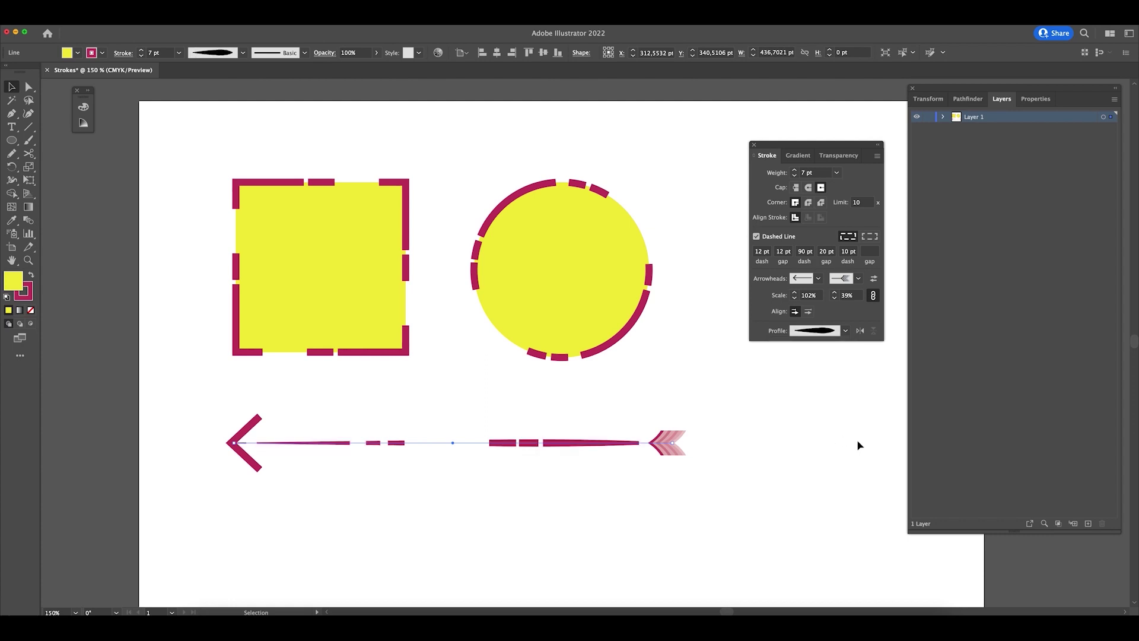
click(773, 453)
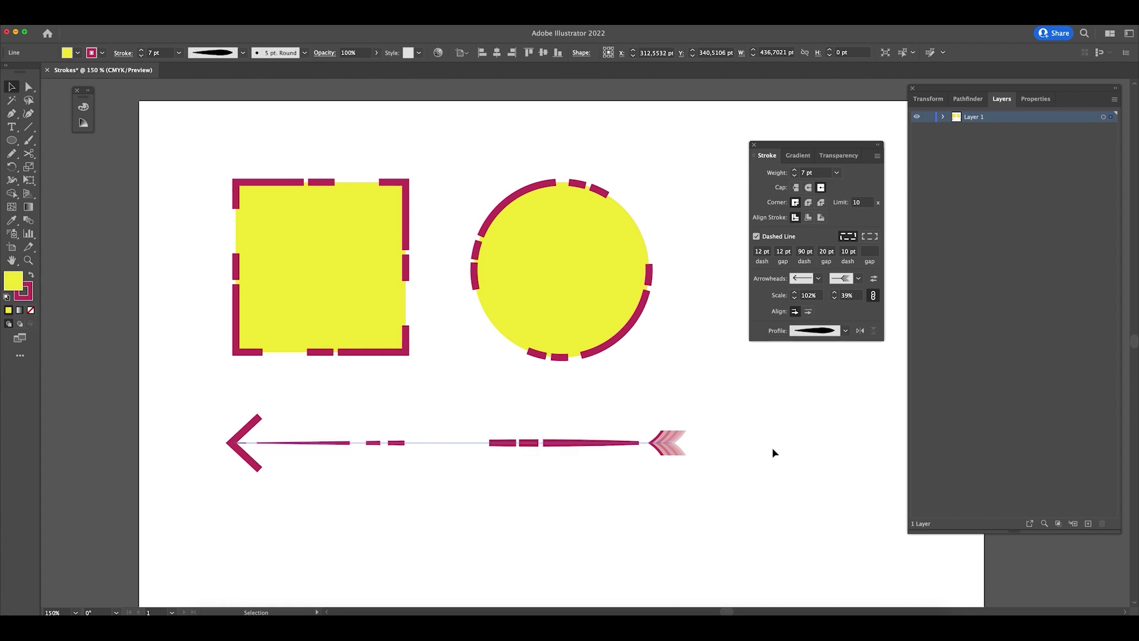
- Choose the half-ellipse width profile while no object is selected
click(846, 332)
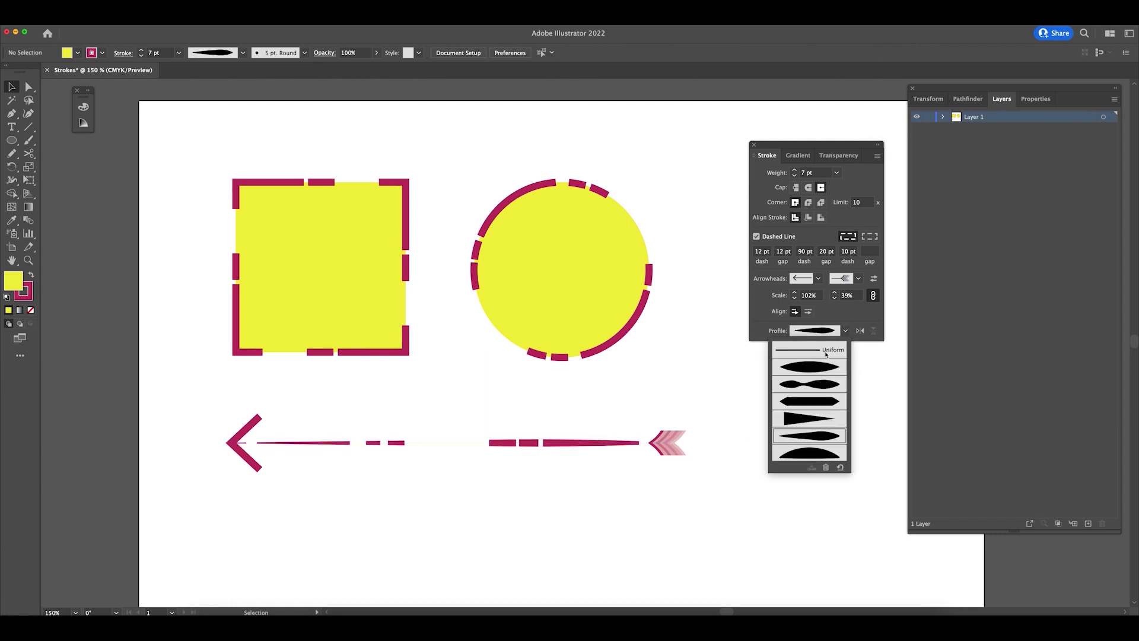
click(810, 453)
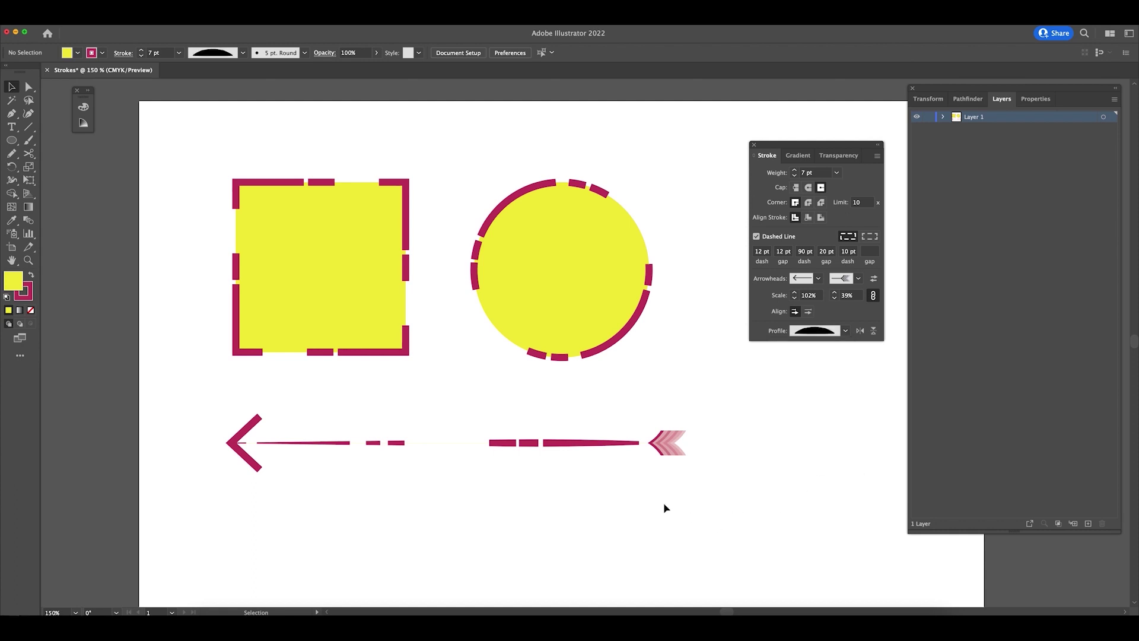
click(565, 442)
scroll(593, 404, right, 3)
scroll(594, 403, up, 2)
- Reshape the circle's stroke with the Width tool, thickening its upper-left part to about 13.2 pt and thinning it at the upper right and right
click(549, 380)
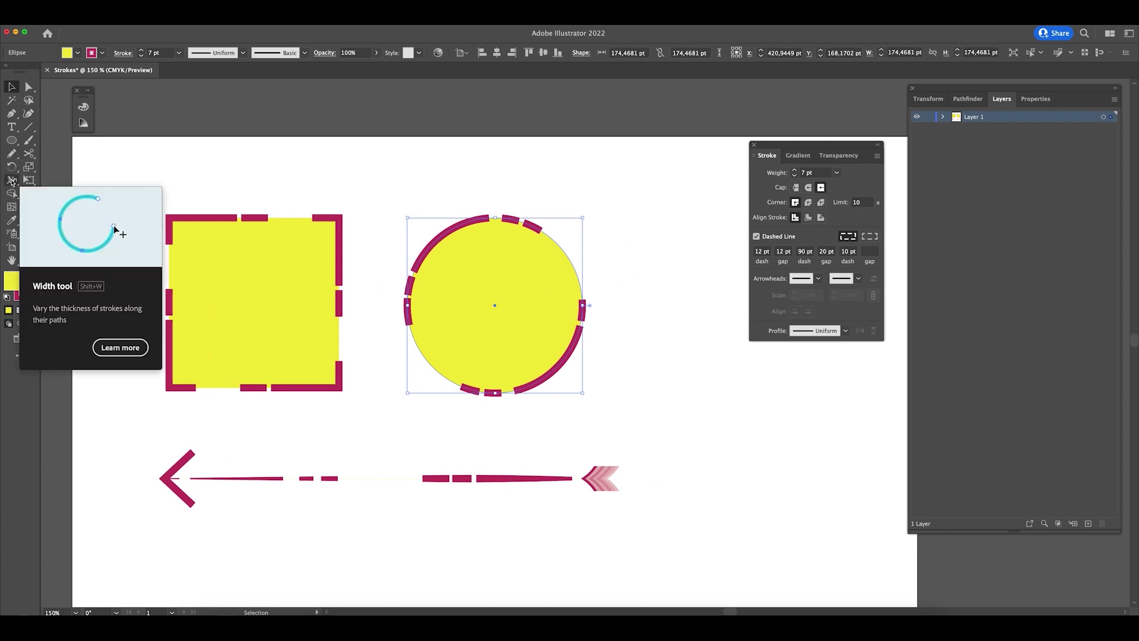
click(12, 181)
mouse_move(453, 245)
mouse_down()
mouse_move(469, 247)
mouse_move(445, 237)
mouse_move(454, 245)
mouse_up()
key(super+z)
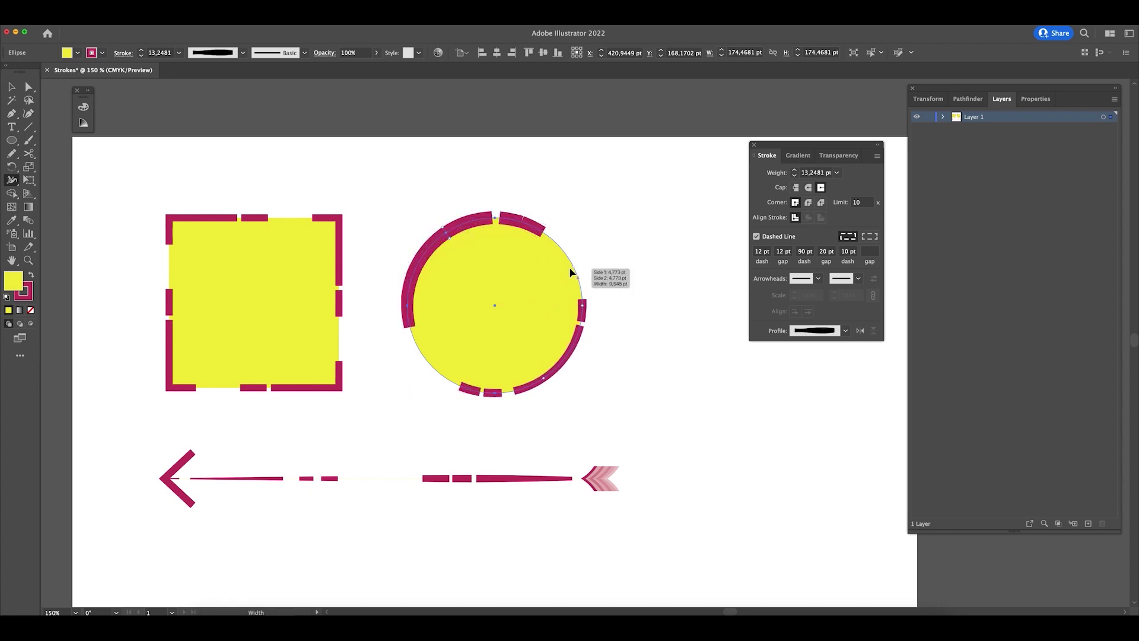
drag(569, 279, 578, 277)
drag(574, 350, 583, 357)
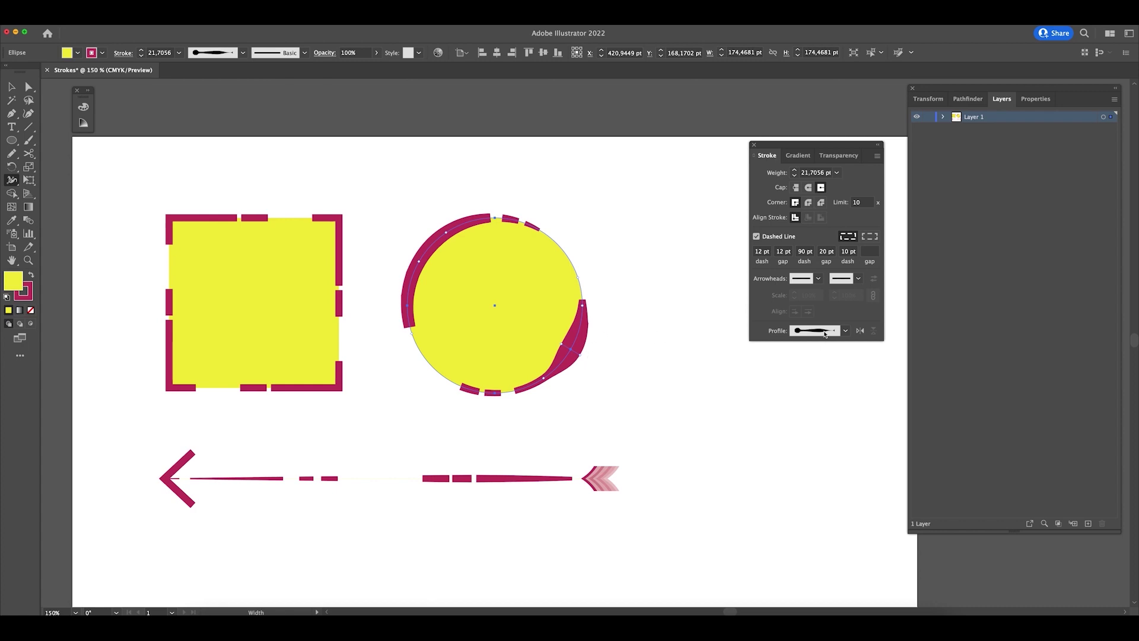
key(cmd+z)
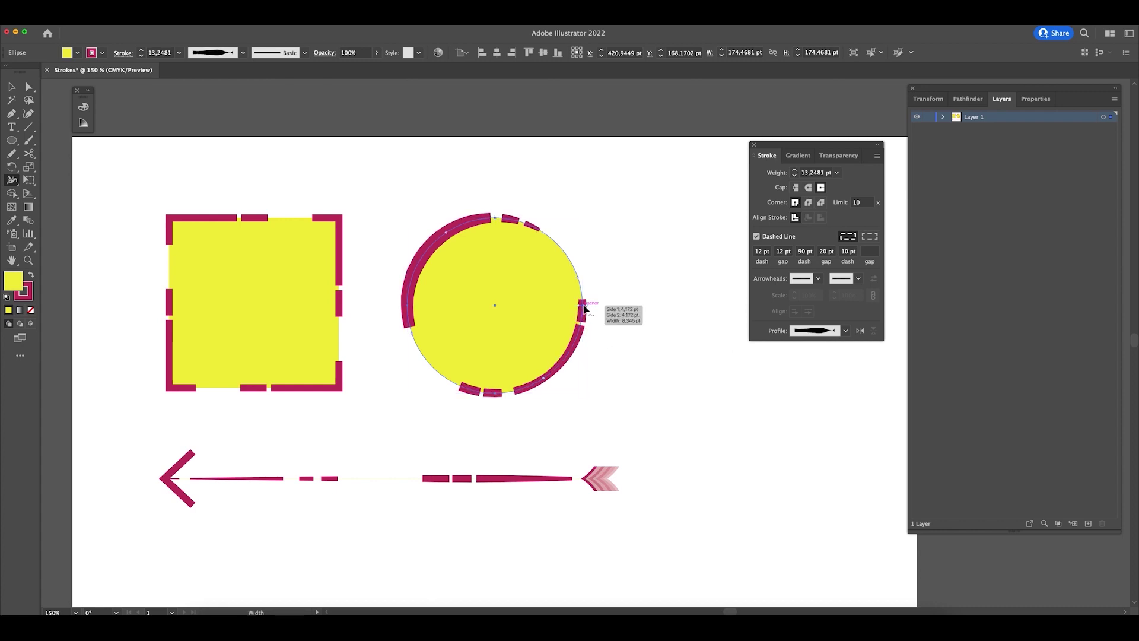
drag(589, 309, 586, 308)
- Save the circle's variable stroke width as a new profile named "Weird one"
click(845, 331)
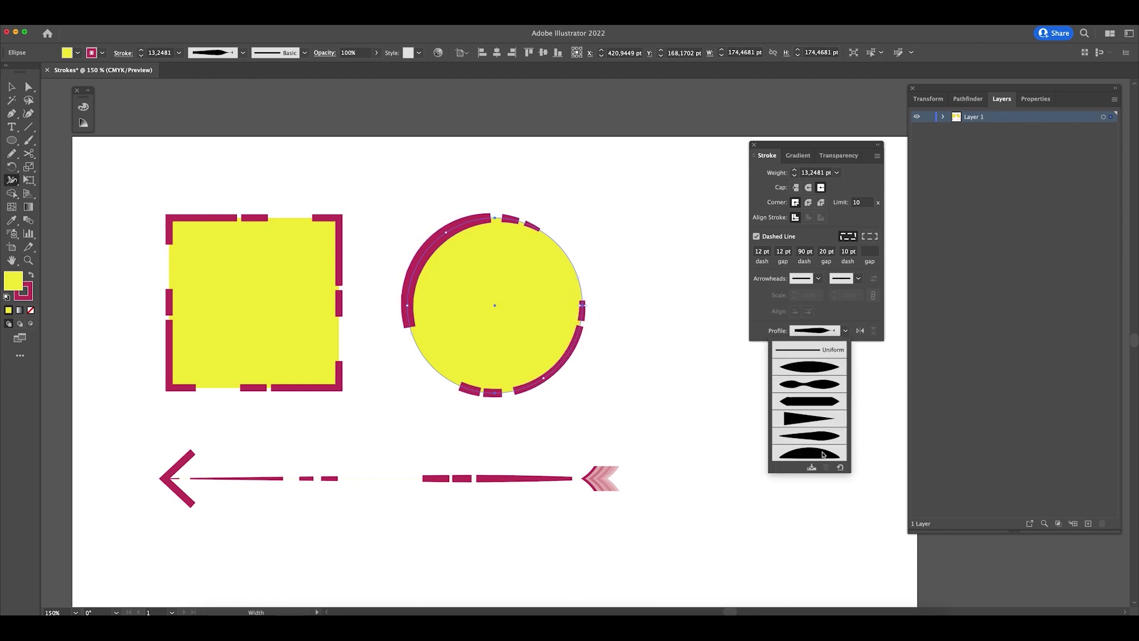
click(811, 468)
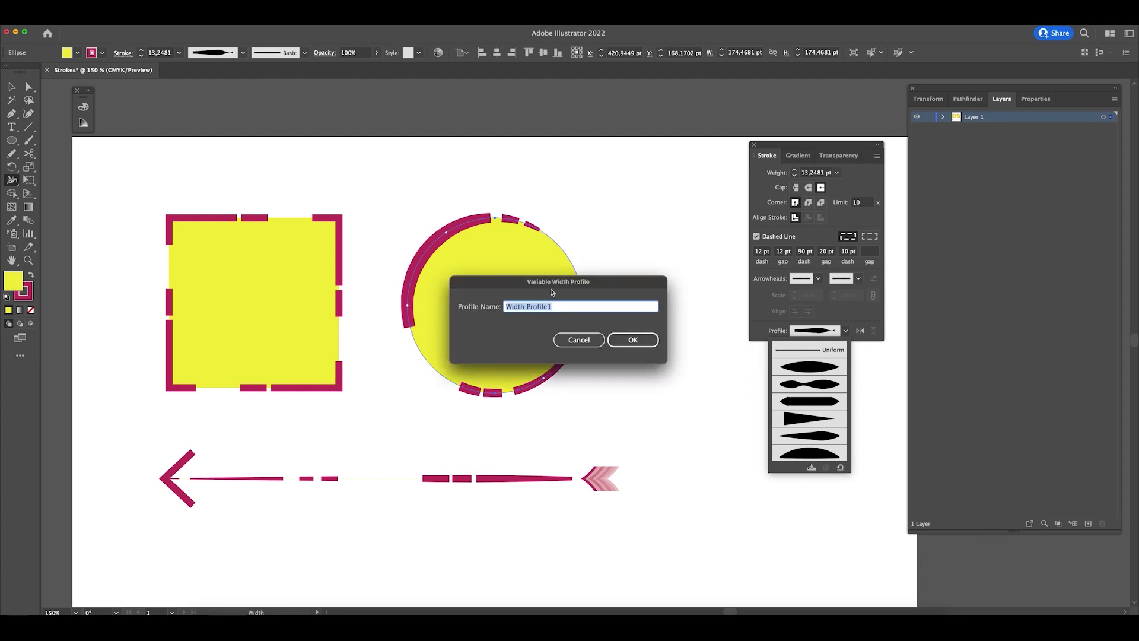
text(Weird one)
key(Return)
click(846, 331)
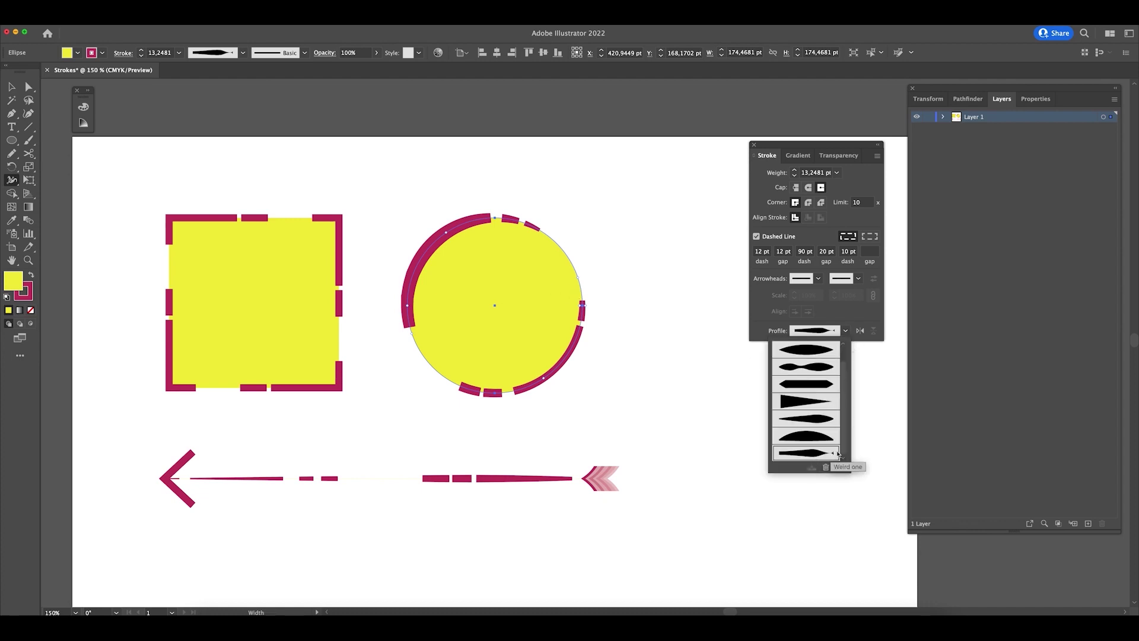
click(653, 452)
- Paint an S-shaped curve about 254 by 210 pt beside the circle with the Paintbrush tool
drag(661, 356, 558, 402)
key(v)
click(591, 314)
key(b)
mouse_move(480, 239)
mouse_down()
mouse_move(611, 302)
mouse_move(736, 449)
mouse_up()
key(v)
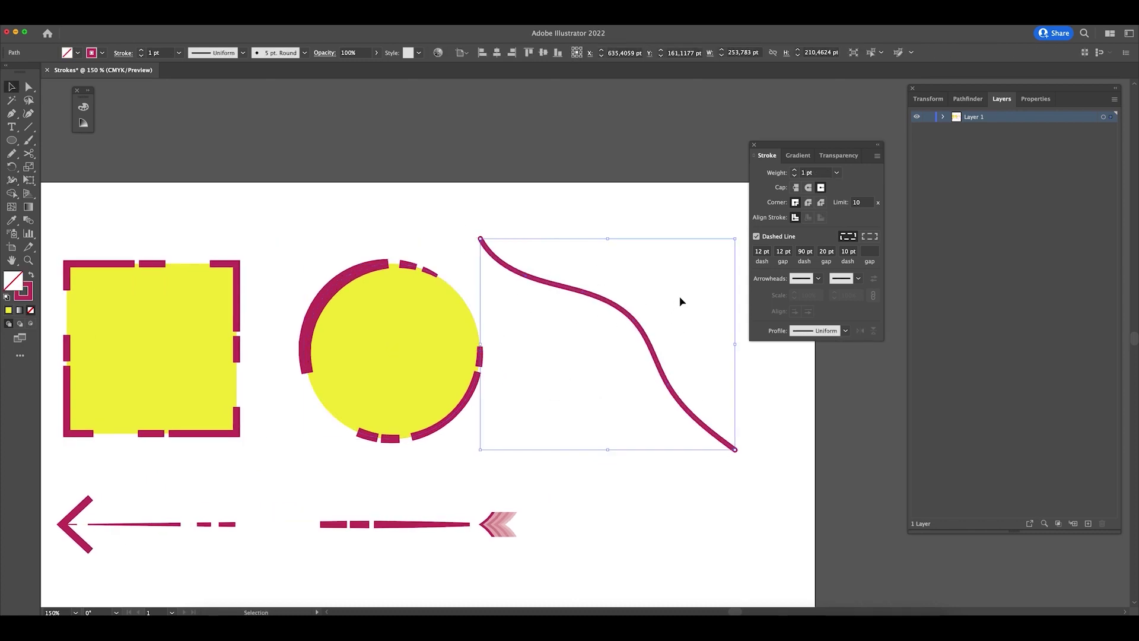
- Try the "Weird one" width profile on the brushed curve and delete the curve
click(846, 331)
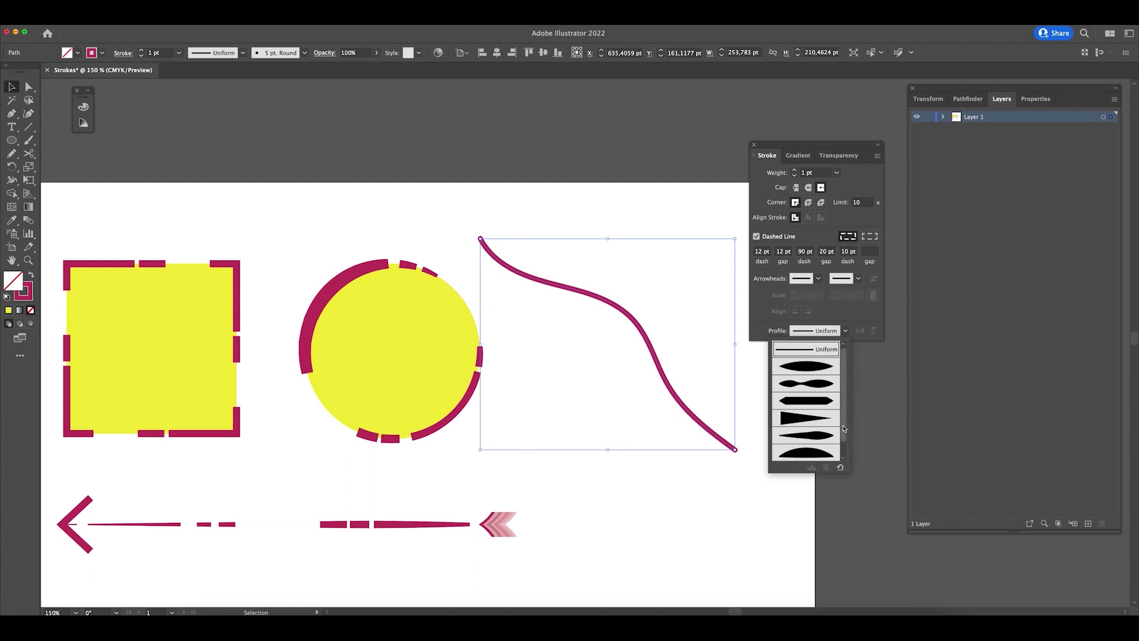
scroll(829, 458, down, 1)
click(829, 457)
click(611, 393)
drag(609, 389, 608, 386)
key(Delete)
- Draw a wavy curve about 185 by 237 pt beside the circle with the Pencil tool and select it
key(n)
mouse_move(543, 230)
mouse_down()
mouse_move(661, 336)
mouse_move(733, 462)
mouse_up()
key(v)
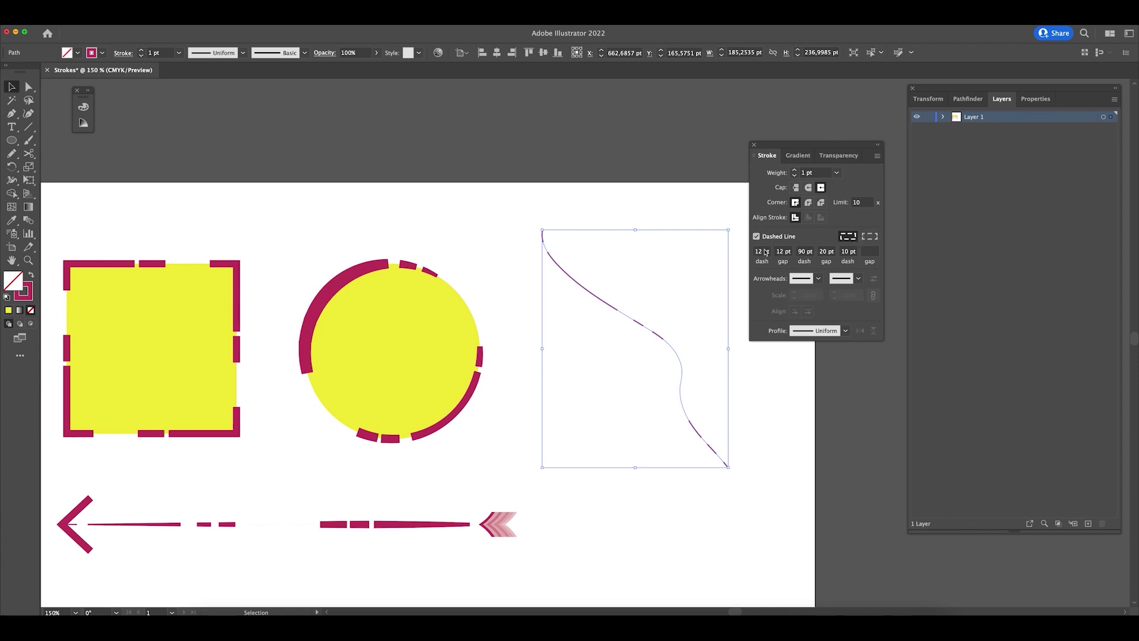
- Apply the "Weird one" width profile to the pencil curve and set its stroke weight to 11 pt
click(845, 331)
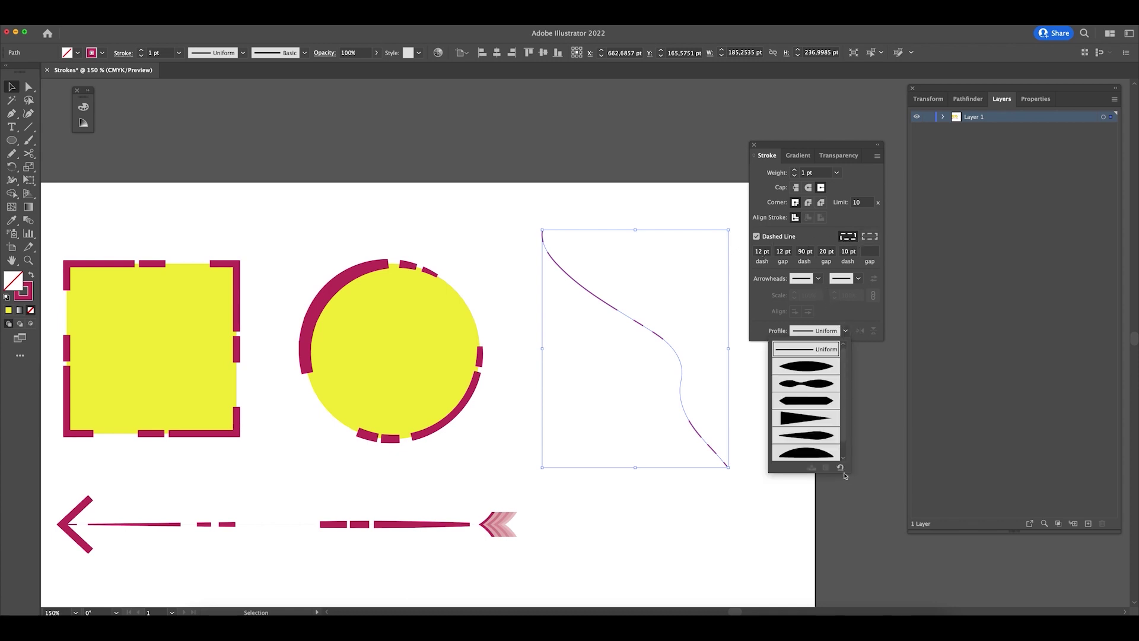
click(843, 462)
click(820, 455)
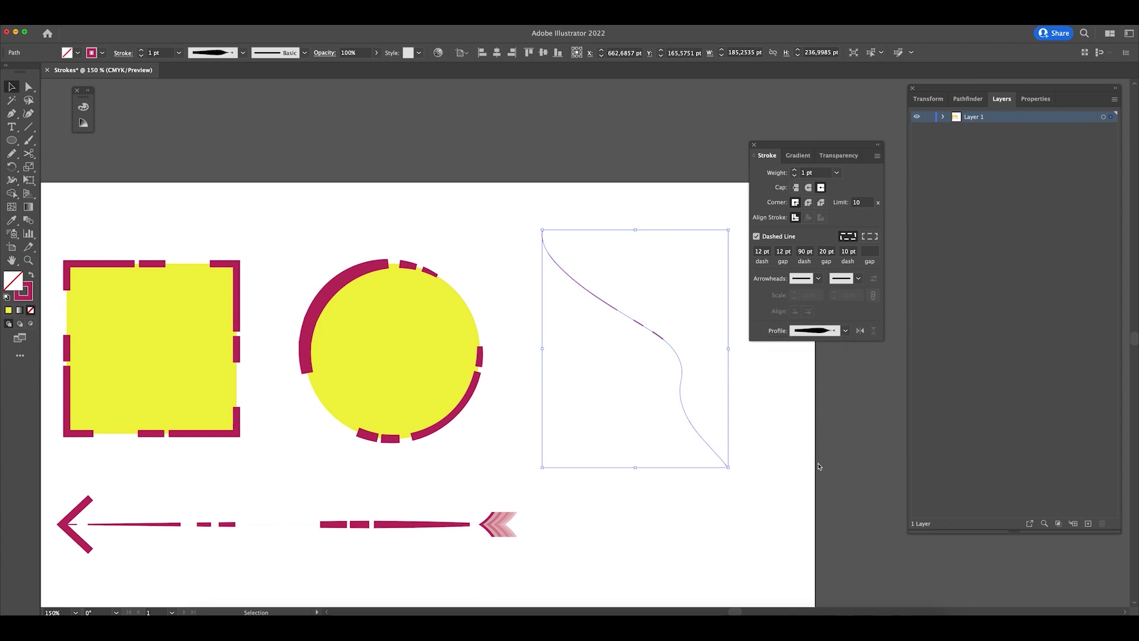
click(794, 169)
click(794, 170)
click(794, 170)
click(794, 170)
click(794, 170)
click(794, 169)
click(794, 170)
click(795, 170)
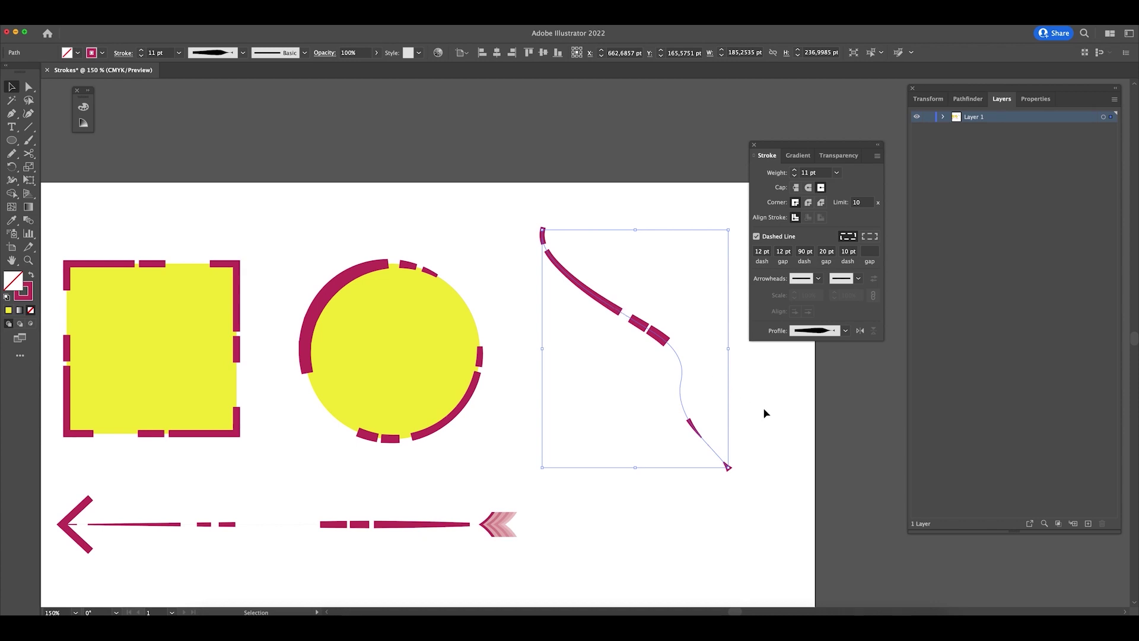
- Set both gaps and the second and third dashes of the pencil curve's stroke to 0 pt
click(778, 254)
text(0)
key(Tab)
text(0)
key(Tab)
text(0)
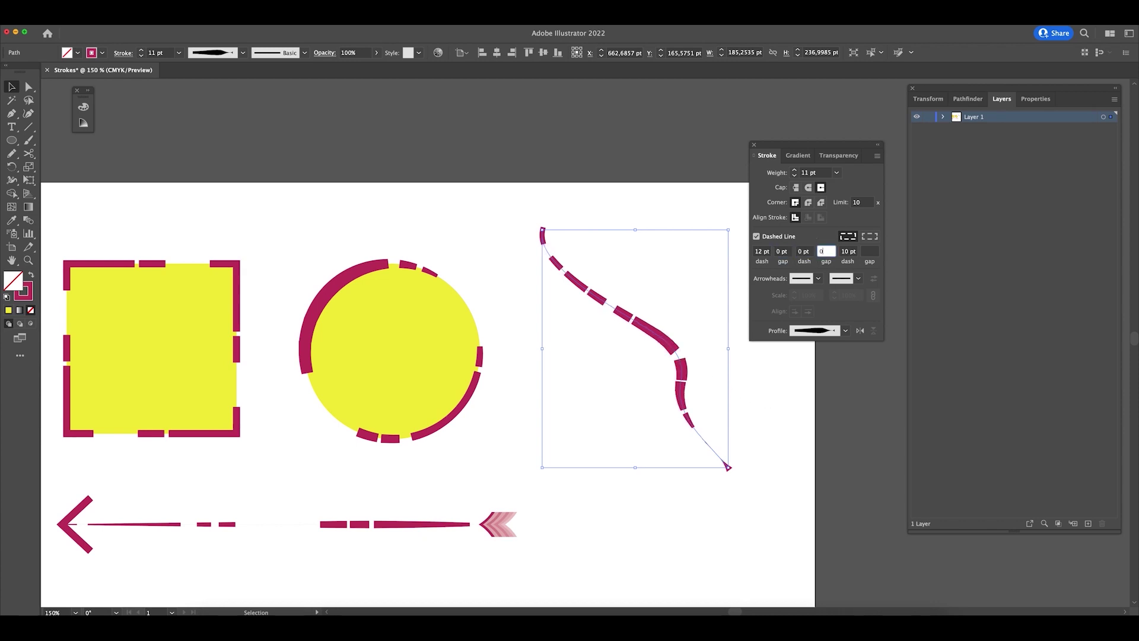
key(Tab)
text(0)
key(Tab)
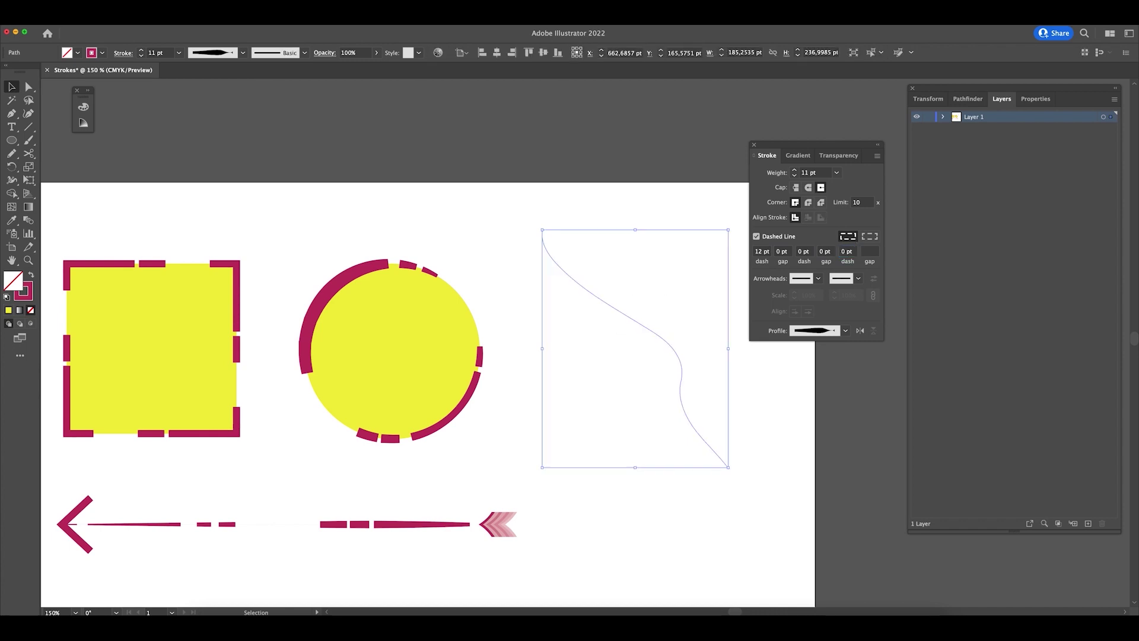
- Turn off the dashed line on the pencil curve and deselect it
click(756, 236)
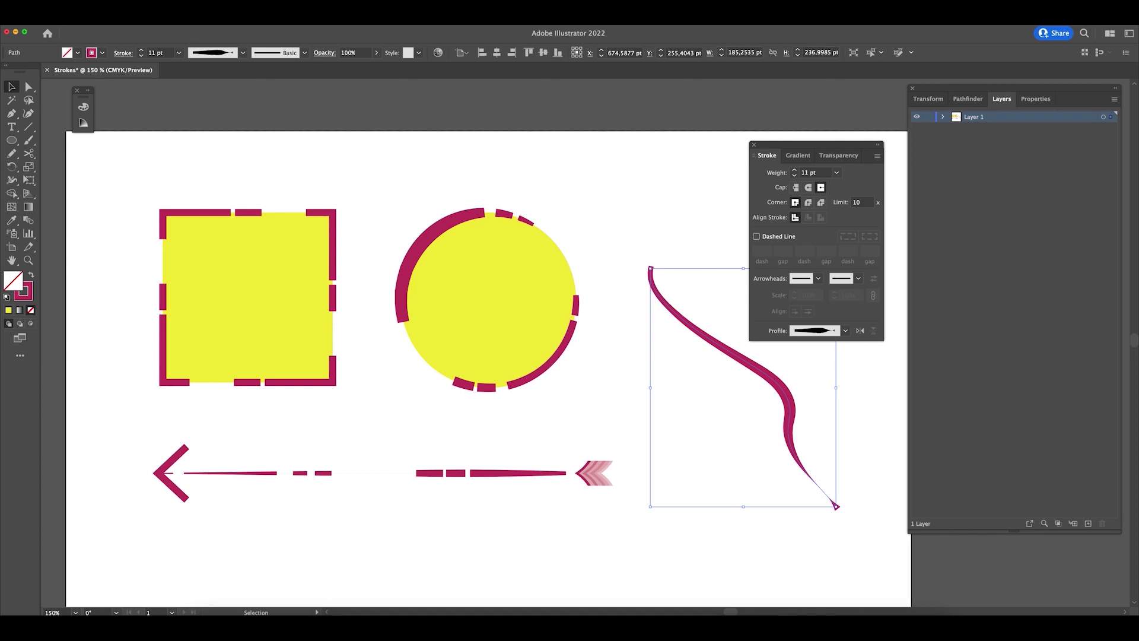
key(super+shift+a)
- Zoom in on the standing figure holding a sheet of paper in the Distort Tools.ai document
key(space)
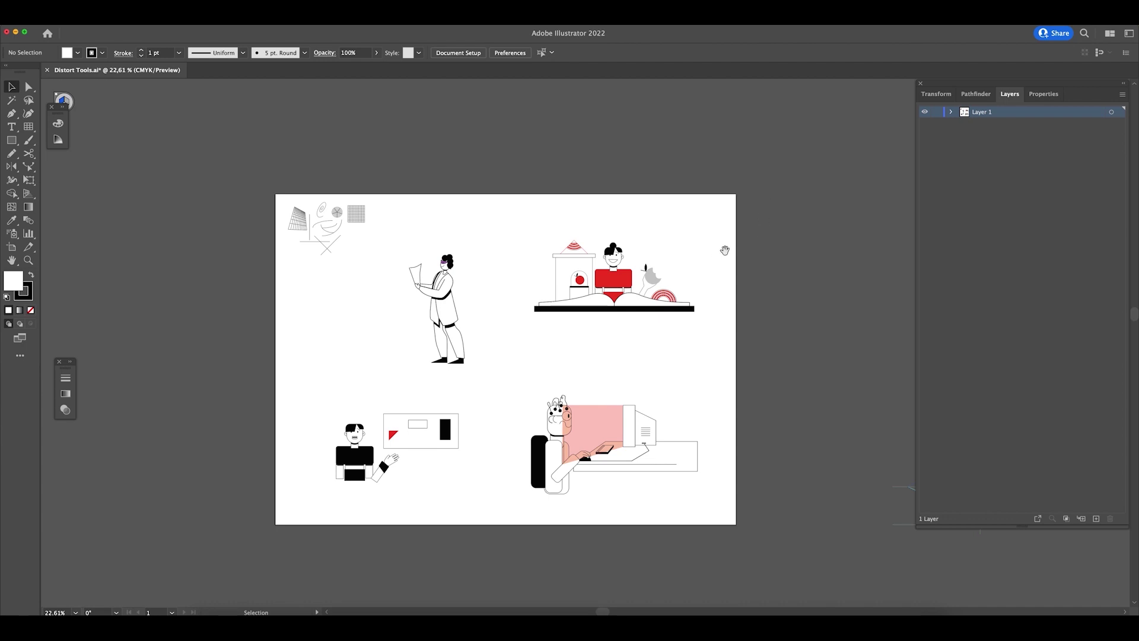
drag(433, 258, 594, 260)
key(space)
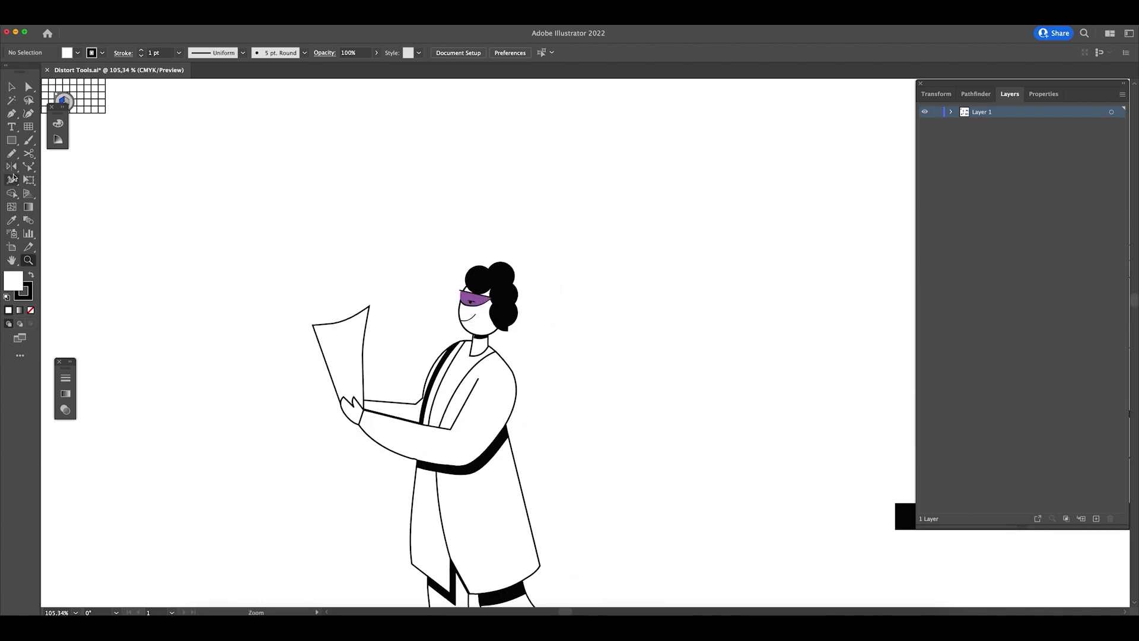
- Select the whole standing figure and activate the Width tool for adjusting its outlines
click(13, 182)
drag(12, 182, 59, 182)
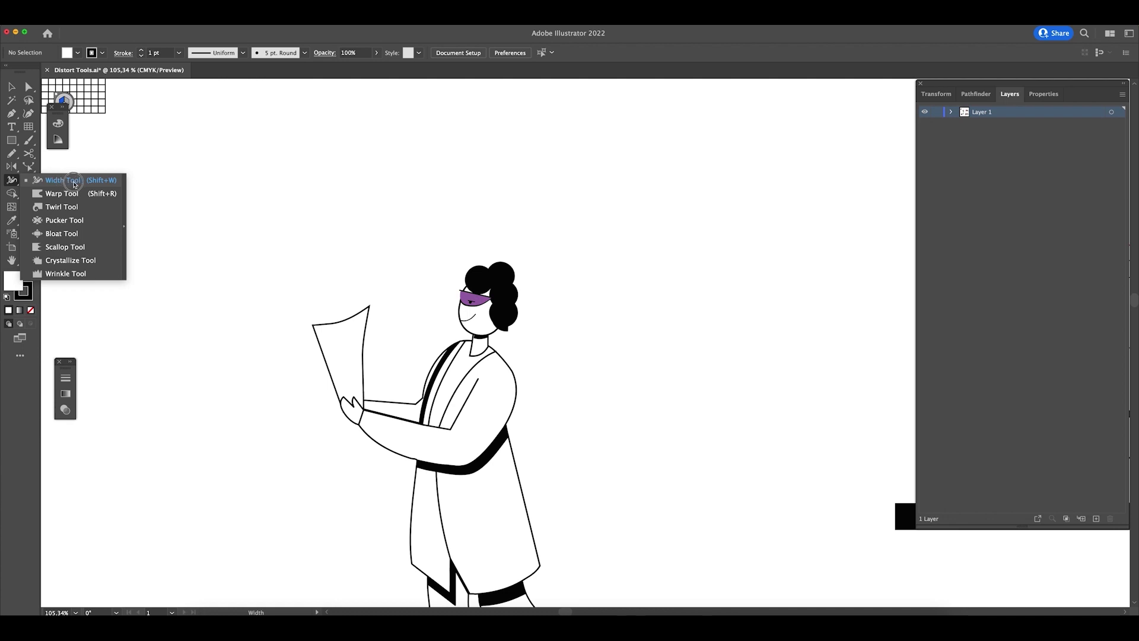
click(71, 184)
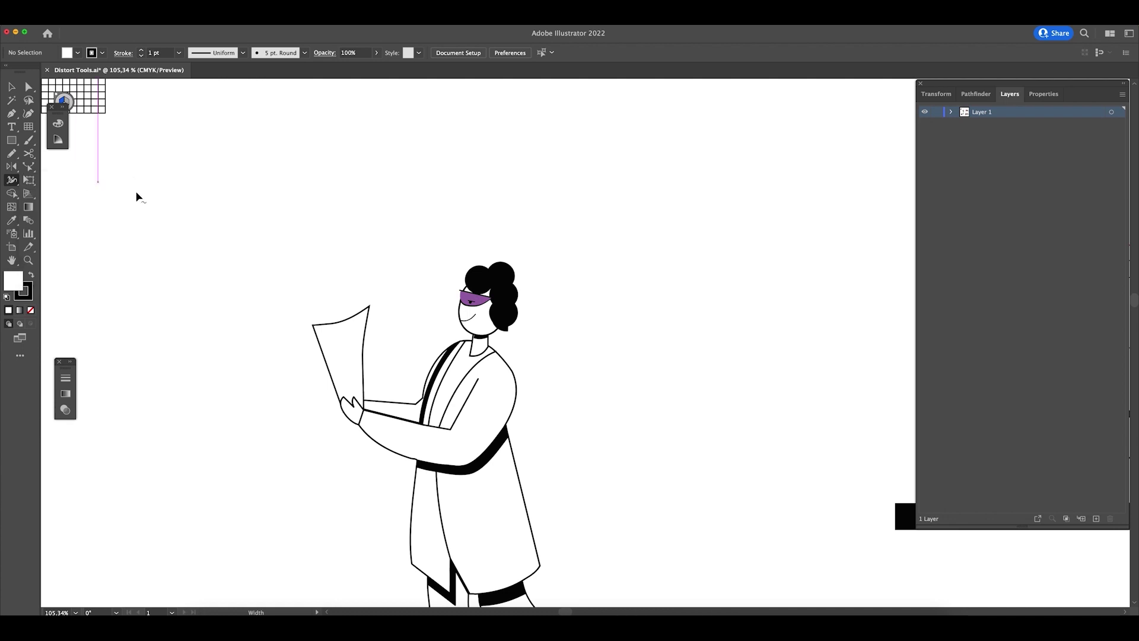
key(v)
drag(381, 413, 318, 514)
key(z)
drag(516, 329, 611, 344)
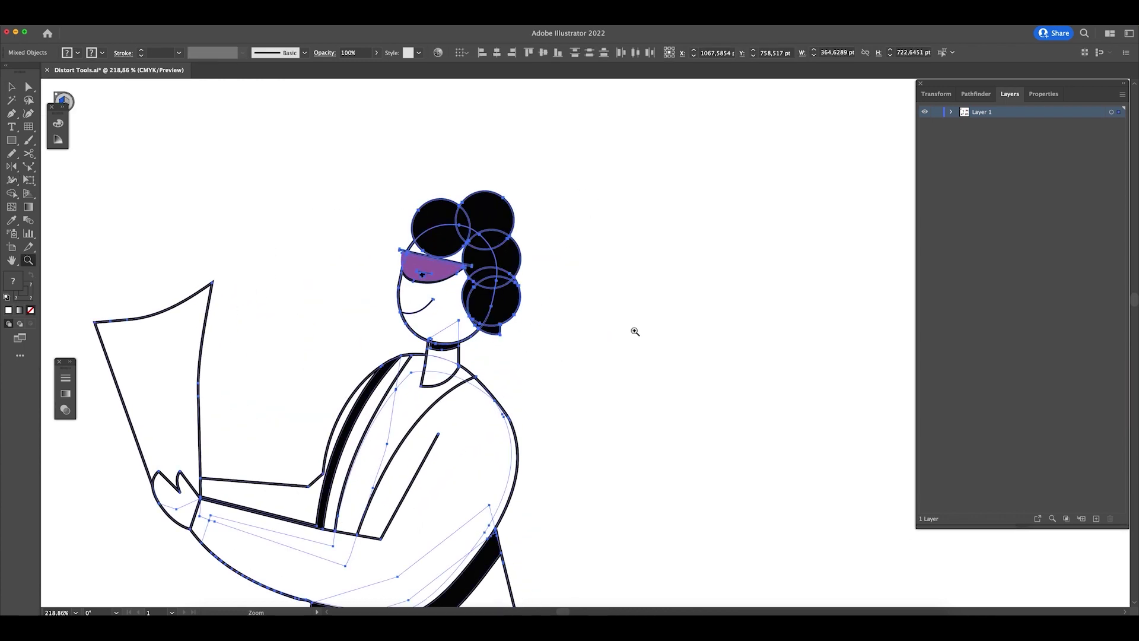
click(21, 181)
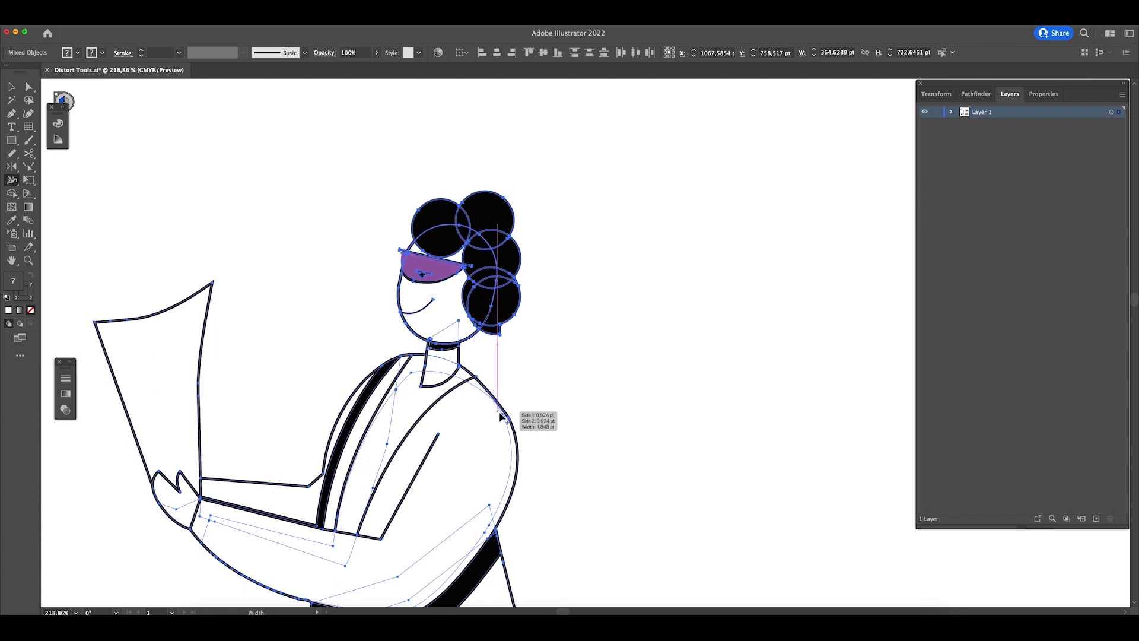
- Try widening the shoulder, rear forearm and smile strokes with the Width tool, undoing each attempt
drag(508, 407, 524, 412)
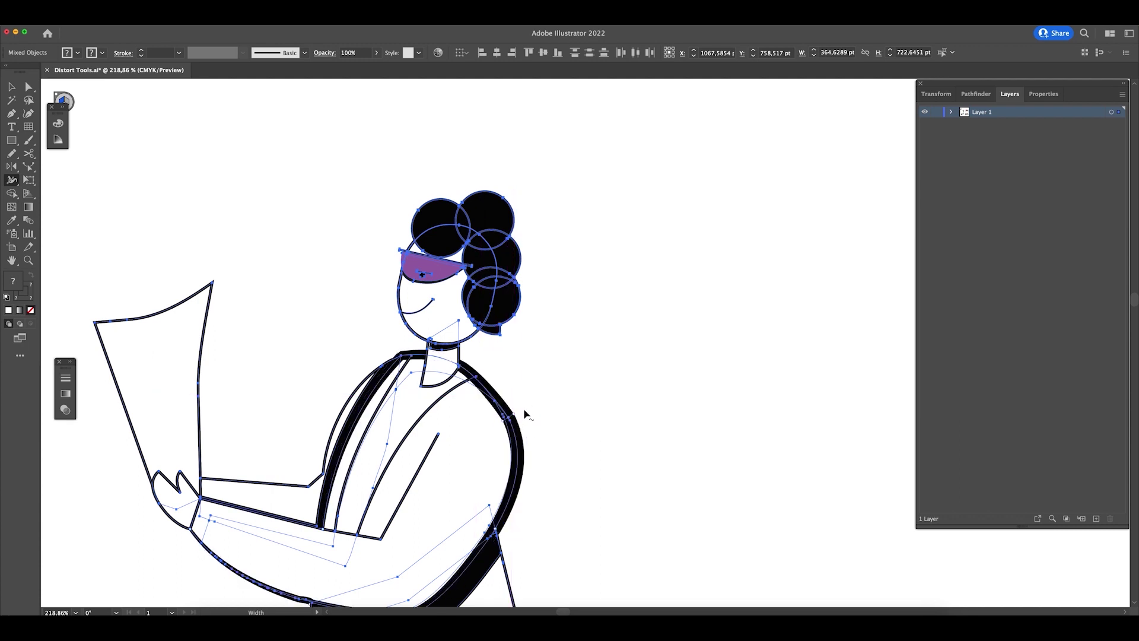
key(super+z)
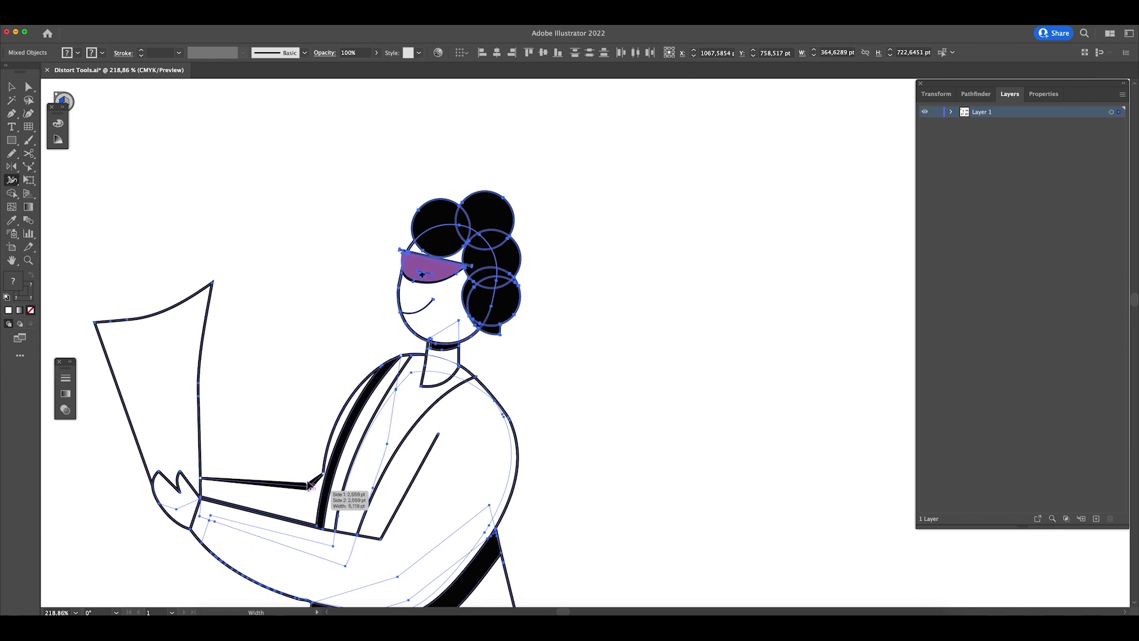
drag(252, 483, 248, 518)
key(super+z)
key(super+z)
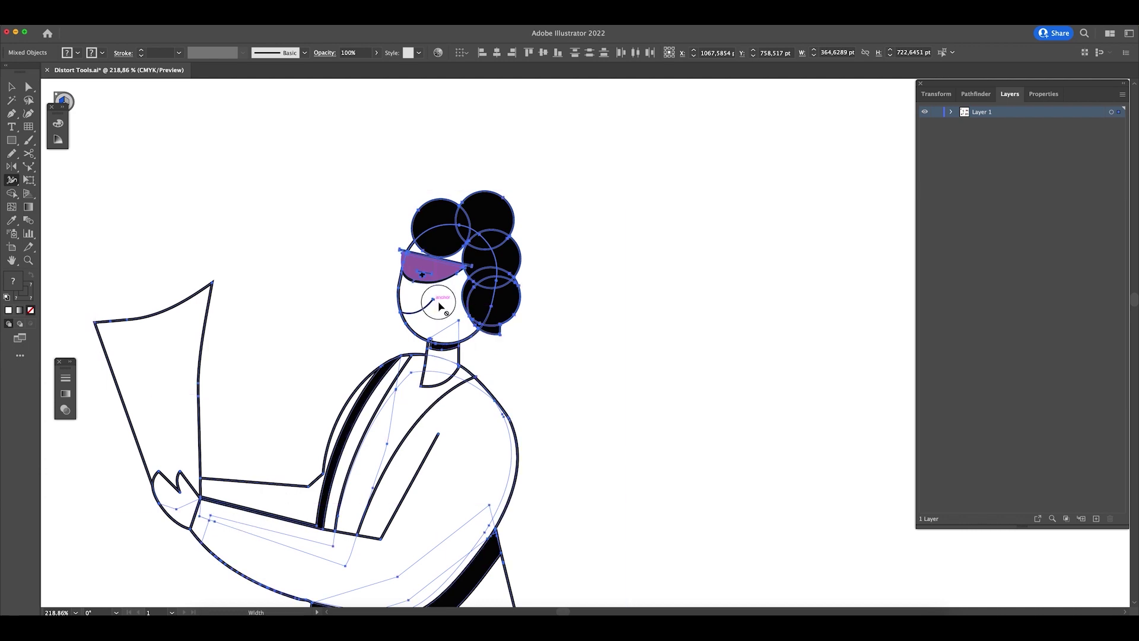
drag(435, 303, 498, 340)
key(super+z)
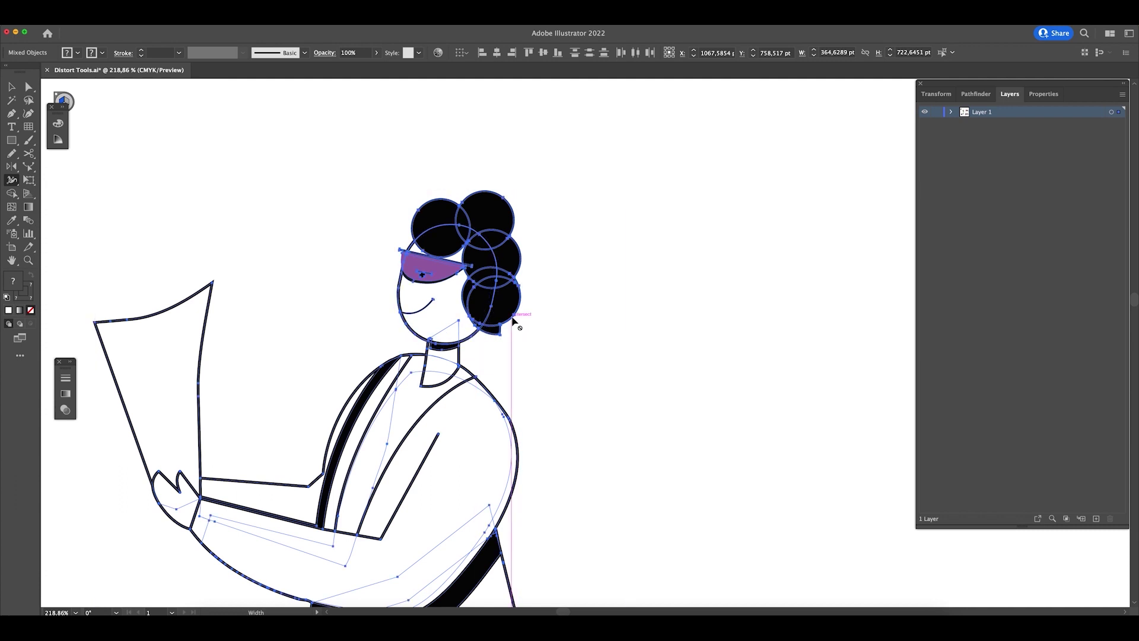
- Widen the coat's stroke at its lower back corner to about 5.7 pt, then deselect the figure
mouse_move(514, 414)
mouse_down()
mouse_move(595, 437)
mouse_move(565, 424)
mouse_move(516, 319)
mouse_up()
key(z)
scroll(546, 415, down, 10)
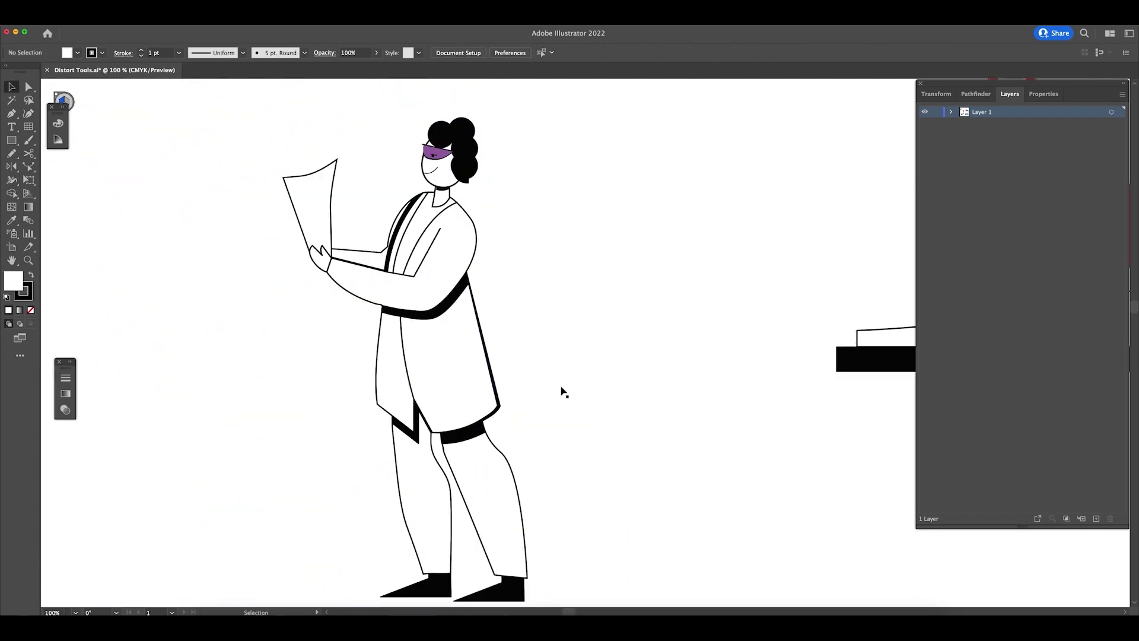
drag(534, 412, 544, 380)
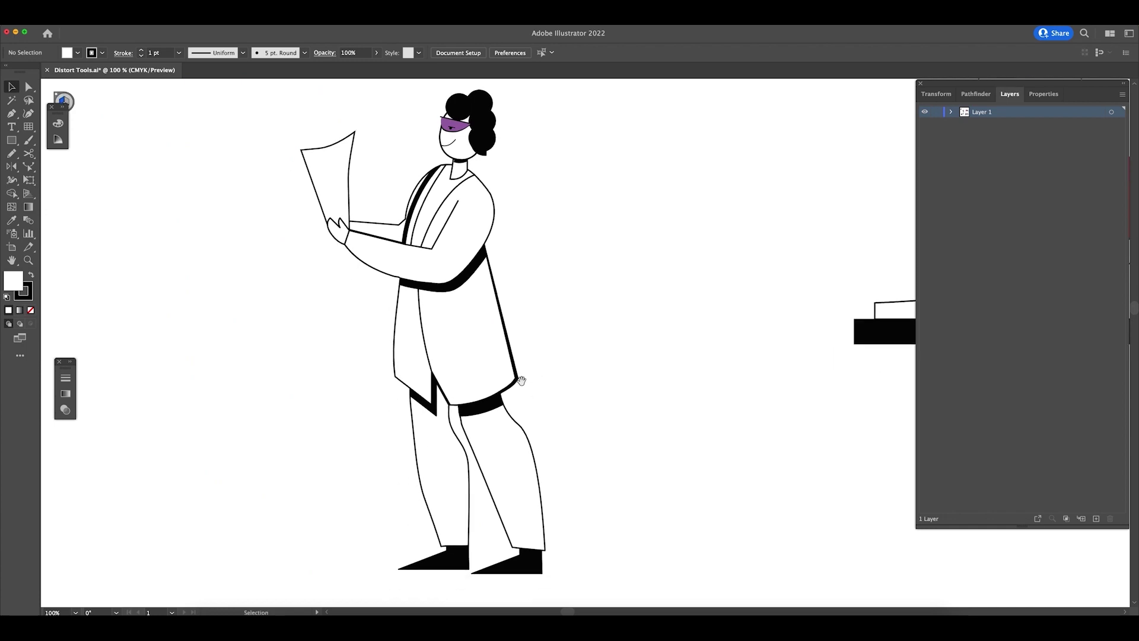
- Reshape the coat's bottom hem into a wavier curve near the back corner with Direct Selection, then deselect it
key(a)
key(super+space)
drag(522, 380, 691, 415)
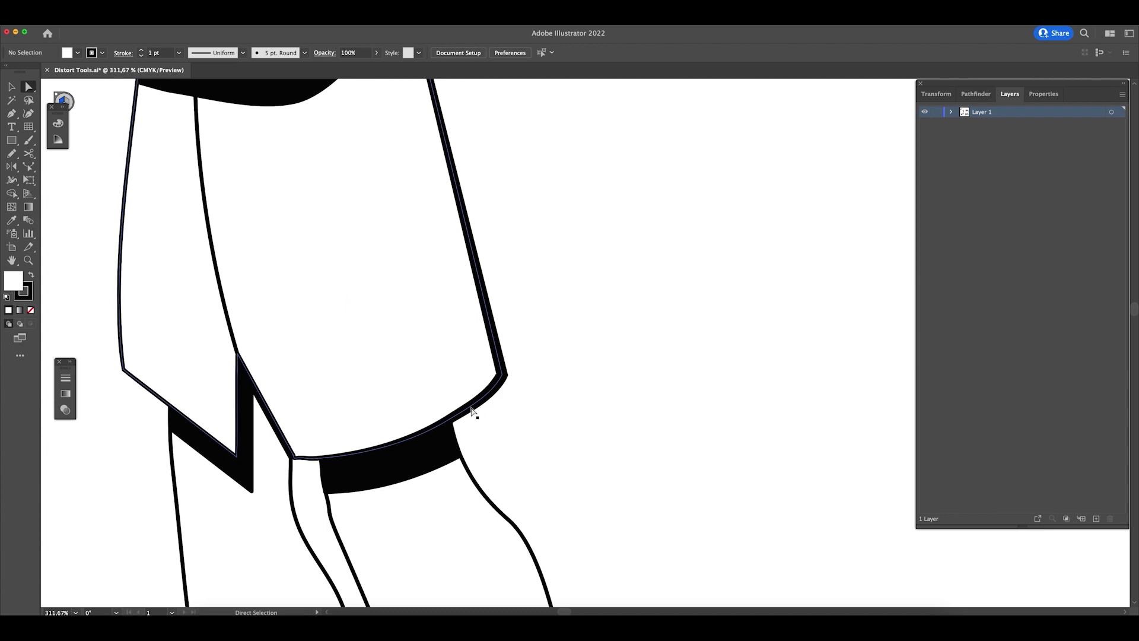
click(473, 410)
click(582, 426)
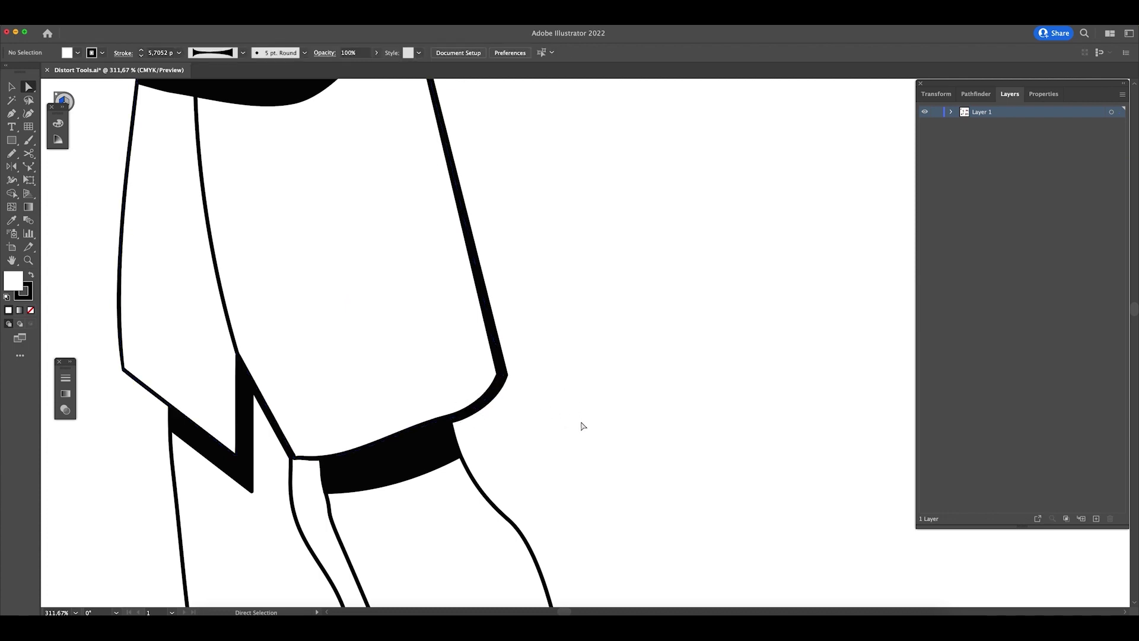
- Adjust the coat's stroke width at points on the bottom hem and along the straight back edge with the Width tool
scroll(583, 426, up, 2)
key(shift+w)
drag(467, 456, 496, 450)
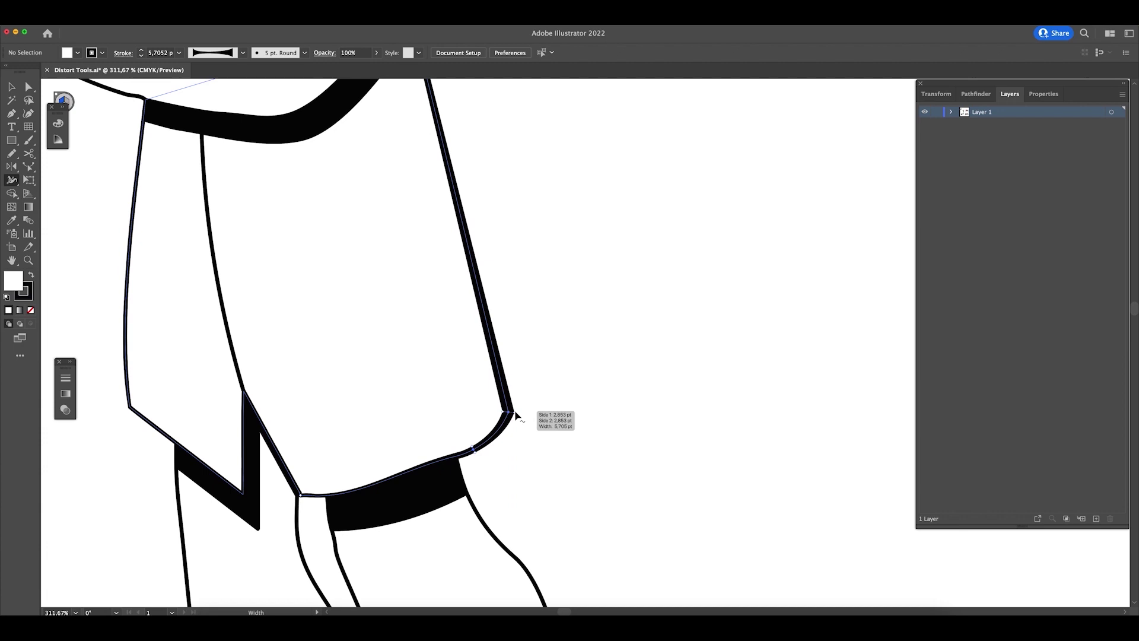
drag(475, 266, 611, 306)
key(super+minus)
key(super+minus)
key(super+minus)
key(super+minus)
key(super+minus)
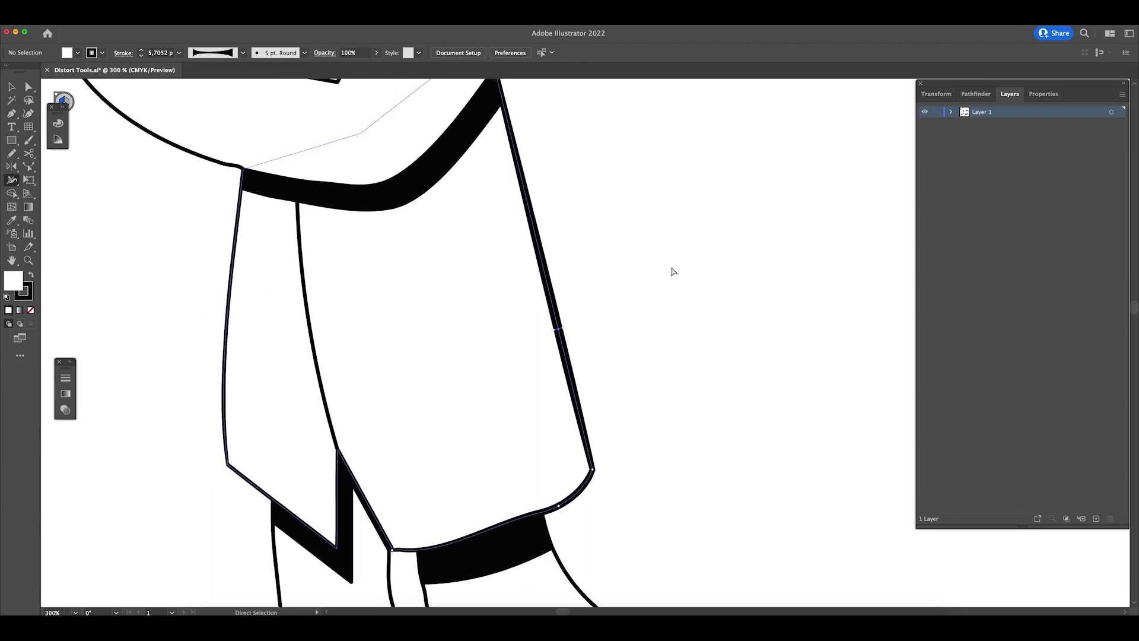
drag(657, 286, 598, 374)
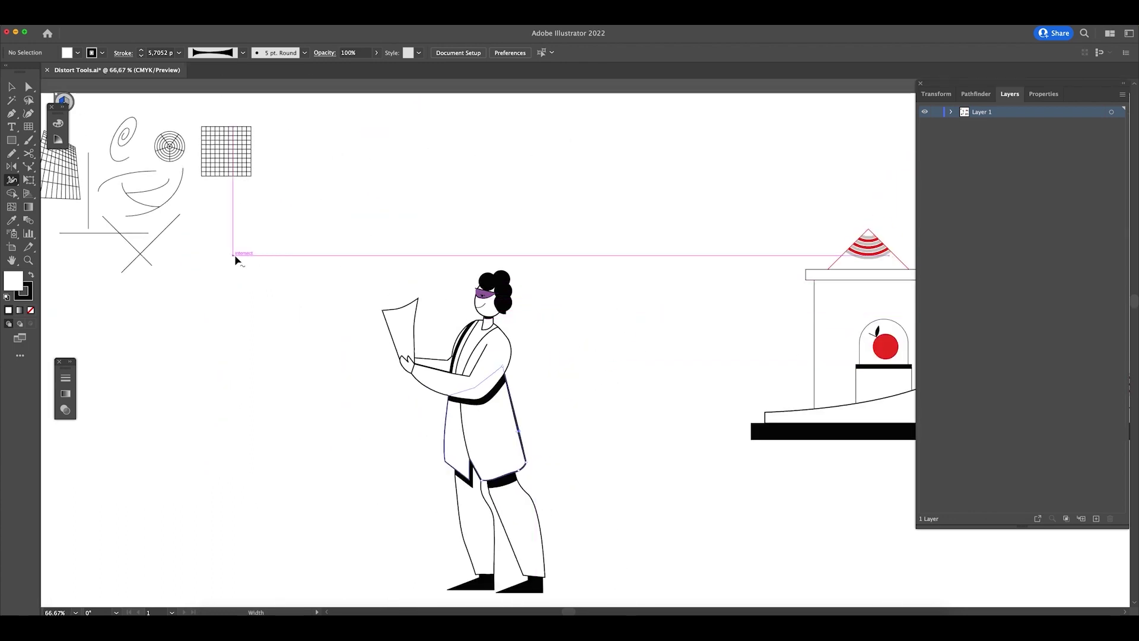
- Select the whole figure and push the top of the hair and the coat's side edges outward with the Warp tool
click(13, 182)
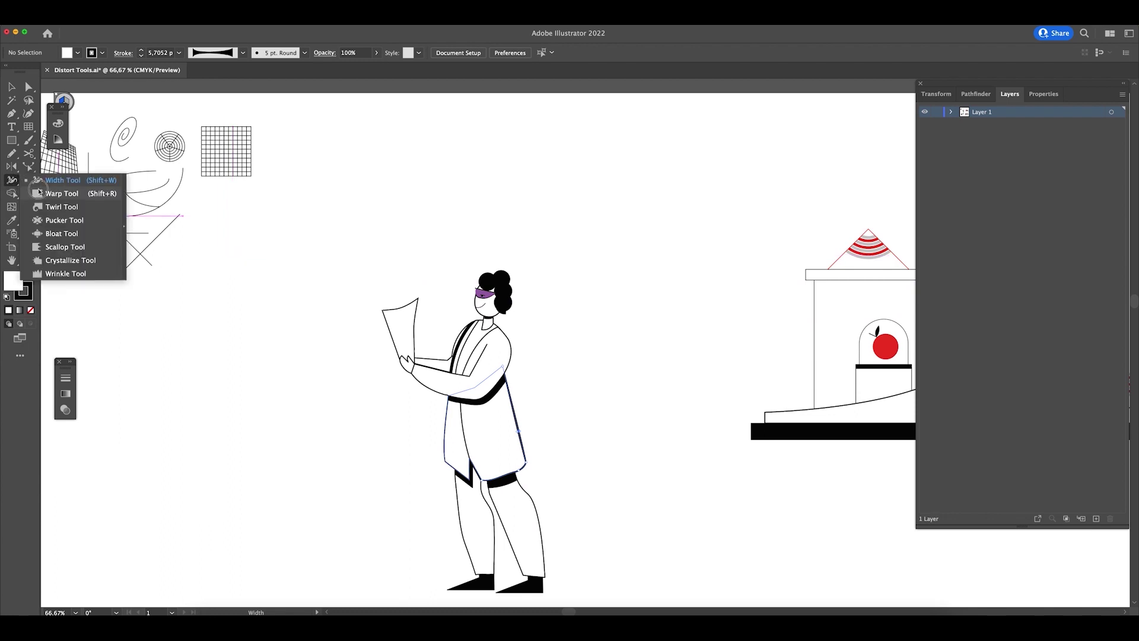
click(62, 193)
key(v)
drag(340, 221, 617, 427)
drag(576, 326, 570, 394)
key(z)
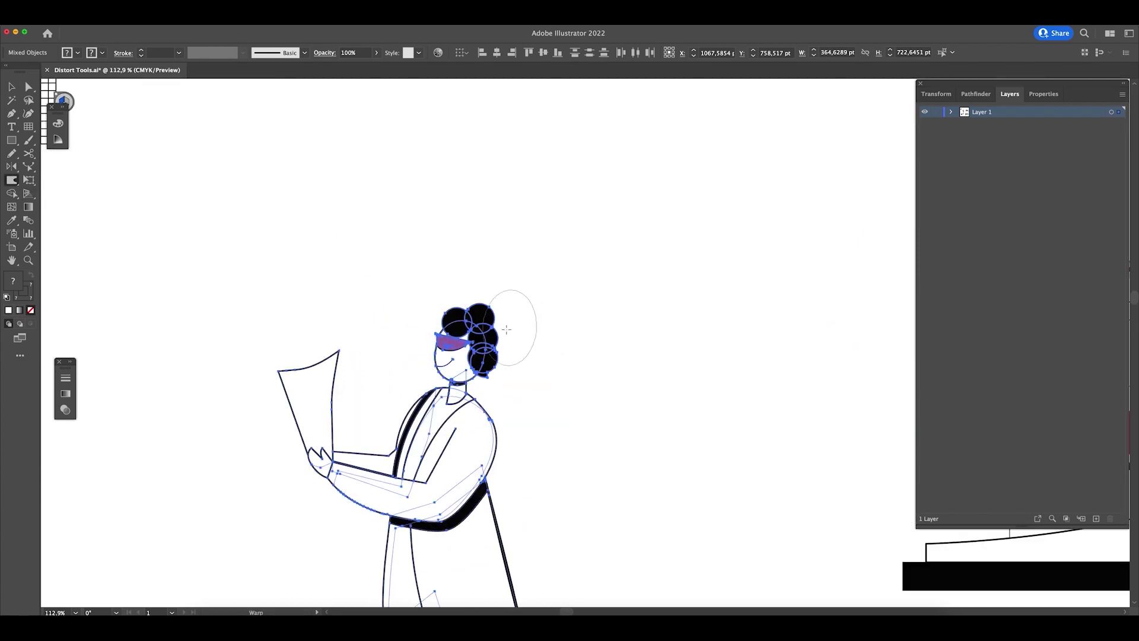
drag(469, 318, 470, 296)
mouse_move(482, 532)
mouse_down()
mouse_move(524, 515)
mouse_move(582, 348)
mouse_up()
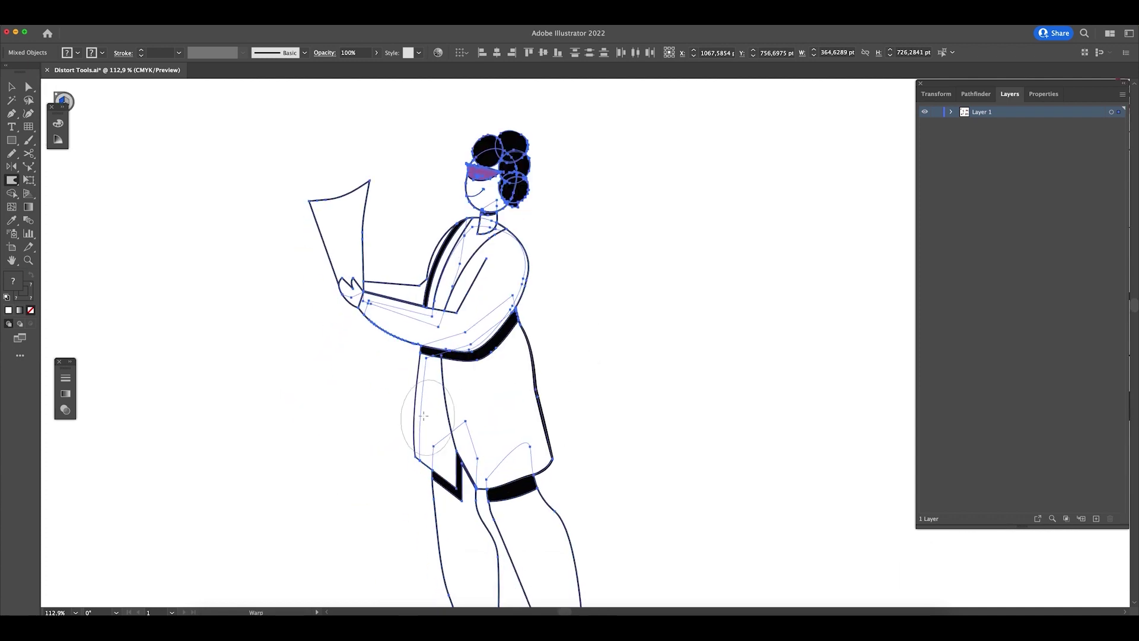
scroll(474, 380, down, 5)
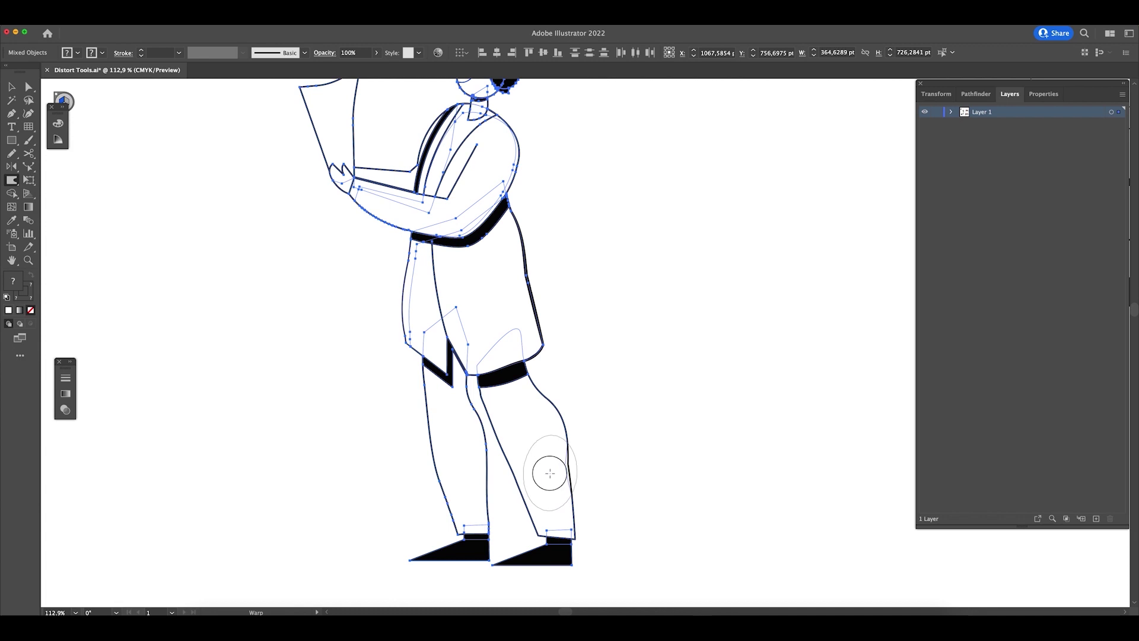
- Warp the back edge of the rear trouser leg outward below the knee and deselect the figure
drag(555, 433, 585, 433)
key(v)
click(652, 567)
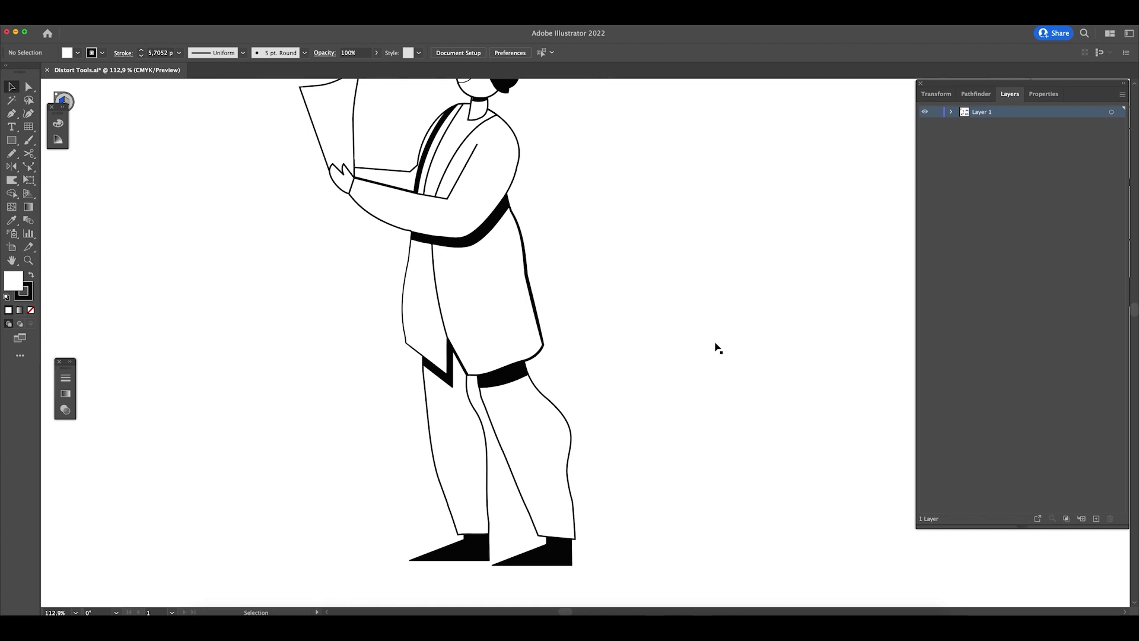
- Warp the coat's back edge without a selection, smoothing it into a rounder outward bulge
drag(627, 309, 634, 444)
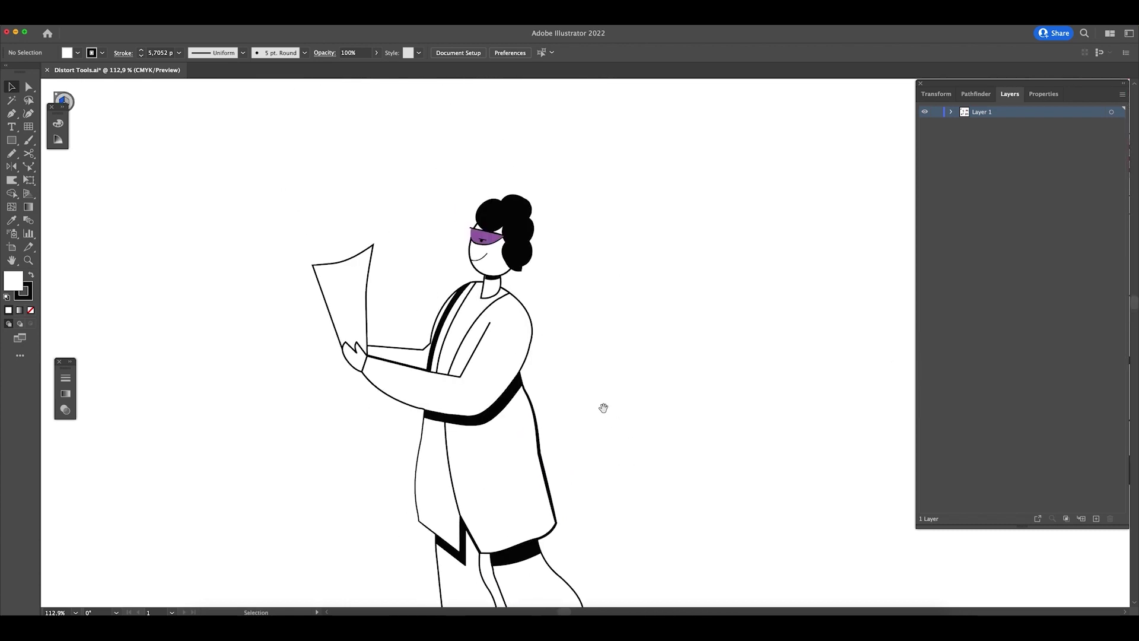
click(12, 180)
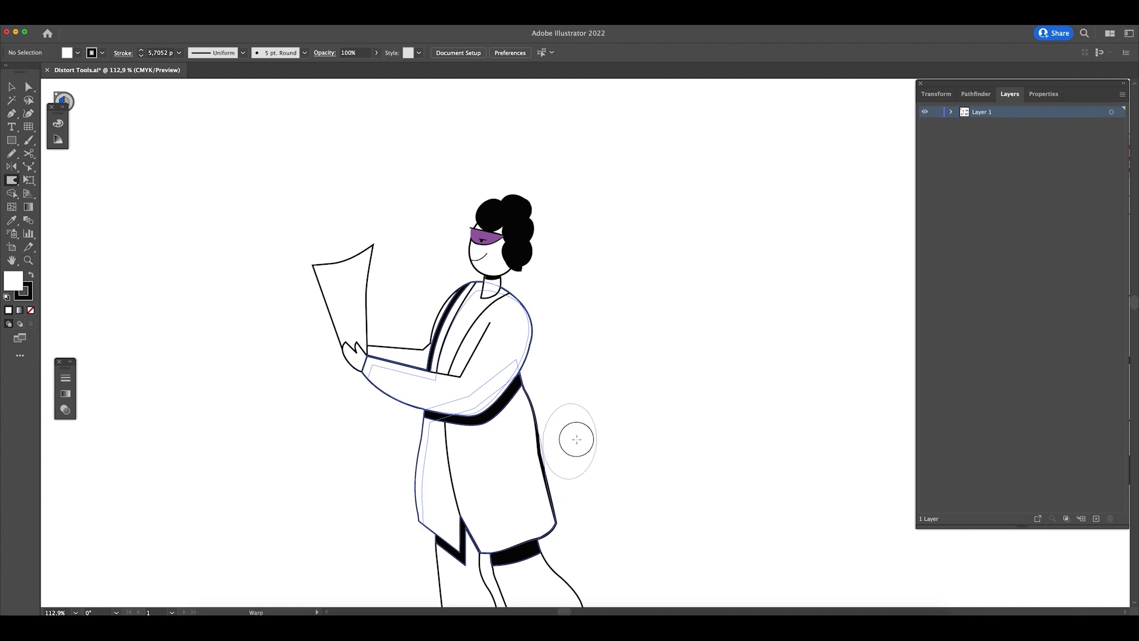
drag(533, 425, 564, 410)
mouse_move(541, 471)
mouse_down()
mouse_move(587, 474)
mouse_move(541, 457)
mouse_move(569, 449)
mouse_move(549, 483)
mouse_move(576, 486)
mouse_move(546, 506)
mouse_move(567, 508)
mouse_move(558, 501)
mouse_up()
drag(560, 414, 543, 465)
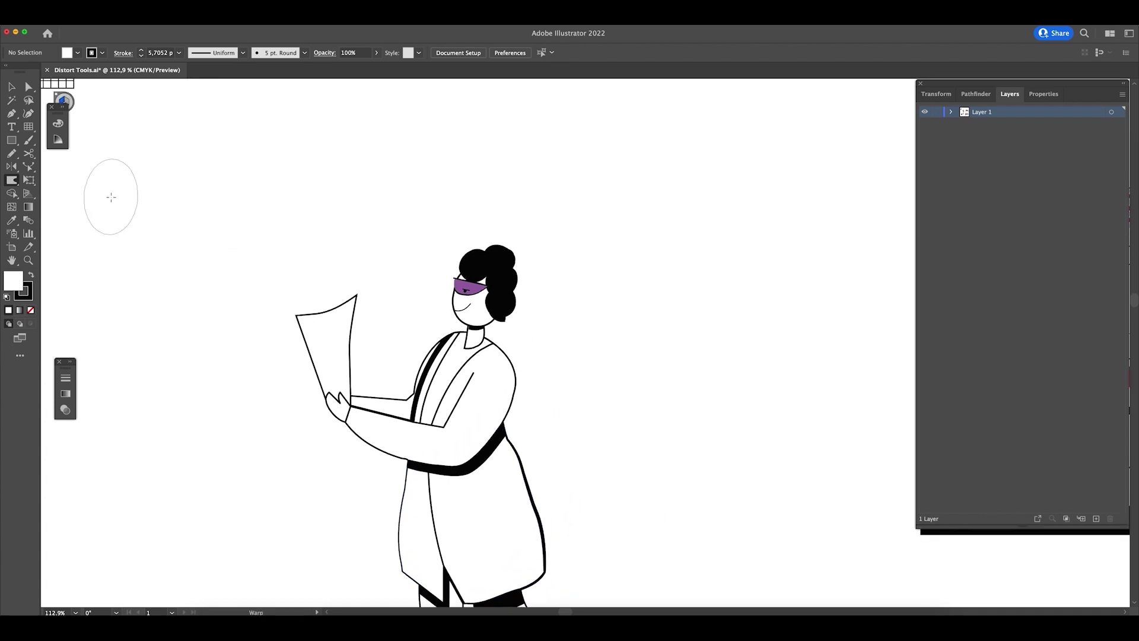
- Try the Twirl tool on the hair, the sheet of paper and the shoulder, undoing each distortion
drag(11, 180, 51, 209)
drag(499, 245, 506, 254)
key(ctrl+z)
mouse_move(338, 316)
mouse_down()
mouse_move(359, 277)
mouse_move(383, 286)
mouse_move(361, 301)
mouse_move(371, 297)
mouse_up()
key(super+z)
drag(303, 336, 307, 341)
key(super+z)
drag(498, 273, 535, 243)
key(super+z)
mouse_move(523, 362)
mouse_down()
mouse_move(549, 362)
mouse_move(528, 356)
mouse_move(533, 368)
mouse_up()
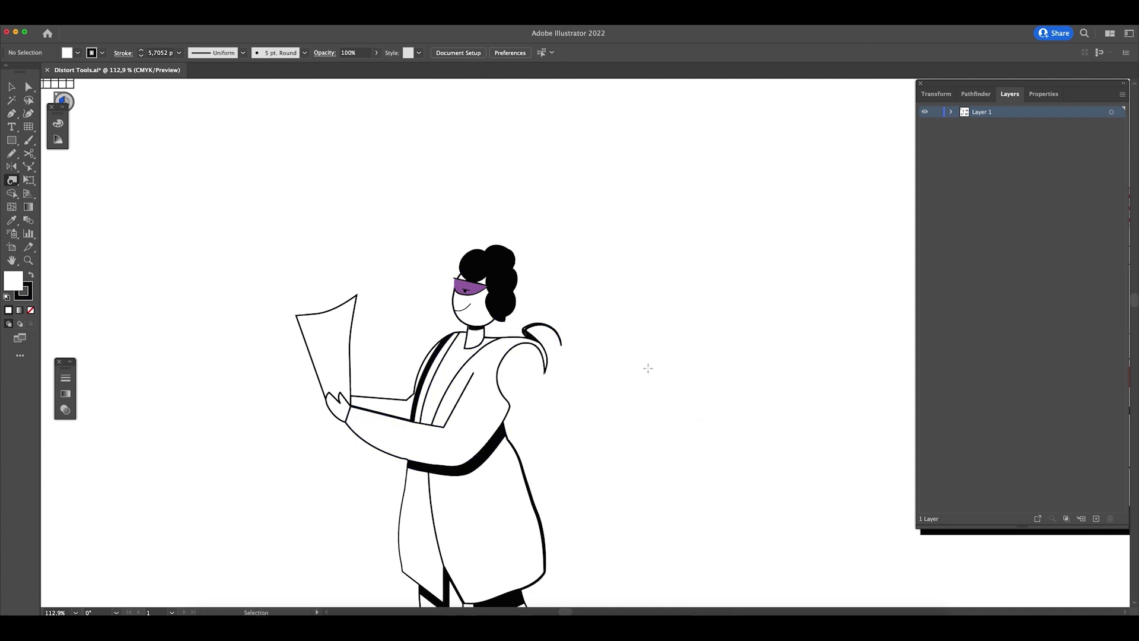
key(super+z)
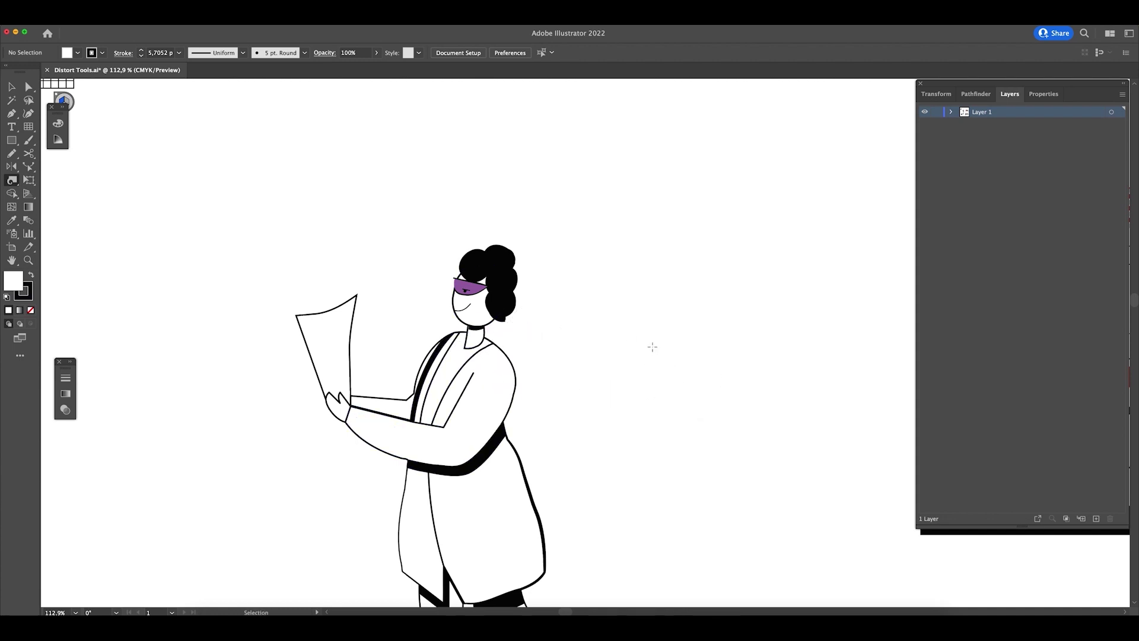
- Set the Twirl tool's rate to -12° and try a gentle twirl on the back of the hair
double_click(12, 181)
drag(865, 213, 831, 162)
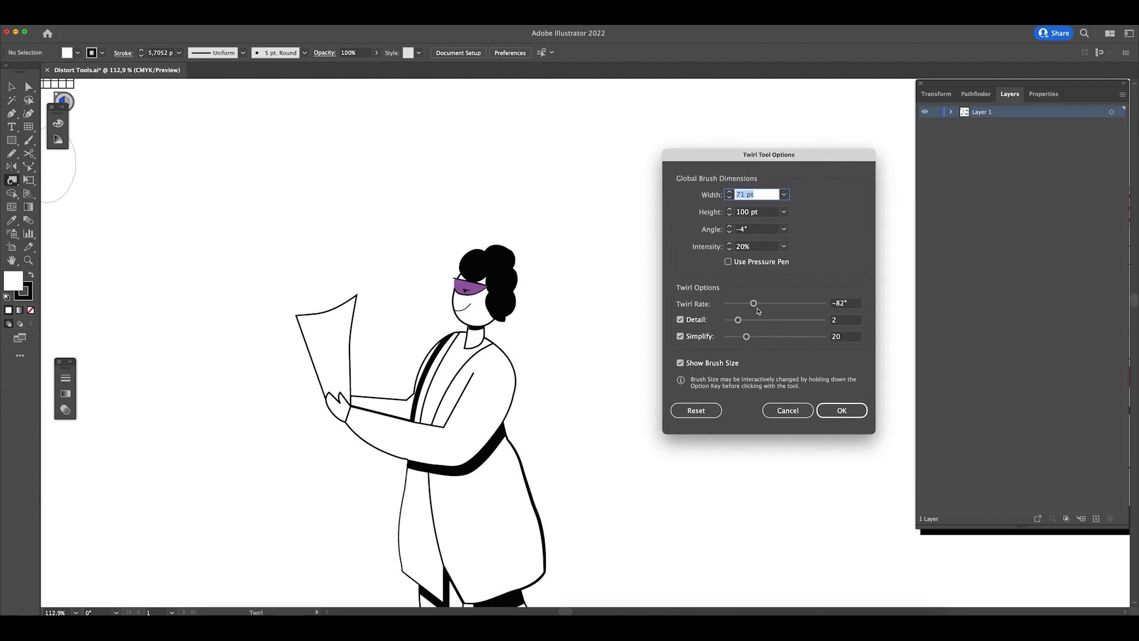
drag(754, 304, 754, 304)
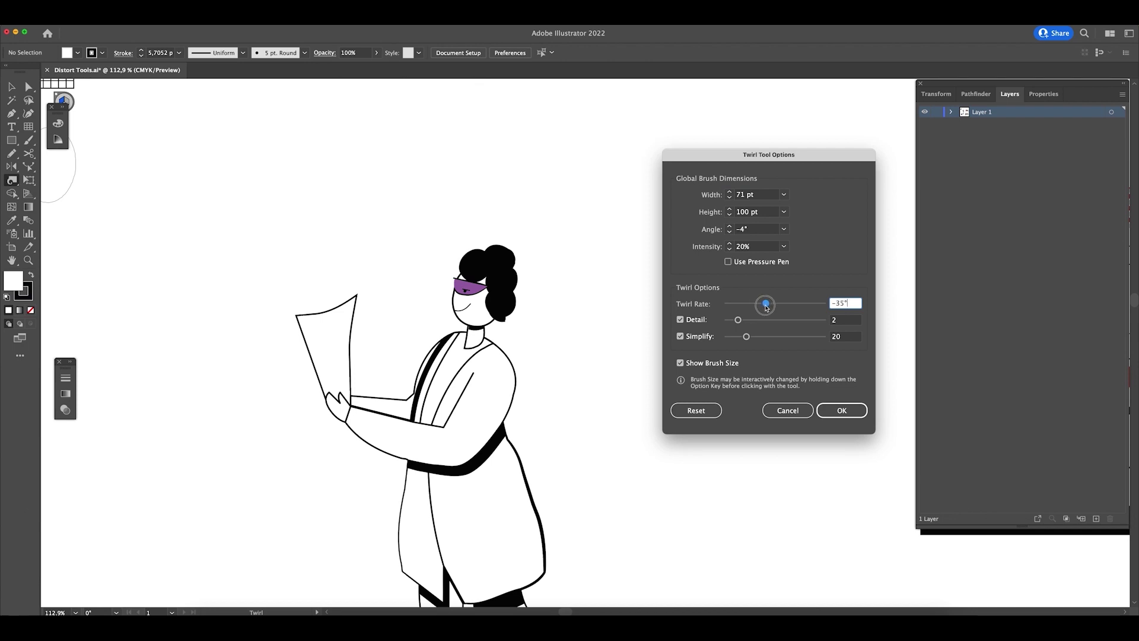
click(842, 410)
mouse_move(498, 261)
mouse_down()
mouse_move(551, 253)
mouse_move(522, 249)
mouse_up()
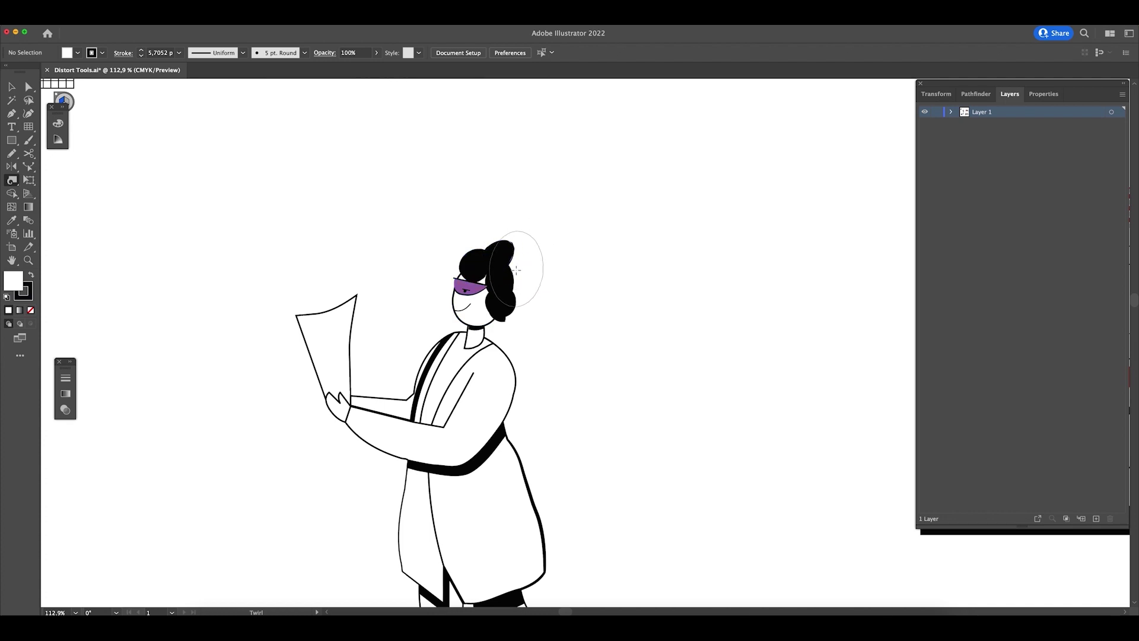
- Set the Twirl tool's rate to -180°, try a strong twirl on the hair and undo it
double_click(11, 180)
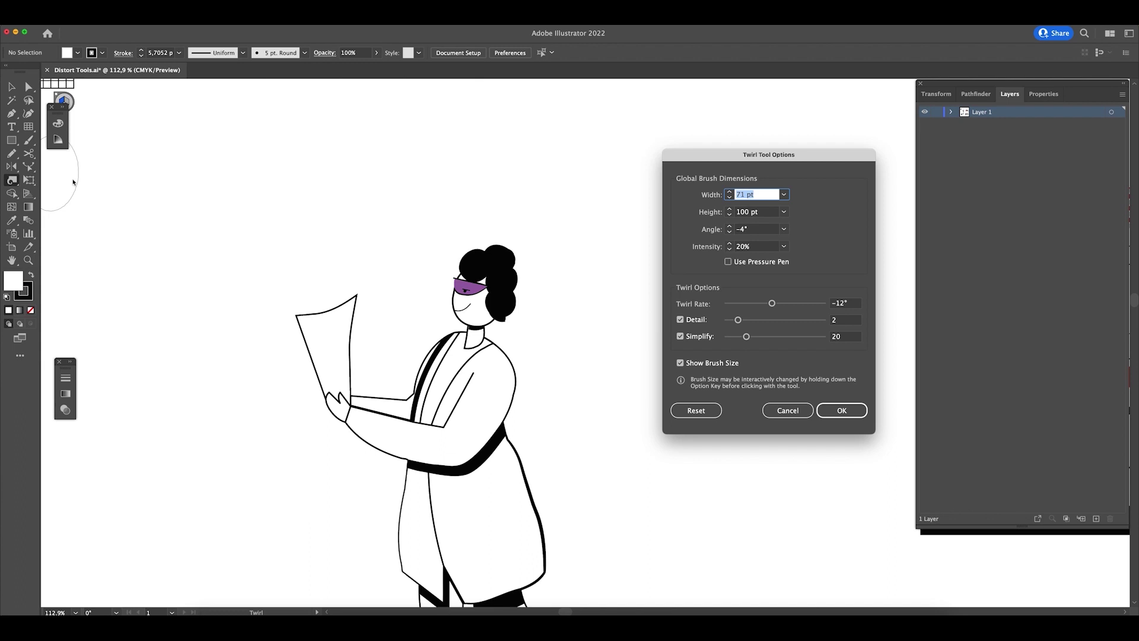
click(740, 304)
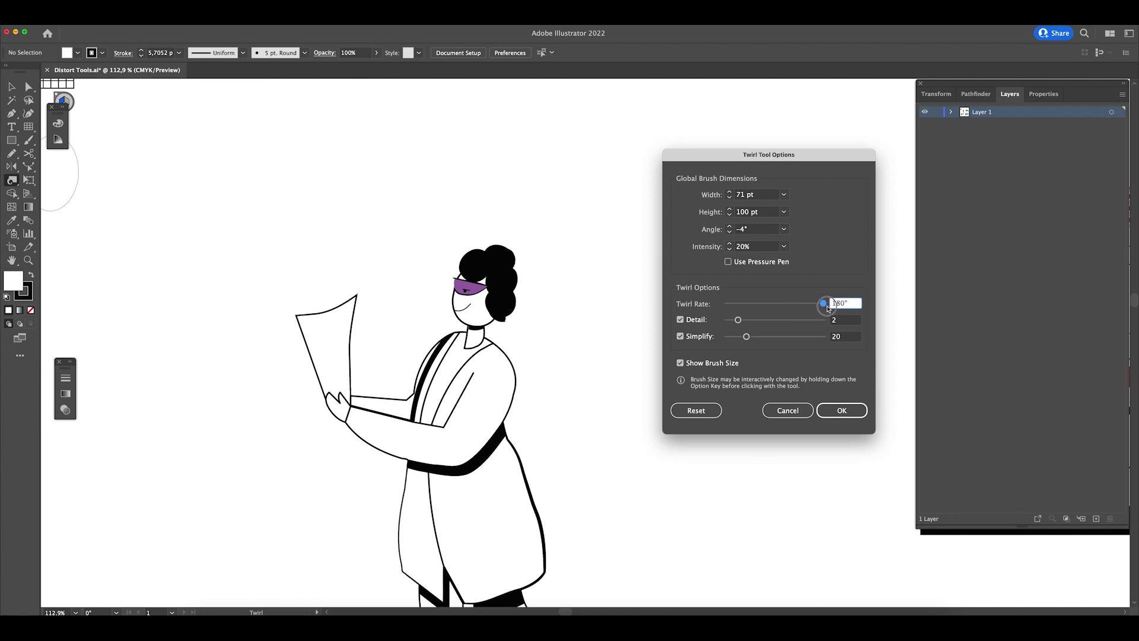
click(841, 410)
drag(508, 262, 541, 255)
key(super+z)
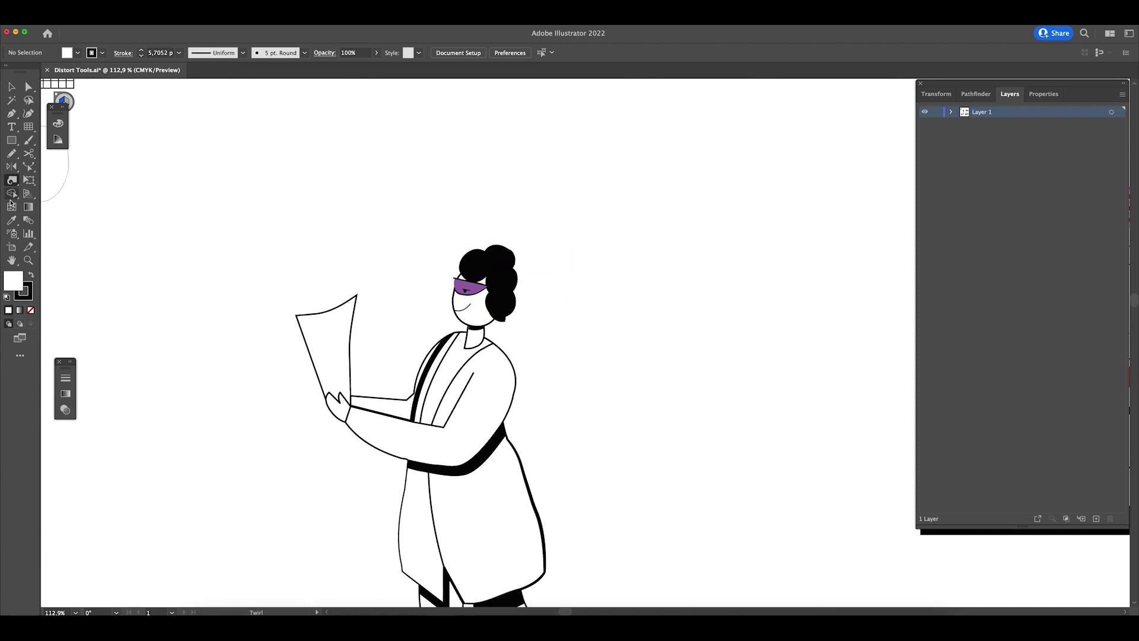
- Reduce the strength of the Twirl tool's negative rate, try twirling the hair and undo the distortion
double_click(17, 180)
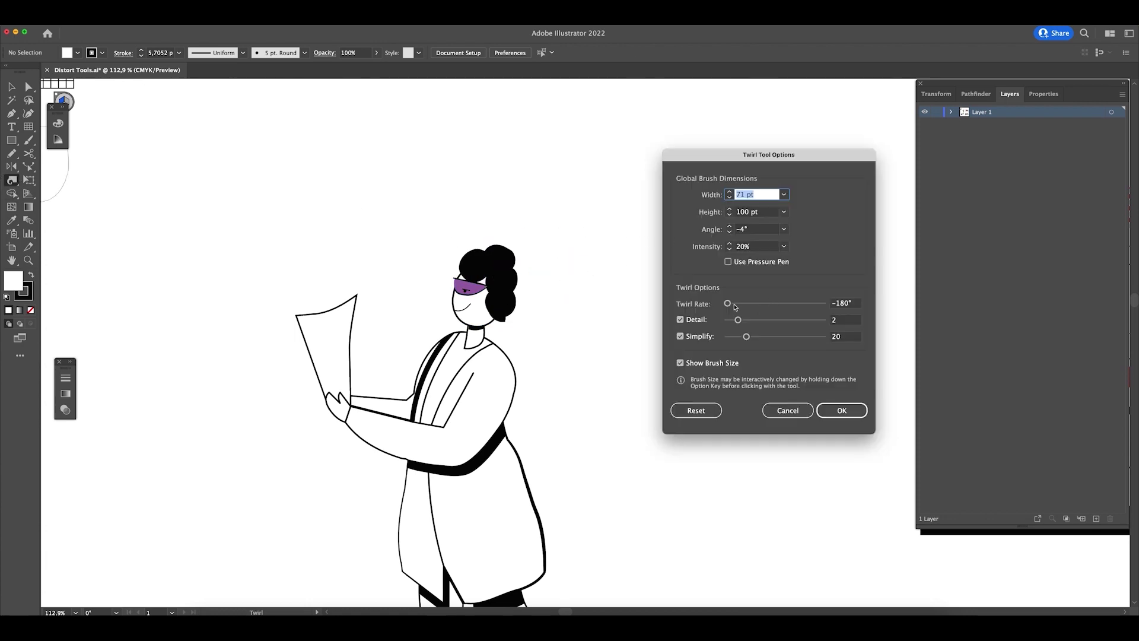
drag(734, 305, 755, 307)
click(842, 410)
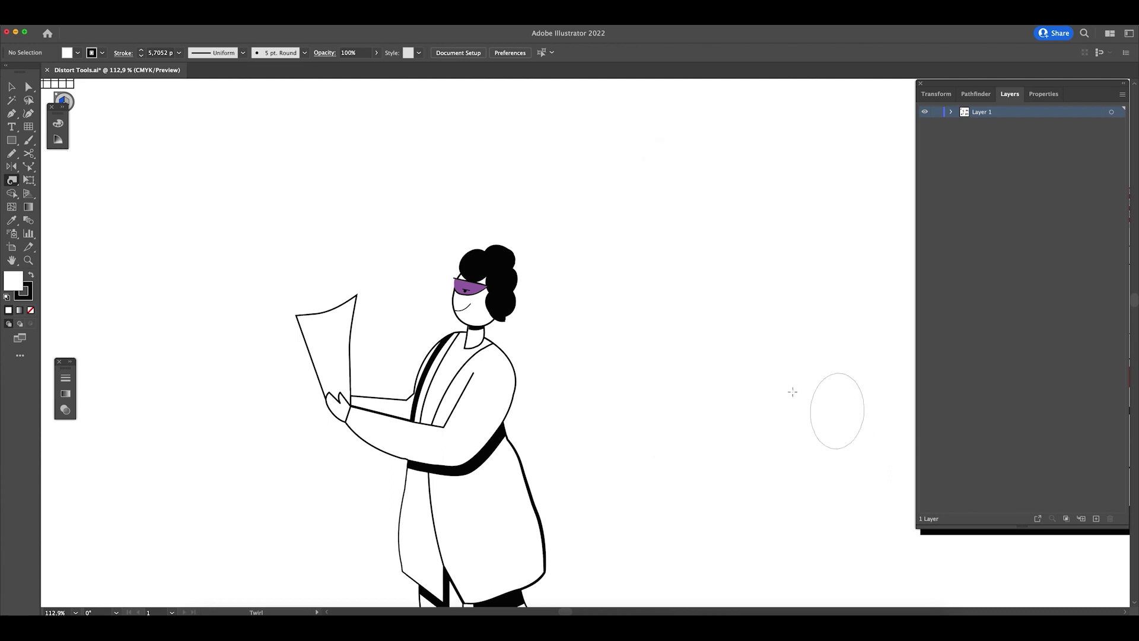
drag(496, 255, 532, 258)
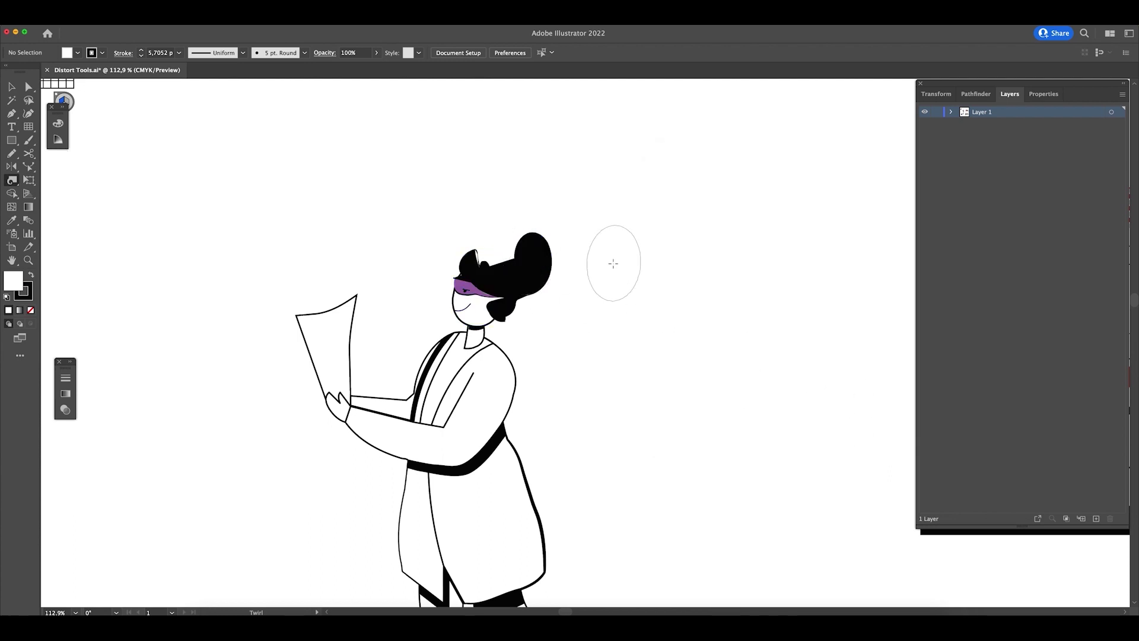
drag(510, 268, 534, 261)
key(super+z)
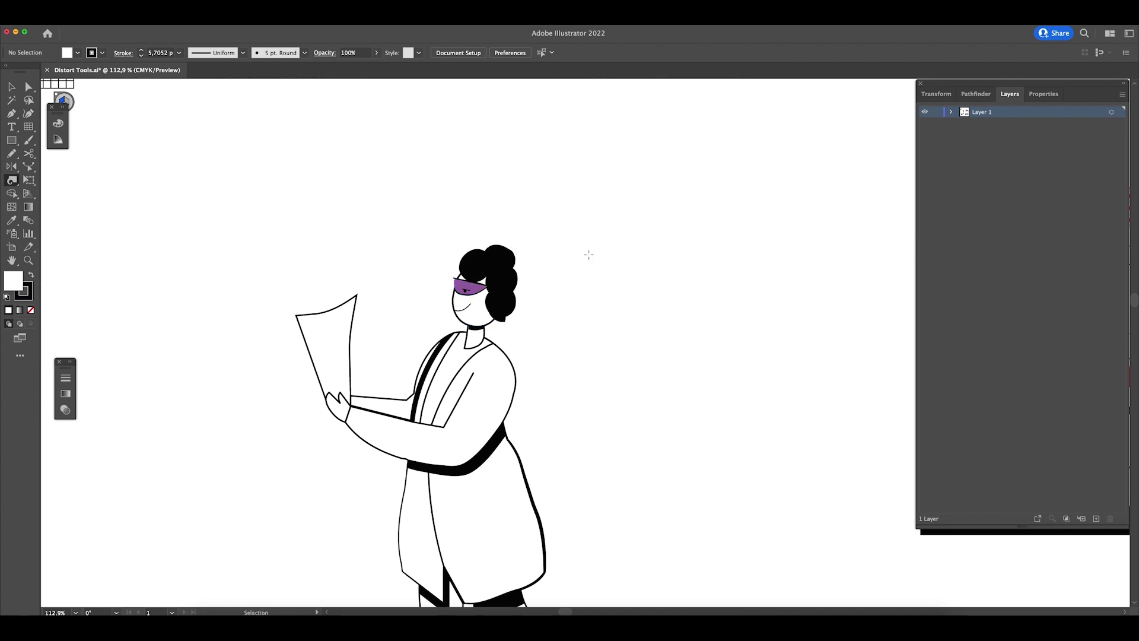
- Set the Twirl tool's rate to 0° and try the tool on the hair
double_click(13, 181)
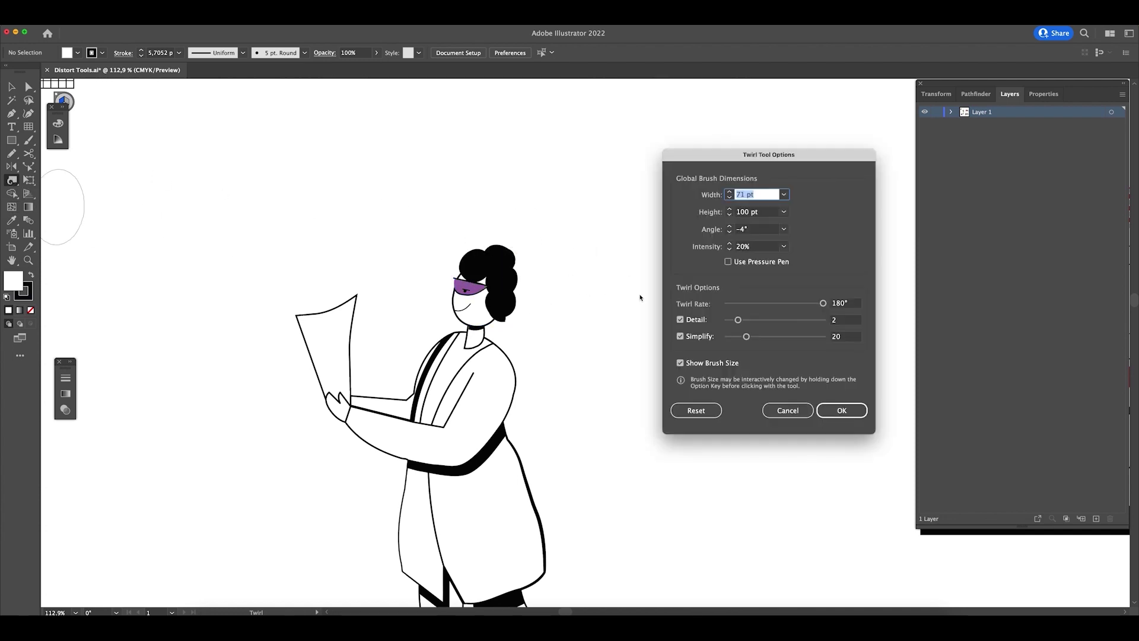
drag(823, 303, 804, 304)
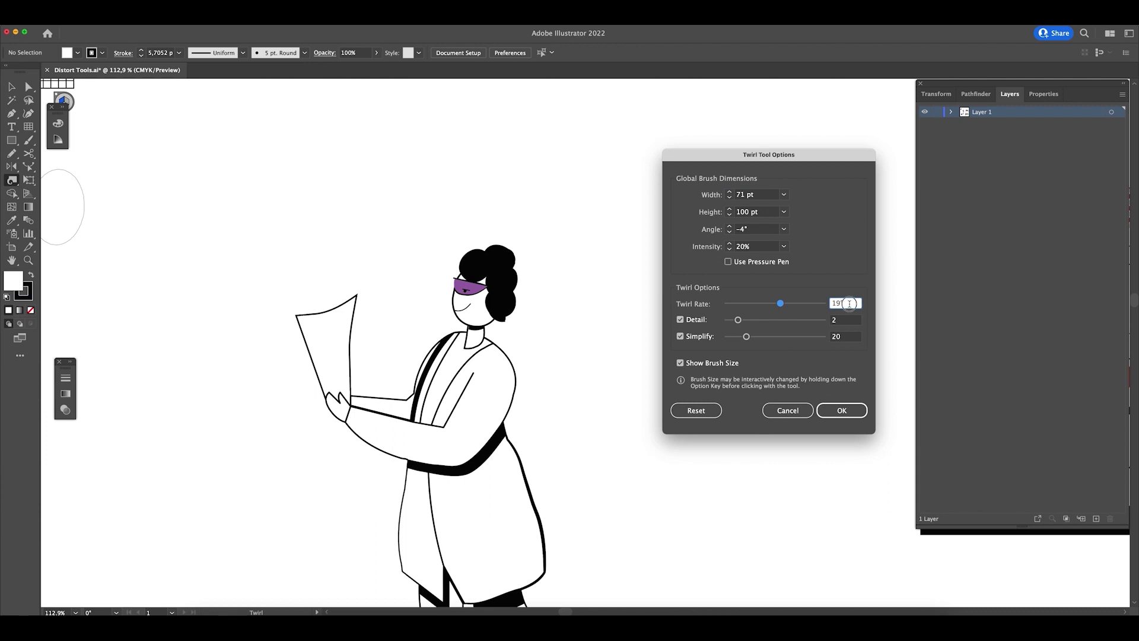
text(0)
key(Return)
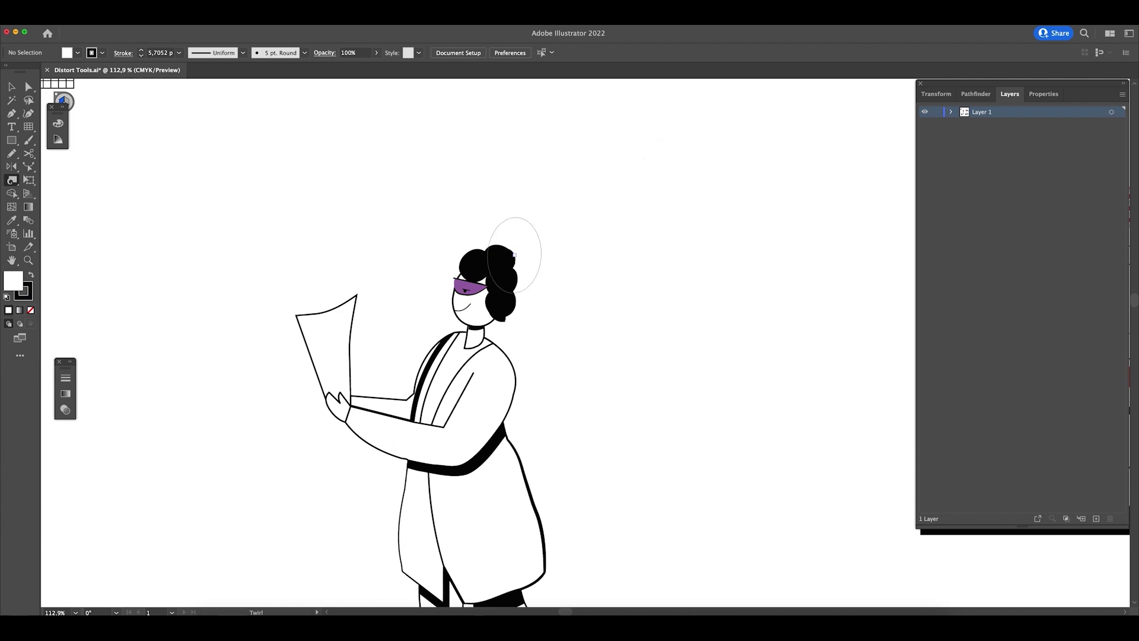
click(514, 255)
- Set the Twirl tool's width to 100 pt, its intensity to 90% and its twirl rate to -45°
double_click(11, 180)
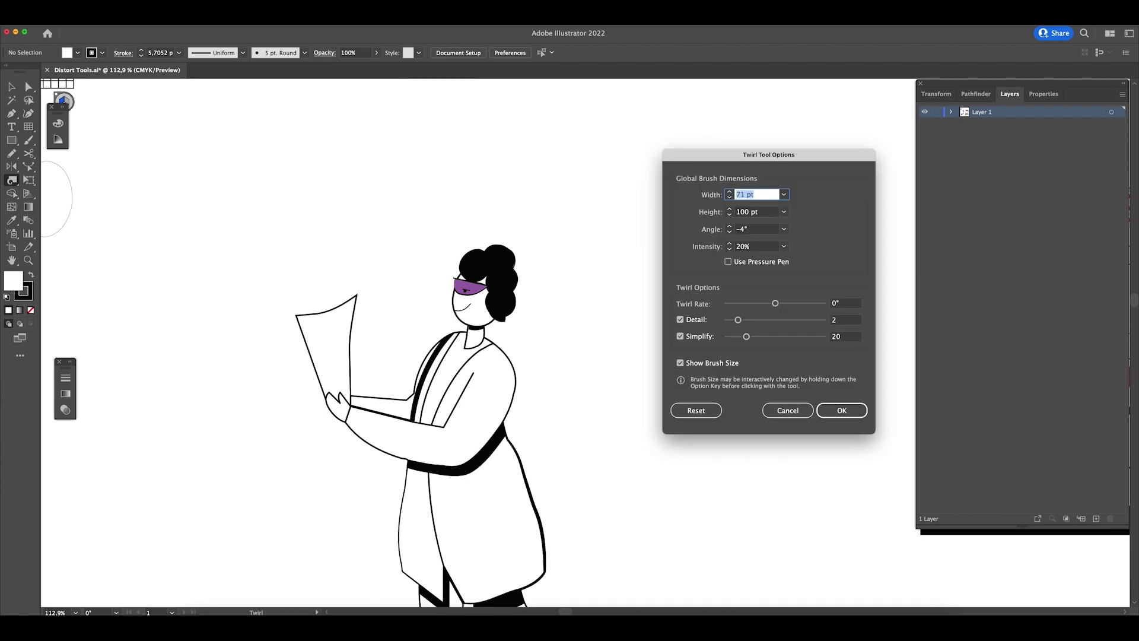
click(775, 303)
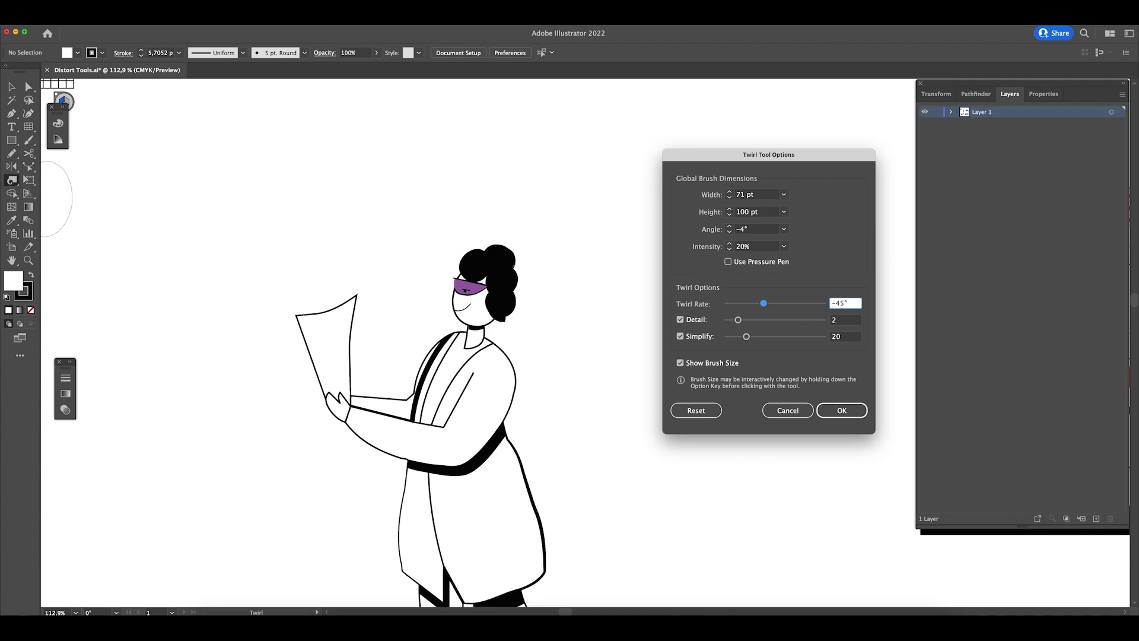
key(Tab)
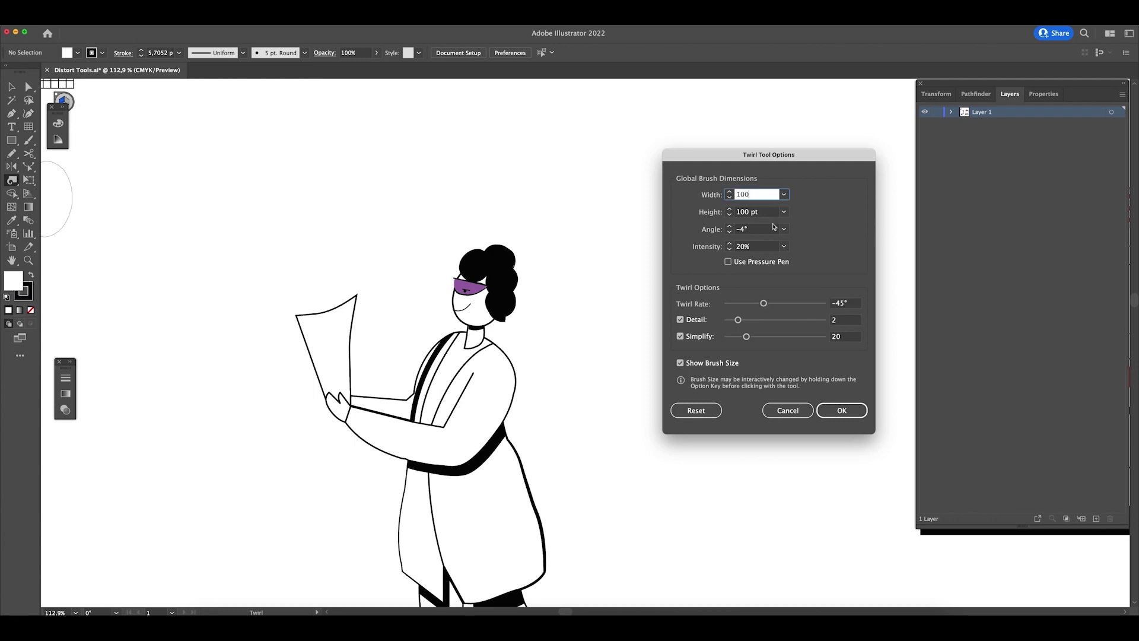
click(784, 246)
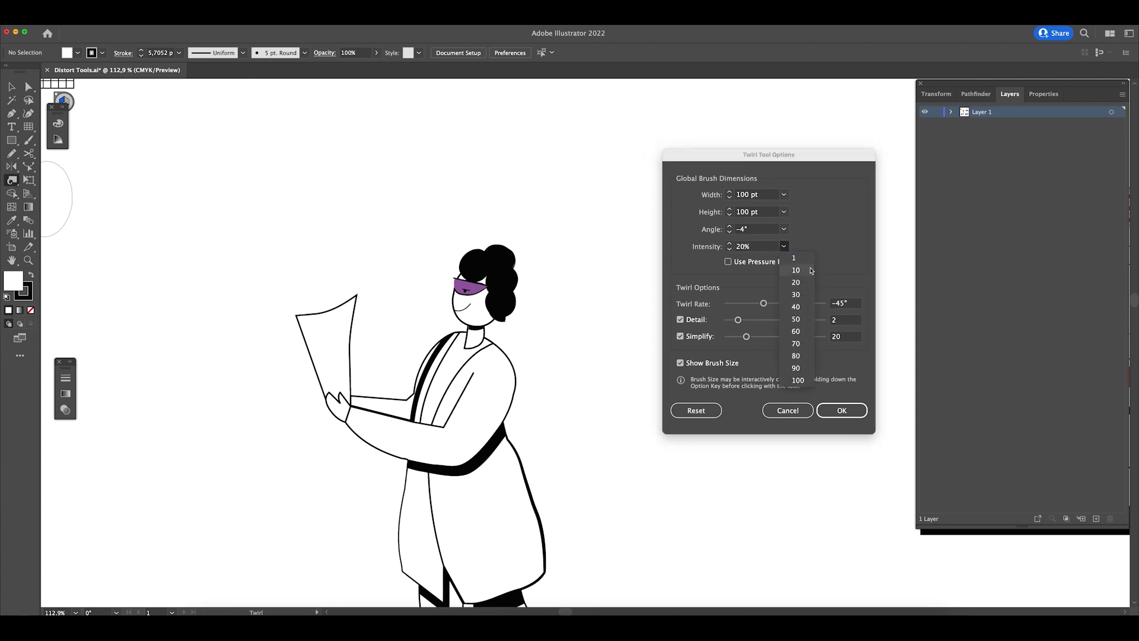
click(801, 379)
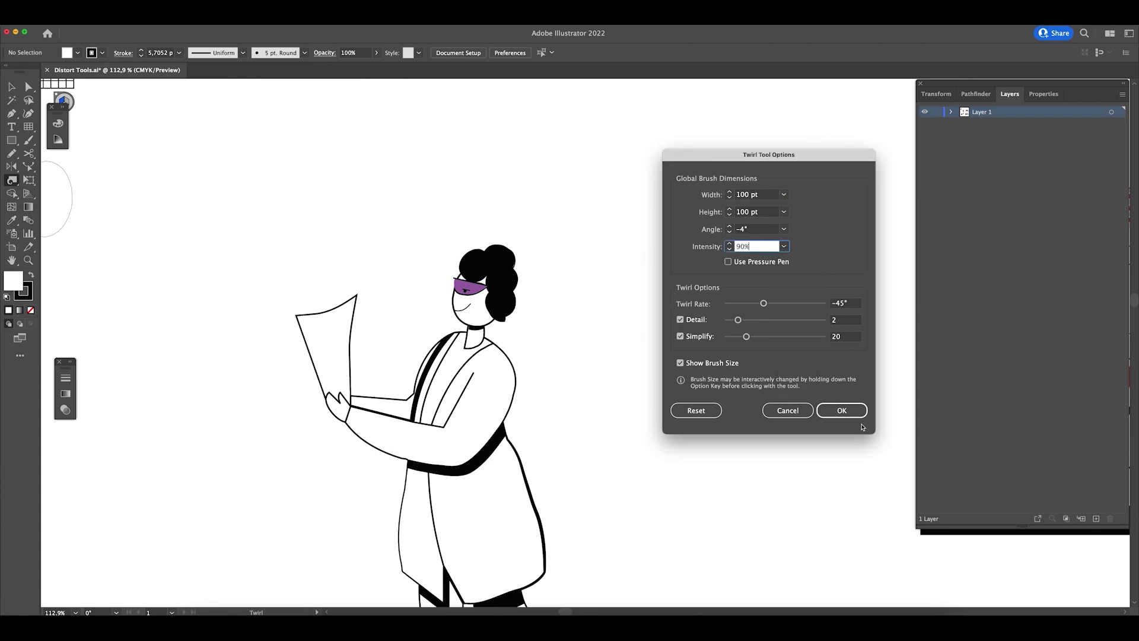
click(842, 410)
- Try a high-intensity twirl on the back of the hair and undo it
mouse_move(514, 258)
mouse_down()
mouse_move(504, 258)
mouse_move(522, 253)
mouse_up()
key(super+z)
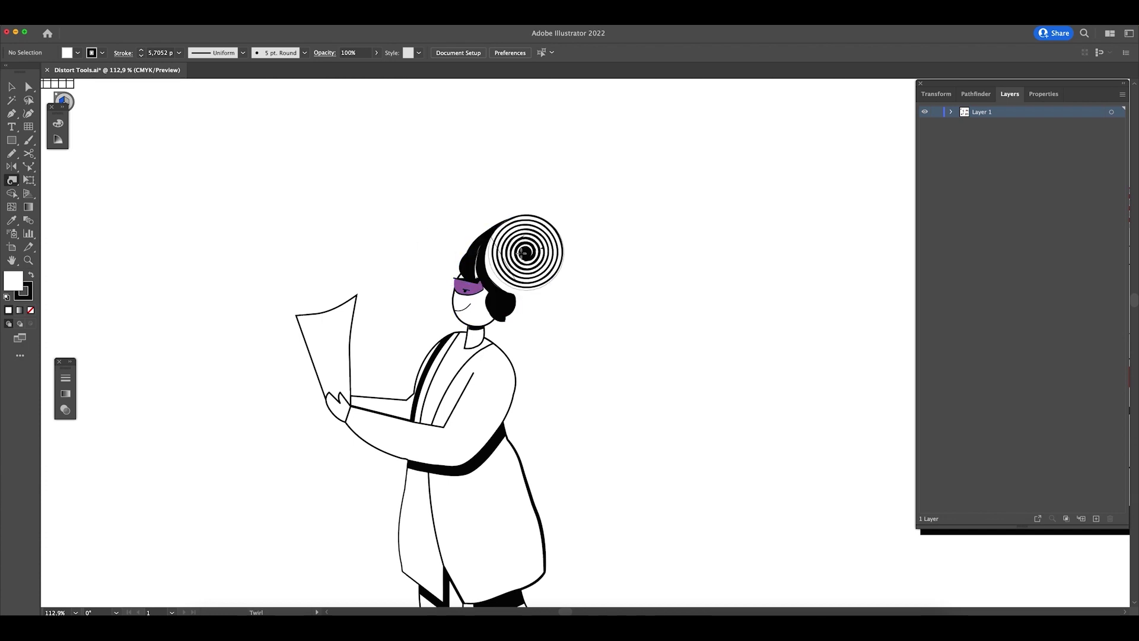
key(super+z)
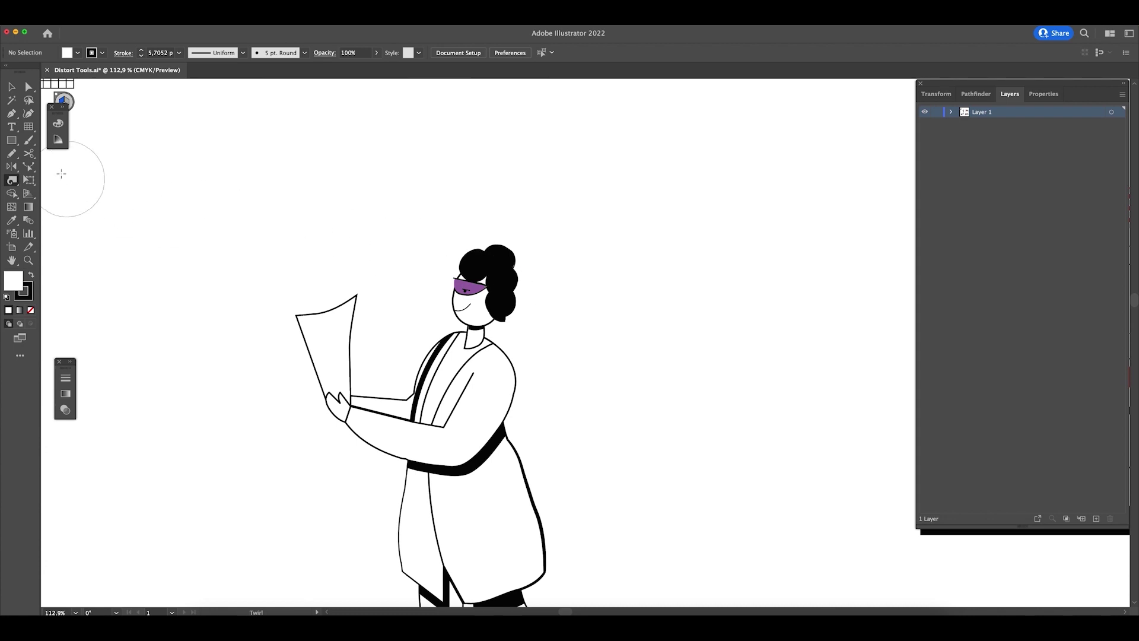
- Lower the Twirl tool's intensity to 30%
double_click(10, 181)
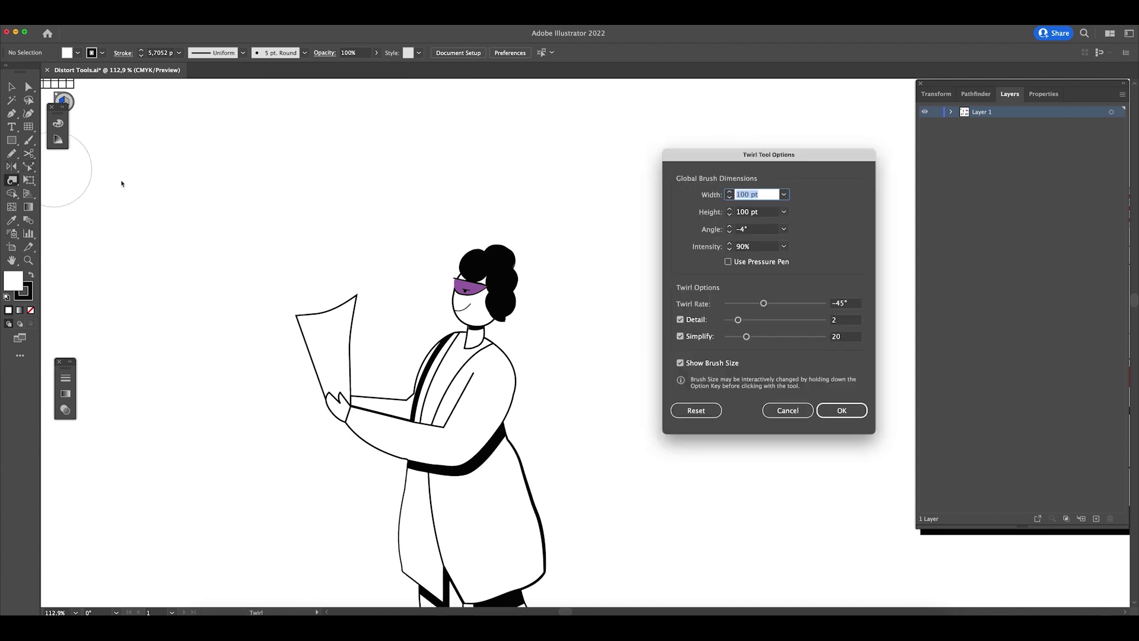
click(783, 248)
click(802, 295)
click(841, 410)
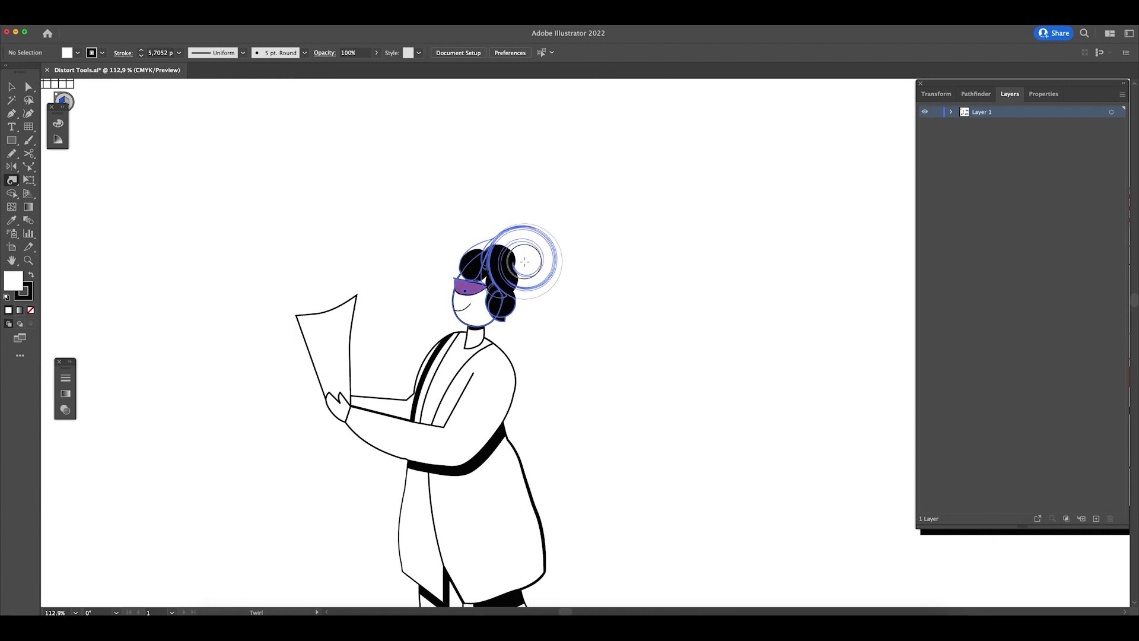
- Try twirling the back of the hair with the reduced intensity and undo the distortion
drag(524, 261, 525, 261)
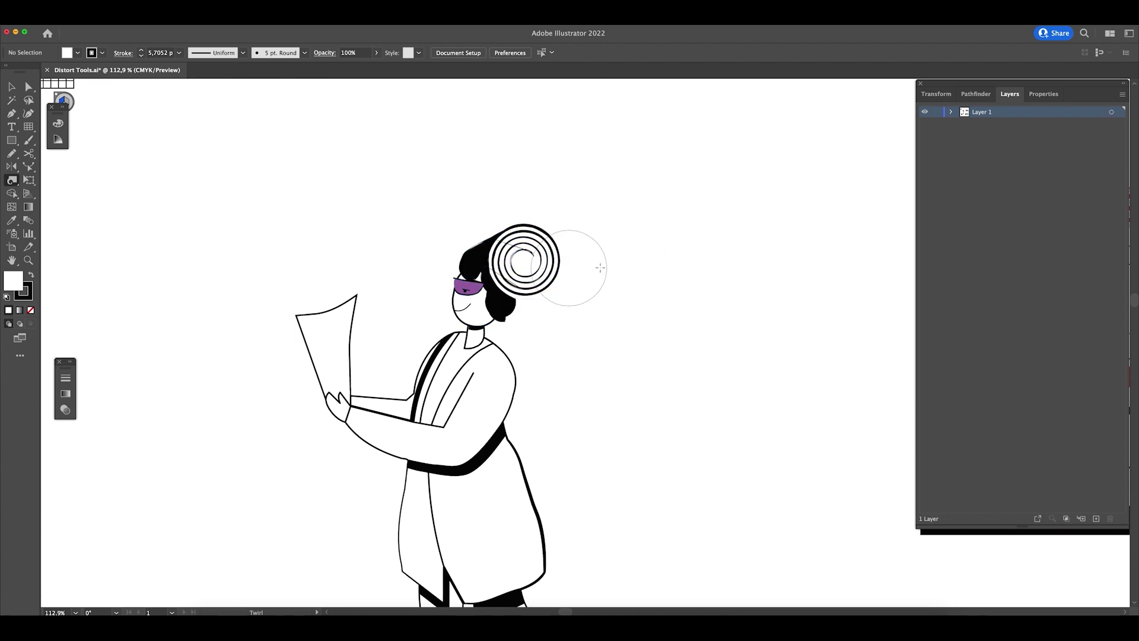
key(super+z)
key(super+z)
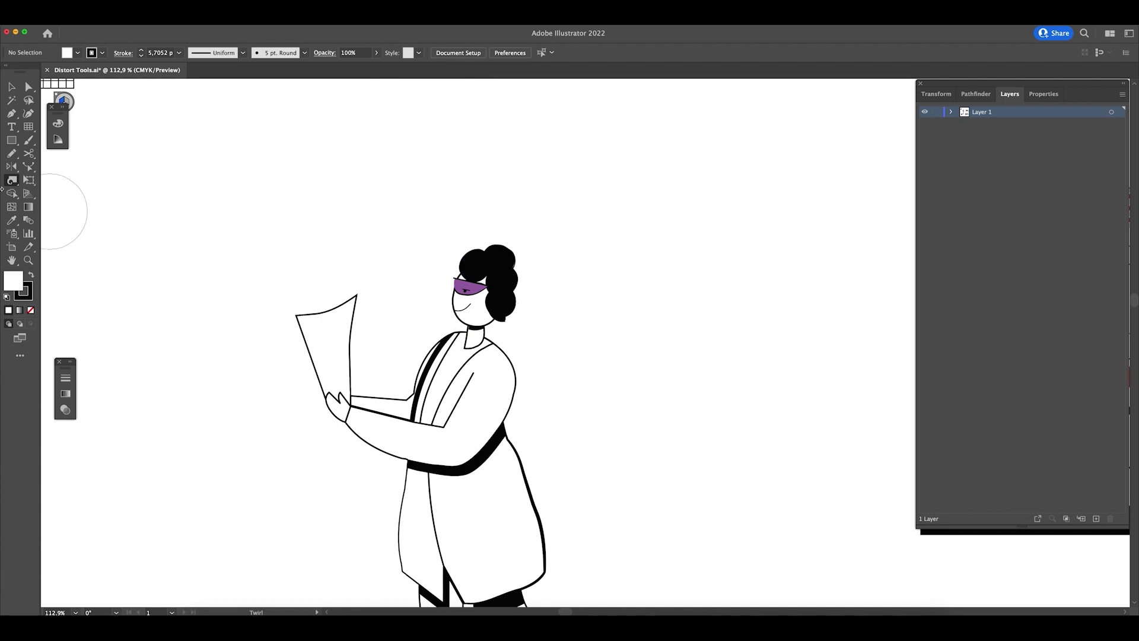
- Switch to the Pucker tool and pinch the curls at the back of the hair inward
drag(16, 183, 65, 219)
drag(505, 262, 505, 262)
drag(12, 185, 15, 183)
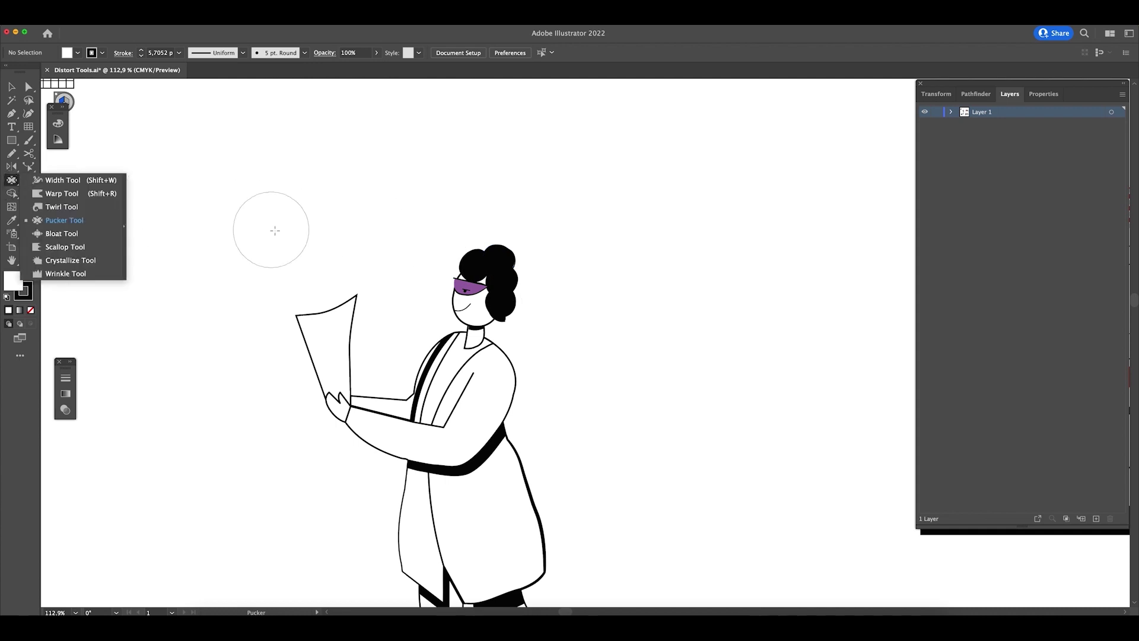
drag(505, 267, 566, 304)
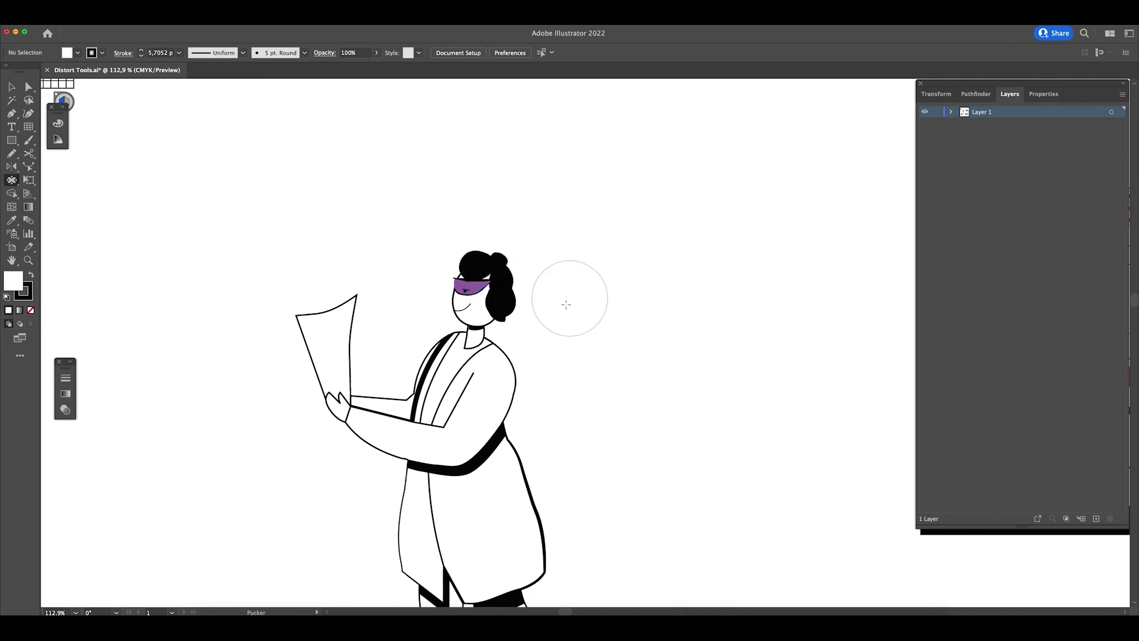
- Pucker the glasses, the sheet of paper, the sleeve cuff and the trouser legs of the standing figure
mouse_move(503, 352)
mouse_down()
mouse_move(477, 362)
mouse_move(500, 366)
mouse_move(462, 376)
mouse_move(473, 422)
mouse_move(446, 400)
mouse_move(460, 400)
mouse_move(480, 438)
mouse_move(416, 399)
mouse_move(456, 405)
mouse_up()
drag(497, 265, 474, 298)
mouse_move(362, 405)
mouse_down()
mouse_move(372, 458)
mouse_move(466, 456)
mouse_up()
drag(466, 457, 436, 324)
mouse_move(503, 444)
mouse_down()
mouse_move(536, 461)
mouse_move(503, 455)
mouse_move(498, 481)
mouse_up()
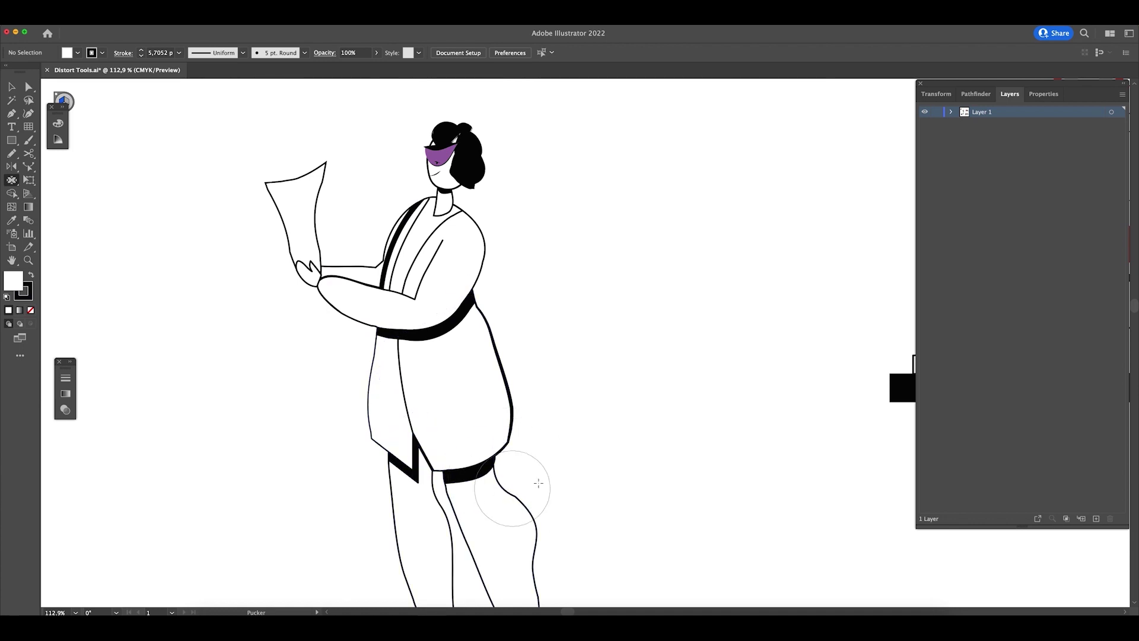
- Use the Bloat tool to swell the hair, the chest and the upper front panel of the coat
drag(12, 181, 89, 237)
mouse_move(489, 168)
mouse_down()
mouse_move(472, 145)
mouse_move(492, 172)
mouse_move(447, 174)
mouse_up()
drag(389, 389, 382, 395)
drag(392, 350, 389, 345)
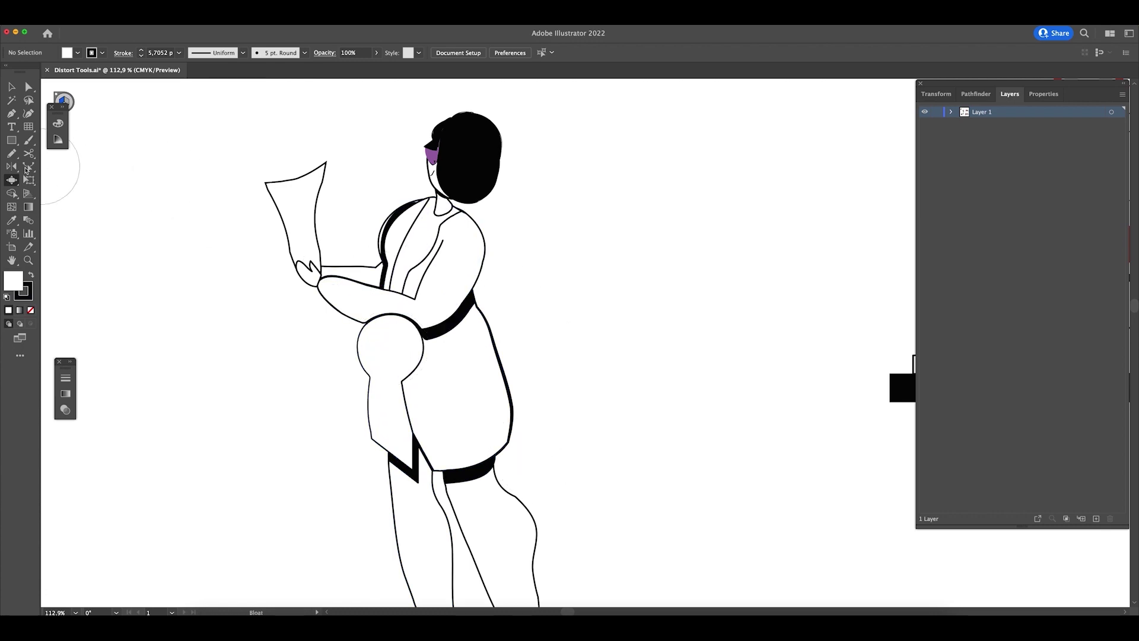
- Use the Scallop tool to roughen the edges of the hair, the elbow, the belt and the back of the coat
drag(12, 184, 60, 254)
drag(465, 172, 567, 200)
drag(483, 148, 530, 117)
drag(466, 173, 509, 191)
mouse_move(458, 270)
mouse_down()
mouse_move(522, 281)
mouse_move(588, 334)
mouse_up()
mouse_move(500, 325)
mouse_down()
mouse_move(523, 340)
mouse_move(480, 365)
mouse_move(559, 373)
mouse_up()
- Scallop the lower front panel of the coat and the trousers at both knees
key(space)
drag(597, 407, 604, 358)
mouse_move(451, 332)
mouse_down()
mouse_move(417, 319)
mouse_move(448, 342)
mouse_move(495, 346)
mouse_up()
mouse_move(582, 441)
mouse_down()
mouse_move(544, 453)
mouse_move(591, 439)
mouse_up()
mouse_move(454, 466)
mouse_down()
mouse_move(443, 473)
mouse_move(385, 439)
mouse_up()
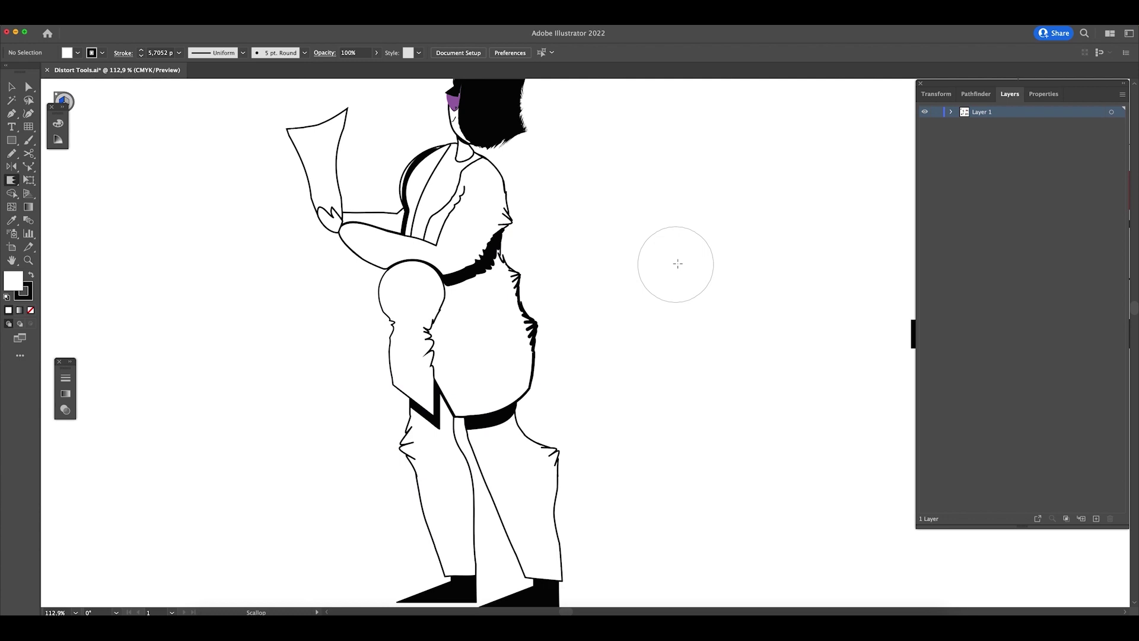
- Scallop the coat's front edge, the sleeve cuff, the shoulder, the hair and the sheet of paper
scroll(678, 263, up, 3)
mouse_move(448, 377)
mouse_down()
mouse_move(305, 350)
mouse_move(290, 337)
mouse_up()
drag(502, 252, 565, 266)
mouse_move(528, 181)
mouse_down()
mouse_move(572, 183)
mouse_move(534, 172)
mouse_move(517, 140)
mouse_up()
mouse_move(339, 172)
mouse_down()
mouse_move(327, 201)
mouse_move(324, 166)
mouse_move(287, 204)
mouse_move(275, 189)
mouse_move(300, 240)
mouse_move(276, 250)
mouse_move(356, 254)
mouse_up()
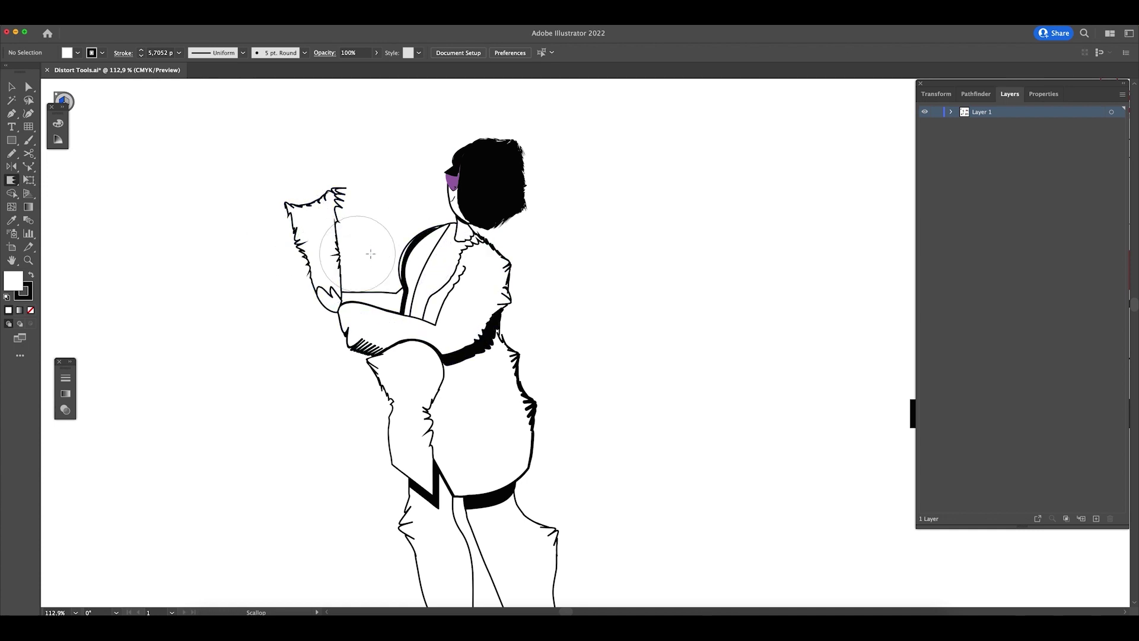
- Scallop the lower edges of both trouser legs just above the shoes
scroll(639, 252, down, 5)
drag(440, 451, 392, 473)
drag(522, 460, 498, 478)
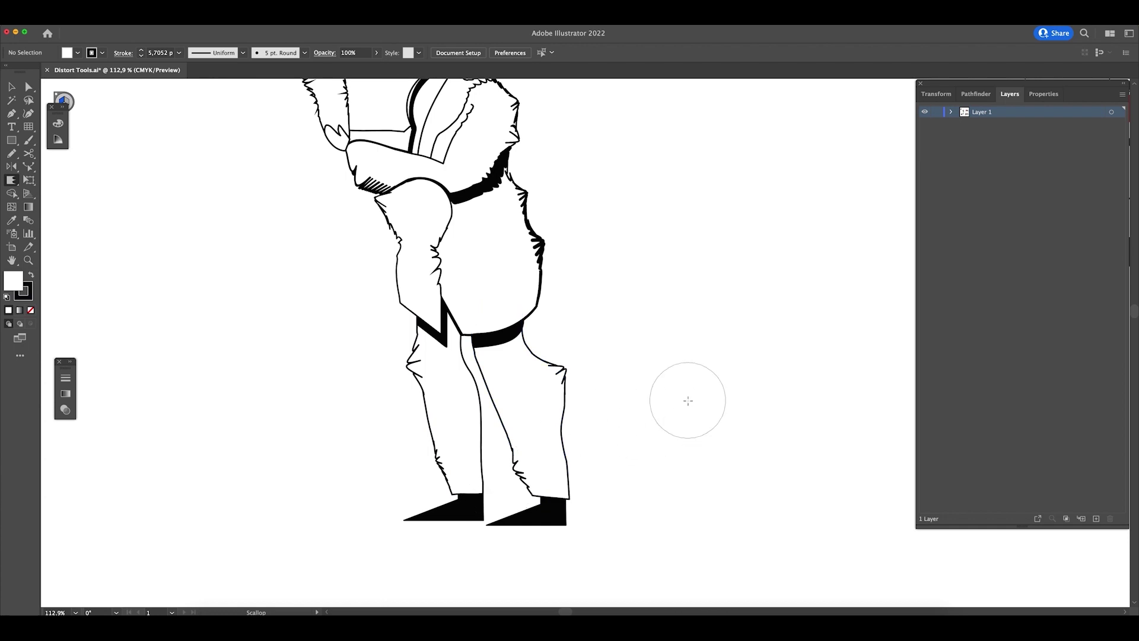
- Try the Scallop tool on the hair bun of the figure behind the open book and undo the distortion
key(space)
drag(719, 437, 668, 513)
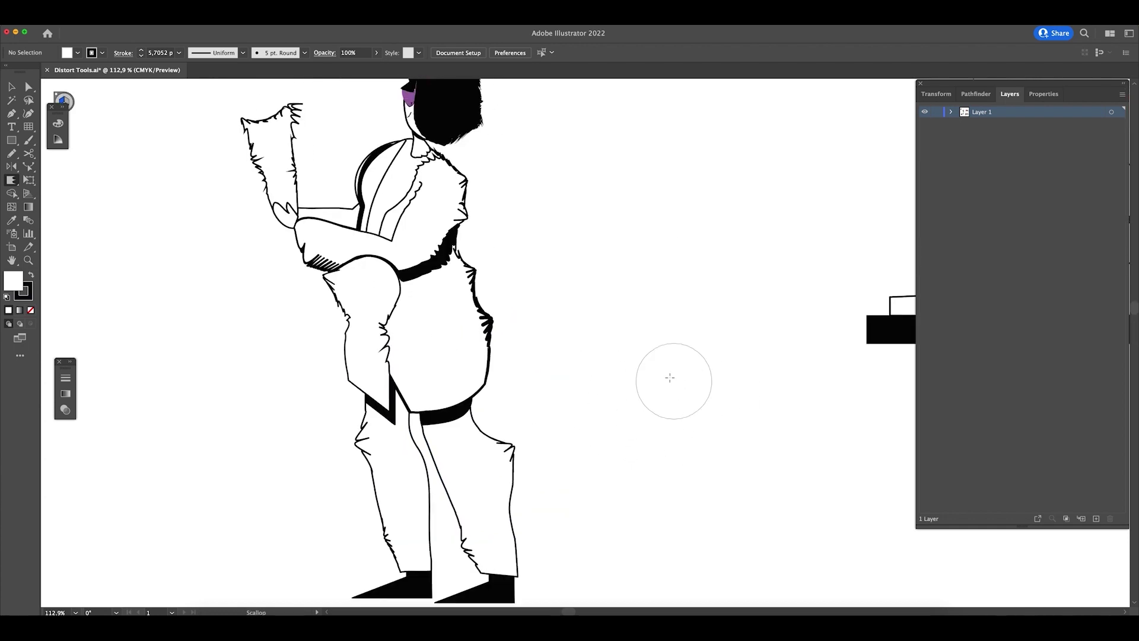
key(space)
drag(716, 274, 462, 290)
drag(575, 394, 483, 435)
drag(819, 337, 461, 505)
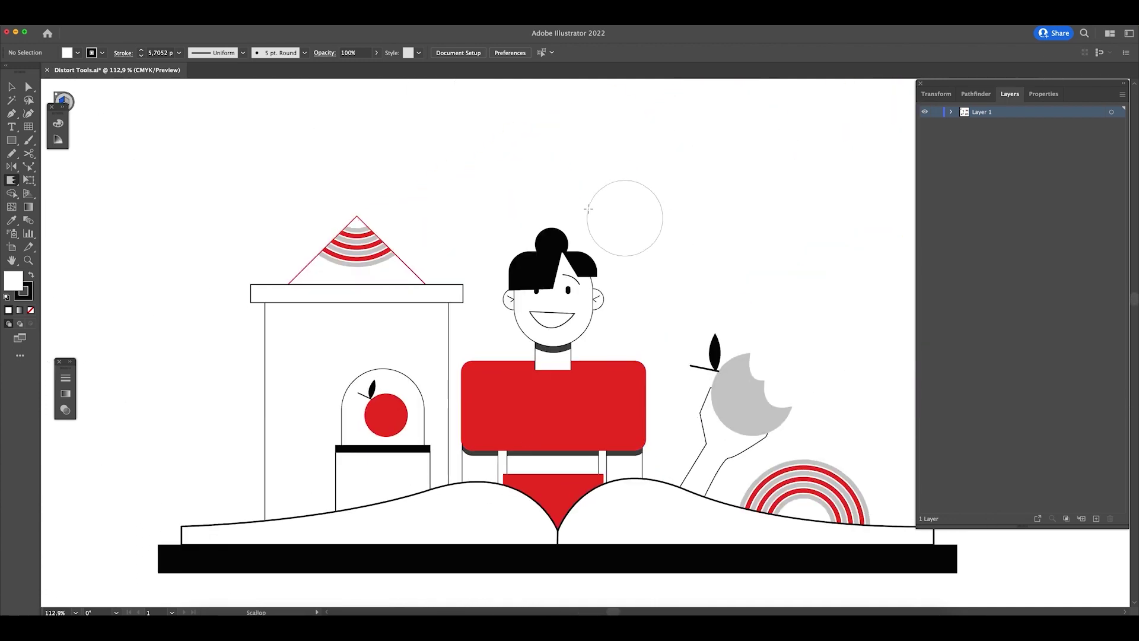
mouse_move(595, 229)
mouse_down()
mouse_move(556, 238)
mouse_move(554, 158)
mouse_up()
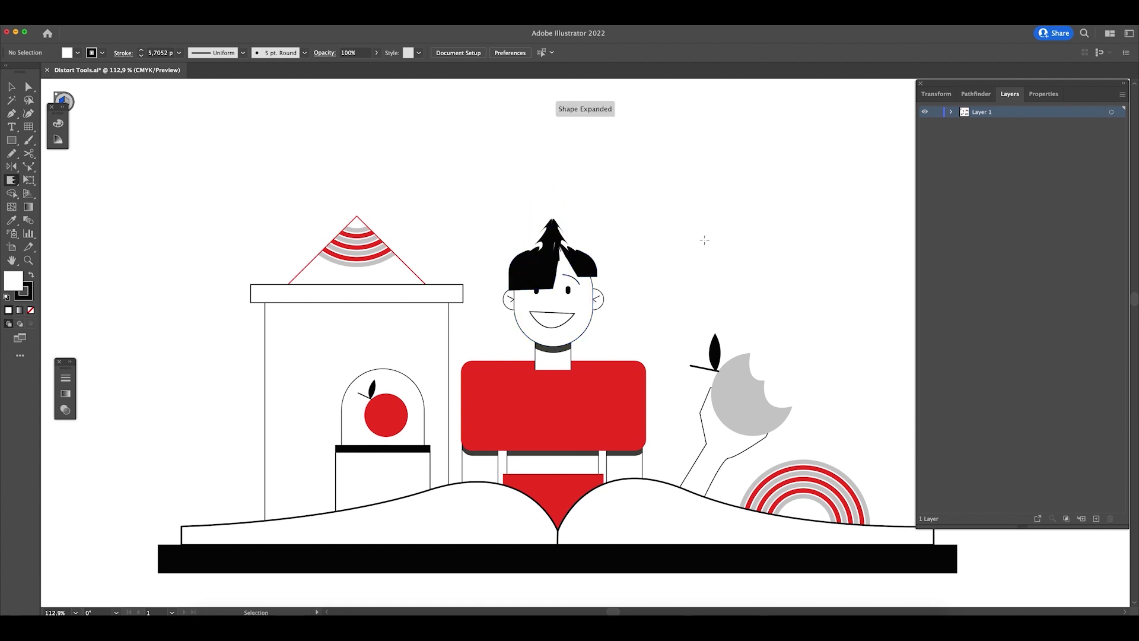
key(super+z)
mouse_move(750, 383)
mouse_down()
mouse_move(737, 386)
mouse_move(817, 366)
mouse_up()
key(v)
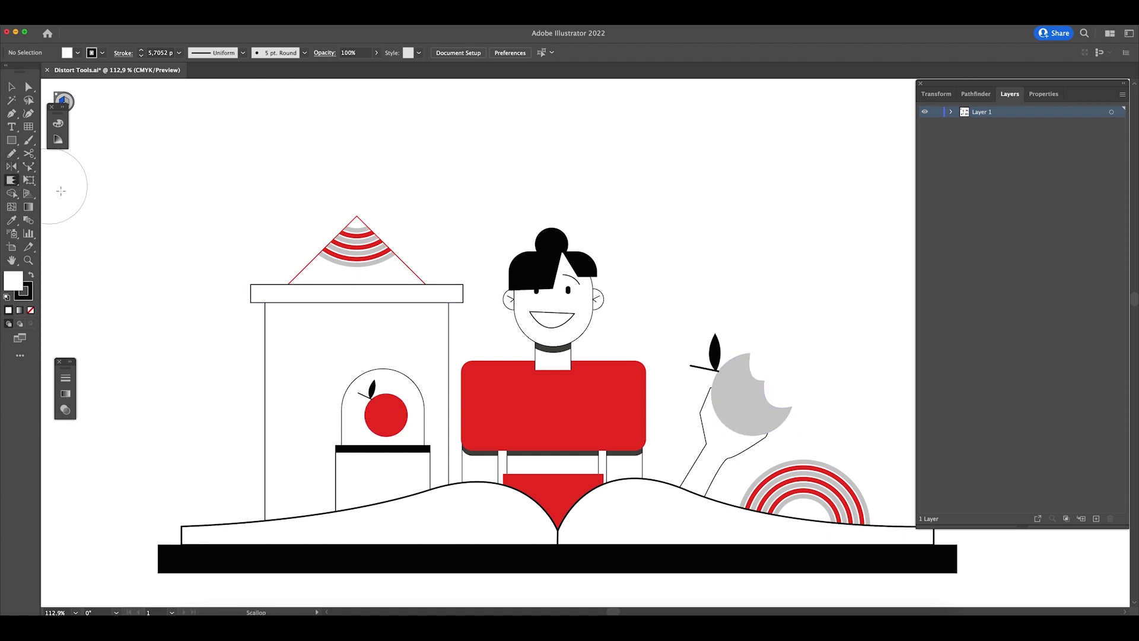
- Try scalloping the red apple under the glass dome and undo each distortion
mouse_move(416, 415)
mouse_down()
mouse_move(391, 410)
mouse_move(403, 402)
mouse_up()
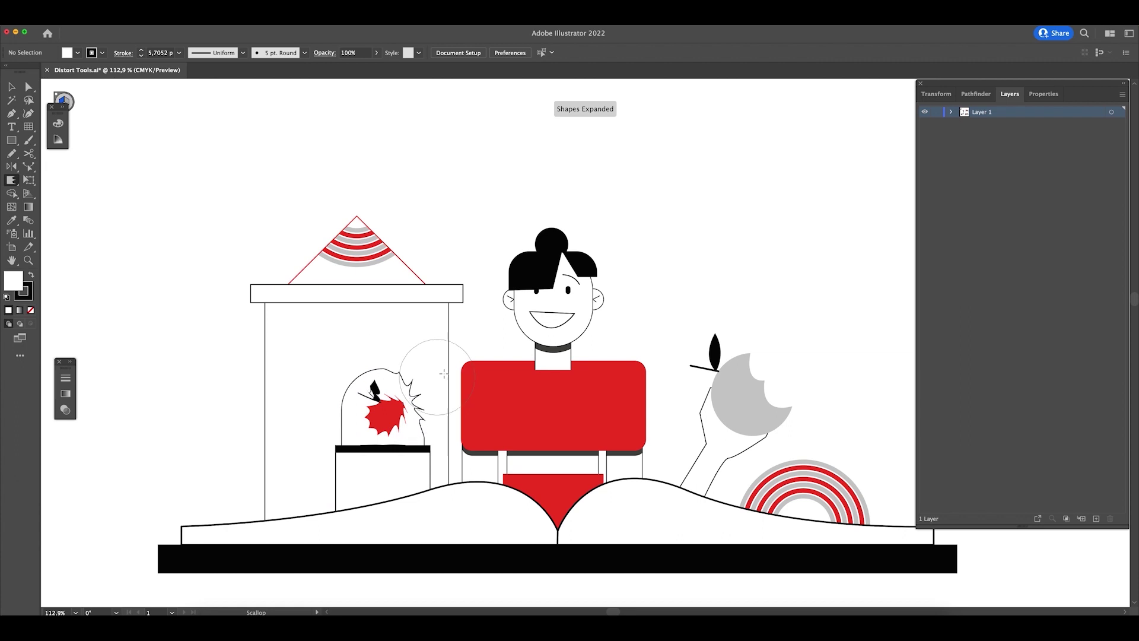
key(super+z)
mouse_move(397, 408)
mouse_down()
mouse_move(421, 393)
mouse_move(363, 419)
mouse_move(410, 403)
mouse_up()
key(super+z)
key(super+z)
key(super+z)
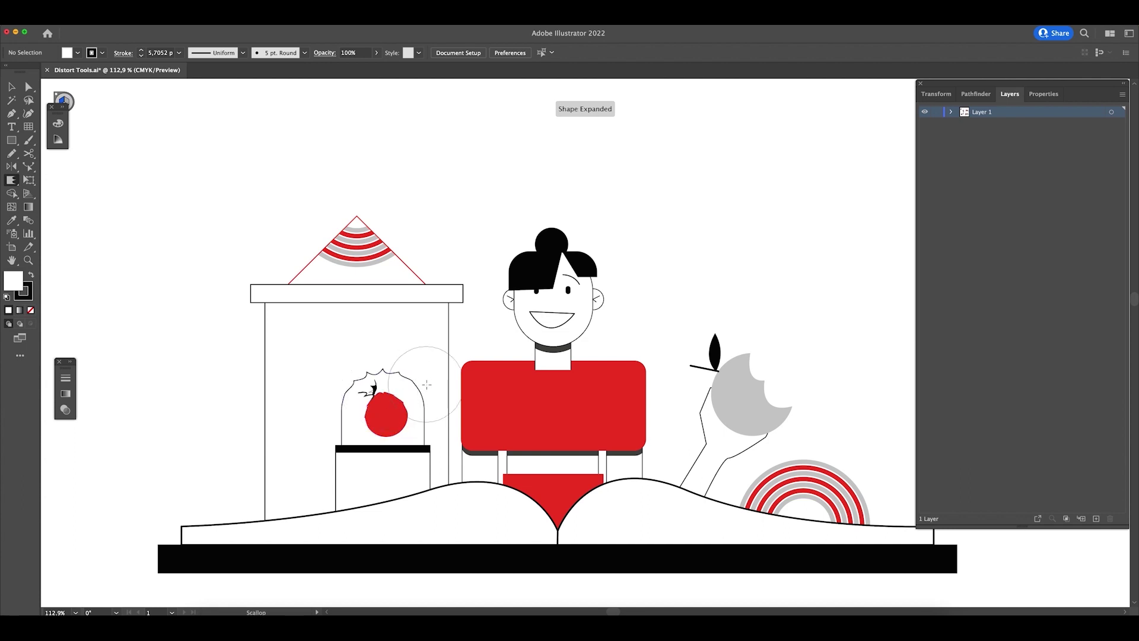
- Scallop the red and grey striped arcs at the peak of the triangular roof
mouse_move(365, 205)
mouse_down()
mouse_move(358, 215)
mouse_move(408, 206)
mouse_up()
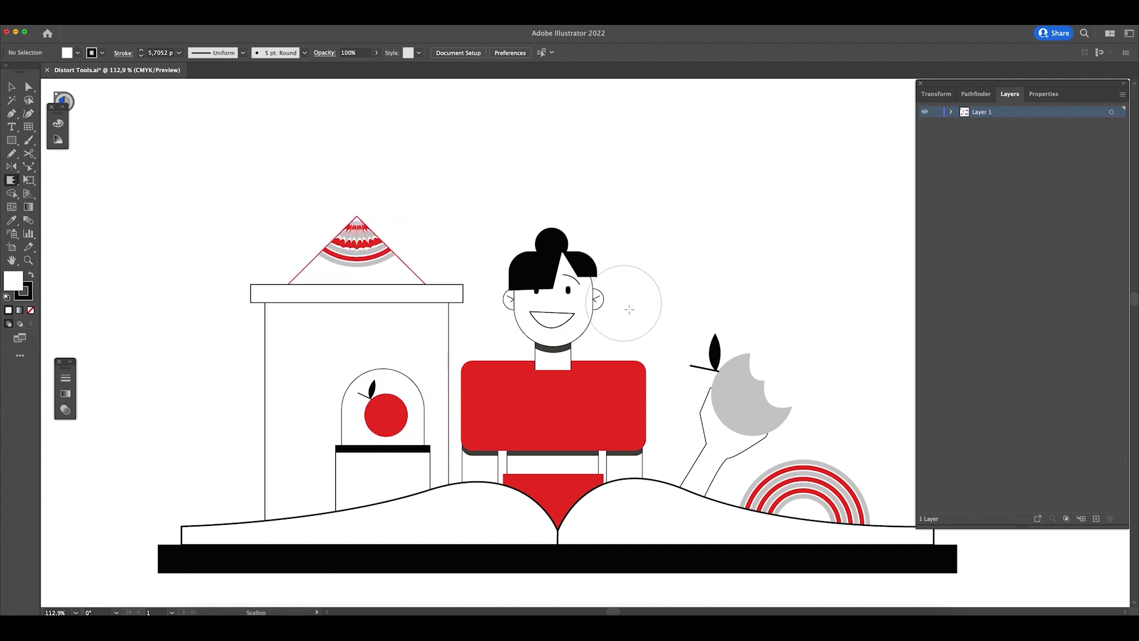
key(z)
drag(344, 229, 406, 298)
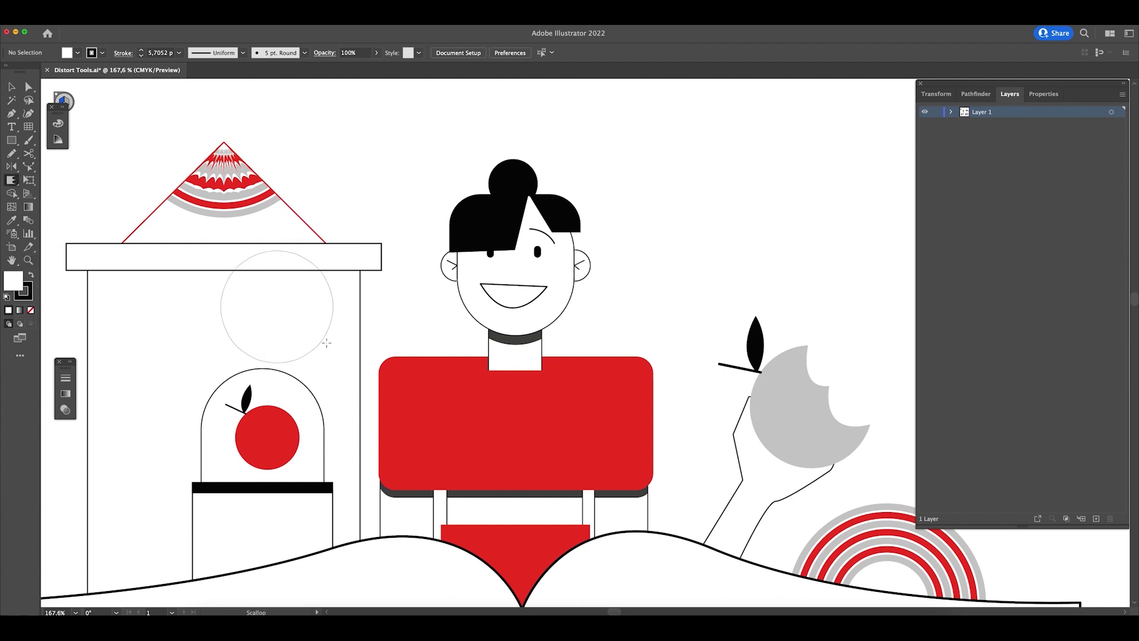
- Undo a trial scallop on the red shirt and set the Scallop brush's width and height to 50 pt
mouse_move(394, 372)
mouse_down()
mouse_move(407, 294)
mouse_move(415, 320)
mouse_up()
key(super+z)
double_click(12, 180)
click(577, 210)
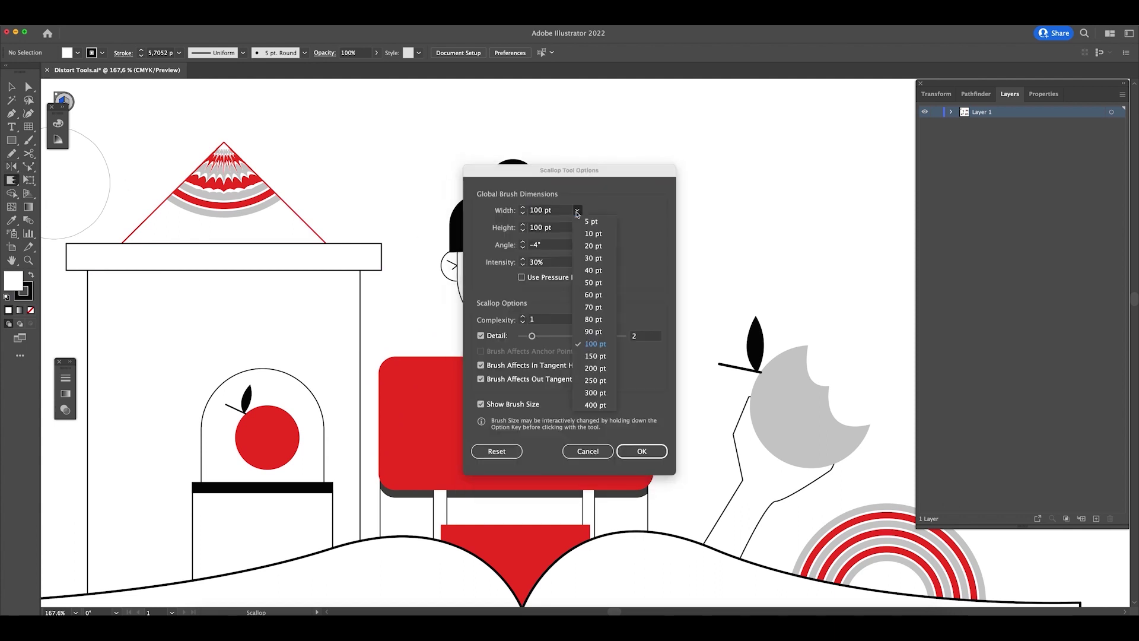
click(599, 283)
click(576, 228)
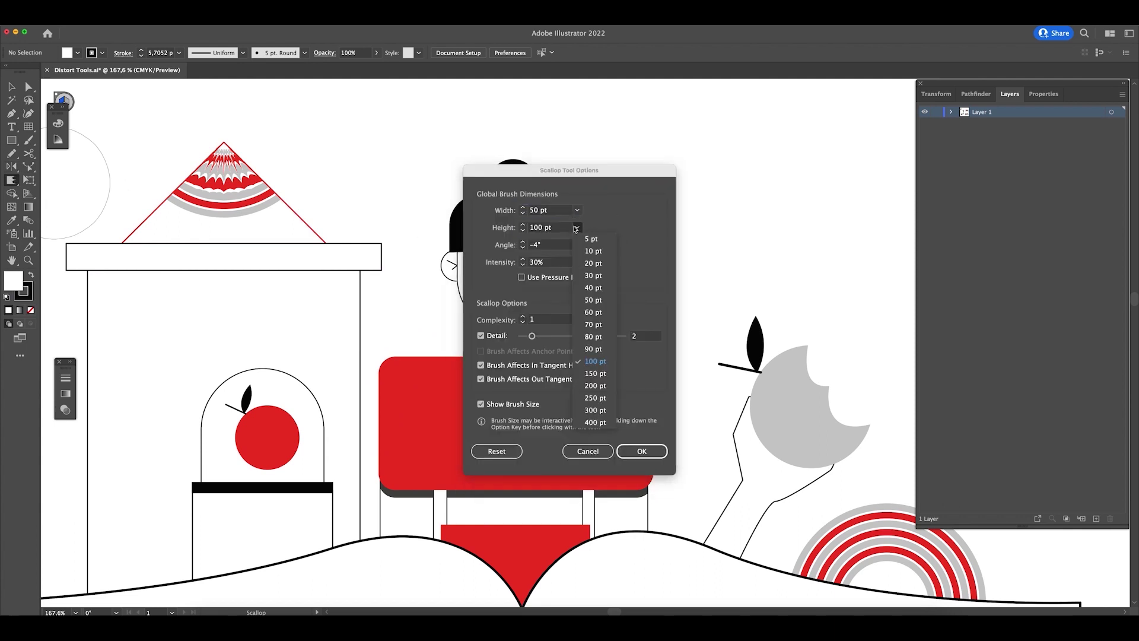
click(593, 300)
click(638, 452)
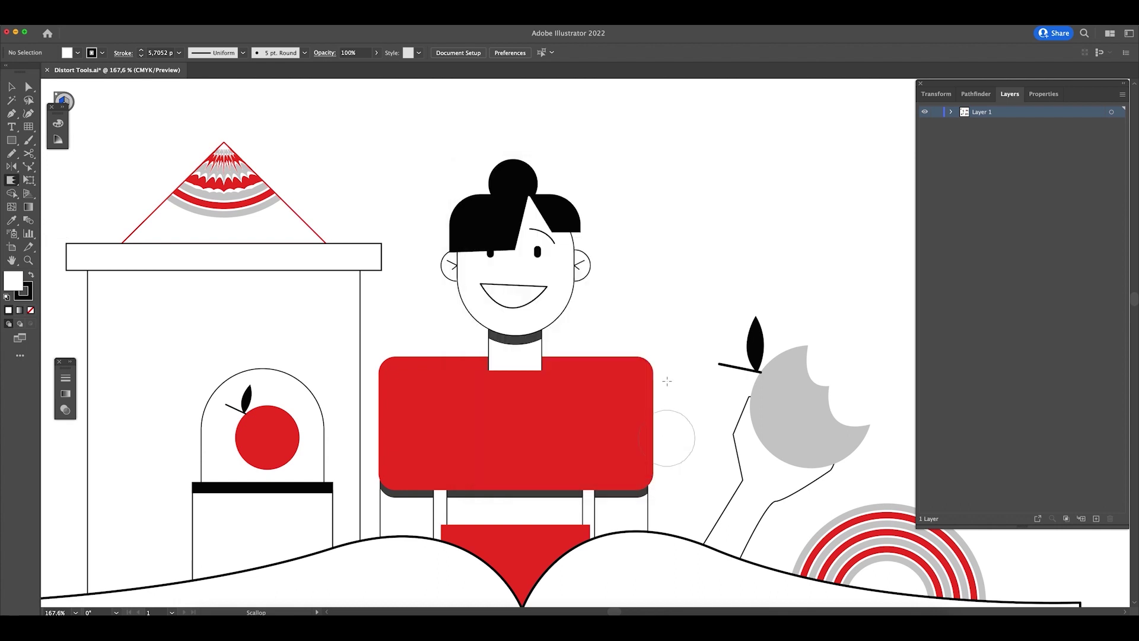
- Scallop the upper edge of the red shirt at both shoulders with the smaller brush
drag(466, 214, 436, 185)
key(super+z)
mouse_move(402, 360)
mouse_down()
mouse_move(412, 305)
mouse_move(412, 324)
mouse_up()
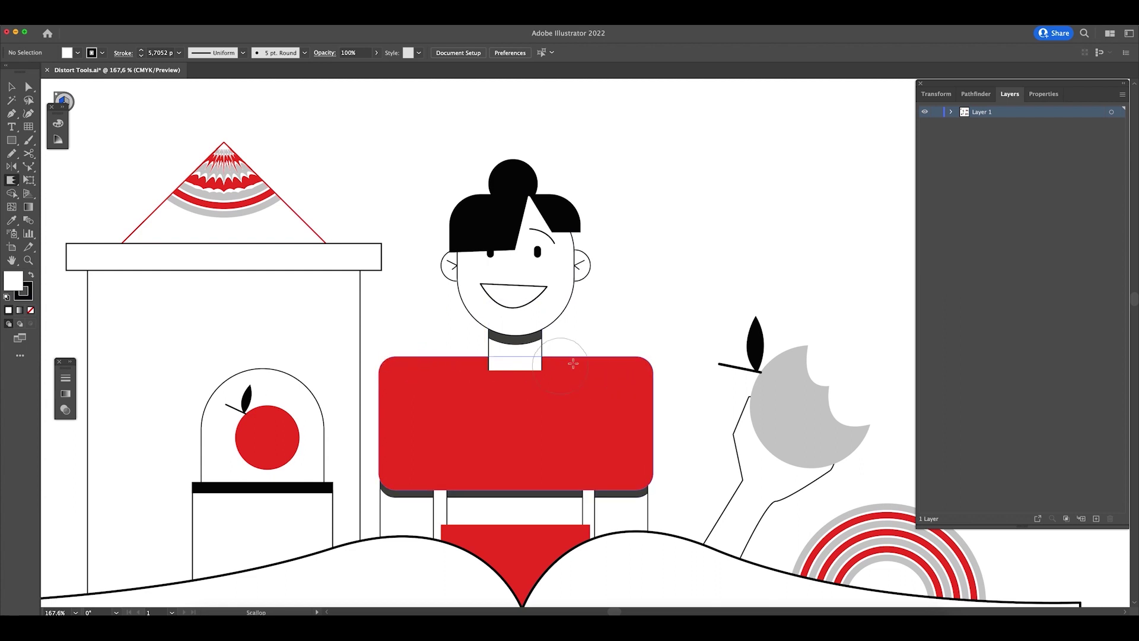
drag(611, 358, 618, 297)
drag(408, 361, 411, 304)
- Switch to the Crystallize tool and distort the upper part of the red and grey striped arcs beside the book
drag(673, 264, 623, 324)
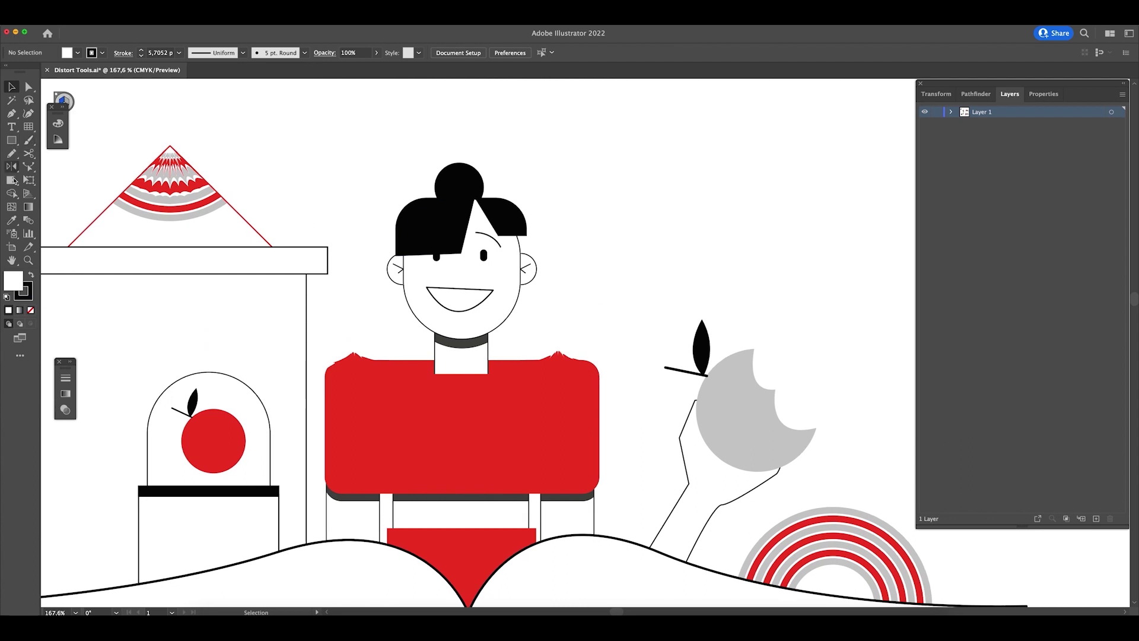
click(13, 181)
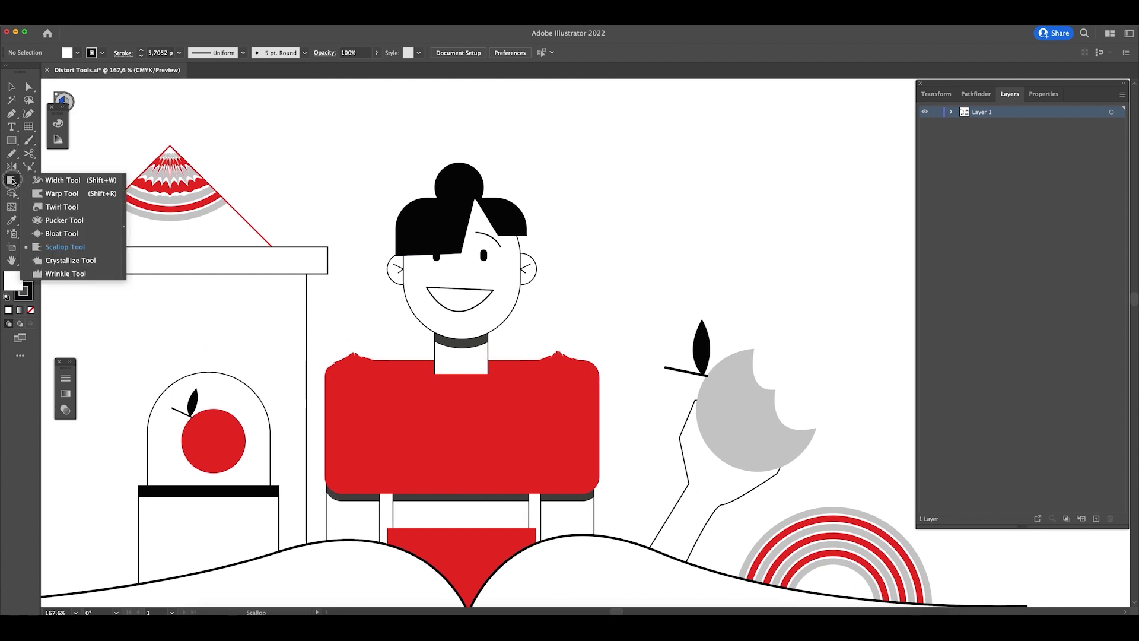
click(97, 261)
key(space)
mouse_move(853, 521)
mouse_down()
mouse_move(707, 523)
mouse_move(657, 405)
mouse_move(694, 415)
mouse_move(745, 381)
mouse_move(809, 403)
mouse_up()
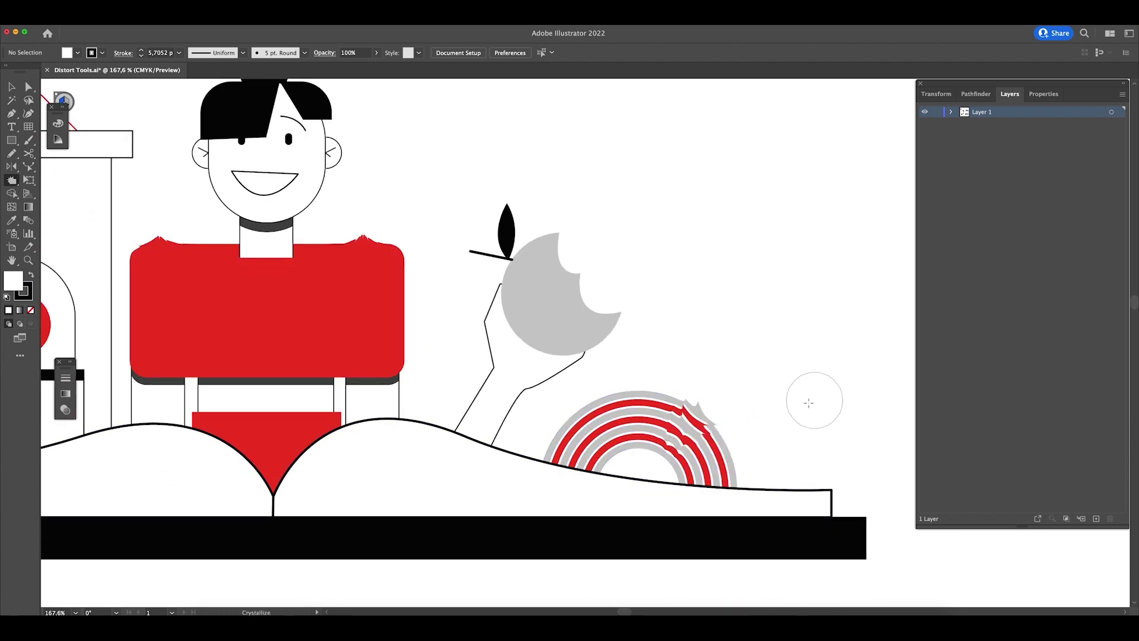
drag(638, 457, 579, 369)
- Crystallize the lower edge of the bitten grey apple and the nearby outline of the hand
mouse_move(605, 300)
mouse_down()
mouse_move(649, 322)
mouse_move(673, 318)
mouse_up()
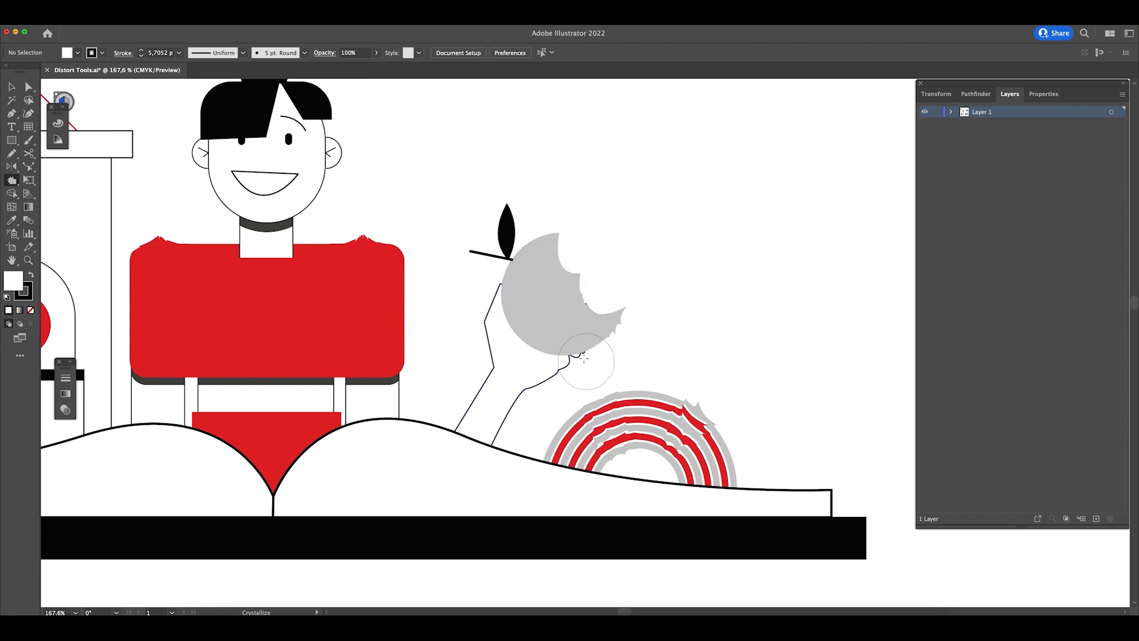
drag(526, 470, 539, 419)
drag(800, 501, 806, 444)
- Change the Crystallize brush's intensity in its tool options
double_click(12, 181)
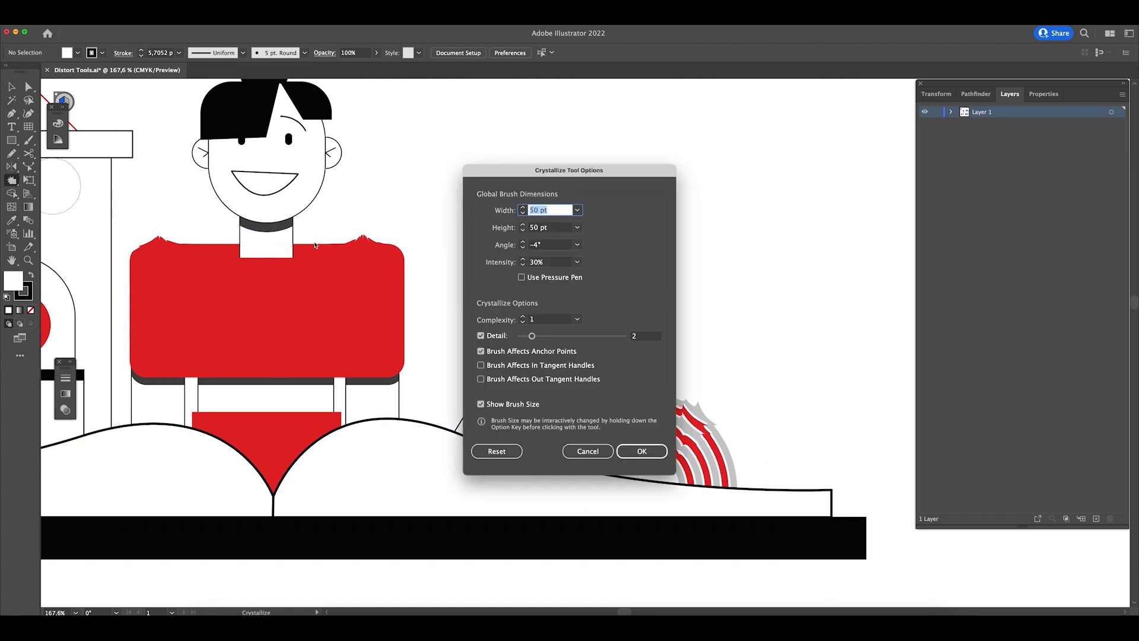
click(578, 210)
click(532, 210)
click(576, 262)
click(590, 372)
click(642, 451)
- Crystallize the outer corner of the book page, the top of the striped arcs and the side edge of the red shirt
drag(806, 507, 814, 423)
drag(669, 415, 669, 288)
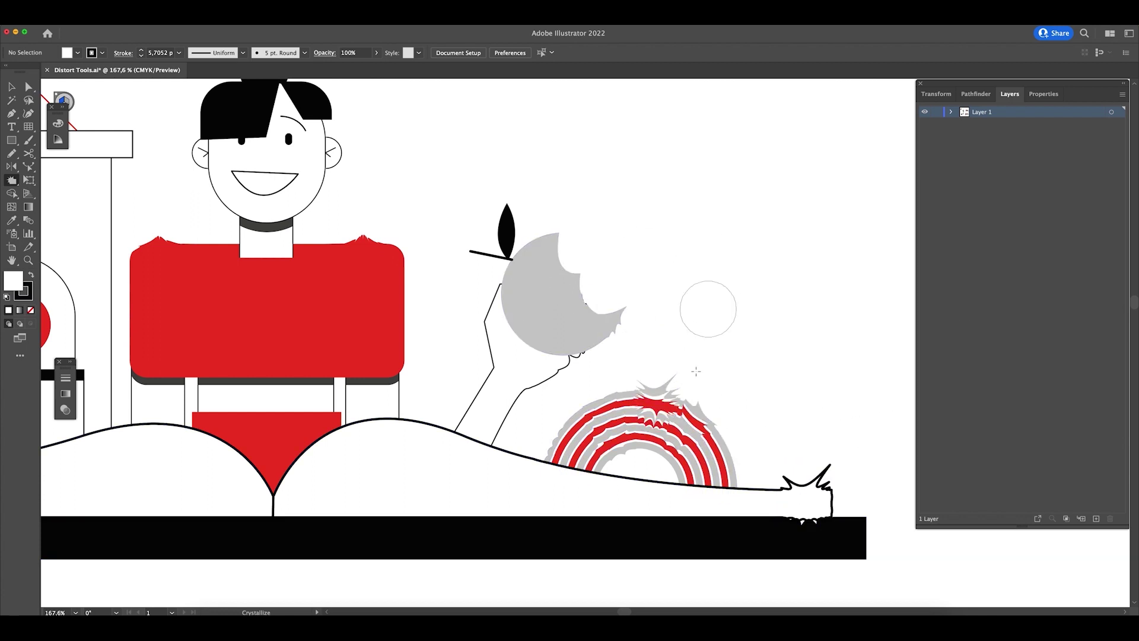
drag(432, 226, 433, 202)
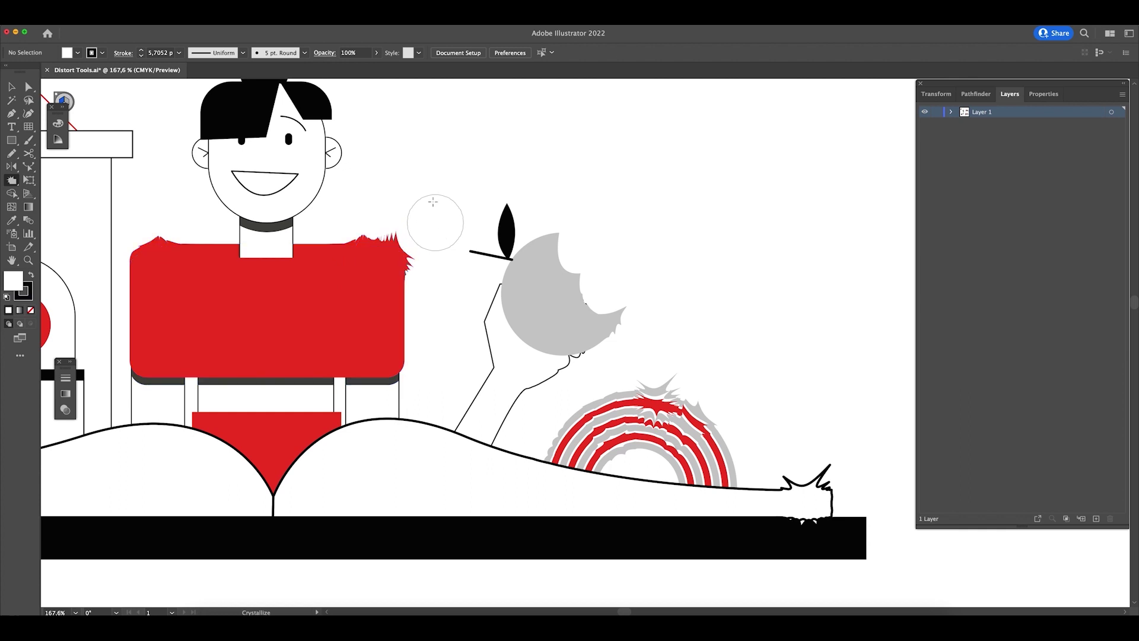
click(388, 324)
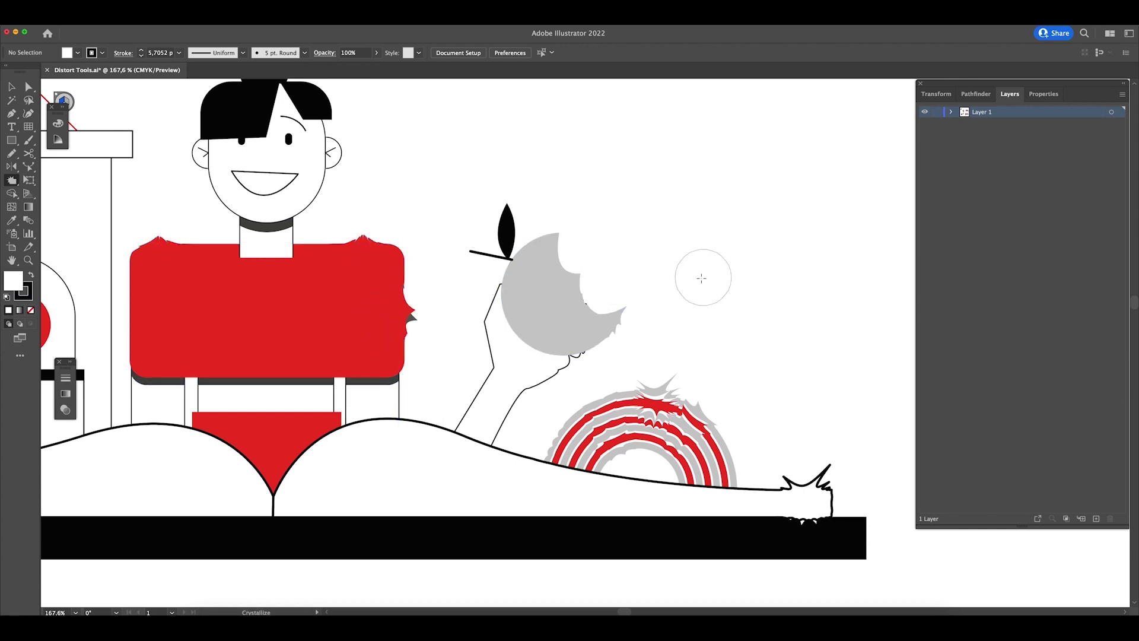
- Crystallize both ends of the striped arcs, undoing a trial distortion in between
drag(548, 286, 625, 242)
drag(711, 429, 723, 459)
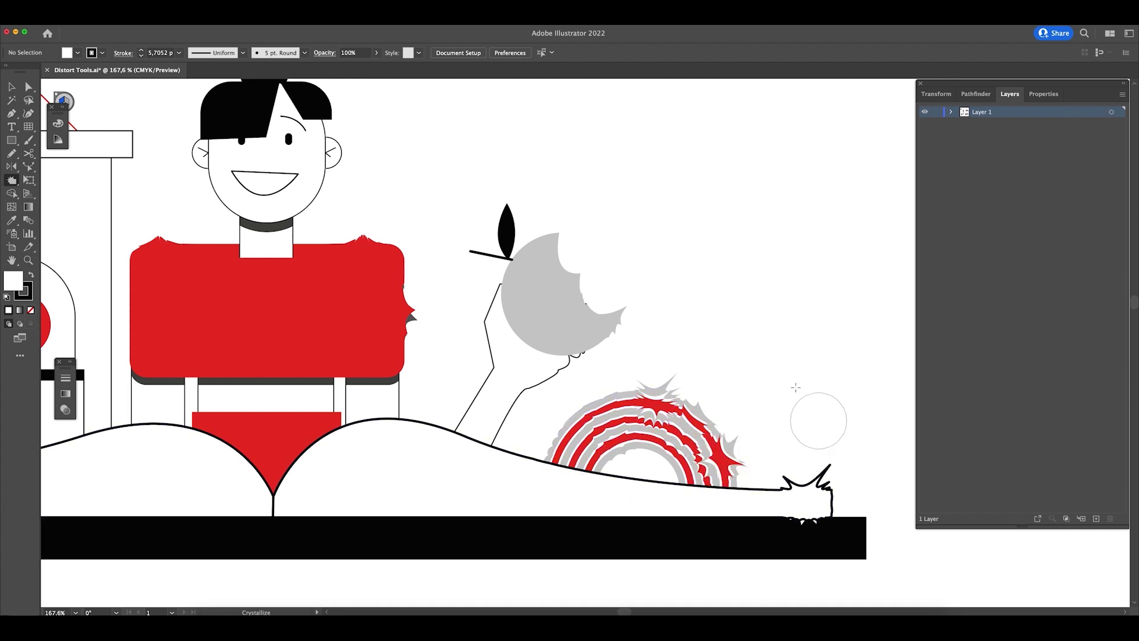
click(540, 369)
key(super+z)
mouse_move(566, 425)
mouse_down()
mouse_move(564, 406)
mouse_move(570, 414)
mouse_up()
- Switch to the Wrinkle tool and wrinkle the figure's mouth, eyes and fringe
scroll(724, 335, down, 3)
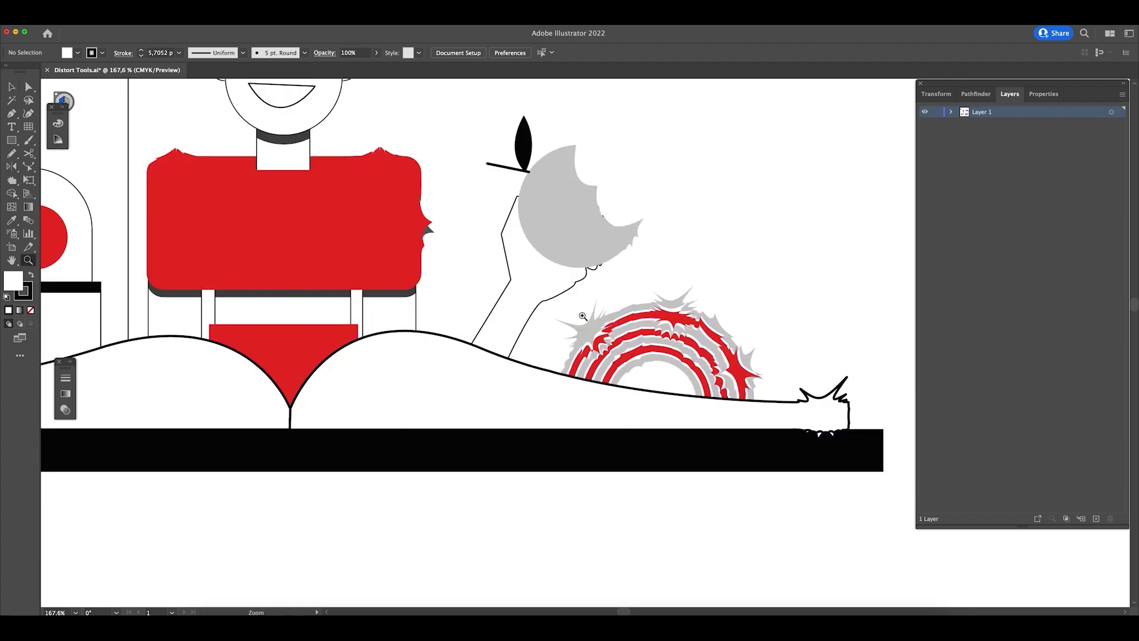
drag(583, 317, 765, 334)
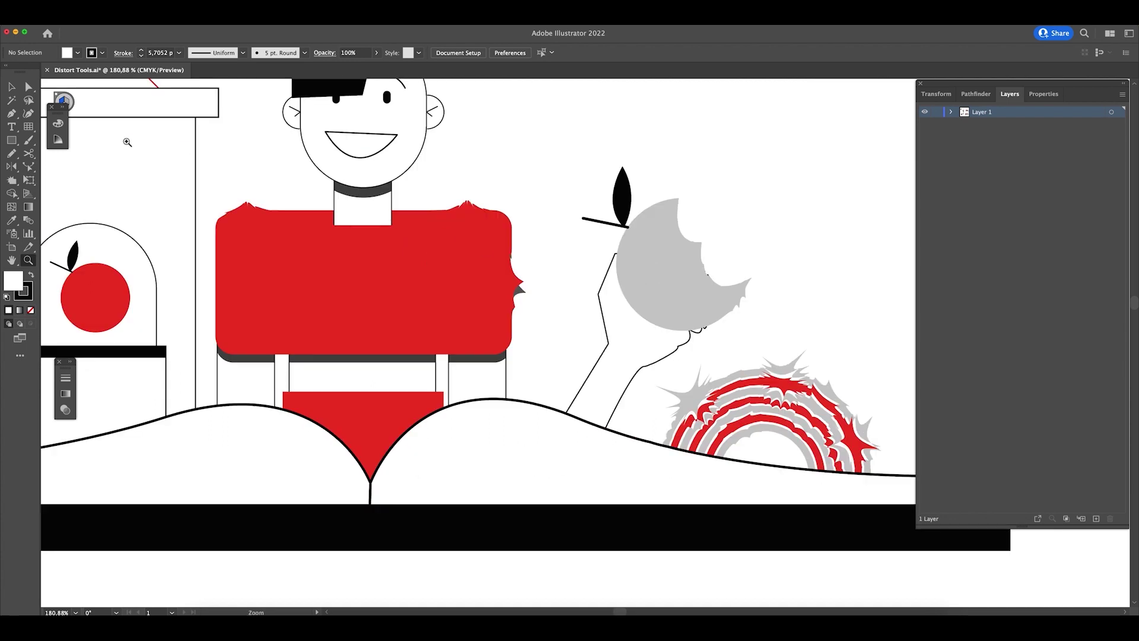
click(13, 180)
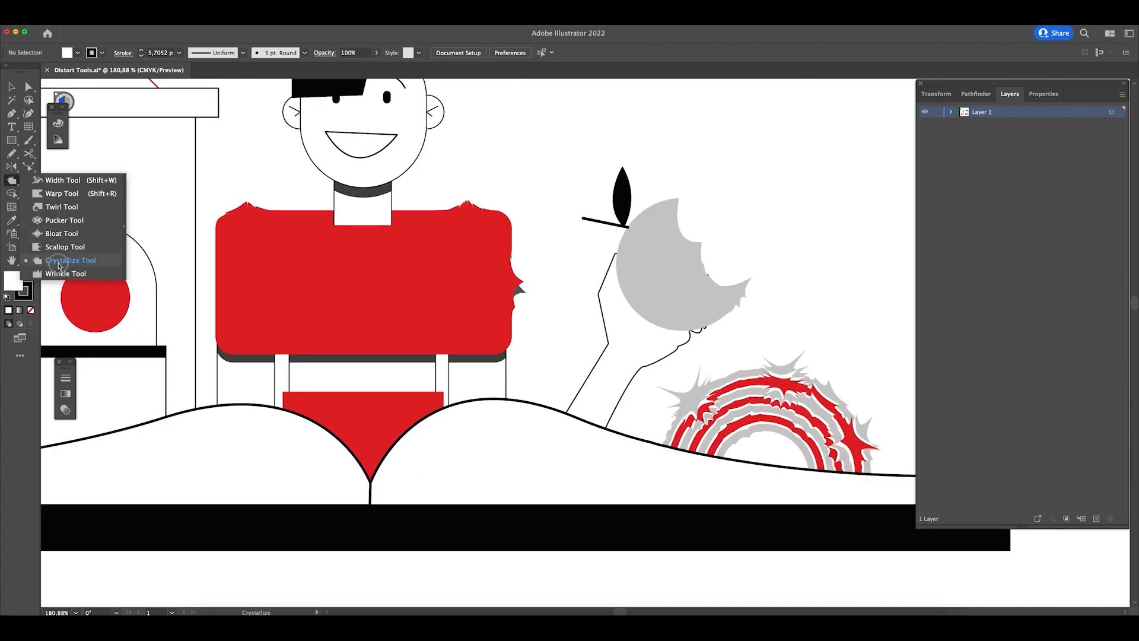
click(64, 273)
scroll(239, 316, up, 5)
scroll(239, 316, right, 2)
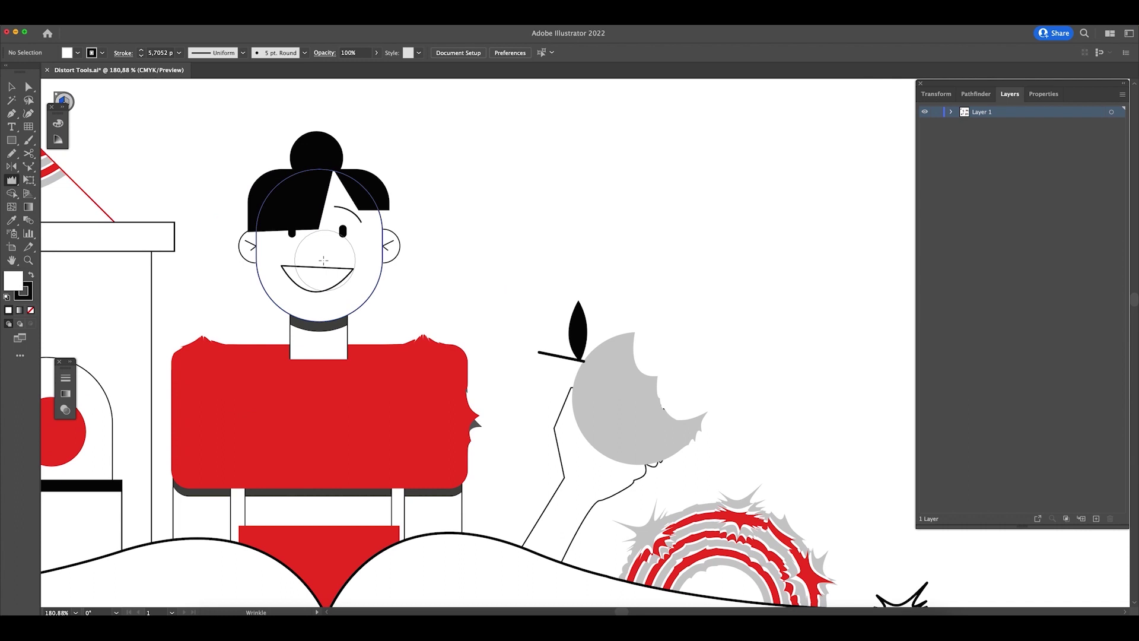
mouse_move(316, 248)
mouse_down()
mouse_move(308, 242)
mouse_move(332, 241)
mouse_up()
- Wrinkle the shirt's shoulder edge and the figure's chin and dark neck shadow
drag(418, 341, 413, 344)
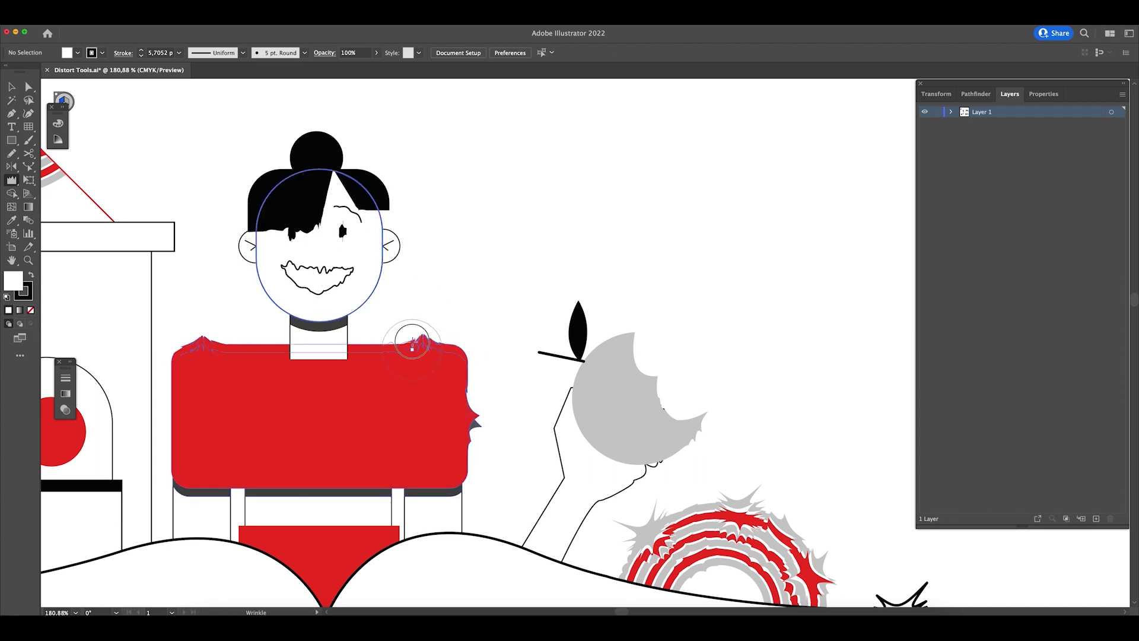
drag(414, 305, 404, 306)
drag(311, 292, 316, 299)
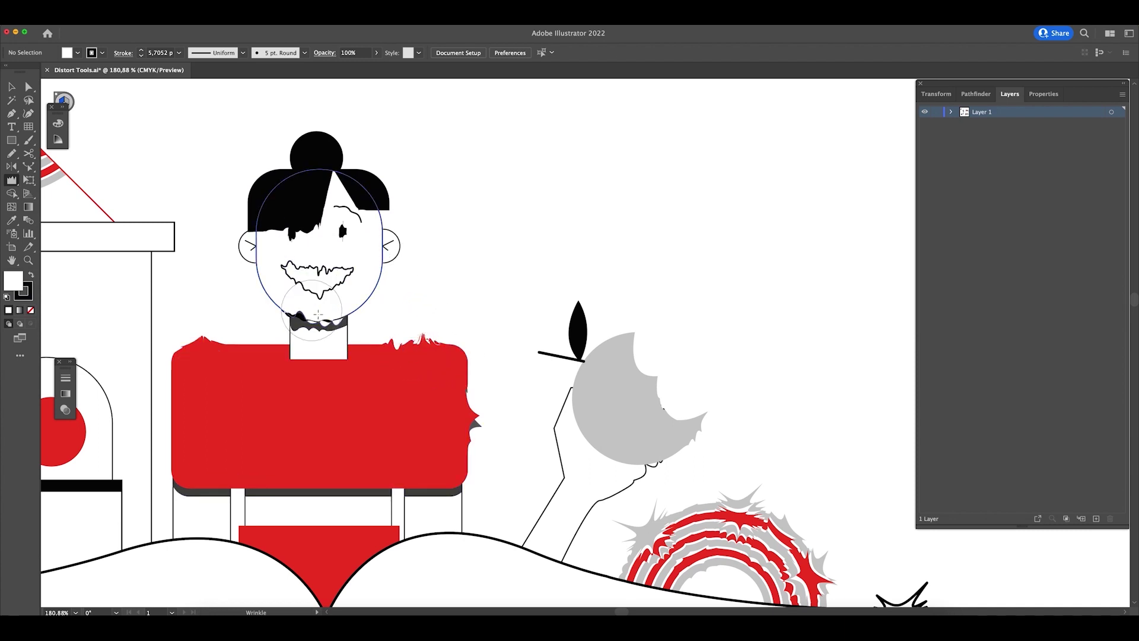
mouse_move(382, 313)
mouse_down()
mouse_move(332, 324)
mouse_move(401, 366)
mouse_up()
drag(316, 358, 316, 358)
- Wrinkle the lower hem of the red shirt and add further wrinkles to the mouth
mouse_move(315, 418)
mouse_down()
mouse_move(384, 452)
mouse_move(377, 499)
mouse_move(348, 509)
mouse_up()
drag(287, 484, 296, 510)
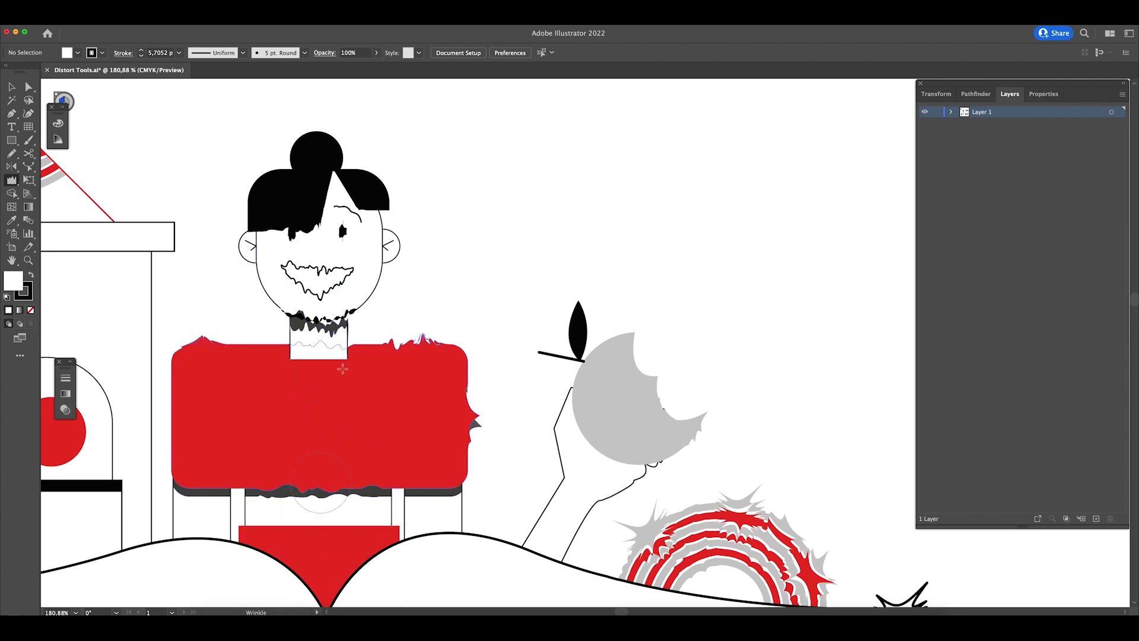
drag(325, 253, 320, 280)
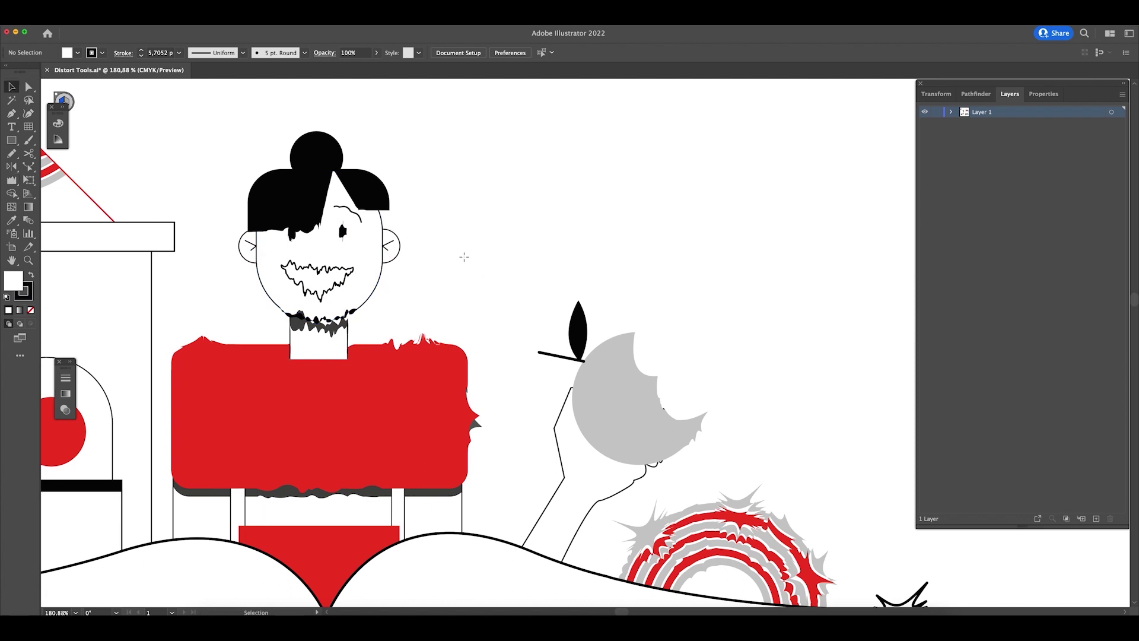
- Draw two long crossing straight lines with the Line Segment tool in the blank area below the thin-line samples
drag(423, 275, 531, 331)
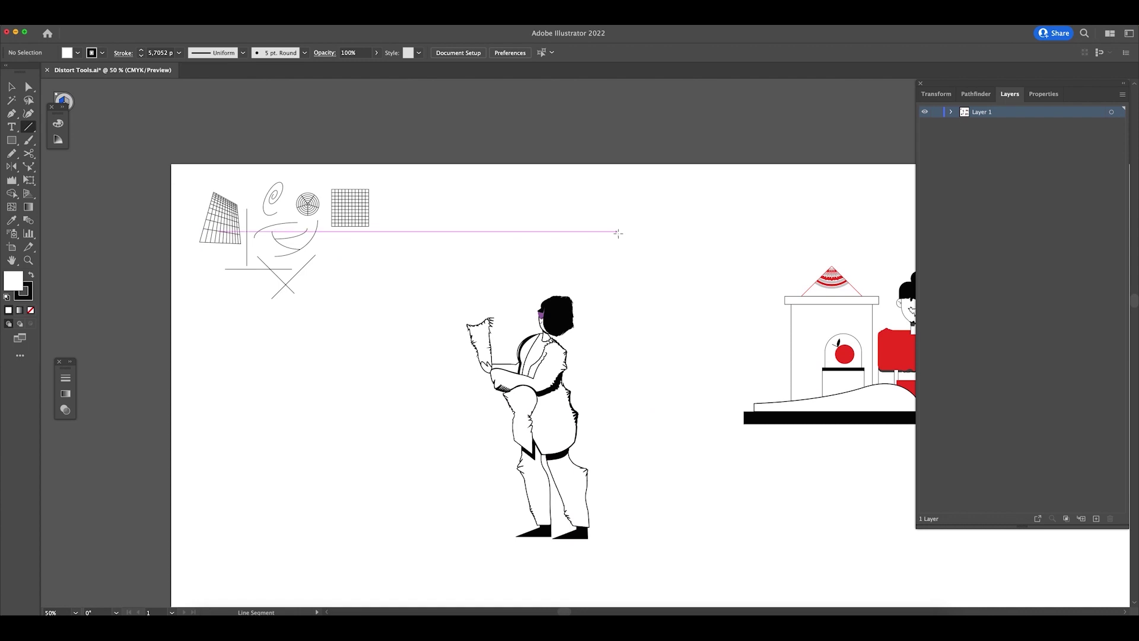
key(v)
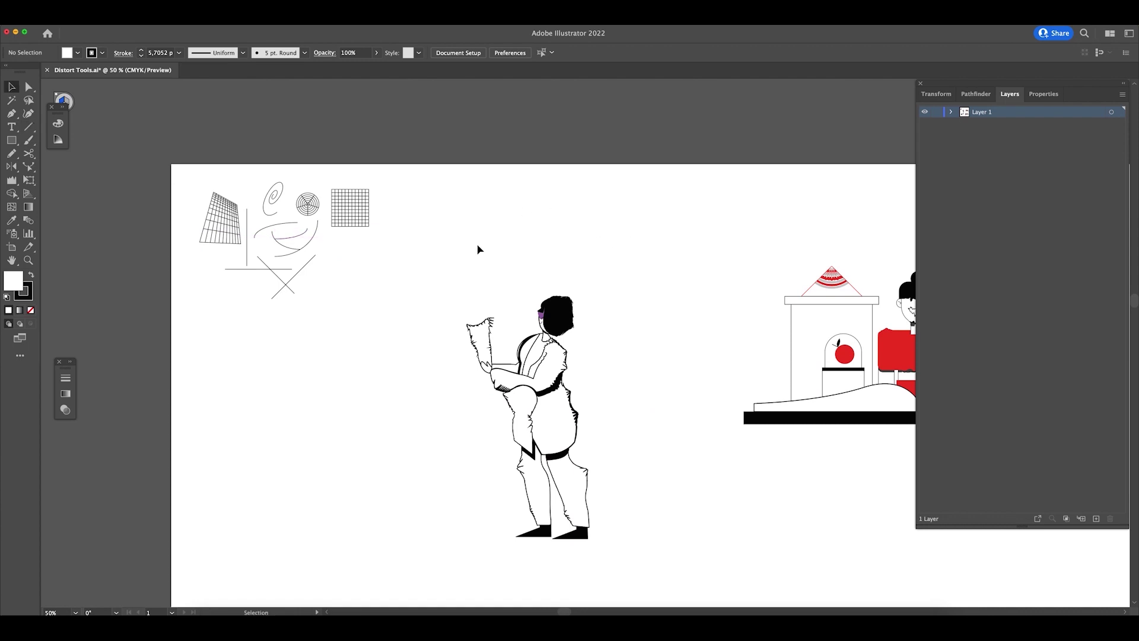
drag(473, 248, 562, 314)
drag(406, 299, 519, 367)
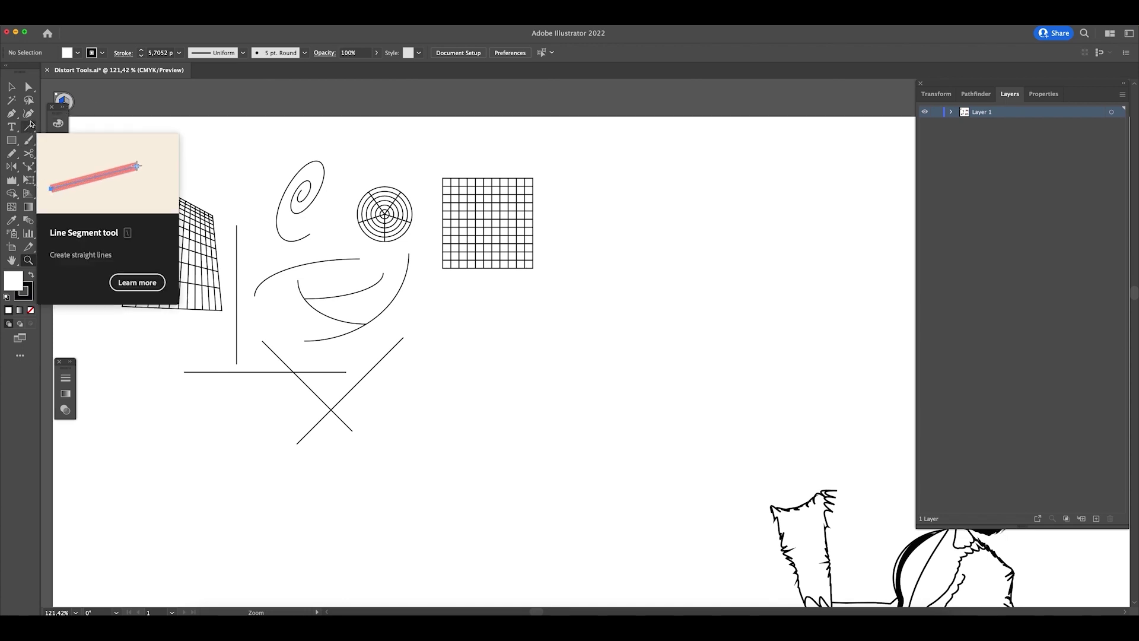
drag(507, 363, 582, 241)
drag(281, 396, 634, 328)
drag(621, 402, 311, 346)
- Draw three shorter straight lines around the crossing pair and undo an extra long slanted line
mouse_move(382, 433)
mouse_down()
mouse_move(439, 354)
mouse_move(502, 320)
mouse_up()
drag(495, 419, 626, 375)
drag(614, 438, 692, 452)
drag(707, 490, 418, 436)
drag(518, 489, 652, 496)
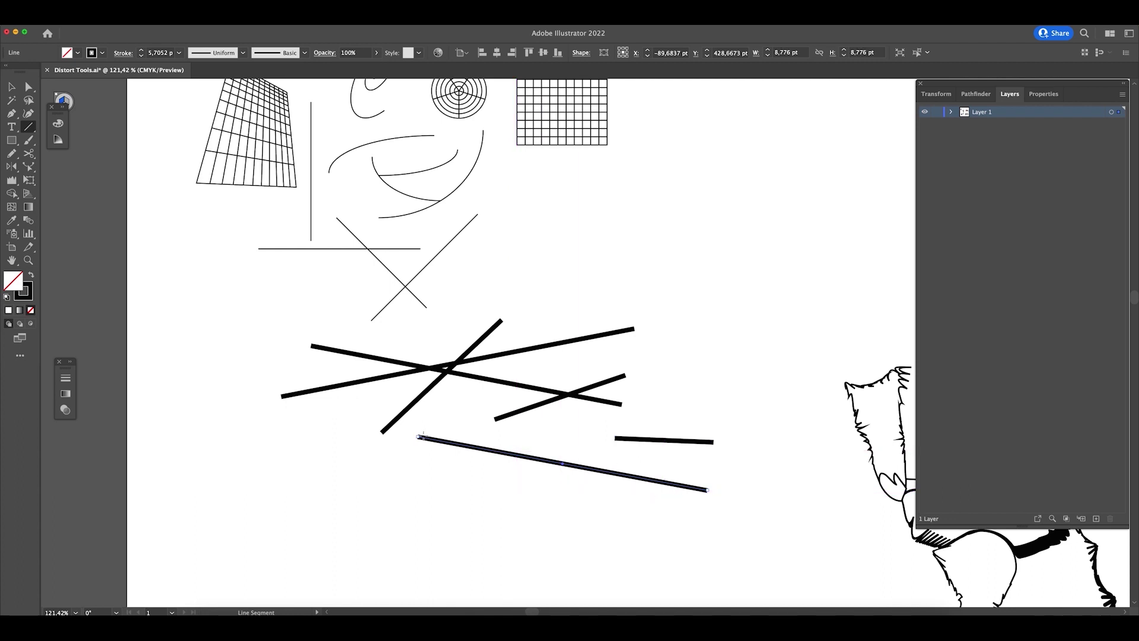
key(super+z)
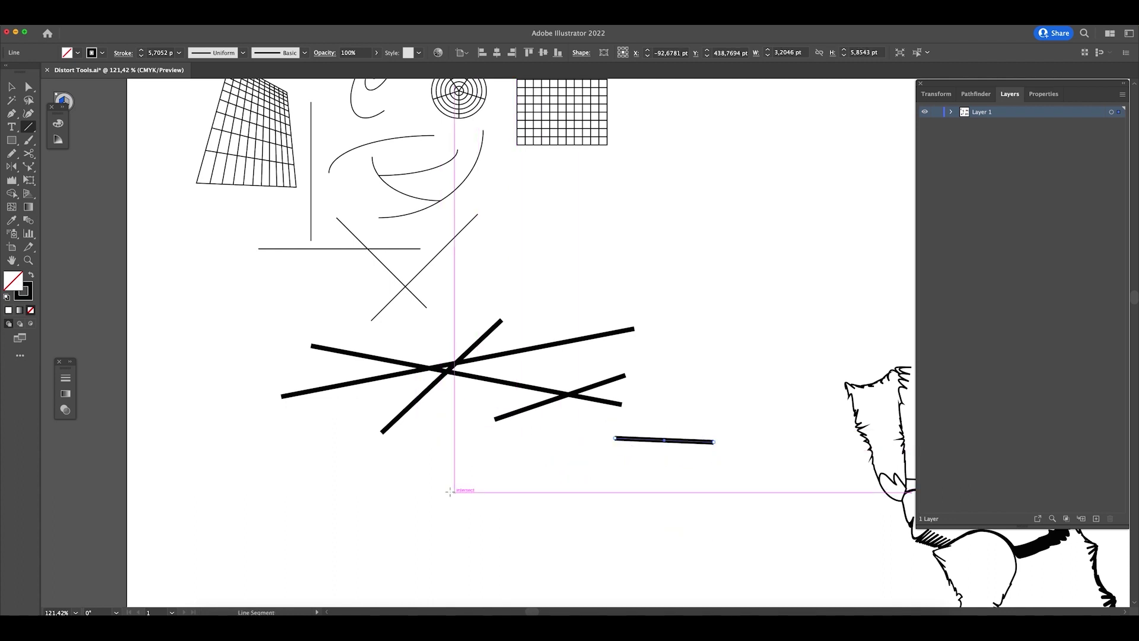
- Draw a long slanted line below the crossing lines and three vertical lines on either side of them
drag(410, 485, 781, 548)
mouse_move(745, 340)
mouse_down()
mouse_move(628, 445)
mouse_move(679, 529)
mouse_up()
scroll(680, 529, down, 4)
drag(198, 199, 202, 492)
drag(242, 247, 282, 360)
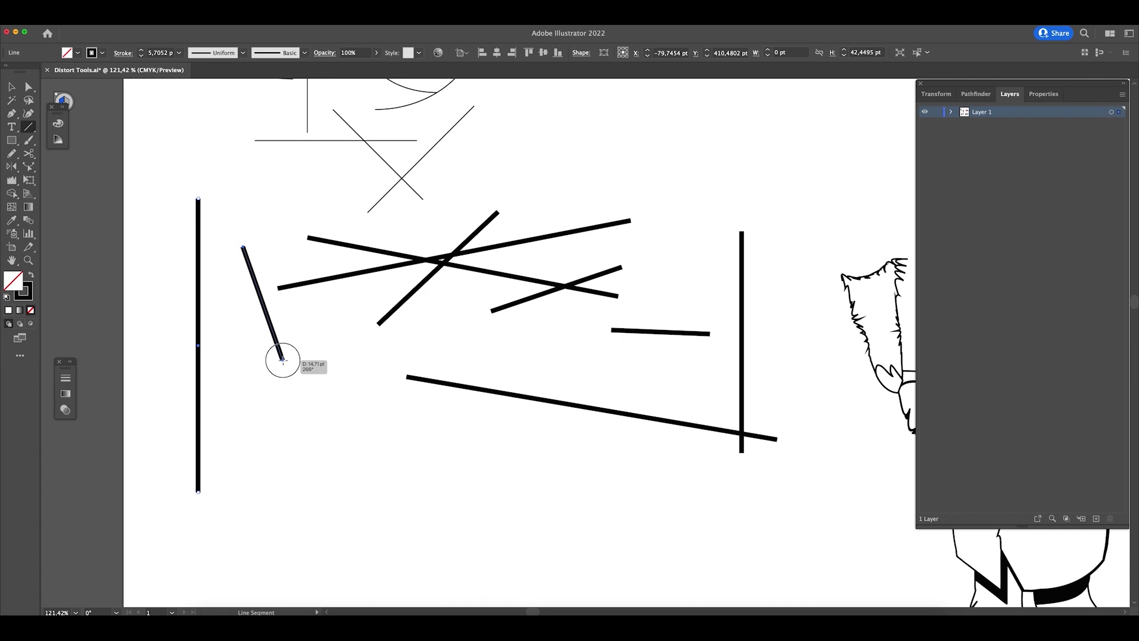
drag(283, 360, 297, 503)
- Replace a trial line with two parallel slanted lines underneath, and add a vertical and a slanted line across the upper group
drag(278, 467, 447, 477)
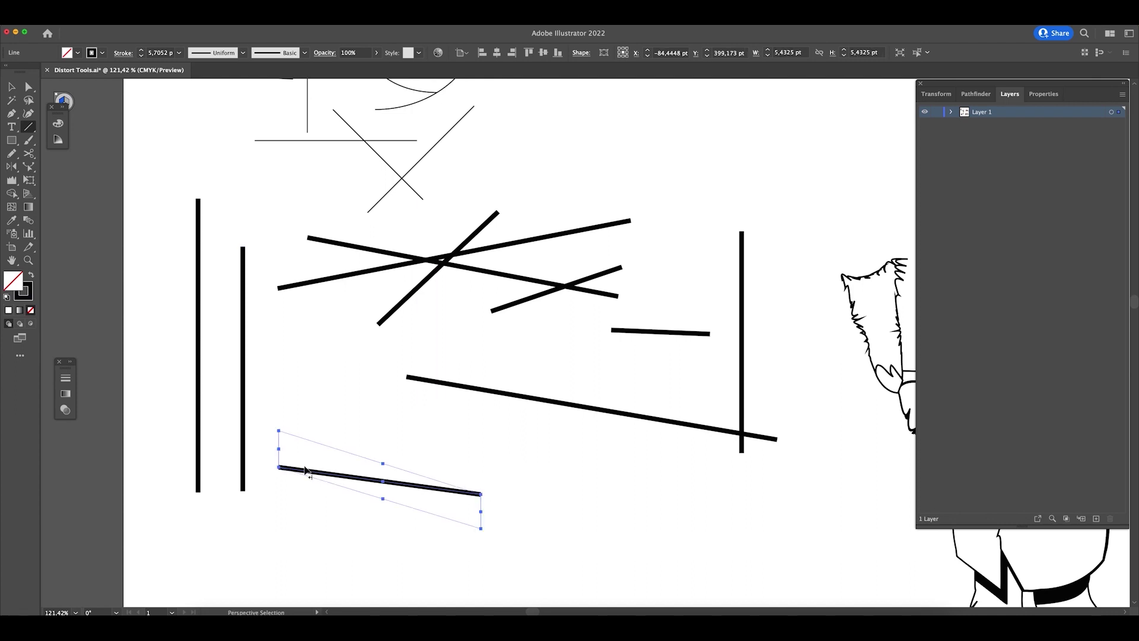
key(super+z)
drag(298, 465, 354, 465)
drag(443, 478, 591, 504)
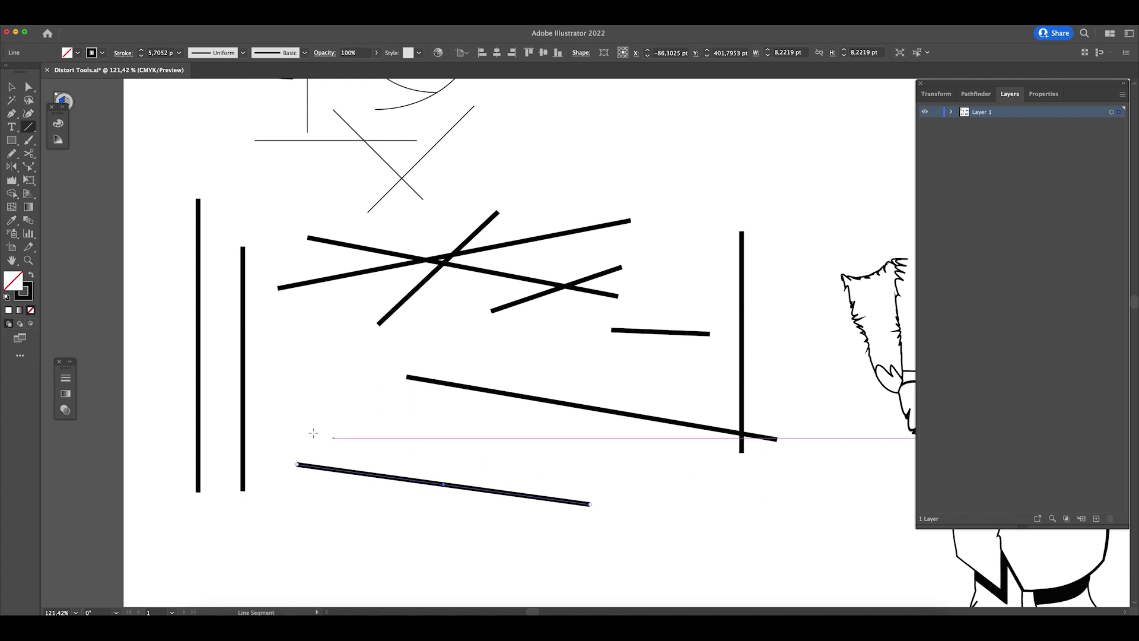
drag(300, 439, 603, 481)
mouse_move(326, 381)
mouse_down()
mouse_move(415, 332)
mouse_move(445, 235)
mouse_move(650, 270)
mouse_up()
- Delete all the thick straight lines and the older thin straight lines, keeping the curves, spiral and grids
key(v)
drag(192, 506, 191, 506)
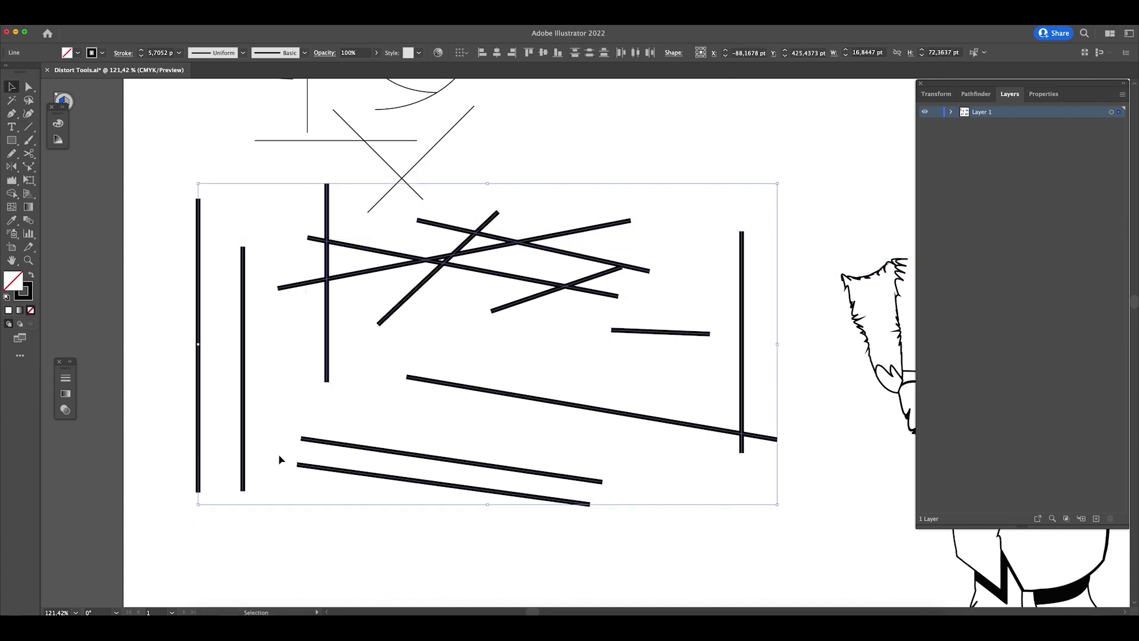
key(Delete)
drag(567, 224, 430, 454)
drag(239, 357, 241, 349)
key(Delete)
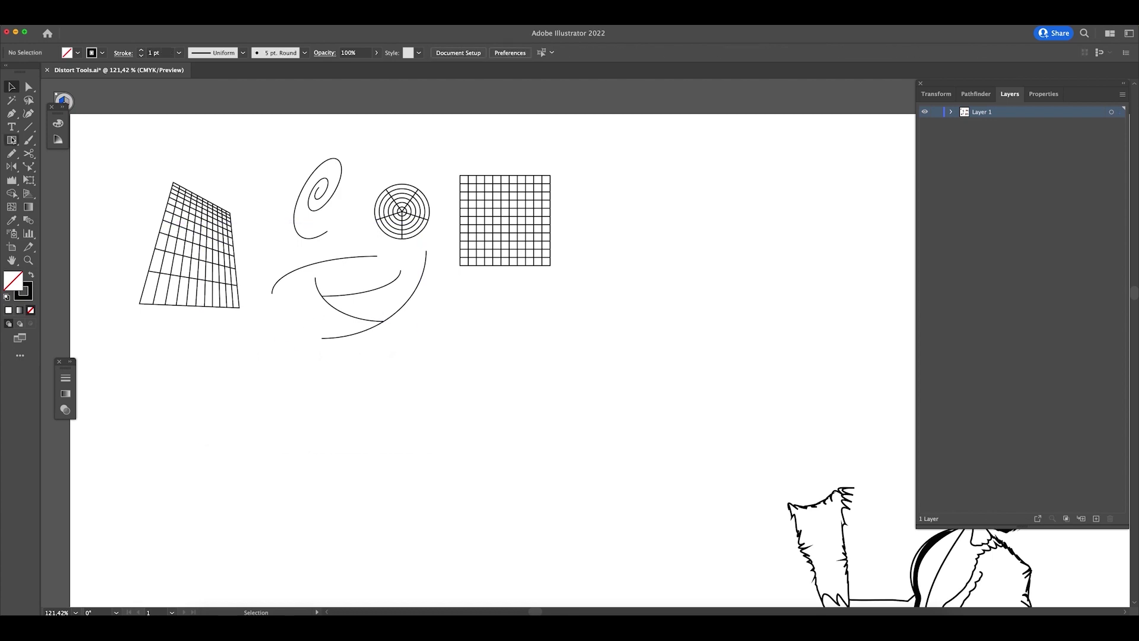
- Draw a rising arc with the Arc tool below the sample curves, undoing the other trial arcs
click(33, 133)
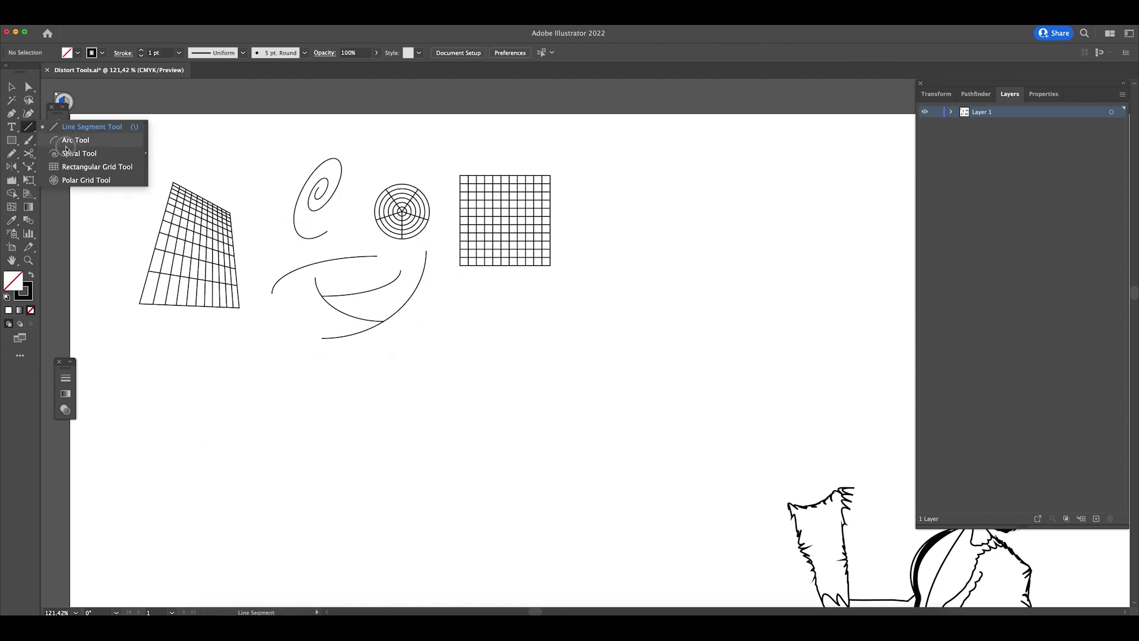
click(101, 153)
drag(256, 524, 368, 440)
drag(334, 477, 290, 433)
key(super+z)
drag(339, 486, 472, 386)
key(super+z)
- Draw several arcs crossing one another in the blank area beneath the square grid
drag(692, 453, 779, 310)
drag(706, 370, 770, 360)
drag(733, 459, 577, 358)
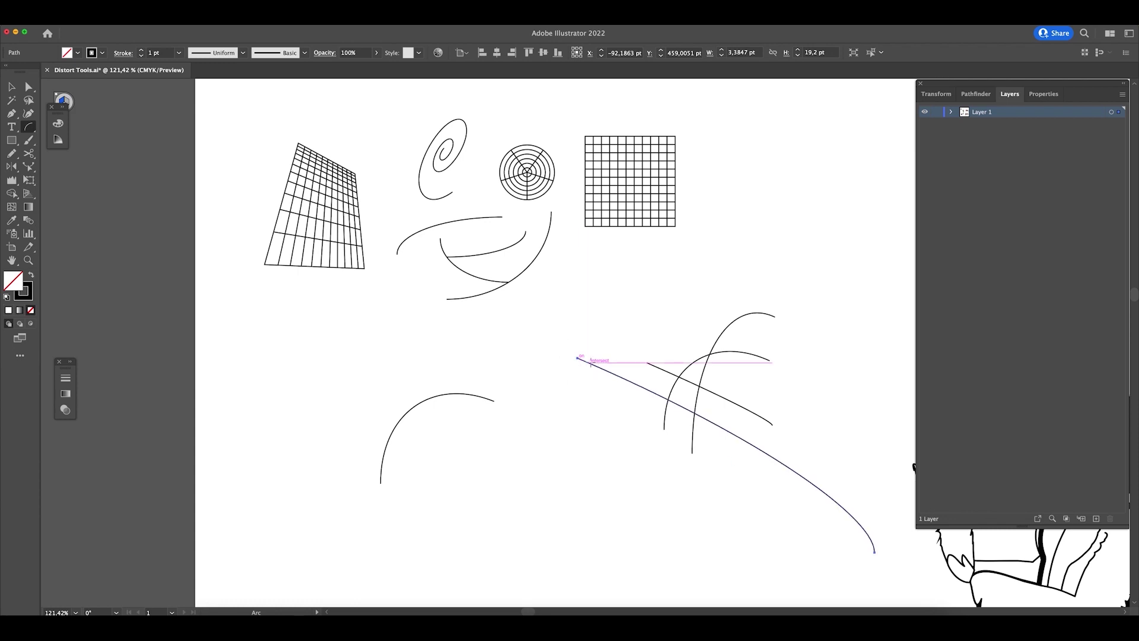
- Add one more sweeping arc beneath the samples, and delete all the arcs and curves below the spiral and grids
drag(578, 403, 325, 509)
key(v)
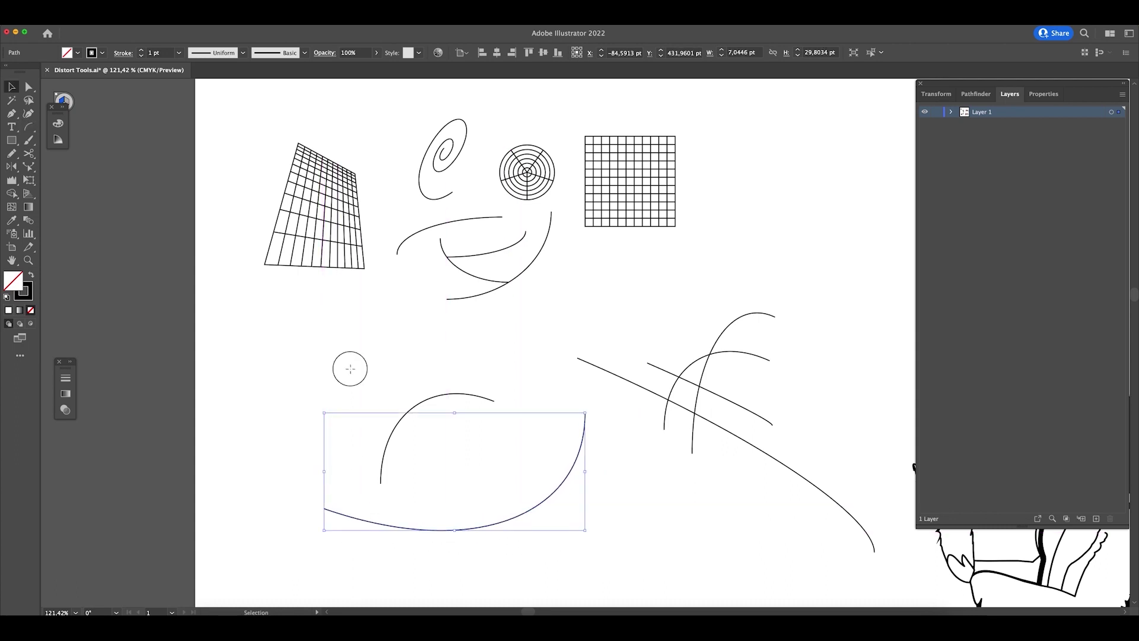
drag(677, 580, 677, 580)
key(Delete)
click(706, 389)
key(Delete)
drag(423, 221, 423, 217)
key(Delete)
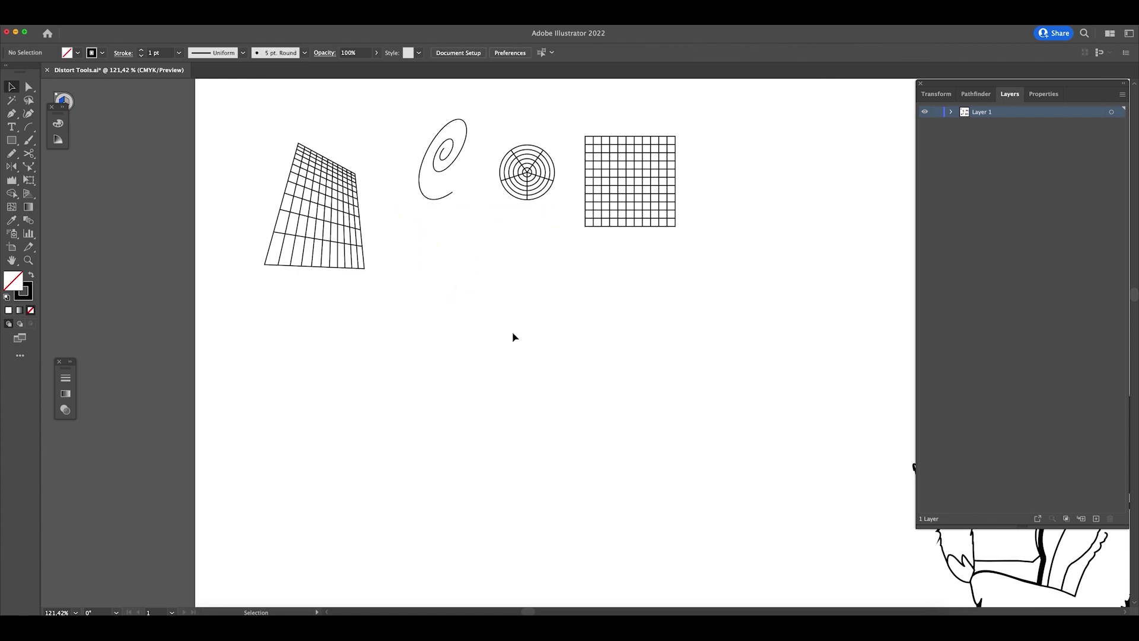
- Draw a trial spiral with the Spiral tool in the blank area below the sample spiral and grids
click(18, 128)
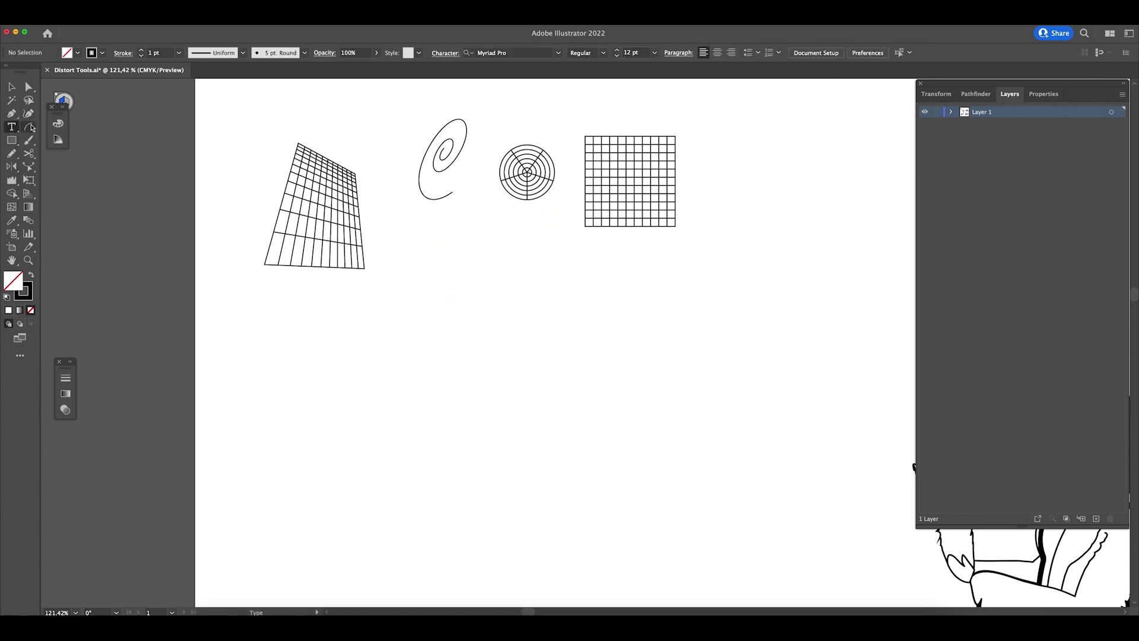
click(28, 128)
click(88, 153)
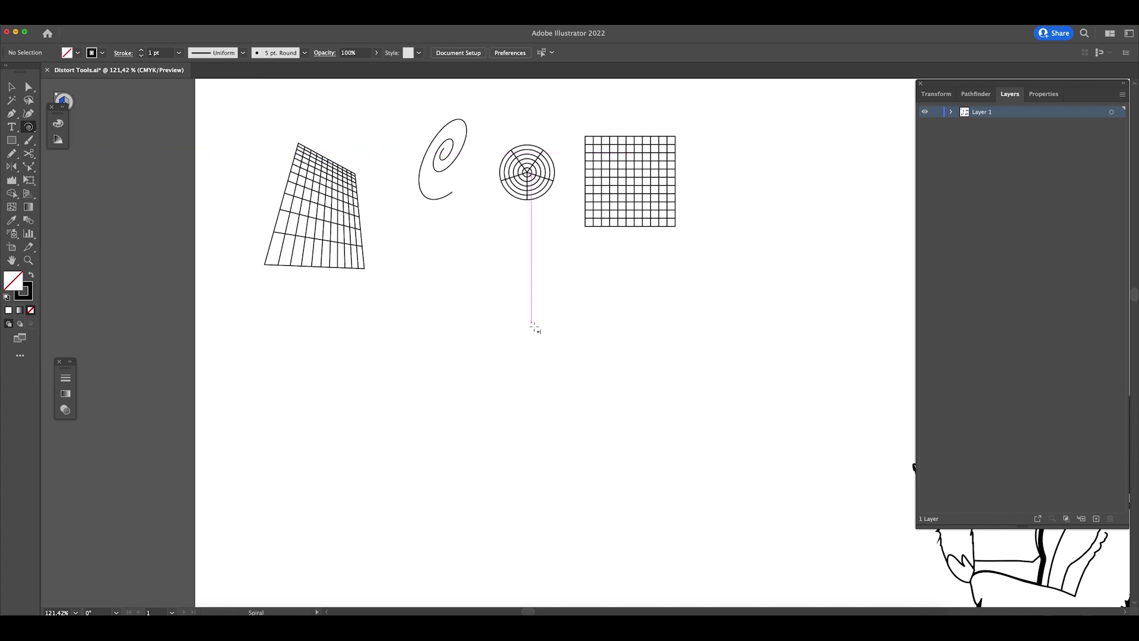
drag(506, 334, 591, 366)
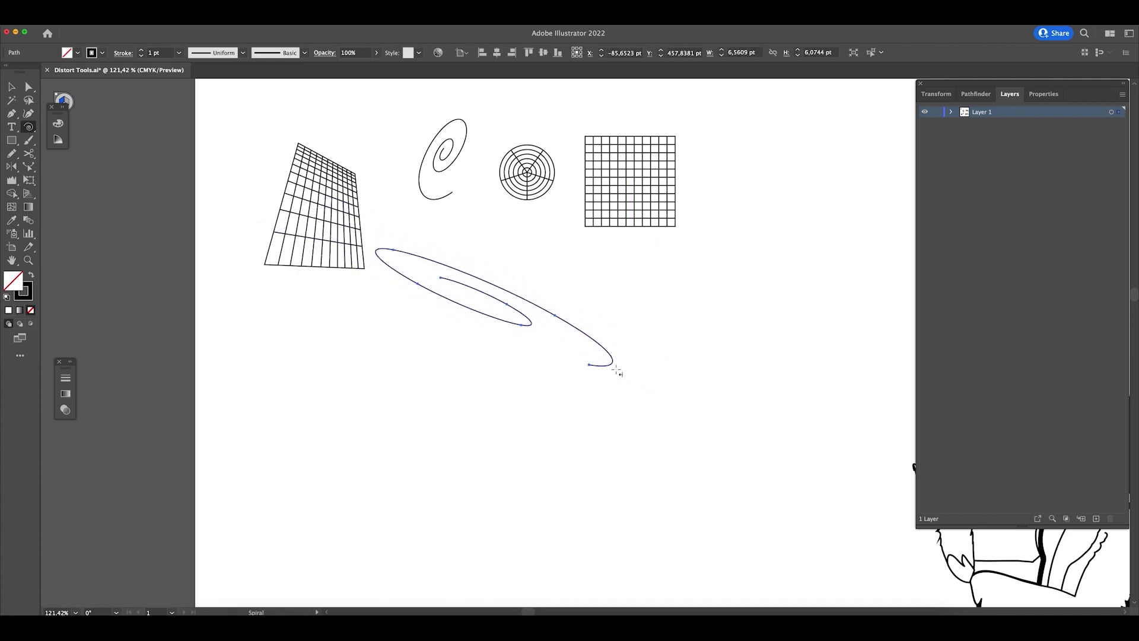
- Draw further trial spirals on the artboard and over the perspective grid beside it, undoing the one over the grid
key(super+minus)
key(super+minus)
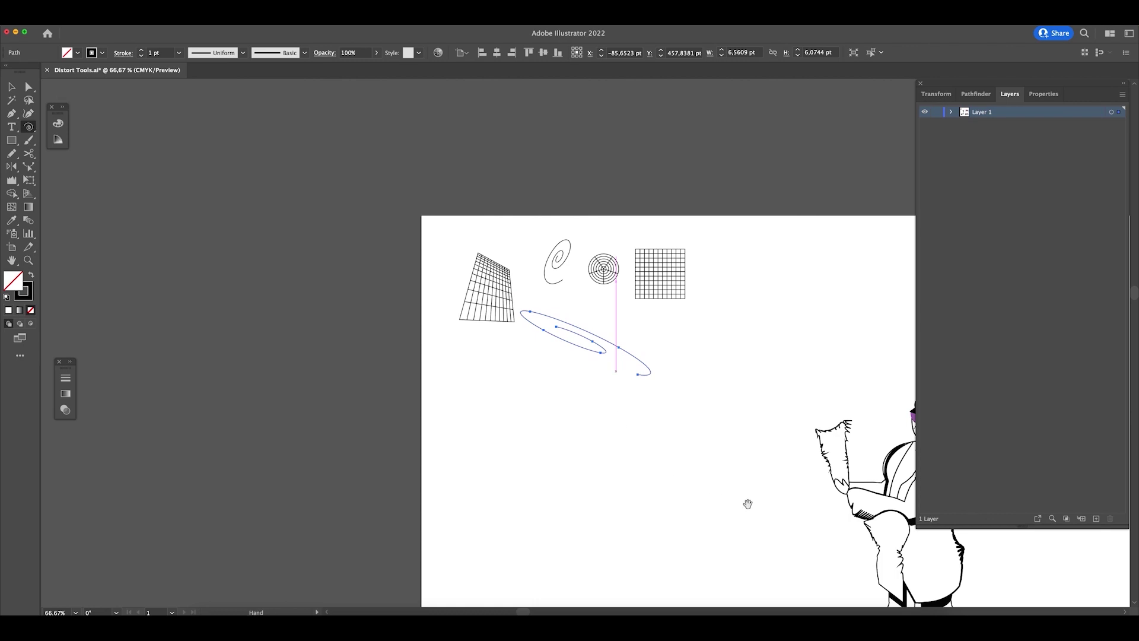
scroll(748, 504, right, 10)
scroll(748, 504, down, 5)
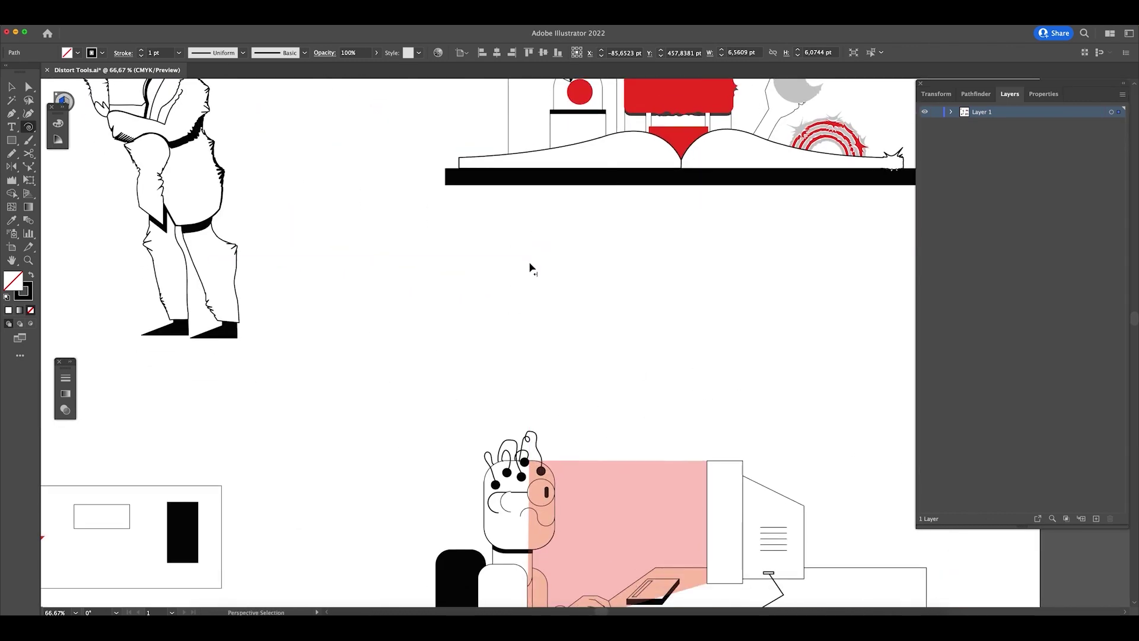
key(super+minus)
key(super+minus)
scroll(659, 479, right, 15)
scroll(658, 479, down, 4)
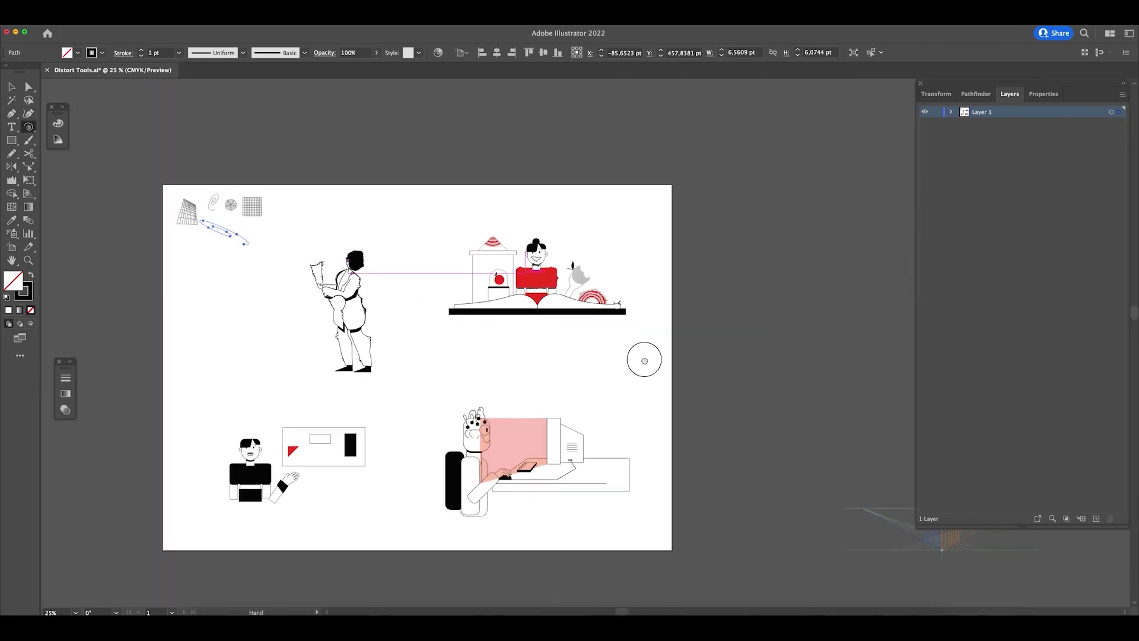
drag(489, 366, 772, 417)
drag(257, 297, 295, 318)
mouse_move(935, 542)
mouse_down()
mouse_move(906, 525)
mouse_move(924, 536)
mouse_move(916, 554)
mouse_move(867, 538)
mouse_move(602, 437)
mouse_move(724, 444)
mouse_move(689, 436)
mouse_move(703, 434)
mouse_move(681, 421)
mouse_move(717, 406)
mouse_move(746, 445)
mouse_move(723, 445)
mouse_move(727, 468)
mouse_move(761, 458)
mouse_up()
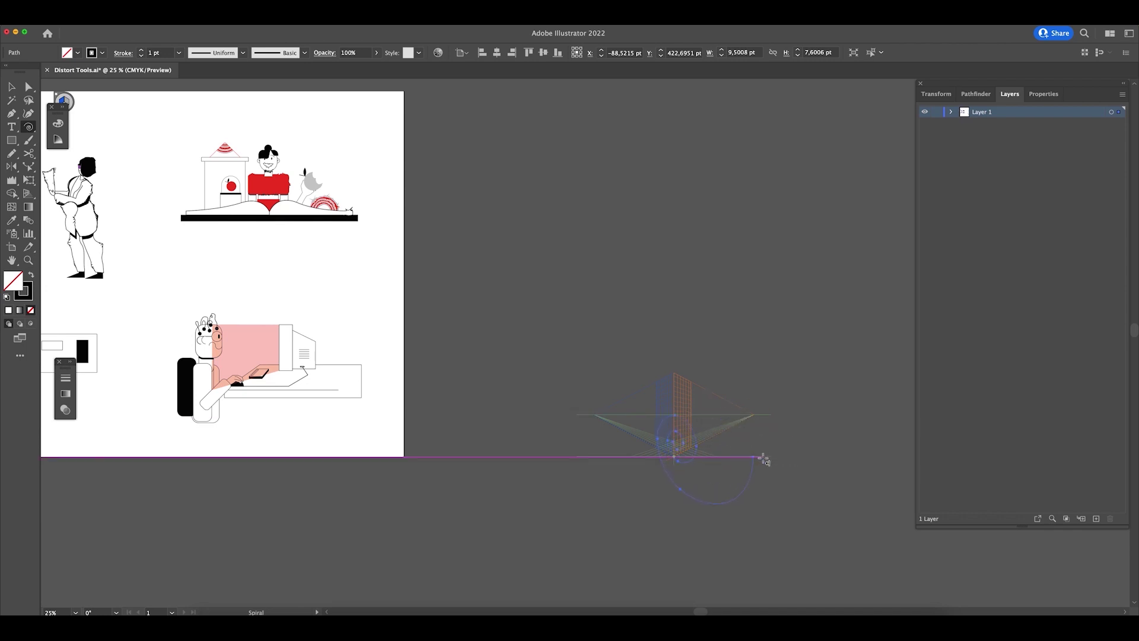
key(super+z)
- Draw a trial rectangle near the perspective grid beside the artboard, then delete it
drag(450, 377, 391, 286)
click(11, 140)
mouse_move(525, 292)
mouse_down()
mouse_move(661, 440)
mouse_move(682, 450)
mouse_move(689, 415)
mouse_move(702, 429)
mouse_up()
key(v)
drag(759, 517, 537, 314)
key(Delete)
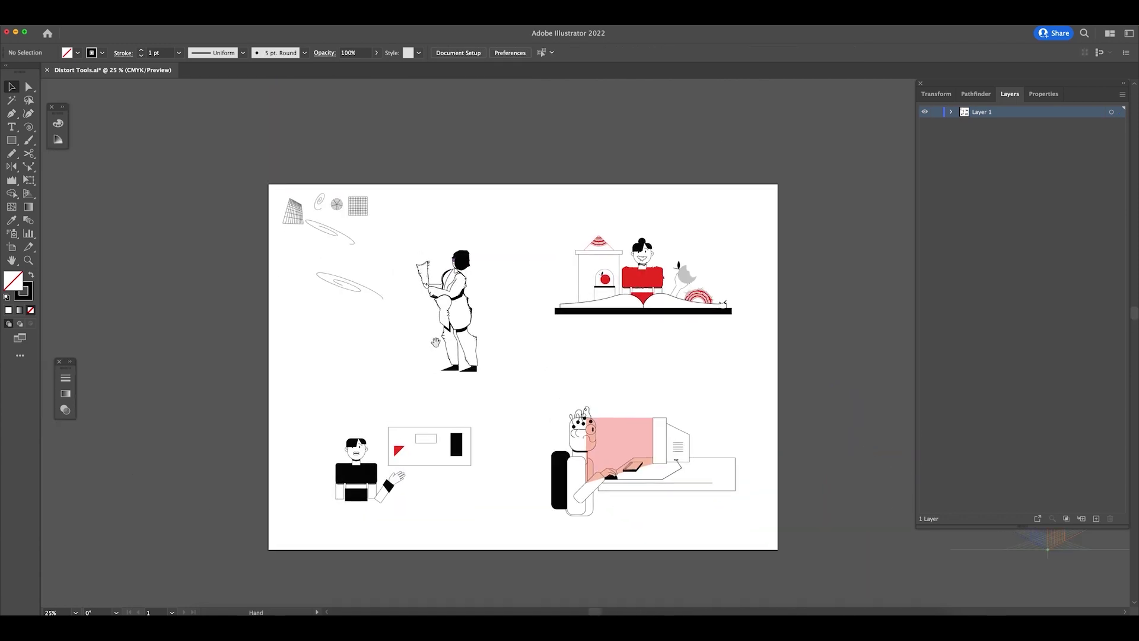
- Delete the two trial spirals beneath the sample shapes, keeping the original spiral and the grids
click(427, 287)
drag(427, 287, 479, 301)
key(v)
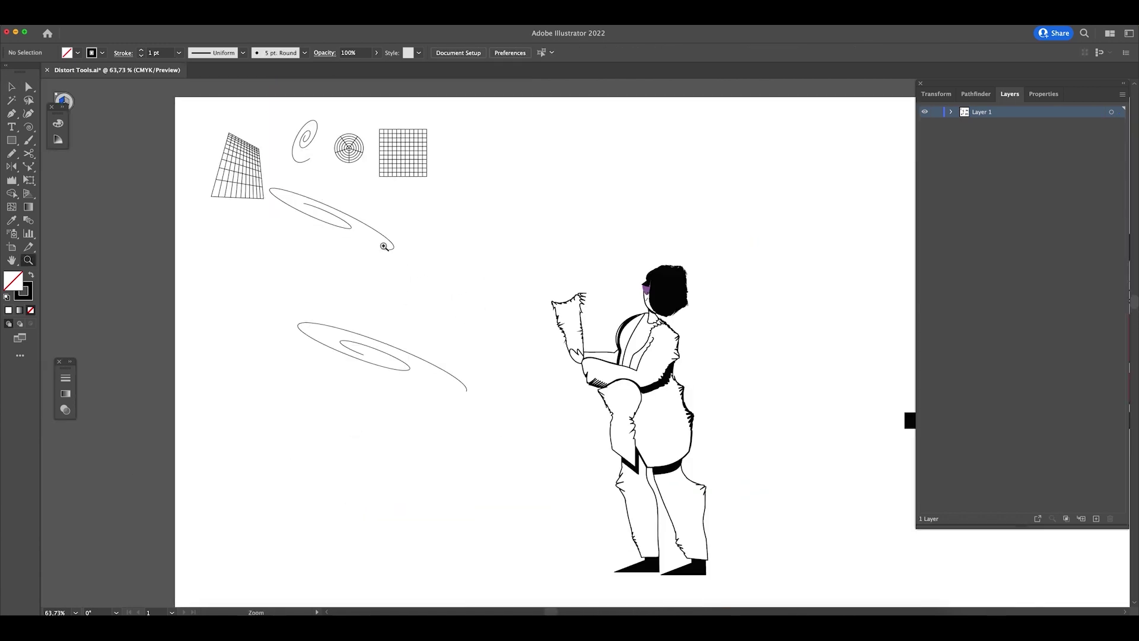
drag(326, 163, 383, 265)
drag(349, 231, 384, 267)
drag(481, 354, 391, 394)
key(Delete)
click(499, 535)
key(Delete)
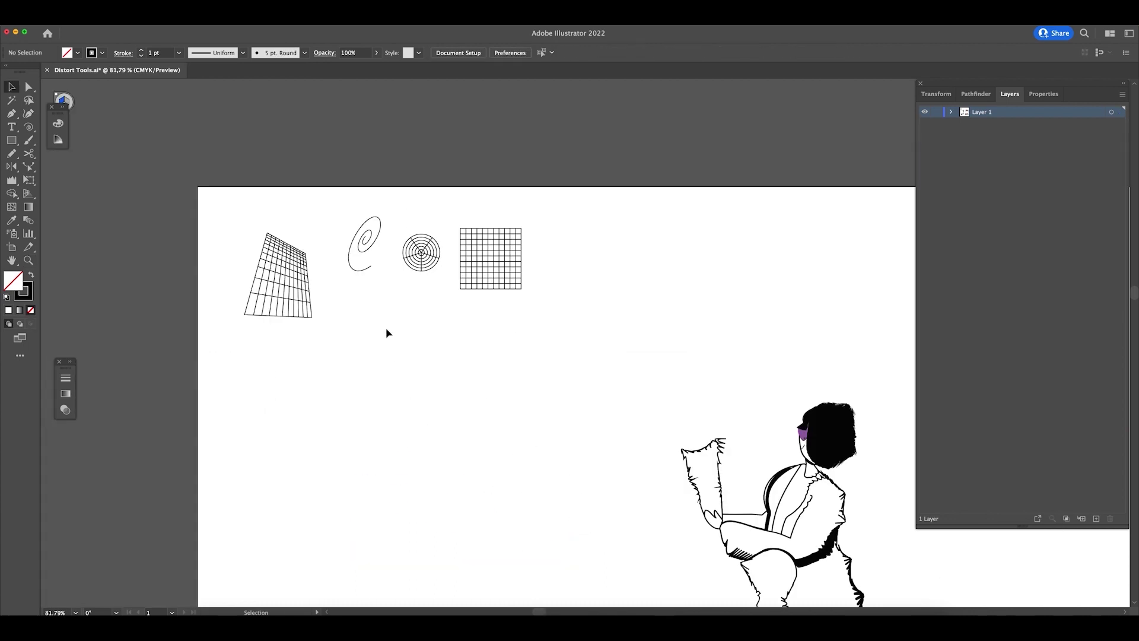
- Draw a grid with the Rectangular Grid tool in the blank area below the sample shapes
click(366, 241)
click(28, 127)
click(93, 168)
drag(366, 336, 483, 483)
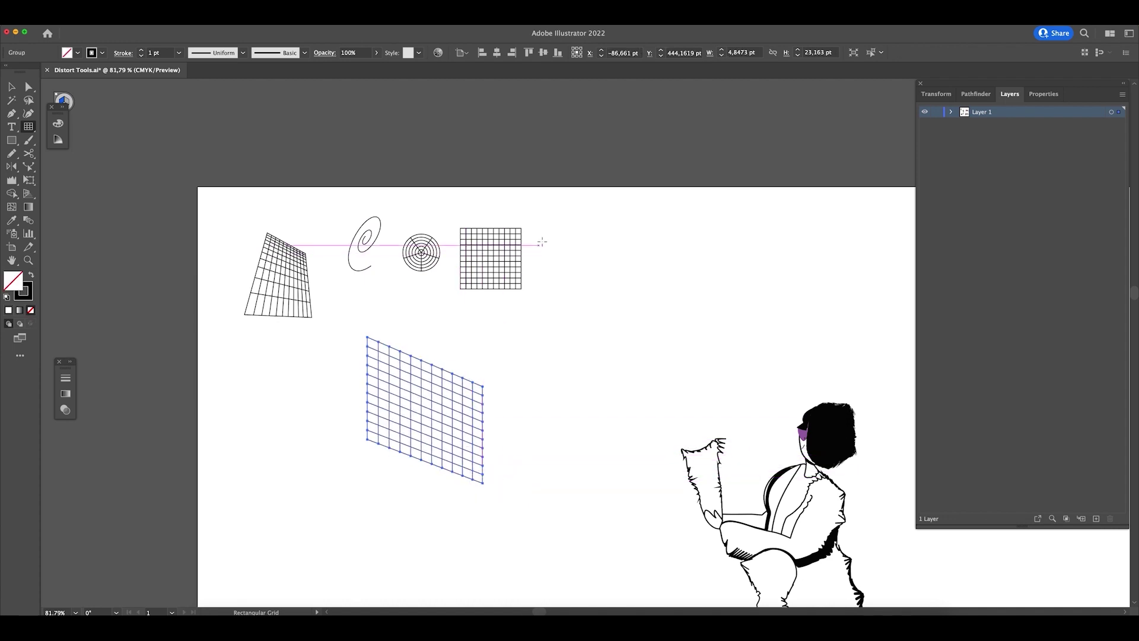
- Create a new landscape A4 document, 841.89 x 595.28 pt, in CMYK color
key(super+n)
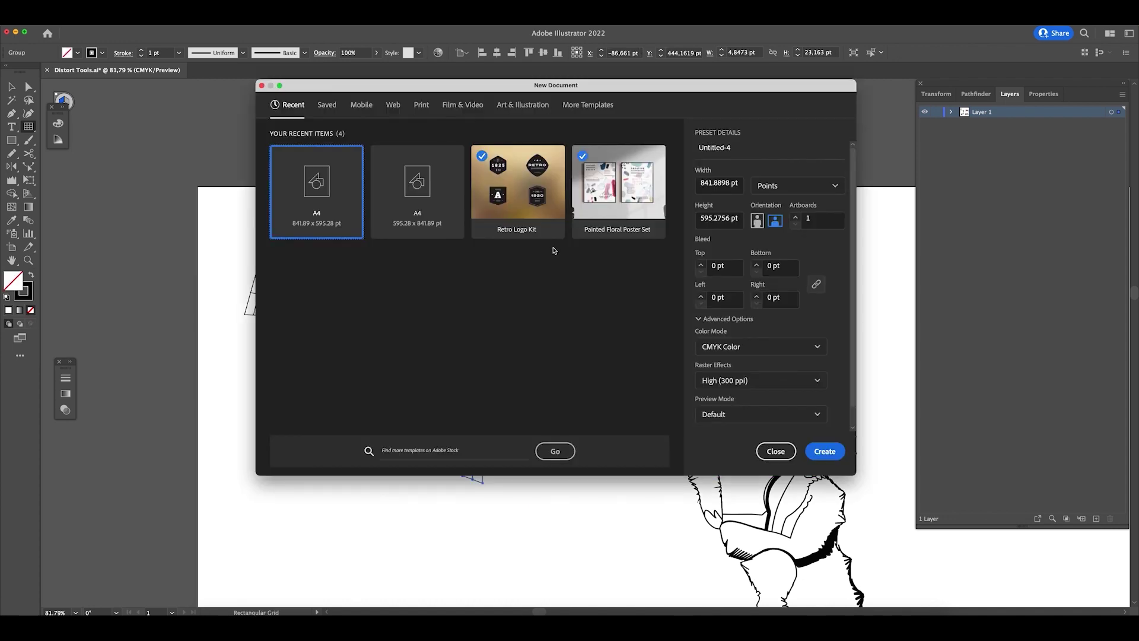
click(822, 456)
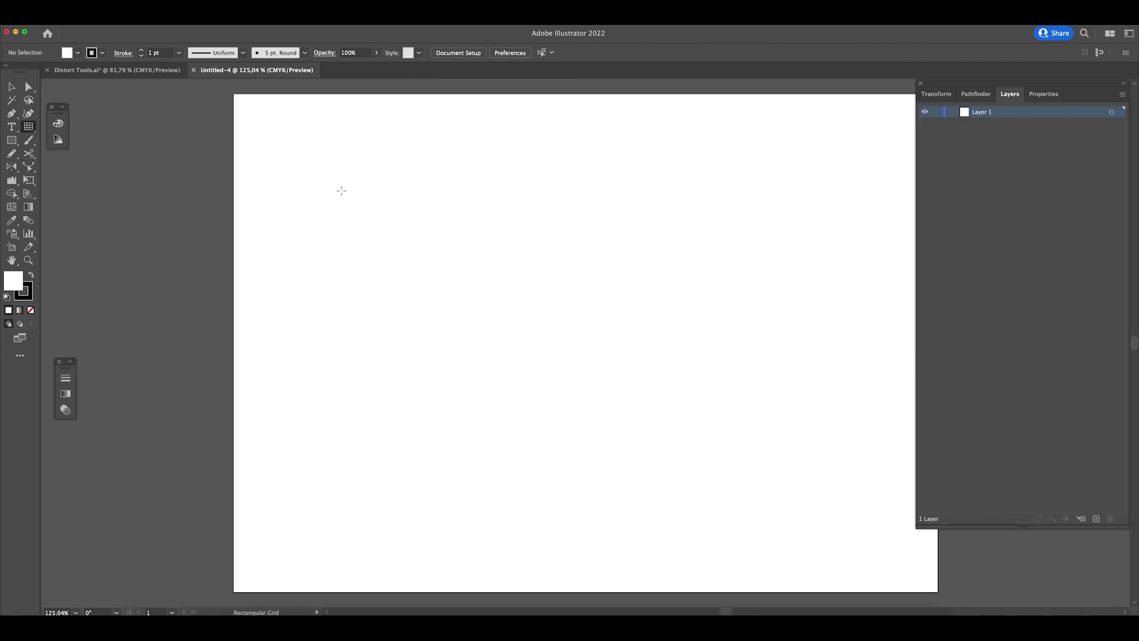
- Try out a square and a wide rectangular grid on the empty artboard, undoing each one
drag(341, 191, 554, 458)
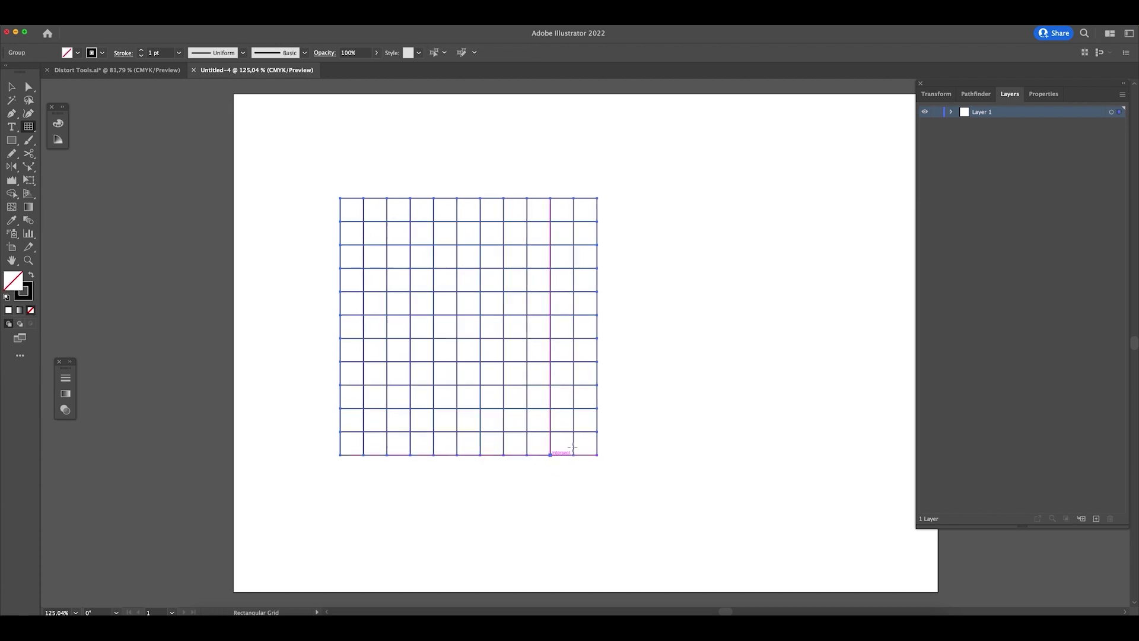
key(ctrl+z)
drag(331, 176, 750, 504)
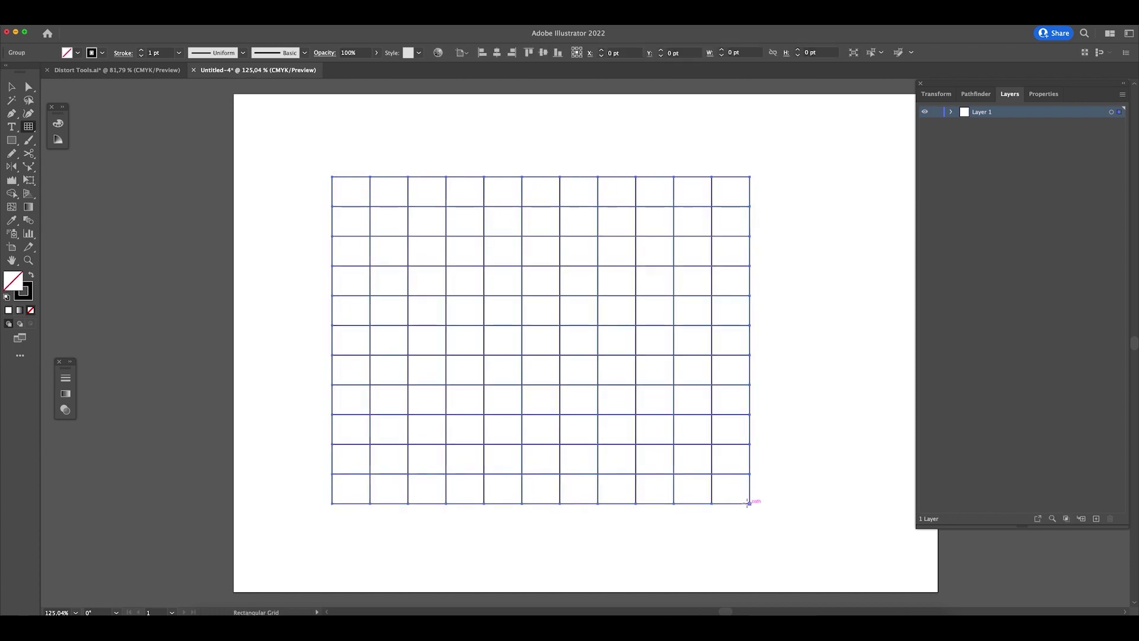
key(ctrl+z)
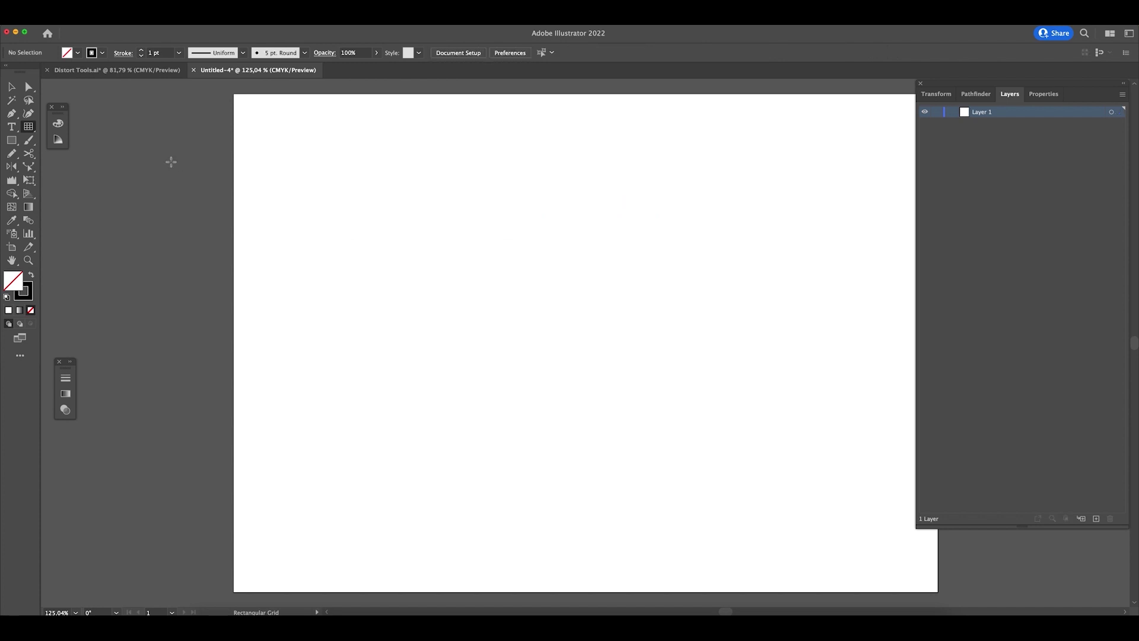
- Configure the Rectangular Grid tool with 5 horizontal dividers skewed -233% and the vertical dividers skewed 223%
double_click(28, 127)
drag(633, 174, 489, 143)
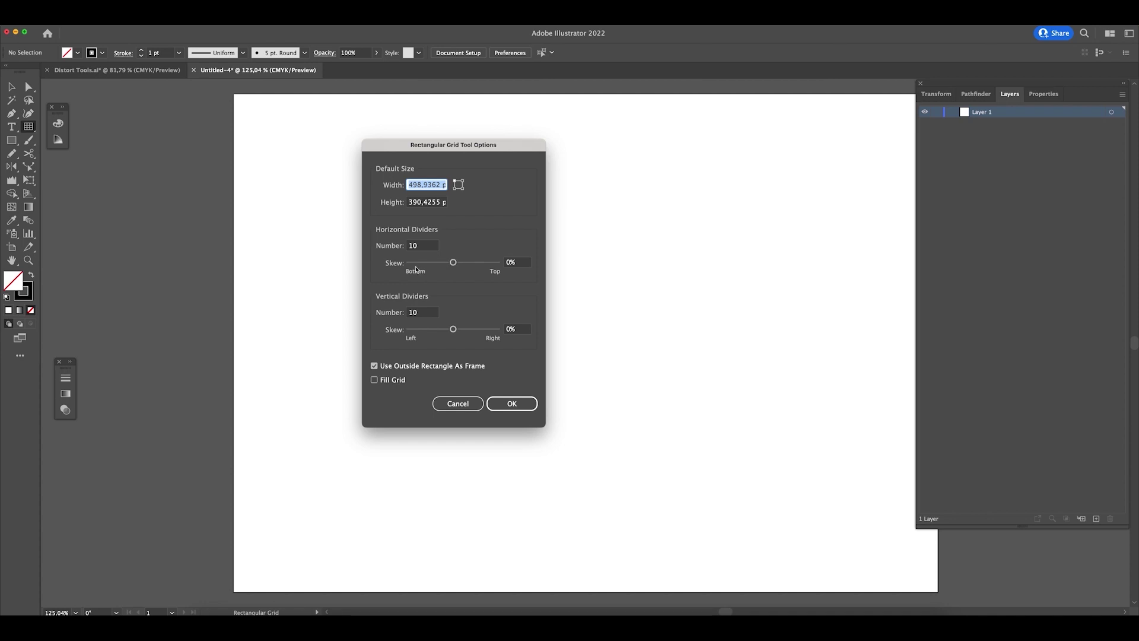
drag(456, 265, 435, 268)
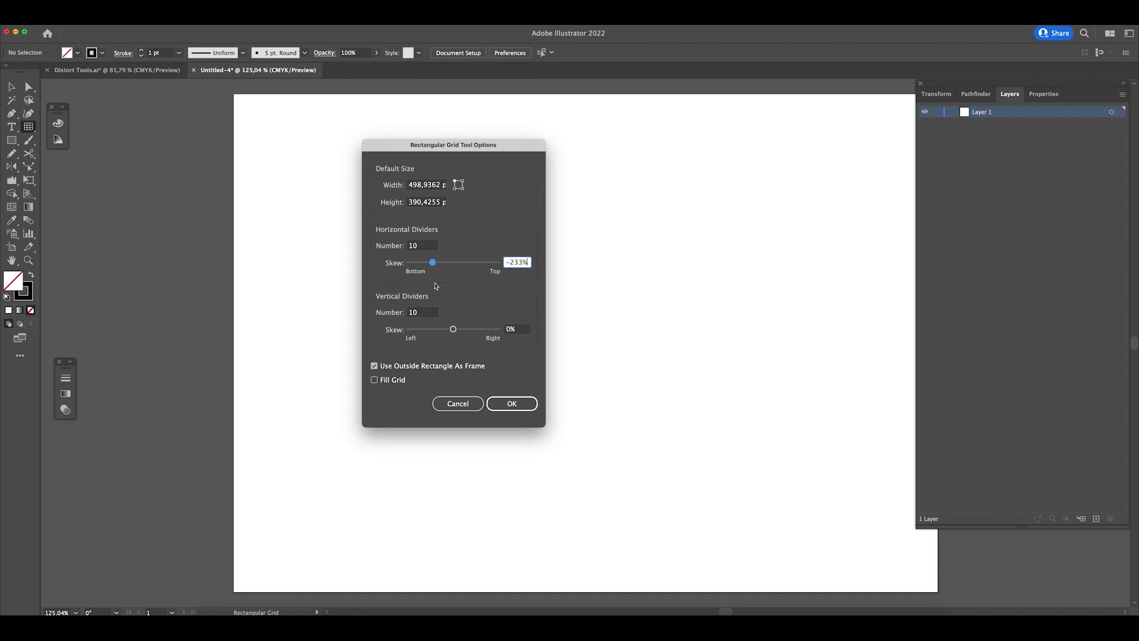
click(419, 247)
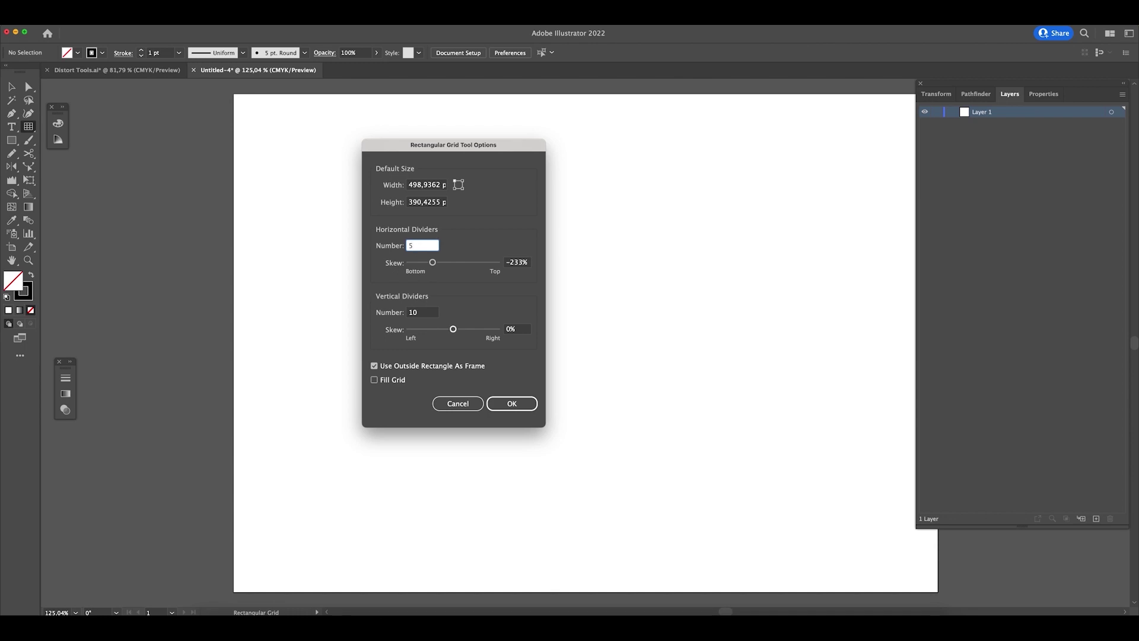
drag(453, 328, 461, 328)
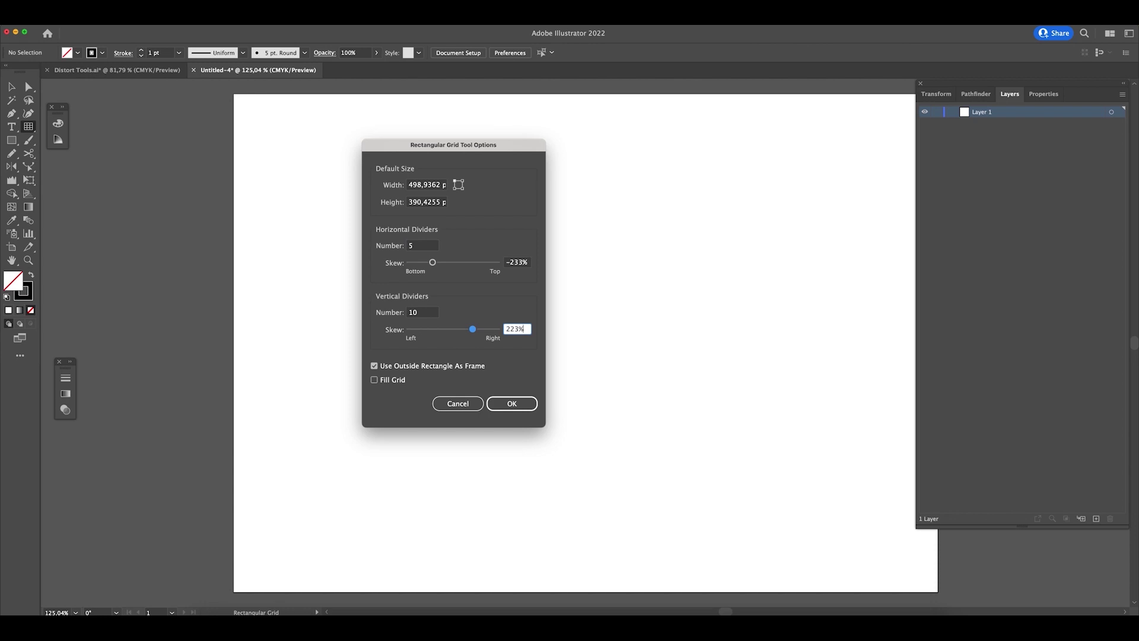
key(Return)
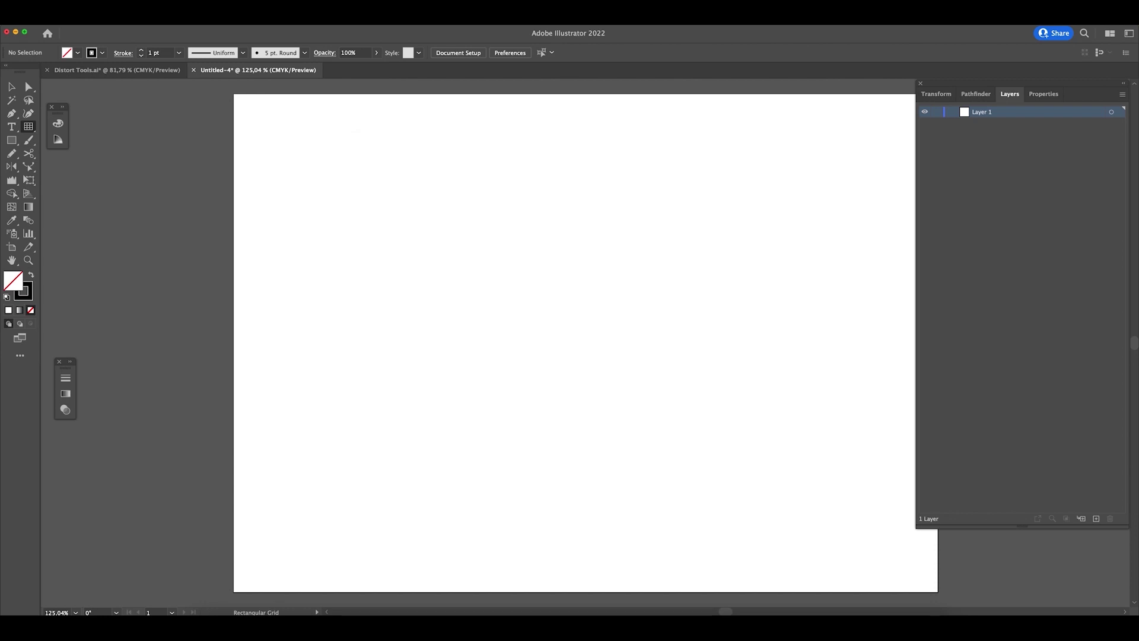
- Draw a grid about 304 x 359 pt with the skewed dividers on the artboard, then delete it
drag(334, 193, 588, 493)
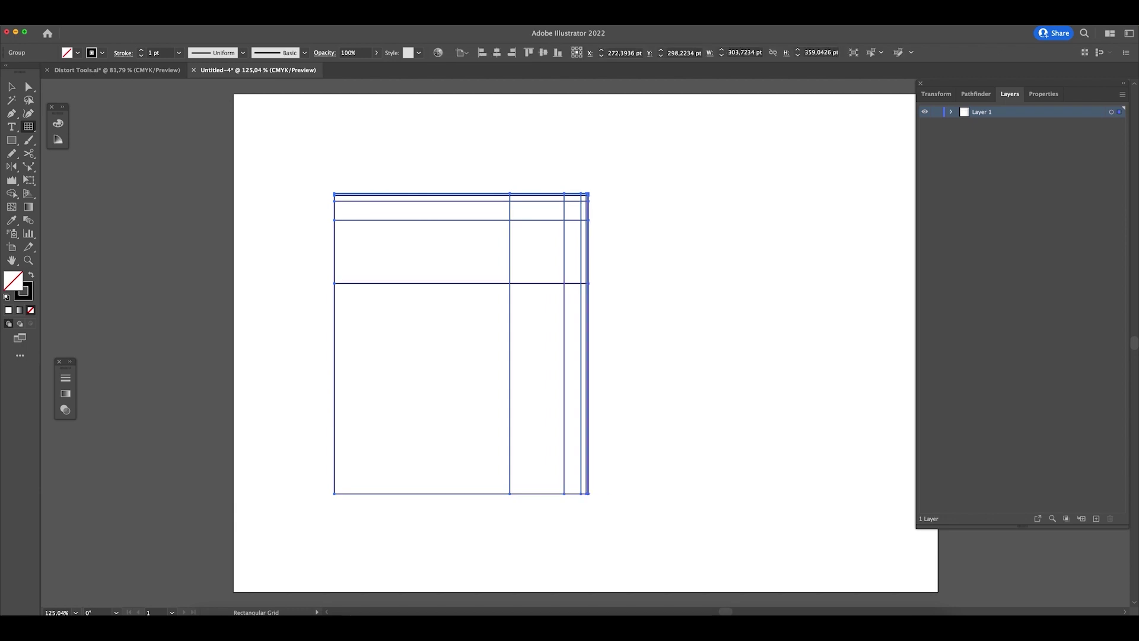
key(v)
key(super+shift+a)
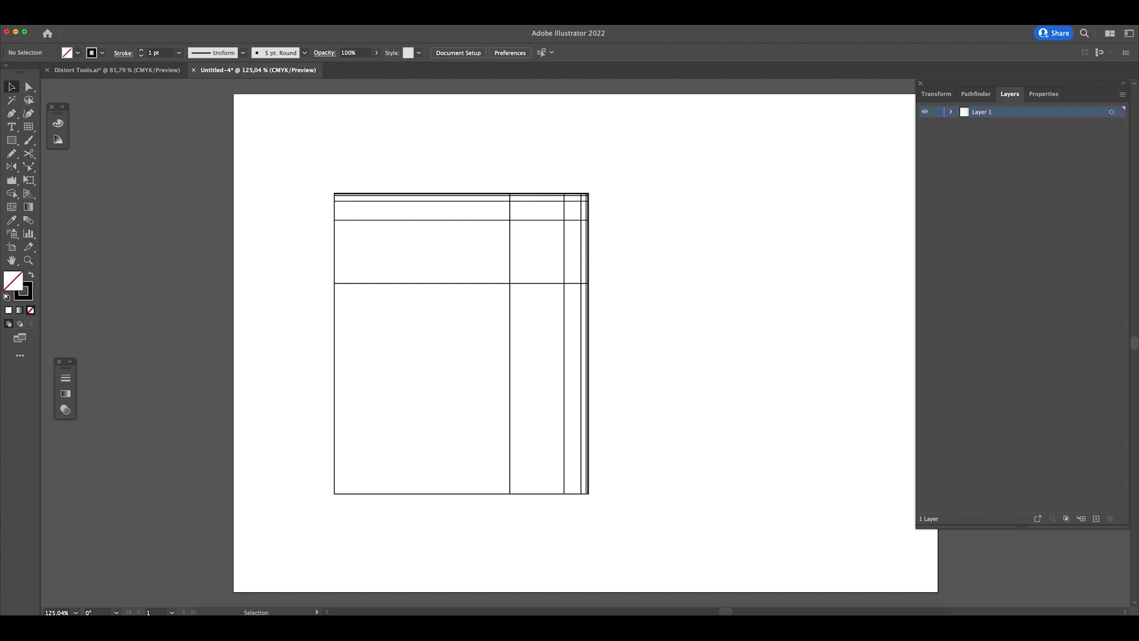
drag(588, 202, 552, 199)
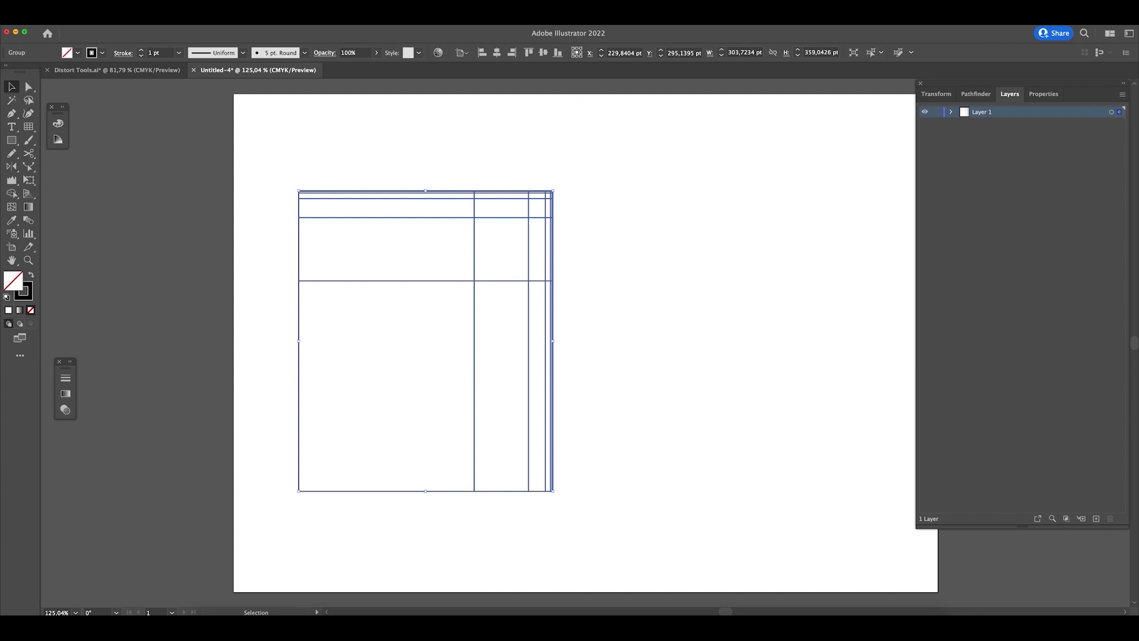
key(Delete)
- Set the skew of the Rectangular Grid tool's horizontal dividers to 0%
drag(28, 127, 99, 167)
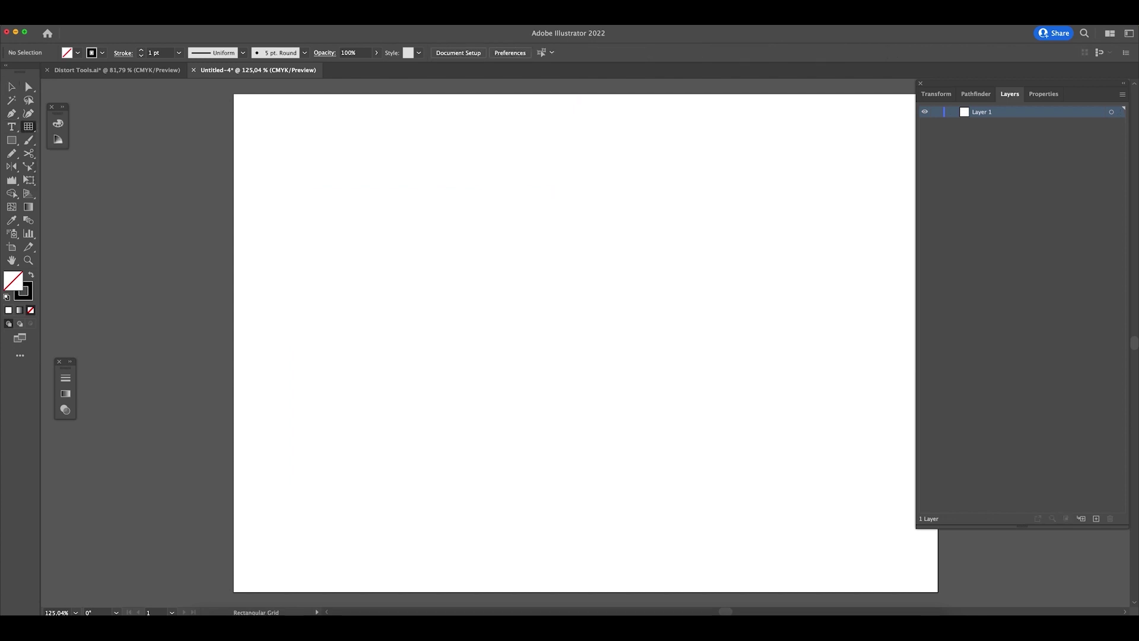
key(Return)
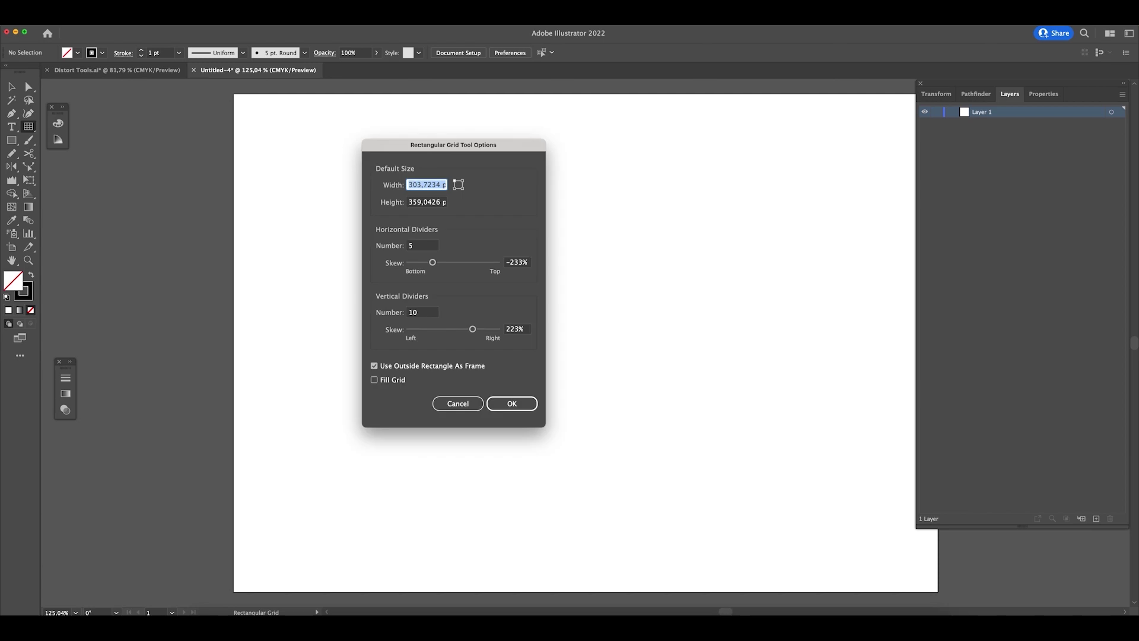
drag(522, 262, 509, 261)
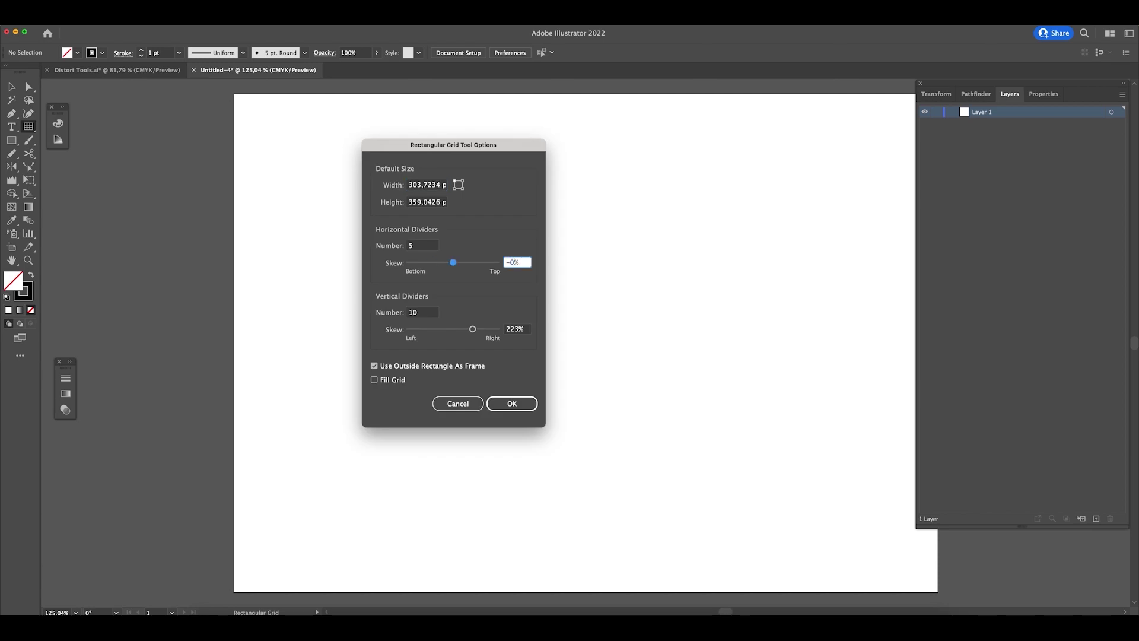
key(Return)
- Draw a trial grid about 237 x 259 pt with evenly spaced rows, then delete it
drag(418, 219, 617, 436)
key(v)
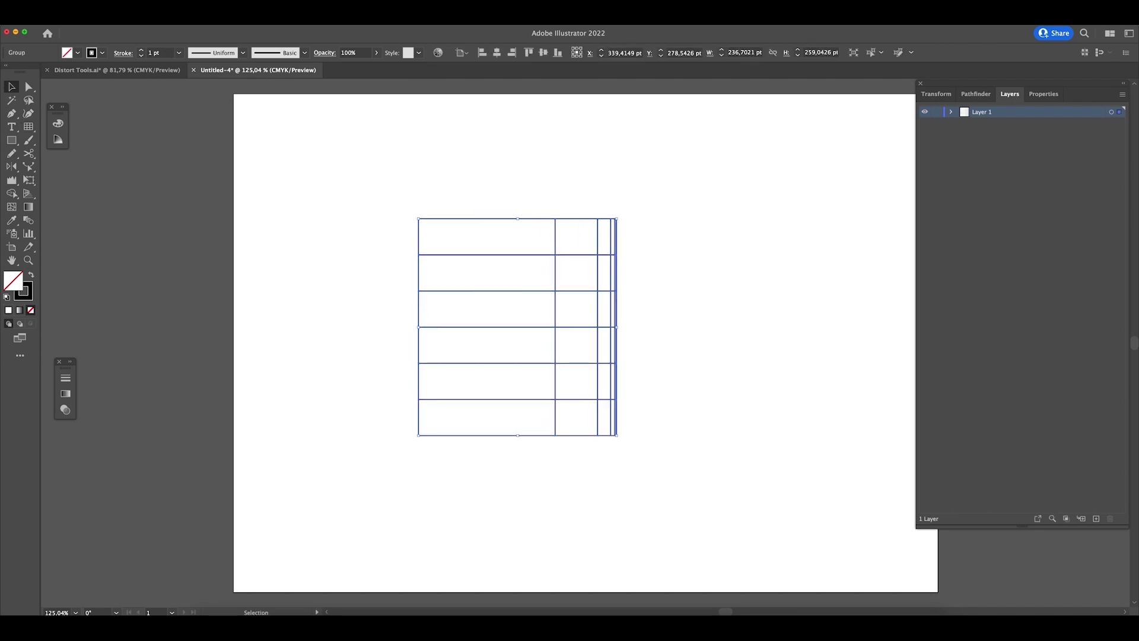
key(Delete)
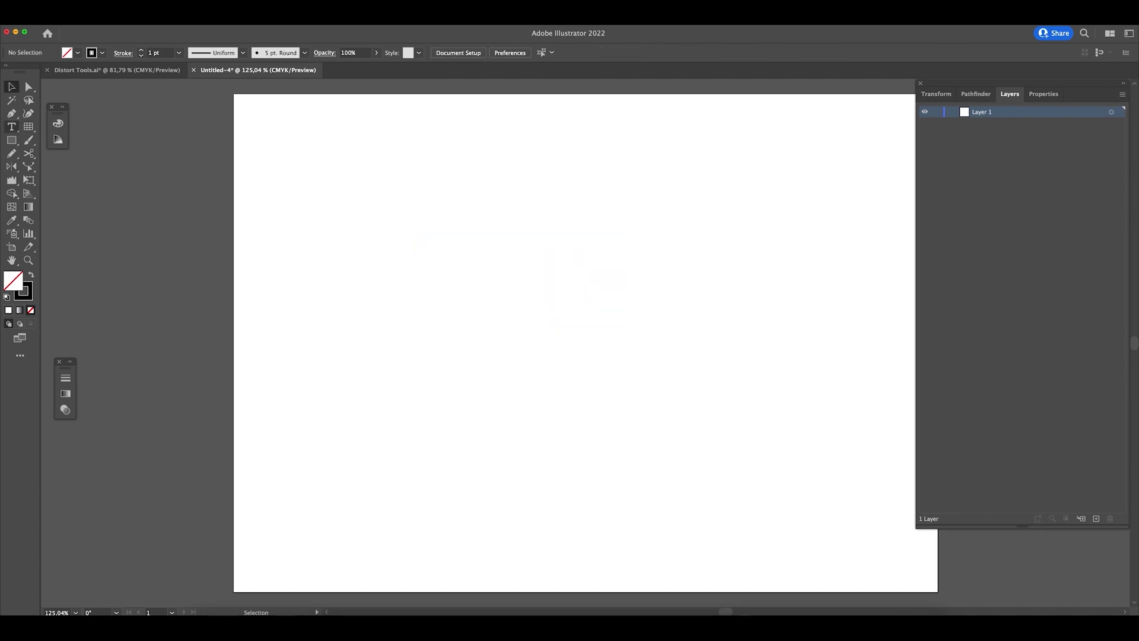
- Set the skew of the Rectangular Grid tool's vertical dividers to 0%
double_click(28, 126)
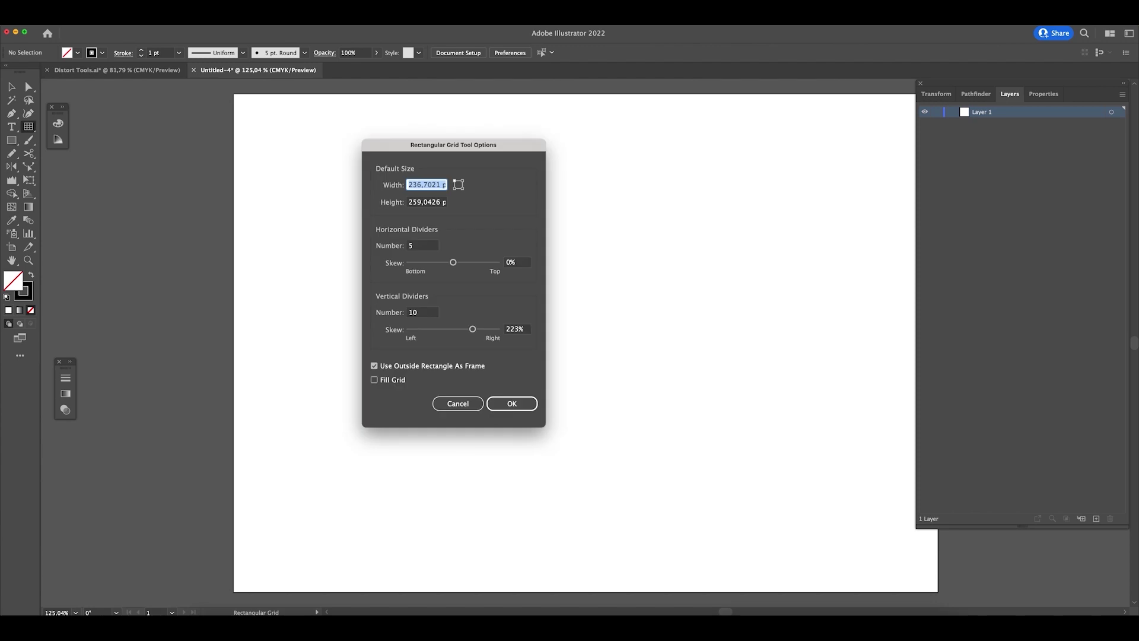
click(472, 329)
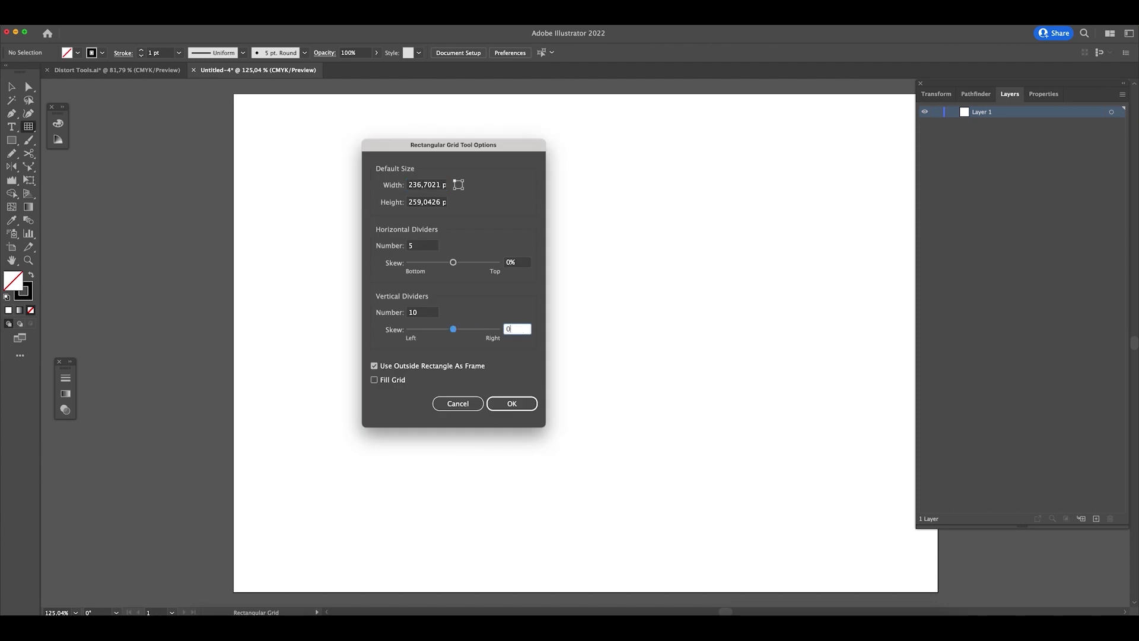
text(0)
key(Return)
- Draw a square grid about 281 pt wide with even dividers and move it toward the artboard's upper-left area
mouse_move(443, 265)
mouse_down()
mouse_move(554, 407)
mouse_move(601, 423)
mouse_move(678, 501)
mouse_up()
key(v)
mouse_move(627, 342)
mouse_down()
mouse_move(535, 218)
mouse_move(532, 286)
mouse_up()
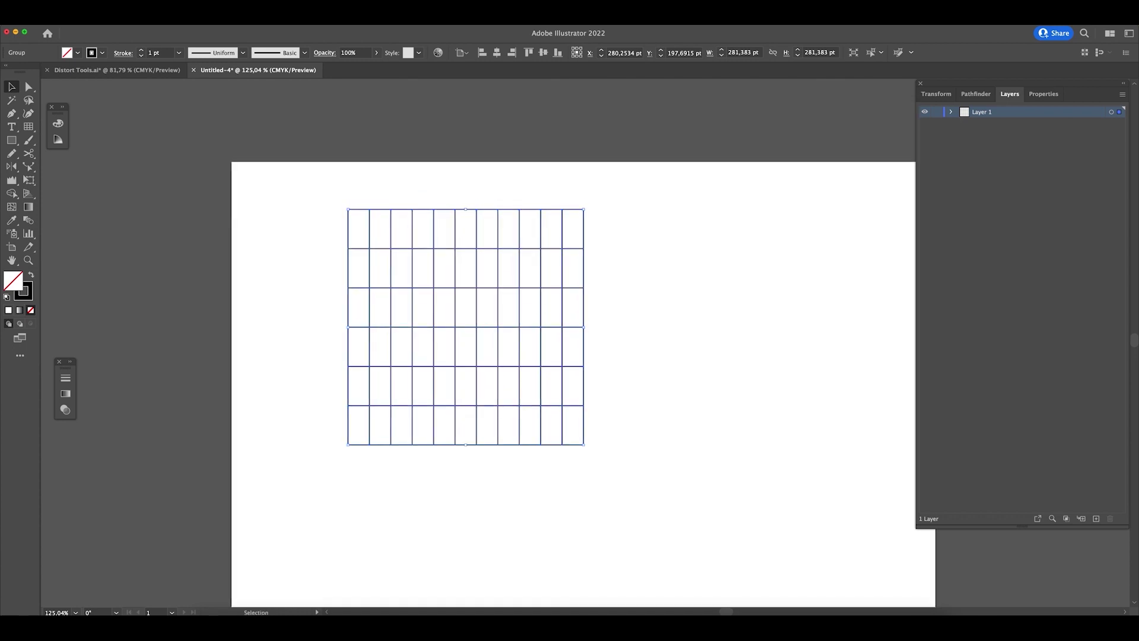
drag(477, 220, 423, 236)
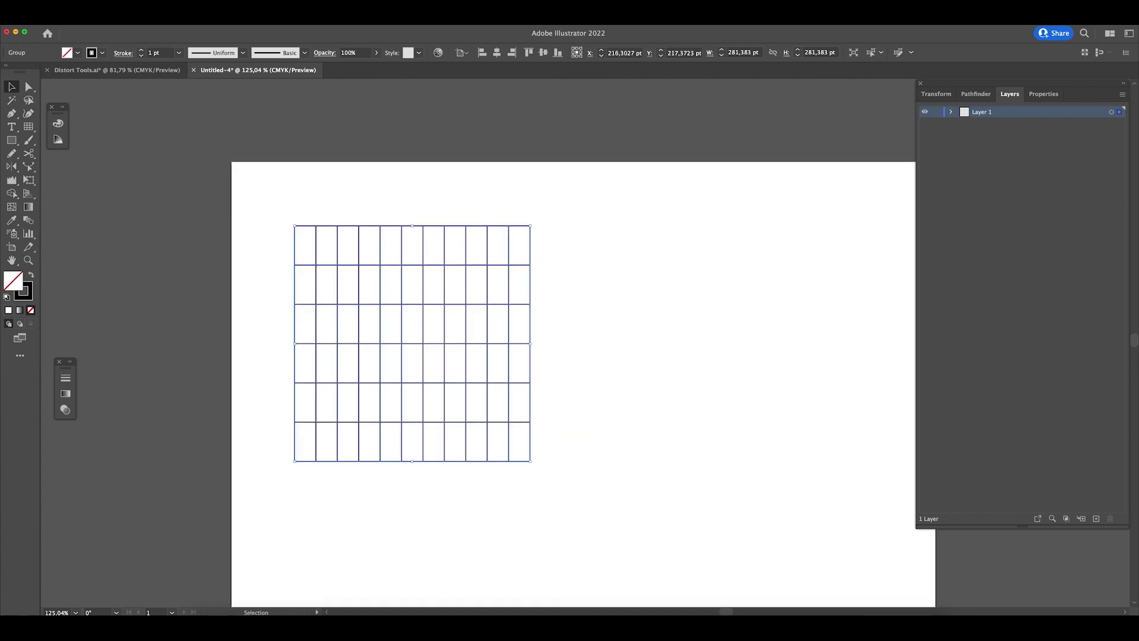
- Draw a circular polar grid about 232 pt in diameter beside the rectangular grid with the Polar Grid tool
click(28, 126)
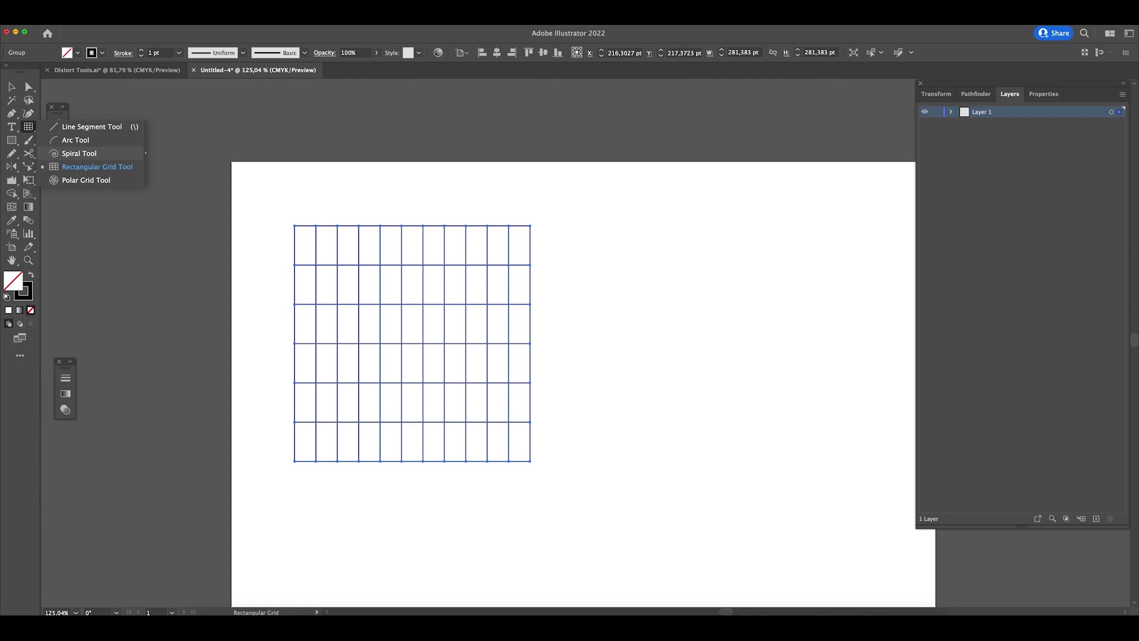
click(86, 179)
scroll(570, 356, right, 3)
drag(502, 268, 697, 462)
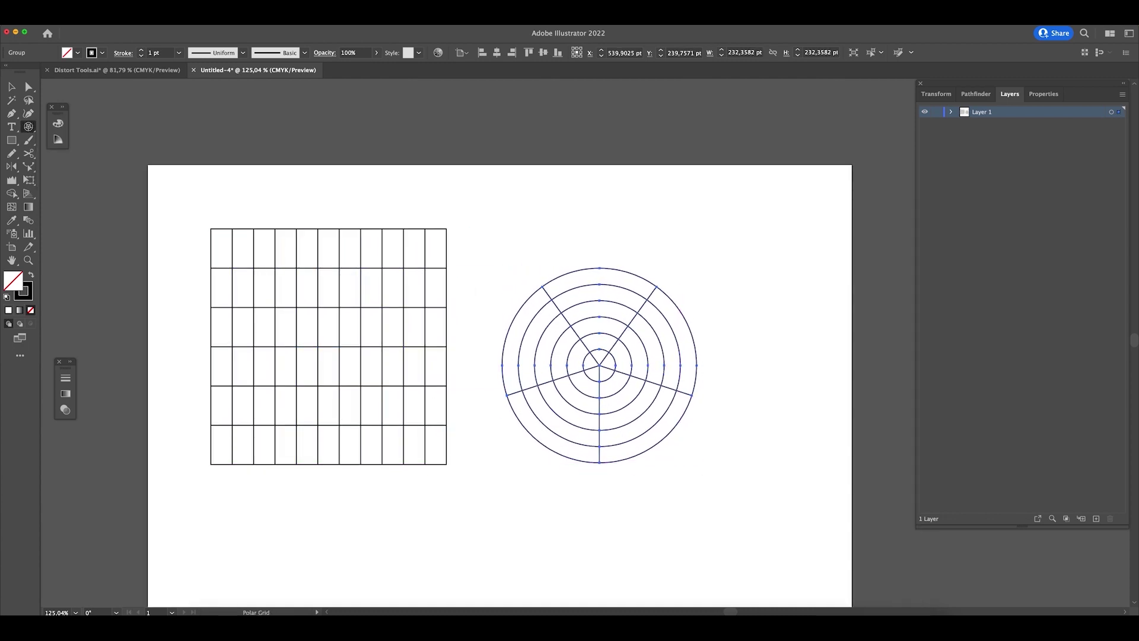
- Configure the Polar Grid tool with 10 concentric dividers and 8 radial dividers
key(Return)
drag(454, 145, 442, 154)
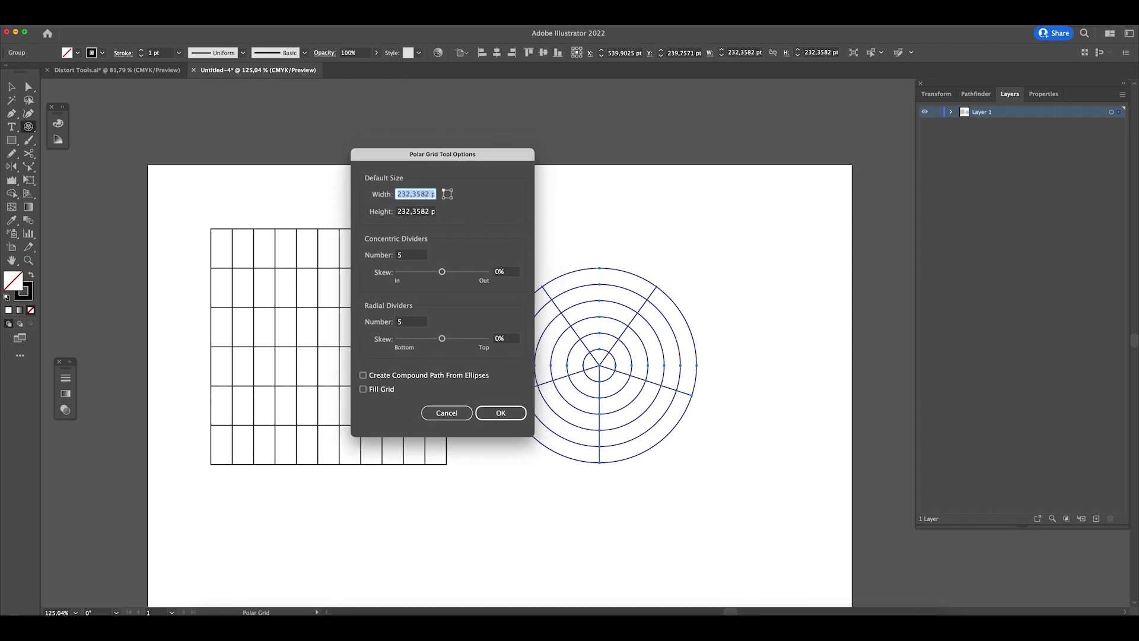
click(411, 255)
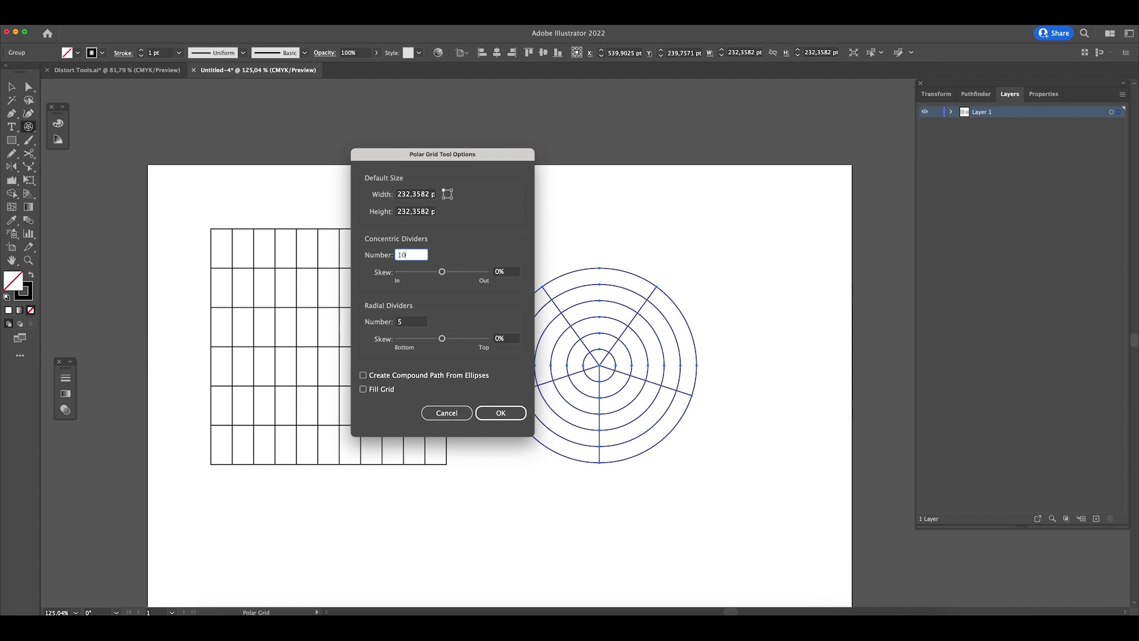
click(396, 322)
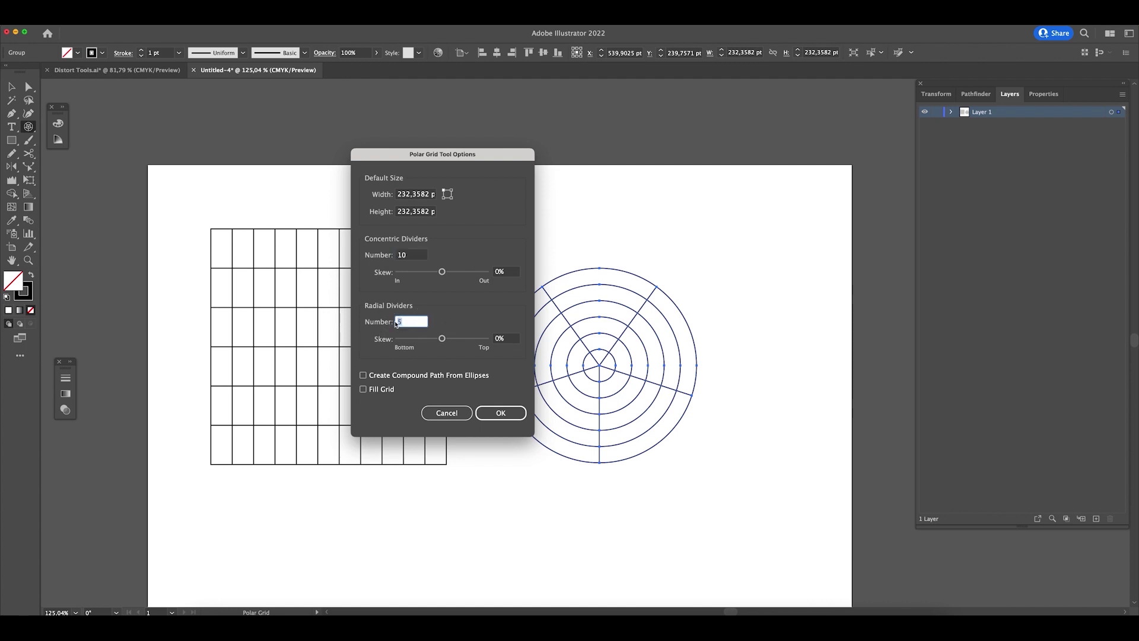
click(508, 410)
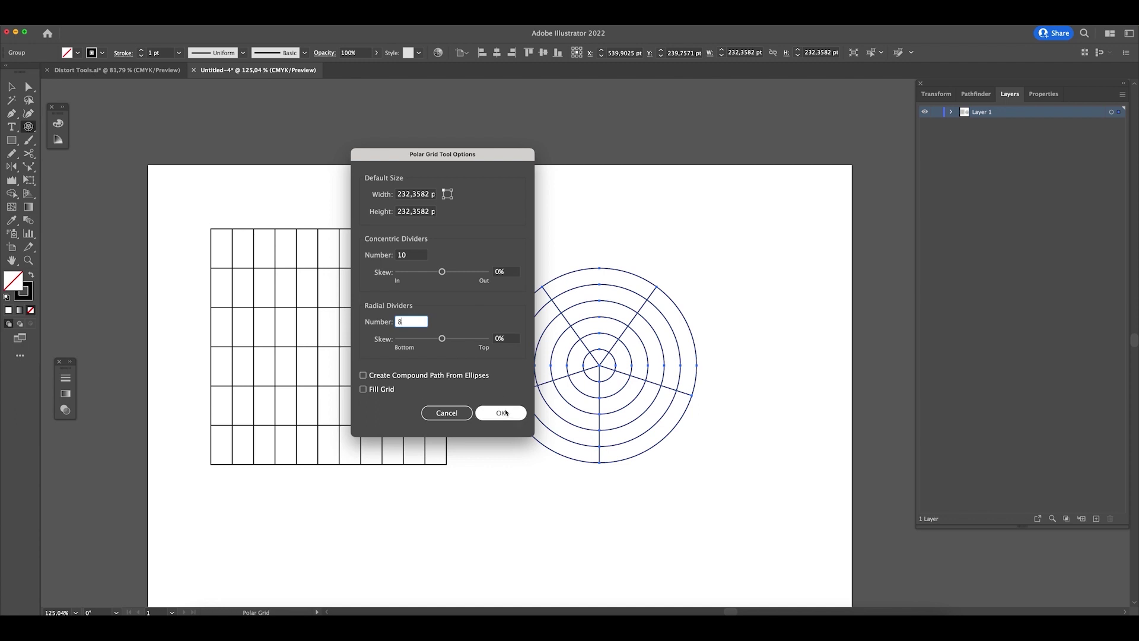
- Draw two circular polar grids below the existing artwork, about 204 pt and 162 pt in diameter
scroll(590, 496, down, 5)
scroll(589, 496, right, 2)
drag(488, 338, 659, 509)
drag(251, 319, 389, 454)
key(v)
key(space)
drag(443, 313, 473, 340)
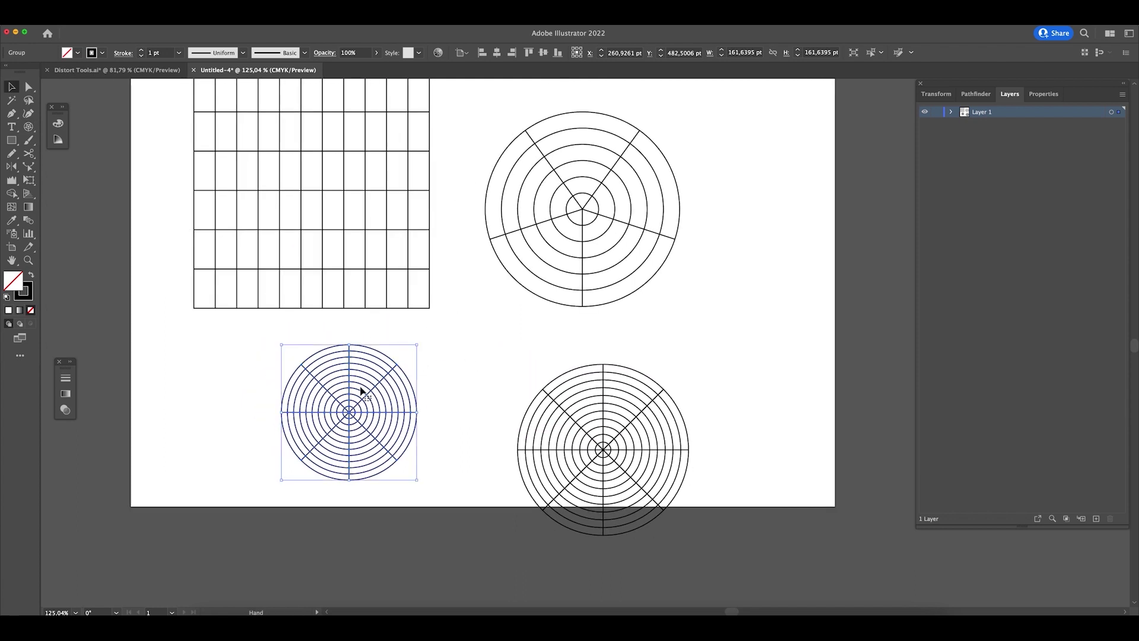
- Try moving the small polar grid's radial lines and circles in isolation mode, then undo the moves and exit
double_click(359, 399)
drag(372, 398, 453, 400)
key(super+z)
click(368, 393)
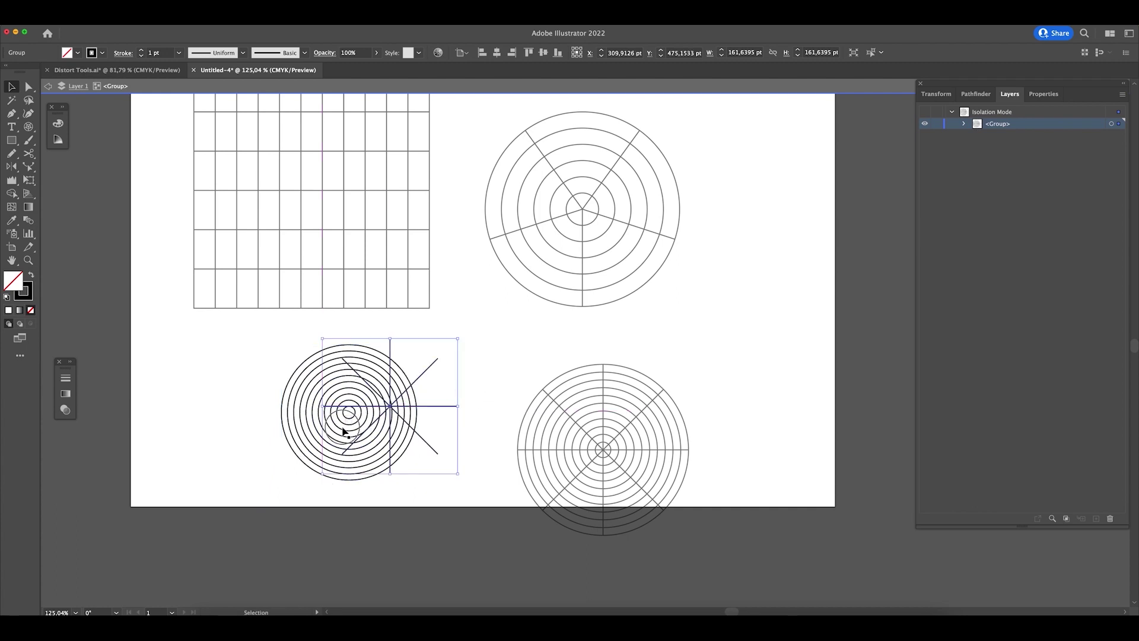
drag(350, 420, 301, 464)
key(super+z)
key(super+z)
double_click(454, 409)
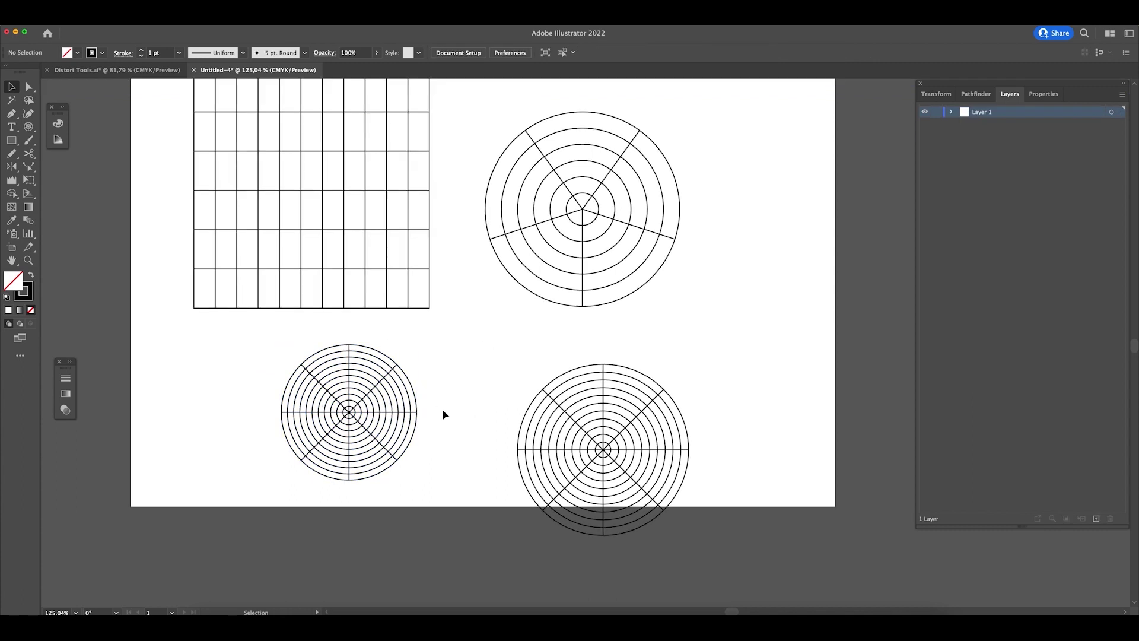
- Ungroup the small polar grid and move its radial lines down and to the left of the circles
right_click(398, 407)
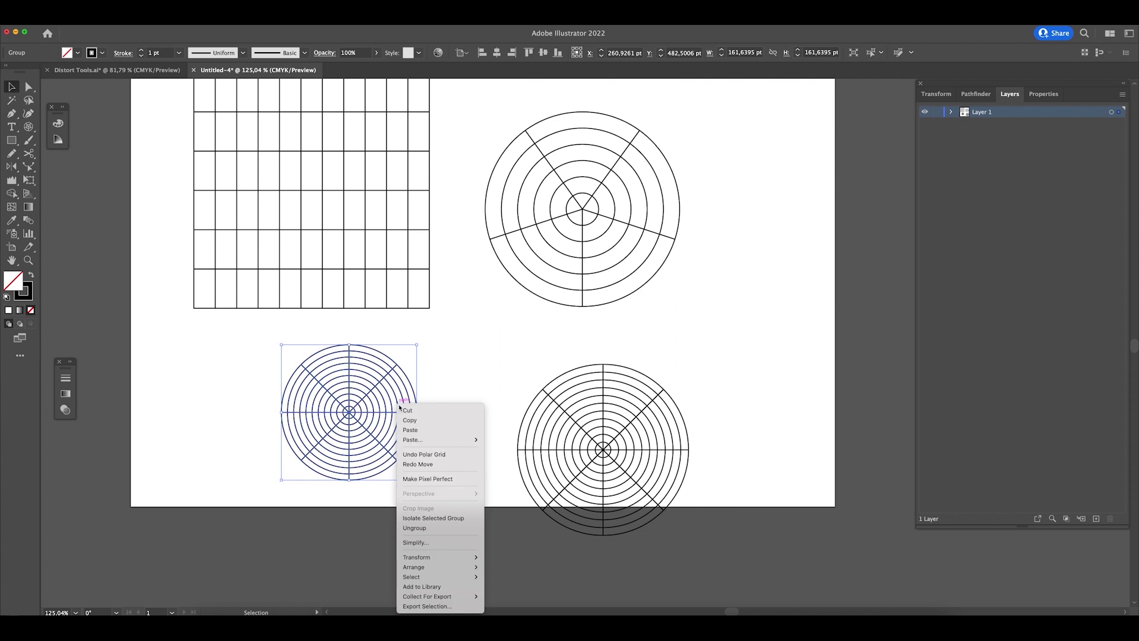
click(416, 528)
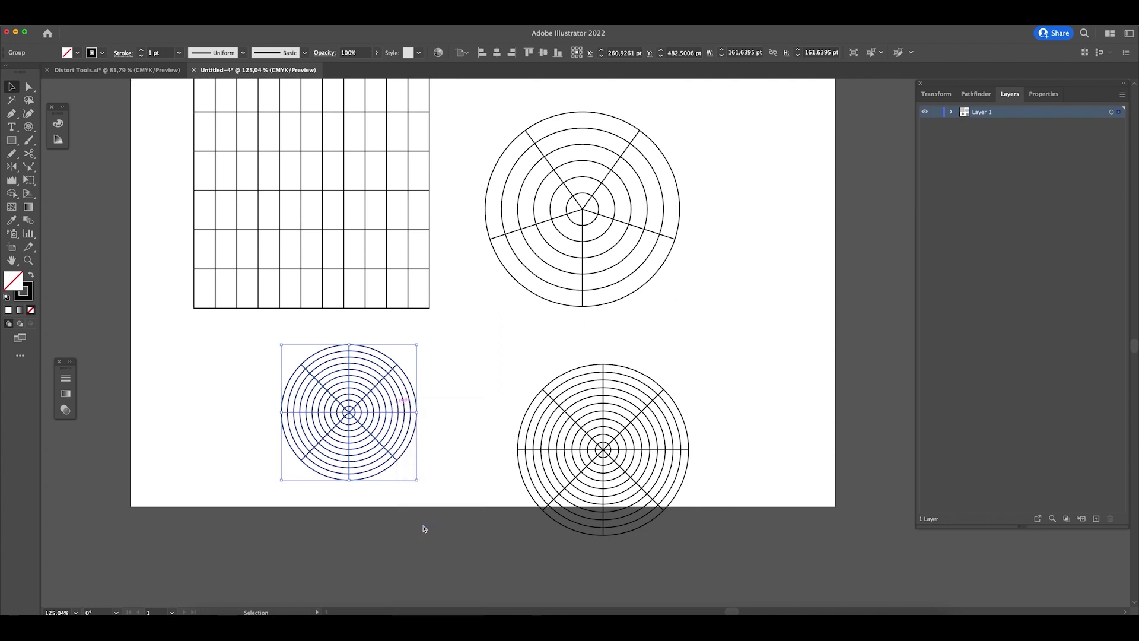
click(431, 423)
drag(375, 418, 281, 490)
- Ungroup the small polar grid's concentric circles and delete individual rings
click(396, 419)
right_click(397, 420)
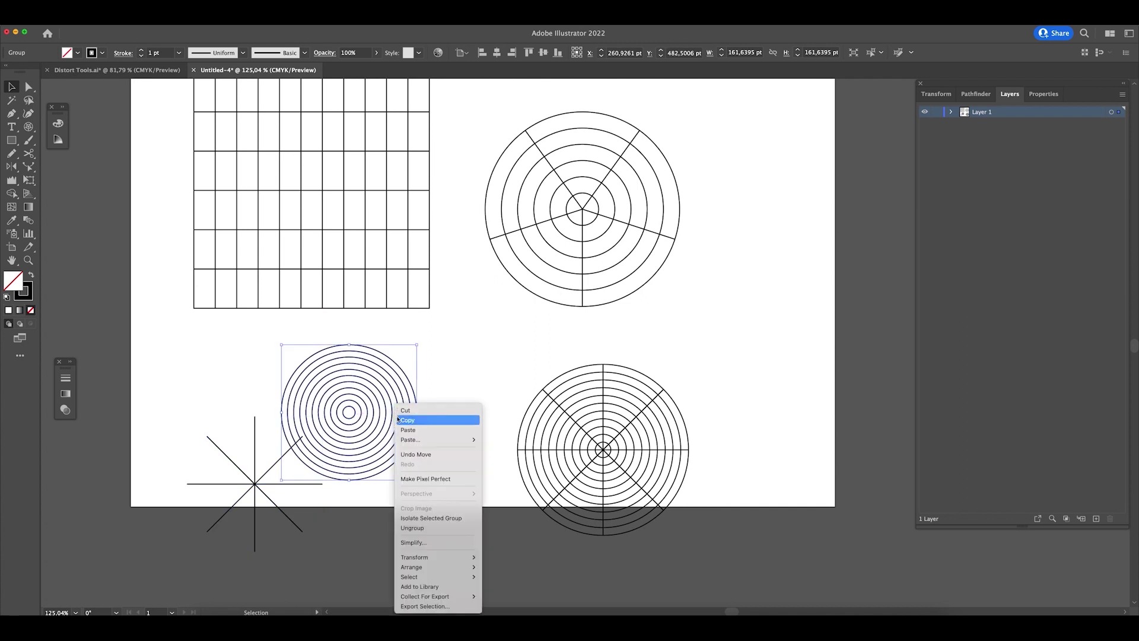
click(415, 525)
click(421, 418)
click(393, 414)
key(Delete)
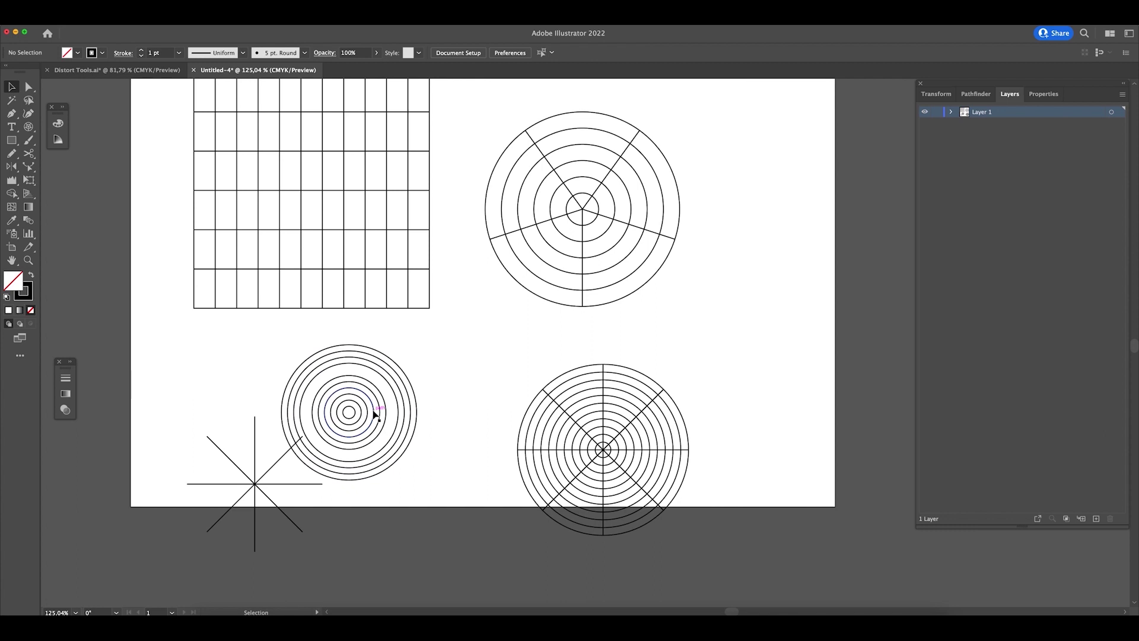
- Delete the separated radial lines, undo it, ungroup them and move one diagonal line onto the concentric circles
click(267, 472)
key(Delete)
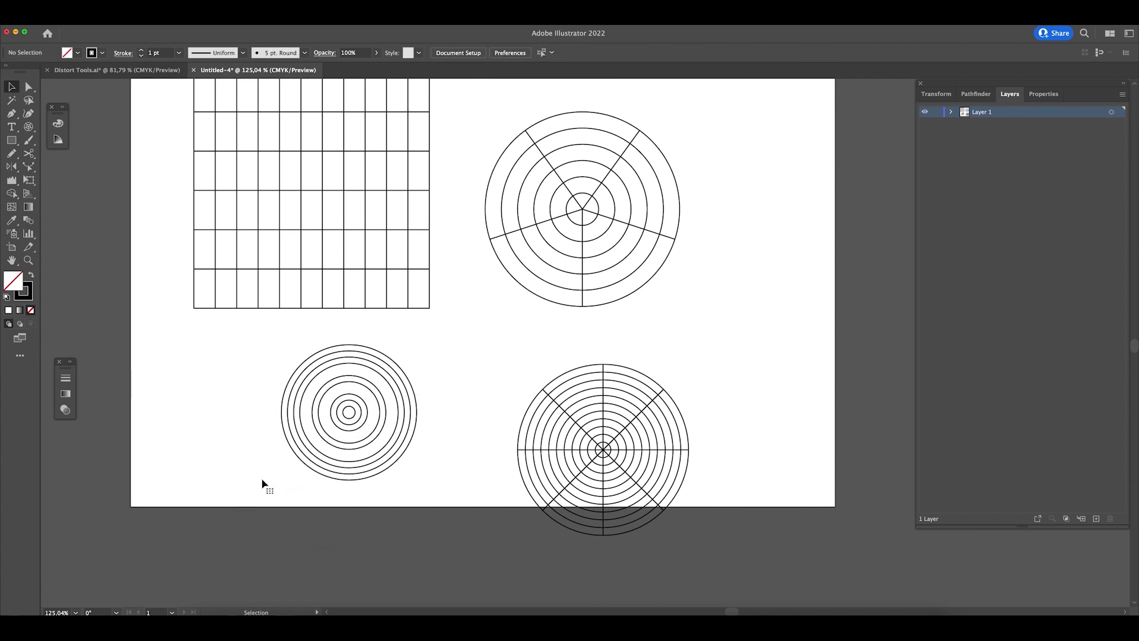
key(super+z)
right_click(261, 468)
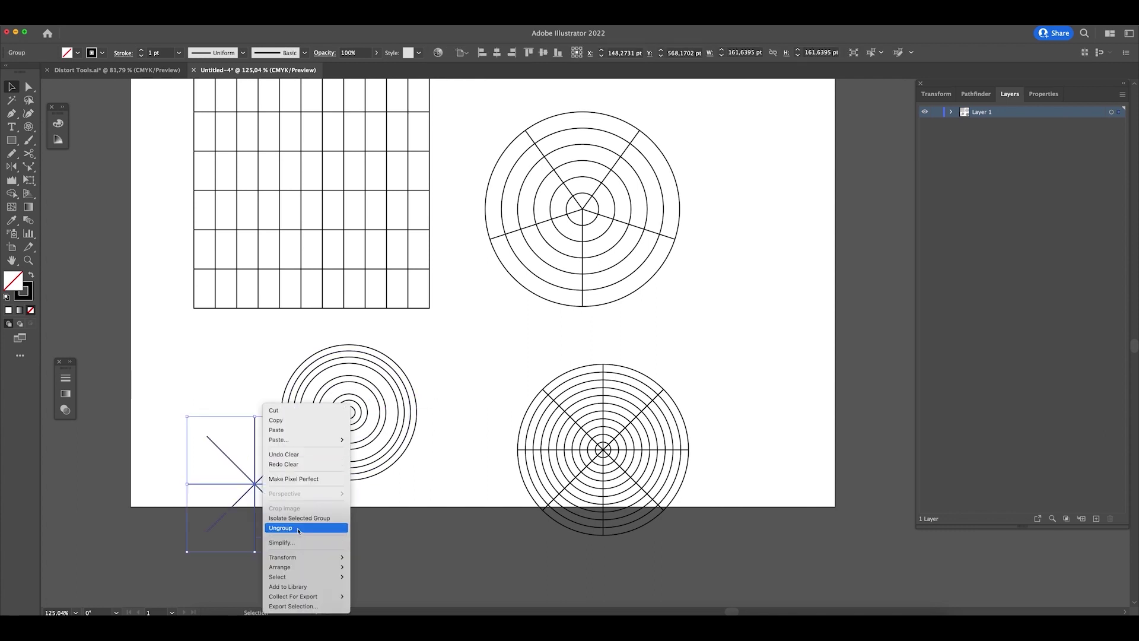
click(404, 537)
drag(248, 491, 339, 423)
click(483, 389)
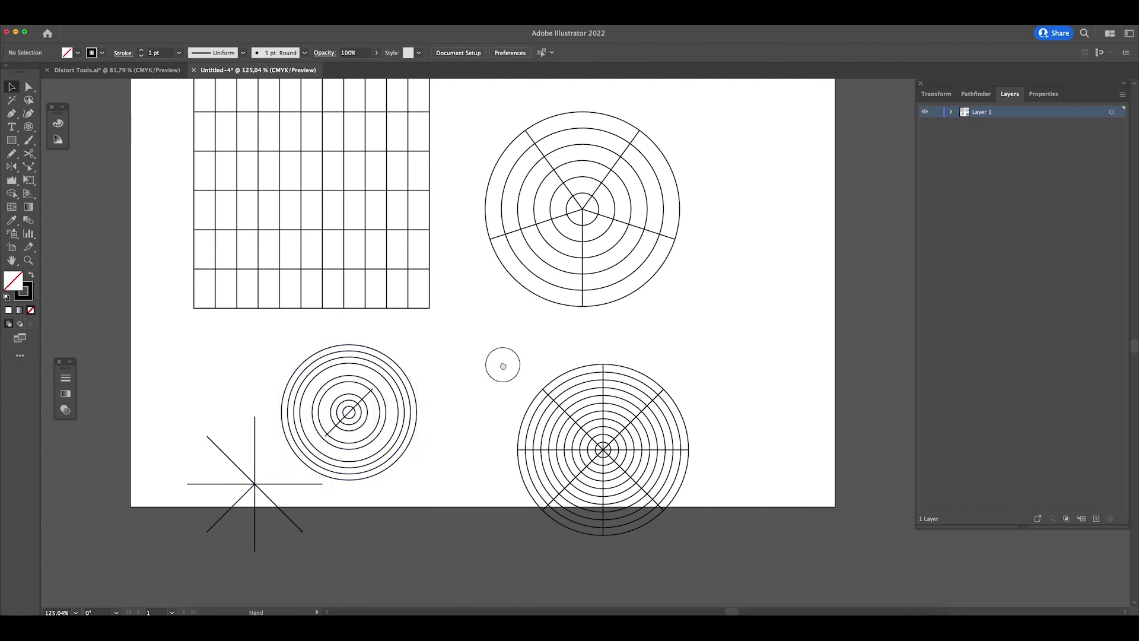
- Select and delete all loose lines and circles of the ungrouped small polar grid
drag(558, 373, 580, 400)
drag(204, 369, 460, 579)
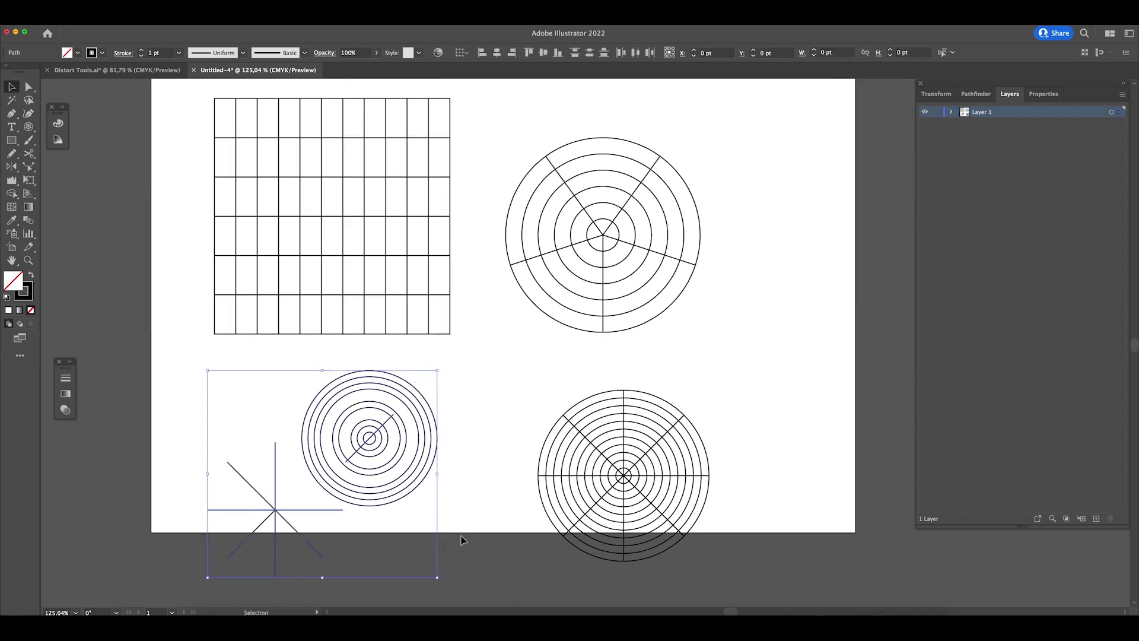
key(Delete)
- Move the remaining 10-ring polar grid up, centre it directly beneath the first polar grid, and deselect it
drag(627, 478, 607, 434)
drag(440, 417, 490, 488)
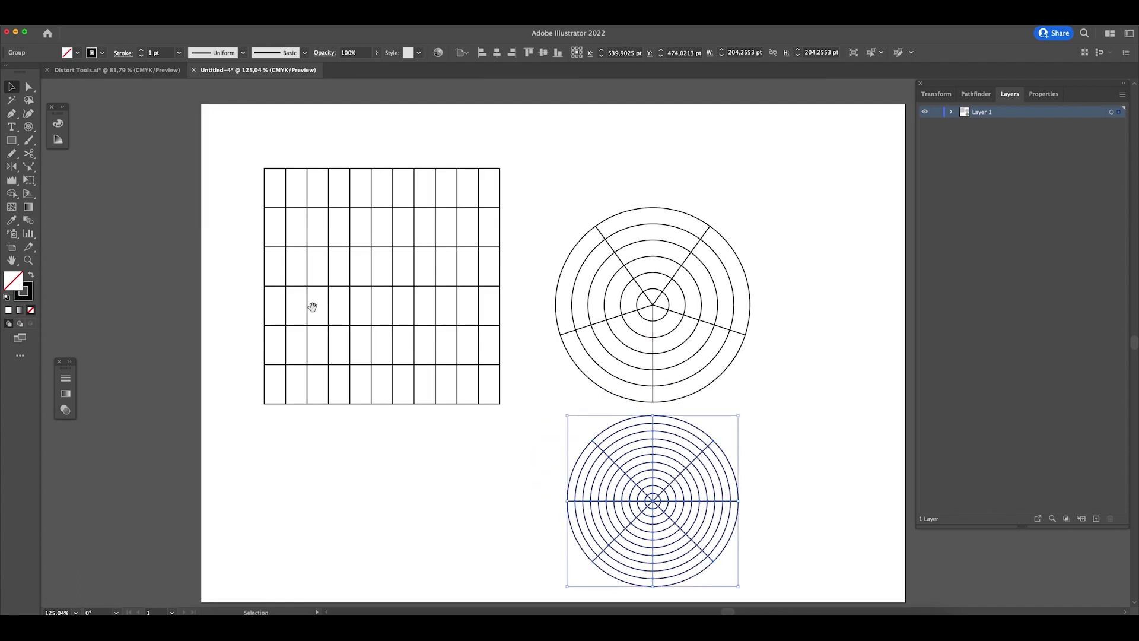
click(171, 147)
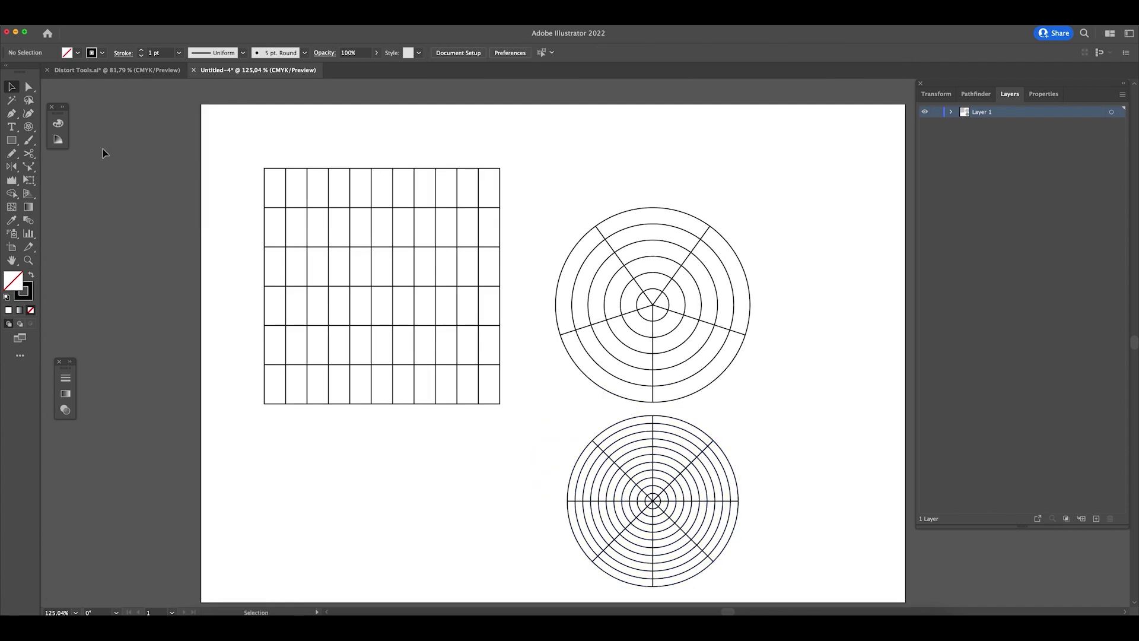
- Try shearing the rectangular grid horizontally about its centre to about 422 pt wide, then undo the shear
click(28, 166)
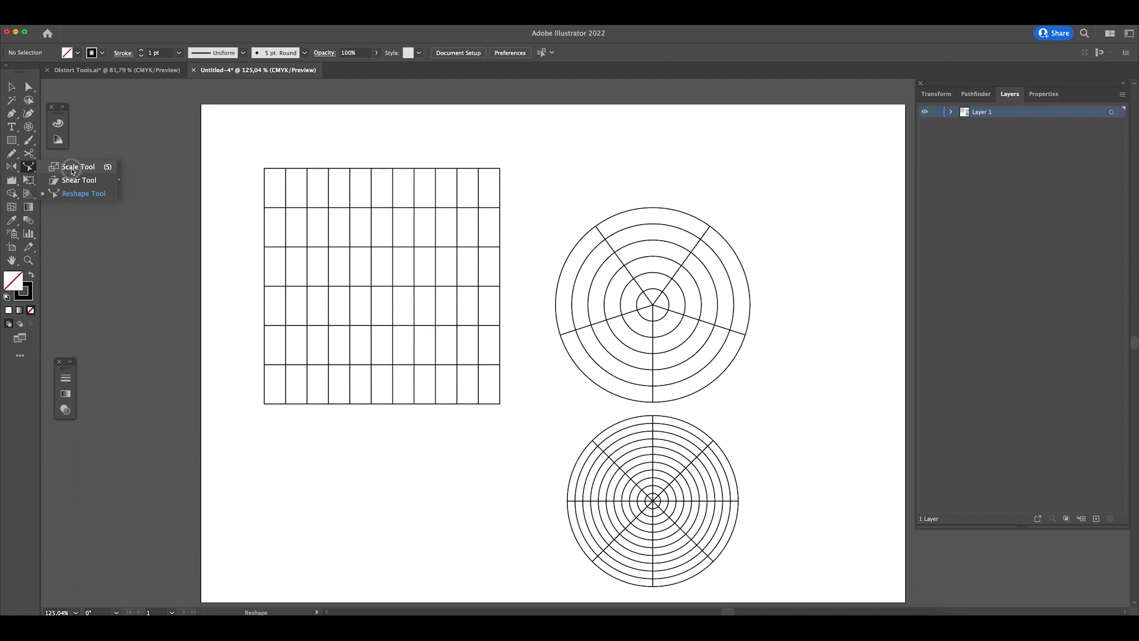
click(29, 180)
key(v)
click(315, 212)
click(29, 167)
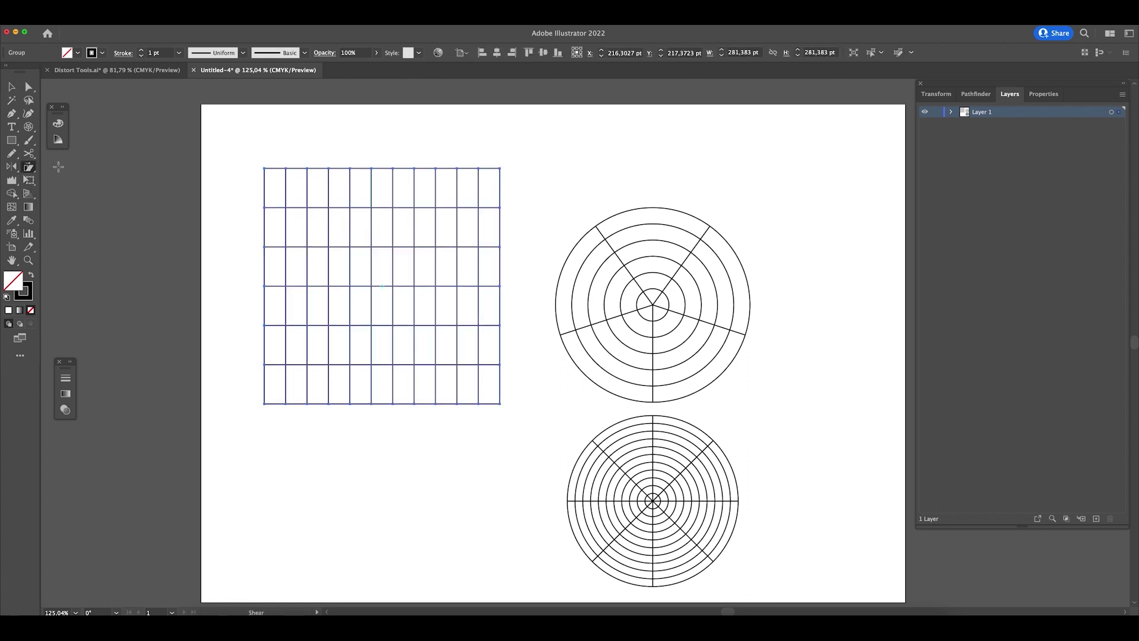
drag(338, 188, 399, 190)
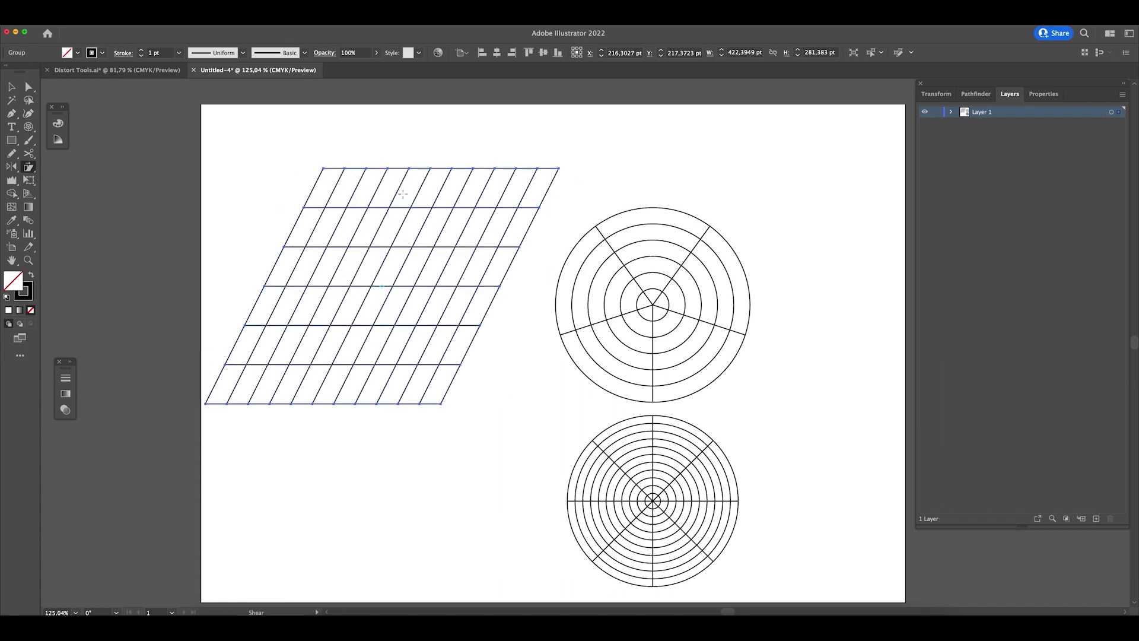
key(super+z)
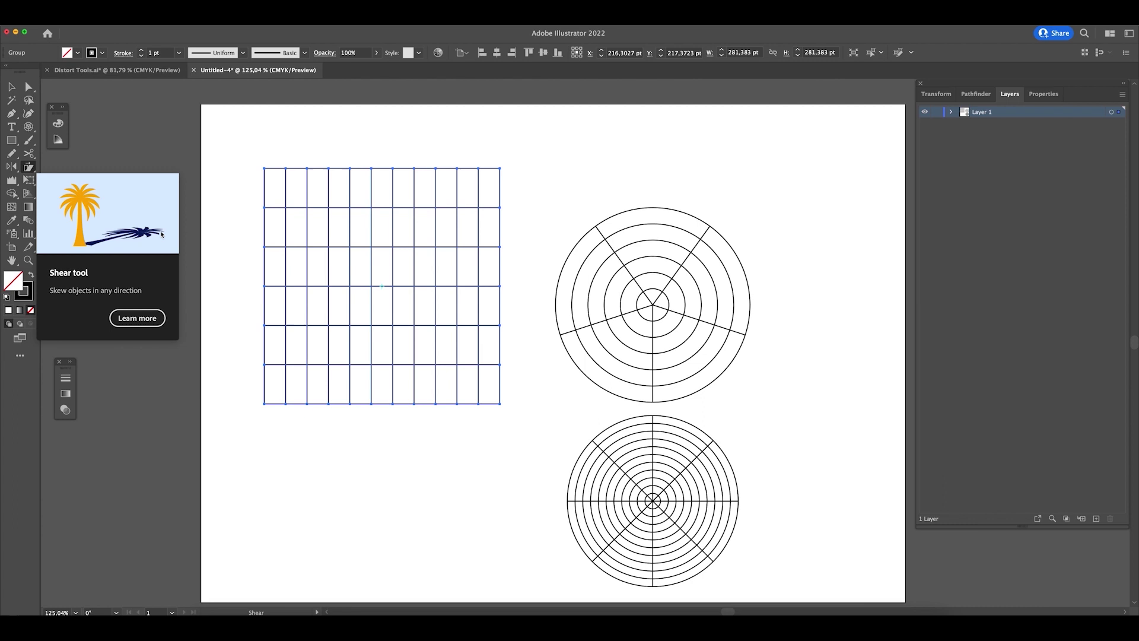
- Shear the rectangular grid to about 366 pt wide, using a reference point near its lower edge
mouse_move(383, 376)
mouse_down()
mouse_move(391, 381)
mouse_move(374, 398)
mouse_up()
drag(383, 285, 368, 381)
drag(380, 296, 370, 377)
key(super+z)
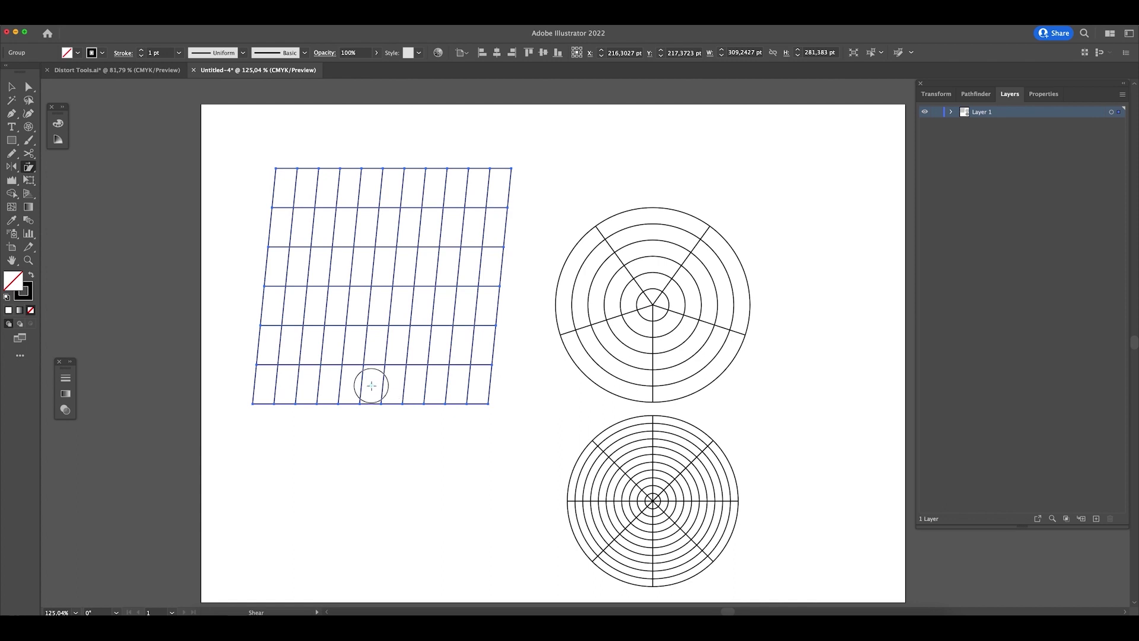
drag(511, 175, 555, 168)
- Scale the sheared grid to about 412 x 316 pt with the Scale tool, then choose the Reshape tool
click(28, 166)
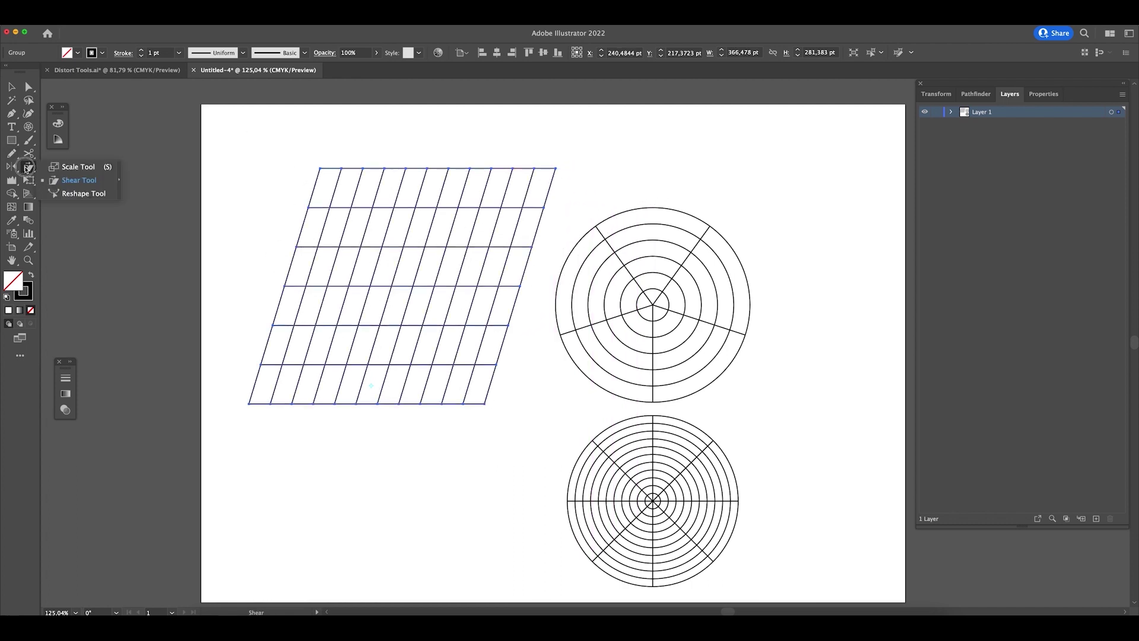
click(89, 167)
drag(556, 168, 578, 141)
click(28, 168)
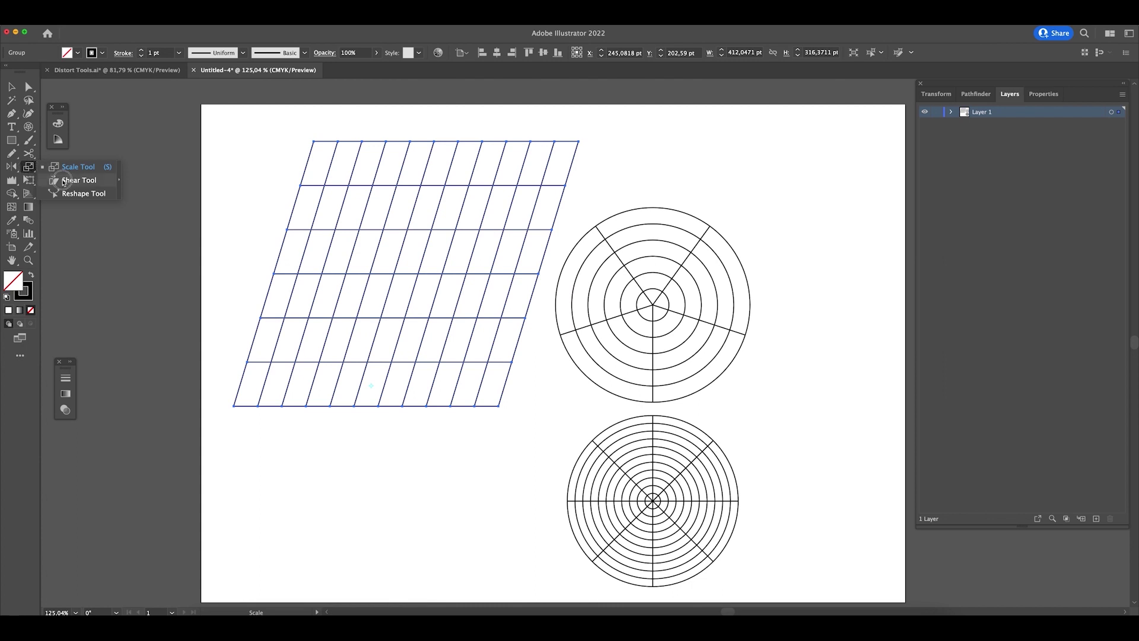
click(82, 193)
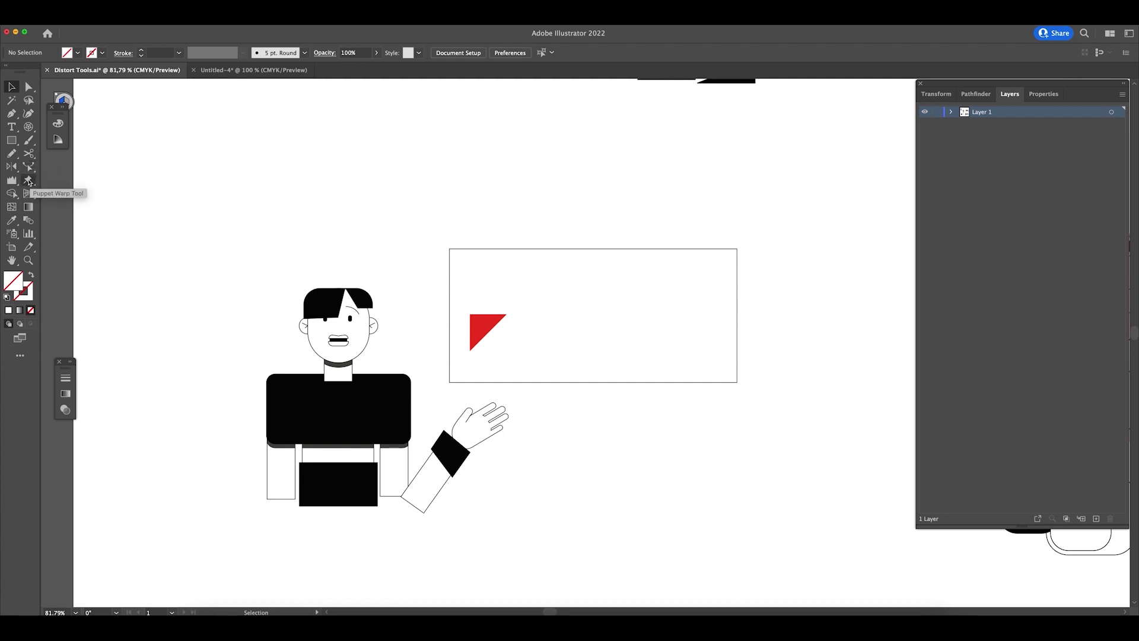
- Select the character and rectangle artwork in Distort Tools.ai, then use Puppet Warp to pull the wrist outward and the head up and left
drag(174, 216, 718, 507)
click(28, 179)
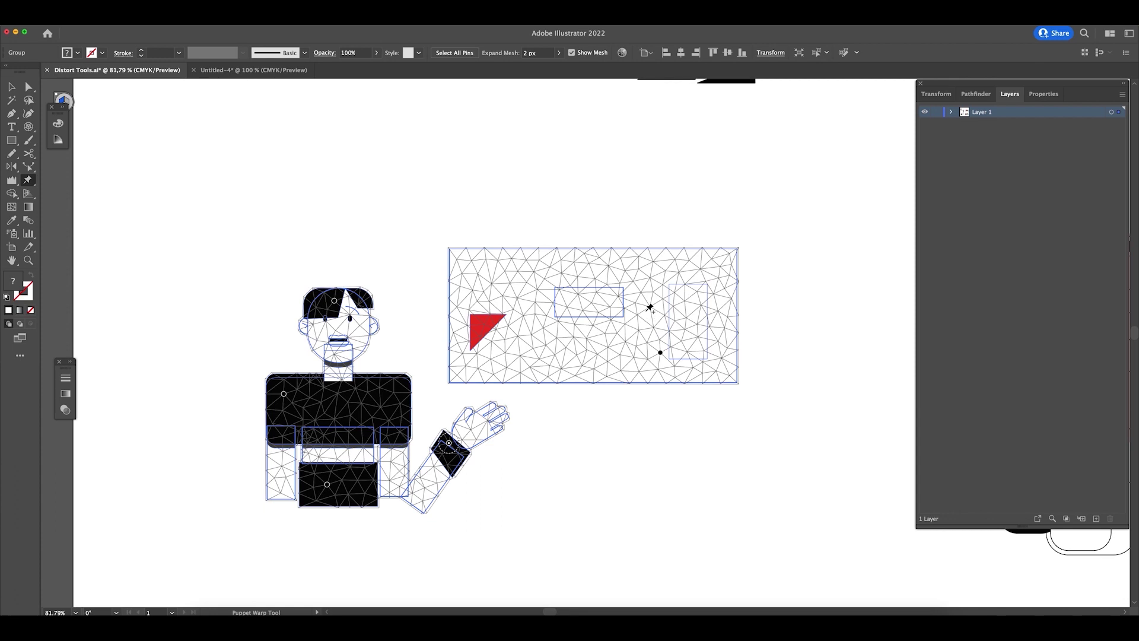
drag(449, 444, 476, 452)
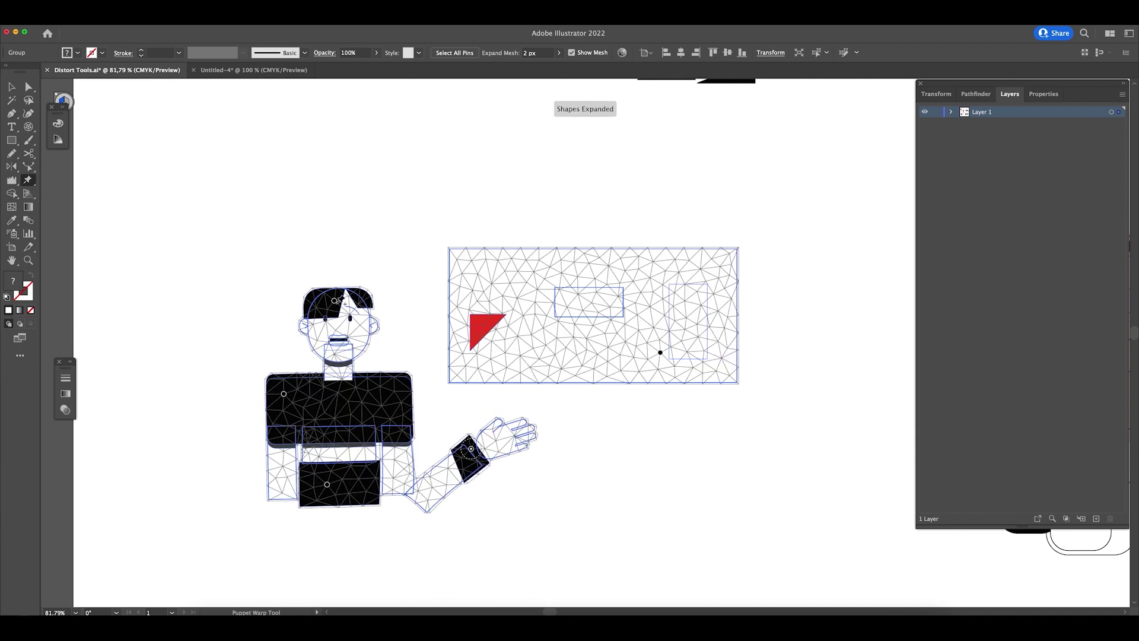
drag(336, 302, 312, 263)
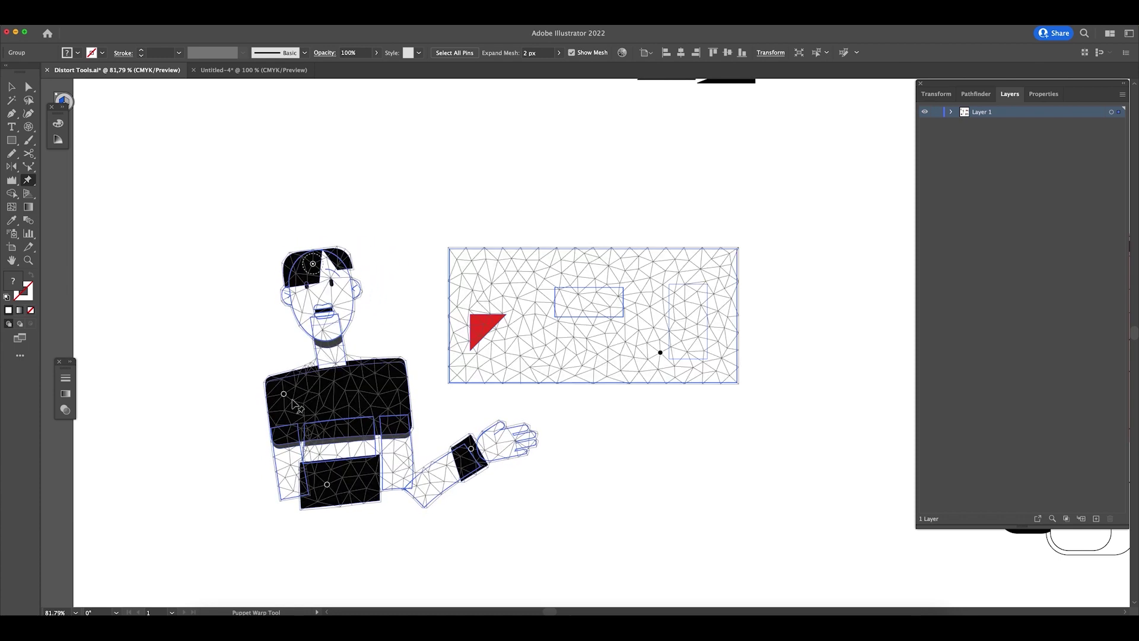
- Raise the character's left-side shoulder pin and lower the opposite shoulder with a pin to tilt the torso
click(284, 394)
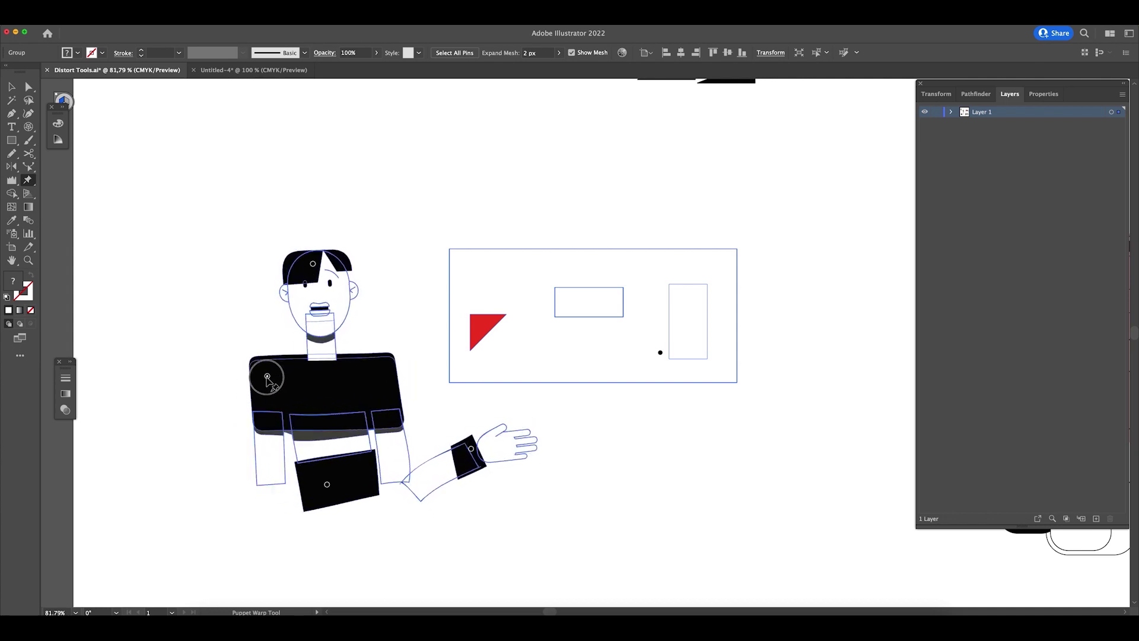
drag(259, 393, 259, 358)
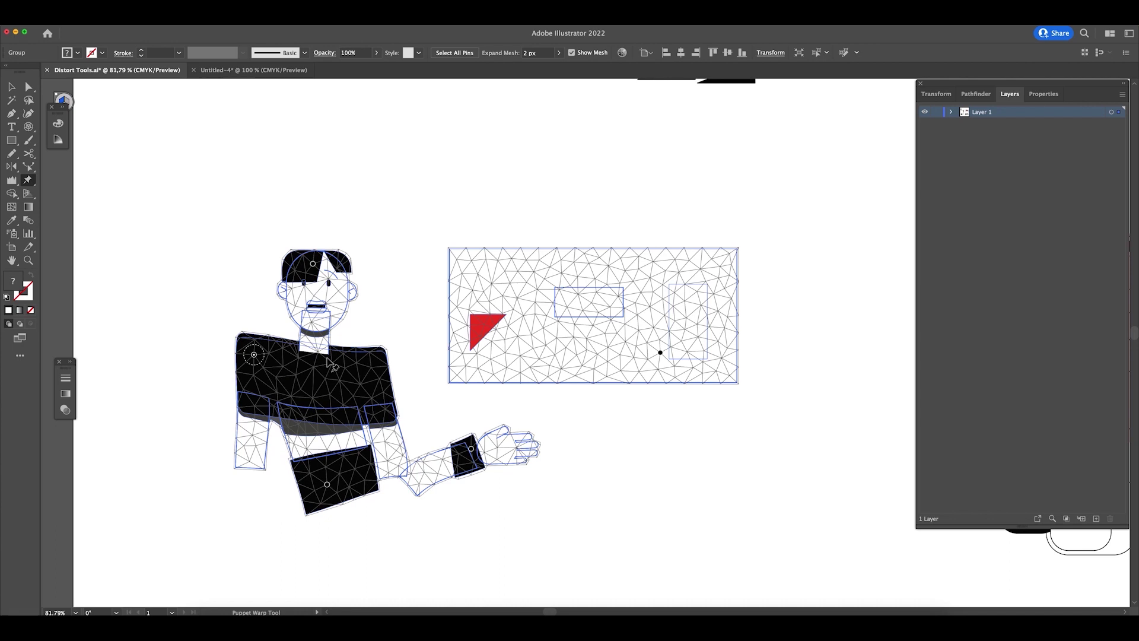
drag(379, 363, 370, 393)
- Shift the character's waist pin slightly right, then move the wrist pin up and inward to raise the forearm
drag(327, 484, 317, 492)
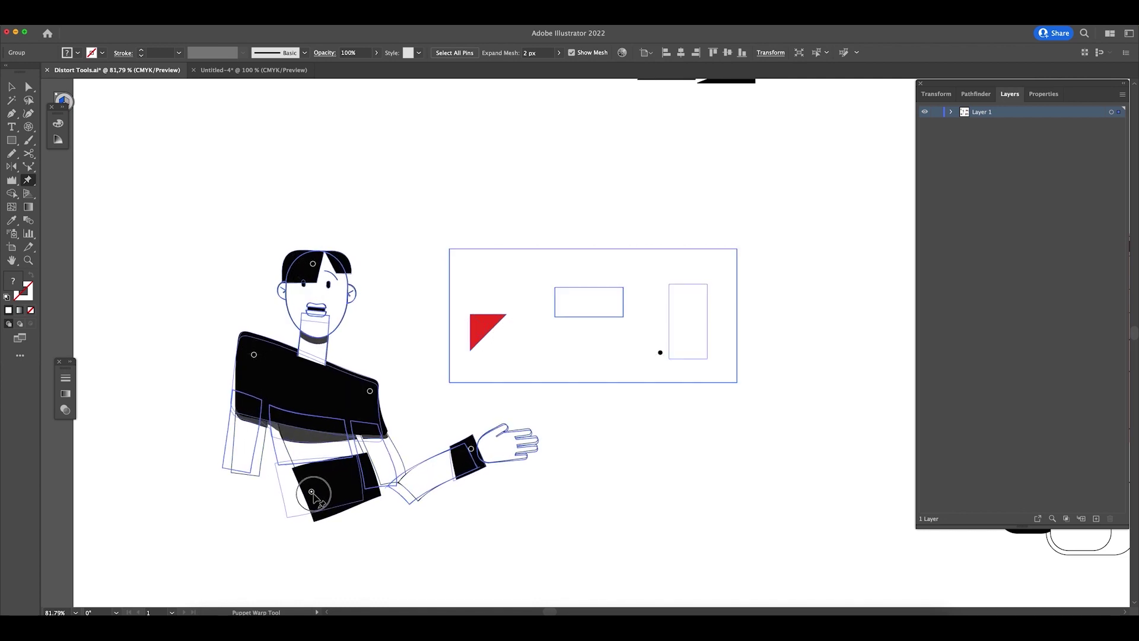
mouse_move(348, 490)
mouse_down()
mouse_move(344, 480)
mouse_move(315, 481)
mouse_move(345, 481)
mouse_up()
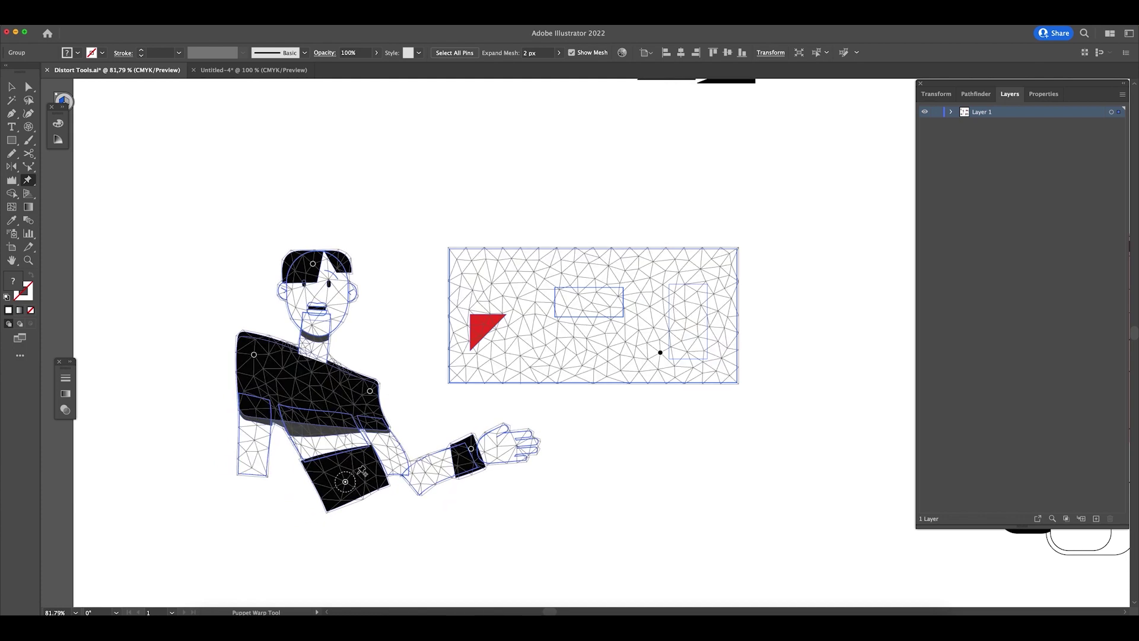
drag(473, 451, 419, 389)
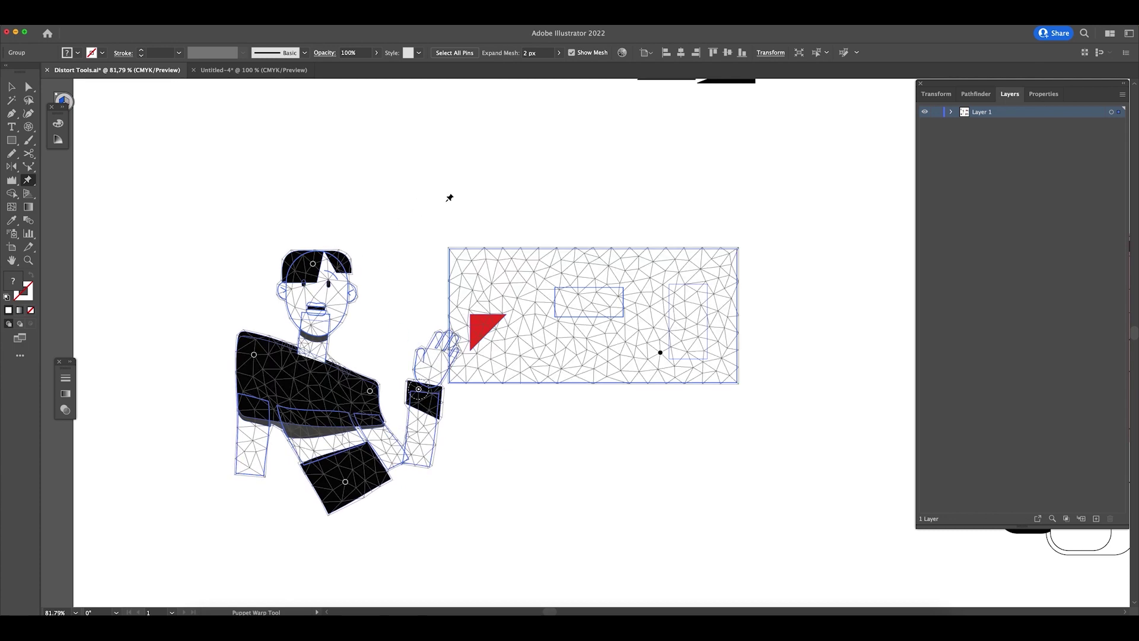
- Reselect the character and rectangle artwork after the puppet warp and scale it to about 892 x 472 pt with Free Transform
key(v)
click(474, 191)
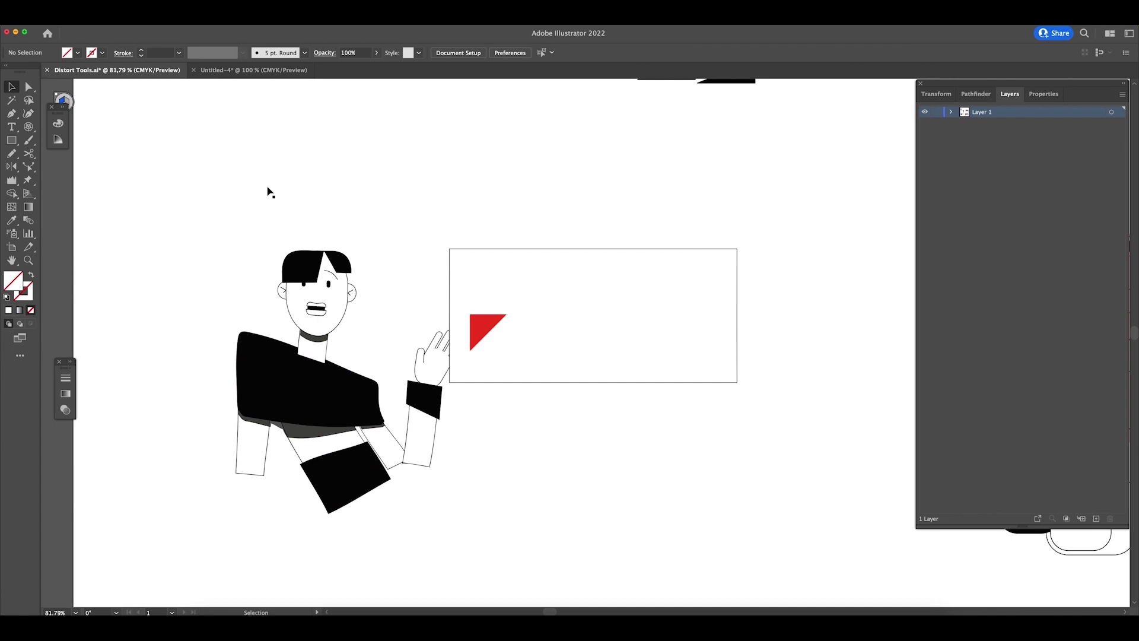
drag(196, 207, 639, 481)
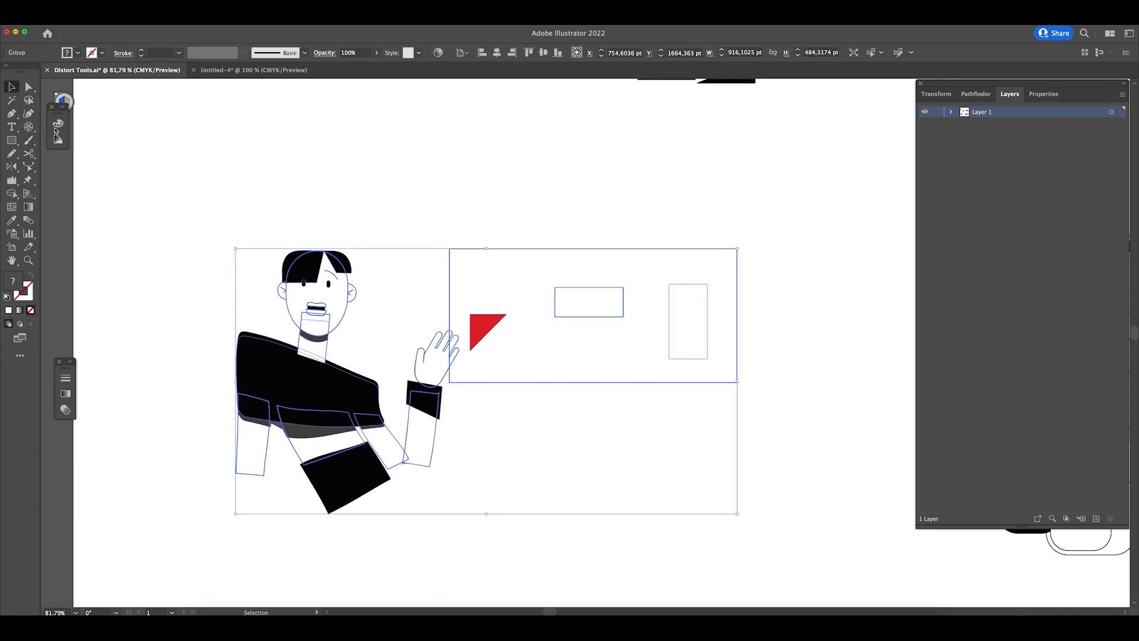
click(28, 167)
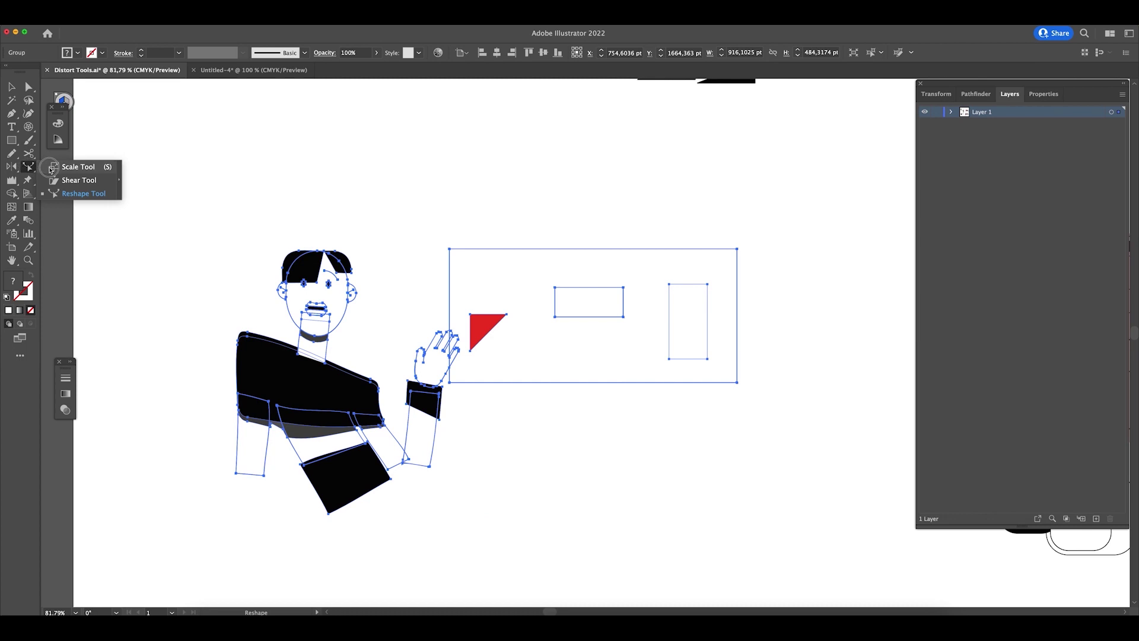
click(28, 180)
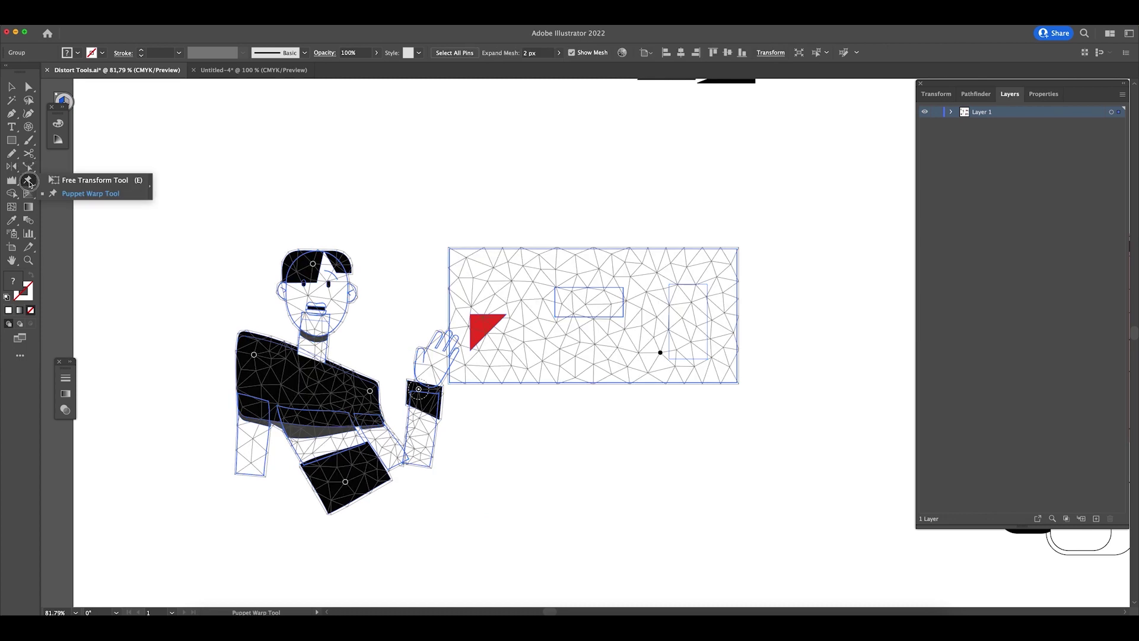
click(81, 180)
mouse_move(236, 250)
mouse_down()
mouse_move(200, 220)
mouse_move(215, 244)
mouse_move(307, 308)
mouse_move(269, 273)
mouse_move(178, 229)
mouse_move(232, 248)
mouse_up()
key(v)
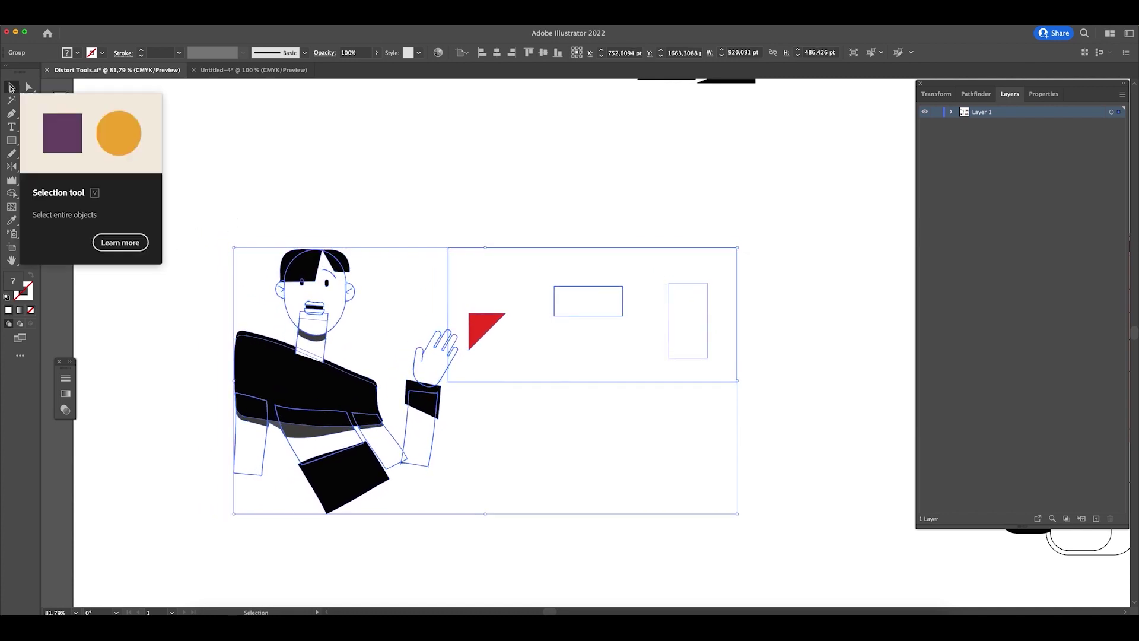
key(e)
mouse_move(232, 246)
mouse_down()
mouse_move(162, 191)
mouse_move(204, 235)
mouse_move(315, 305)
mouse_move(216, 256)
mouse_up()
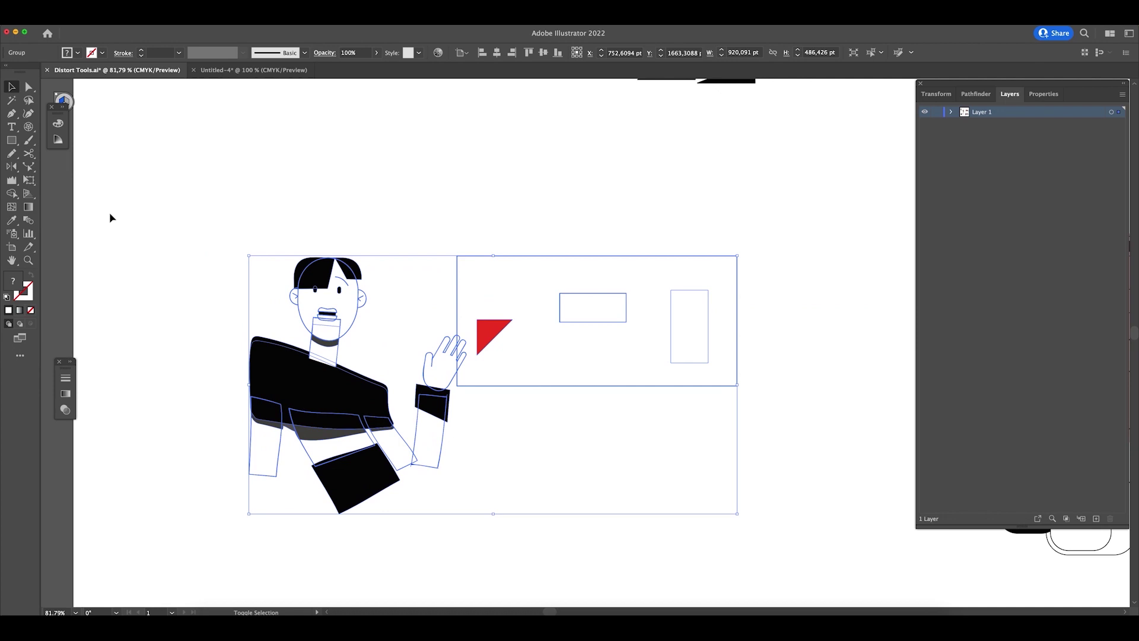
- Apply Perspective Distort with Free Transform, pulling the artwork's upper right corner slightly down to taper the rectangle side
click(29, 180)
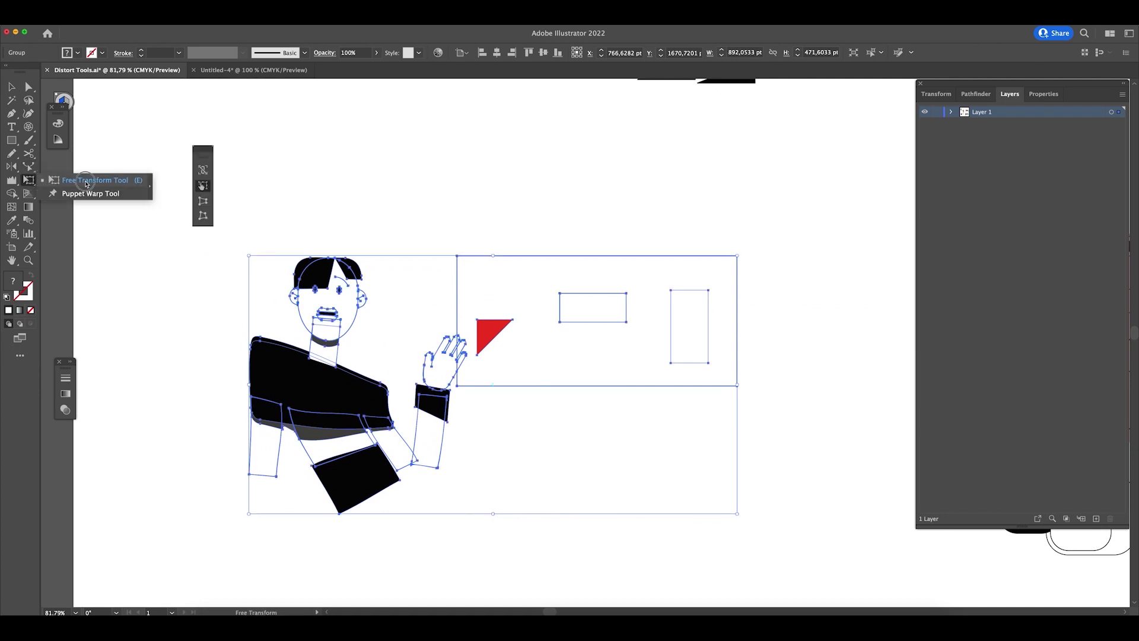
click(203, 205)
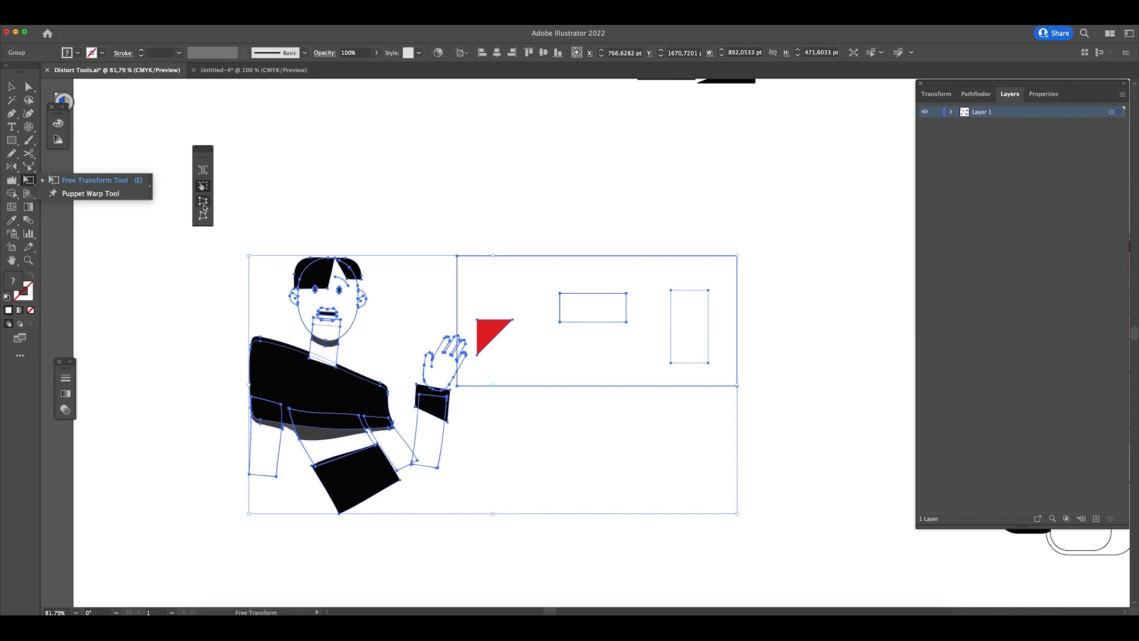
click(204, 202)
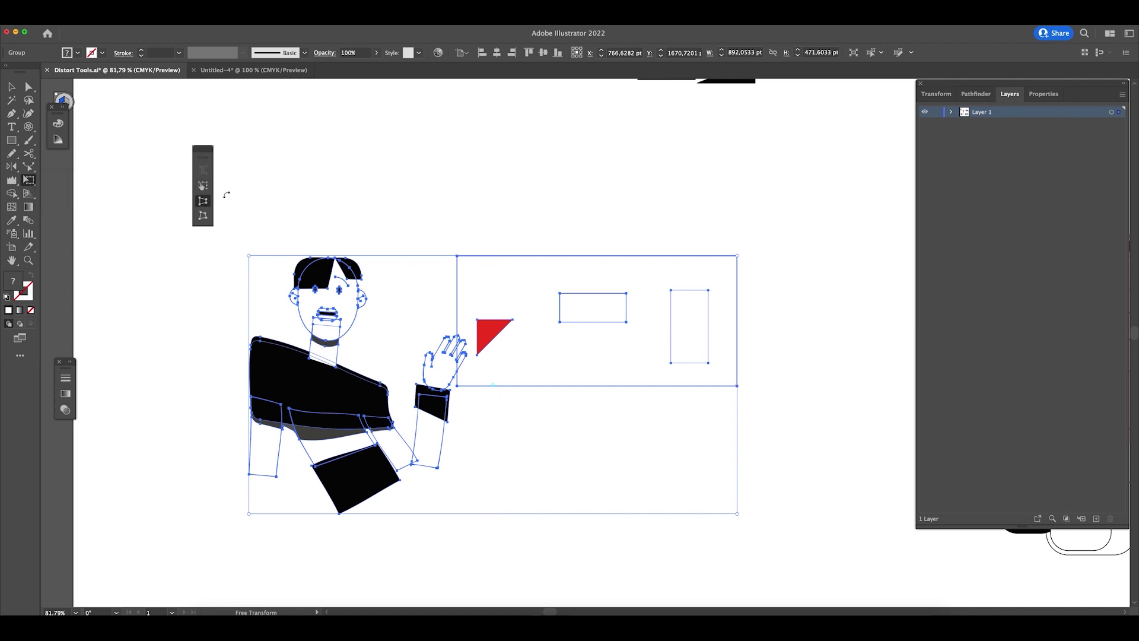
drag(737, 257, 738, 268)
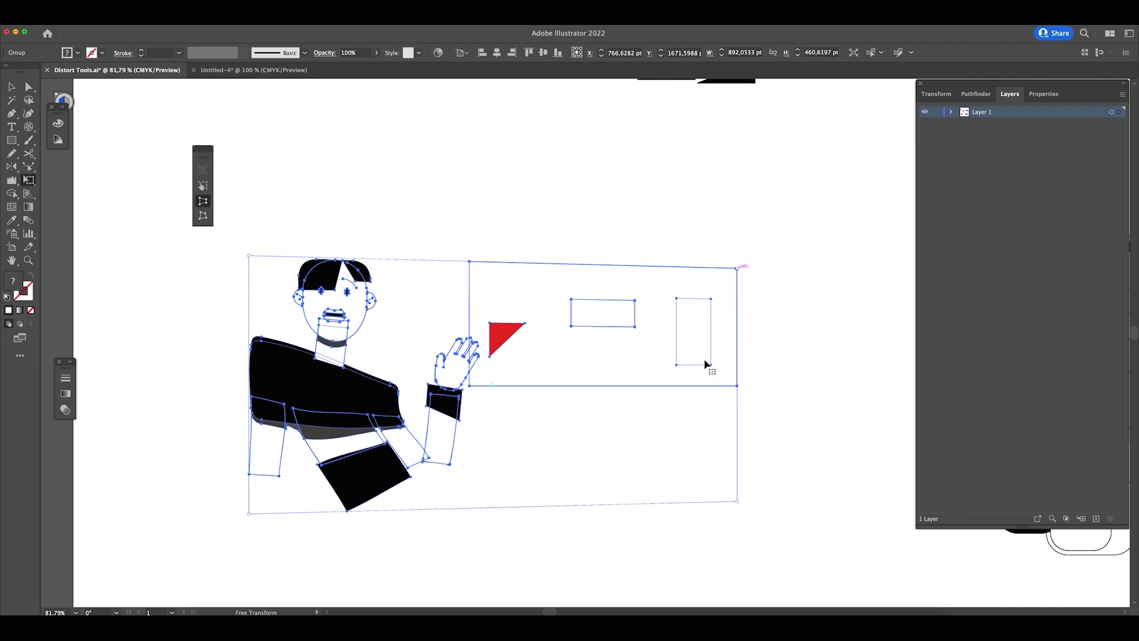
- Free Distort the artwork by pulling its upper left corner inward and down, and deselect it
click(203, 216)
drag(248, 257, 348, 306)
key(v)
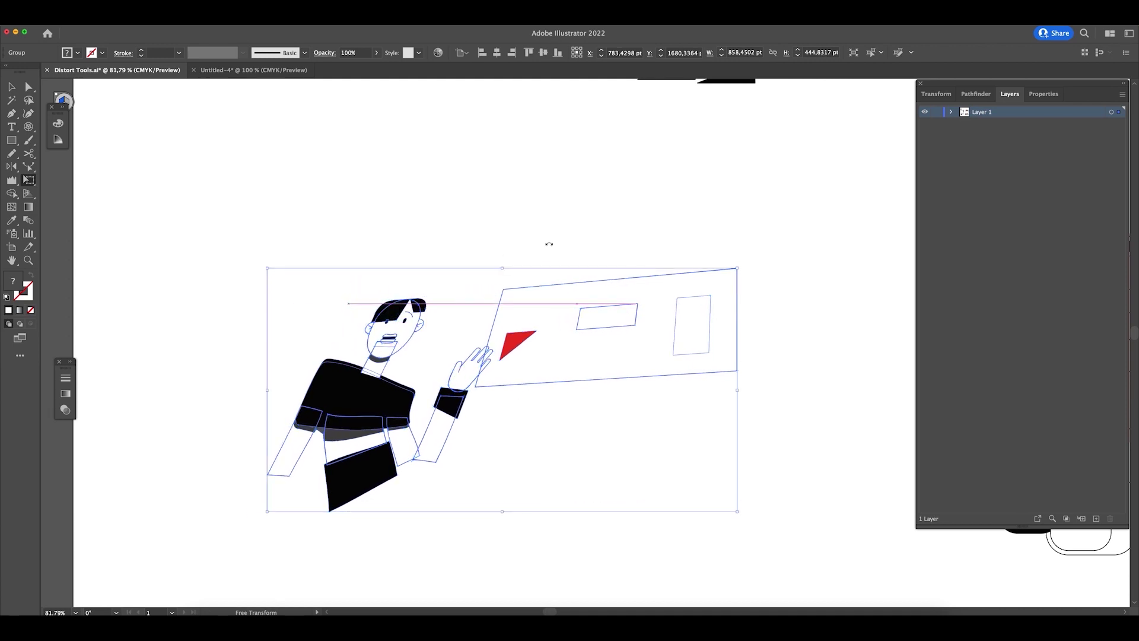
click(550, 244)
drag(665, 232, 676, 159)
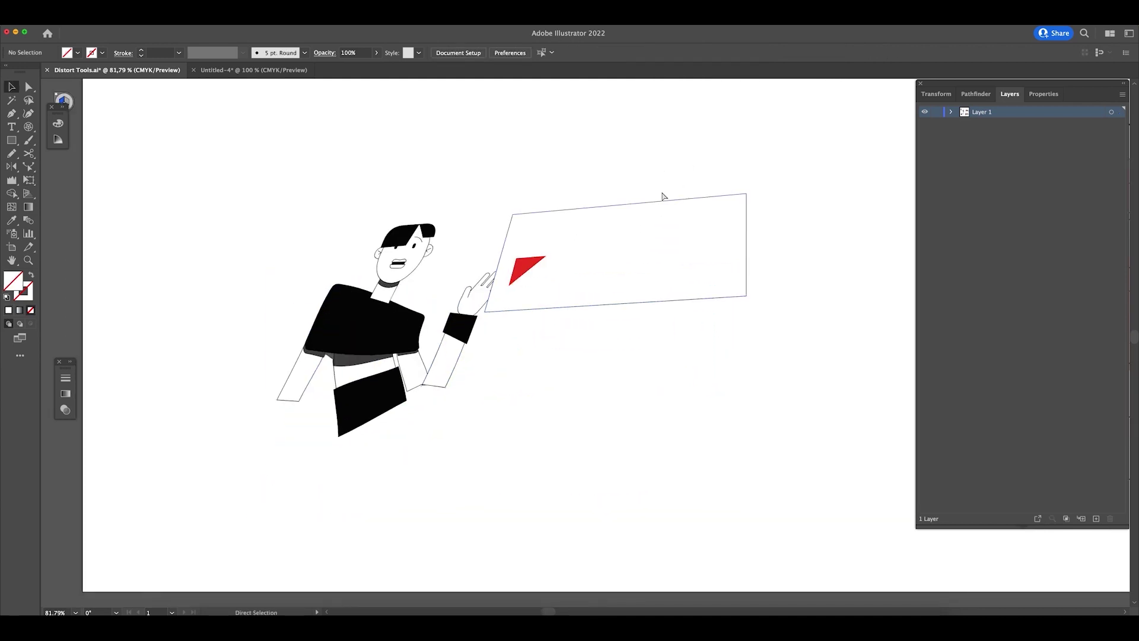
- Paint an arch about 303 x 235 pt at the artboard's lower edge below the character and fill it black
key(ctrl+minus)
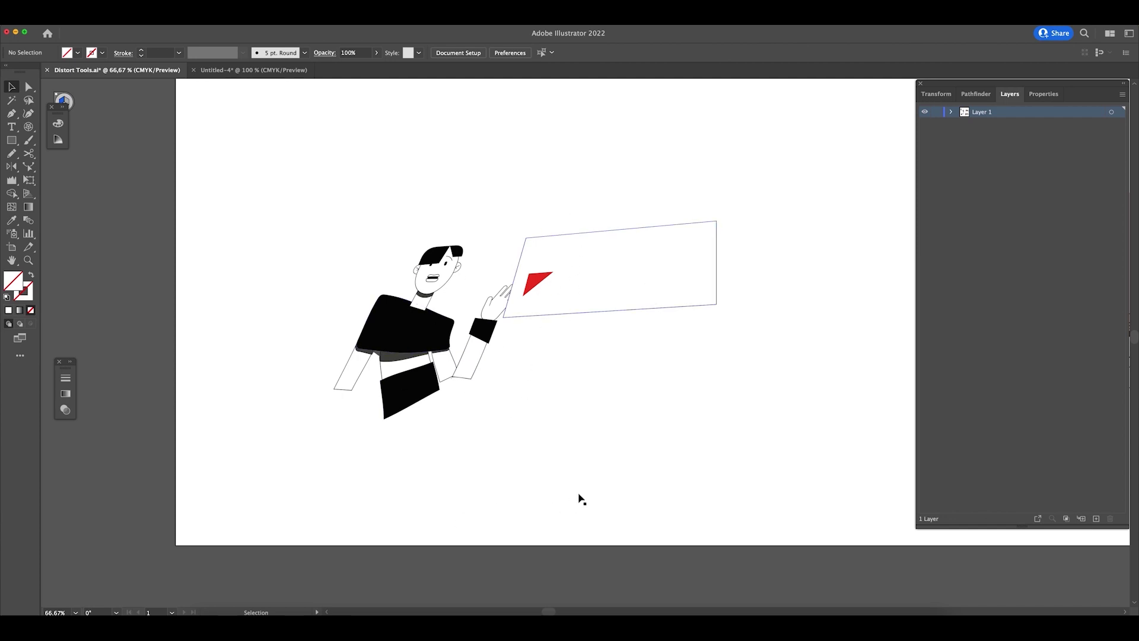
key(b)
mouse_move(567, 550)
mouse_down()
mouse_move(577, 478)
mouse_move(686, 491)
mouse_move(700, 561)
mouse_up()
key(v)
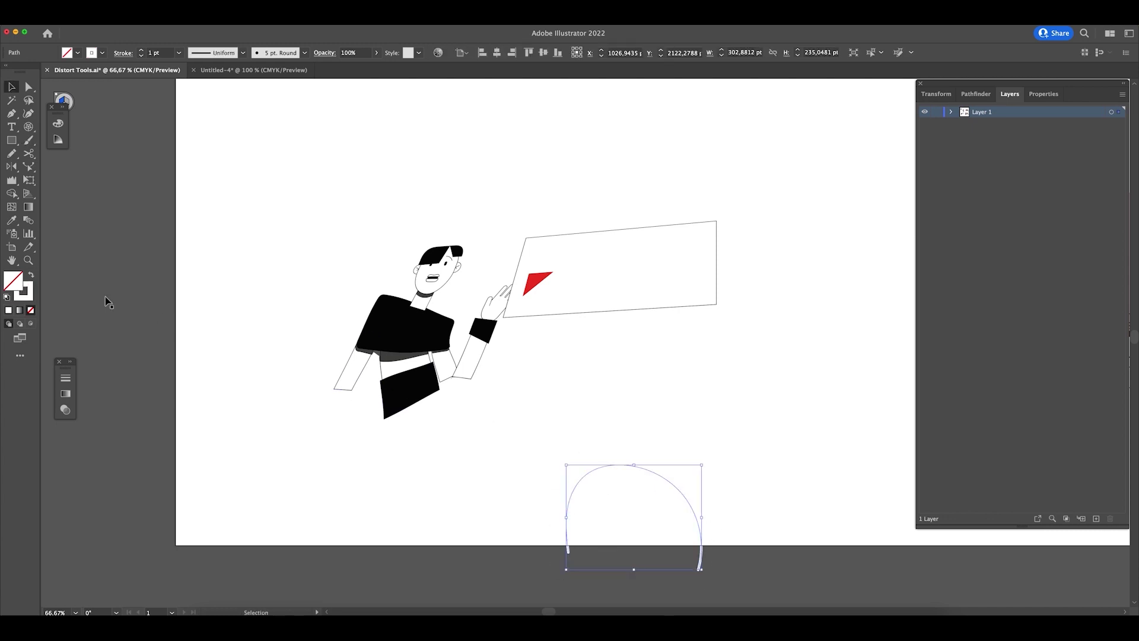
key(shift+x)
click(792, 502)
- Paint an arrow from the top of the black arch up and left toward the character
key(b)
mouse_move(633, 494)
mouse_down()
mouse_move(568, 411)
mouse_move(595, 408)
mouse_up()
key(super+z)
key(v)
click(708, 374)
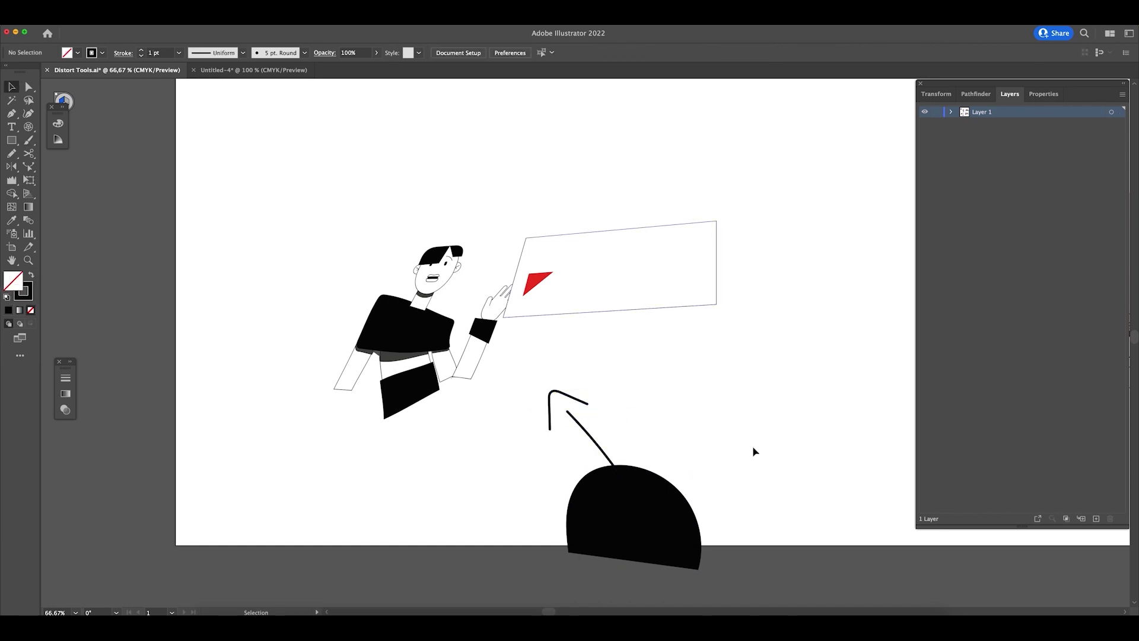
- Examine the artboard's illustrations, focusing on the distorted outlines of the standing figure's trousers and coat
scroll(700, 389, right, 3)
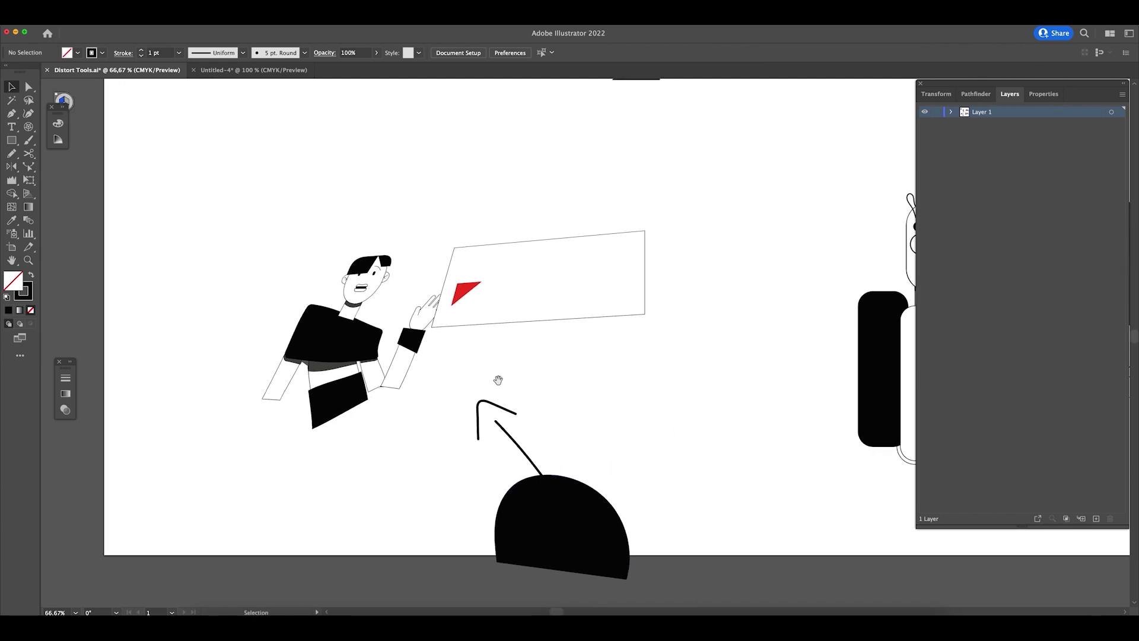
key(super+minus)
key(super+minus)
key(super+minus)
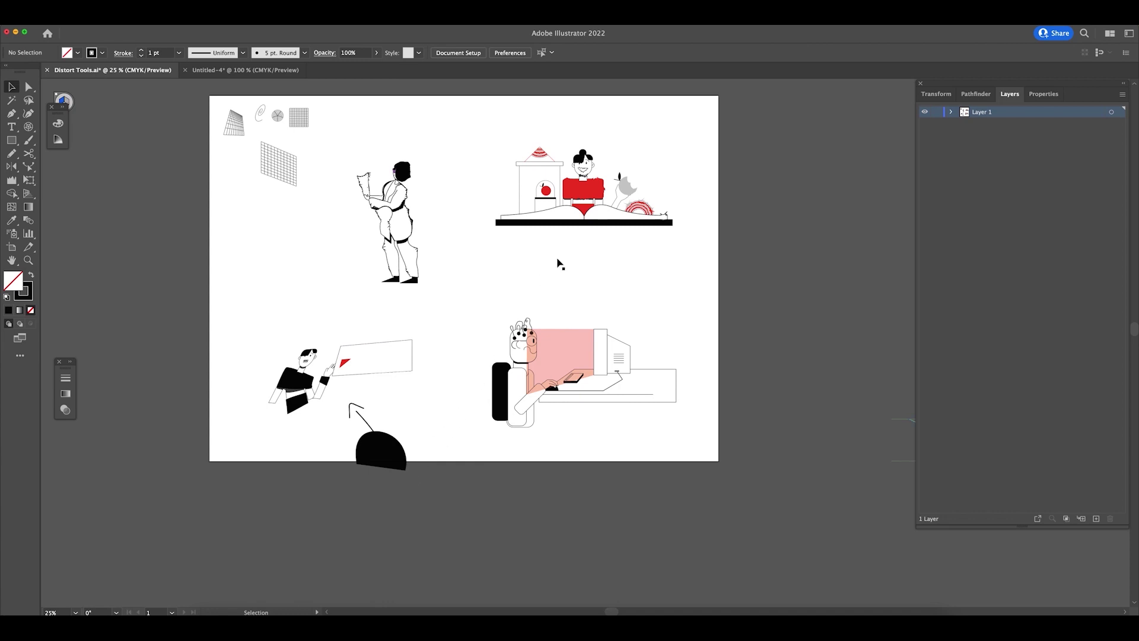
drag(549, 309, 472, 399)
drag(514, 263, 771, 199)
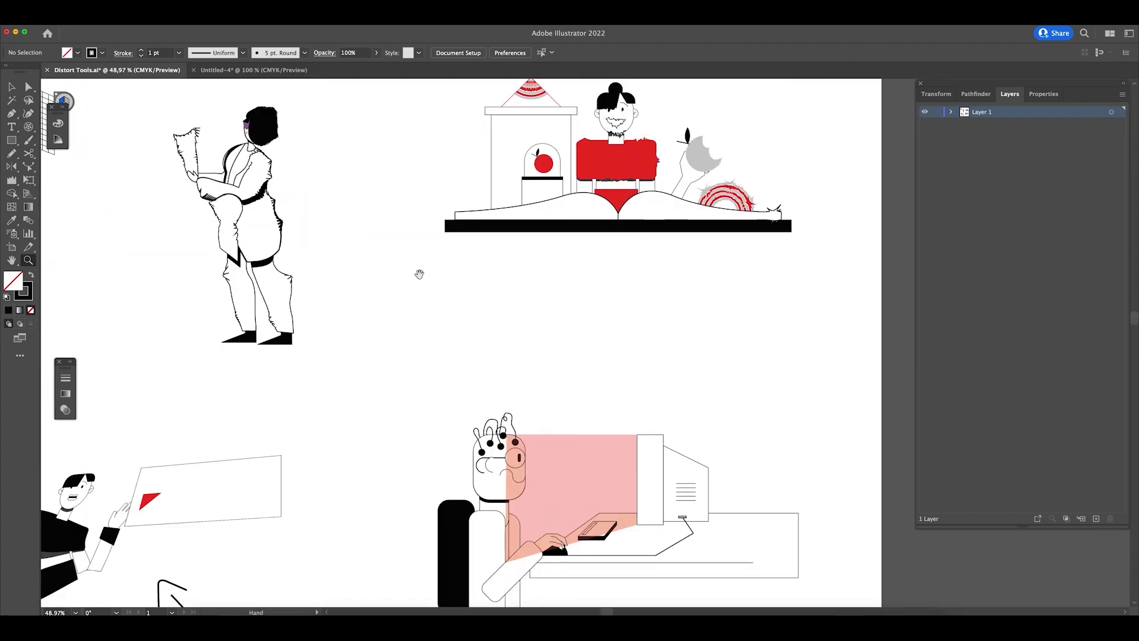
drag(328, 136, 493, 267)
drag(448, 330, 574, 422)
drag(585, 351, 646, 208)
key(v)
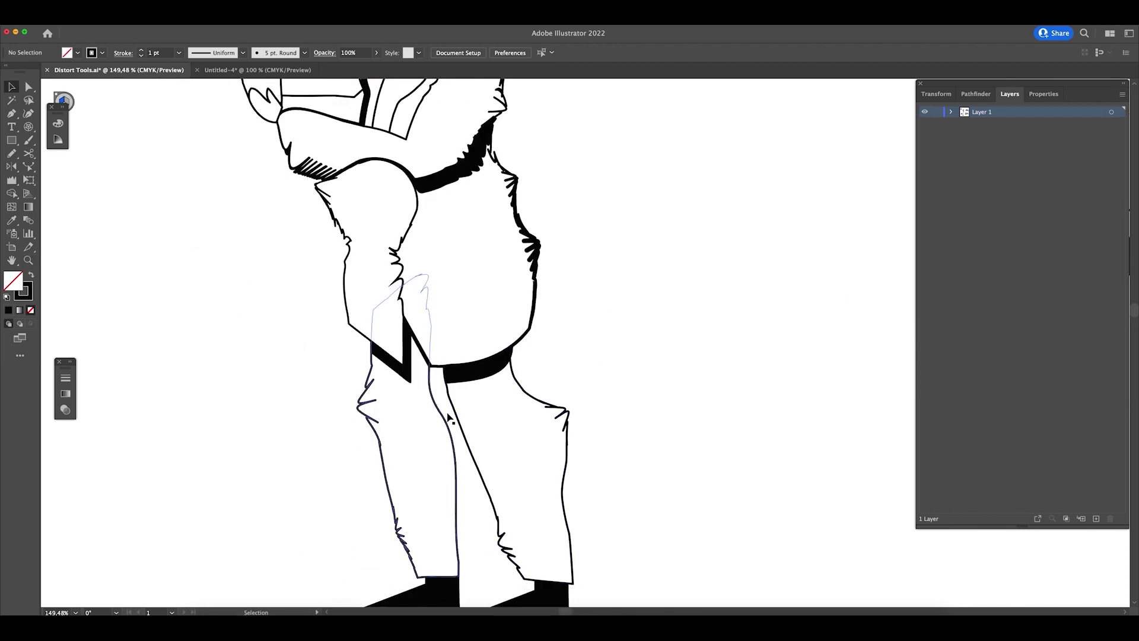
key(a)
key(super+minus)
key(super+minus)
key(super+minus)
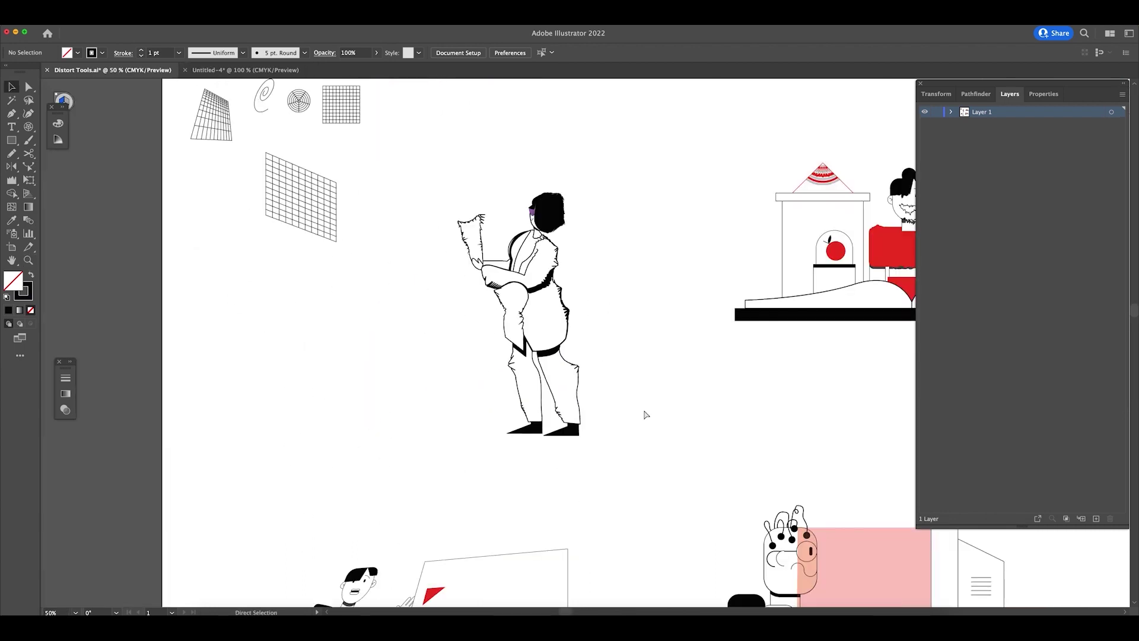
- Examine the computer desk scene on the artboard up close and in overview
drag(723, 421, 553, 154)
drag(642, 125, 445, 210)
key(z)
mouse_move(461, 339)
mouse_down()
mouse_move(613, 432)
mouse_move(472, 355)
mouse_up()
key(v)
key(super+minus)
key(super+minus)
key(super+minus)
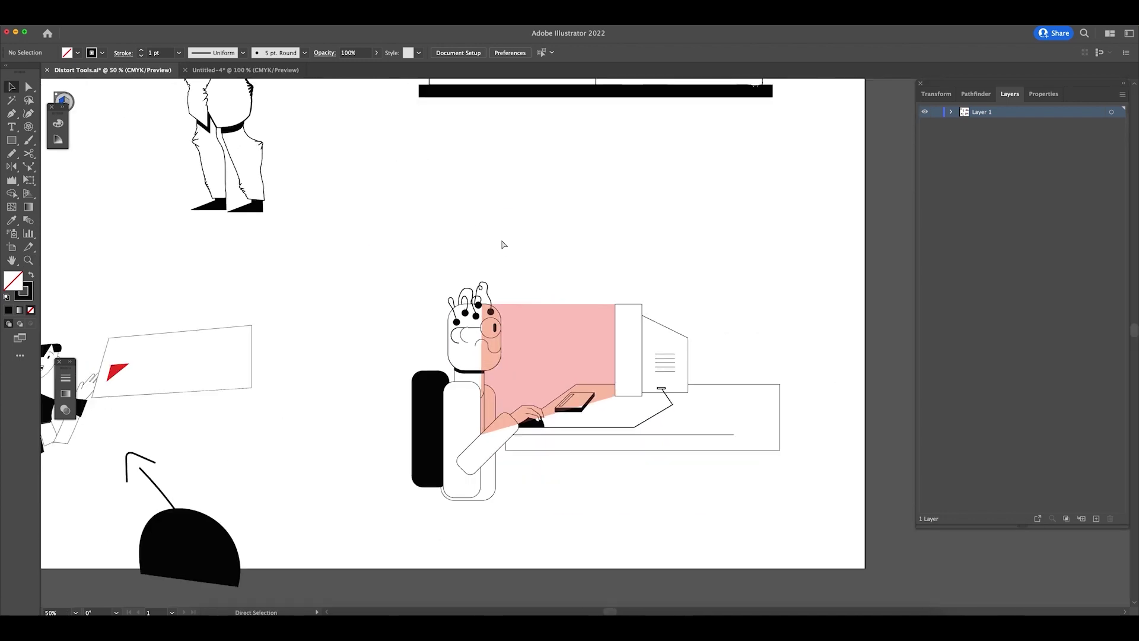
- Duplicate the computer desk scene into four copies arranged in two rows outside the artboard's right edge
drag(609, 273, 434, 314)
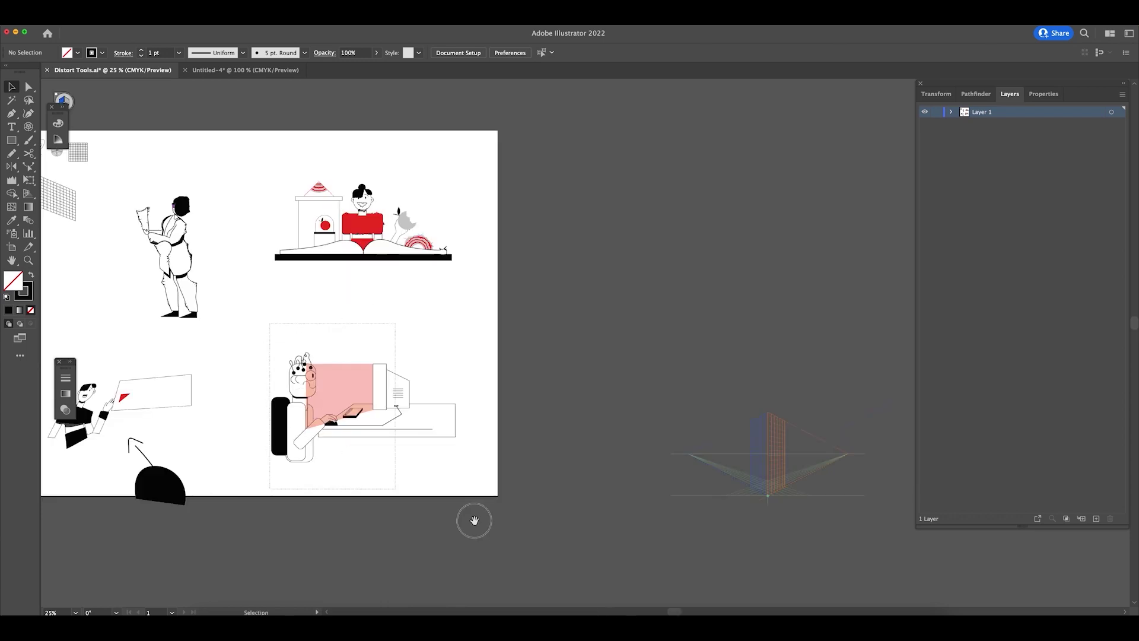
click(331, 386)
drag(331, 385, 605, 193)
drag(624, 371, 451, 340)
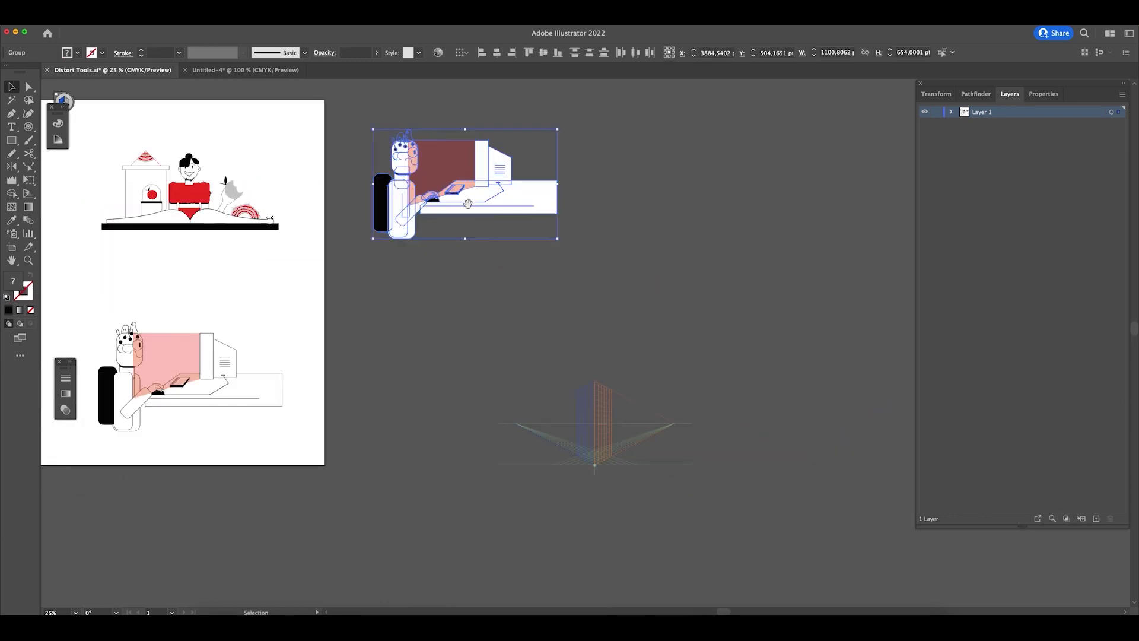
drag(456, 164, 674, 321)
click(805, 256)
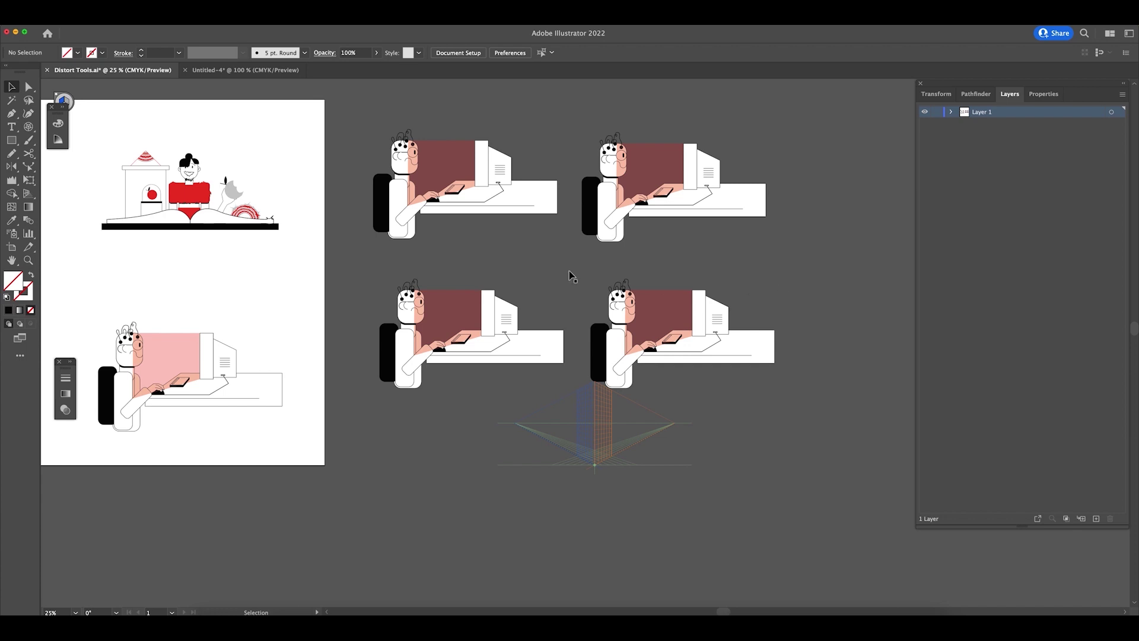
key(space)
drag(576, 258, 805, 287)
drag(488, 280, 697, 312)
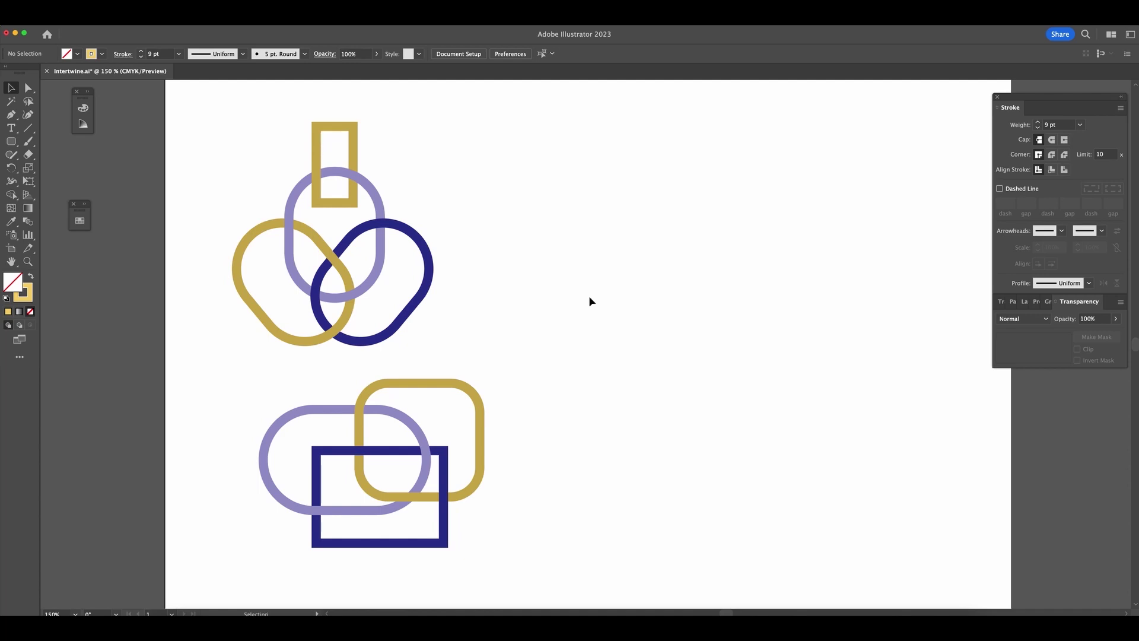
- In Intertwine.ai, open the About Illustrator window to check the program version, and close it
drag(582, 308, 593, 334)
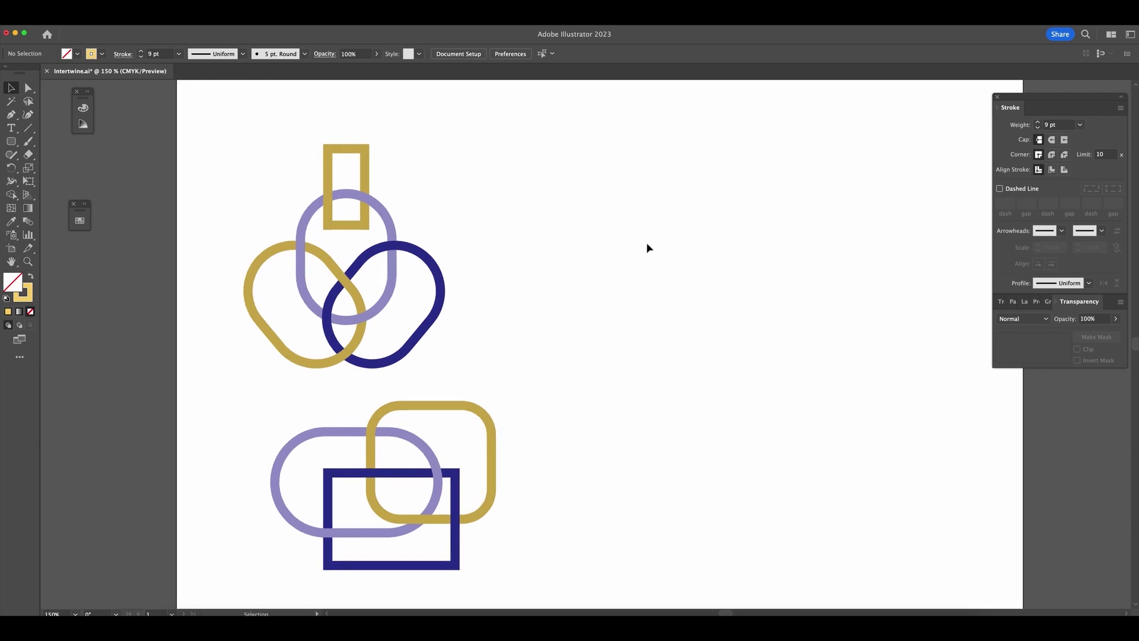
click(43, 24)
click(45, 32)
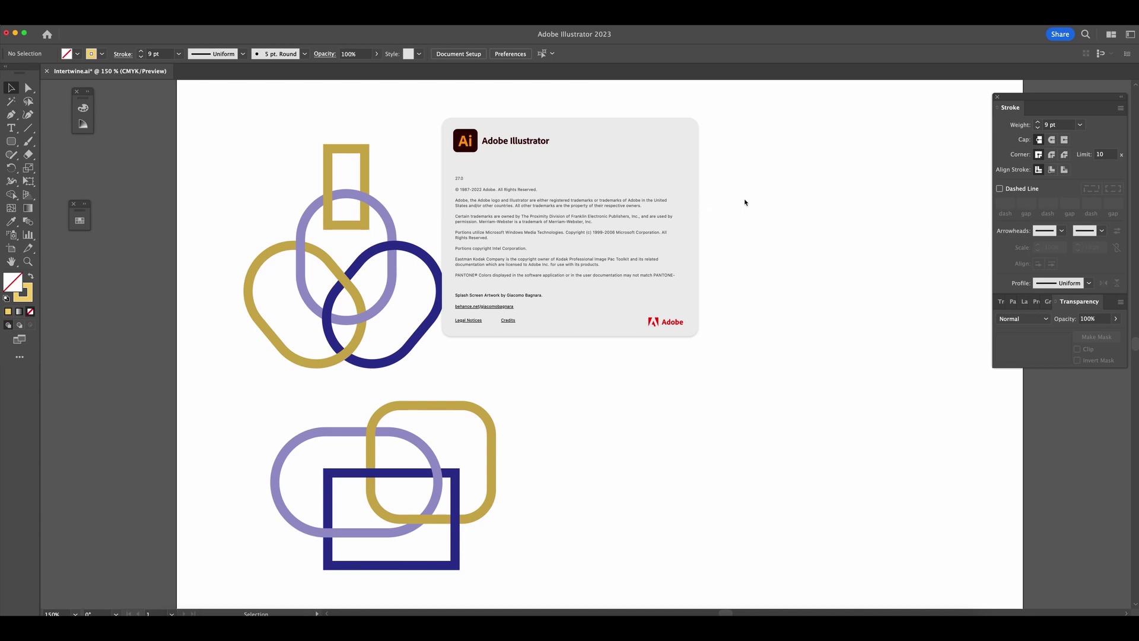
click(609, 293)
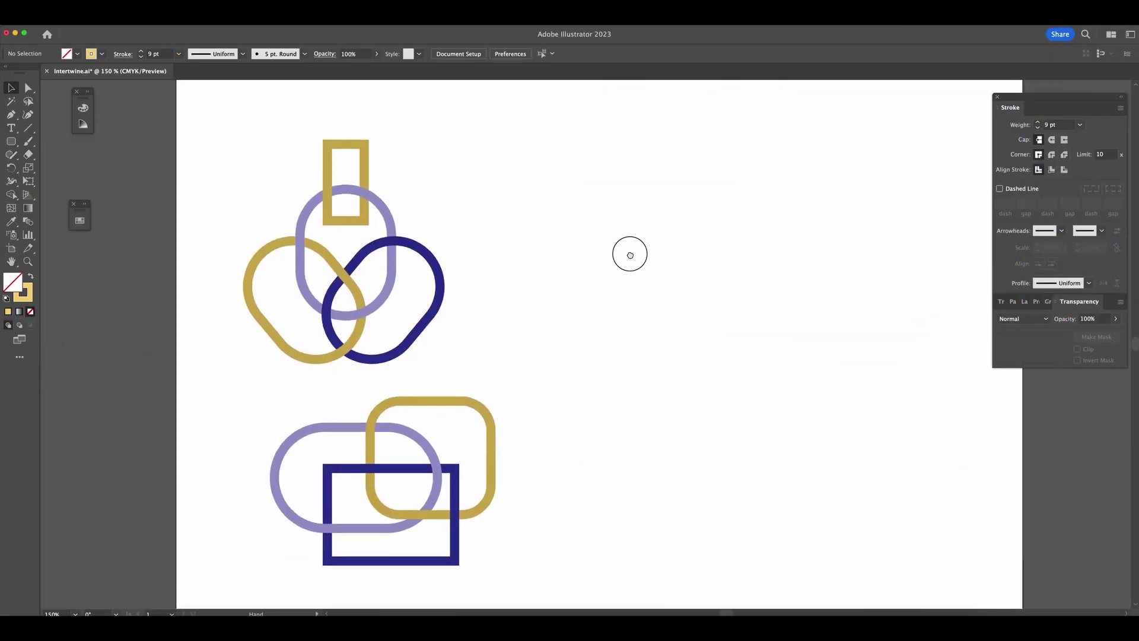
- Examine where the gold, lilac and navy outlines cross in the interlocked shapes at the upper part of the artboard
key(z)
drag(301, 256, 407, 291)
key(v)
drag(535, 172, 526, 234)
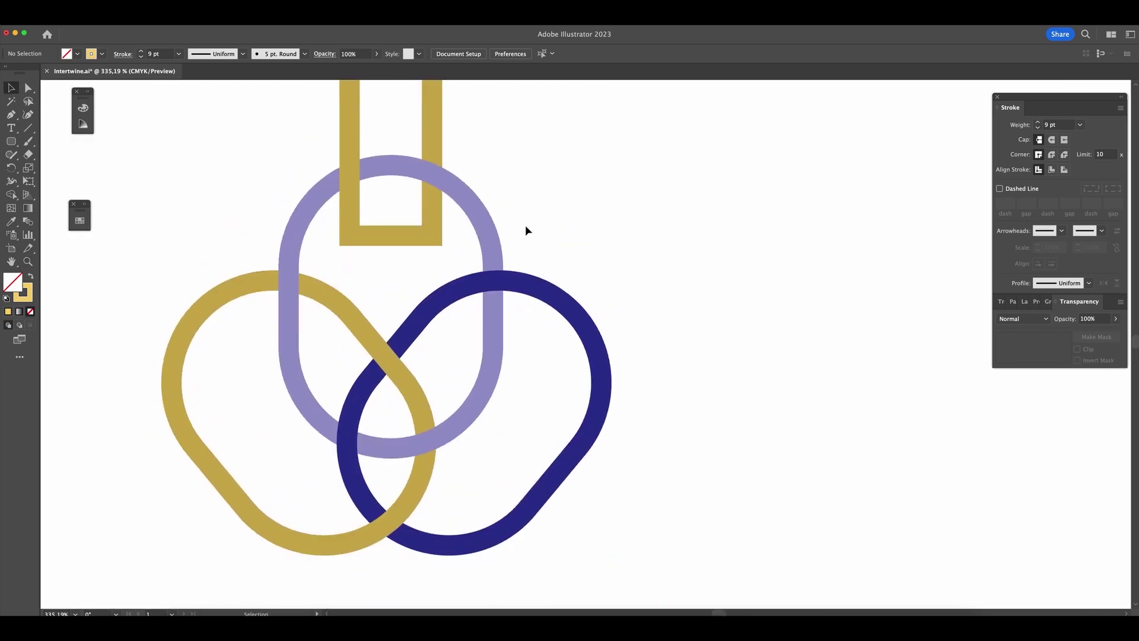
drag(582, 145, 172, 502)
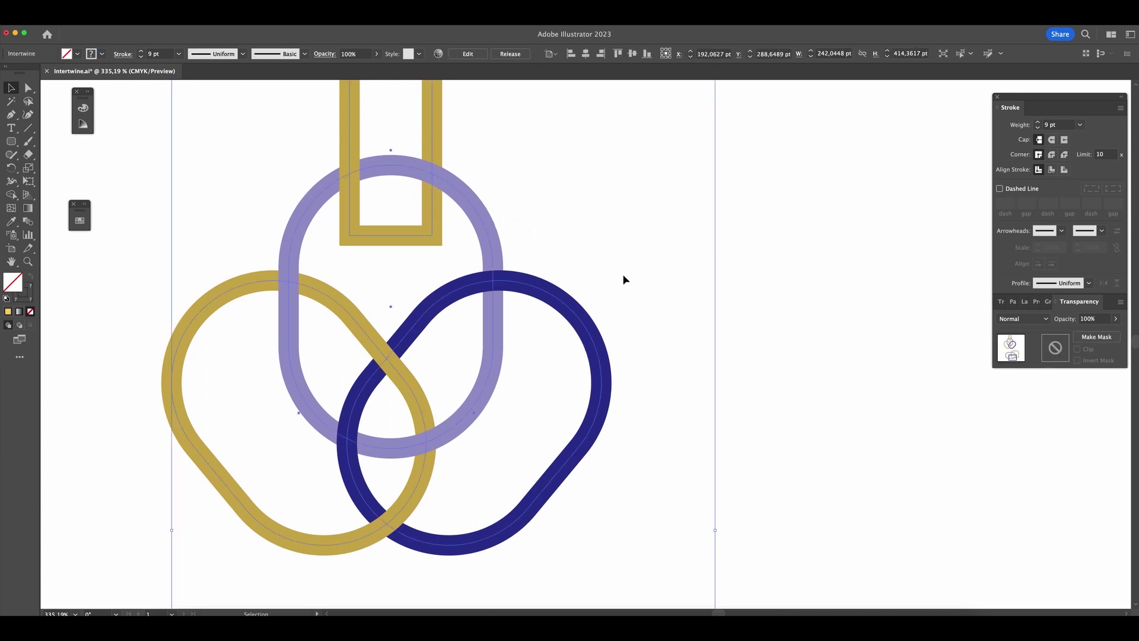
click(813, 370)
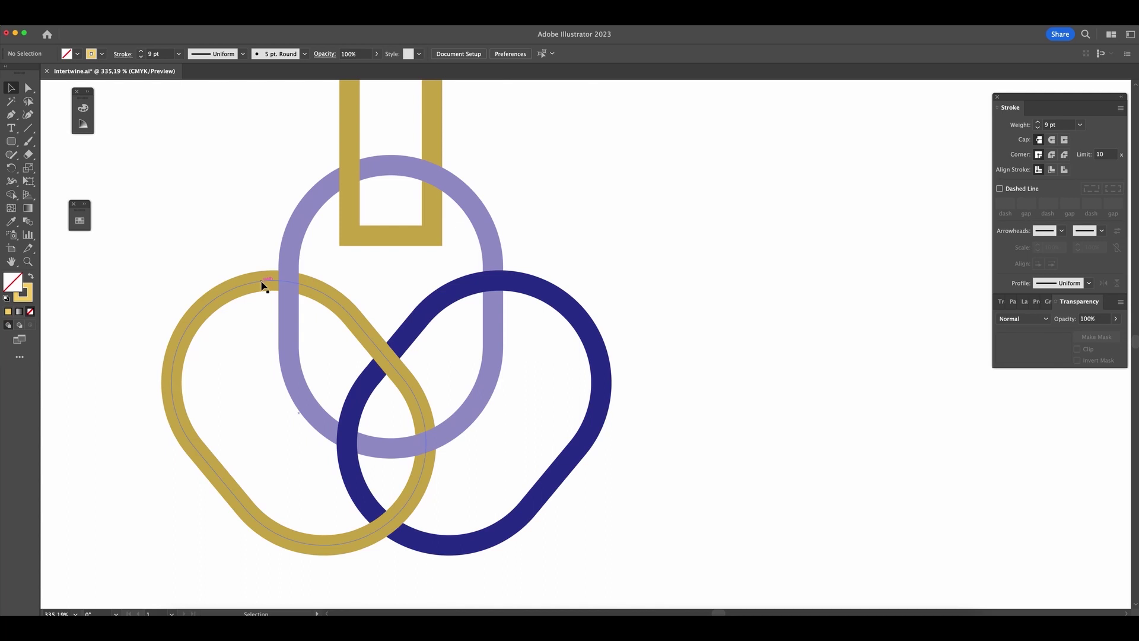
click(391, 359)
key(super+minus)
key(super+minus)
key(super+minus)
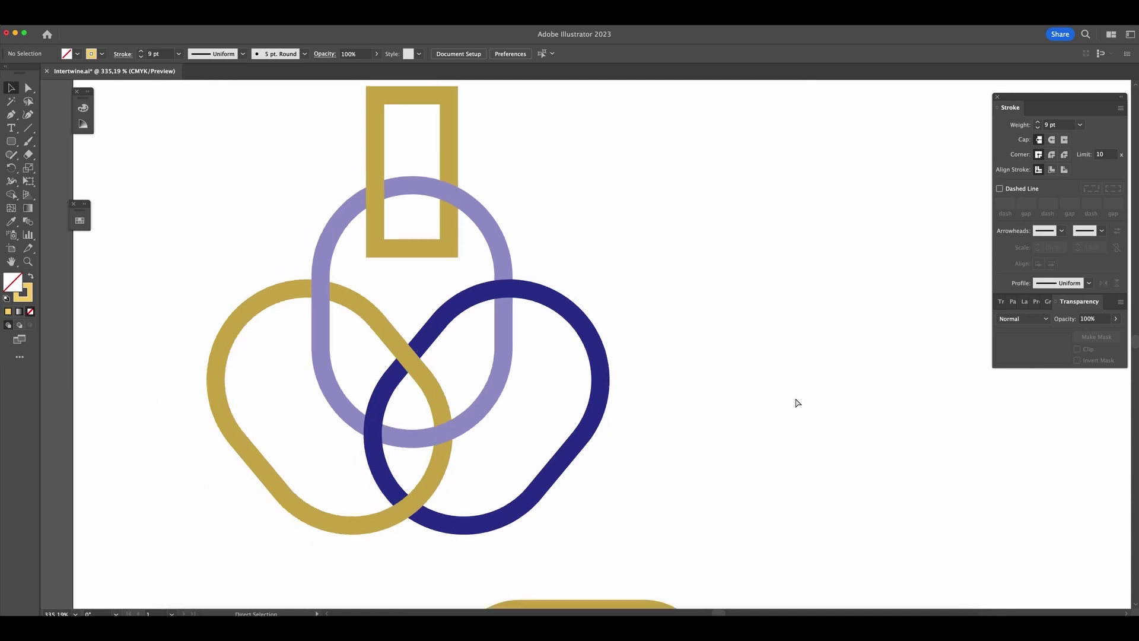
- Draw three overlapping rounded rectangles with 9 pt outlines in yellow, navy and lilac on the empty area, spanning about 298 x 159 pt
key(space)
drag(817, 375, 568, 364)
key(z)
drag(476, 376, 512, 398)
key(space)
key(v)
click(11, 142)
drag(584, 180, 672, 324)
drag(805, 399, 623, 253)
drag(534, 209, 651, 377)
- Select the three overlapping rounded rectangles and make them an Intertwine object
key(v)
drag(781, 229, 678, 290)
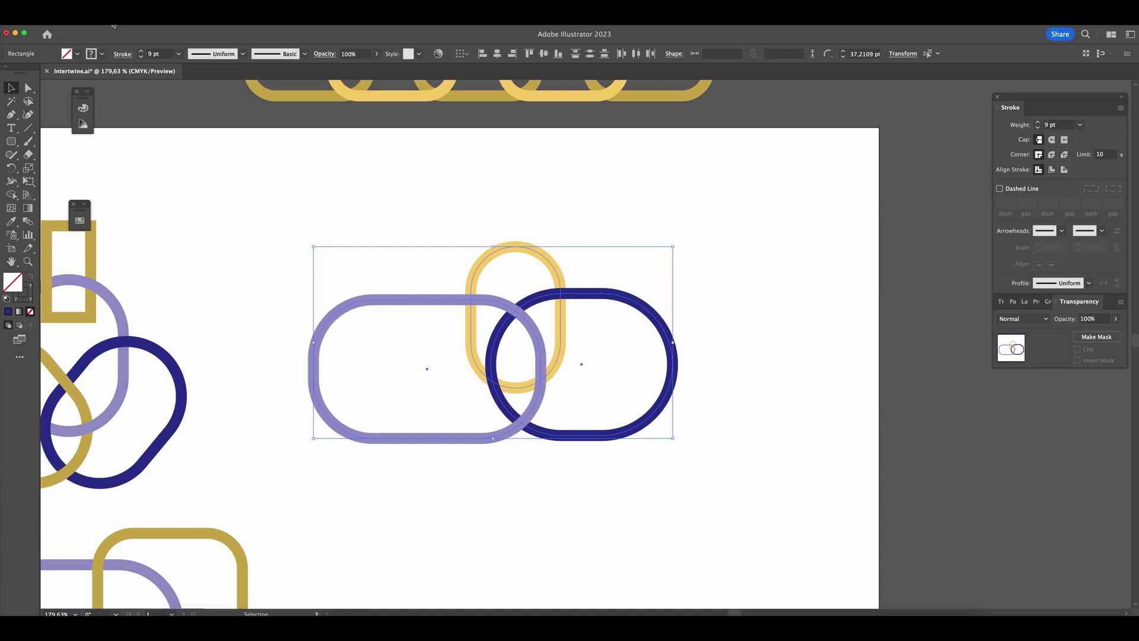
click(113, 25)
mouse_move(153, 283)
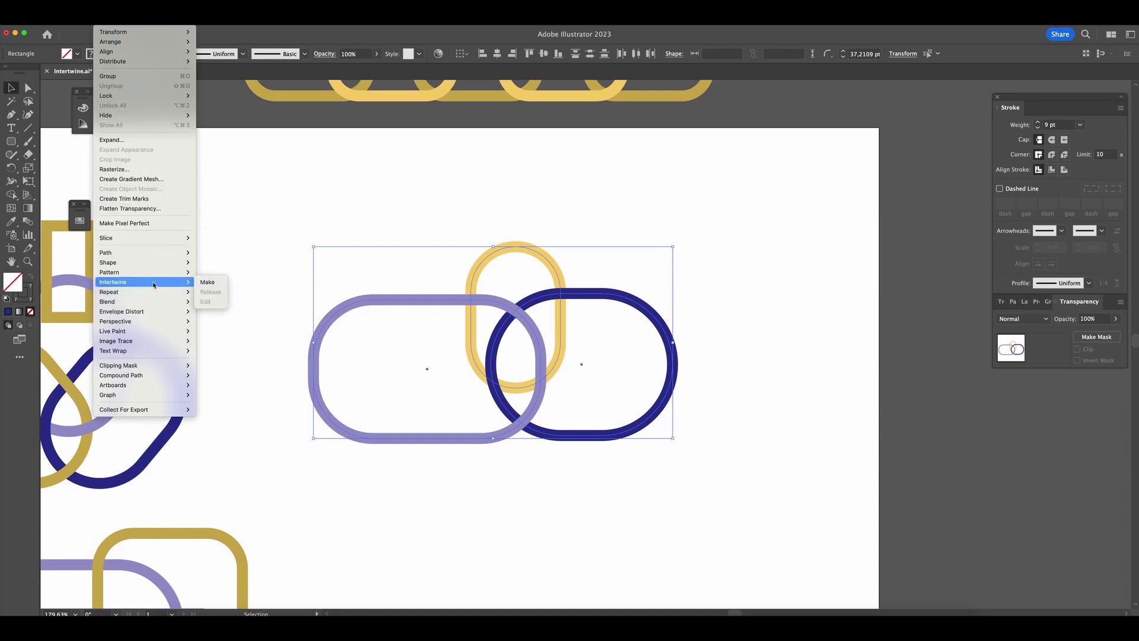
click(210, 285)
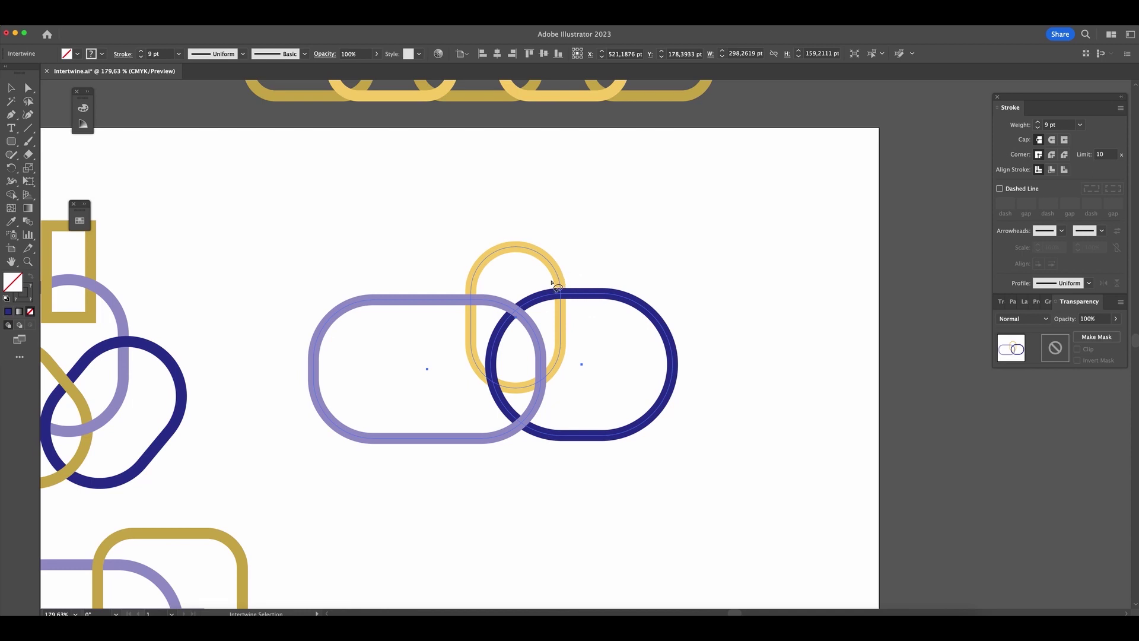
- Lasso the yellow–navy crossings at the upper right and lower left and the lower lilac–navy crossing to swap their overlap order
mouse_move(576, 280)
mouse_down()
mouse_move(564, 269)
mouse_move(541, 281)
mouse_move(544, 314)
mouse_move(574, 312)
mouse_move(579, 283)
mouse_up()
mouse_move(534, 453)
mouse_down()
mouse_move(533, 407)
mouse_move(498, 418)
mouse_move(534, 454)
mouse_up()
mouse_move(502, 377)
mouse_down()
mouse_move(506, 364)
mouse_move(490, 394)
mouse_move(514, 386)
mouse_move(500, 373)
mouse_up()
key(v)
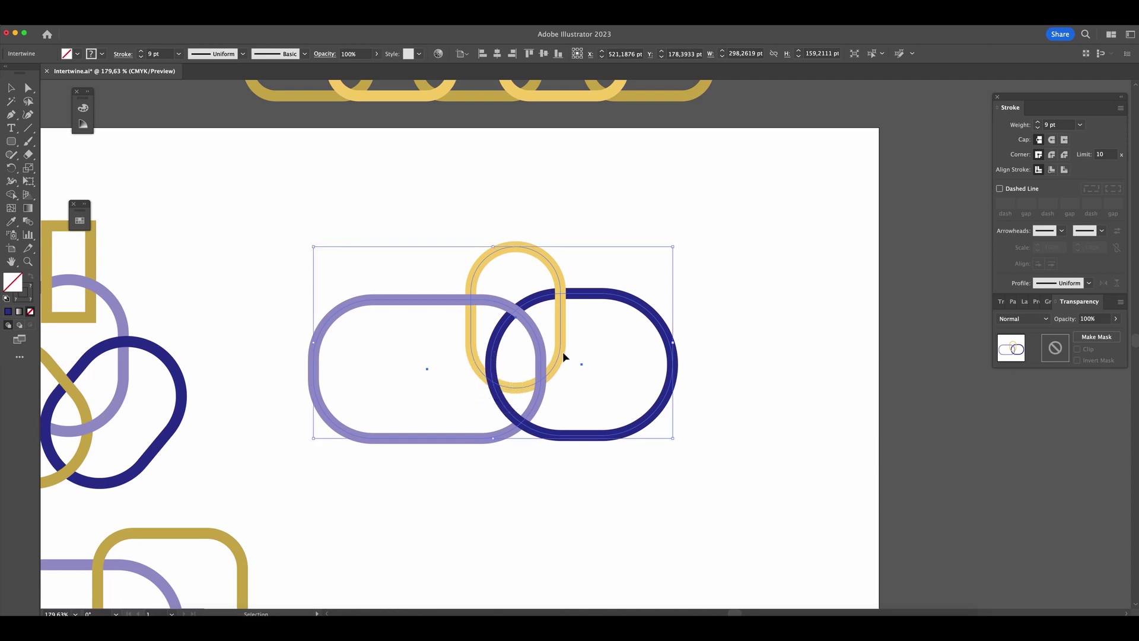
- Reopen the Intertwine object for editing, lasso the lower crossing of the yellow and navy outlines, and deselect the artwork
click(116, 26)
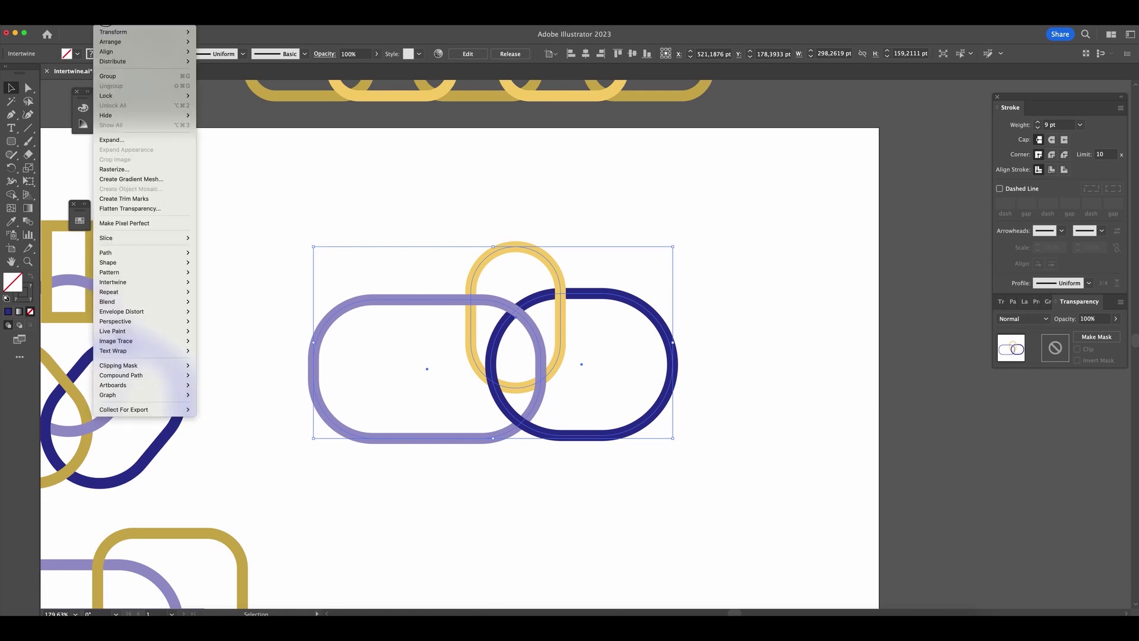
mouse_move(172, 282)
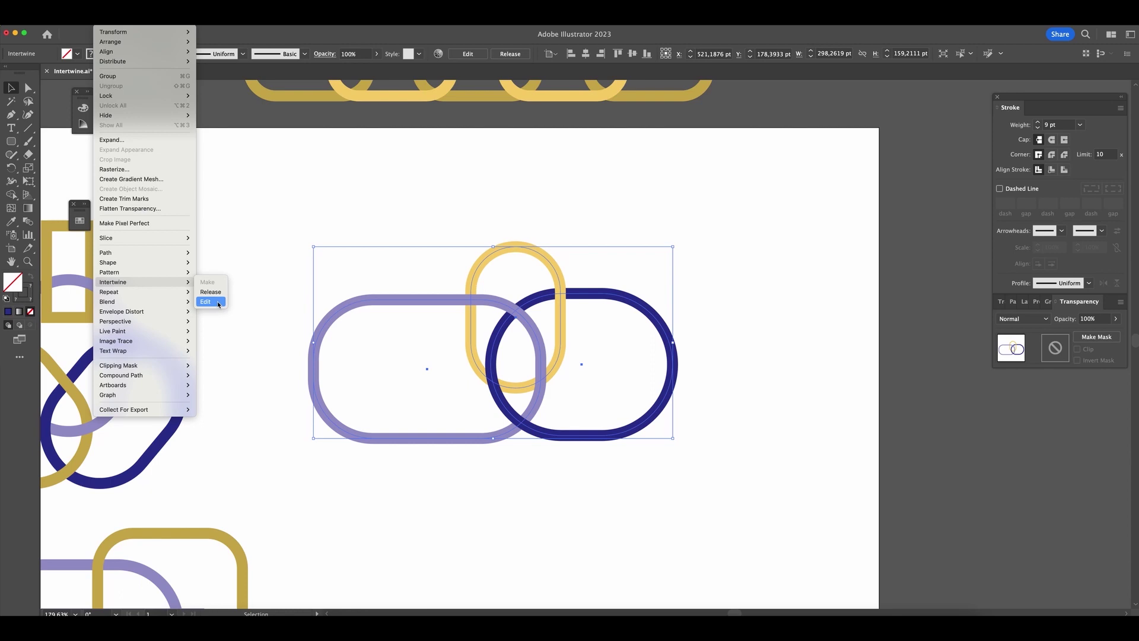
click(206, 301)
mouse_move(510, 371)
mouse_down()
mouse_move(483, 363)
mouse_move(477, 390)
mouse_move(500, 405)
mouse_move(519, 386)
mouse_move(509, 372)
mouse_up()
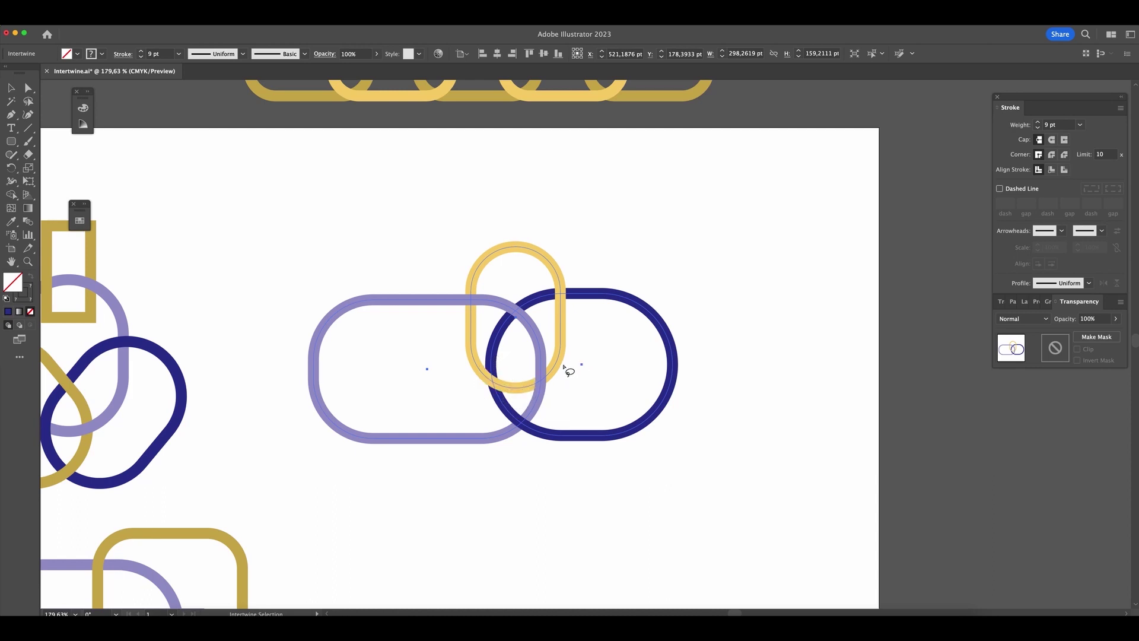
key(Escape)
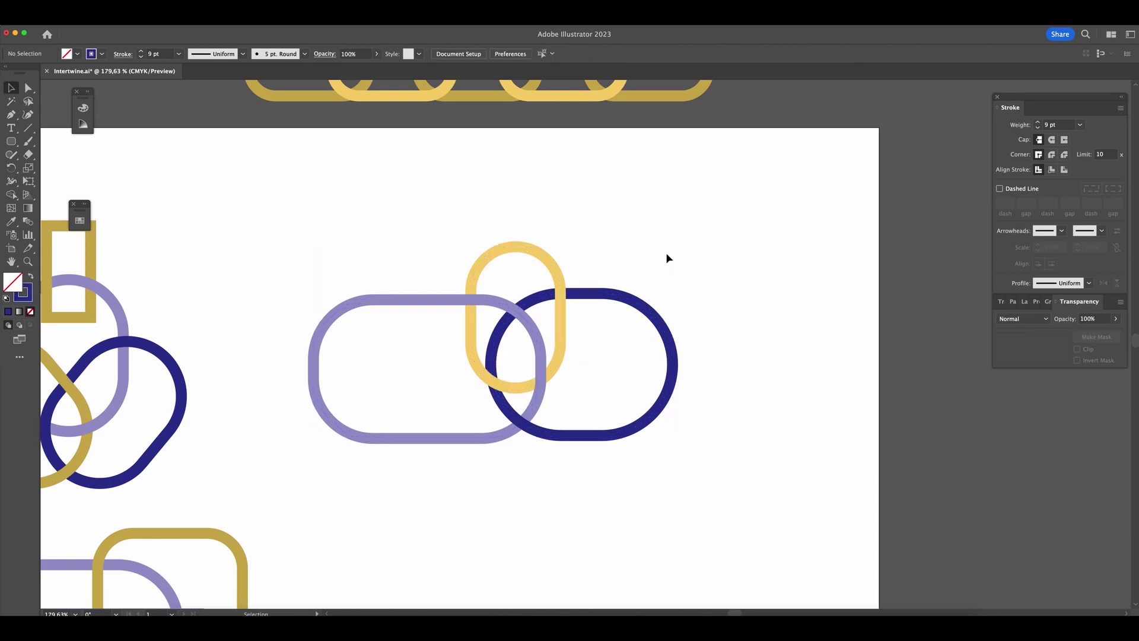
- Isolate the lilac rounded rectangle inside the Intertwine object and narrow it from both sides to about 100 pt wide
scroll(667, 257, down, 2)
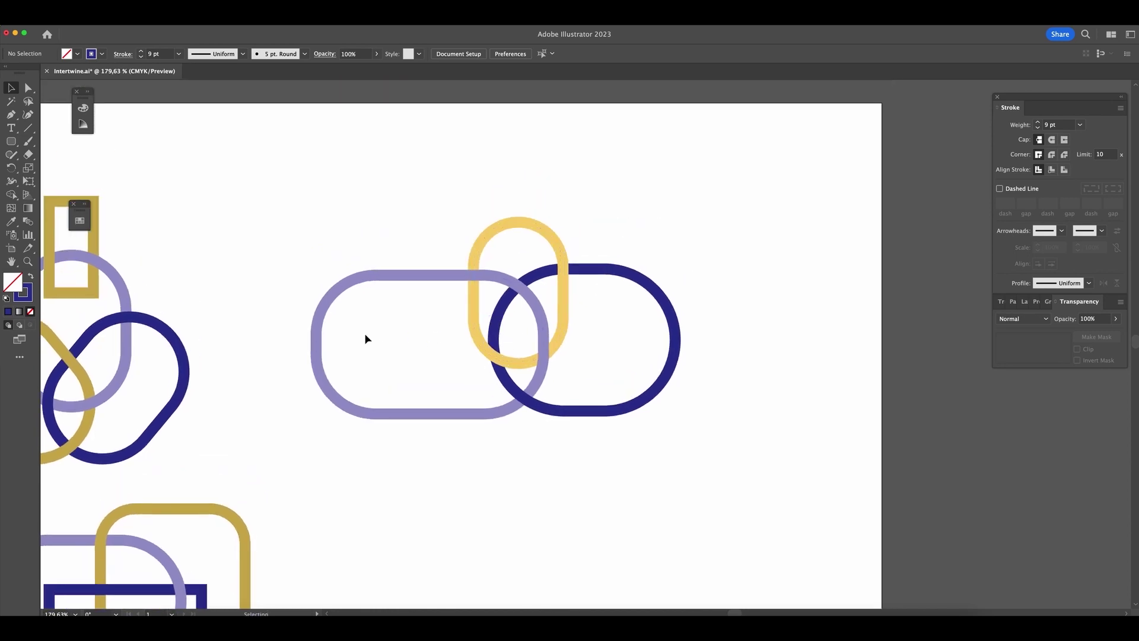
click(361, 389)
double_click(318, 331)
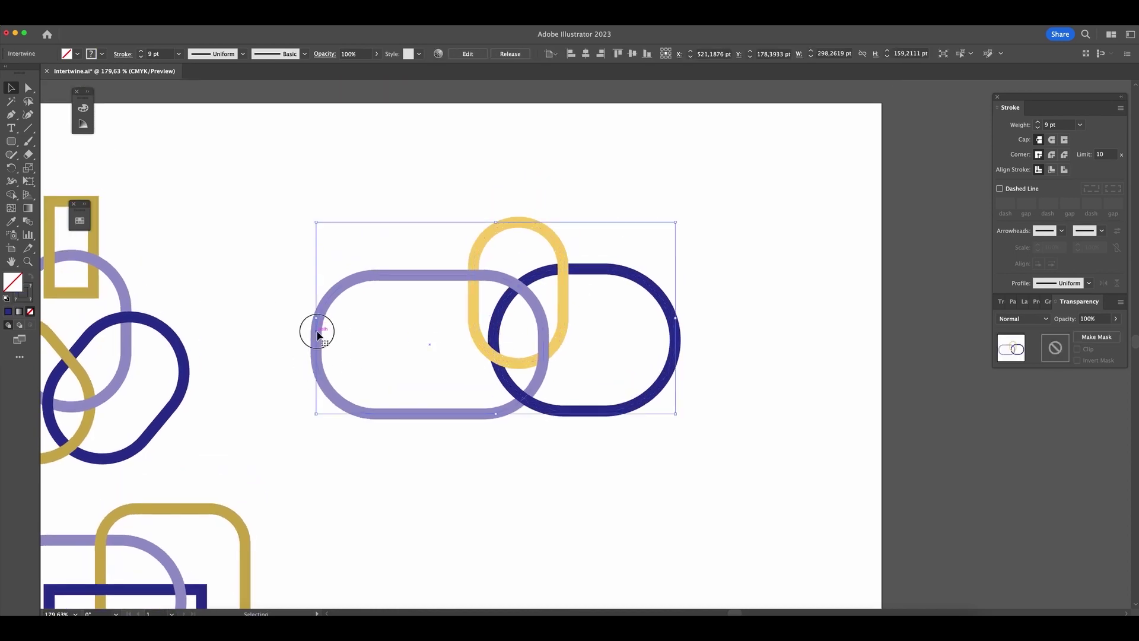
drag(320, 340, 391, 343)
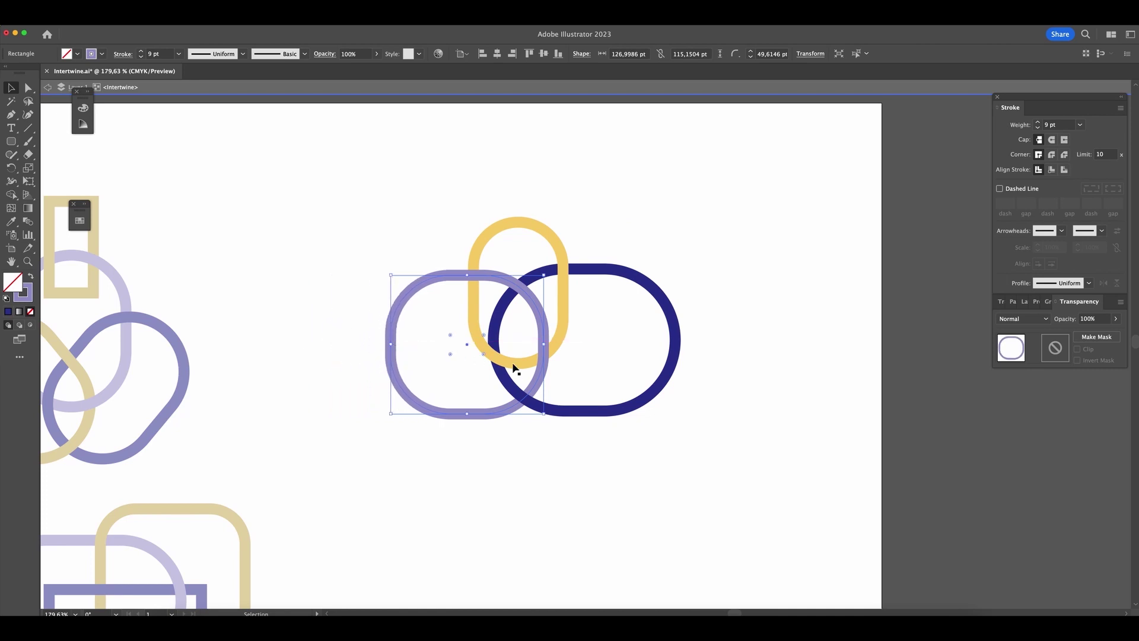
drag(543, 346, 510, 350)
- Widen the isolated lilac rounded rectangle to about 116 pt from its right side and leave isolation mode
key(z)
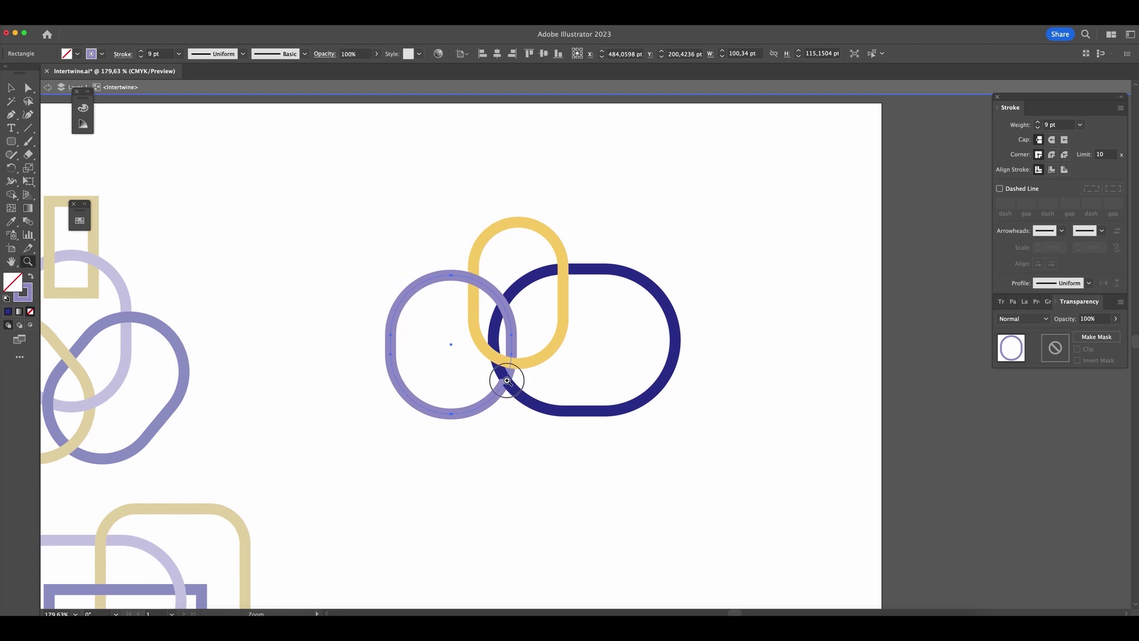
click(508, 381)
key(v)
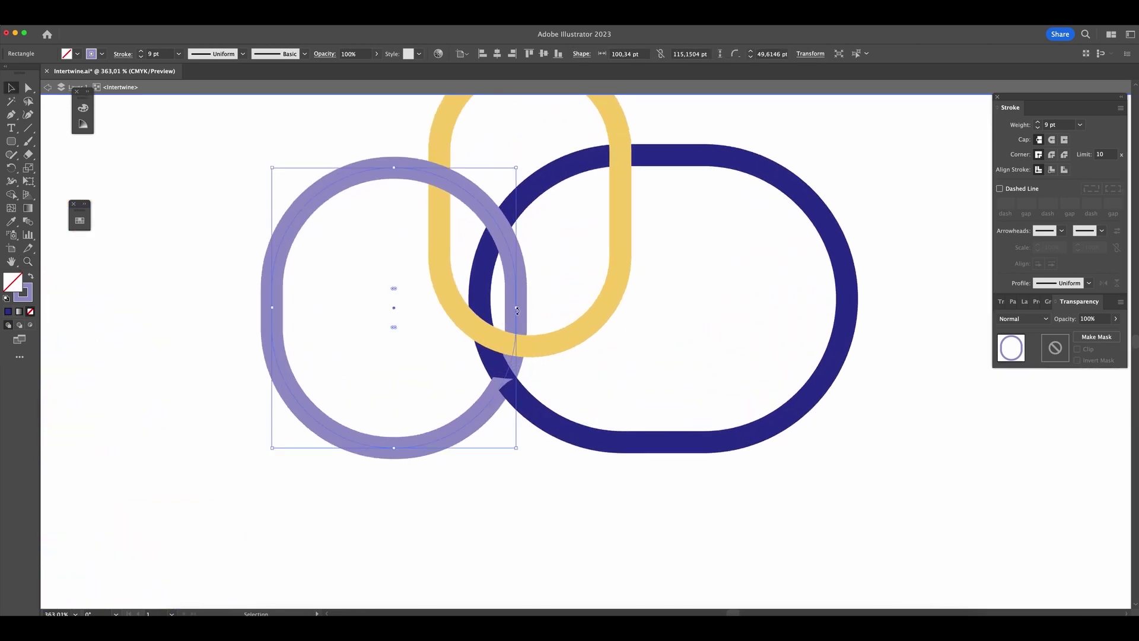
drag(518, 309, 554, 308)
drag(680, 124, 634, 186)
key(super+minus)
key(super+minus)
key(super+minus)
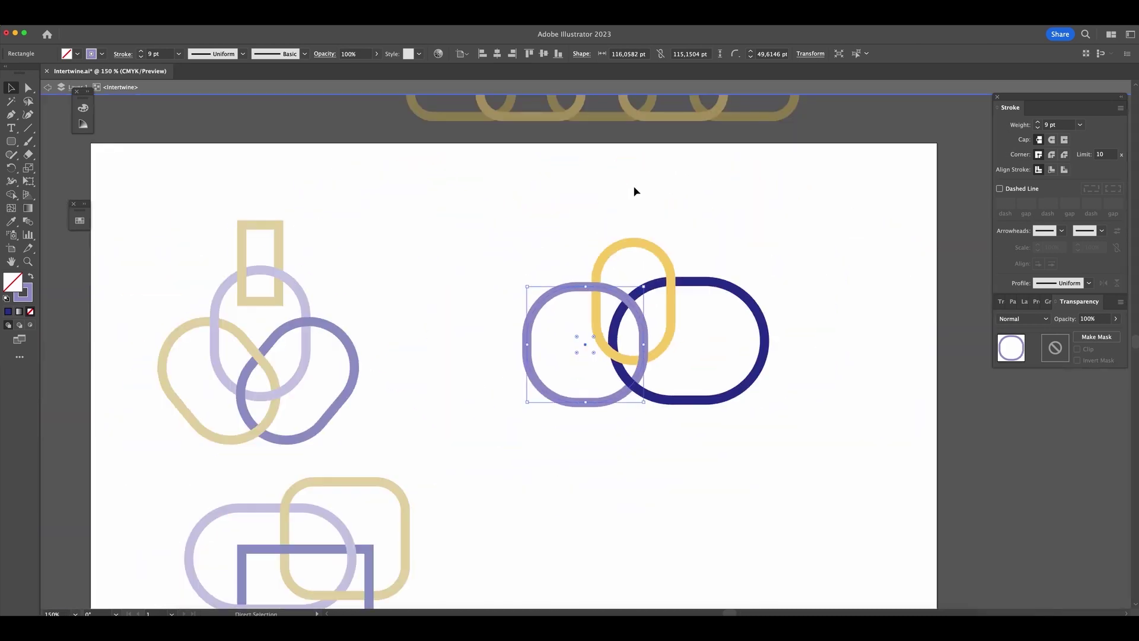
double_click(728, 196)
drag(728, 196, 677, 308)
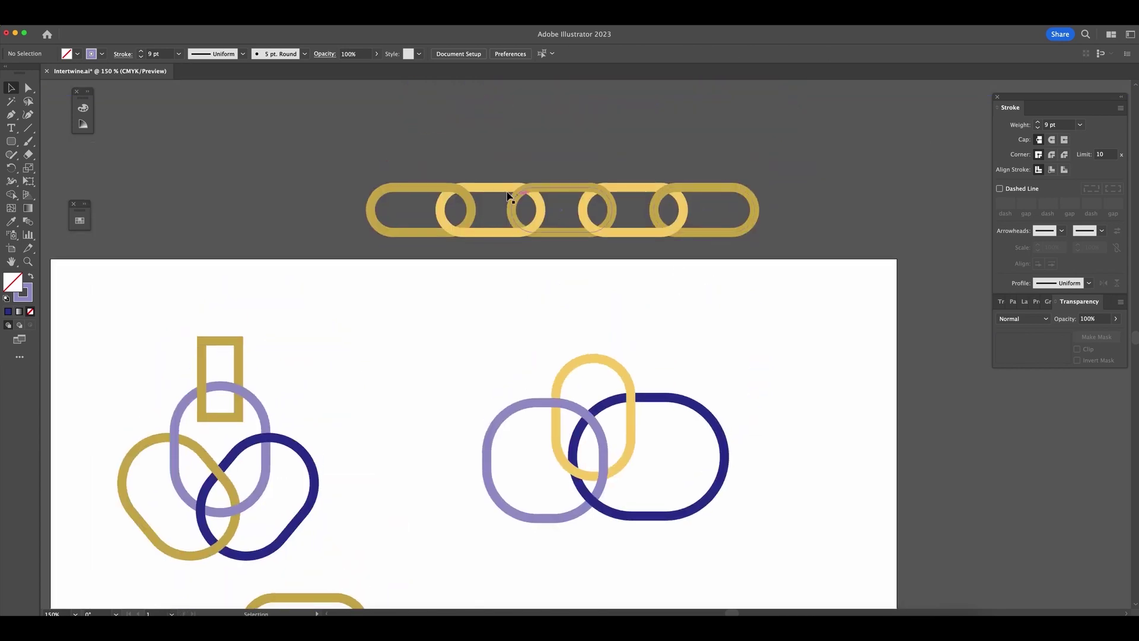
- Draw a flat rounded rectangle about 148 x 59 pt on the empty area below the three intertwined shapes
drag(573, 278, 586, 146)
drag(613, 341, 573, 241)
key(z)
drag(488, 364, 511, 374)
scroll(511, 374, right, 3)
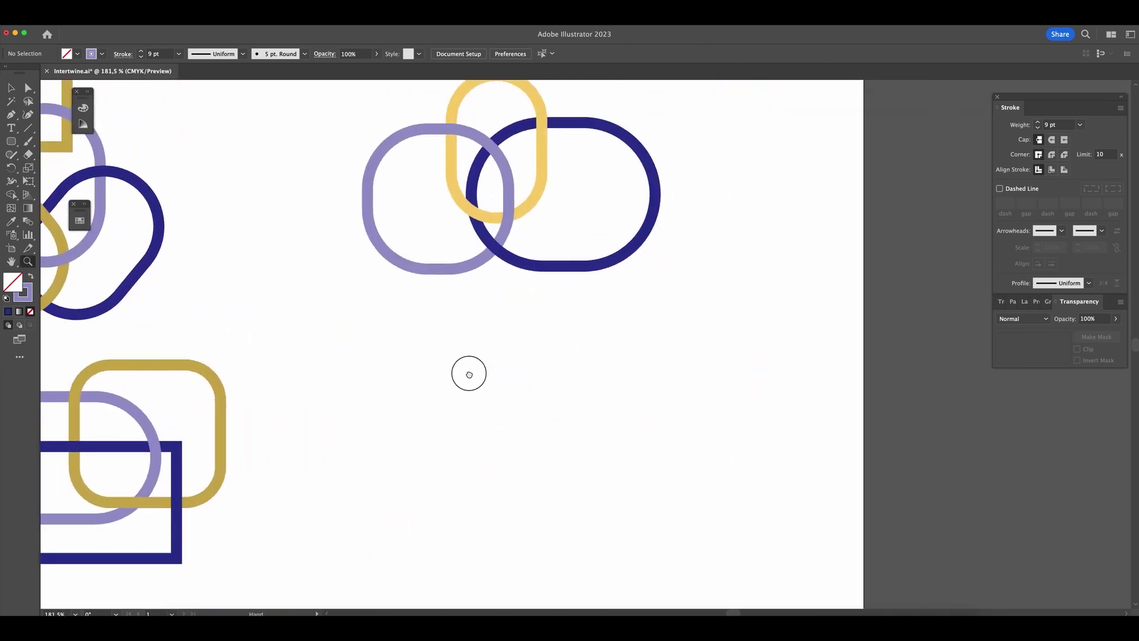
key(v)
click(10, 142)
drag(368, 366, 548, 437)
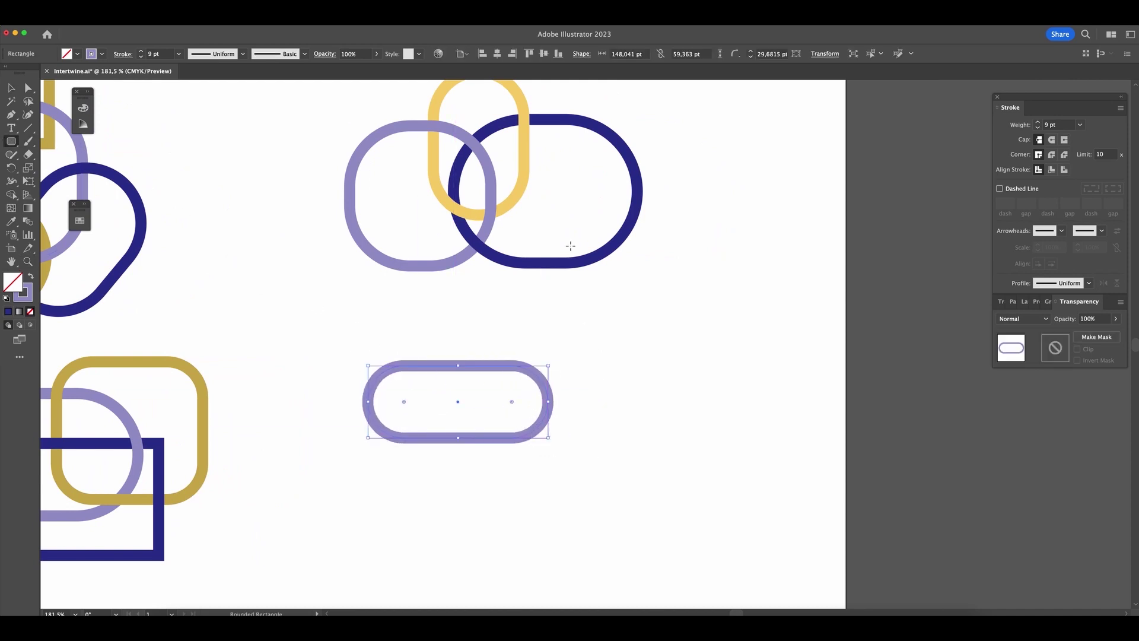
- Copy the yellow outline of the upright rounded shape onto the new rectangle and duplicate it to the right, overlapping the original
key(i)
click(525, 175)
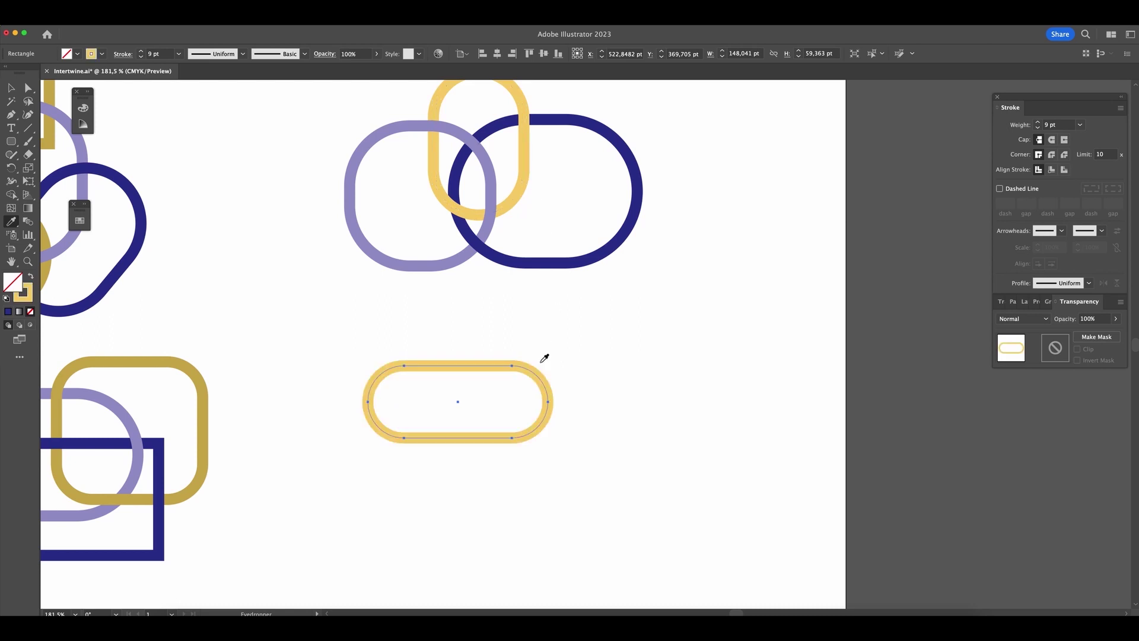
key(v)
drag(534, 375, 639, 375)
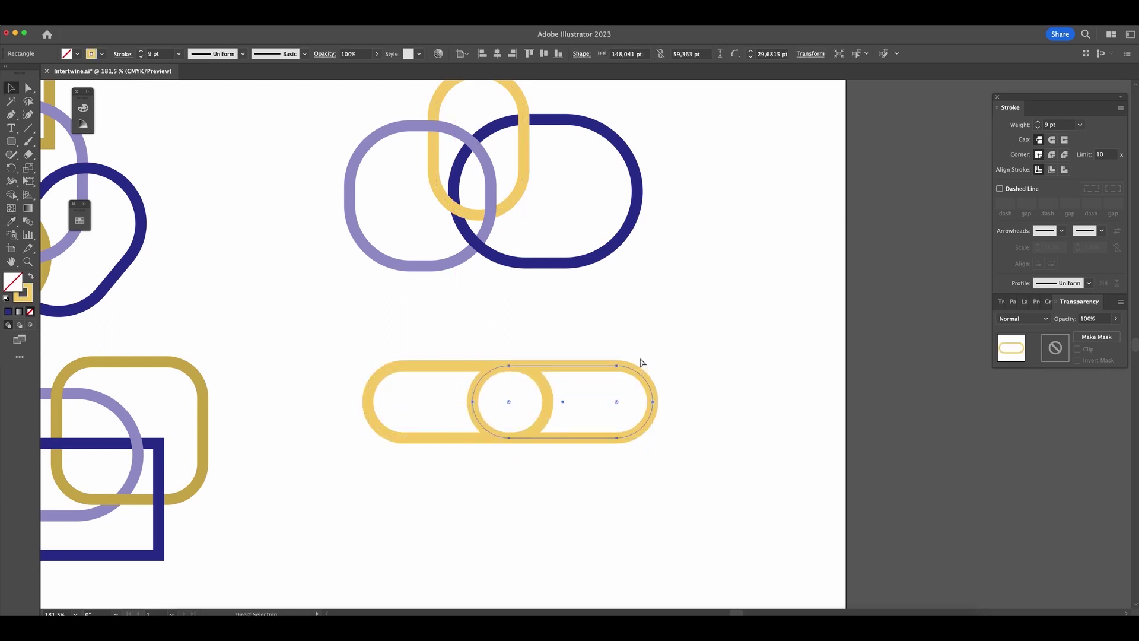
key(super+d)
key(super+d)
key(super+d)
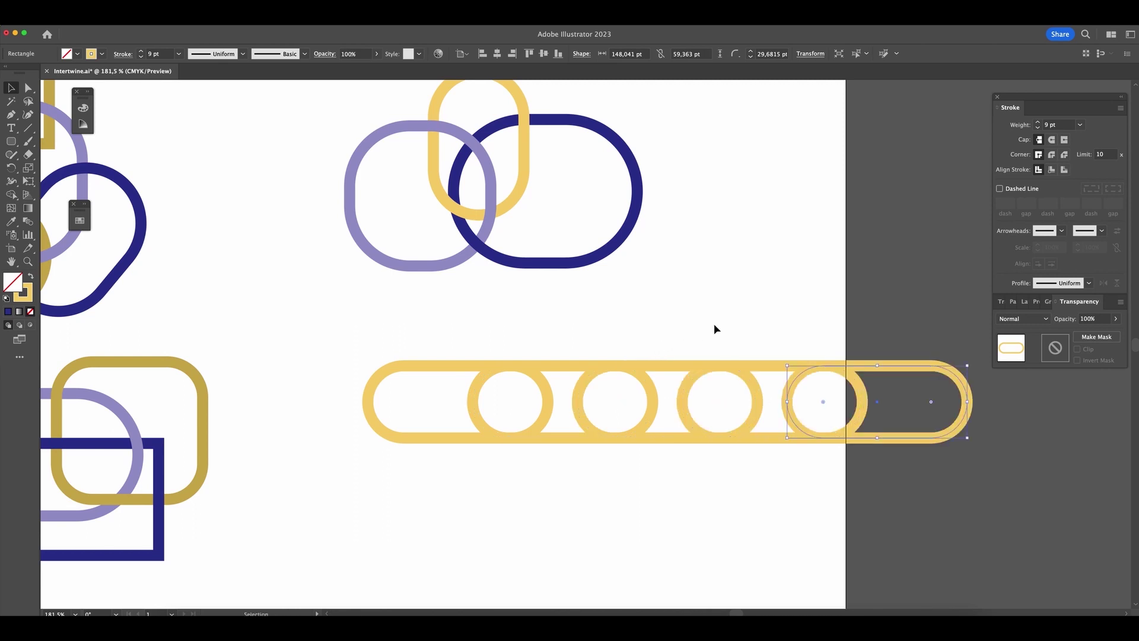
key(super+1)
drag(546, 275, 544, 369)
key(super+z)
key(super+z)
key(super+z)
- Nudge the second yellow link to the right and repeat evenly spaced copies of it to form a five-link chain
key(shift+Right)
key(shift+Right)
key(shift+Right)
key(shift+Right)
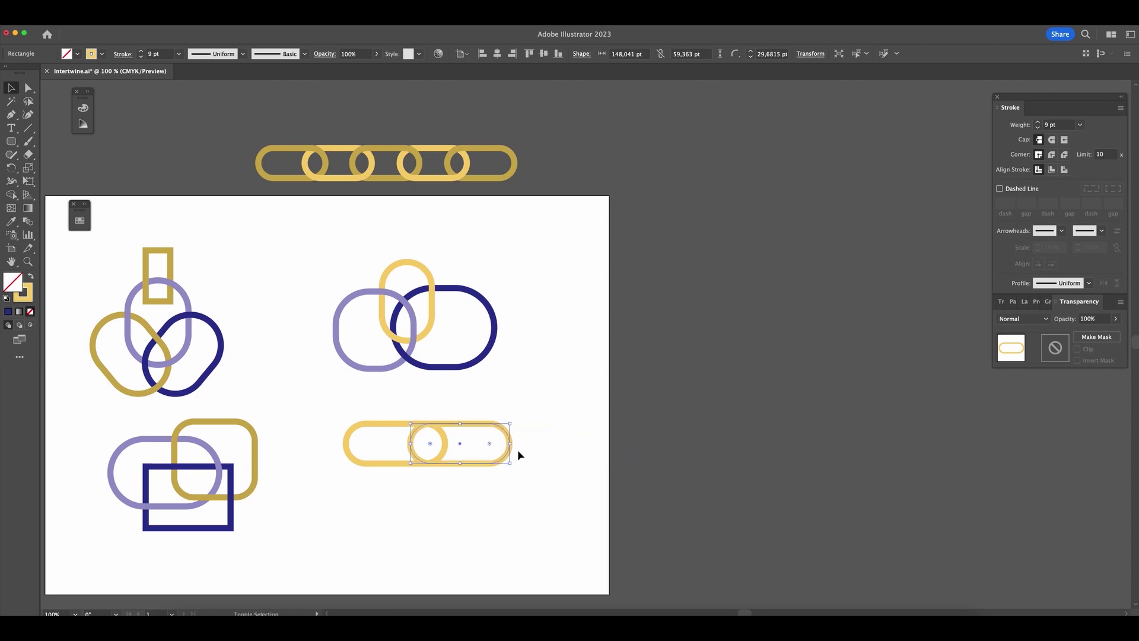
drag(515, 460, 600, 465)
key(super+d)
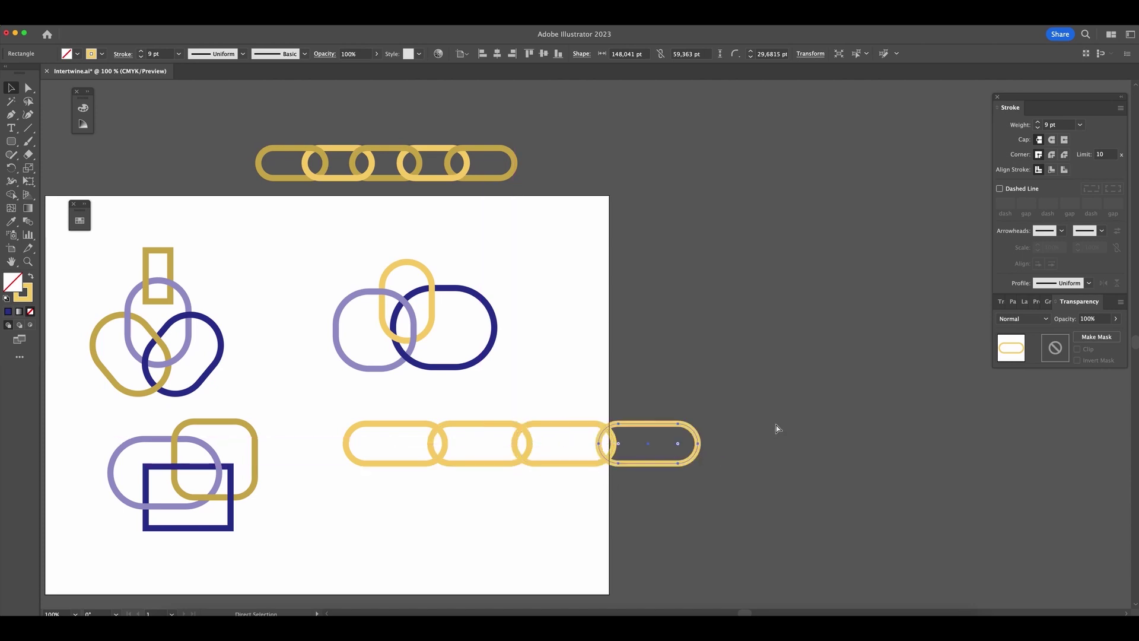
key(super+d)
- Recolor the second and fourth links with the dark gold outline sampled from the chain above the artboard
click(736, 385)
click(481, 462)
shift+click(619, 423)
key(i)
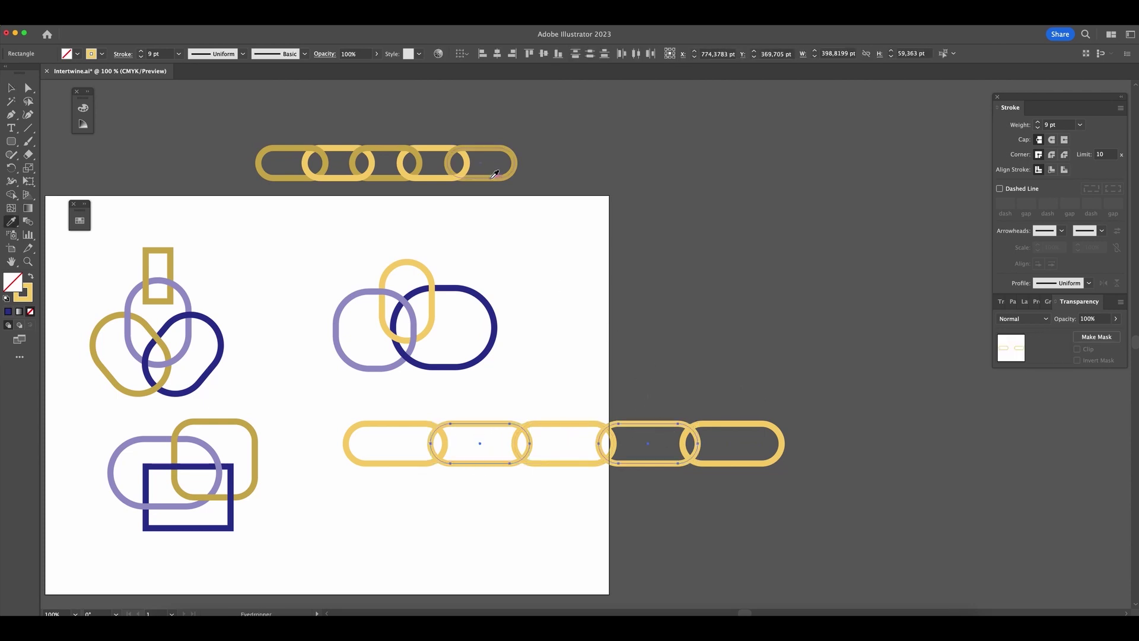
click(496, 174)
key(v)
click(667, 374)
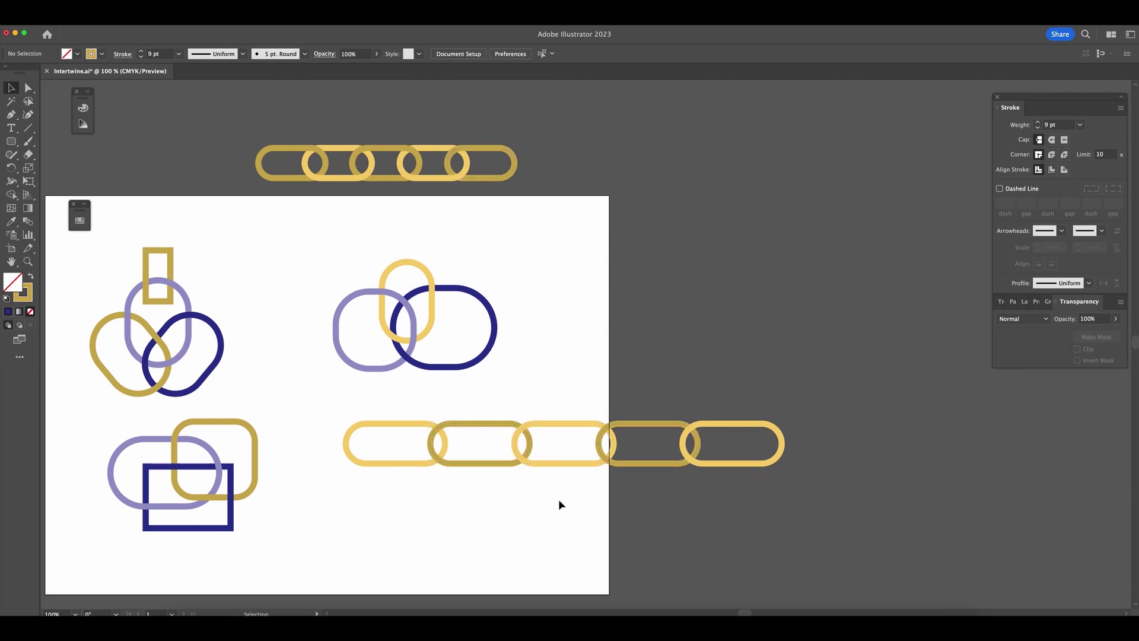
- Select the whole five-link chain and scale it down to about 383 x 35 pt so it fits on the artboard
key(z)
drag(493, 486, 533, 498)
key(v)
drag(978, 395, 359, 477)
shift+click(883, 430)
shift+click(885, 435)
drag(893, 427, 644, 428)
click(628, 372)
- Select all five links of the scaled chain and make them an Intertwine object
key(z)
drag(469, 426, 635, 507)
key(v)
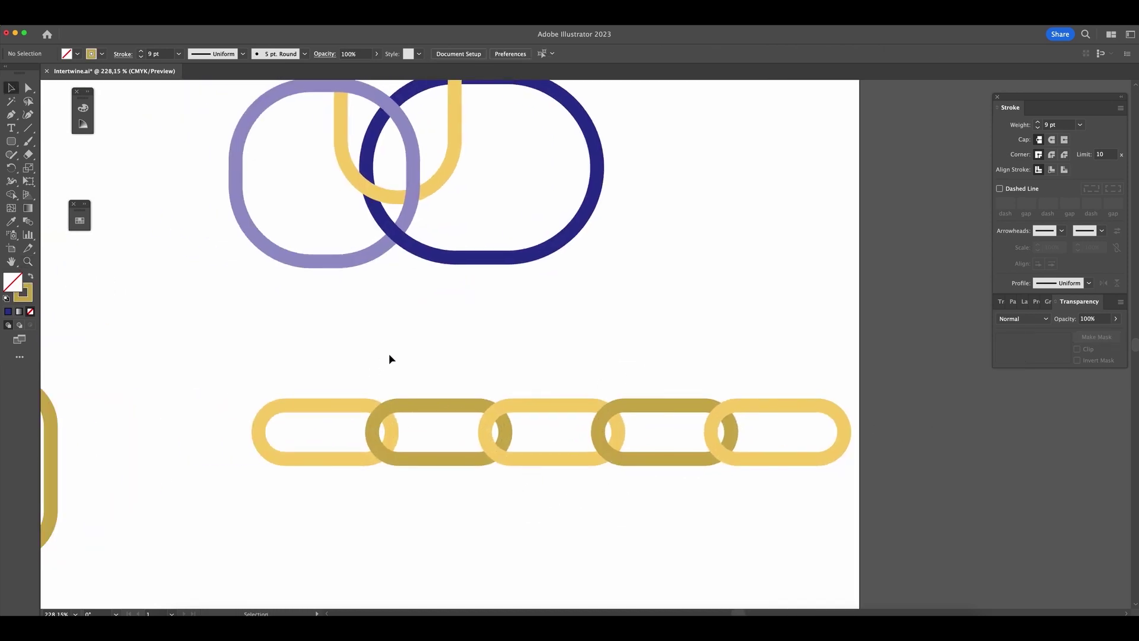
scroll(450, 348, right, 2)
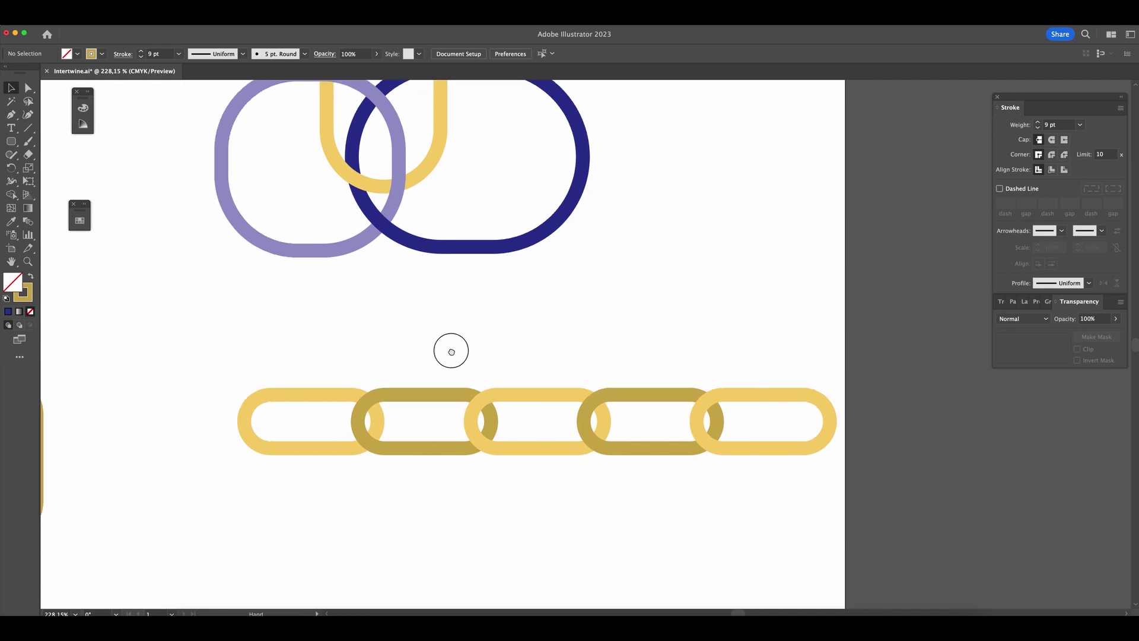
drag(262, 344, 706, 502)
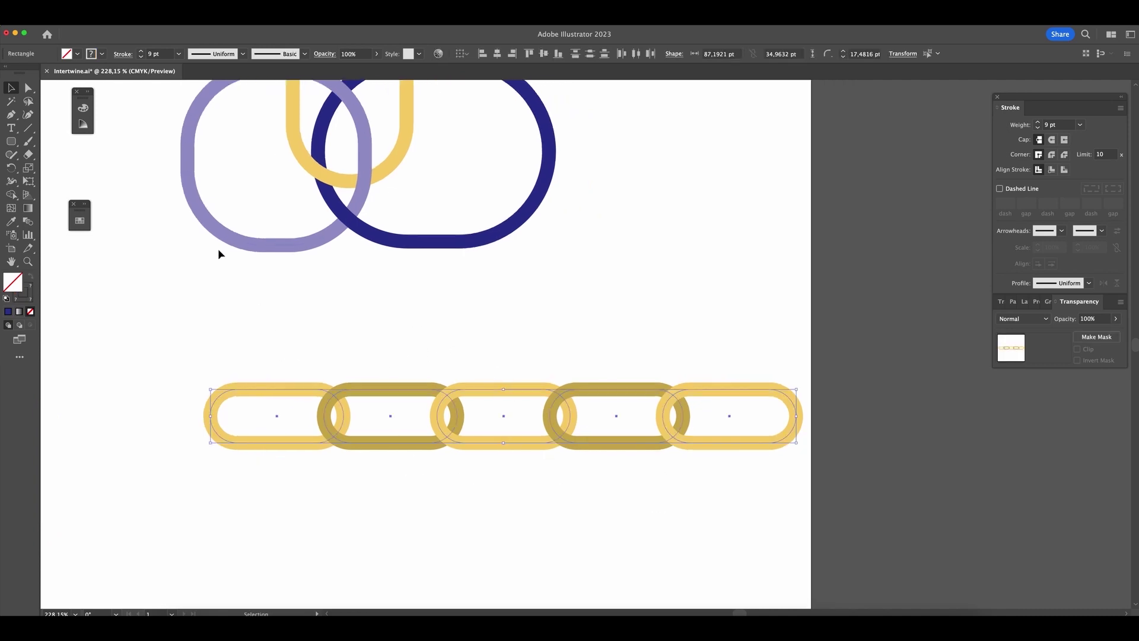
click(108, 19)
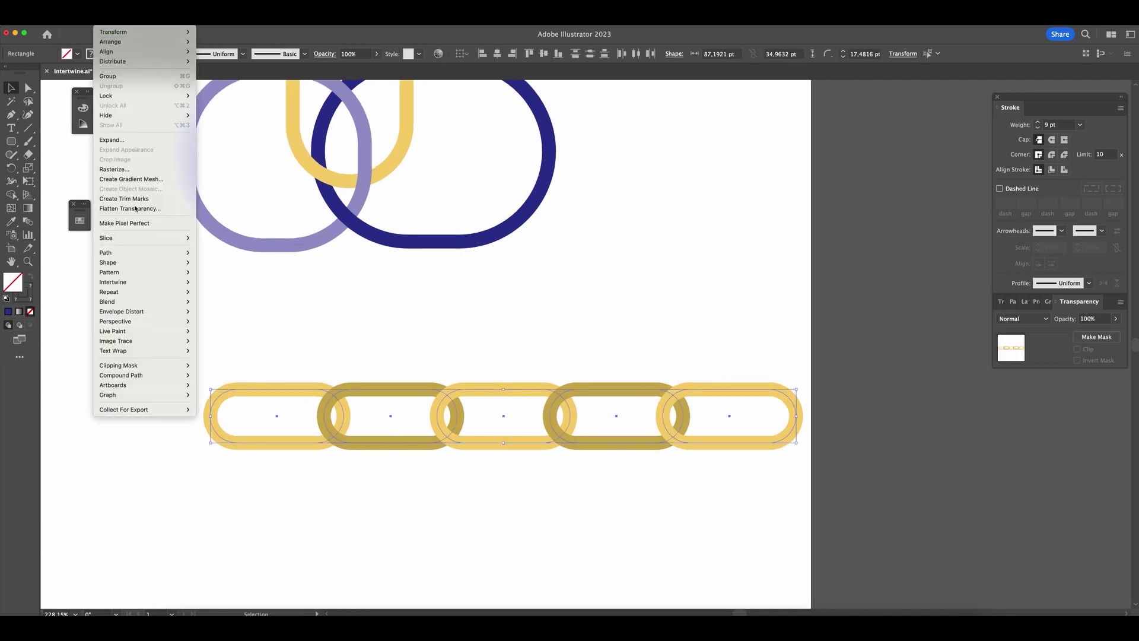
click(209, 281)
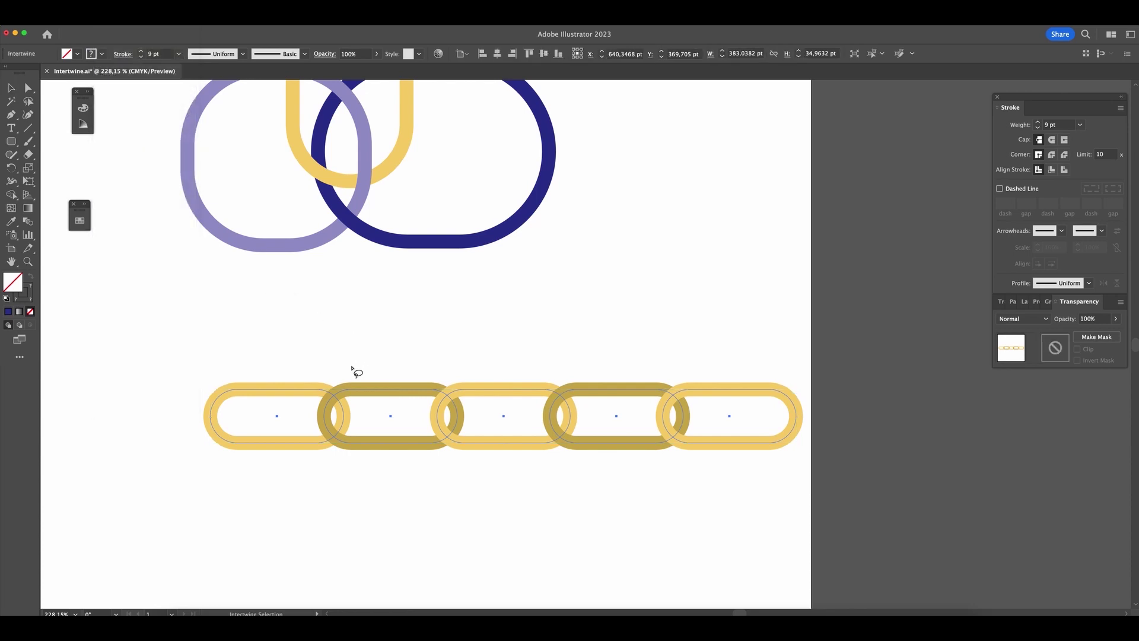
- Lasso alternating upper and lower crossings at the four link overlaps so the chain interlocks, and deselect it
mouse_move(355, 376)
mouse_down()
mouse_move(314, 386)
mouse_move(319, 406)
mouse_move(349, 411)
mouse_move(356, 373)
mouse_up()
mouse_move(472, 454)
mouse_down()
mouse_move(469, 430)
mouse_move(422, 412)
mouse_move(462, 462)
mouse_move(480, 462)
mouse_up()
mouse_move(579, 377)
mouse_down()
mouse_move(536, 407)
mouse_move(568, 420)
mouse_move(586, 407)
mouse_move(581, 373)
mouse_up()
mouse_move(695, 468)
mouse_down()
mouse_move(675, 427)
mouse_move(644, 439)
mouse_move(671, 471)
mouse_move(697, 469)
mouse_up()
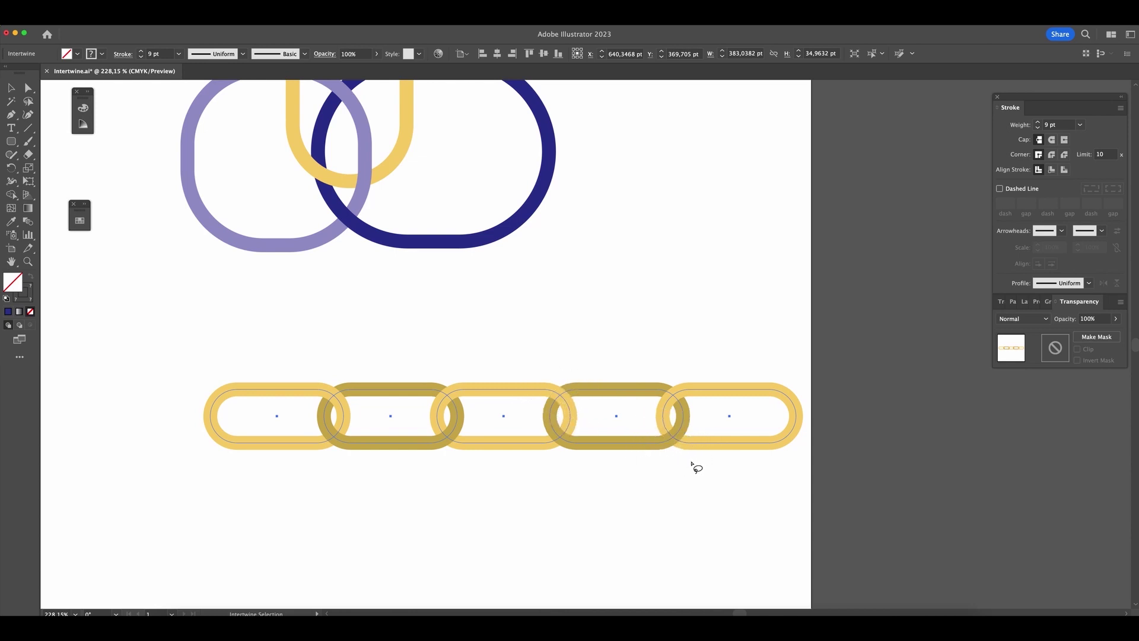
key(v)
click(669, 509)
key(super+minus)
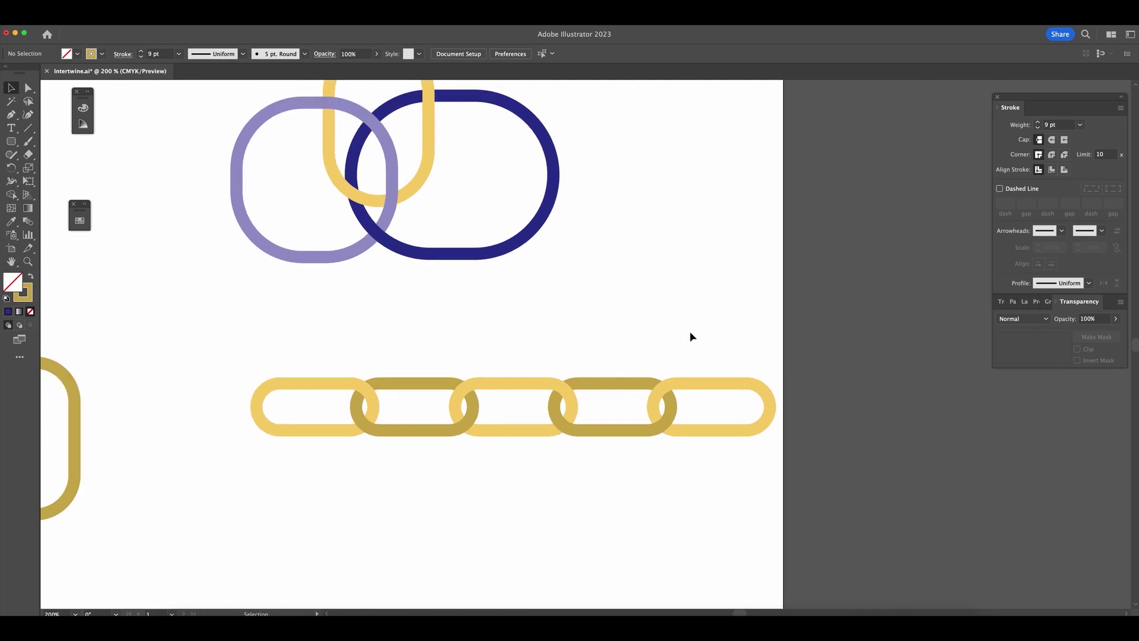
- Move the interlocked chain left and down to about X 599 pt, Y 402 pt, away from the artboard's right edge
drag(680, 336, 690, 343)
drag(350, 363, 640, 474)
click(660, 387)
drag(685, 373, 726, 314)
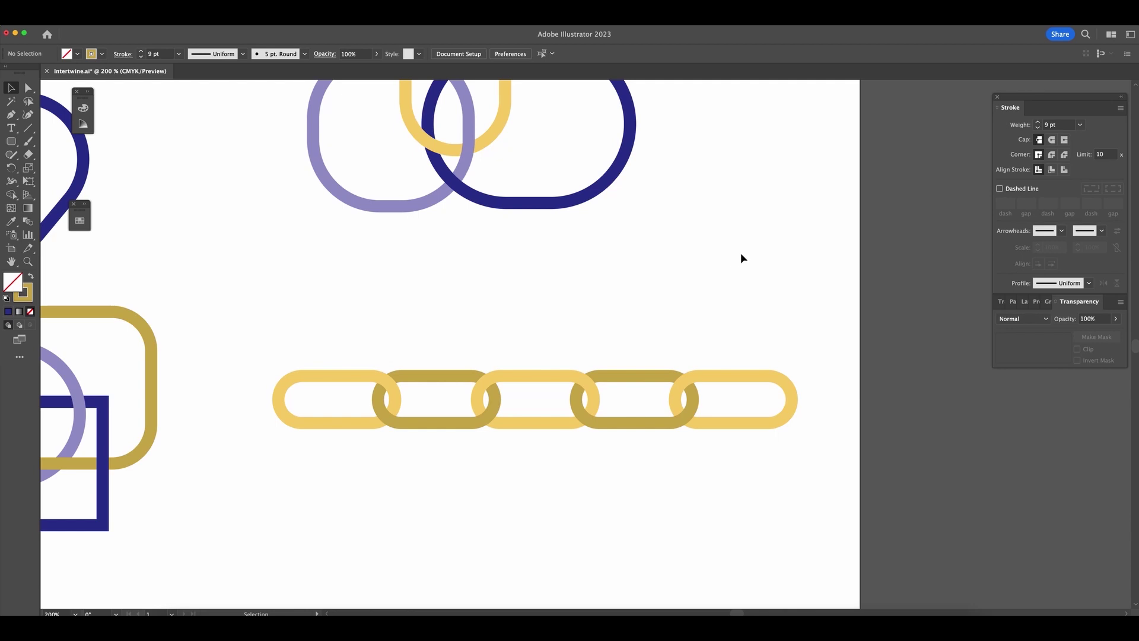
scroll(623, 314, up, 3)
- Try releasing the Intertwine on the chain and moving its last yellow link as a separate object
drag(347, 377, 740, 529)
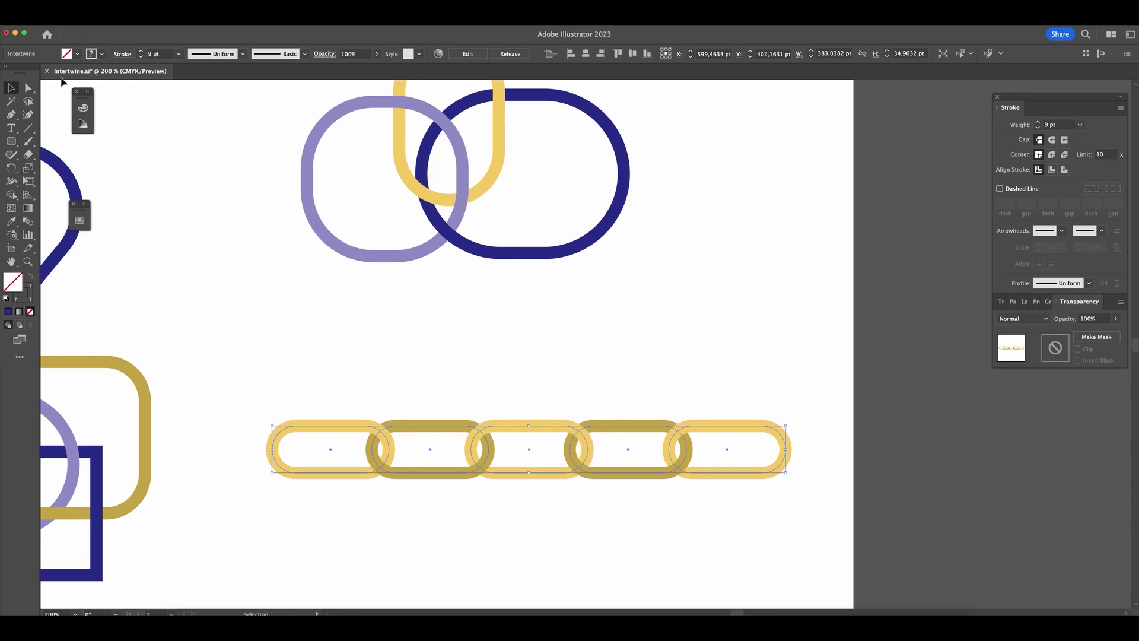
click(110, 12)
mouse_move(143, 282)
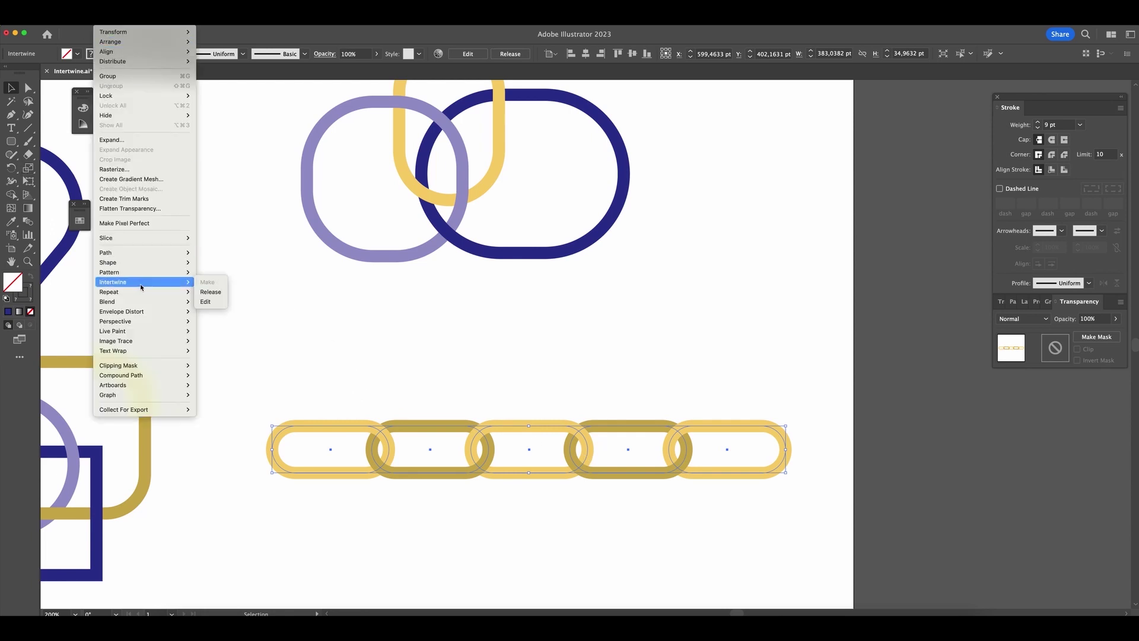
click(206, 302)
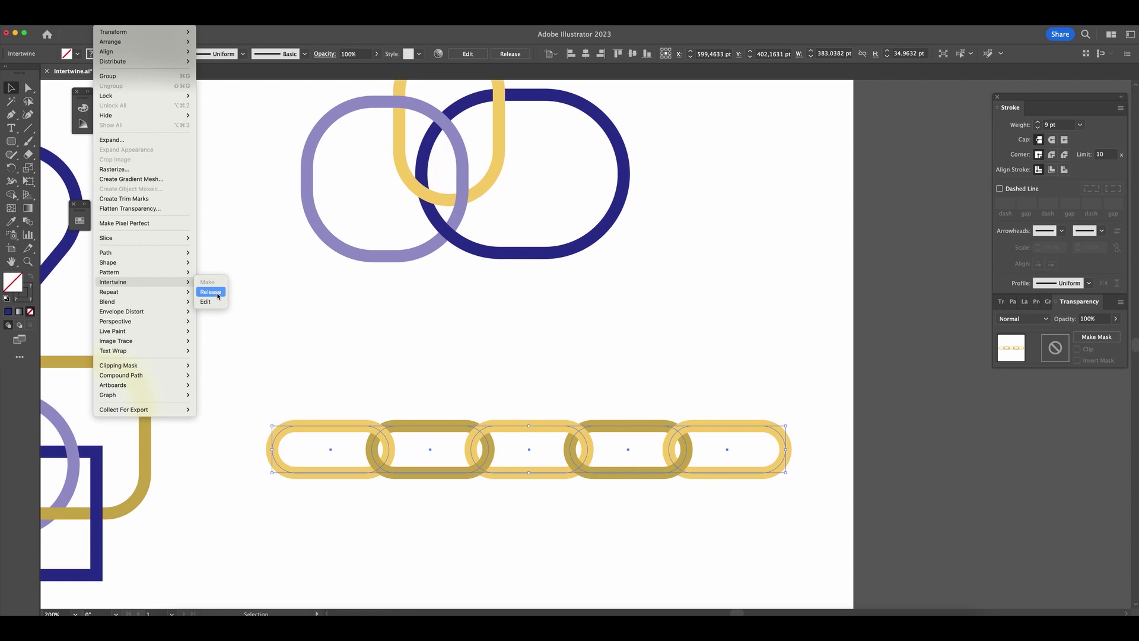
click(709, 534)
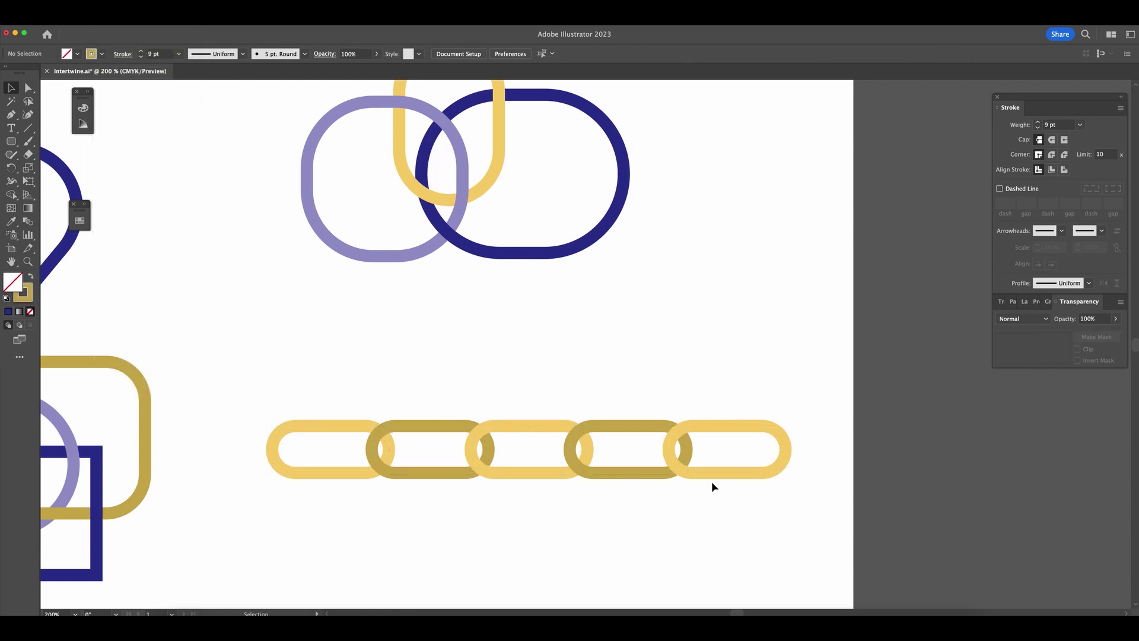
click(752, 428)
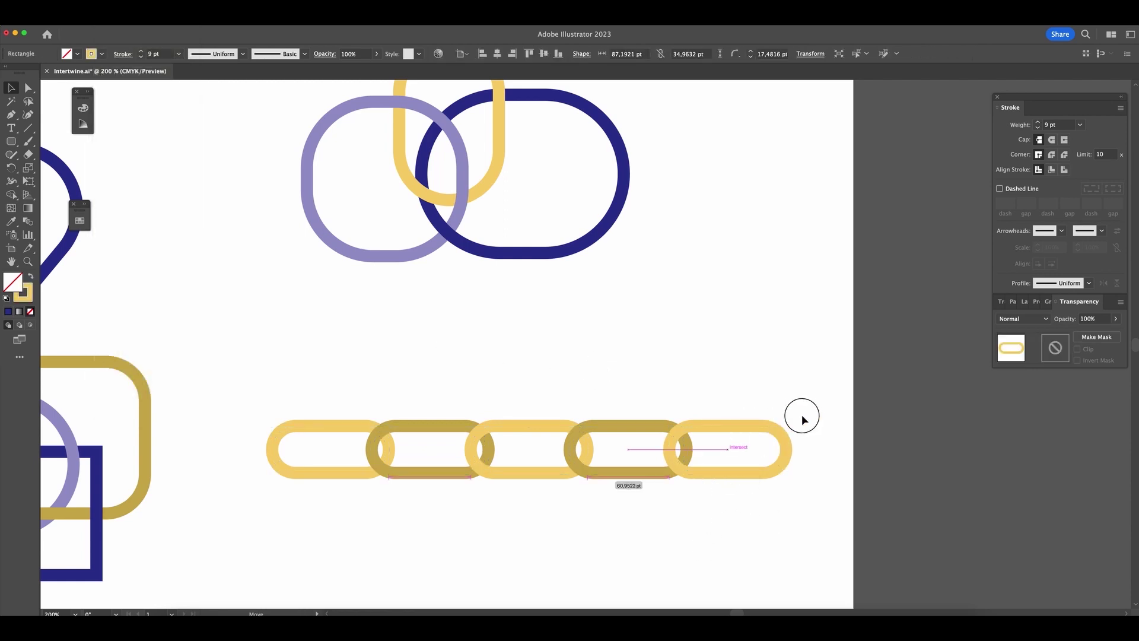
click(755, 555)
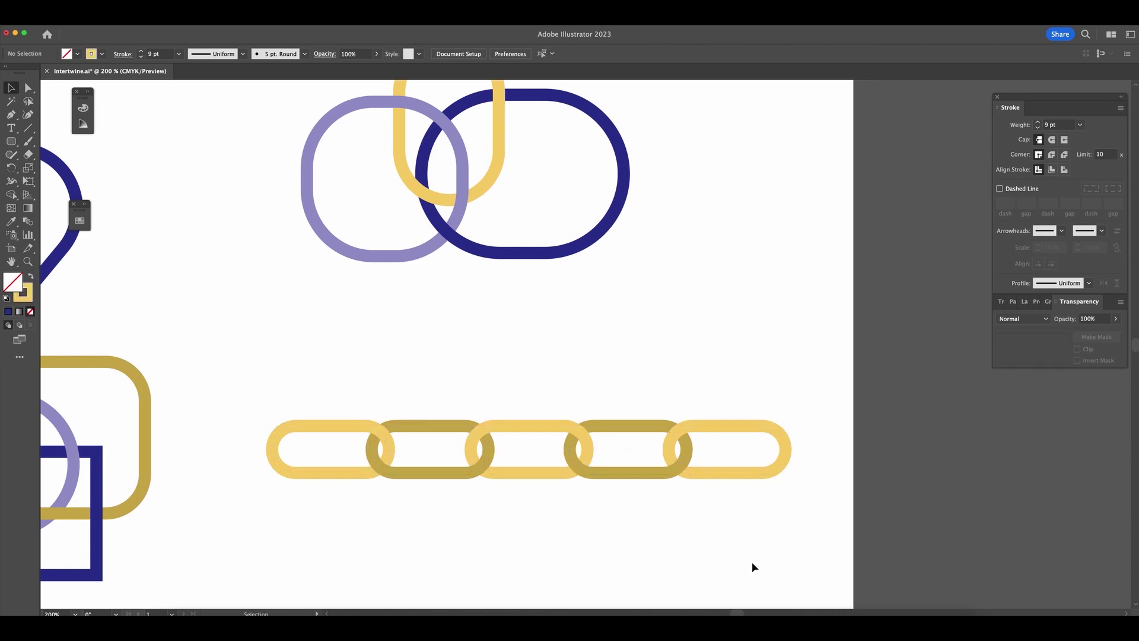
drag(573, 325, 558, 367)
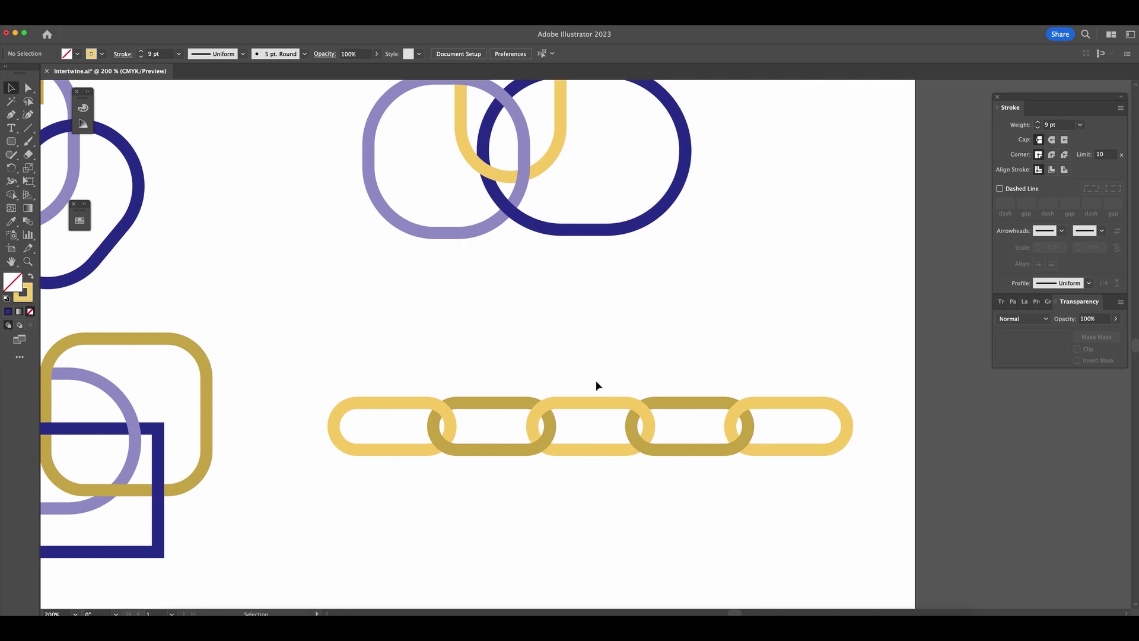
drag(680, 359, 610, 354)
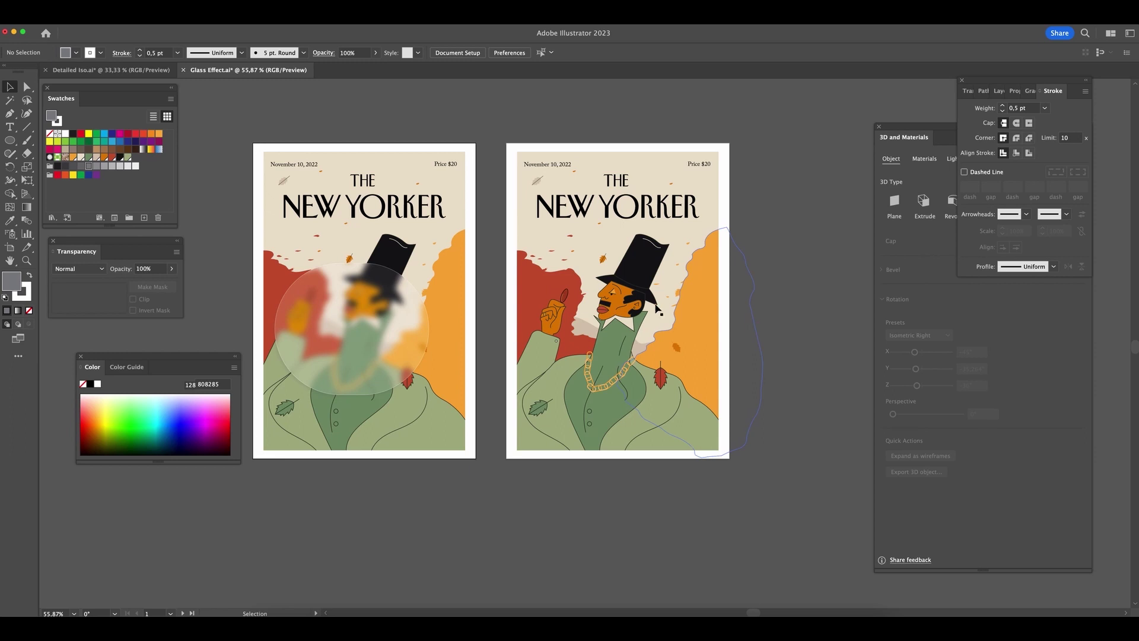
- Examine the frosted-glass circle on the first magazine cover and compare it with the plain cover on the second artboard
key(z)
drag(353, 350, 499, 404)
scroll(562, 400, down, 3)
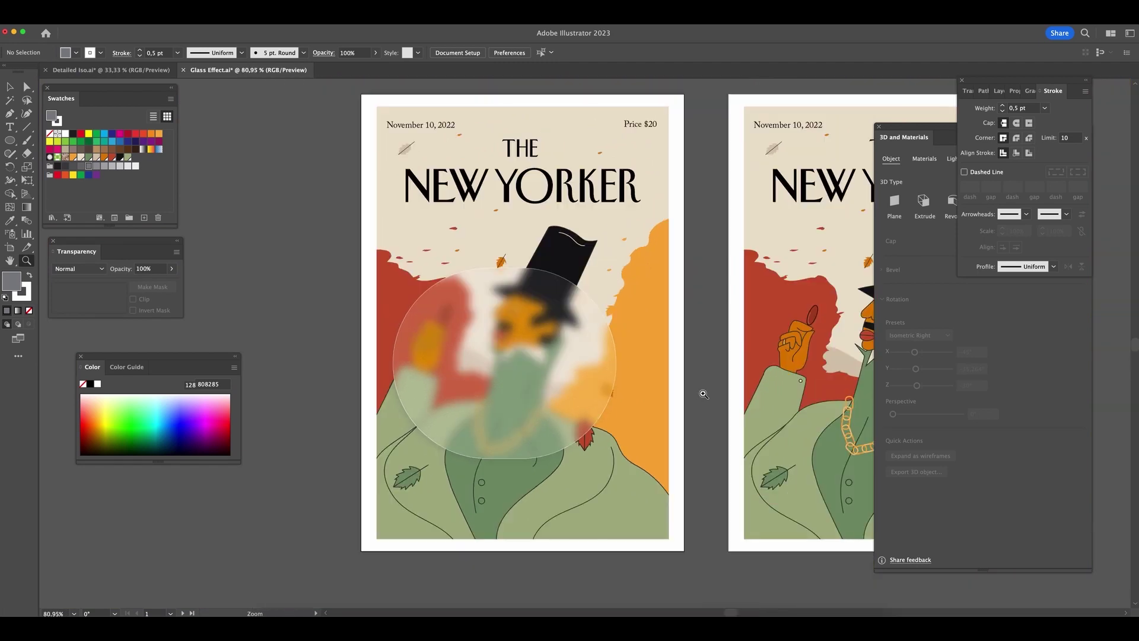
scroll(683, 410, right, 2)
key(v)
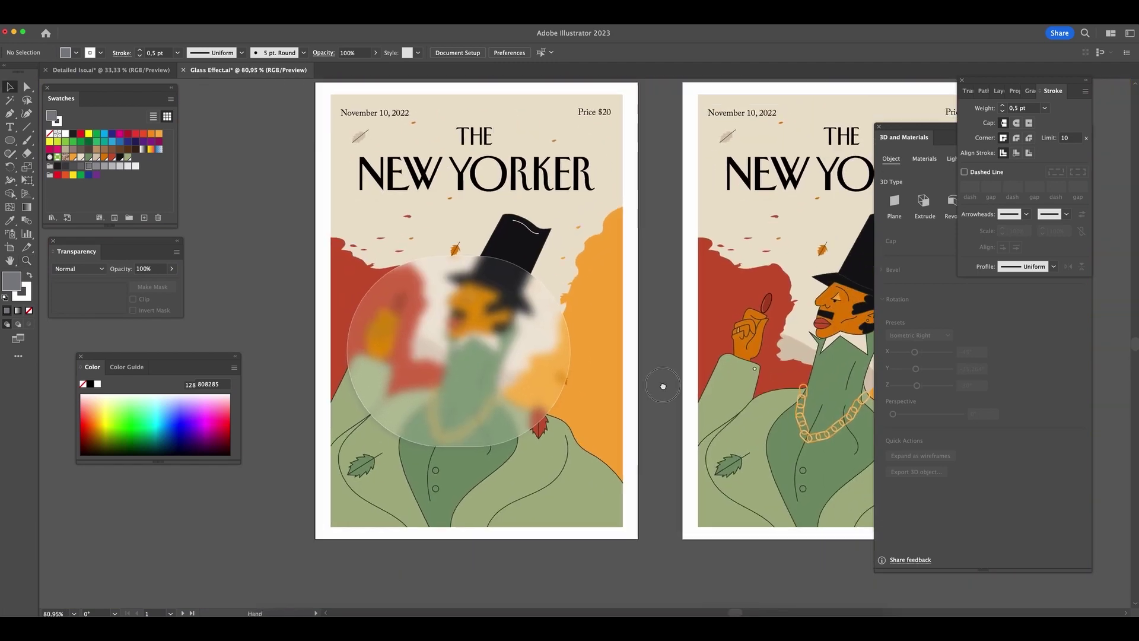
scroll(661, 434, down, 2)
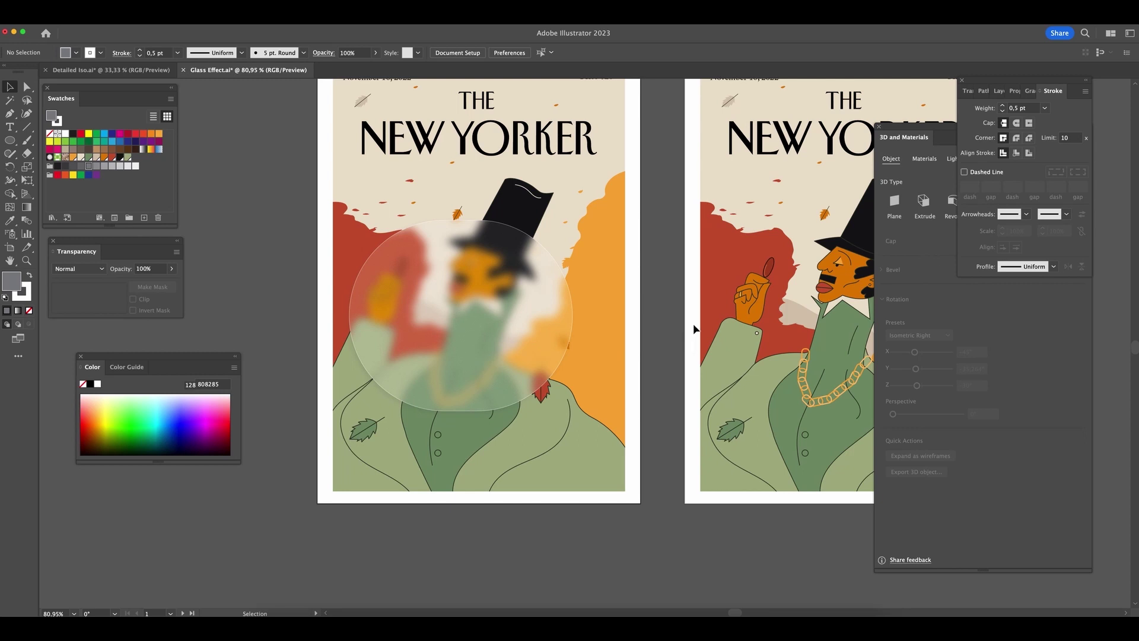
drag(697, 309, 552, 318)
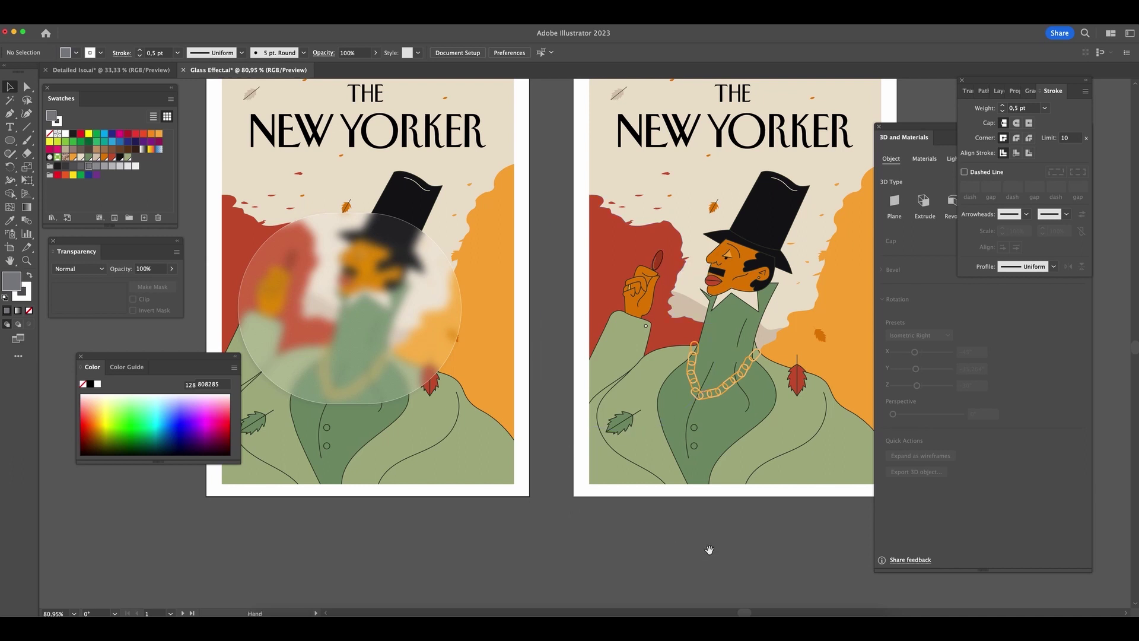
drag(710, 550, 511, 534)
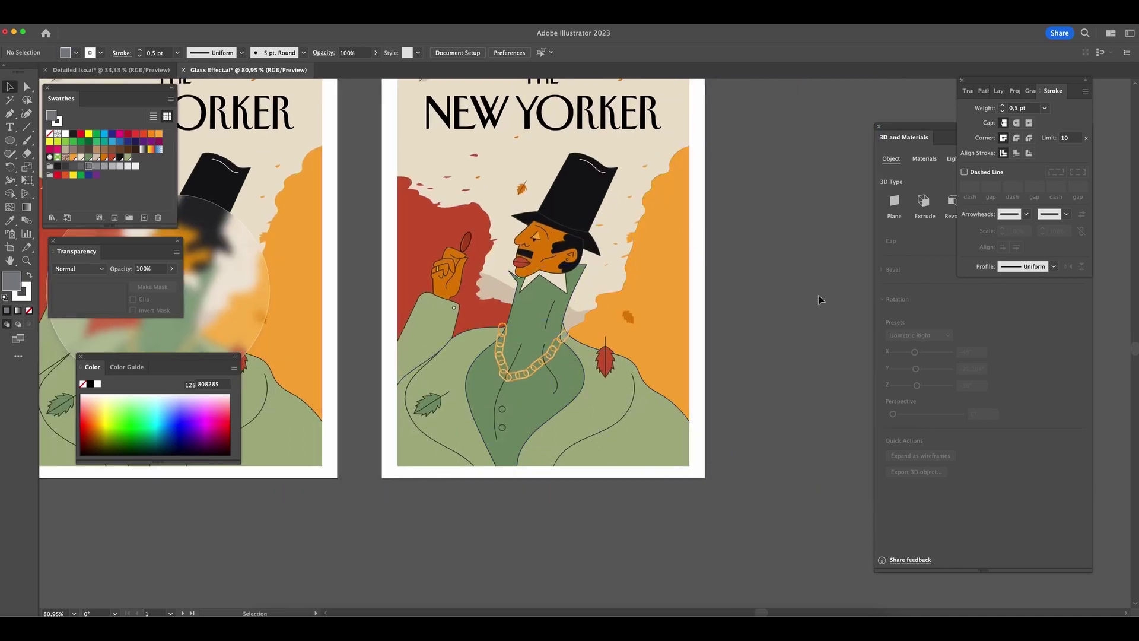
drag(798, 292, 481, 422)
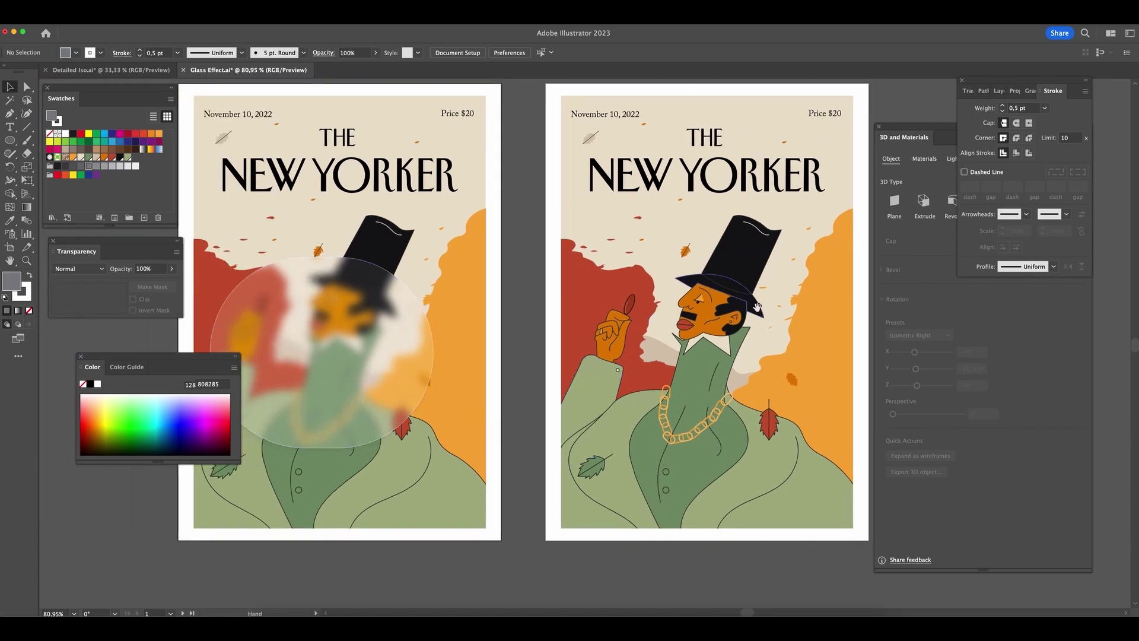
scroll(712, 309, right, 5)
- Duplicate the clipped cover artwork on the second artboard in place over the original, and deselect it
click(604, 246)
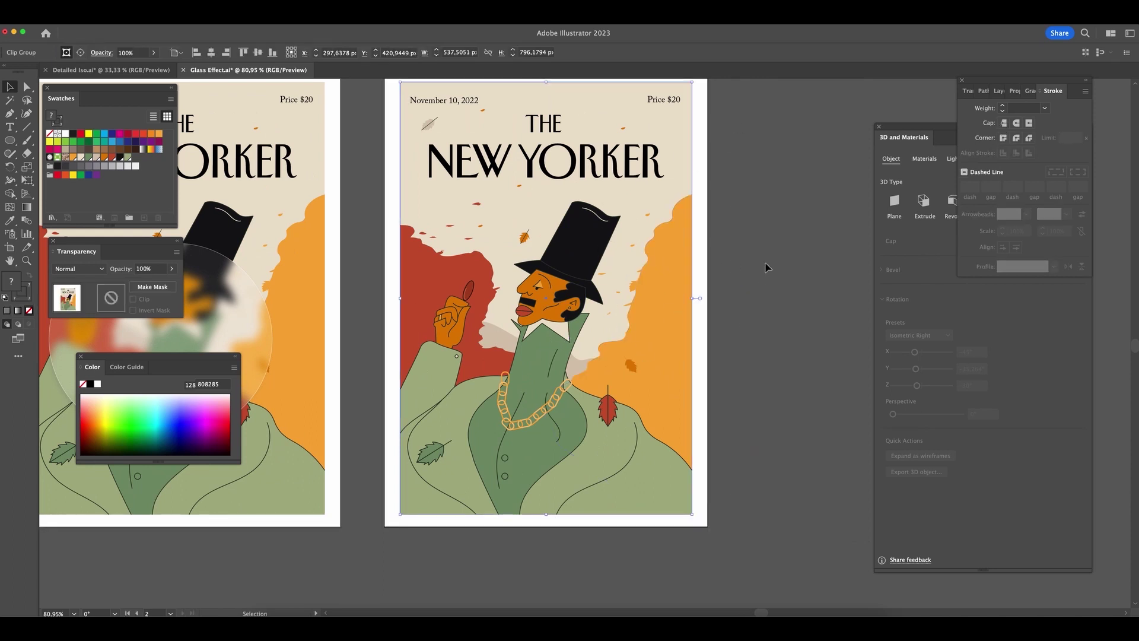
scroll(766, 267, up, 2)
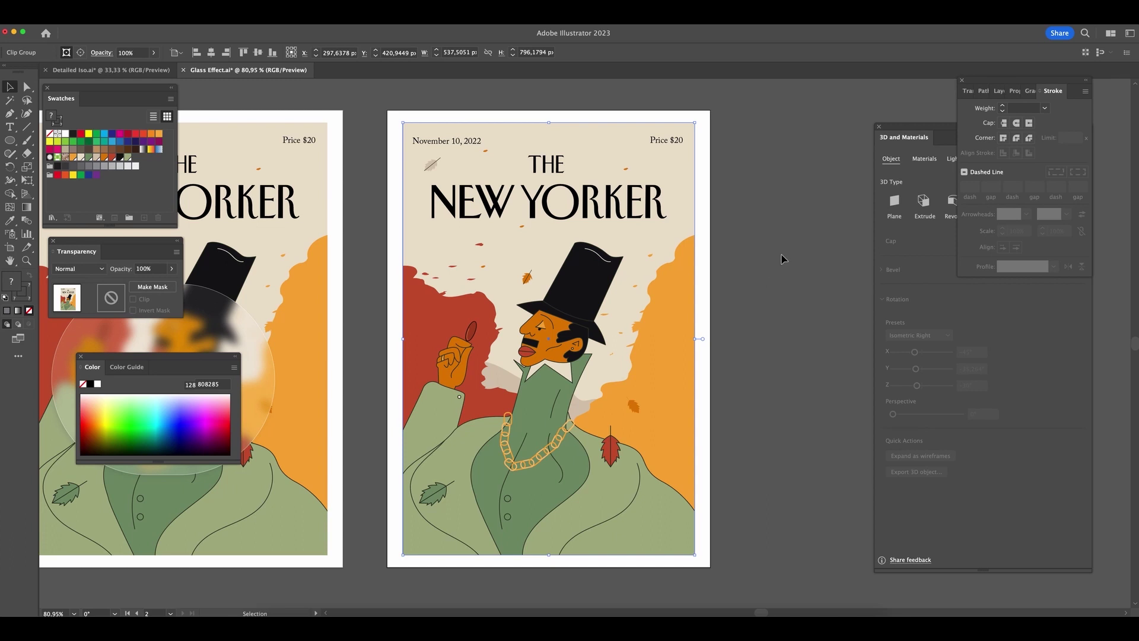
key(super+c)
key(super+shift+b)
key(a)
key(v)
drag(668, 172, 659, 243)
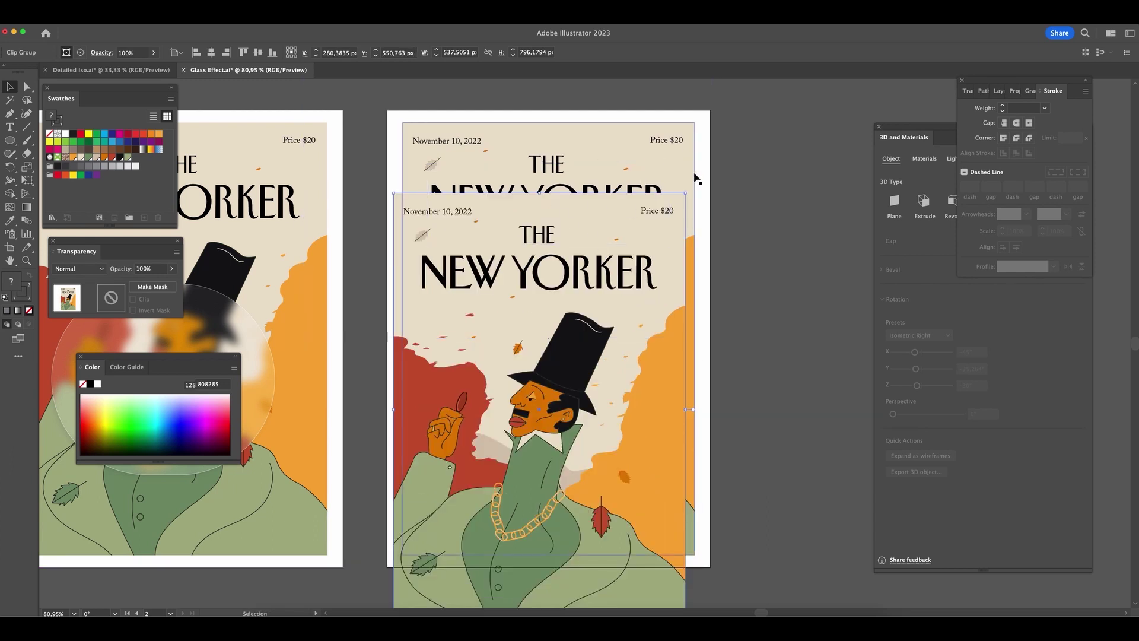
key(ctrl+z)
click(794, 274)
drag(794, 275, 794, 221)
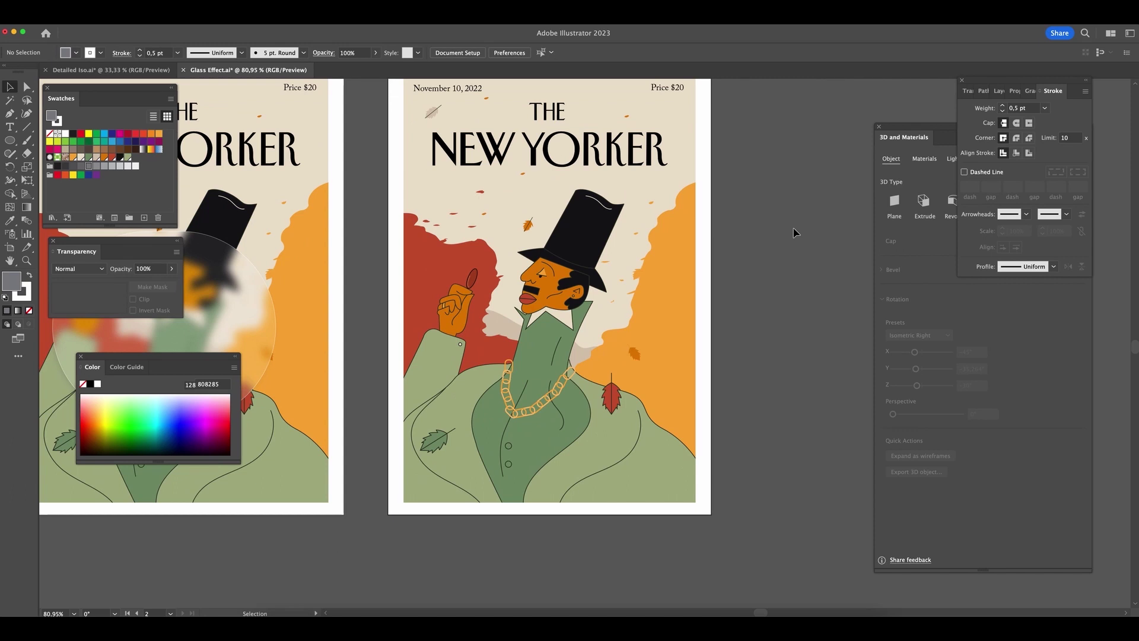
- Draw a grey circle about 292 pt in diameter on the second cover, remove its stroke and move it down over the figure's chest
click(10, 141)
click(9, 143)
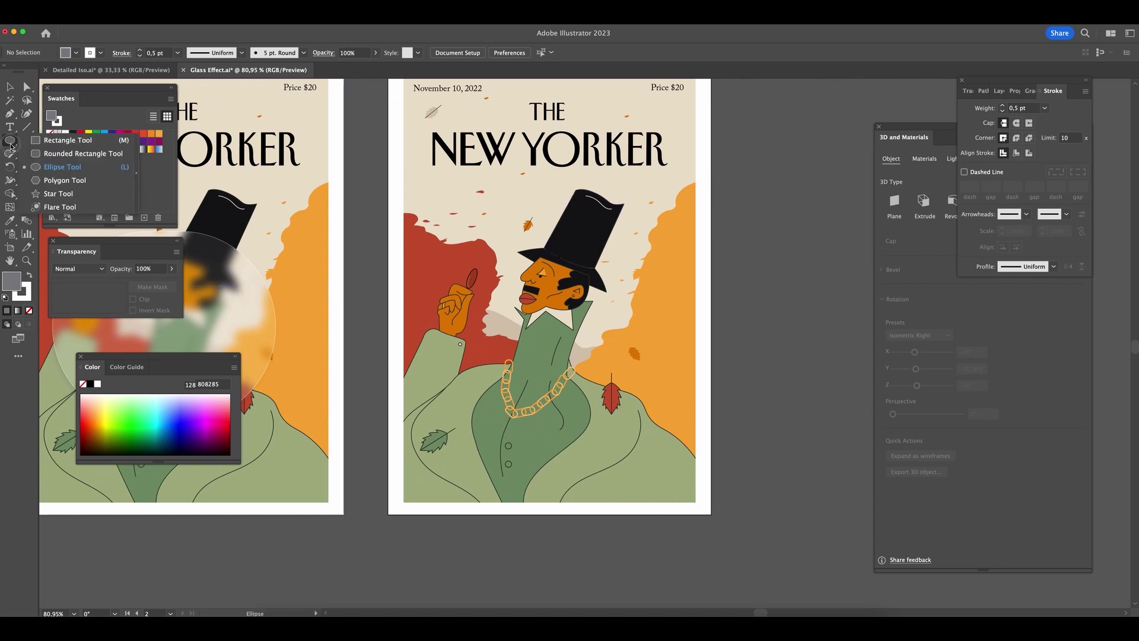
click(64, 168)
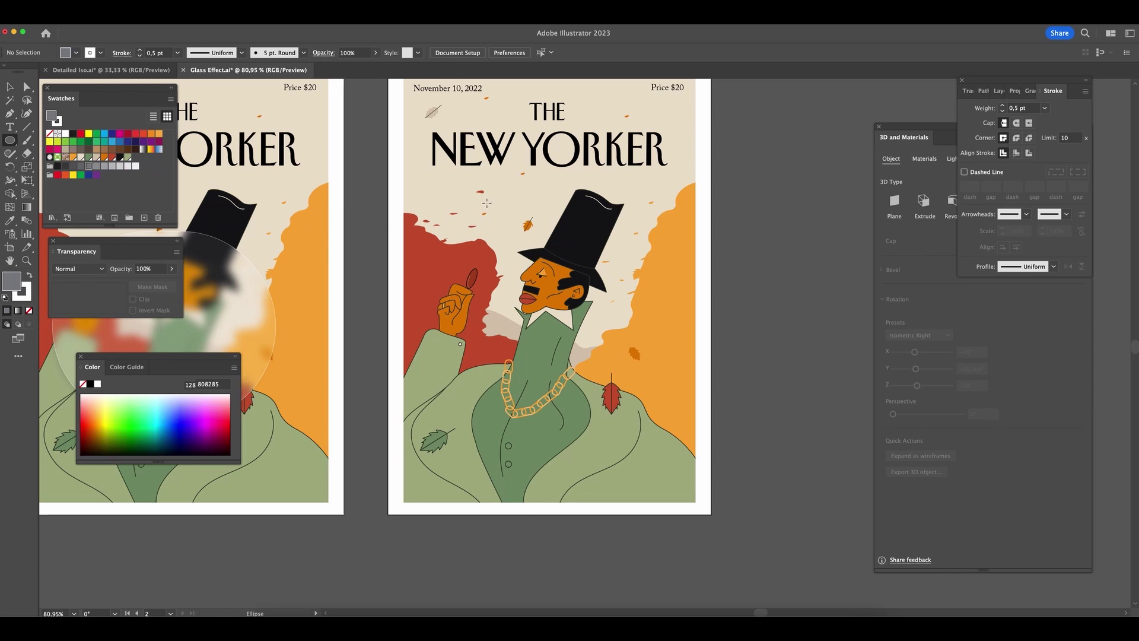
mouse_move(479, 207)
mouse_down()
mouse_move(577, 301)
mouse_move(652, 348)
mouse_move(631, 345)
mouse_up()
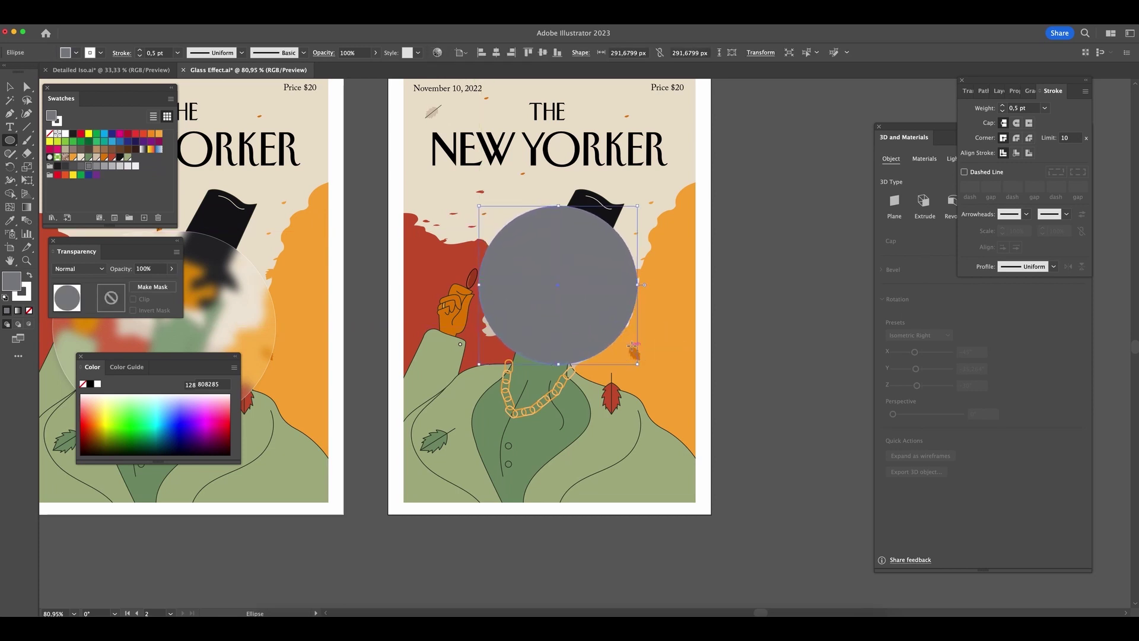
click(29, 311)
key(v)
drag(559, 270, 559, 339)
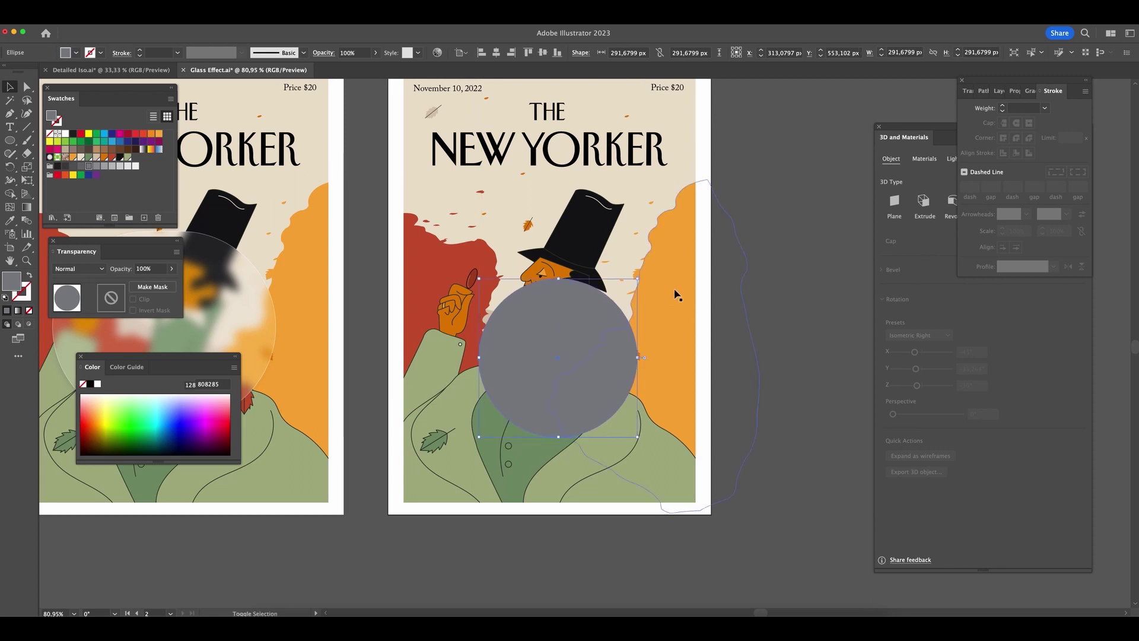
- Apply a Gaussian Blur with a radius of 30 pixels to the duplicate cover artwork behind the circle
shift+click(674, 295)
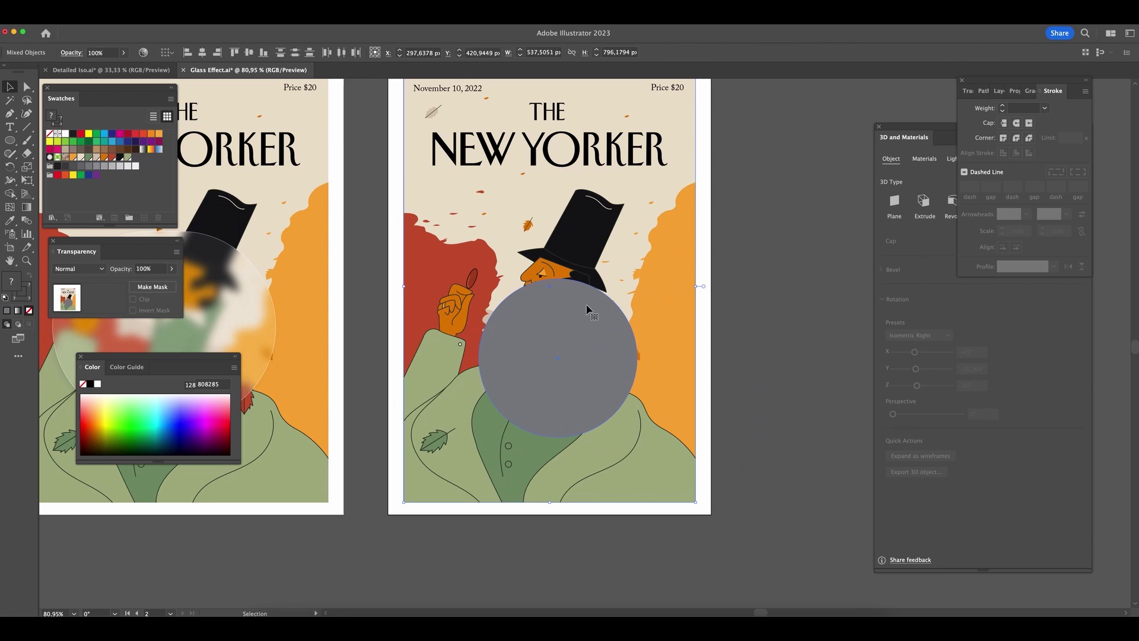
key(super+7)
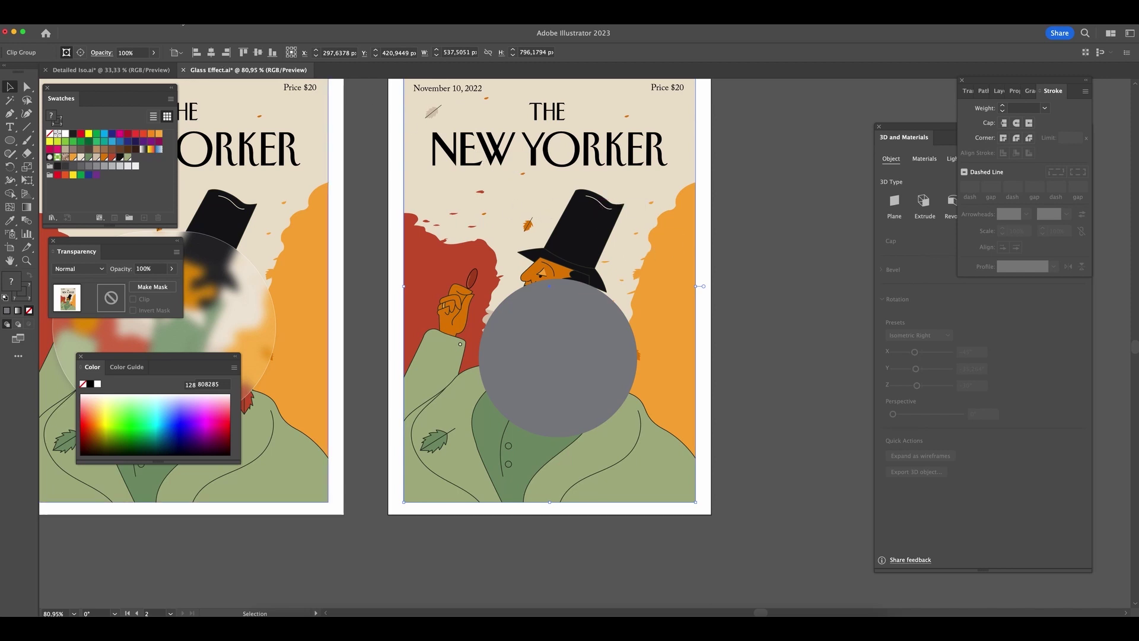
click(182, 24)
mouse_move(290, 212)
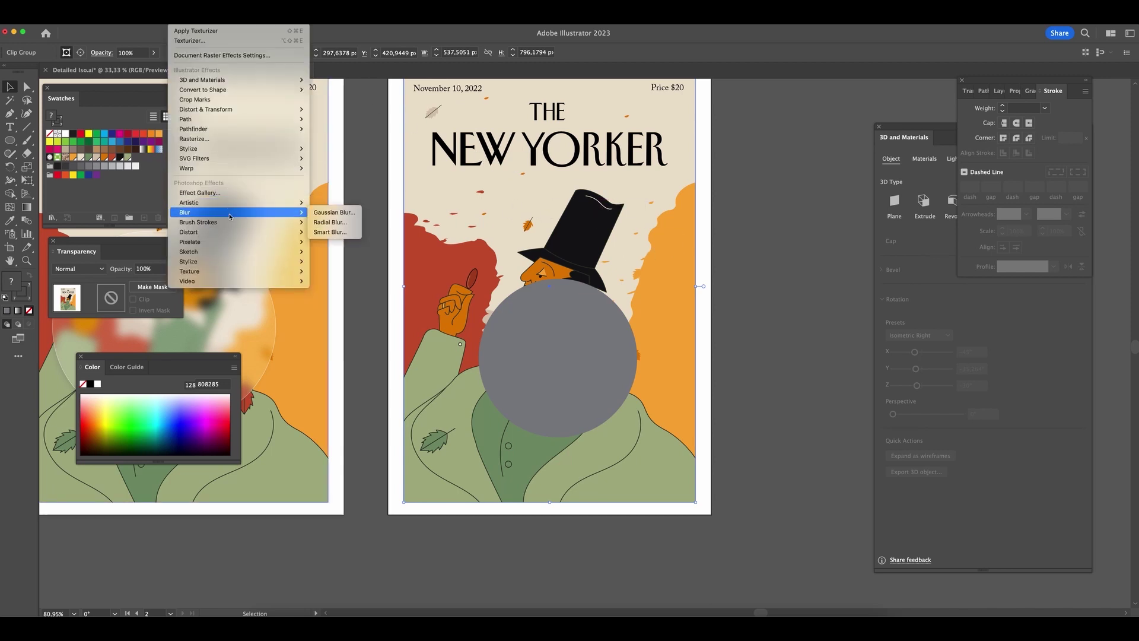
click(332, 211)
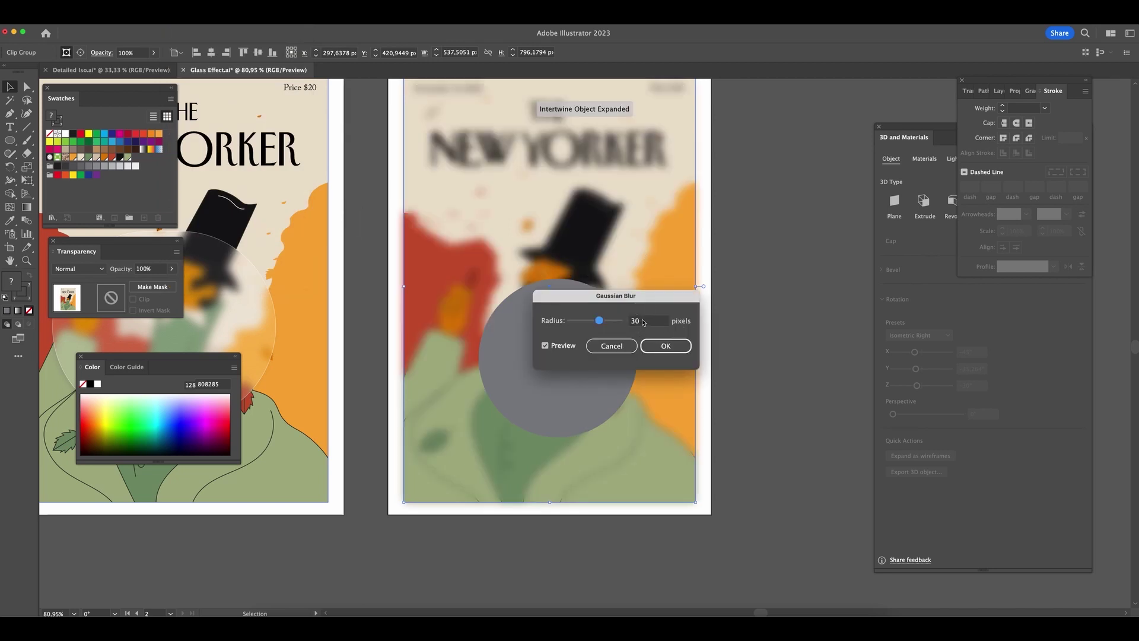
click(669, 350)
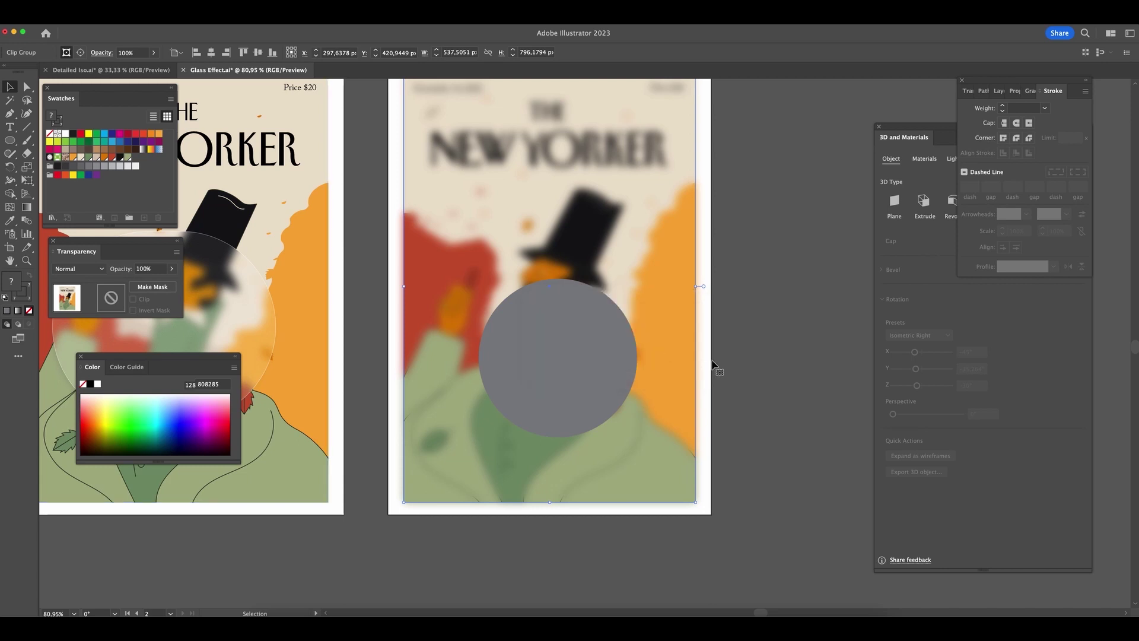
- Try clipping the blurred cover artwork with the grey circle as a clipping mask
shift+click(598, 366)
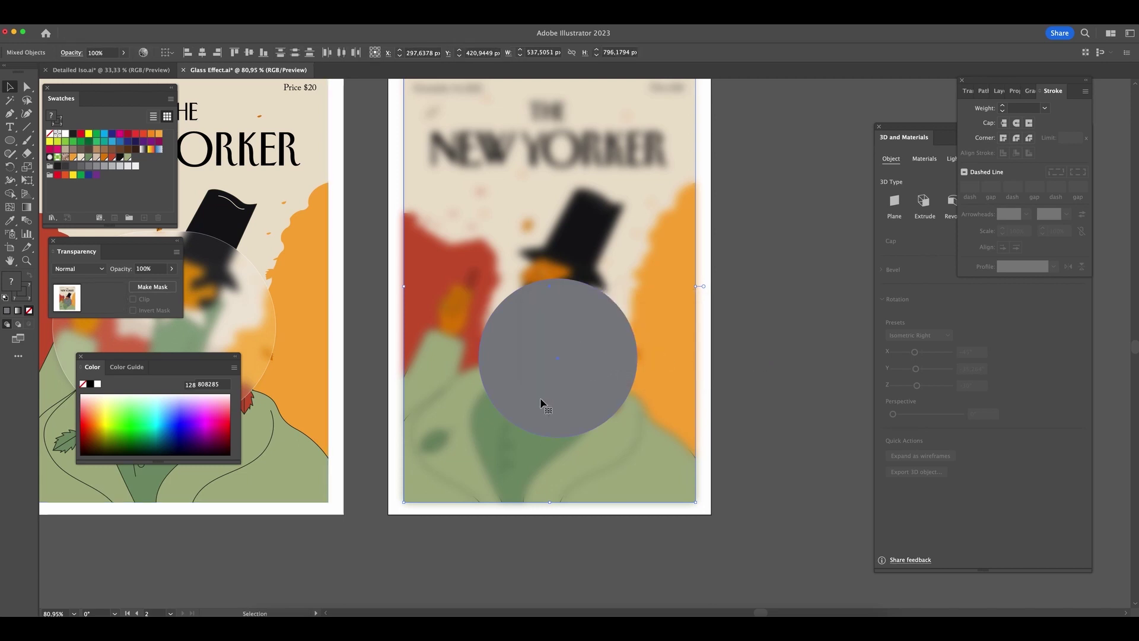
right_click(571, 353)
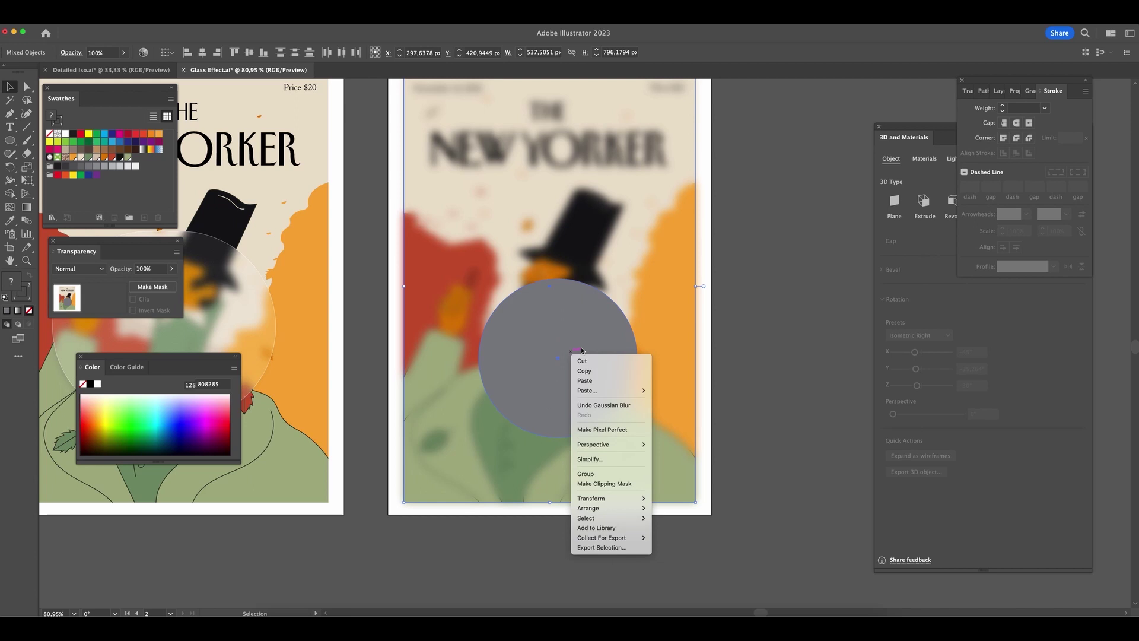
click(641, 485)
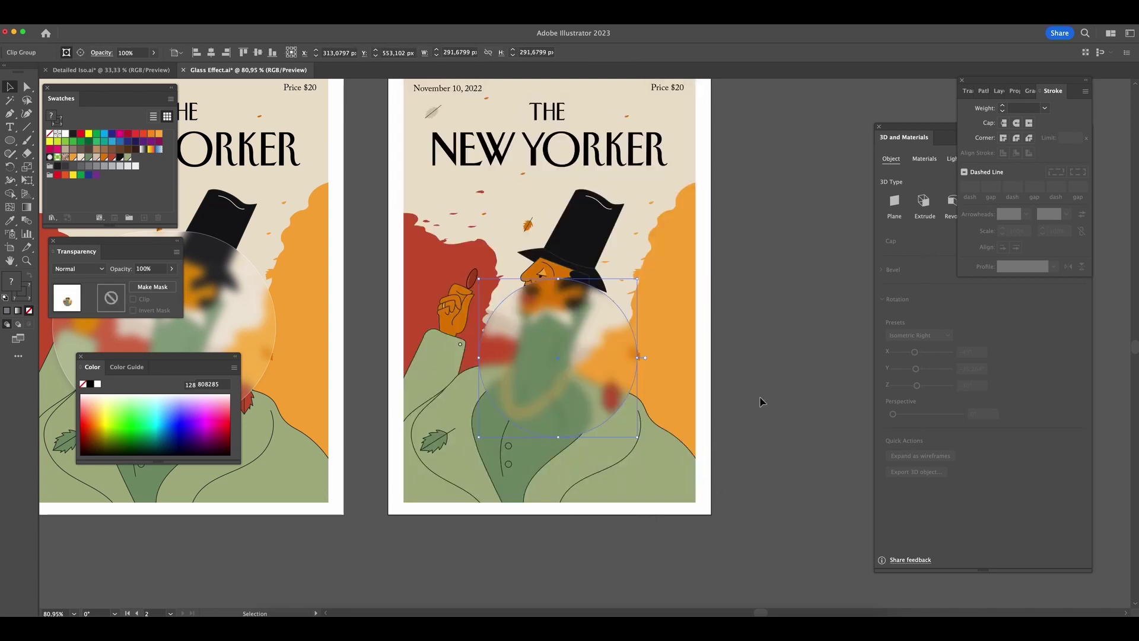
key(super+z)
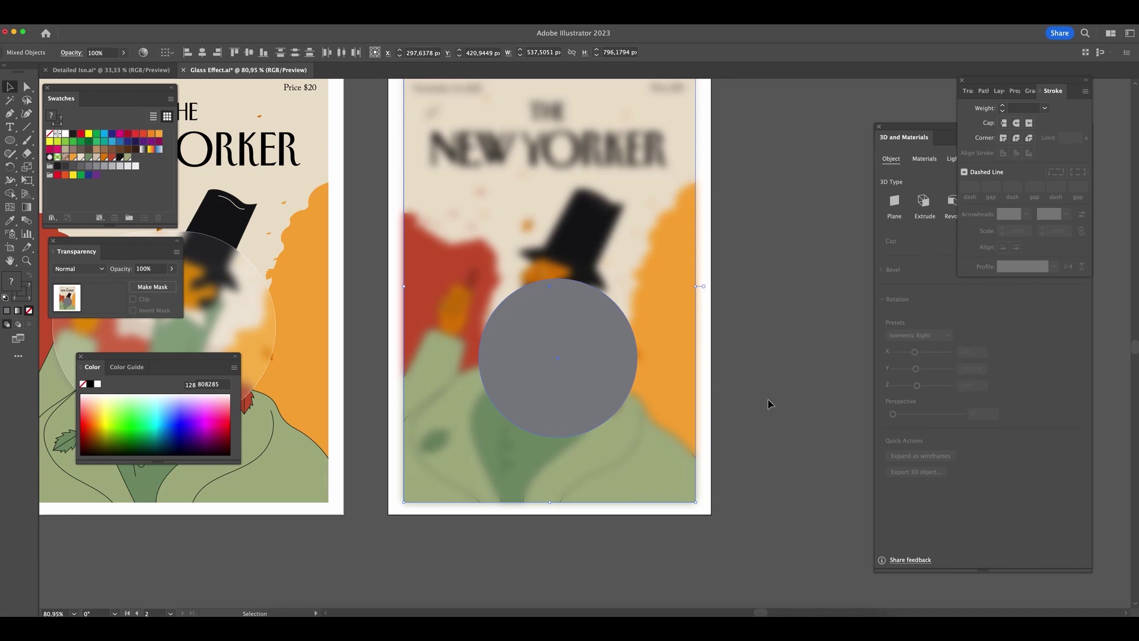
- Copy the grey circle on the second cover and undo the trial move made with it
click(575, 372)
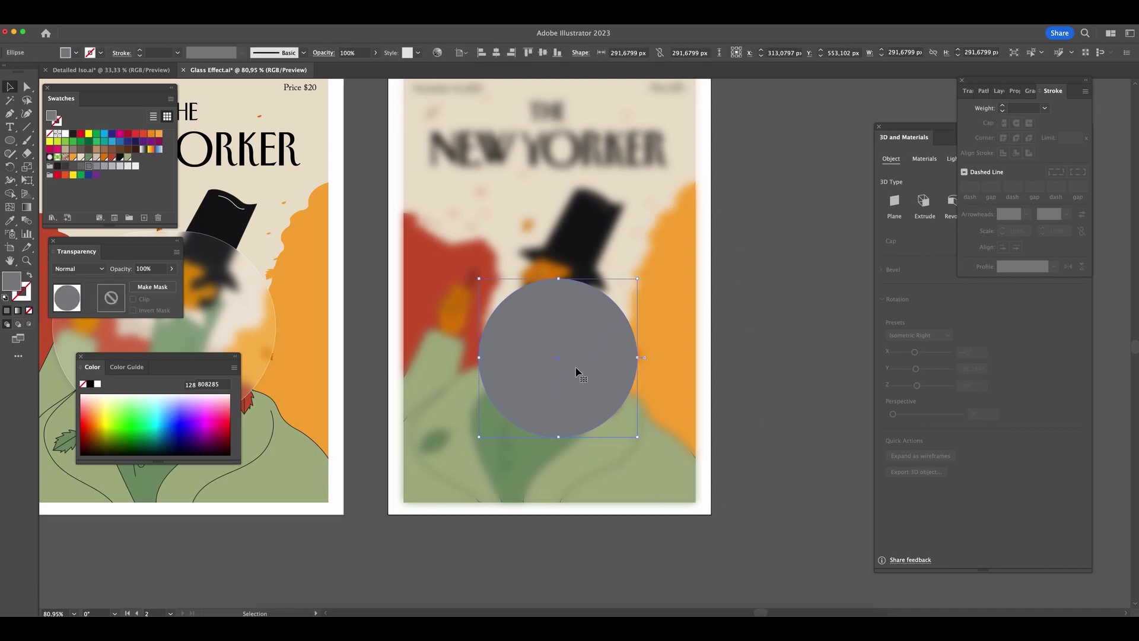
key(a)
key(v)
drag(595, 328, 562, 407)
key(super+z)
- Make the grey circle a clipping mask for the blurred cover artwork, and paste the copied circle in place on top
key(v)
shift+click(675, 294)
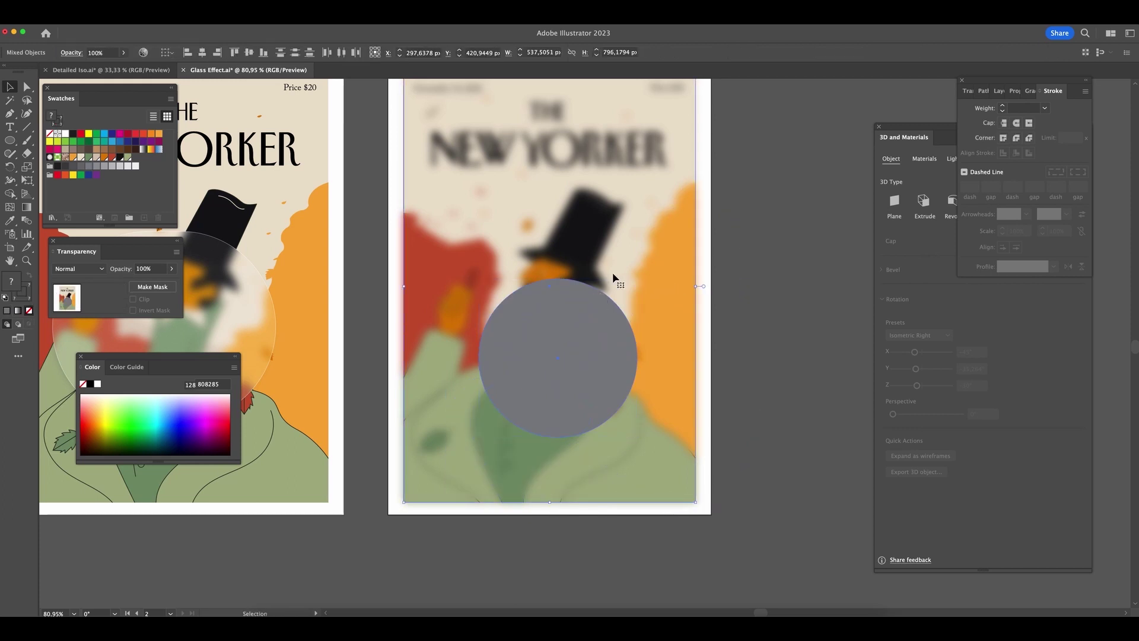
right_click(630, 330)
click(641, 402)
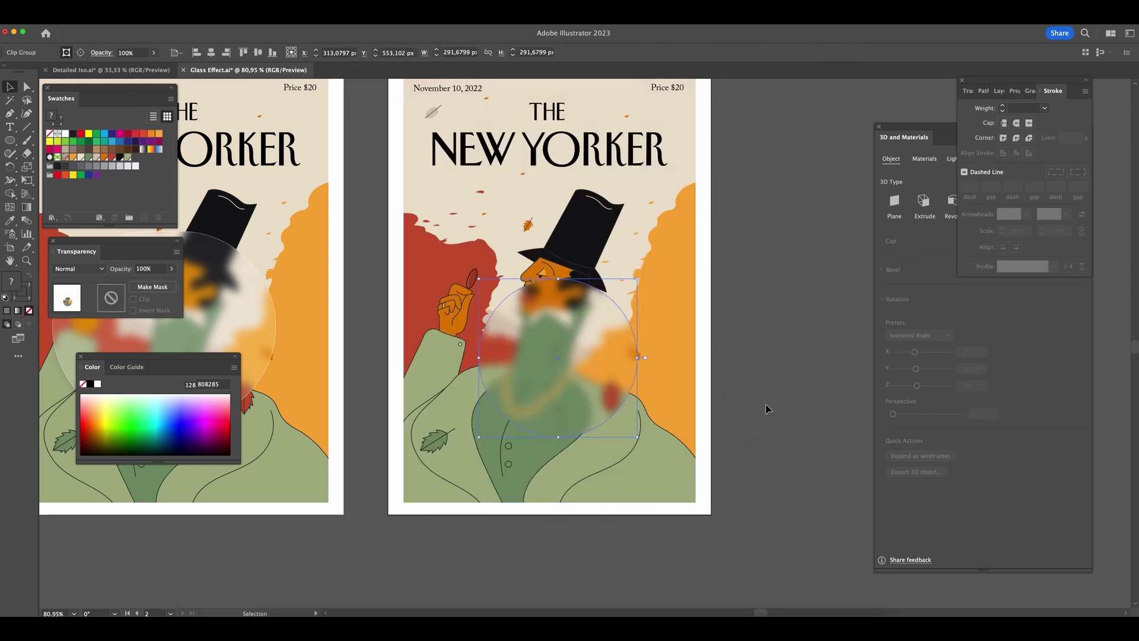
key(super+z)
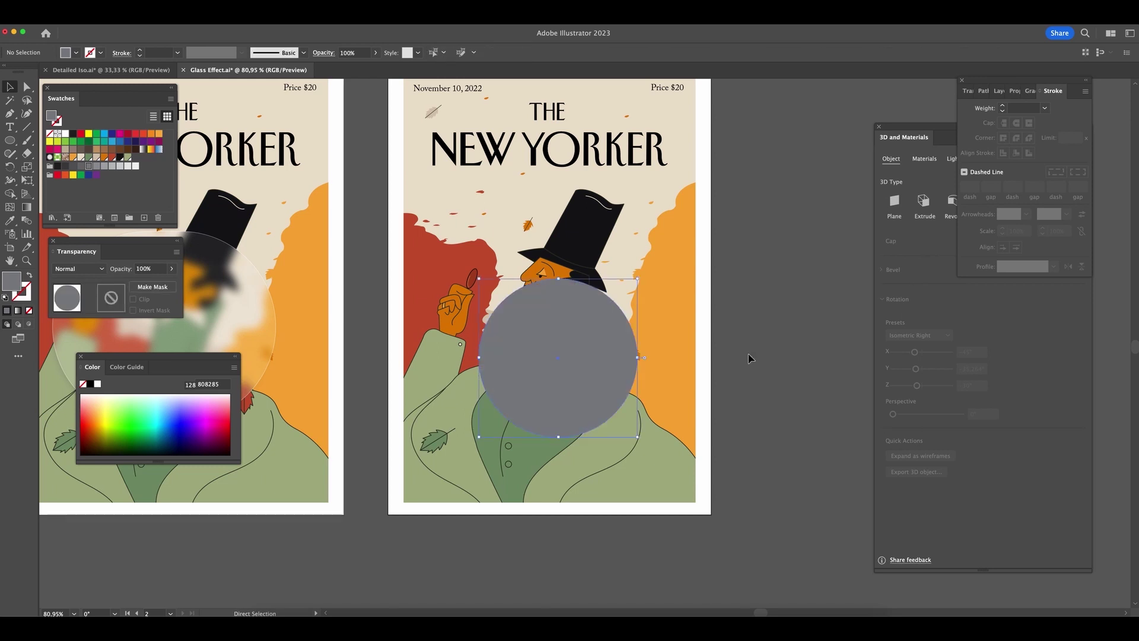
- Fill the top circle with white, set its blending mode to Soft Light and its opacity to 40%, and check it deselected and reselected
click(65, 134)
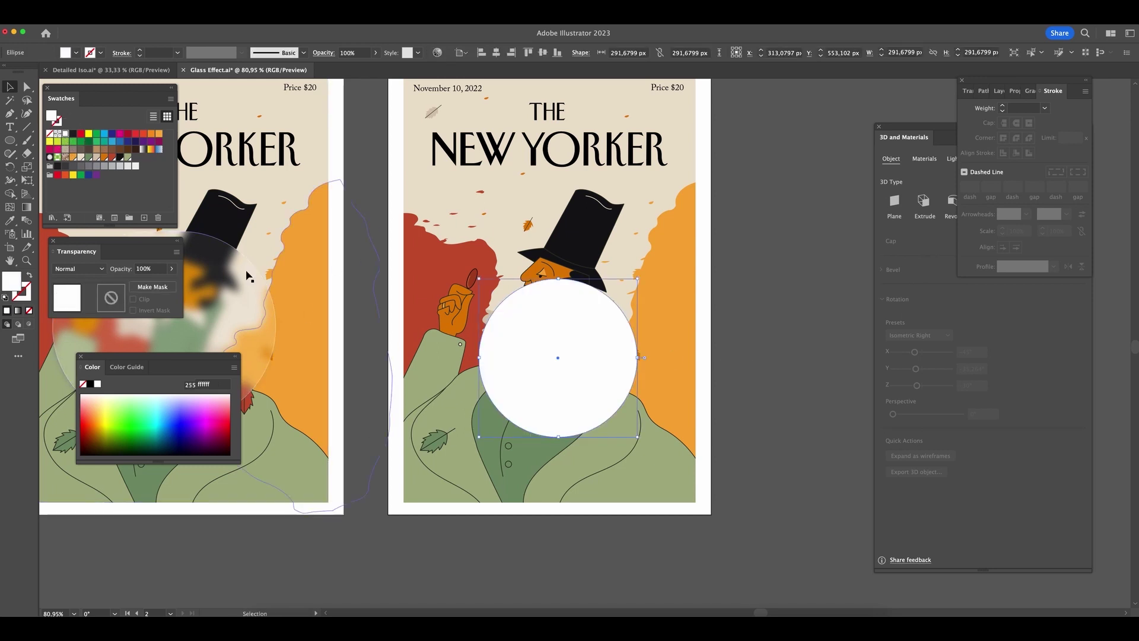
click(89, 269)
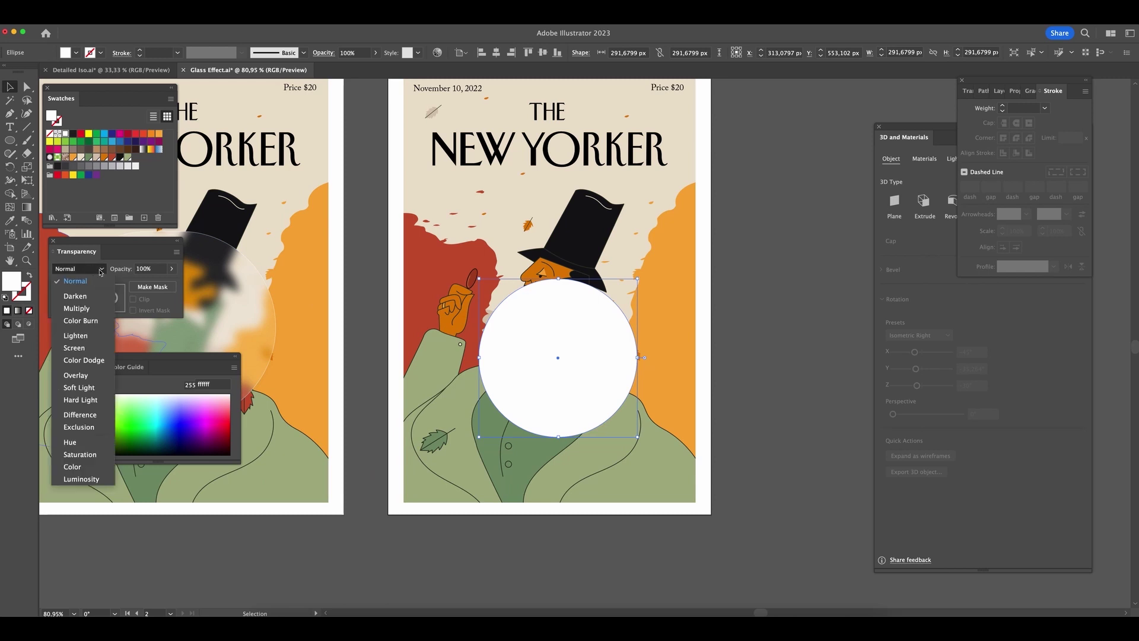
click(93, 388)
click(131, 268)
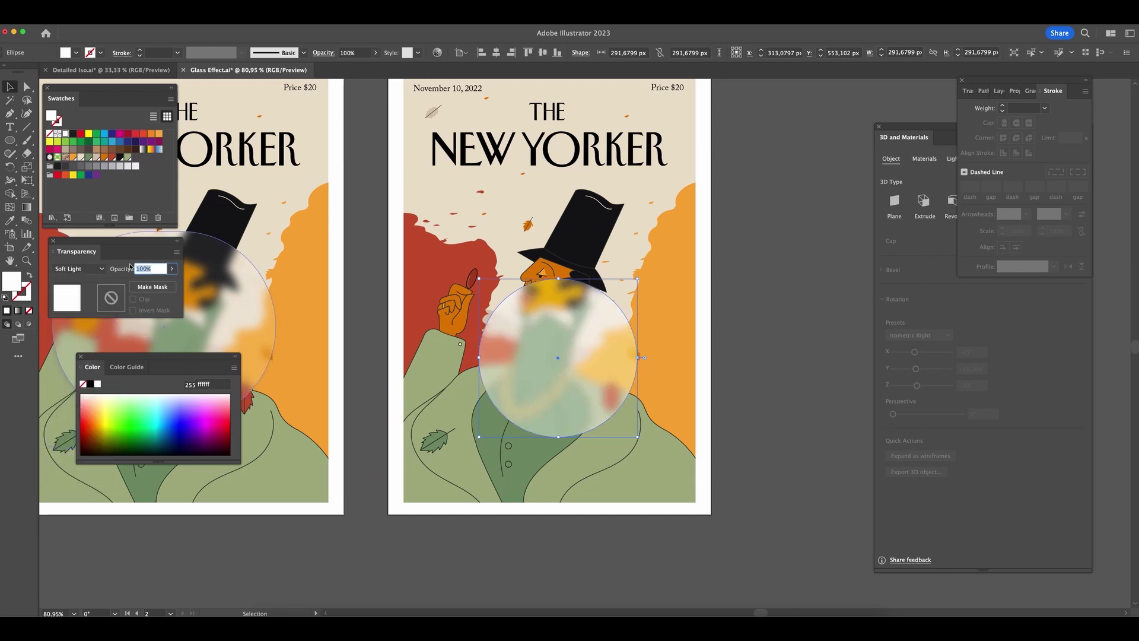
text(40)
key(Return)
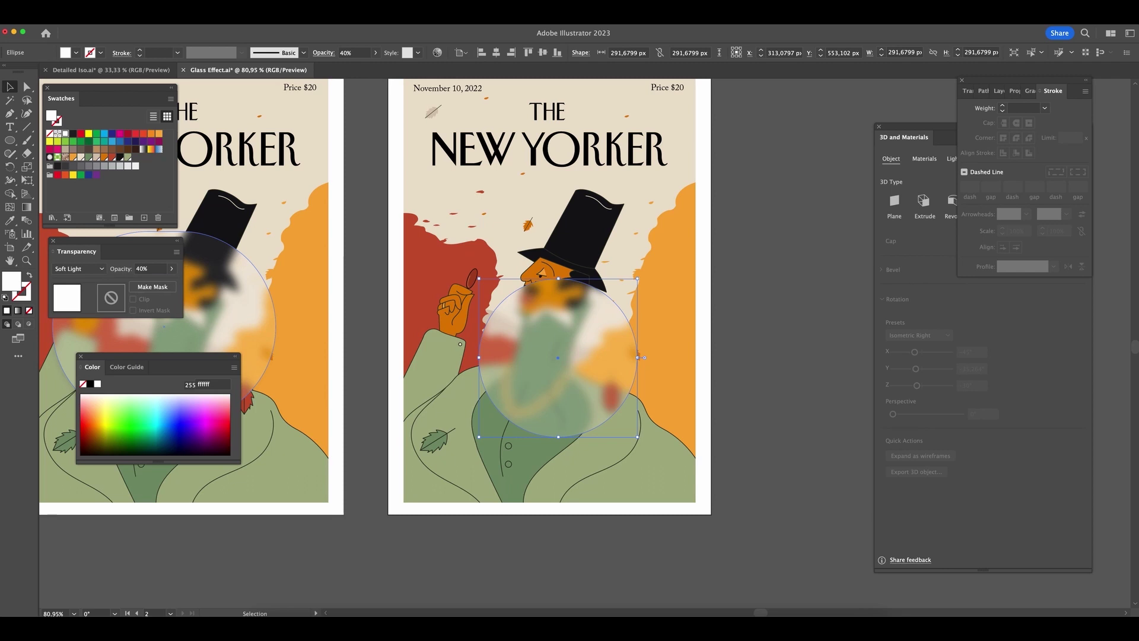
click(716, 321)
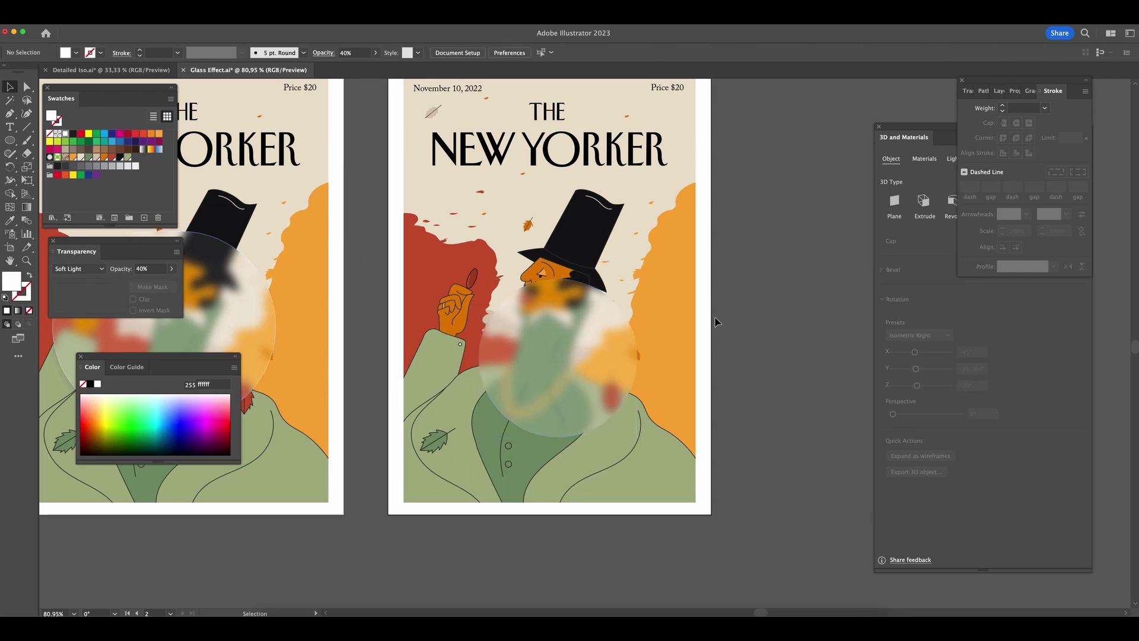
click(612, 389)
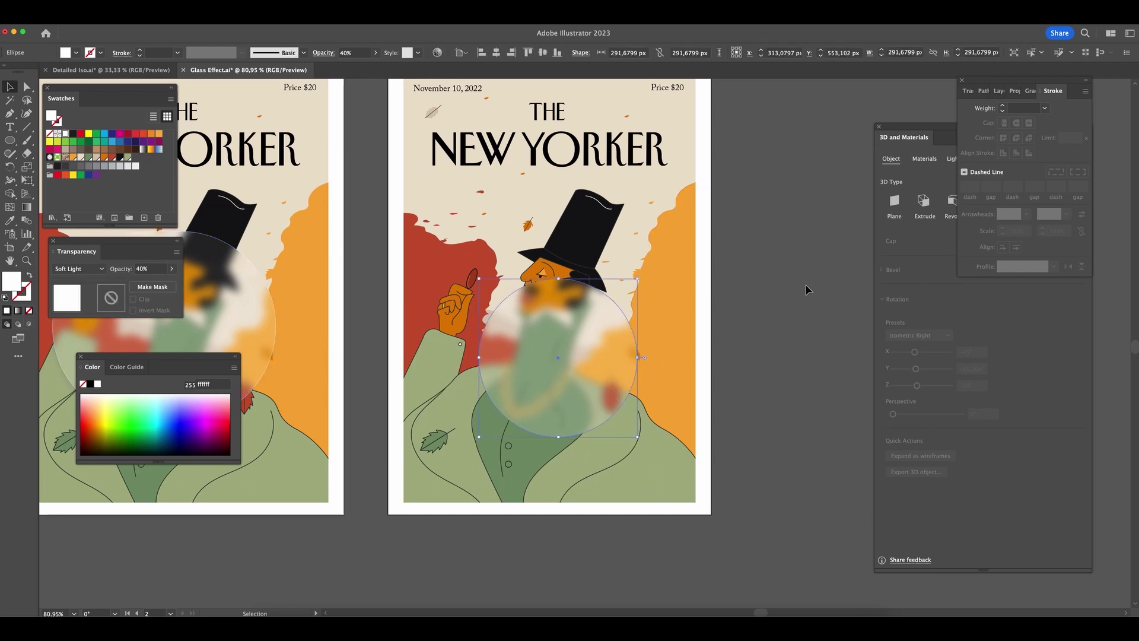
- Inspect the frosted-glass circle on the second cover up close and at normal size with nothing selected
key(z)
drag(574, 366, 772, 451)
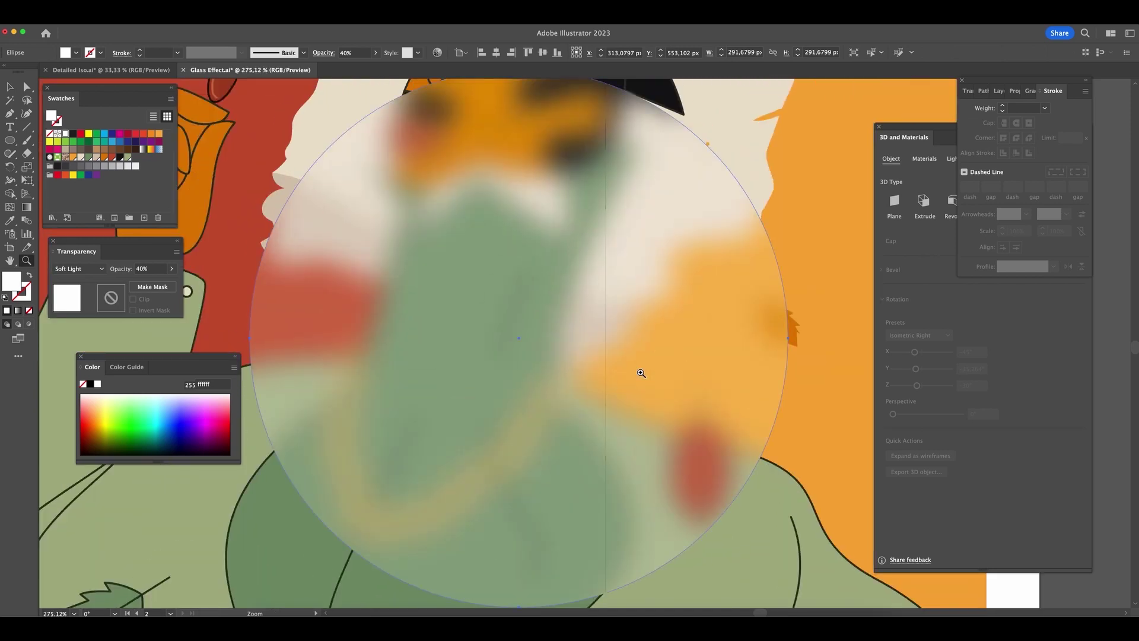
key(super+minus)
key(super+minus)
key(super+minus)
key(super+minus)
key(v)
key(space)
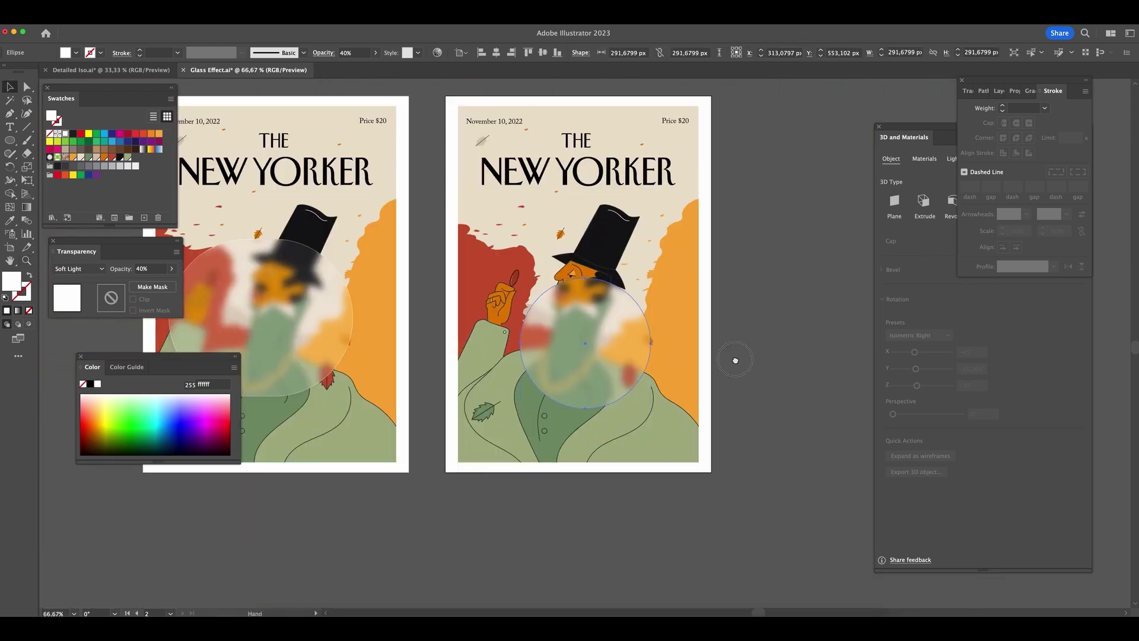
drag(735, 360, 699, 380)
click(723, 371)
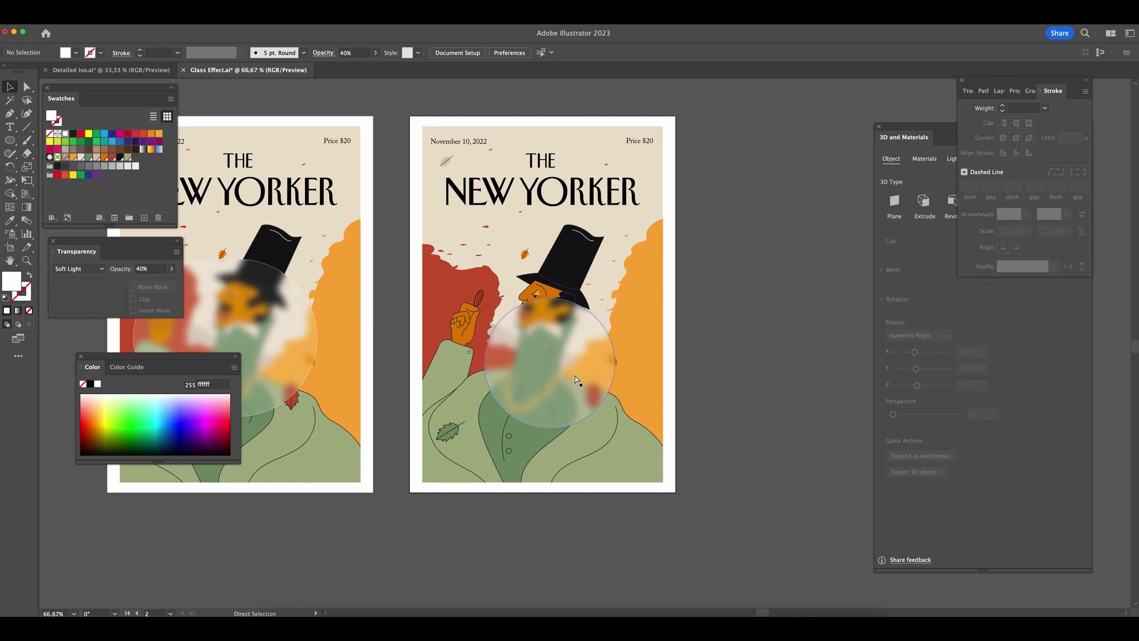
- Apply a Sandstone Texturizer effect (scaling 200%, relief 5, top light) to a circle copy pasted in place and filled with dark grey 58595b
click(575, 380)
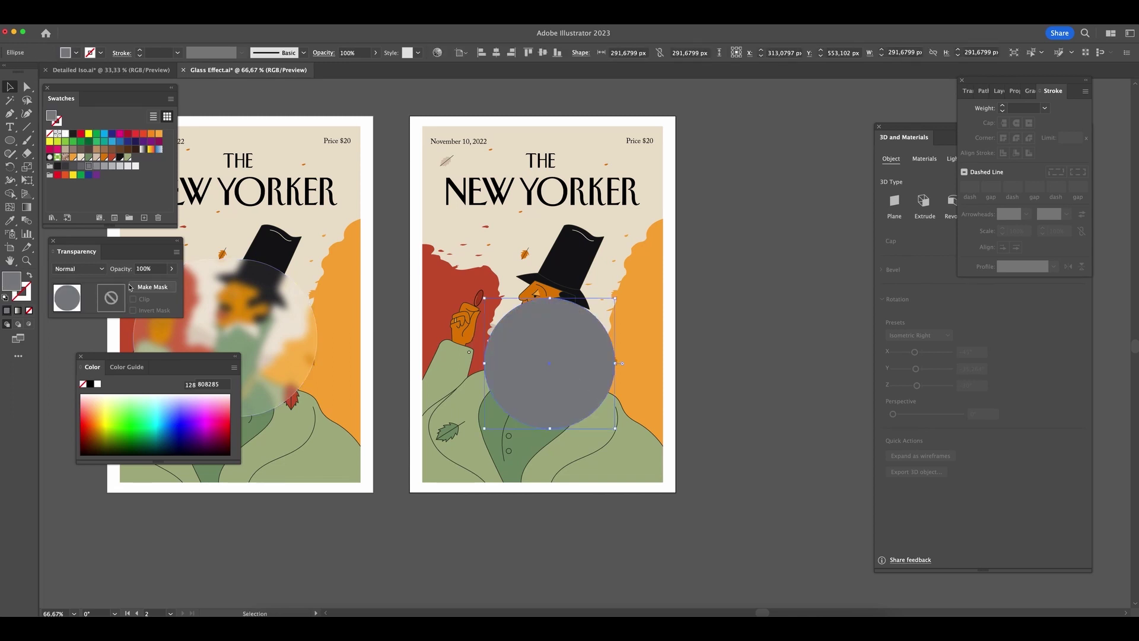
click(73, 167)
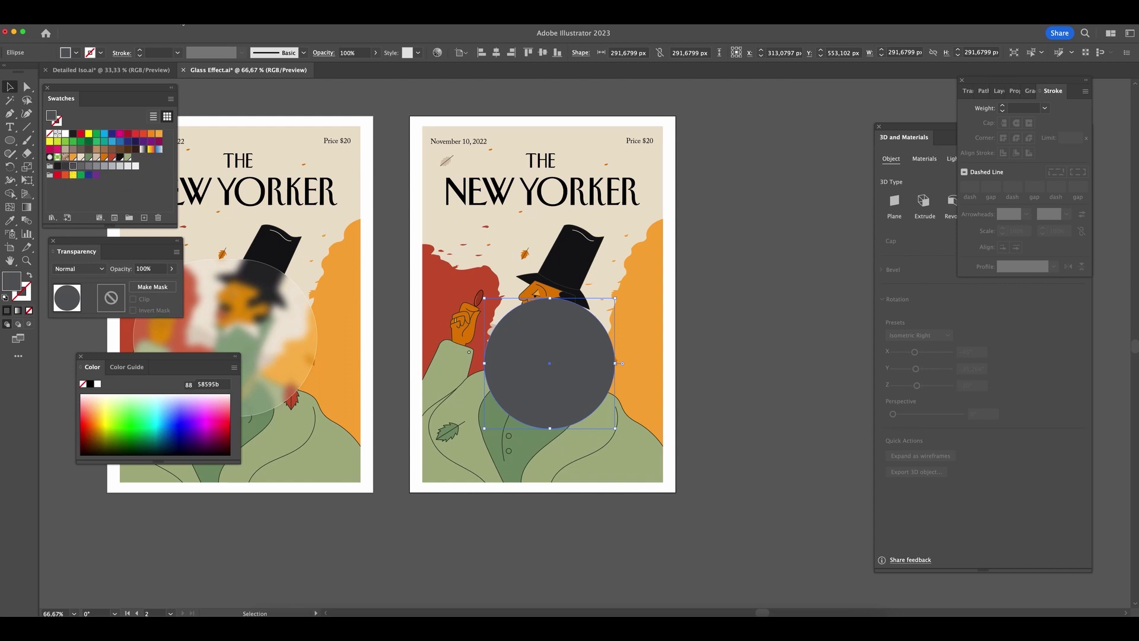
click(179, 21)
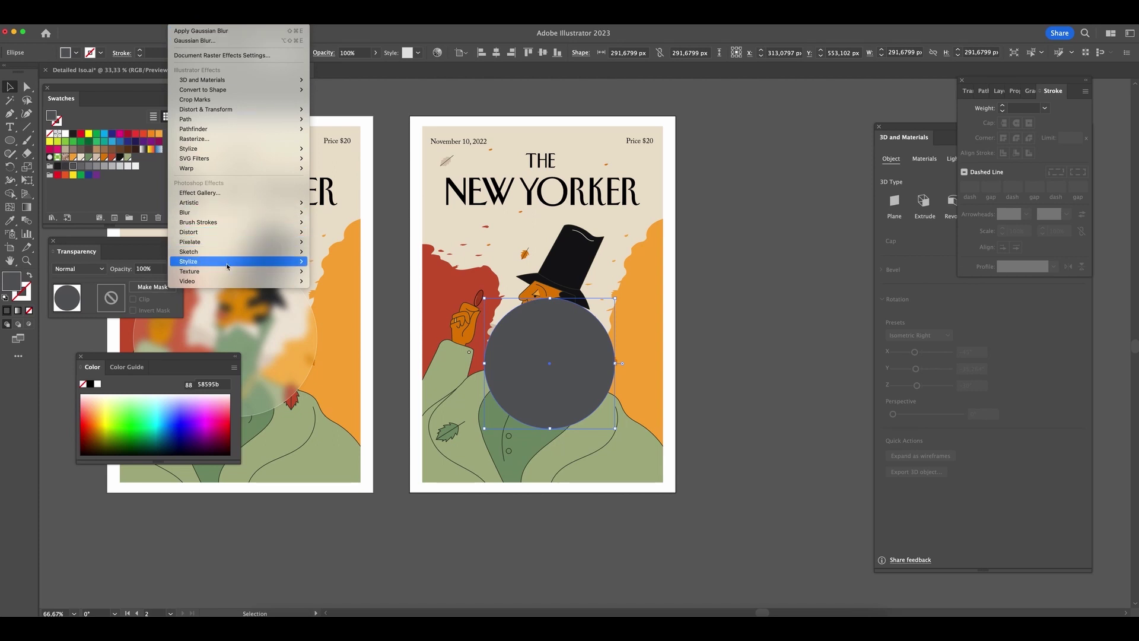
mouse_move(235, 271)
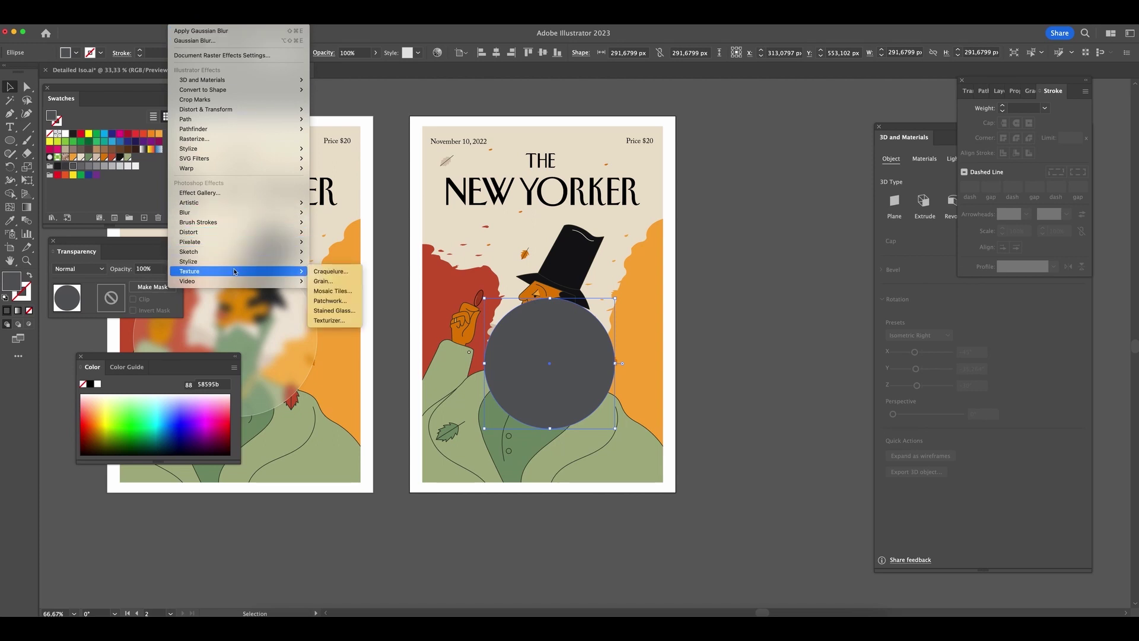
click(334, 321)
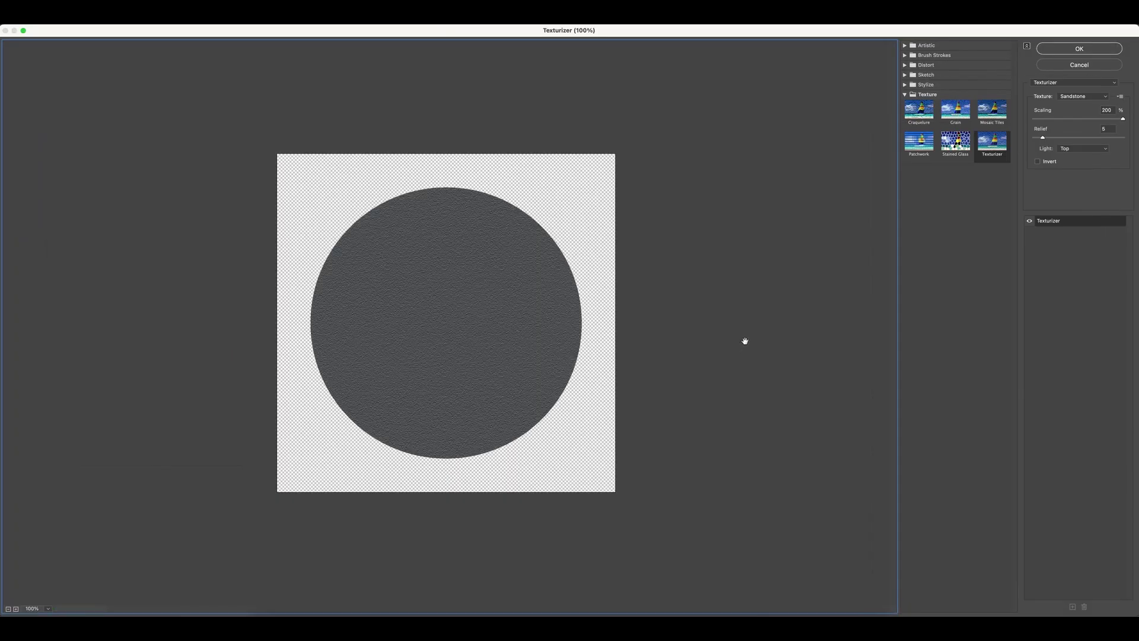
click(1094, 101)
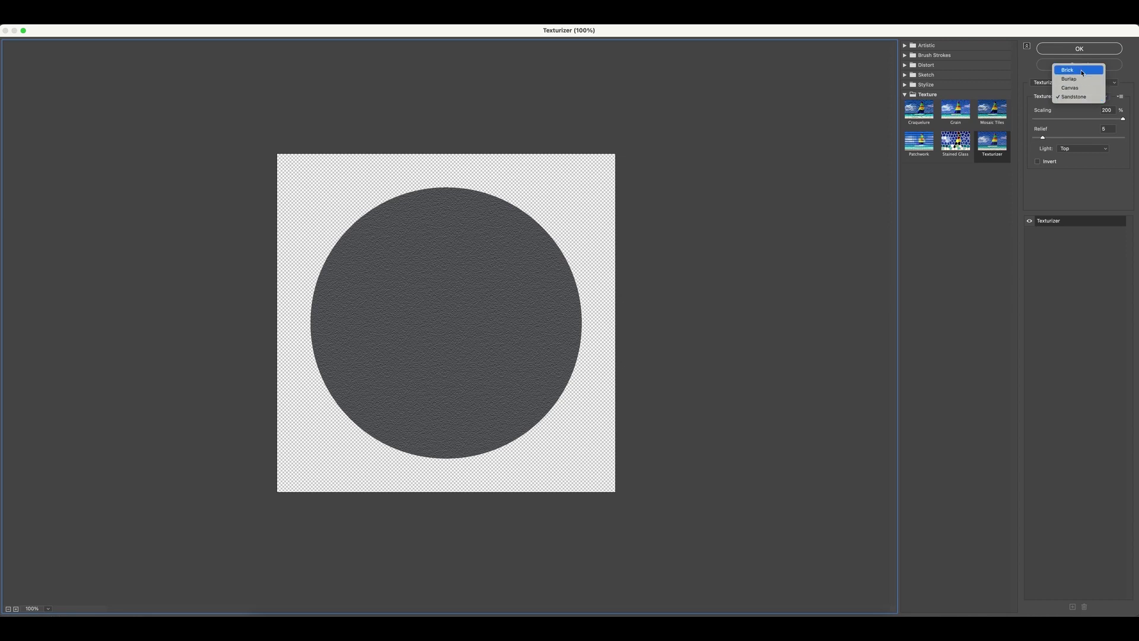
click(1078, 88)
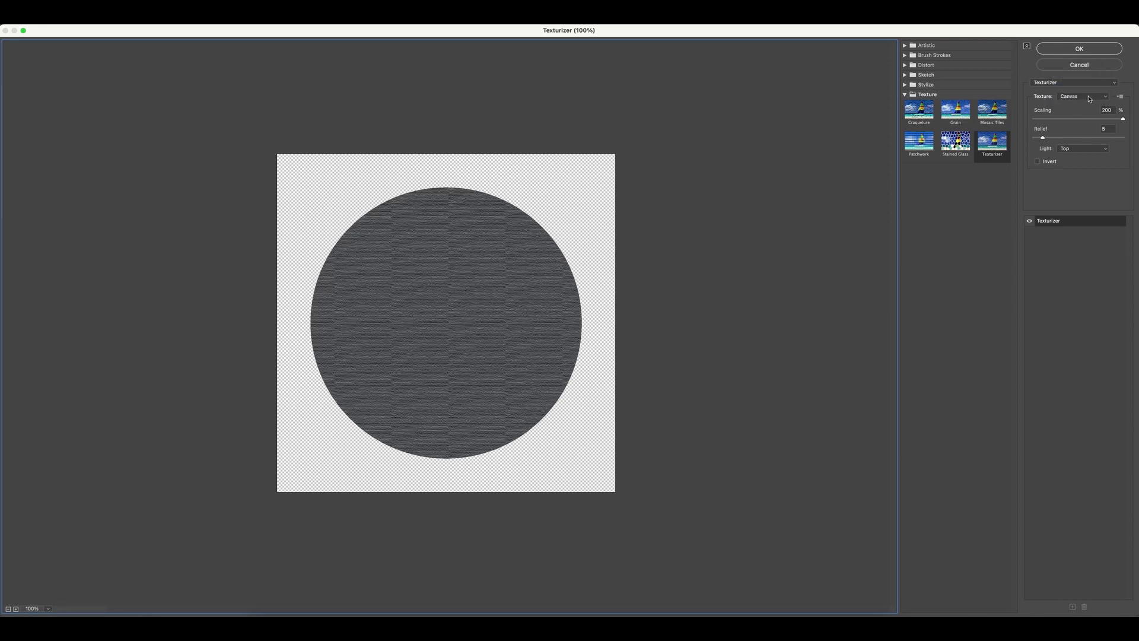
click(1089, 99)
click(1080, 105)
click(1069, 51)
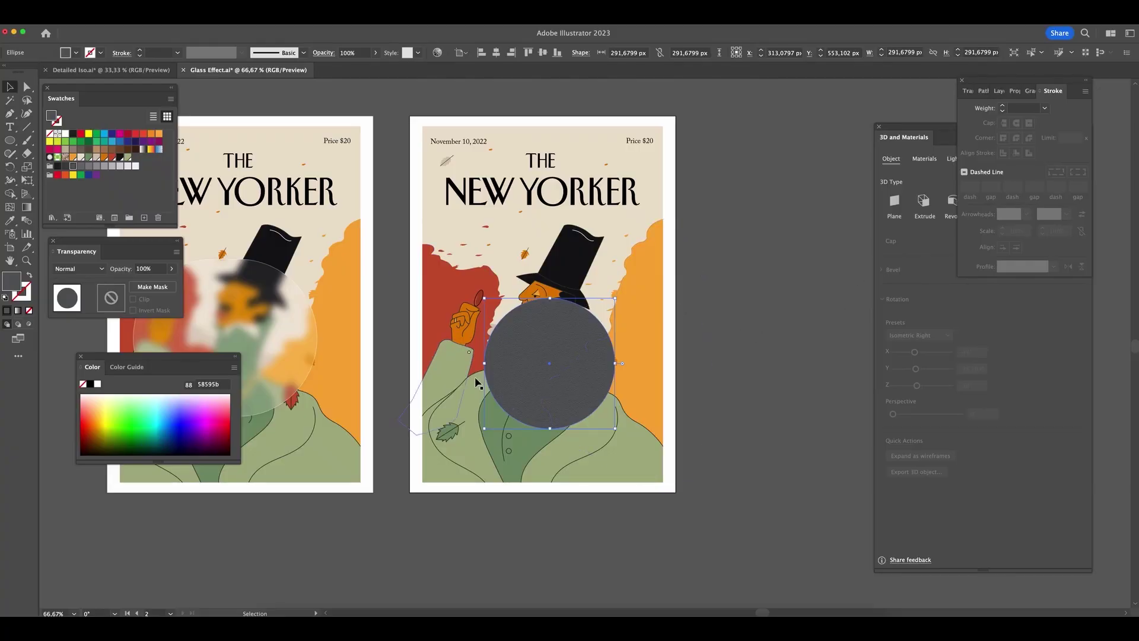
- Set the textured circle's blending mode to Soft Light and its opacity to 50%, and deselect it
click(94, 271)
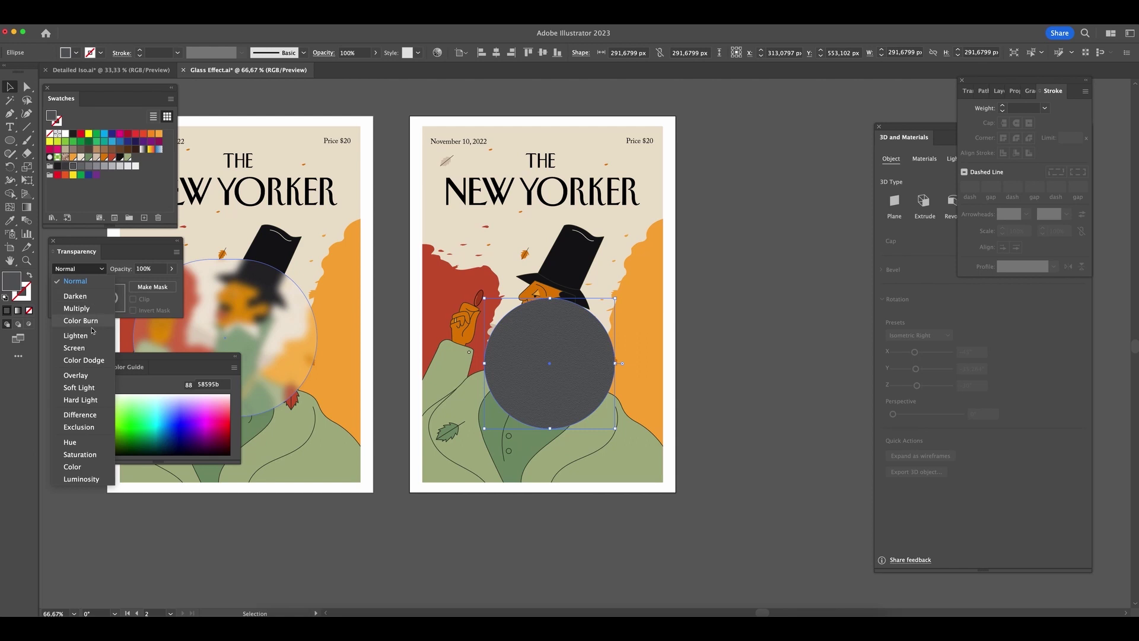
click(89, 387)
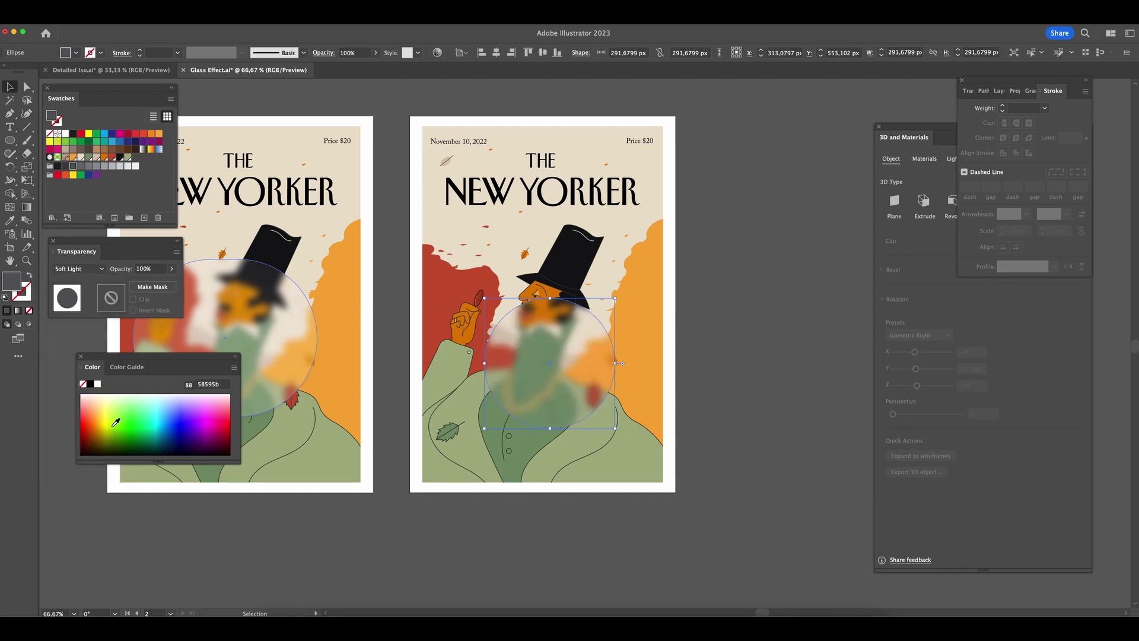
click(143, 268)
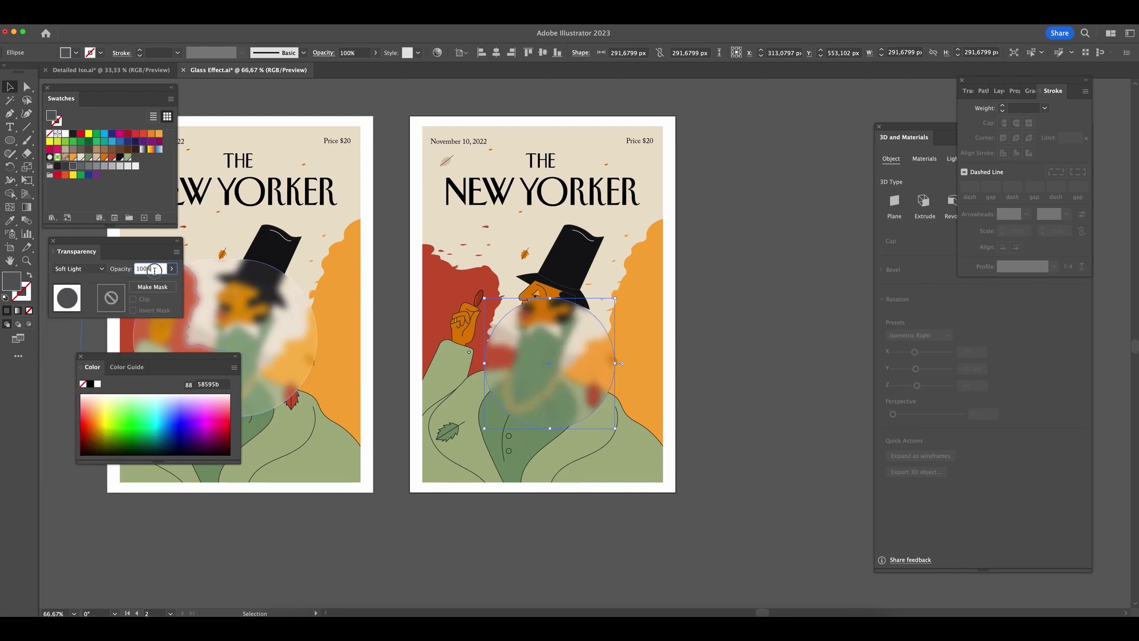
text(50)
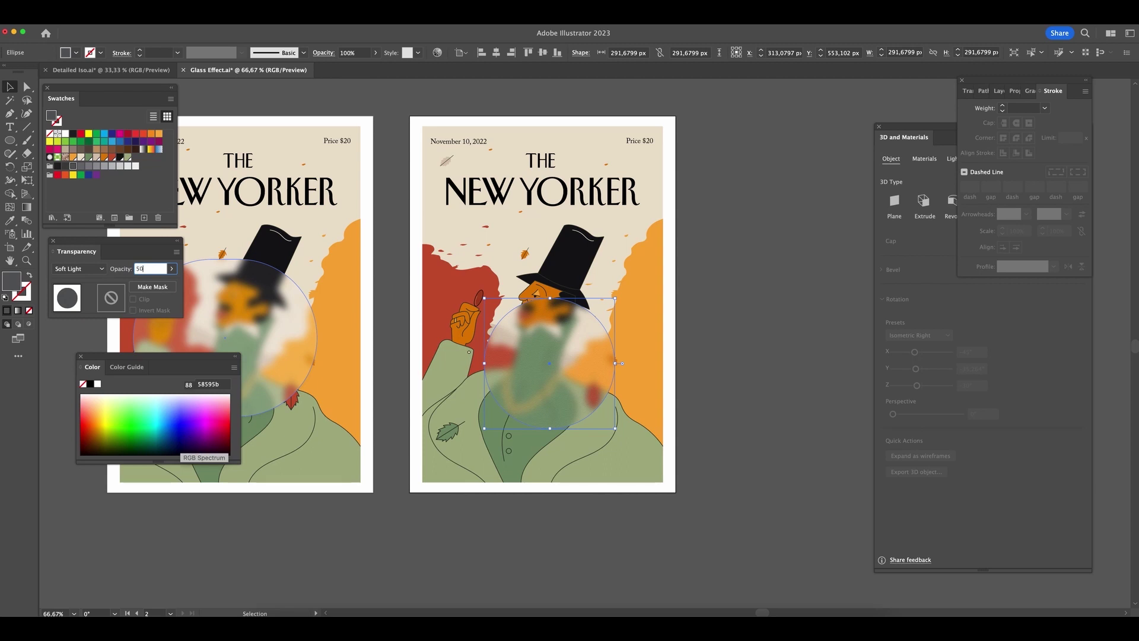
key(Return)
click(823, 335)
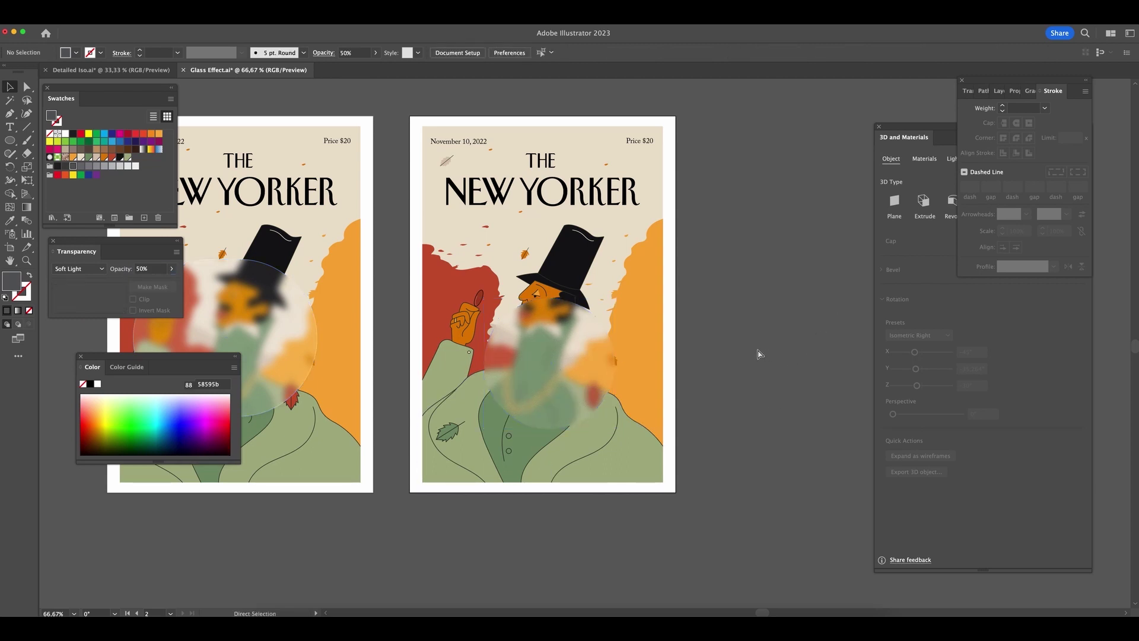
- Paste another circle copy in place and turn it into an unfilled outline with a white ffffff stroke of 0.5 pt
key(super+f)
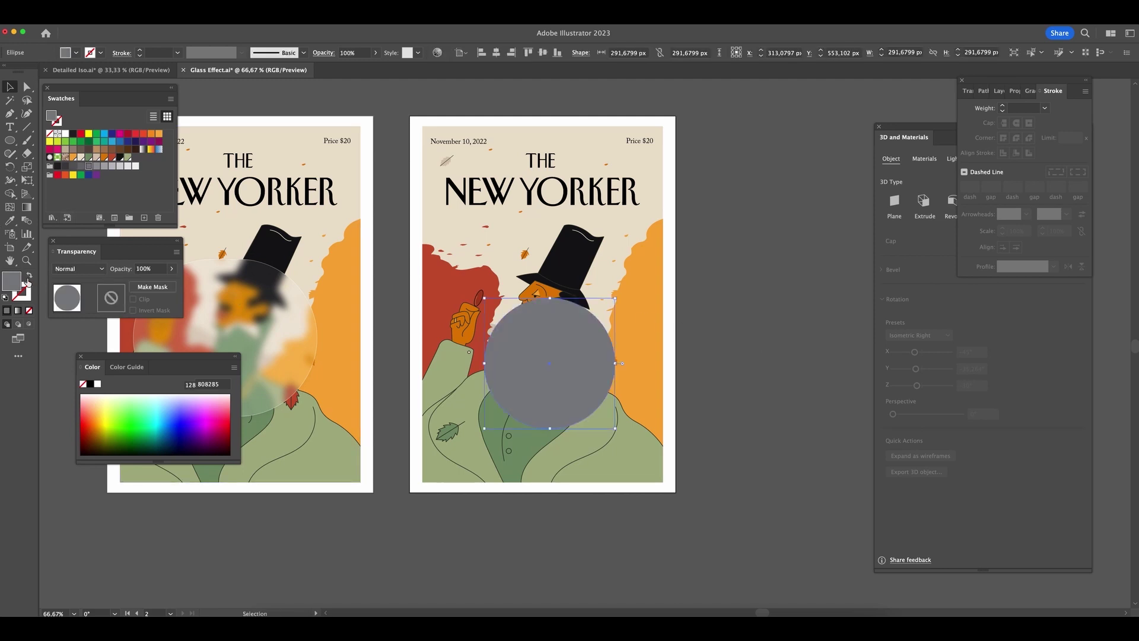
click(29, 275)
double_click(21, 291)
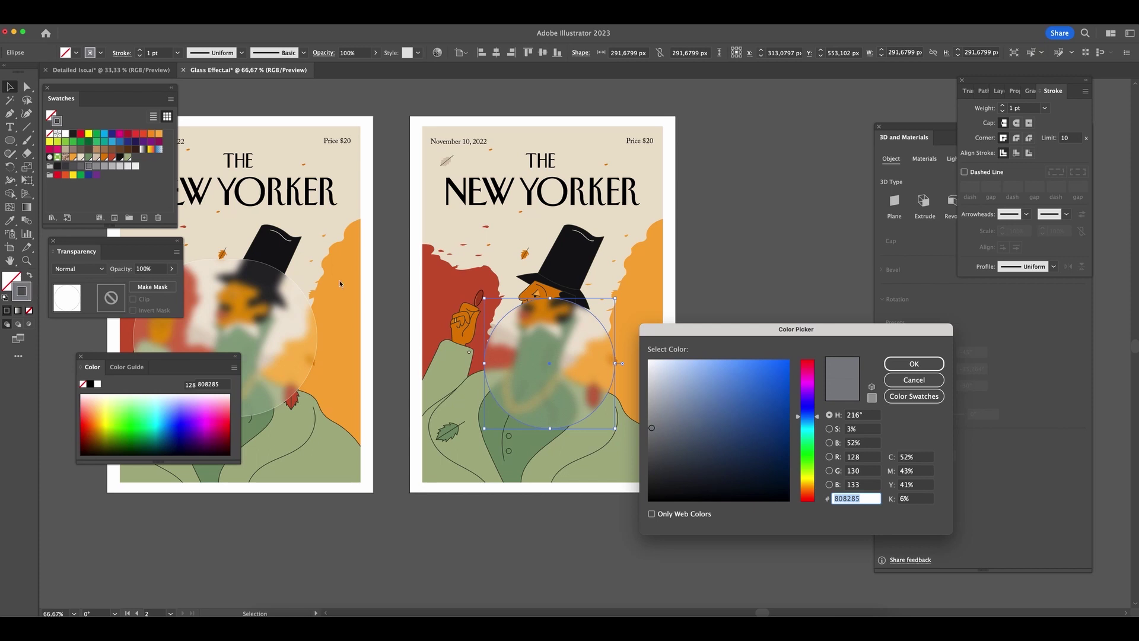
text(ffffff)
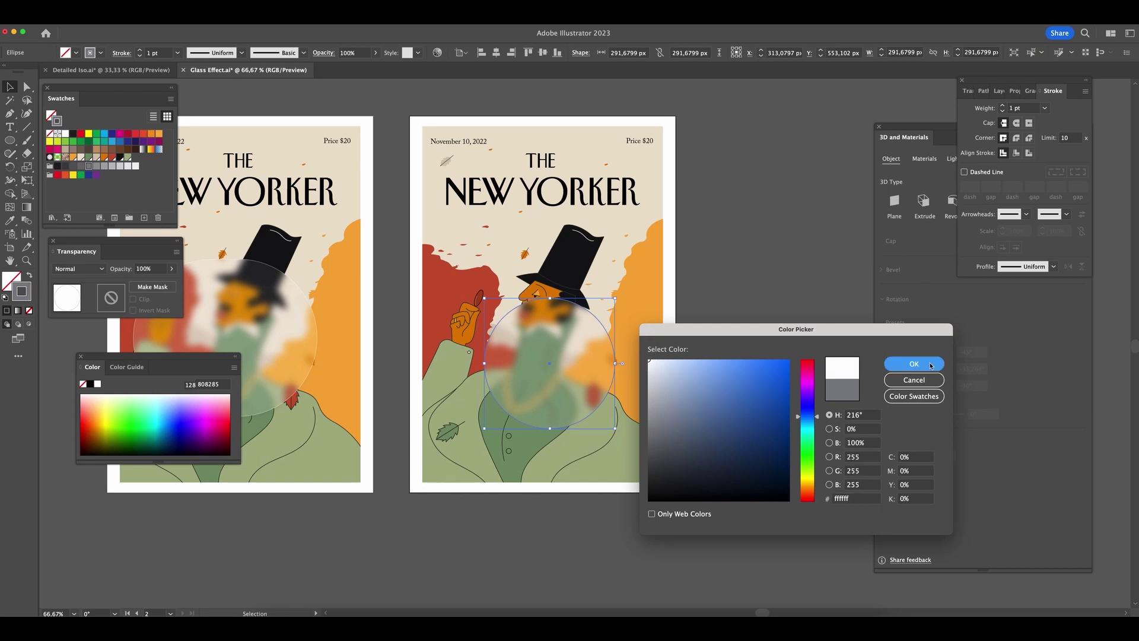
click(934, 363)
click(1045, 108)
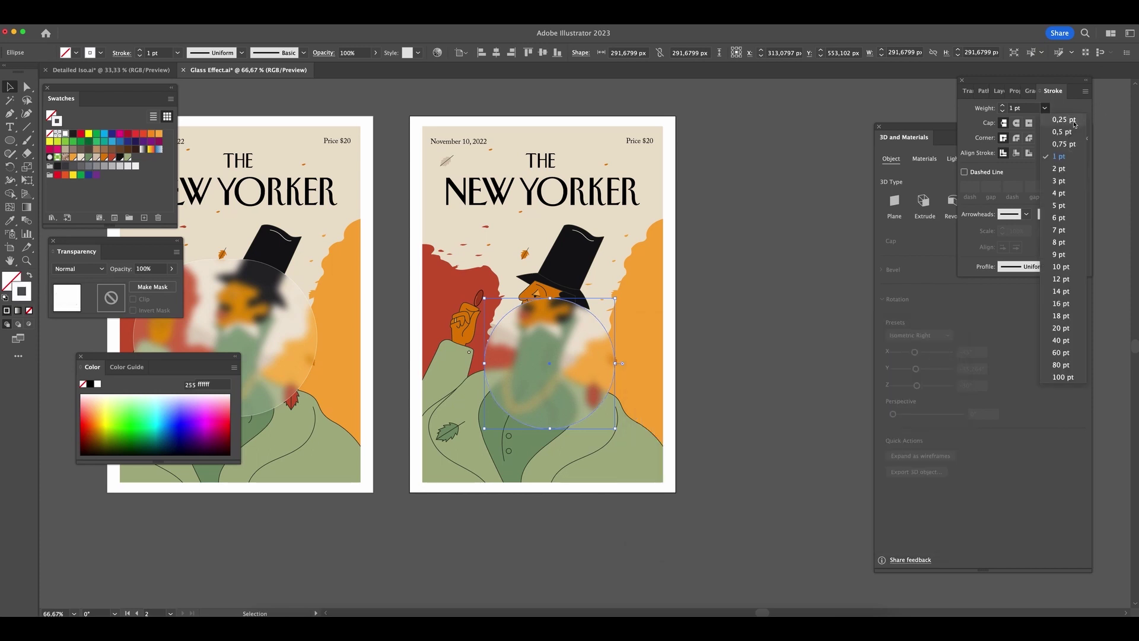
click(1062, 132)
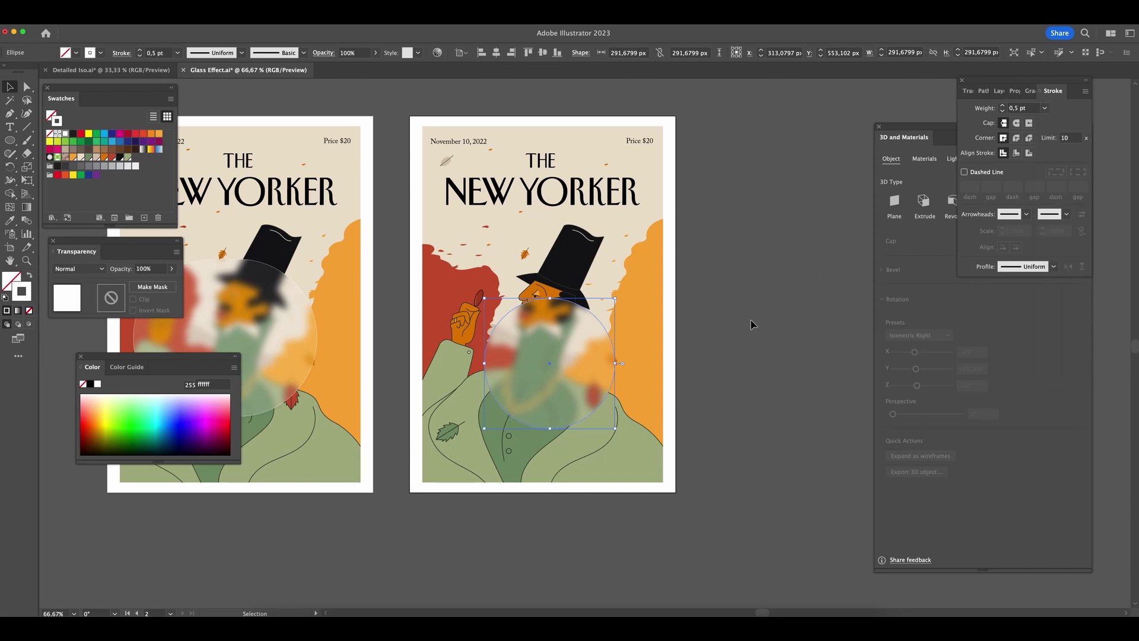
- Try an opacity of 73% on the white outline circle and check it up close
click(172, 268)
drag(172, 283, 153, 285)
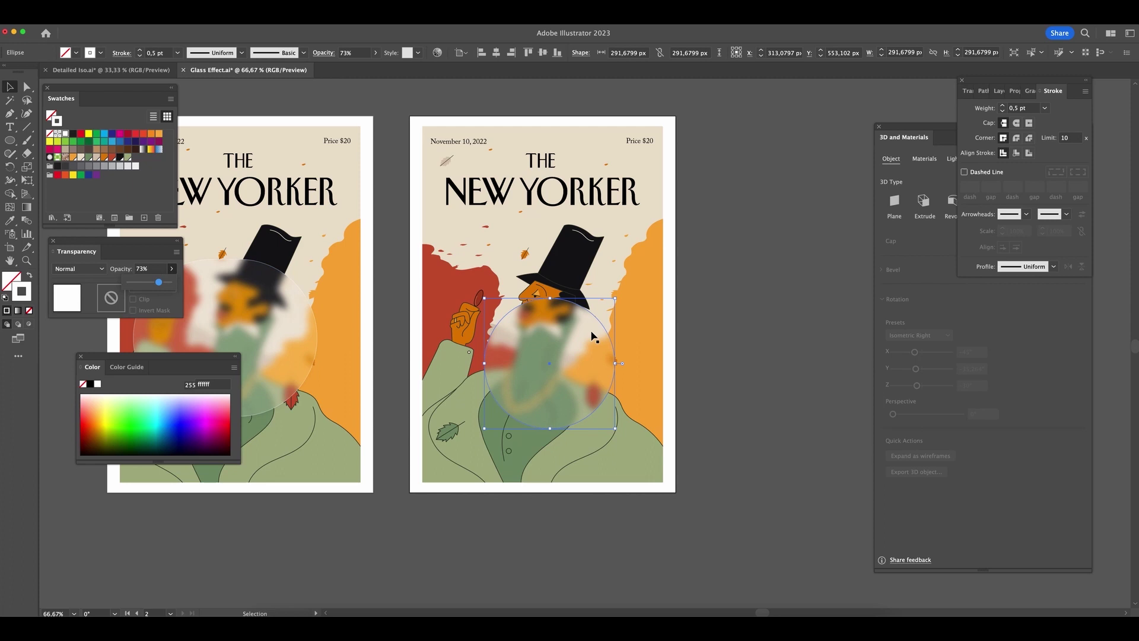
click(736, 350)
key(z)
drag(562, 375, 817, 321)
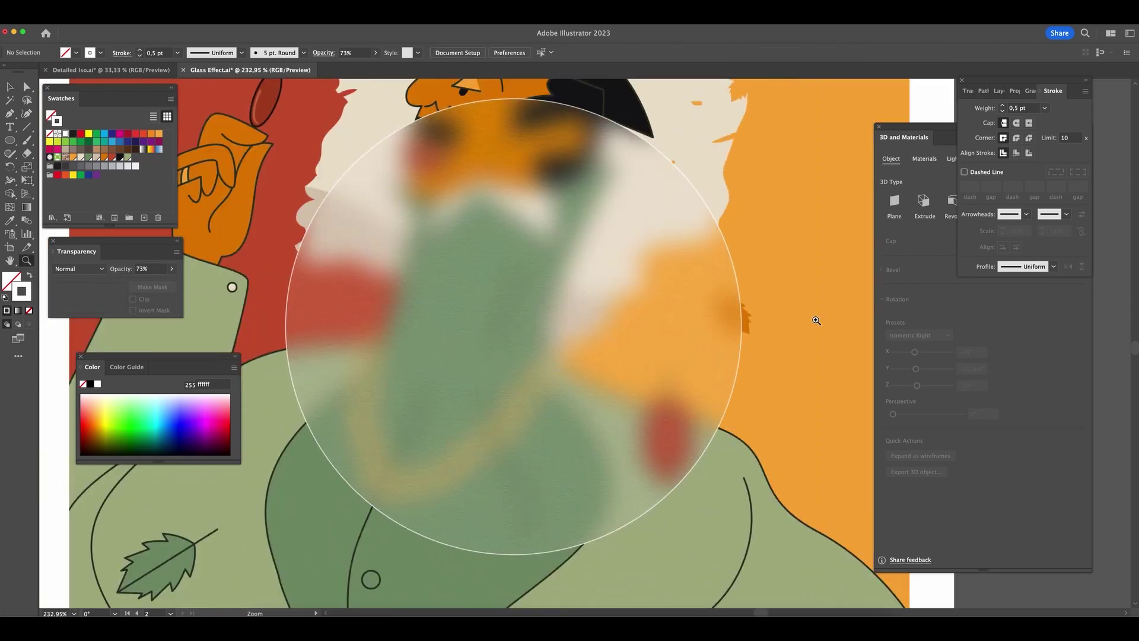
- Lower the white outline circle's opacity to 26% and deselect it
key(v)
click(732, 260)
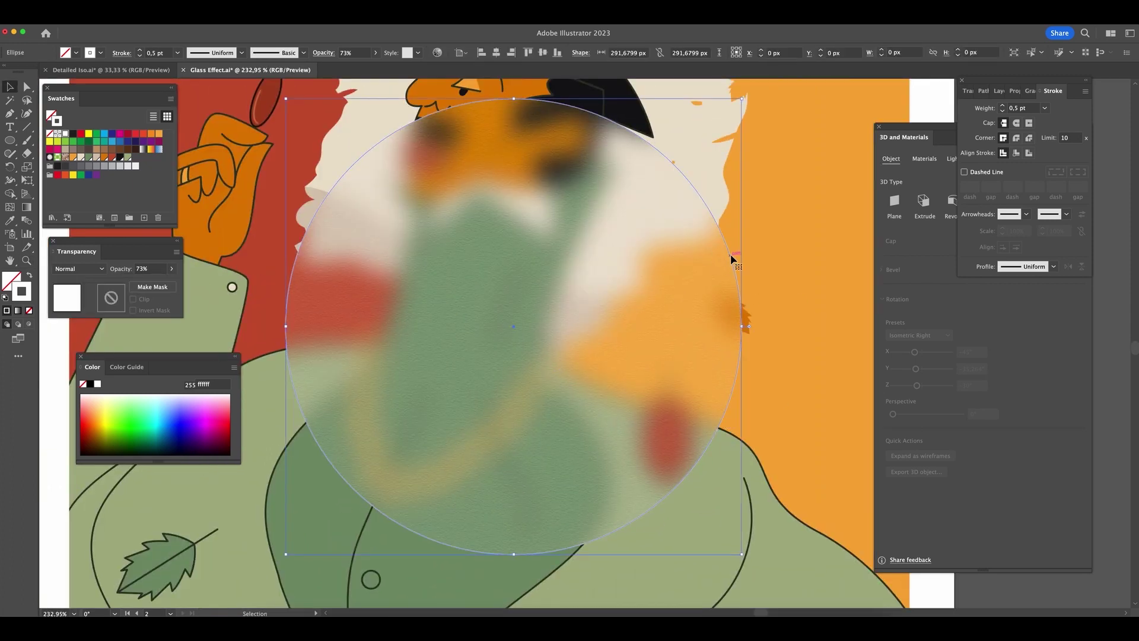
click(168, 271)
drag(153, 282, 140, 282)
click(50, 380)
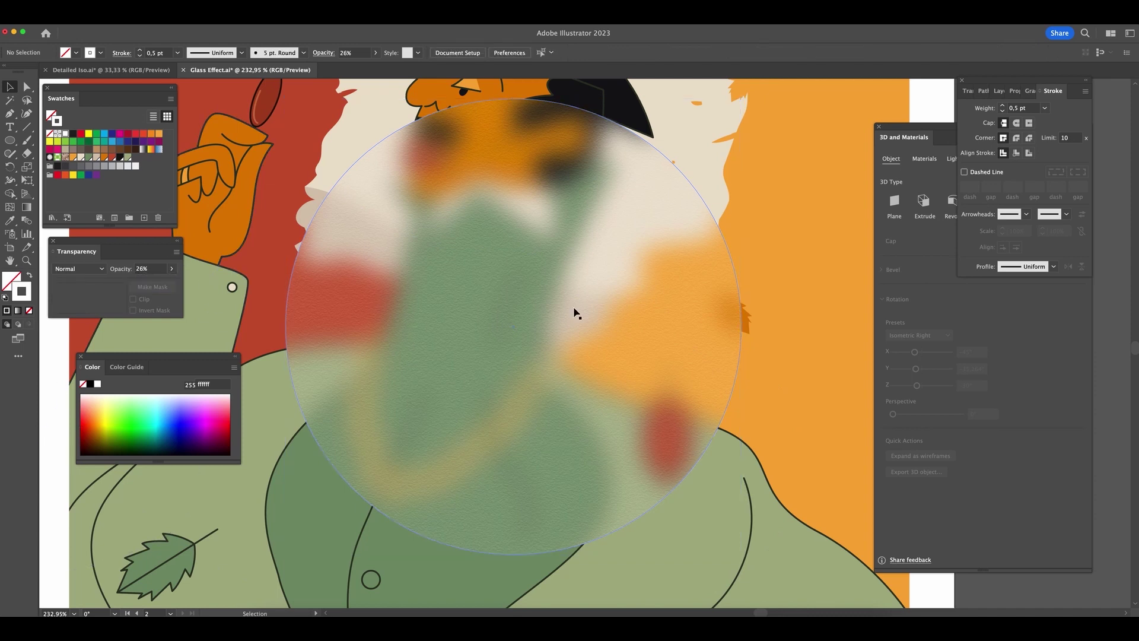
- Paste another circle copy in place and give it a dark grey 414042 fill with no stroke
key(super+1)
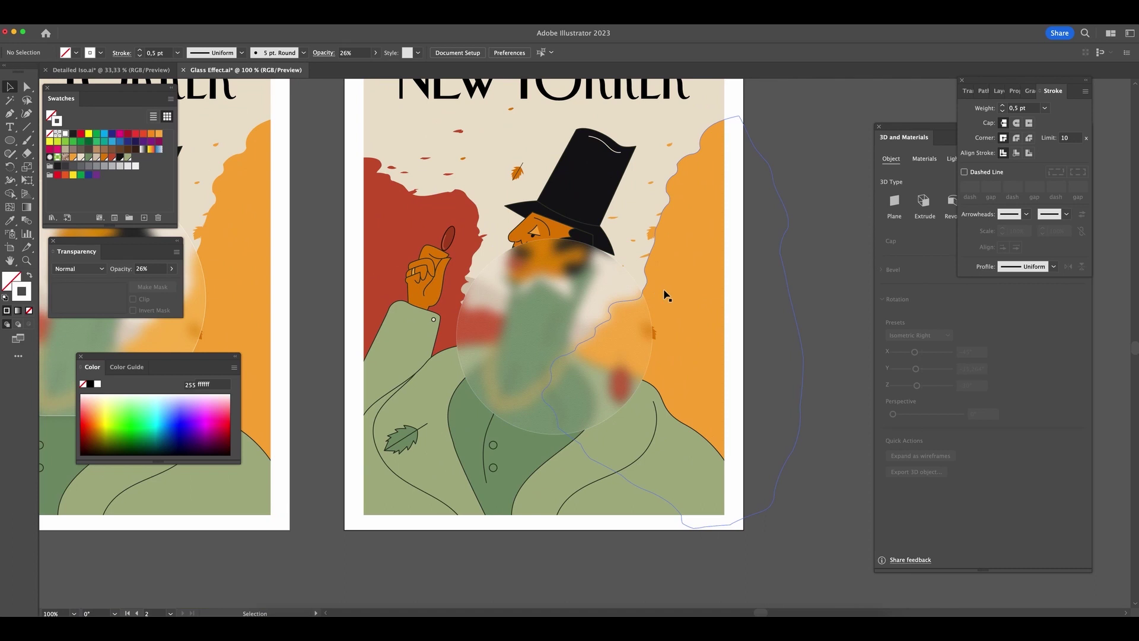
drag(496, 408, 495, 452)
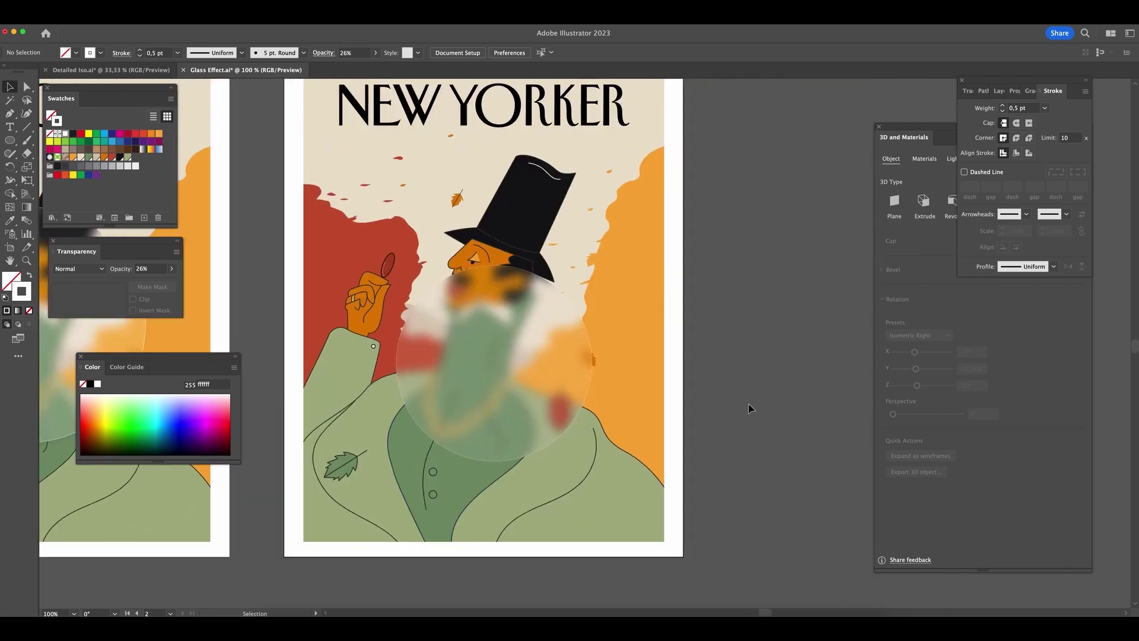
click(536, 407)
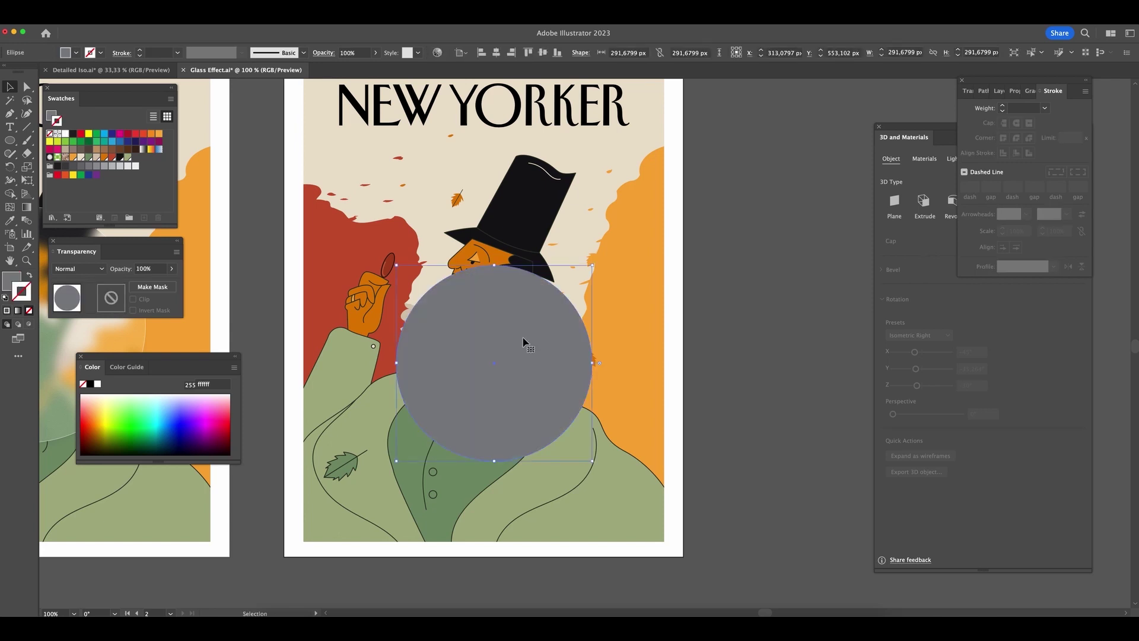
click(64, 168)
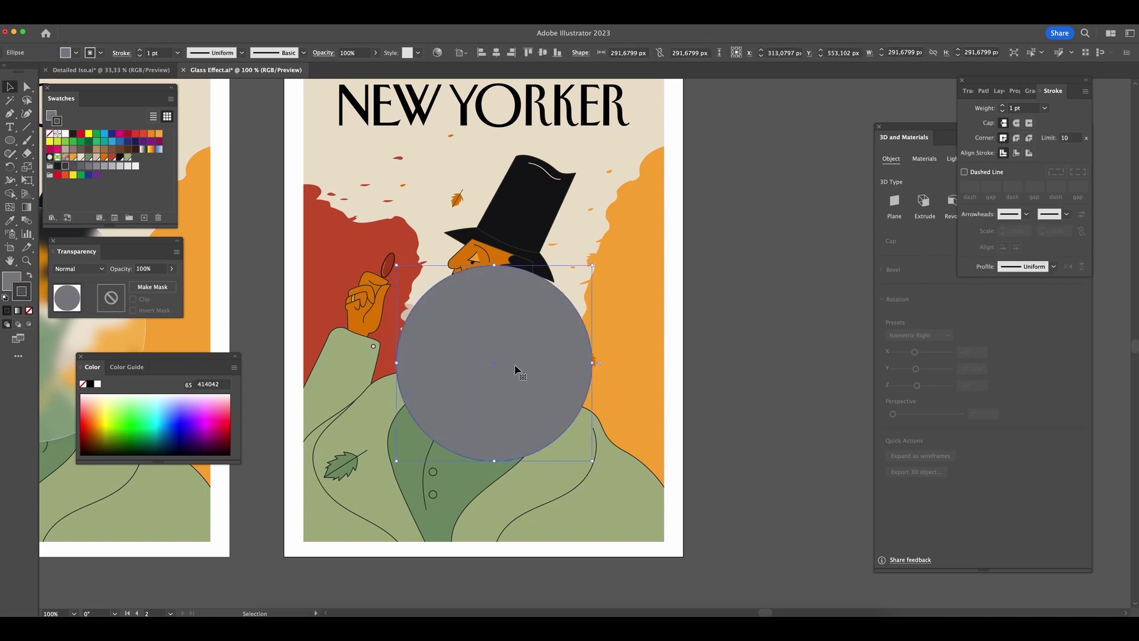
click(30, 276)
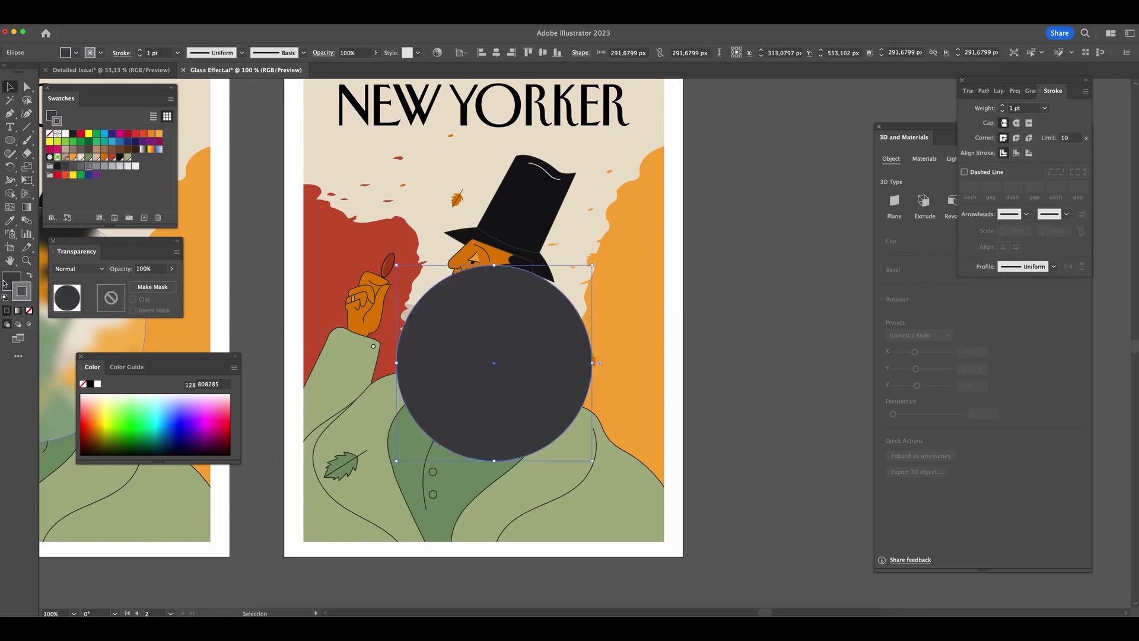
click(30, 310)
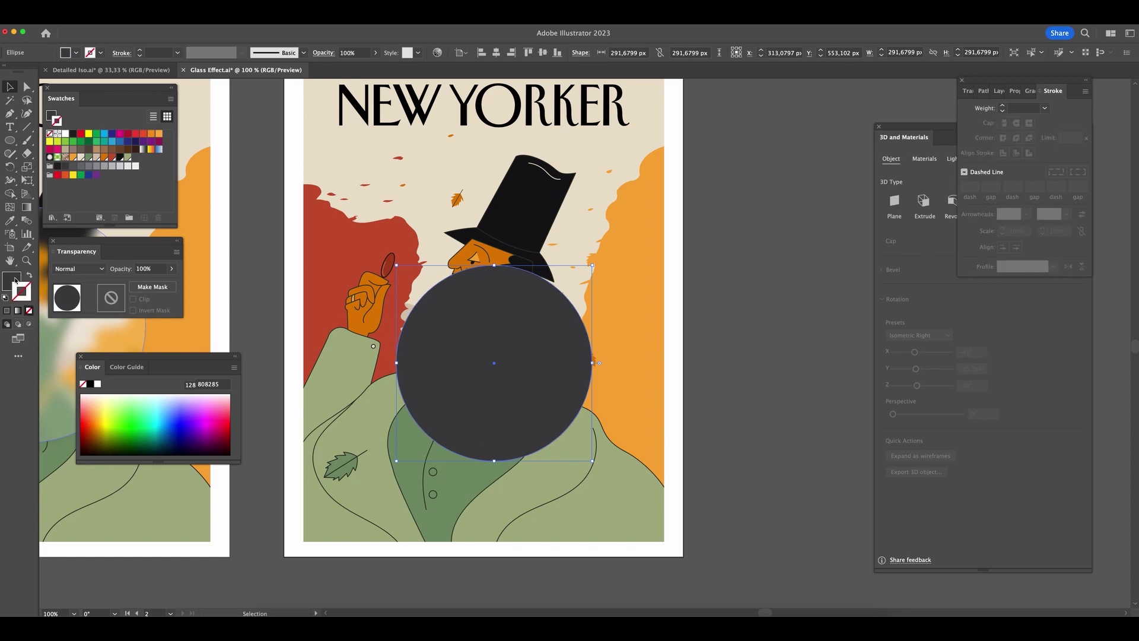
click(15, 280)
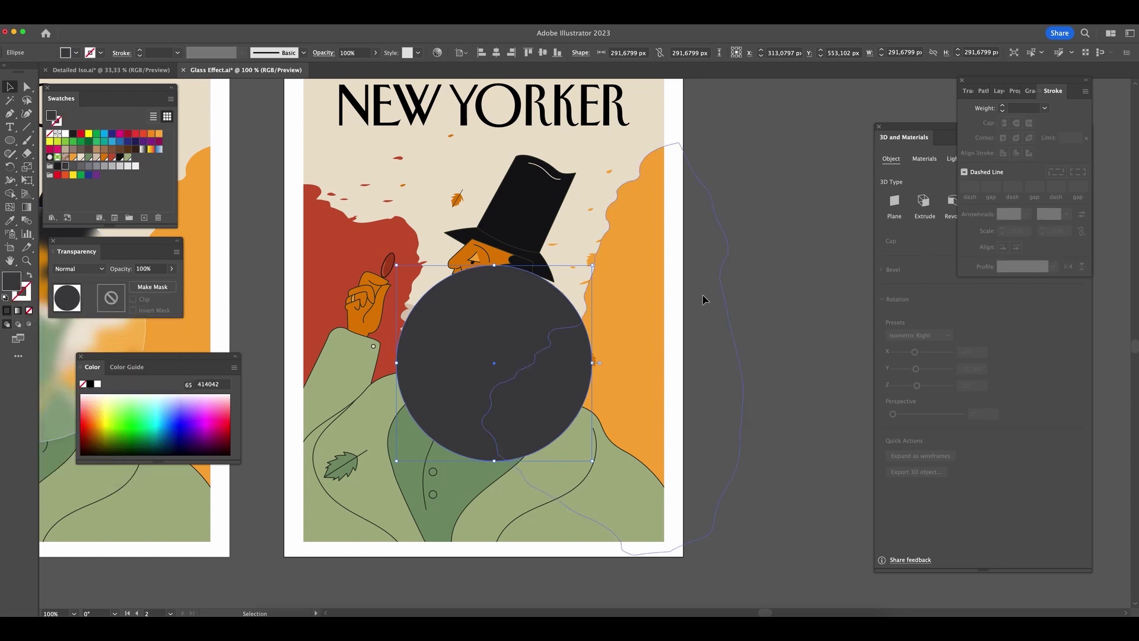
- Apply a Gaussian Blur with a radius of 15 to the dark grey circle
click(184, 24)
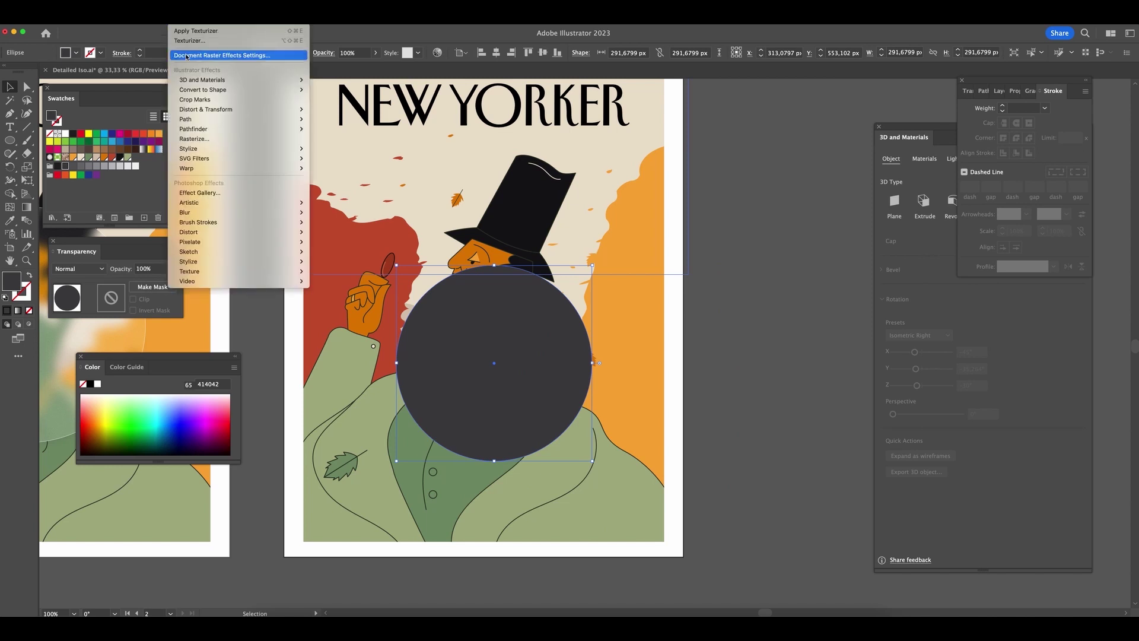
mouse_move(231, 211)
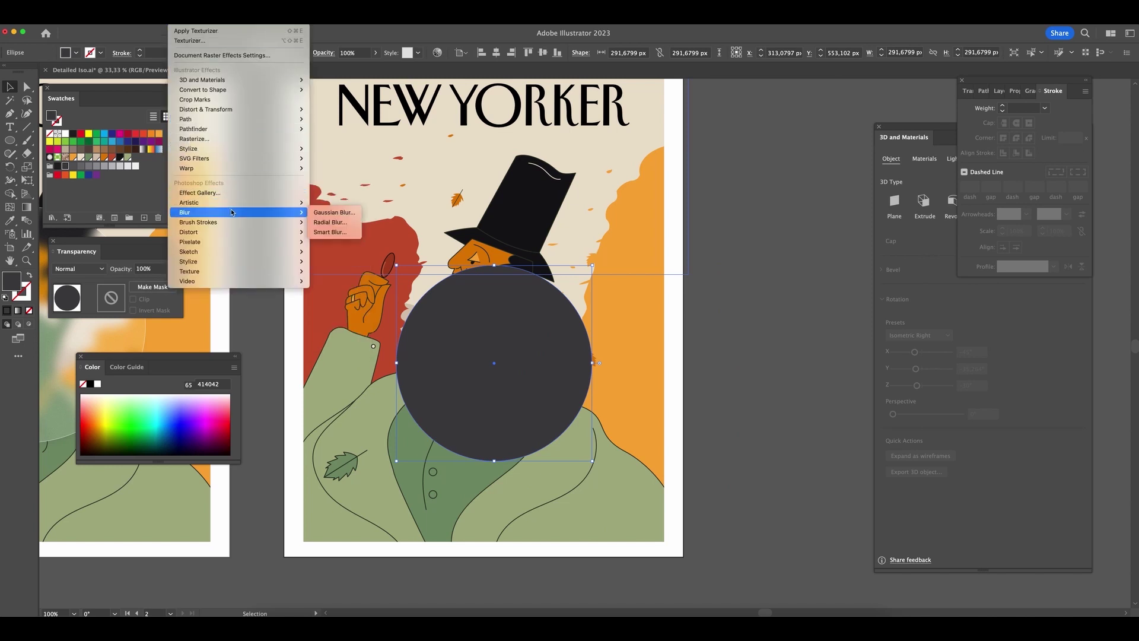
click(333, 213)
double_click(647, 320)
text(15)
click(665, 346)
- Set the blurred dark circle's opacity to 10%
click(144, 269)
key(Return)
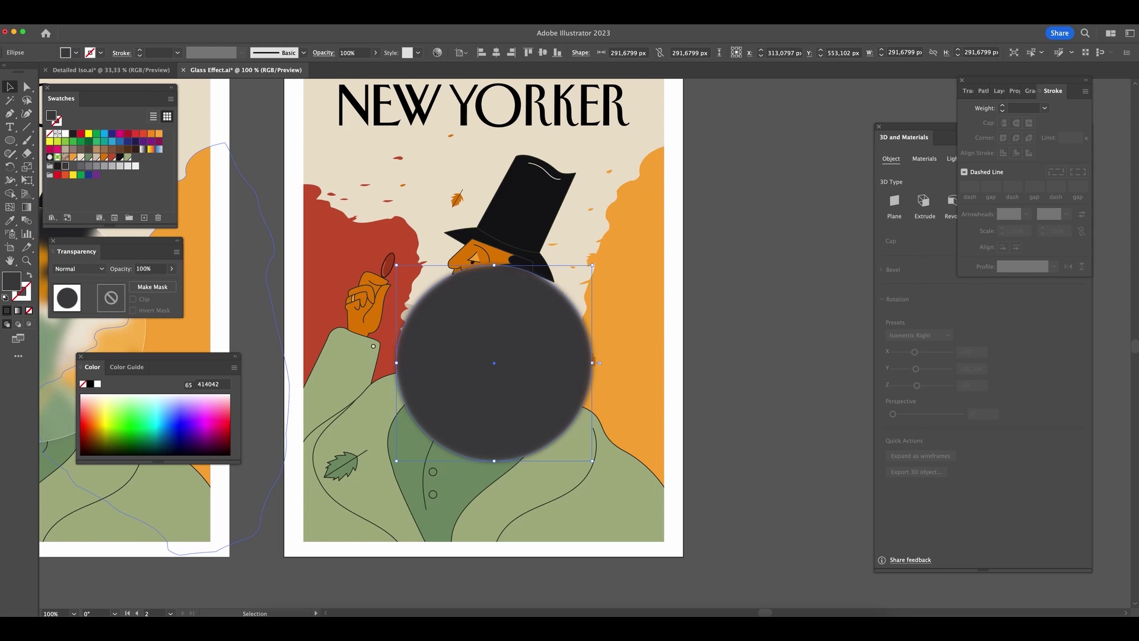
click(146, 269)
text(10)
key(Return)
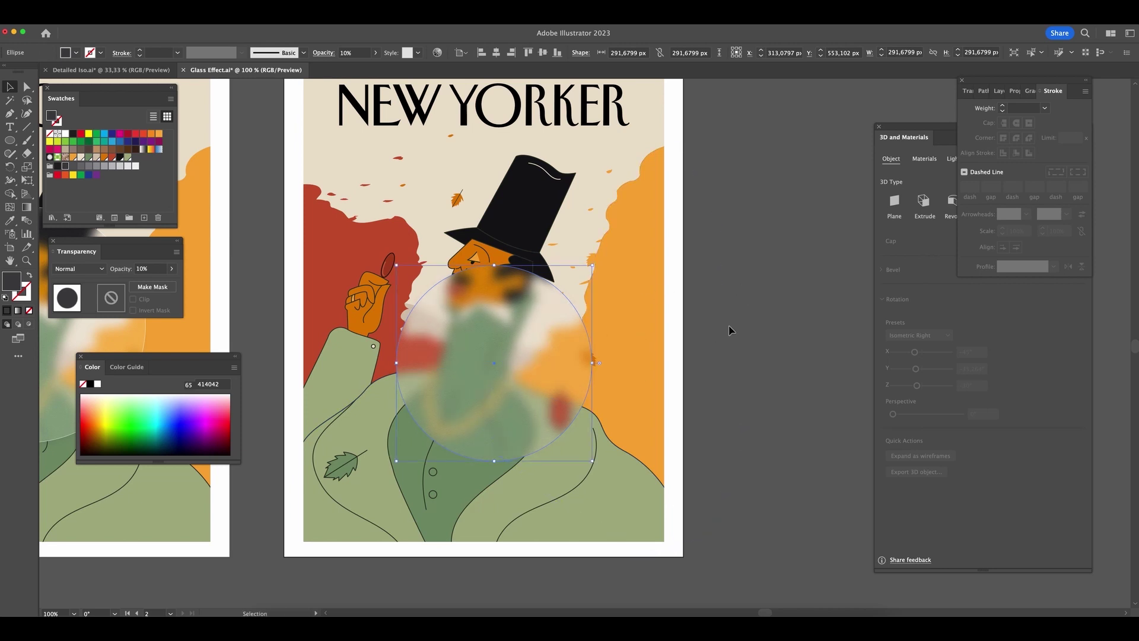
- Nudge the blurred dark shadow circle about 8 px left and 4 px down, and deselect it
click(579, 223)
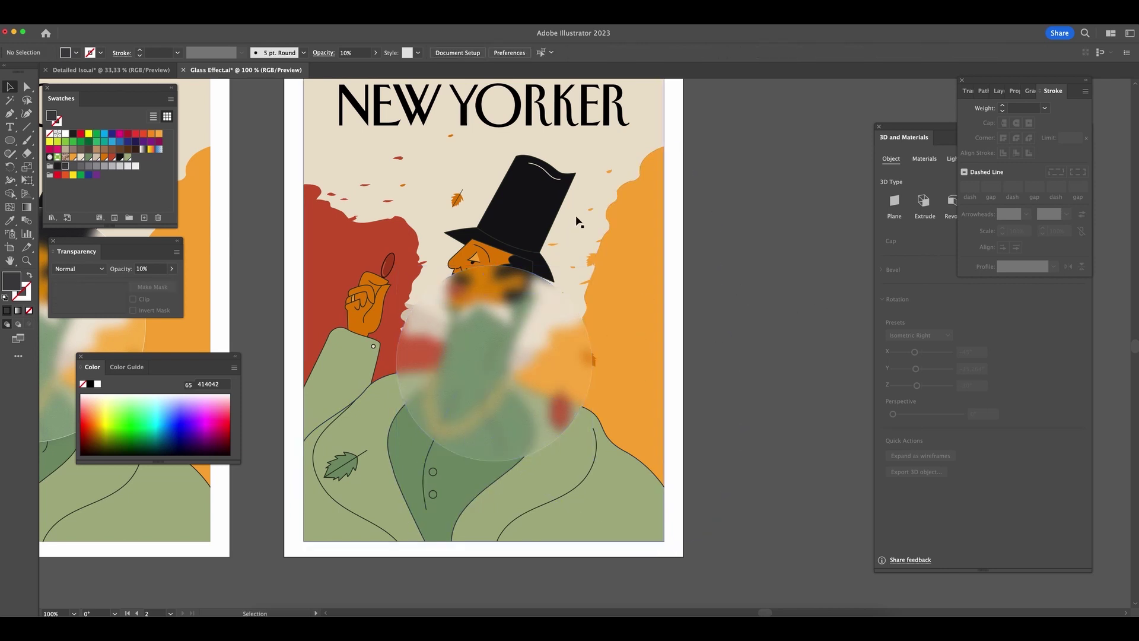
key(super)
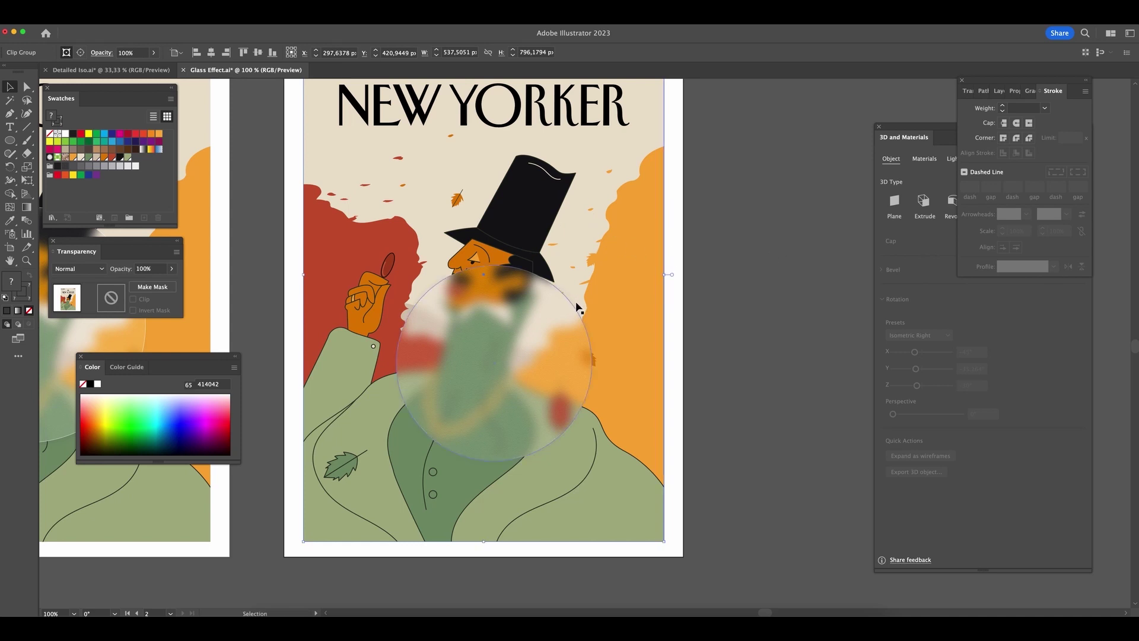
click(782, 378)
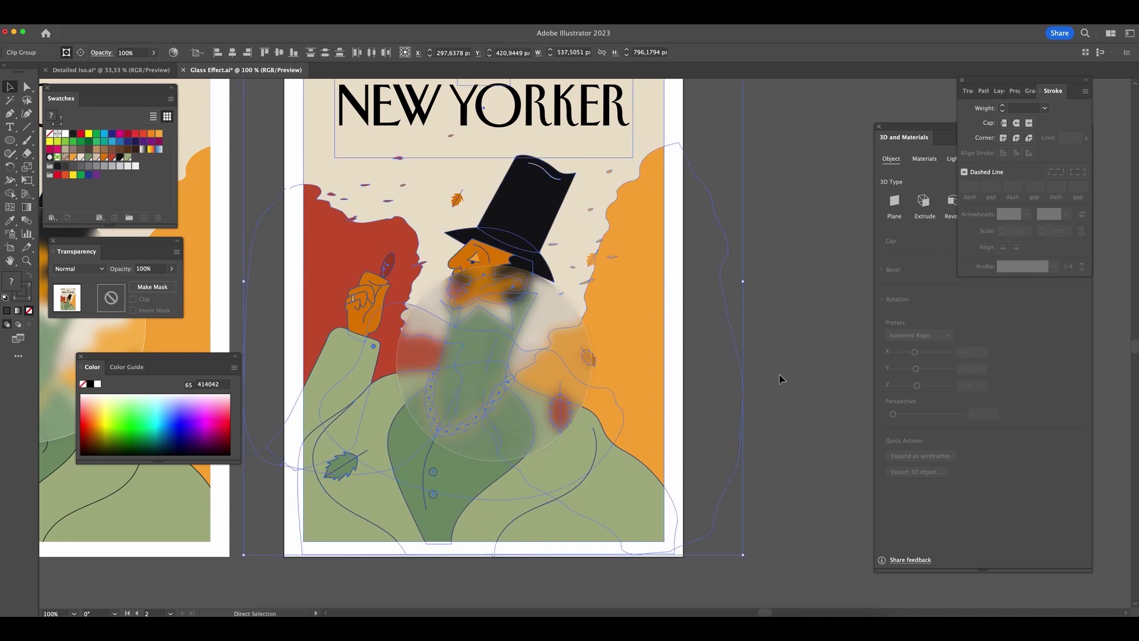
click(477, 462)
key(Down)
key(Down)
key(Down)
key(Down)
key(Down)
key(Down)
key(Down)
key(Left)
key(Left)
key(Left)
key(Left)
key(Left)
key(Left)
key(Left)
key(Left)
key(Up)
key(Up)
key(Up)
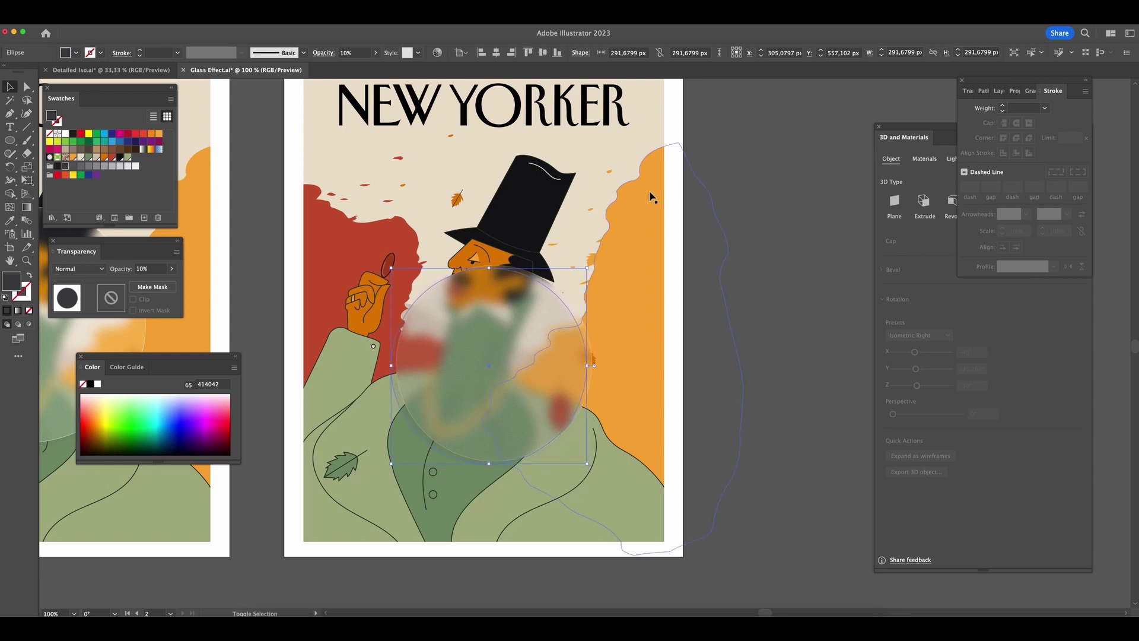
drag(649, 196, 644, 199)
drag(503, 434, 636, 284)
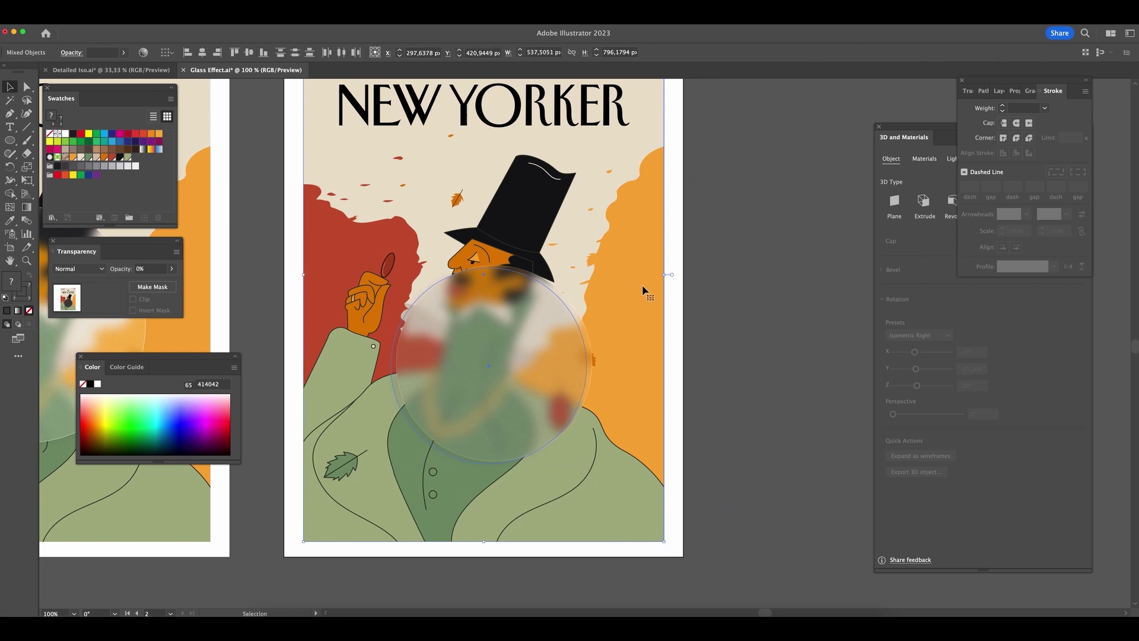
click(758, 285)
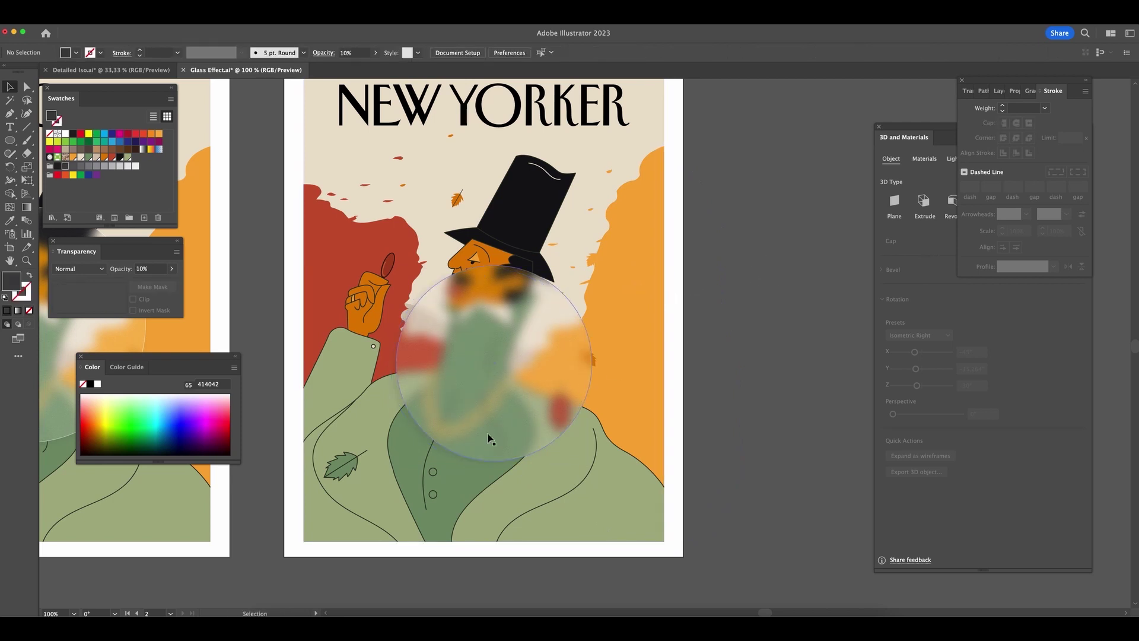
drag(465, 465, 466, 462)
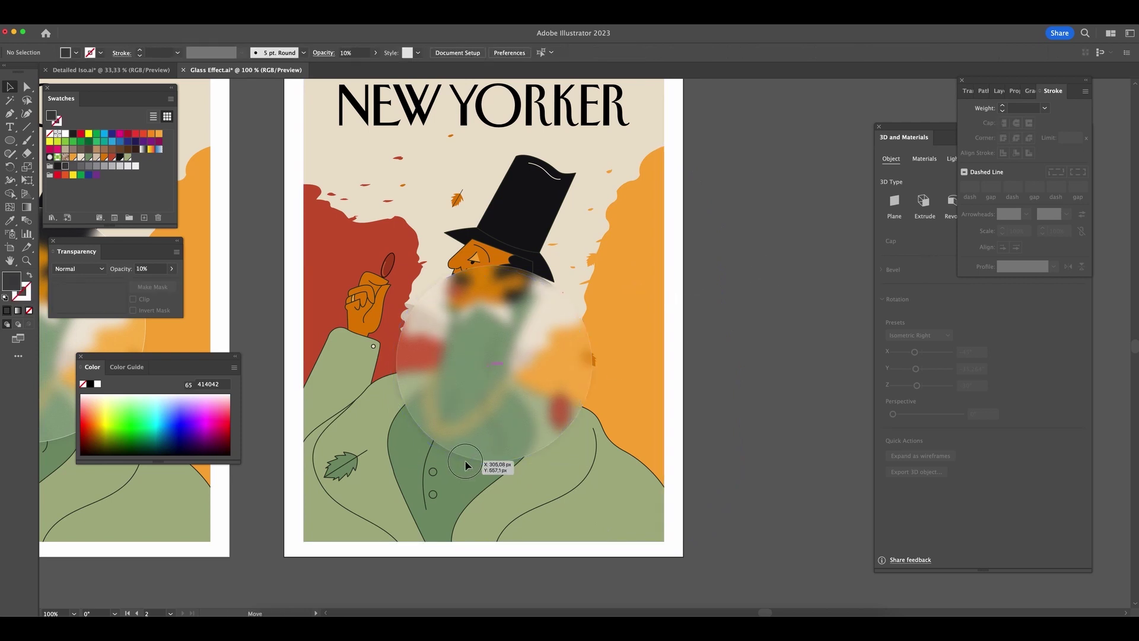
click(754, 350)
- Examine the finished frosted-glass circle alongside the other magazine cover, viewing both artboards together and up close
key(space)
drag(725, 344, 776, 345)
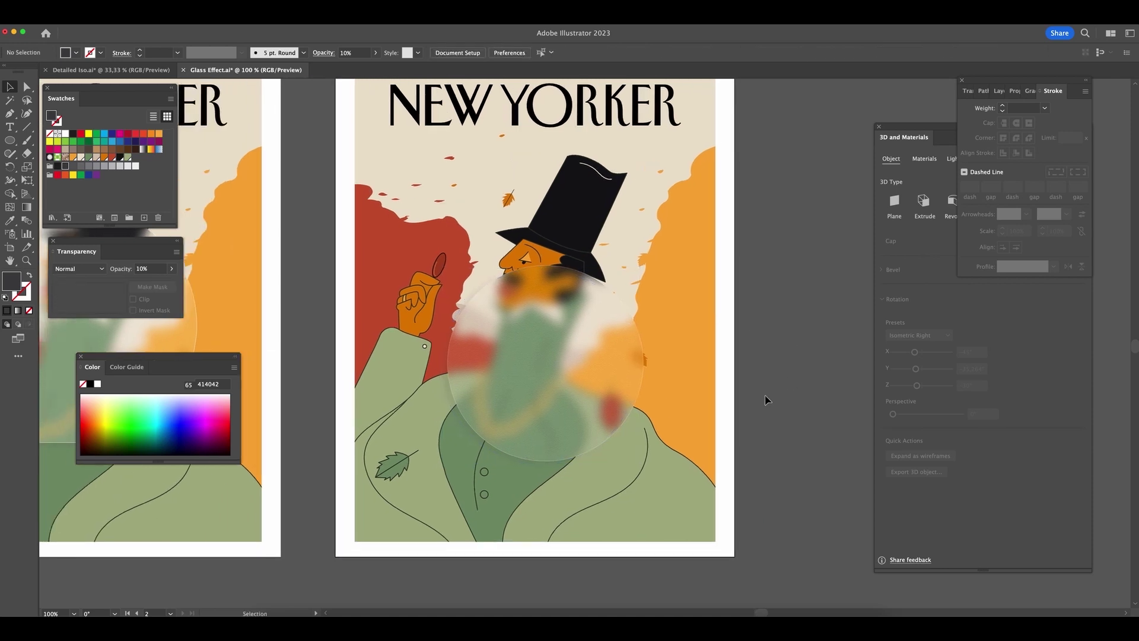
key(super+minus)
key(super+minus)
drag(747, 393, 783, 415)
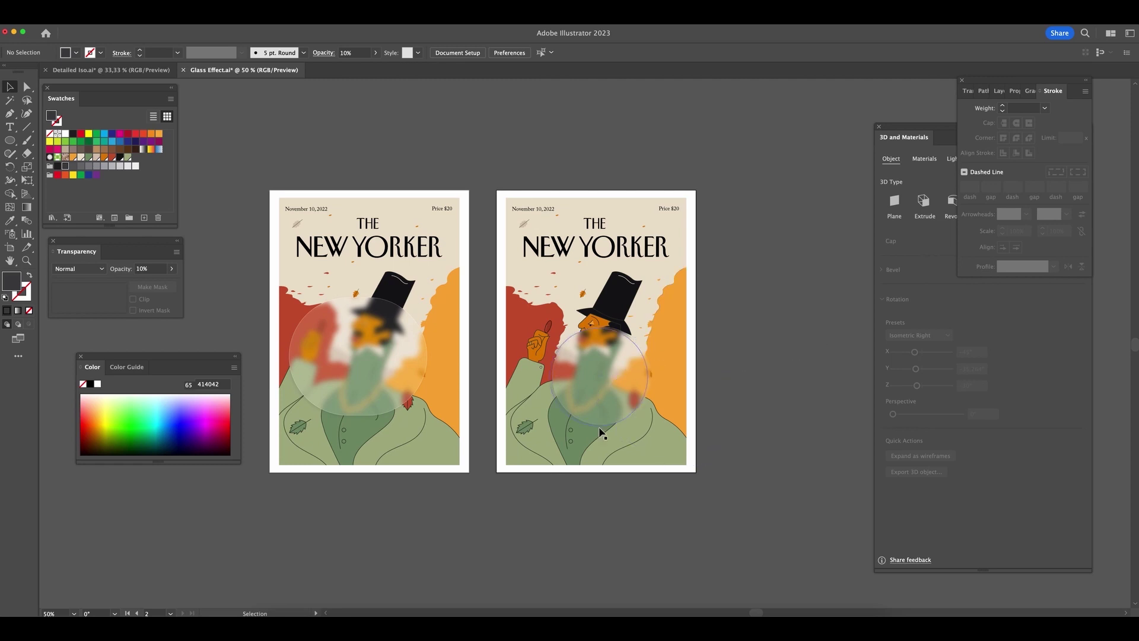
key(z)
drag(643, 426, 615, 464)
alt+click(736, 448)
alt+click(748, 458)
drag(596, 402, 558, 443)
key(space)
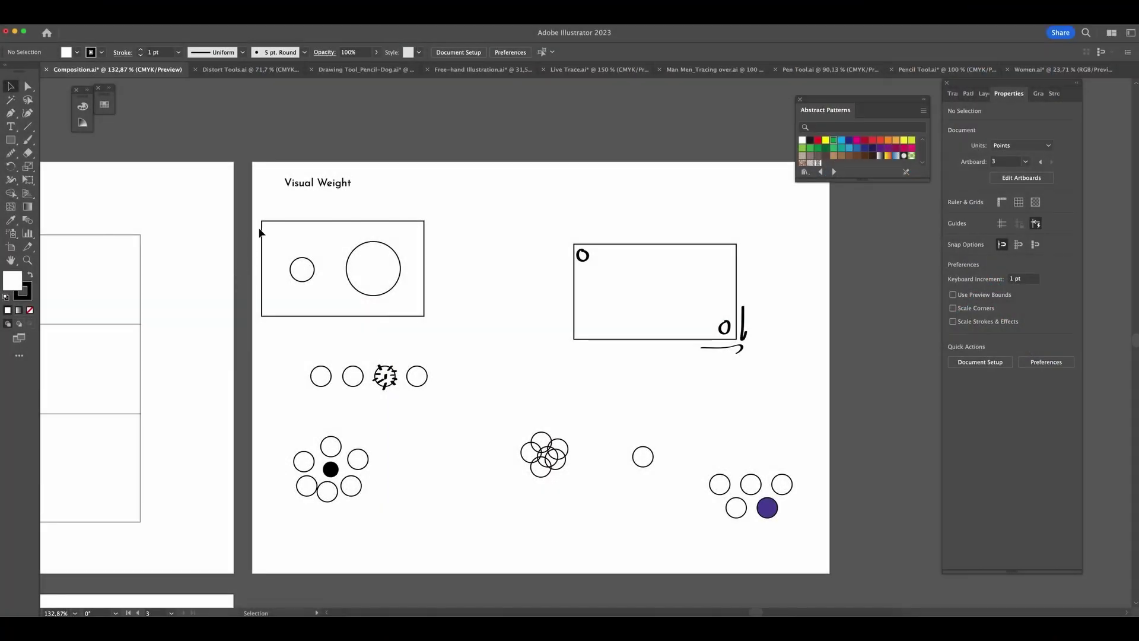
- Review the Visual Weight artboard in the Composition file and the roughened figure illustrations in Distort Tools.ai
drag(360, 214, 388, 236)
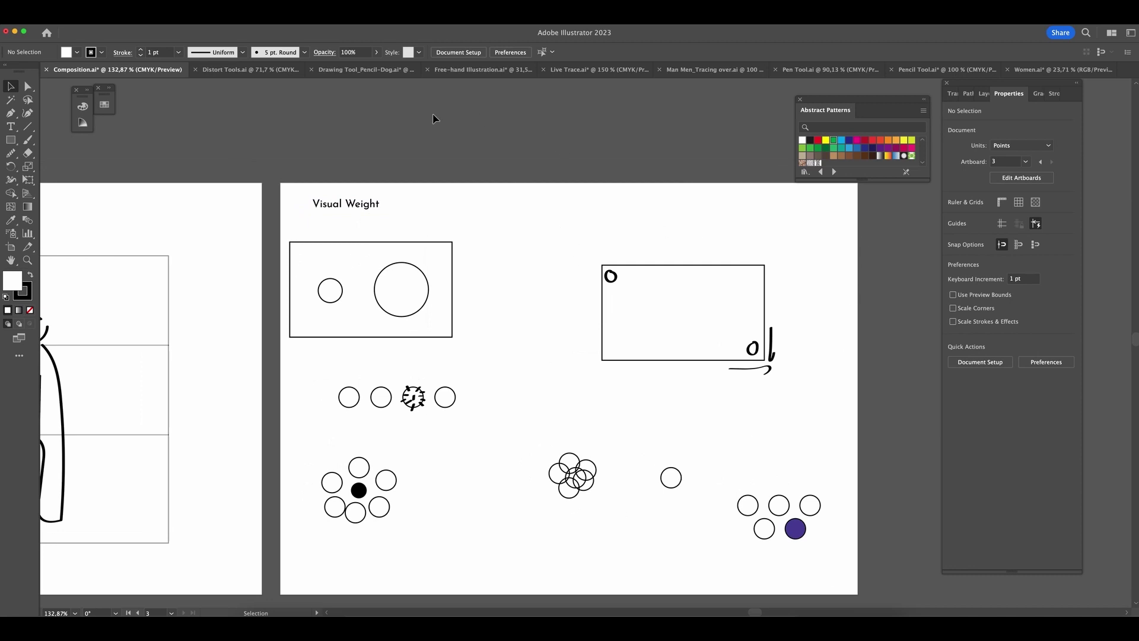
click(248, 70)
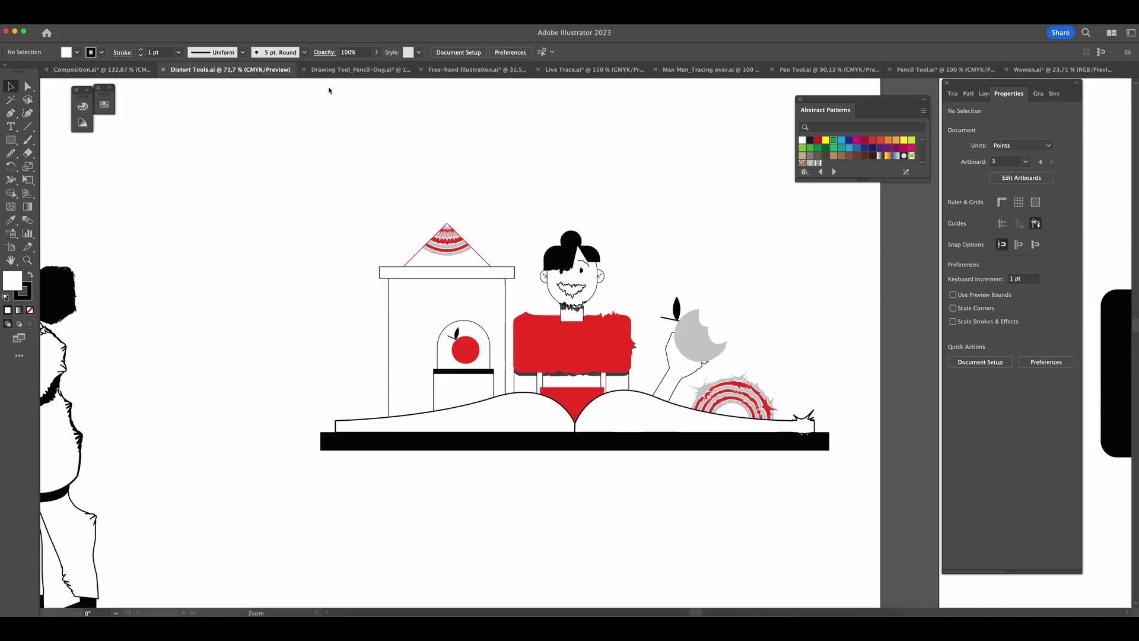
scroll(394, 176, left, 5)
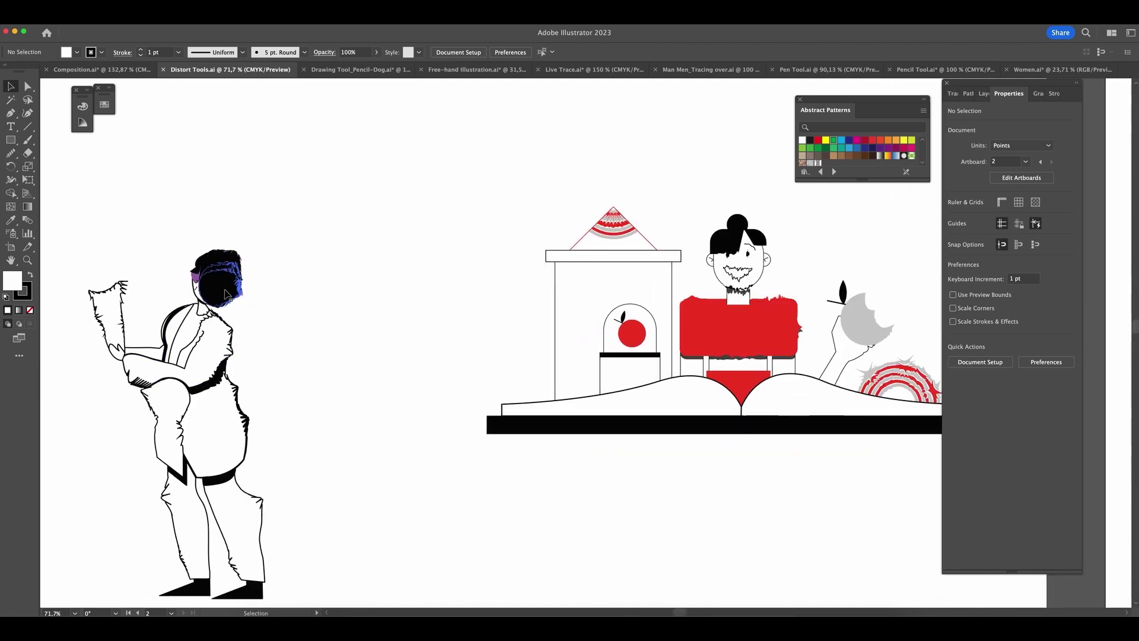
scroll(363, 224, down, 3)
scroll(363, 223, left, 3)
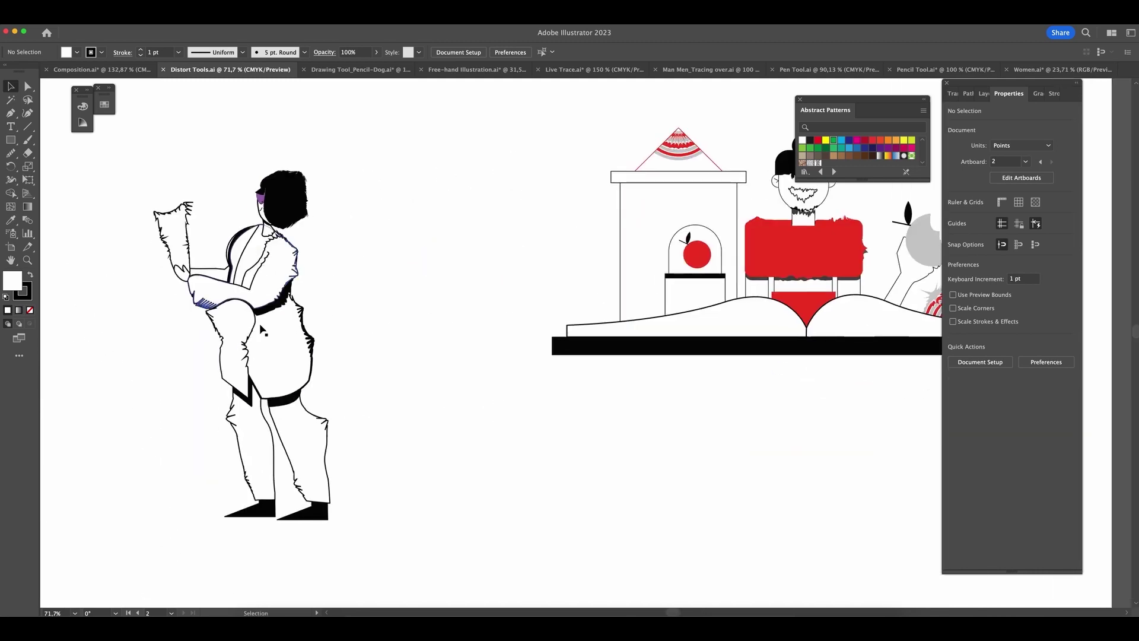
scroll(430, 353, up, 3)
scroll(429, 353, right, 4)
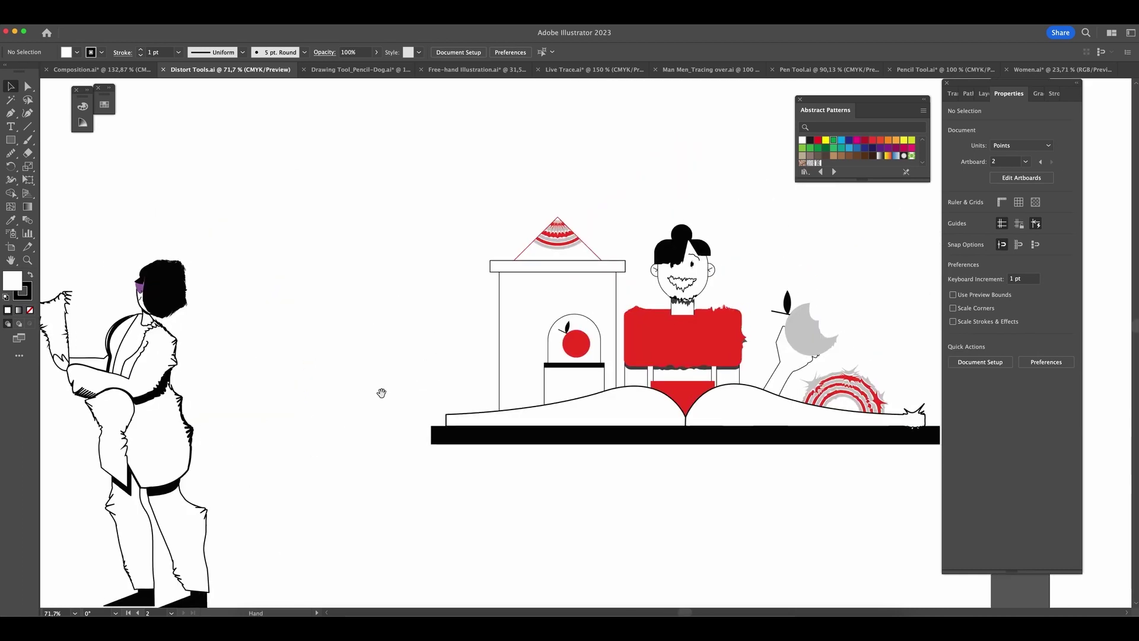
- Review the dog line drawing in Drawing Tool_Pencil-Dog.ai and the colour variations in Free-hand Illustration.ai
click(361, 70)
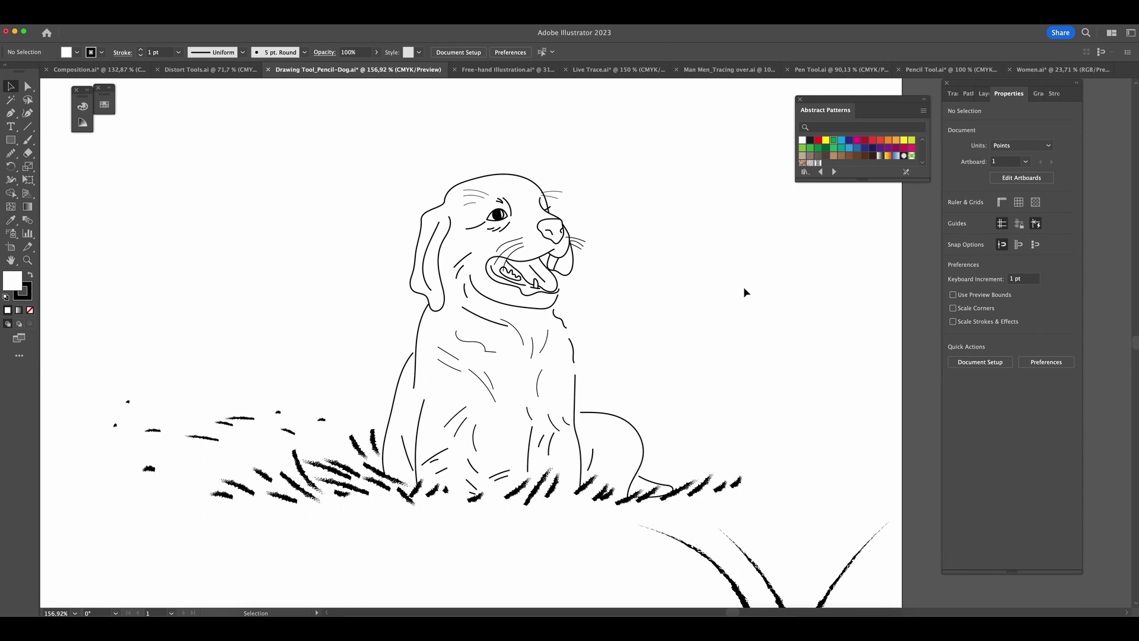
drag(691, 323, 651, 308)
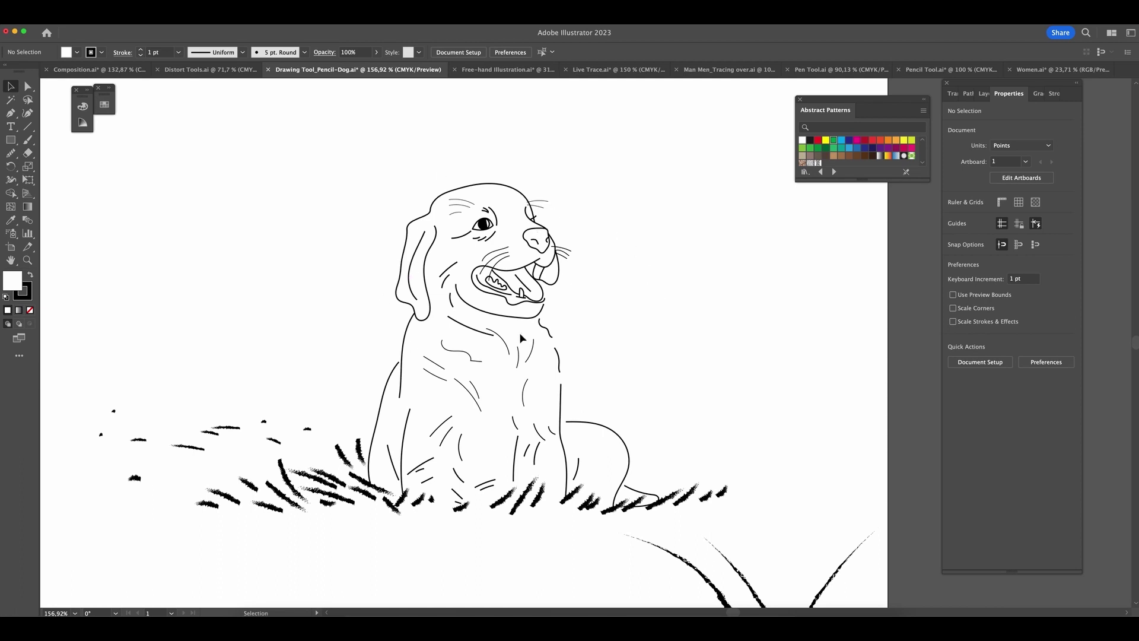
click(524, 70)
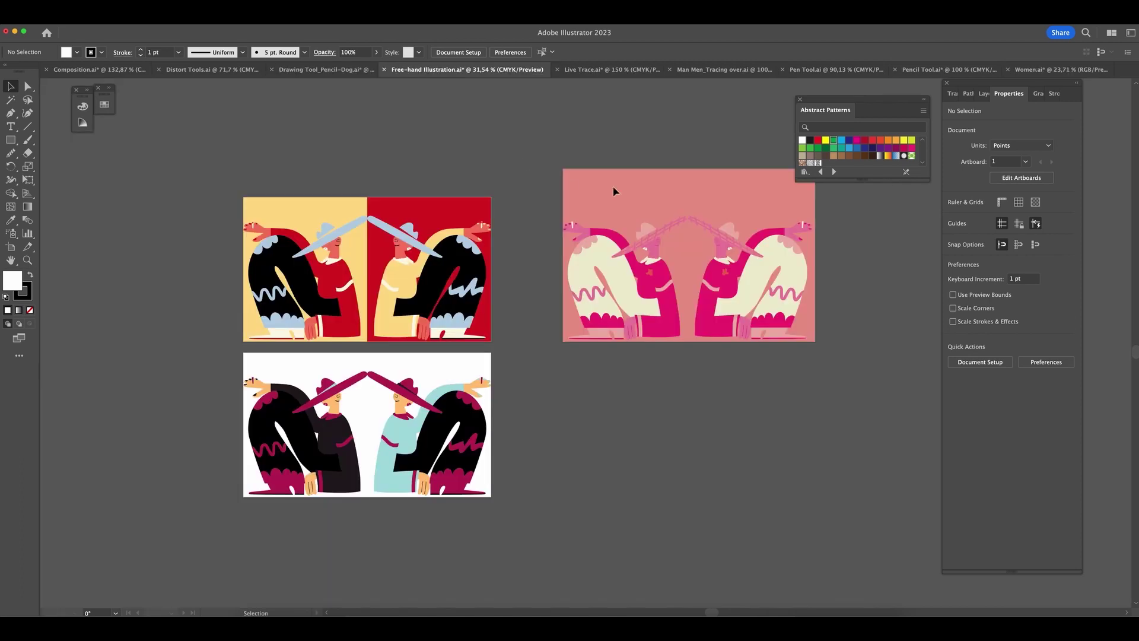
drag(515, 188, 514, 210)
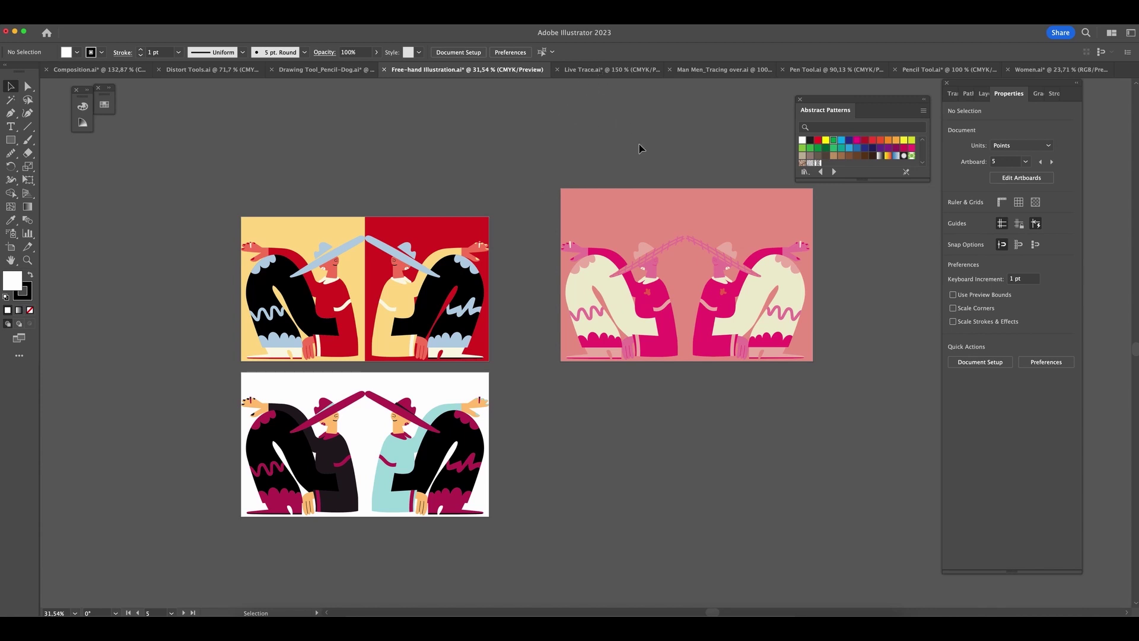
scroll(671, 147, right, 3)
- Review the traced portraits in Live Trace.ai and the seated man illustration in Man Men_Tracing over.ai
click(615, 69)
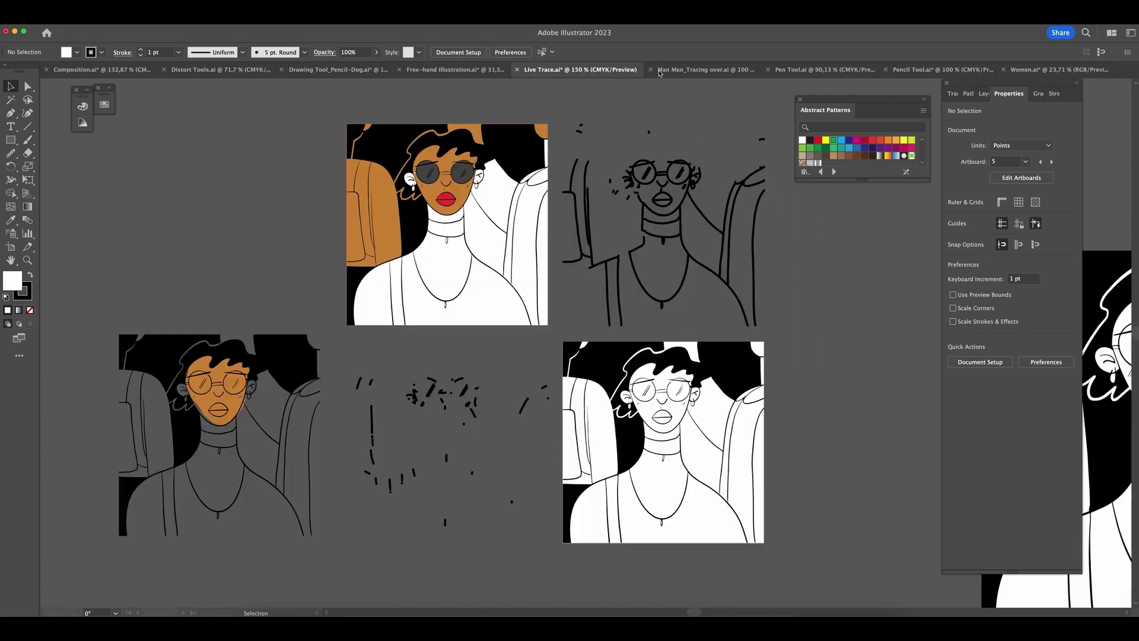
drag(814, 371, 450, 337)
drag(585, 367, 448, 322)
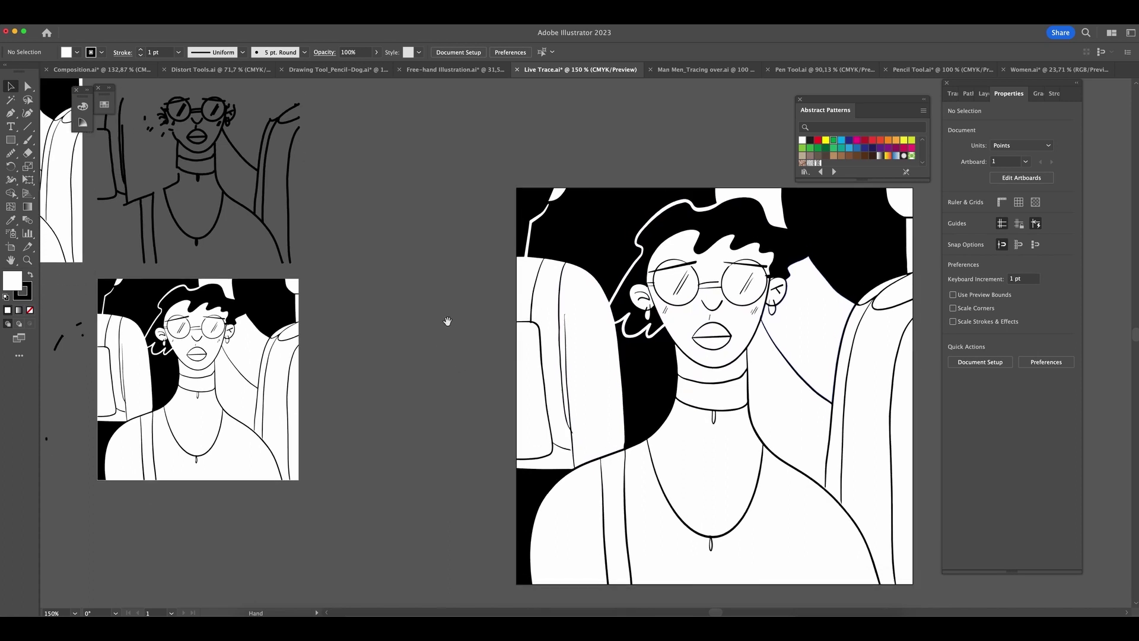
click(709, 69)
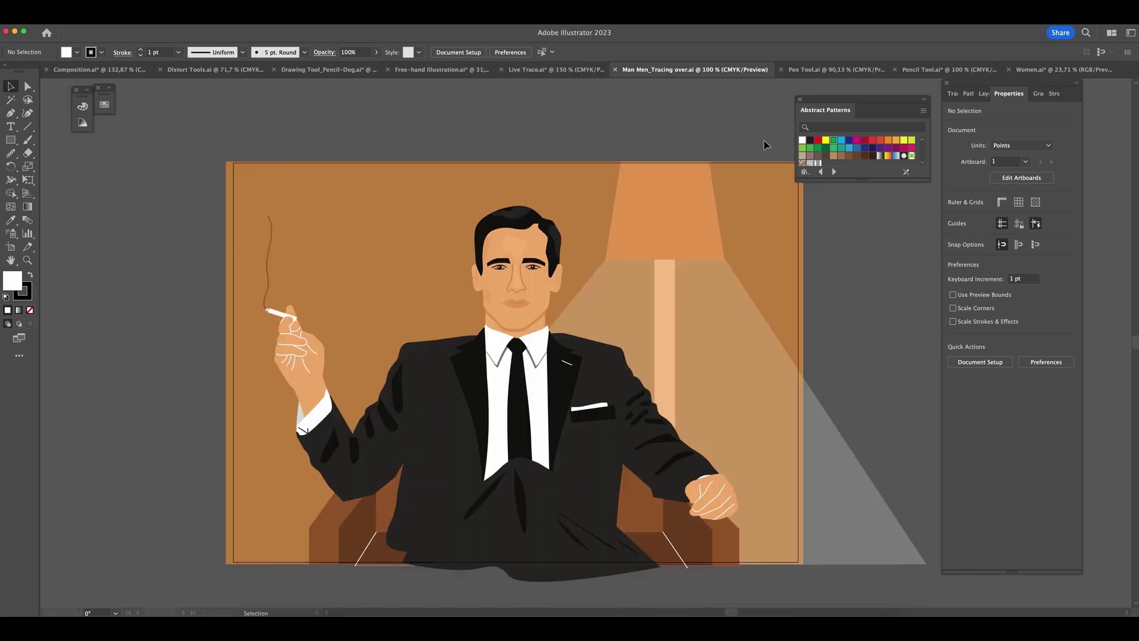
drag(707, 127, 653, 121)
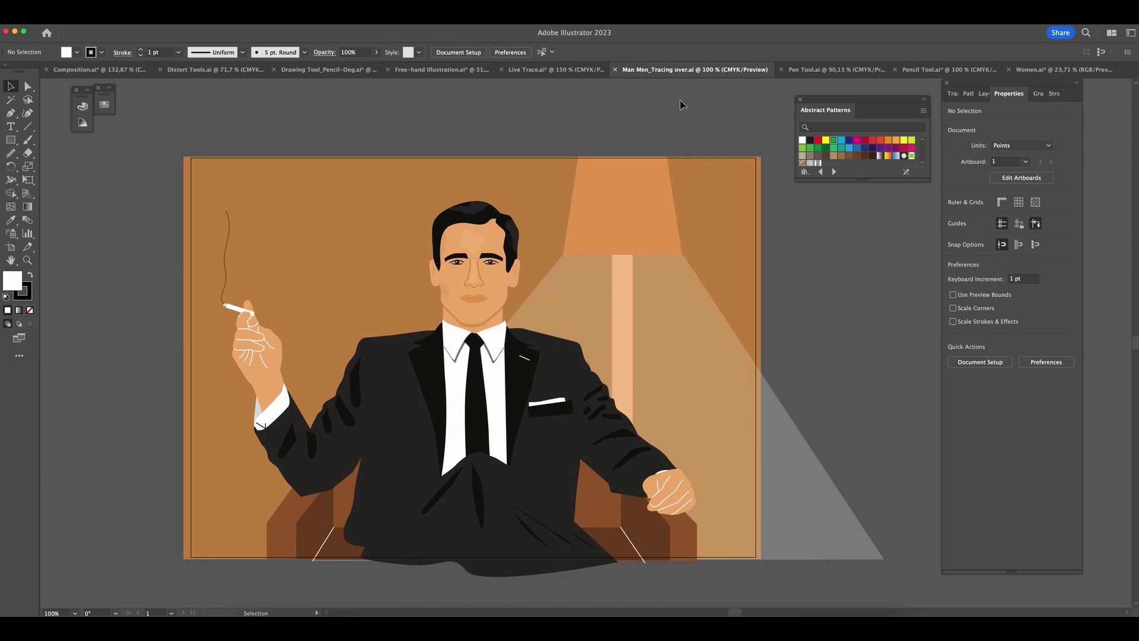
scroll(682, 114, right, 3)
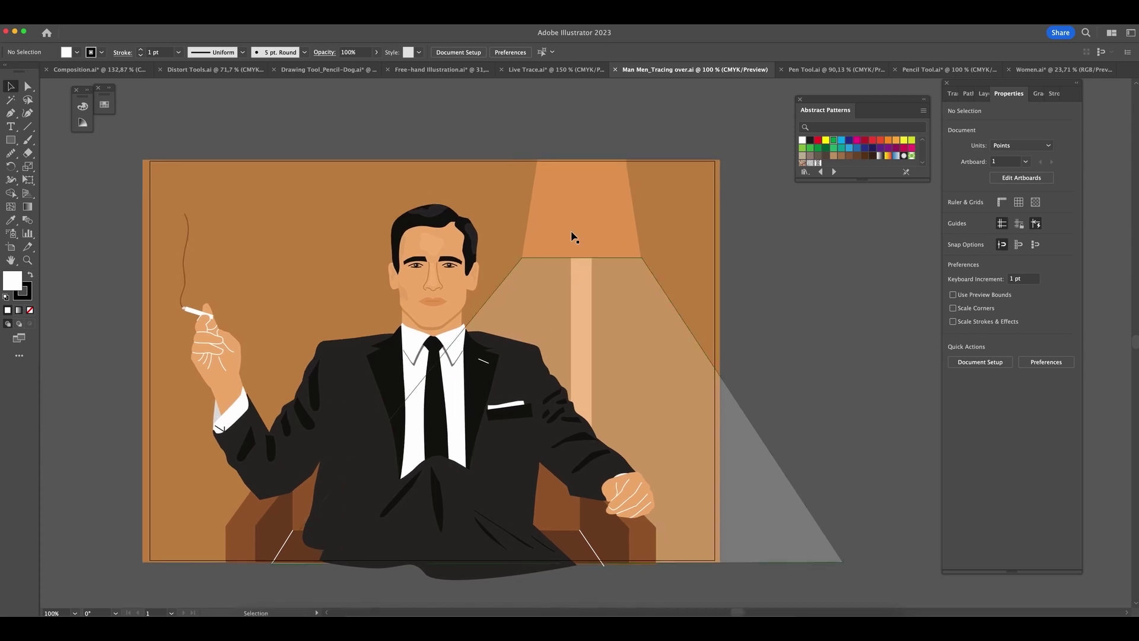
- Review the curve exercises in Pen Tool.ai and the Fidelity comparison strokes in Pencil Tool.ai
click(830, 70)
drag(718, 287, 751, 281)
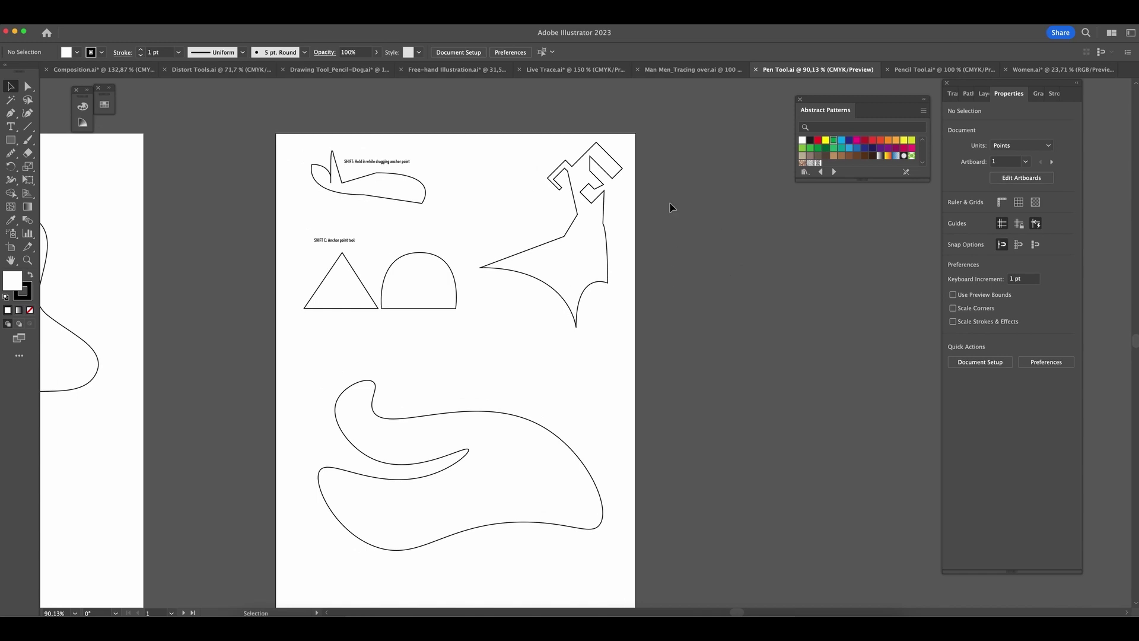
click(941, 70)
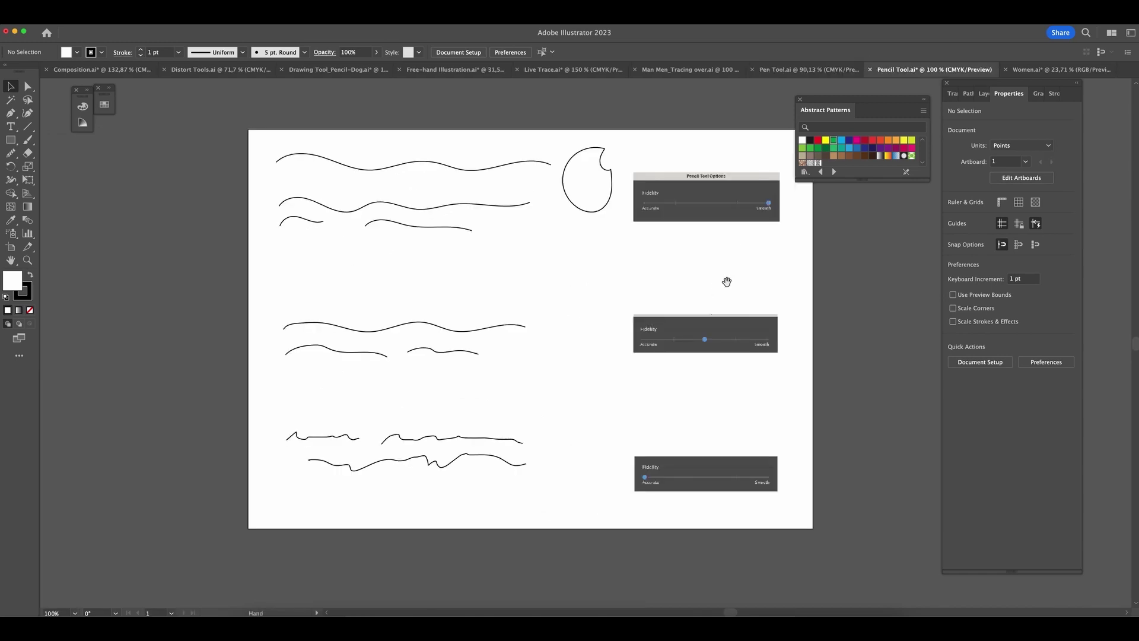
drag(727, 279, 663, 308)
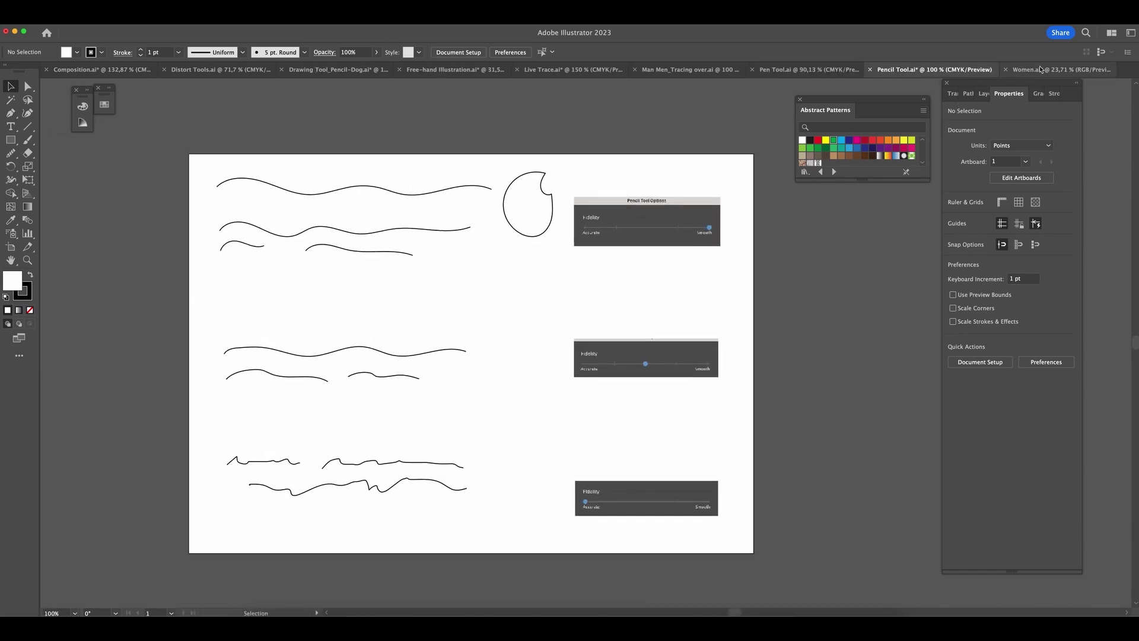
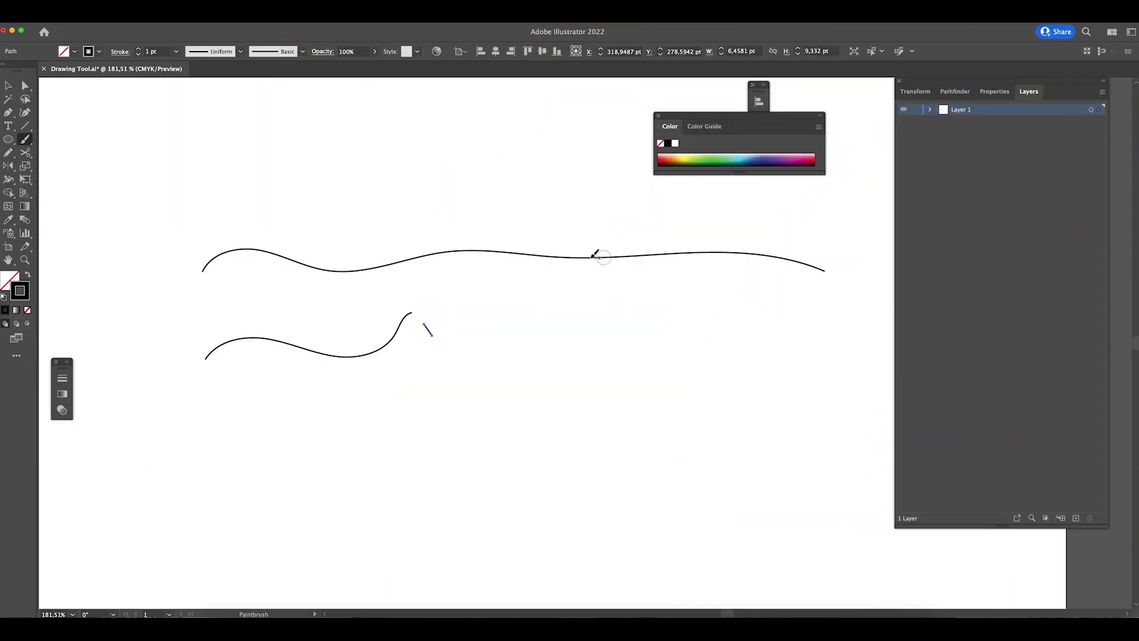
- Draw four freehand strokes below the existing curves with the Pencil tool: a zigzag, a short arc, a near-straight line and a wave
click(7, 153)
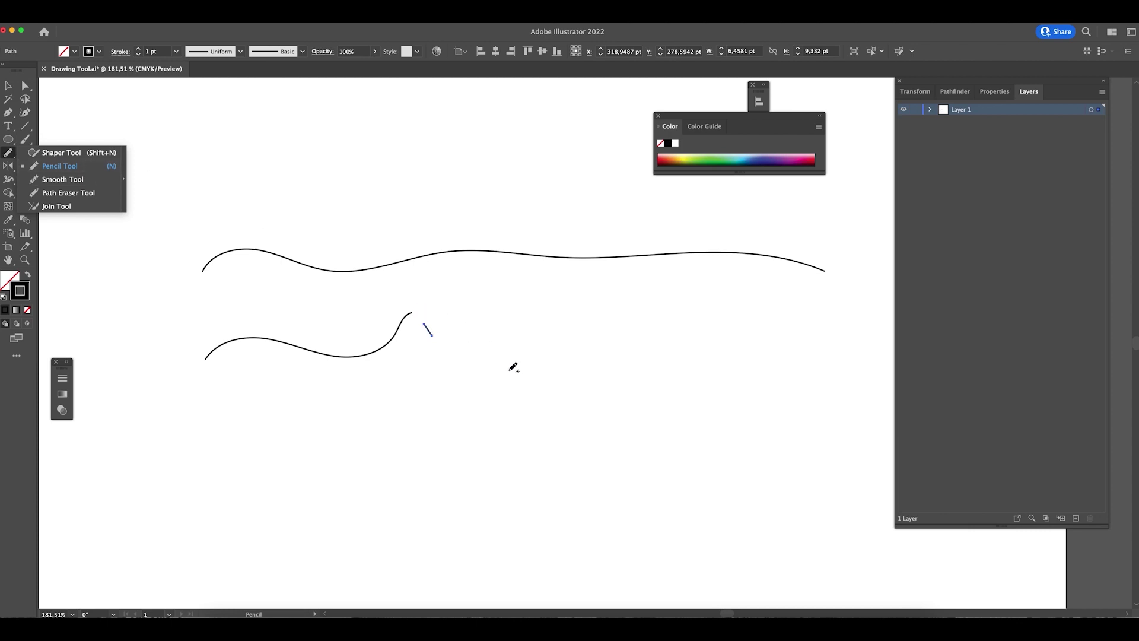
click(341, 425)
mouse_move(314, 440)
mouse_down()
mouse_move(387, 443)
mouse_move(417, 424)
mouse_move(464, 455)
mouse_move(556, 454)
mouse_up()
drag(509, 392, 688, 390)
drag(591, 440, 733, 444)
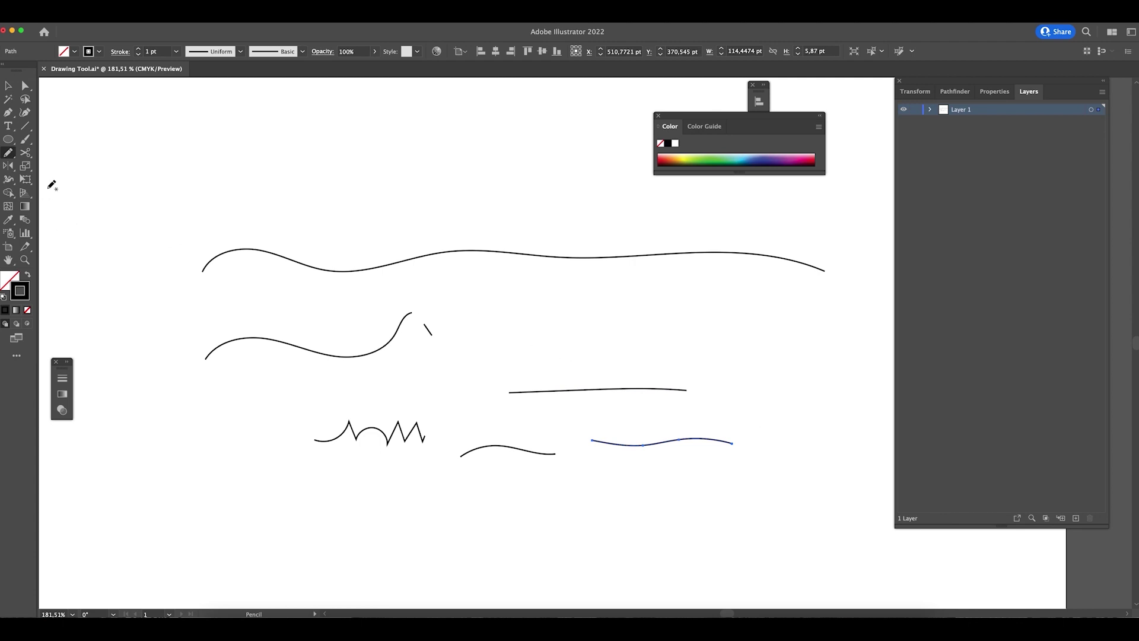
- Set the Pencil tool's fidelity to its most accurate setting
double_click(9, 155)
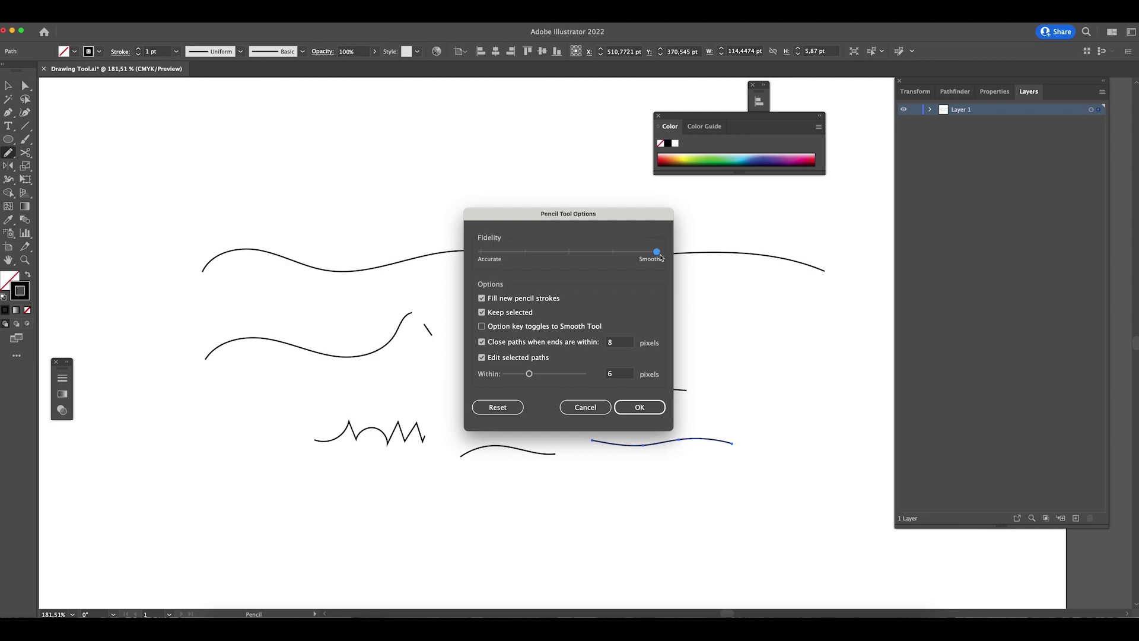
drag(656, 252, 481, 254)
click(655, 411)
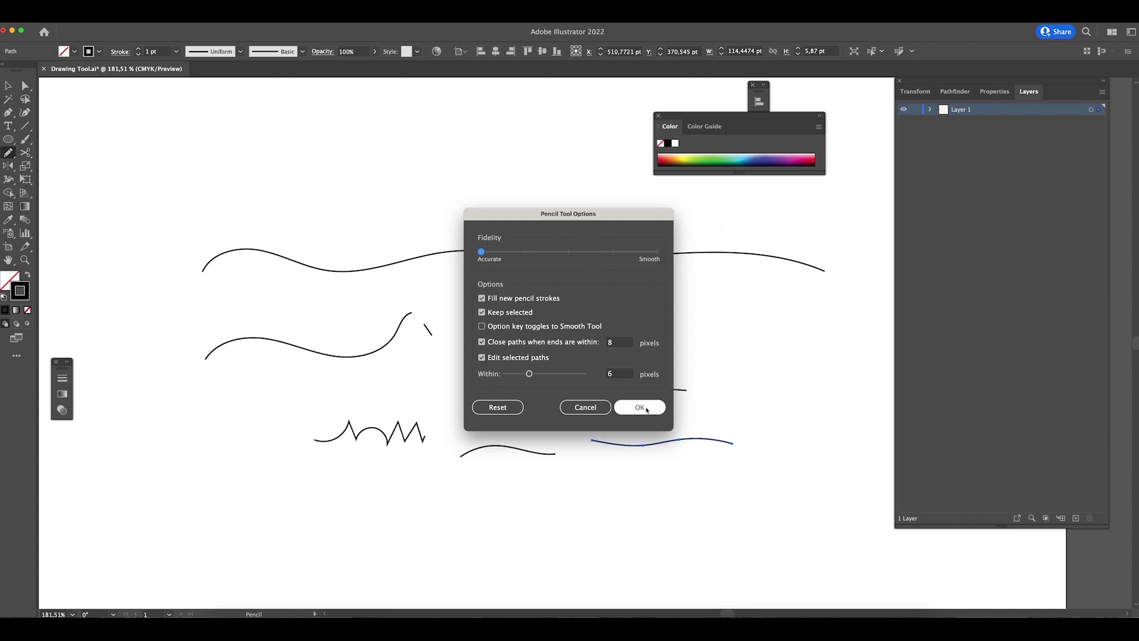
click(650, 412)
- Draw a wobbly freehand stroke about 148 pt wide below the smooth ones, plus five shorter jagged strokes beneath it
drag(648, 453, 641, 339)
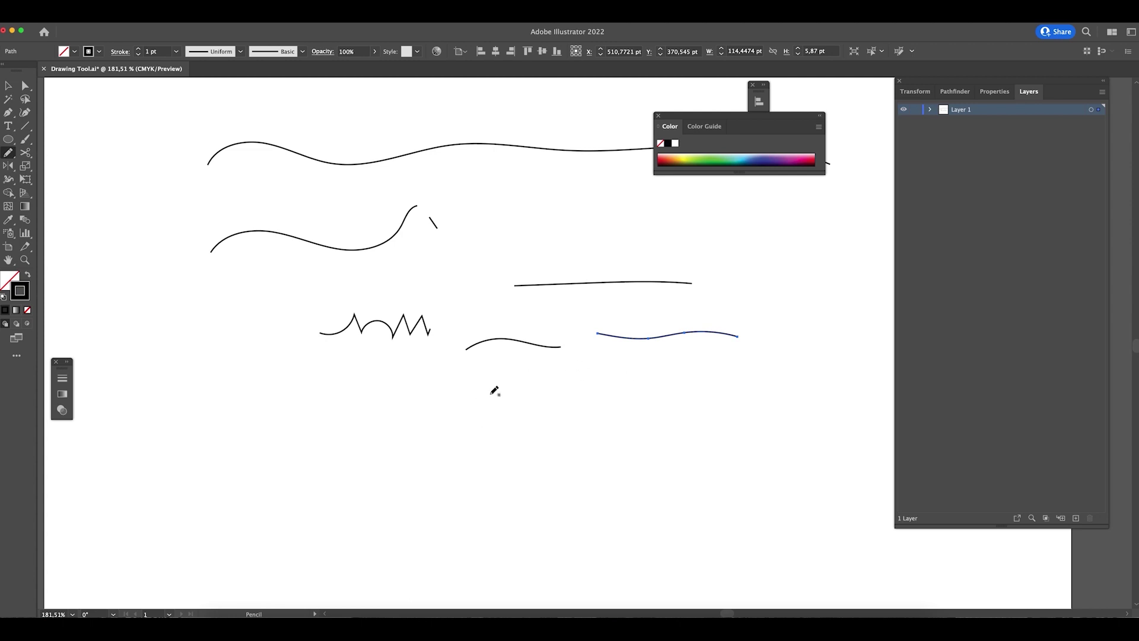
drag(490, 387, 670, 394)
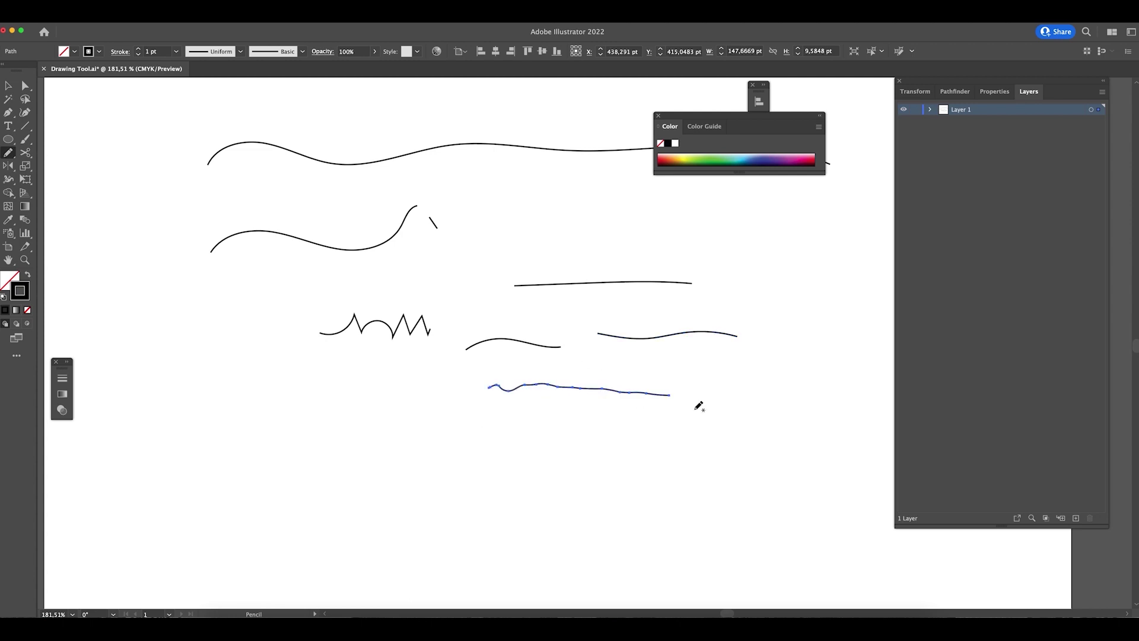
key(z)
drag(555, 420, 700, 445)
drag(622, 419, 533, 385)
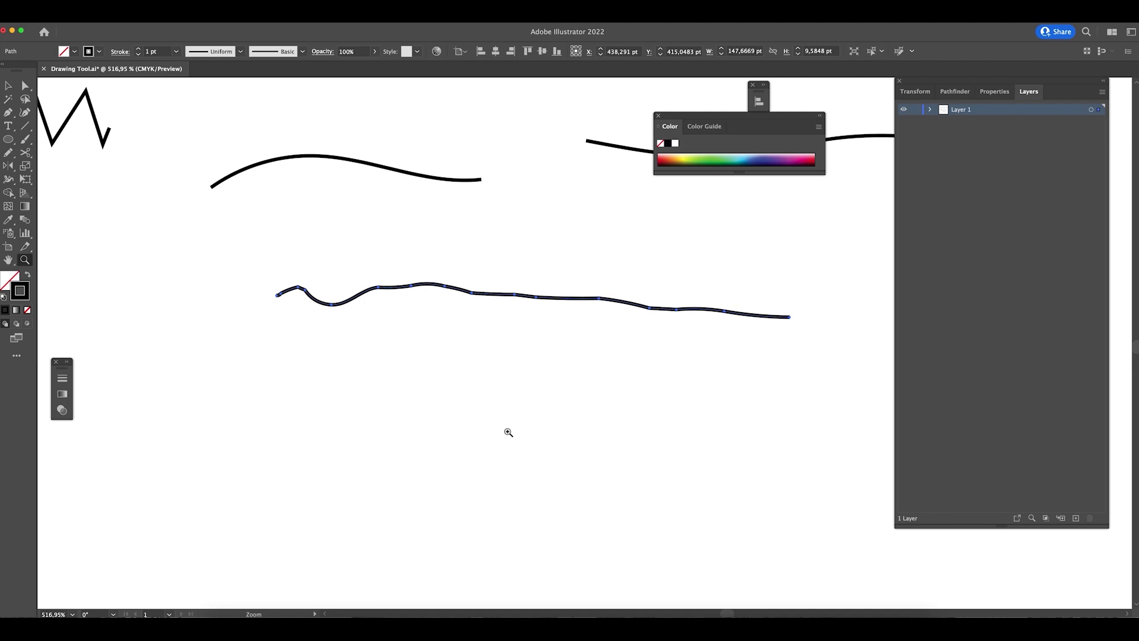
key(n)
mouse_move(271, 368)
mouse_down()
mouse_move(318, 373)
mouse_move(405, 358)
mouse_move(505, 386)
mouse_move(587, 381)
mouse_move(617, 360)
mouse_move(634, 392)
mouse_move(694, 374)
mouse_move(776, 386)
mouse_up()
mouse_move(782, 445)
mouse_down()
mouse_move(561, 421)
mouse_move(534, 432)
mouse_up()
drag(526, 432, 438, 435)
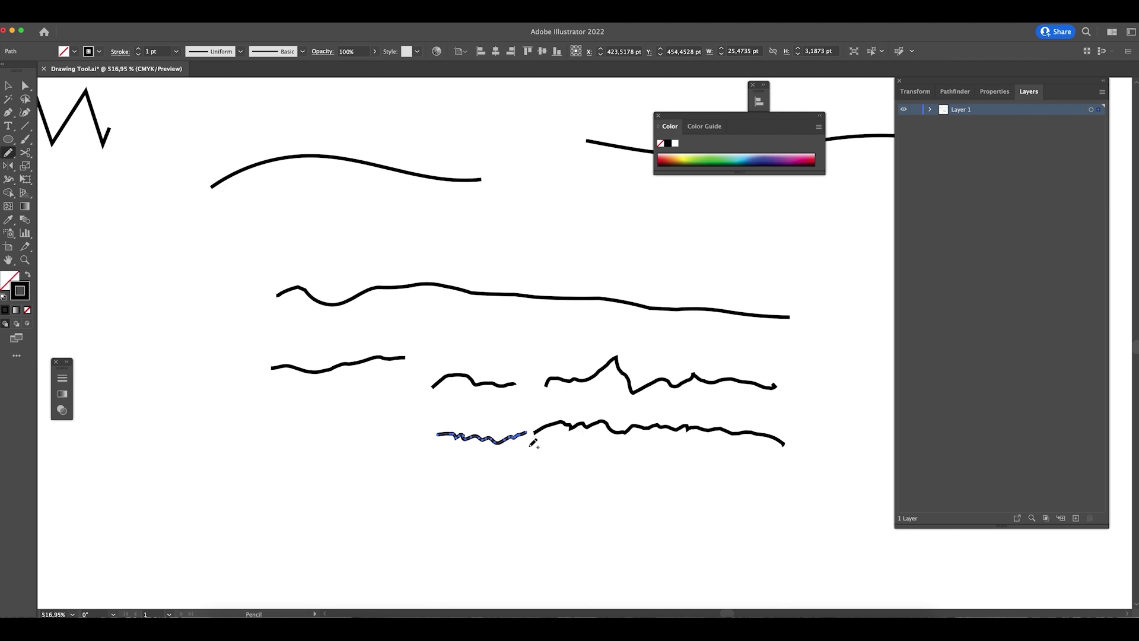
- Redraw parts of the short jagged stroke with the Pencil tool and delete what remains of it
drag(500, 437, 521, 434)
key(super+z)
mouse_move(438, 435)
mouse_down()
mouse_move(488, 438)
mouse_move(478, 446)
mouse_move(504, 443)
mouse_up()
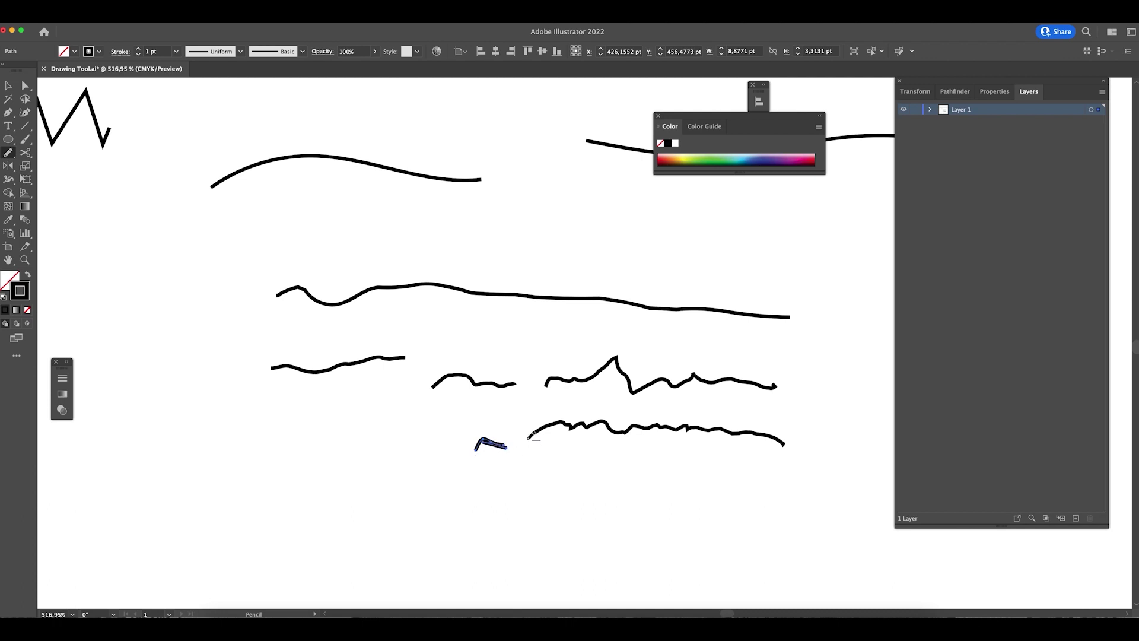
key(v)
key(Delete)
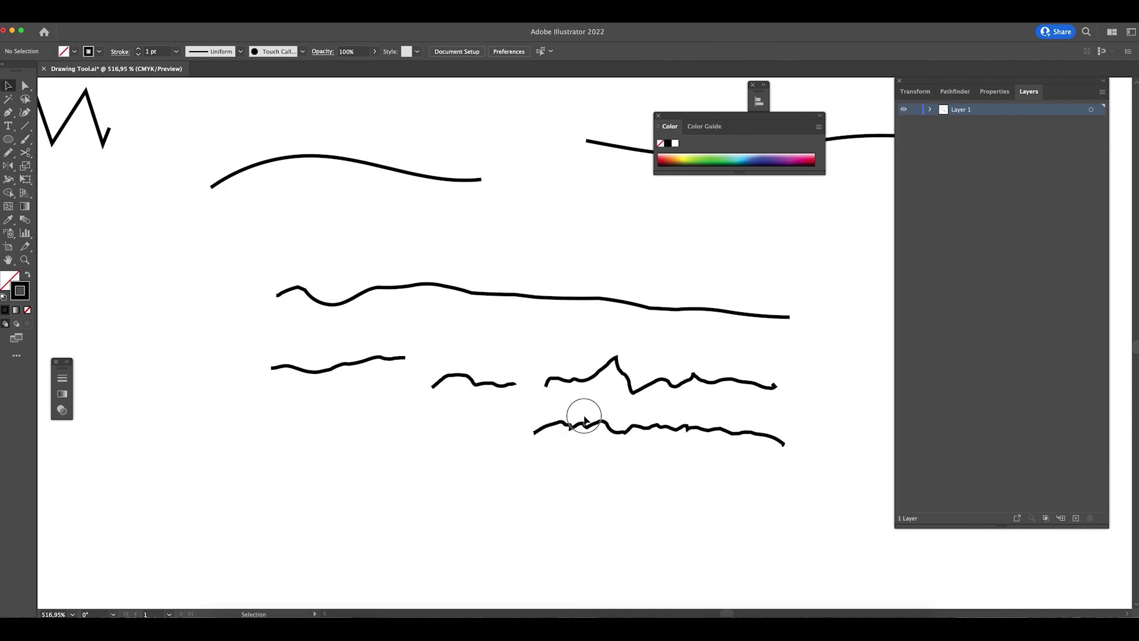
- Even out the bumps of the lowest jagged stroke with the Smooth tool
click(584, 422)
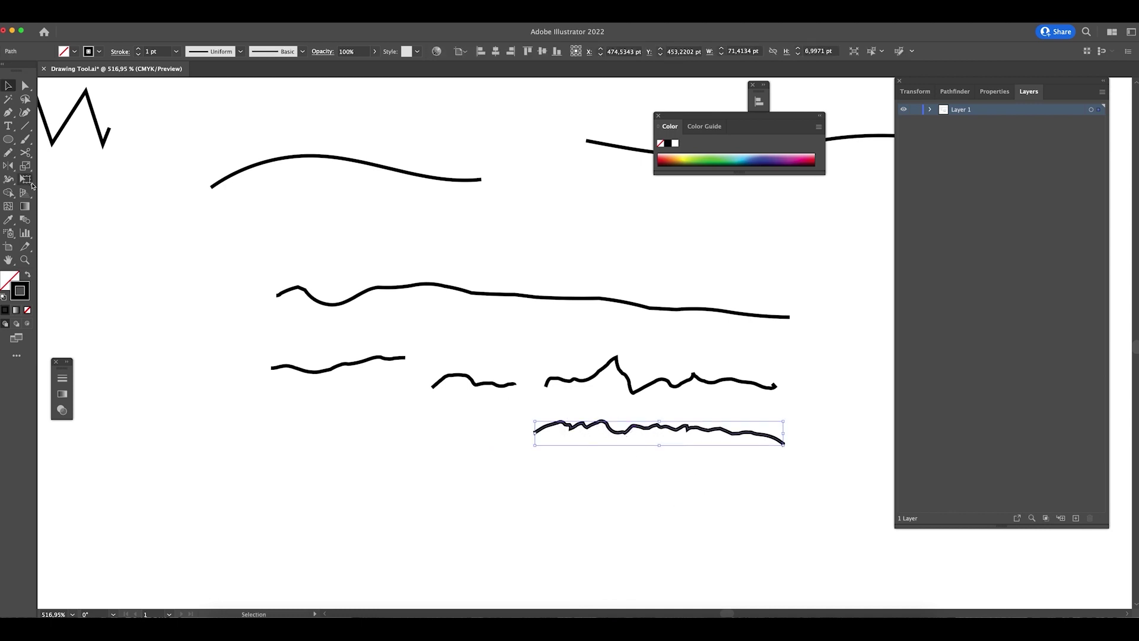
click(5, 157)
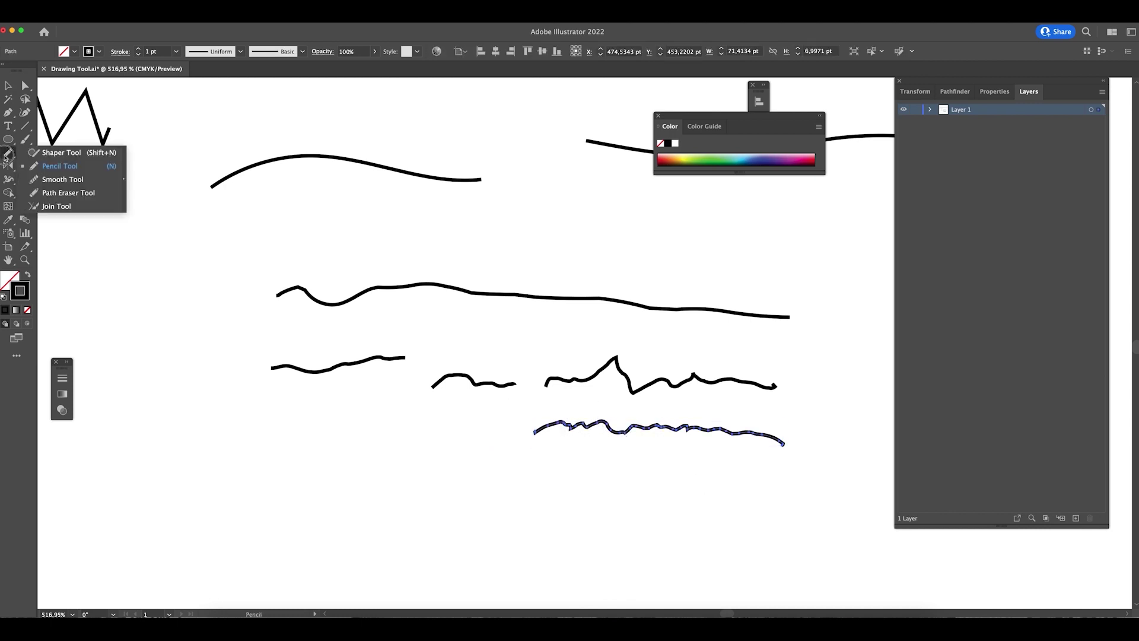
click(49, 182)
mouse_move(703, 428)
mouse_down()
mouse_move(678, 415)
mouse_move(708, 421)
mouse_move(691, 436)
mouse_move(660, 421)
mouse_move(674, 428)
mouse_move(619, 463)
mouse_up()
key(z)
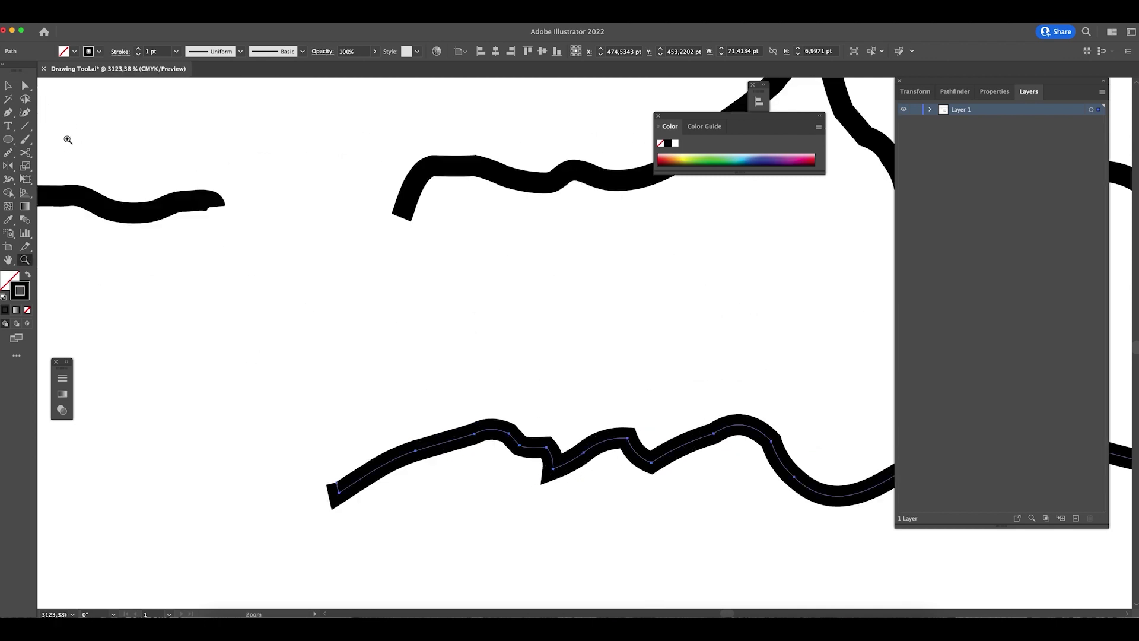
click(8, 152)
mouse_move(580, 470)
mouse_down()
mouse_move(552, 466)
mouse_move(578, 469)
mouse_move(550, 465)
mouse_move(578, 471)
mouse_move(553, 462)
mouse_move(580, 461)
mouse_move(564, 470)
mouse_move(579, 448)
mouse_move(552, 461)
mouse_move(592, 461)
mouse_move(563, 458)
mouse_move(572, 468)
mouse_move(622, 438)
mouse_move(556, 469)
mouse_move(579, 450)
mouse_move(570, 469)
mouse_move(544, 443)
mouse_move(552, 452)
mouse_move(451, 437)
mouse_move(496, 439)
mouse_move(331, 485)
mouse_move(574, 441)
mouse_move(555, 473)
mouse_move(633, 442)
mouse_move(680, 455)
mouse_move(737, 424)
mouse_move(671, 457)
mouse_up()
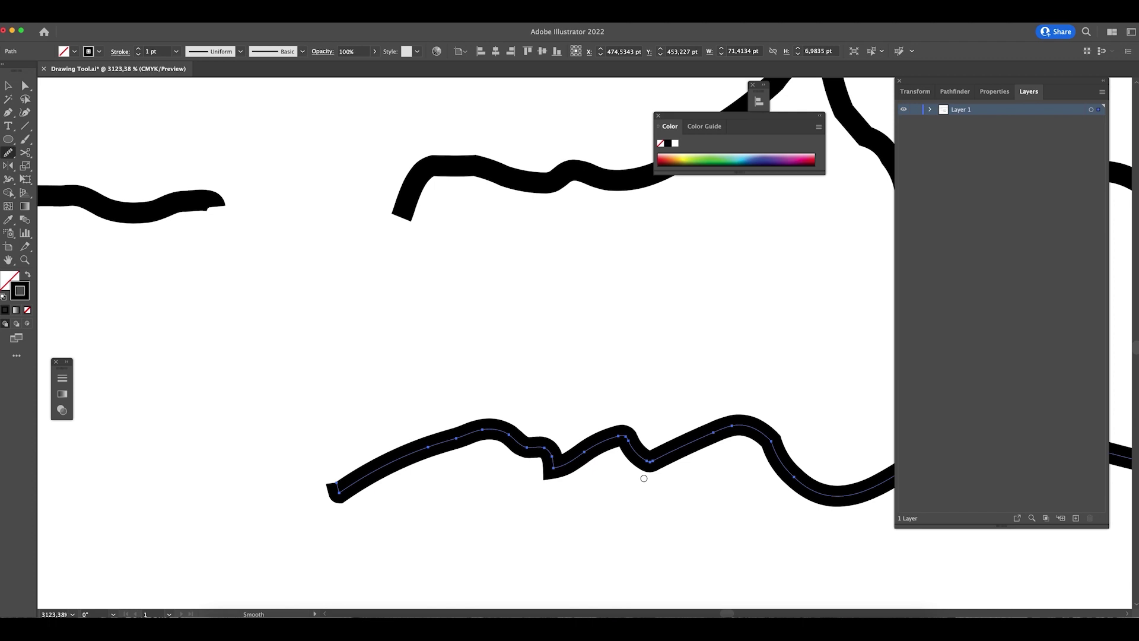
drag(714, 529, 411, 512)
drag(649, 439, 564, 468)
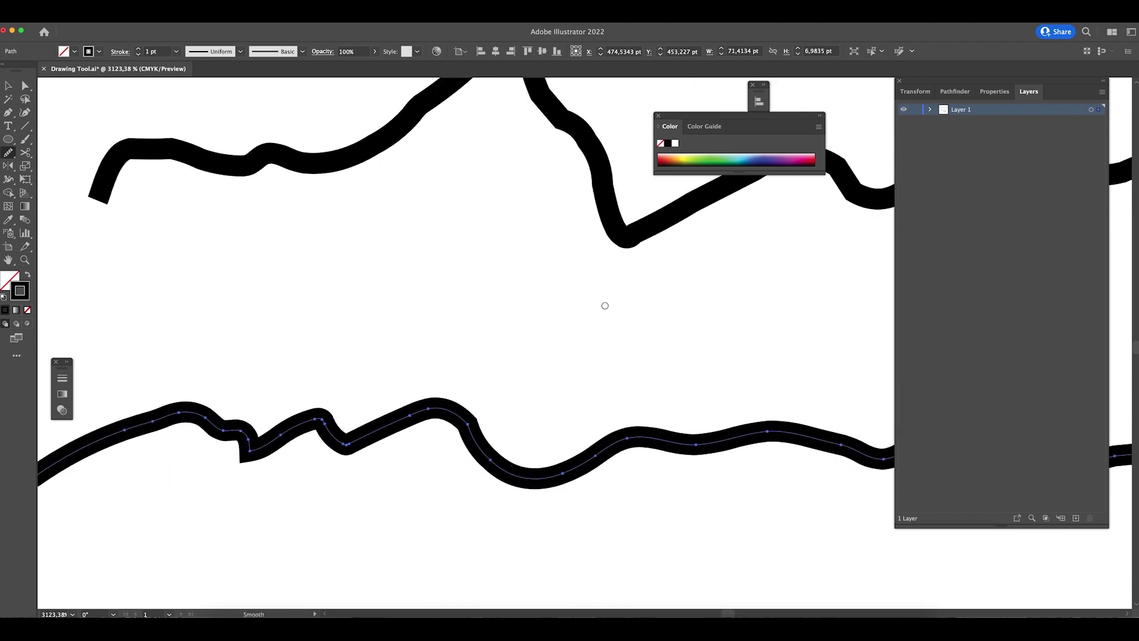
- Draw a closed freehand circle about 33 pt wide and 30 pt high below the short wavy stroke
key(super+minus)
key(super+minus)
key(super+minus)
key(super+minus)
key(super+minus)
key(space)
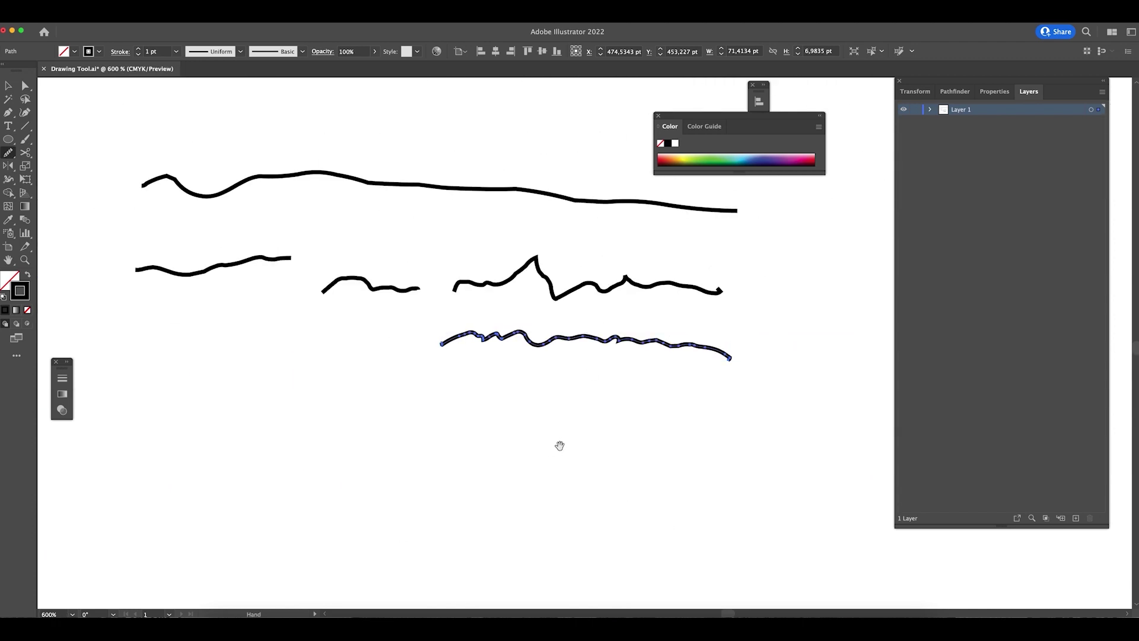
drag(559, 446, 684, 448)
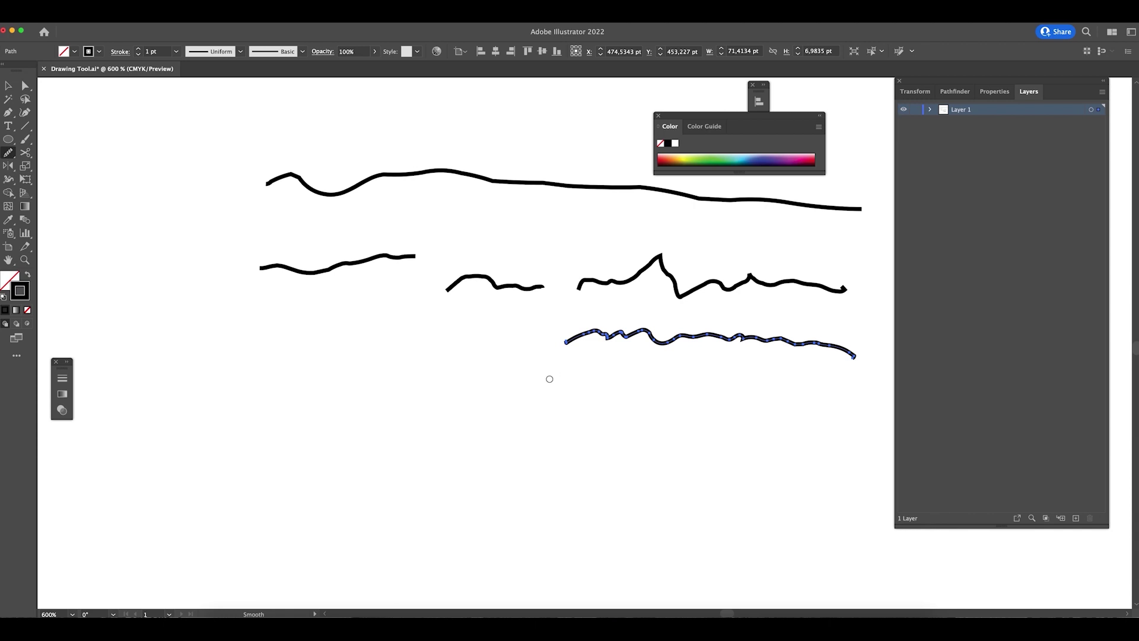
mouse_move(398, 353)
mouse_down()
mouse_move(284, 382)
mouse_move(310, 442)
mouse_move(382, 454)
mouse_move(415, 404)
mouse_move(394, 354)
mouse_move(432, 372)
mouse_move(535, 384)
mouse_up()
key(z)
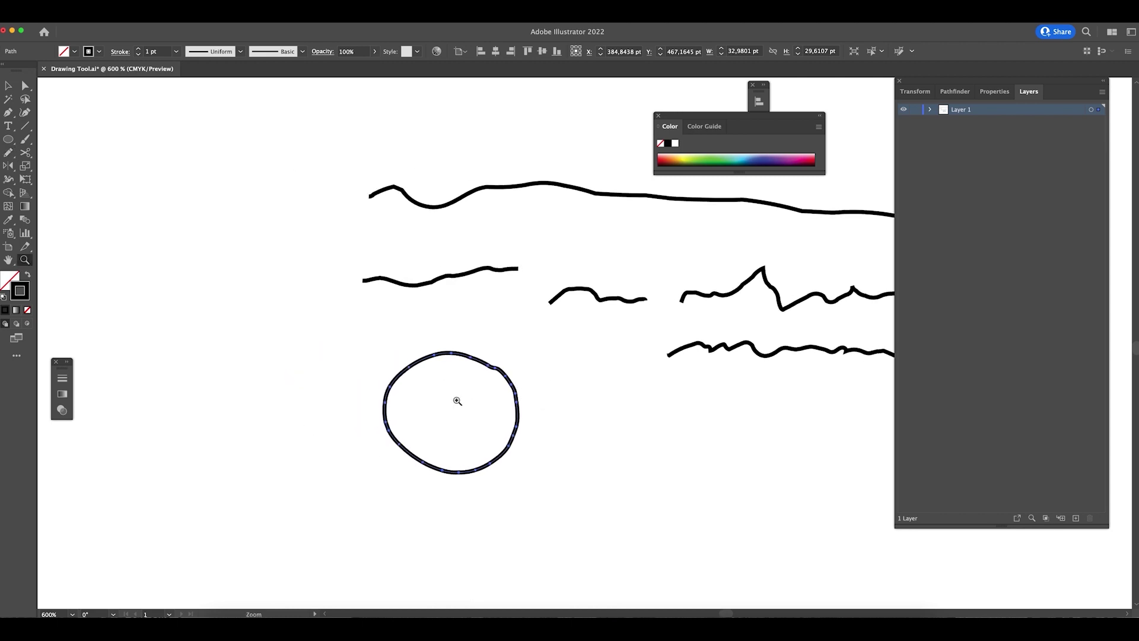
drag(457, 402, 549, 437)
key(v)
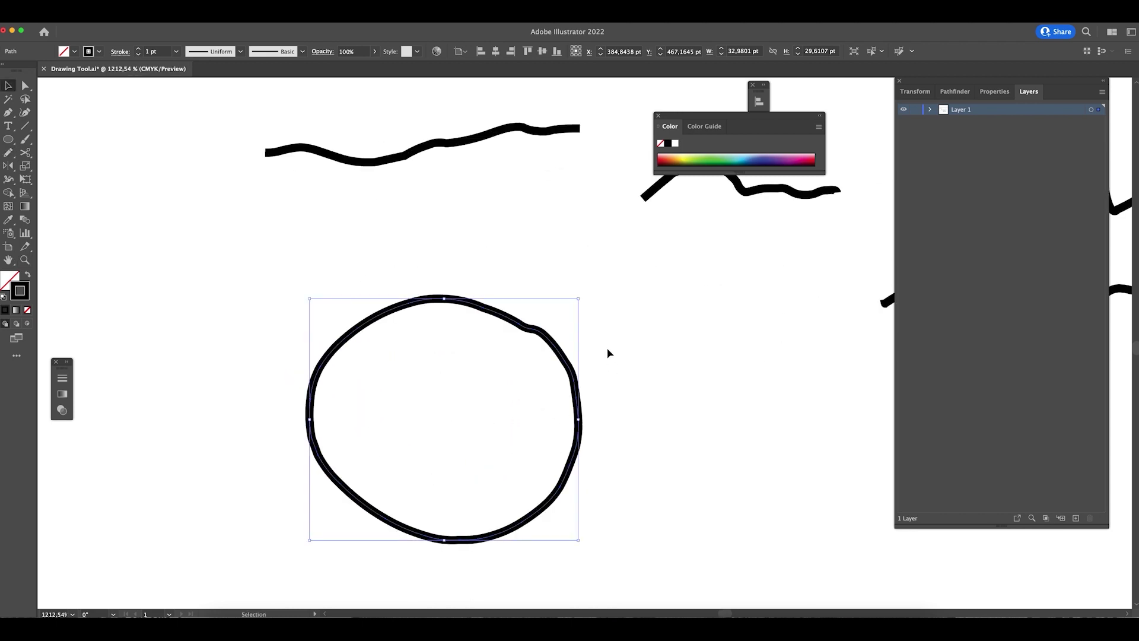
- Draw a second freehand circle about 27 pt wide beside the first, leaving a small gap between its ends
scroll(647, 366, right, 5)
scroll(647, 366, down, 2)
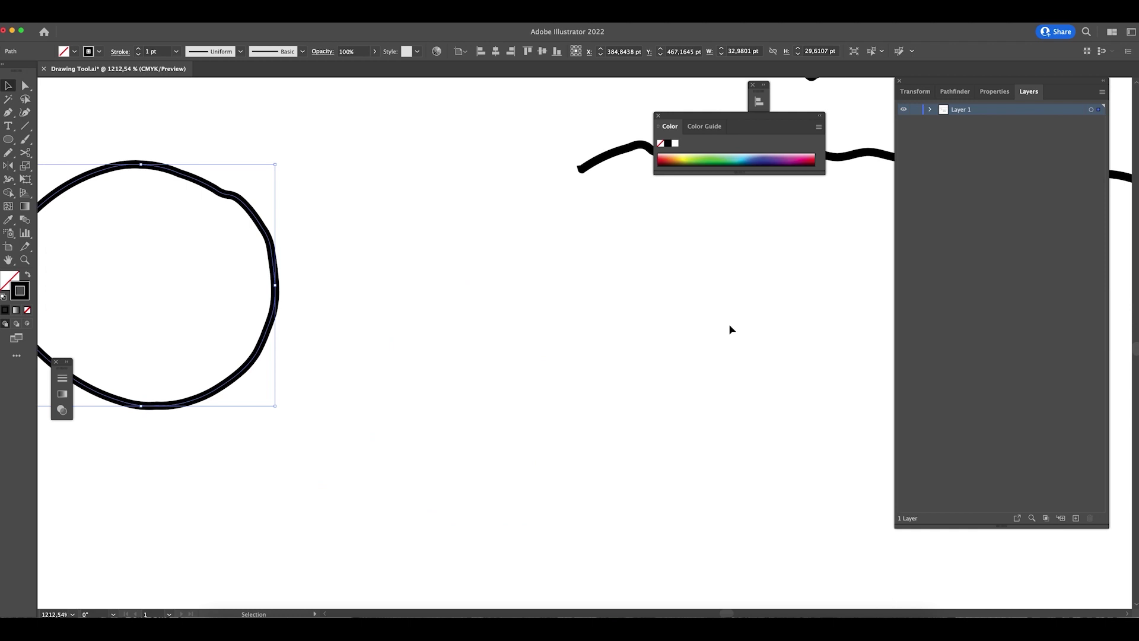
key(n)
mouse_move(678, 277)
mouse_down()
mouse_move(519, 304)
mouse_move(537, 443)
mouse_move(634, 471)
mouse_move(686, 442)
mouse_move(721, 359)
mouse_move(695, 286)
mouse_up()
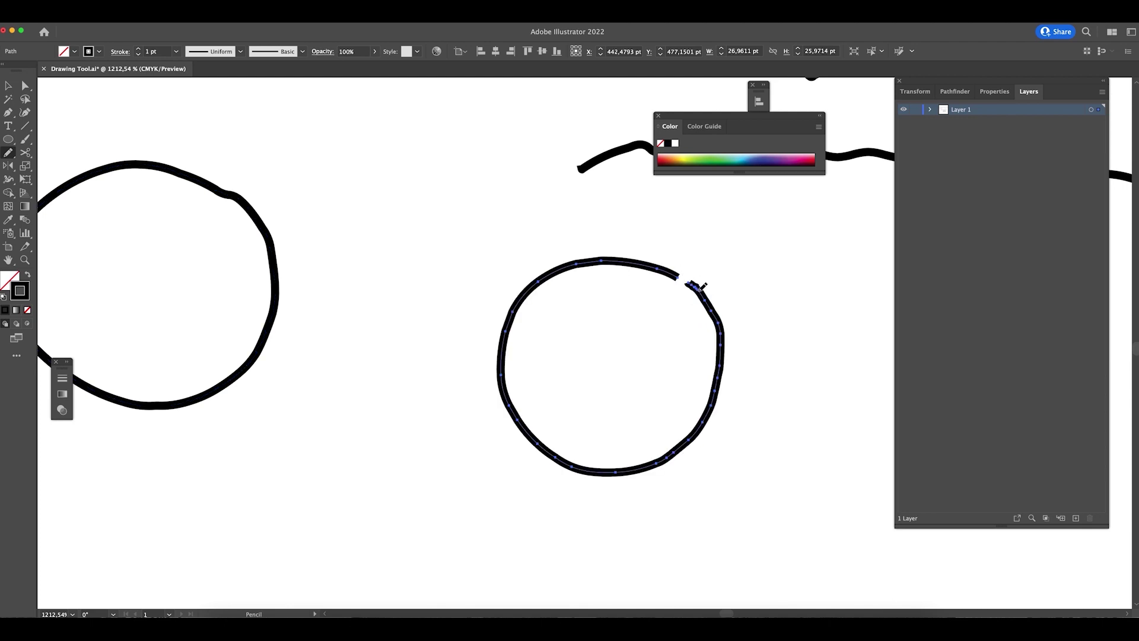
- Set the Pencil tool to close paths when ends are within 5 pixels and delete the open circle
double_click(8, 153)
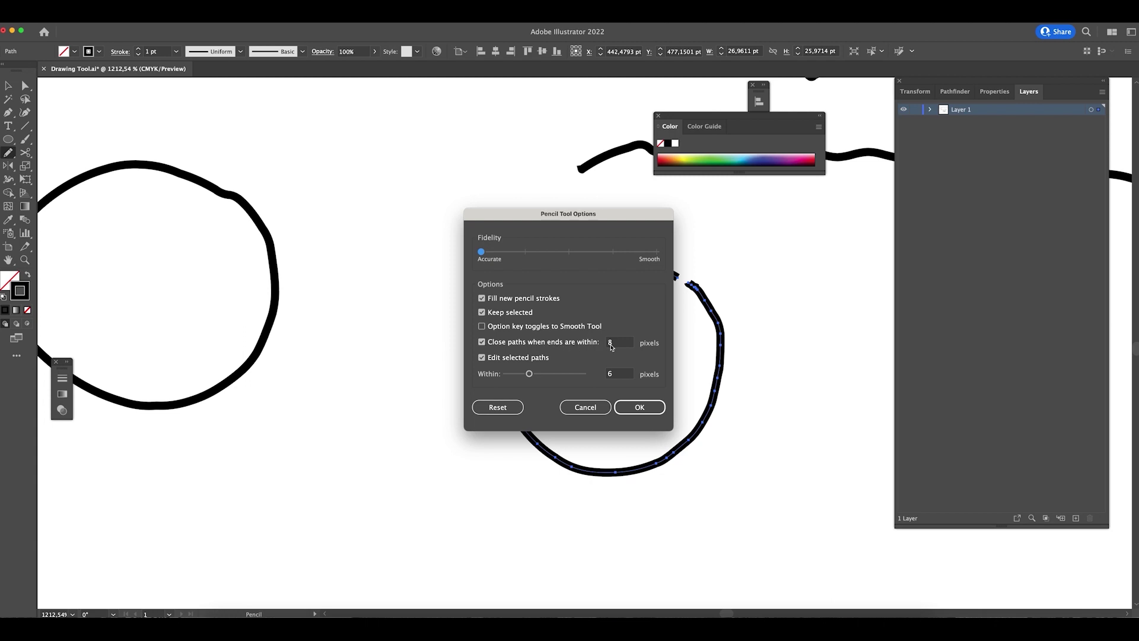
click(618, 344)
key(Return)
key(v)
key(Delete)
- Draw three more freehand circles of decreasing size with nearly meeting ends, the last about 7 pt wide
key(n)
mouse_move(560, 247)
mouse_down()
mouse_move(460, 277)
mouse_move(534, 384)
mouse_move(577, 284)
mouse_move(567, 250)
mouse_move(811, 350)
mouse_move(542, 298)
mouse_move(539, 346)
mouse_move(582, 310)
mouse_move(670, 344)
mouse_up()
key(z)
key(n)
drag(504, 219, 501, 209)
mouse_move(654, 218)
mouse_down()
mouse_move(725, 300)
mouse_move(650, 213)
mouse_up()
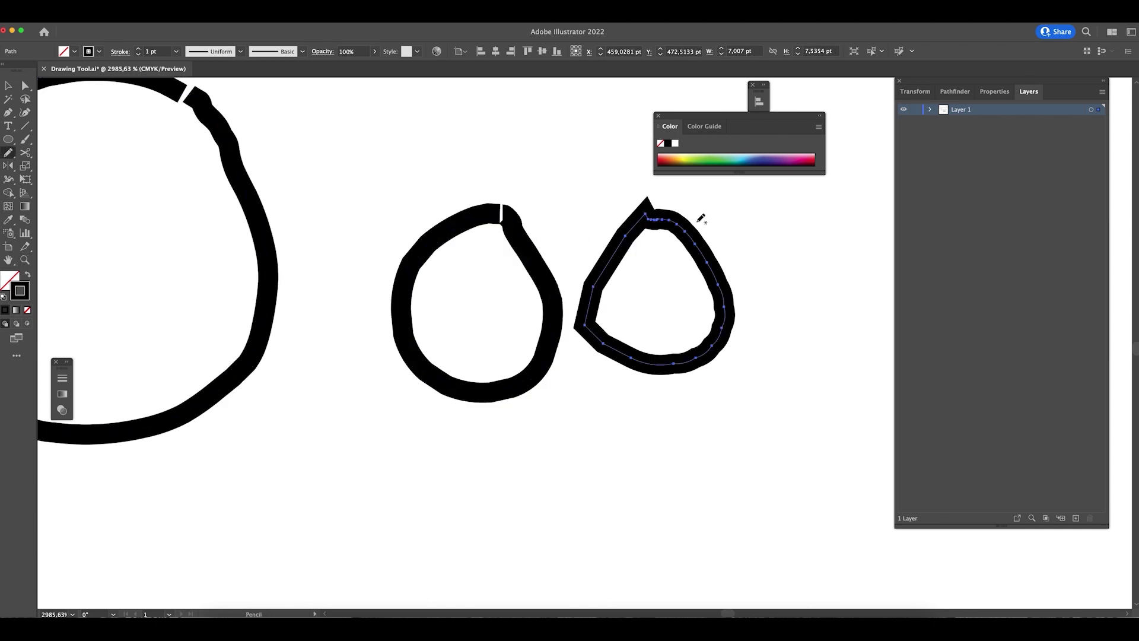
- Delete the freehand test circles, including the large closed one
key(v)
click(173, 300)
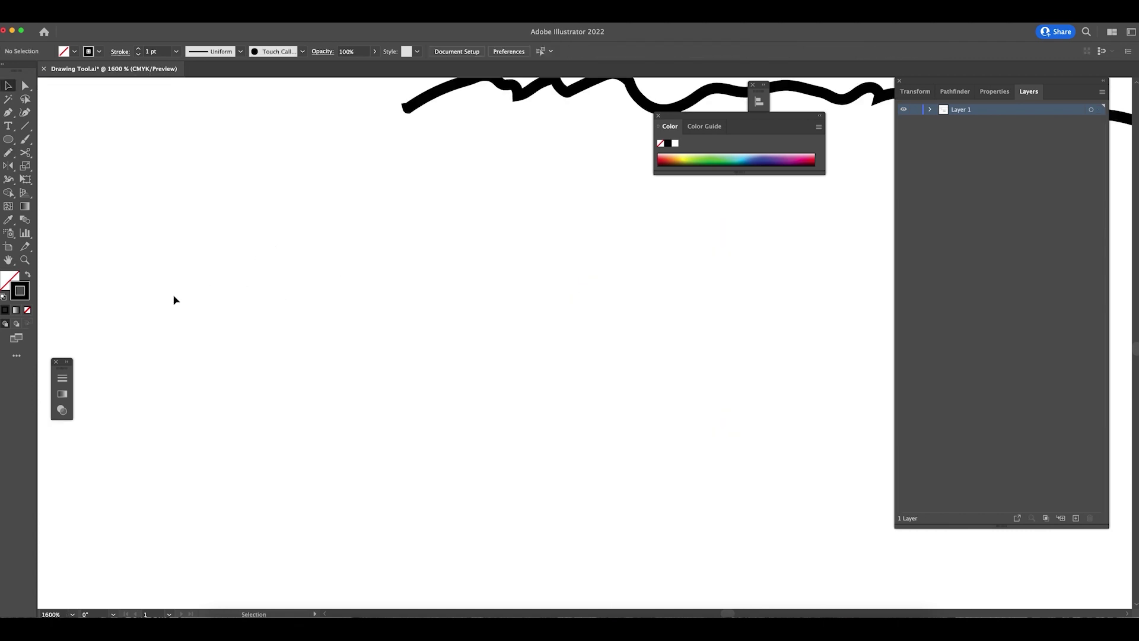
key(space)
mouse_move(183, 300)
mouse_down()
mouse_move(498, 281)
mouse_move(671, 361)
mouse_move(616, 314)
mouse_up()
click(346, 336)
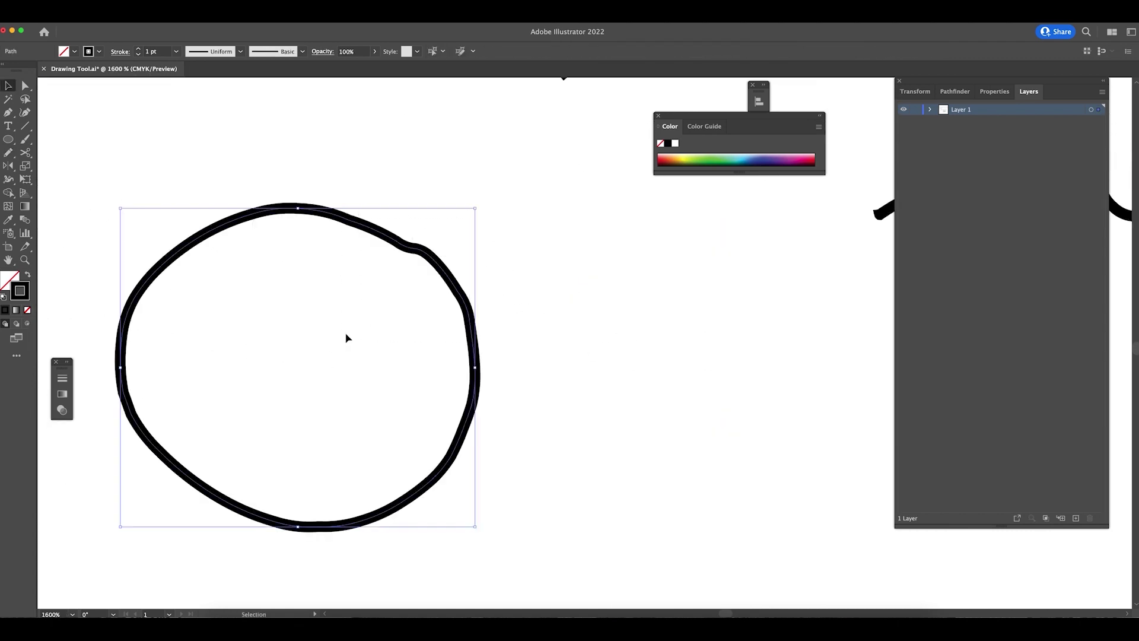
key(Delete)
- Set the Pencil tool to close paths within 10 pixels and its fidelity midway between accurate and smooth
key(super+minus)
key(space)
drag(458, 283, 426, 368)
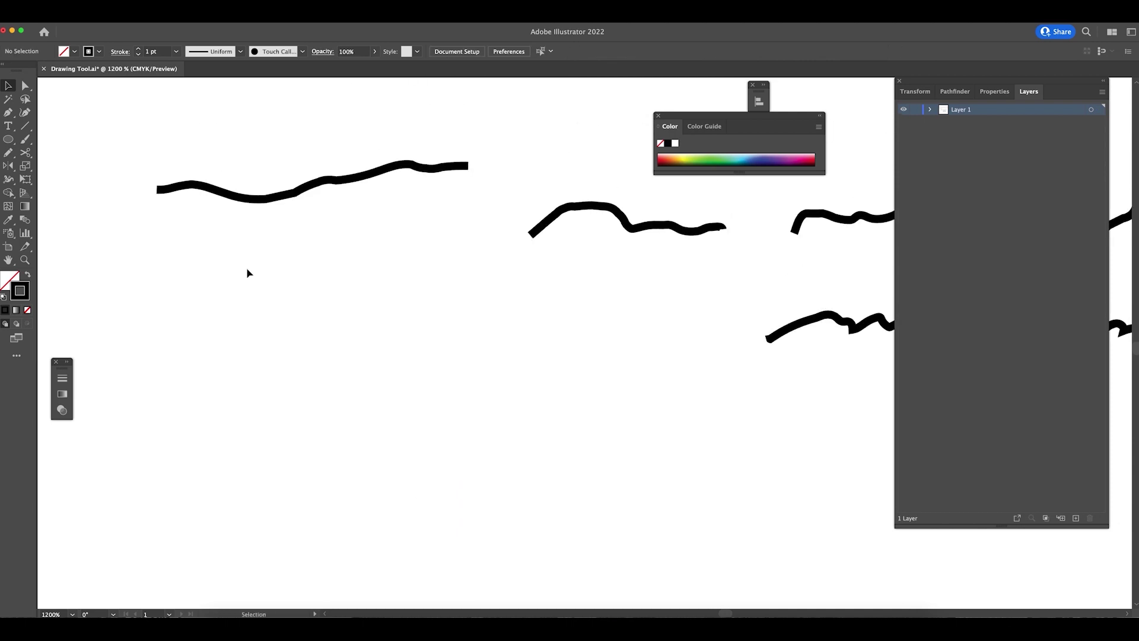
click(8, 141)
drag(8, 152, 41, 167)
double_click(8, 154)
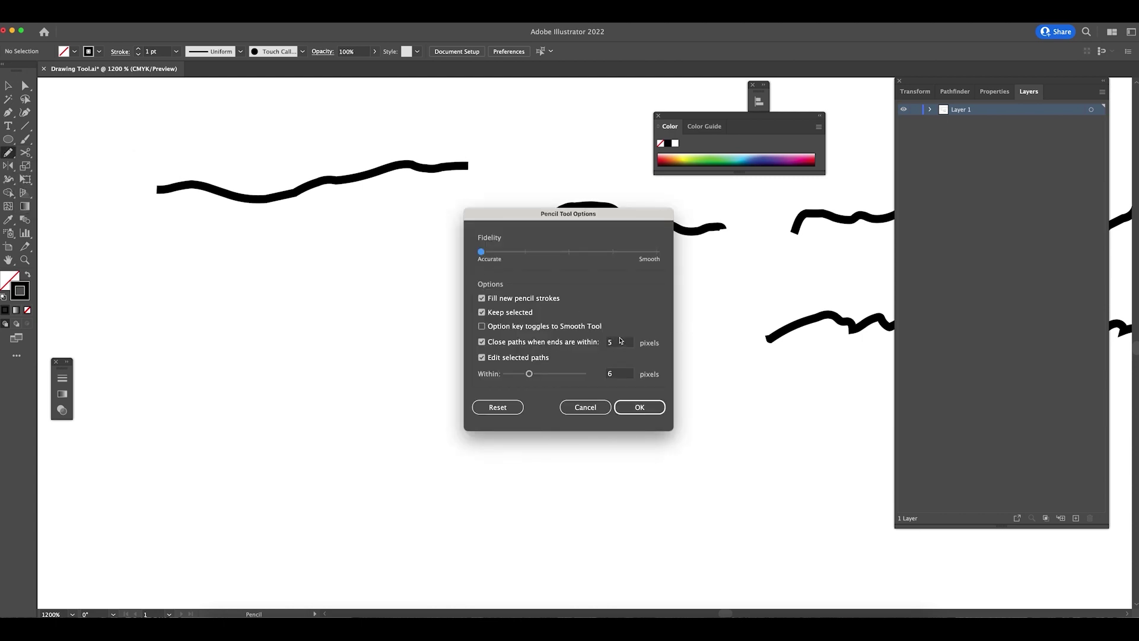
click(612, 344)
key(Return)
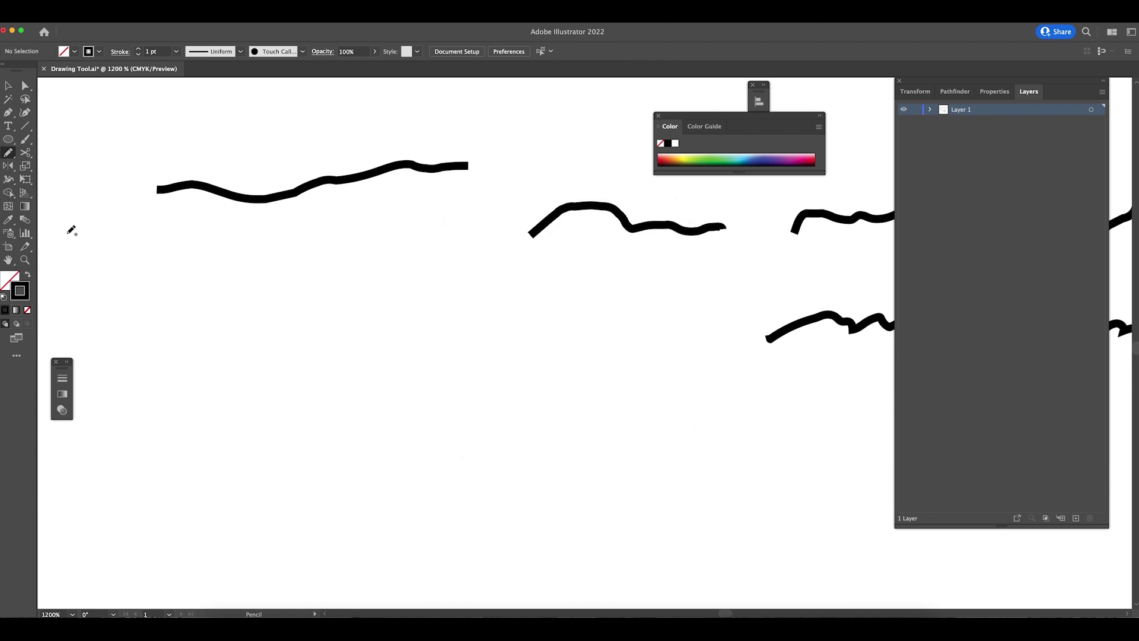
double_click(8, 153)
click(575, 259)
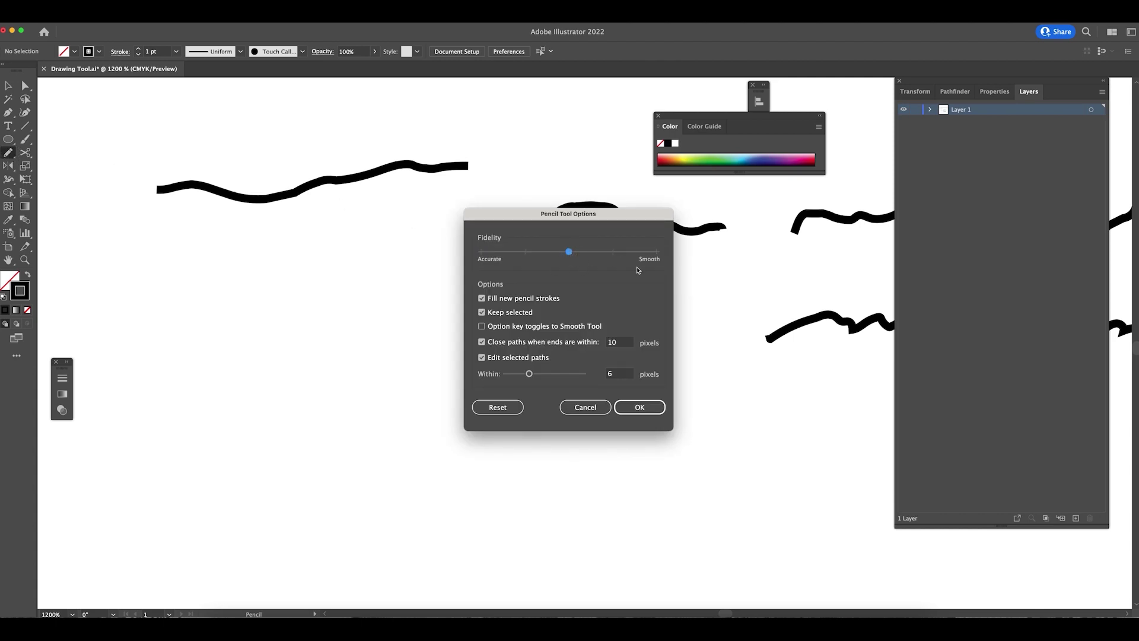
click(652, 415)
- Draw six freehand strokes in the empty space below the jagged lines using the medium fidelity
mouse_move(584, 410)
mouse_down()
mouse_move(440, 340)
mouse_move(365, 331)
mouse_up()
drag(317, 382, 580, 490)
mouse_move(741, 500)
mouse_down()
mouse_move(618, 361)
mouse_move(471, 293)
mouse_up()
drag(217, 269, 374, 285)
scroll(780, 281, right, 5)
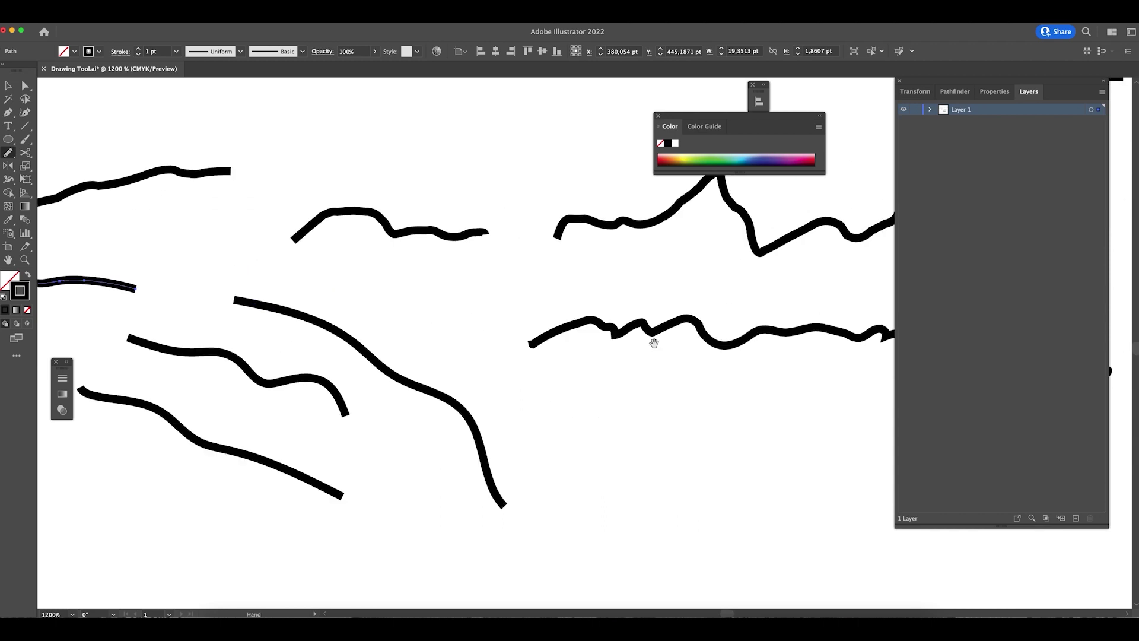
scroll(692, 331, right, 5)
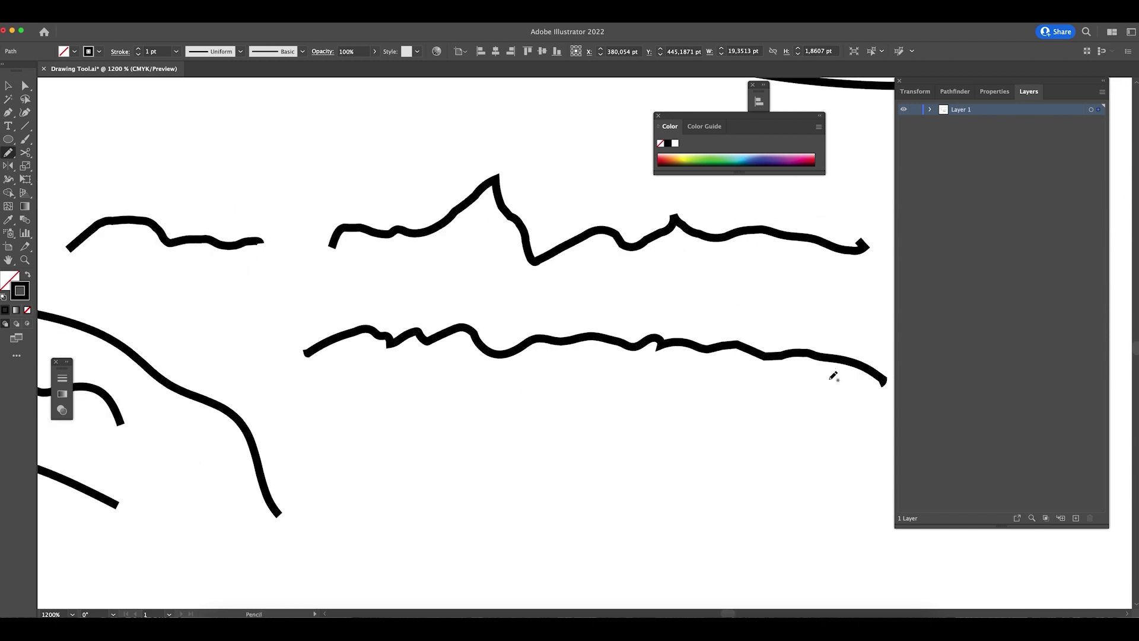
drag(725, 451, 545, 430)
drag(587, 482, 442, 464)
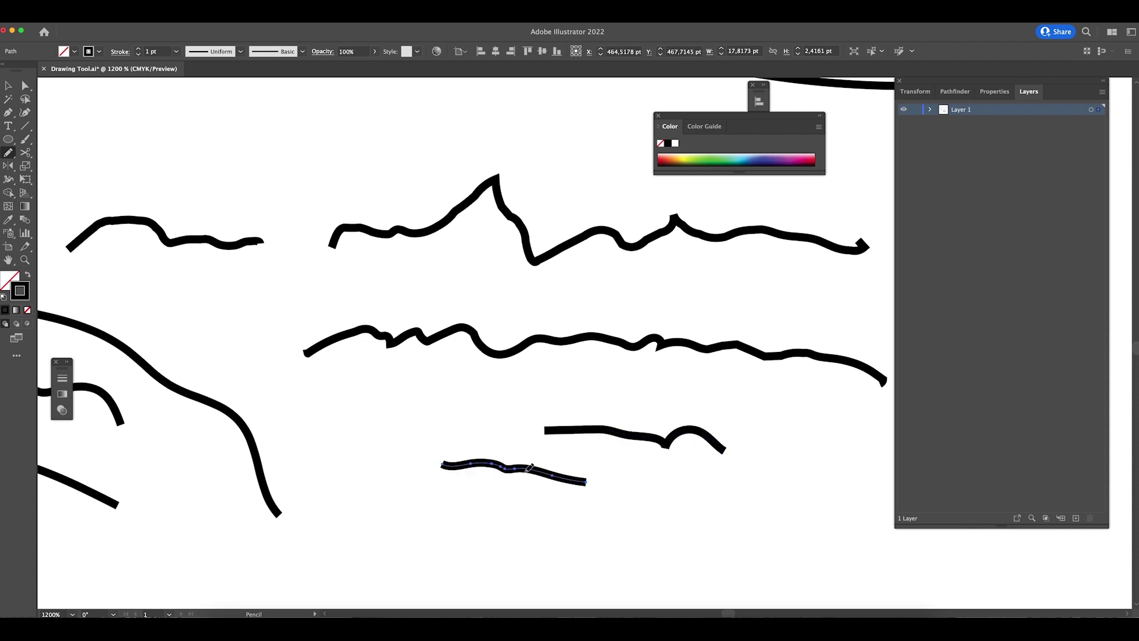
- Delete the long wobbly stroke and all the test strokes beneath it
key(super+minus)
key(super+minus)
mouse_move(541, 403)
mouse_down()
mouse_move(536, 465)
mouse_move(560, 510)
mouse_up()
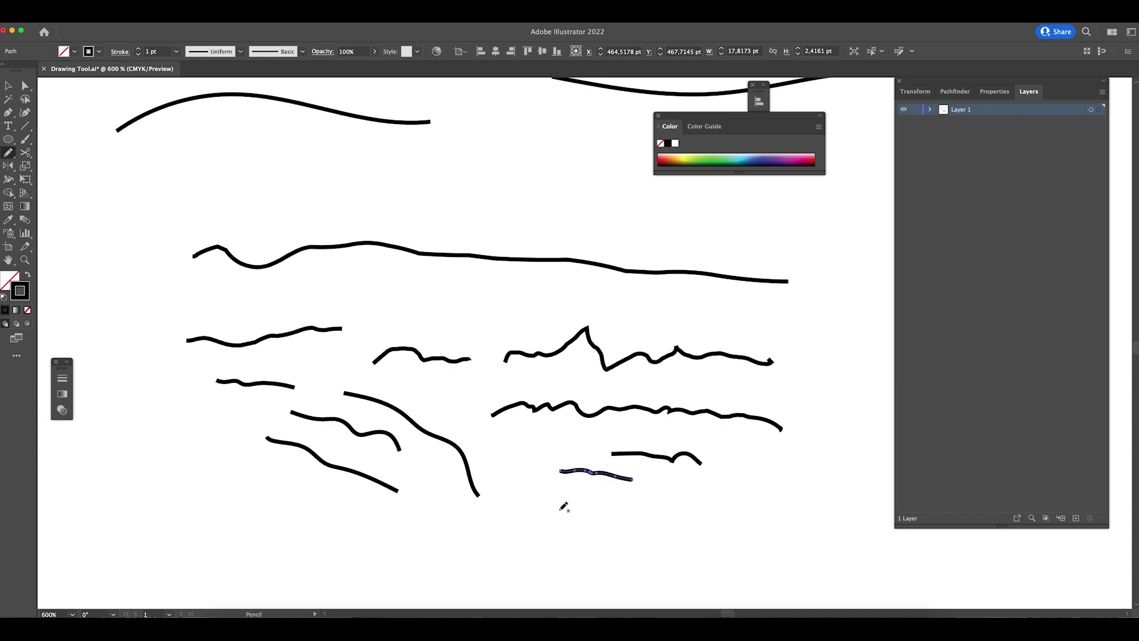
key(v)
drag(246, 202, 722, 507)
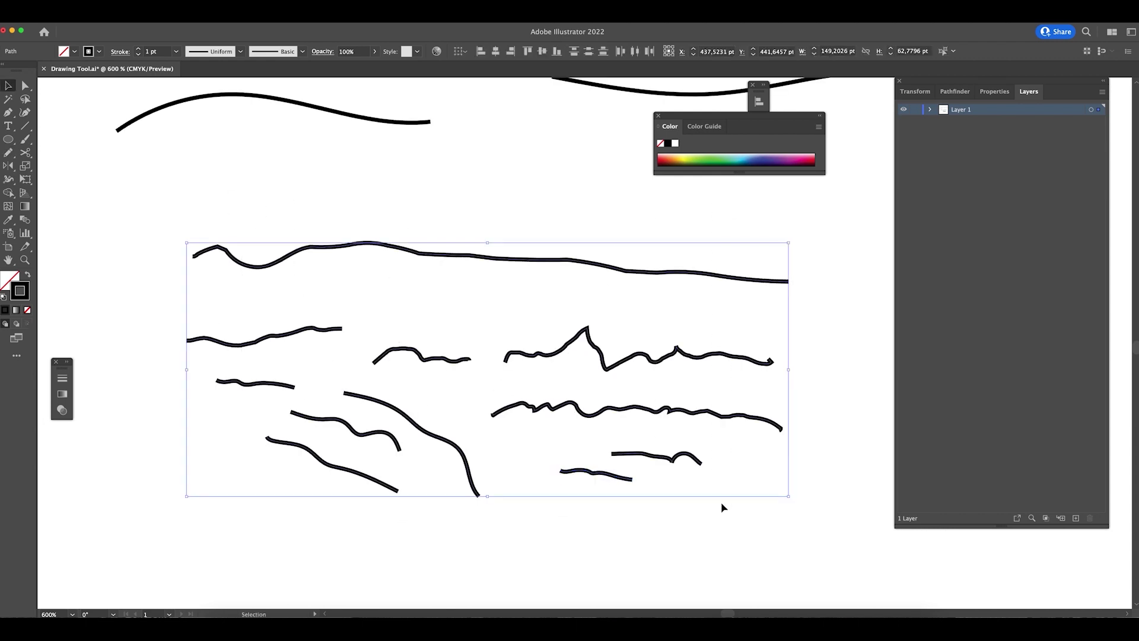
key(Delete)
- Delete all the remaining pencil lines on the artboard
scroll(653, 416, up, 5)
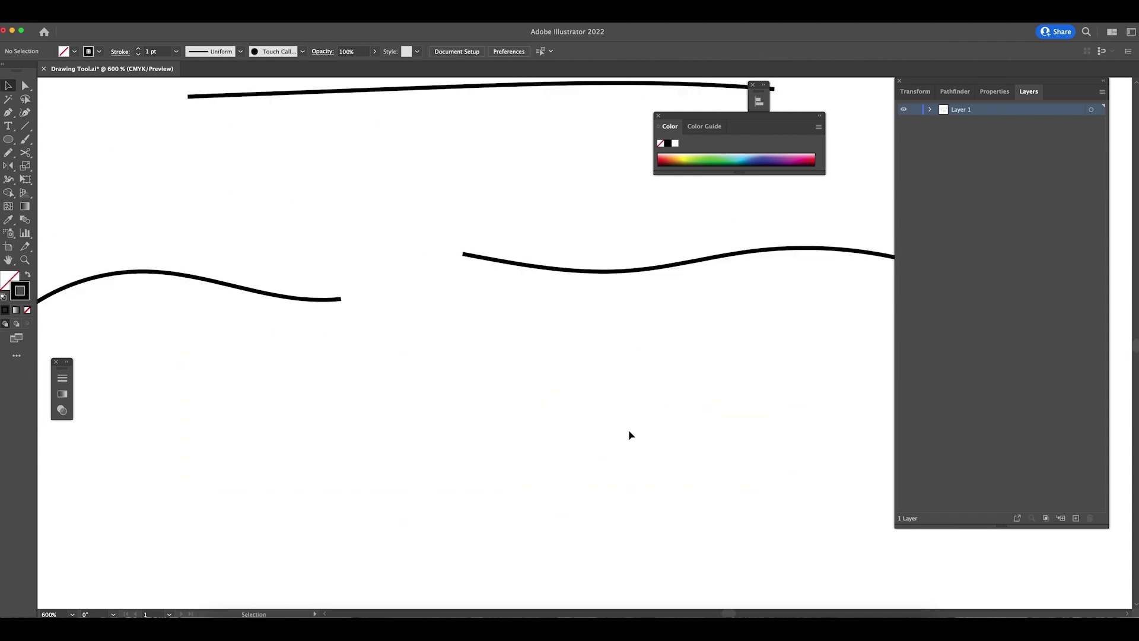
key(super+minus)
key(super+minus)
key(super+minus)
key(super+a)
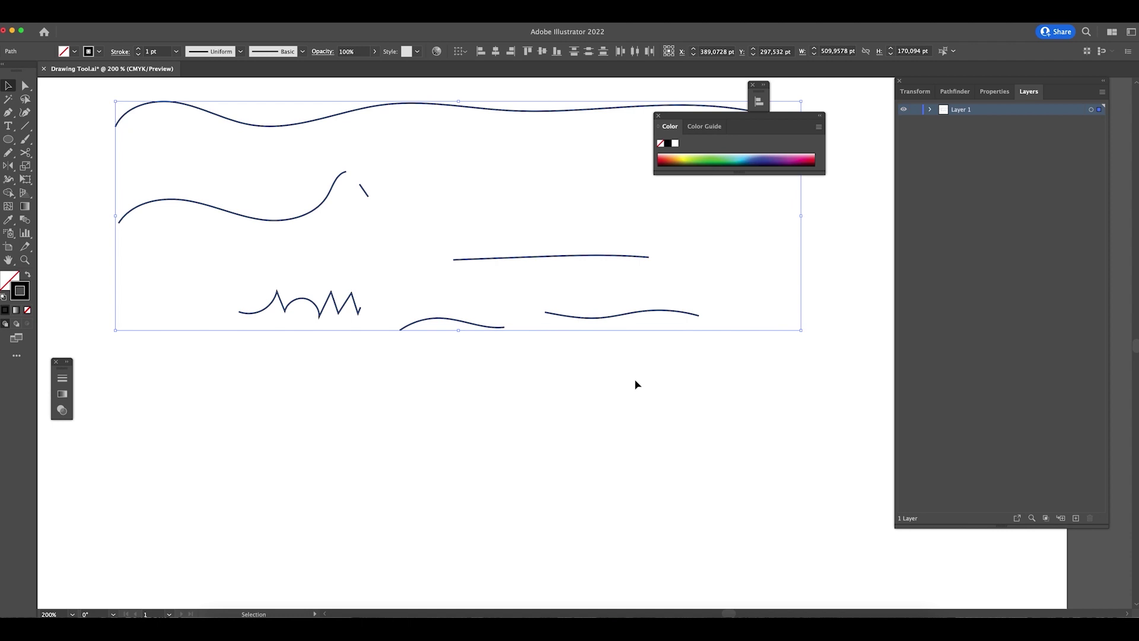
key(Delete)
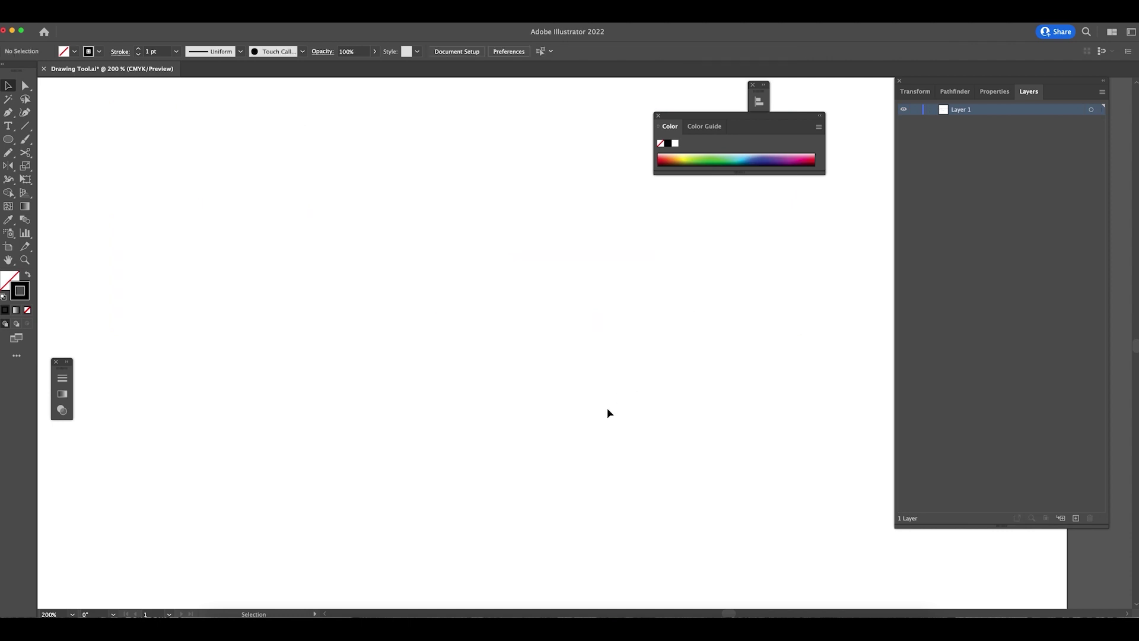
- Activate the Paintbrush tool from the brush tool group
click(29, 143)
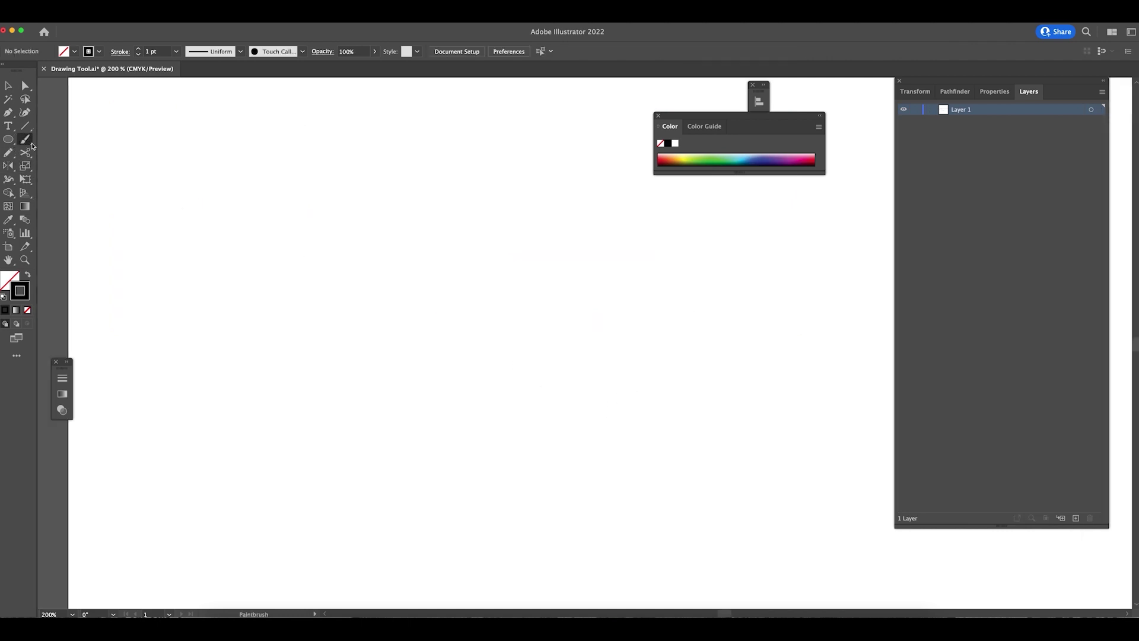
click(26, 140)
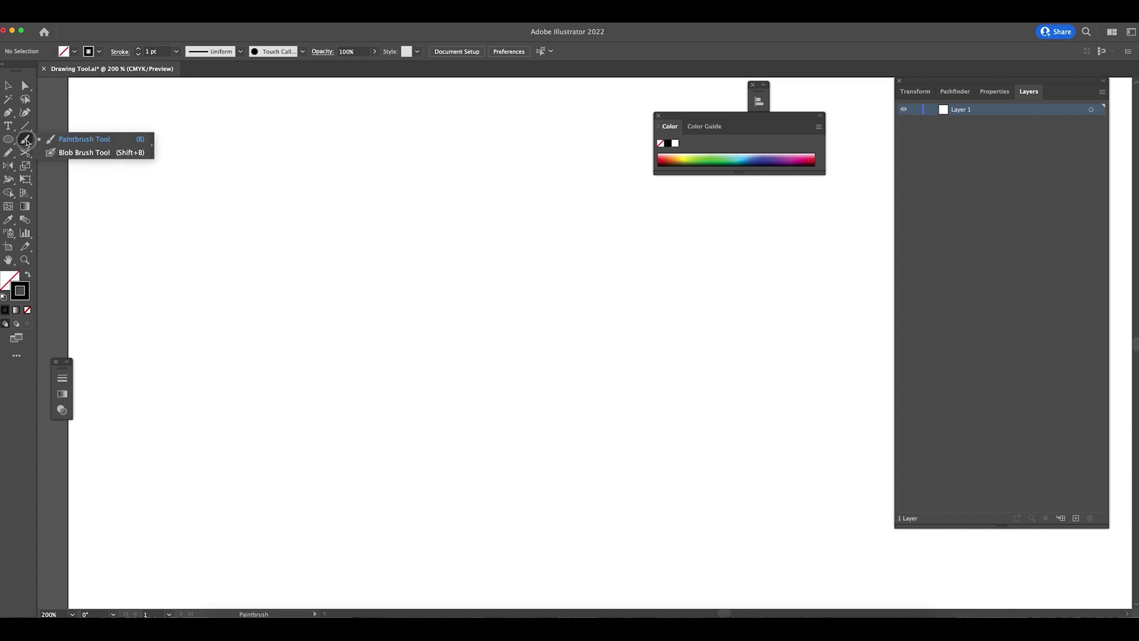
drag(68, 144, 75, 144)
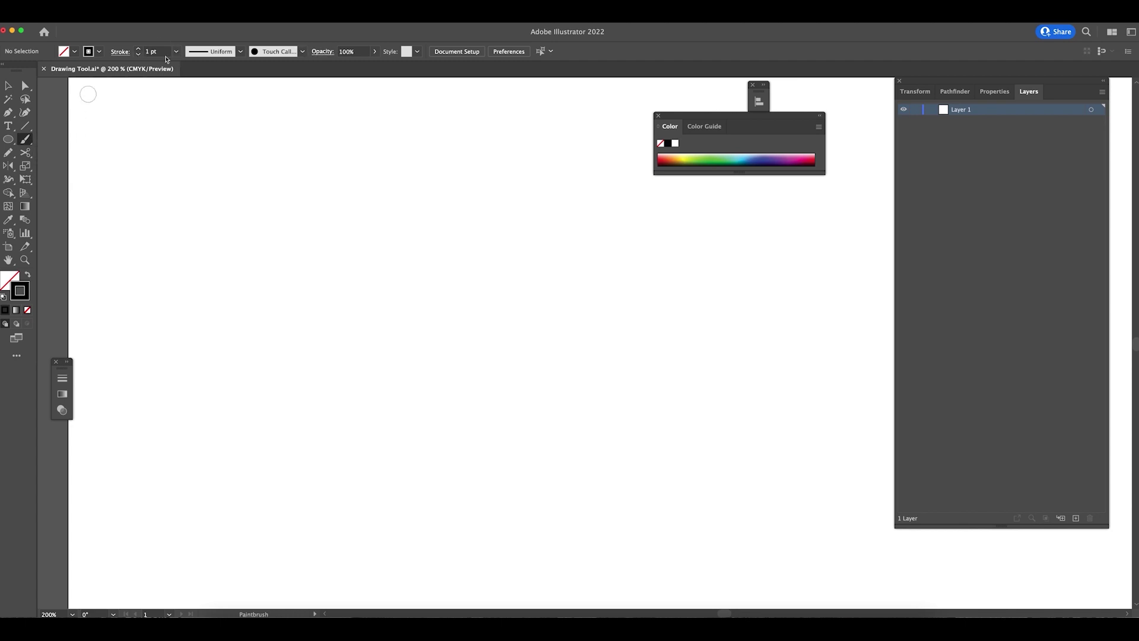
- Try a Paintbrush stroke with the double-bulge variable width profile and undo it
click(241, 52)
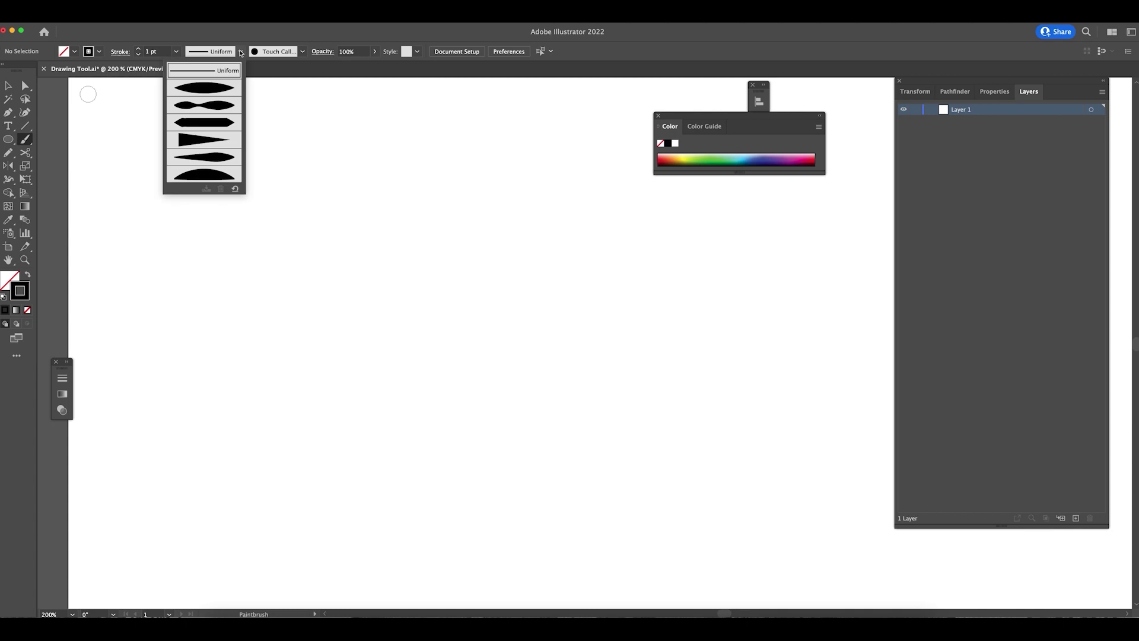
click(208, 105)
drag(175, 272, 358, 291)
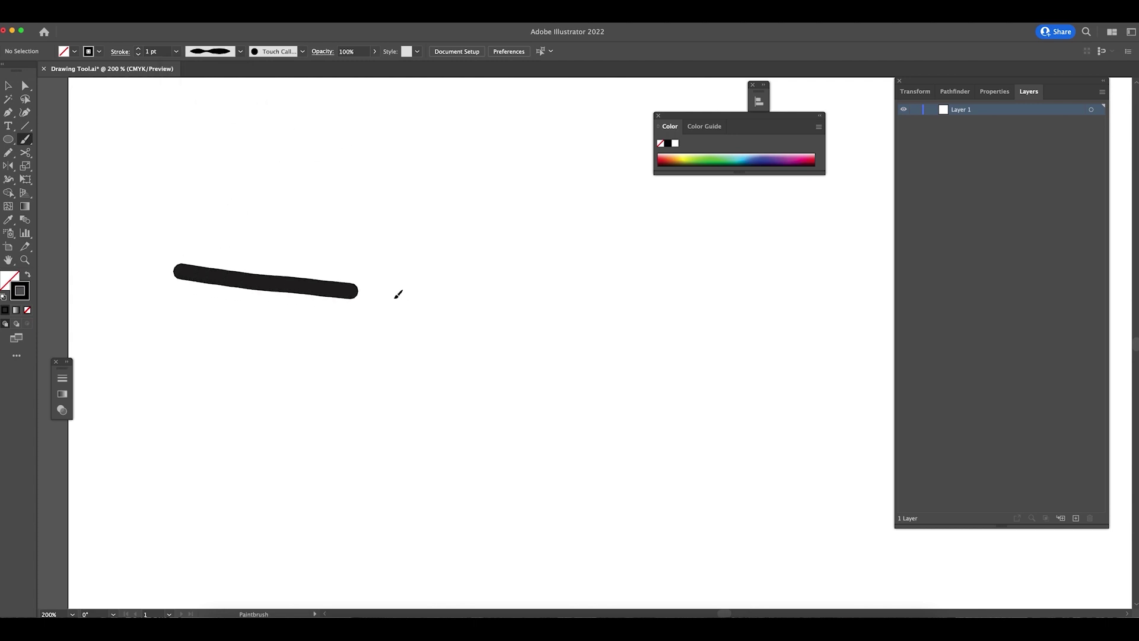
key(super+z)
- Choose the bar-shaped width profile with pointed ends and paint a straight horizontal stroke and a sagging curve with the touch calligraphic brush
click(240, 52)
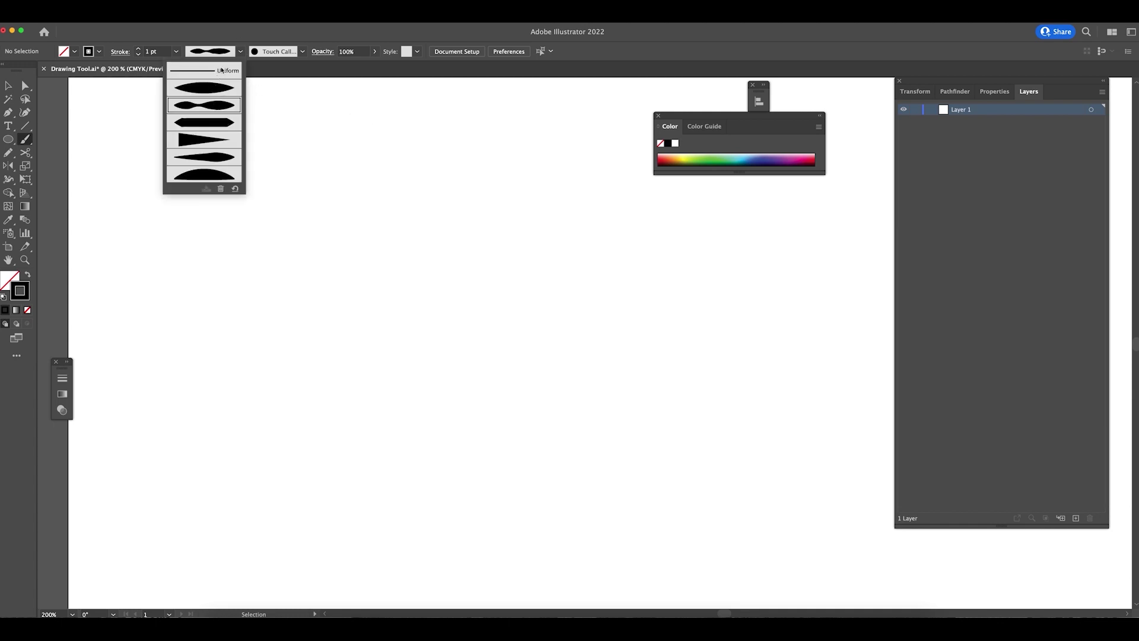
click(216, 122)
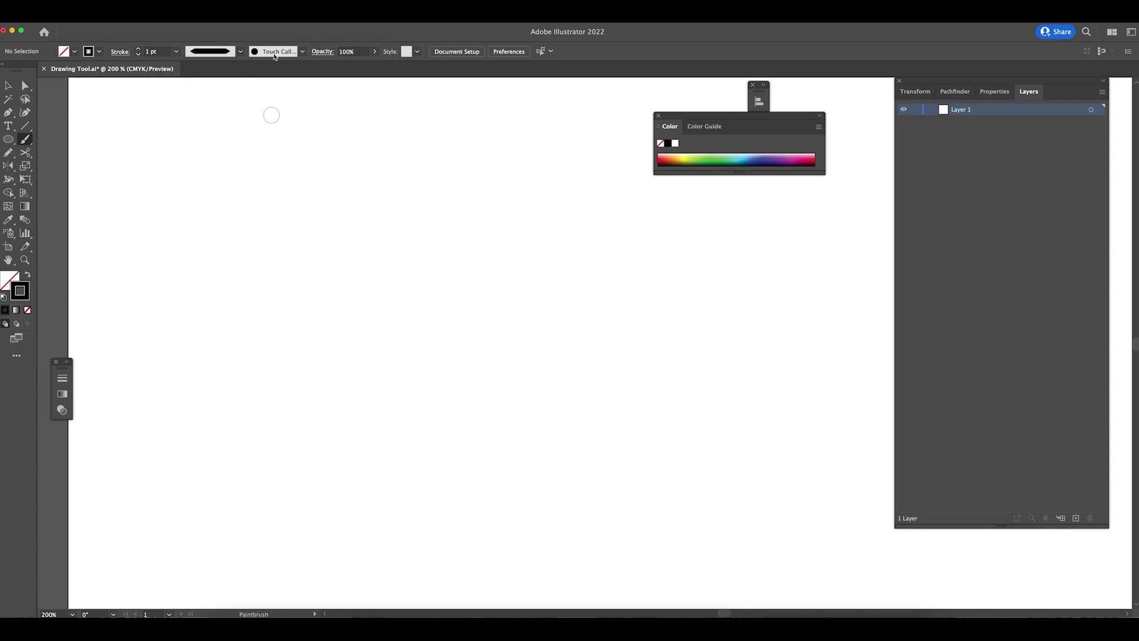
click(302, 52)
click(270, 120)
click(195, 226)
drag(191, 231, 441, 232)
drag(288, 286, 470, 307)
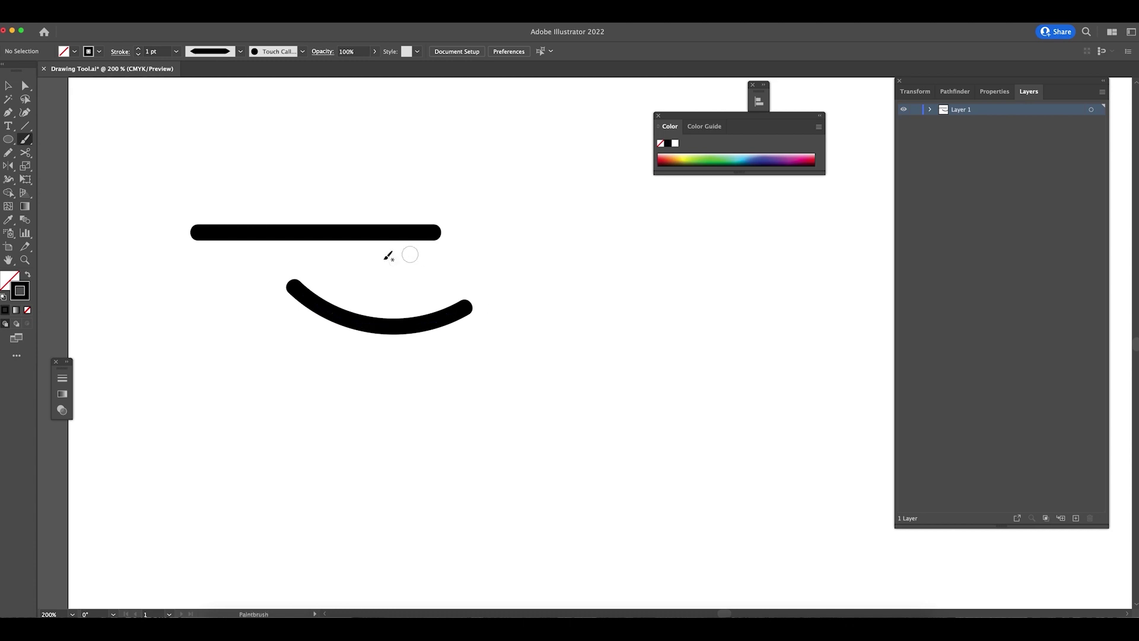
- Choose the 3 pt. Oval brush and paint three thin strokes above and beside the thick ones
click(303, 52)
click(239, 76)
click(393, 148)
drag(470, 174, 312, 156)
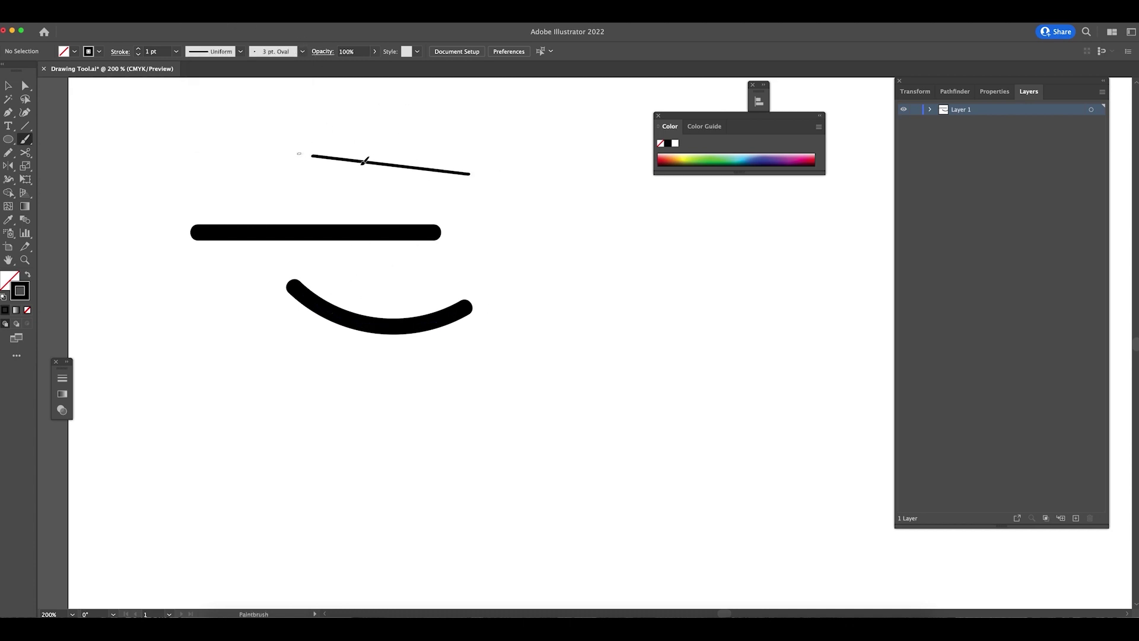
drag(458, 203, 596, 248)
mouse_move(633, 331)
mouse_down()
mouse_move(551, 268)
mouse_move(625, 225)
mouse_up()
- Set the Paintbrush fidelity to fully accurate, paint five thin strokes below the thick curve and inspect them up close
double_click(27, 140)
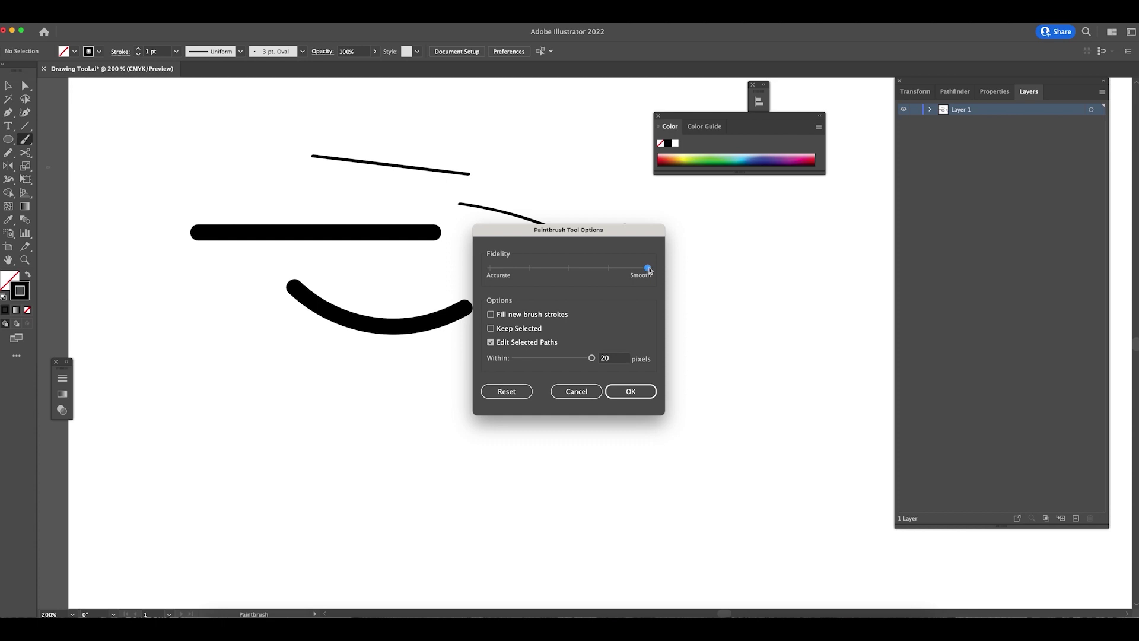
drag(651, 271, 550, 262)
click(629, 391)
mouse_move(390, 416)
mouse_down()
mouse_move(552, 375)
mouse_move(427, 359)
mouse_move(376, 367)
mouse_move(272, 411)
mouse_move(208, 394)
mouse_move(191, 429)
mouse_move(208, 449)
mouse_move(334, 480)
mouse_up()
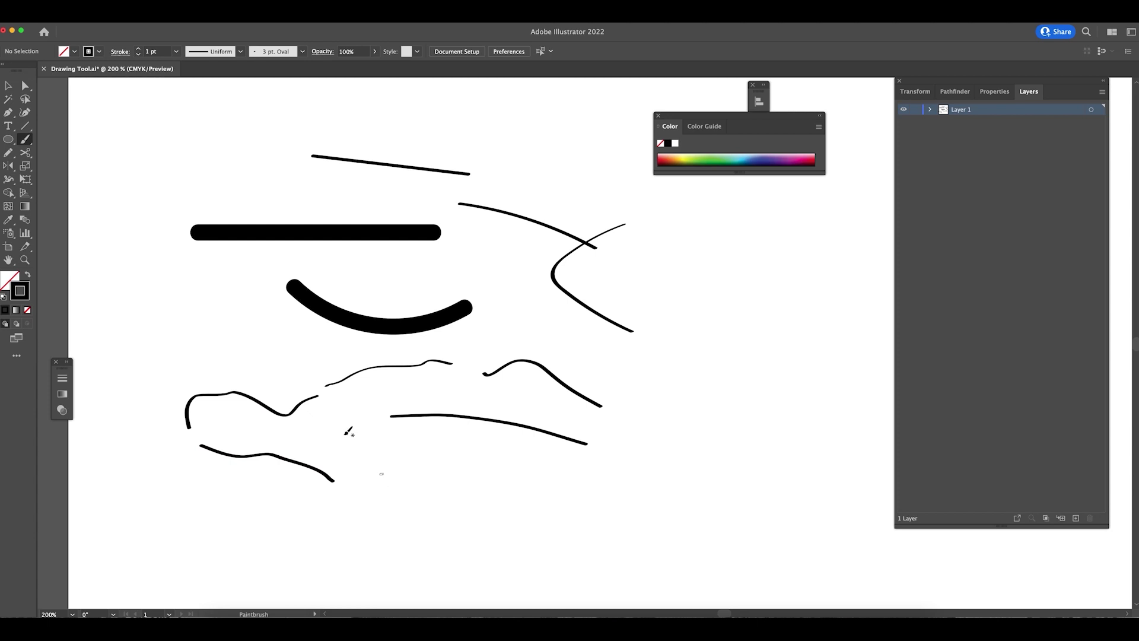
key(z)
drag(268, 444, 394, 475)
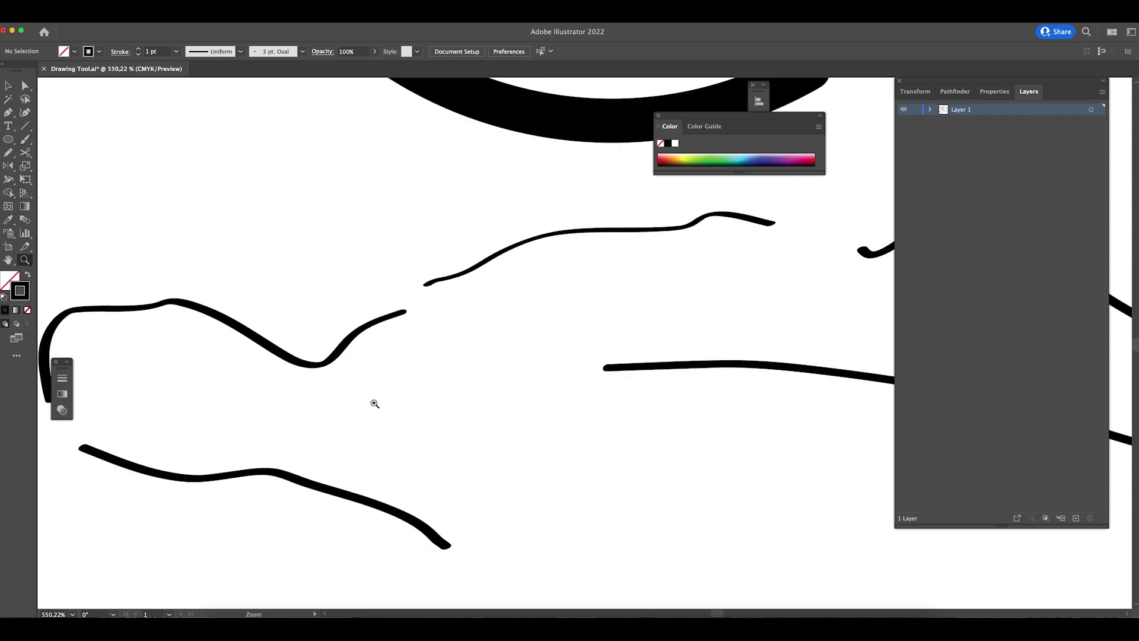
key(super+minus)
key(super+minus)
key(super+minus)
drag(616, 278, 520, 310)
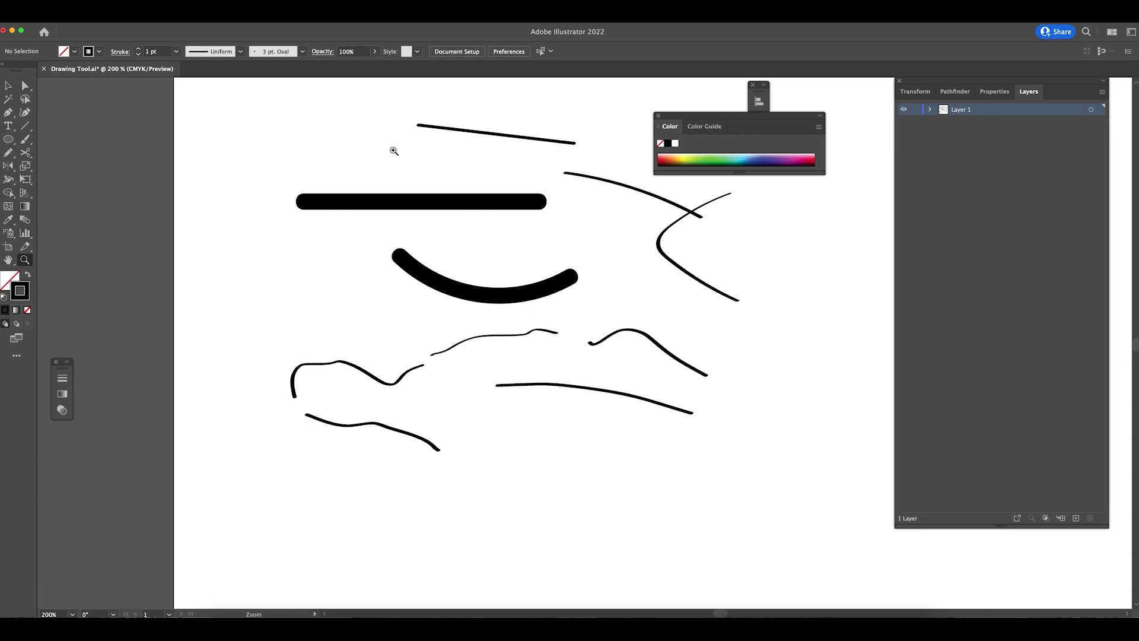
- Choose the 5 pt. Round brush and paint several freehand strokes around the thin ones, including a loop and a curl
click(302, 53)
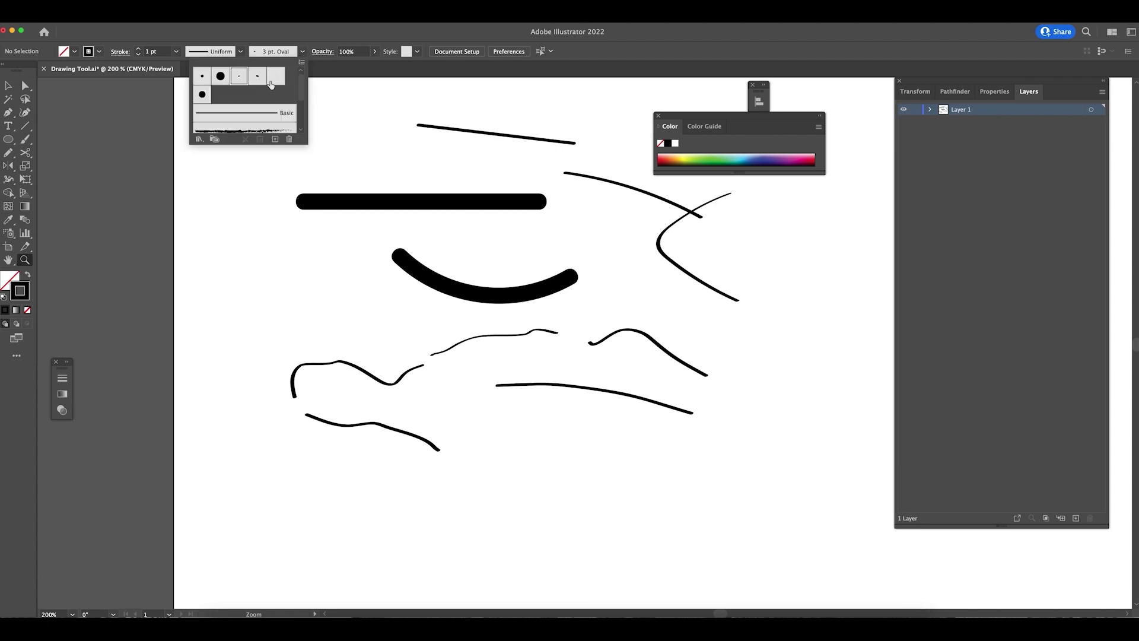
click(202, 77)
click(353, 322)
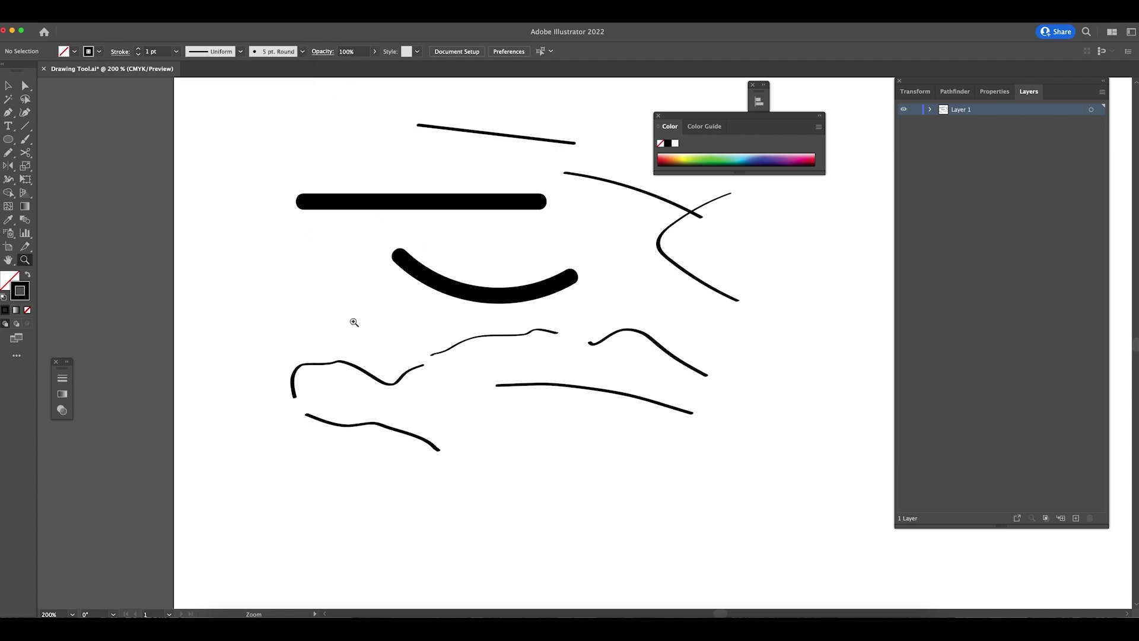
drag(274, 300, 387, 305)
drag(542, 418, 415, 357)
mouse_move(420, 398)
mouse_down()
mouse_move(651, 438)
mouse_move(657, 388)
mouse_move(611, 415)
mouse_move(537, 406)
mouse_up()
key(z)
mouse_move(708, 321)
mouse_down()
mouse_move(712, 341)
mouse_move(644, 362)
mouse_move(653, 351)
mouse_up()
key(b)
mouse_move(729, 271)
mouse_down()
mouse_move(656, 307)
mouse_move(564, 285)
mouse_move(591, 254)
mouse_up()
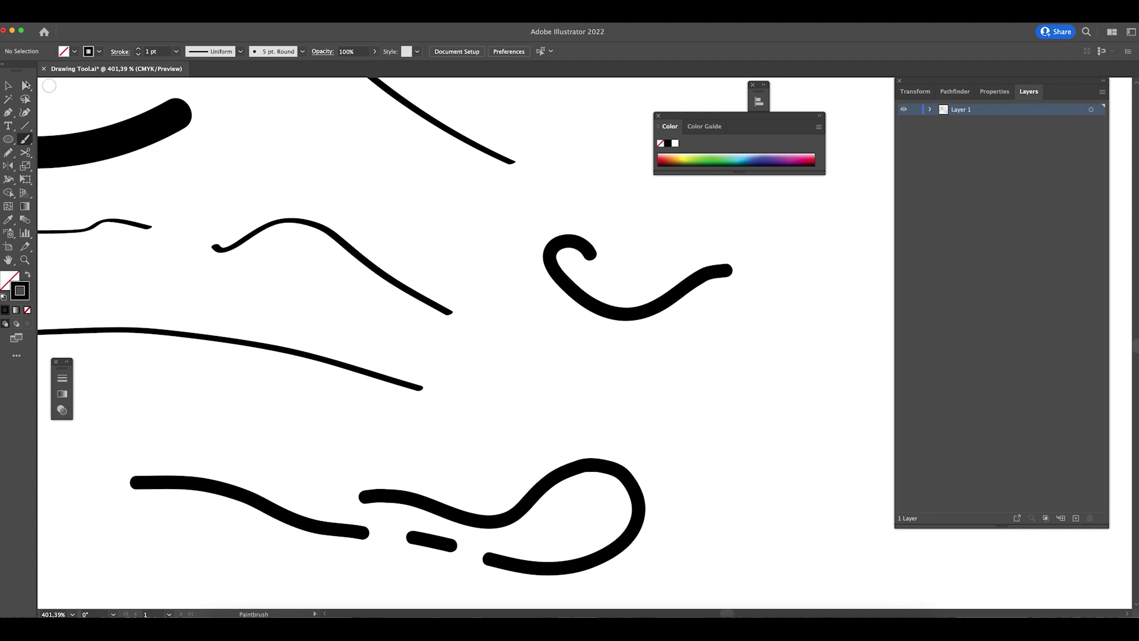
- Set the Paintbrush fidelity midway between accurate and smooth and paint a long wavy stroke below the loop
double_click(26, 140)
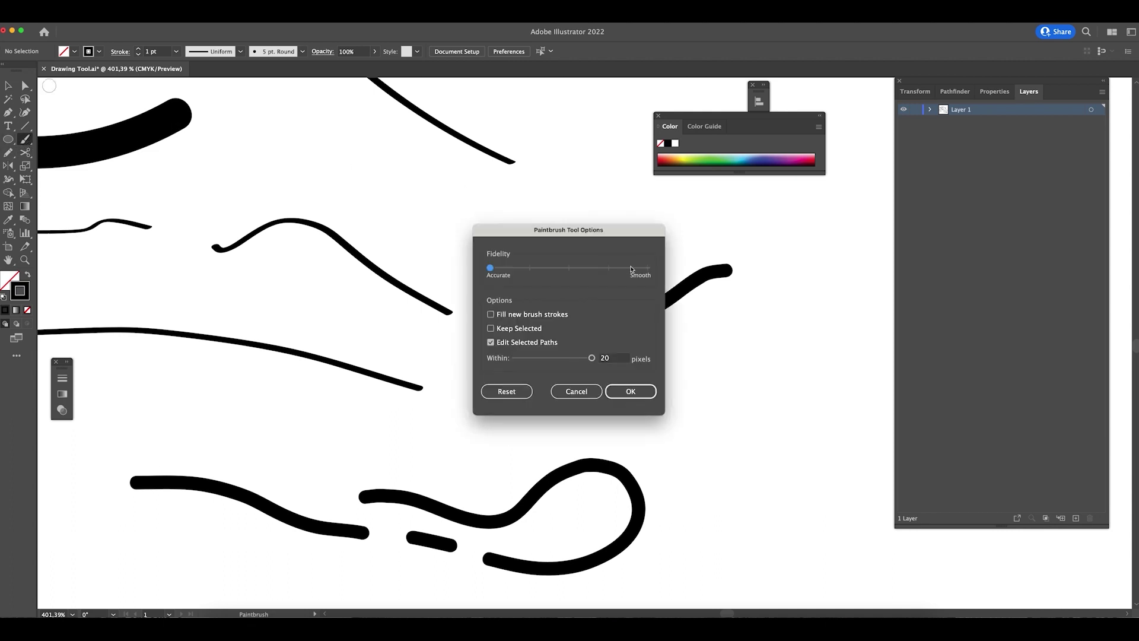
click(572, 270)
click(630, 391)
key(super+minus)
key(super+minus)
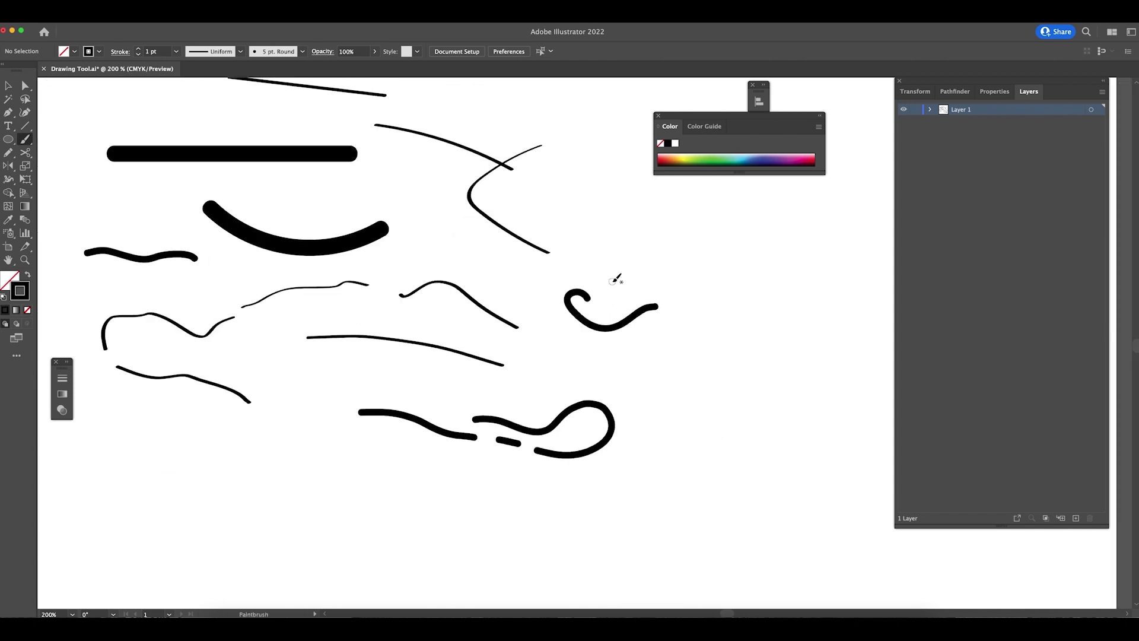
drag(704, 504, 457, 525)
- Paint five short strokes in the empty area to the right of the curl and loop
key(space)
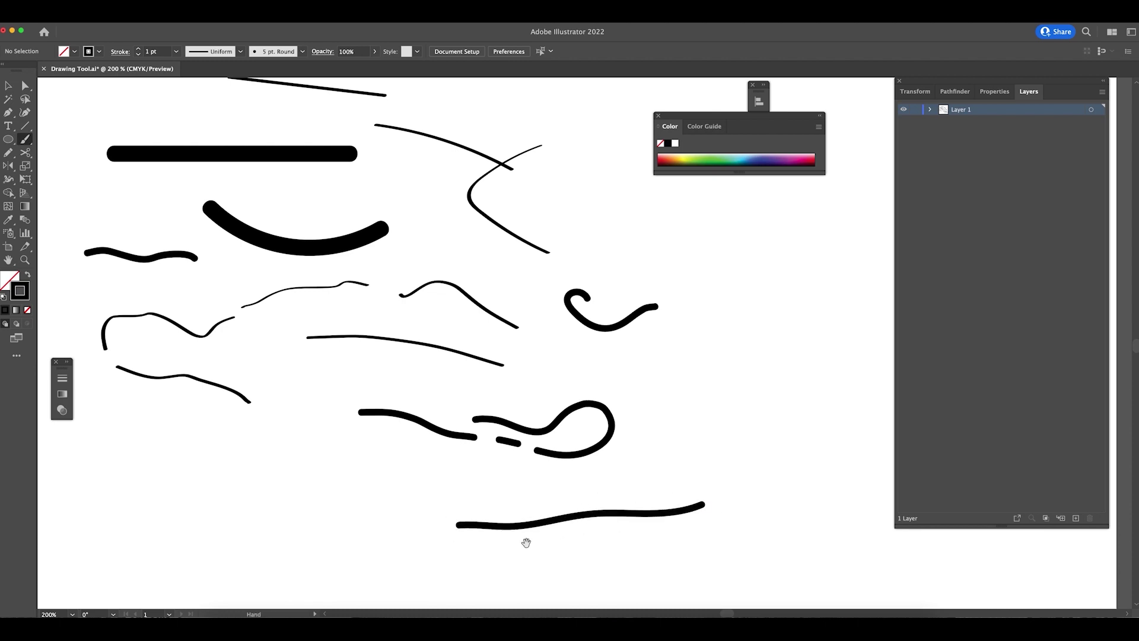
drag(526, 542, 300, 509)
mouse_move(437, 436)
mouse_down()
mouse_move(504, 386)
mouse_move(521, 318)
mouse_up()
drag(478, 356, 490, 282)
drag(553, 314, 493, 244)
mouse_move(573, 258)
mouse_down()
mouse_move(527, 224)
mouse_move(555, 208)
mouse_move(672, 433)
mouse_up()
- Enlarge the brush and paint three thick strokes above the short ones, two of them crossing
scroll(632, 376, down, 1)
scroll(631, 377, right, 2)
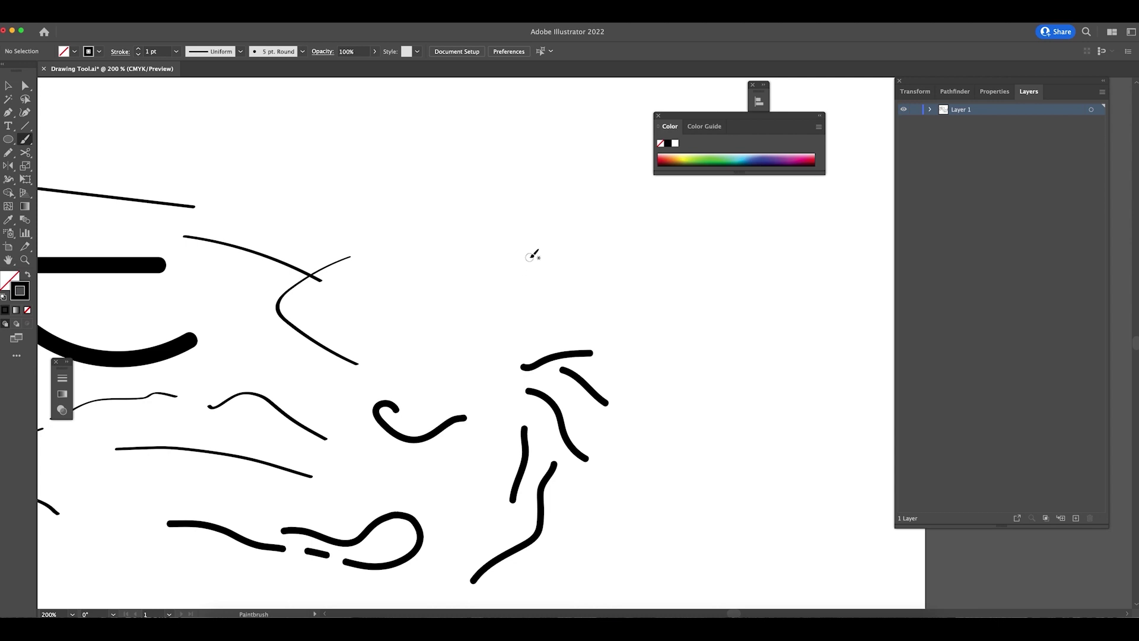
key(])
key(])
key(])
key(])
key(])
key(])
key(])
key(])
key(])
key(])
key(bracketright)
mouse_move(552, 204)
mouse_down()
mouse_move(425, 163)
mouse_move(326, 154)
mouse_up()
mouse_move(448, 114)
mouse_down()
mouse_move(407, 203)
mouse_move(434, 270)
mouse_move(593, 283)
mouse_move(671, 305)
mouse_up()
- Try a fourth thick stroke to the right of the crossing strokes and undo it
mouse_move(639, 246)
mouse_down()
mouse_move(597, 142)
mouse_move(544, 108)
mouse_up()
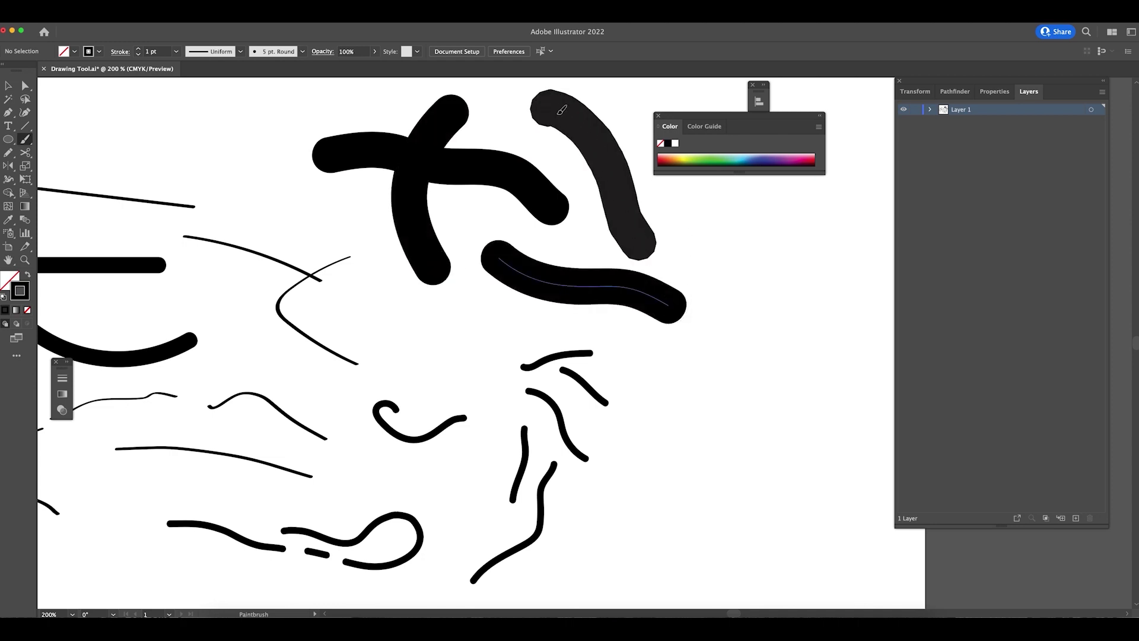
key(super+z)
right_click(631, 205)
click(555, 225)
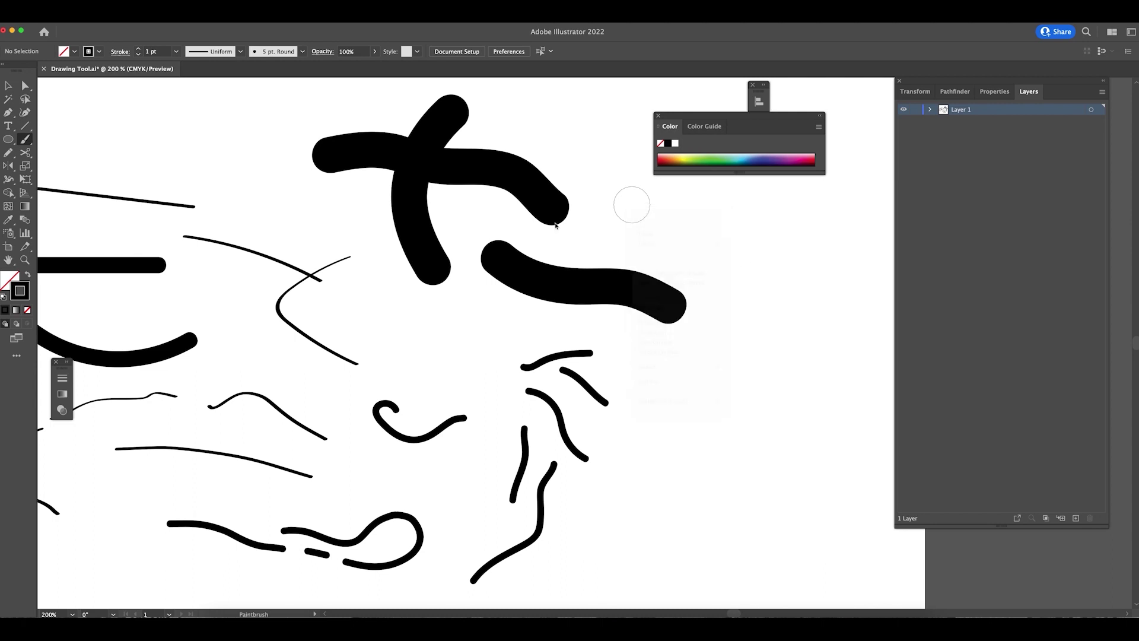
- Set the Paintbrush fidelity to fully smooth and paint a thick diagonal stroke to the right of the crossing strokes
double_click(25, 139)
click(646, 269)
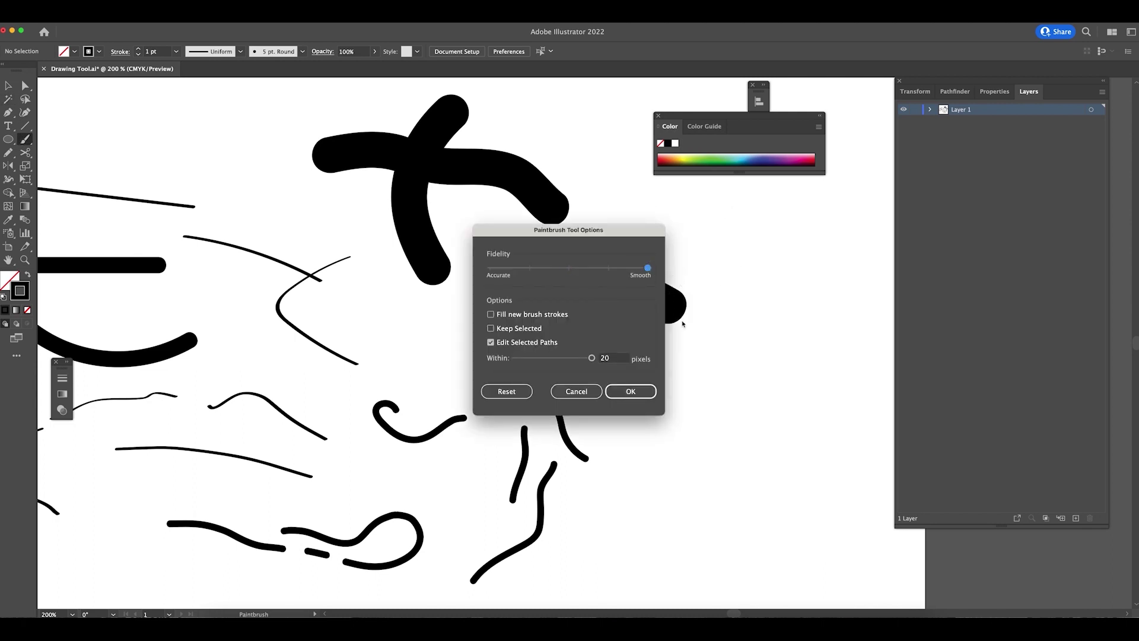
click(631, 391)
scroll(726, 345, up, 5)
mouse_move(697, 353)
mouse_down()
mouse_move(552, 196)
mouse_move(420, 159)
mouse_move(293, 156)
mouse_up()
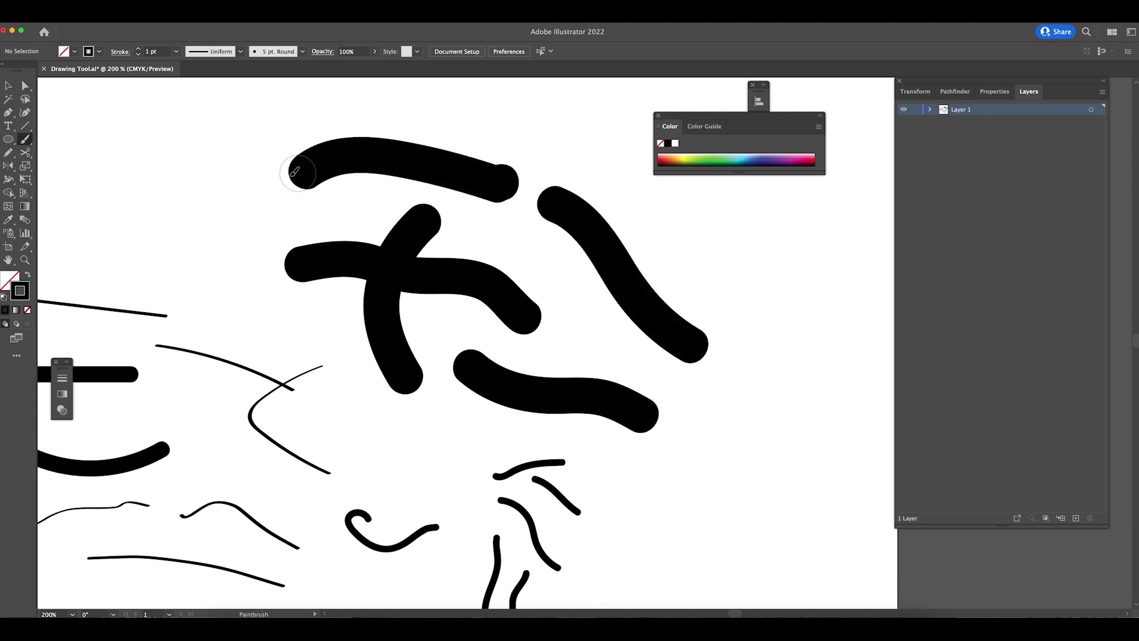
key(ctrl+z)
- Paint a single dot and two thick curved strokes above and to the left of the crossing strokes
click(488, 130)
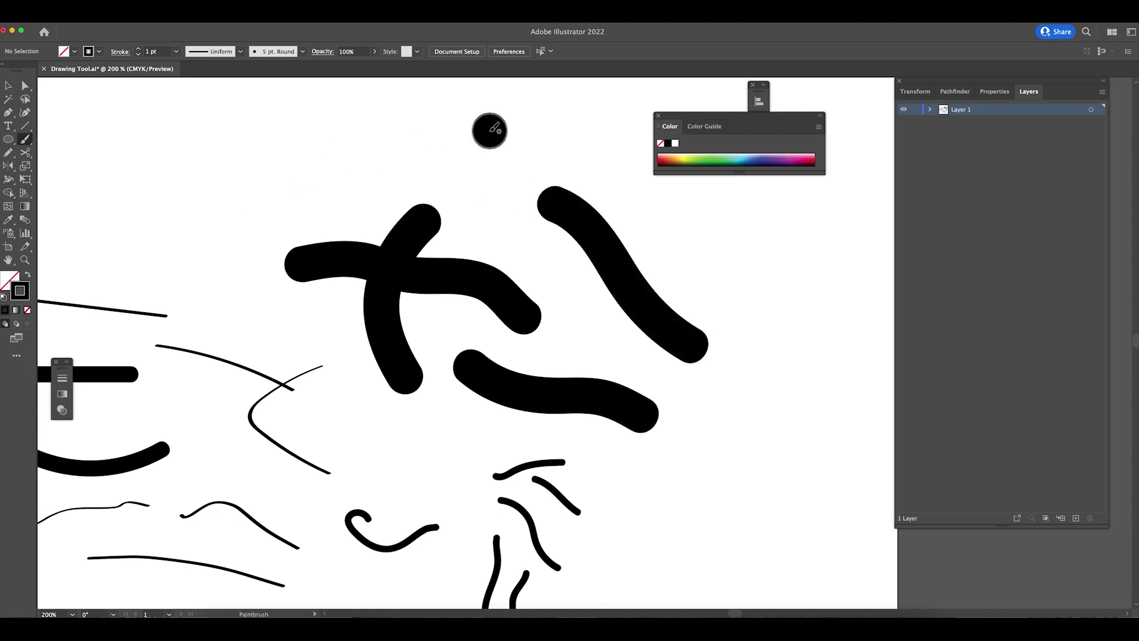
mouse_move(418, 146)
mouse_down()
mouse_move(237, 162)
mouse_move(185, 200)
mouse_up()
mouse_move(228, 233)
mouse_down()
mouse_move(254, 318)
mouse_move(278, 336)
mouse_up()
- Expand the appearance of the thick diagonal stroke and move it off the artboard to the right
key(ctrl+minus)
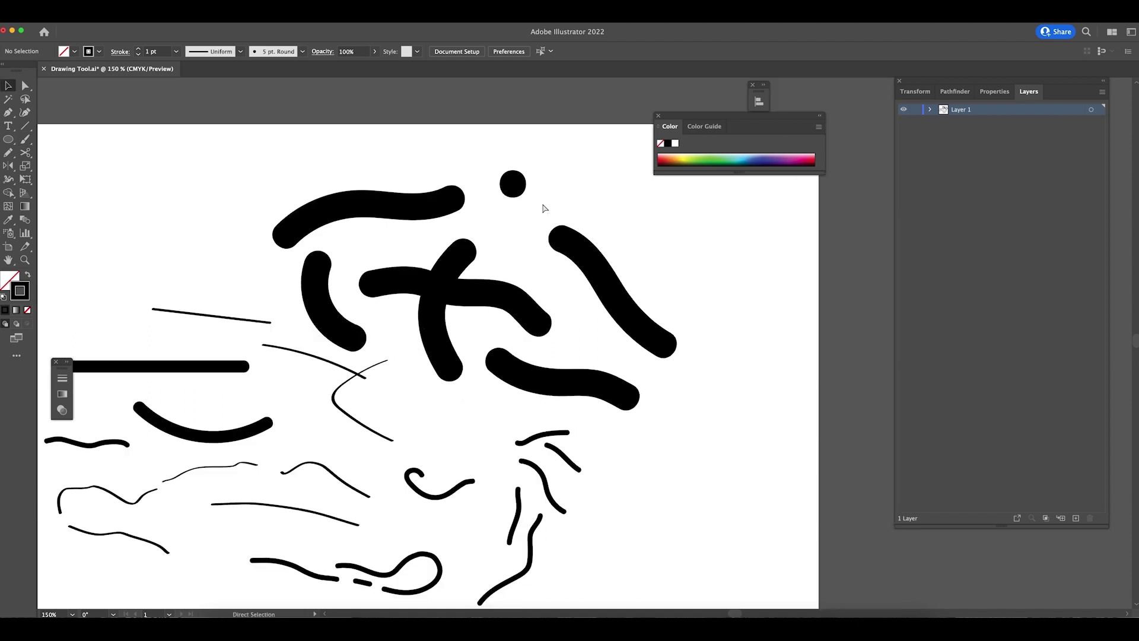
scroll(580, 305, down, 3)
scroll(653, 367, up, 6)
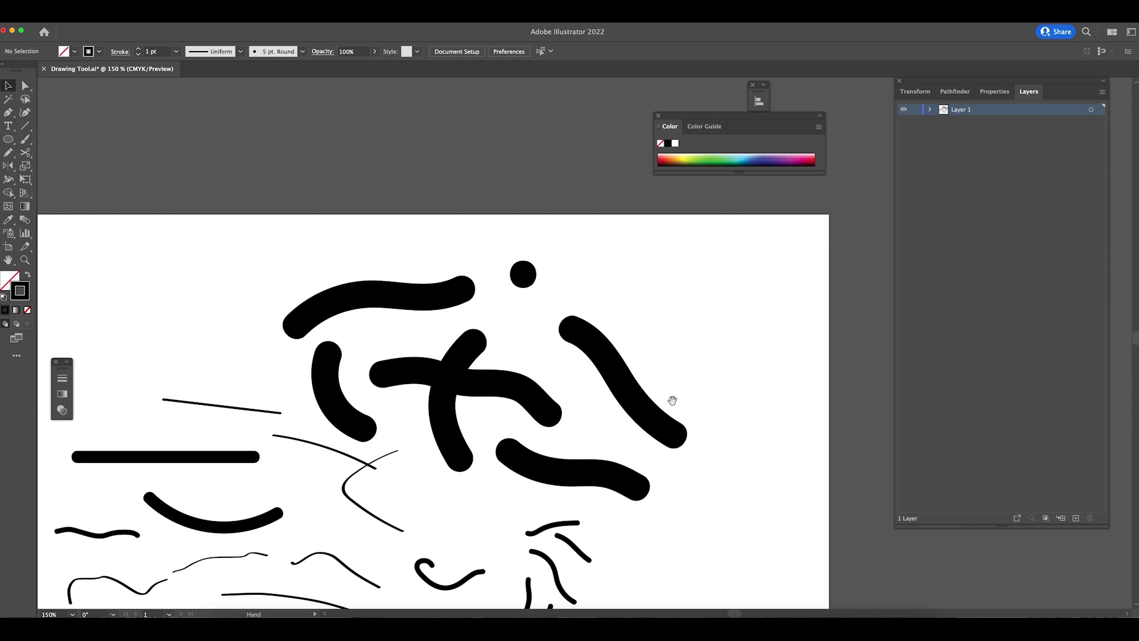
scroll(649, 402, right, 5)
click(480, 402)
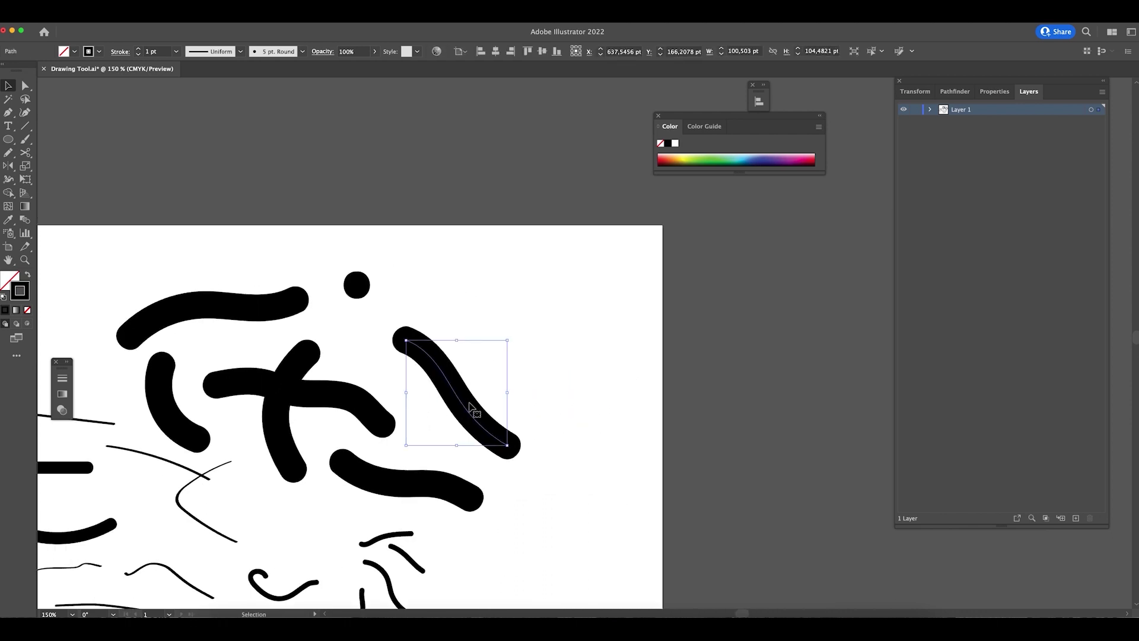
click(110, 23)
click(170, 137)
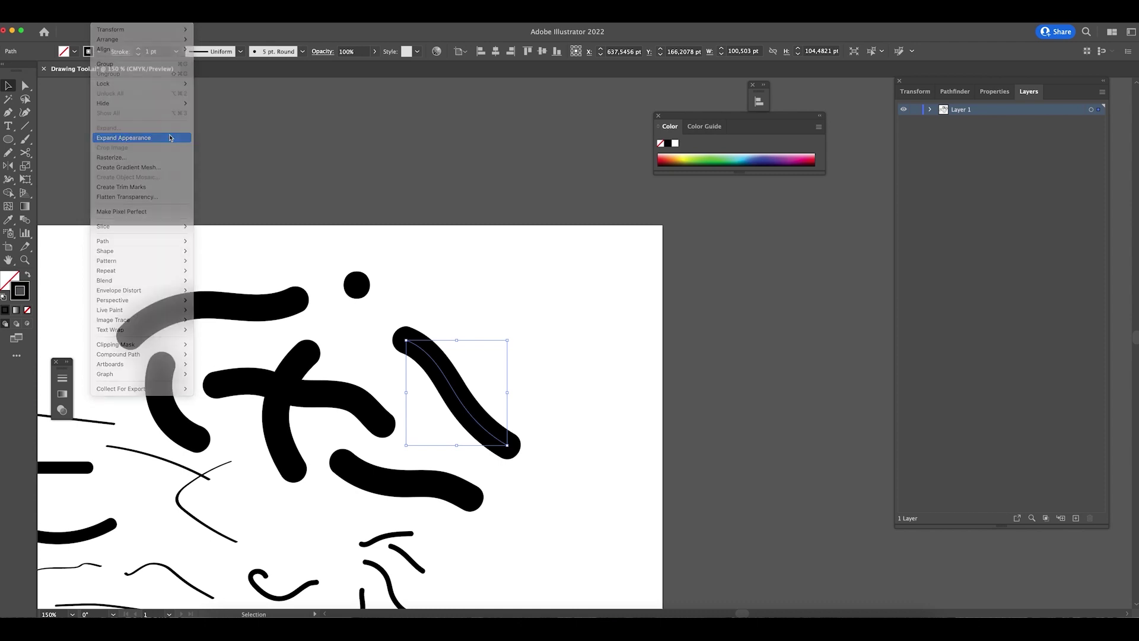
mouse_move(460, 386)
mouse_down()
mouse_move(714, 362)
mouse_move(801, 409)
mouse_move(817, 404)
mouse_up()
- Reshape the expanded stroke's outline by pulling its upper edge outward with the Direct Selection tool
key(z)
key(space)
drag(694, 407, 450, 415)
key(a)
drag(471, 354, 618, 236)
click(760, 455)
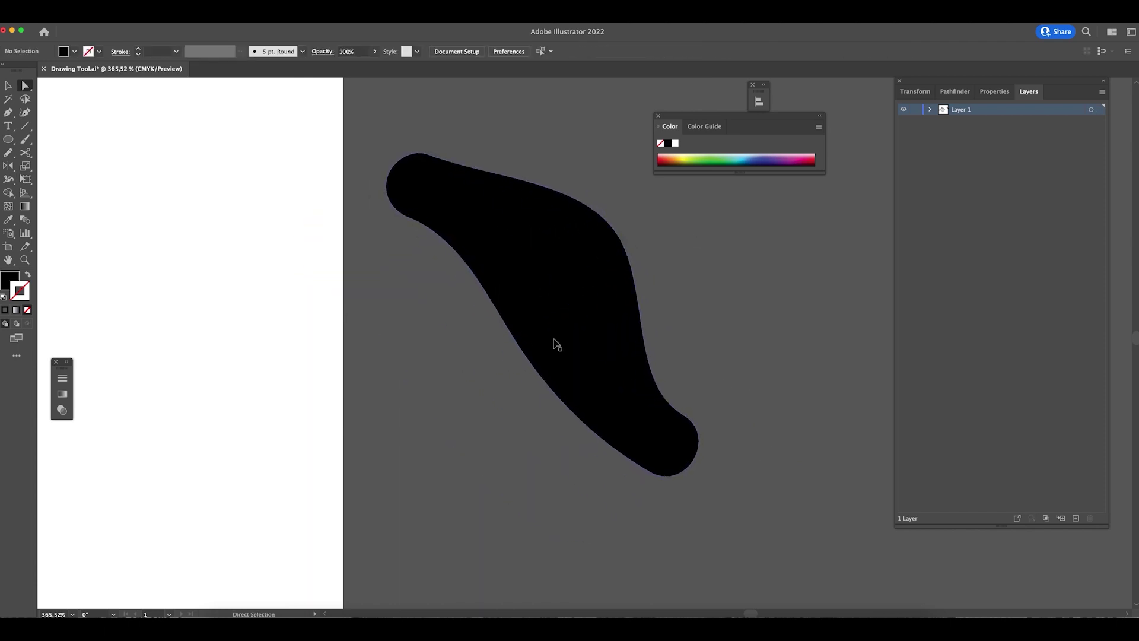
- Delete the reshaped stroke beside the artboard
scroll(554, 342, down, 5)
key(v)
drag(618, 250, 541, 373)
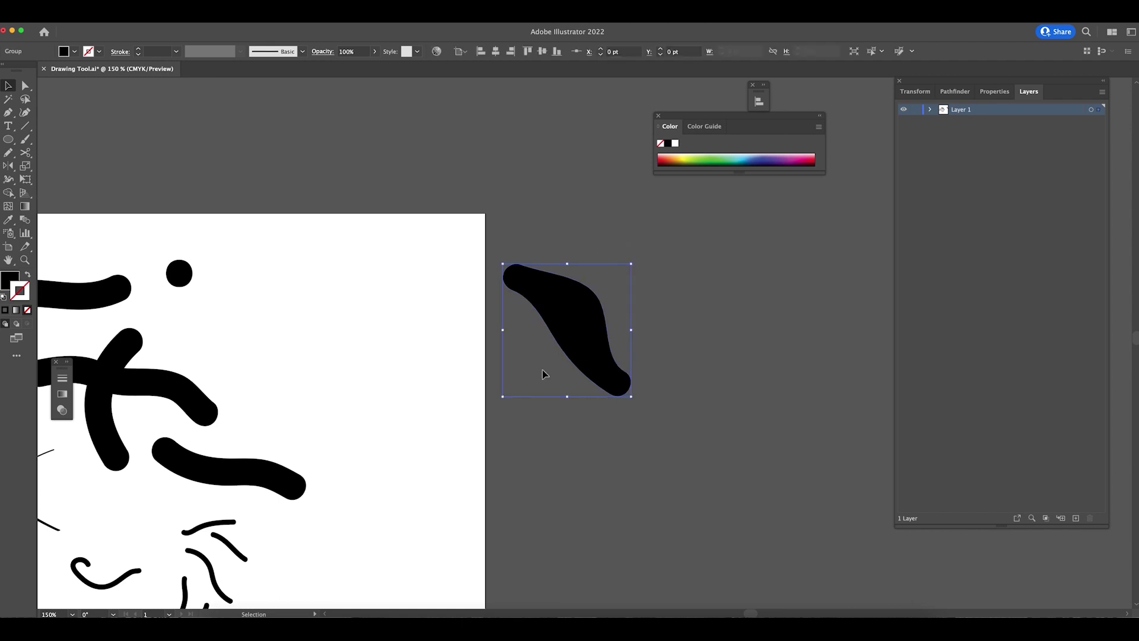
key(Delete)
drag(478, 358, 737, 229)
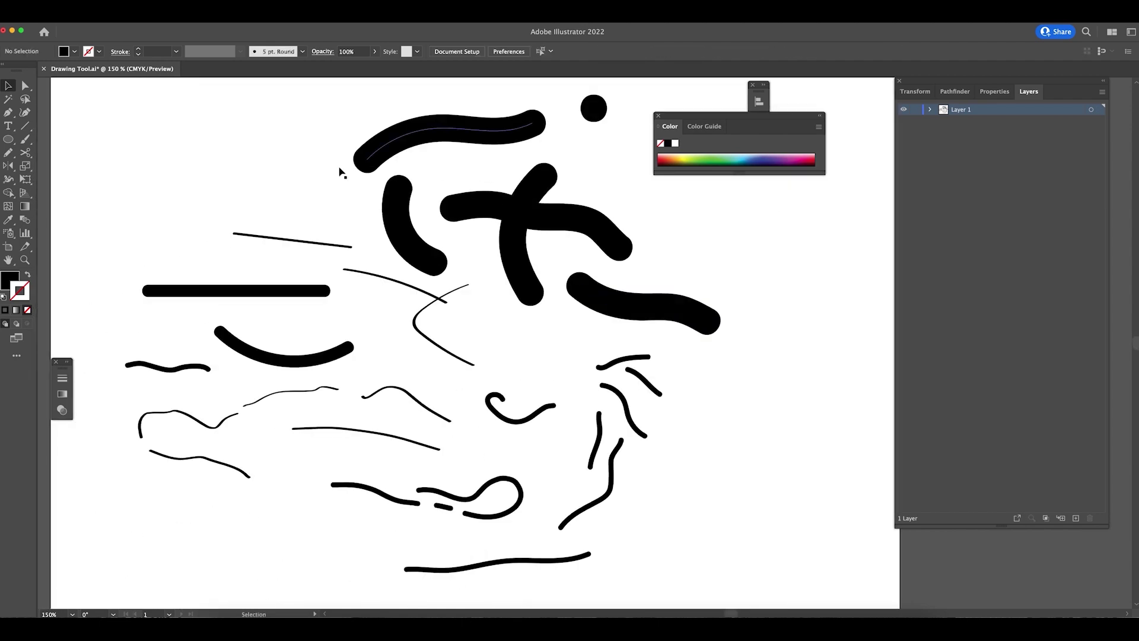
- Paint several curved and crossing strokes over the left half of the artboard with the rough charcoal-textured paintbrush
click(25, 139)
click(302, 52)
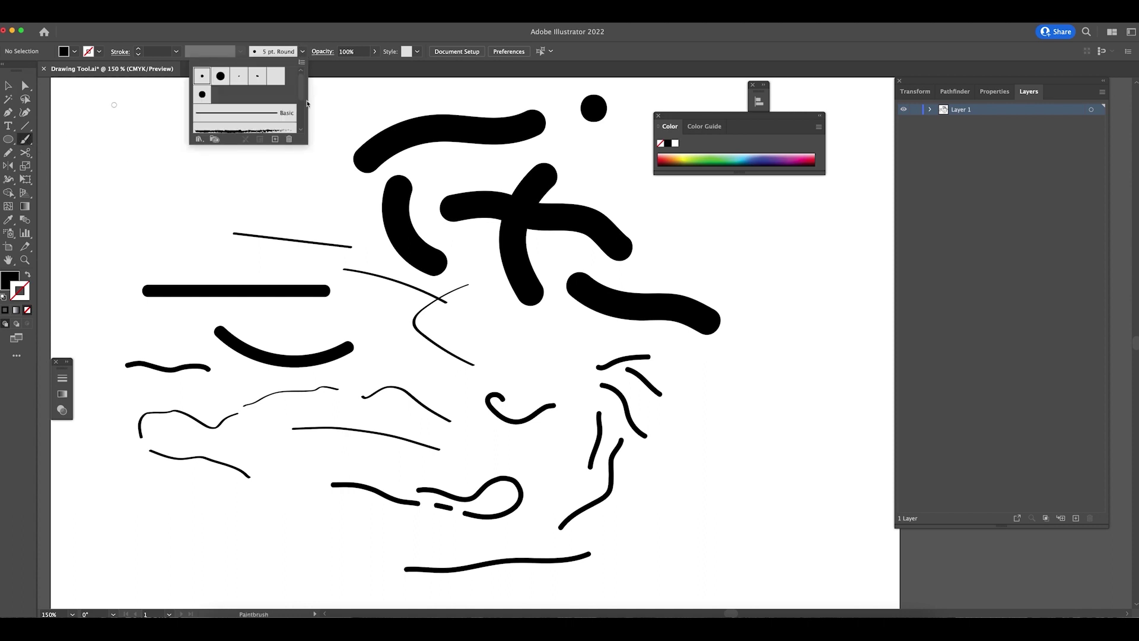
drag(302, 80, 306, 101)
click(264, 95)
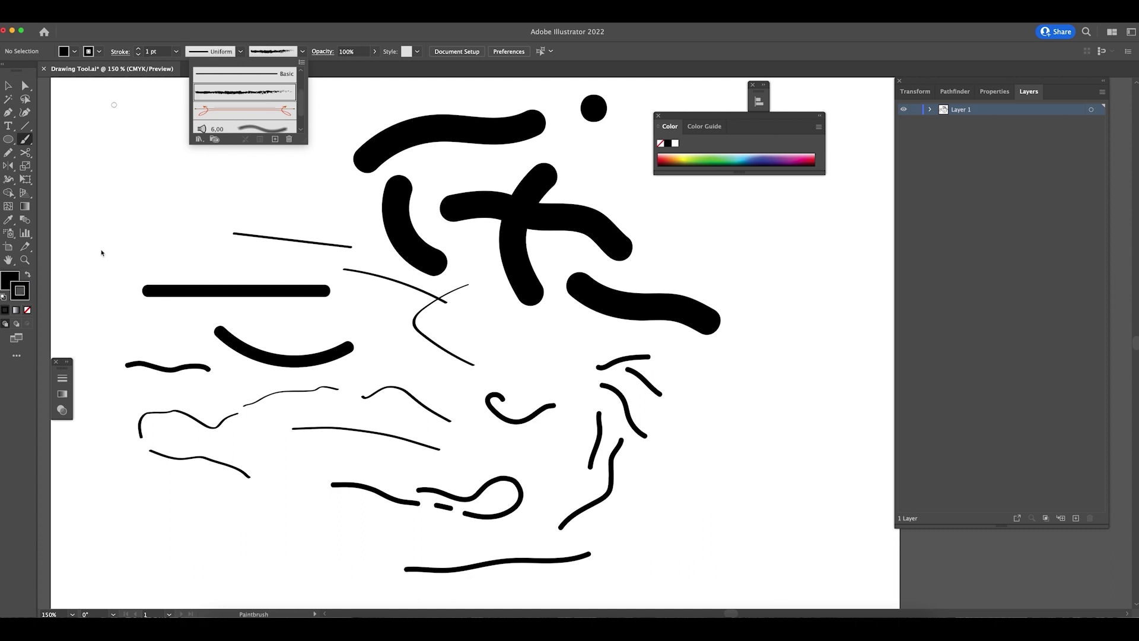
mouse_move(139, 237)
mouse_down()
mouse_move(277, 169)
mouse_move(162, 240)
mouse_move(309, 257)
mouse_move(240, 251)
mouse_up()
scroll(504, 248, down, 5)
scroll(505, 248, left, 4)
drag(490, 392, 270, 359)
mouse_move(404, 408)
mouse_down()
mouse_move(233, 351)
mouse_move(403, 327)
mouse_up()
- Move the lowest charcoal-textured stroke down and away from the strokes it crosses
key(z)
drag(315, 381, 539, 423)
key(v)
click(270, 237)
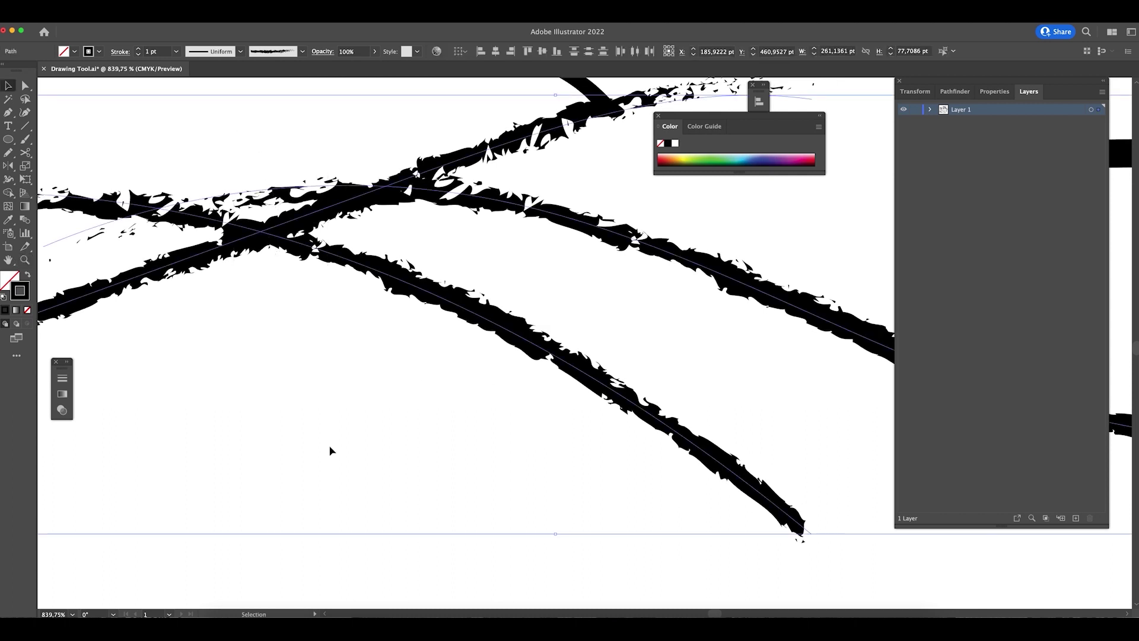
click(478, 577)
mouse_move(620, 392)
mouse_down()
mouse_move(724, 529)
mouse_move(716, 515)
mouse_up()
- Enlarge the separated charcoal-textured stroke to about 557 pt wide and 191 pt high
key(super+minus)
key(super+minus)
key(super+minus)
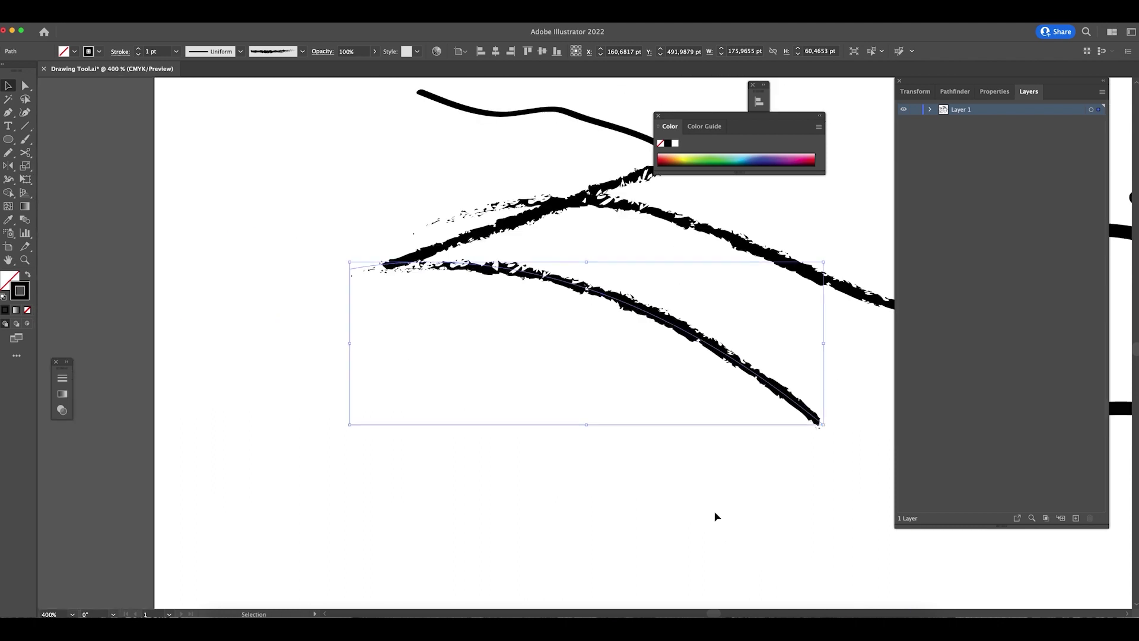
drag(587, 425, 575, 523)
drag(715, 275, 563, 442)
mouse_move(432, 334)
mouse_down()
mouse_move(445, 275)
mouse_move(441, 338)
mouse_move(462, 408)
mouse_up()
key(super+minus)
key(super+minus)
key(super+minus)
key(super+minus)
key(super+minus)
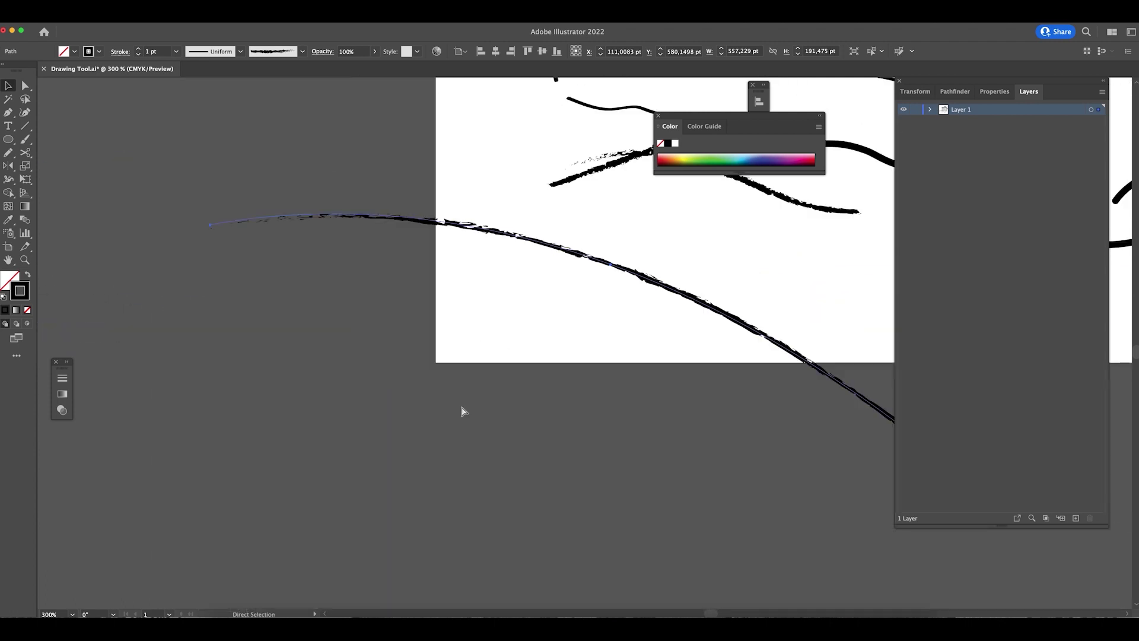
- Delete the enlarged charcoal-textured stroke and clear all the remaining strokes from the artboard
key(space)
drag(609, 345, 379, 401)
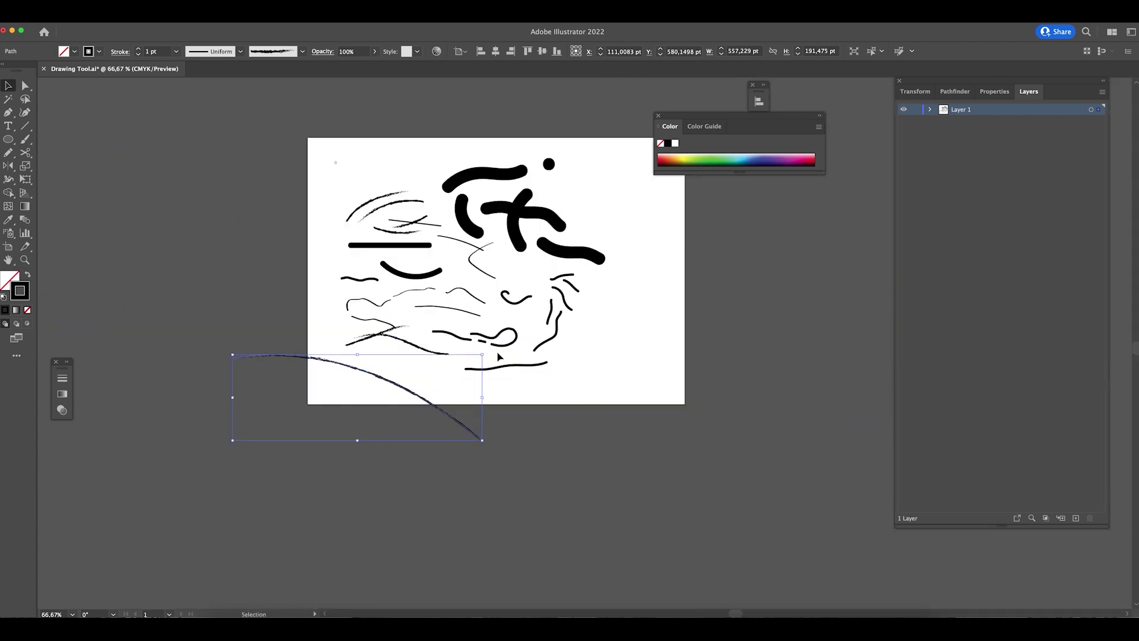
key(Delete)
drag(593, 298, 630, 415)
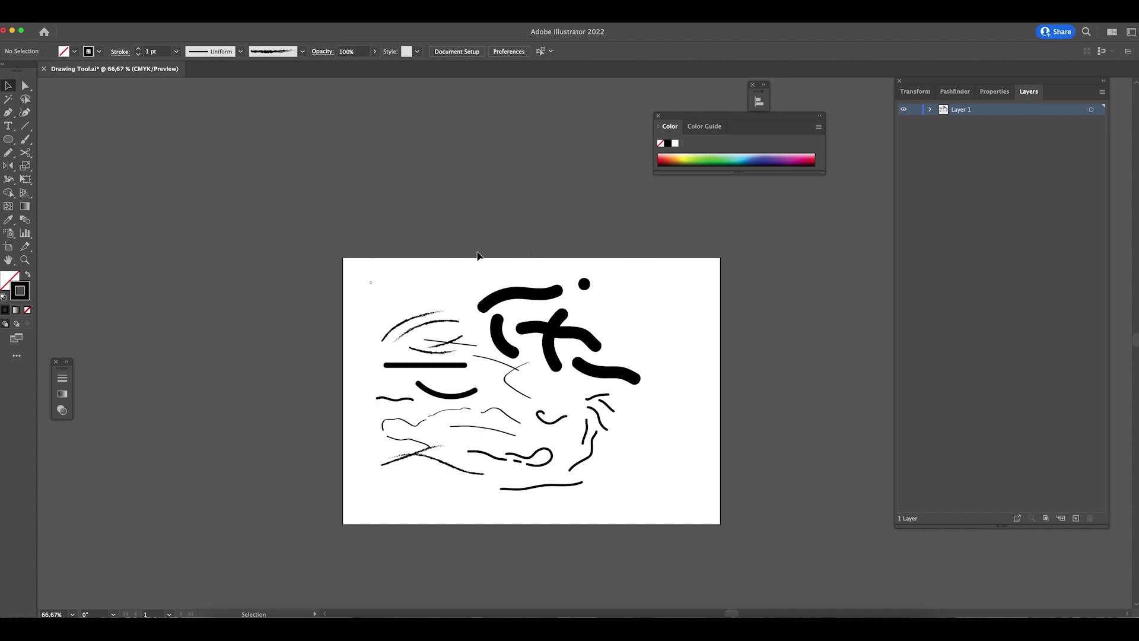
drag(369, 285, 725, 509)
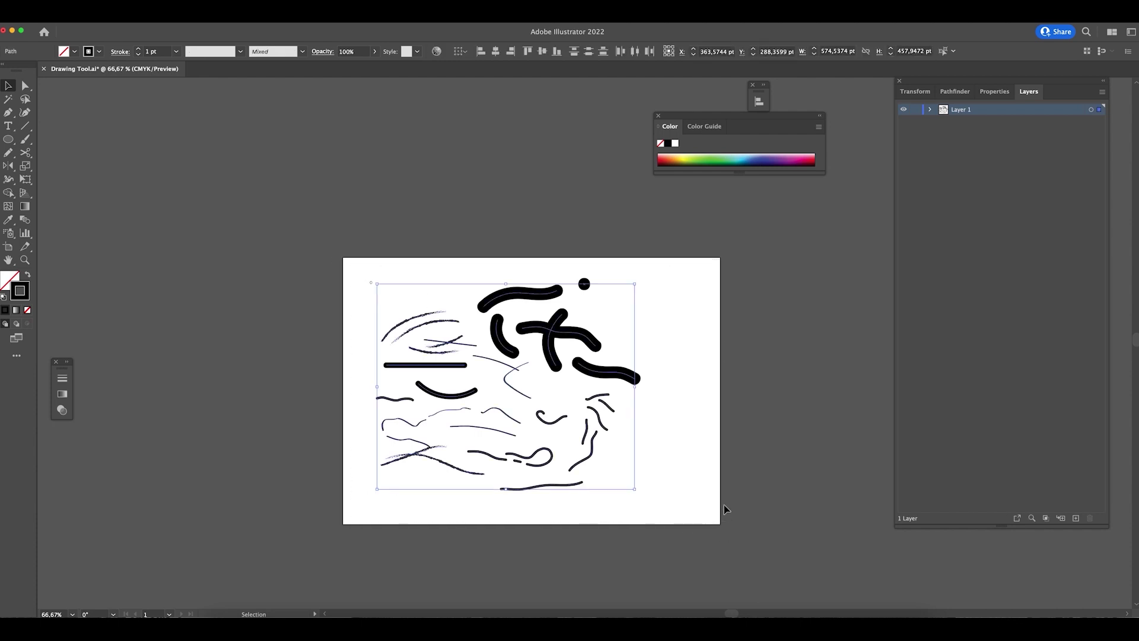
key(Delete)
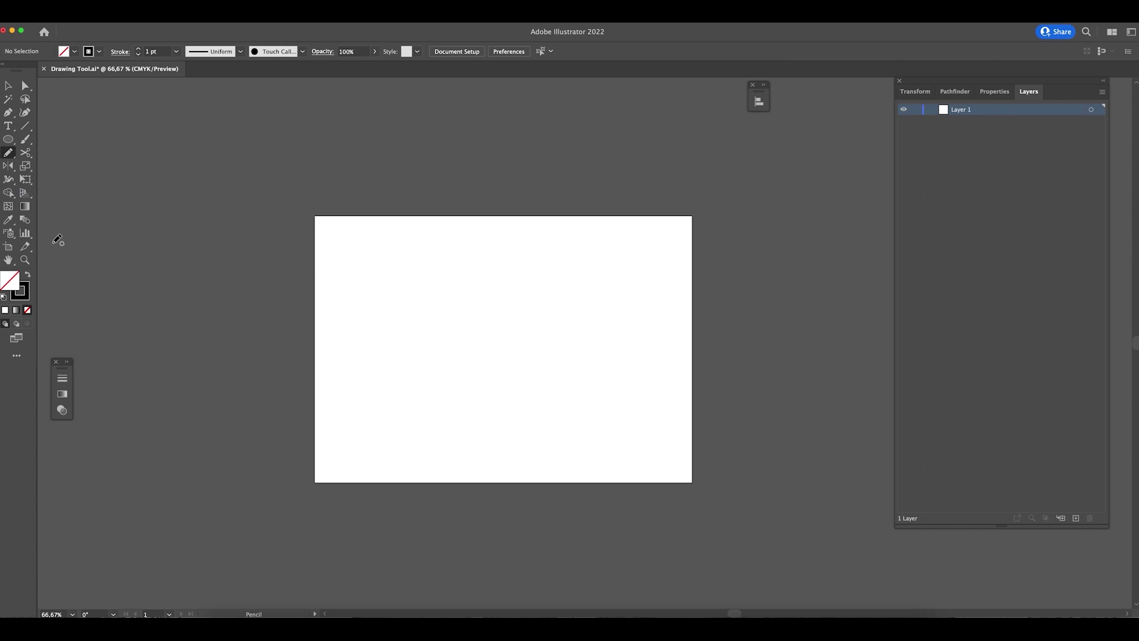
- Draw a wavy horizontal Pencil line about 510 pt wide across the upper artboard and a shorter line beneath it
click(24, 291)
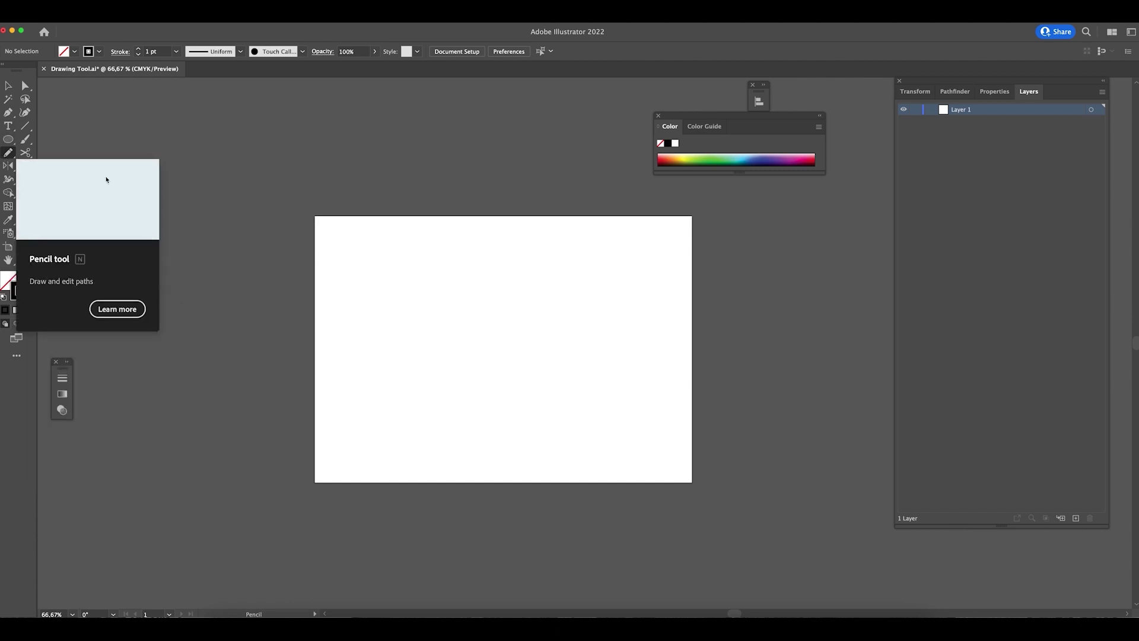
key(z)
drag(419, 318, 462, 324)
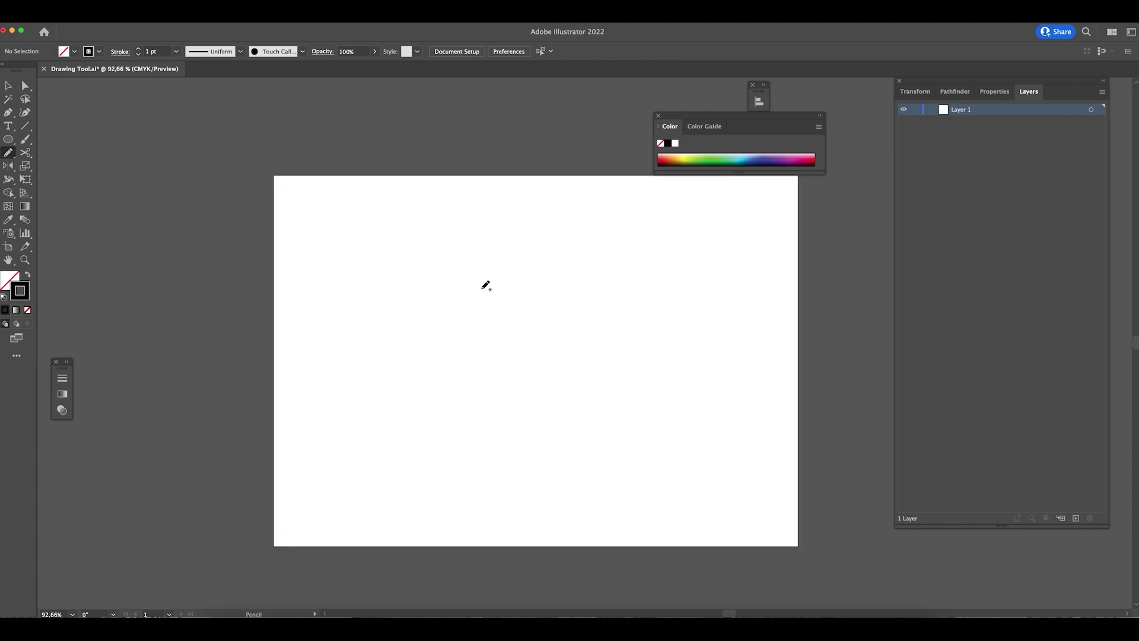
drag(456, 280, 443, 276)
mouse_move(344, 315)
mouse_down()
mouse_move(379, 304)
mouse_move(662, 314)
mouse_up()
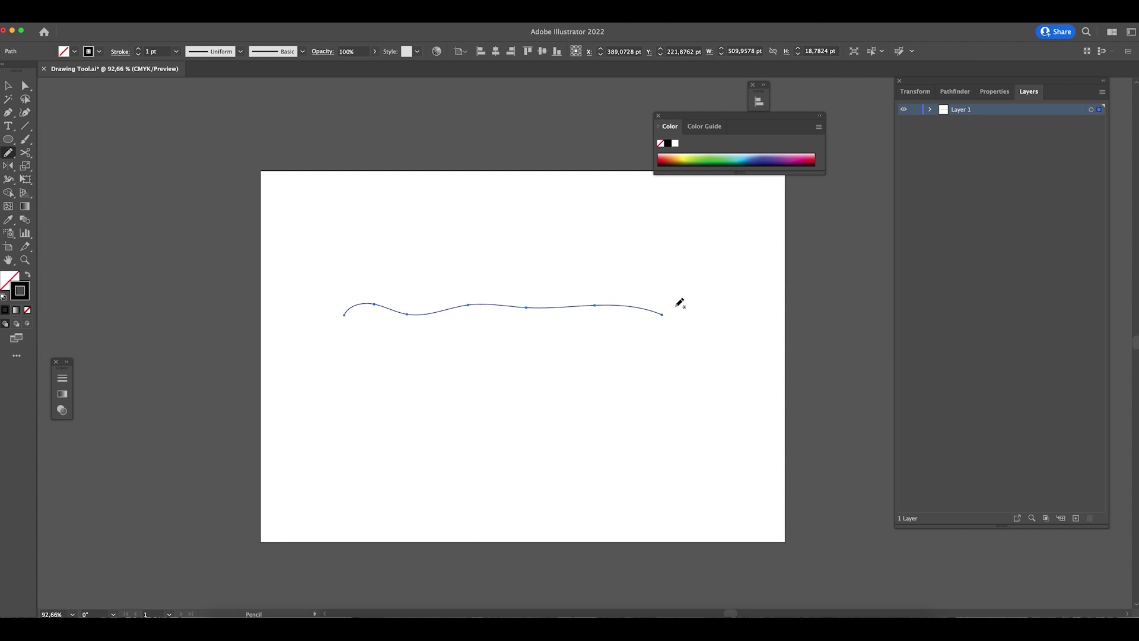
drag(345, 359, 454, 346)
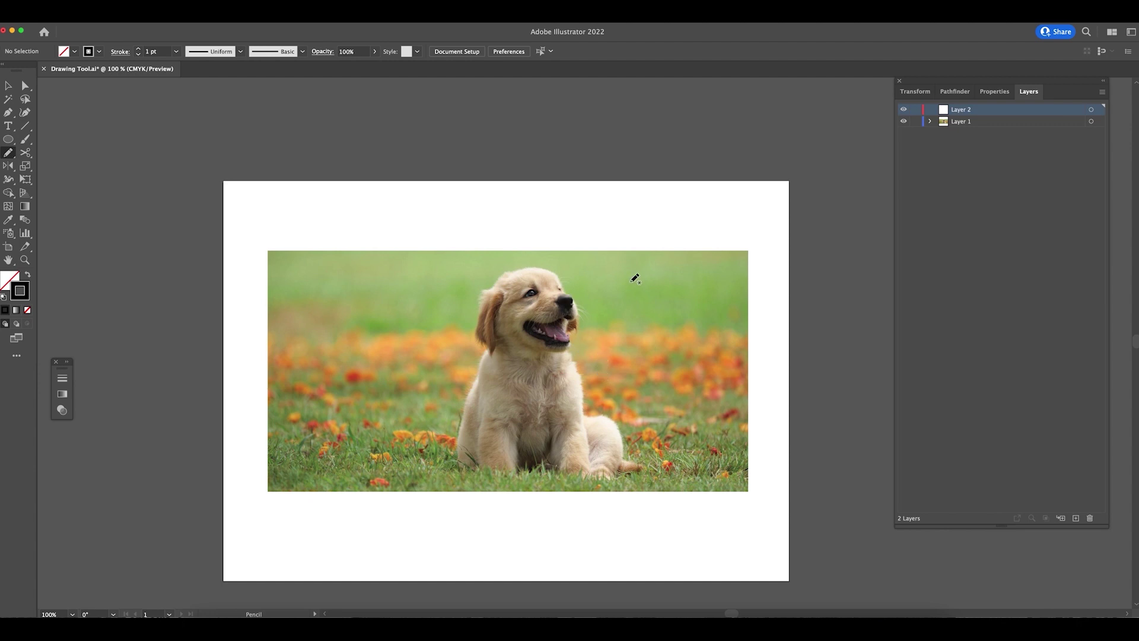
- Unlock all artwork to release the puppy photo on Layer 1
click(955, 123)
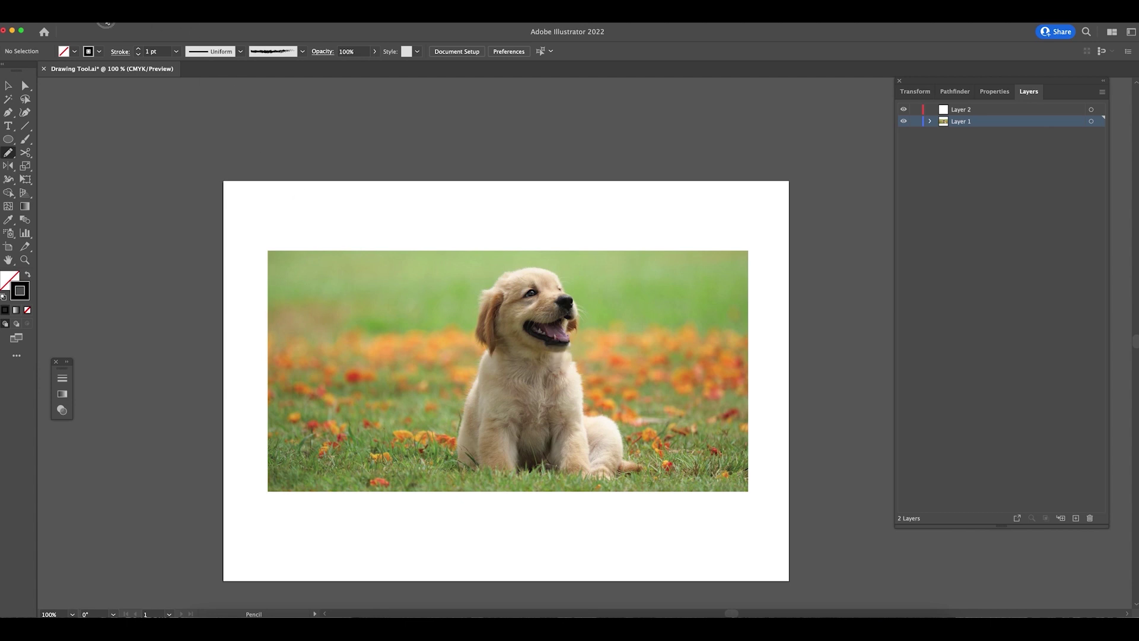
click(106, 24)
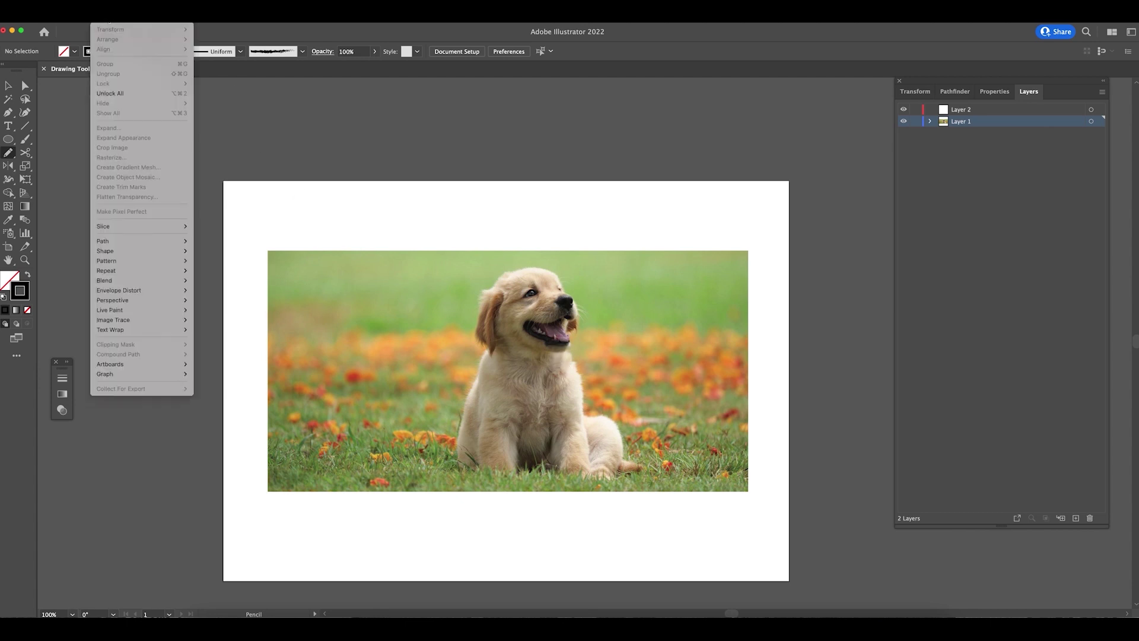
click(113, 93)
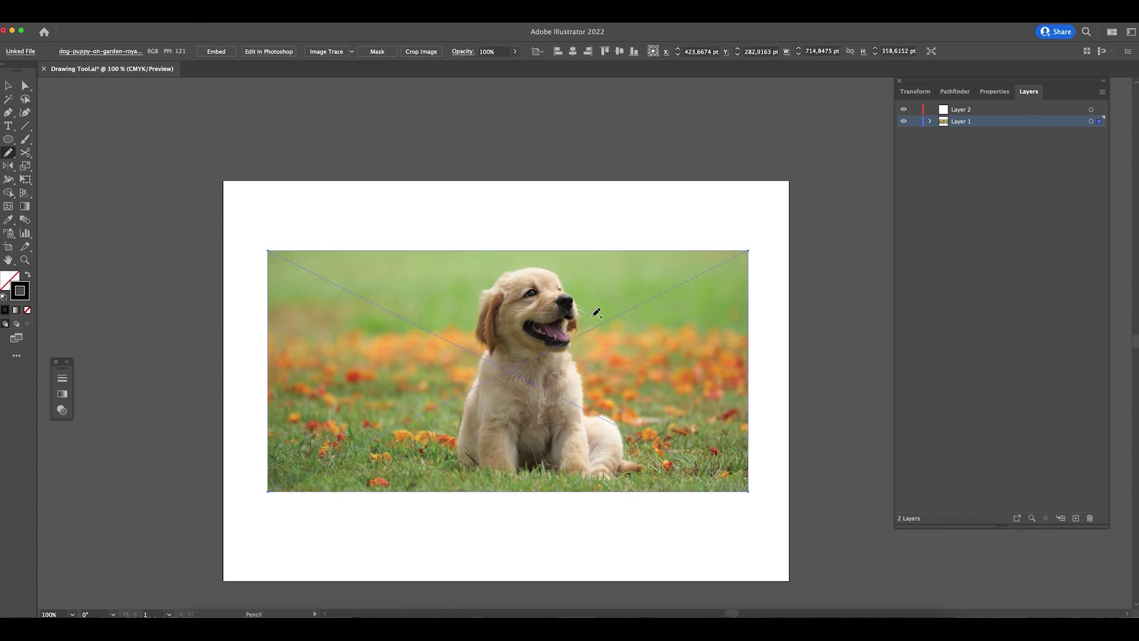
key(v)
scroll(554, 361, up, 3)
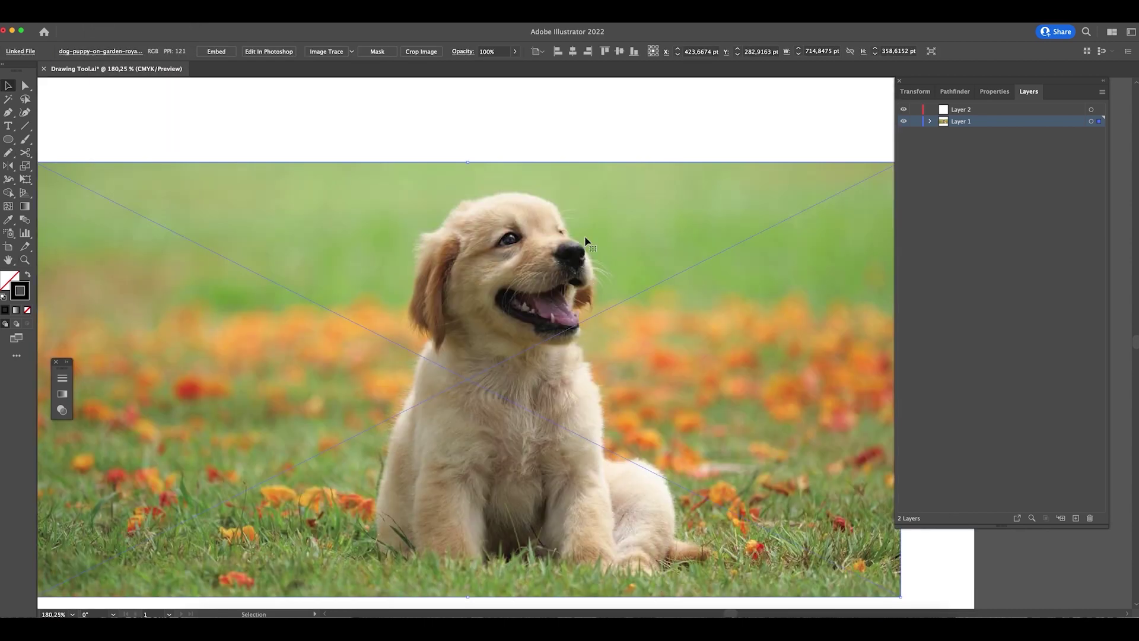
- Undo a test move of the puppy photo and lock the photo in place
drag(509, 293, 481, 300)
key(super+z)
click(107, 11)
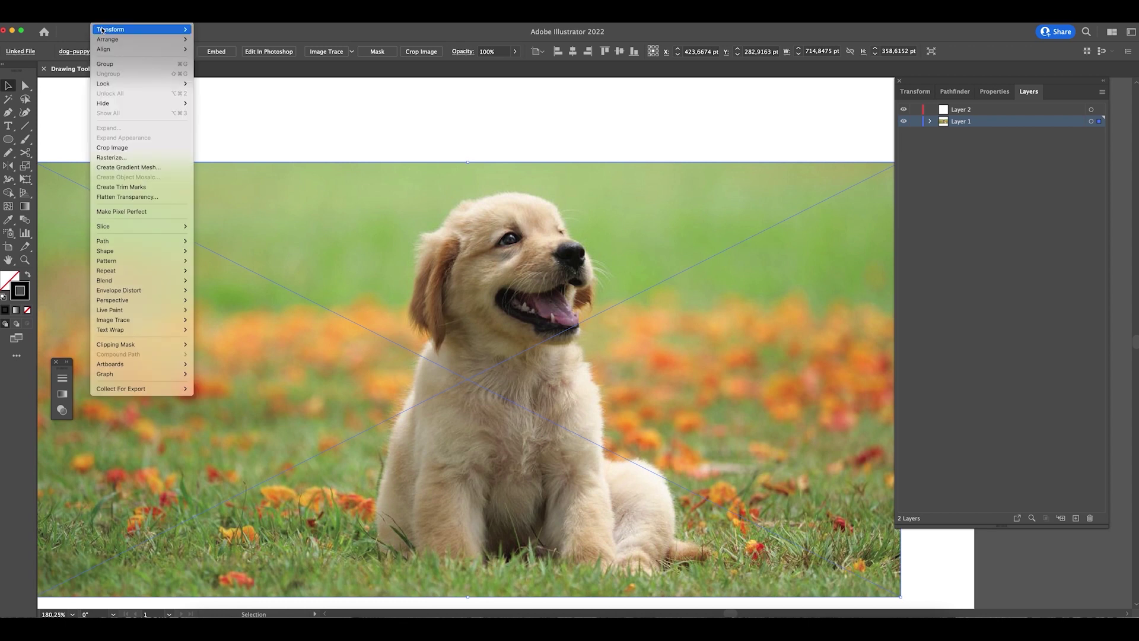
mouse_move(149, 83)
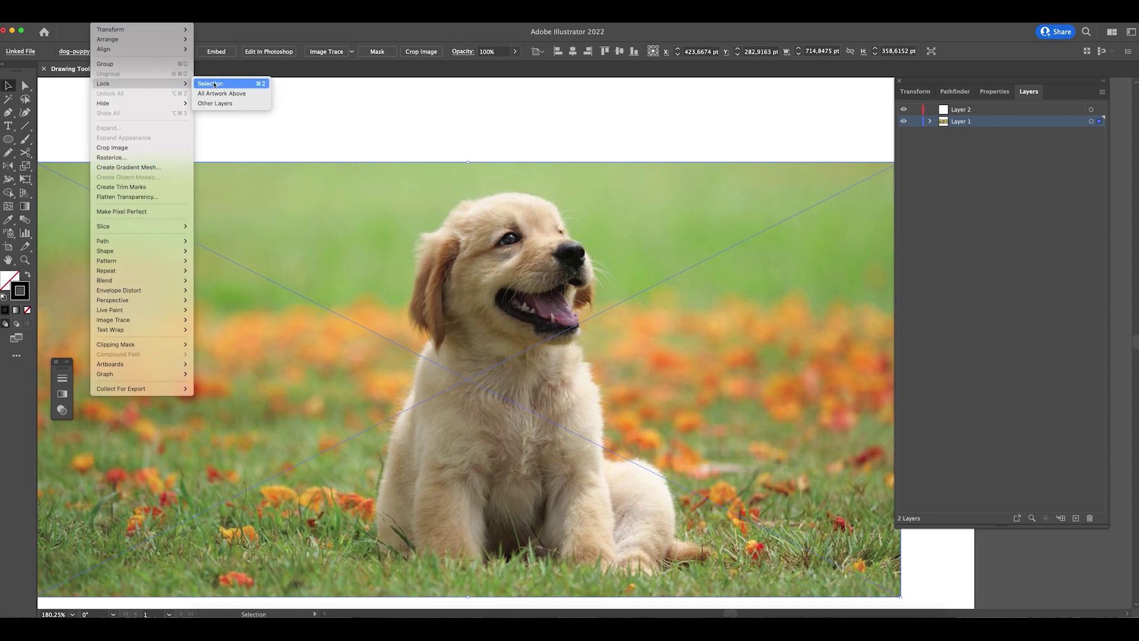
click(222, 87)
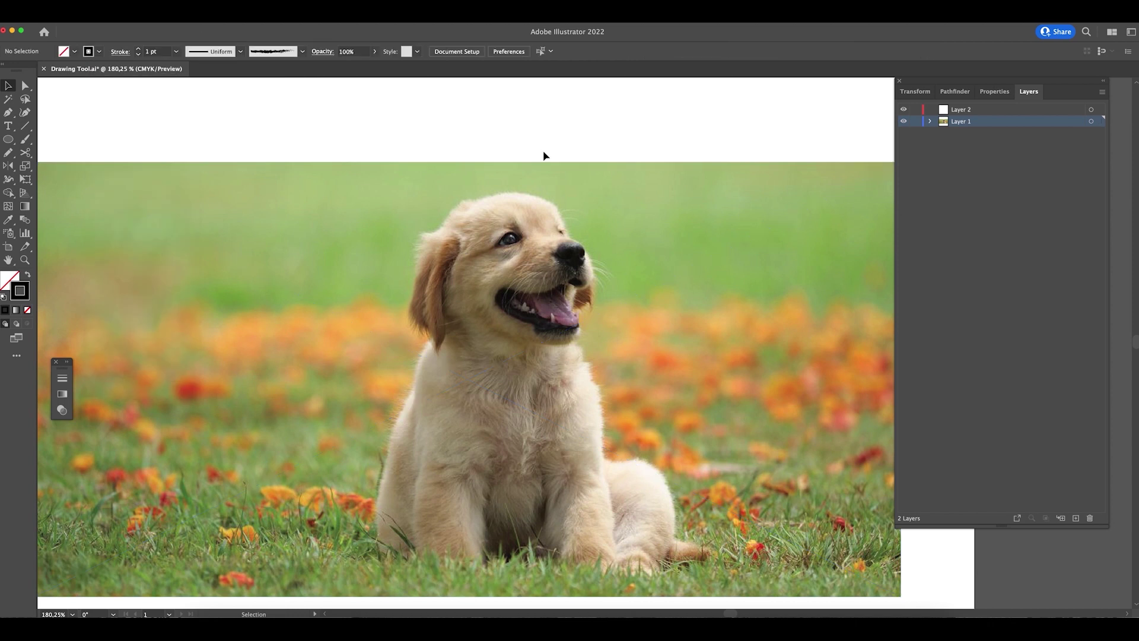
- Rename the photo's layer as Doggo
double_click(962, 122)
text(Doggo)
key(Return)
- Rename Layer 2 as "pencil tool" and keep it as the active layer
click(988, 111)
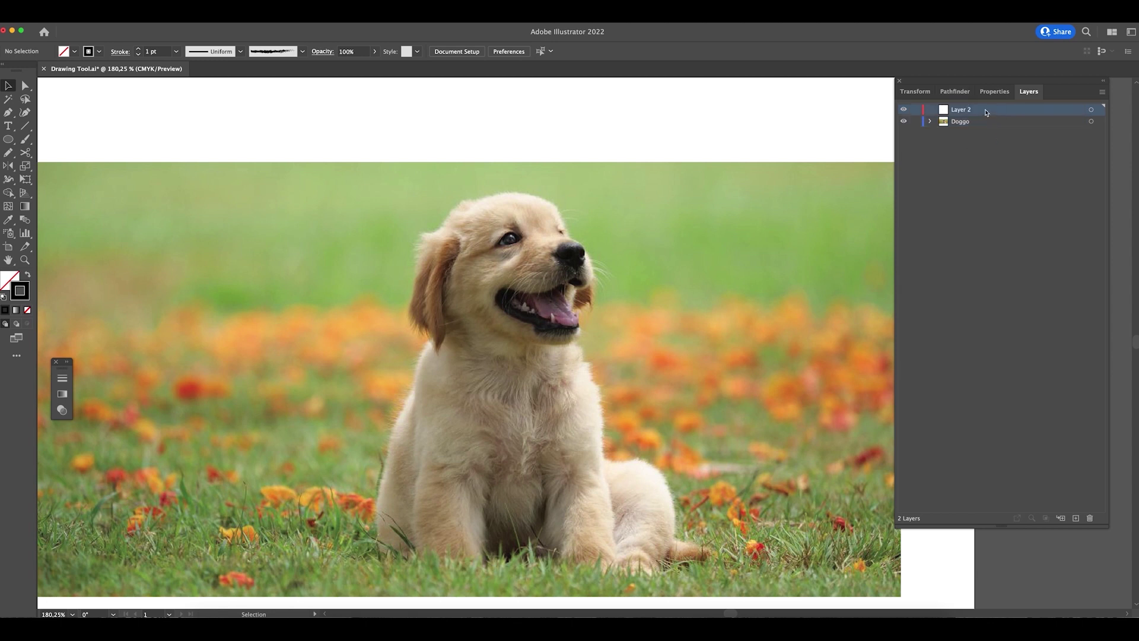
double_click(964, 110)
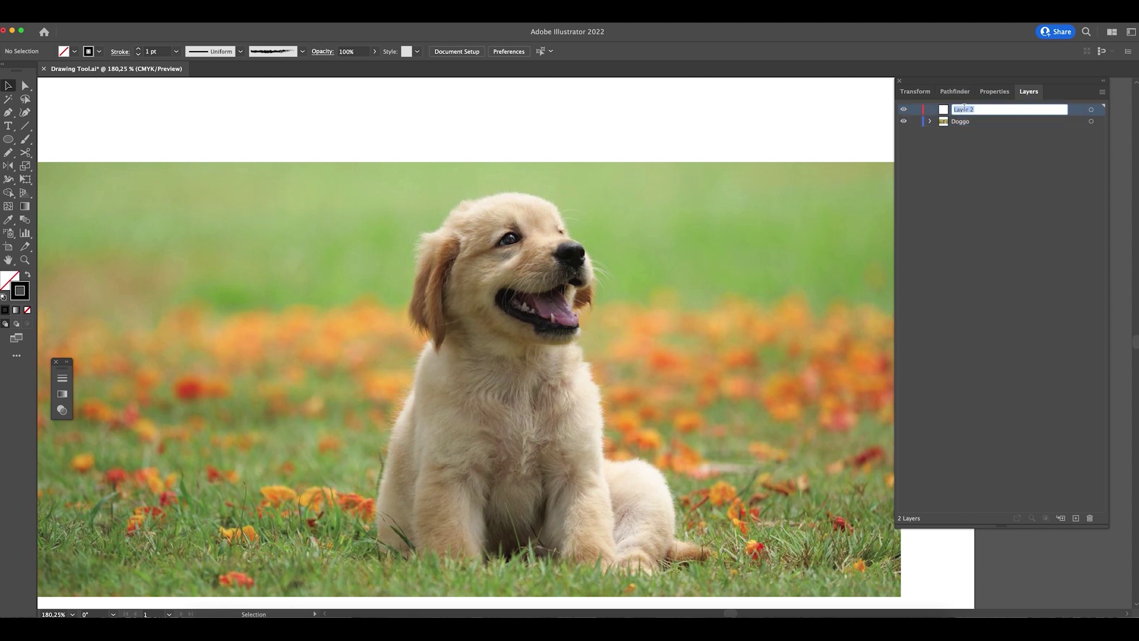
text(pencil too)
key(Return)
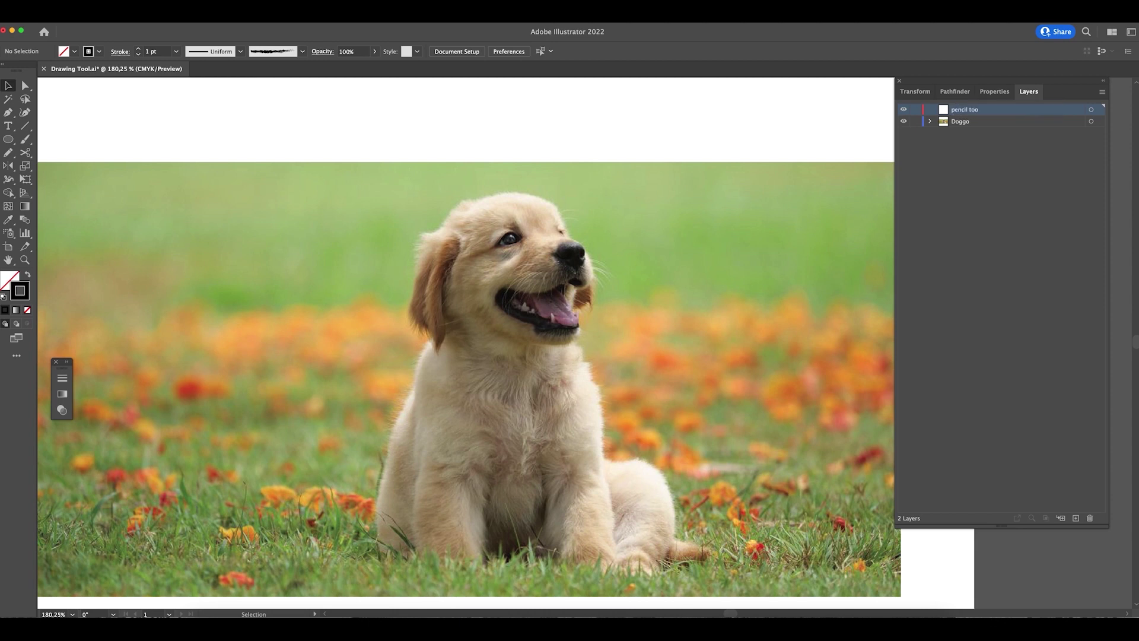
double_click(977, 110)
click(989, 110)
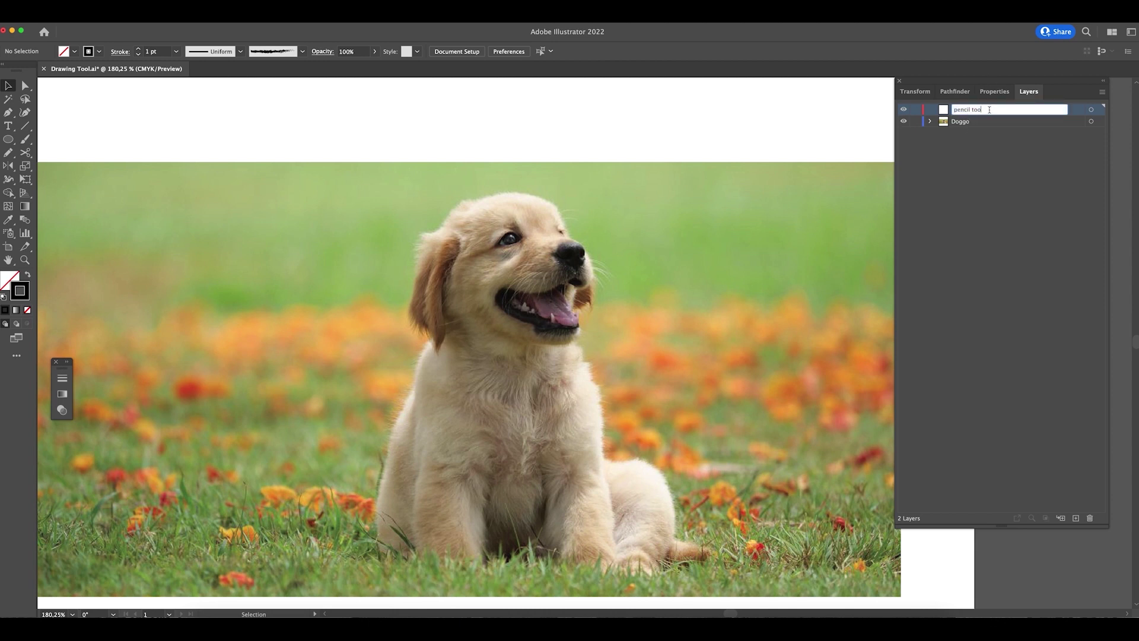
text(l)
key(Return)
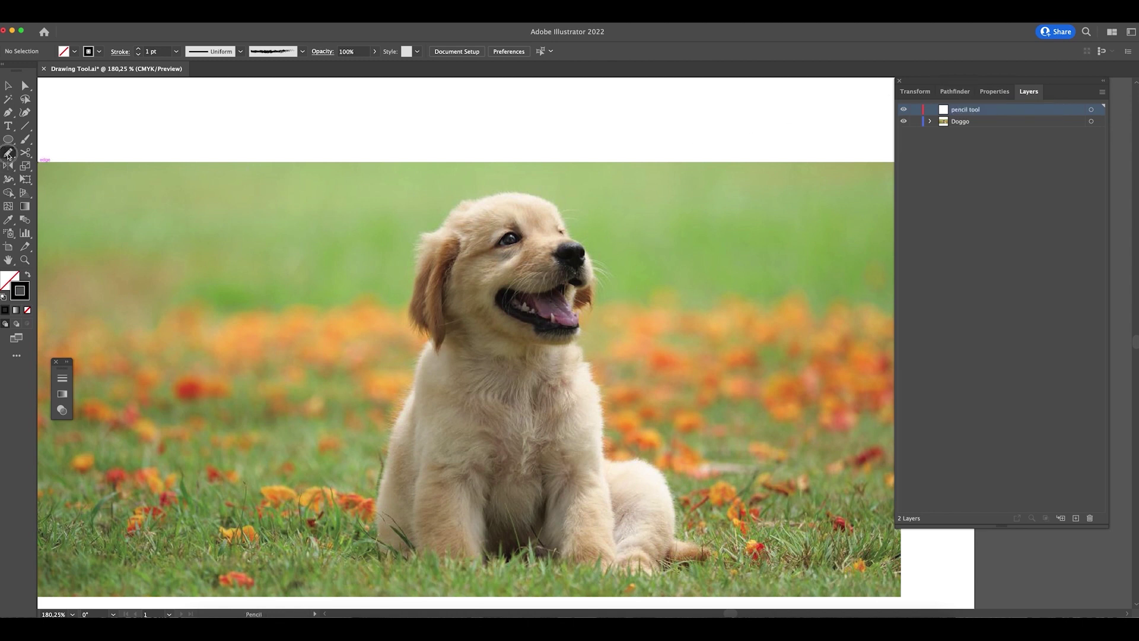
- Trace the top of the puppy's head, the outline of the near ear and its inner fold with the Pencil tool
key(z)
drag(530, 268, 593, 341)
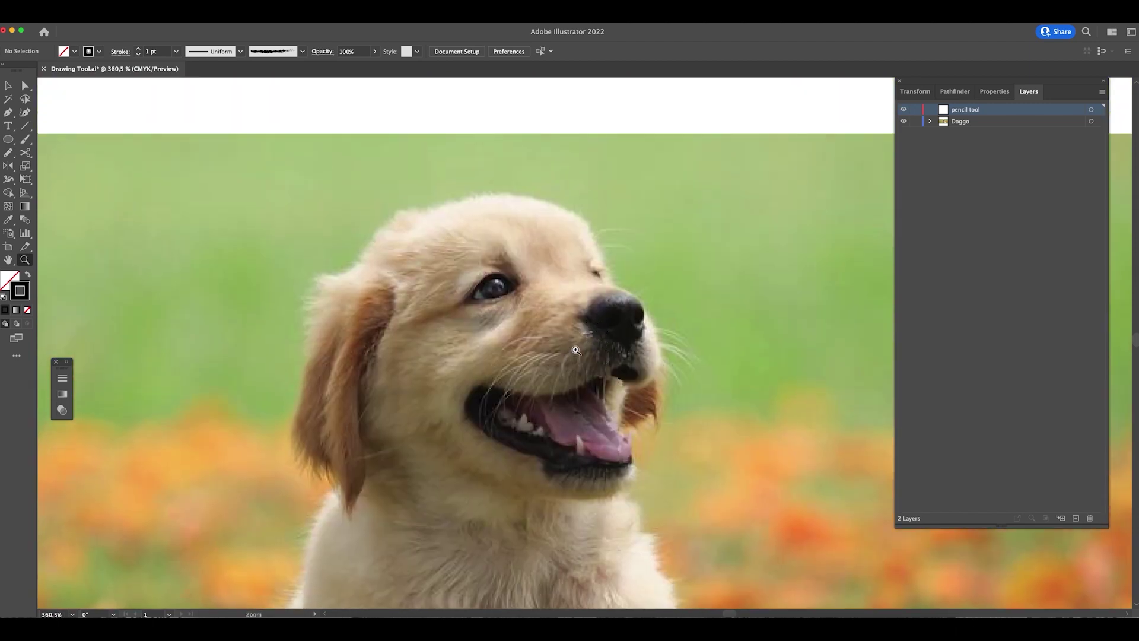
key(n)
mouse_move(613, 283)
mouse_down()
mouse_move(592, 229)
mouse_move(560, 202)
mouse_move(508, 191)
mouse_move(386, 223)
mouse_move(370, 255)
mouse_up()
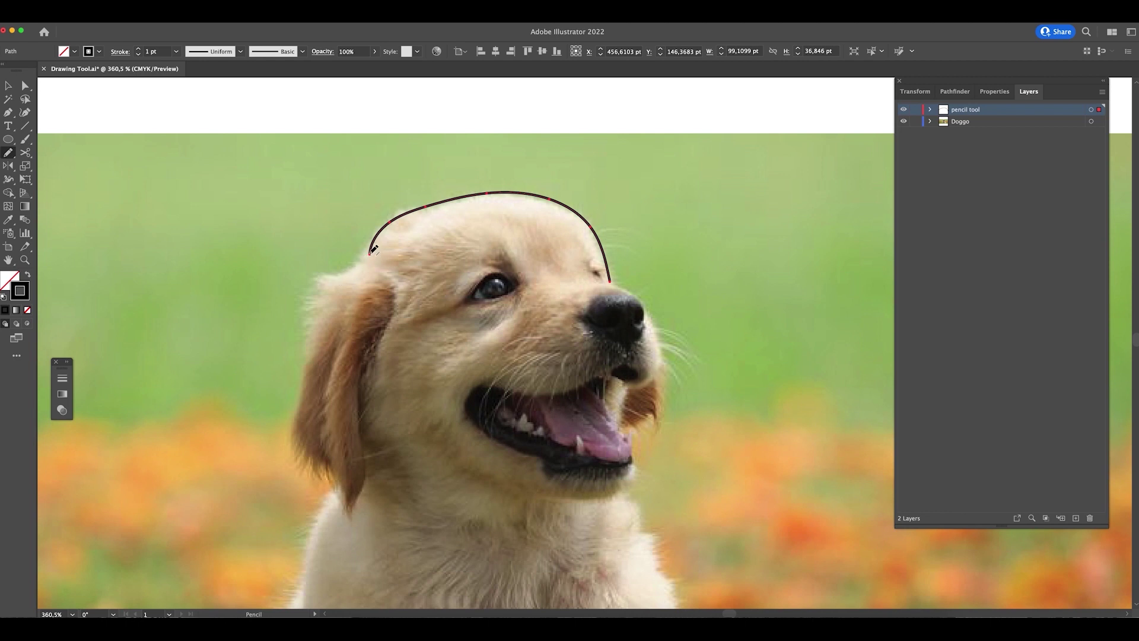
mouse_move(369, 254)
mouse_down()
mouse_move(319, 292)
mouse_move(291, 437)
mouse_move(337, 502)
mouse_move(363, 501)
mouse_move(360, 359)
mouse_move(384, 309)
mouse_move(341, 341)
mouse_move(323, 394)
mouse_move(339, 460)
mouse_up()
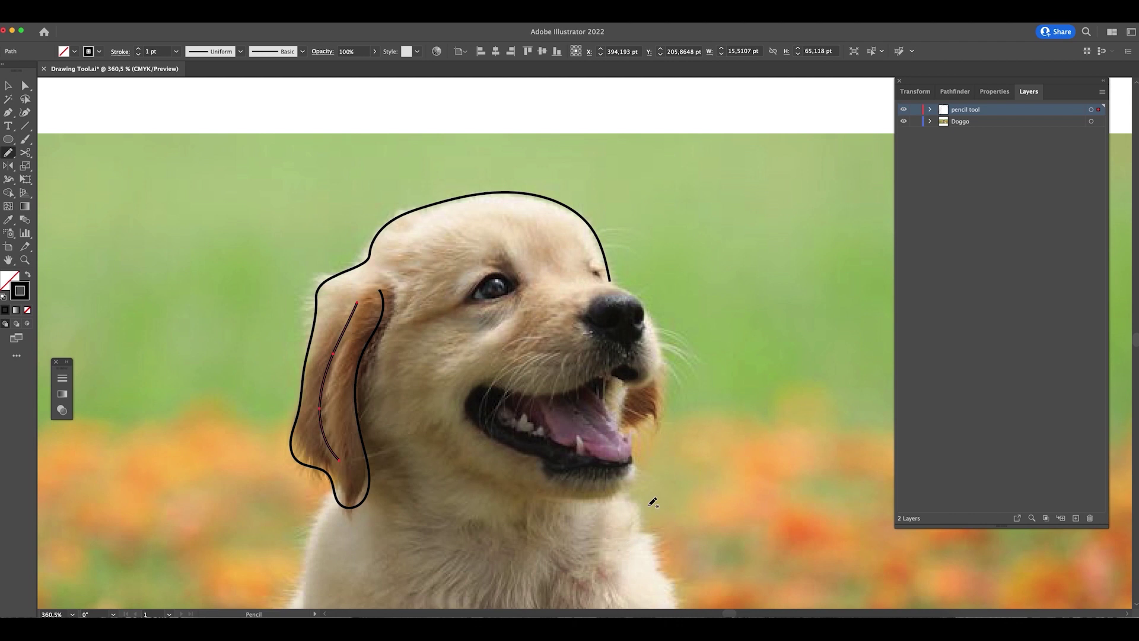
- Trace the puppy's chin and jaw line, and the front curve of the muzzle from nose to mouth
mouse_move(632, 470)
mouse_down()
mouse_move(566, 500)
mouse_move(469, 477)
mouse_move(428, 424)
mouse_up()
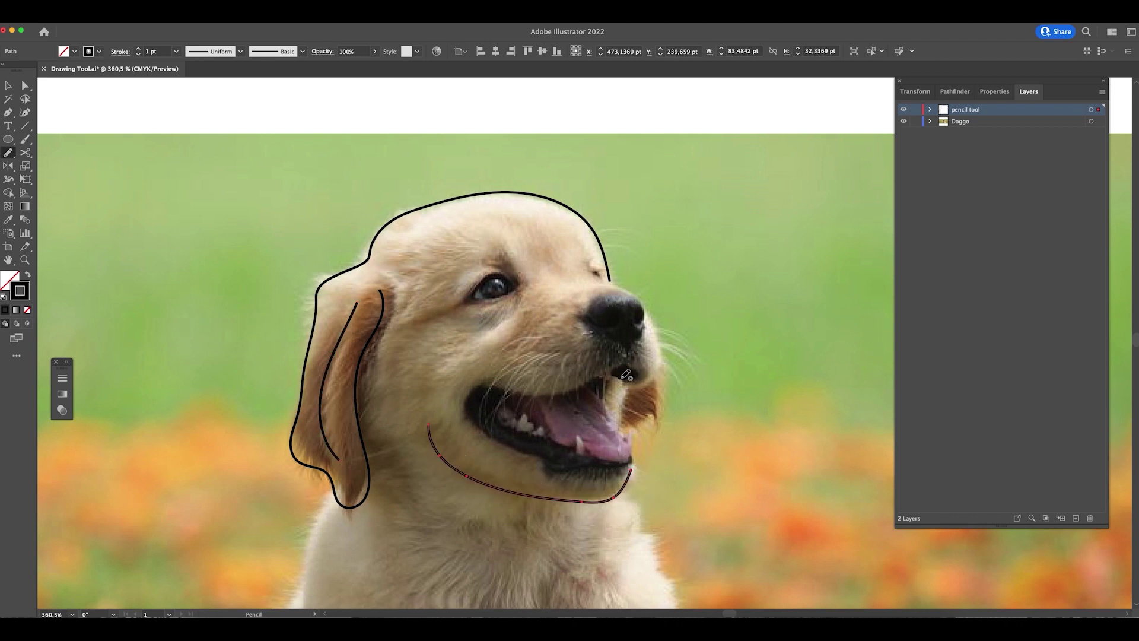
mouse_move(648, 383)
mouse_down()
mouse_move(660, 343)
mouse_move(641, 306)
mouse_move(752, 373)
mouse_move(732, 356)
mouse_up()
key(z)
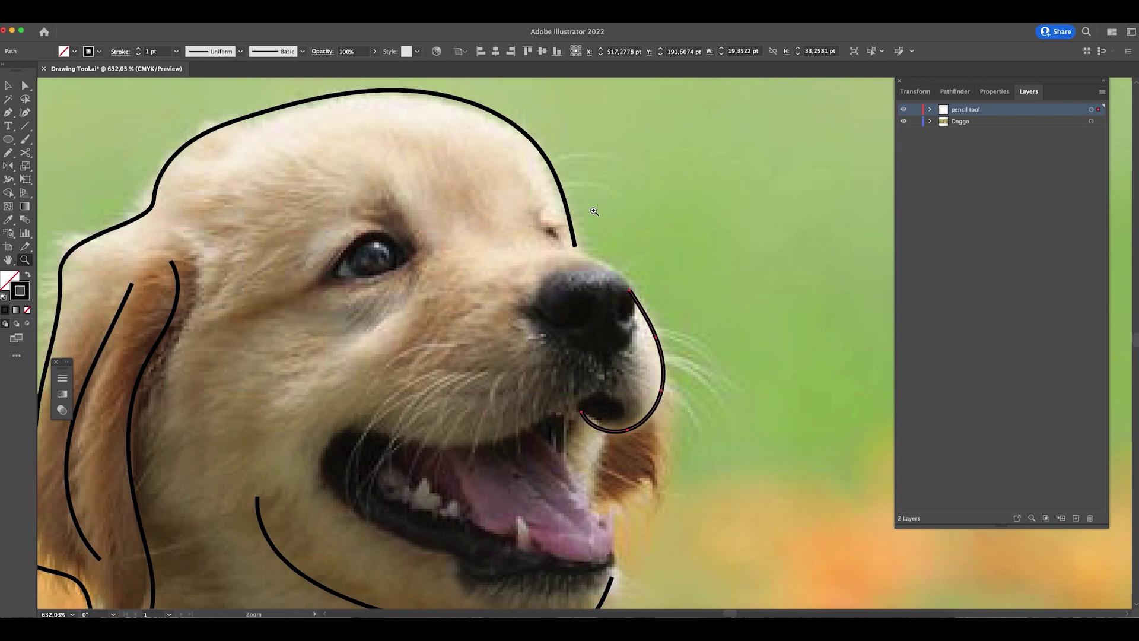
- Redraw the front edge of the muzzle as a shorter Pencil line running down from the nose
key(n)
mouse_move(656, 332)
mouse_down()
mouse_move(658, 373)
mouse_move(661, 322)
mouse_move(649, 342)
mouse_up()
drag(649, 344, 658, 330)
key(super+z)
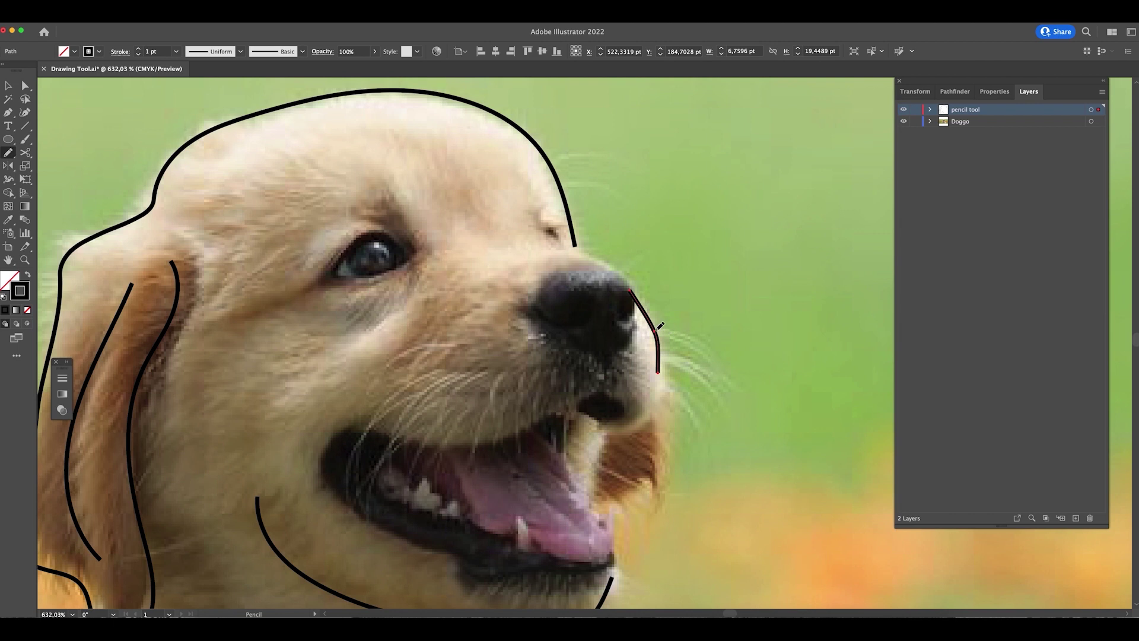
mouse_move(658, 369)
mouse_down()
mouse_move(652, 415)
mouse_move(623, 437)
mouse_move(642, 431)
mouse_up()
drag(642, 431, 594, 434)
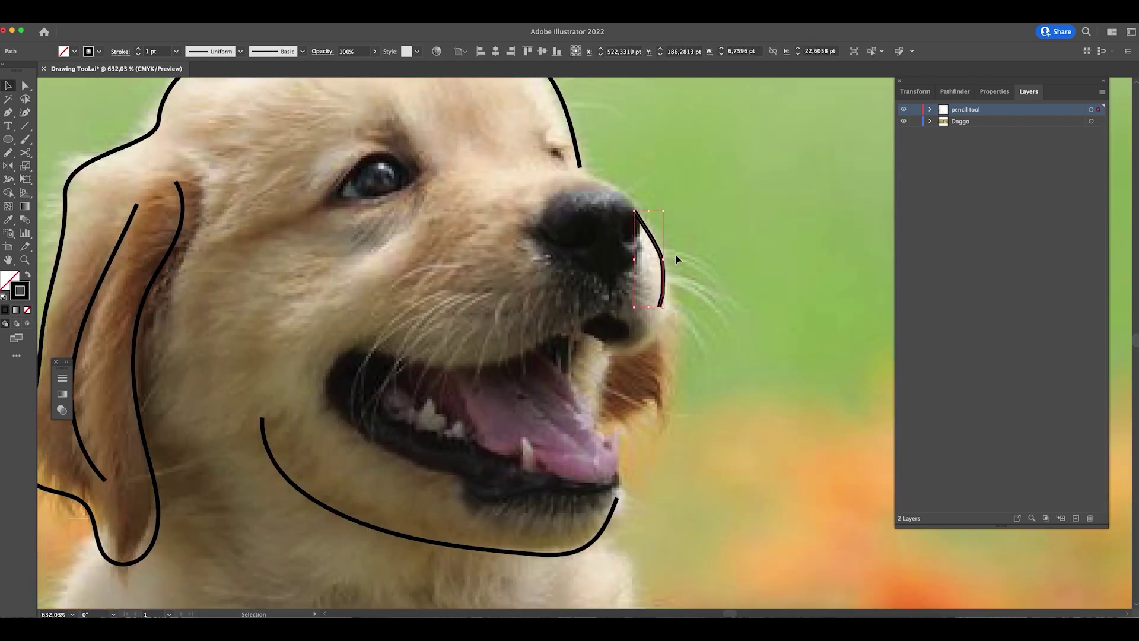
- Continue the muzzle line below the nose and trace the open mouth along the upper and lower lips
key(n)
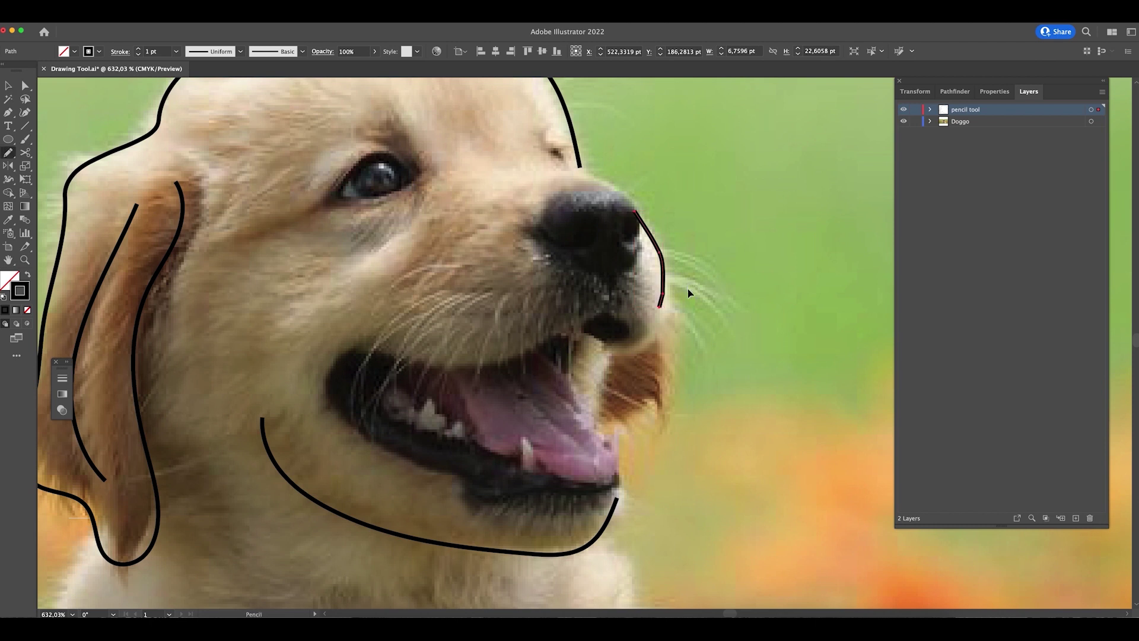
mouse_move(661, 305)
mouse_down()
mouse_move(641, 341)
mouse_move(611, 350)
mouse_move(584, 328)
mouse_move(484, 360)
mouse_move(365, 345)
mouse_move(335, 369)
mouse_move(333, 407)
mouse_move(403, 454)
mouse_up()
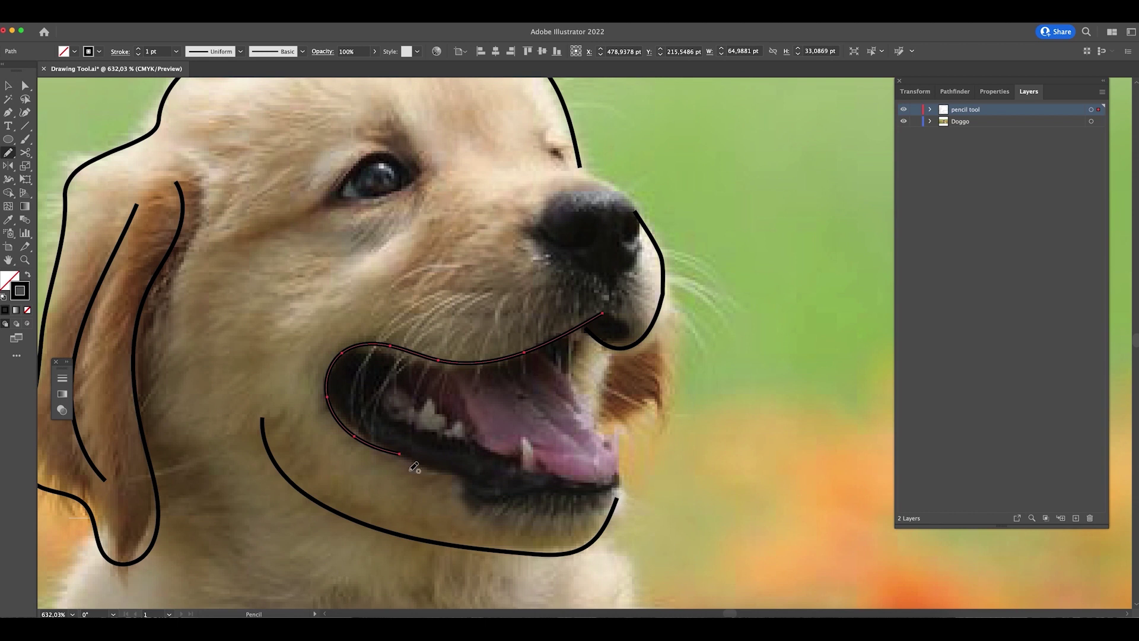
mouse_move(399, 454)
mouse_down()
mouse_move(455, 469)
mouse_move(480, 495)
mouse_move(609, 488)
mouse_move(620, 473)
mouse_up()
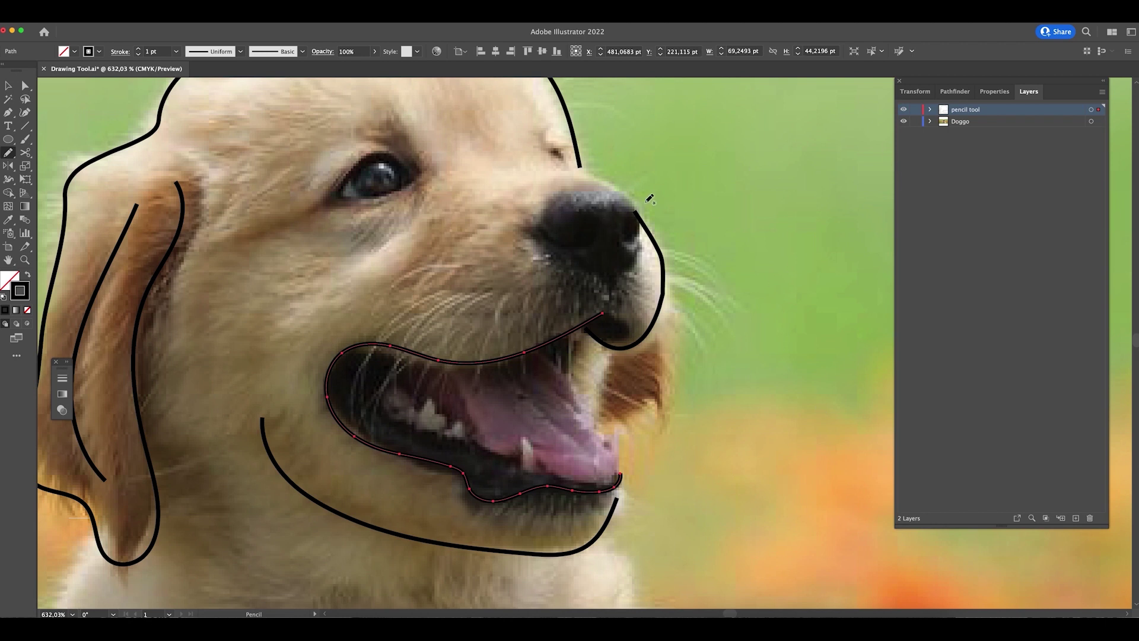
- Trace the outline of the puppy's nose with the Pencil tool and add two small nostril curves inside it
mouse_move(638, 209)
mouse_down()
mouse_move(562, 193)
mouse_move(533, 227)
mouse_move(559, 260)
mouse_move(613, 290)
mouse_move(636, 264)
mouse_move(637, 209)
mouse_up()
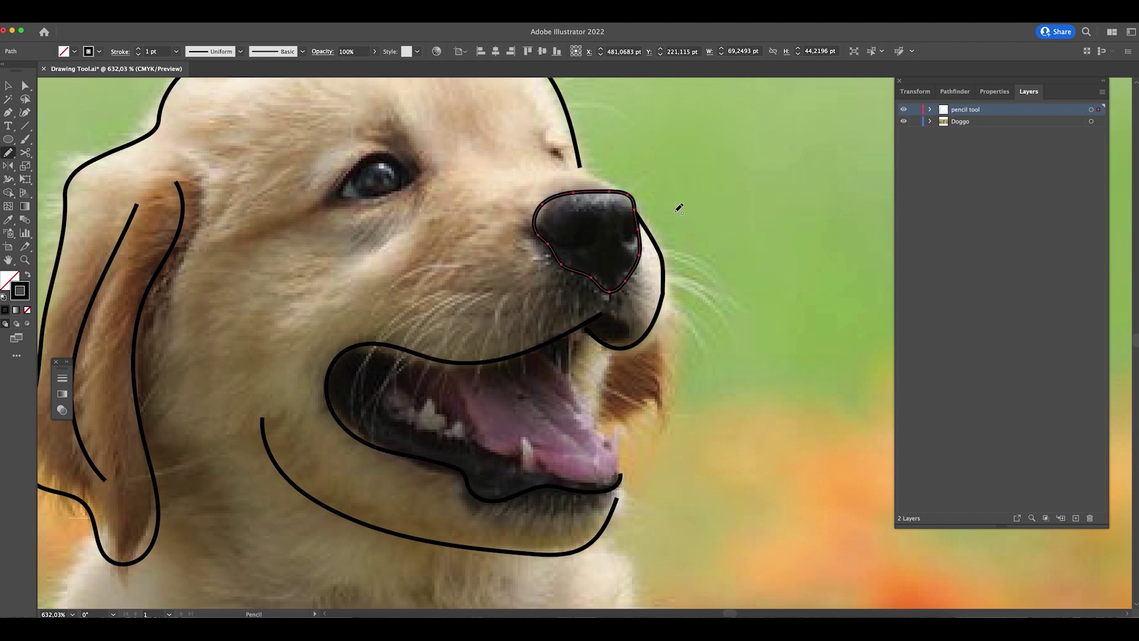
mouse_move(565, 238)
mouse_down()
mouse_move(590, 249)
mouse_move(631, 246)
mouse_up()
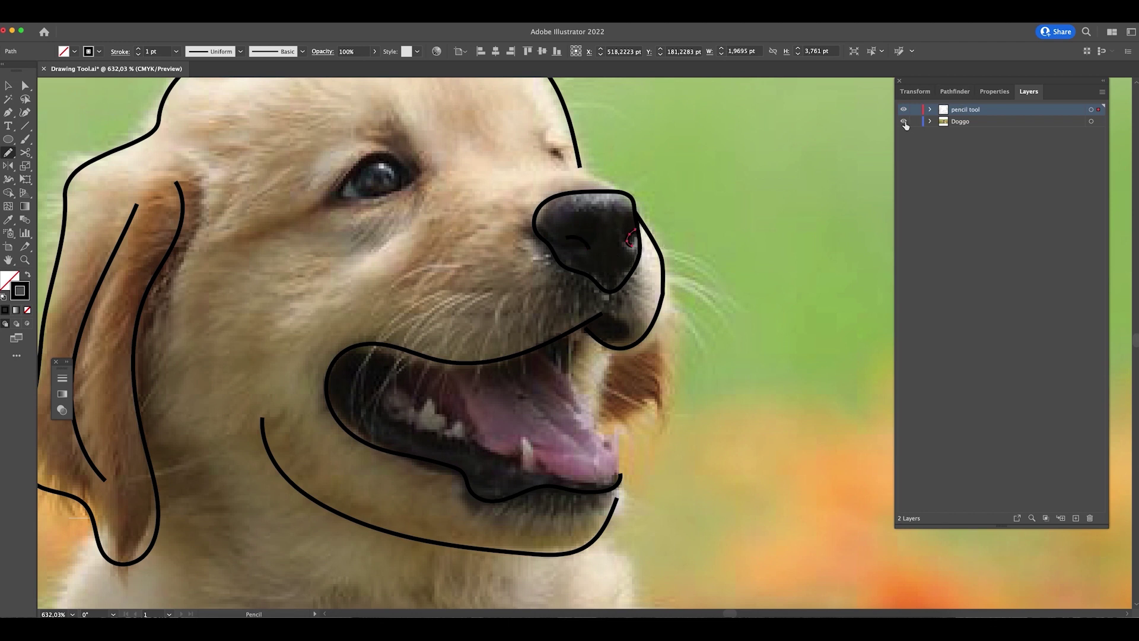
- Hide the Doggo photo layer to review the line drawing on its own, and show the photo again
click(904, 122)
key(super+minus)
key(super+minus)
key(super+minus)
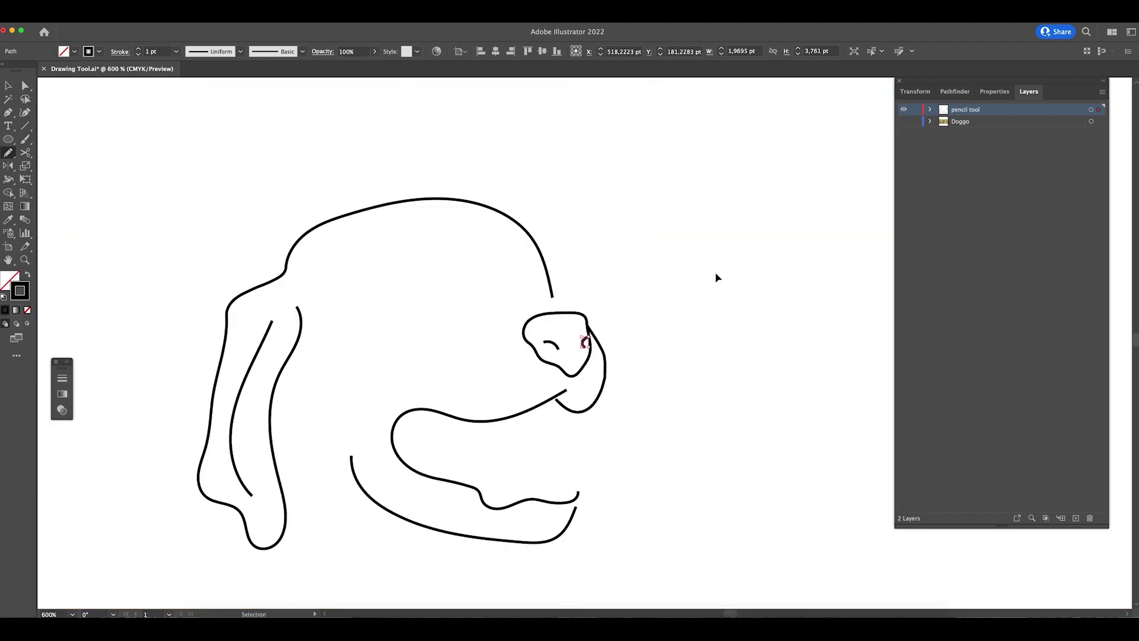
mouse_move(705, 370)
mouse_down()
mouse_move(780, 254)
mouse_move(722, 322)
mouse_up()
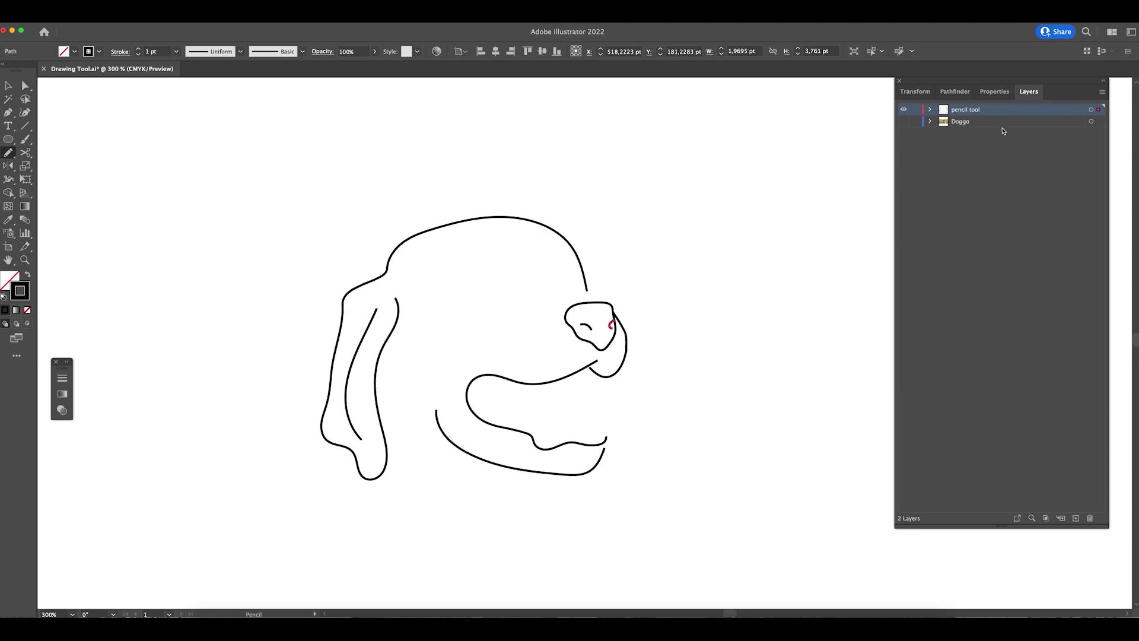
click(903, 121)
- Trace the upper lid of the puppy's near eye as a single Pencil arc from corner to corner
key(z)
drag(468, 308, 611, 342)
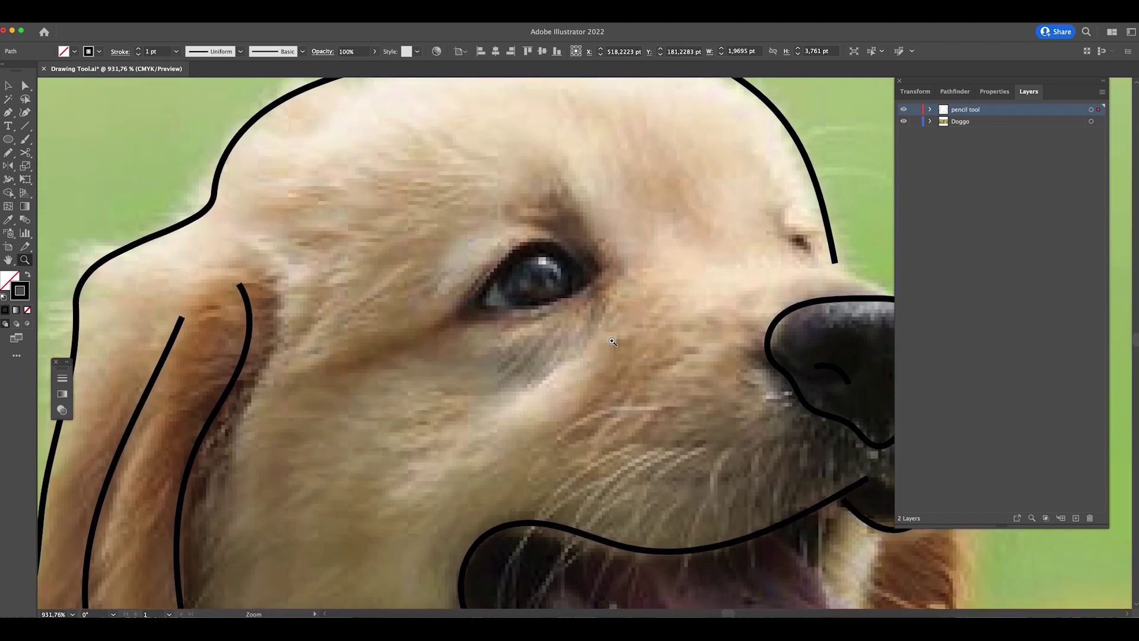
key(n)
mouse_move(587, 270)
mouse_down()
mouse_move(557, 243)
mouse_move(532, 238)
mouse_move(457, 317)
mouse_up()
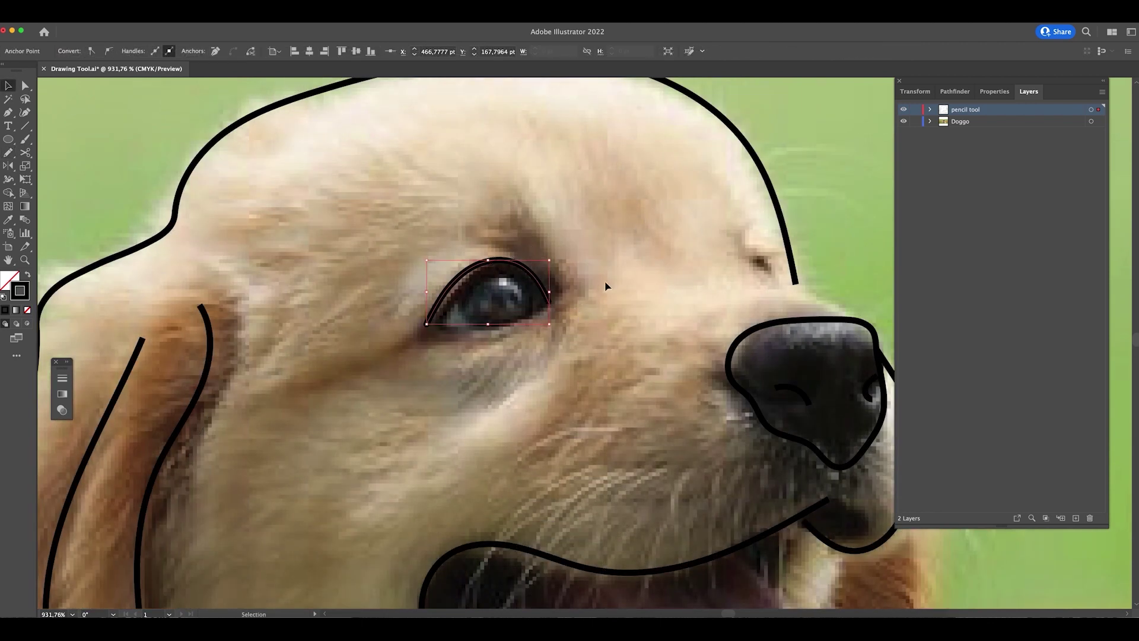
click(537, 394)
- Close the eye outline with the Pen tool by curving a segment along the lower lid between the lid arc's ends
key(z)
drag(461, 323, 560, 342)
key(v)
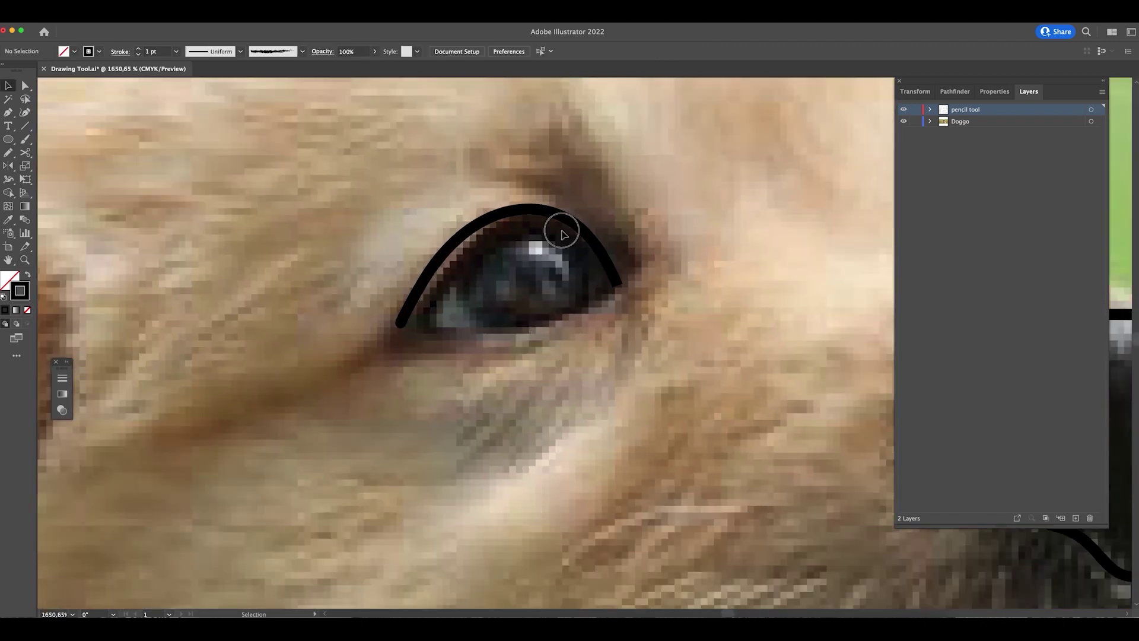
click(611, 295)
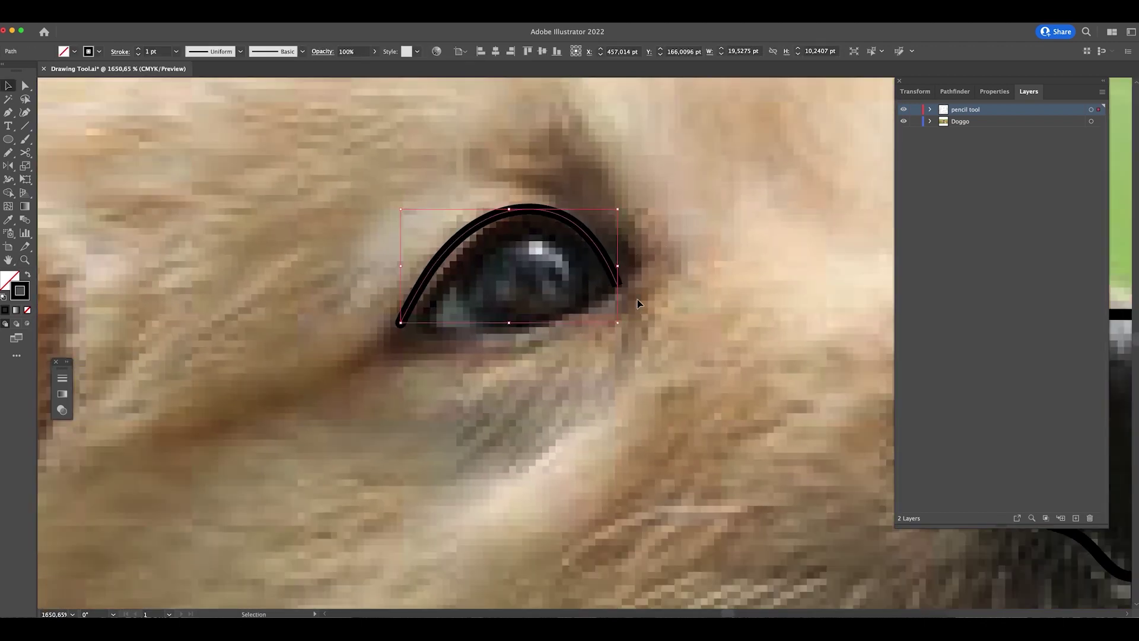
key(p)
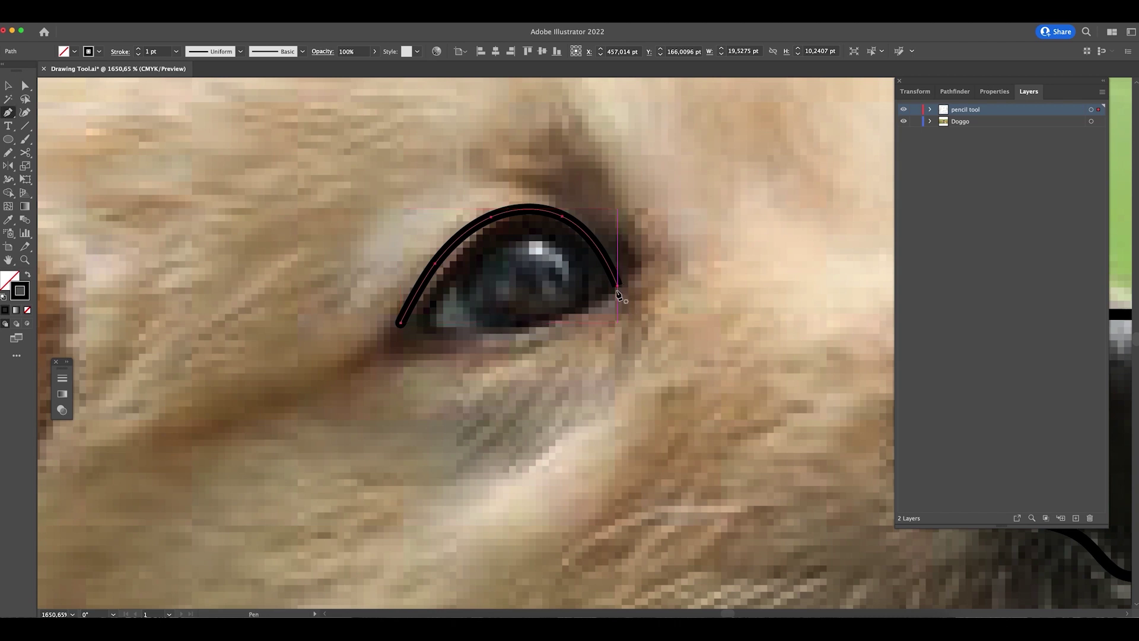
mouse_move(619, 285)
mouse_down()
mouse_move(665, 291)
mouse_move(621, 291)
mouse_up()
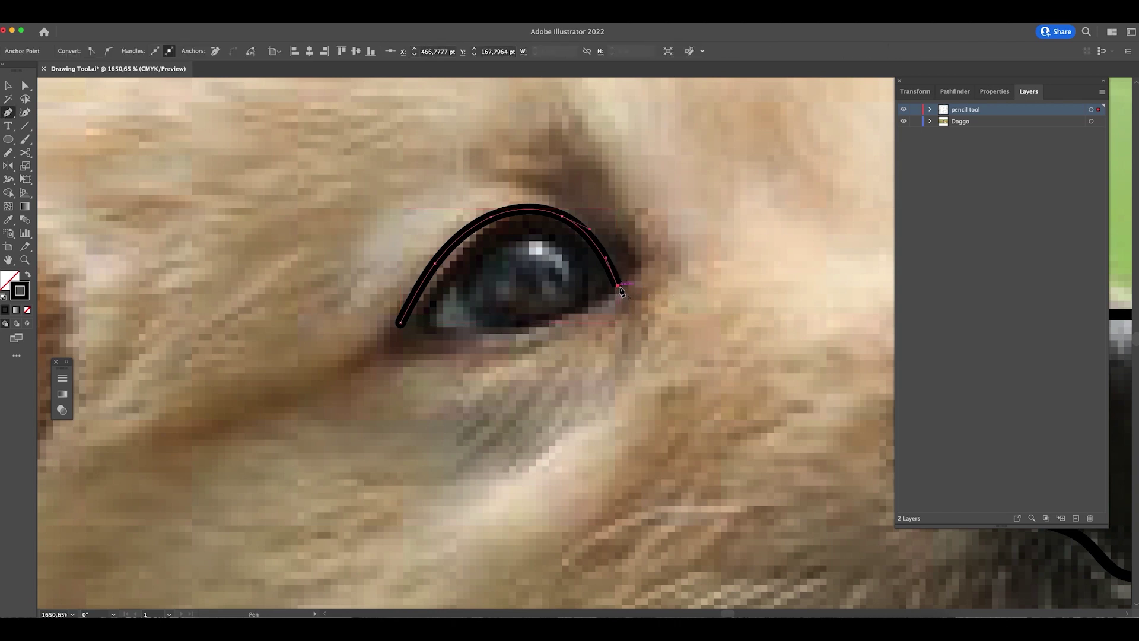
click(401, 323)
drag(400, 323, 248, 286)
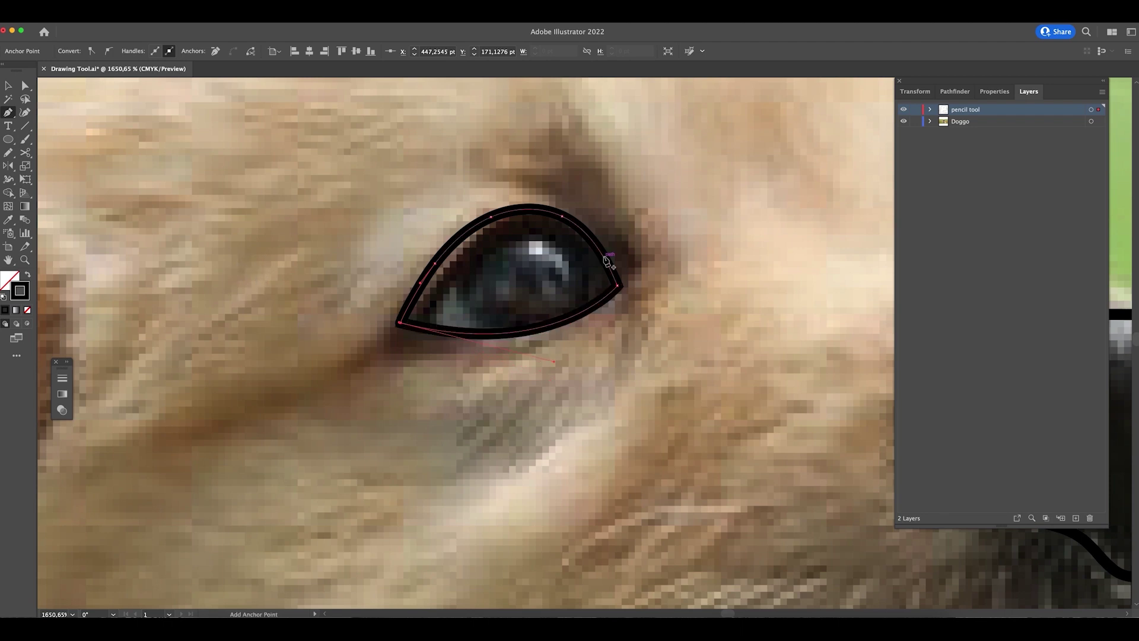
key(v)
click(732, 460)
- Draw Pencil crease lines around the near eye: off its outer corner, beneath it, and above its inner corner
key(super+minus)
key(super+minus)
key(super+minus)
key(super+minus)
key(super+minus)
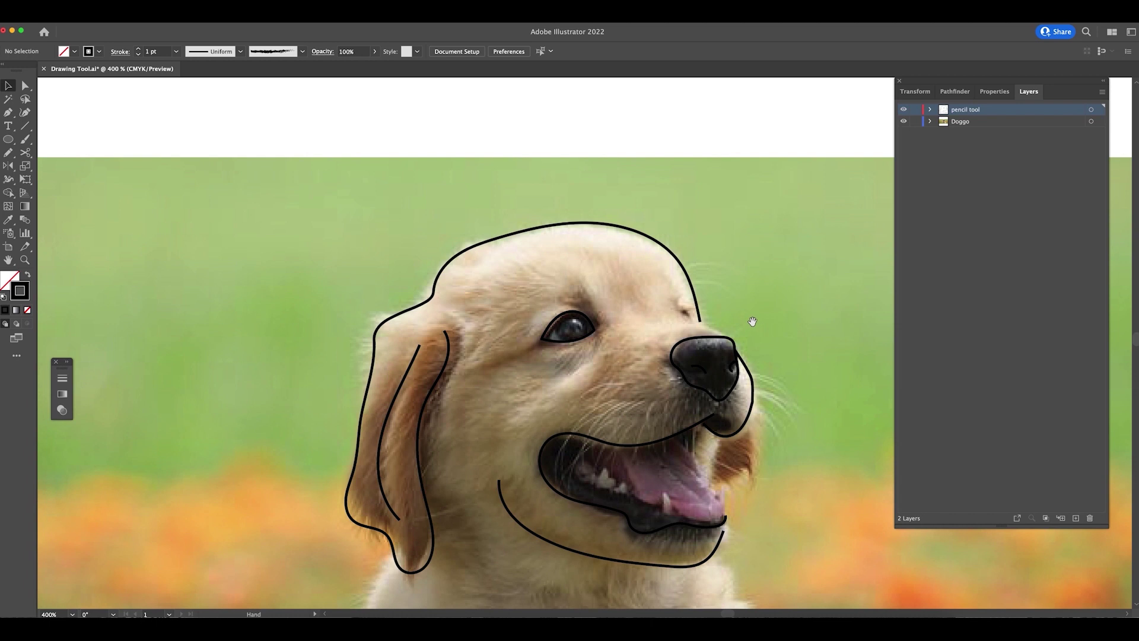
drag(753, 321, 725, 285)
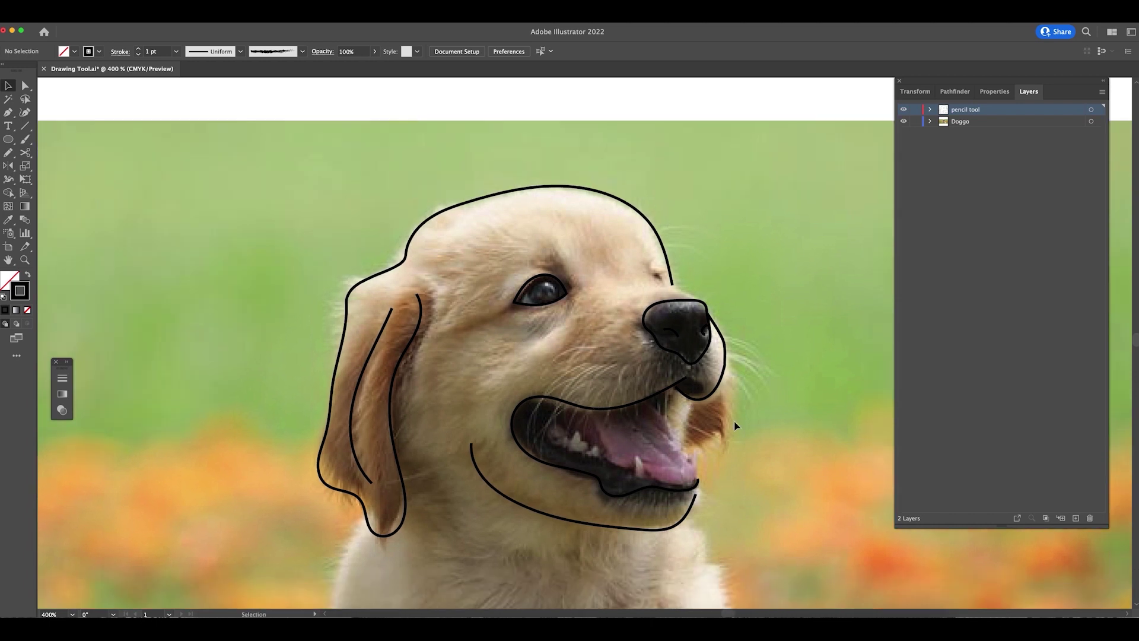
drag(723, 402, 669, 411)
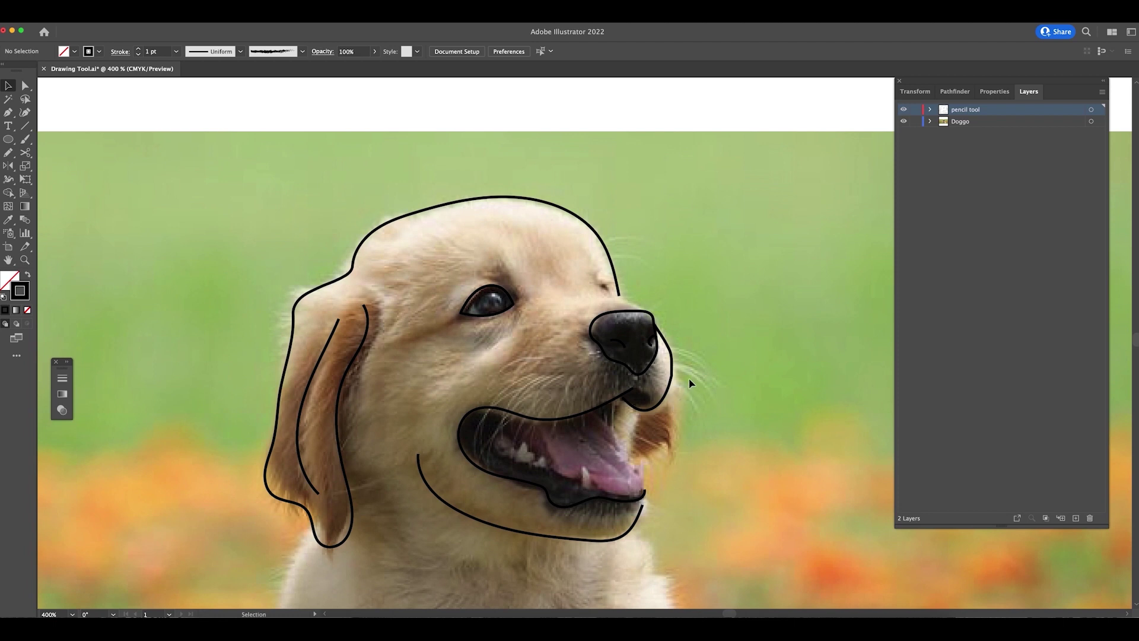
key(n)
drag(457, 318, 406, 337)
mouse_move(519, 319)
mouse_down()
mouse_move(487, 342)
mouse_move(506, 330)
mouse_move(461, 337)
mouse_up()
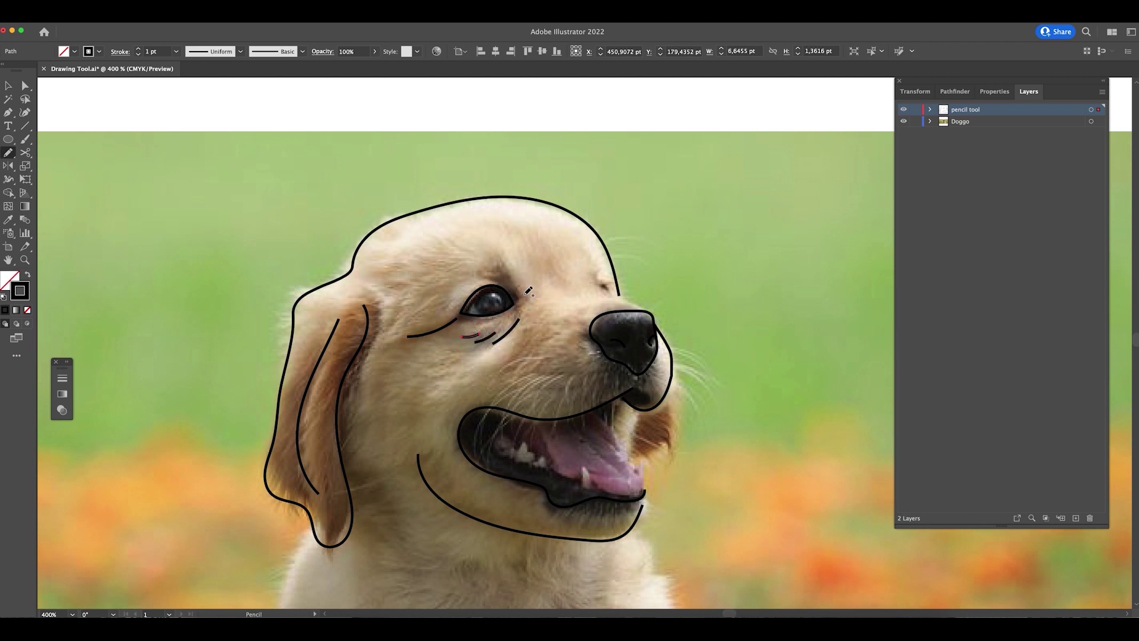
mouse_move(518, 298)
mouse_down()
mouse_move(510, 256)
mouse_move(488, 263)
mouse_up()
- Draw three curved whisker lines with the Pencil tool on the cheek above the corner of the mouth
drag(549, 359, 473, 375)
key(super+z)
drag(552, 359, 485, 394)
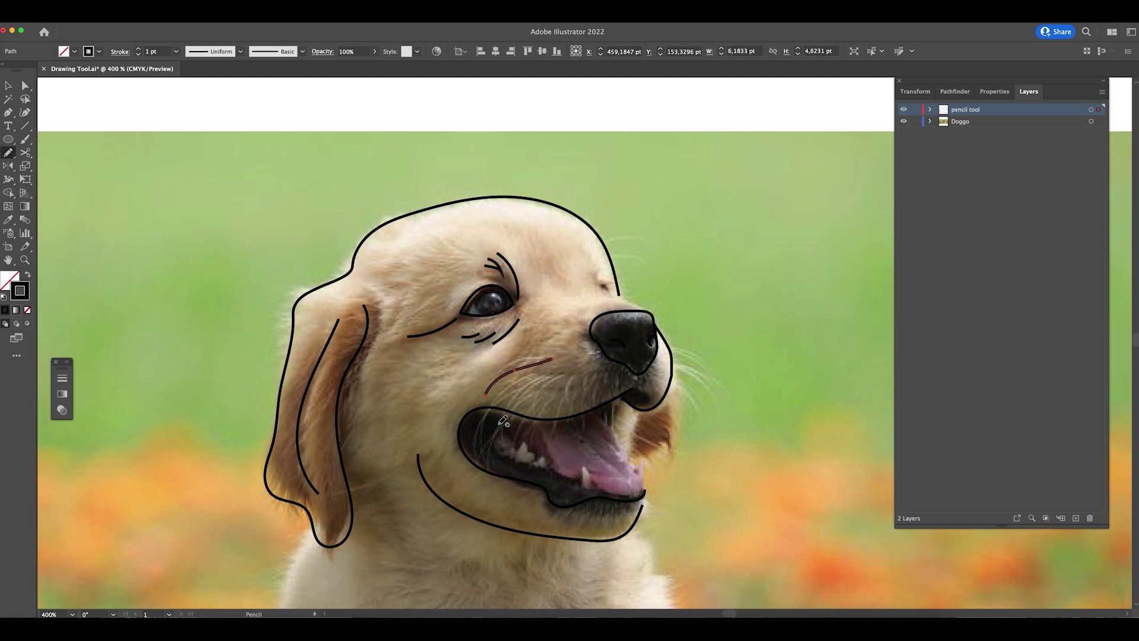
mouse_move(552, 373)
mouse_down()
mouse_move(480, 429)
mouse_move(531, 397)
mouse_move(502, 444)
mouse_up()
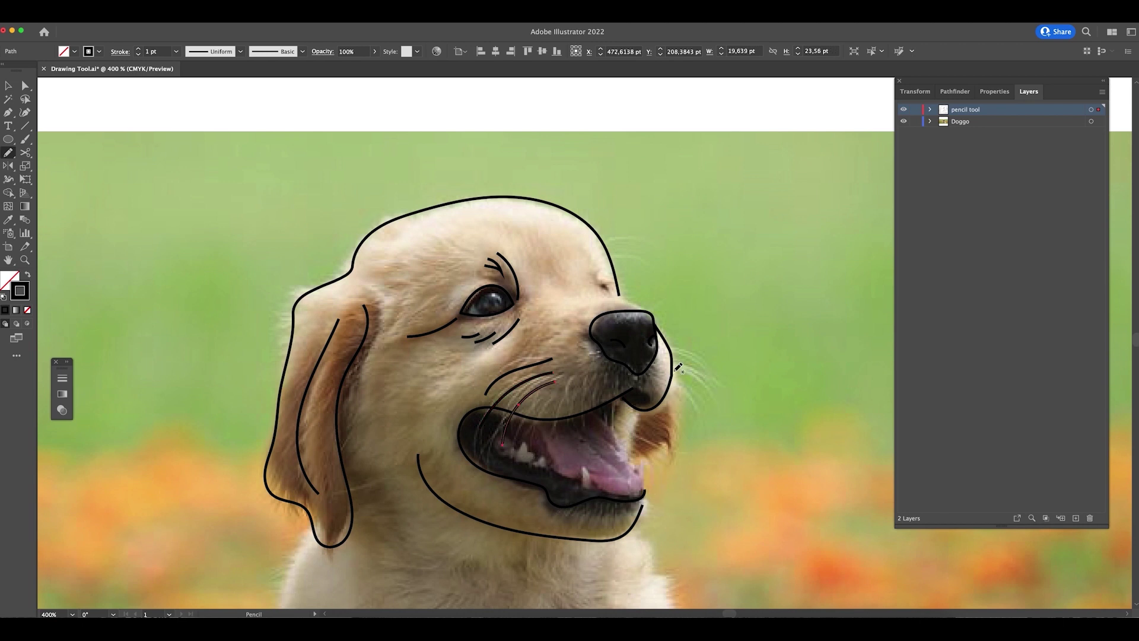
- Trace the far ear behind the muzzle and the front edge of the tongue with the Pencil tool
mouse_move(678, 363)
mouse_down()
mouse_move(679, 438)
mouse_move(663, 454)
mouse_move(617, 437)
mouse_move(623, 401)
mouse_move(602, 422)
mouse_move(636, 495)
mouse_up()
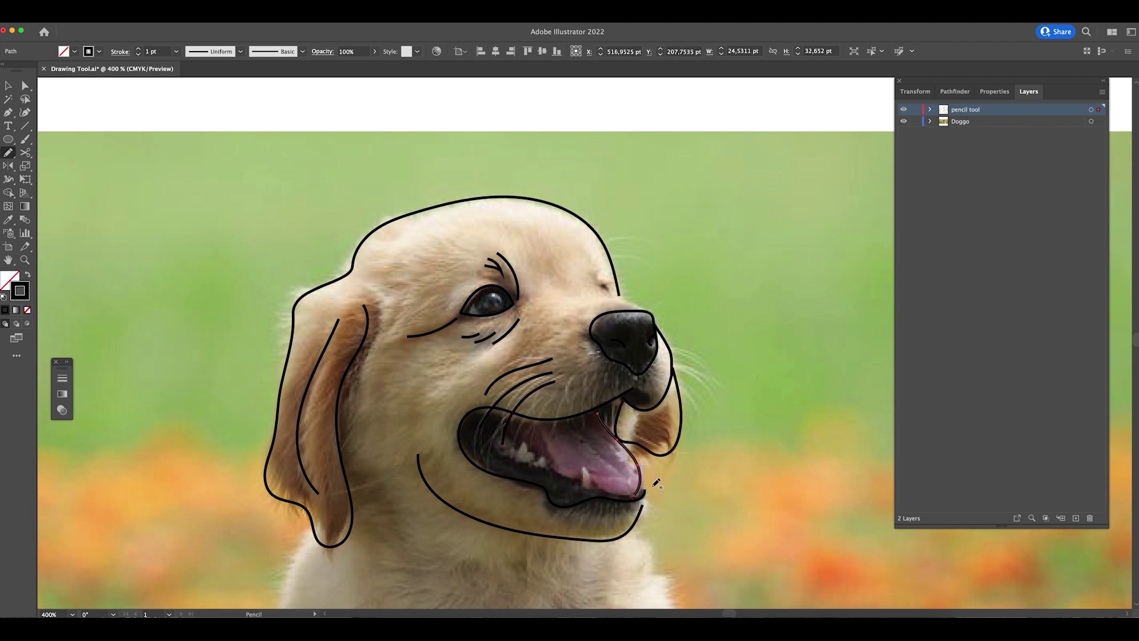
mouse_move(539, 431)
mouse_down()
mouse_move(560, 475)
mouse_move(593, 489)
mouse_move(587, 464)
mouse_move(585, 488)
mouse_move(619, 495)
mouse_move(587, 491)
mouse_move(725, 511)
mouse_up()
key(z)
key(super+z)
- Trace the tongue's back edge and the lower canine tooth, including a short gum line across the tooth's base
mouse_move(643, 515)
mouse_down()
mouse_move(641, 473)
mouse_move(555, 431)
mouse_up()
key(n)
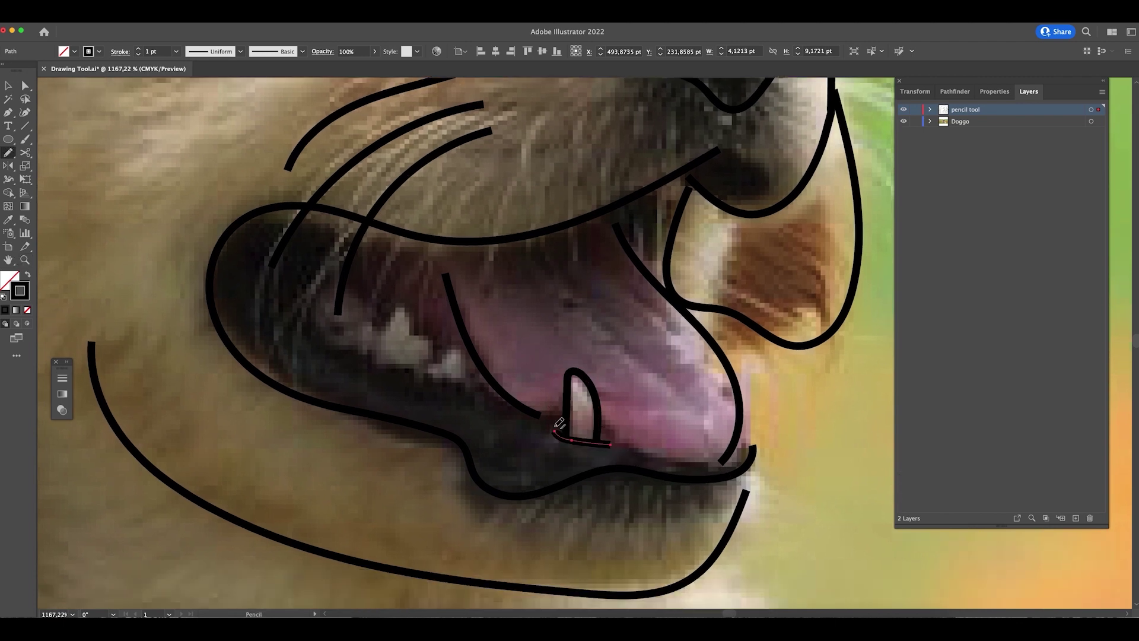
key(super+z)
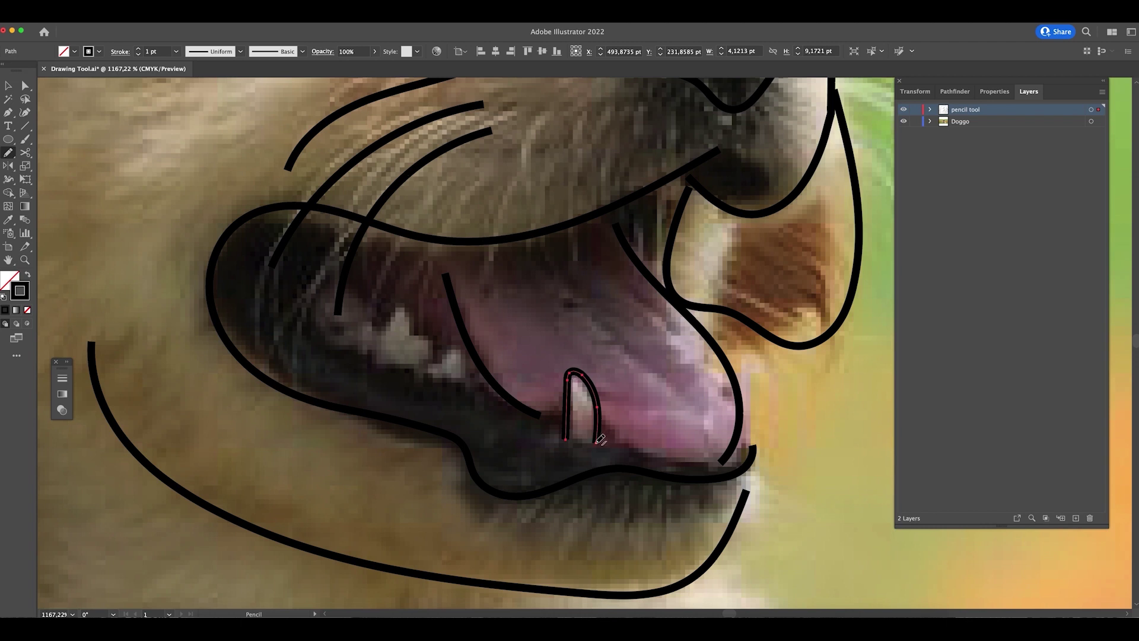
mouse_move(598, 442)
mouse_down()
mouse_move(539, 434)
mouse_move(606, 428)
mouse_move(658, 461)
mouse_move(727, 459)
mouse_move(654, 465)
mouse_move(714, 450)
mouse_move(706, 458)
mouse_up()
key(super+z)
key(super+z)
key(n)
- Trace the tongue's lower edge from the tooth to the tip and join it to the front edge as one path
key(z)
key(v)
key(a)
click(710, 459)
click(700, 462)
key(v)
shift+click(728, 450)
key(a)
key(v)
key(ctrl+j)
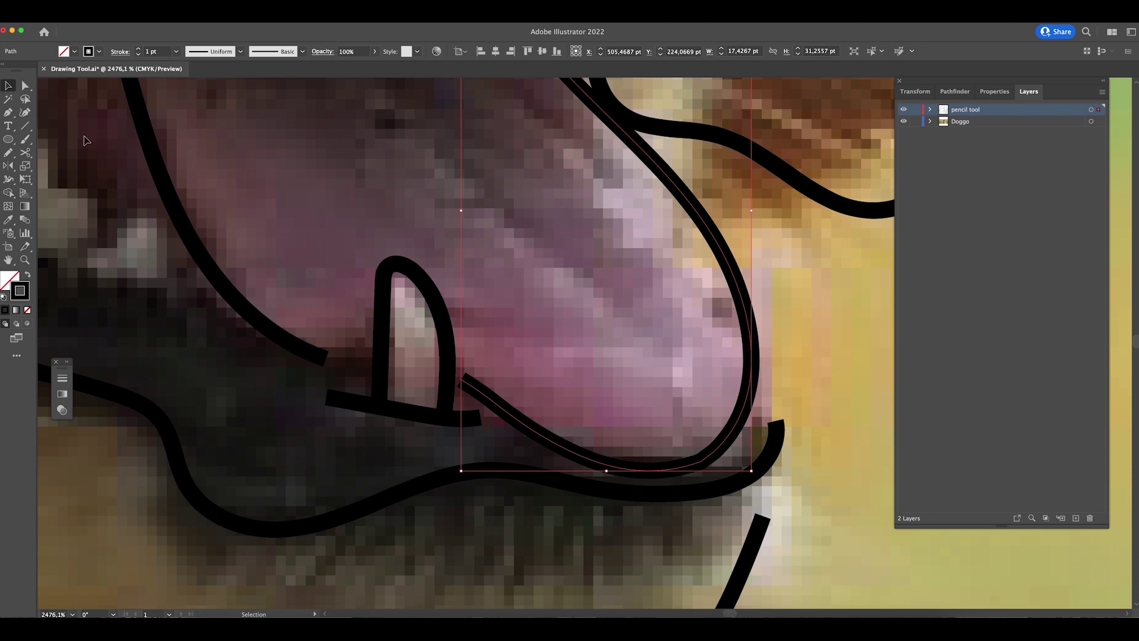
- Smooth the joined tongue path around its tip with the Smooth tool
mouse_move(7, 155)
mouse_down()
mouse_move(52, 169)
mouse_move(59, 184)
mouse_up()
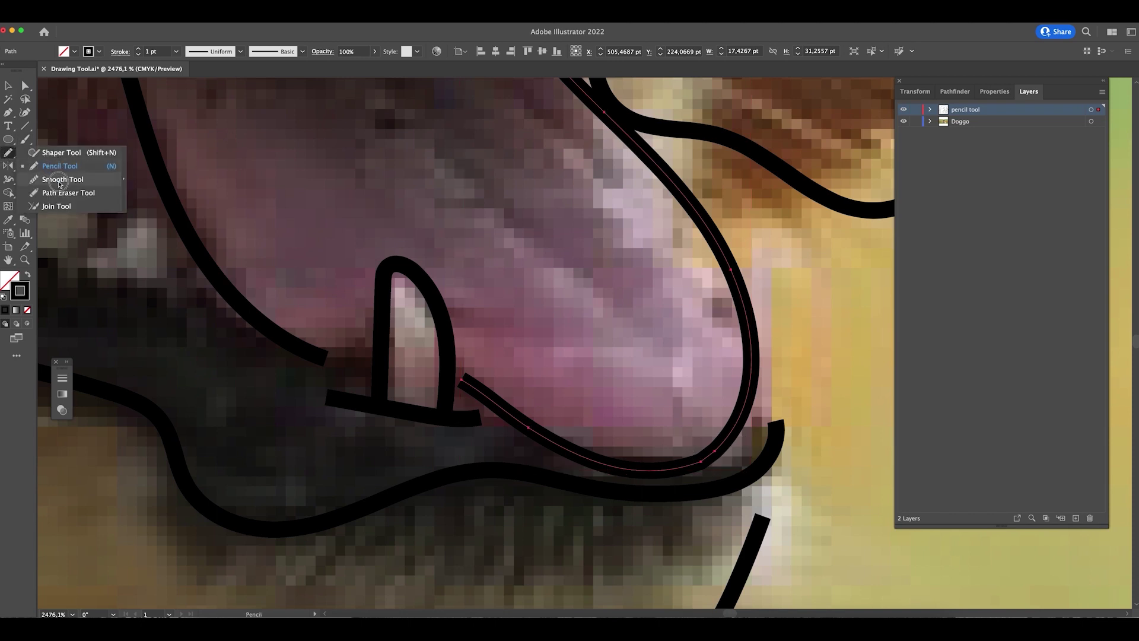
click(62, 180)
drag(734, 436, 737, 462)
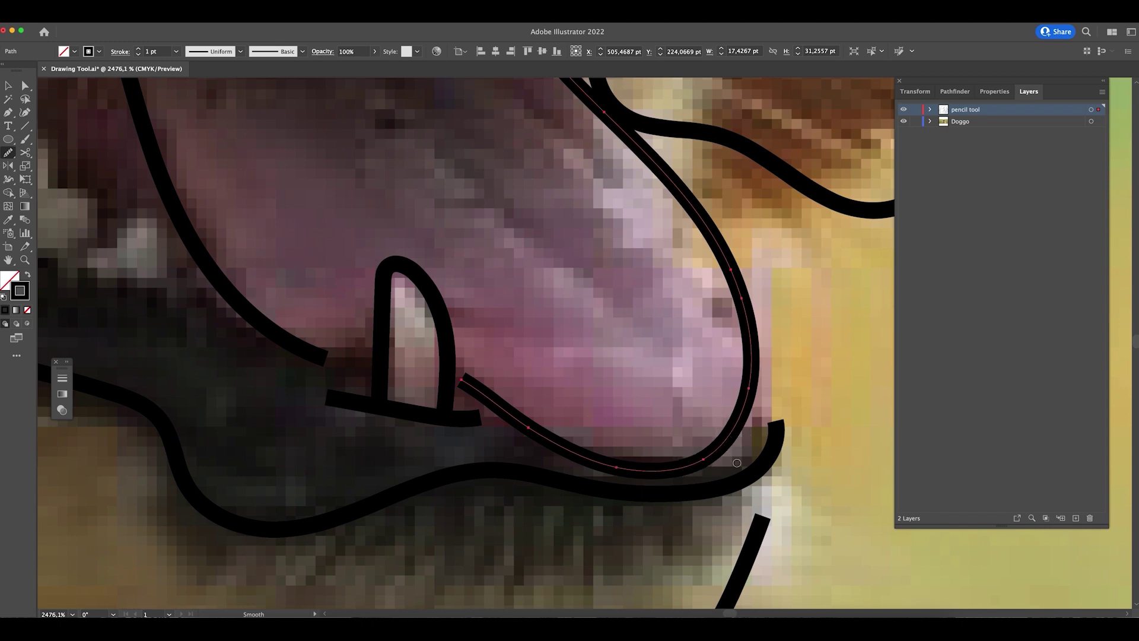
- Move the end anchors of both tongue lines to meet the sides of the tooth, and adjust their curves
key(a)
click(463, 381)
drag(462, 380, 492, 388)
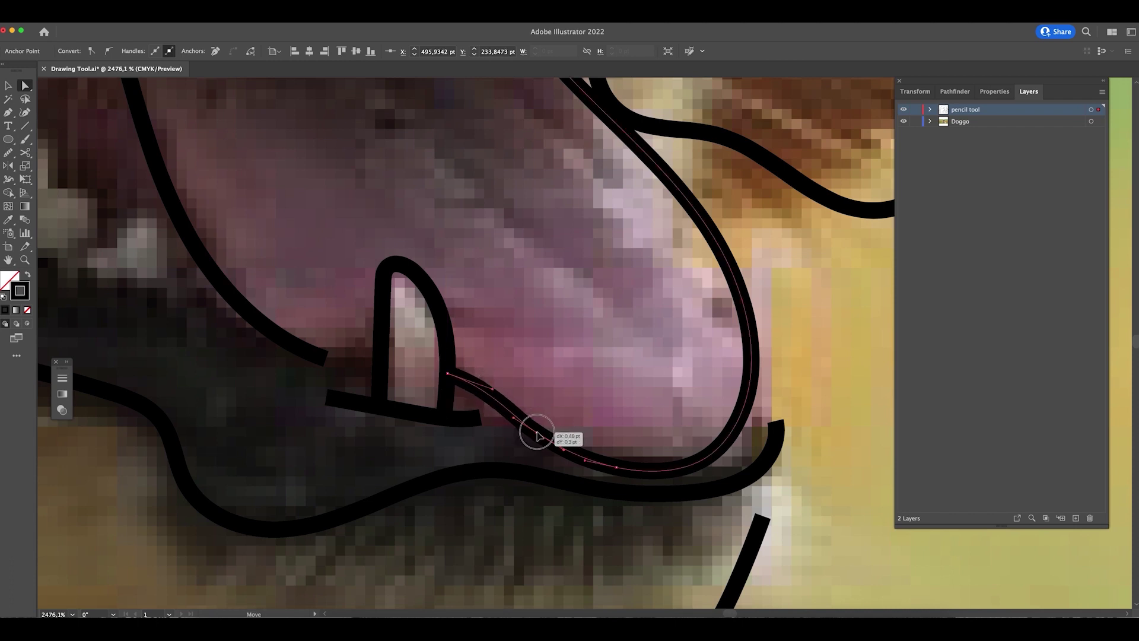
click(326, 361)
mouse_move(326, 361)
mouse_down()
mouse_move(381, 360)
mouse_move(321, 340)
mouse_move(297, 359)
mouse_move(285, 351)
mouse_up()
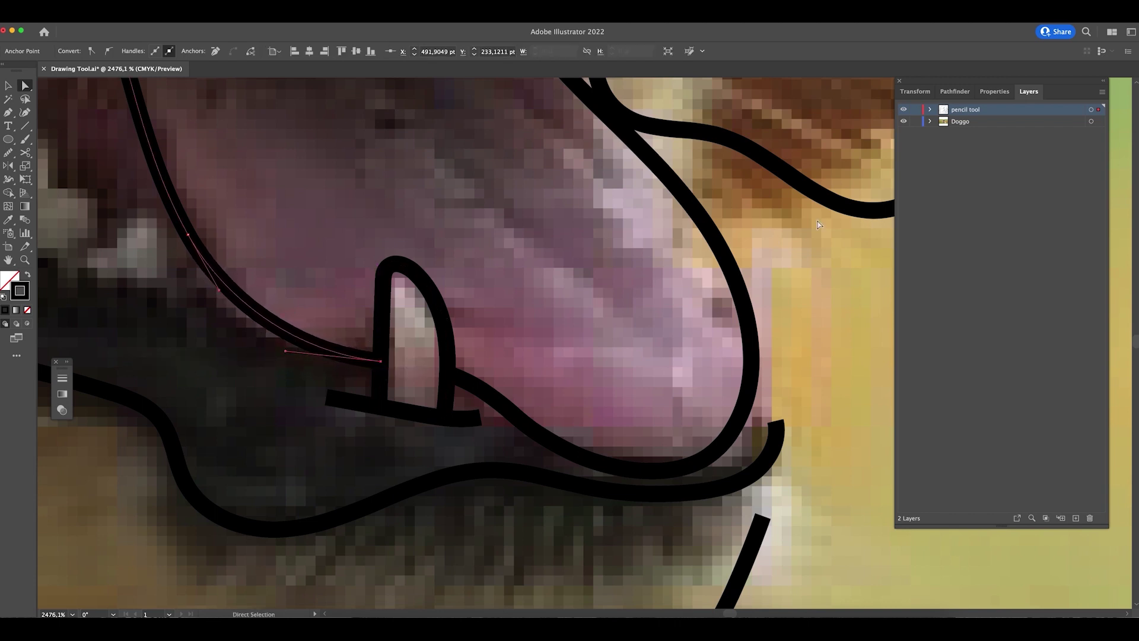
click(641, 225)
- Draw a diagonal Pencil line along the middle of the tongue for its groove
drag(387, 221, 360, 330)
key(n)
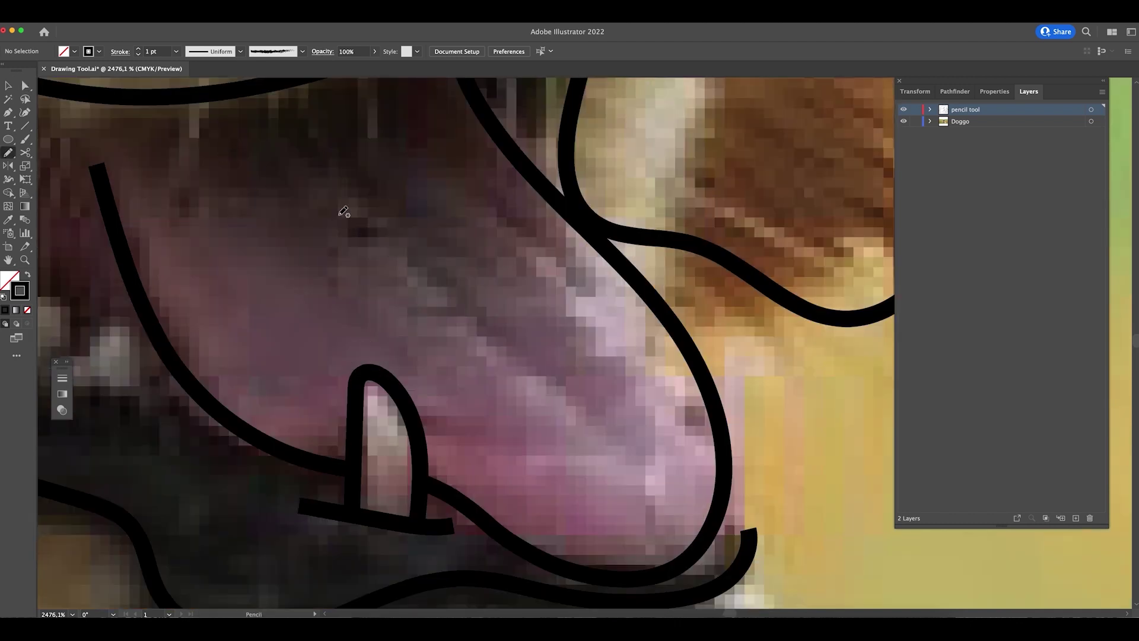
drag(314, 158, 564, 418)
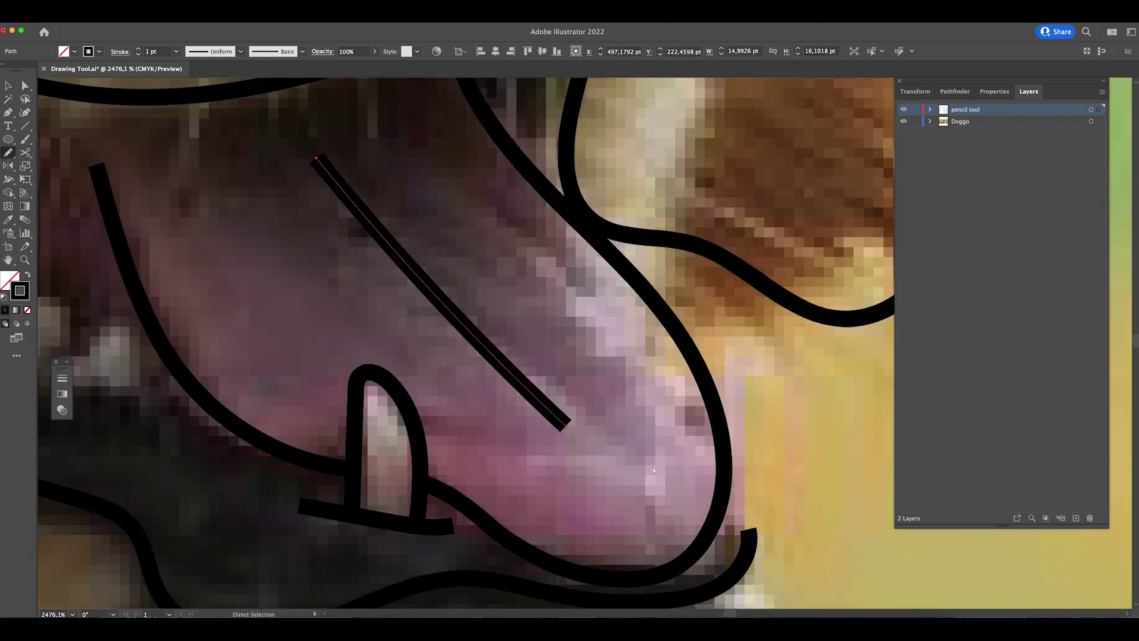
- Trace the row of back teeth inside the mouth as a jagged outline with the Pencil tool
key(super+minus)
key(super+minus)
key(super+minus)
key(super+minus)
key(super+minus)
key(v)
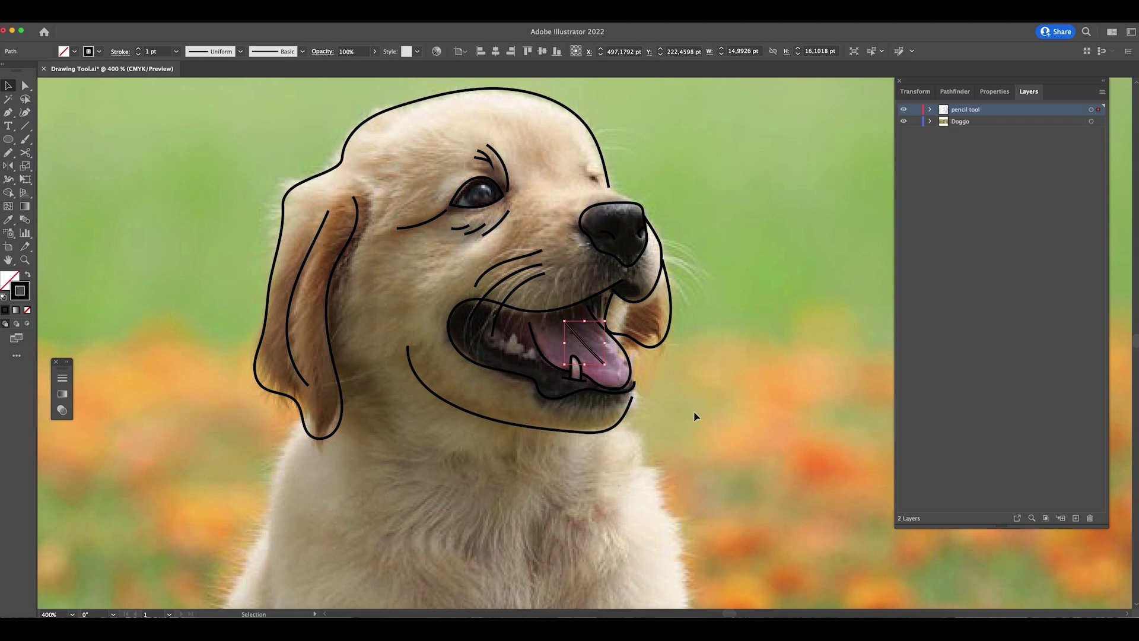
click(696, 416)
drag(674, 419, 681, 452)
key(z)
mouse_move(531, 405)
mouse_down()
mouse_move(555, 344)
mouse_move(534, 353)
mouse_move(520, 329)
mouse_move(507, 331)
mouse_move(506, 301)
mouse_move(475, 321)
mouse_move(455, 284)
mouse_move(433, 283)
mouse_move(419, 305)
mouse_move(479, 354)
mouse_move(568, 372)
mouse_up()
key(n)
key(v)
click(825, 270)
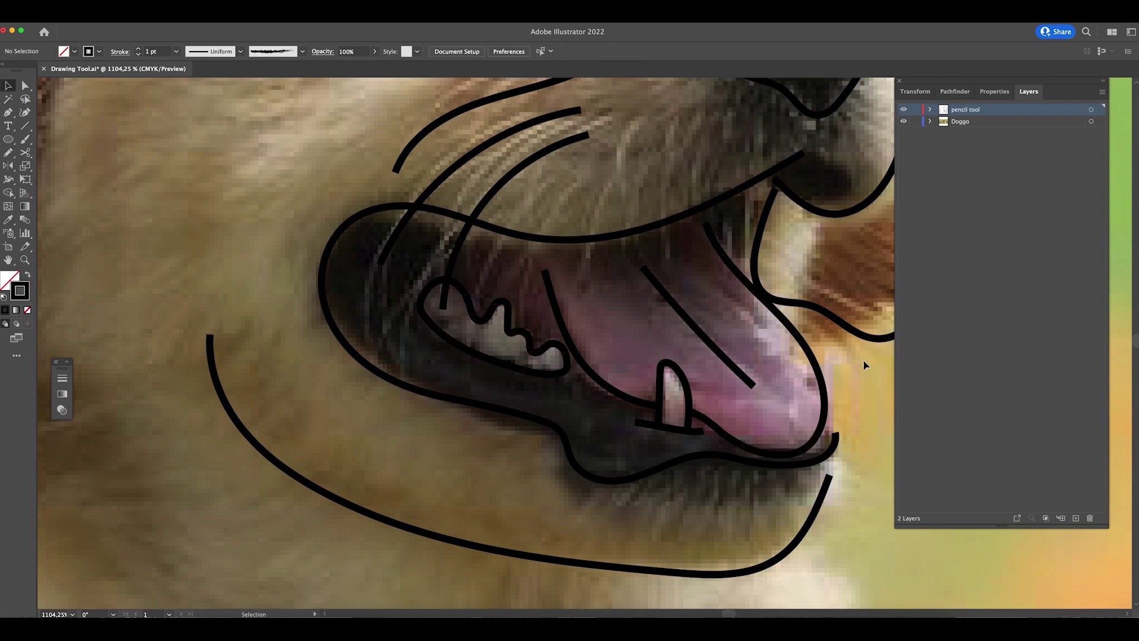
- Draw the far eye's socket as a Pencil curve running from the brow down to the top of the nose
key(super+minus)
key(super+minus)
key(super+minus)
key(super+minus)
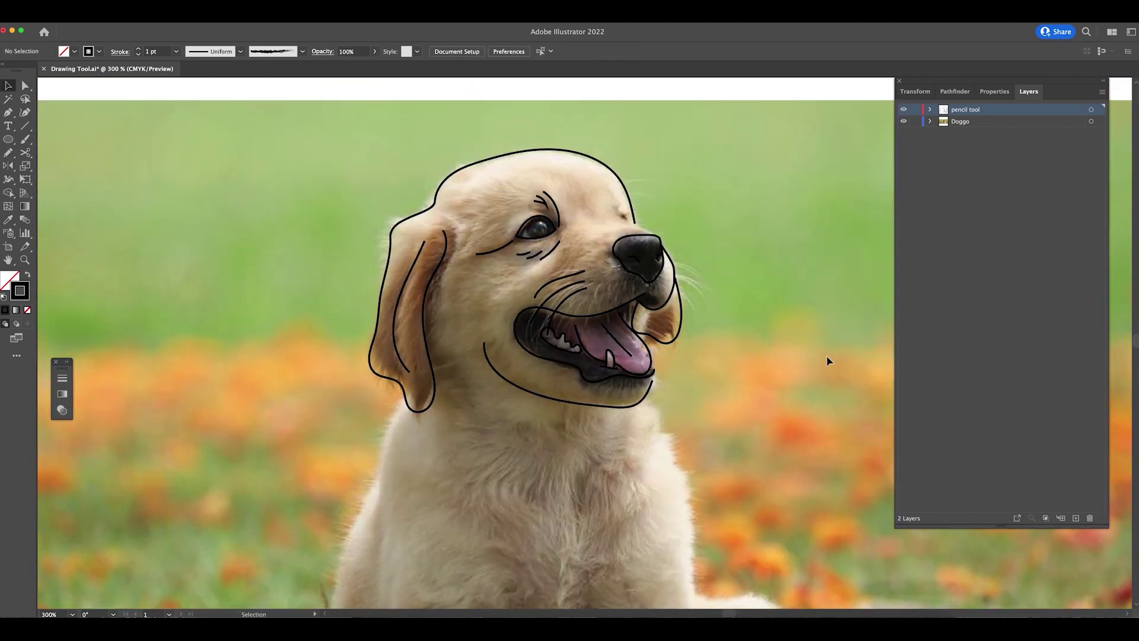
scroll(698, 203, up, 5)
key(n)
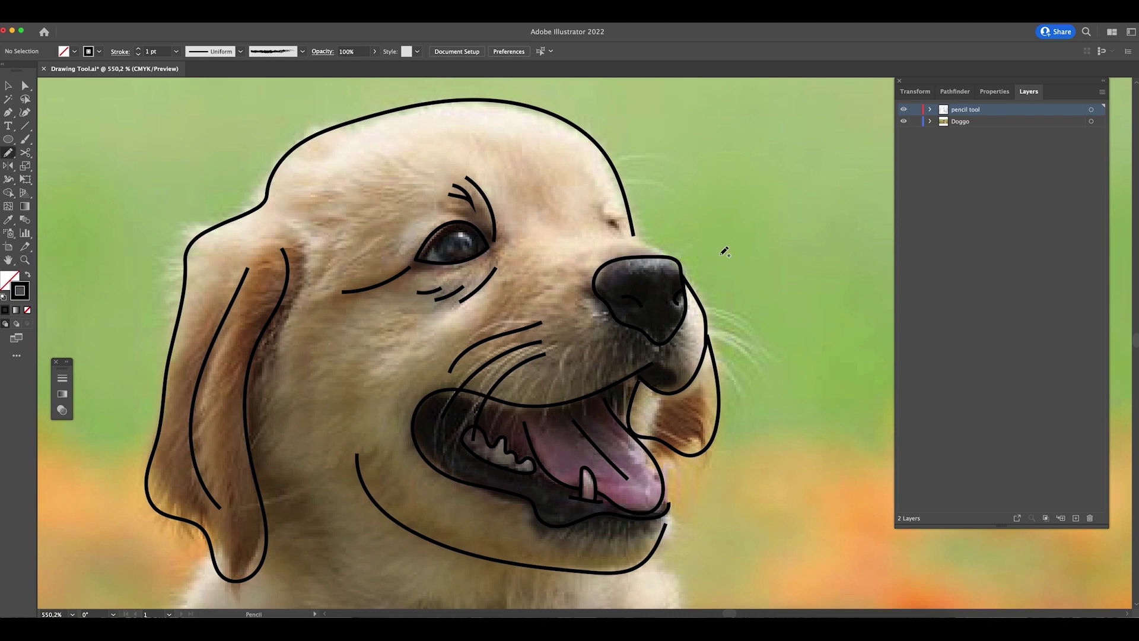
mouse_move(600, 196)
mouse_down()
mouse_move(604, 222)
mouse_move(671, 261)
mouse_up()
key(super+z)
mouse_move(601, 181)
mouse_down()
mouse_move(621, 228)
mouse_move(678, 262)
mouse_up()
- Add short lash strokes around the far eye and three short fur lines on the forehead
drag(623, 223, 643, 210)
mouse_move(608, 164)
mouse_down()
mouse_move(681, 161)
mouse_move(665, 185)
mouse_up()
drag(332, 153, 333, 156)
mouse_move(407, 184)
mouse_down()
mouse_move(334, 175)
mouse_move(335, 209)
mouse_up()
- Draw three whiskers off the front of the muzzle and an inner fold line on the far ear
mouse_move(692, 321)
mouse_down()
mouse_move(763, 332)
mouse_move(753, 372)
mouse_up()
drag(662, 401, 651, 440)
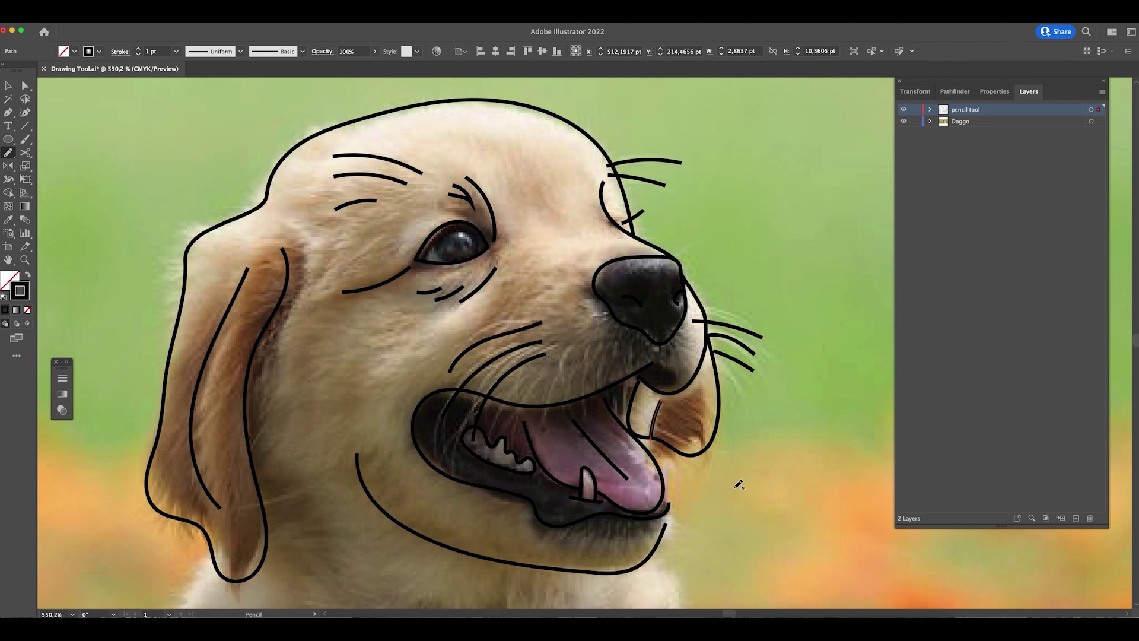
- Trace the puppy's near shoulder and back as two Pencil curves running from below the ear down to the grass
key(super+minus)
key(super+minus)
key(super+minus)
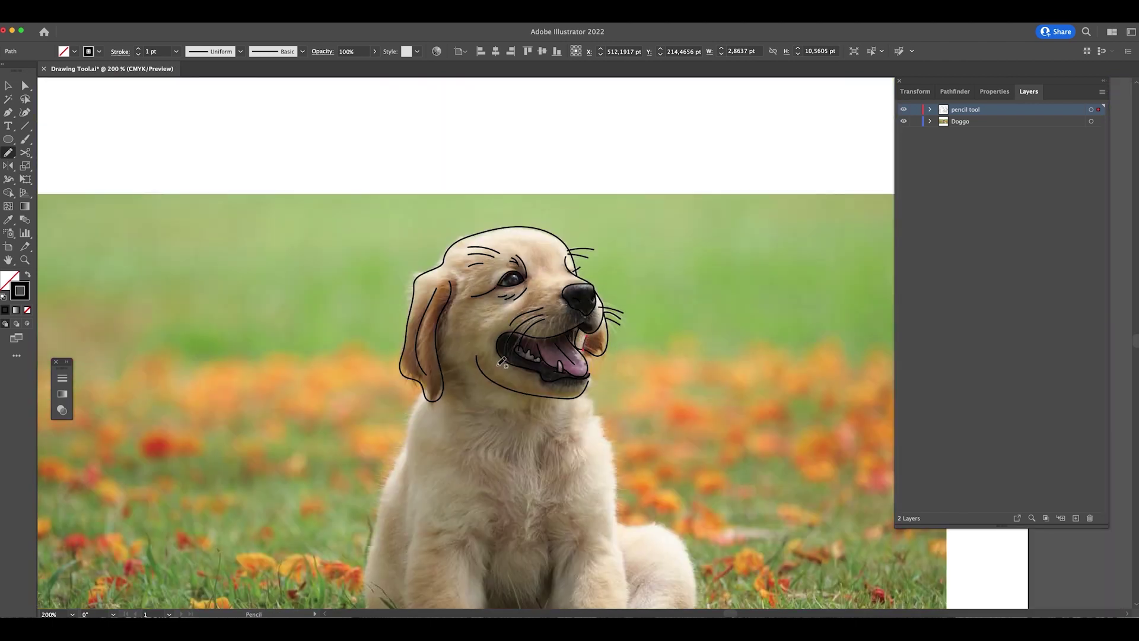
scroll(574, 417, down, 5)
scroll(594, 332, up, 3)
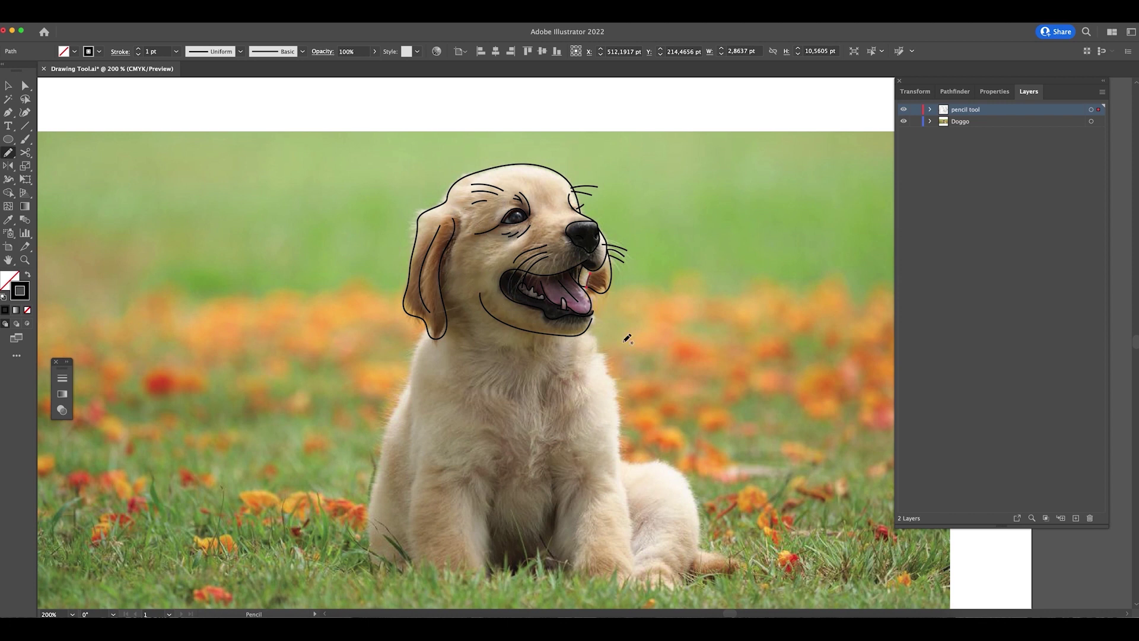
key(v)
click(717, 392)
key(z)
drag(516, 401, 558, 378)
key(space)
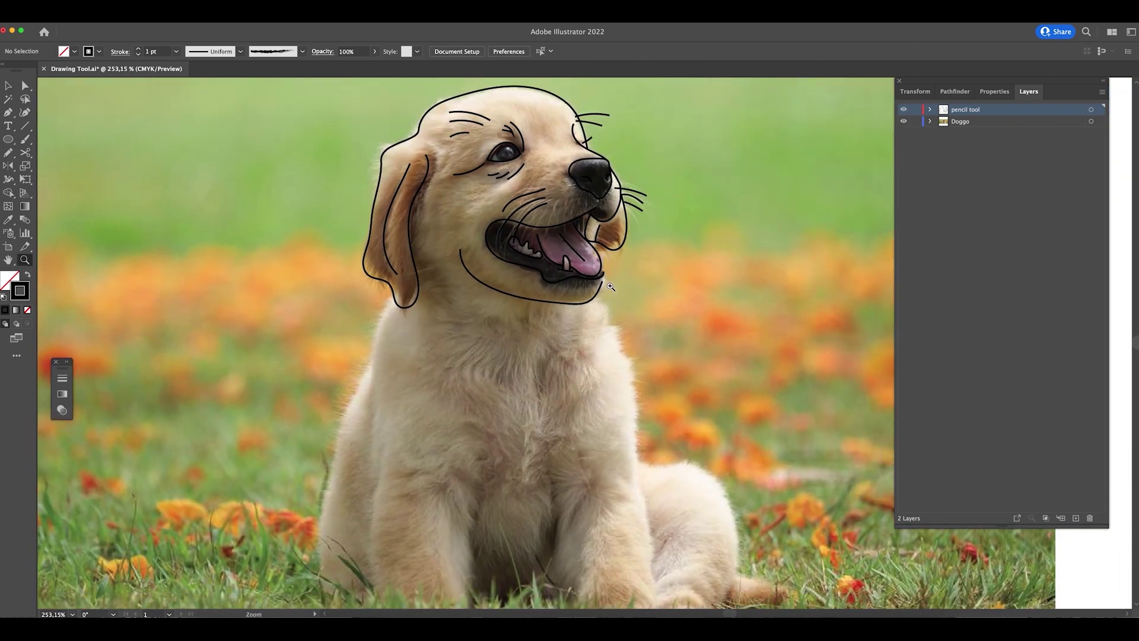
key(n)
drag(397, 291, 369, 433)
drag(371, 370, 337, 475)
drag(325, 564, 321, 573)
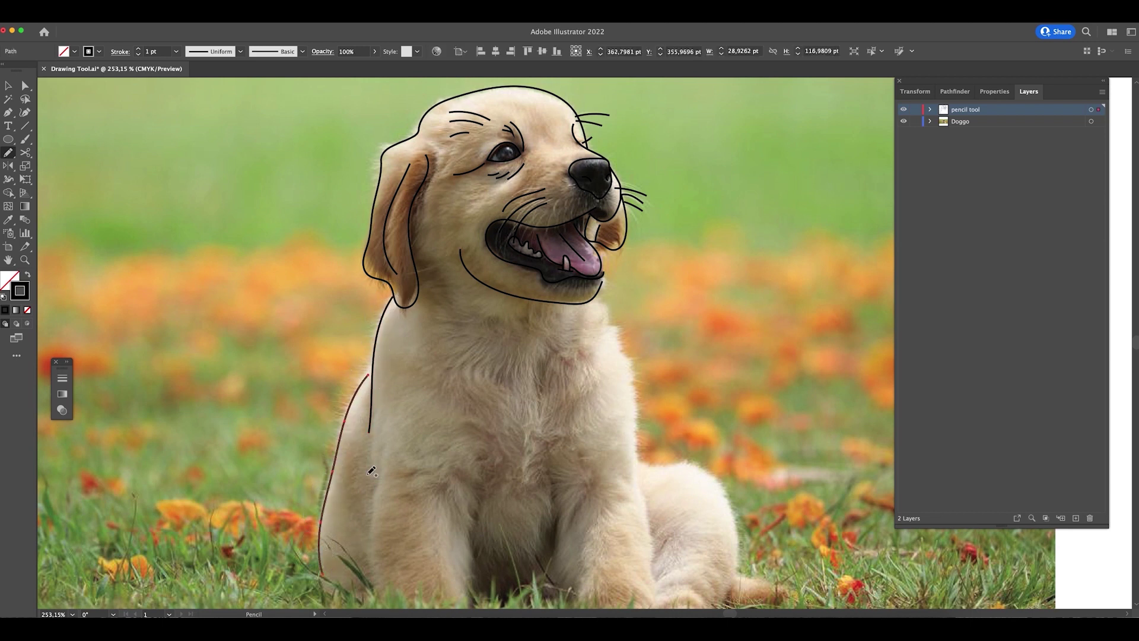
- Draw the near foreleg's outer line with two elbow fur strokes, plus fur lines along the cheek, neck and far shoulder
drag(385, 450, 374, 592)
mouse_move(454, 462)
mouse_down()
mouse_move(418, 494)
mouse_move(434, 510)
mouse_up()
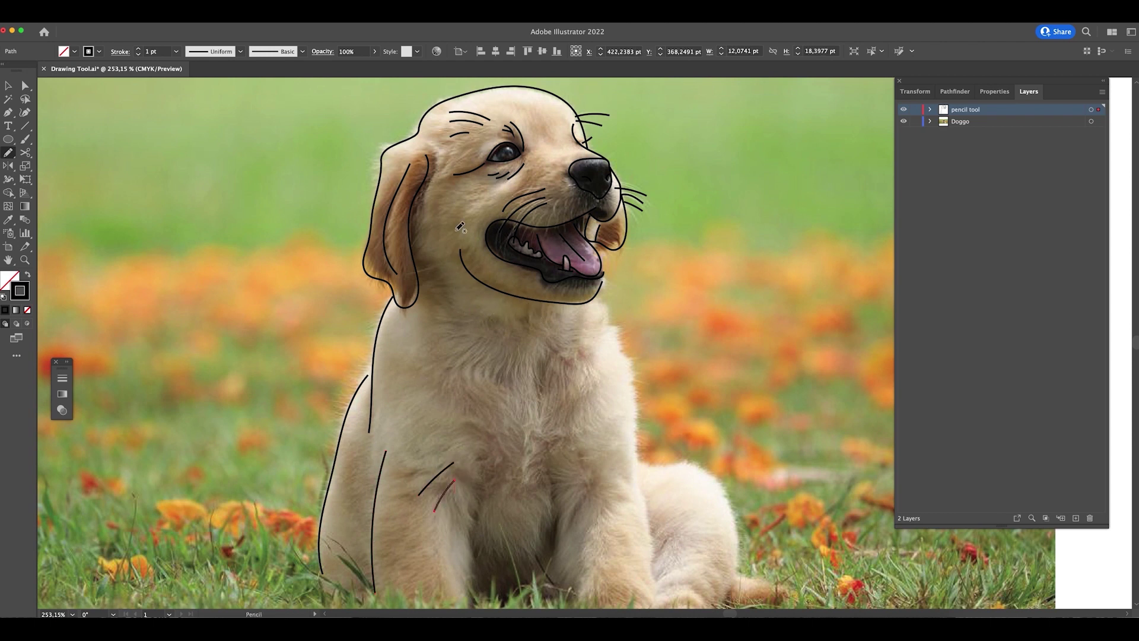
mouse_move(462, 215)
mouse_down()
mouse_move(435, 237)
mouse_move(456, 287)
mouse_move(521, 332)
mouse_move(560, 384)
mouse_move(586, 338)
mouse_move(617, 335)
mouse_move(628, 392)
mouse_up()
- Draw the far foreleg's inner edge and short fur strokes on both forelegs and the near haunch
scroll(539, 391, down, 3)
mouse_move(528, 407)
mouse_down()
mouse_move(519, 386)
mouse_move(521, 490)
mouse_up()
mouse_move(539, 451)
mouse_down()
mouse_move(547, 430)
mouse_move(589, 414)
mouse_up()
mouse_move(439, 456)
mouse_down()
mouse_move(437, 414)
mouse_move(440, 492)
mouse_up()
drag(421, 503, 432, 517)
drag(317, 432, 336, 490)
- Outline the far foreleg's outer edge and the hind thigh, and add fur lines on the belly and chest
drag(598, 371, 606, 521)
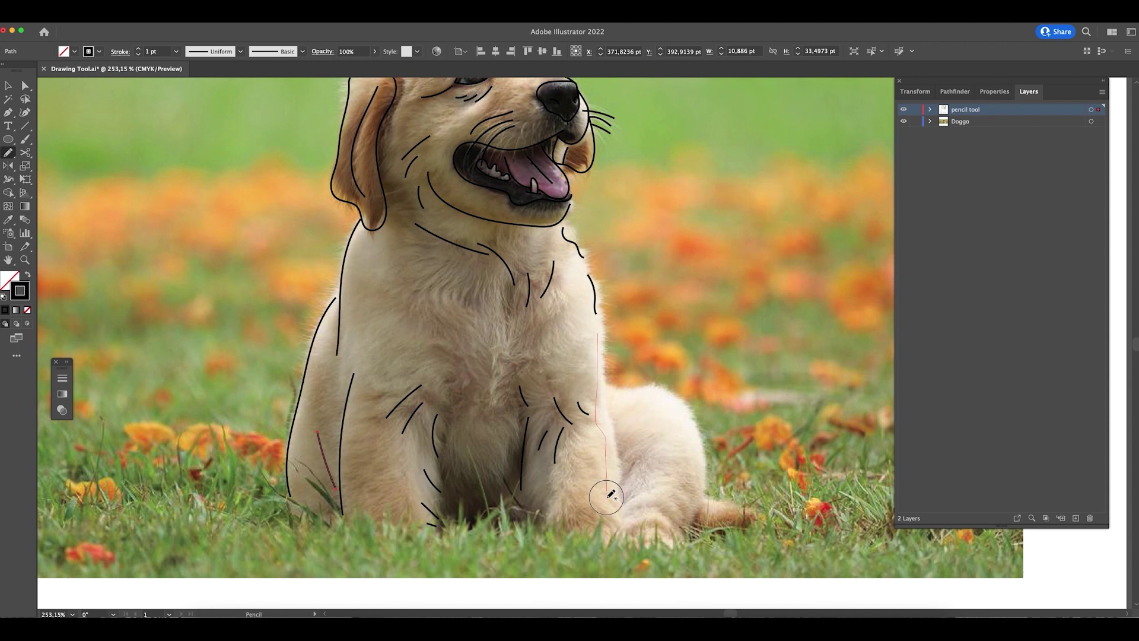
mouse_move(605, 394)
mouse_down()
mouse_move(705, 469)
mouse_move(682, 537)
mouse_up()
drag(460, 501, 487, 496)
mouse_move(426, 324)
mouse_down()
mouse_move(469, 377)
mouse_move(465, 356)
mouse_up()
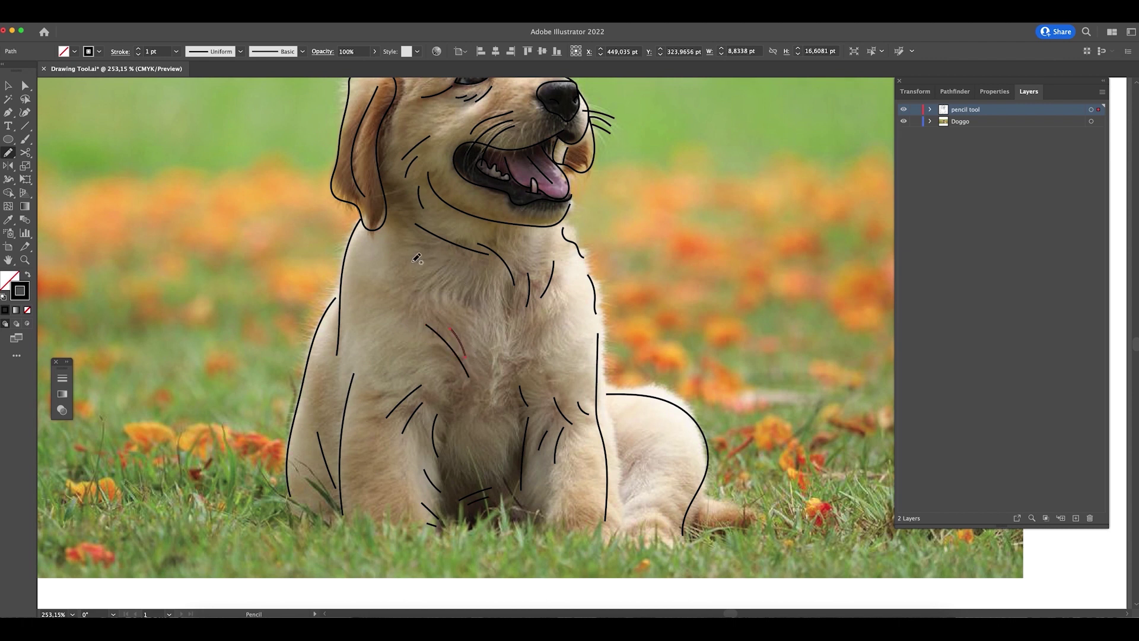
drag(457, 289, 470, 295)
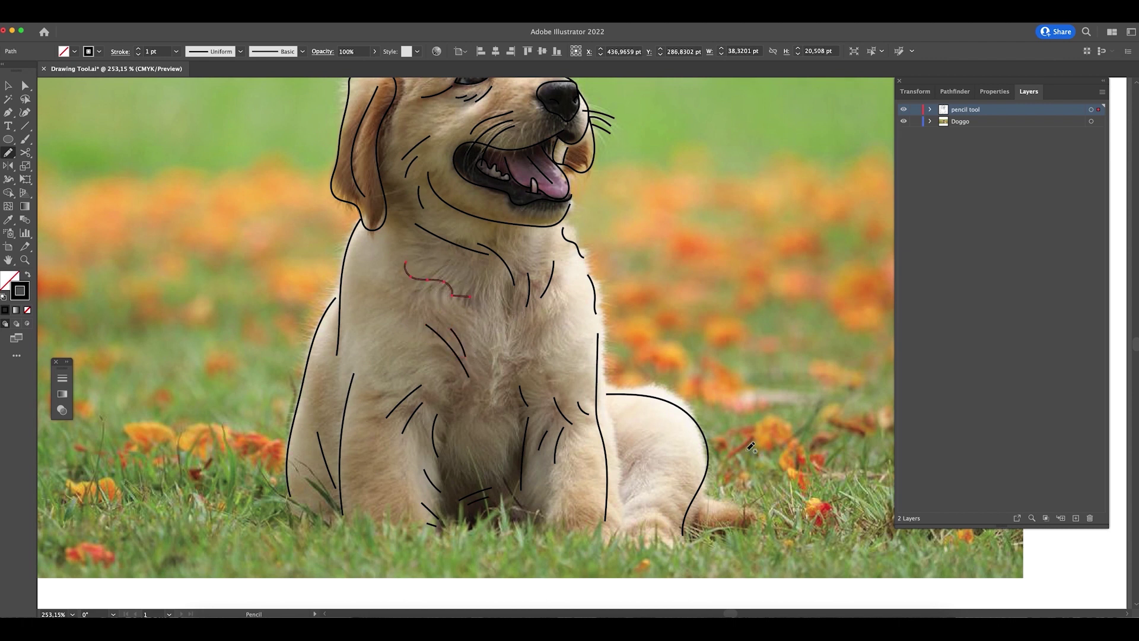
- Outline the tail and add short fur strokes on the hind leg, near foreleg, shoulder and chest
drag(626, 453, 618, 489)
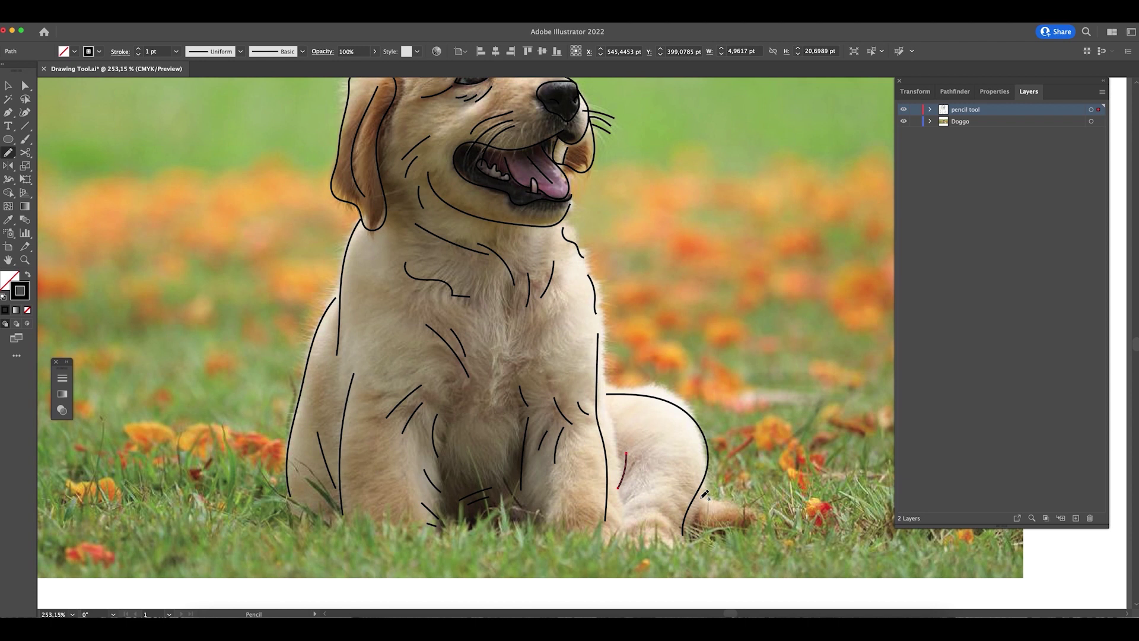
drag(760, 517, 698, 528)
mouse_move(637, 226)
mouse_down()
mouse_move(599, 391)
mouse_move(675, 256)
mouse_up()
mouse_move(554, 376)
mouse_down()
mouse_move(661, 360)
mouse_move(634, 307)
mouse_up()
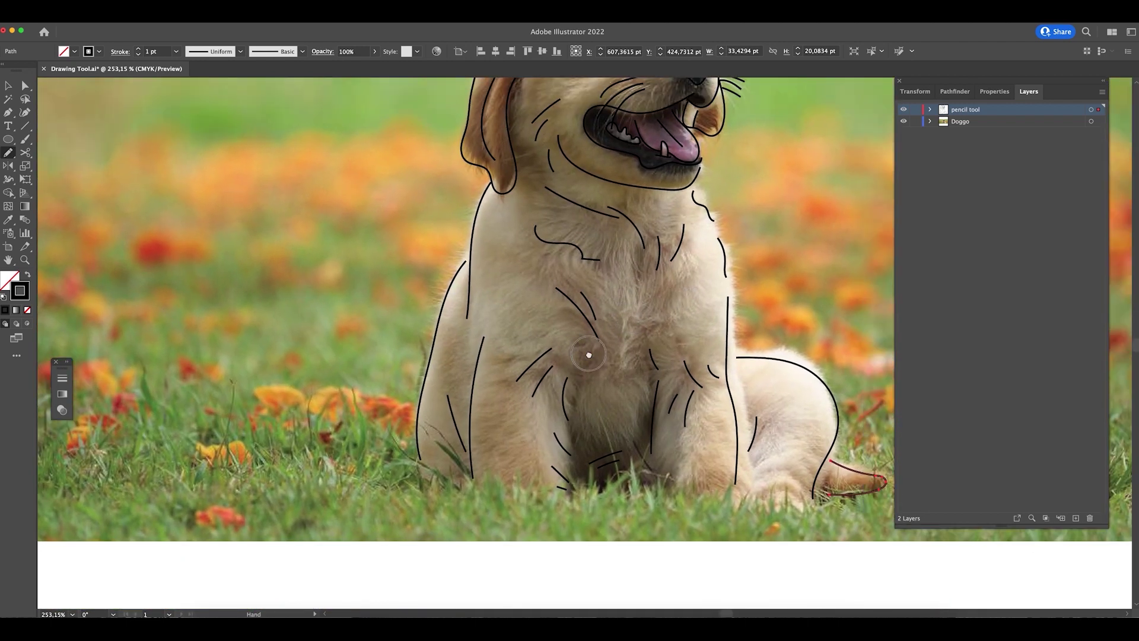
drag(587, 356, 517, 439)
mouse_move(396, 527)
mouse_down()
mouse_move(437, 503)
mouse_move(422, 519)
mouse_move(436, 534)
mouse_up()
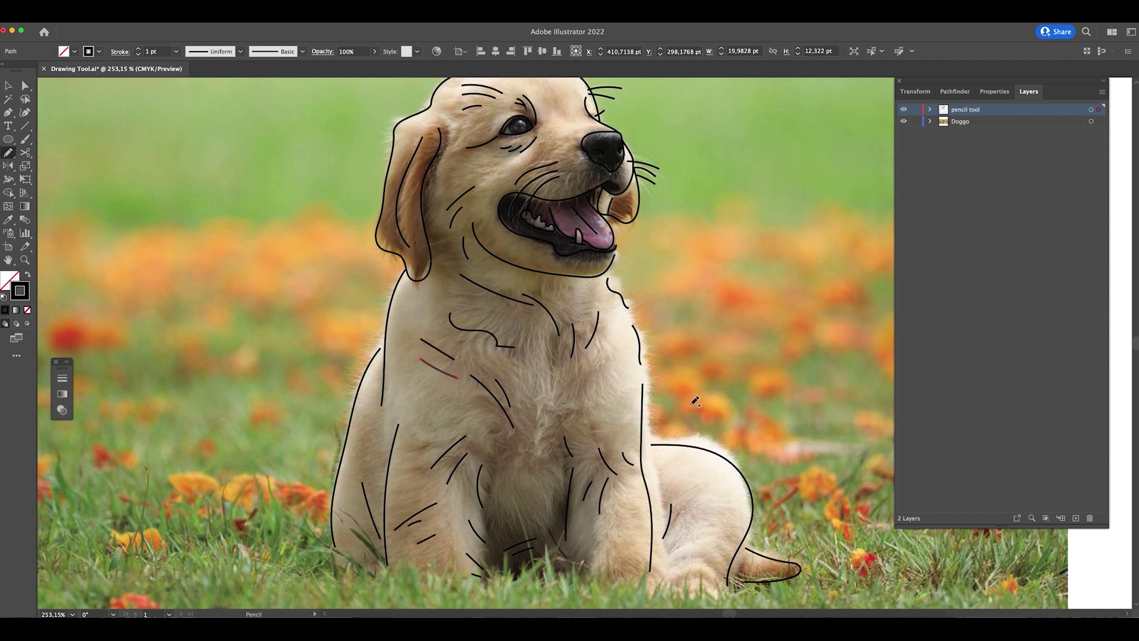
drag(590, 374, 582, 420)
- Hide the Doggo layer to check the whole puppy line drawing without the photo
key(super+minus)
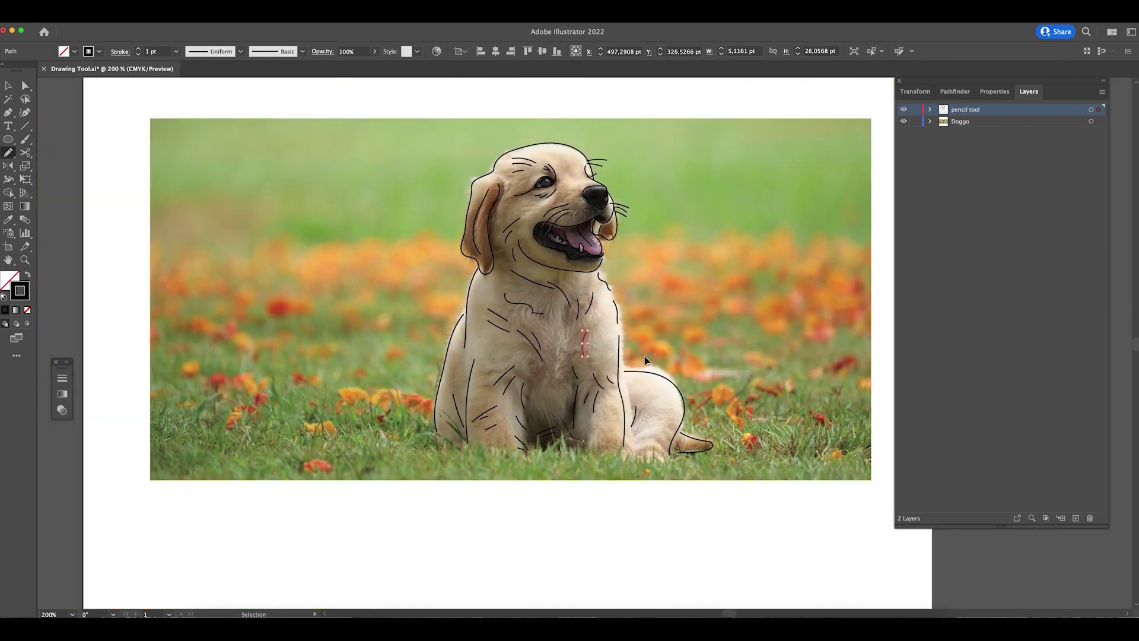
drag(662, 314, 614, 372)
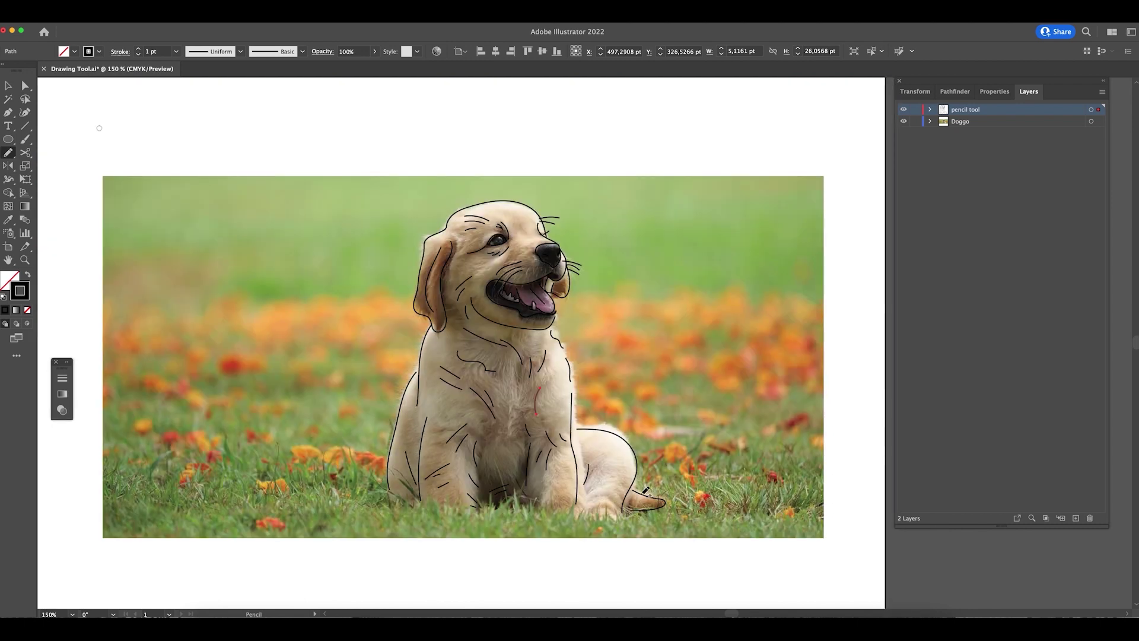
click(904, 121)
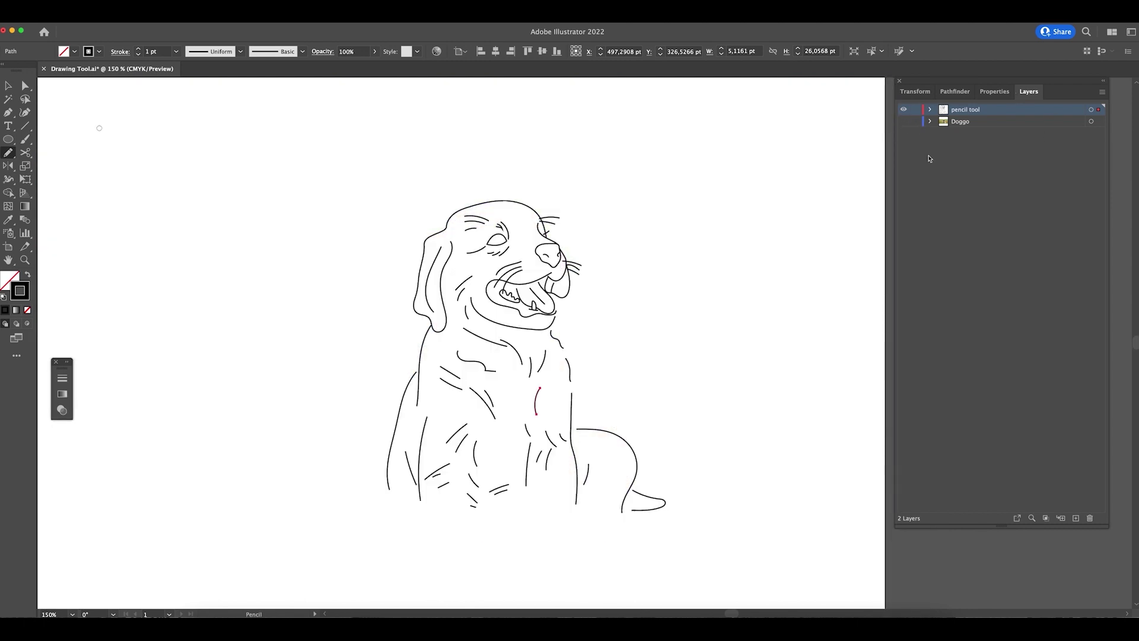
- Show the Doggo layer and try tracing the near eye's iris as two freehand Pencil curves
click(904, 121)
key(z)
drag(481, 227, 713, 315)
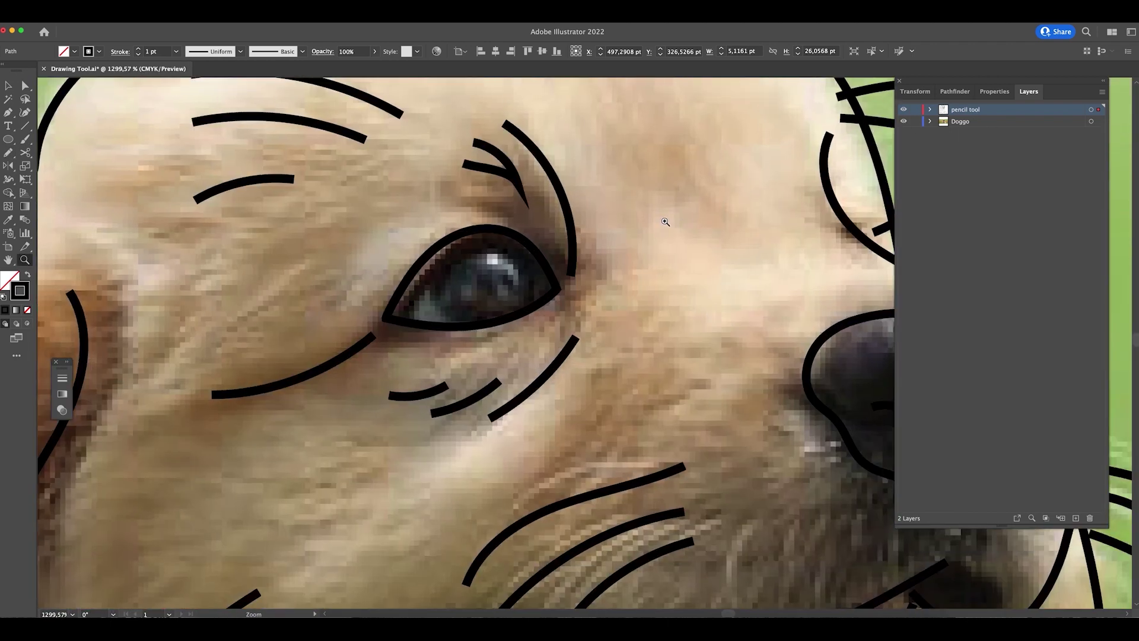
key(b)
mouse_move(441, 244)
mouse_down()
mouse_move(432, 272)
mouse_move(454, 317)
mouse_up()
key(super+z)
key(n)
mouse_move(441, 240)
mouse_down()
mouse_move(432, 267)
mouse_move(442, 315)
mouse_move(480, 325)
mouse_up()
mouse_move(514, 233)
mouse_down()
mouse_move(531, 256)
mouse_move(506, 317)
mouse_up()
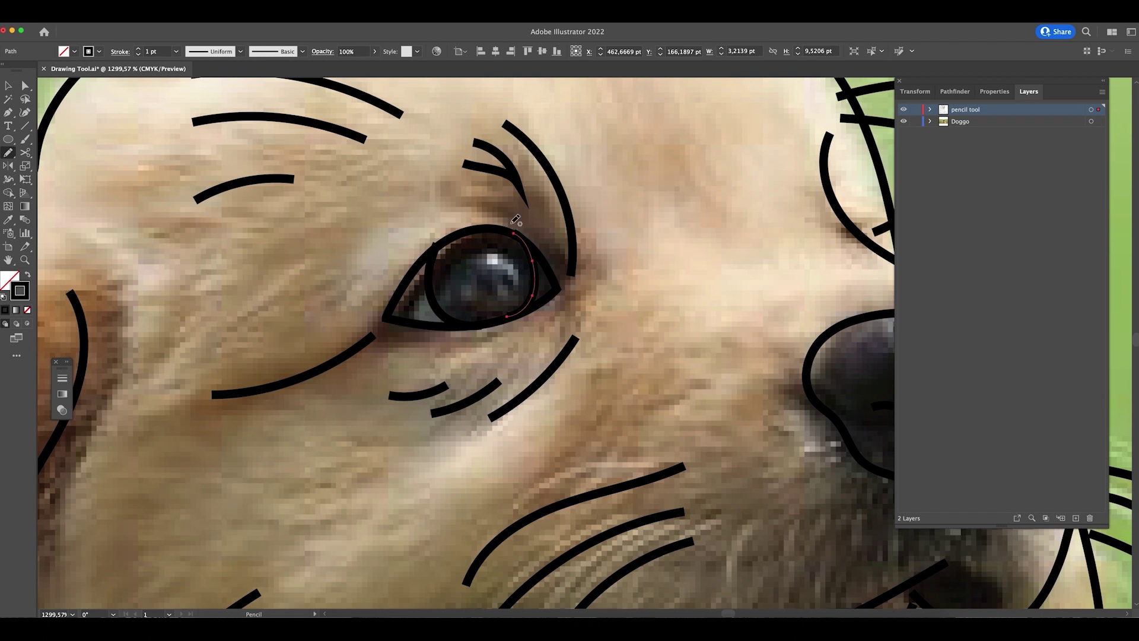
- Hide the Doggo layer and delete the freehand iris curves from the near eye
click(903, 122)
key(z)
drag(474, 241, 589, 302)
key(v)
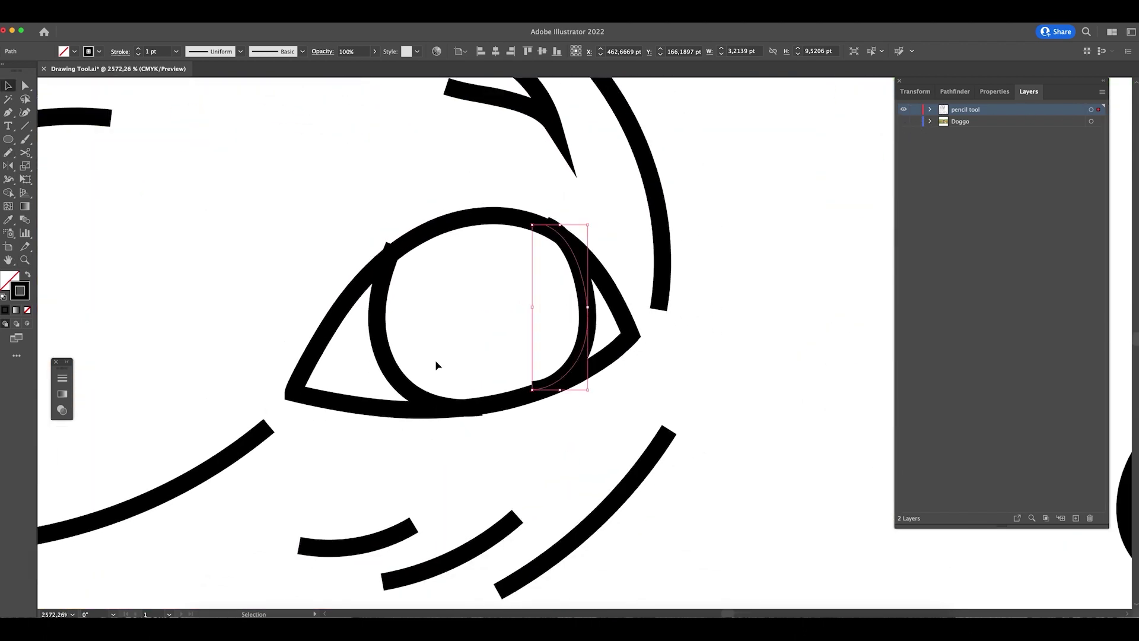
shift+click(397, 379)
key(Delete)
- Draw a circle about 10.5 pt wide between the near eye's lids as the iris and fill it black
click(9, 140)
drag(383, 205, 579, 402)
key(super)
drag(482, 210, 481, 221)
click(758, 254)
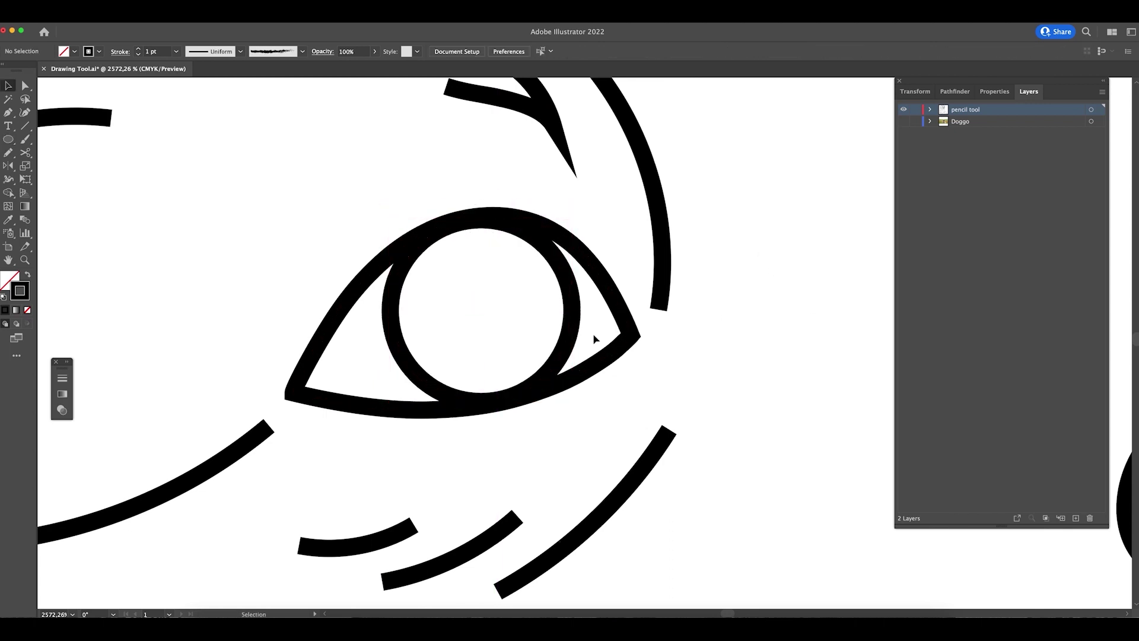
click(571, 349)
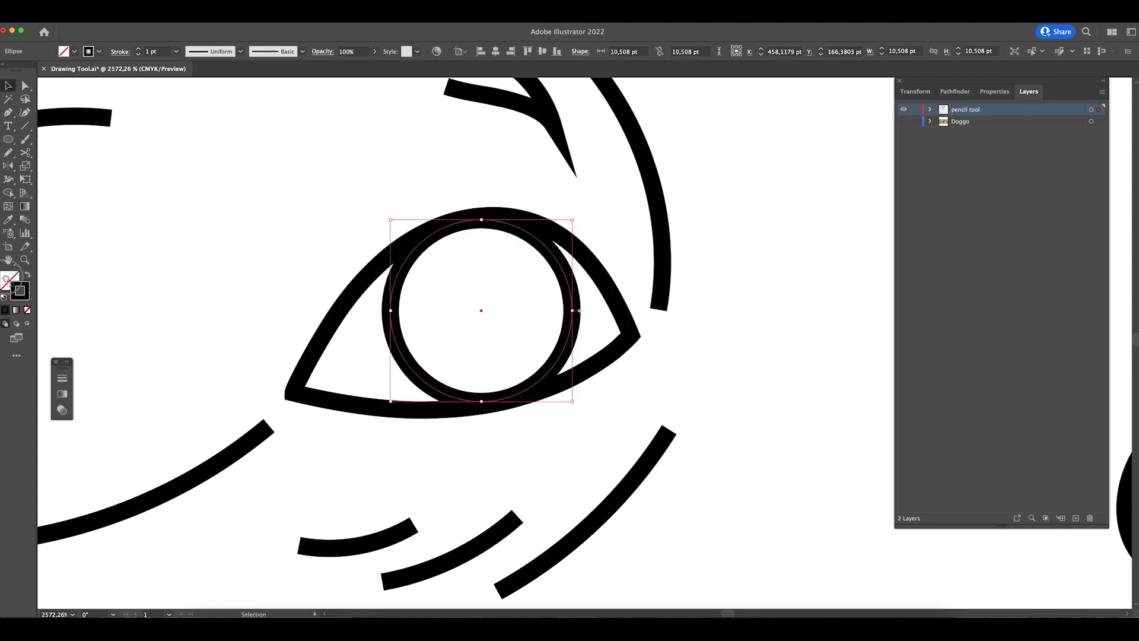
drag(6, 278, 8, 279)
click(220, 325)
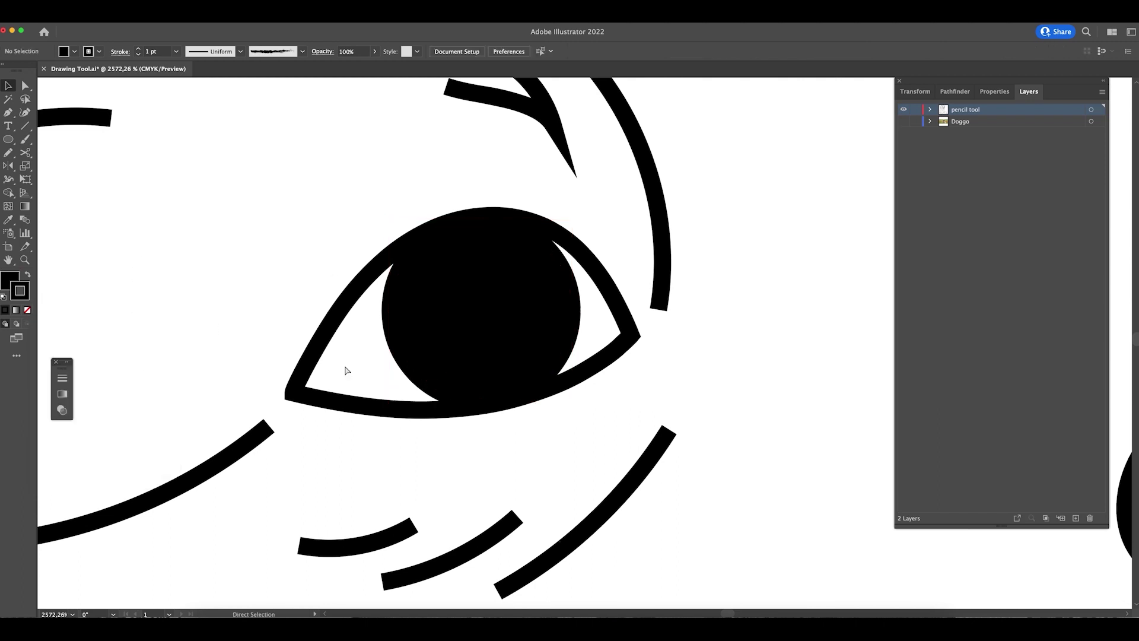
- Duplicate the black iris circle beside the eye and give the copy a white fill and no stroke by sampling the artboard
key(super+minus)
key(super+minus)
key(super+minus)
key(super+minus)
key(z)
drag(558, 324, 584, 397)
key(p)
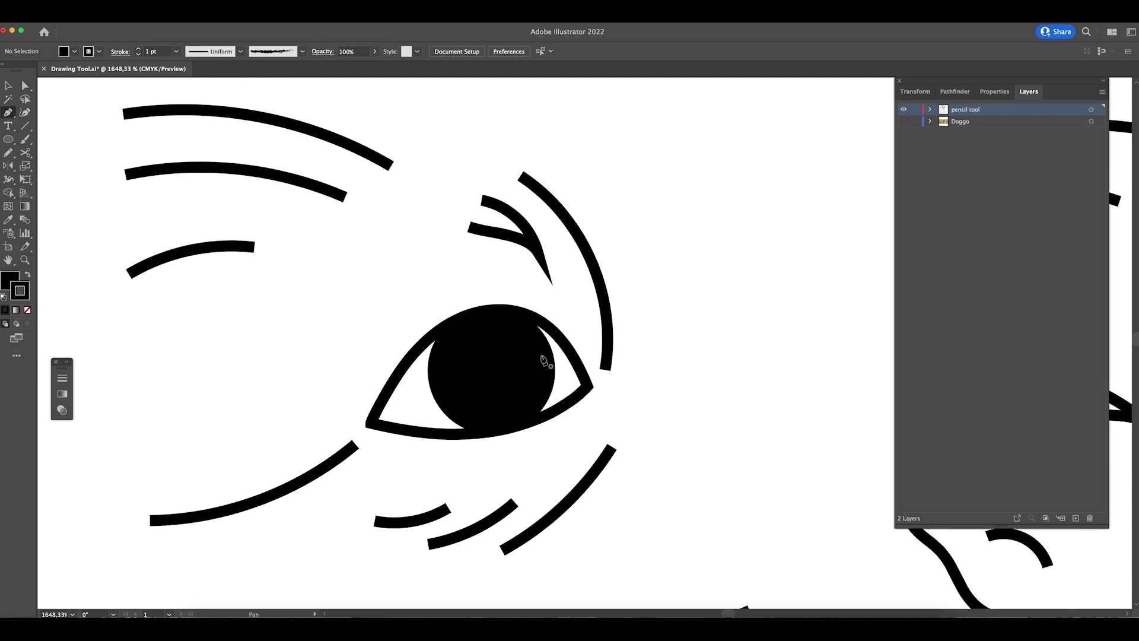
key(v)
drag(509, 392, 719, 429)
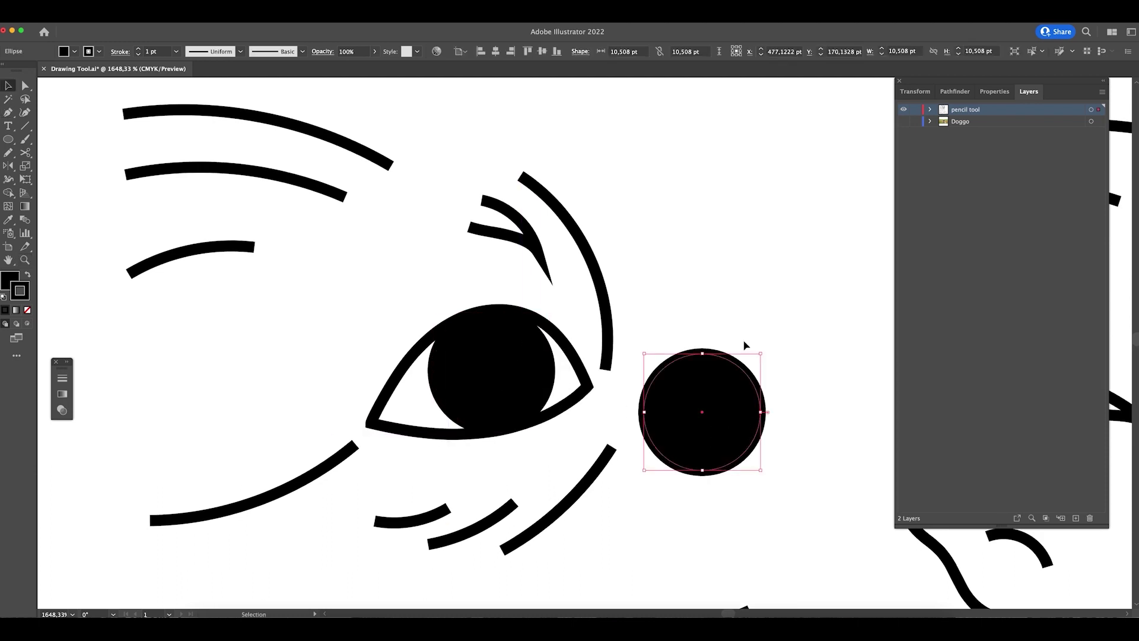
key(i)
click(762, 288)
- Delete two adjacent anchor points of the white circle to leave a narrow sliver, and place it rotated on the iris as a highlight
key(a)
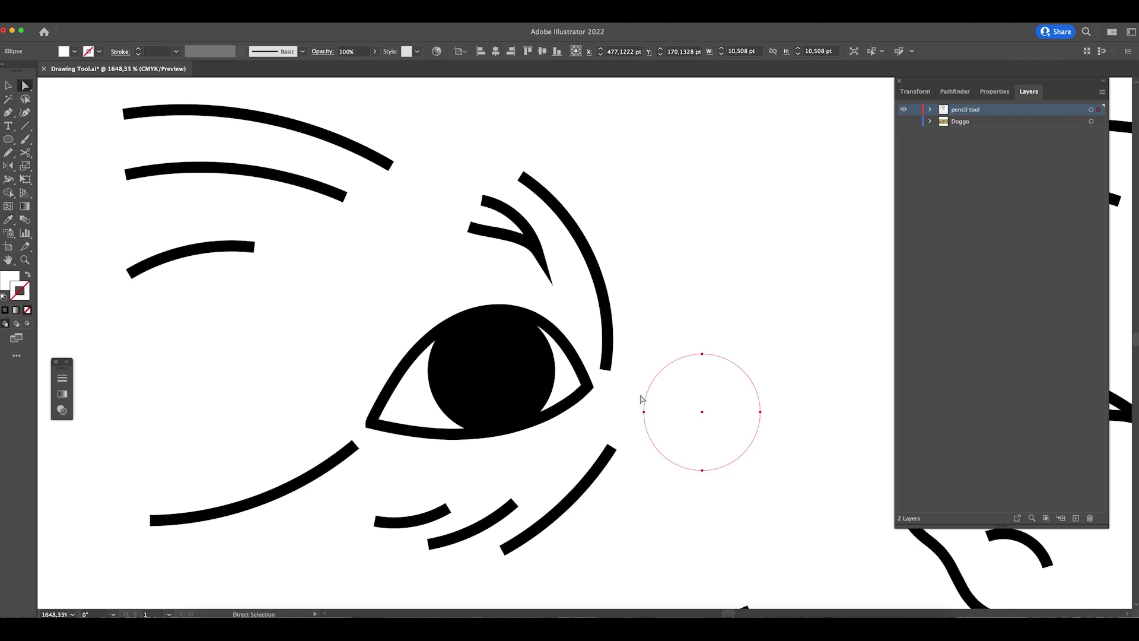
click(644, 411)
key(Delete)
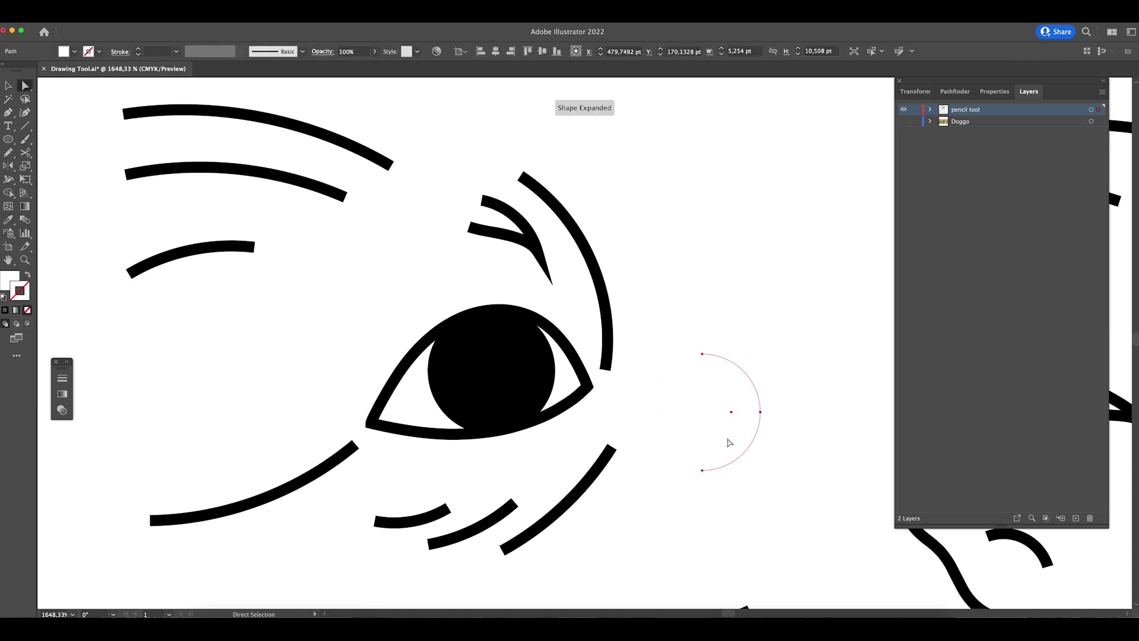
click(702, 471)
key(Delete)
key(v)
drag(741, 387, 536, 369)
click(678, 343)
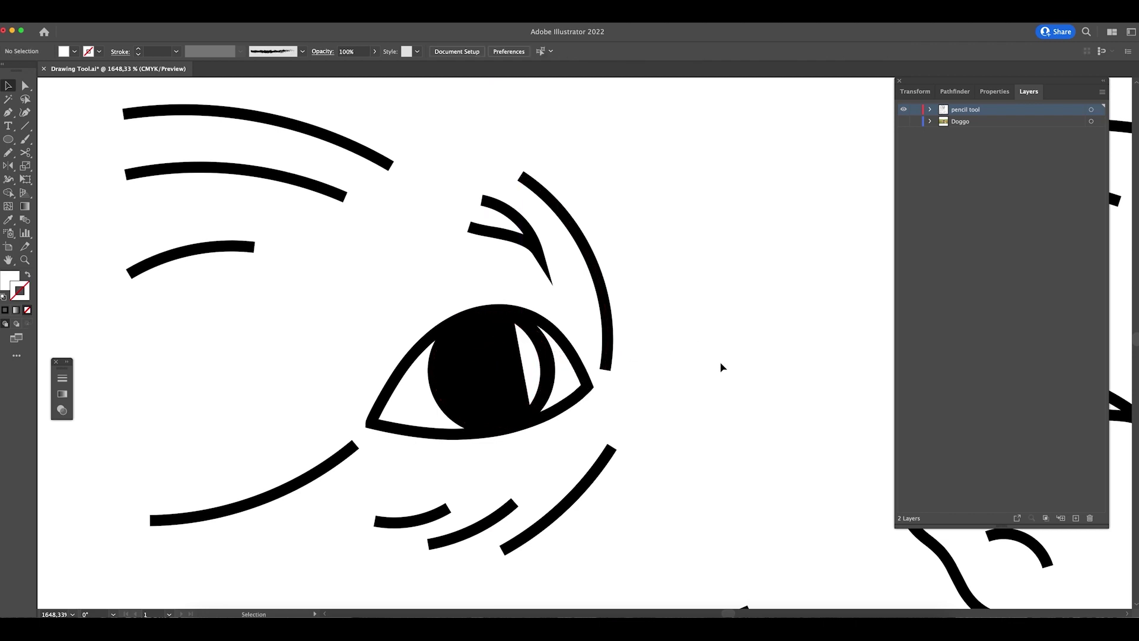
- Examine the mouth and teeth line work, comparing it with the Doggo photo
key(super+minus)
key(super+minus)
key(super+minus)
key(super+minus)
key(super+minus)
key(super+minus)
key(super+minus)
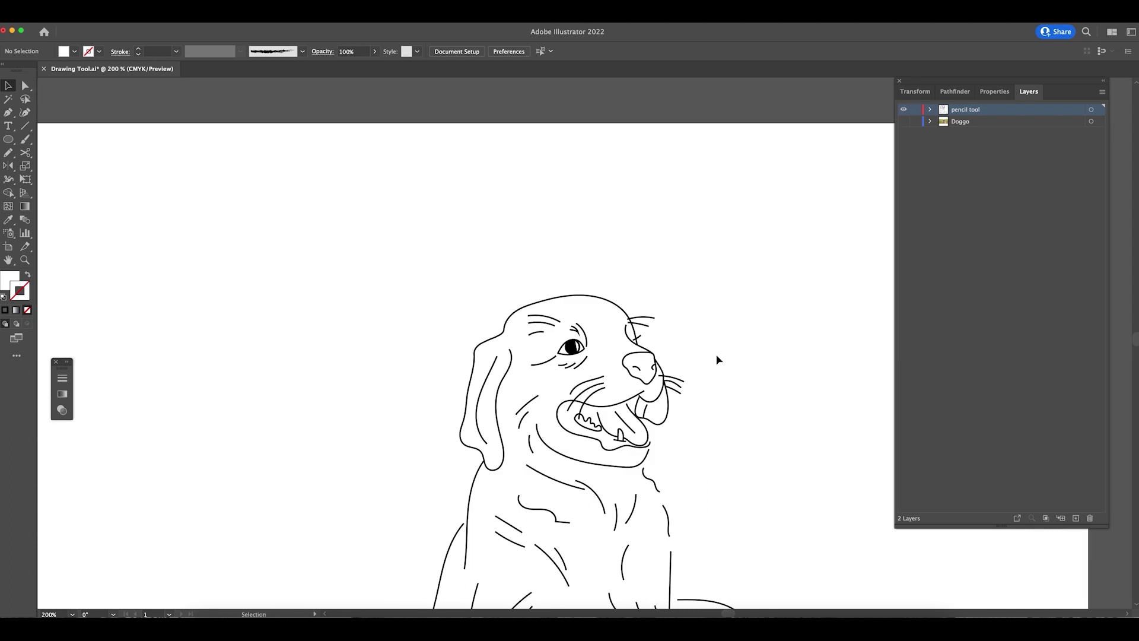
scroll(702, 240, down, 5)
key(v)
key(z)
drag(587, 216, 669, 352)
key(v)
click(600, 433)
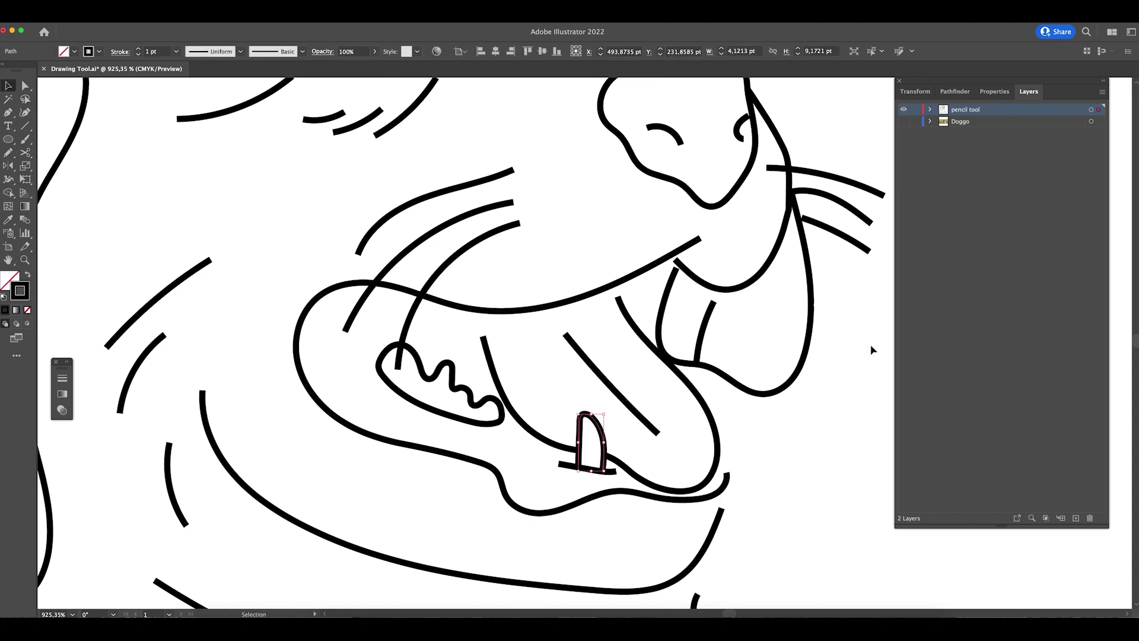
click(904, 122)
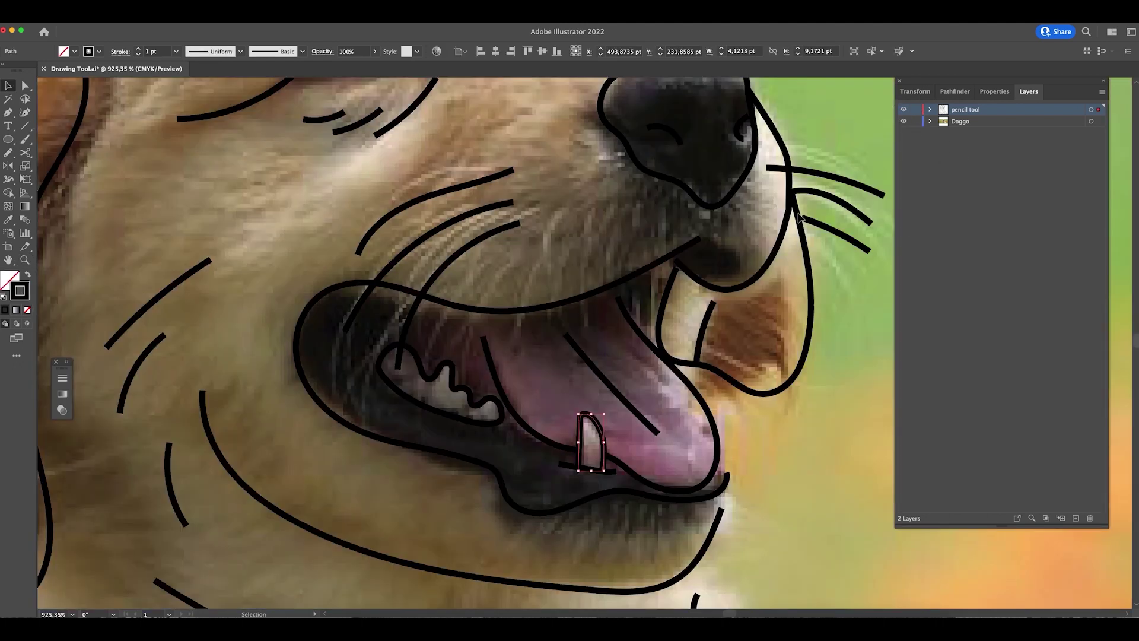
click(903, 122)
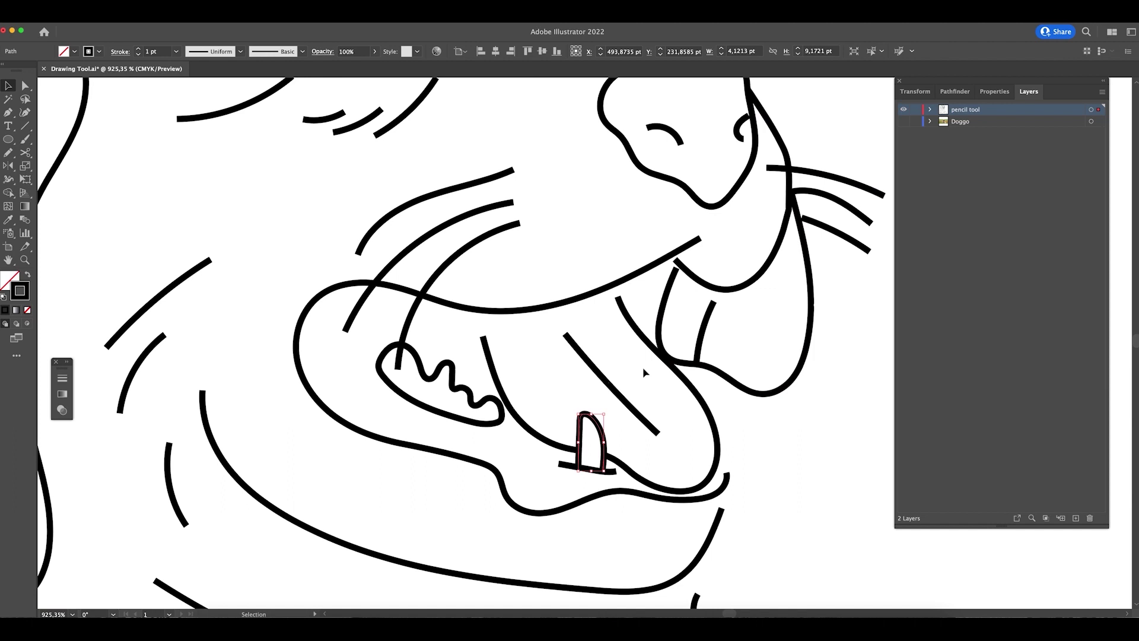
- Extend both ends of the tongue outline to meet the upper mouth line, smoothing the curve beside the back teeth
key(a)
drag(482, 337, 417, 303)
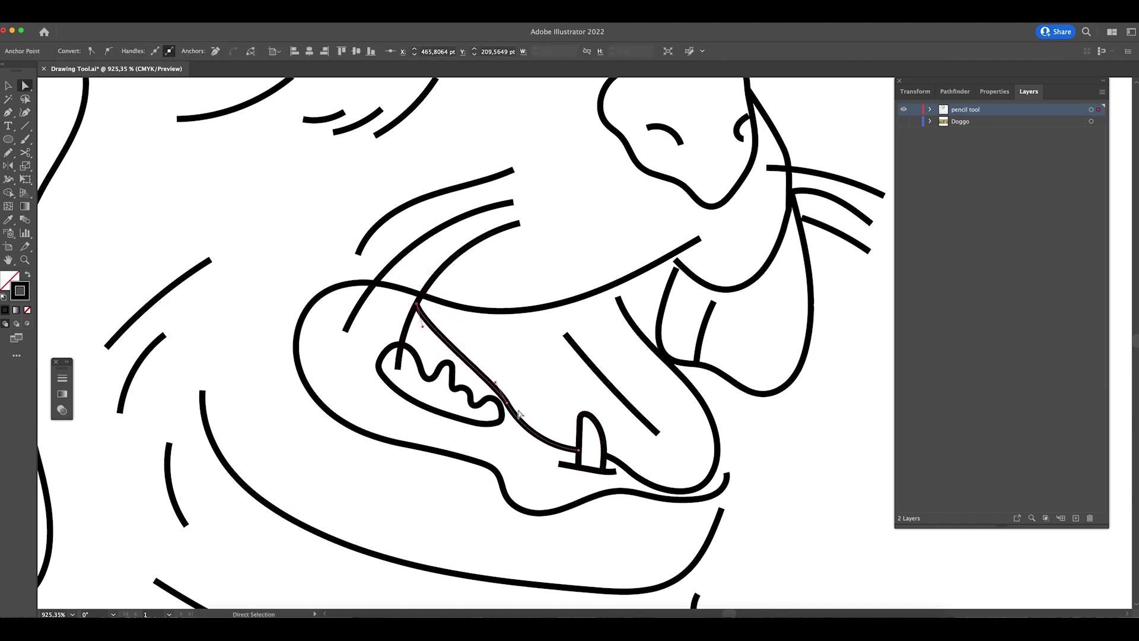
drag(506, 400, 506, 388)
click(618, 297)
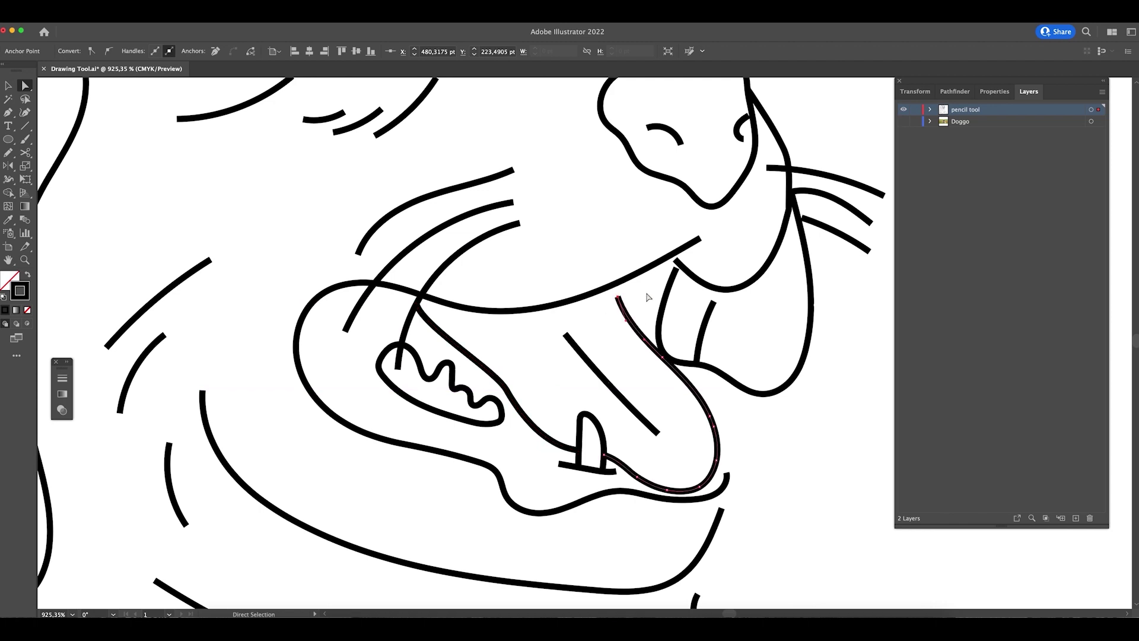
drag(618, 296, 609, 289)
click(706, 284)
- Extend the front lip curve to the mouth line and the far ear's inner fold line to the muzzle edge
drag(675, 259, 665, 259)
click(716, 301)
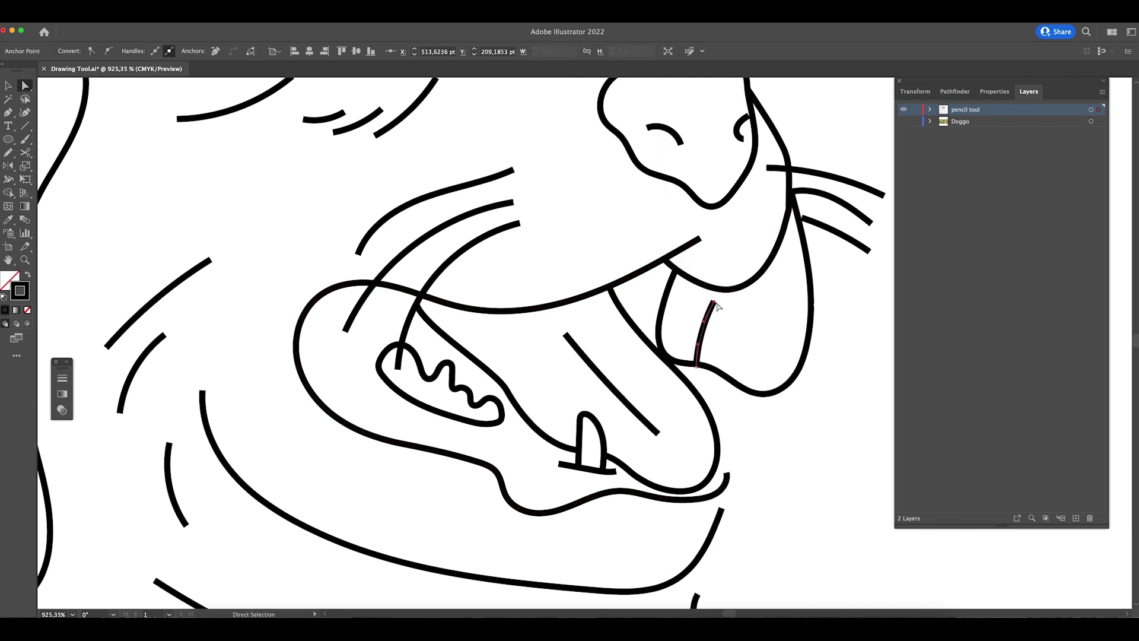
drag(723, 297, 730, 288)
click(856, 285)
- Move the lowest whisker at the front of the muzzle up and closer to the muzzle outline
key(v)
drag(848, 241, 836, 199)
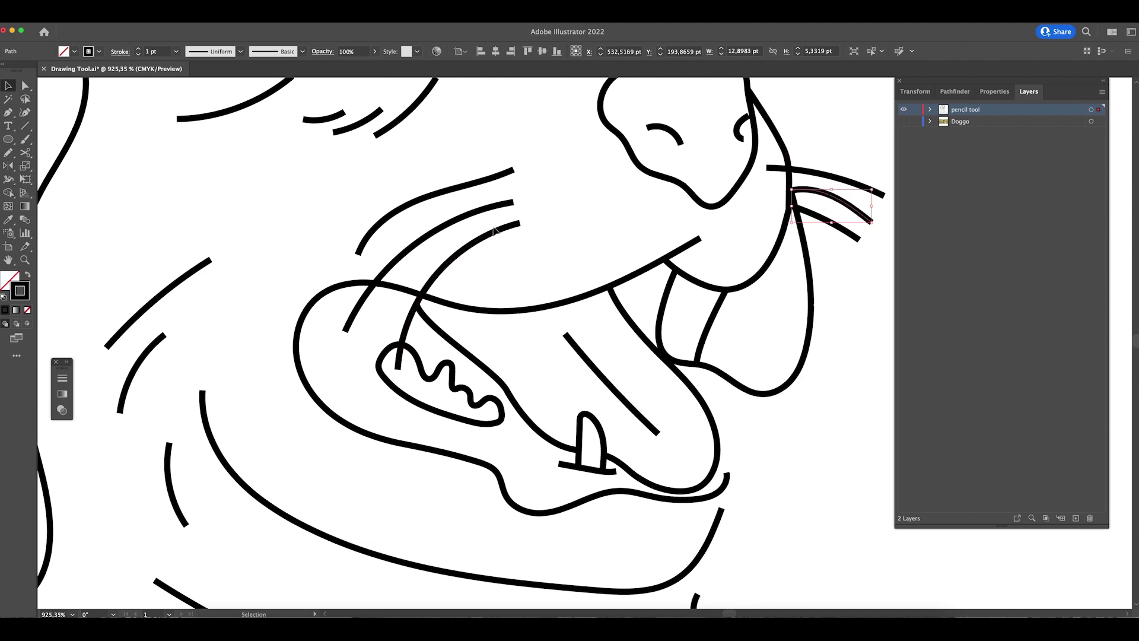
- Set the stroke weight of the brow whisker lines above both eyes to 0.25 pt
key(ctrl+minus)
key(ctrl+minus)
key(ctrl+minus)
key(ctrl+minus)
click(655, 314)
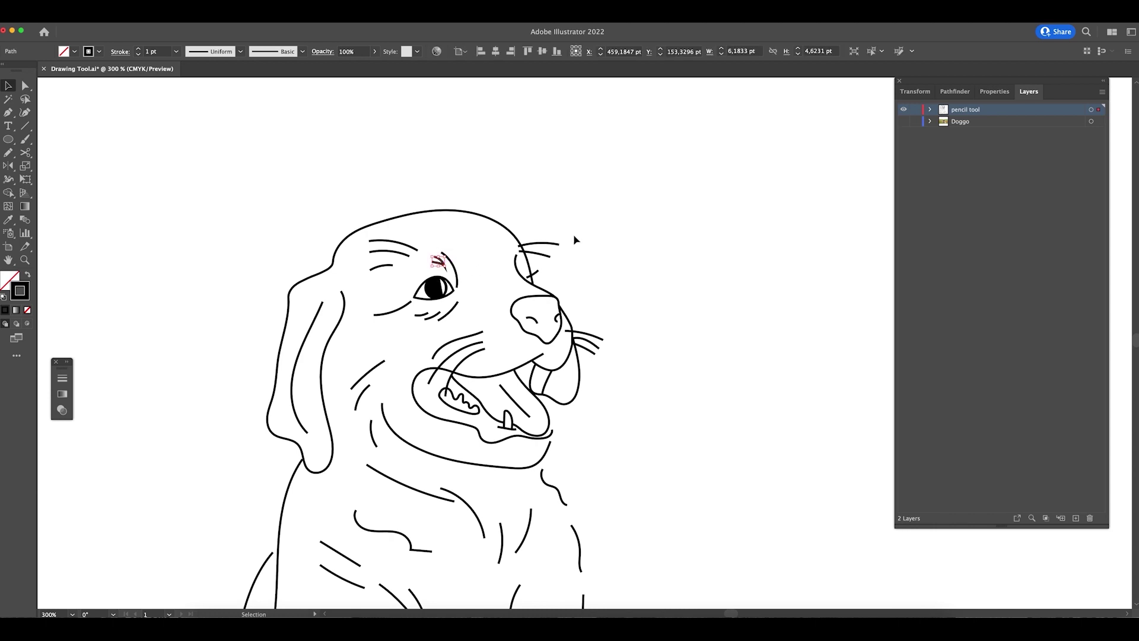
click(540, 245)
shift+click(400, 247)
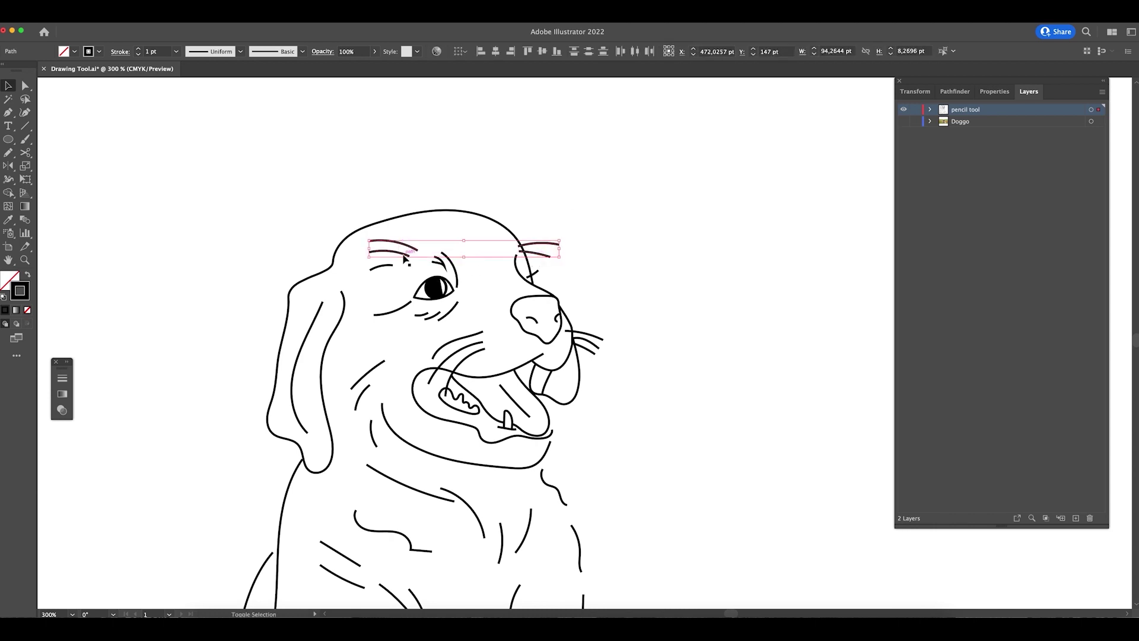
shift+click(388, 267)
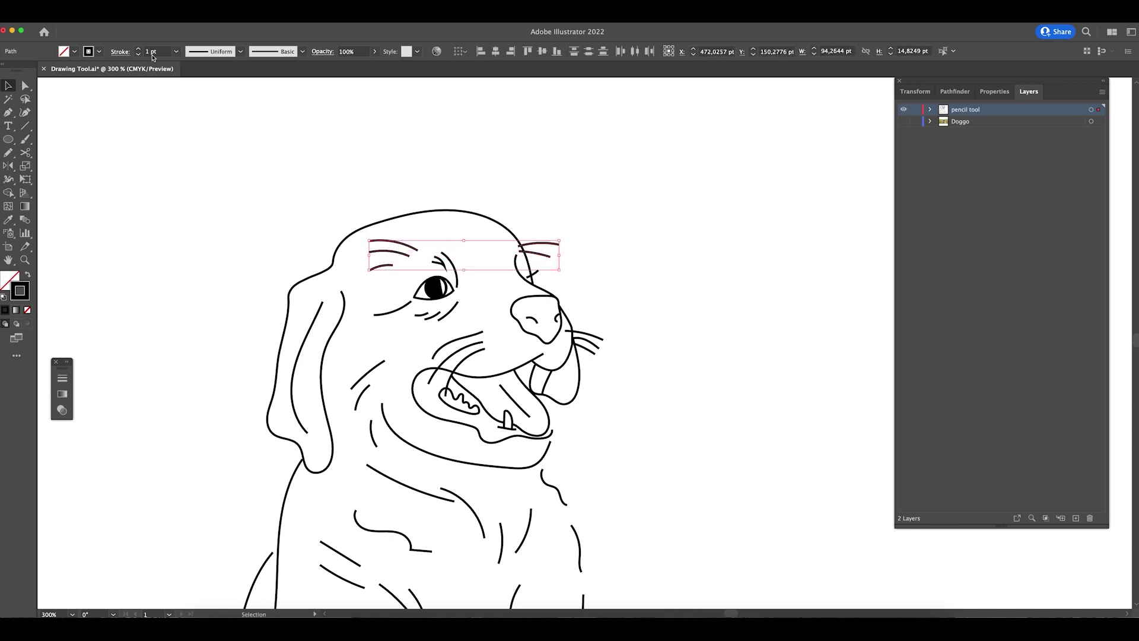
click(177, 53)
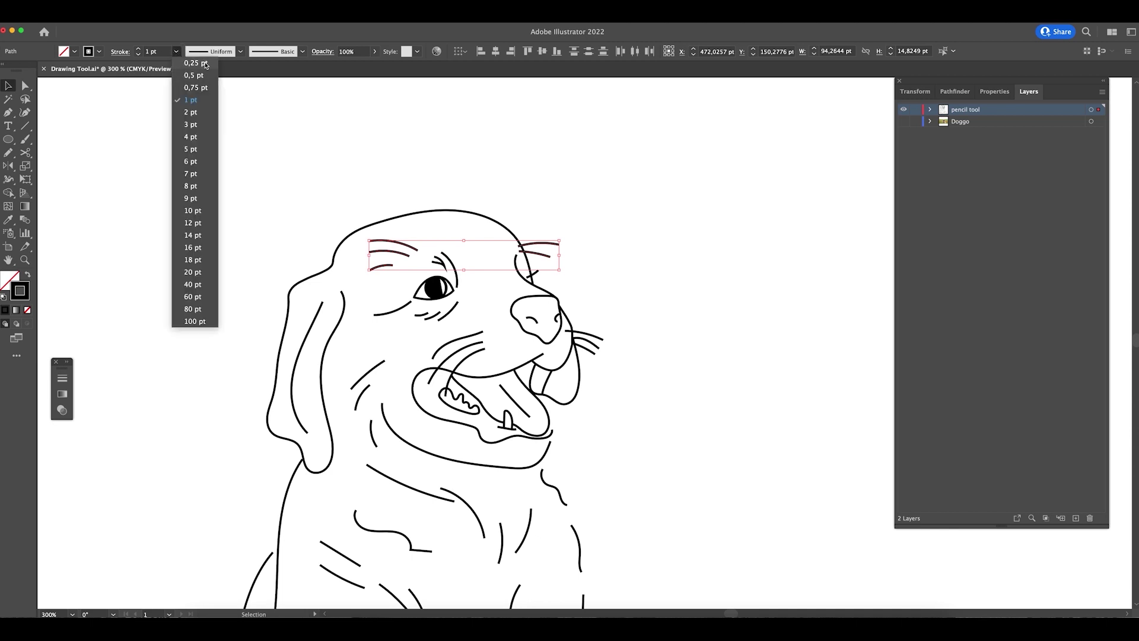
click(190, 70)
click(580, 223)
- Round off the sharp corner of the small brow mark above the near eye with the Smooth tool
click(441, 266)
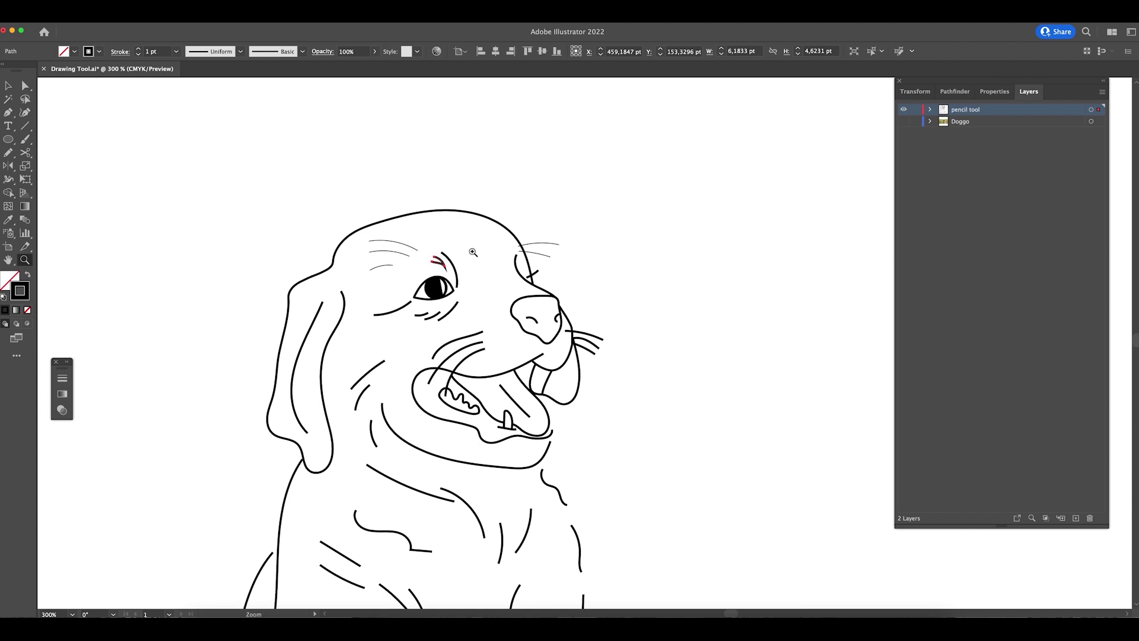
drag(473, 252, 592, 323)
click(11, 156)
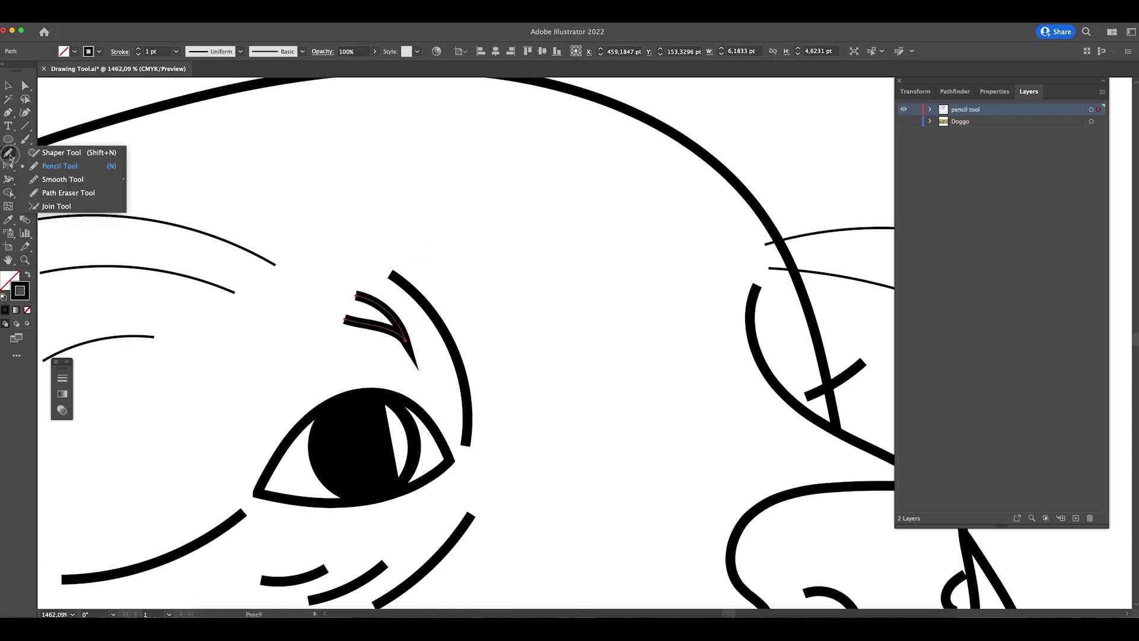
click(59, 179)
drag(406, 334, 389, 326)
- Shift the far eye's short lash line onto the eye contour and the near eye's brow curve slightly outward and down
key(v)
drag(572, 378, 475, 328)
key(a)
click(722, 324)
key(v)
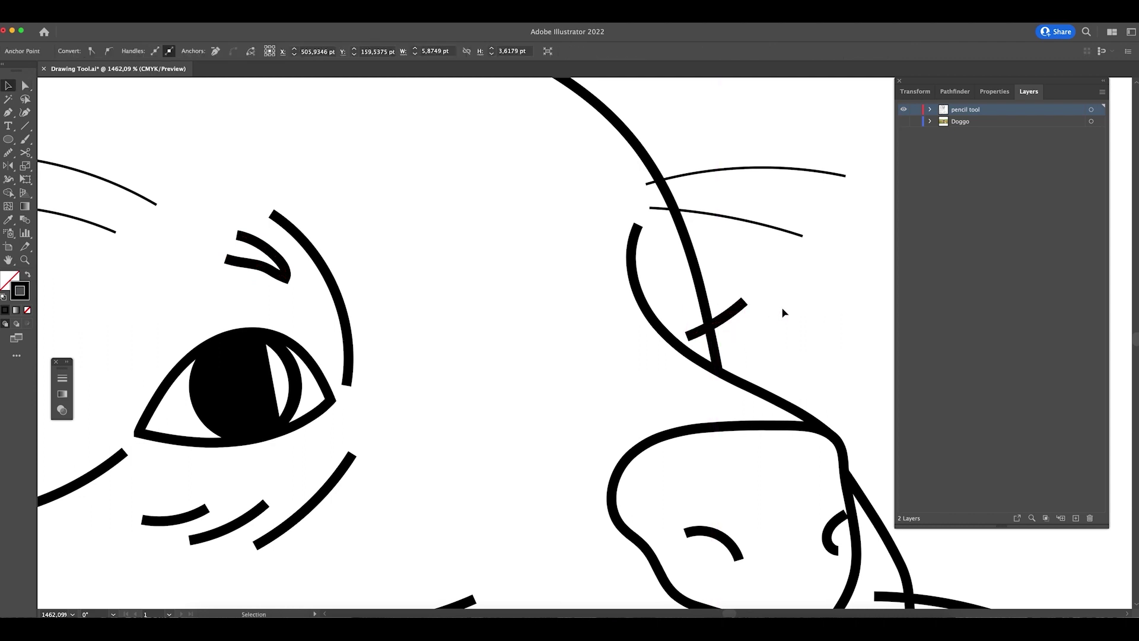
click(781, 313)
drag(718, 328, 706, 336)
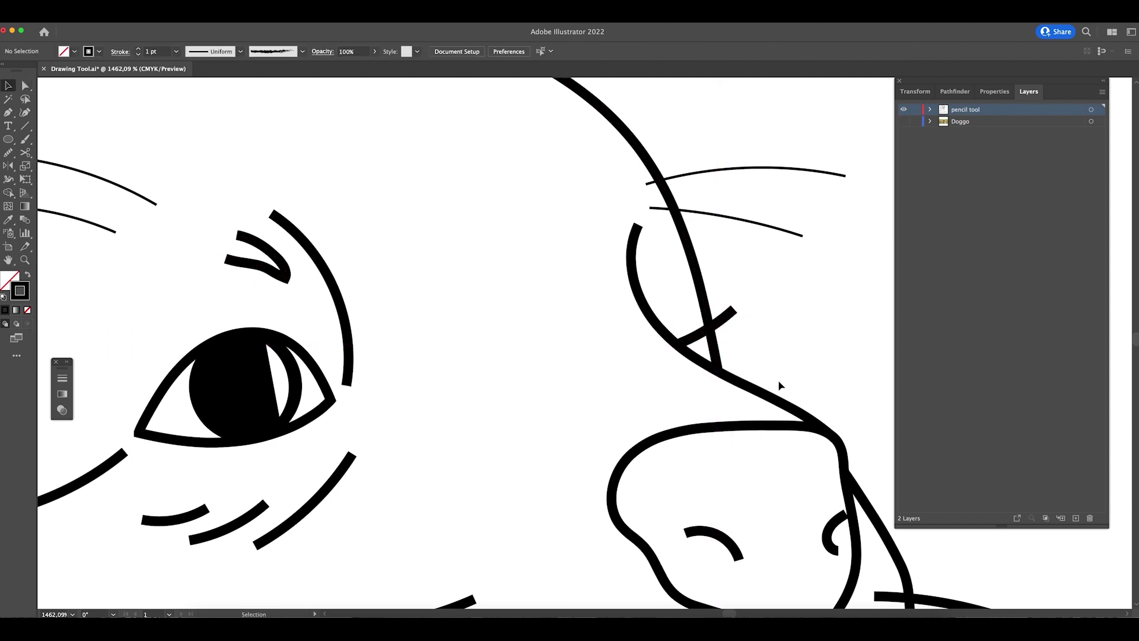
drag(344, 312, 362, 328)
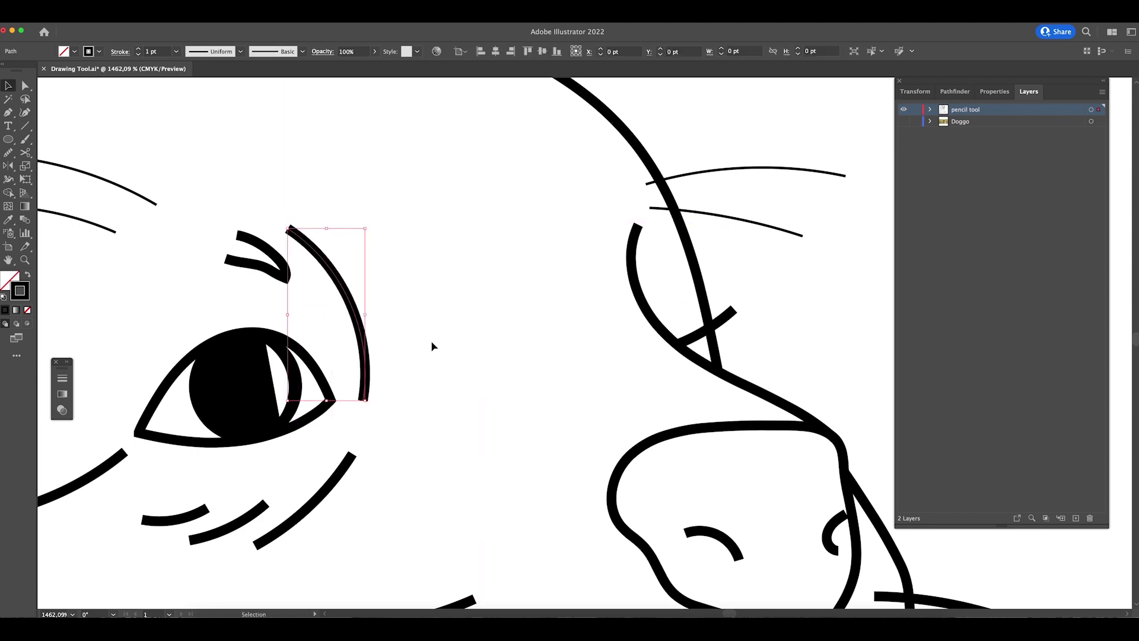
click(432, 346)
- Set the stroke weight of the wavy and diagonal fur lines on the chest near the shoulder to 0.5 pt
drag(432, 345, 661, 267)
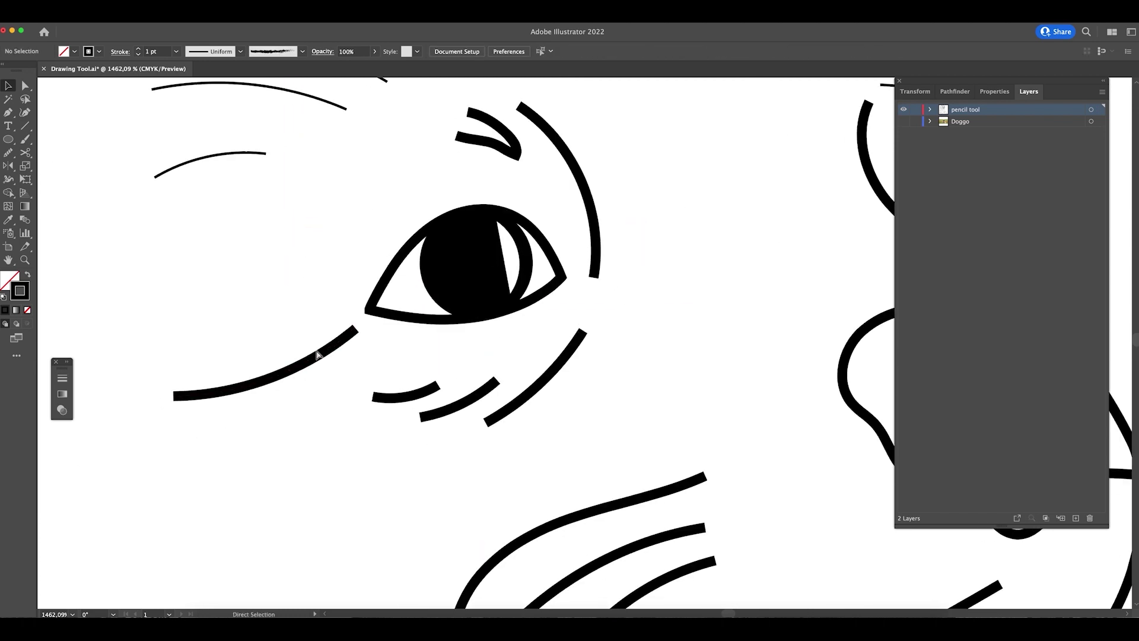
key(super+minus)
key(super+minus)
key(super+minus)
key(super+minus)
key(super+minus)
key(super+minus)
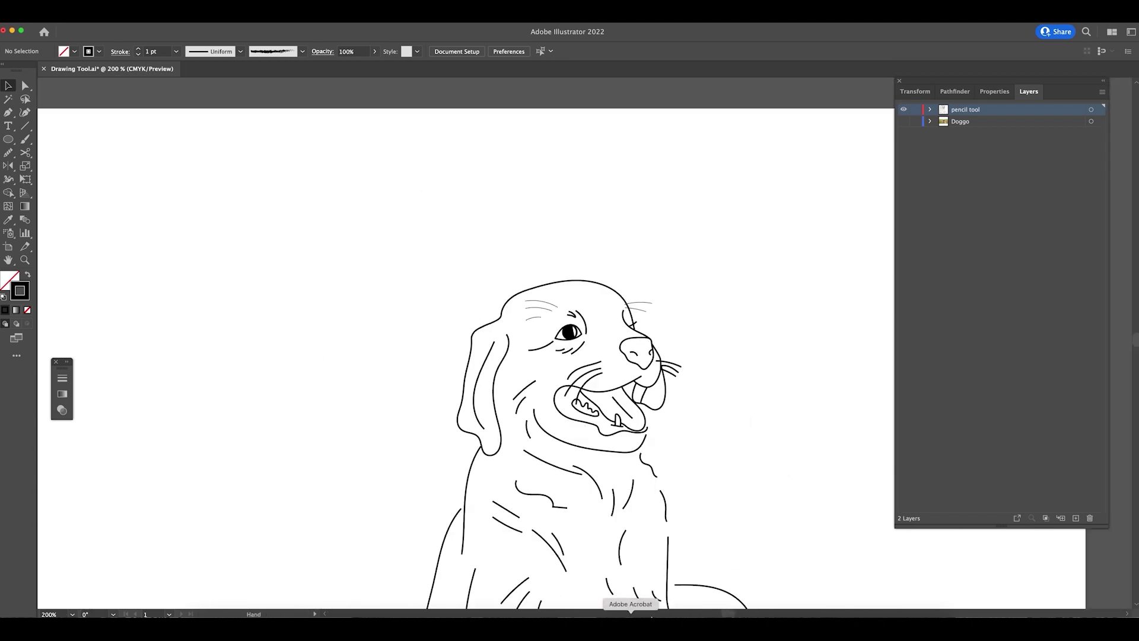
drag(674, 540, 579, 428)
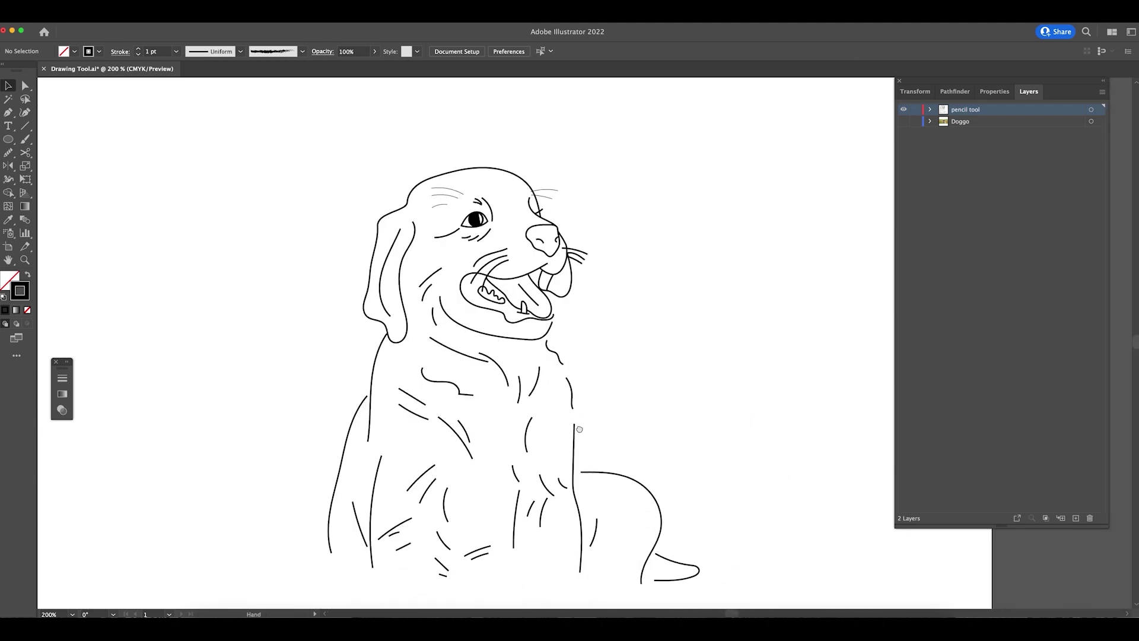
click(466, 436)
click(176, 51)
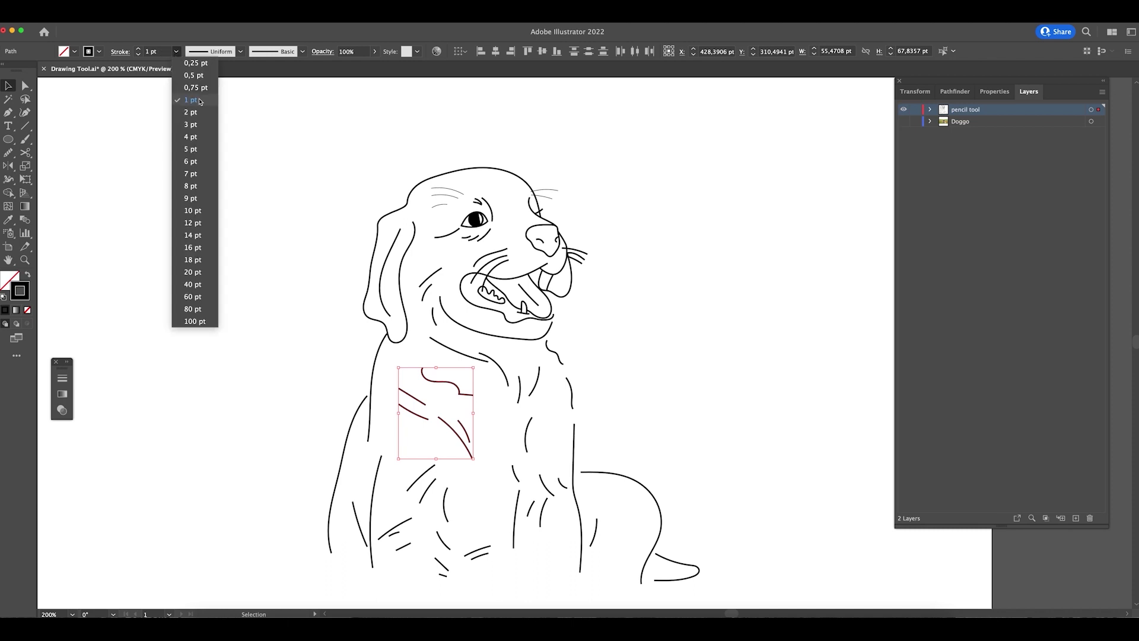
click(204, 80)
click(368, 382)
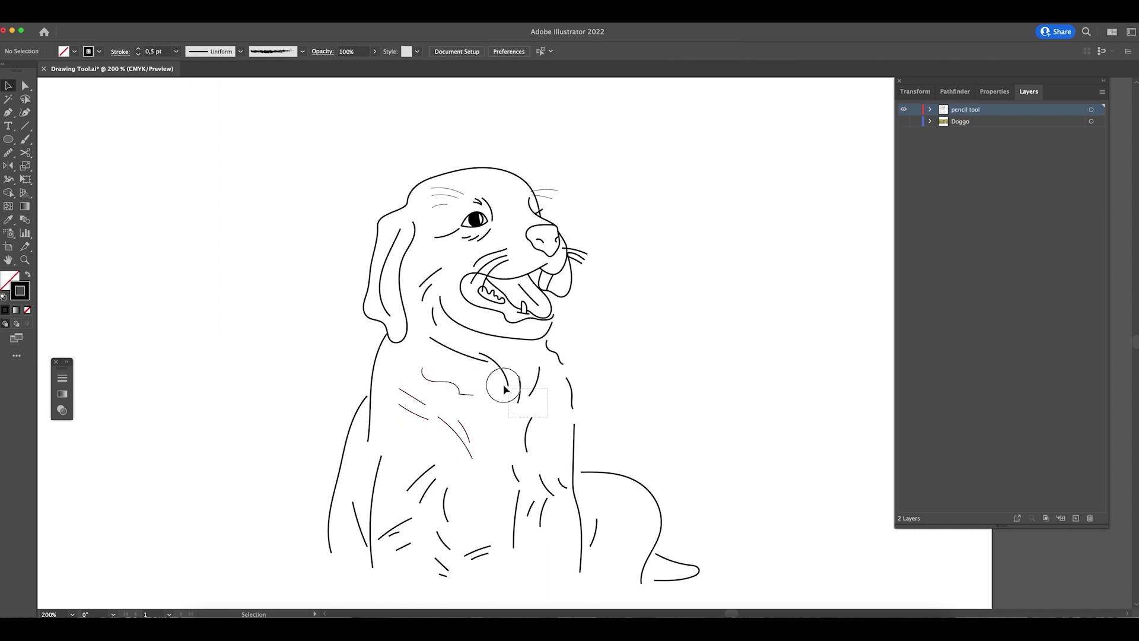
- Thin the fur lines below the neck and along the front of the chest to 0.5 pt
drag(504, 386, 502, 385)
click(177, 52)
click(196, 79)
click(593, 373)
- Set the stroke weight of the short fur lines above both front legs to 0.75 pt
drag(449, 509, 449, 510)
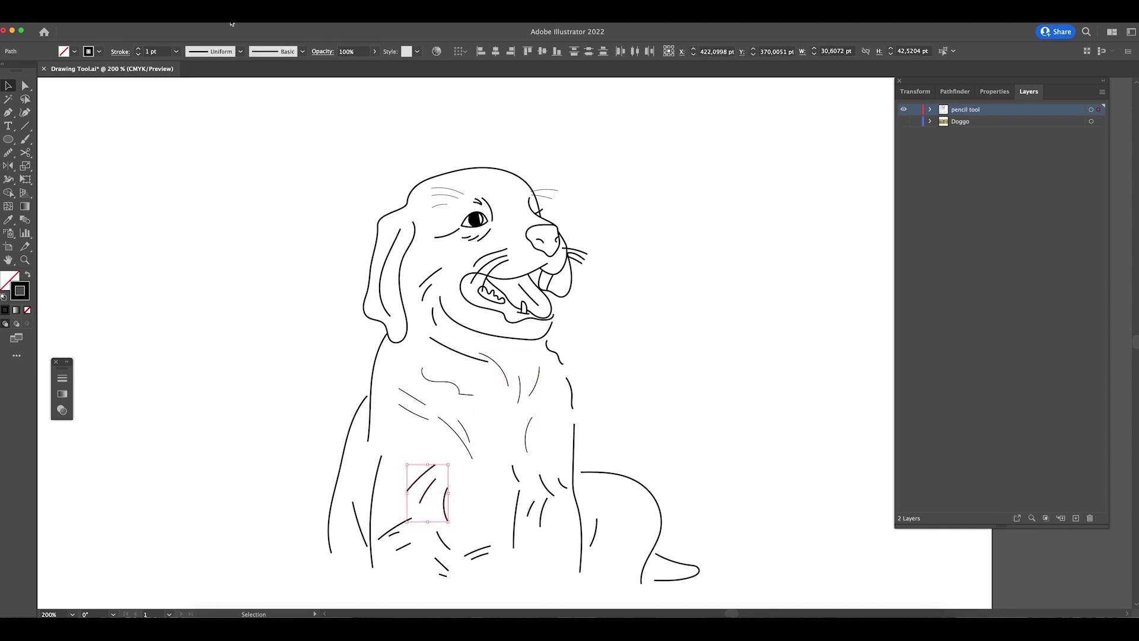
click(177, 51)
click(185, 95)
mouse_move(510, 465)
mouse_down()
mouse_move(565, 475)
mouse_move(567, 494)
mouse_up()
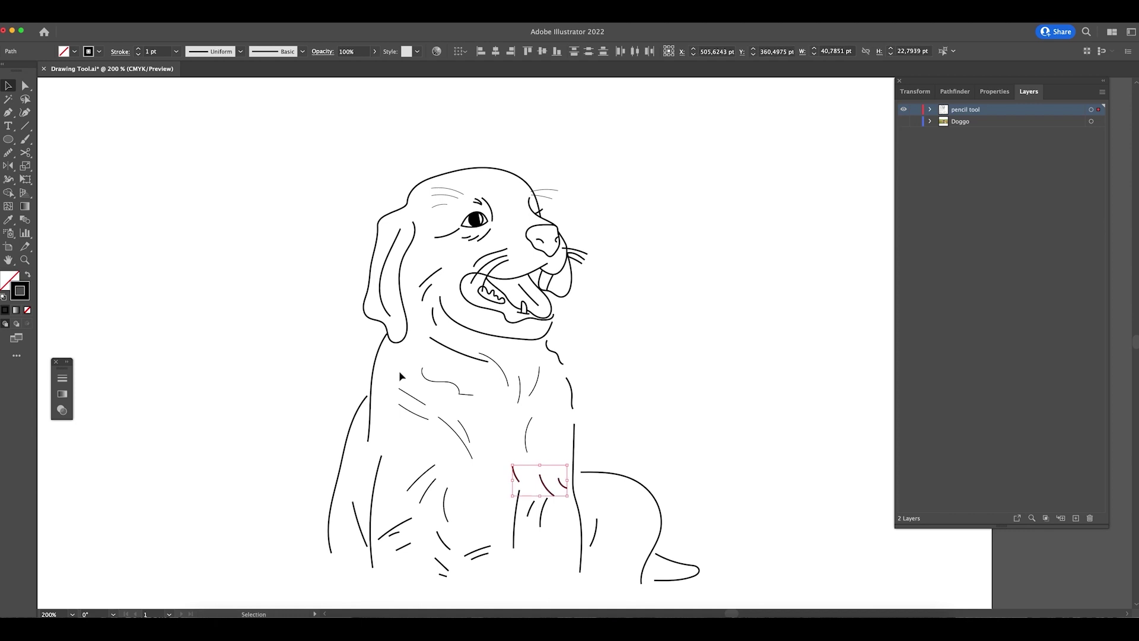
click(173, 53)
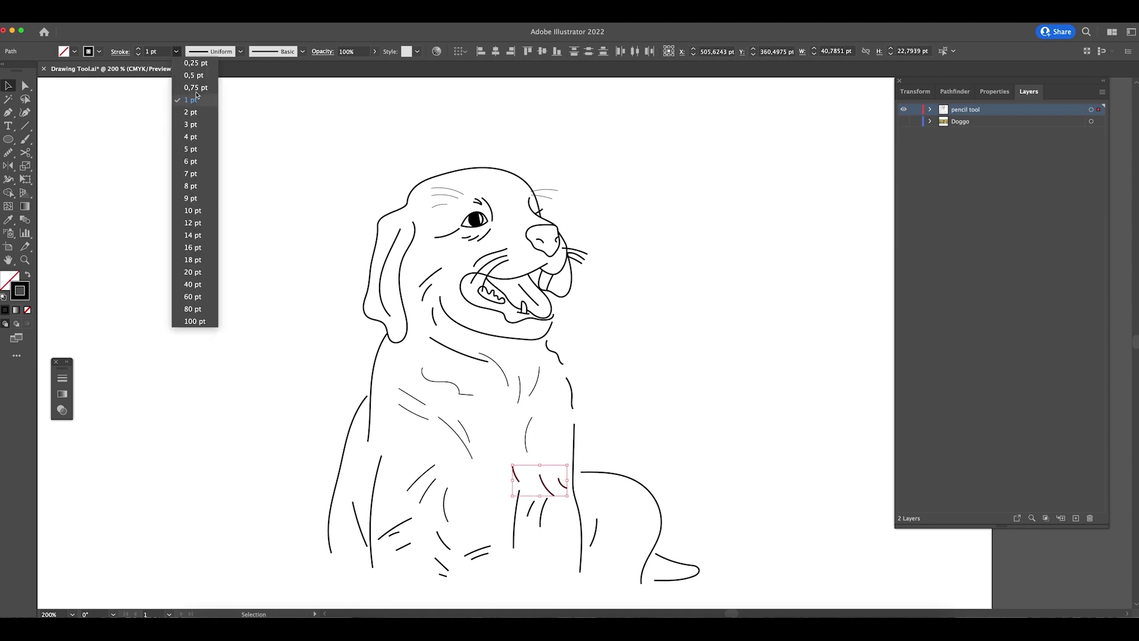
click(185, 92)
click(758, 402)
- Draw an inner lip curve below the back teeth with the Pencil tool and match its stroke to the neighbouring mouth lines
drag(718, 416, 724, 333)
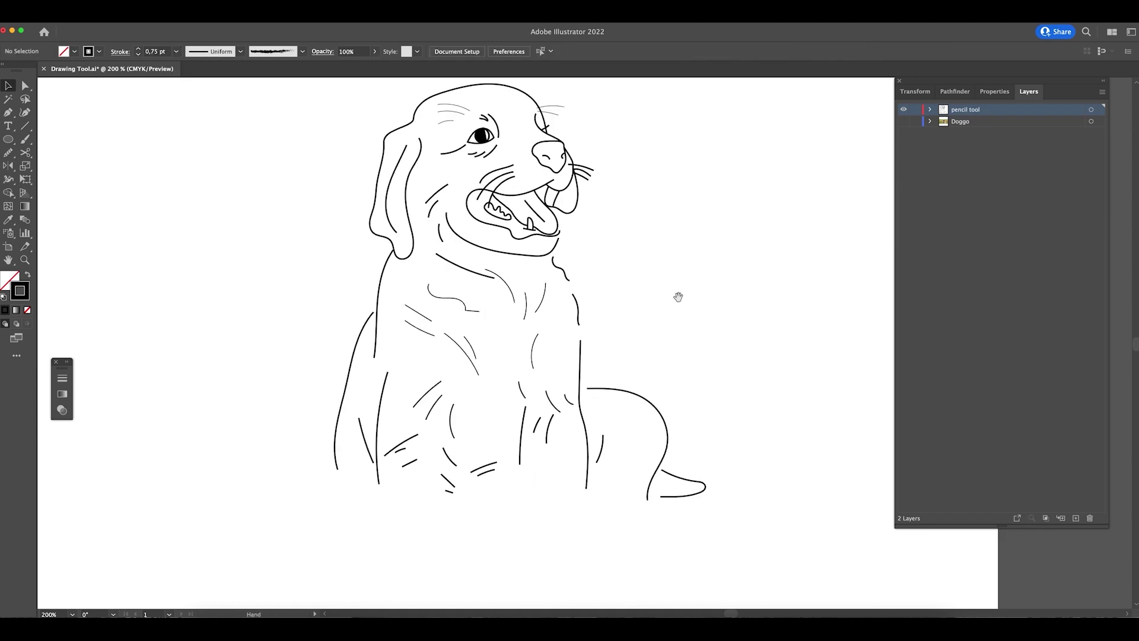
drag(677, 295, 673, 374)
scroll(628, 320, up, 2)
key(z)
drag(549, 330, 608, 361)
drag(540, 310, 606, 321)
key(n)
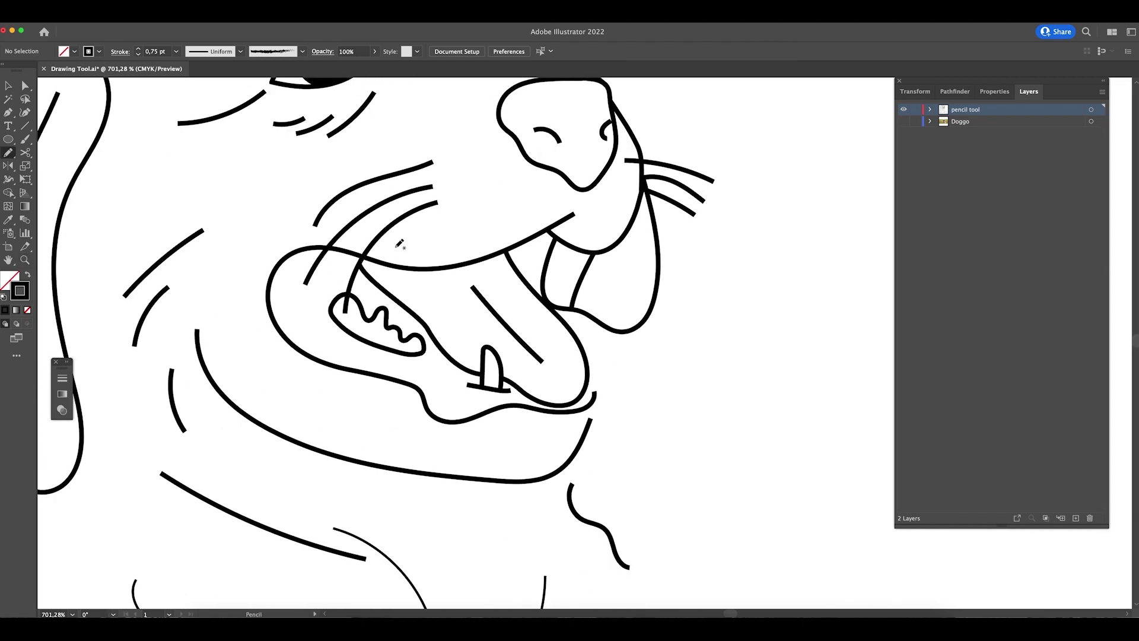
mouse_move(292, 302)
mouse_down()
mouse_move(313, 328)
mouse_move(452, 384)
mouse_up()
key(i)
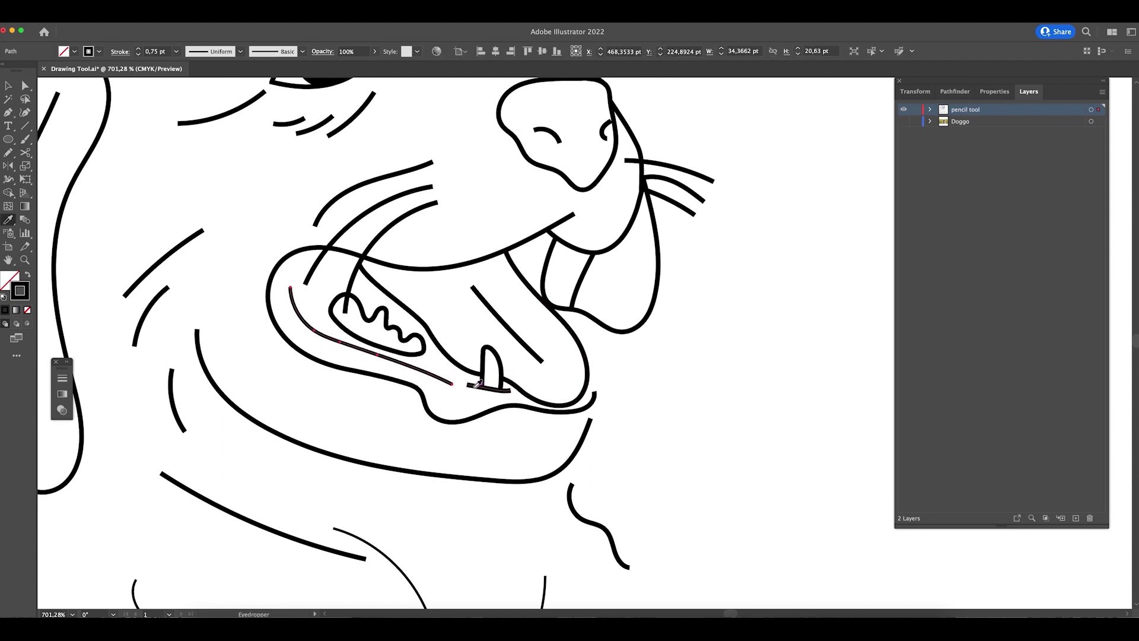
click(478, 385)
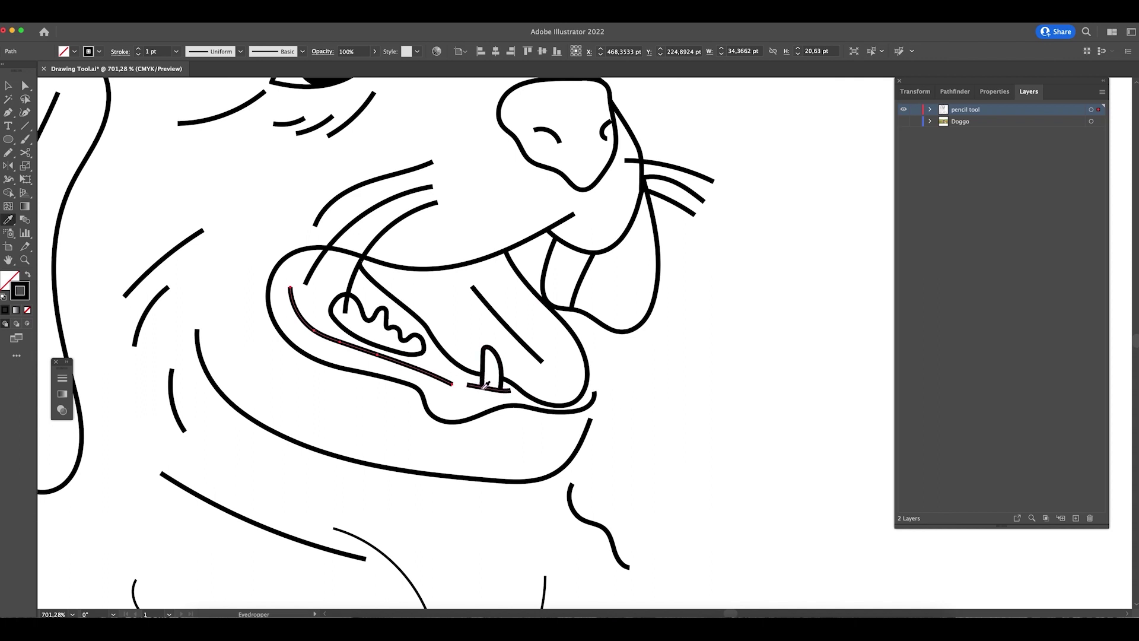
- Reshape the front end of the inner lip curve and shift the tongue's centre line slightly toward the back teeth
mouse_move(453, 378)
mouse_down()
mouse_move(498, 378)
mouse_move(453, 394)
mouse_move(269, 320)
mouse_move(438, 377)
mouse_move(364, 386)
mouse_move(299, 362)
mouse_up()
key(a)
click(451, 394)
key(v)
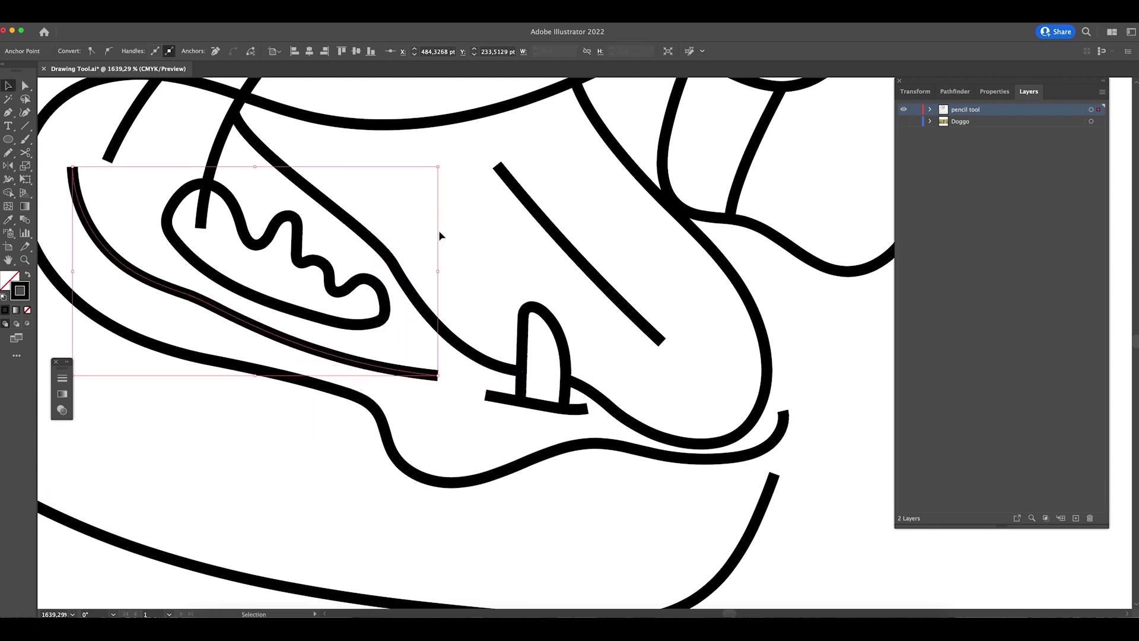
click(461, 387)
drag(543, 218, 521, 218)
- Try to extend the front end of the chin line up to the lower lip
key(a)
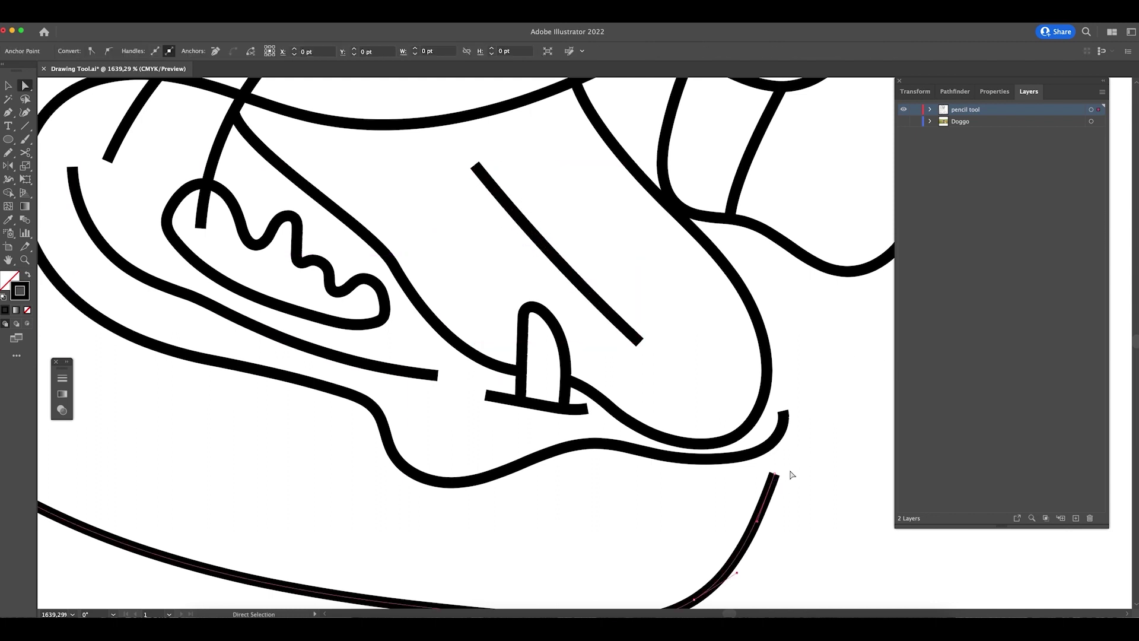
drag(775, 475, 776, 439)
click(840, 428)
key(super+minus)
key(super+minus)
key(super+minus)
key(super+minus)
key(super+minus)
key(super+minus)
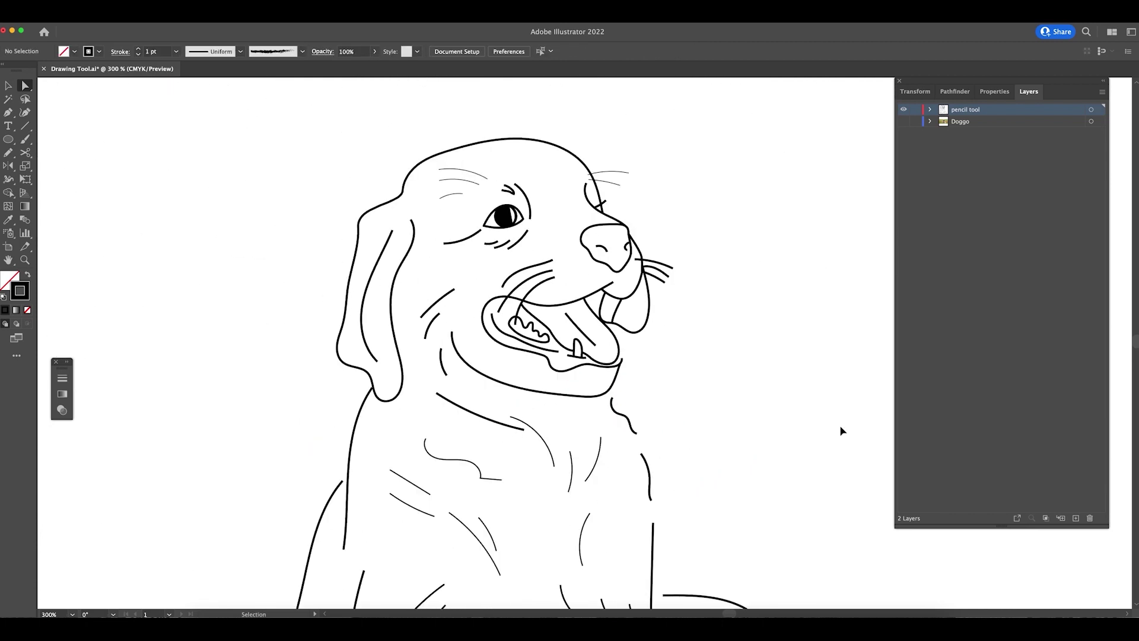
- Undo the change to the front end of the chin line
scroll(841, 430, down, 3)
key(super+z)
key(super+z)
click(636, 360)
mouse_move(660, 385)
mouse_down()
mouse_move(664, 313)
mouse_move(634, 328)
mouse_up()
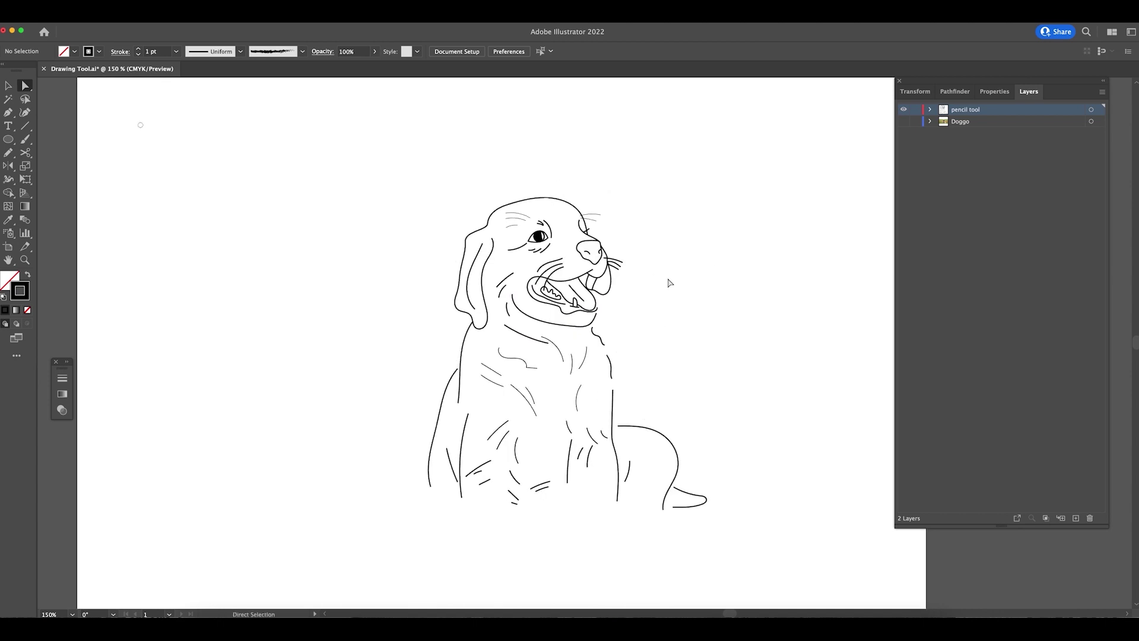
- Set the stroke weight of all whiskers on both sides of the muzzle to 0.5 pt
key(z)
drag(584, 251, 673, 313)
key(v)
shift+click(506, 278)
shift+click(522, 301)
shift+click(523, 301)
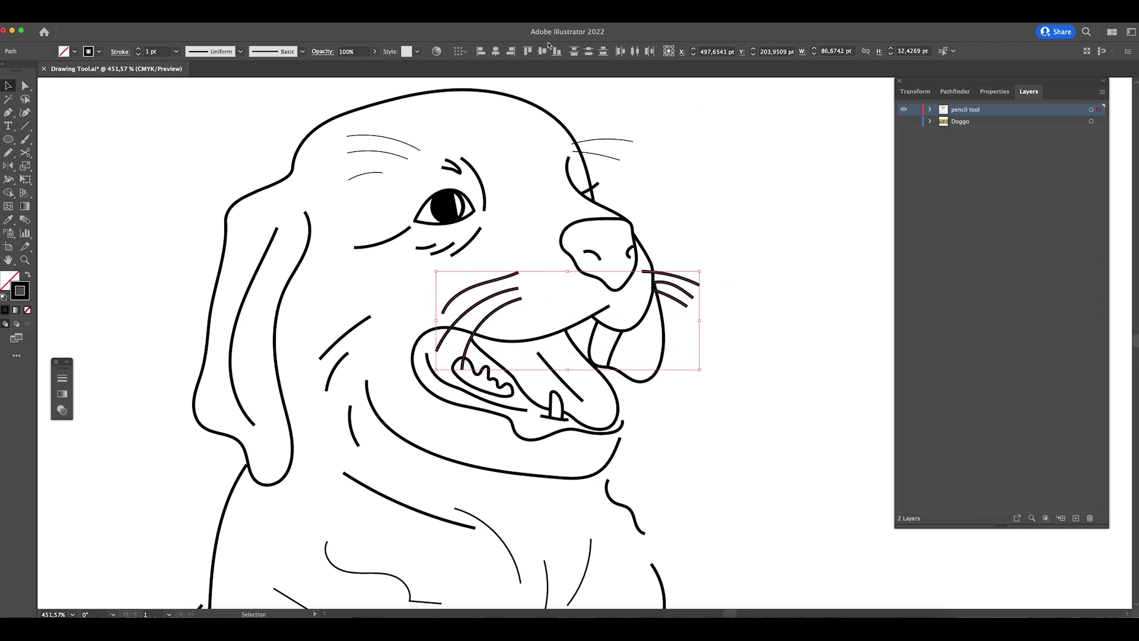
click(176, 52)
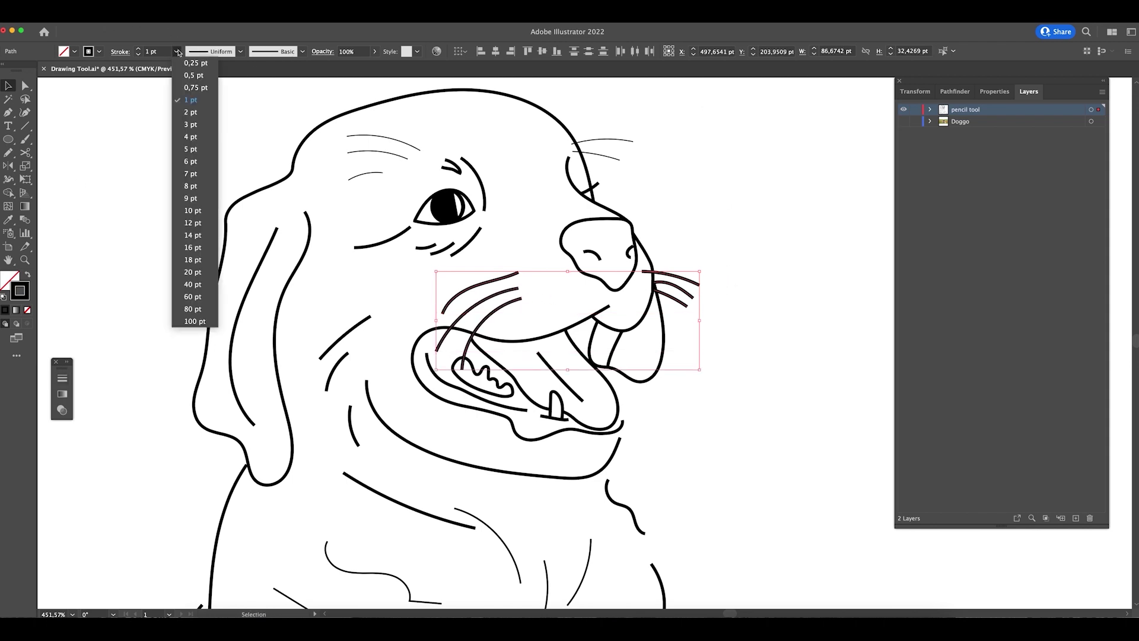
click(187, 75)
click(795, 342)
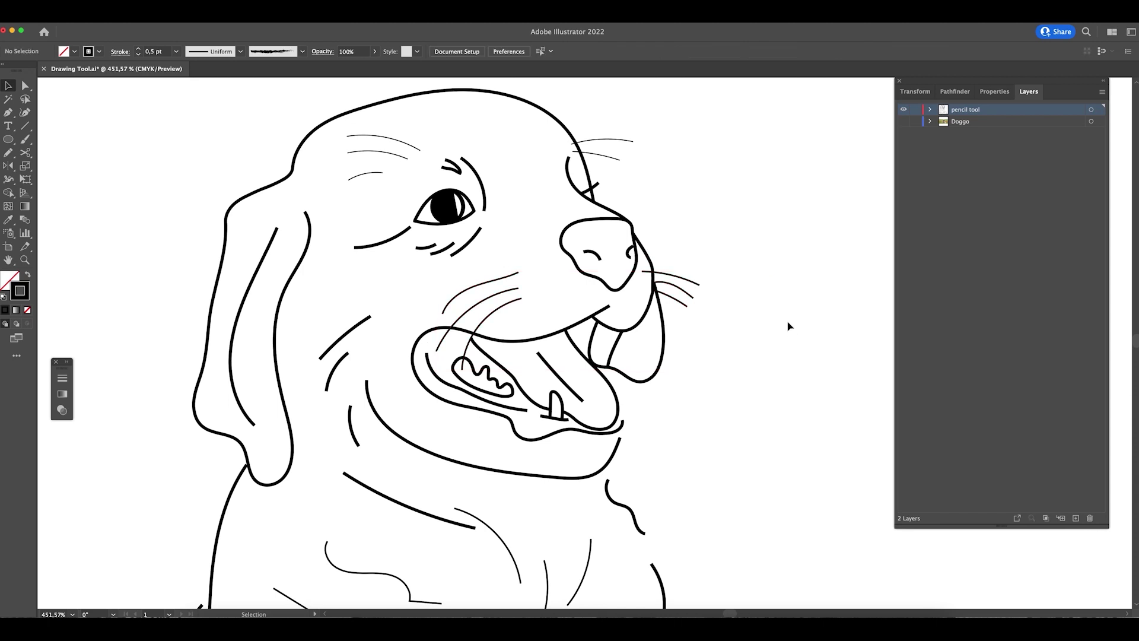
- Extend the far nostril curve's upper end to the nose outline and reshape its lower end
key(super+space)
click(640, 246)
key(a)
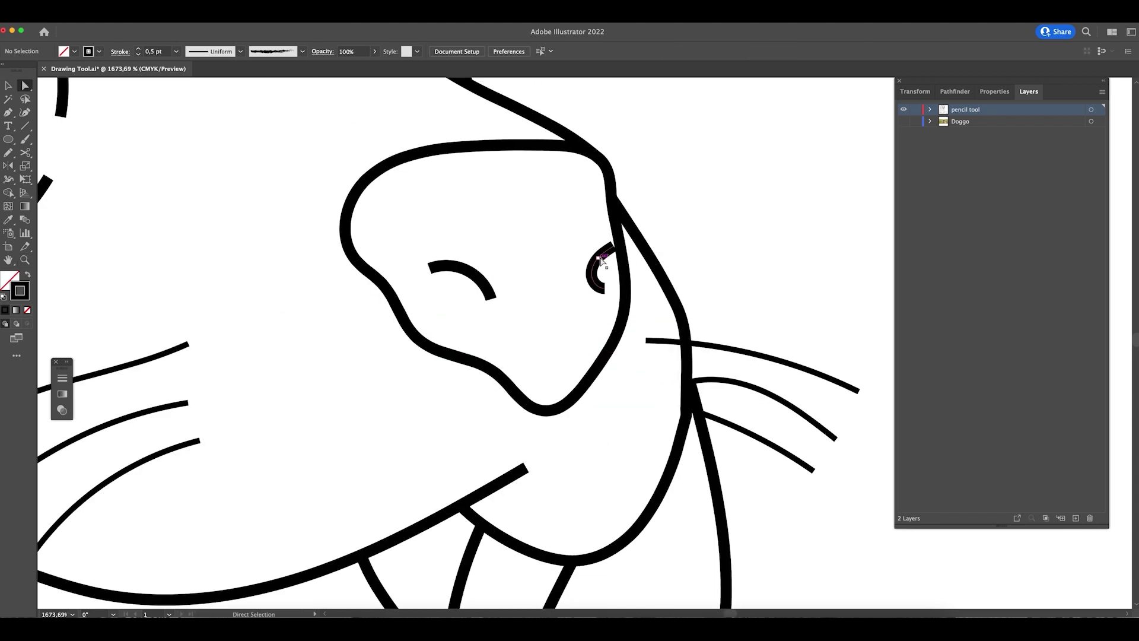
click(592, 267)
drag(617, 244, 625, 236)
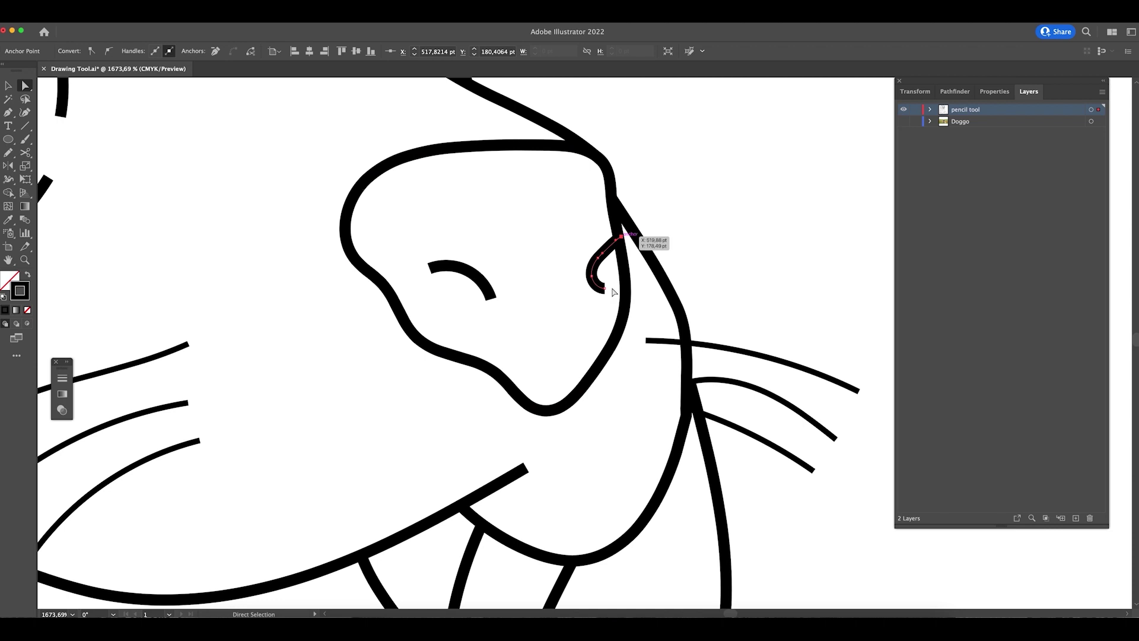
drag(604, 290, 598, 289)
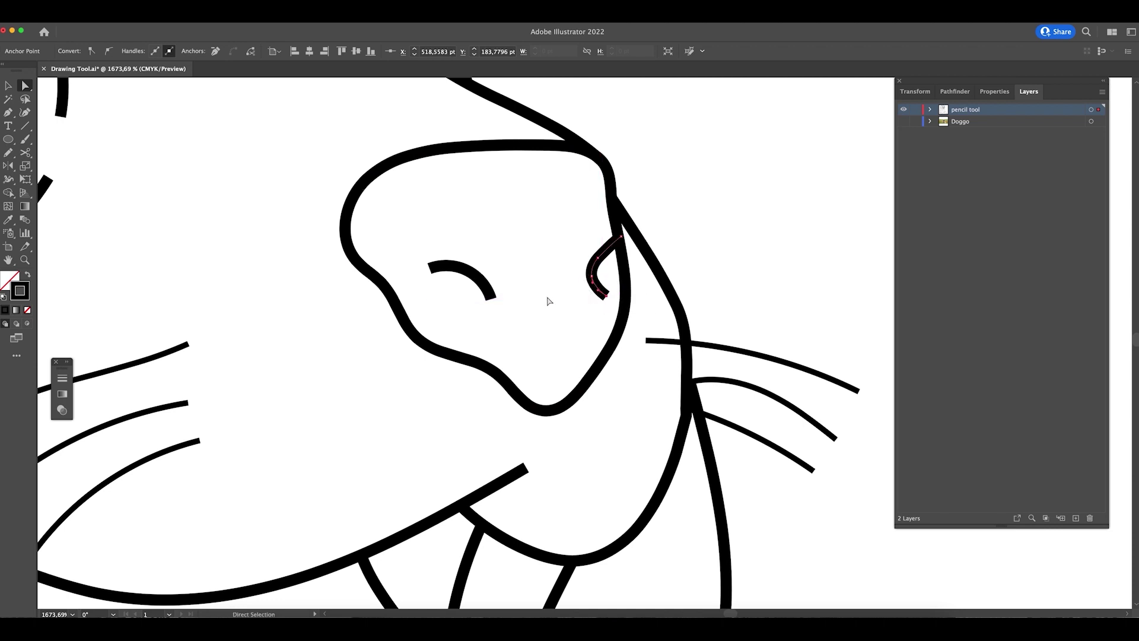
- Lengthen the near nostril curve downward and adjust its bend into a smoother arc
click(492, 296)
drag(492, 297, 508, 316)
click(487, 280)
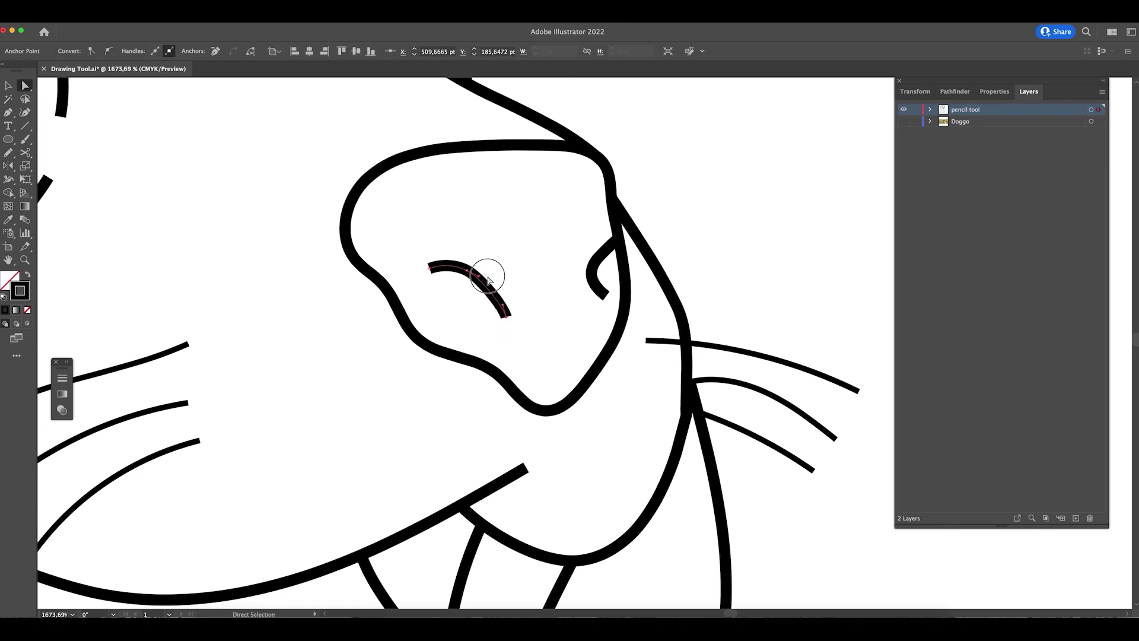
click(467, 271)
drag(467, 271, 482, 270)
click(768, 250)
- Switch to the Paintbrush tool and look through the available brush definitions
key(super+minus)
key(super+minus)
key(super+minus)
key(super+minus)
key(super+minus)
key(super+minus)
key(super+minus)
key(super+minus)
key(super+minus)
drag(719, 352, 746, 237)
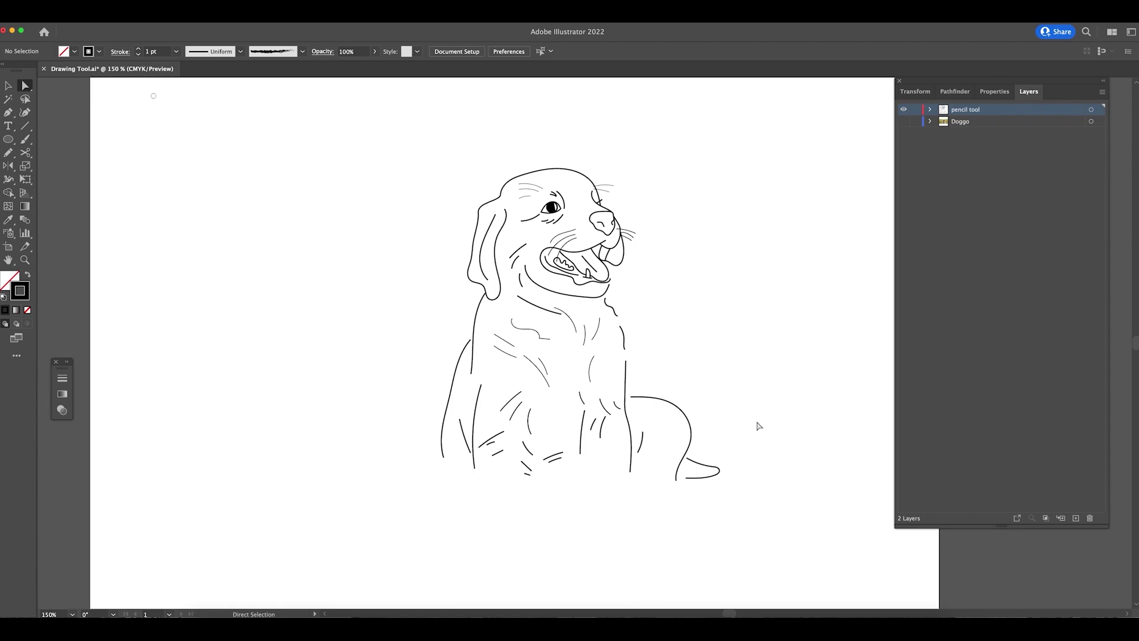
key(b)
click(302, 51)
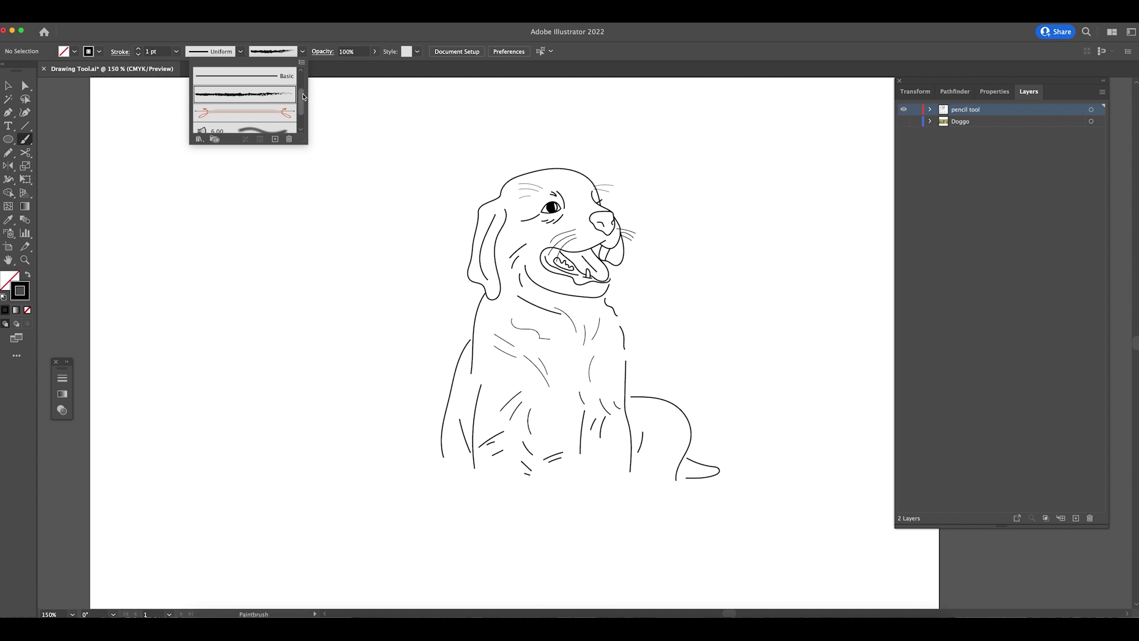
scroll(303, 110, down, 2)
mouse_move(306, 122)
mouse_down()
mouse_move(302, 81)
mouse_move(304, 101)
mouse_up()
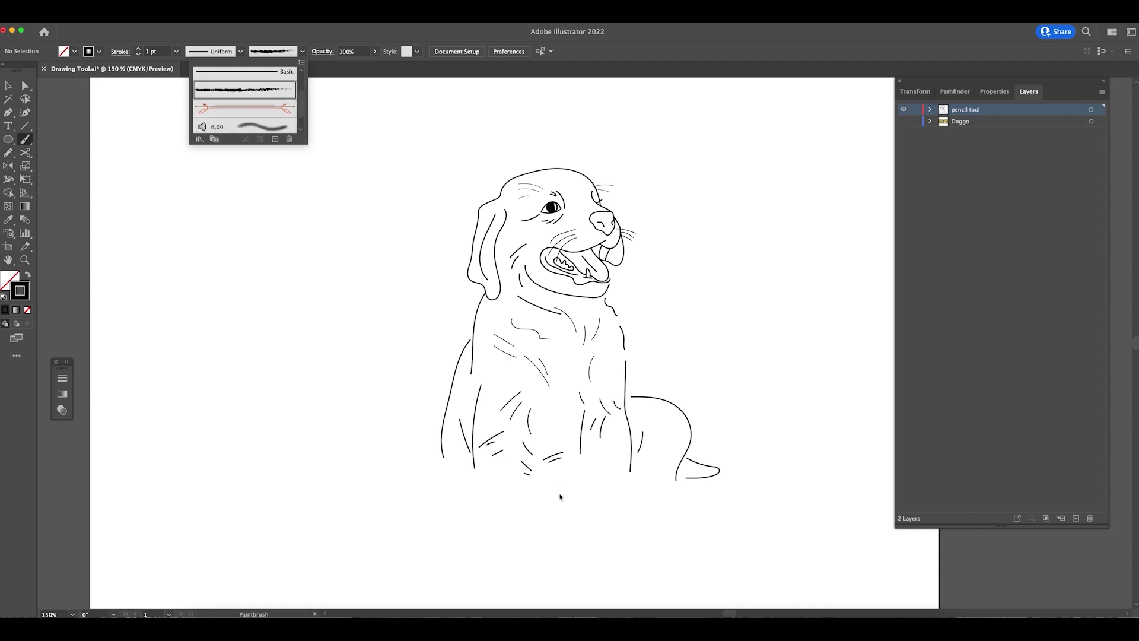
click(475, 491)
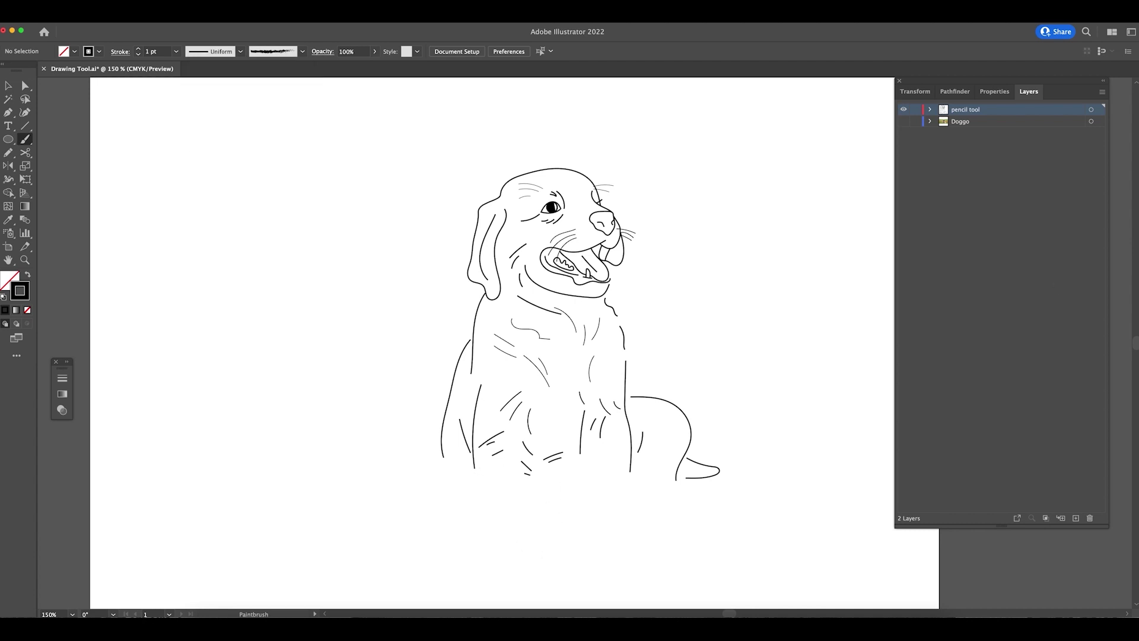
- Add a new layer named Brush above the pencil tool layer and lock the pencil tool layer
click(1076, 519)
double_click(964, 113)
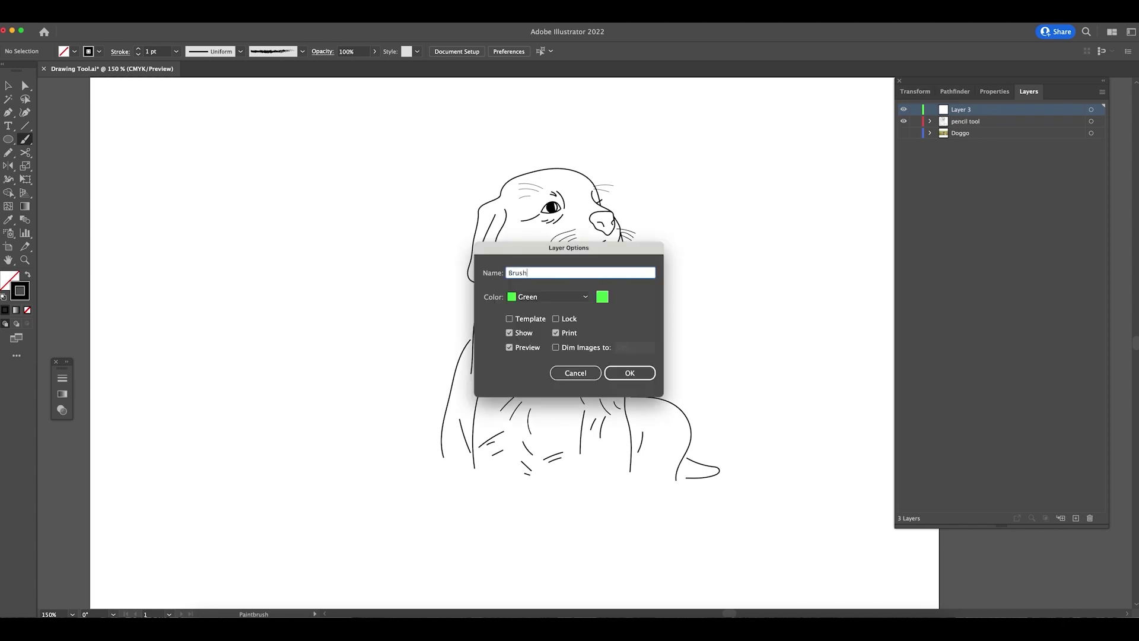
text(Brush)
key(Return)
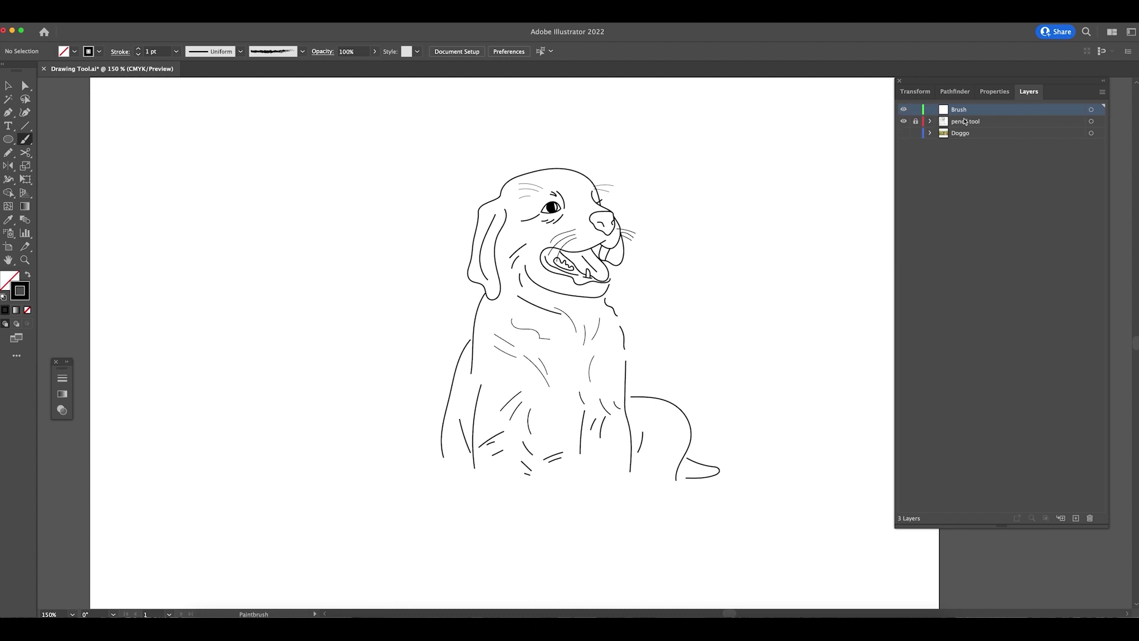
- Paint short textured grass strokes on the ground to the left of the puppy and between its legs
drag(560, 368, 583, 297)
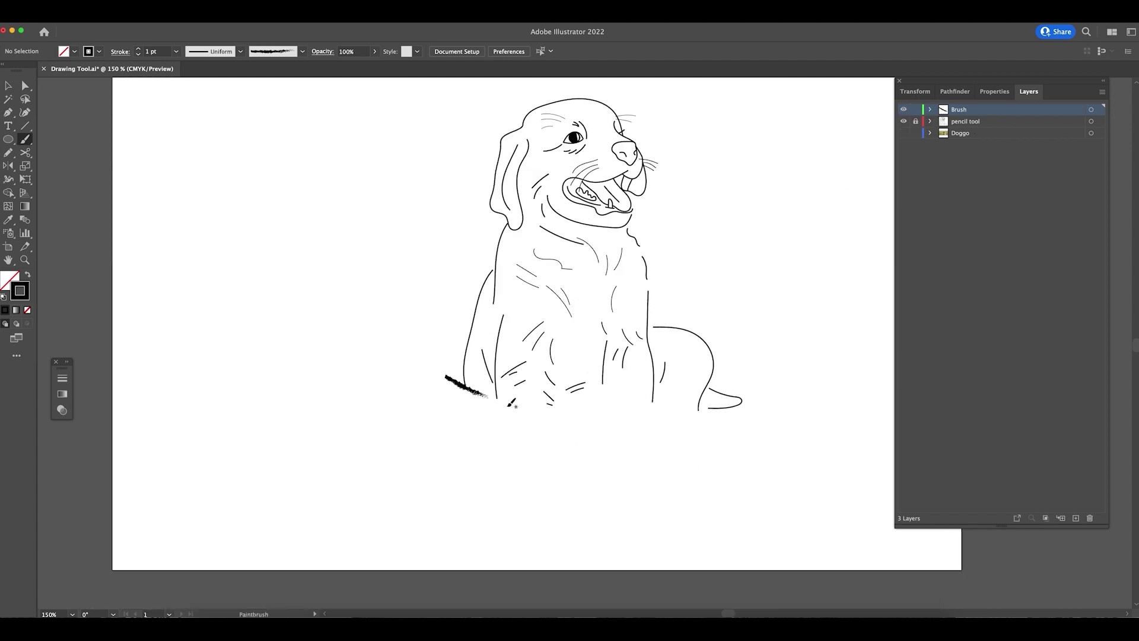
mouse_move(432, 350)
mouse_down()
mouse_move(447, 369)
mouse_move(433, 391)
mouse_move(490, 409)
mouse_up()
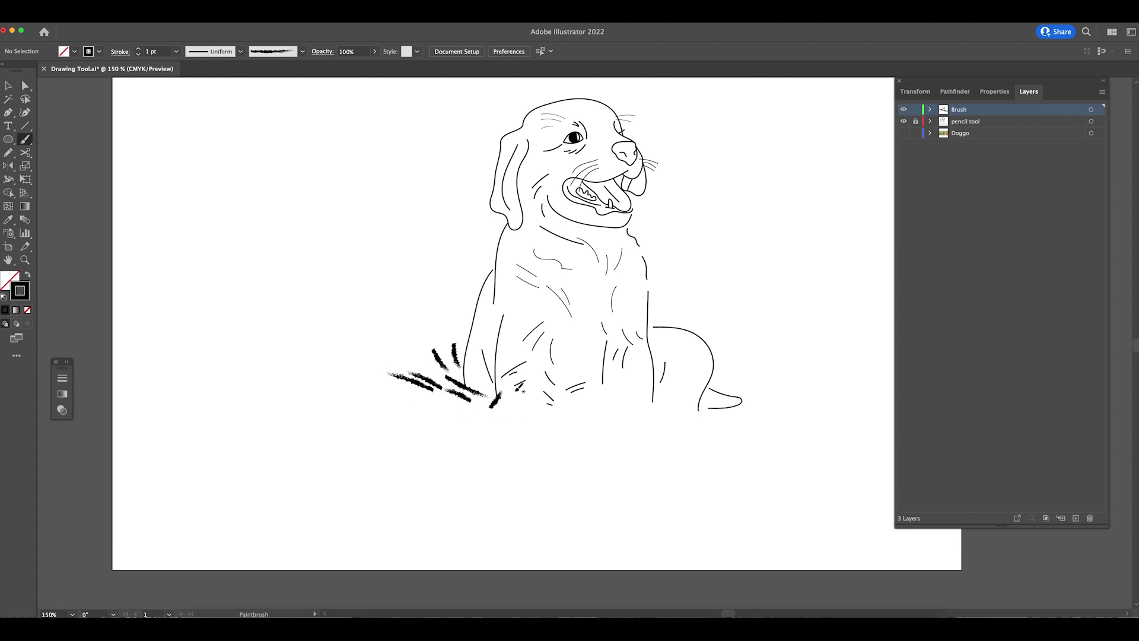
drag(632, 389, 601, 415)
mouse_move(631, 387)
mouse_down()
mouse_move(605, 414)
mouse_move(586, 417)
mouse_move(603, 394)
mouse_move(577, 408)
mouse_up()
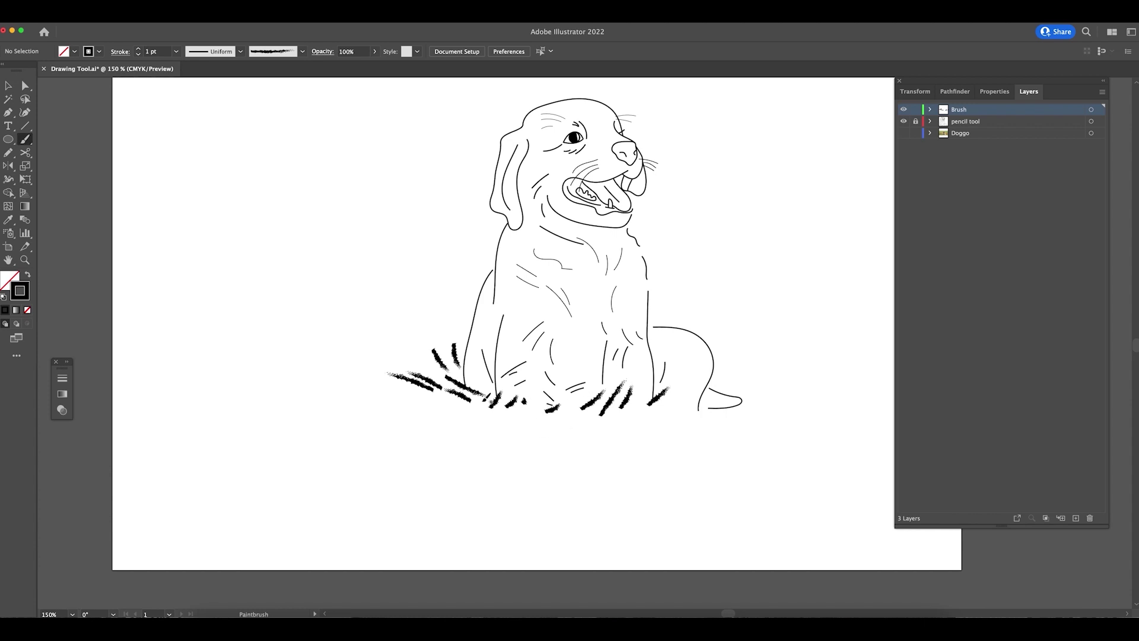
mouse_move(451, 405)
mouse_down()
mouse_move(362, 382)
mouse_move(404, 410)
mouse_up()
mouse_move(378, 363)
mouse_down()
mouse_move(430, 419)
mouse_move(413, 402)
mouse_move(452, 409)
mouse_move(354, 406)
mouse_up()
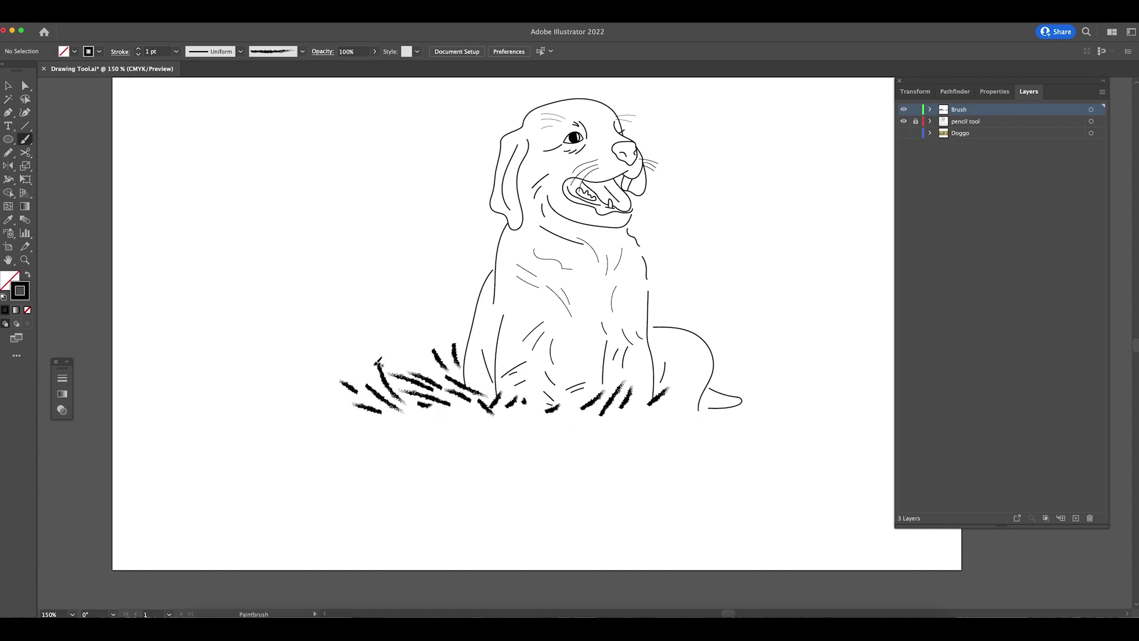
- Extend the grass with strokes around the tail and farther left, adding small scattered strokes in the distance behind it
mouse_move(717, 402)
mouse_down()
mouse_move(690, 413)
mouse_move(761, 395)
mouse_up()
mouse_move(758, 406)
mouse_down()
mouse_move(777, 389)
mouse_move(793, 395)
mouse_up()
drag(798, 397, 807, 391)
drag(340, 405, 310, 392)
drag(320, 408, 301, 406)
drag(320, 339, 276, 350)
drag(250, 344, 238, 345)
drag(207, 340, 197, 337)
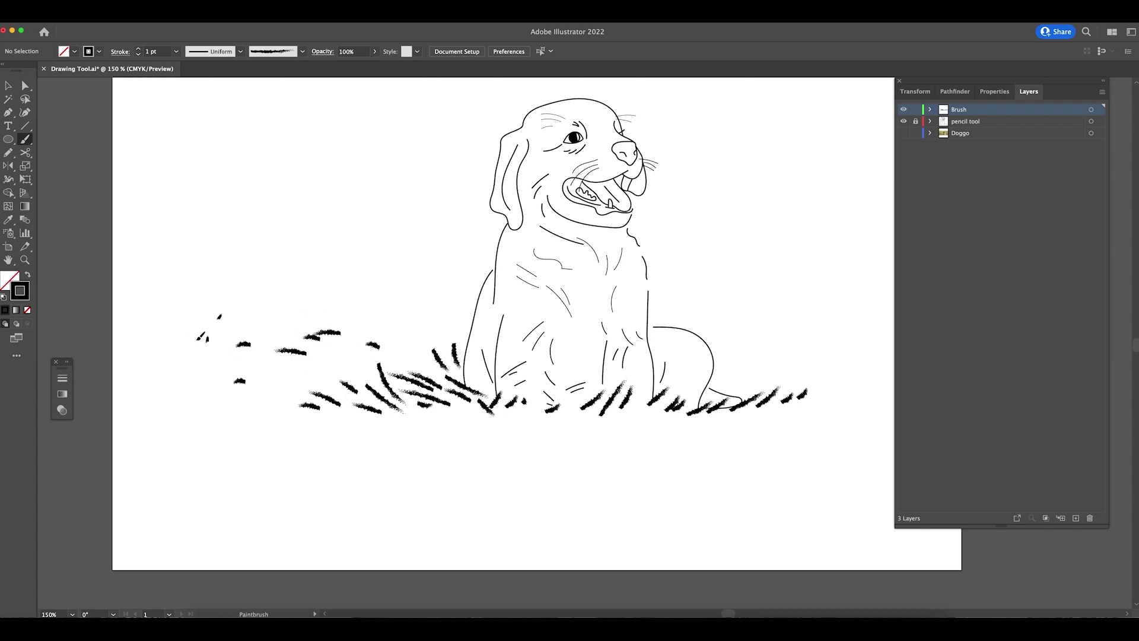
- Set the stroke weight of the small distant grass strokes to 0.5 pt
key(v)
drag(160, 286, 415, 359)
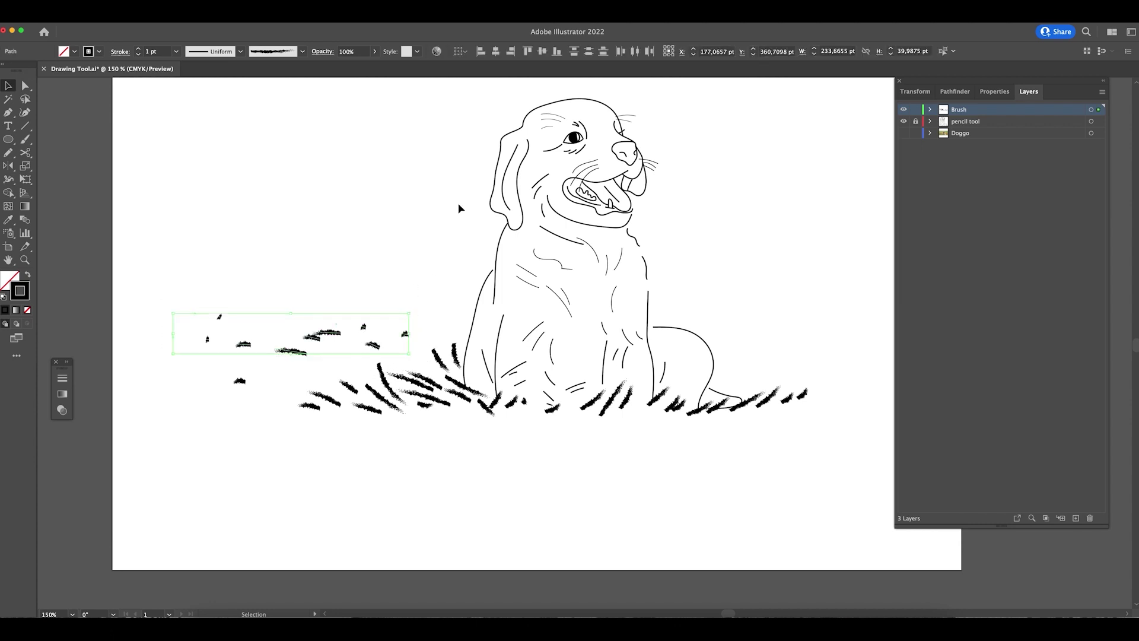
click(177, 52)
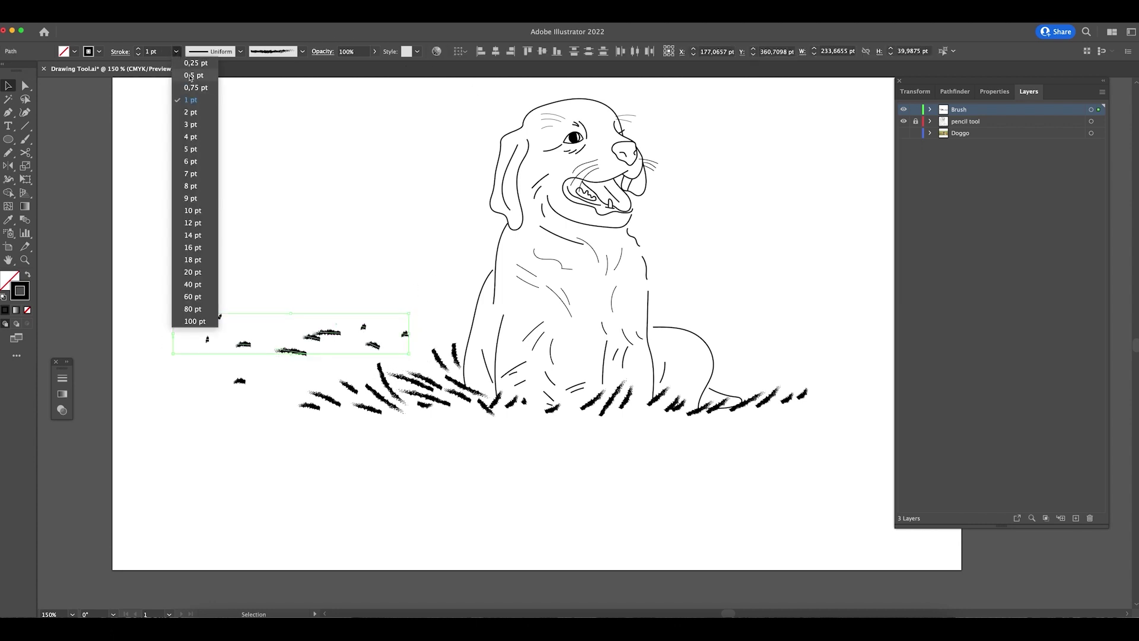
click(184, 77)
click(428, 279)
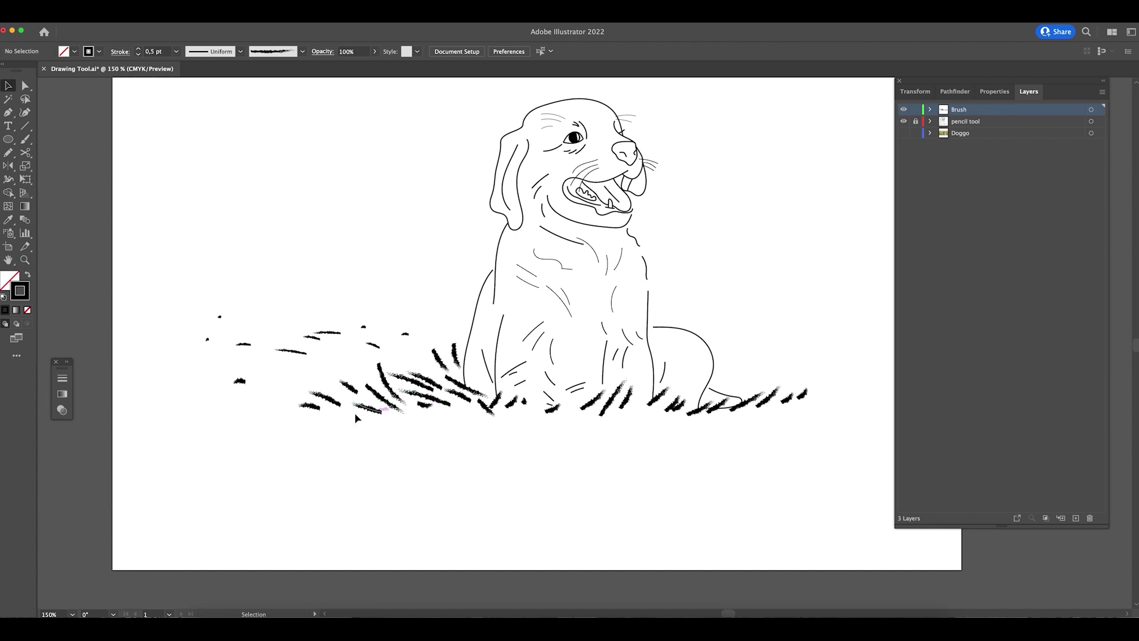
- Paint six larger curved grass blades in the foreground below the puppy, leaning outward to both sides
click(315, 407)
drag(576, 476, 490, 410)
key(b)
drag(489, 463, 617, 396)
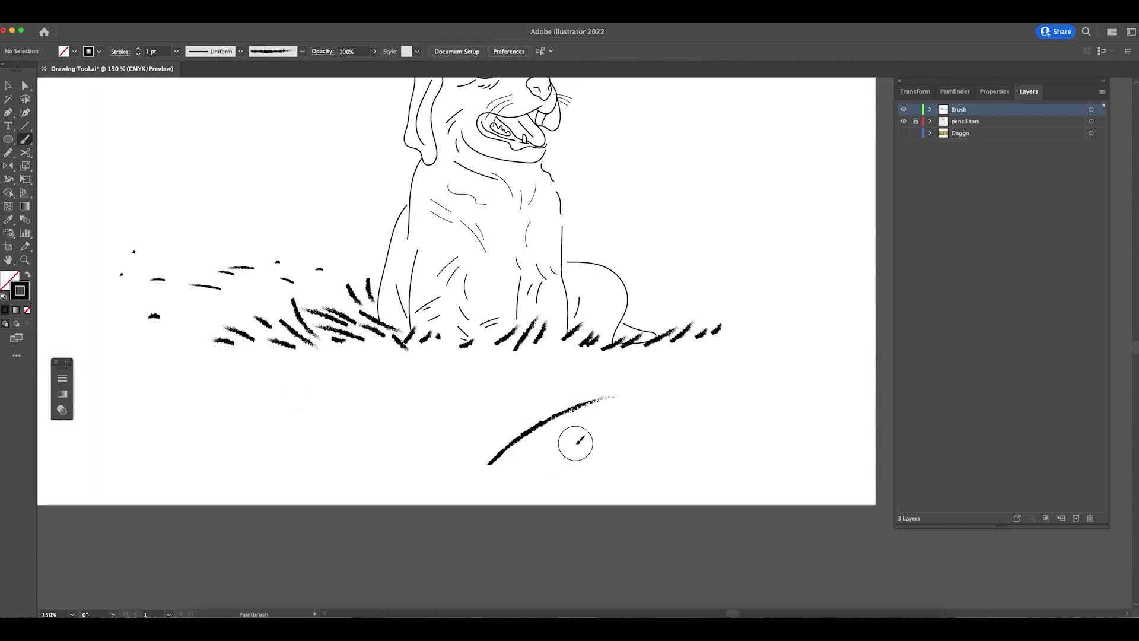
drag(546, 466, 702, 378)
drag(458, 479, 386, 349)
drag(398, 425, 361, 372)
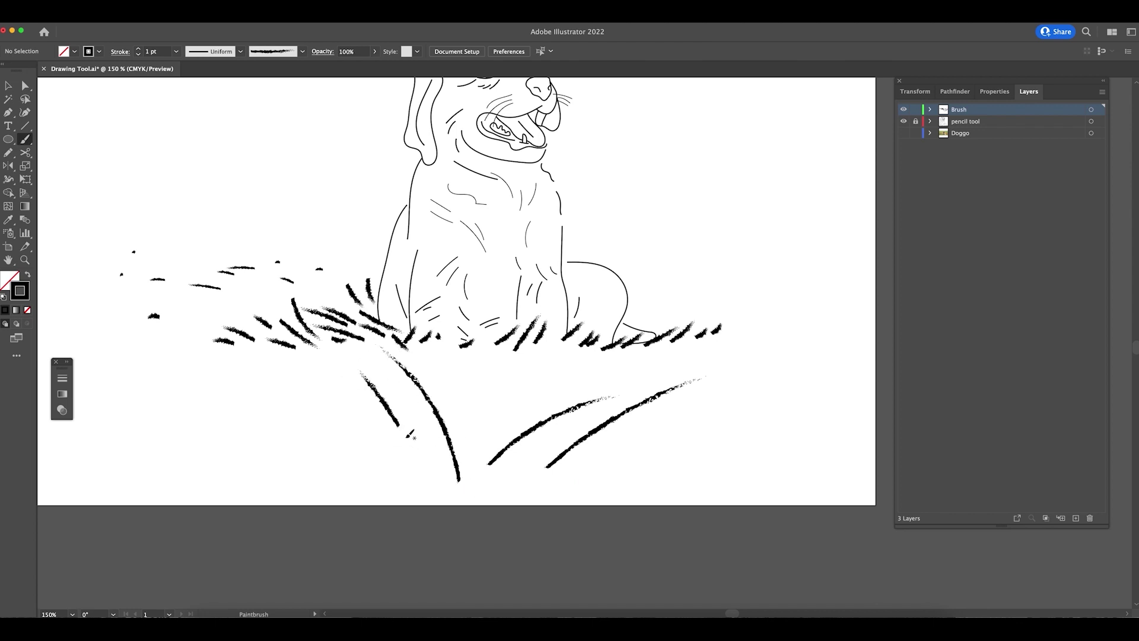
drag(349, 429, 262, 372)
drag(302, 432, 277, 416)
- Set the stroke weight of all foreground grass blades to 2 pt
key(v)
drag(211, 379, 697, 506)
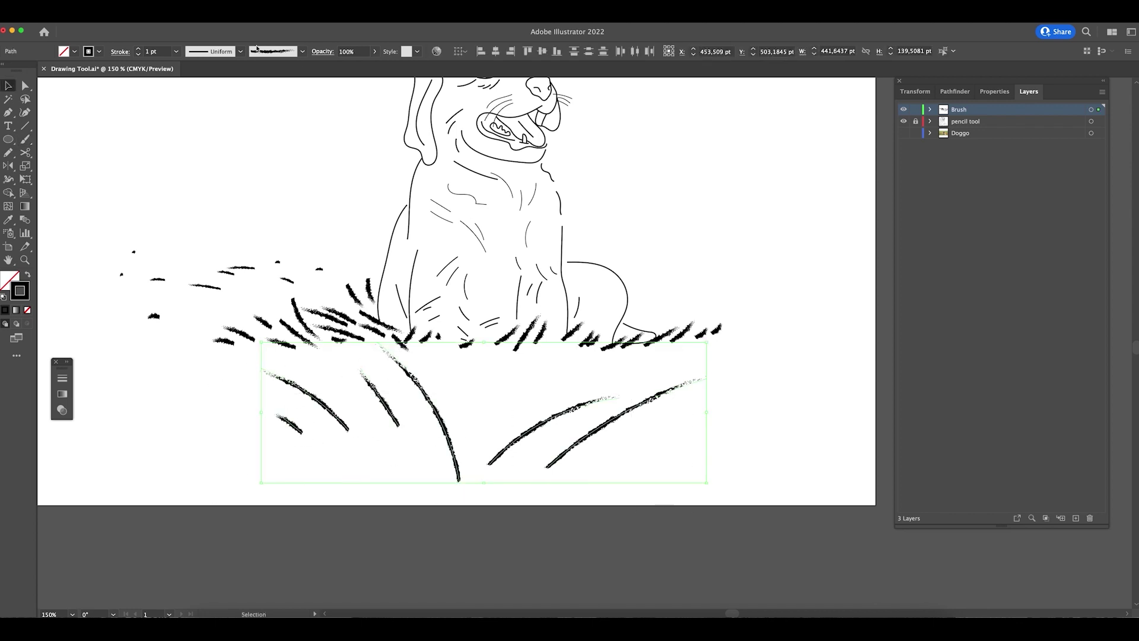
click(138, 51)
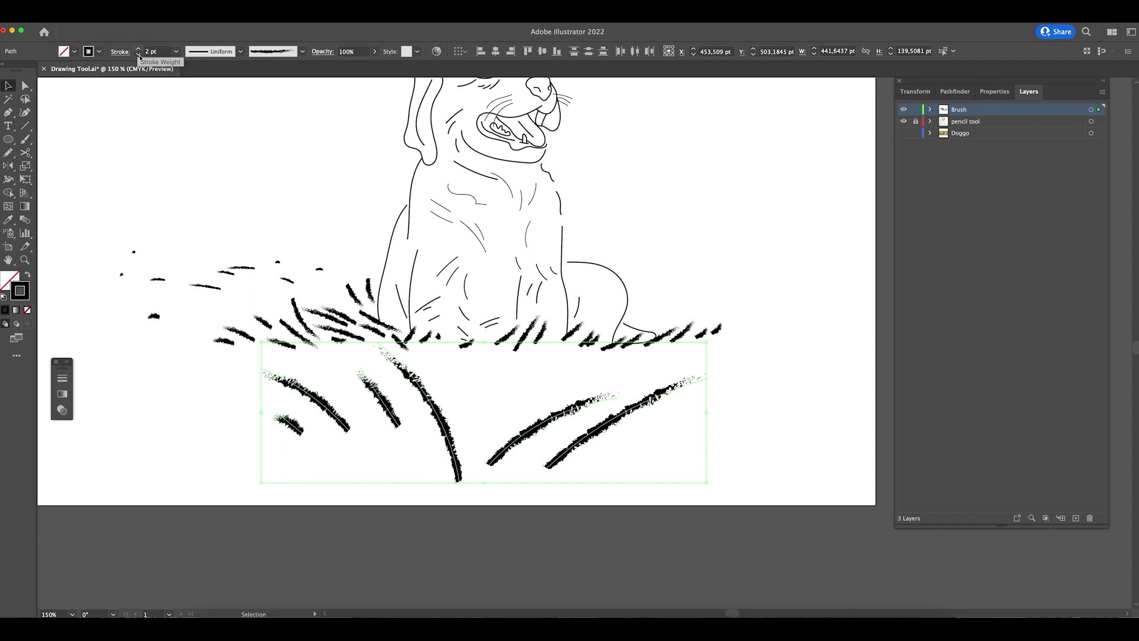
click(261, 191)
- Lower the long central blade past the artboard edge and rotate the blade beside it to stand upright
mouse_move(431, 410)
mouse_down()
mouse_move(437, 448)
mouse_move(501, 473)
mouse_up()
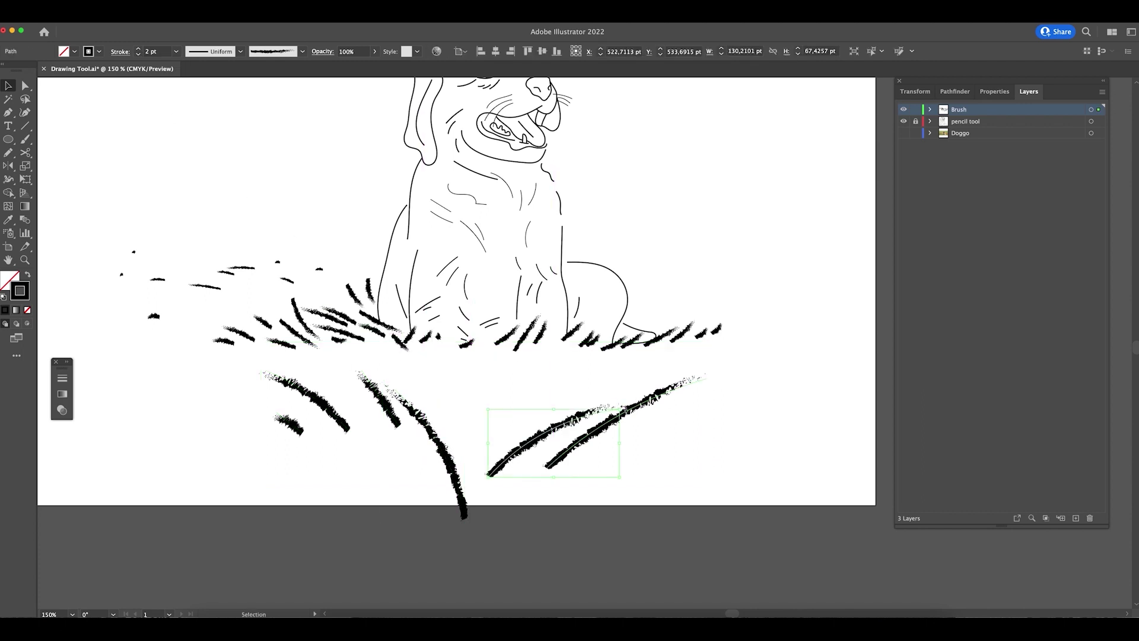
mouse_move(622, 407)
mouse_down()
mouse_move(556, 407)
mouse_move(595, 371)
mouse_move(570, 356)
mouse_up()
mouse_move(528, 415)
mouse_down()
mouse_move(532, 387)
mouse_move(514, 436)
mouse_up()
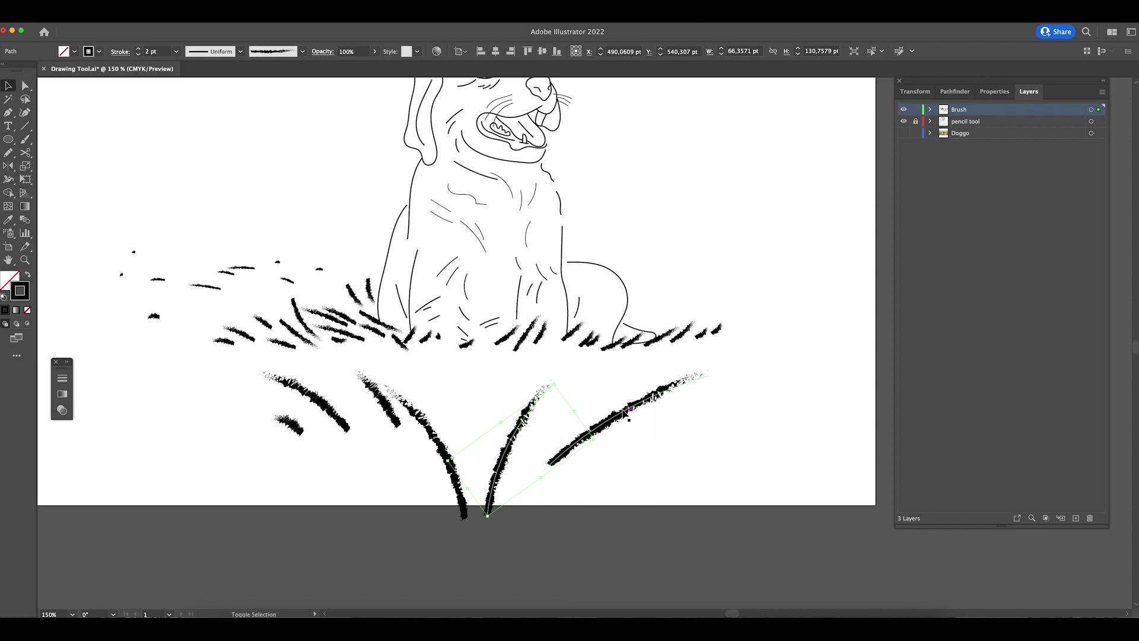
- Widen the middle of the upright blade with the Width tool and shift the rightmost blade slightly
key(shift+w)
mouse_move(530, 432)
mouse_down()
mouse_move(509, 415)
mouse_move(536, 415)
mouse_move(496, 404)
mouse_up()
key(v)
drag(625, 419, 611, 434)
click(772, 482)
key(z)
drag(512, 444, 600, 470)
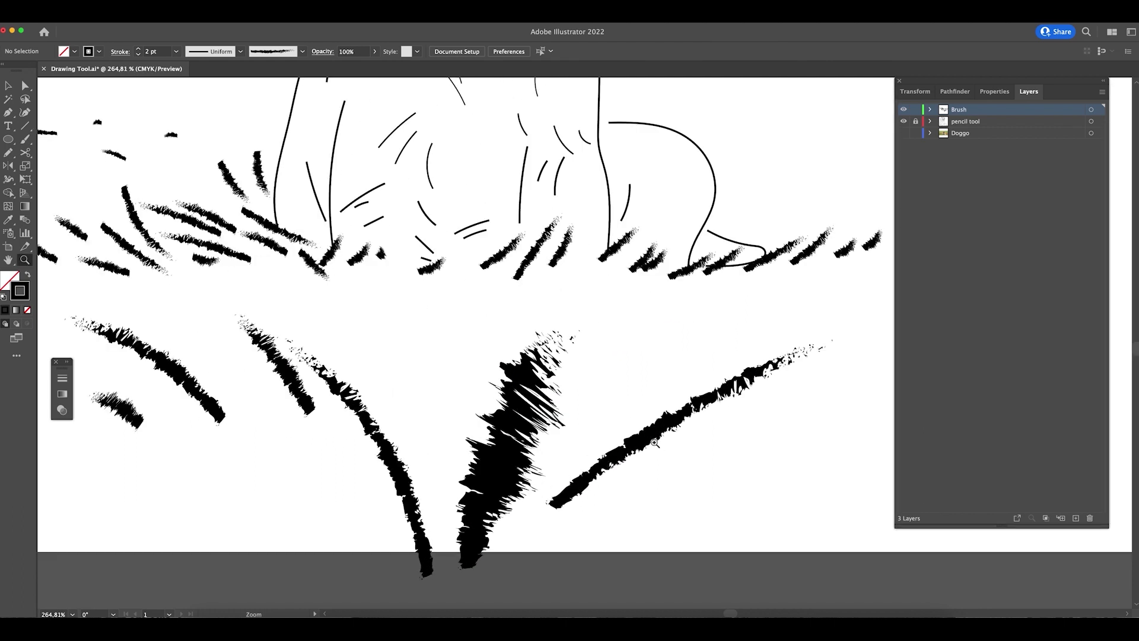
- Taper the rightmost foreground blade's tip to a fine point with the Width tool
click(657, 373)
key(v)
click(702, 431)
key(a)
key(super+z)
key(shift+w)
drag(642, 382, 636, 375)
drag(795, 334, 791, 315)
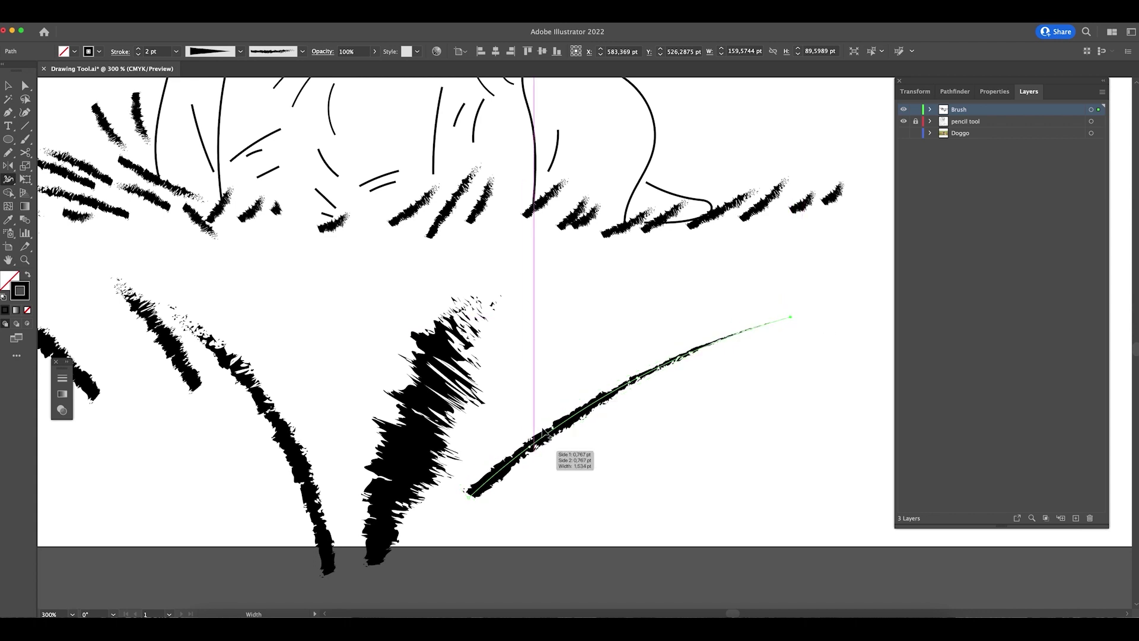
- Taper the tips of the three longer left-leaning foreground blades to fine points with the Width tool
mouse_move(161, 303)
mouse_down()
mouse_move(172, 297)
mouse_move(119, 266)
mouse_up()
scroll(254, 280, left, 8)
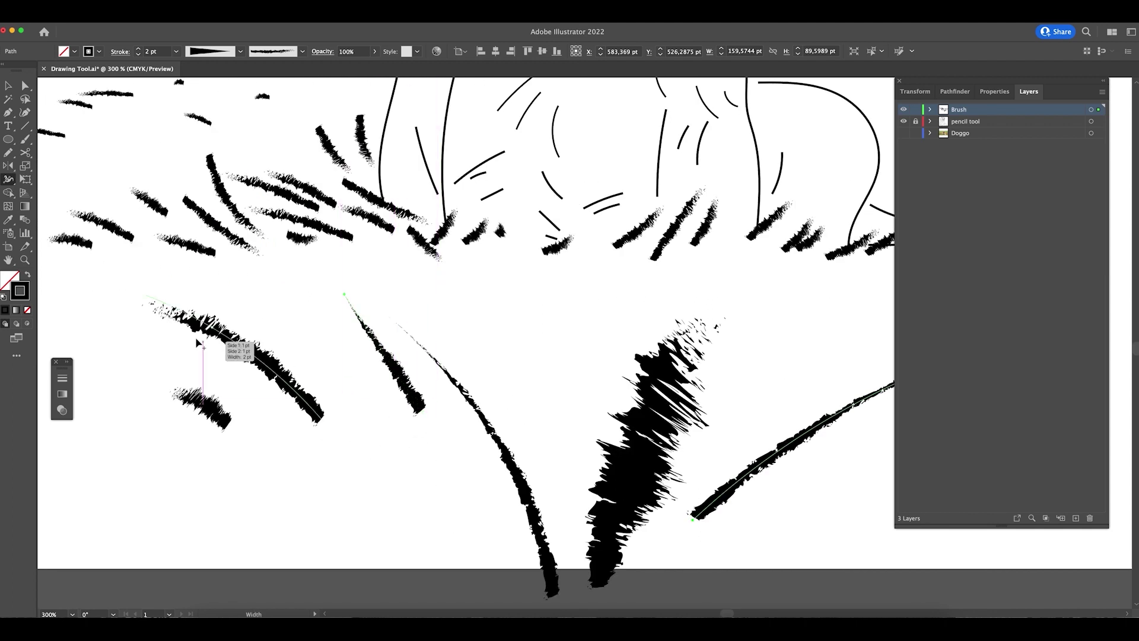
drag(140, 301, 178, 313)
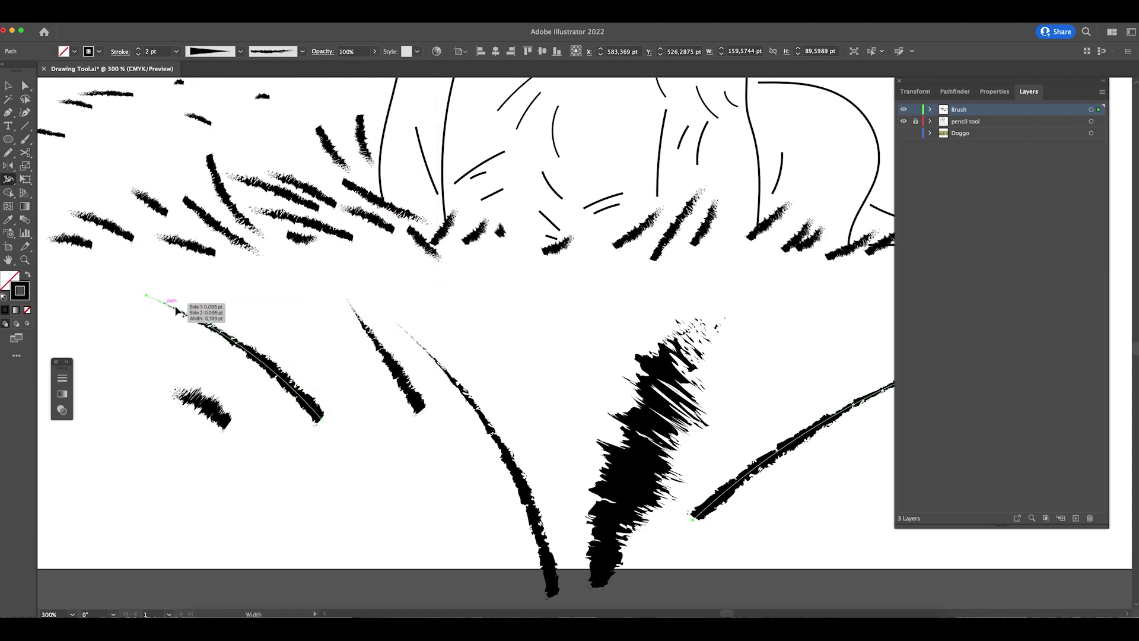
- Pull the leftmost long blade's base down past the artboard edge and reshape it into a fuller arc
key(a)
click(323, 422)
mouse_move(323, 422)
mouse_down()
mouse_move(399, 542)
mouse_move(407, 583)
mouse_up()
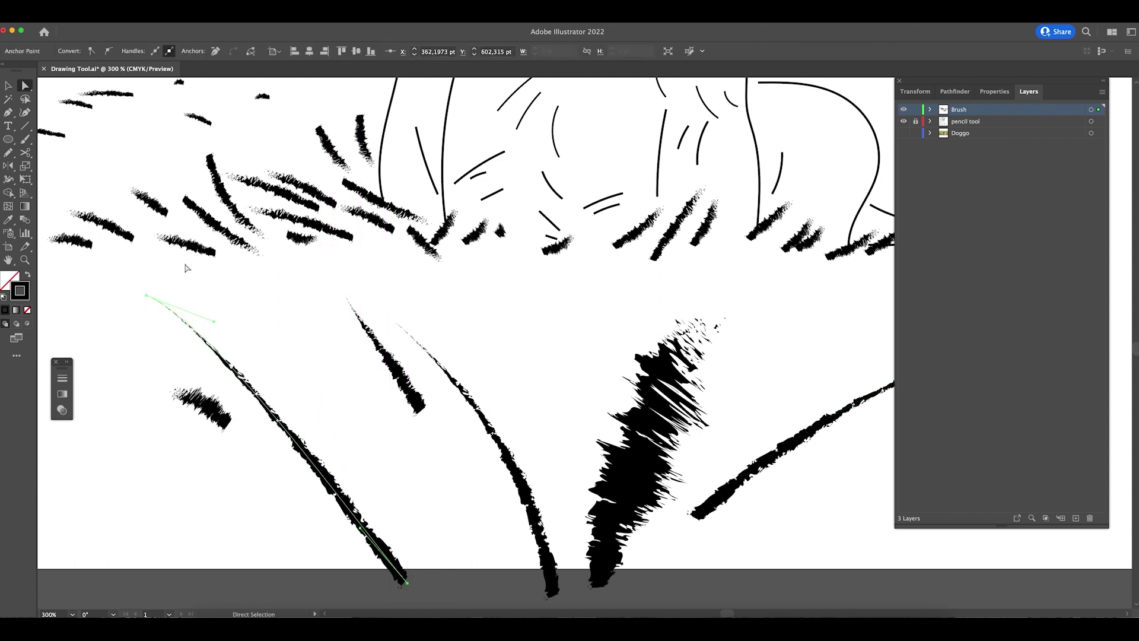
mouse_move(213, 323)
mouse_down()
mouse_move(346, 328)
mouse_move(333, 273)
mouse_move(348, 321)
mouse_move(318, 414)
mouse_move(310, 351)
mouse_move(381, 341)
mouse_move(385, 351)
mouse_up()
- Delete the smallest untapered blade and move the short tapered blade below the leftmost long blade
key(v)
click(219, 418)
key(Delete)
key(super+minus)
key(super+minus)
key(super+minus)
key(super+minus)
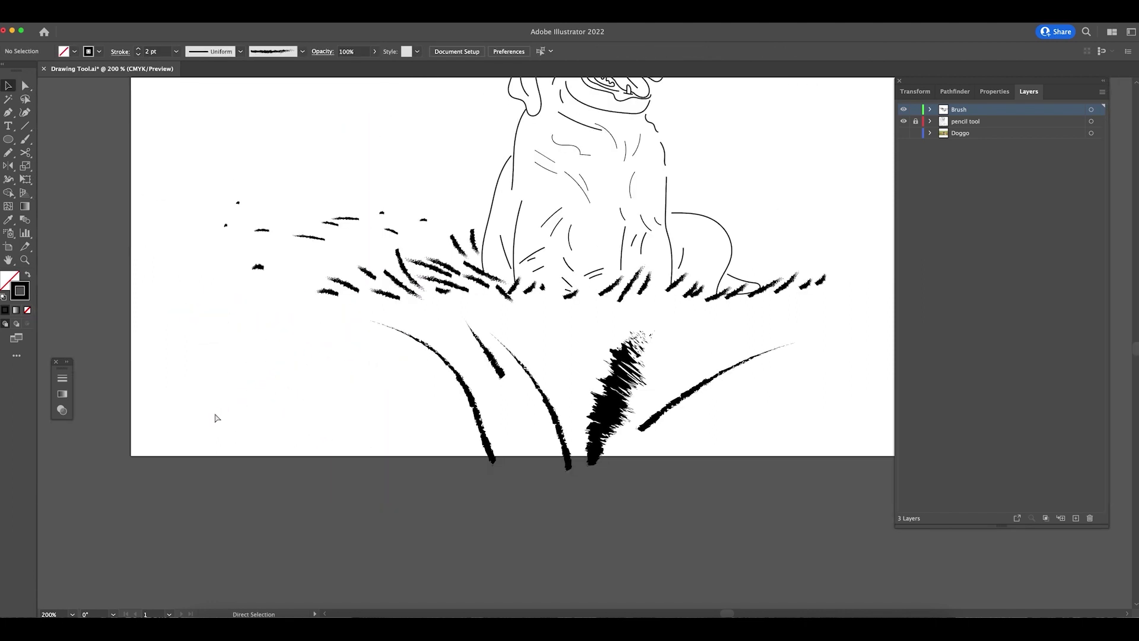
mouse_move(551, 359)
mouse_down()
mouse_move(514, 394)
mouse_move(521, 386)
mouse_up()
scroll(545, 469, right, 5)
scroll(546, 469, up, 2)
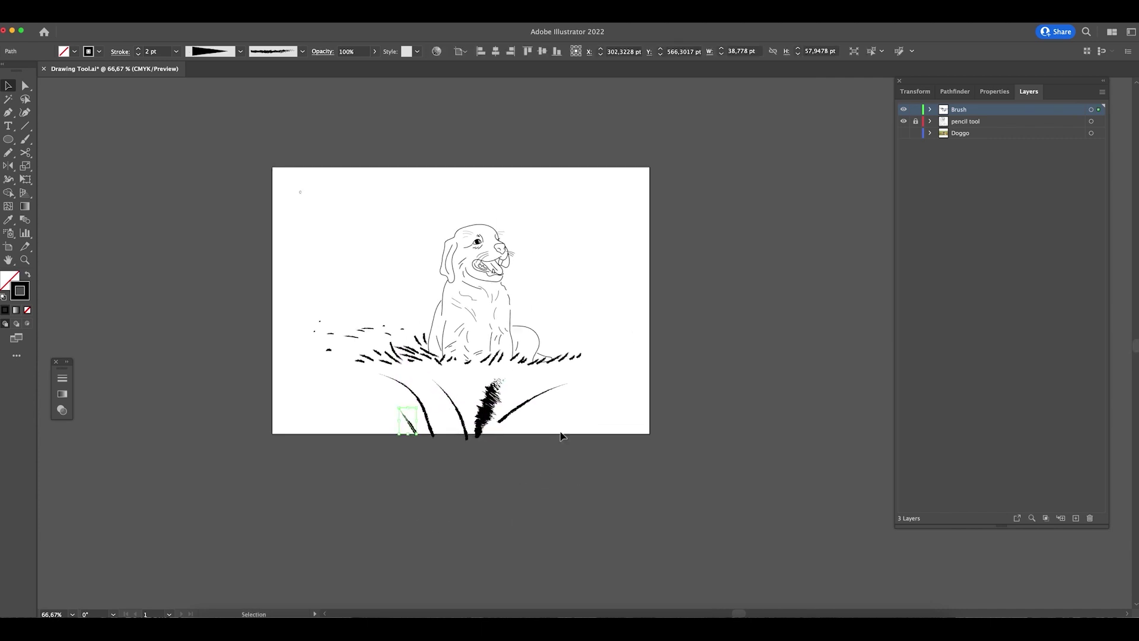
drag(375, 399, 372, 401)
- Delete the thick widened blade from the foreground grass
click(498, 481)
click(489, 398)
key(Delete)
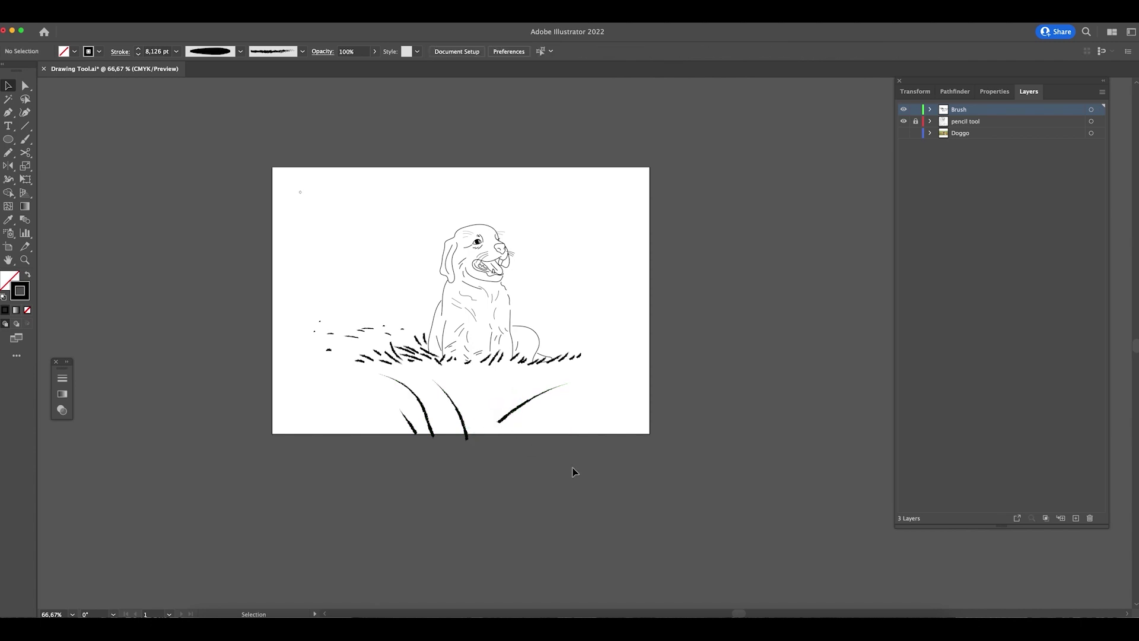
- Move the rightmost blade's base down past the artboard edge and rotate the blade to a steeper angle
mouse_move(464, 424)
mouse_down()
mouse_move(460, 379)
mouse_move(442, 384)
mouse_move(445, 422)
mouse_move(664, 452)
mouse_up()
key(super+space)
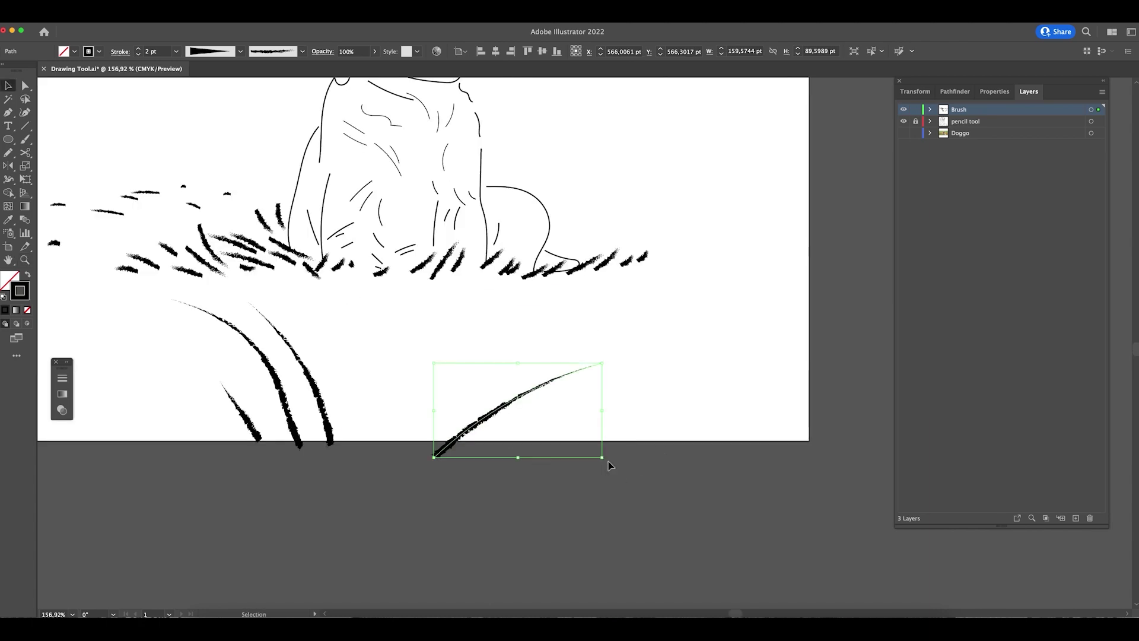
drag(643, 334, 545, 401)
mouse_move(604, 347)
mouse_down()
mouse_move(572, 388)
mouse_move(571, 330)
mouse_up()
- Gather the four tapered blades into a clump and move it to the artboard's lower-right corner
mouse_move(509, 426)
mouse_down()
mouse_move(402, 401)
mouse_move(488, 389)
mouse_move(438, 375)
mouse_move(327, 396)
mouse_move(686, 407)
mouse_move(672, 409)
mouse_up()
click(295, 417)
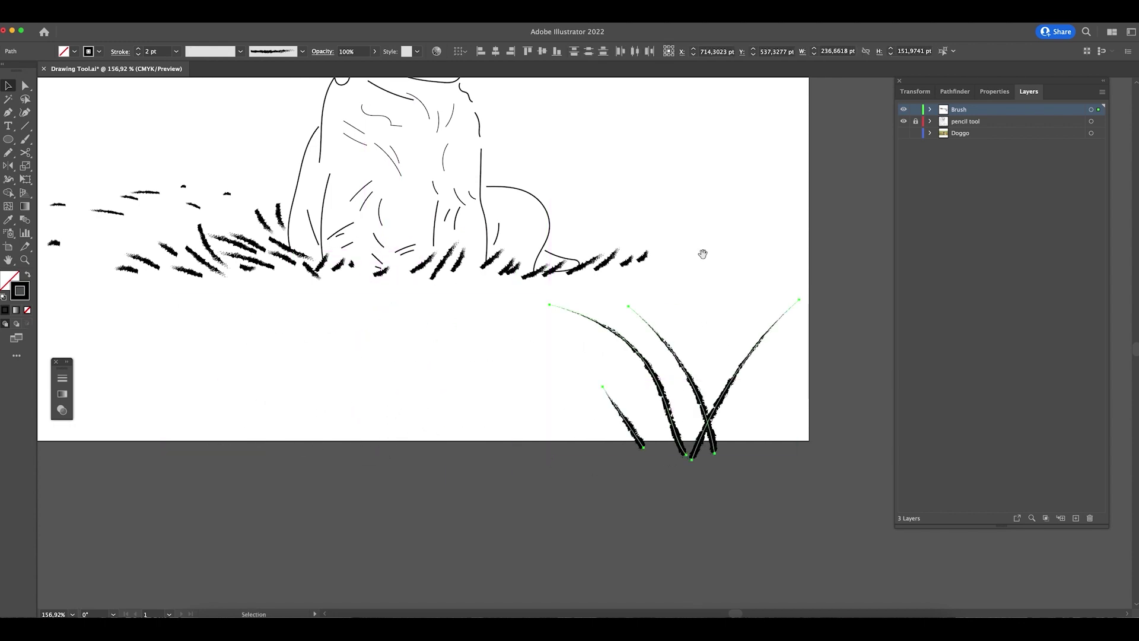
scroll(702, 252, up, 3)
drag(539, 399, 529, 392)
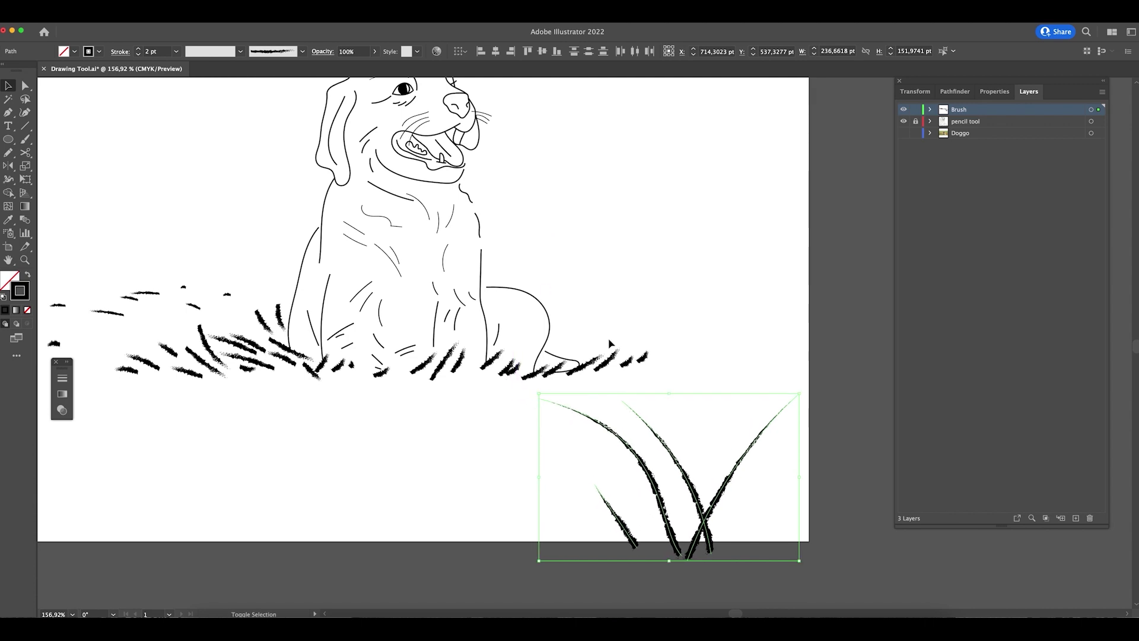
click(712, 302)
scroll(638, 352, down, 2)
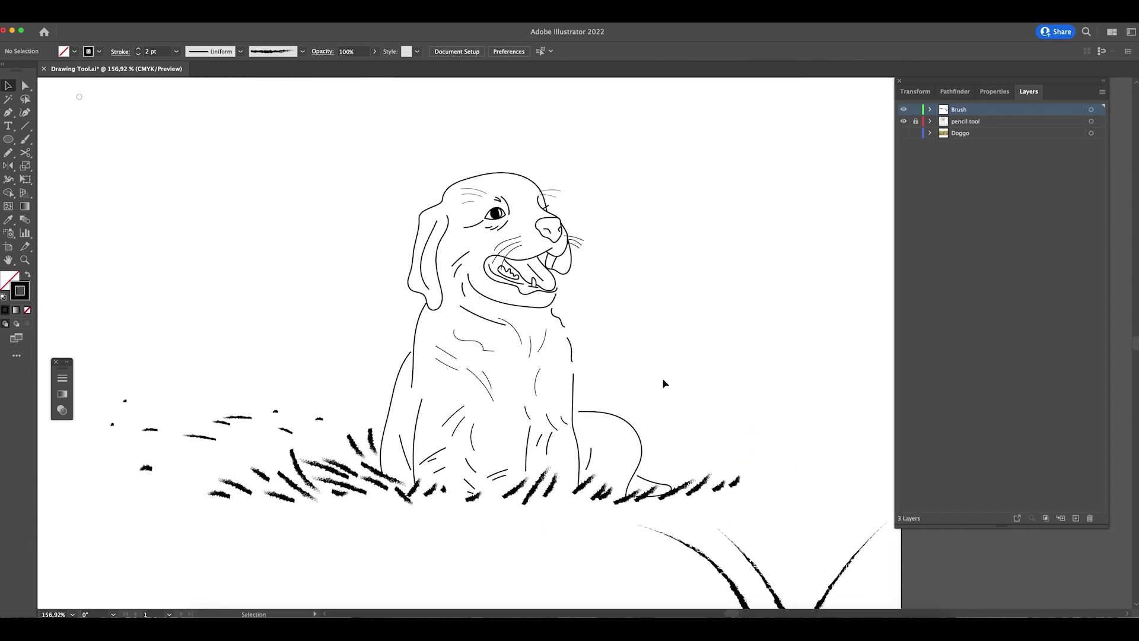
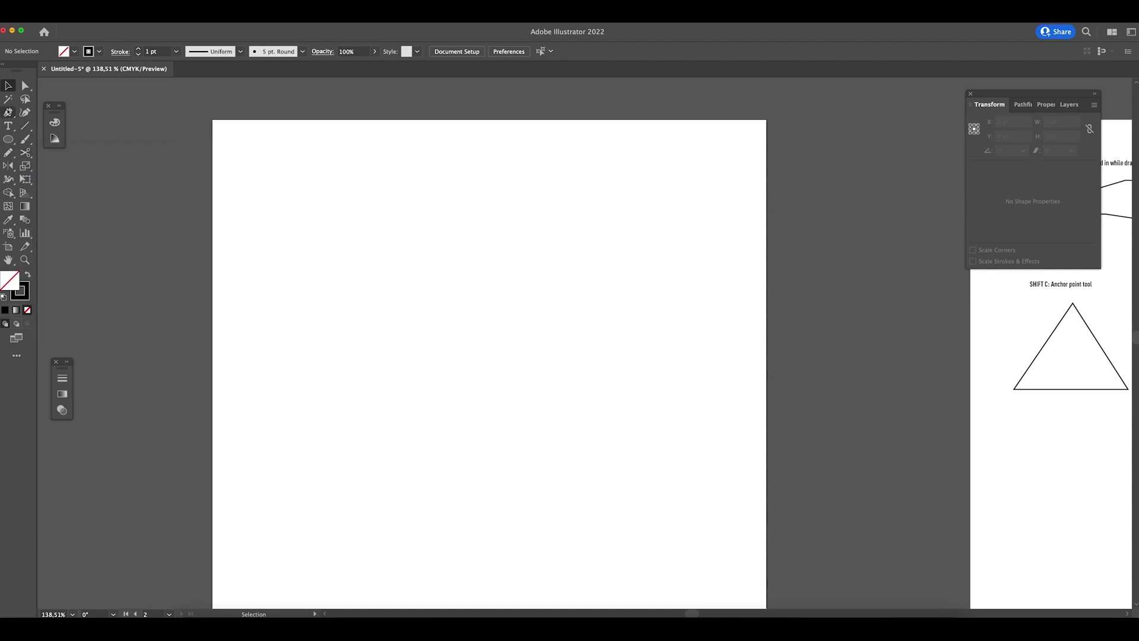
- Draw a wavy Pencil line about 179 pt long and join its two ends with straight Pen segments into a closed arrow-like shape
click(8, 154)
drag(296, 248, 463, 254)
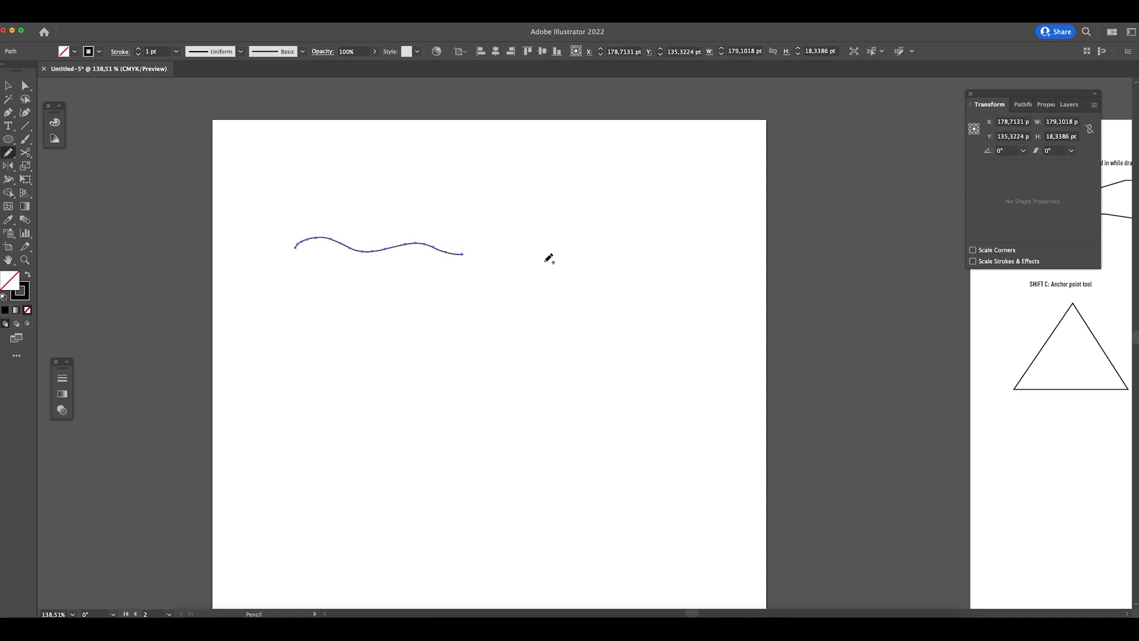
click(12, 117)
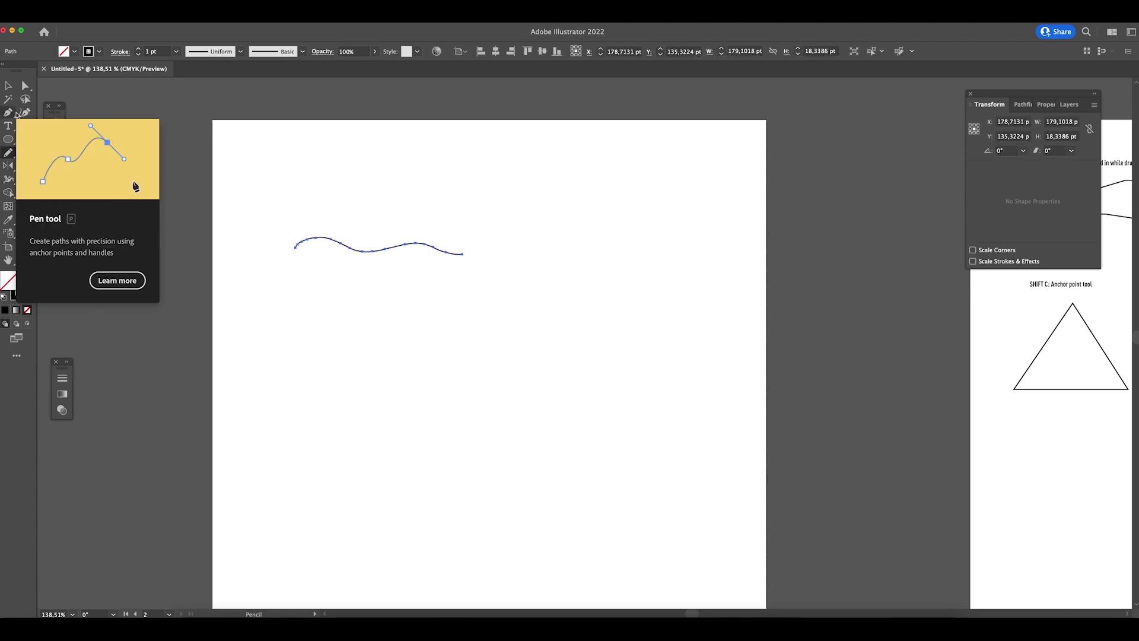
click(461, 253)
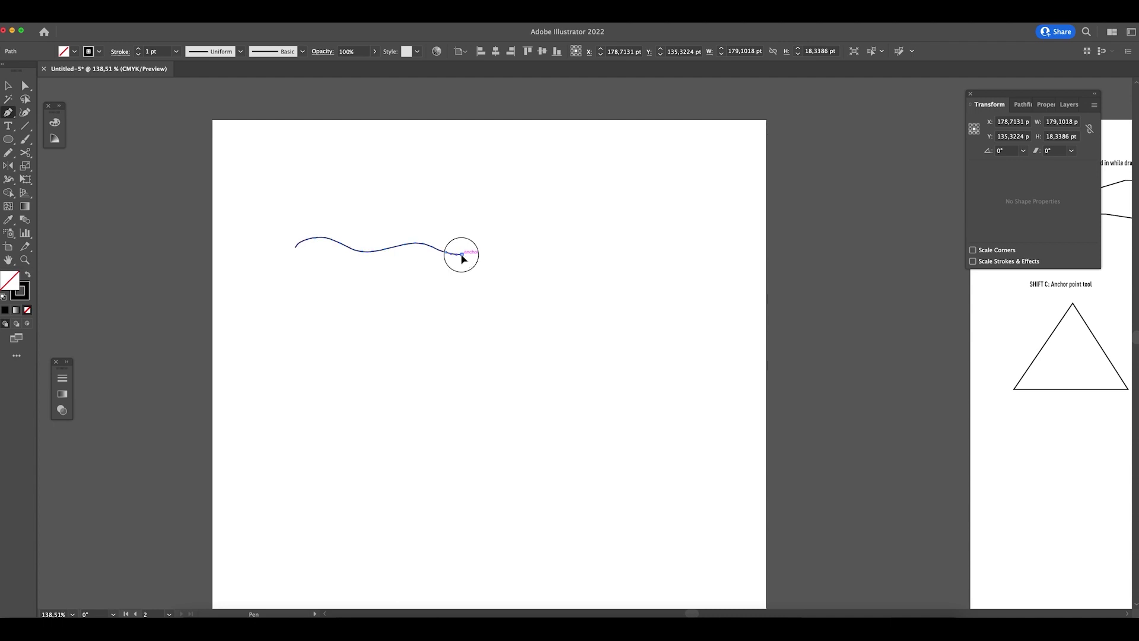
click(497, 221)
click(575, 240)
click(538, 267)
click(470, 299)
click(504, 259)
click(427, 288)
click(425, 268)
click(339, 267)
click(291, 260)
click(296, 246)
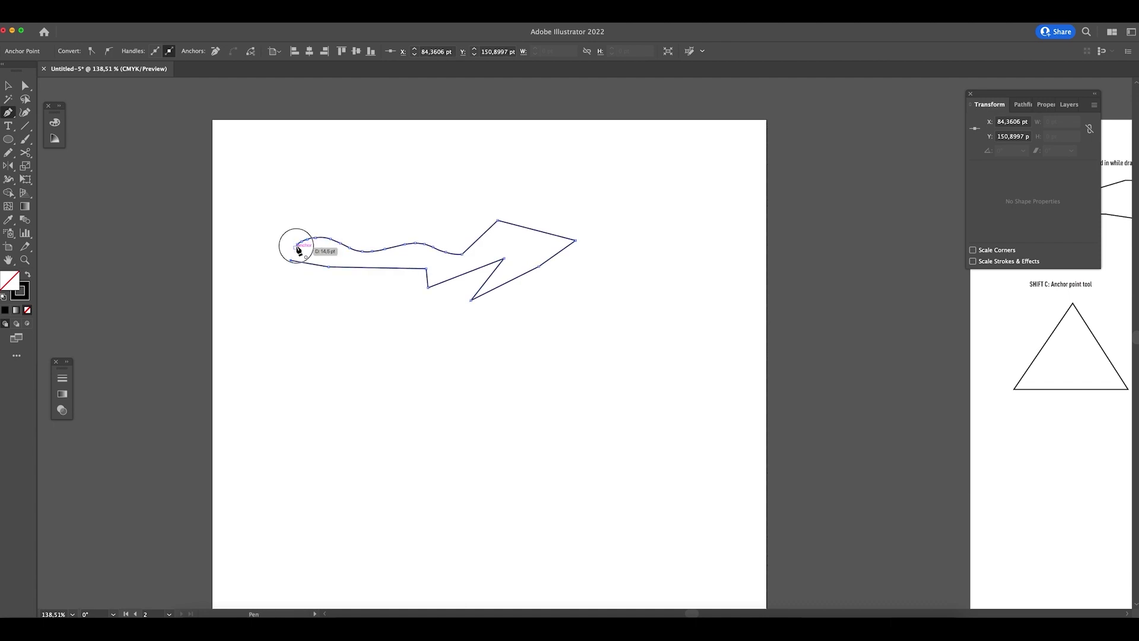
- Select the arrow-like shape and even out its wavy upper edge with the Smooth tool
key(v)
drag(431, 194, 561, 337)
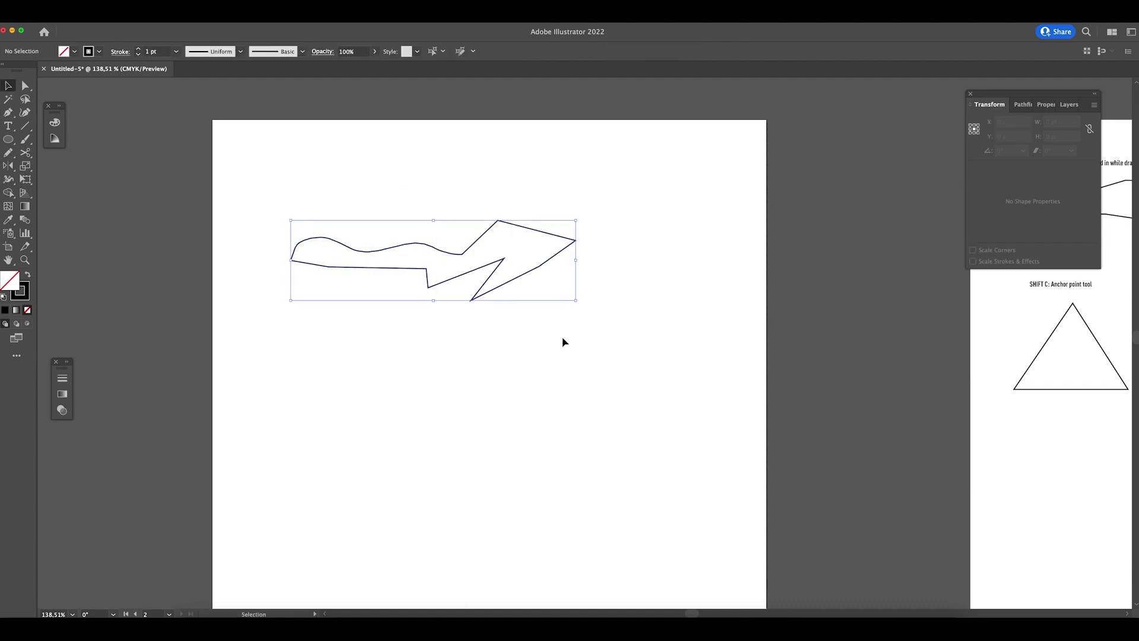
drag(362, 177, 592, 295)
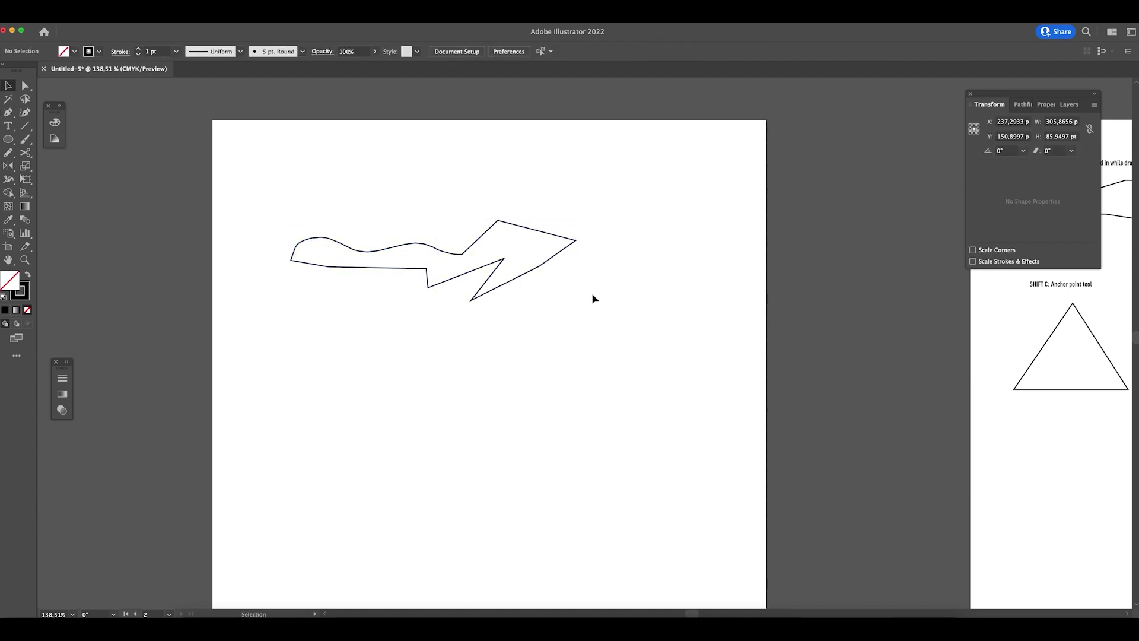
click(460, 254)
key(z)
click(436, 268)
drag(436, 268, 605, 323)
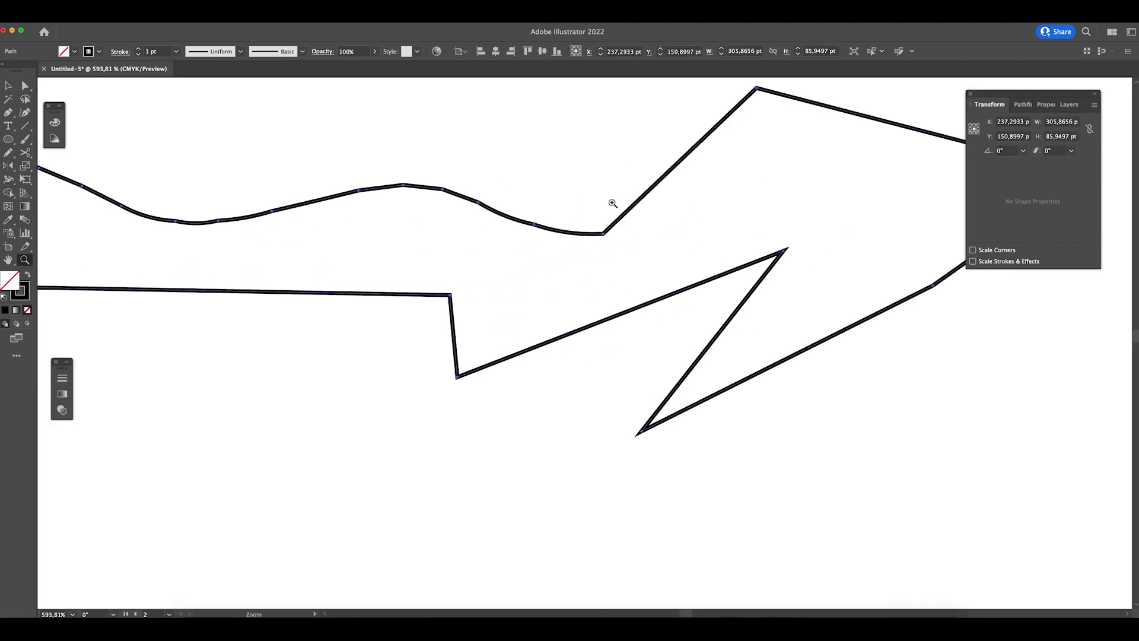
key(v)
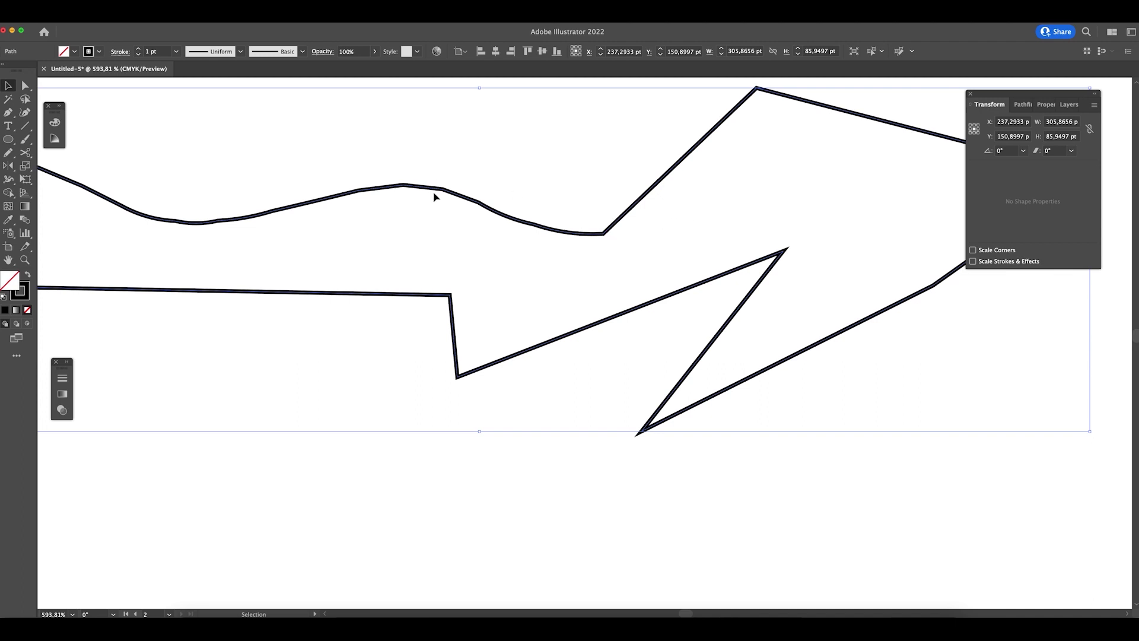
click(9, 153)
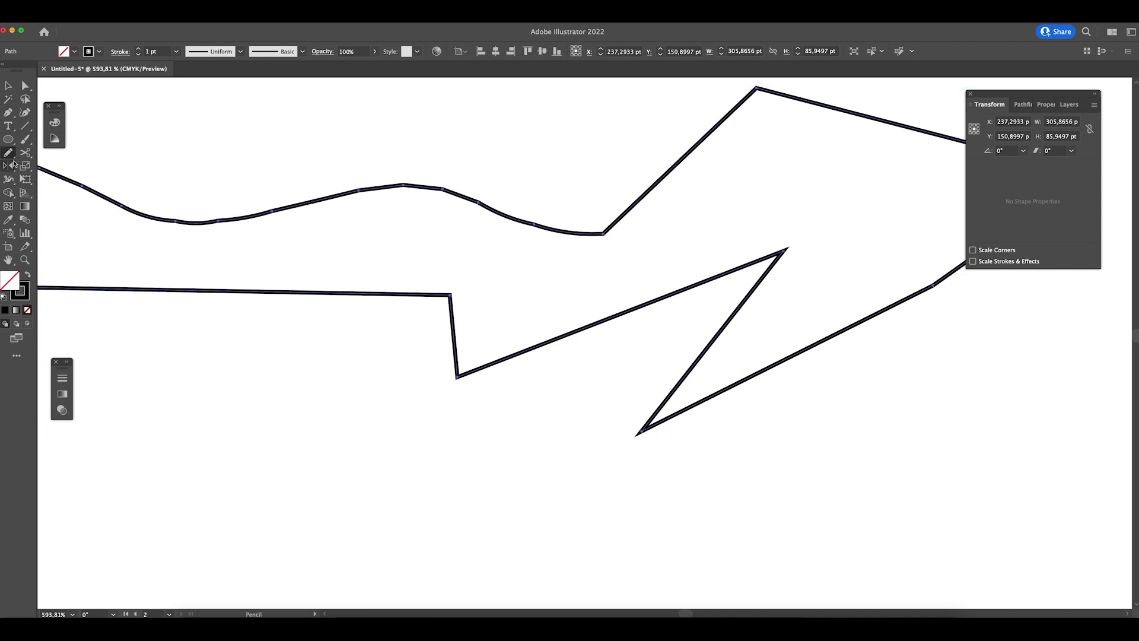
click(9, 152)
click(63, 179)
mouse_move(586, 232)
mouse_down()
mouse_move(481, 202)
mouse_move(301, 200)
mouse_up()
key(space)
mouse_move(406, 184)
mouse_down()
mouse_move(179, 209)
mouse_move(482, 265)
mouse_move(419, 273)
mouse_move(261, 235)
mouse_move(232, 213)
mouse_move(107, 247)
mouse_up()
mouse_move(176, 217)
mouse_down()
mouse_move(93, 280)
mouse_move(155, 213)
mouse_move(190, 215)
mouse_up()
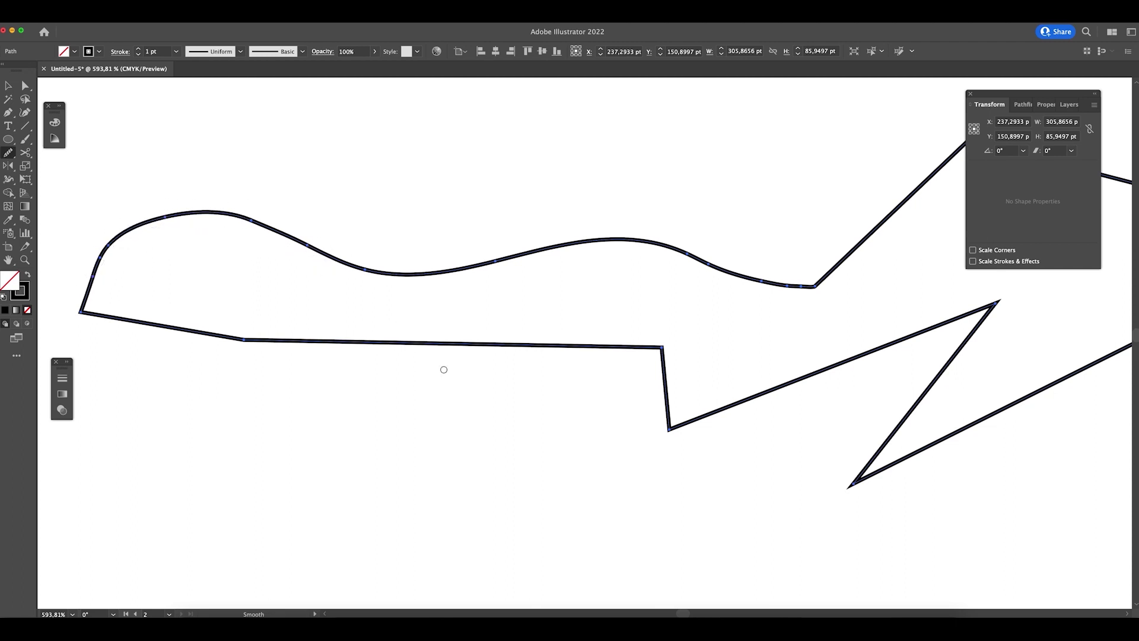
key(space)
drag(778, 222, 585, 176)
- Remove the arrow-like shape from the artboard
key(v)
key(super+minus)
key(super+minus)
key(super+minus)
key(super+minus)
click(713, 326)
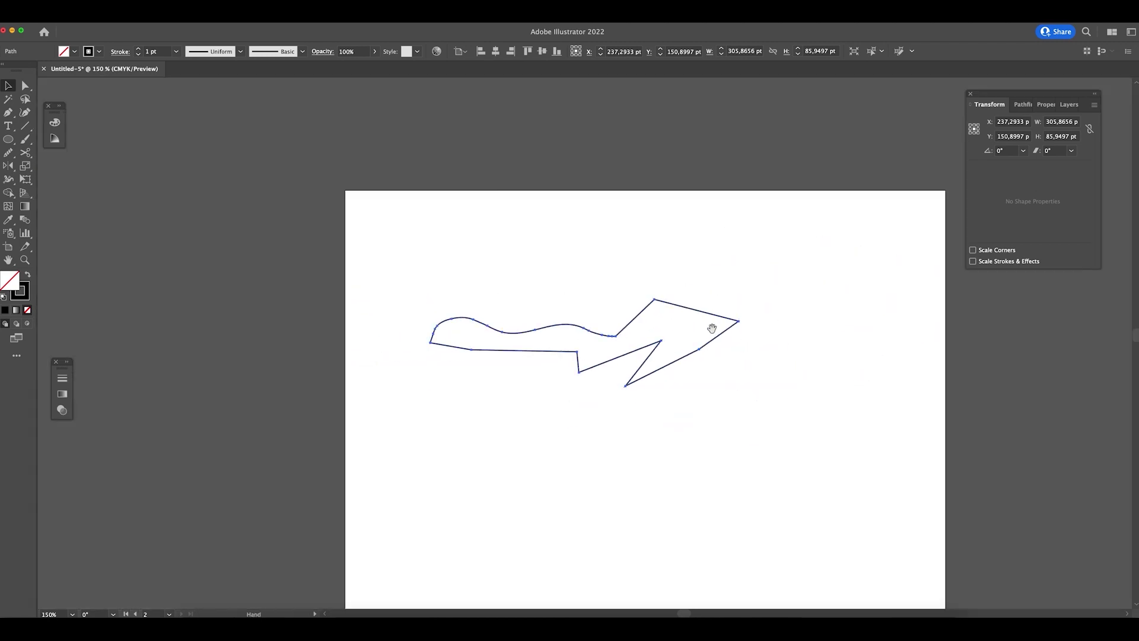
click(599, 330)
click(603, 352)
key(space)
mouse_move(603, 344)
mouse_down()
mouse_move(576, 330)
mouse_move(594, 324)
mouse_up()
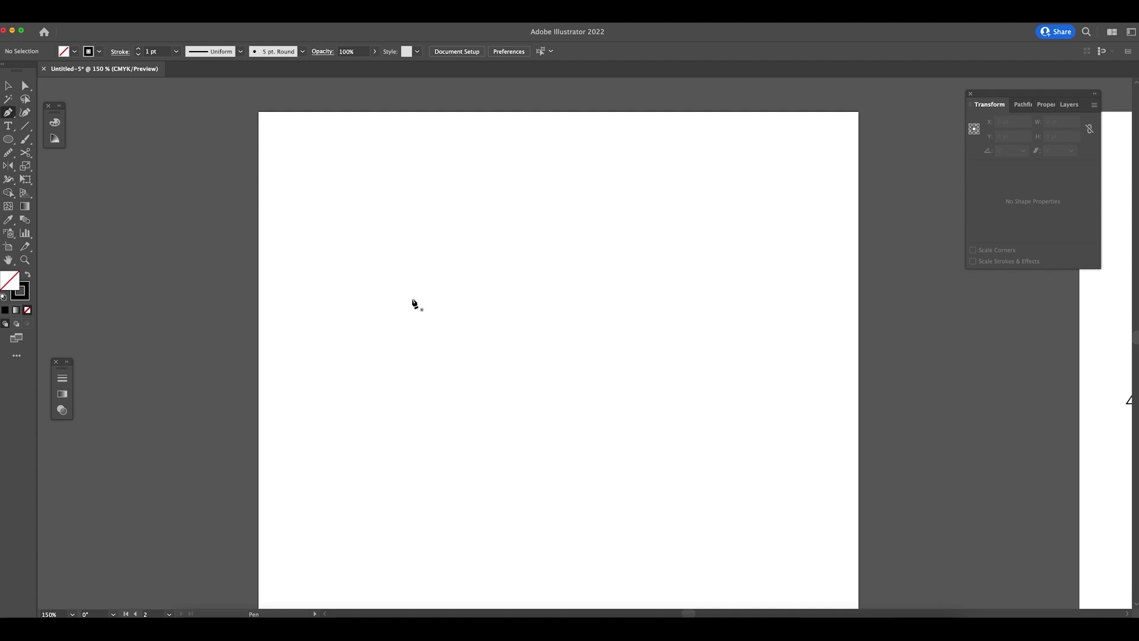
- Start a Pen path with an anchor at about X 106 pt, Y 214 pt on the empty artboard
click(373, 332)
key(super+z)
click(365, 327)
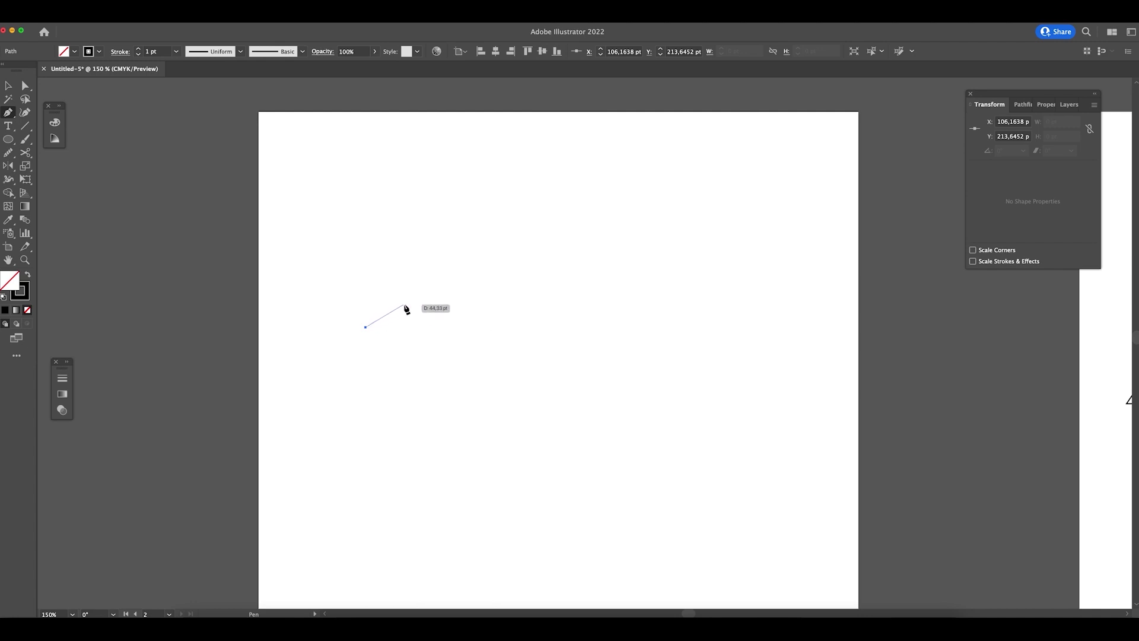
- Try curving the first Pen segment with handles of different lengths on the second anchor
drag(460, 287, 522, 310)
key(cmd+z)
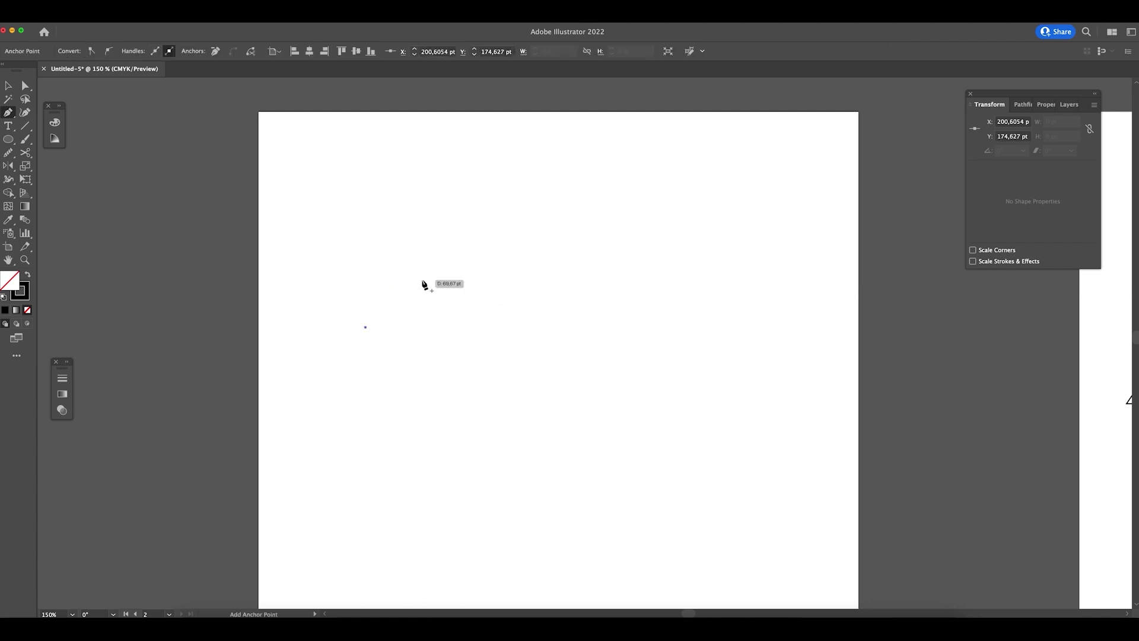
click(461, 284)
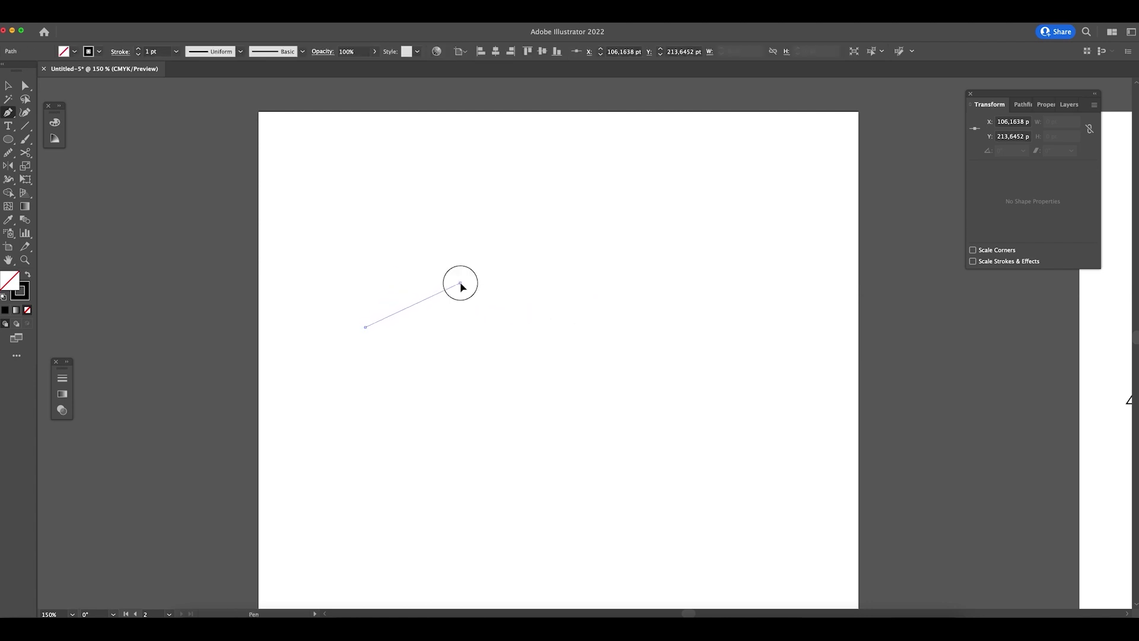
drag(461, 288, 658, 482)
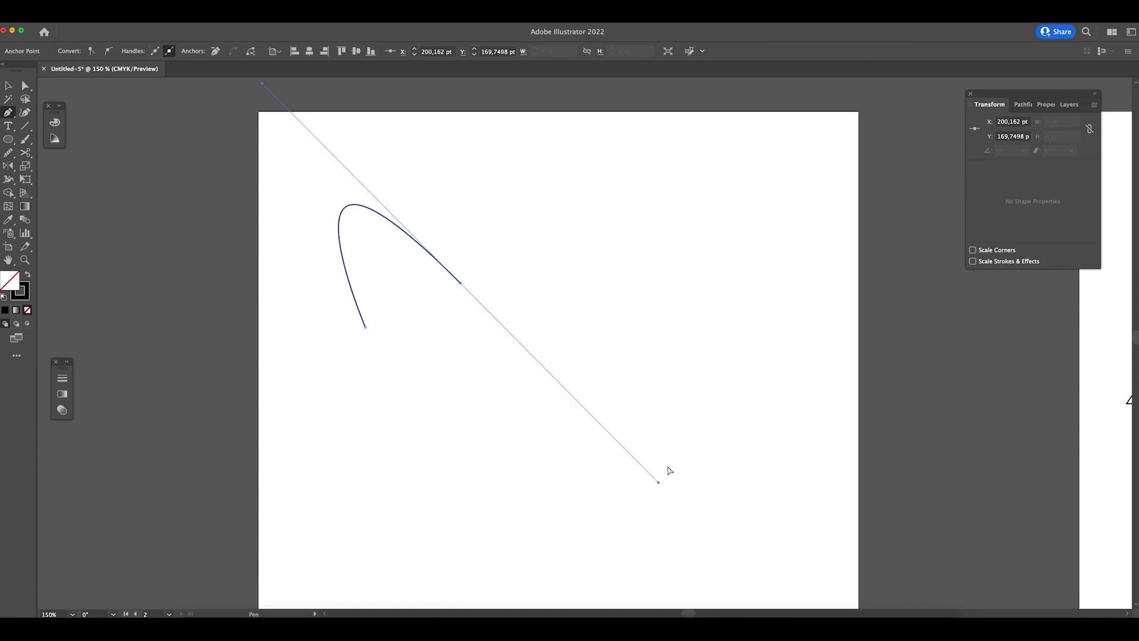
key(super+z)
- Continue the Pen path with curved segments into a closed wavy blob about 416 pt wide and 444 pt high
drag(464, 274, 569, 292)
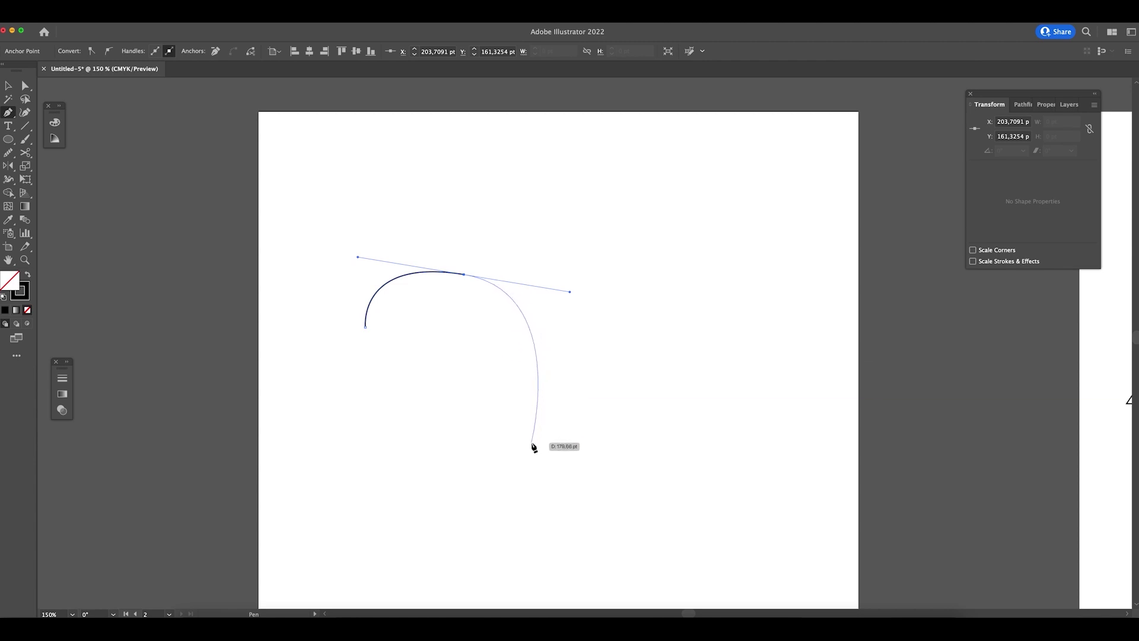
click(529, 445)
drag(528, 444, 599, 454)
drag(593, 317, 580, 277)
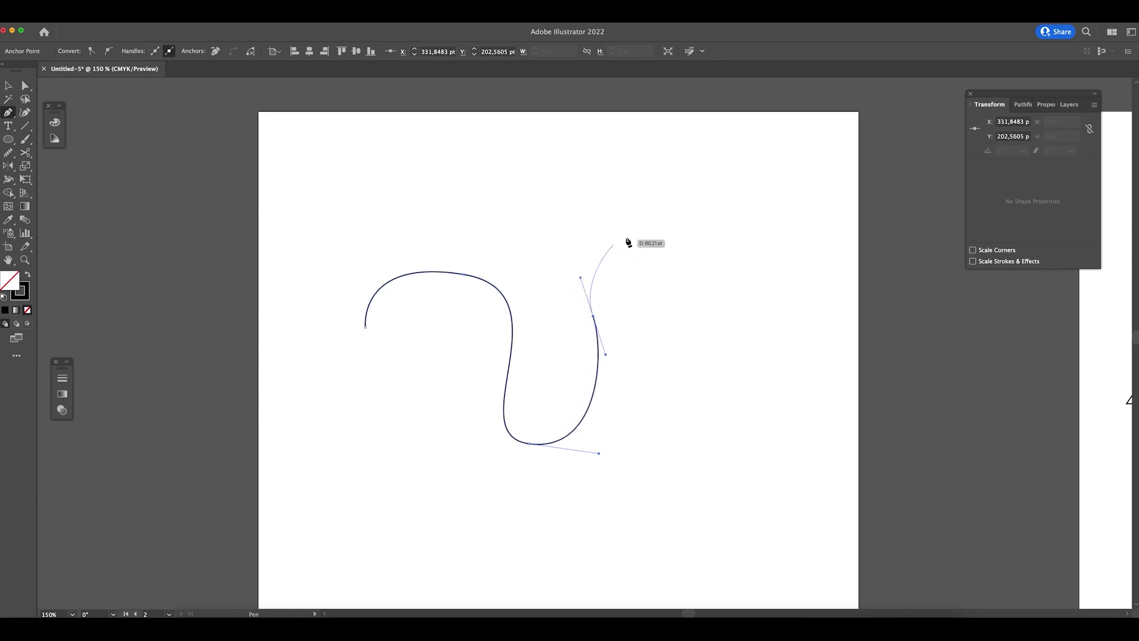
drag(672, 250, 722, 278)
drag(683, 387, 680, 427)
drag(777, 515, 743, 571)
scroll(774, 407, down, 5)
drag(662, 485, 682, 582)
super+click(509, 507)
drag(509, 507, 501, 457)
drag(528, 374, 498, 327)
drag(403, 295, 407, 225)
click(390, 187)
drag(392, 182, 397, 160)
- Even out the blob's outline at its left edge, right-hand lobes and central notch with the Smooth tool, and deselect it
drag(12, 156, 69, 179)
mouse_move(425, 146)
mouse_down()
mouse_move(383, 222)
mouse_move(398, 243)
mouse_up()
mouse_move(654, 135)
mouse_down()
mouse_move(612, 201)
mouse_move(619, 238)
mouse_up()
drag(616, 146, 621, 220)
drag(713, 232, 786, 330)
drag(541, 312, 591, 318)
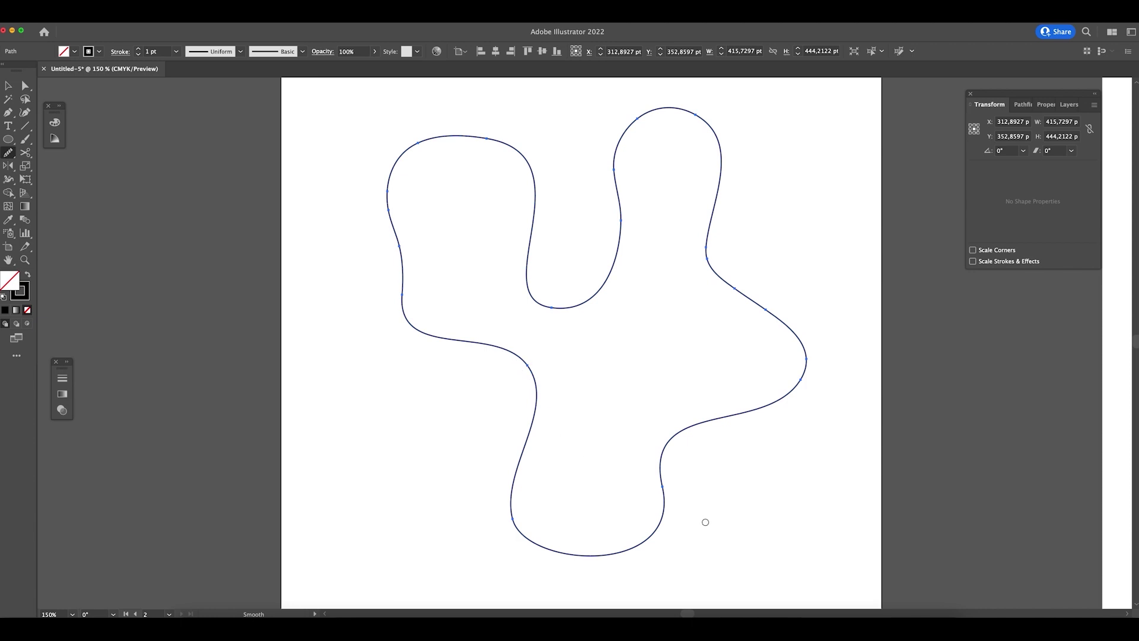
key(v)
click(780, 183)
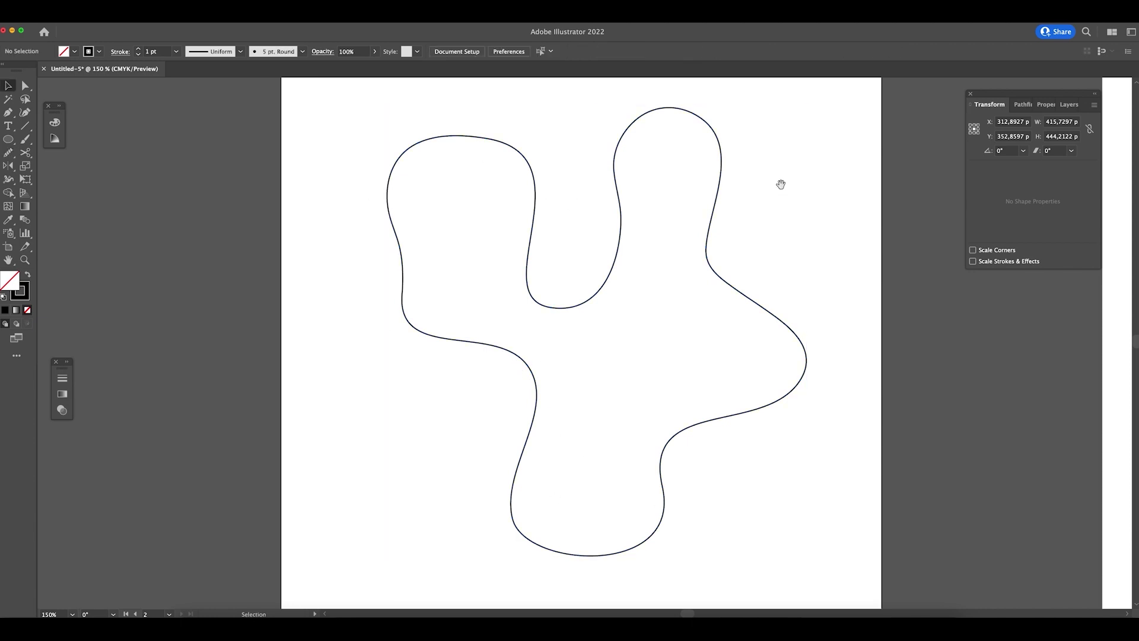
- Reshape the blob's left lobe with Direct Selection, pulling its left-edge anchor inward and denting its top into two humps
drag(780, 183, 752, 236)
drag(739, 161, 611, 267)
drag(792, 305, 762, 283)
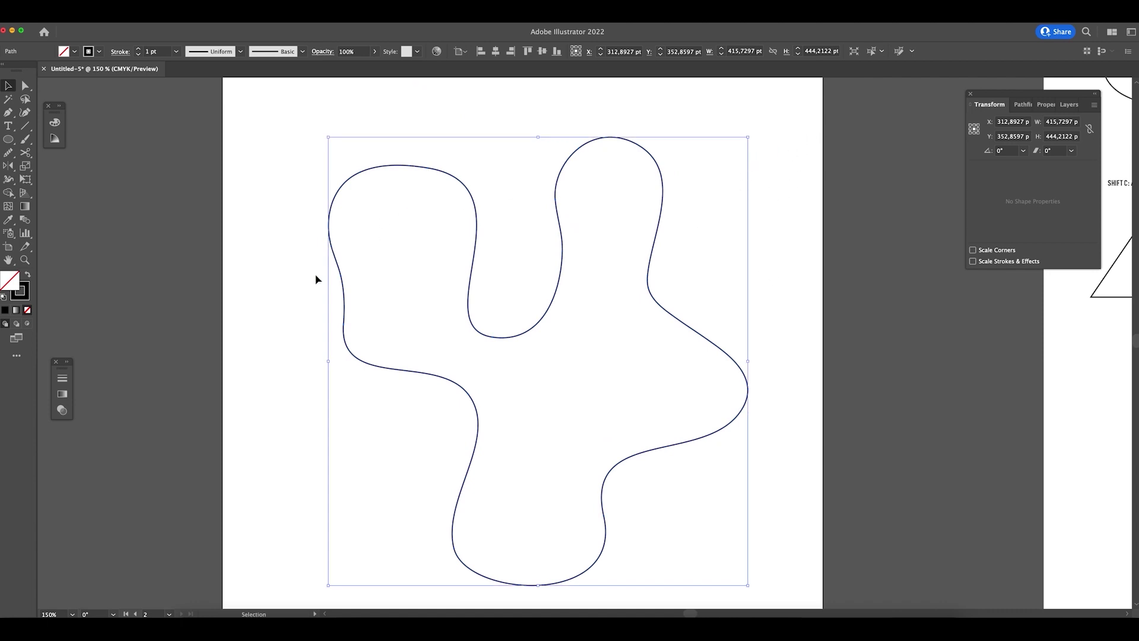
click(295, 296)
drag(498, 156, 415, 285)
key(a)
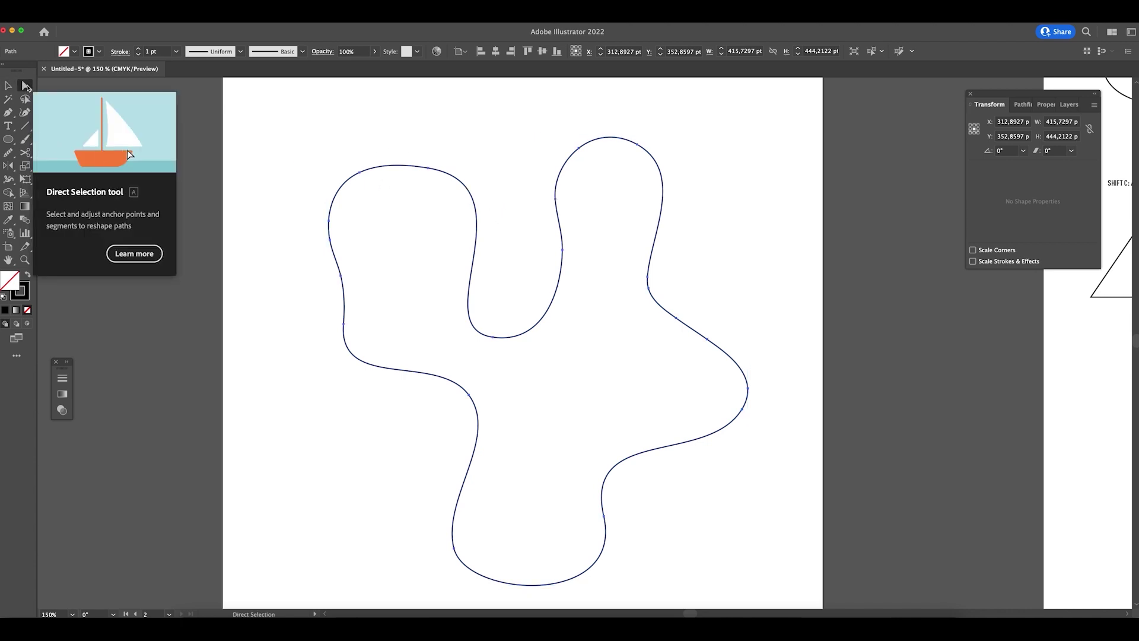
drag(341, 276, 369, 276)
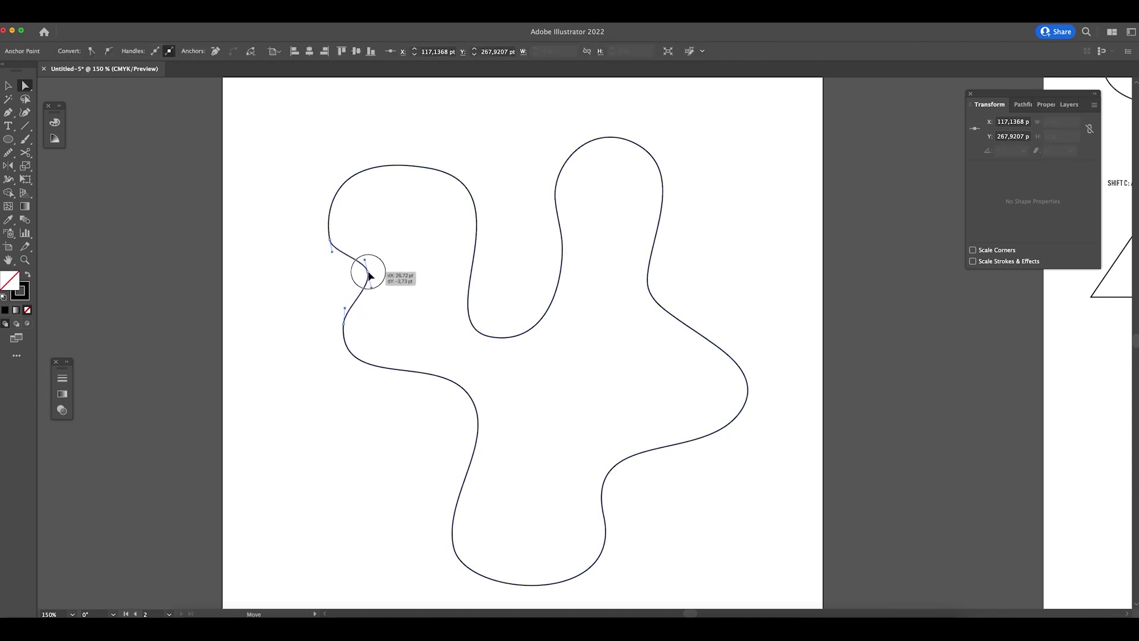
drag(429, 171, 417, 208)
drag(523, 224, 518, 152)
drag(381, 163, 360, 180)
- Swing the handle on the central notch's right anchor outward to horizontal, and shift the lower-right waist anchor and the base curve handle
click(563, 252)
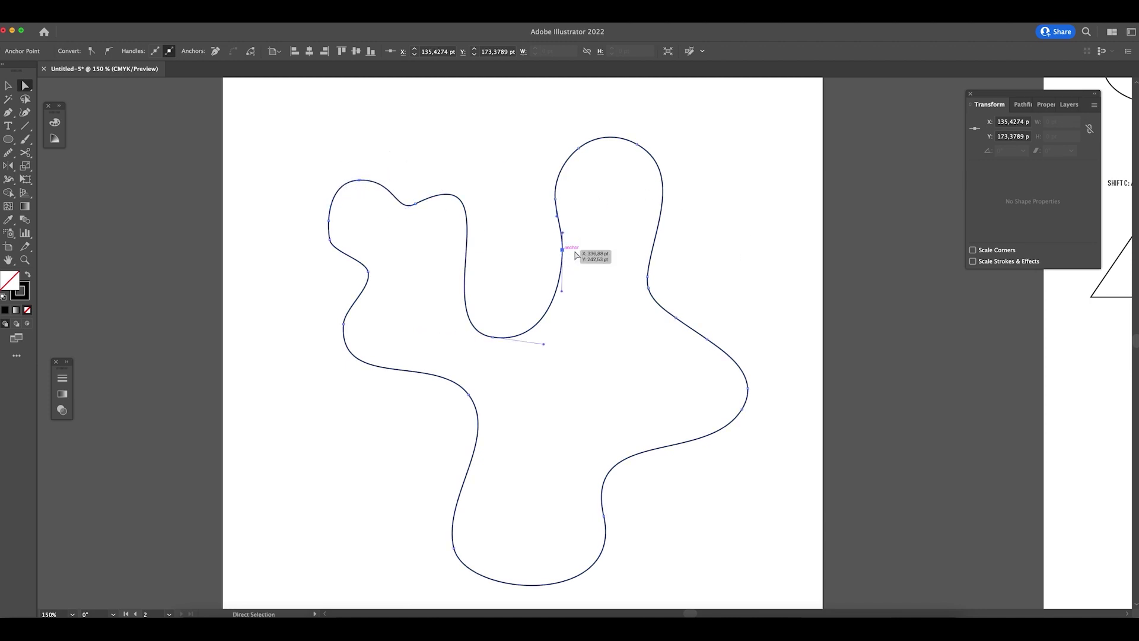
drag(563, 291, 661, 250)
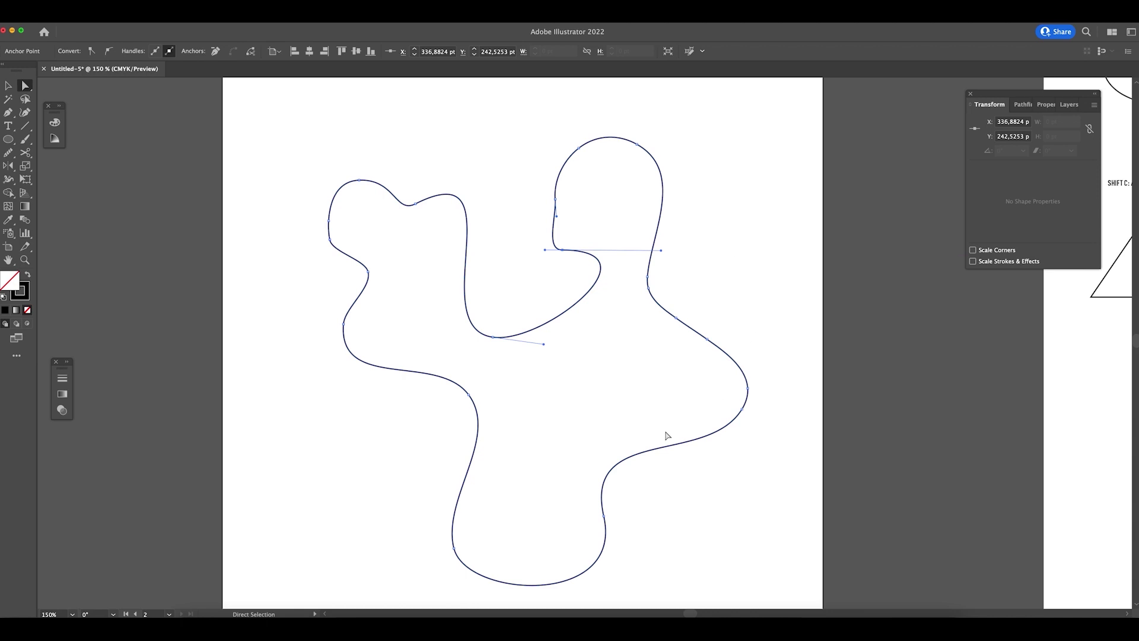
click(605, 517)
drag(604, 517, 594, 487)
drag(467, 597, 499, 592)
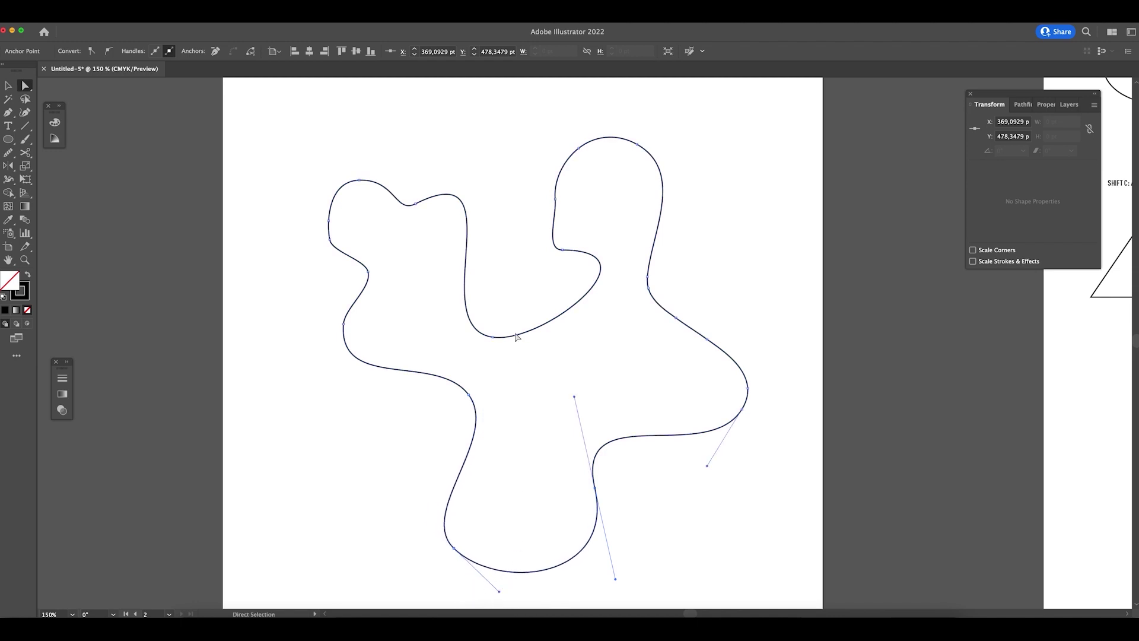
- Adjust the anchor below the left indentation and its handle so the edge bulges slightly outward
click(343, 325)
drag(343, 325, 345, 307)
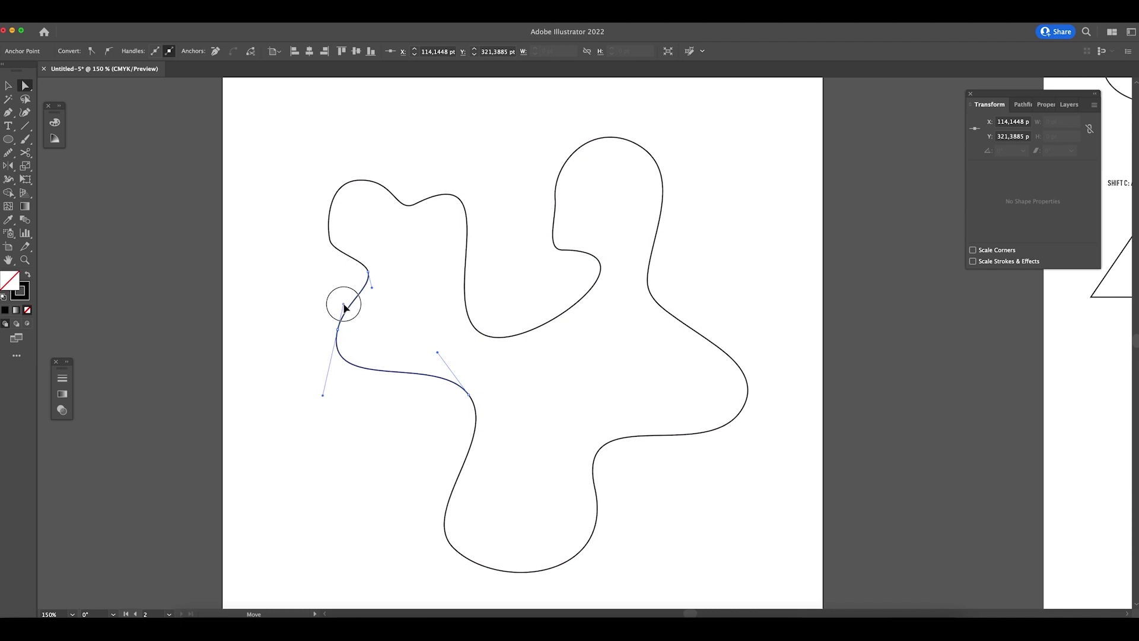
drag(331, 240, 338, 254)
- Open the outline by deleting the anchor at the lower corner of the left lobe
click(330, 240)
key(c)
key(Delete)
click(364, 262)
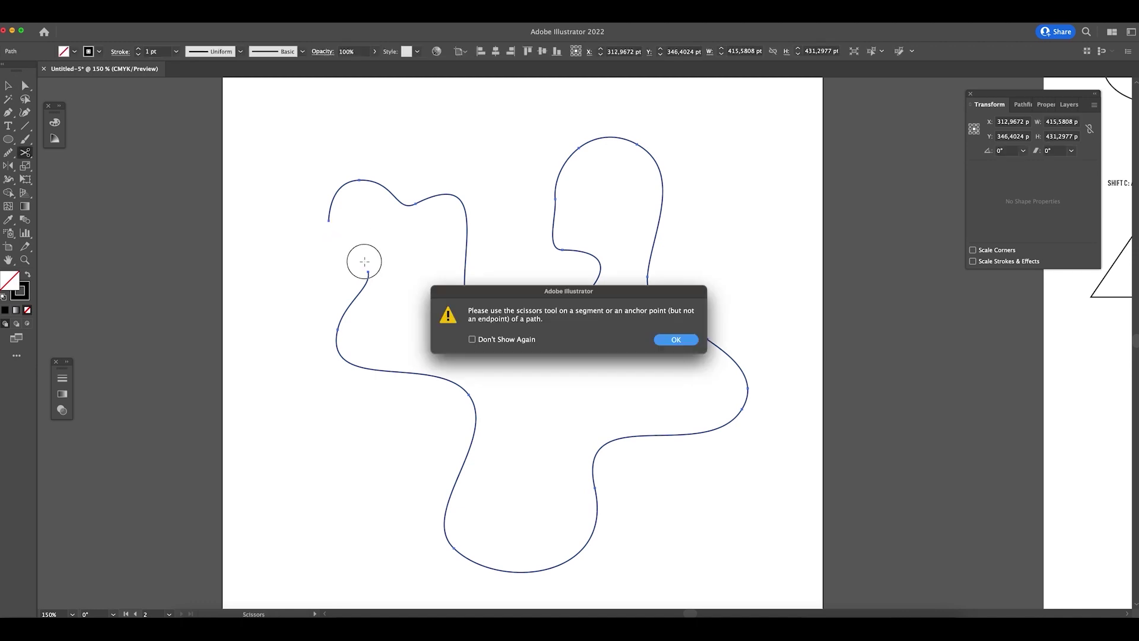
click(683, 343)
- Close the gap in the left lobe with a curved Pen segment from the lower endpoint to the upper one, and deselect the outline
key(space)
drag(327, 264, 447, 381)
key(z)
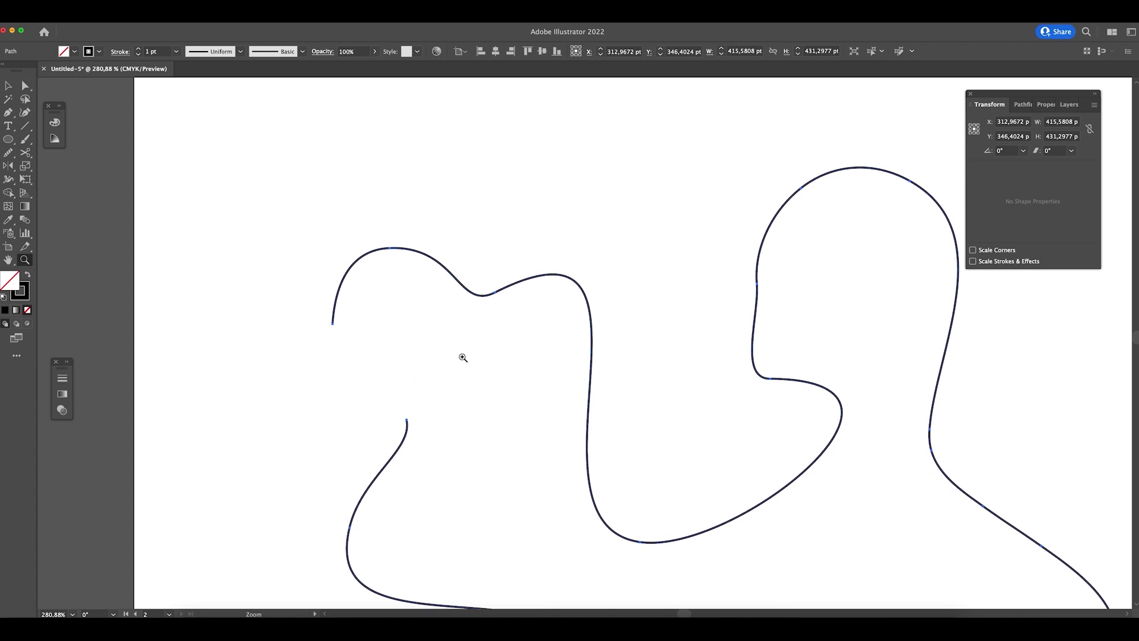
click(407, 420)
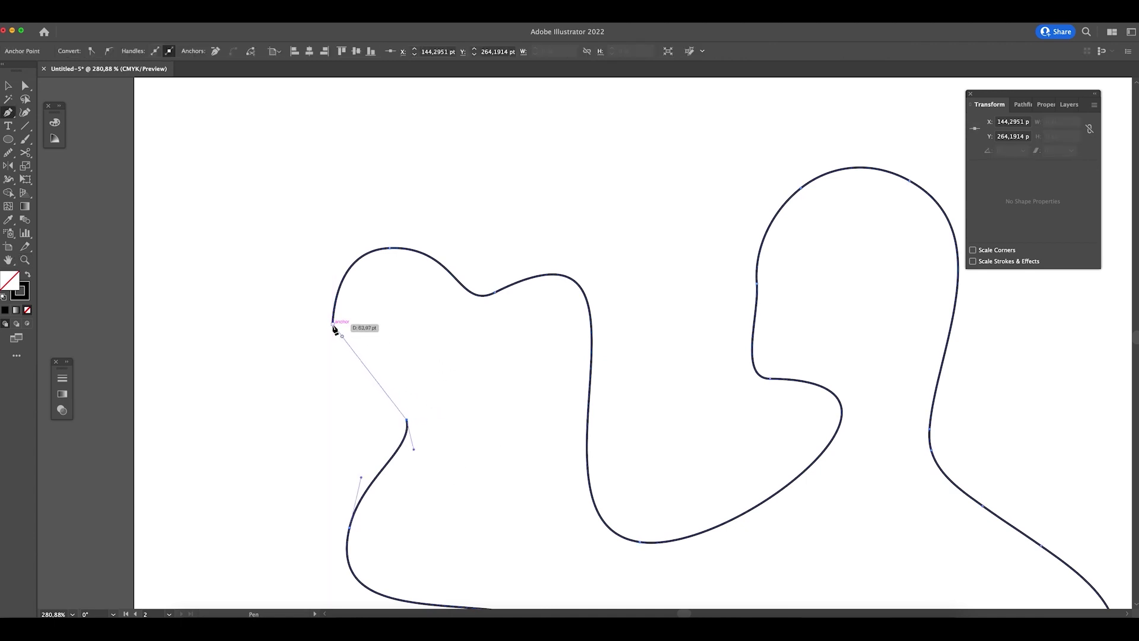
drag(333, 323, 83, 276)
key(v)
click(568, 219)
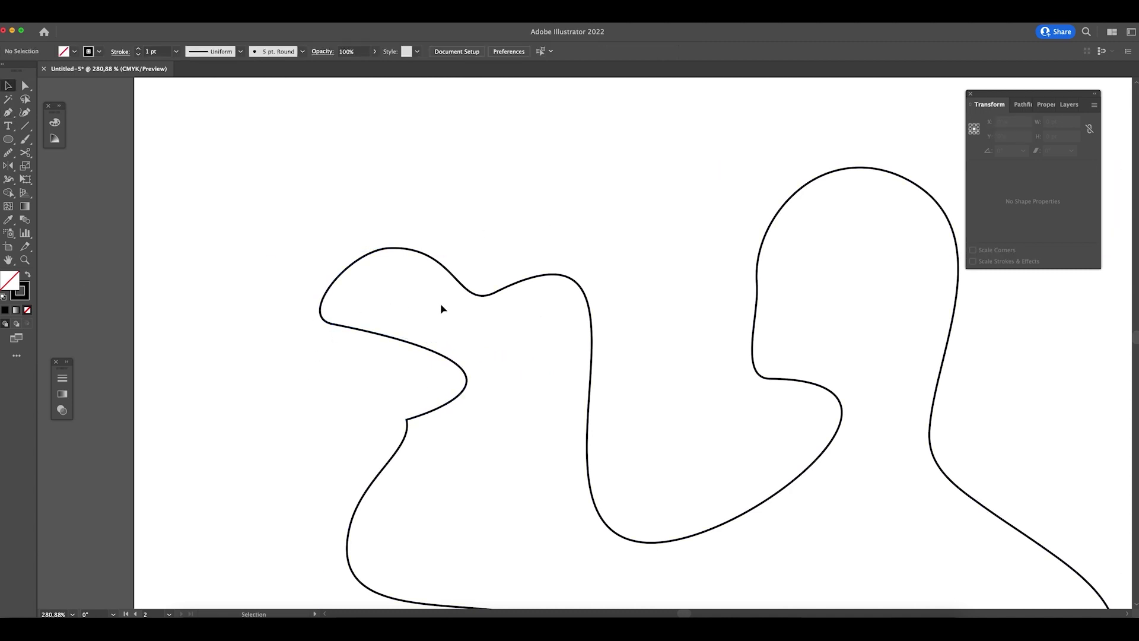
- Review the whole reshaped blob on the artboard
drag(480, 259, 600, 275)
click(642, 223)
key(super+minus)
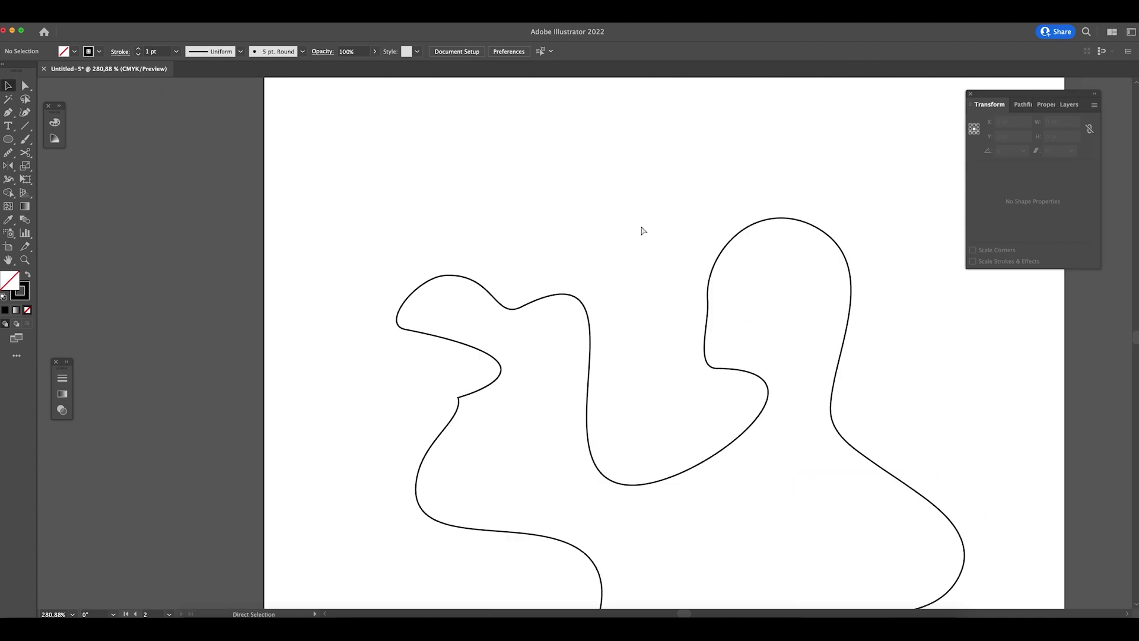
key(ctrl+1)
key(v)
drag(757, 316, 728, 248)
key(z)
drag(675, 301, 700, 334)
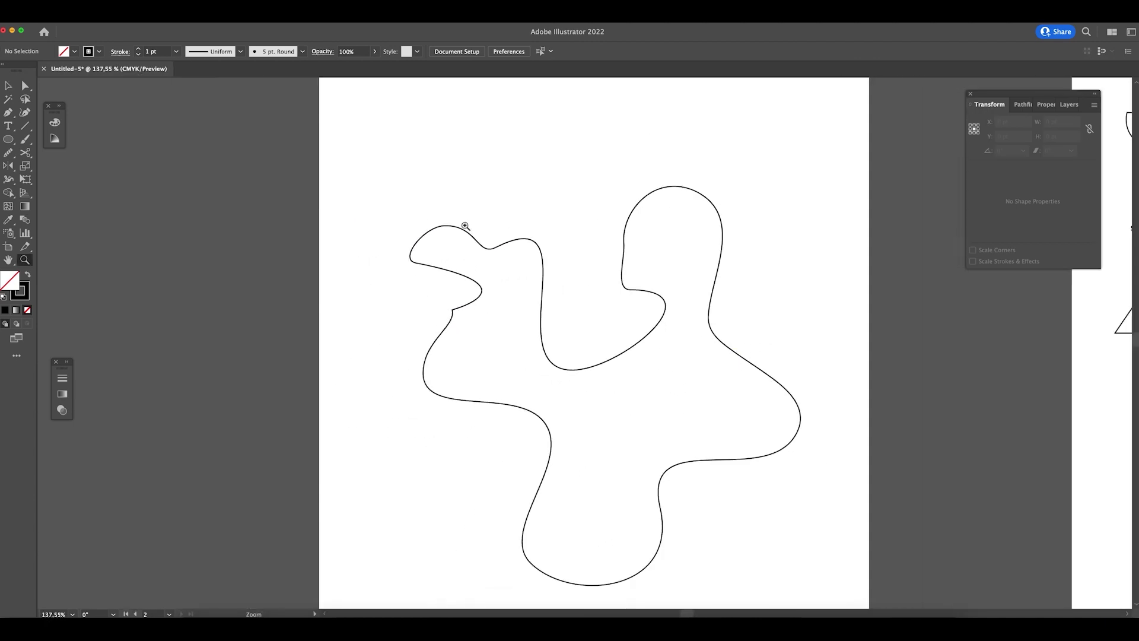
key(v)
click(541, 304)
click(675, 296)
- Delete the freeform curved shape beside the SHIFT and SHIFT C examples on the neighbouring artboard
drag(986, 391, 486, 415)
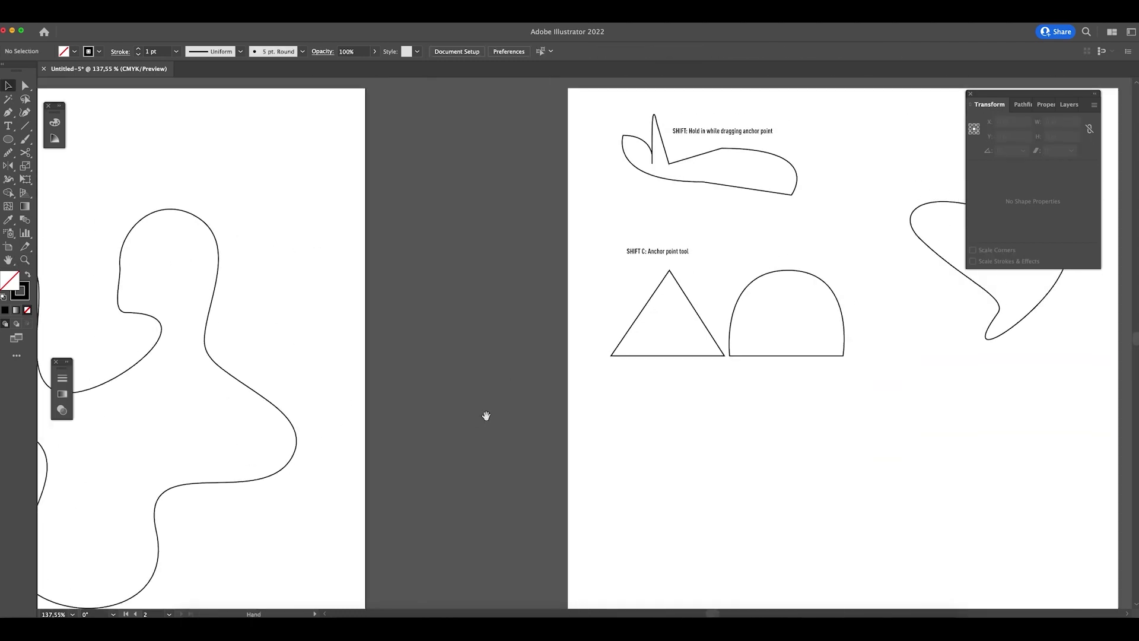
drag(695, 193, 625, 346)
drag(723, 337, 555, 331)
key(z)
drag(567, 299, 610, 297)
drag(698, 307, 627, 303)
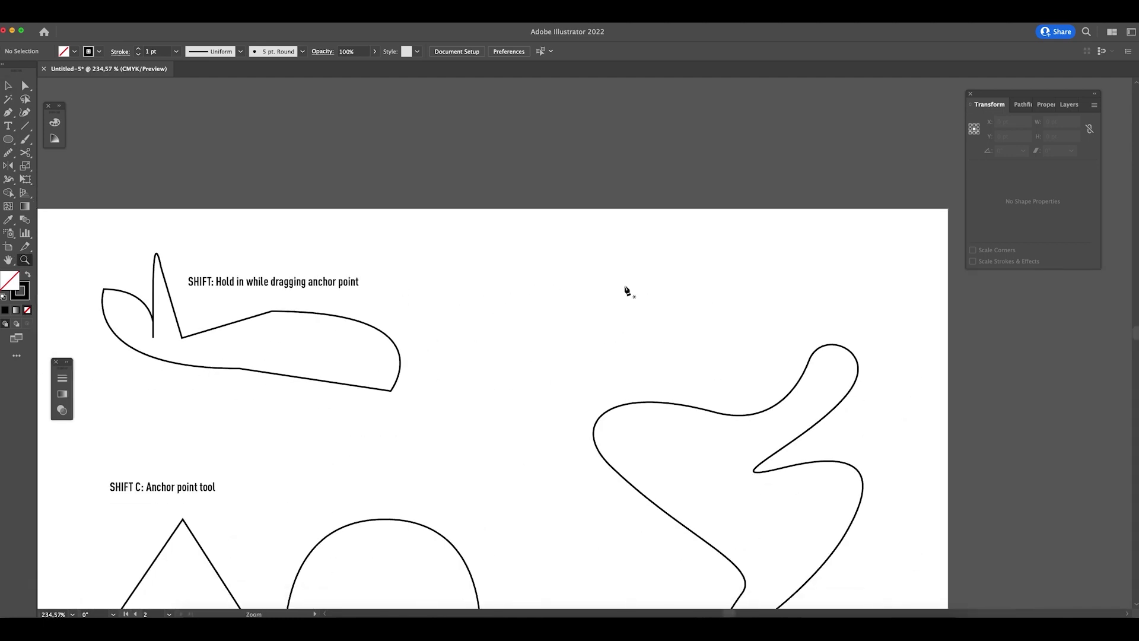
drag(669, 338, 757, 504)
key(Delete)
- Start an open Pen path with three straight segments in the cleared area, running down and then back towards the SHIFT example
click(752, 324)
click(796, 420)
click(761, 477)
click(629, 453)
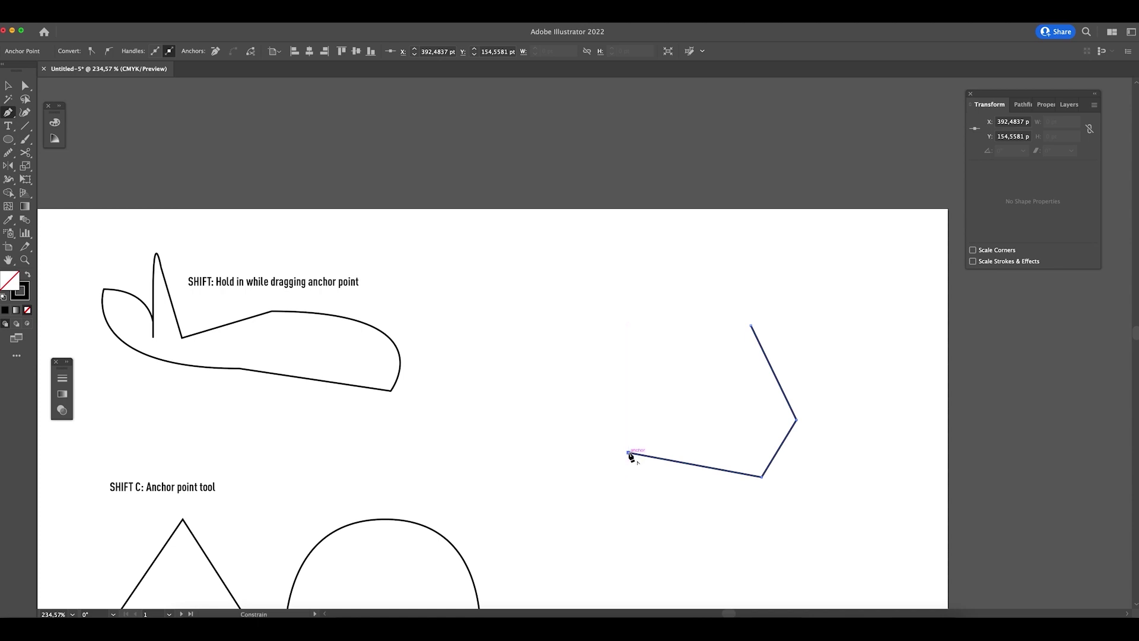
- Extend the path with two curved segments bulging in opposite directions, each started from a horizontally constrained handle at a corner anchor
drag(629, 453, 611, 454)
drag(422, 453, 423, 454)
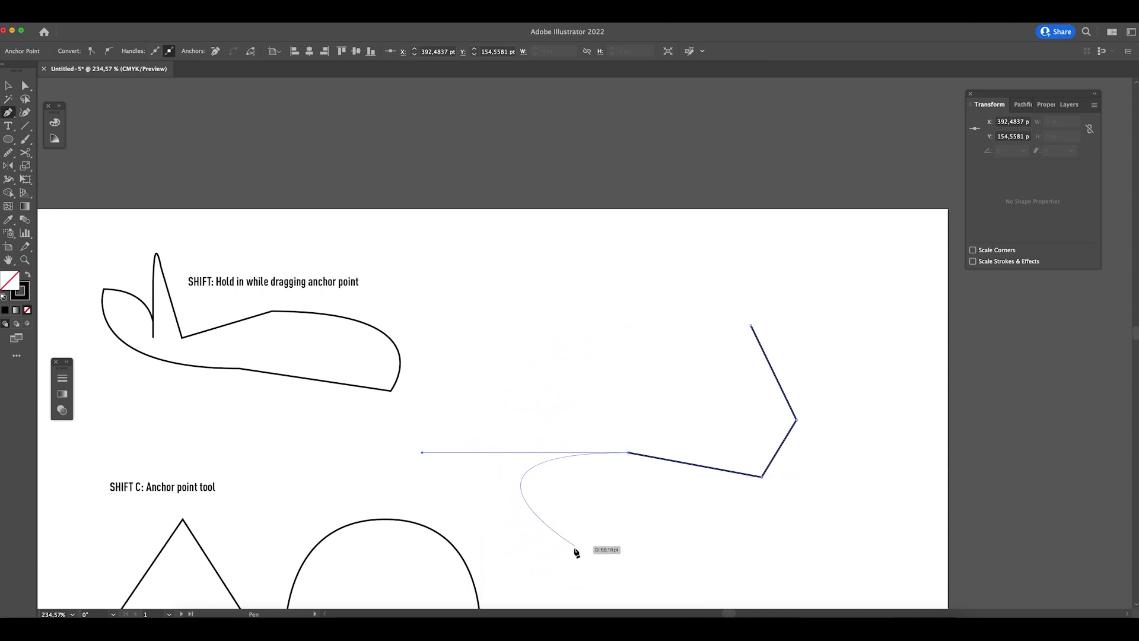
super+click(544, 559)
drag(549, 556, 704, 486)
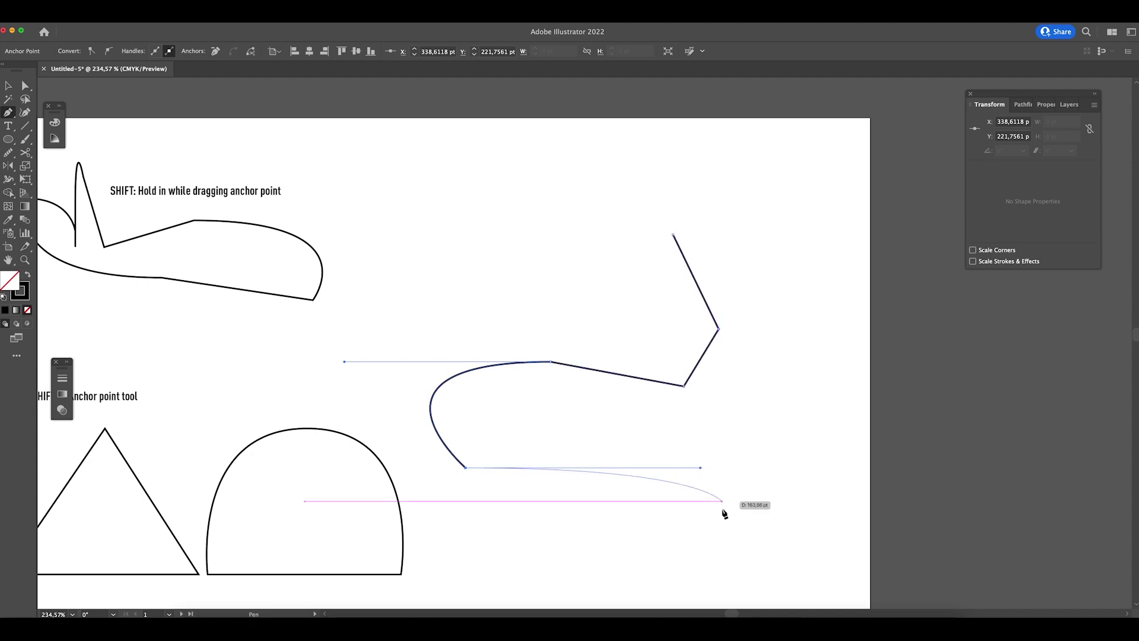
click(581, 561)
drag(580, 561, 511, 481)
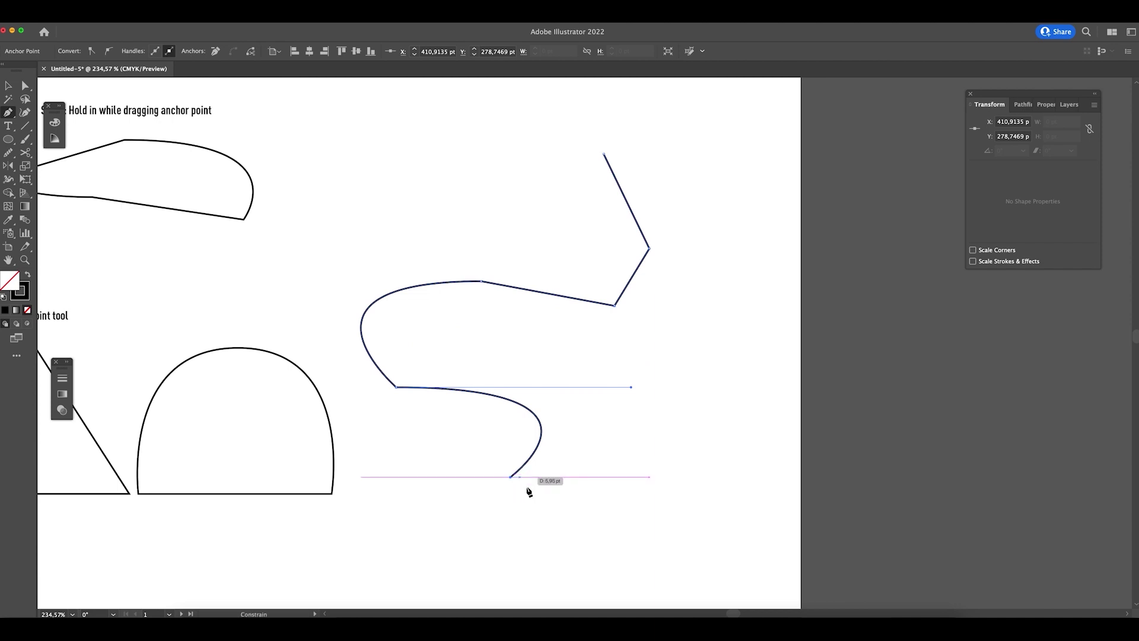
- Continue the path with three curves started from vertically constrained handles, ending in an anchor with 45° diagonal handles
drag(511, 478, 512, 508)
drag(520, 579, 510, 579)
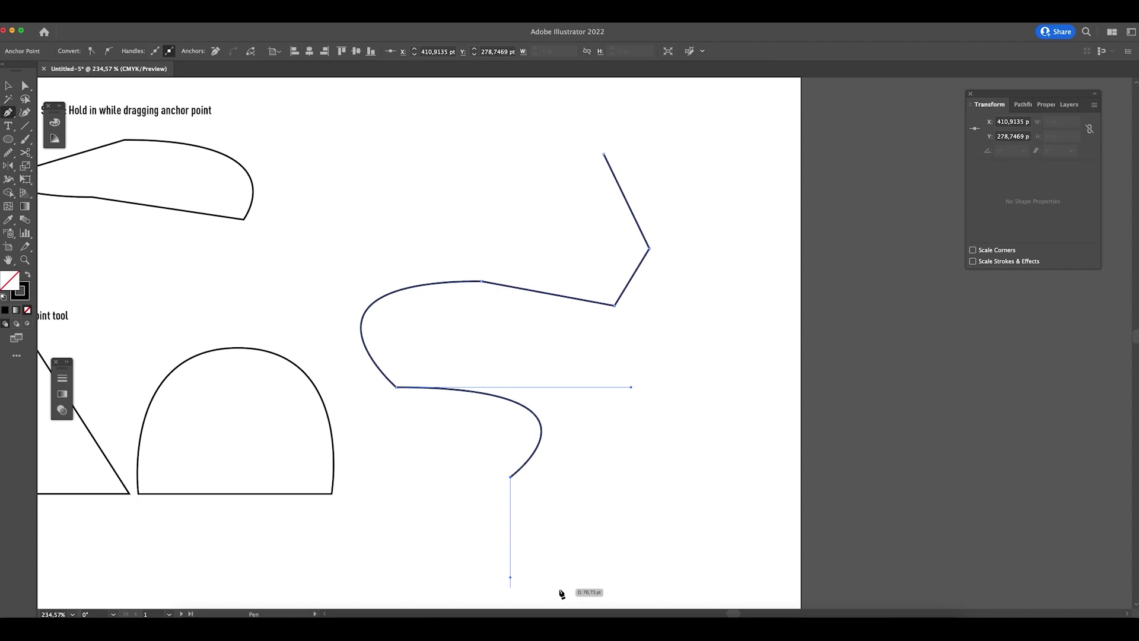
drag(647, 544, 706, 526)
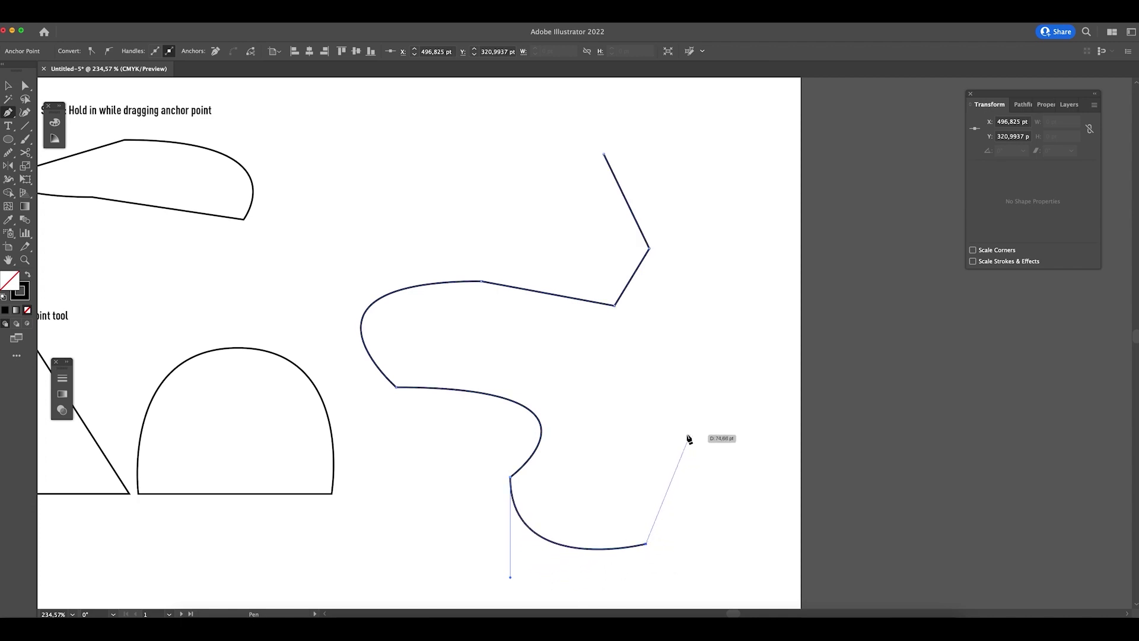
drag(647, 544, 652, 521)
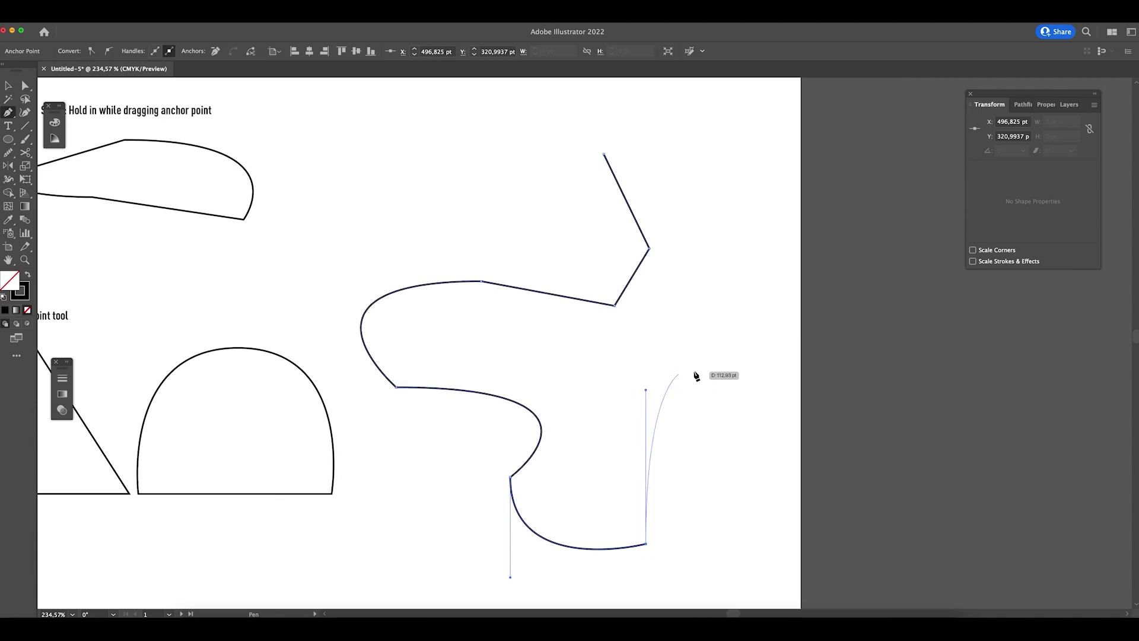
click(729, 426)
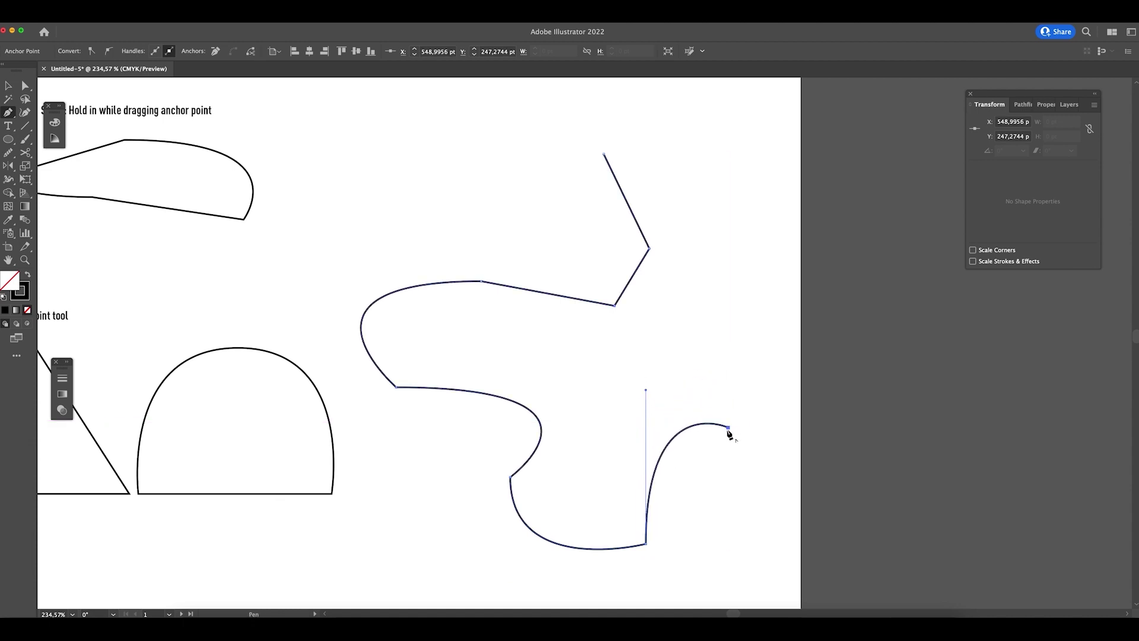
drag(727, 427, 825, 179)
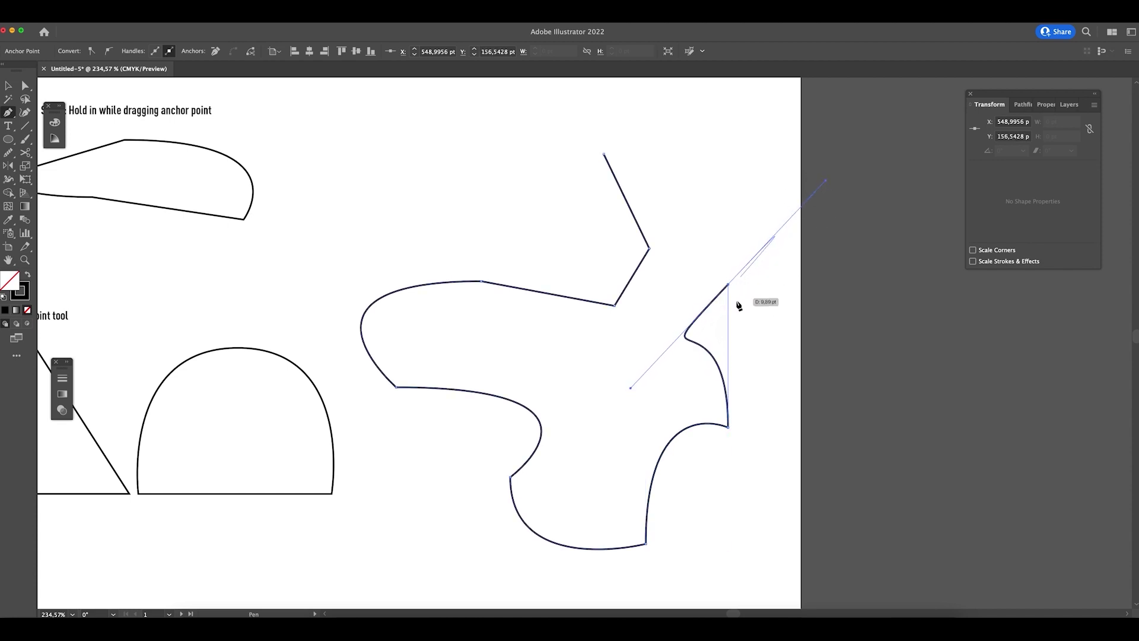
- Try to resume the path from its diagonal end anchor without its outgoing handle, and undo the attempts
drag(782, 303, 758, 369)
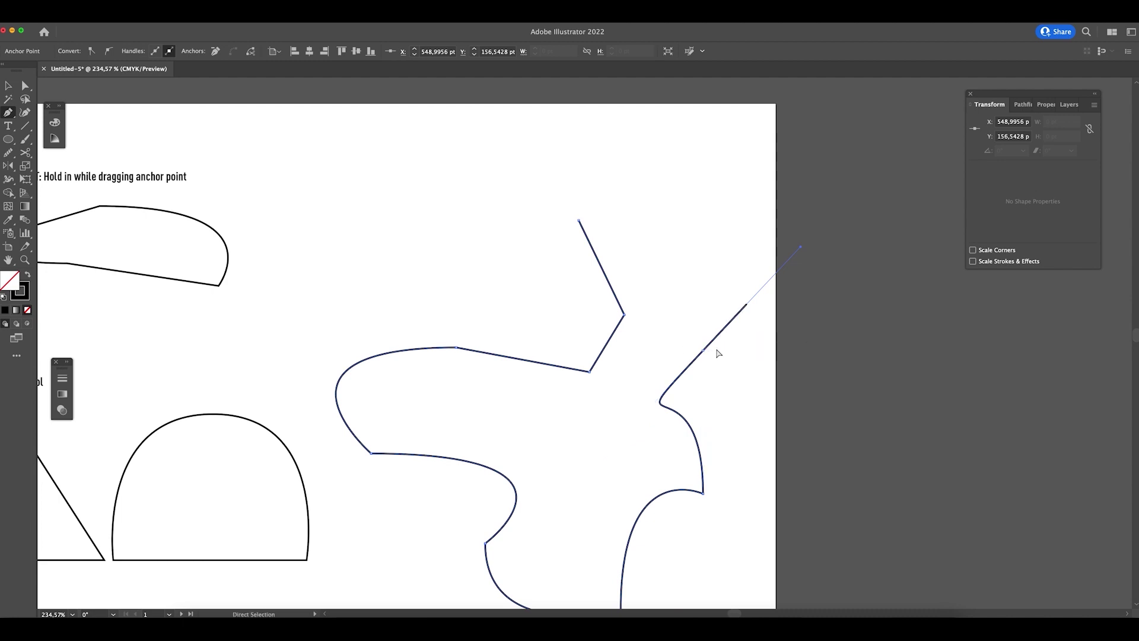
key(super+z)
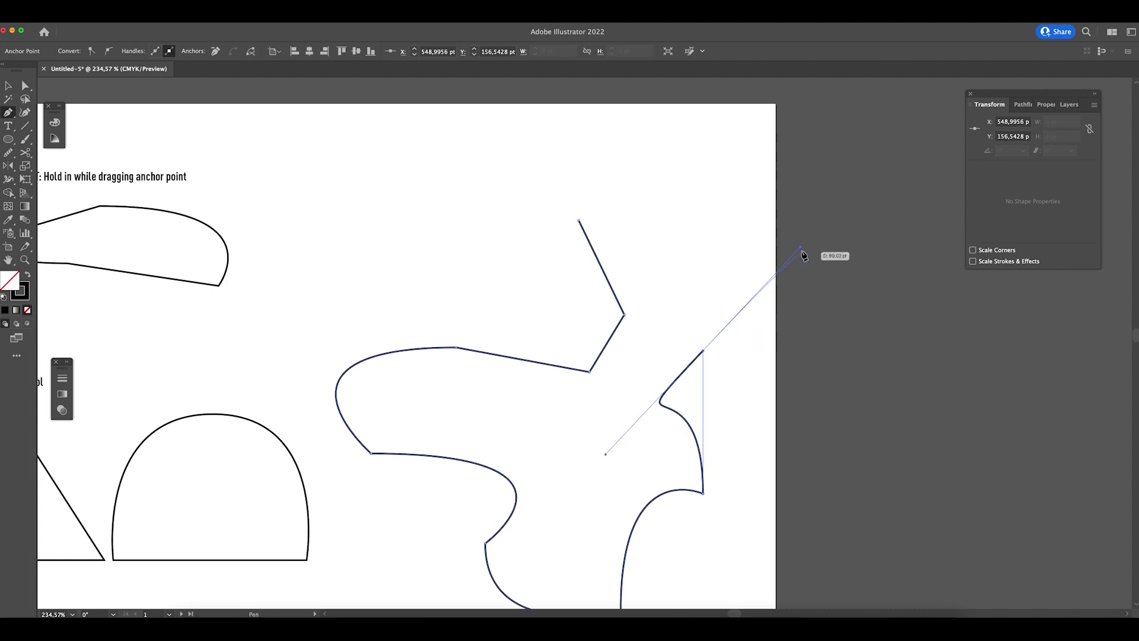
key(a)
click(745, 369)
key(z)
drag(694, 356, 640, 518)
drag(633, 432, 673, 460)
key(a)
click(536, 462)
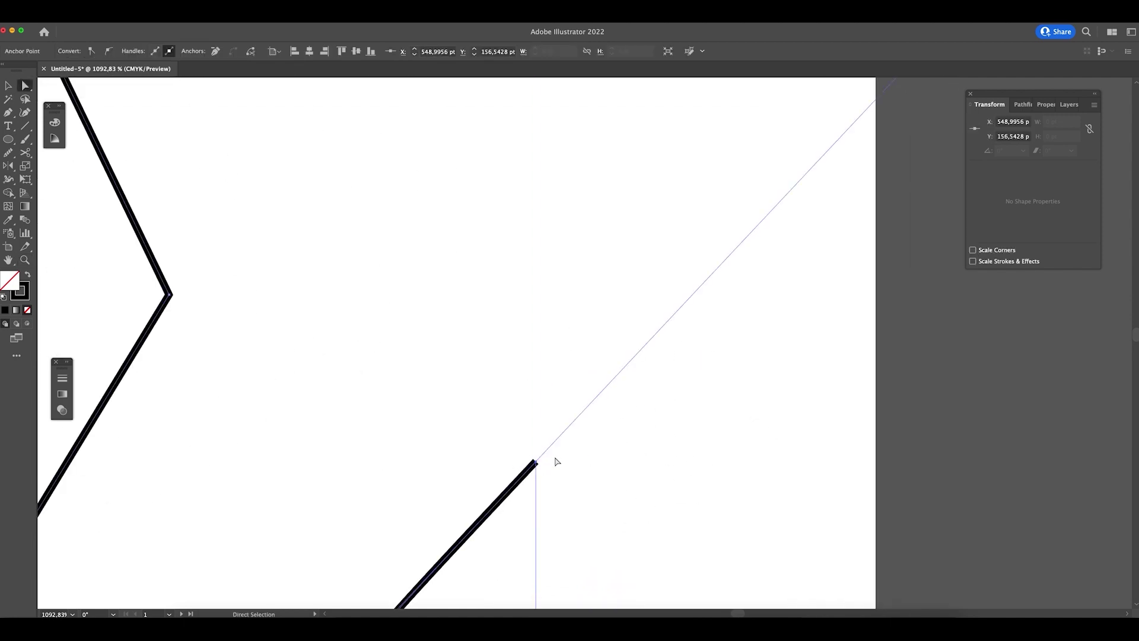
click(535, 462)
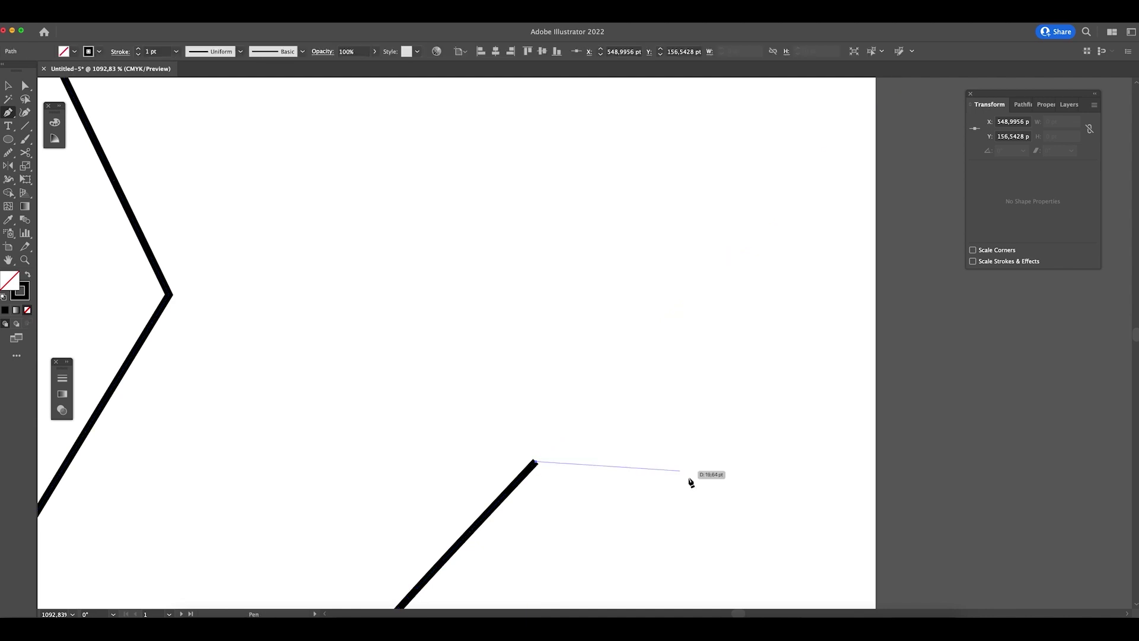
key(super+z)
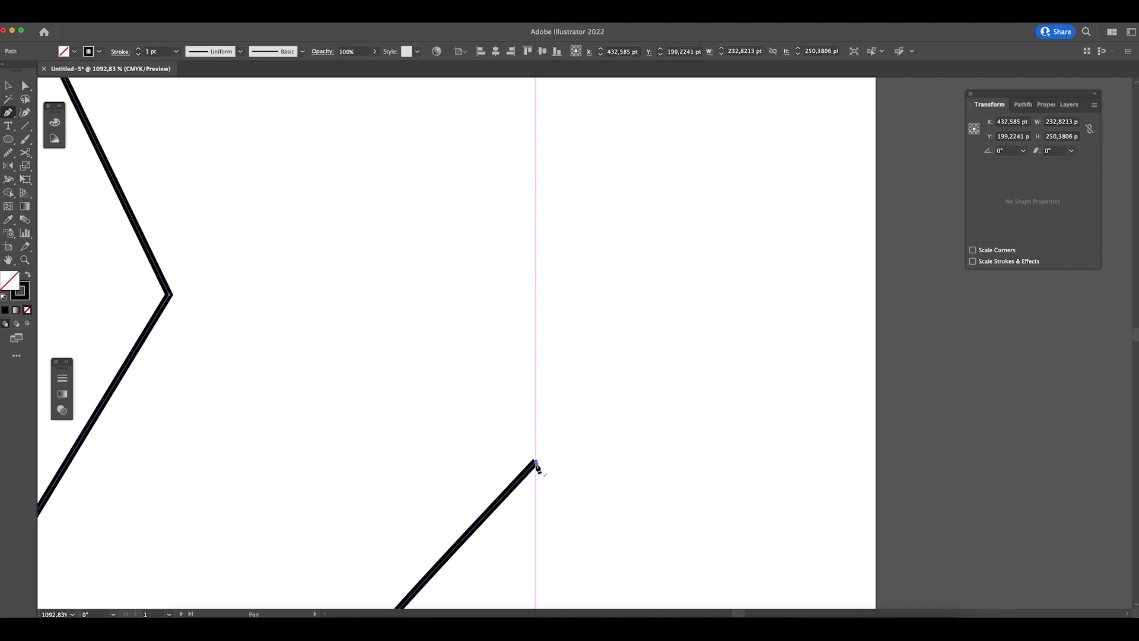
- Resume the path at its end anchor and add five straight 45° segments in a zigzag, finishing with a downward diagonal
click(535, 461)
click(478, 406)
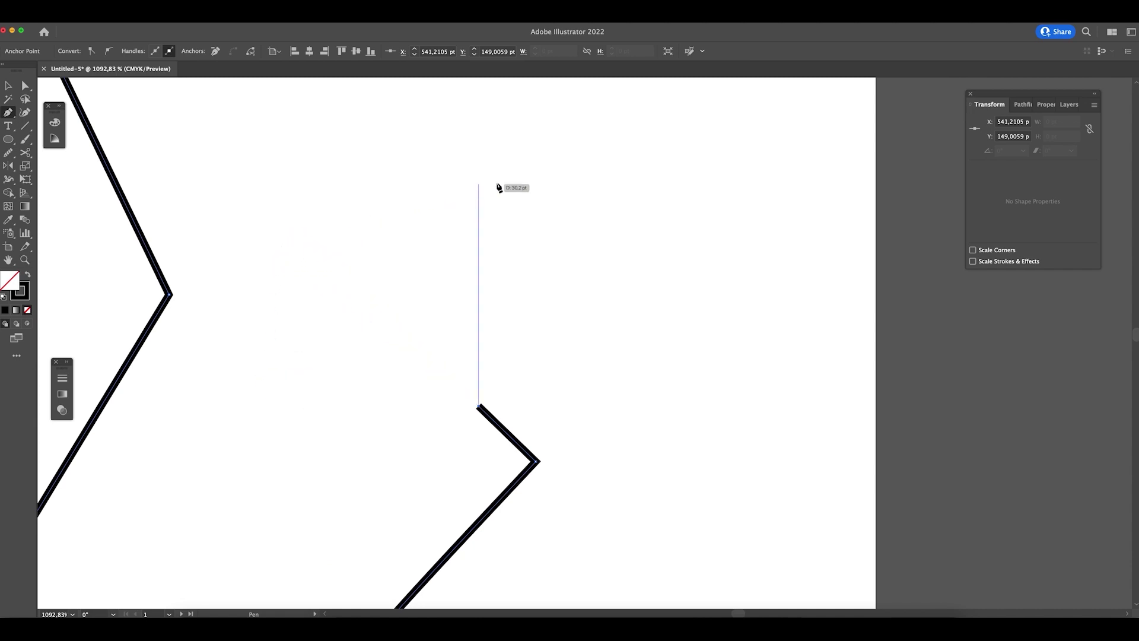
click(688, 197)
scroll(661, 296, up, 5)
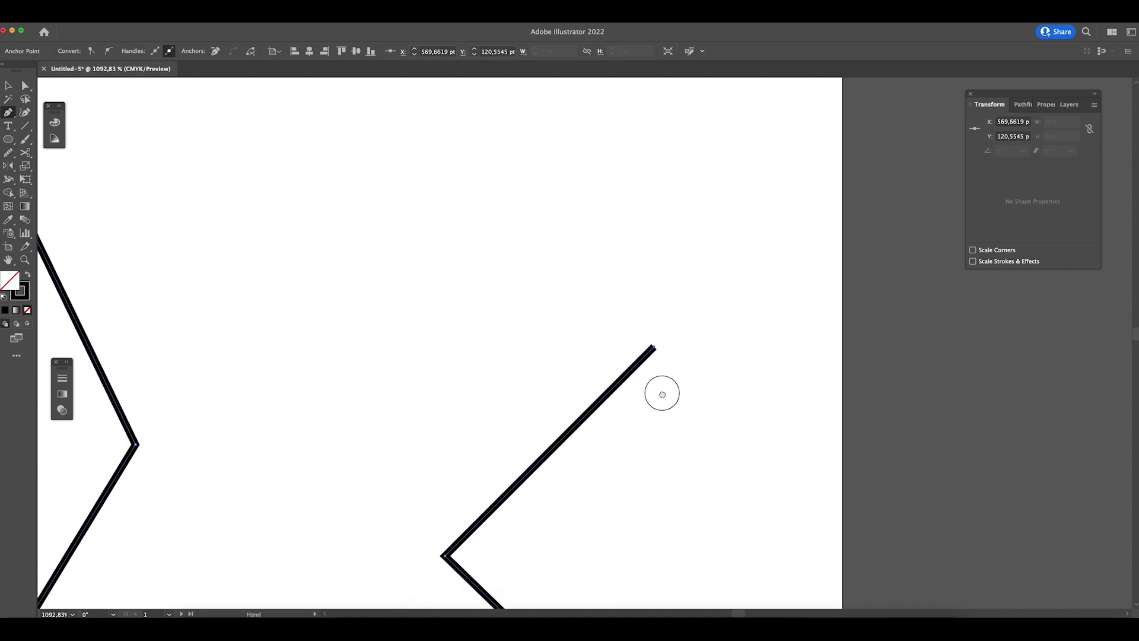
shift+click(401, 240)
shift+click(297, 334)
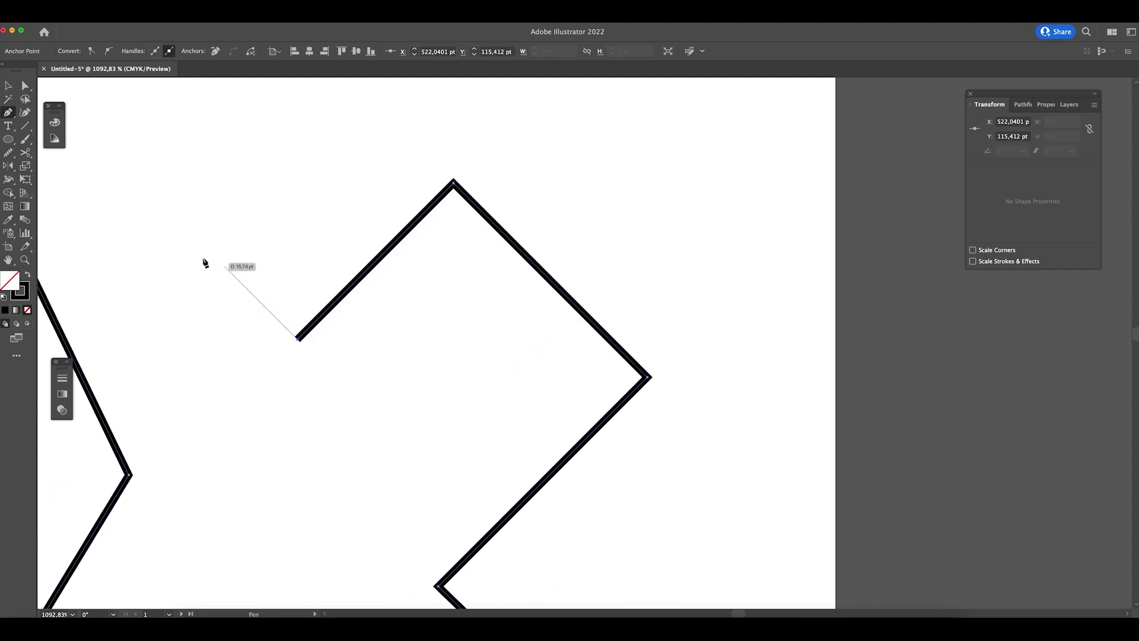
- Draw a small angular spiral from six straight 45° segments, turning inward and leading back out up to the right
shift+click(133, 229)
shift+click(287, 119)
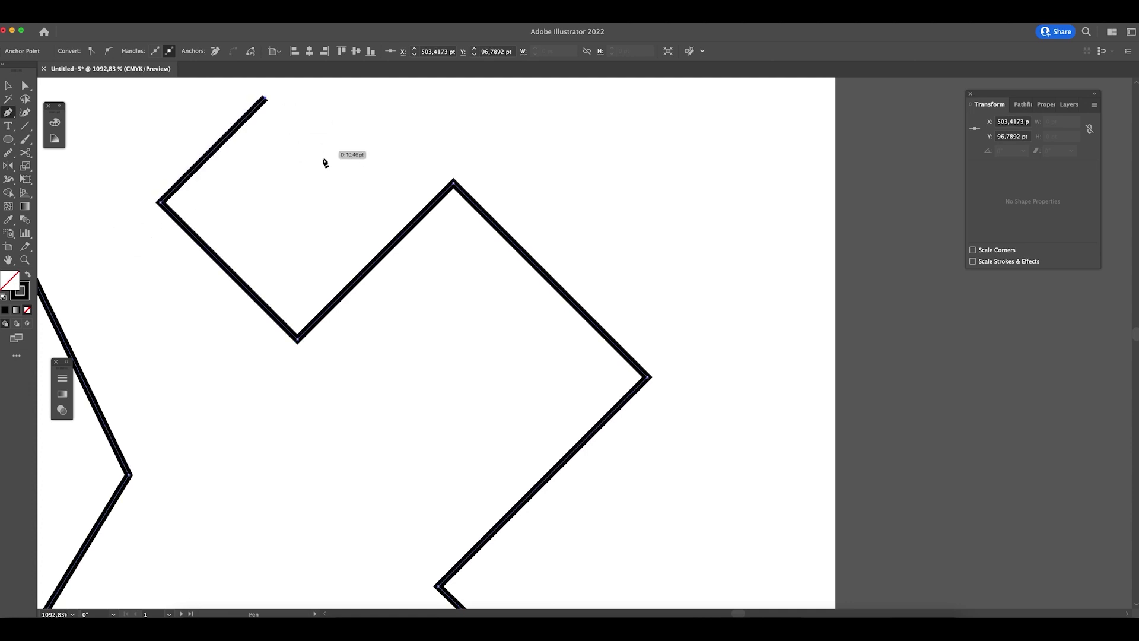
shift+click(337, 168)
shift+click(277, 226)
shift+click(304, 254)
shift+click(469, 122)
drag(440, 170, 483, 402)
- Add six straight 45° segments that form two nested chevrons over the spiral and end in a short upward diagonal
shift+click(293, 202)
drag(330, 256, 446, 332)
shift+click(267, 462)
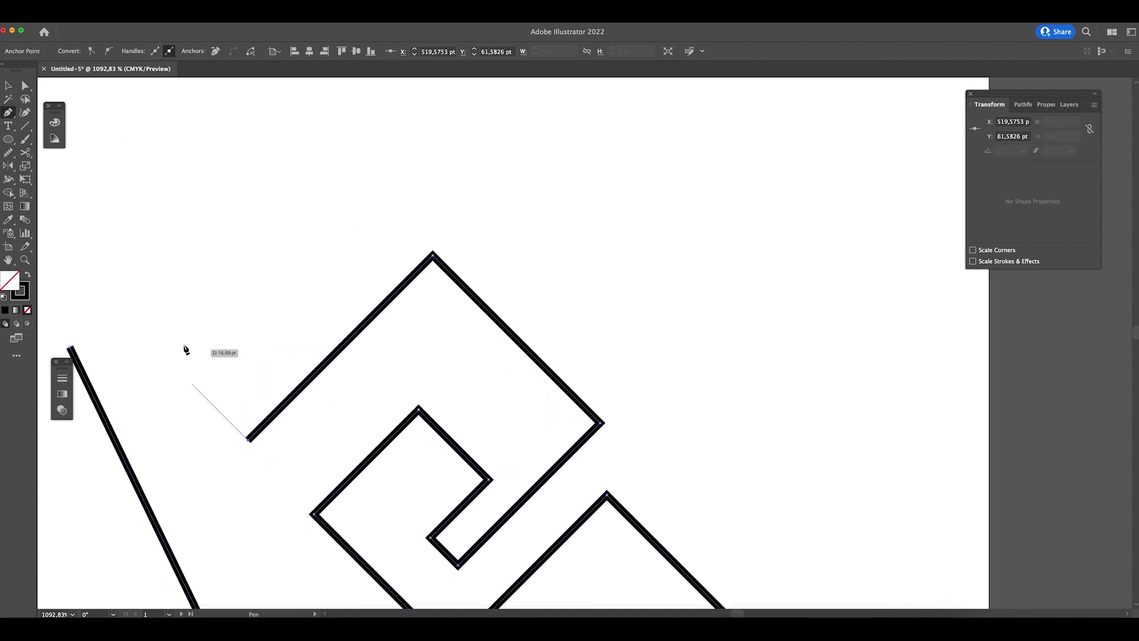
shift+click(157, 350)
shift+click(465, 116)
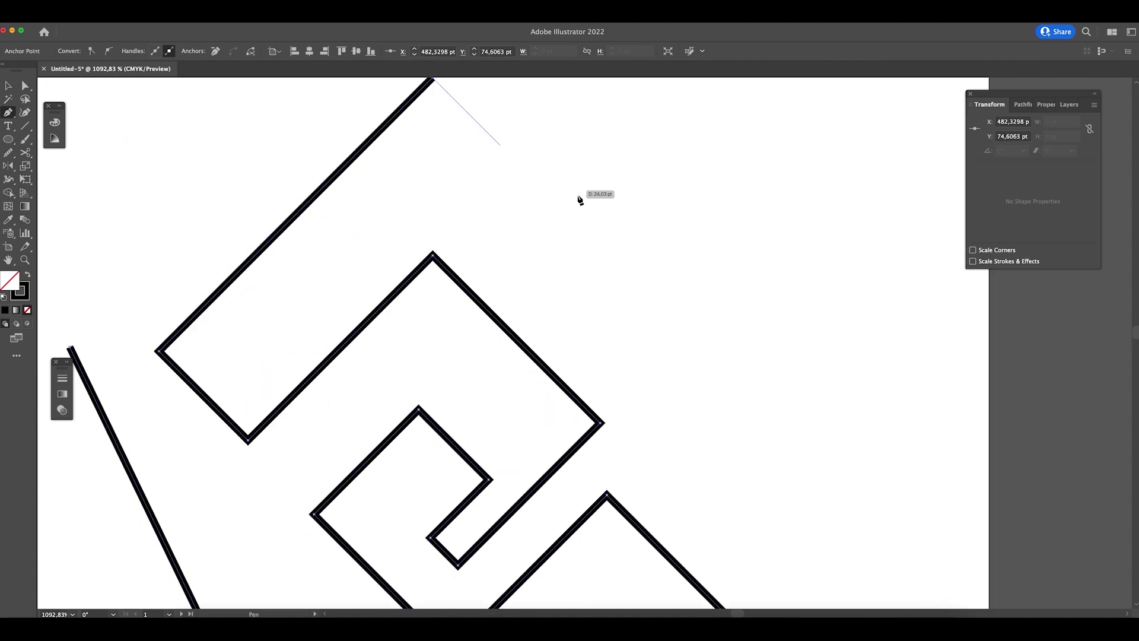
shift+click(740, 317)
shift+click(847, 247)
drag(847, 247, 872, 376)
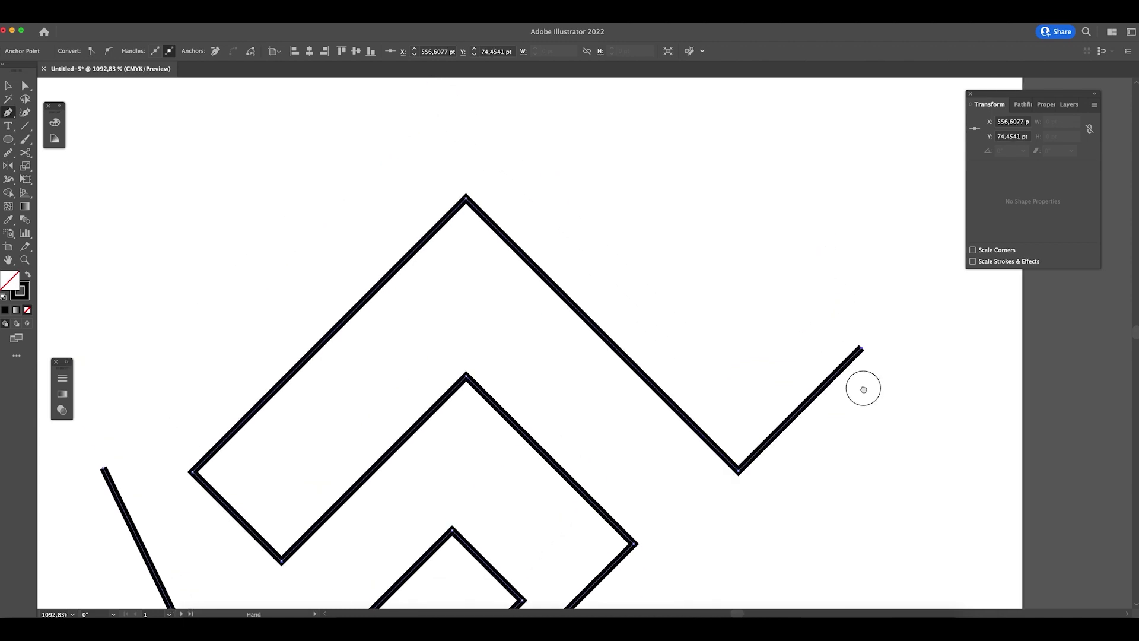
- Run an outer chevron of long 45° segments over the nested ones, adding a short notch and a further downward diagonal
shift+click(458, 125)
scroll(536, 249, up, 5)
scroll(536, 249, left, 3)
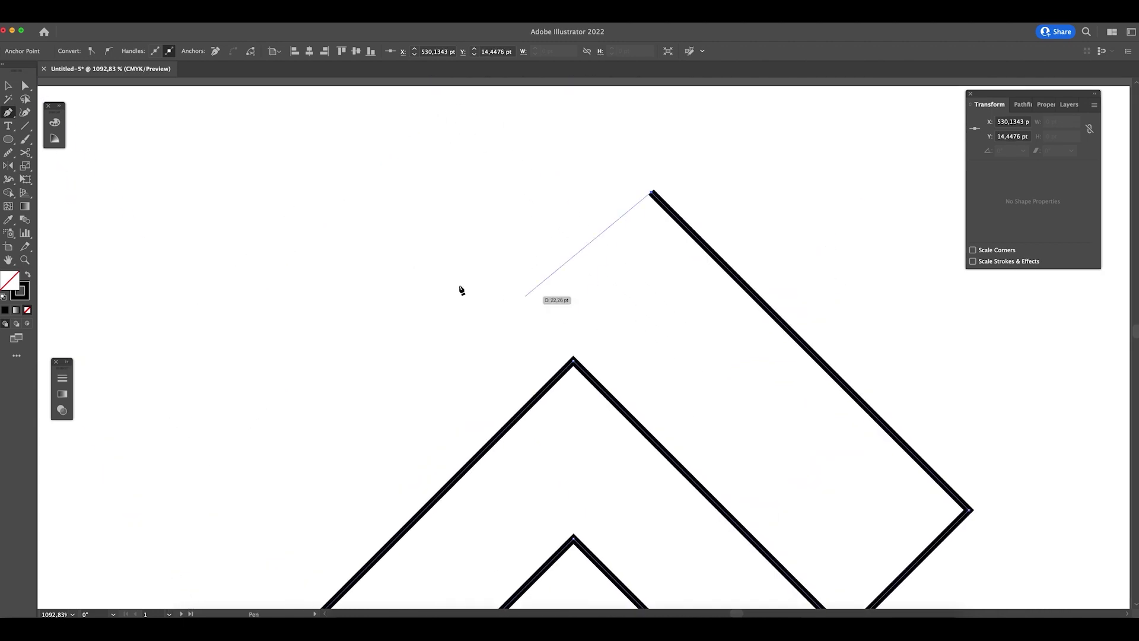
shift+click(353, 485)
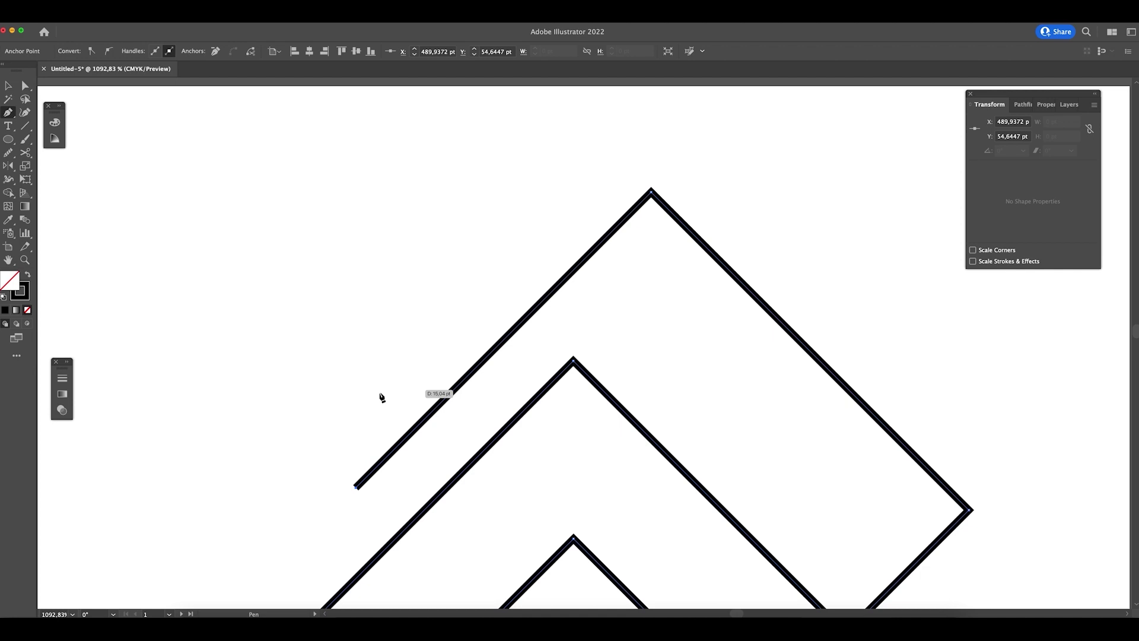
shift+click(275, 409)
drag(275, 409, 489, 260)
shift+click(305, 470)
drag(351, 463, 437, 309)
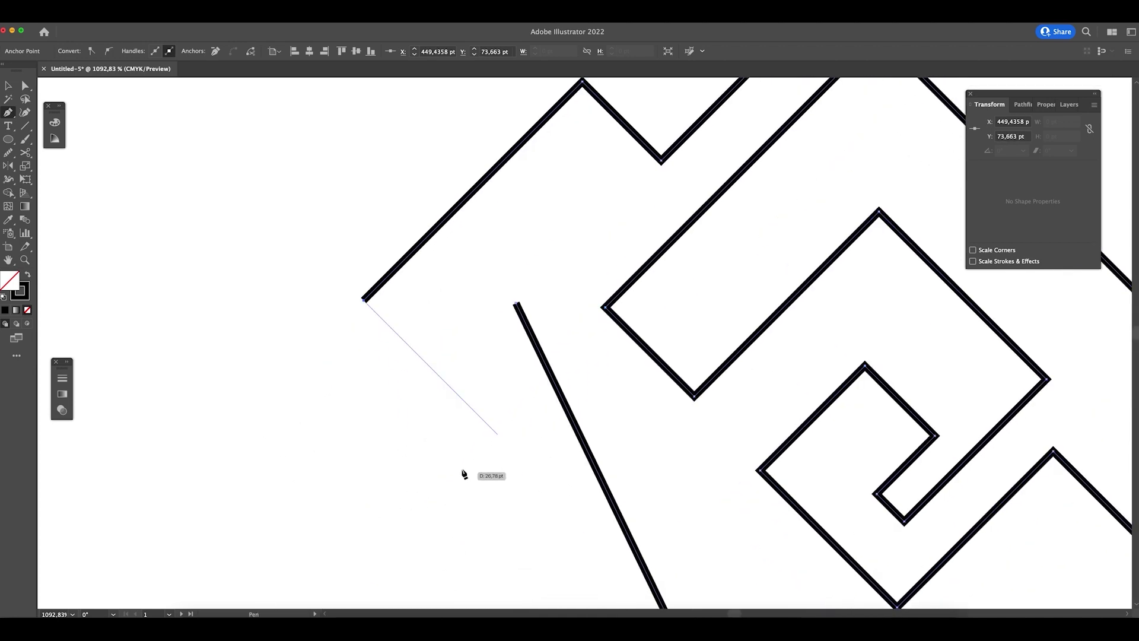
- Draw an angular hook around the path's starting point, close the path on its first anchor and deselect it
shift+click(492, 466)
shift+click(536, 416)
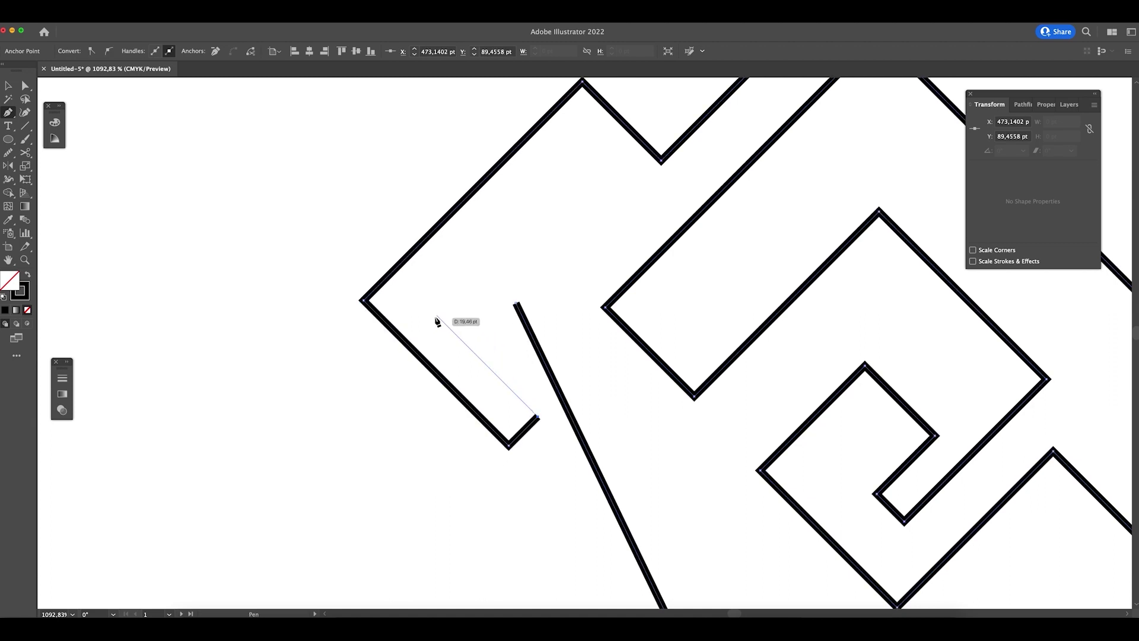
shift+click(436, 315)
shift+click(571, 179)
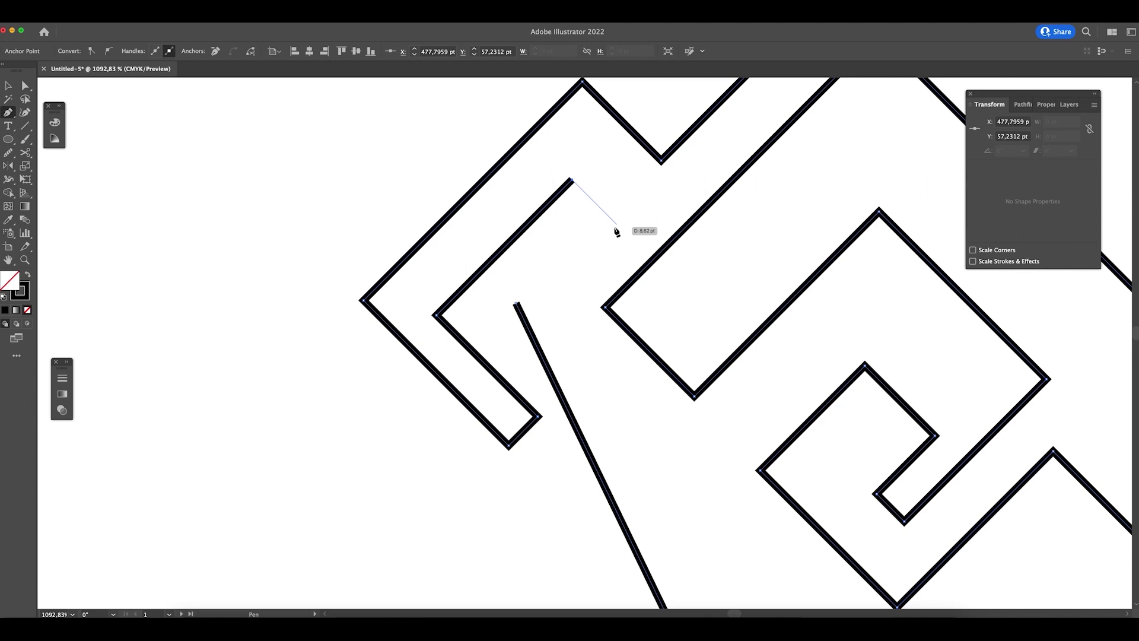
shift+click(609, 216)
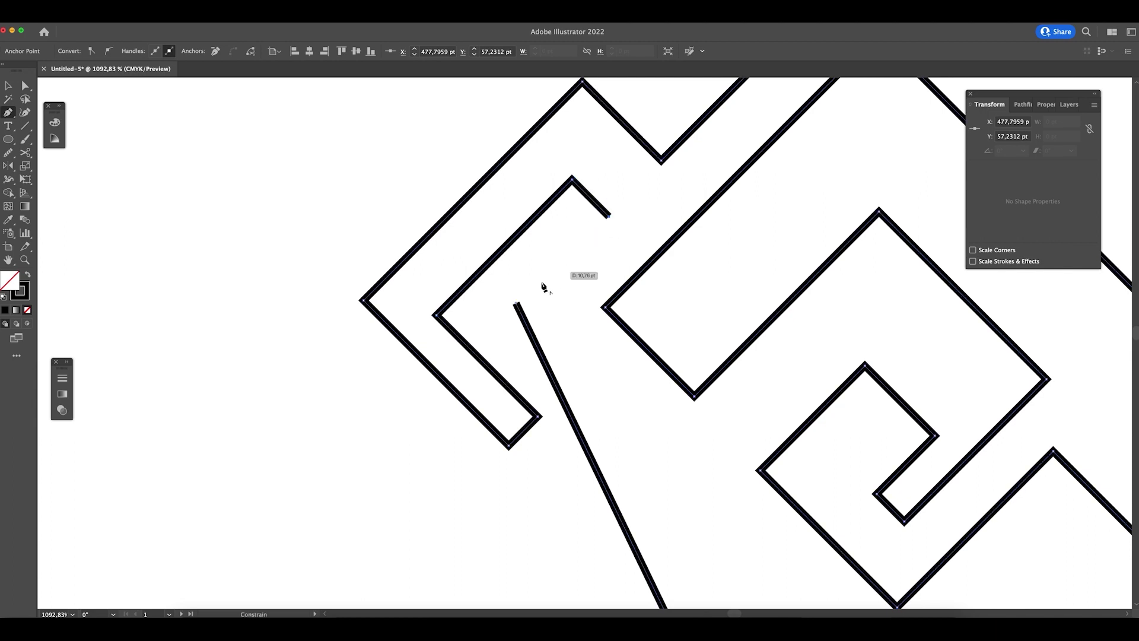
click(517, 303)
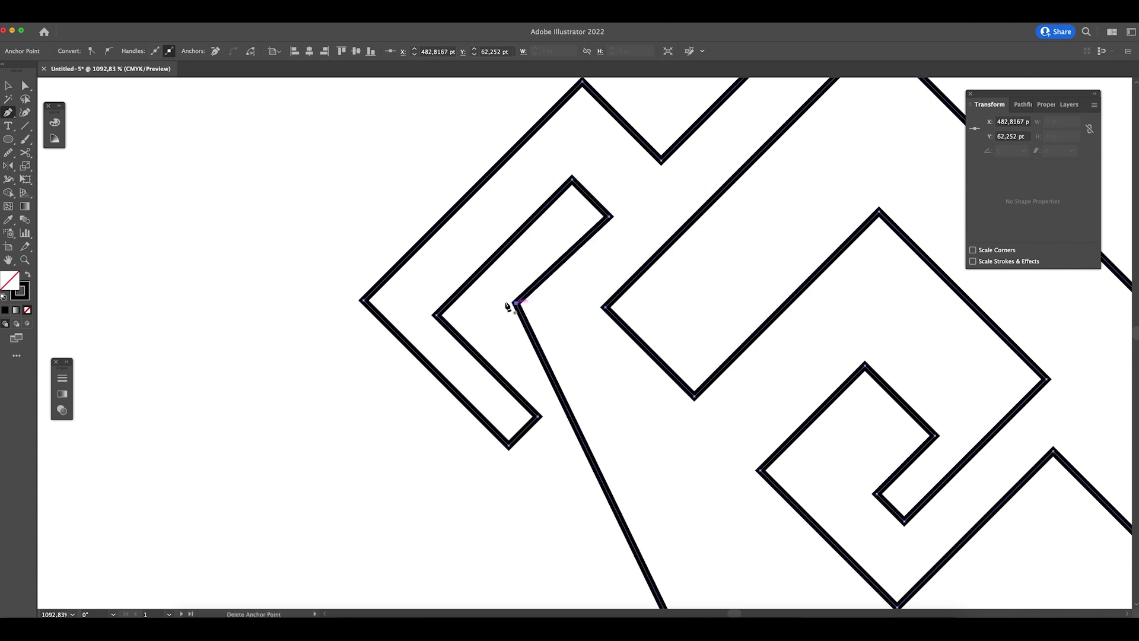
key(v)
click(345, 519)
- Examine the whole closed path and its angular spiral section on the artboard
key(super+minus)
key(super+minus)
key(super+minus)
key(super+minus)
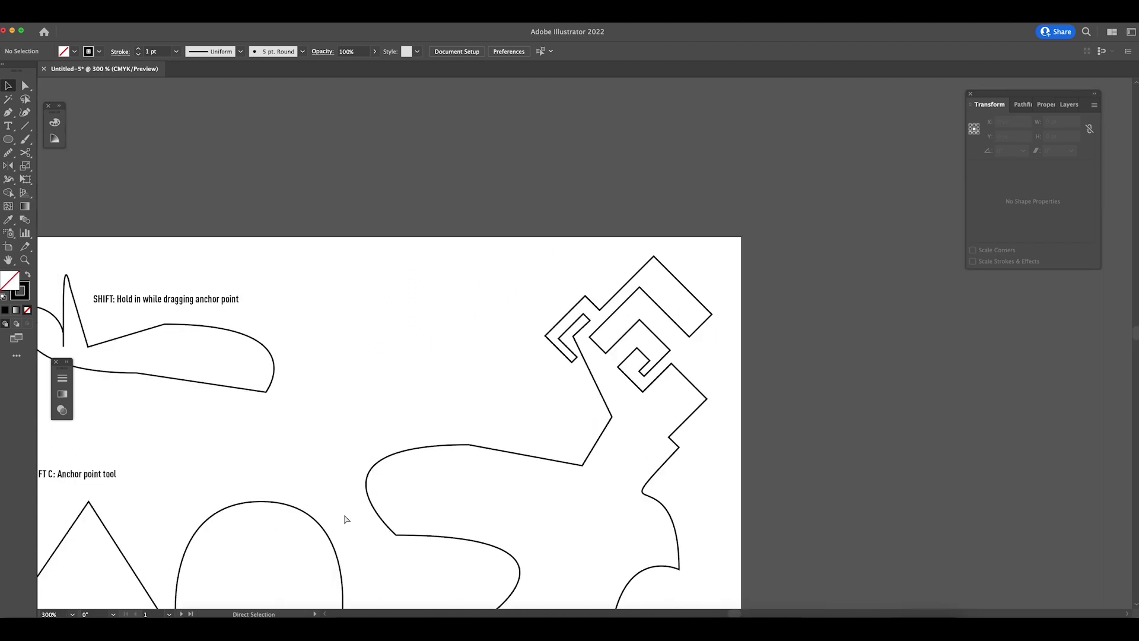
scroll(558, 297, down, 5)
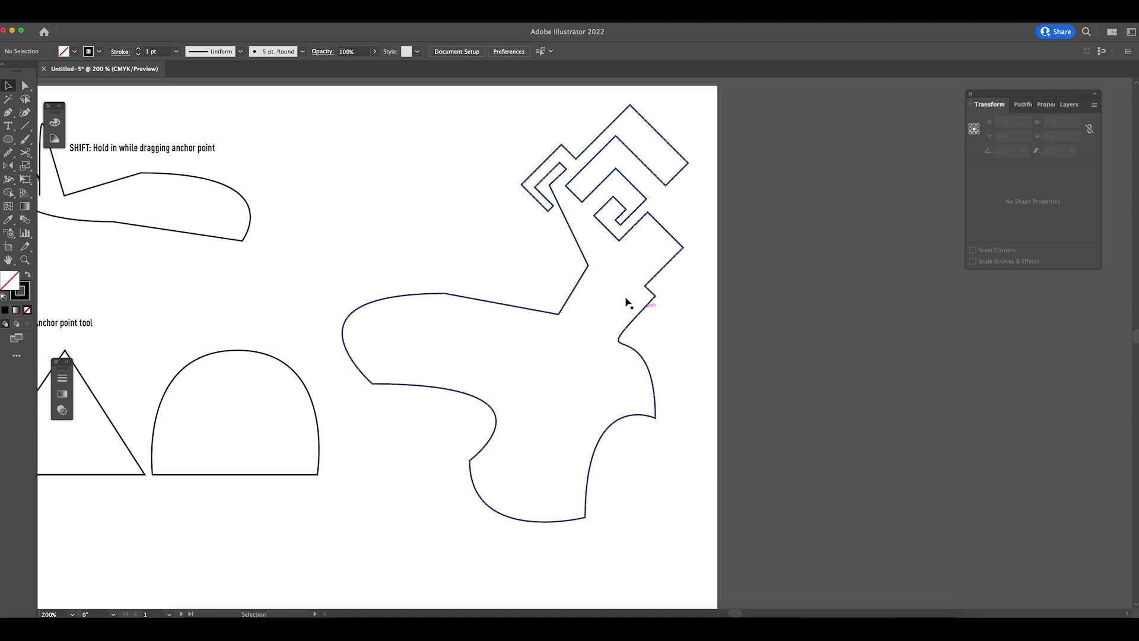
drag(489, 252, 647, 265)
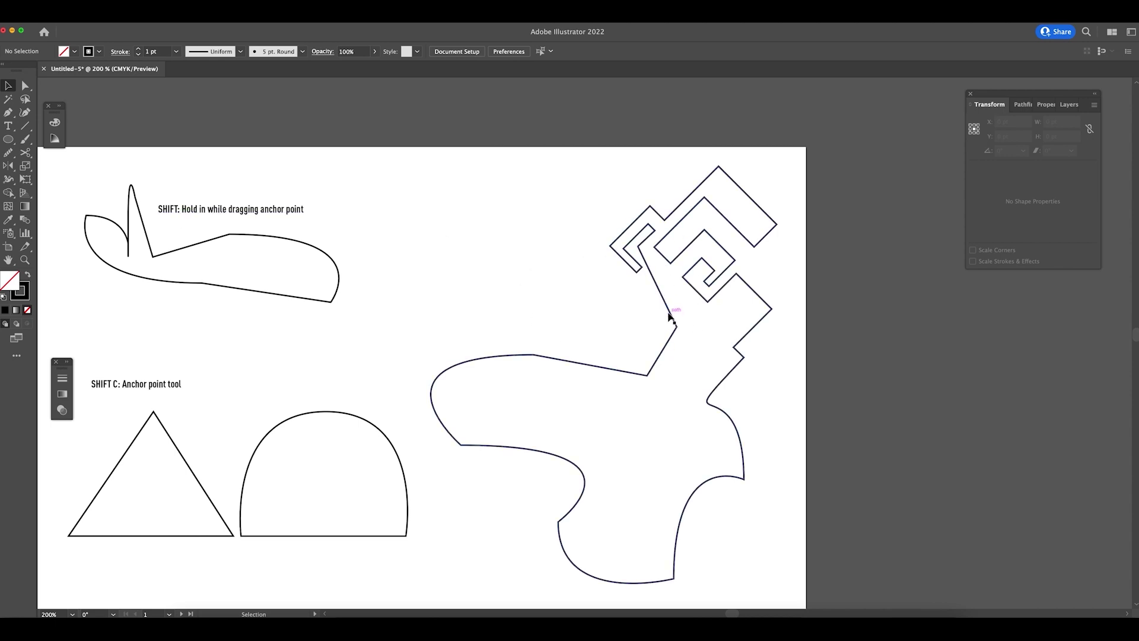
key(z)
drag(706, 224, 798, 246)
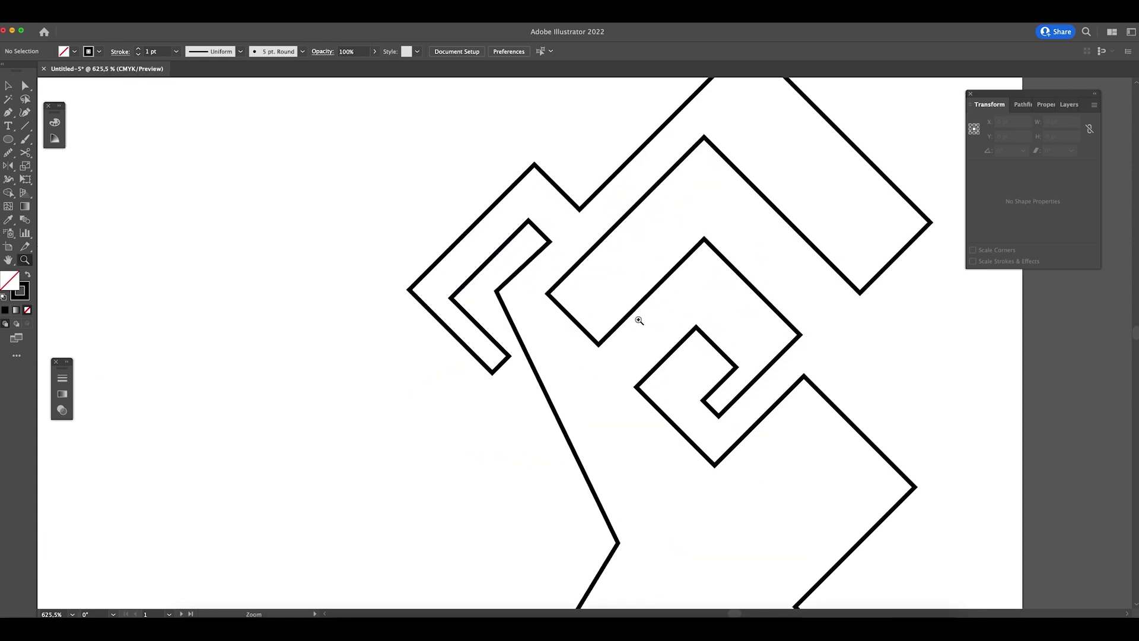
key(super+minus)
key(super+minus)
key(super+minus)
key(super+minus)
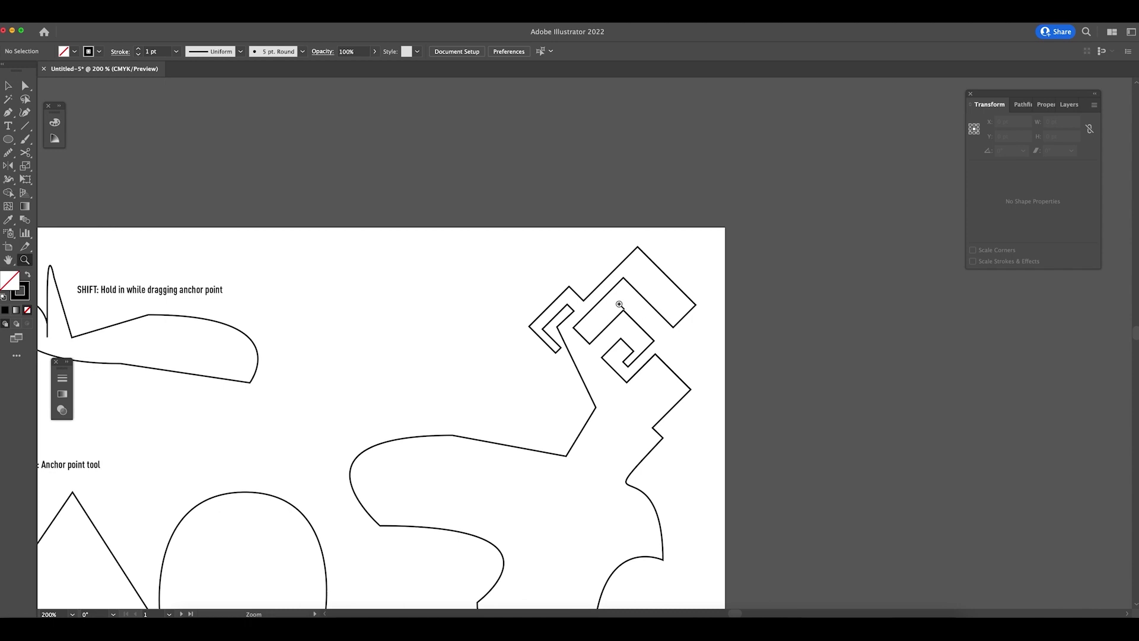
- Draw a closed triangle with the Pen tool below the existing triangle under the anchor point tool caption
drag(536, 402, 681, 309)
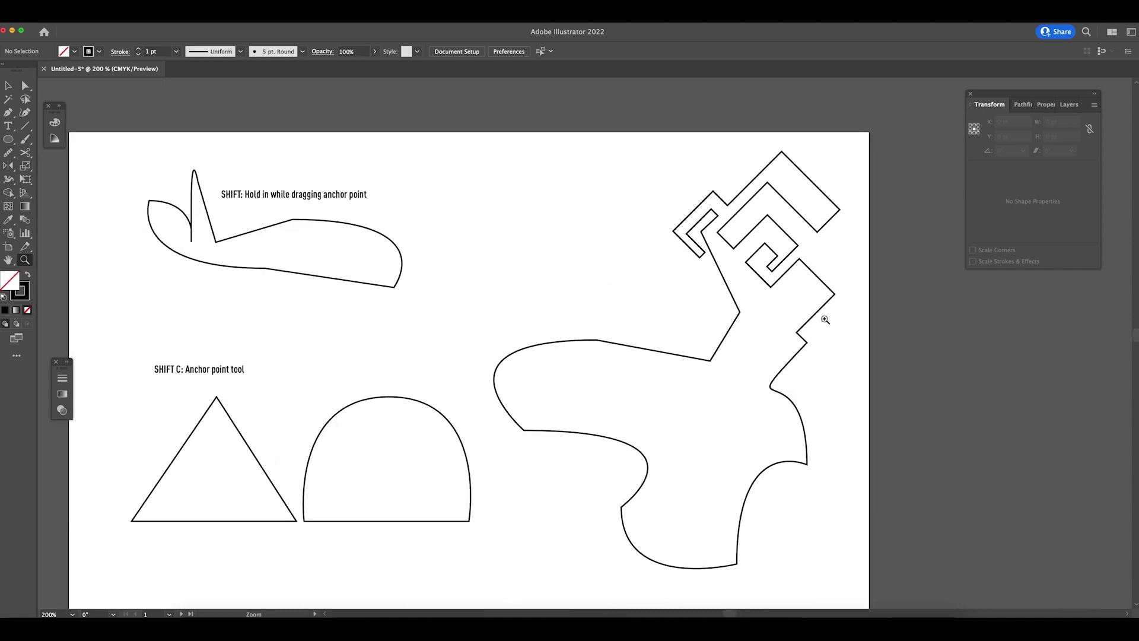
drag(500, 334, 435, 398)
drag(721, 324, 652, 397)
drag(433, 550, 727, 385)
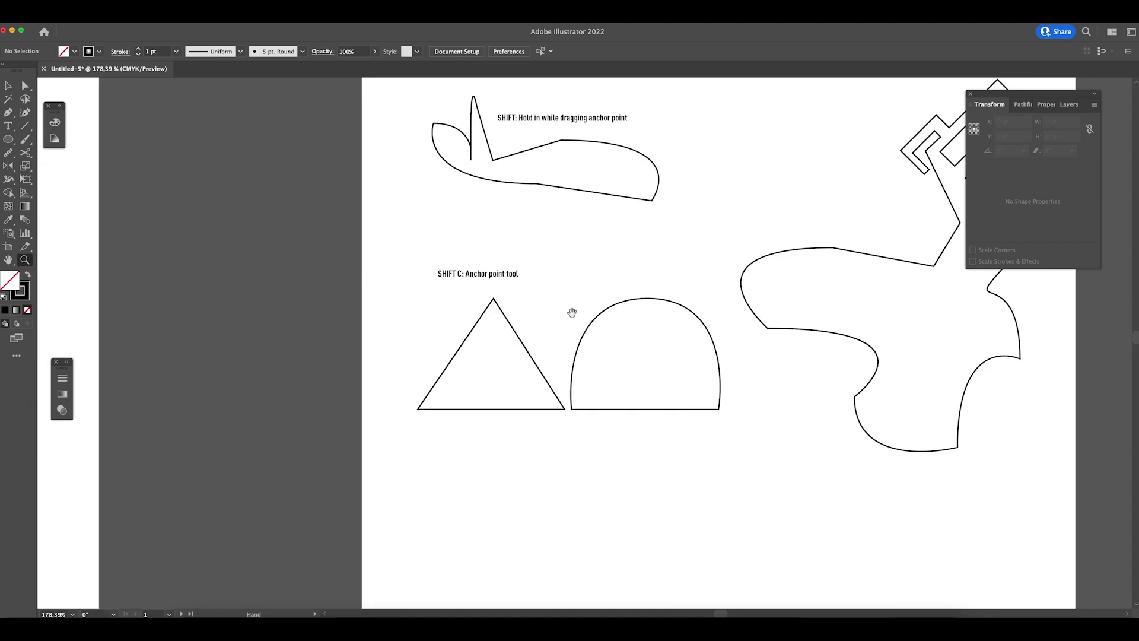
scroll(572, 311, down, 2)
scroll(572, 311, right, 1)
key(v)
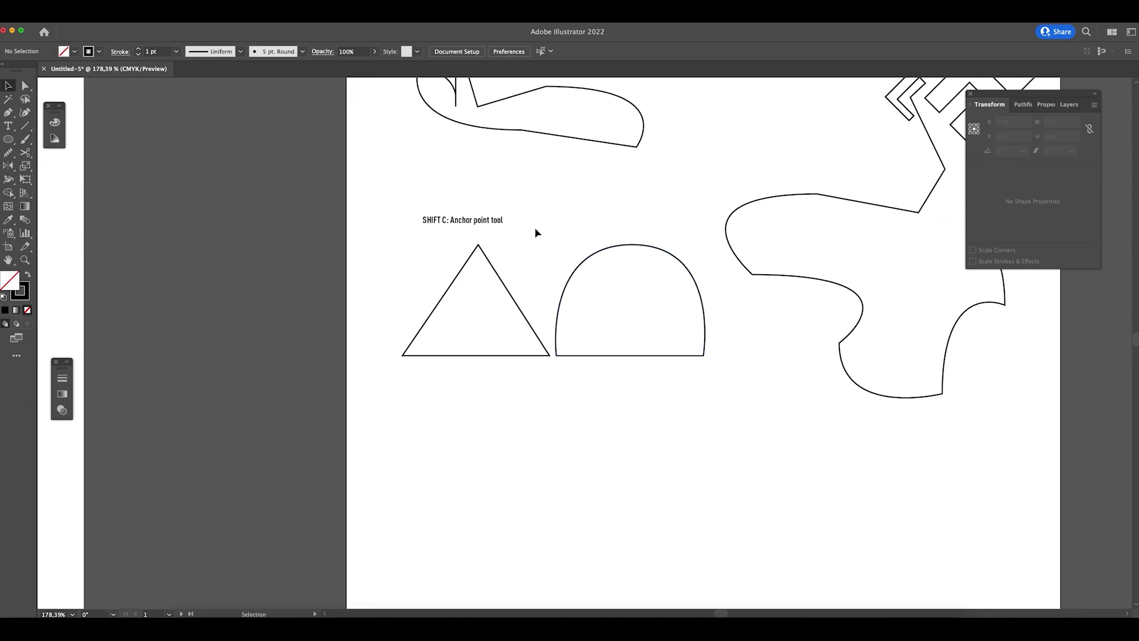
key(p)
click(402, 501)
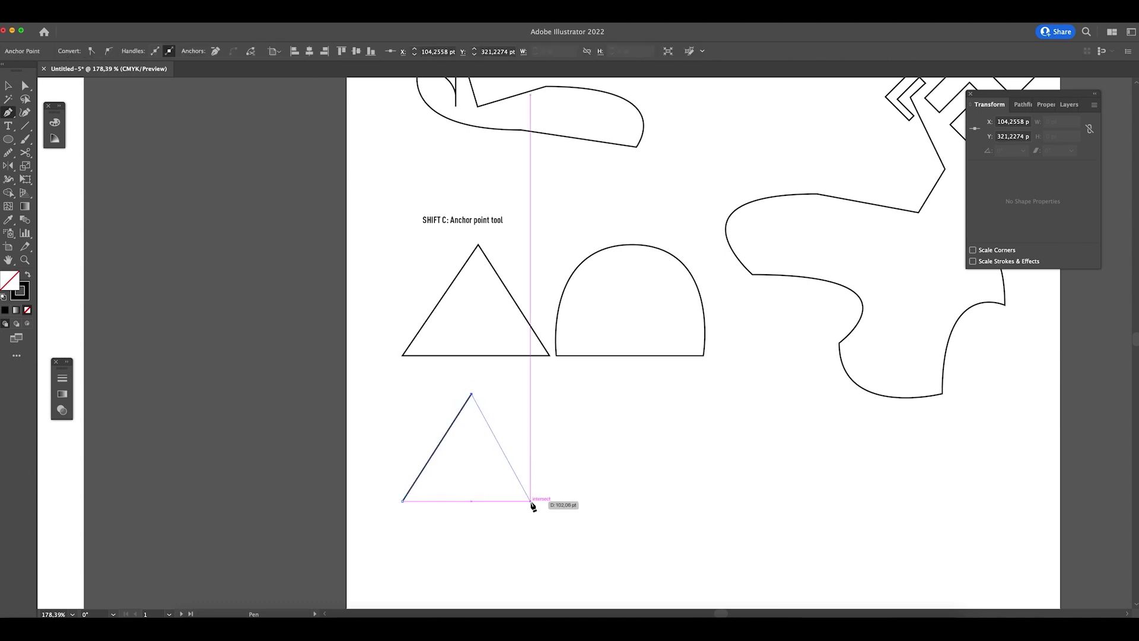
click(533, 501)
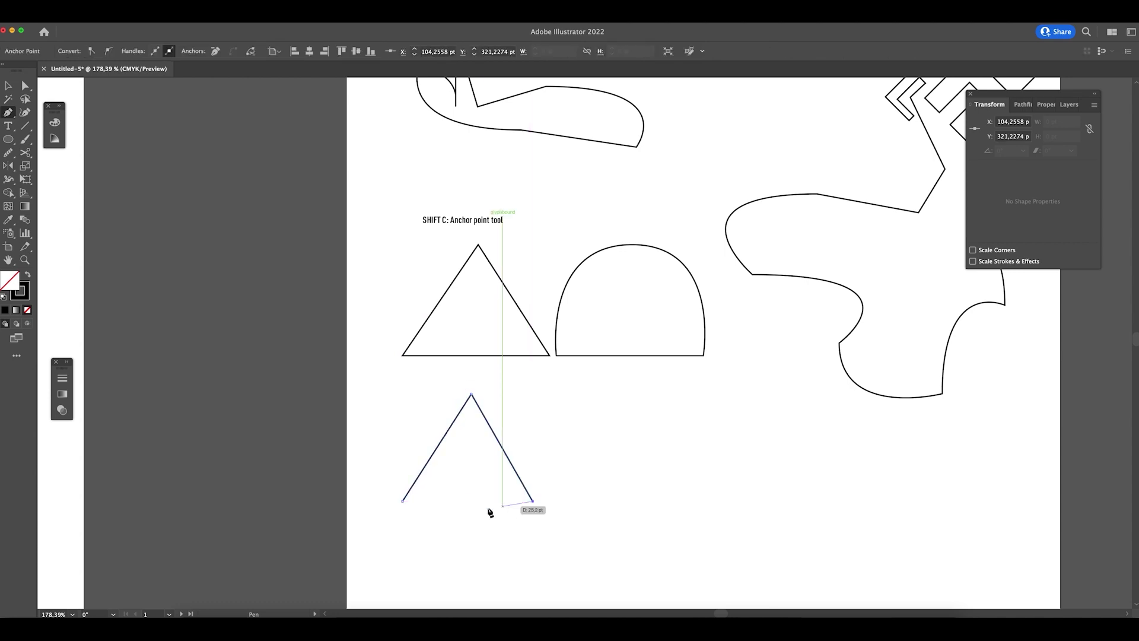
click(403, 501)
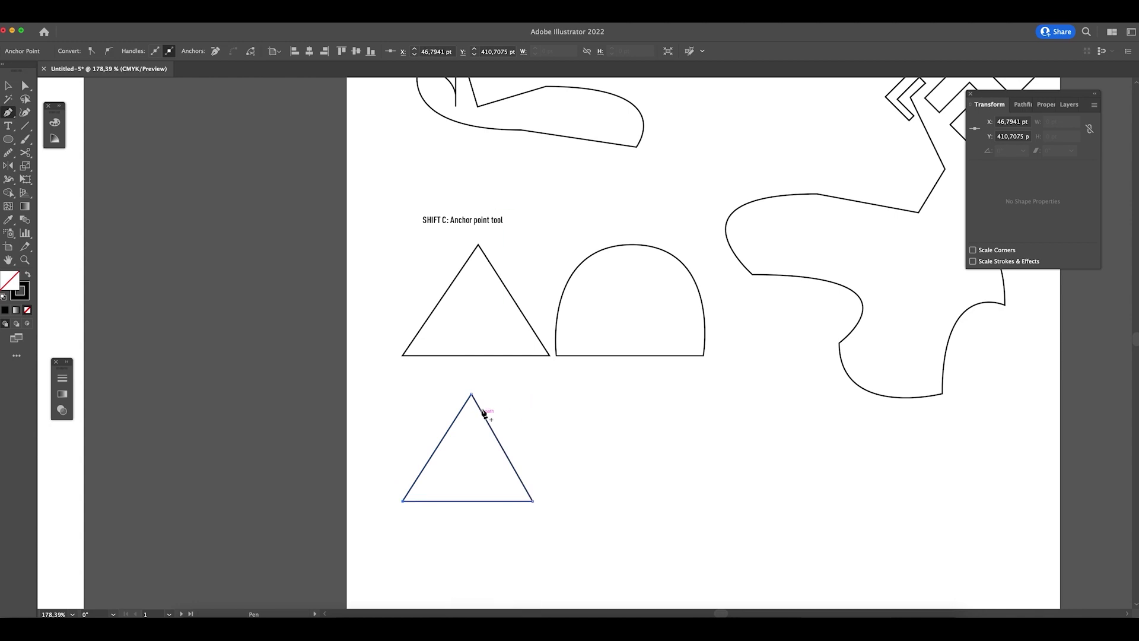
- Round the new triangle's apex into a dome by pulling symmetrical horizontal handles out of it with the Anchor Point tool
click(9, 112)
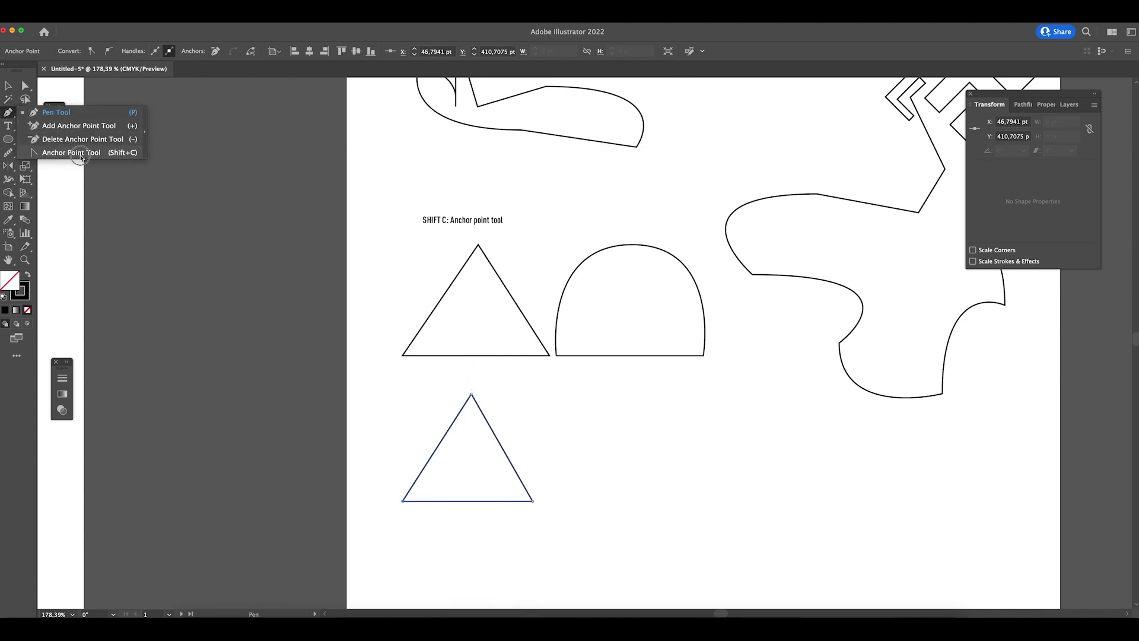
click(80, 155)
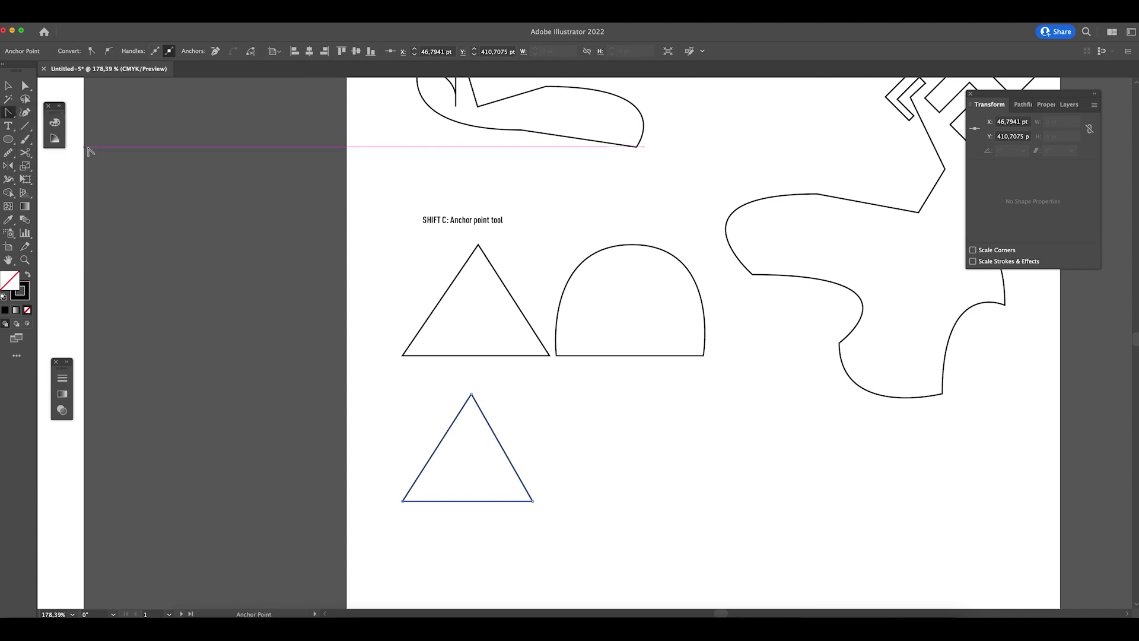
click(472, 396)
drag(472, 398, 673, 394)
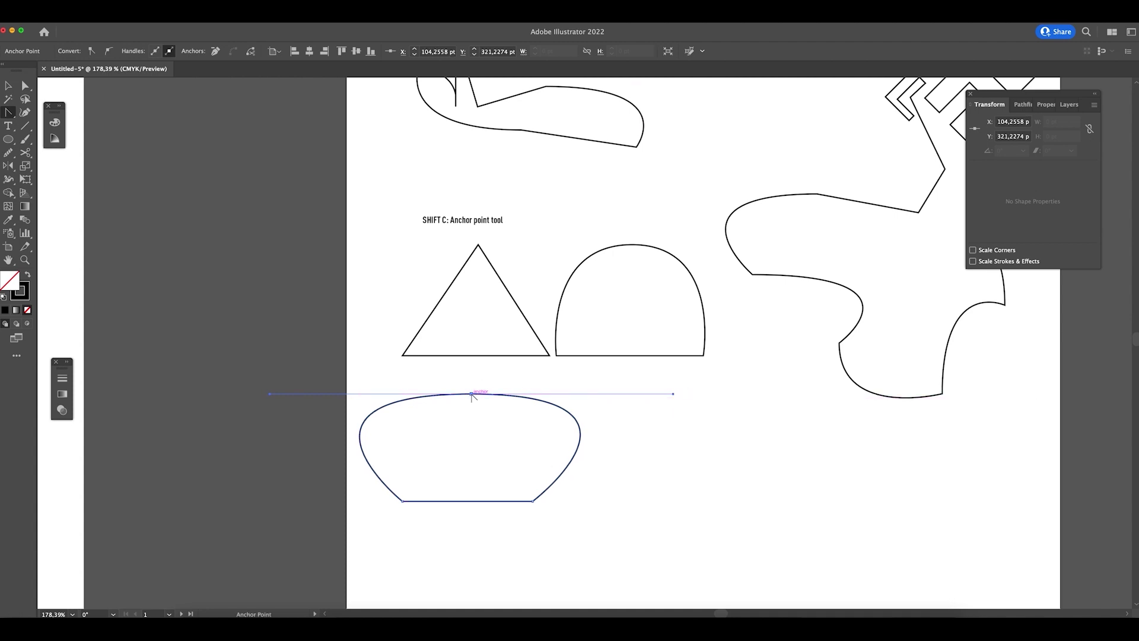
click(471, 394)
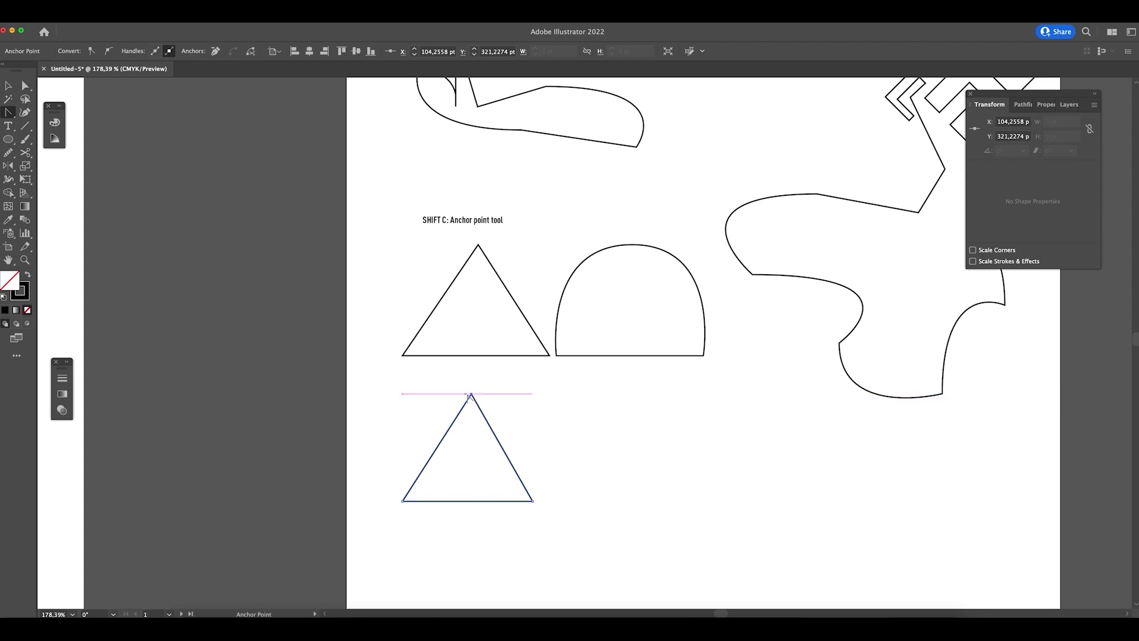
drag(478, 394, 559, 396)
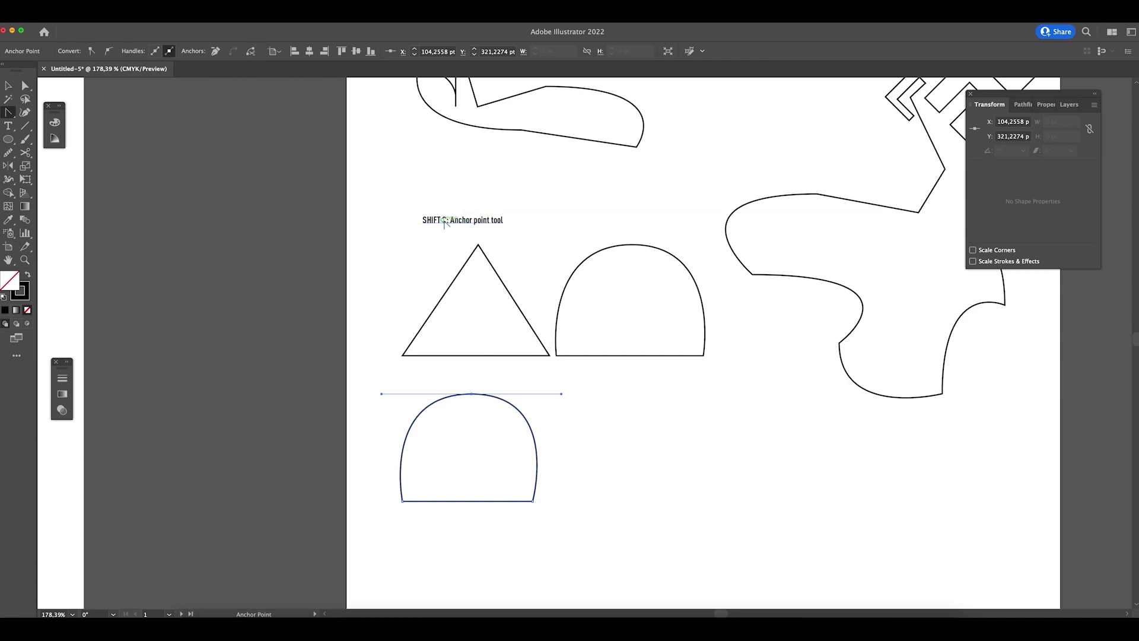
key(v)
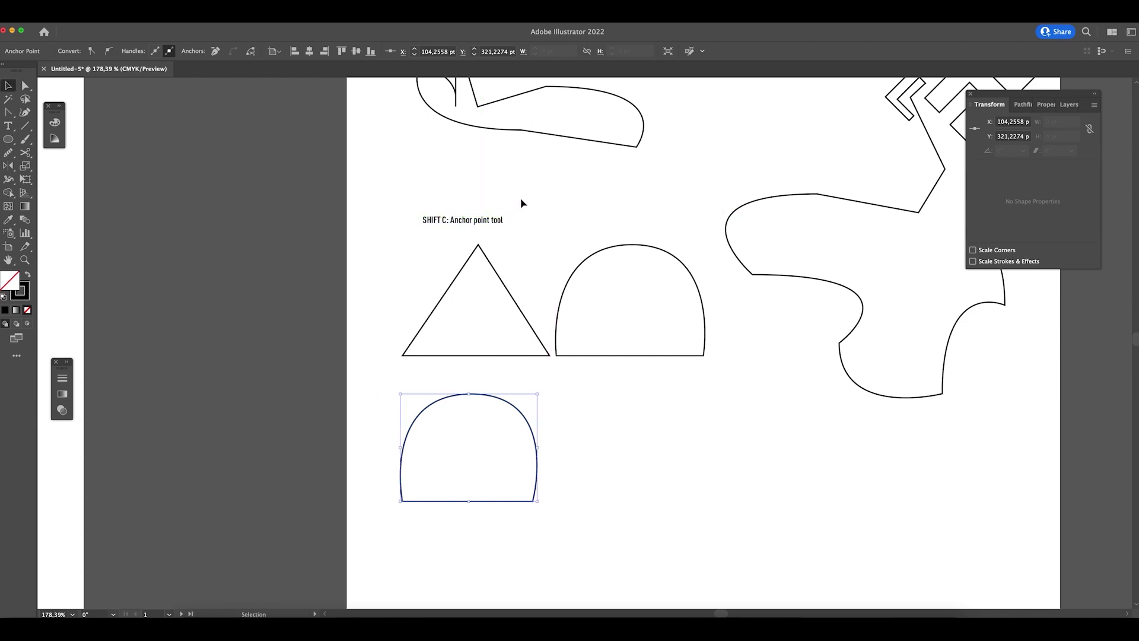
- Use the Delete Anchor Point tool on the large curved-and-angular path to remove the upper-left curve's anchor, two right-side corners and the hook's inner corner
click(15, 117)
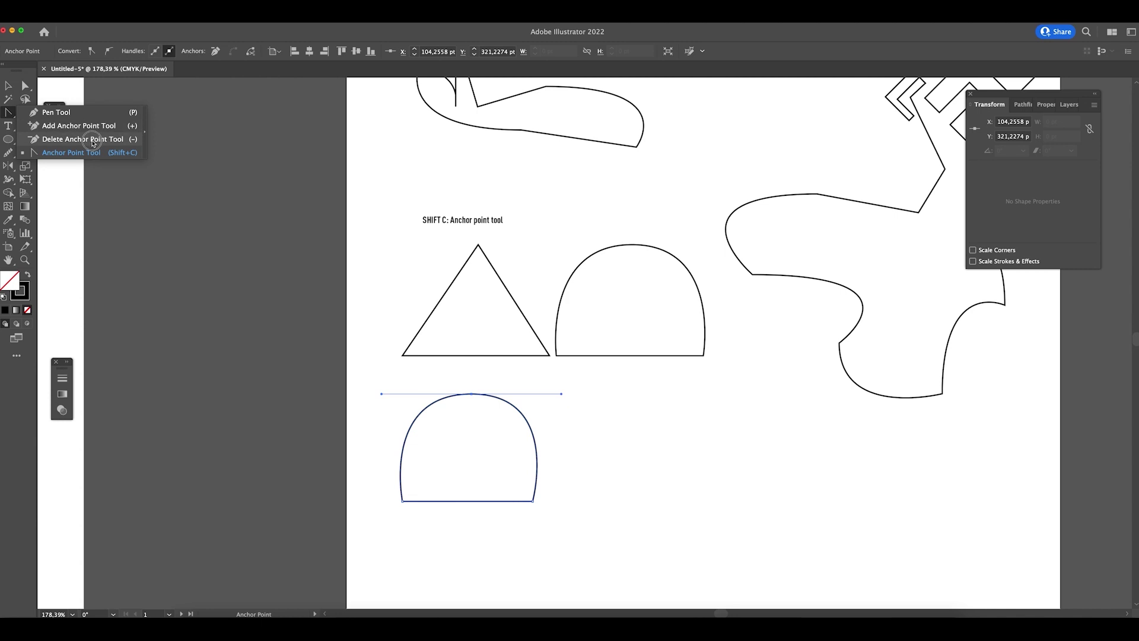
click(93, 143)
drag(708, 280, 419, 337)
key(z)
drag(648, 217, 692, 275)
drag(560, 308, 443, 366)
key(v)
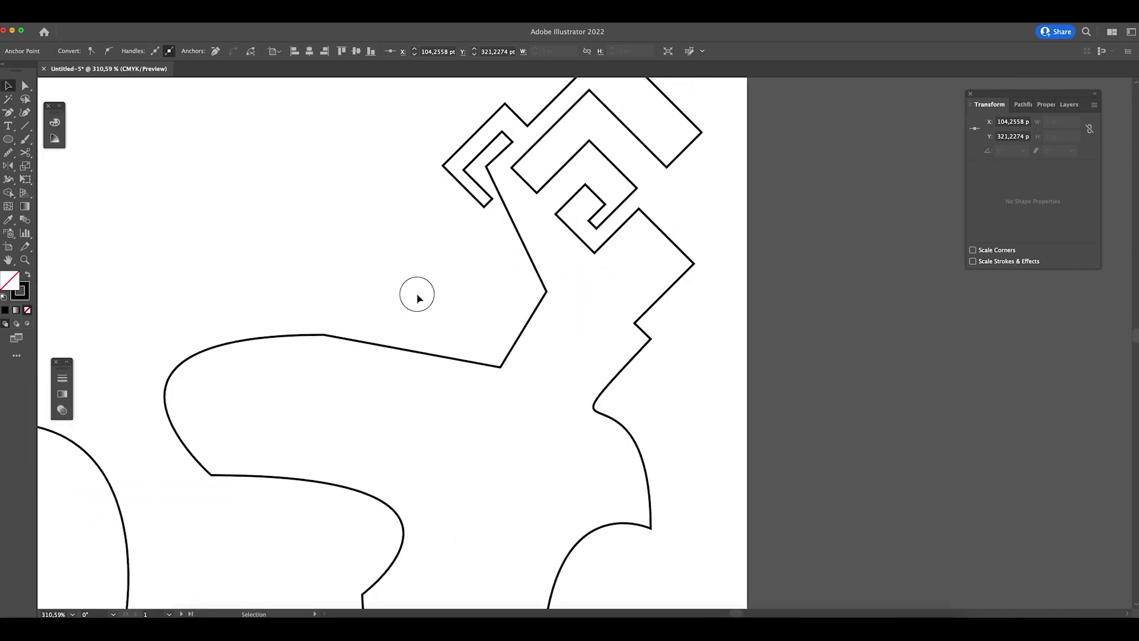
drag(417, 295, 475, 380)
drag(10, 113, 74, 140)
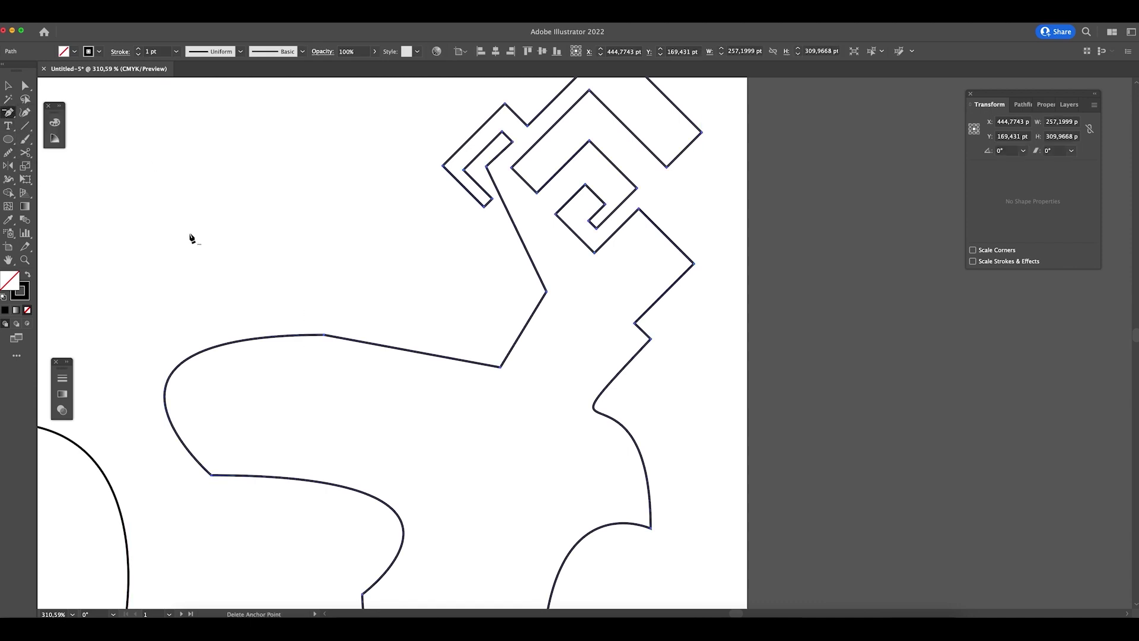
click(324, 336)
click(650, 339)
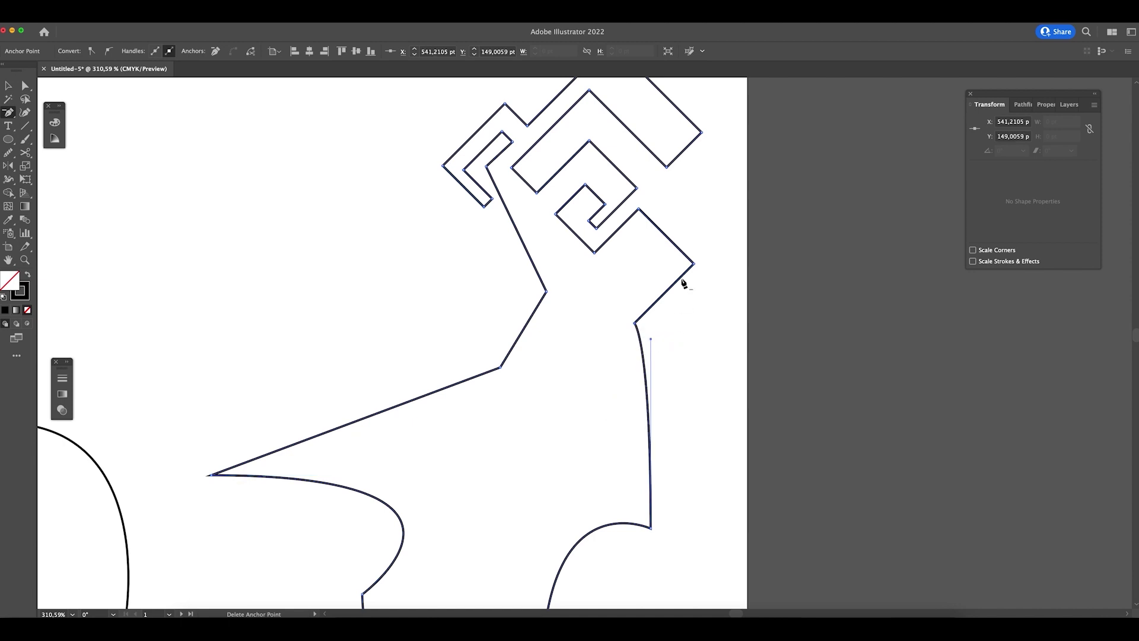
click(693, 263)
click(487, 167)
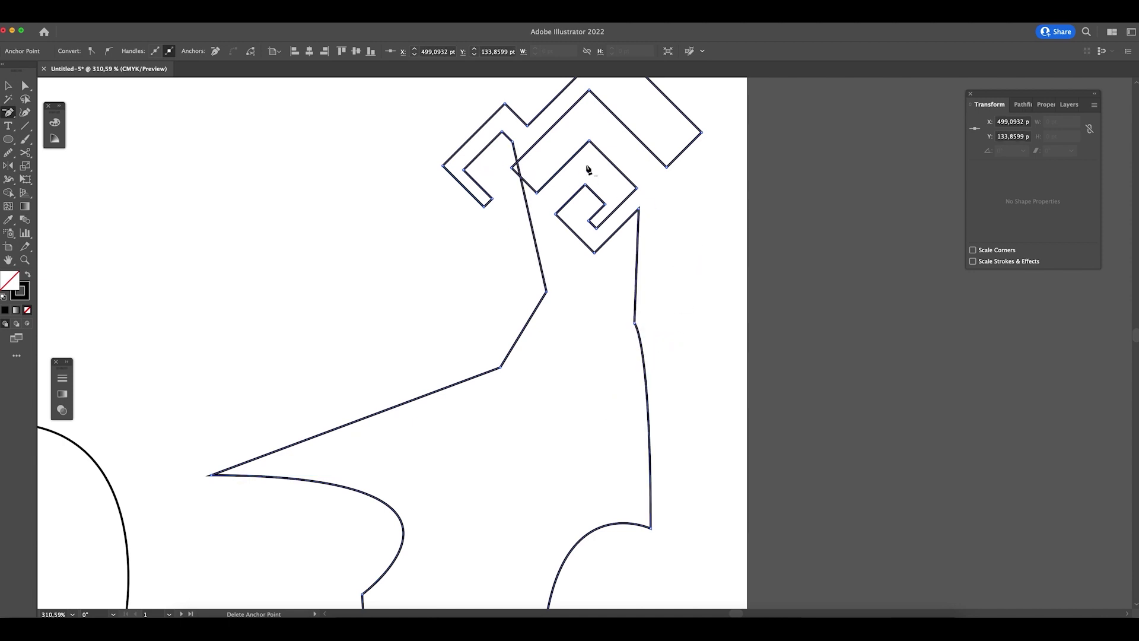
- Delete two outer-left corner anchors of the nested chevrons and two inner corner anchors of the angular spiral
click(510, 171)
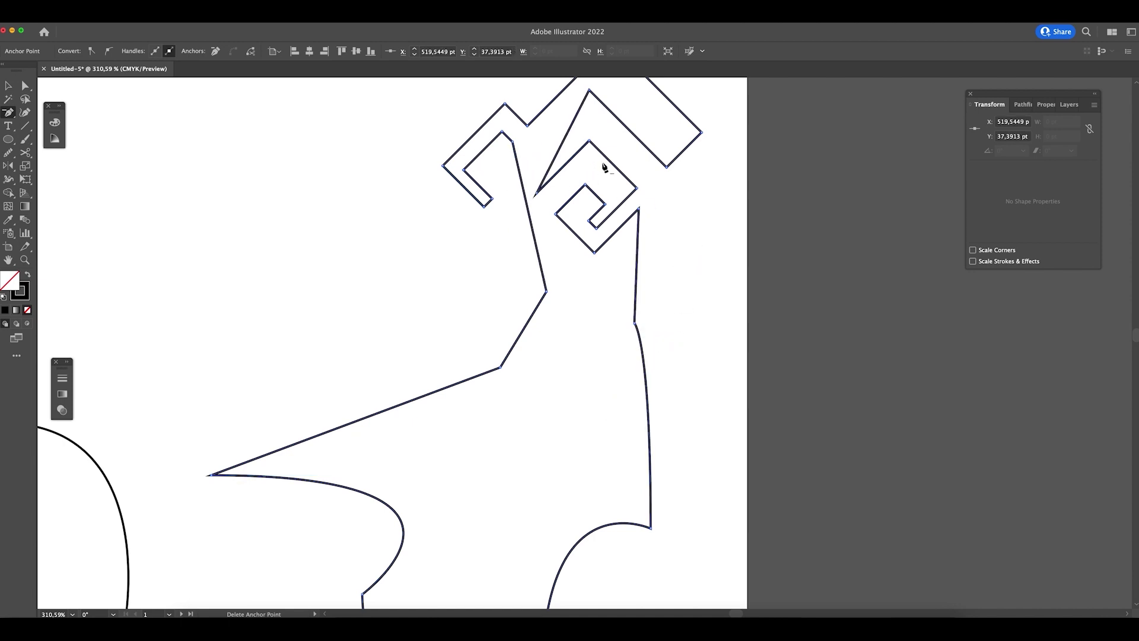
click(538, 193)
click(597, 229)
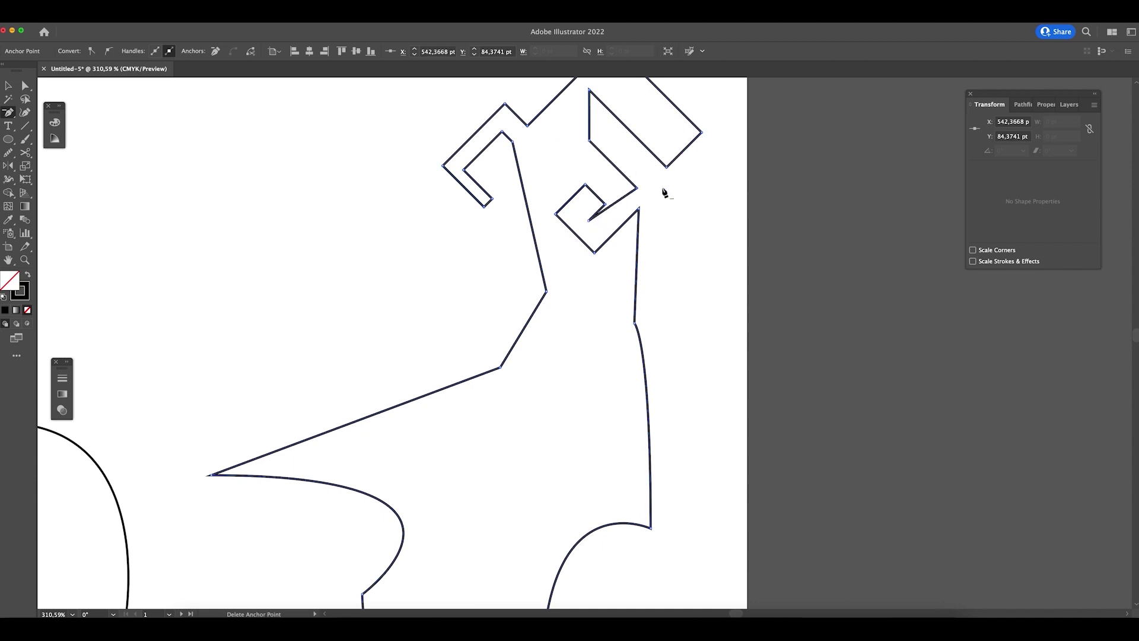
click(591, 221)
- Delete the anchor where the path's two lower-left curves meet, and deselect the simplified path
drag(567, 343, 573, 188)
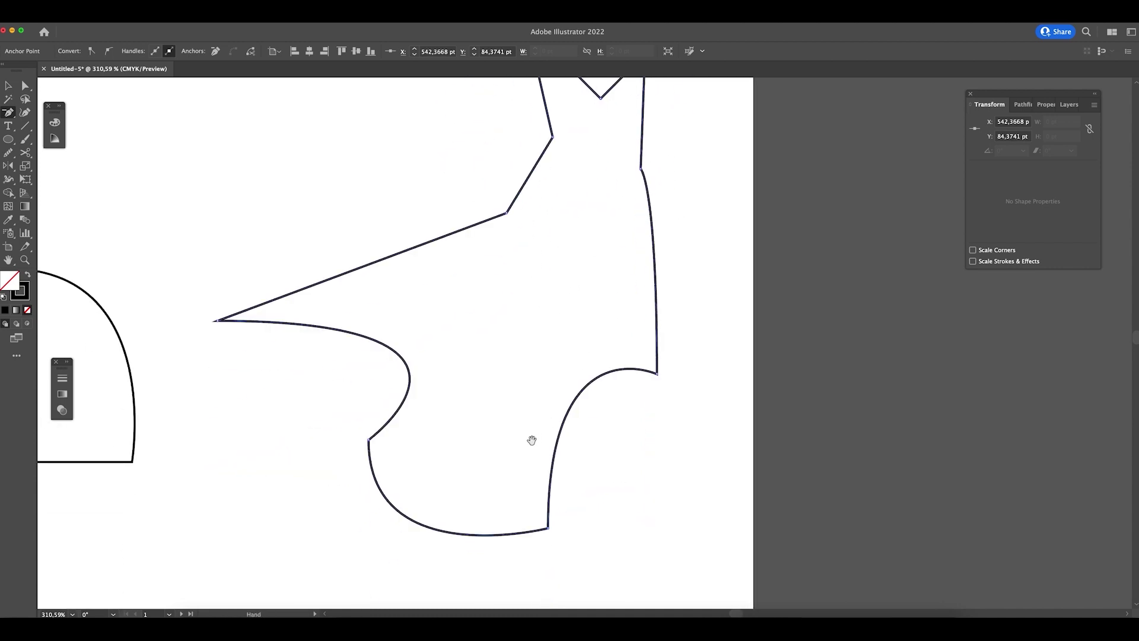
click(368, 440)
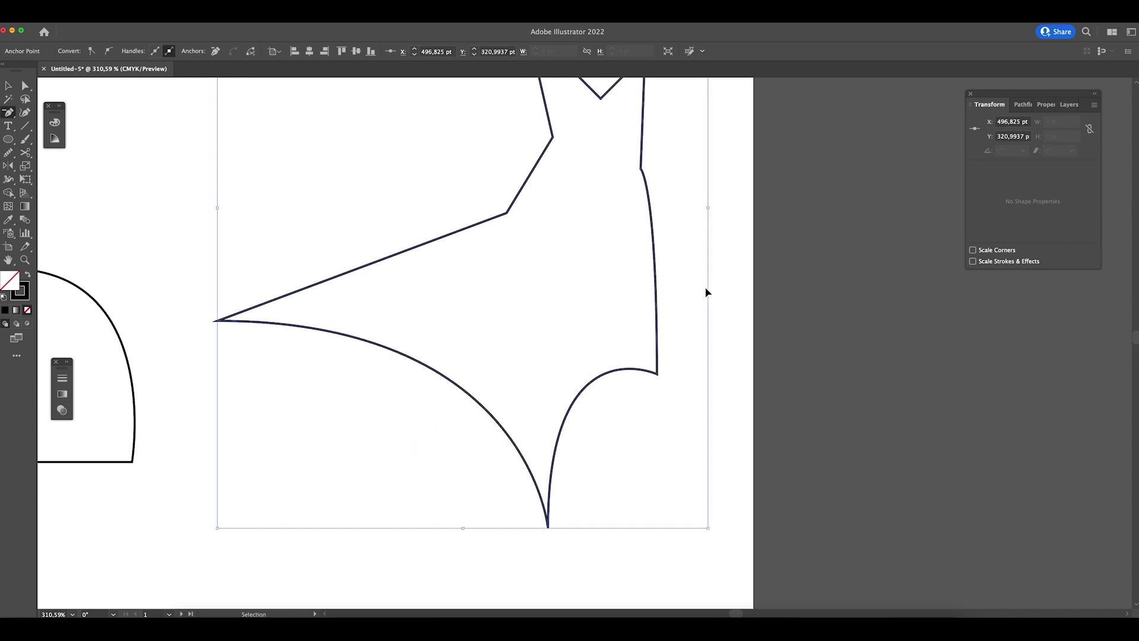
key(super+minus)
key(super+minus)
drag(692, 282, 642, 494)
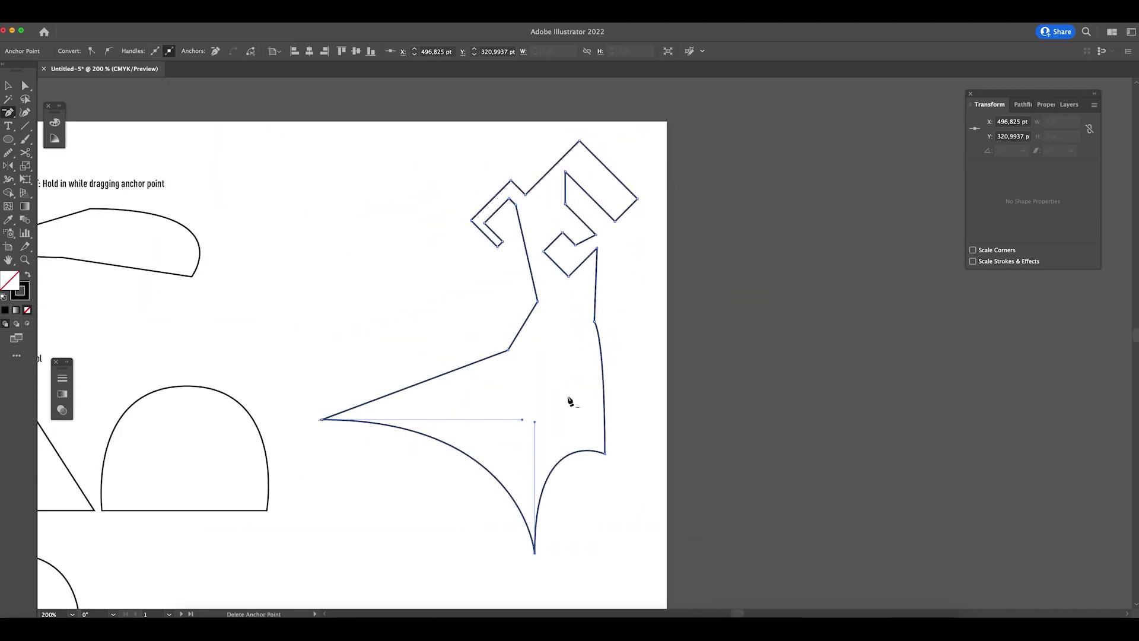
key(v)
click(682, 566)
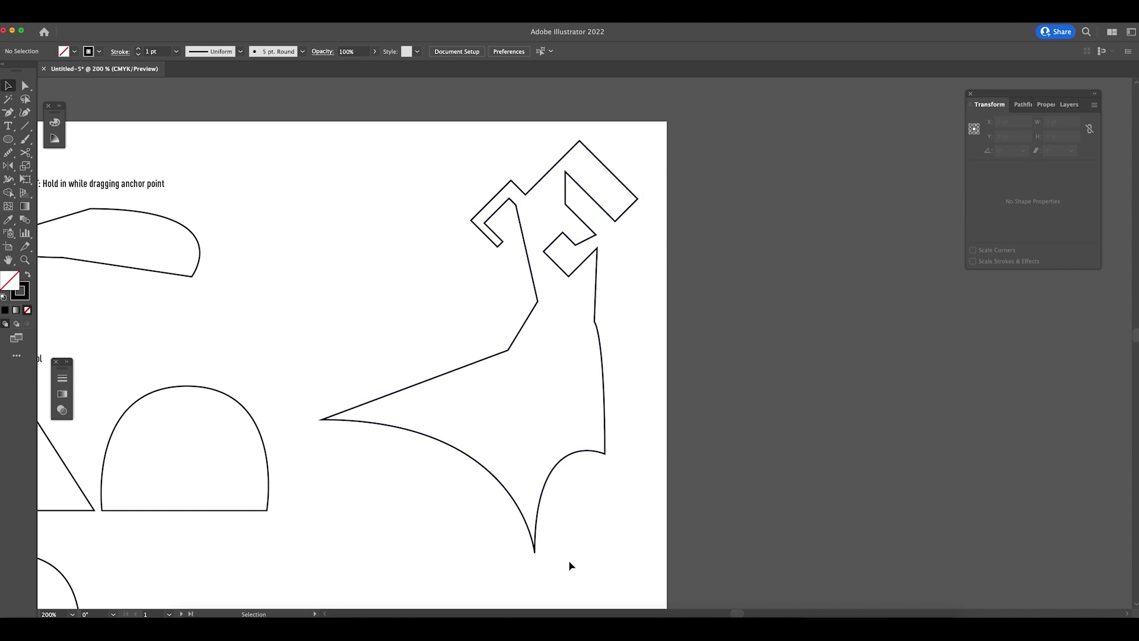
- Draw an open Pen path below the lower dome, starting with a corner anchor and continuing through seven smooth curve anchors
drag(408, 289, 563, 360)
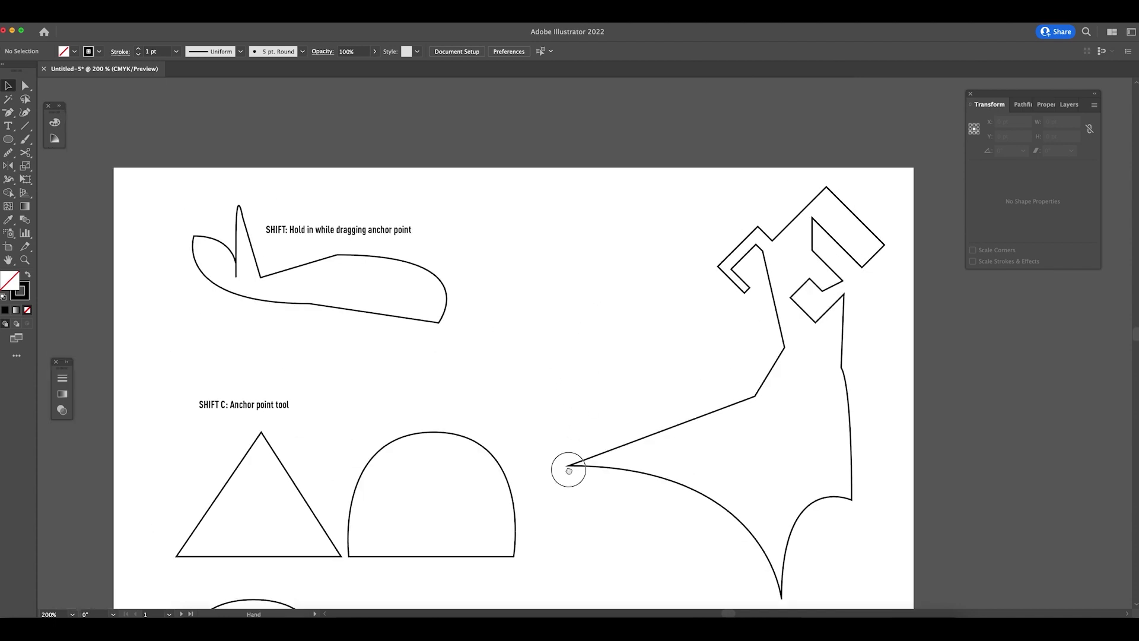
drag(569, 470, 598, 234)
key(super+minus)
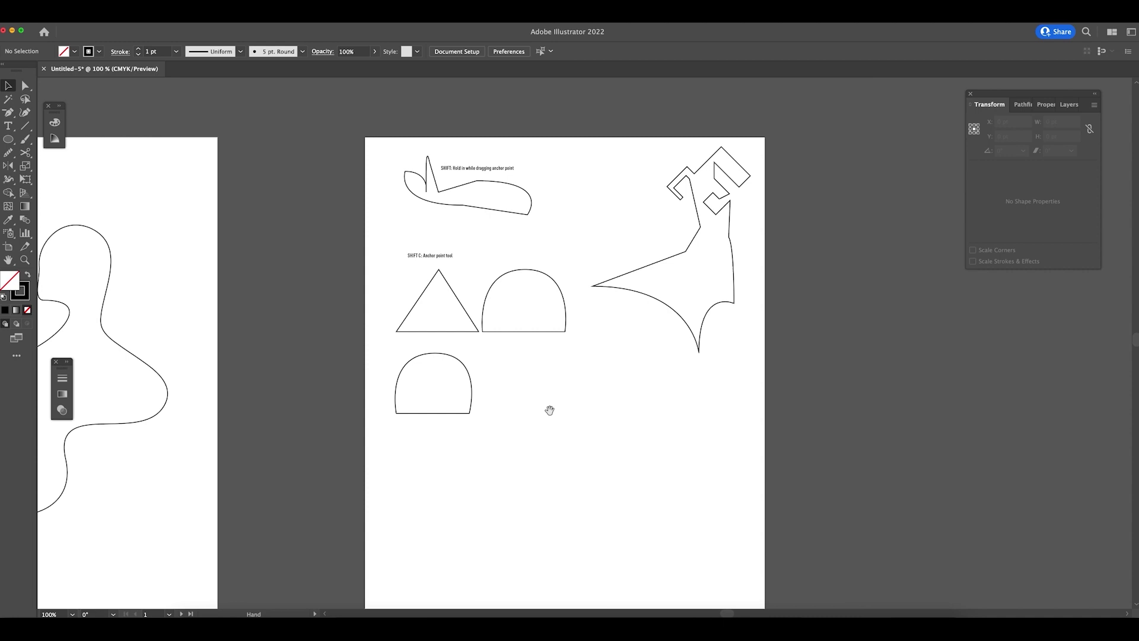
drag(505, 400, 639, 380)
drag(668, 440, 712, 345)
drag(696, 383, 653, 384)
key(z)
key(p)
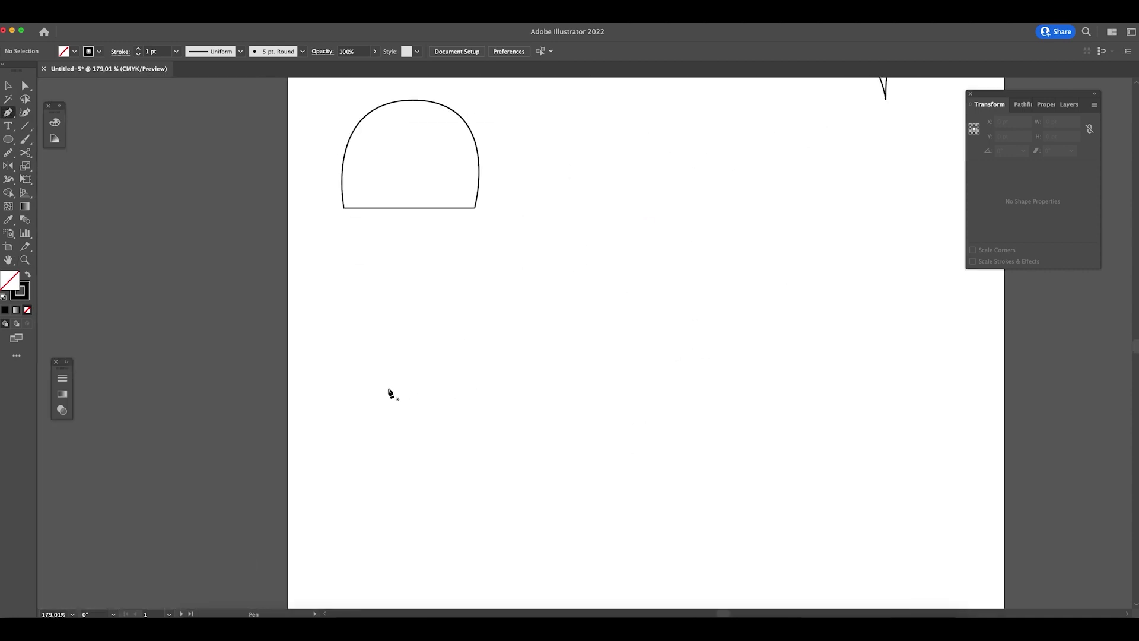
click(378, 400)
drag(440, 363, 456, 298)
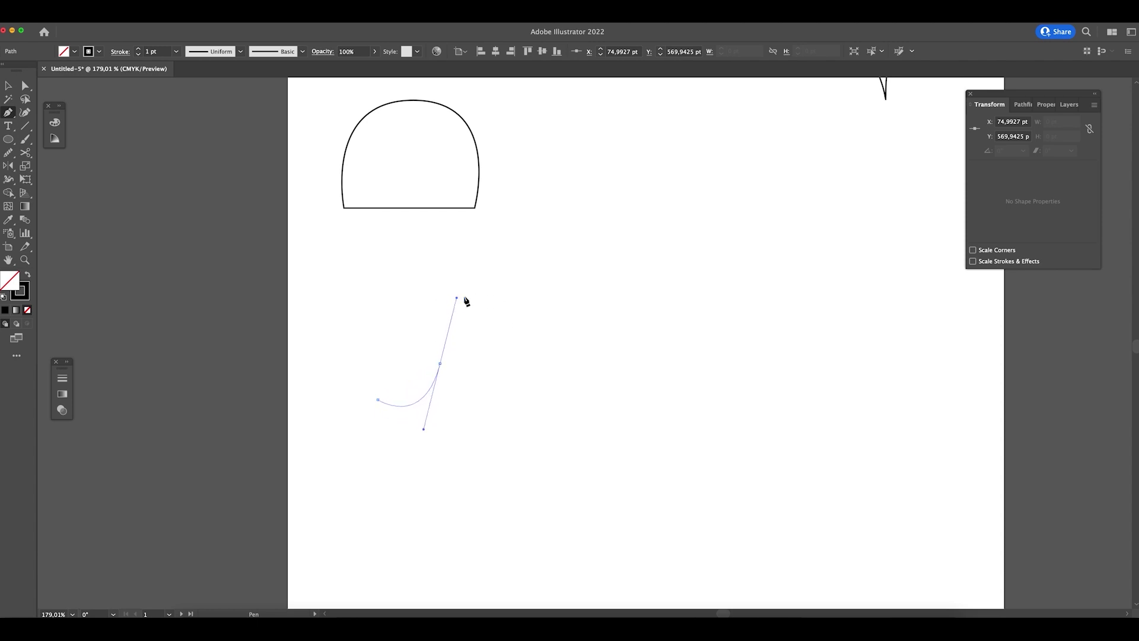
drag(534, 295, 600, 326)
drag(625, 418, 712, 405)
drag(864, 431, 906, 571)
drag(729, 506, 635, 541)
drag(613, 478, 663, 422)
drag(511, 436, 516, 365)
- Turn the last curve anchor into a corner, add six straight-segment corners, close the path on its first anchor and deselect it
click(514, 438)
click(507, 378)
click(482, 385)
click(513, 551)
click(432, 562)
click(405, 471)
click(347, 444)
click(378, 399)
key(v)
click(684, 341)
drag(717, 349, 664, 351)
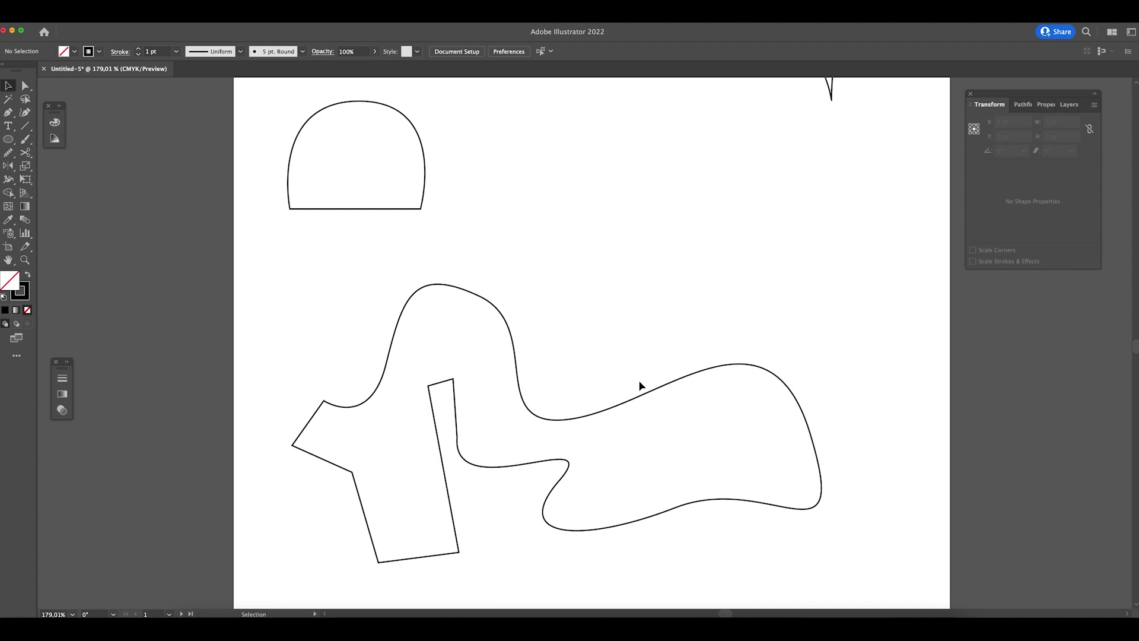
- Add extra anchor points along the new path's upper curves, lower edge and bottom lobe with the Add Anchor Point tool
click(447, 284)
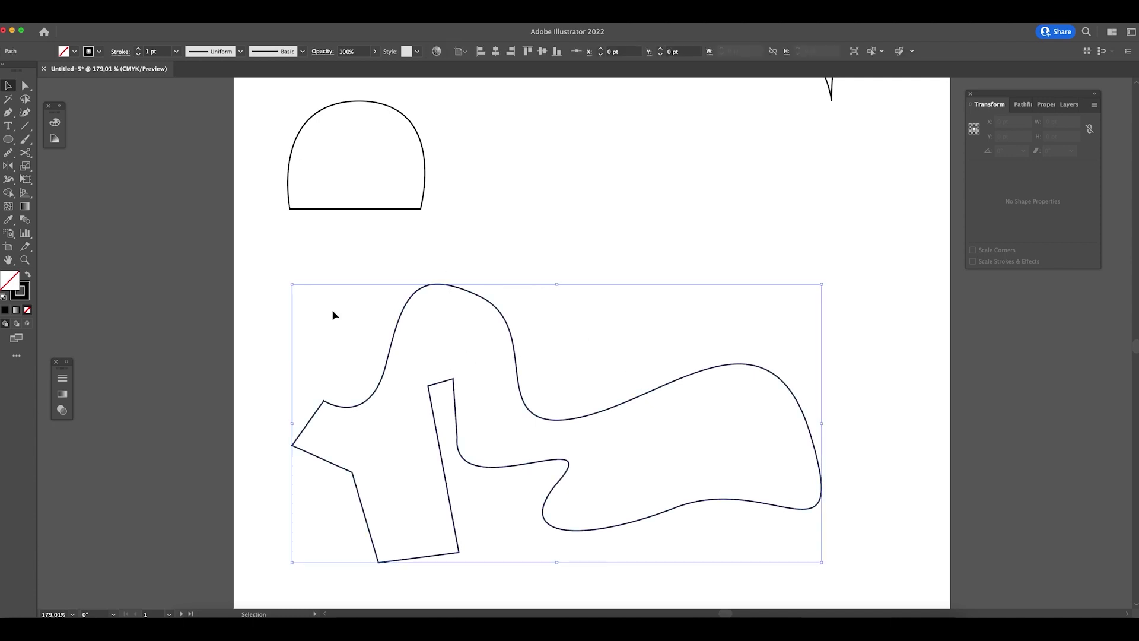
drag(7, 114, 63, 127)
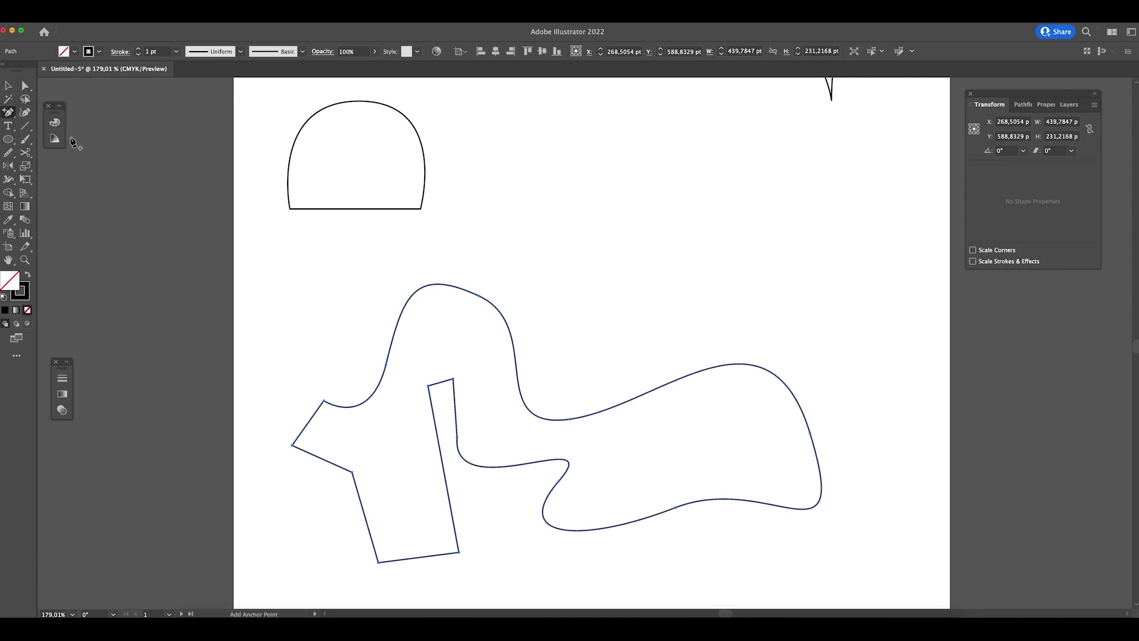
click(511, 339)
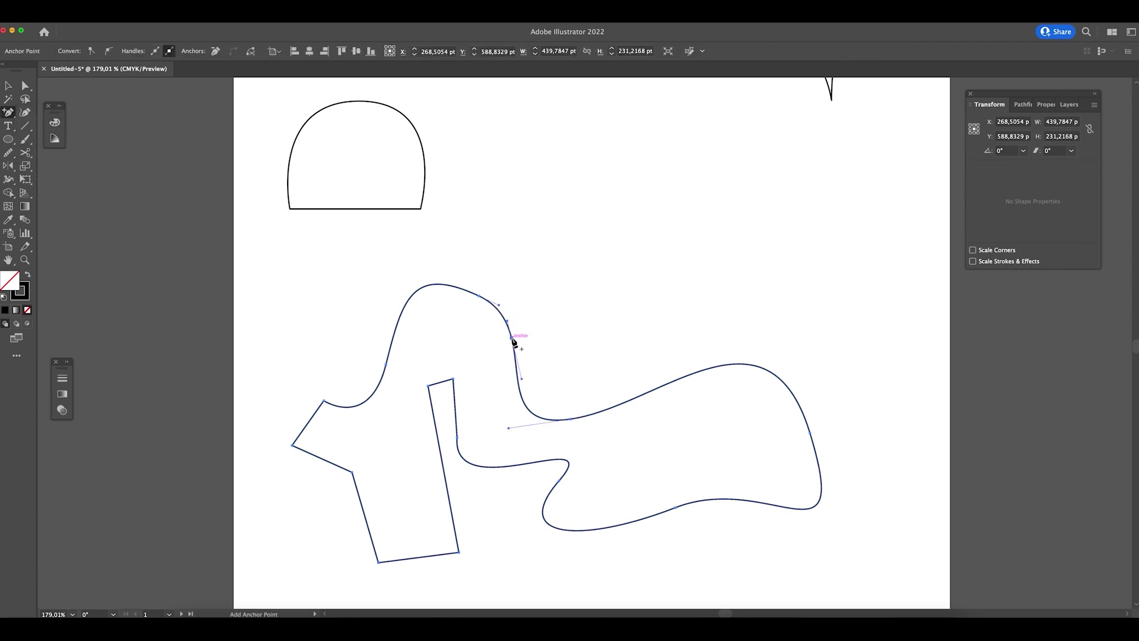
click(665, 387)
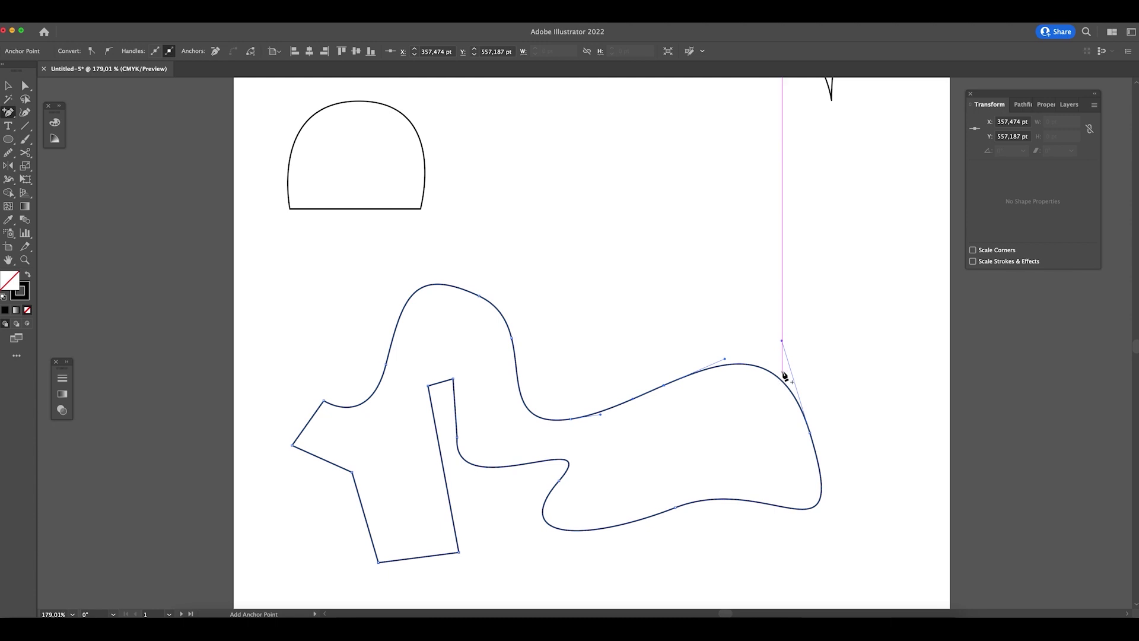
click(760, 367)
click(800, 417)
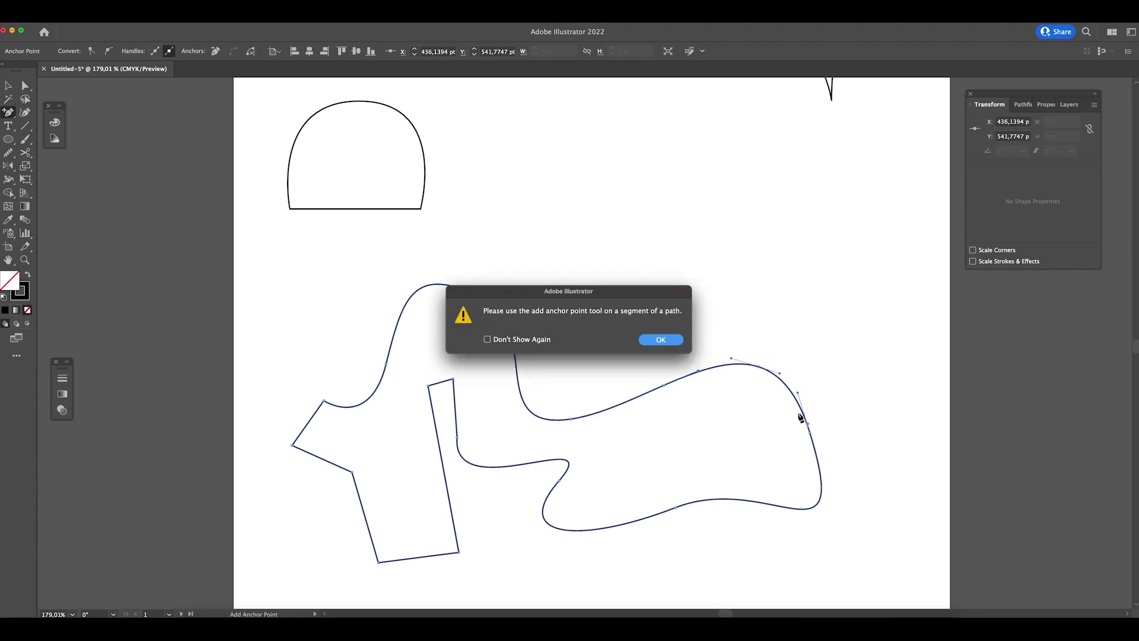
click(659, 339)
click(724, 499)
click(576, 531)
- Pull the bottom lobe anchor's handle up and outward with Direct Selection to form a hump in the lower edge
key(z)
drag(604, 539, 734, 420)
key(a)
drag(621, 439, 723, 221)
scroll(648, 336, up, 3)
scroll(648, 335, left, 1)
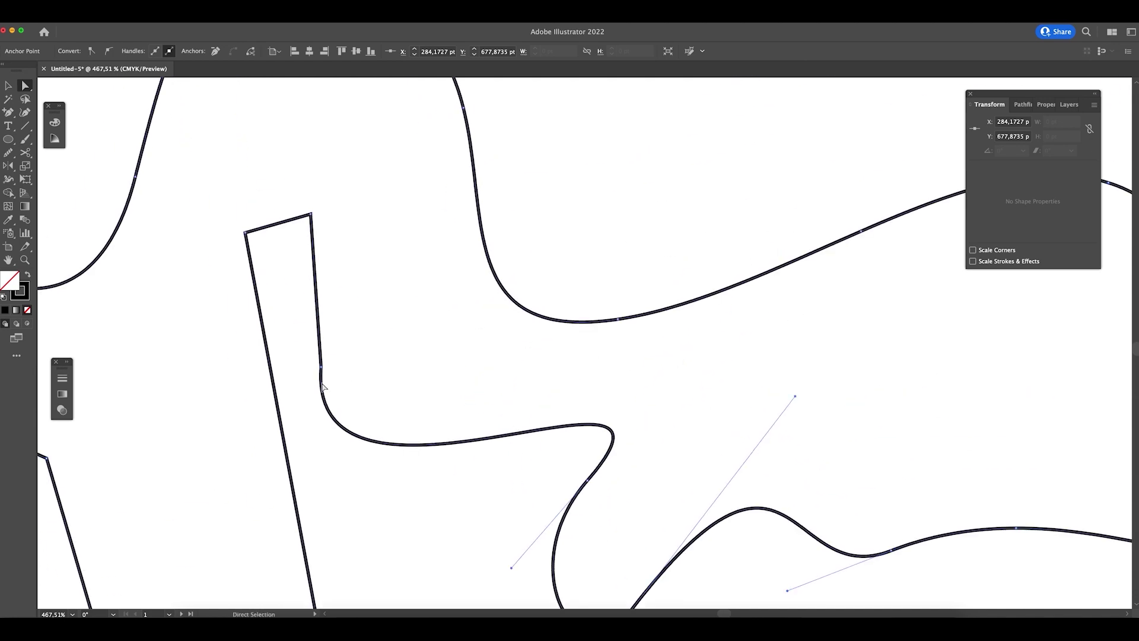
- Pull out the curve handle at the base of the narrow notch's right side, and lower its upper-right corner to level the top edge
click(321, 368)
drag(309, 554, 494, 528)
drag(368, 193, 389, 375)
key(super+minus)
key(super+minus)
key(super+minus)
drag(631, 351, 533, 219)
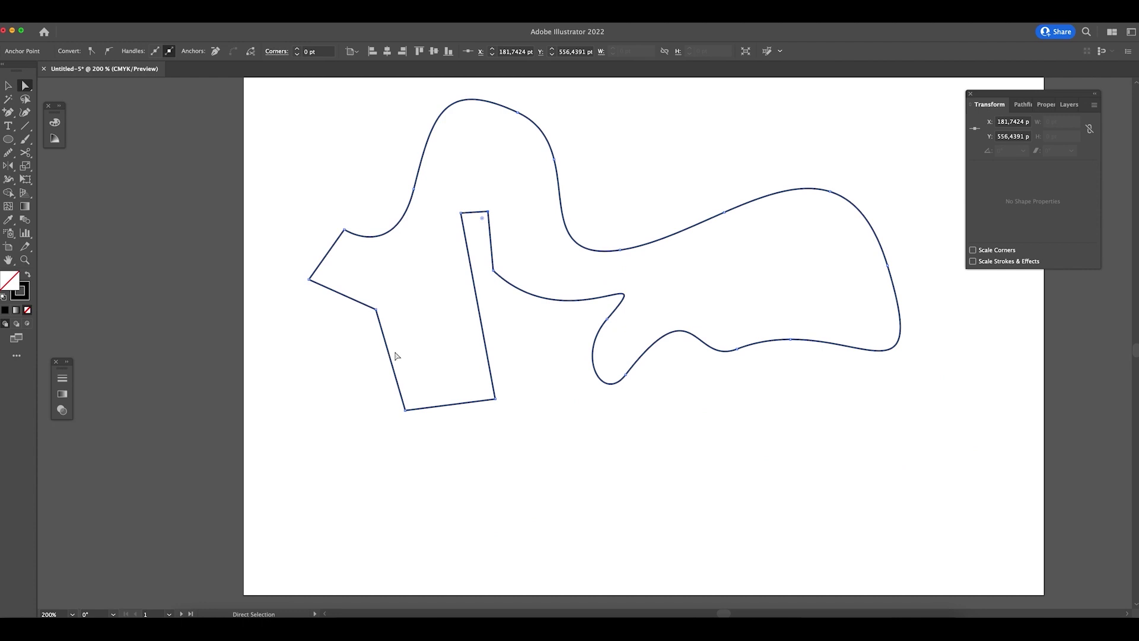
- Add anchor points to the leg's straight sides, bend its right edge into a zigzag and pull its lower-right corner inward
click(7, 114)
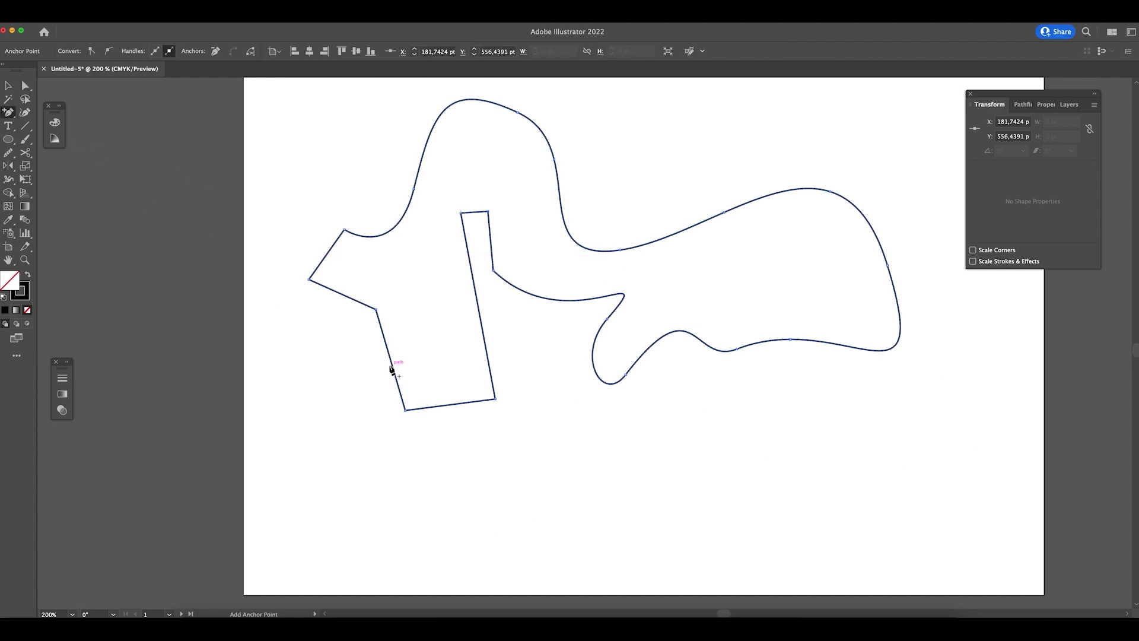
click(389, 353)
drag(477, 305, 436, 293)
drag(487, 356, 479, 309)
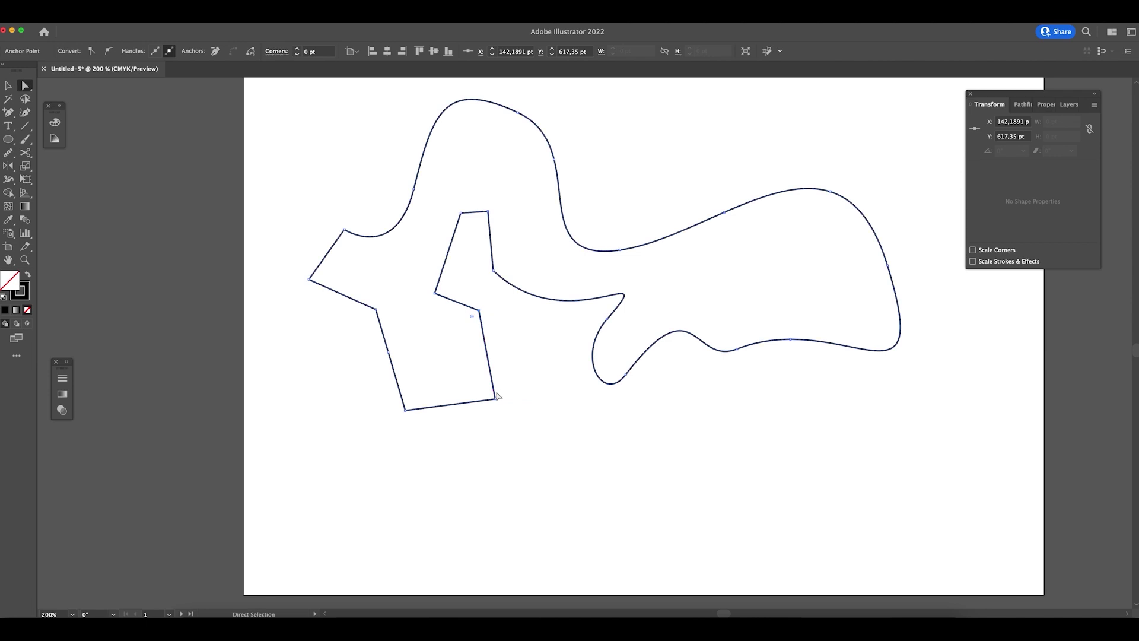
drag(496, 402, 469, 381)
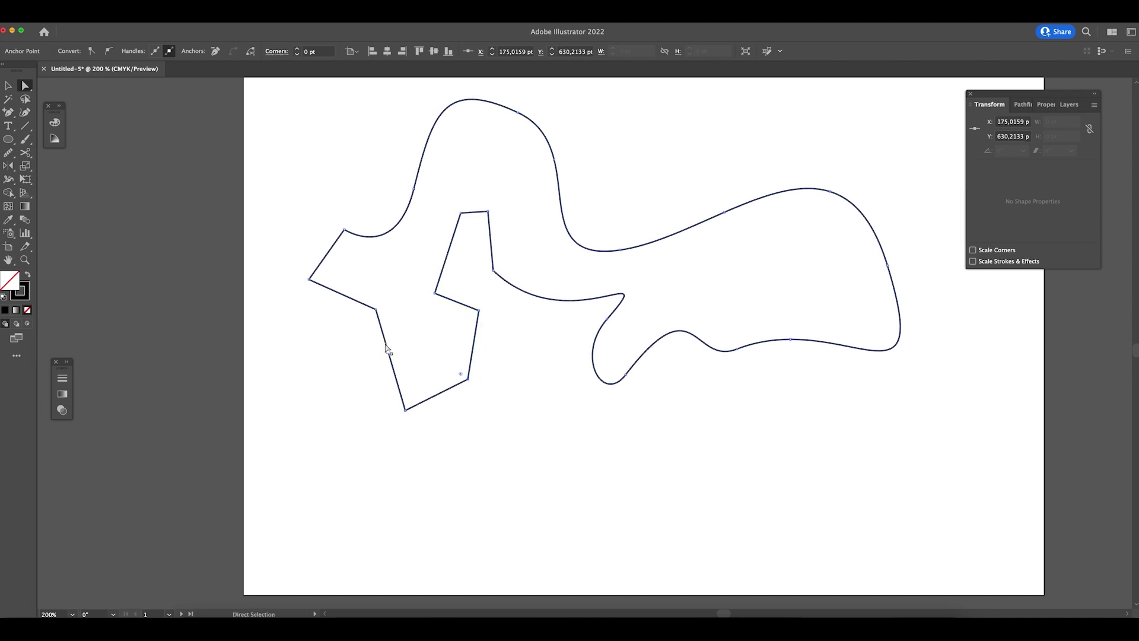
- Pull the new anchor on the leg's left side inward, move the corner above it up and outward, and deselect the path
drag(390, 353, 426, 340)
drag(376, 309, 345, 274)
click(424, 297)
scroll(588, 372, up, 3)
scroll(587, 372, right, 1)
drag(597, 184, 543, 213)
drag(436, 182, 385, 205)
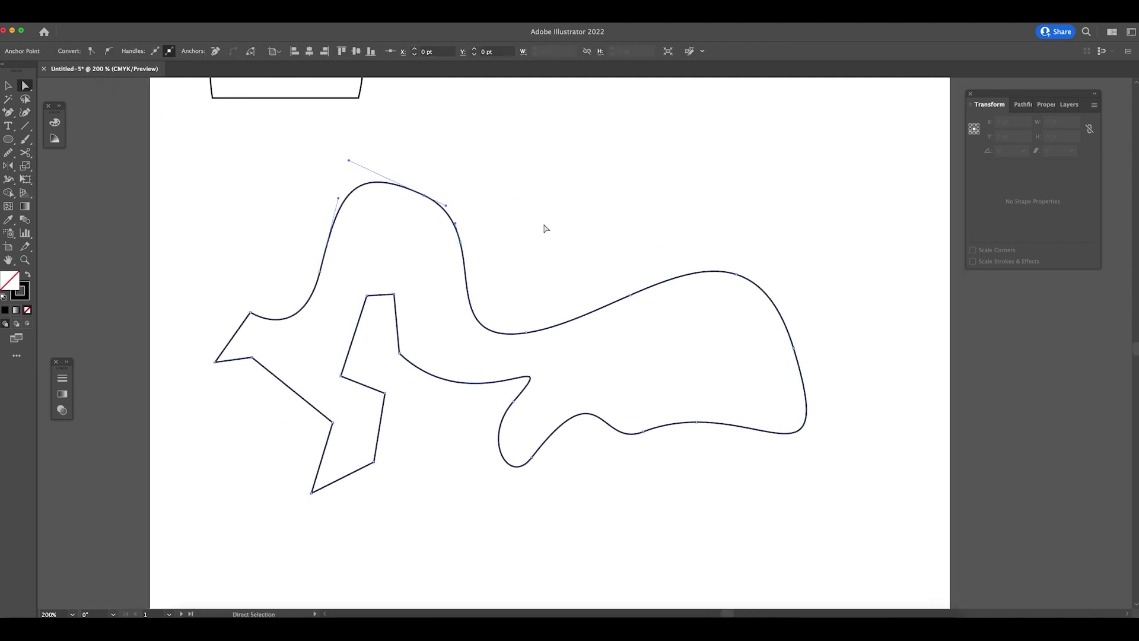
key(v)
click(551, 241)
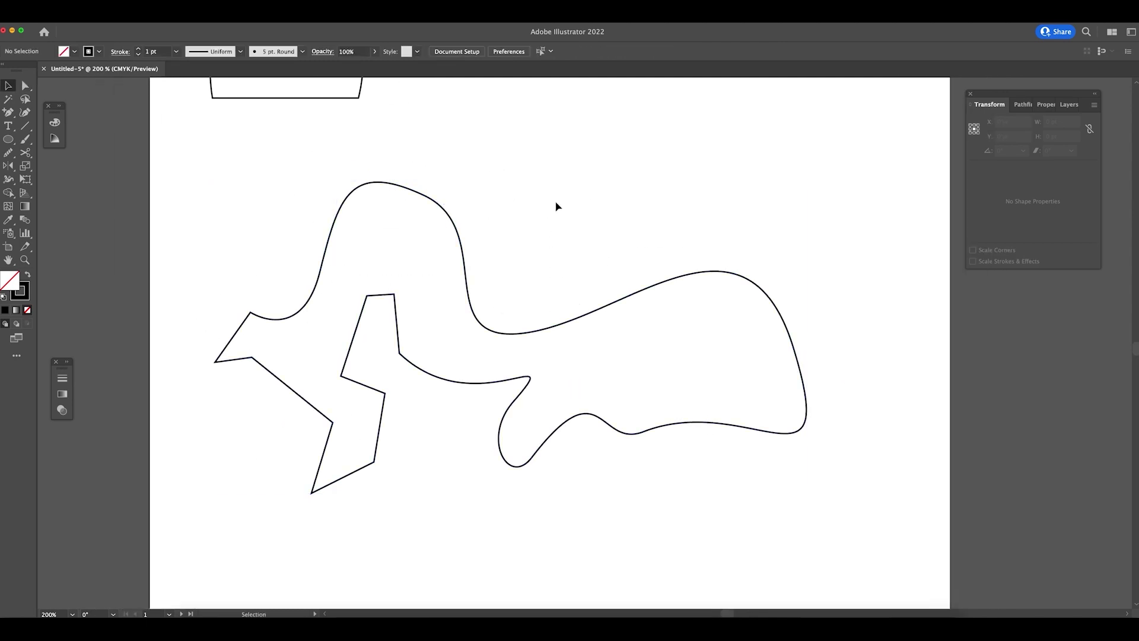
- Start a Pen path below the large shape, mixing an arch, straight corners and a deep curved dip out to a pointed right end
scroll(585, 265, down, 5)
scroll(586, 265, left, 2)
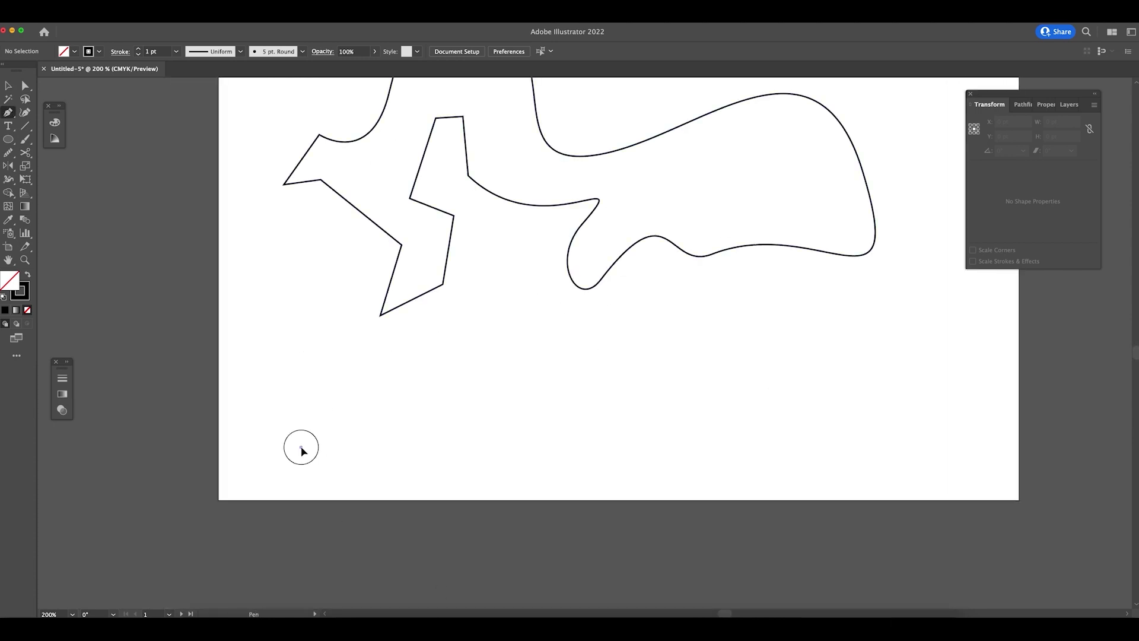
click(301, 447)
drag(350, 392, 393, 370)
click(549, 387)
click(665, 417)
drag(769, 464, 810, 395)
drag(809, 394, 702, 363)
click(702, 363)
- Continue the path back along the upper side and around the left end with one curve and straight corners, closing it on its first anchor
click(656, 395)
drag(546, 347, 447, 345)
click(447, 346)
click(421, 396)
click(342, 356)
click(284, 352)
click(254, 403)
click(261, 458)
click(294, 495)
click(458, 465)
click(540, 459)
click(302, 446)
key(v)
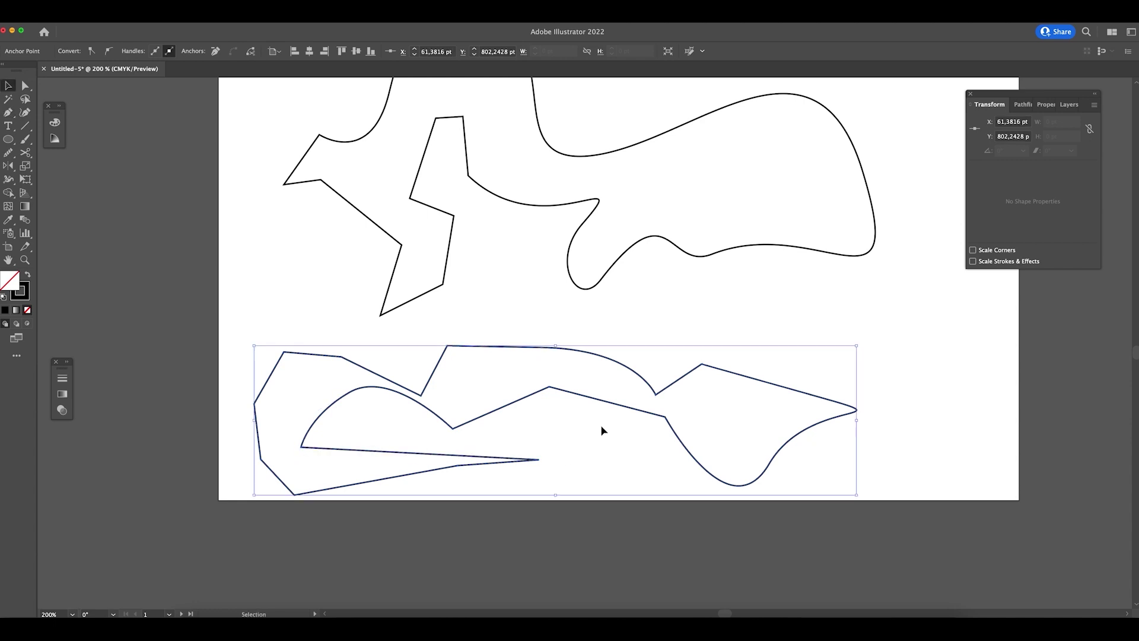
- Convert the smooth anchor on the new path's inner left arch into a corner with the Anchor Point tool
click(13, 116)
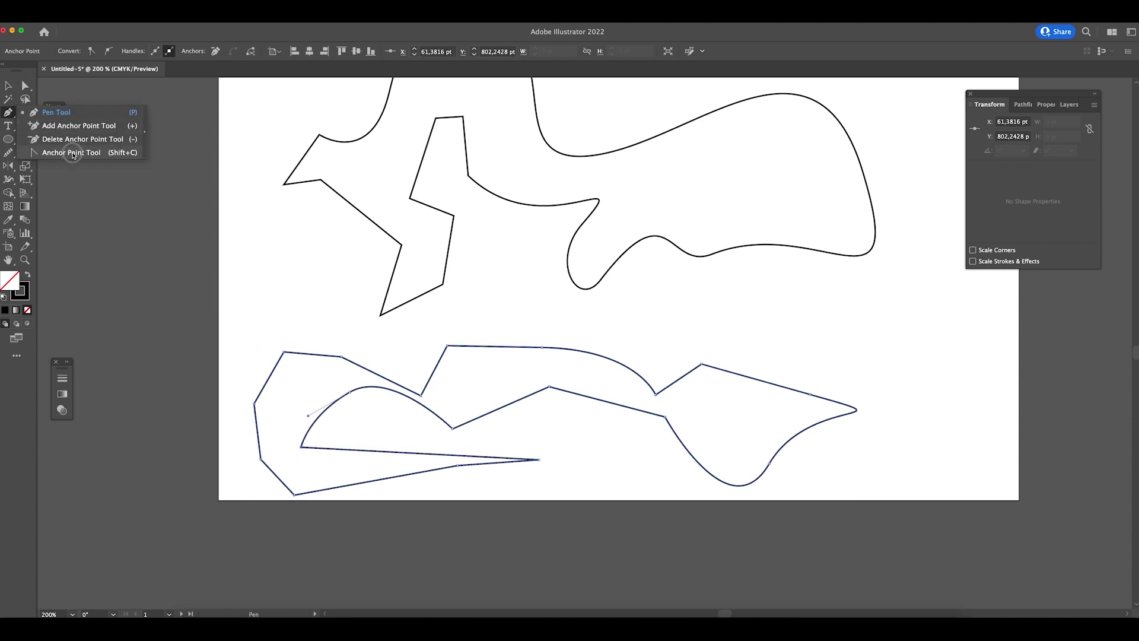
click(73, 154)
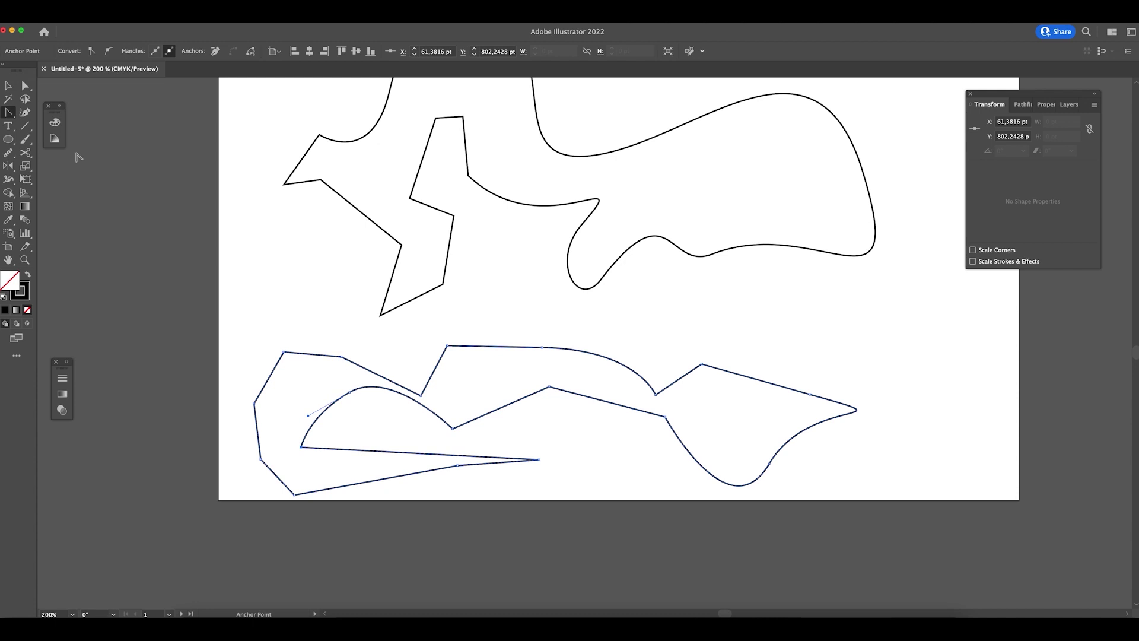
click(350, 392)
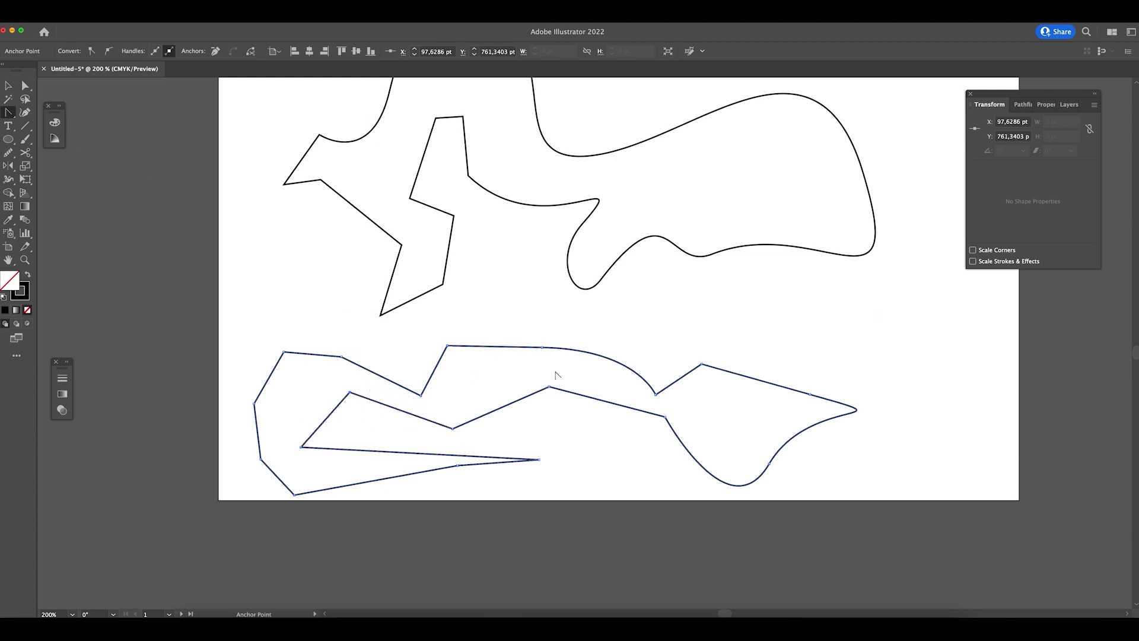
click(655, 394)
click(702, 364)
click(738, 485)
key(Delete)
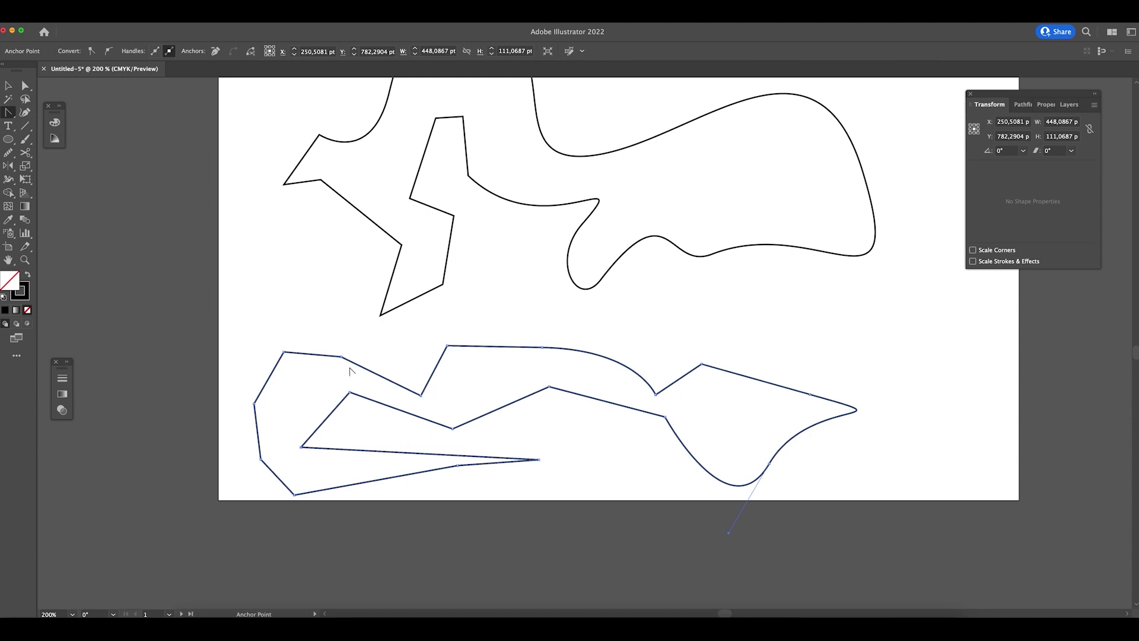
- Move the new path up so it overlaps the large curved shape, and deselect it
key(v)
click(575, 300)
key(space)
drag(676, 298, 663, 376)
drag(490, 428, 523, 169)
key(space)
drag(564, 127, 502, 325)
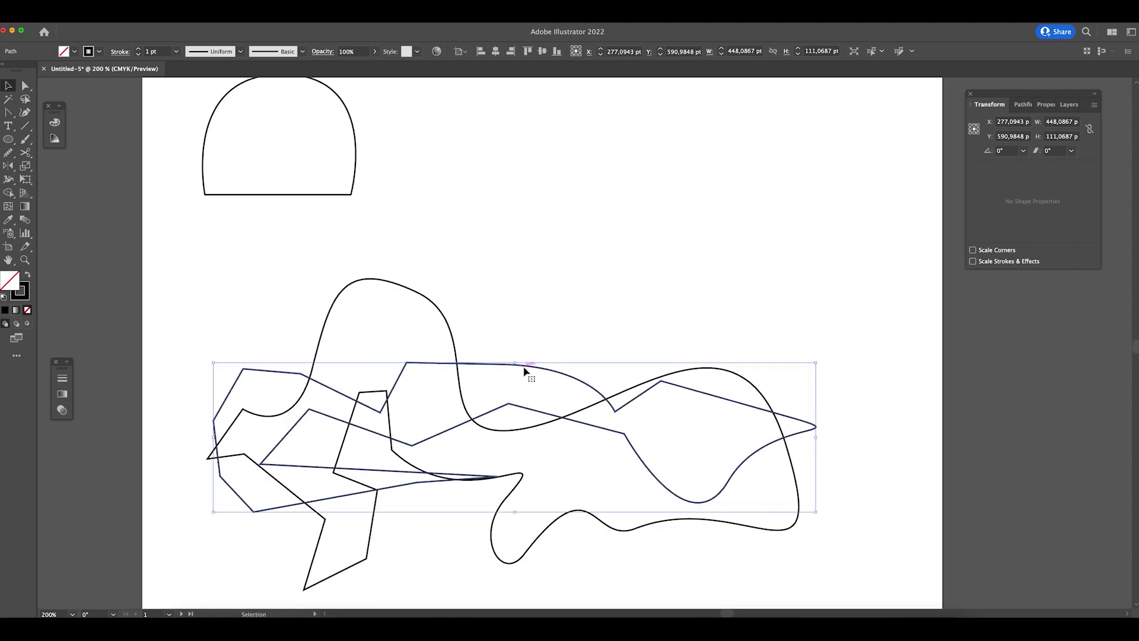
drag(524, 372, 521, 385)
click(657, 278)
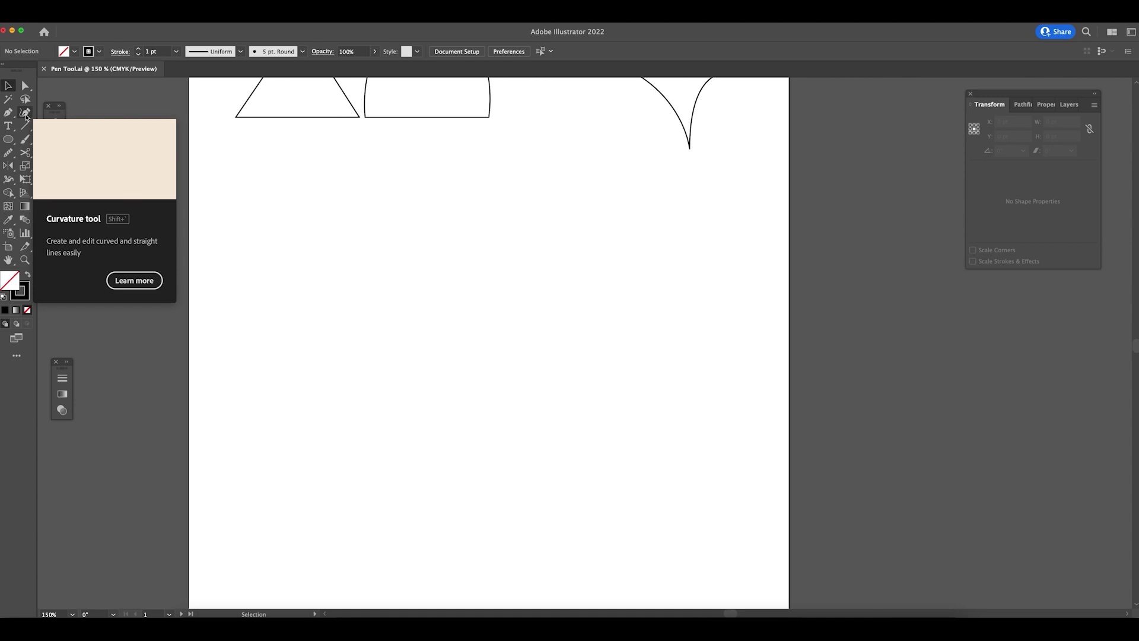
- Draw a wide, smooth open outline in the empty artboard area with the Curvature tool, running clockwise through six points
click(25, 115)
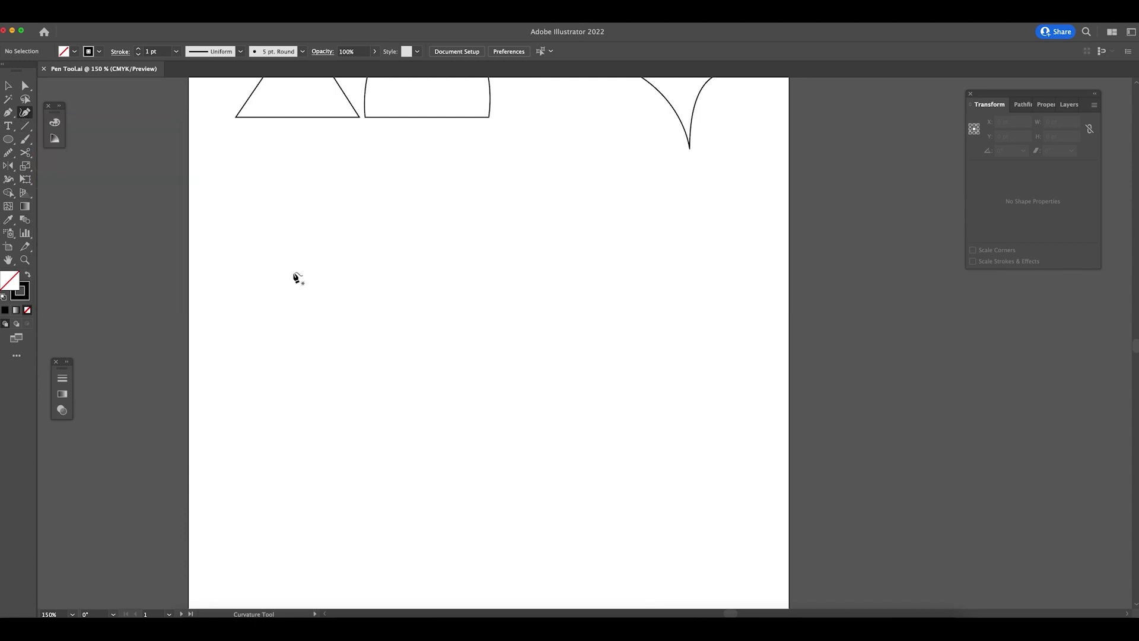
click(292, 273)
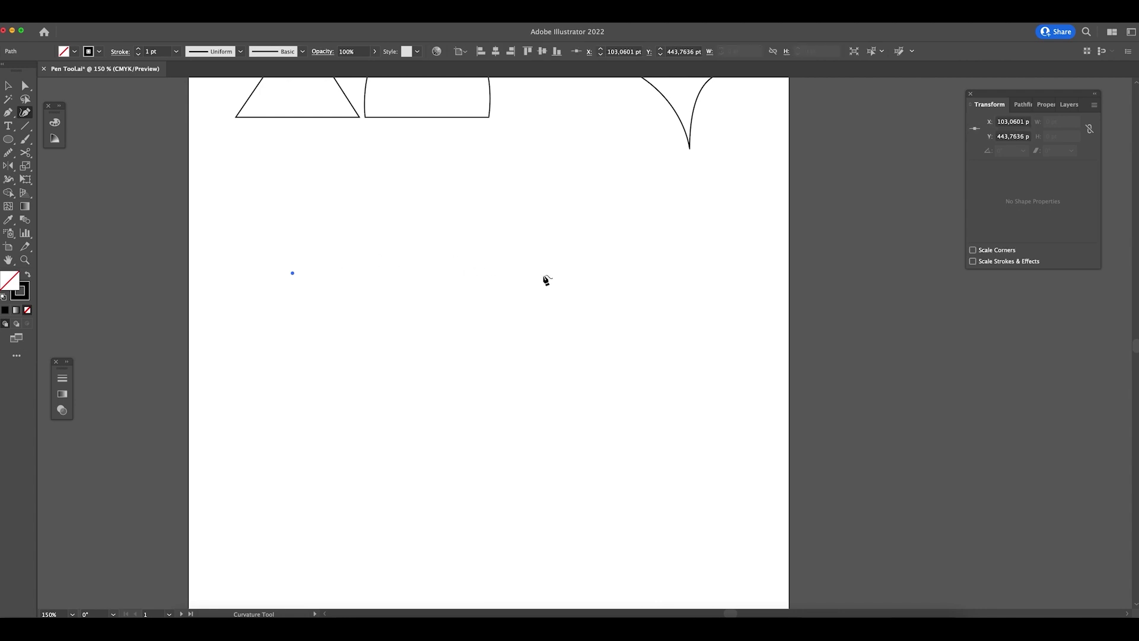
click(565, 293)
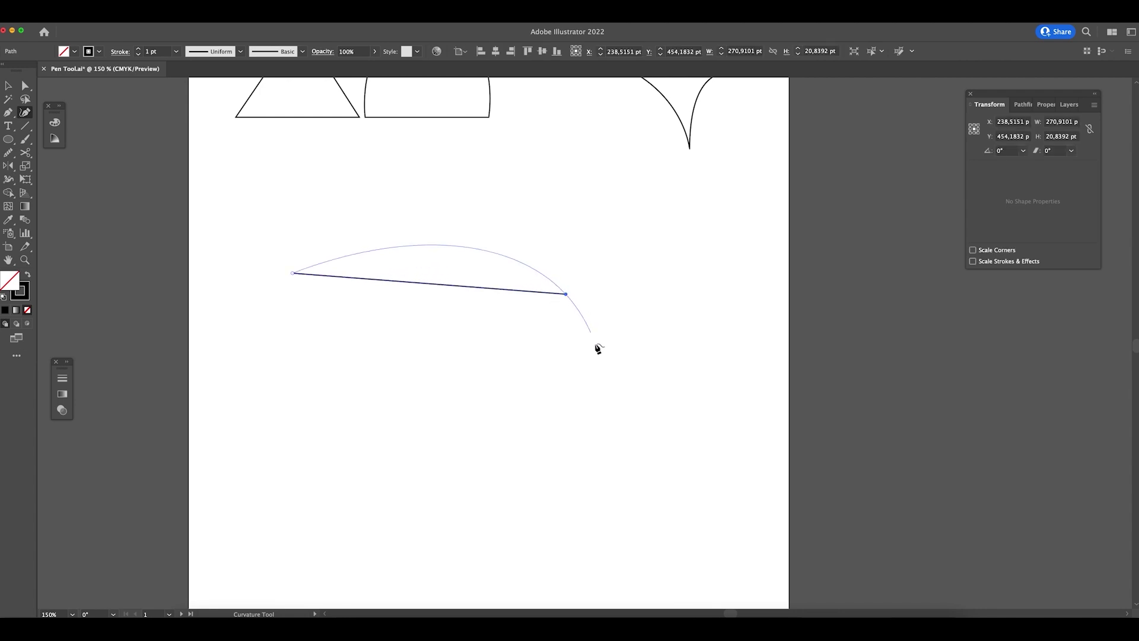
click(671, 463)
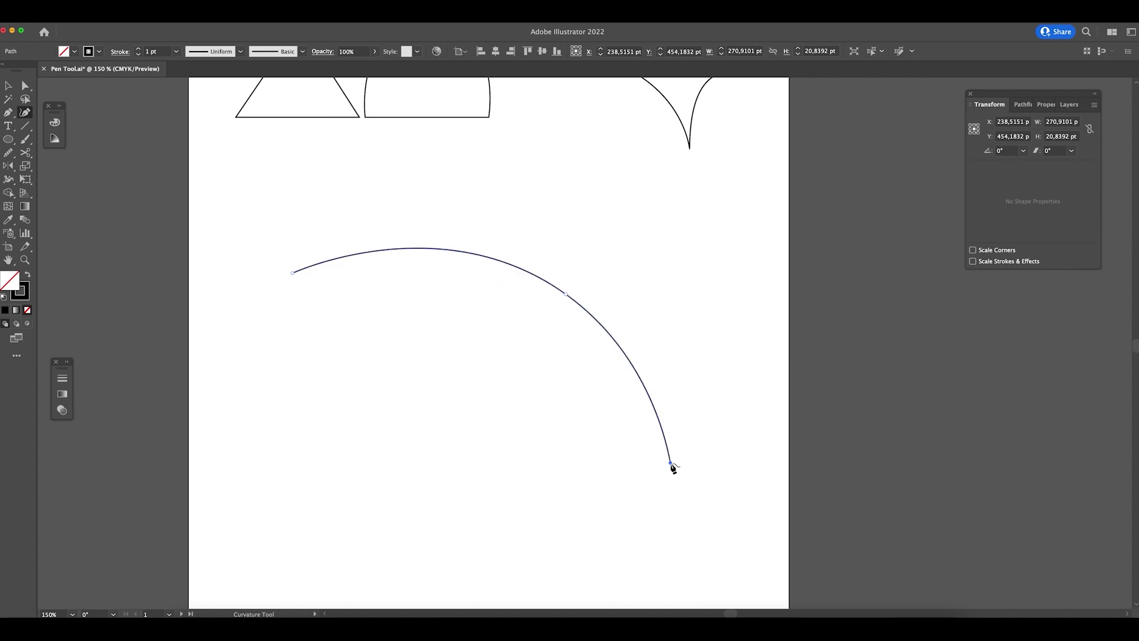
click(546, 459)
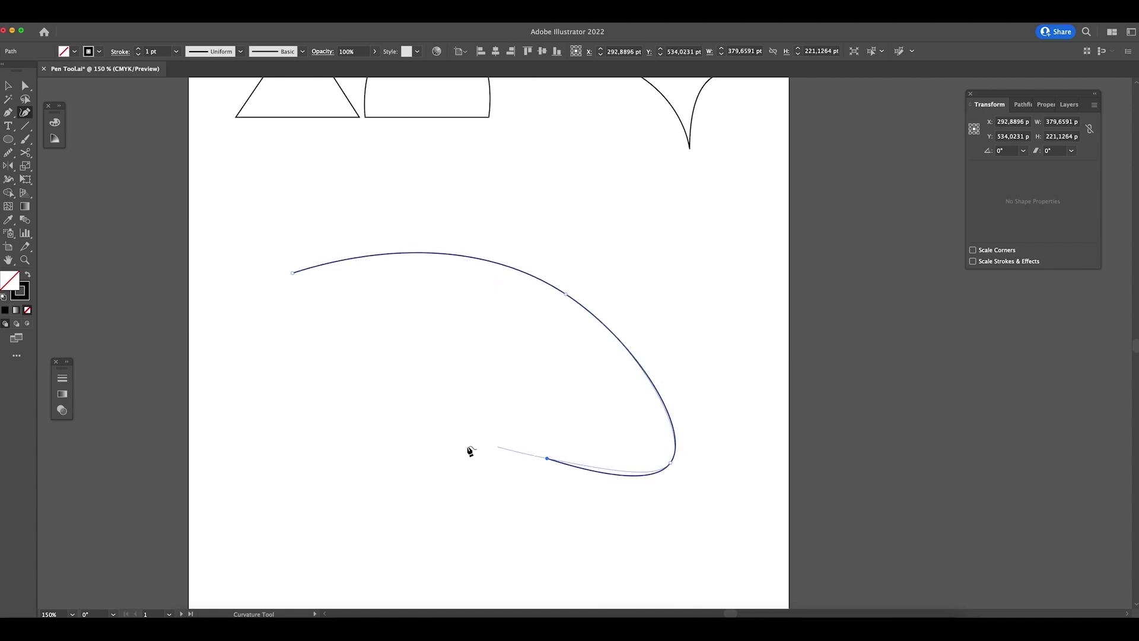
click(297, 499)
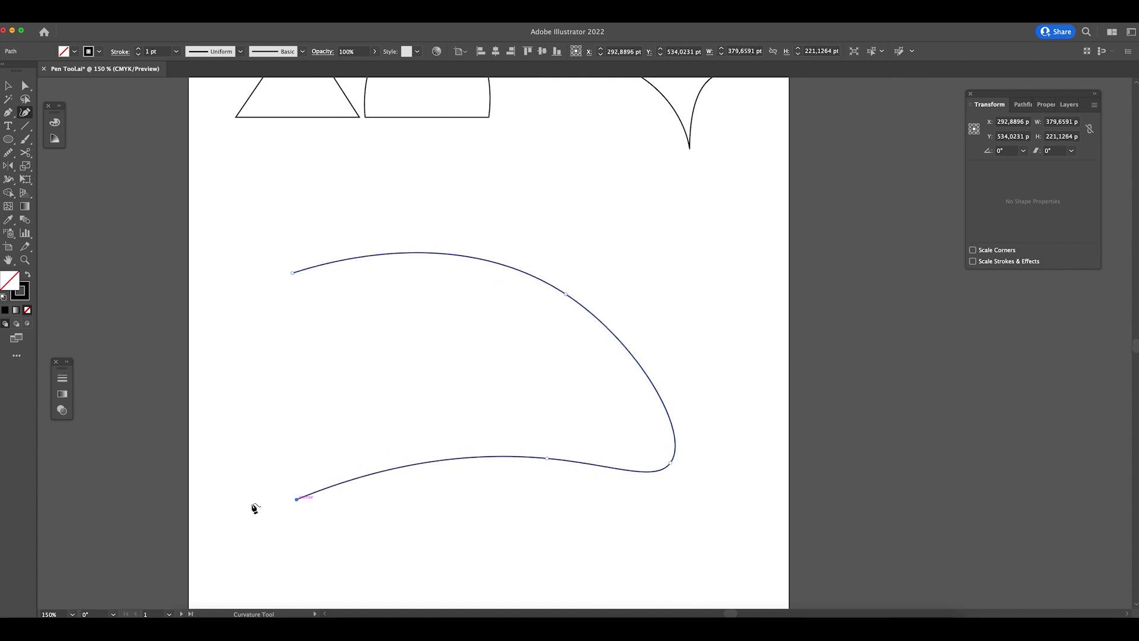
click(204, 372)
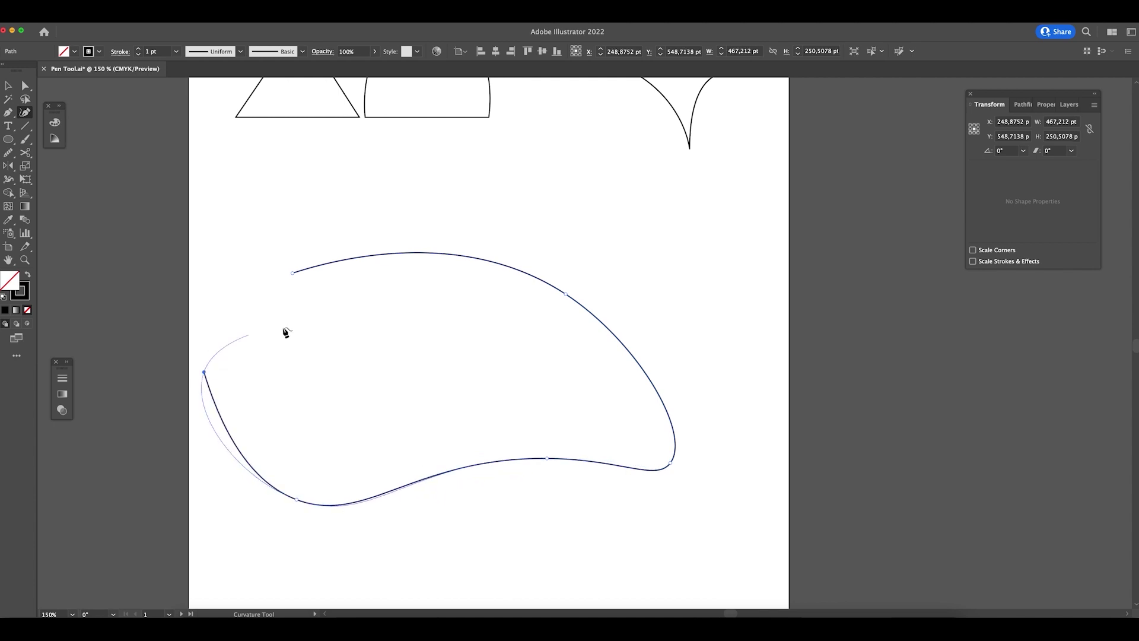
- Extend the curve with a deep inward fold and a rounded upper-left hook, close it on its first point and deselect it
click(397, 376)
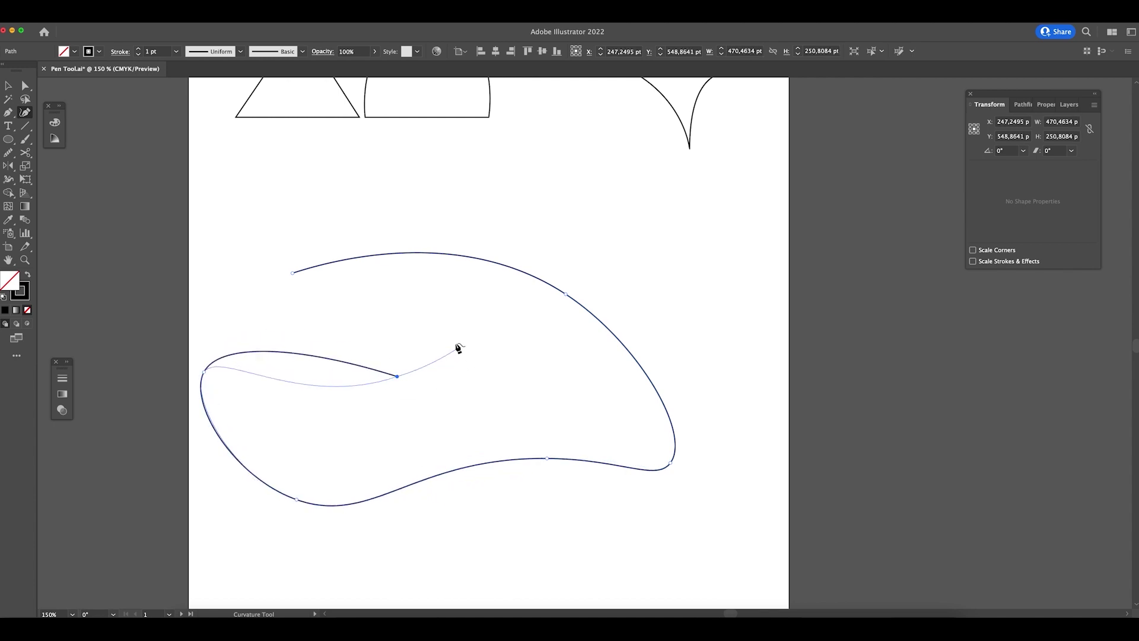
click(452, 338)
click(291, 352)
click(231, 260)
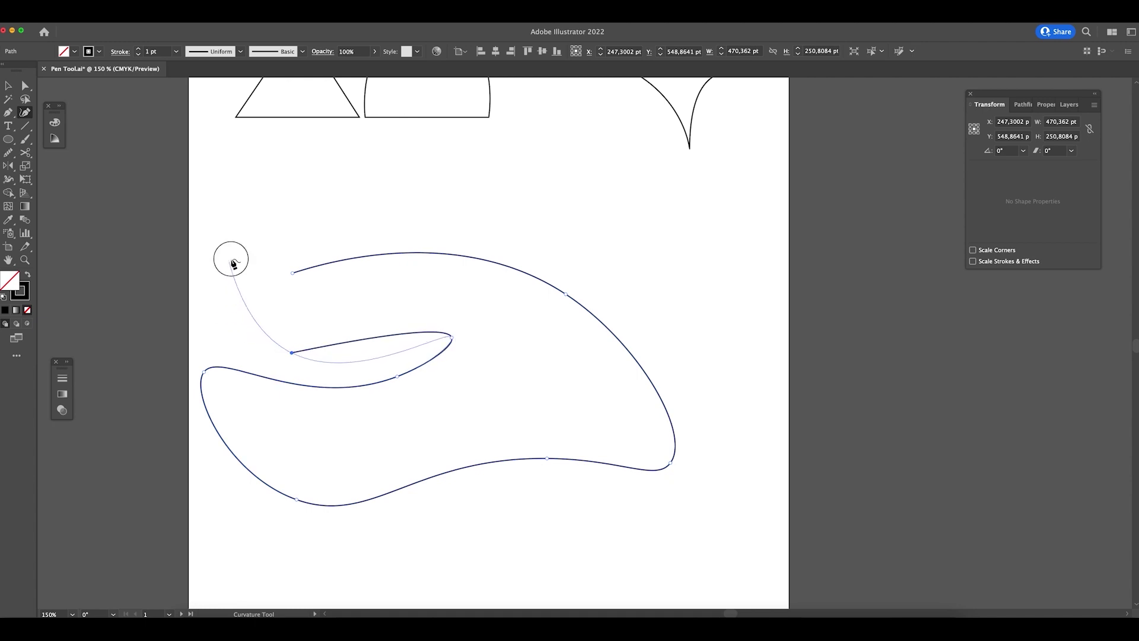
click(293, 224)
click(292, 273)
key(v)
click(469, 327)
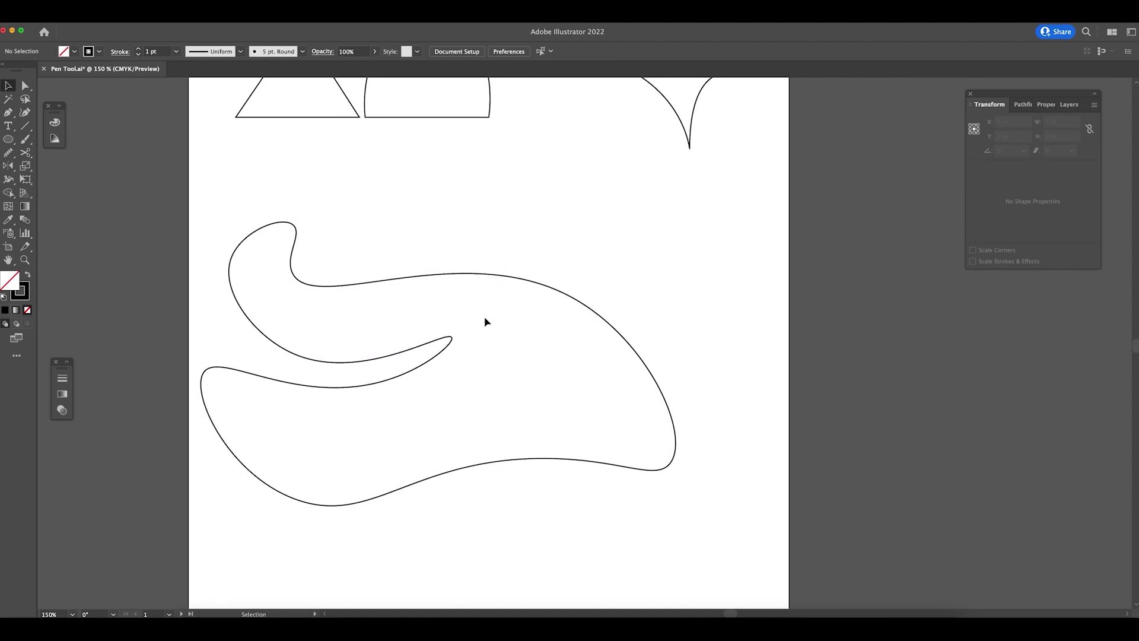
- Move the closed curved shape right and slightly down on the artboard, and deselect it
click(562, 298)
drag(590, 305, 647, 320)
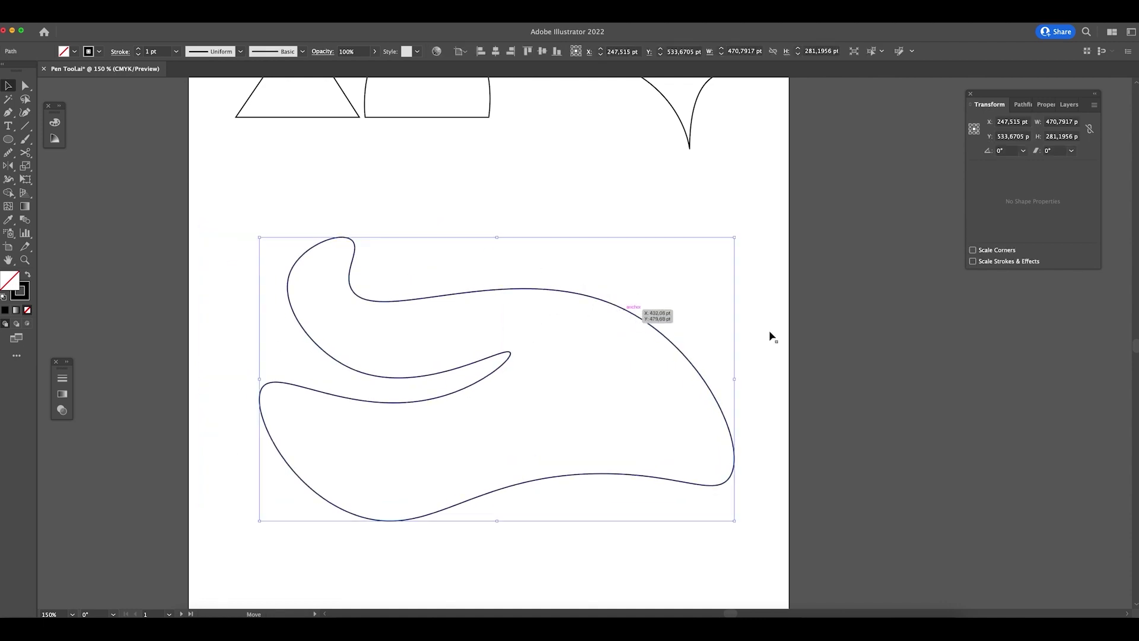
click(739, 494)
key(space)
drag(717, 347, 717, 382)
drag(528, 453, 529, 453)
scroll(697, 287, down, 3)
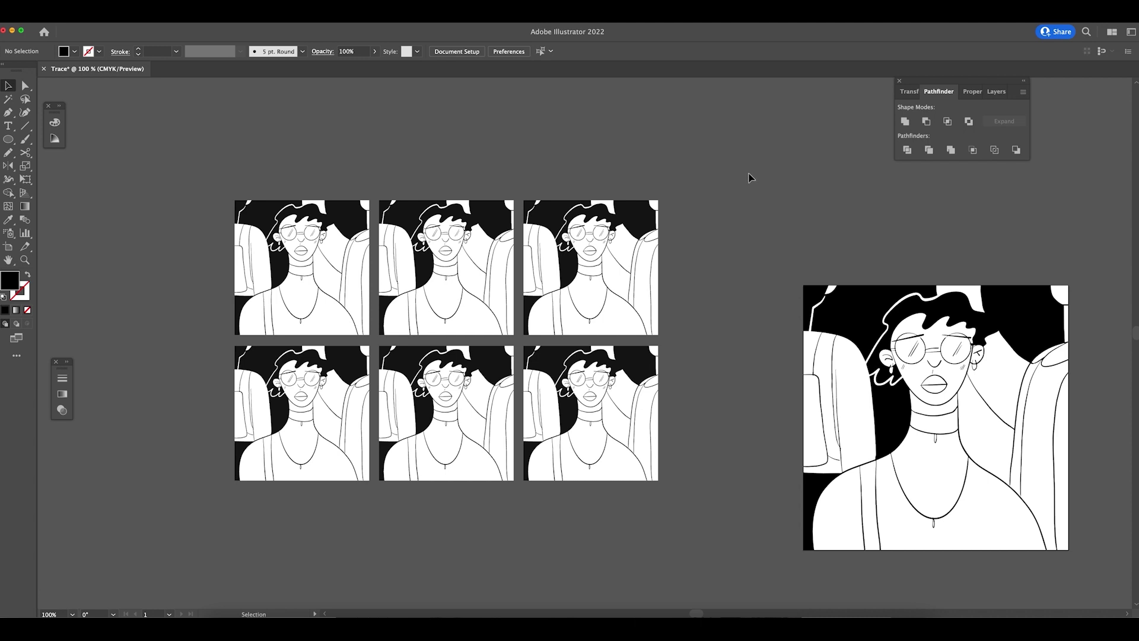
- Trace the first portrait image of the upper row with the High Fidelity Photo preset, and expand the tracing into paths
key(space)
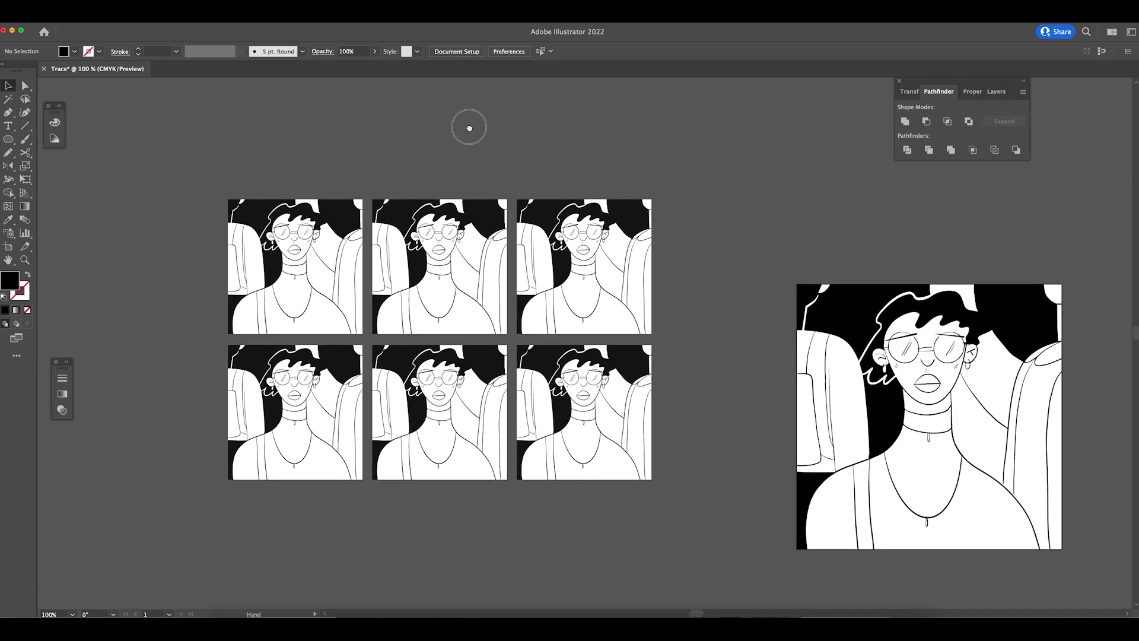
drag(468, 124, 609, 150)
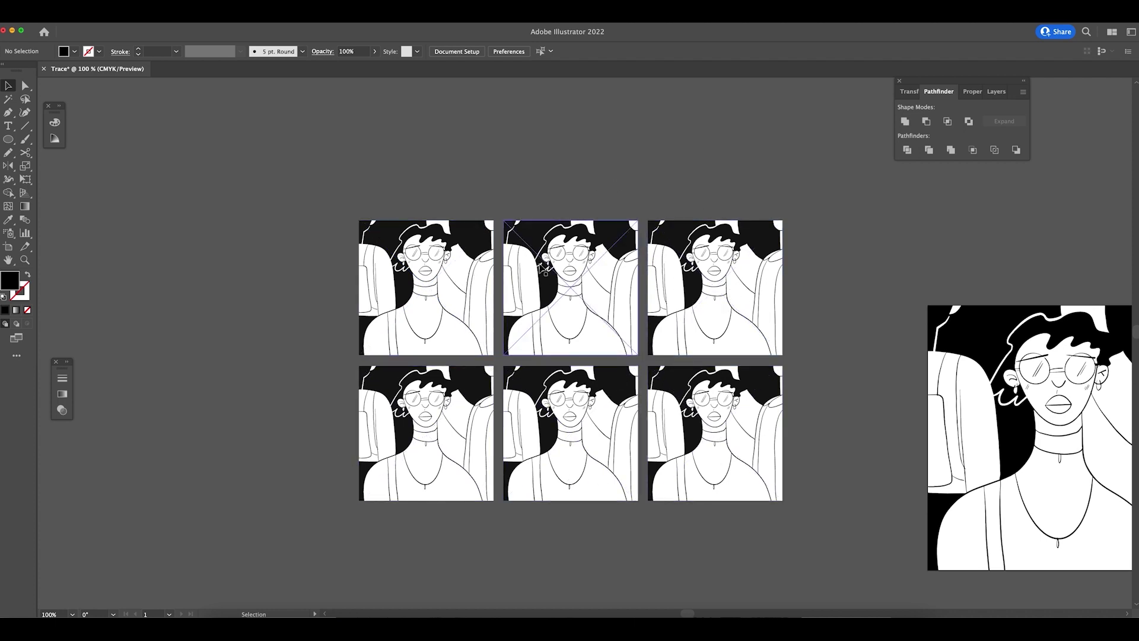
key(z)
drag(395, 256, 498, 285)
key(v)
click(510, 190)
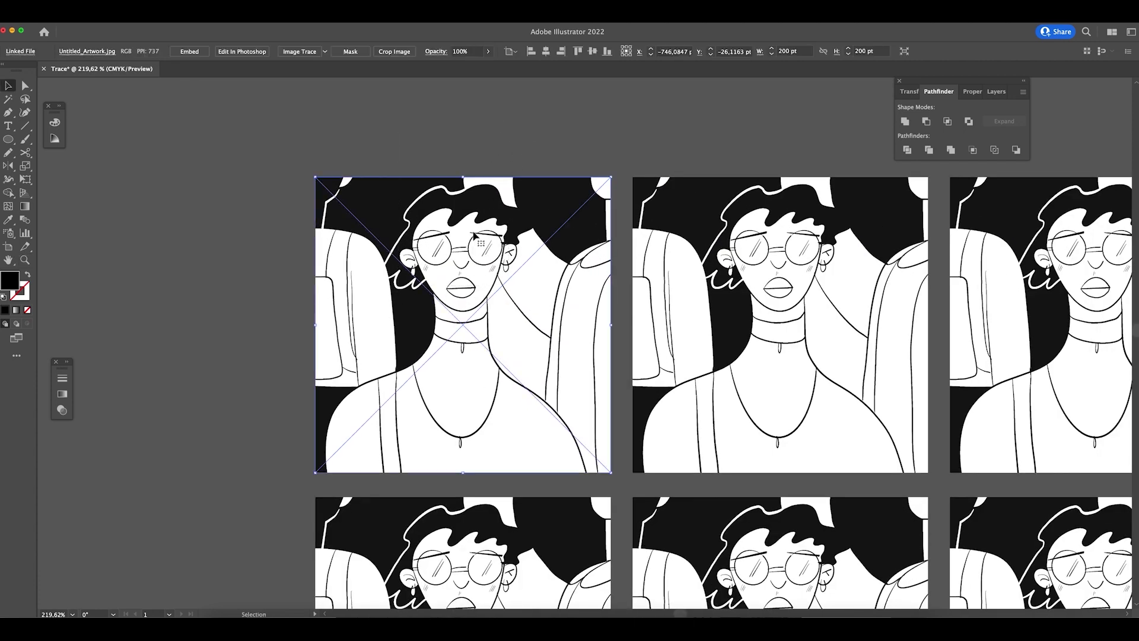
click(325, 52)
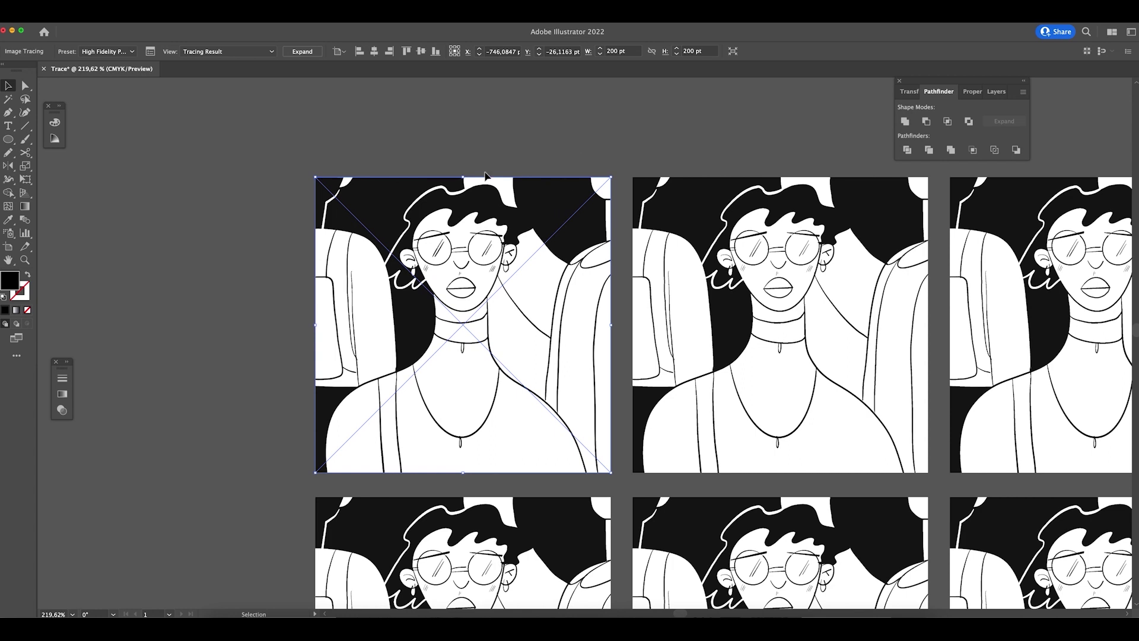
click(302, 52)
- Delete the anchor point near the top rounded corner of the seat-back outline, just right of the seam line, using Direct Selection
key(z)
mouse_move(463, 340)
mouse_down()
mouse_move(657, 372)
mouse_move(468, 337)
mouse_up()
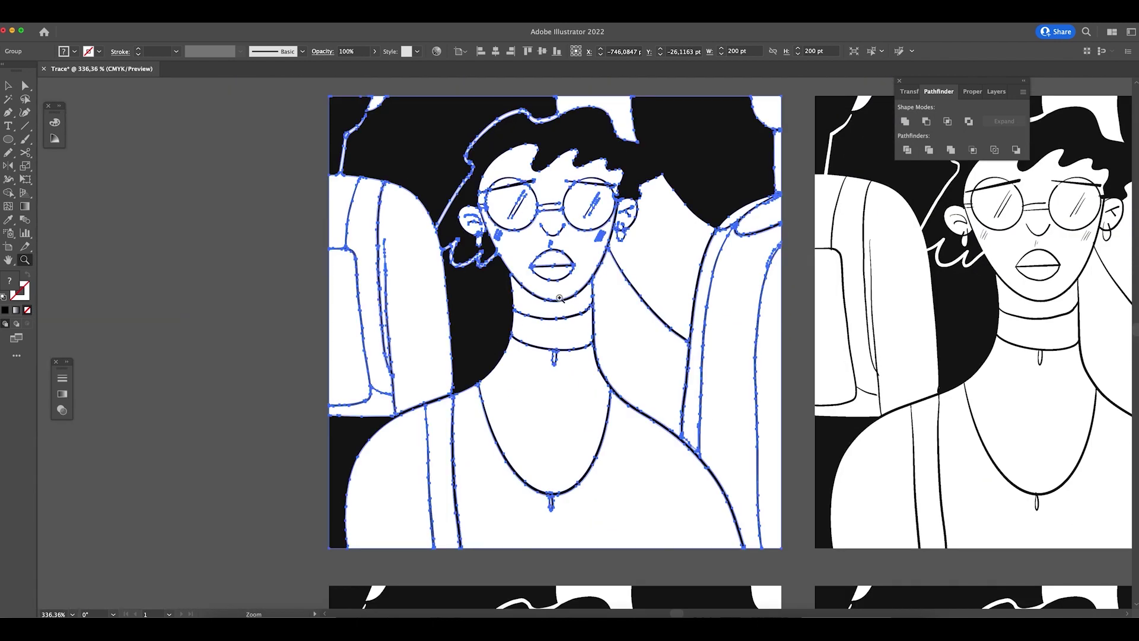
drag(424, 307, 467, 320)
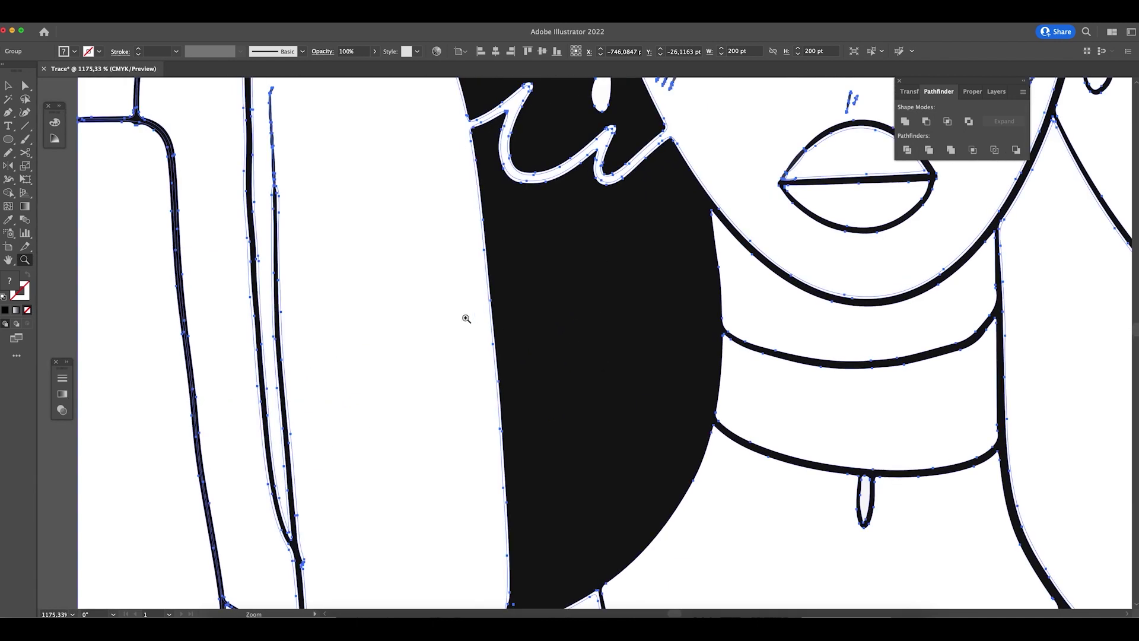
drag(280, 291, 364, 370)
drag(346, 258, 356, 368)
scroll(358, 353, up, 10)
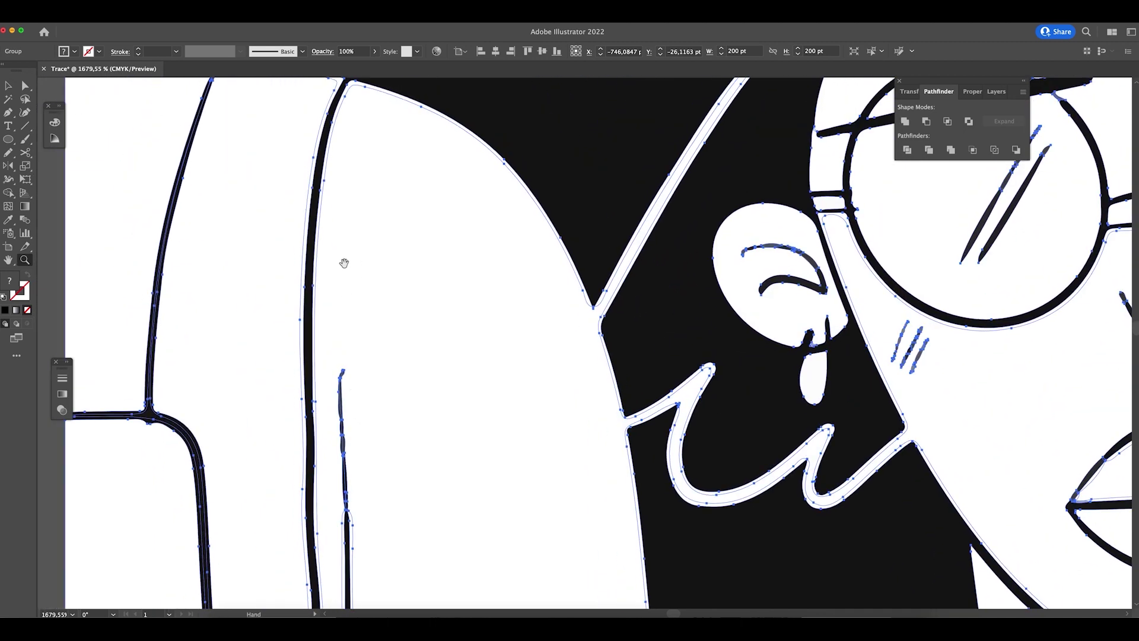
drag(362, 239, 450, 271)
key(v)
key(a)
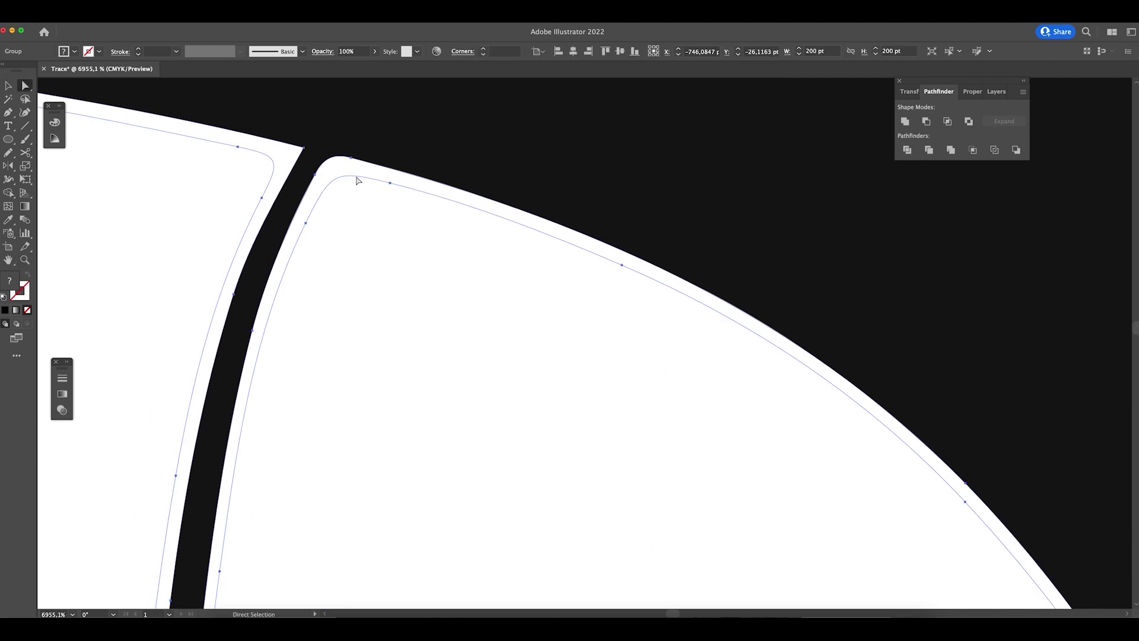
click(238, 146)
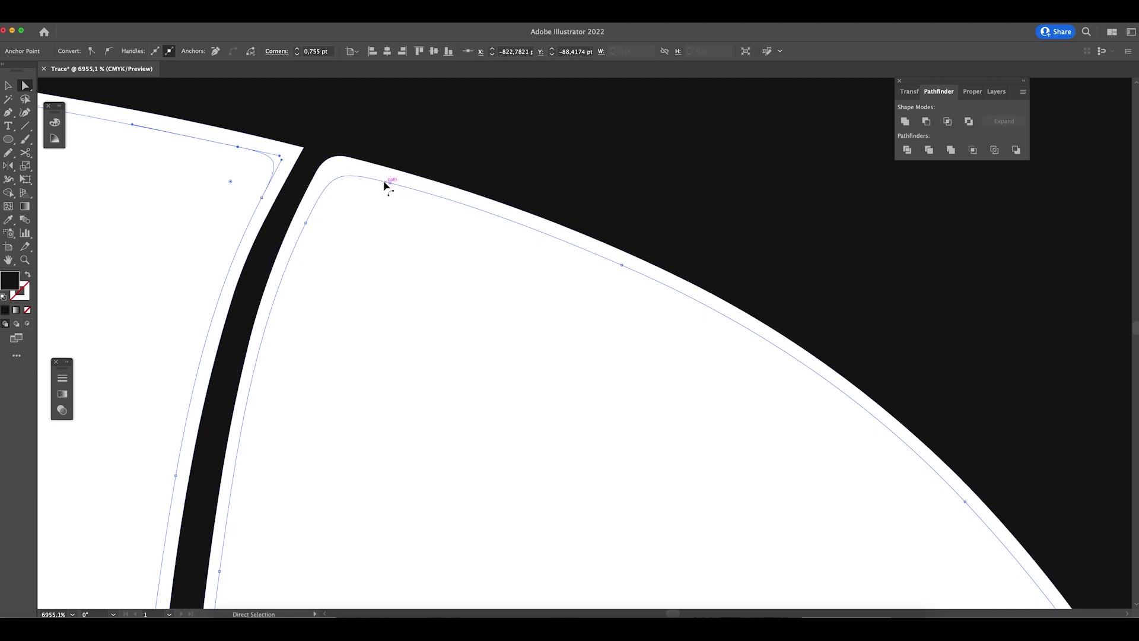
click(390, 183)
key(Delete)
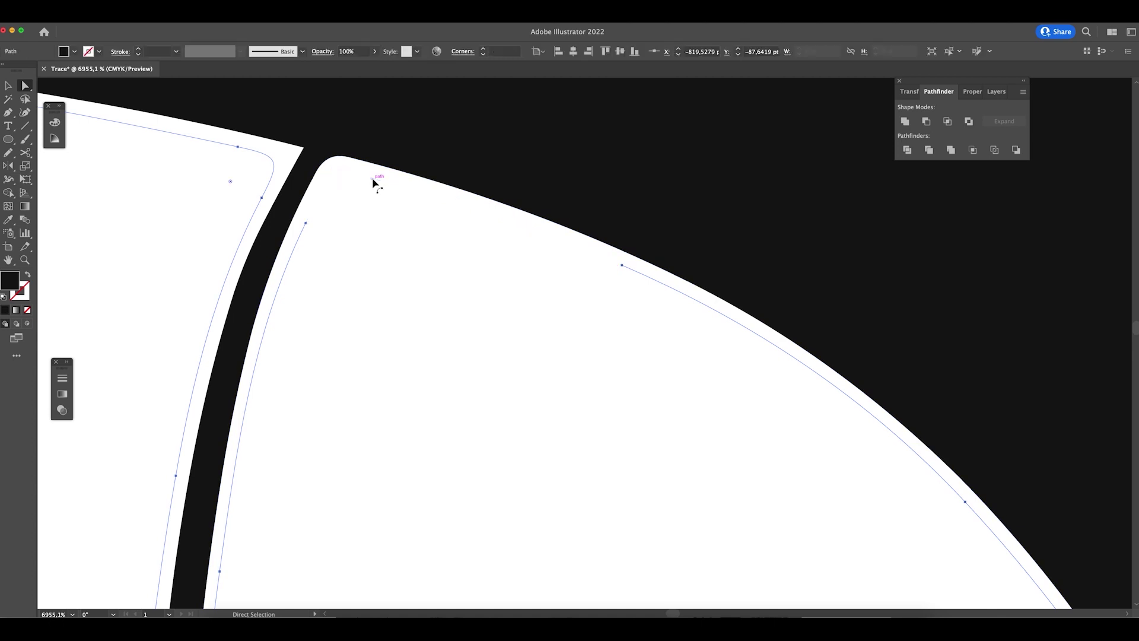
- Try deleting the large black path of the expanded tracing, and undo the deletion
key(Delete)
key(super+minus)
key(super+minus)
key(super+minus)
key(super+minus)
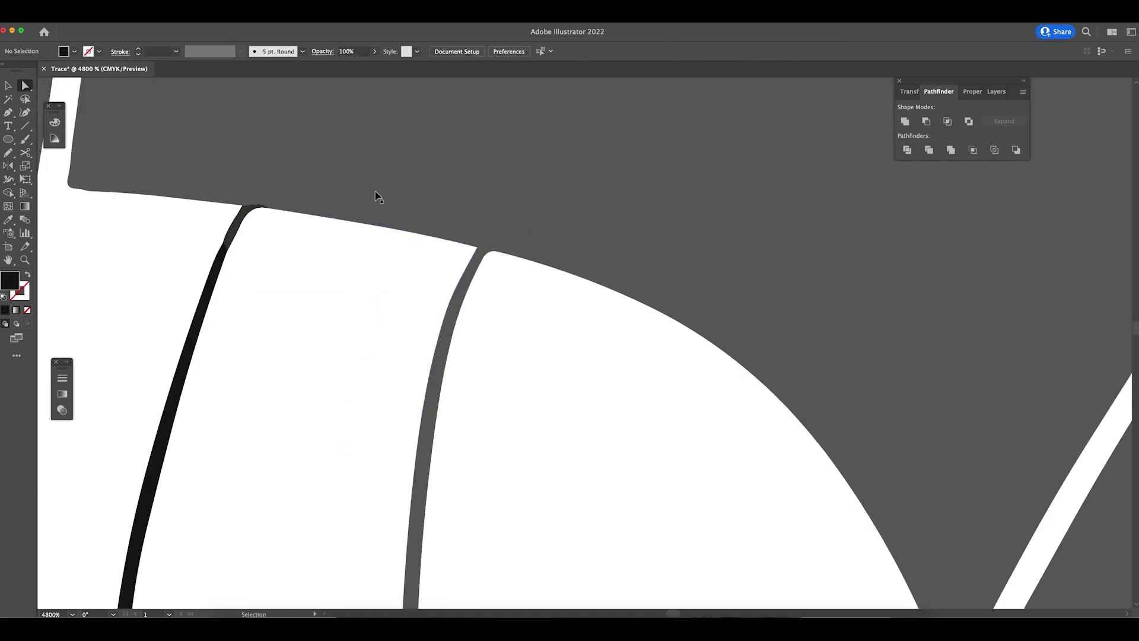
key(super+z)
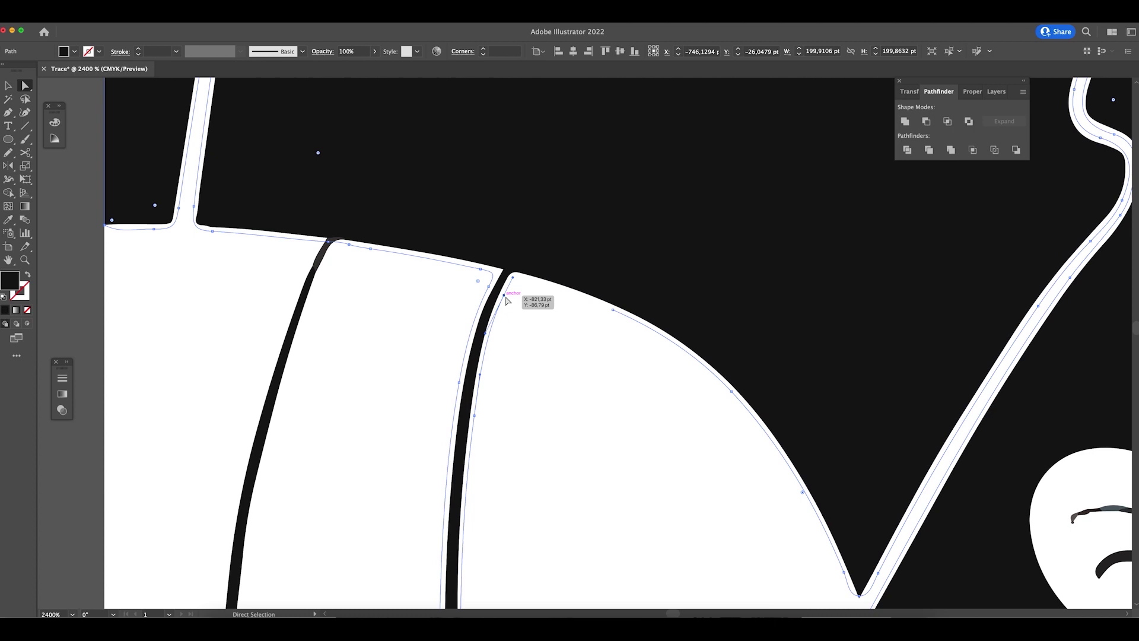
key(Delete)
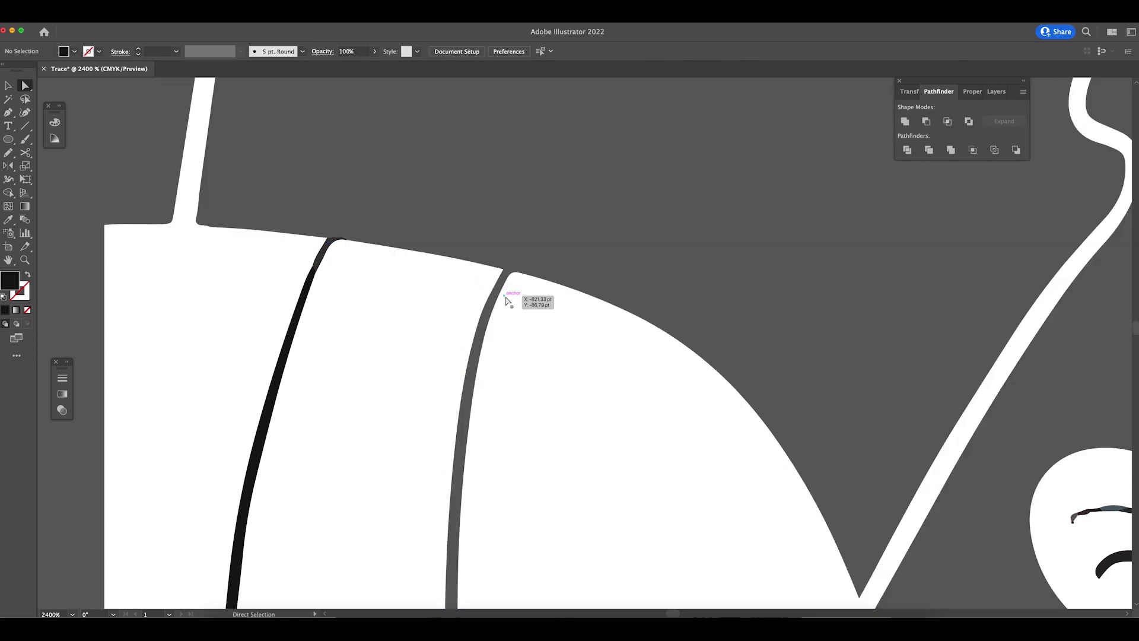
key(super+minus)
key(super+minus)
key(super+minus)
key(super+minus)
key(super+minus)
key(super+minus)
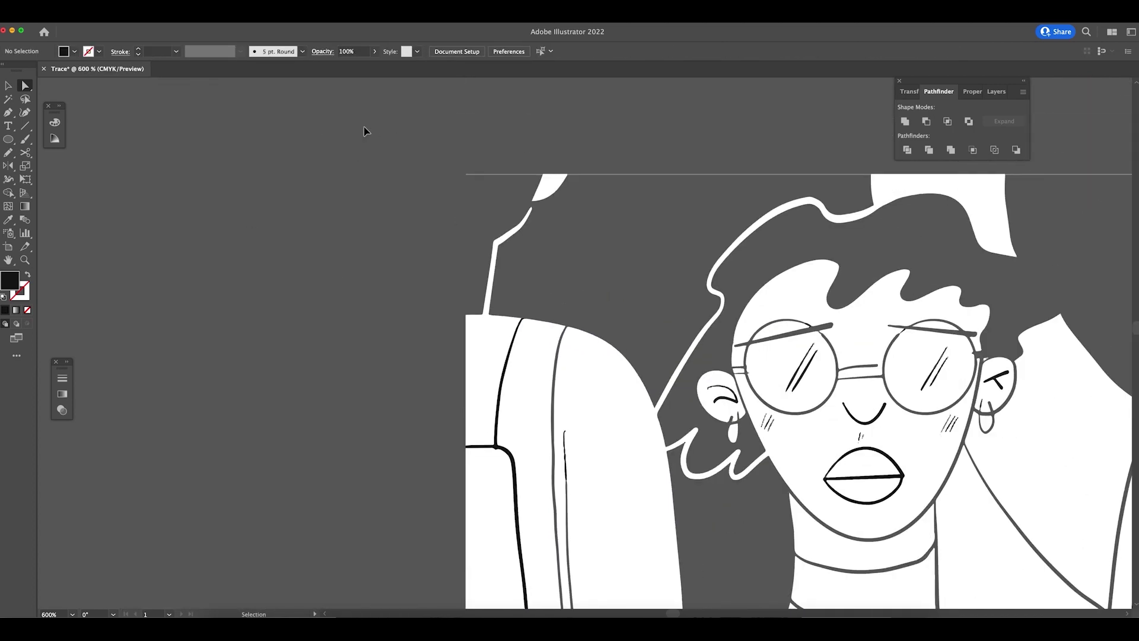
drag(433, 426, 204, 353)
key(super+z)
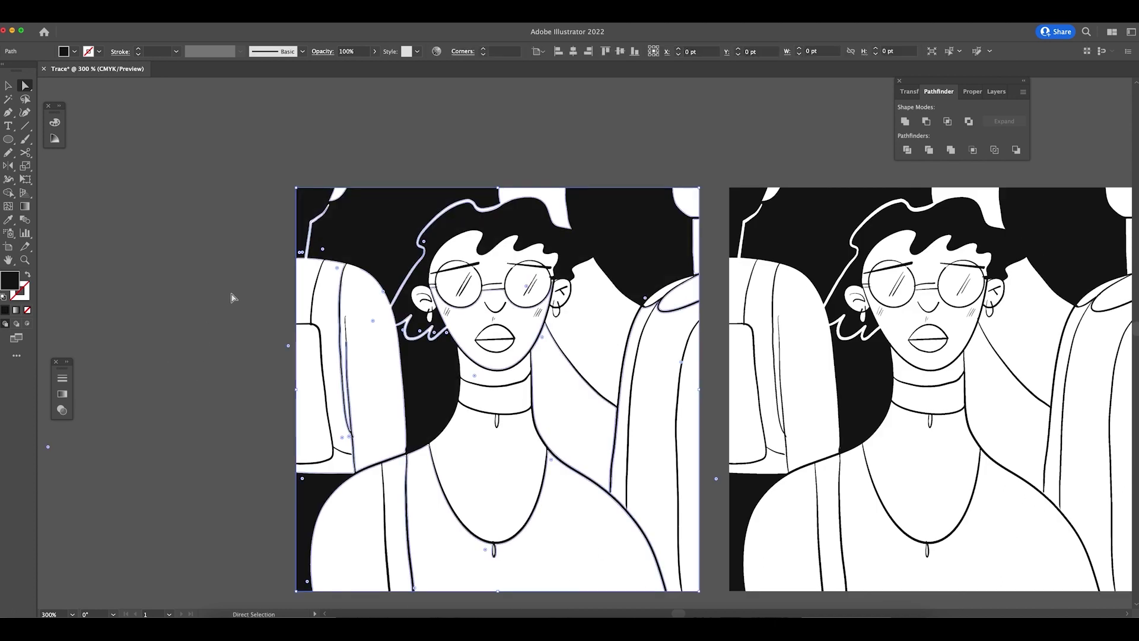
- Examine the glasses, cheek marks, ears and lips of the expanded High Fidelity Photo tracing with its path outlines shown
click(198, 292)
drag(189, 467, 167, 442)
key(z)
drag(370, 275, 576, 355)
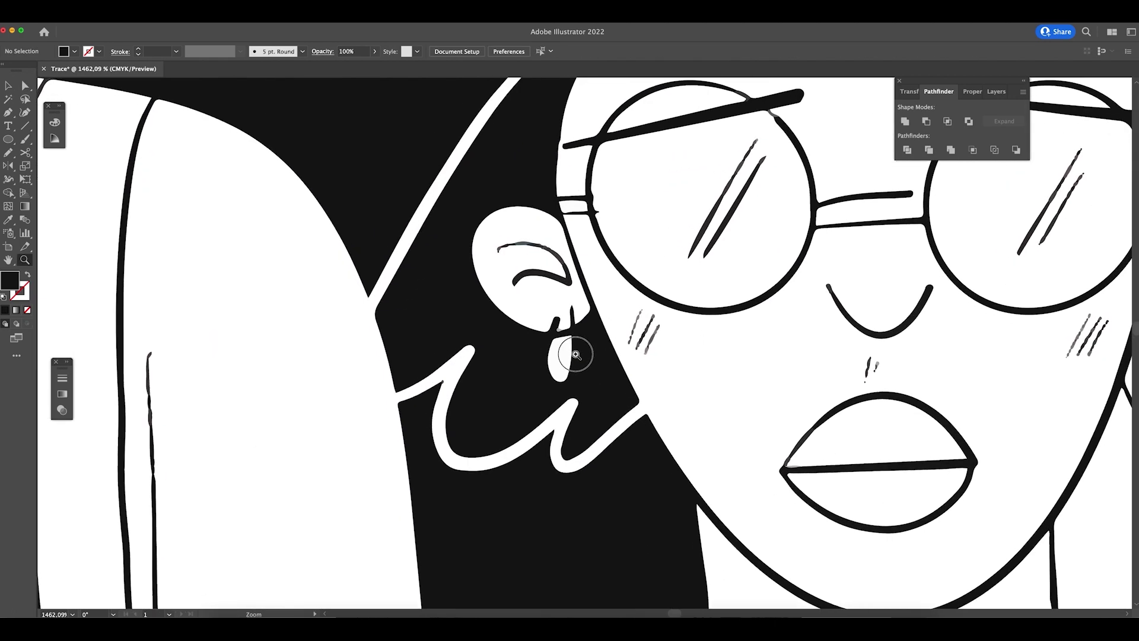
drag(674, 334, 686, 359)
drag(811, 352, 527, 374)
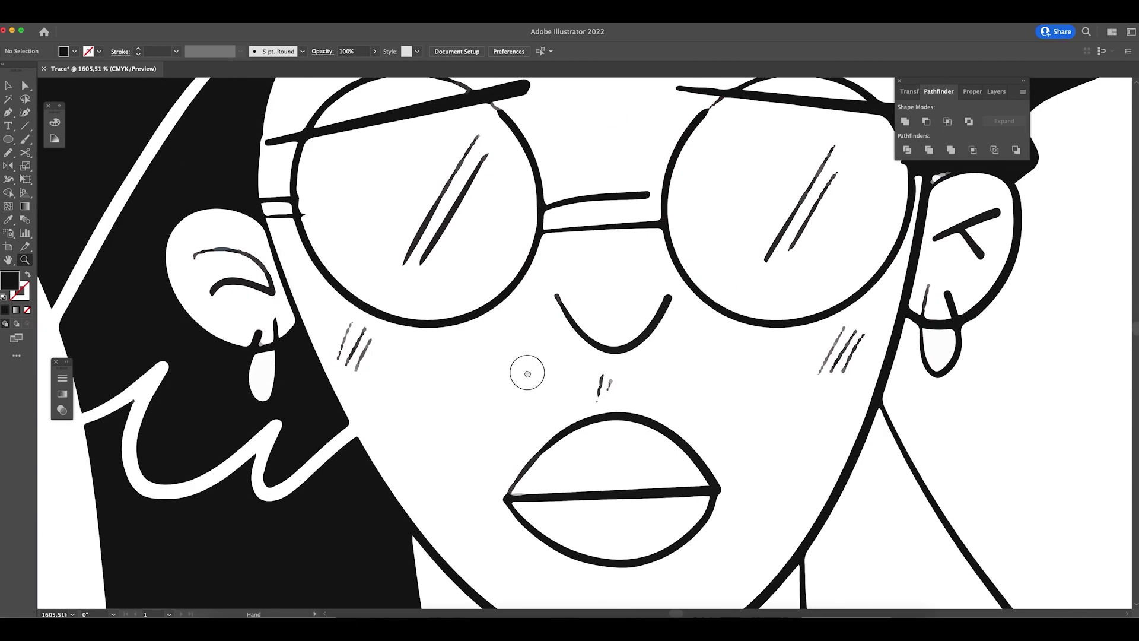
key(v)
click(489, 262)
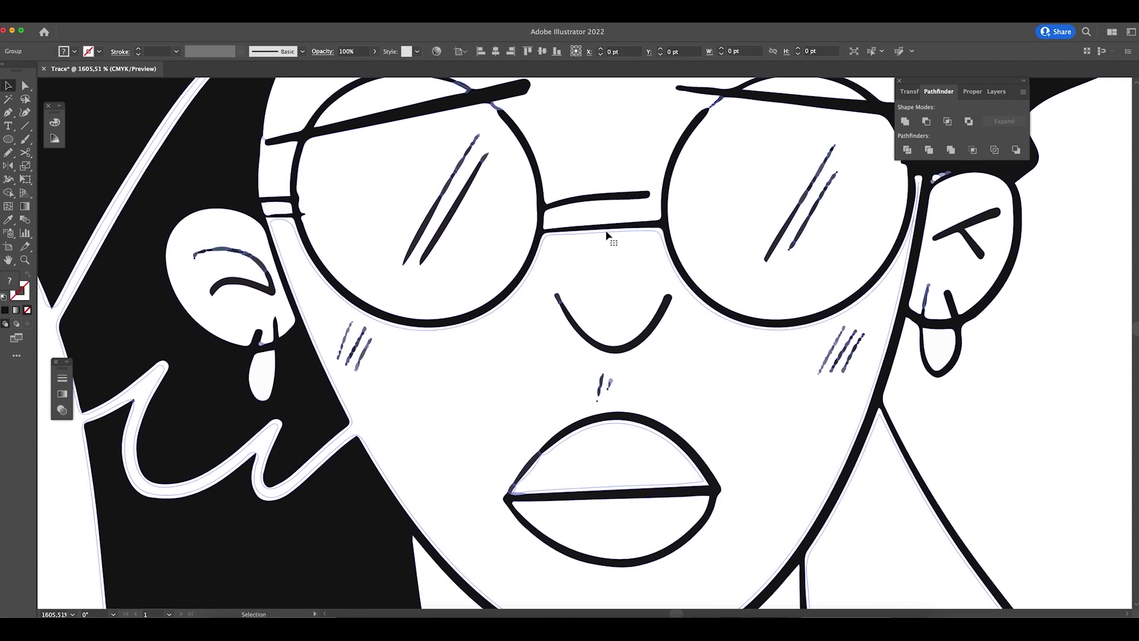
key(a)
key(v)
- Move the expanded portrait group into the empty area left of the image grid, at about X -1080 pt, Y -67 pt, and deselect it
key(ctrl+minus)
key(ctrl+minus)
key(ctrl+minus)
key(ctrl+minus)
key(ctrl+minus)
key(ctrl+minus)
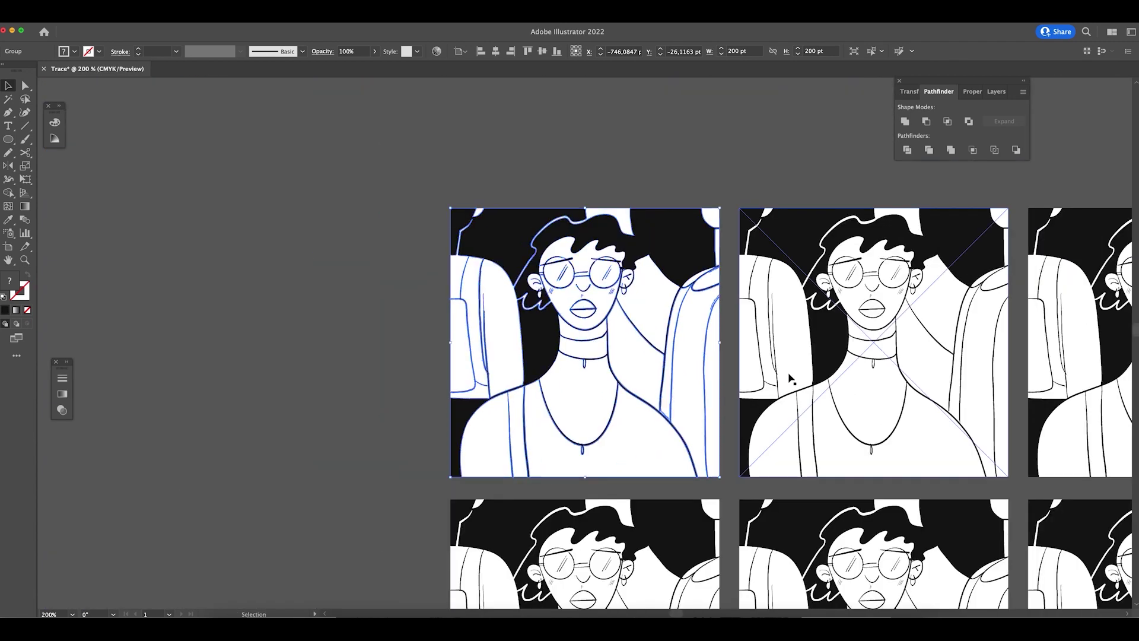
drag(696, 364, 362, 272)
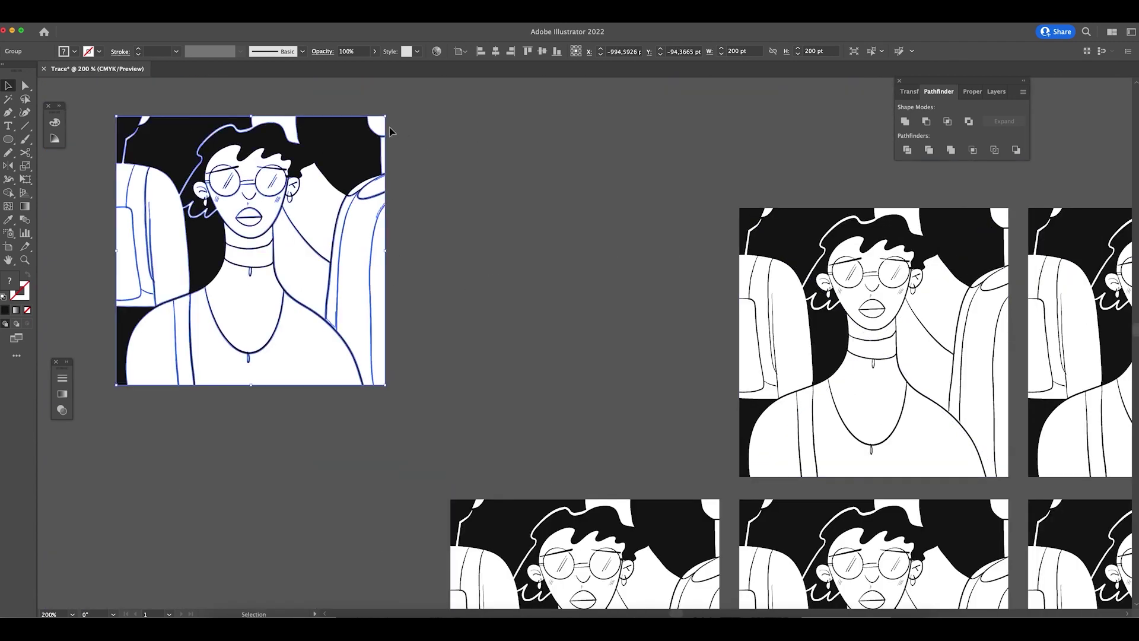
drag(356, 159, 274, 197)
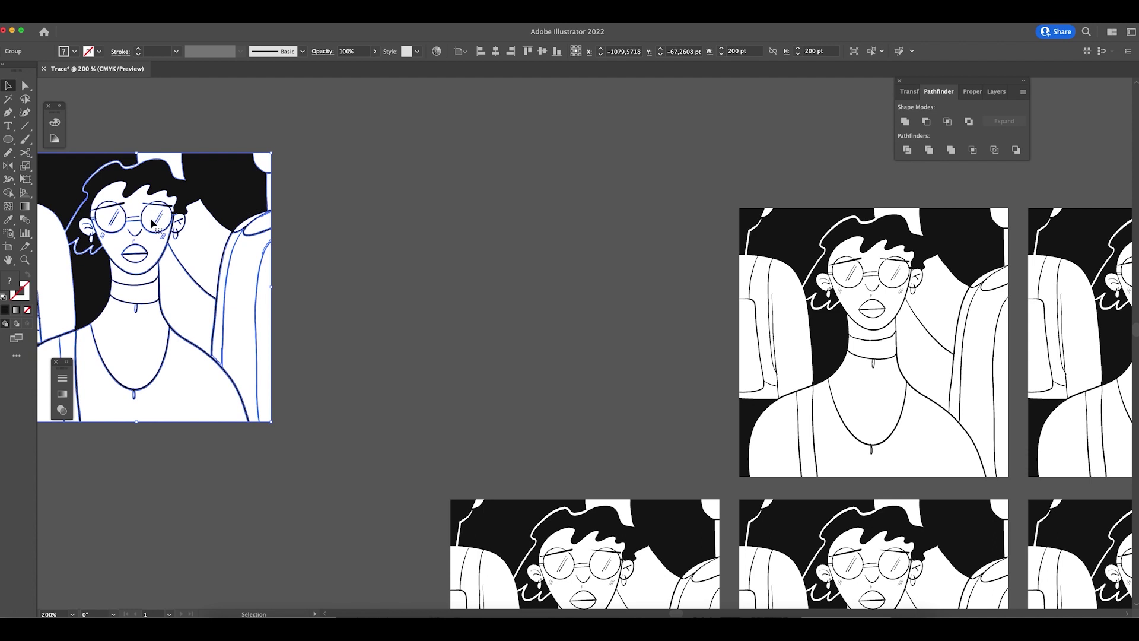
click(438, 186)
scroll(463, 225, up, 2)
scroll(462, 226, left, 3)
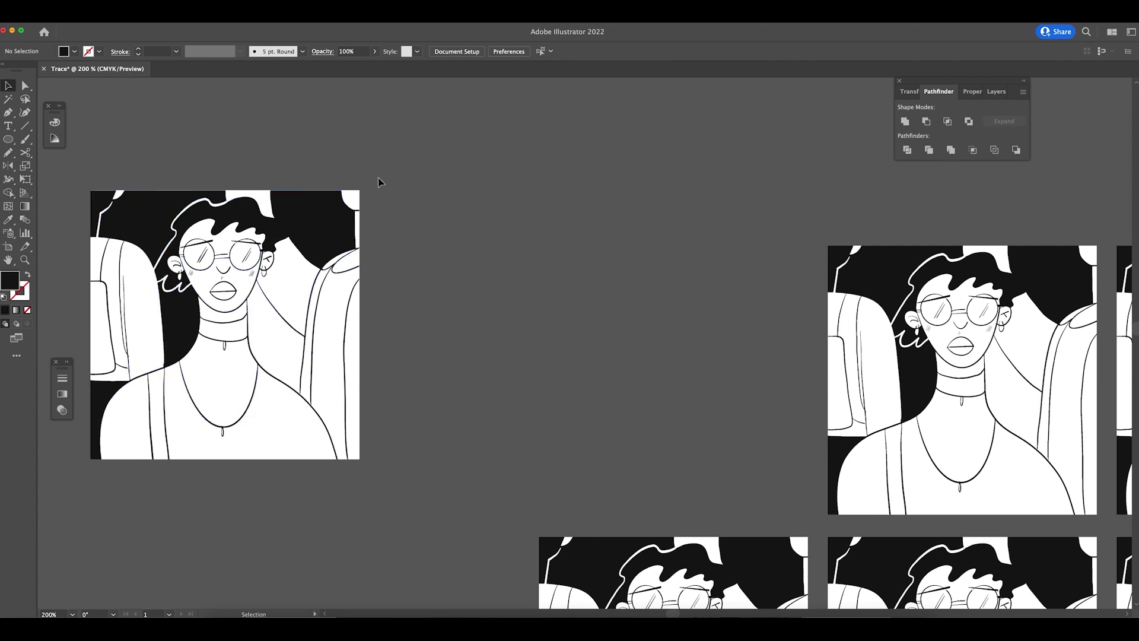
- Trace the leftmost remaining portrait image of the upper row with the default Image Trace preset
drag(596, 263, 435, 224)
scroll(683, 289, up, 3)
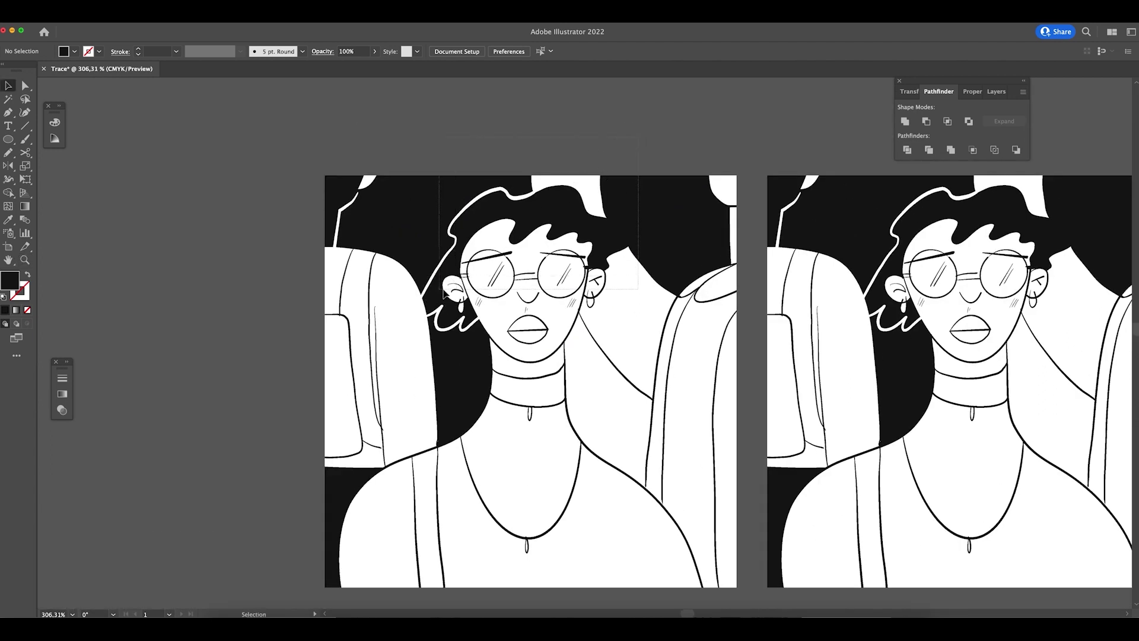
click(633, 175)
click(326, 53)
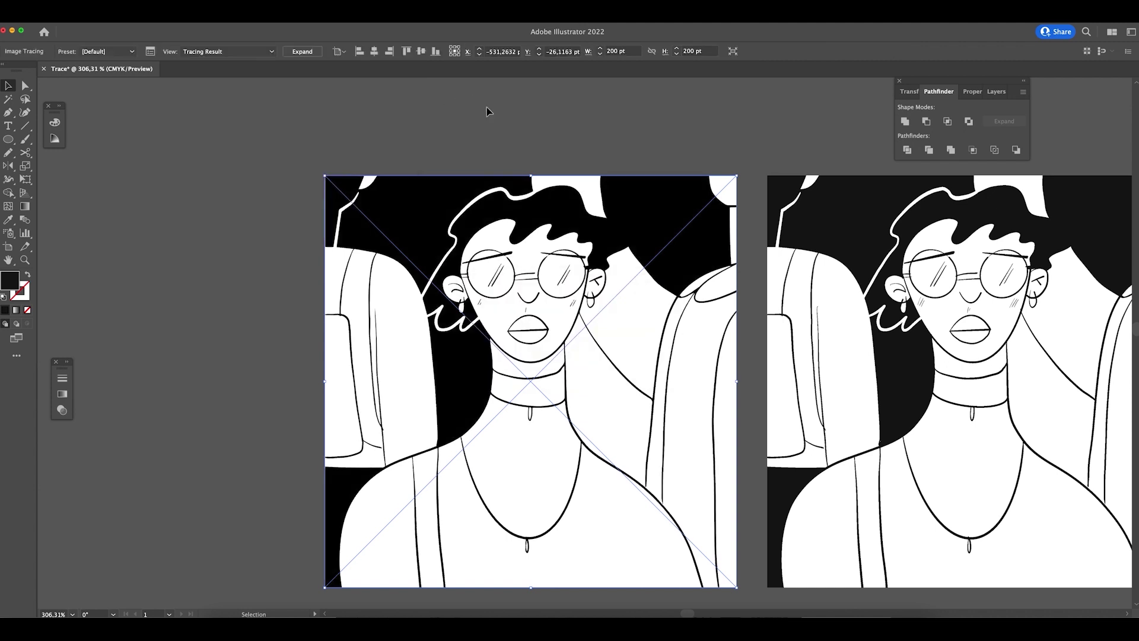
- Check the face lines of the default tracing up close and expand it into paths
drag(445, 454, 404, 468)
key(z)
drag(481, 281, 616, 346)
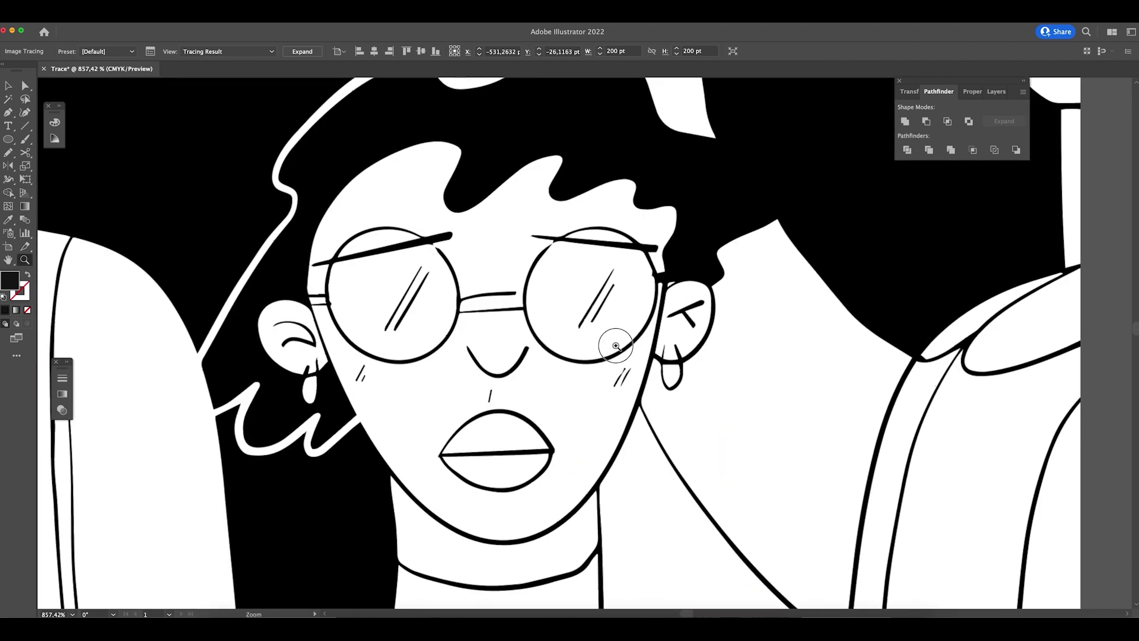
drag(505, 339, 560, 335)
key(v)
click(302, 52)
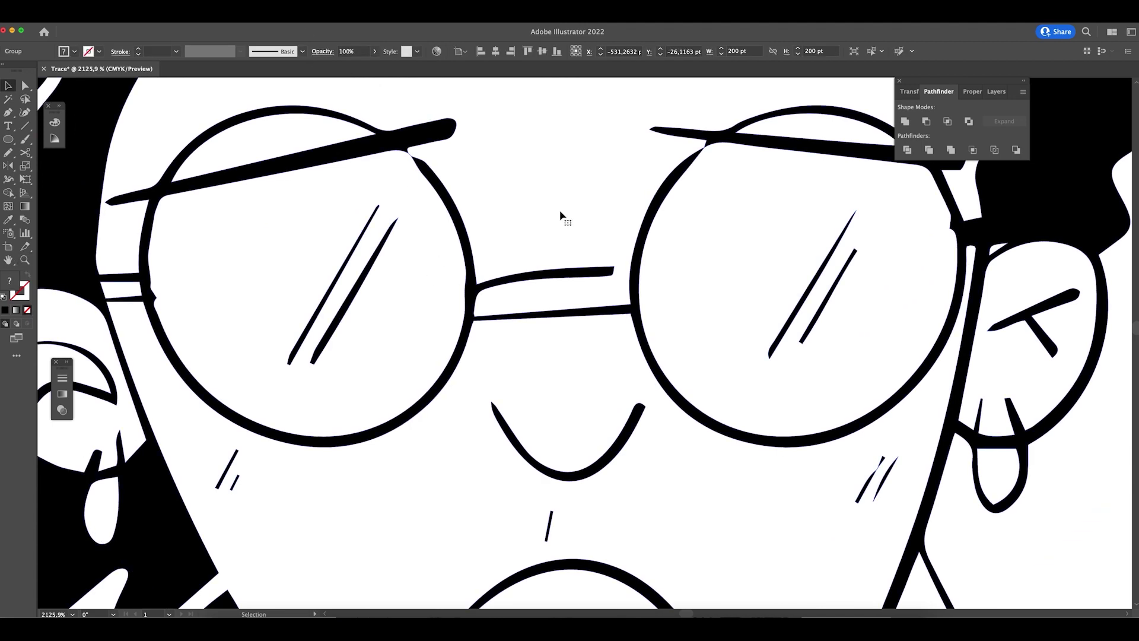
- Examine the anchor points on the glasses, cheek marks, nose and ears of the newly expanded tracing
key(space)
drag(272, 394, 388, 394)
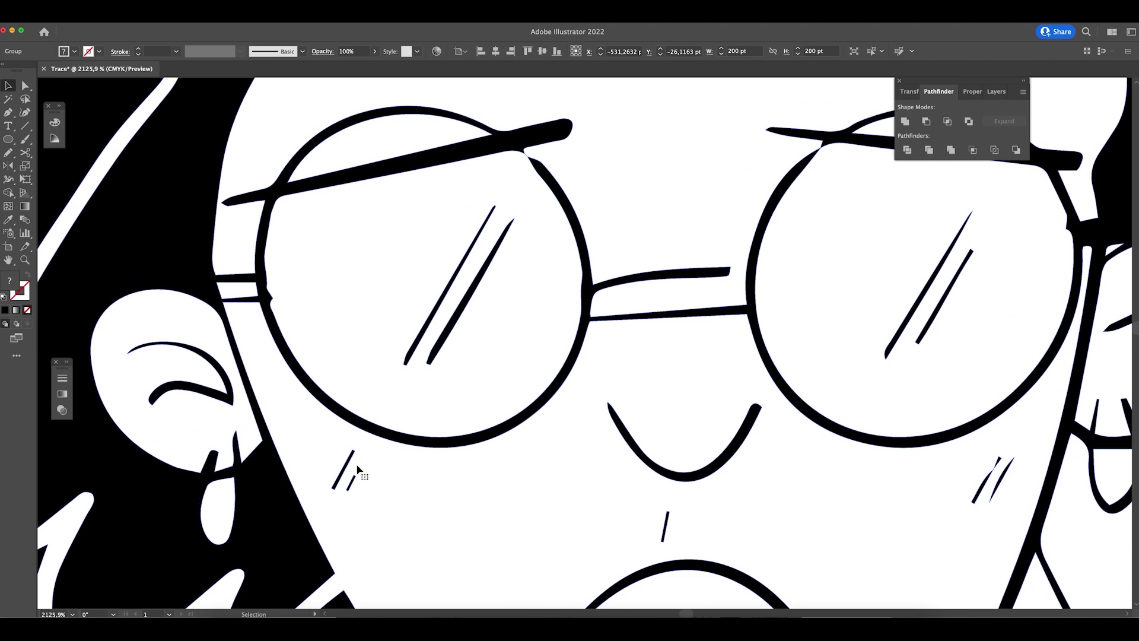
drag(529, 387, 427, 382)
drag(751, 292, 574, 291)
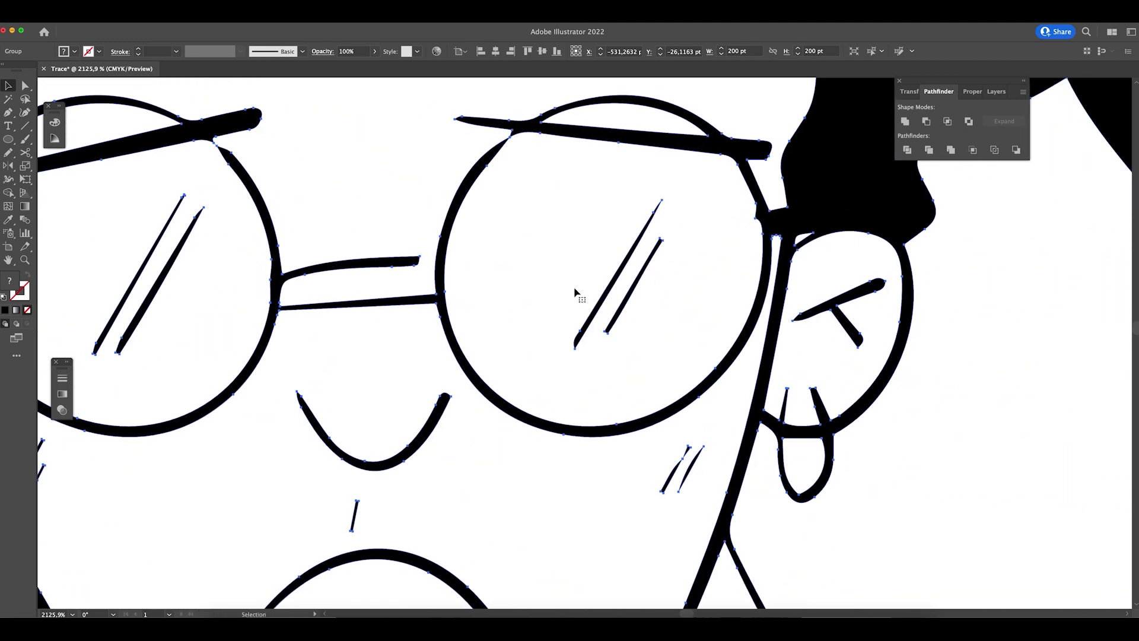
key(super+minus)
key(super+minus)
key(super+minus)
key(super+minus)
key(super+minus)
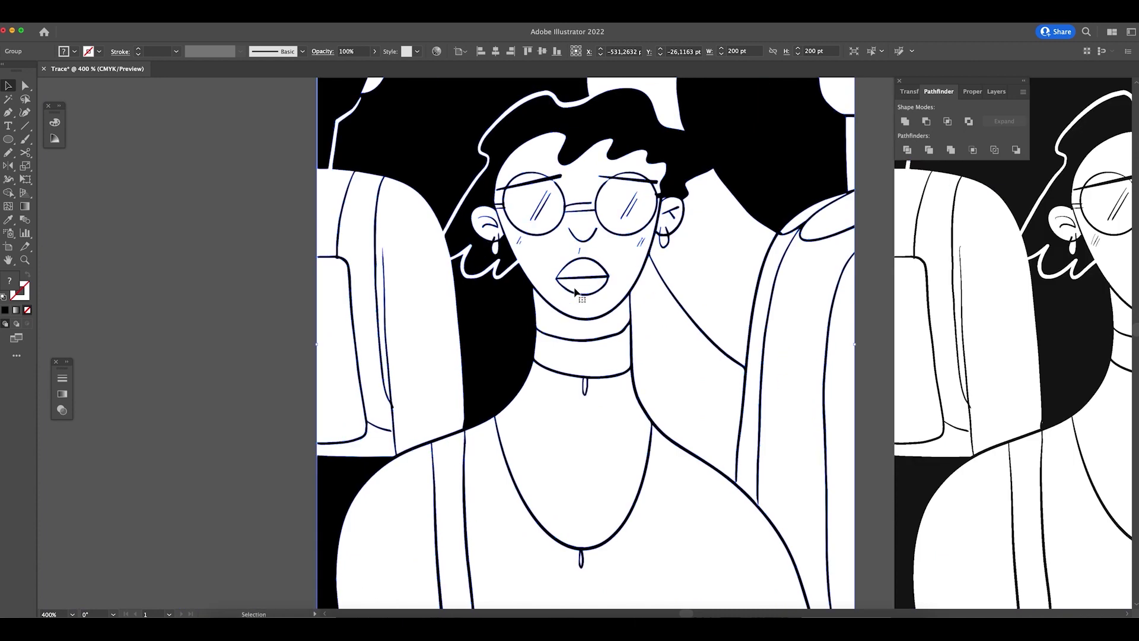
scroll(580, 402, down, 3)
- Leave the group's isolation mode and ungroup the expanded default tracing into separate shapes
double_click(576, 360)
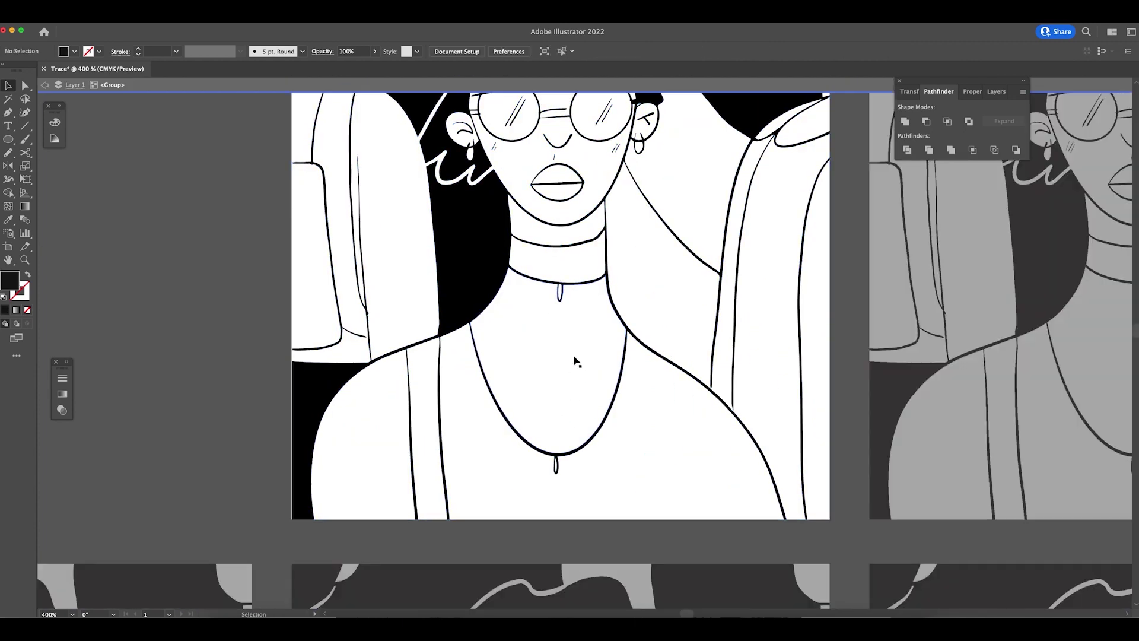
double_click(204, 351)
click(472, 267)
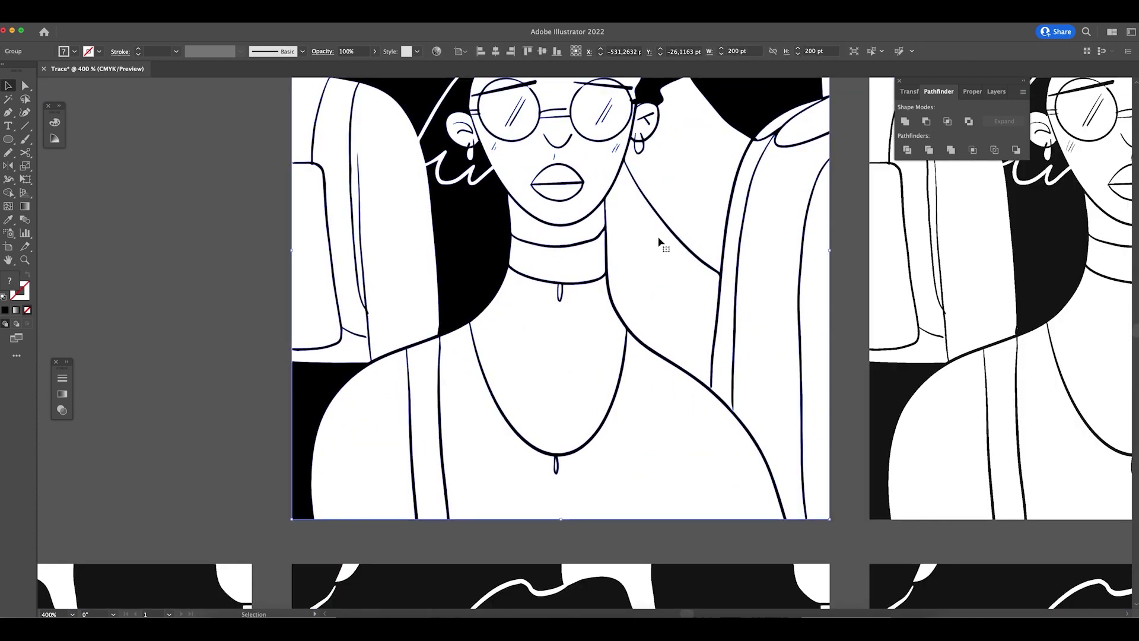
right_click(587, 310)
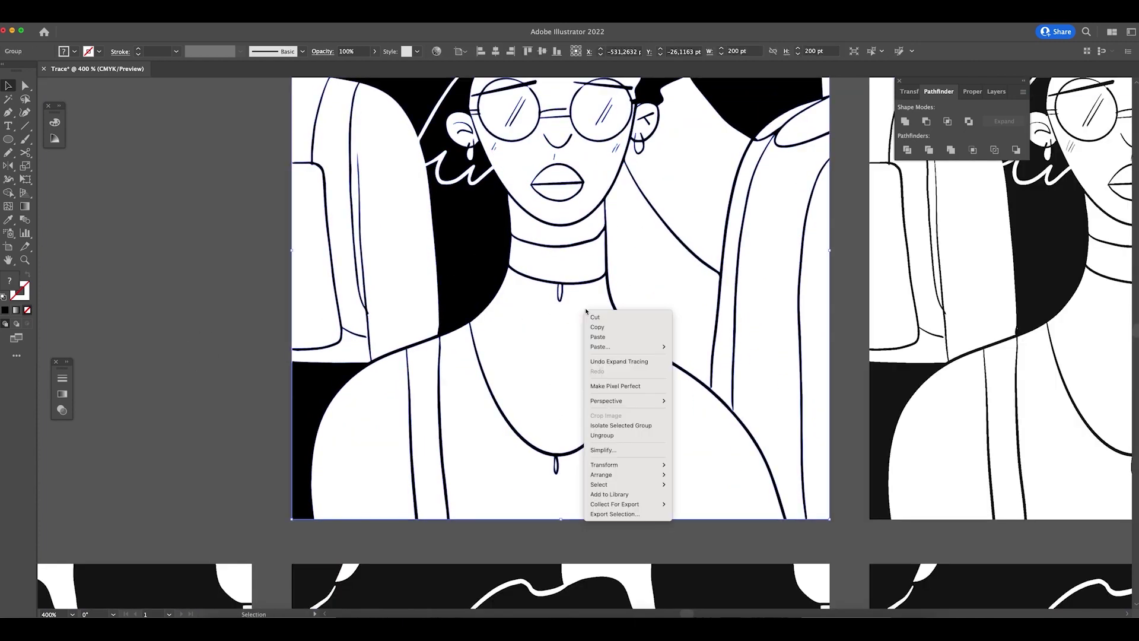
click(625, 436)
- Select individual shapes of the ungrouped portrait, try moving the black compound path to the left, and restore it
click(312, 297)
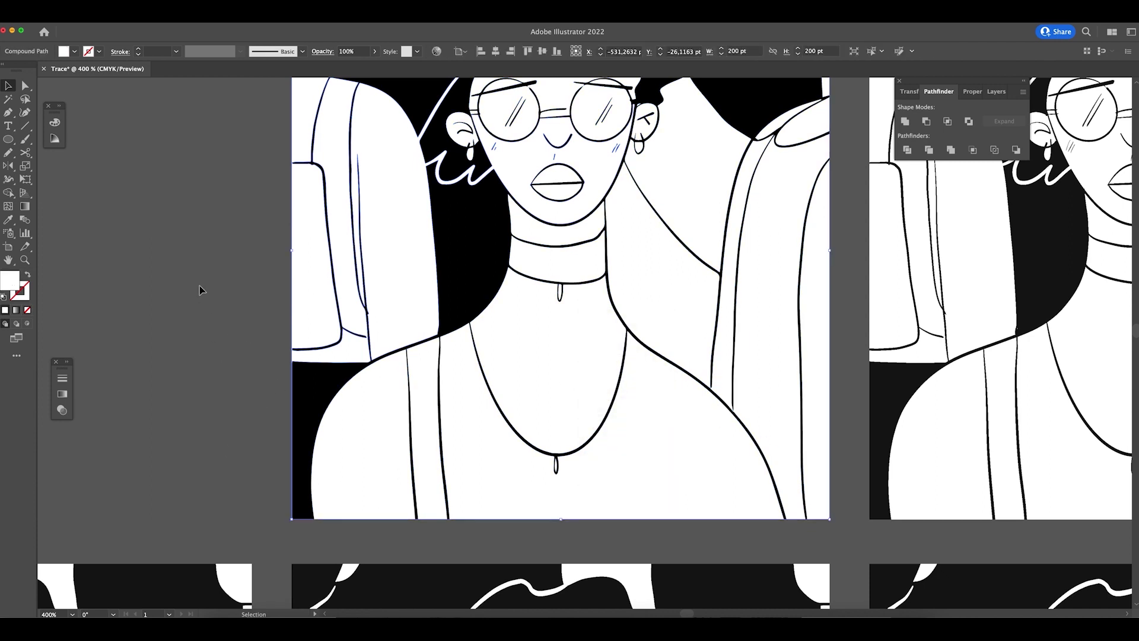
click(432, 476)
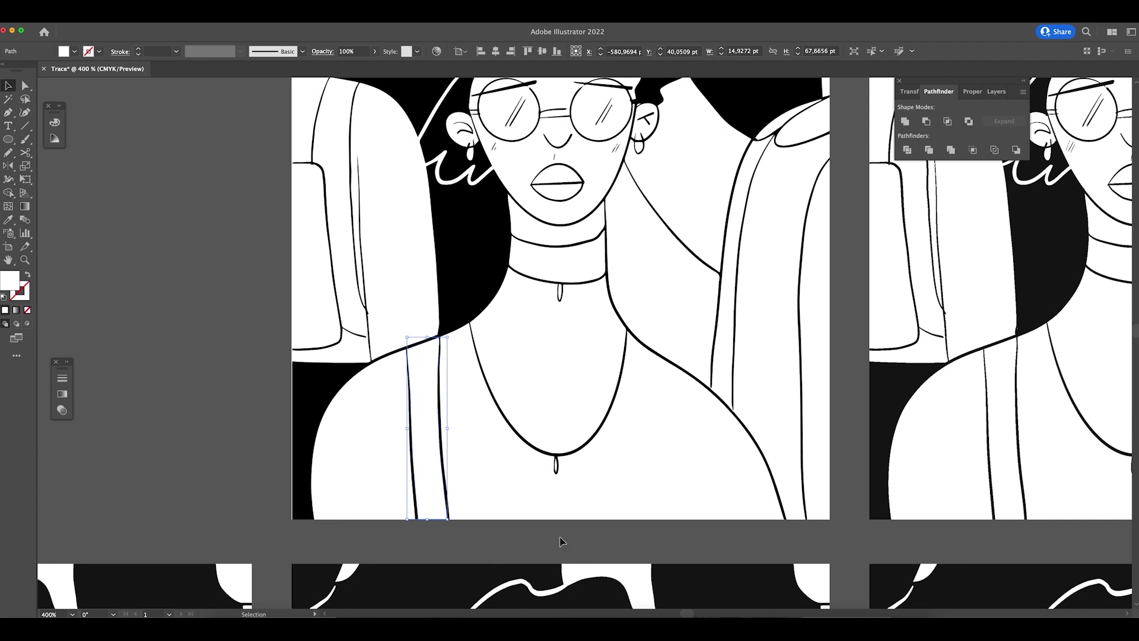
scroll(563, 541, up, 5)
scroll(562, 541, right, 3)
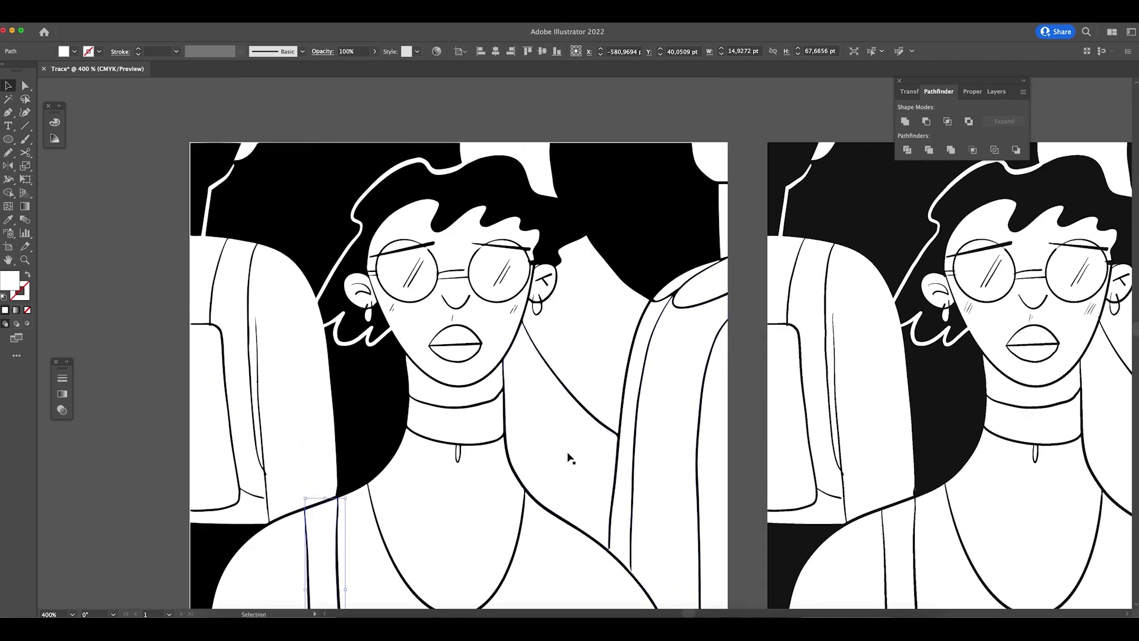
click(370, 381)
drag(365, 392, 312, 398)
drag(363, 149, 268, 194)
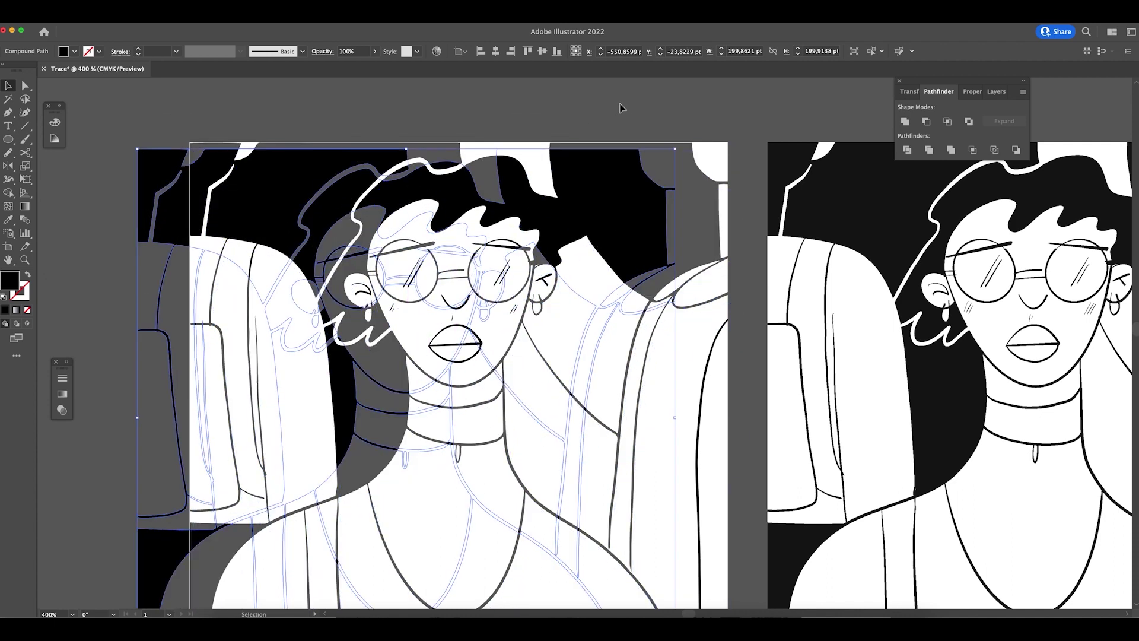
click(621, 107)
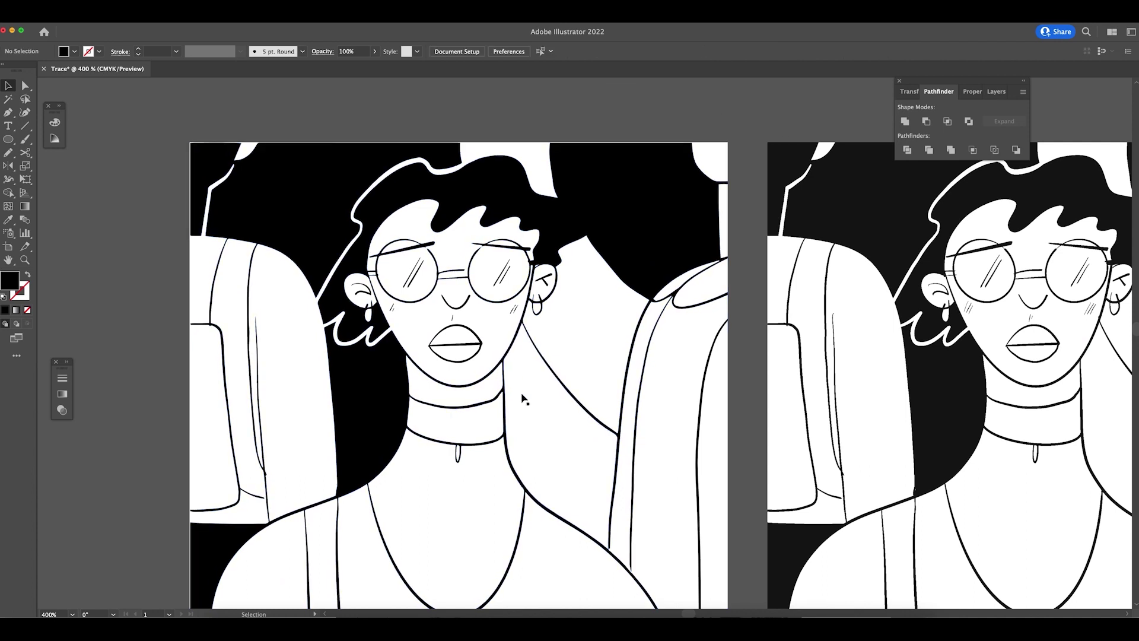
- Select the upper and lower lip shapes and change their fill with the Color Picker
click(454, 338)
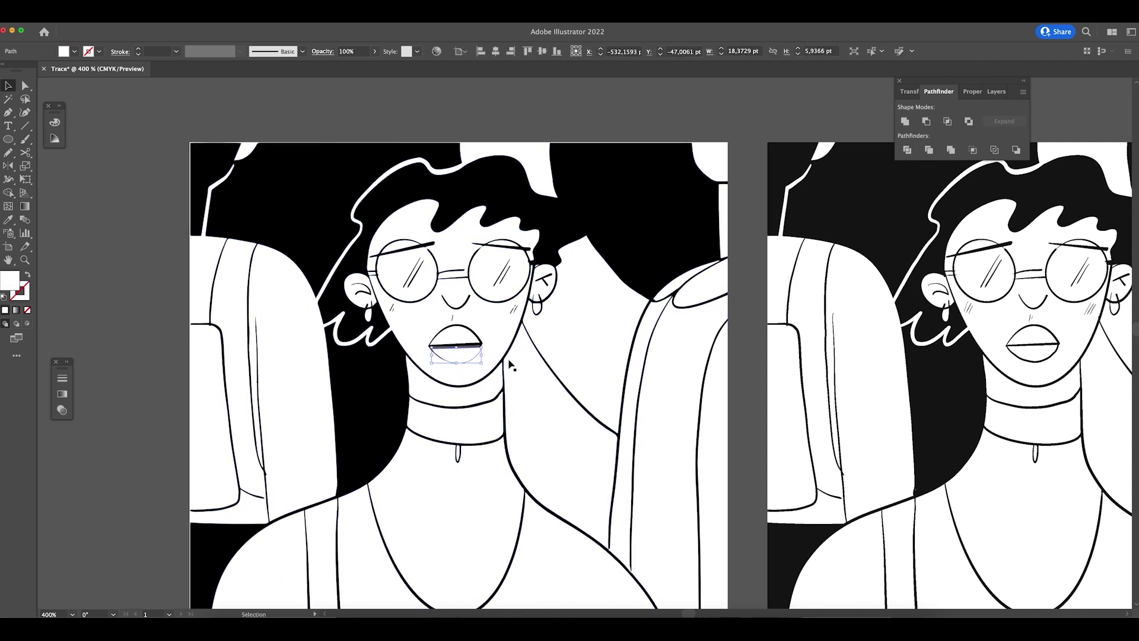
shift+click(455, 334)
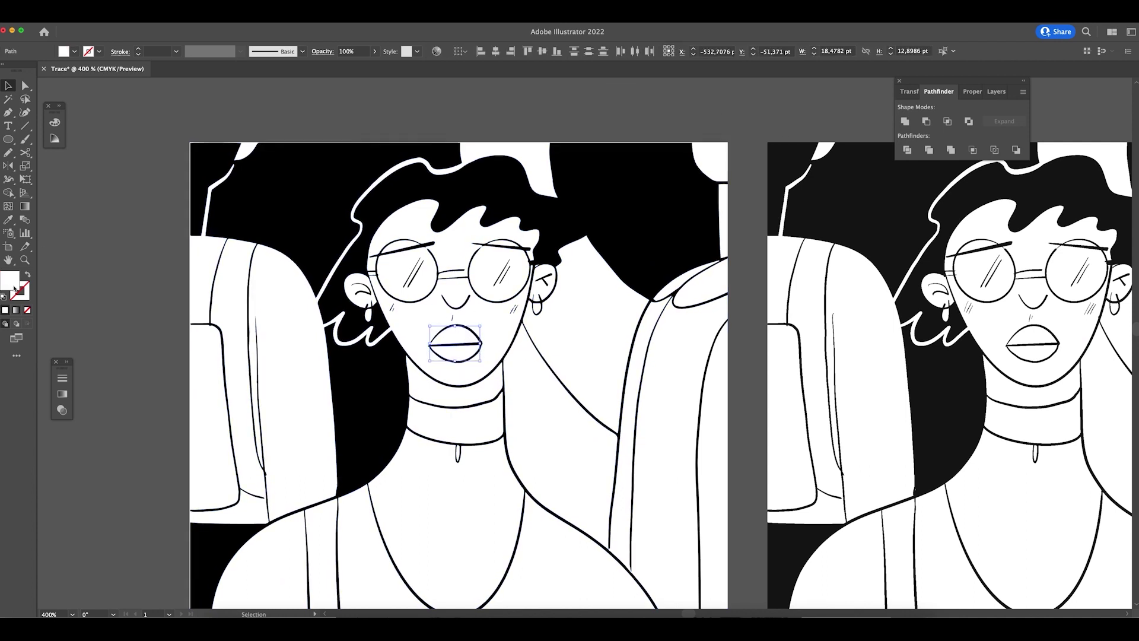
double_click(14, 289)
click(767, 382)
click(909, 363)
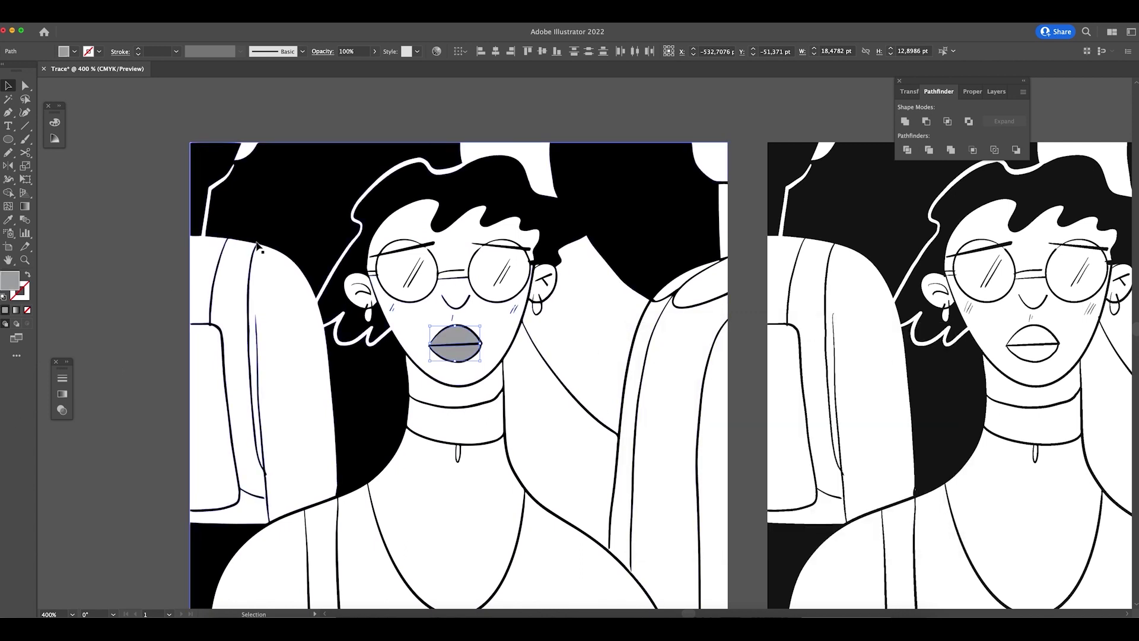
- Set the fill colour of both lip shapes to brown-orange ad7027
click(68, 363)
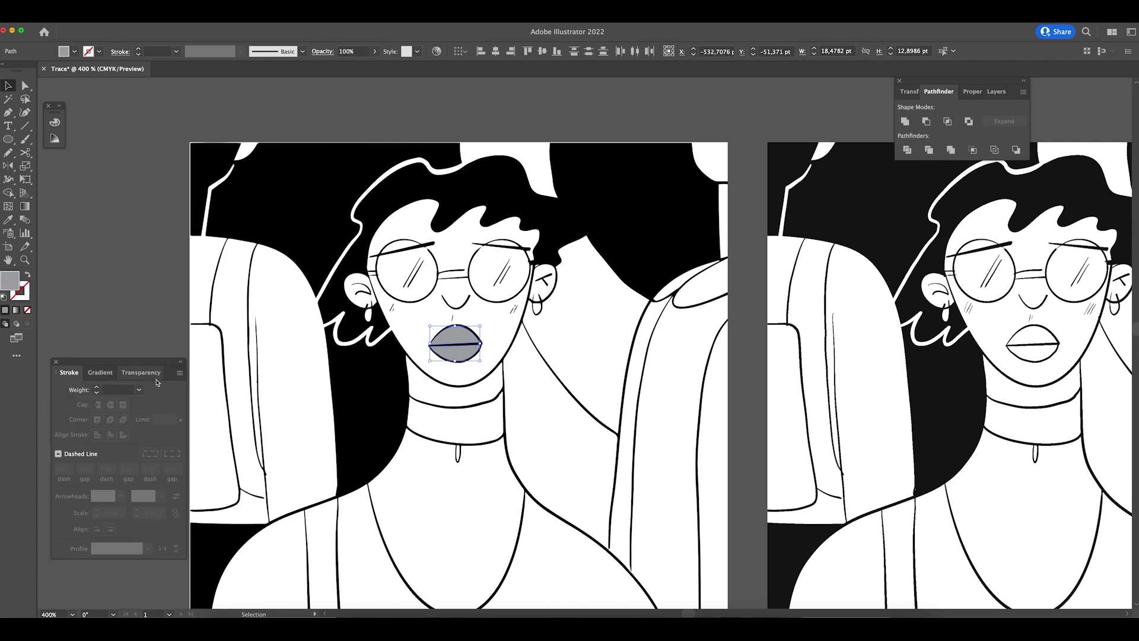
click(180, 363)
double_click(18, 282)
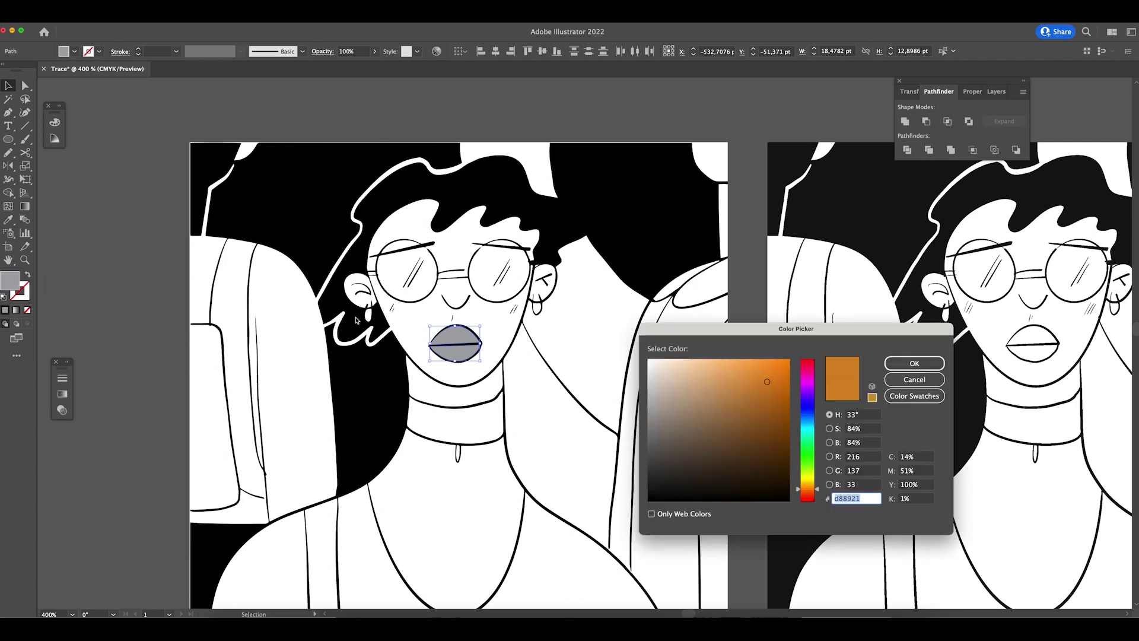
click(914, 363)
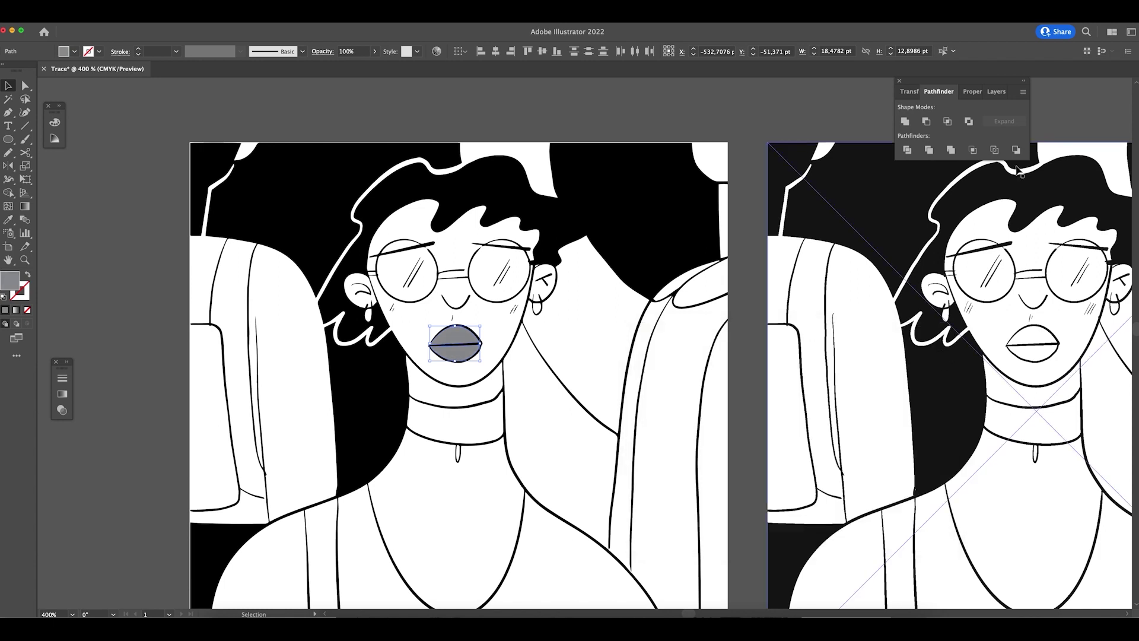
click(1024, 94)
click(1008, 98)
click(973, 92)
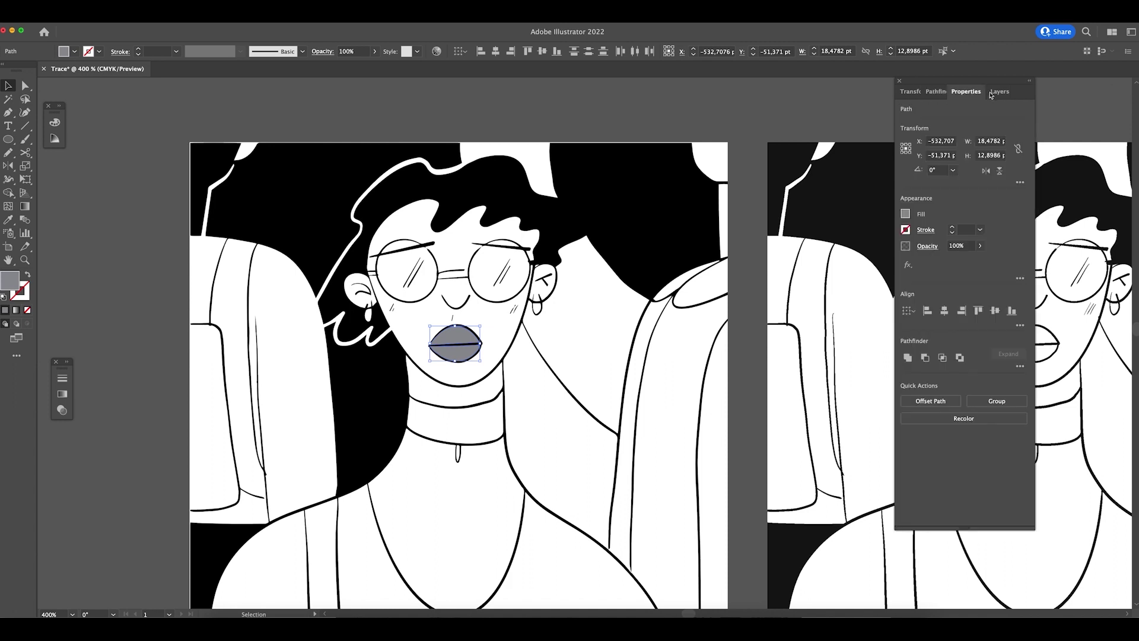
click(910, 92)
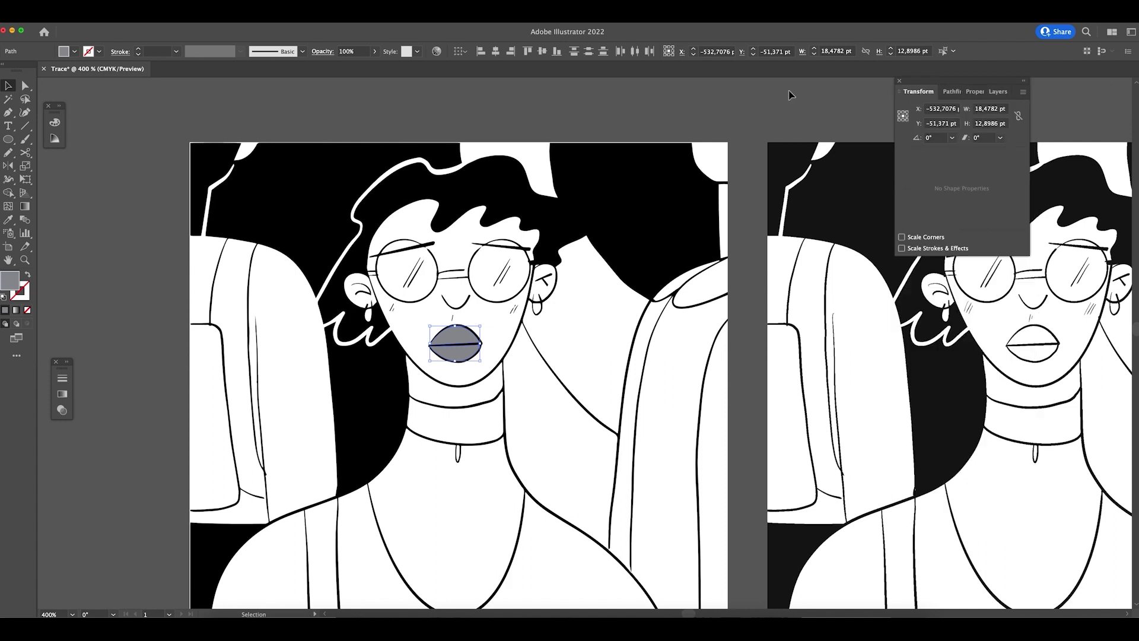
- Move the floating Transform panel clear of the left portrait and look through the Stroke, Gradient and Transparency settings
drag(958, 77, 1030, 90)
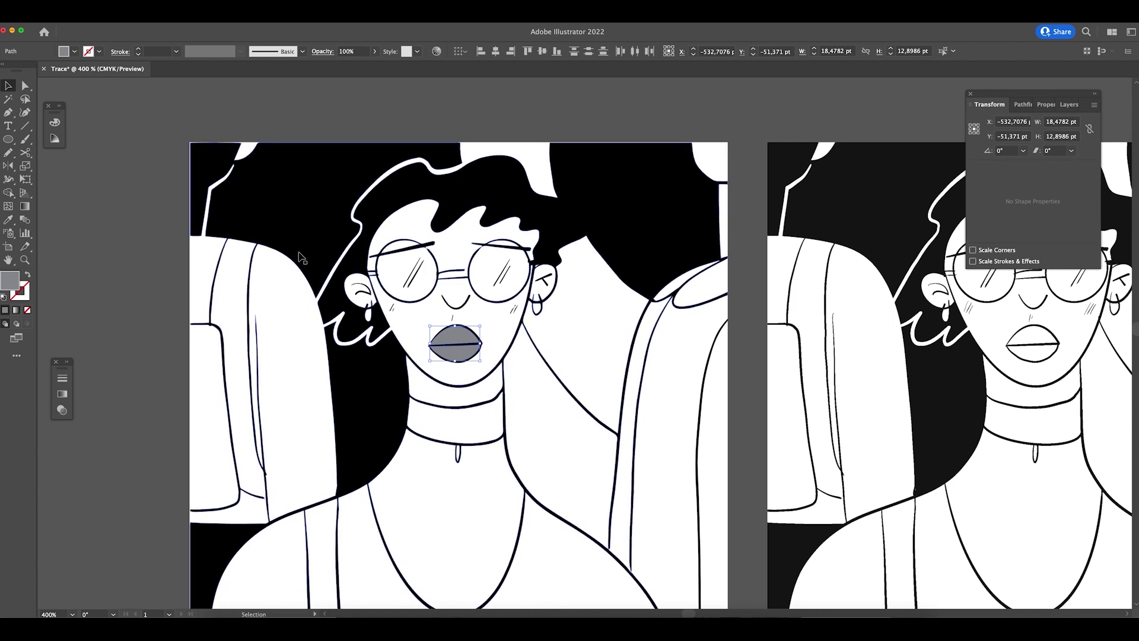
click(67, 363)
click(100, 372)
click(150, 374)
click(101, 373)
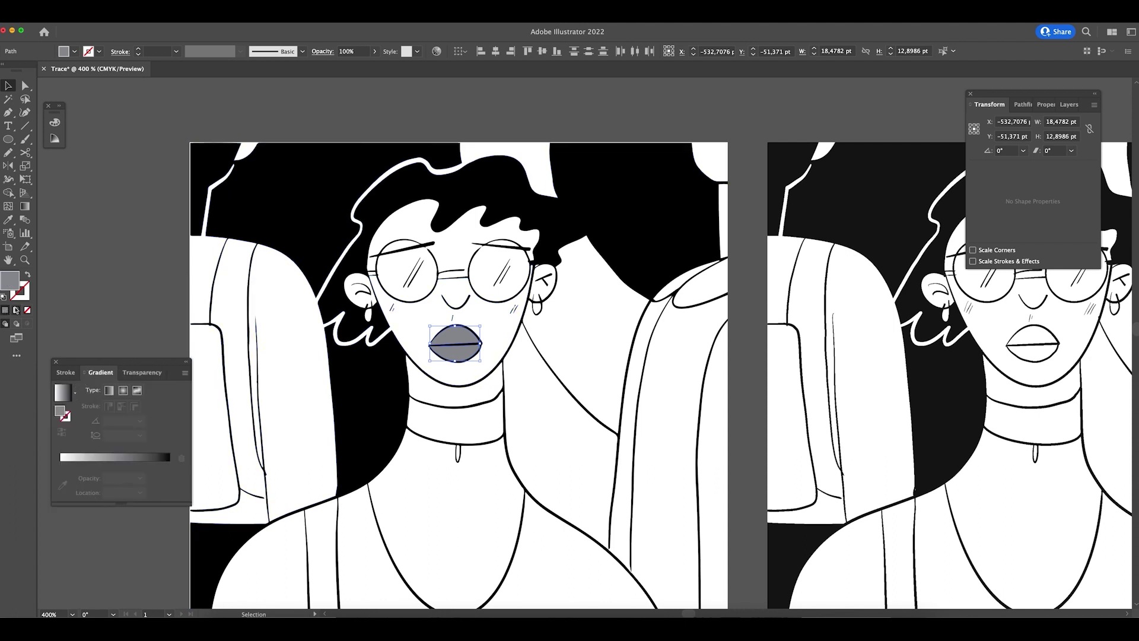
click(187, 362)
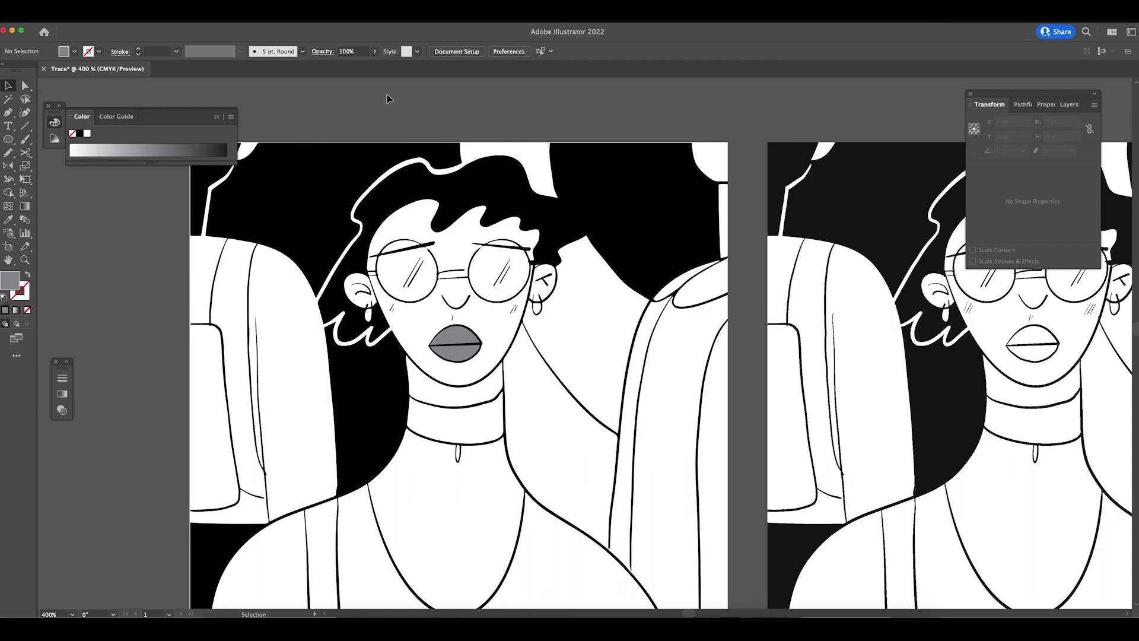
- Select all artwork and try to switch its color model from Grayscale to RGB
drag(570, 109, 639, 91)
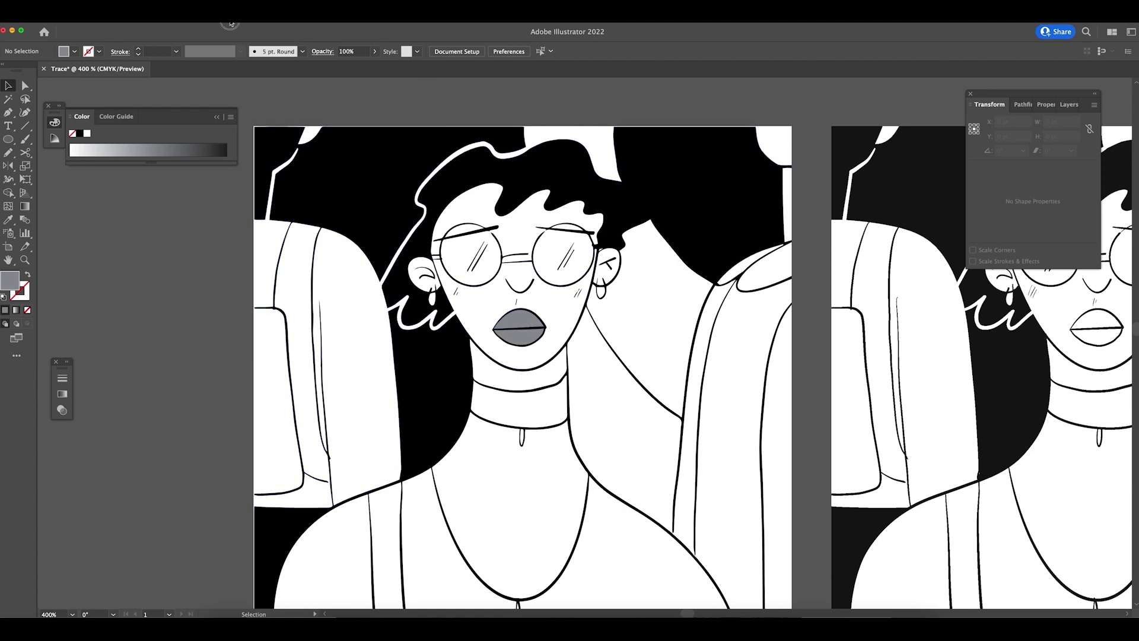
click(231, 24)
click(276, 222)
key(a)
click(532, 337)
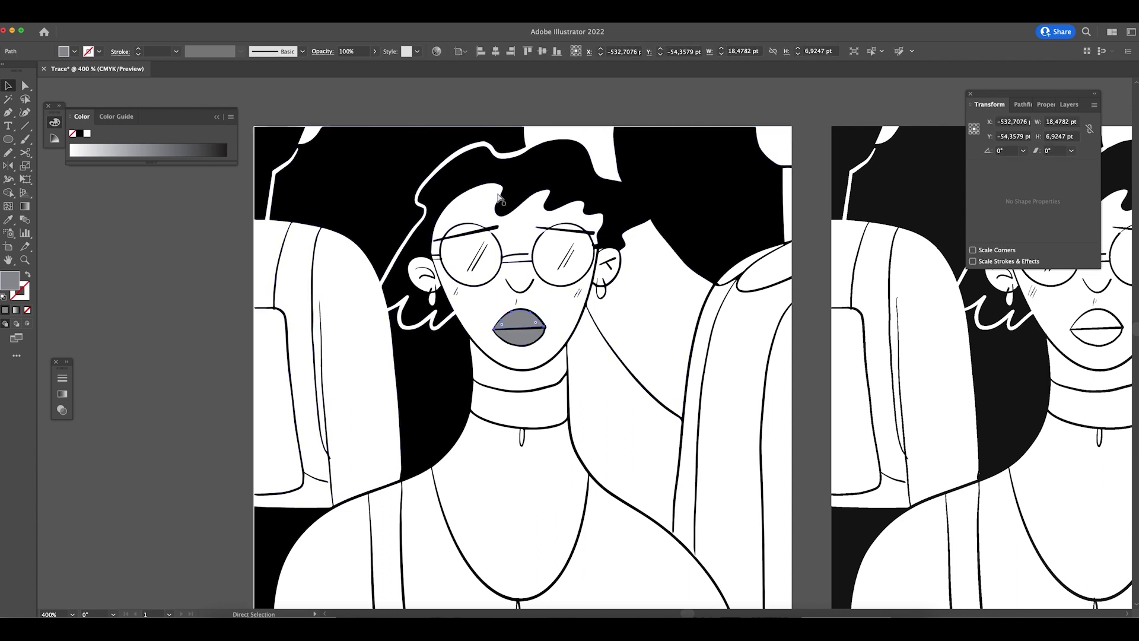
key(v)
key(super+a)
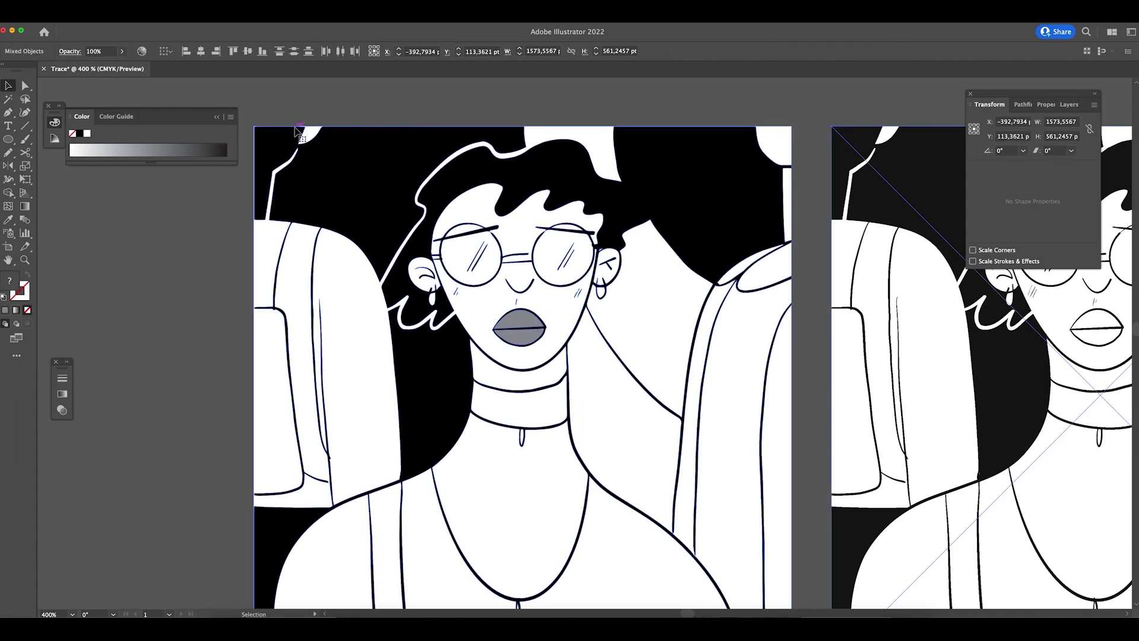
click(231, 117)
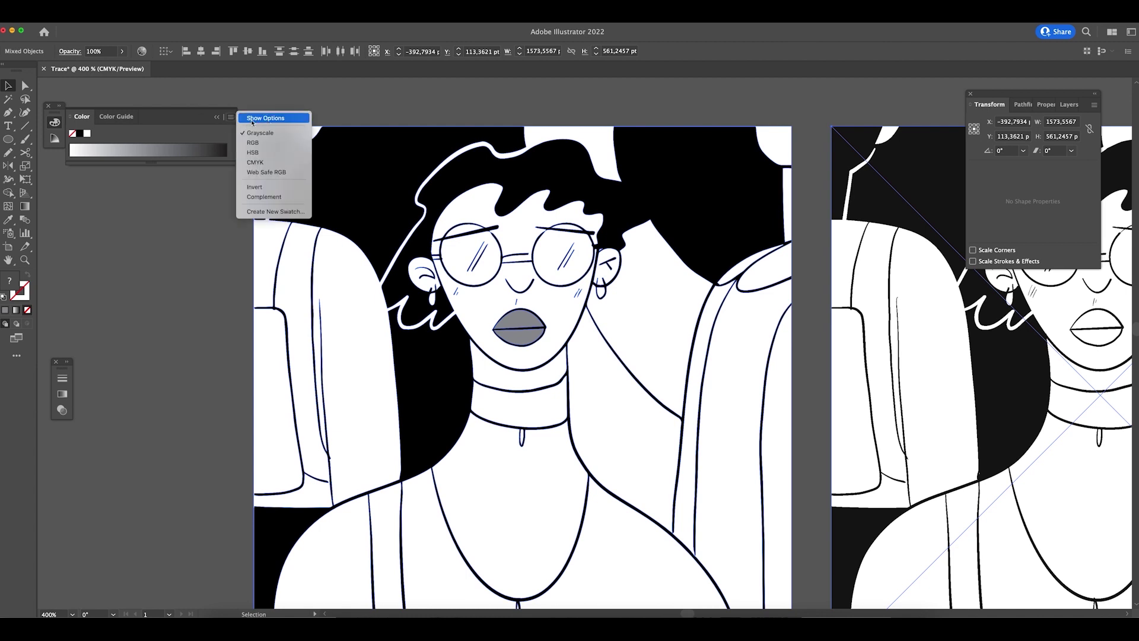
click(277, 143)
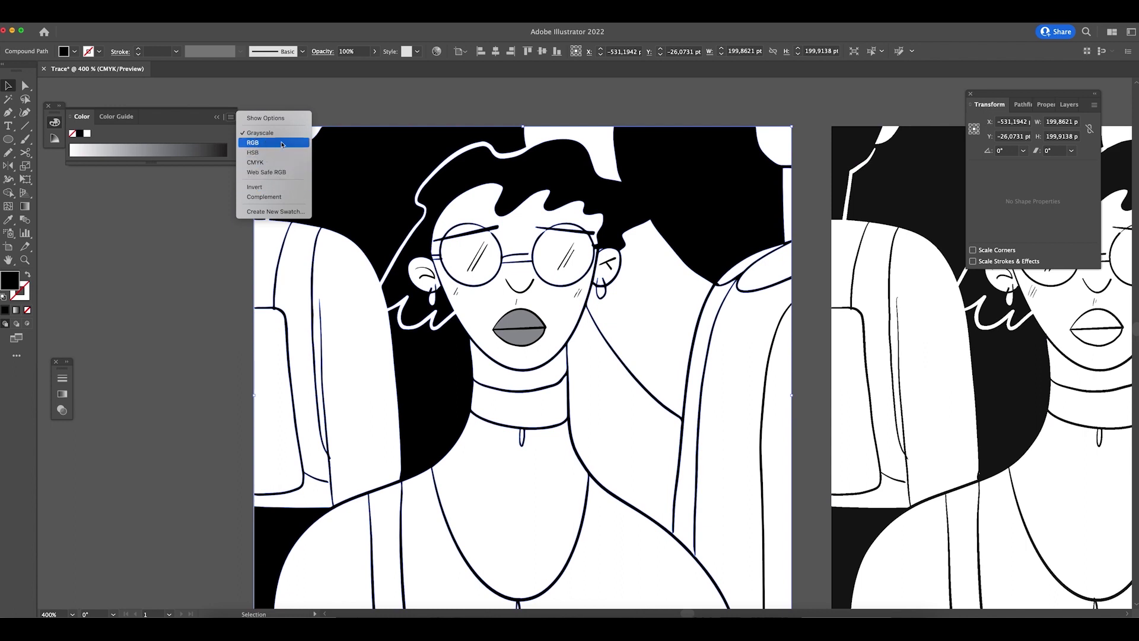
- Set the color model of the black compound path to RGB and try the CMYK option
click(280, 143)
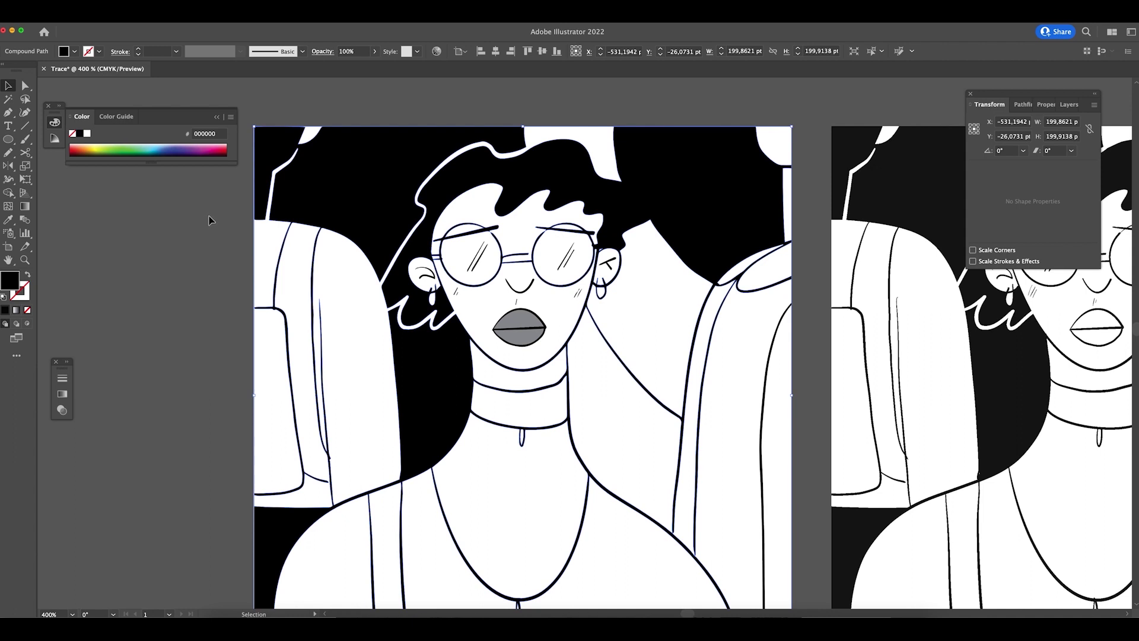
click(231, 117)
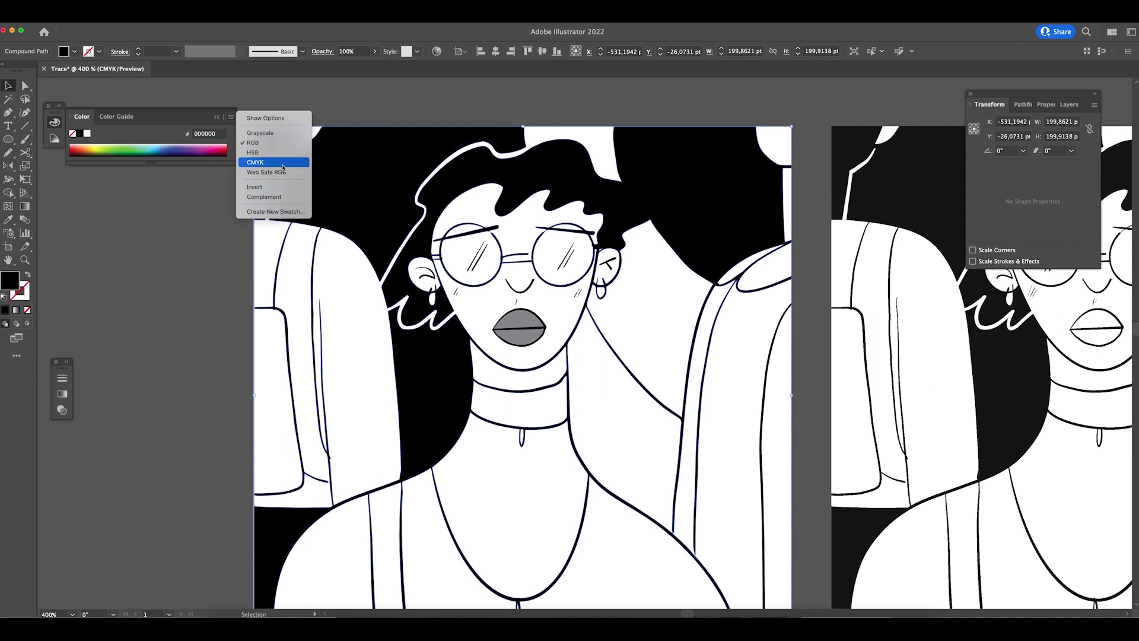
click(281, 165)
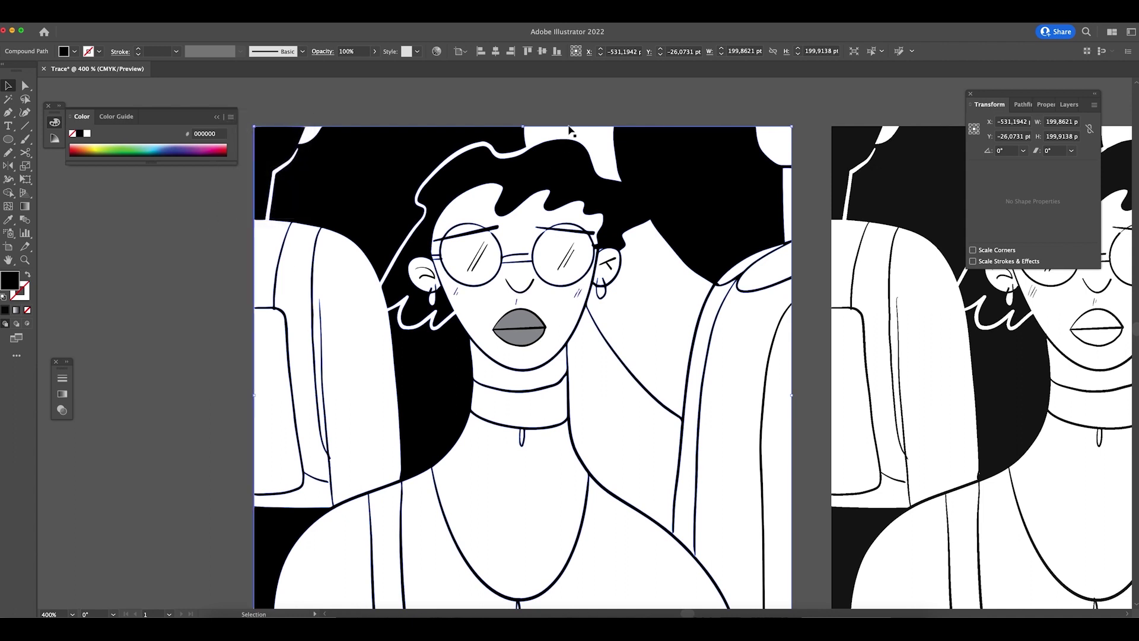
- Select the upper and lower lip shapes, switch their color model to RGB and fill them with orange-brown cc8a3a
click(527, 325)
shift+click(535, 338)
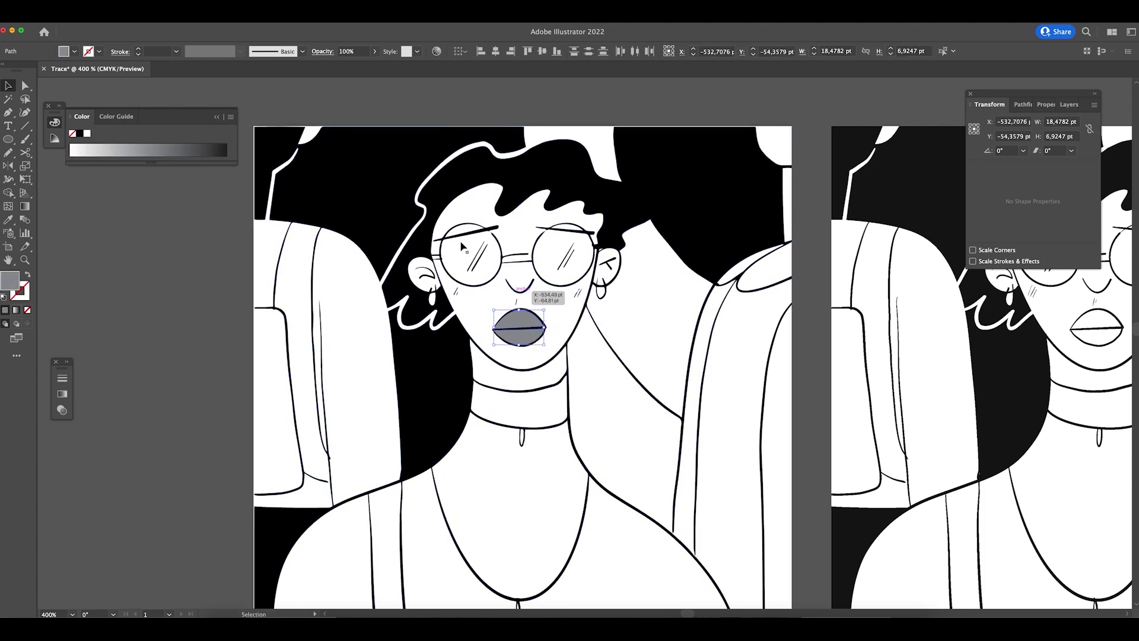
click(230, 117)
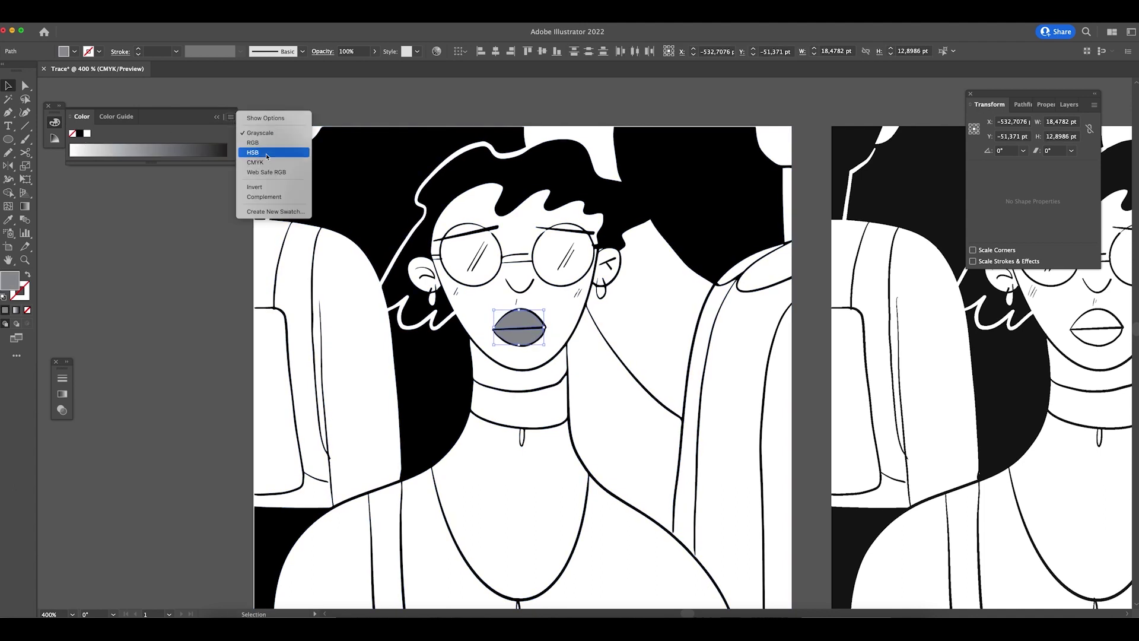
click(280, 144)
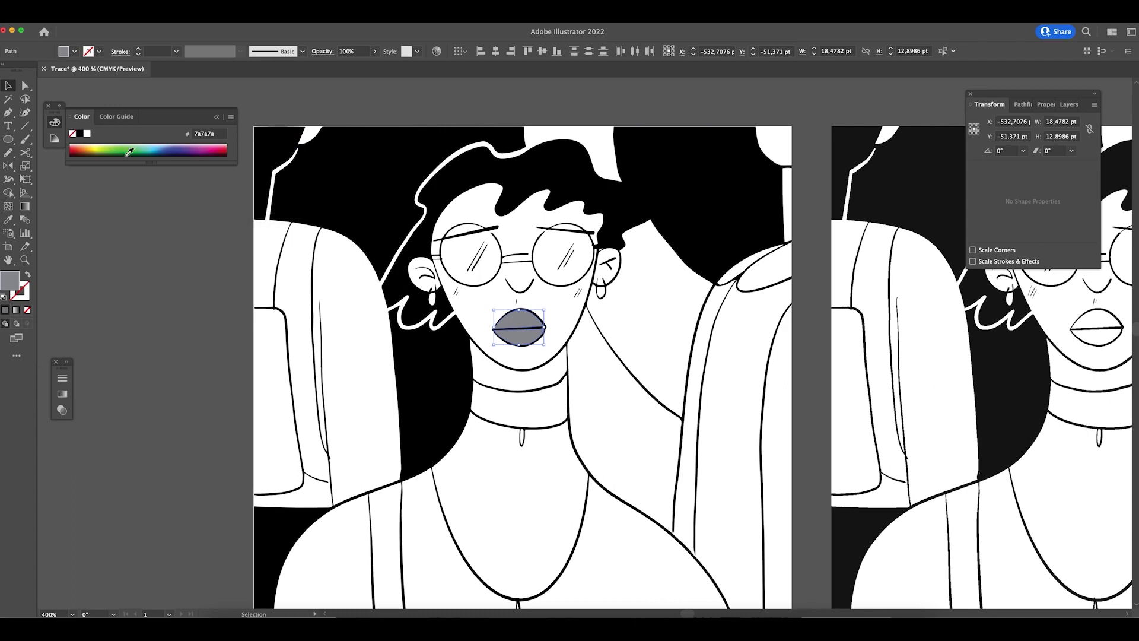
double_click(10, 282)
text(cc8a3a)
click(914, 364)
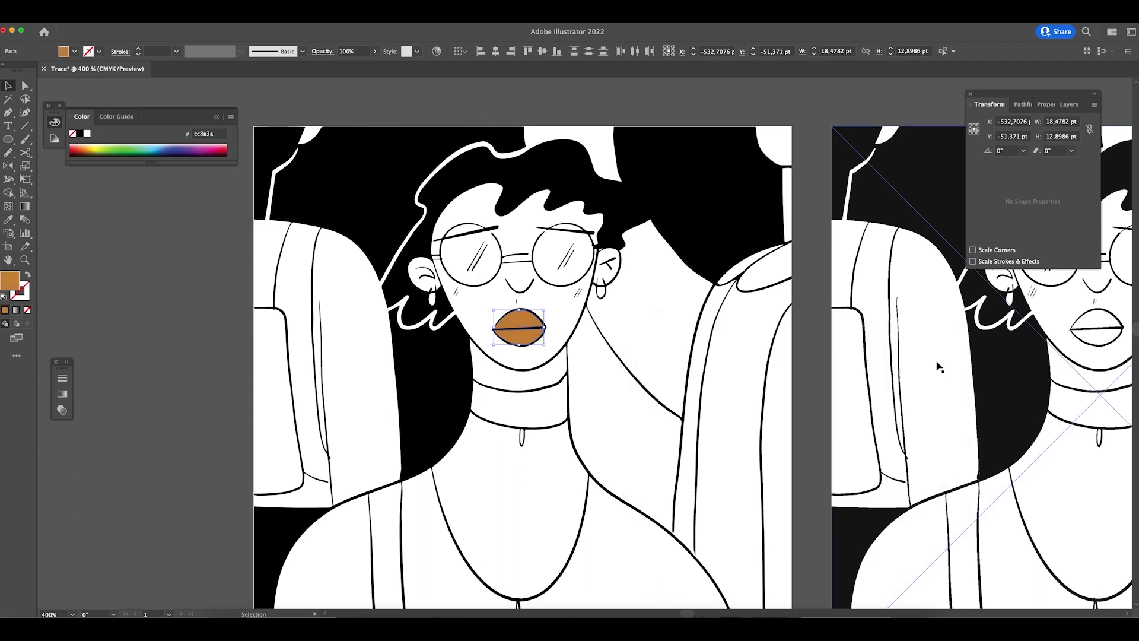
- Isolate the white compound path that contains the face in the left portrait
click(243, 349)
click(536, 341)
click(532, 361)
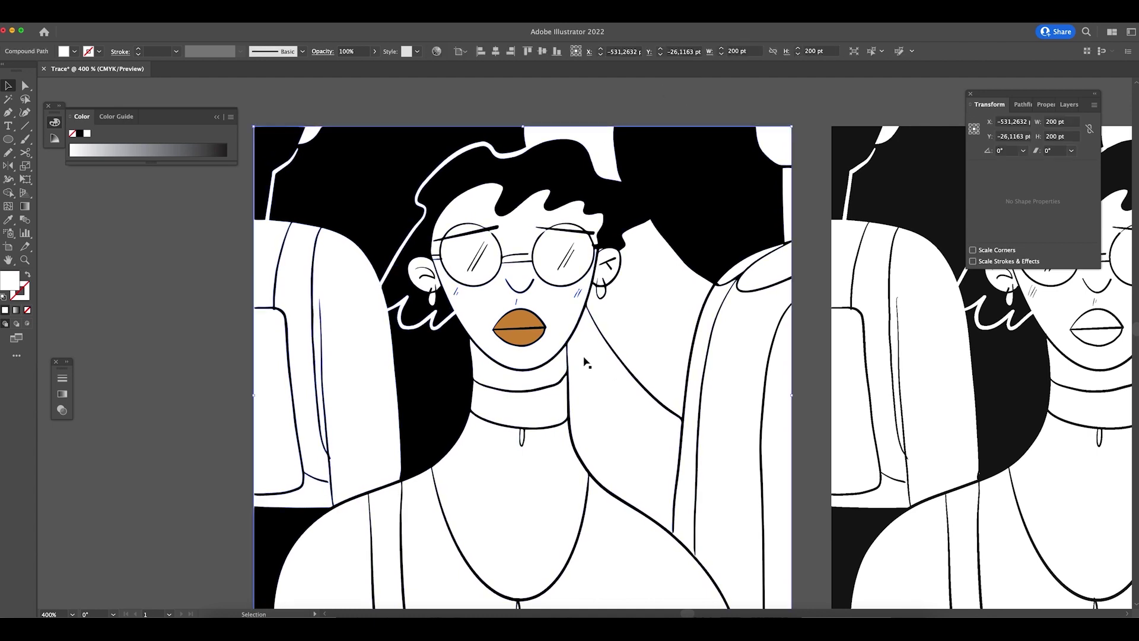
double_click(565, 308)
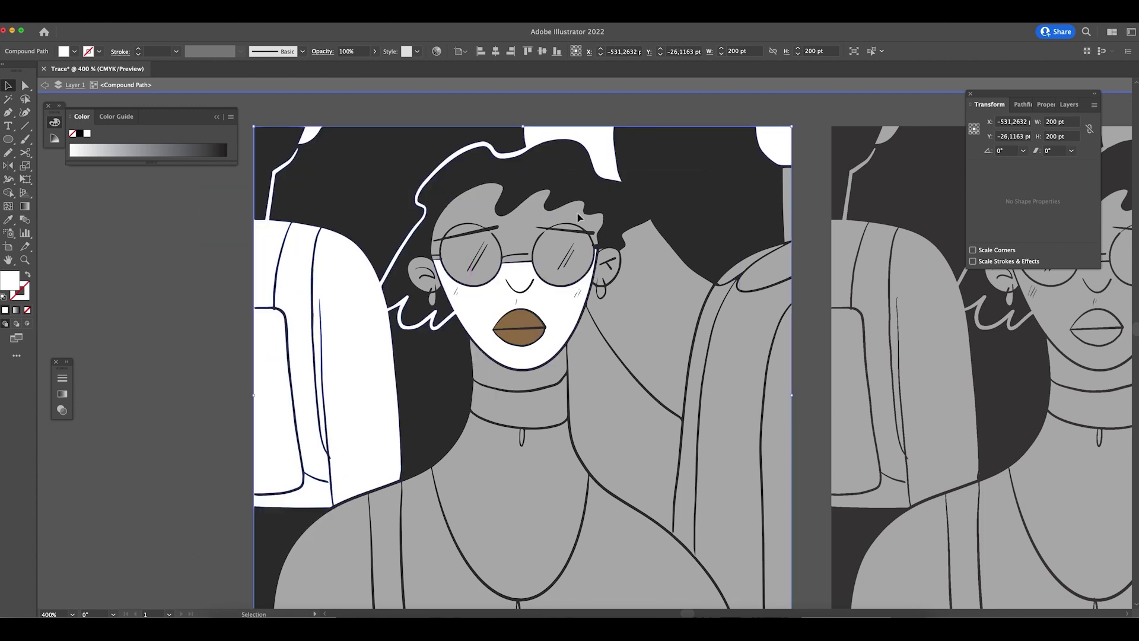
key(z)
drag(468, 288, 485, 358)
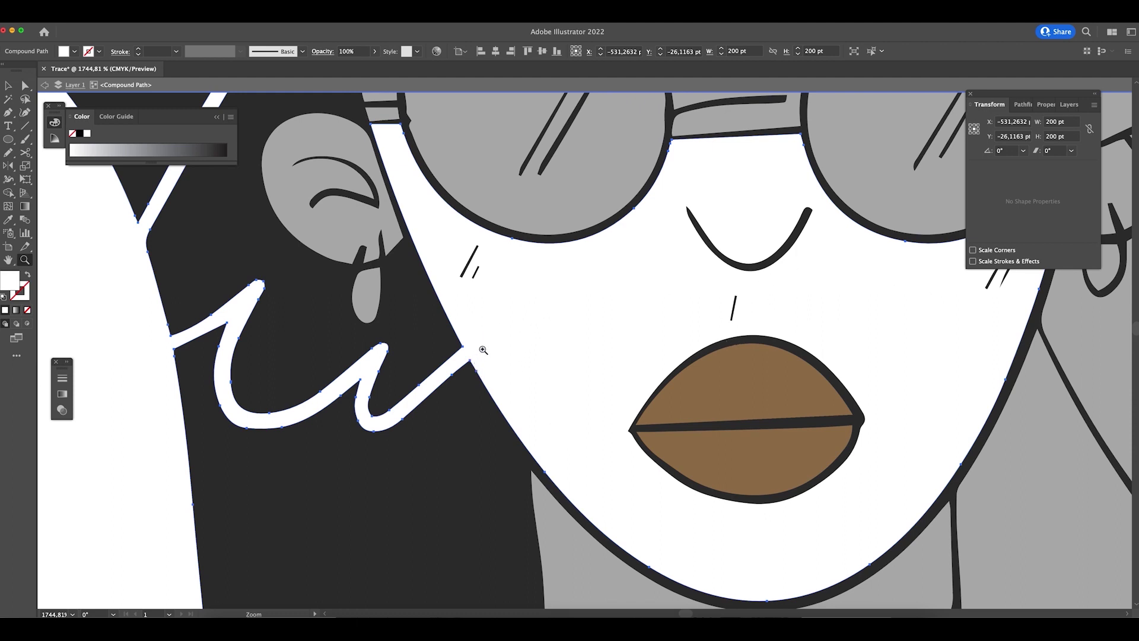
- Try deleting the upper anchor point where the white hair strand meets the face, and undo the deletion
key(a)
key(z)
drag(458, 355, 578, 376)
key(v)
key(a)
click(469, 334)
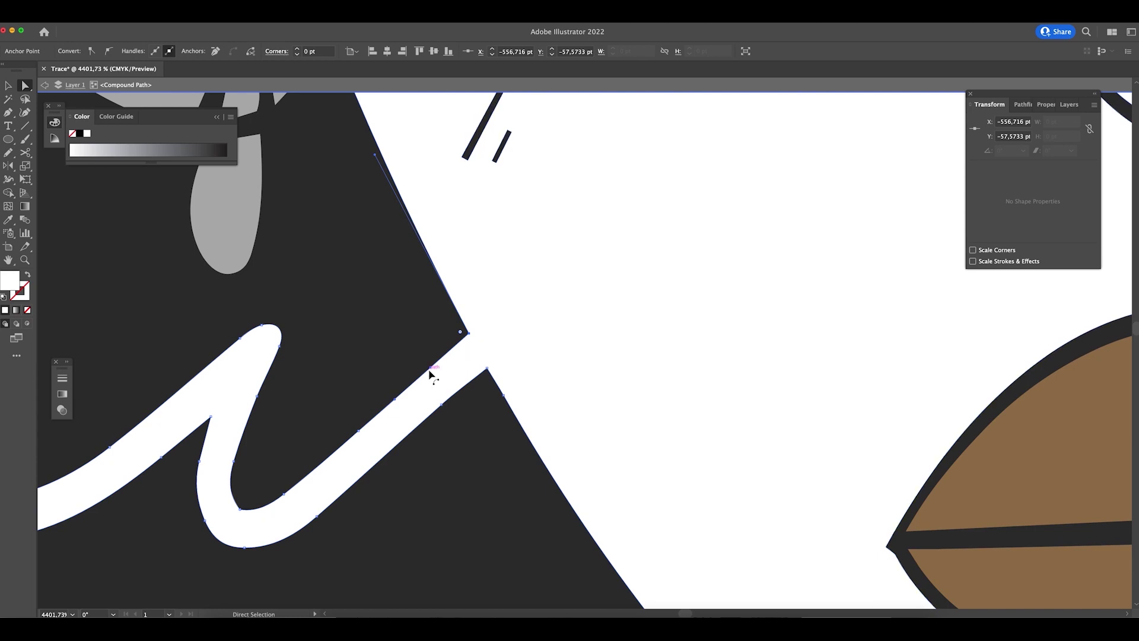
key(Delete)
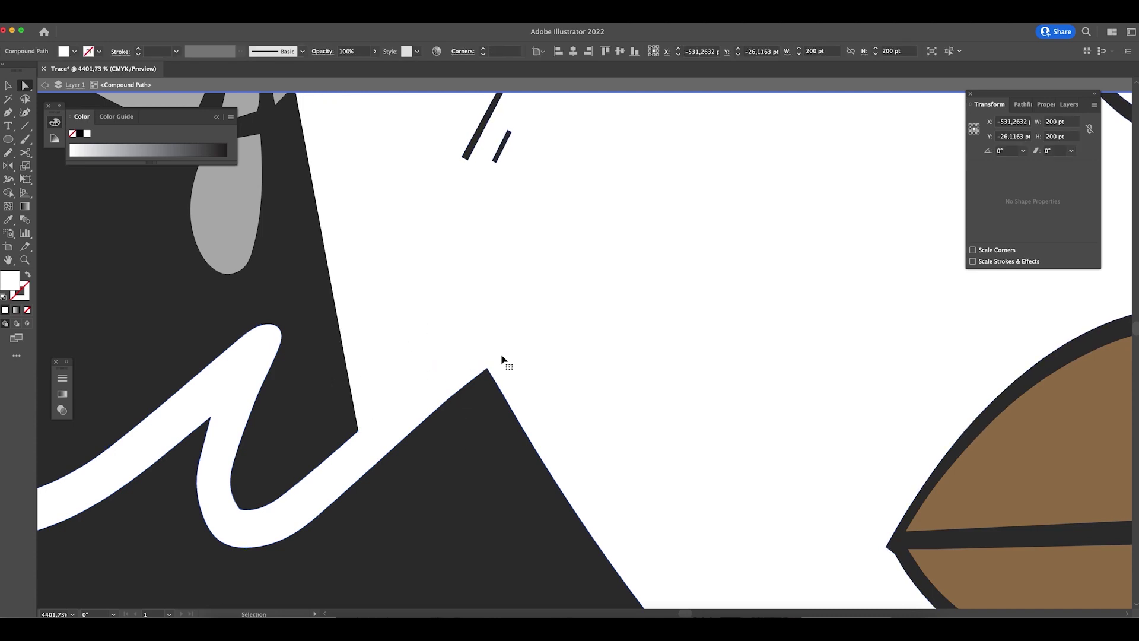
key(super+z)
- Move the strand's upper junction point down along the face edge and delete the lower junction point
drag(470, 334, 487, 372)
click(441, 403)
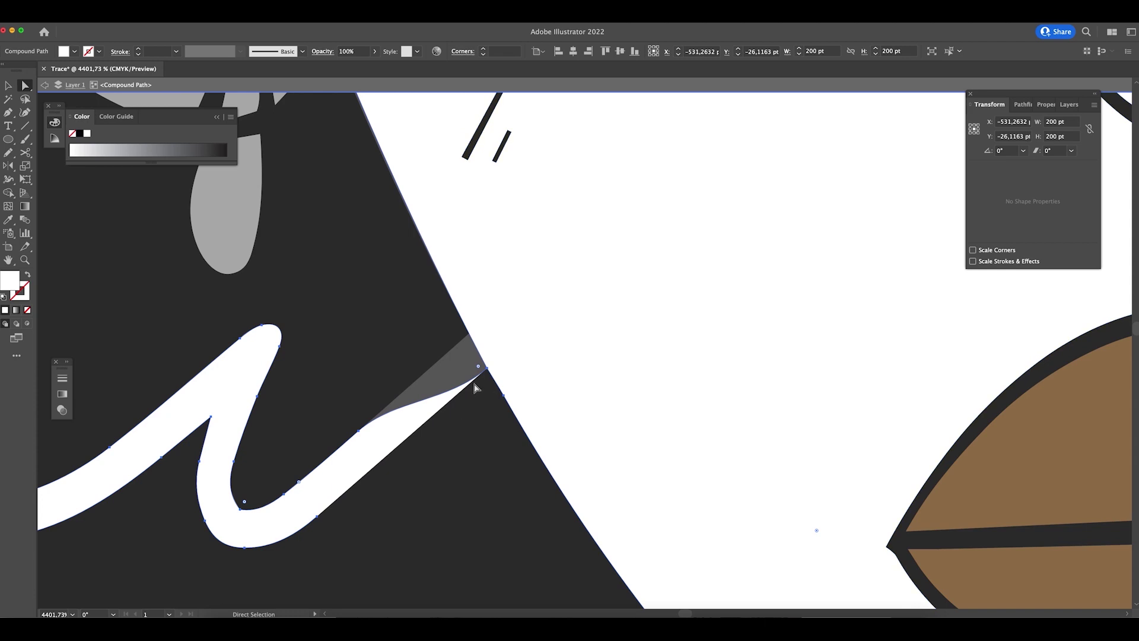
mouse_move(487, 368)
mouse_down()
mouse_move(497, 373)
mouse_move(483, 360)
mouse_up()
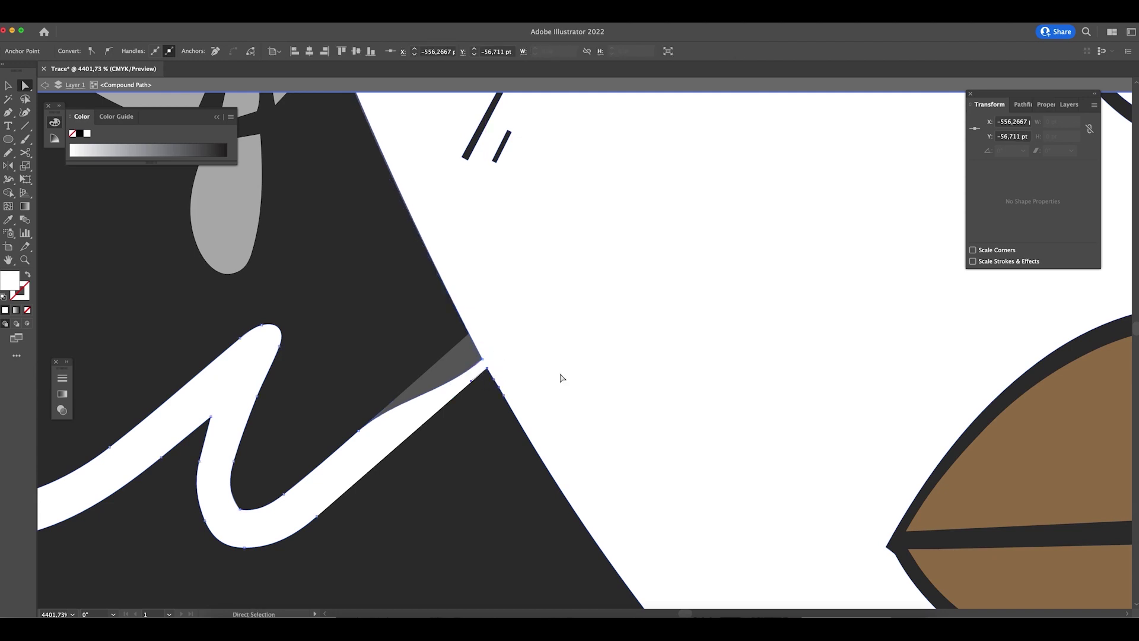
key(Delete)
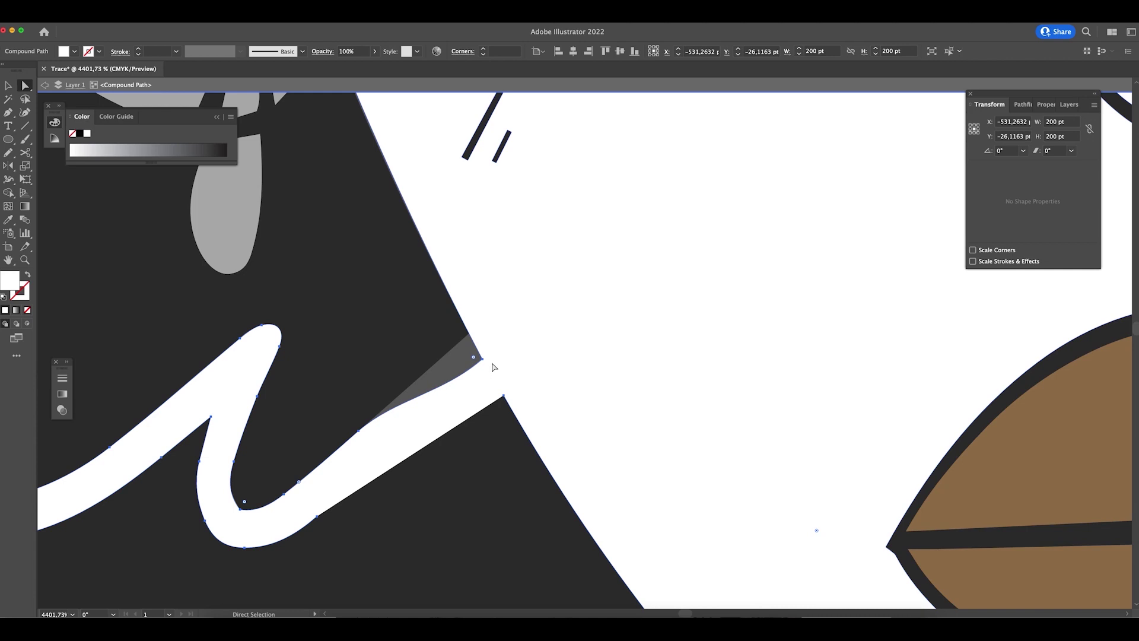
- Add and remove anchor points along both edges of the hair strand near the face with the Pen tool
key(p)
click(437, 389)
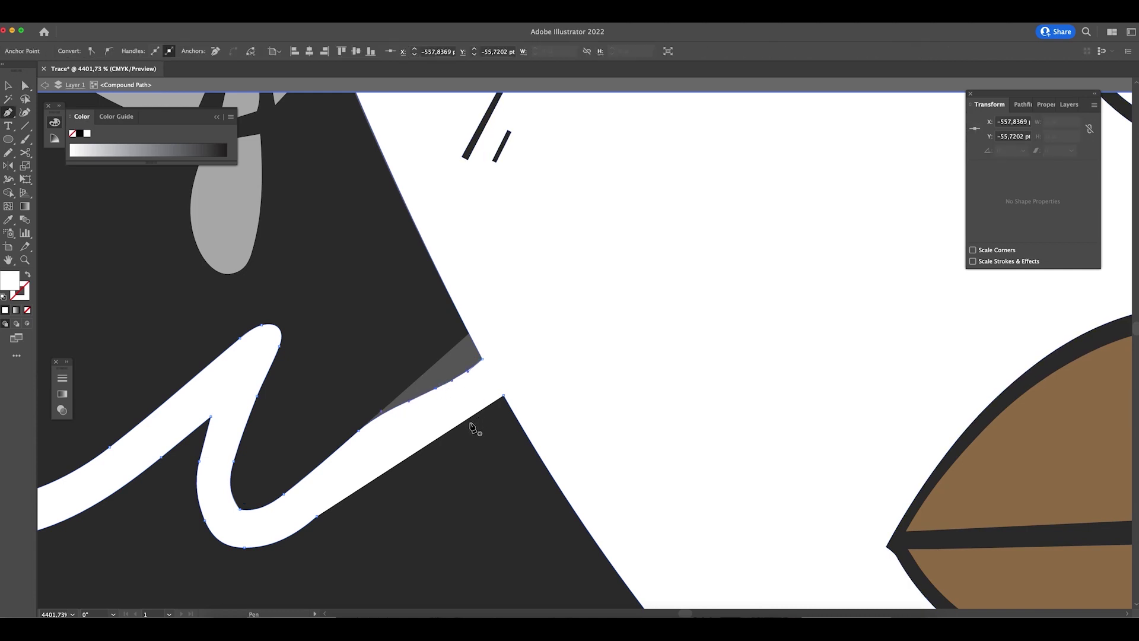
click(440, 436)
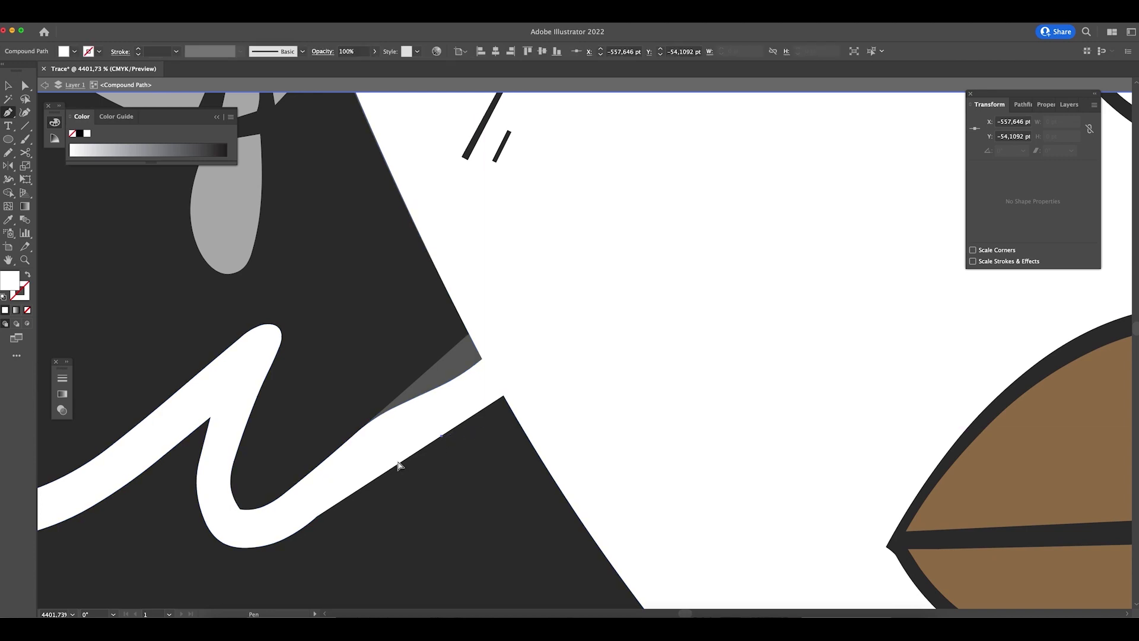
click(318, 516)
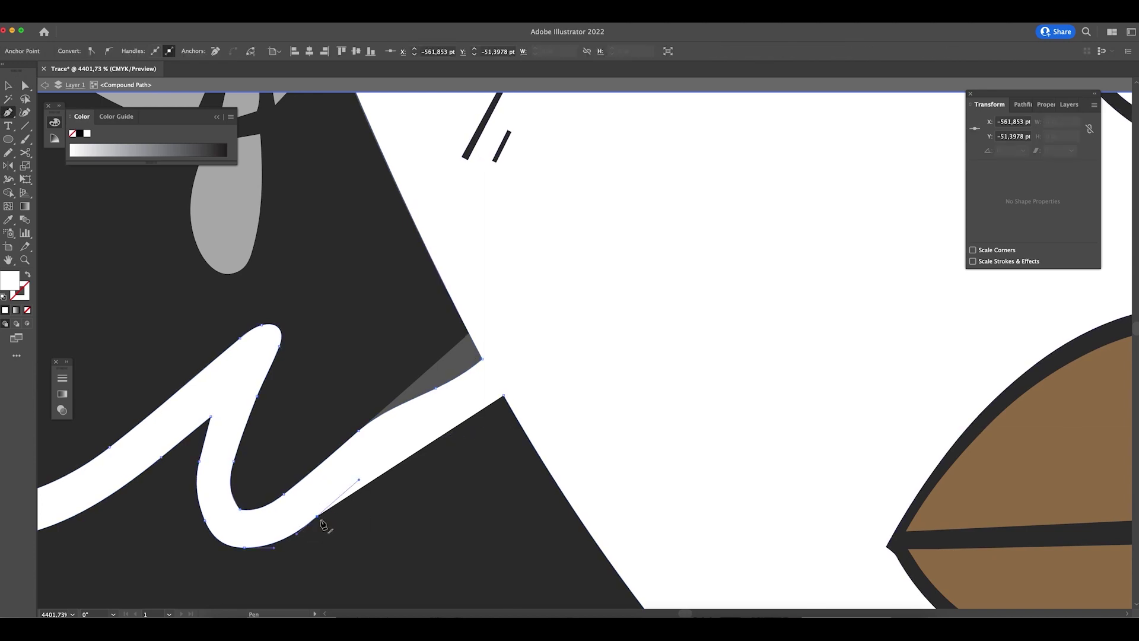
click(318, 517)
click(465, 420)
click(436, 389)
click(502, 395)
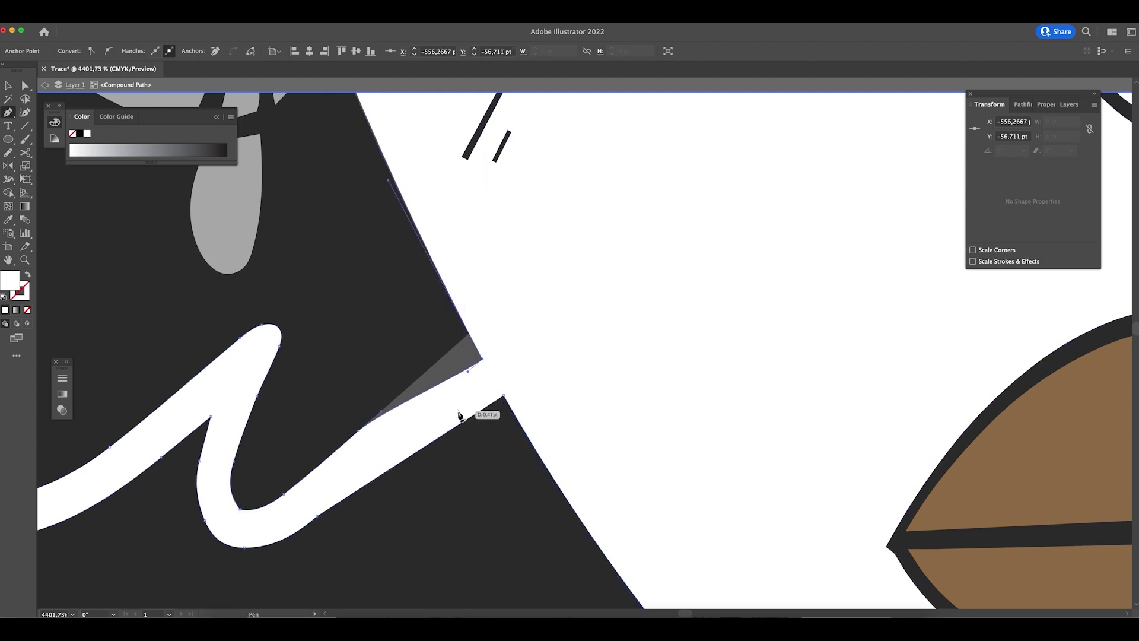
- Add further anchor points on the strand's upper edge close to the face
key(a)
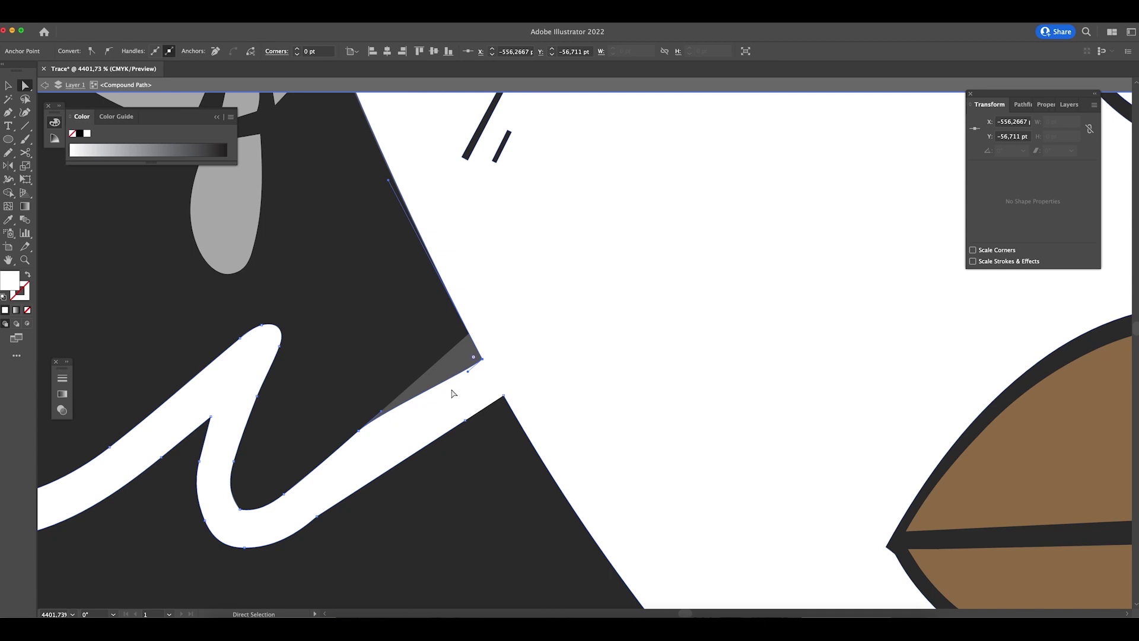
key(plus)
click(424, 394)
key(p)
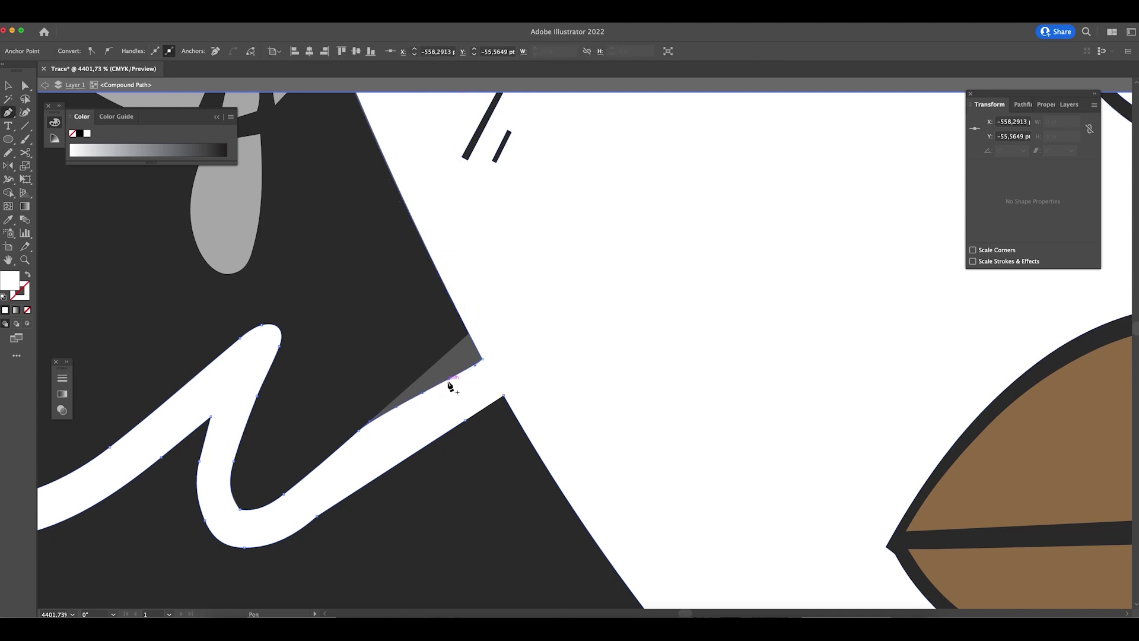
click(447, 381)
- Delete the connecting anchor point and pull the two end points back to detach the hair strand from the face
key(z)
drag(450, 384, 622, 415)
key(a)
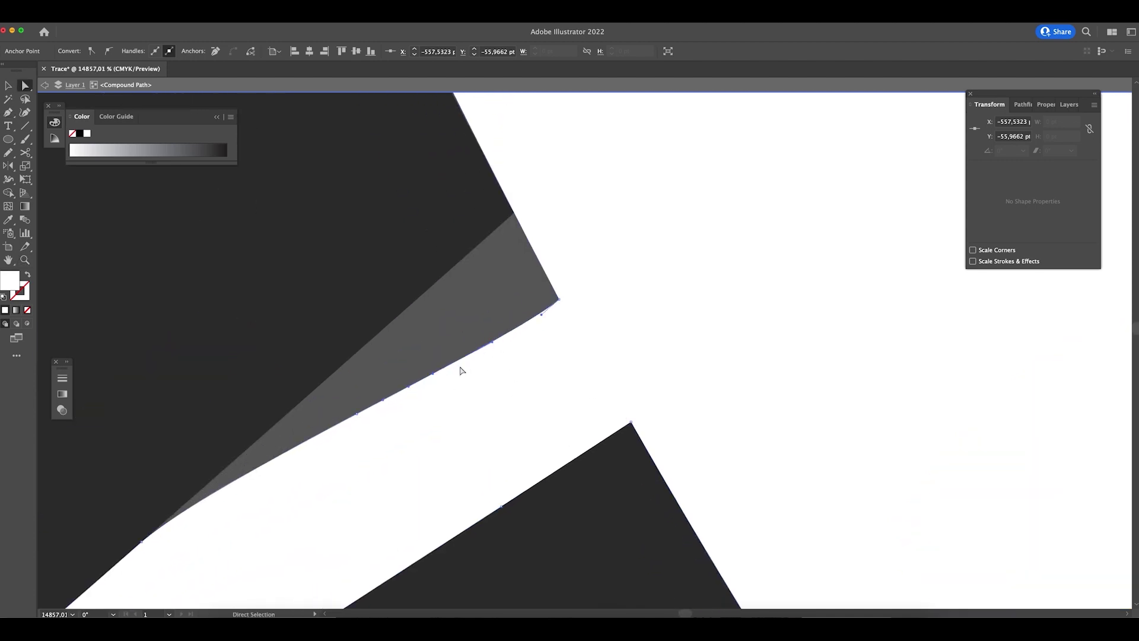
key(Delete)
drag(357, 415, 388, 325)
drag(501, 506, 469, 413)
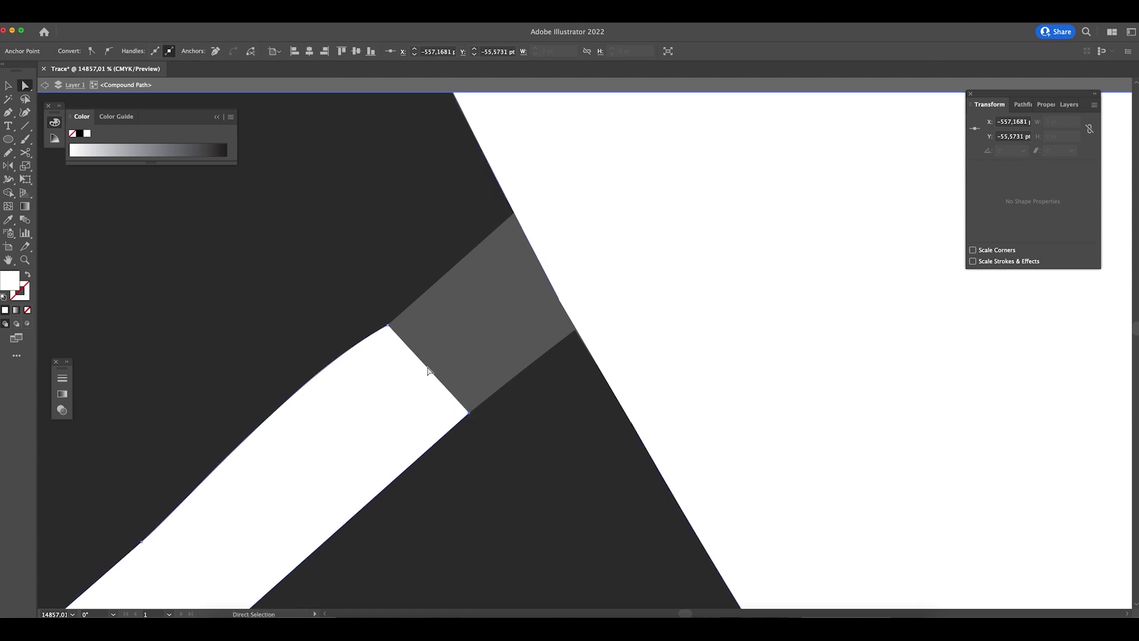
- Join the open path ends and select the face shape on its own to check its separation from the strand
key(super+j)
click(675, 340)
key(v)
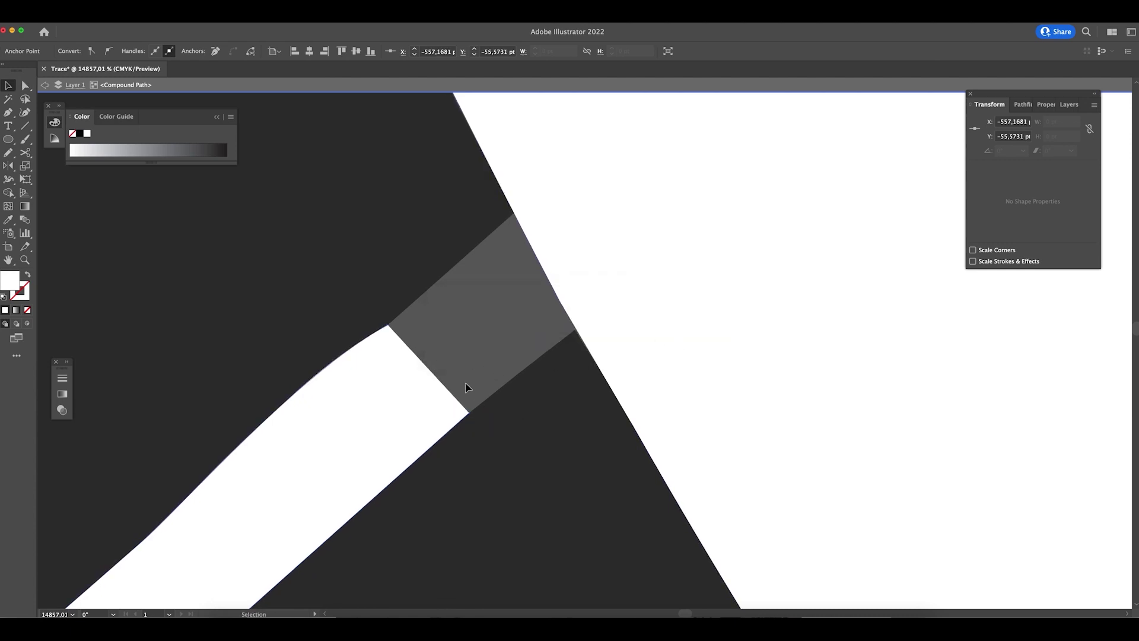
click(627, 315)
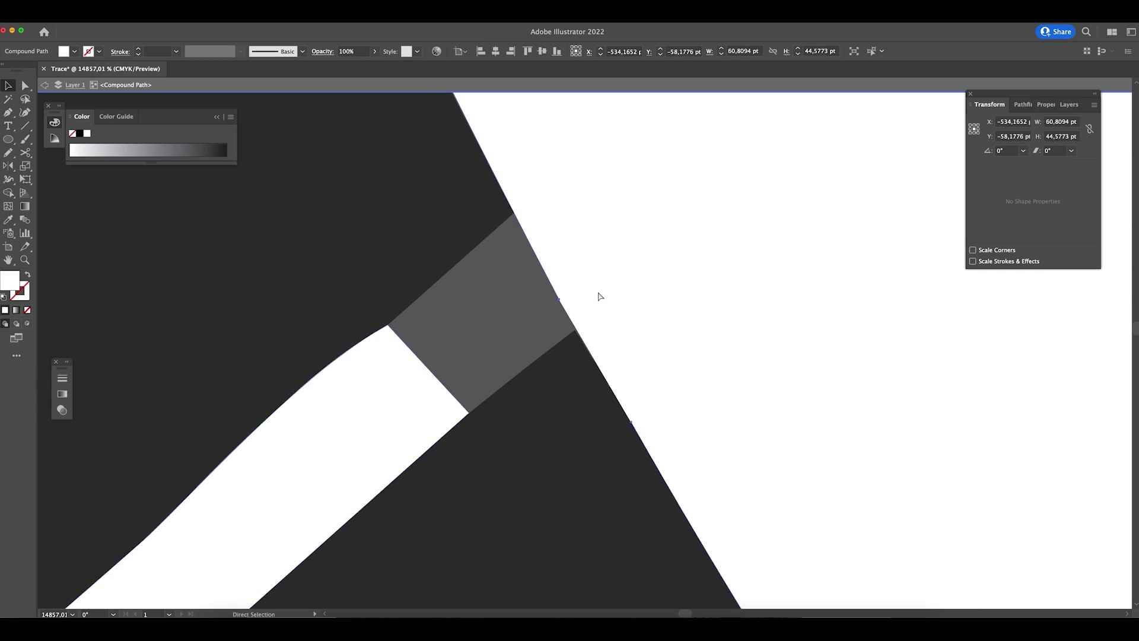
key(super+minus)
key(ctrl+minus)
key(ctrl+minus)
key(ctrl+minus)
key(ctrl+minus)
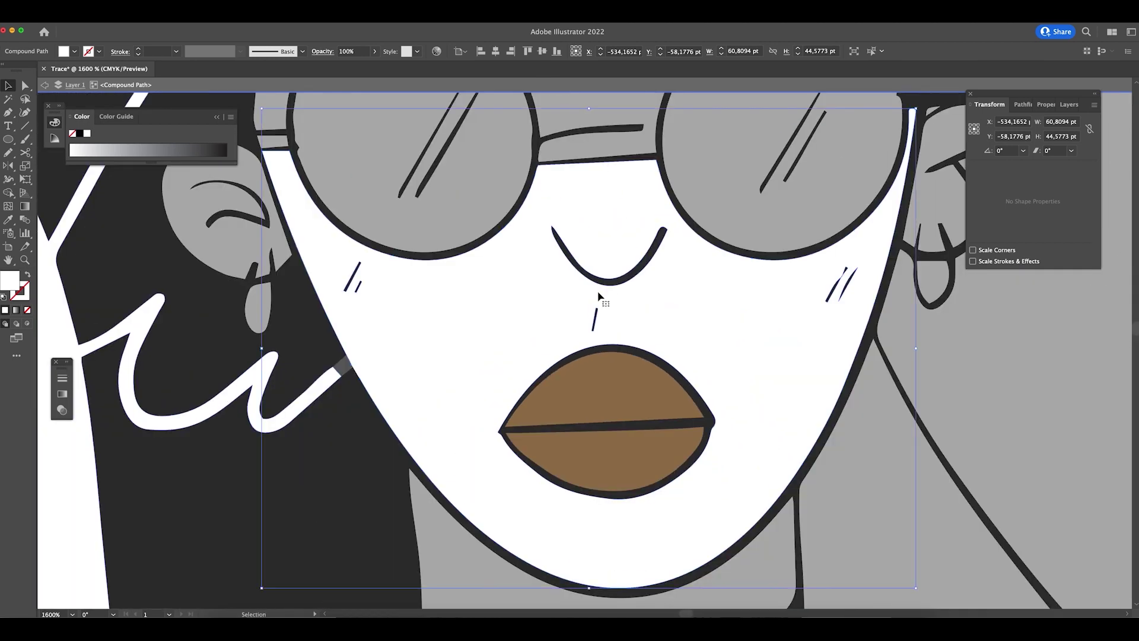
- Edit the face outline's anchor points beside the detached end of the hair strand
drag(603, 407, 694, 425)
key(z)
drag(445, 388, 697, 461)
key(a)
drag(414, 381, 470, 477)
super+click(433, 514)
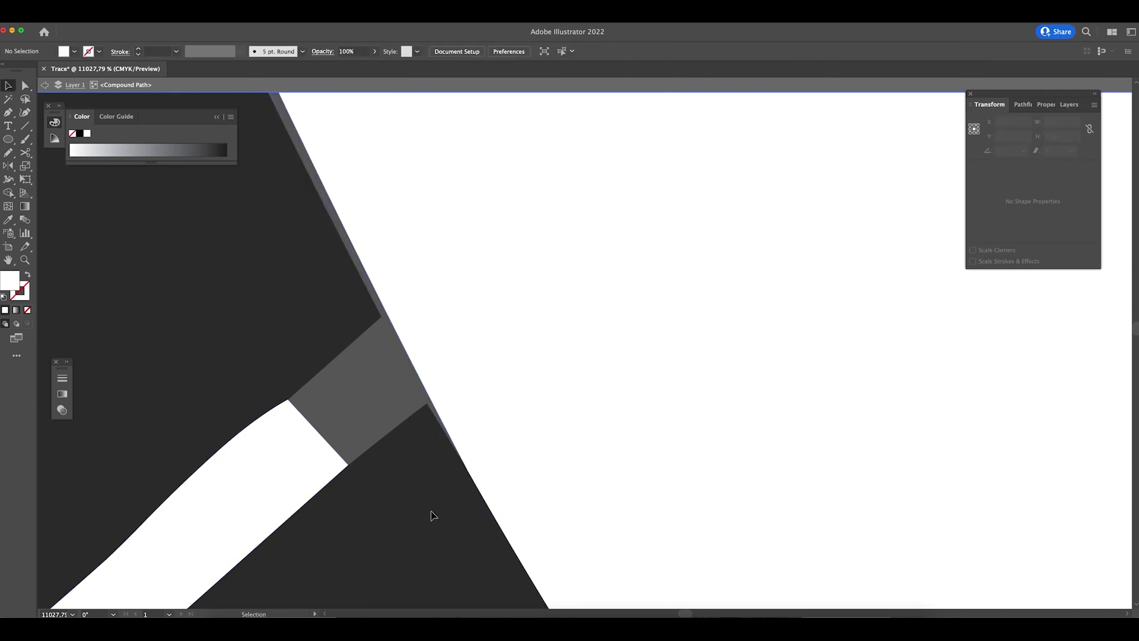
- Exit isolation mode for the compound path holding the face and hair strand
key(super+minus)
key(super+minus)
key(super+minus)
key(ctrl+minus)
key(ctrl+minus)
key(ctrl+minus)
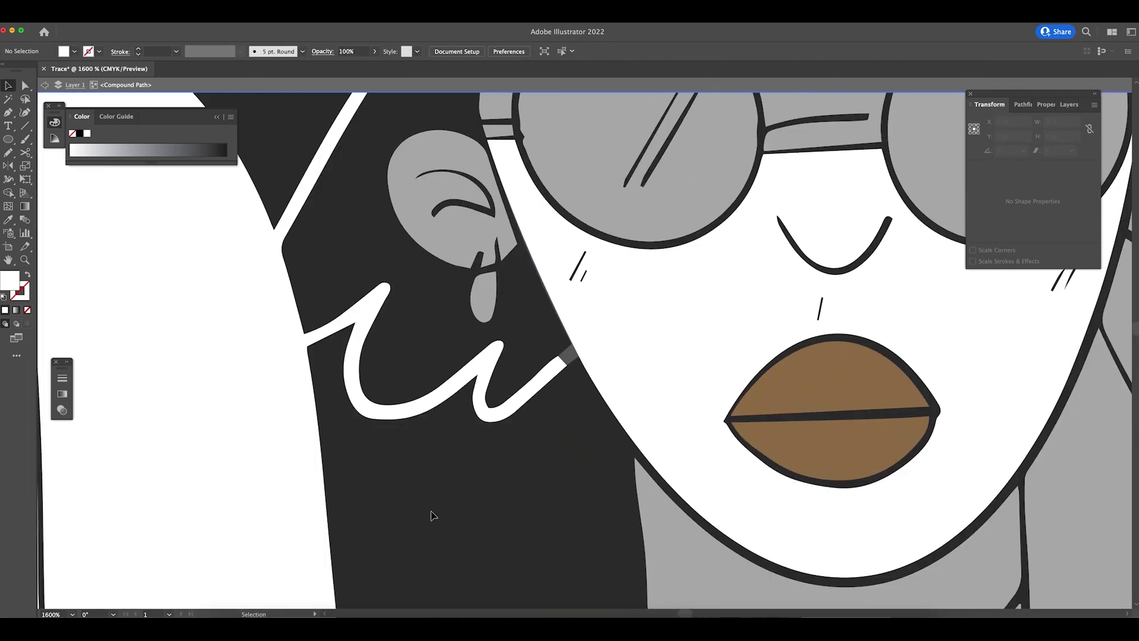
key(Escape)
key(ctrl+minus)
key(ctrl+minus)
key(ctrl+minus)
key(ctrl+minus)
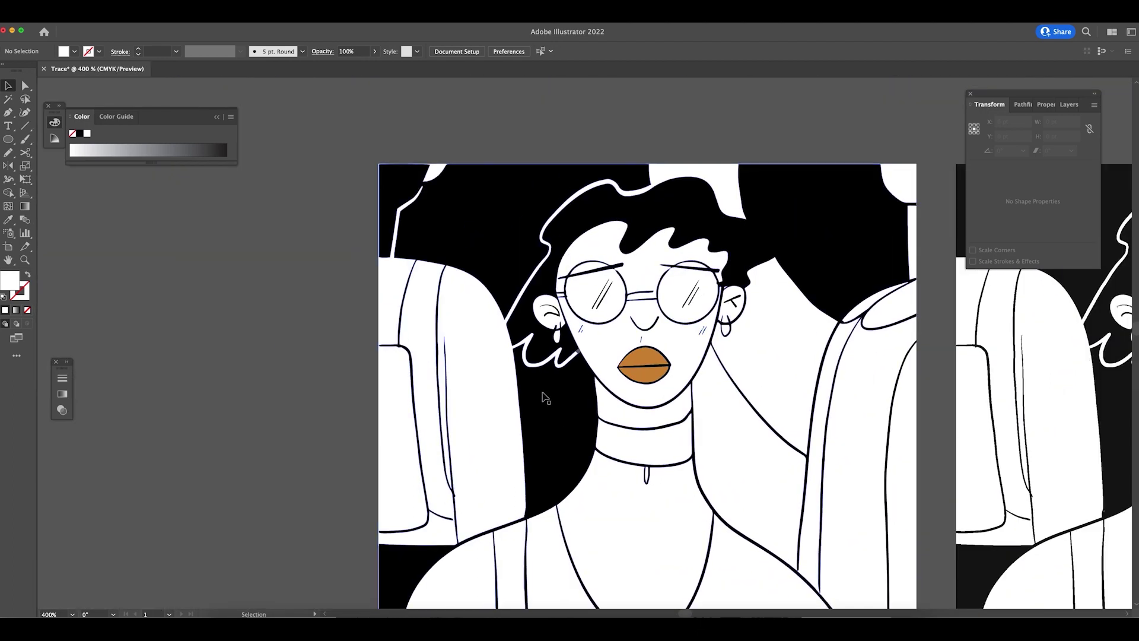
- Select the white compound path containing the face and isolate it
click(610, 362)
key(z)
drag(692, 340, 756, 406)
key(v)
right_click(689, 374)
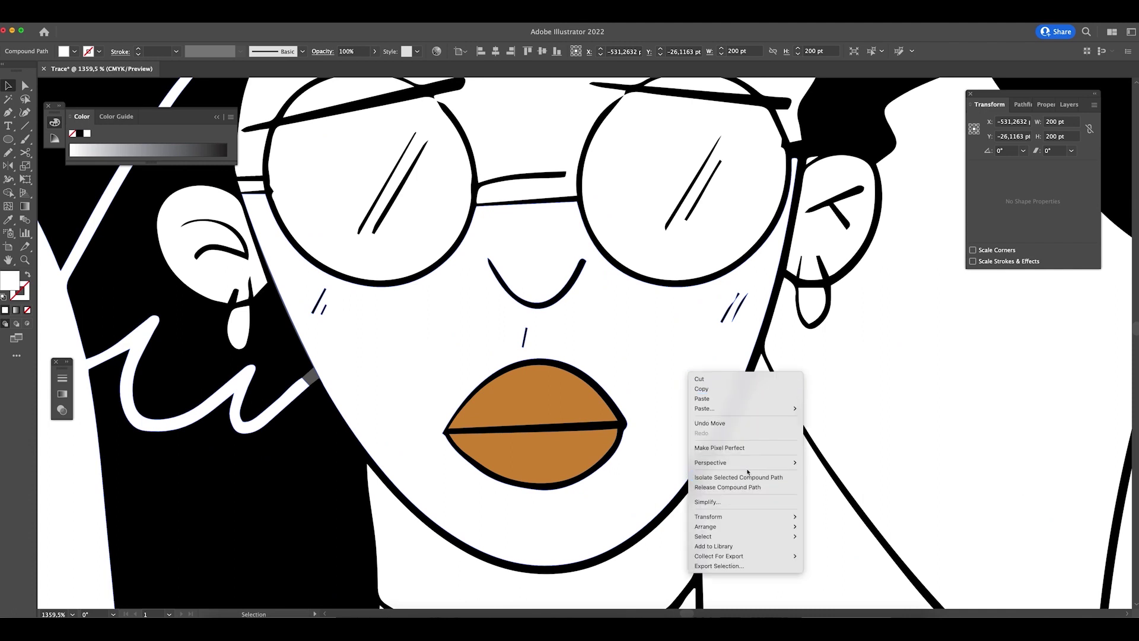
mouse_move(754, 461)
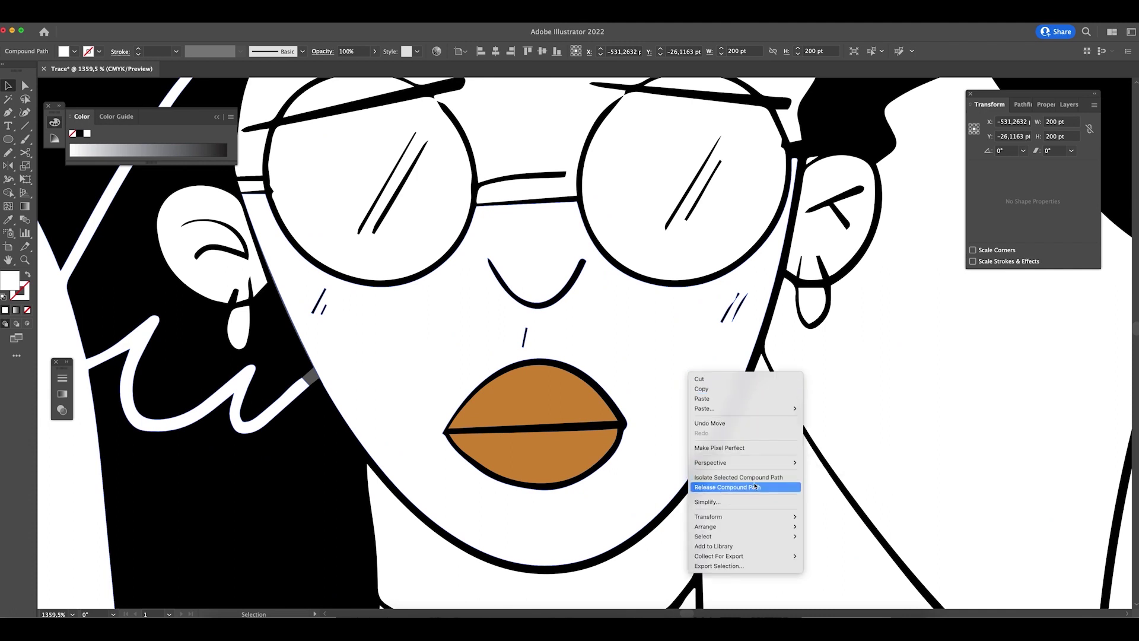
click(753, 477)
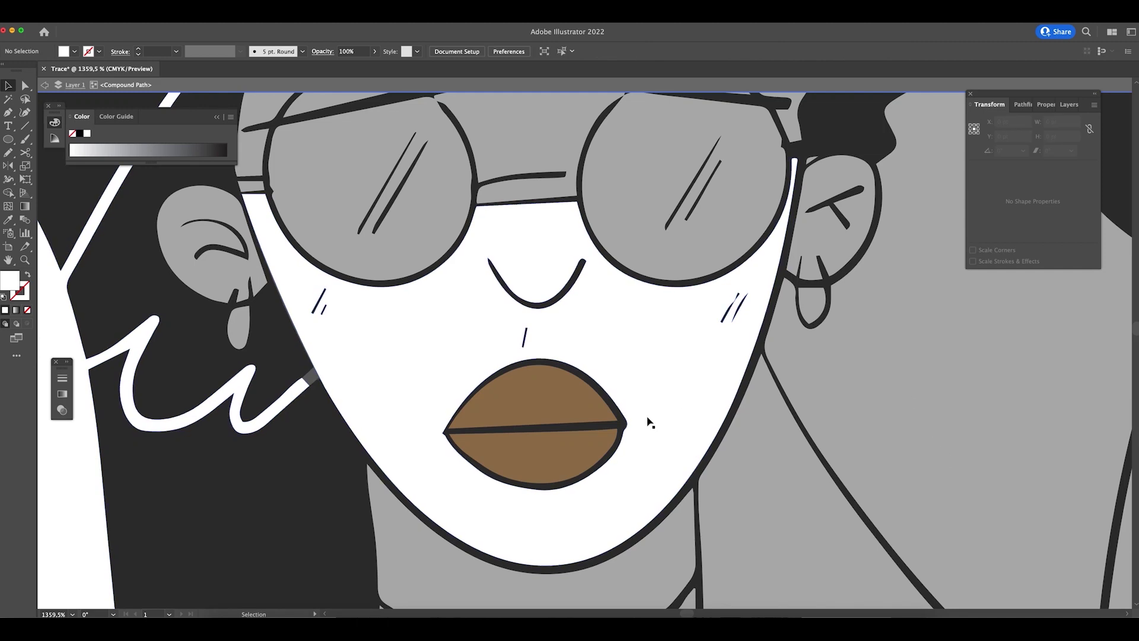
- Sample the lips' orange with the Eyedropper to fill the face shape and its compound path
click(649, 422)
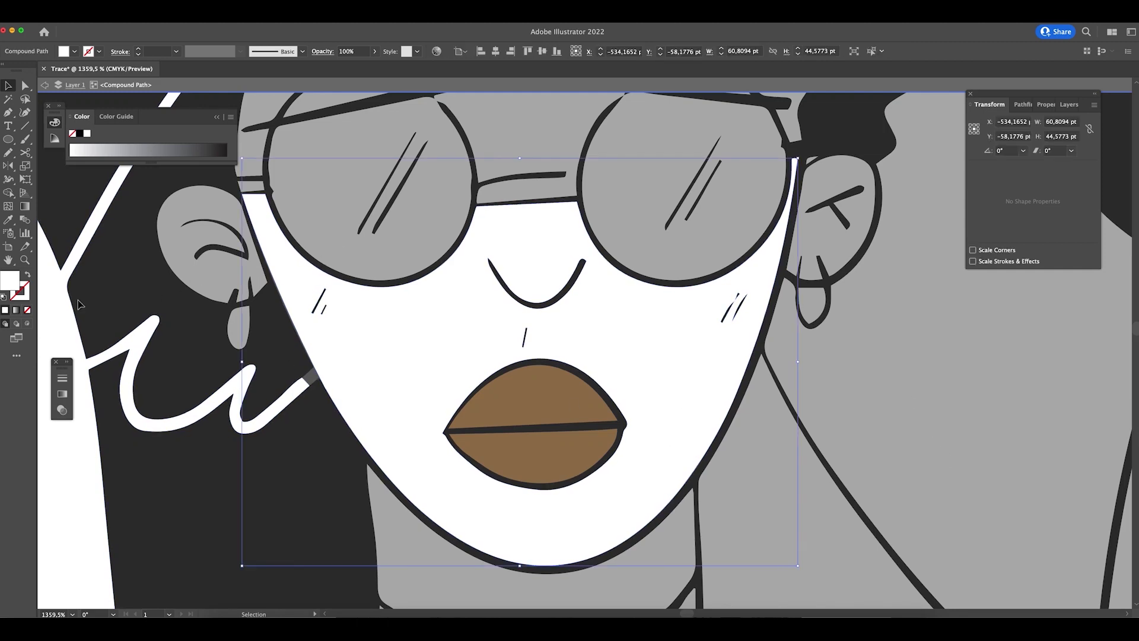
key(i)
click(597, 394)
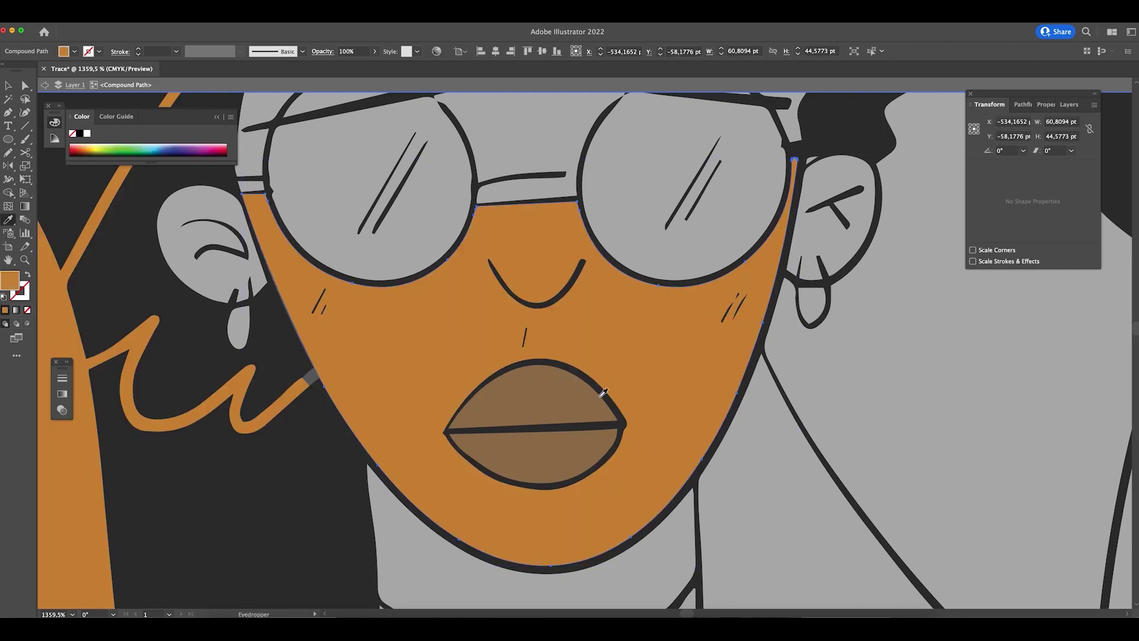
key(v)
- Leave isolation mode and release the orange compound path into separate paths
right_click(334, 357)
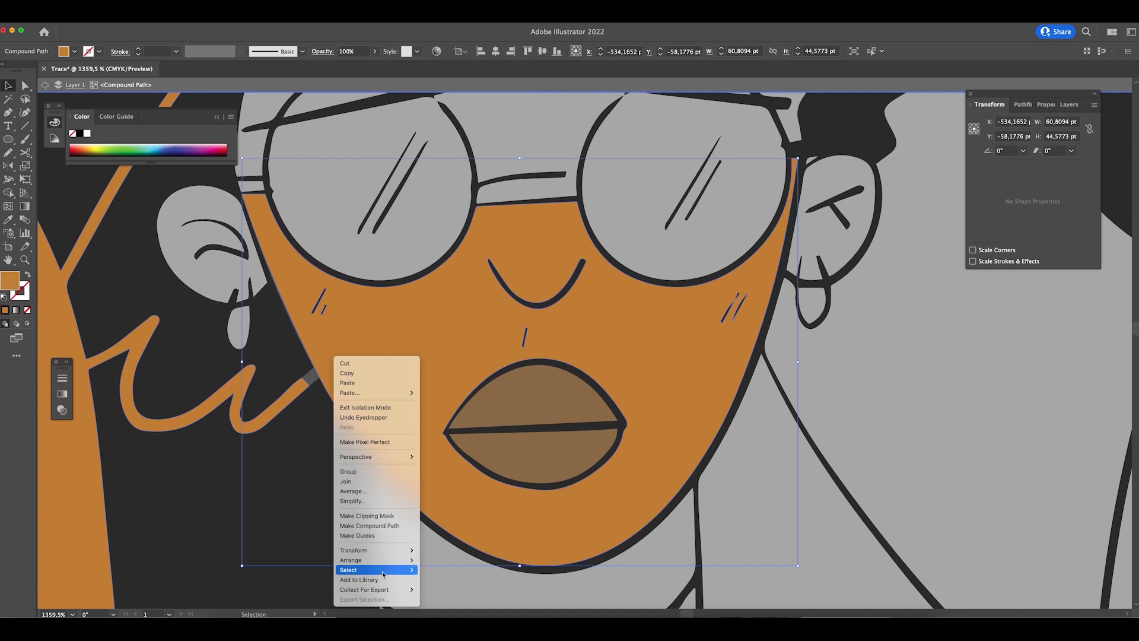
mouse_move(400, 456)
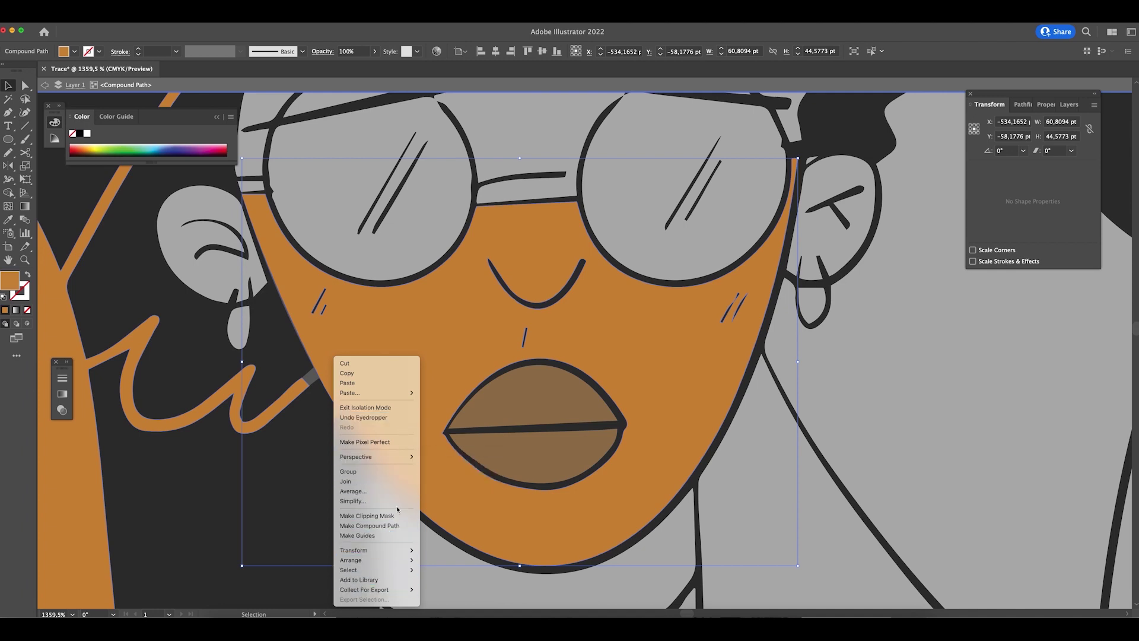
double_click(282, 480)
click(362, 382)
right_click(372, 311)
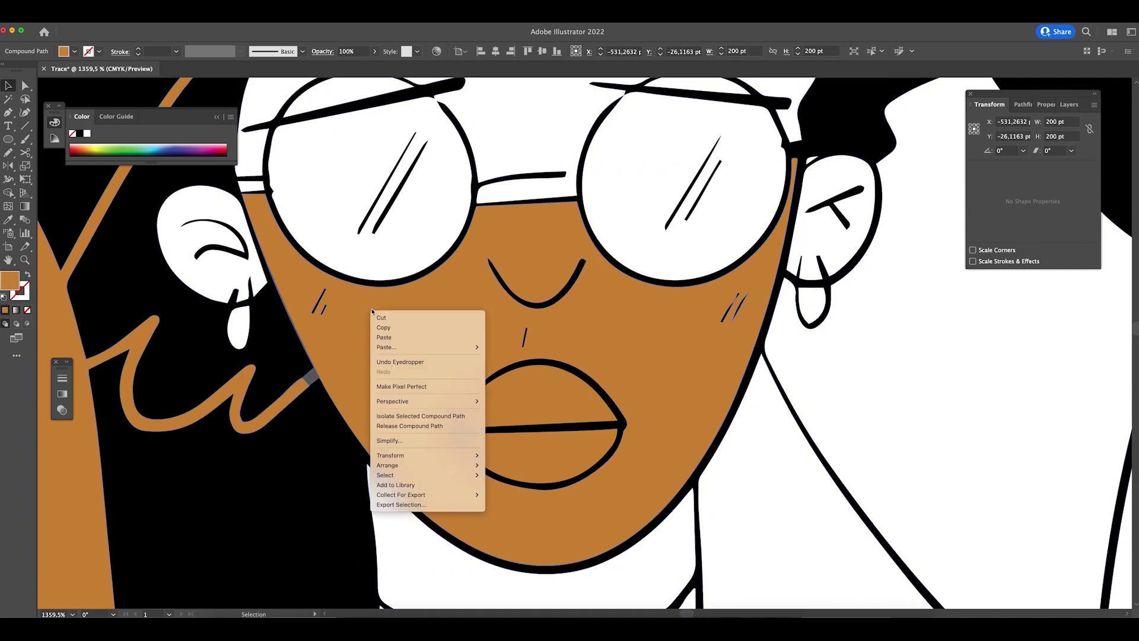
click(415, 426)
- Select the released face path on its own and try moving it away from the other shapes
key(a)
key(super+minus)
key(super+minus)
key(super+minus)
key(super+minus)
key(super+minus)
key(v)
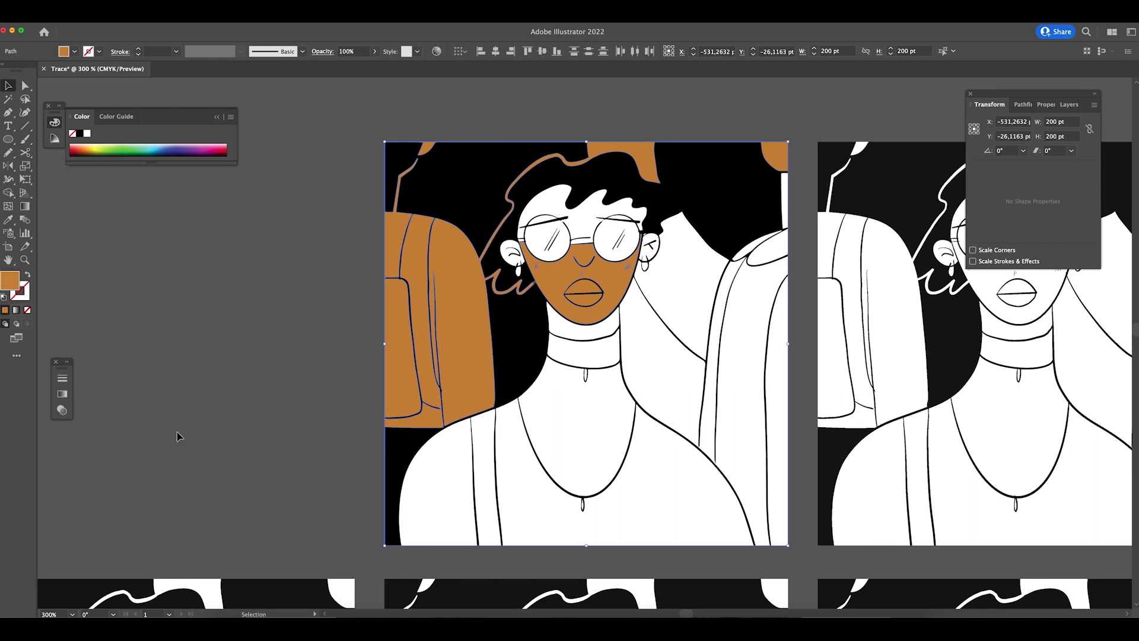
click(179, 436)
click(617, 297)
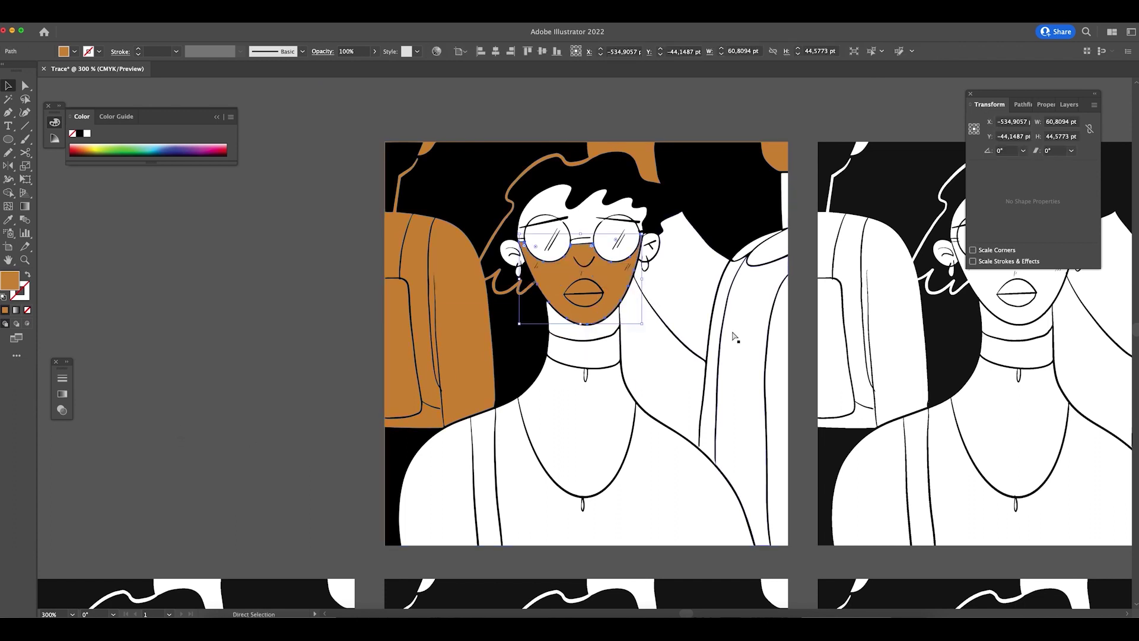
drag(611, 292, 575, 363)
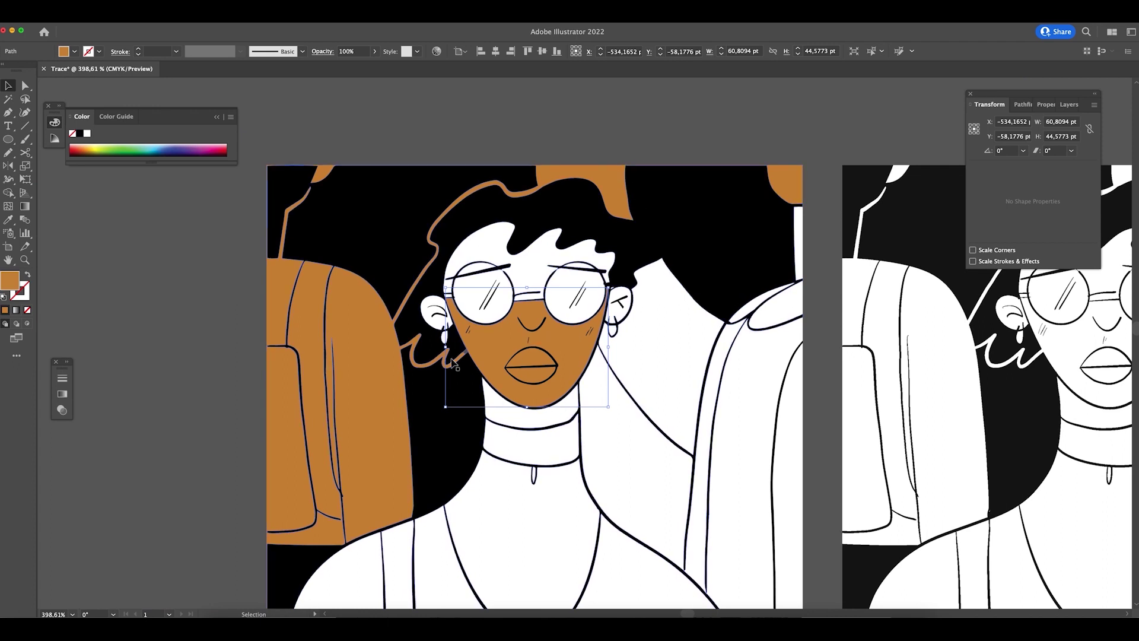
- Fill the white forehead shape above the glasses with the face's orange using the Eyedropper
scroll(568, 342, up, 3)
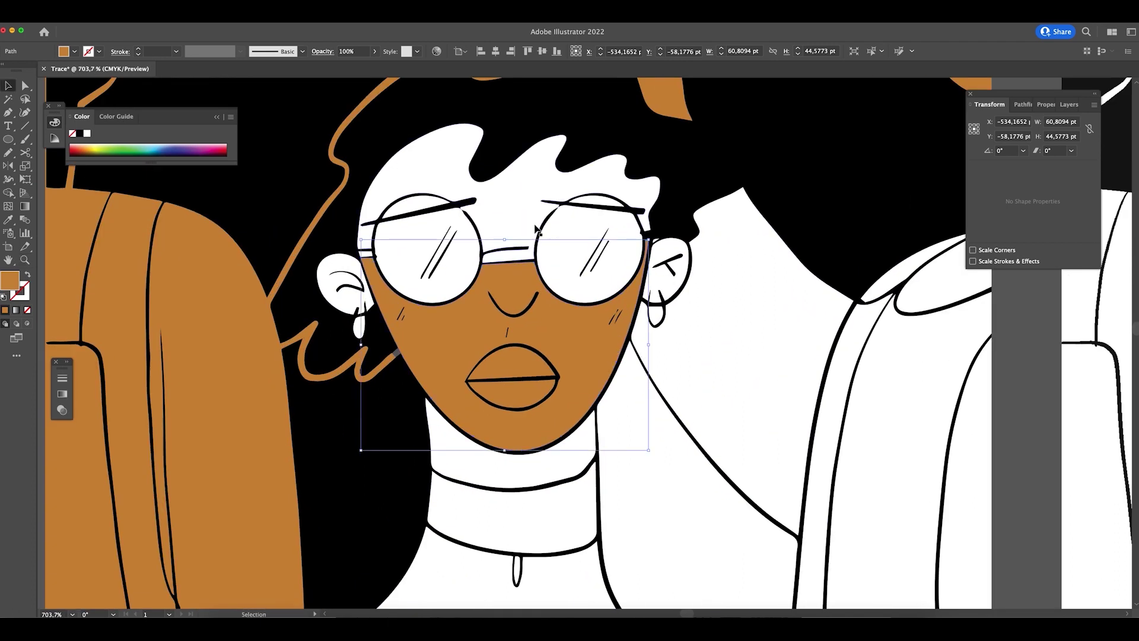
click(527, 290)
key(i)
click(538, 295)
click(568, 329)
key(v)
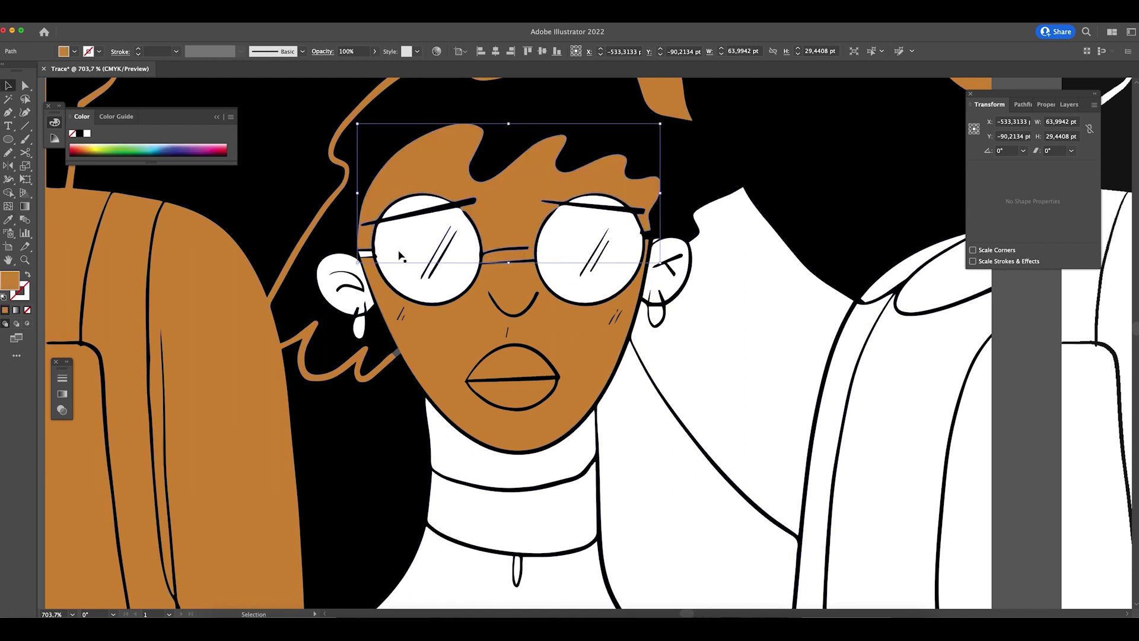
- Select both lenses of the glasses and fill them with the dark grey 21231f
click(422, 248)
shift+click(573, 234)
shift+click(605, 201)
shift+click(416, 204)
double_click(14, 280)
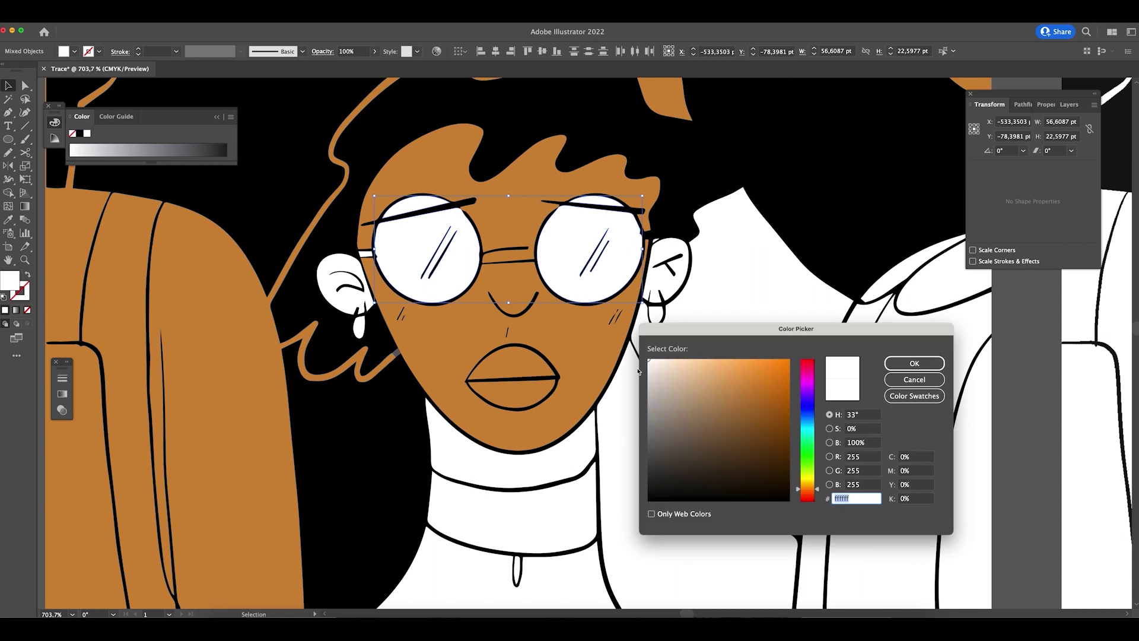
drag(811, 484, 808, 468)
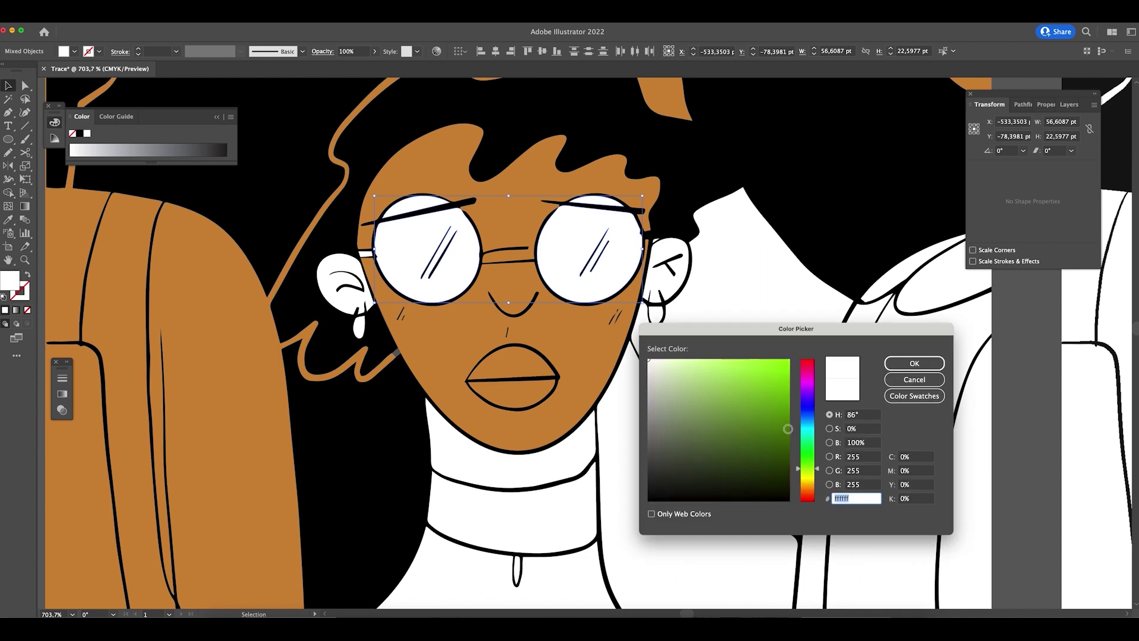
click(663, 480)
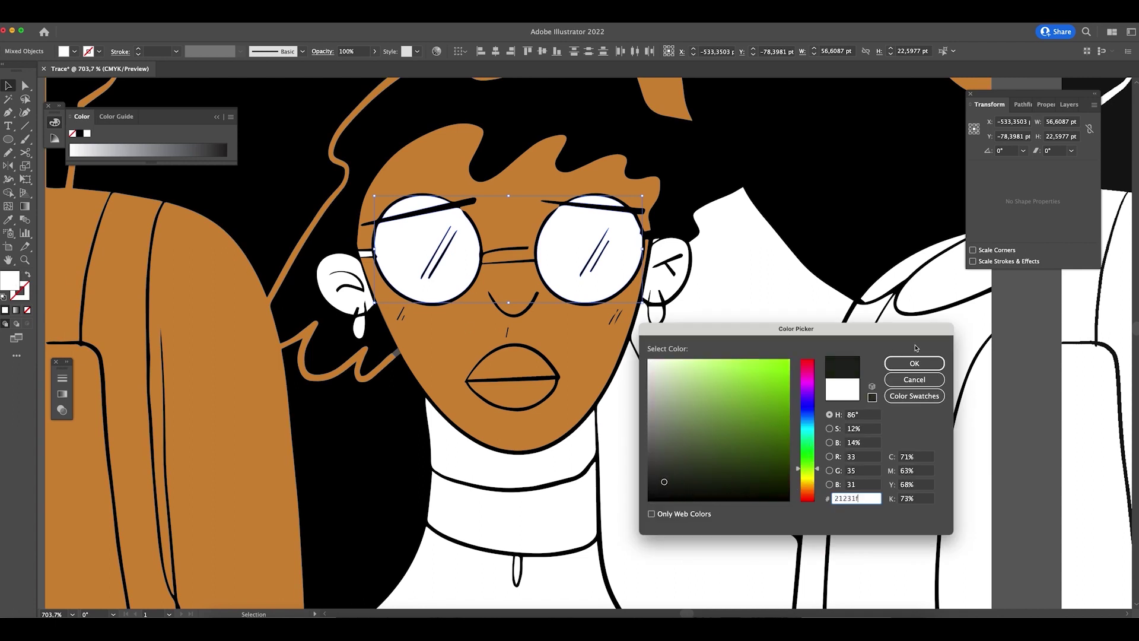
click(915, 363)
- Select the upper and lower lip together and change their fill to red
key(z)
drag(493, 259, 515, 361)
key(v)
click(517, 393)
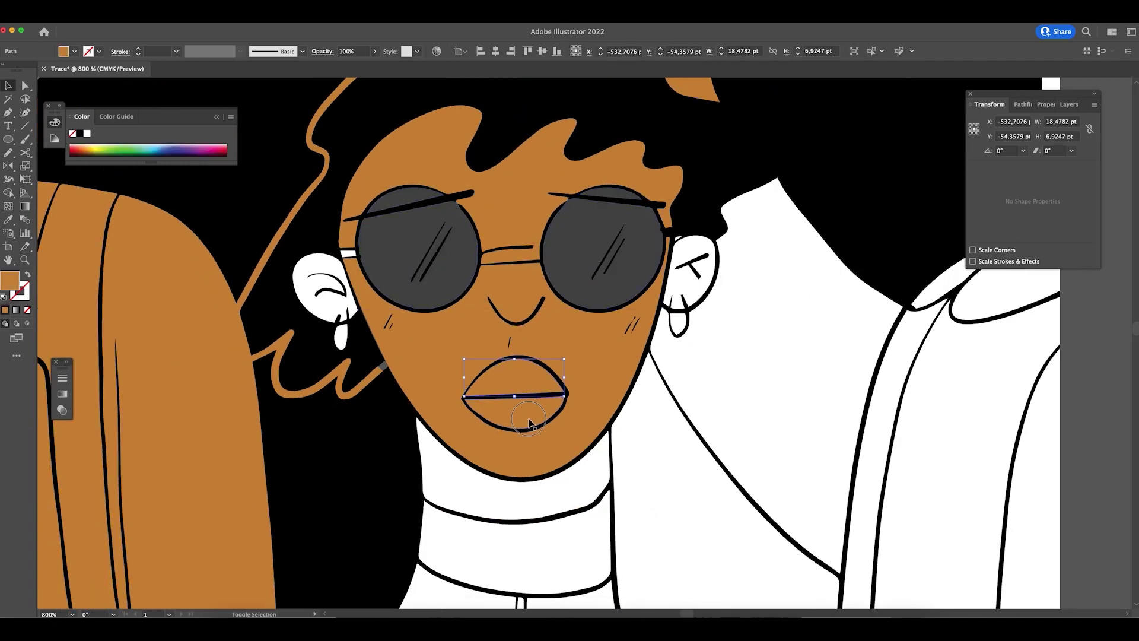
double_click(9, 290)
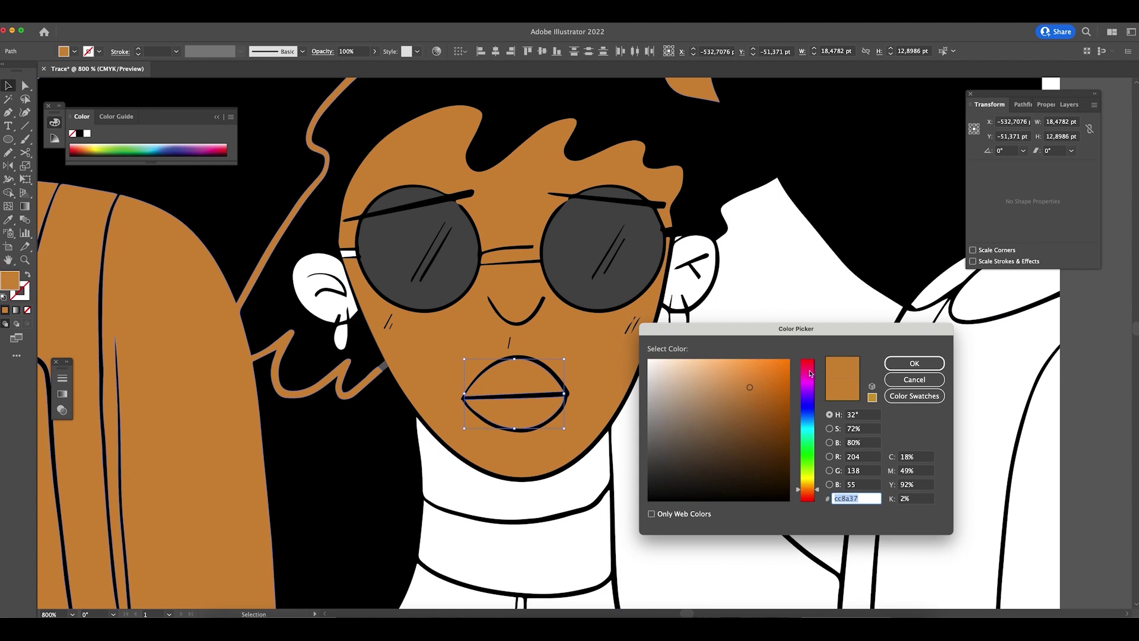
drag(811, 374, 808, 359)
click(914, 363)
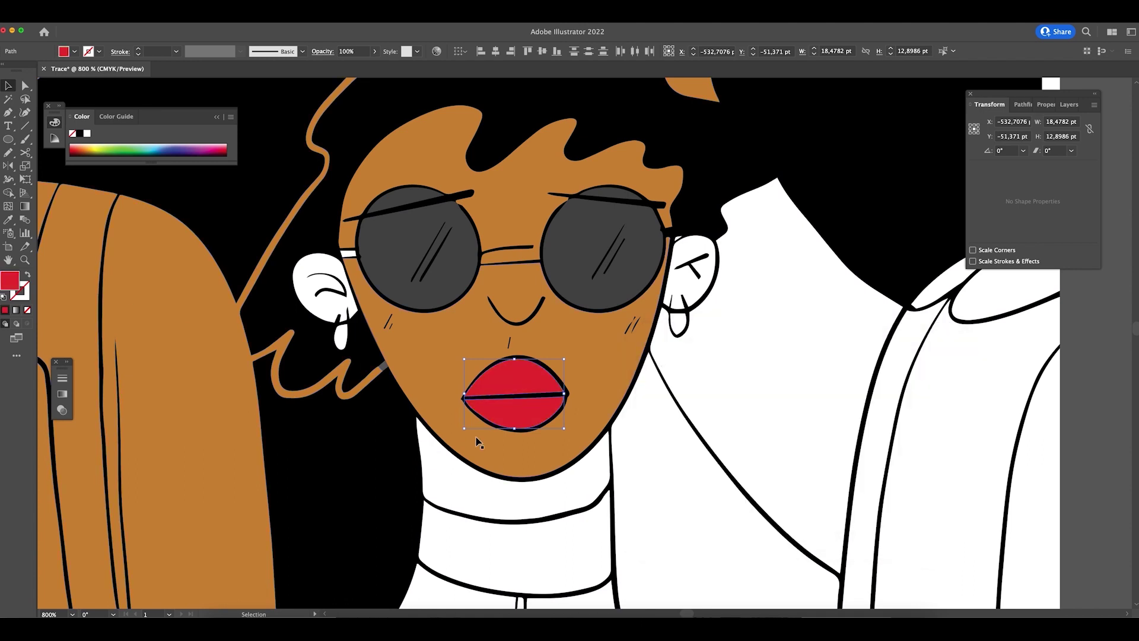
- Deselect the lips, select the linked portrait image beside the recoloured one and open its Image Trace presets
key(a)
key(ctrl+minus)
key(ctrl+minus)
key(ctrl+minus)
key(ctrl+minus)
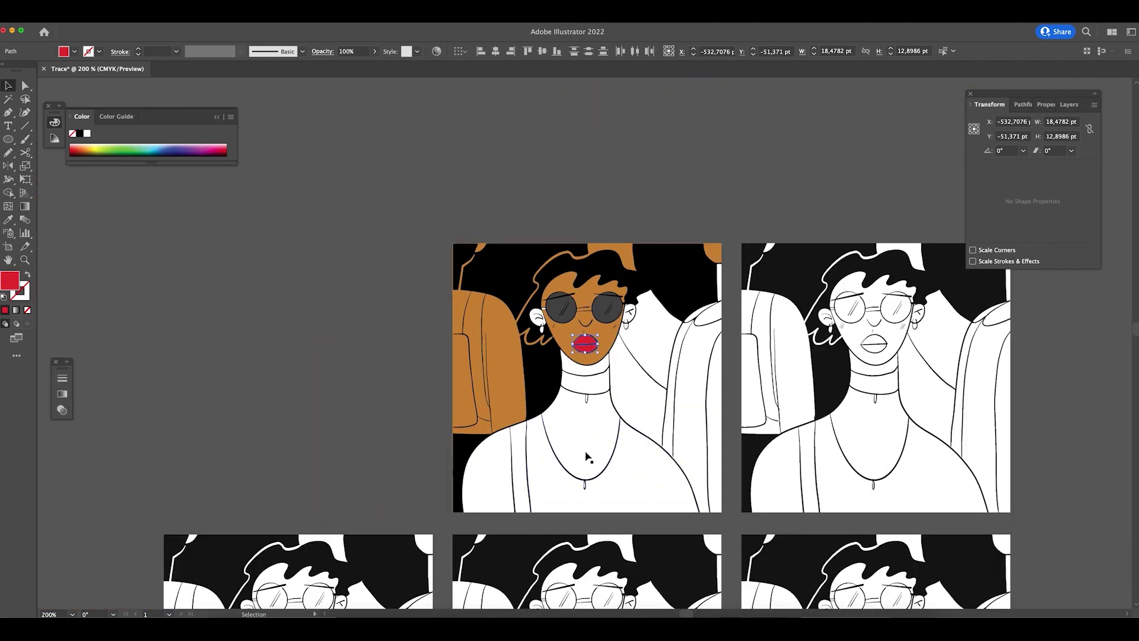
click(315, 390)
key(z)
drag(486, 327, 509, 340)
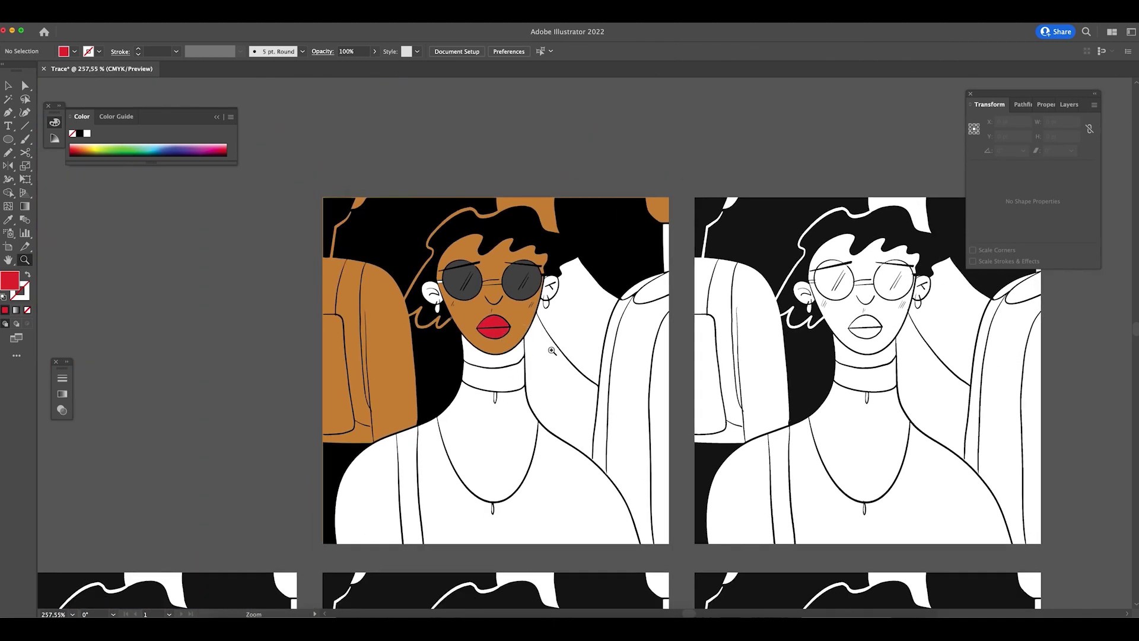
drag(678, 408, 438, 423)
key(v)
click(710, 330)
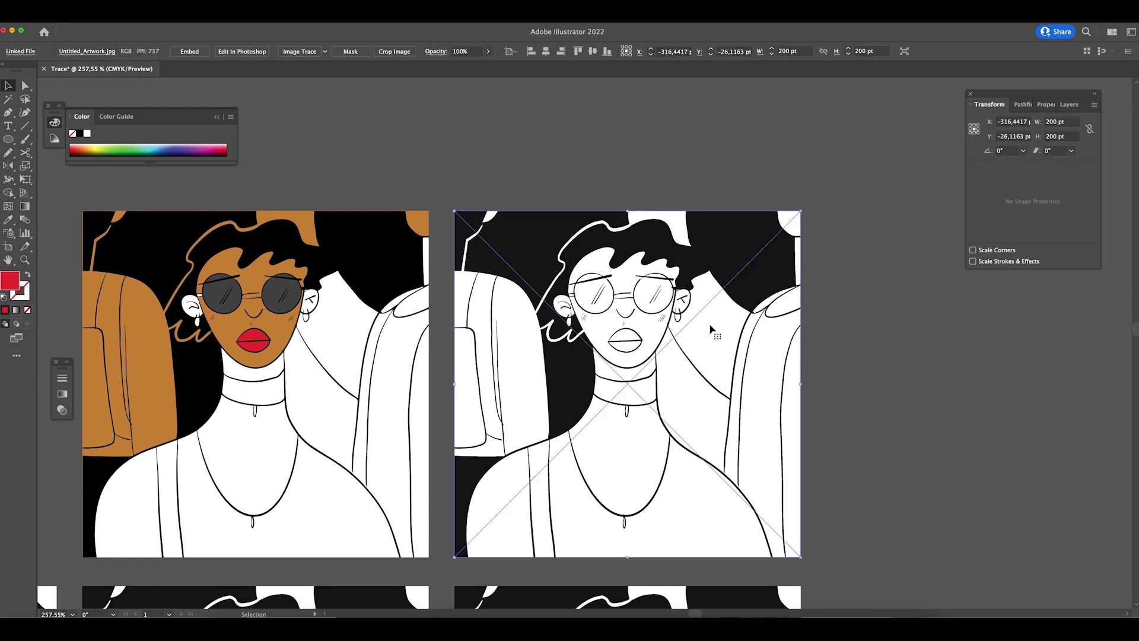
click(325, 52)
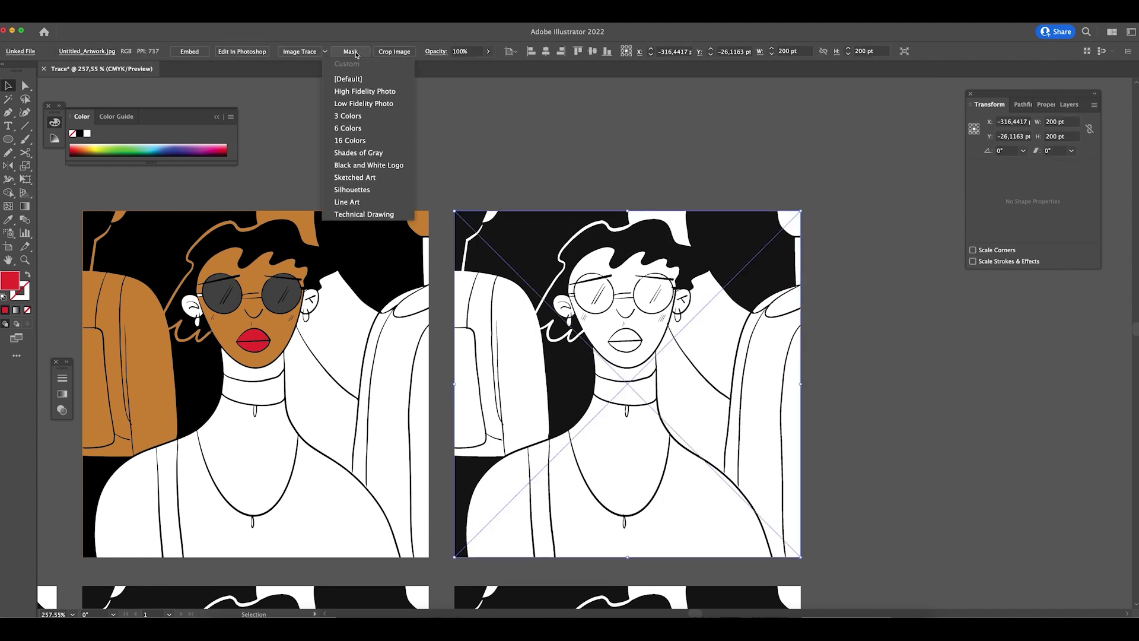
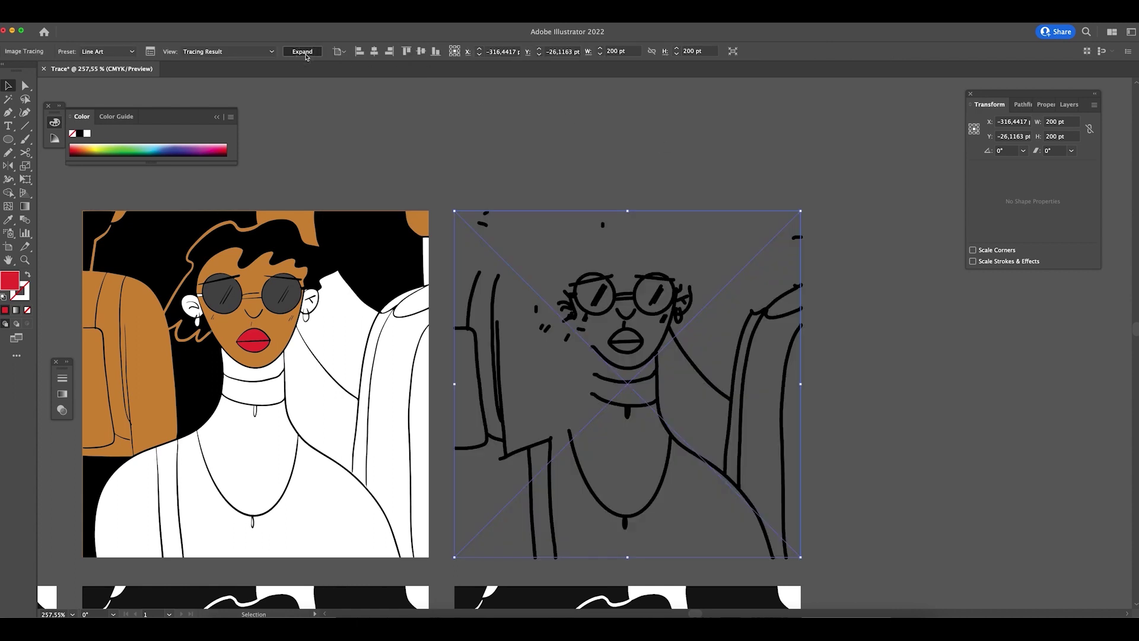
- Expand the Line Art tracing of the portrait and ungroup it into separate stroked paths
click(303, 52)
click(888, 293)
click(622, 246)
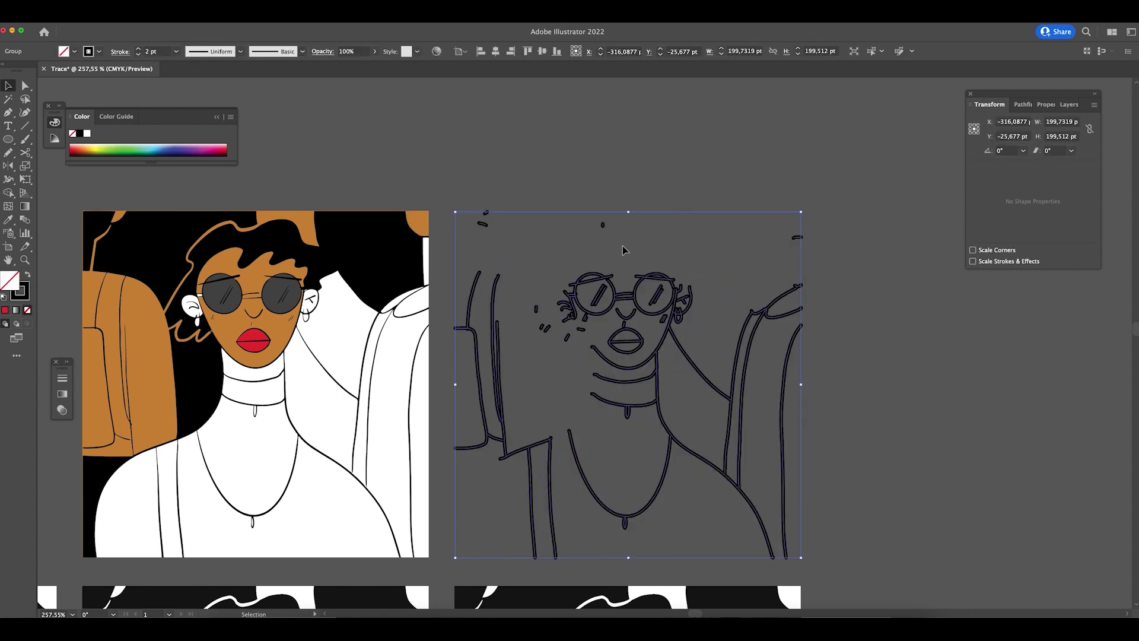
right_click(621, 246)
click(671, 371)
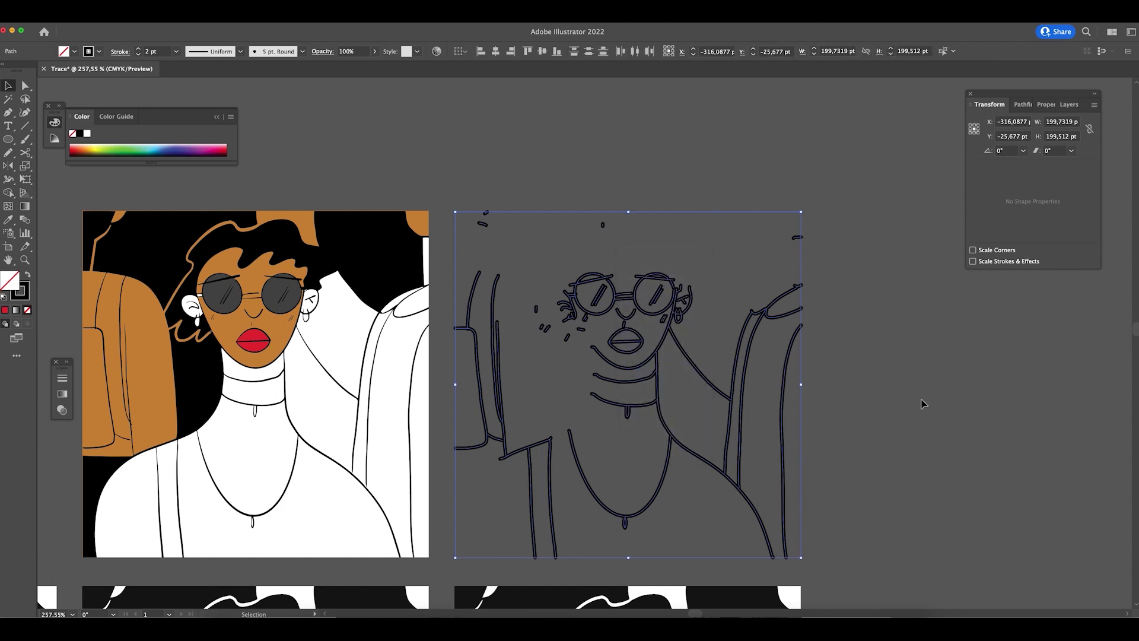
click(923, 404)
- Check the shoulder outline of the ungrouped line art as a separate path, leaving nothing selected
scroll(924, 404, down, 3)
key(z)
drag(614, 257, 670, 292)
key(v)
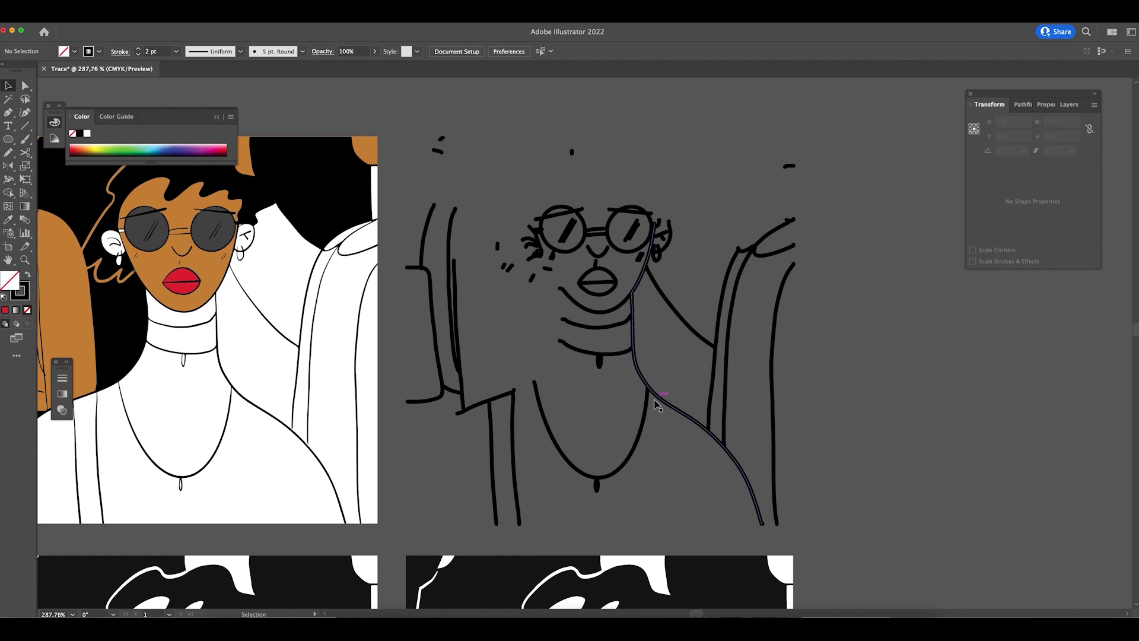
click(645, 404)
click(870, 410)
- Extend the open end of the long necklace line up to the neck with the Pencil tool, making the path about 64 pt high
key(z)
drag(650, 470, 691, 474)
click(636, 465)
key(v)
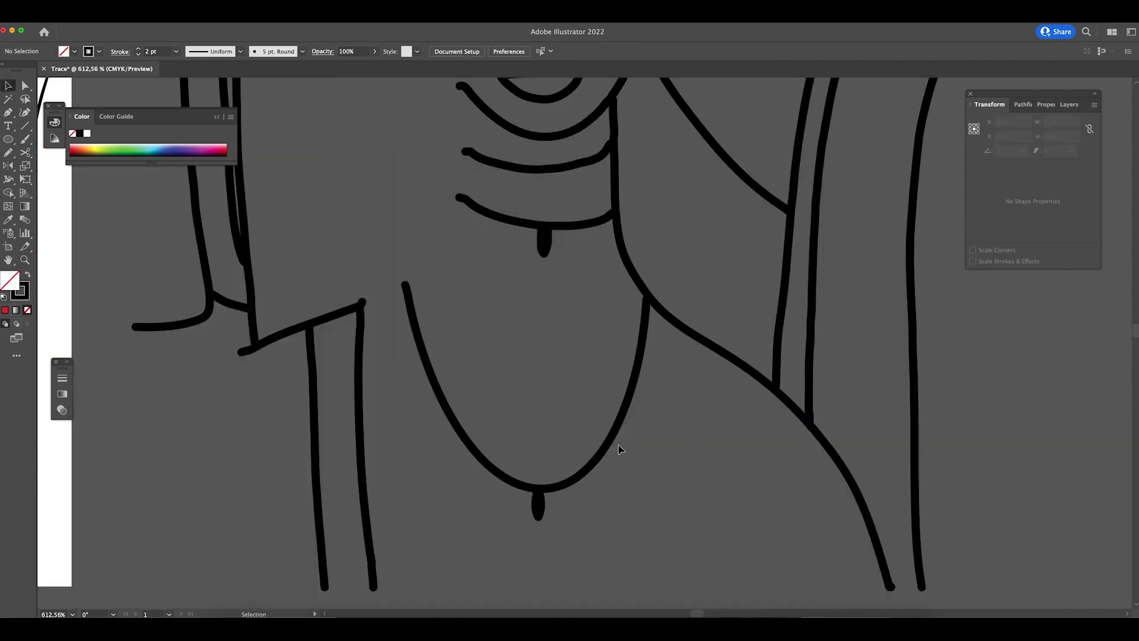
click(617, 451)
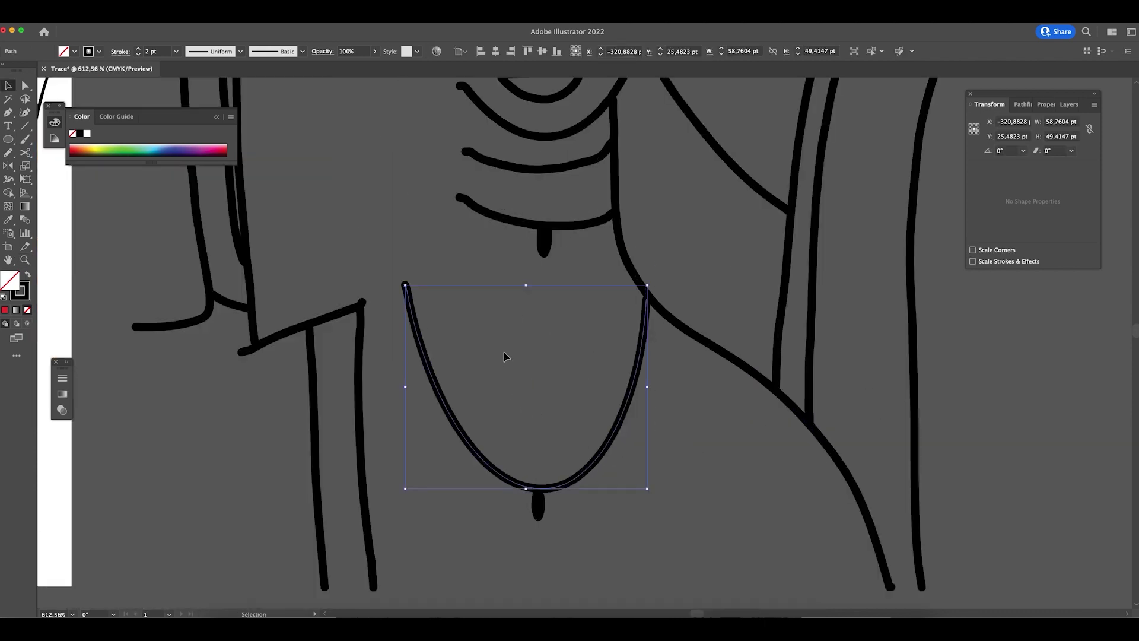
key(n)
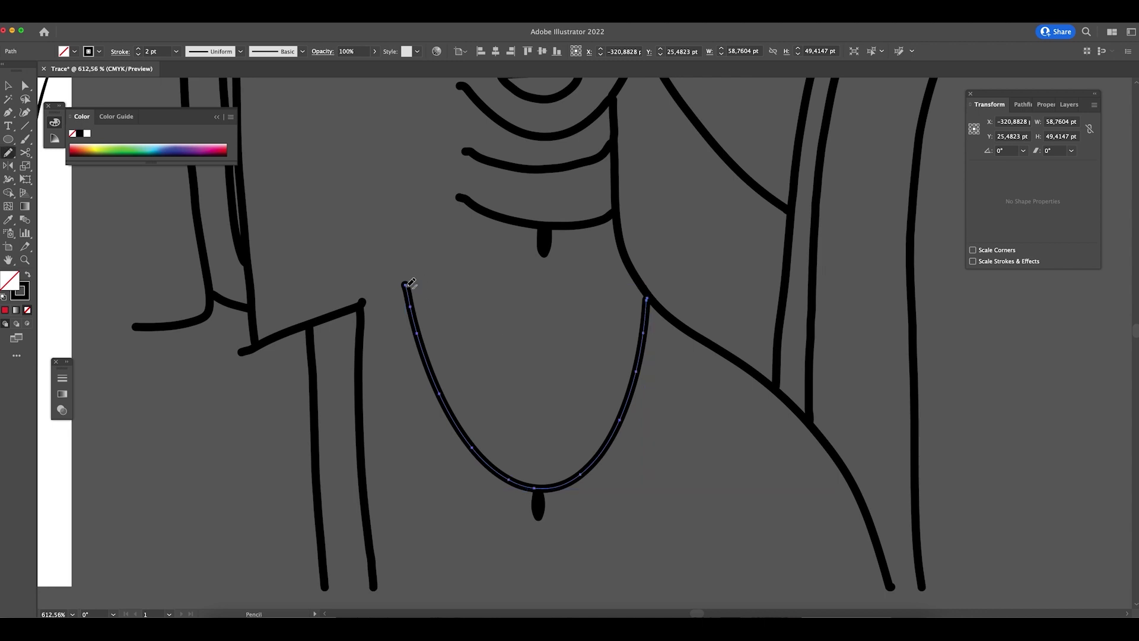
mouse_move(406, 285)
mouse_down()
mouse_move(460, 258)
mouse_move(468, 222)
mouse_up()
scroll(611, 345, up, 5)
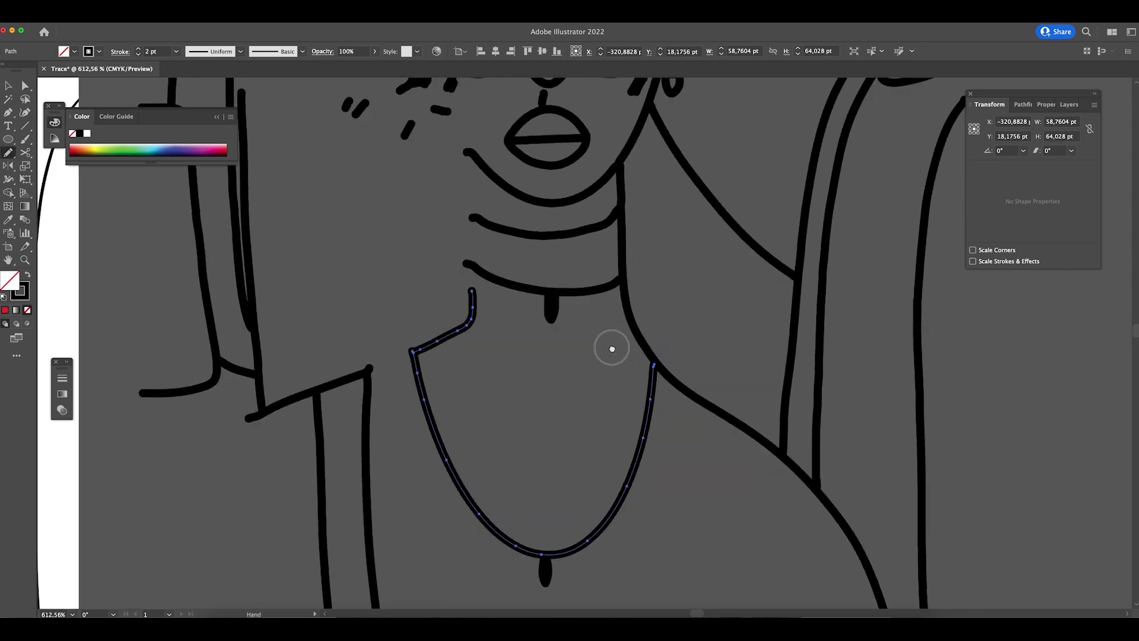
- Draw the missing side of the neck from the lower choker line up to the cheek with the Pencil, about 35 pt tall
mouse_move(466, 219)
mouse_down()
mouse_move(464, 322)
mouse_move(557, 337)
mouse_move(603, 323)
mouse_up()
key(super+z)
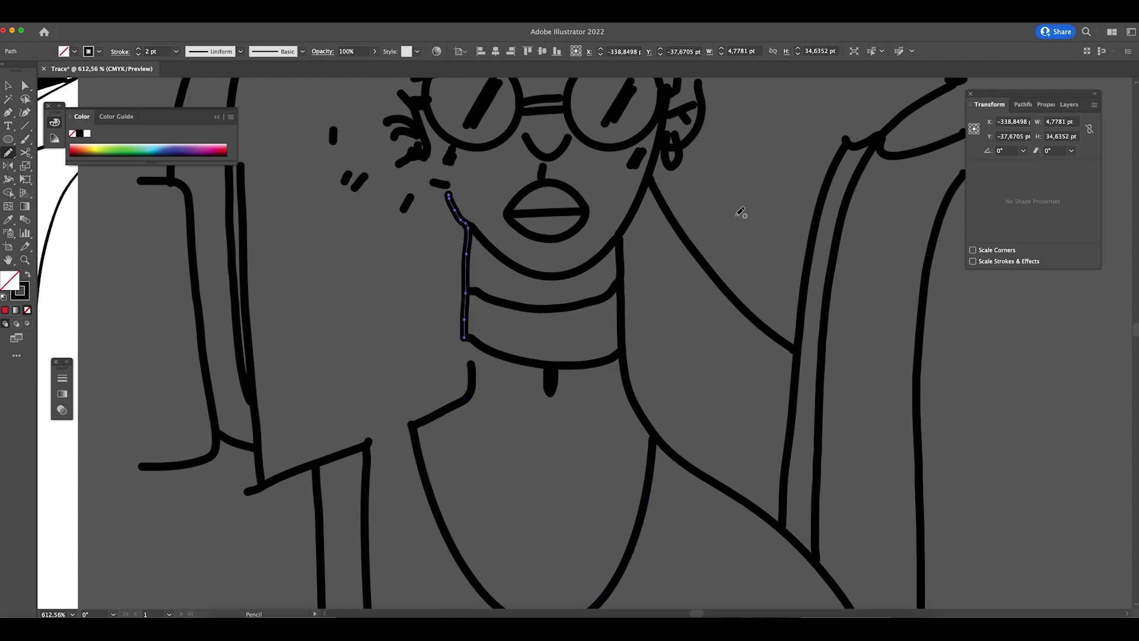
key(super+minus)
key(super+minus)
key(super+minus)
key(v)
click(810, 346)
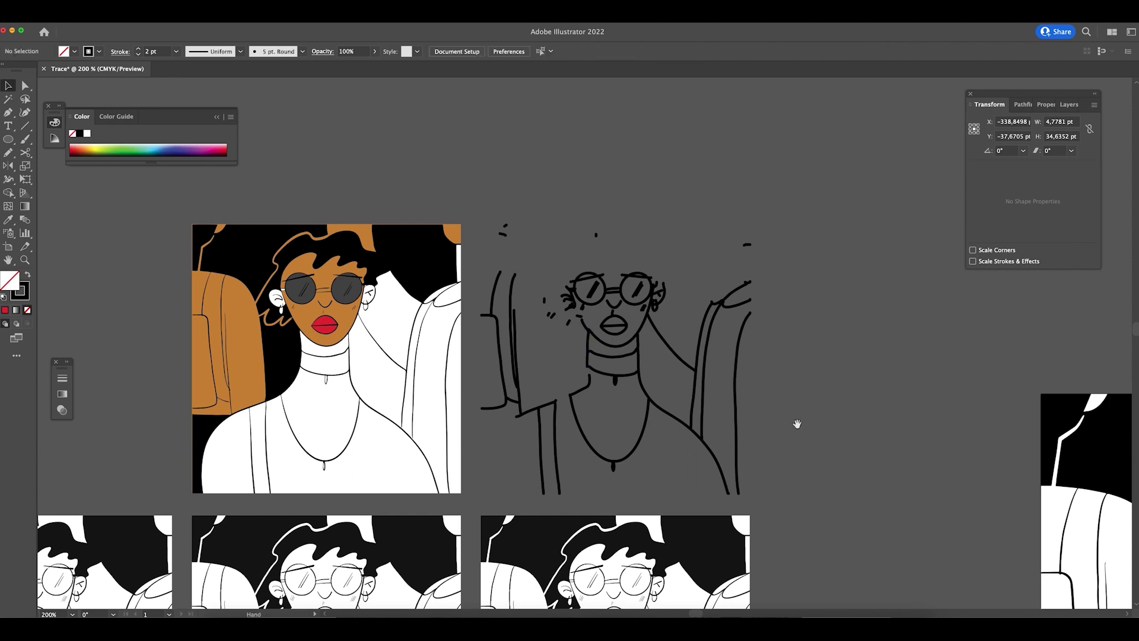
- Trace the linked portrait image below the line-art version with the Default Image Trace preset
drag(788, 524, 776, 307)
drag(784, 374, 624, 421)
click(625, 421)
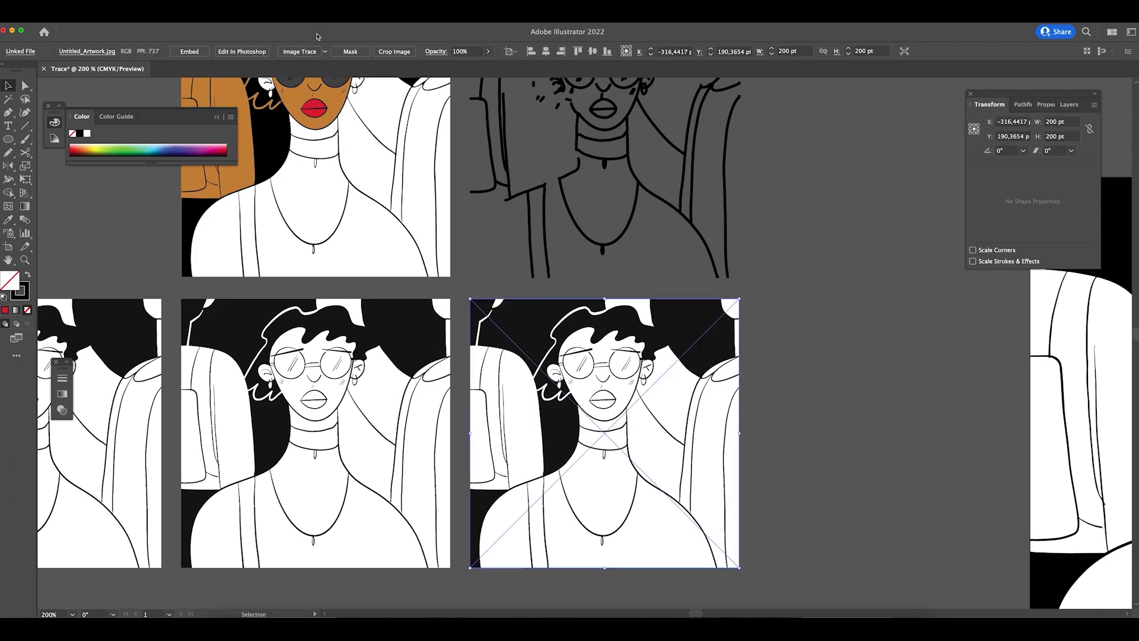
click(325, 52)
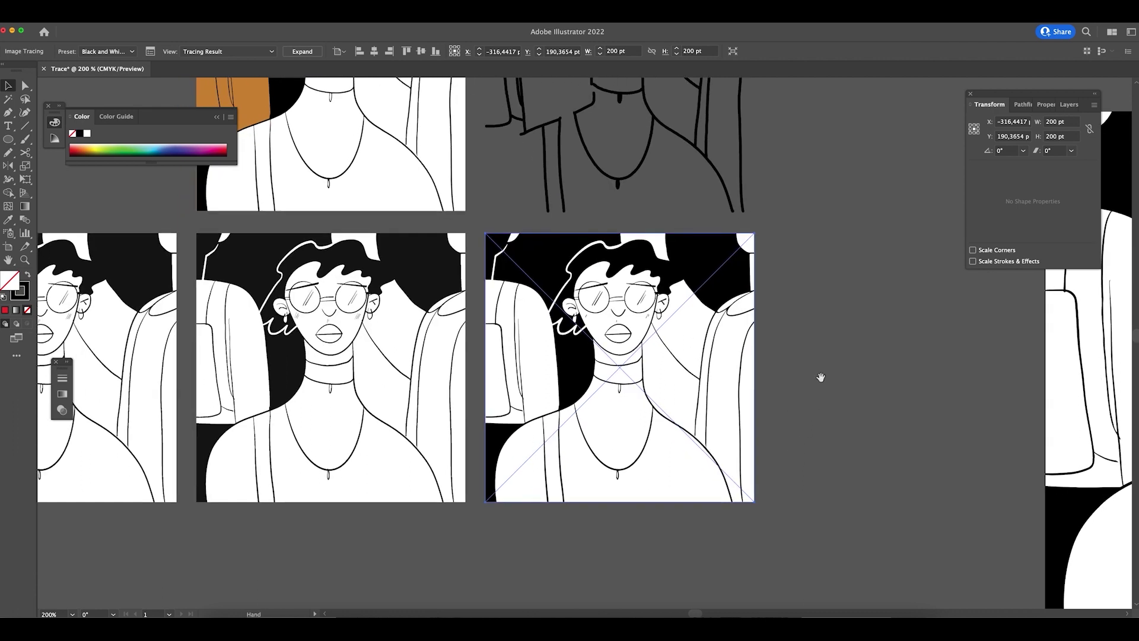
key(z)
drag(640, 401, 746, 427)
key(v)
click(523, 172)
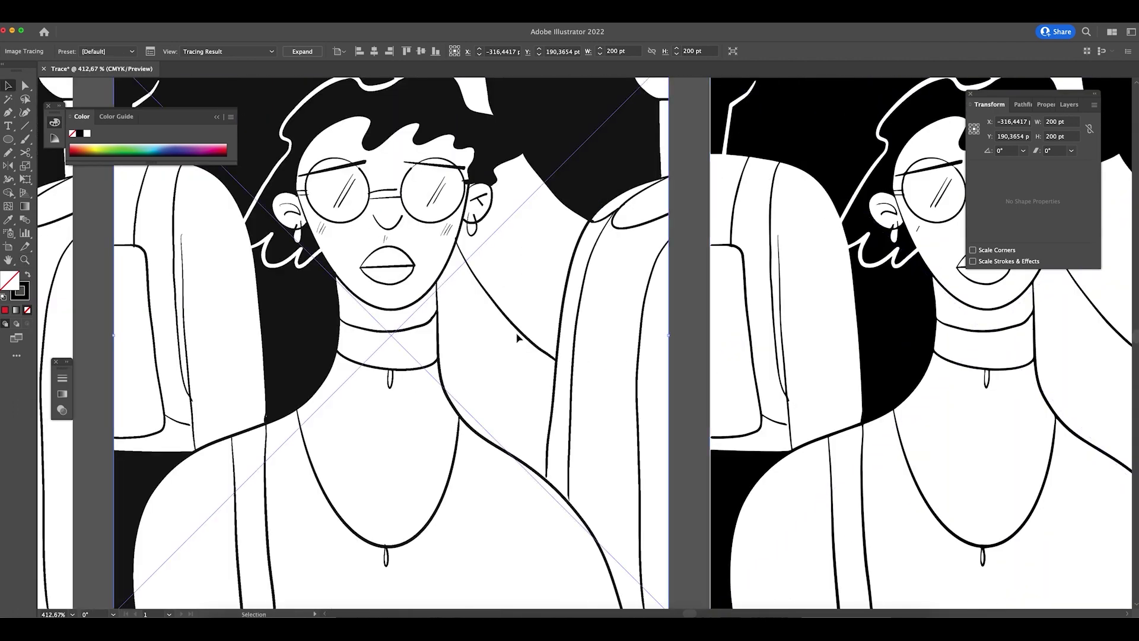
- Trace the neighbouring linked portrait image with the Technical Drawing preset and deselect it
click(325, 52)
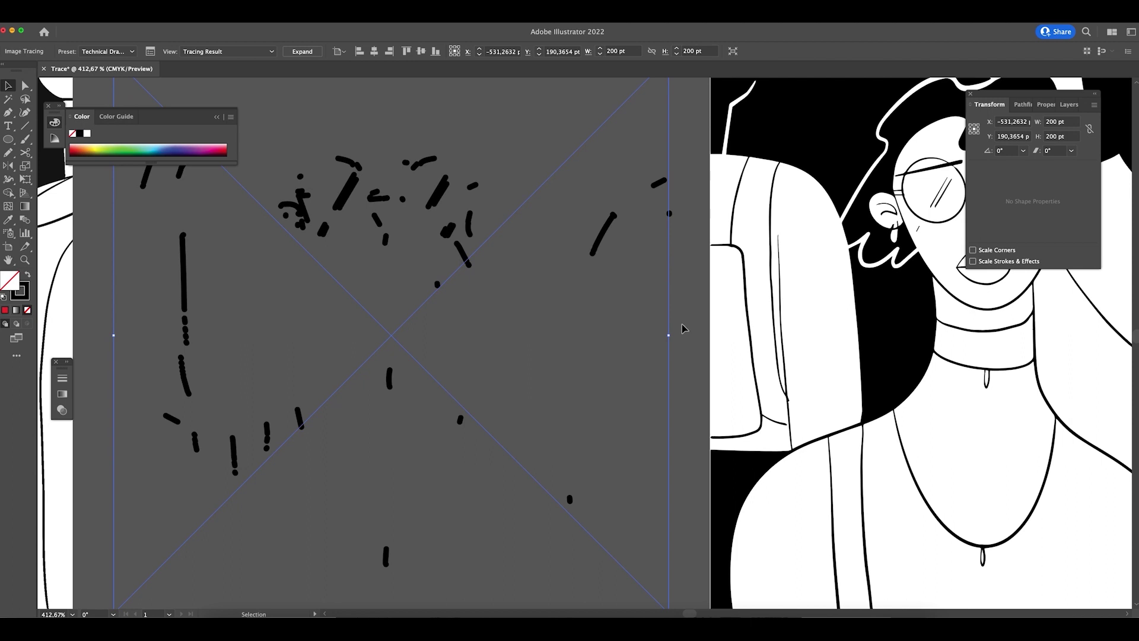
click(687, 328)
key(super+minus)
key(super+minus)
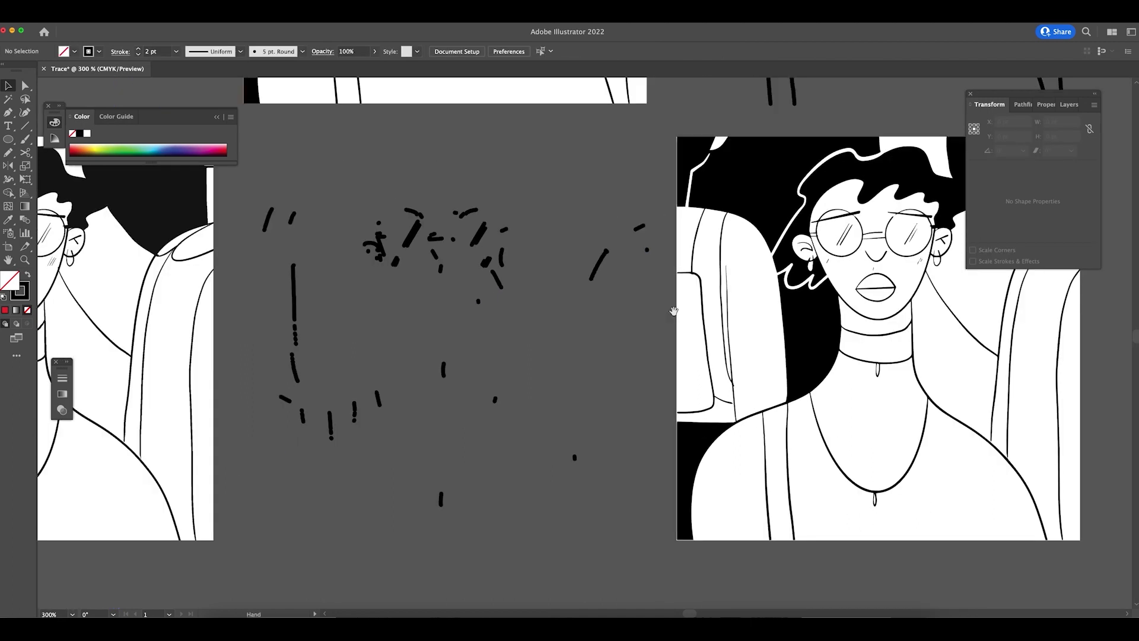
- Trace the remaining linked portrait in black with transparent white areas, and expand the tracing
drag(564, 348, 637, 354)
scroll(638, 354, left, 10)
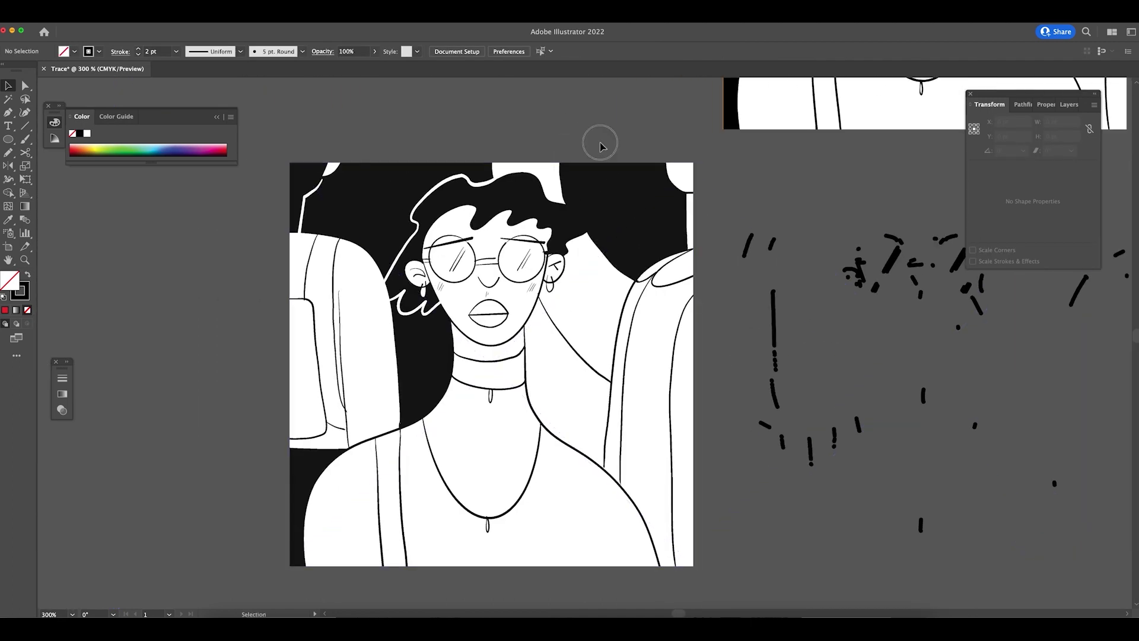
click(567, 226)
scroll(775, 292, right, 2)
scroll(776, 291, up, 1)
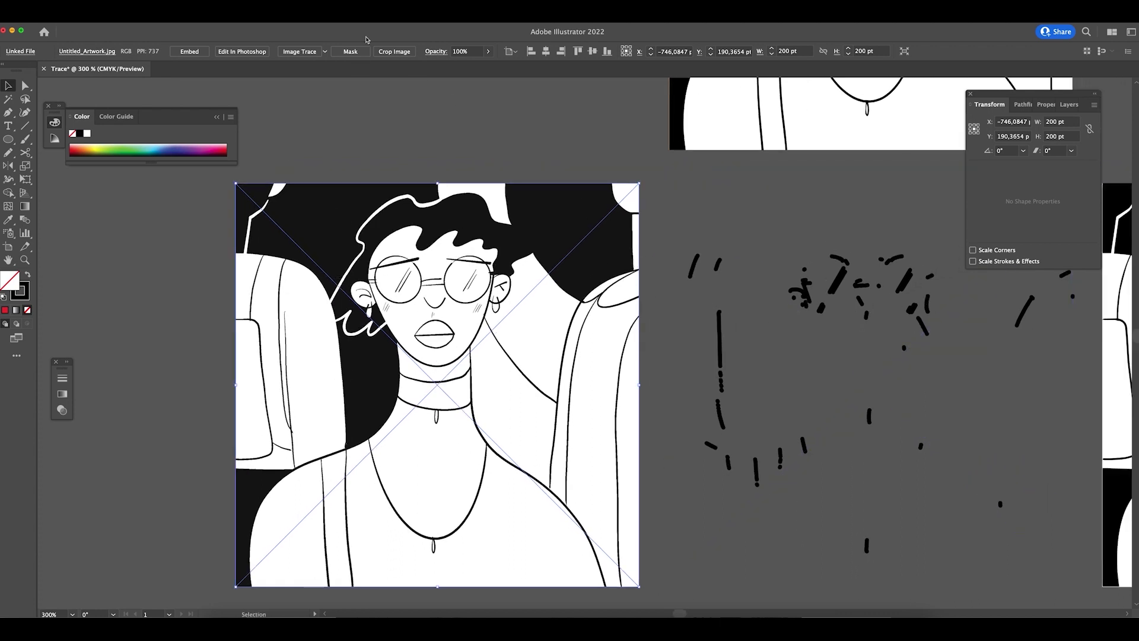
click(325, 52)
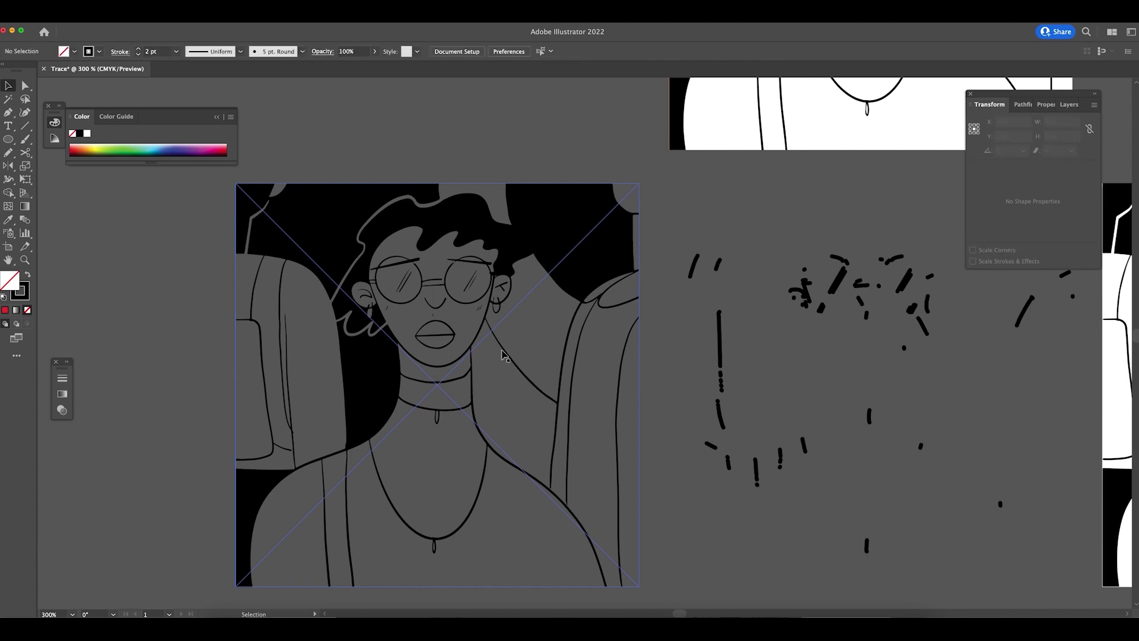
click(300, 51)
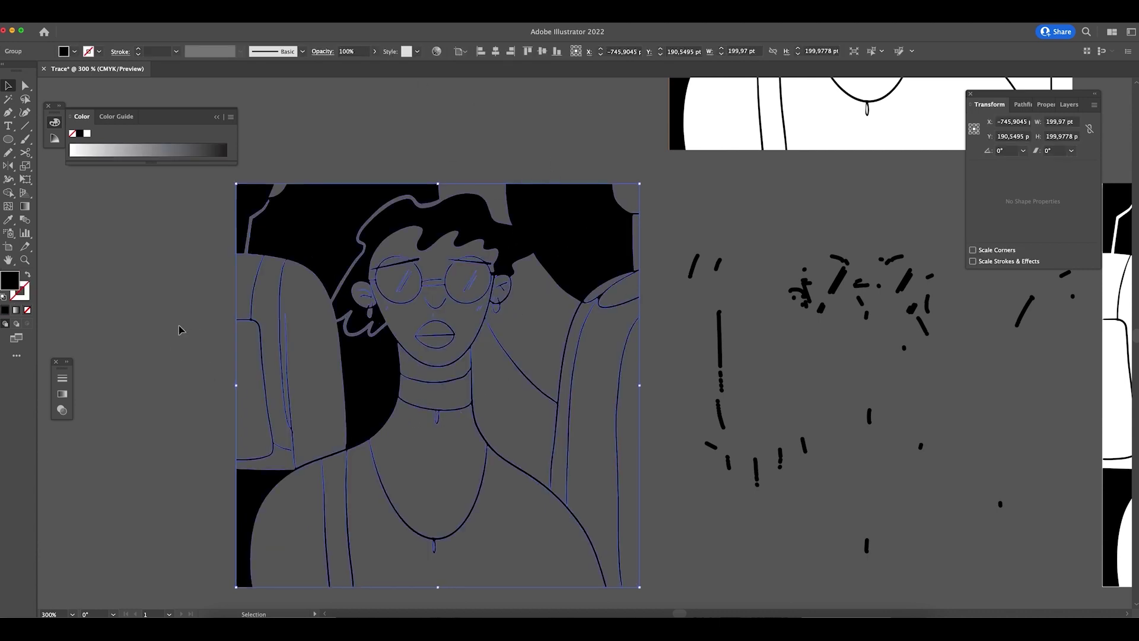
click(172, 357)
- Move the expanded portrait slightly up and away from its neighbour, to about X -757 pt and Y 183 pt
drag(413, 279, 378, 278)
mouse_move(560, 247)
mouse_down()
mouse_move(485, 235)
mouse_move(571, 232)
mouse_up()
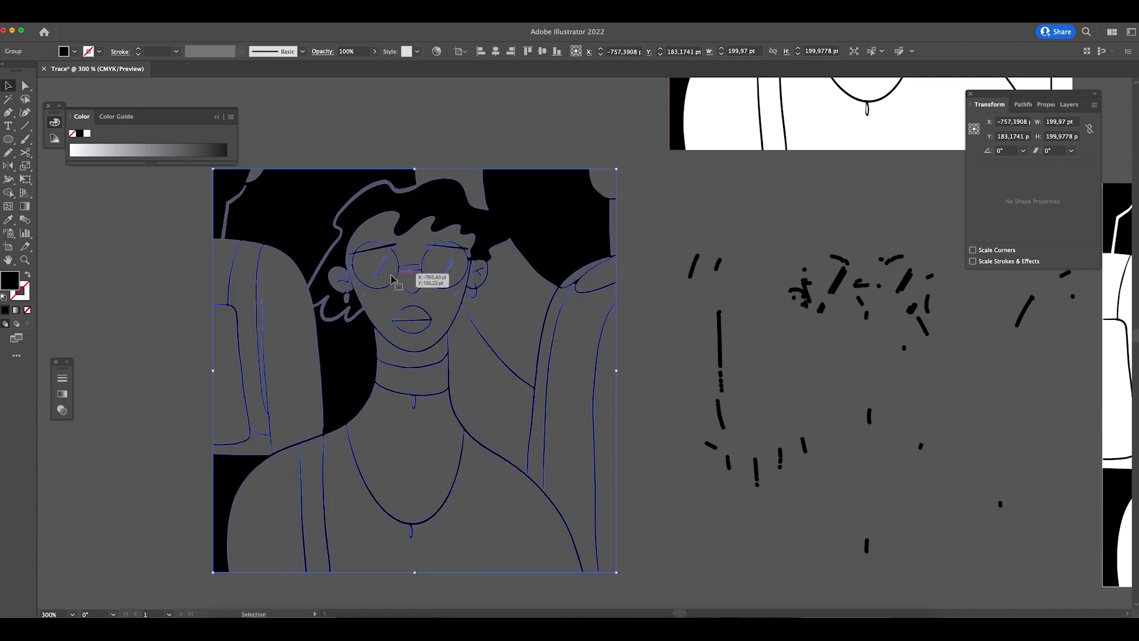
click(171, 340)
scroll(190, 347, down, 2)
scroll(190, 347, left, 2)
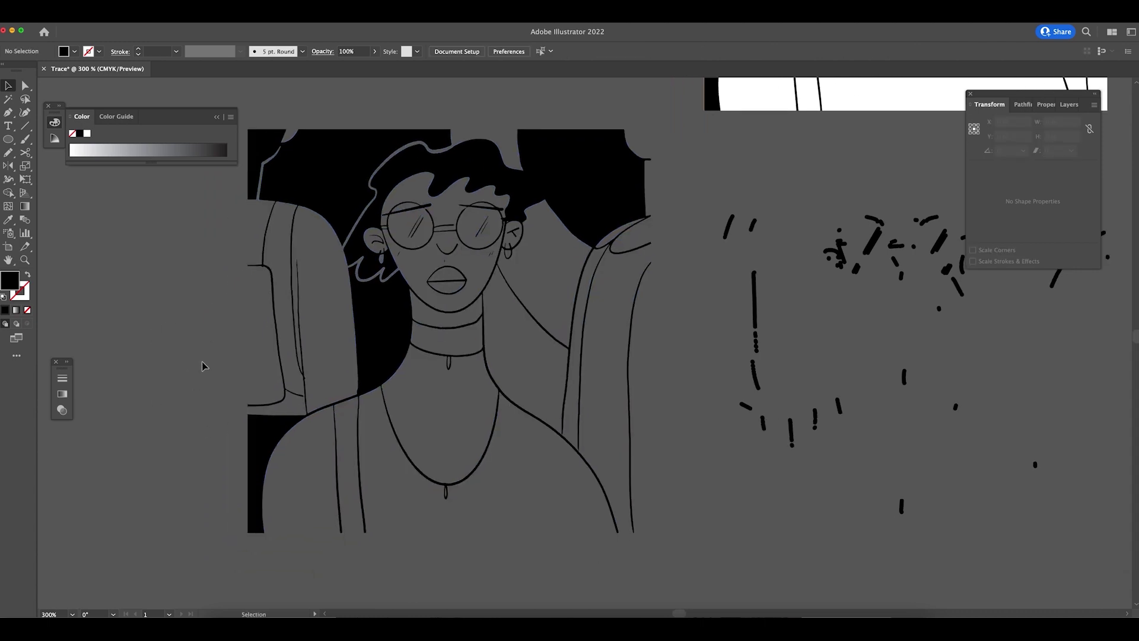
- Draw a face shape about 70 × 78 pt with the Pencil behind the line art and fill it with the sampled orange
key(n)
mouse_move(457, 162)
mouse_down()
mouse_move(385, 185)
mouse_move(375, 220)
mouse_move(410, 291)
mouse_move(434, 312)
mouse_move(463, 315)
mouse_move(505, 266)
mouse_move(512, 219)
mouse_move(510, 186)
mouse_move(474, 163)
mouse_up()
drag(738, 171, 489, 315)
key(i)
click(539, 105)
key(v)
click(362, 229)
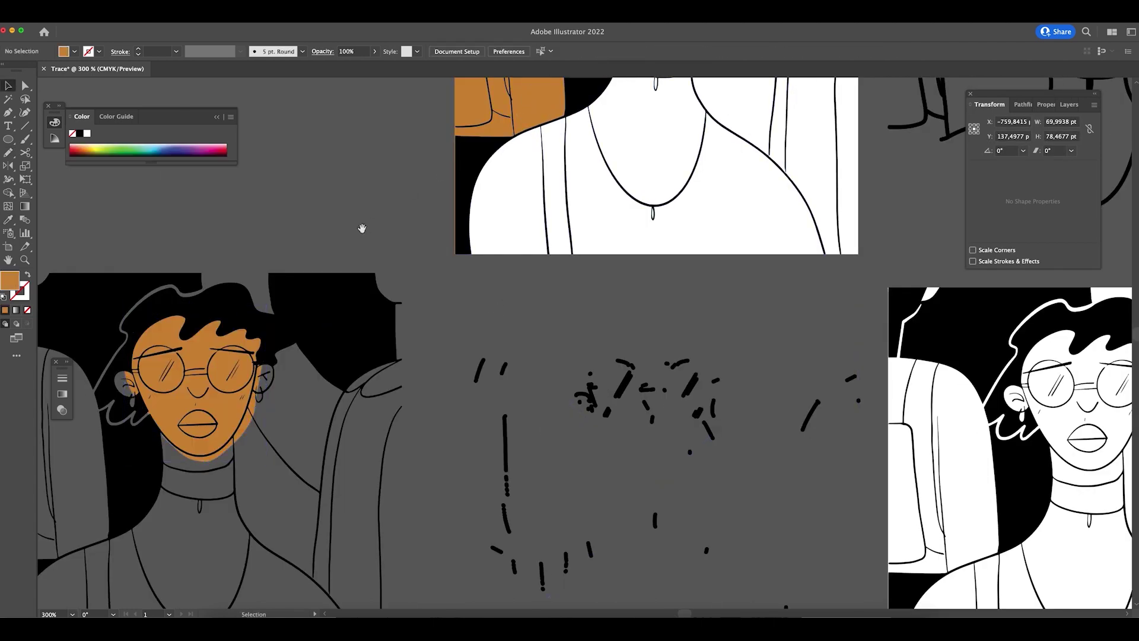
- Narrow the orange face shape from both sides so that it sits closer to the face outline
drag(238, 337, 384, 267)
key(z)
drag(350, 346, 452, 368)
key(v)
click(452, 369)
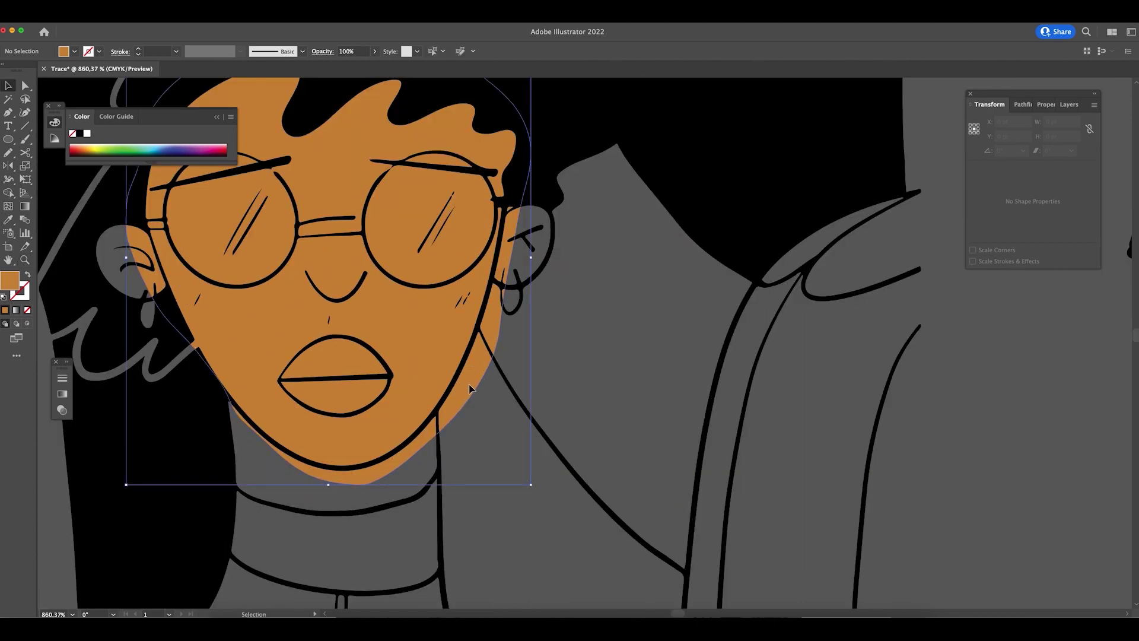
scroll(551, 330, left, 5)
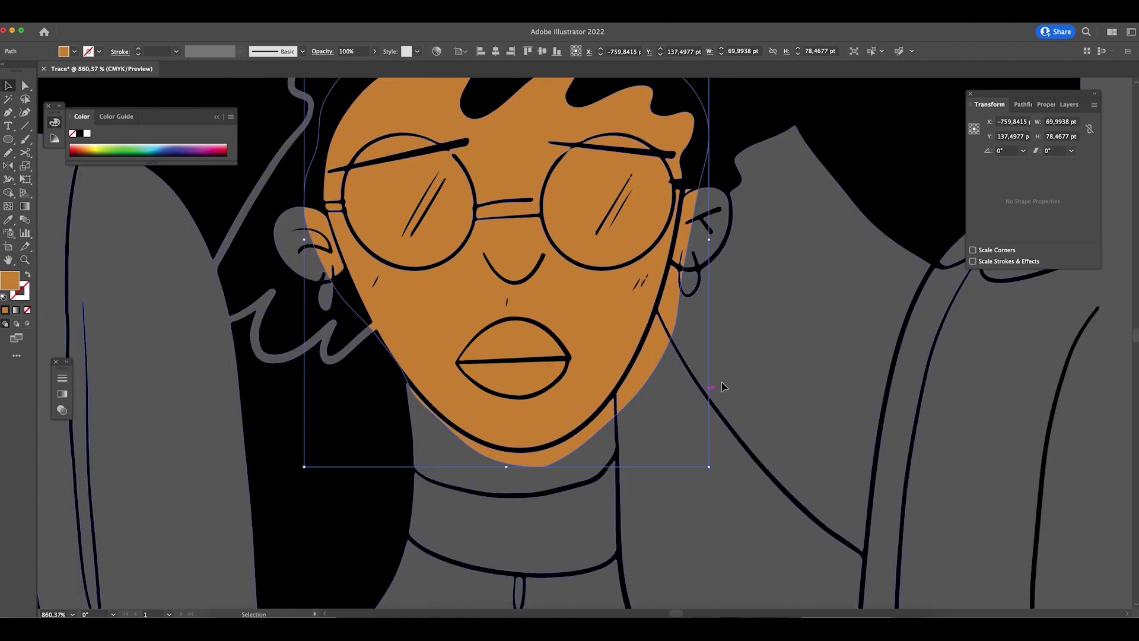
drag(711, 241, 694, 240)
drag(304, 240, 327, 228)
click(707, 398)
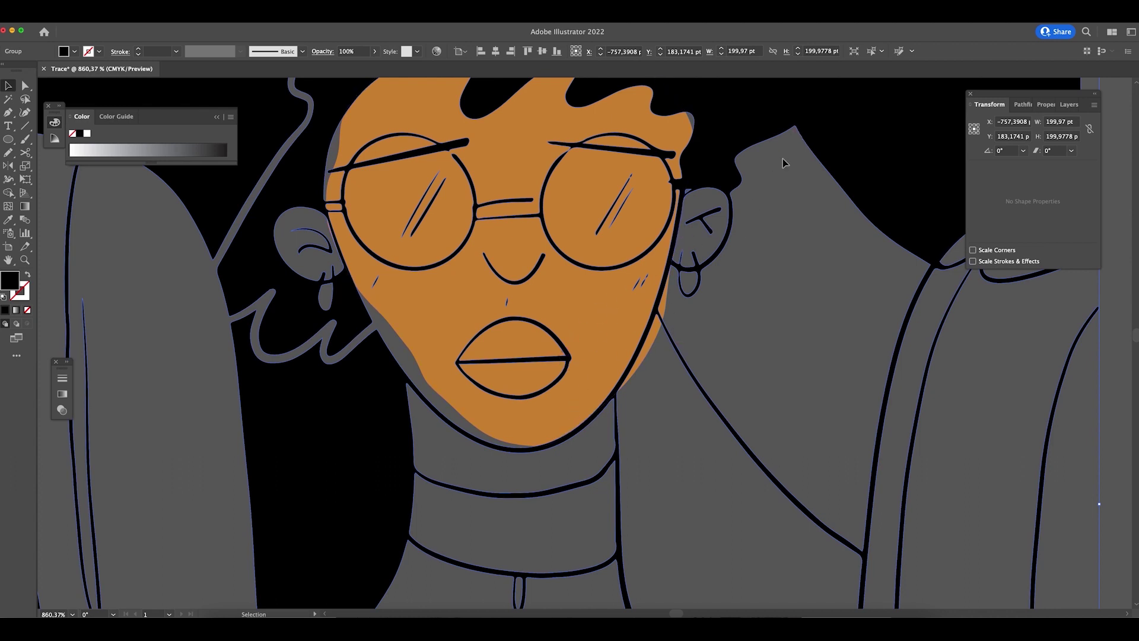
- Deselect the artwork and compare the differently traced portraits side by side
key(super+minus)
key(super+minus)
key(super+minus)
key(super+minus)
key(super+minus)
key(super+minus)
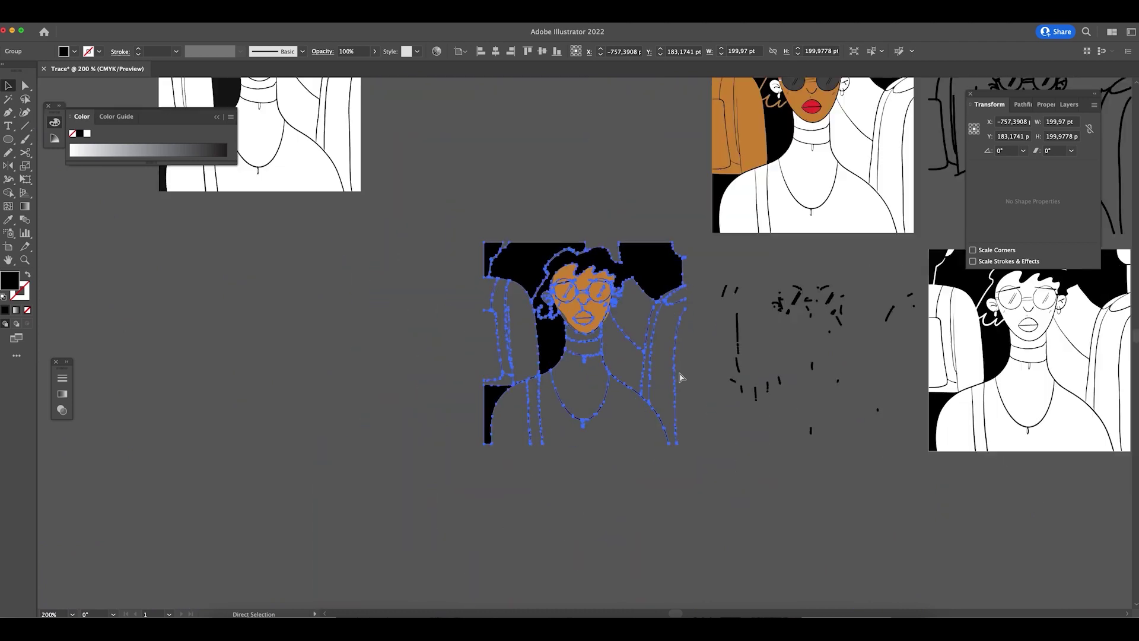
click(642, 191)
drag(808, 192, 655, 243)
click(941, 445)
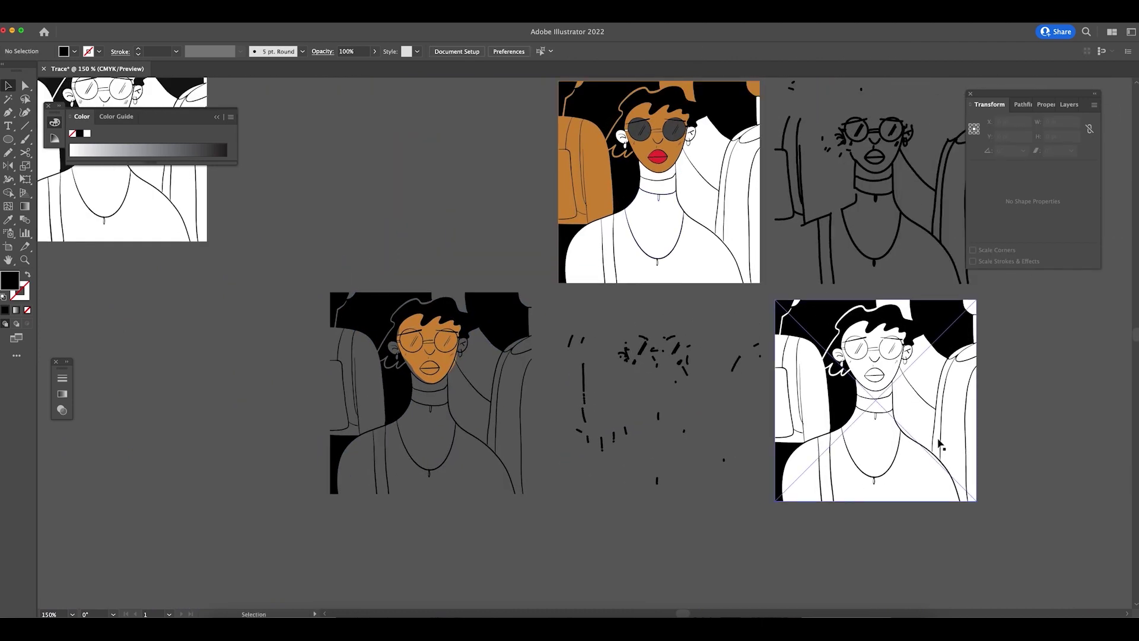
mouse_move(1038, 419)
mouse_down()
mouse_move(890, 451)
mouse_move(717, 394)
mouse_move(828, 482)
mouse_up()
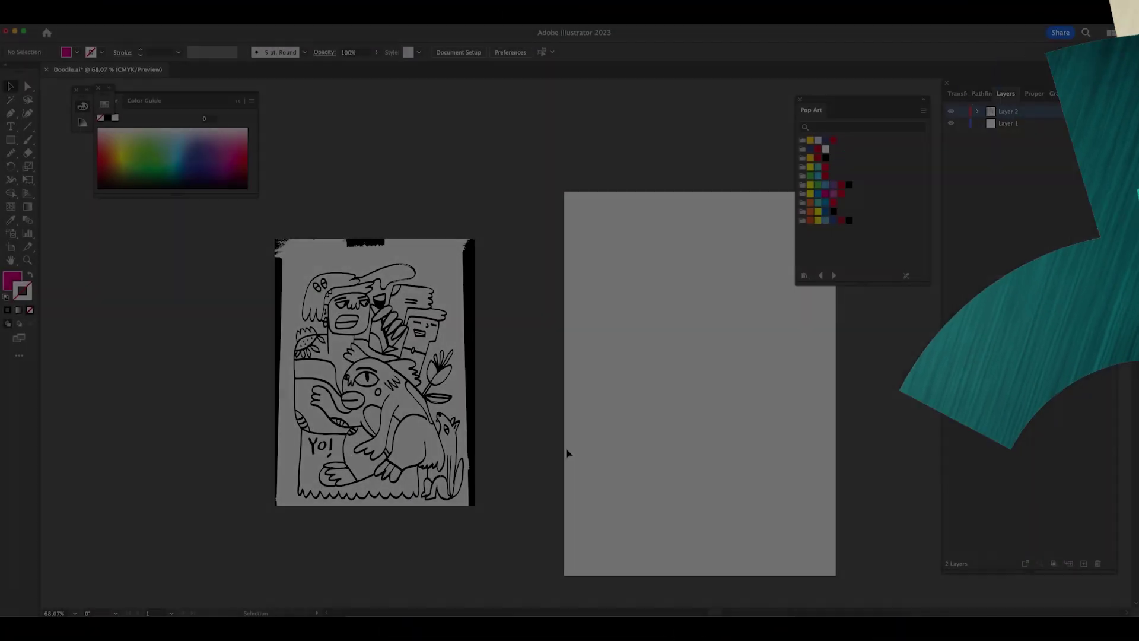
scroll(550, 423, up, 1)
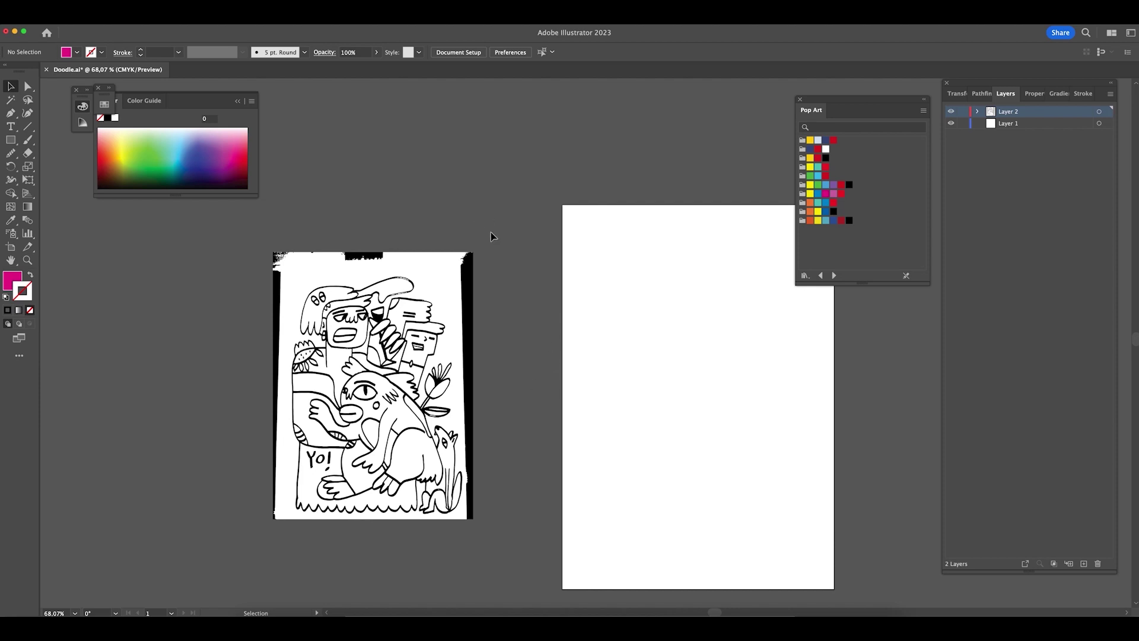
drag(522, 211, 560, 249)
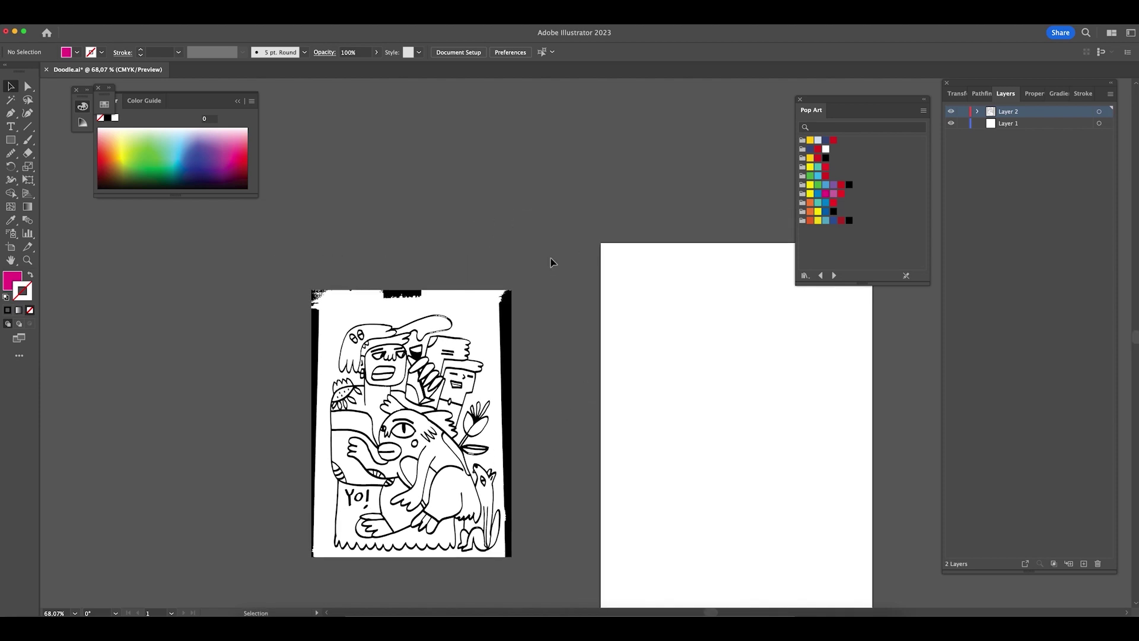
drag(528, 378, 559, 299)
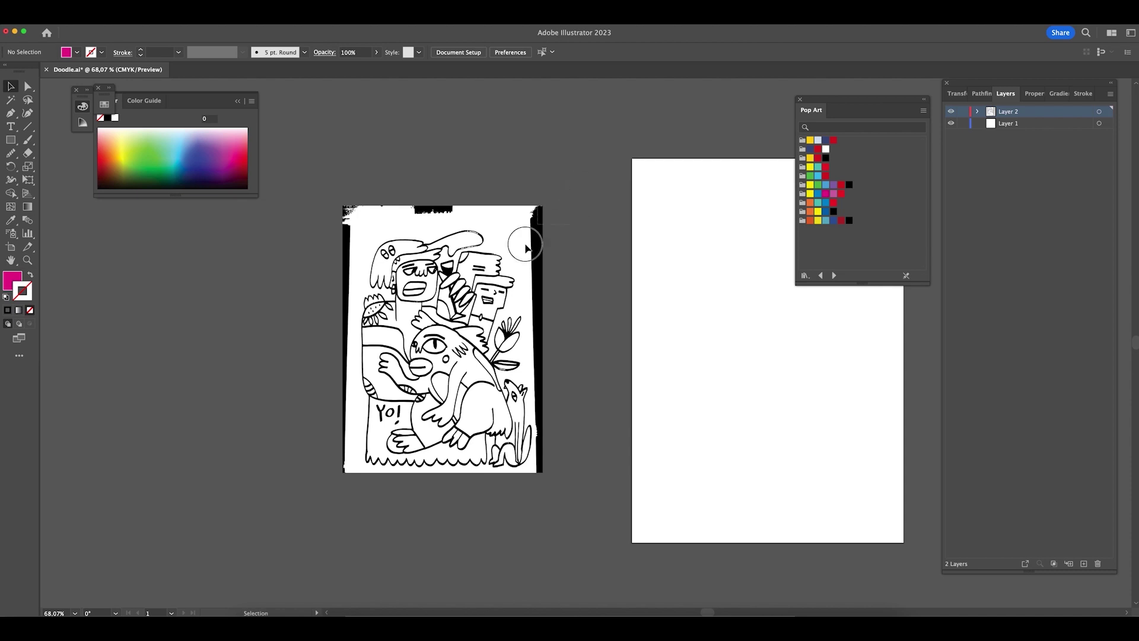
- Try deleting the traced doodle while it is still grouped, undo the deletion and deselect it
drag(525, 244, 522, 239)
key(Delete)
key(super+z)
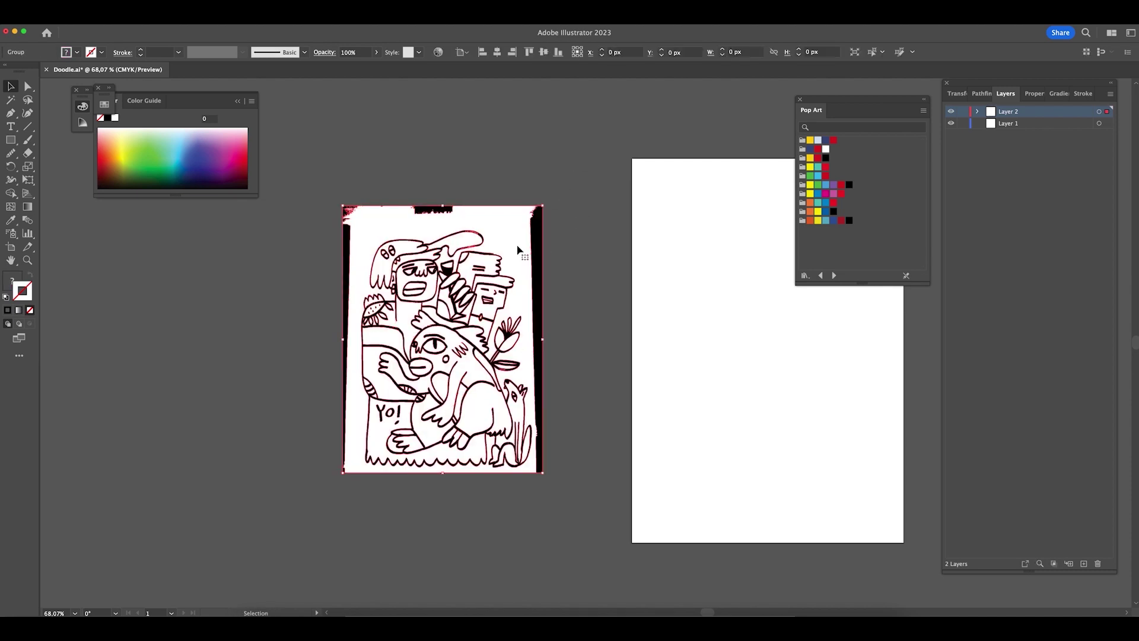
scroll(475, 238, up, 2)
scroll(475, 238, right, 2)
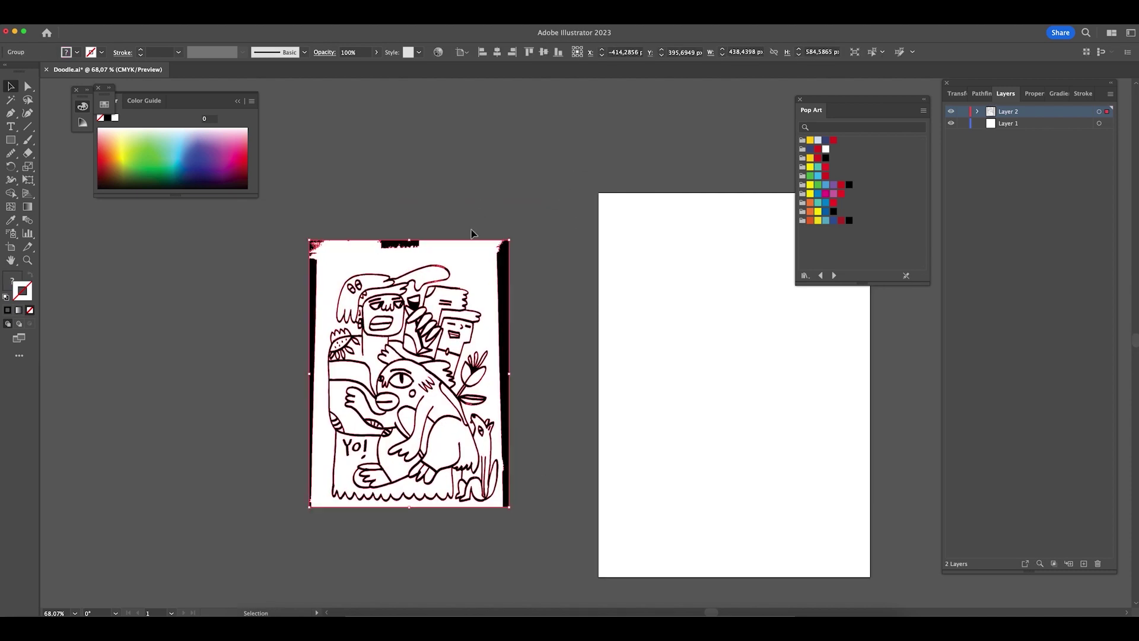
click(553, 325)
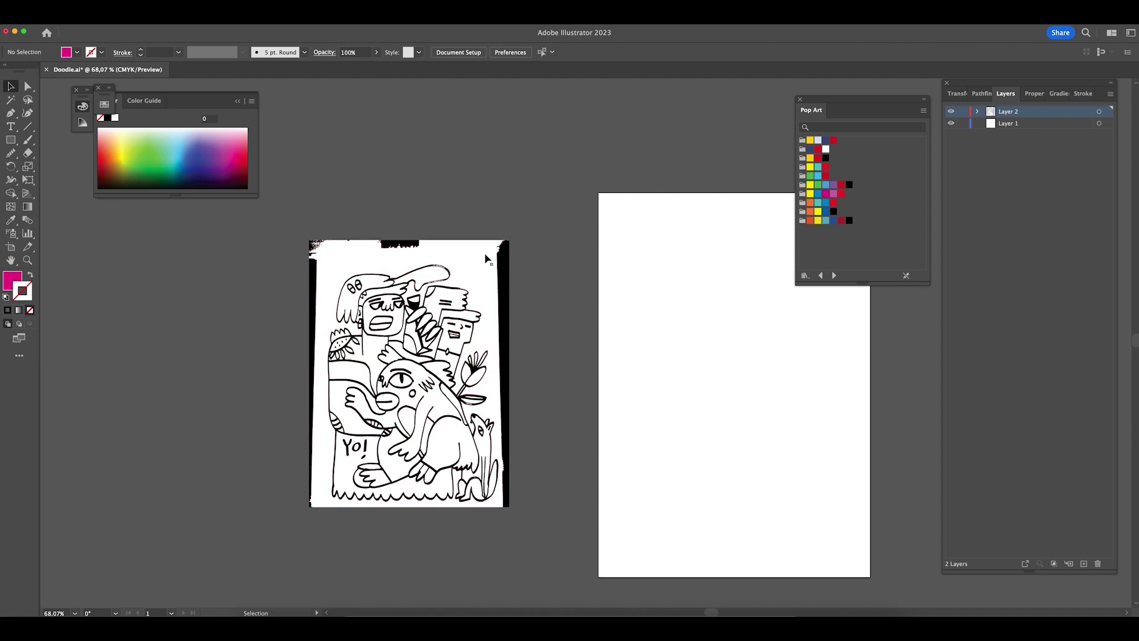
- Ungroup the traced doodle and delete the white background together with the black scan edges around the drawing
click(426, 282)
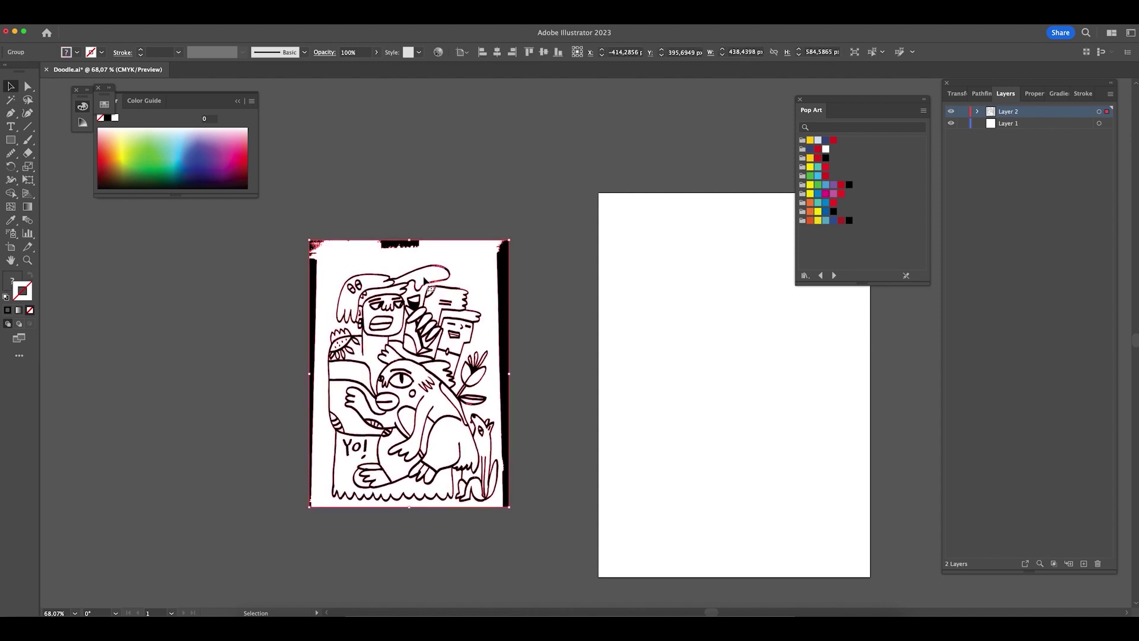
right_click(430, 277)
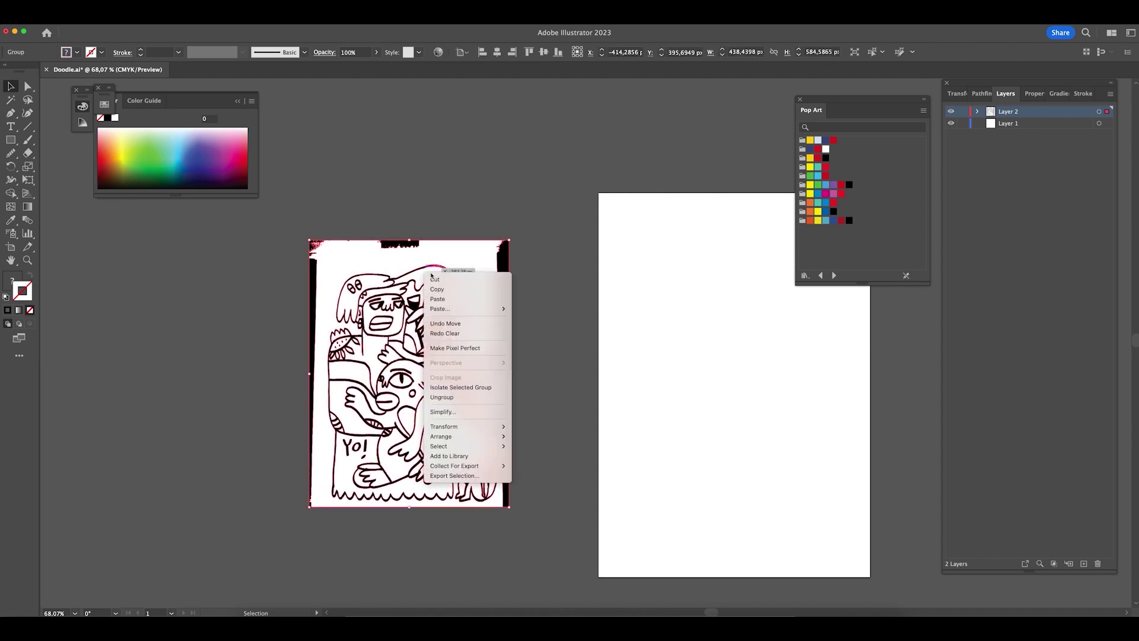
click(465, 397)
click(337, 206)
click(481, 257)
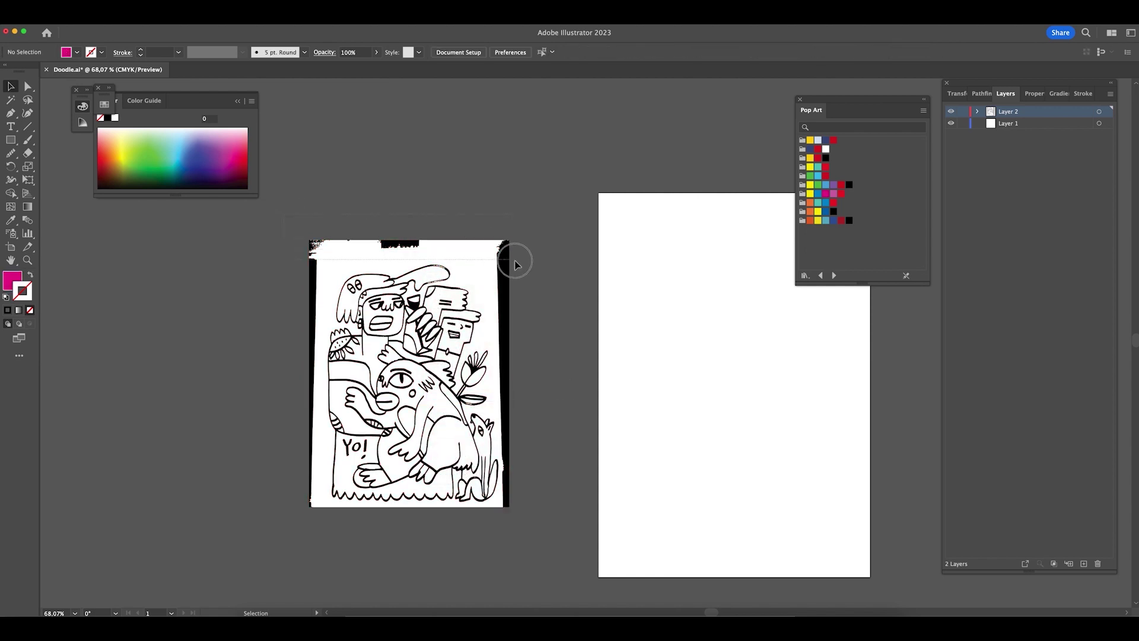
key(Delete)
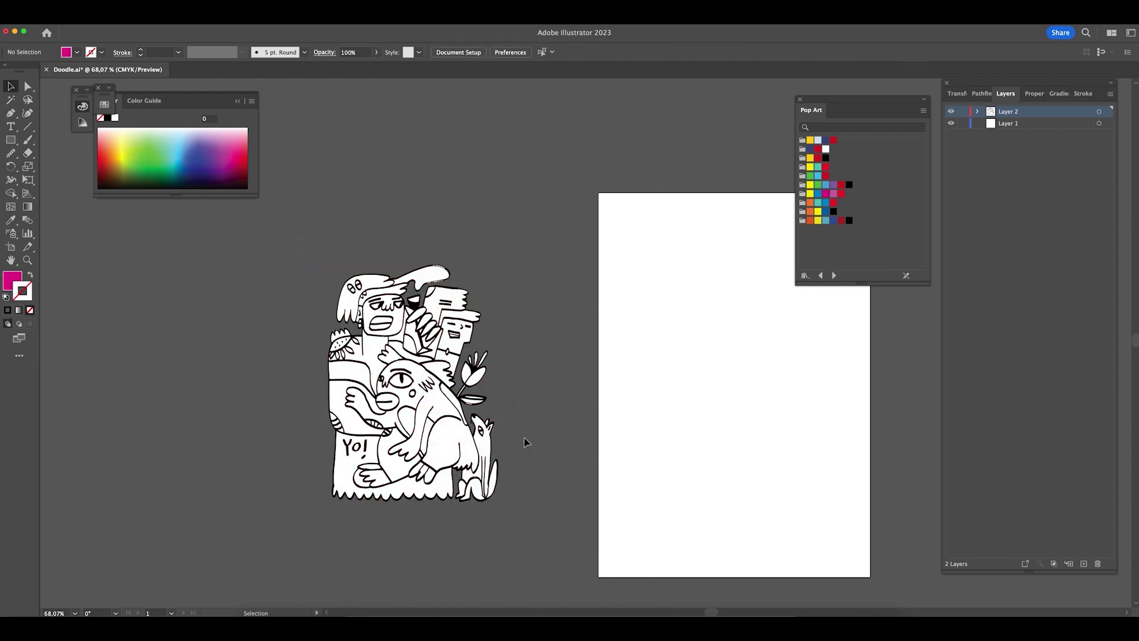
- Move the Pop Art swatch library to the empty canvas area beside the doodle
mouse_move(865, 104)
mouse_down()
mouse_move(228, 303)
mouse_move(233, 311)
mouse_up()
drag(529, 360, 603, 355)
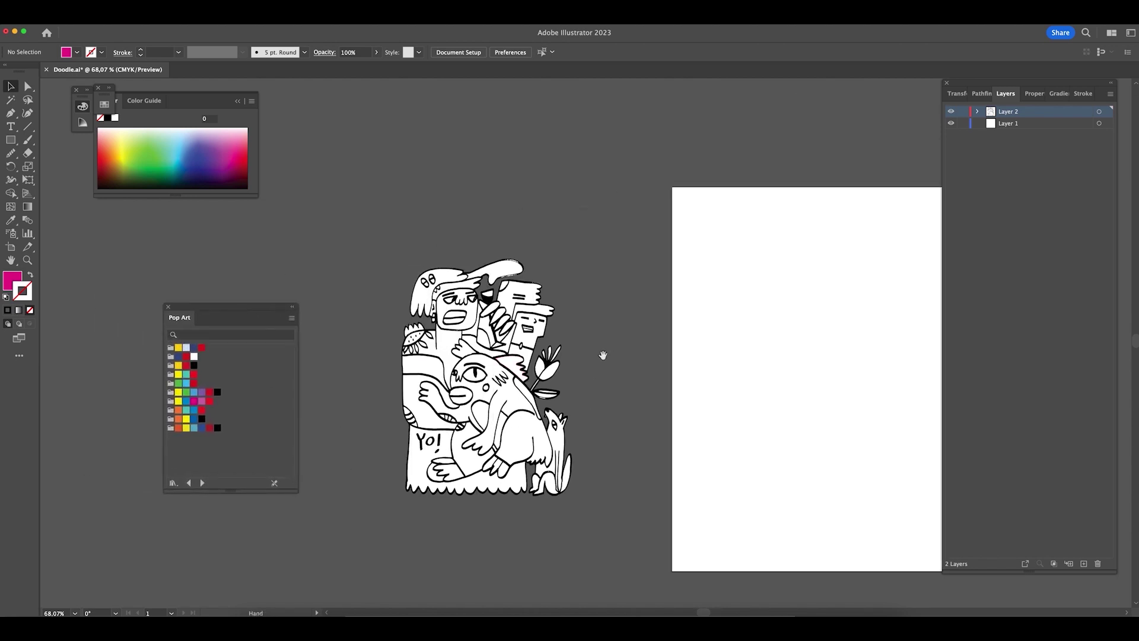
scroll(372, 313, down, 2)
scroll(372, 313, right, 2)
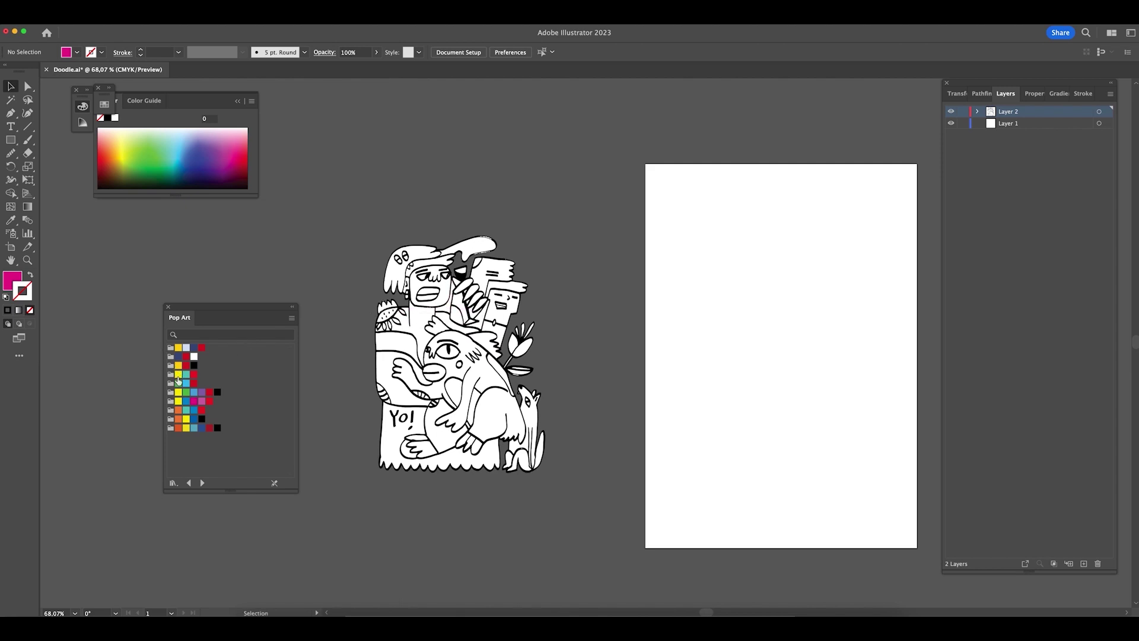
- Fill the front man's hair, the shoulder band and the creature's belly with the Pop Art yellow and no stroke
key(z)
drag(382, 295, 498, 344)
key(v)
scroll(661, 295, up, 5)
scroll(660, 294, right, 2)
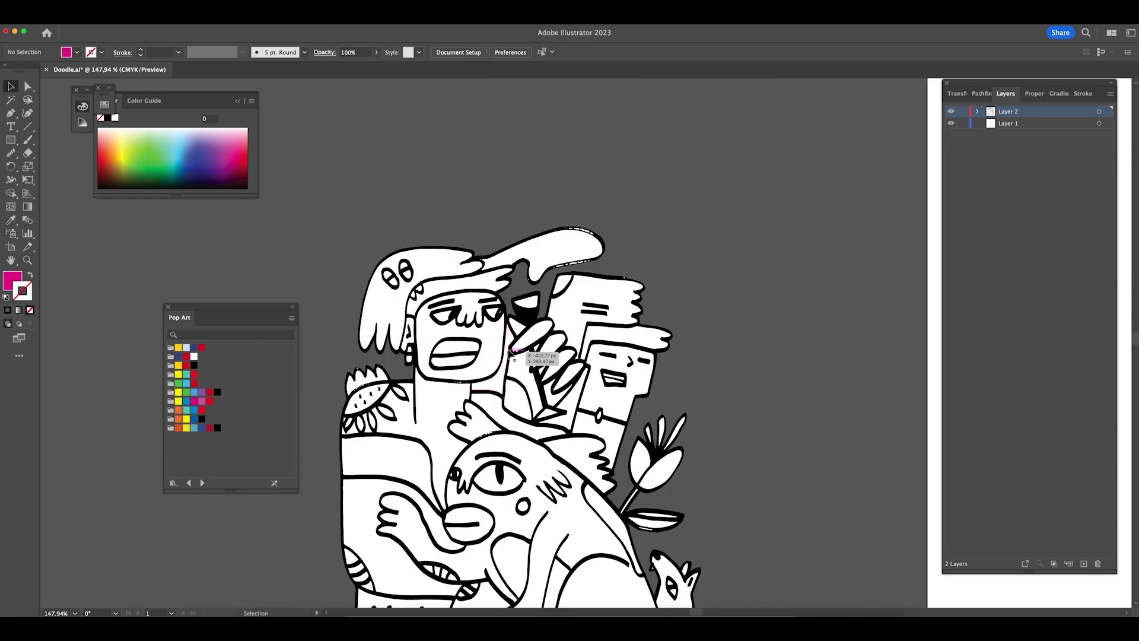
scroll(661, 294, down, 5)
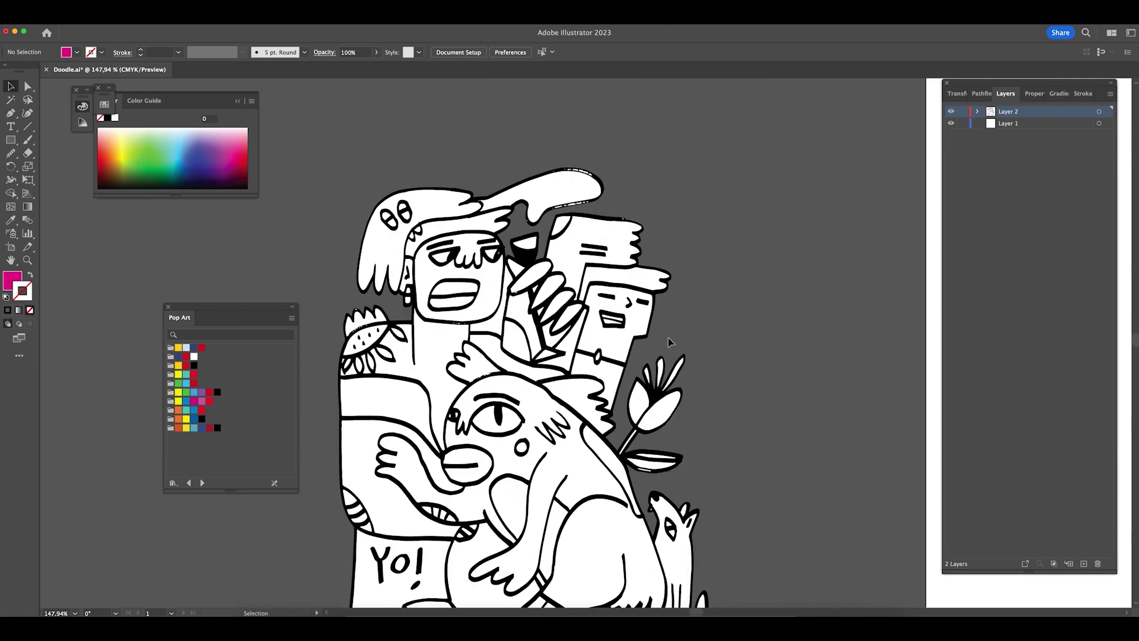
click(581, 303)
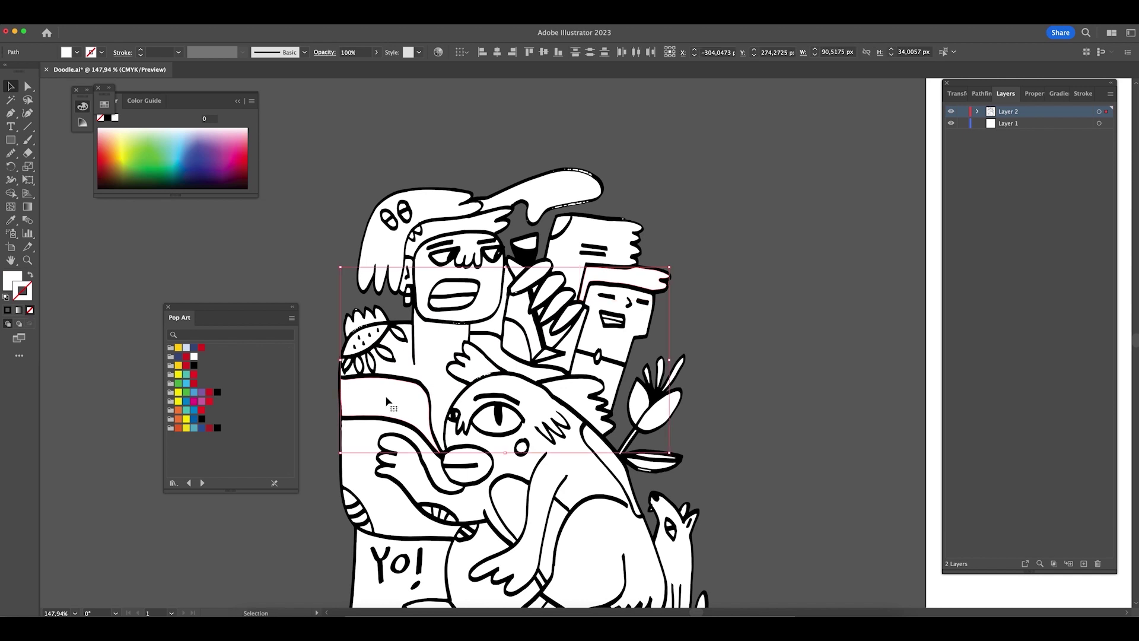
scroll(743, 355, down, 10)
shift+click(474, 482)
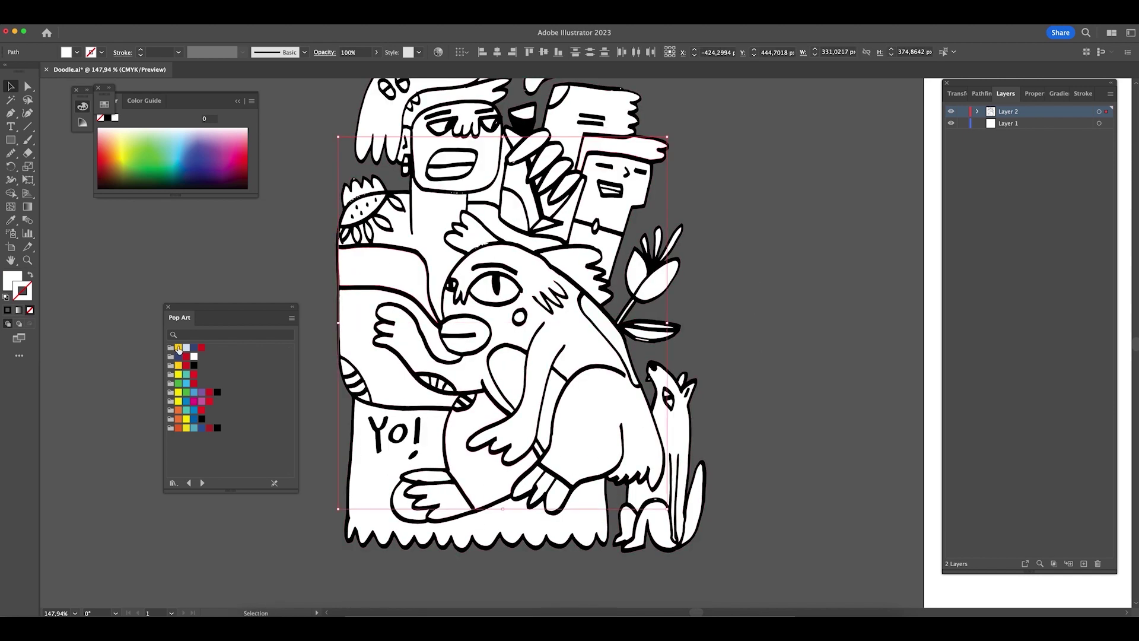
click(178, 349)
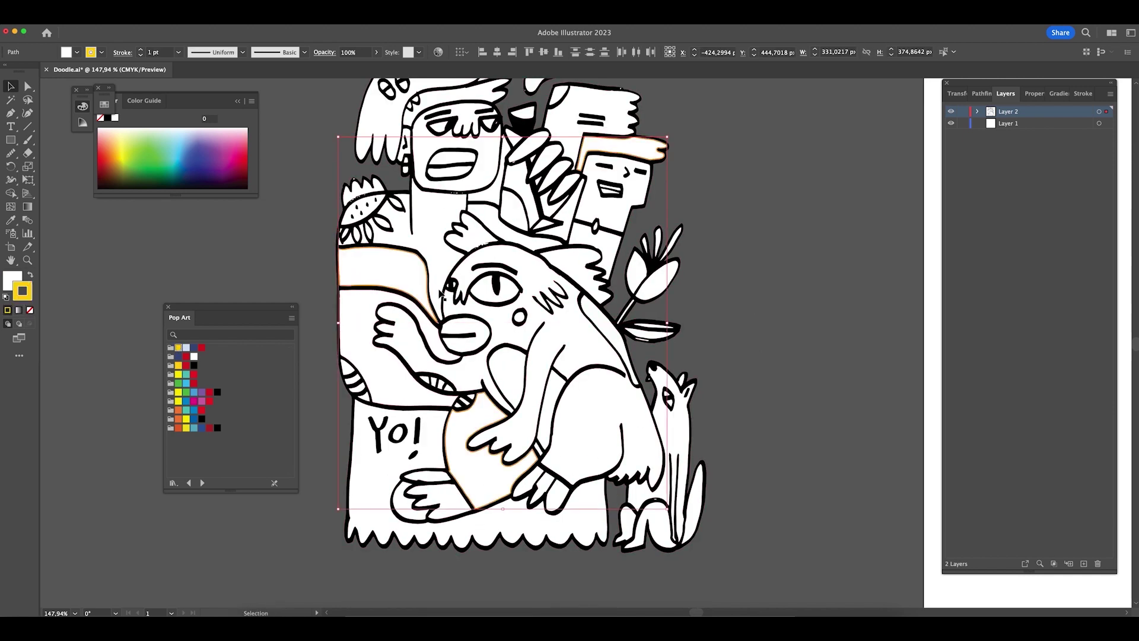
click(31, 278)
click(29, 310)
- Fill the large figure's neck and shoulder, the rear man's face and the front man's neck with light blue, without a stroke
scroll(270, 243, up, 4)
click(369, 294)
shift+click(579, 317)
shift+click(572, 192)
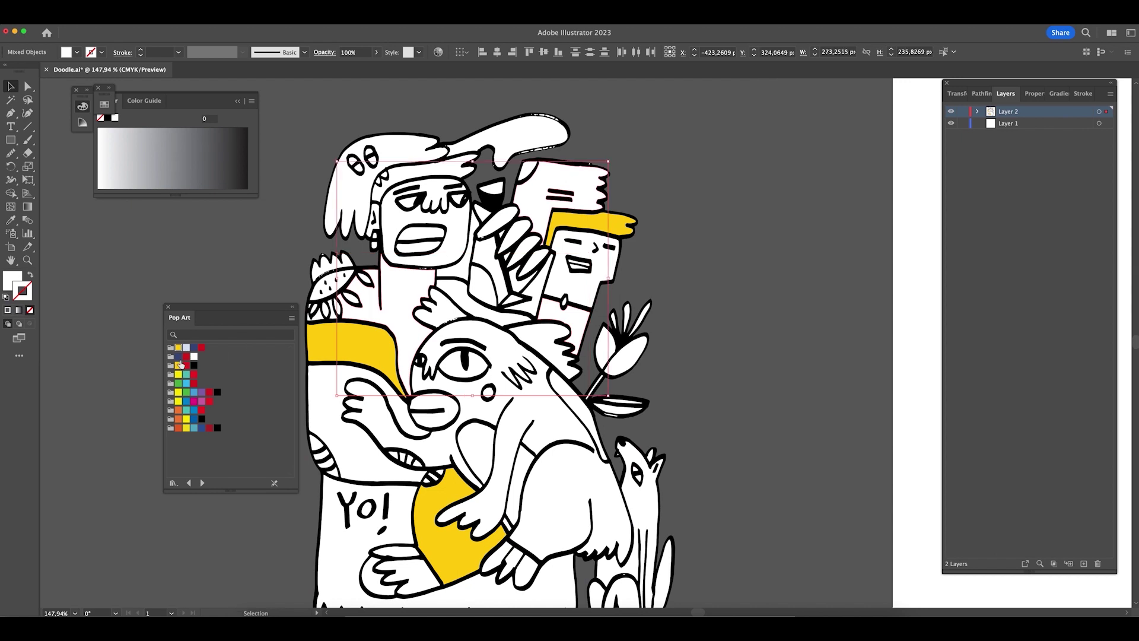
click(187, 348)
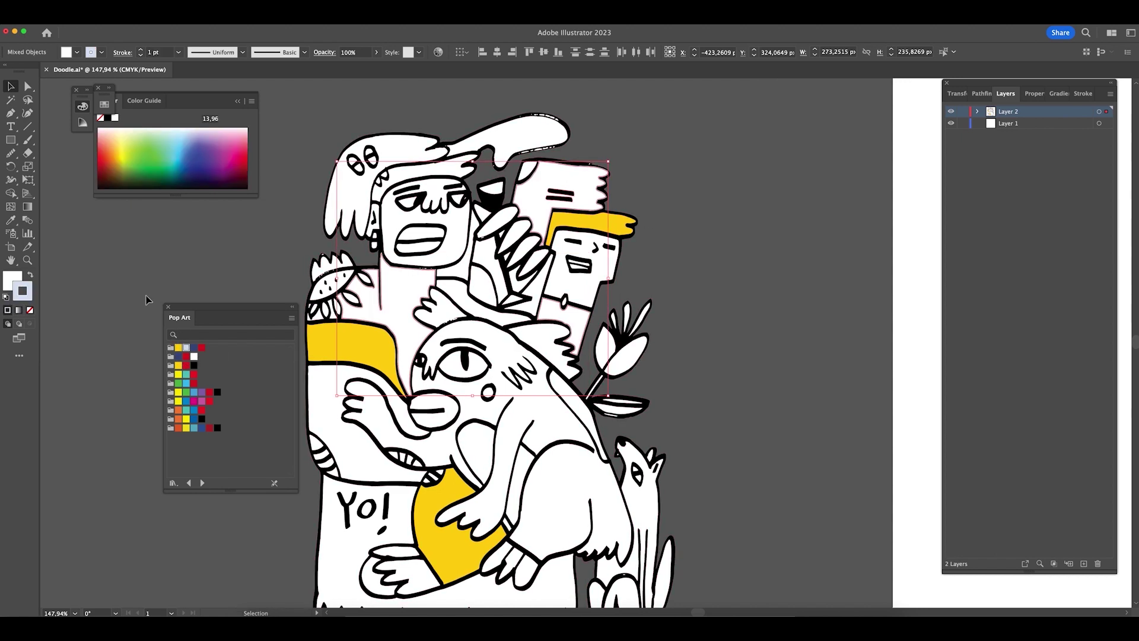
click(30, 276)
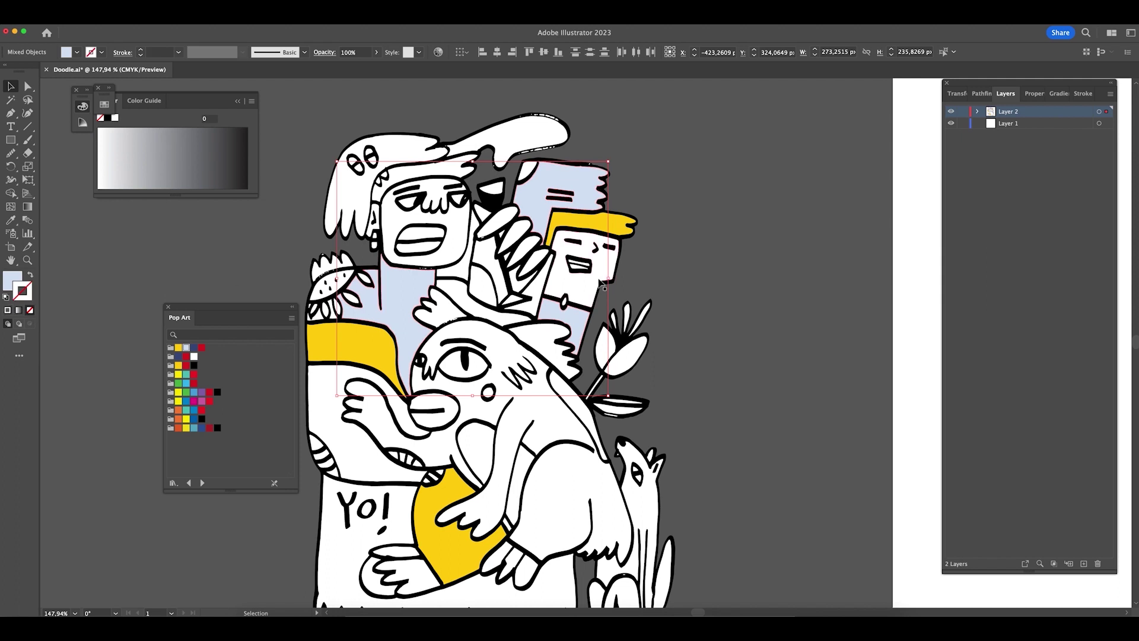
click(19, 281)
click(737, 276)
- Fill the front man's face, the tulip head and the background around the Yo! lettering with the Pop Art red
click(604, 272)
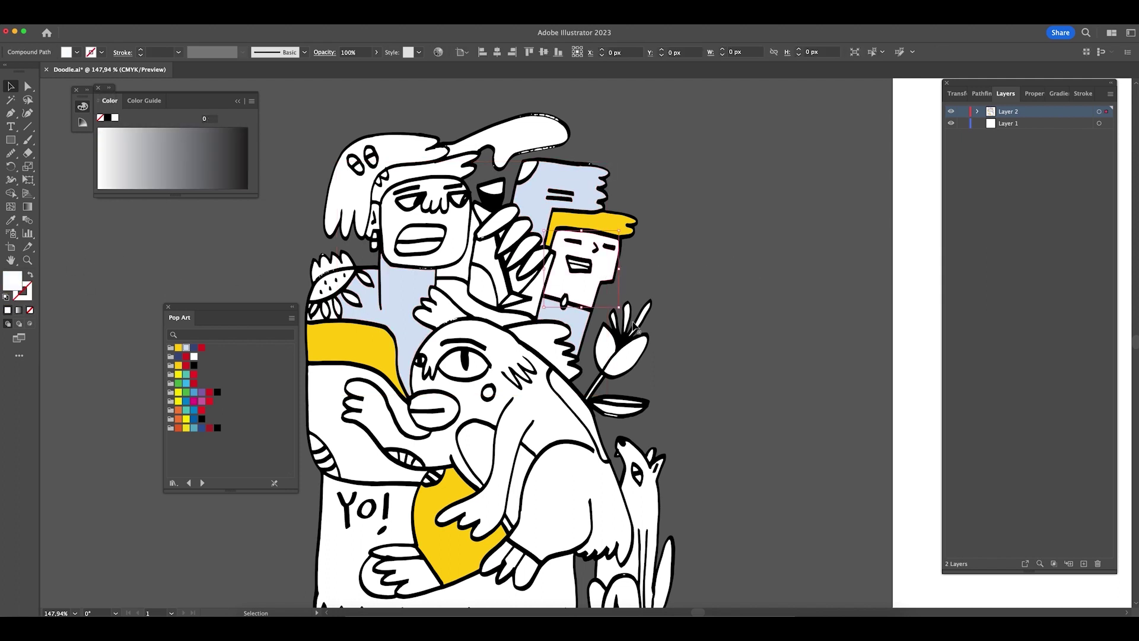
shift+click(625, 356)
shift+click(401, 509)
click(205, 348)
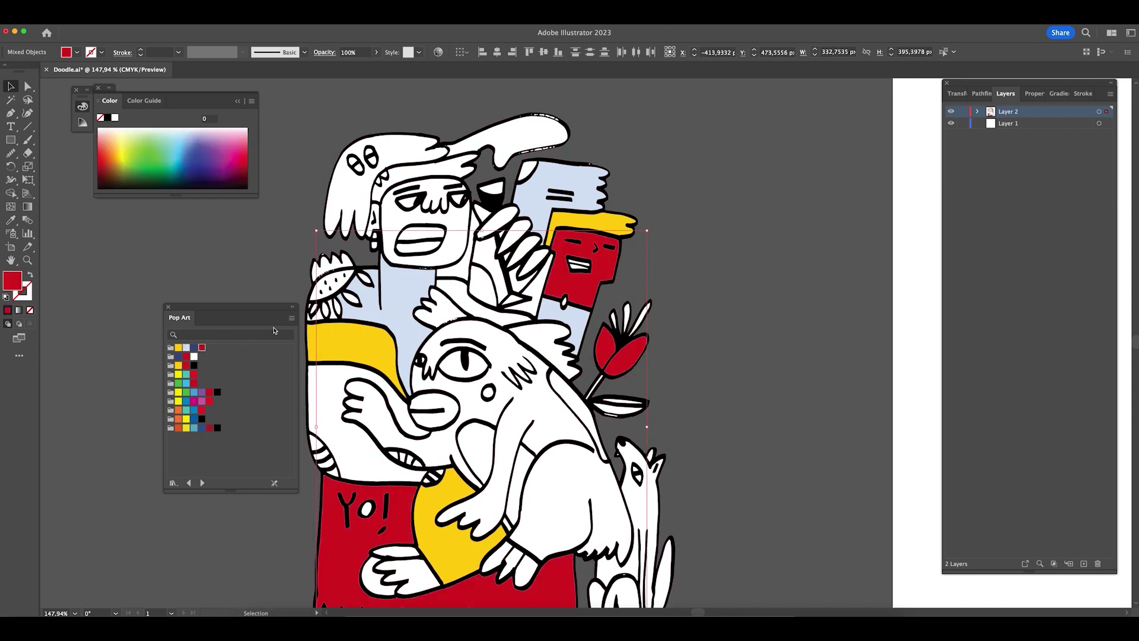
click(717, 308)
- Fill the big creature's body and the torso area behind its hand with the Pop Art dark blue
drag(728, 330, 753, 288)
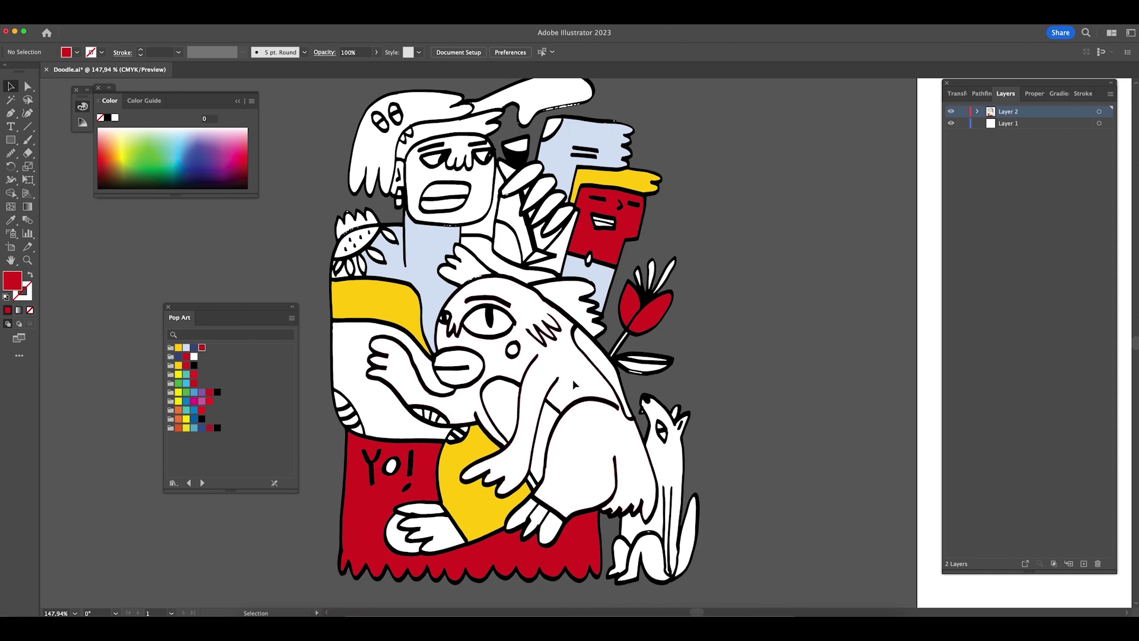
click(574, 380)
shift+click(363, 405)
click(194, 349)
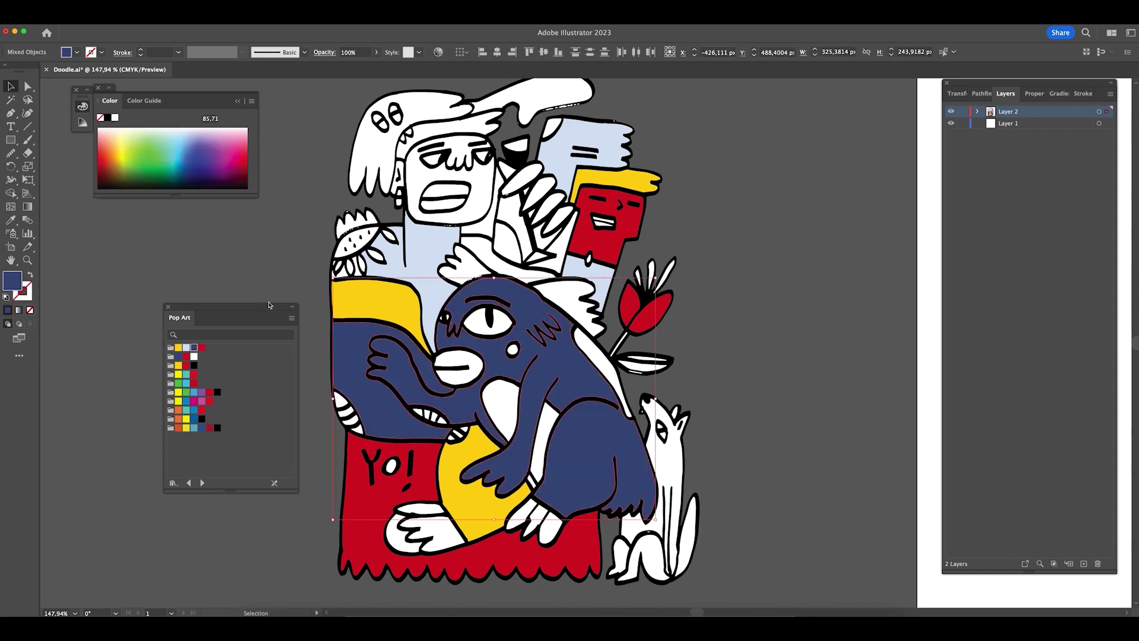
key(super+shift+a)
- Recolour the torso area behind the creature's hand with the Pop Art light blue
click(340, 398)
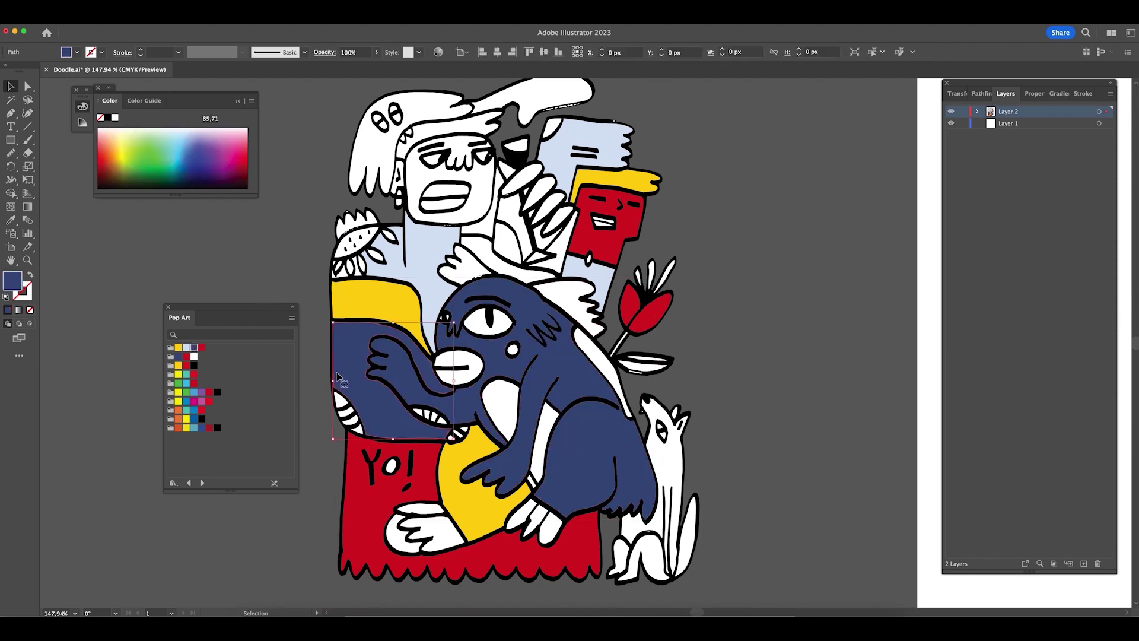
click(179, 349)
click(186, 349)
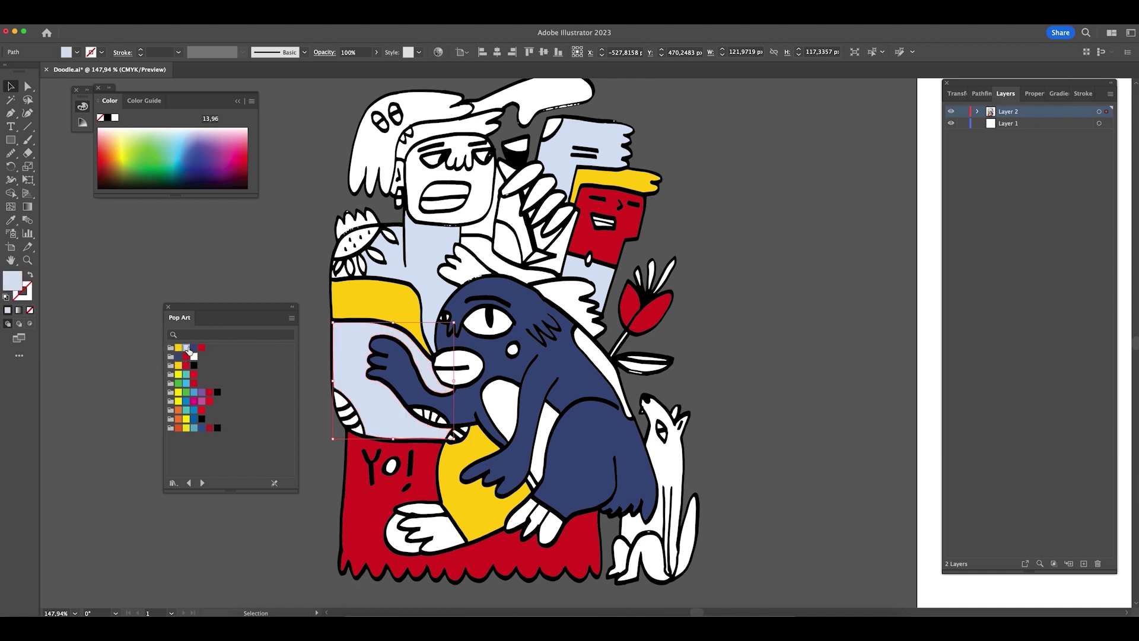
- Fill the five small leaves beneath the flower on the shoulder with yellow sampled from the shoulder band
key(z)
drag(401, 254, 493, 273)
key(v)
click(420, 277)
shift+click(381, 301)
shift+click(349, 311)
shift+click(456, 225)
key(i)
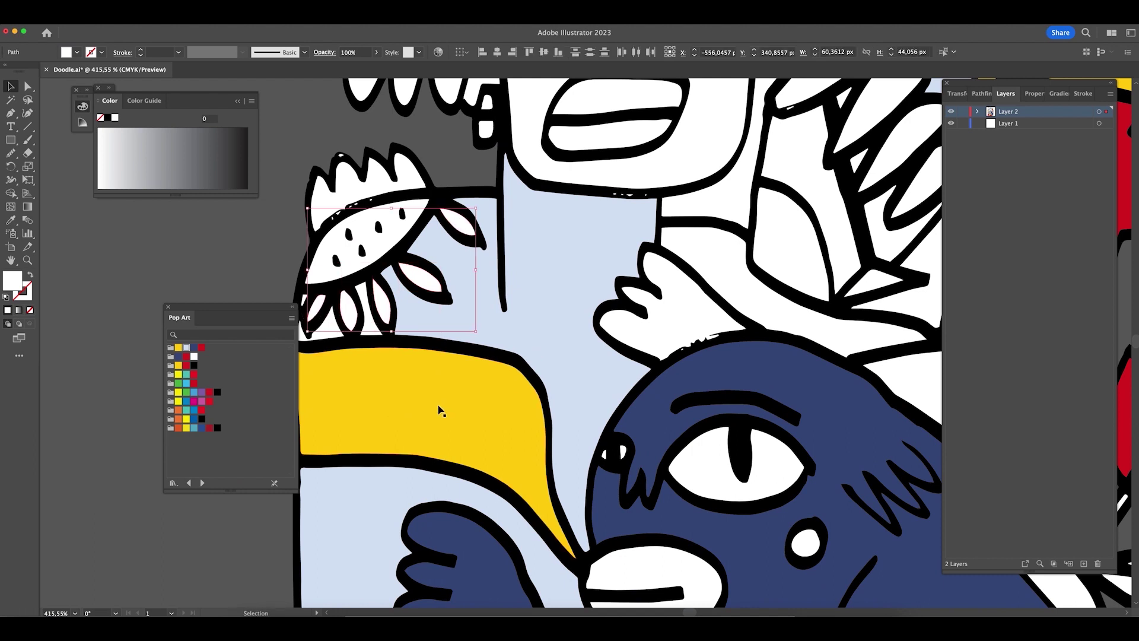
click(445, 384)
key(v)
click(264, 242)
- Fill the white gaps between the flower's small leaves with light blue sampled from the shoulder
click(304, 299)
shift+click(327, 326)
shift+click(374, 310)
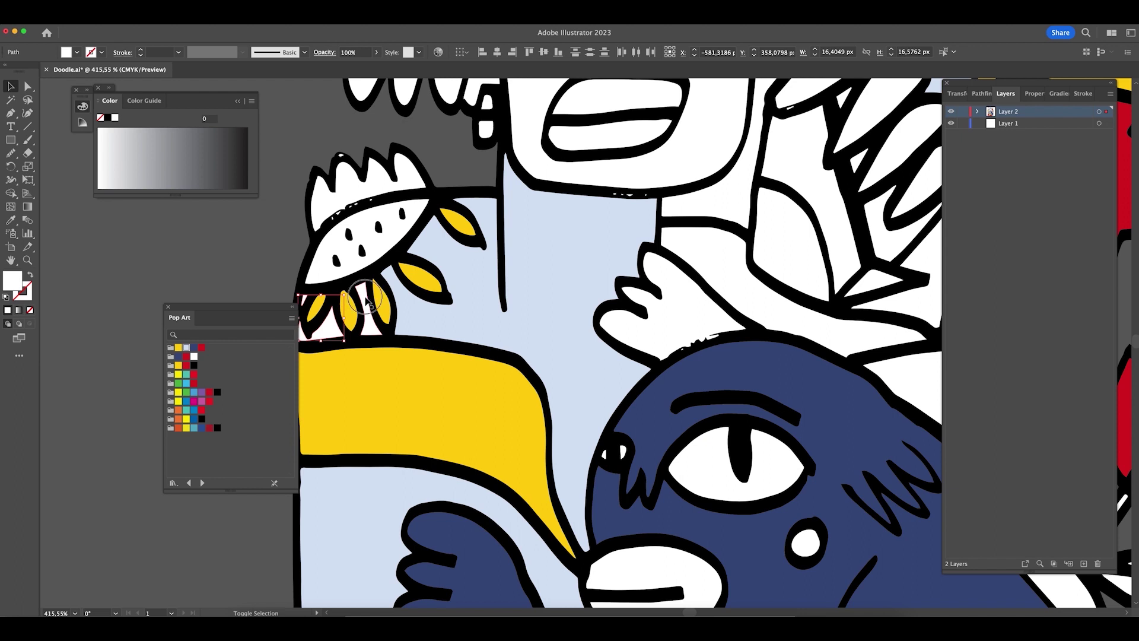
key(i)
click(464, 313)
key(v)
- Delete the stray white specks in the flower's black band and petal tip, including the small holes behind them in the outline
drag(465, 160, 506, 232)
key(z)
drag(417, 217, 519, 387)
key(v)
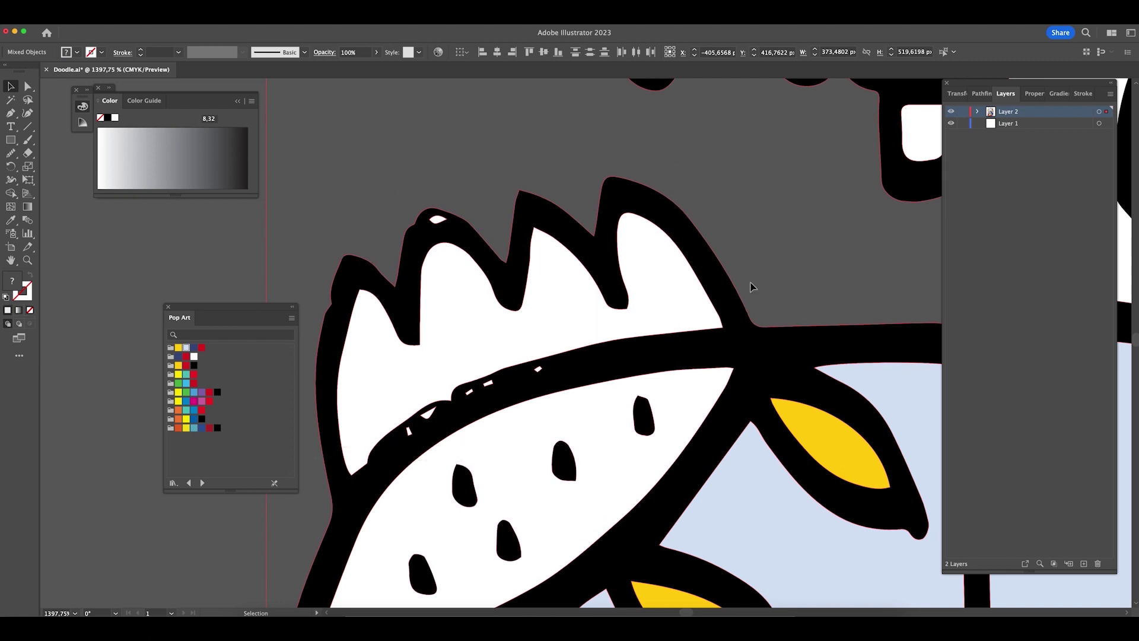
click(751, 262)
key(a)
click(487, 383)
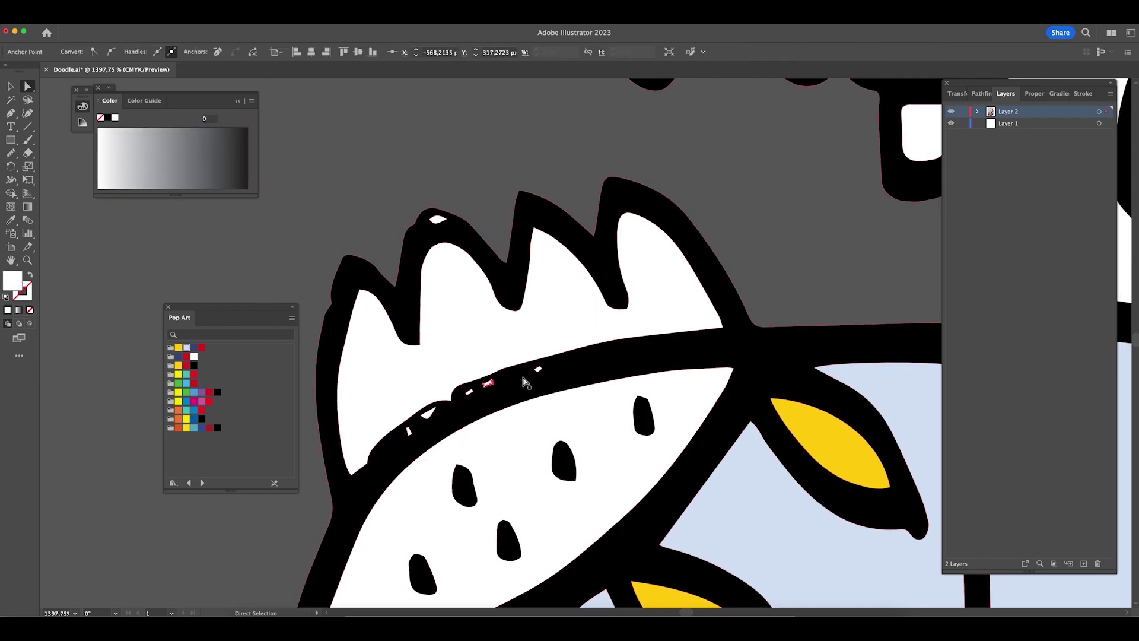
click(538, 368)
key(Delete)
key(Delete)
click(537, 371)
key(Delete)
key(Delete)
click(492, 385)
key(Delete)
key(Delete)
click(473, 394)
key(Delete)
key(Delete)
click(473, 392)
key(Delete)
key(Delete)
click(429, 414)
key(Delete)
key(Delete)
click(429, 419)
key(Delete)
key(Delete)
click(409, 430)
key(Delete)
key(Delete)
click(414, 434)
key(Delete)
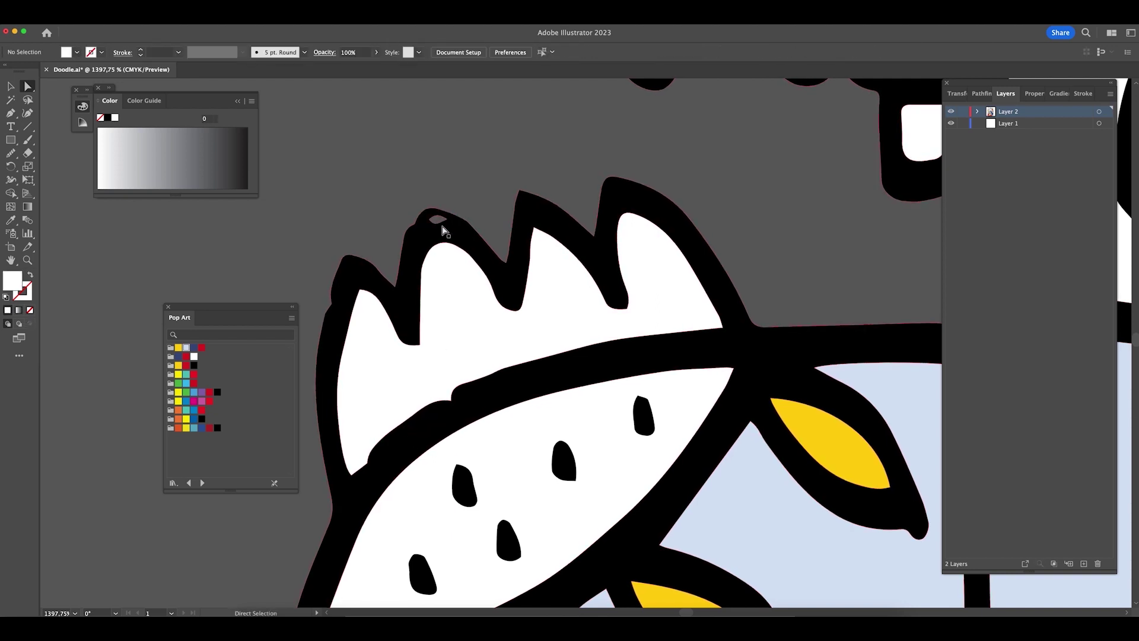
click(445, 223)
key(Delete)
- Smooth the bumpy outer contour of the flower's petals with the Smooth tool
key(v)
click(416, 224)
drag(10, 153, 63, 176)
click(63, 177)
drag(346, 254, 320, 336)
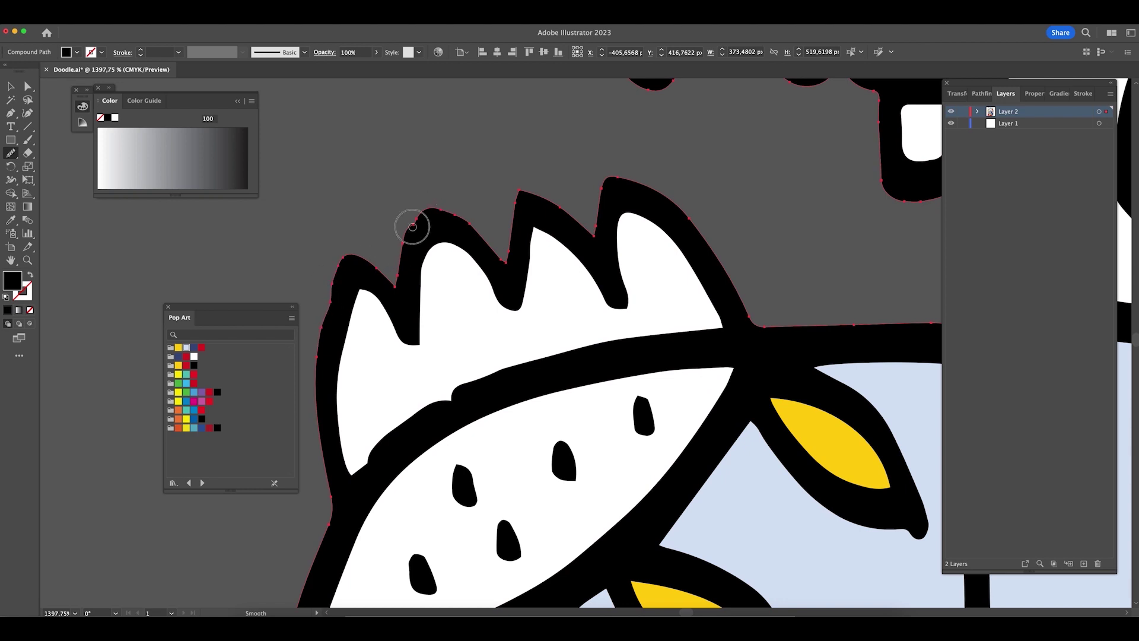
drag(416, 234, 452, 201)
drag(321, 330, 395, 270)
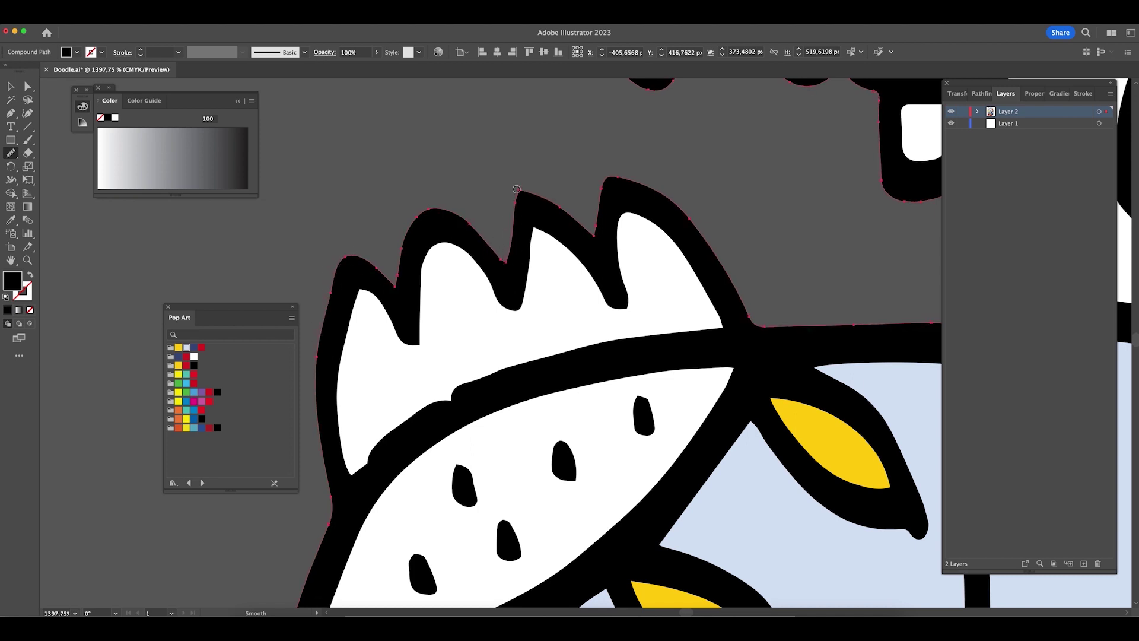
mouse_move(526, 184)
mouse_down()
mouse_move(543, 206)
mouse_move(571, 216)
mouse_move(515, 183)
mouse_move(587, 210)
mouse_up()
key(a)
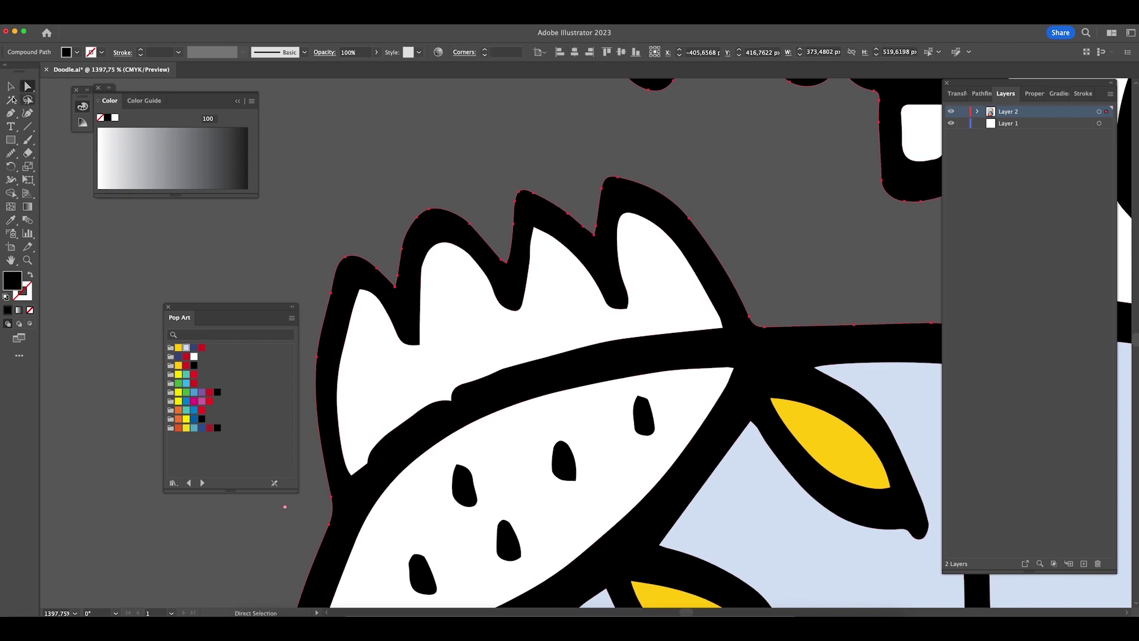
click(151, 258)
- Round the sharp inner tip of the flower's first petal on both the black outline and the white shape
key(z)
drag(412, 288, 499, 298)
key(a)
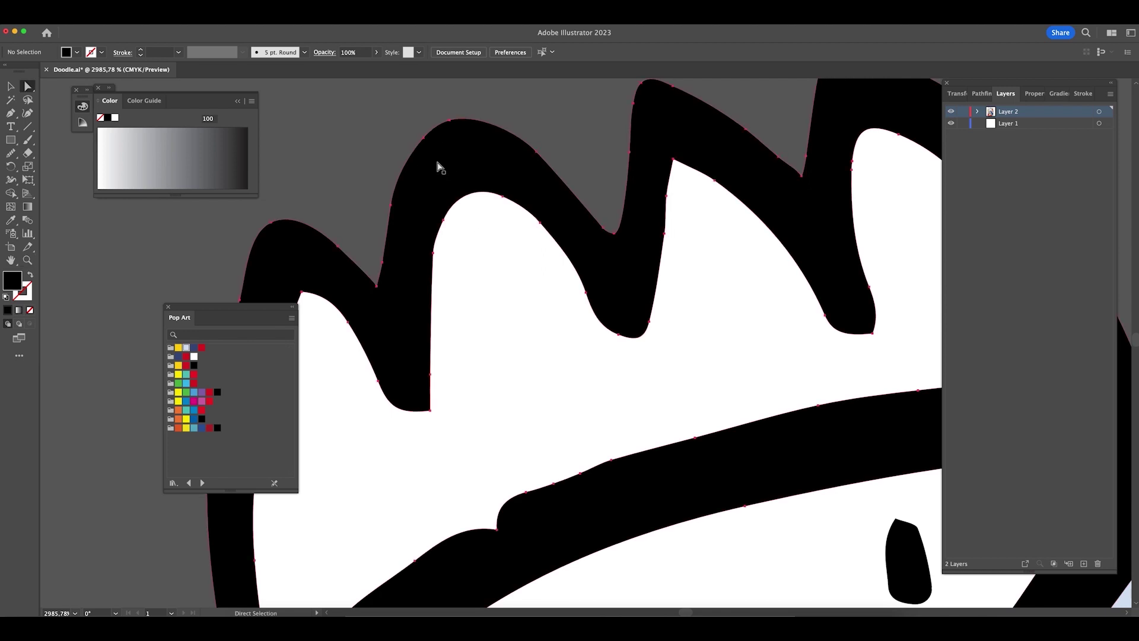
click(437, 166)
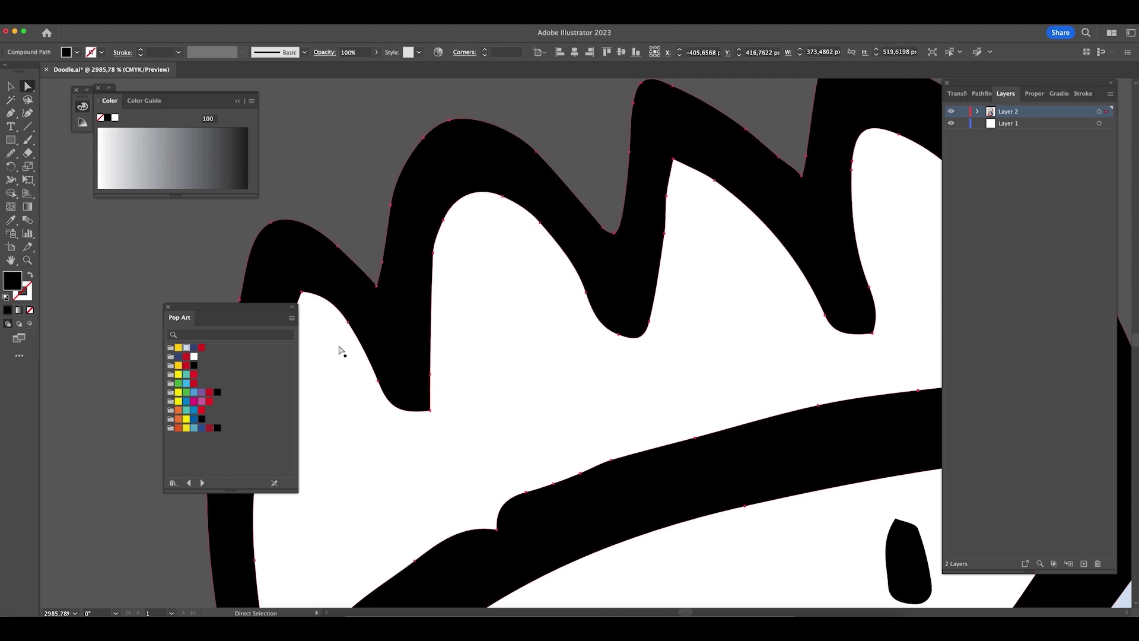
click(301, 293)
drag(307, 304, 321, 341)
scroll(312, 274, left, 4)
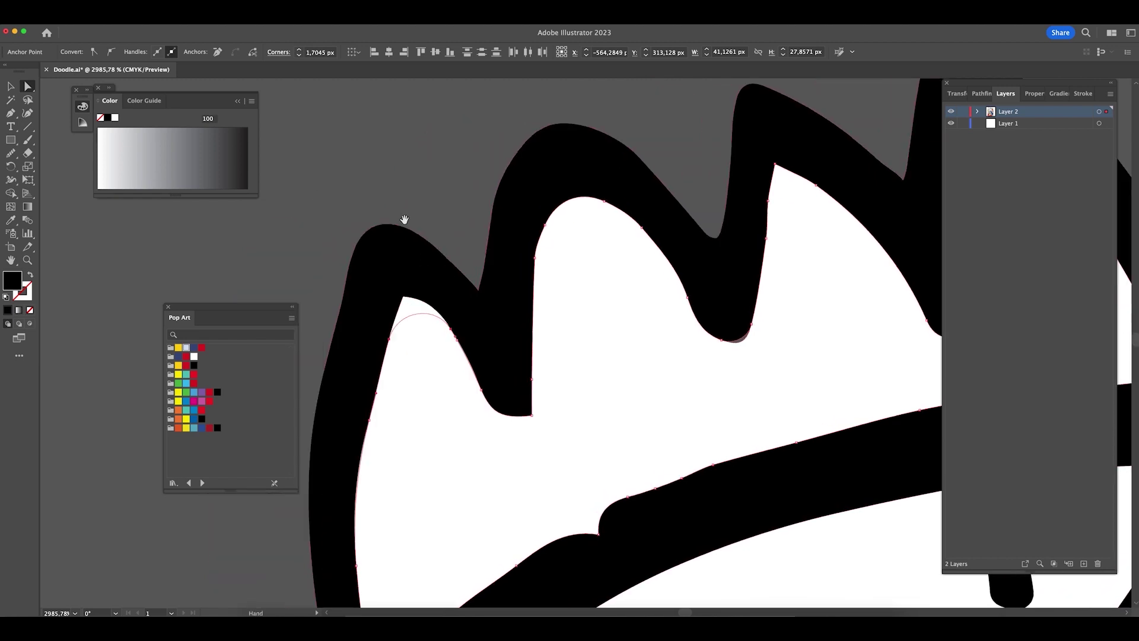
click(404, 299)
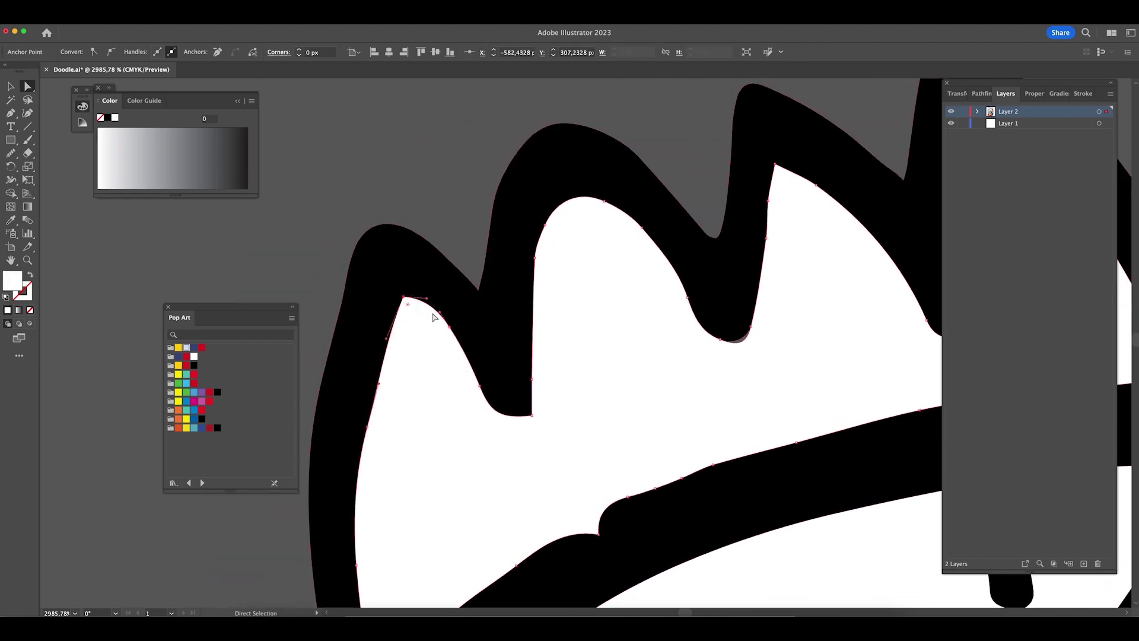
drag(407, 309, 415, 348)
click(383, 257)
click(402, 224)
- Pull the black notch between the flower's first two petals further down by moving its corner point on the outline and the white shape
scroll(646, 143, right, 5)
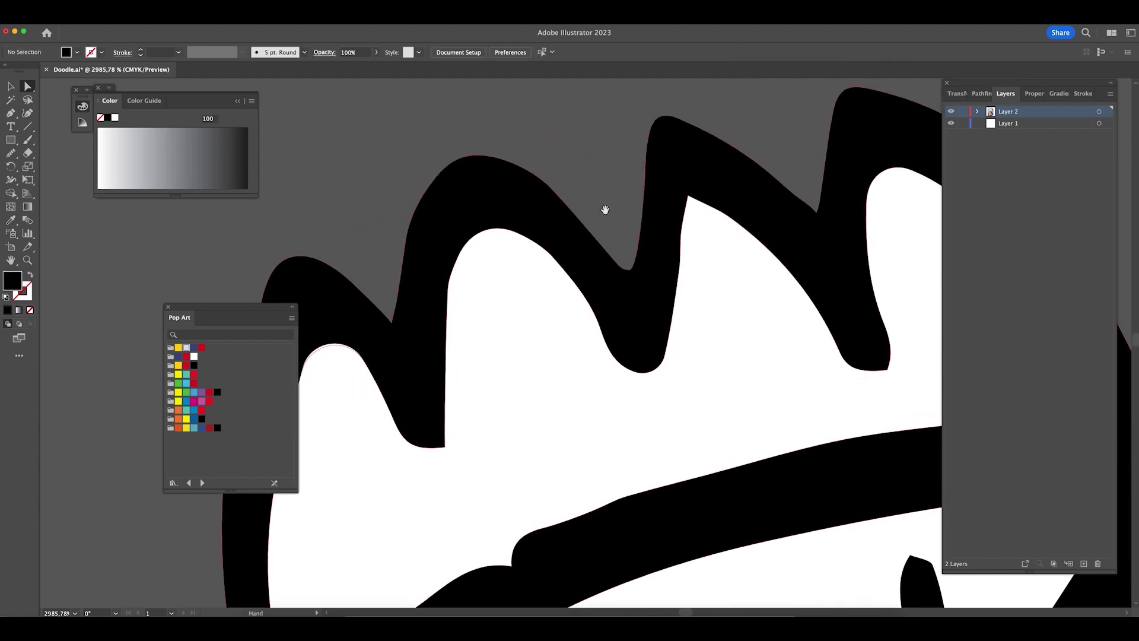
click(392, 459)
drag(400, 463, 398, 489)
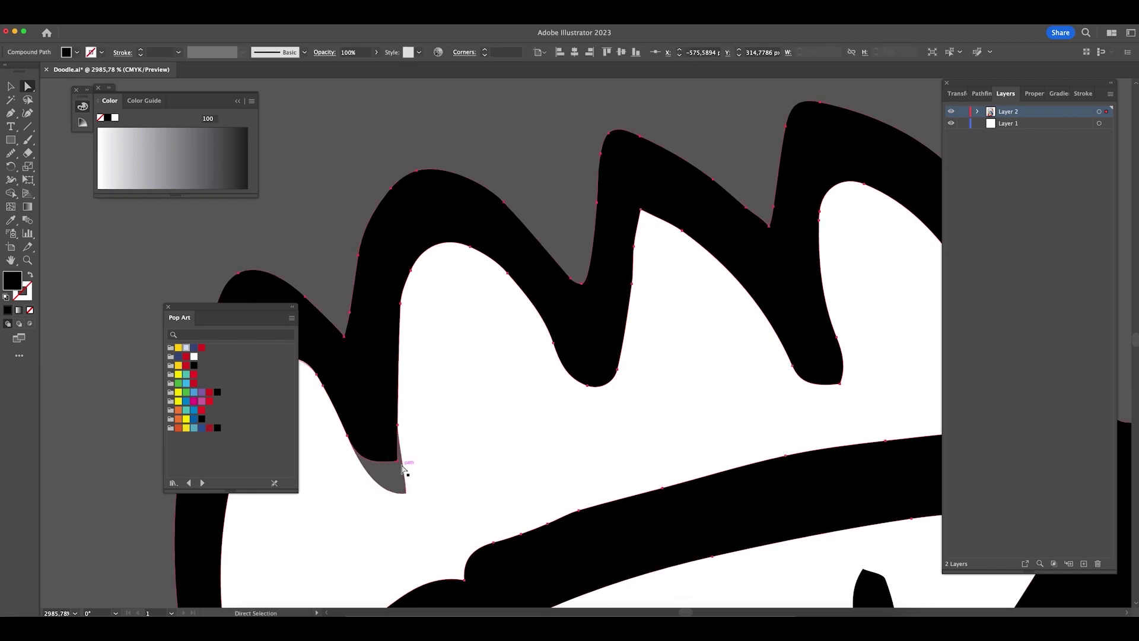
drag(405, 492, 415, 512)
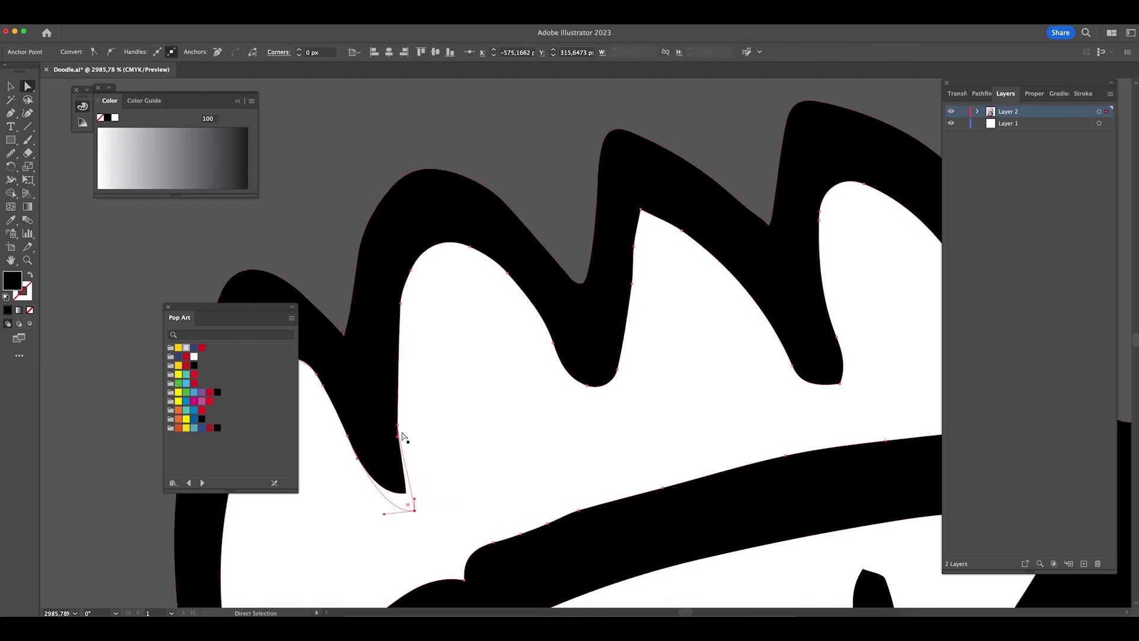
click(528, 180)
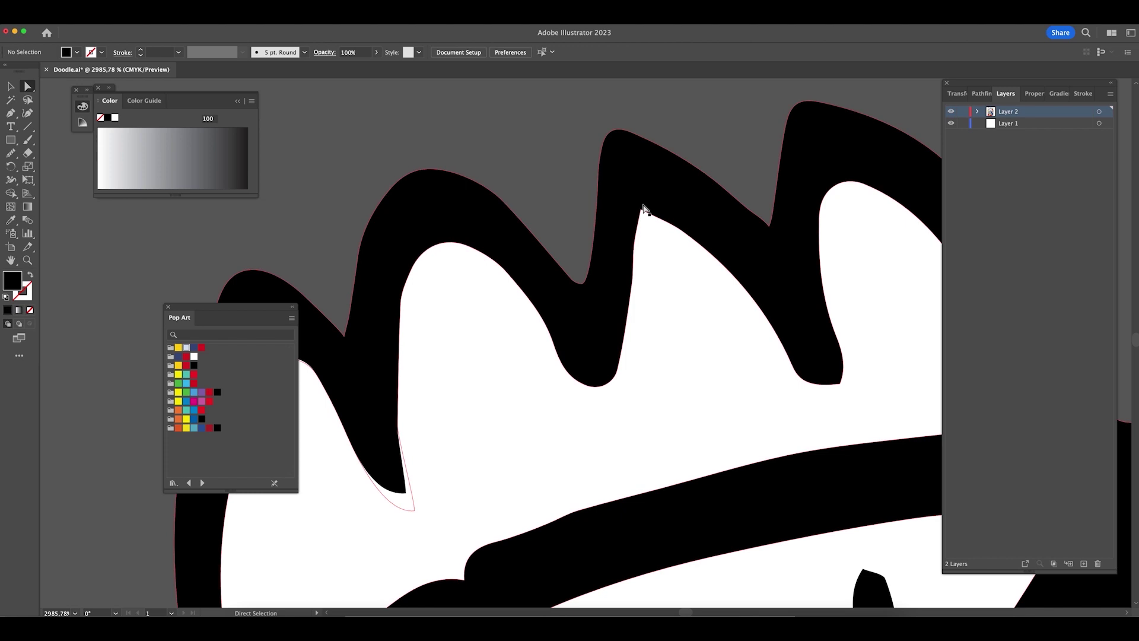
- Round the sharp inner tip of the flower's third petal on the black outline
click(642, 235)
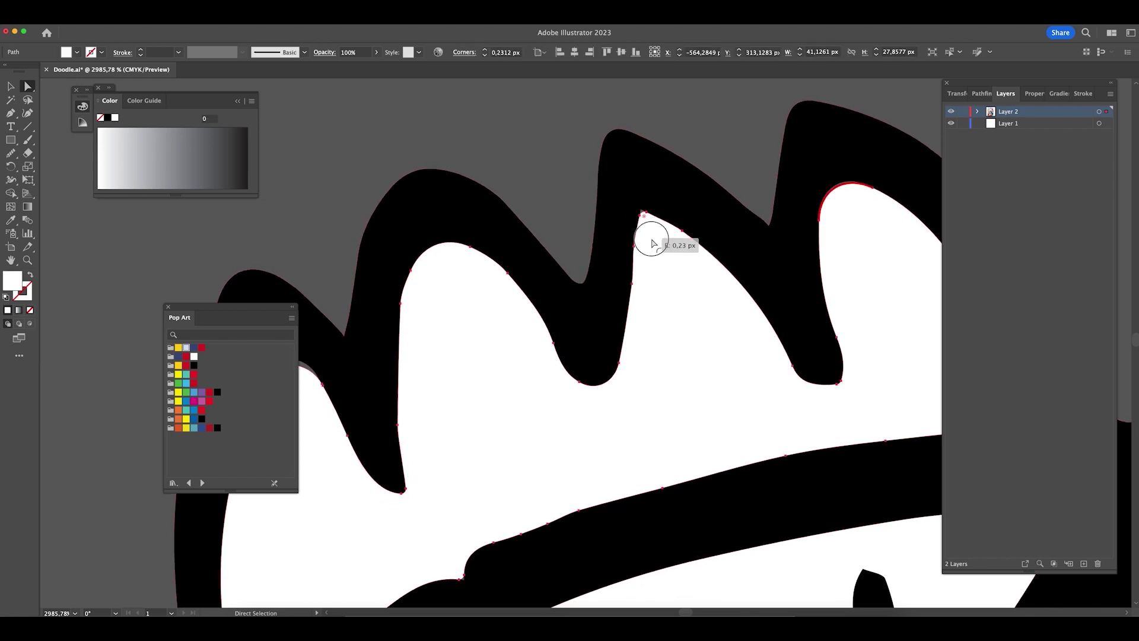
key(super+z)
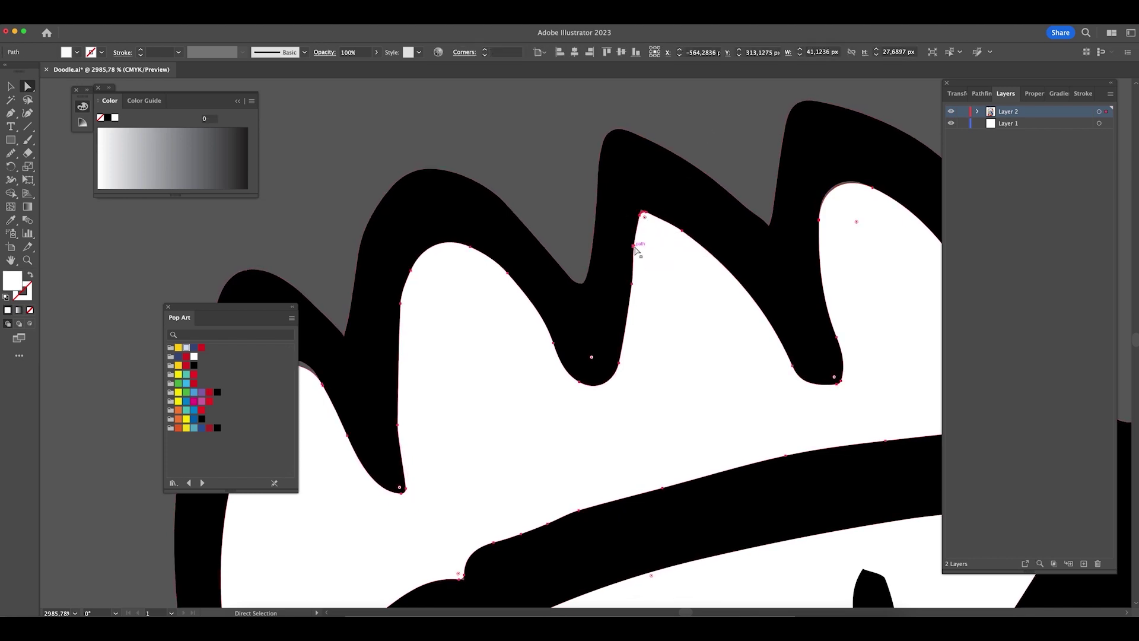
click(641, 210)
drag(651, 231, 677, 280)
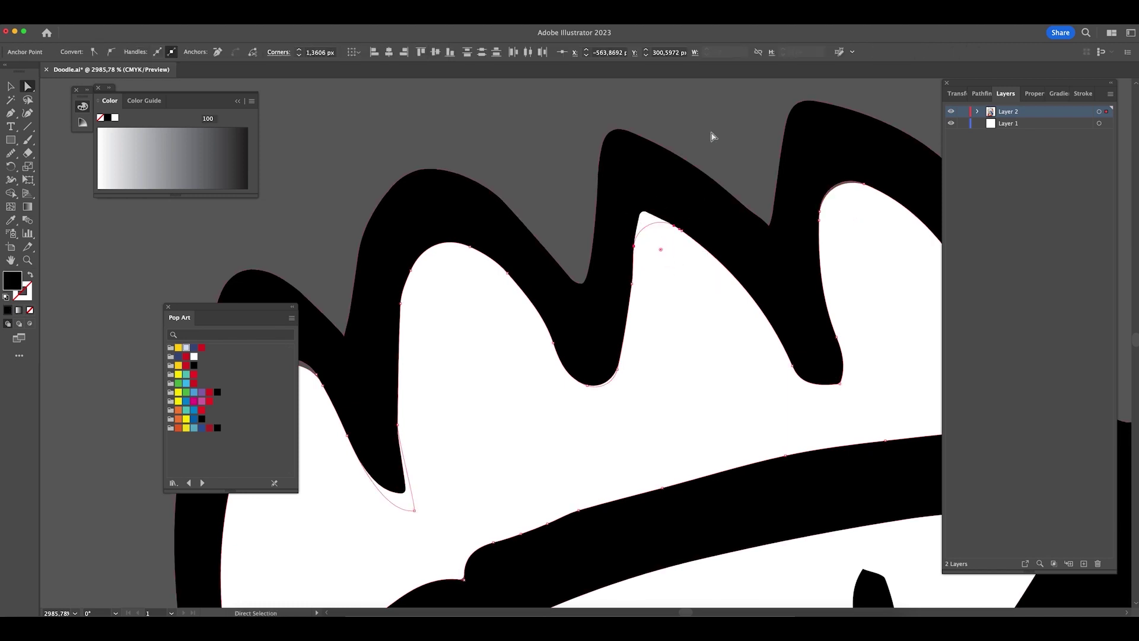
- Round the white shape's tip in the third petal to match the outline and adjust the rounding of the fourth petal's tip
click(711, 134)
drag(709, 160, 506, 231)
click(643, 262)
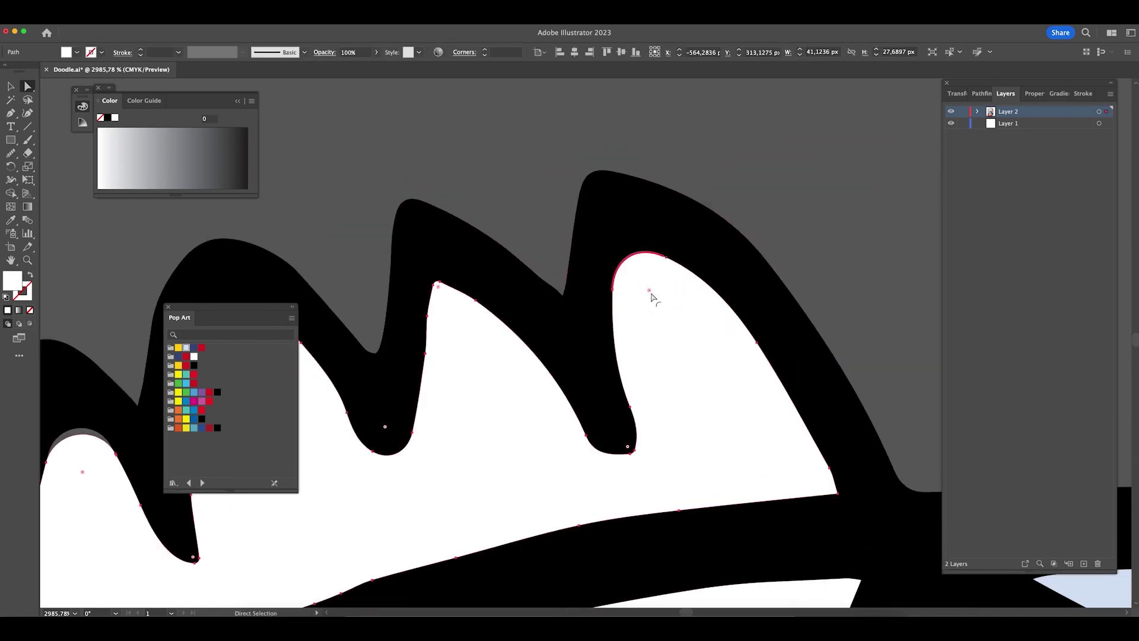
drag(645, 284, 641, 270)
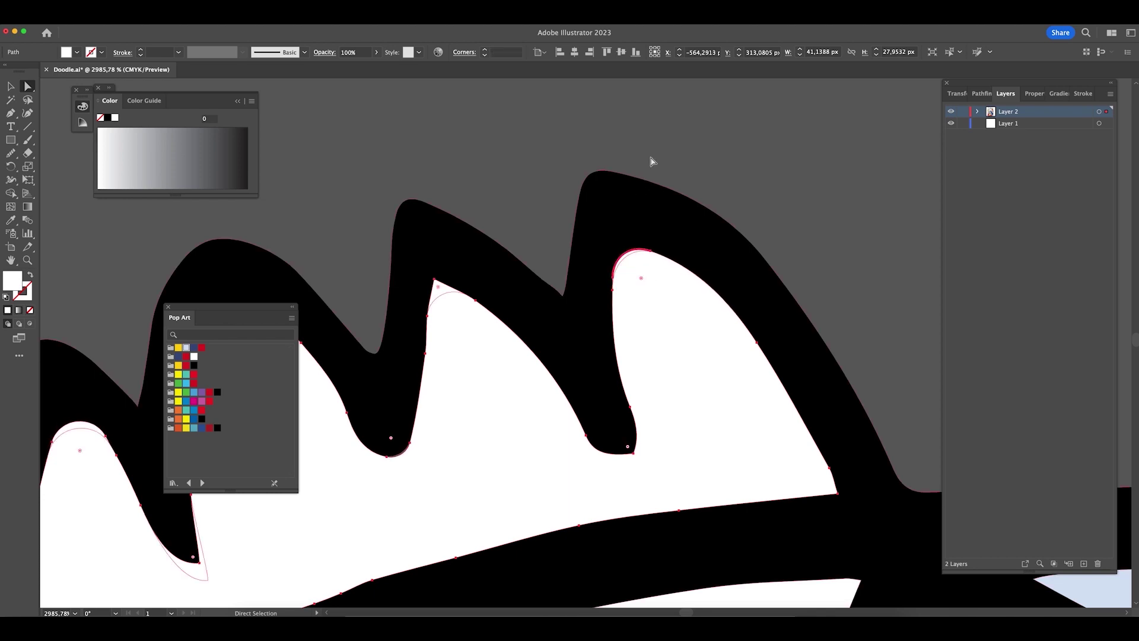
drag(439, 301, 448, 320)
click(534, 190)
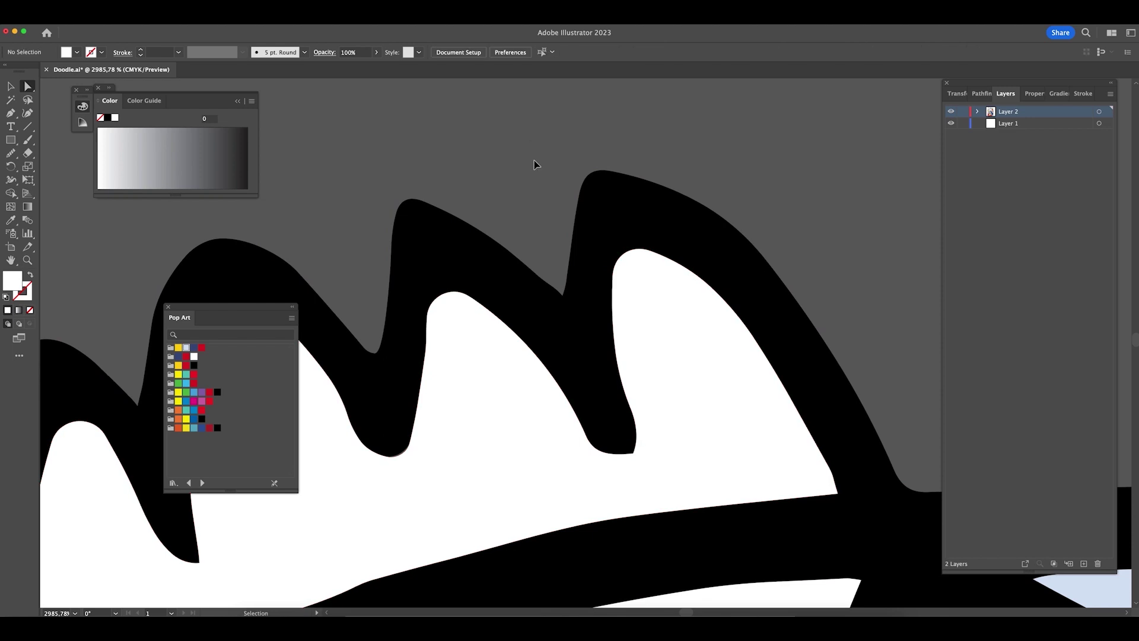
- Fill the four white specks in the outline under the face's chin with black sampled from the outline
scroll(534, 165, down, 6)
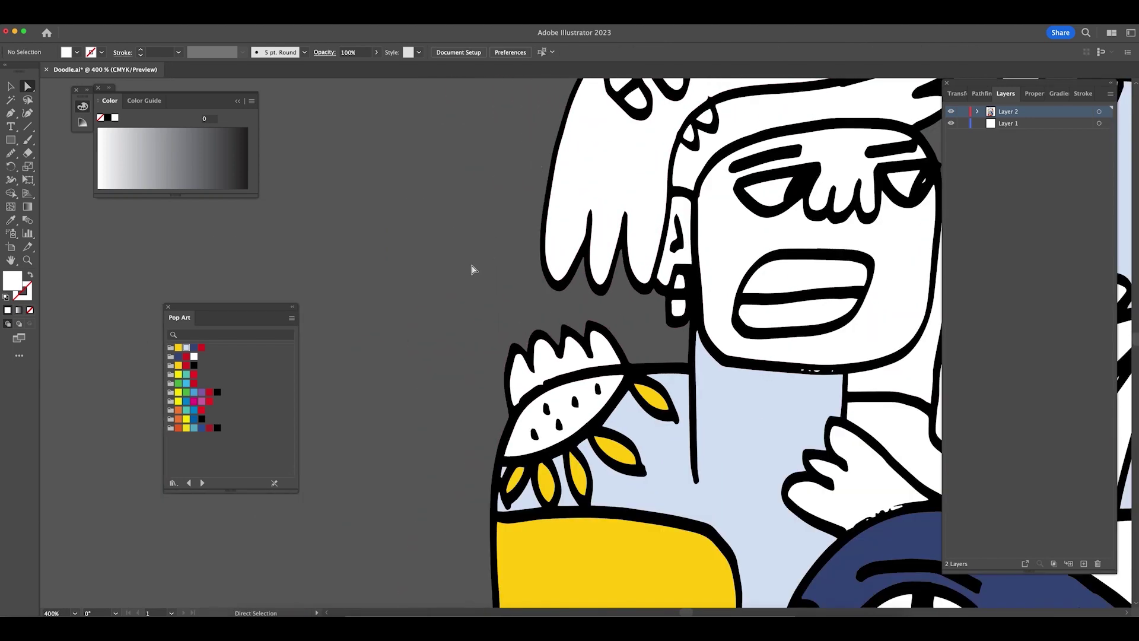
drag(575, 363, 734, 376)
key(z)
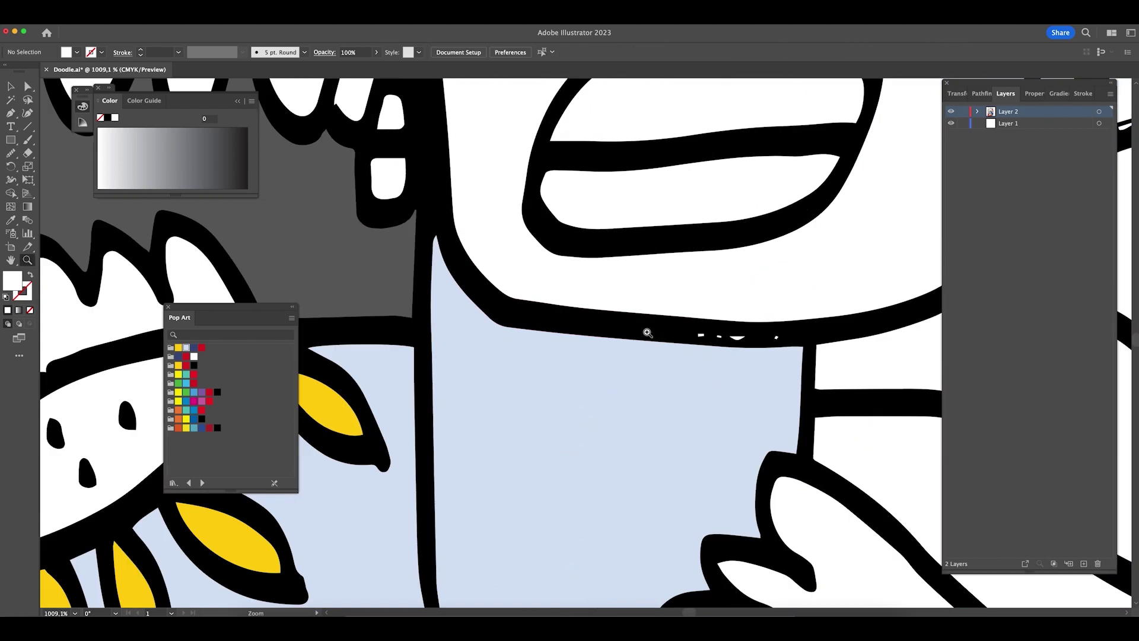
key(v)
click(737, 338)
shift+click(719, 337)
shift+click(702, 336)
shift+click(776, 337)
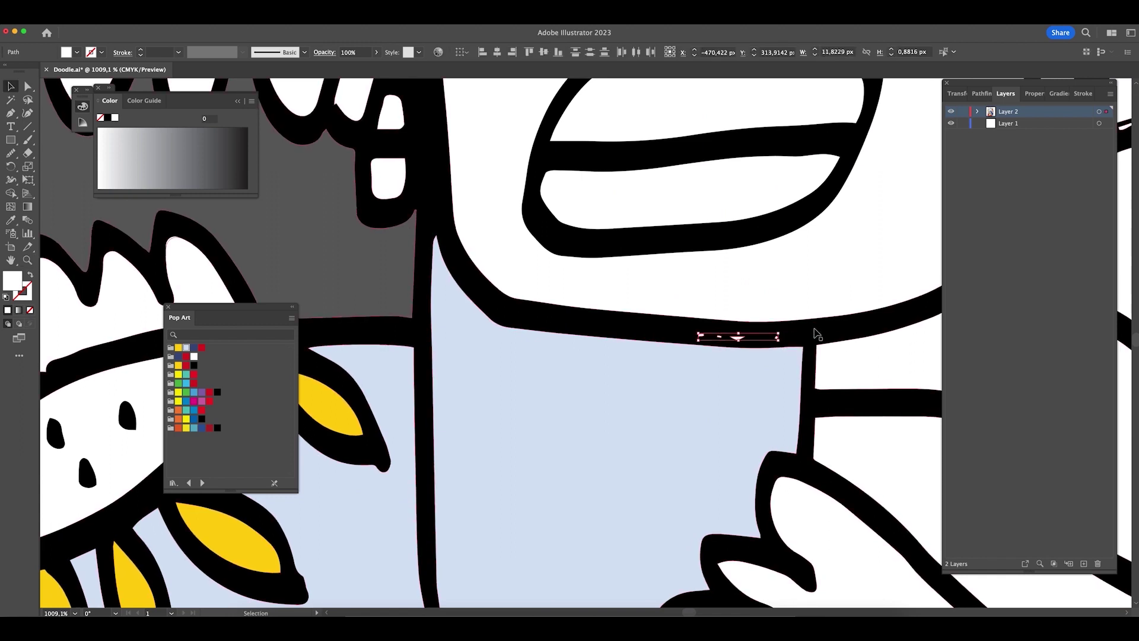
key(i)
click(807, 335)
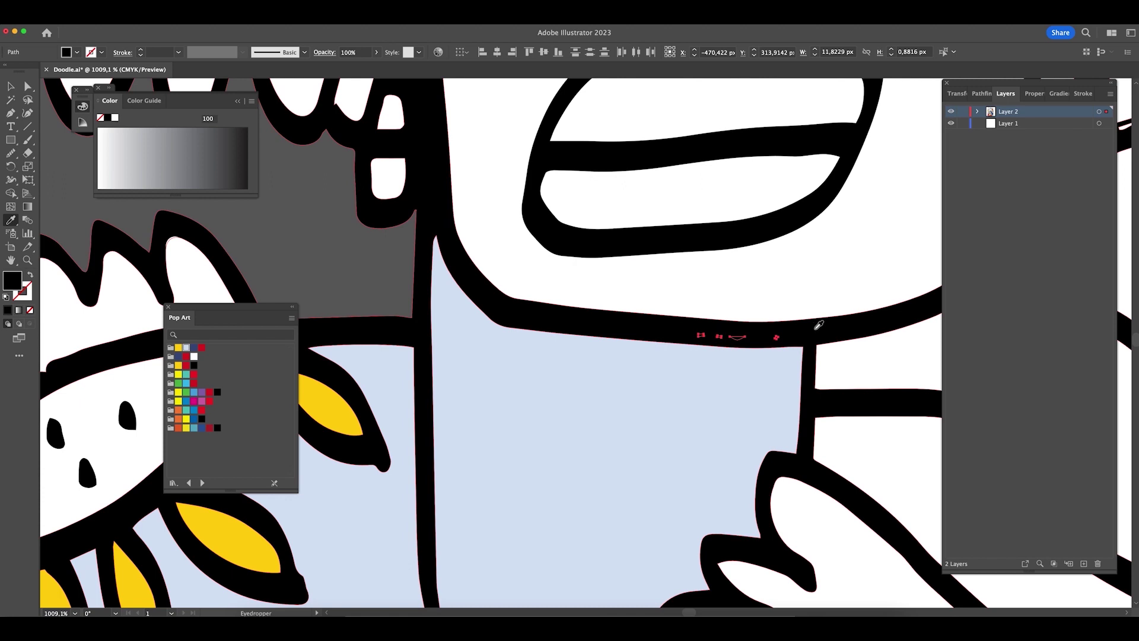
- Fill the white speck in the finger outline beside the face with black sampled from the outline
key(super+minus)
key(super+minus)
key(super+minus)
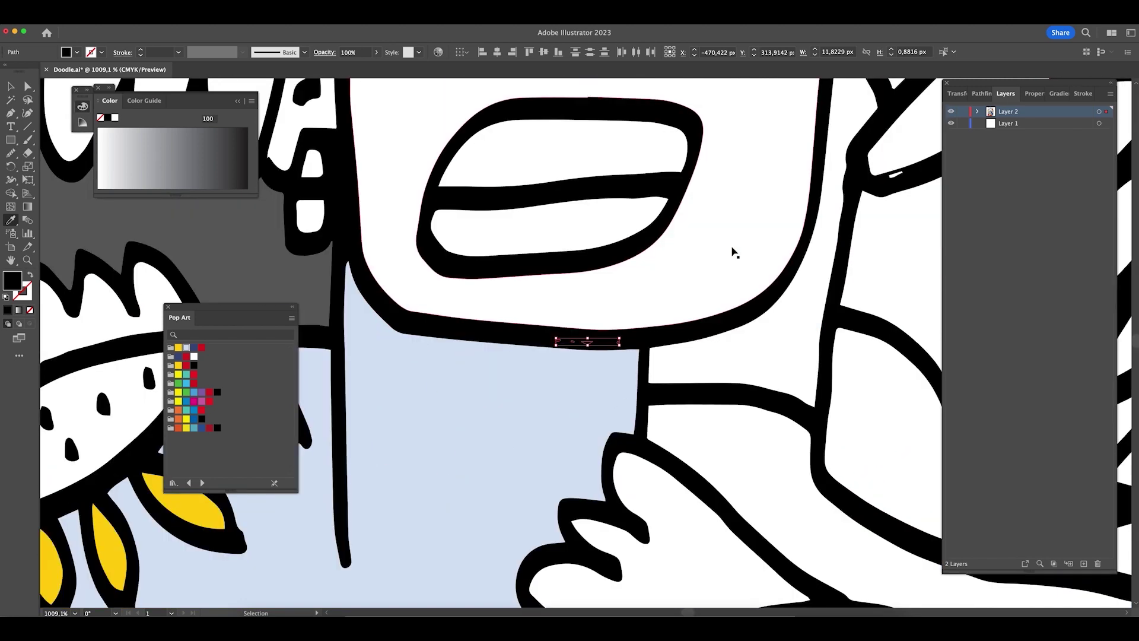
drag(727, 267, 789, 267)
click(572, 314)
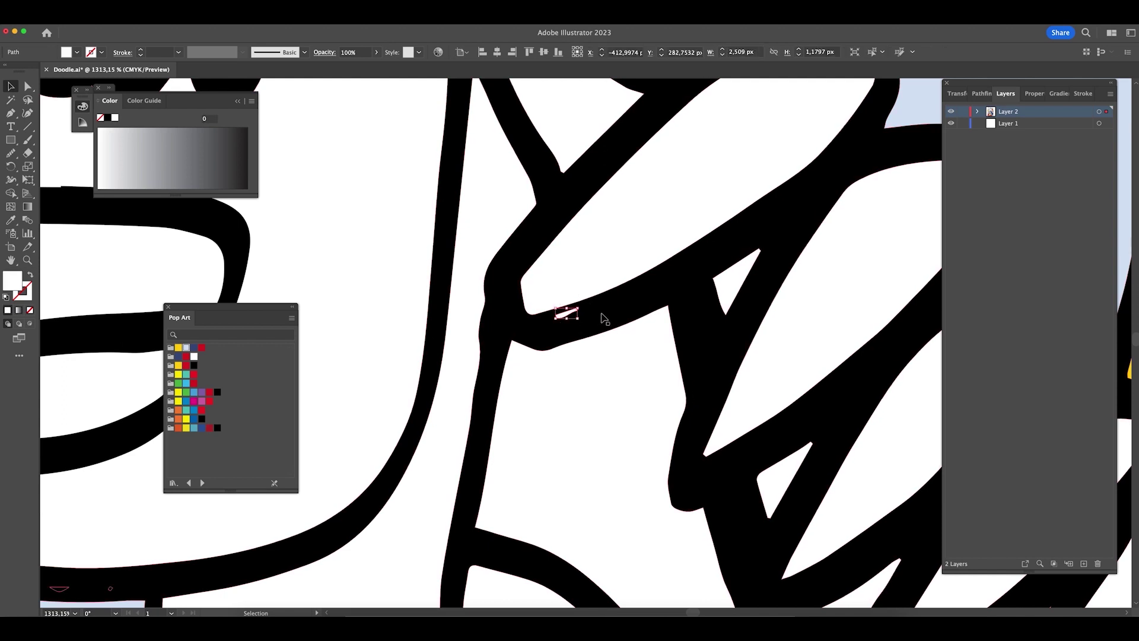
key(i)
click(601, 318)
- Delete the white speck next to the face's outer eye, including the hole behind it in the outline
drag(649, 195, 602, 400)
drag(478, 344, 746, 370)
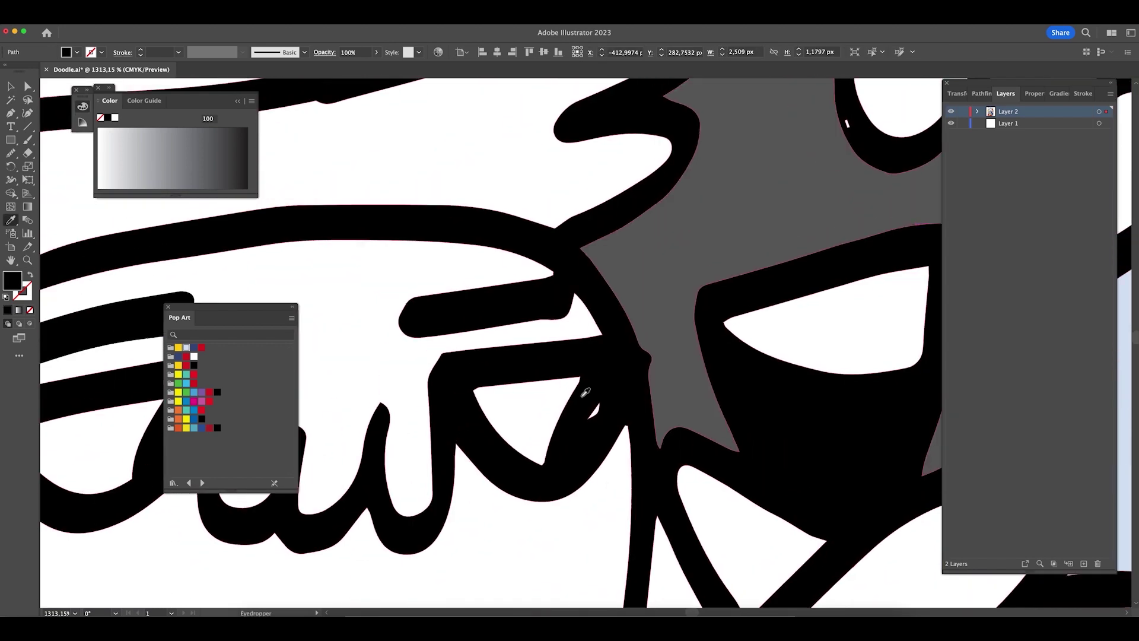
click(599, 405)
key(Delete)
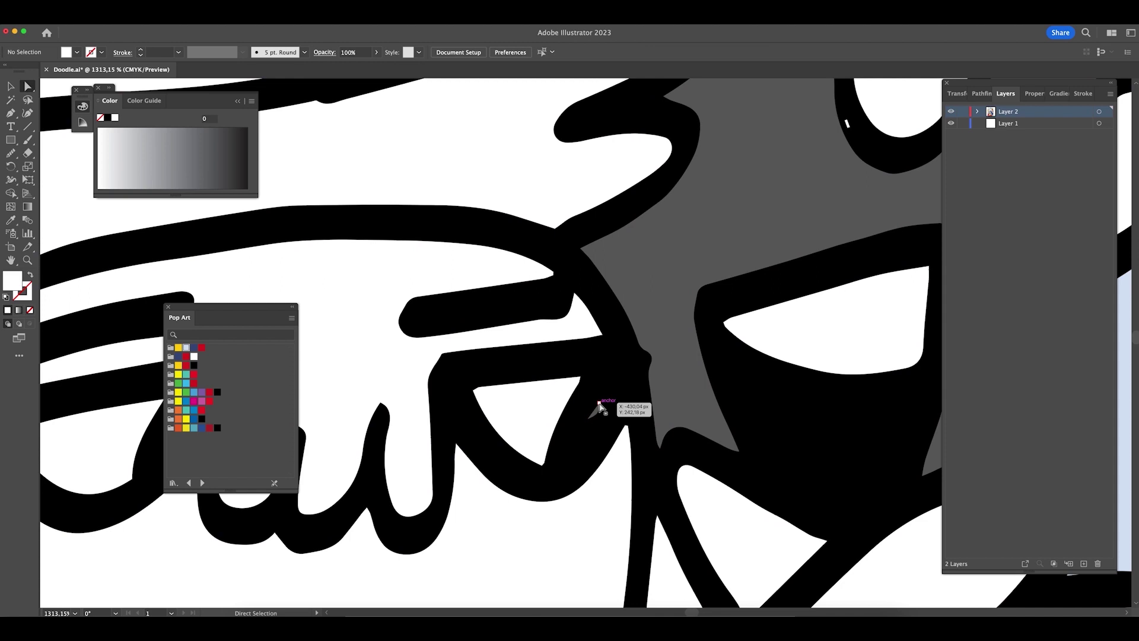
click(600, 405)
key(Delete)
key(Delete)
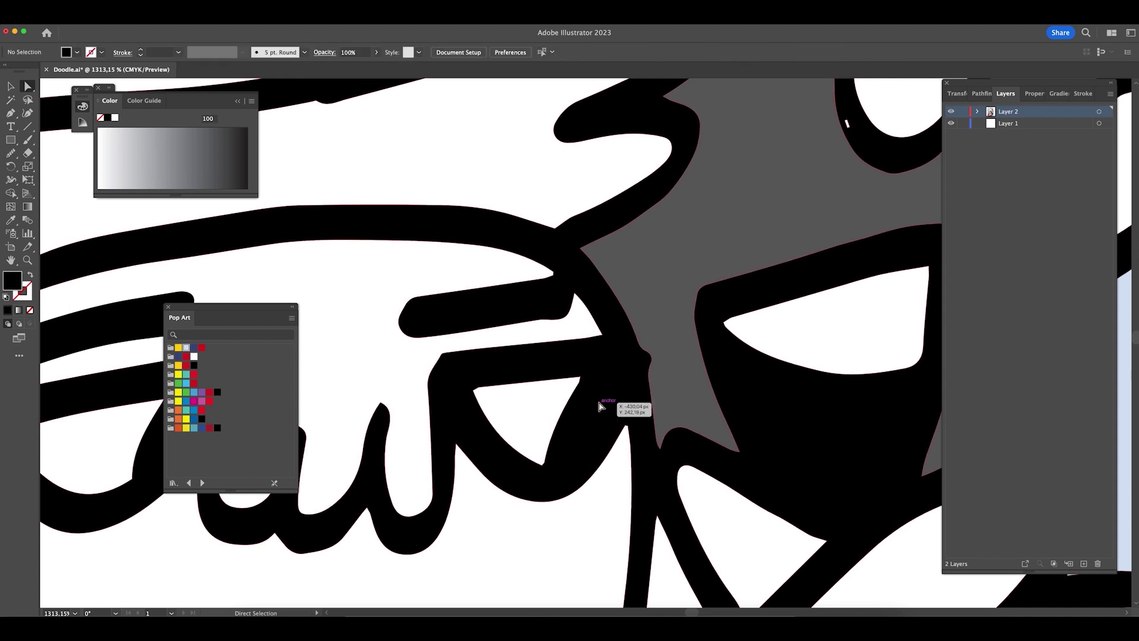
- Fill the row of white specks along the lower edge of the raised hair strand with black sampled from the outline
drag(868, 143, 699, 351)
click(680, 330)
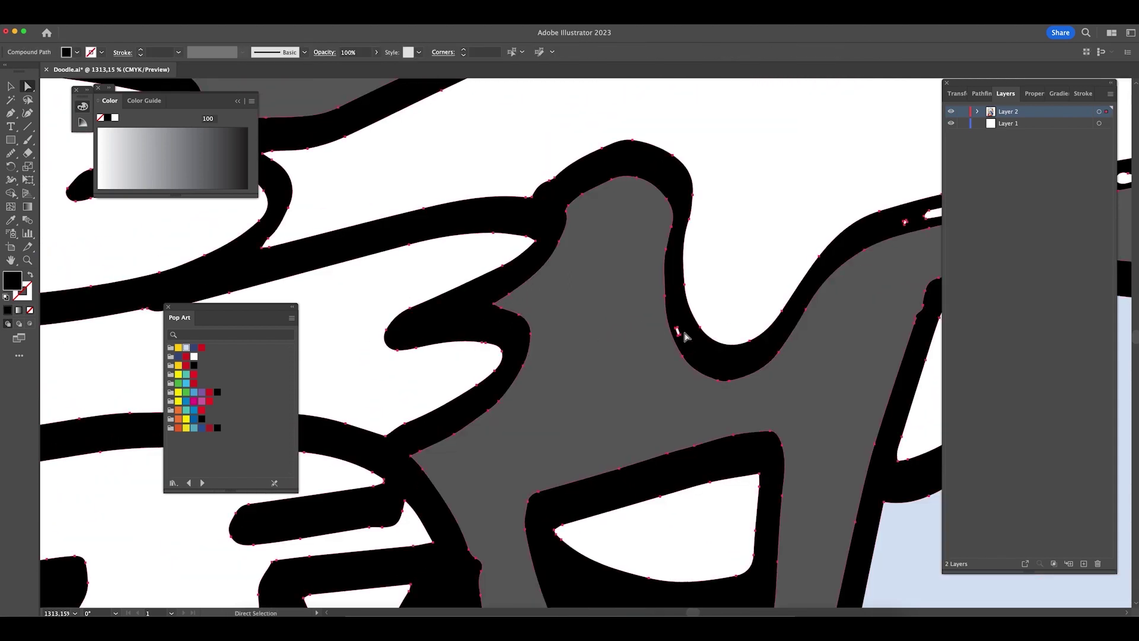
click(677, 329)
drag(747, 334, 597, 389)
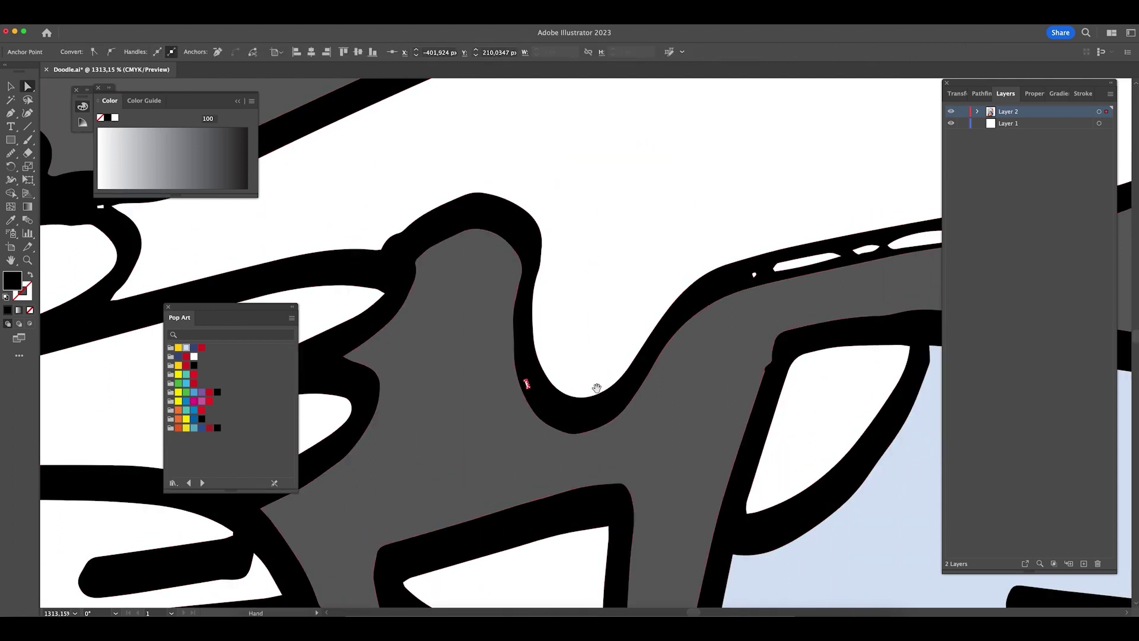
shift+click(754, 275)
drag(745, 328, 649, 369)
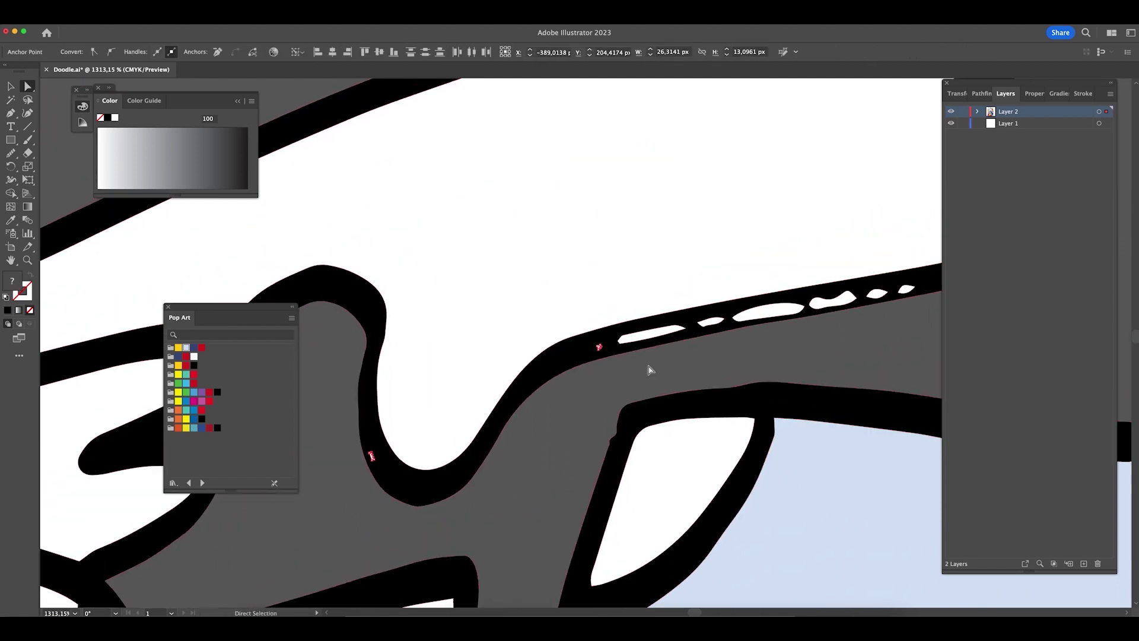
shift+click(686, 328)
shift+click(724, 319)
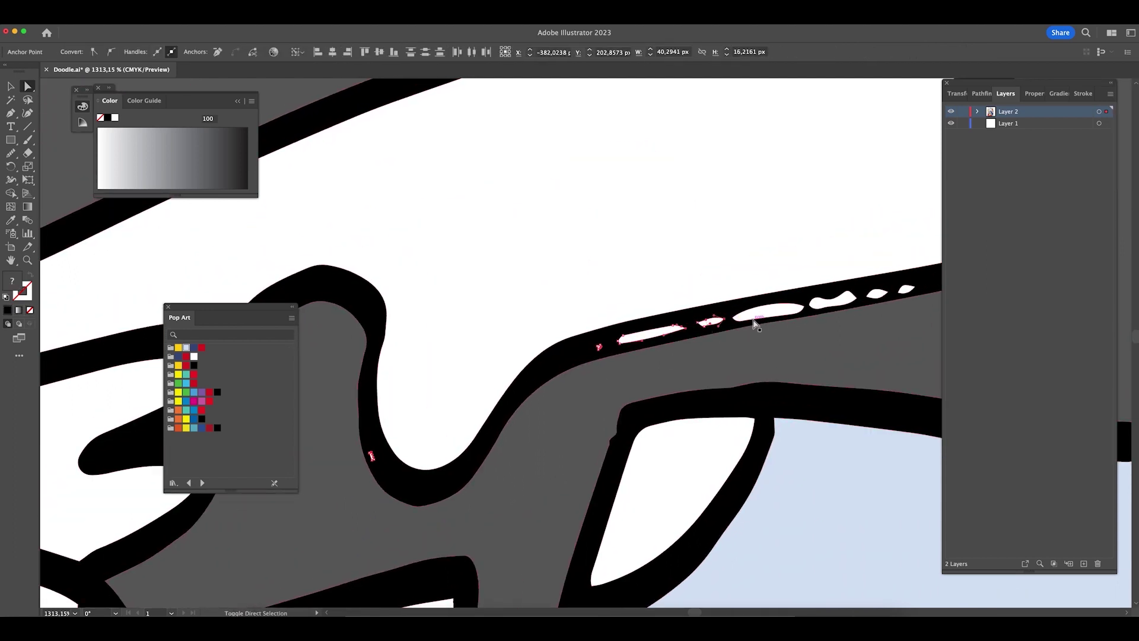
shift+click(839, 304)
shift+click(887, 293)
shift+click(915, 288)
click(932, 276)
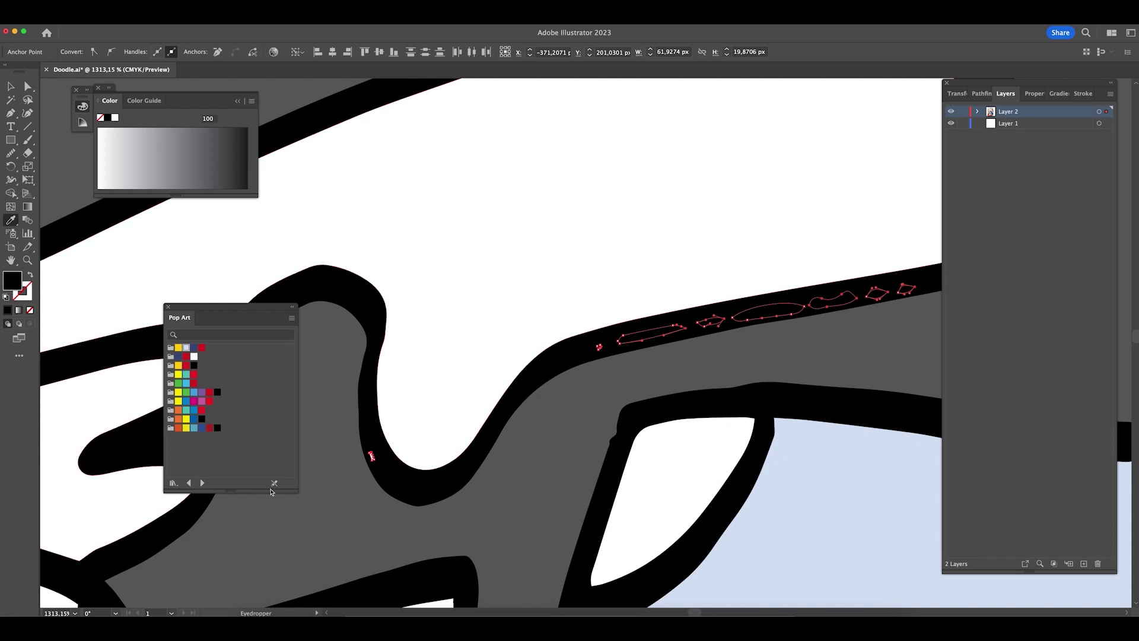
- Fill the small white speck in the curve of the hair's dripping lock with black sampled from the outline
key(a)
click(331, 557)
click(373, 458)
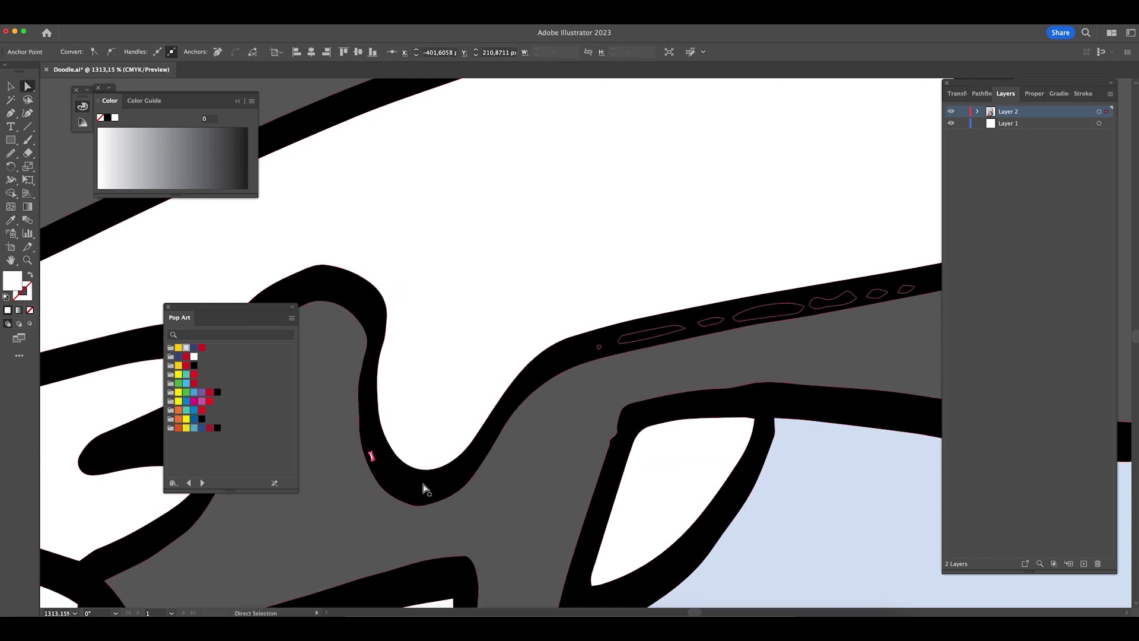
click(422, 483)
key(super+shift+a)
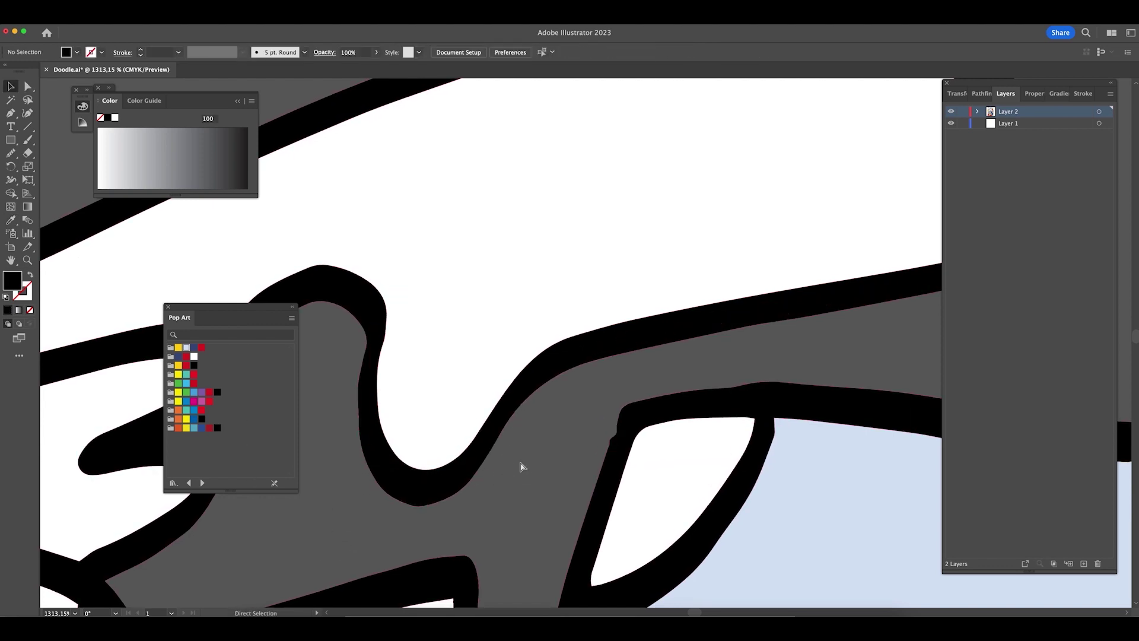
- Fill the white specks along the upper edge of the raised hair strand with black from the Pop Art swatches
key(super+minus)
key(super+minus)
key(super+minus)
key(super+minus)
key(super+minus)
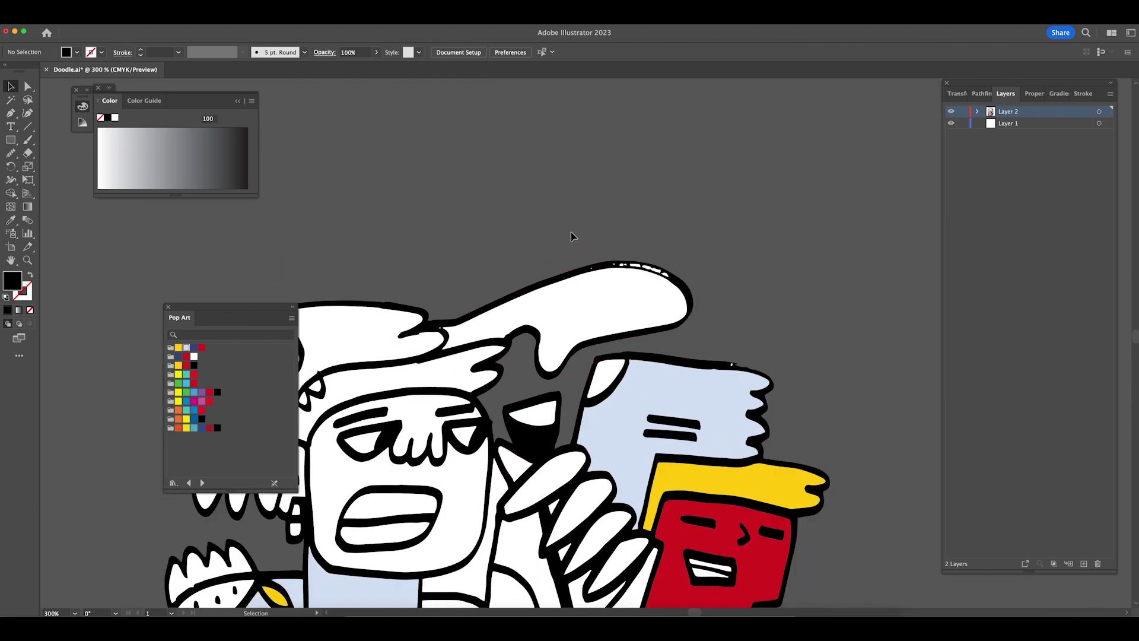
drag(570, 223, 664, 310)
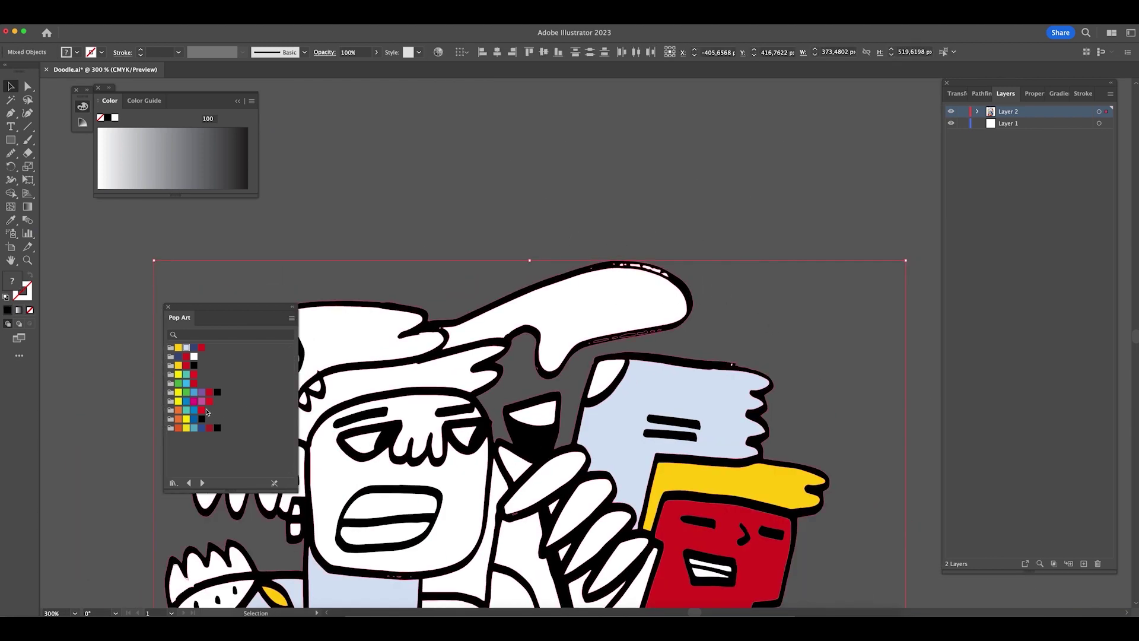
click(217, 393)
click(791, 318)
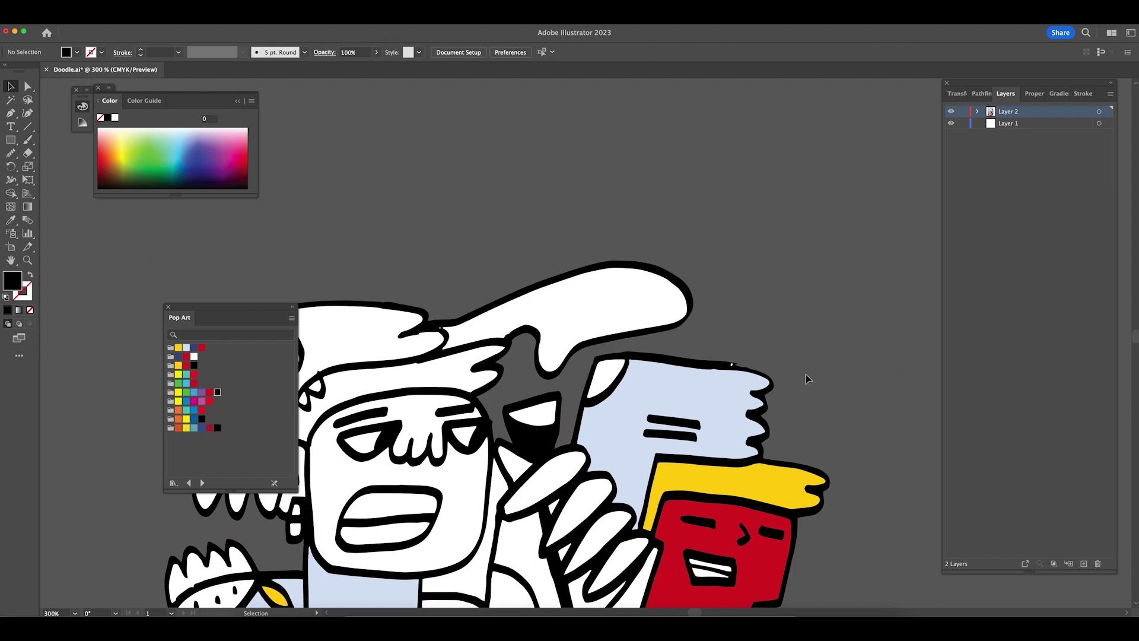
- Fill the large face and the fingers beside it with red from the Pop Art swatches
scroll(807, 378, down, 5)
scroll(807, 379, left, 4)
click(580, 332)
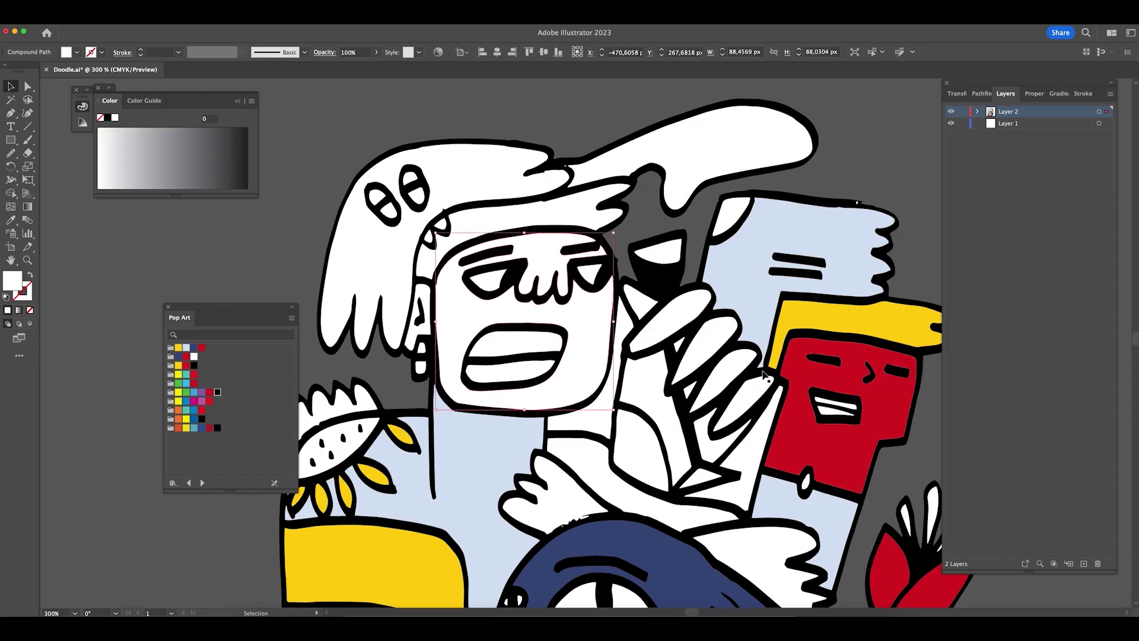
shift+click(673, 330)
shift+click(758, 397)
click(201, 347)
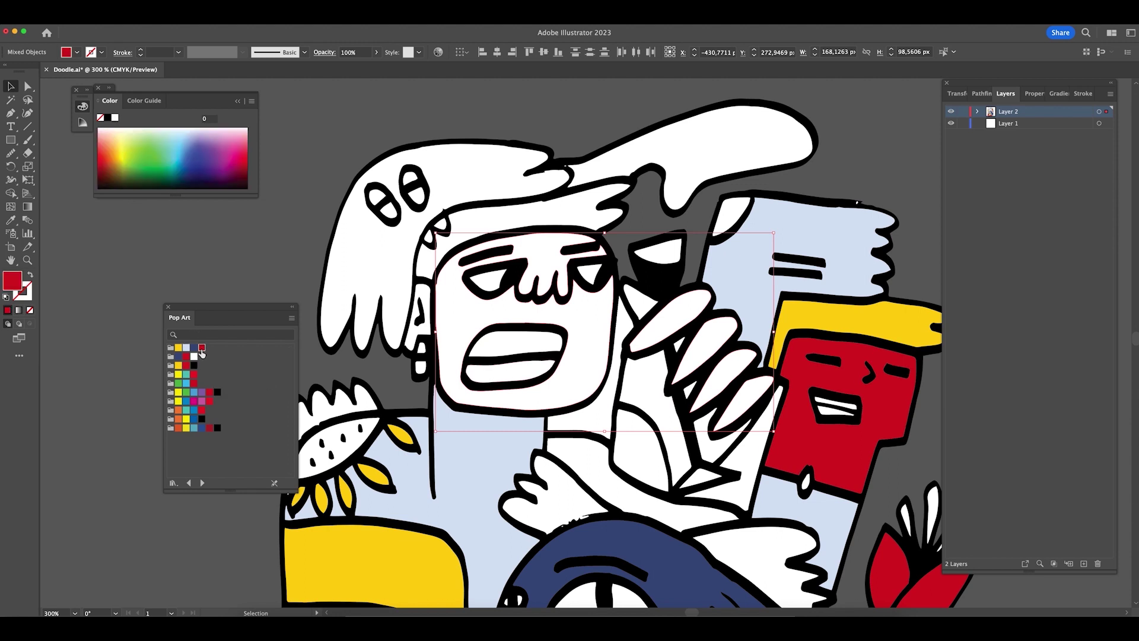
- Fill the two halves of the large face's mouth with light blue from the Pop Art swatches
click(515, 350)
shift+click(500, 378)
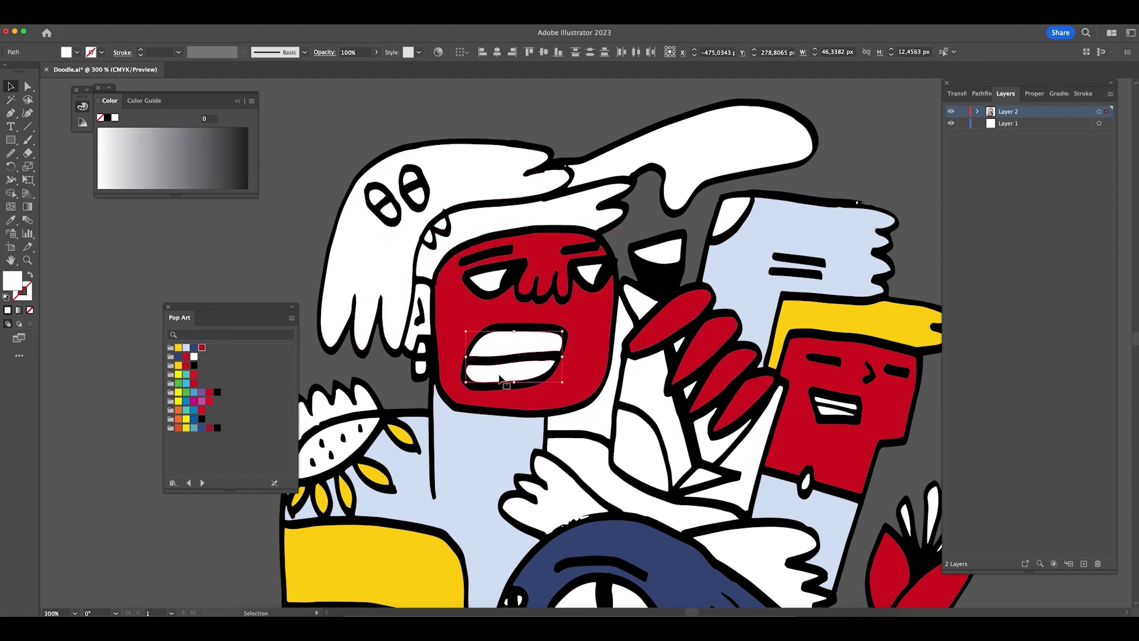
click(187, 349)
click(254, 256)
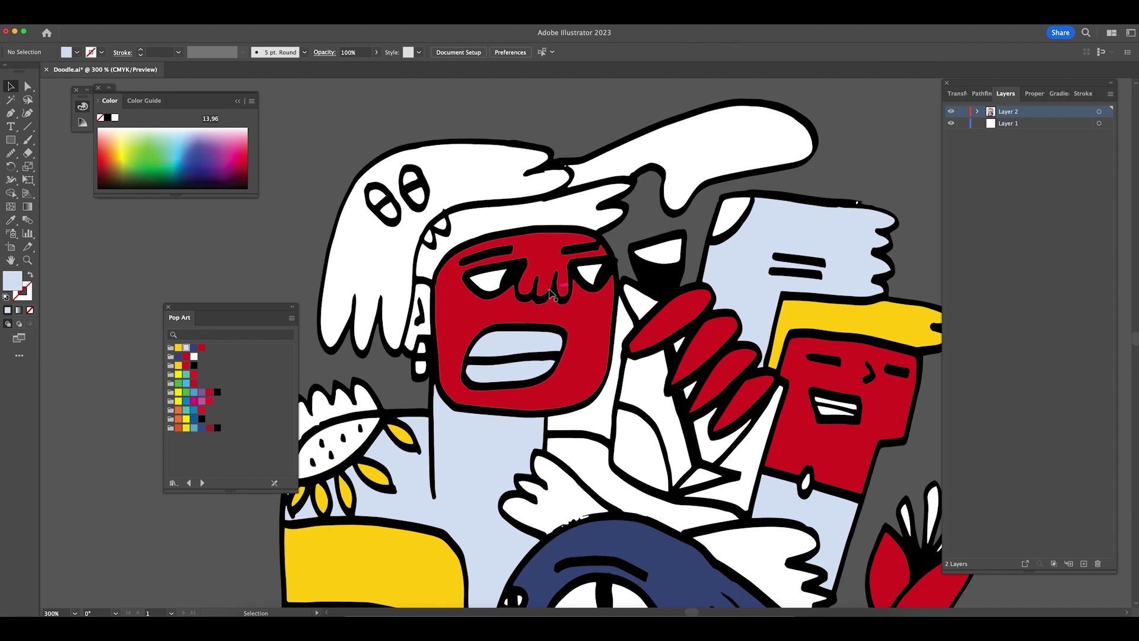
- Fill the large face's fringe and raised hair strand with red sampled from the neighbouring red face
click(435, 259)
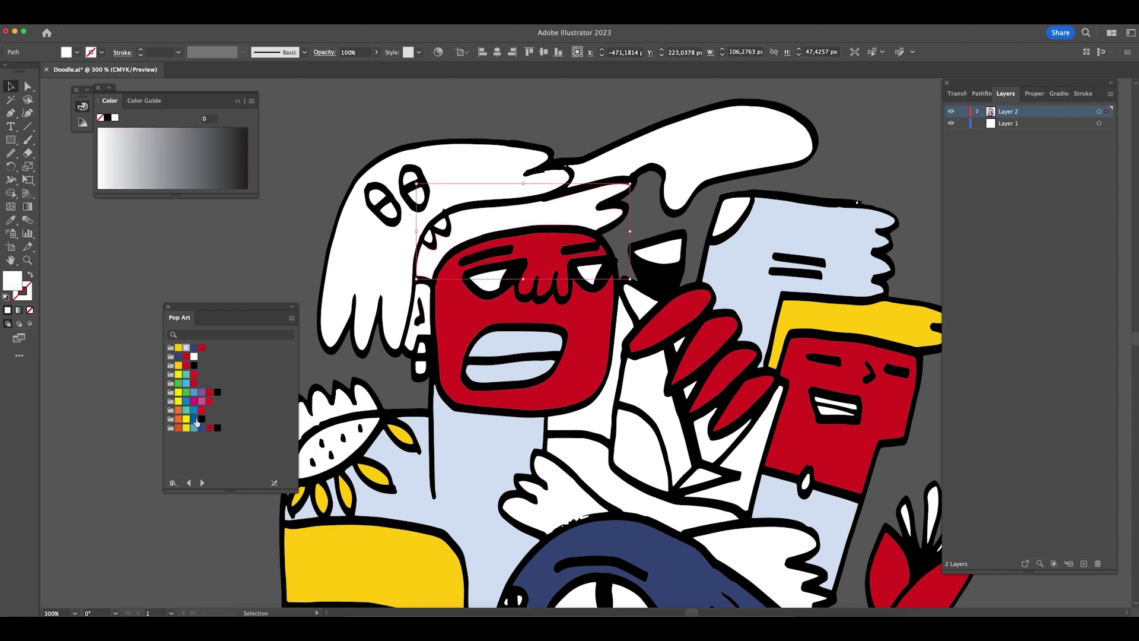
shift+click(712, 127)
key(i)
click(892, 383)
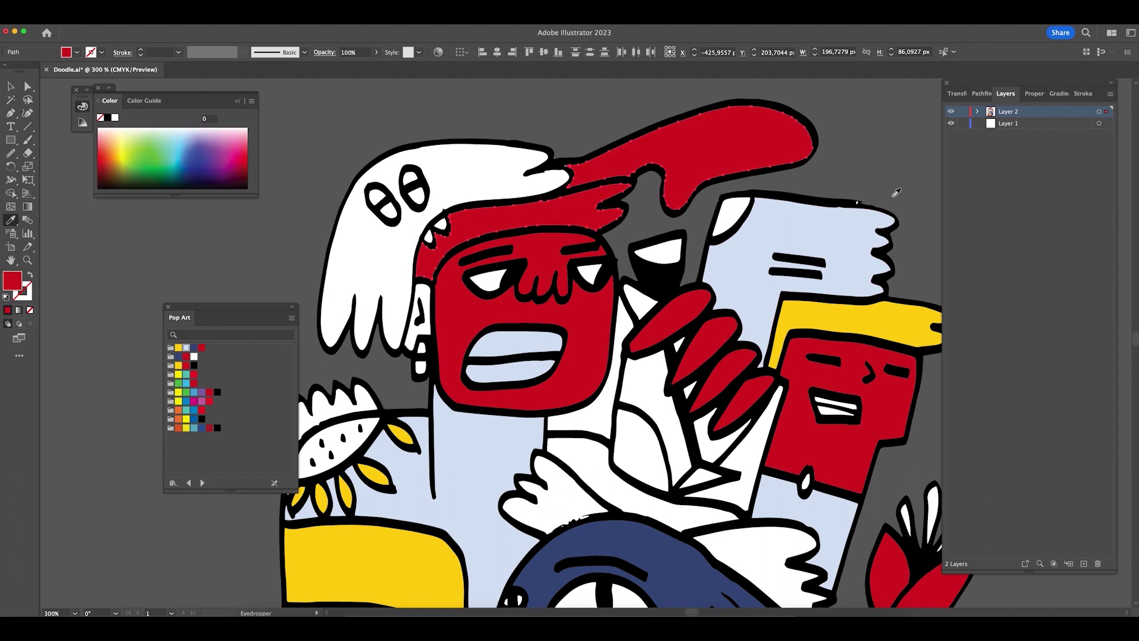
- Fill the large face's fringe and raised hair strand with light blue sampled from the neighbouring head
click(830, 232)
key(v)
key(ctrl+shift+a)
- Fill the creature on the large face's head with dark blue from the Pop Art swatches and its eyes with yellow sampled from the doodle
click(344, 274)
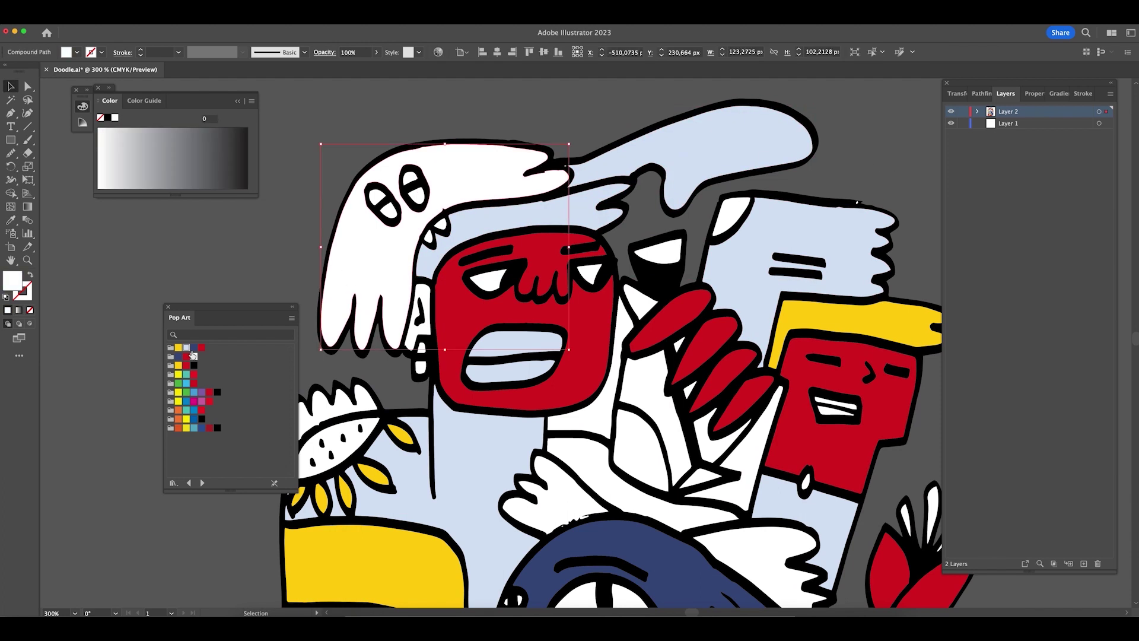
click(194, 347)
click(380, 199)
shift+click(376, 196)
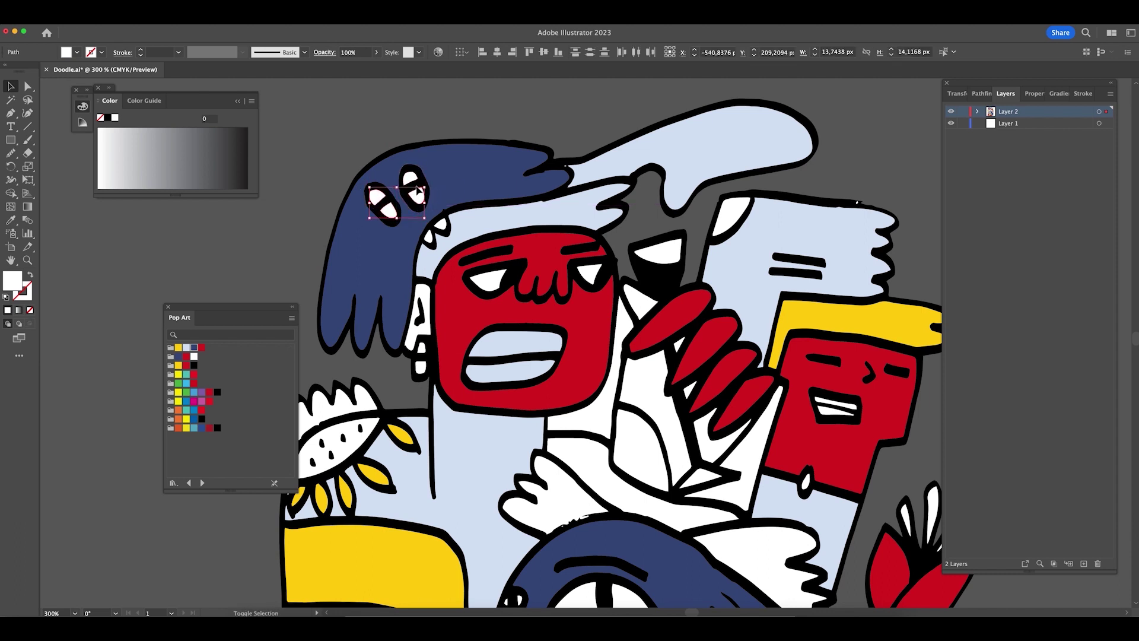
key(i)
click(789, 305)
key(v)
click(734, 215)
key(a)
shift+click(659, 252)
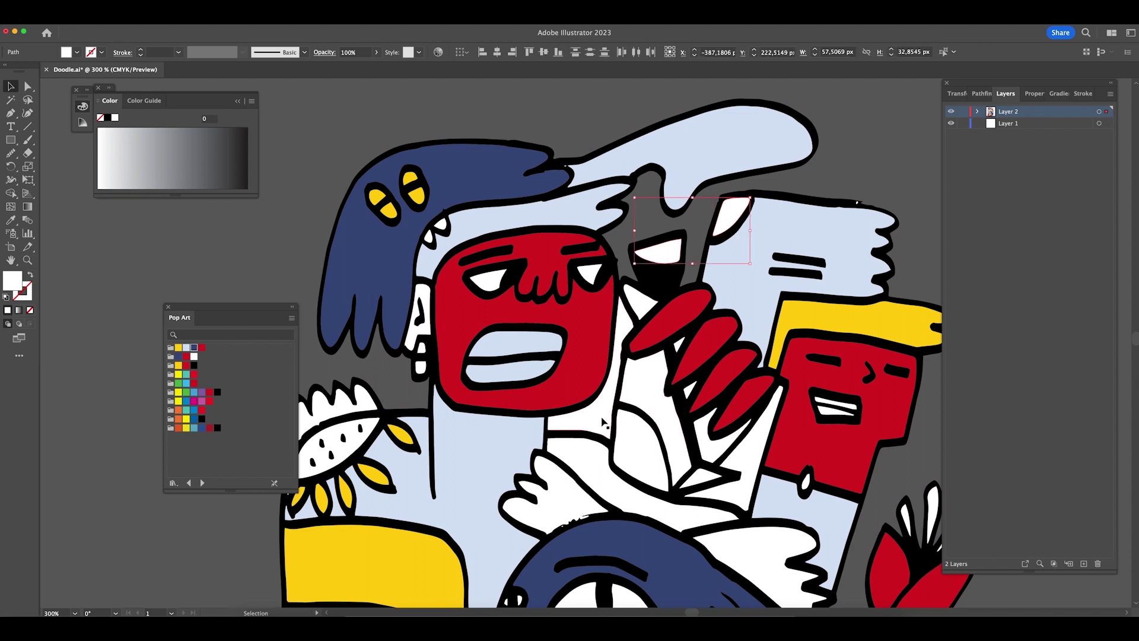
- Fill the blue creature's lips, belly and back stripe with red sampled from the red block beneath it
key(super+minus)
key(super+minus)
key(super+minus)
drag(693, 464, 697, 277)
scroll(698, 382, up, 2)
scroll(698, 382, right, 2)
key(z)
drag(647, 447, 704, 454)
scroll(645, 369, up, 2)
scroll(646, 369, left, 4)
key(v)
click(497, 351)
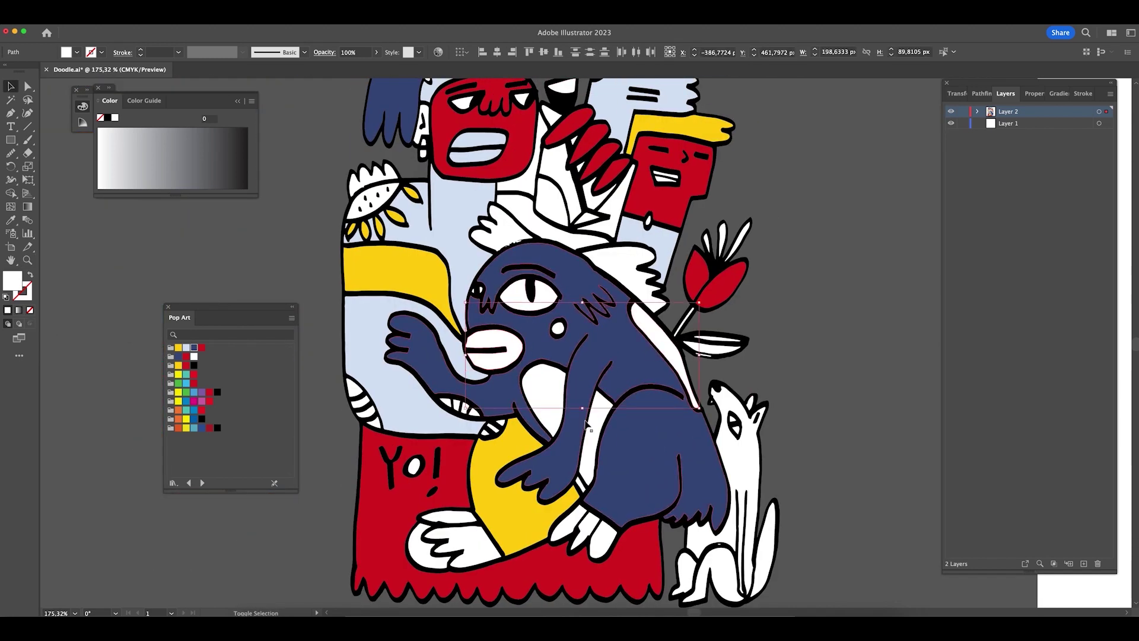
shift+click(538, 398)
key(i)
click(644, 538)
key(v)
click(844, 381)
- Fill the blue creature's two white feet with yellow sampled from the adjoining yellow body area
click(459, 540)
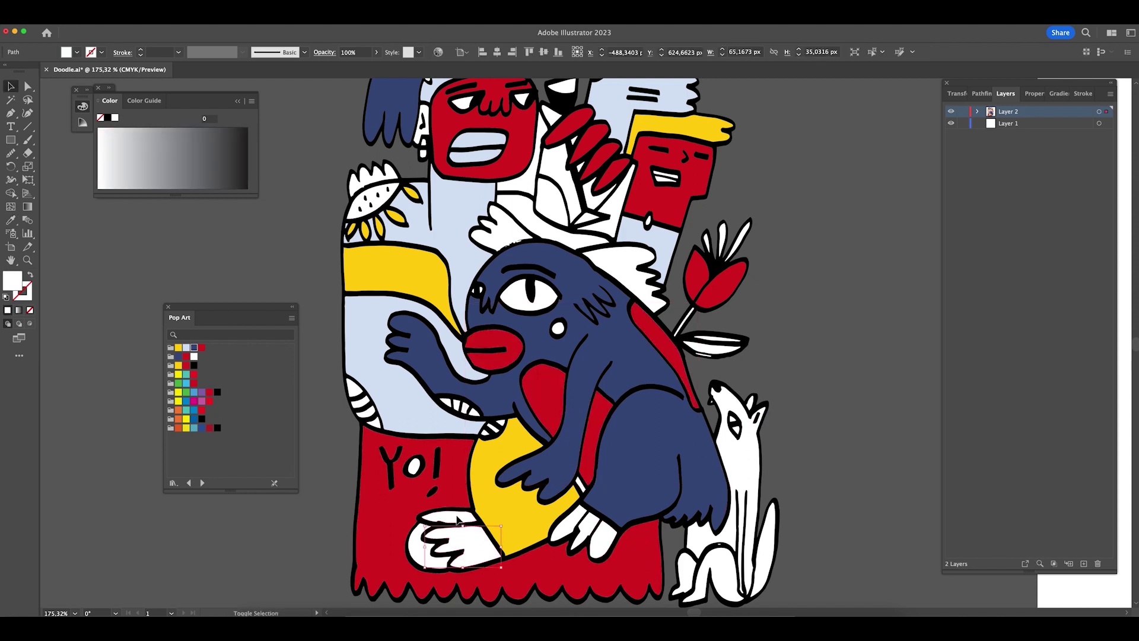
shift+click(568, 528)
key(i)
click(487, 492)
key(v)
click(838, 292)
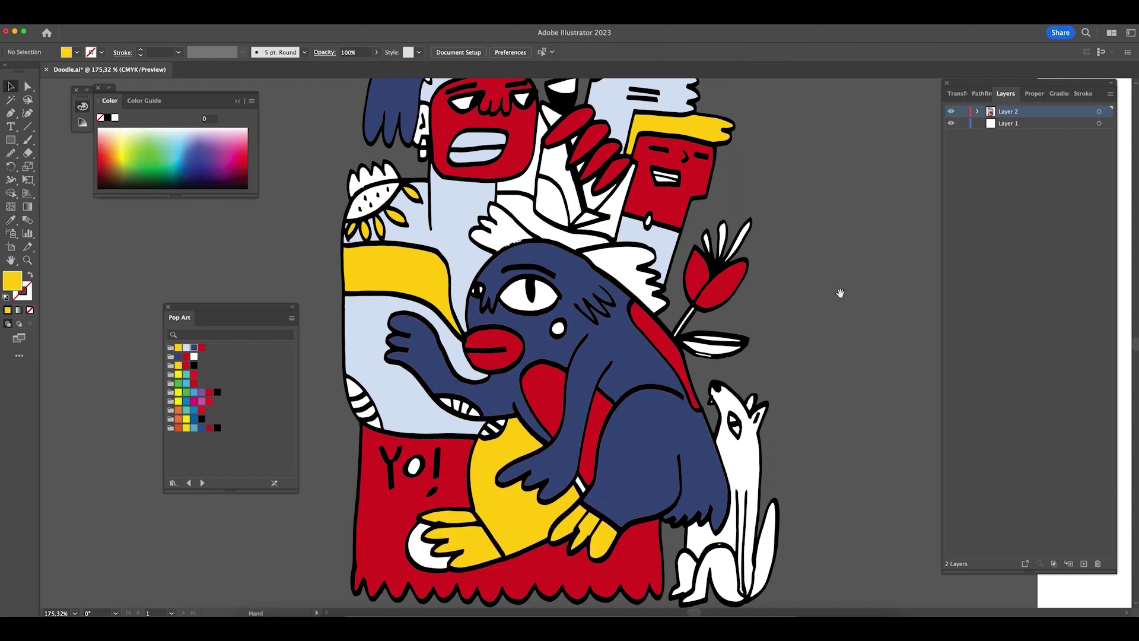
- Fill the tulip's stamens, stem and leaf with yellow sampled from the small face's hair
drag(712, 362, 683, 431)
click(714, 302)
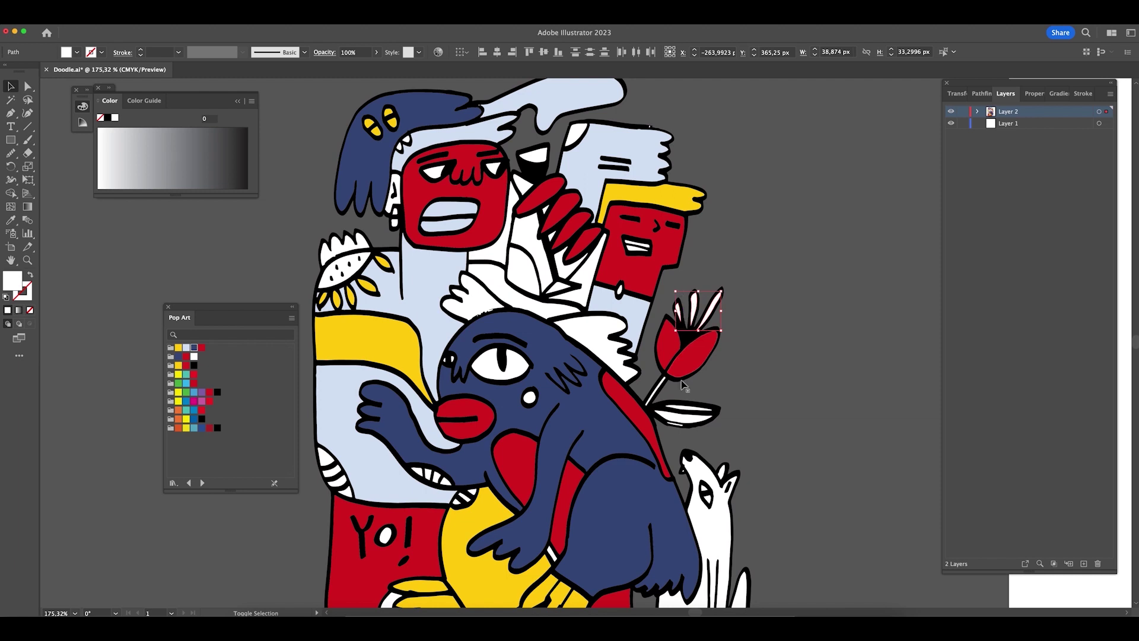
shift+click(696, 409)
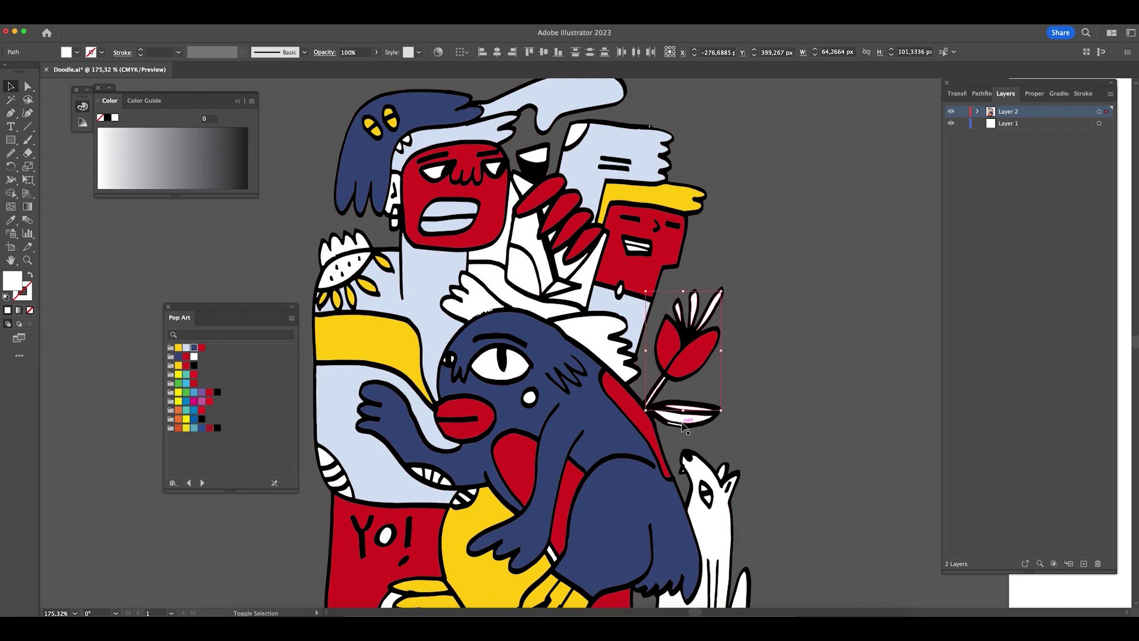
key(i)
click(674, 193)
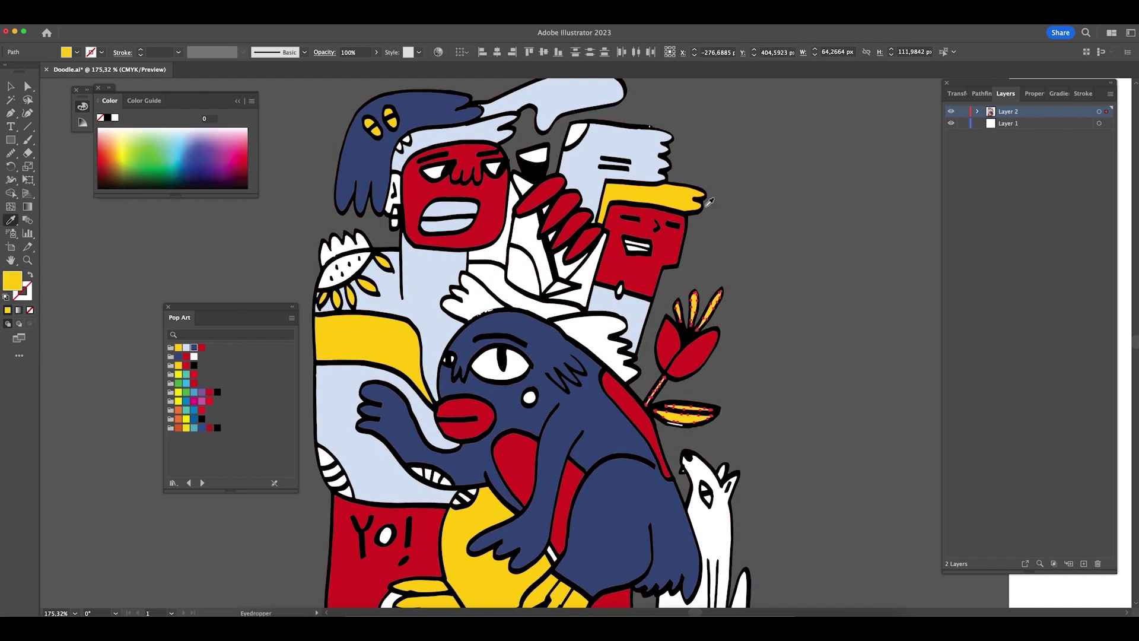
key(v)
click(702, 304)
- Fill the hand and the wavy frill behind the blue creature's head with red sampled from the small face
click(614, 347)
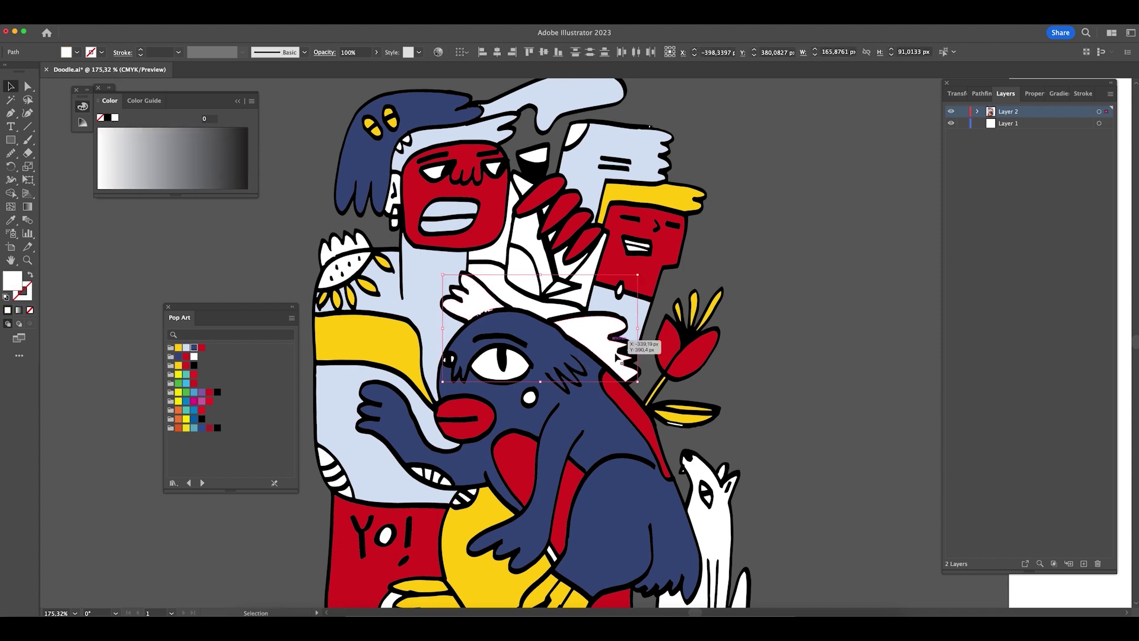
key(i)
click(668, 237)
key(v)
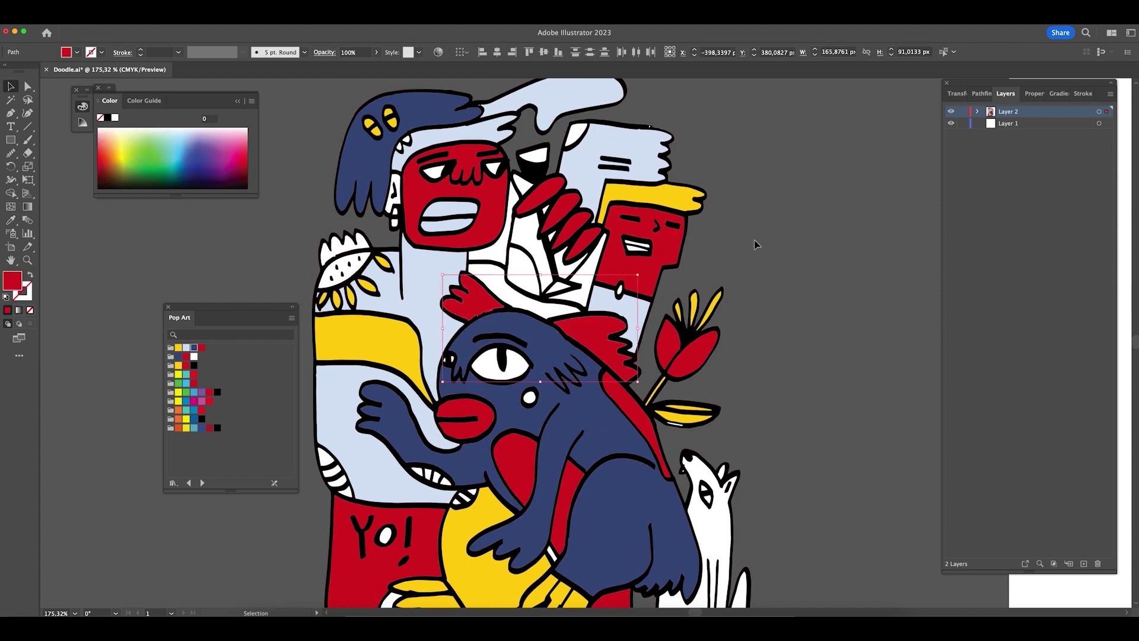
click(755, 244)
- Fill the white background gaps between the two faces with medium blue from the Pop Art swatches
scroll(580, 331, up, 3)
click(580, 334)
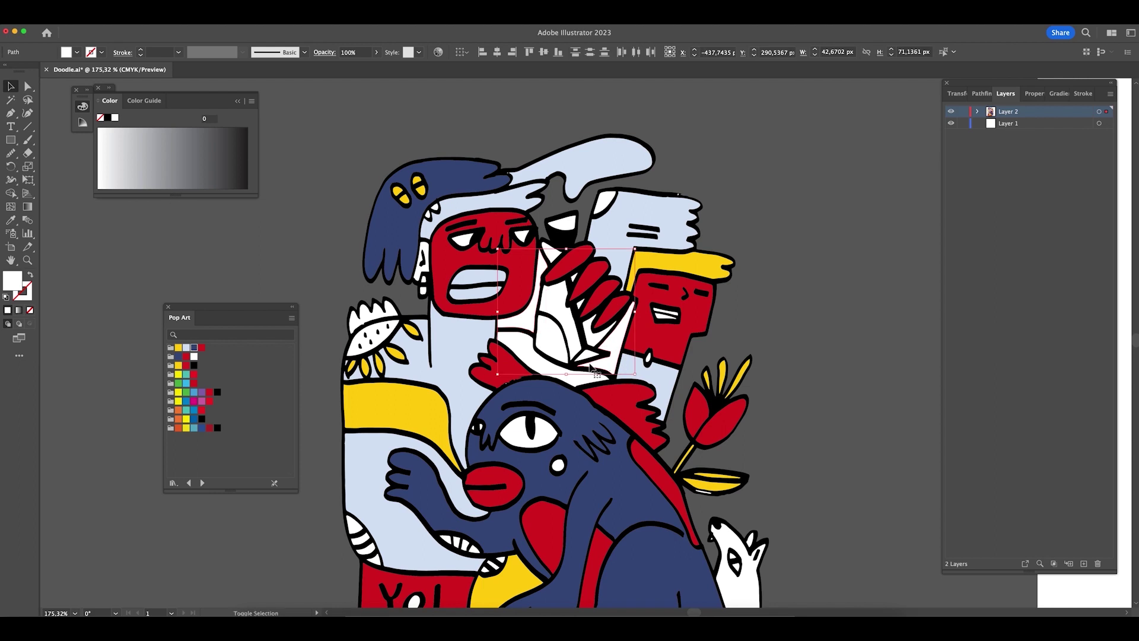
click(194, 393)
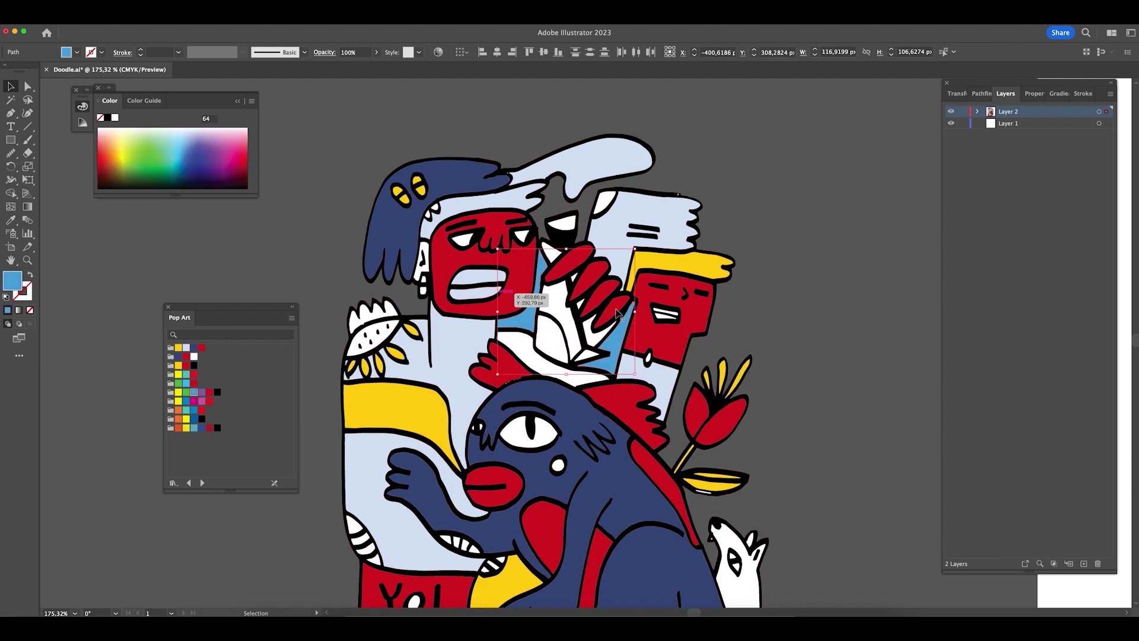
click(771, 319)
- Fill the curved band, the shapes behind the fingers and the light blue head's corner with yellow from the Pop Art swatches
click(549, 363)
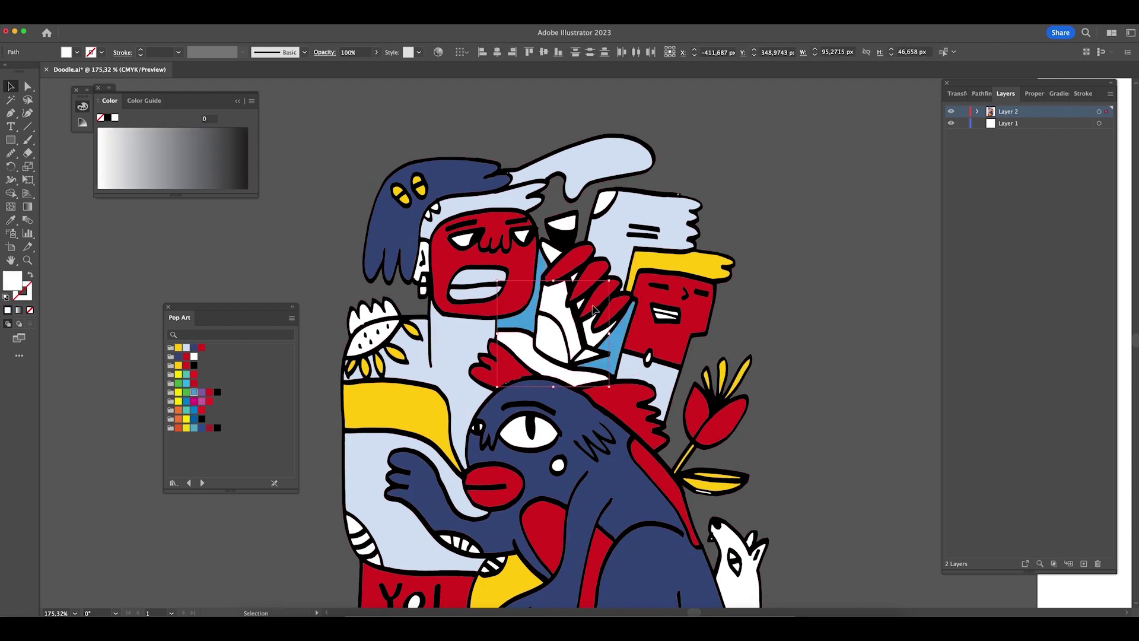
shift+click(605, 208)
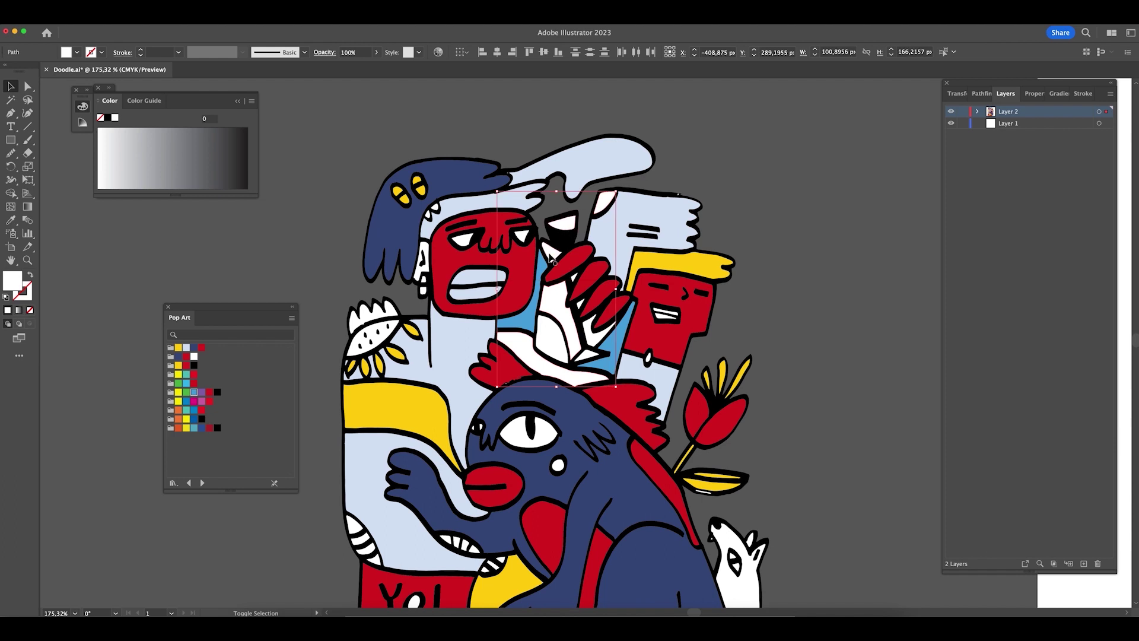
click(180, 348)
click(824, 306)
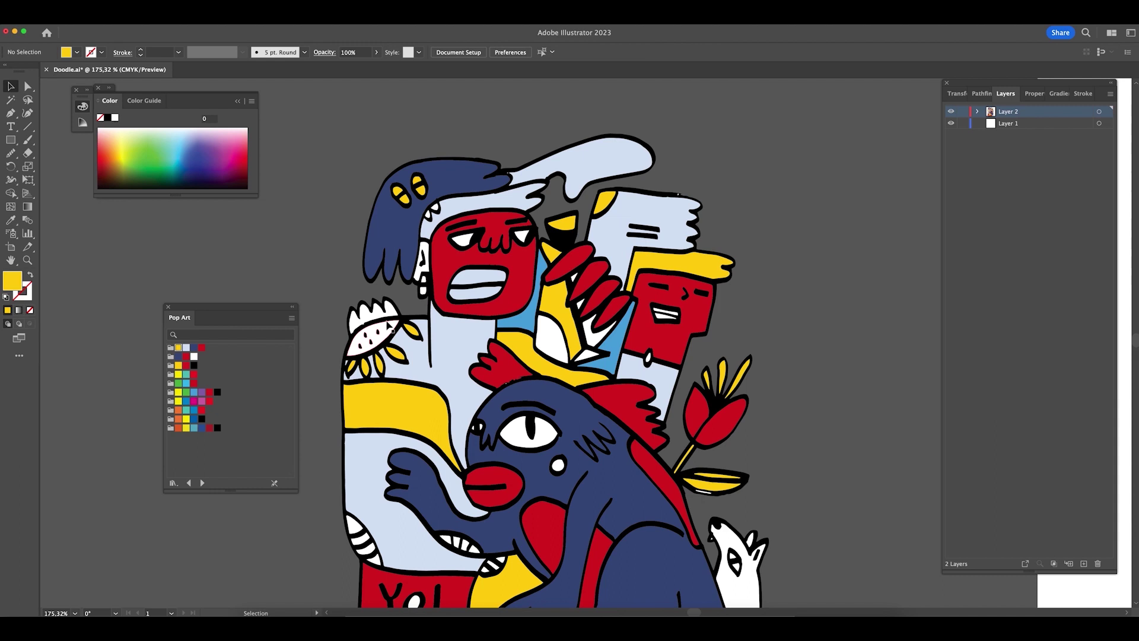
- Fill the two parts of the large face's earring with yellow sampled from the doodle
click(423, 291)
shift+click(425, 262)
click(399, 304)
click(423, 290)
shift+click(423, 279)
key(i)
click(558, 341)
click(840, 305)
- Round the pointed corner at the tip of the red hand's middle finger
key(z)
drag(478, 378, 516, 333)
key(v)
click(540, 344)
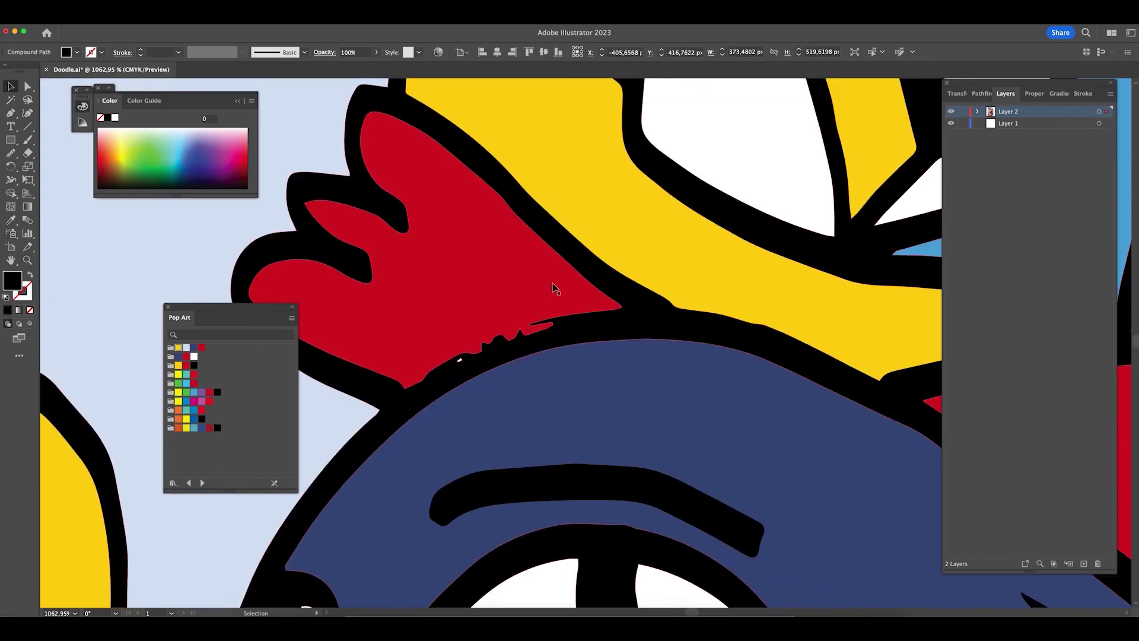
key(a)
click(308, 204)
drag(342, 217, 352, 220)
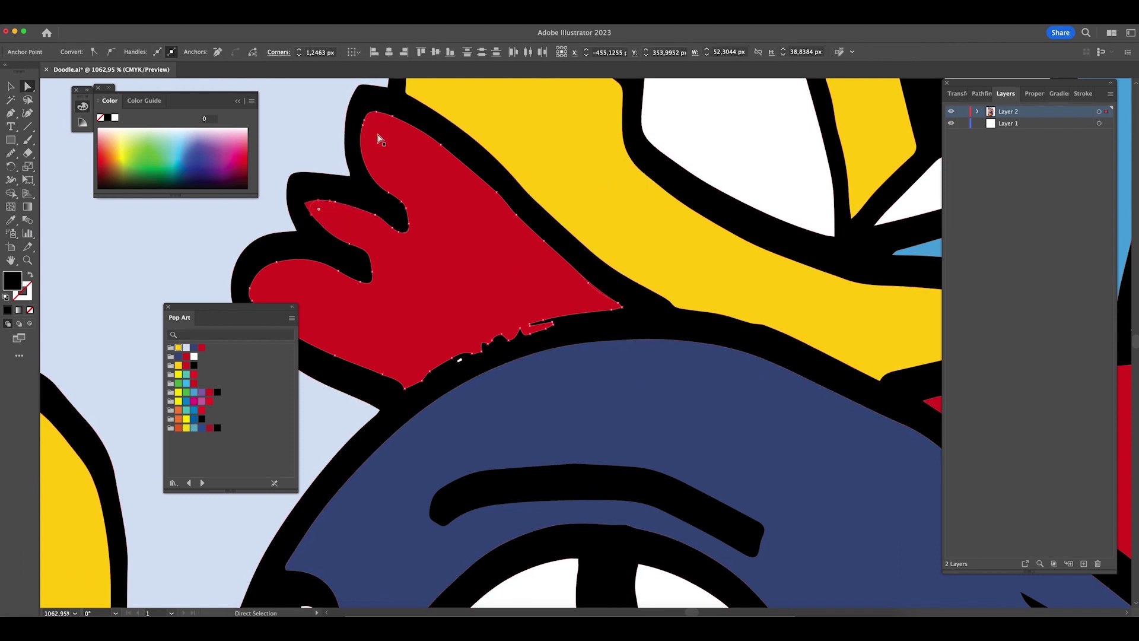
key(v)
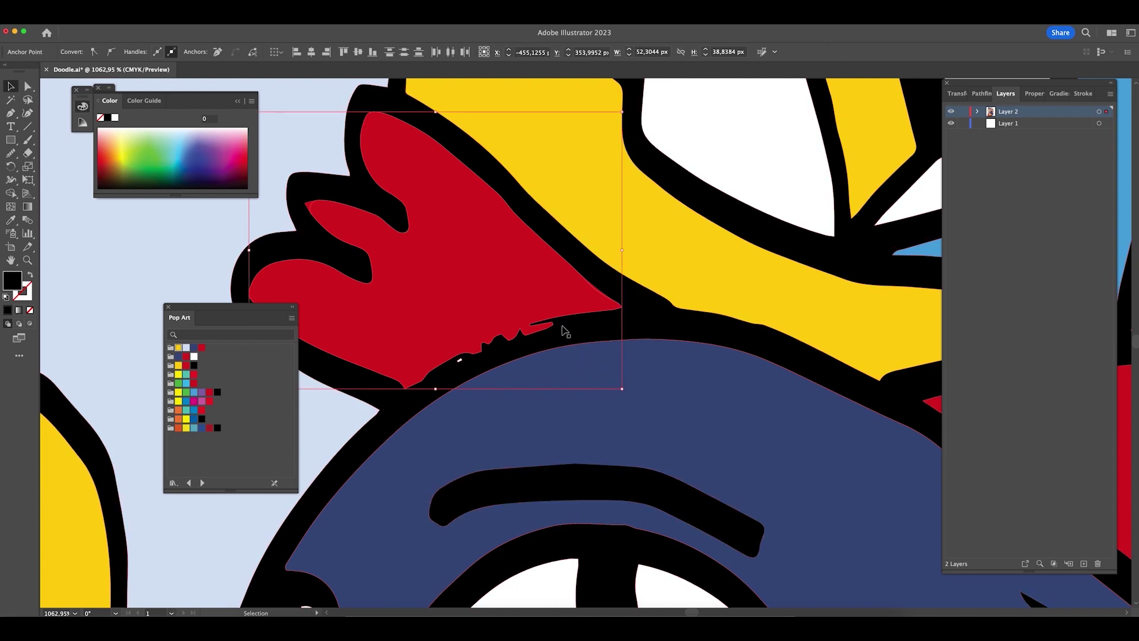
key(a)
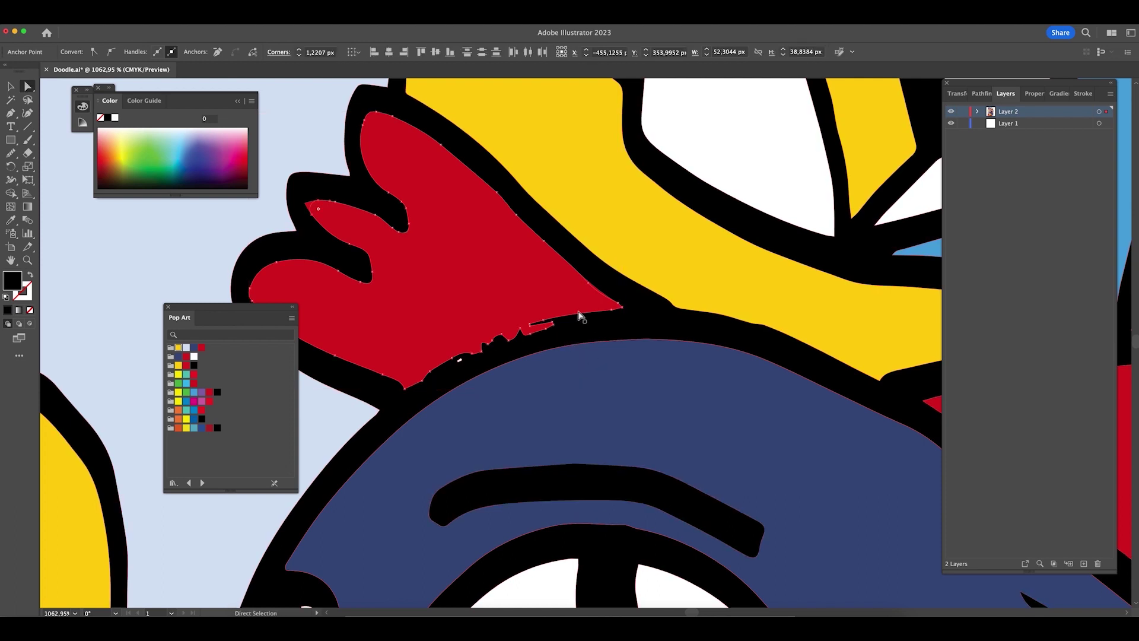
- Isolate the red hand and draw a closed red Pen shape that covers its ragged lower edge
key(v)
double_click(578, 314)
key(p)
click(624, 310)
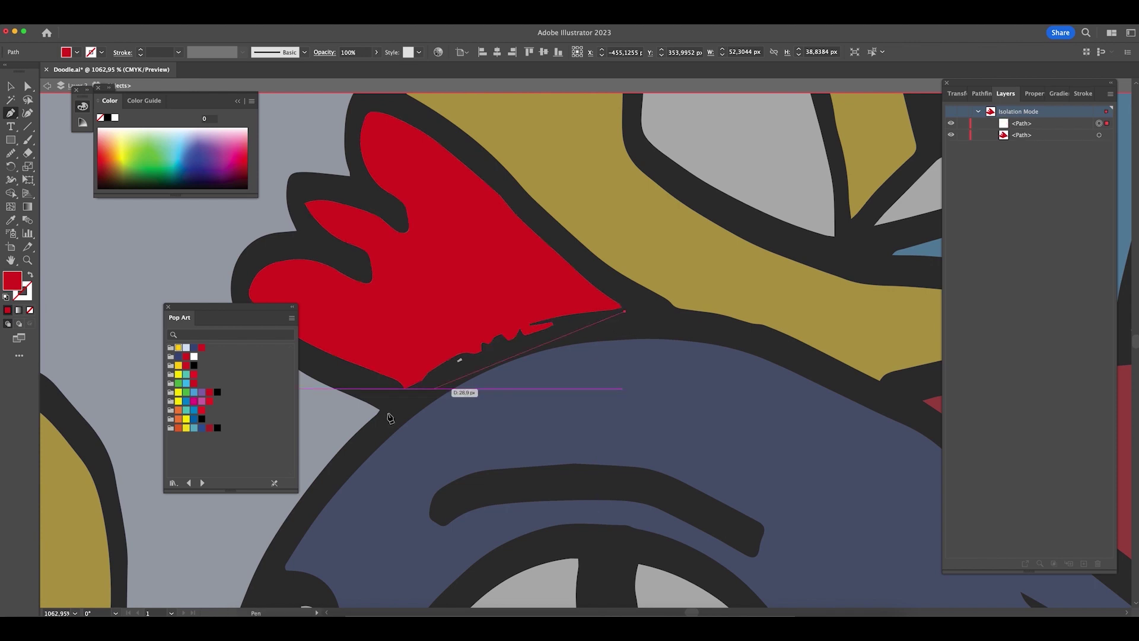
drag(404, 388, 265, 443)
click(404, 388)
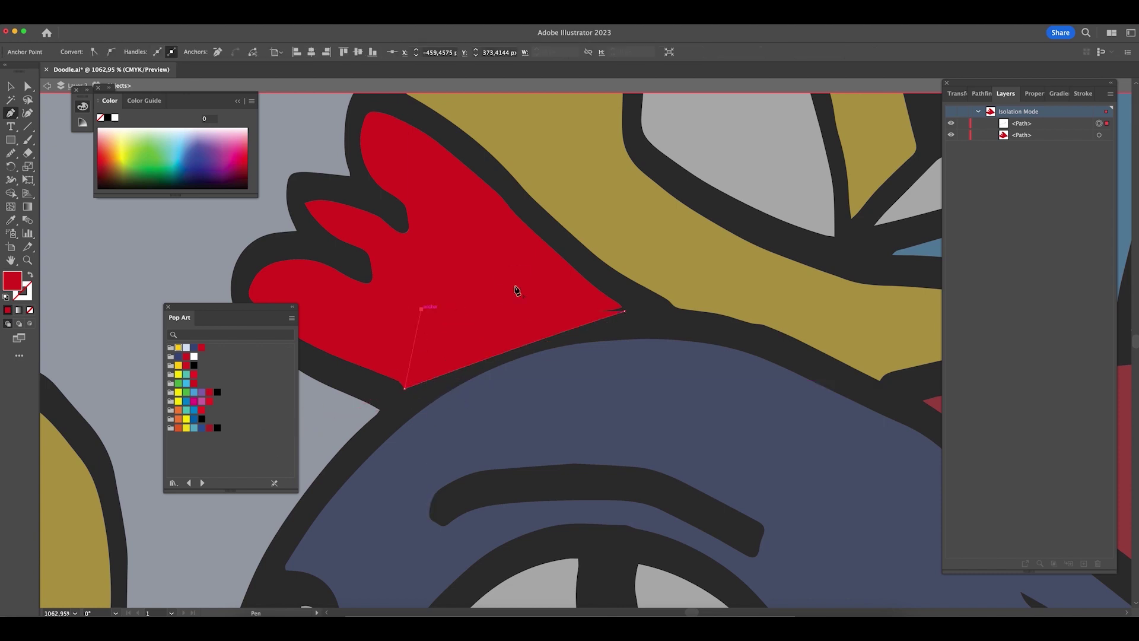
click(618, 303)
key(v)
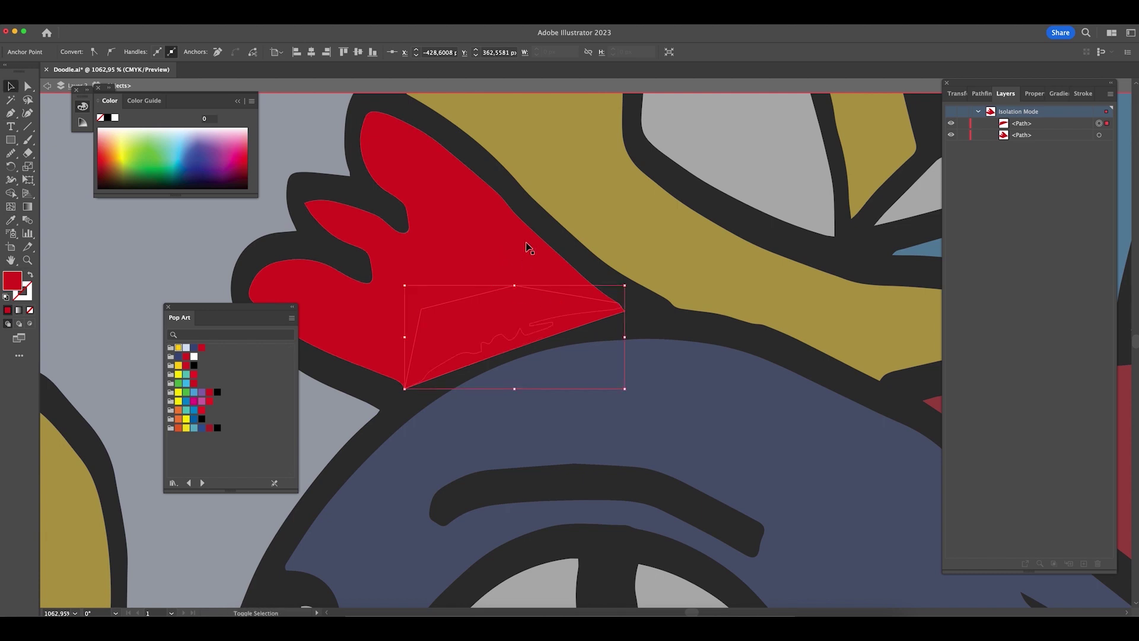
- Unite the drawn patch with the red hand using Pathfinder
shift+click(526, 246)
click(987, 97)
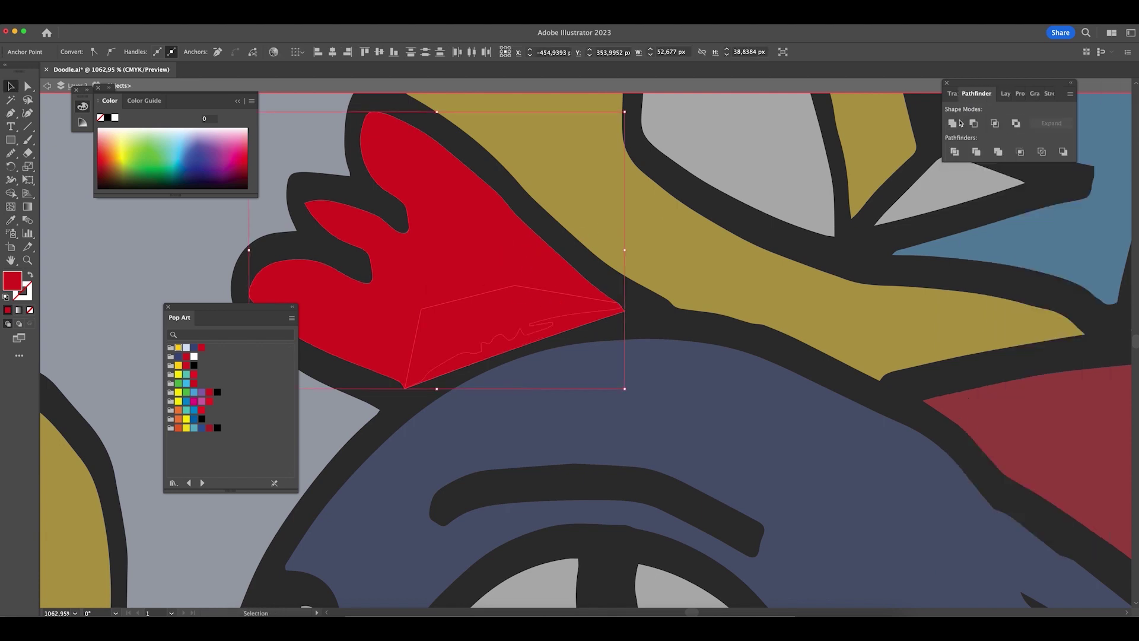
click(952, 122)
- Smooth the red hand's outline with the Smooth tool and reshape the notch between its upper two fingers
scroll(415, 298, left, 3)
scroll(416, 297, up, 2)
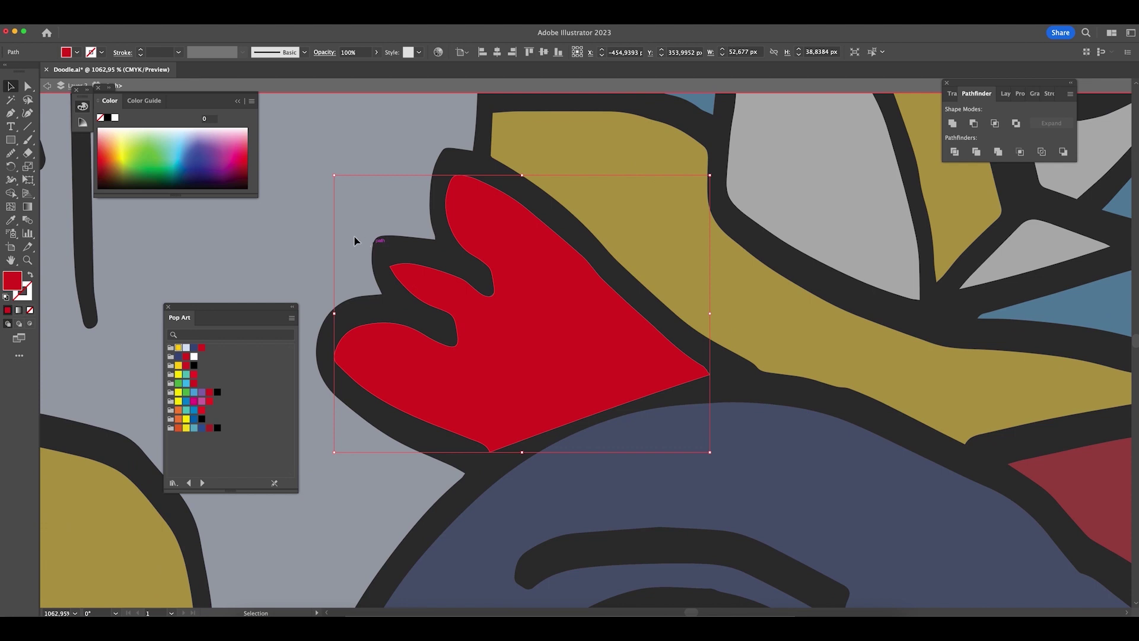
drag(10, 156, 59, 181)
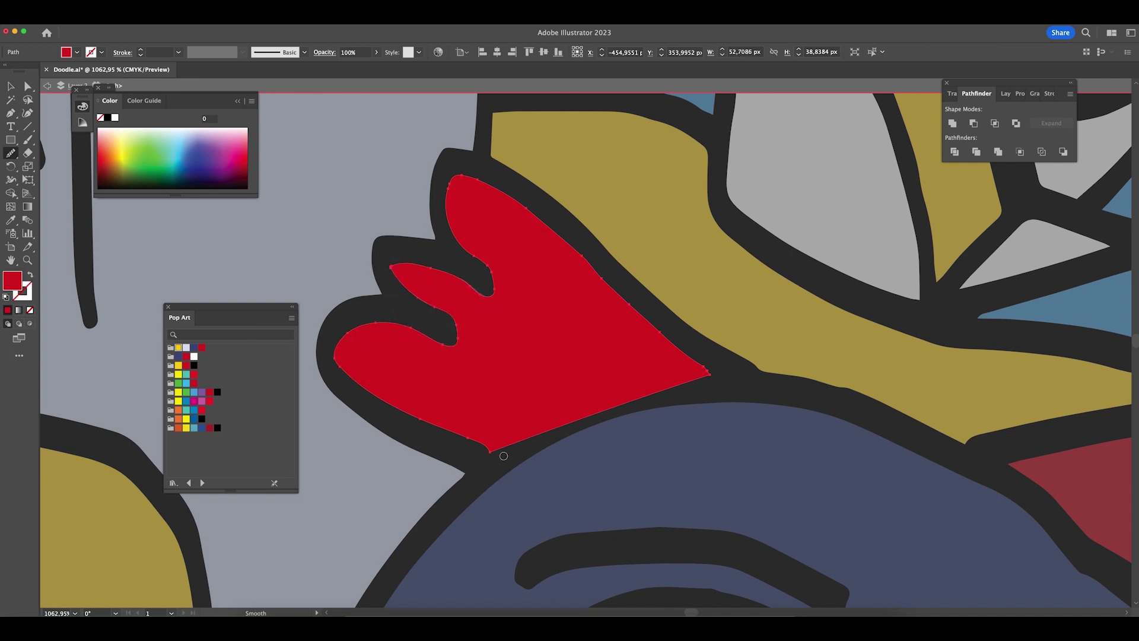
key(a)
click(487, 297)
mouse_move(487, 298)
mouse_down()
mouse_move(479, 287)
mouse_move(490, 291)
mouse_up()
click(403, 191)
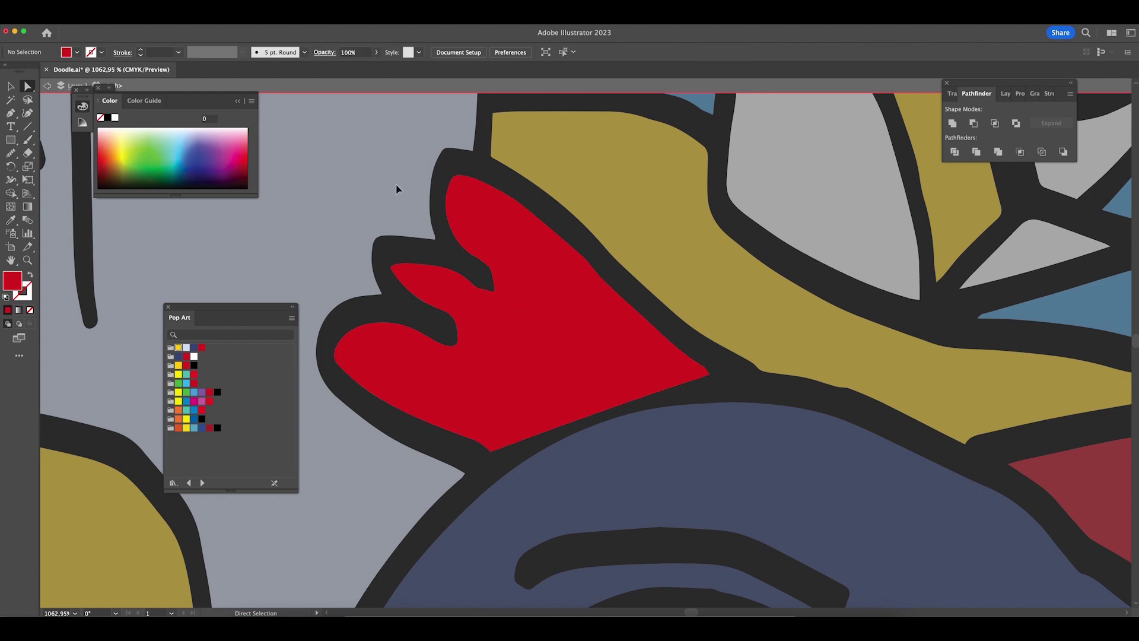
- Add an anchor point on the red hand's straight lower edge and bend the edge to follow the blue creature's head
key(super+minus)
key(super+minus)
key(super+minus)
key(super+minus)
key(super+minus)
drag(601, 359, 700, 379)
key(a)
click(508, 349)
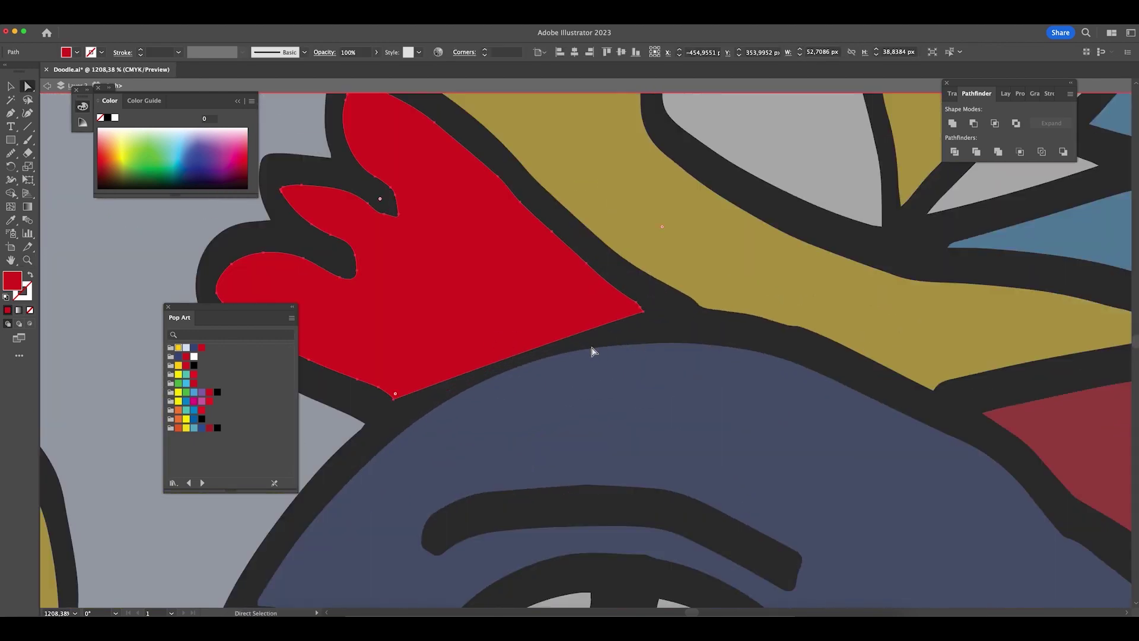
key(plus)
click(517, 359)
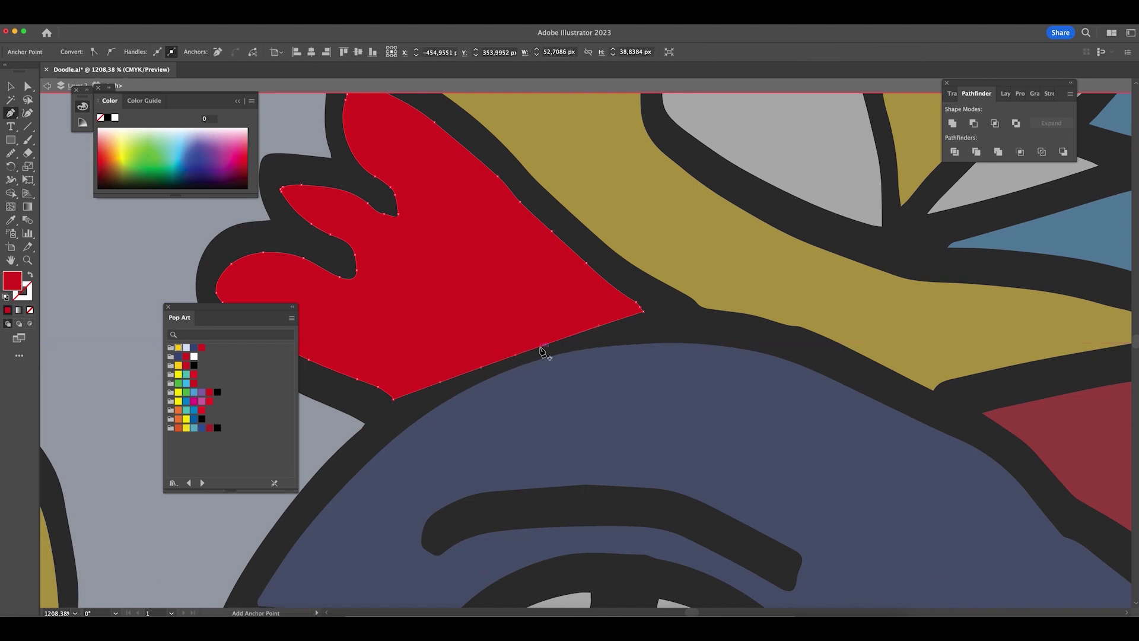
drag(515, 359, 530, 341)
click(160, 257)
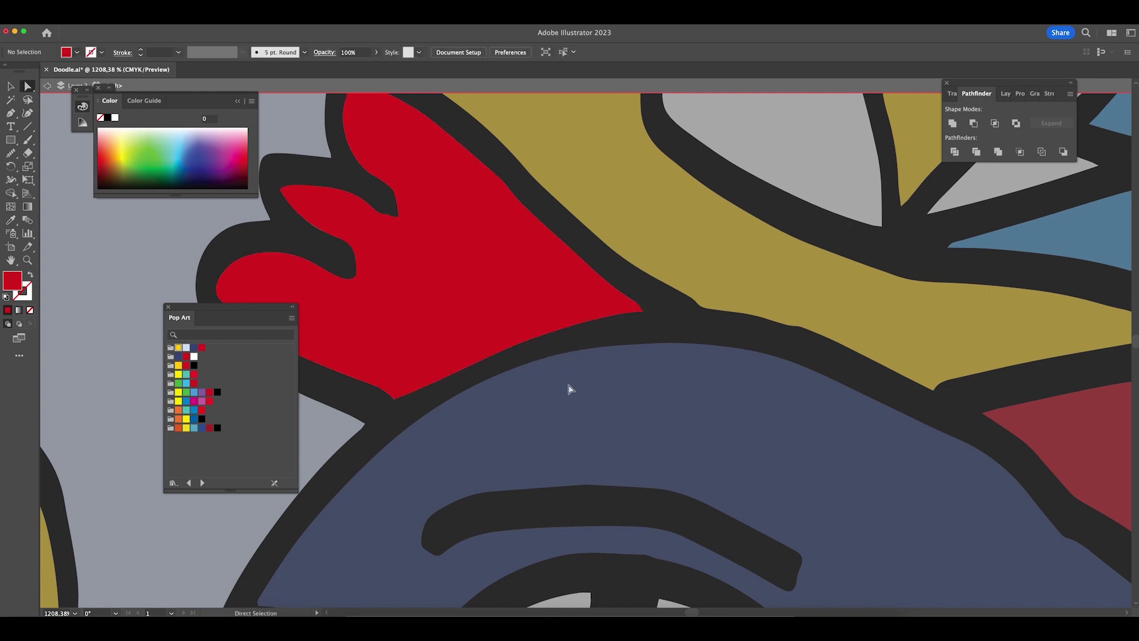
- Reshape the lower corner of the red hand and leave isolation mode
click(394, 398)
key(super+space)
drag(401, 399, 544, 417)
click(379, 400)
drag(380, 402, 372, 417)
drag(377, 408, 402, 380)
key(super+minus)
key(super+1)
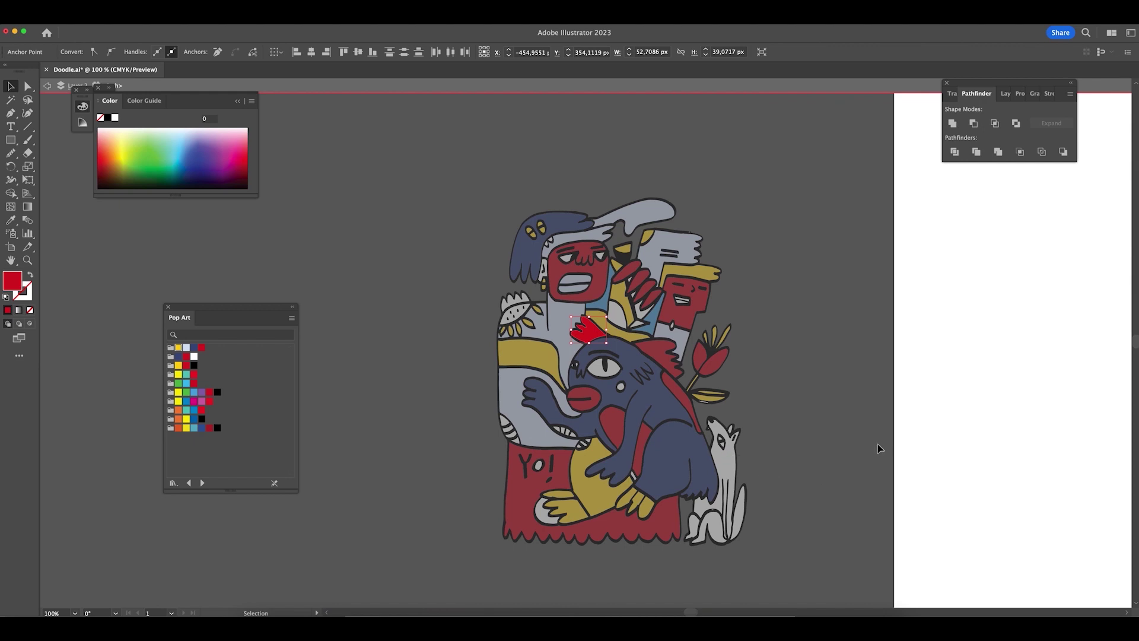
double_click(847, 440)
- Fill the inside of the letter "o" in "Yo!" with red sampled from the surrounding block
drag(809, 449, 756, 460)
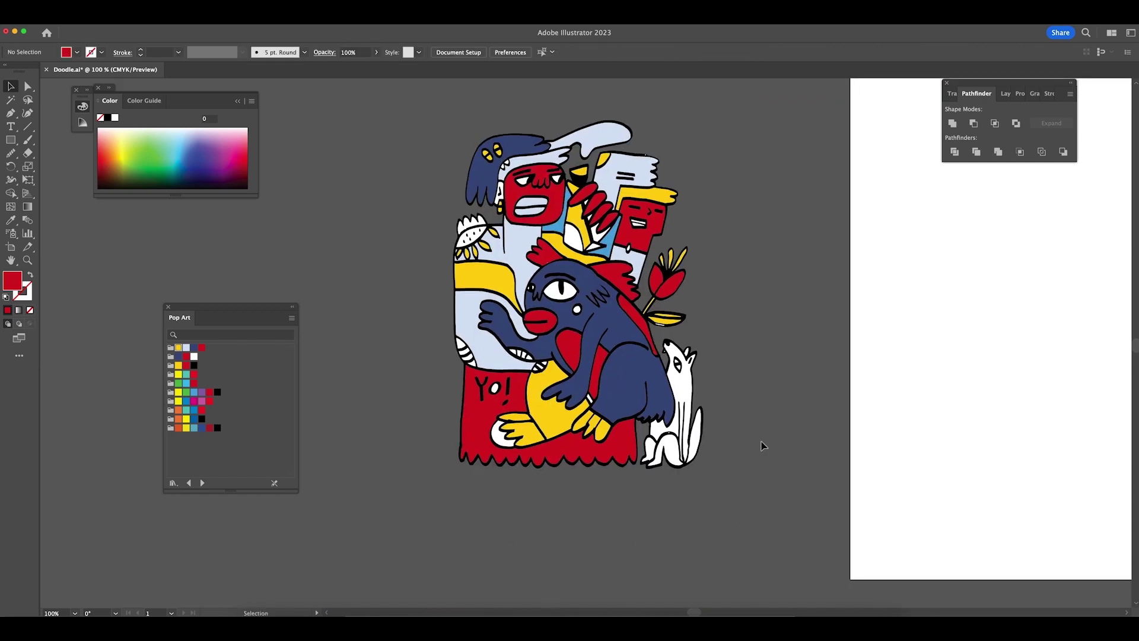
drag(483, 389, 549, 440)
key(v)
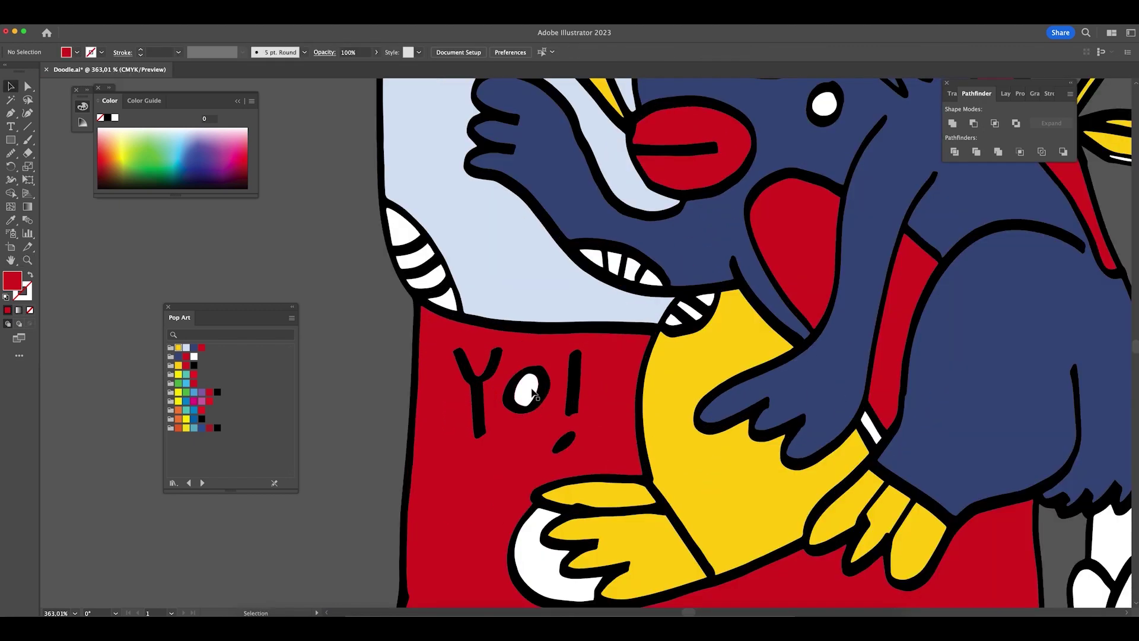
click(530, 391)
key(i)
click(598, 460)
- Fill the white round shape behind the yellow foot with dark blue sampled from the creature's body
key(v)
click(546, 573)
key(i)
click(824, 379)
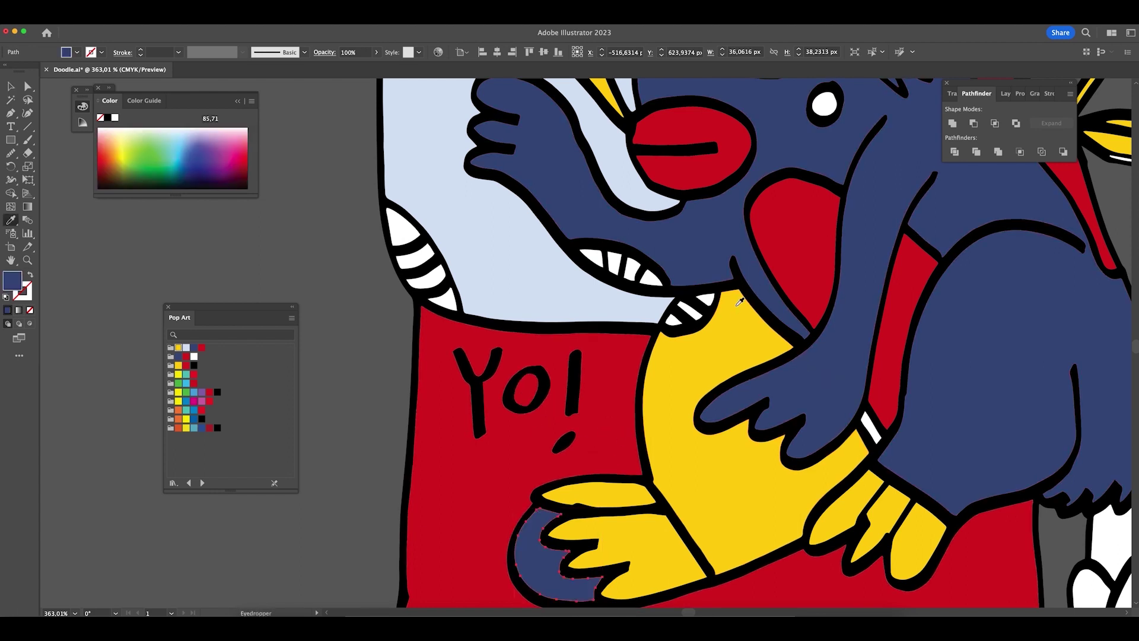
- Group the white stripes of the patch under the blue creature's outstretched arm and fill them with yellow sampled from the belly
super+click(623, 262)
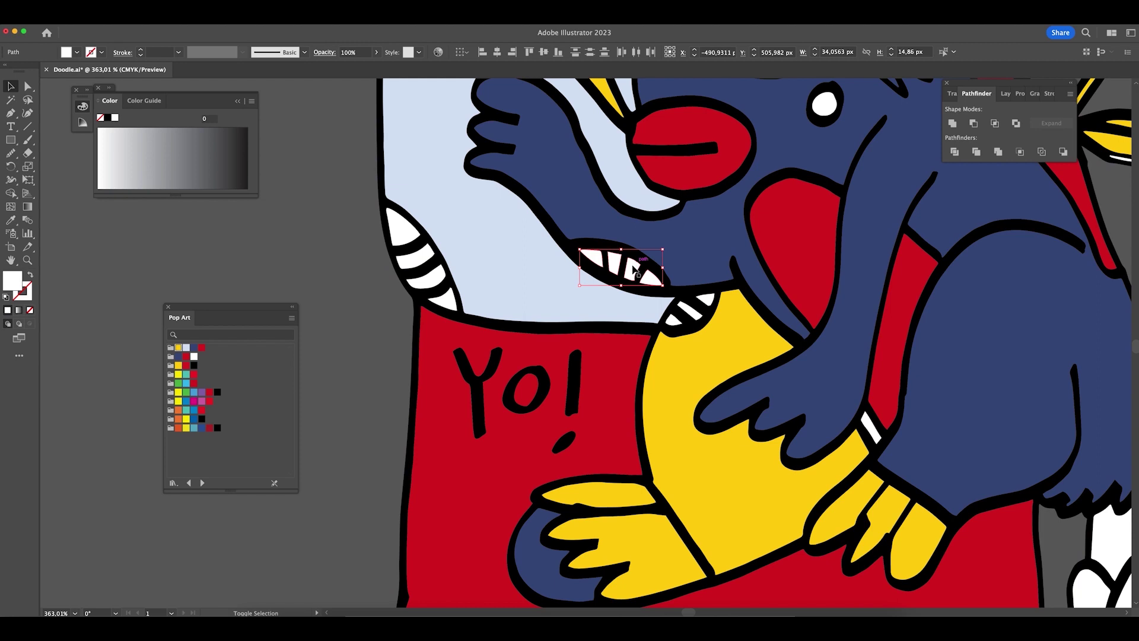
key(super+g)
key(i)
click(697, 360)
click(649, 322)
key(super+z)
drag(651, 313, 621, 437)
- Fill the round cheek spot of the blue creature with red sampled from its lips
key(v)
click(329, 261)
super+click(794, 227)
key(i)
click(710, 257)
- Fill the white stripes beside the yellow belly with dark blue sampled from the creature's body
key(v)
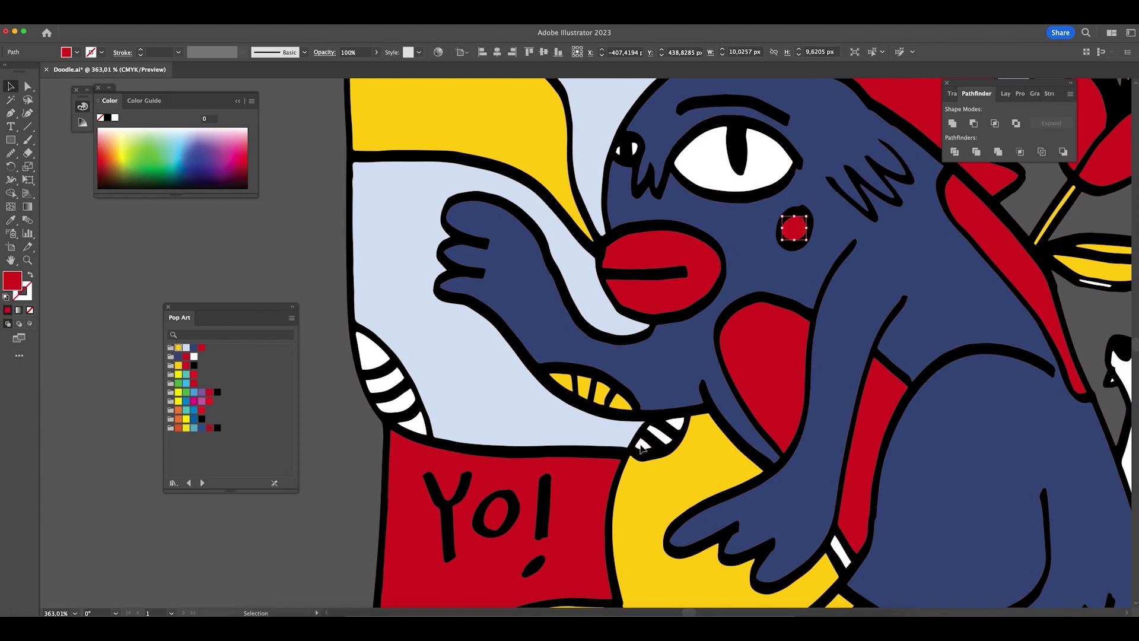
click(642, 449)
key(i)
click(675, 361)
- Fill the white stripes at the light-blue body's outer edge with yellow sampled from the band above and group them
key(v)
click(397, 403)
shift+click(418, 432)
shift+click(374, 357)
shift+click(397, 378)
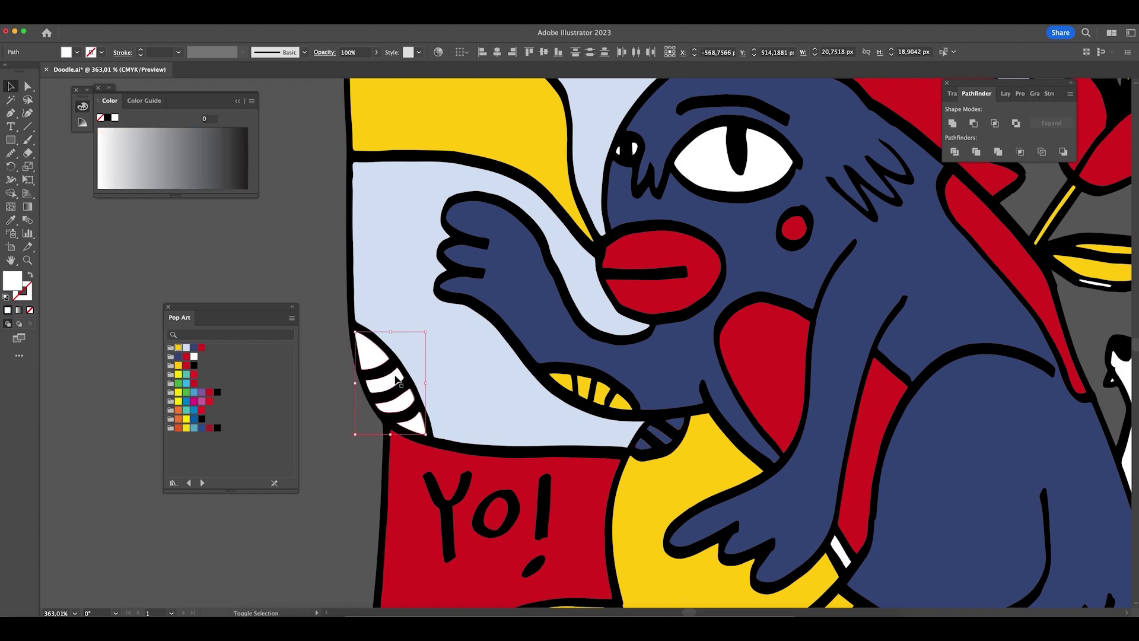
key(i)
click(421, 140)
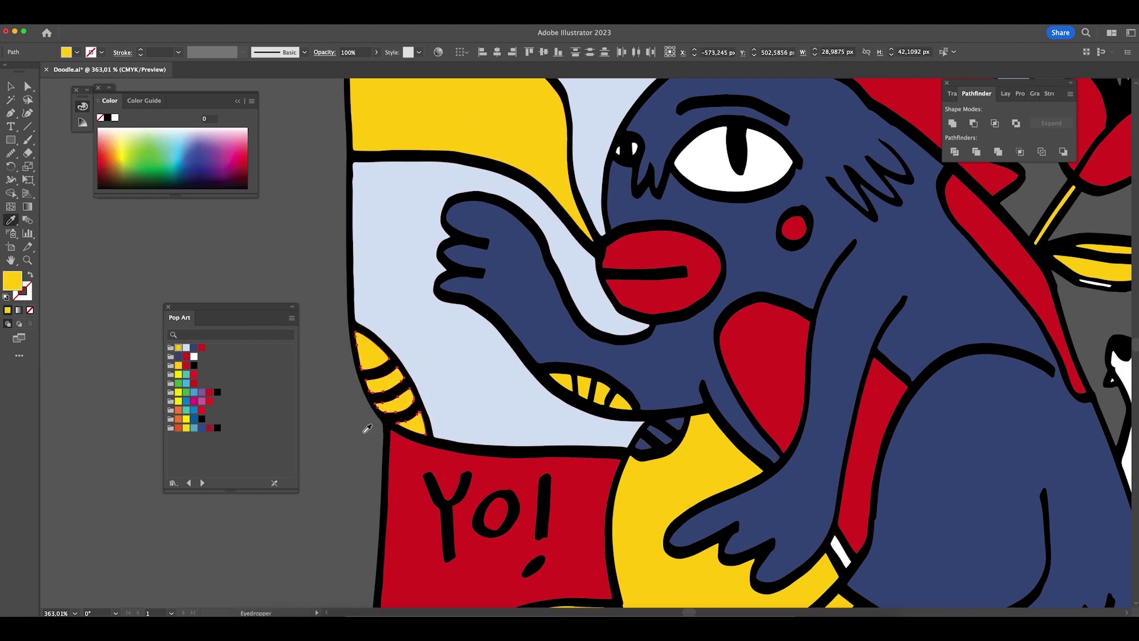
key(super+g)
- Fill the stray white sliver in the outline under the flower's leaf with black sampled from that outline
key(super+minus)
key(super+minus)
key(super+minus)
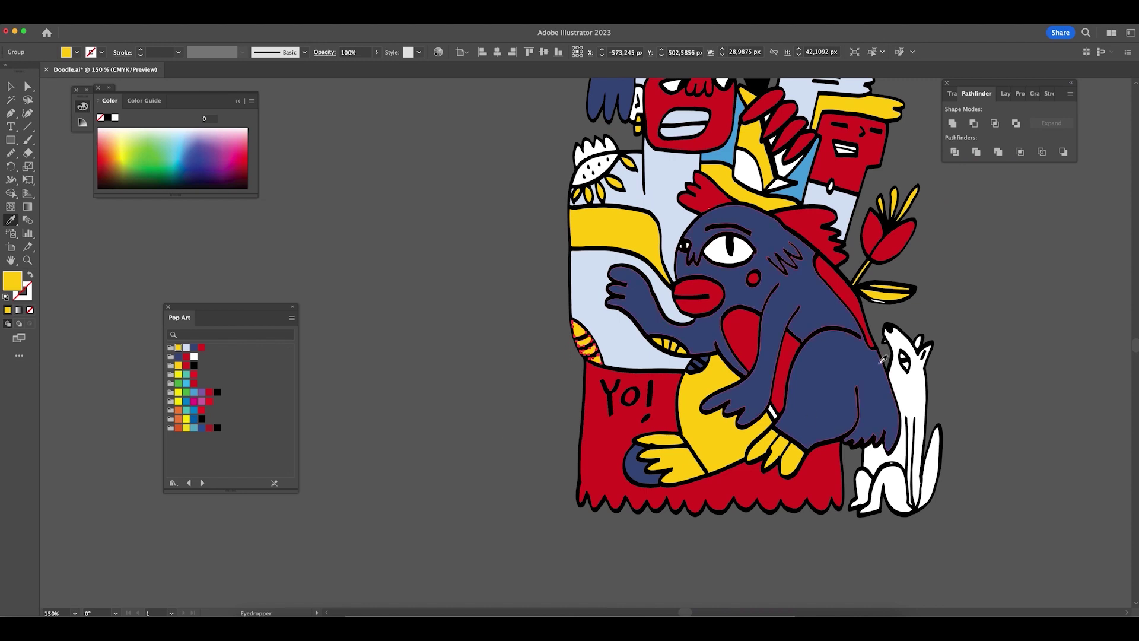
drag(783, 259, 702, 346)
key(v)
click(857, 336)
key(z)
drag(849, 336, 830, 492)
drag(810, 504, 789, 360)
key(super+a)
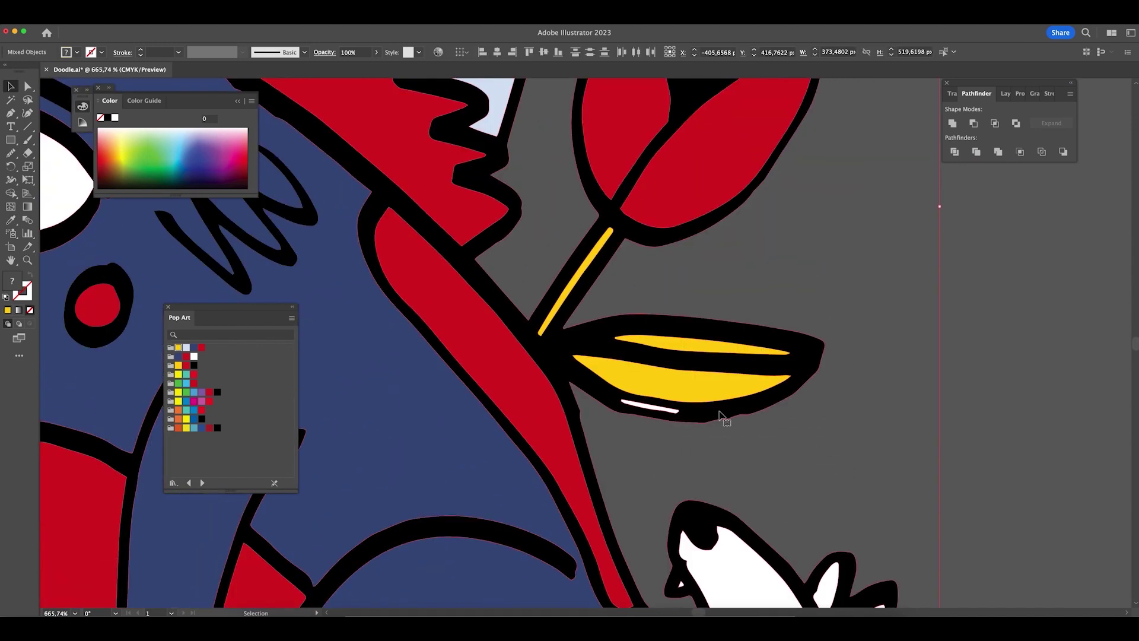
key(i)
click(716, 416)
key(v)
- Fill the dog's body and its separate ear with red sampled from the blue creature's back stripe
click(819, 455)
drag(809, 411, 714, 191)
click(669, 384)
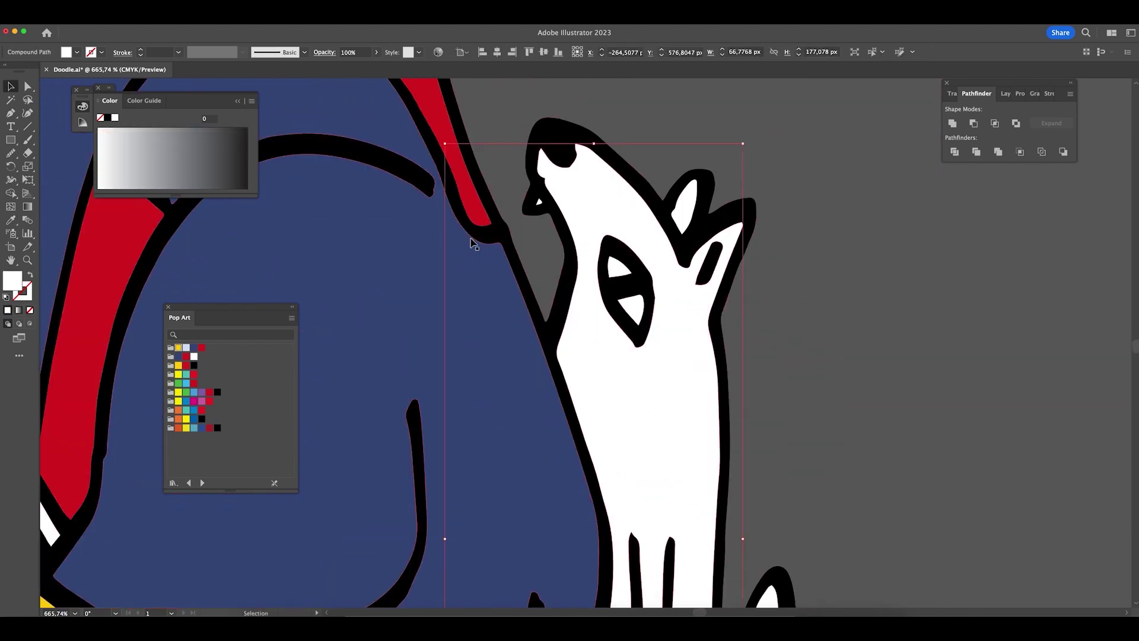
key(i)
click(470, 183)
super+click(808, 351)
super+click(684, 205)
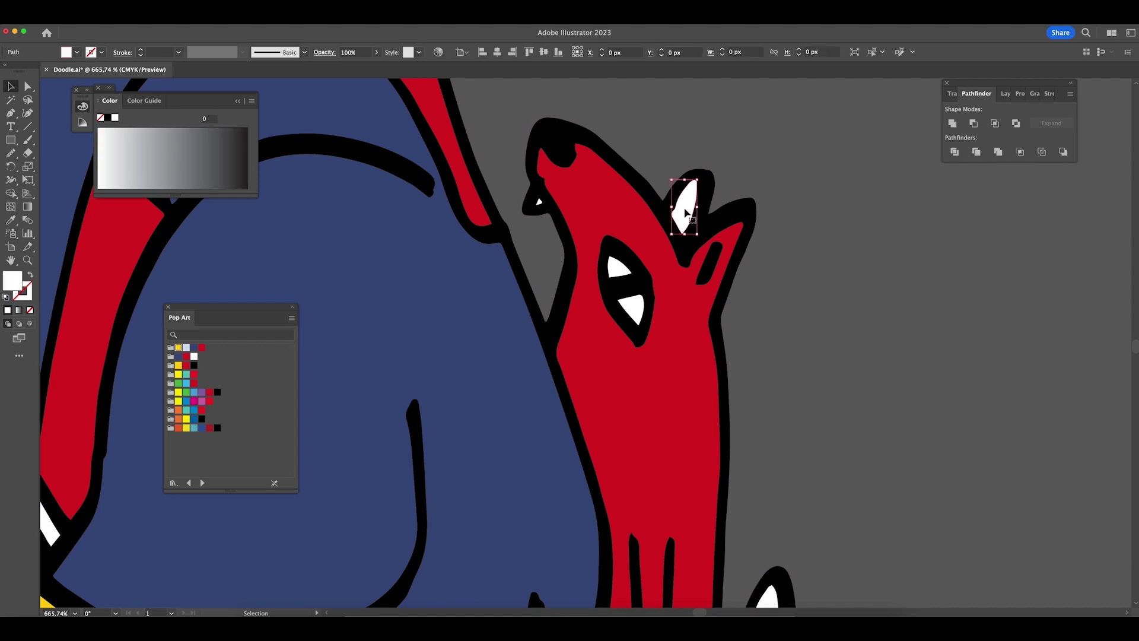
click(676, 349)
key(v)
- Fill the dog's tail and hind legs with red sampled from its body
scroll(748, 249, down, 5)
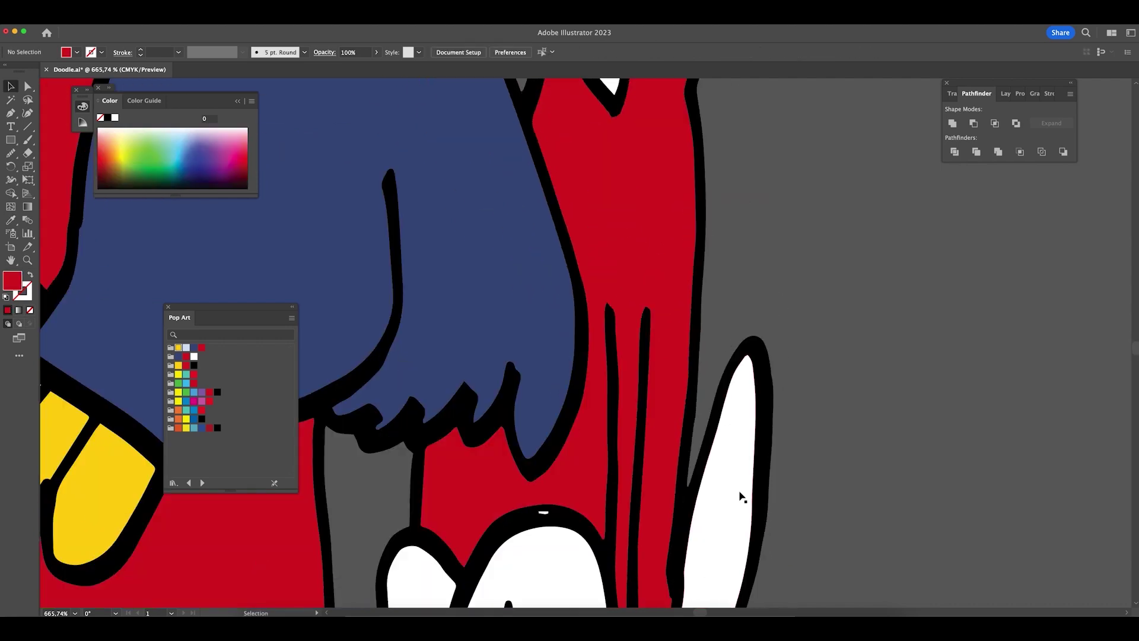
click(740, 496)
shift+click(544, 580)
key(i)
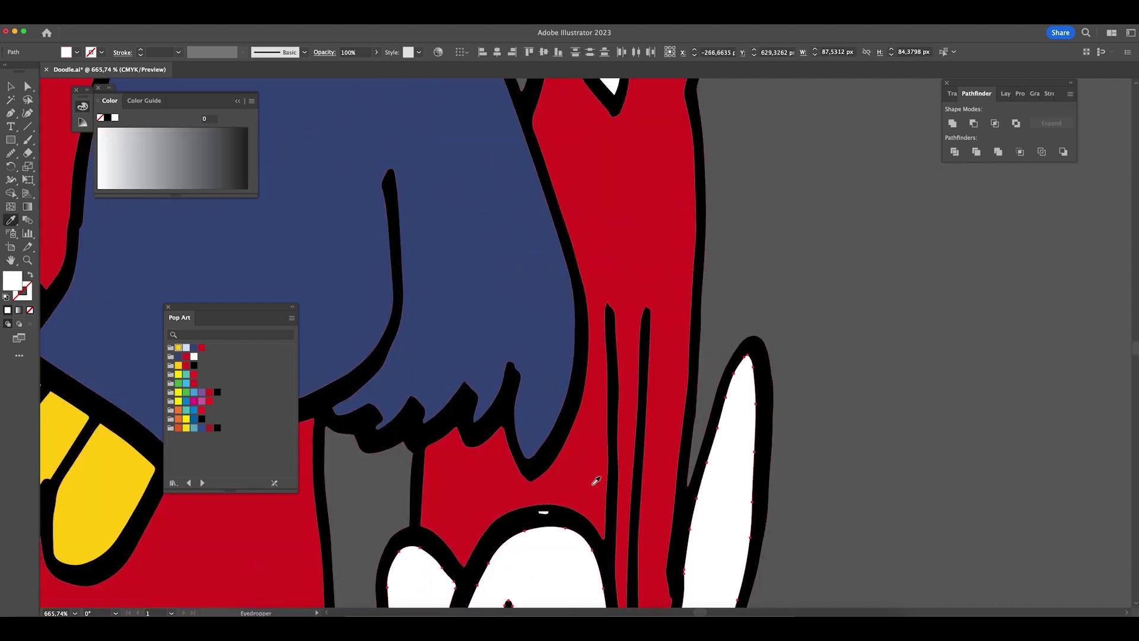
click(606, 498)
- Fill the small white sliver in the outline above the dog's hind leg with black
scroll(605, 498, down, 5)
key(v)
click(576, 350)
click(575, 348)
key(i)
scroll(730, 372, up, 5)
key(v)
click(717, 218)
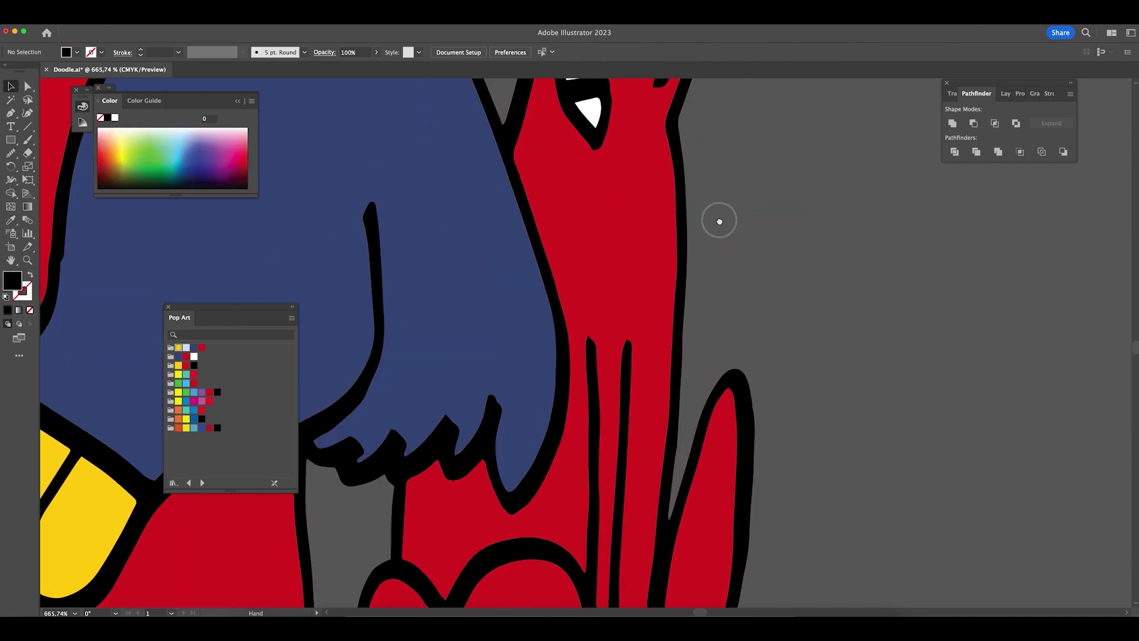
scroll(687, 460, up, 6)
click(449, 389)
key(i)
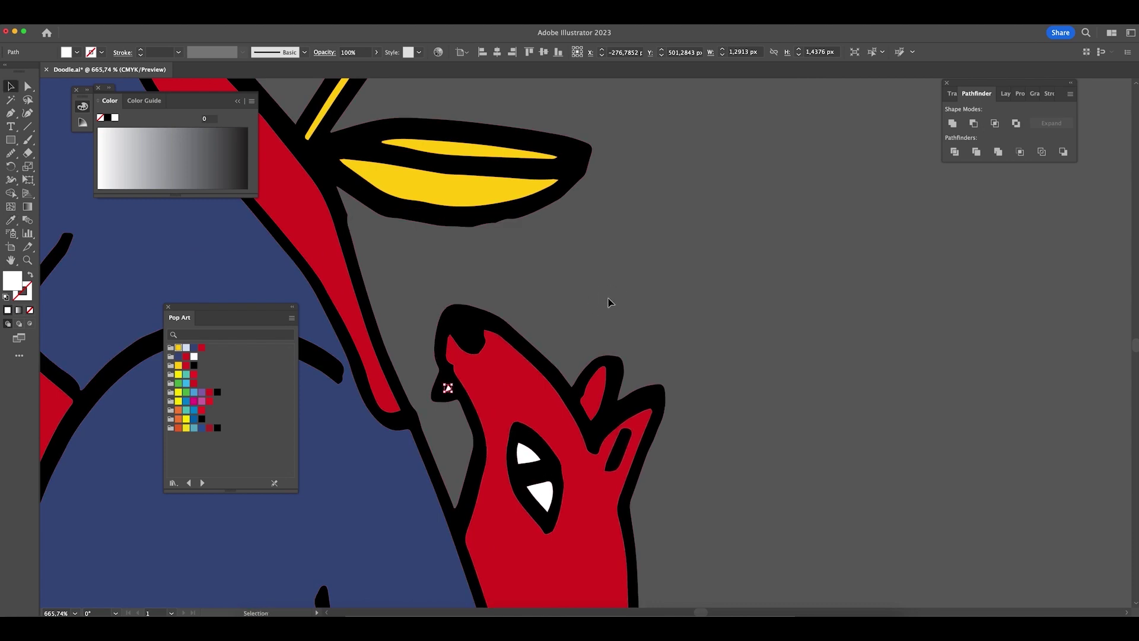
click(610, 302)
- Fill the white drop on the collar of the figure above the flower with sampled yellow
scroll(610, 302, up, 10)
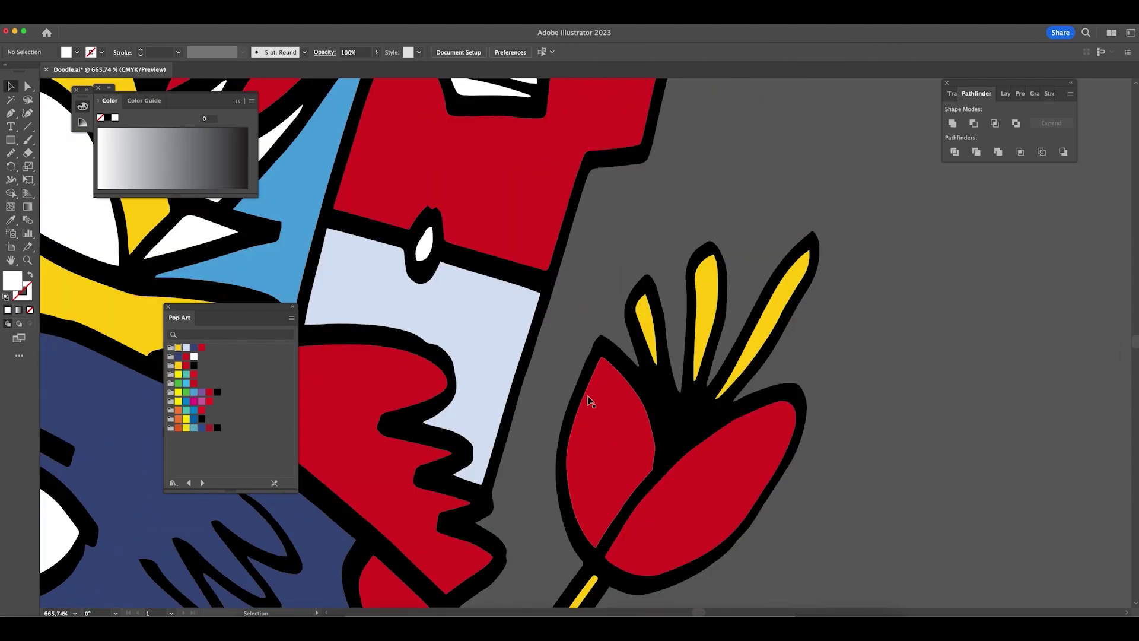
key(super+minus)
key(super+minus)
click(488, 289)
key(i)
click(657, 315)
drag(699, 247, 686, 455)
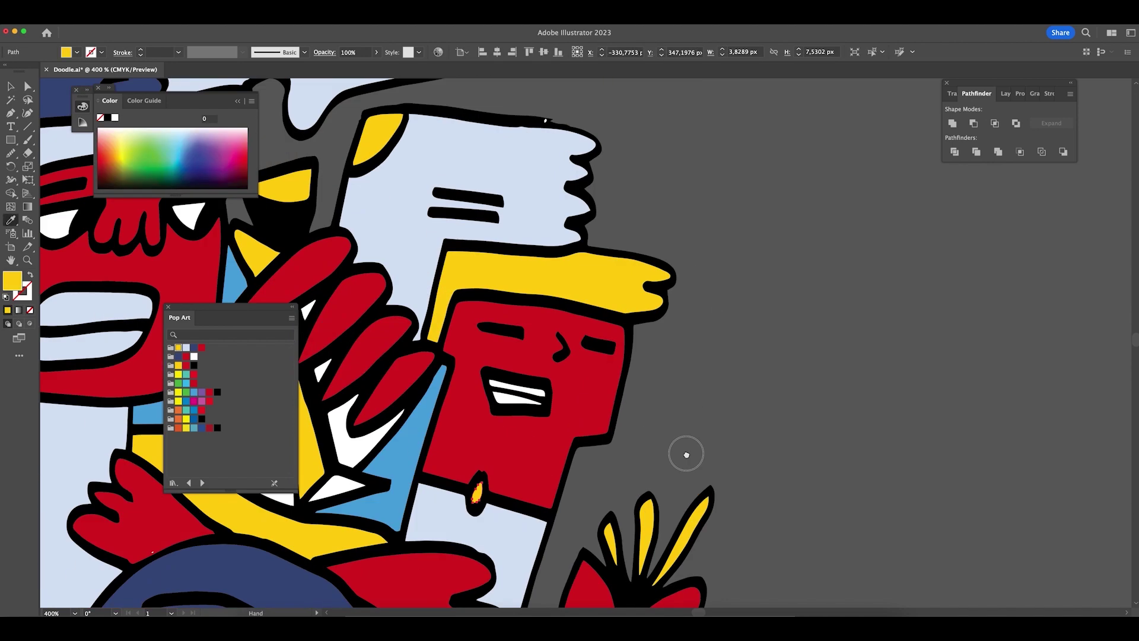
key(v)
click(686, 455)
- Fill the white speck in the upper outline of the light-blue hat shape with black sampled from the outline
click(545, 121)
key(super+a)
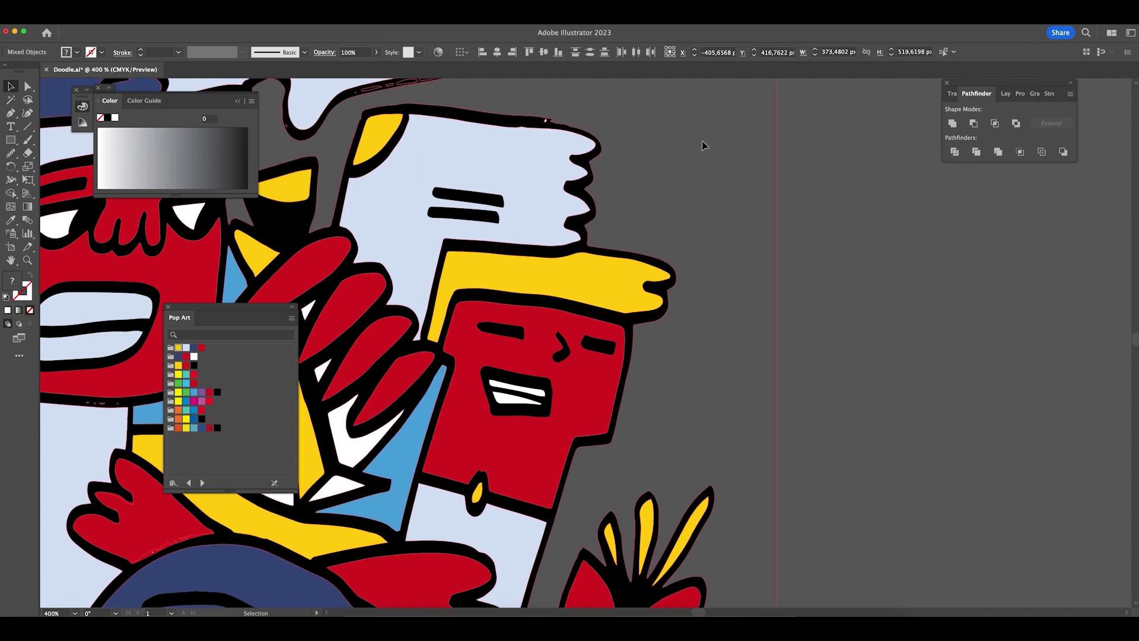
key(i)
click(527, 121)
key(v)
click(648, 132)
- Draw a filled black Pencil shape around the light-blue hat's scalloped edge and send it to the back
drag(649, 132, 691, 281)
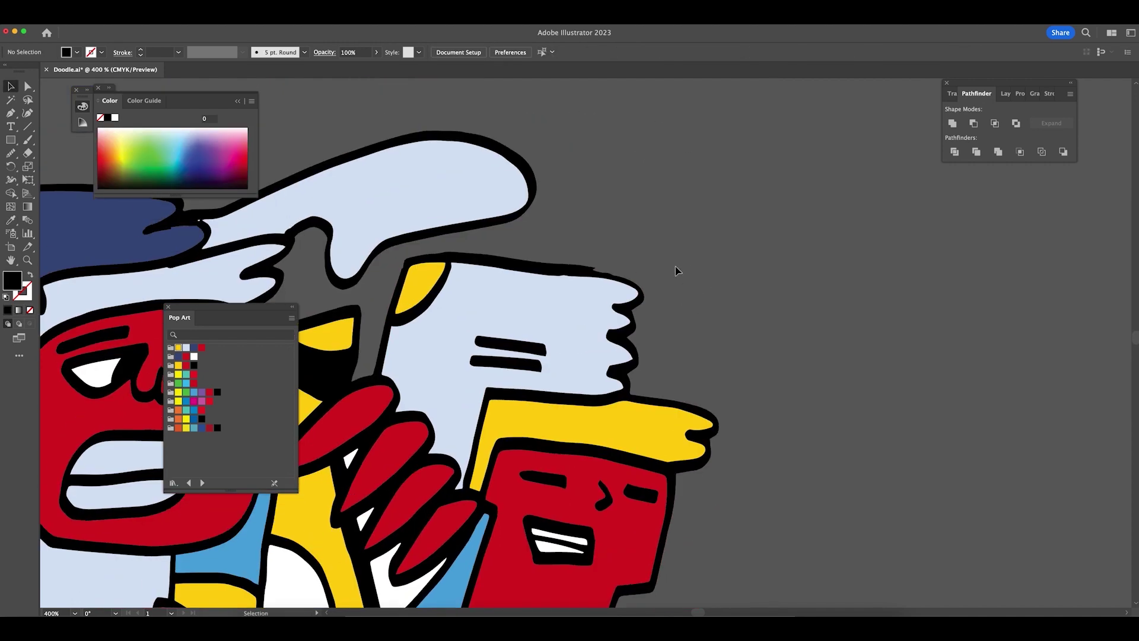
key(z)
drag(629, 256, 805, 307)
drag(776, 343, 677, 350)
drag(821, 402, 741, 294)
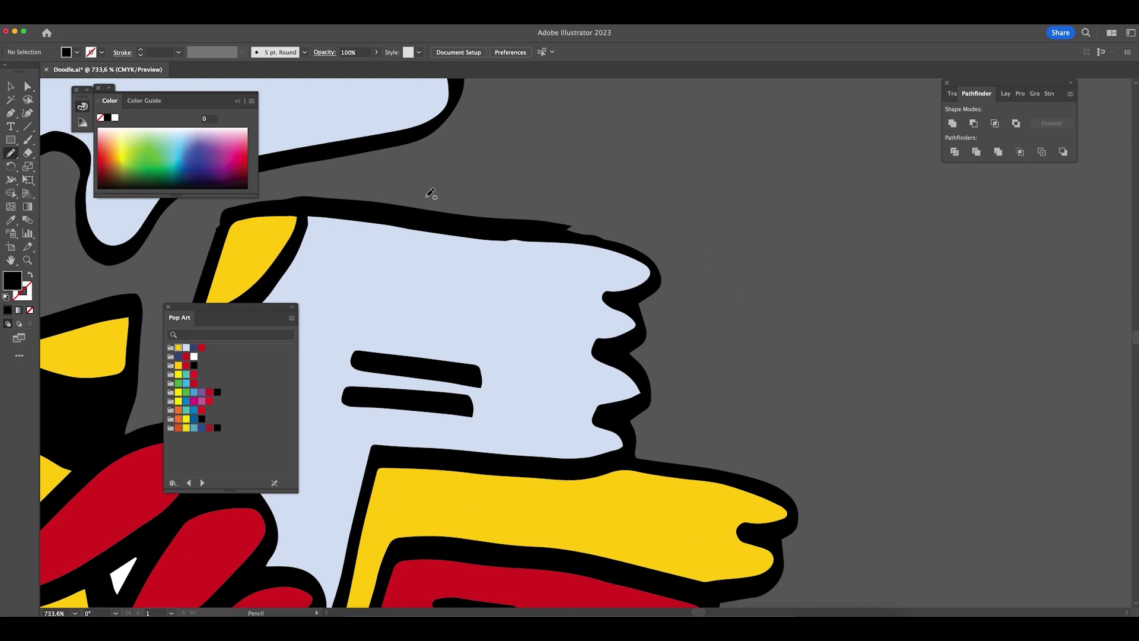
drag(475, 216, 648, 245)
drag(482, 217, 483, 216)
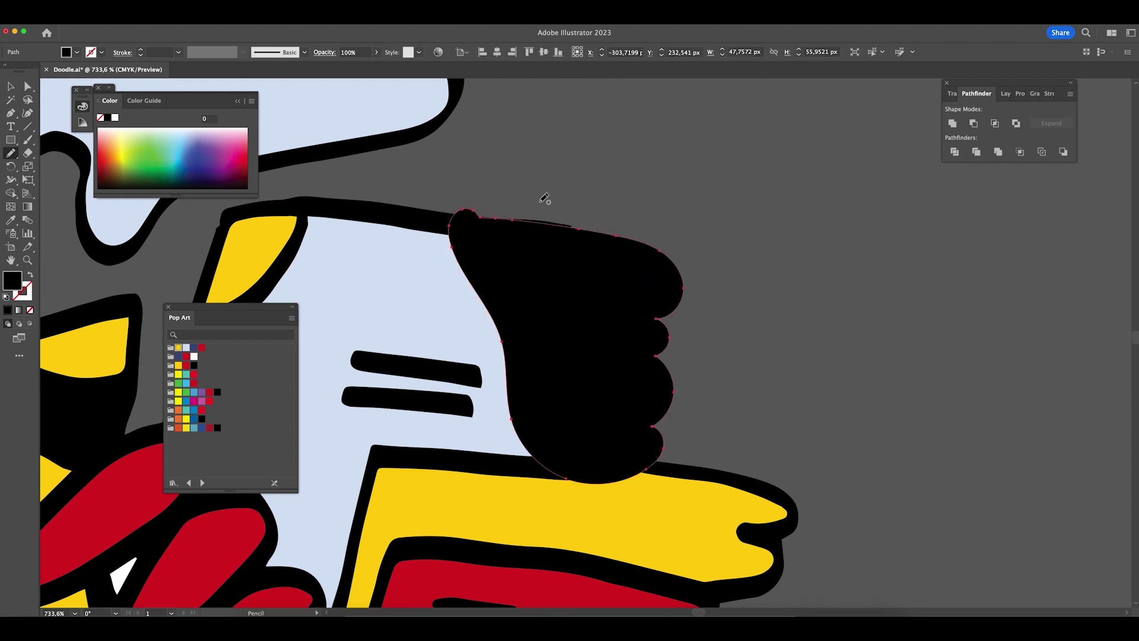
key(super+shift+bracketleft)
- Remove the bump at the black shape's upper corner and merge the shape into the main outline with Shape Builder
key(v)
key(a)
click(462, 221)
key(v)
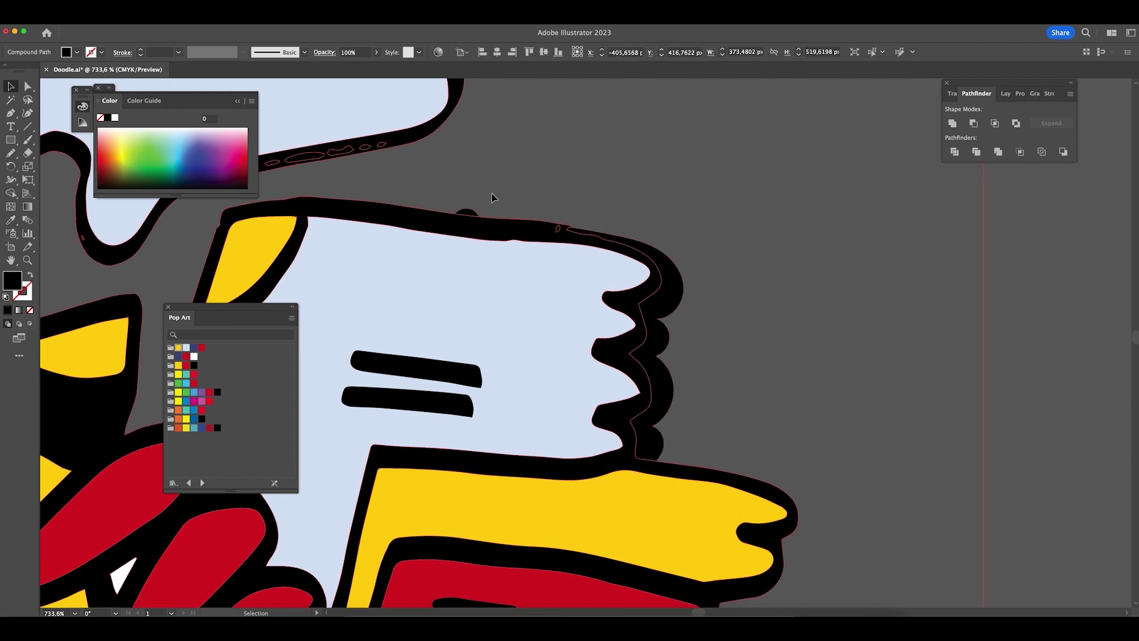
shift+click(460, 230)
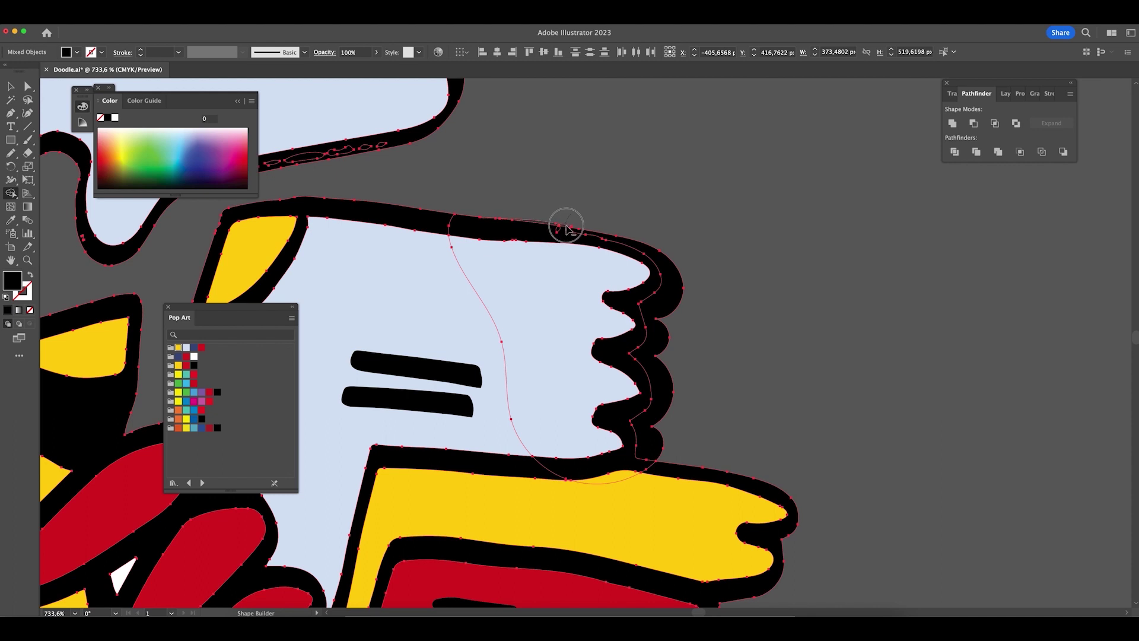
key(v)
click(757, 338)
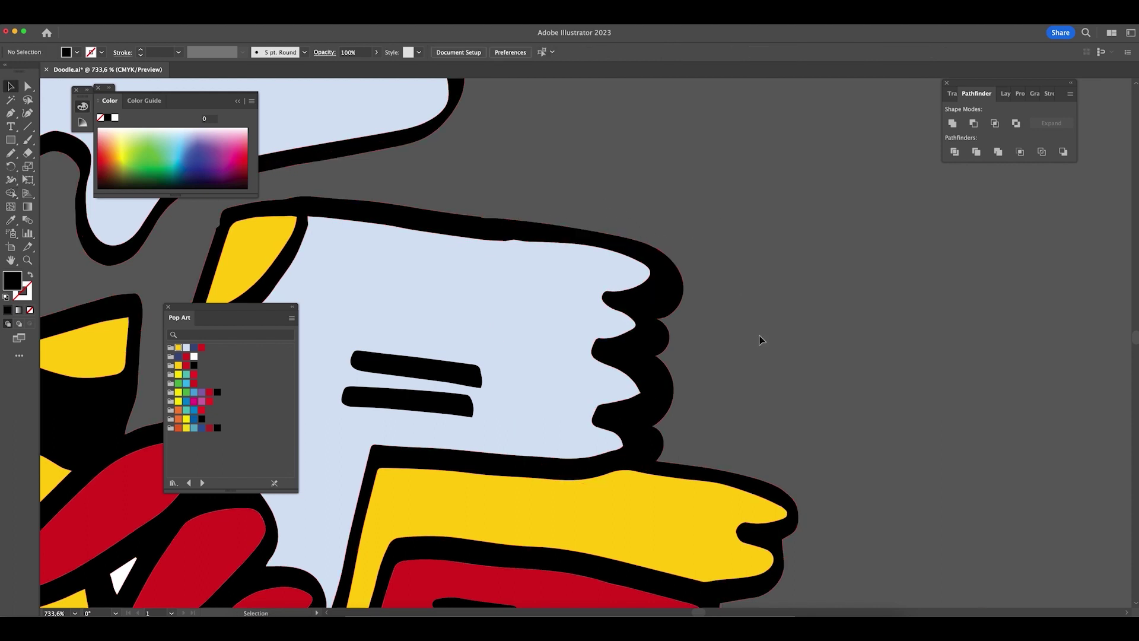
- Redraw part of the light-blue hat fill's scalloped edge with the Pencil tool
click(540, 261)
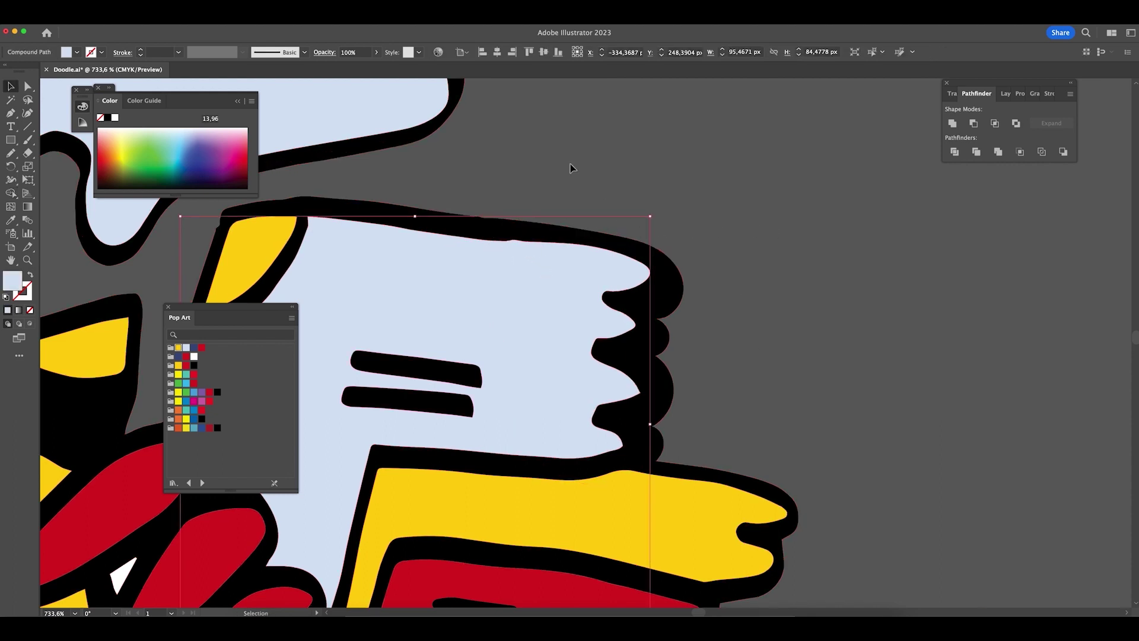
click(10, 154)
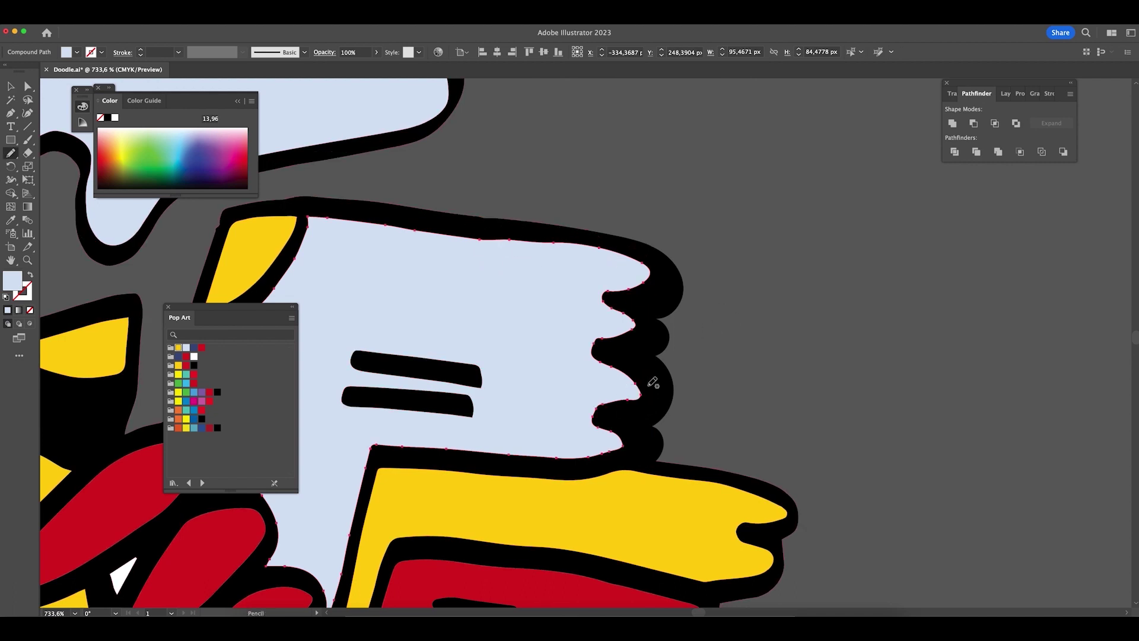
drag(640, 392, 618, 404)
key(v)
click(803, 358)
- Fill the white shapes between and below the red fingers with yellow sampled from the tall shape beside them
key(super+minus)
key(super+minus)
key(super+minus)
key(super+minus)
key(super+minus)
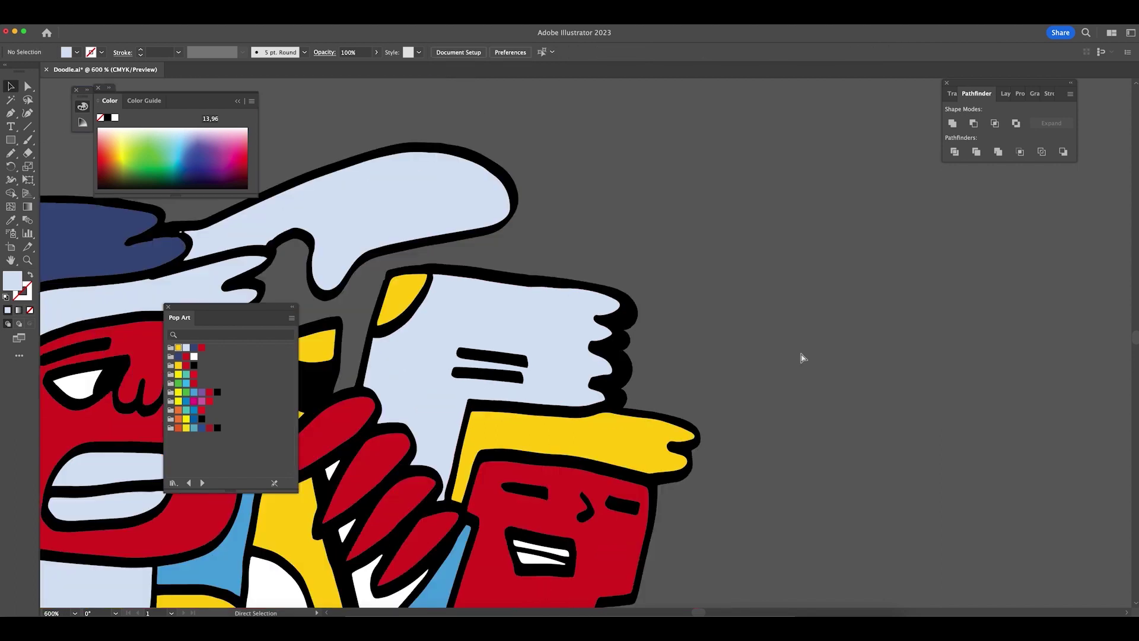
scroll(710, 440, down, 5)
scroll(710, 440, left, 3)
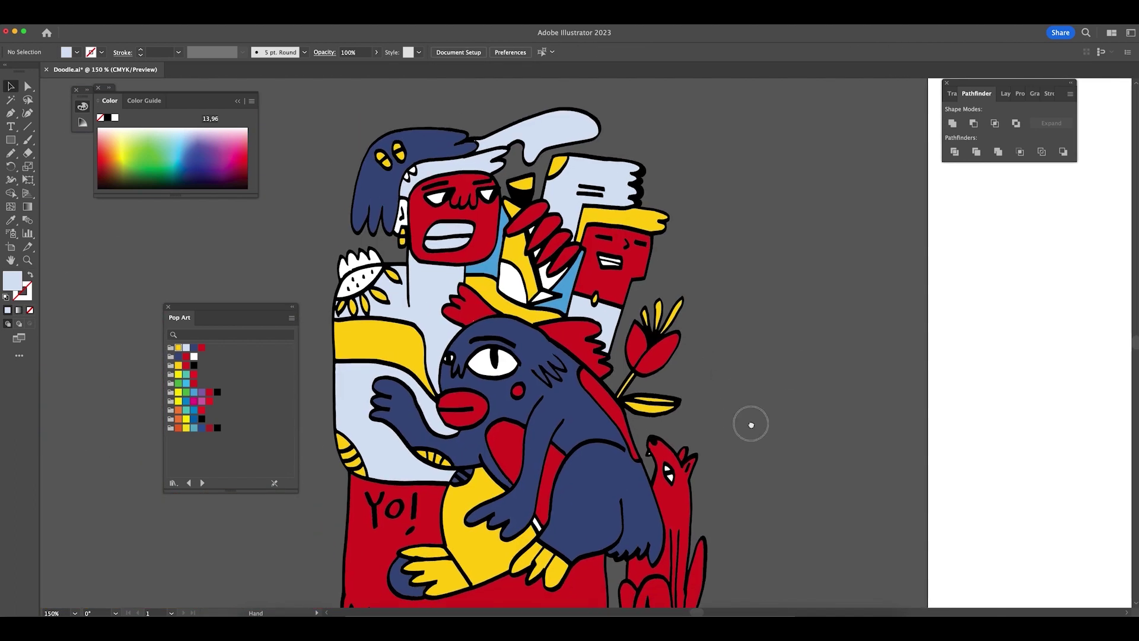
click(581, 320)
key(super+space)
drag(538, 289, 587, 289)
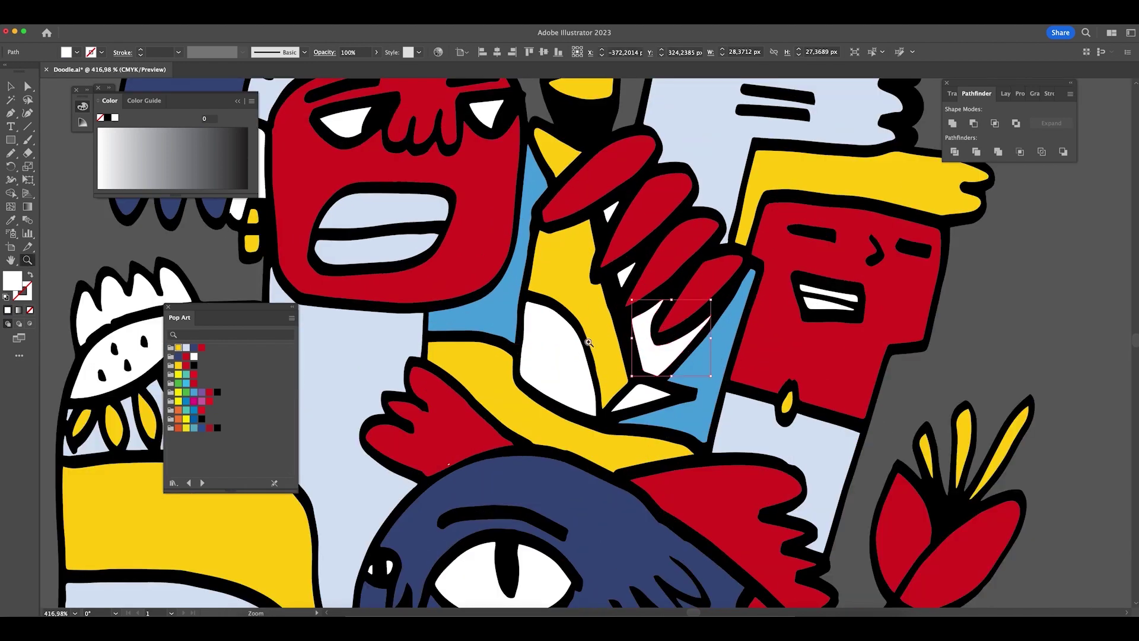
shift+click(567, 359)
shift+click(611, 214)
shift+click(611, 213)
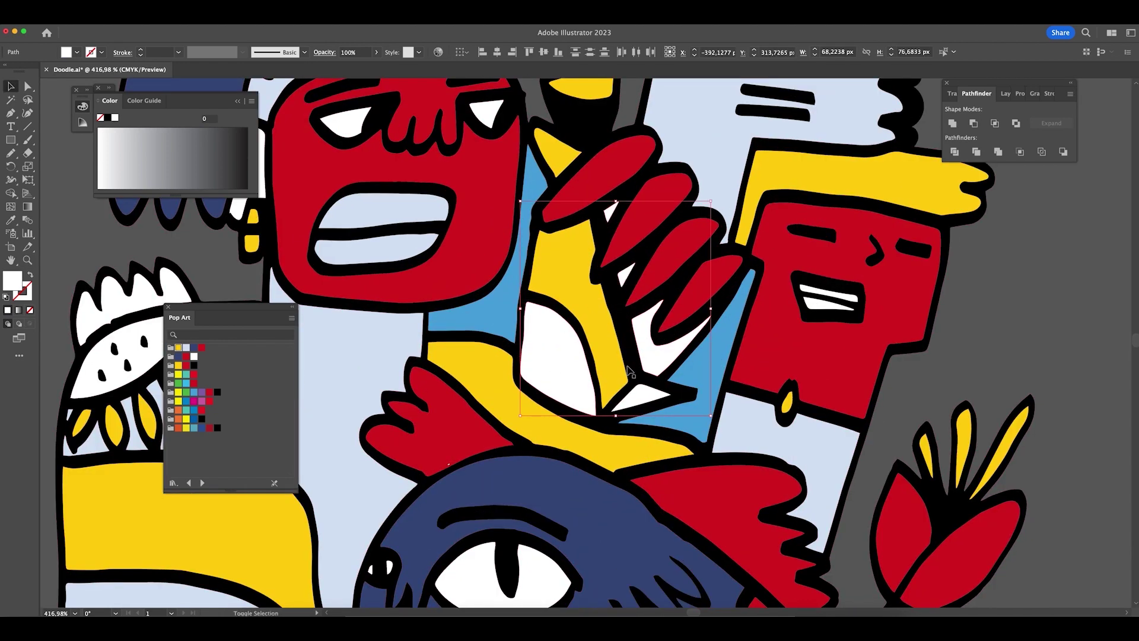
key(i)
click(594, 340)
key(v)
click(1069, 296)
- Fill the tall yellow shape and the small shapes around the red fingers with red sampled from the fingers
key(space)
drag(649, 369, 675, 378)
click(696, 326)
shift+click(642, 284)
key(i)
click(695, 275)
key(v)
- Fill the rounded yellow shape and the curved yellow band above the blue creature with the sampled red
click(623, 498)
shift+click(588, 509)
key(i)
click(677, 432)
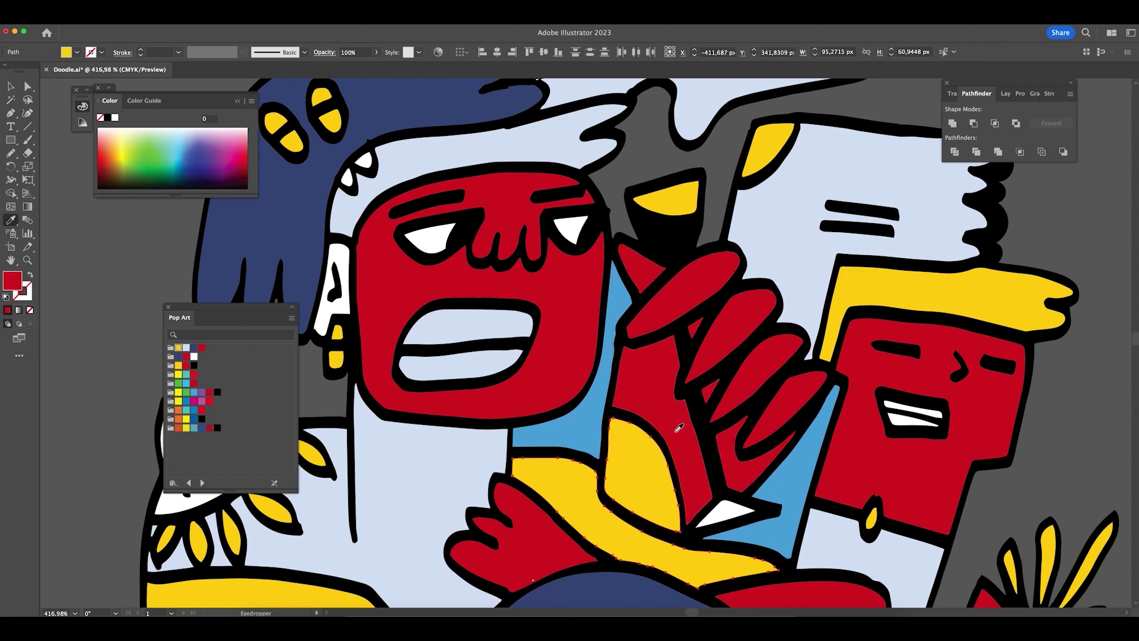
key(v)
- Fill the two red hand shapes on either side of the blue creature's head with yellow sampled from the body's band
drag(629, 541, 641, 327)
click(564, 350)
shift+click(804, 402)
key(i)
click(360, 440)
- Fill the small white triangular shape below the red fingers with light blue sampled from the big figure's neck
drag(475, 337, 605, 412)
key(v)
click(871, 374)
key(i)
click(554, 381)
- Fill the big figure's white ear with red sampled from the face
drag(636, 359, 625, 447)
click(475, 256)
key(i)
click(518, 233)
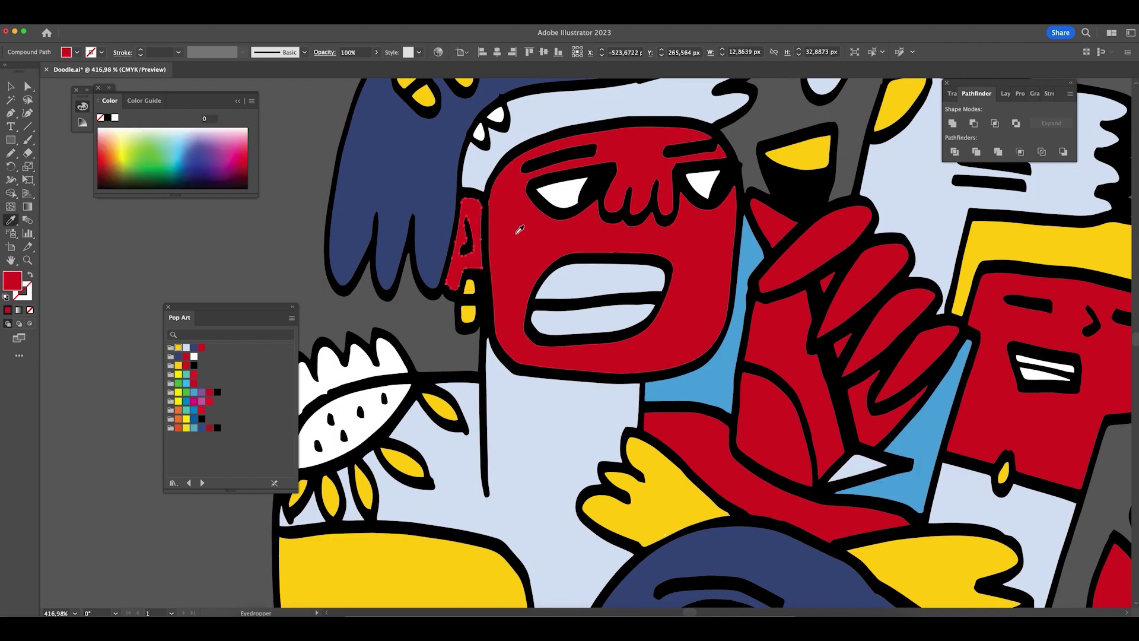
- Fill the dotted lower part of the white flower on the shoulder with black sampled from the outline
drag(442, 277, 544, 286)
key(v)
click(439, 415)
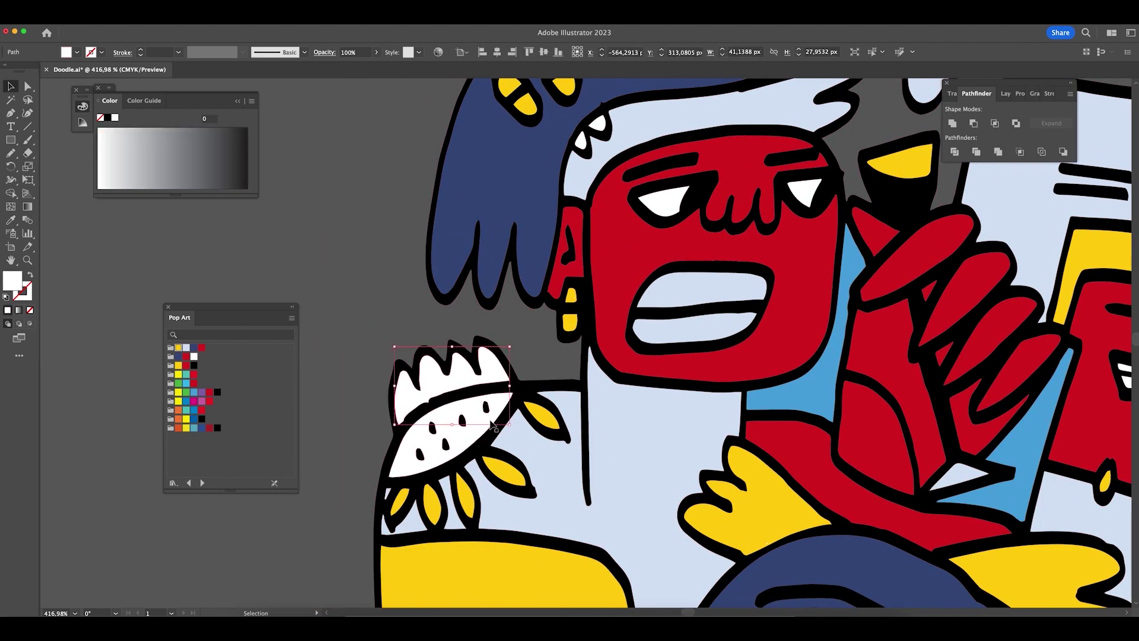
key(i)
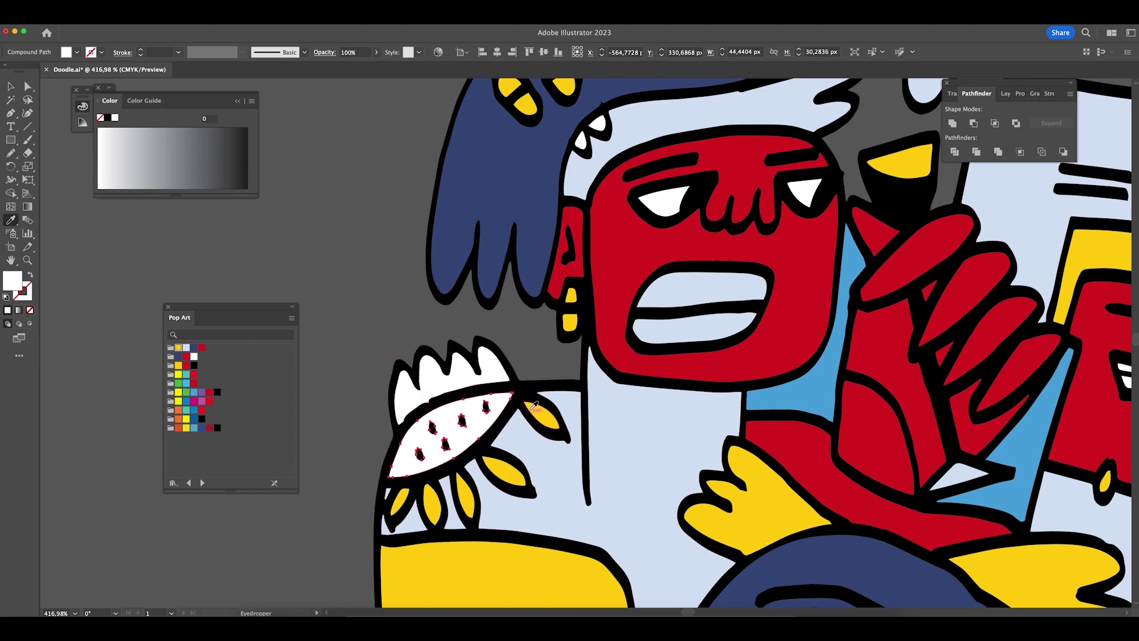
click(523, 393)
- Fill the five seed dots inside the black part of the shoulder flower with white sampled from its petals
key(v)
click(422, 305)
click(464, 422)
shift+click(488, 409)
shift+click(451, 448)
shift+click(450, 448)
shift+click(433, 426)
shift+click(420, 455)
key(i)
click(496, 345)
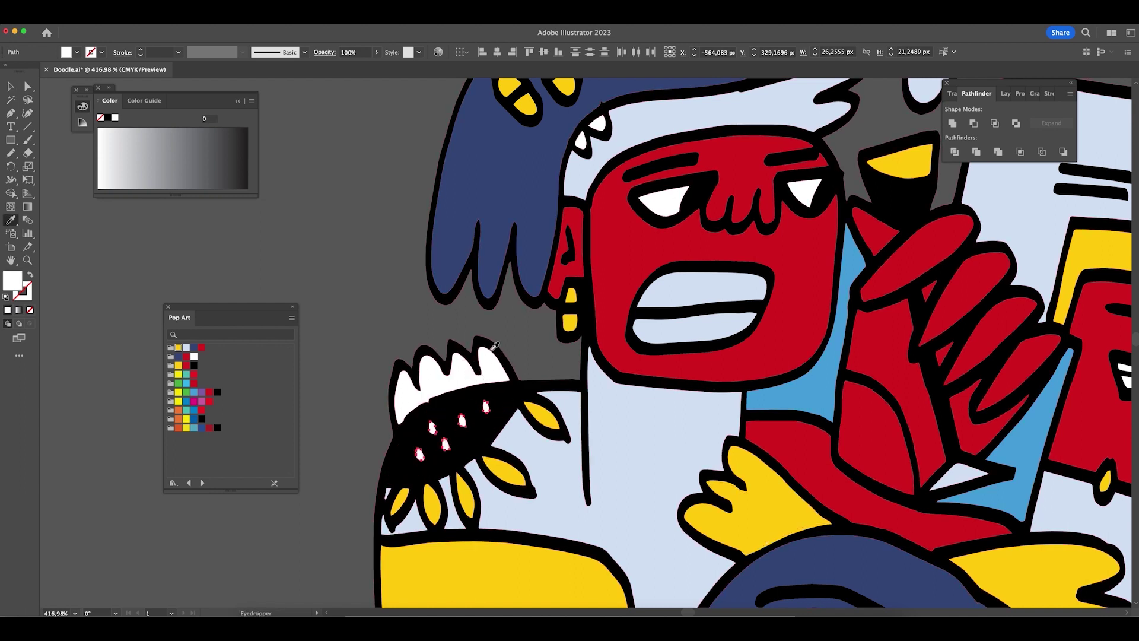
key(v)
click(439, 355)
key(super+minus)
key(super+minus)
key(super+minus)
key(super+minus)
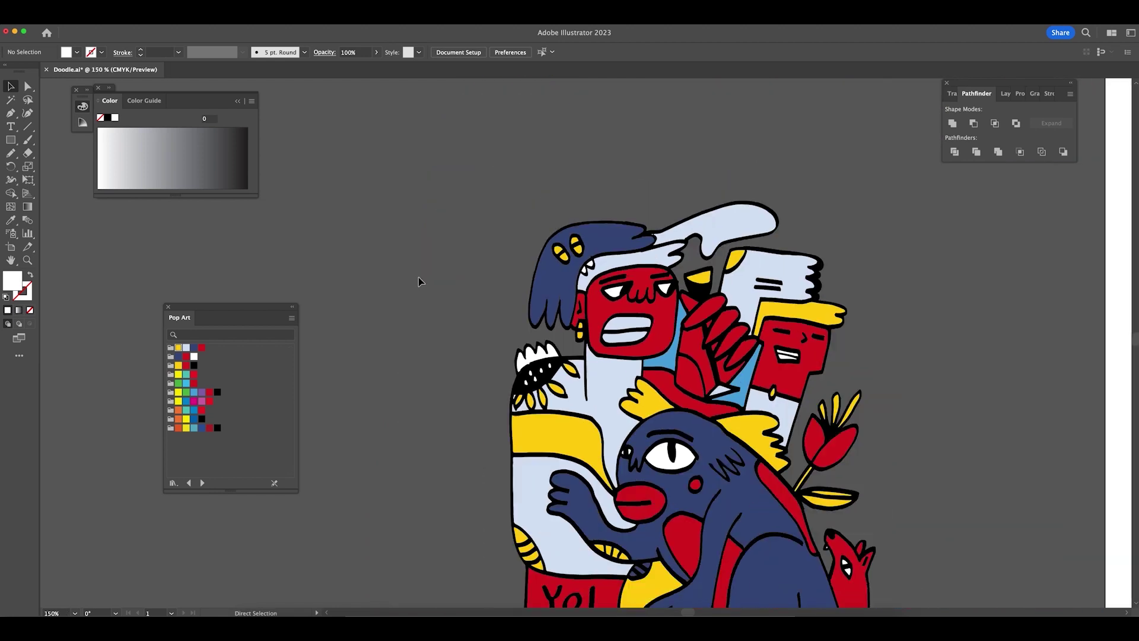
- Fill the white upper petals of the shoulder flower with light blue sampled from the big figure's body
click(533, 362)
key(i)
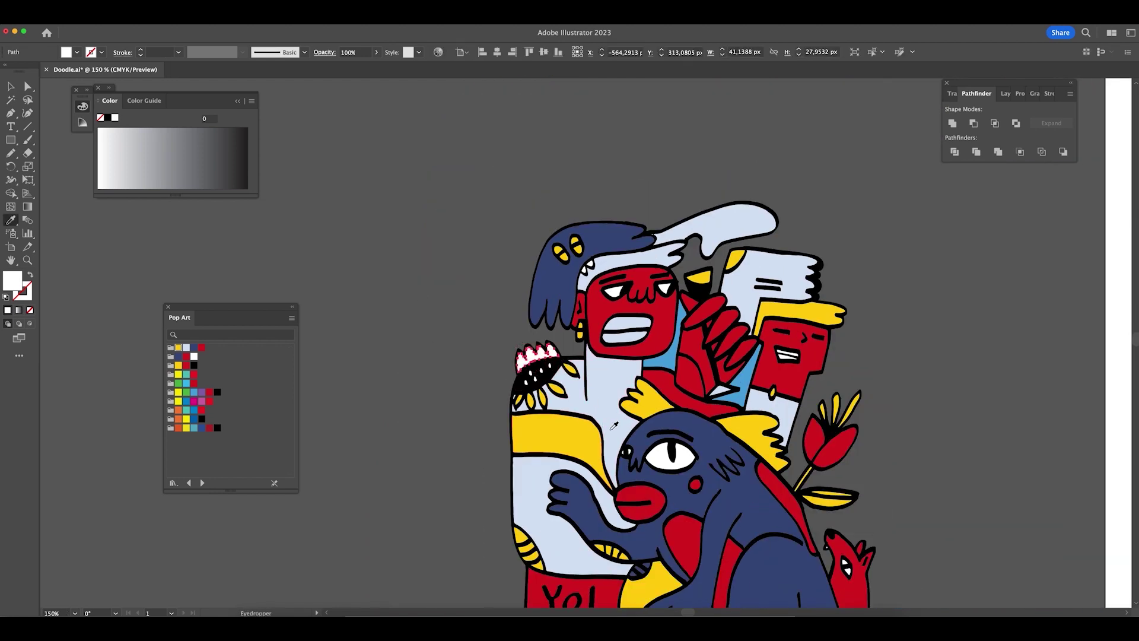
click(606, 434)
key(v)
click(467, 425)
drag(456, 451, 416, 315)
- Fill the small white gap between the blue creature's hand and foot with dark blue sampled from its body
scroll(402, 386, down, 3)
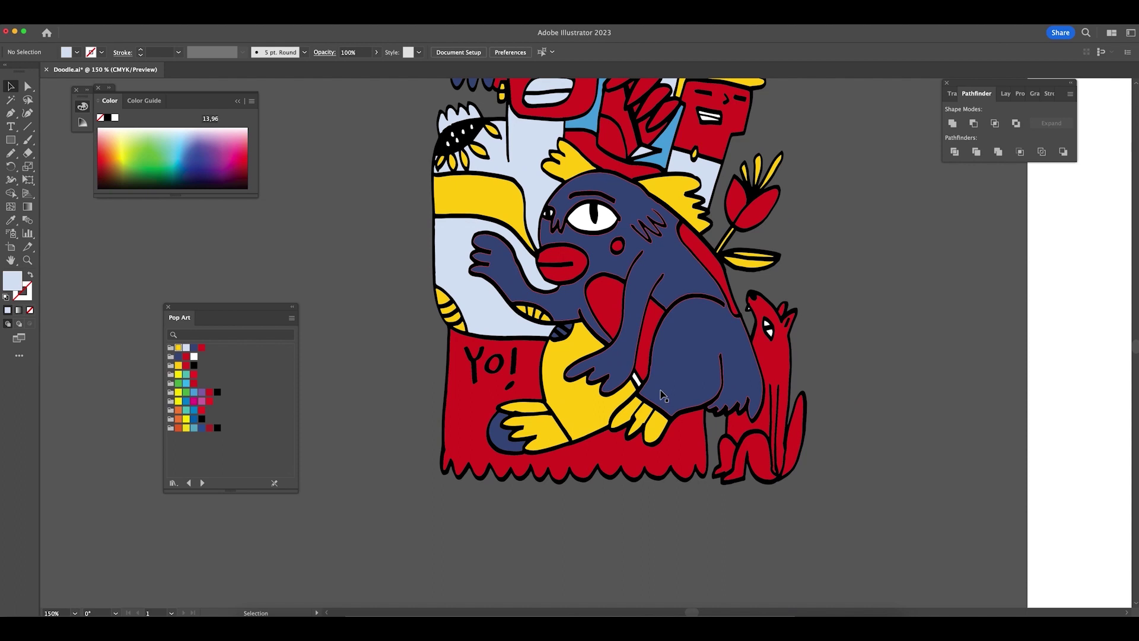
click(636, 381)
key(i)
click(679, 386)
drag(854, 257, 809, 362)
key(v)
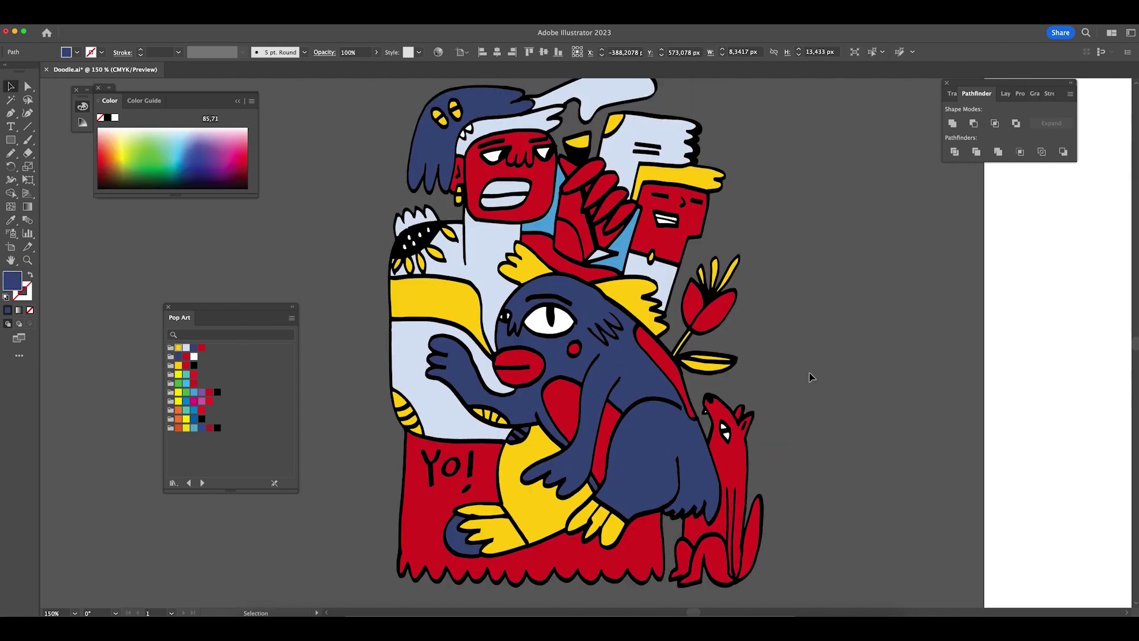
click(809, 372)
- Fill the light blue swirl extending from the big figure's hair with red sampled from the smiling figure's face
drag(788, 251, 789, 336)
click(621, 187)
key(u)
click(674, 327)
key(v)
click(802, 276)
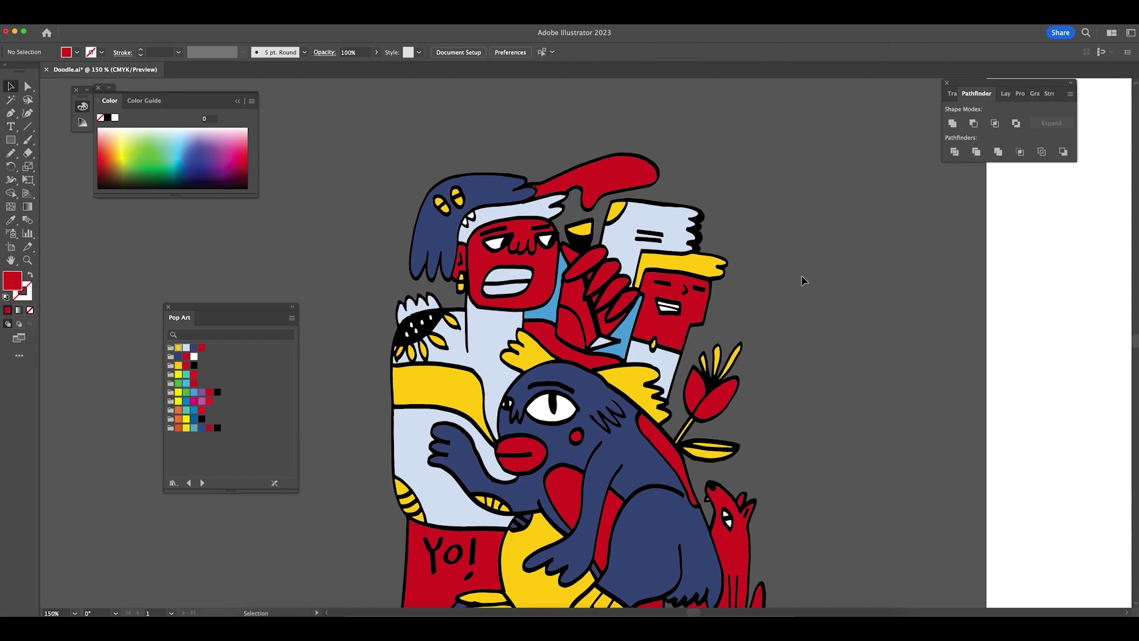
- Fill the sliver at the red swirl's tip beside the blue hair with black sampled from the outline
key(z)
drag(526, 151, 745, 270)
key(a)
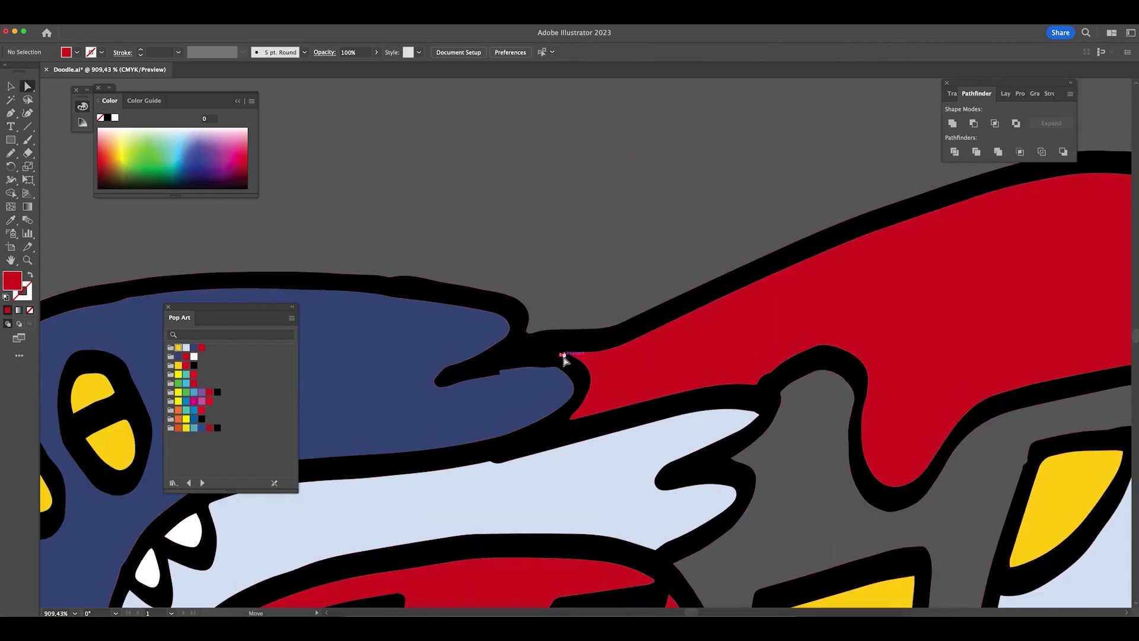
click(563, 356)
key(i)
click(624, 330)
key(v)
click(669, 252)
- Select the two white teeth under the blue hair to check their fill colour
drag(793, 517, 910, 376)
drag(490, 380, 639, 394)
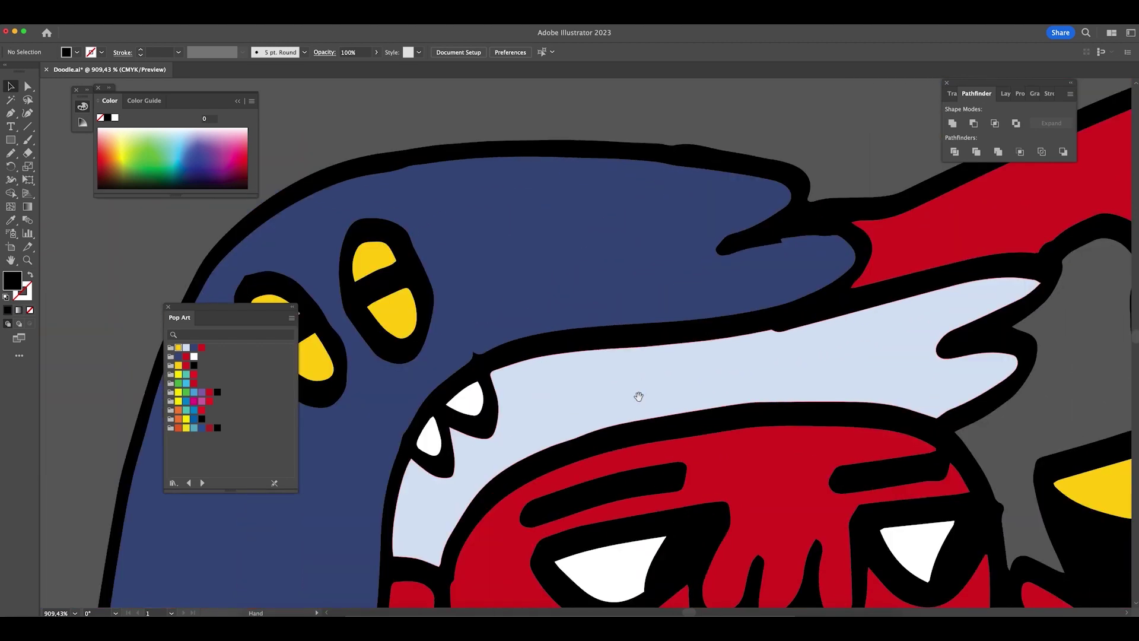
key(i)
click(469, 409)
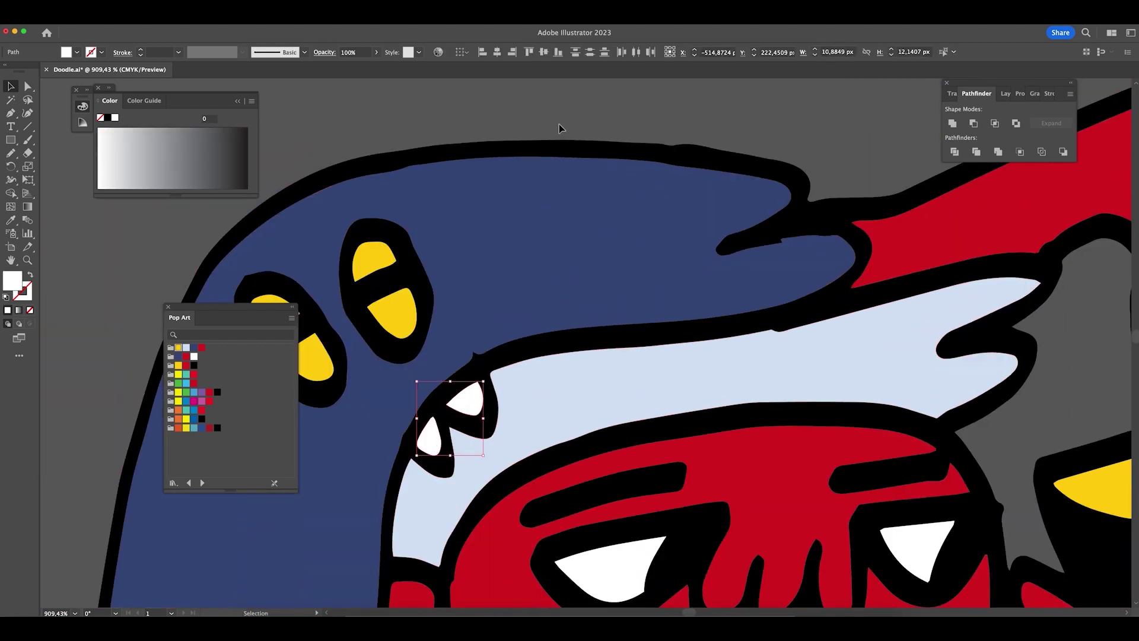
key(a)
key(super+minus)
key(super+minus)
key(super+minus)
key(super+minus)
key(super+minus)
key(super+minus)
key(super+minus)
key(super+minus)
key(super+minus)
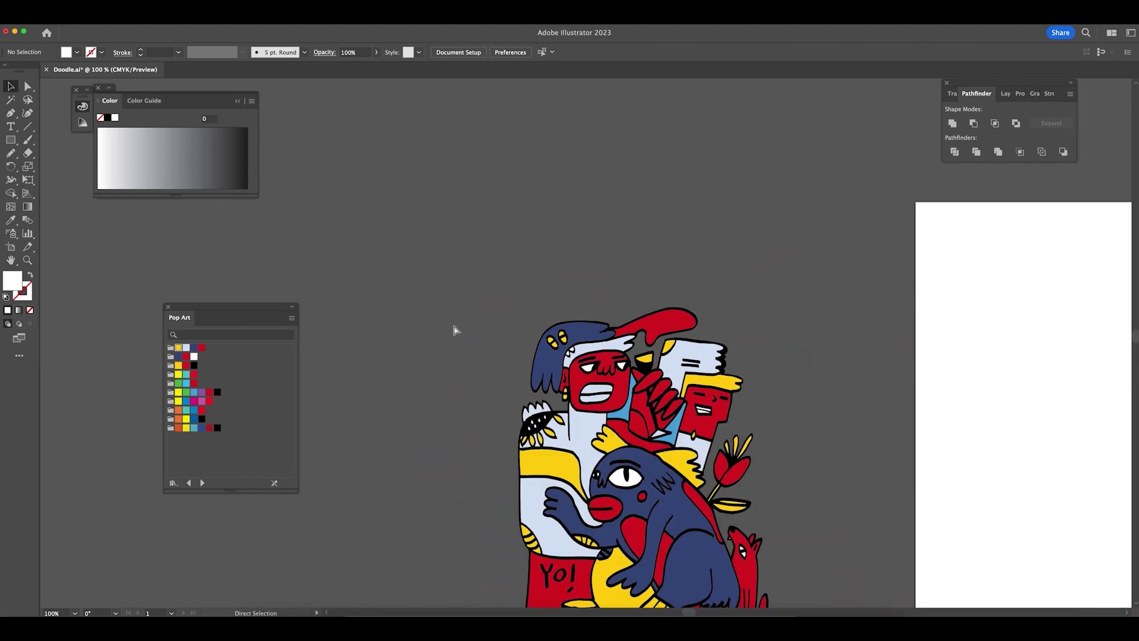
- Select the whole coloured doodle and move it onto the white artboard
drag(527, 358, 451, 349)
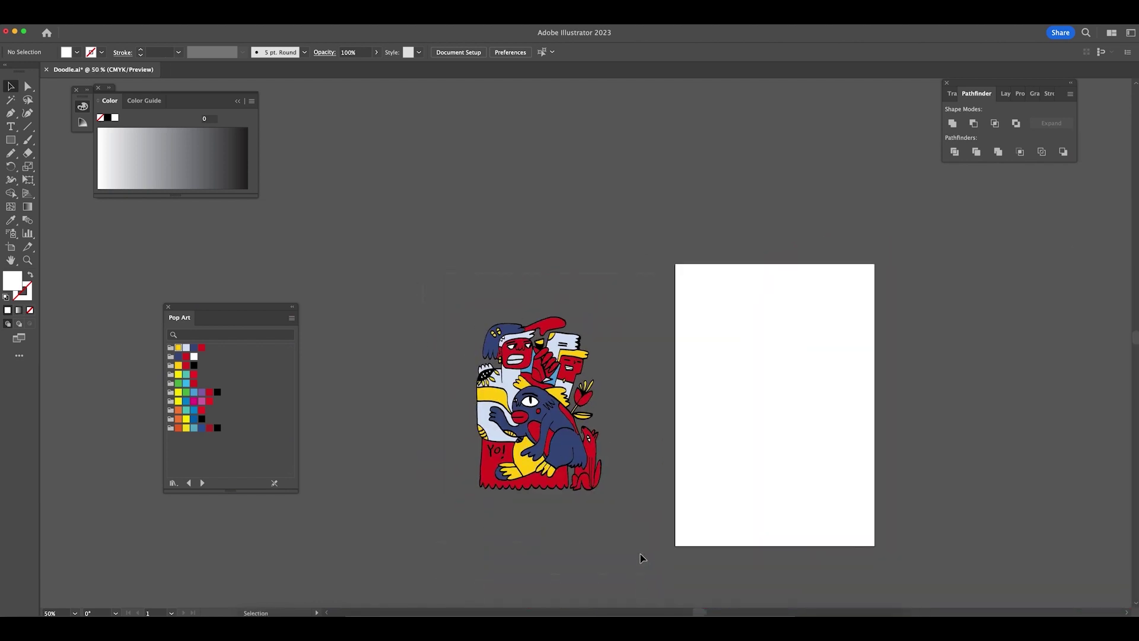
key(super+a)
drag(562, 445, 794, 451)
drag(803, 347, 611, 290)
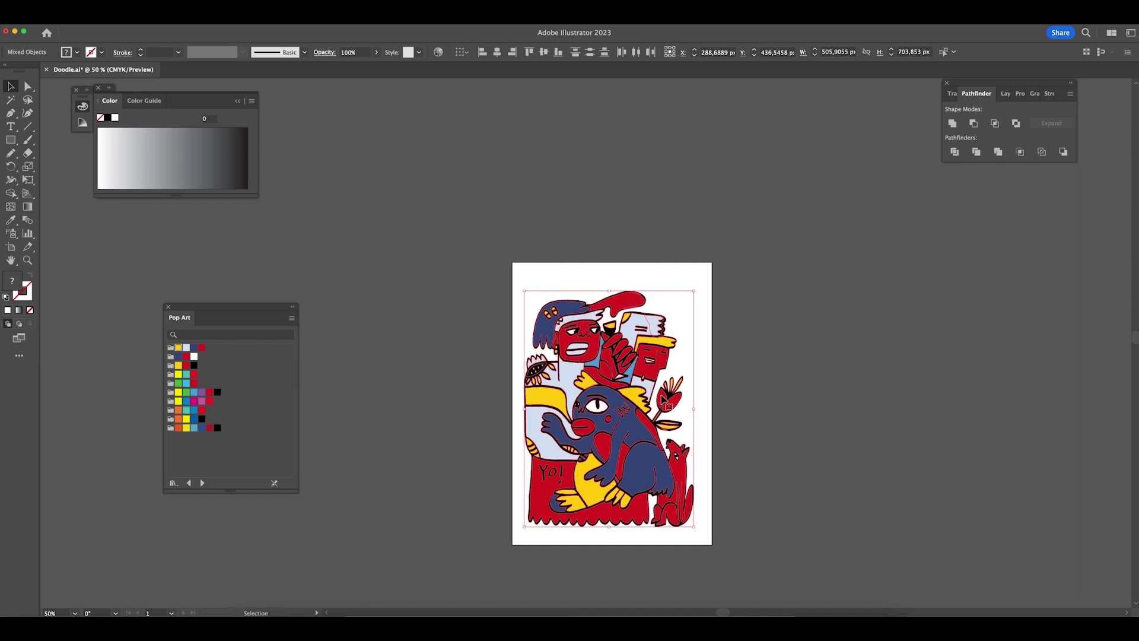
click(799, 422)
drag(779, 456, 692, 383)
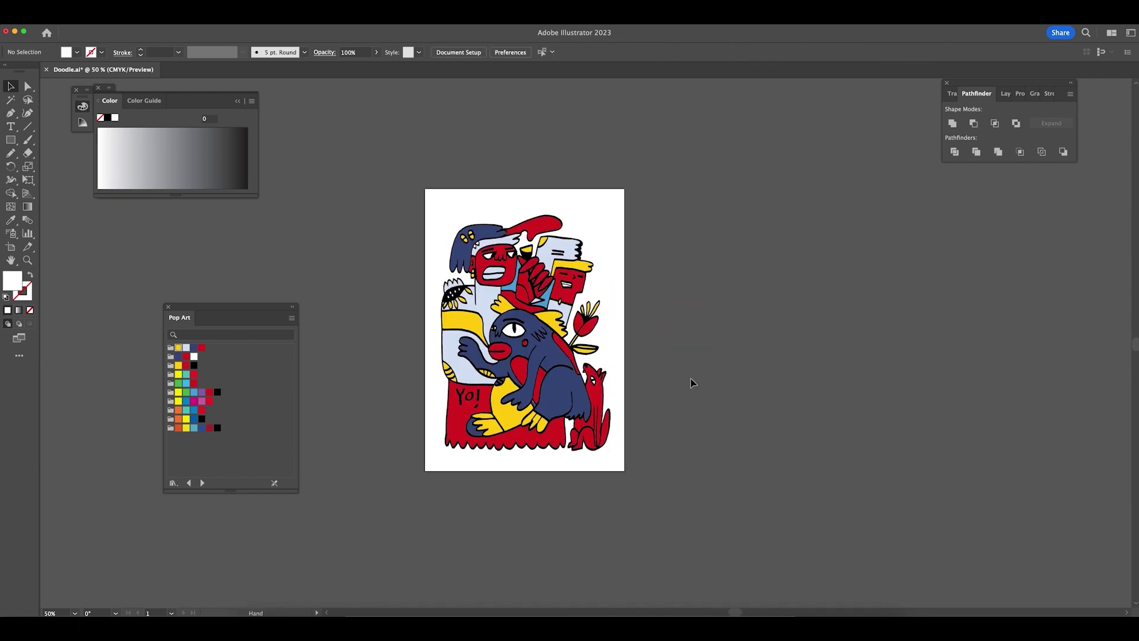
- Nudge the small dark blue shape between the creature's hand and foot up by about 1 px
drag(532, 401, 614, 447)
click(577, 475)
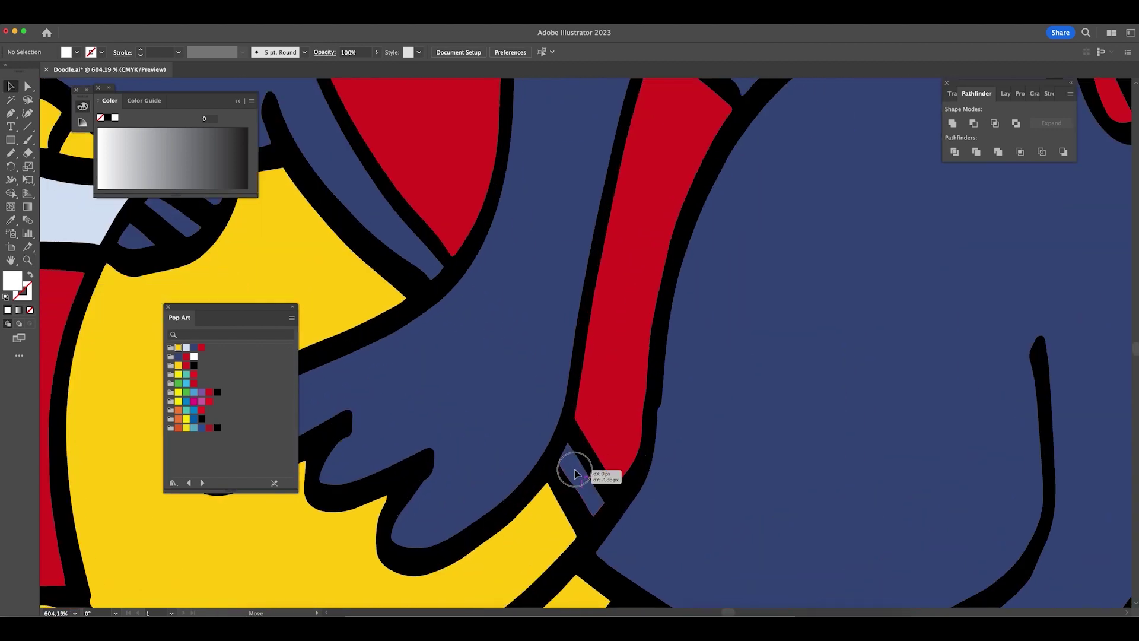
key(super+1)
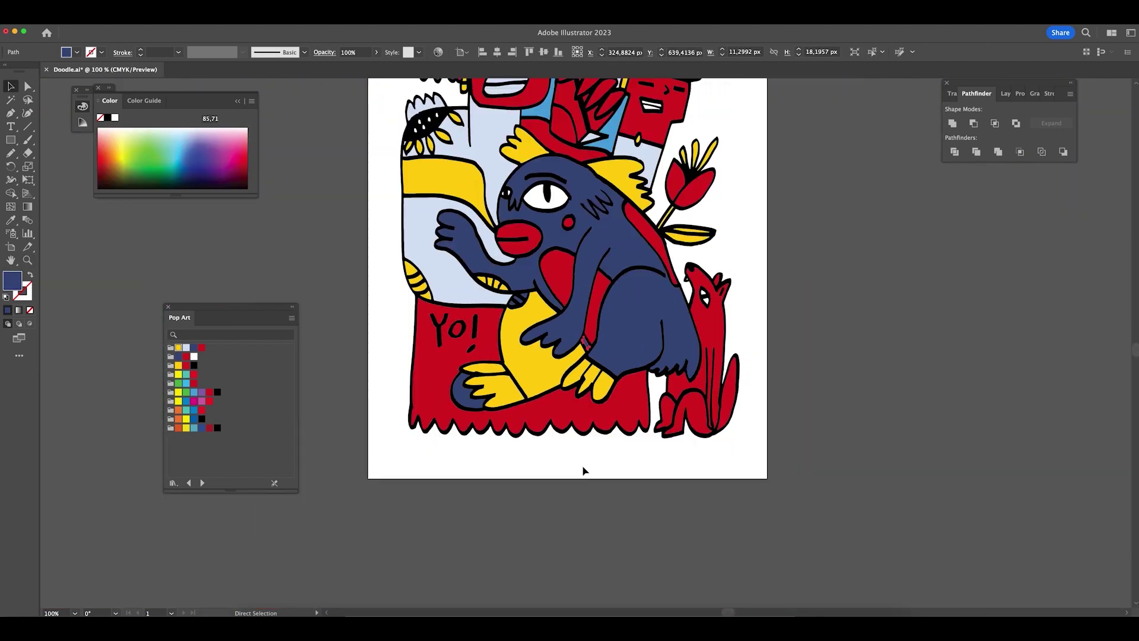
click(564, 509)
- Fill the red cloth behind the "Yo!" lettering with light blue sampled from the big figure's body
scroll(564, 534, up, 3)
click(414, 439)
key(i)
click(442, 205)
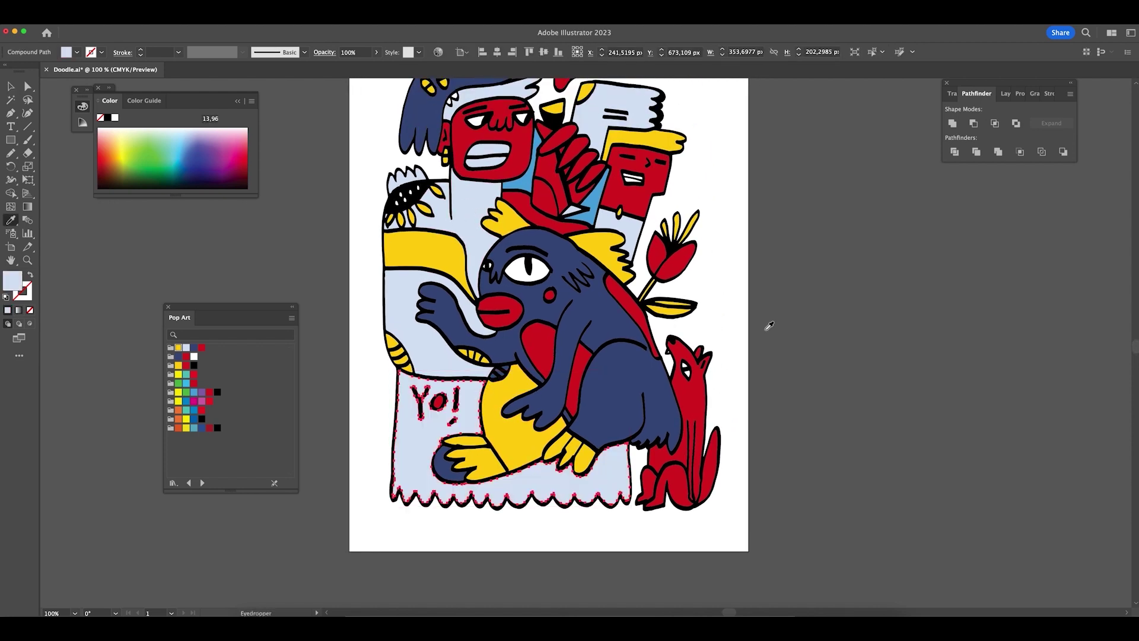
key(v)
click(849, 287)
- Fill the rounded red palm area below the red fingers with light blue sampled from the smiling figure's neck
scroll(830, 332, up, 3)
scroll(789, 318, down, 2)
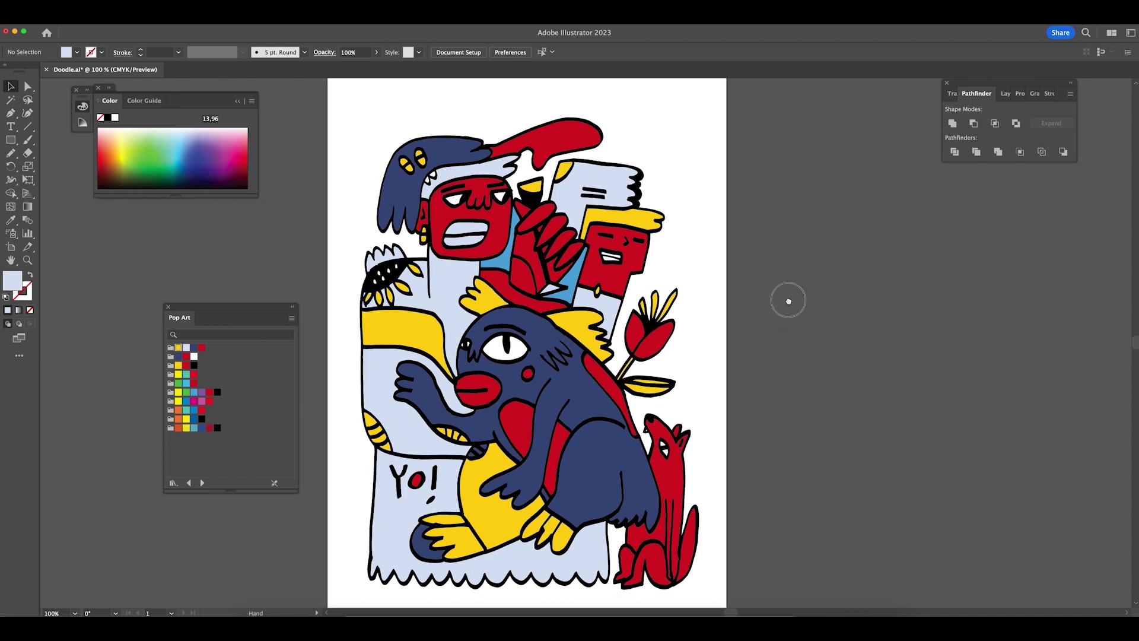
drag(788, 306, 719, 289)
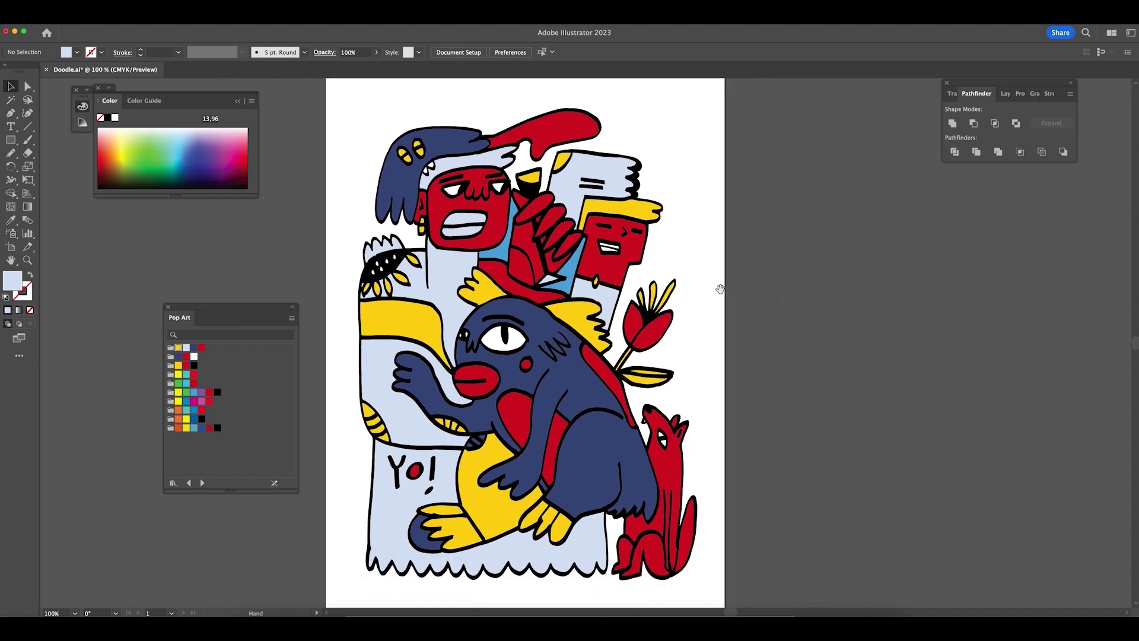
click(520, 274)
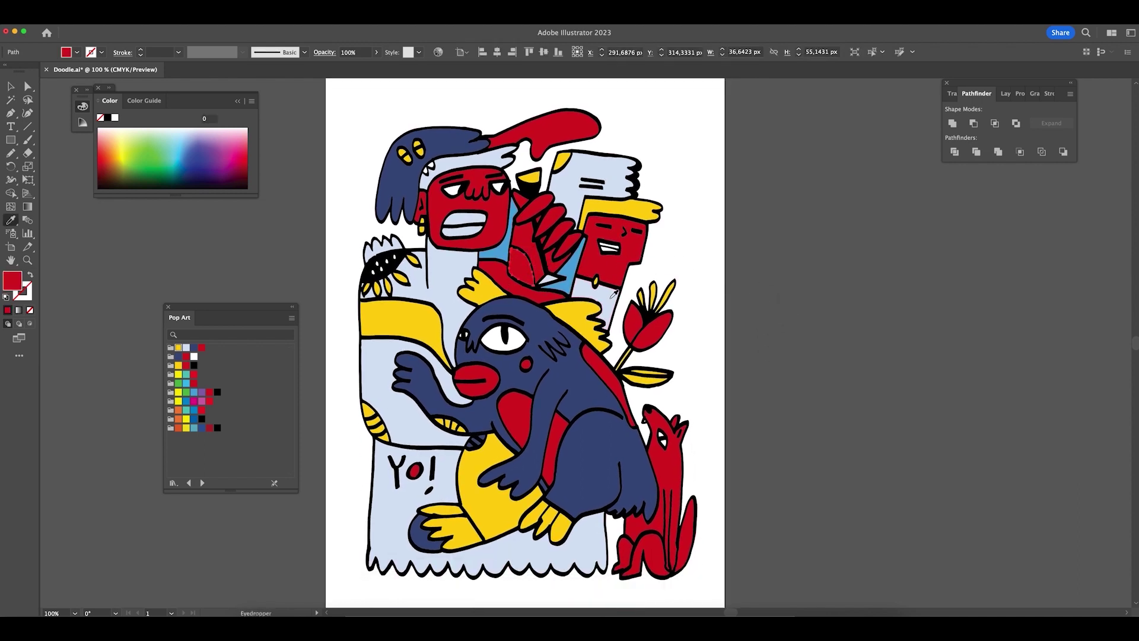
click(615, 293)
key(v)
click(735, 297)
- Draw a large closed freehand shape around the doodle with the Pencil tool and send it to the back
scroll(706, 285, up, 3)
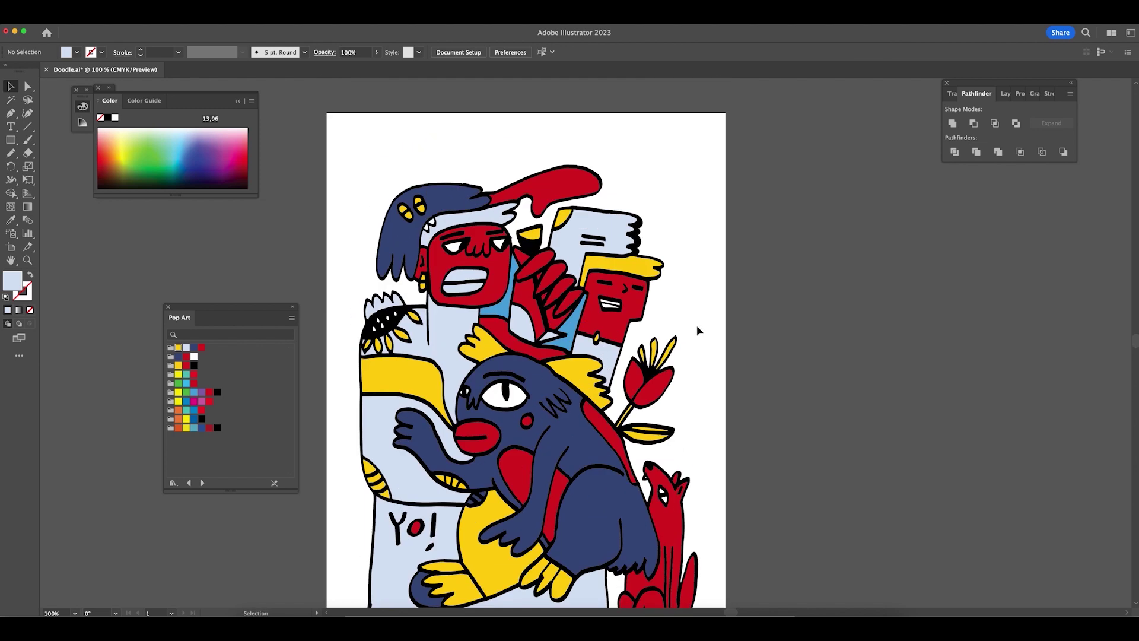
scroll(707, 291, down, 10)
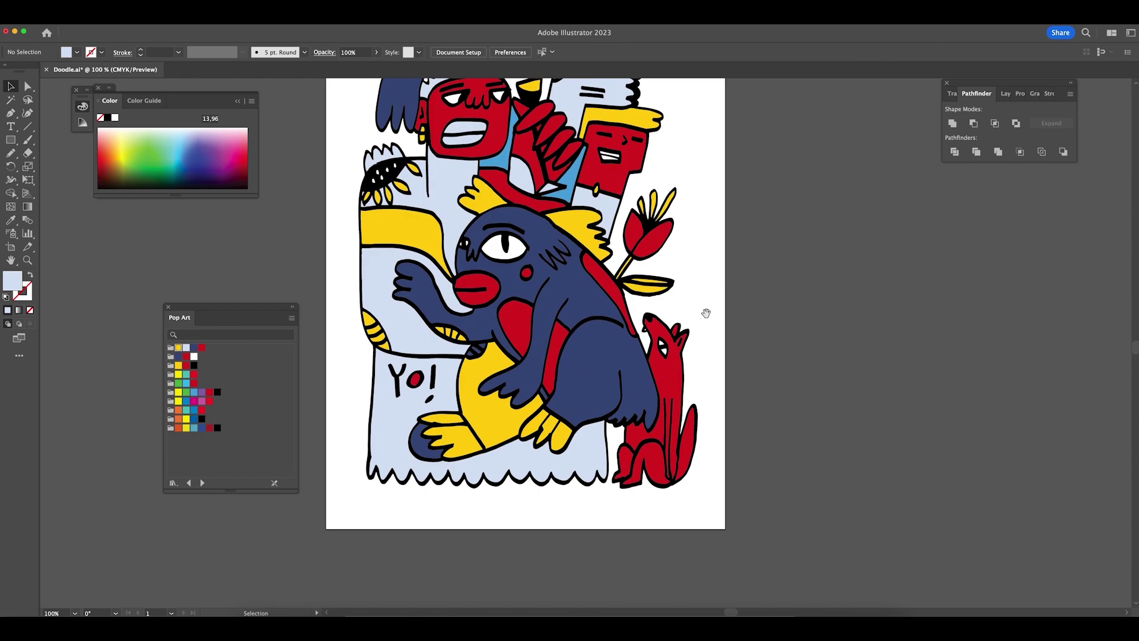
drag(706, 312, 709, 409)
key(super+minus)
key(super+minus)
key(n)
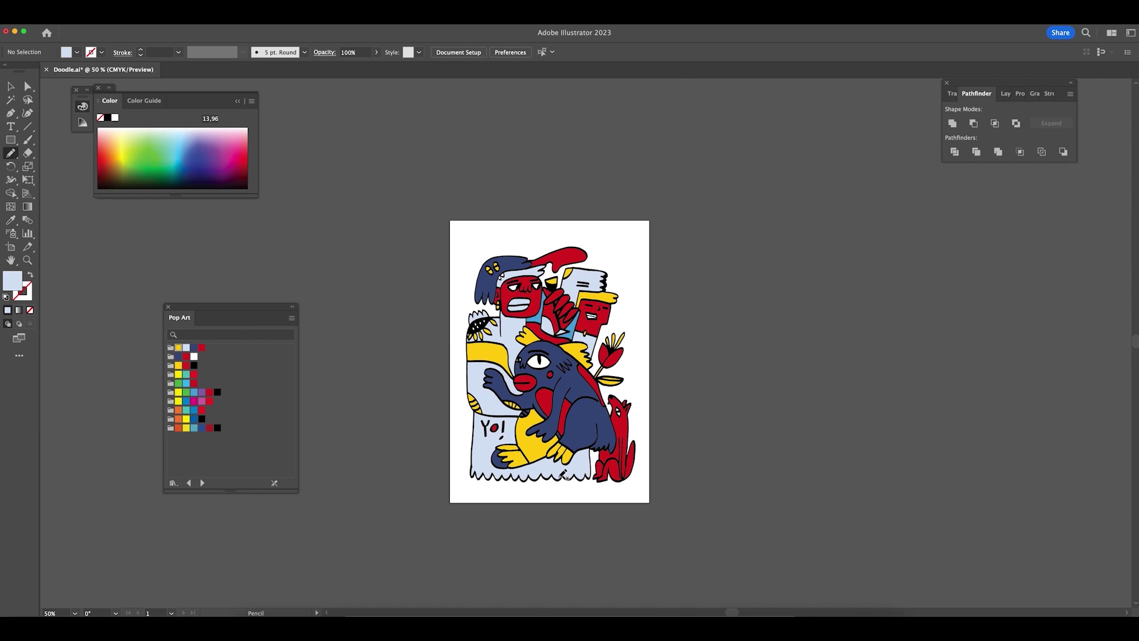
drag(633, 374, 632, 260)
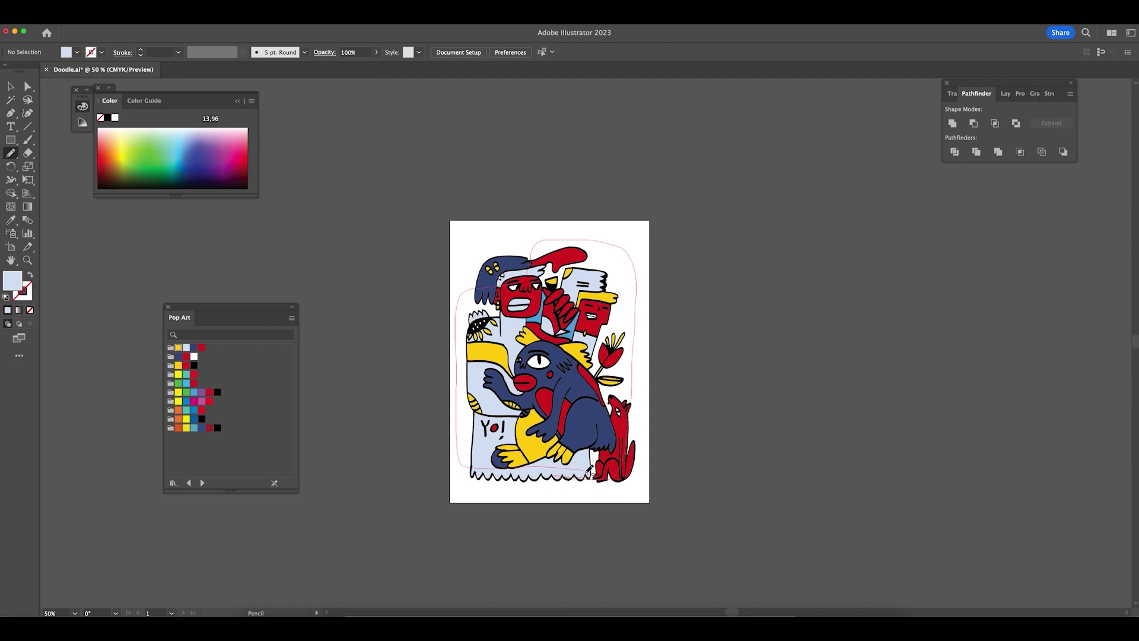
drag(587, 473, 595, 475)
key(v)
key(super+shift+bracketleft)
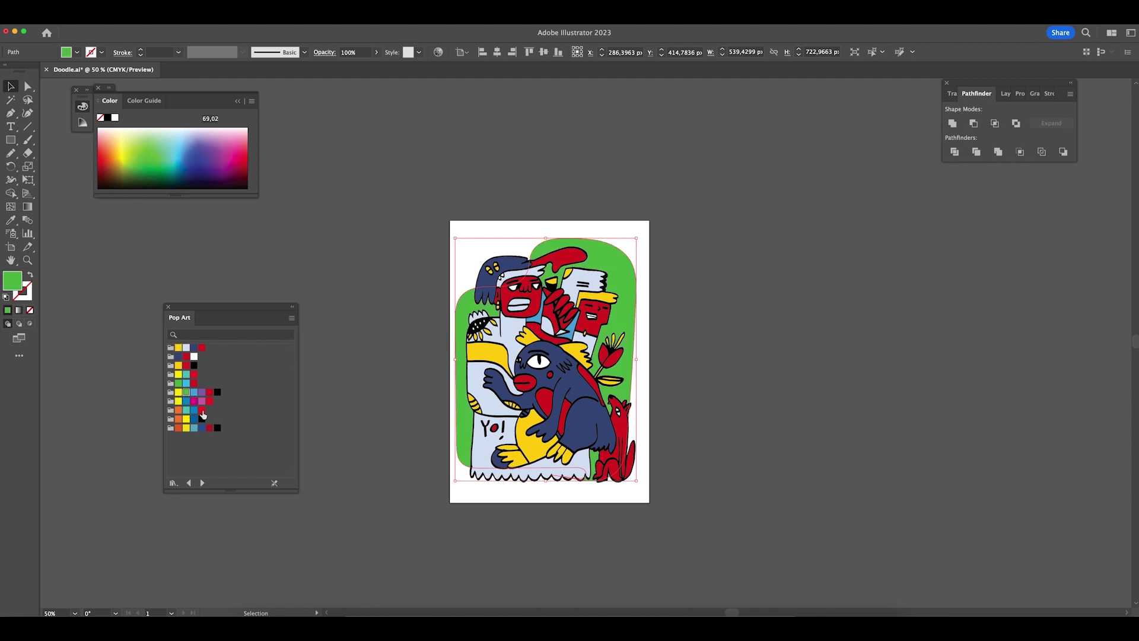
- Recolour the background shape pink after trying teal and red Pop Art swatches, and shift it slightly down and right
click(186, 375)
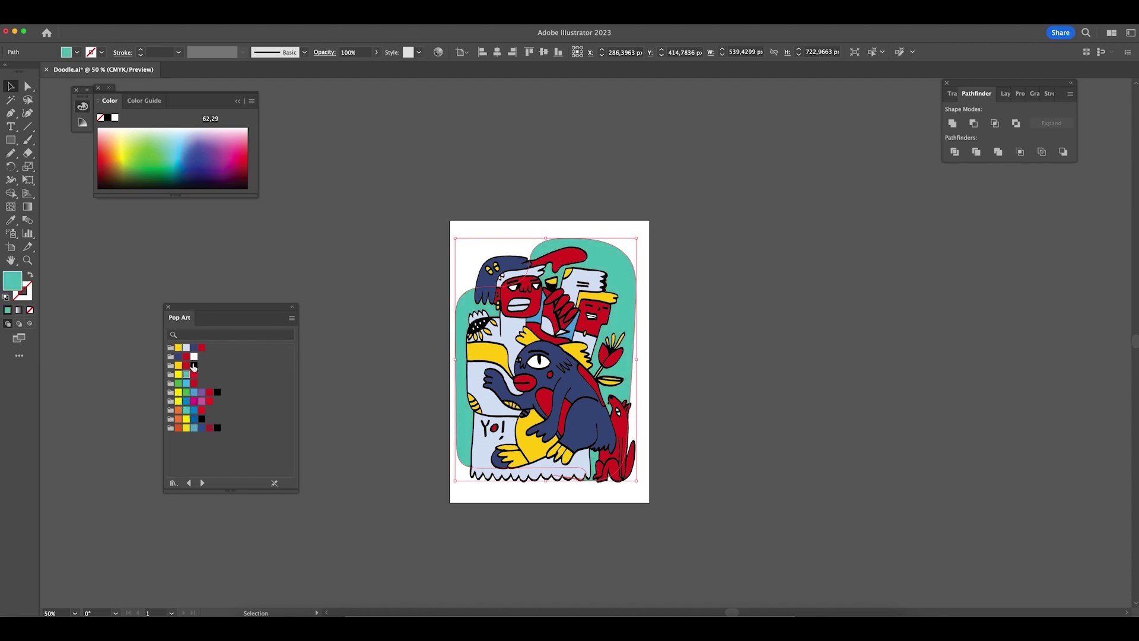
click(186, 365)
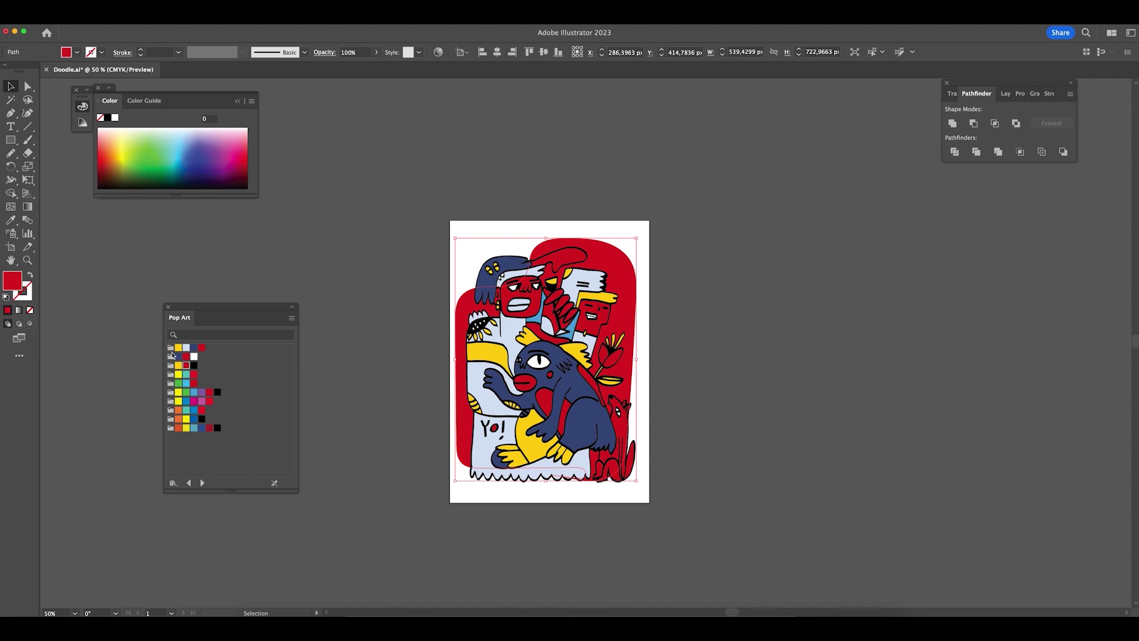
double_click(22, 281)
drag(774, 376, 702, 402)
click(915, 363)
drag(594, 300, 600, 307)
- Isolate the background shape, delete the stray anchor points along its uneven lower edge, and exit isolation
double_click(612, 350)
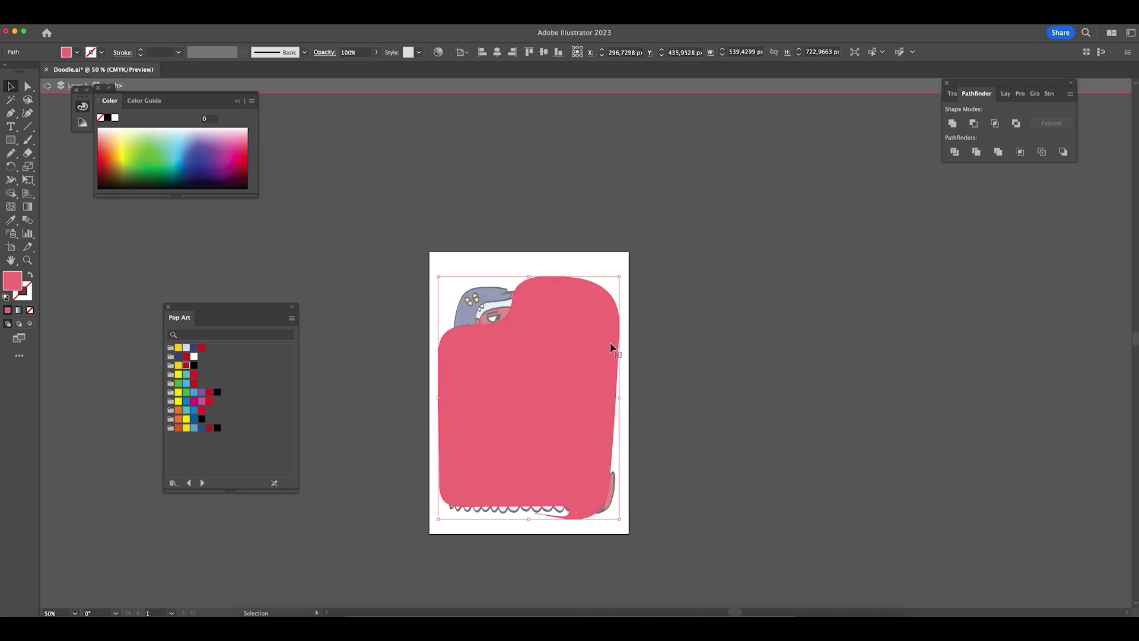
key(m)
click(658, 546)
click(544, 344)
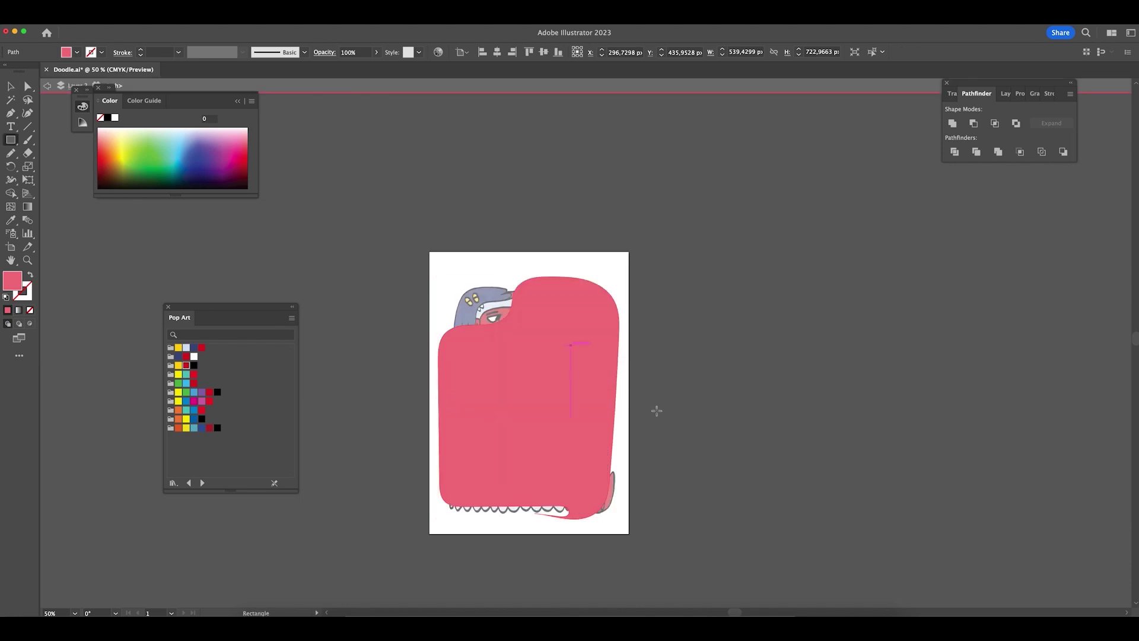
key(a)
click(537, 513)
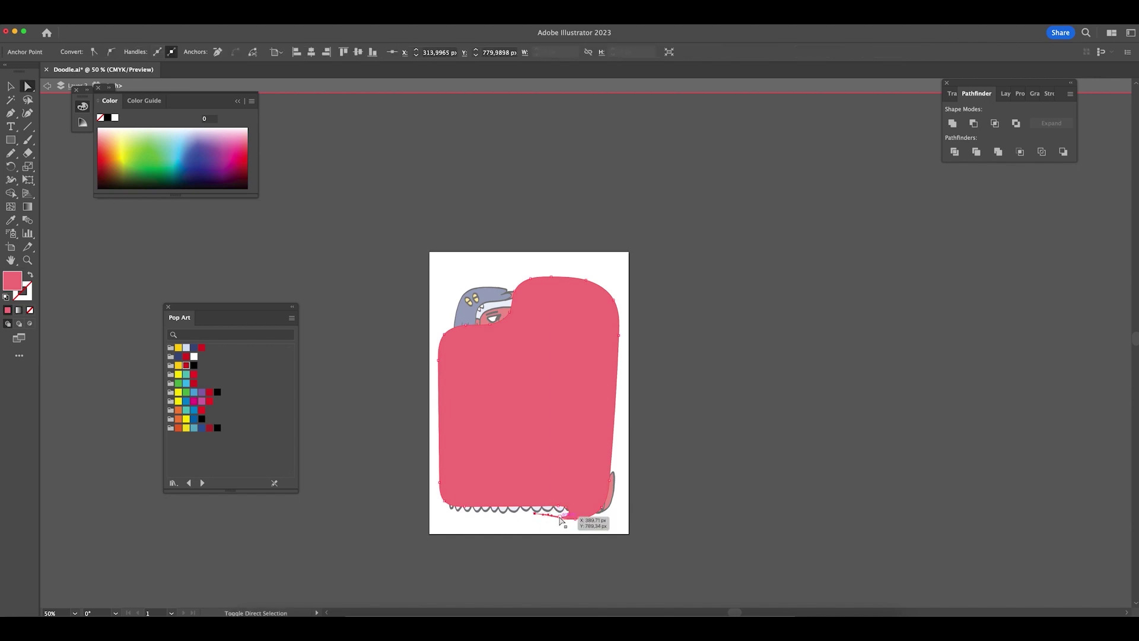
shift+click(575, 520)
key(Delete)
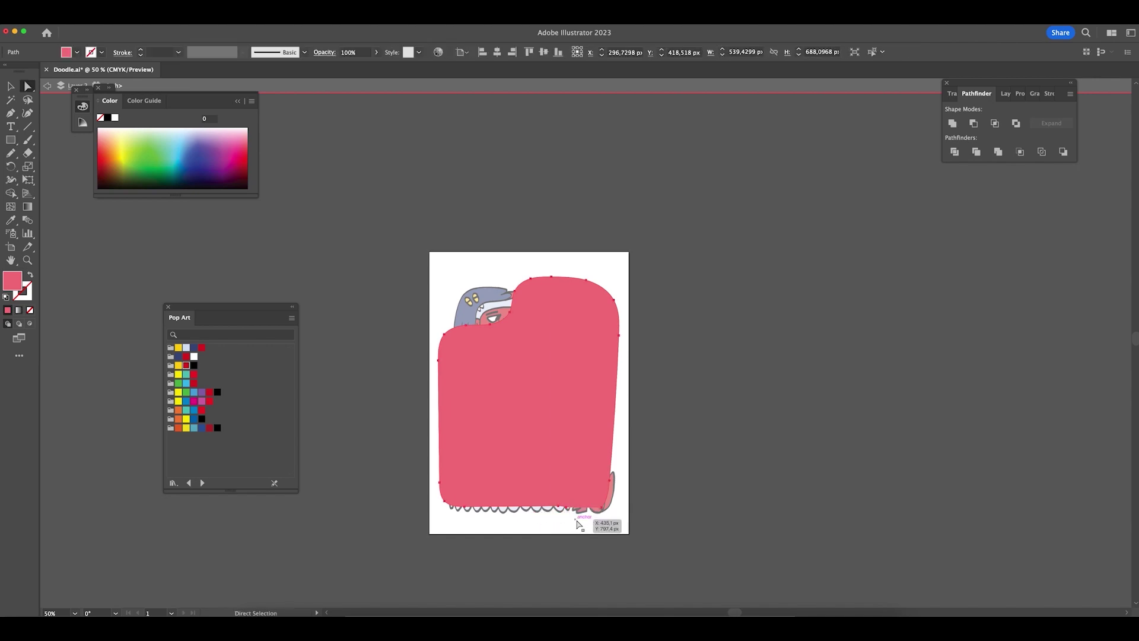
key(v)
double_click(685, 500)
double_click(685, 504)
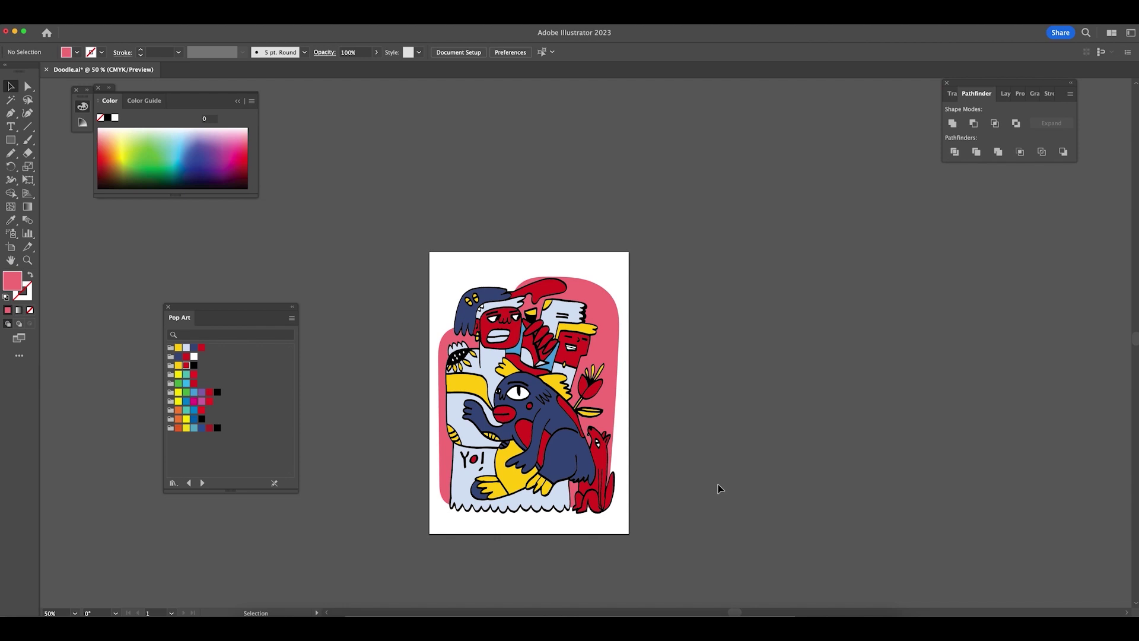
- Examine the doodle and its pink background on the artboard at a larger view
key(space)
drag(733, 438, 724, 459)
mouse_move(722, 384)
mouse_down()
mouse_move(702, 346)
mouse_move(691, 392)
mouse_move(710, 366)
mouse_up()
key(space)
key(z)
drag(645, 439, 670, 442)
key(space)
key(v)
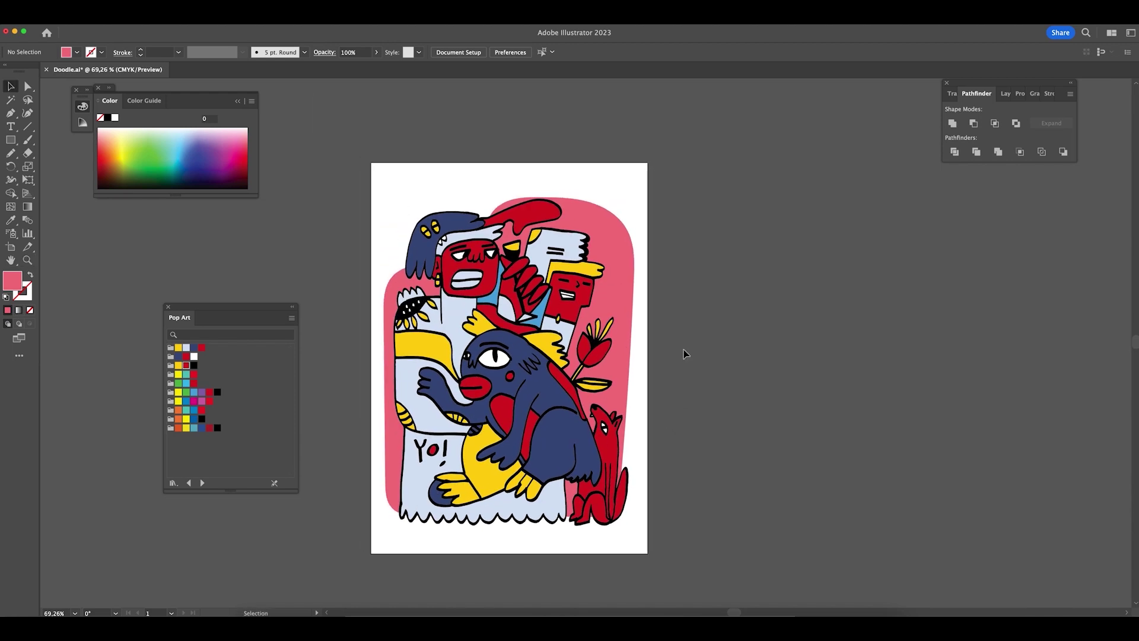
- Delete the empty Layer 1 from the document
click(1005, 94)
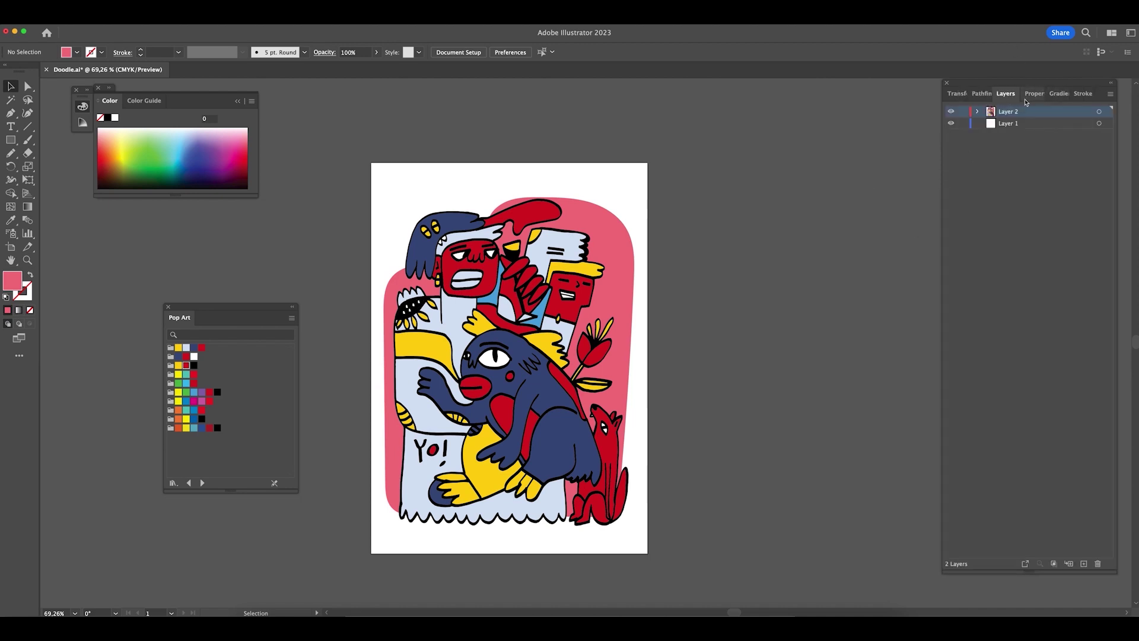
click(1030, 126)
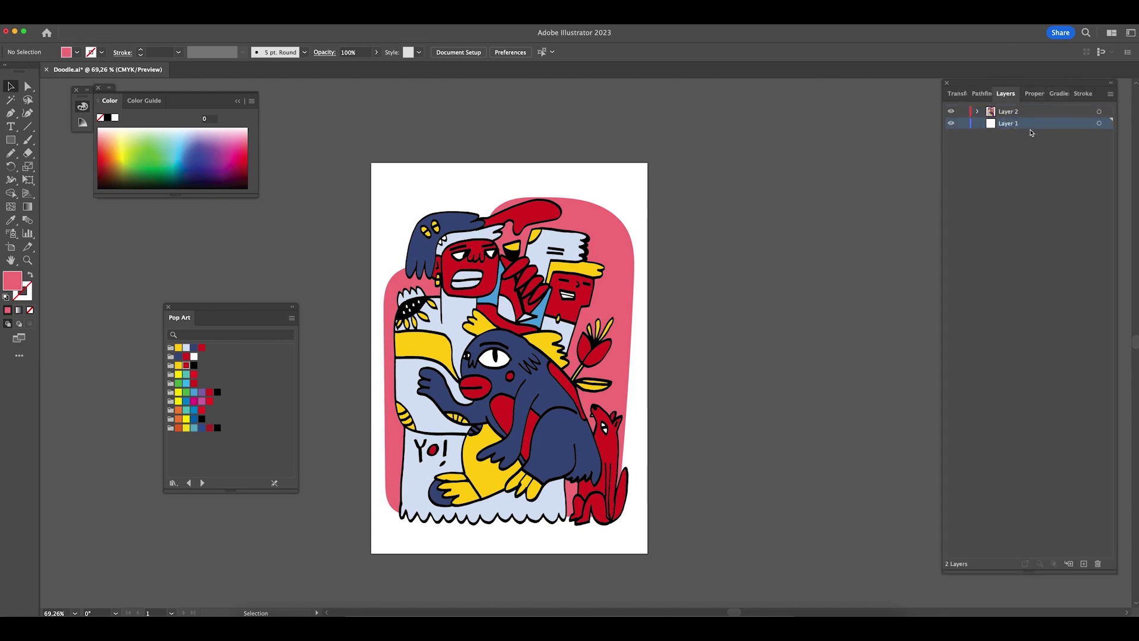
click(1098, 564)
- Select the pink background shape by matching fill colour and move it onto a new layer placed below Layer 2
scroll(708, 279, down, 2)
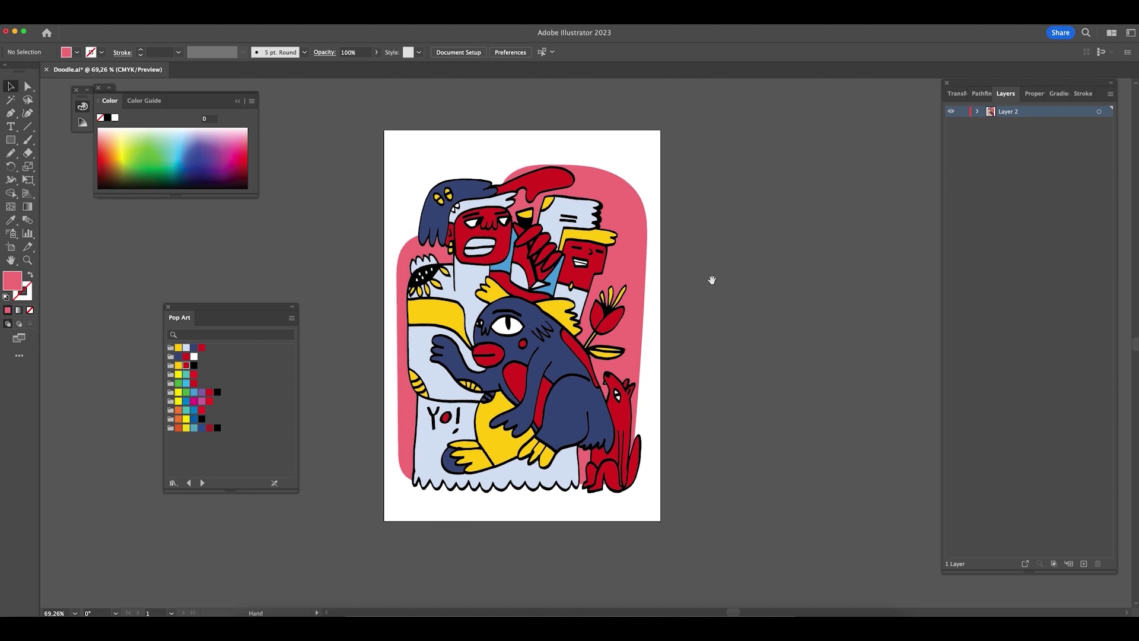
drag(639, 271, 695, 330)
click(656, 265)
key(space)
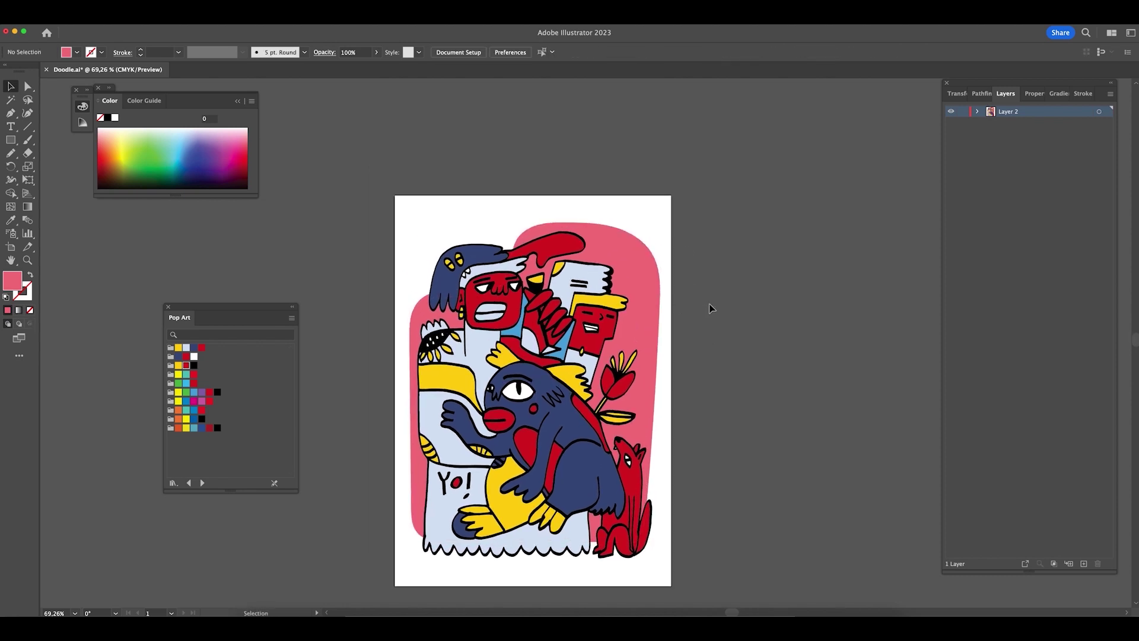
click(155, 21)
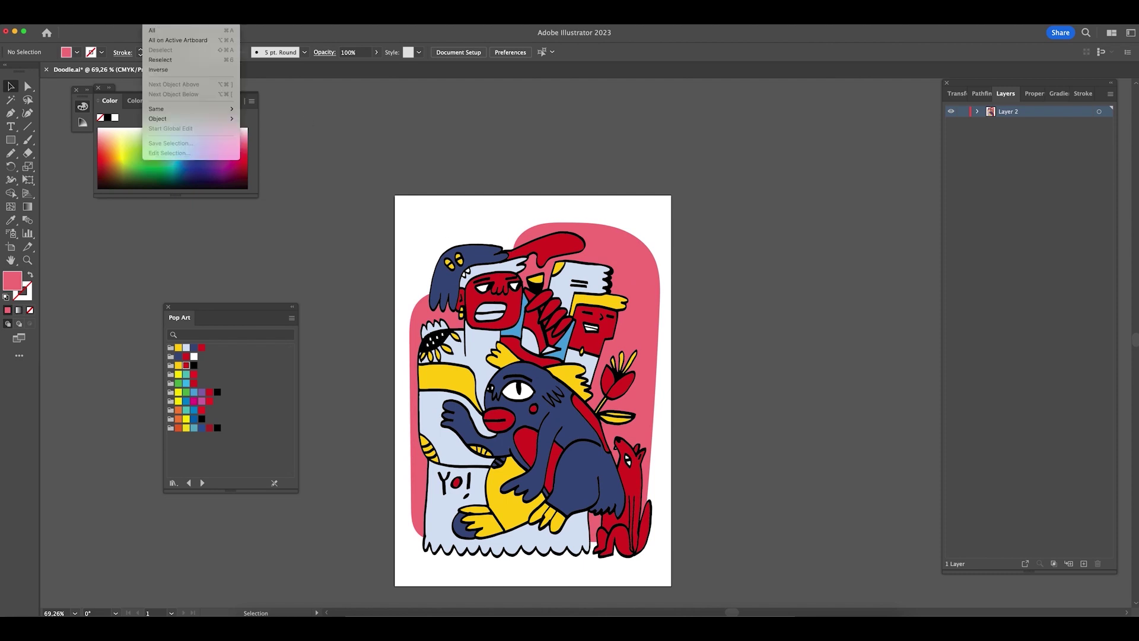
mouse_move(203, 109)
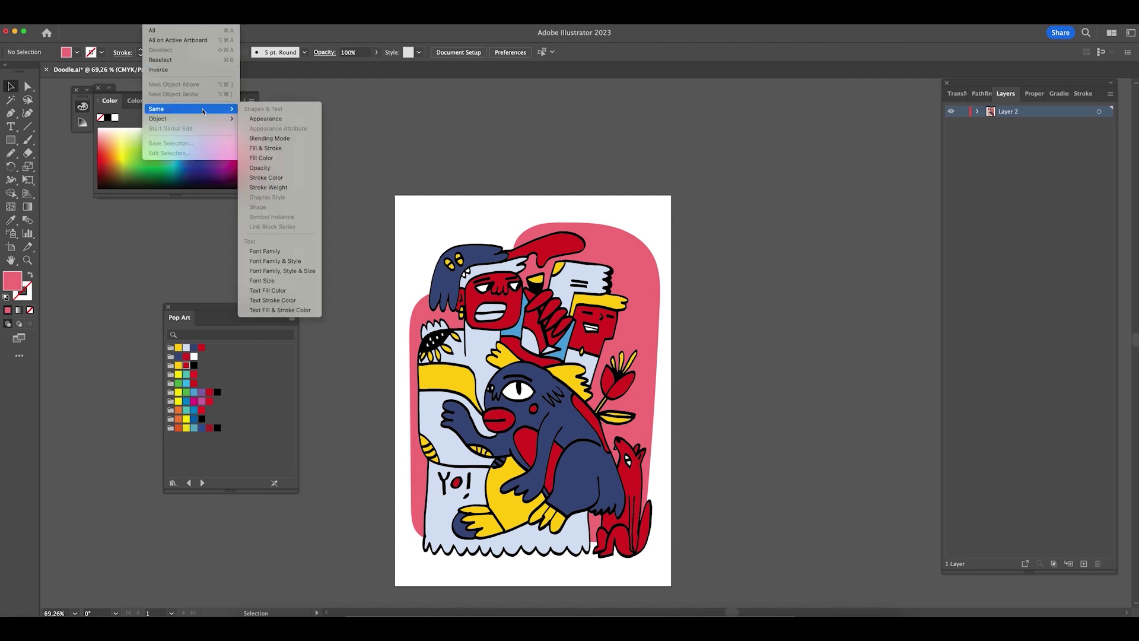
click(278, 157)
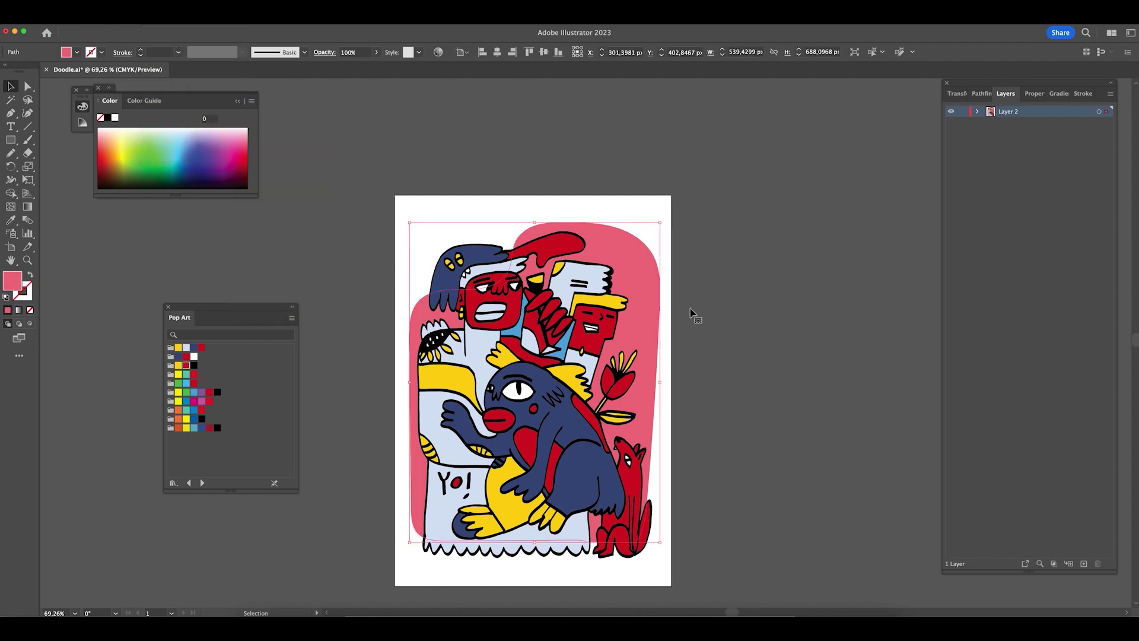
click(1084, 564)
drag(1007, 111, 1009, 145)
drag(1107, 112, 1106, 125)
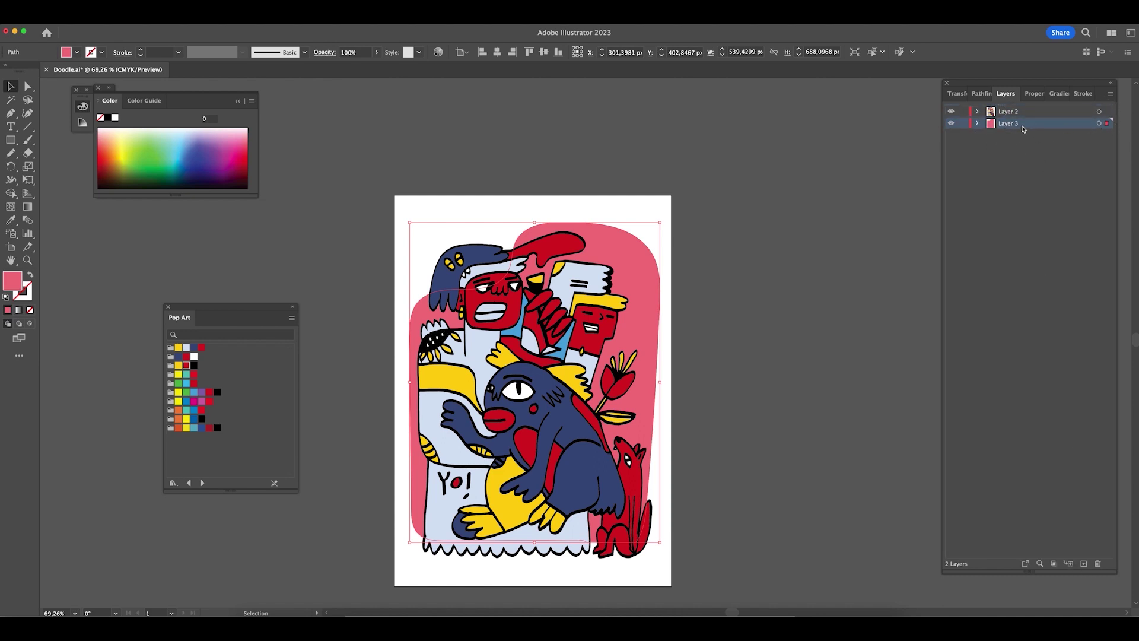
- Add an empty layer between Layer 2 and Layer 3, and cut all navy shapes selected by same fill colour
click(1084, 564)
click(797, 288)
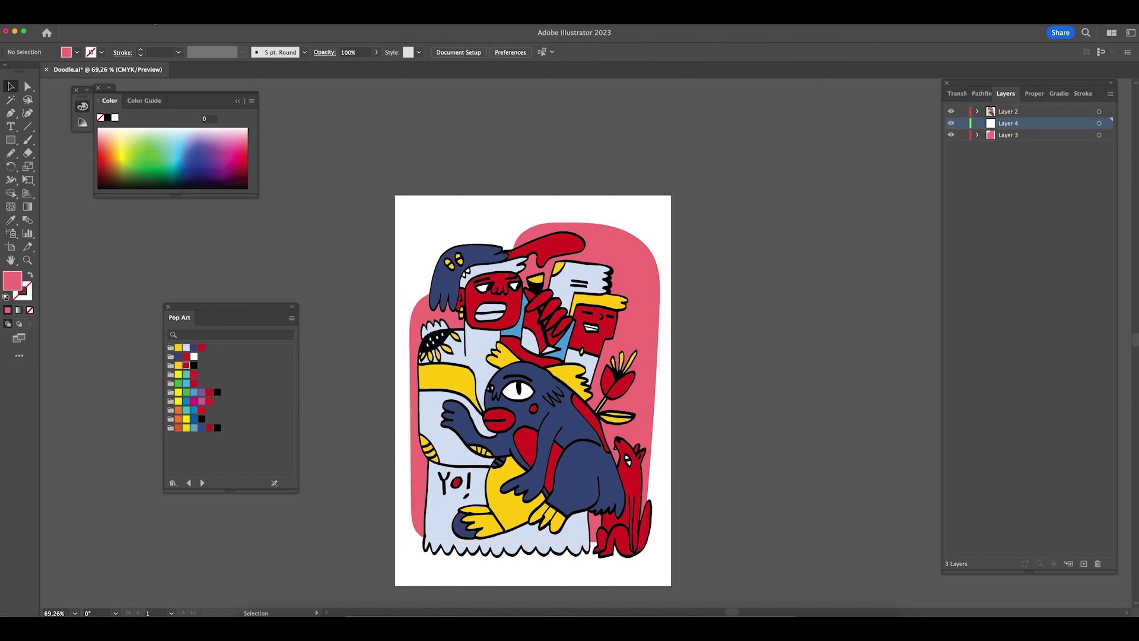
click(481, 289)
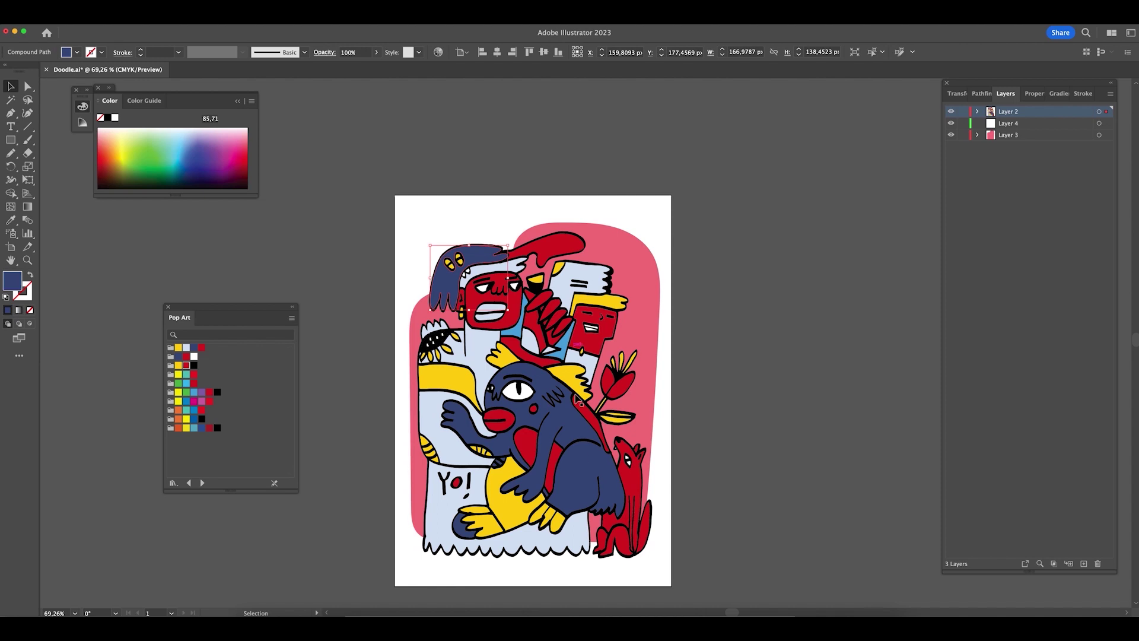
click(99, 22)
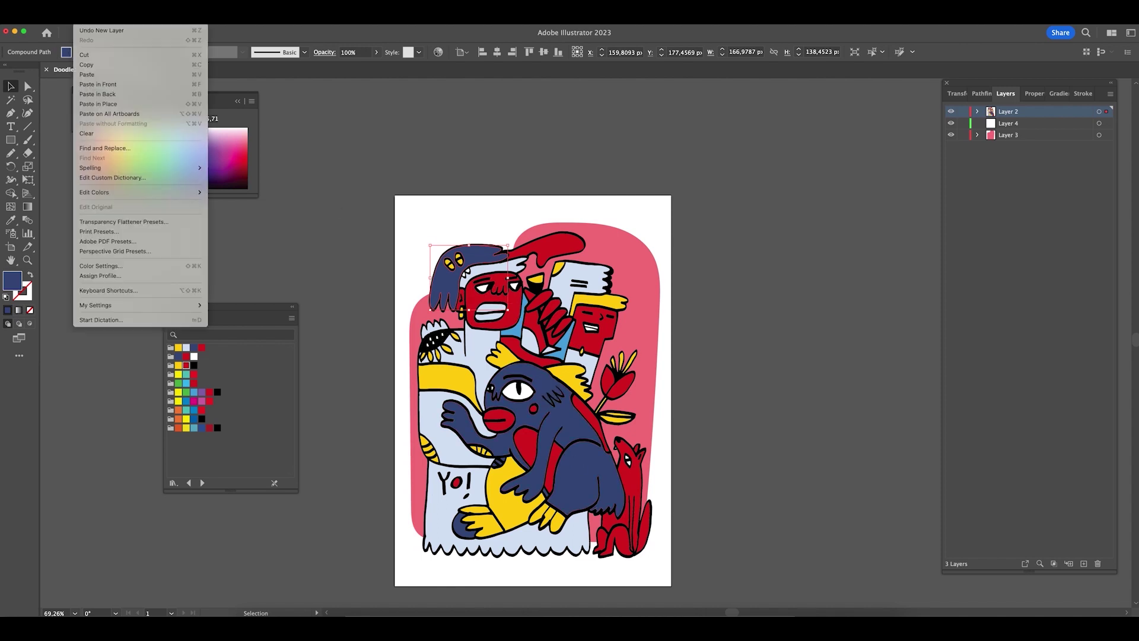
mouse_move(131, 22)
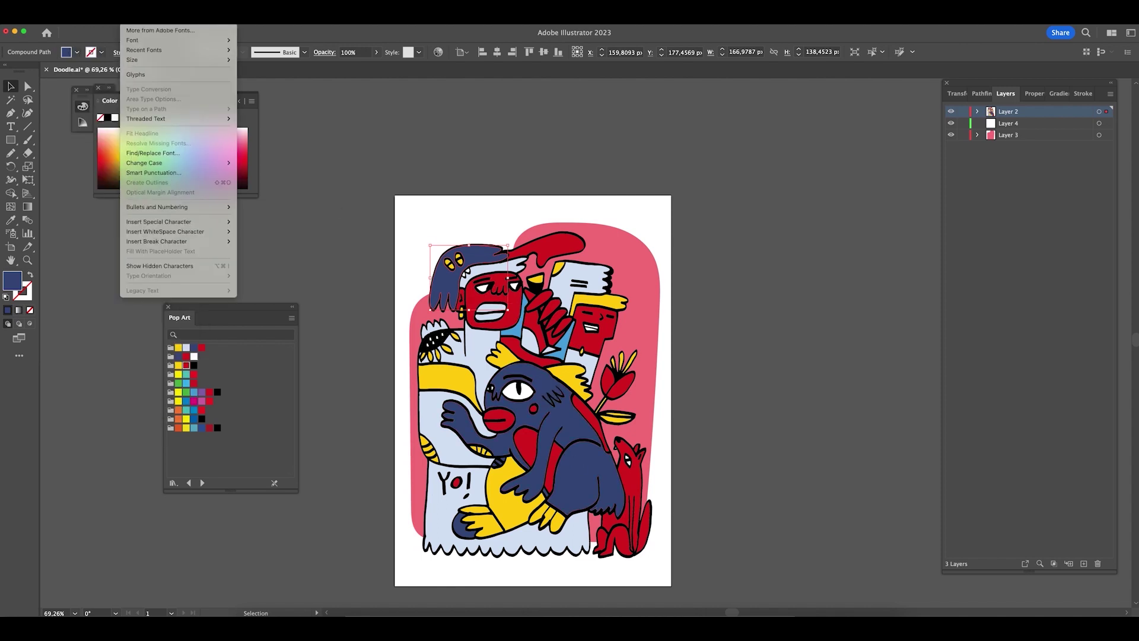
mouse_move(181, 22)
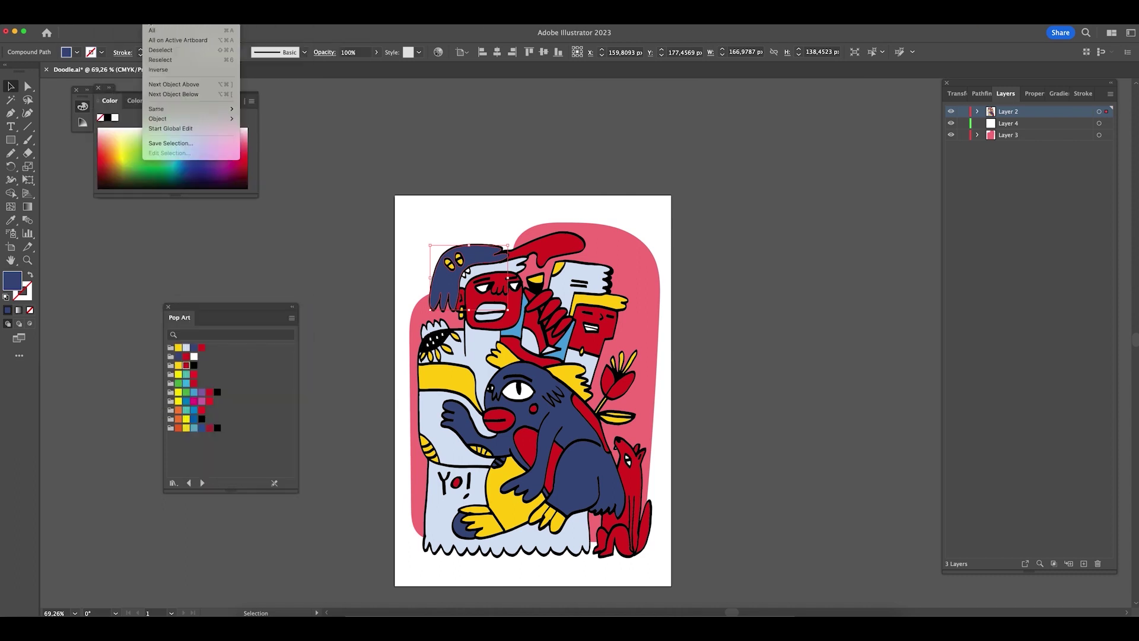
mouse_move(174, 109)
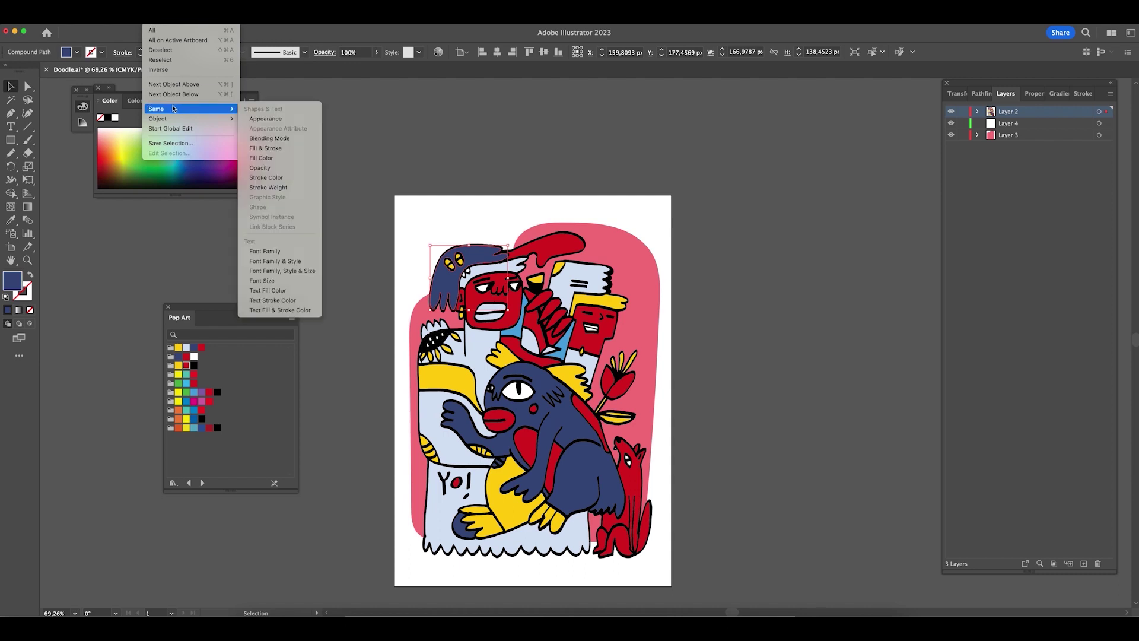
click(293, 163)
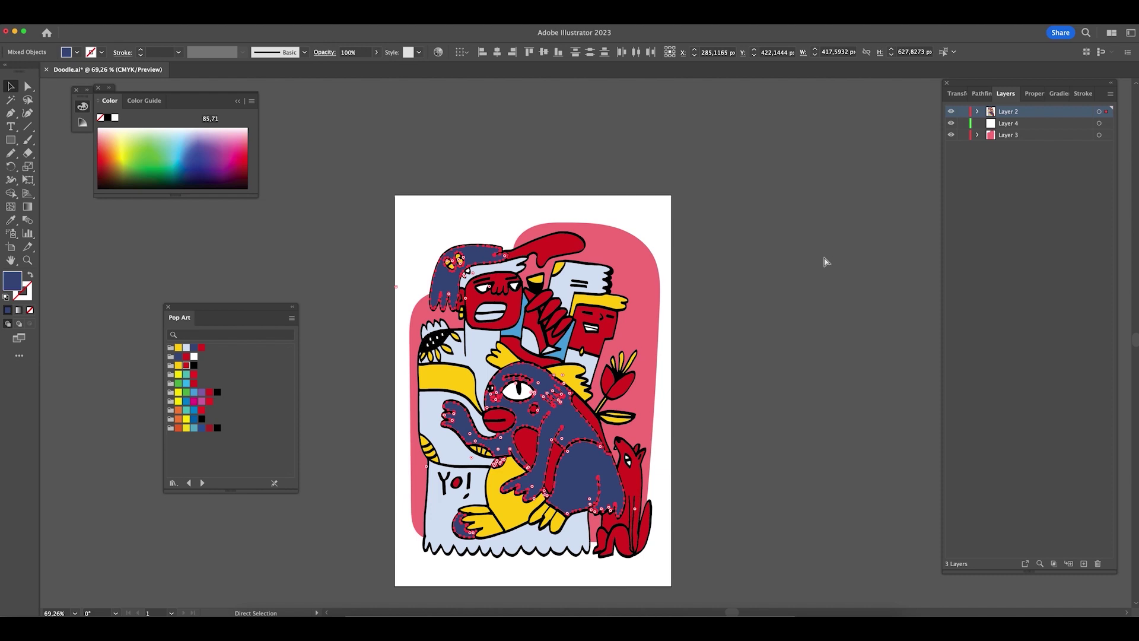
key(super+x)
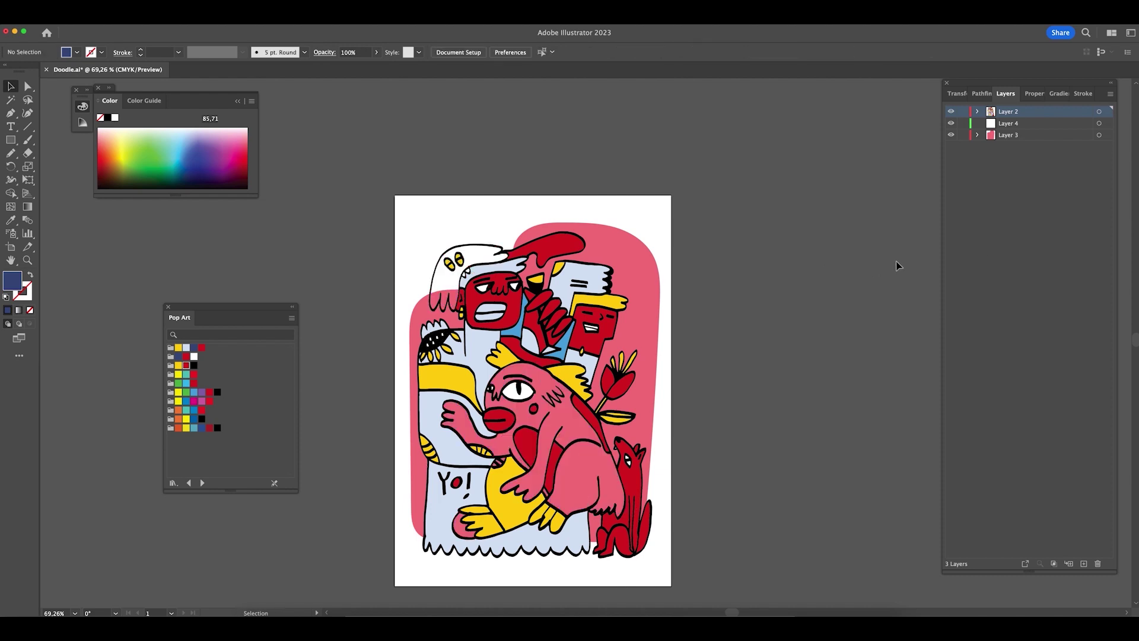
- Paste the cut navy shapes onto the empty Layer 4 at their original position in the doodle
click(1035, 123)
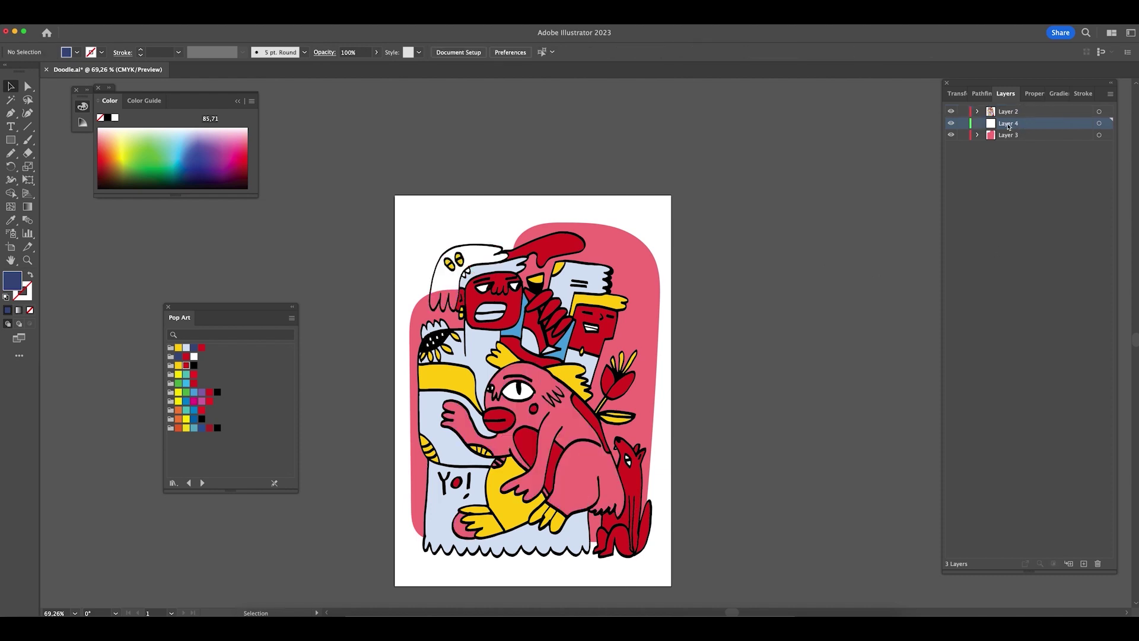
key(a)
key(ctrl+v)
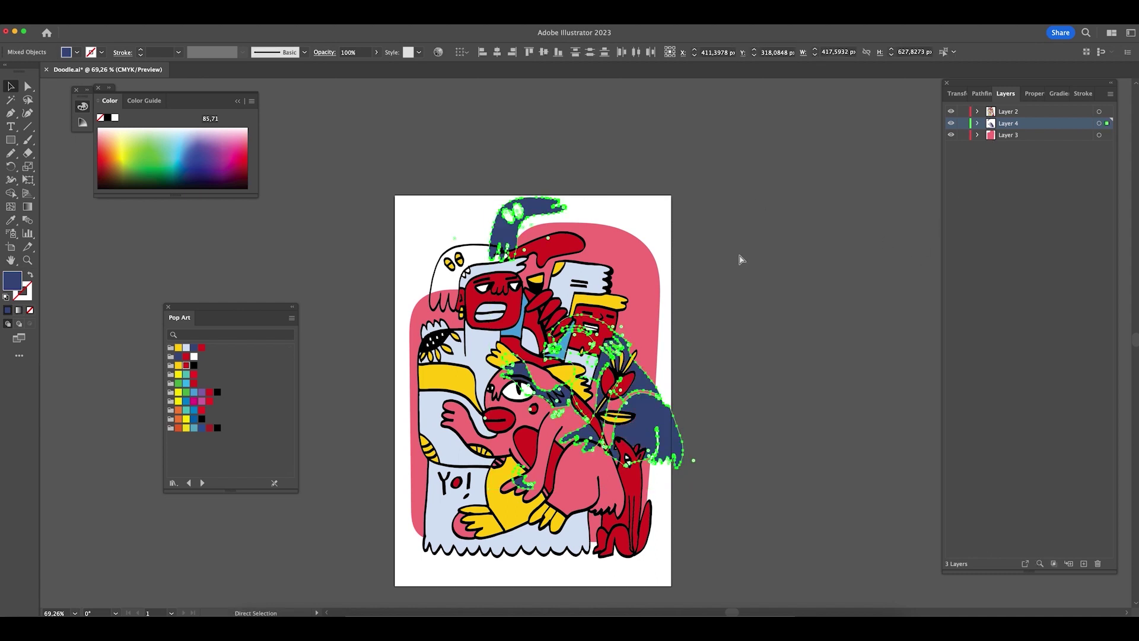
key(super+z)
key(super+f)
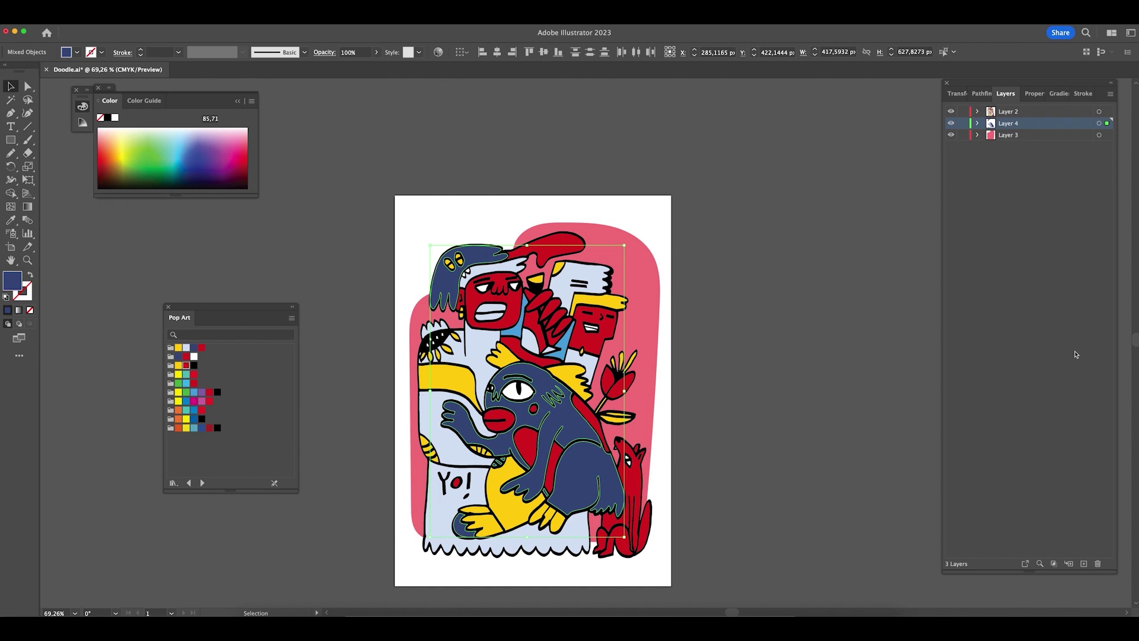
click(703, 377)
- Select all yellow shapes in the doodle by same fill colour and cut them from Layer 2
click(575, 374)
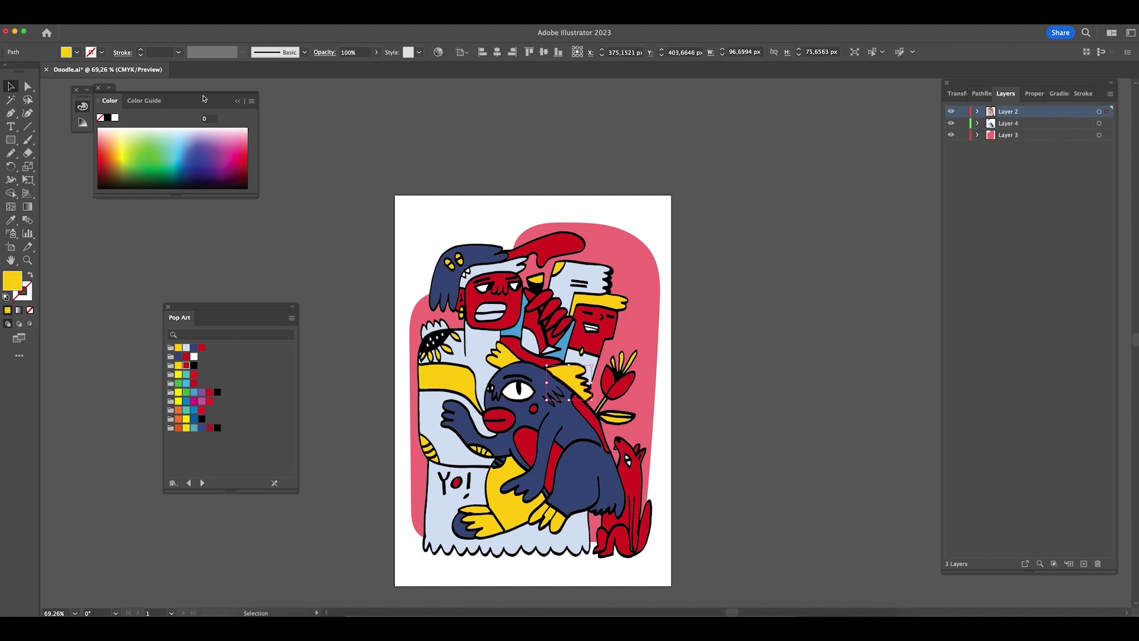
click(203, 24)
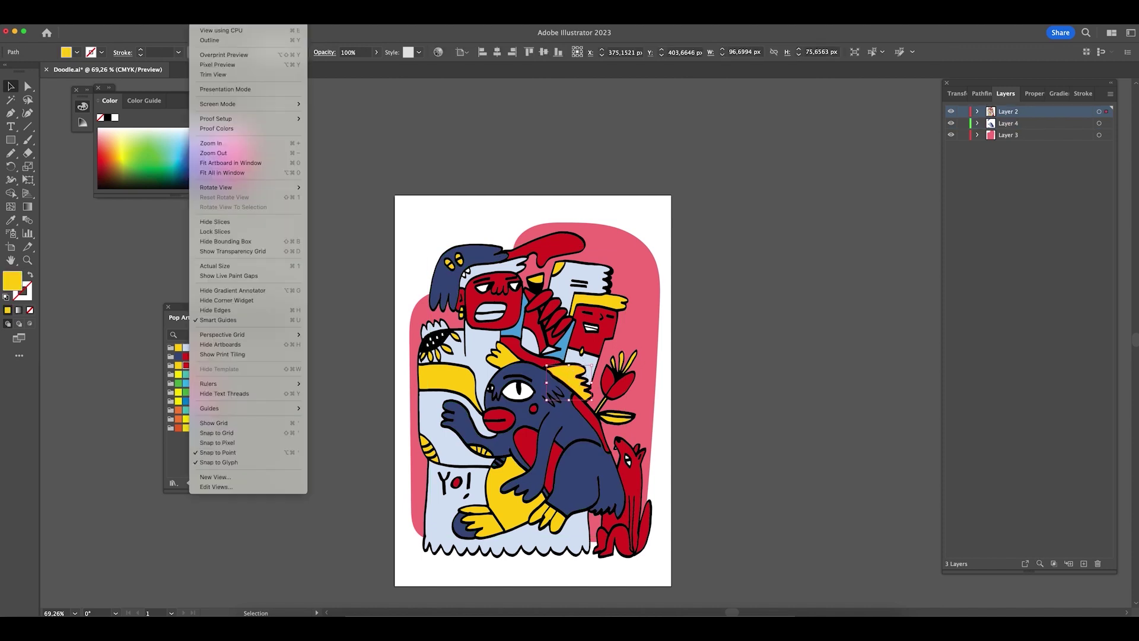
mouse_move(182, 24)
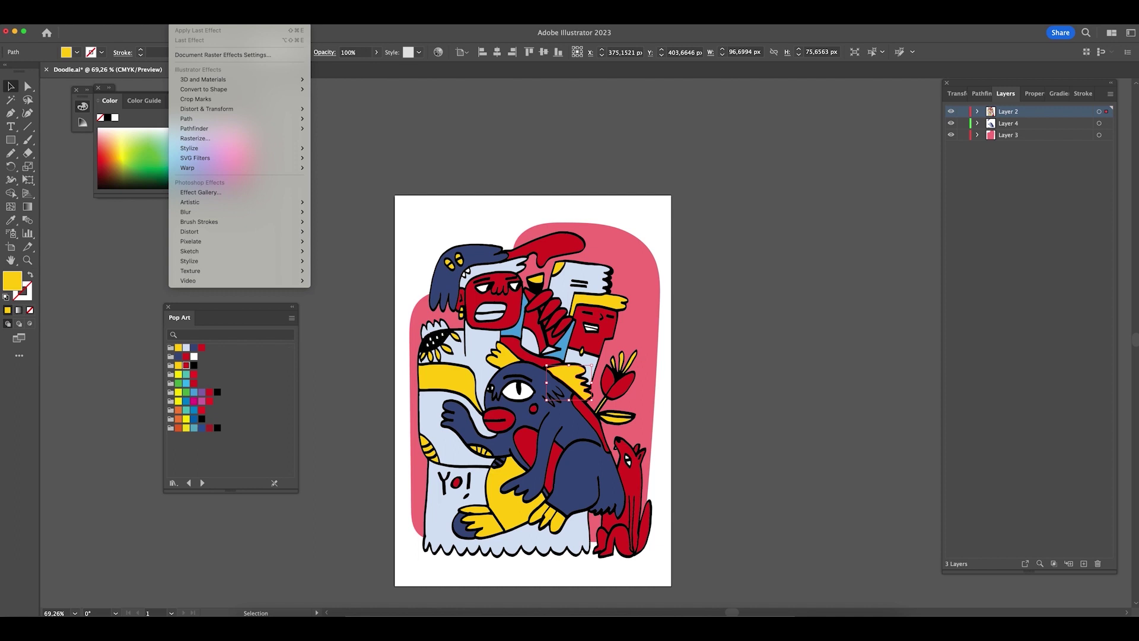
mouse_move(190, 108)
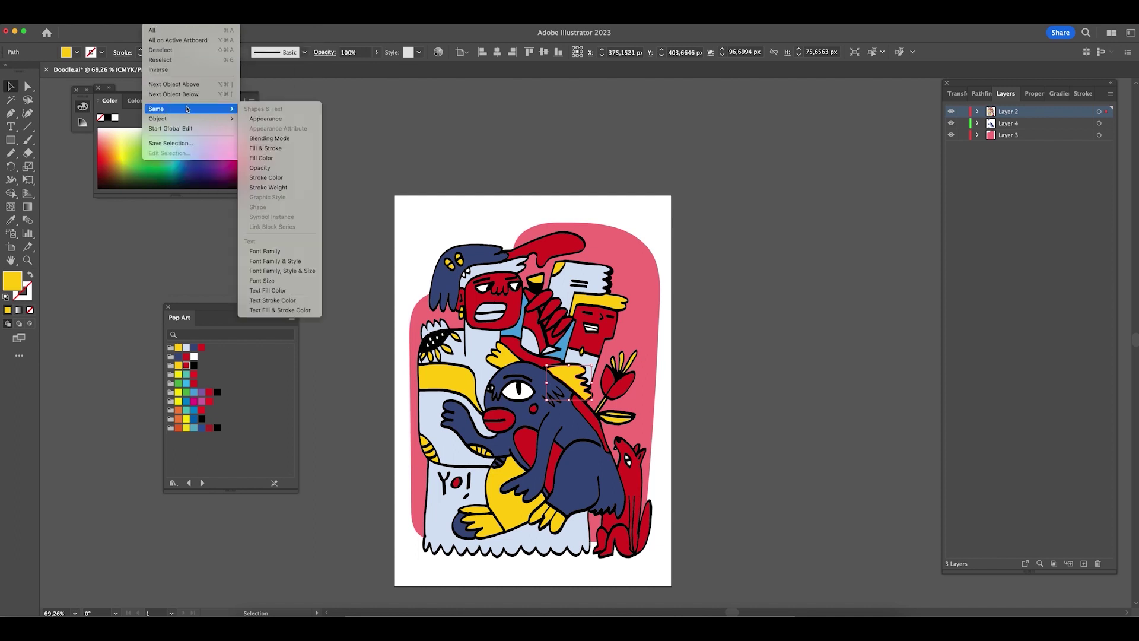
click(292, 169)
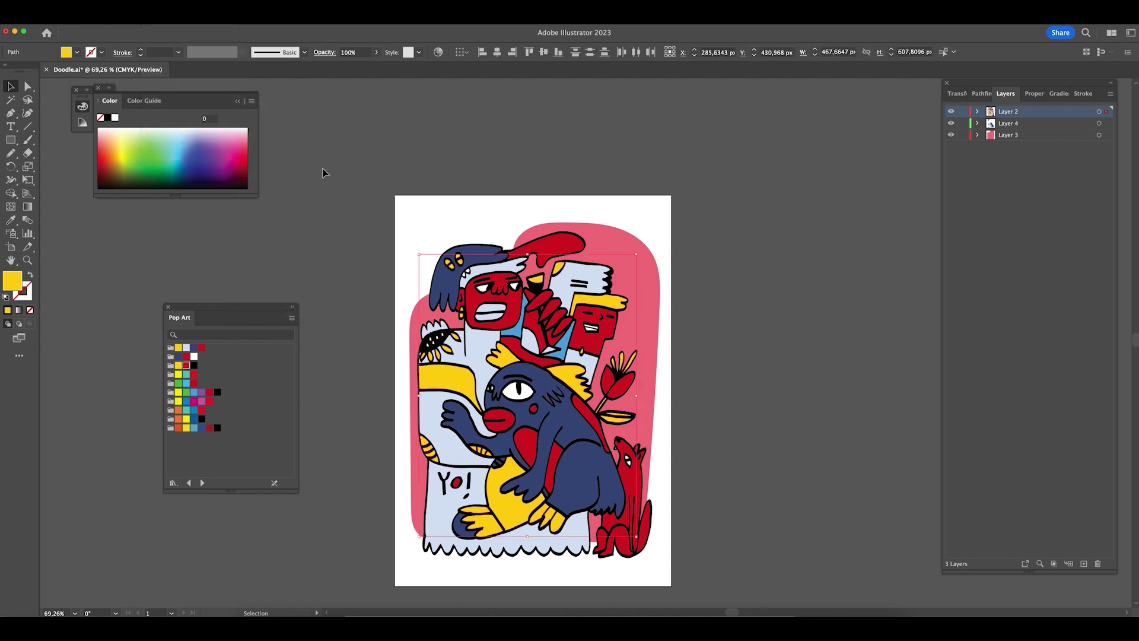
key(Delete)
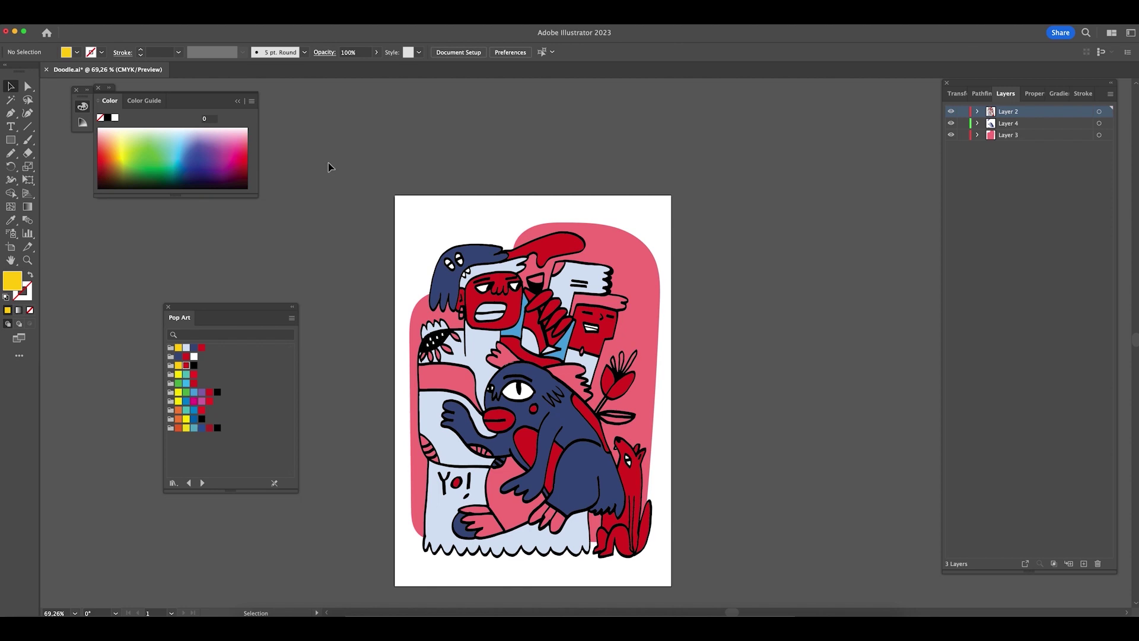
key(ctrl+z)
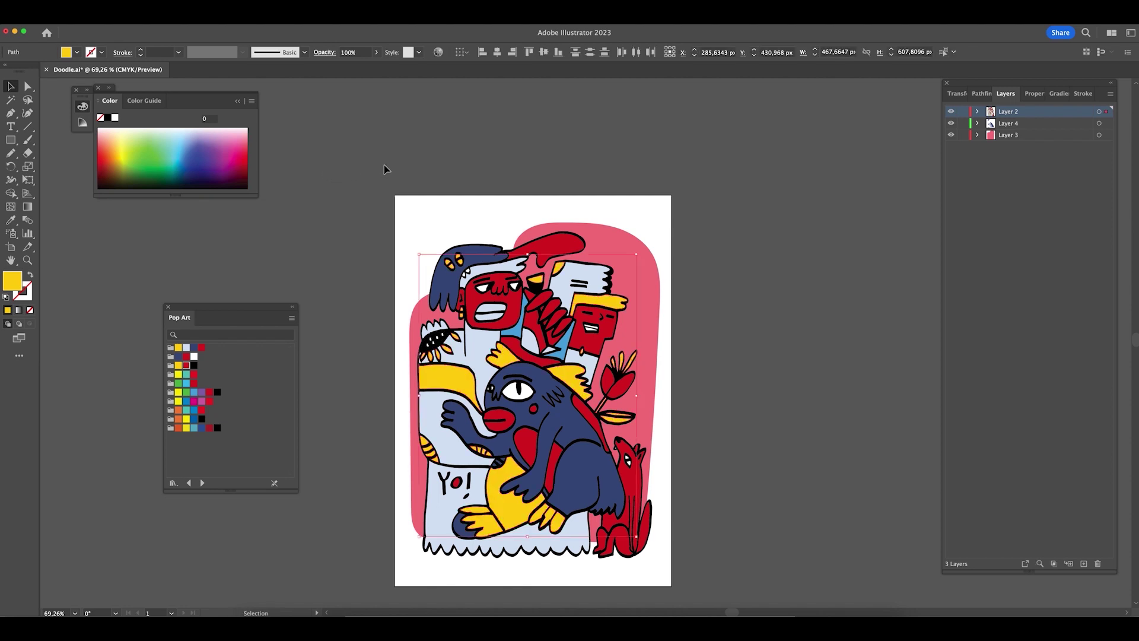
key(Delete)
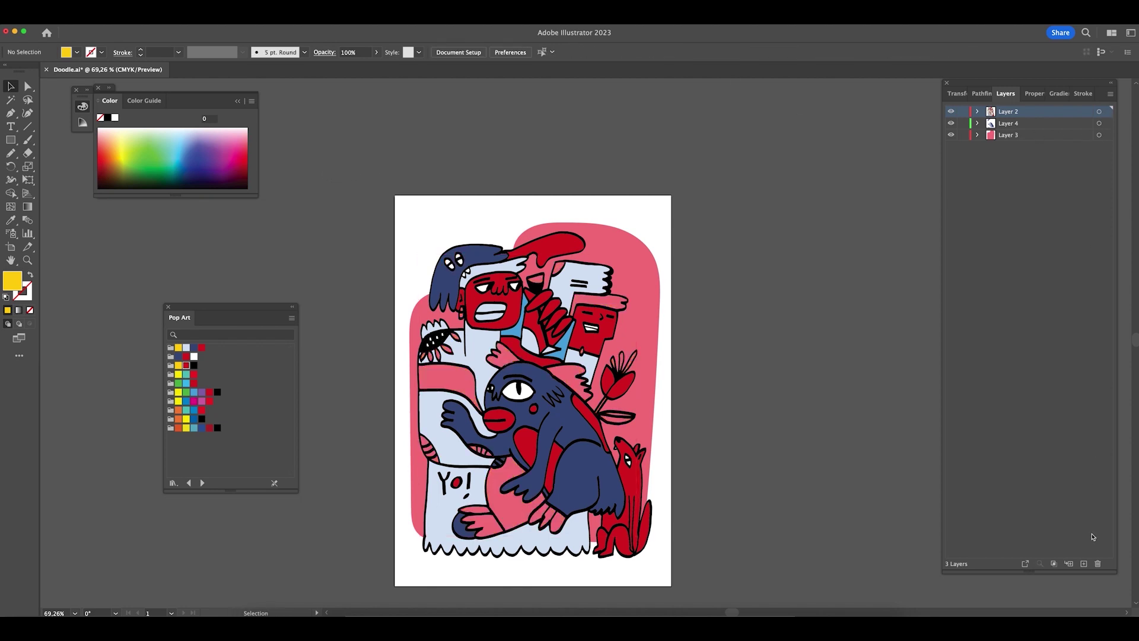
- Paste the yellow shapes at their original position on a new layer and move that layer below Layer 2
click(1084, 564)
key(ctrl+v)
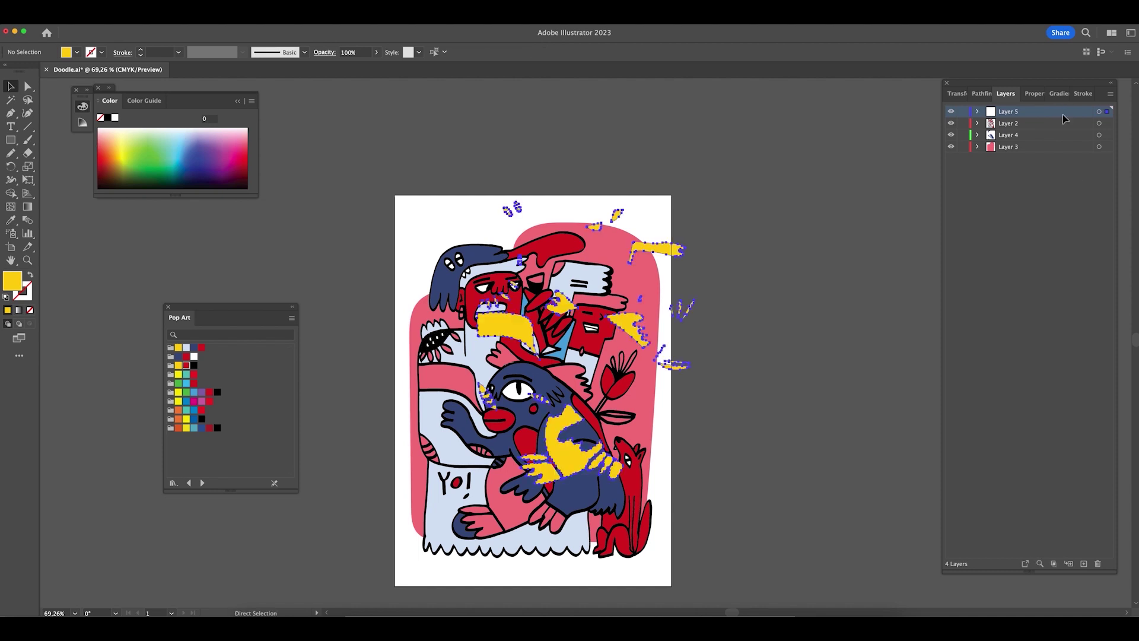
key(ctrl+z)
key(ctrl+shift+v)
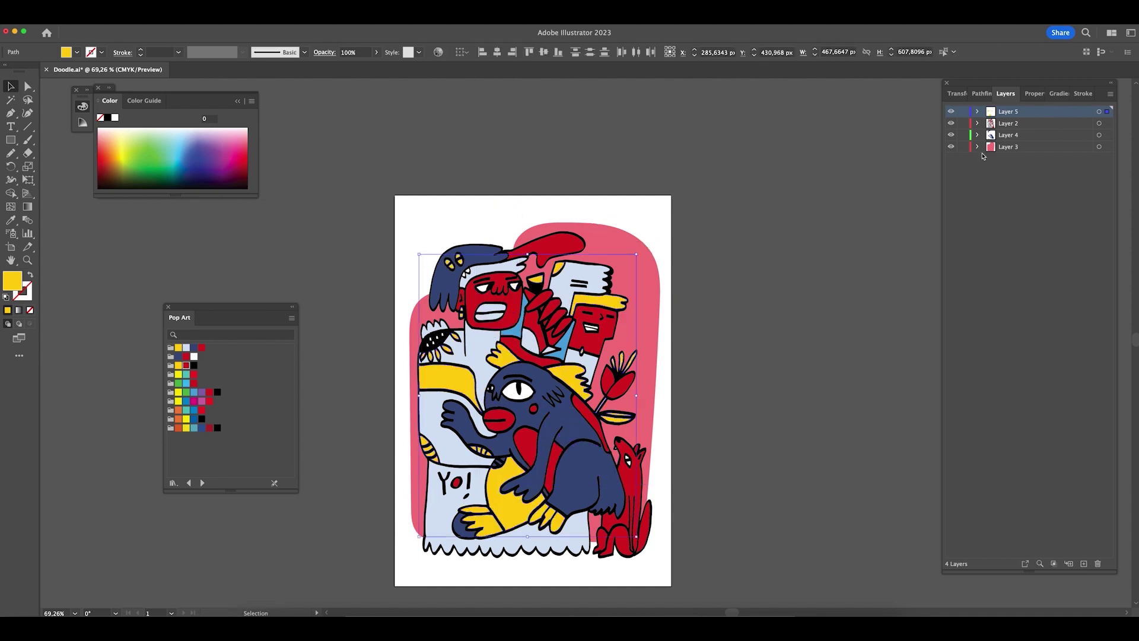
drag(1019, 114, 1009, 128)
- Select all light blue shapes in the doodle by same fill colour and cut them from Layer 2
click(580, 278)
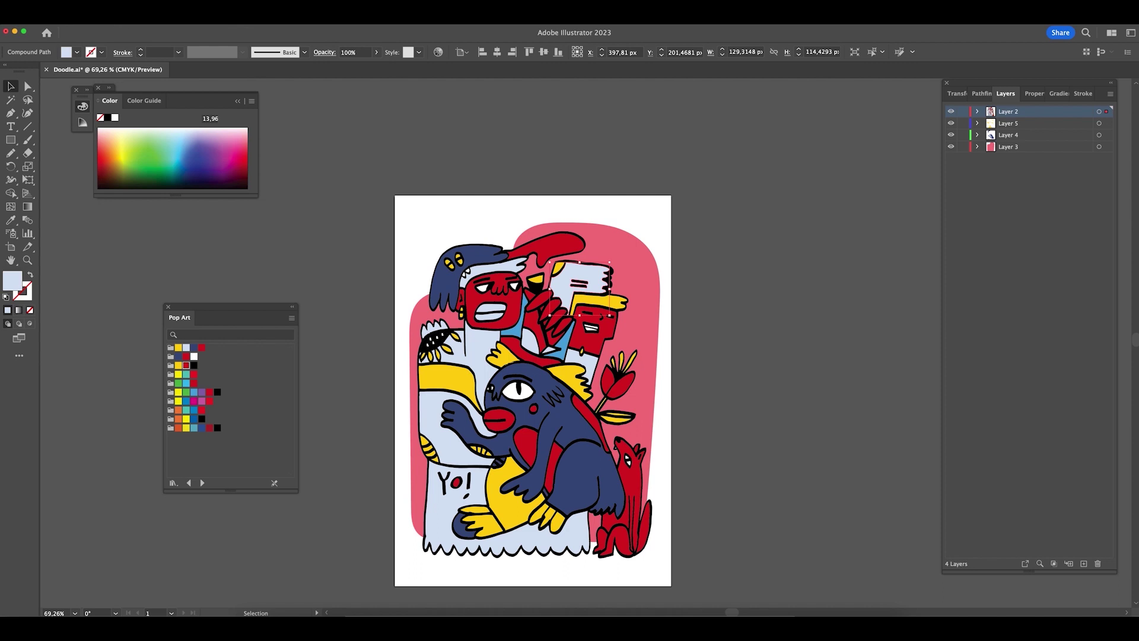
click(157, 11)
mouse_move(190, 109)
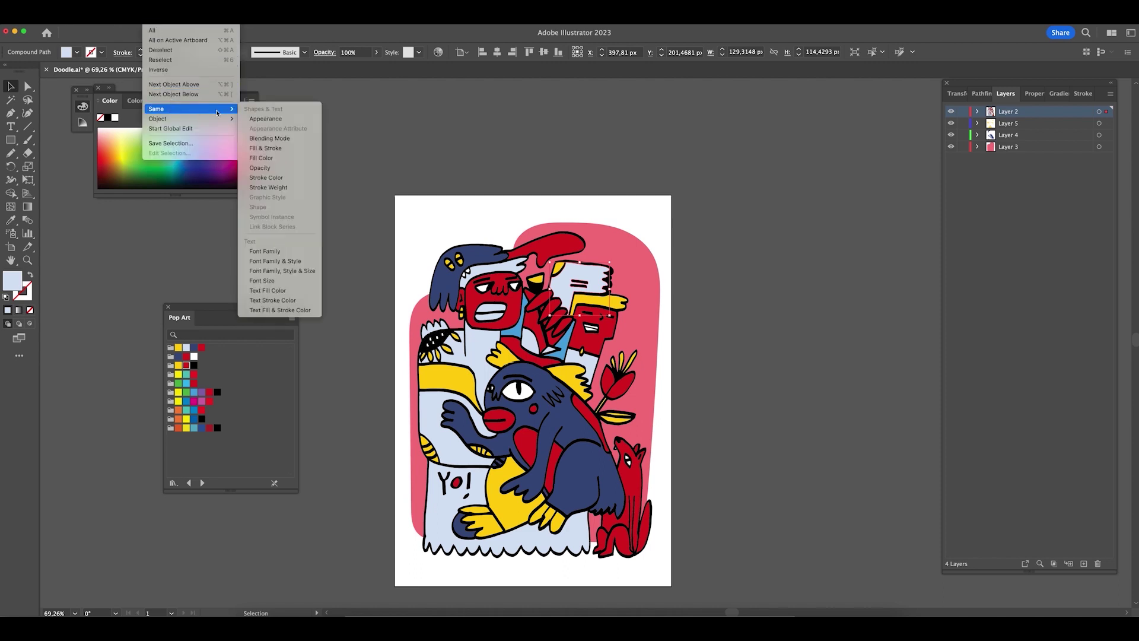
click(282, 160)
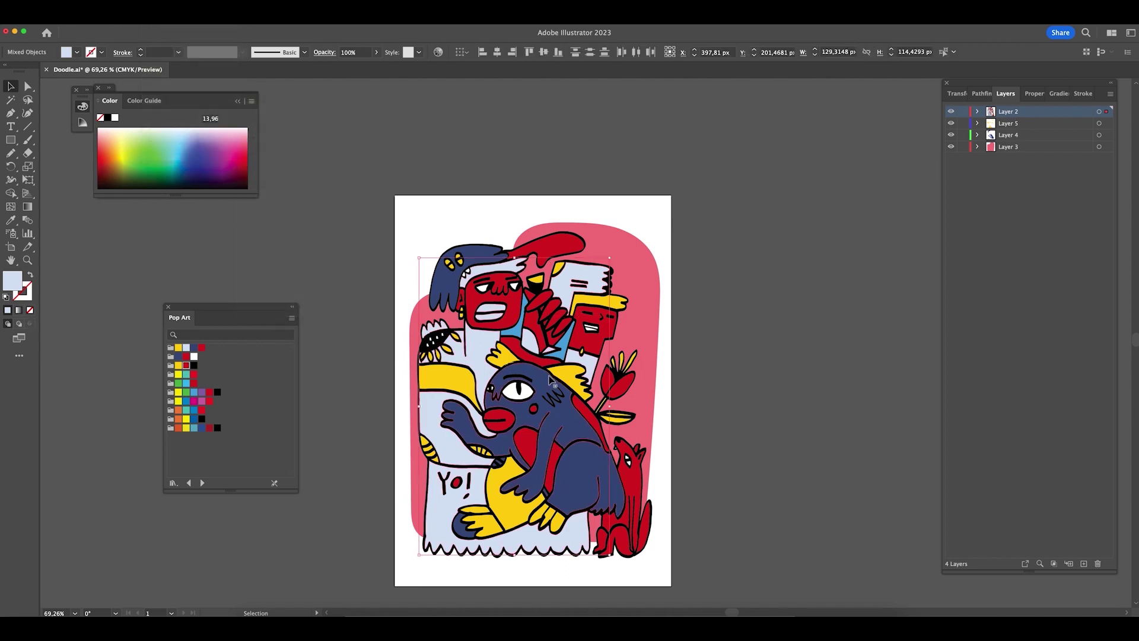
key(a)
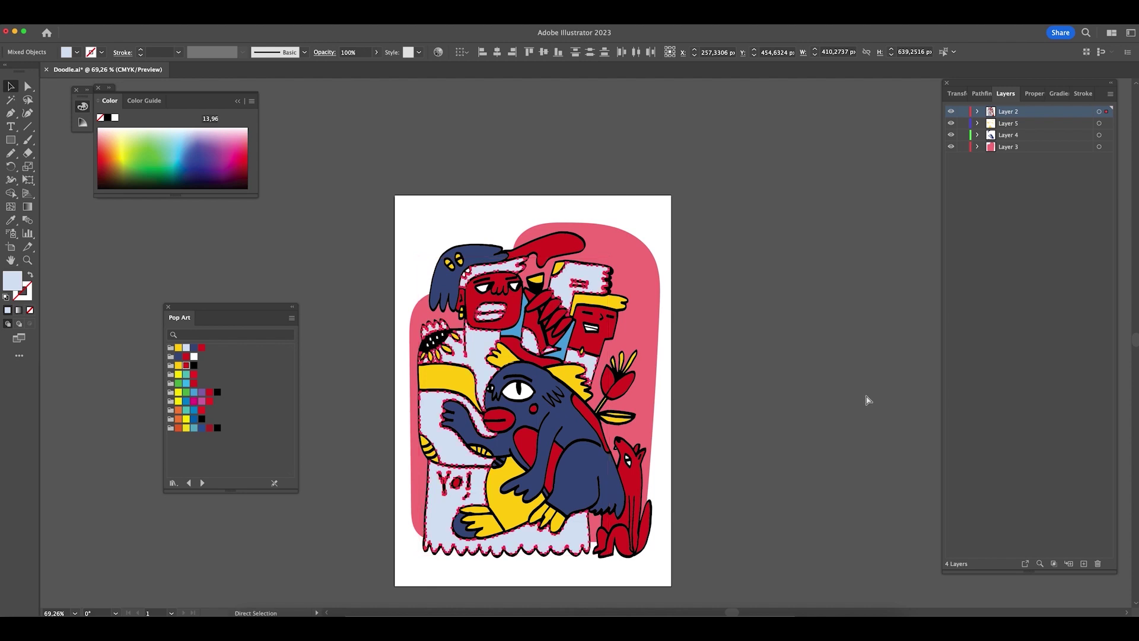
key(Delete)
- Add a layer directly above Layer 4 and paste the light blue shapes there at their original position
click(1028, 136)
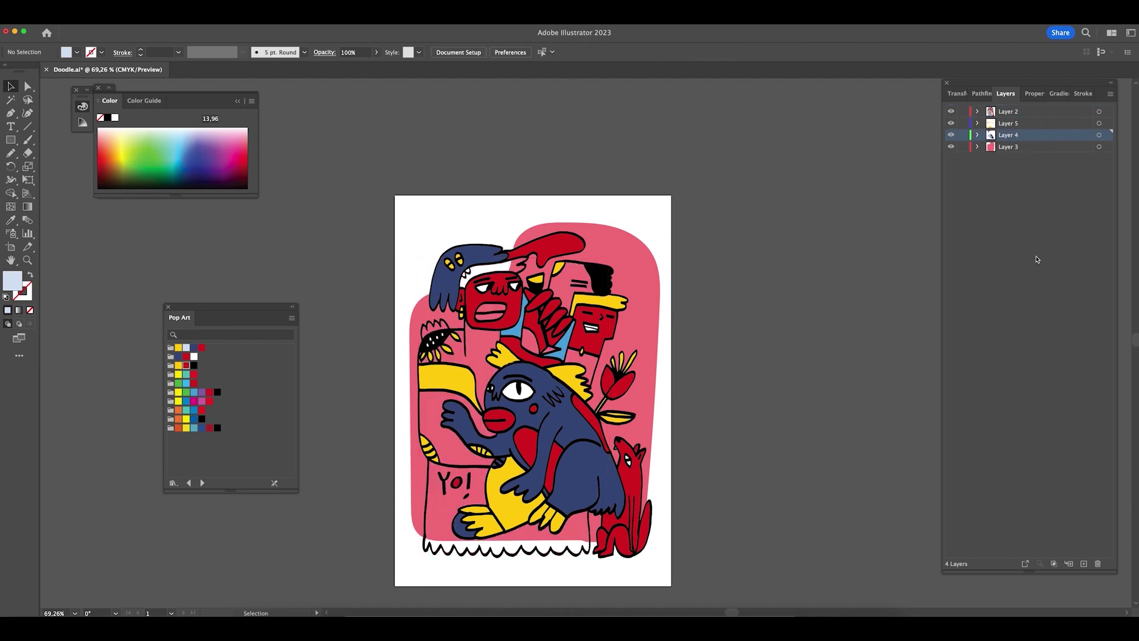
click(1084, 564)
key(super+f)
click(666, 341)
- Select all red shapes in the doodle by same fill colour and cut them from Layer 2
click(515, 300)
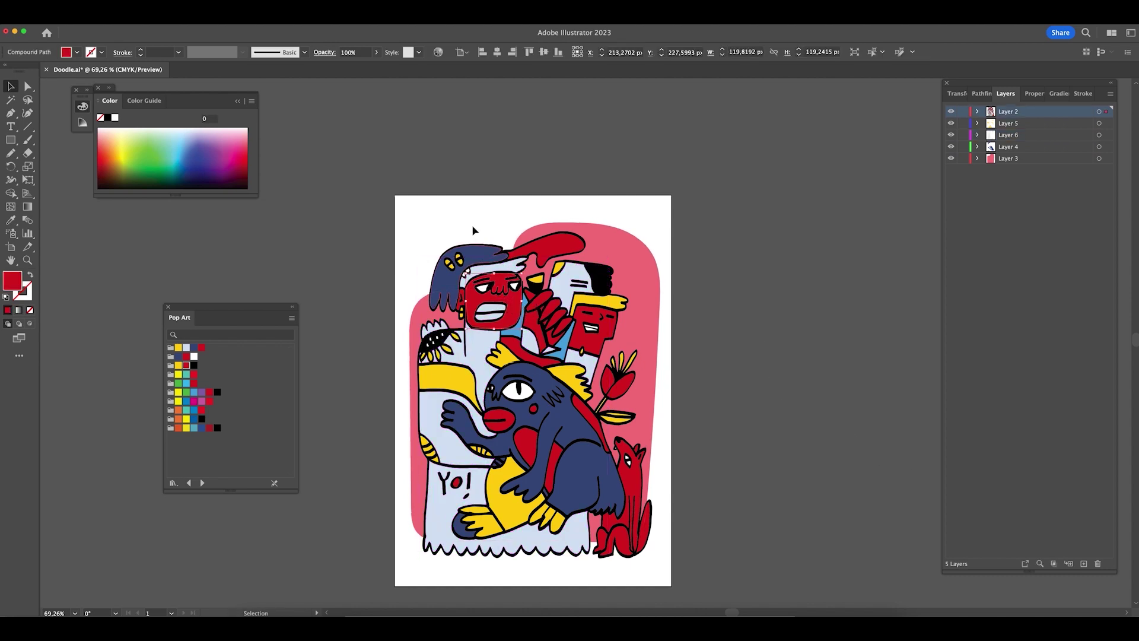
click(156, 12)
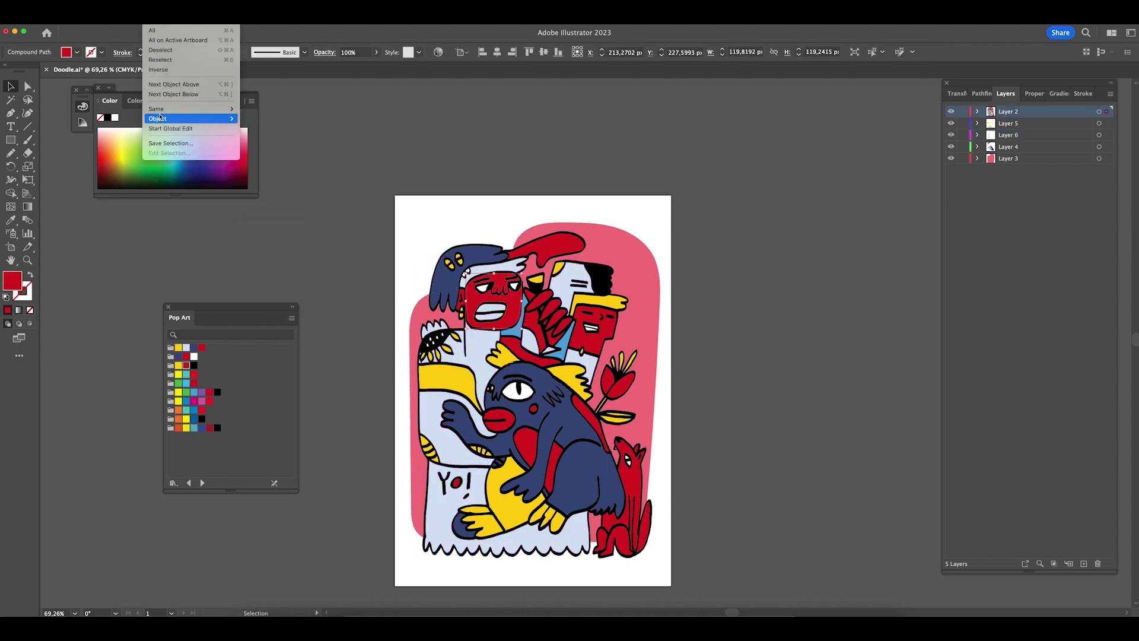
mouse_move(178, 108)
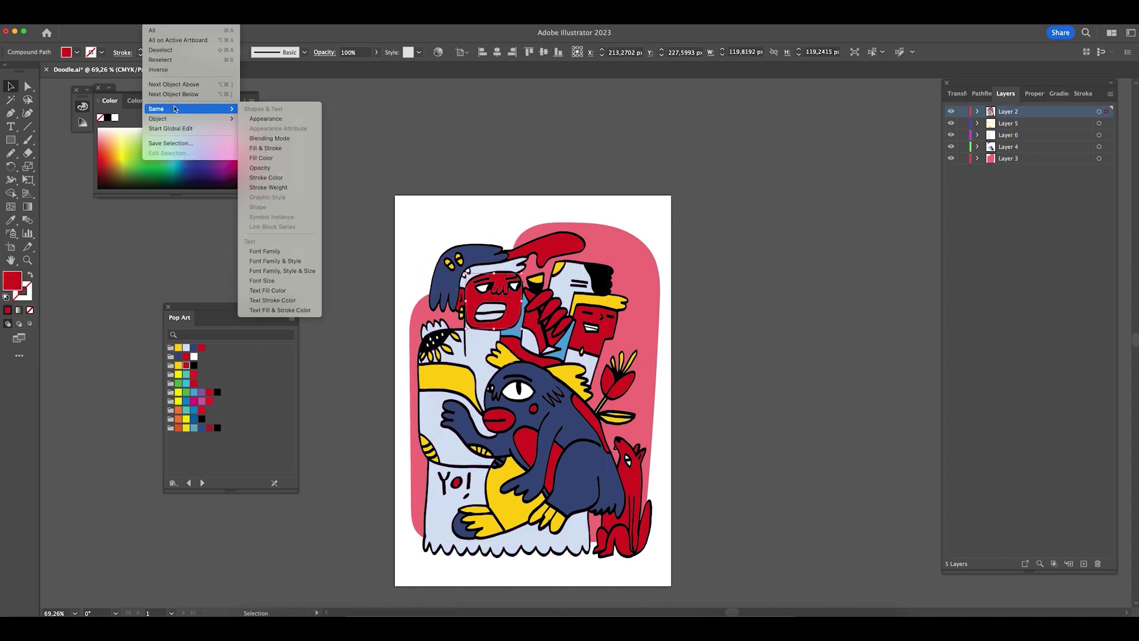
click(277, 168)
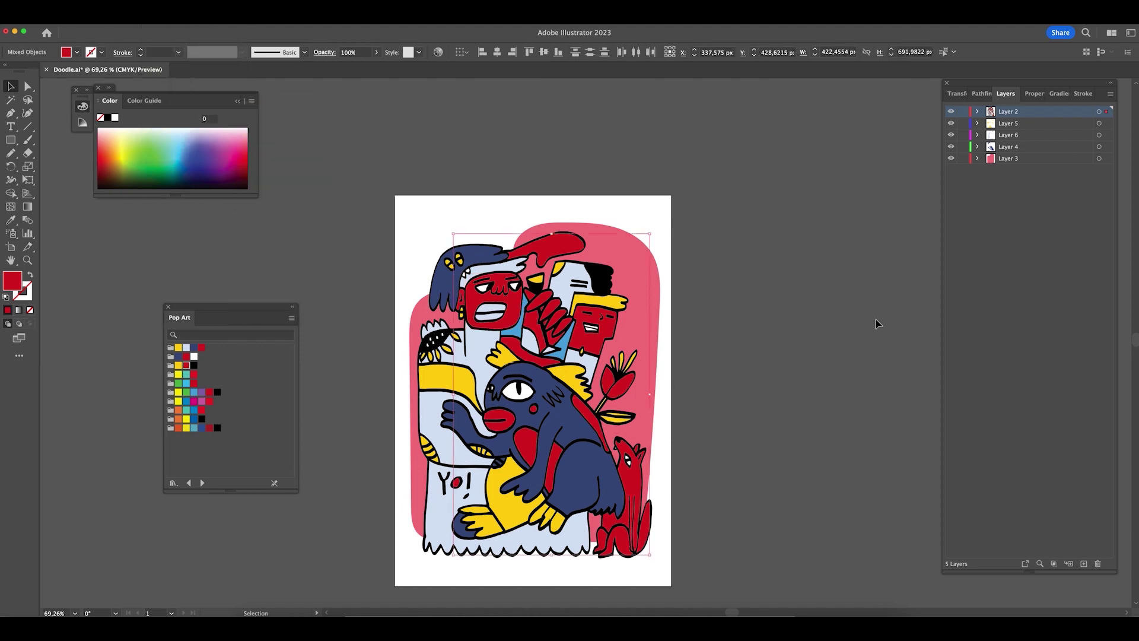
key(super+x)
- Add a layer directly above Layer 6 and paste the red shapes there at their original position
click(1031, 136)
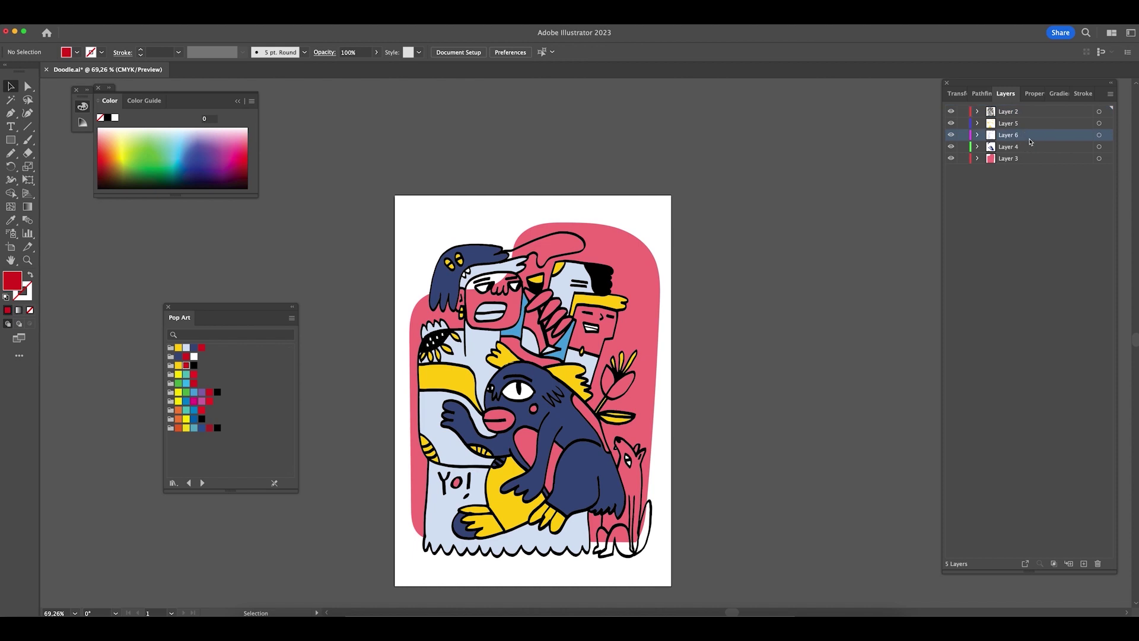
click(1083, 562)
key(super+f)
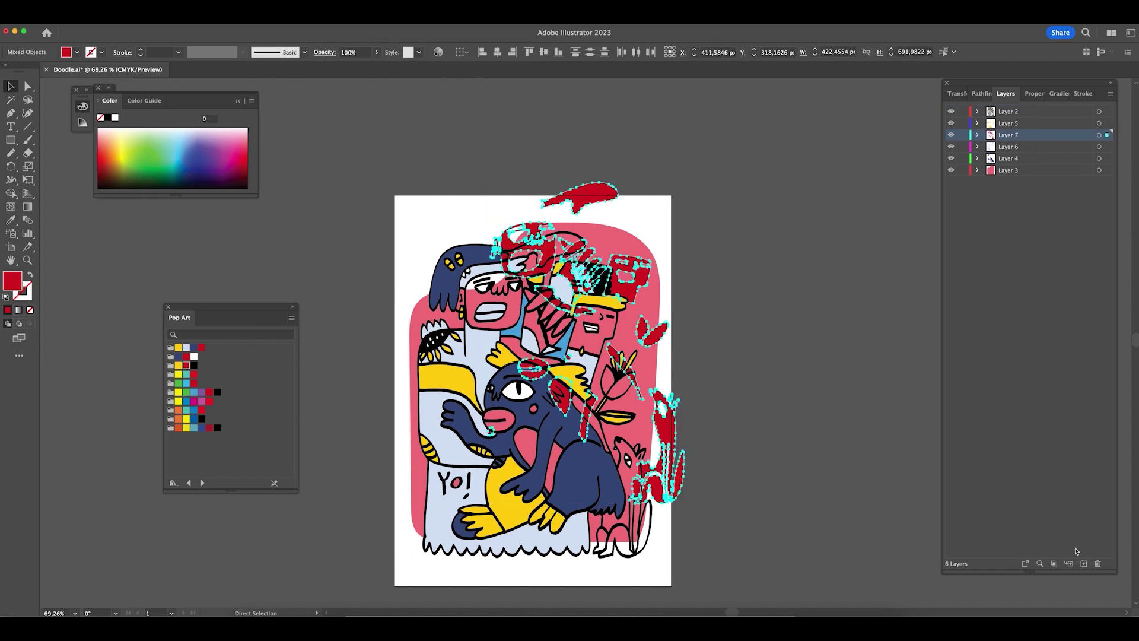
key(v)
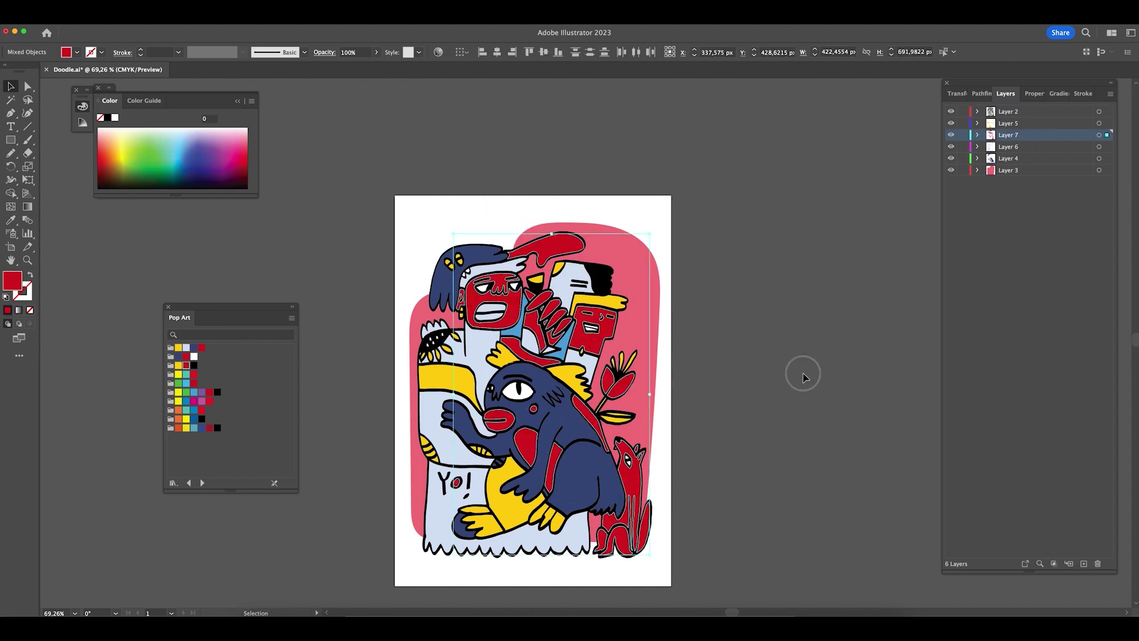
click(804, 377)
- Select the black linework by same fill colour and move it in place onto a new layer above Layer 2
click(606, 275)
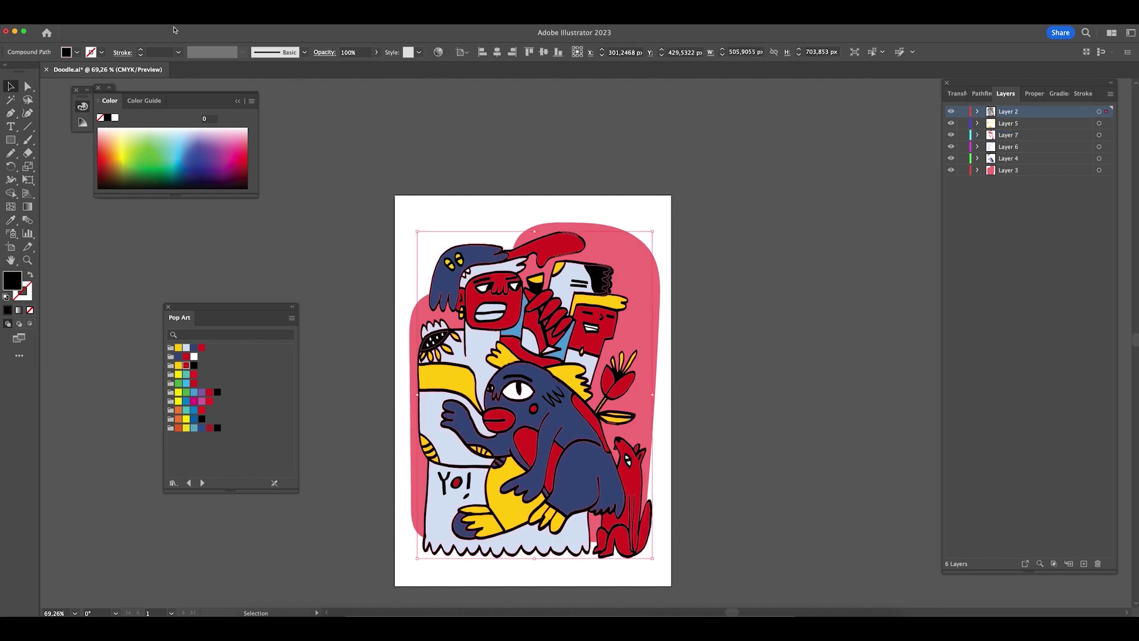
click(167, 19)
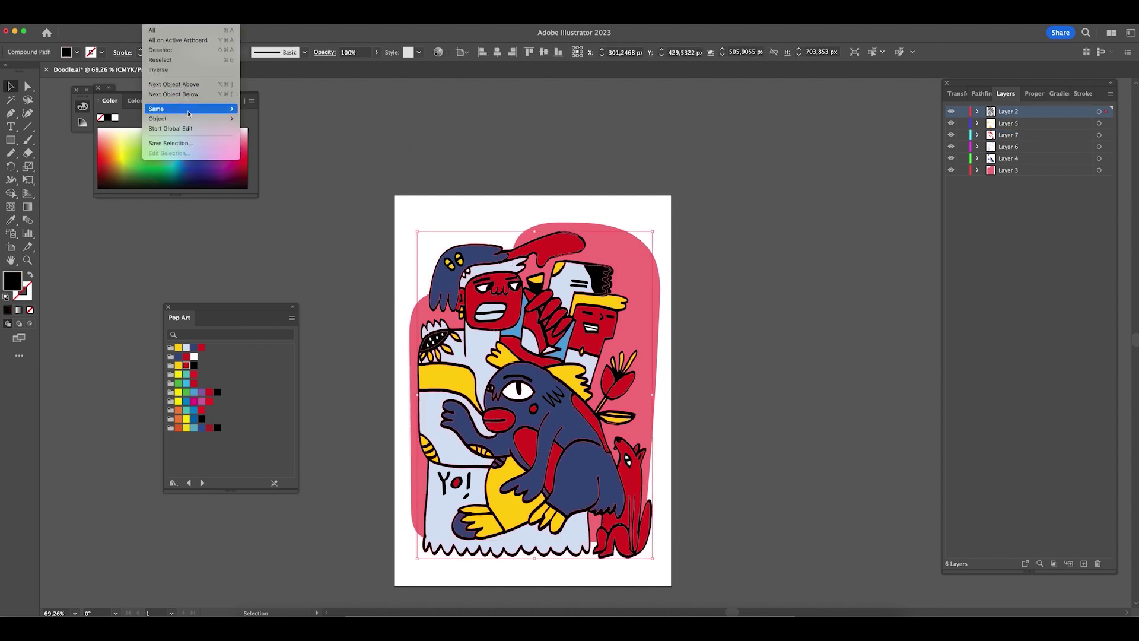
mouse_move(188, 111)
click(283, 161)
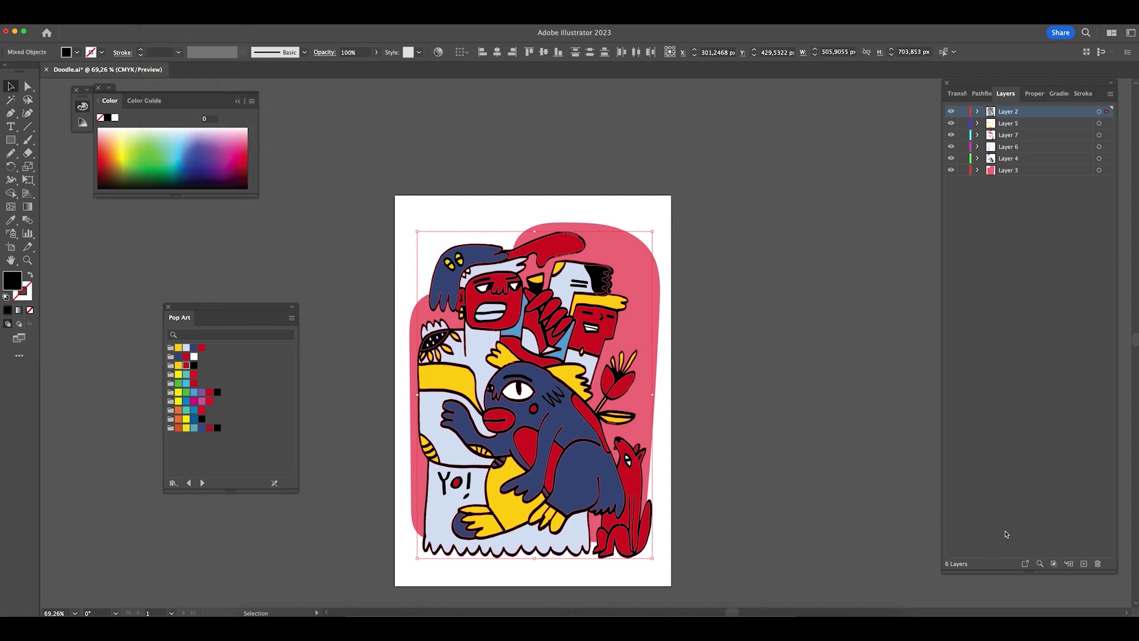
click(1084, 563)
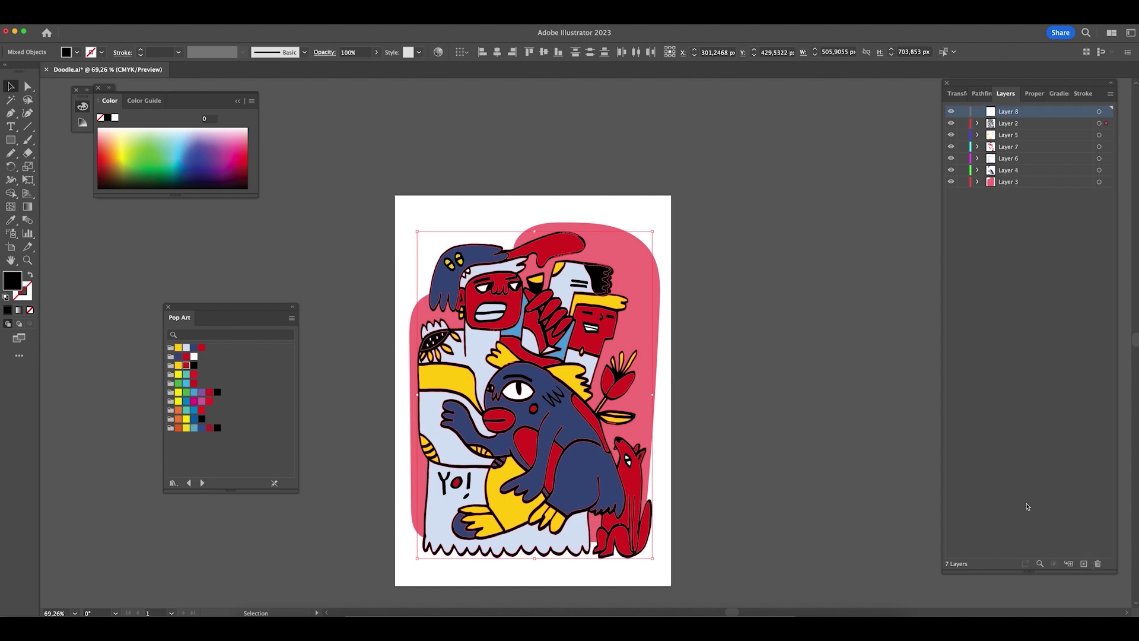
key(ctrl+x)
key(ctrl+f)
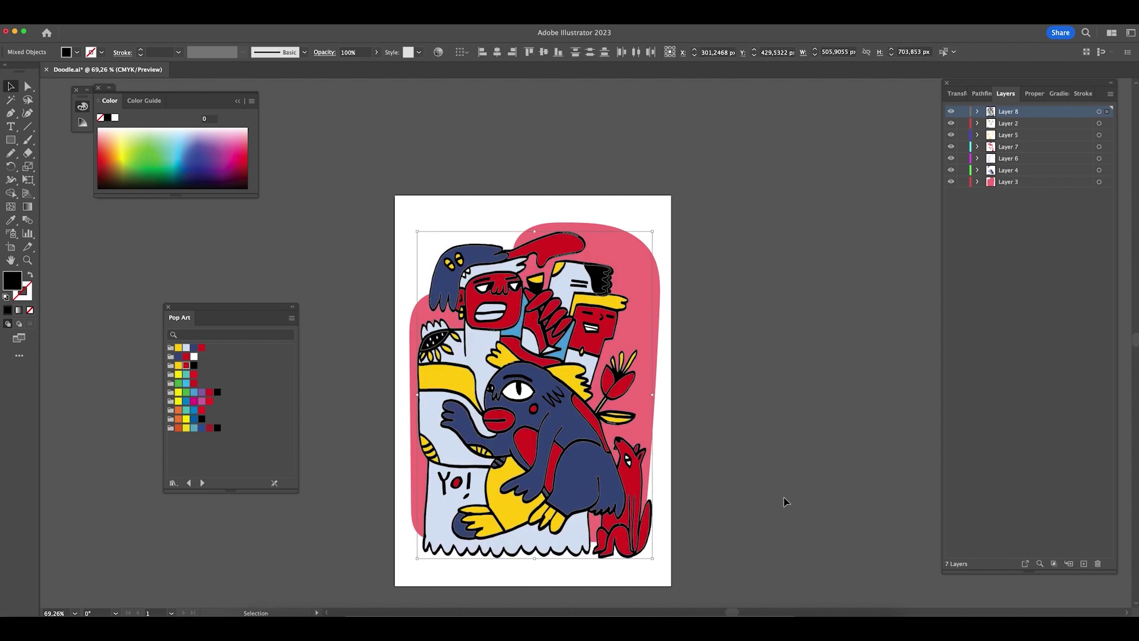
- Rename the new top layer holding the linework as "black"
double_click(1007, 111)
text(b)
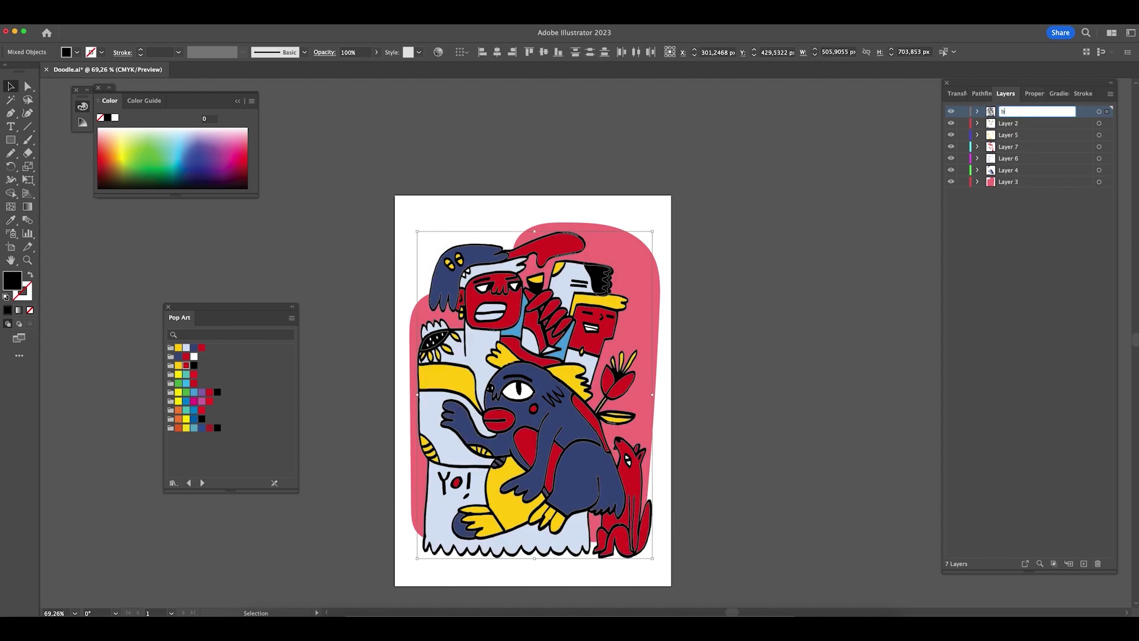
text(alck)
key(Return)
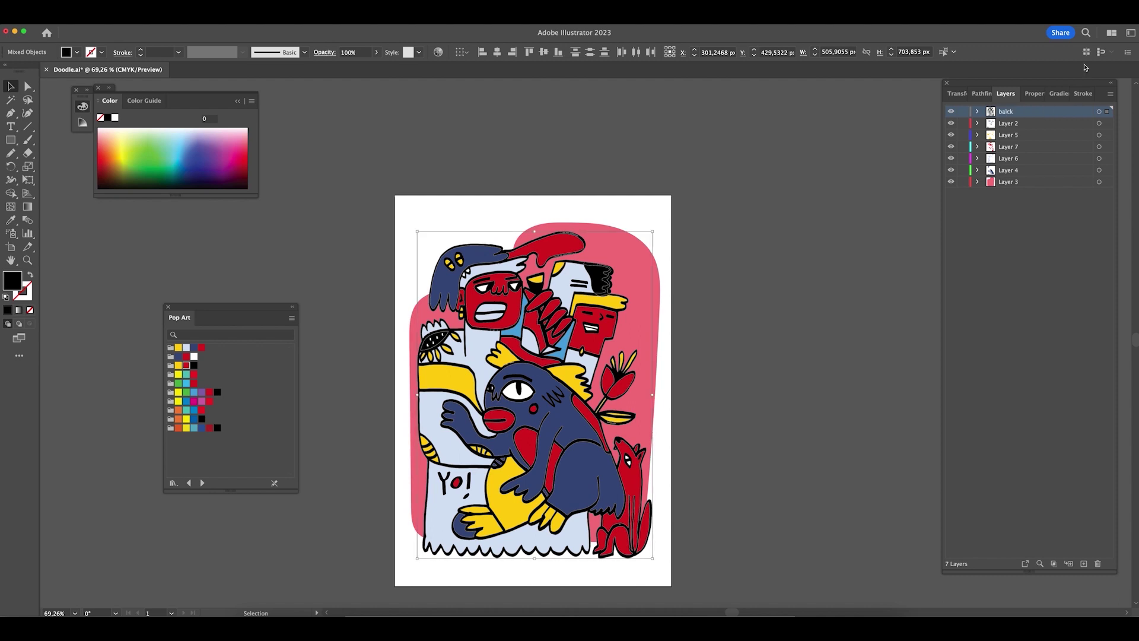
double_click(1007, 111)
text(b)
key(Return)
- Check the contents of Layer 2 and Layer 5 by toggling their visibility, and rename Layer 5 as "yellow"
click(953, 124)
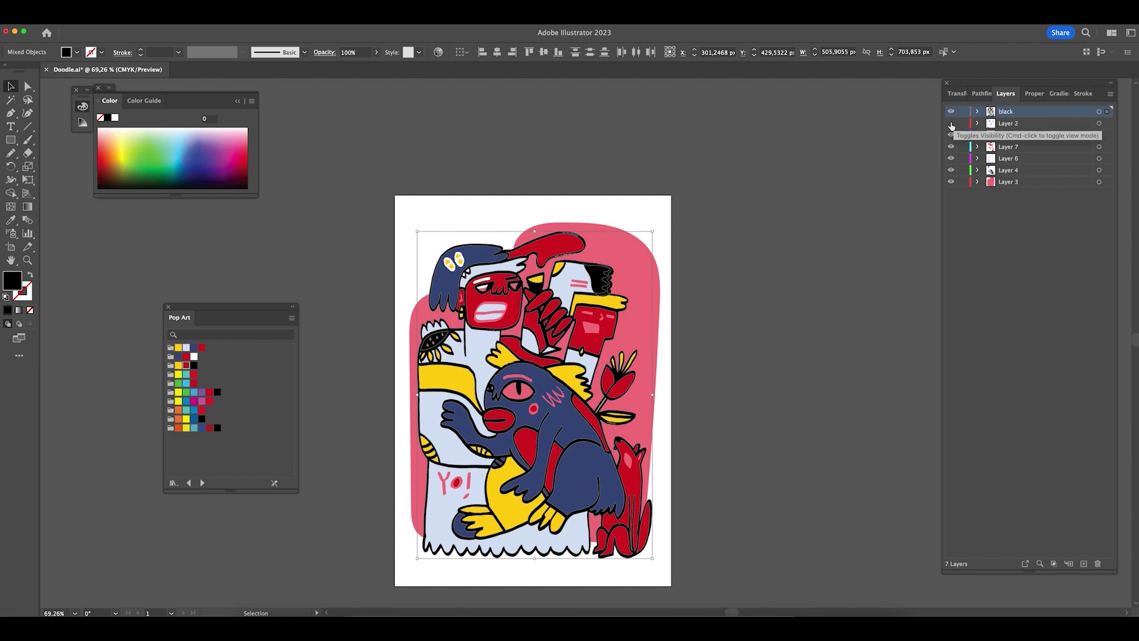
click(951, 124)
click(952, 135)
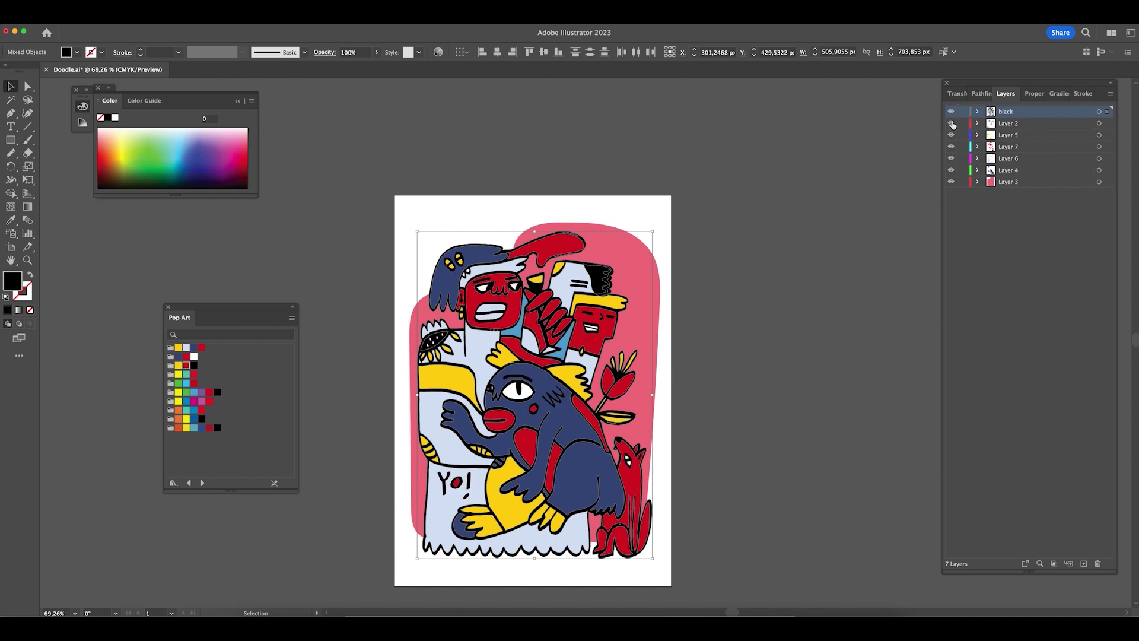
click(951, 135)
click(951, 135)
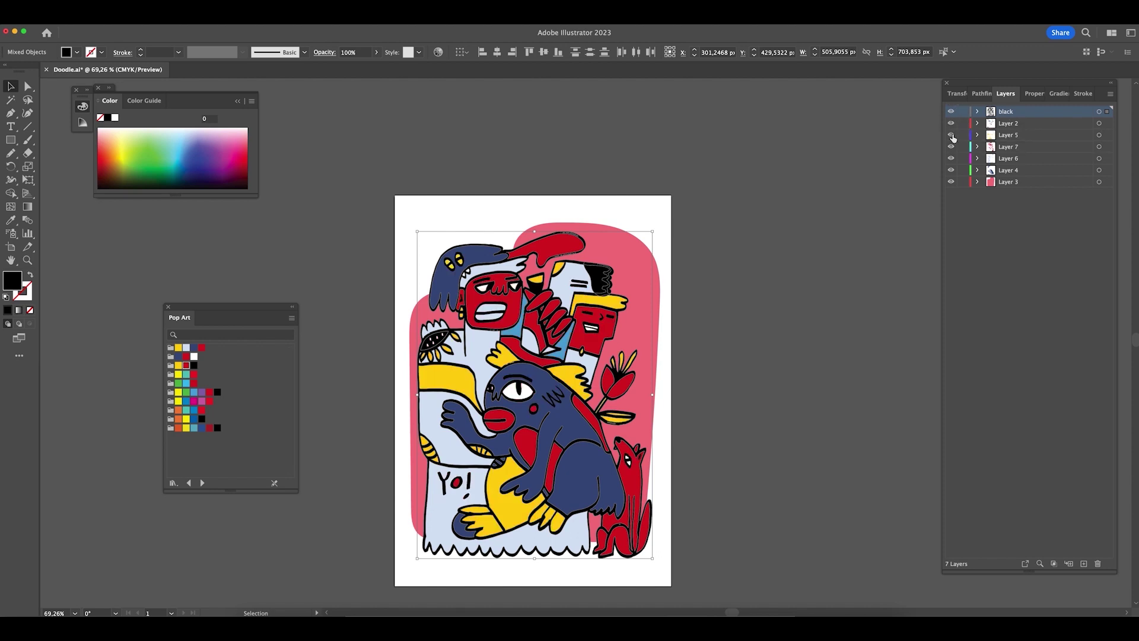
double_click(1000, 135)
text(yellow)
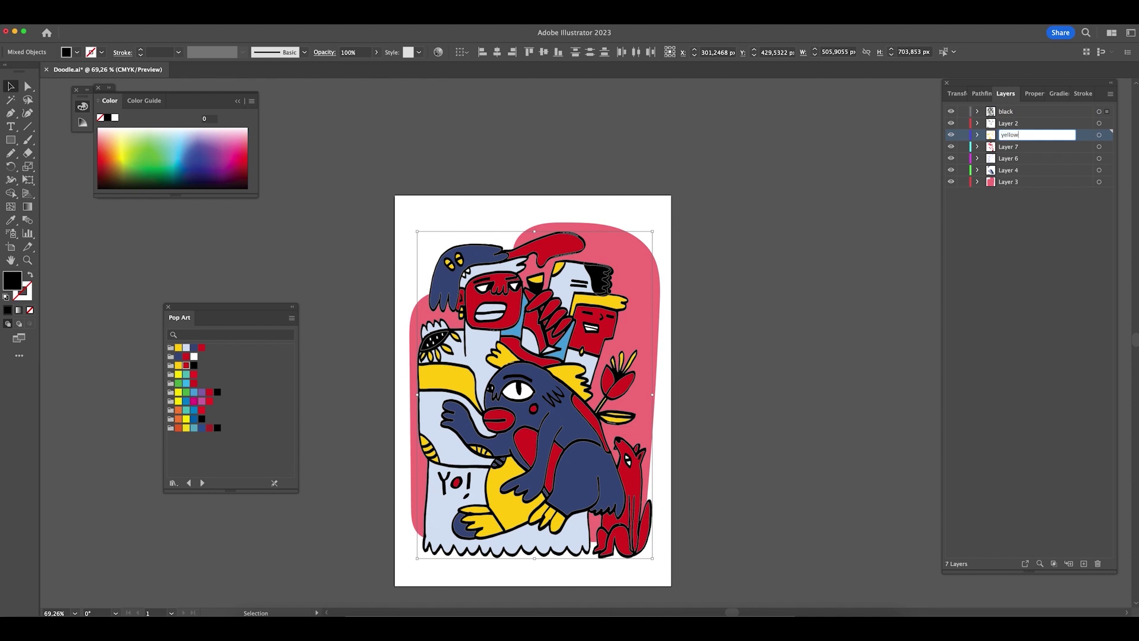
key(Return)
- Check the contents of Layer 7 by toggling its visibility and rename it as "red"
click(951, 147)
click(951, 147)
double_click(1007, 146)
text(red)
key(Return)
- Rename Layer 6 as "Light blue" and Layer 4 as "Dark blue"
click(952, 158)
click(951, 158)
double_click(1010, 158)
text(blue)
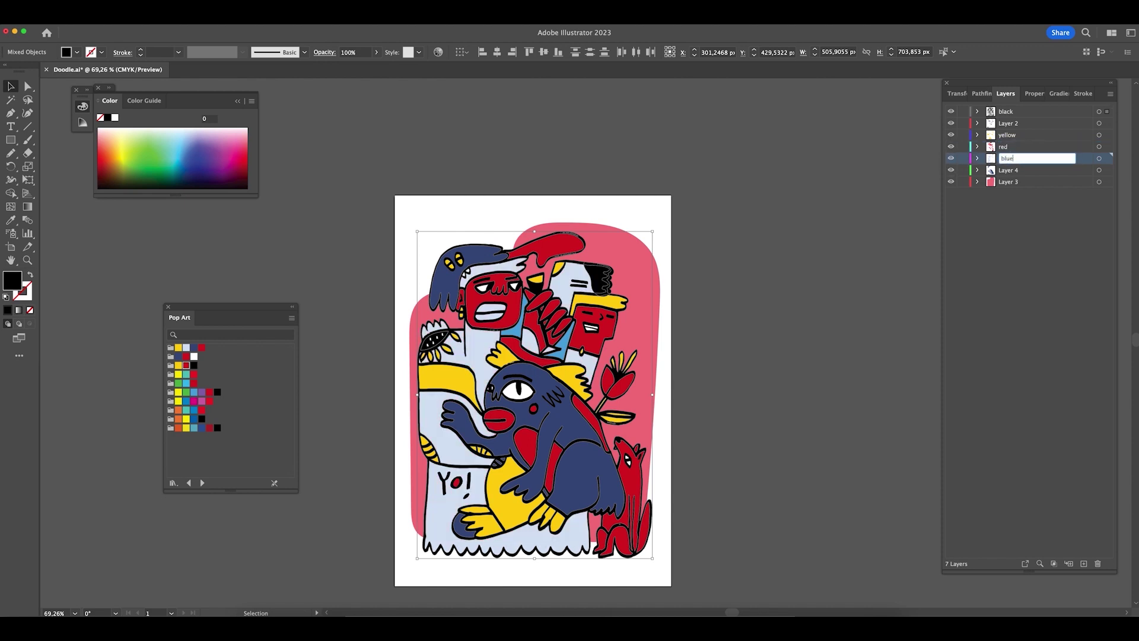
key(Return)
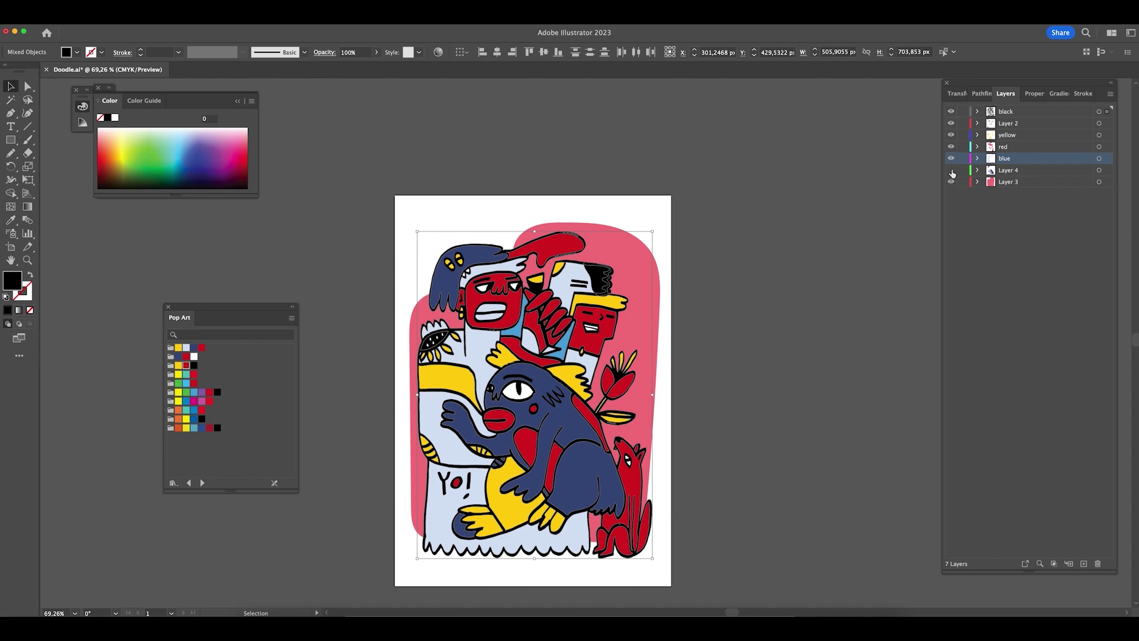
double_click(1002, 162)
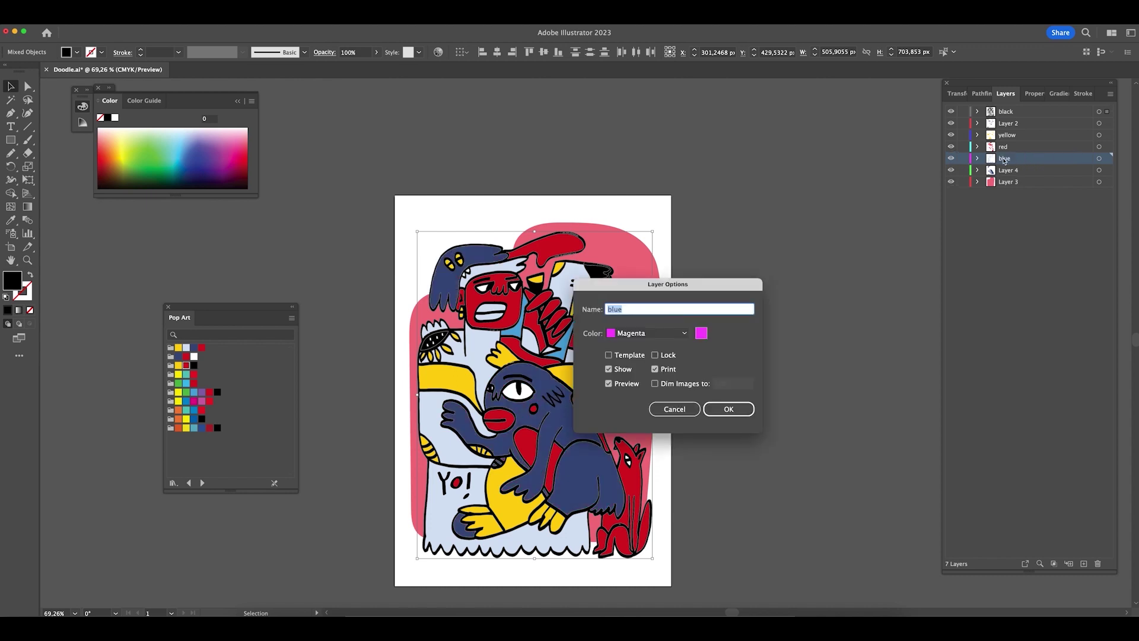
text(Light blue)
key(Return)
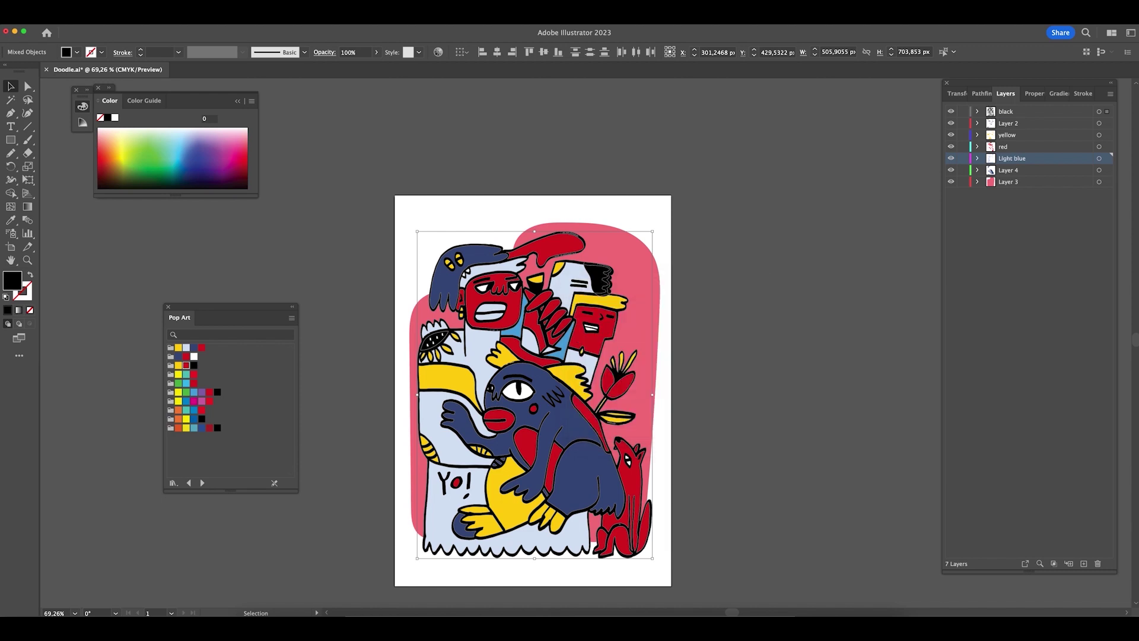
double_click(1015, 171)
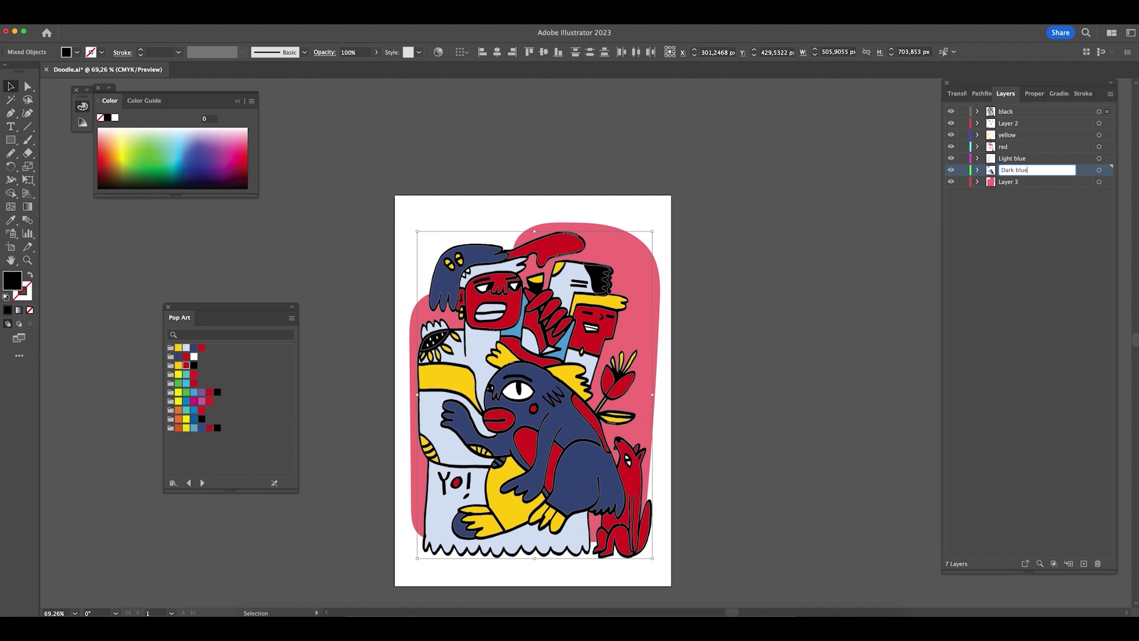
key(Return)
- Toggle the visibility of Layer 2 repeatedly to examine which shapes remain on it
click(952, 124)
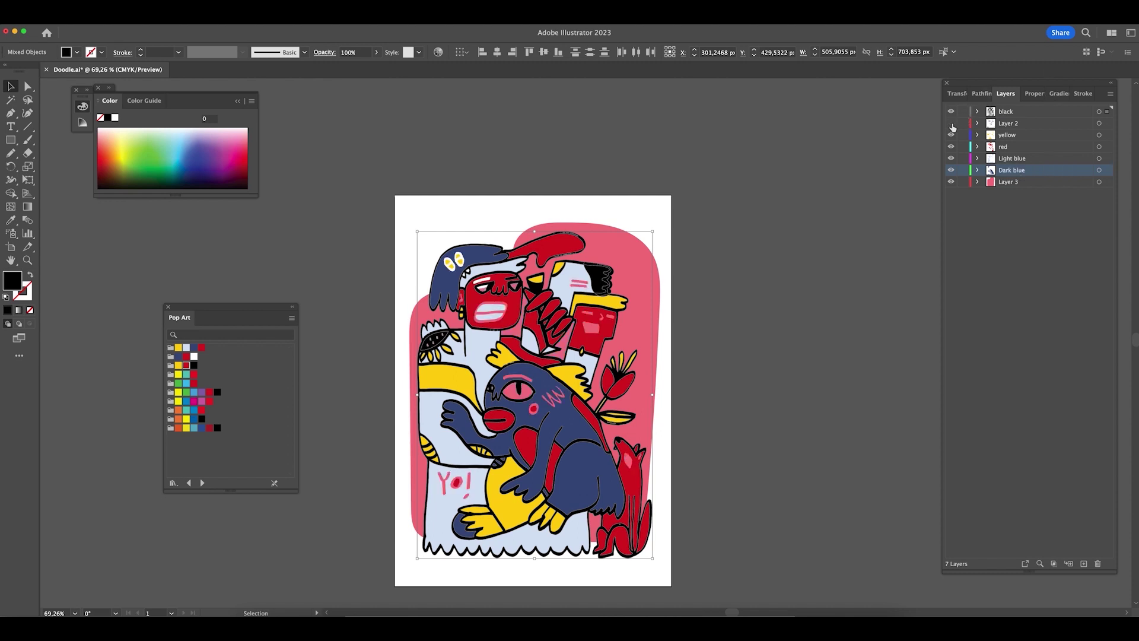
click(951, 124)
click(952, 124)
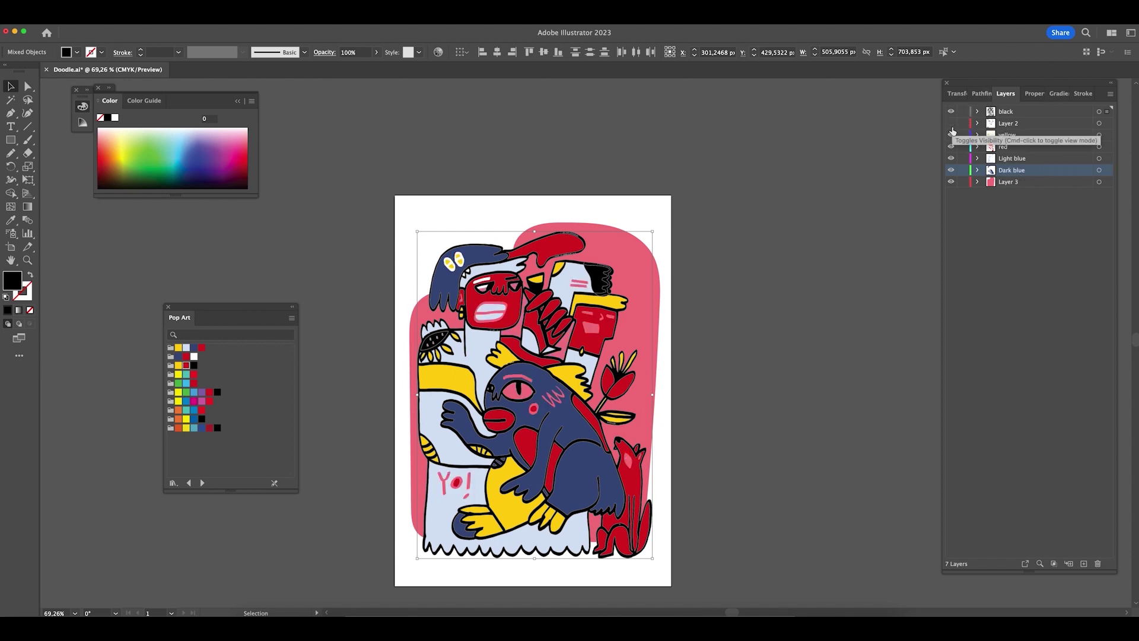
click(952, 124)
click(952, 124)
click(952, 124)
- Select the remaining black shapes on Layer 2 by same fill colour, starting from an eye outline in the dark blue hair
click(864, 275)
key(z)
drag(434, 259, 658, 332)
key(v)
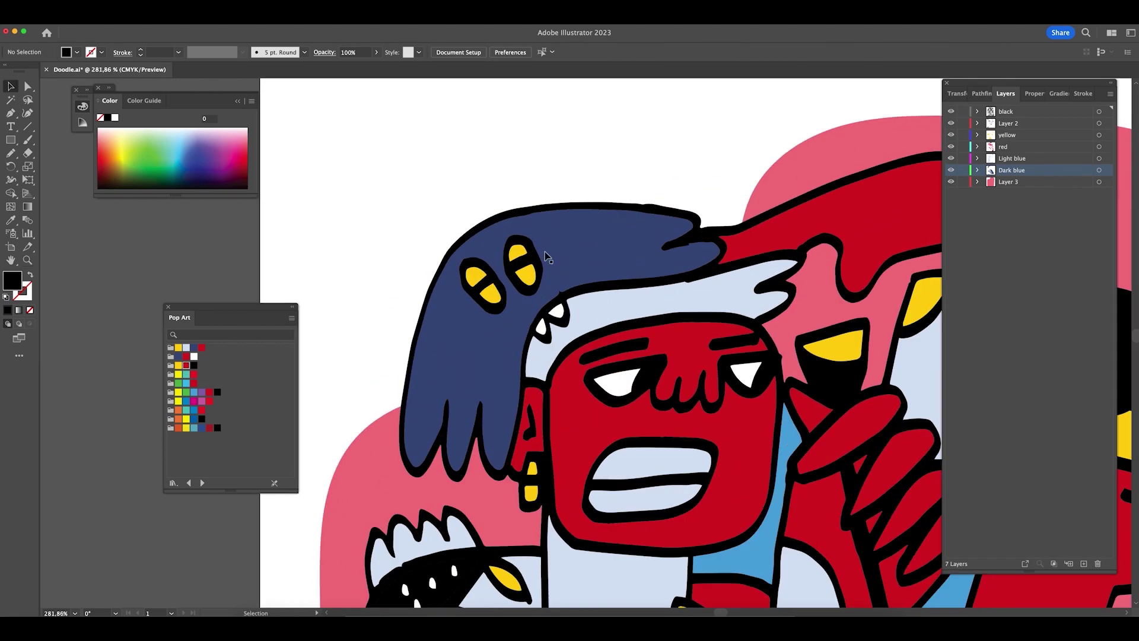
click(537, 259)
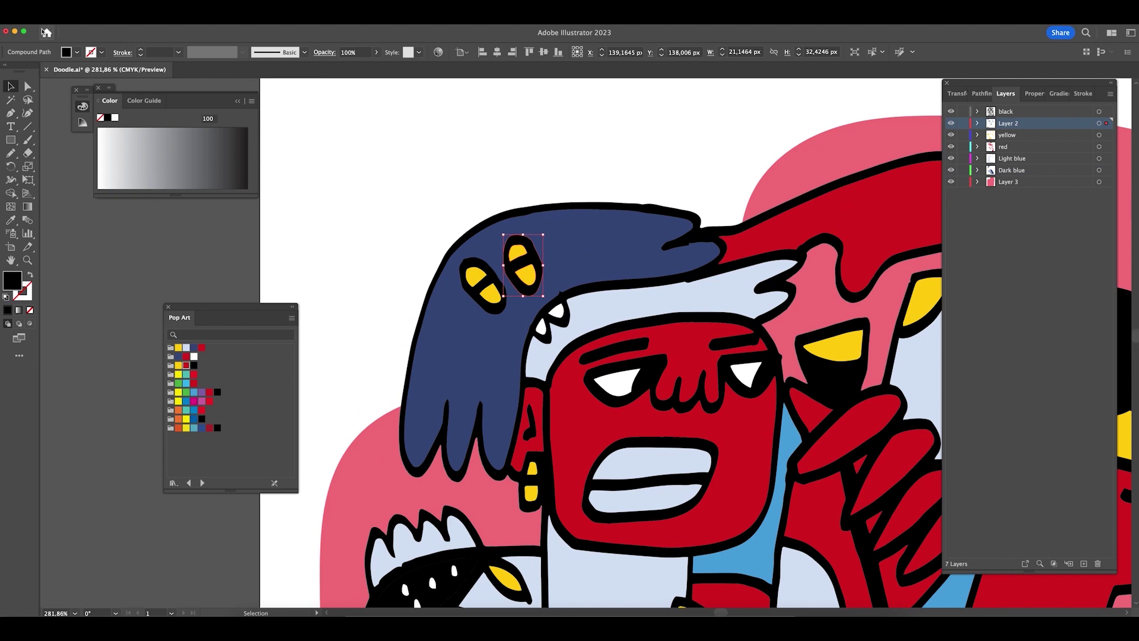
click(156, 11)
mouse_move(190, 108)
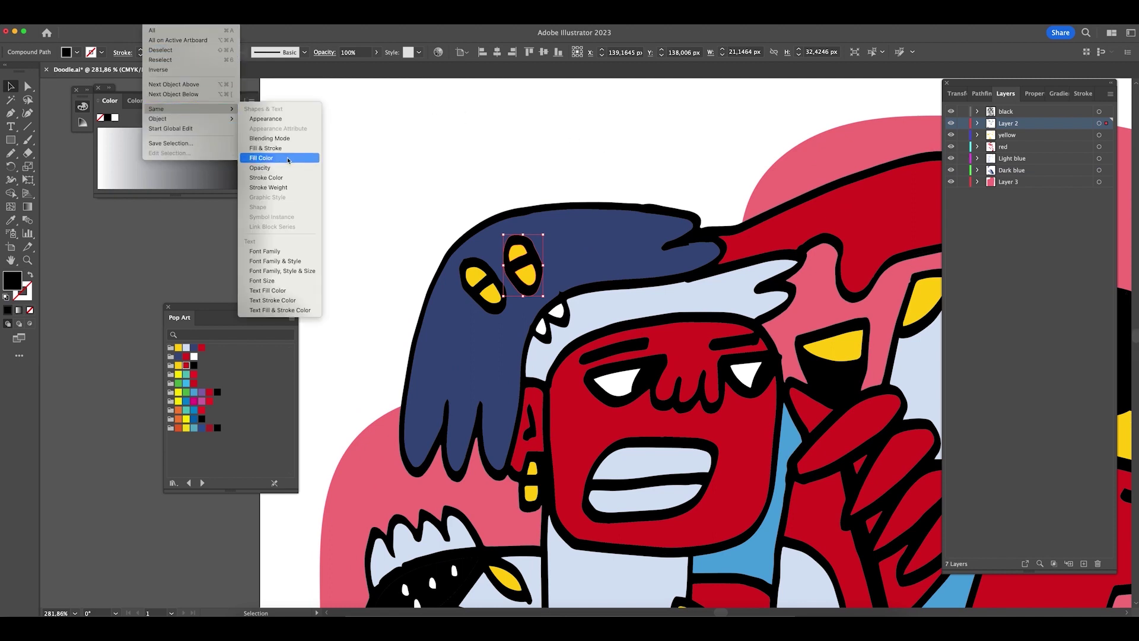
click(288, 158)
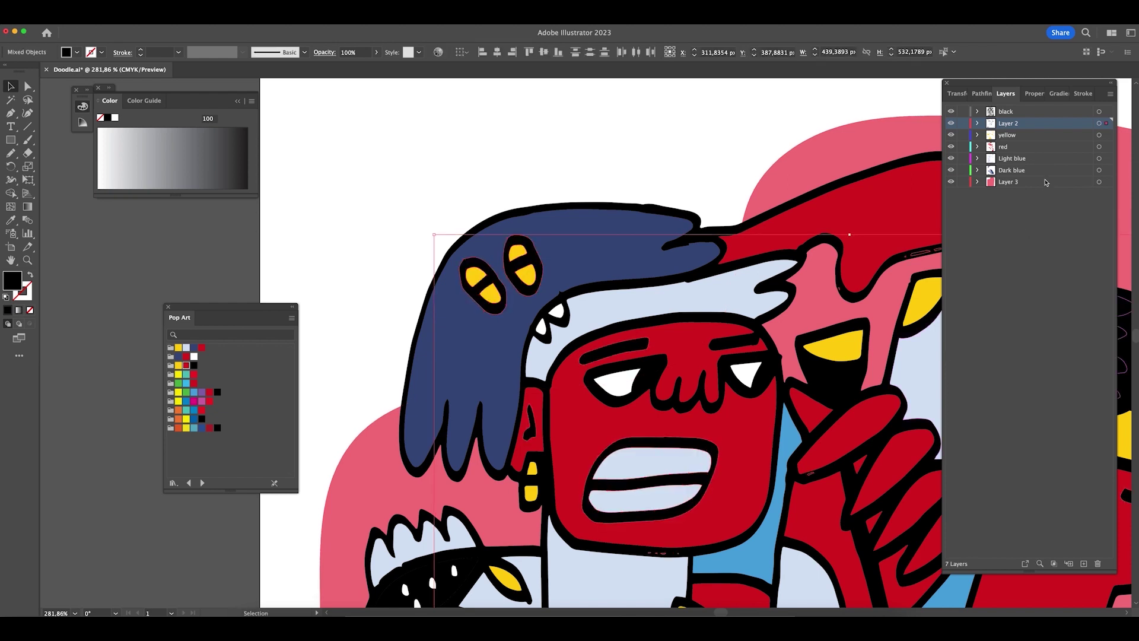
- Move the selected black shapes from Layer 2 onto the "black" layer, keeping them in place, and clear the selection
key(super+x)
click(1035, 112)
key(super+f)
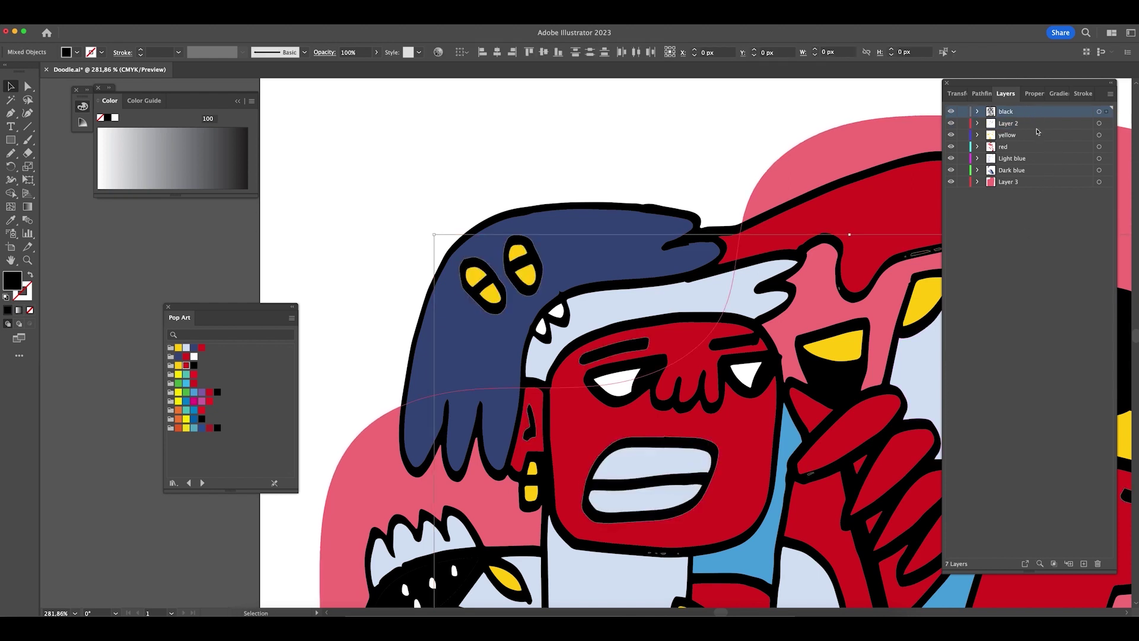
click(646, 144)
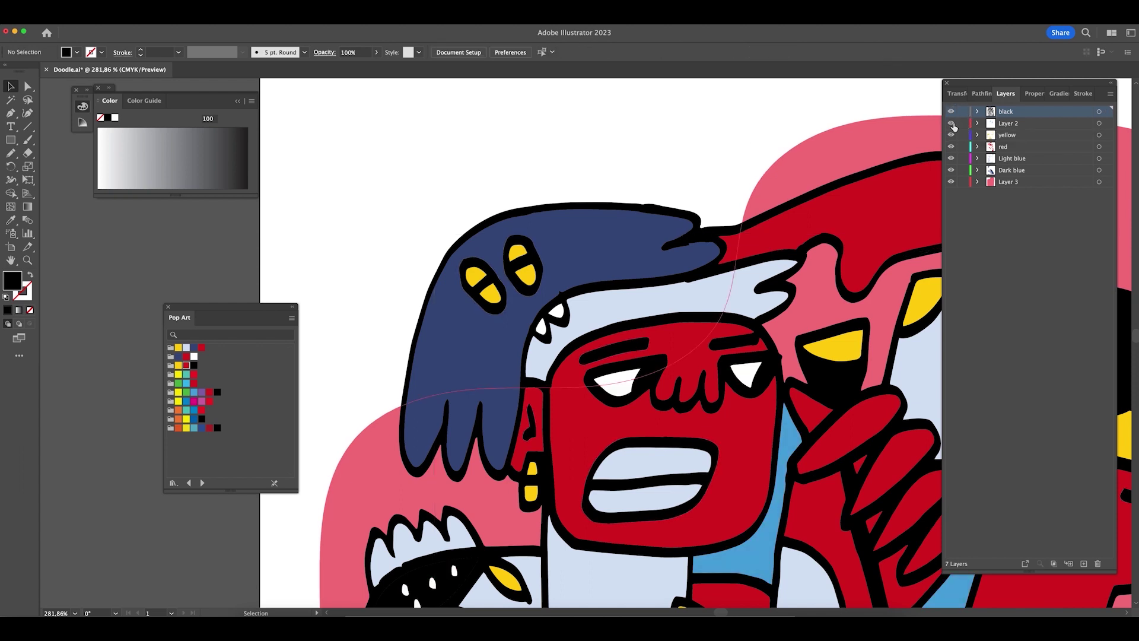
- Select all white shapes by same fill colour, starting from a white eye, and move them onto a new layer above Layer 2
click(746, 374)
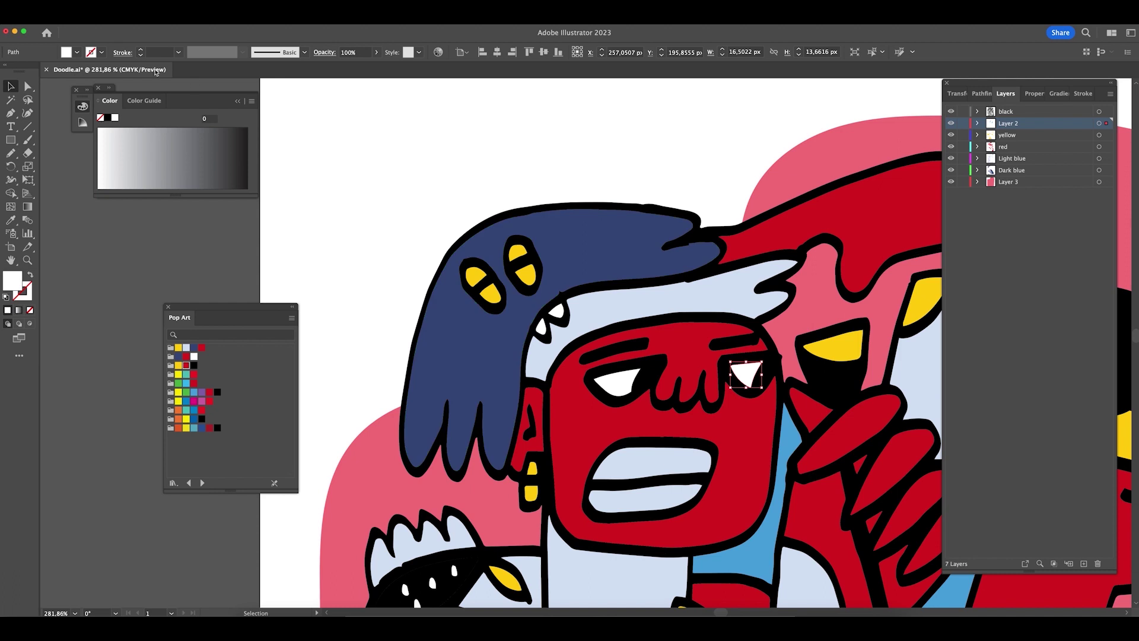
click(155, 22)
mouse_move(176, 109)
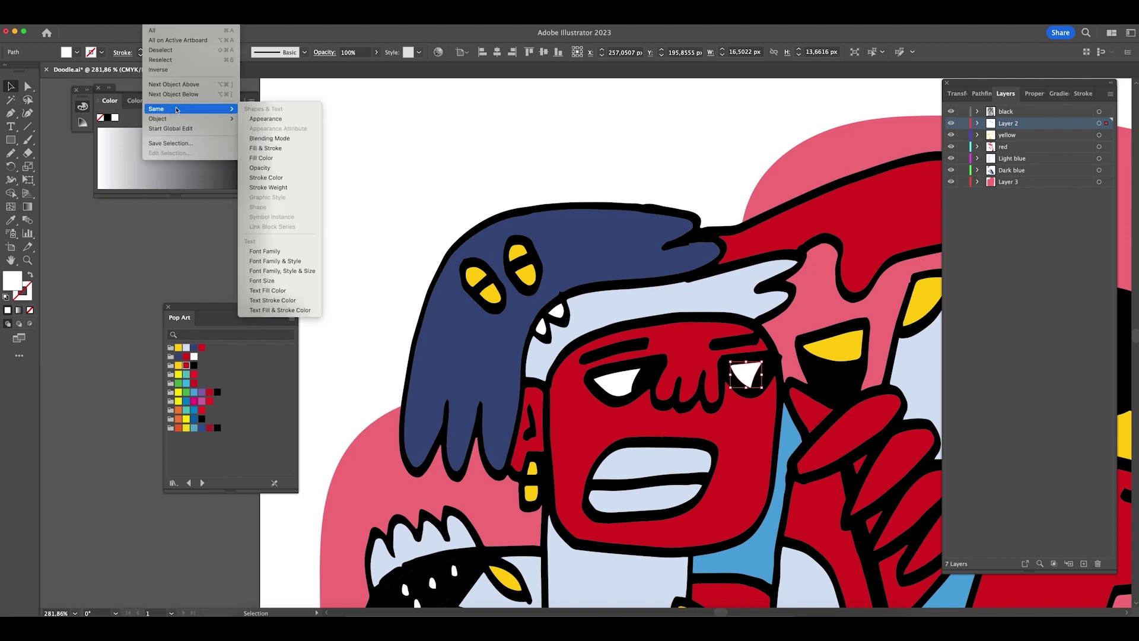
click(281, 159)
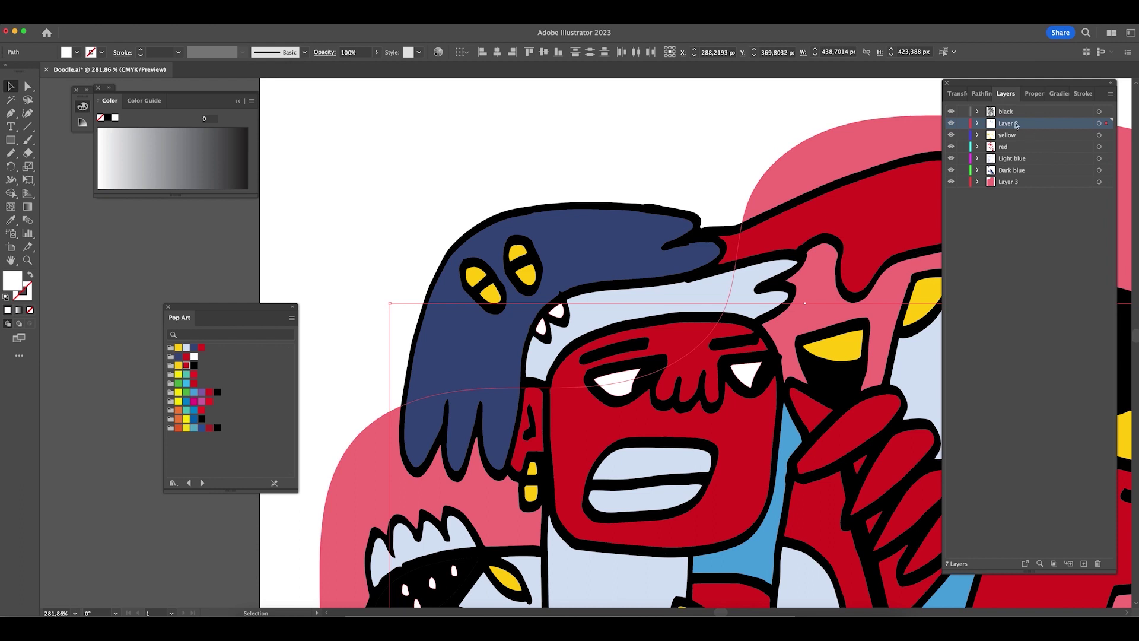
click(1084, 564)
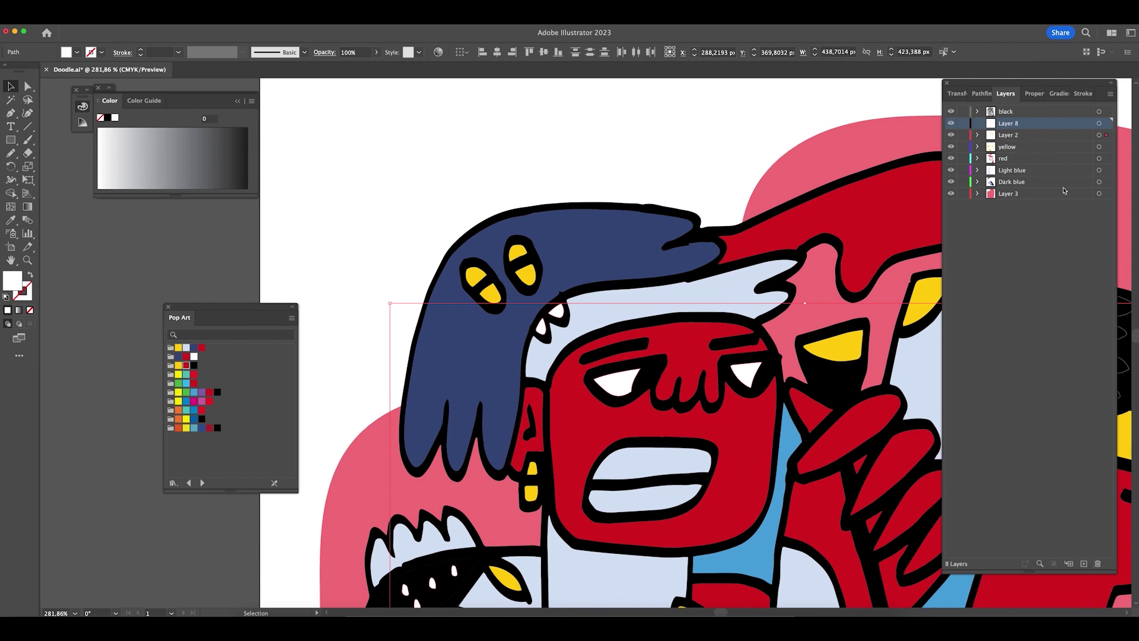
drag(1107, 135, 1090, 121)
- Rename the new layer holding the white shapes as "white" and Layer 2 as "Light blue2", and clear the selection
double_click(1007, 125)
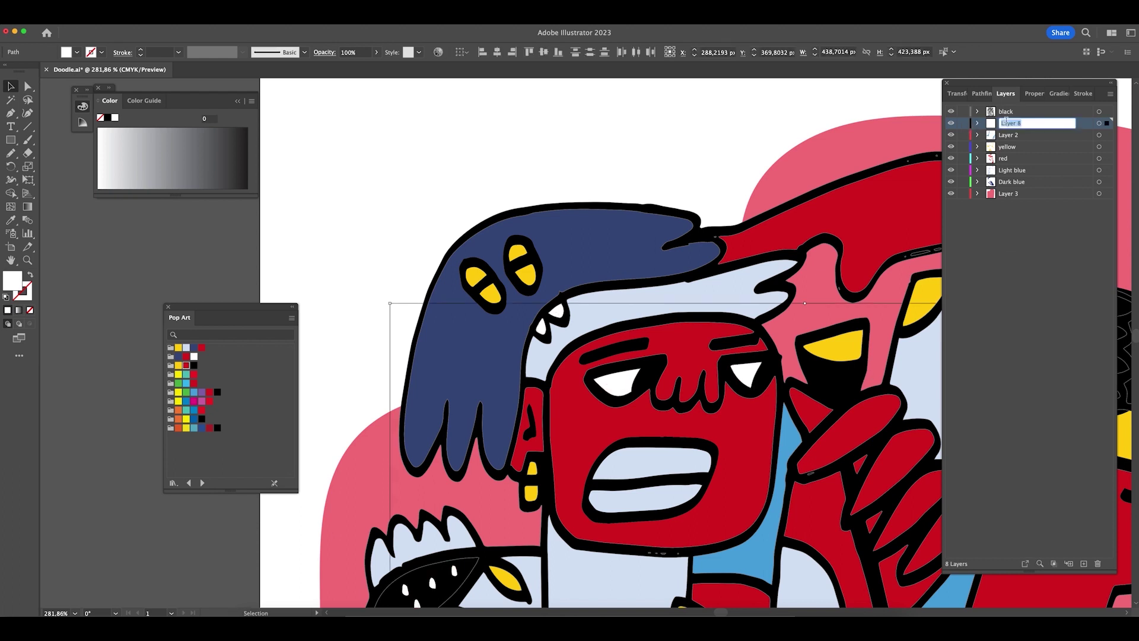
key(Return)
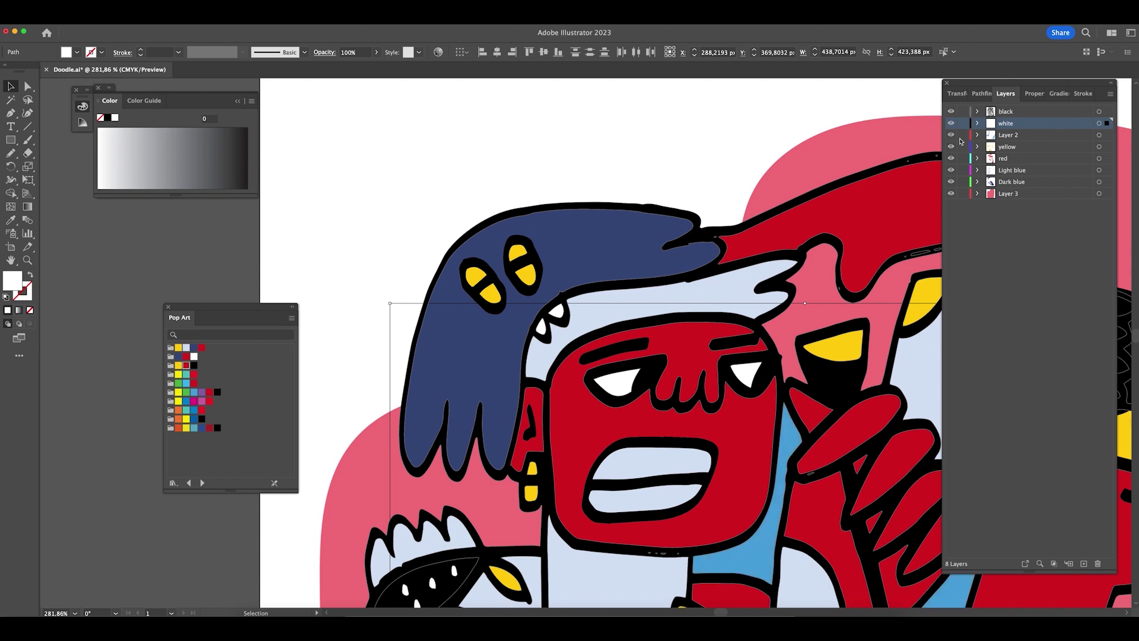
double_click(1011, 136)
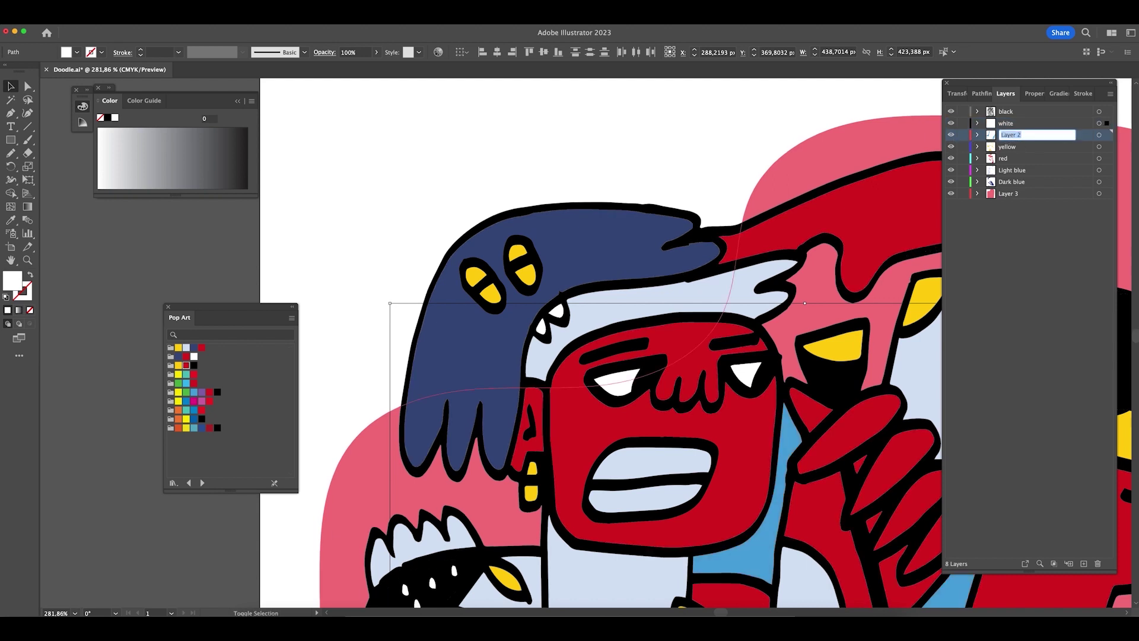
text(Light)
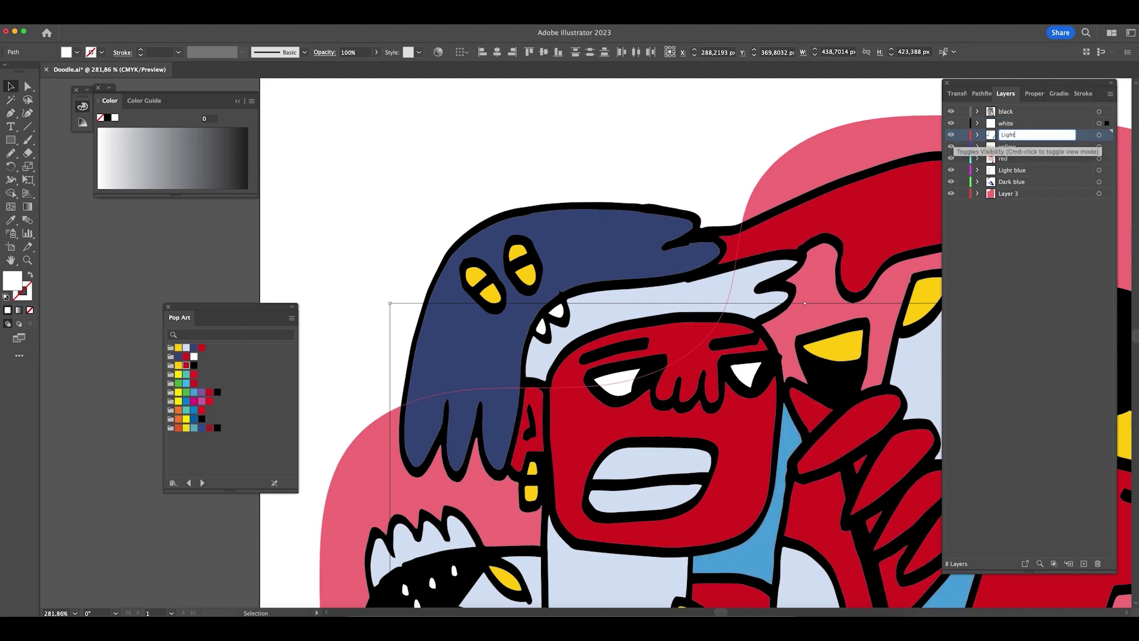
text( blue2)
key(Return)
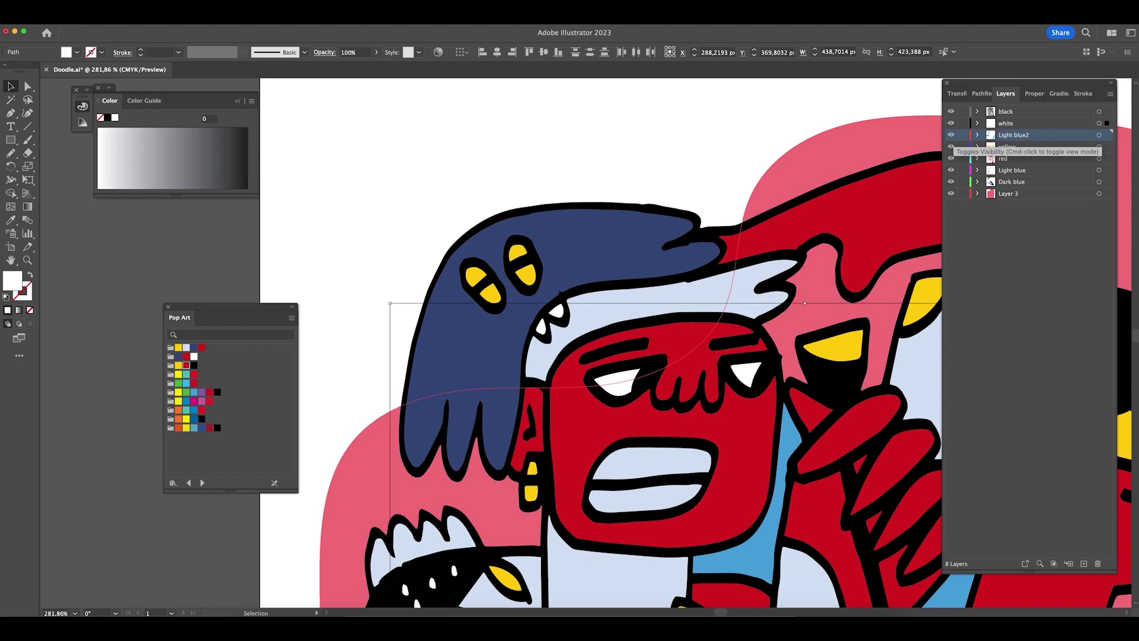
click(712, 156)
- Check the contents of the "white" layer on the whole artwork by toggling its visibility
key(super+0)
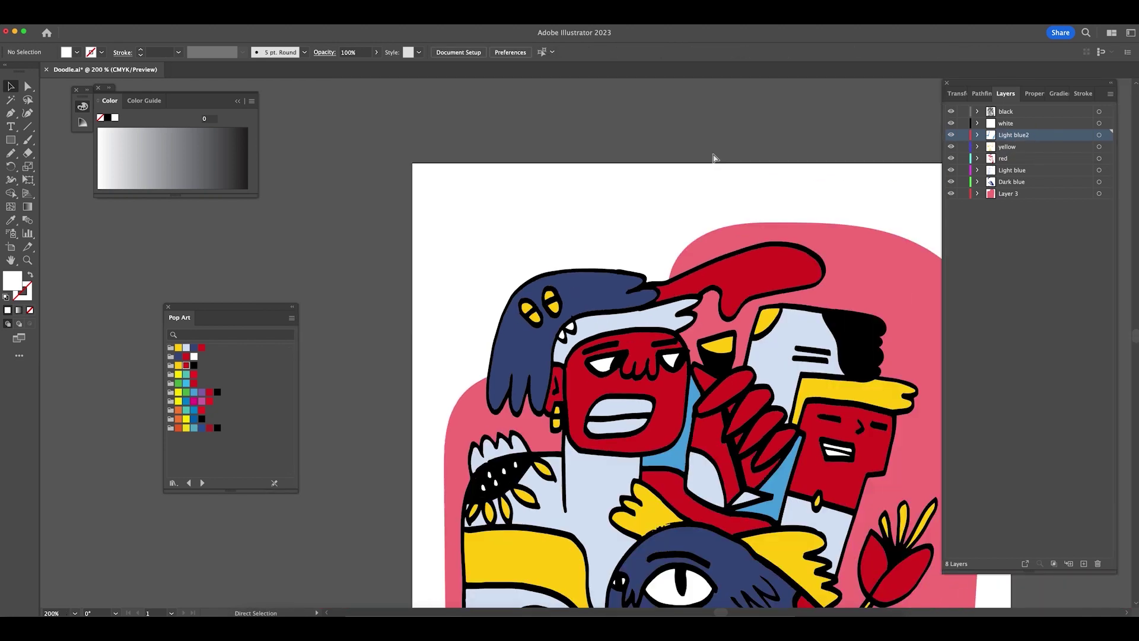
scroll(760, 340, down, 4)
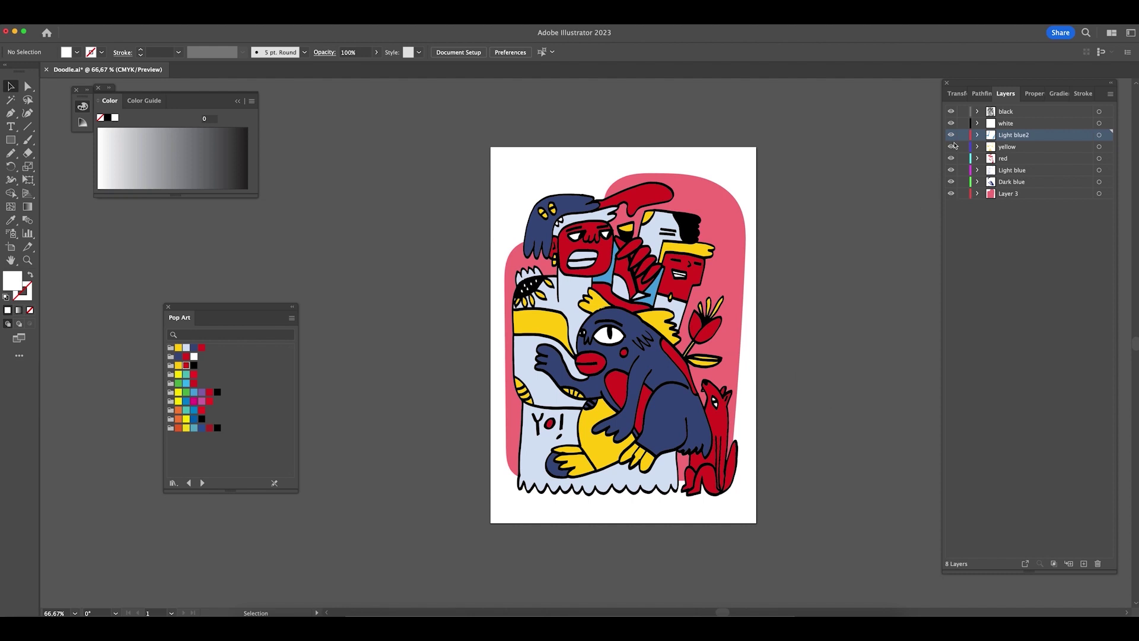
click(951, 122)
click(951, 123)
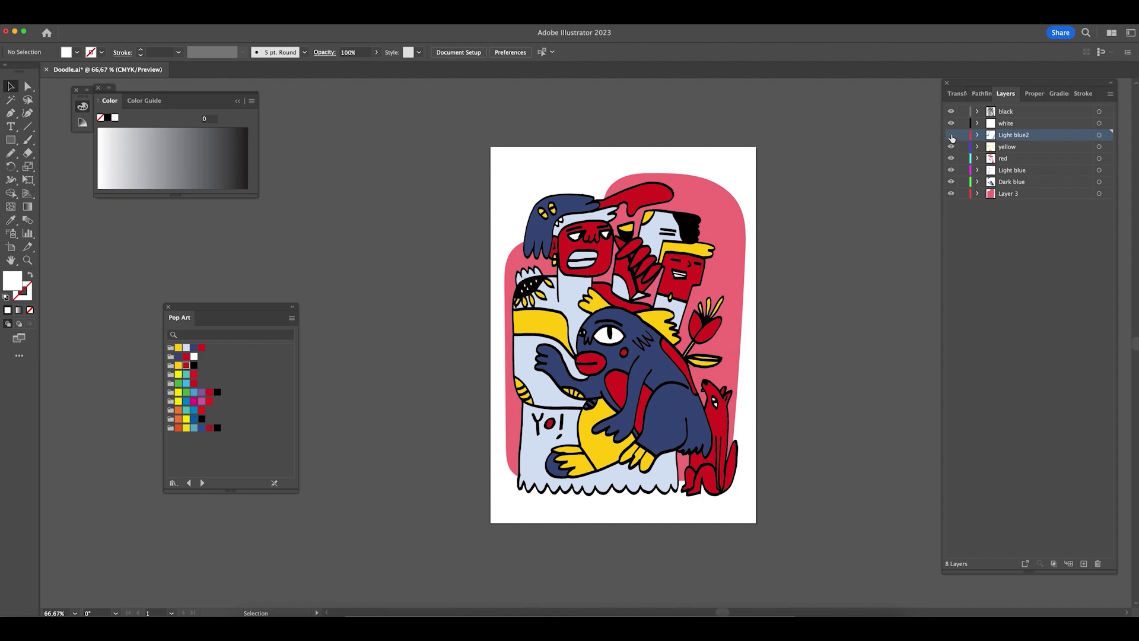
scroll(802, 386, right, 1)
scroll(802, 385, up, 1)
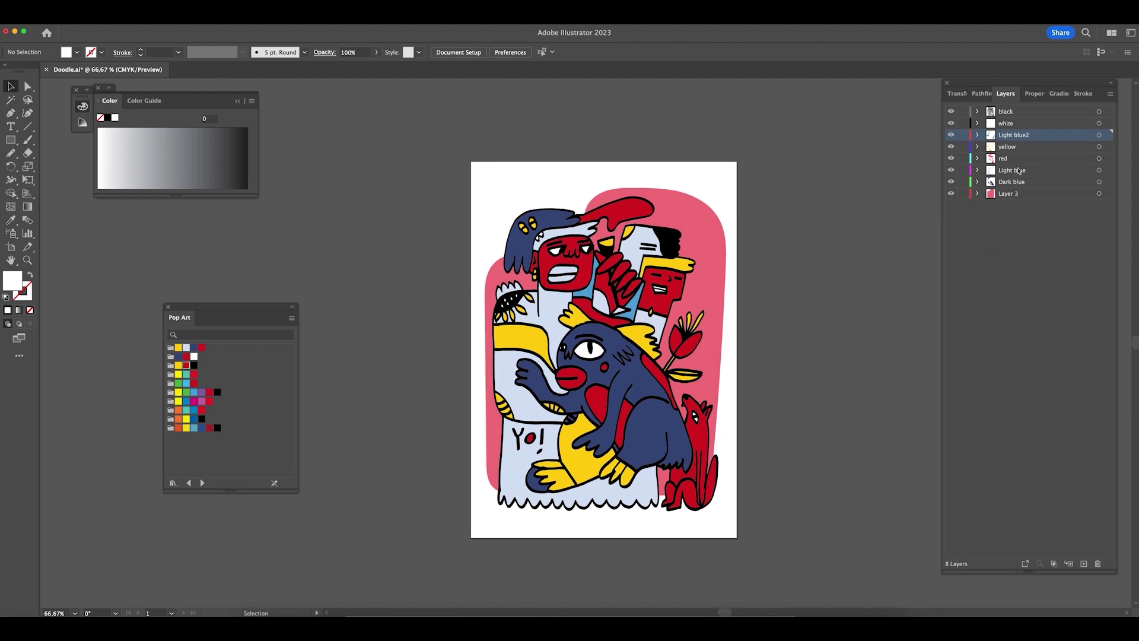
- Rename Layer 3, which holds the background shape, as "Pink"
click(1012, 196)
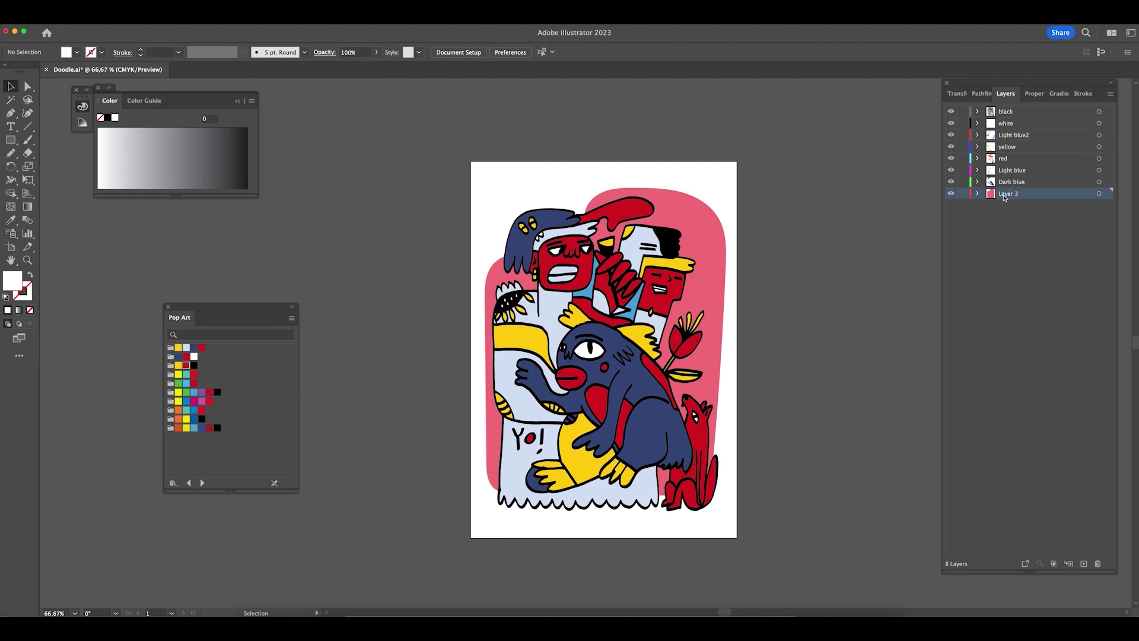
double_click(1005, 195)
text(Pink)
key(Return)
- Select the whole doodle with its pink background, shift it slightly on the artboard and clear the selection
drag(508, 196, 730, 534)
drag(702, 456, 700, 453)
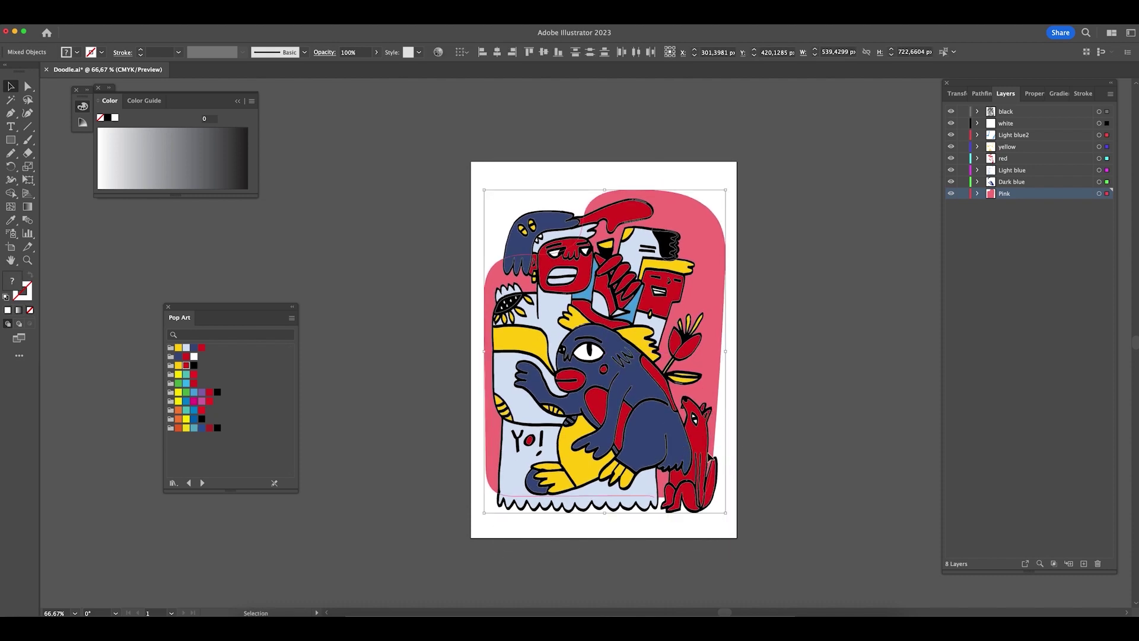
click(722, 438)
- Nudge the yellow fin shape on the forehead side of the blue creature's head slightly upward
key(z)
drag(655, 275, 700, 389)
drag(734, 432, 668, 344)
key(v)
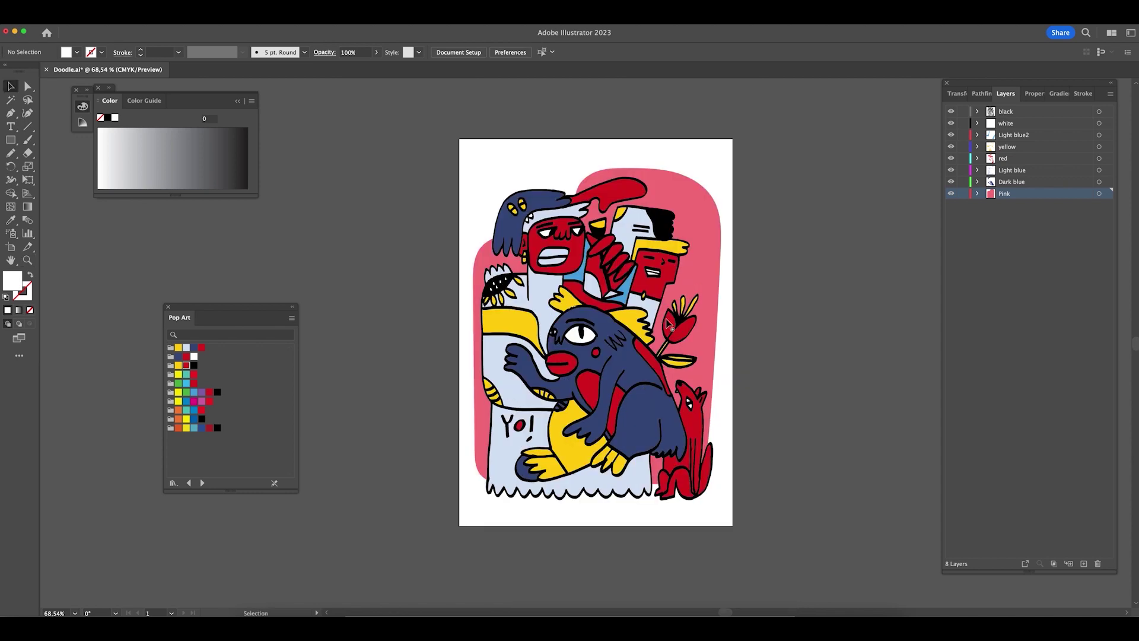
drag(779, 317, 760, 333)
key(z)
drag(580, 310, 595, 311)
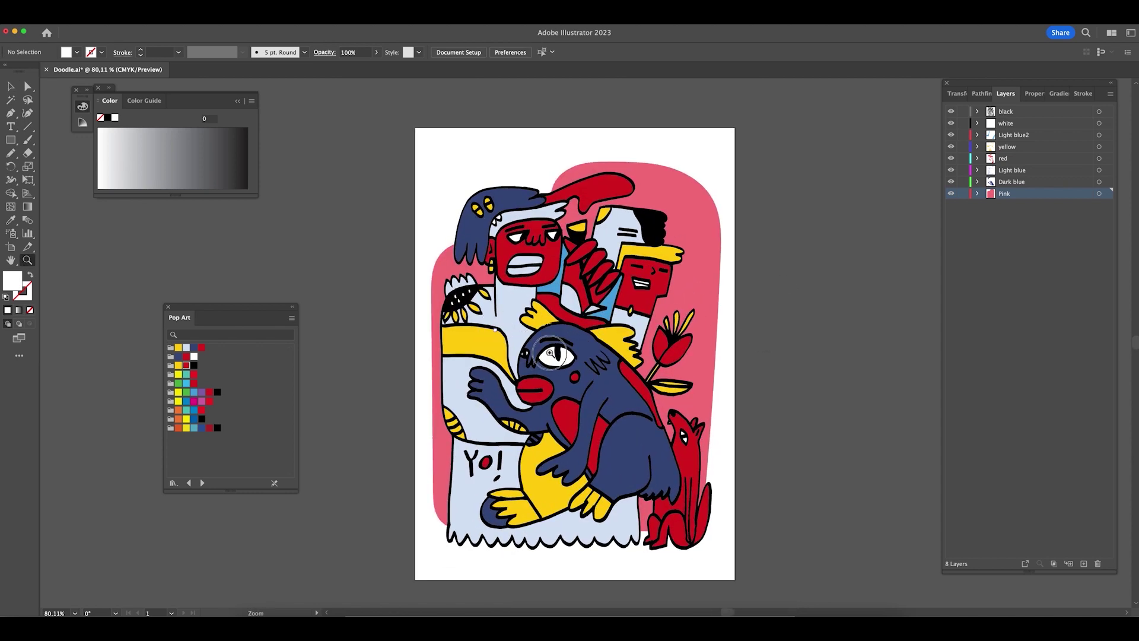
drag(522, 333, 636, 355)
key(v)
click(670, 302)
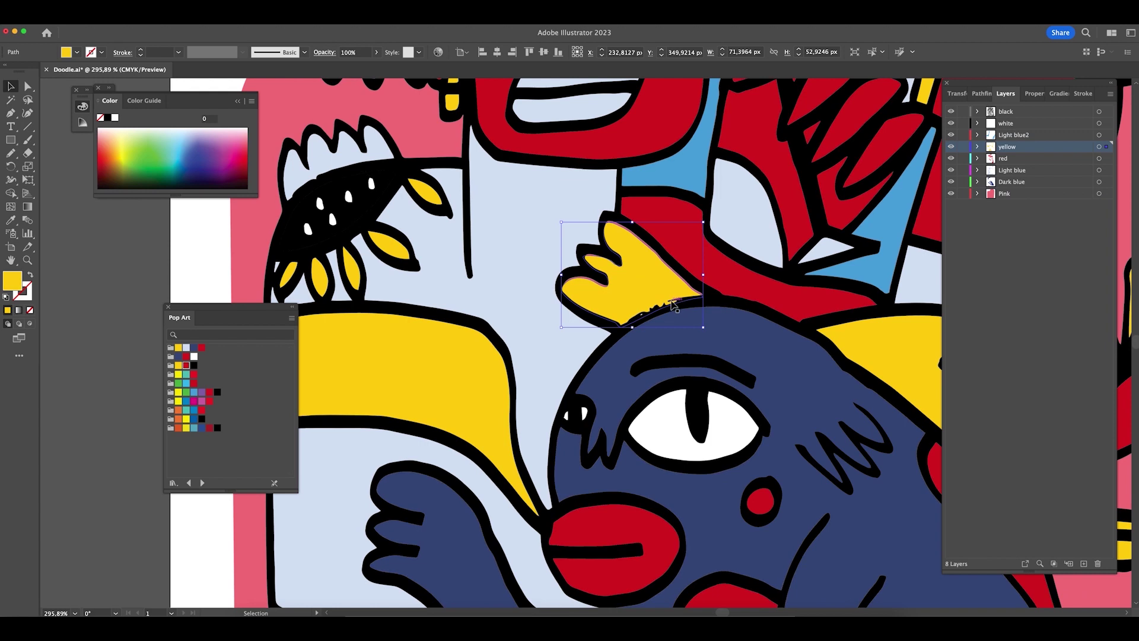
drag(670, 301, 671, 301)
- Try to move the yellow fin shape away from its black outline with the Direct Selection tool, and undo the move
key(i)
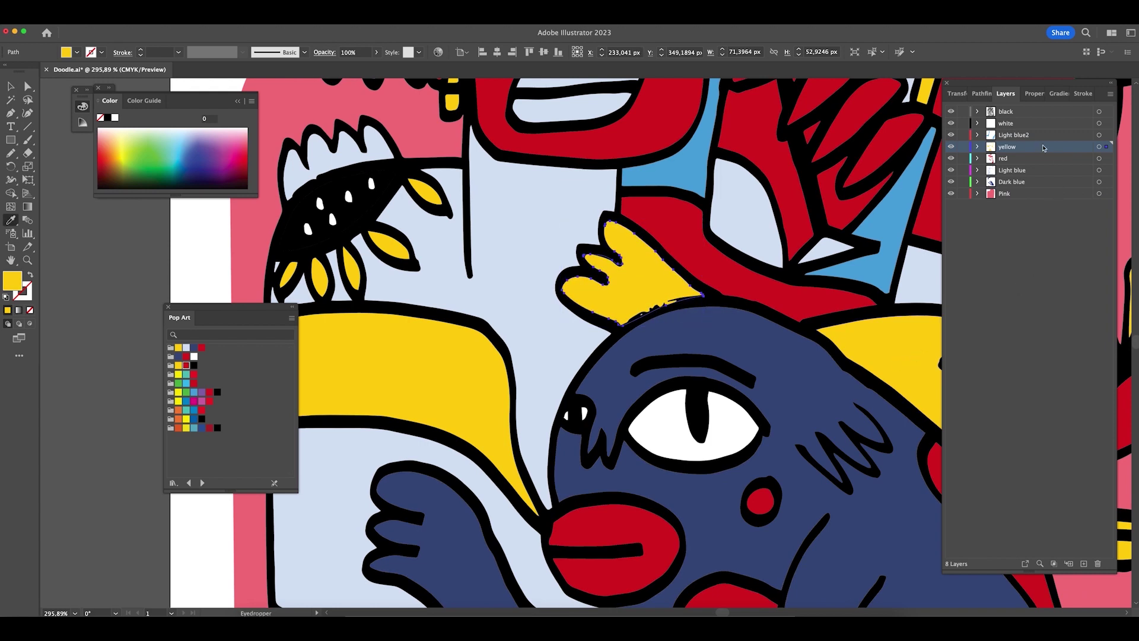
key(a)
drag(625, 287, 578, 300)
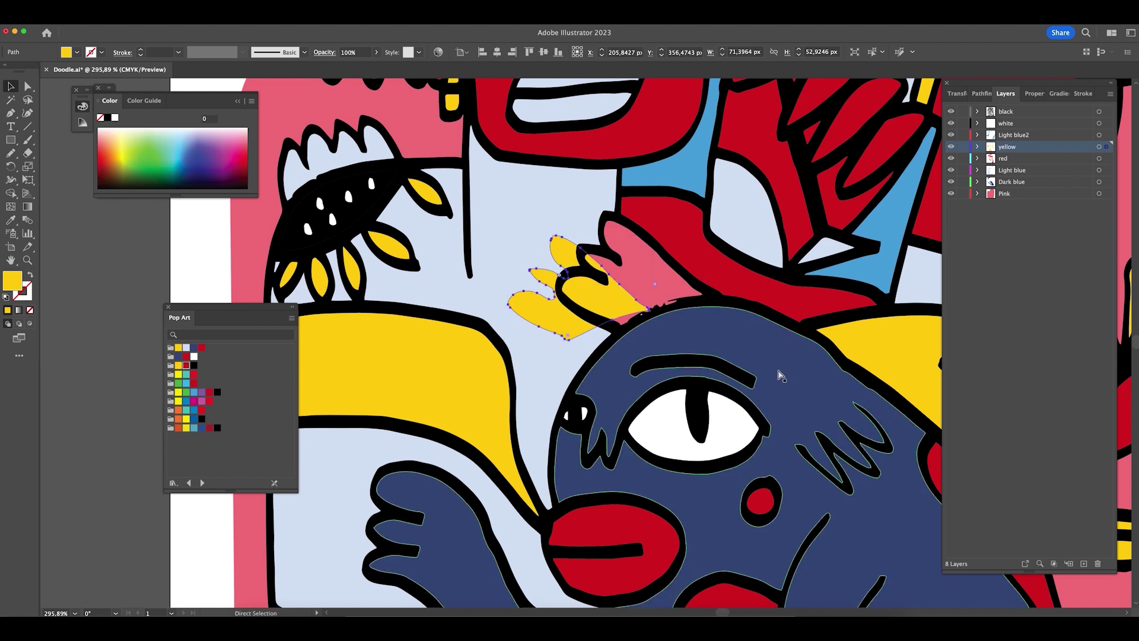
key(super+z)
key(v)
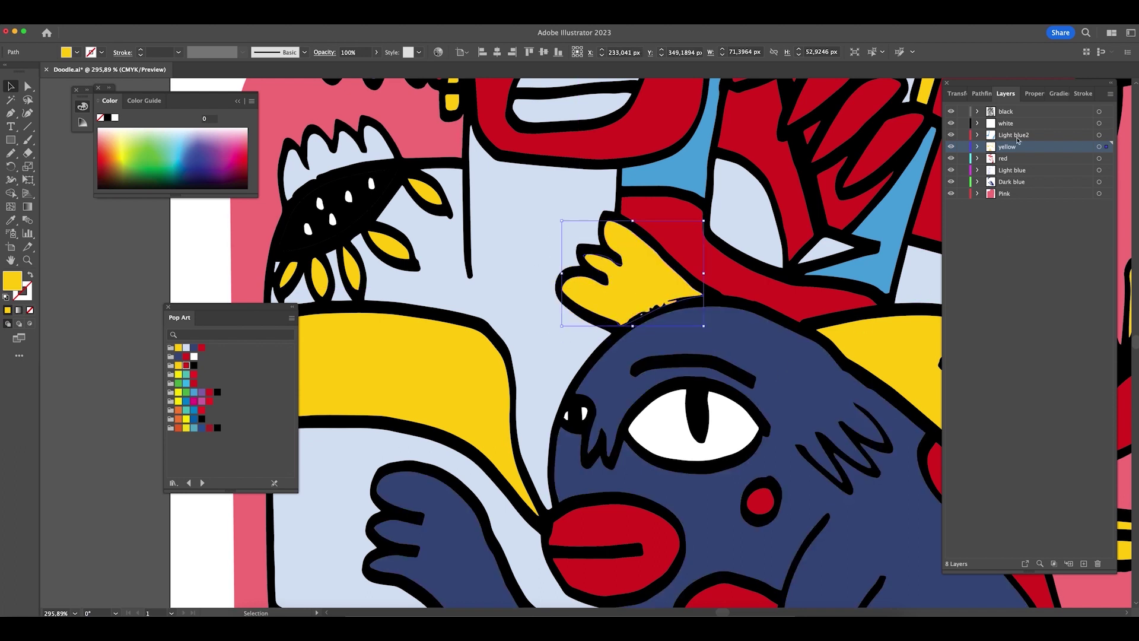
- Move the "yellow" layer to the top of the layer stack, above "black", and clear the selection
mouse_move(1024, 153)
mouse_down()
mouse_move(1039, 102)
mouse_move(1027, 108)
mouse_up()
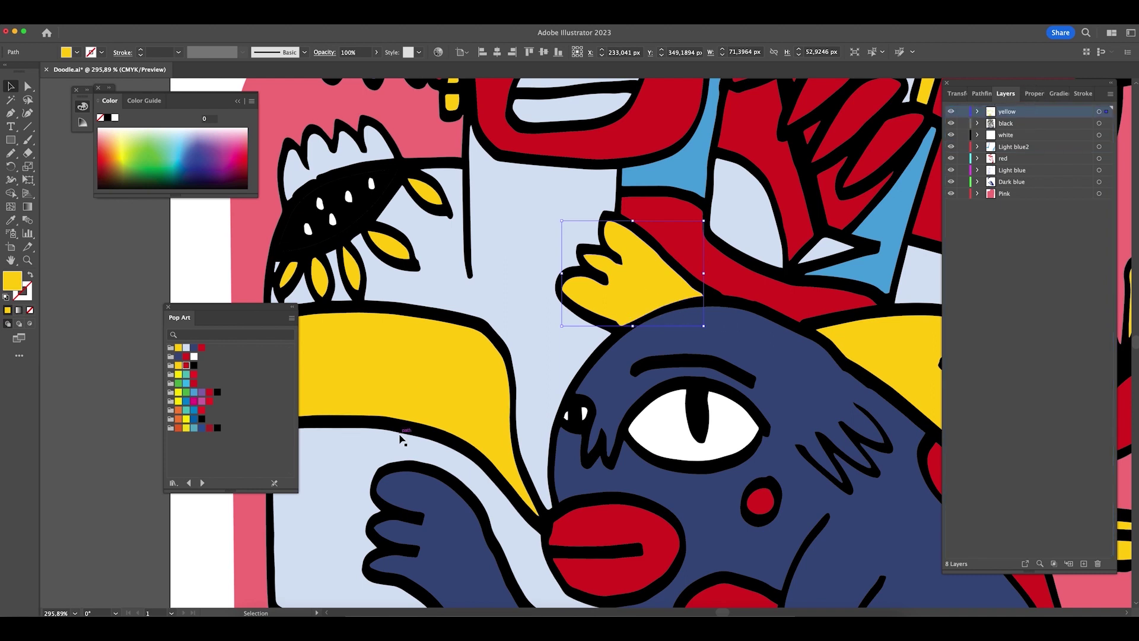
click(89, 558)
key(super+0)
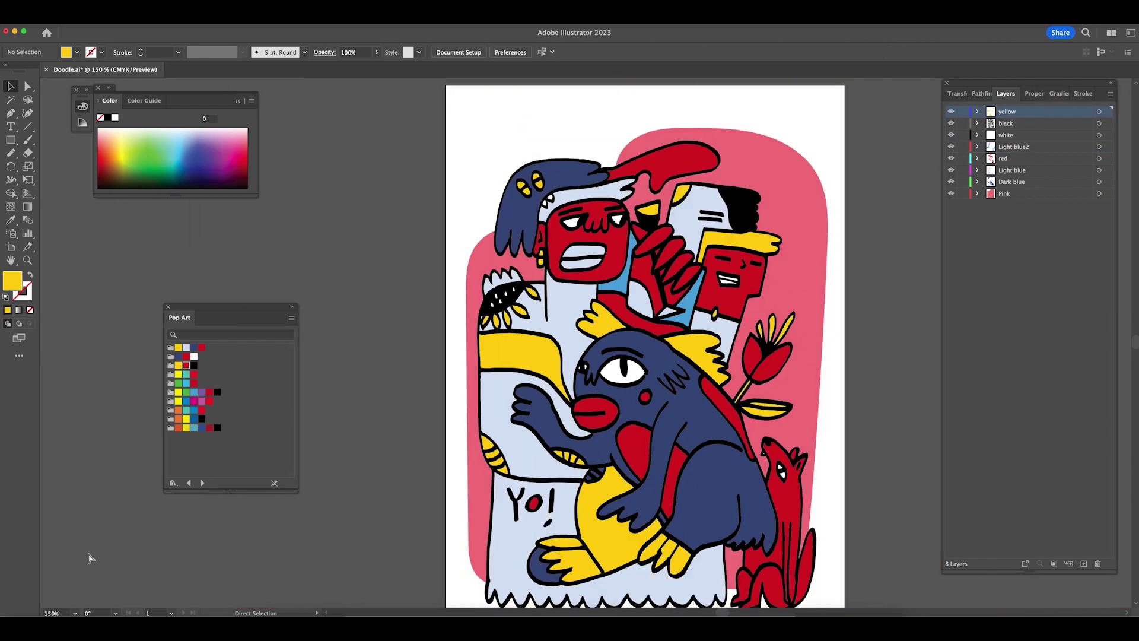
- Select the red petals of the flower and move the Pop Art swatch library away from the artwork
drag(817, 354, 783, 349)
click(678, 354)
shift+click(664, 347)
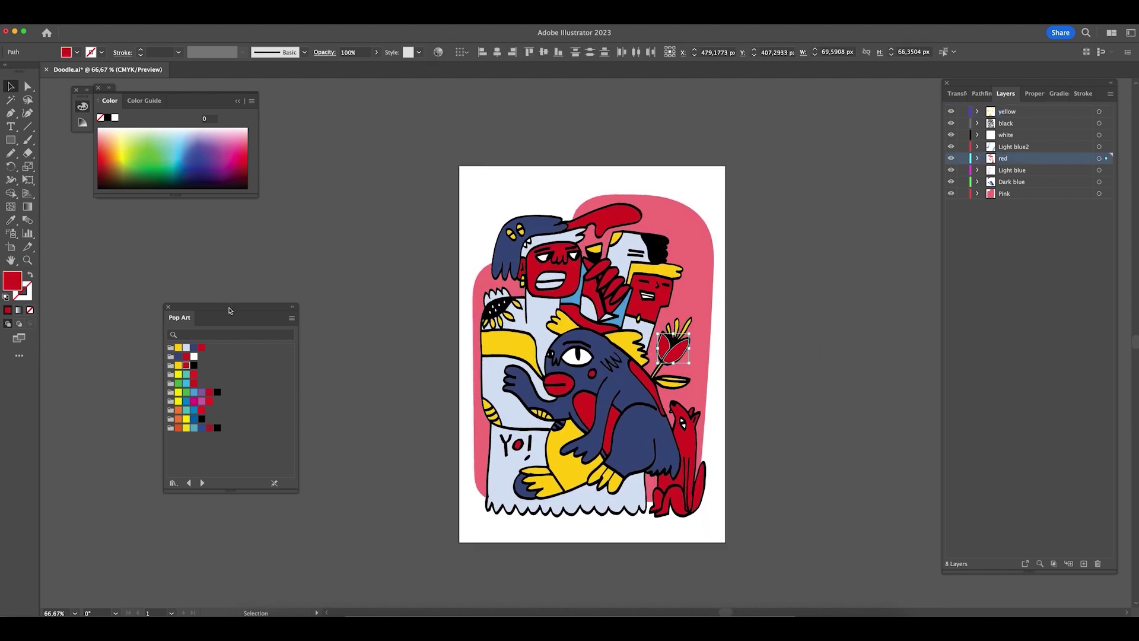
drag(229, 310, 175, 268)
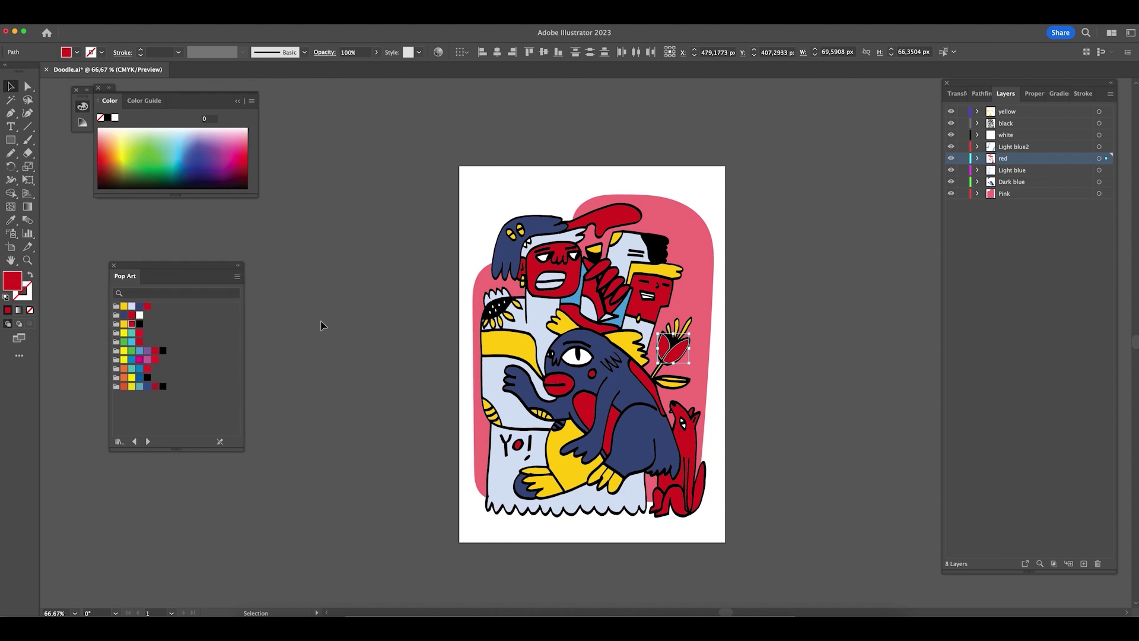
click(118, 441)
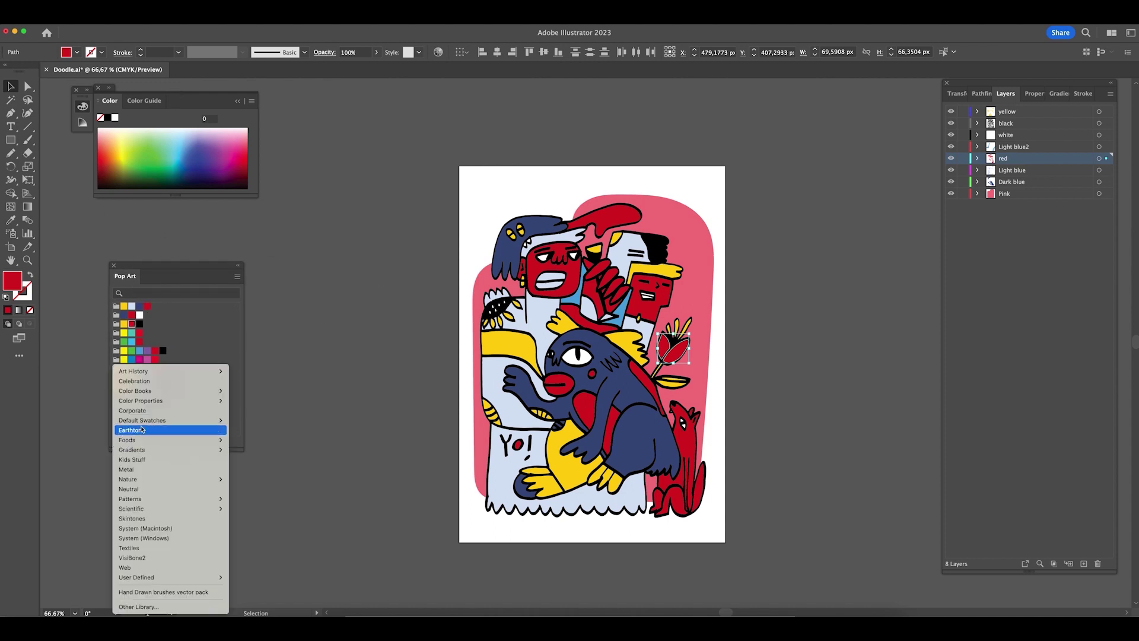
click(83, 121)
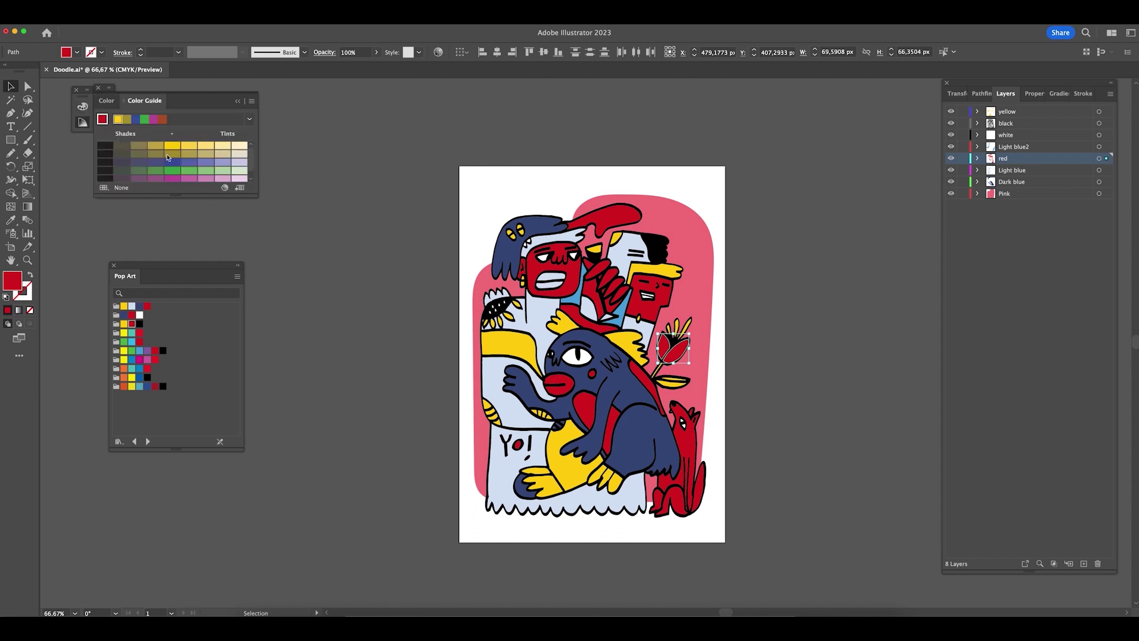
click(107, 101)
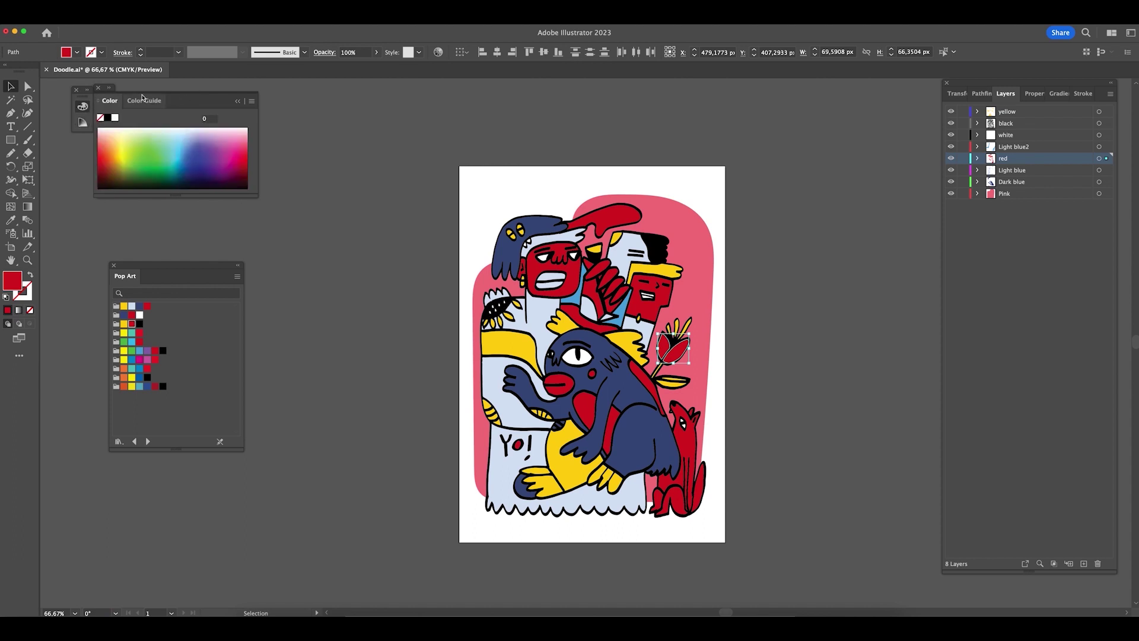
click(144, 101)
click(94, 101)
- Show the document's Swatches and place them between the Pop Art library and the artwork
click(230, 17)
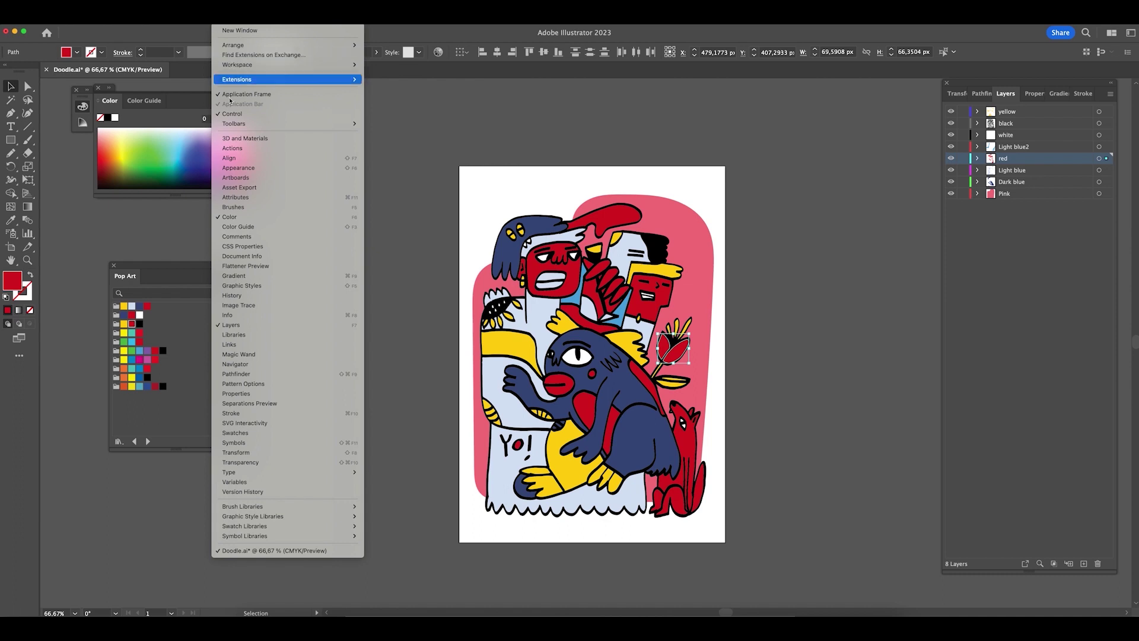
click(248, 437)
drag(177, 98, 334, 245)
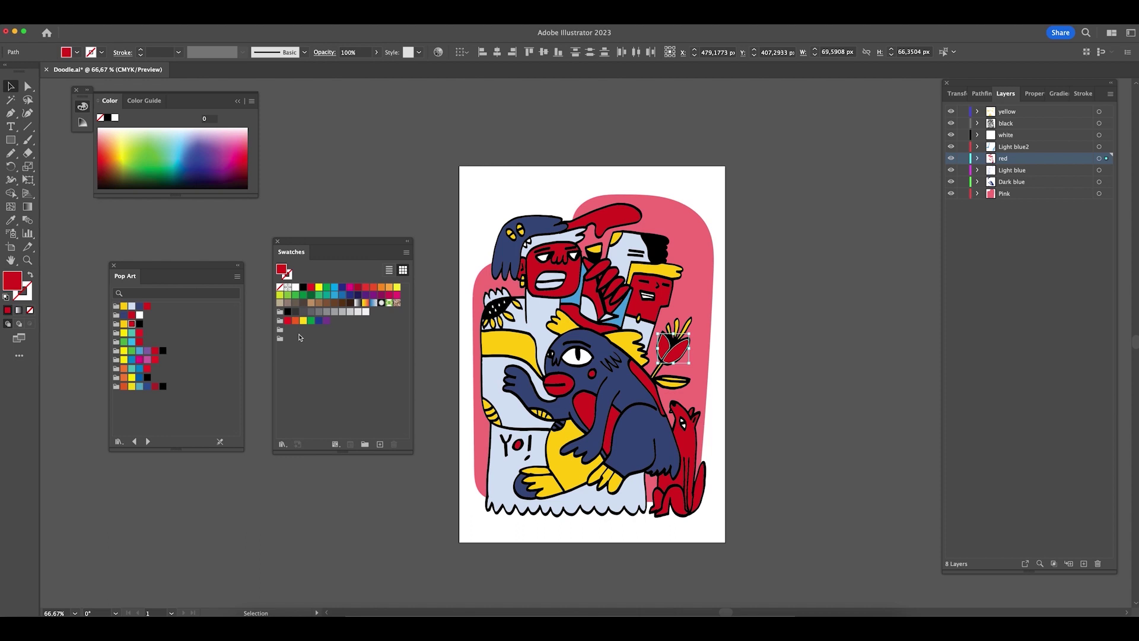
- Add the flower's red, the hair's dark blue and the blond figure's yellow as swatches to the first empty colour group
drag(286, 274, 302, 332)
click(504, 245)
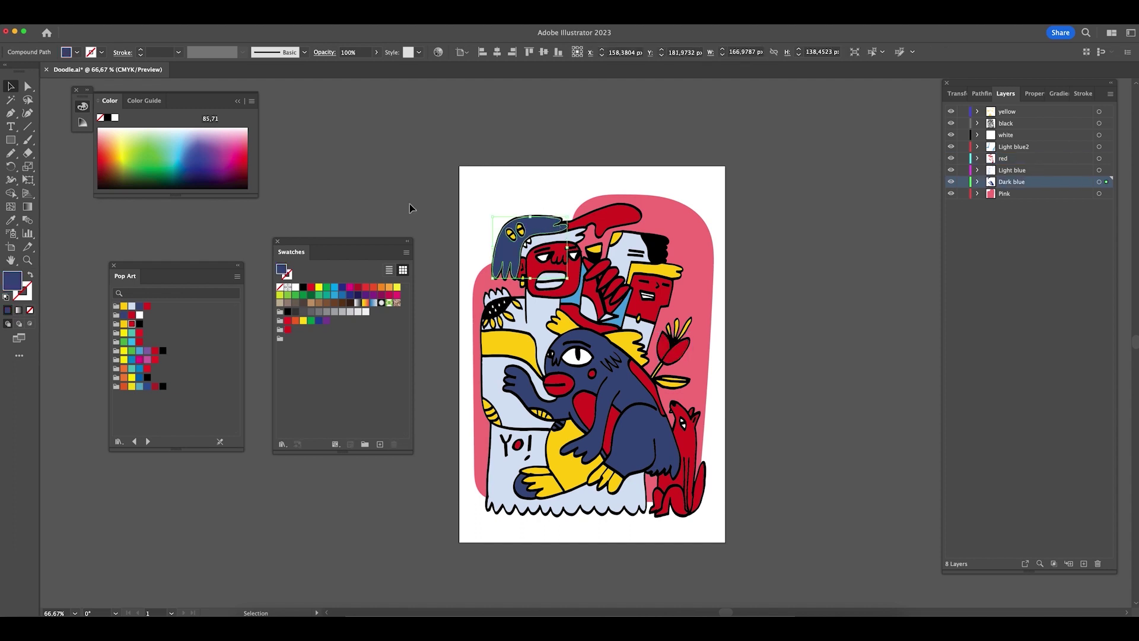
drag(281, 276, 295, 330)
click(675, 277)
drag(281, 270, 303, 331)
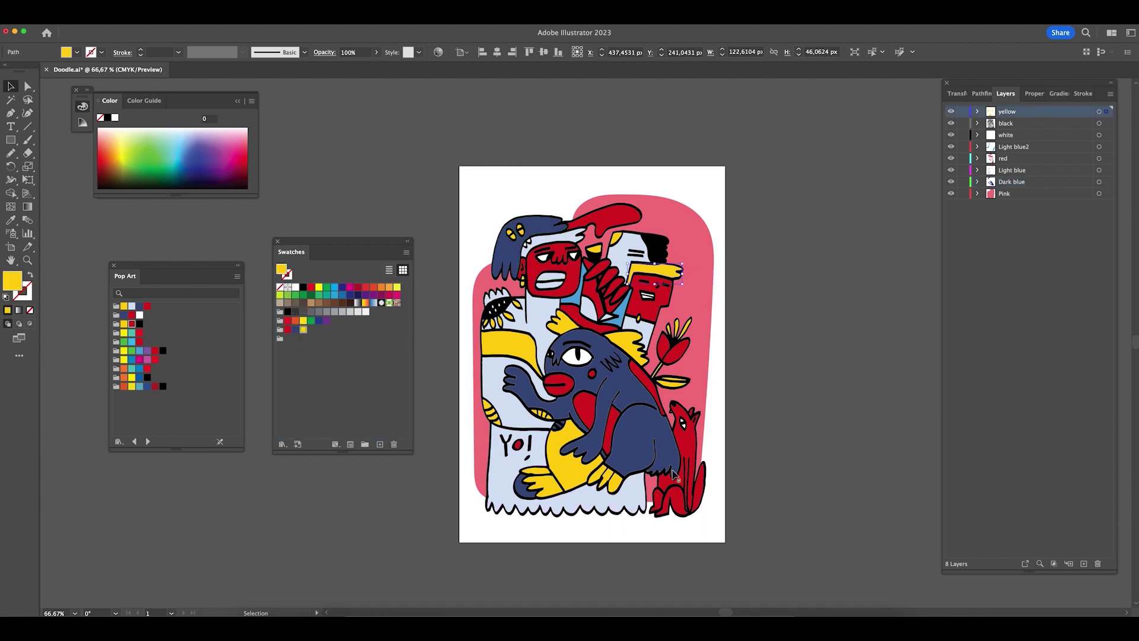
- Add the background's pink and the lower garment's light blue to the colour group holding the red, dark blue and yellow swatches
click(703, 359)
drag(283, 272, 311, 330)
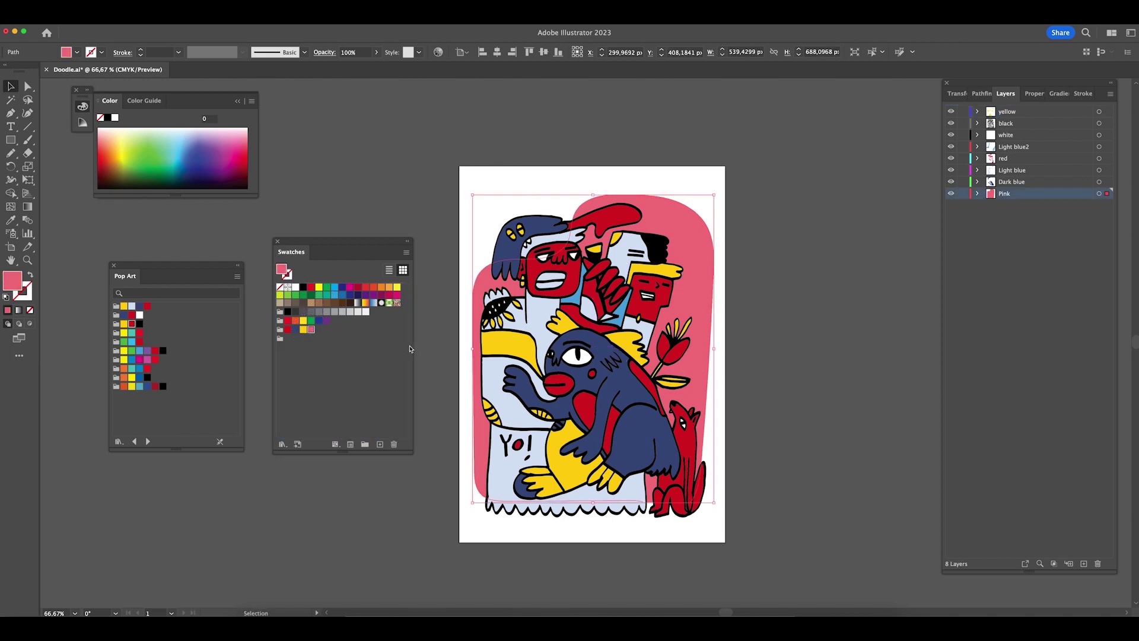
click(527, 445)
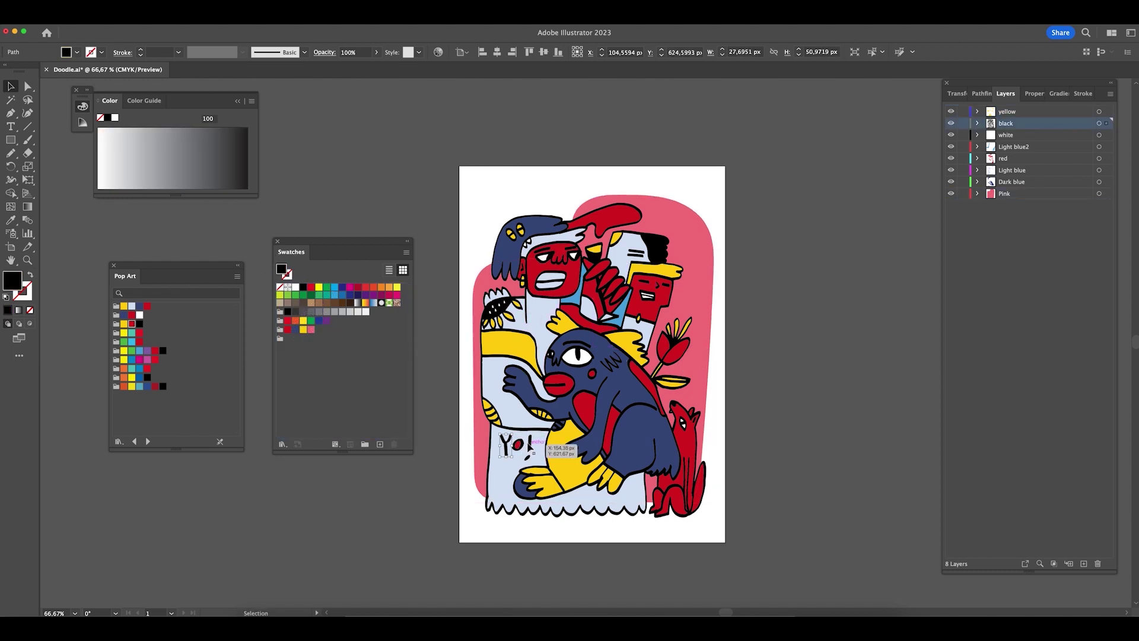
click(499, 480)
drag(282, 270, 319, 330)
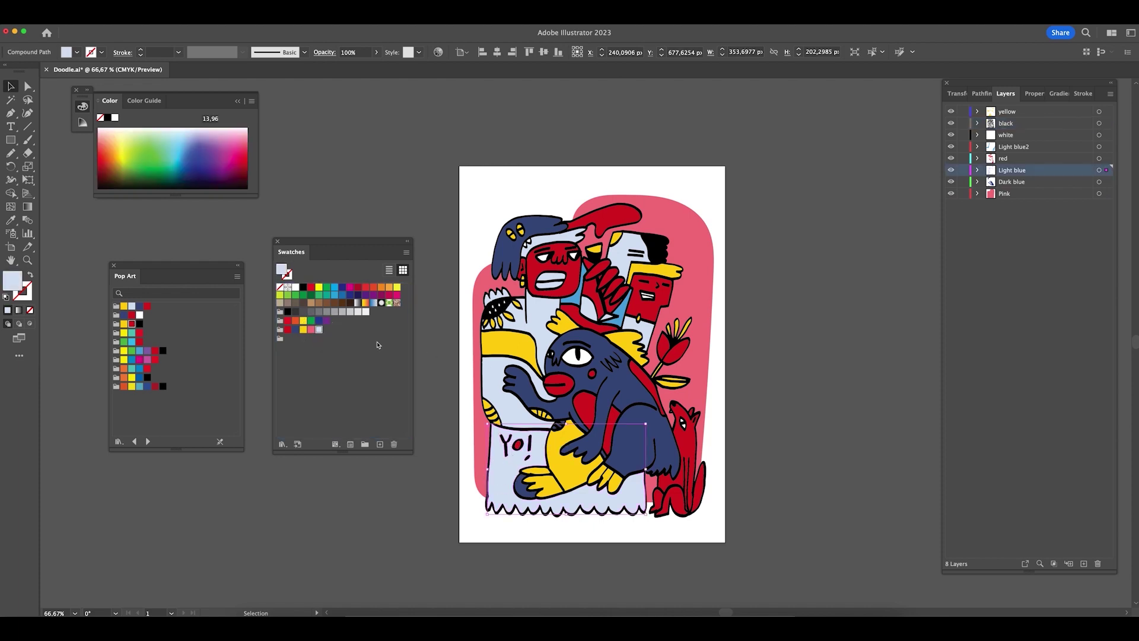
- Delete the medium-blue shapes between the figures together with their "Light blue2" layer
click(570, 300)
shift+click(566, 300)
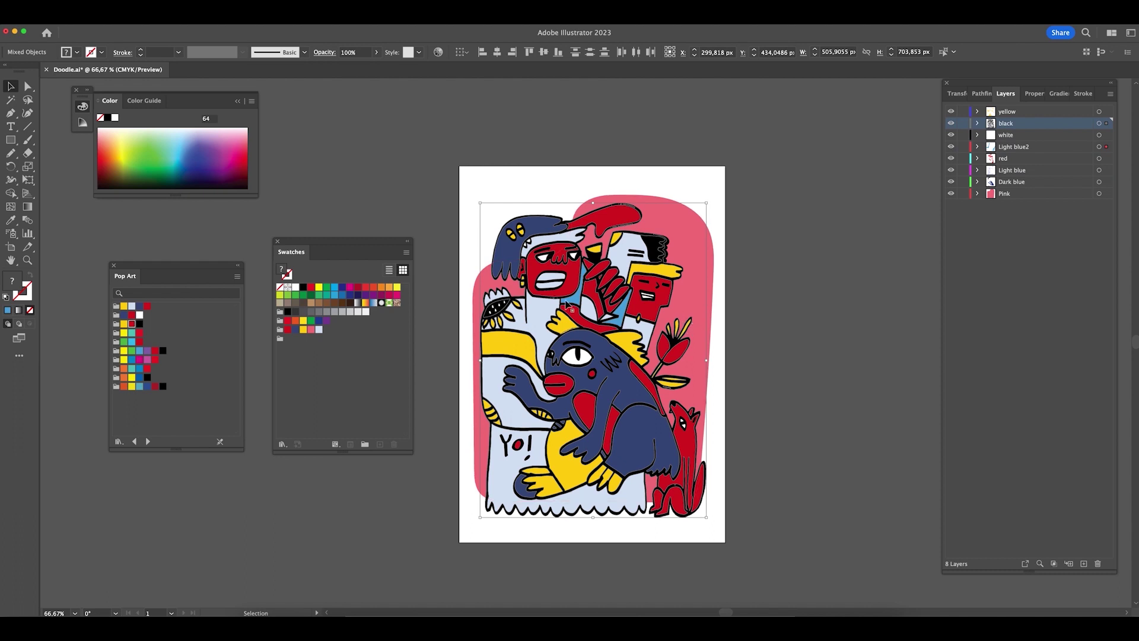
click(421, 186)
click(571, 300)
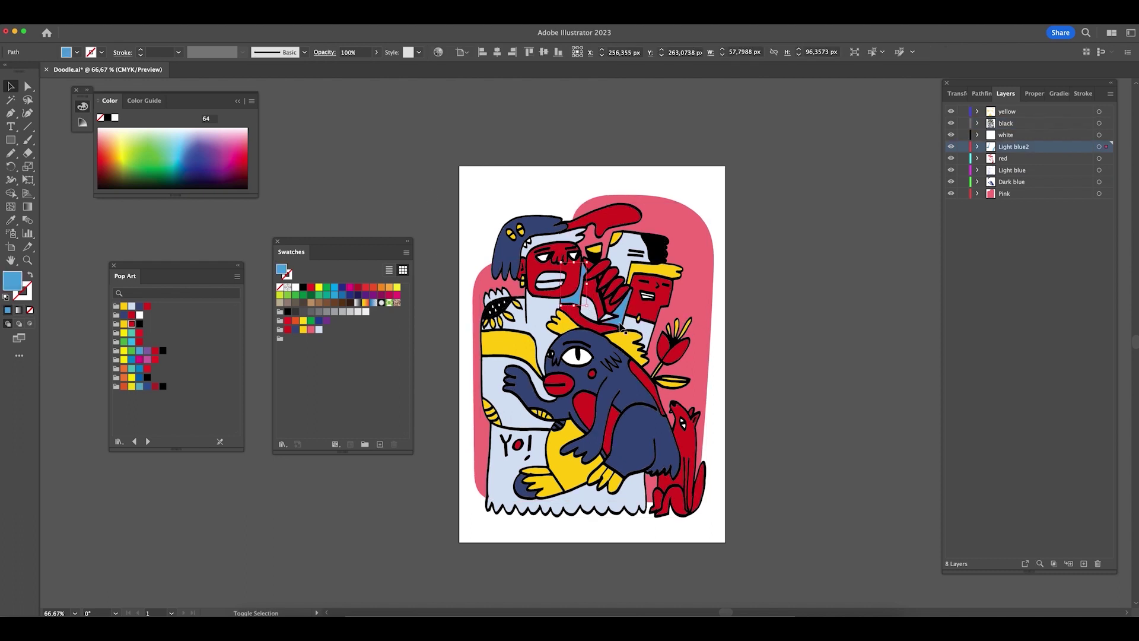
shift+click(621, 327)
key(super+shift+a)
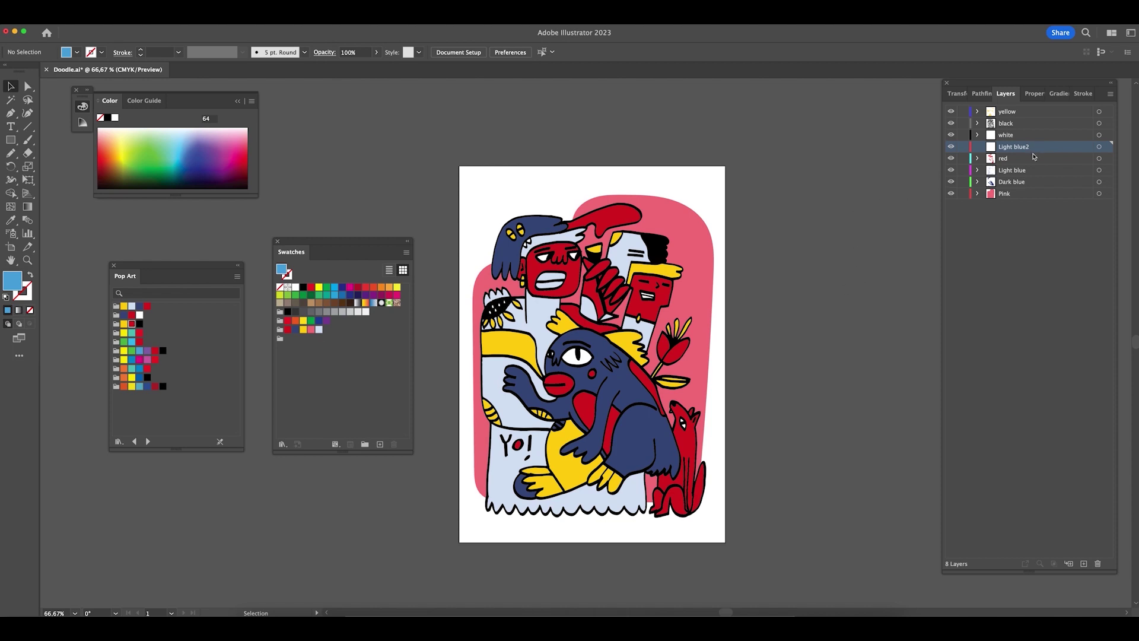
click(1098, 564)
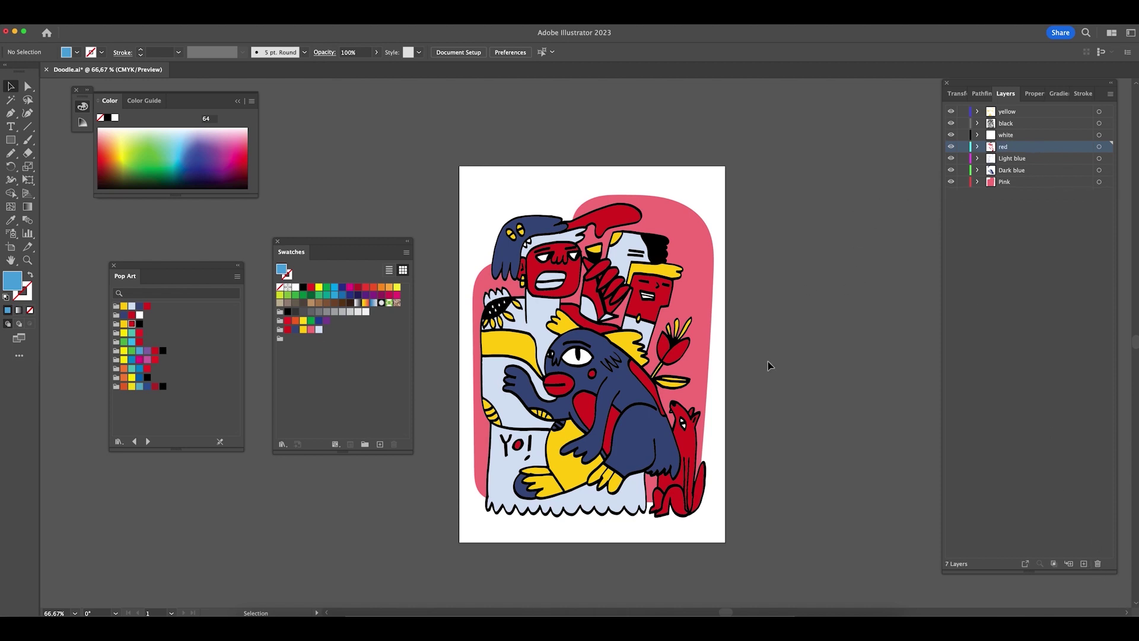
- Recolour the red chest shape of the dark blue creature white by sampling the blank background with the Eyedropper
click(586, 411)
key(i)
click(700, 184)
key(v)
click(822, 372)
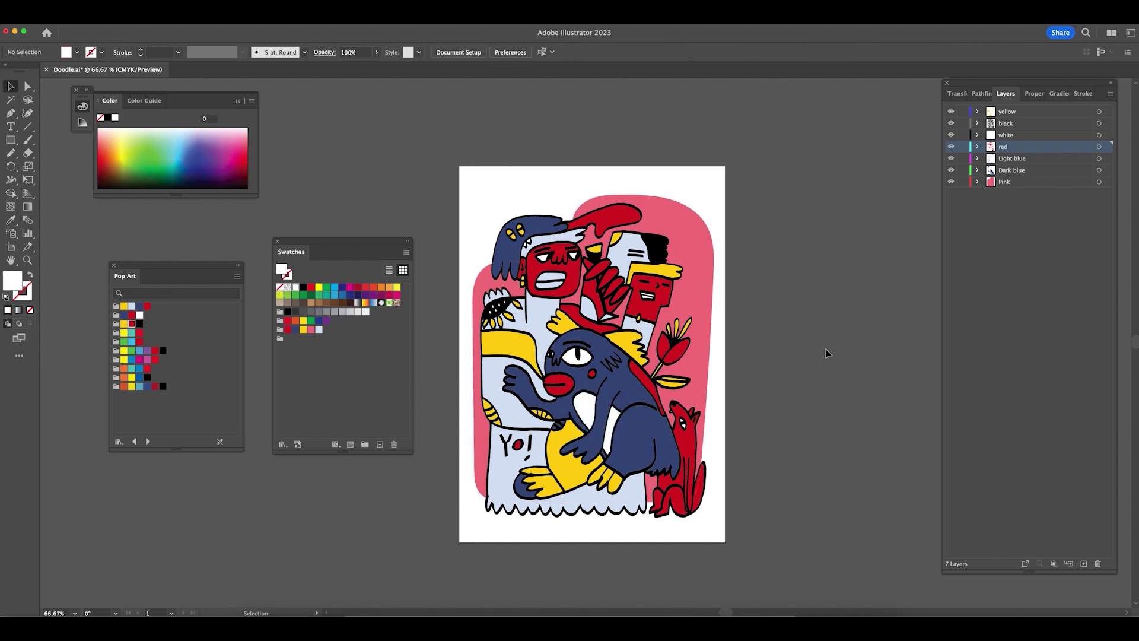
- Try to recolour the black outline of the "O" in "YO!" with the garment's light blue, and undo the change
click(518, 445)
key(i)
click(538, 464)
key(v)
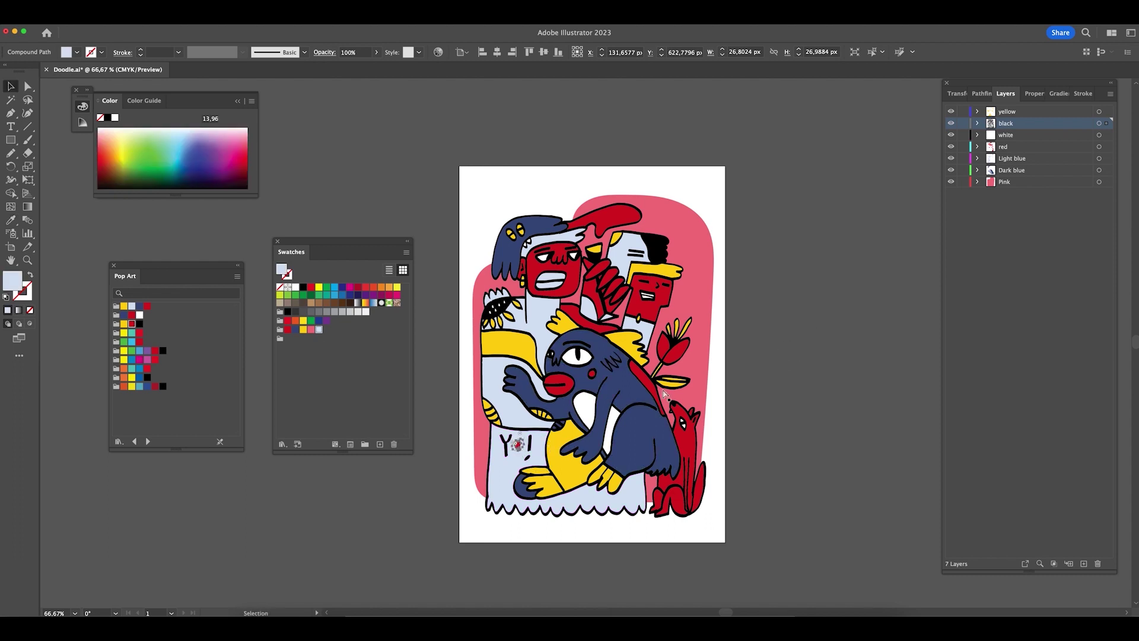
key(super+z)
- Recolour the red inside of the "O" in "YO!" with the surrounding light blue using the Eyedropper
key(z)
drag(521, 445, 558, 449)
key(v)
click(379, 498)
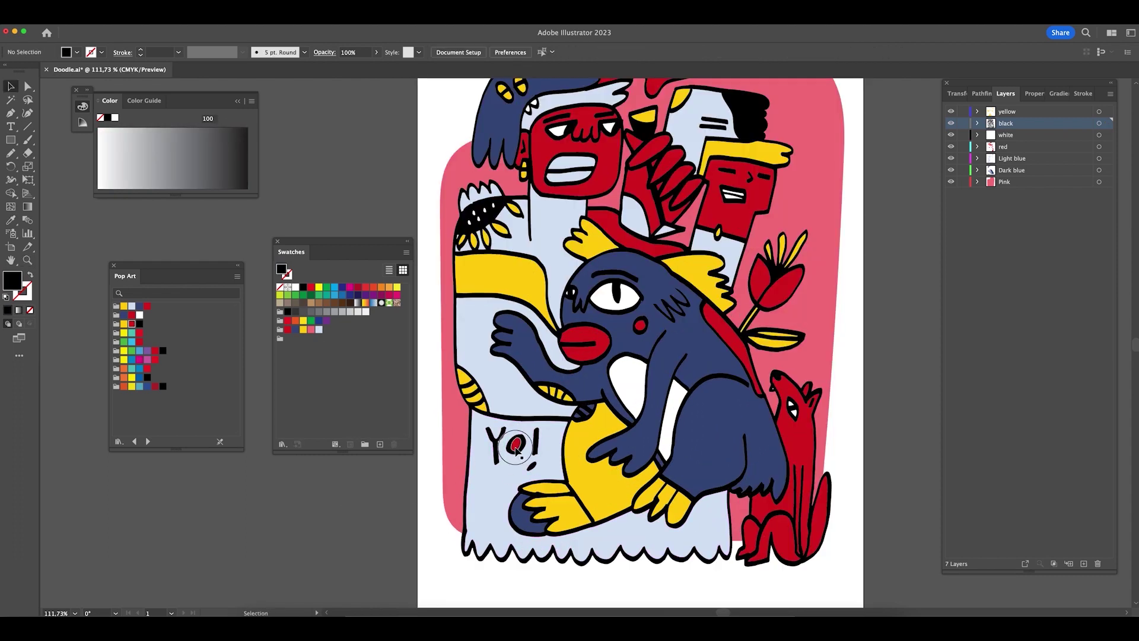
click(516, 449)
key(i)
click(549, 481)
key(v)
click(358, 471)
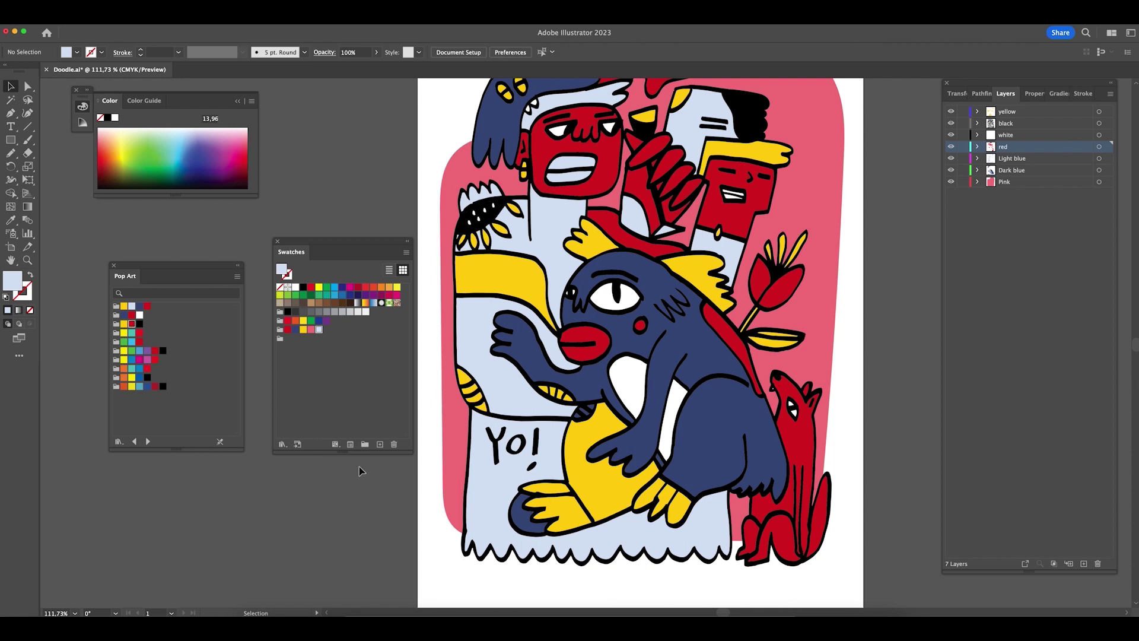
key(super+minus)
key(super+minus)
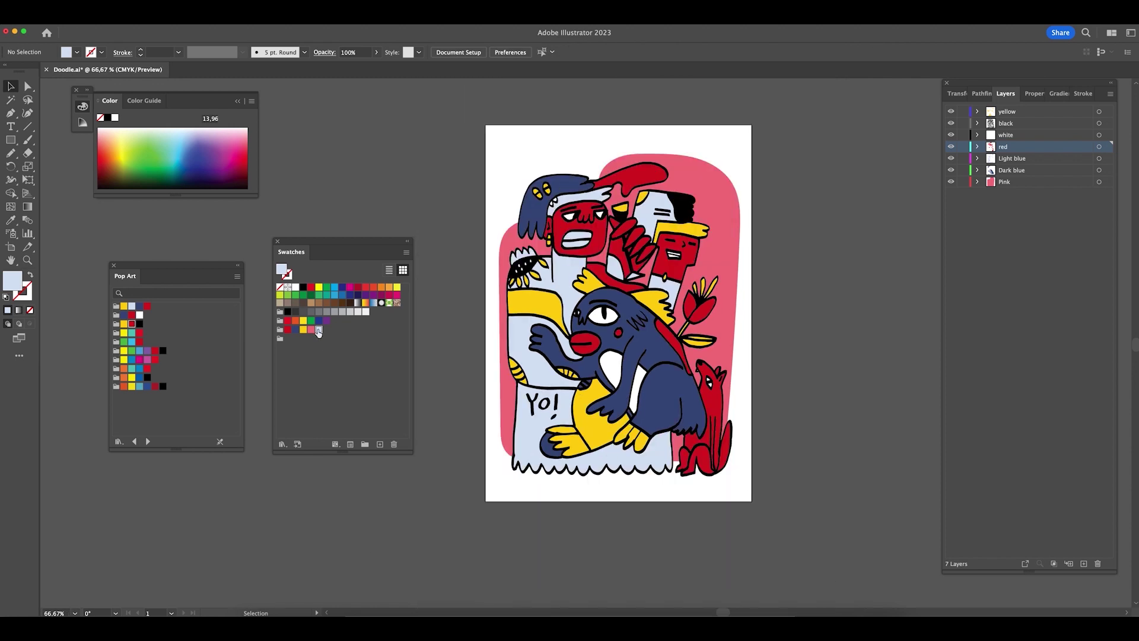
- Make the light blue and pink swatches of the new colour group Global
double_click(318, 330)
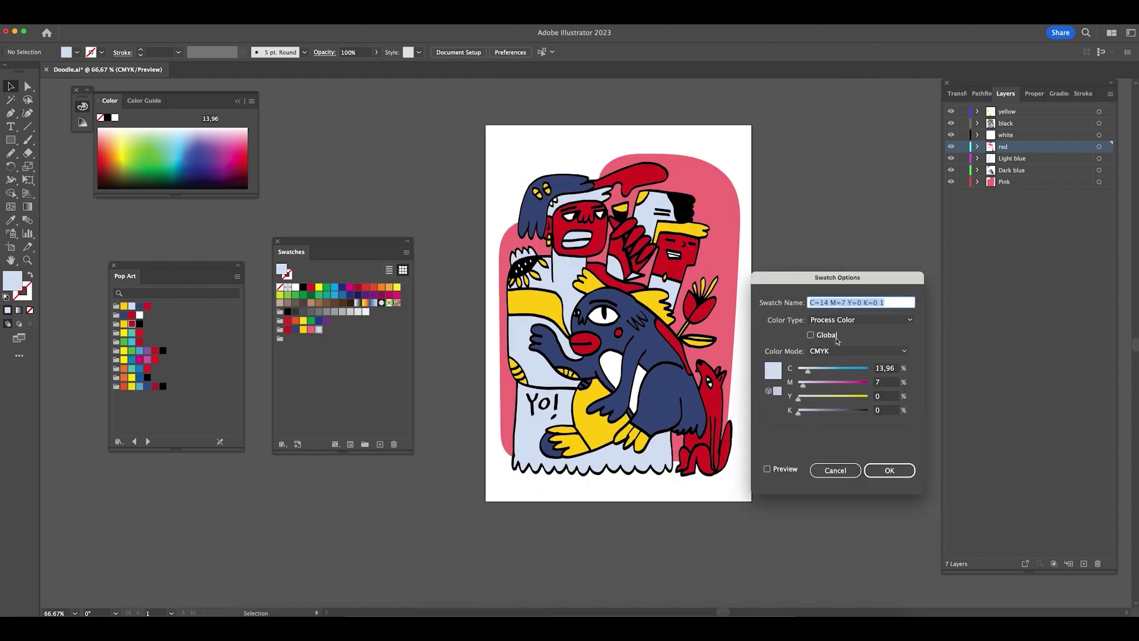
click(810, 335)
click(889, 470)
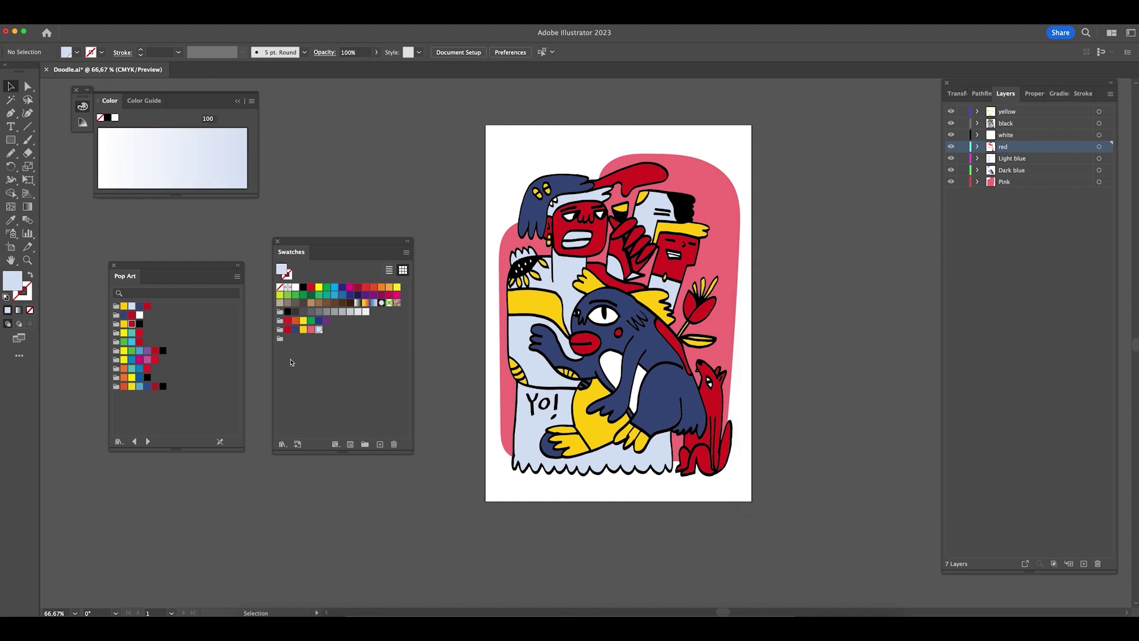
double_click(311, 330)
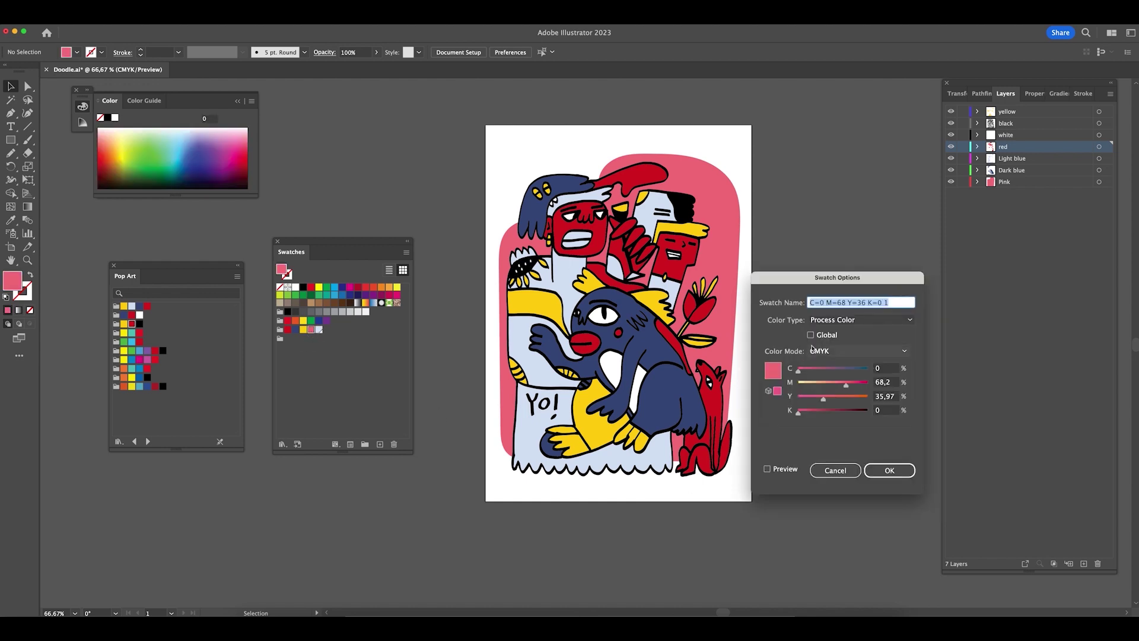
click(810, 334)
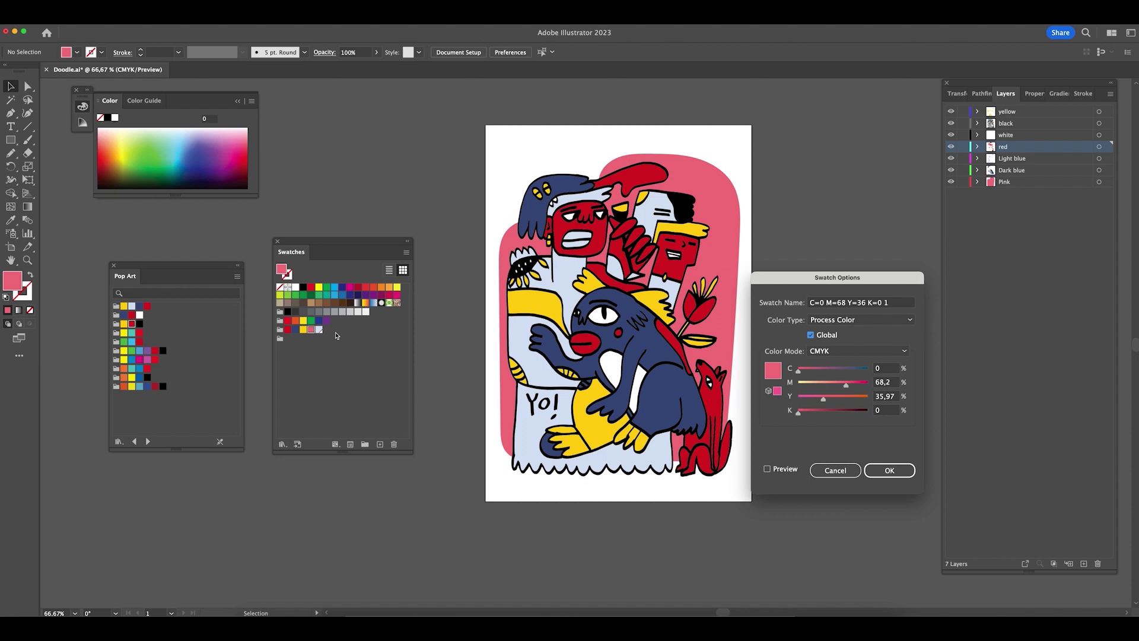
click(890, 469)
- Make the yellow and dark blue swatches of the new colour group Global
double_click(304, 329)
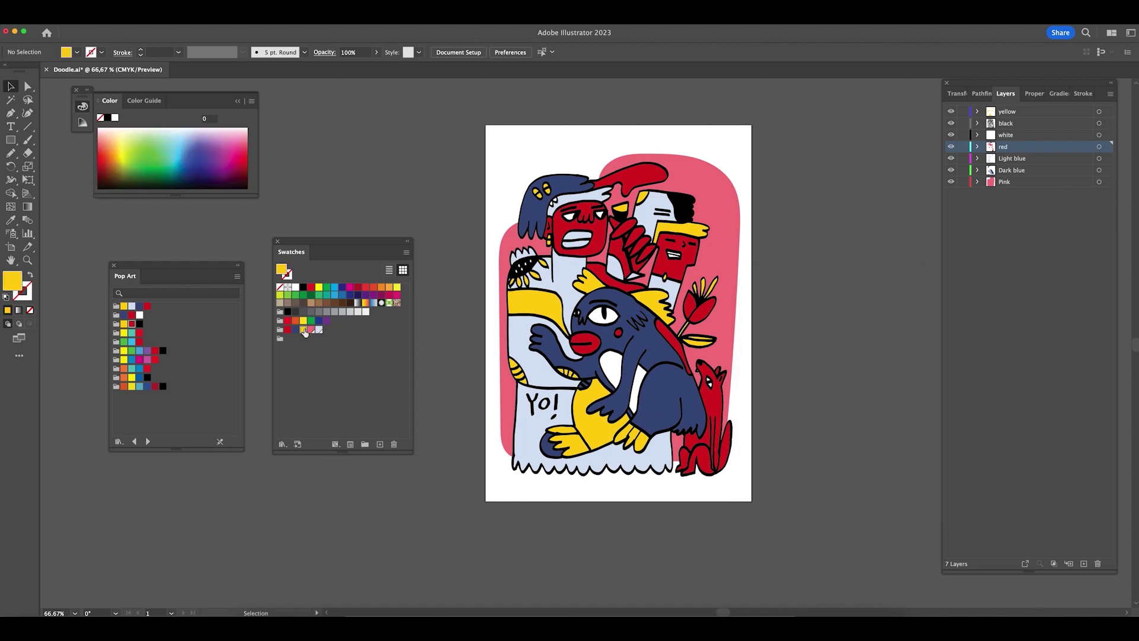
click(821, 336)
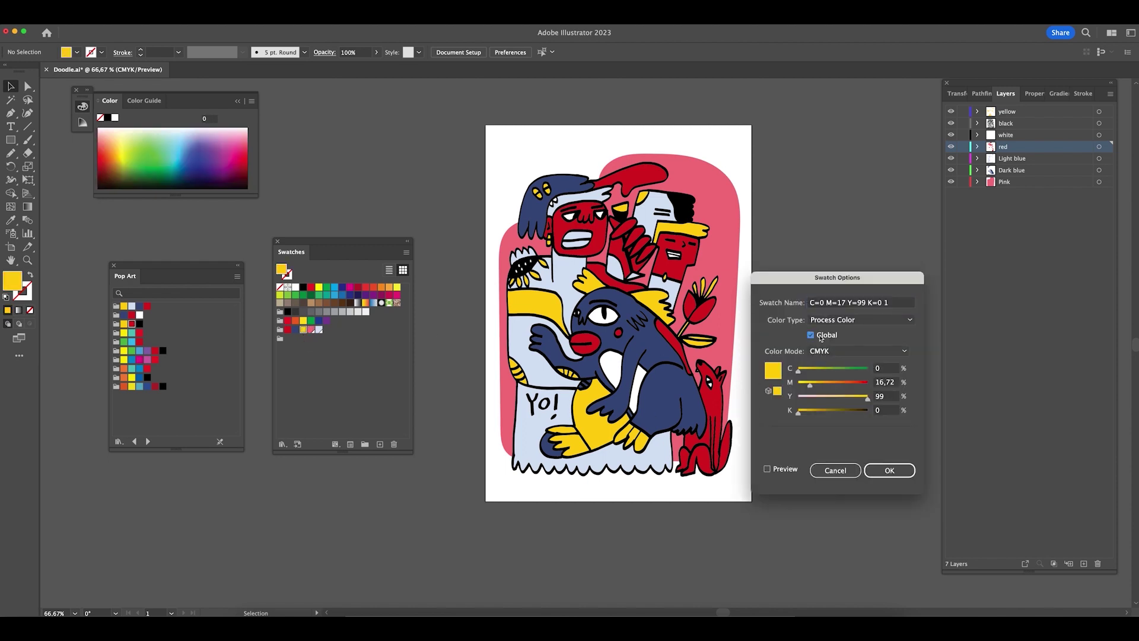
click(889, 470)
double_click(295, 330)
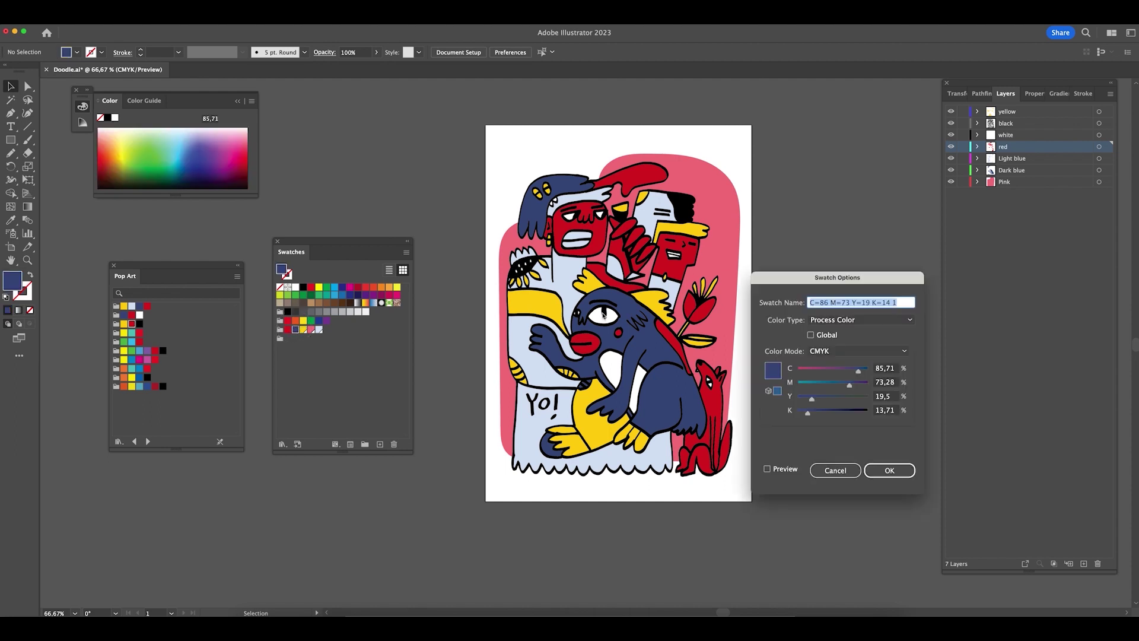
click(810, 336)
click(889, 470)
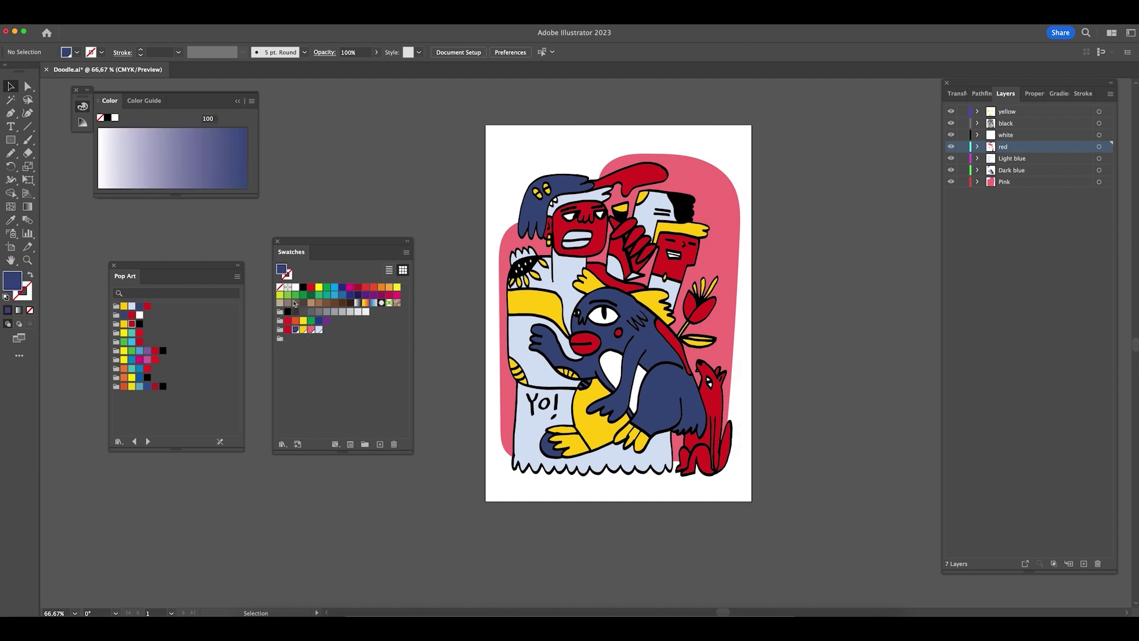
- Make the red swatch of the new colour group Global
double_click(288, 330)
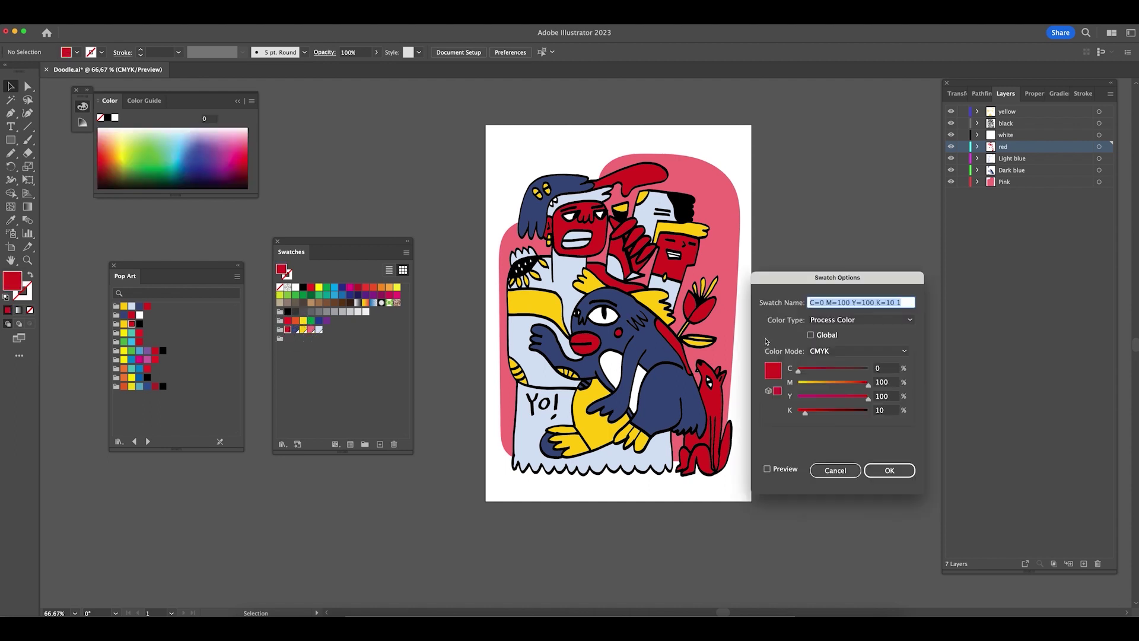
click(811, 335)
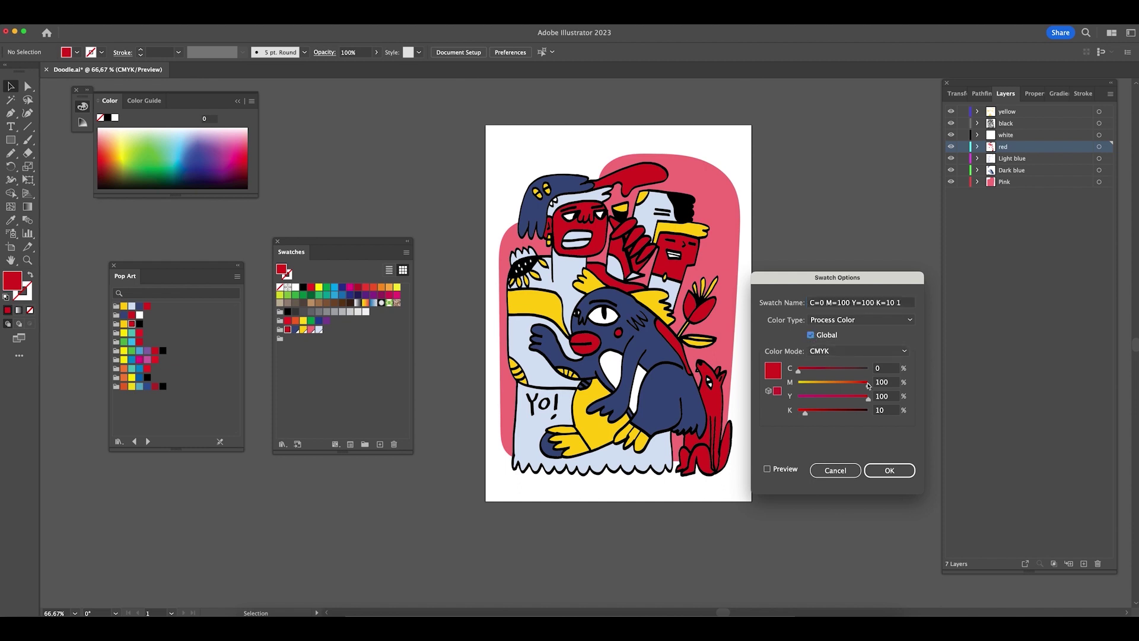
click(890, 470)
click(303, 331)
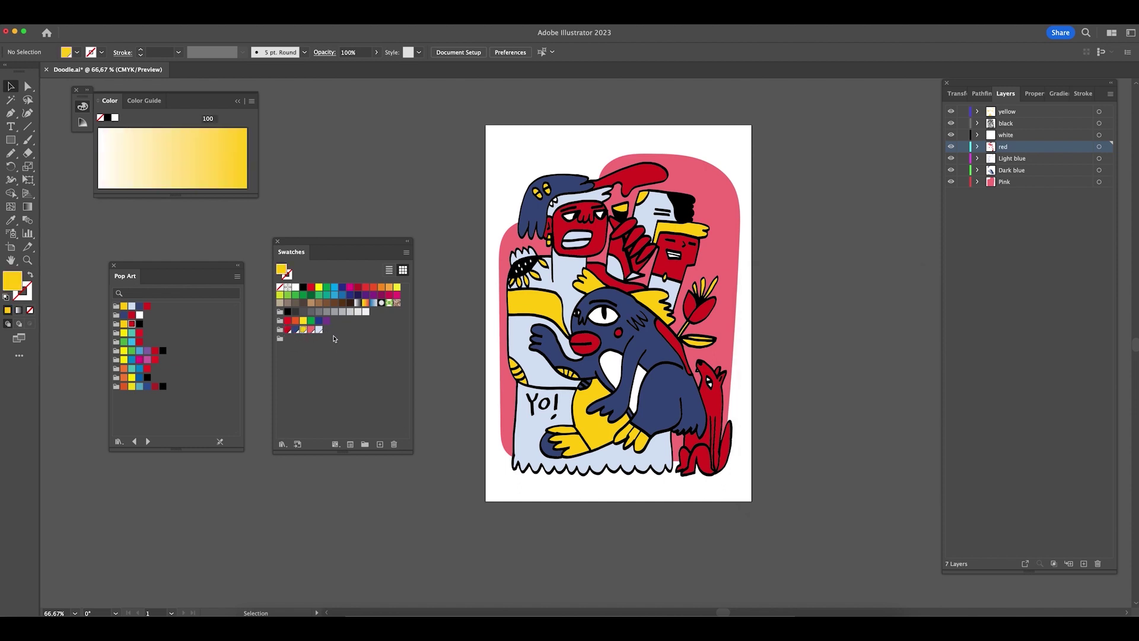
- Change the group's red global swatch to orange by setting magenta to 49% and adjusting yellow, with Preview on
click(289, 331)
double_click(288, 330)
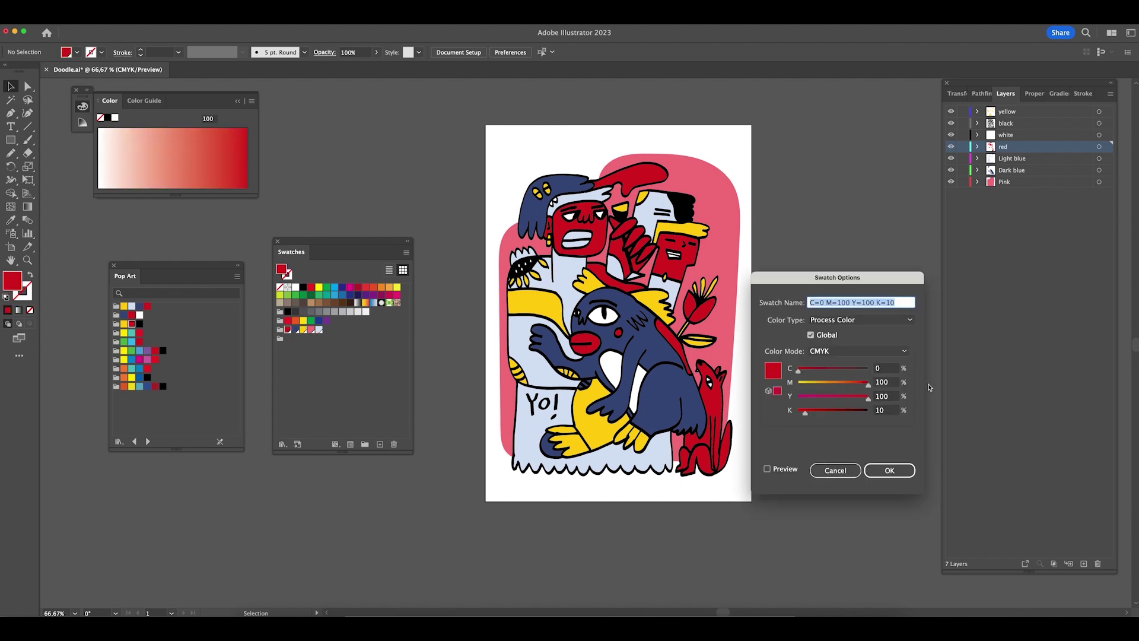
drag(860, 399, 829, 406)
click(769, 468)
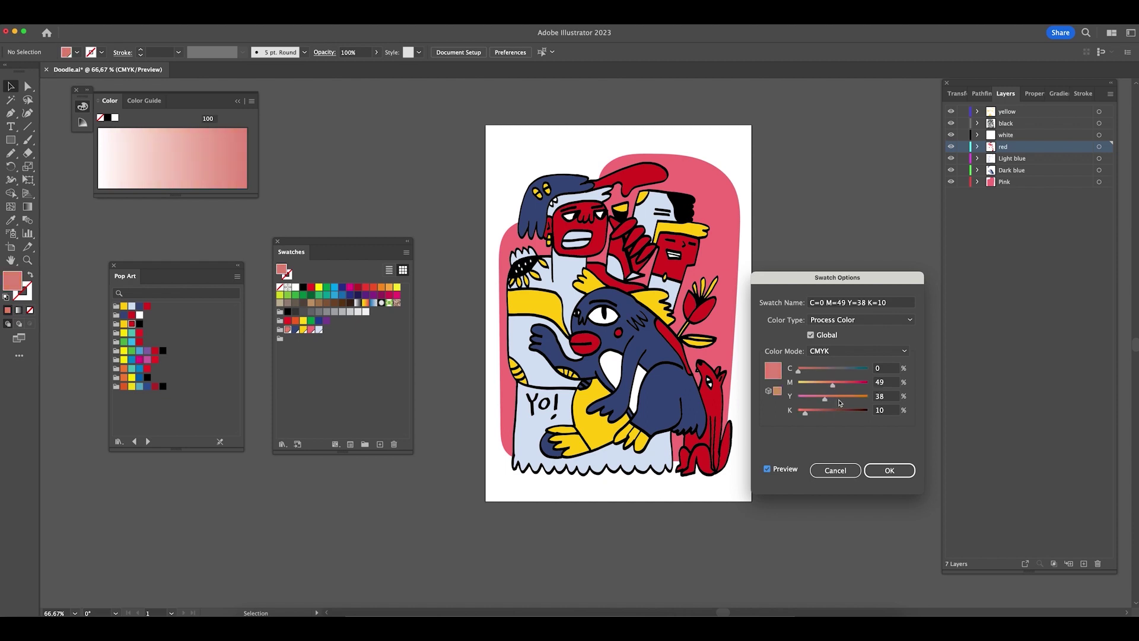
drag(831, 403, 854, 402)
click(889, 470)
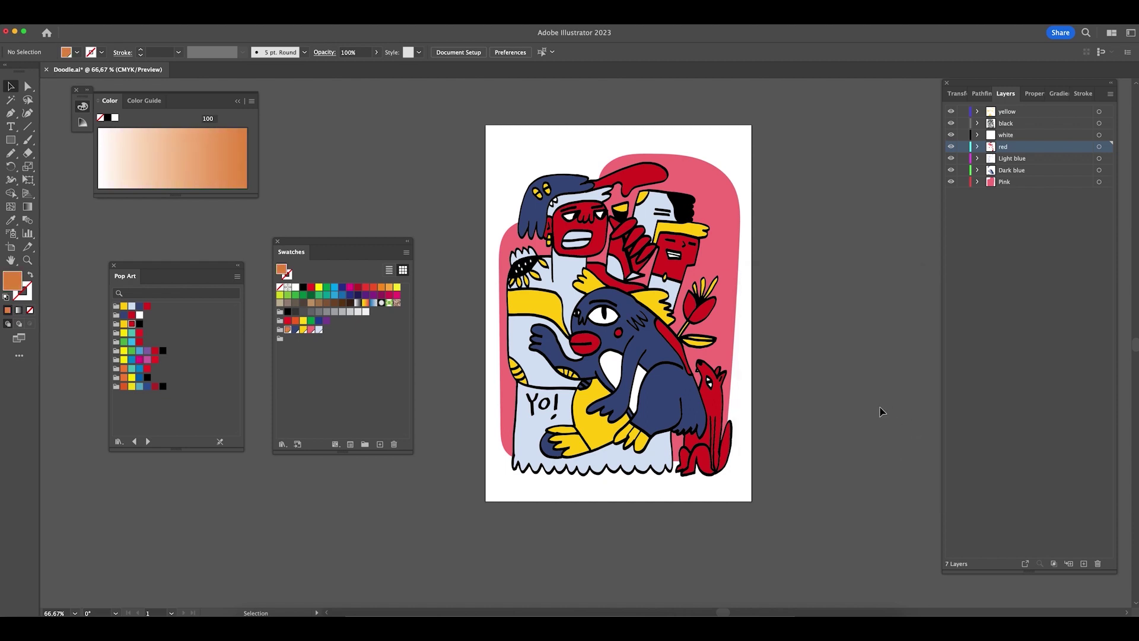
- Add the red of the dark-haired figure's face to the colour group as a swatch and make it Global
click(595, 236)
drag(413, 169, 389, 186)
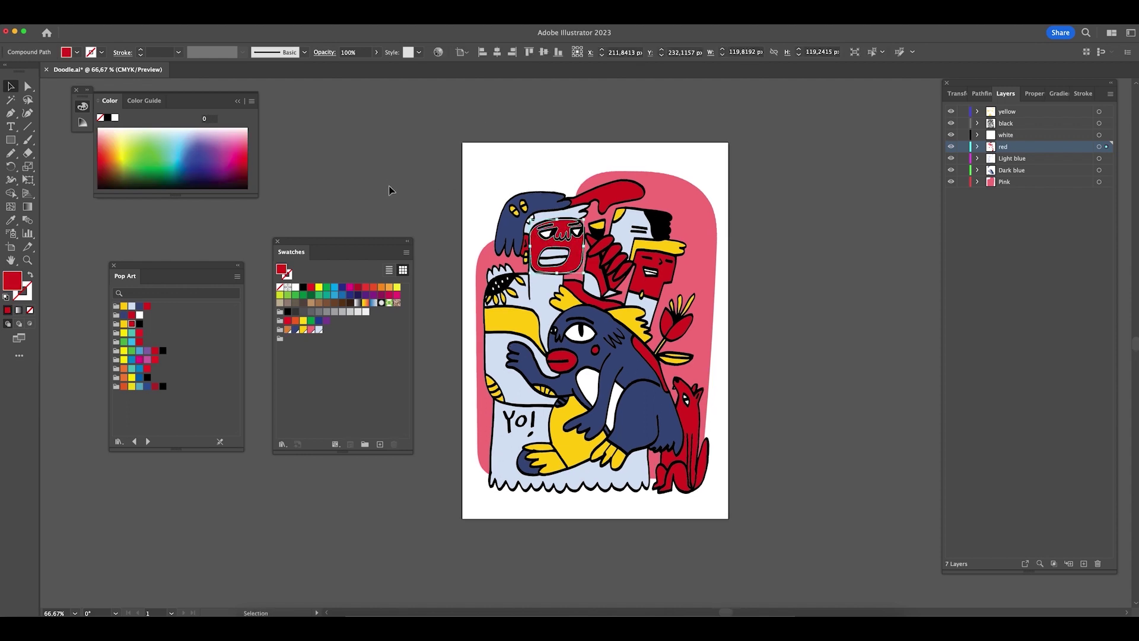
drag(286, 267, 326, 331)
double_click(326, 329)
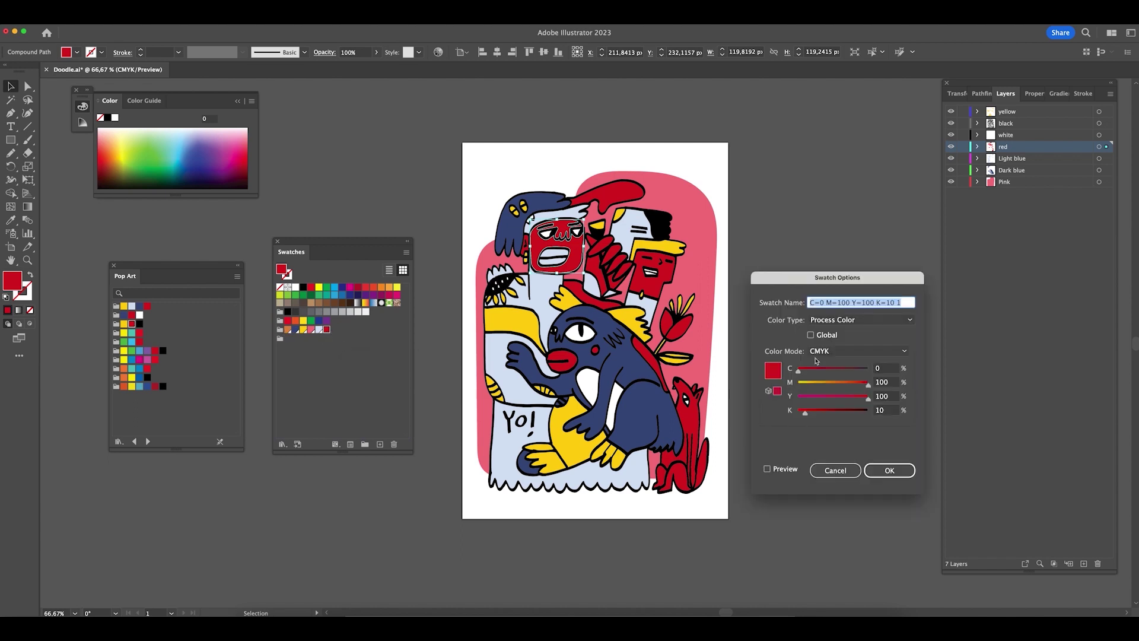
click(810, 335)
click(889, 470)
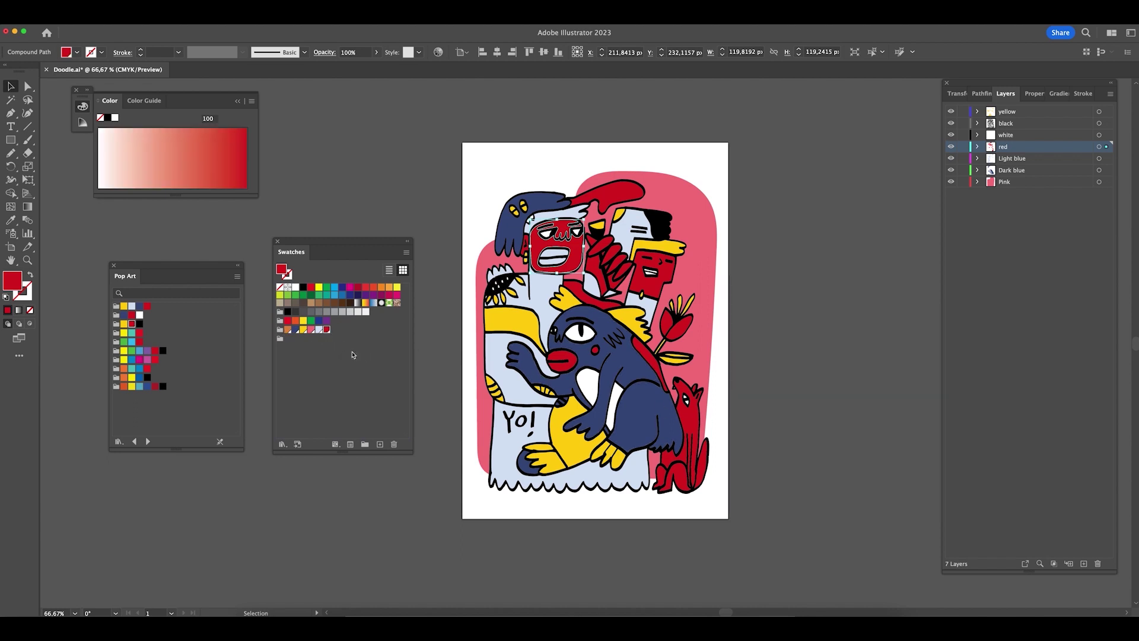
- Set the face's new global red swatch to M 56% and Y 46% with Preview on, and clear the selection
double_click(326, 330)
drag(867, 385, 837, 384)
click(768, 469)
click(849, 396)
drag(845, 398, 830, 397)
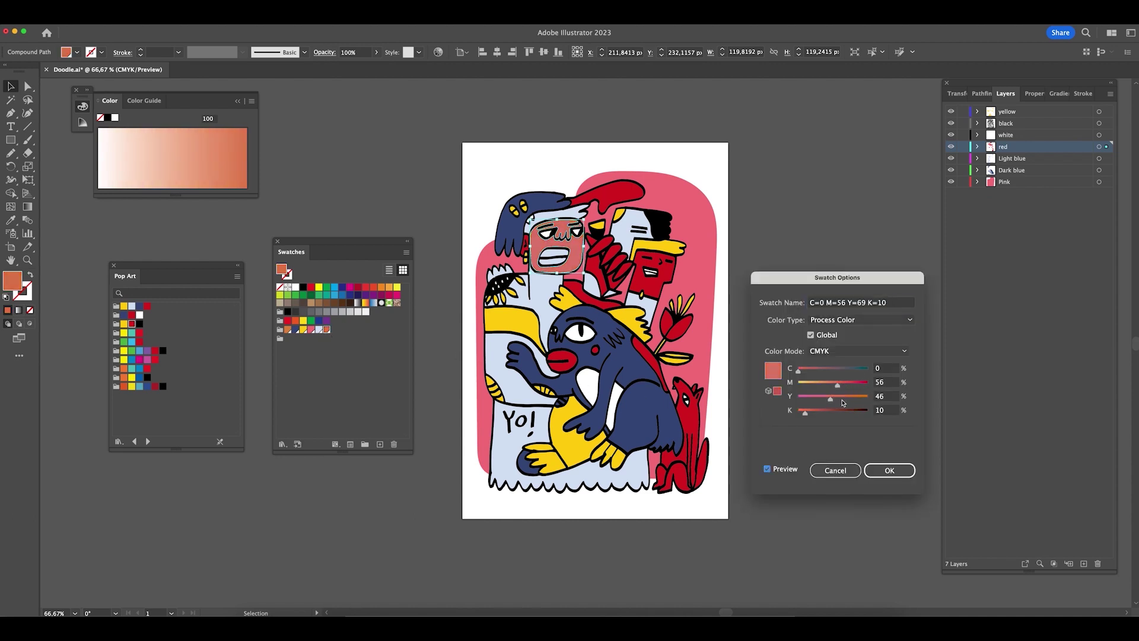
click(889, 470)
click(779, 372)
- Replace the dark-haired figure's salmon global face swatch with the red of the blond figure's face, and clear the selection
scroll(779, 372, up, 3)
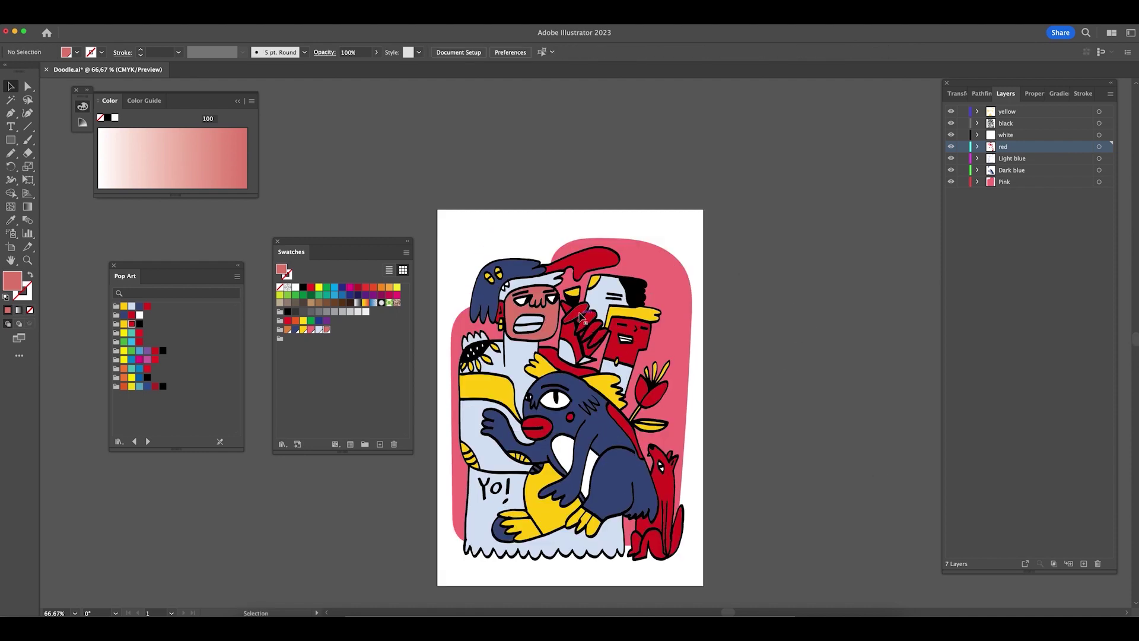
click(579, 316)
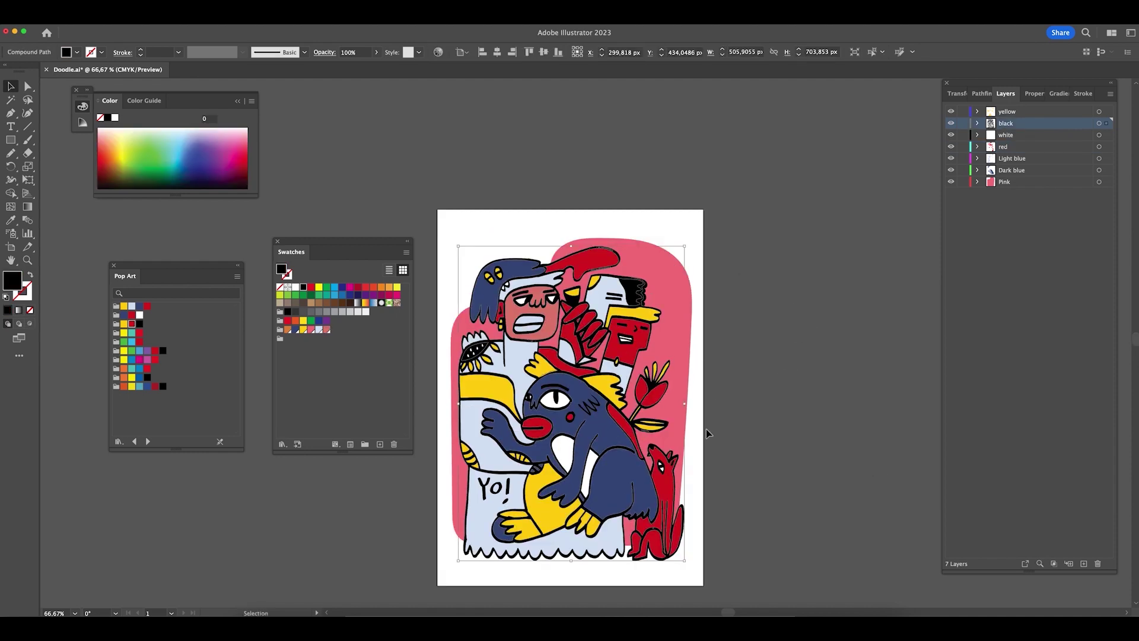
click(630, 331)
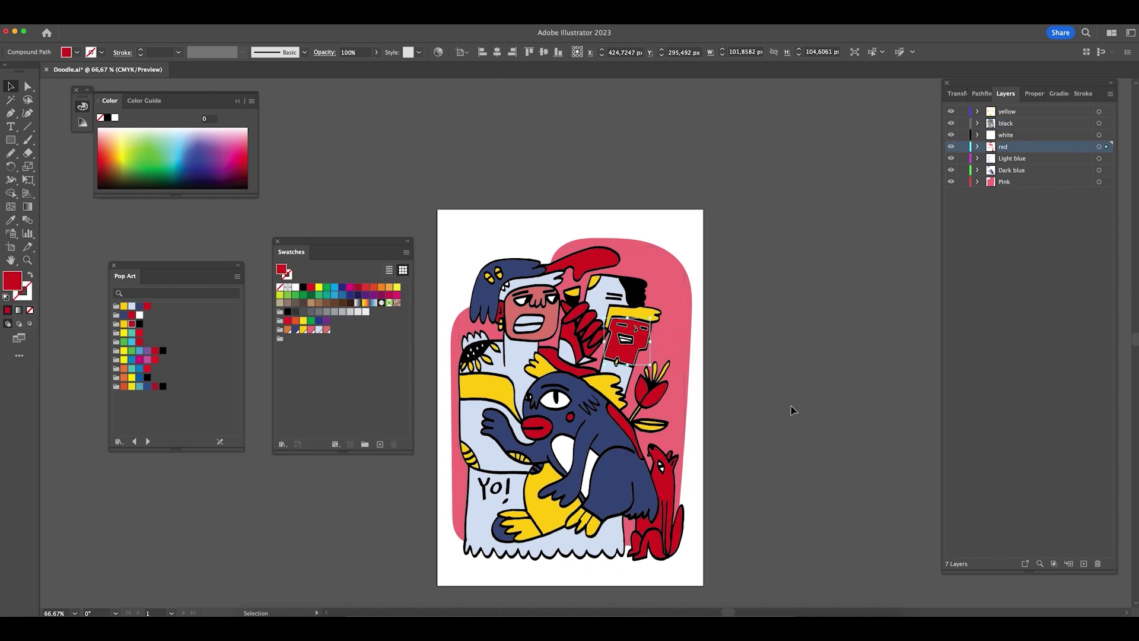
drag(315, 333, 327, 330)
click(530, 327)
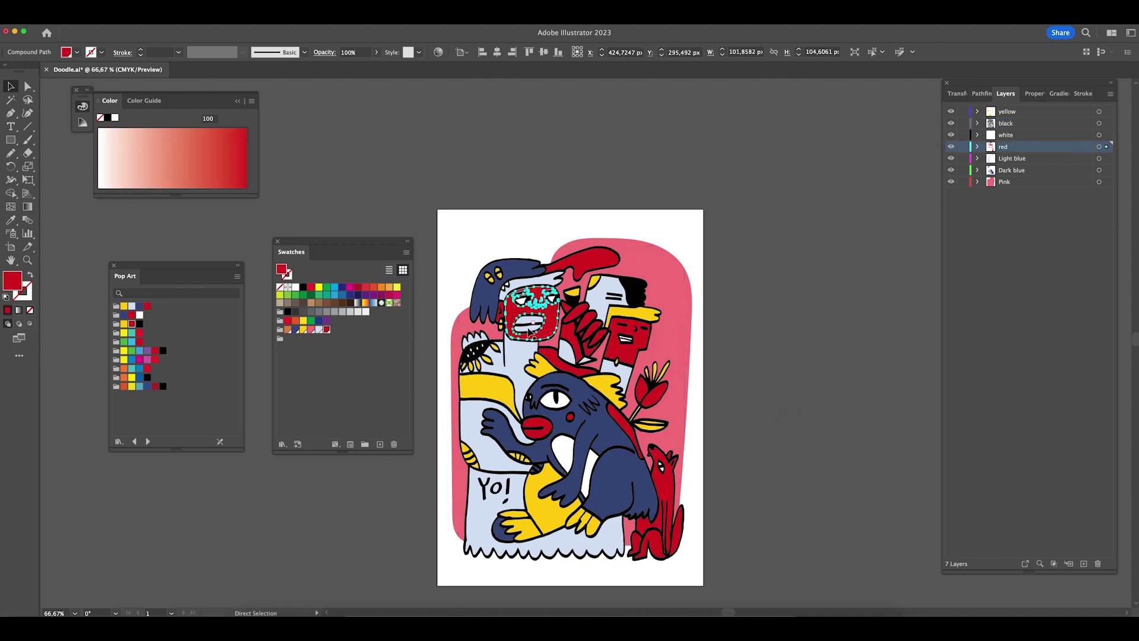
click(799, 330)
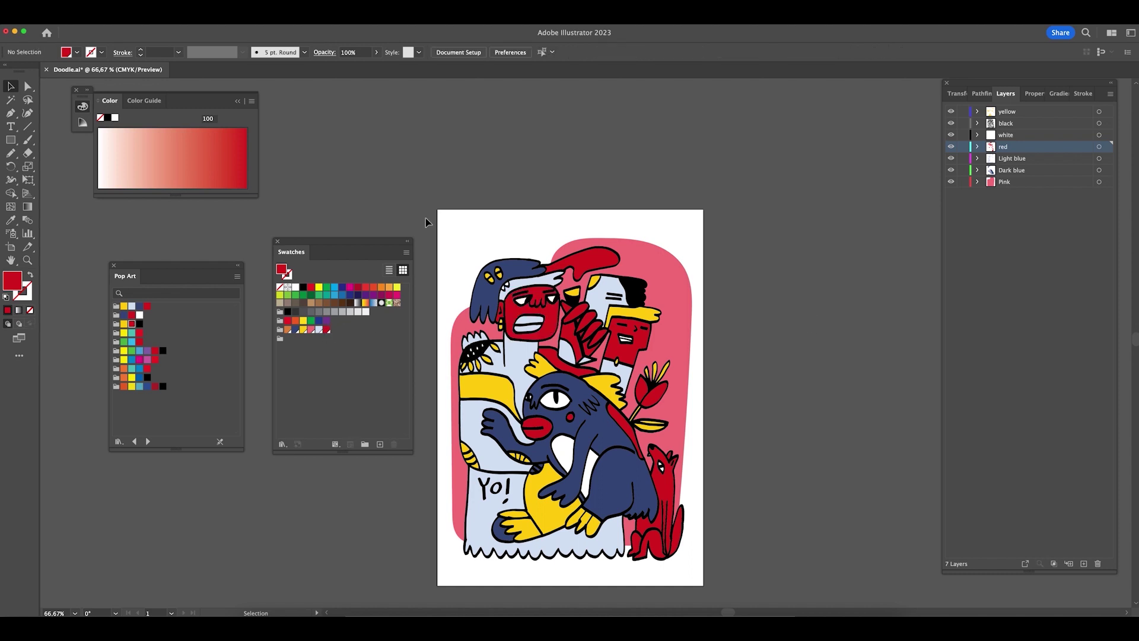
- Change the colour group's yellow global swatch to orange by raising its magenta with Preview on
drag(735, 373, 760, 356)
scroll(786, 394, down, 1)
scroll(786, 394, left, 1)
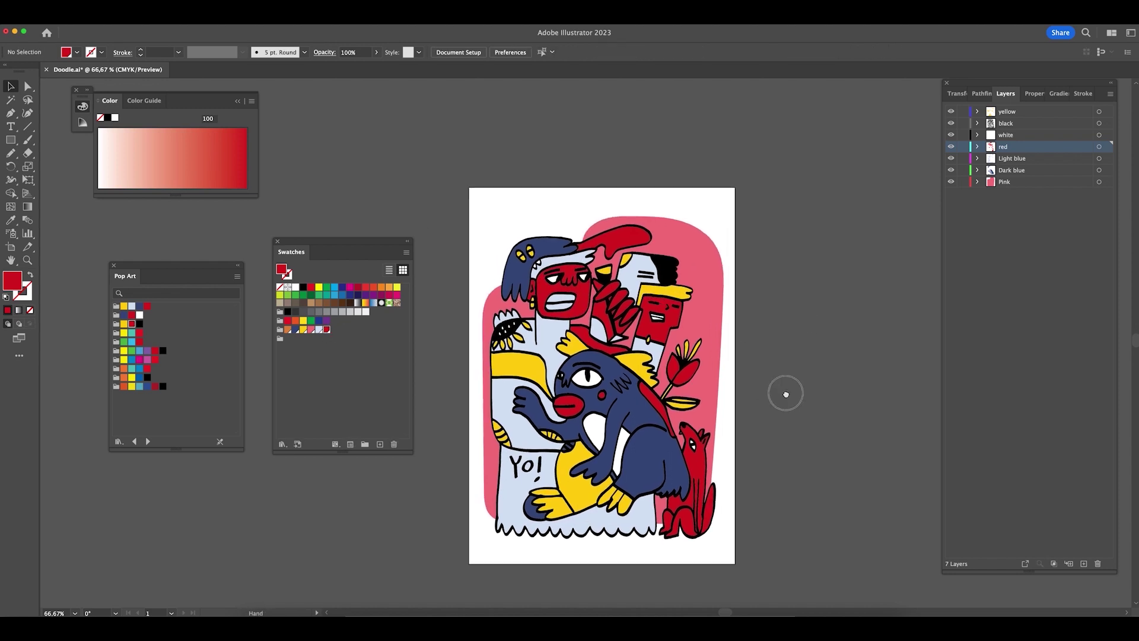
click(303, 330)
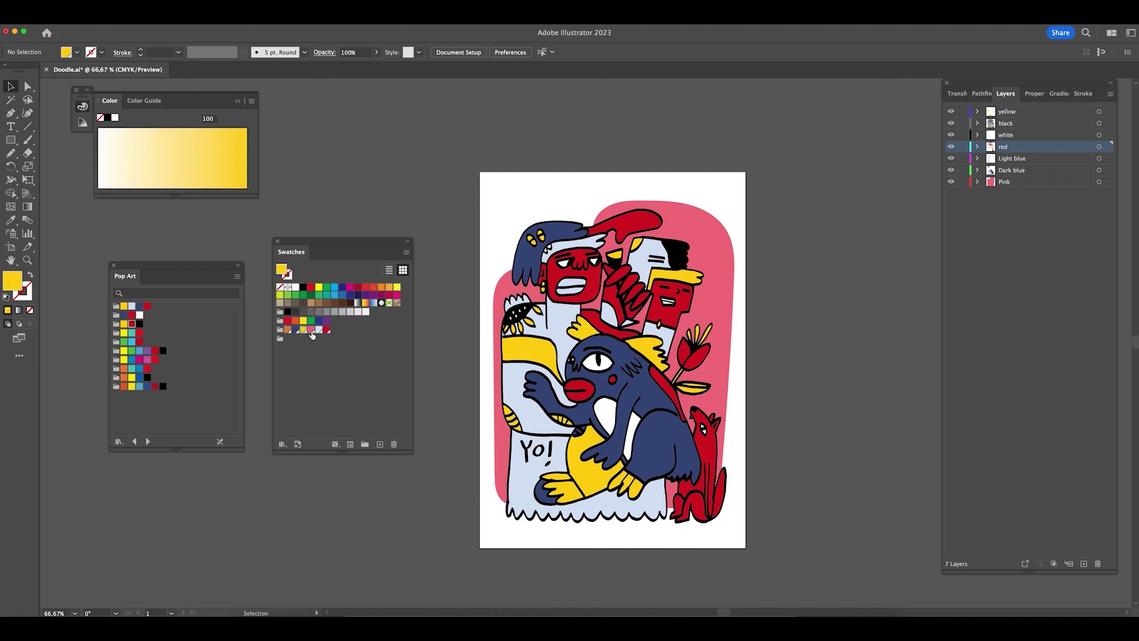
double_click(303, 330)
drag(846, 390, 841, 391)
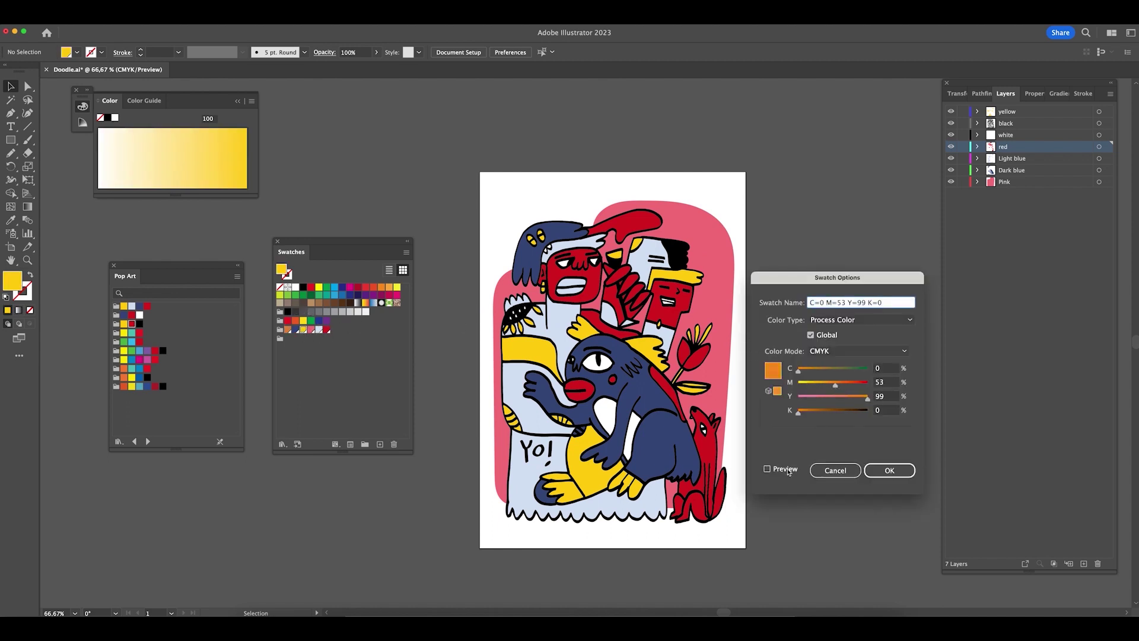
click(787, 469)
mouse_move(836, 388)
mouse_down()
mouse_move(818, 388)
mouse_move(844, 388)
mouse_up()
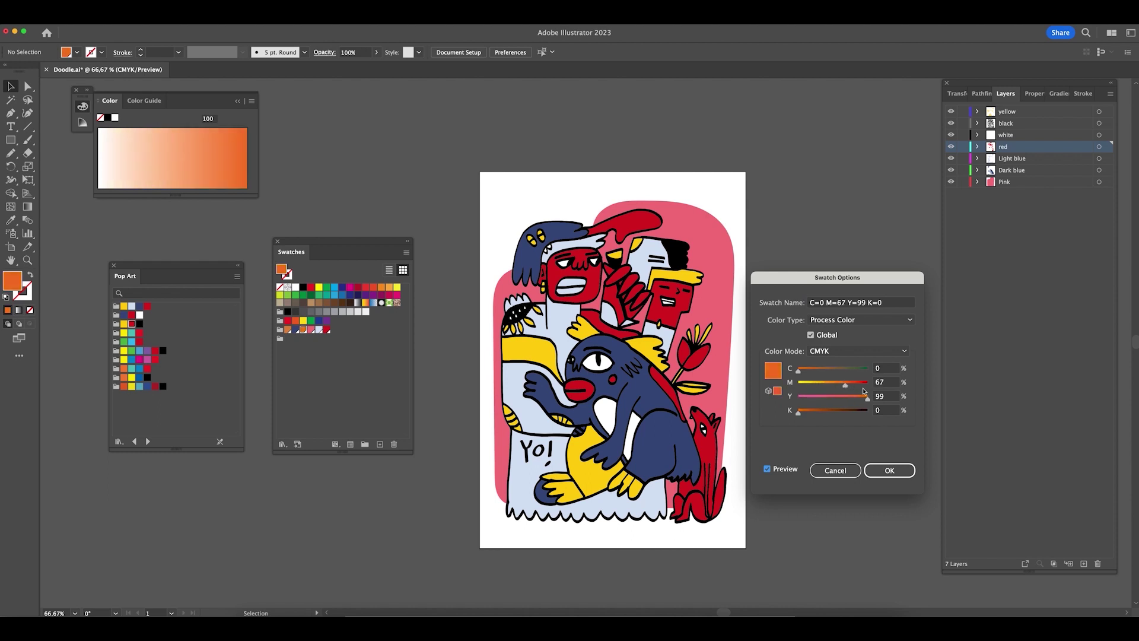
click(890, 470)
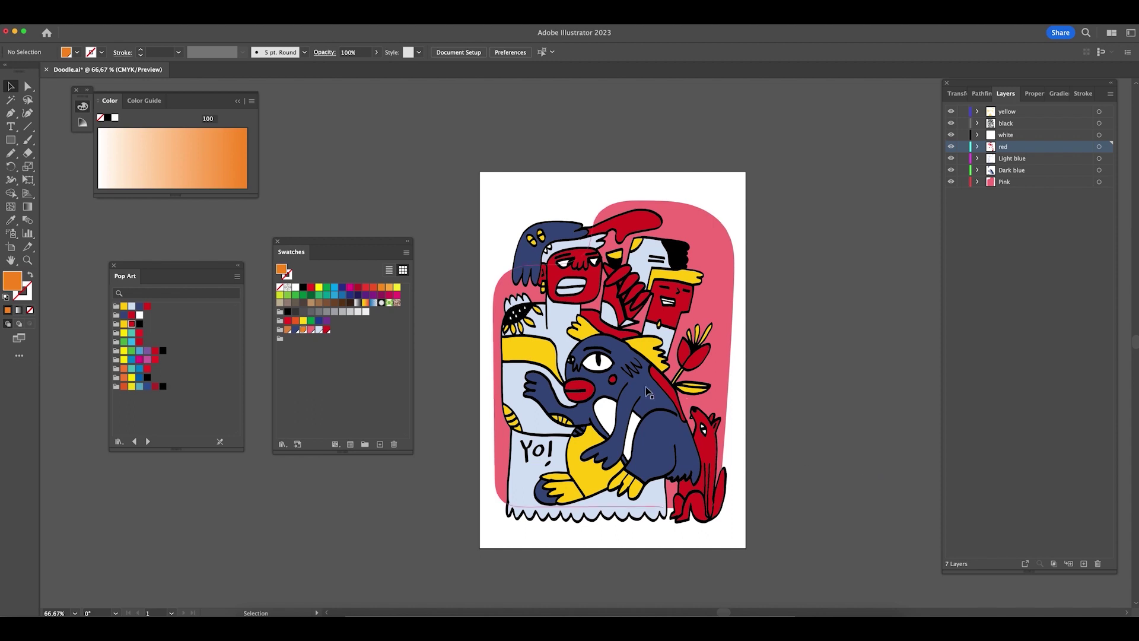
- Add the yellow of the band across the big figure's body to the colour group as a swatch and make it Global
click(529, 355)
click(330, 329)
drag(331, 330, 334, 329)
double_click(334, 329)
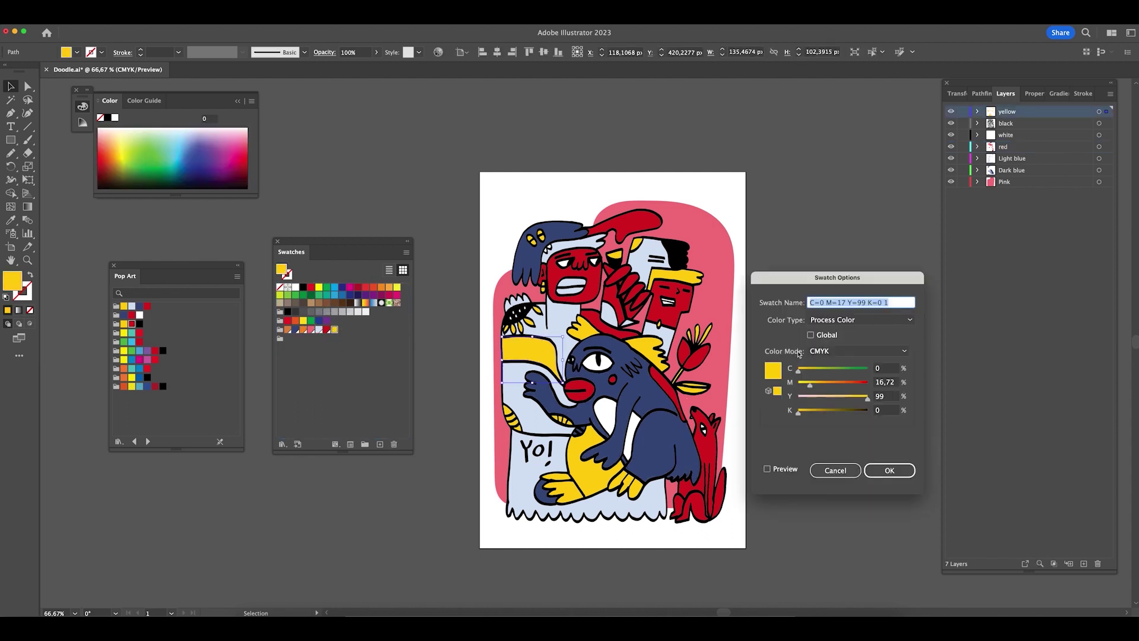
click(811, 335)
click(889, 470)
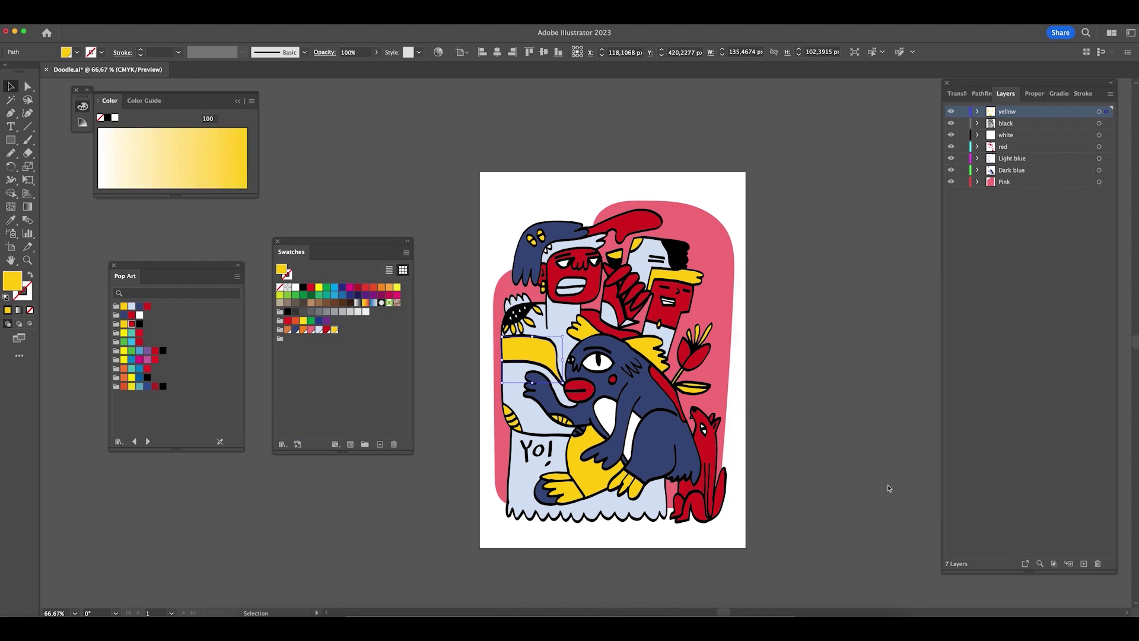
- Set the band's new global yellow swatch to 57% magenta with Preview on, and clear the selection
double_click(334, 329)
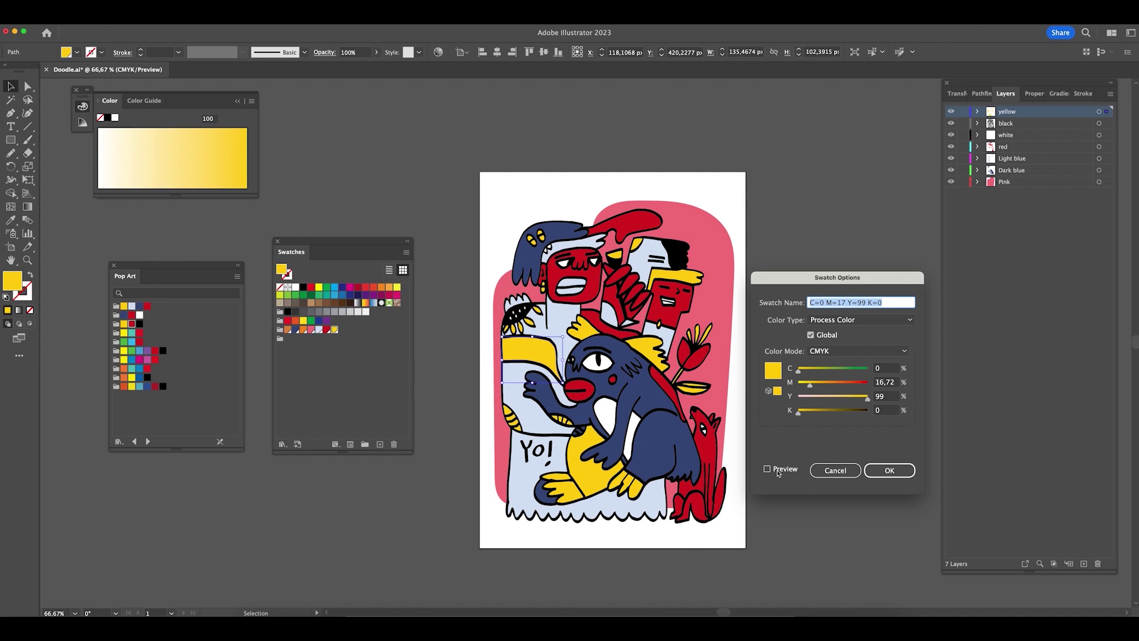
click(769, 469)
click(857, 384)
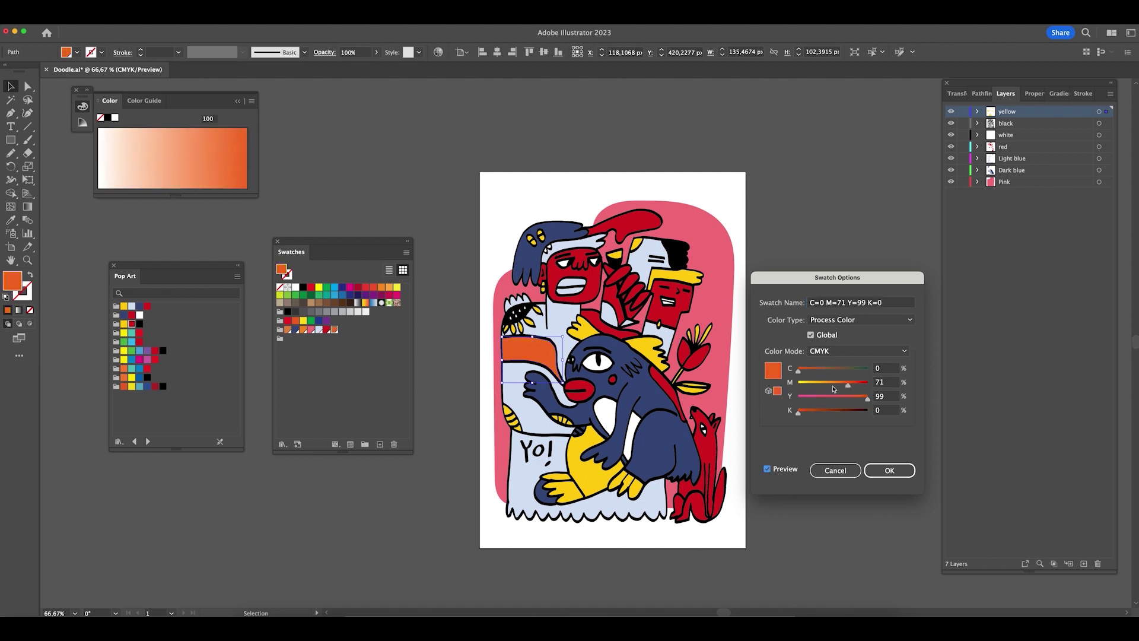
click(830, 382)
click(834, 383)
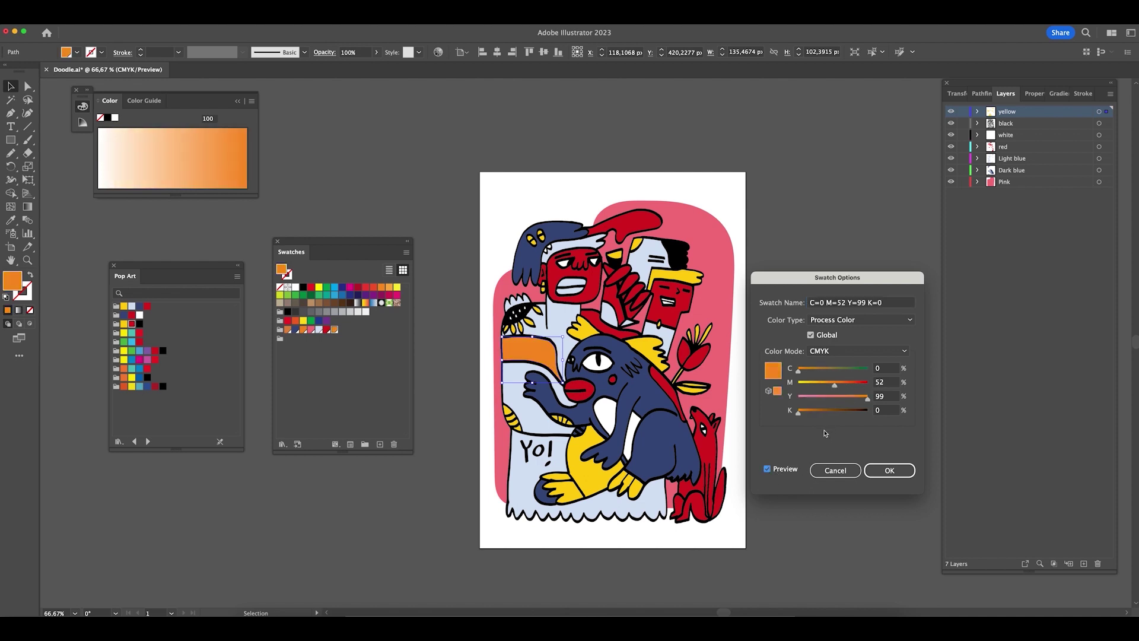
click(815, 385)
click(821, 384)
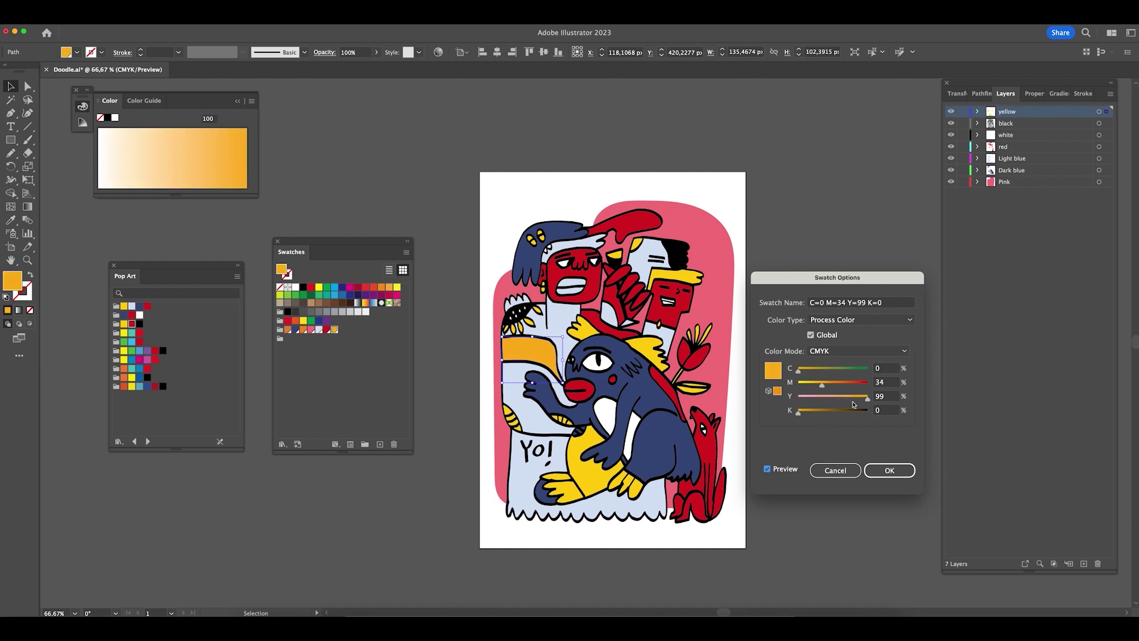
click(831, 384)
click(841, 384)
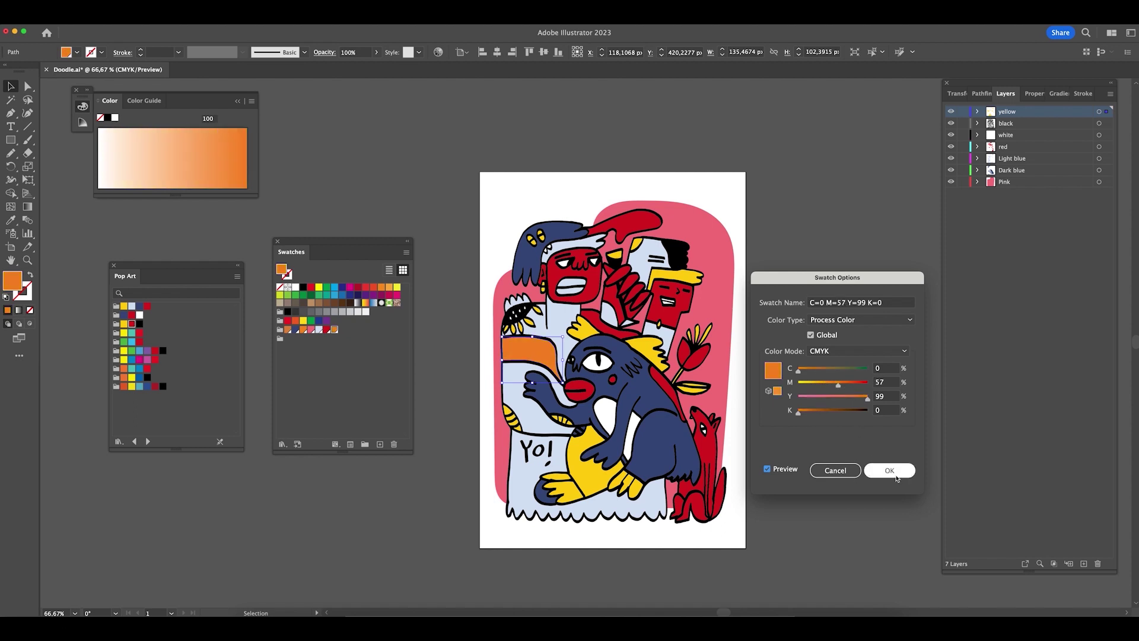
click(894, 473)
scroll(798, 440, right, 1)
click(786, 403)
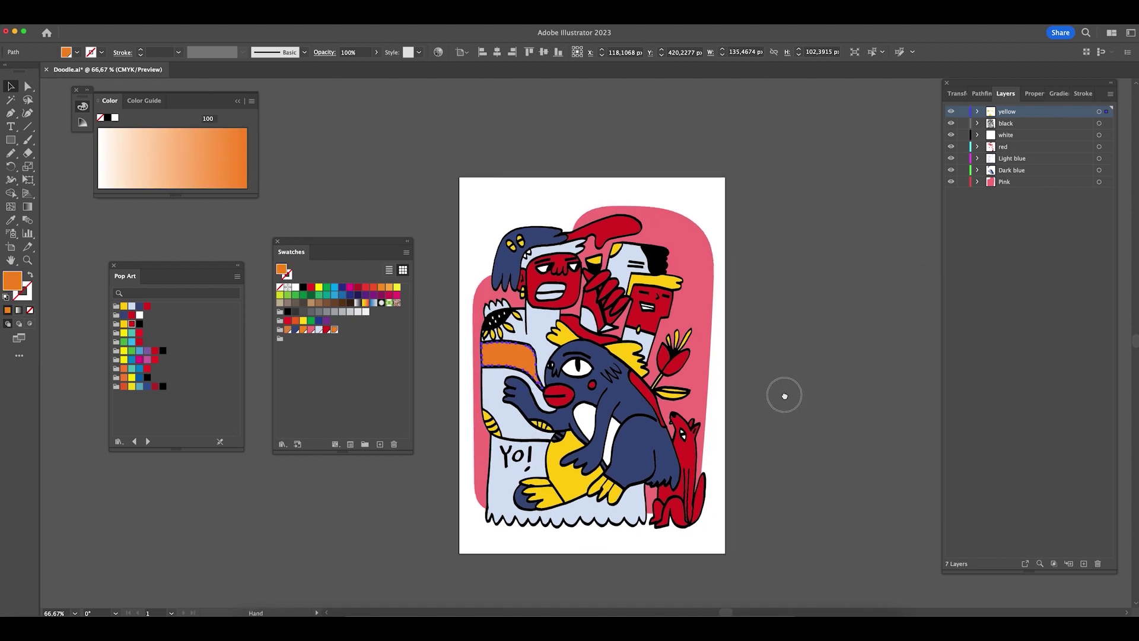
scroll(787, 408, down, 1)
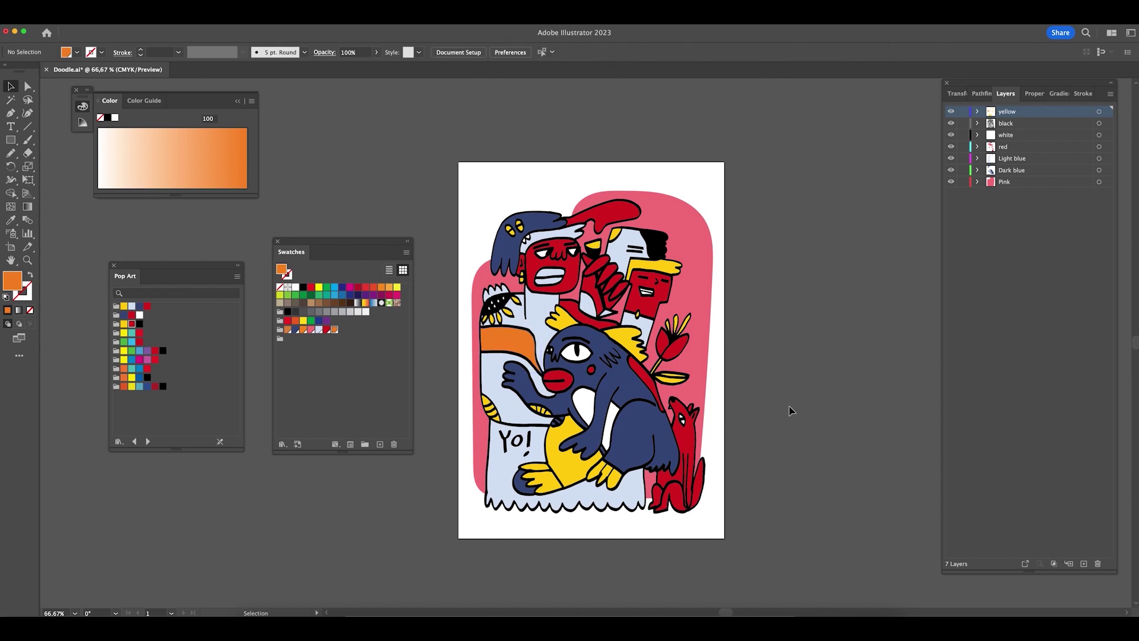
- Close the Swatches and Pop Art panels and collapse the Color panel to clear the workspace
click(406, 242)
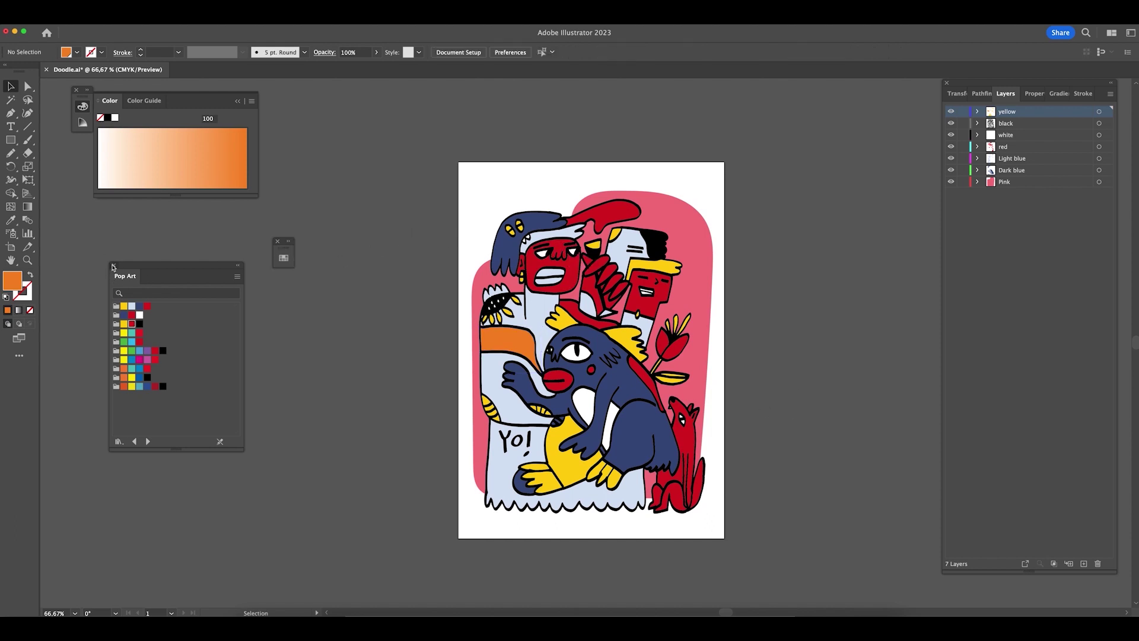
click(113, 267)
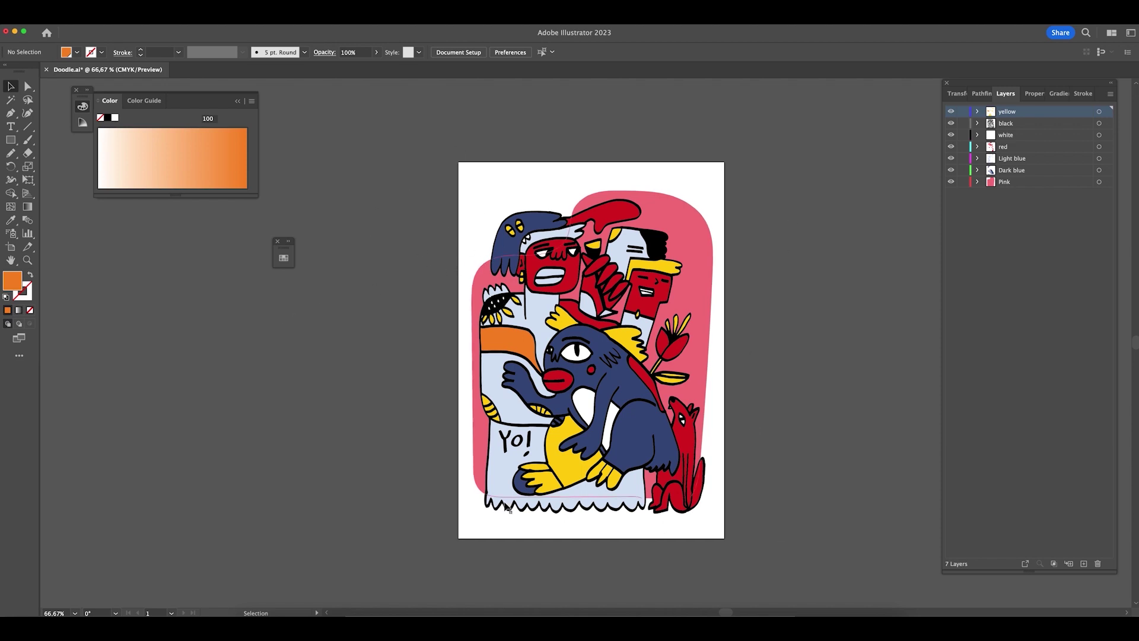
click(238, 101)
click(277, 241)
key(space)
drag(349, 353, 253, 382)
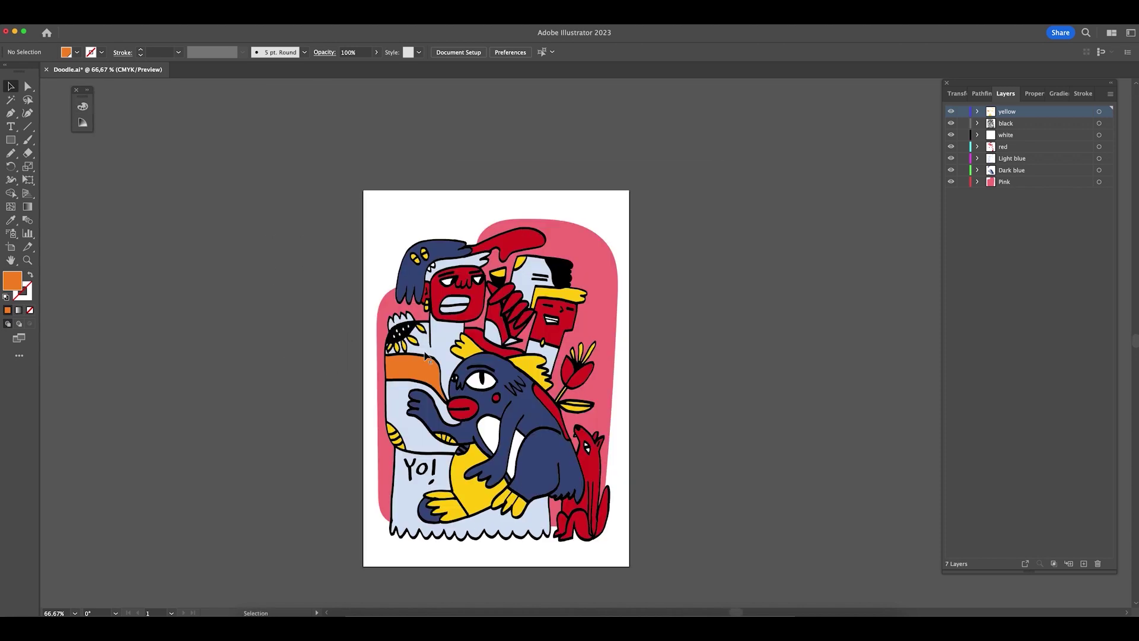
- Fill the pink background shape with the creature's dark blue using the Eyedropper, and deselect it
click(603, 252)
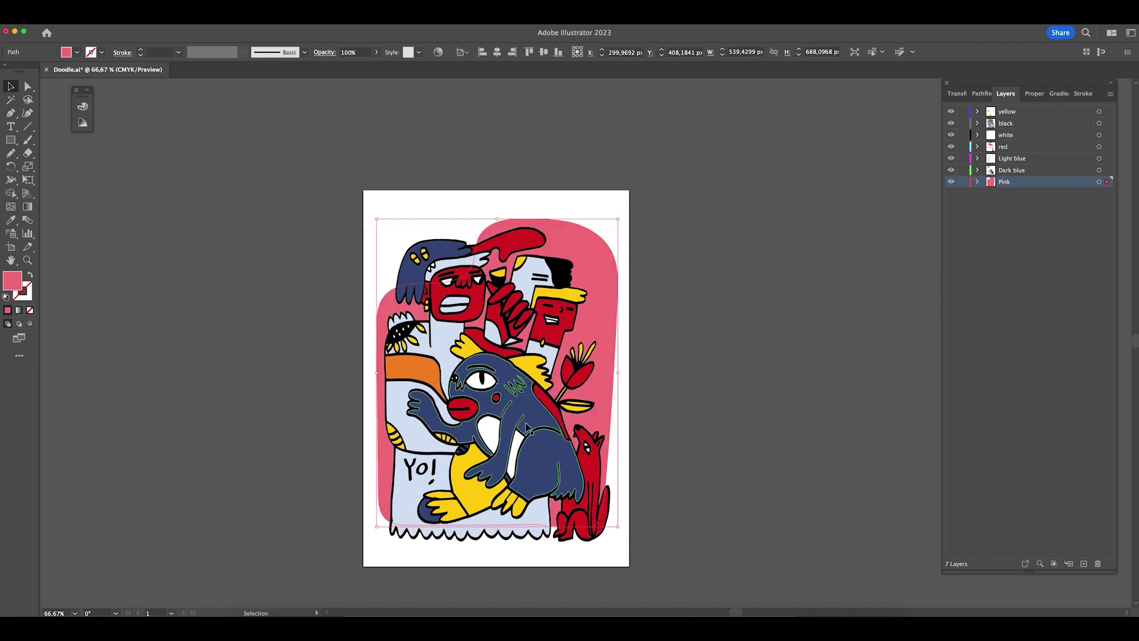
key(i)
click(524, 427)
key(v)
click(697, 365)
- Fill the background shape with the yellow of the creature's belly using the Eyedropper
click(612, 335)
key(i)
click(478, 490)
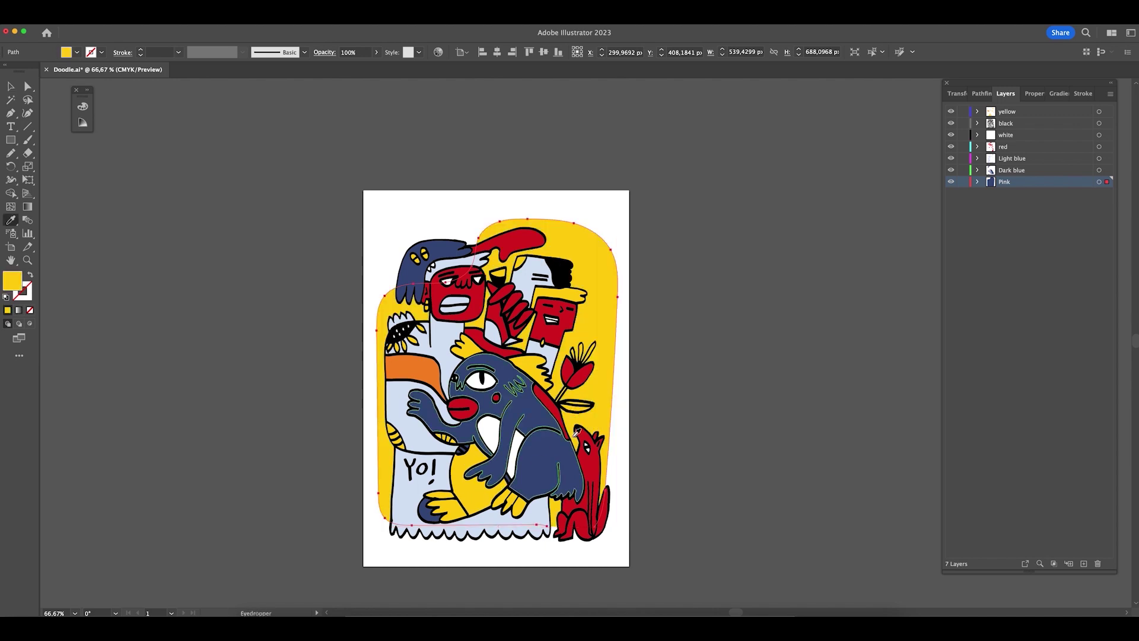
key(v)
- Shorten the yellow background shape by lowering its top edge and raising its bottom edge slightly, and deselect it
mouse_move(497, 219)
mouse_down()
mouse_move(496, 204)
mouse_move(498, 236)
mouse_up()
click(626, 290)
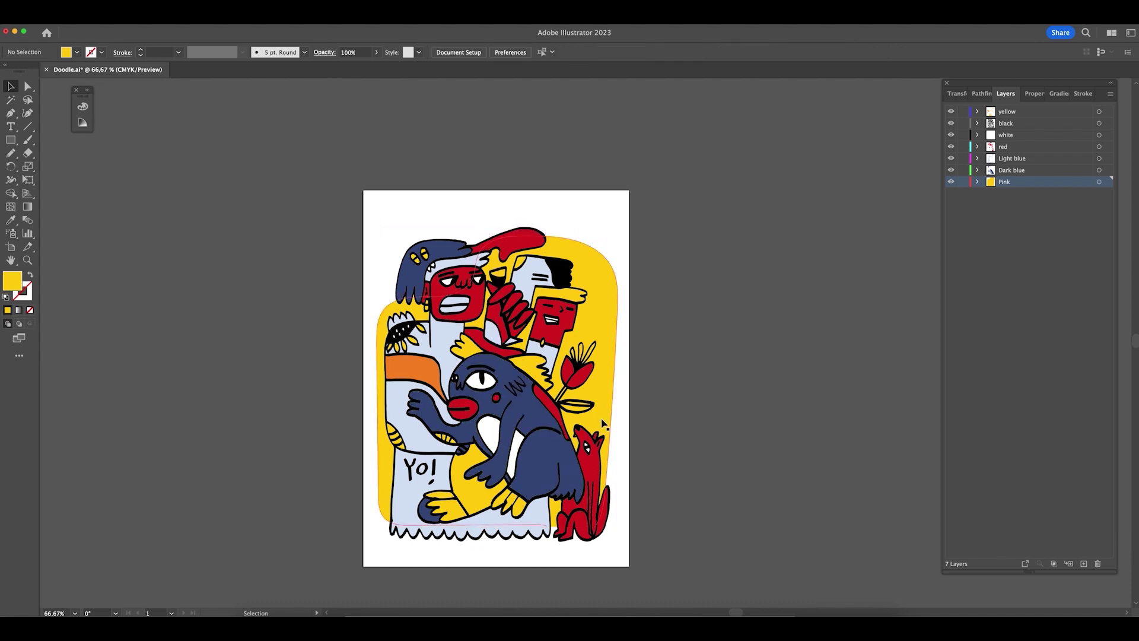
click(612, 421)
drag(496, 527, 511, 491)
click(786, 379)
key(super+minus)
key(super+minus)
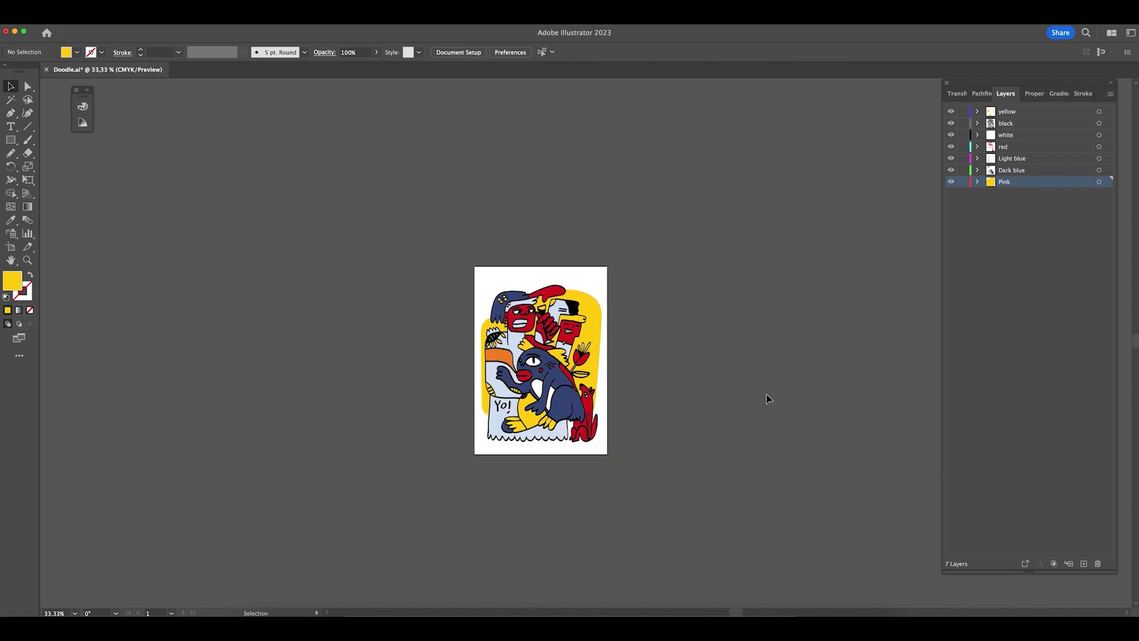
drag(642, 311, 623, 296)
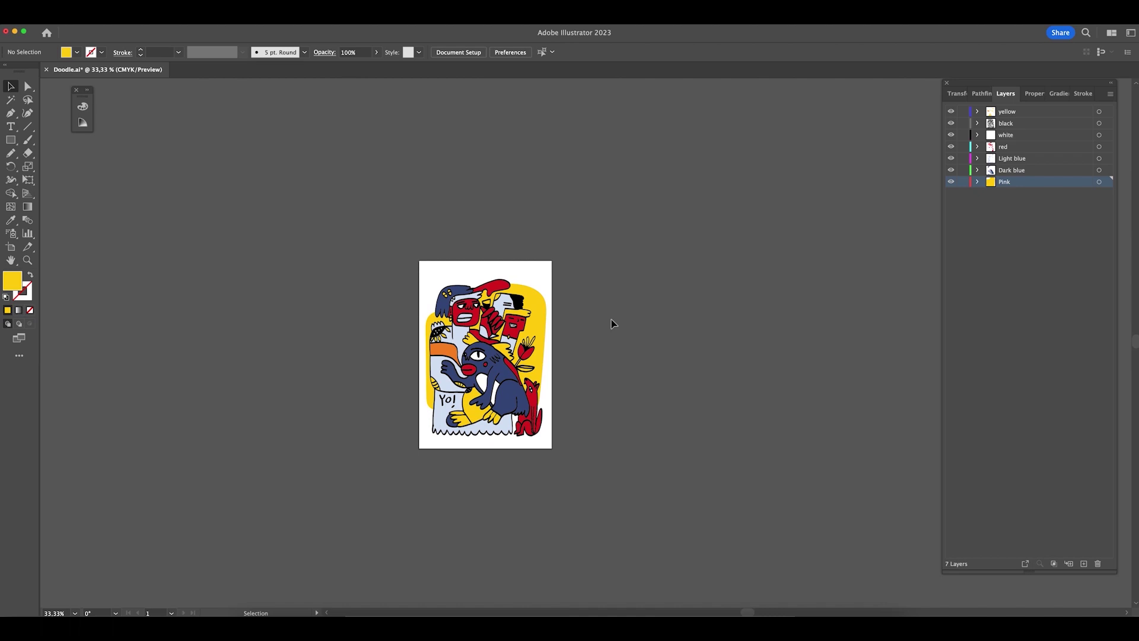
key(z)
drag(488, 407, 500, 409)
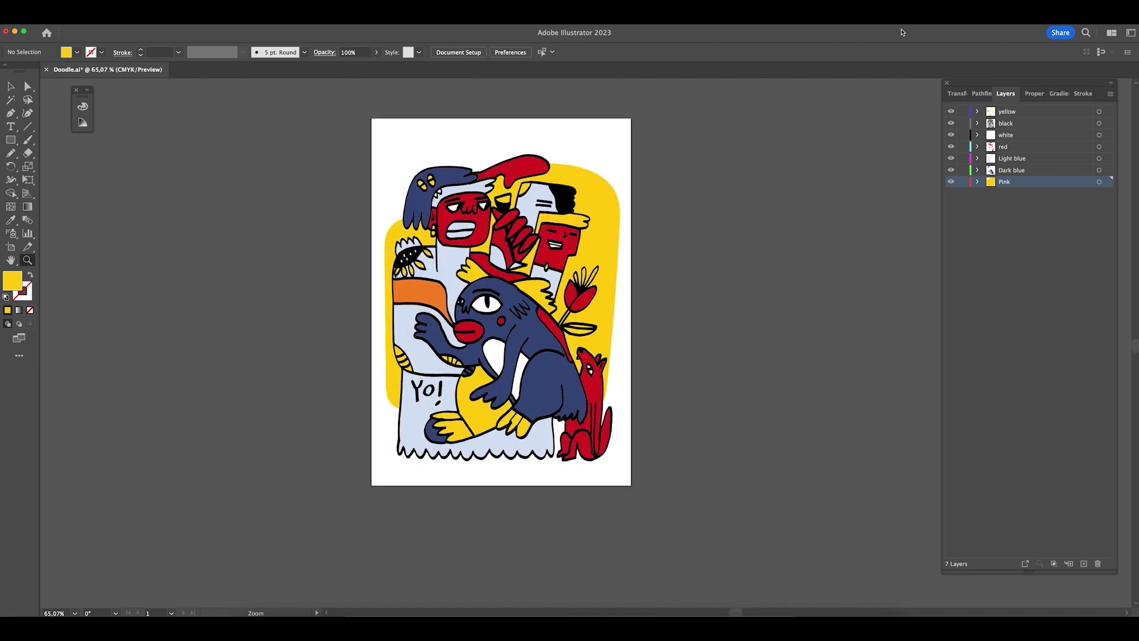